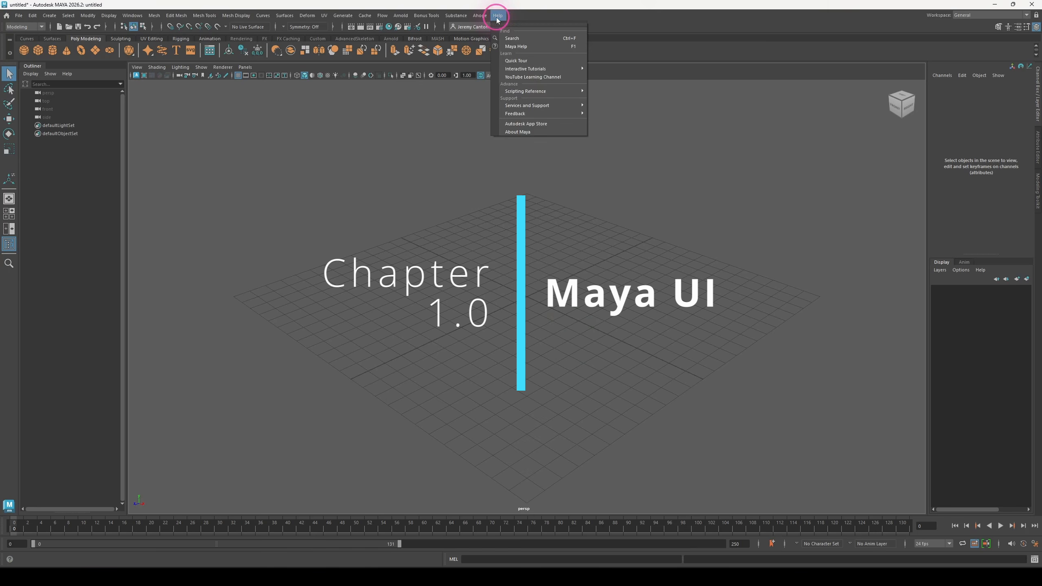
Check the installed Maya version in the program's About information, and close it
click(514, 132)
click(465, 246)
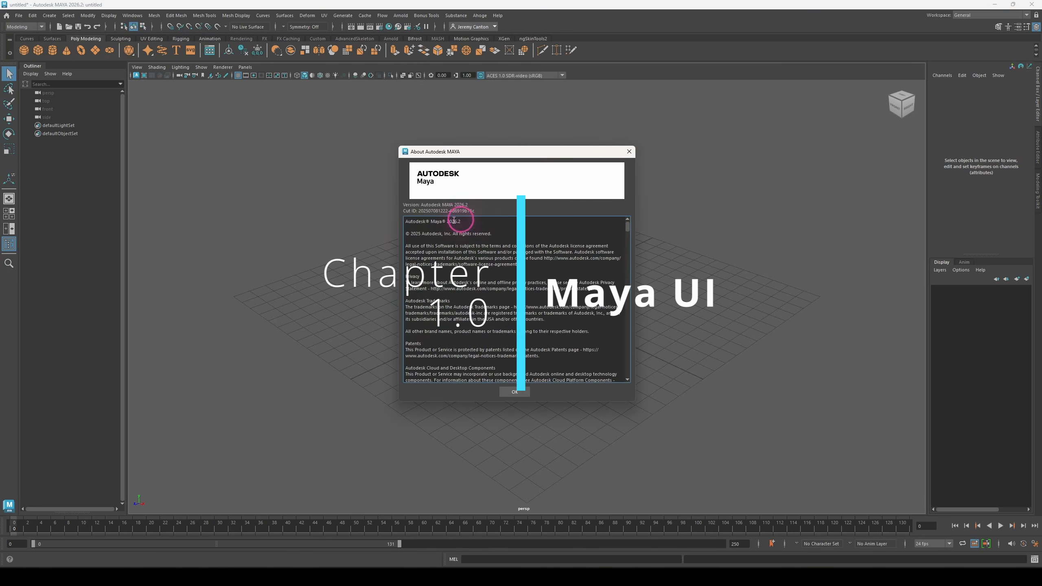
click(629, 151)
Check the MtoA plug-in and Arnold Core versions in Arnold's About information, and close it
click(401, 15)
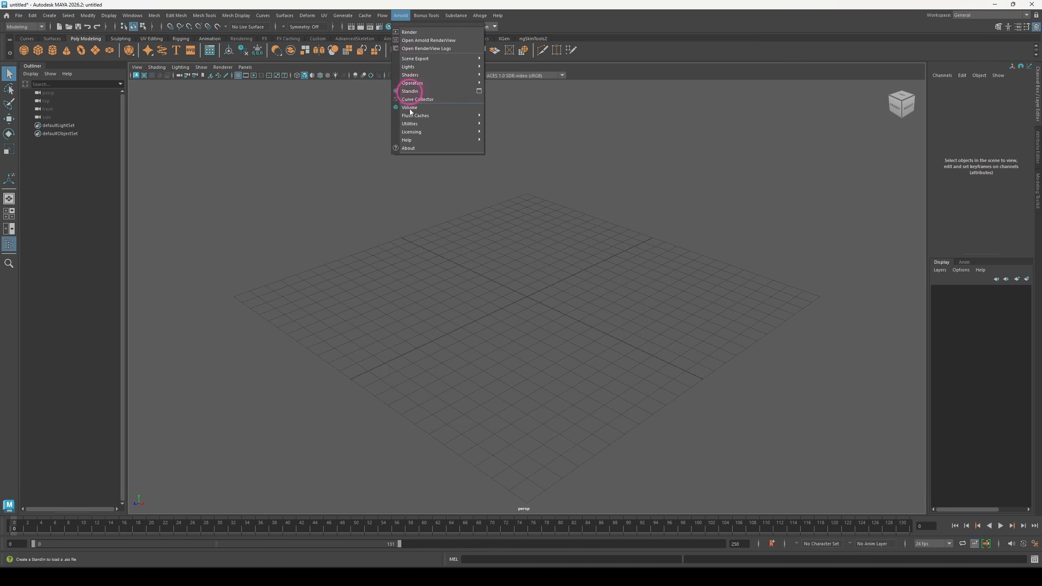
click(408, 147)
drag(381, 218, 353, 216)
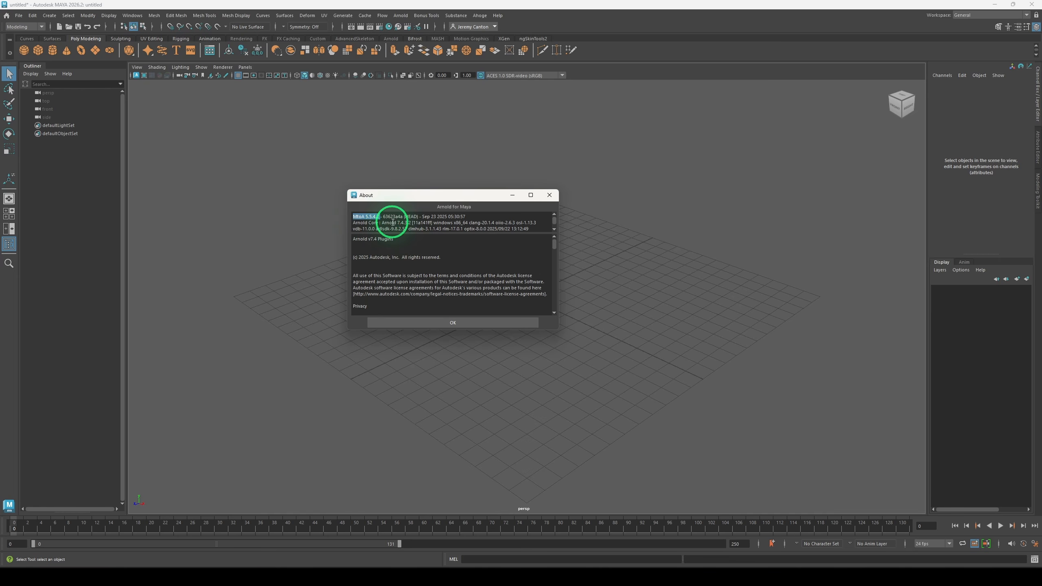
drag(381, 223, 411, 223)
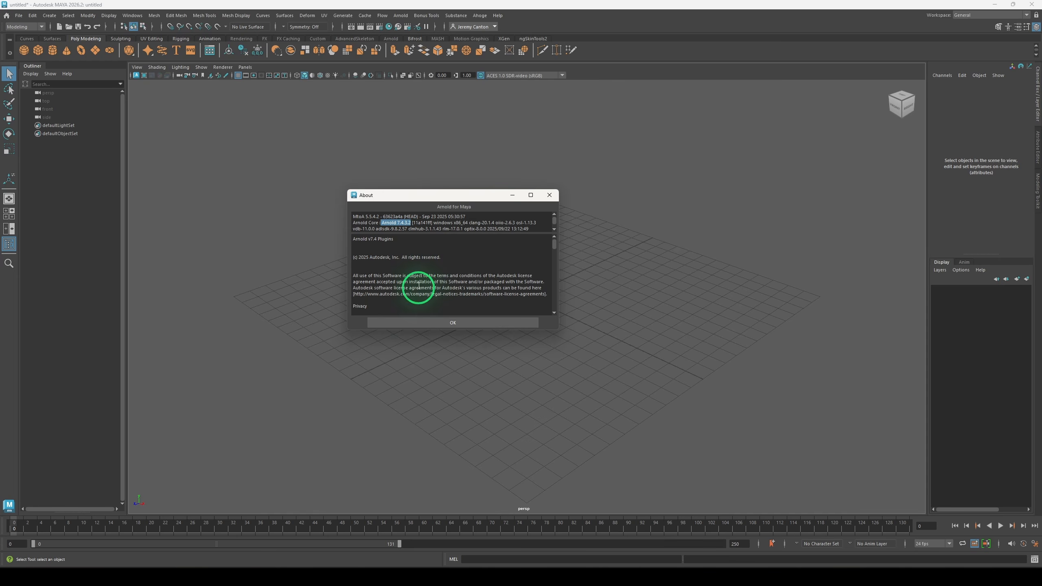
click(454, 322)
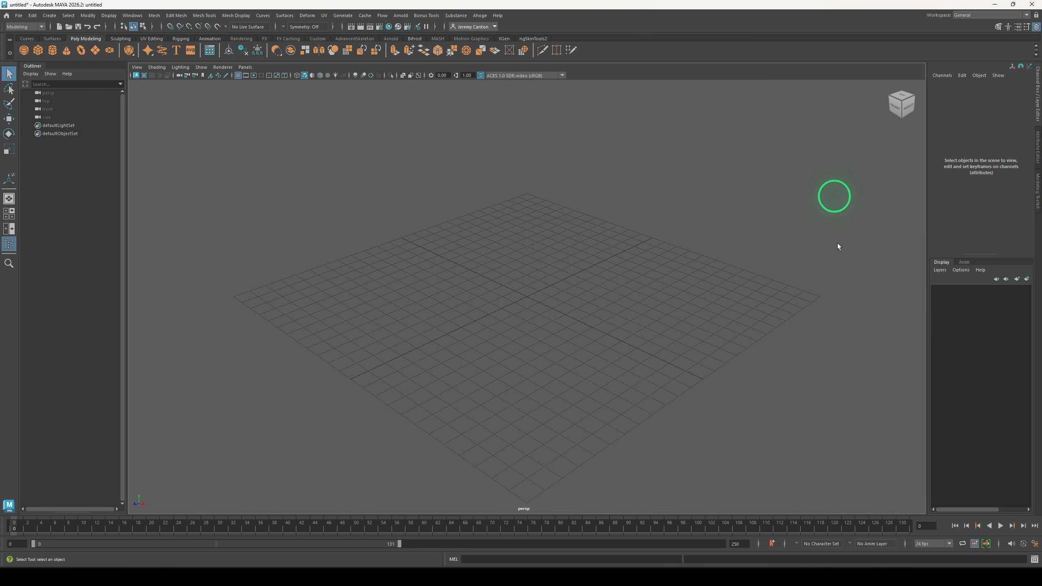
Orbit, zoom and pan the perspective view around the grid
alt+drag(686, 284, 724, 270)
alt+right_drag(723, 270, 611, 348)
alt+drag(612, 349, 634, 341)
alt+middle_drag(634, 341, 602, 306)
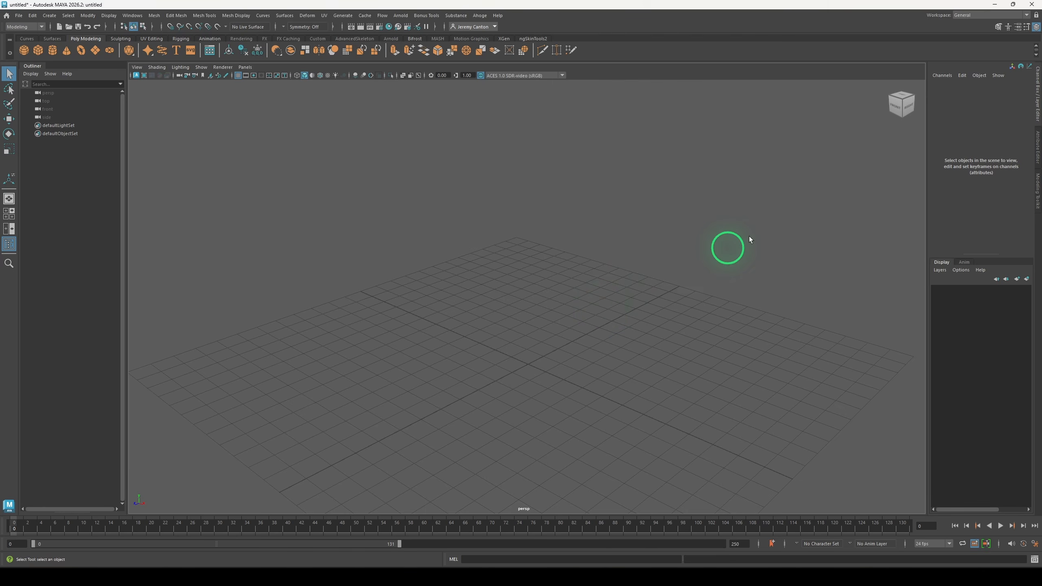
View the grid from preset orientations with the ViewCube, including the front, and return to the home view
click(899, 108)
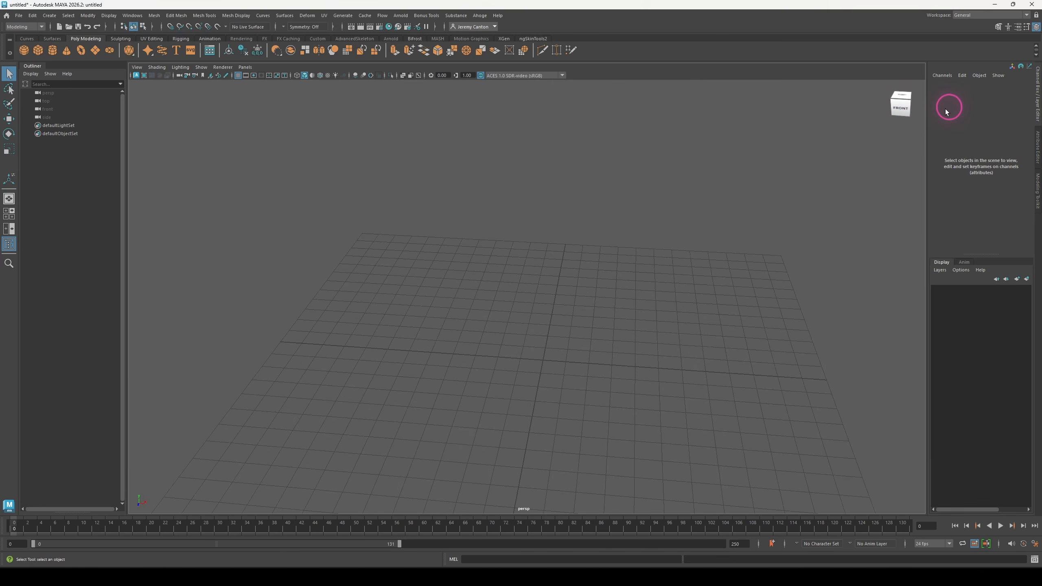
click(913, 102)
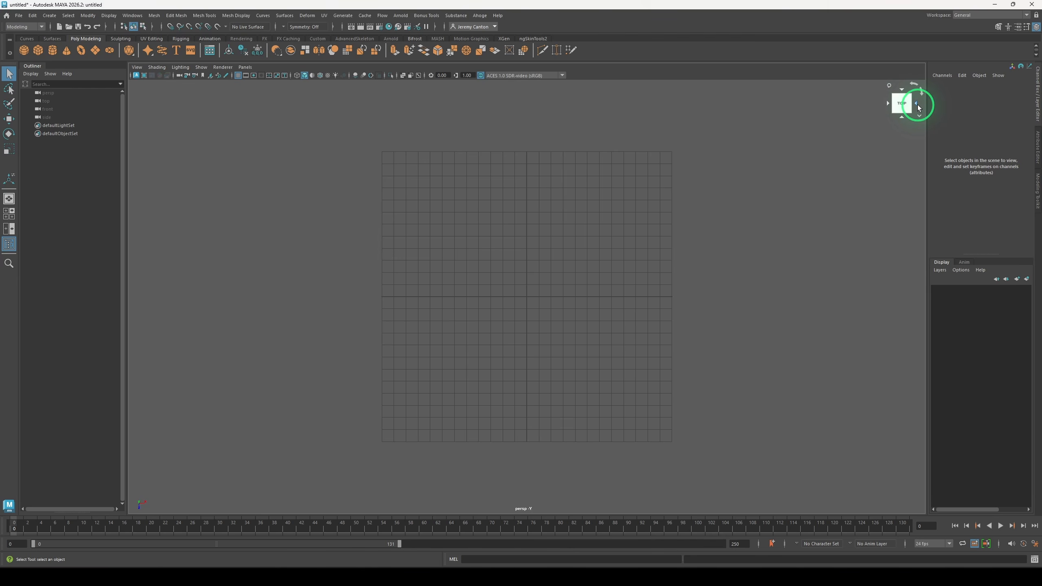
click(917, 105)
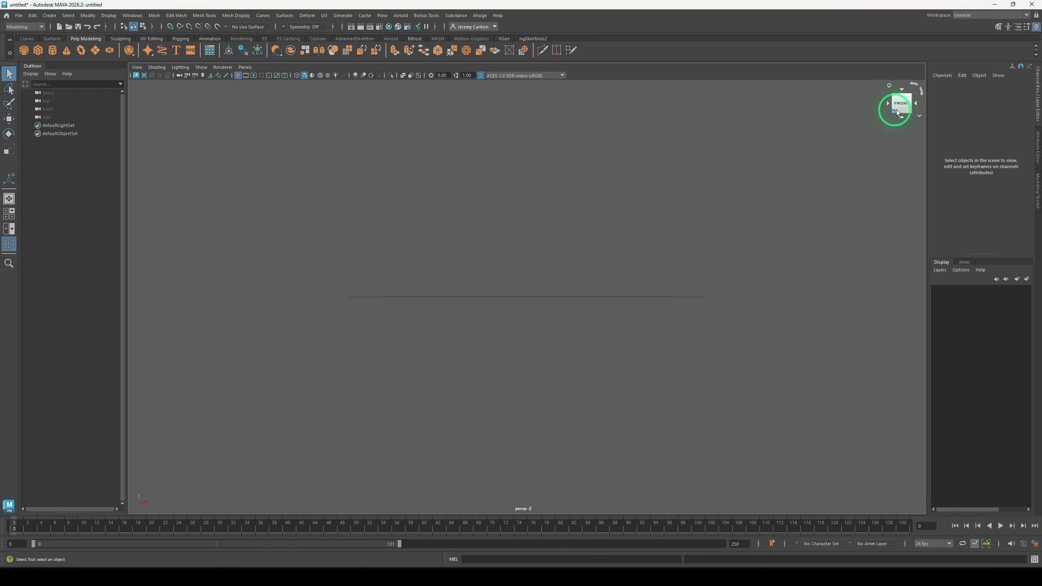
click(889, 86)
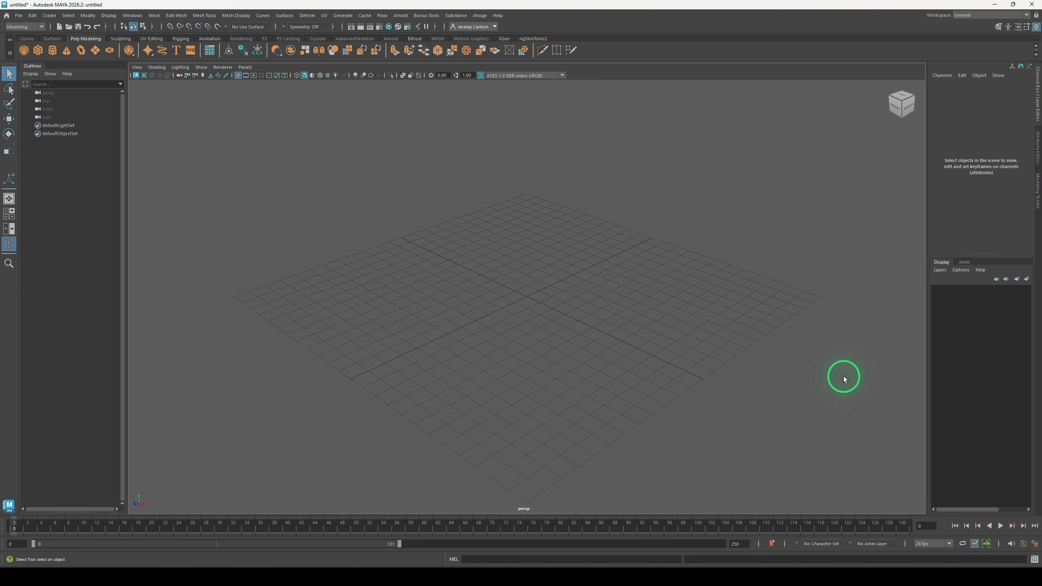
Pan and zoom the perspective camera away from the grid, and restore the home view
alt+middle_drag(844, 376, 484, 297)
alt+right_drag(751, 325, 503, 170)
alt+middle_drag(724, 382, 511, 303)
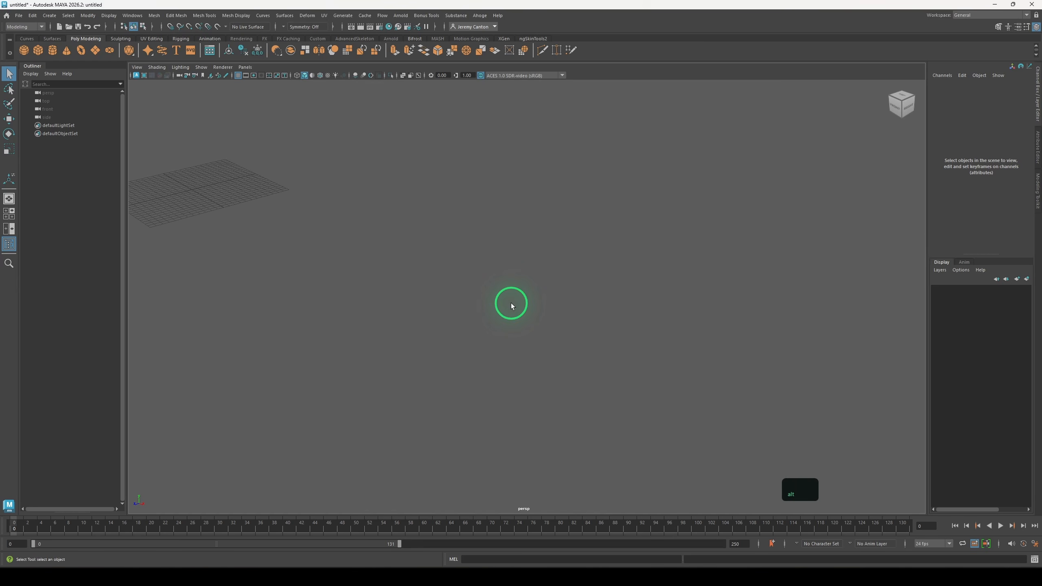
key(Home)
Cycle through the viewport background colours and settle on the blue-to-black gradient
key(alt+b)
key(alt+b)
key(alt+b)
key(alt+b)
key(alt+b)
key(alt+b)
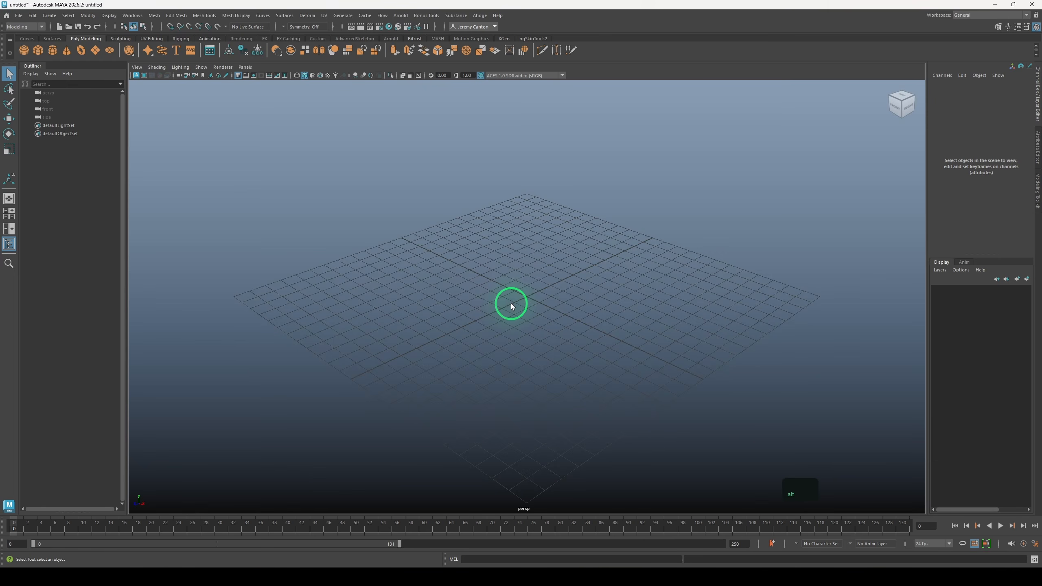
mouse_move(511, 305)
alt+mouse_down()
mouse_move(481, 288)
mouse_move(527, 342)
mouse_move(523, 319)
alt+mouse_up()
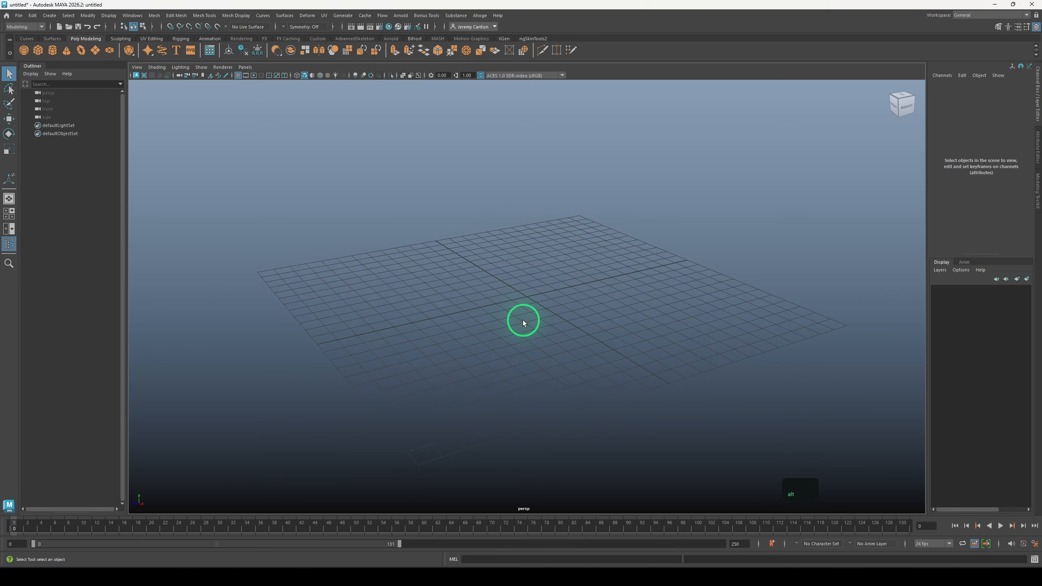
key(alt+b)
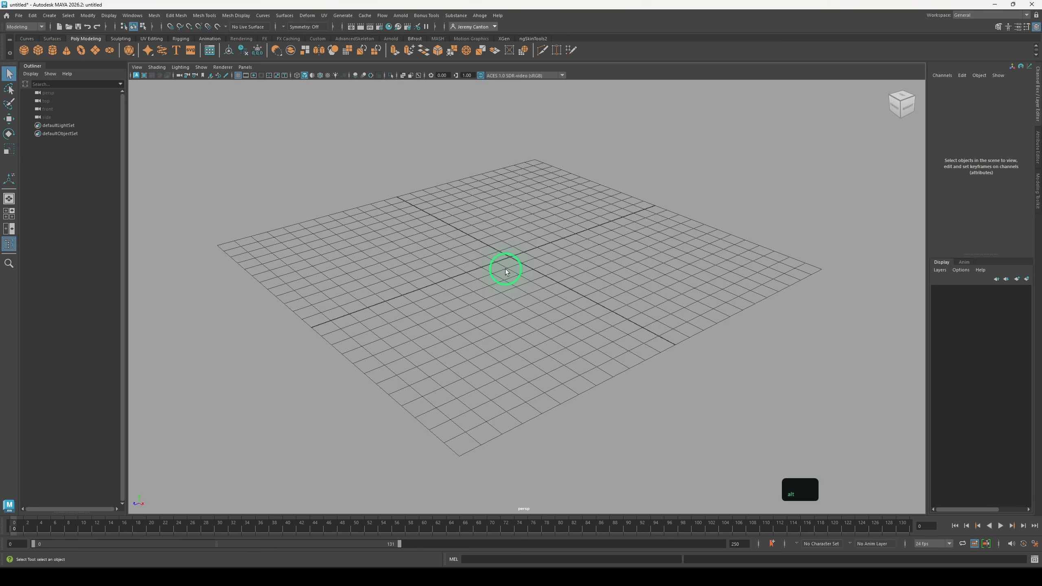
key(alt+b)
key(alt+b)
key(alt+b)
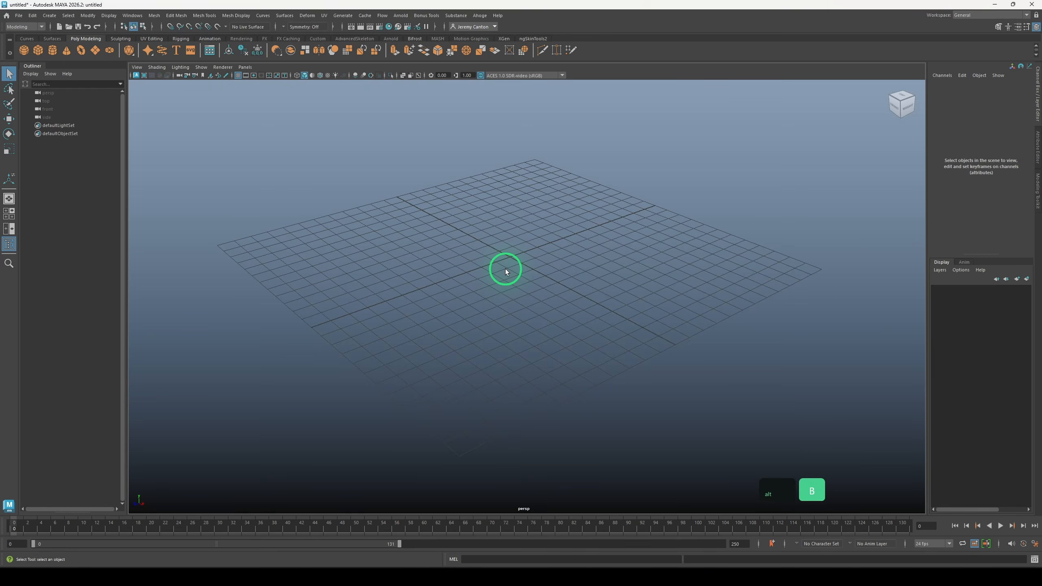
key(alt+b)
key(alt+b)
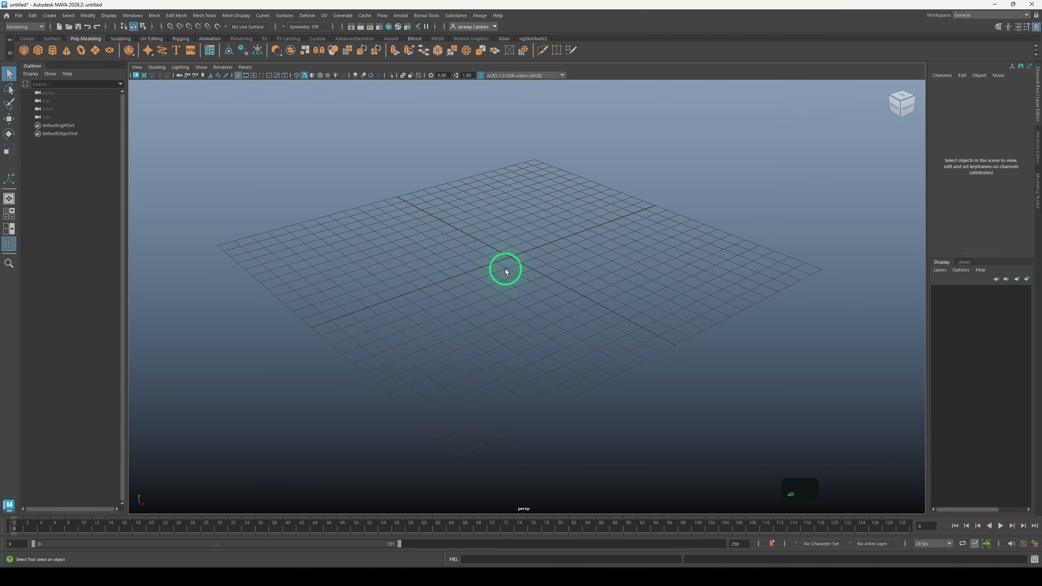
alt+middle_drag(510, 233, 553, 284)
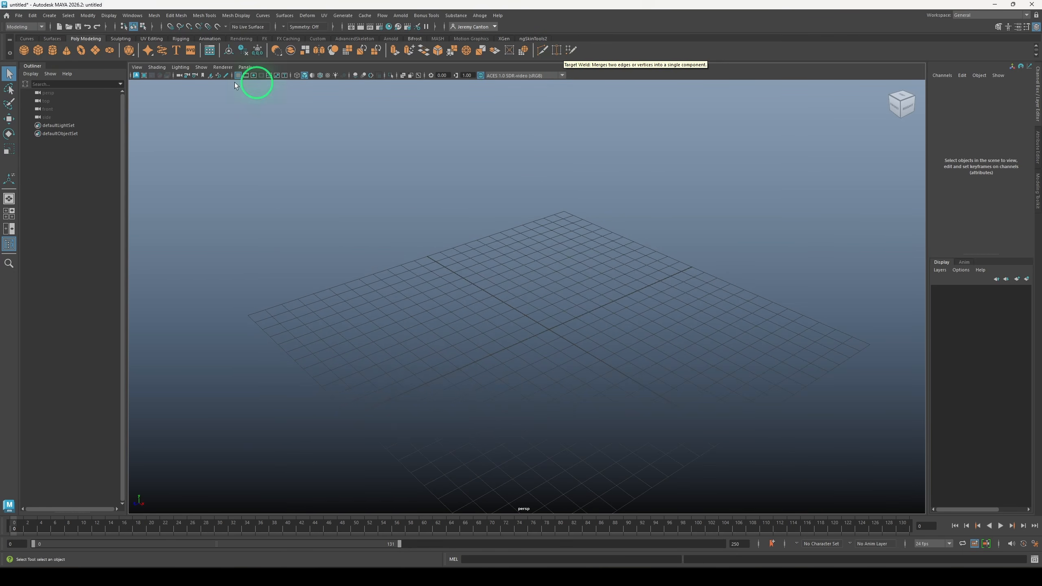
Examine the shelf tool sets from Curves, Poly Modeling and Sculpting through Animation, Rendering and FX to the Custom shelf
click(25, 39)
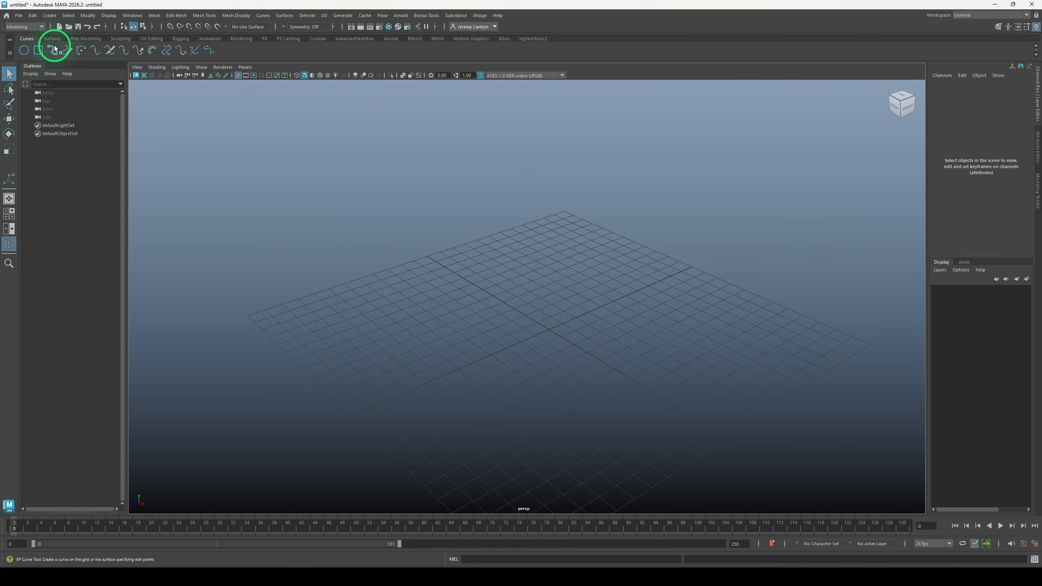
click(86, 39)
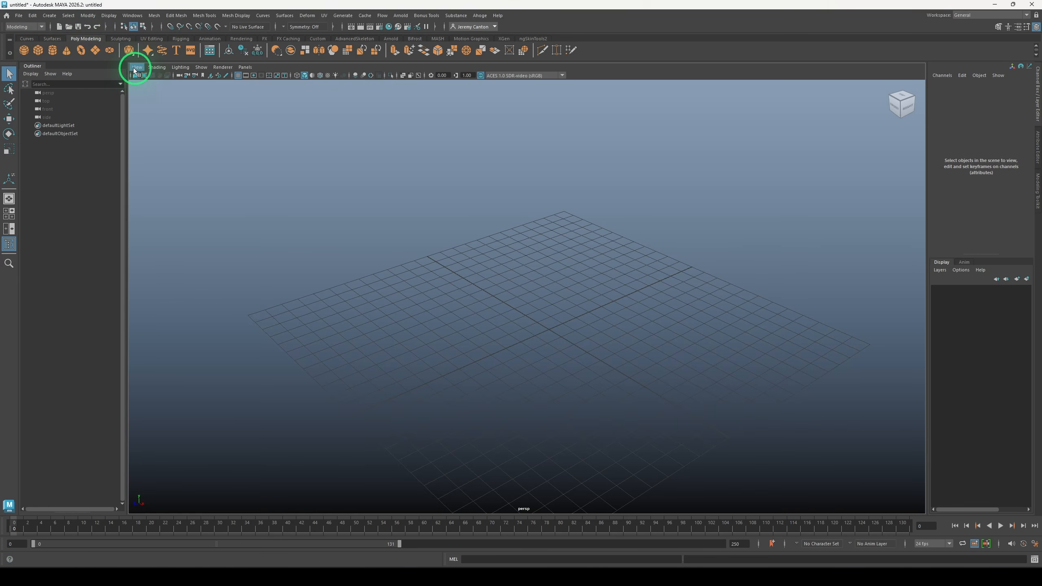
click(123, 39)
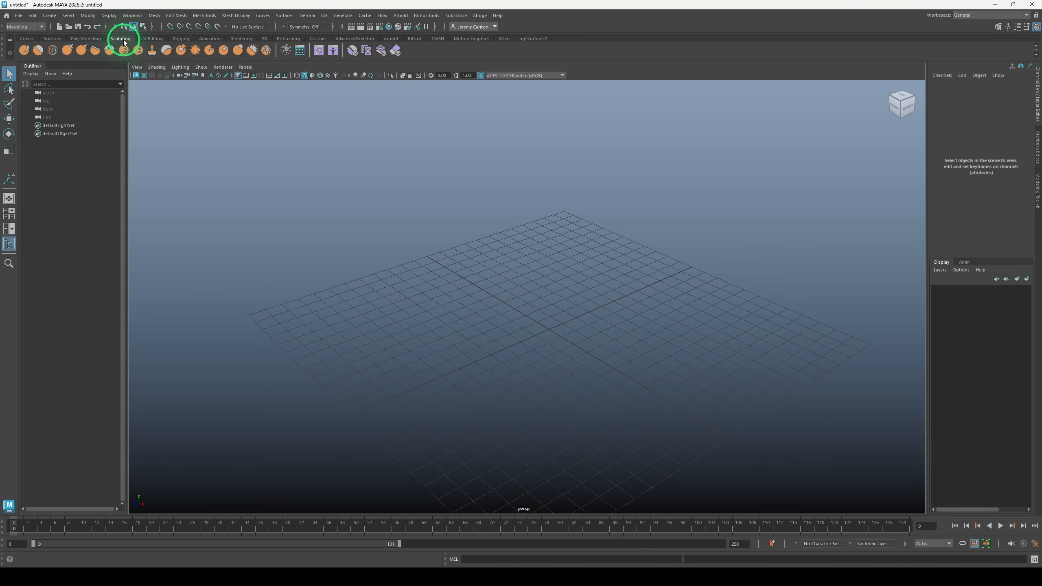
click(152, 39)
click(186, 40)
click(209, 39)
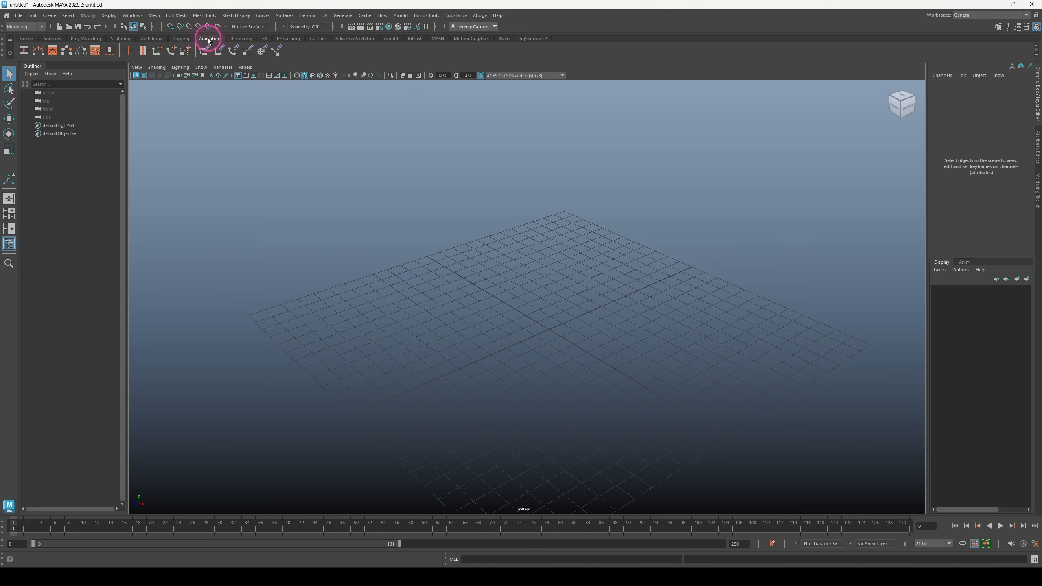
click(240, 41)
click(265, 40)
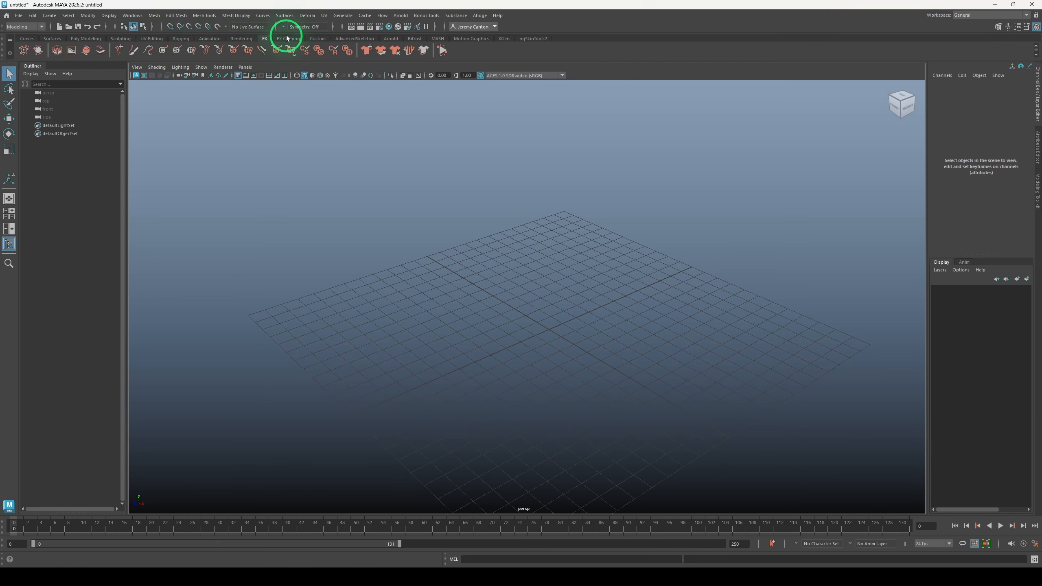
click(288, 40)
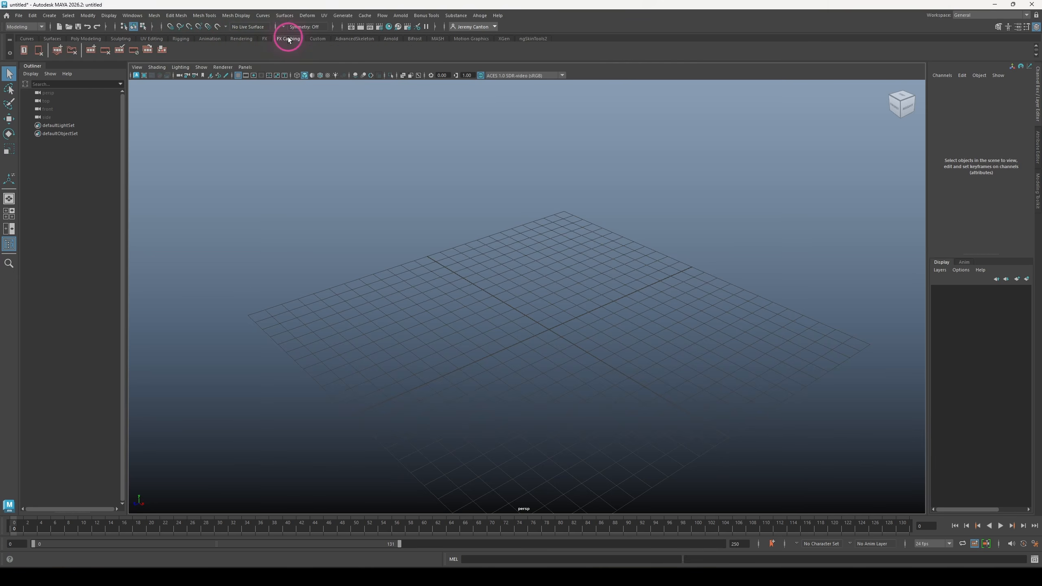
click(317, 40)
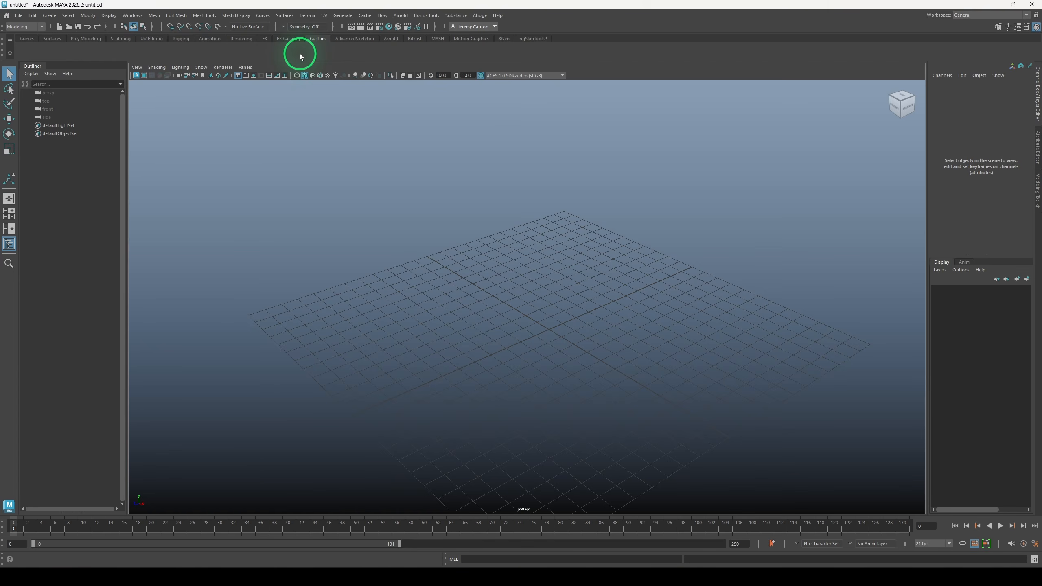
Examine the tools on the Arnold, Bifrost, MASH, Motion Graphics and XGen shelves
click(392, 39)
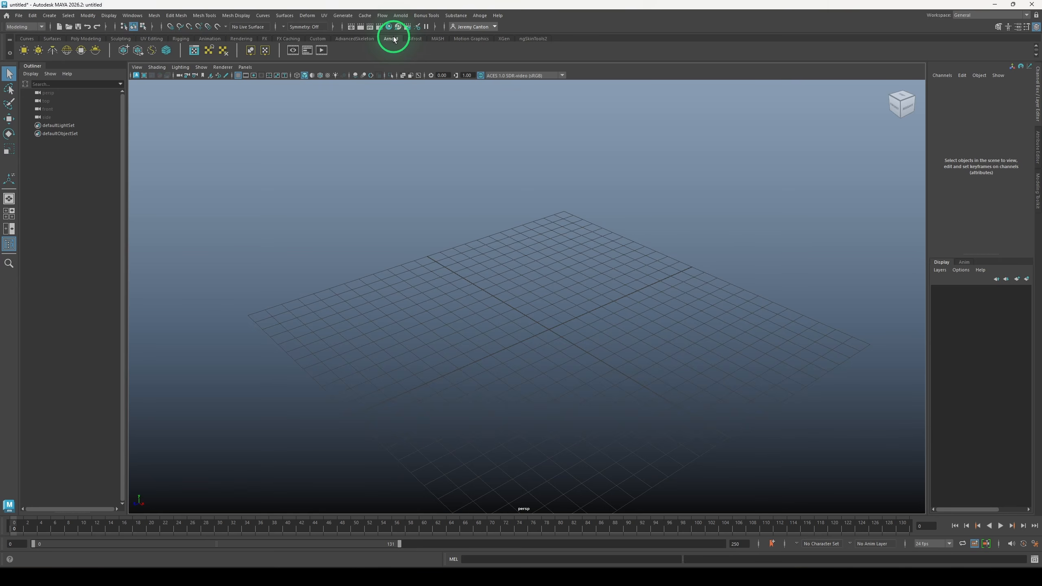
click(415, 39)
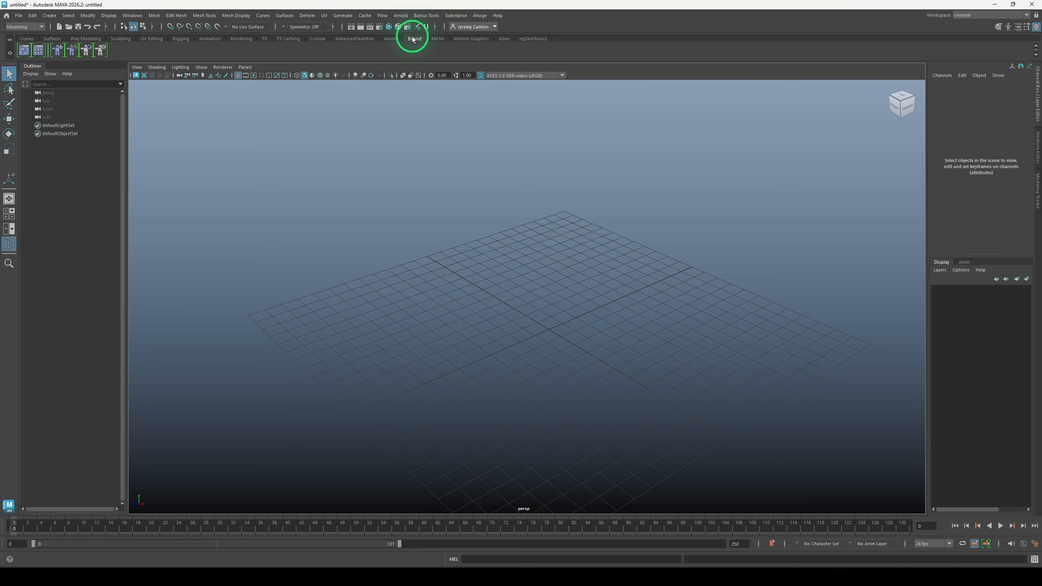
click(438, 40)
click(468, 39)
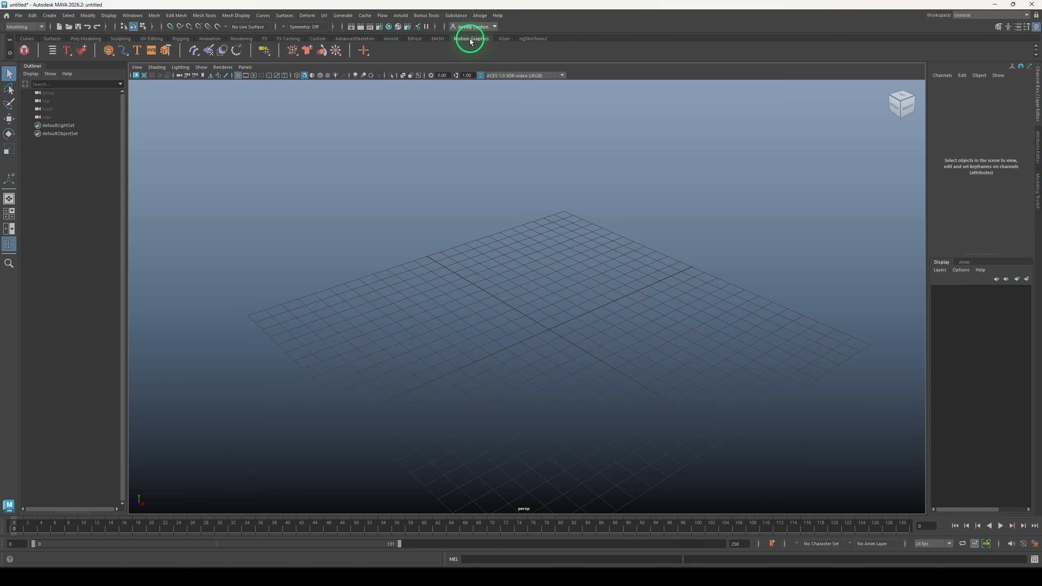
click(503, 39)
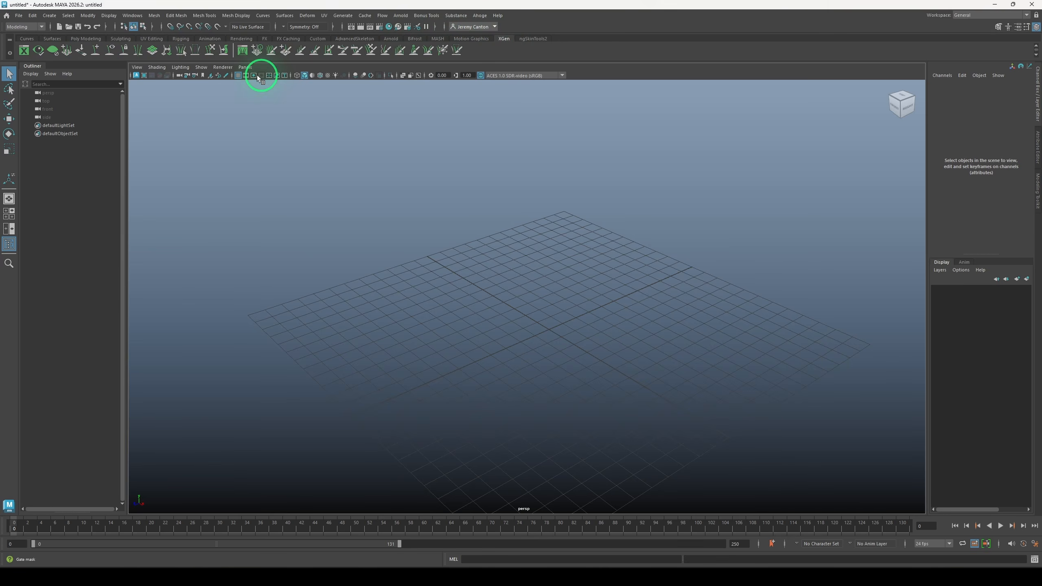
Return to the Poly Modeling tool set and create a polygon cube at the centre of the grid
click(86, 39)
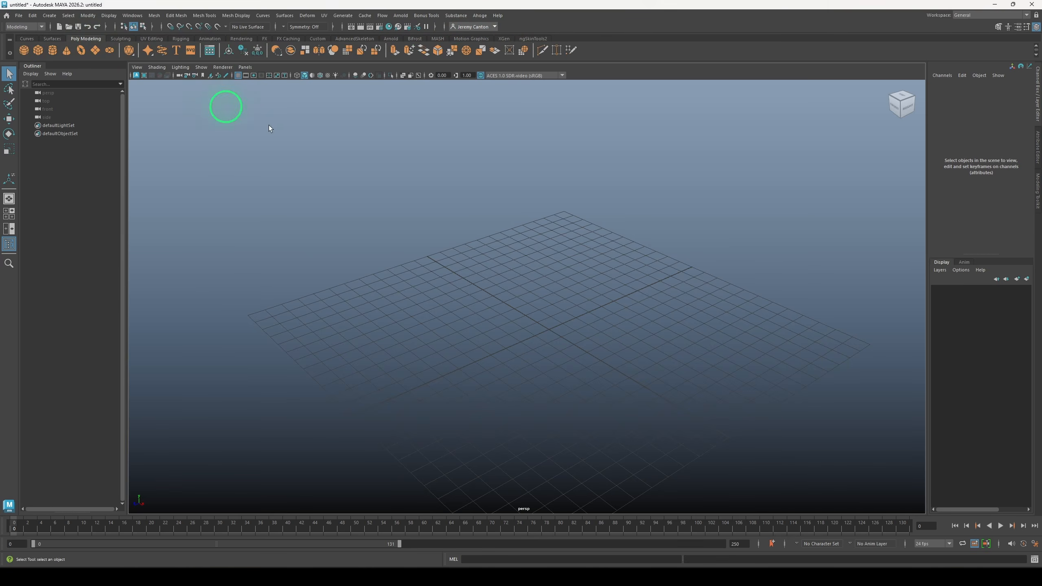
alt+drag(520, 234, 578, 271)
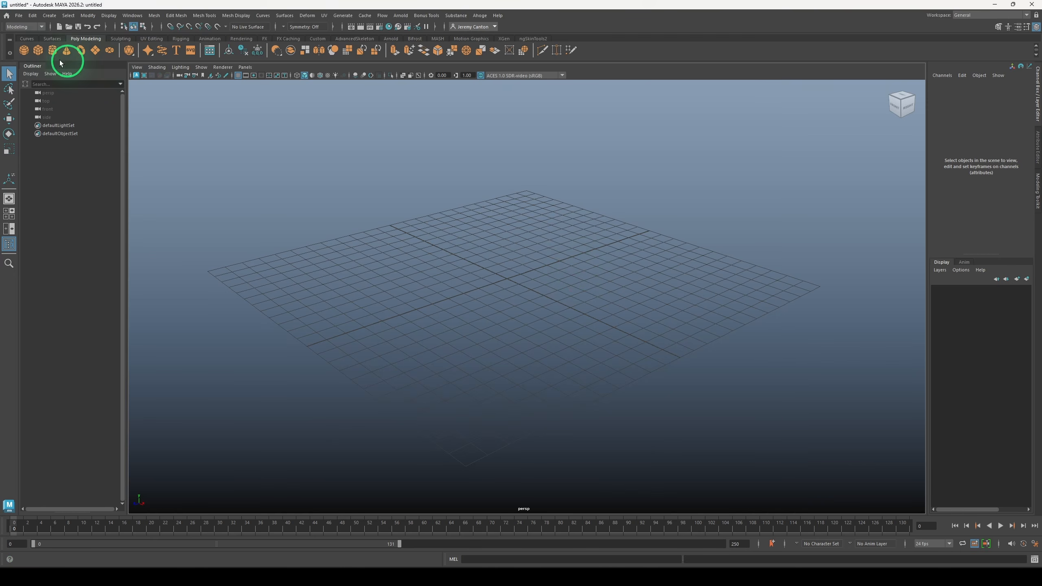
click(38, 50)
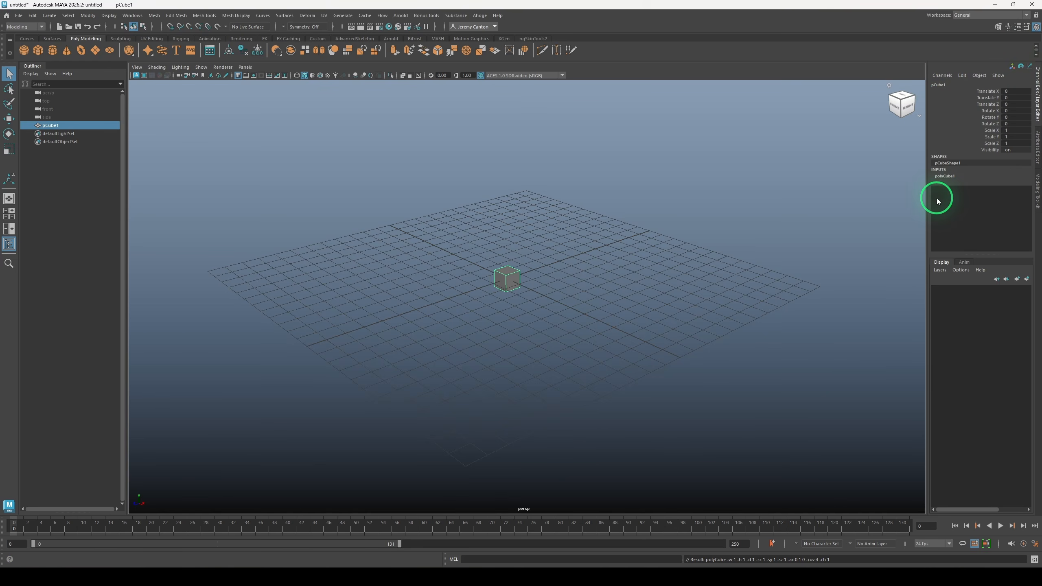
key(ctrl+2)
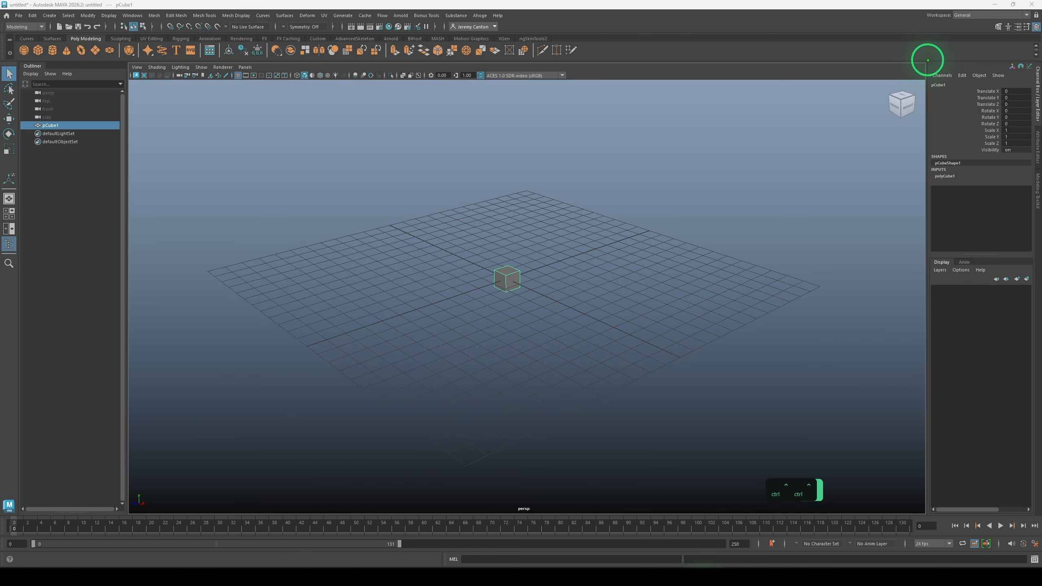
mouse_move(927, 62)
ctrl+mouse_down()
mouse_move(961, 105)
mouse_move(1031, 153)
ctrl+mouse_up()
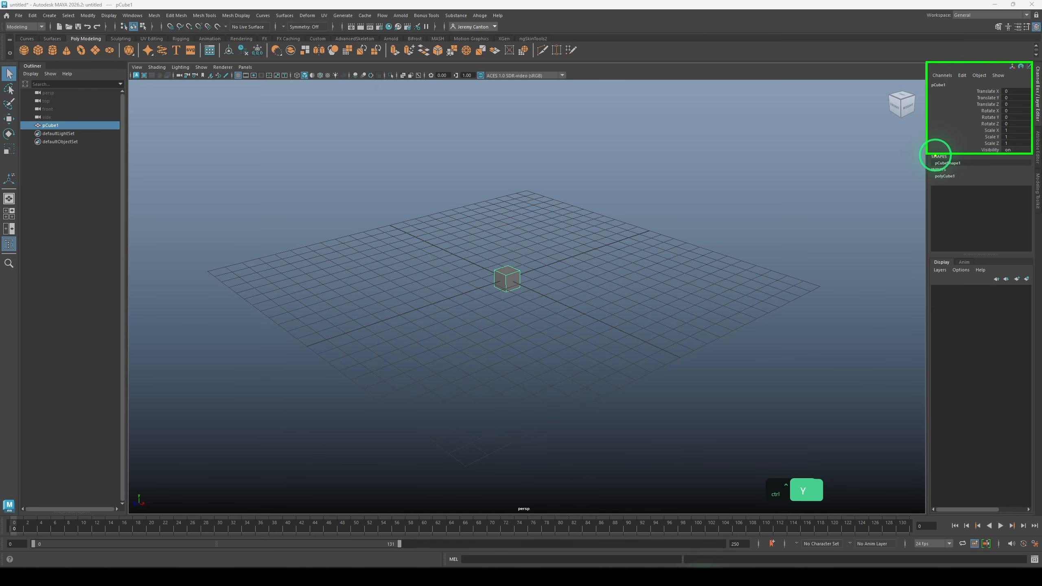
ctrl+drag(926, 155, 1033, 253)
mouse_move(926, 256)
ctrl+mouse_down()
mouse_move(998, 495)
mouse_move(1033, 516)
ctrl+mouse_up()
ctrl+drag(935, 111, 960, 97)
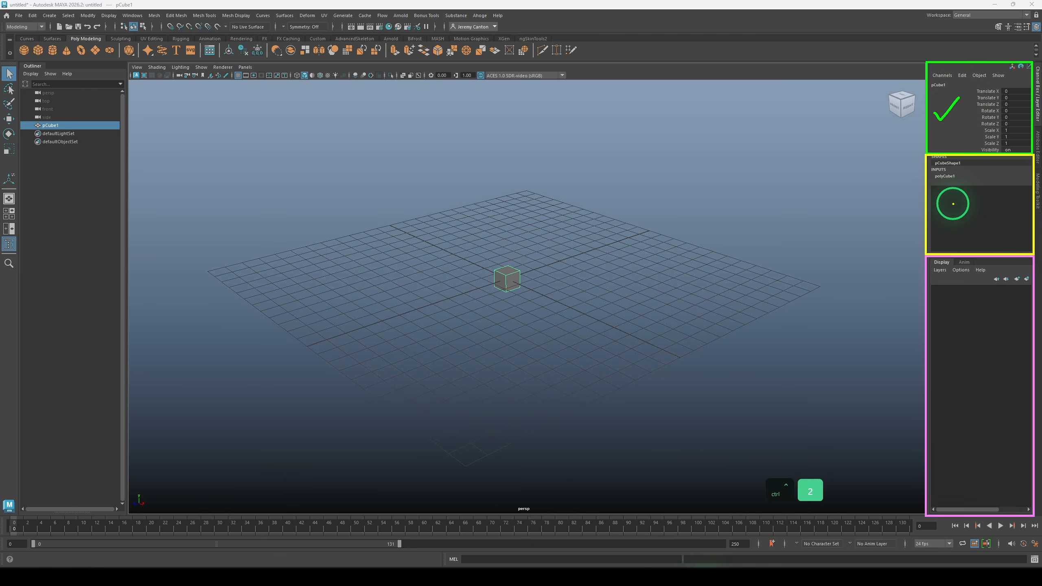
ctrl+drag(952, 204, 971, 199)
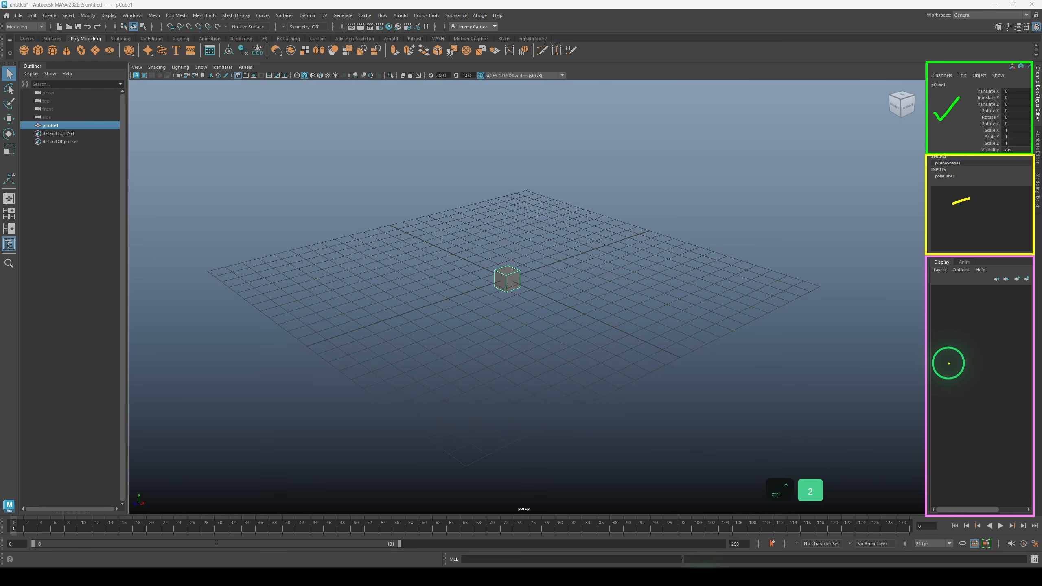
ctrl+drag(948, 365, 969, 351)
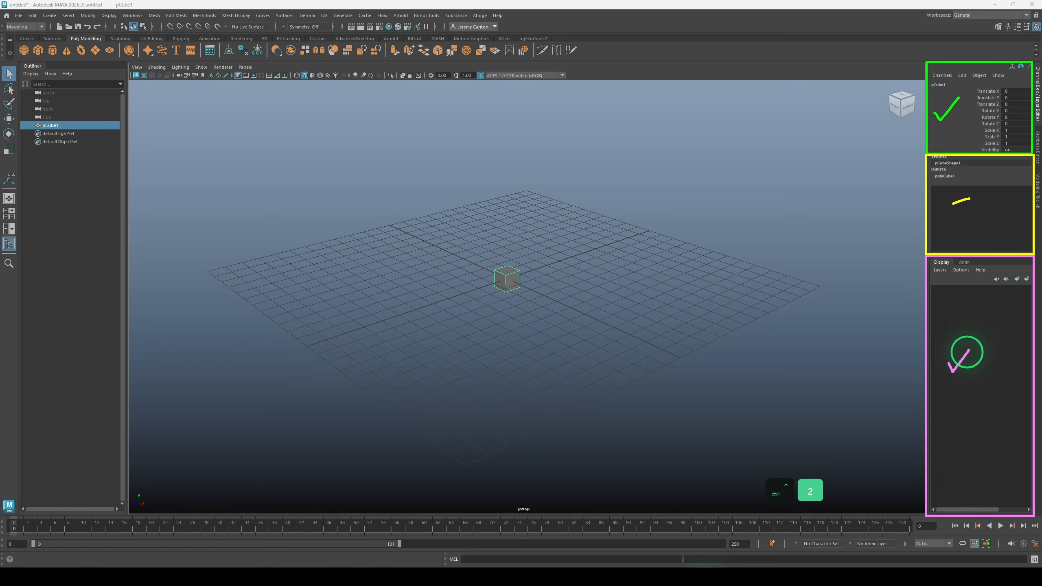
key(o)
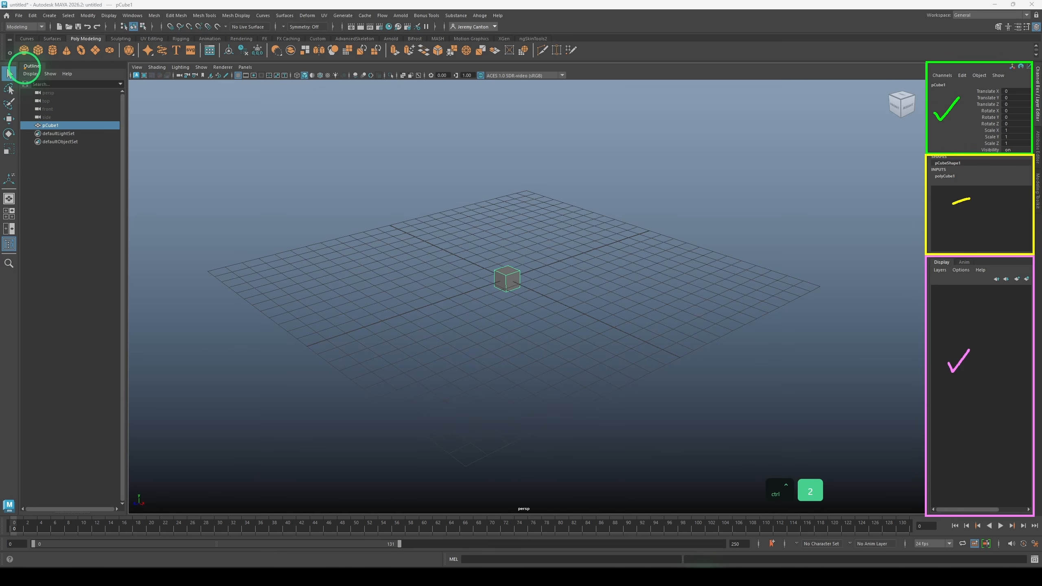
mouse_move(18, 61)
ctrl+mouse_down()
mouse_move(135, 488)
mouse_move(125, 511)
ctrl+mouse_up()
key(ctrl+2)
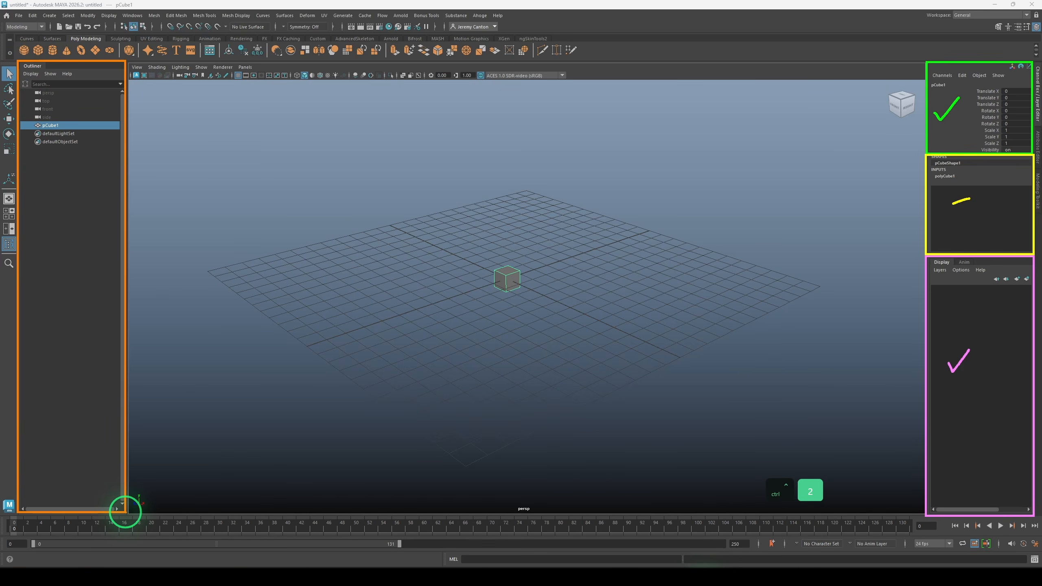
key(Escape)
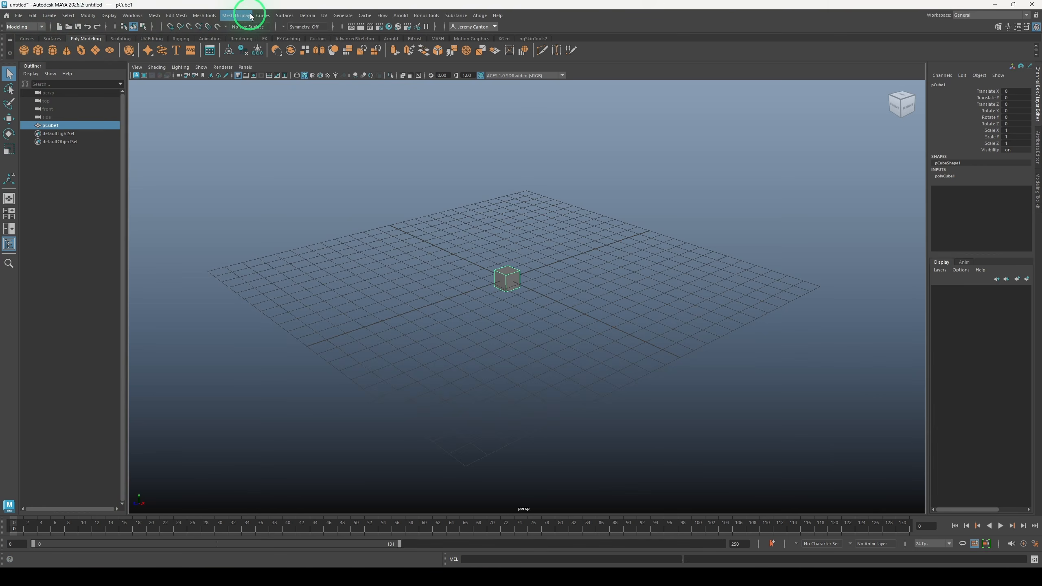
Cycle through the Rigging, Animation, FX and Rendering menu sets and return to Modeling
click(37, 27)
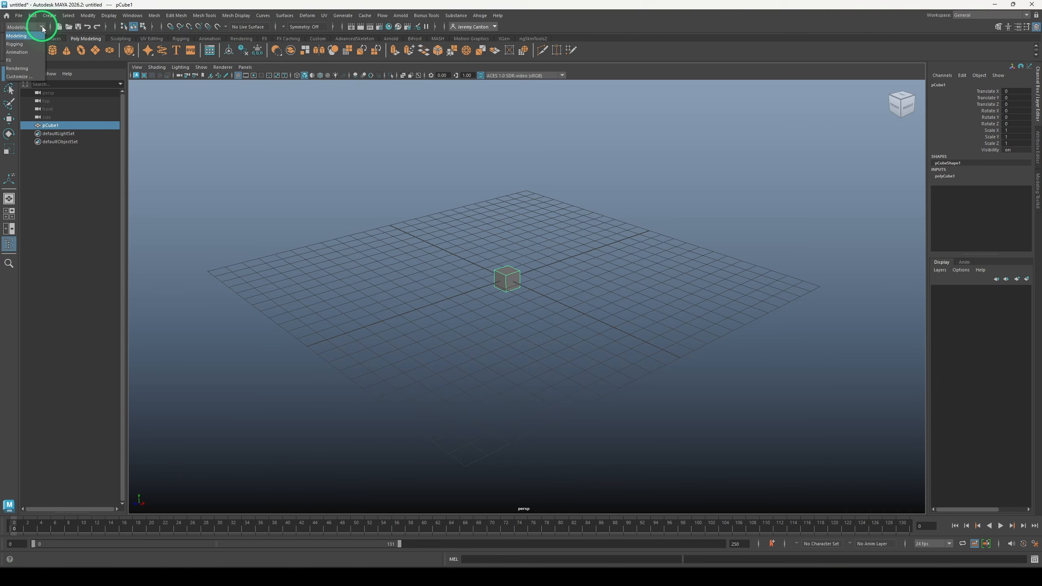
click(35, 44)
click(40, 28)
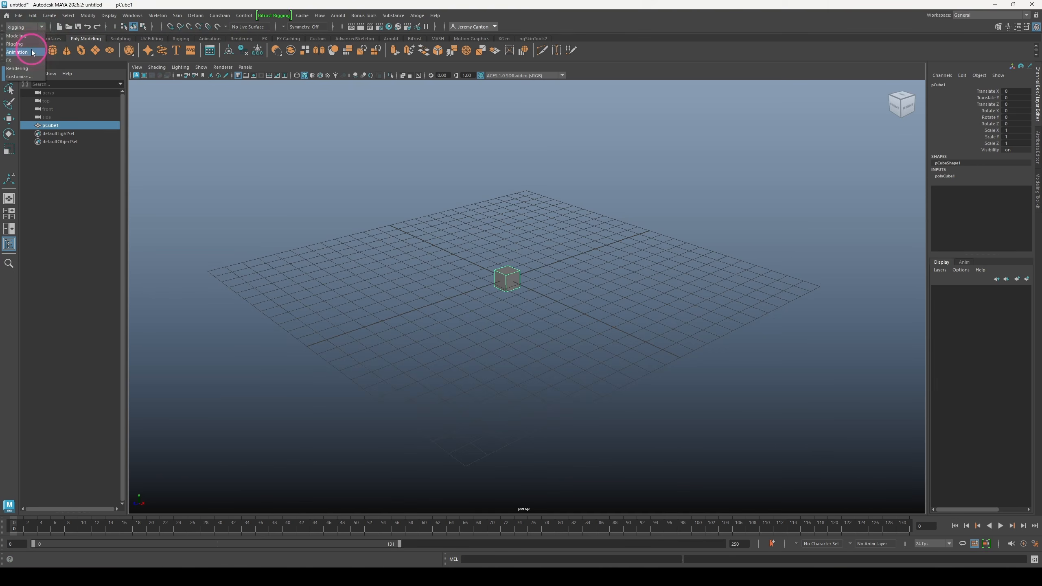
click(32, 49)
click(40, 28)
click(23, 61)
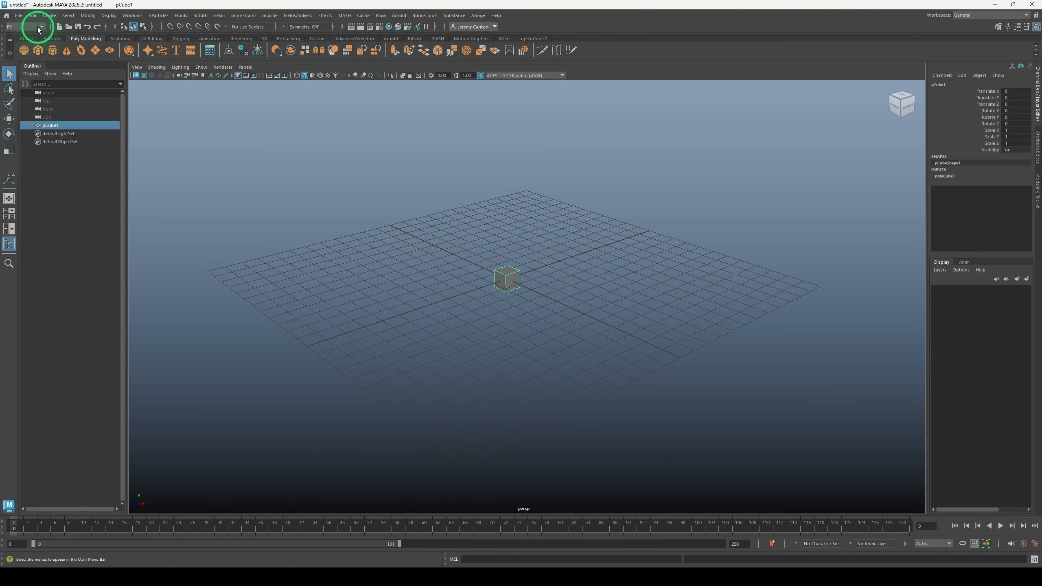
click(40, 28)
click(27, 69)
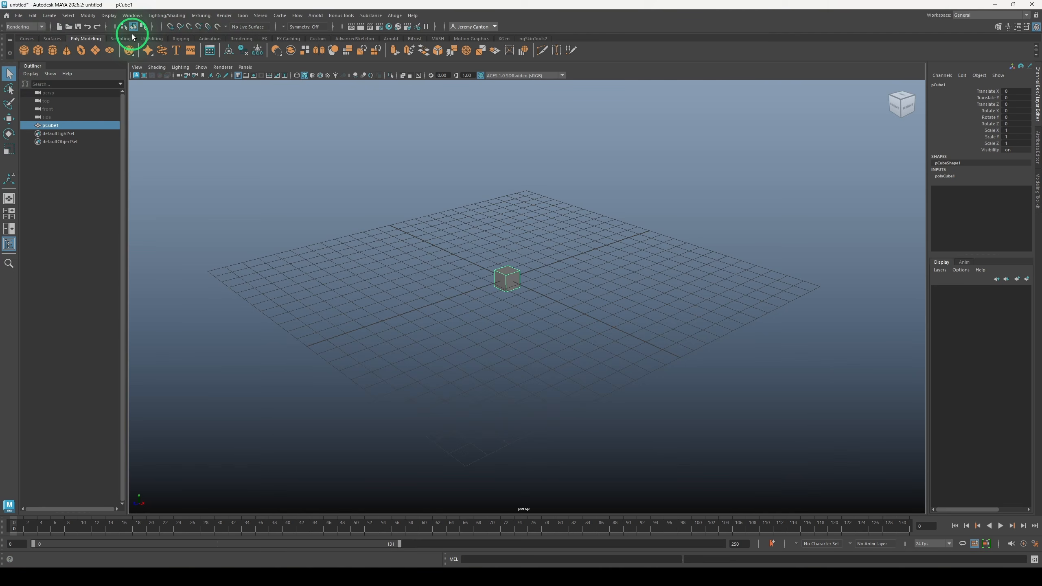
click(42, 28)
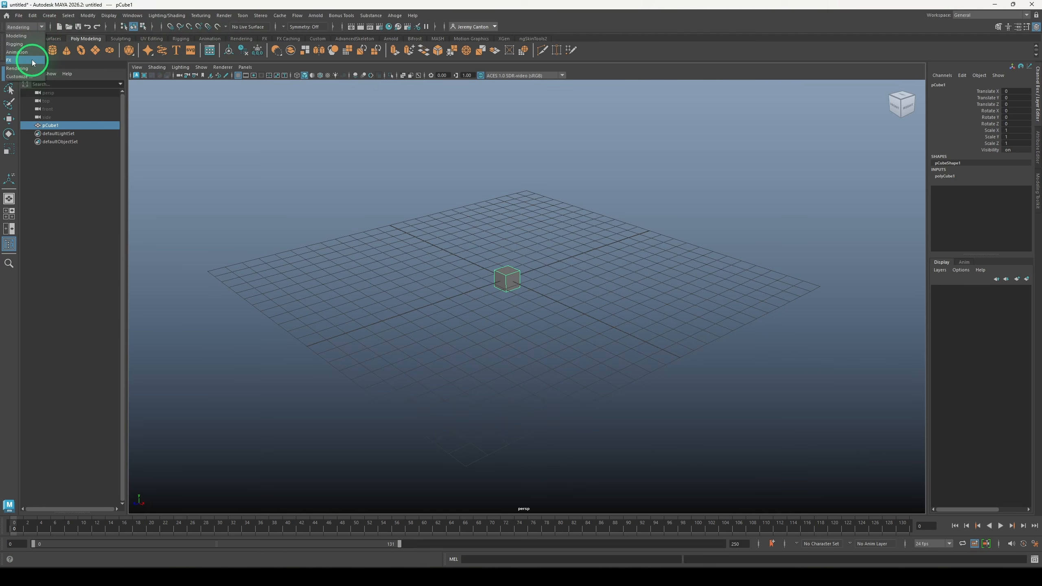
click(24, 36)
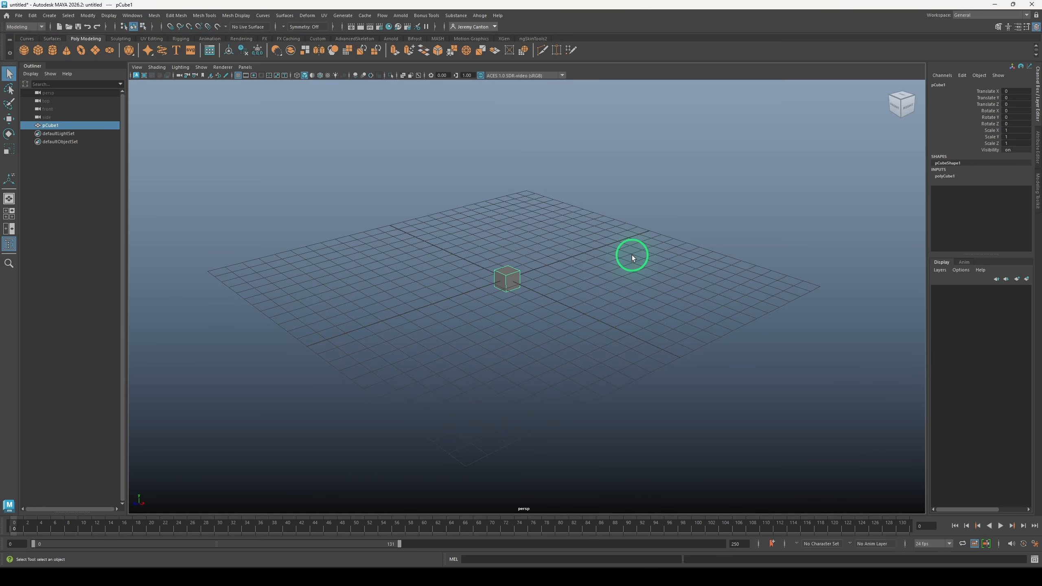
Bring up the hotbox over the perspective view and look through its File and Cache commands
key(space)
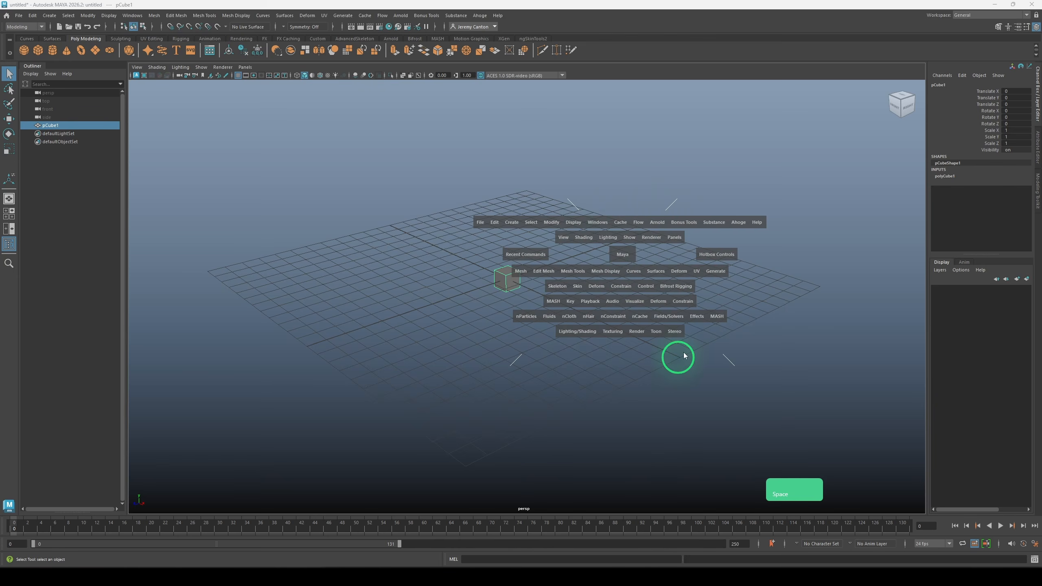
click(477, 222)
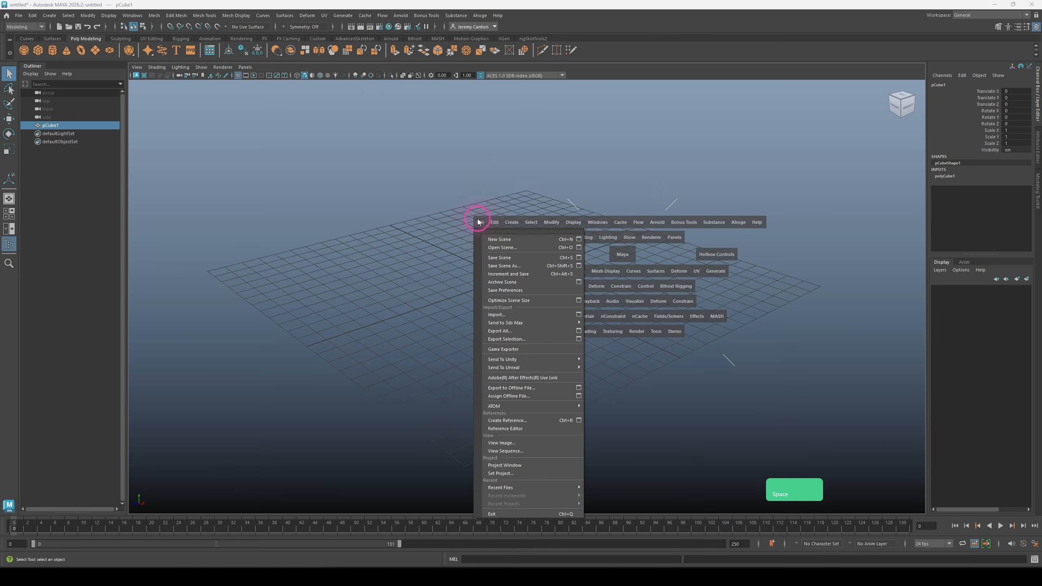
click(616, 221)
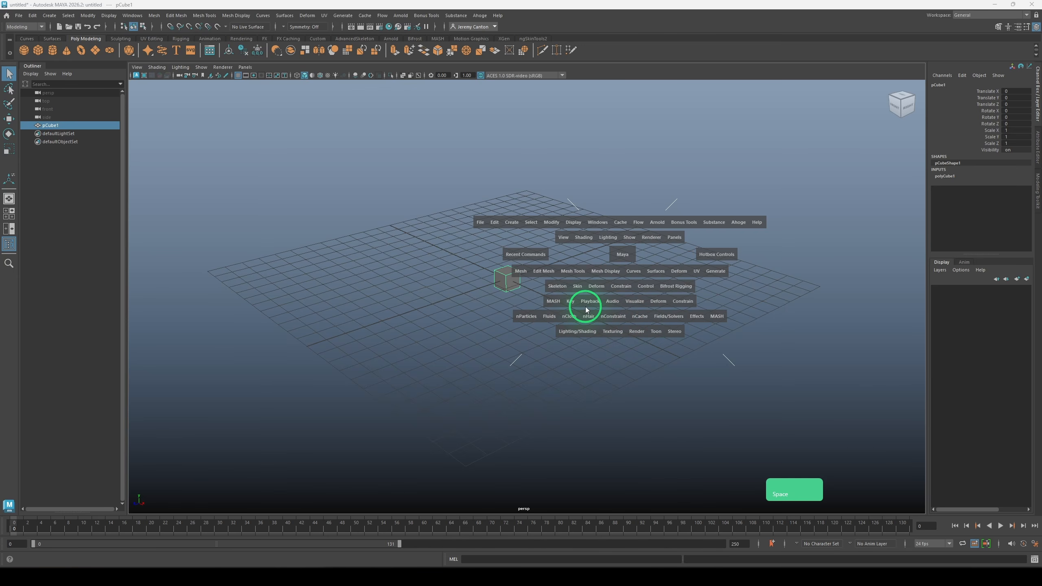
Switch to the four-view layout and maximise the top, front, side and perspective views in turn
key(space)
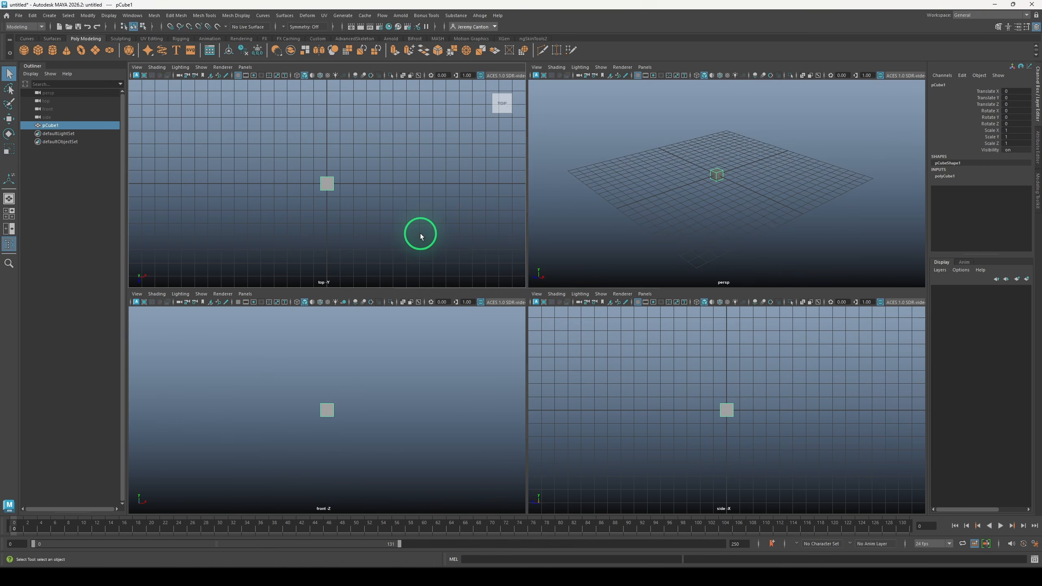
key(space)
key(space)
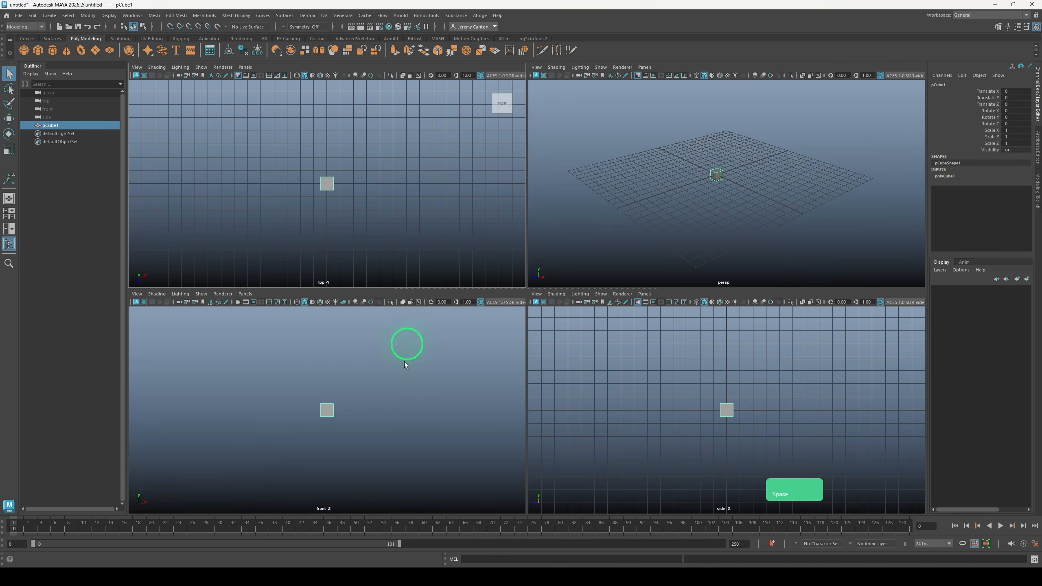
key(space)
key(space)
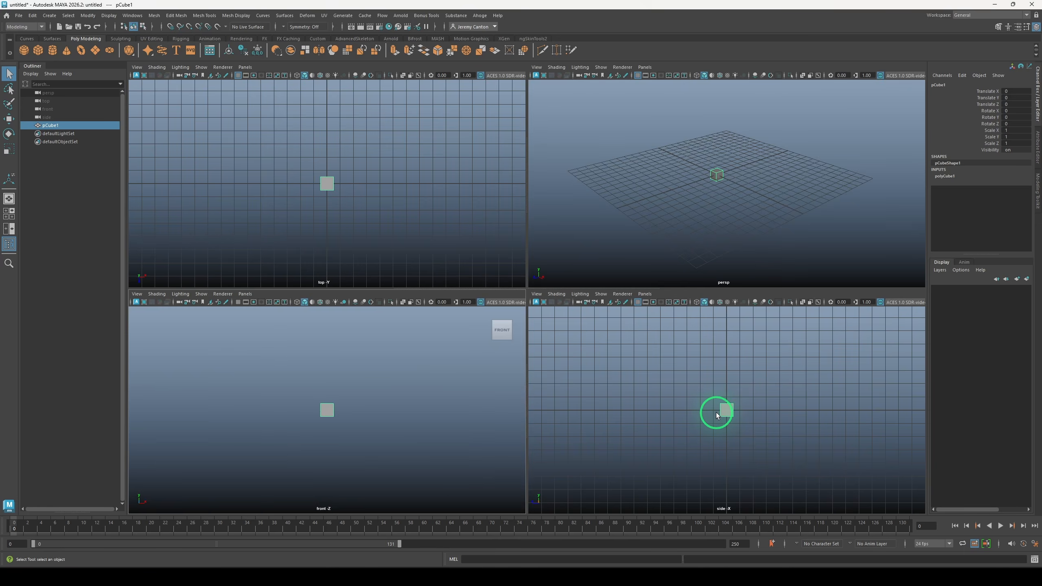
key(space)
key(space)
key(space)
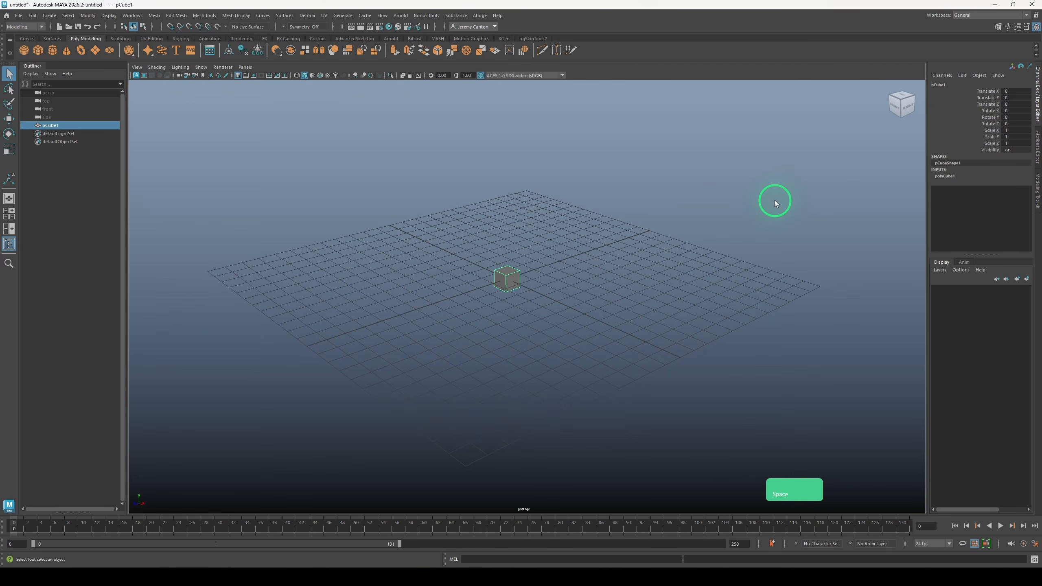
Try the four-view and Front/Persp viewport layouts and return to the single perspective view
click(9, 214)
click(8, 230)
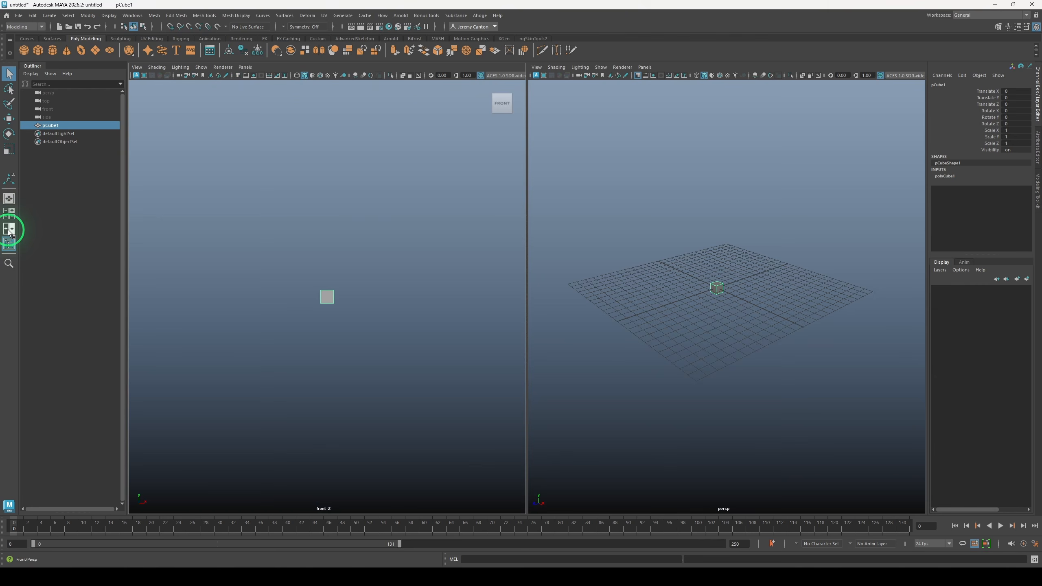
click(9, 199)
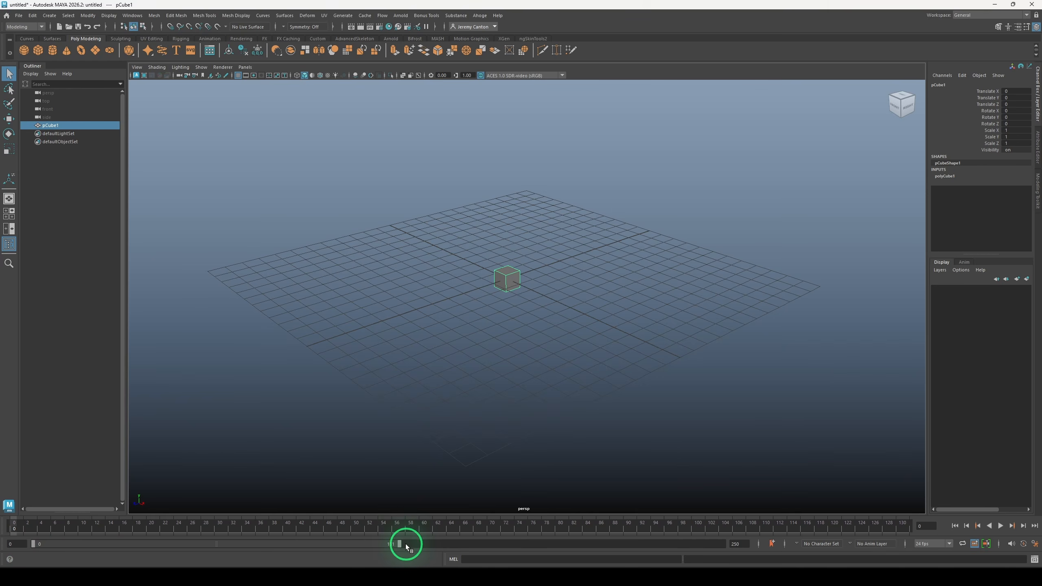
Set the playback range to end at frame 100 and switch the command line to Python
drag(400, 545, 315, 549)
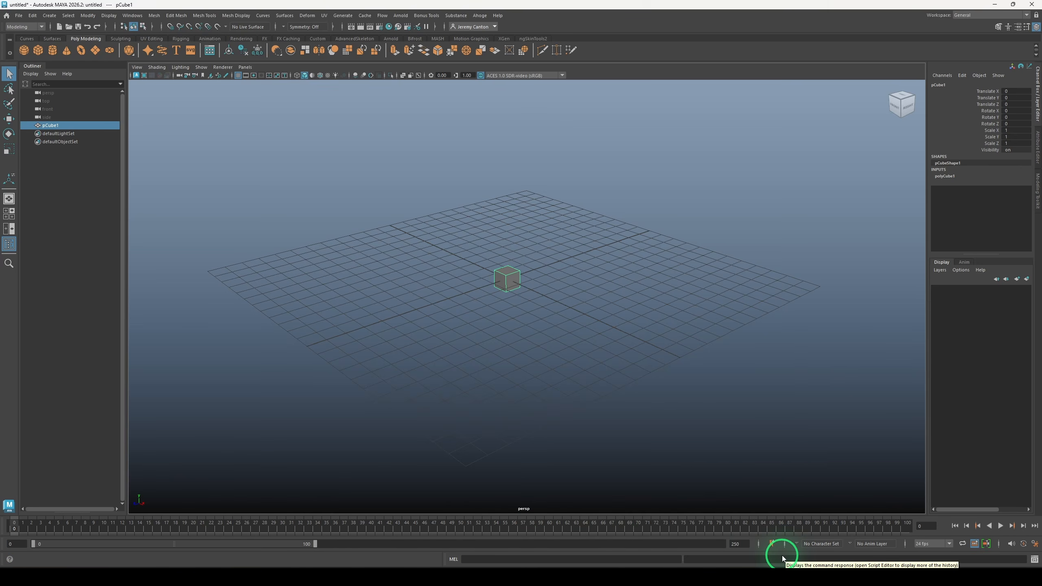
click(507, 559)
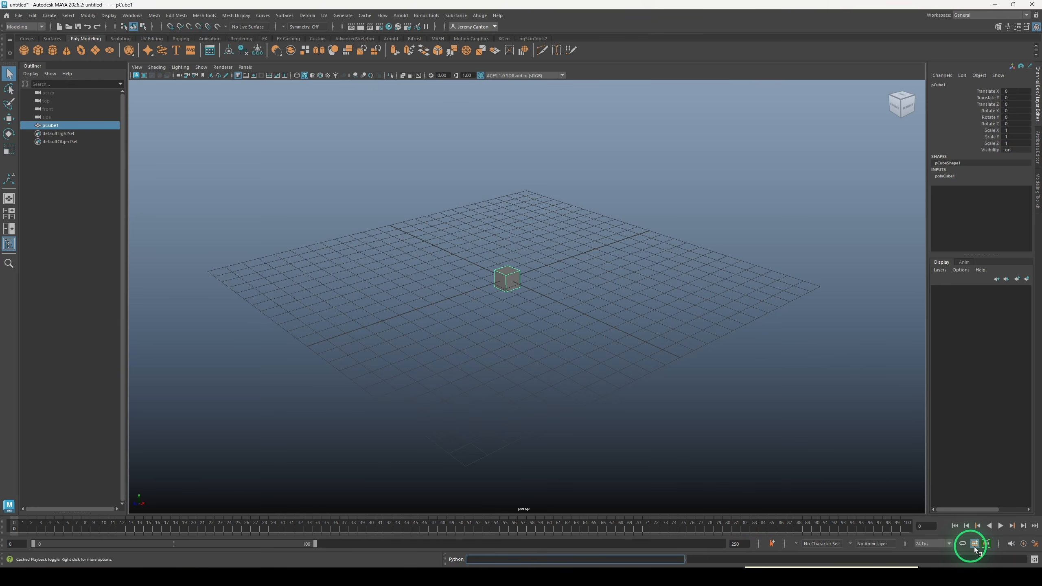
Open the Script Editor and enlarge its window
click(1034, 561)
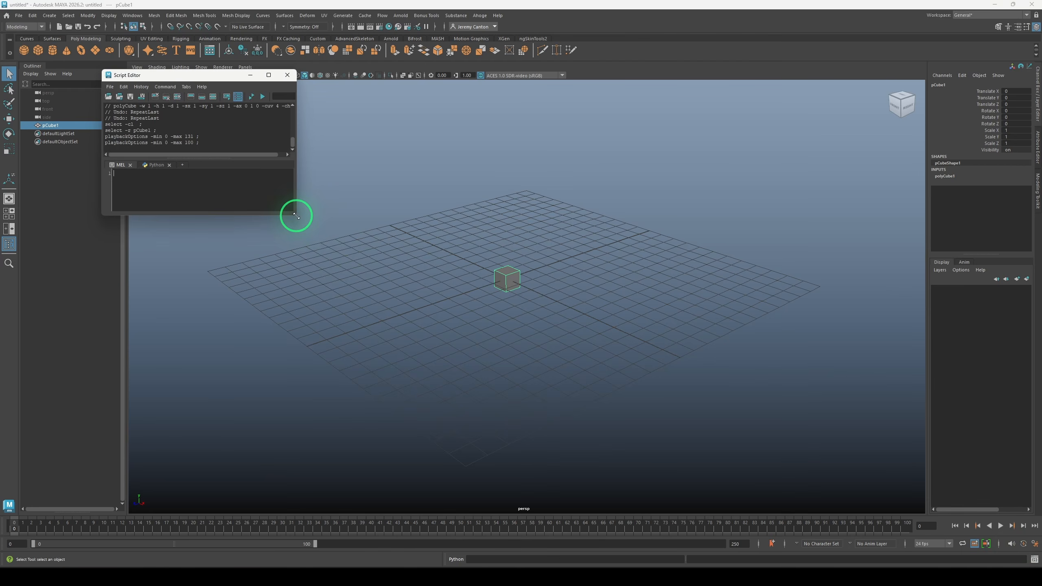
drag(296, 215, 545, 445)
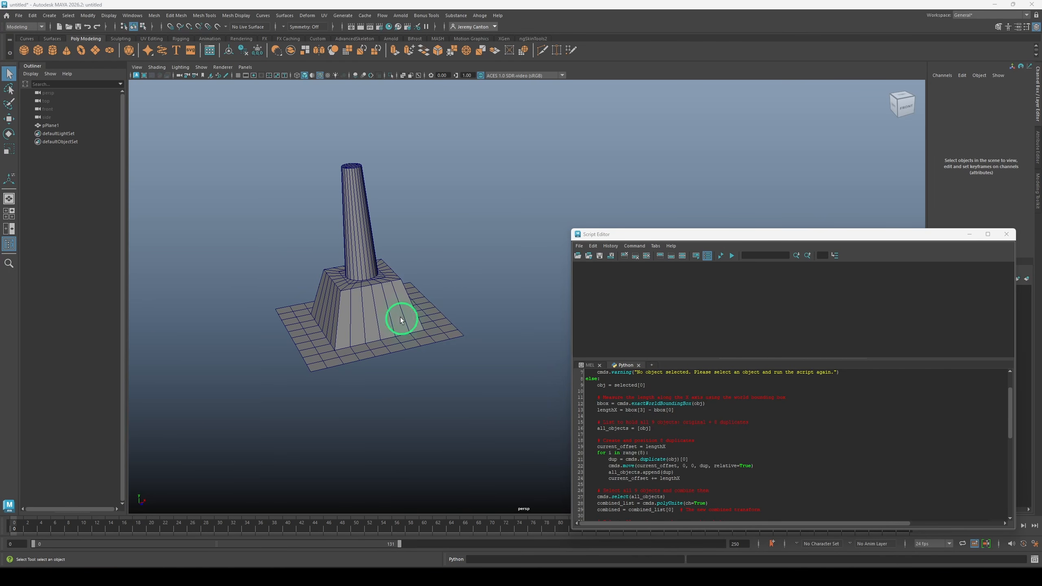
Run the Python script on the plane mesh with the tall tapered post to duplicate, combine and bend it into a ring
click(401, 321)
click(732, 256)
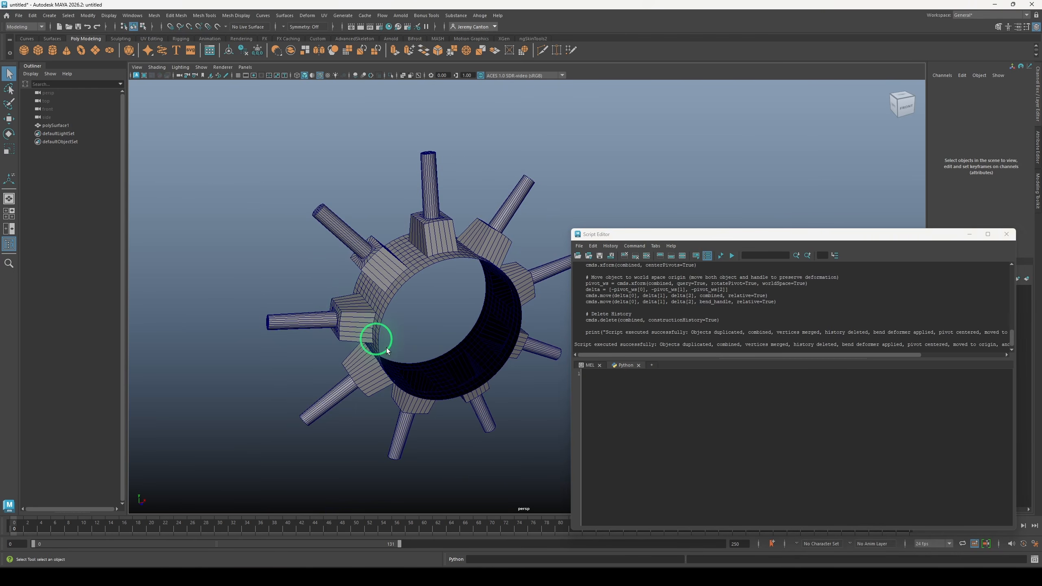
alt+drag(387, 350, 411, 408)
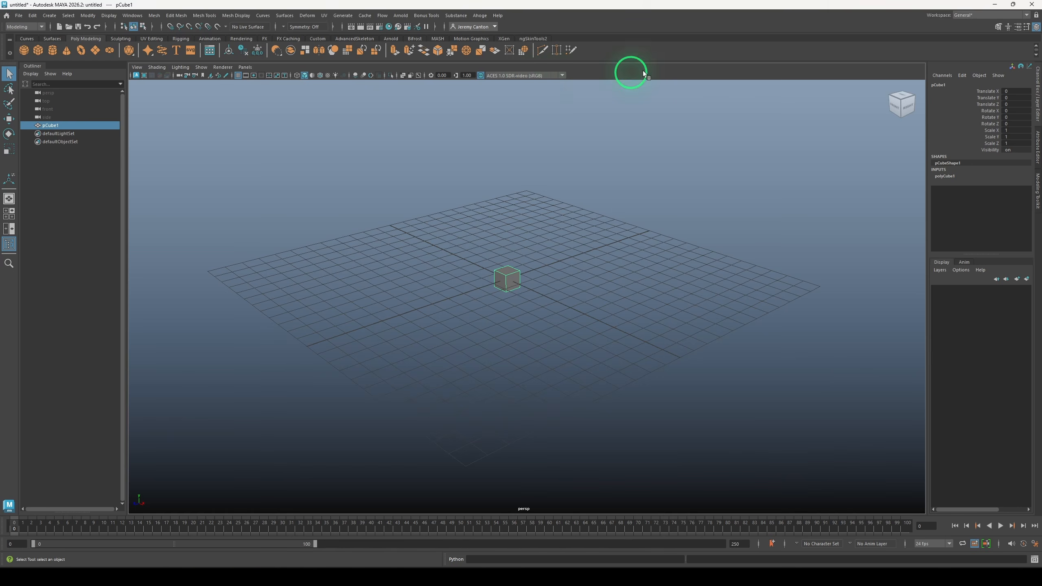
Show the Modeling Toolkit, and open the Human IK character controls briefly before closing them
click(998, 27)
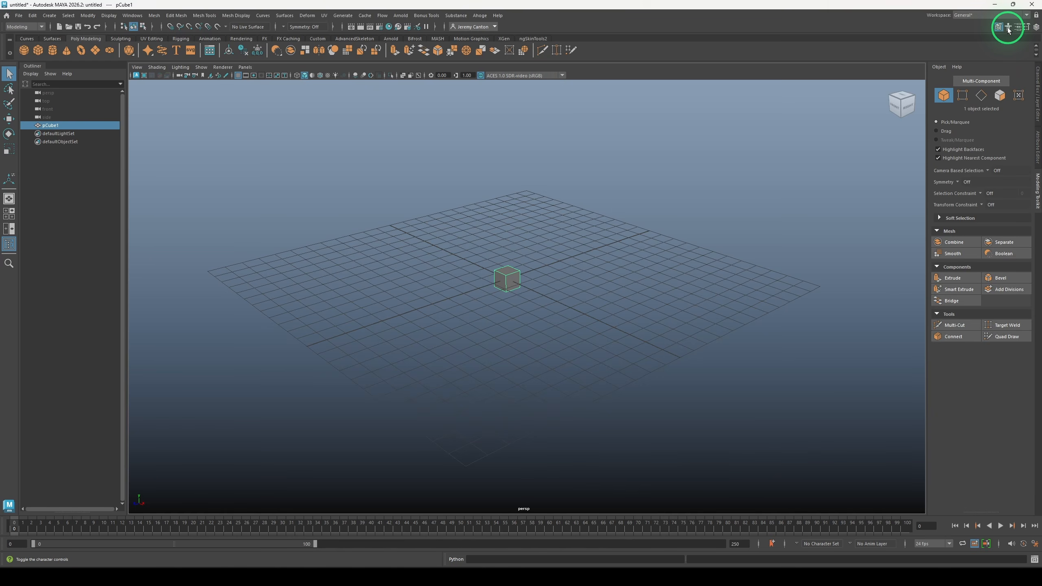
click(1008, 28)
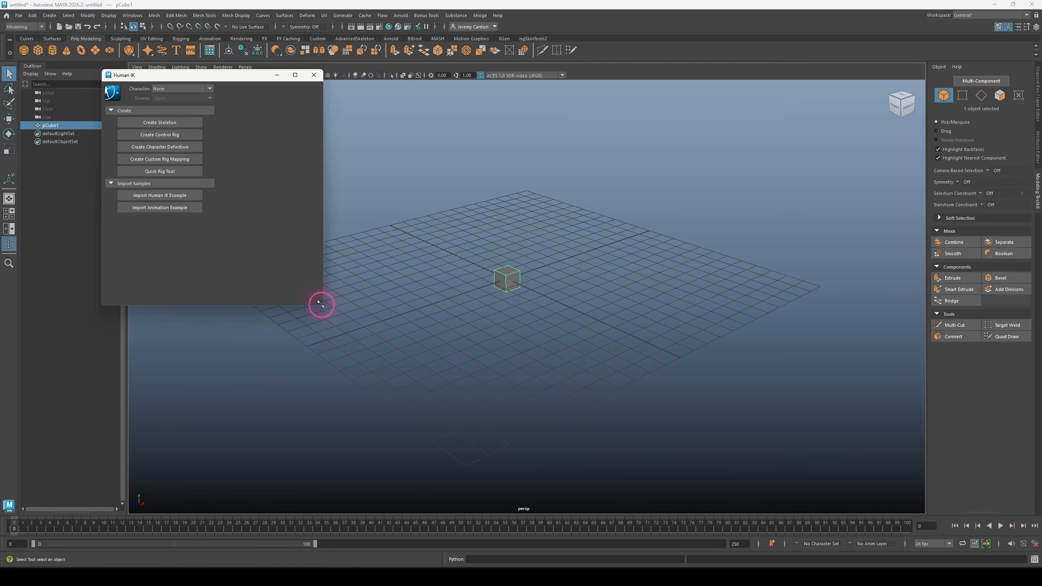
drag(218, 76, 792, 125)
click(875, 120)
Show the cube's Attribute Editor and the Select Tool's settings, and return to the Channel Box
click(1017, 26)
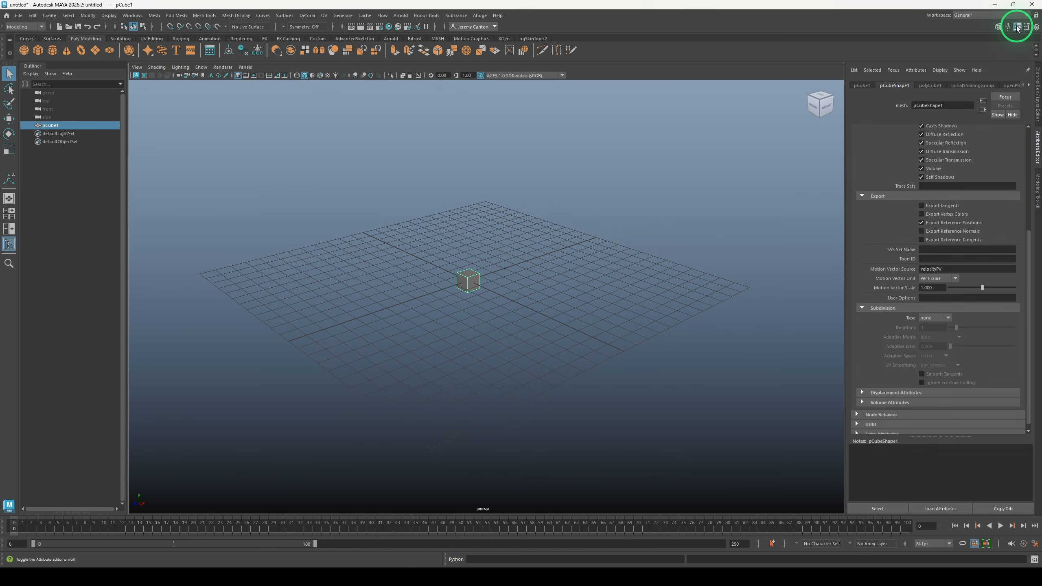
click(1026, 28)
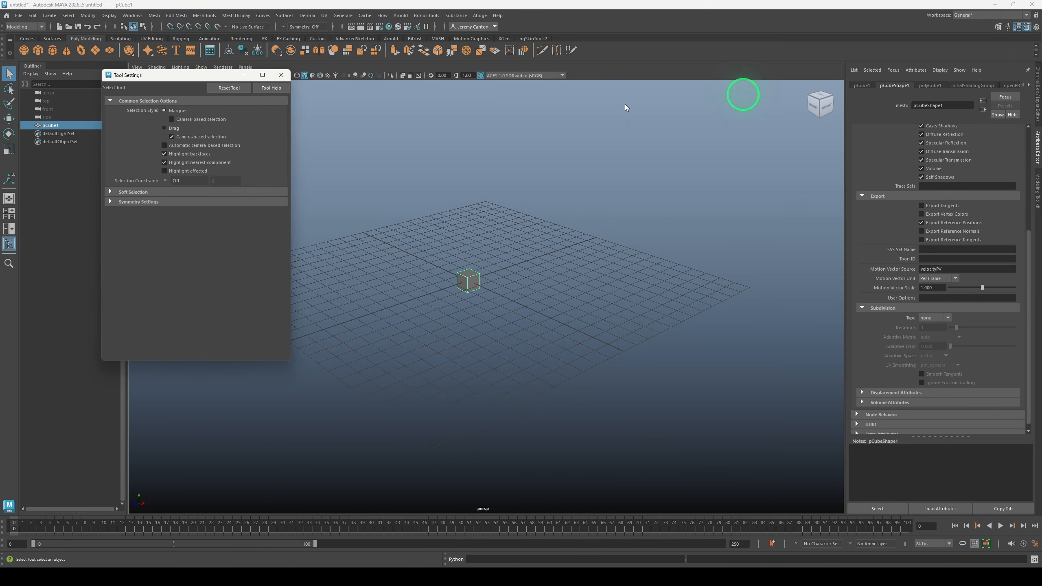
drag(160, 84, 729, 305)
click(1037, 27)
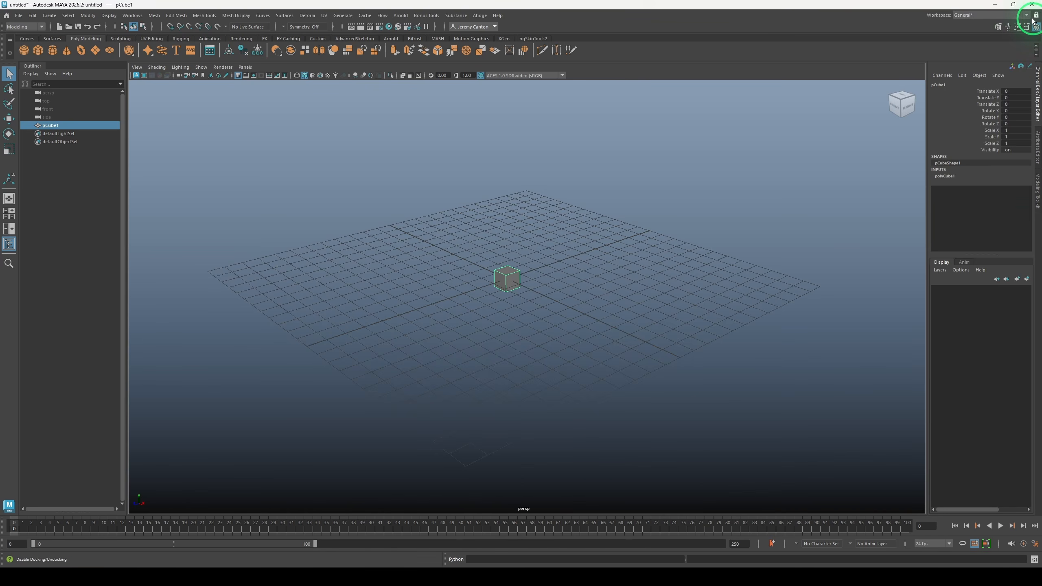
Preview the Rendering - Standard, XGen and MASH workspaces and return to the General workspace
click(1027, 16)
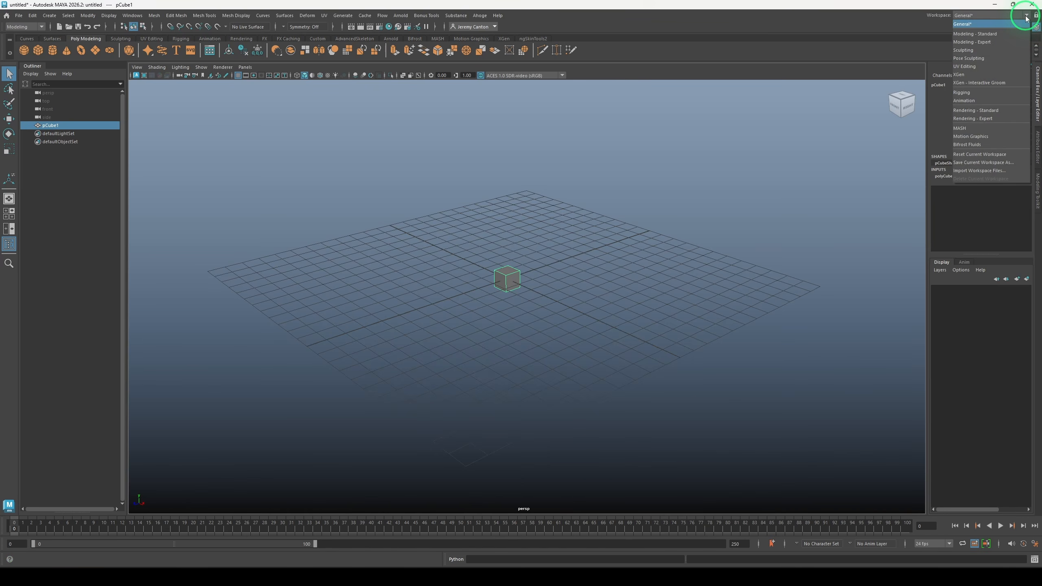
click(1016, 114)
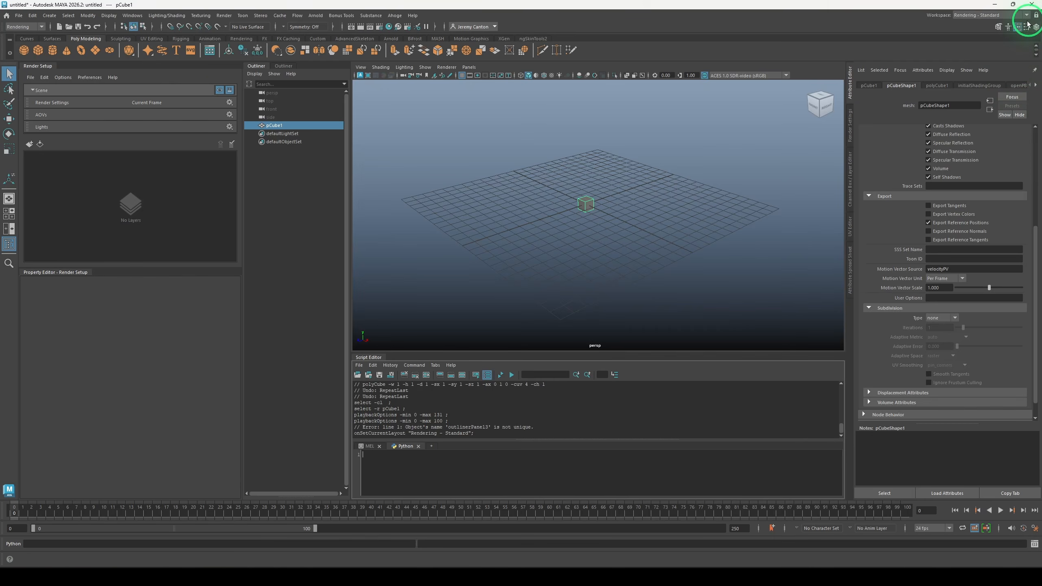
click(1024, 16)
click(996, 75)
click(1027, 16)
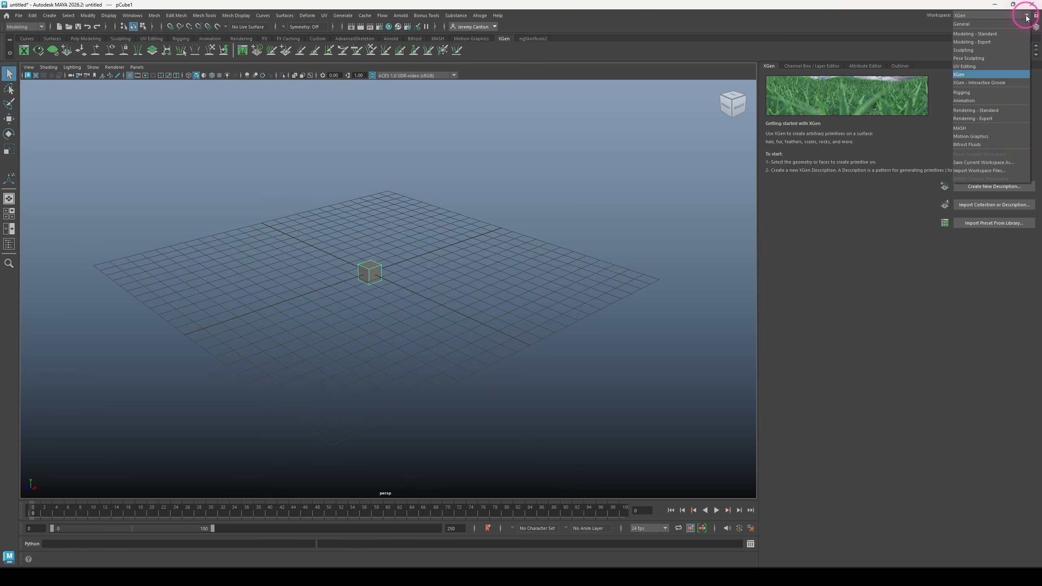
click(1013, 128)
click(1027, 15)
click(1016, 25)
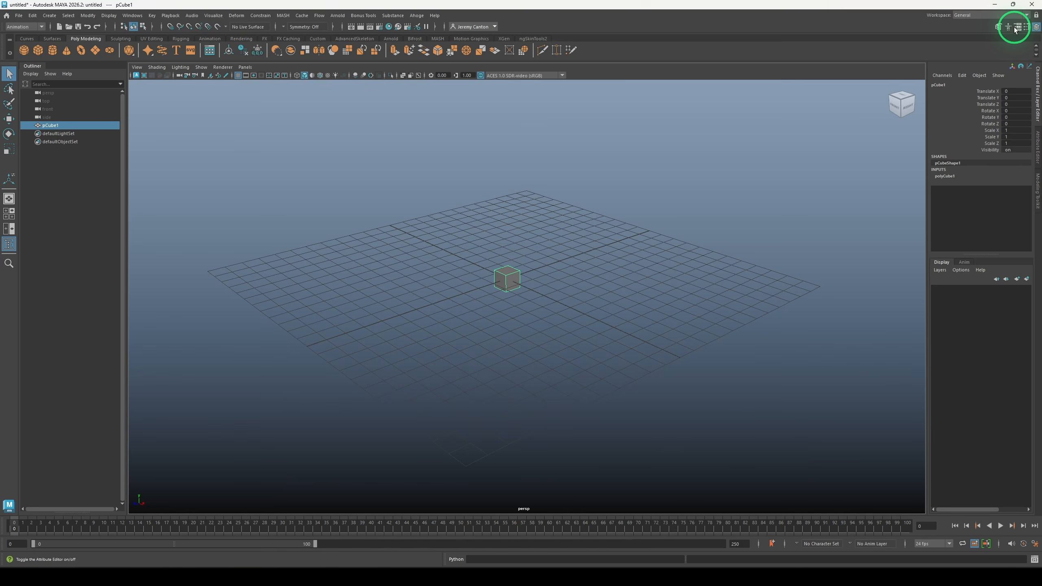
Open the Preferences and review the Color Management, Files/Projects, File References and Undo categories
click(132, 15)
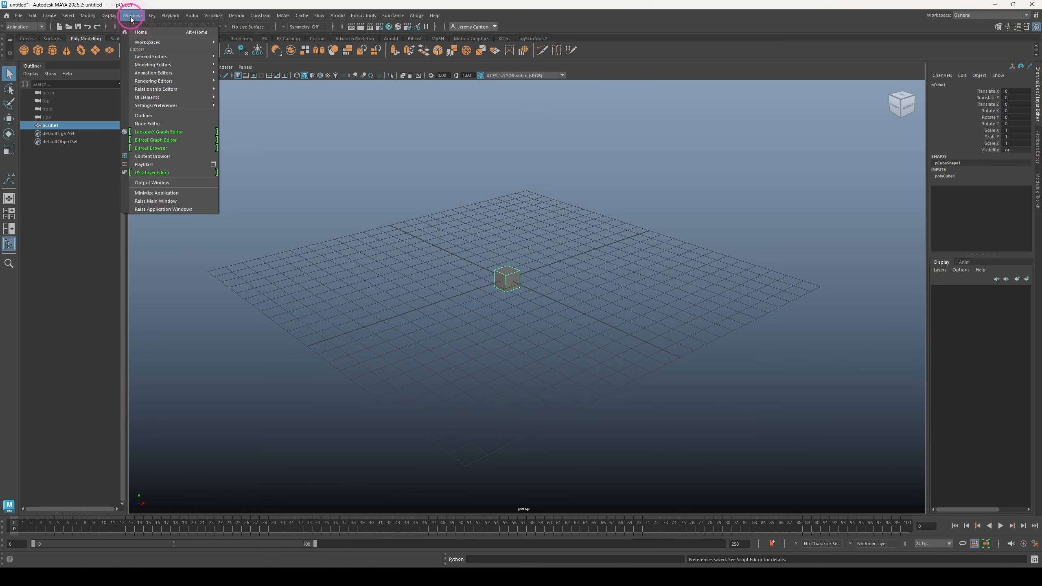
mouse_move(163, 110)
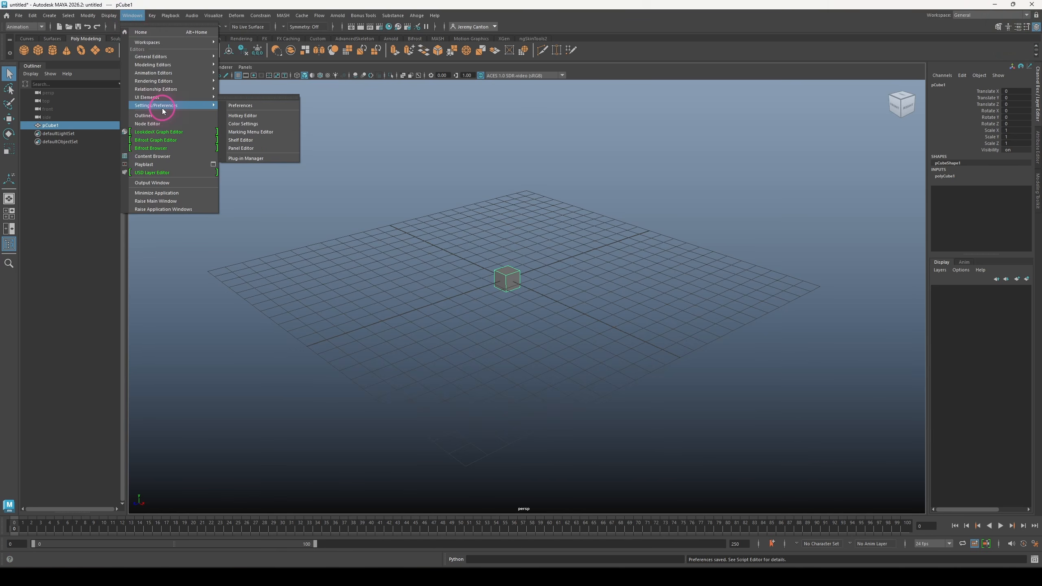
click(262, 105)
drag(492, 336, 517, 462)
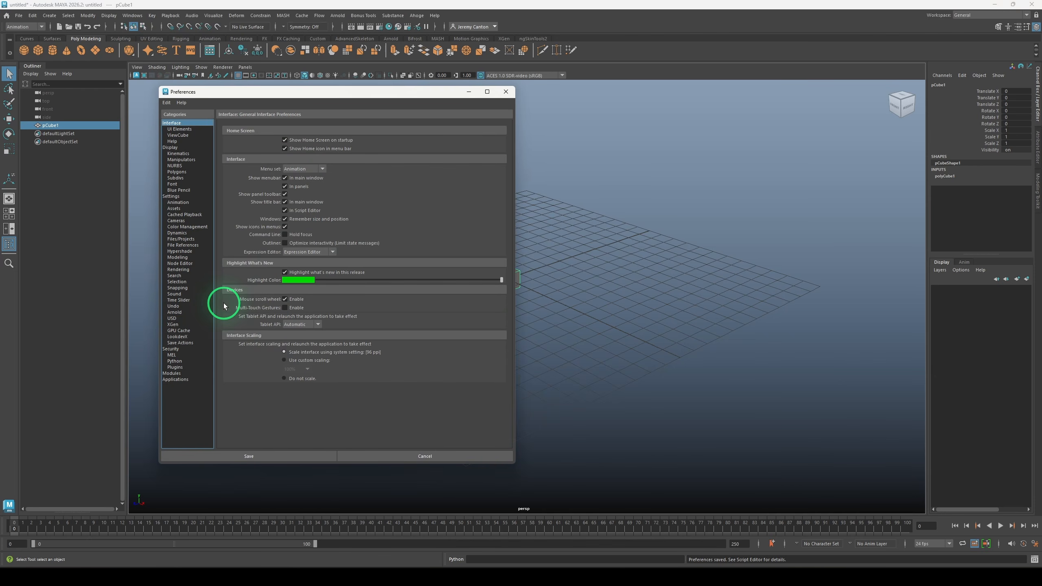
click(193, 227)
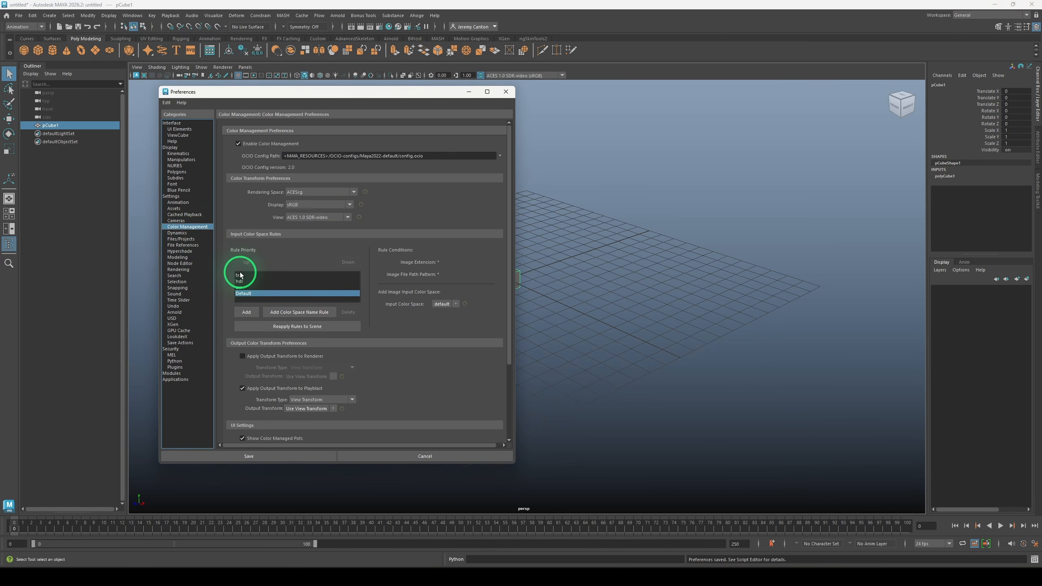
click(181, 239)
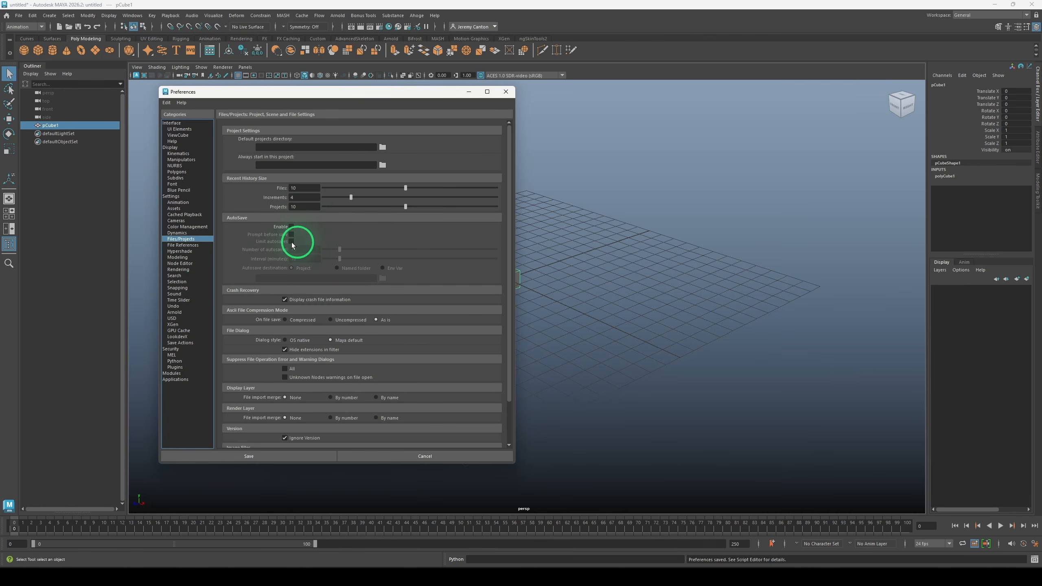
click(192, 246)
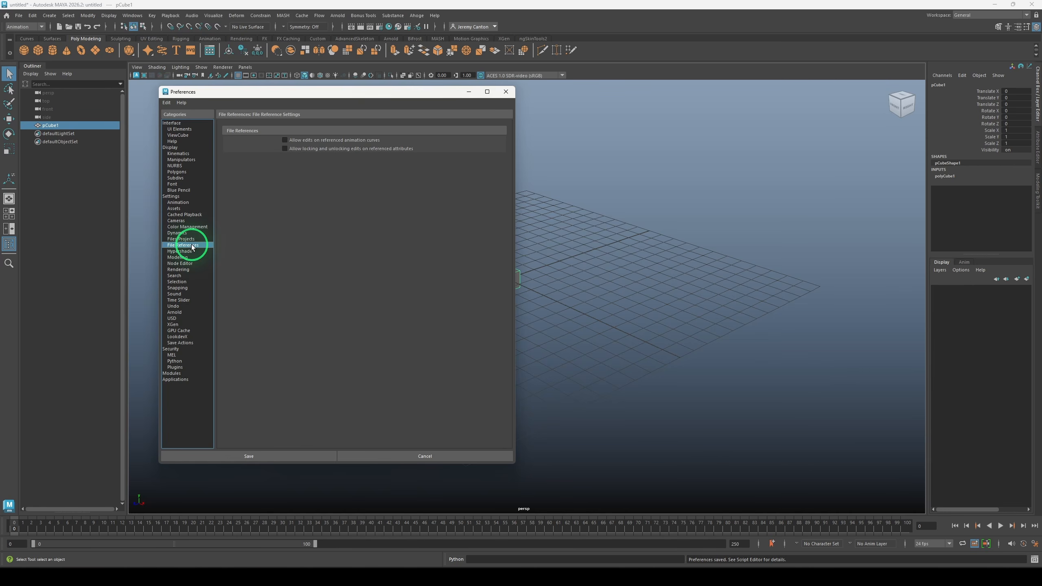
click(181, 307)
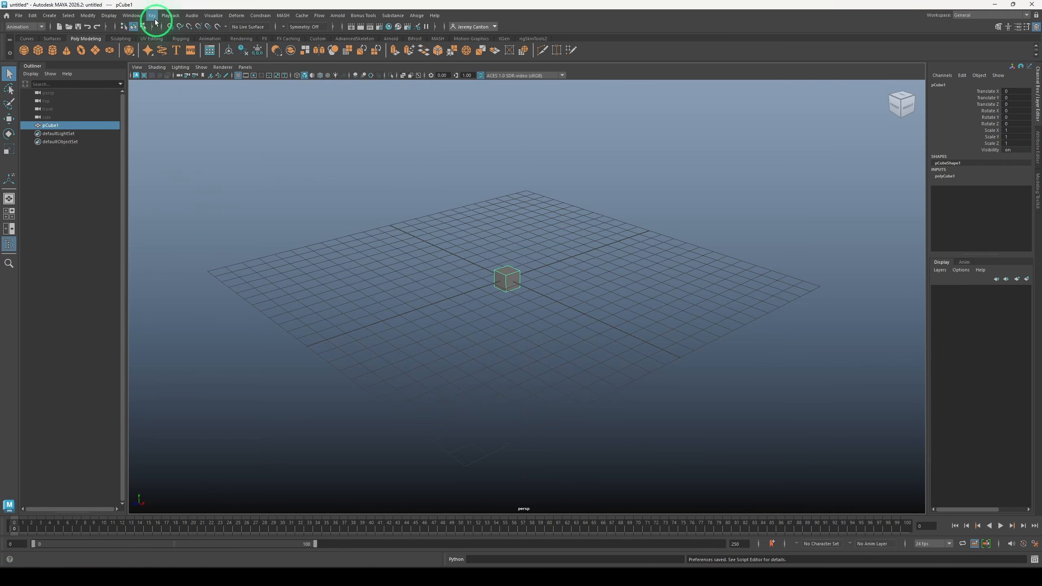
Show the Hotkey Editor with its keyboard map over the viewport and close it
click(132, 15)
mouse_move(176, 106)
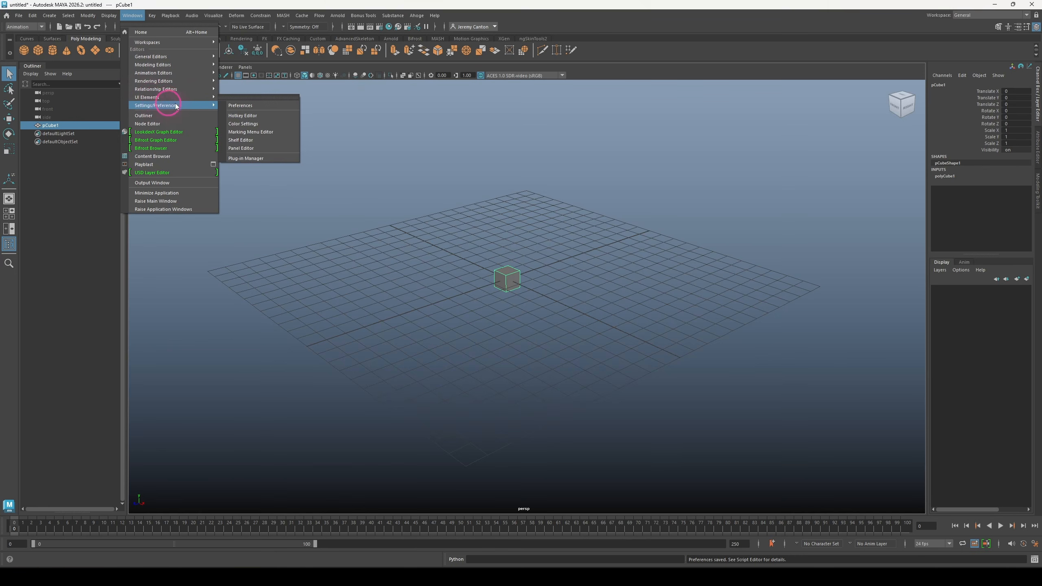
click(242, 116)
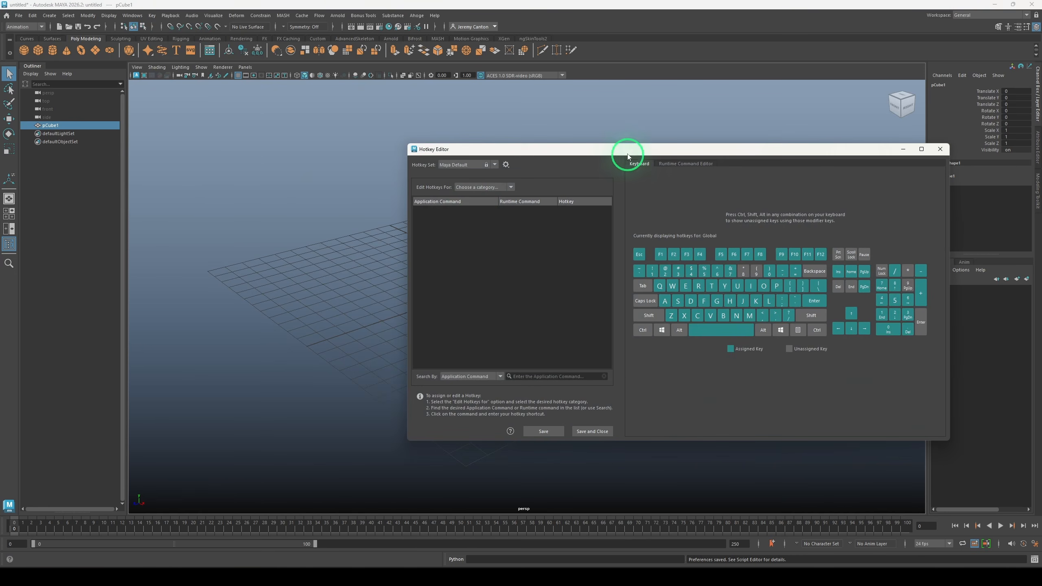
drag(628, 156, 408, 142)
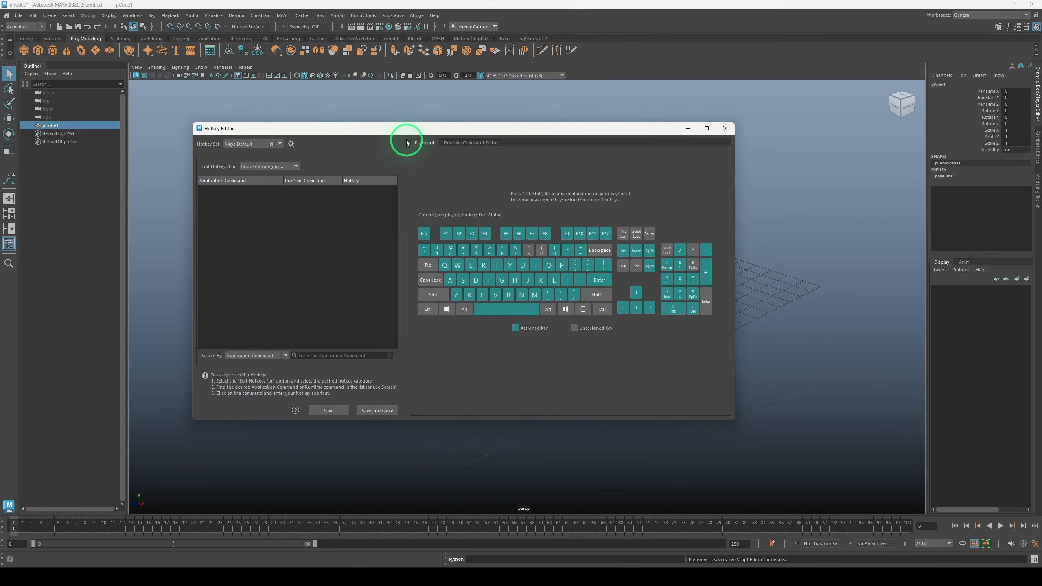
click(725, 128)
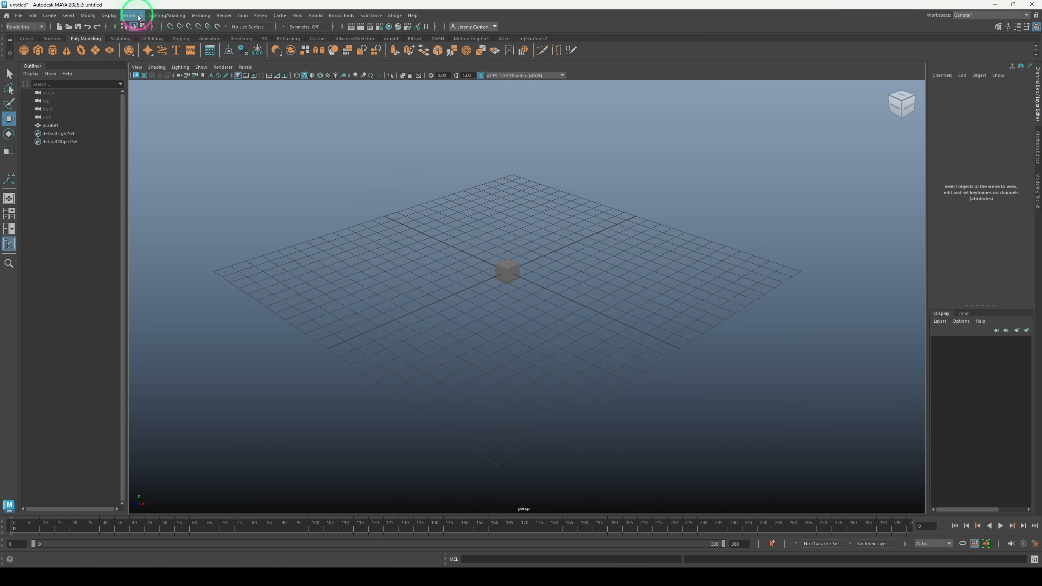
Open the Plug-in Manager and search the plug-in list for "substance"
click(133, 15)
mouse_move(152, 106)
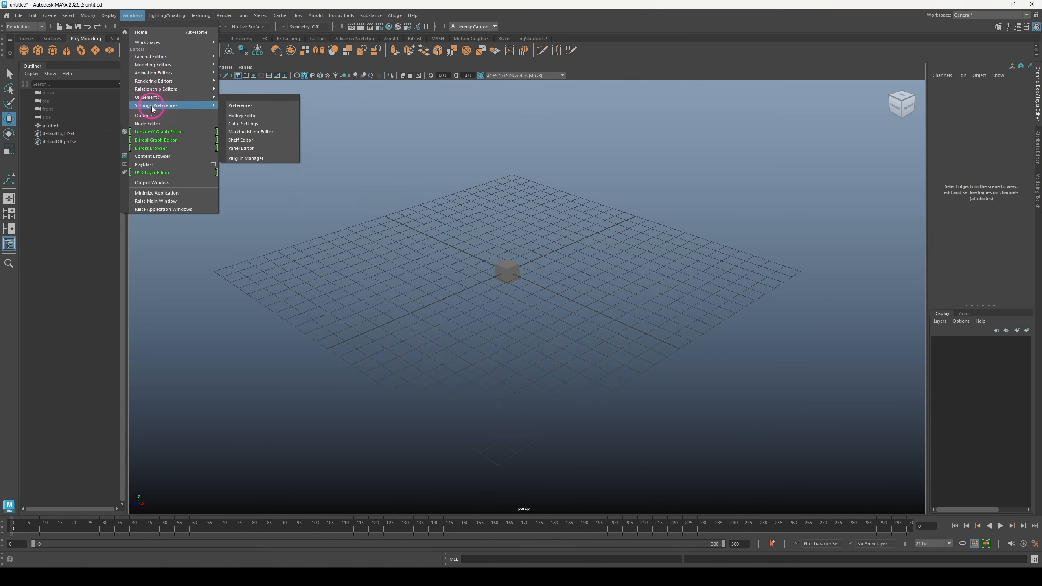
click(247, 159)
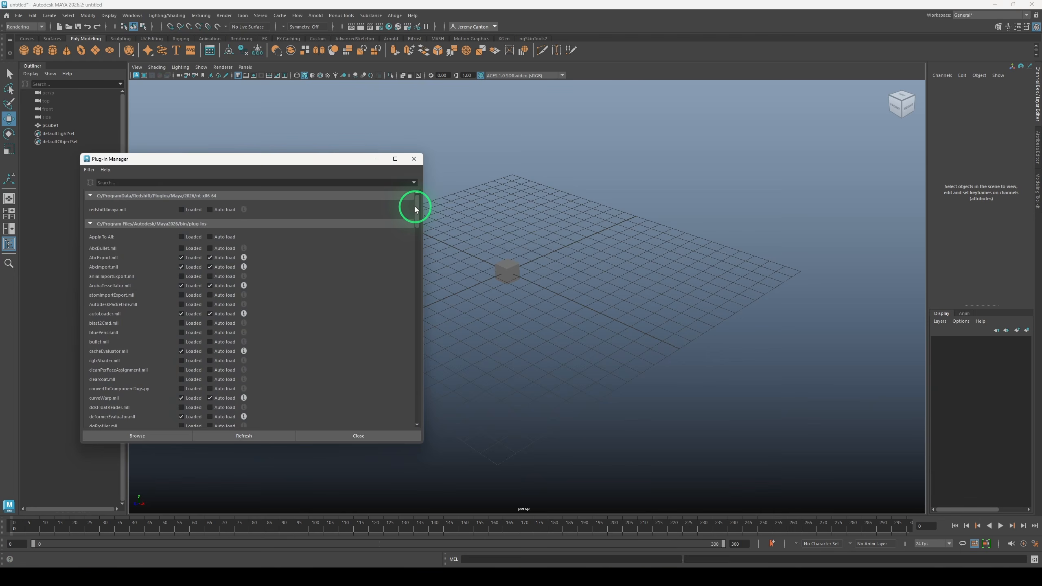
mouse_move(417, 208)
mouse_down()
mouse_move(409, 331)
mouse_move(411, 196)
mouse_up()
click(226, 182)
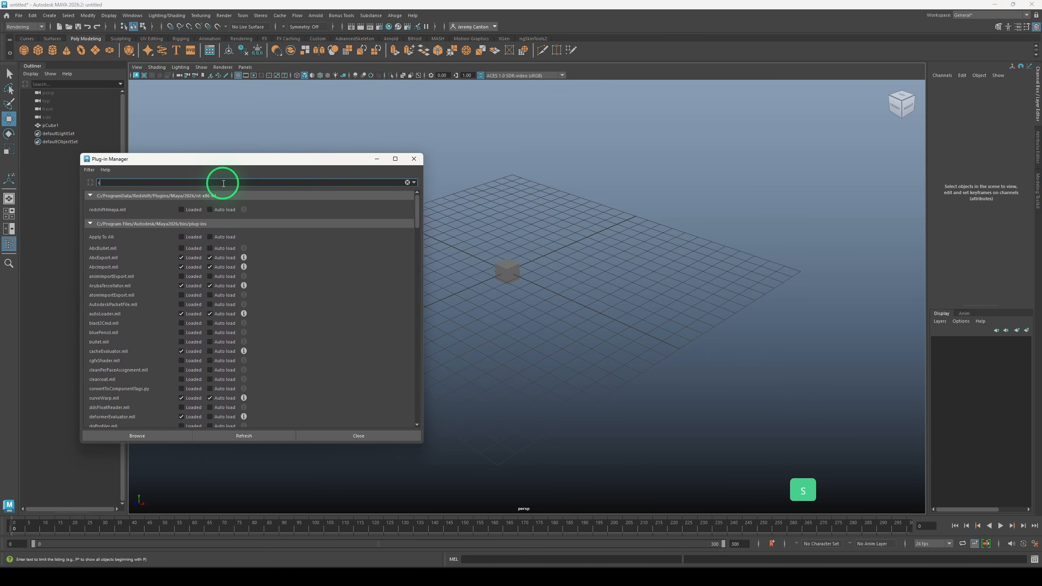
text(substance)
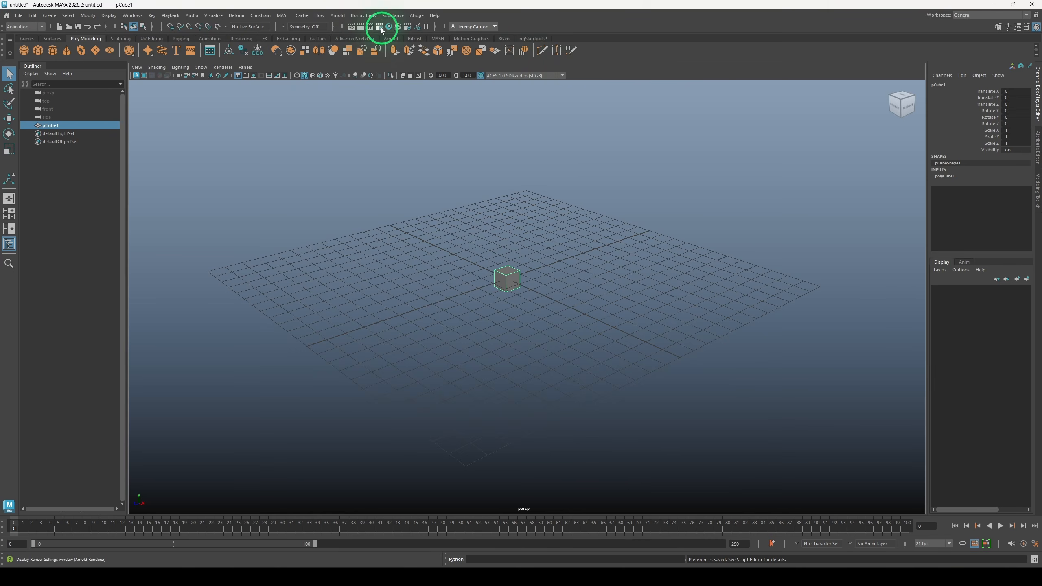
Open the Render Settings and view the Arnold Renderer, System and Common settings
click(379, 27)
click(154, 120)
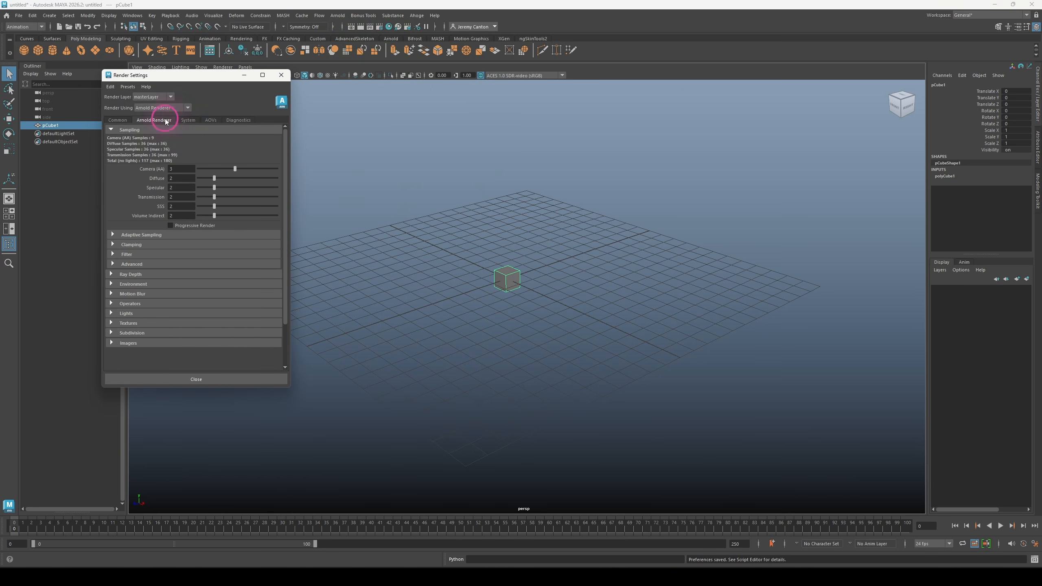
click(188, 120)
click(119, 119)
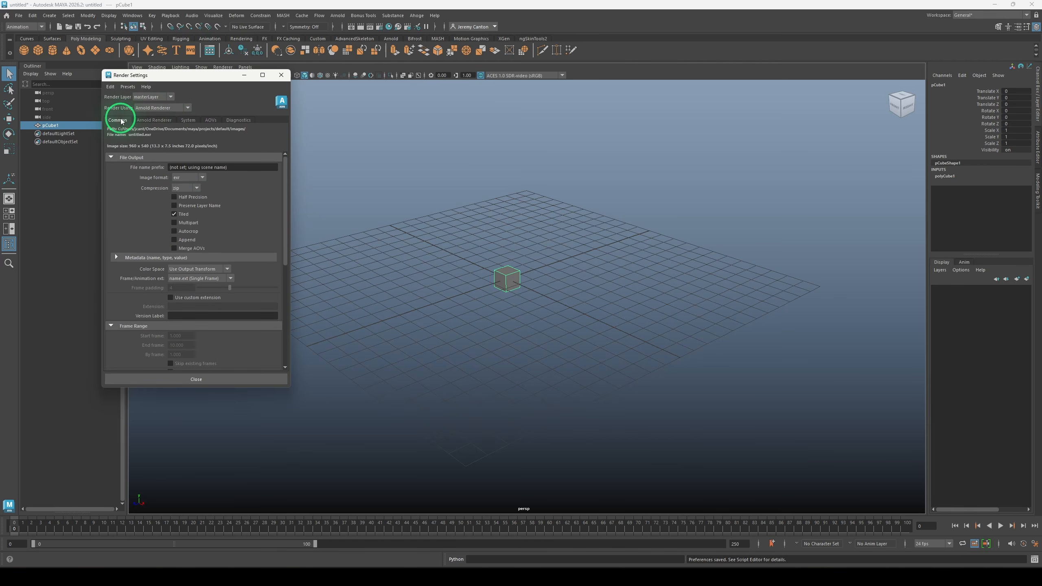
Show the Hypershade beside the Render Settings, enlarge it, and close both windows
click(388, 26)
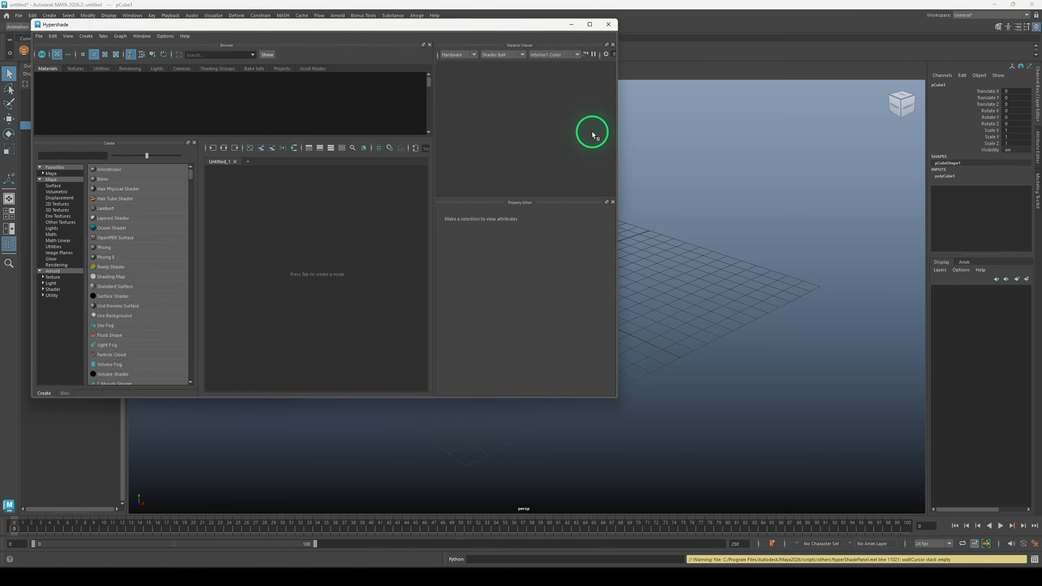
drag(460, 26, 762, 94)
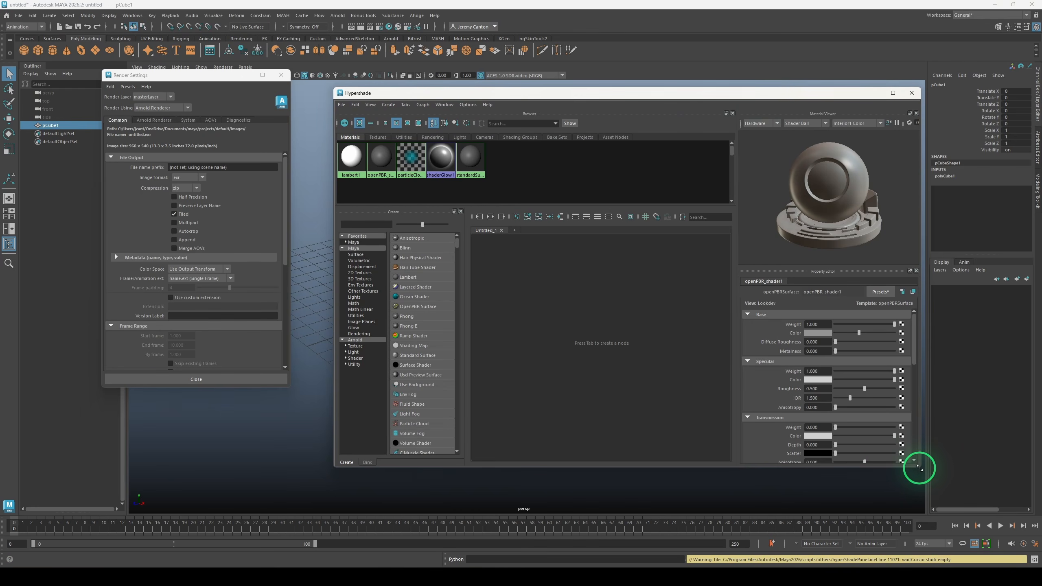
drag(920, 466, 934, 509)
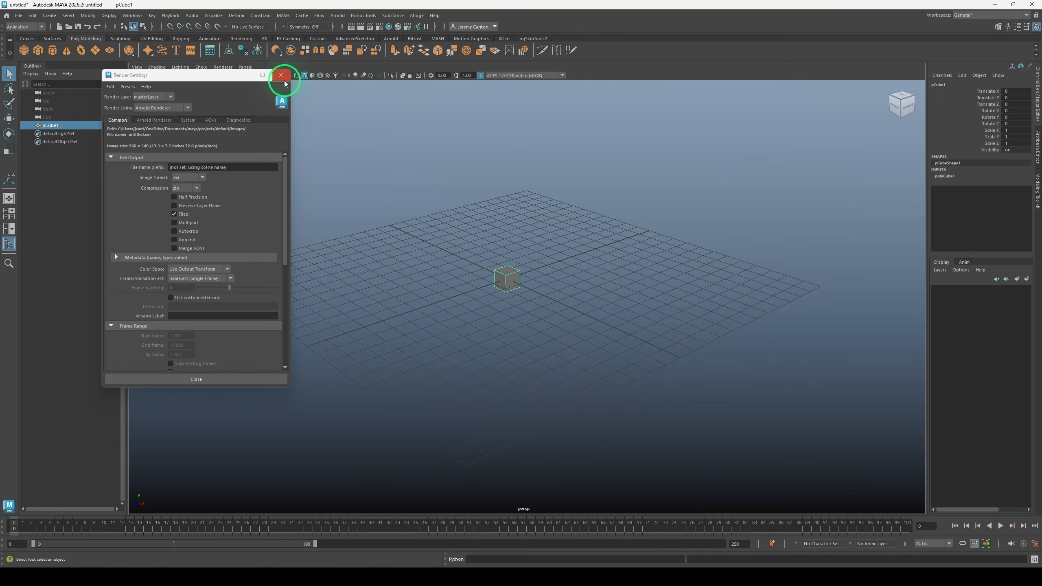
click(281, 75)
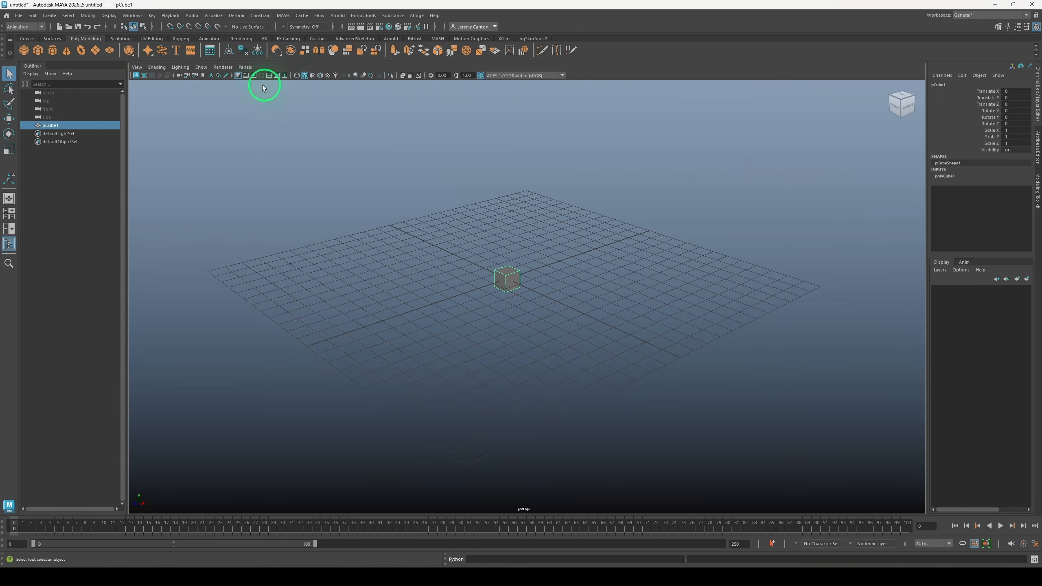
Show the USD Layer Editor and the LookdevX Graph Editor side by side, and close the USD Layer Editor
click(132, 15)
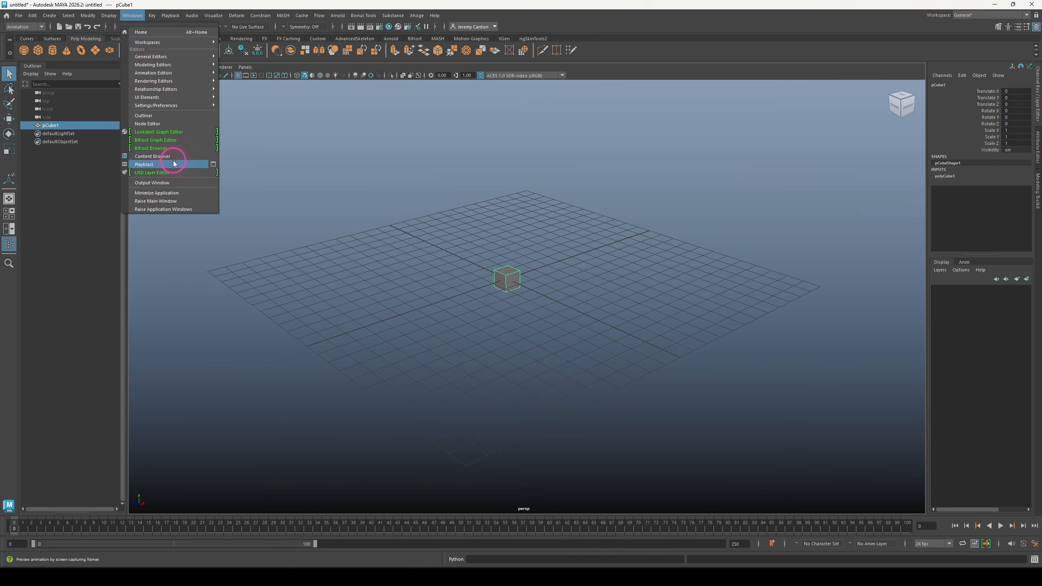
click(174, 172)
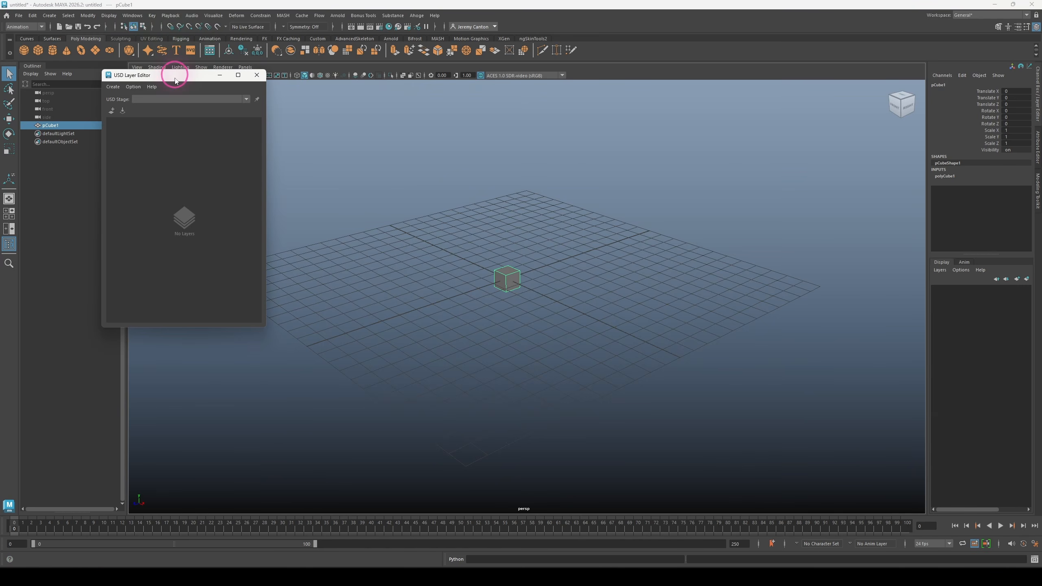
drag(175, 79, 171, 169)
click(138, 16)
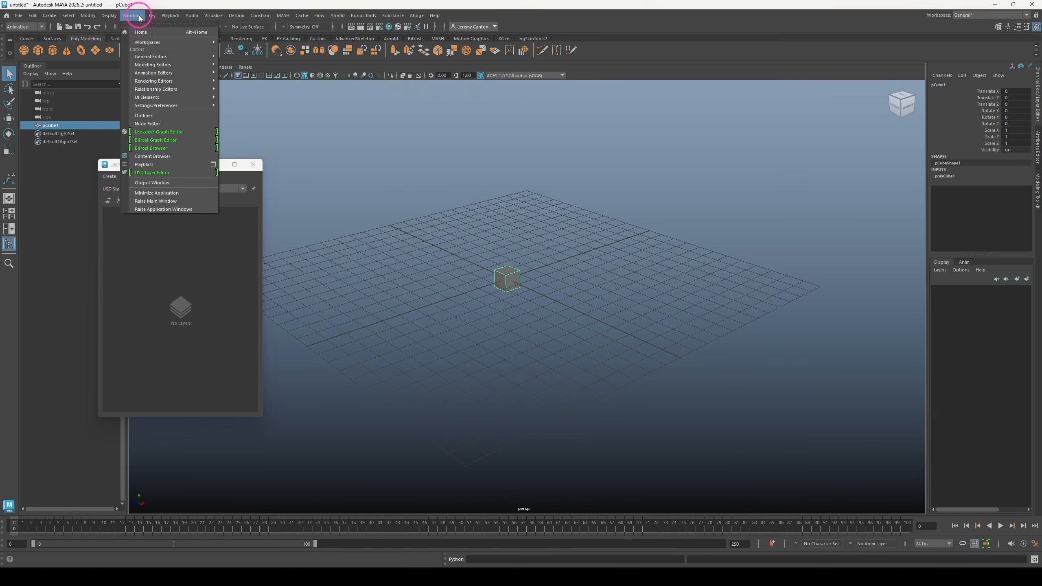
click(158, 132)
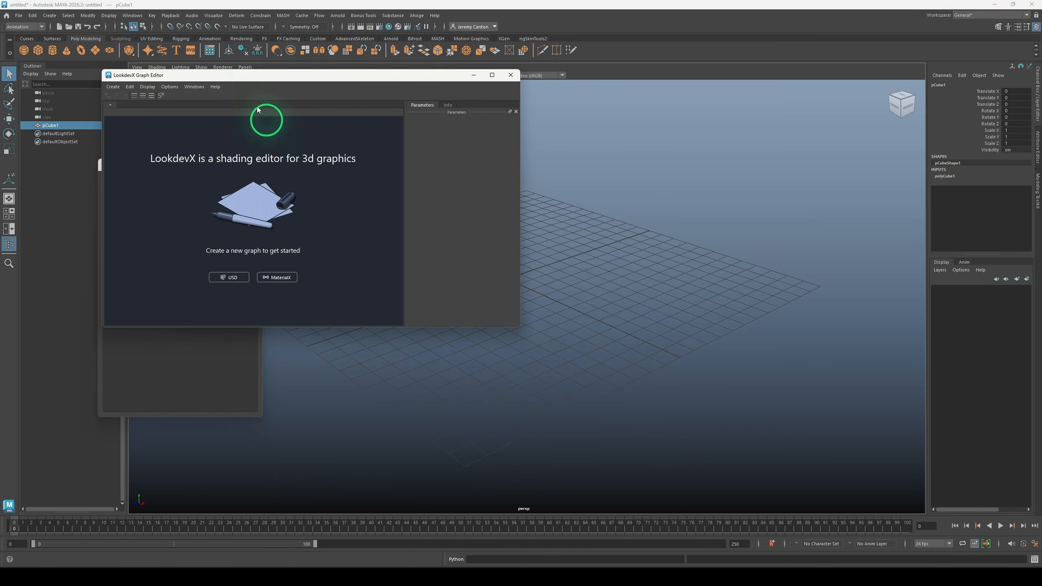
drag(225, 75, 397, 164)
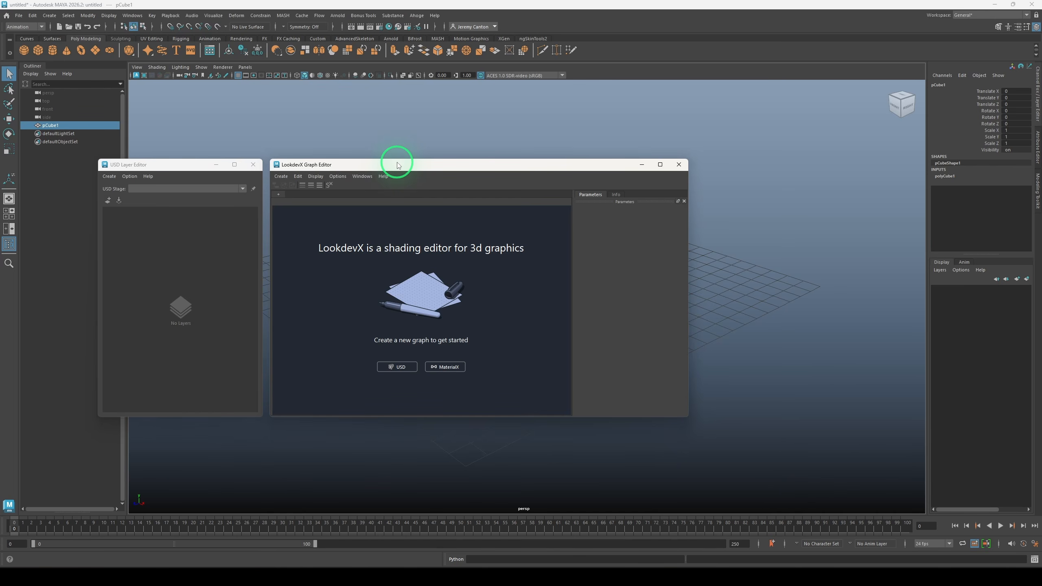
click(254, 164)
Arrange the LookdevX Graph Editor next to the Hypershade for comparison, and close both editors
drag(490, 161, 312, 113)
click(397, 27)
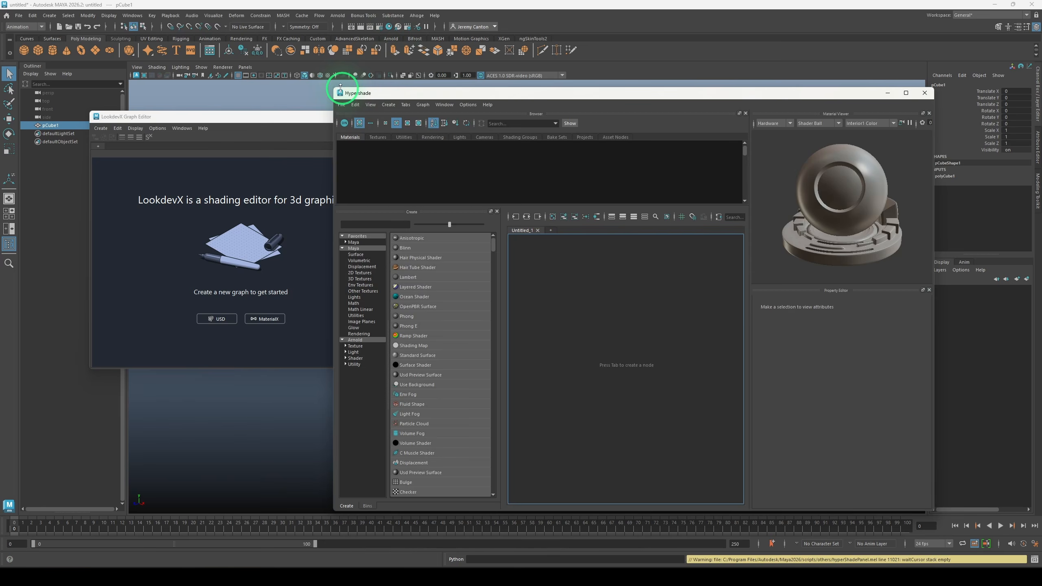
drag(372, 97, 529, 107)
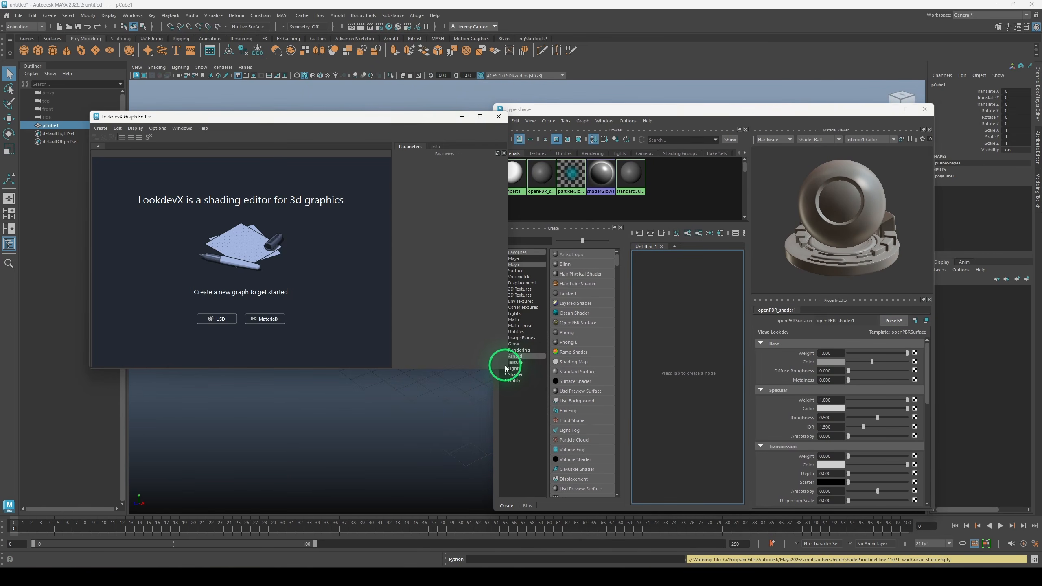
drag(505, 369, 490, 508)
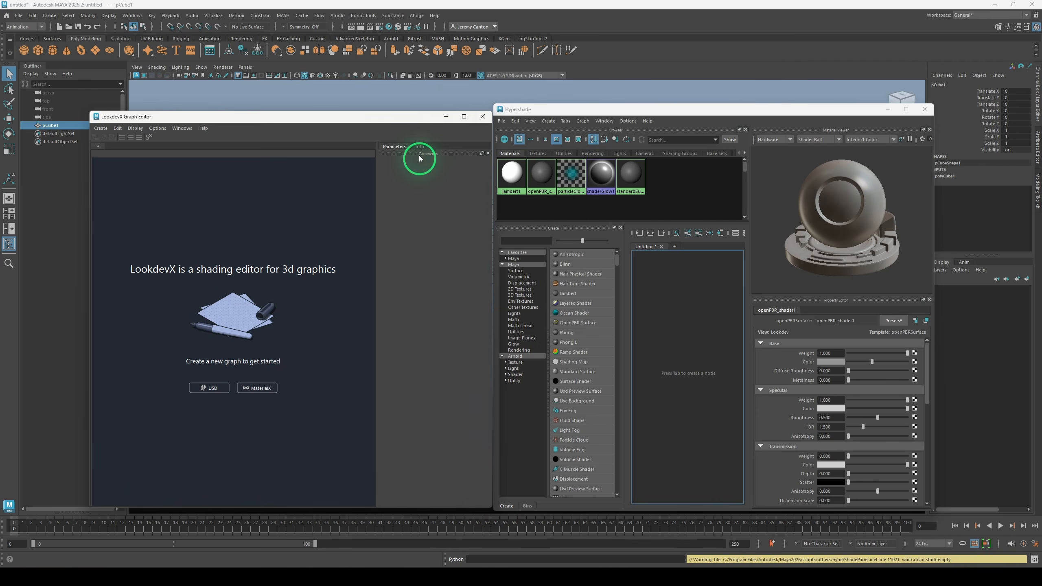
drag(403, 119, 401, 111)
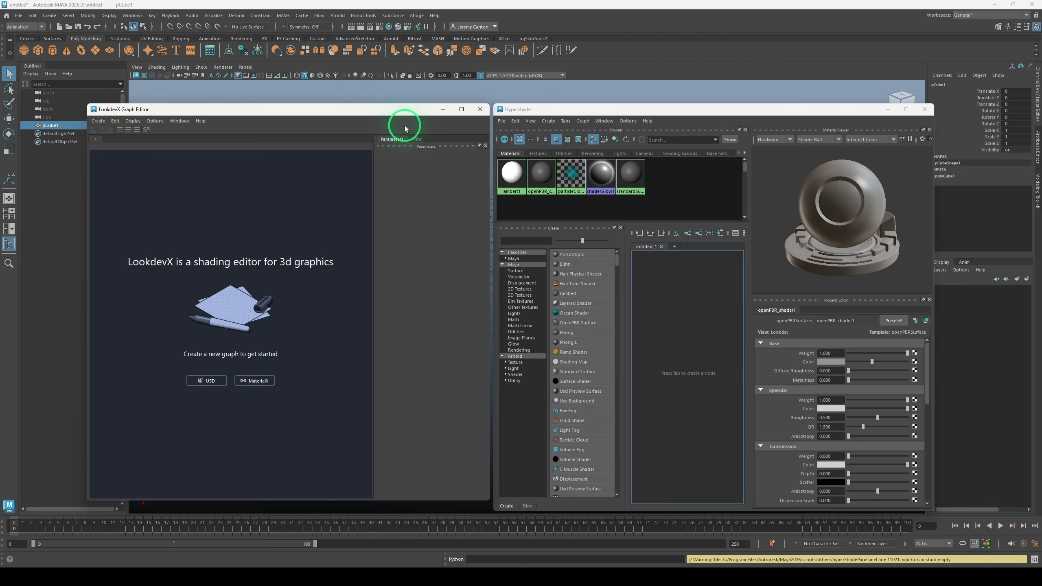
click(480, 109)
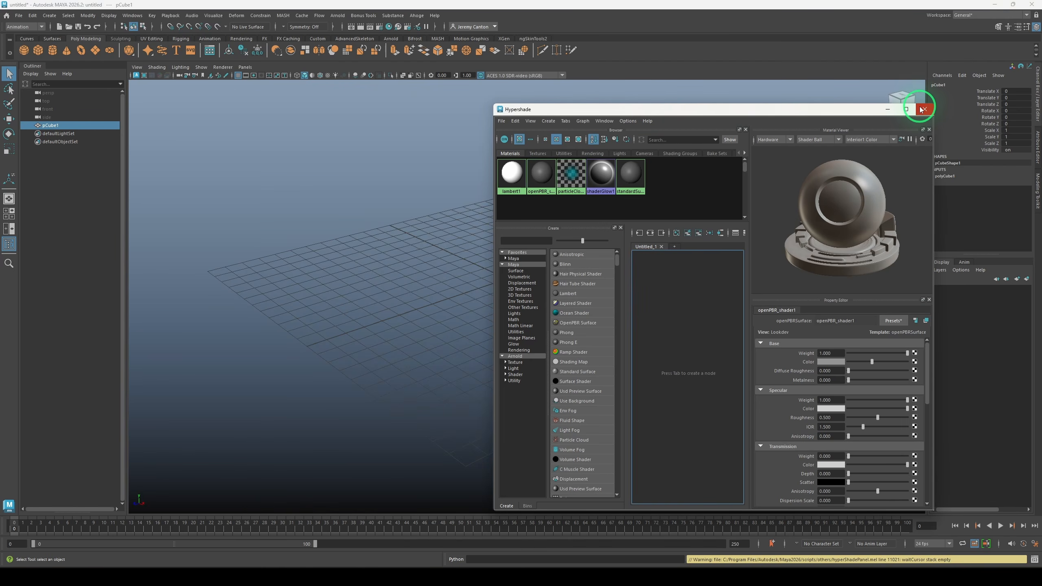
click(923, 110)
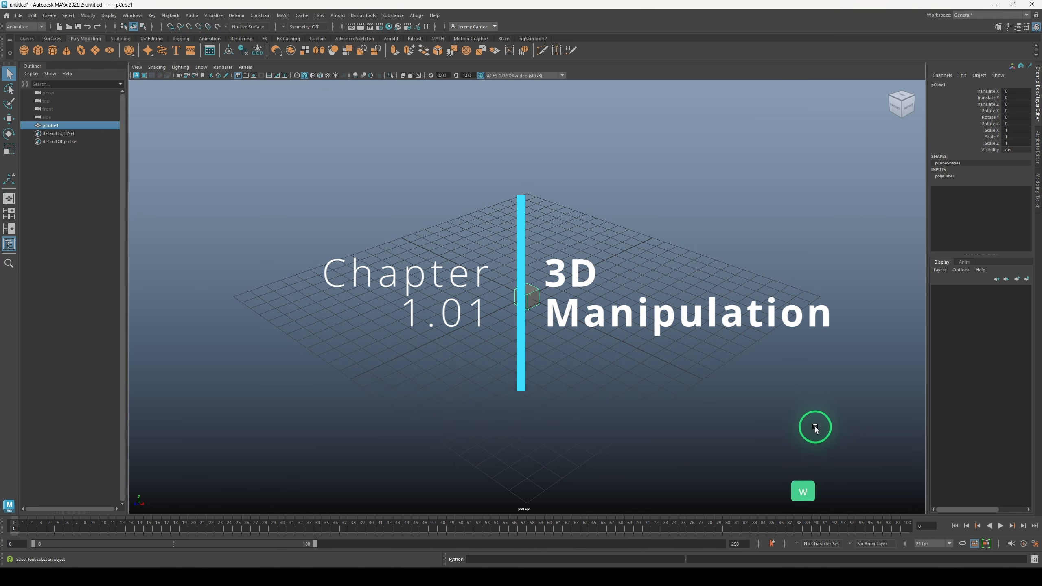
Move the cube along its axes with the Move Tool to about X -2.8, Y 9.1, Z 2.1
key(w)
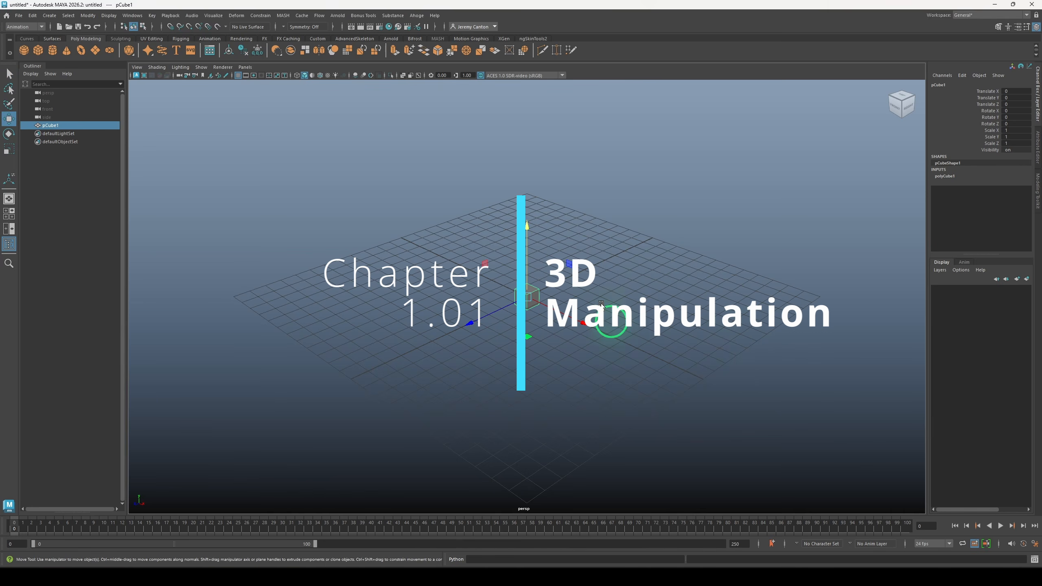
drag(583, 321, 525, 350)
drag(468, 292, 452, 111)
alt+middle_drag(581, 184, 624, 305)
alt+right_drag(624, 306, 651, 390)
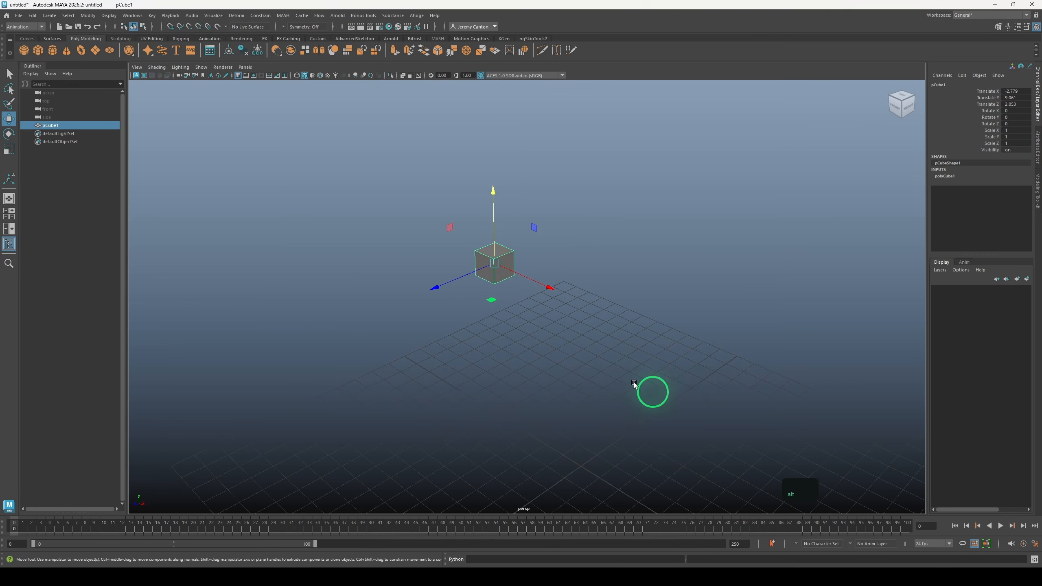
alt+middle_drag(594, 357, 623, 370)
alt+drag(622, 370, 621, 377)
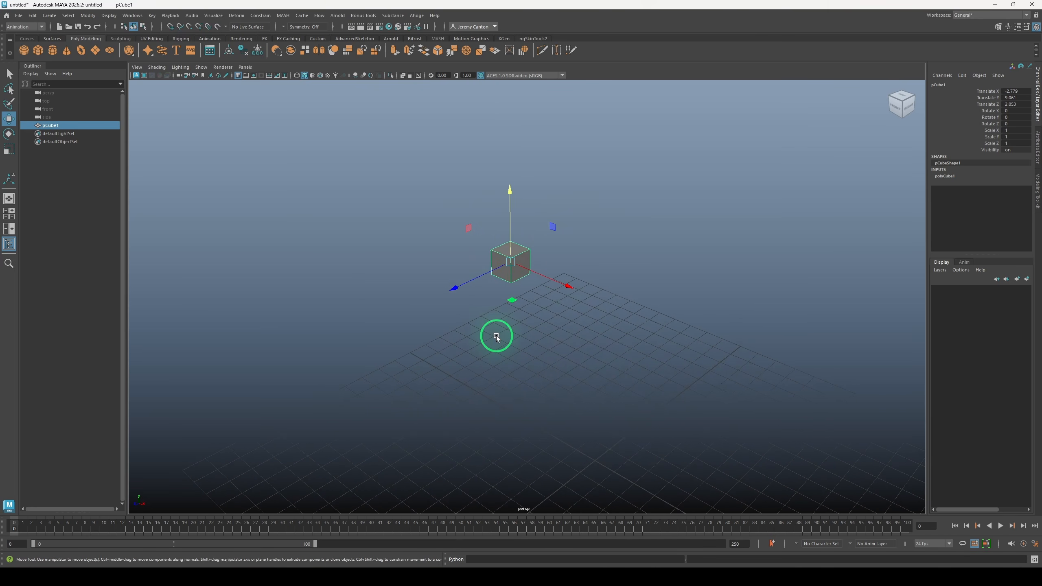
Move the cube with the Move Tool's plane handles to about X -5.0, Y 11.0, Z 5.6
alt+drag(497, 336, 552, 251)
alt+drag(593, 329, 559, 390)
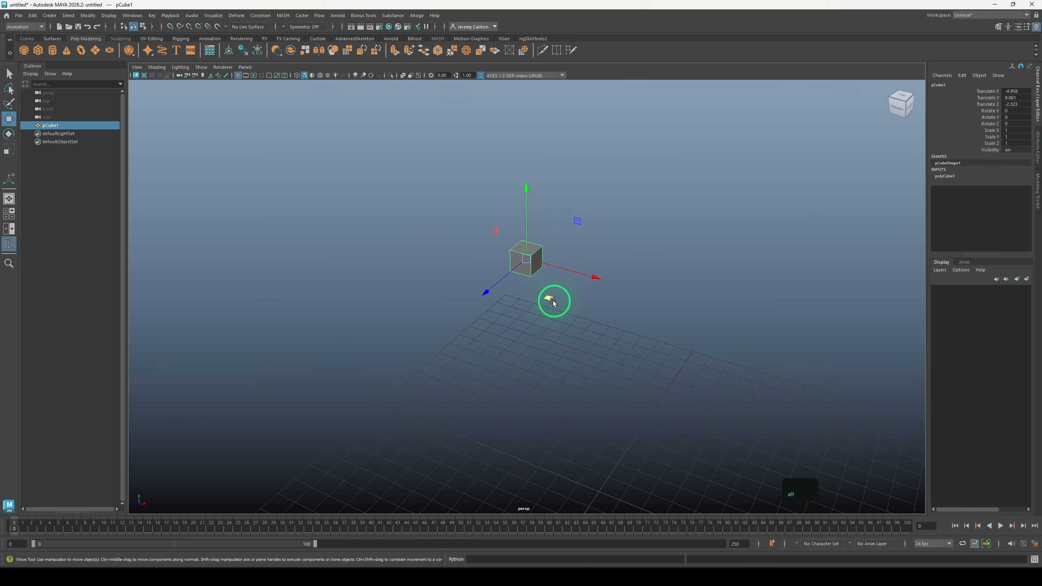
mouse_move(551, 300)
mouse_down()
mouse_move(825, 247)
mouse_move(456, 285)
mouse_move(697, 226)
mouse_move(534, 306)
mouse_up()
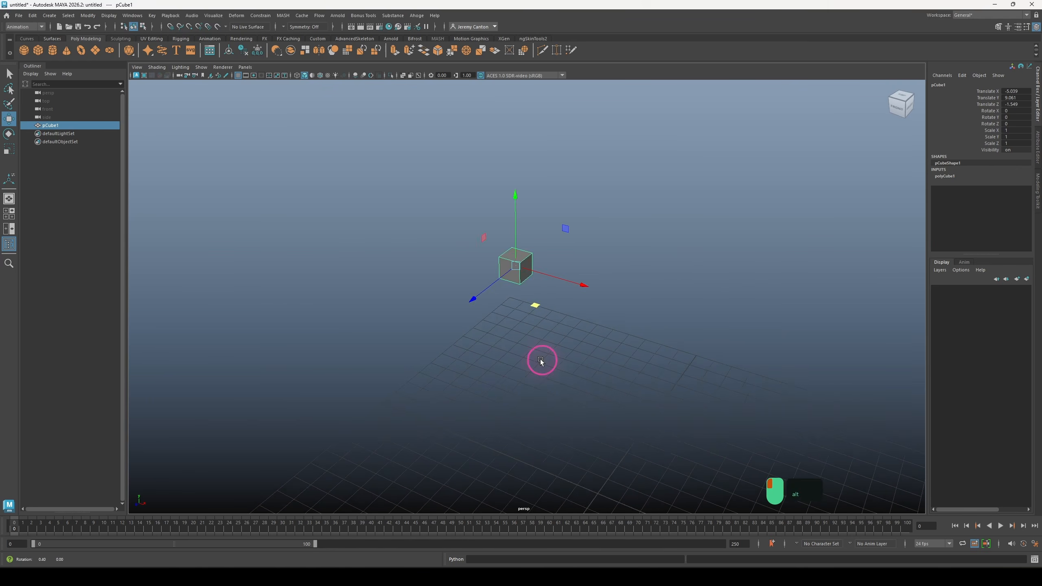
mouse_move(541, 360)
alt+mouse_down()
mouse_move(523, 357)
mouse_move(533, 359)
alt+mouse_up()
drag(493, 242, 314, 209)
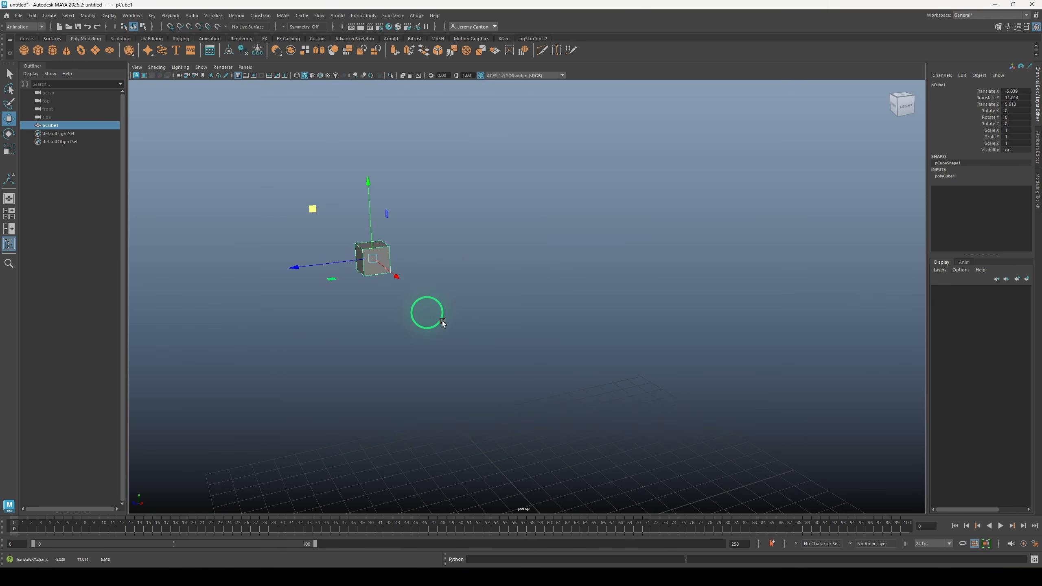
Examine the cube's position relative to the grid from several angles and distances
alt+drag(453, 326, 542, 362)
alt+right_drag(542, 362, 565, 383)
alt+middle_drag(568, 383, 612, 307)
alt+drag(613, 307, 657, 330)
alt+right_drag(656, 330, 602, 329)
alt+middle_drag(602, 328, 577, 279)
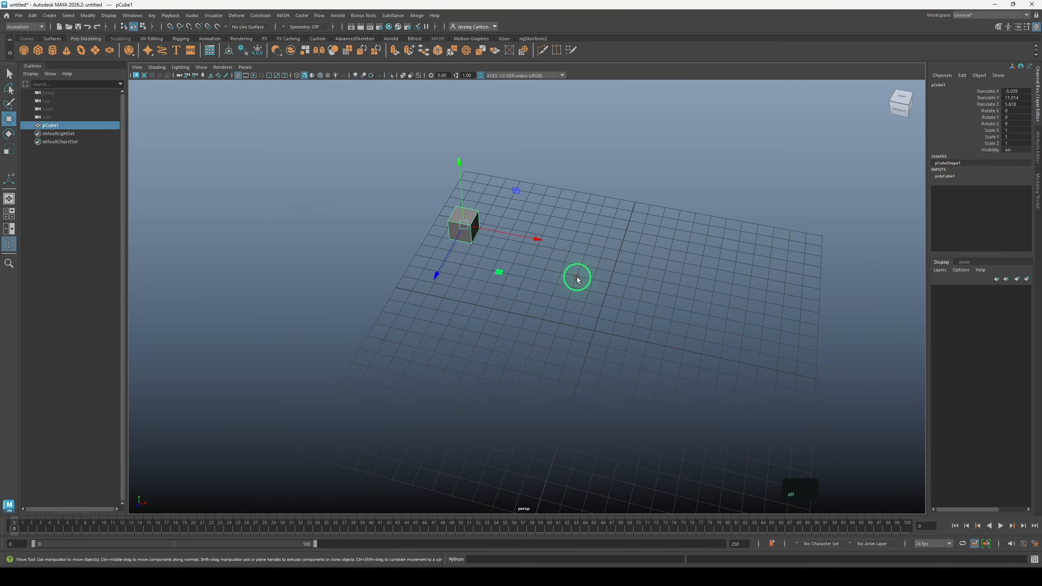
alt+drag(577, 280, 587, 304)
mouse_move(593, 320)
alt+middle_down()
mouse_move(604, 335)
mouse_move(586, 329)
alt+middle_up()
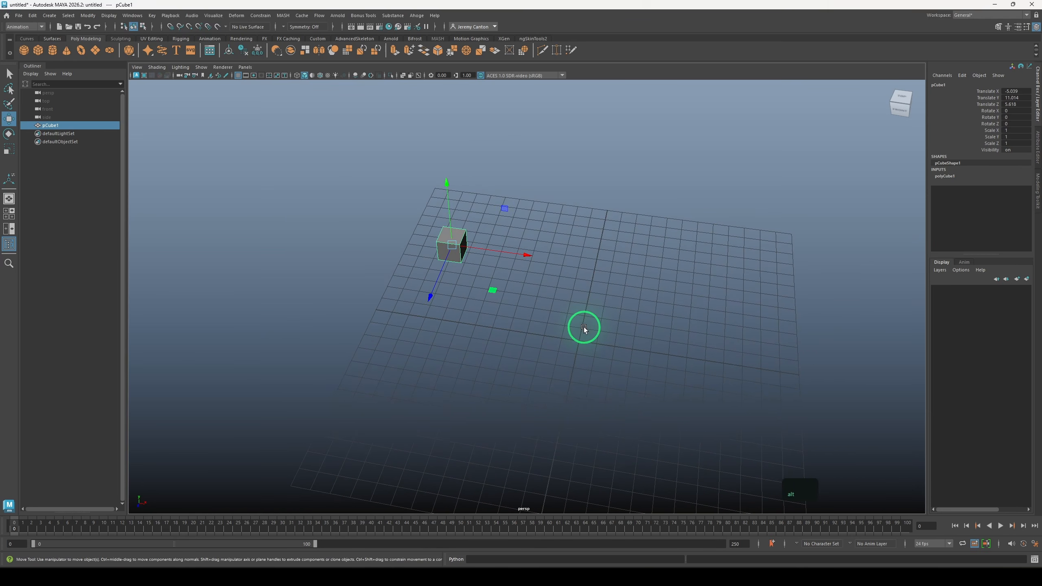
Move the cube freely in small stages from changing viewing angles to about X -2.4, Y 15.3, Z 9.5
shift+middle_drag(653, 361, 622, 404)
alt+drag(622, 404, 554, 417)
shift+middle_drag(554, 418, 577, 417)
alt+drag(577, 417, 574, 400)
shift+middle_drag(574, 400, 614, 344)
alt+drag(614, 344, 728, 375)
shift+middle_drag(728, 376, 841, 389)
alt+right_drag(842, 390, 746, 388)
alt+middle_drag(747, 388, 607, 366)
alt+middle_drag(712, 375, 678, 336)
alt+drag(675, 336, 626, 312)
alt+middle_drag(625, 311, 668, 361)
alt+middle_drag(814, 452, 848, 472)
alt+drag(848, 472, 825, 446)
alt+middle_drag(862, 460, 824, 451)
alt+drag(825, 451, 778, 426)
alt+middle_drag(786, 433, 740, 396)
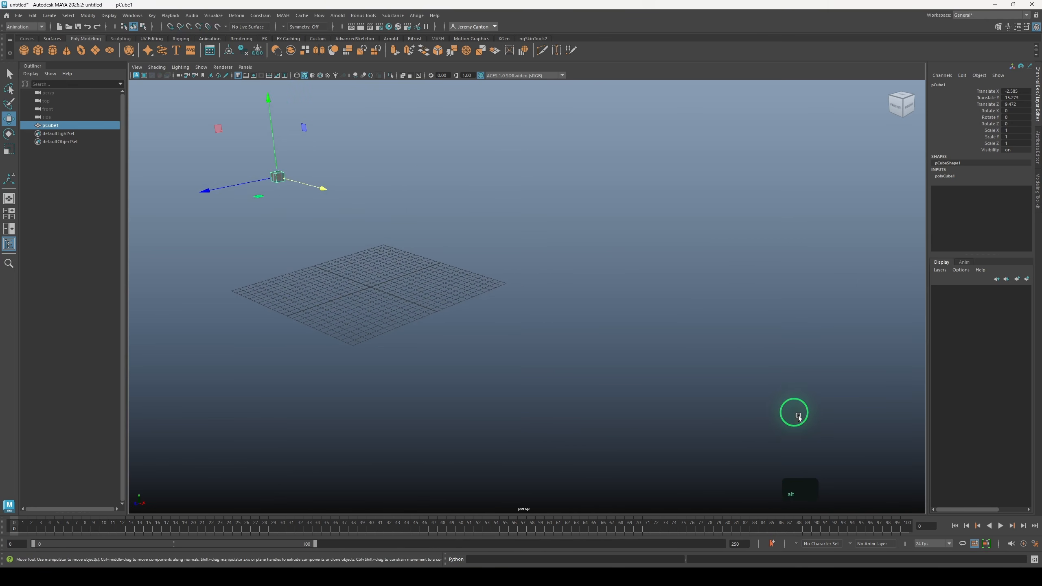
Move the cube further forward to about X 2.8, Y 15.4, Z 18.8
shift+middle_drag(851, 455, 716, 478)
alt+middle_drag(640, 349, 823, 365)
alt+right_drag(463, 284, 523, 287)
alt+middle_drag(531, 300, 590, 441)
alt+right_drag(591, 441, 627, 447)
alt+middle_drag(567, 442, 582, 324)
alt+right_drag(582, 325, 610, 453)
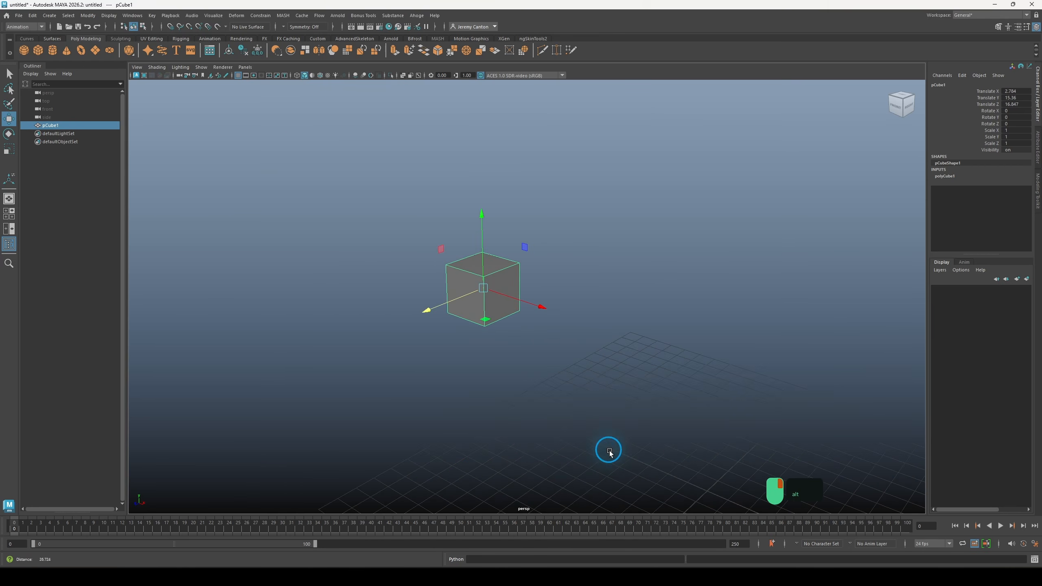
Frame the selected cube in the perspective view, navigate away from it, and frame it again
alt+drag(533, 398, 640, 401)
key(f)
alt+right_drag(554, 329, 340, 301)
alt+middle_drag(777, 400, 404, 338)
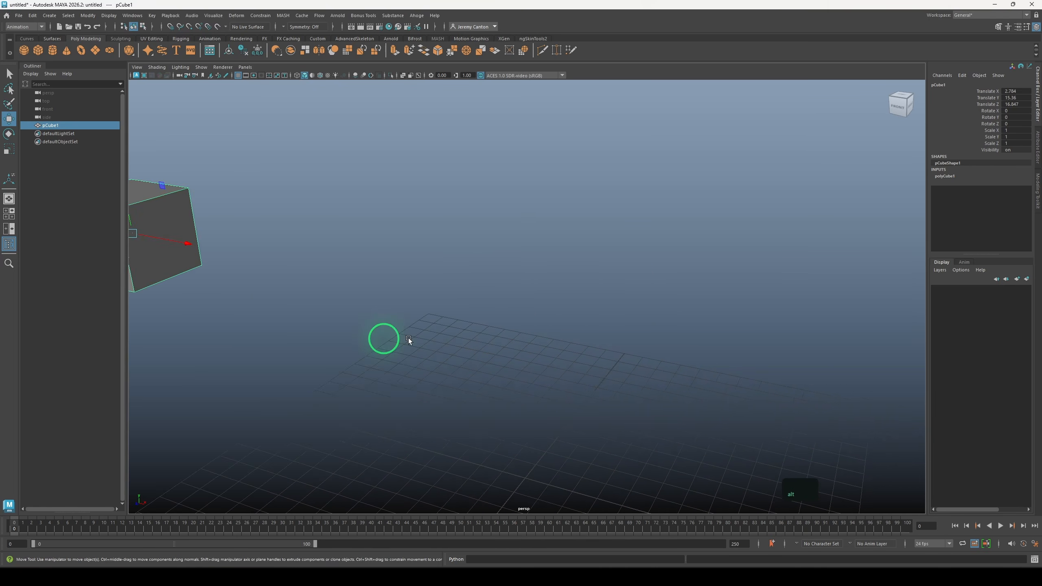
alt+right_drag(882, 376, 648, 324)
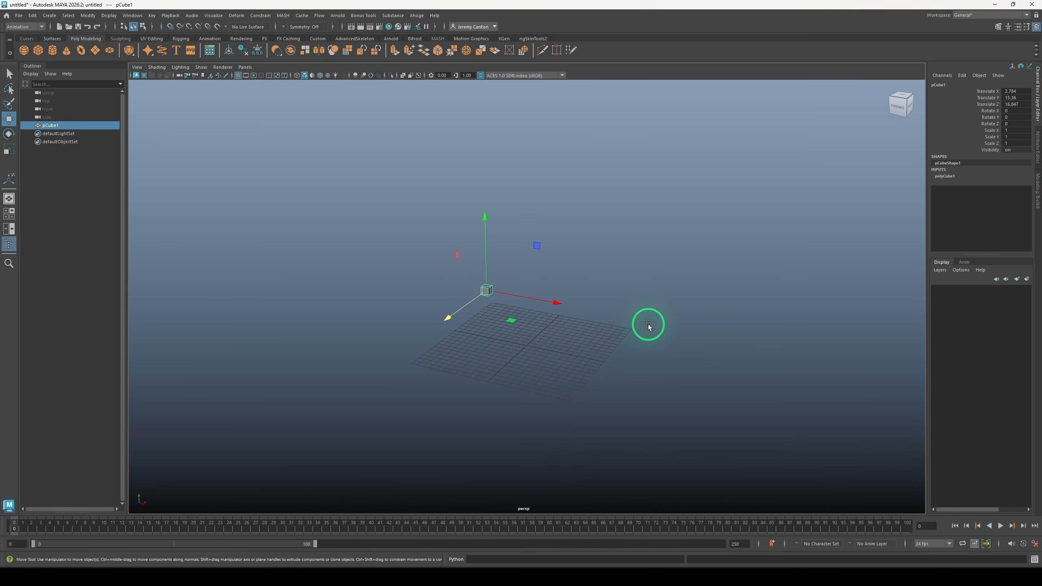
key(f)
alt+right_drag(700, 349, 436, 232)
alt+right_drag(695, 289, 687, 383)
Scale the cube with the Scale Tool, first uniformly and then per axis, to about X 3.1, Y 4.7, Z 2.1
key(r)
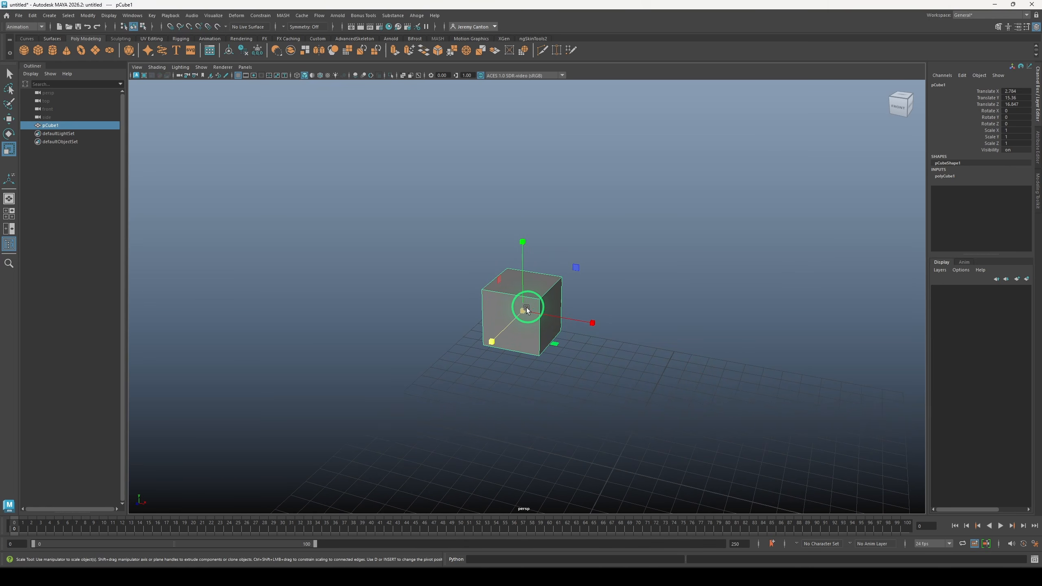
drag(521, 311, 628, 339)
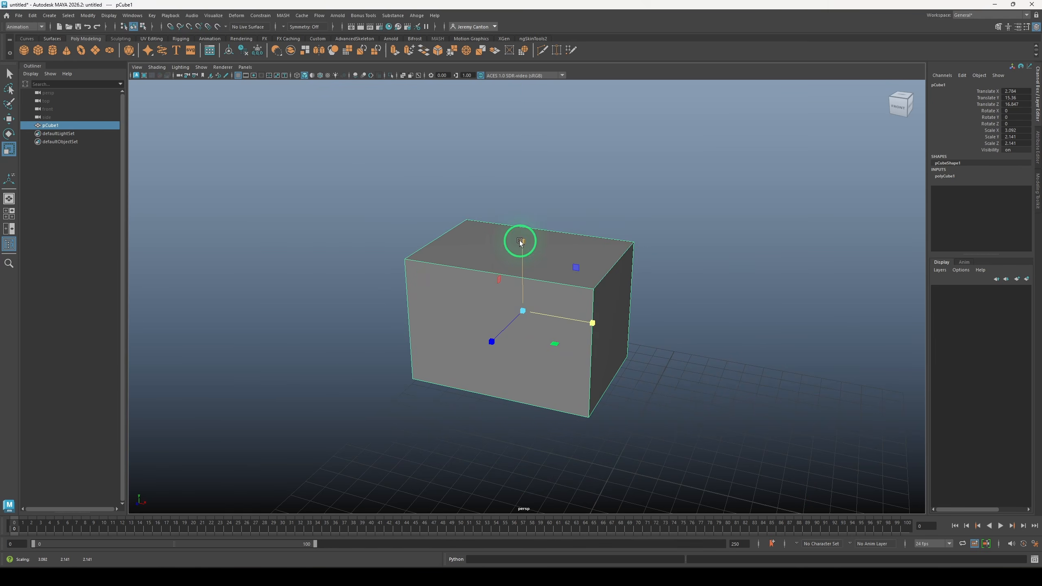
drag(520, 242, 530, 152)
Try rotating the cube around its Z axis freely and with step snapping, undo the free rotation, and leave the Rotate Tool
alt+right_drag(775, 325, 714, 309)
key(e)
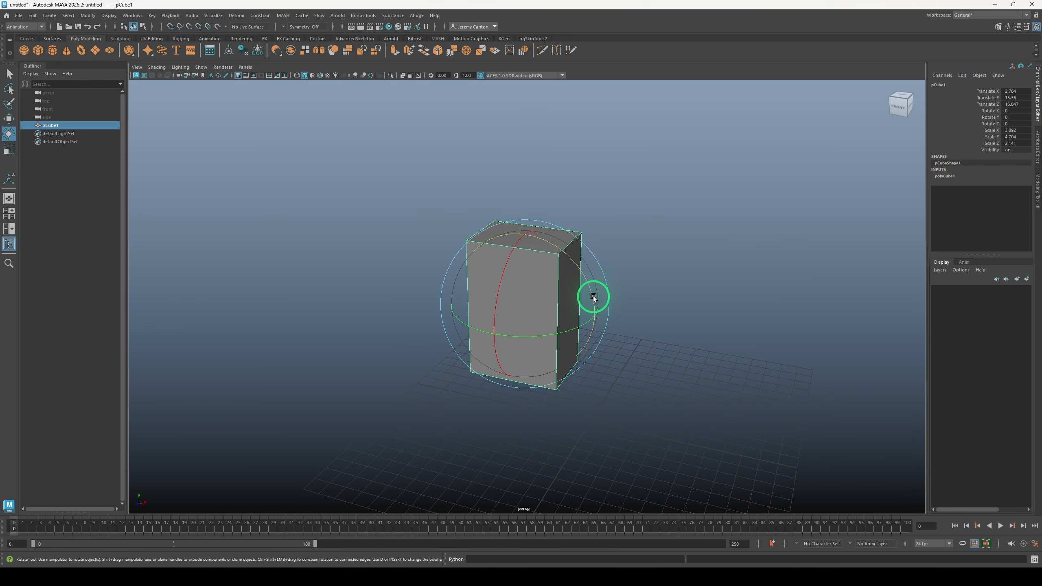
drag(590, 292, 601, 326)
key(ctrl+z)
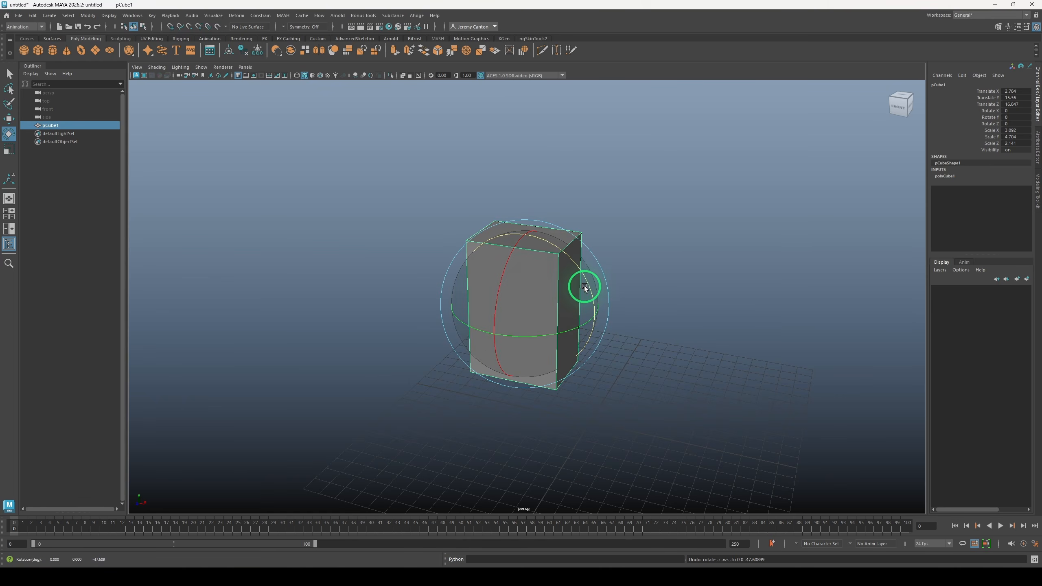
key(j)
mouse_move(588, 282)
mouse_down()
mouse_move(542, 242)
mouse_move(619, 297)
mouse_move(597, 274)
mouse_up()
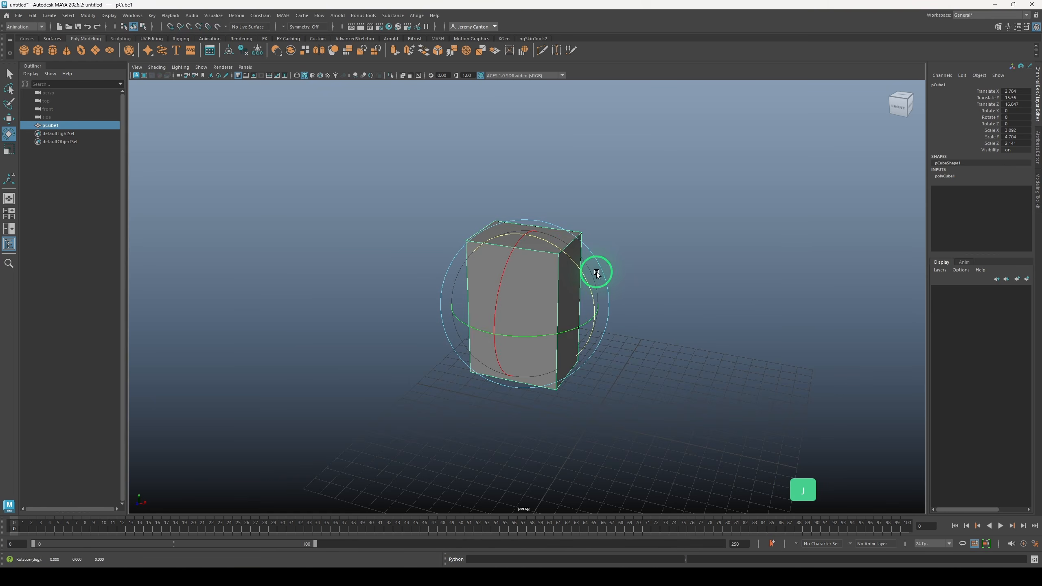
key(q)
Adjust the channels interactively to scale the cube to about X 7.0, Y 8.6, Z 6.0 and rotate it about 2.3° around X
alt+drag(672, 324, 828, 242)
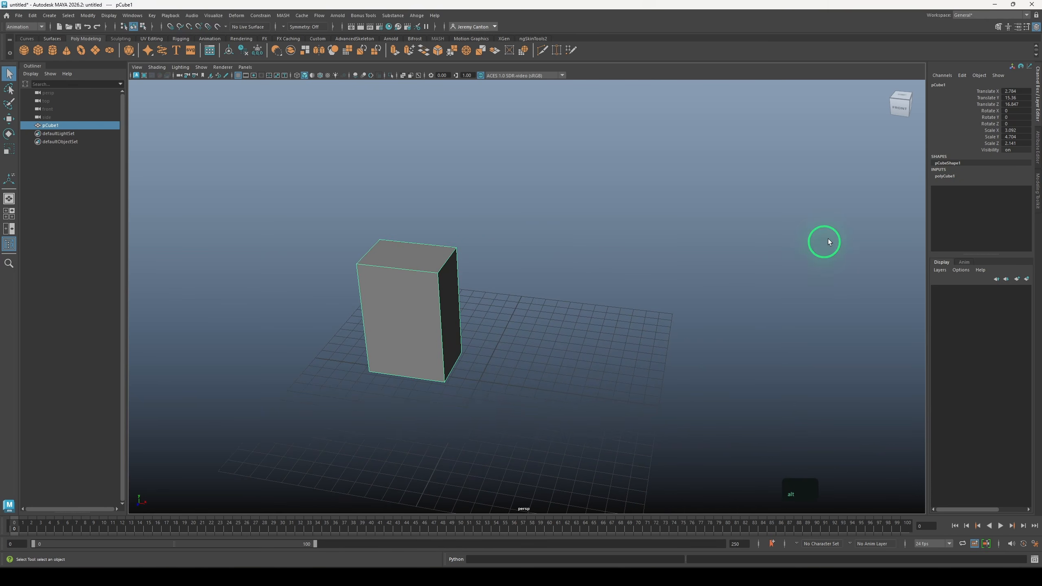
click(989, 132)
shift+click(994, 143)
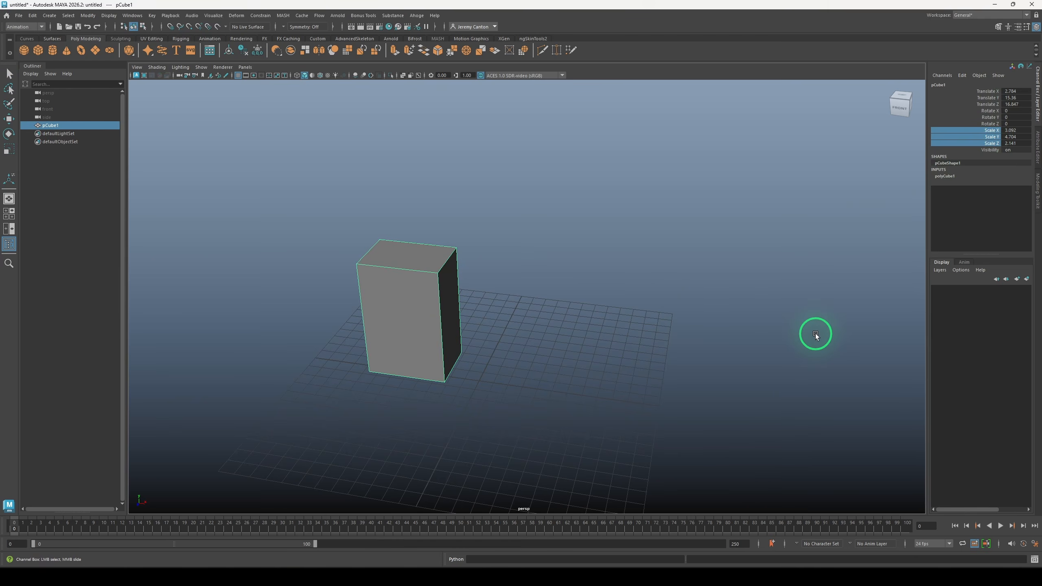
middle_drag(717, 309, 738, 300)
click(990, 110)
middle_drag(814, 205, 698, 245)
Try adjusting the cube's Rotate Y channel and its three Translate channels interactively, undoing each change
click(990, 117)
key(ctrl+z)
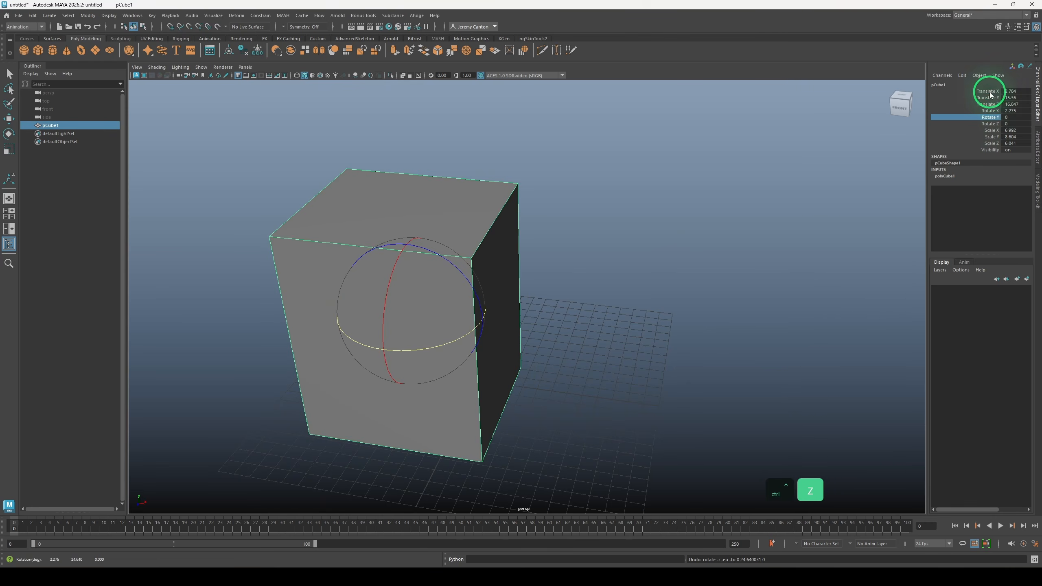
click(990, 92)
alt+right_drag(697, 207, 609, 232)
alt+drag(693, 254, 677, 274)
key(q)
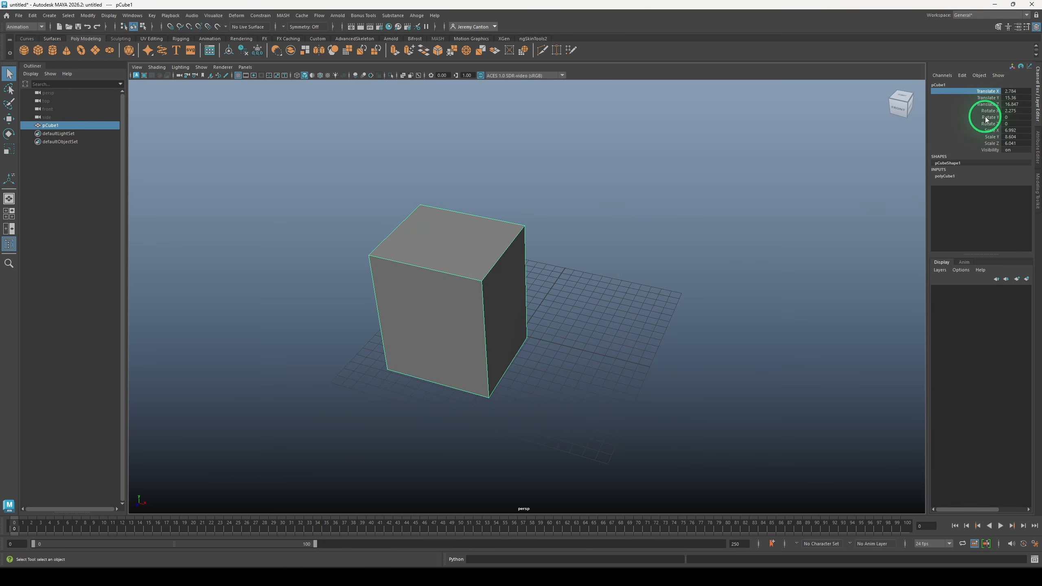
shift+click(990, 105)
middle_drag(748, 273, 777, 267)
key(z)
Set the cube's Scale X, Y and Z together to 8
alt+right_drag(833, 311, 738, 286)
alt+middle_drag(737, 286, 705, 295)
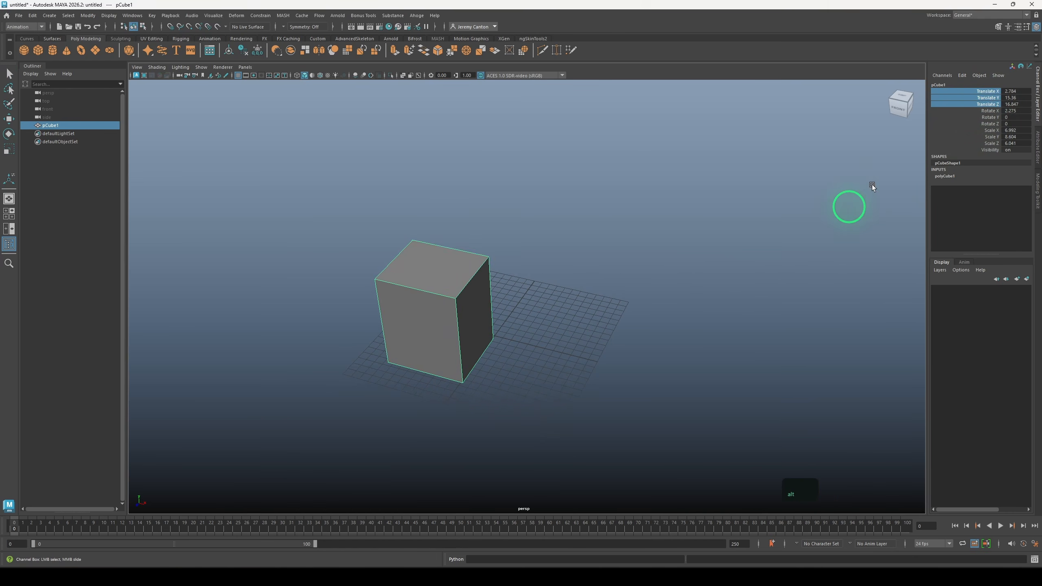
alt+middle_drag(686, 259, 753, 260)
alt+right_drag(753, 261, 770, 316)
click(1011, 130)
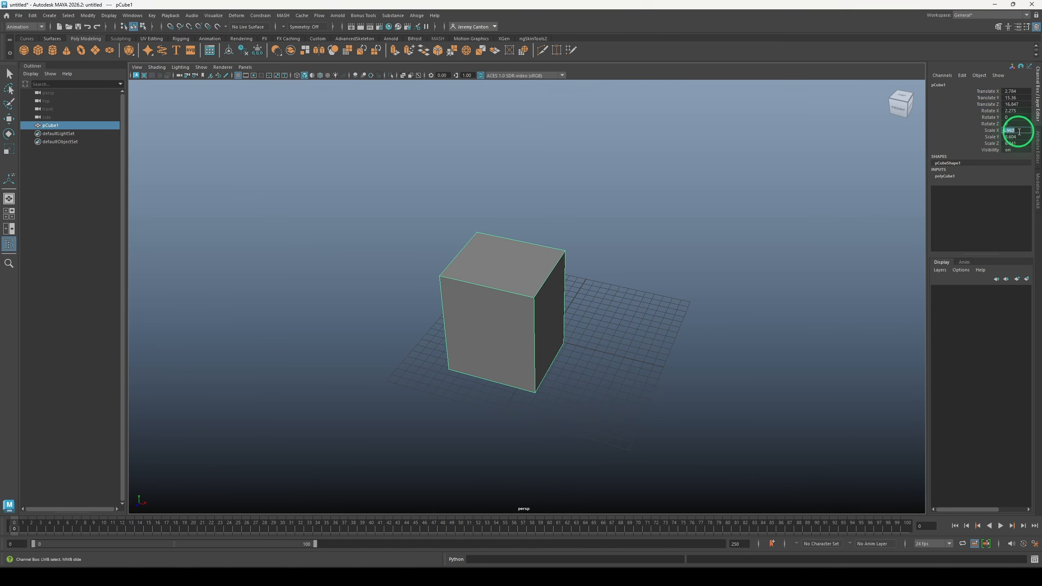
shift+click(1011, 144)
text(8)
key(Return)
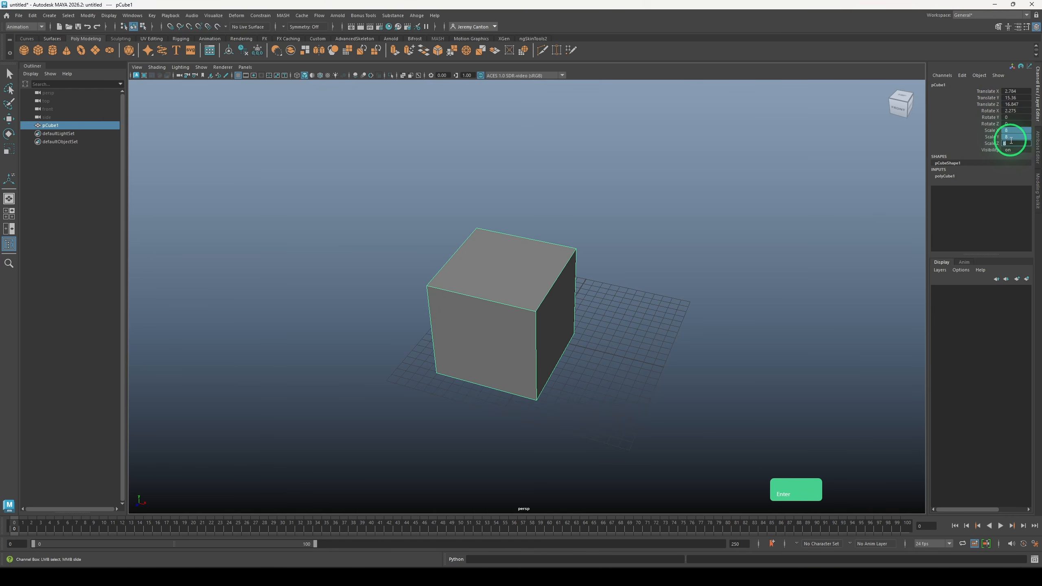
Increase all three scale values of the cube by 5 with the relative expression +=5
alt+drag(705, 335, 680, 323)
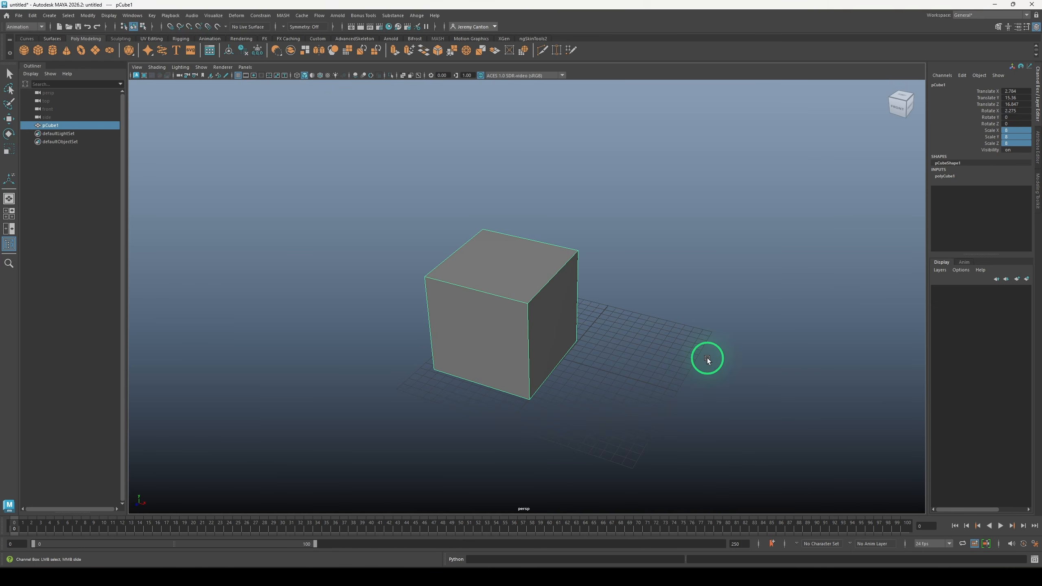
click(1019, 130)
shift+click(1016, 143)
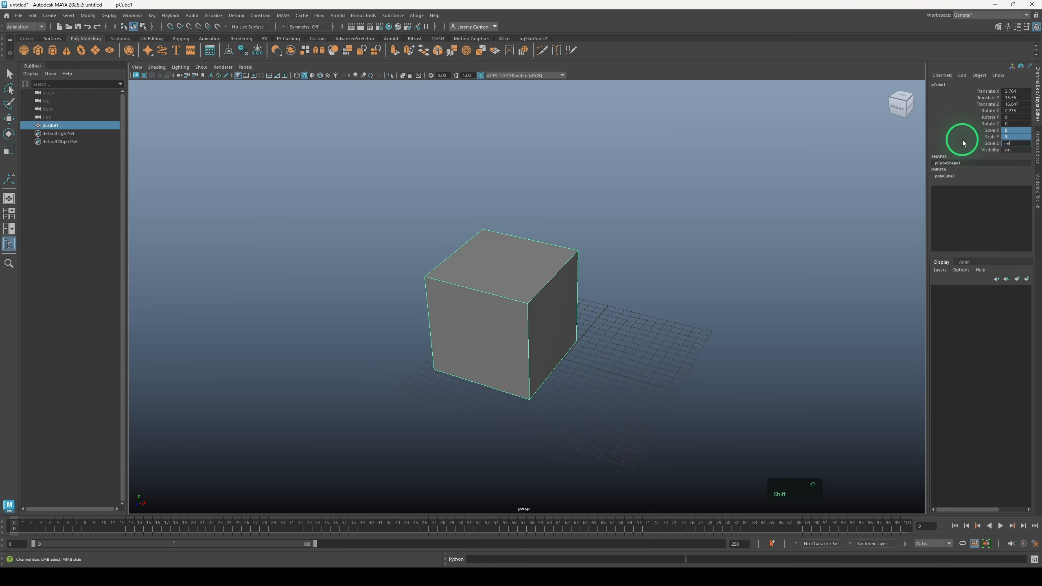
text(+=5)
key(Return)
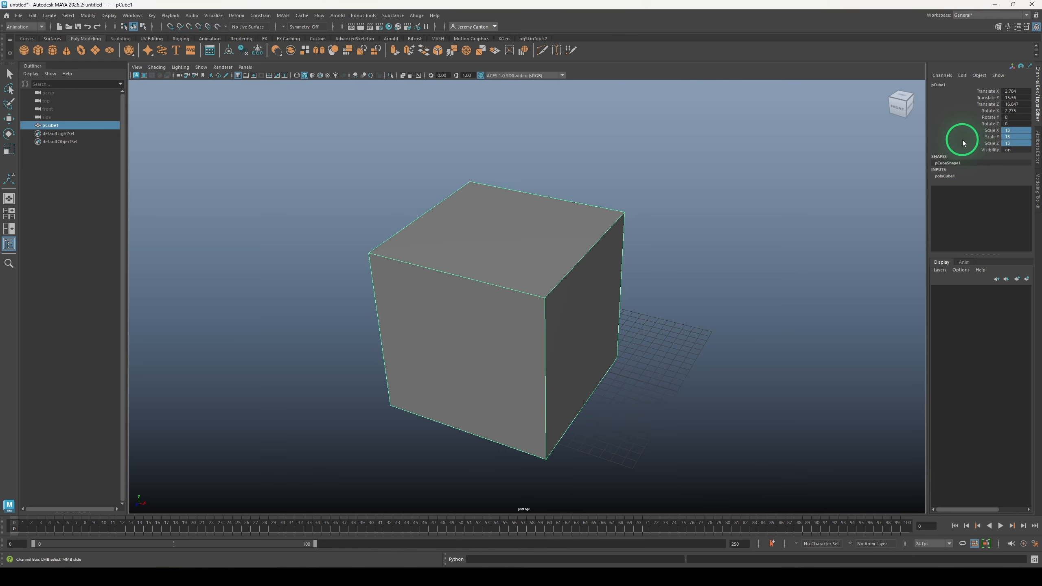
Reduce all three scale values of the cube by half with the relative expression -=50%
double_click(1013, 143)
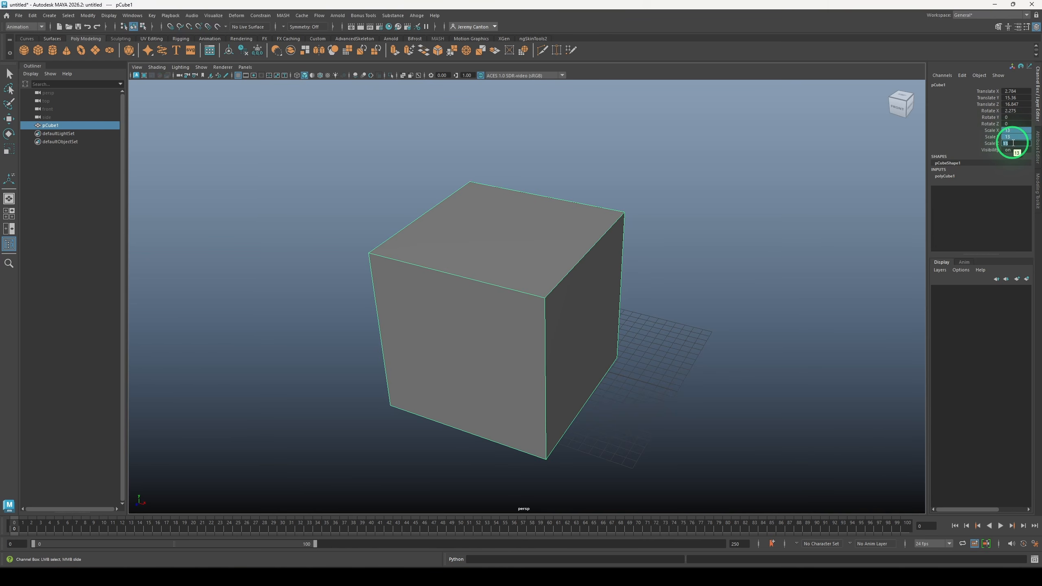
text(-=)
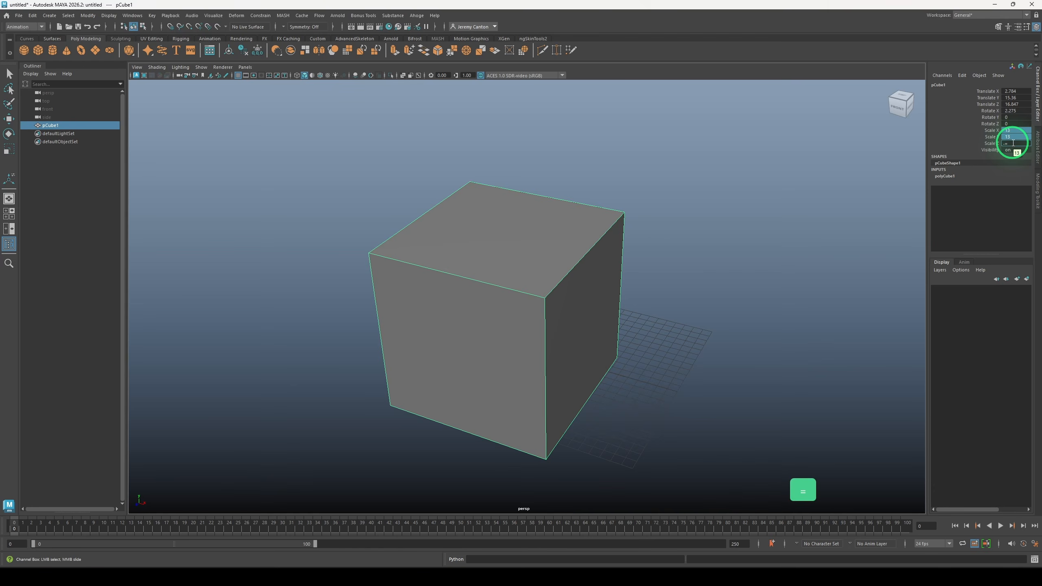
text(50%)
key(Return)
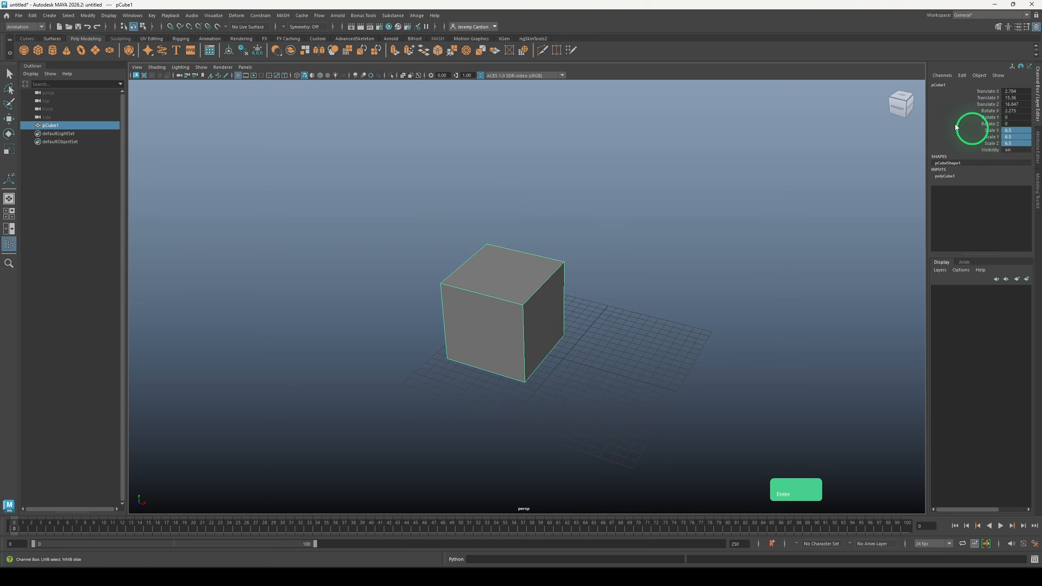
Subtract 20 from the cube's Translate X value with a relative expression
alt+drag(572, 344, 605, 333)
alt+right_drag(645, 323, 575, 295)
alt+drag(574, 283, 552, 289)
alt+drag(763, 271, 732, 334)
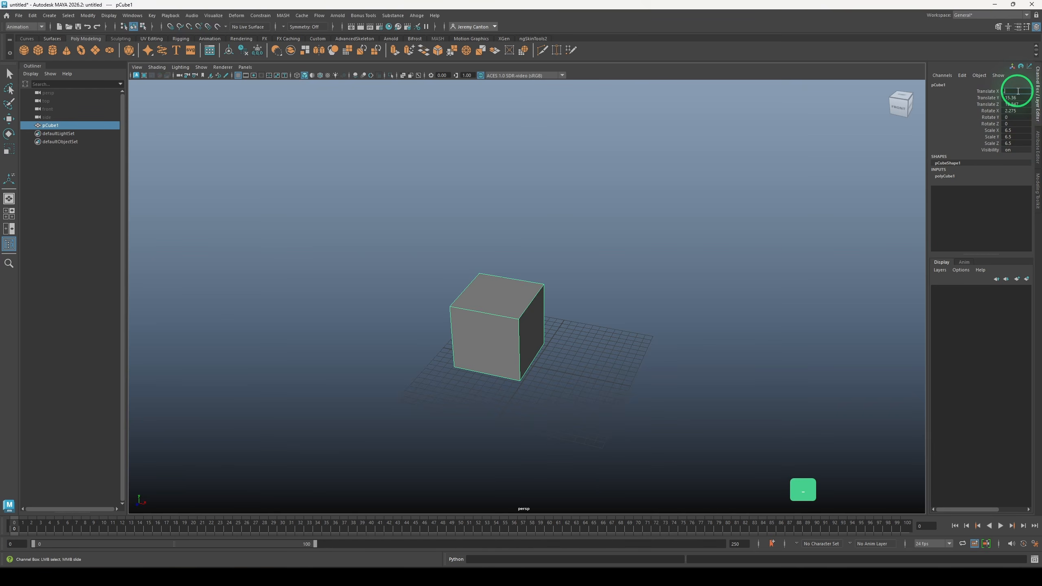
key(Return)
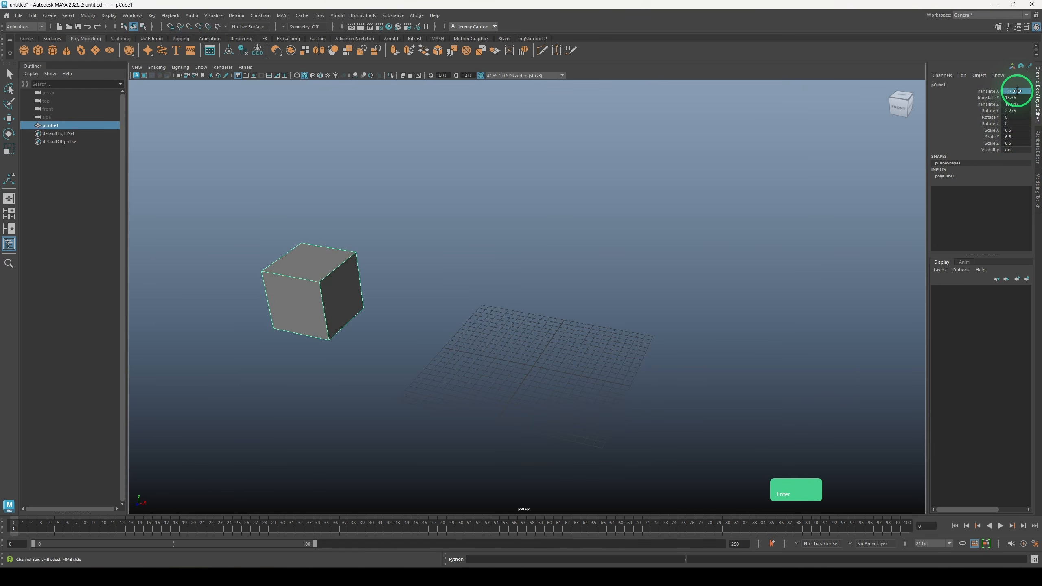
Frame the cube with the Move Tool active and change the size of its manipulator
alt+drag(513, 406, 724, 400)
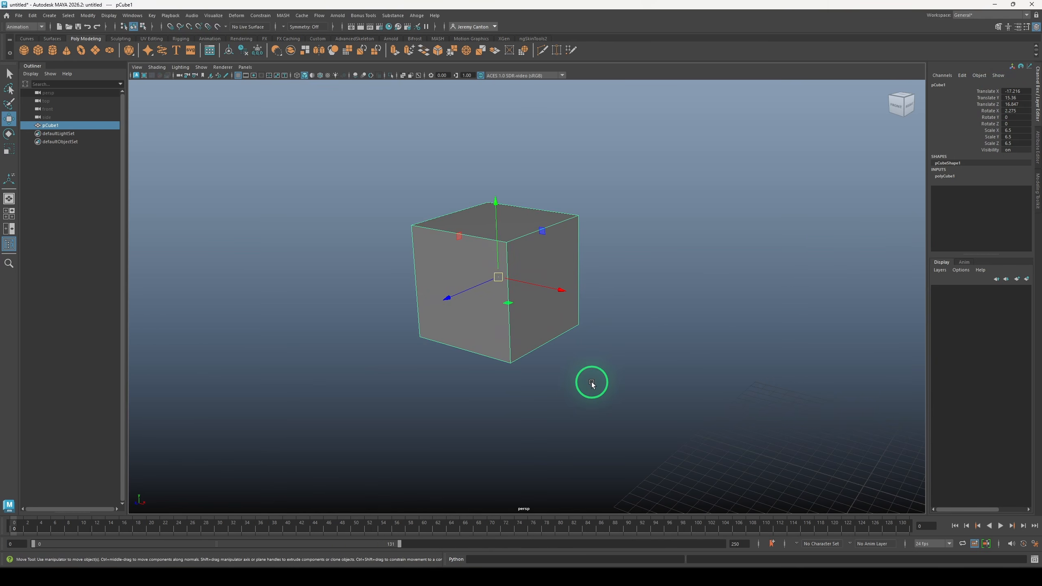
key(KP_Add)
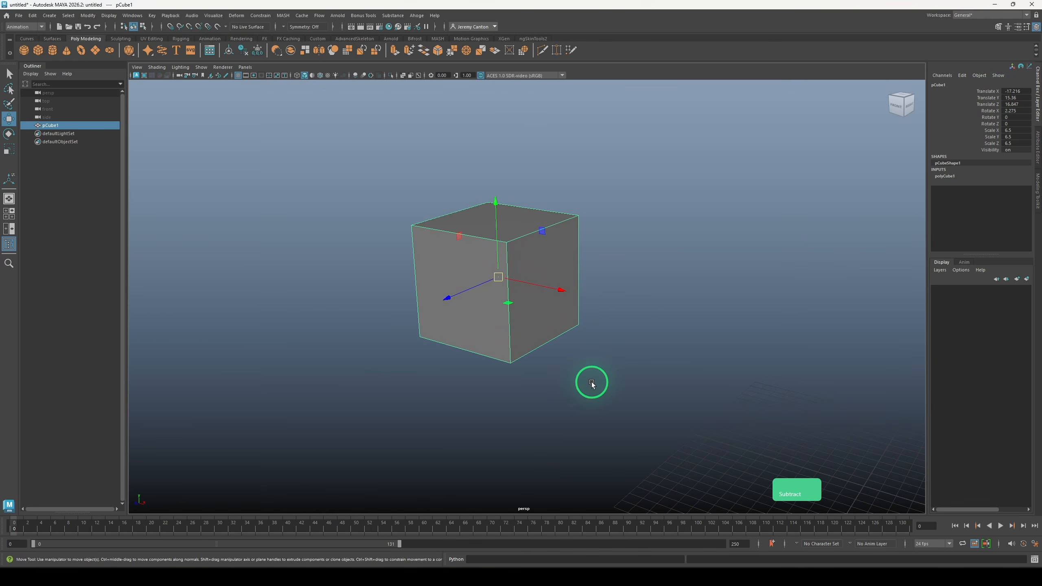
alt+right_drag(591, 382, 420, 326)
Activate the Rotate Tool and repeatedly enlarge and shrink its manipulator
key(e)
key(KP_Add)
key(KP_Subtract)
key(KP_Subtract)
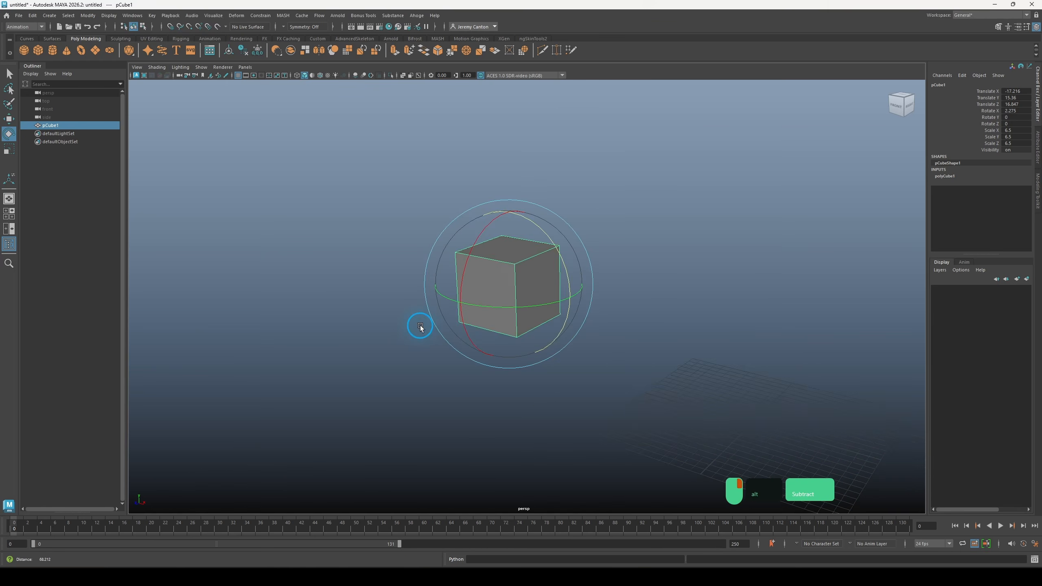
key(KP_Add)
key(KP_Add)
key(KP_Subtract)
key(KP_Subtract)
key(KP_Subtract)
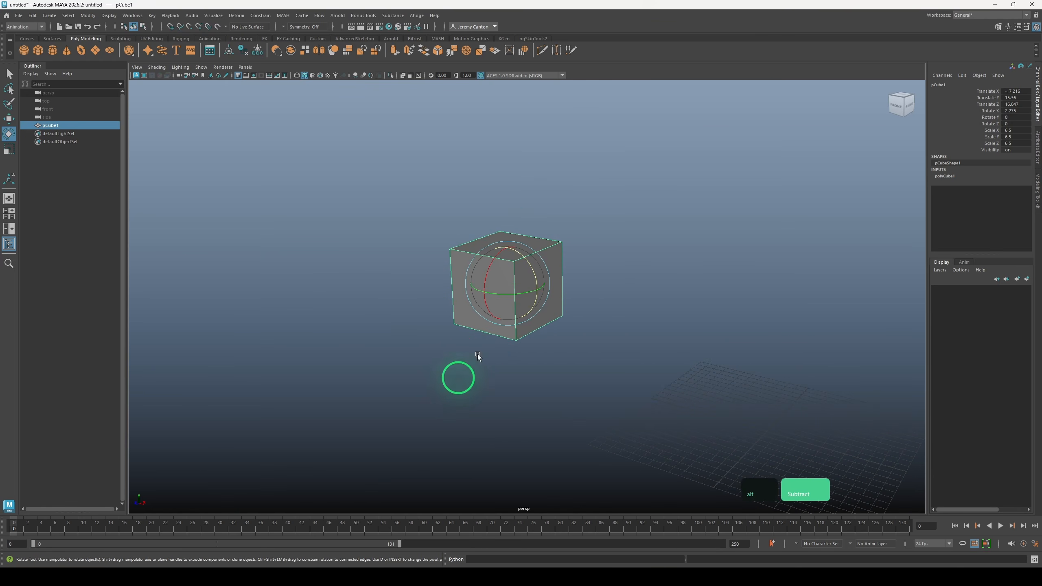
Shrink the rotation manipulator further and activate the Scale Tool on the cube
alt+right_drag(477, 354, 548, 319)
key(KP_Add)
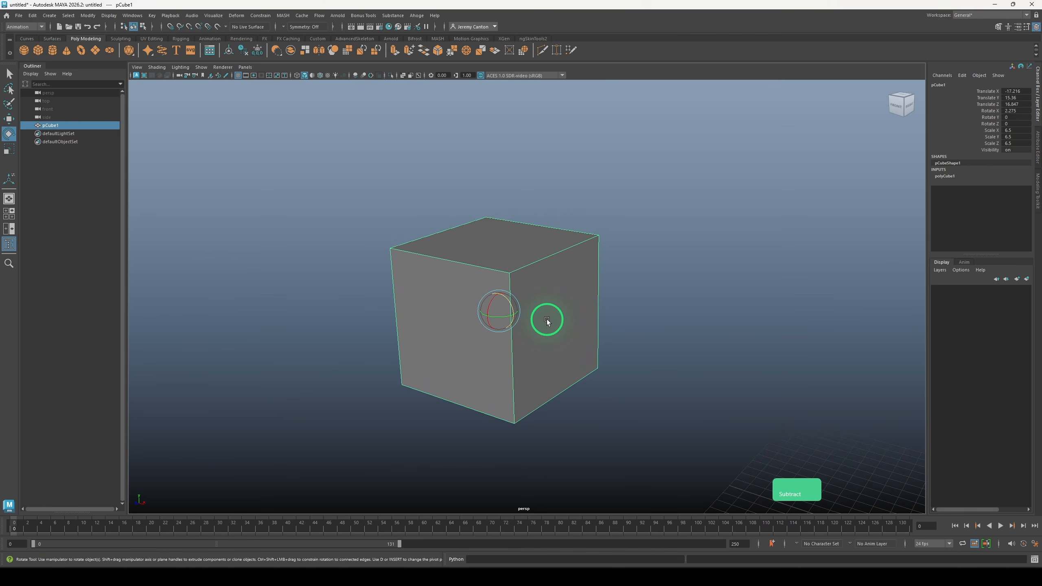
key(r)
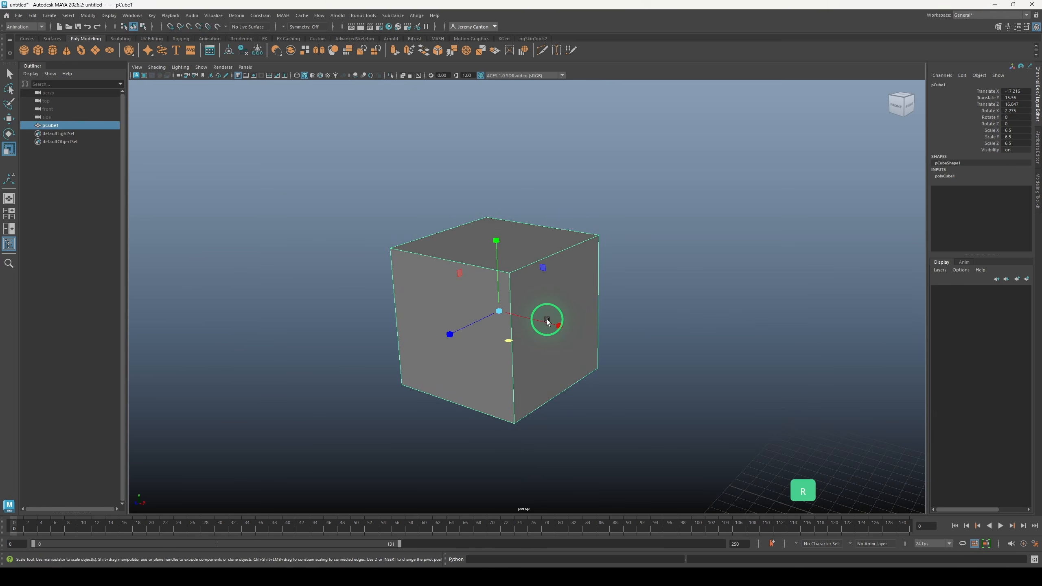
Duplicate the cube and move the copy along the X axis to a Translate X of about -5.9
key(KP_Add)
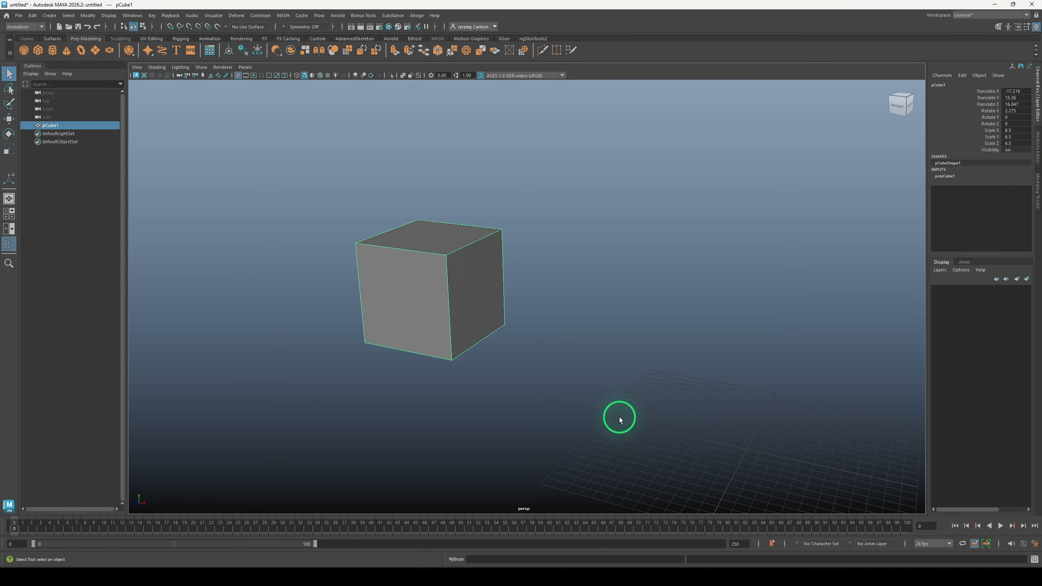
key(ctrl+d)
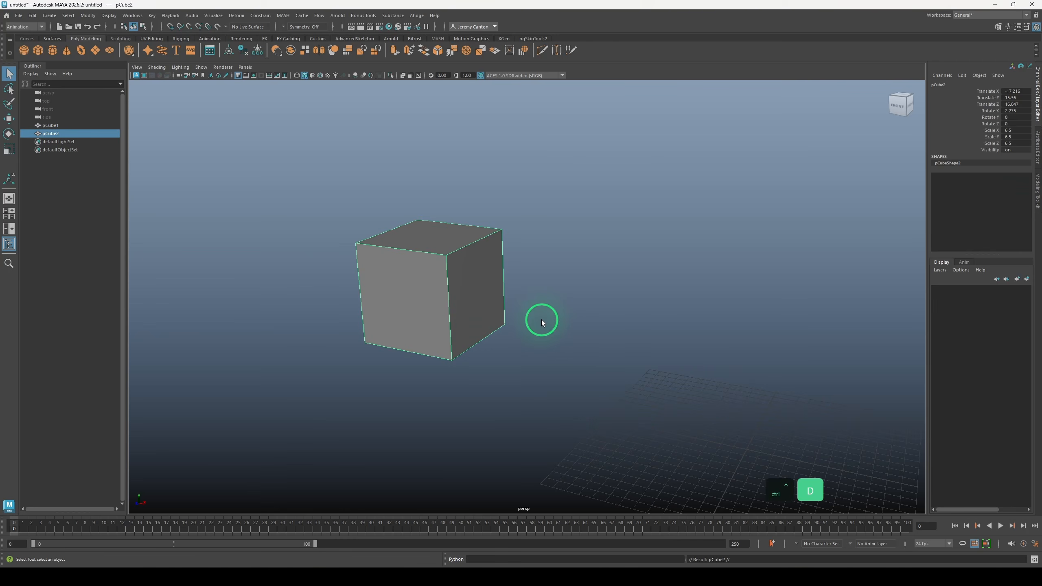
key(w)
drag(512, 302, 679, 342)
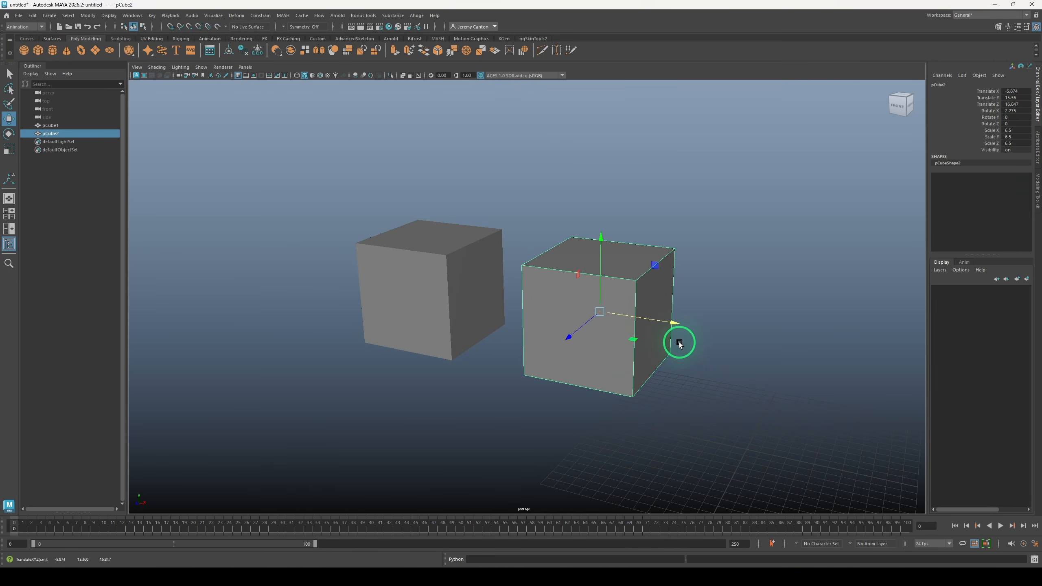
Duplicate the moved cube with its transform four times to extend the row to six evenly spaced cubes
key(shift+d)
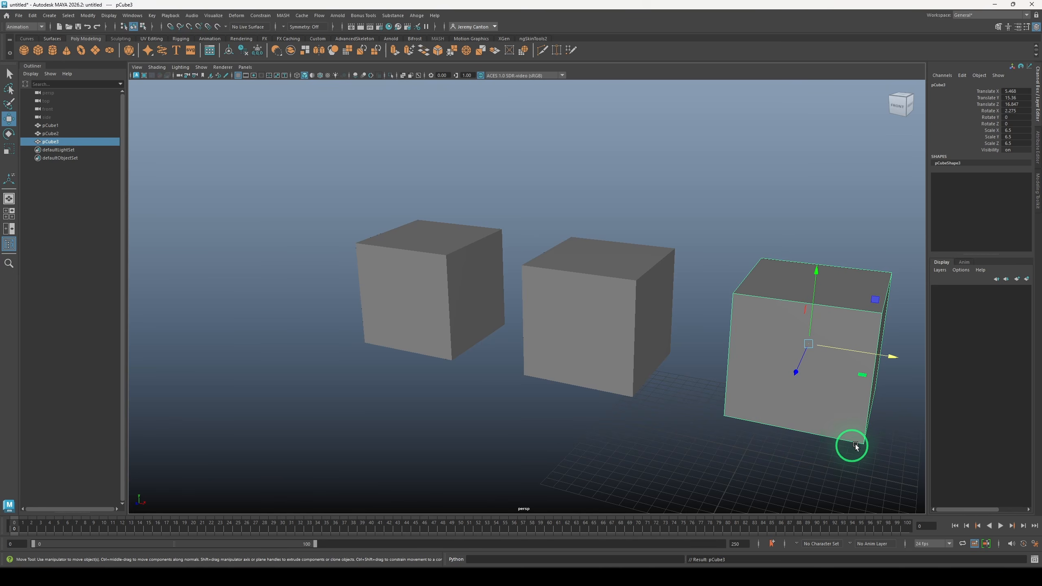
alt+right_drag(855, 444, 699, 331)
key(shift+d)
alt+middle_drag(809, 420, 650, 424)
key(shift+d)
alt+middle_drag(773, 434, 677, 418)
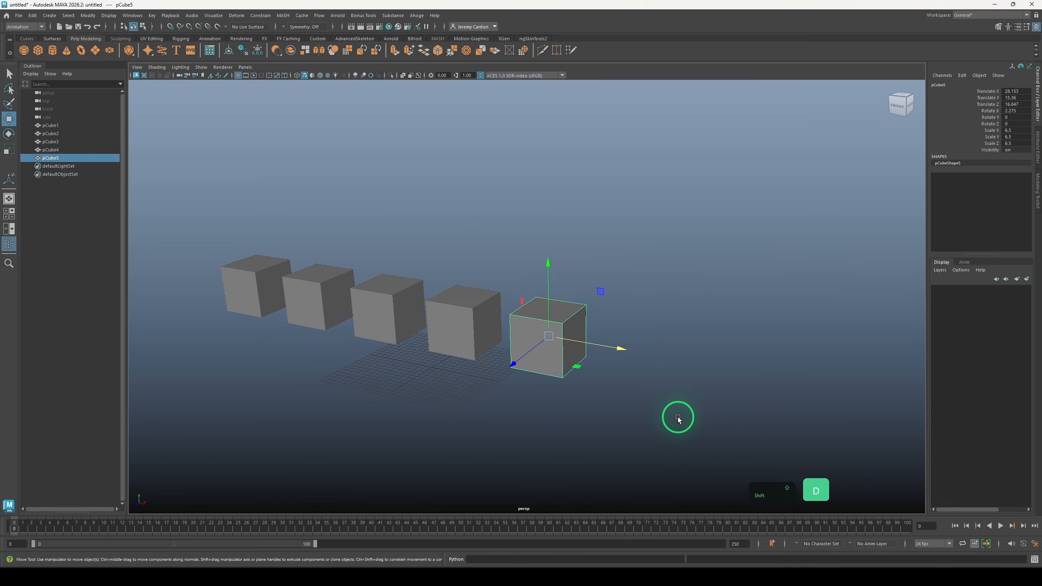
key(shift+d)
alt+drag(707, 417, 691, 407)
Select all six cubes, duplicate them and raise the copies to a Translate Y of about 26.2
key(q)
drag(209, 217, 619, 344)
key(ctrl+d)
key(w)
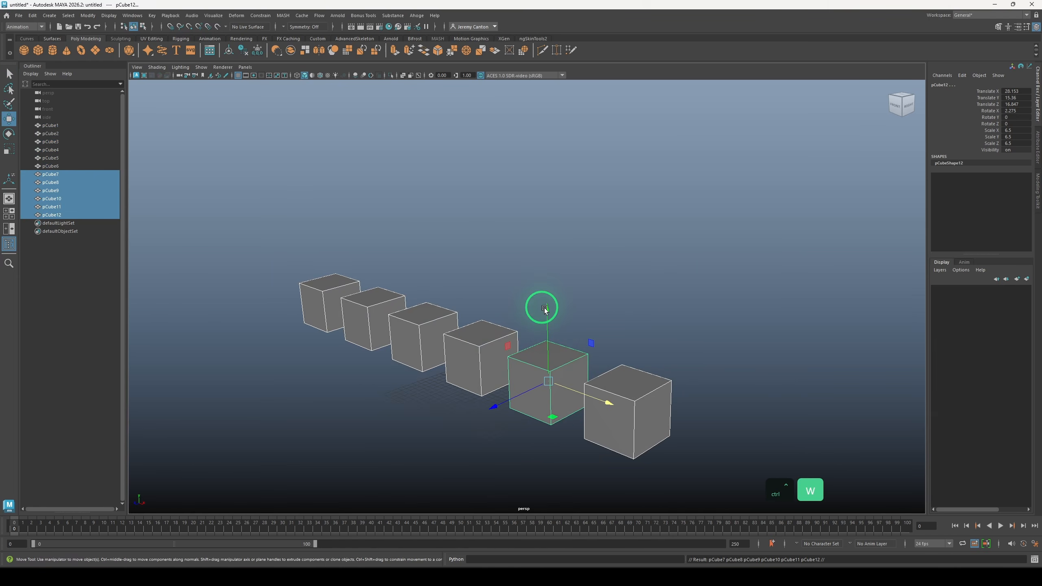
drag(547, 309, 675, 227)
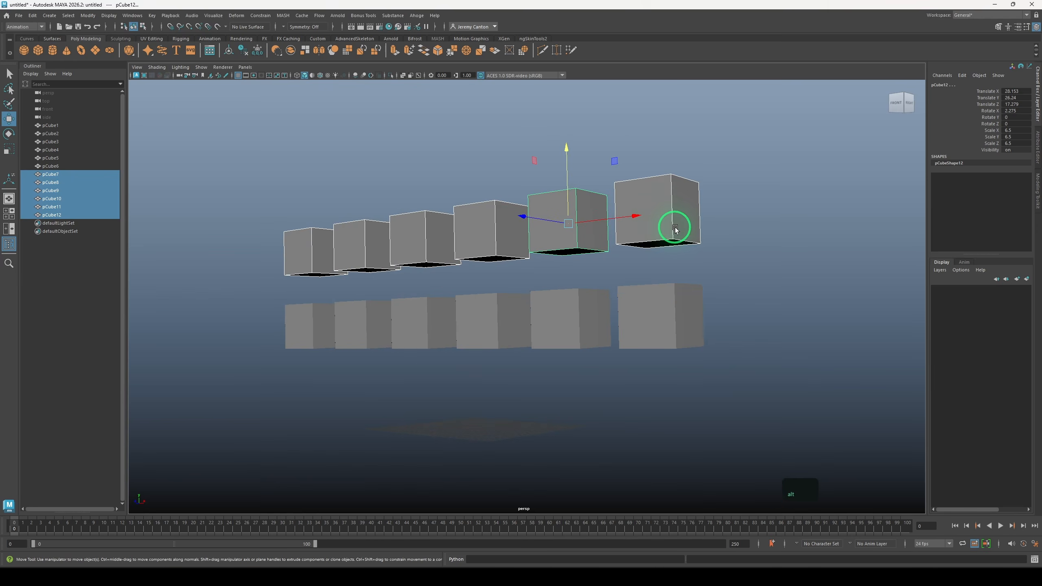
Duplicate the raised row with its transform five times to stack a wall of seven rows
key(shift+d)
key(shift+d)
key(shift+d)
key(shift+d)
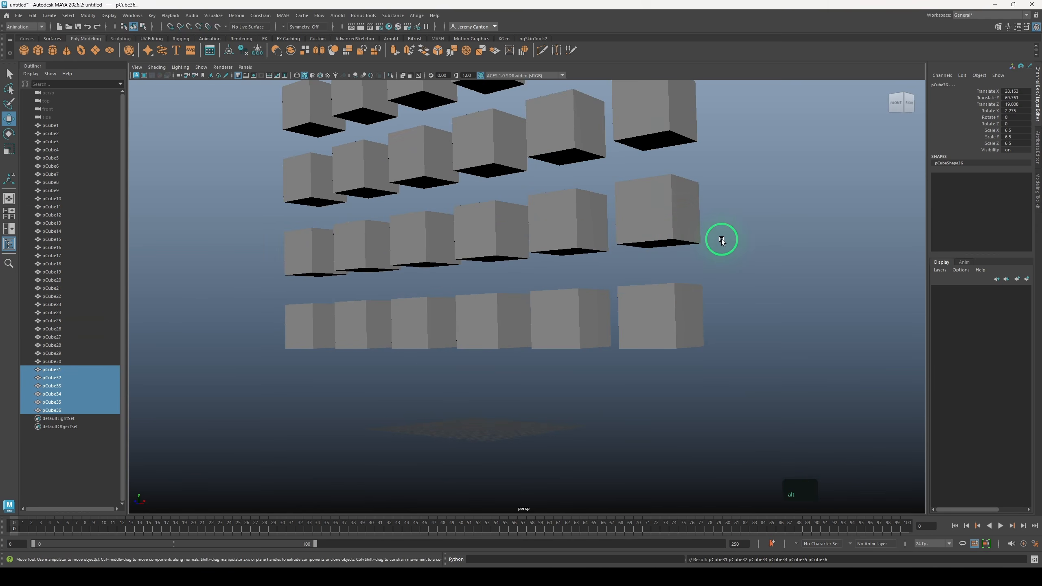
alt+right_drag(721, 237, 585, 267)
key(shift+d)
alt+right_drag(650, 291, 610, 304)
Select the whole wall of cubes, duplicate it and move the copy along Z to a Translate Z of about -33.8
drag(308, 109, 704, 476)
alt+drag(710, 481, 686, 446)
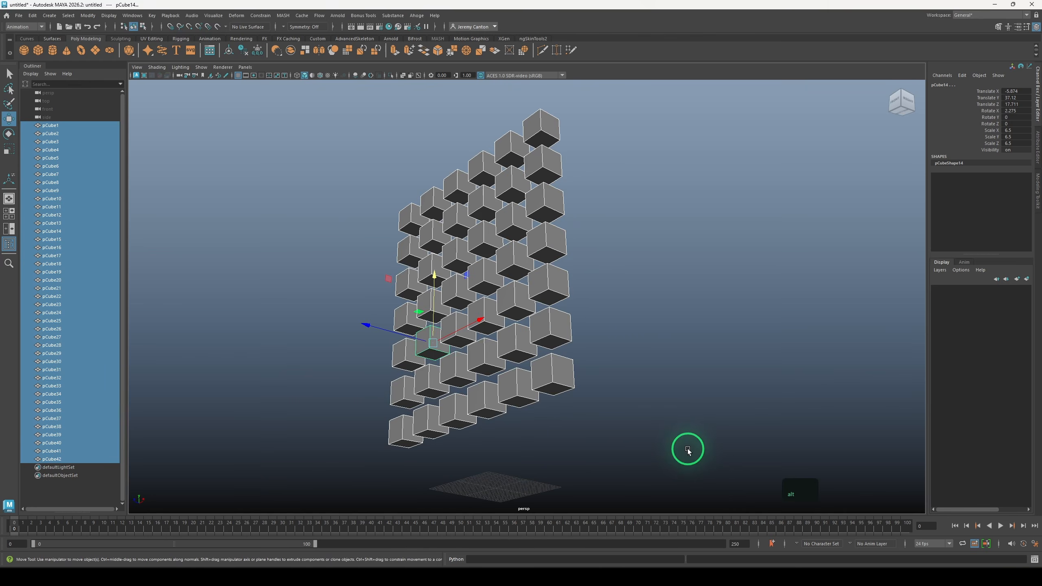
key(ctrl+d)
drag(372, 326, 518, 374)
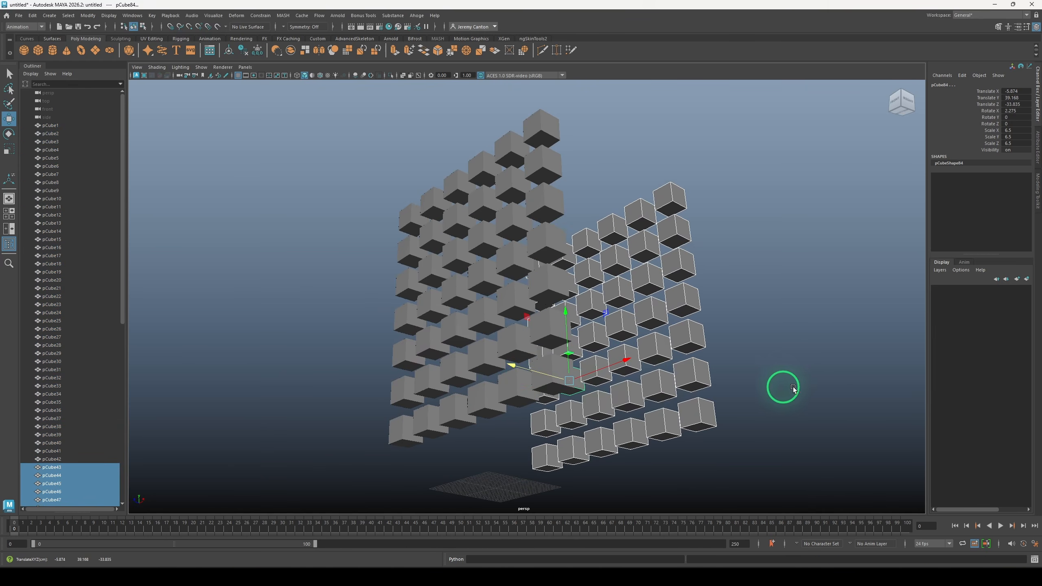
Duplicate the copied wall with its transform five more times to form a series of seven walls
key(shift+d)
key(shift+d)
key(shift+d)
key(shift+d)
key(shift+d)
alt+middle_drag(844, 386, 682, 340)
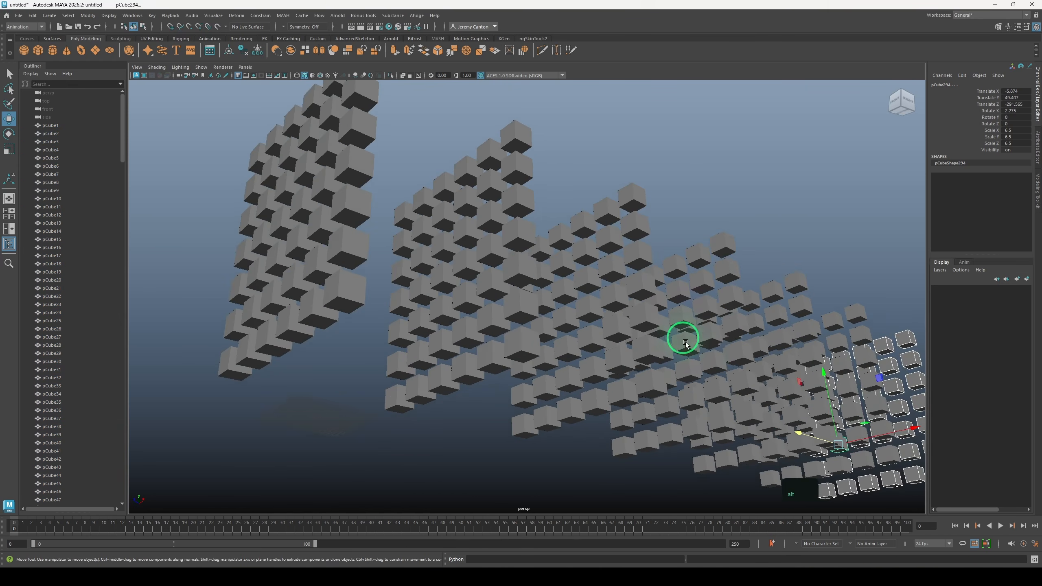
scroll(684, 349, down, 3)
mouse_move(686, 358)
alt+mouse_down()
mouse_move(661, 351)
mouse_move(700, 361)
alt+mouse_up()
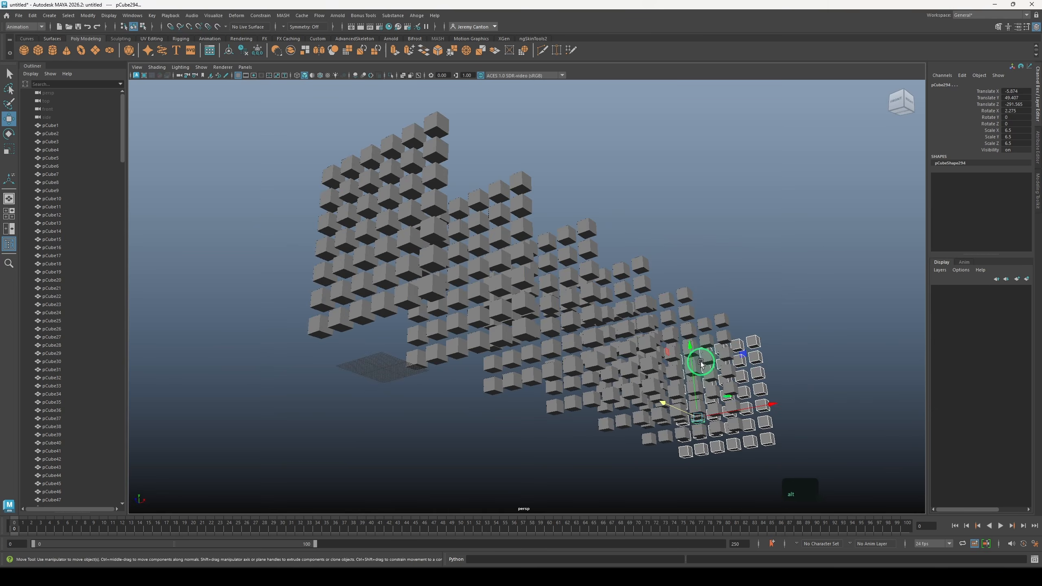
alt+right_drag(700, 361, 672, 422)
Select the cubes of all seven walls and try to duplicate the whole selection
drag(239, 100, 903, 482)
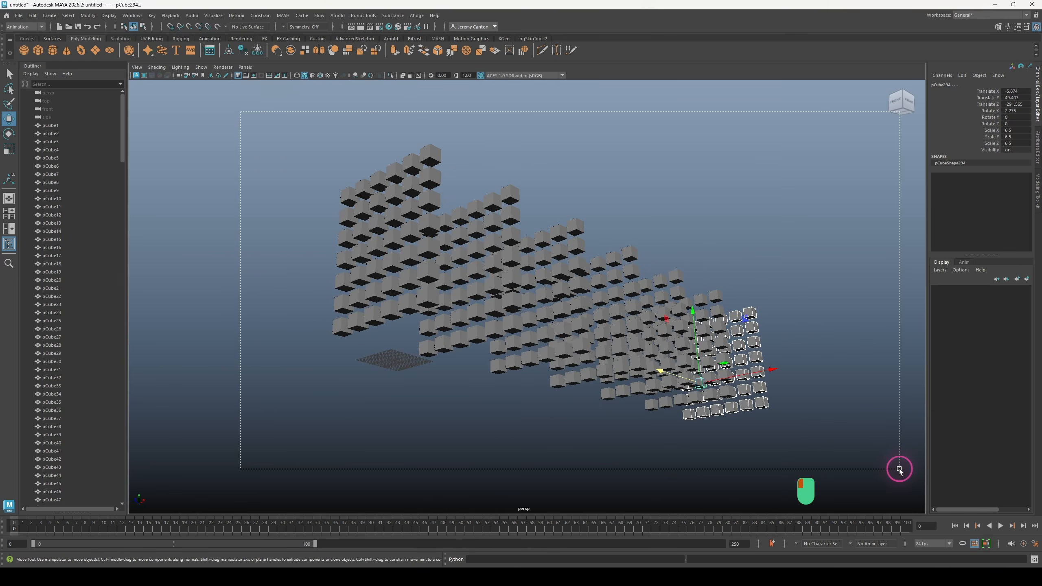
alt+middle_drag(826, 427, 698, 378)
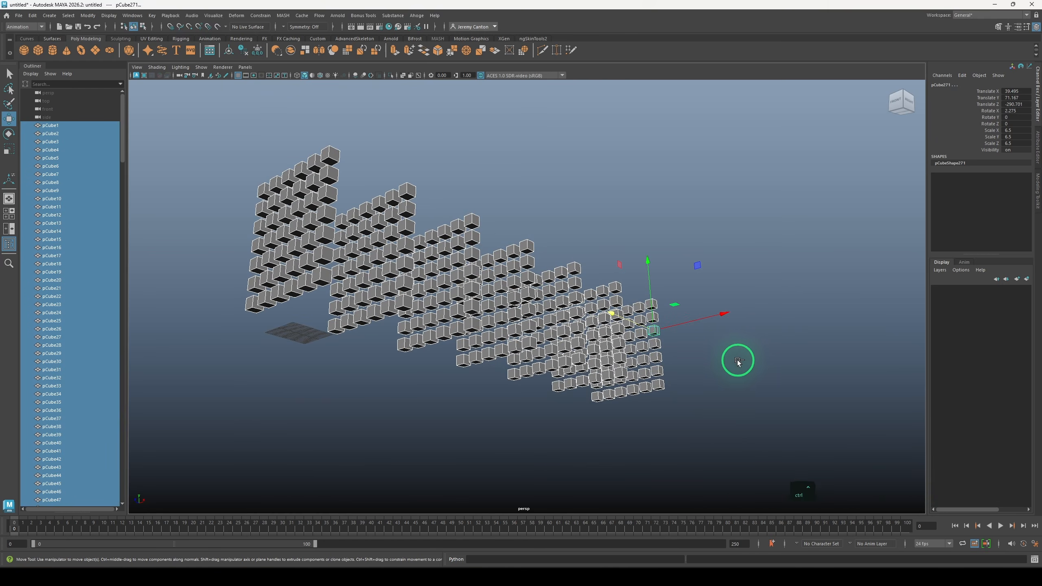
mouse_move(742, 435)
shift+middle_down()
mouse_move(712, 433)
mouse_move(823, 406)
mouse_move(844, 389)
mouse_move(820, 410)
shift+middle_up()
key(shift+d)
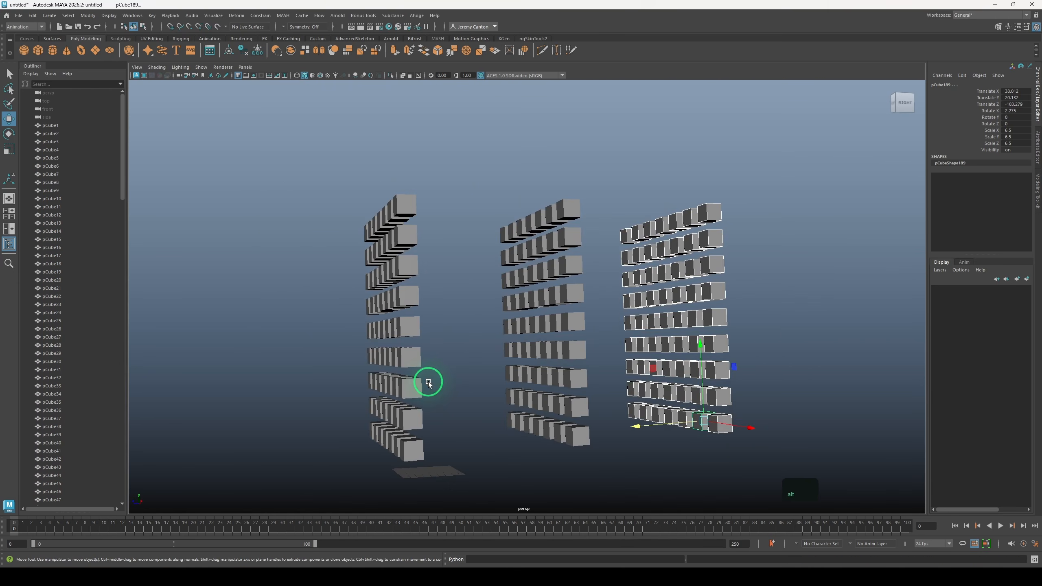
Select all the cubes of the wall nearest the grid and group them
alt+middle_drag(428, 379, 437, 381)
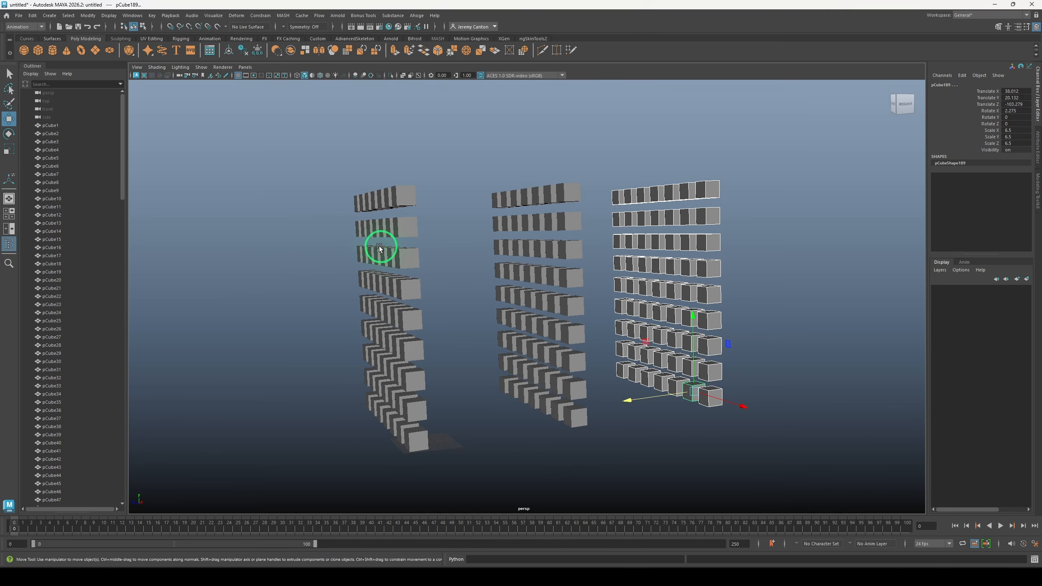
alt+drag(379, 248, 452, 500)
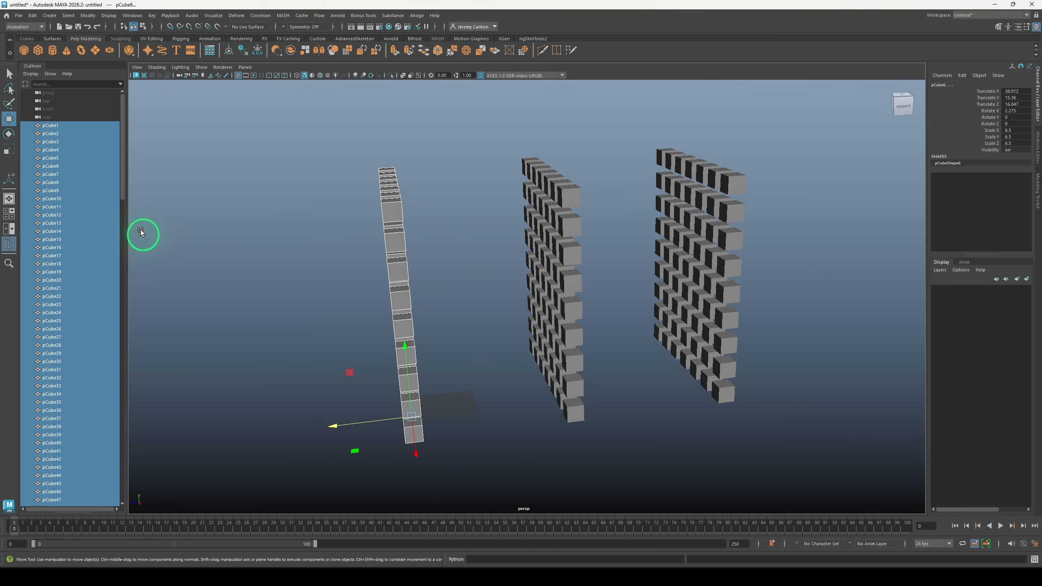
drag(123, 166, 333, 209)
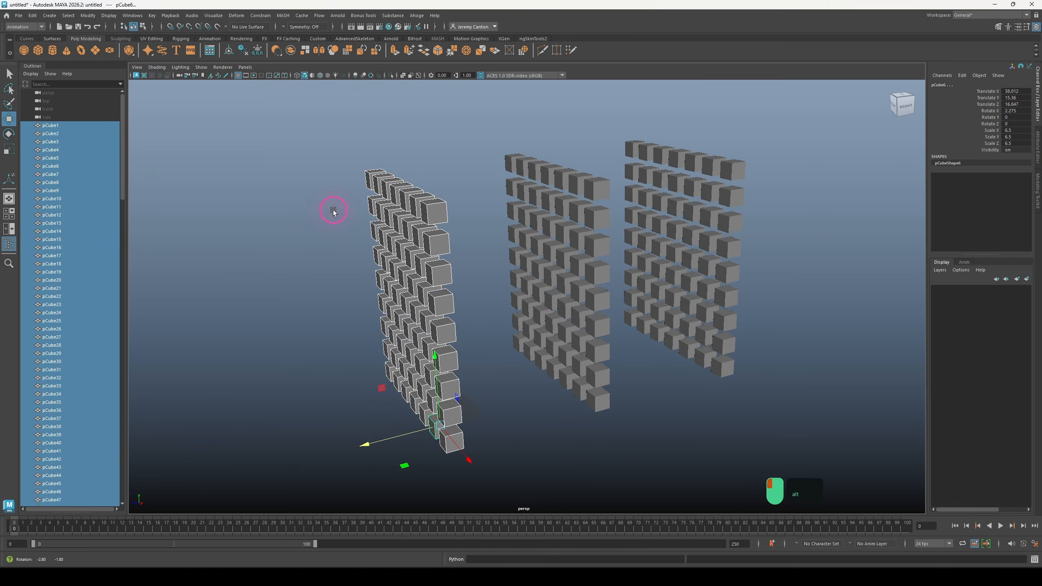
key(ctrl+g)
Find group1 in the scene hierarchy and compare selecting a single cube of the wall with selecting the whole group
scroll(88, 275, down, 10)
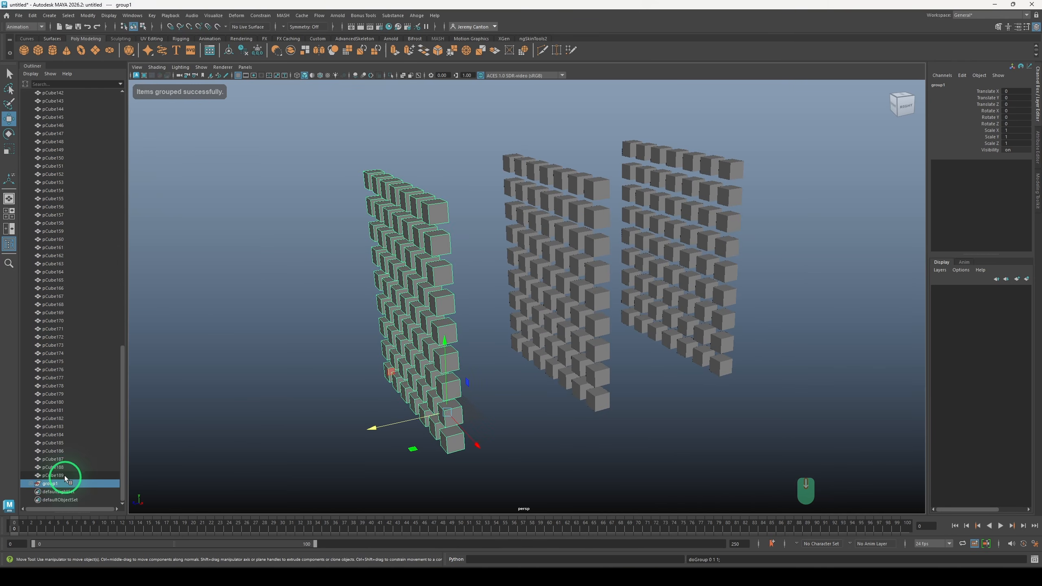
click(65, 481)
click(61, 477)
click(58, 484)
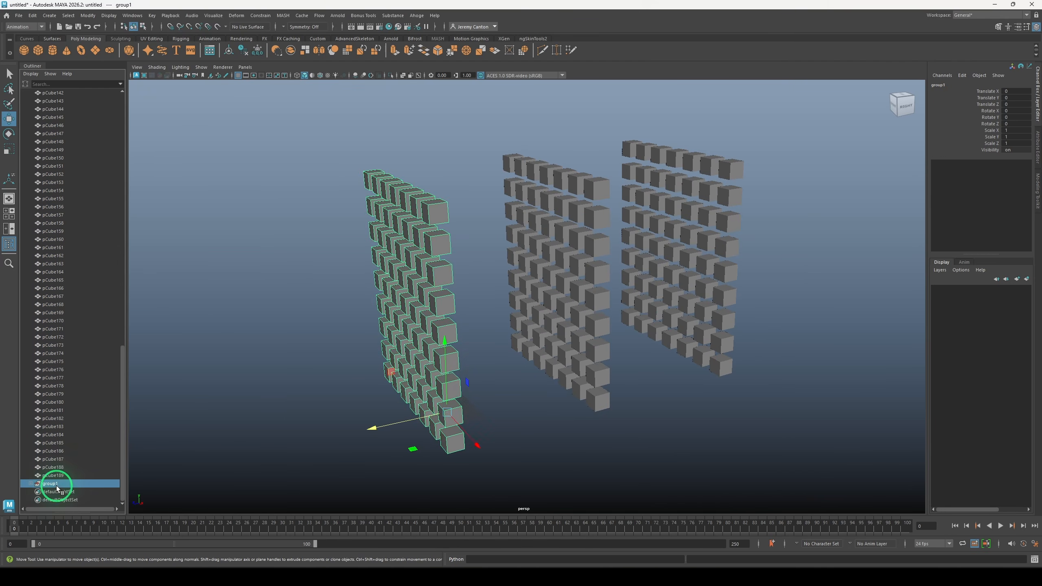
click(424, 327)
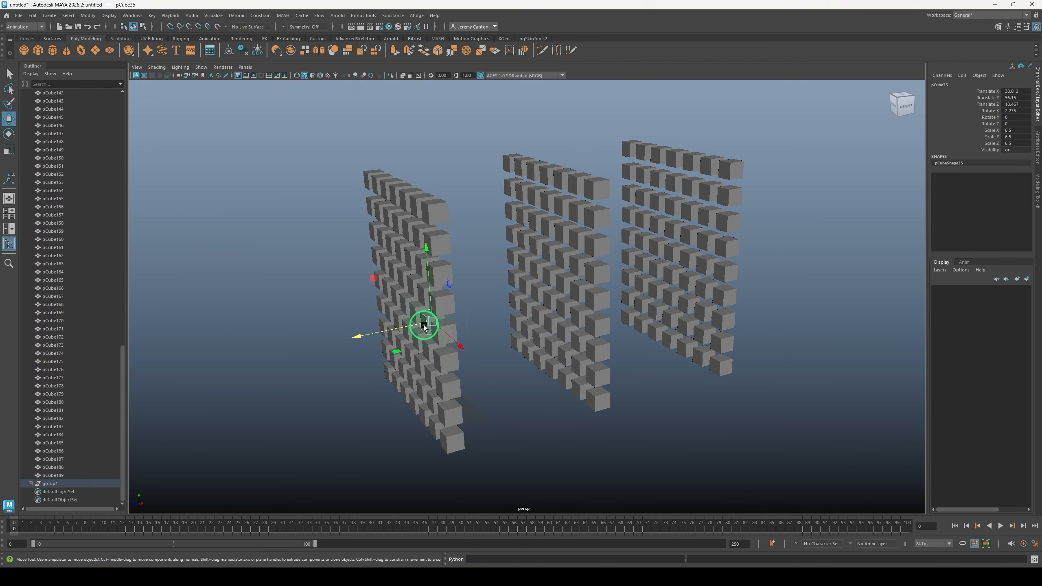
click(75, 482)
Select all the cubes of the middle wall and combine them into one mesh
key(q)
alt+drag(657, 347, 624, 352)
alt+middle_drag(624, 351, 550, 381)
drag(434, 107, 591, 508)
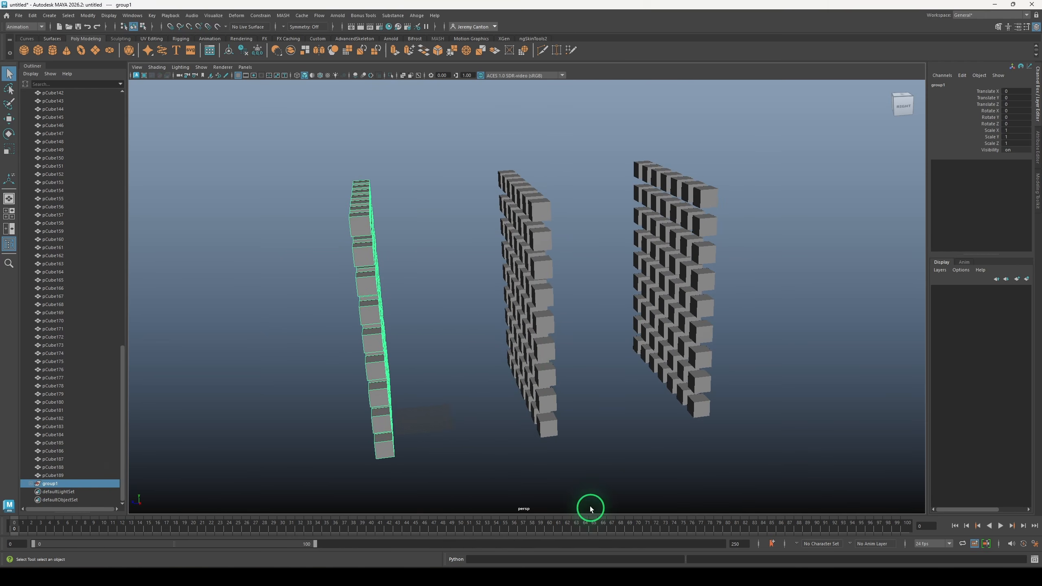
alt+drag(524, 424, 536, 400)
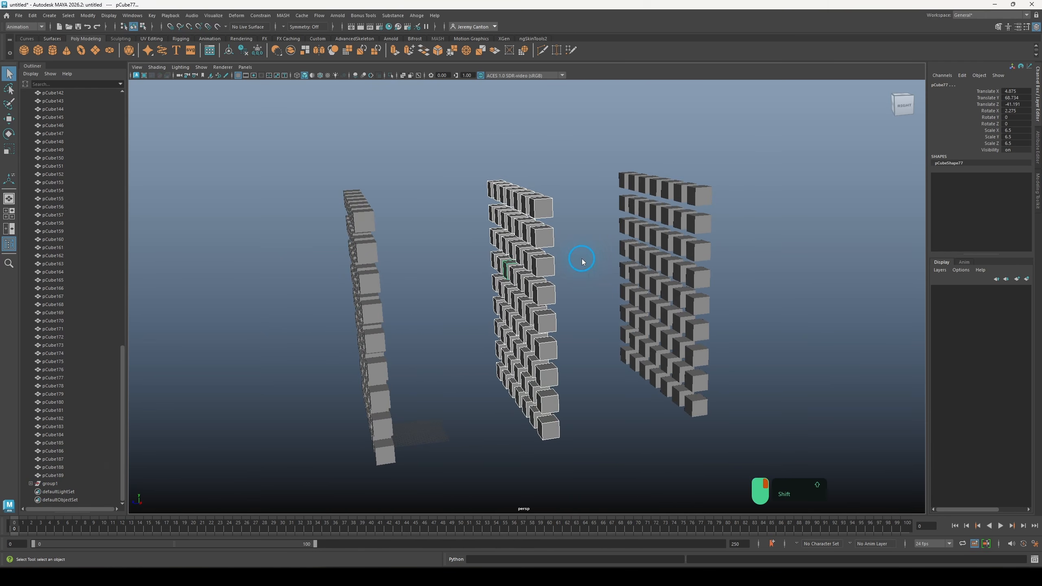
shift+right_drag(582, 262, 572, 441)
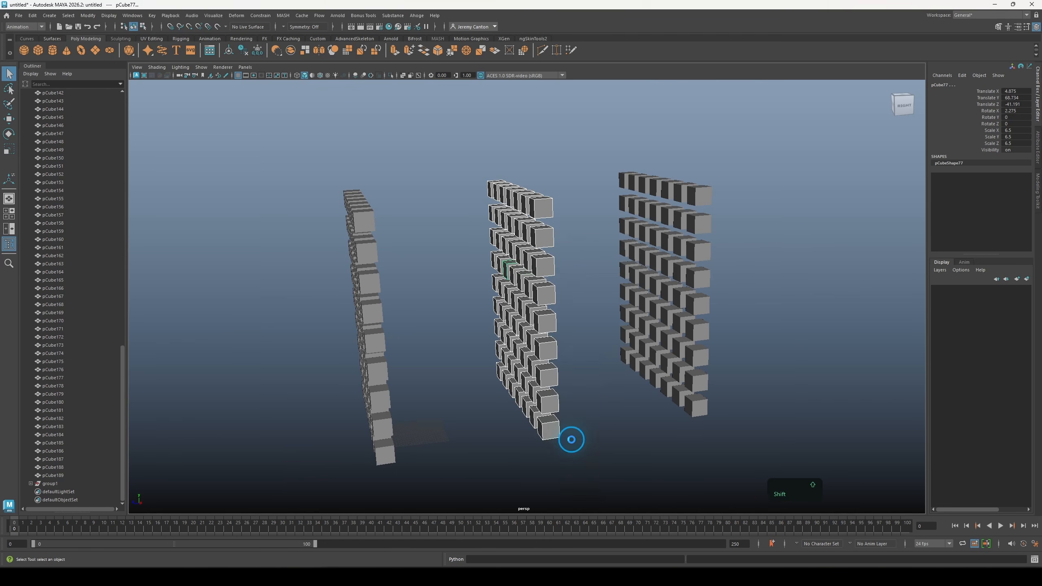
alt+drag(449, 386, 542, 368)
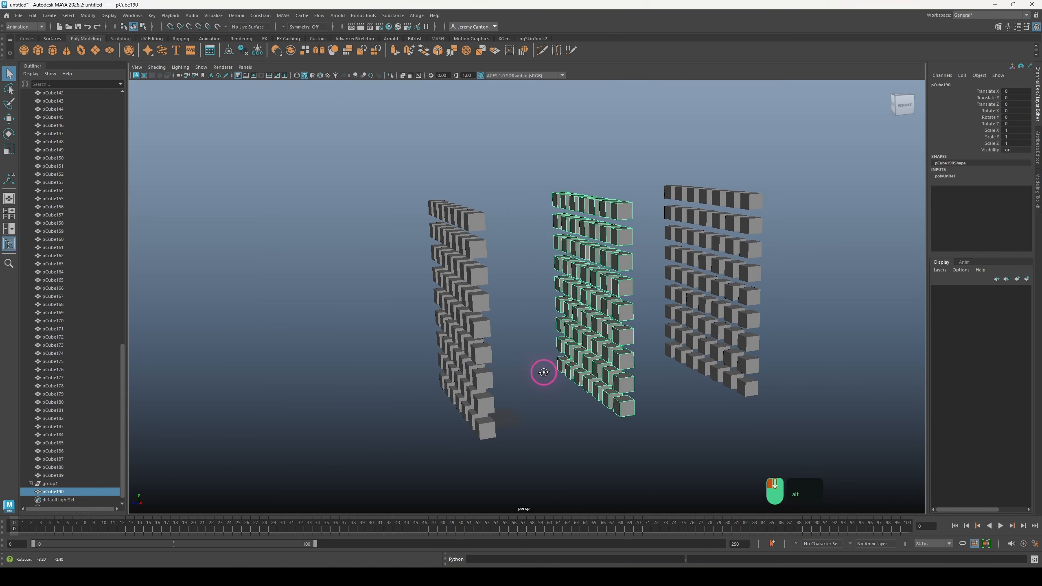
Try moving group1 along the Z axis and undo the move
click(49, 483)
key(w)
drag(449, 425, 414, 435)
key(ctrl+z)
Try moving the combined middle wall along the Z axis and undo the move
click(609, 283)
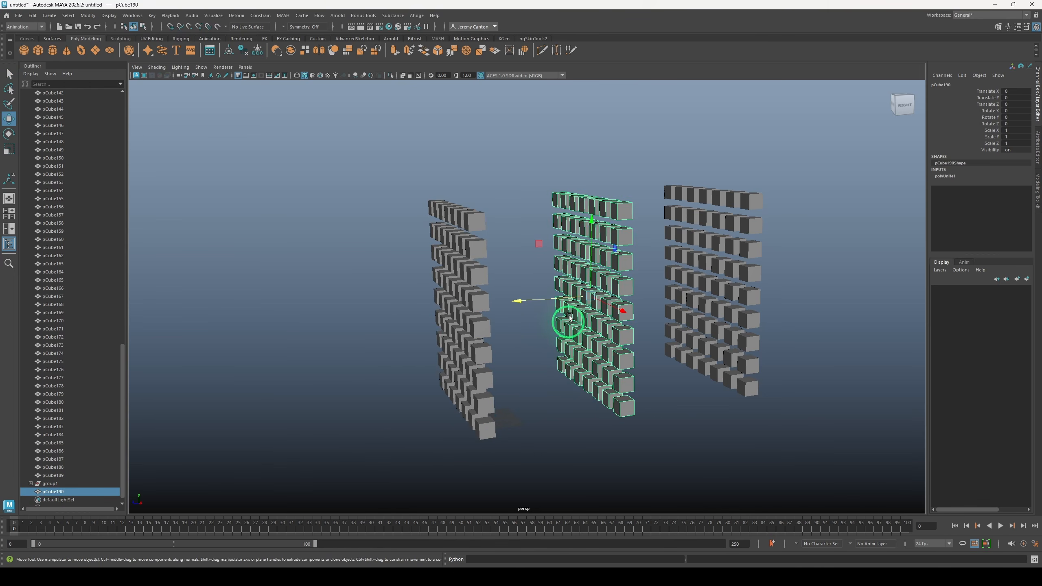
drag(565, 299, 547, 305)
key(ctrl+z)
alt+right_drag(557, 349, 566, 380)
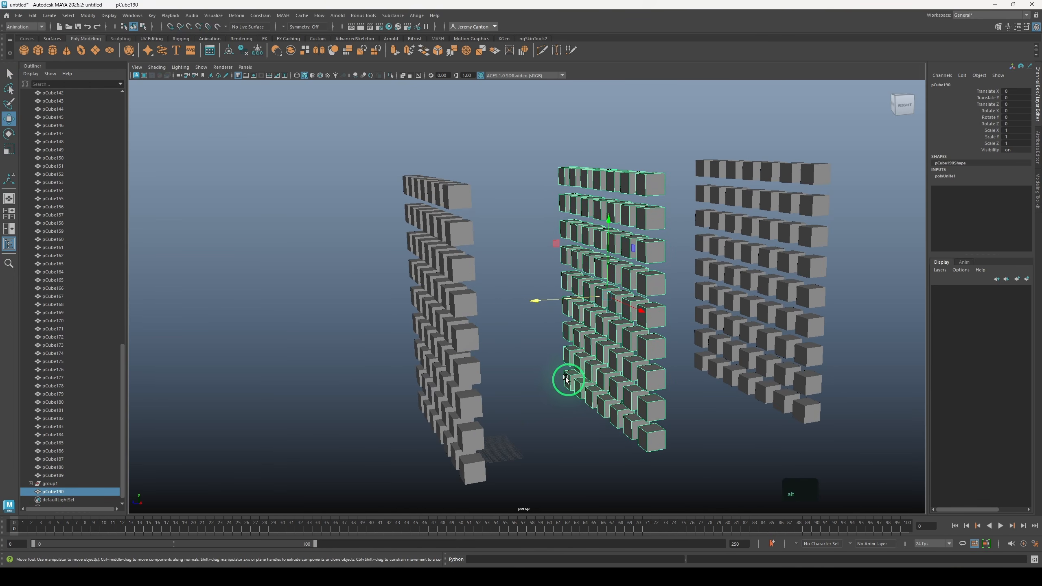
Inspect the cubes inside group1's hierarchy and pull one cube out of the grouped wall along the Z axis
click(457, 304)
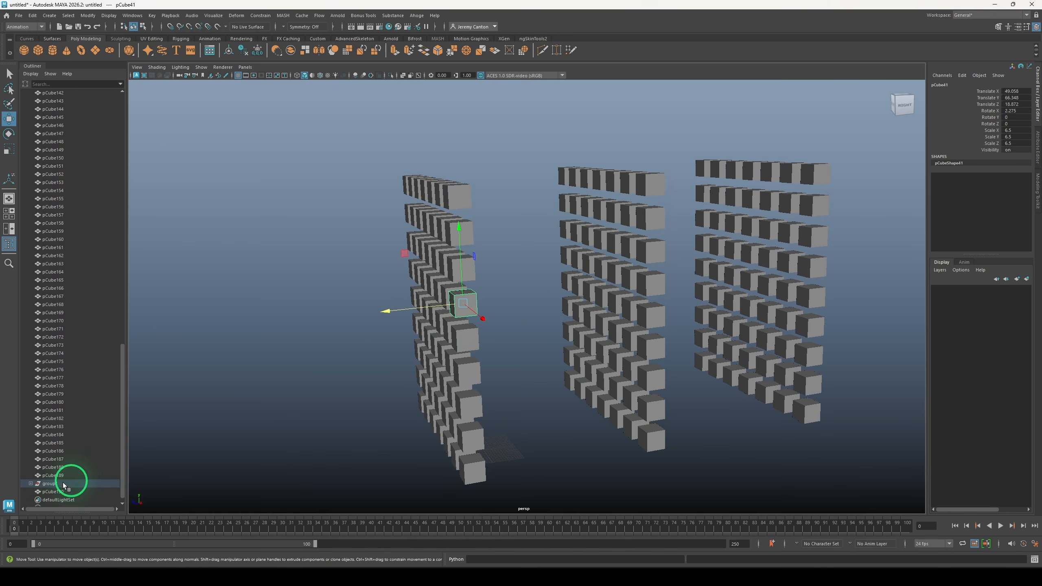
click(30, 483)
scroll(41, 468, down, 5)
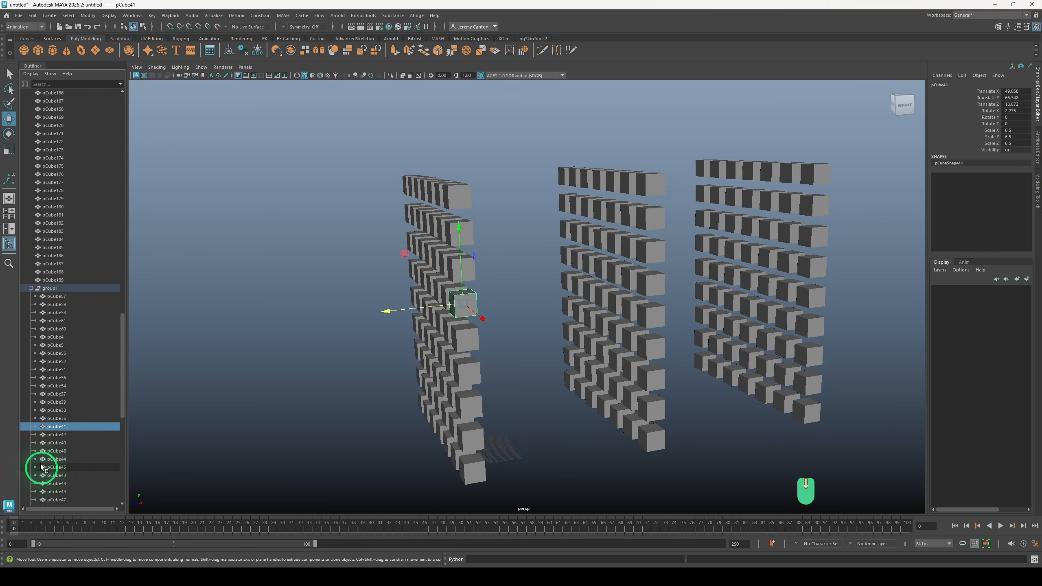
click(31, 289)
click(426, 255)
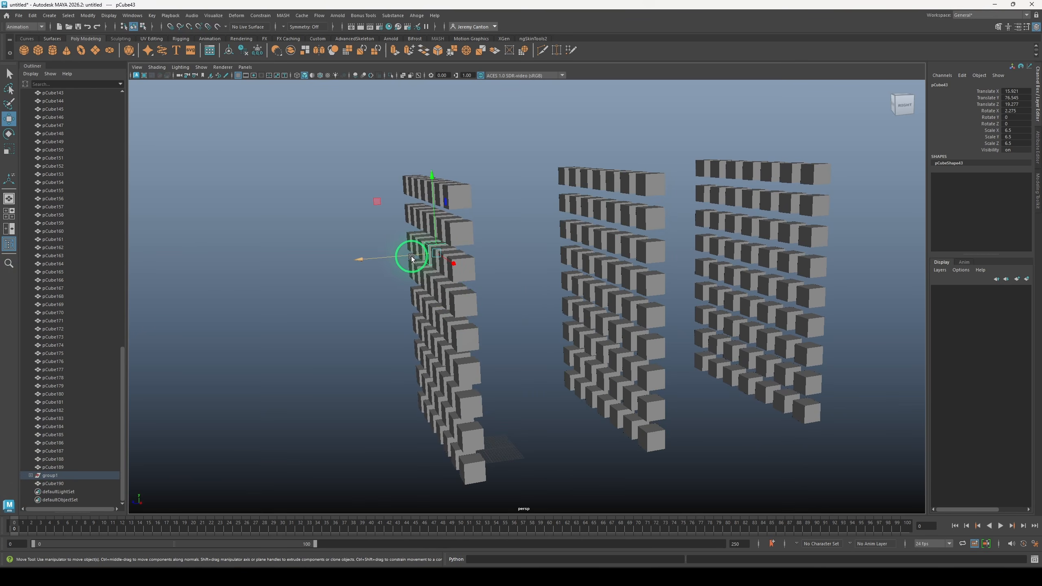
drag(412, 258, 479, 257)
Select a single cube of the grouped wall, then try moving all of group1 along Z and undo it
click(449, 302)
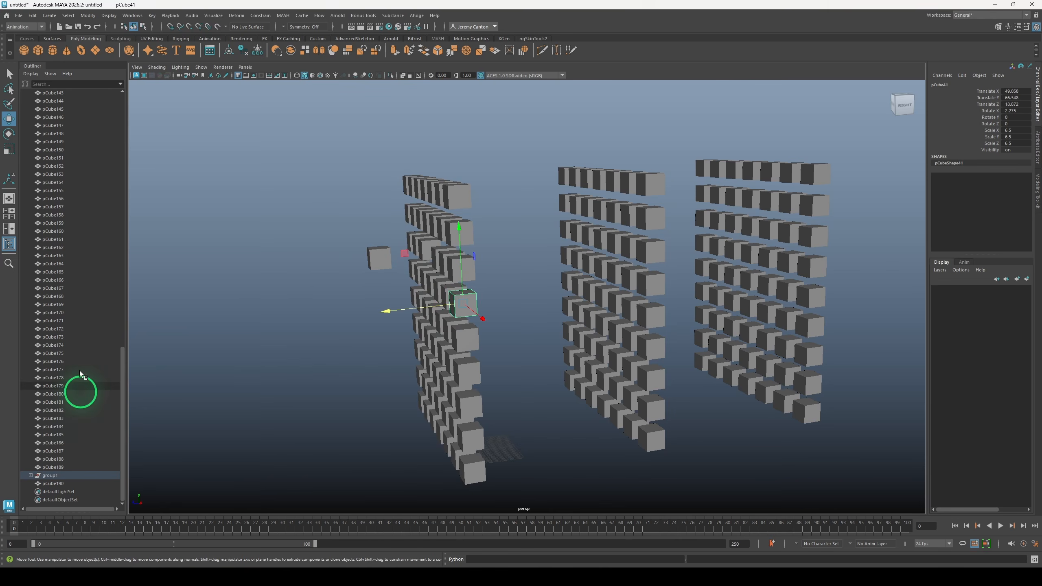
click(52, 475)
mouse_move(447, 454)
mouse_down()
mouse_move(414, 468)
mouse_move(459, 463)
mouse_move(400, 468)
mouse_move(430, 447)
mouse_up()
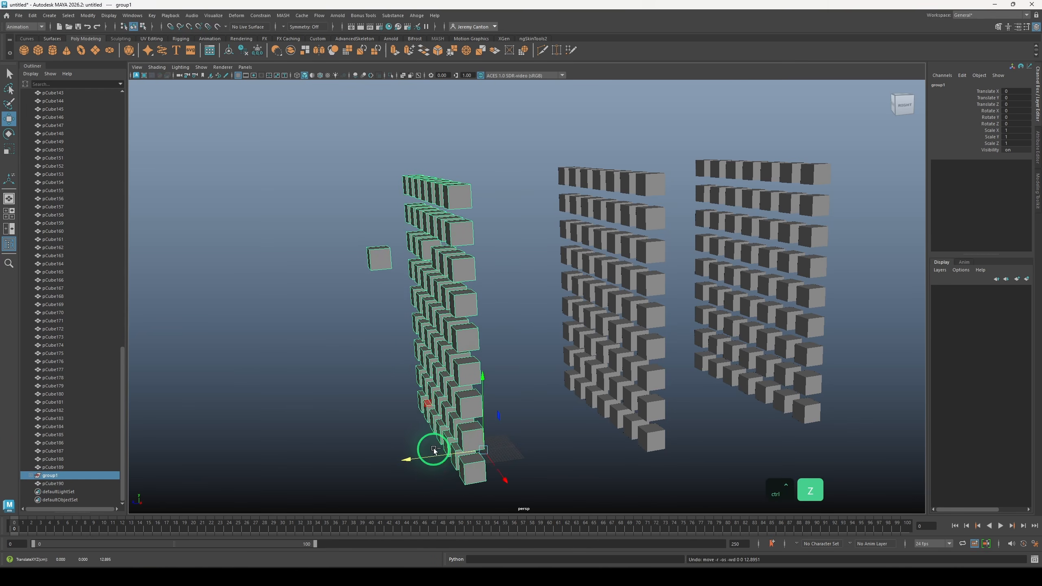
Switch the combined middle wall to face selection and move one cube's faces out of the wall along Z
click(619, 314)
alt+drag(610, 296, 663, 291)
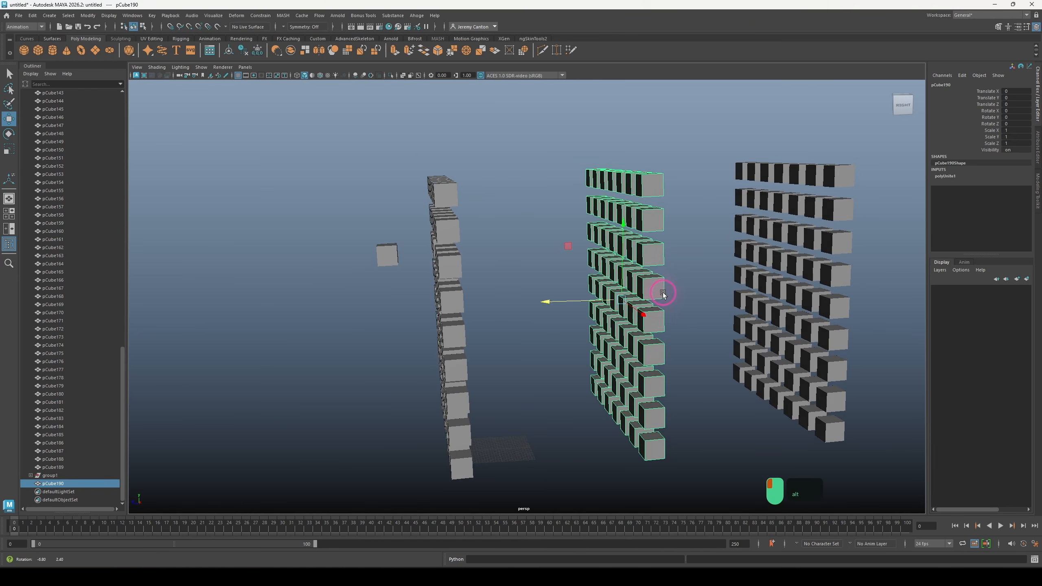
right_click(654, 258)
click(654, 272)
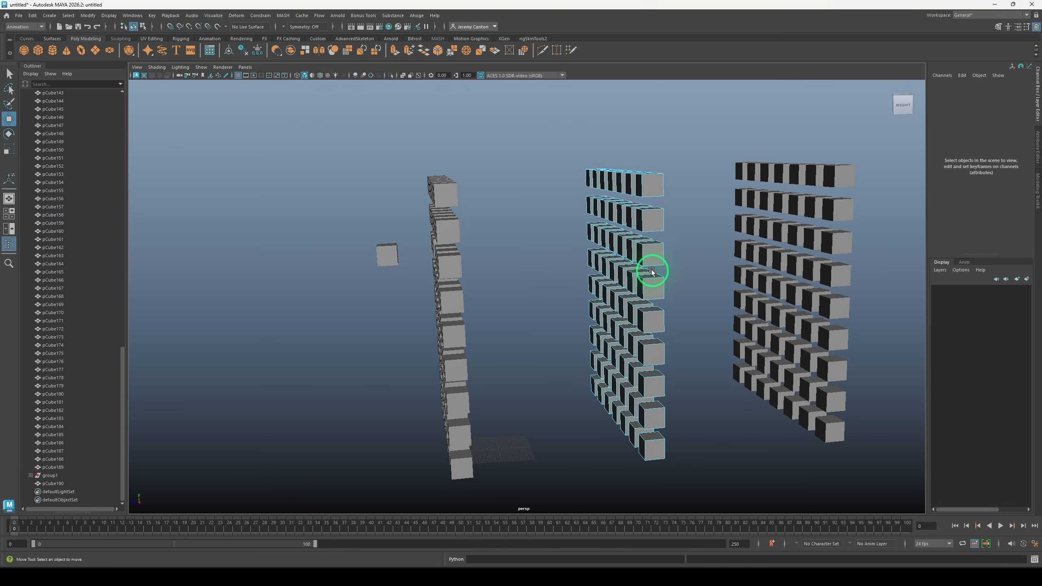
drag(614, 249, 576, 251)
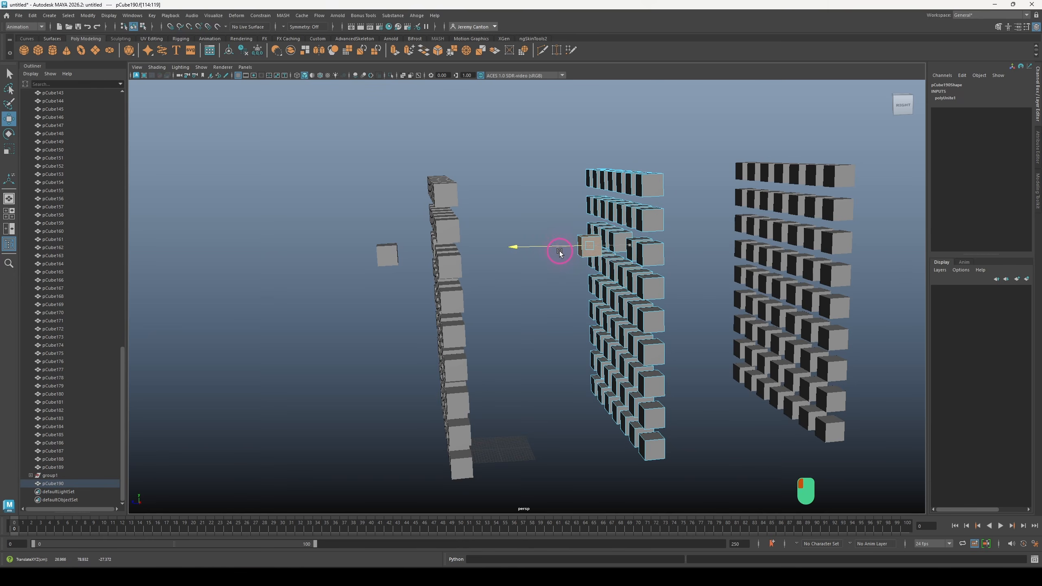
Return the combined middle wall to object mode and select it as one whole object
right_click(628, 251)
click(656, 242)
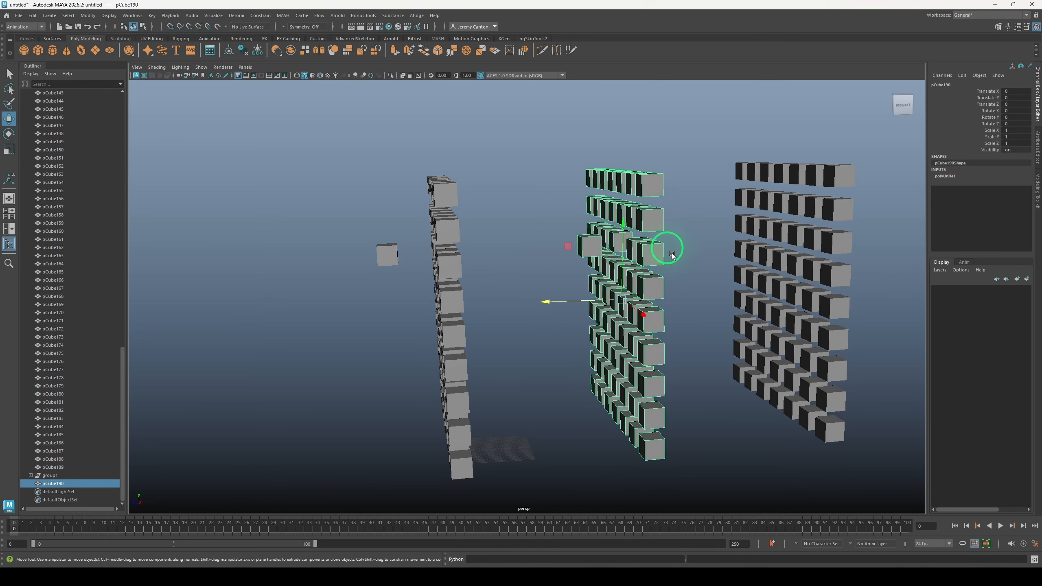
click(694, 295)
click(626, 327)
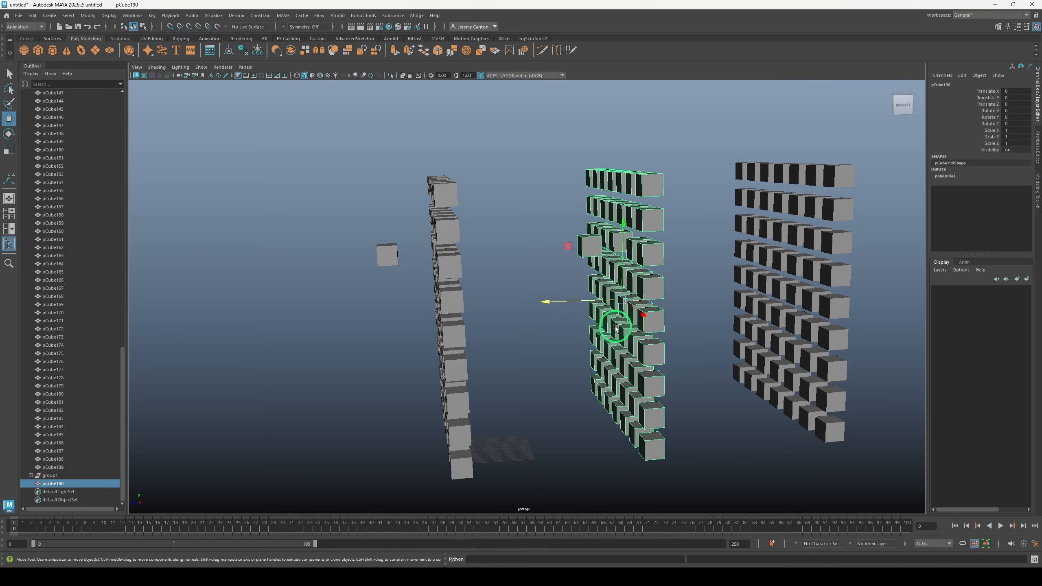
Select a cube in the grouped wall for comparison, then separate the combined middle wall into individual cubes
click(449, 254)
mouse_move(448, 360)
alt+mouse_down()
mouse_move(469, 352)
mouse_move(454, 352)
alt+mouse_up()
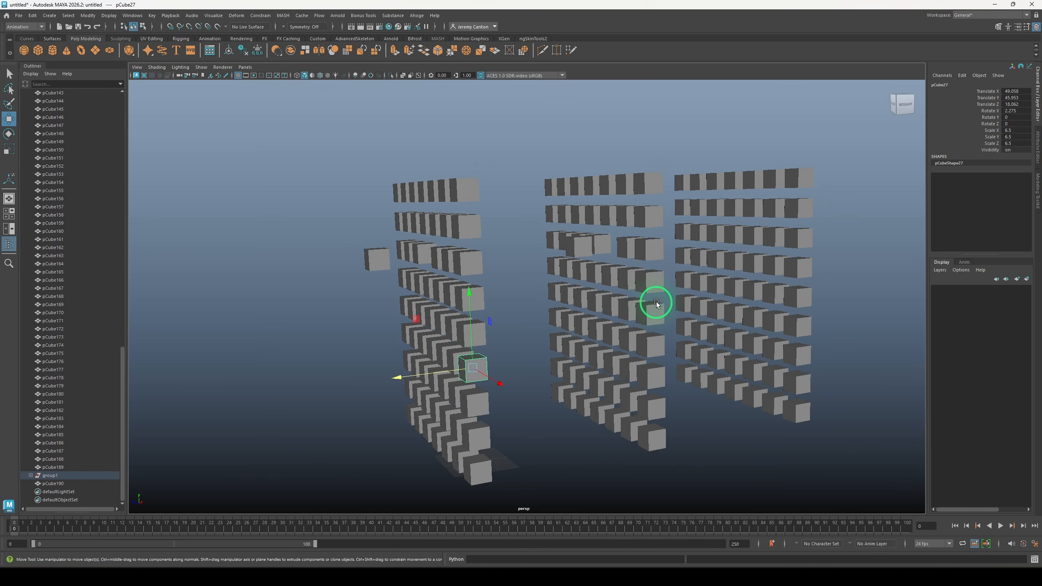
click(630, 311)
alt+drag(630, 311, 559, 350)
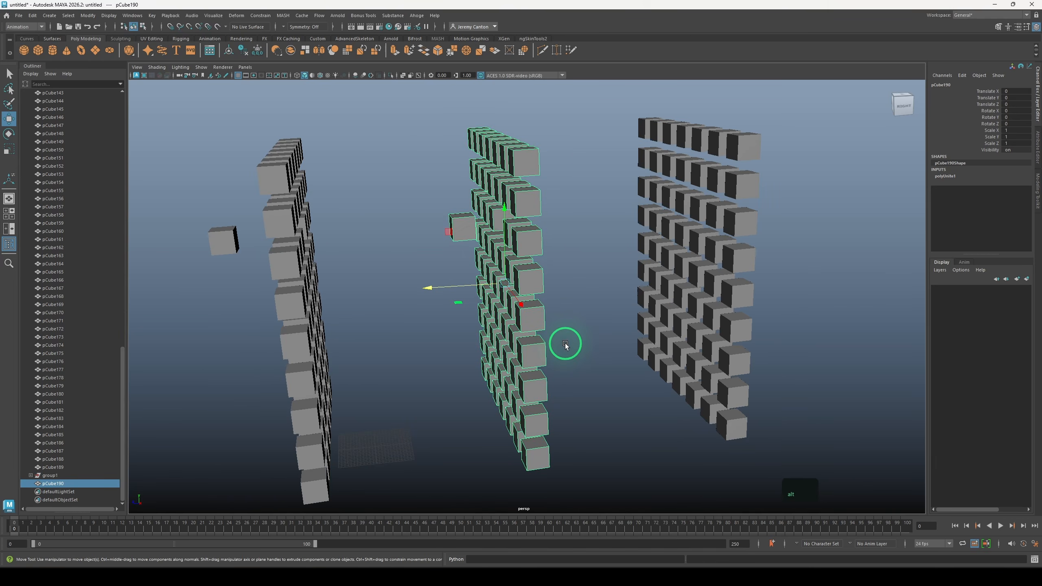
shift+right_drag(541, 254, 523, 422)
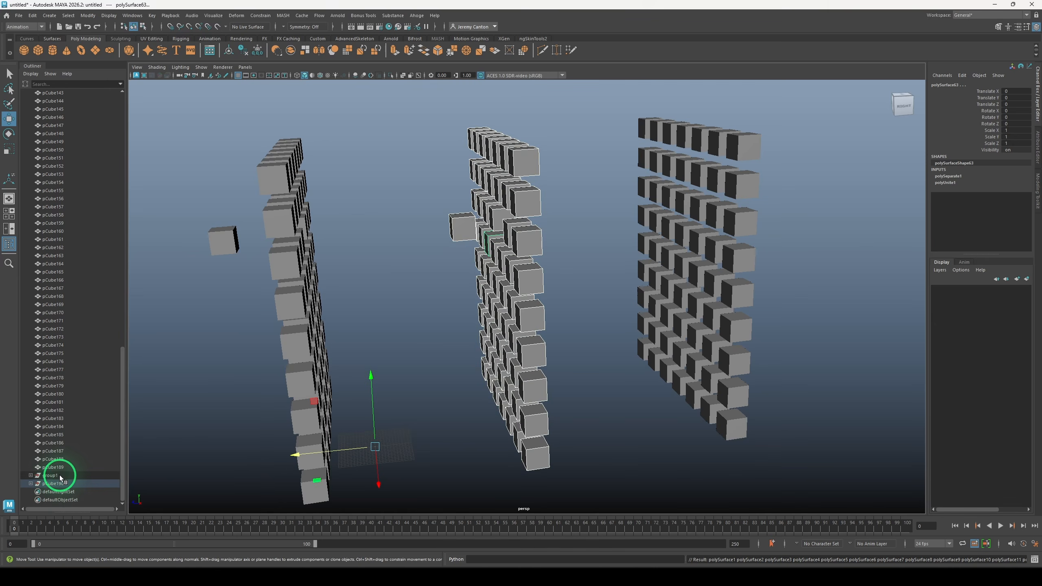
Compare the pivot locations of single cubes in the separated middle wall with those in the grouped wall
click(530, 350)
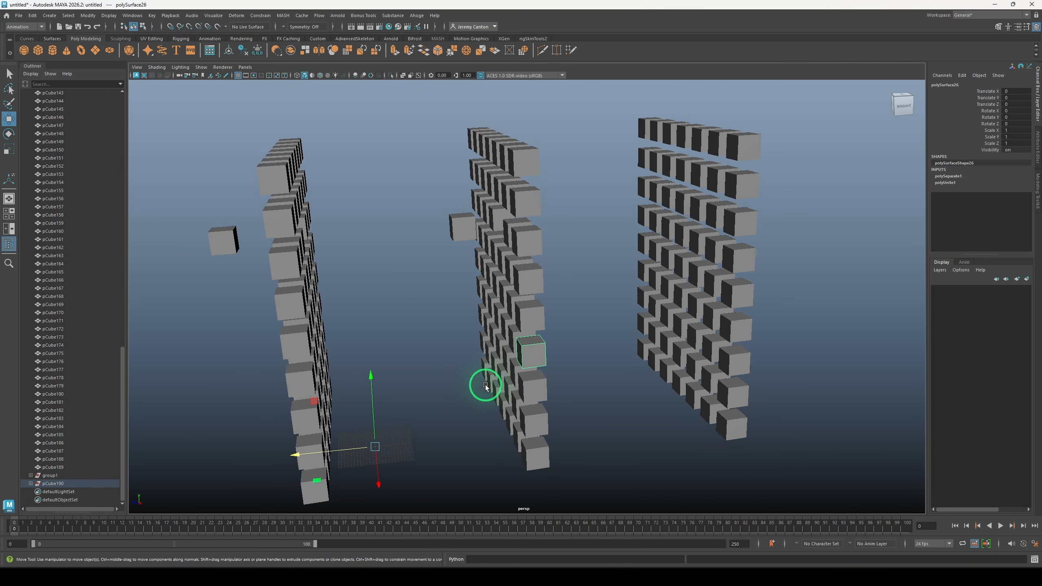
click(290, 317)
alt+middle_drag(328, 347, 451, 332)
alt+drag(451, 333, 448, 328)
click(623, 293)
alt+middle_drag(591, 328, 548, 315)
alt+drag(548, 315, 540, 322)
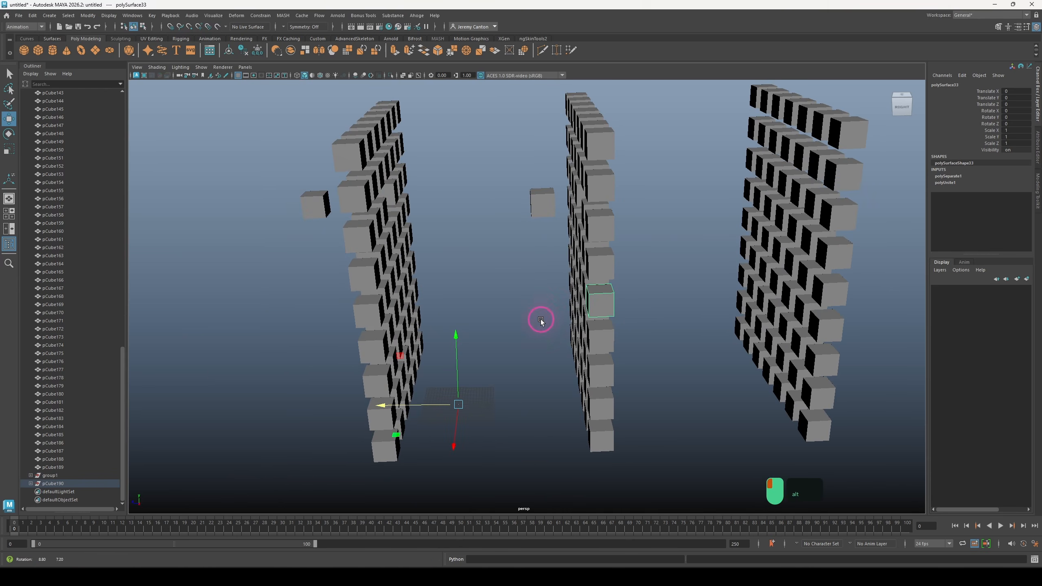
click(368, 251)
click(394, 214)
click(400, 349)
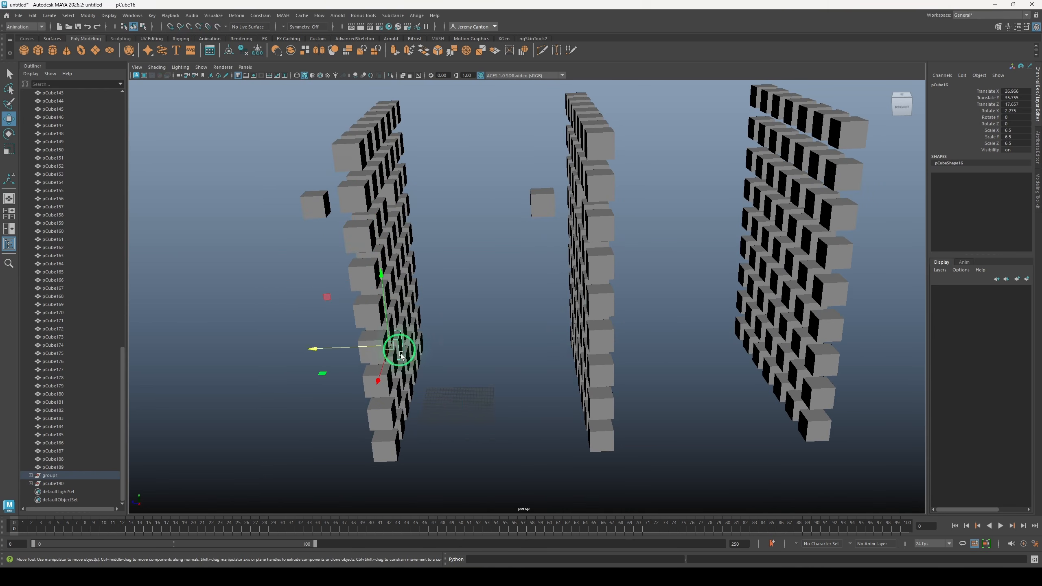
alt+drag(400, 349, 417, 351)
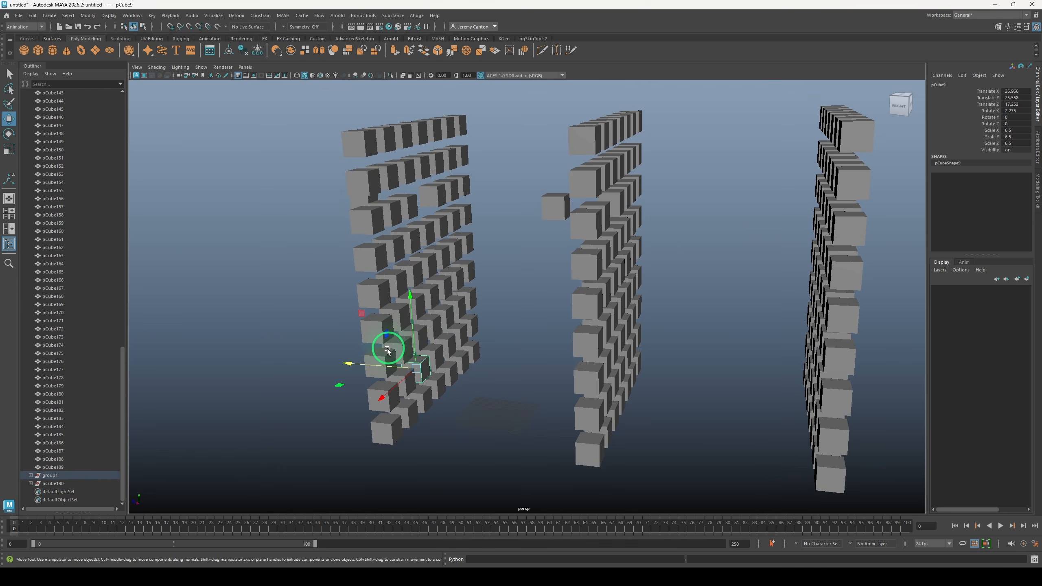
click(408, 283)
alt+drag(413, 353, 565, 322)
click(560, 337)
click(571, 363)
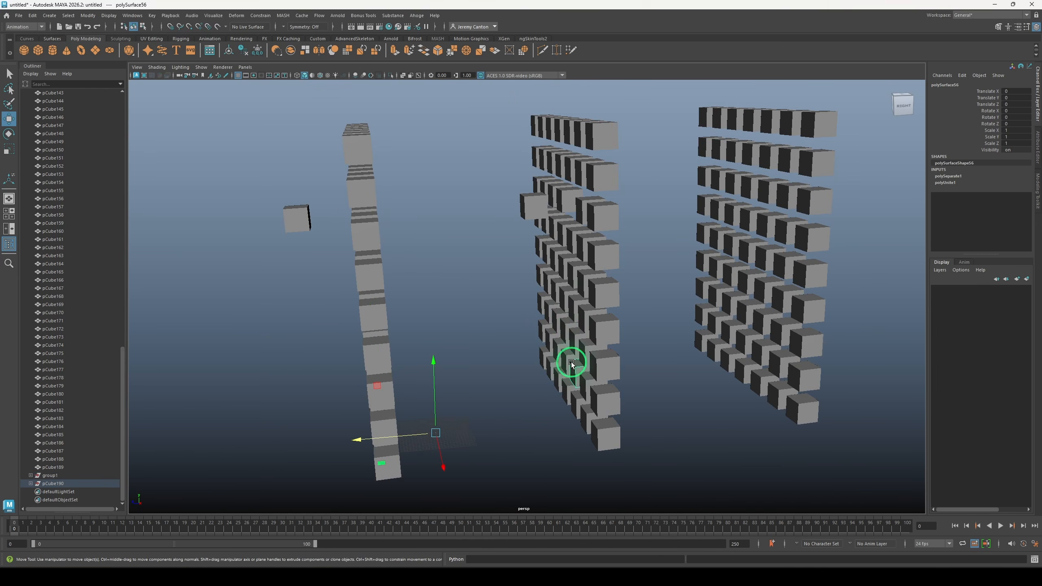
click(554, 297)
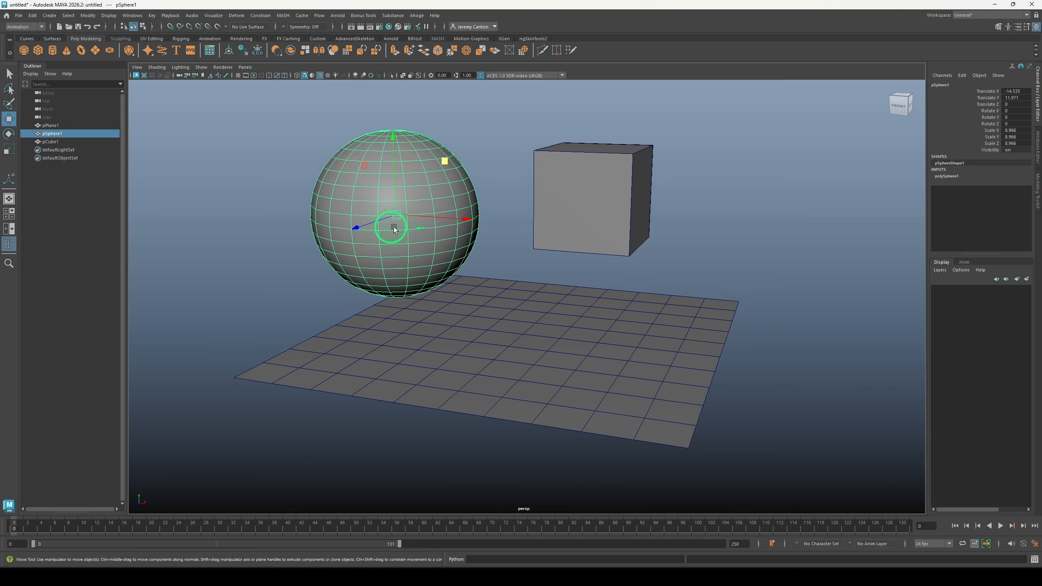
Move the sphere's pivot along X to a point outside its body and try rotating the sphere around it
alt+drag(389, 226, 486, 302)
alt+middle_drag(486, 303, 485, 250)
alt+right_drag(485, 250, 406, 234)
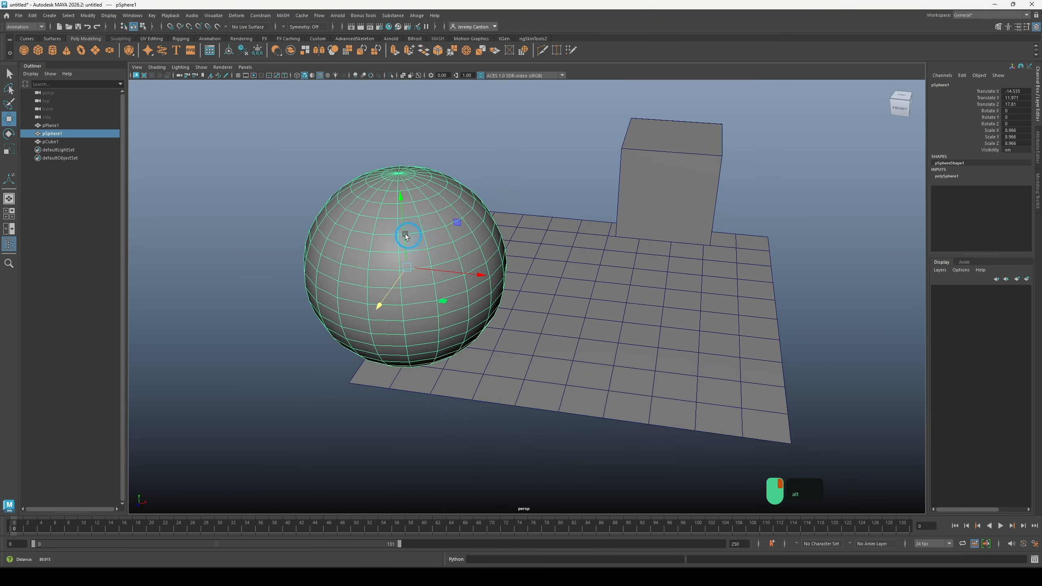
alt+middle_drag(405, 234, 388, 239)
key(d)
drag(464, 278, 749, 338)
key(e)
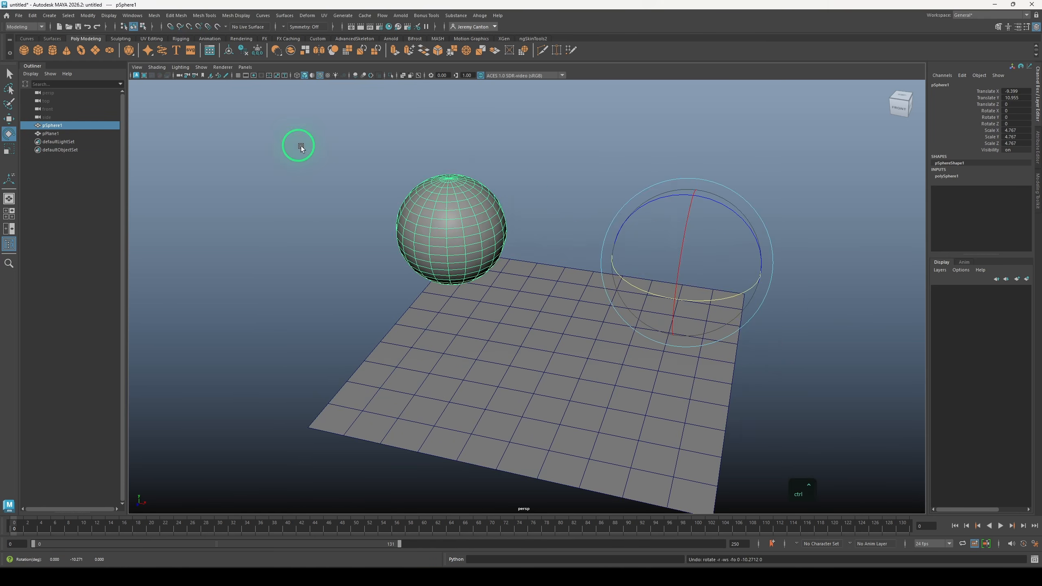
Center the sphere's pivot on its body and move the sphere over the plane in the XY plane
key(q)
alt+drag(298, 145, 501, 302)
click(88, 16)
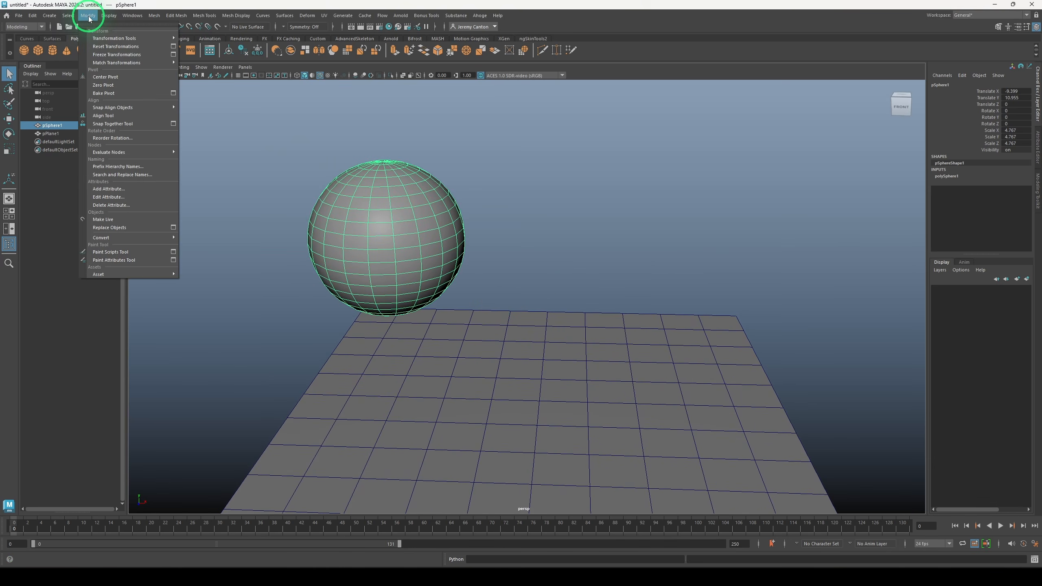
key(w)
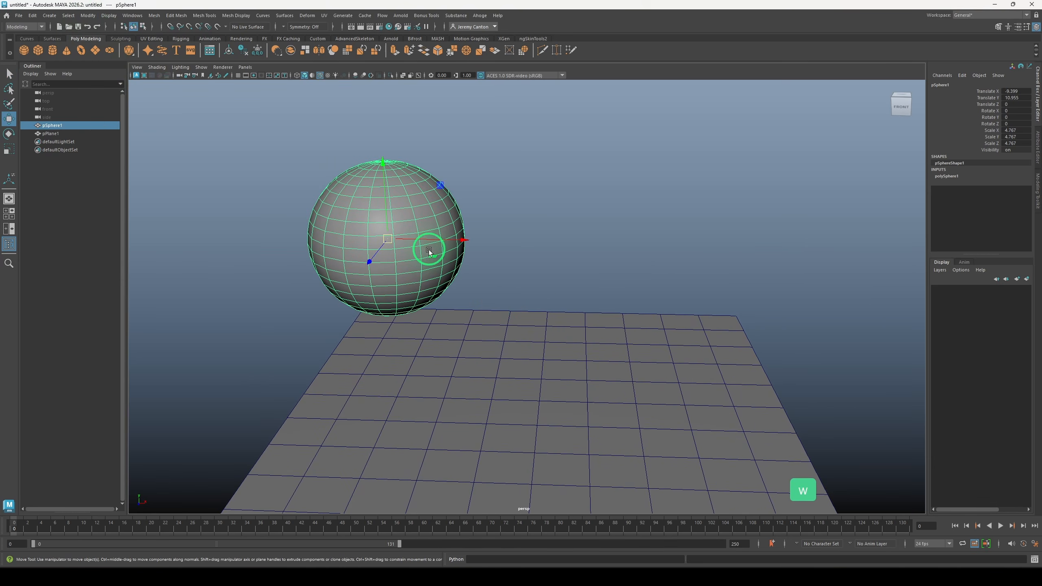
drag(443, 182, 540, 226)
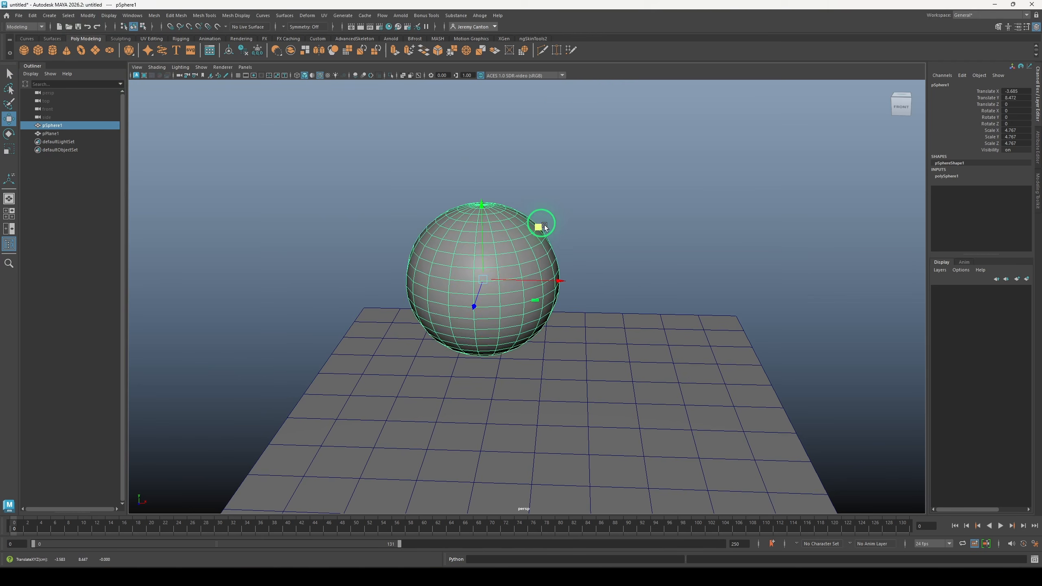
scroll(537, 246, down, 2)
alt+middle_drag(531, 281, 558, 199)
alt+drag(576, 265, 617, 296)
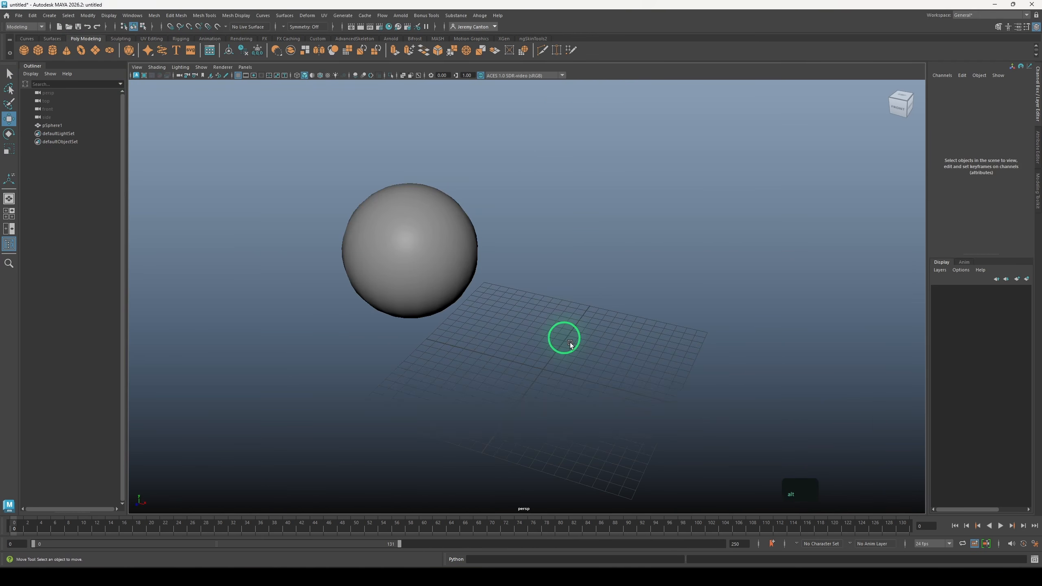
Create a polygon plane at the grid's center and scale it up uniformly
alt+drag(563, 338, 549, 359)
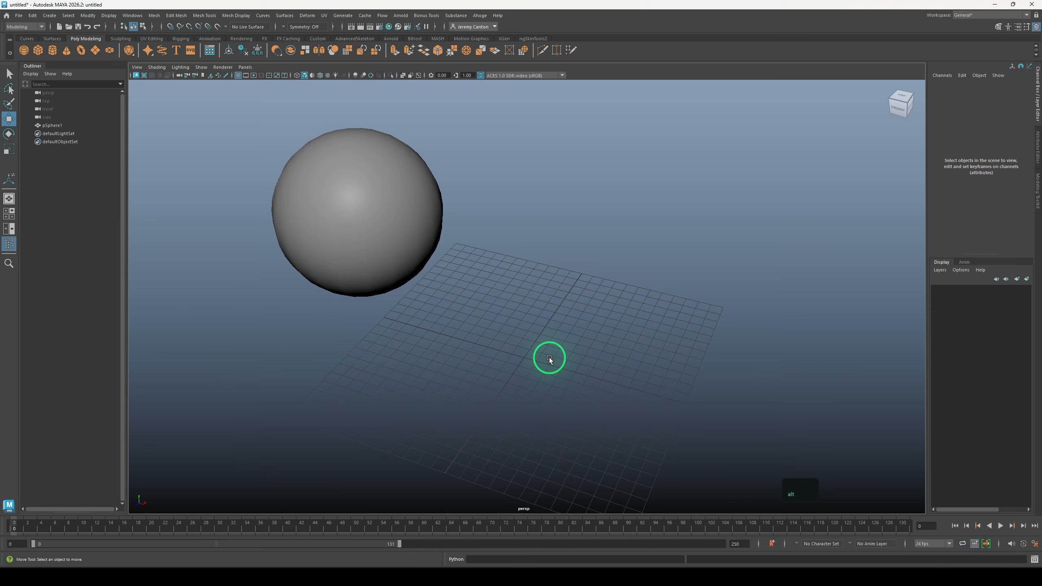
shift+right_click(527, 333)
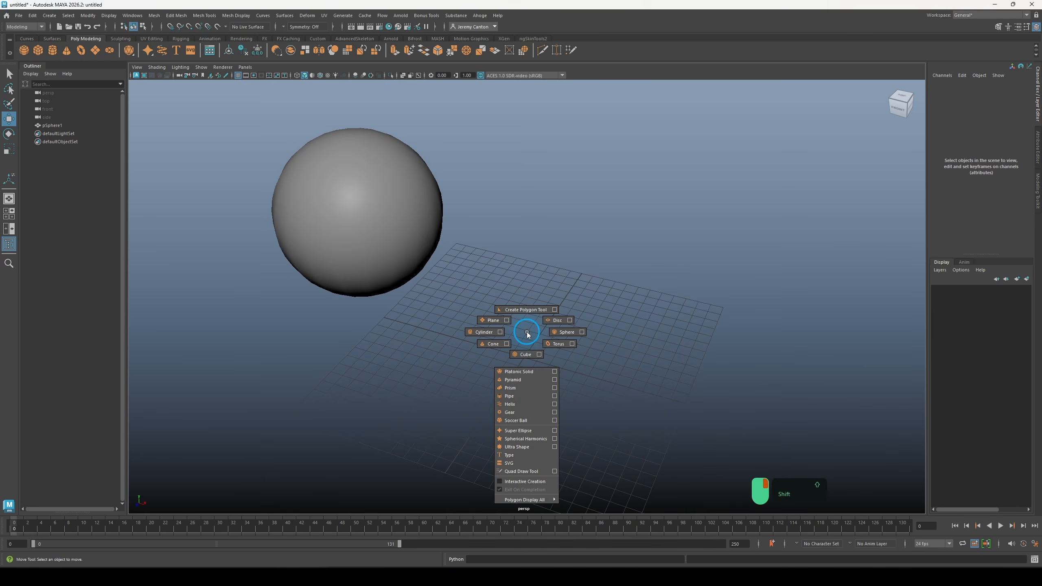
shift+right_drag(527, 332, 506, 349)
shift+right_drag(527, 332, 494, 320)
key(r)
drag(528, 363, 730, 461)
Raise the new plane above the grid, beside the sphere, and deselect it
key(w)
drag(512, 377, 634, 209)
click(607, 333)
alt+middle_drag(599, 346, 603, 373)
alt+drag(564, 366, 576, 367)
alt+middle_drag(577, 368, 574, 327)
alt+drag(575, 327, 568, 321)
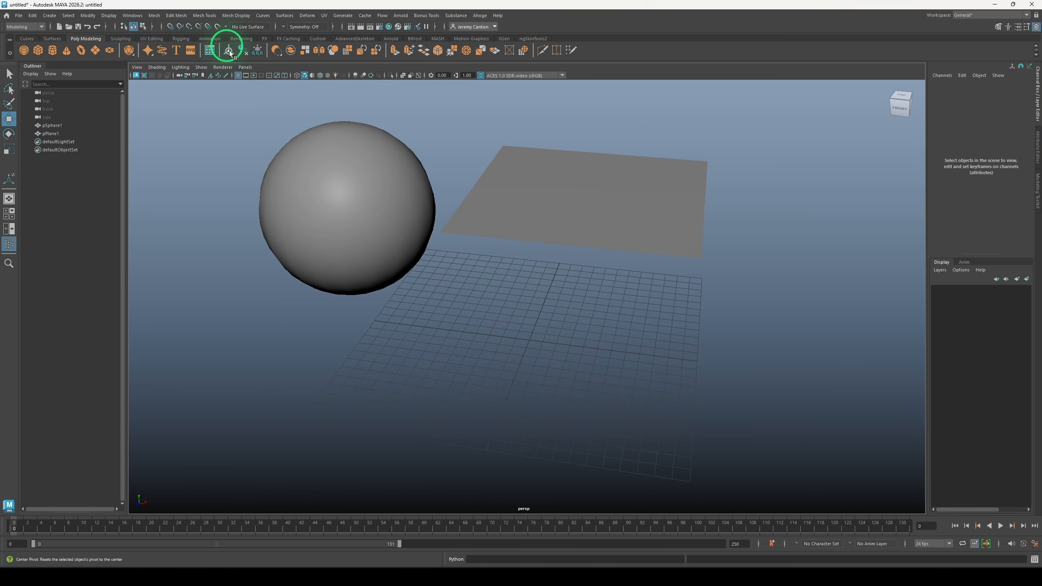
Select the sphere and slide it along the X axis with grid snapping to Translate X -5
alt+drag(372, 249, 410, 261)
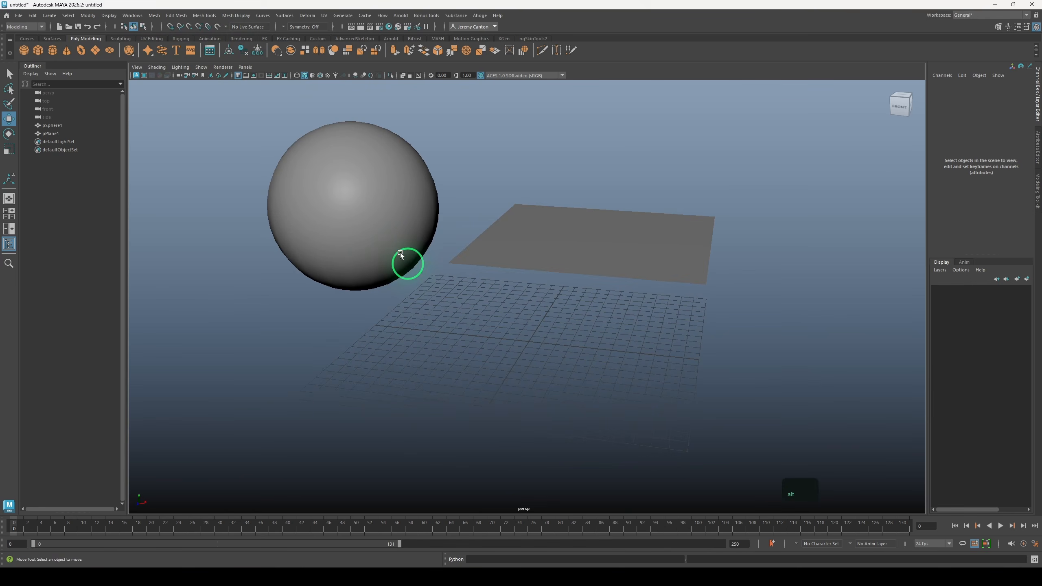
click(372, 236)
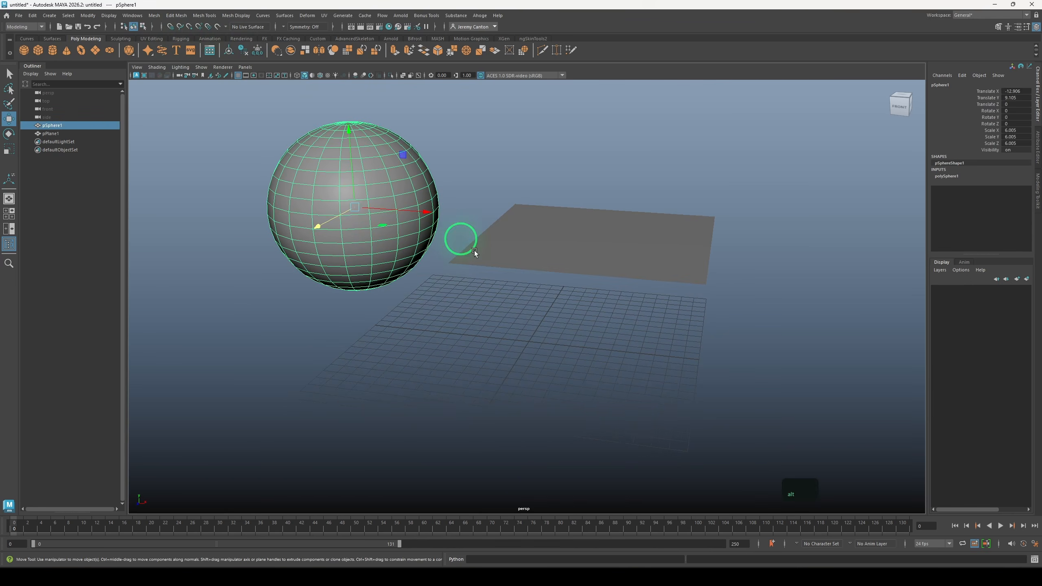
alt+middle_drag(473, 251, 513, 281)
alt+drag(489, 324, 497, 325)
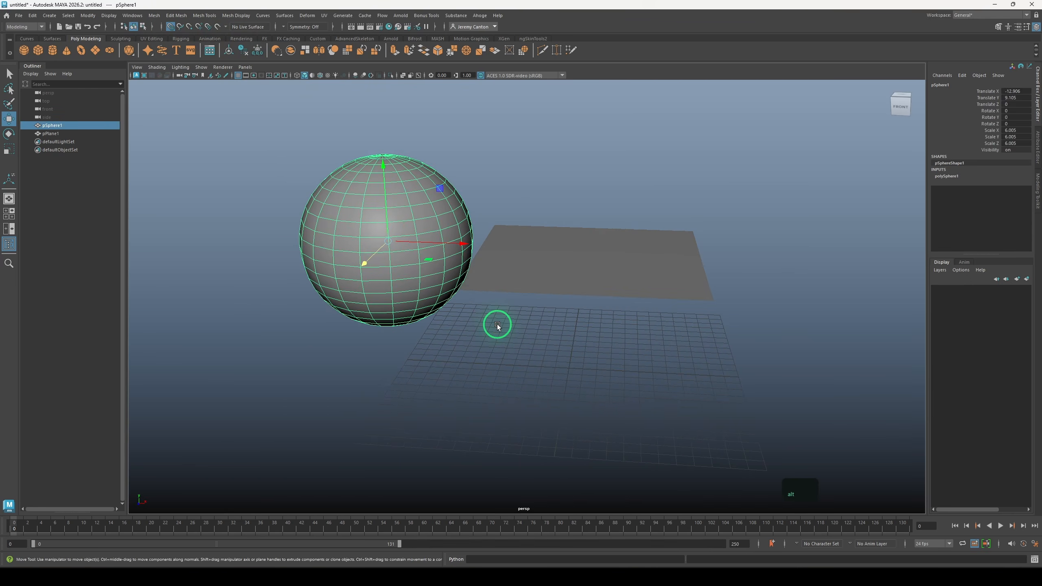
drag(464, 245, 508, 382)
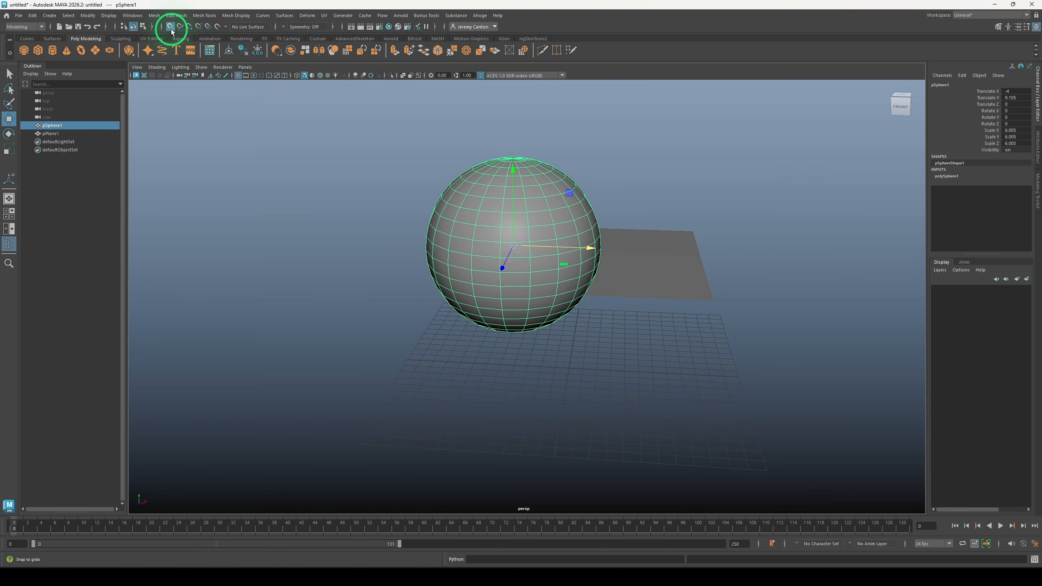
drag(592, 251, 505, 368)
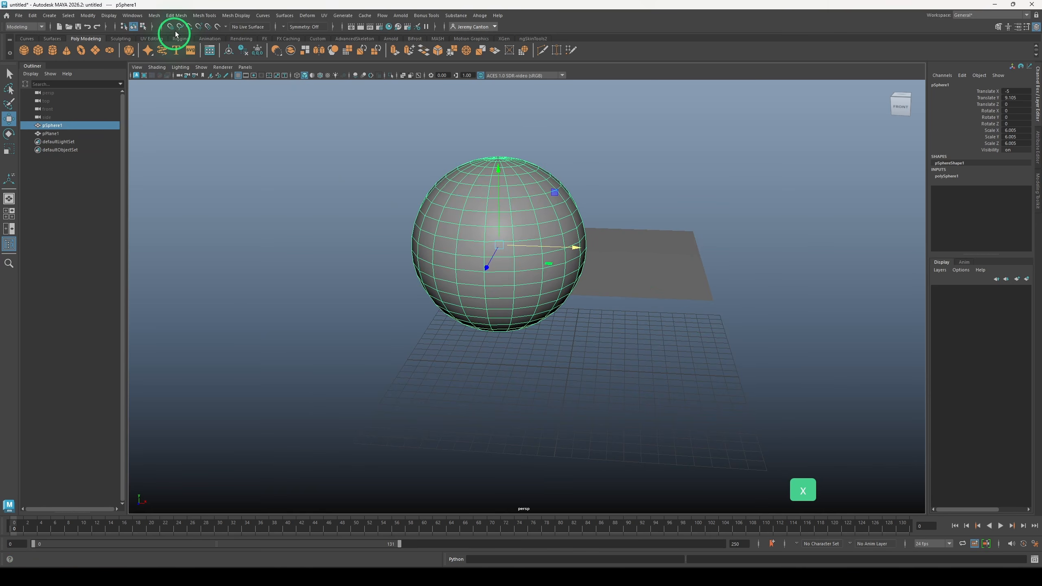
Slide the sphere back and forth along X with snap to grids on, ending at Translate X -12
alt+drag(551, 314, 561, 288)
alt+middle_drag(590, 311, 616, 367)
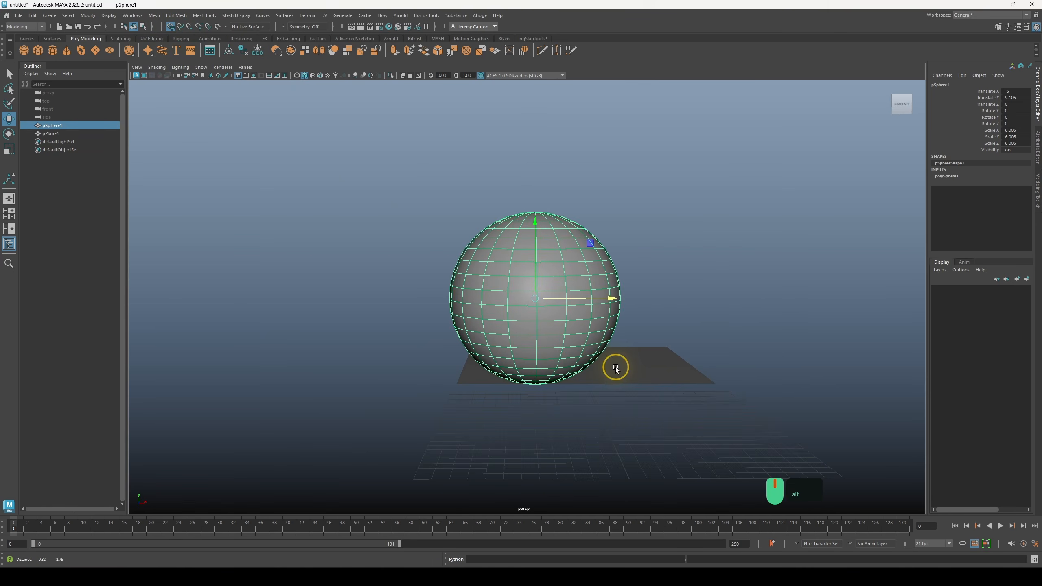
alt+drag(560, 323, 547, 323)
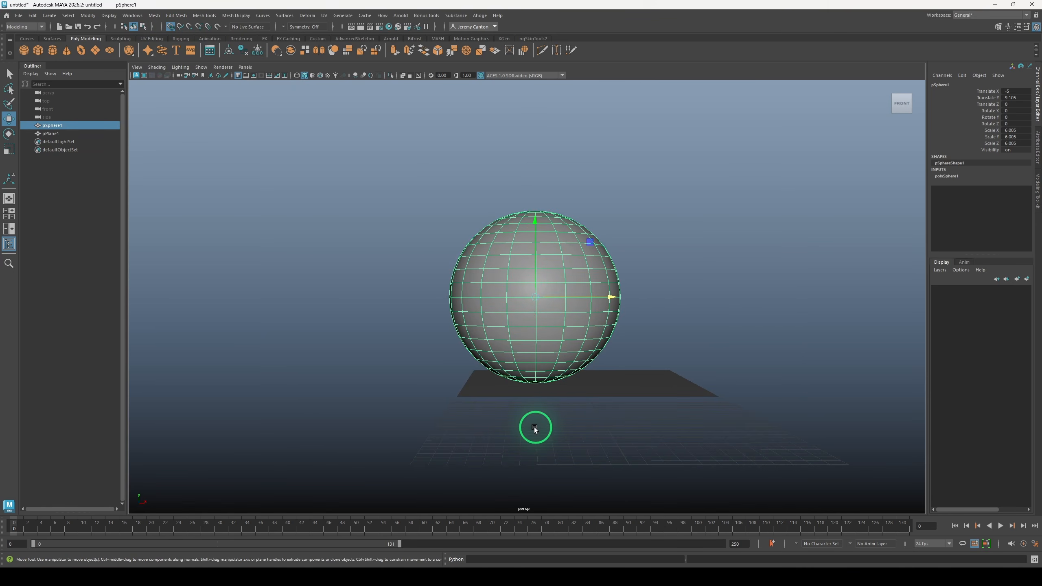
mouse_move(539, 429)
alt+mouse_down()
mouse_move(555, 427)
mouse_move(539, 421)
alt+mouse_up()
alt+middle_drag(556, 394, 525, 365)
alt+drag(528, 358, 522, 353)
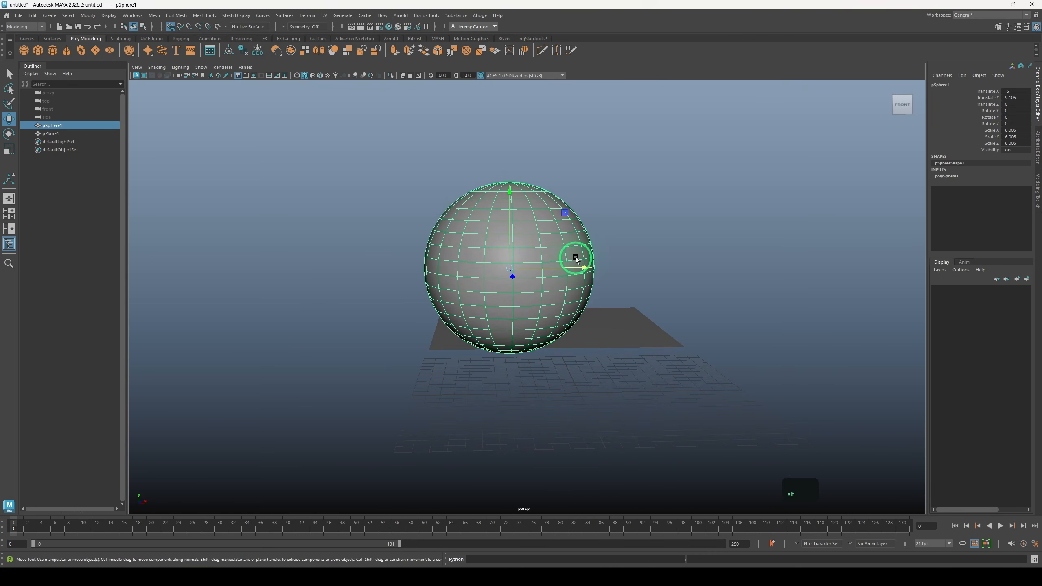
alt+drag(598, 328, 425, 336)
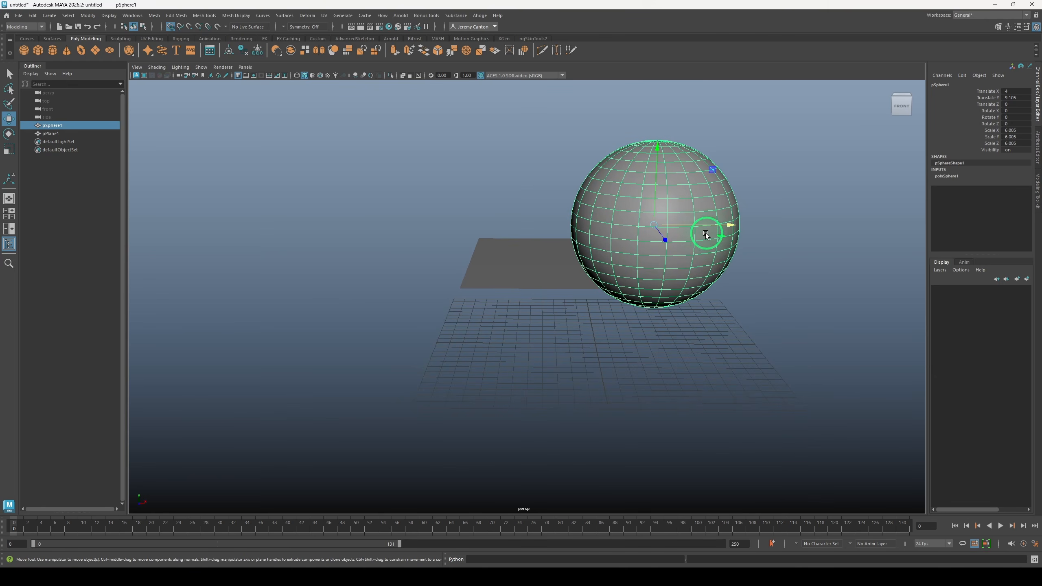
drag(733, 230, 564, 267)
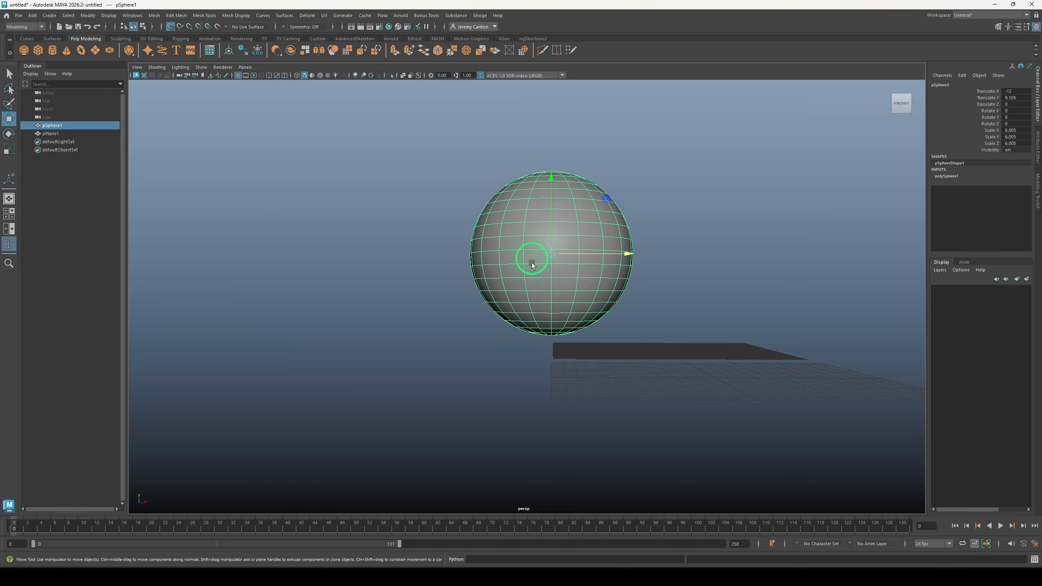
Snap the sphere down to Translate Y 0, then move it freely onto a grid intersection near the origin
drag(562, 180, 591, 362)
alt+middle_drag(694, 367, 531, 371)
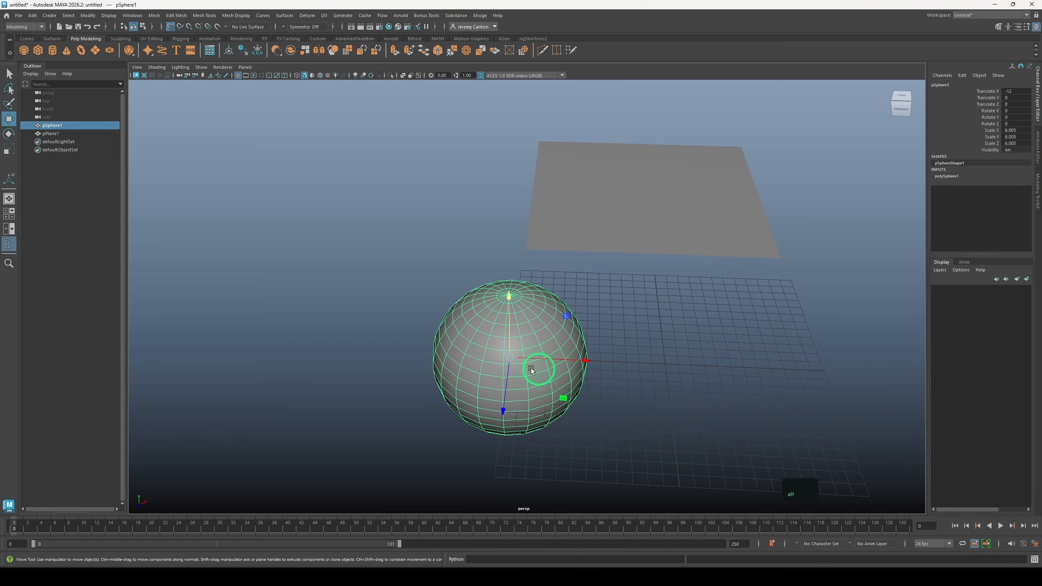
alt+drag(542, 372, 518, 345)
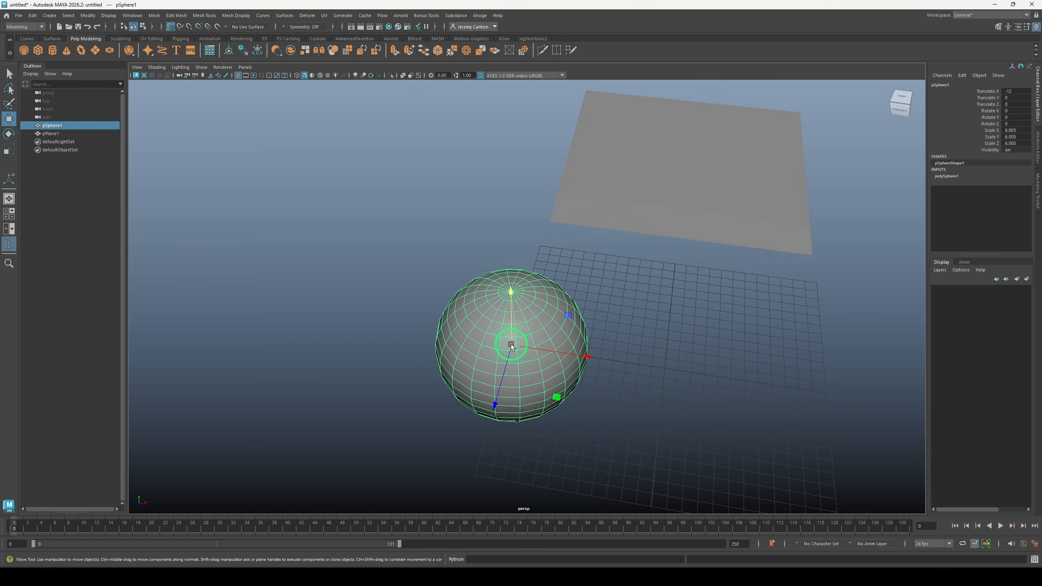
drag(511, 348, 666, 373)
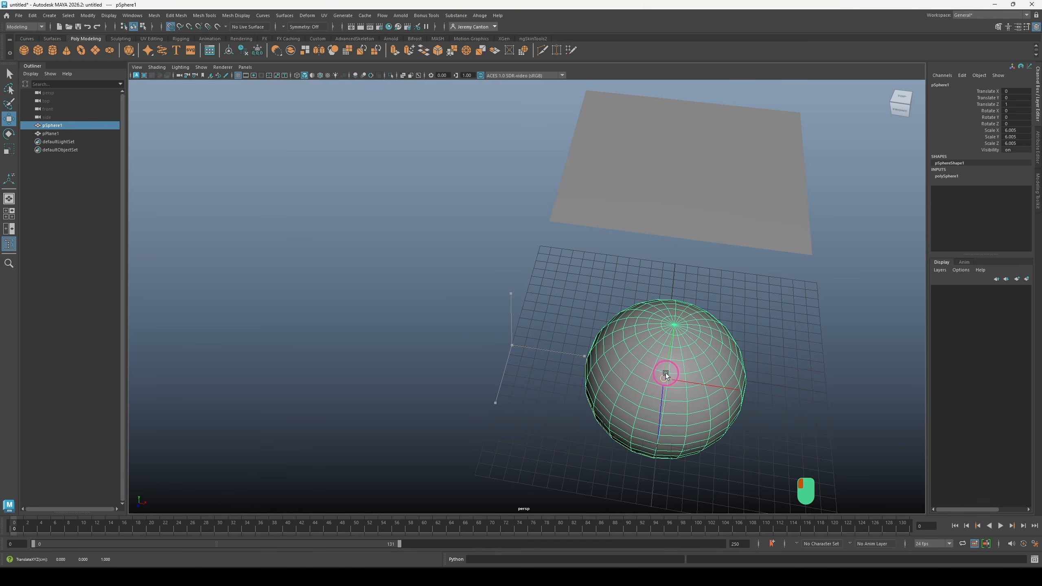
Move the sphere up above the grid in the XY plane to about X -0.33, Y 9.8
alt+middle_drag(666, 370, 591, 364)
alt+drag(591, 364, 605, 179)
alt+drag(623, 226, 577, 265)
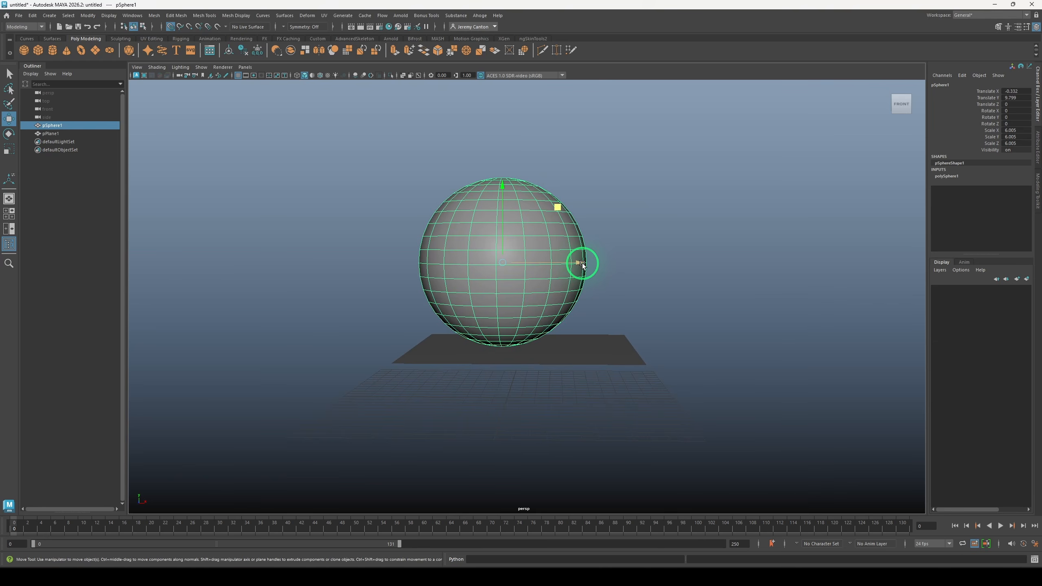
alt+drag(717, 460, 581, 319)
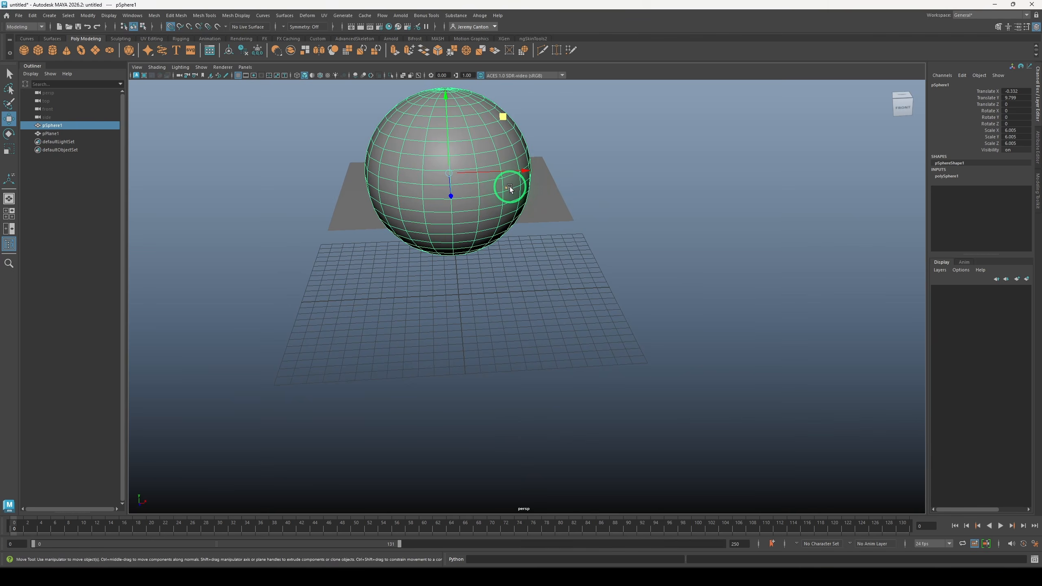
Move the sphere in the XZ plane with grid snapping on to Translate X 12, Translate Z 12
drag(510, 187, 649, 365)
alt+drag(637, 232, 639, 241)
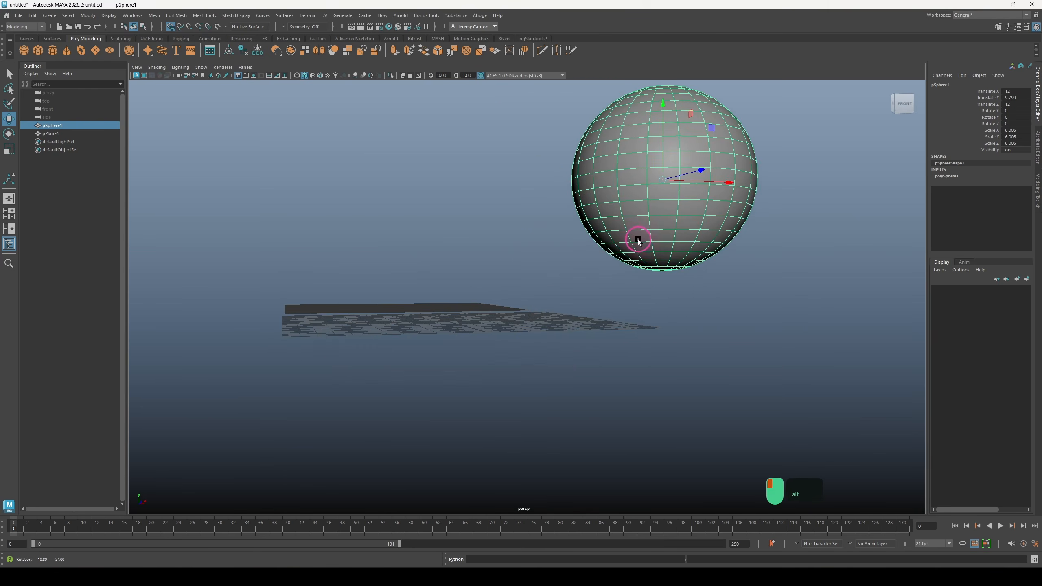
alt+drag(628, 296, 320, 226)
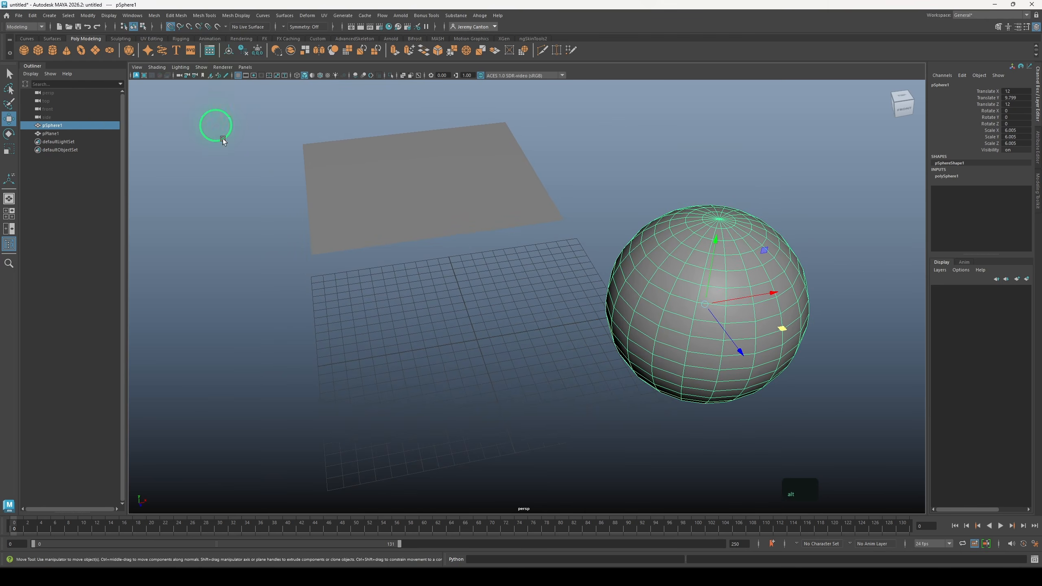
Turn off snap to grids and move the sphere freely in the XZ plane to about X -19.9, Z -17.3
click(171, 28)
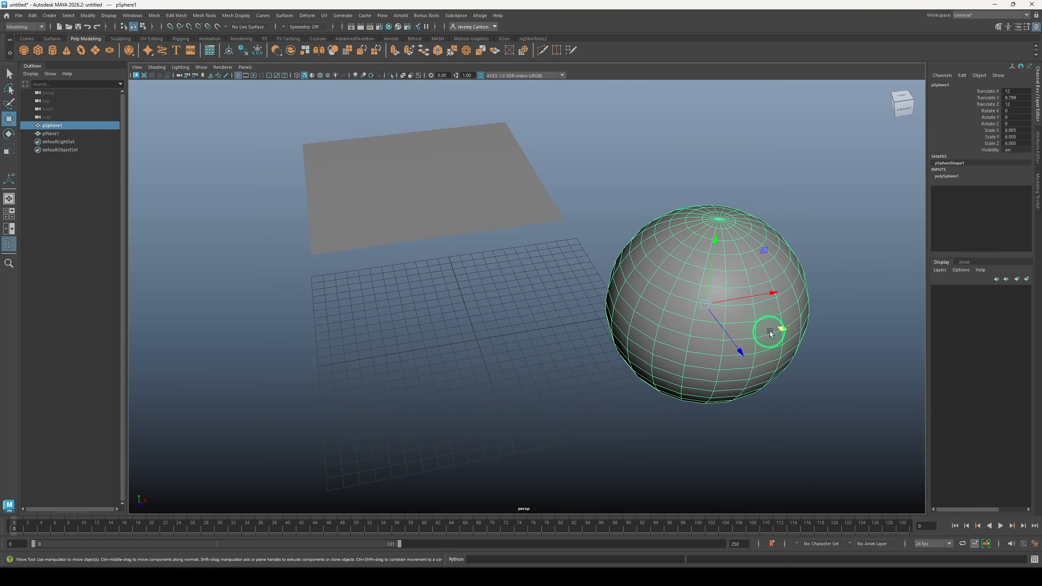
drag(770, 333, 474, 363)
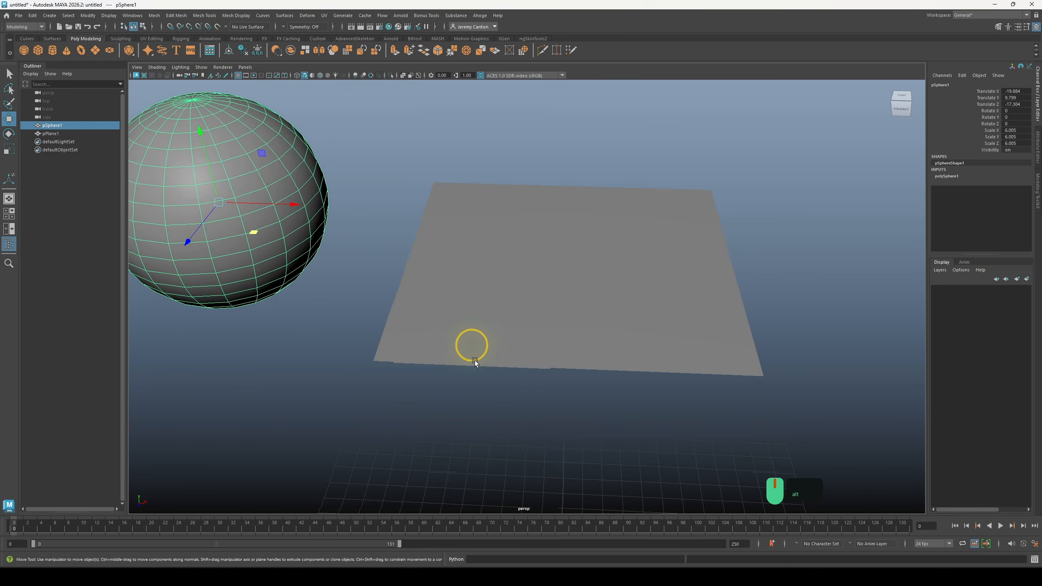
alt+middle_drag(475, 361, 504, 405)
alt+drag(506, 402, 478, 383)
alt+middle_drag(463, 366, 375, 364)
Show wireframe on the shaded plane and sphere, and deselect the sphere
mouse_move(659, 158)
mouse_down()
mouse_move(603, 201)
mouse_move(328, 348)
mouse_up()
key(alt+5)
click(348, 374)
alt+drag(462, 378, 472, 303)
alt+middle_drag(434, 246, 371, 320)
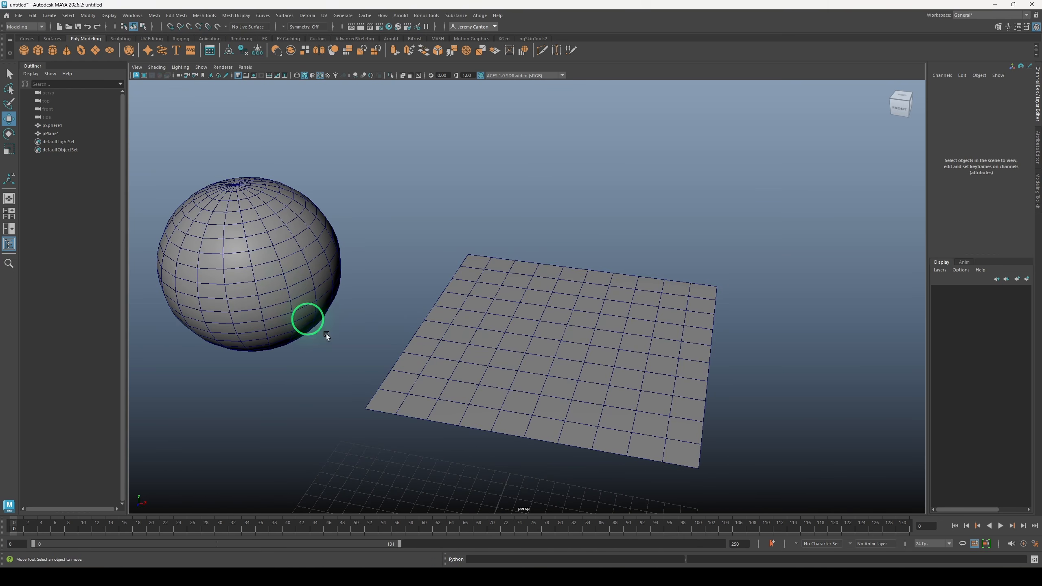
alt+middle_drag(422, 388, 468, 356)
alt+right_drag(468, 357, 487, 404)
Select the sphere and slide it along the X axis toward the plane to about Translate X -4.9
click(286, 220)
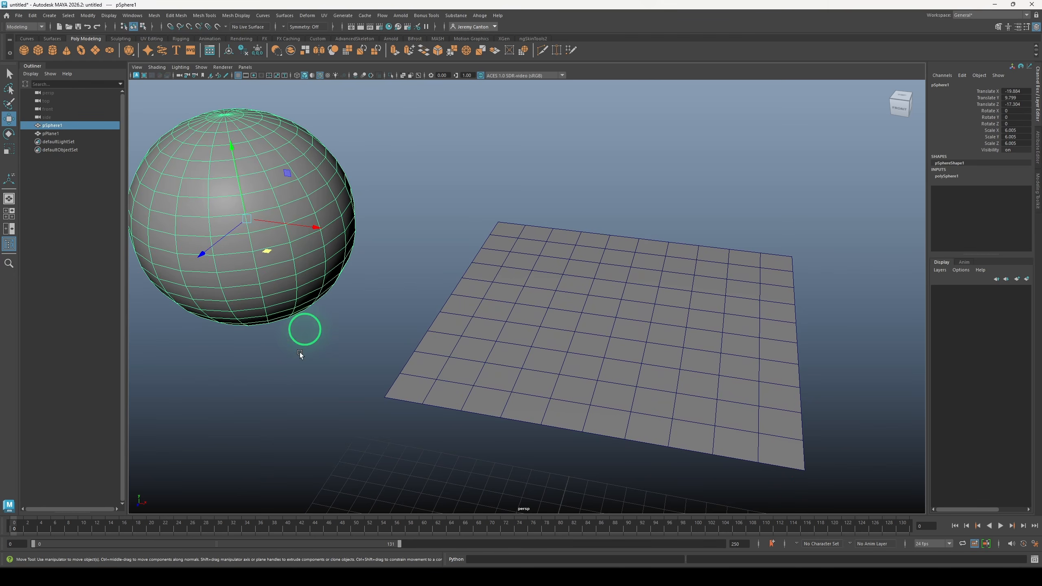
drag(316, 228, 574, 279)
alt+drag(575, 279, 570, 258)
alt+middle_drag(586, 304, 539, 209)
mouse_move(527, 240)
alt+mouse_down()
mouse_move(499, 232)
mouse_move(542, 246)
alt+mouse_up()
alt+middle_drag(543, 248, 547, 331)
alt+drag(550, 334, 584, 349)
alt+middle_drag(497, 347, 561, 335)
alt+drag(557, 338, 516, 338)
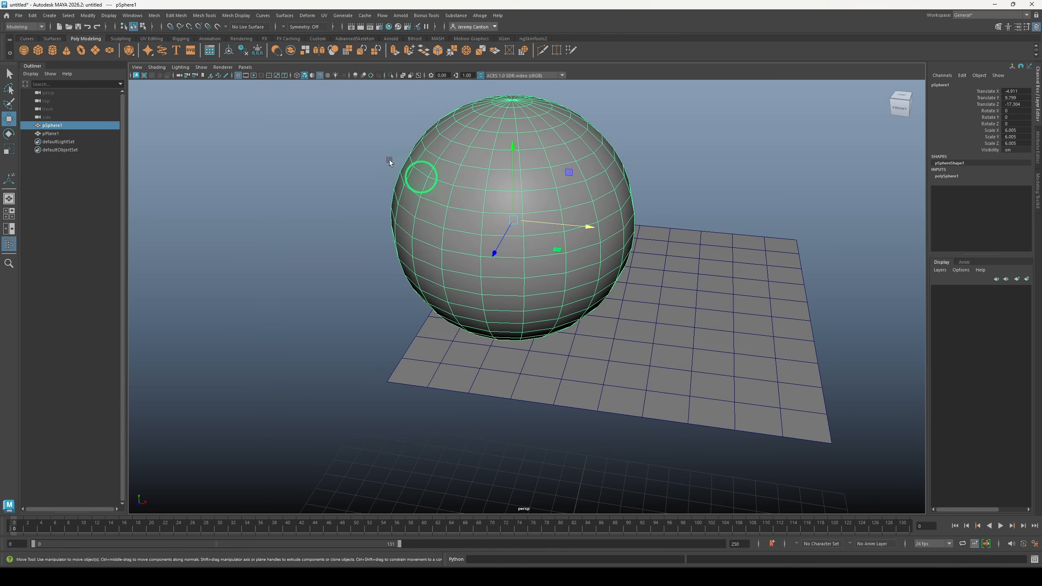
Turn on snap to points and move the sphere to about X -11.8, Y 7.6, Z -31.7
click(188, 28)
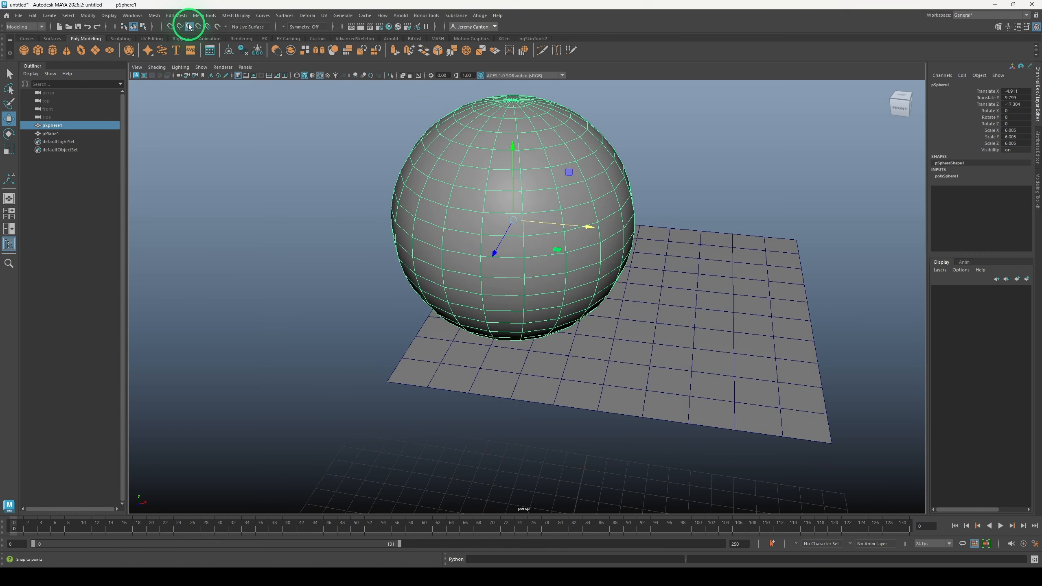
alt+drag(612, 291, 317, 392)
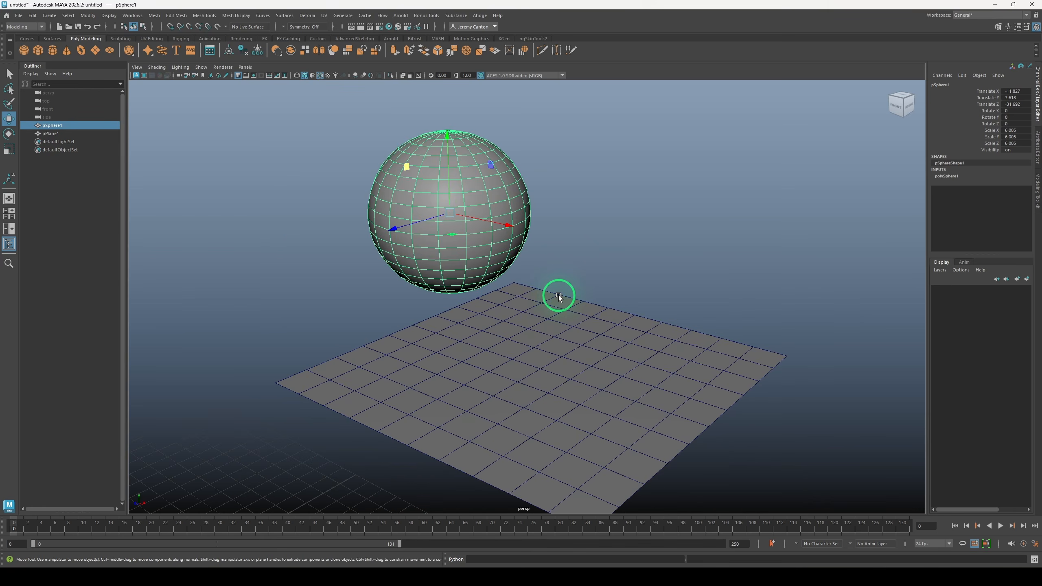
Turn on X-ray display and slide the sphere along X, snapping to the plane's vertices, to Translate X 4.731
click(403, 77)
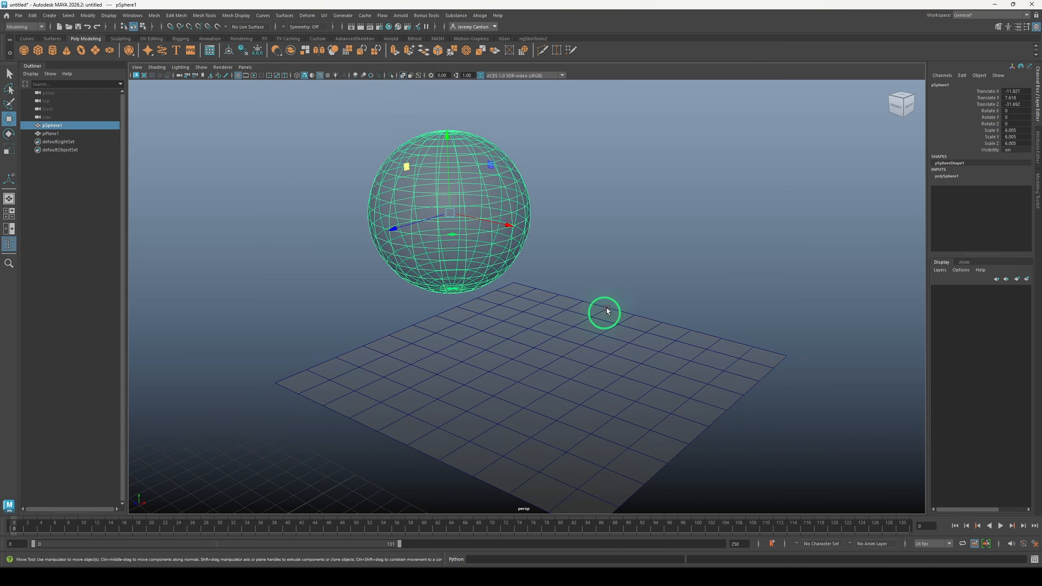
alt+drag(489, 390, 499, 382)
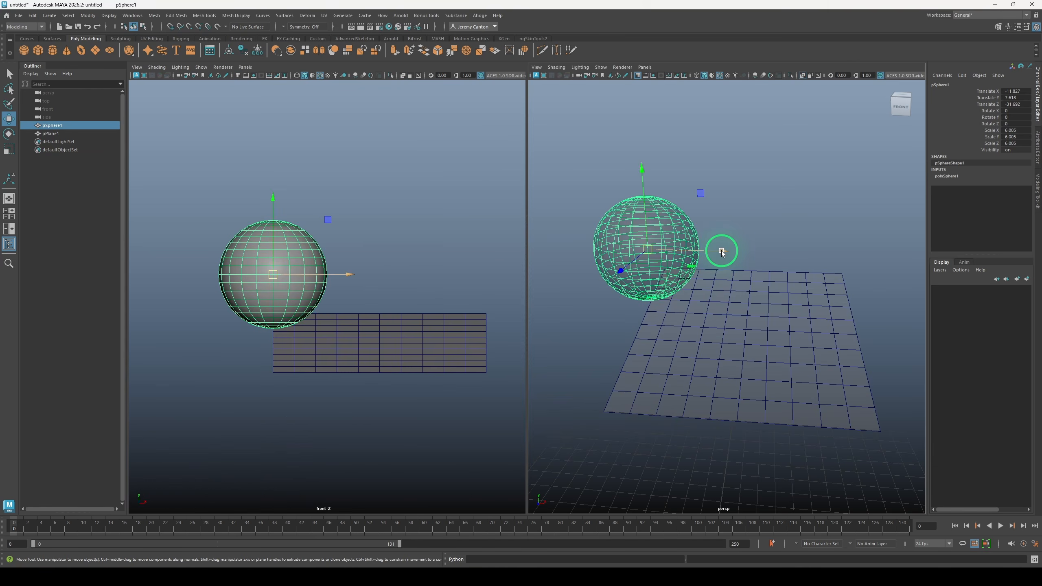
drag(721, 251, 782, 321)
alt+middle_drag(405, 335, 310, 328)
alt+right_drag(310, 327, 482, 487)
alt+middle_drag(382, 384, 376, 347)
alt+right_drag(376, 347, 332, 345)
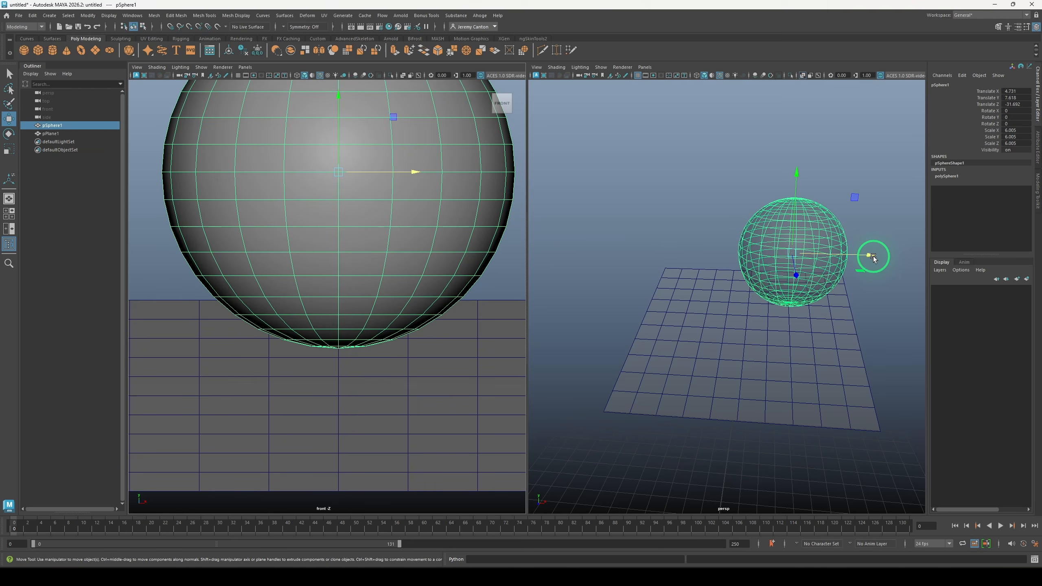
Slide the sphere across the plane's vertices with point snapping, to Translate X -4.731 and Translate Z -20.532
drag(873, 255, 670, 302)
alt+middle_drag(739, 307, 592, 311)
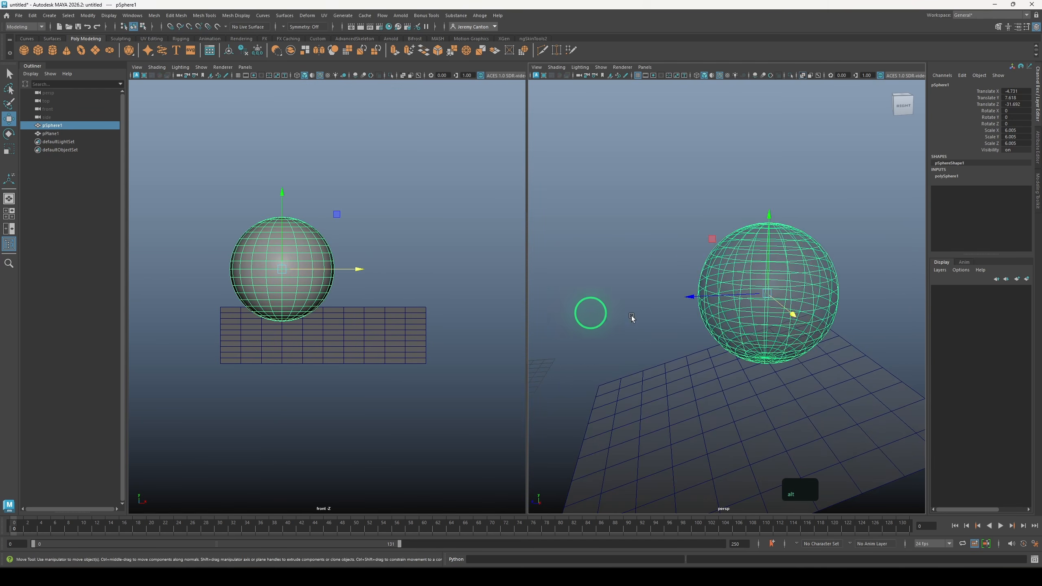
alt+right_drag(759, 342, 700, 340)
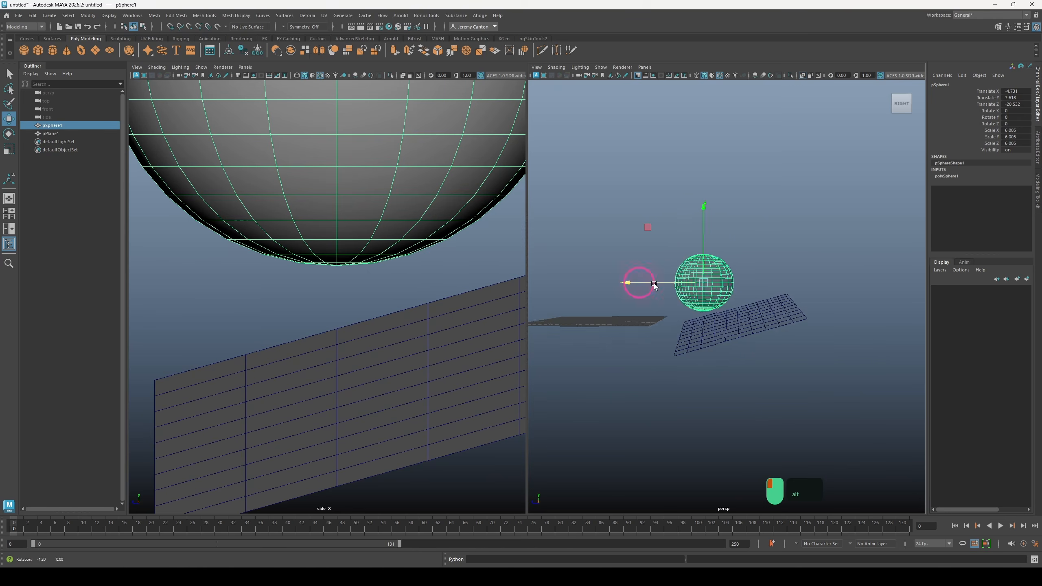
alt+drag(633, 284, 713, 396)
alt+middle_drag(713, 396, 722, 304)
alt+right_drag(693, 361, 740, 383)
alt+middle_drag(739, 383, 771, 382)
alt+drag(751, 357, 616, 395)
click(726, 289)
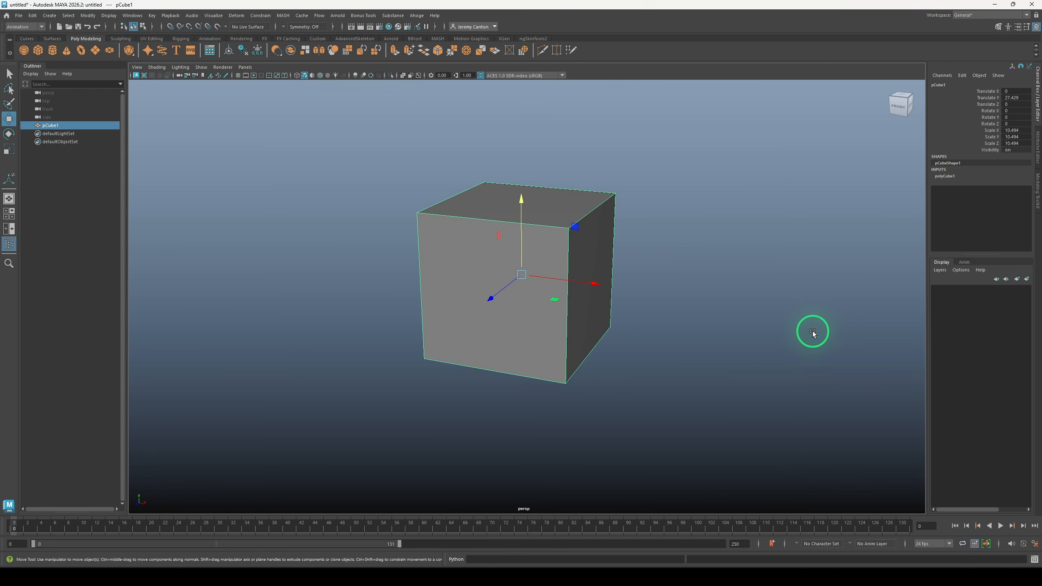
Open the tool settings, view the Rotate and Scale options, and reset the Move tool to World axis orientation
click(1025, 27)
drag(681, 312, 749, 240)
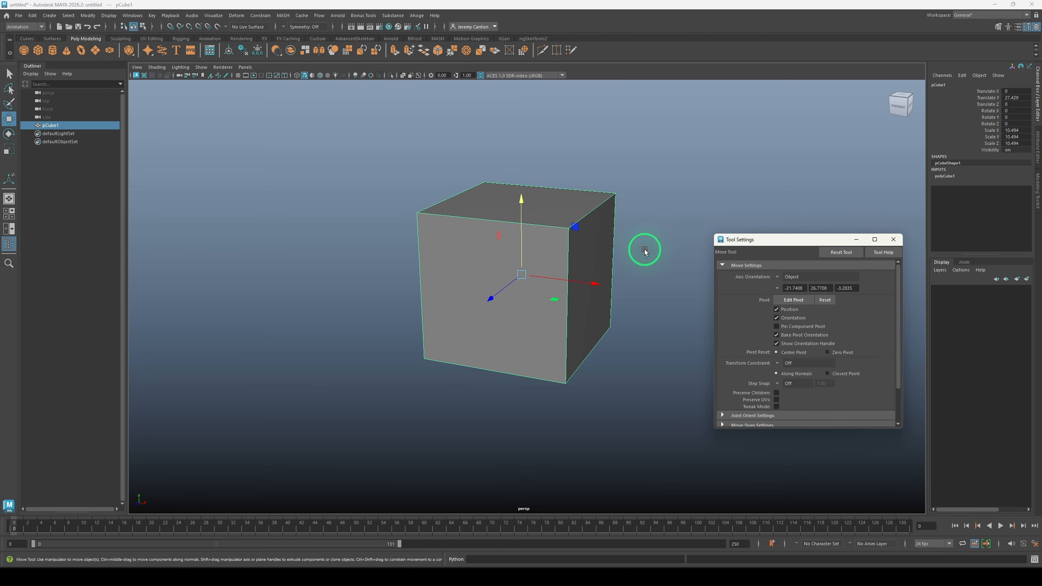
key(e)
key(r)
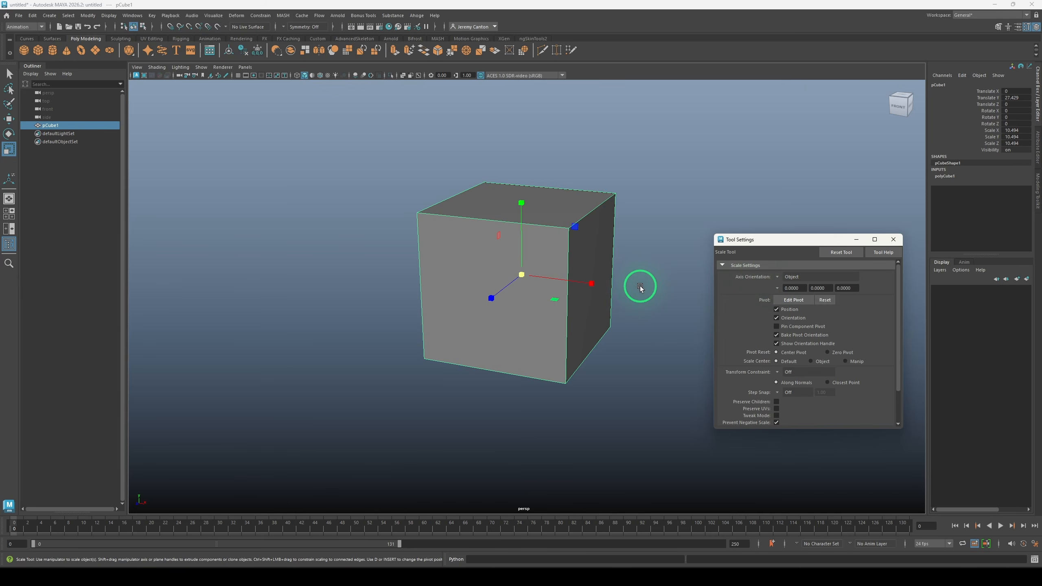
key(w)
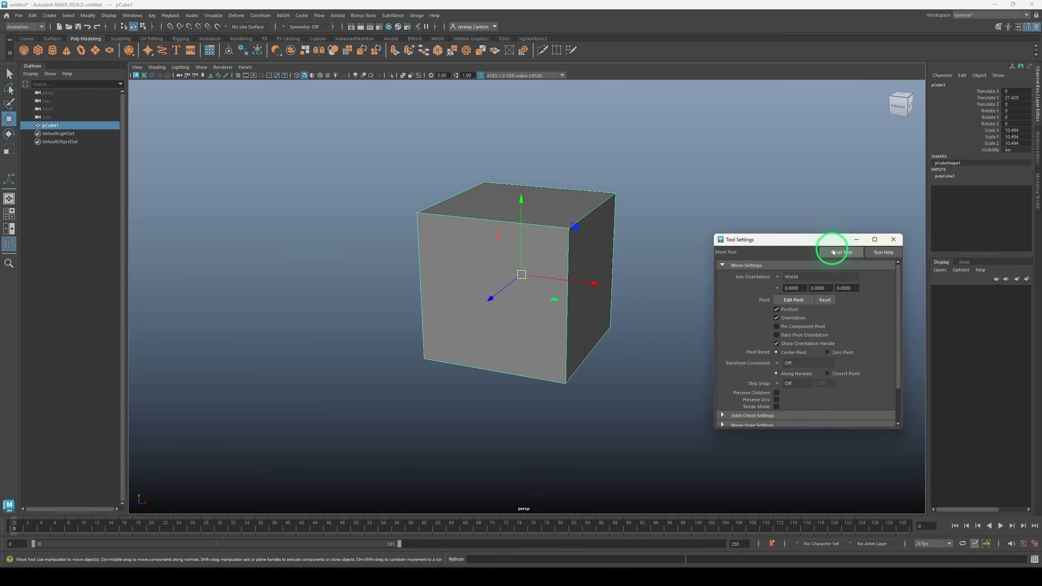
Move the cube along the world axes to about X -21.4, Y 14.2, Z -22.1
alt+drag(648, 360, 504, 328)
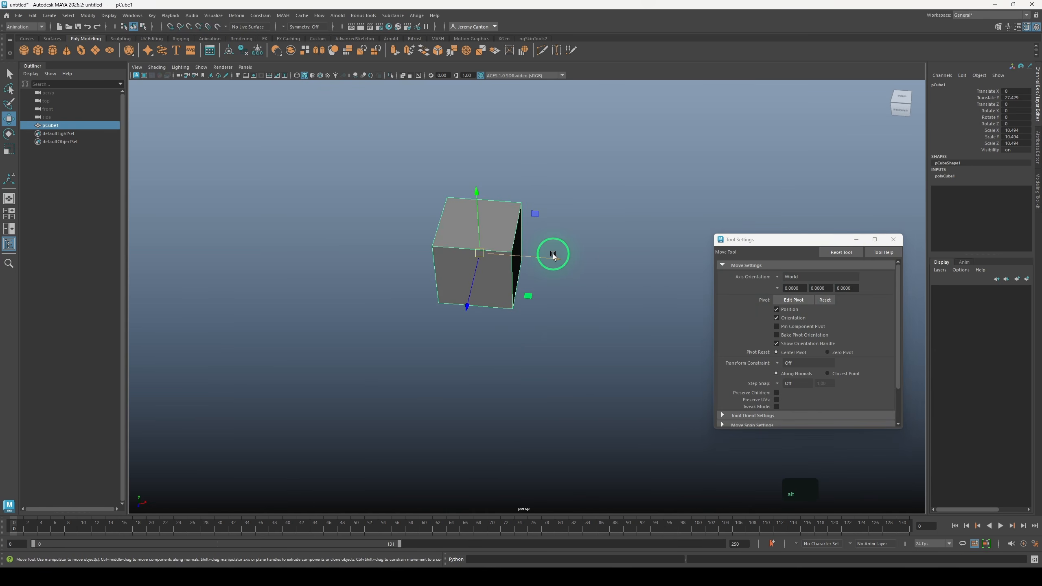
drag(553, 254, 405, 257)
drag(322, 204, 356, 282)
drag(341, 317, 384, 232)
alt+middle_drag(408, 227, 484, 300)
alt+right_drag(484, 300, 656, 500)
Rotate the cube about Y to about -43.5 degrees and slide it along world X to about 8.5
key(e)
drag(484, 336, 428, 348)
key(w)
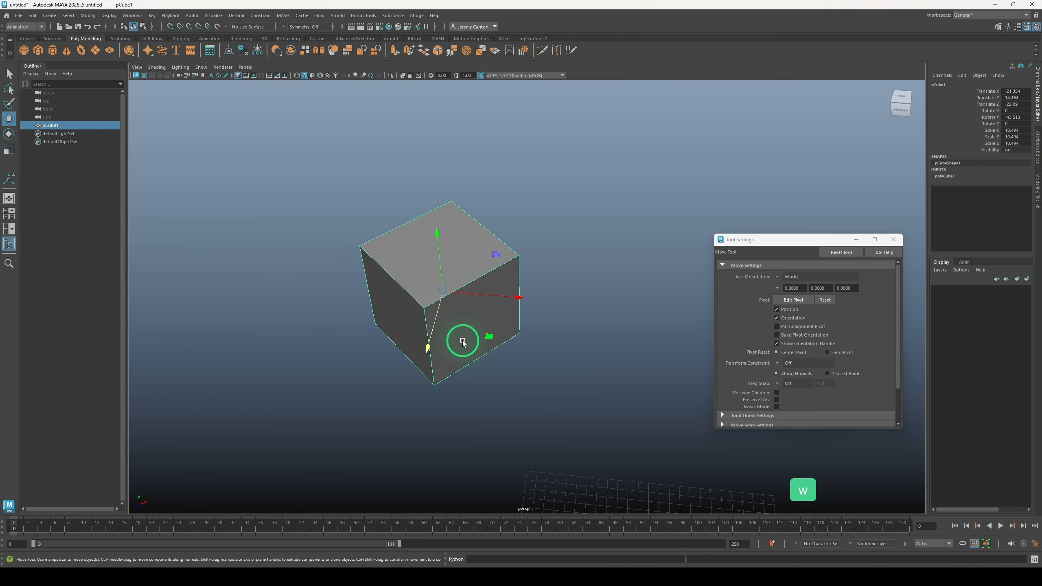
drag(532, 232, 589, 268)
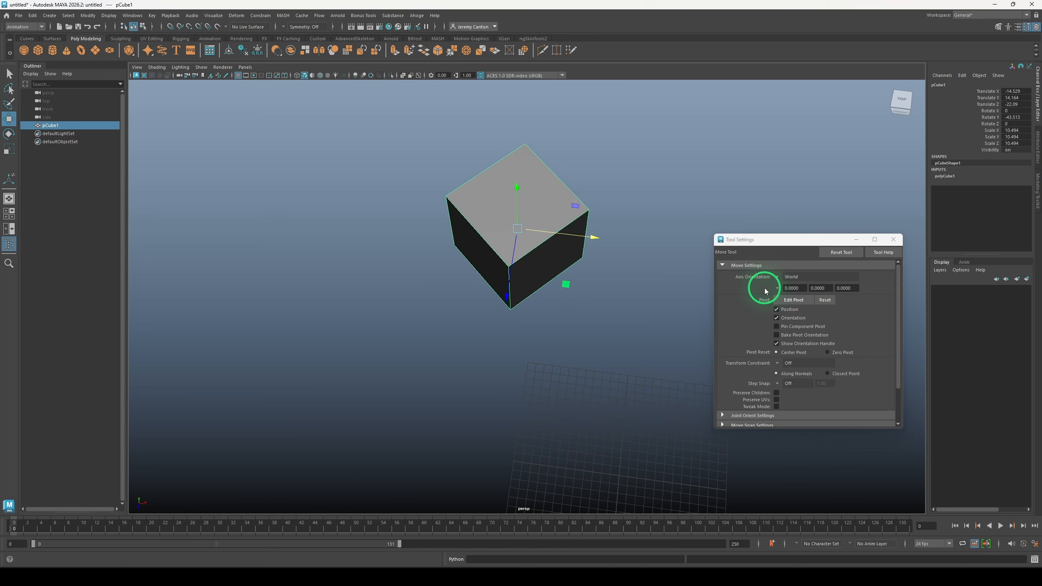
alt+drag(595, 304, 621, 260)
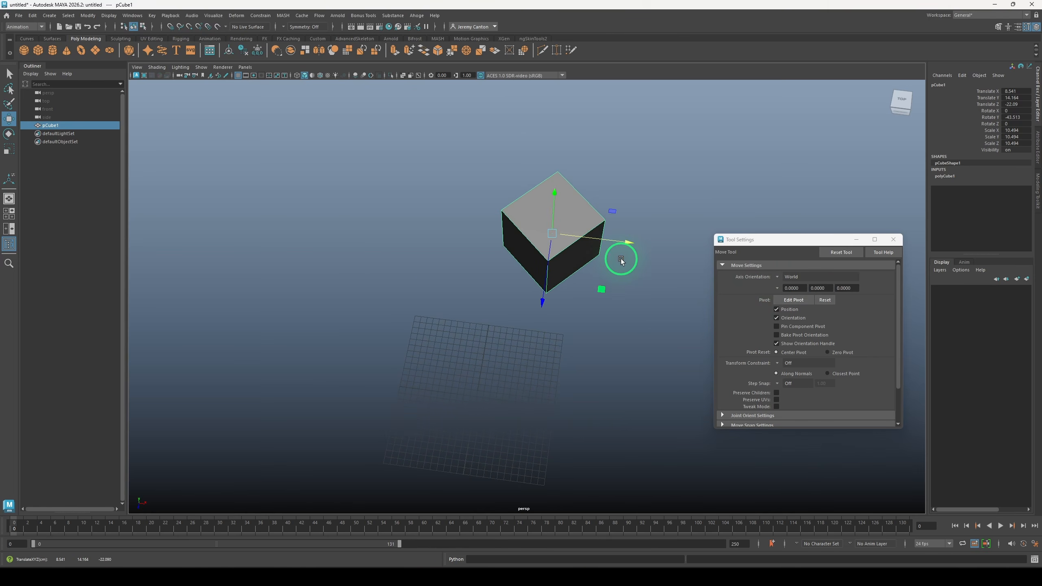
Set the Move tool's axis orientation to Object and slide the cube along its own X axis to about X 39.4, Z 7.2
click(779, 279)
click(790, 282)
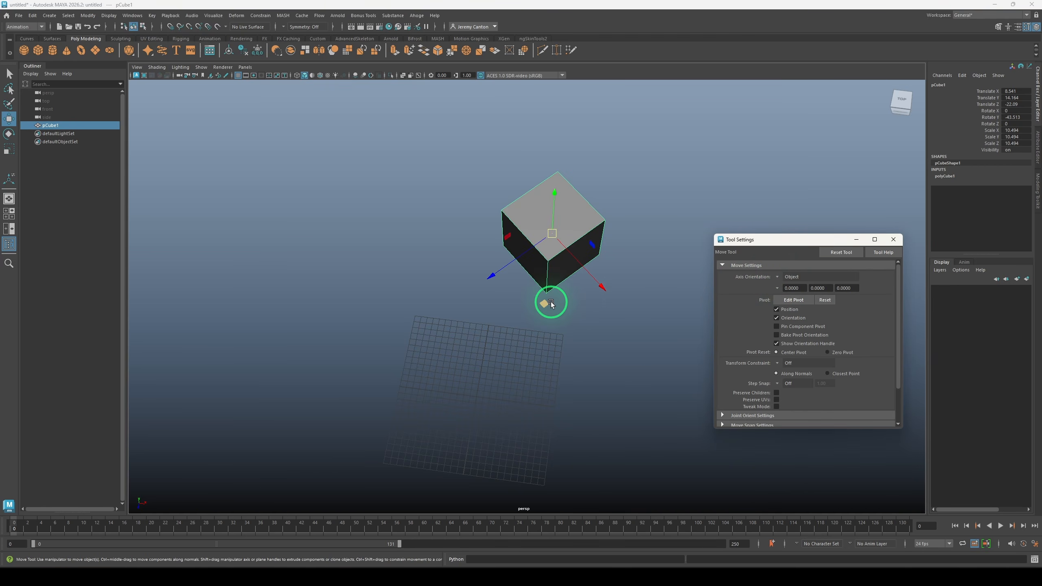
drag(603, 288, 671, 365)
alt+middle_drag(660, 443, 626, 411)
Compare the axis orientation of the Rotate and Move tools, and set the cube's Rotate Y to 0
key(e)
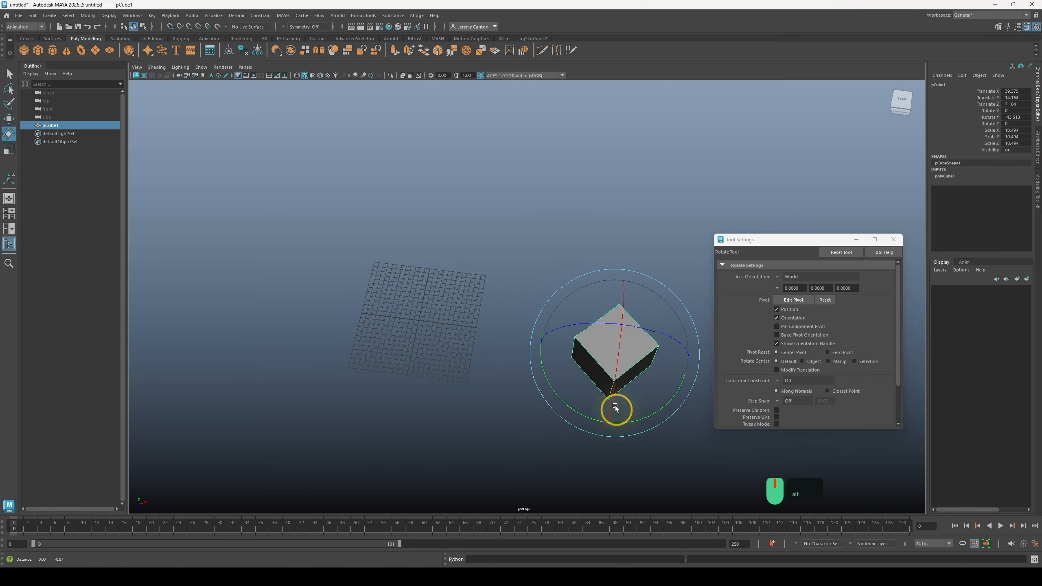
alt+drag(617, 409, 601, 304)
alt+right_drag(600, 304, 616, 397)
alt+middle_drag(620, 419, 579, 385)
alt+right_drag(579, 385, 611, 381)
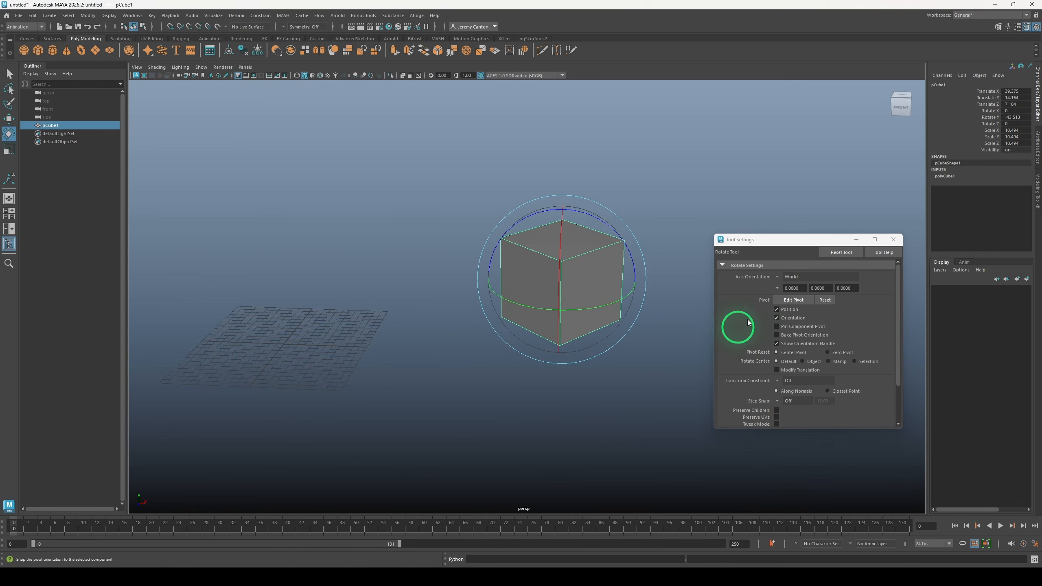
click(777, 281)
key(w)
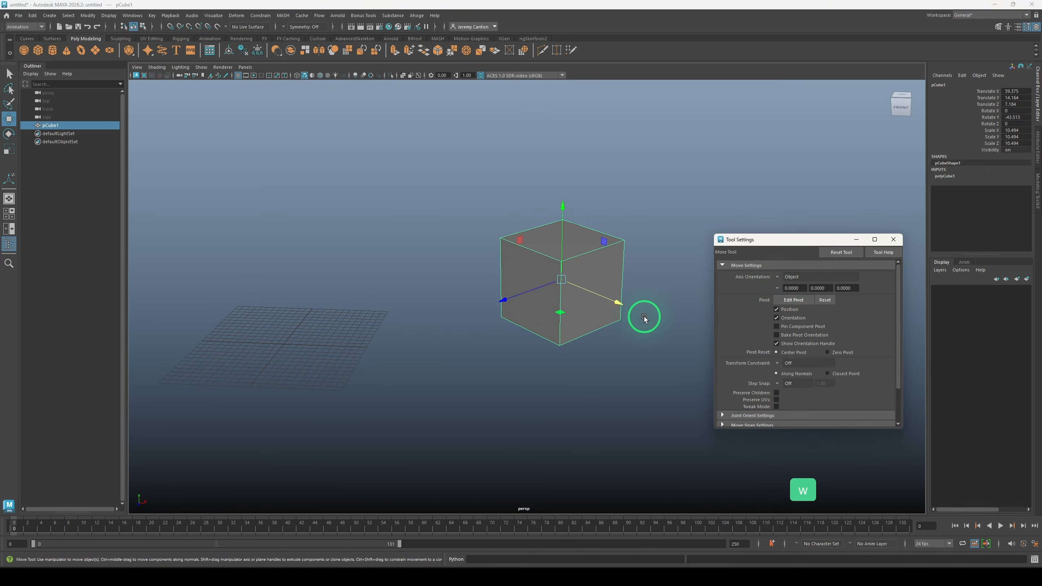
key(e)
drag(586, 316, 624, 312)
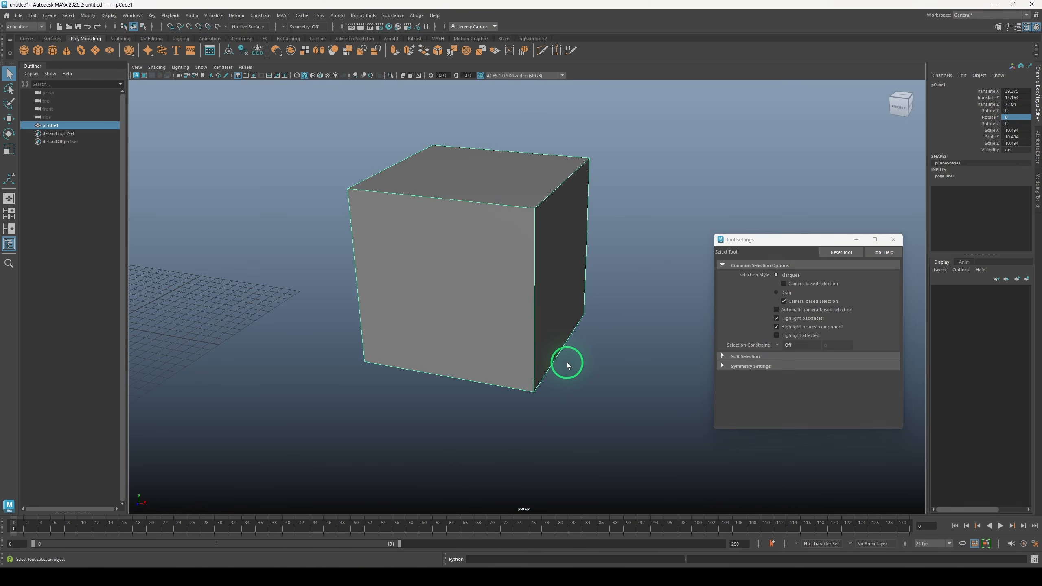
Target-weld the cube's two upper vertices on the +X side onto the vertices directly below them, forming a wedge
shift+right_click(573, 271)
click(573, 247)
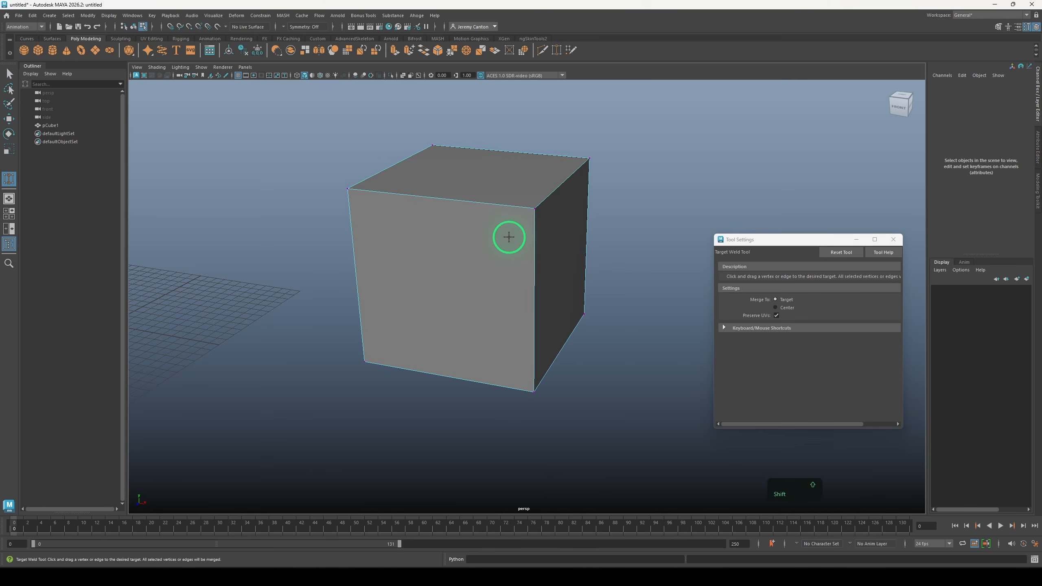
drag(535, 209, 534, 392)
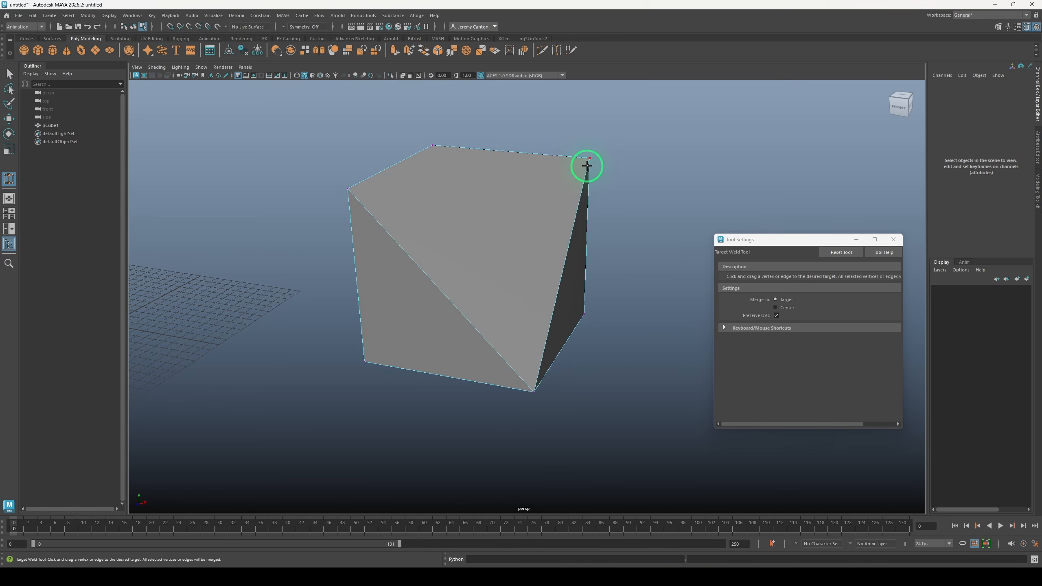
drag(589, 158, 584, 314)
Select the wedge's sloped face and move it outward along the object's X axis
right_click(473, 255)
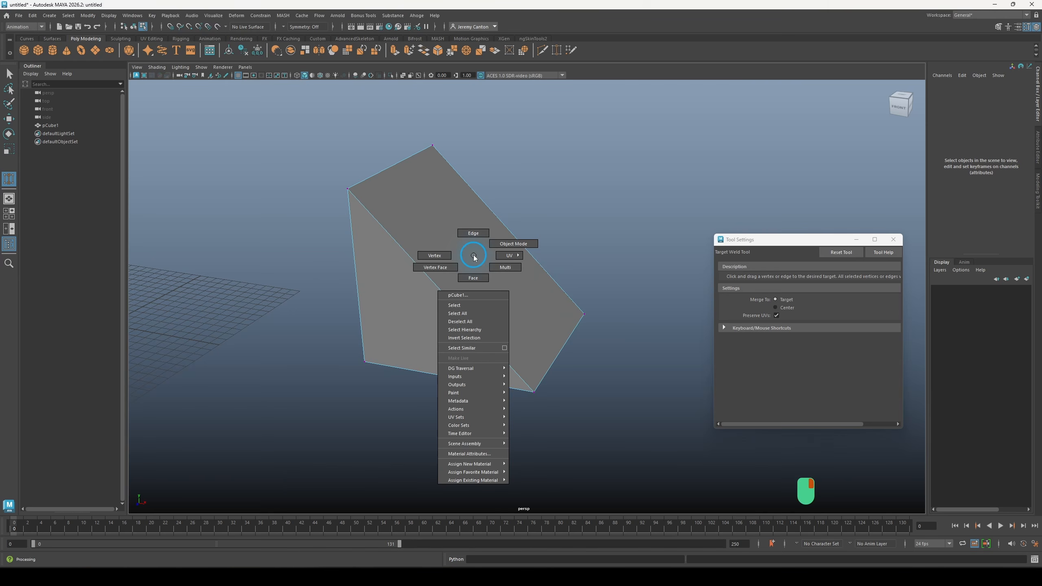
click(470, 278)
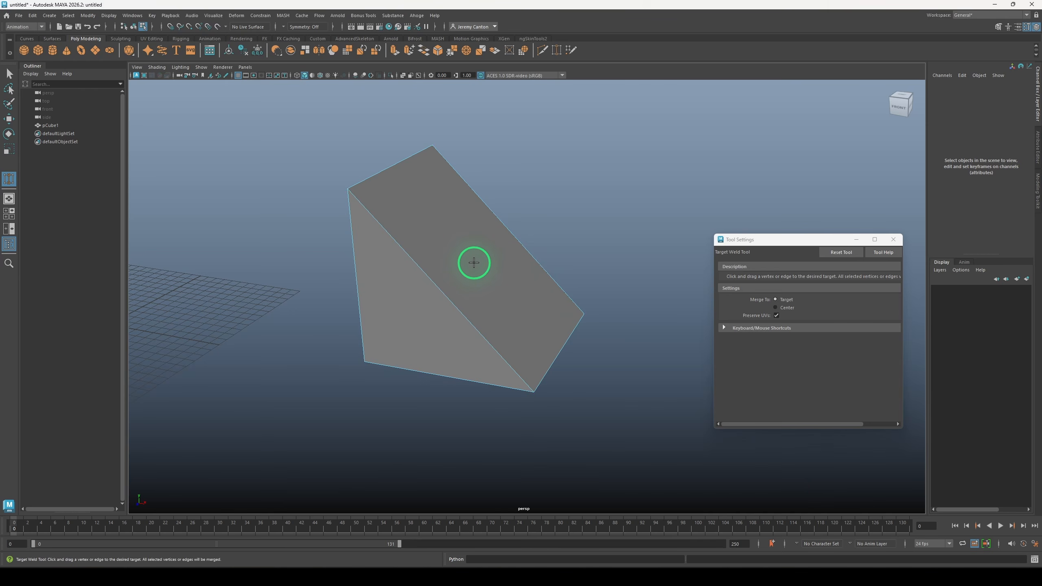
key(q)
click(474, 265)
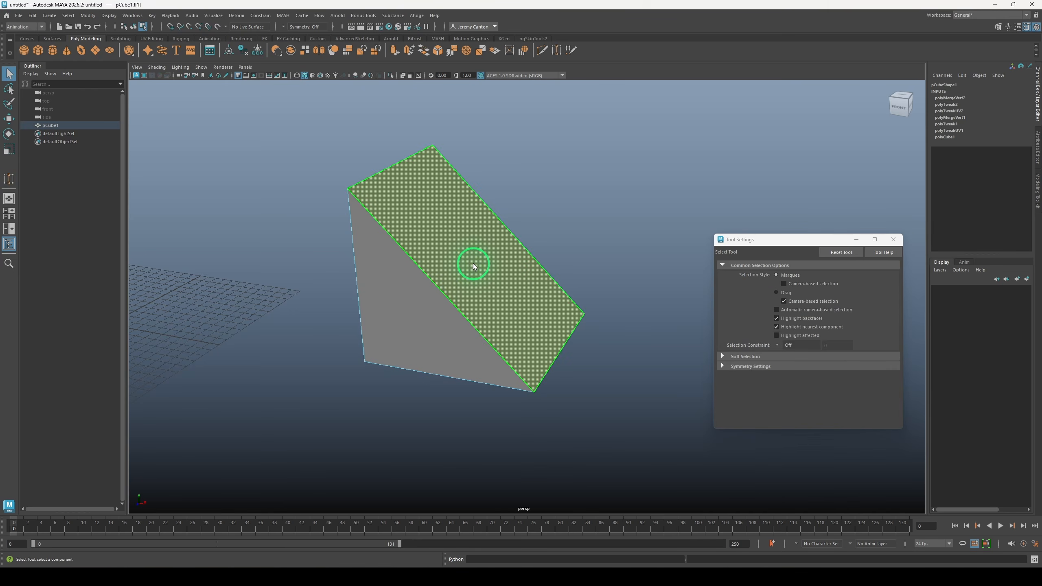
key(w)
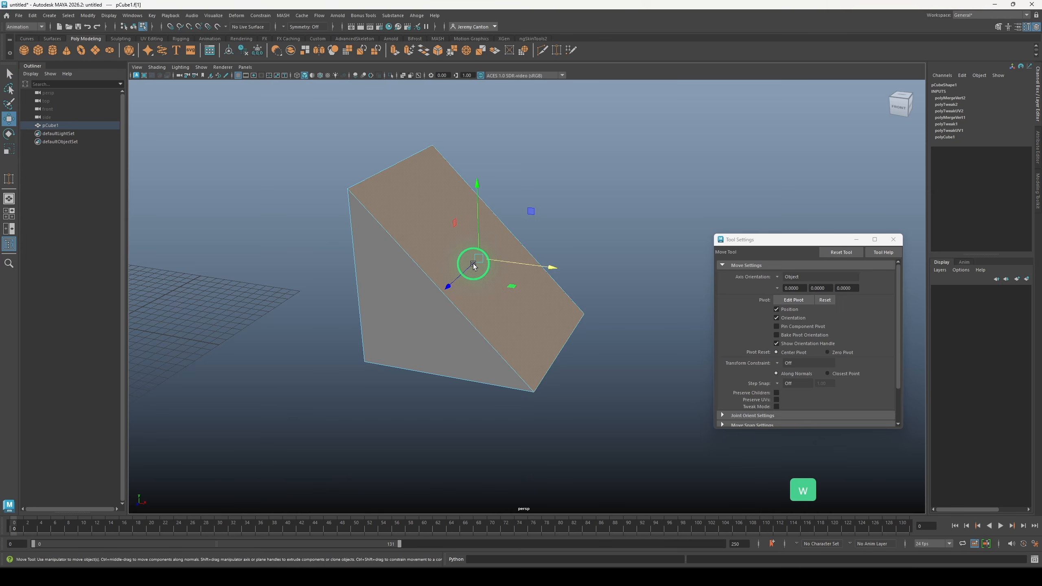
alt+drag(473, 265, 581, 337)
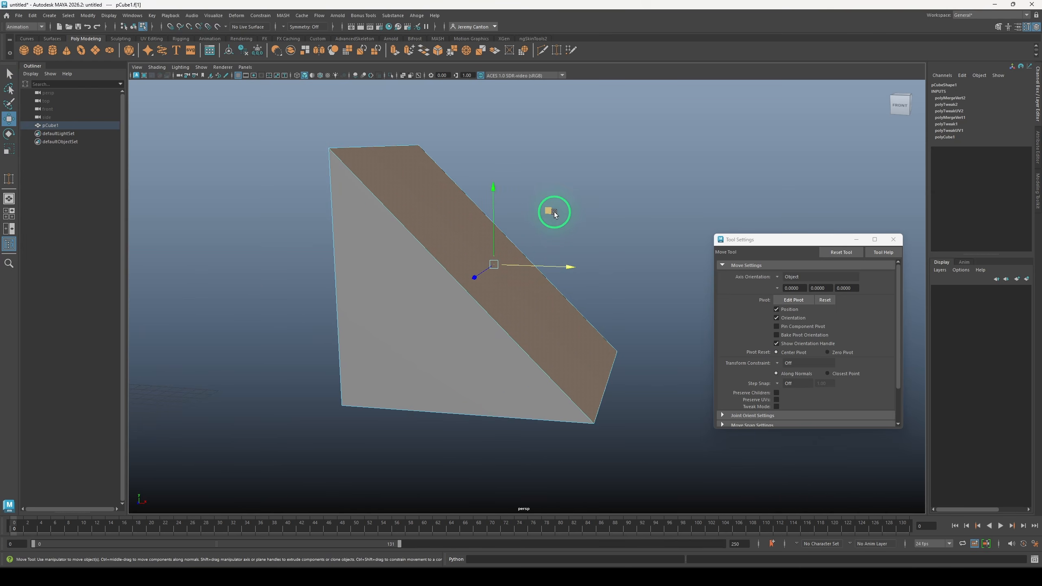
drag(570, 267, 675, 298)
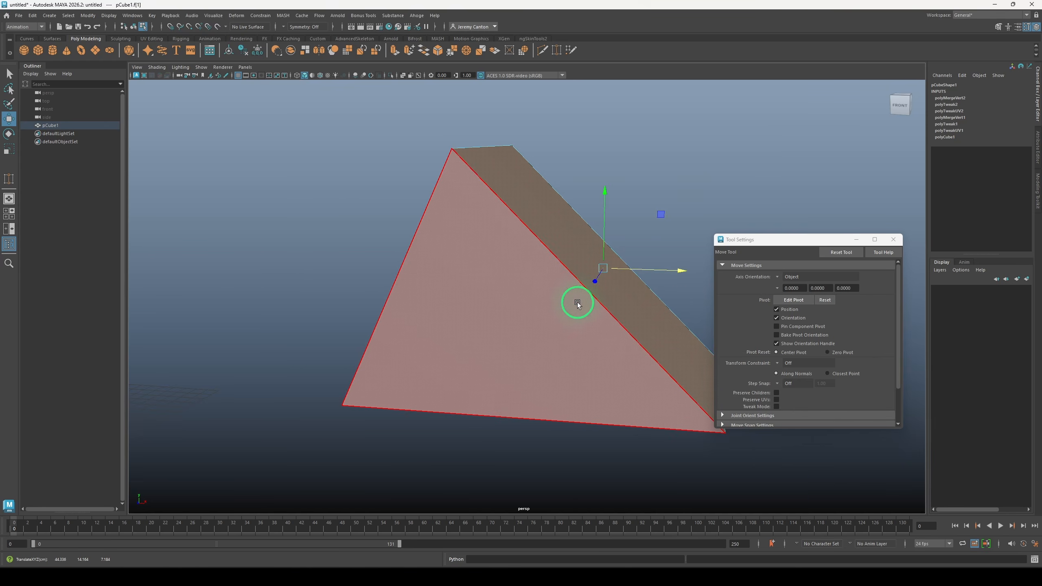
Undo the last face move, set the Move tool's axis orientation to Component, and shift the sloped face slightly inward along its normal
key(ctrl+z)
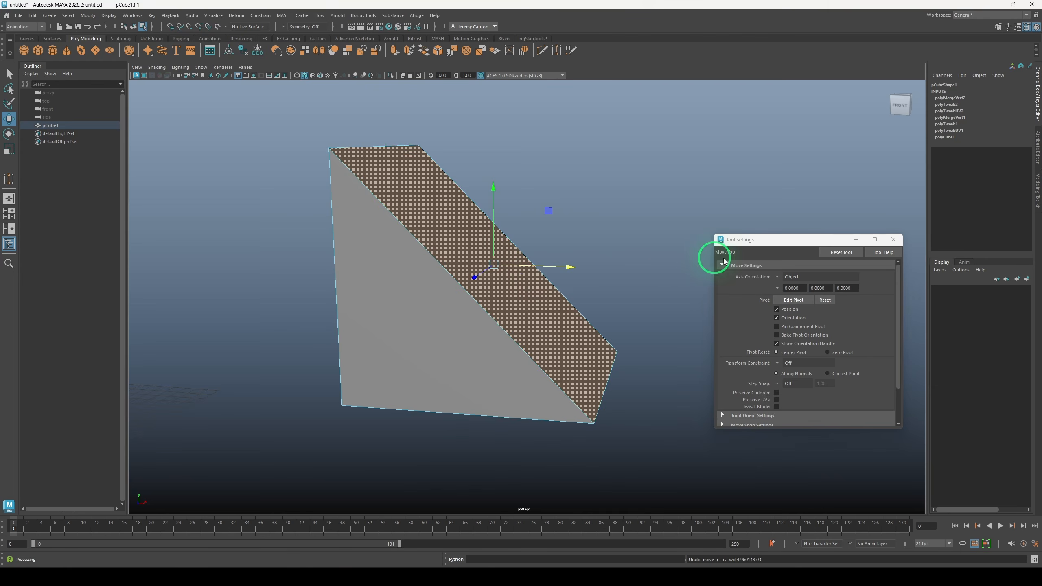
click(780, 283)
click(798, 294)
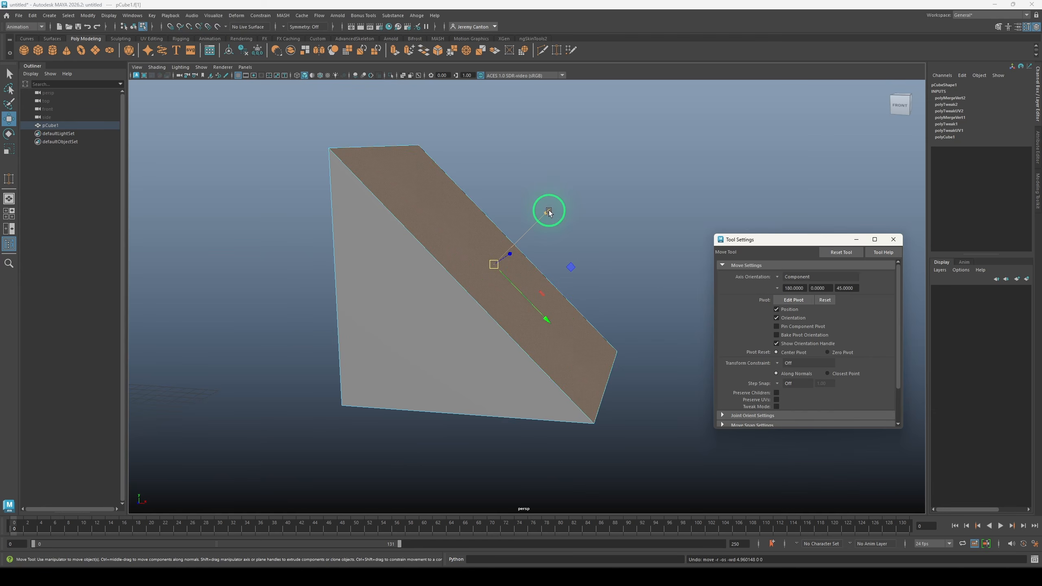
drag(550, 212, 561, 233)
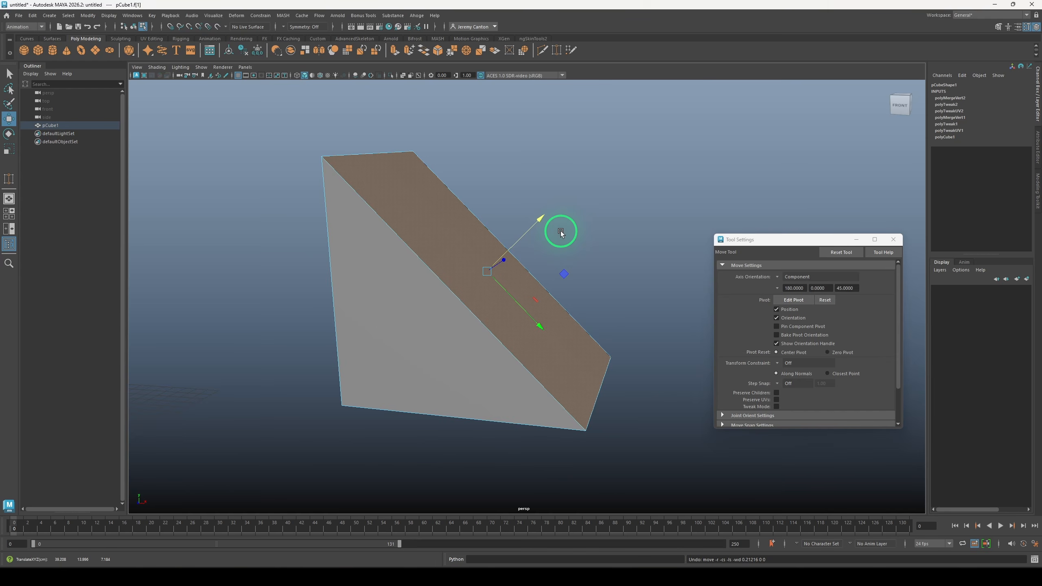
Return to object selection and turn on the display of face normals for the wedge
key(F8)
click(109, 15)
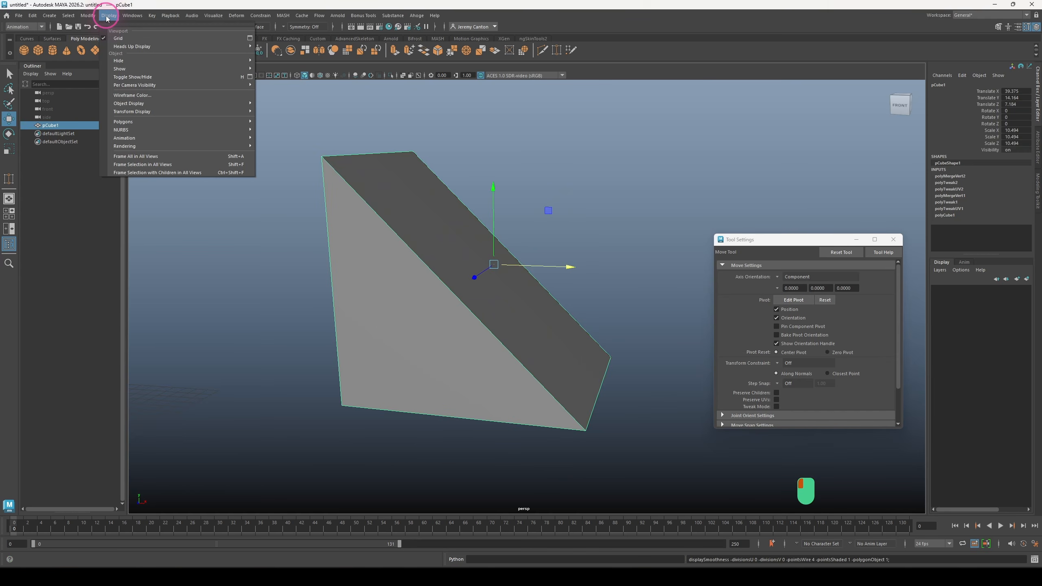
click(180, 129)
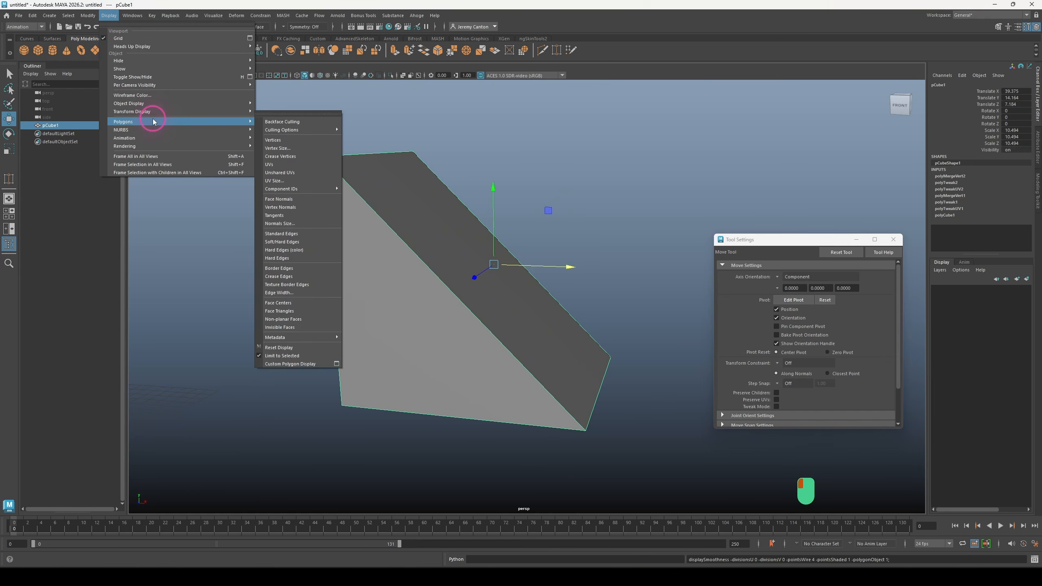
click(313, 202)
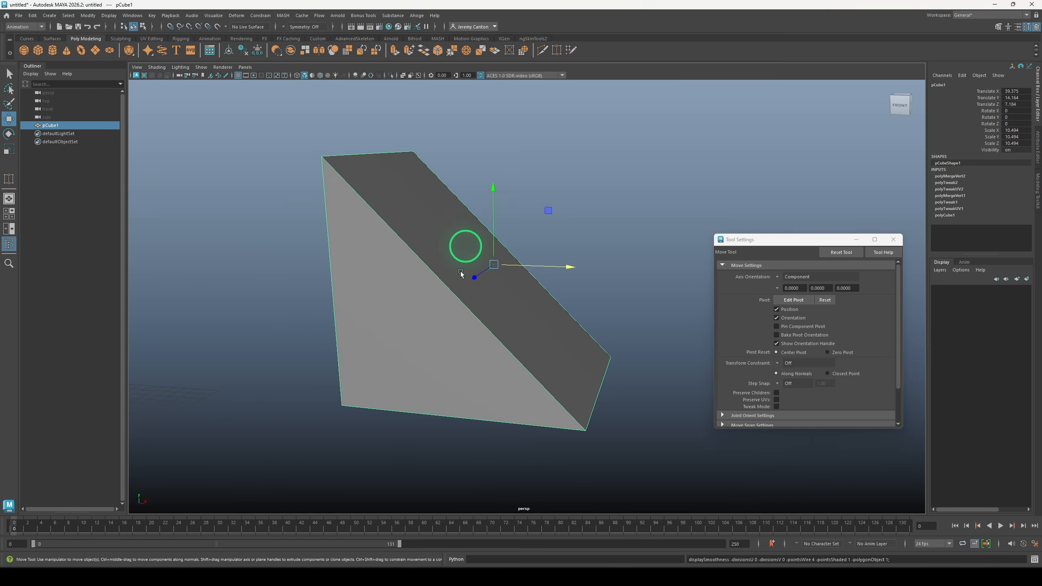
Set the display size of the wedge's normals to 10
click(109, 15)
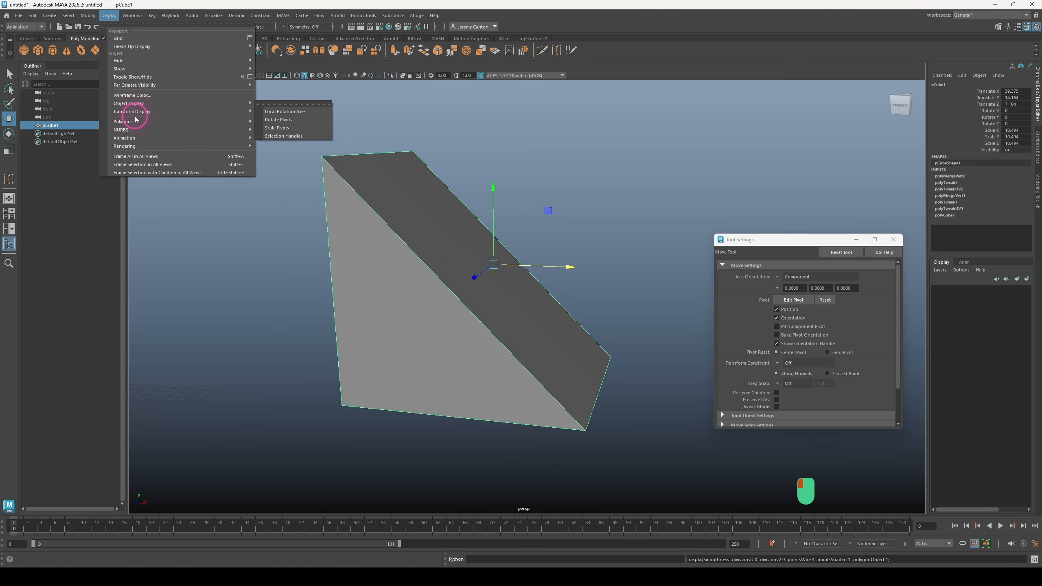
mouse_move(132, 122)
click(307, 224)
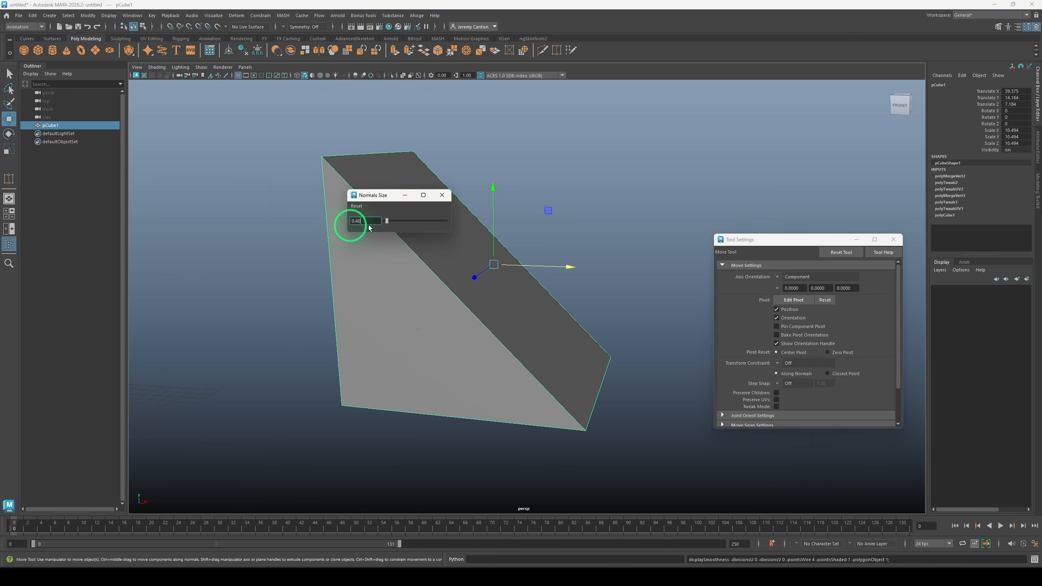
text(10)
key(Return)
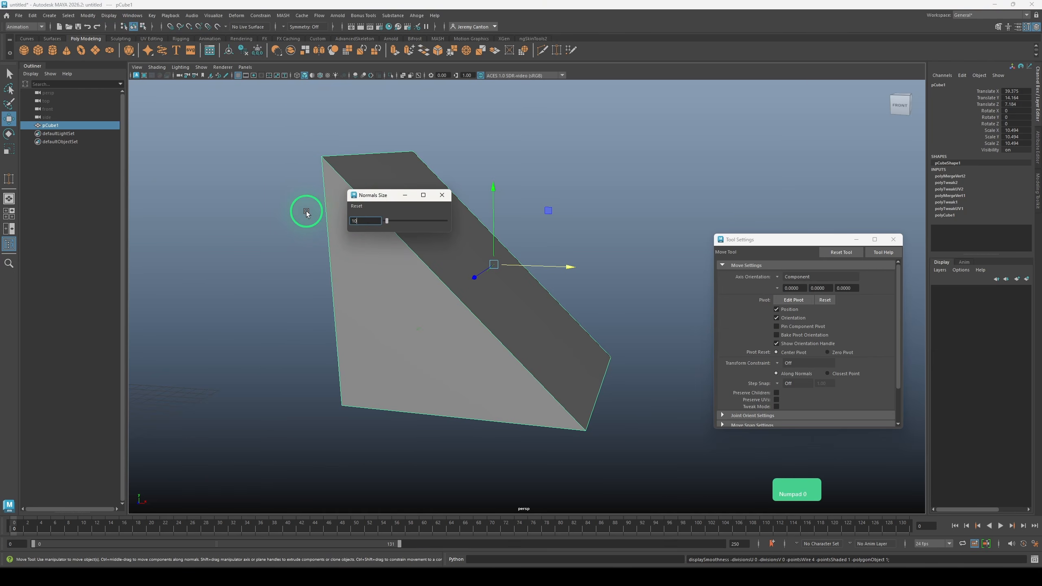
alt+drag(566, 291, 539, 294)
click(442, 195)
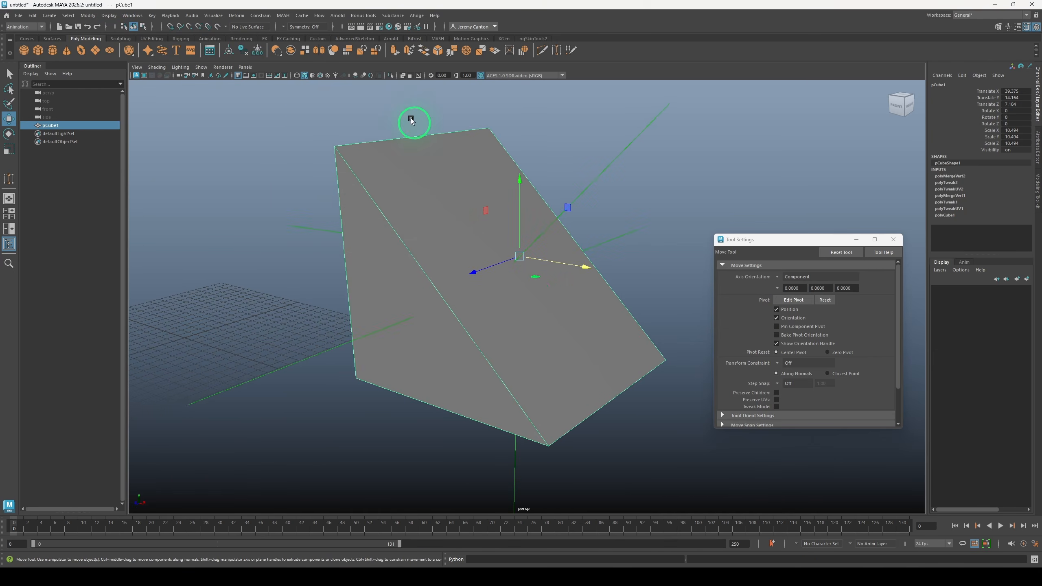
Turn on viewport anti-aliasing and switch the viewport background to black to make the wedge's normals easier to see
click(370, 76)
alt+drag(461, 238, 513, 272)
key(alt+b)
alt+drag(612, 261, 384, 310)
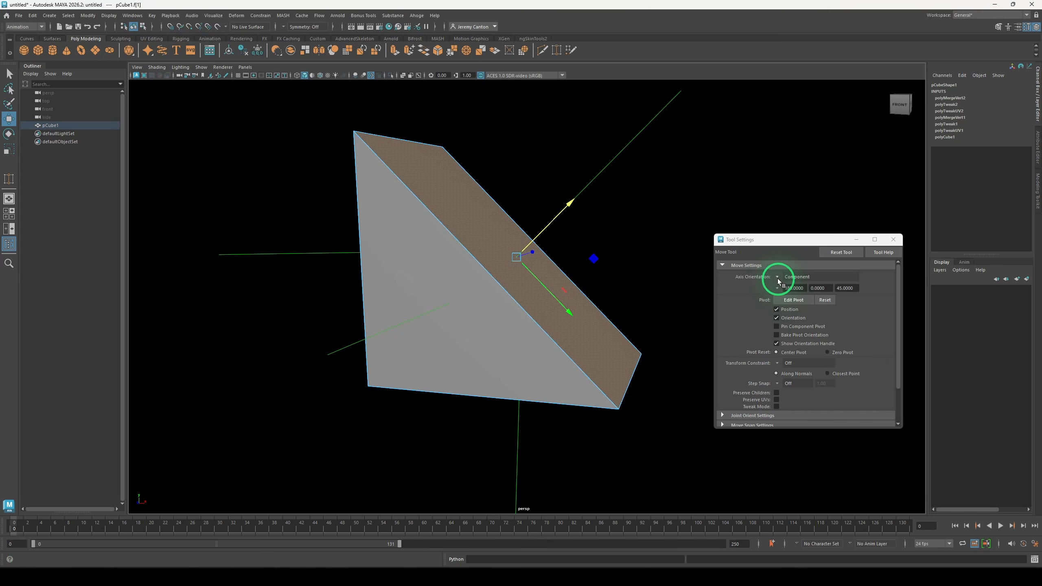
Try sliding the sloped face along its normal, and compare the World and Component axis orientations on the wedge
mouse_move(570, 209)
mouse_down()
mouse_move(622, 188)
mouse_move(587, 212)
mouse_up()
click(775, 277)
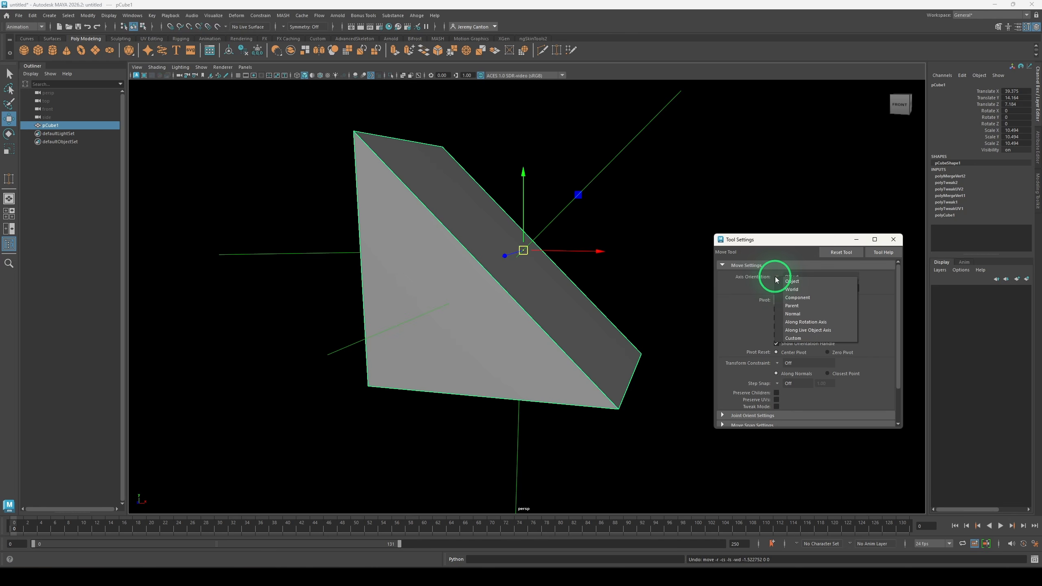
click(776, 279)
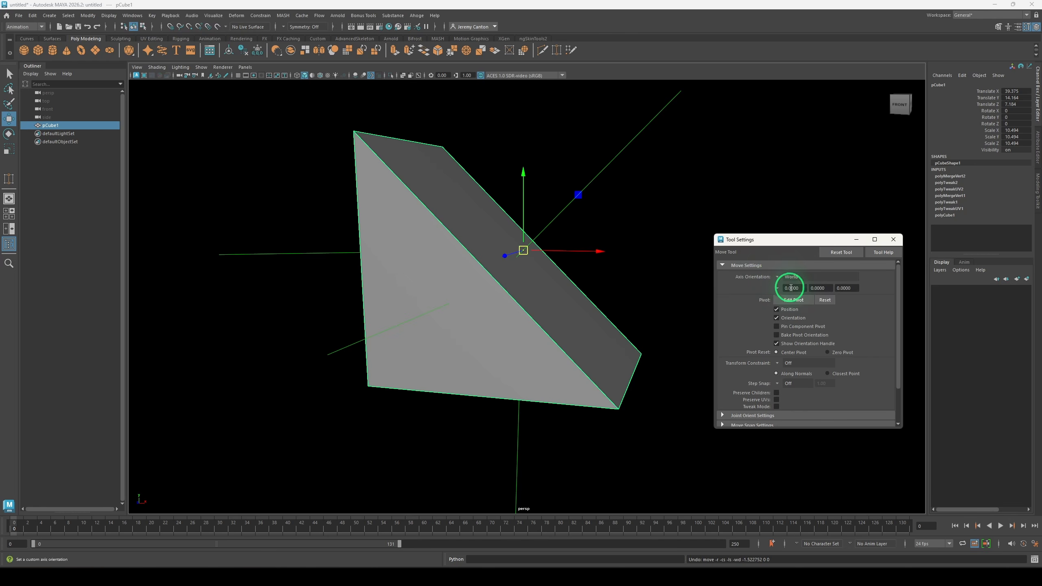
click(777, 278)
click(779, 280)
click(779, 281)
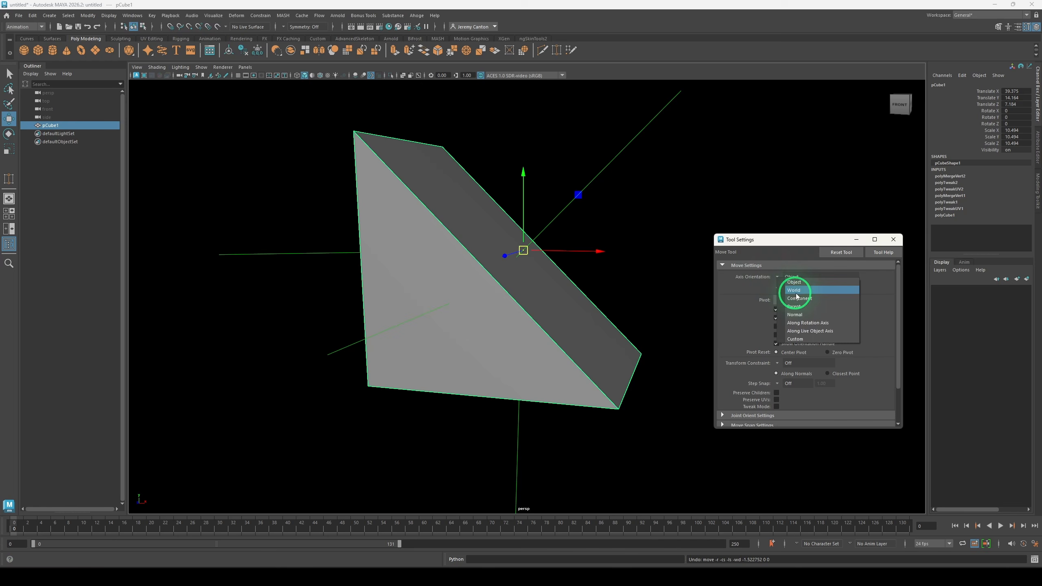
click(794, 294)
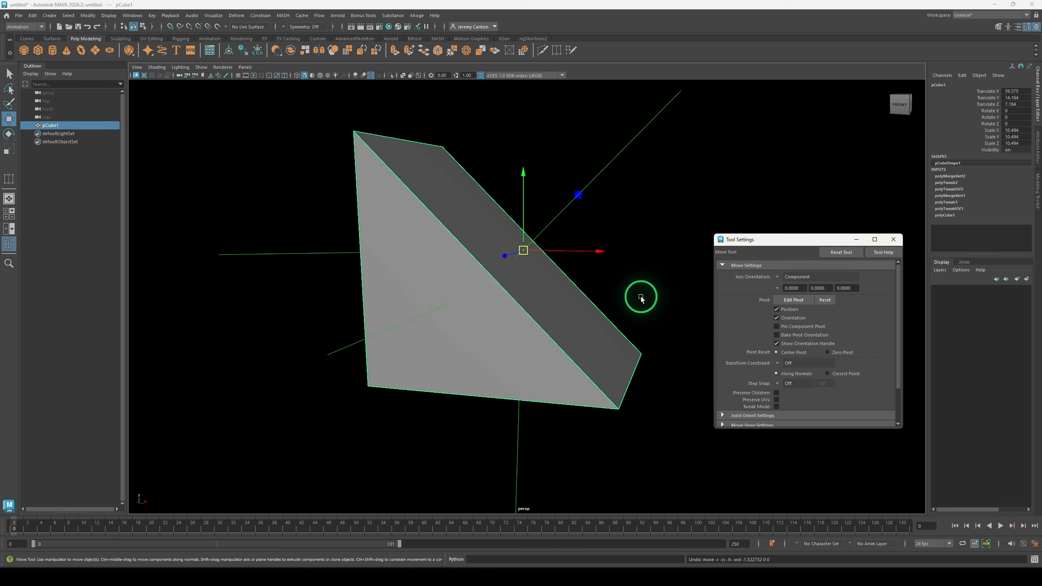
alt+drag(641, 297, 593, 293)
Look through the cube's component and modeling marking menus, soften its edges, and apply a 30-degree soften/harden angle to all of them
key(q)
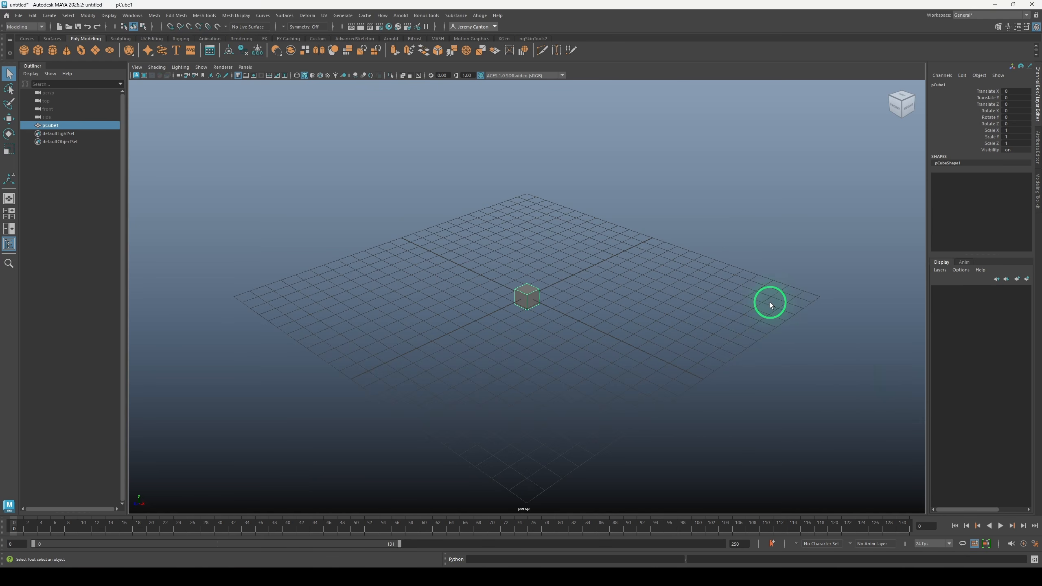
right_click(530, 299)
mouse_move(529, 300)
right_down()
mouse_move(558, 296)
mouse_move(507, 283)
mouse_move(525, 332)
mouse_move(554, 288)
mouse_move(507, 297)
mouse_move(554, 319)
mouse_move(573, 290)
mouse_move(559, 290)
mouse_move(553, 308)
mouse_move(539, 509)
mouse_move(586, 548)
mouse_move(529, 297)
mouse_move(550, 301)
mouse_move(548, 276)
mouse_move(503, 290)
mouse_move(566, 326)
mouse_move(535, 273)
mouse_move(531, 342)
mouse_move(598, 300)
mouse_move(637, 309)
mouse_move(601, 326)
mouse_move(597, 309)
mouse_move(536, 303)
right_up()
mouse_move(529, 298)
shift+right_down()
mouse_move(569, 275)
mouse_move(505, 312)
mouse_move(574, 303)
mouse_move(529, 299)
shift+right_up()
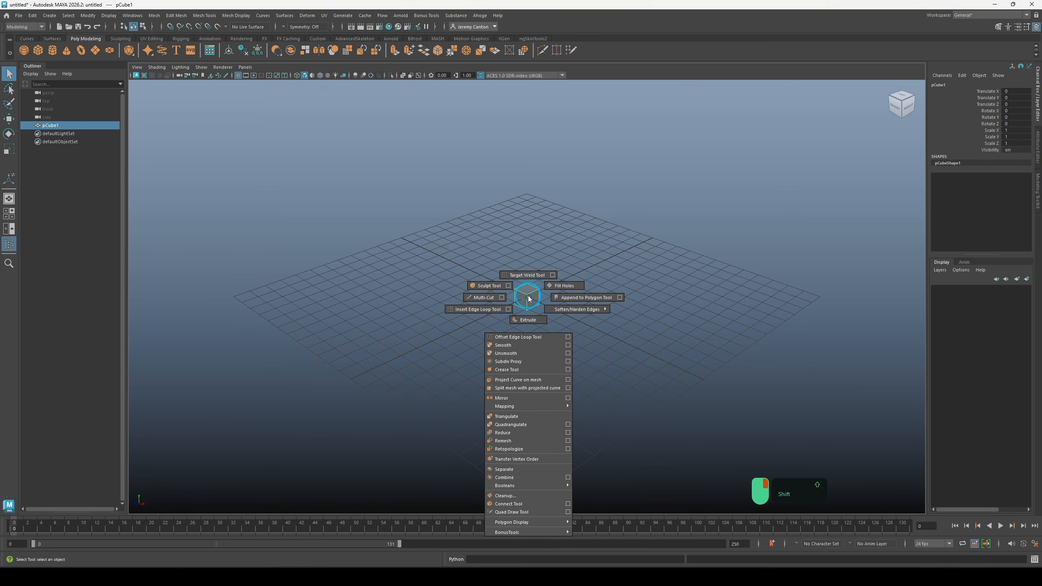
shift+right_drag(529, 299, 530, 296)
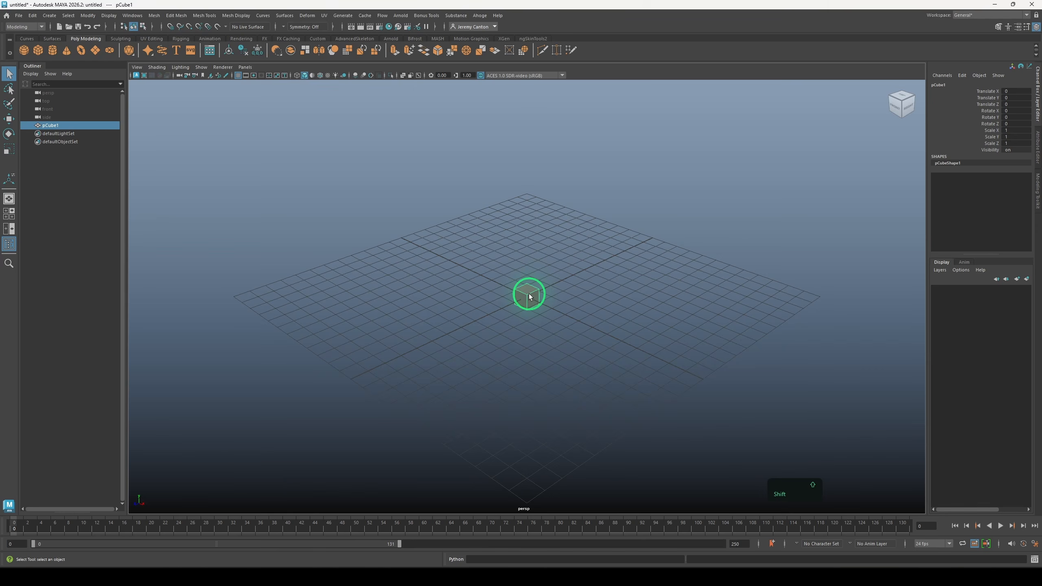
mouse_move(529, 296)
shift+right_down()
mouse_move(662, 324)
mouse_move(697, 301)
shift+right_up()
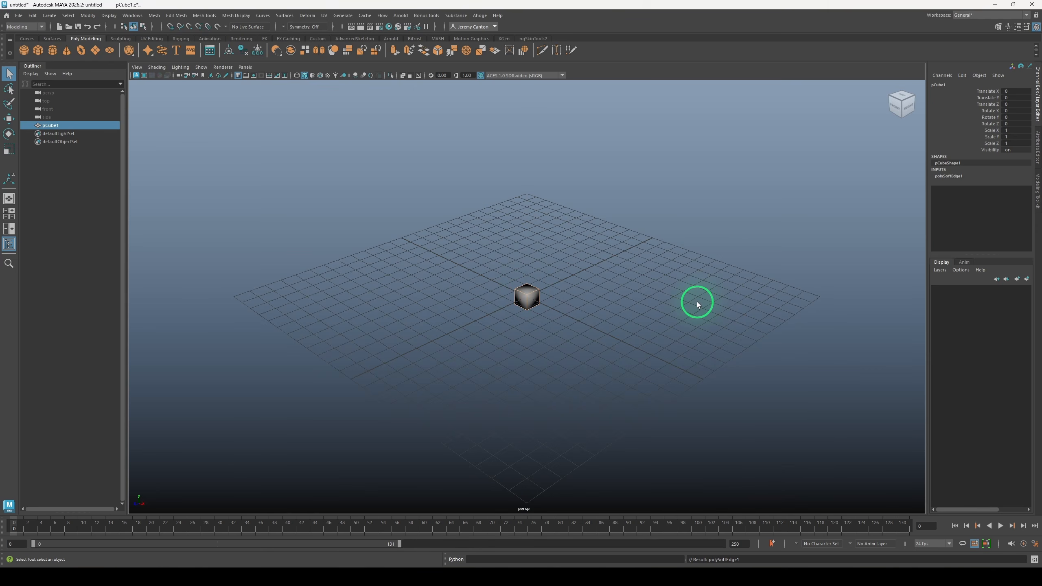
shift+right_drag(530, 293, 770, 386)
mouse_move(531, 290)
shift+right_down()
mouse_move(717, 255)
mouse_move(533, 303)
mouse_move(730, 397)
shift+right_up()
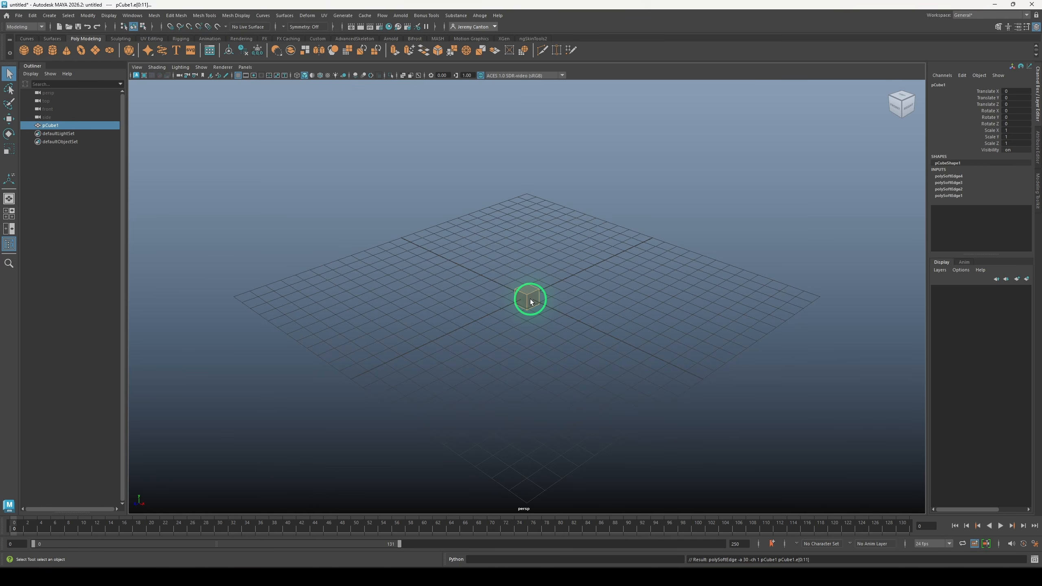
mouse_move(530, 302)
shift+right_down()
mouse_move(641, 239)
mouse_move(670, 335)
mouse_move(530, 368)
mouse_move(404, 259)
mouse_move(591, 260)
mouse_move(566, 164)
mouse_move(418, 339)
mouse_move(654, 375)
mouse_move(523, 298)
mouse_move(526, 342)
mouse_move(525, 266)
mouse_move(535, 412)
mouse_move(530, 377)
mouse_move(340, 326)
mouse_move(557, 218)
shift+right_up()
Convert the cube's selection to its components, including all of its vertices and all of its faces
ctrl+right_drag(535, 283, 537, 426)
ctrl+right_drag(528, 322, 254, 307)
ctrl+right_drag(552, 298, 546, 174)
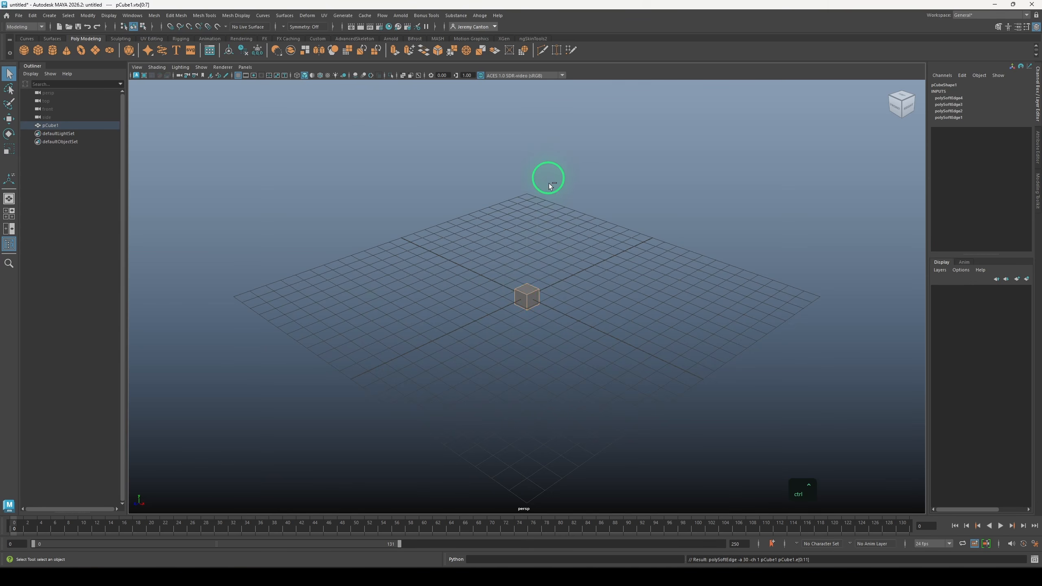
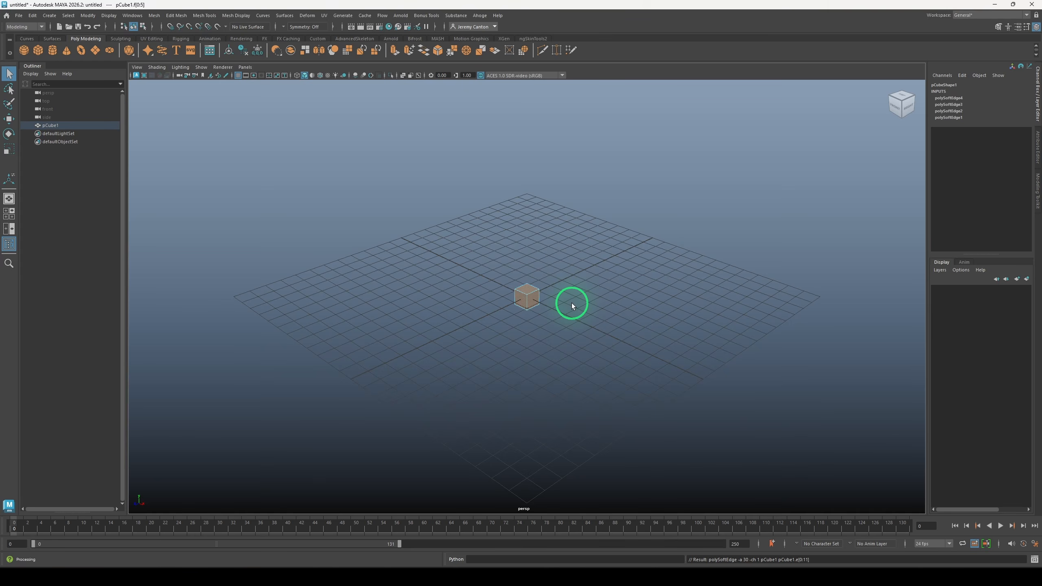
Open the Hotkey Editor and search the runtime commands for "mask"
click(132, 16)
click(158, 106)
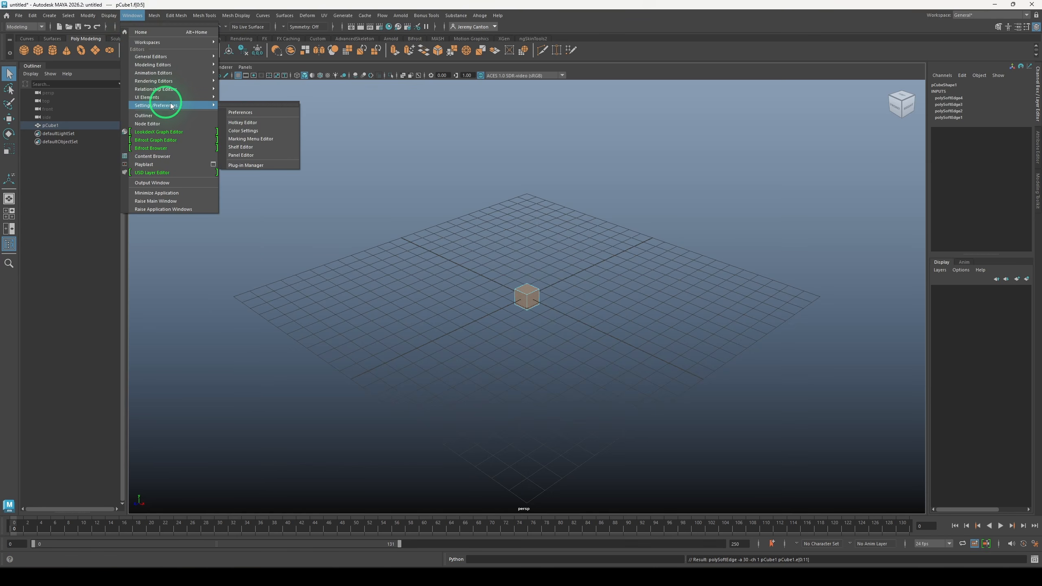
click(265, 126)
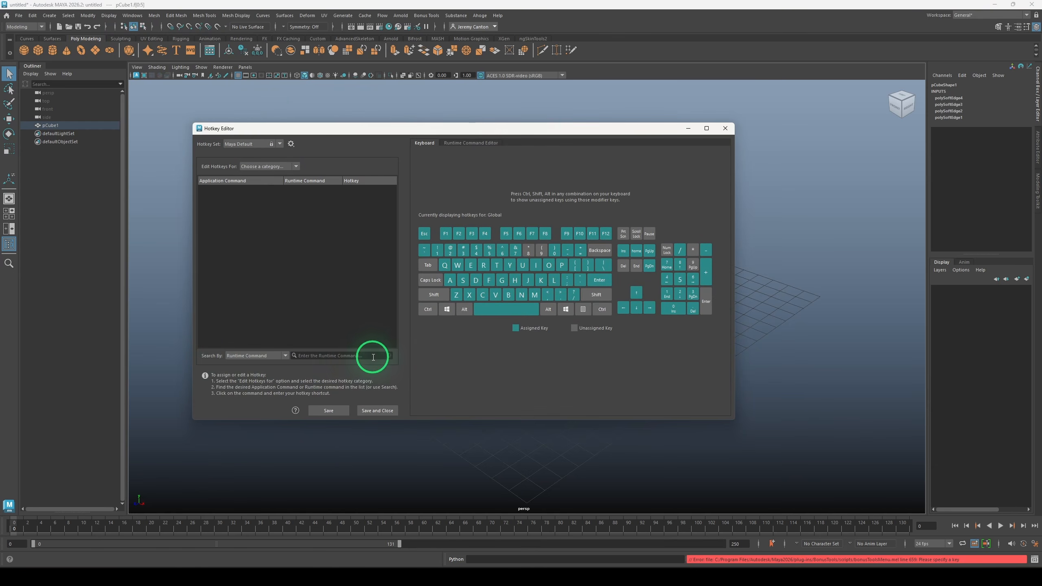
click(349, 355)
text(mask)
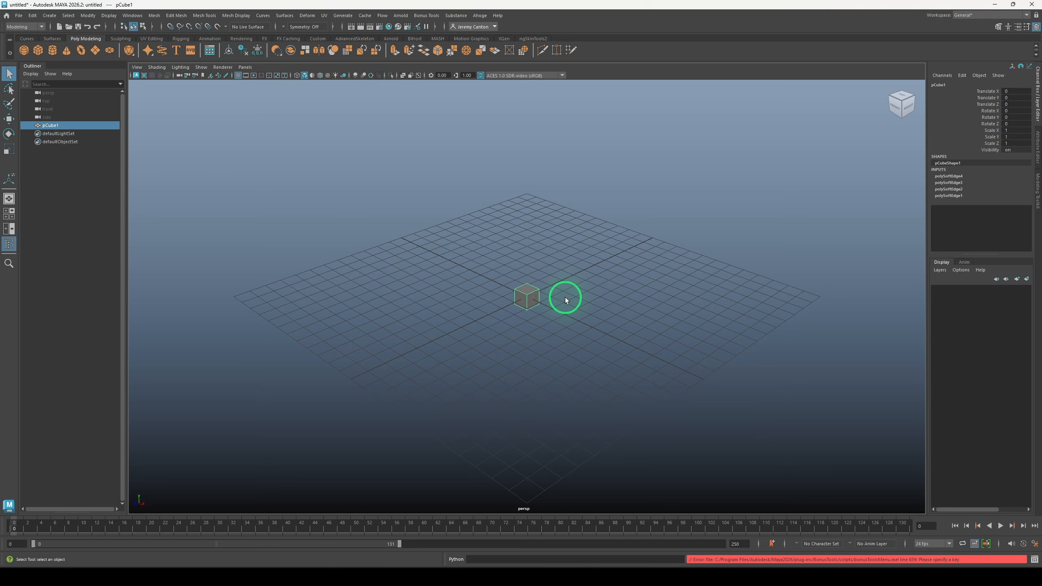
Activate the Move tool on the cube, open its tool settings, and view its marking-menu options
key(w)
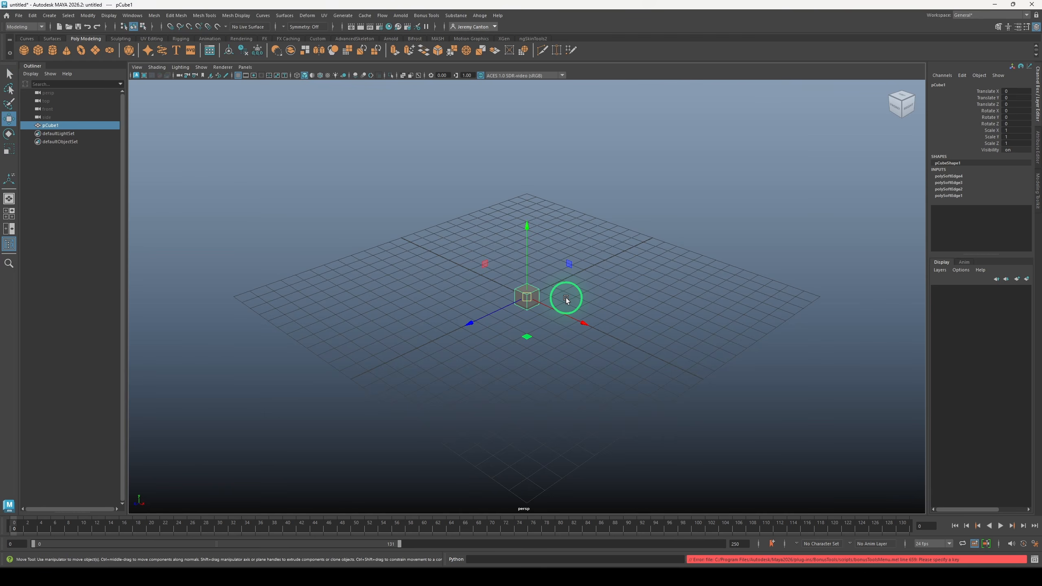
mouse_move(543, 298)
mouse_down()
mouse_move(556, 324)
mouse_move(530, 293)
mouse_up()
click(1027, 26)
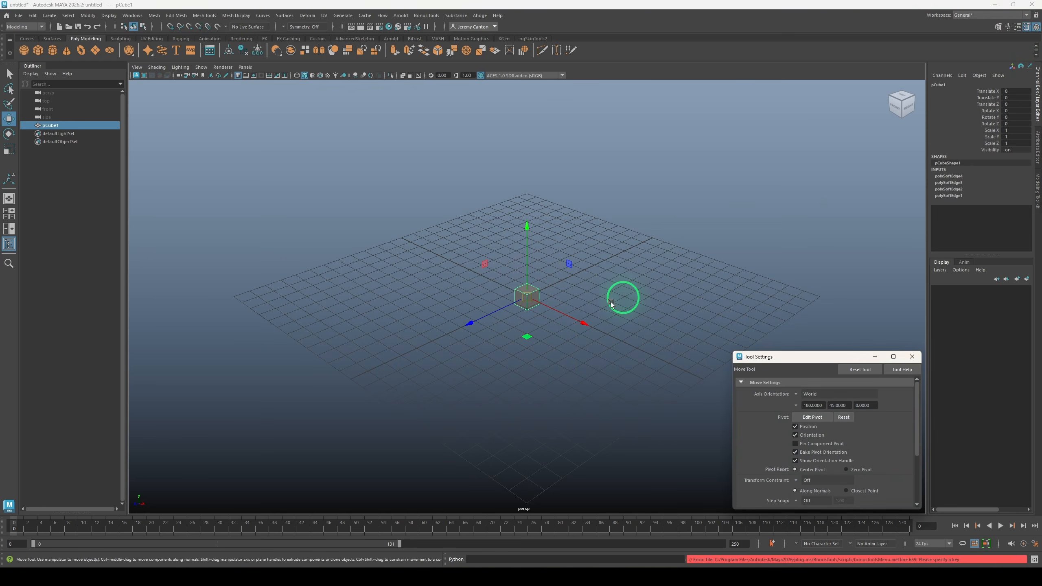
key(w)
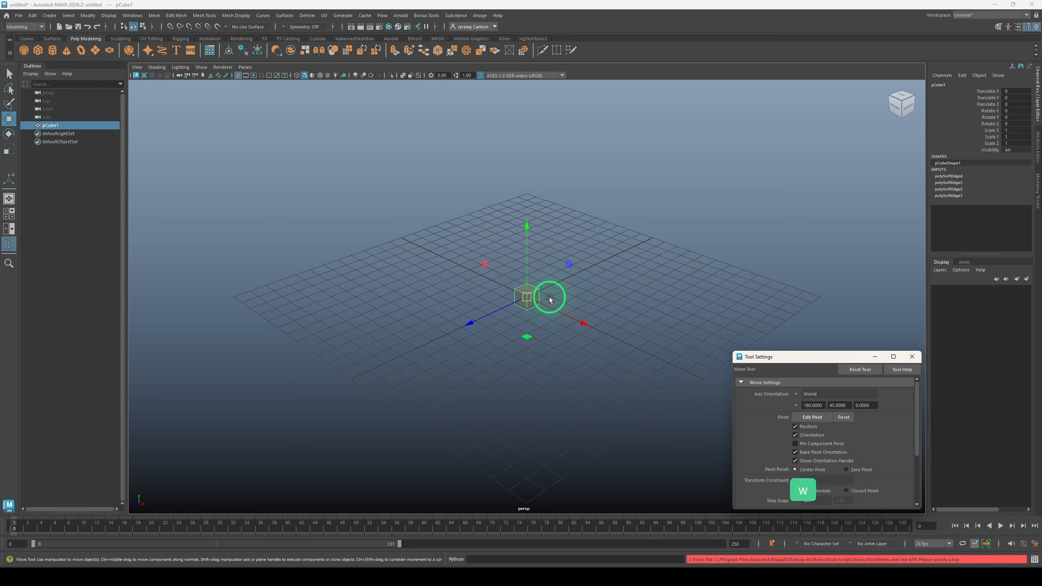
mouse_move(550, 298)
mouse_down()
mouse_move(522, 277)
mouse_move(543, 296)
mouse_move(582, 283)
mouse_move(549, 297)
mouse_move(540, 293)
mouse_move(547, 274)
mouse_move(521, 287)
mouse_move(562, 302)
mouse_move(537, 299)
mouse_move(567, 318)
mouse_move(516, 290)
mouse_move(595, 310)
mouse_move(474, 275)
mouse_move(572, 297)
mouse_move(496, 306)
mouse_move(574, 312)
mouse_move(533, 299)
mouse_move(539, 306)
mouse_up()
View the marking menus for selection and pivot editing on the cube, and exit pivot editing
key(q)
key(a)
key(d)
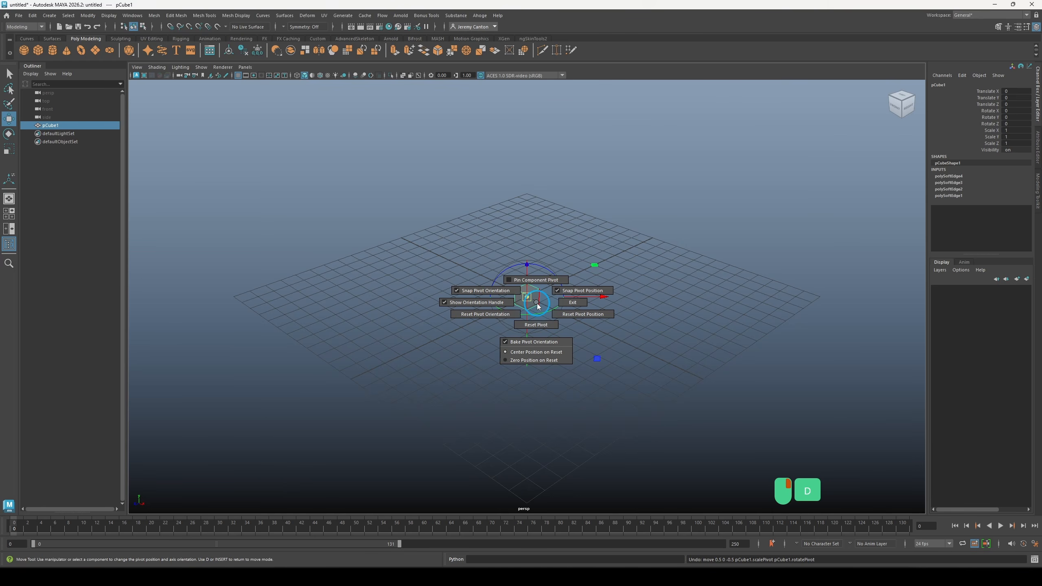
drag(537, 303, 580, 307)
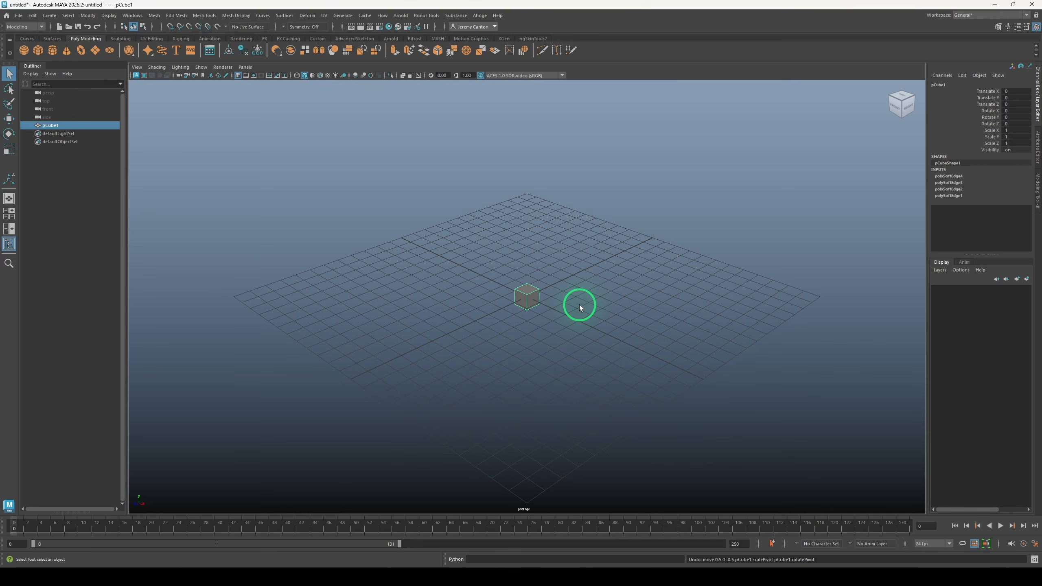
Remove the cube from the scene and create an enlarged polygon plane
right_click(530, 289)
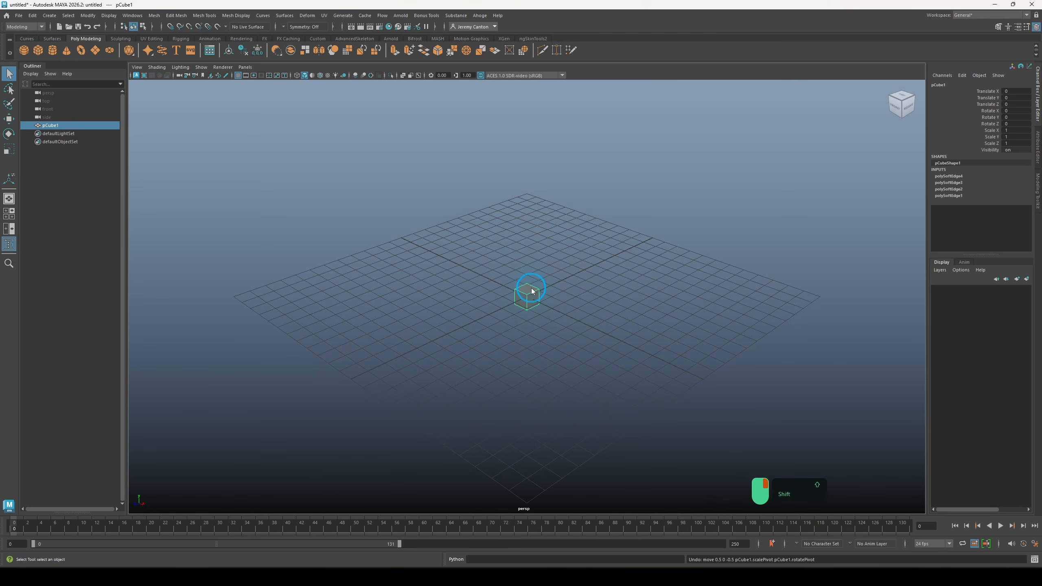
shift+right_click(531, 289)
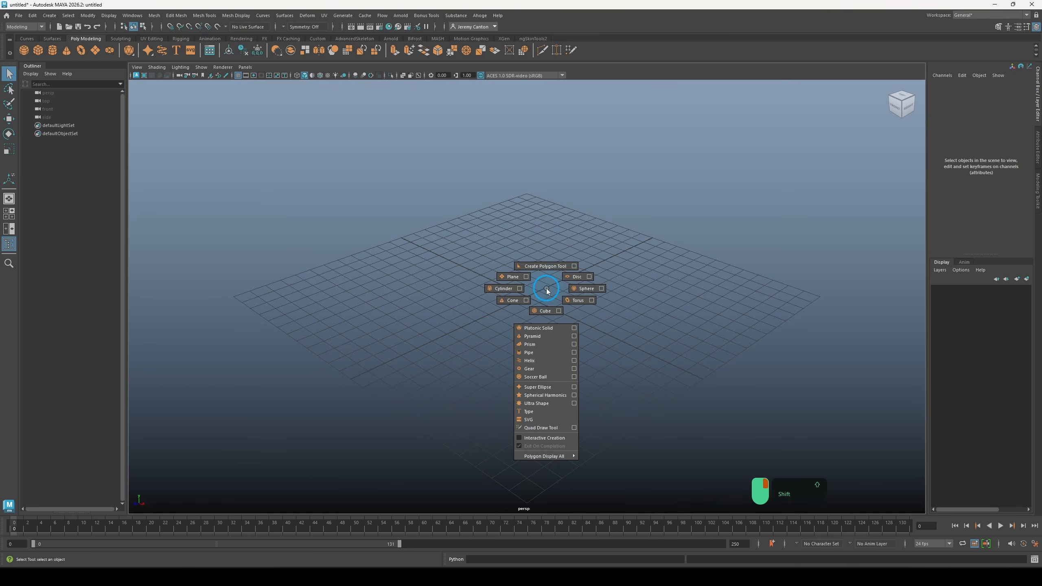
shift+right_drag(546, 289, 503, 281)
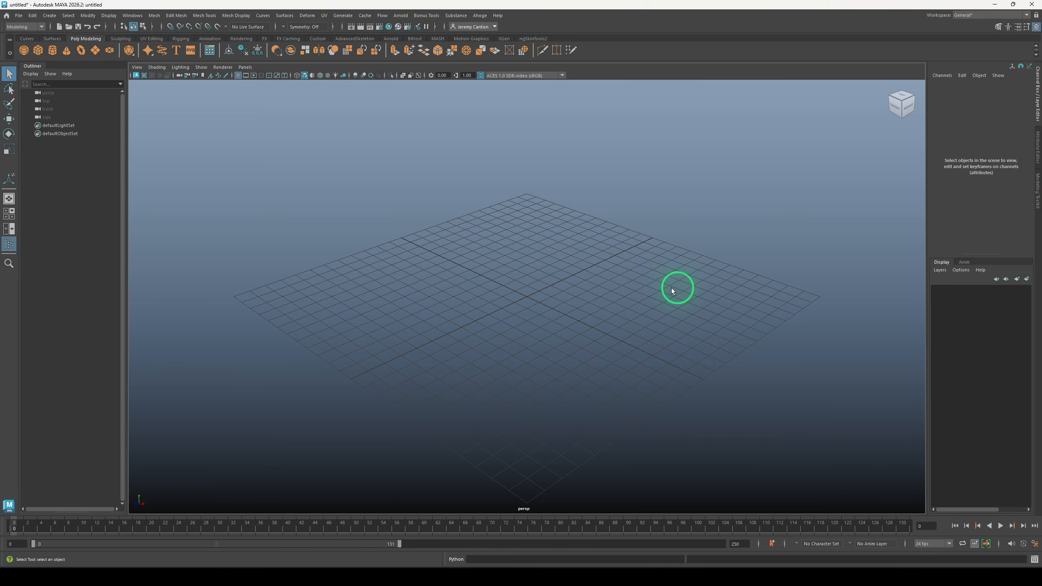
shift+right_click(547, 291)
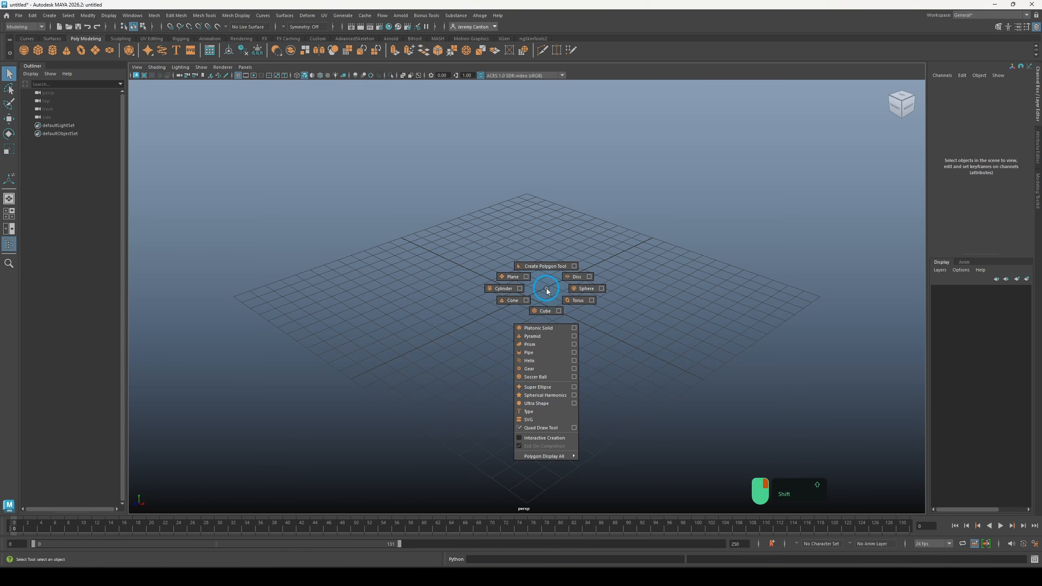
shift+right_drag(548, 291, 503, 281)
key(r)
click(585, 282)
Create a polygon cylinder, sphere, cone and disc, spreading the finished primitives around the grid
shift+right_drag(547, 282, 626, 282)
key(w)
drag(581, 321, 779, 414)
click(604, 282)
mouse_move(604, 282)
shift+right_down()
mouse_move(574, 297)
mouse_move(589, 279)
shift+right_up()
click(619, 274)
key(w)
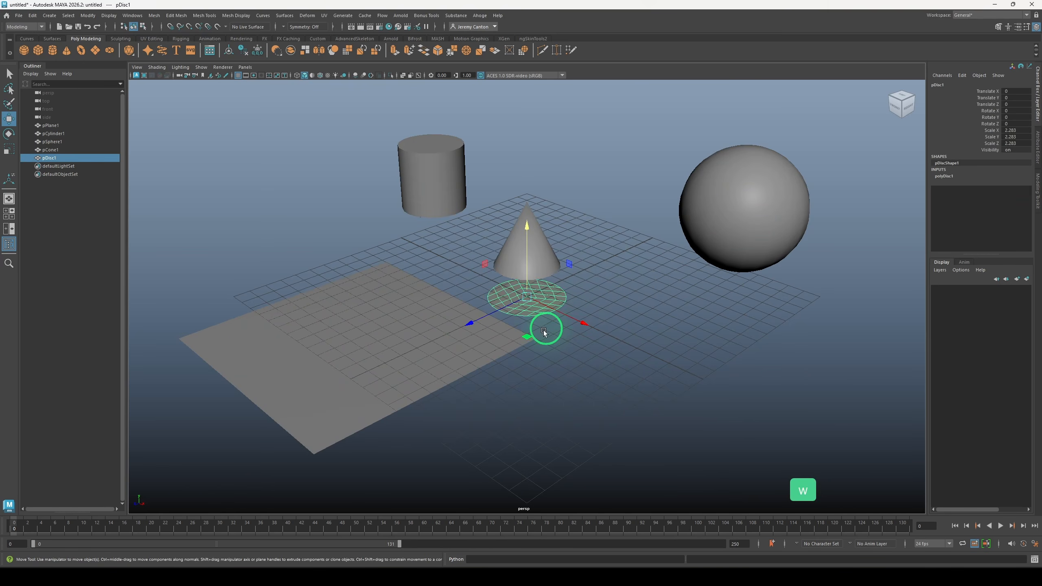
Move the disc away from the origin across the grid, and create and reposition another polygon primitive
drag(528, 336, 636, 424)
click(624, 306)
shift+right_drag(624, 305, 611, 298)
drag(528, 336, 639, 279)
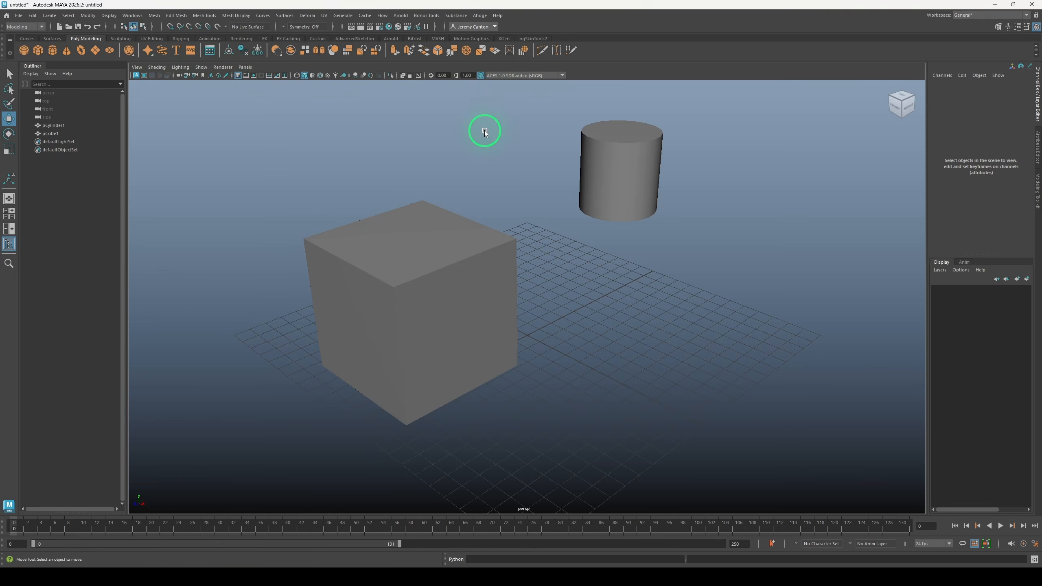
Switch the viewport through its wireframe, shaded and default-material displays, and enable Wireframe on Shaded
click(296, 78)
click(306, 76)
click(311, 76)
click(320, 76)
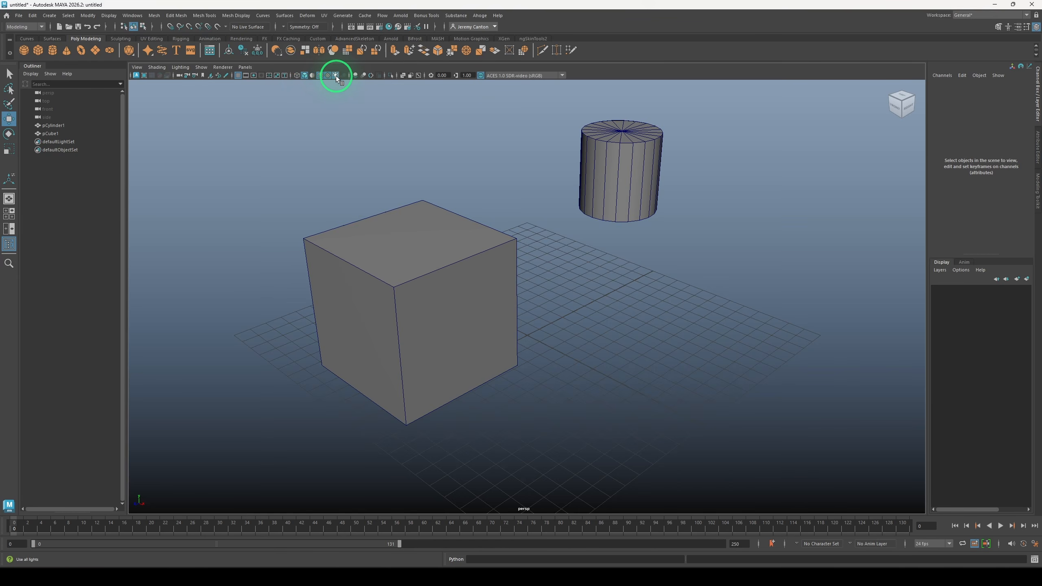
click(313, 76)
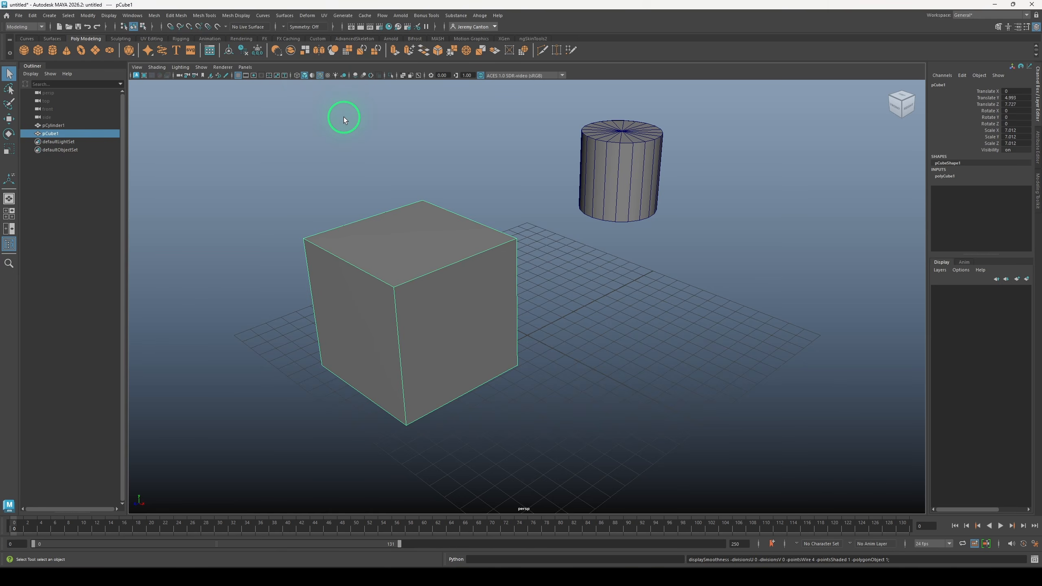
Compare the cube's original mesh, smooth preview with cage, and full smooth preview, ending on the full smooth preview
key(2)
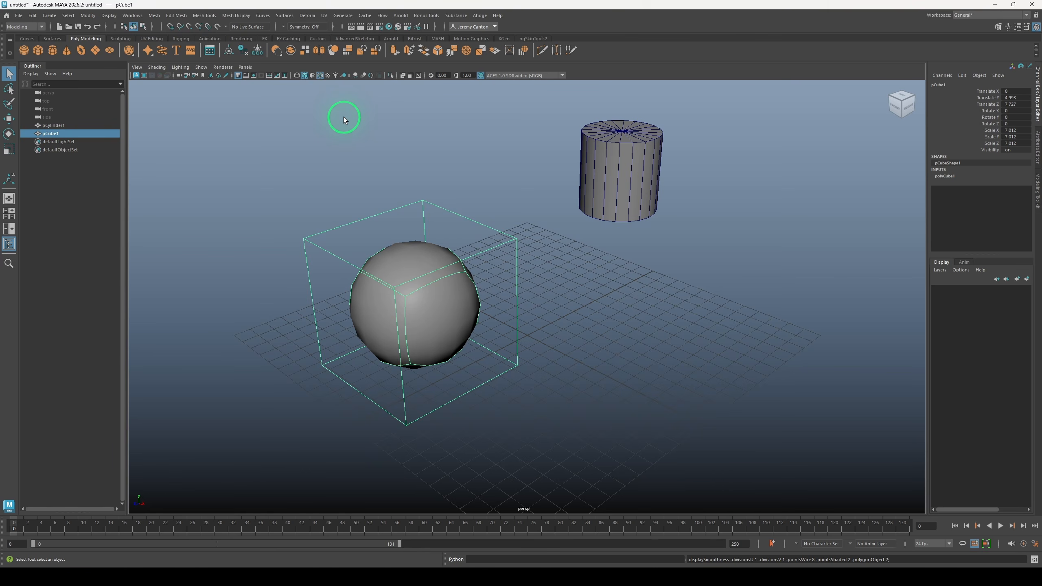
key(3)
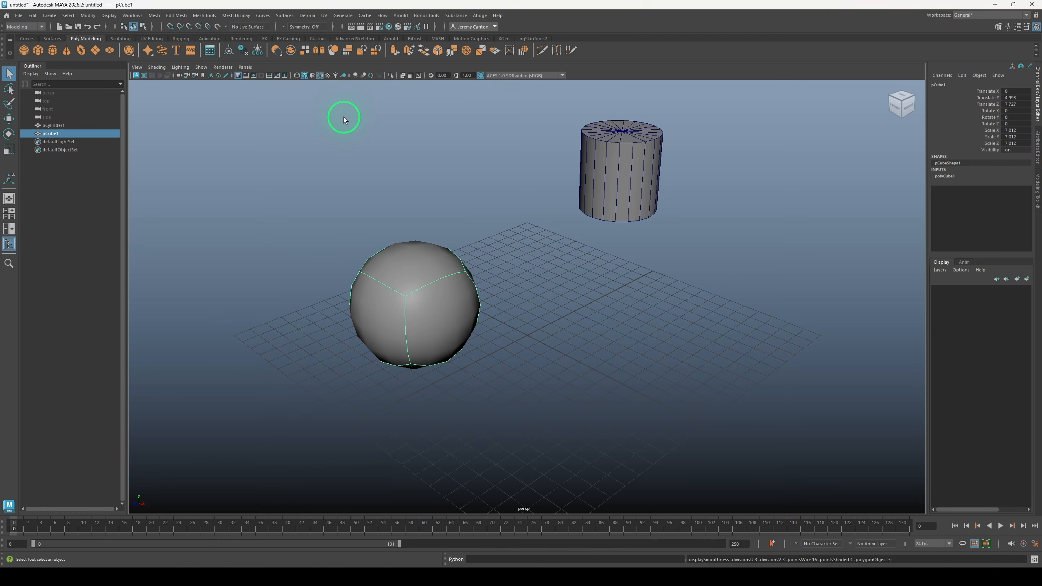
key(1)
key(3)
key(1)
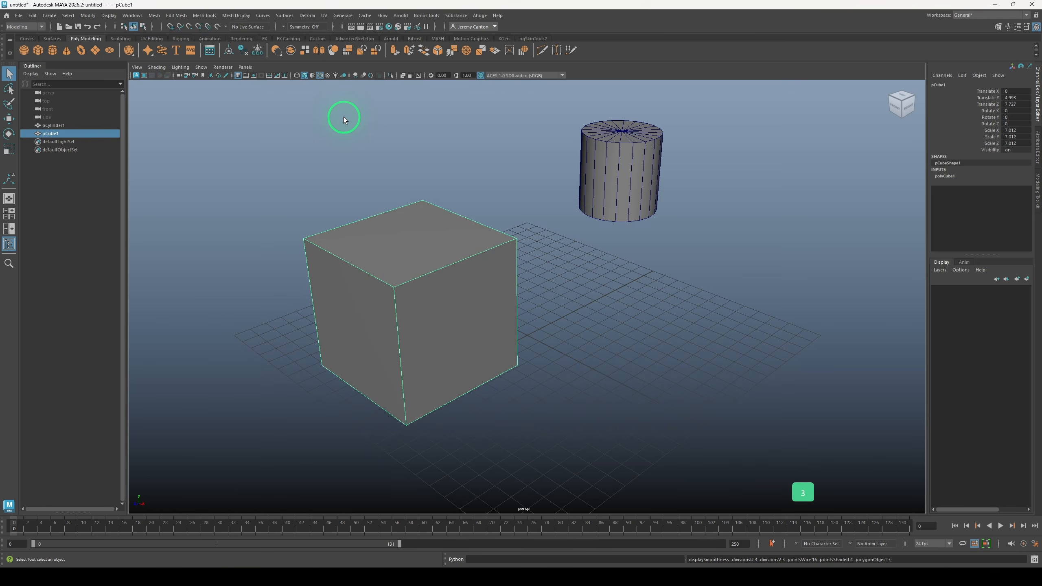
key(3)
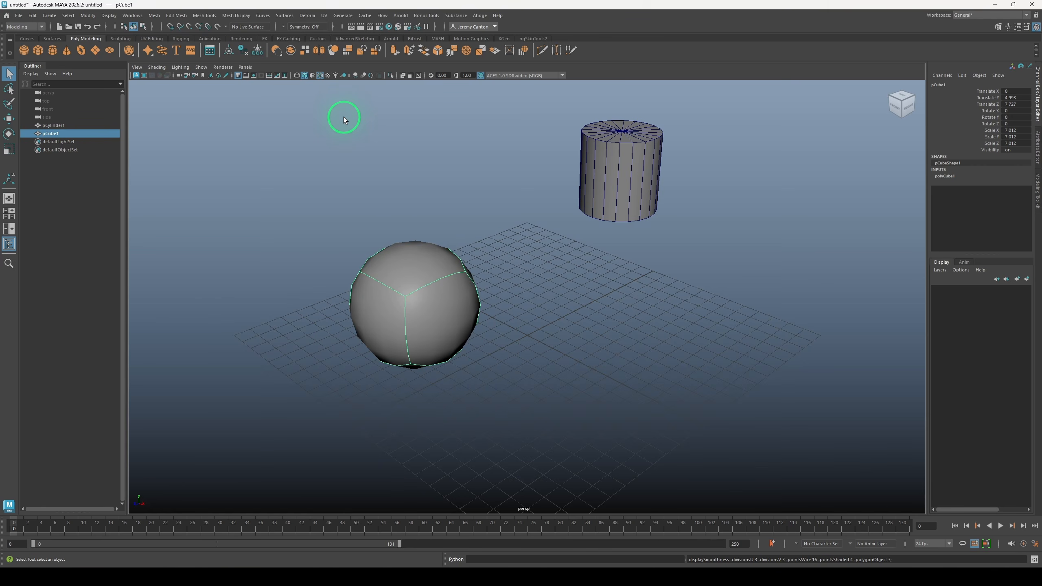
Compare the wireframe, shaded and all-lights viewport displays on the smoothed cube and cylinder
key(4)
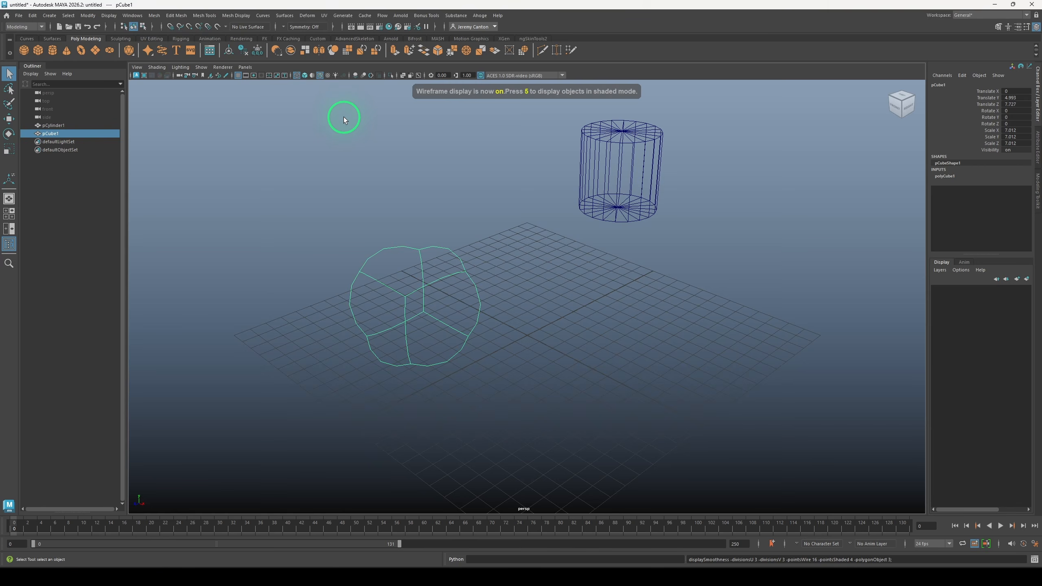
key(5)
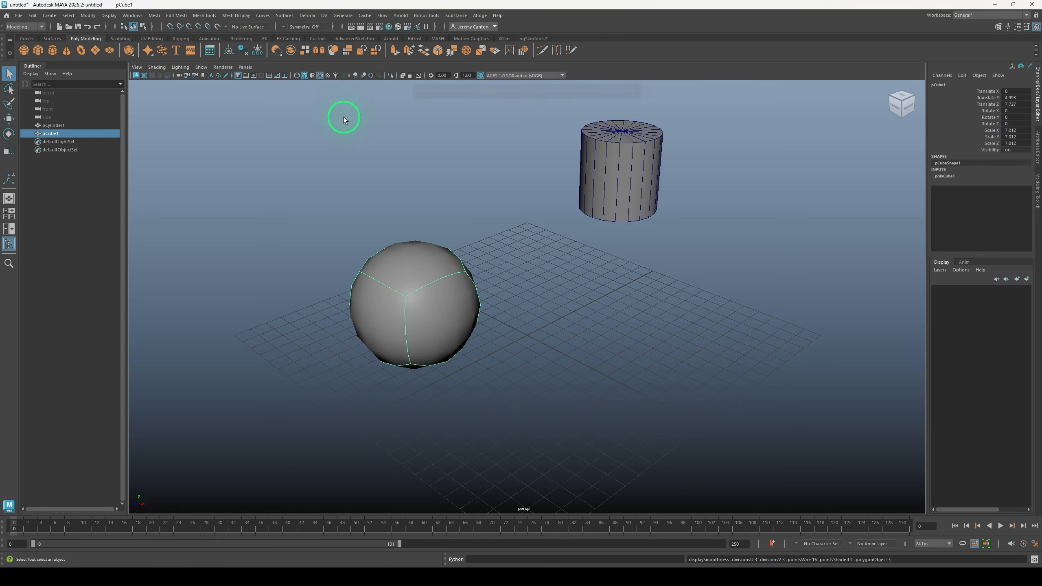
key(7)
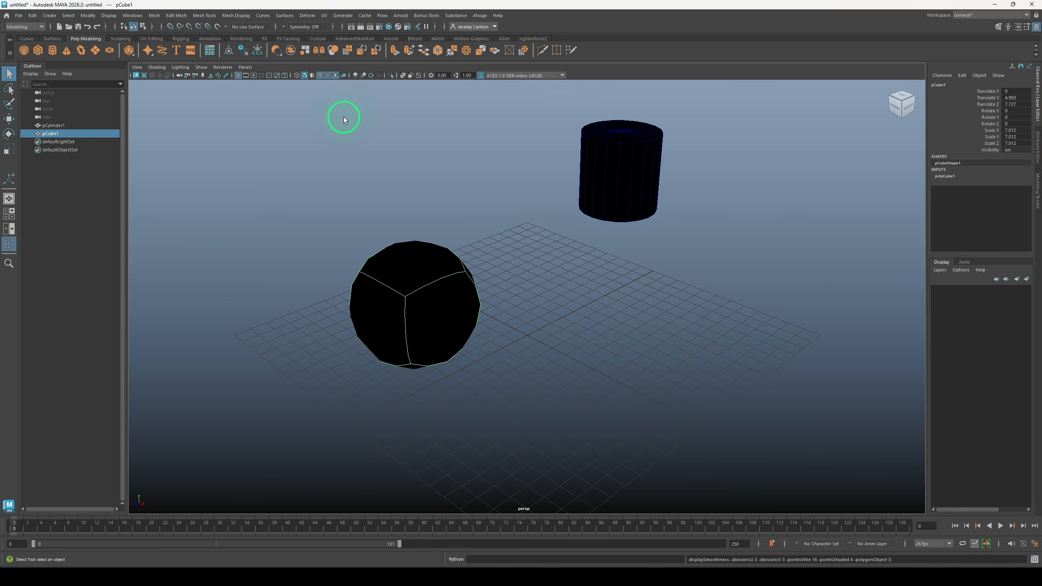
key(4)
key(5)
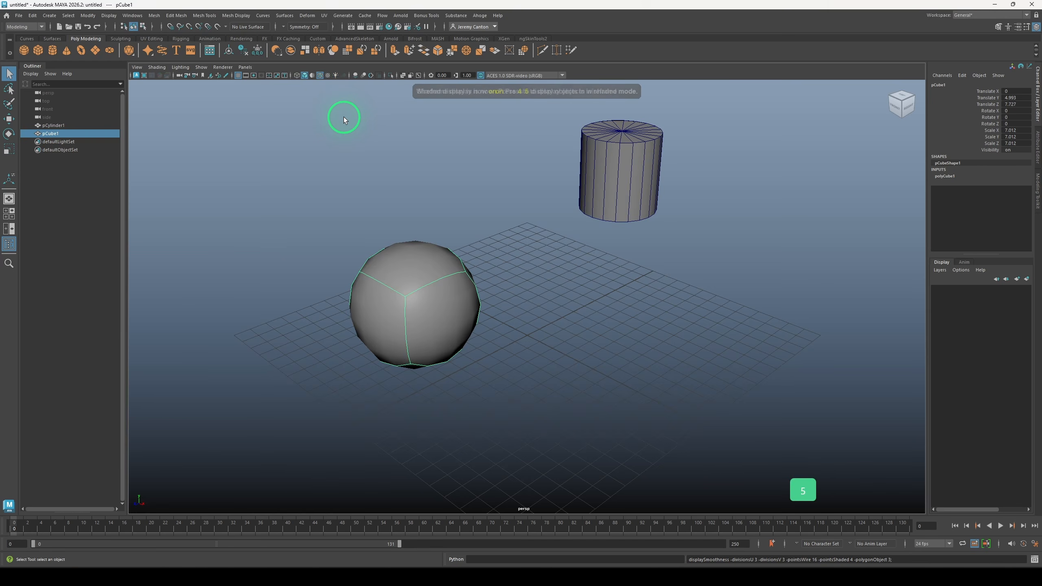
key(7)
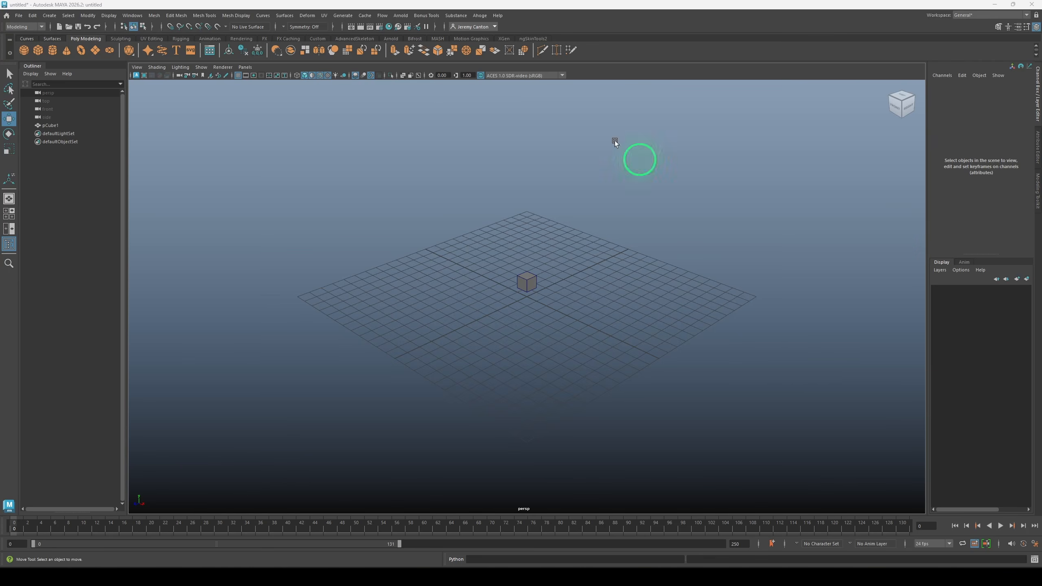
Detach the Mesh Display, Edit Mesh and Modify menus as floating windows over the viewport
click(284, 15)
mouse_move(236, 17)
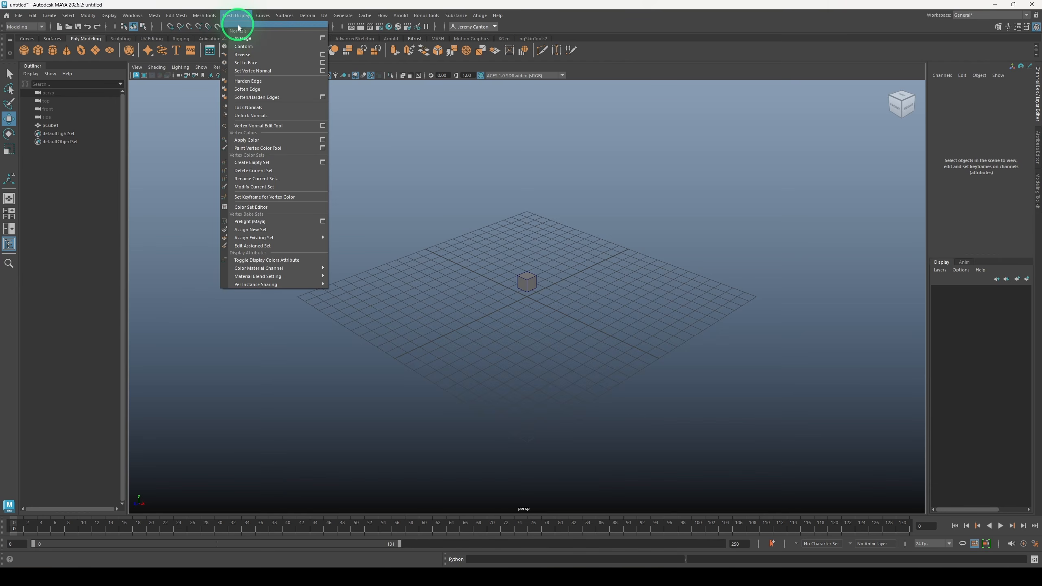
click(298, 25)
drag(288, 19, 835, 164)
click(177, 15)
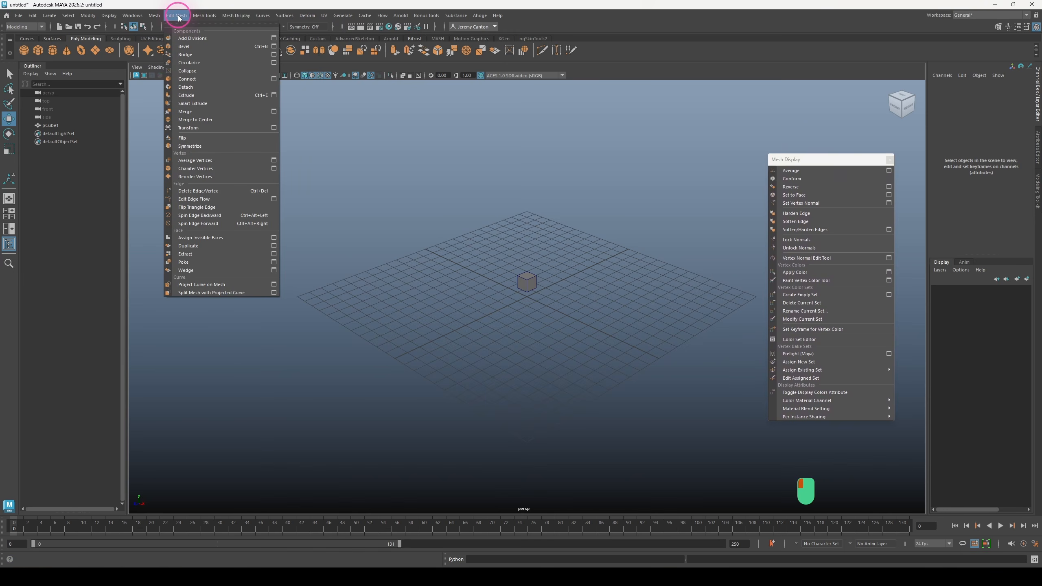
click(183, 25)
drag(229, 24, 205, 228)
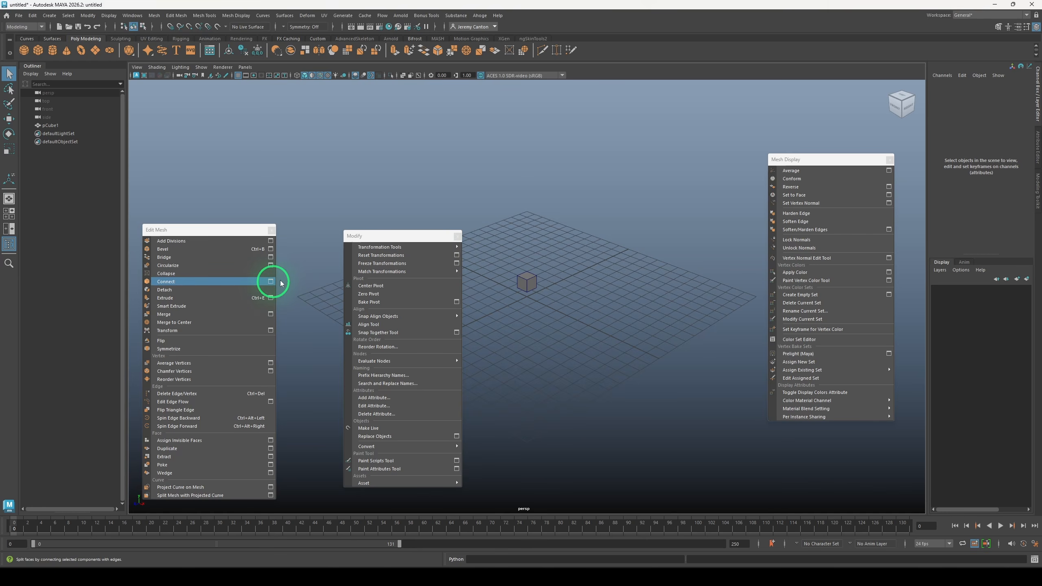
Open the option settings for Reset Transformations and for the Multi-Cut tool
click(458, 255)
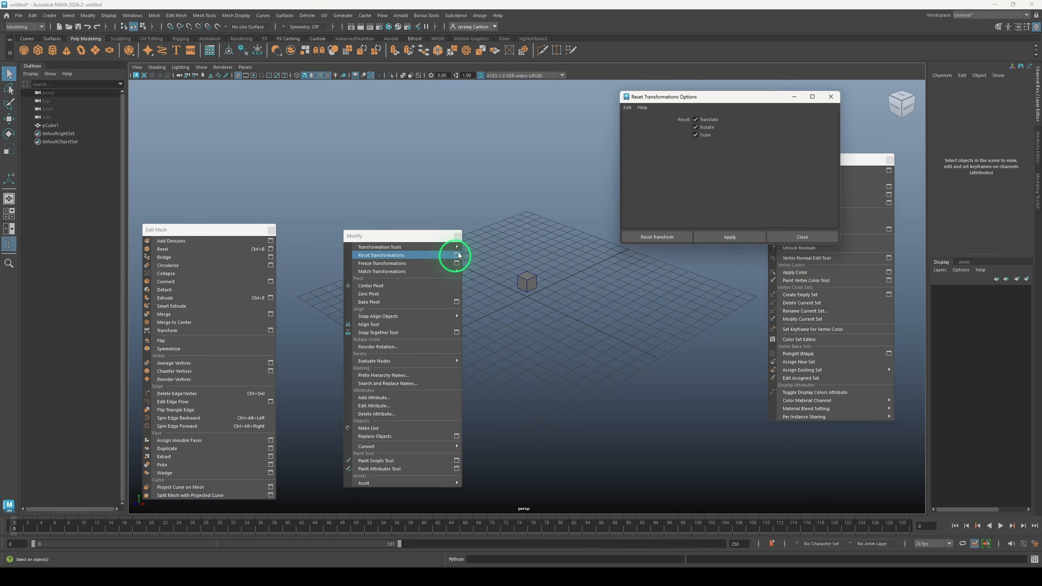
click(200, 15)
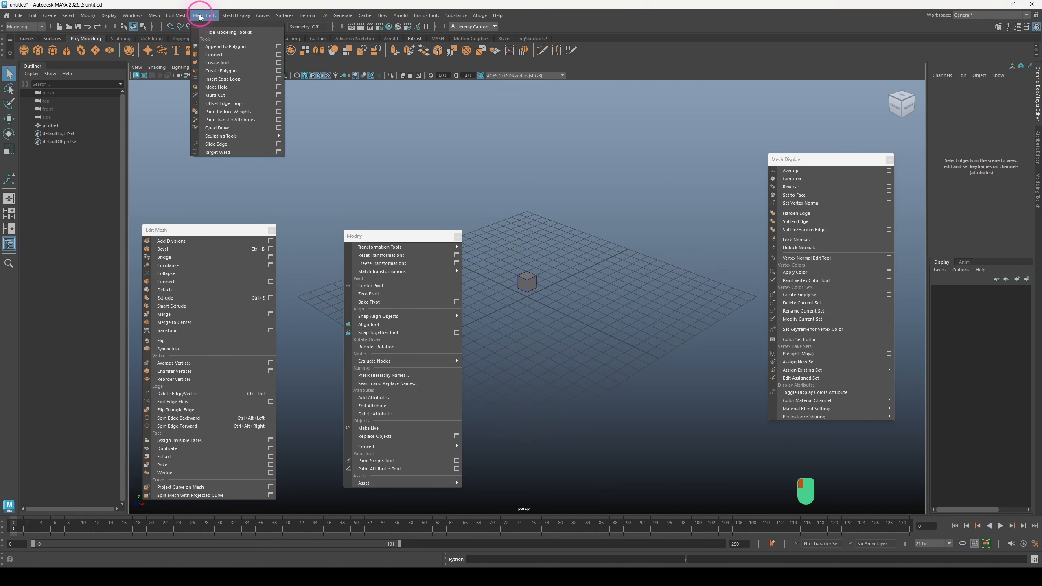
click(279, 96)
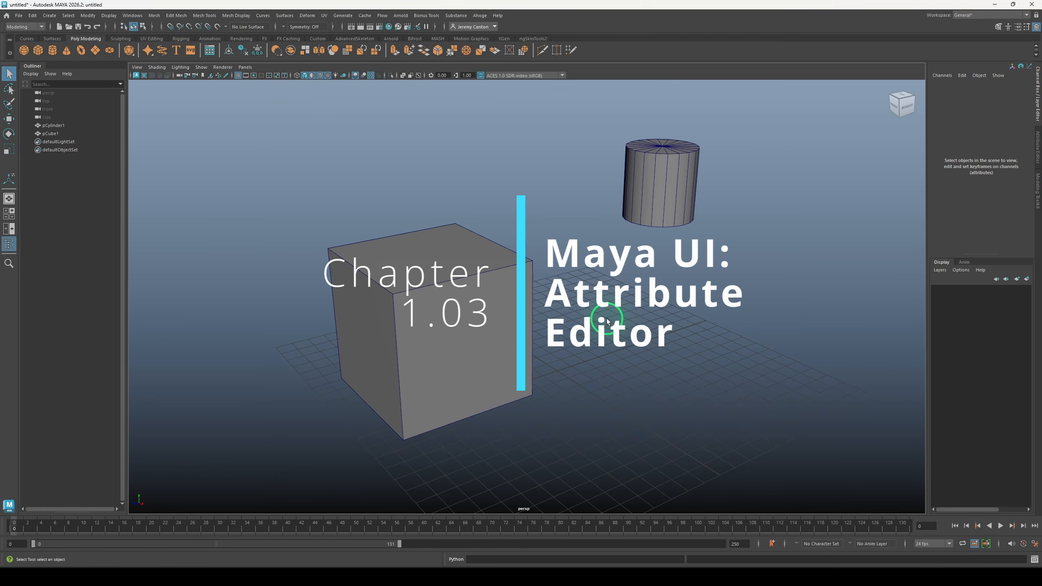
Select the cube and toggle between the Attribute Editor and the Channel Box, ending on the Attribute Editor
click(1039, 146)
click(452, 336)
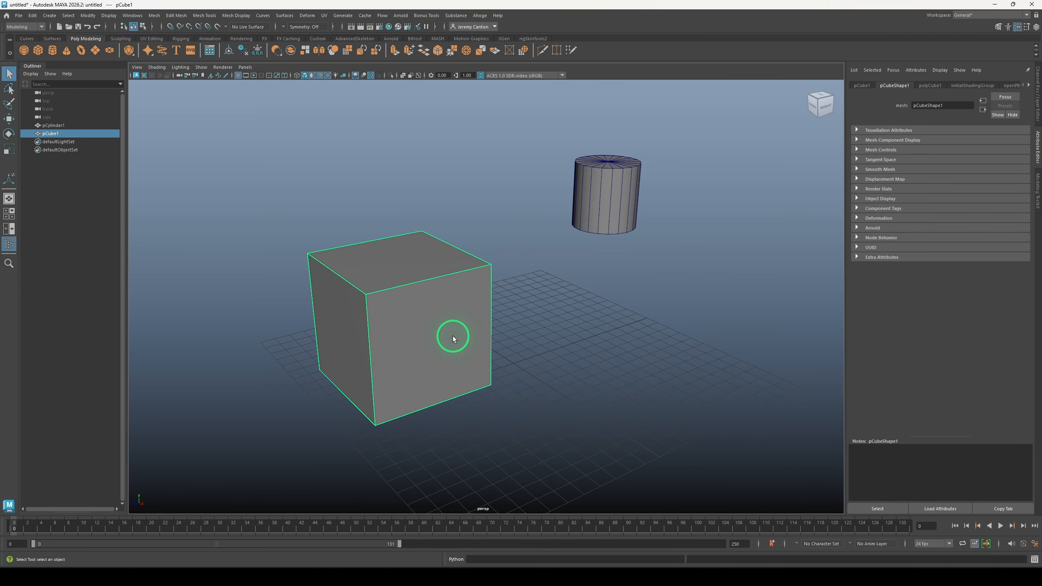
key(ctrl+a)
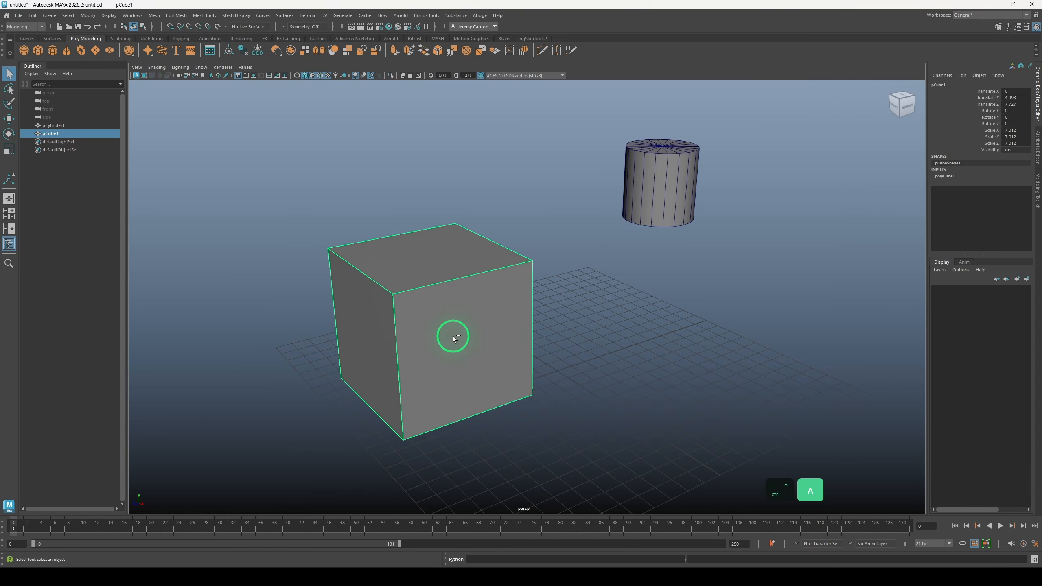
key(ctrl+a)
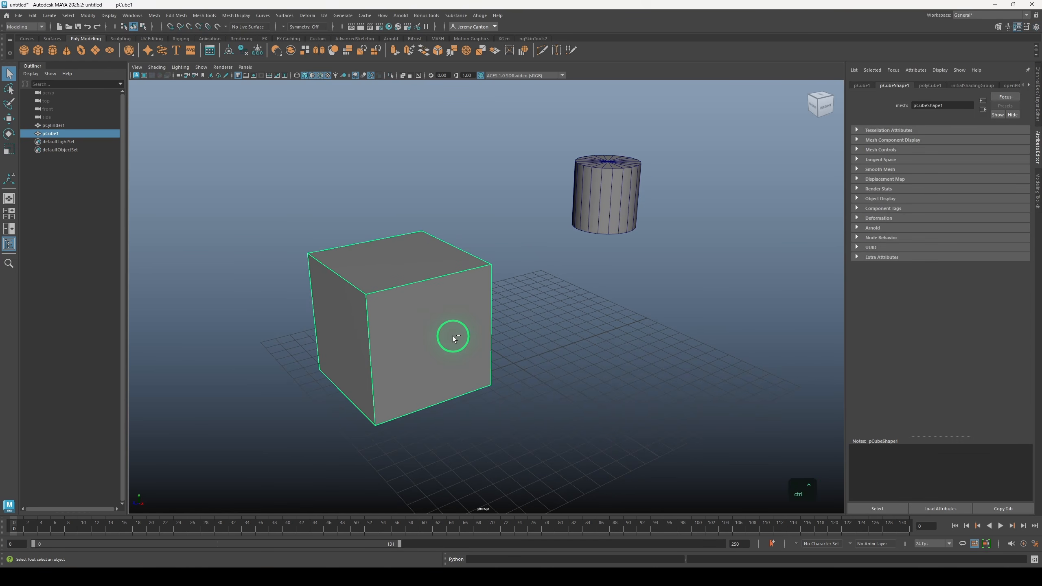
key(ctrl+a)
key(ctrl+a)
key(ctrl+a)
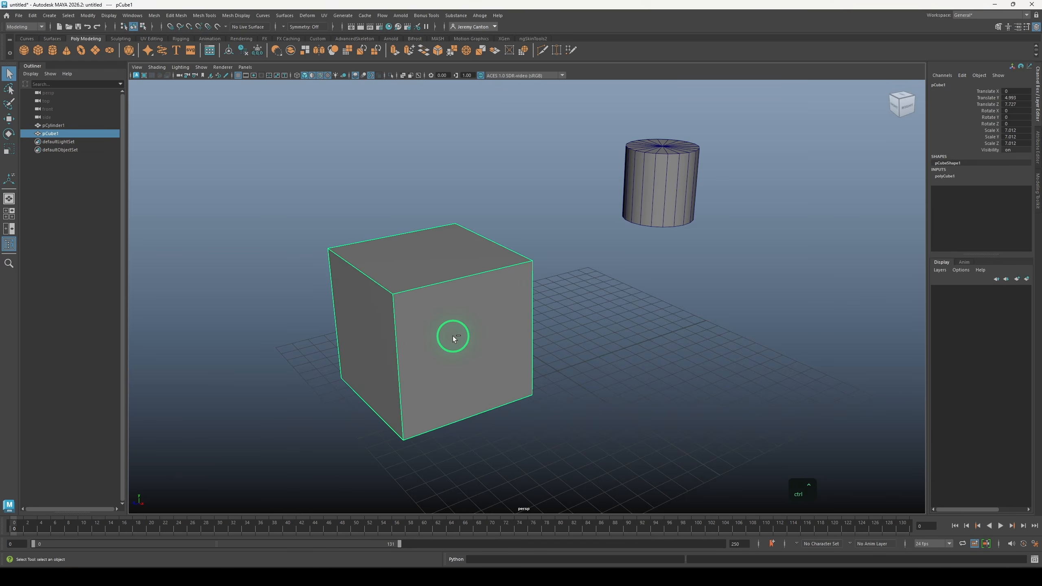
key(ctrl+a)
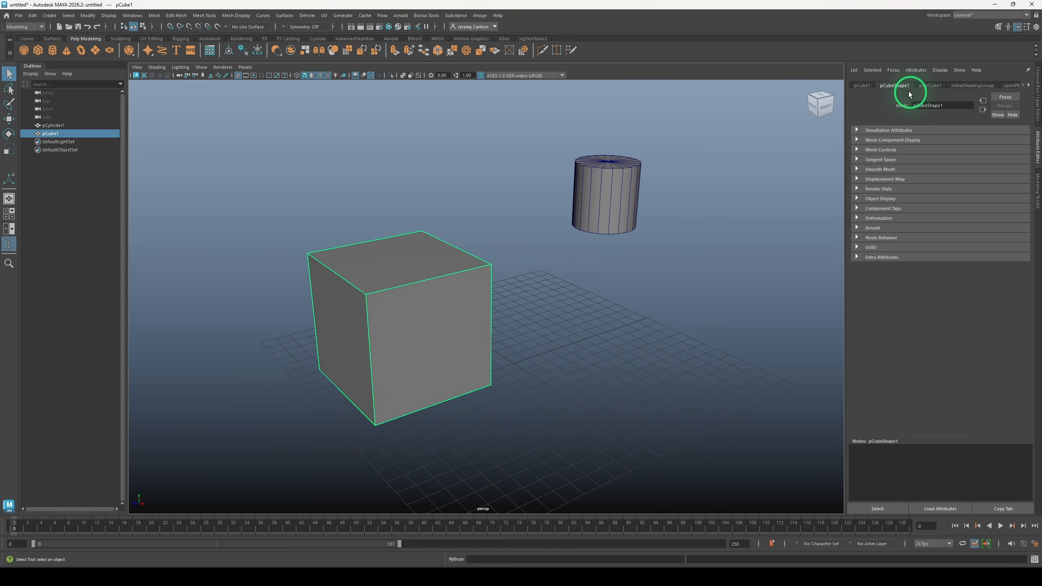
Look through the cube's transform, shape, polyCube1 and initialShadingGroup nodes, ending on the transform attributes
click(863, 86)
click(893, 85)
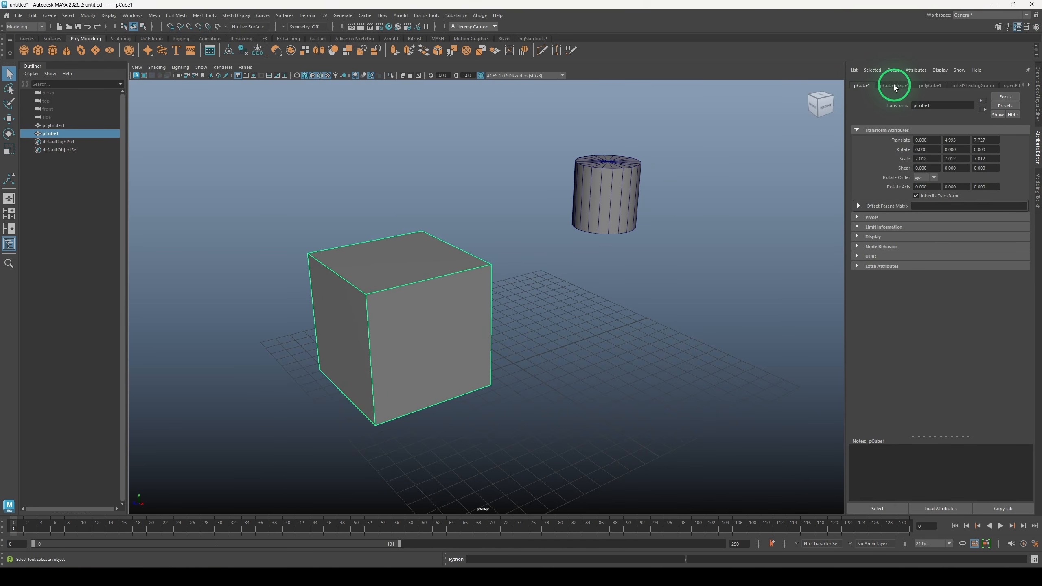
click(930, 86)
click(958, 86)
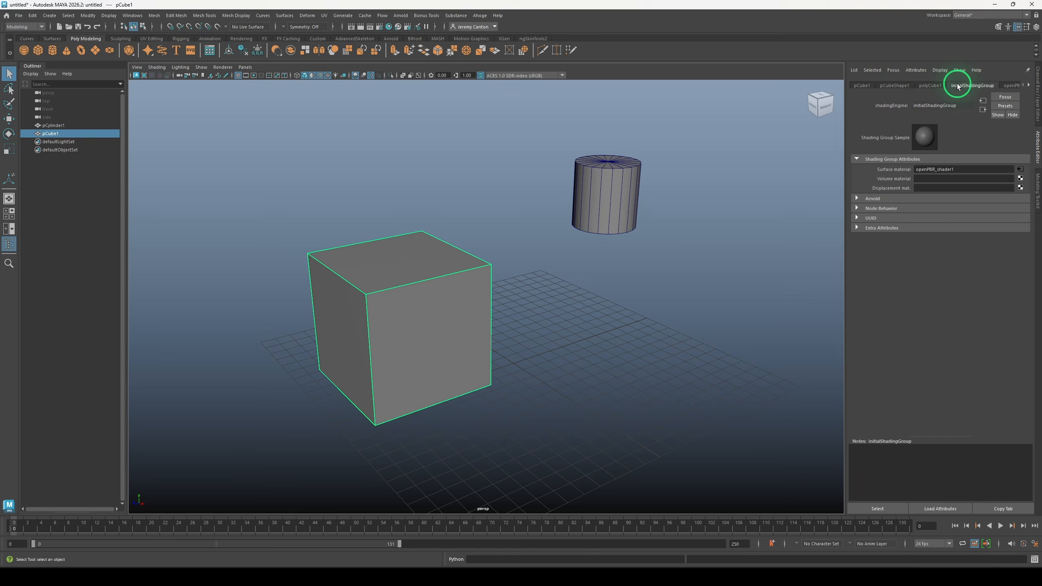
click(1007, 86)
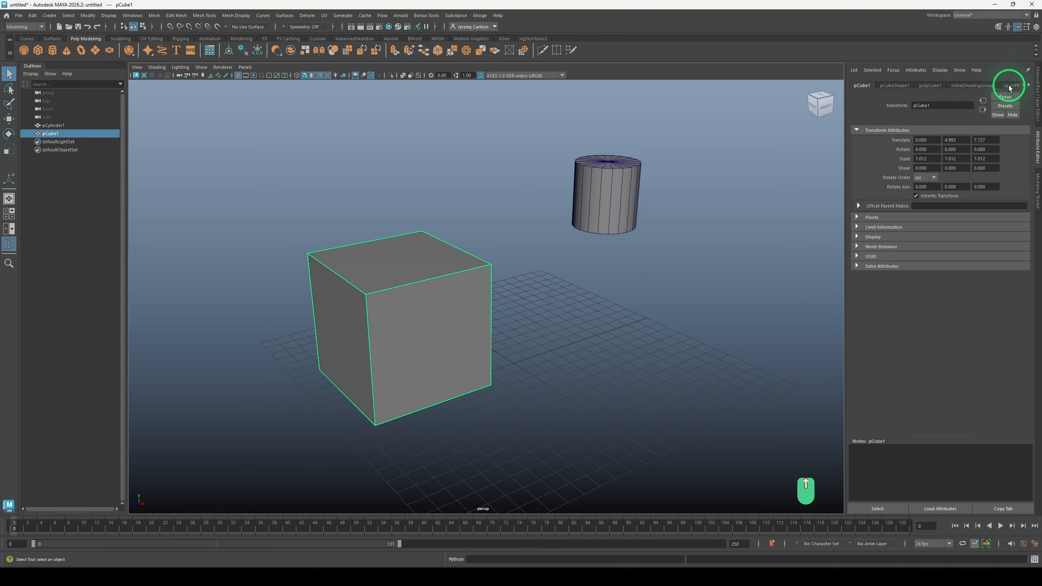
click(861, 87)
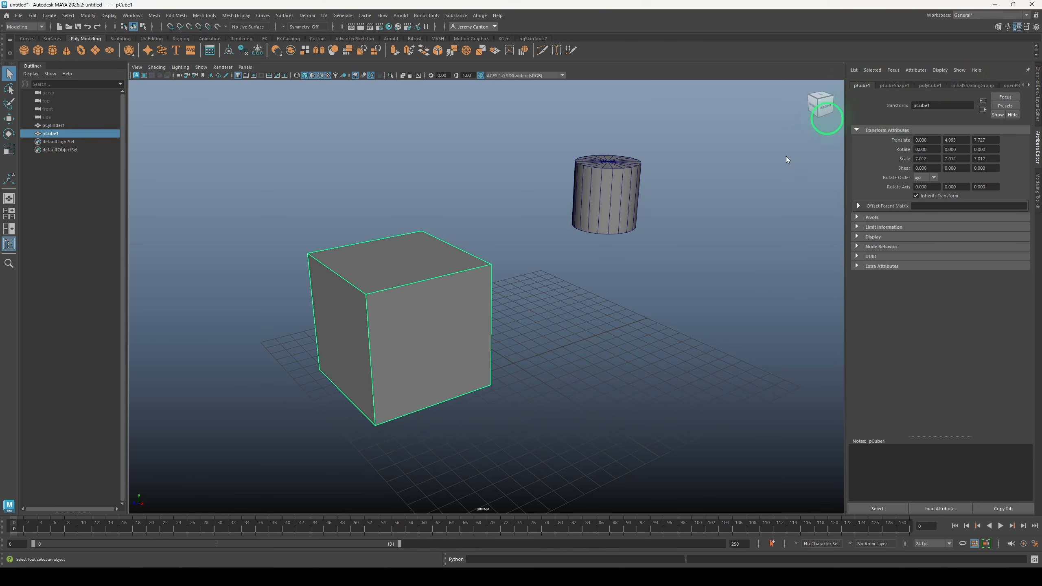
Move the cube to about 6.43 on Z and rotate it to about 8.9, 2.6 and -27.3 degrees on X, Y and Z
click(389, 319)
key(w)
drag(372, 331, 425, 321)
key(e)
key(w)
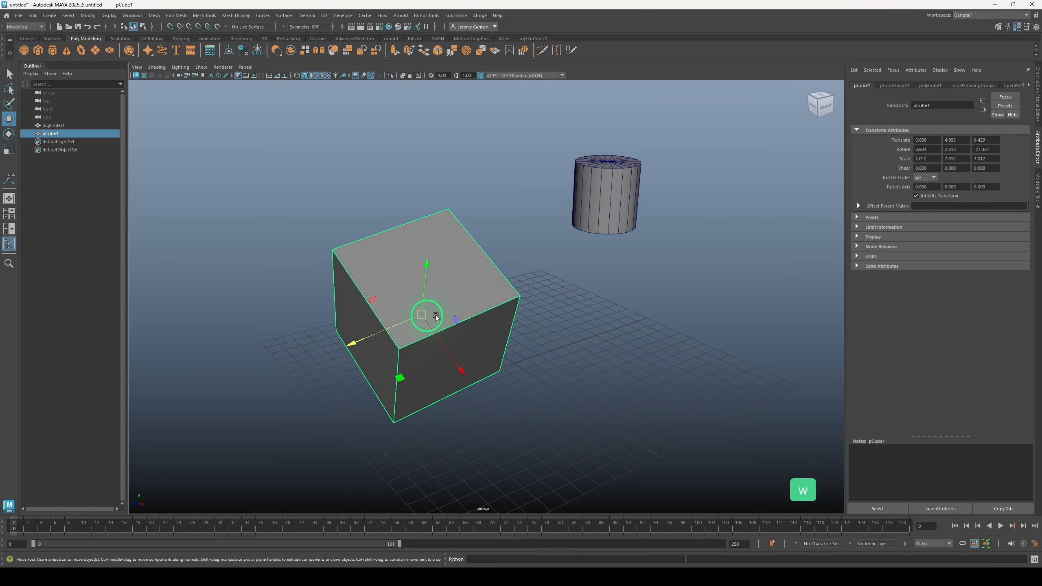
key(q)
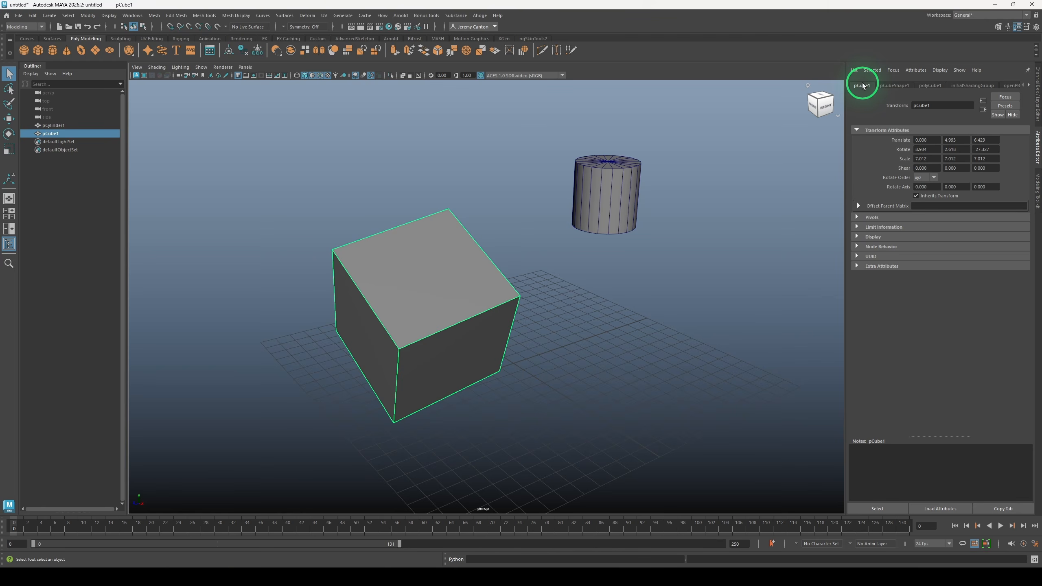
Show the cube's shape node attributes and select all of its edges, followed by all of its faces
click(894, 85)
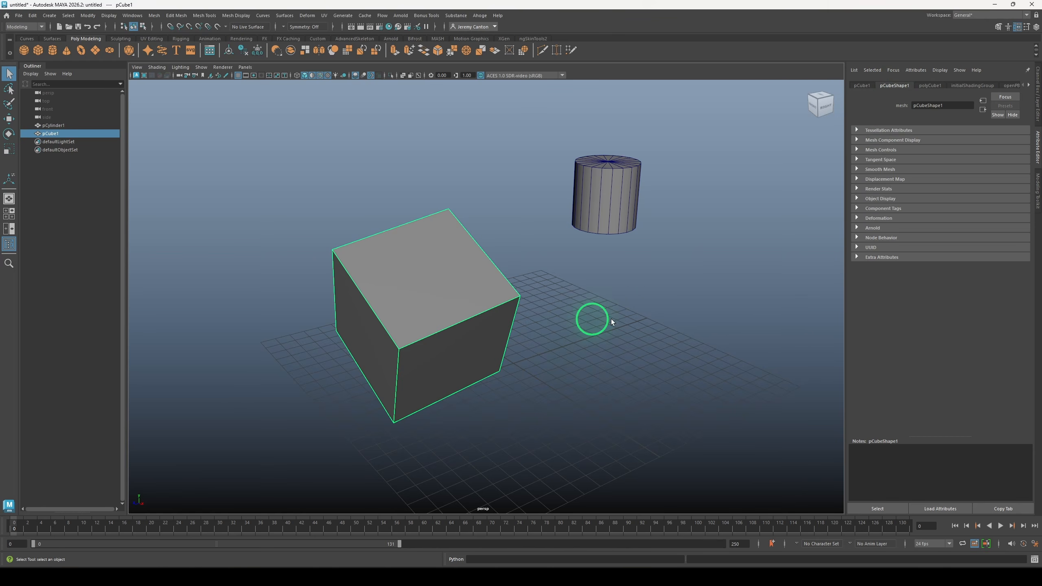
right_drag(495, 300, 483, 284)
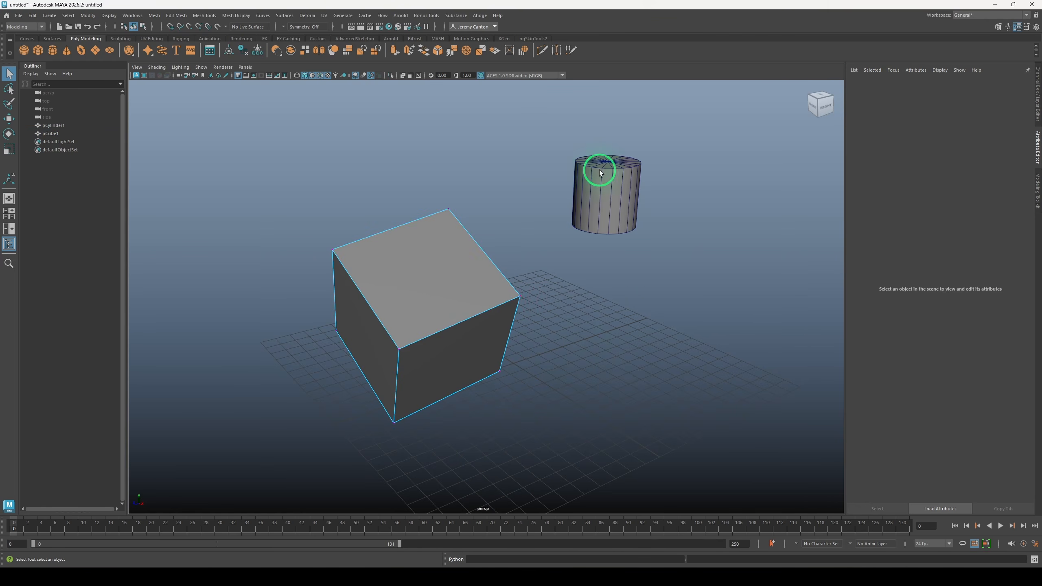
drag(599, 171, 239, 479)
right_drag(461, 313, 460, 333)
drag(553, 185, 356, 445)
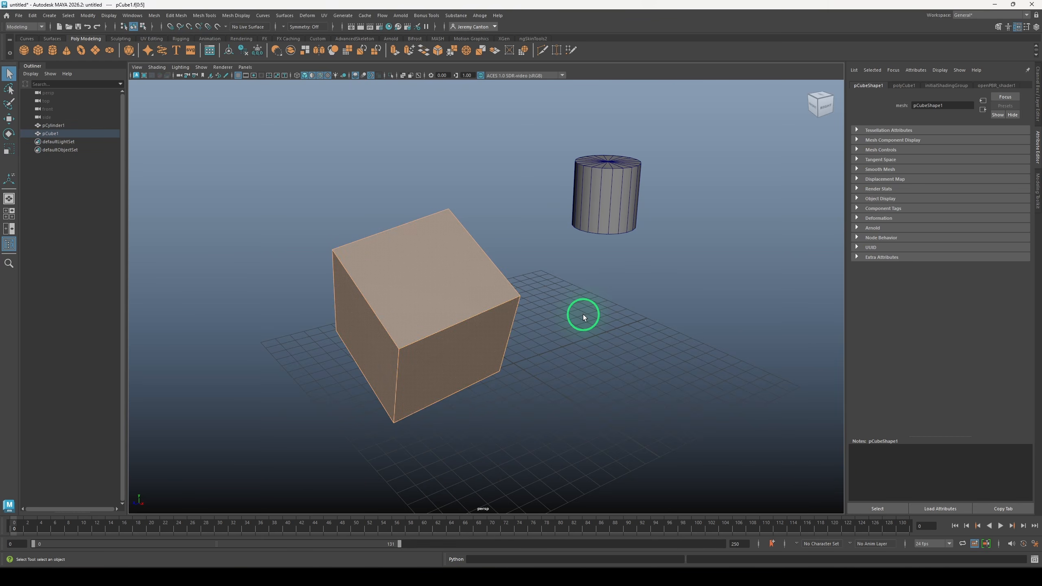
Return the cube to object selection and expand the Arnold section of its shape node attributes
right_drag(525, 274, 552, 269)
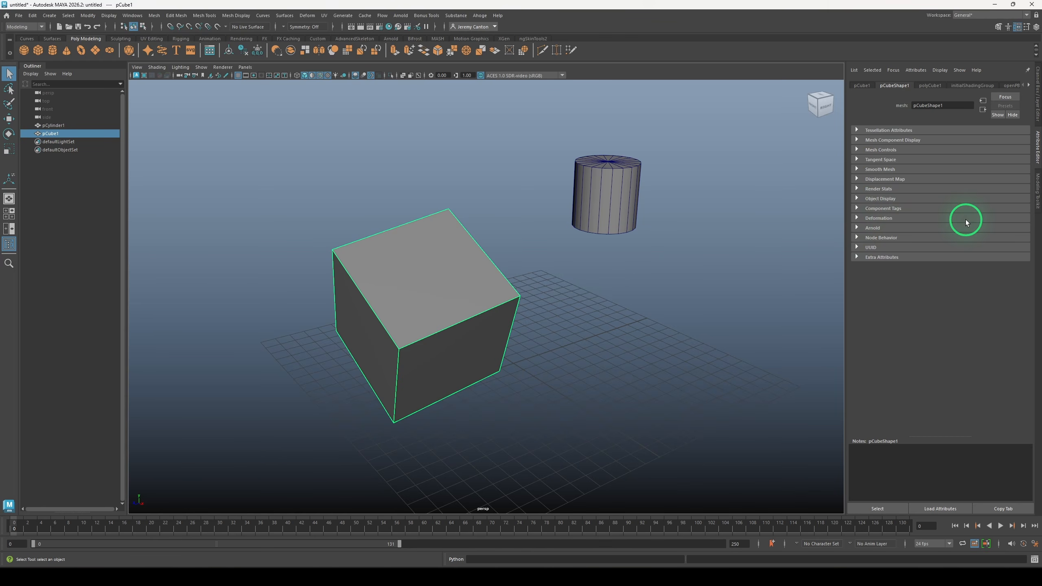
click(858, 228)
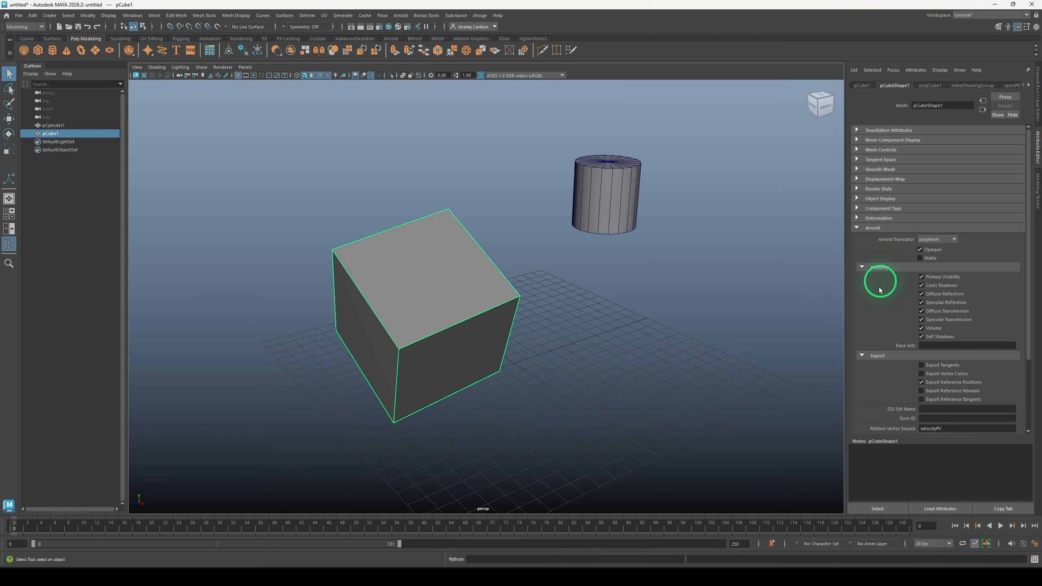
Set the Arnold subdivision type of the cube's shape node to catclark
scroll(879, 290, down, 5)
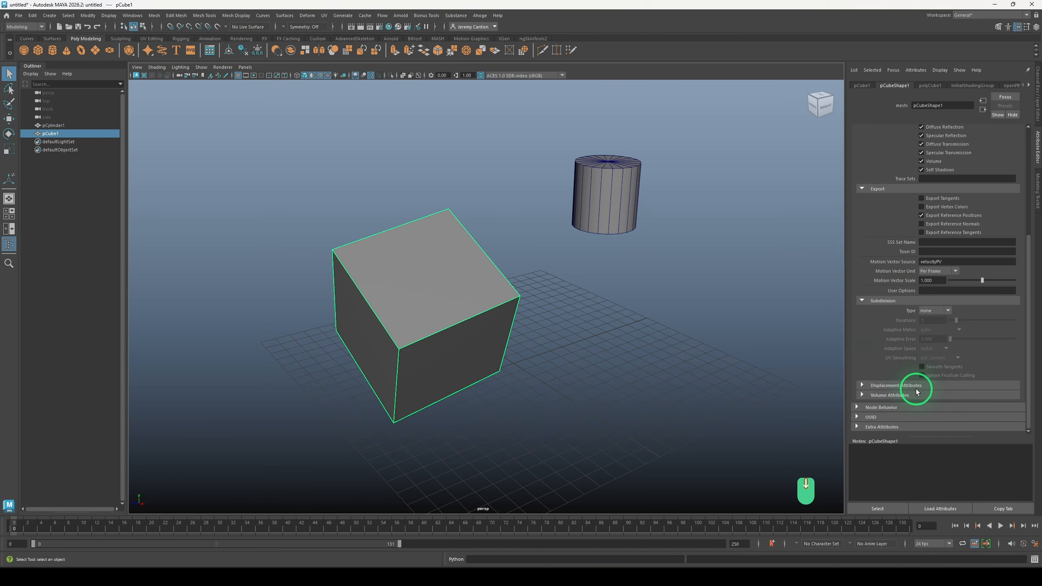
click(935, 310)
click(944, 325)
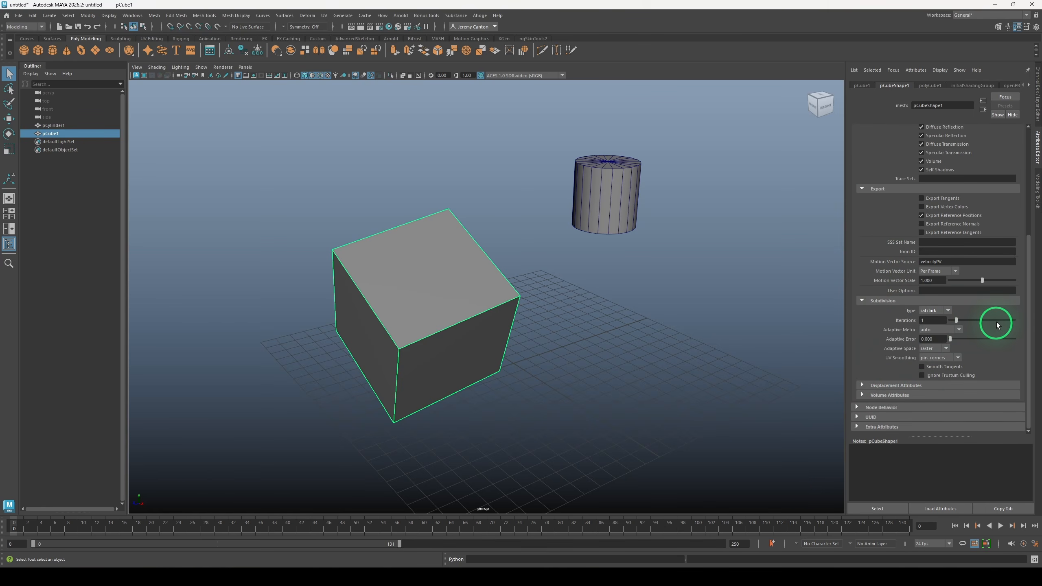
In the polyCube1 attributes, set height to about 1.46 and subdivisions to 12 in width, 12 in height and 10 in depth
click(930, 85)
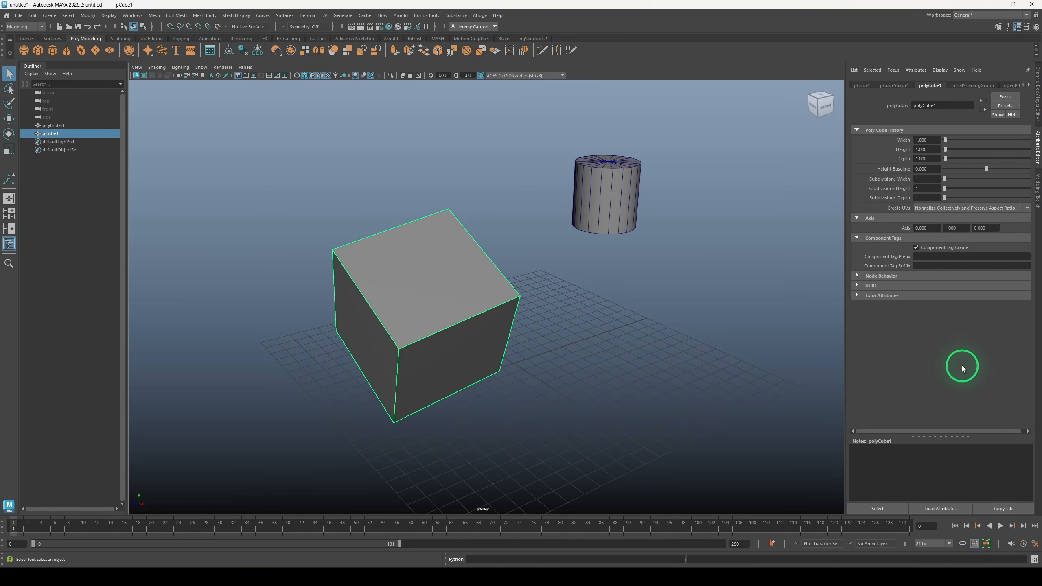
drag(946, 151, 962, 189)
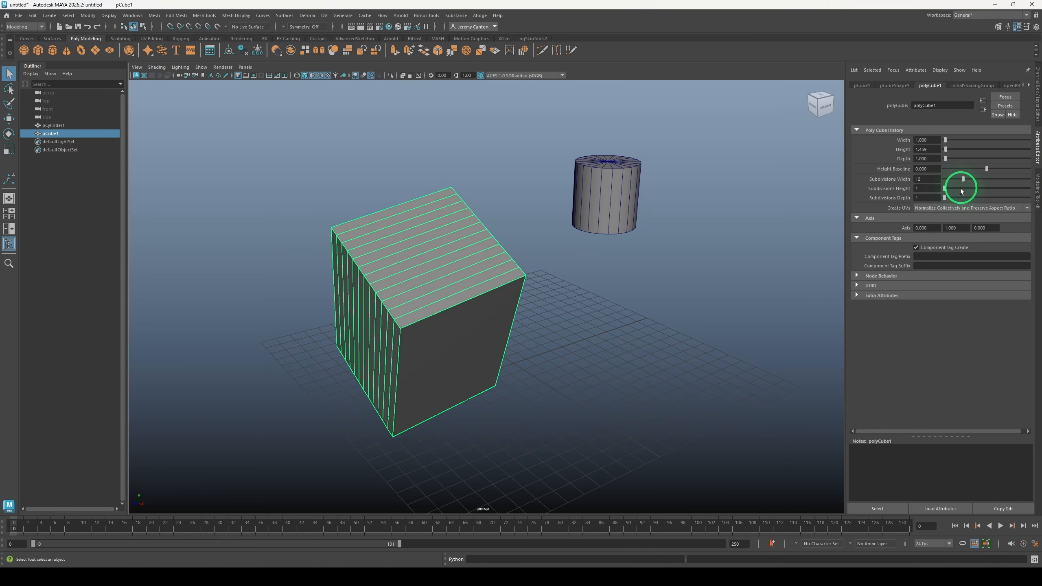
click(961, 188)
click(959, 197)
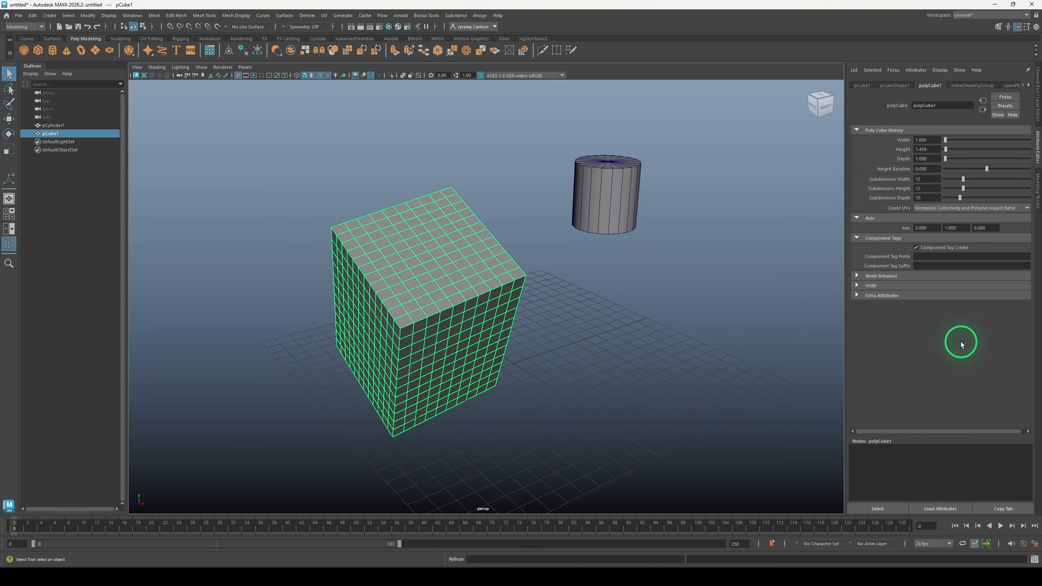
Delete the cube's construction history and look through its remaining transform, shape, shading group and shader nodes
click(241, 51)
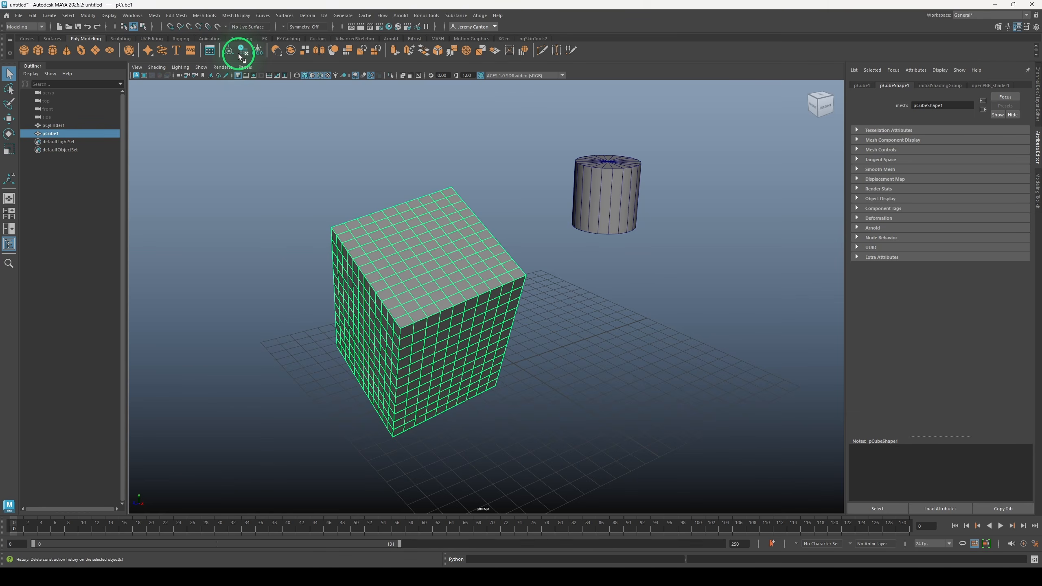
click(862, 86)
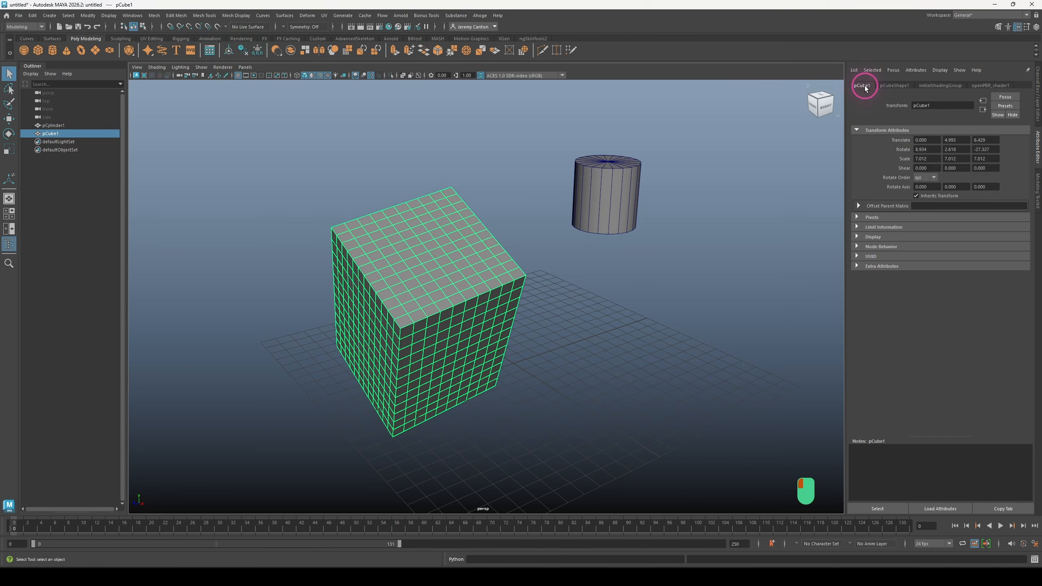
click(900, 87)
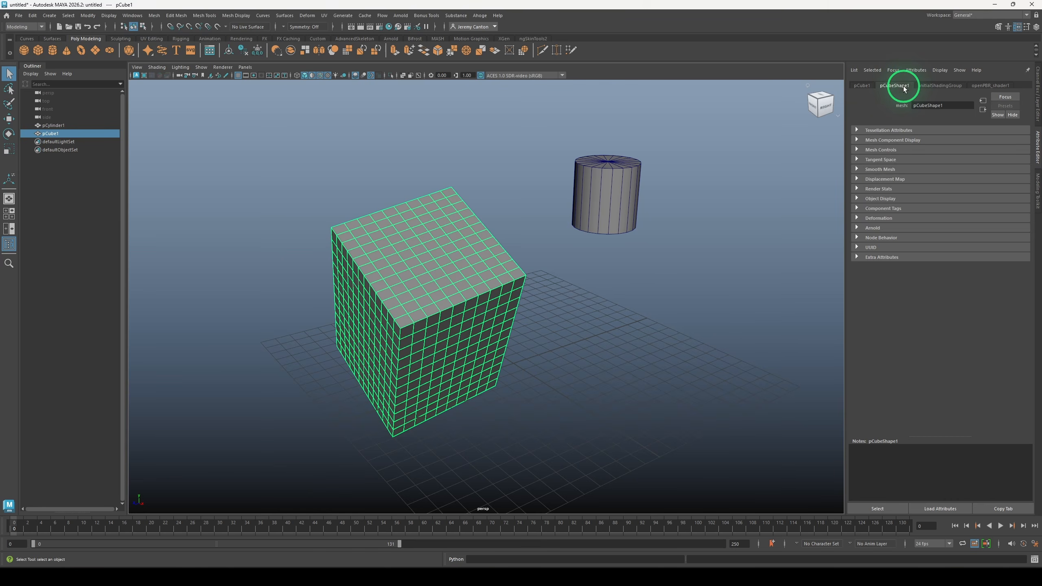
click(949, 88)
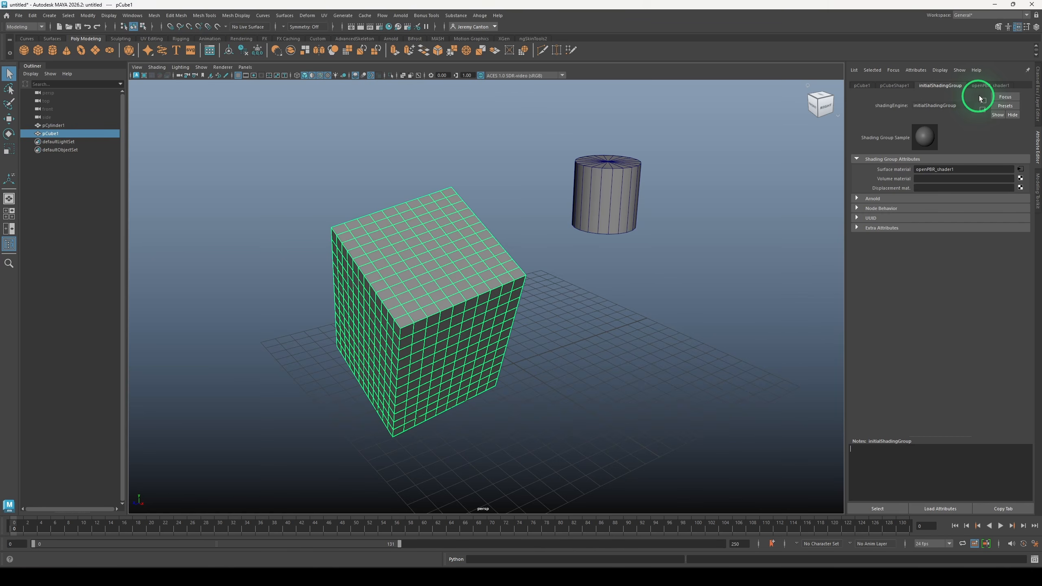
click(988, 86)
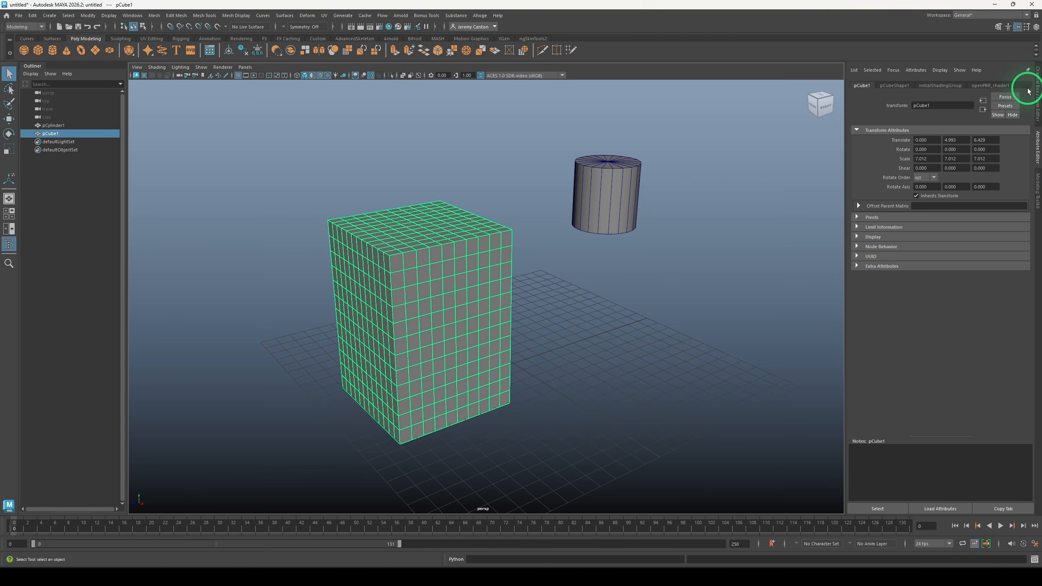
Apply a nonlinear Bend deformer to the cube with a curvature of about 27.6
click(309, 15)
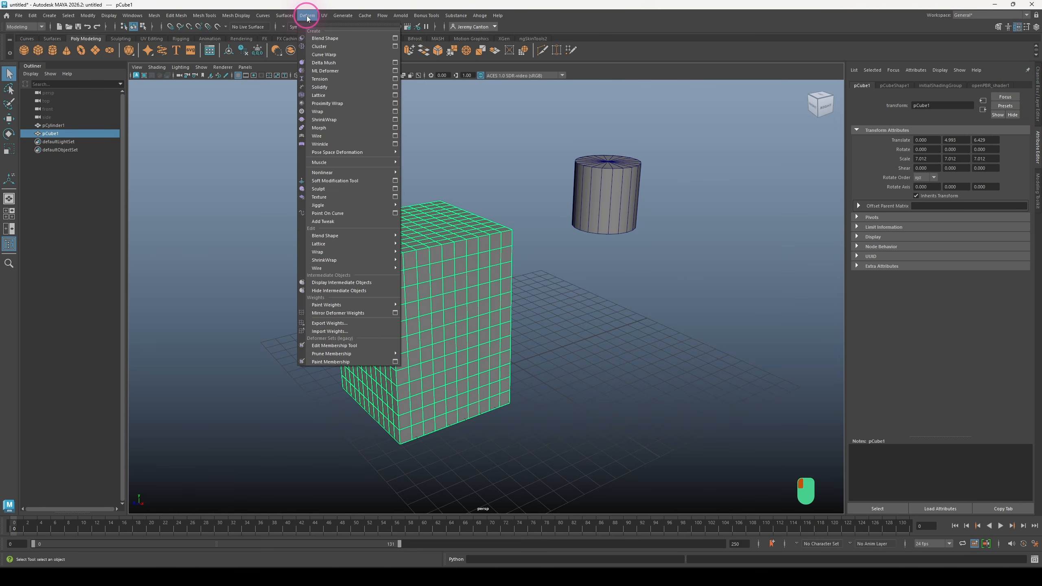
mouse_move(342, 172)
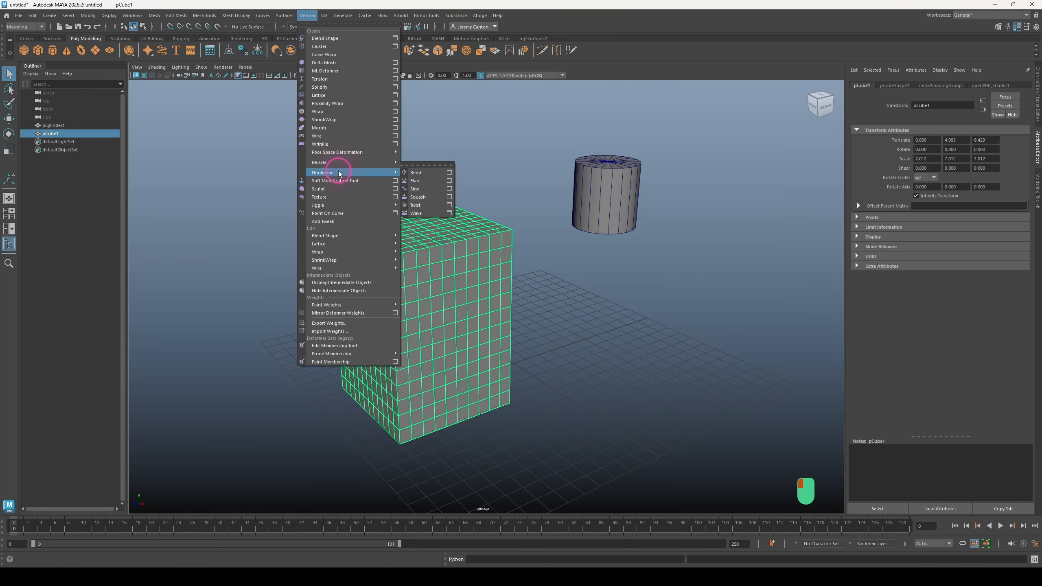
click(414, 172)
mouse_move(985, 140)
mouse_down()
mouse_move(993, 142)
mouse_move(973, 144)
mouse_move(983, 142)
mouse_up()
Select the bent cube and look through its shape, original shape and bend1 nodes
click(476, 282)
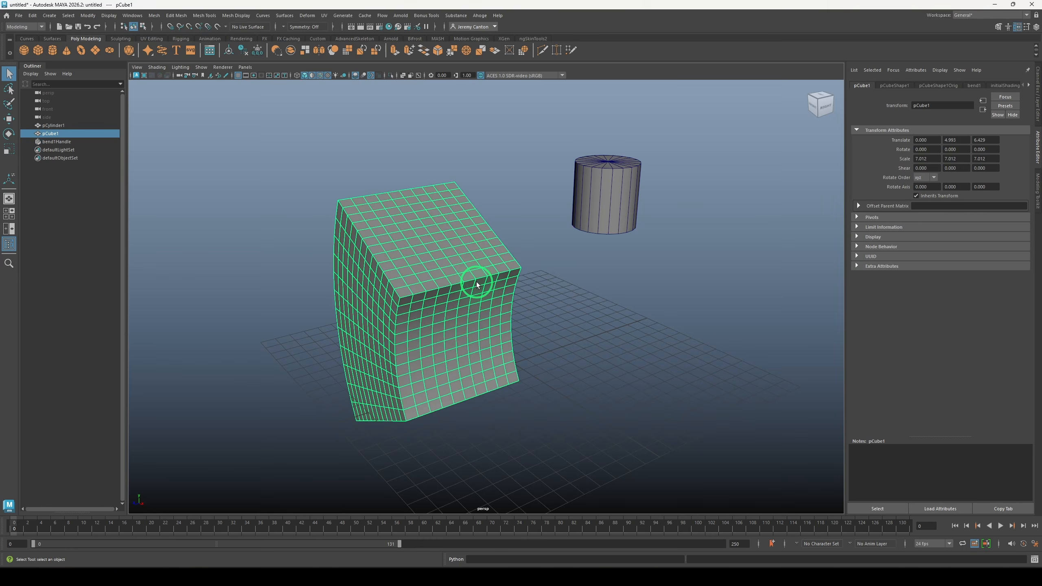
click(895, 85)
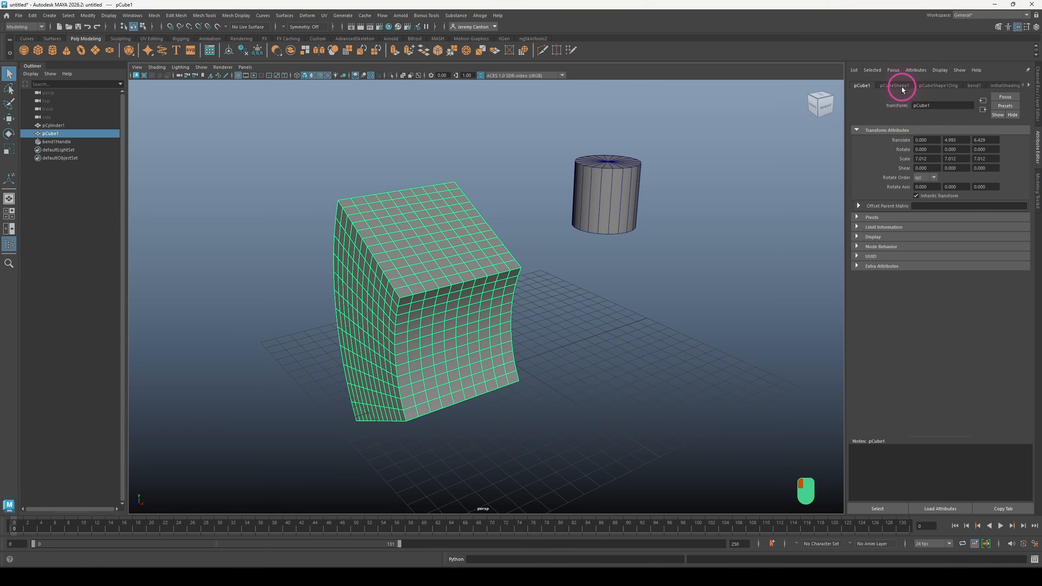
click(950, 86)
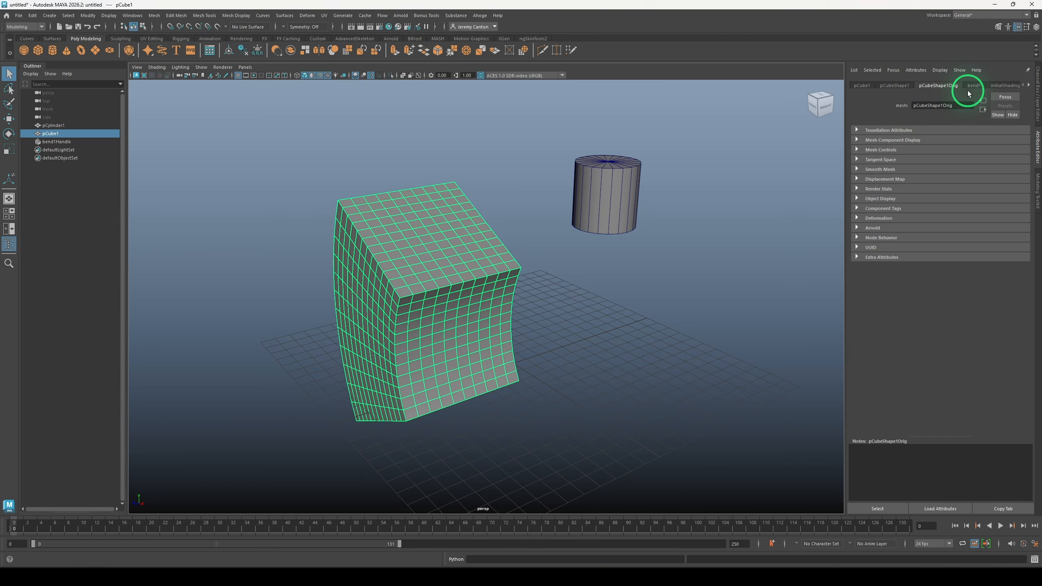
click(976, 86)
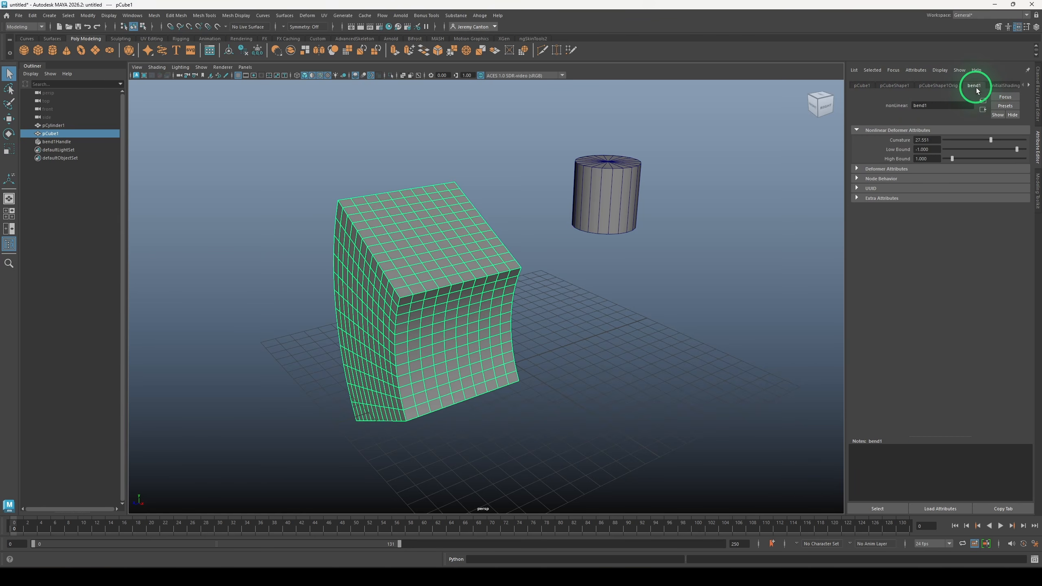
click(999, 86)
scroll(999, 88, up, 2)
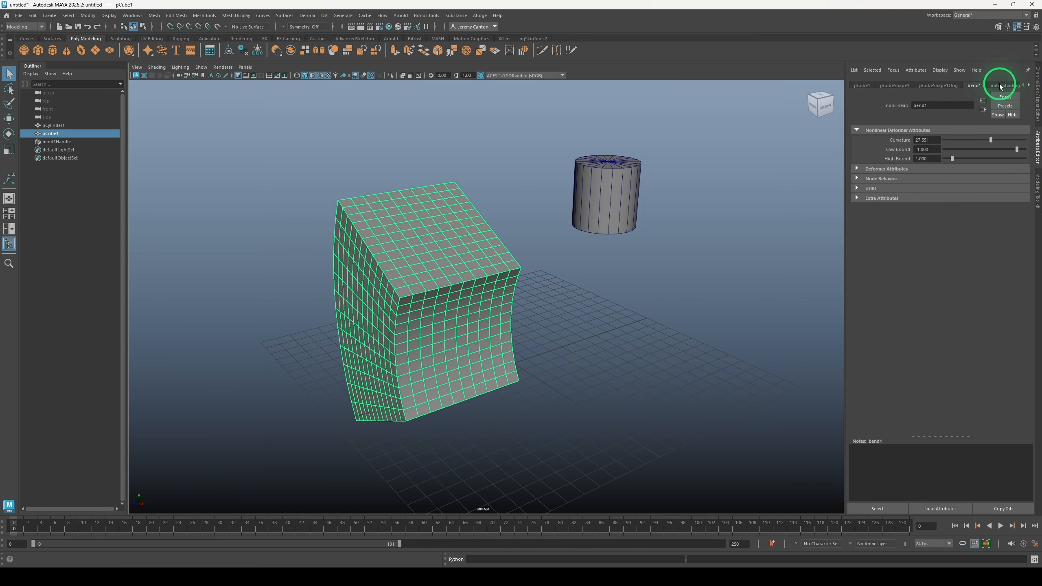
Show the cube's channels and input history, and delete two separate faces from its top
click(1037, 100)
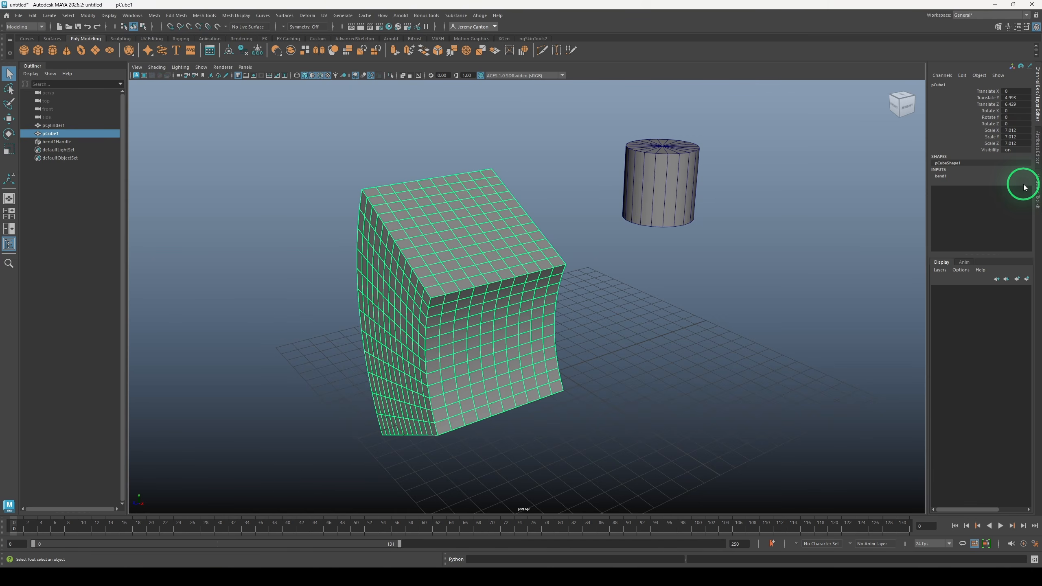
mouse_move(483, 209)
right_down()
mouse_move(484, 230)
mouse_move(530, 201)
mouse_move(490, 205)
mouse_move(486, 226)
mouse_move(476, 218)
right_up()
click(489, 214)
key(Delete)
click(429, 236)
key(Delete)
Delete two faces from each of the bent cube's two visible sides and clear its construction history
right_drag(502, 274, 501, 275)
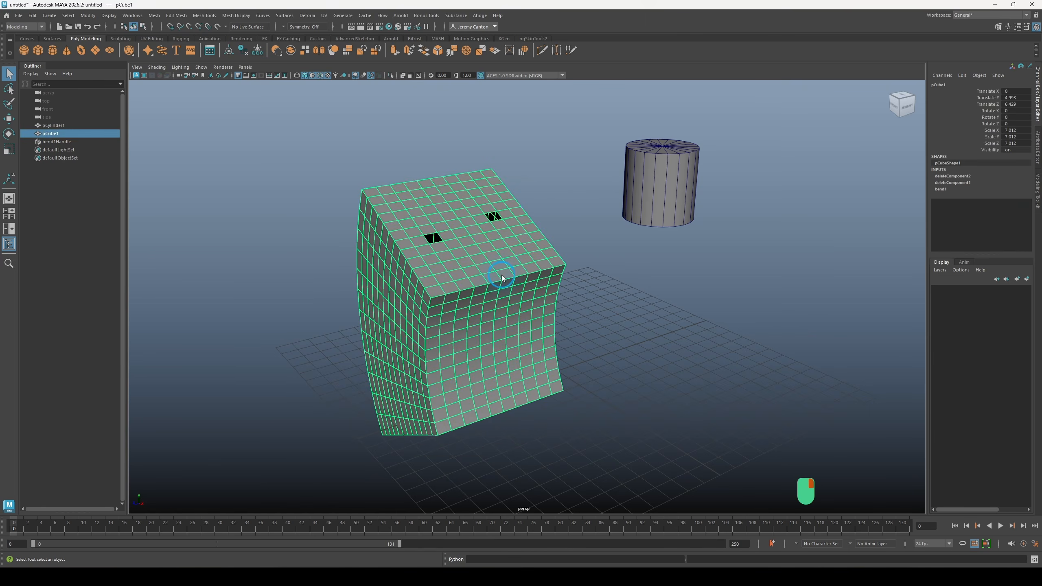
right_drag(502, 274, 502, 294)
right_drag(521, 335, 521, 347)
right_drag(521, 347, 521, 352)
click(371, 255)
key(Delete)
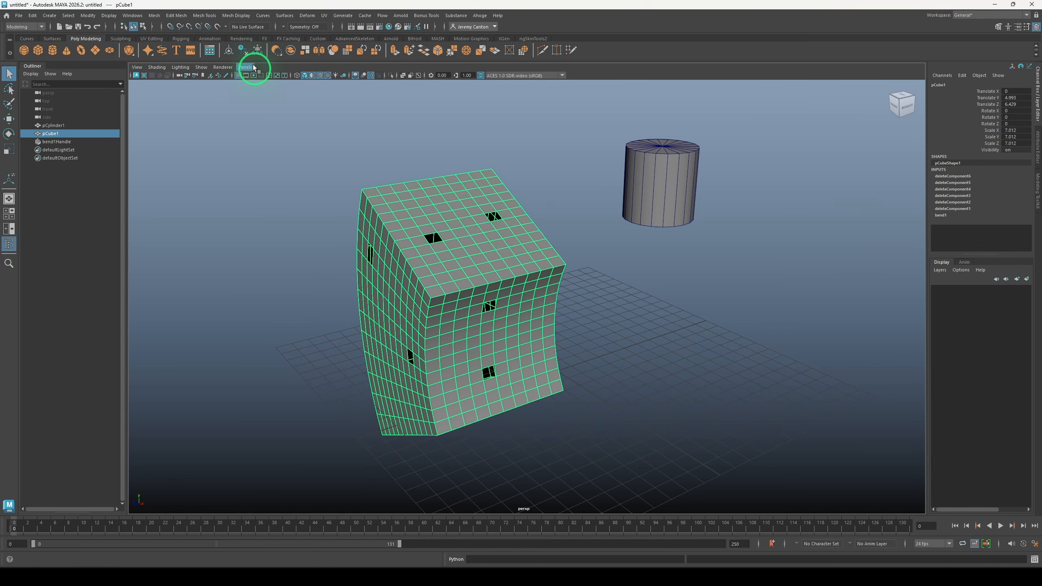
click(243, 50)
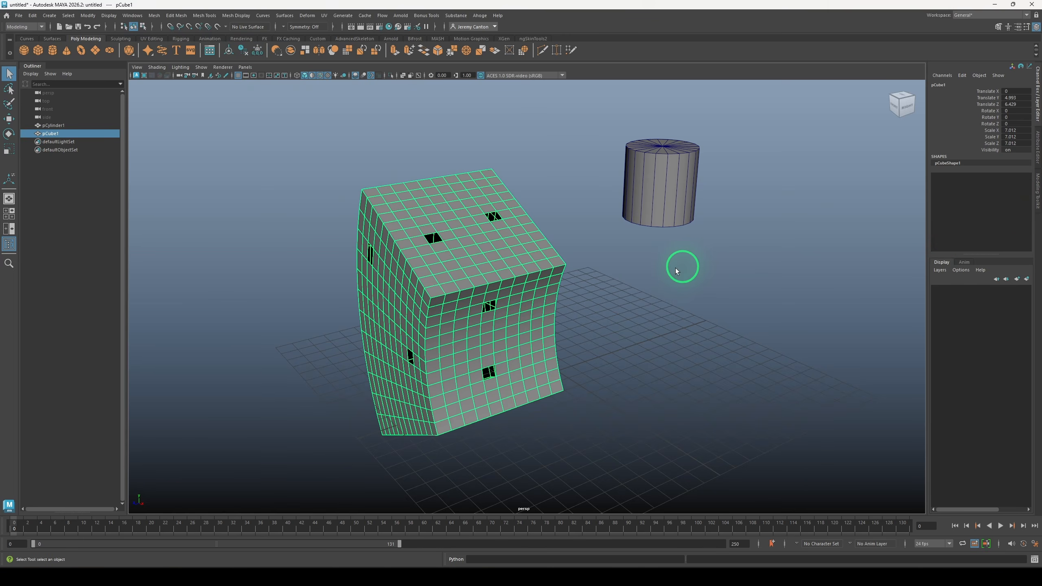
alt+drag(639, 276, 661, 280)
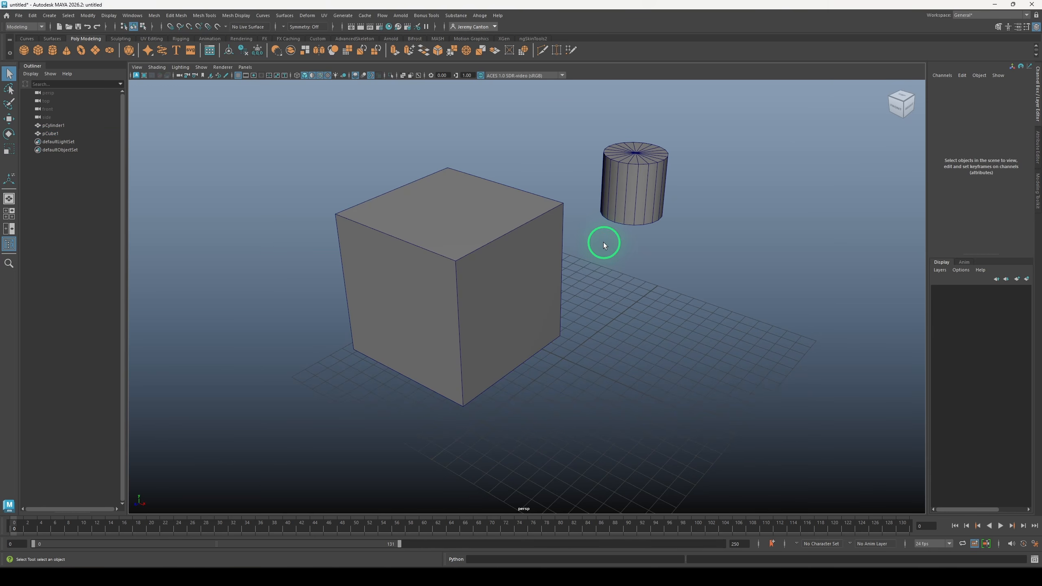
Open the Node Editor beside the cube and graph the cube's input and output connections
click(136, 16)
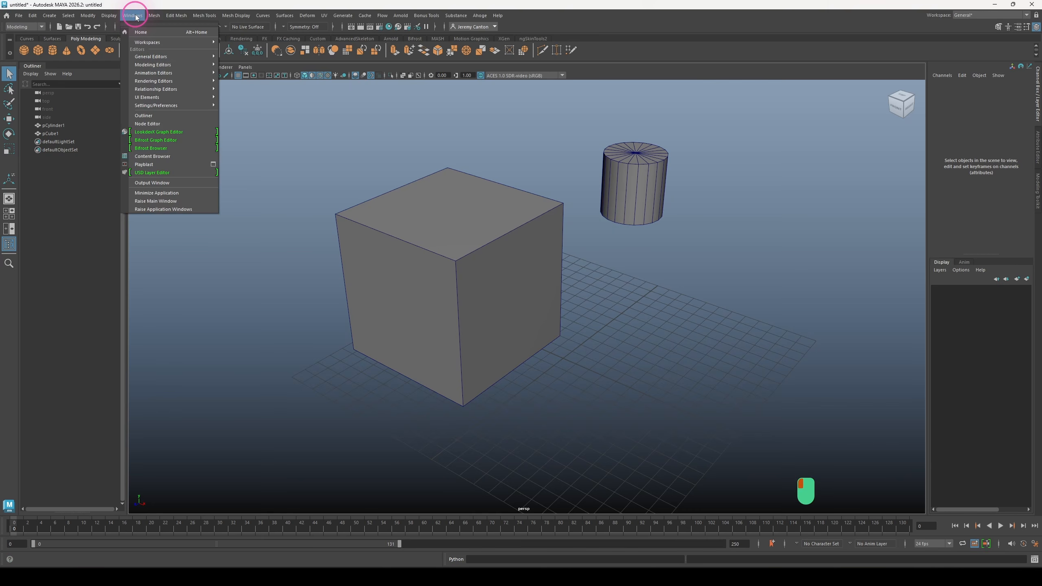
click(148, 123)
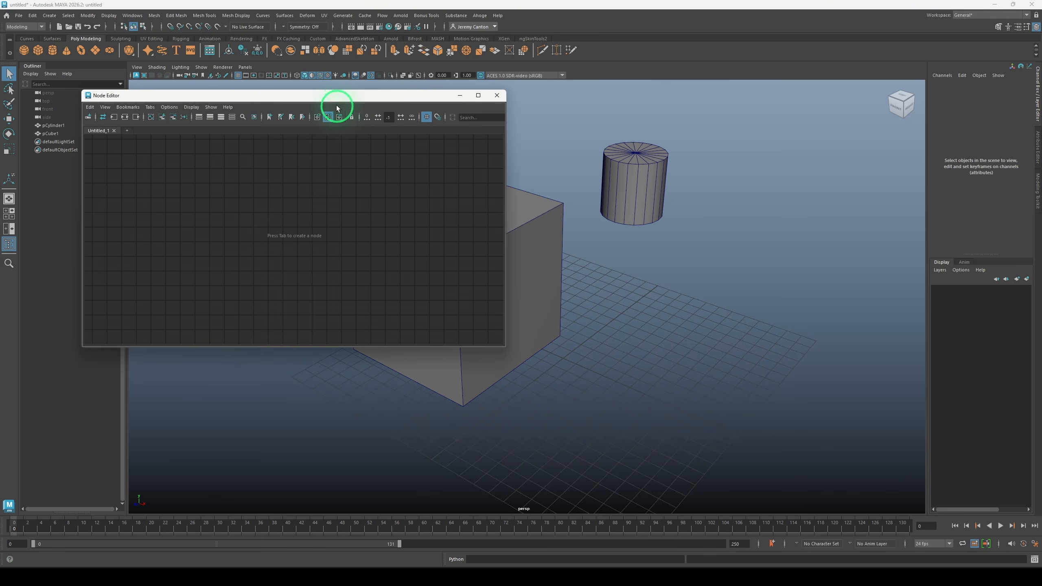
drag(335, 92, 284, 261)
mouse_move(604, 252)
alt+middle_down()
mouse_move(570, 232)
mouse_move(577, 225)
mouse_move(621, 249)
alt+middle_up()
click(552, 263)
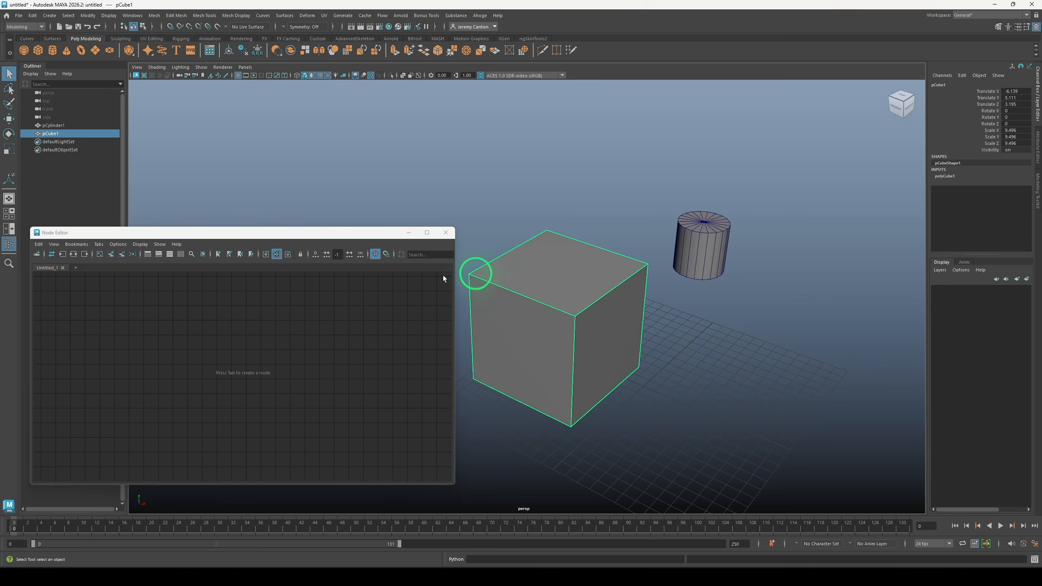
click(73, 254)
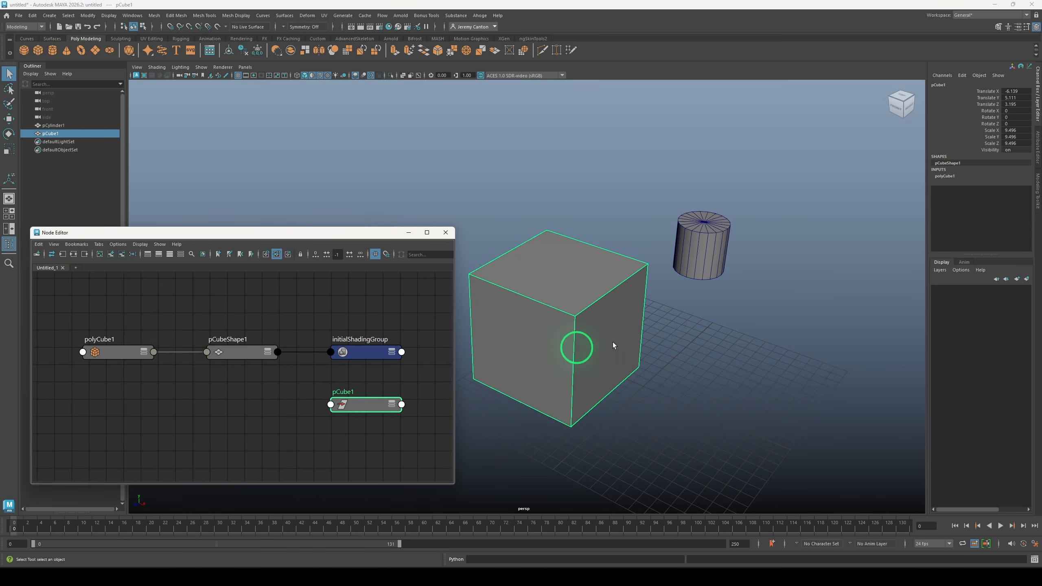
Show the Attribute Editor and compare the cube's node tabs, through the shader and back to the transform, with the graph
key(ctrl+a)
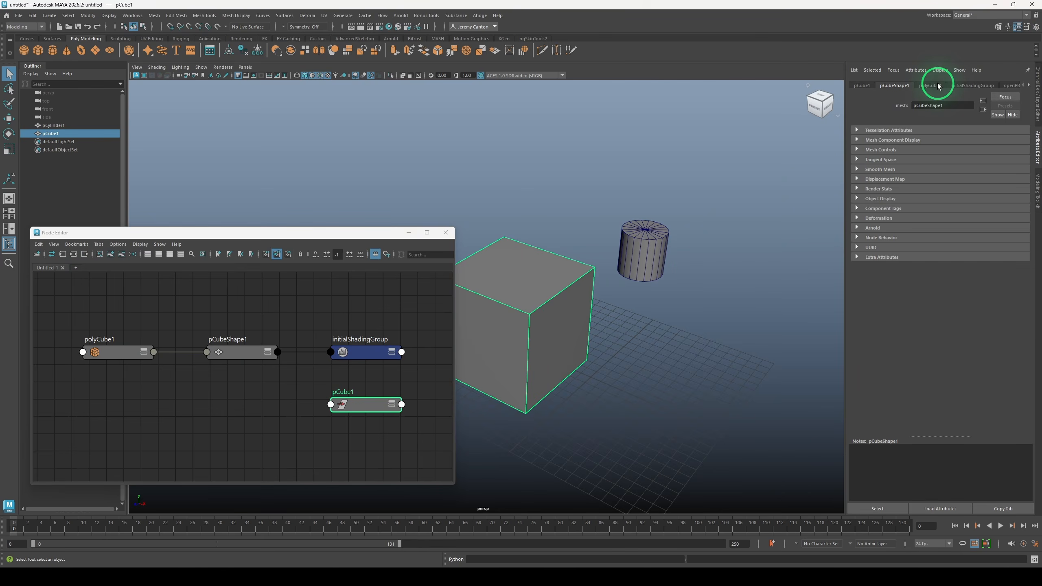
scroll(931, 91, down, 3)
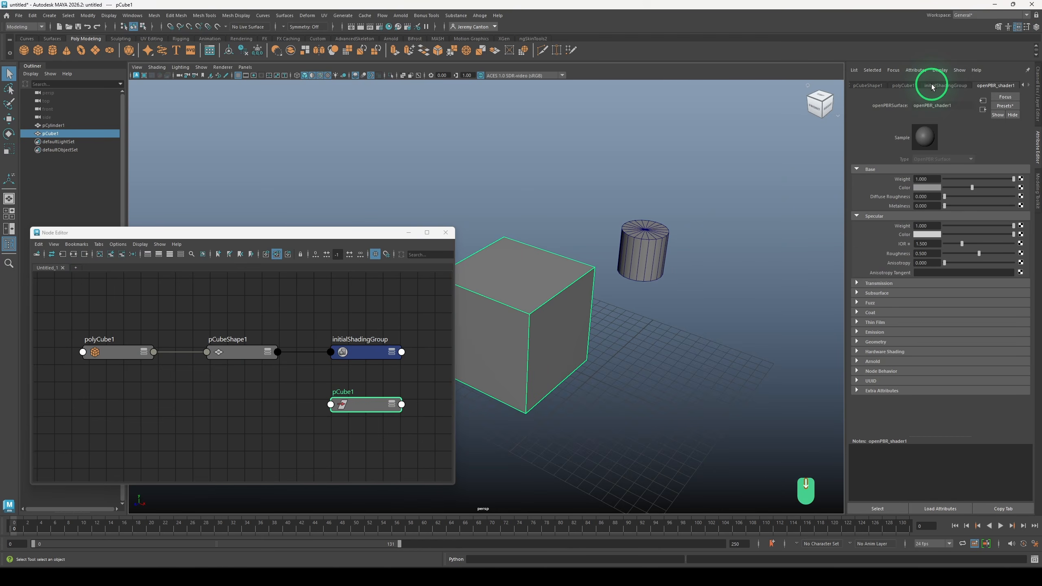
scroll(932, 87, up, 4)
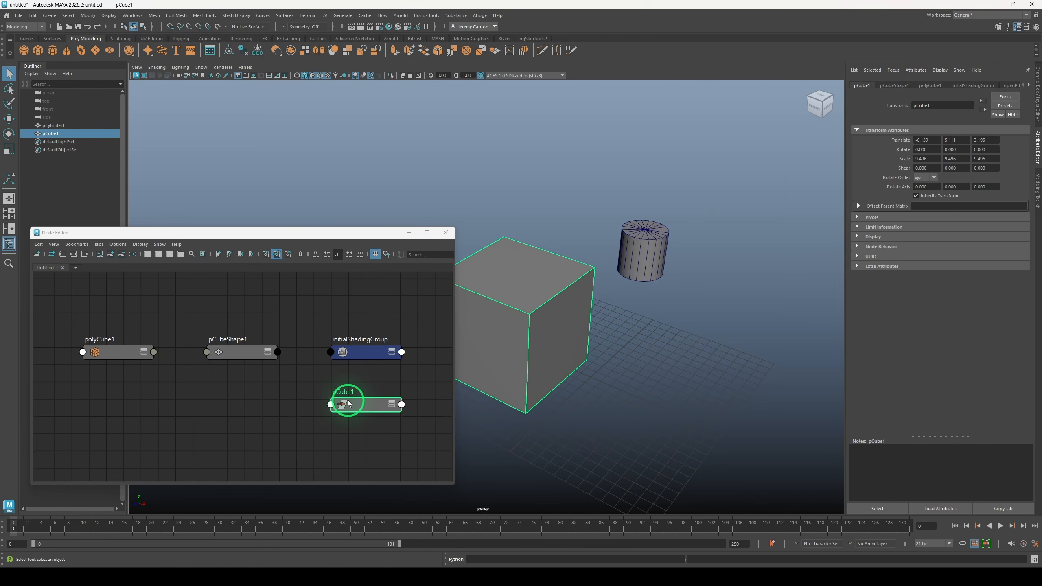
Expand the pCube1 node to show its attributes and place it below the polyCube1 node in the graph
click(390, 406)
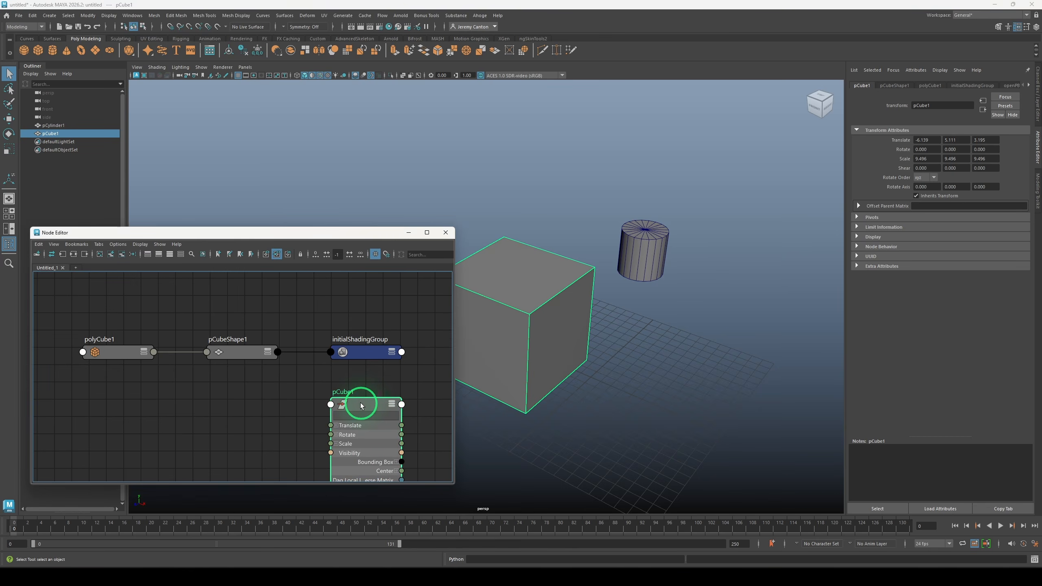
middle_drag(358, 405, 333, 321)
drag(339, 341, 163, 329)
drag(163, 329, 187, 352)
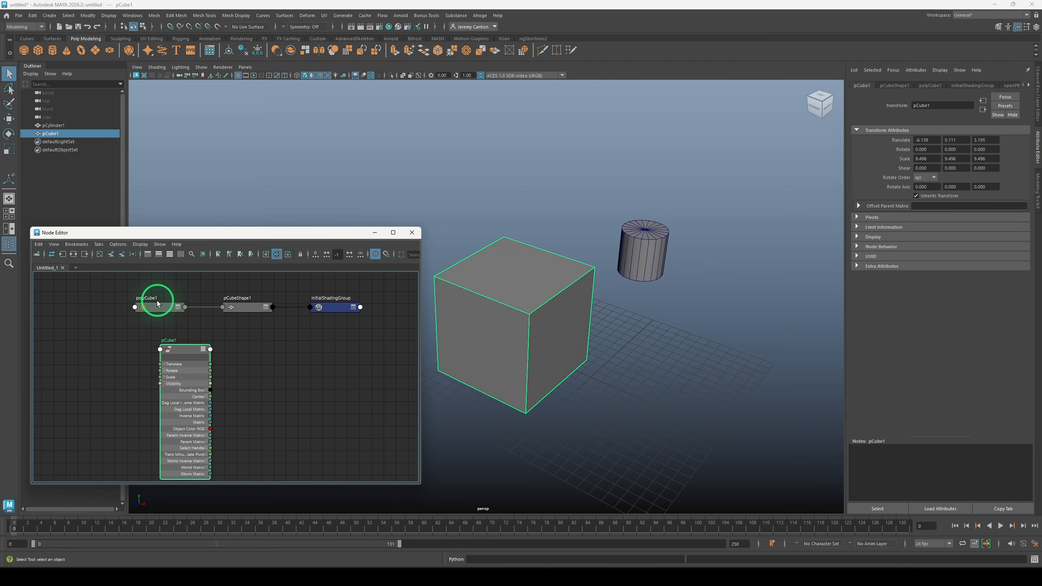
Select the polyCube1, pCubeShape1 and initialShadingGroup nodes in the graph one by one to examine their attributes
click(165, 311)
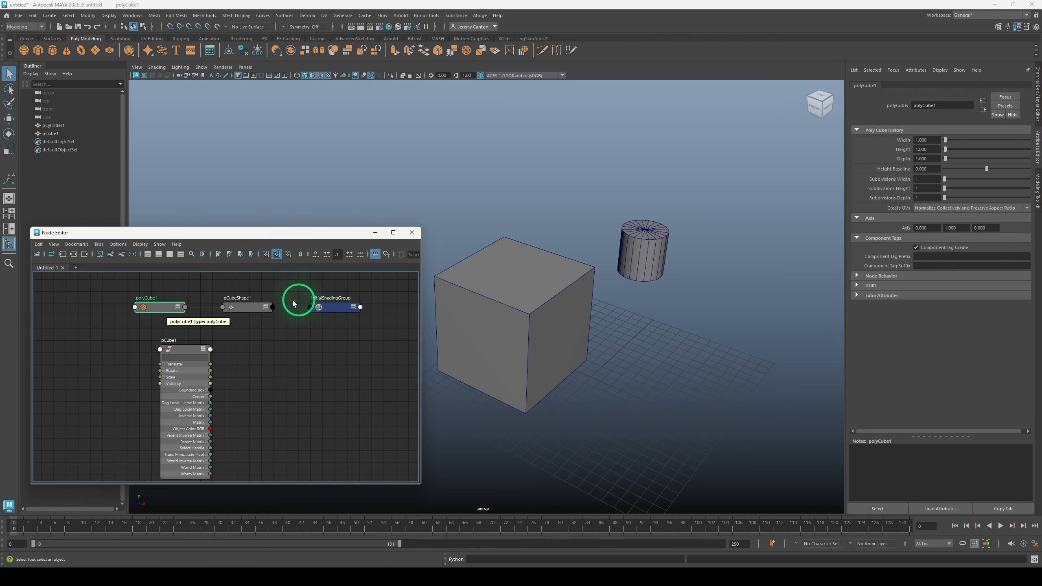
click(252, 308)
click(331, 308)
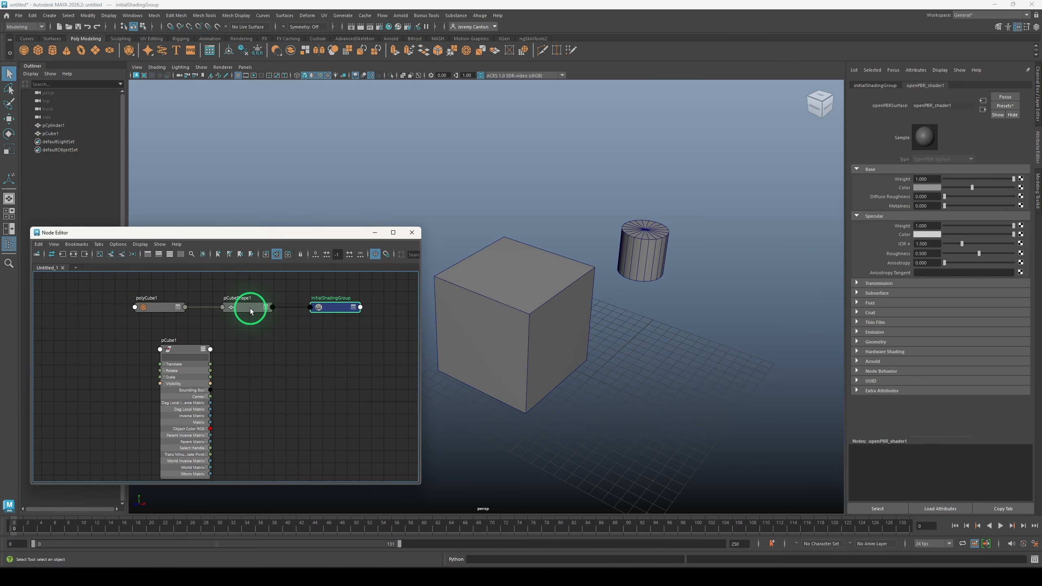
Remove the polyCube1, pCubeShape1 and initialShadingGroup nodes from the graph and reposition the remaining pCube1 transform node
click(252, 311)
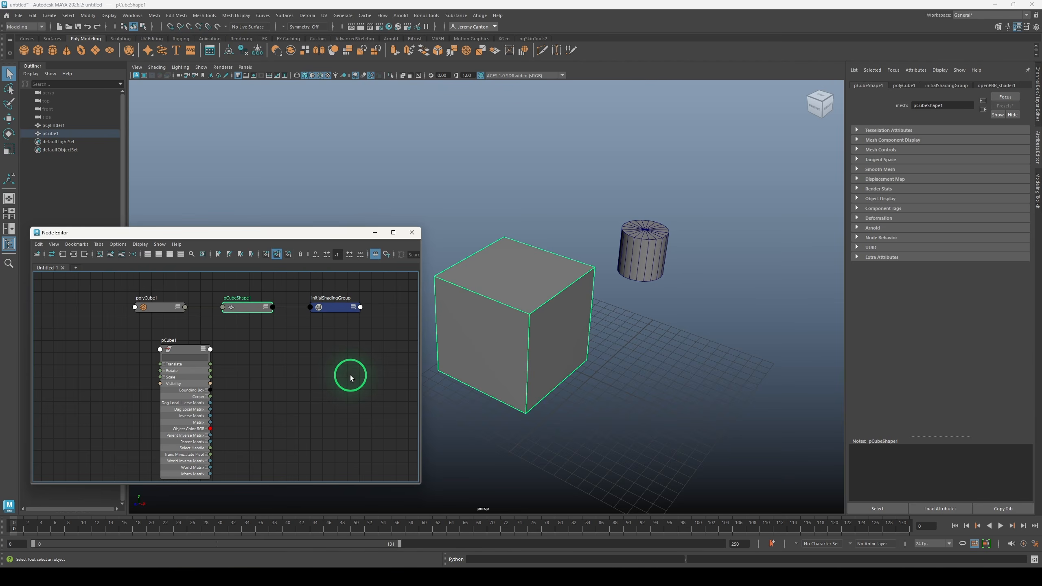
drag(185, 351, 172, 351)
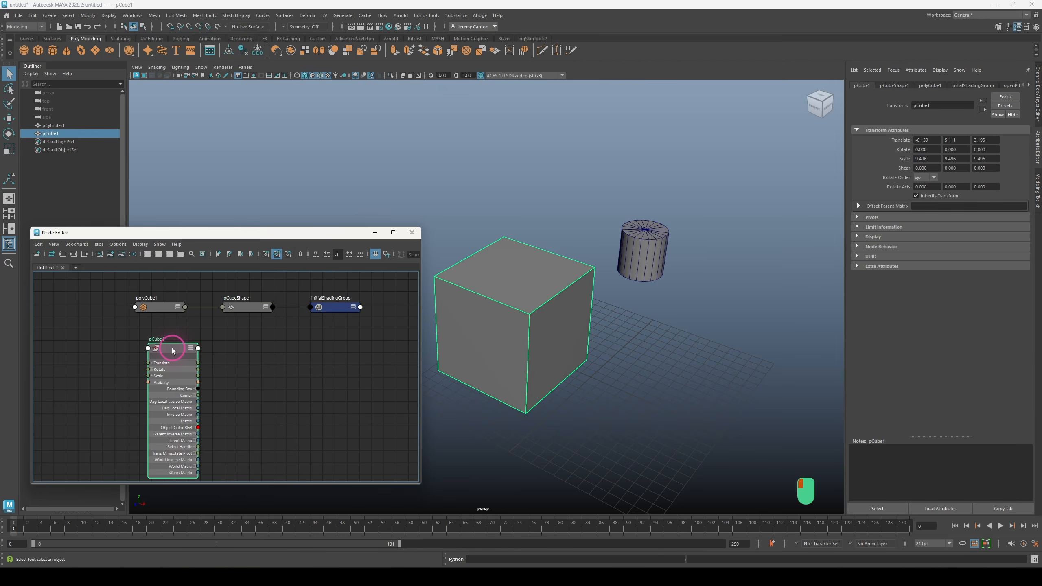
drag(373, 322, 108, 286)
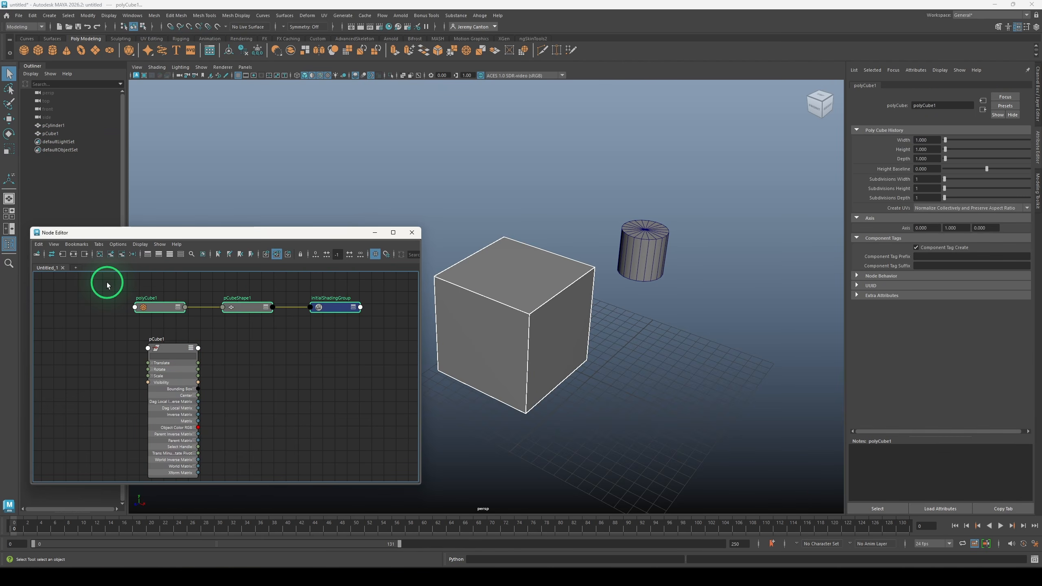
click(122, 255)
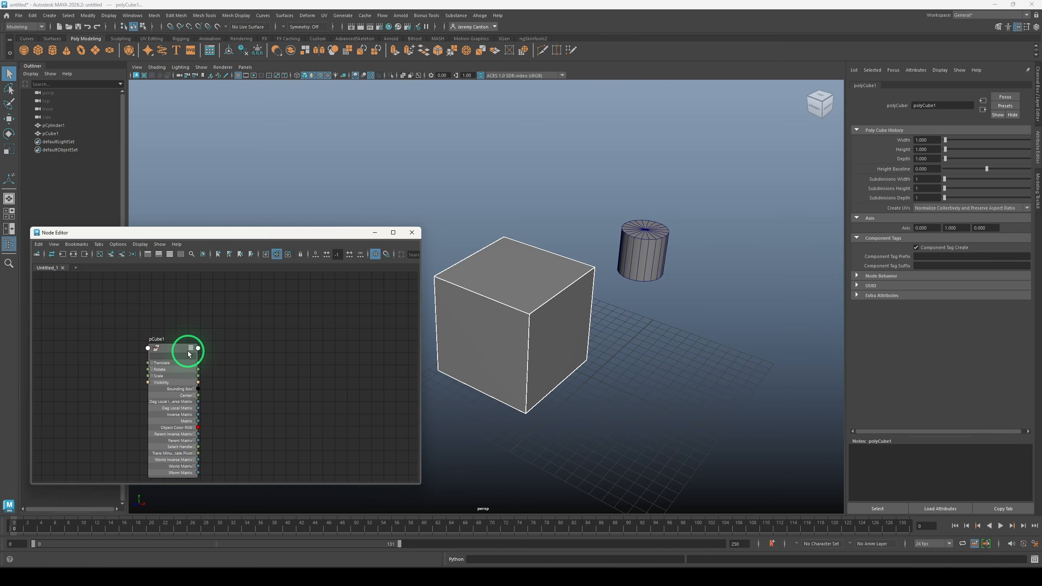
drag(199, 348, 147, 317)
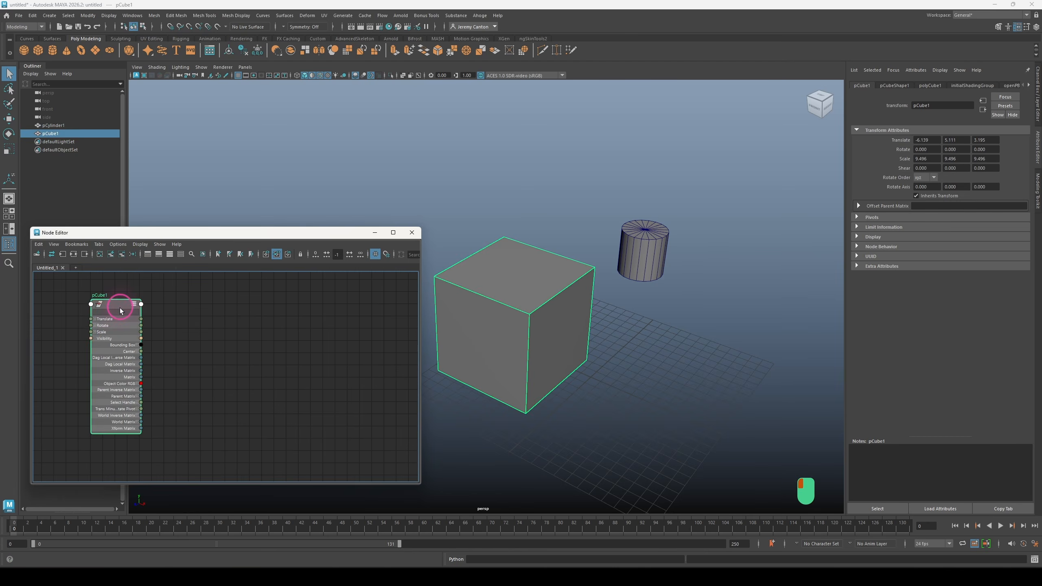
Add the cylinder to the node graph, remove its shape node, and place the pCylinder1 transform beside pCube1 with its attributes expanded
click(648, 246)
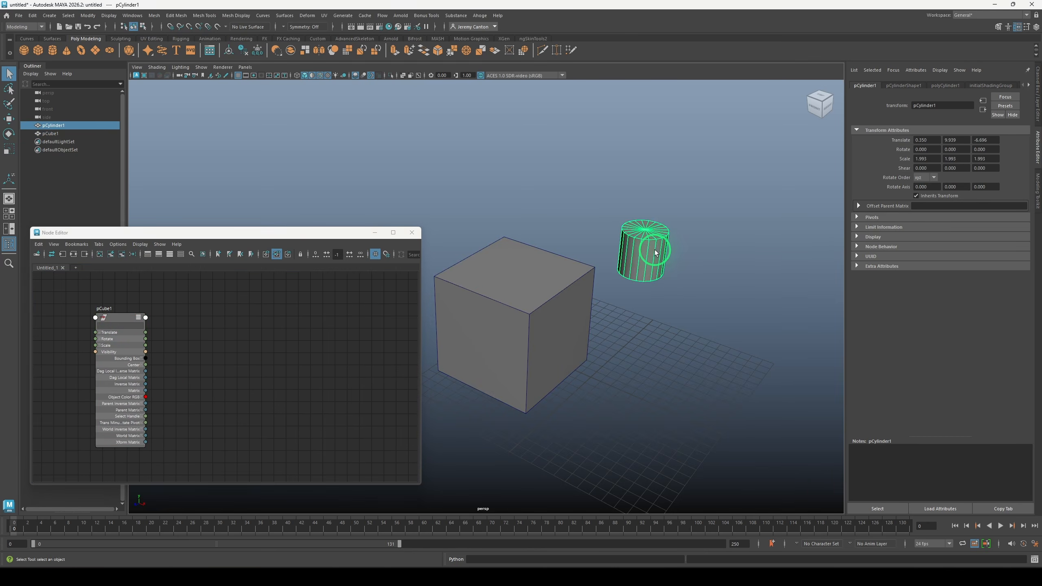
click(111, 254)
scroll(297, 401, down, 1)
drag(373, 334, 247, 378)
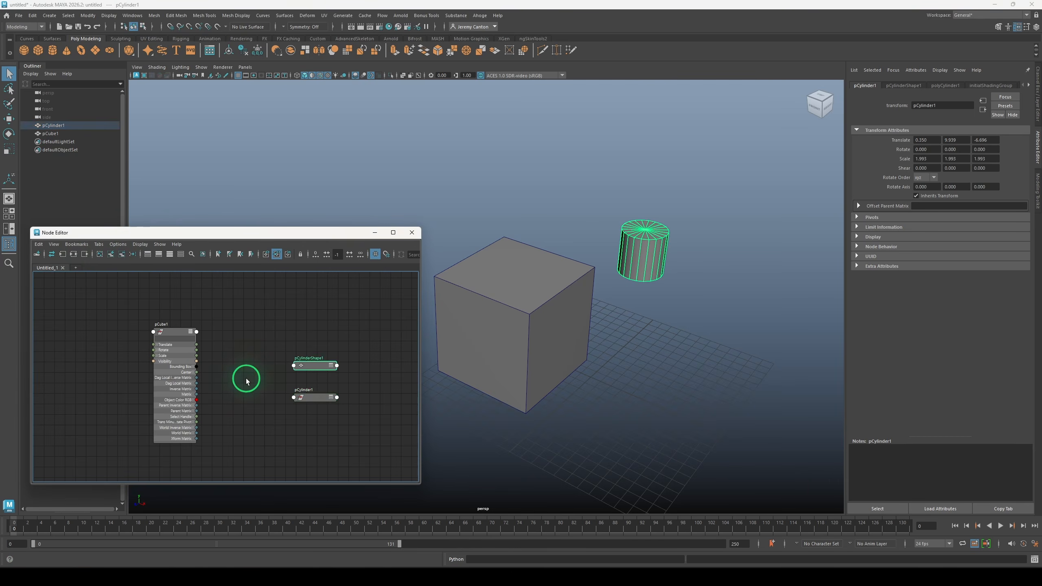
click(122, 256)
drag(321, 400, 309, 335)
scroll(312, 335, up, 4)
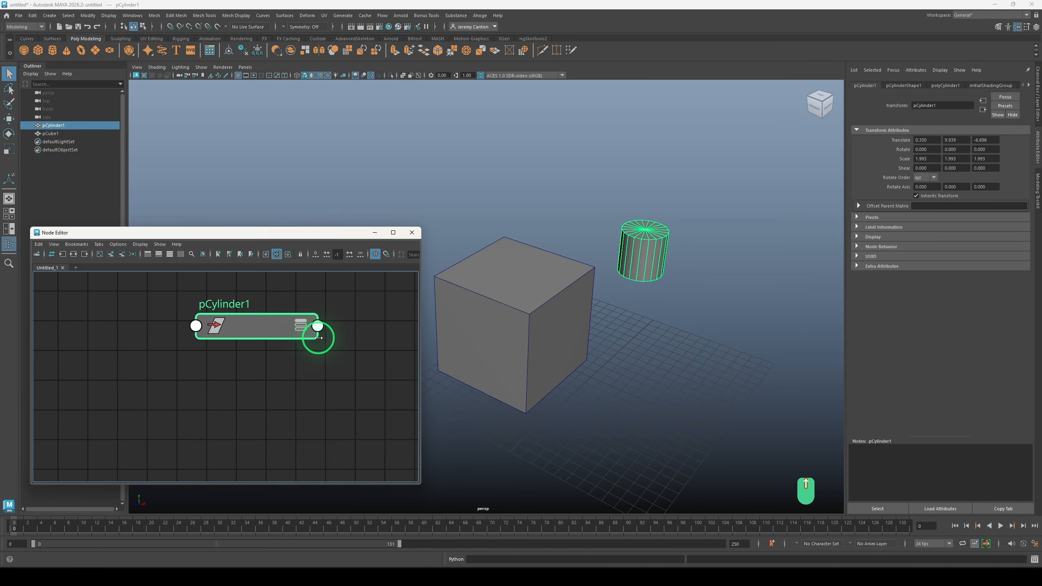
click(302, 329)
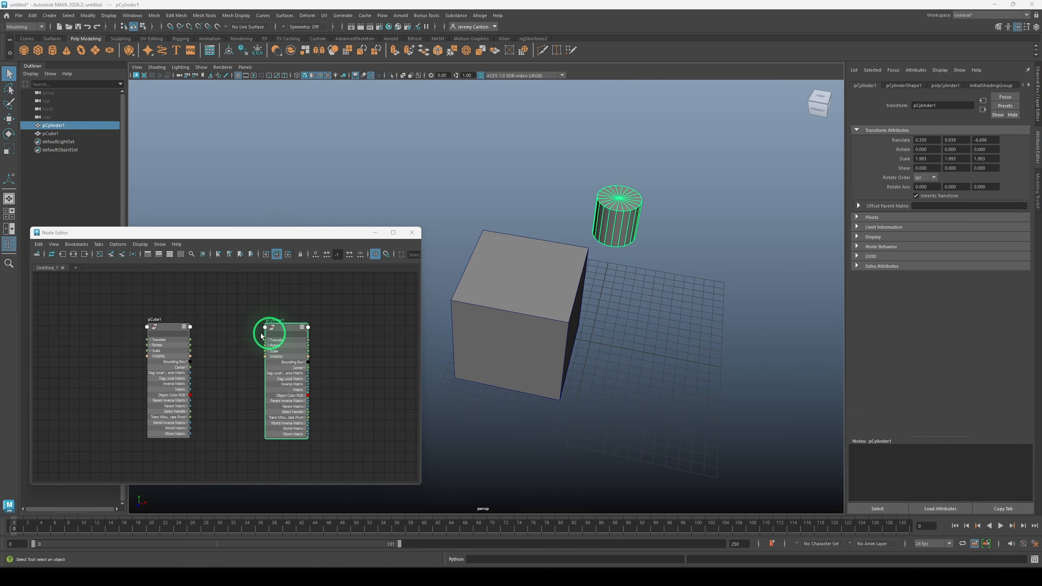
Connect pCube1's Translate X to pCylinder1's Translate X, and move the cube along X to about 0.92 to test the link
click(151, 340)
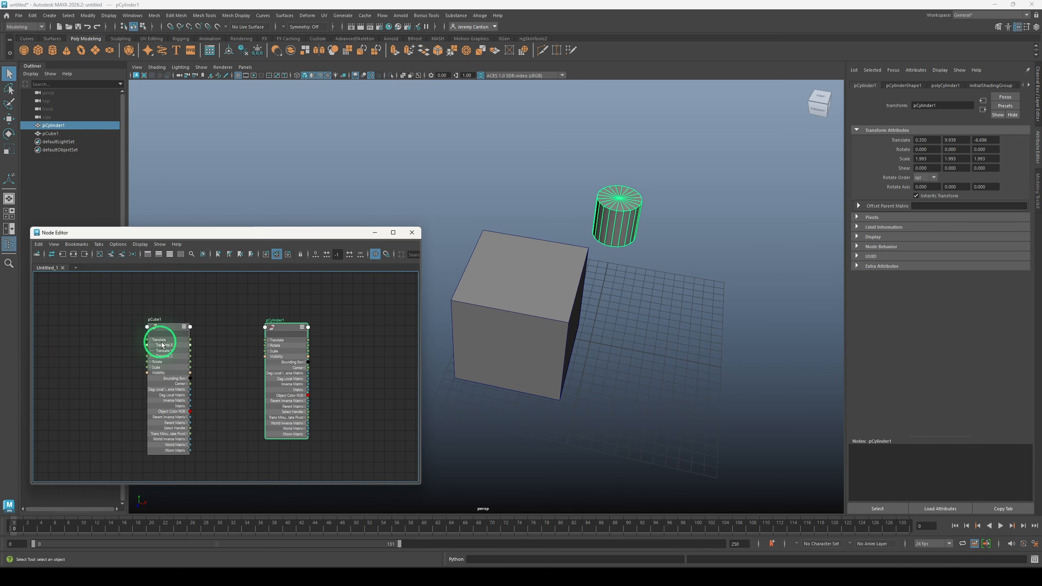
click(269, 340)
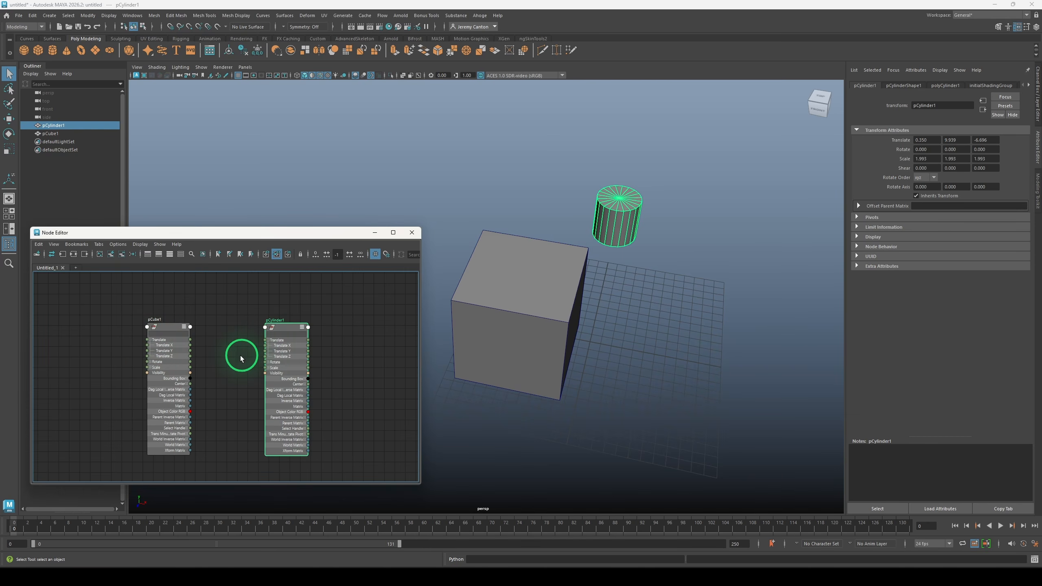
scroll(236, 357, up, 2)
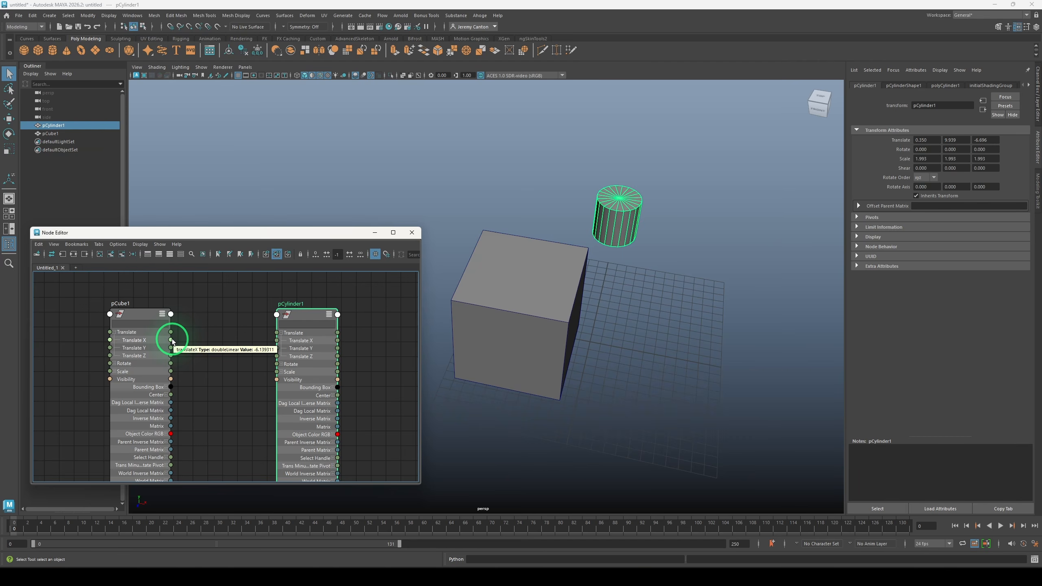
drag(172, 341, 276, 347)
click(586, 314)
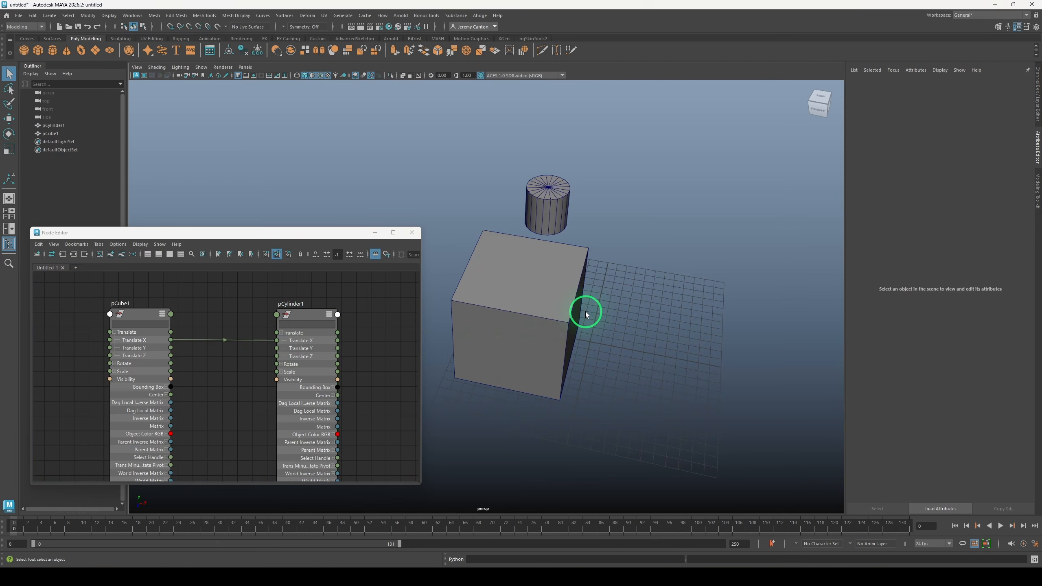
click(587, 311)
key(w)
drag(579, 319, 762, 388)
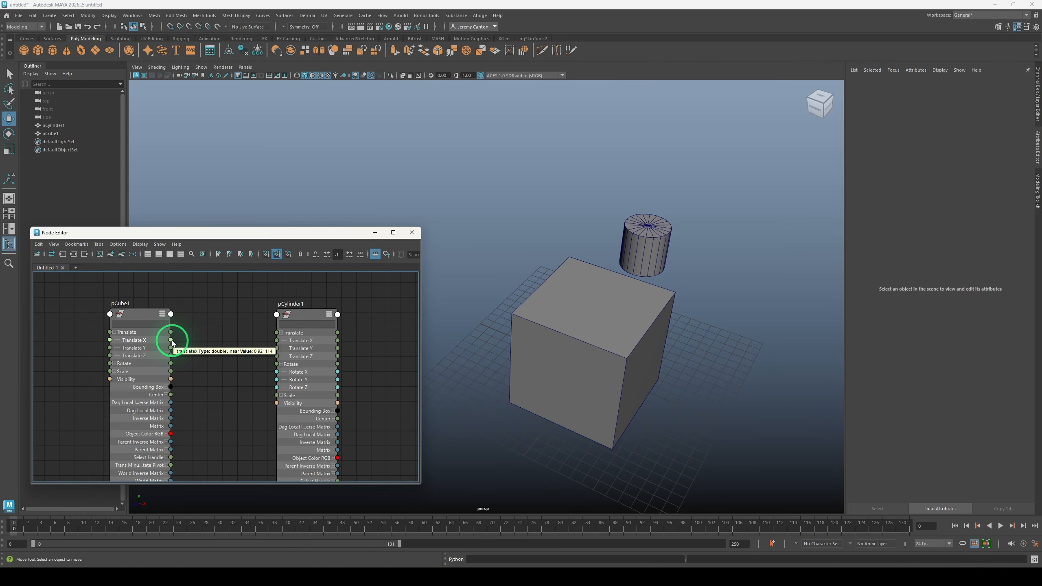
Connect pCube1's Translate X directly to pCylinder1's Rotate X, and test it by moving the cube along X to about 1.5
drag(171, 341, 275, 372)
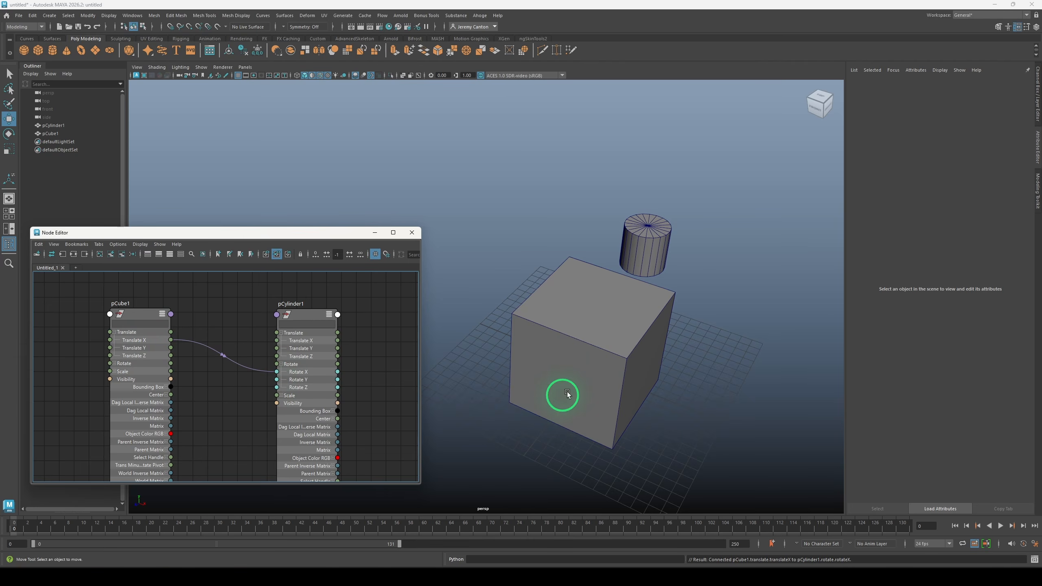
click(662, 378)
drag(663, 377, 446, 414)
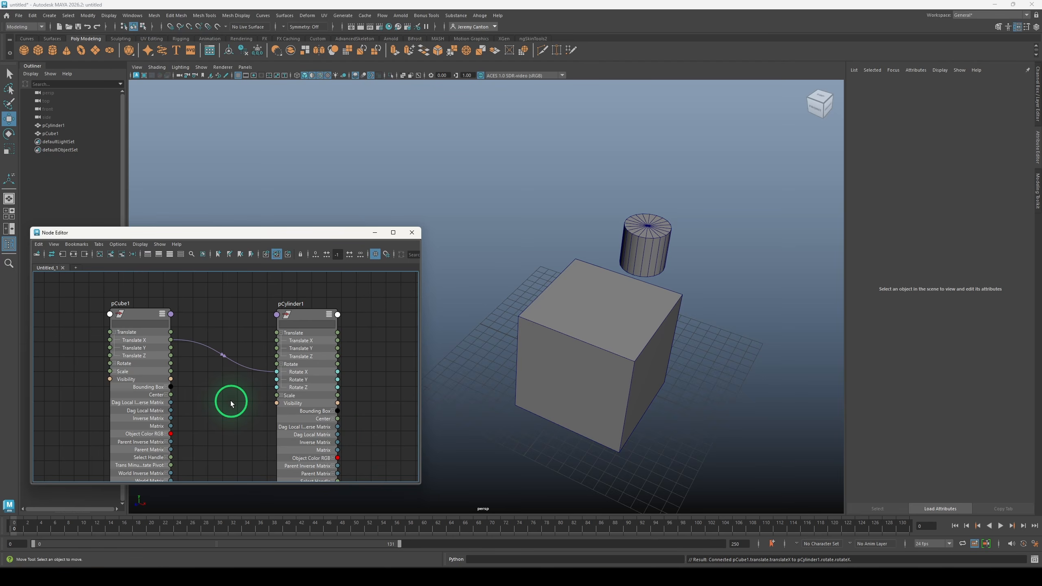
Create a multiplyDivide node in the graph and place it between pCube1 and pCylinder1
key(Tab)
text(multiplyDivide)
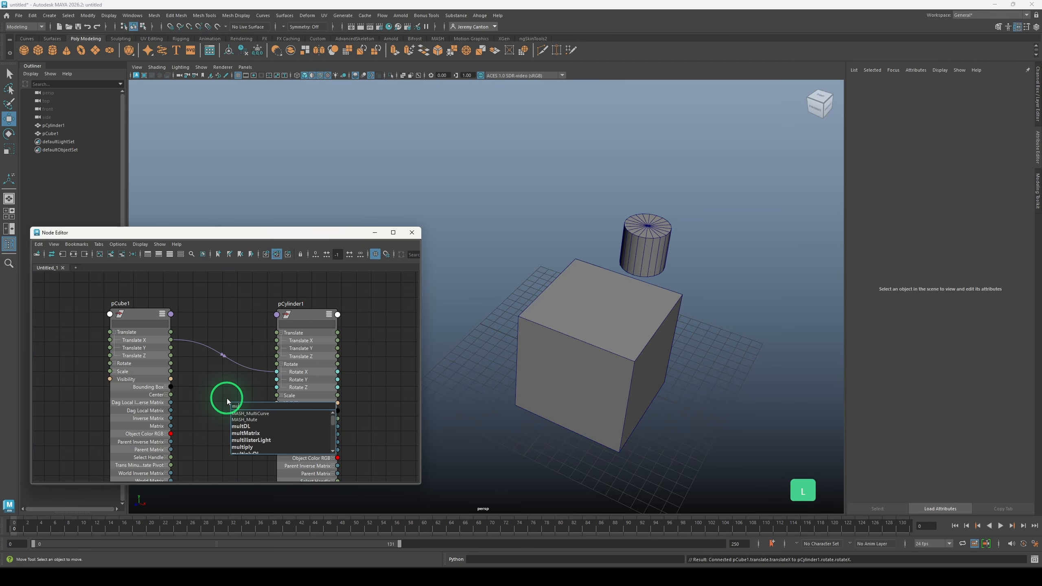
key(Return)
drag(263, 414, 224, 394)
Connect pCube1's Translate X to Input 1X of multiplyDivide1, and its Output X to pCylinder1's Rotate X
drag(179, 347, 201, 425)
click(202, 422)
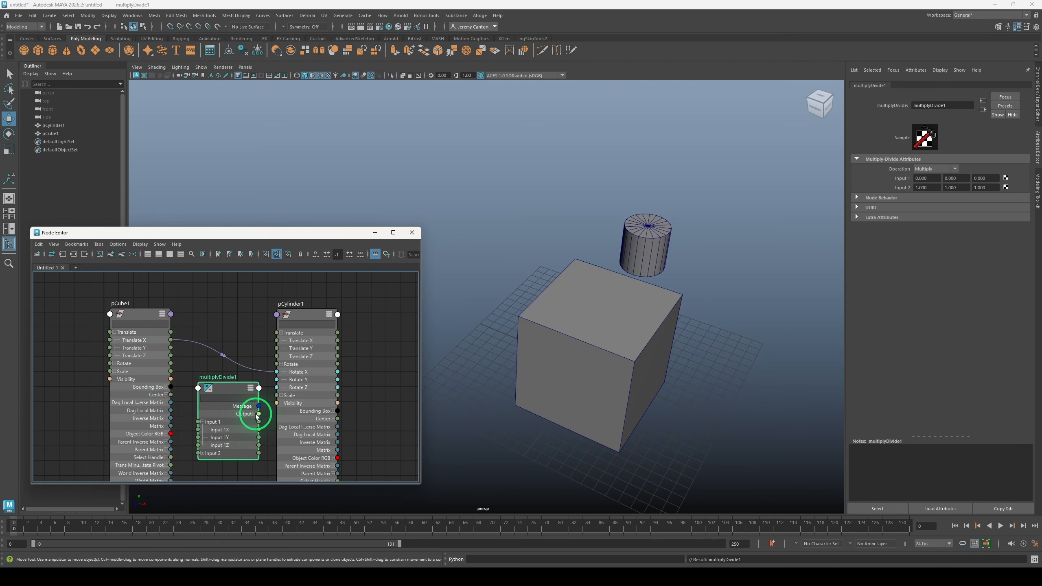
click(255, 414)
drag(170, 342, 198, 453)
drag(259, 424, 277, 372)
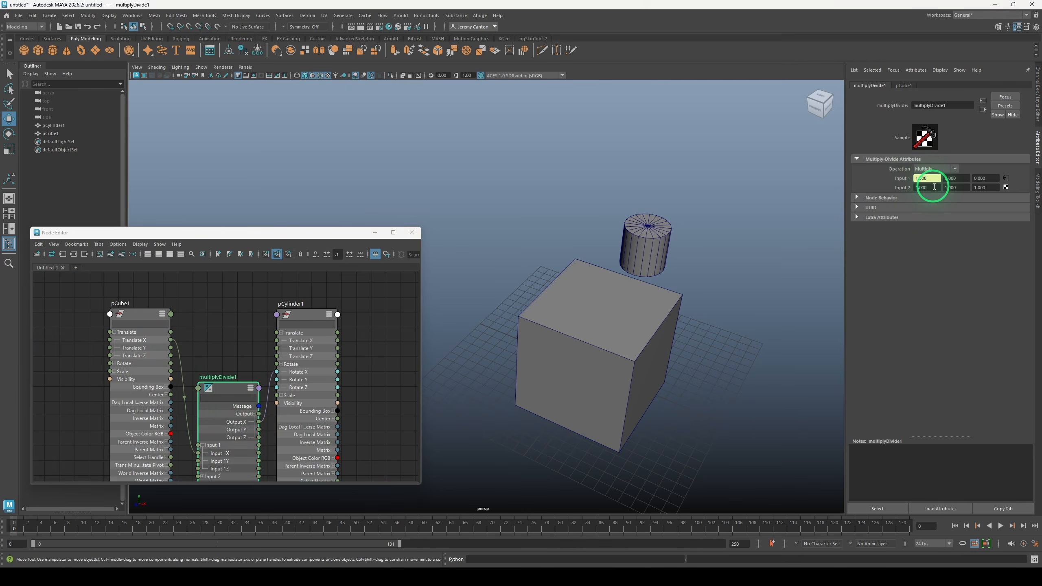
Set the X value of Input 2 on multiplyDivide1 to 10, and test it by moving the cube along X to about 5.04
click(920, 187)
text(10)
key(Return)
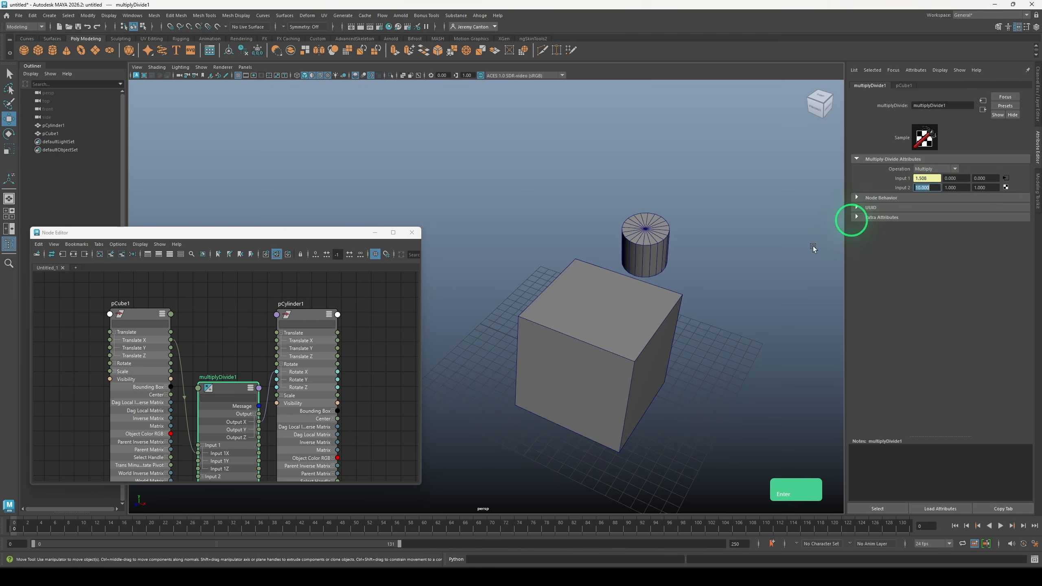
click(627, 337)
drag(668, 380, 689, 415)
Set the X value of Input 2 on multiplyDivide1 to 50, and test it by moving the cube along X to about 4.04
click(225, 392)
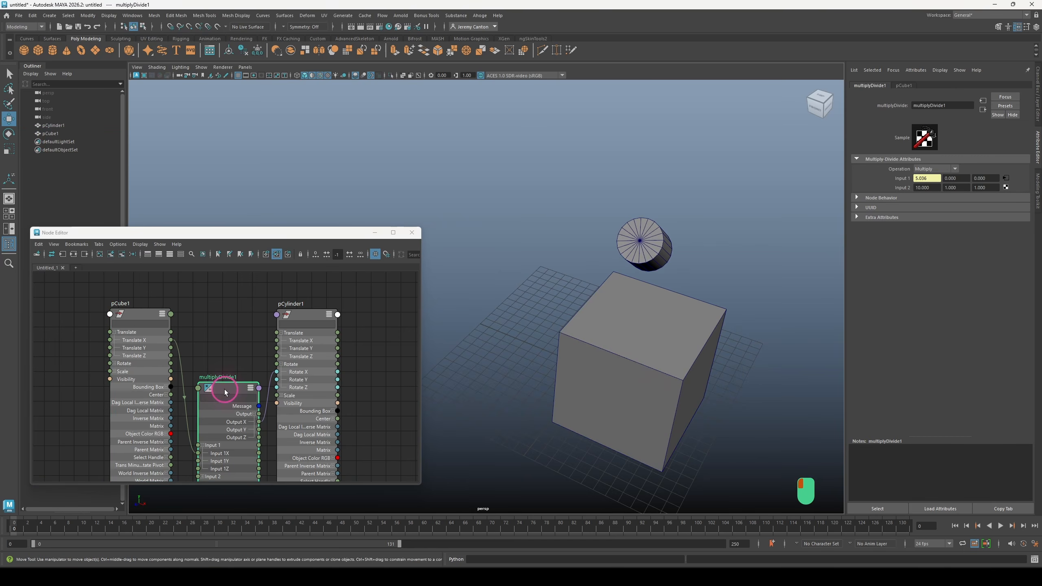
drag(921, 188, 900, 189)
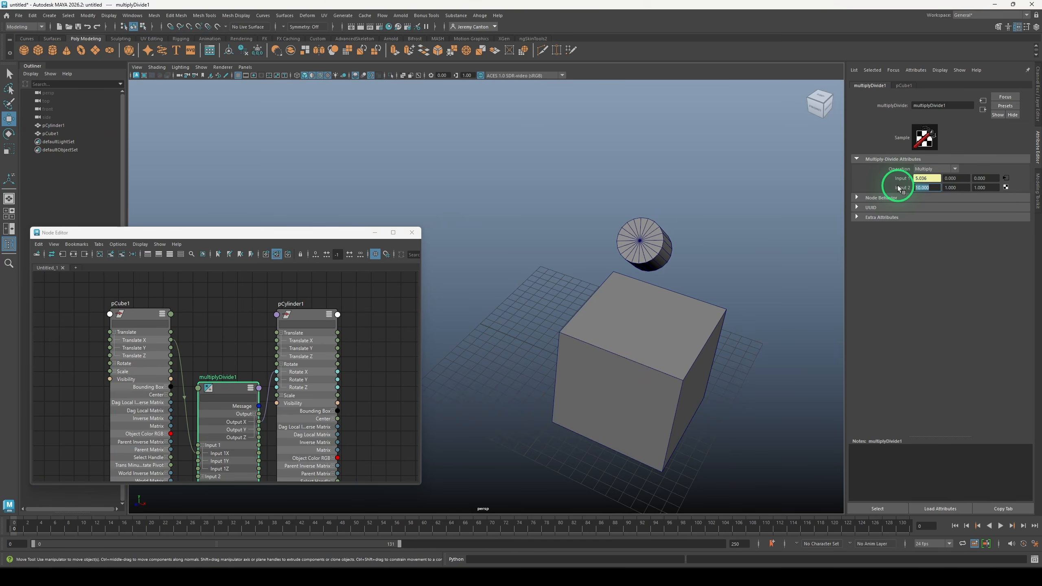
mouse_move(672, 402)
mouse_down()
mouse_move(588, 369)
mouse_move(826, 419)
mouse_move(521, 370)
mouse_move(661, 406)
mouse_up()
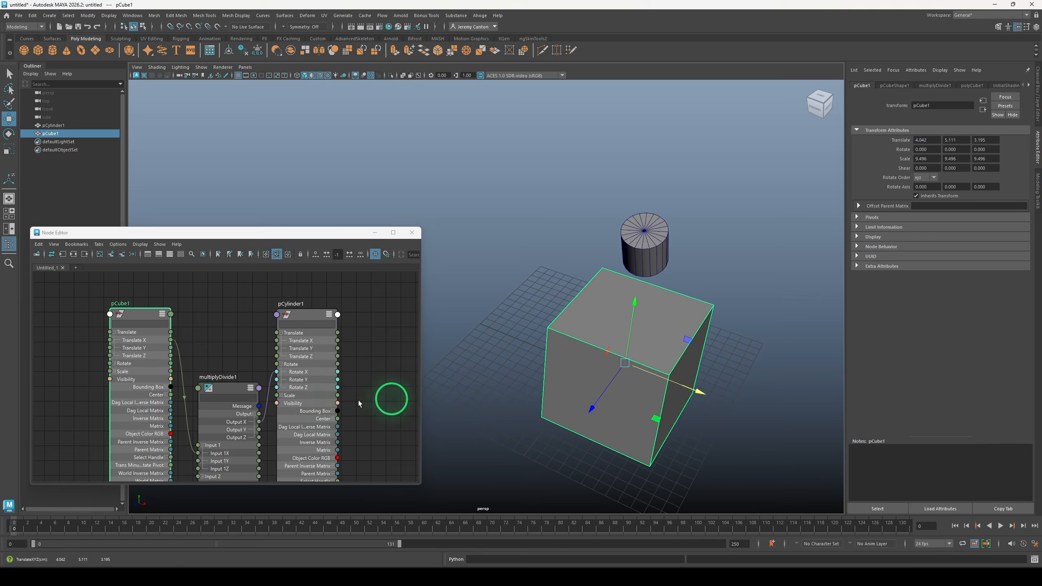
Set the X value of Input 2 on multiplyDivide1 to 0.2, and move the cube along X to about 1.55
click(229, 392)
drag(929, 188, 889, 184)
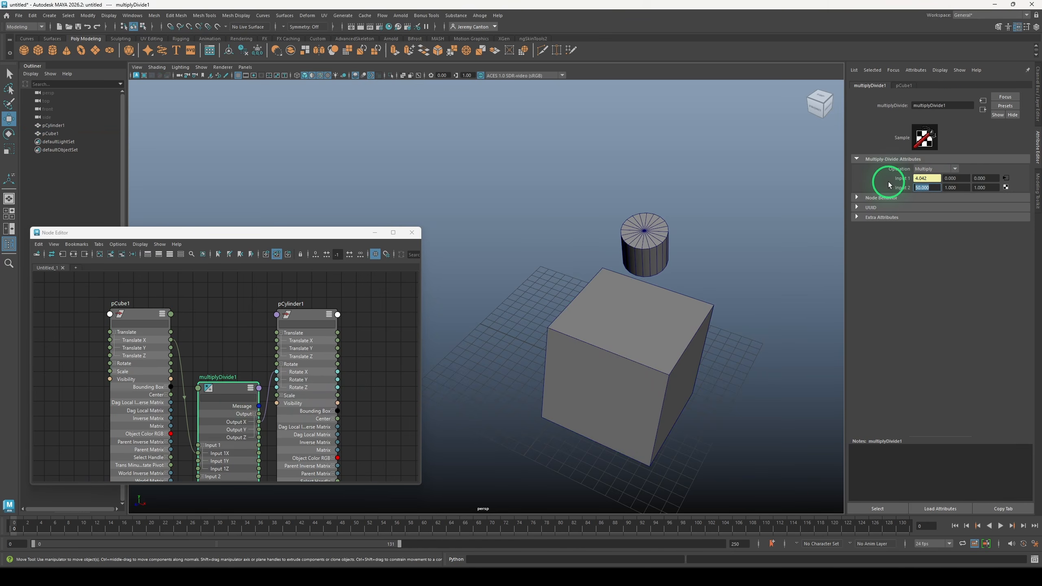
click(633, 349)
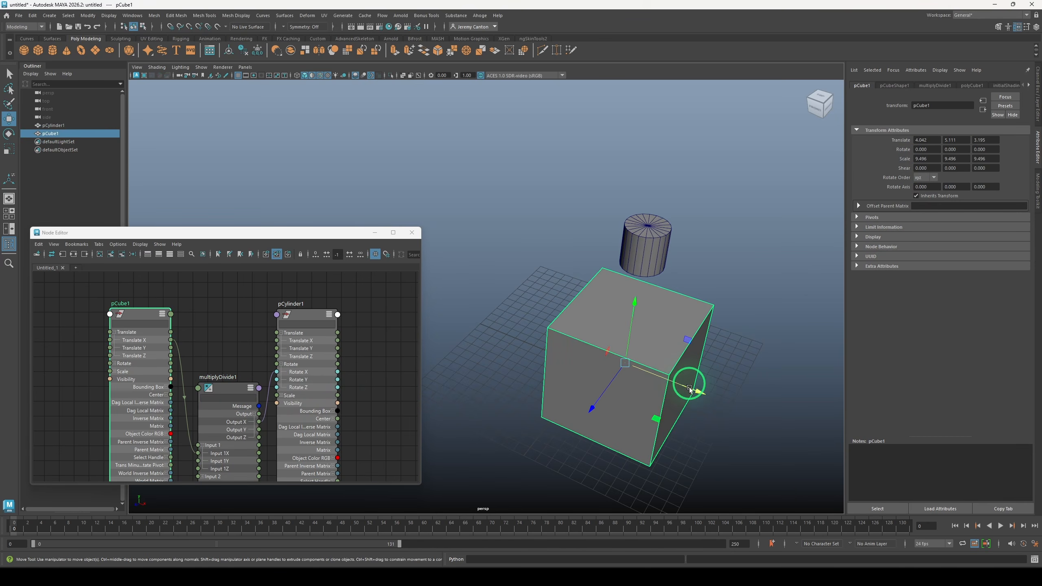
drag(690, 389, 516, 405)
Examine the attributes of the cube's related nodes: pCubeShape1, multiplyDivide1, polyCube1 and initialShadingGroup
scroll(407, 404, down, 3)
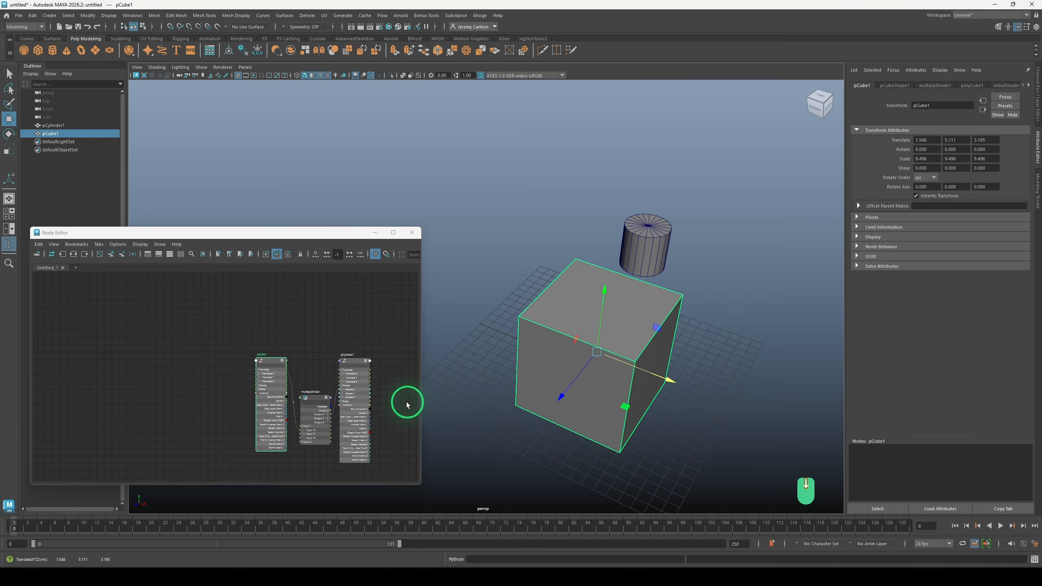
middle_drag(407, 404, 314, 351)
scroll(314, 353, up, 3)
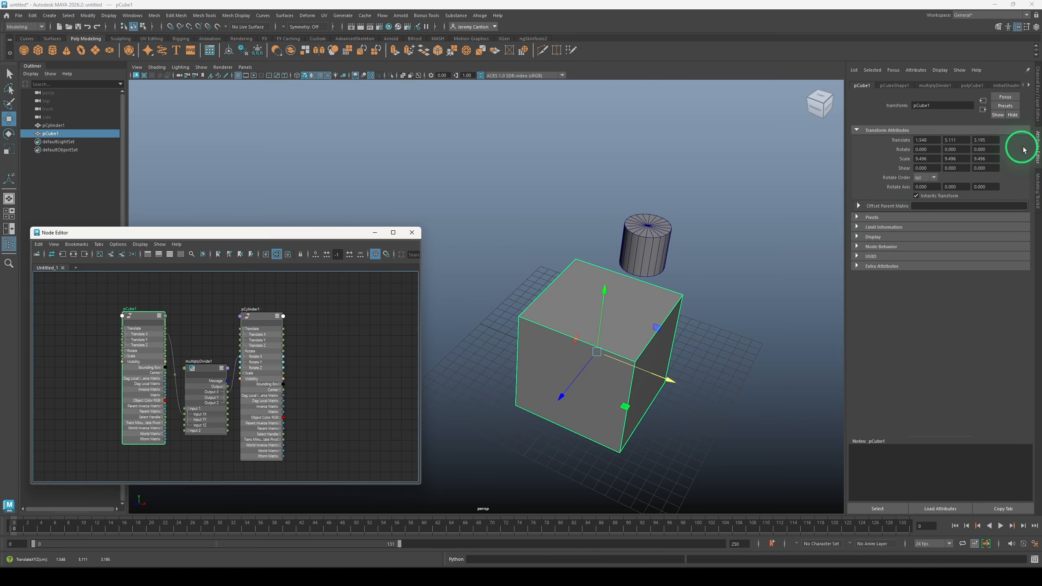
click(897, 86)
click(935, 86)
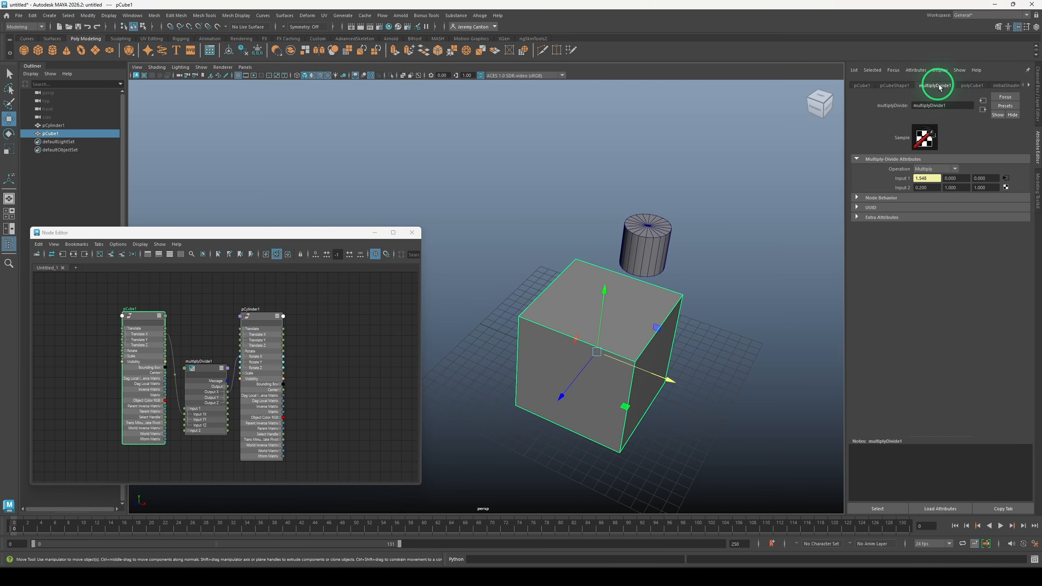
click(973, 85)
click(1007, 86)
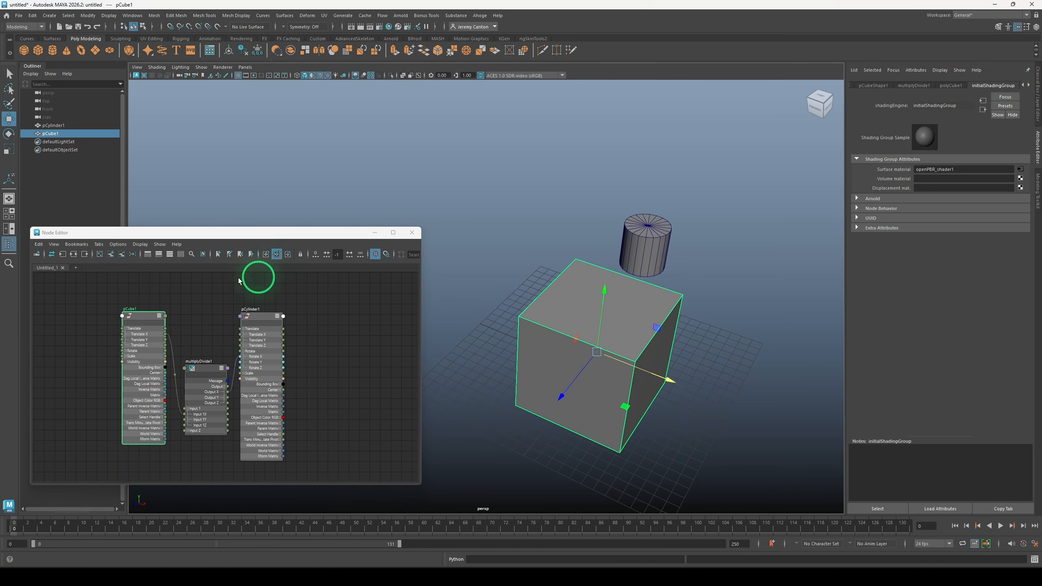
Spread the pCube1, multiplyDivide1 and pCylinder1 nodes apart in the graph so their connections are easy to read
drag(153, 316, 94, 332)
drag(202, 372, 174, 342)
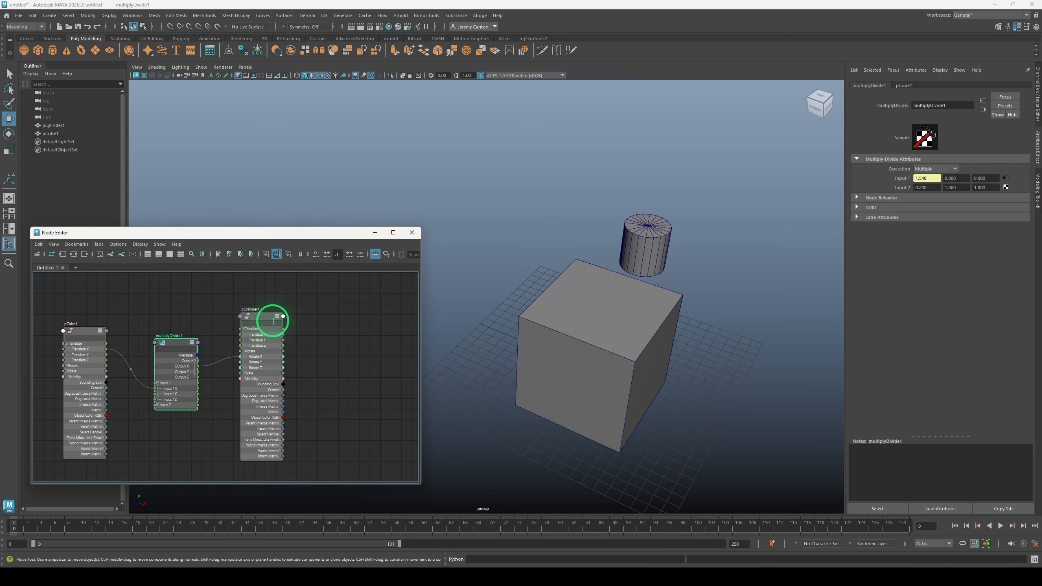
drag(263, 319, 301, 331)
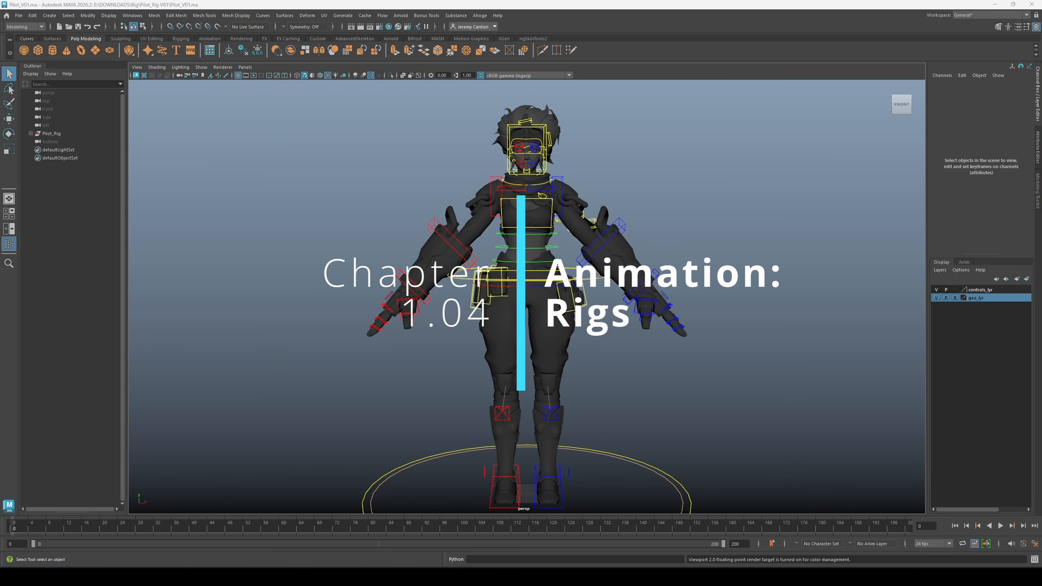
Hide the pilot rig's controls by toggling off the visibility of the controls_lyr display layer
alt+drag(777, 360, 754, 363)
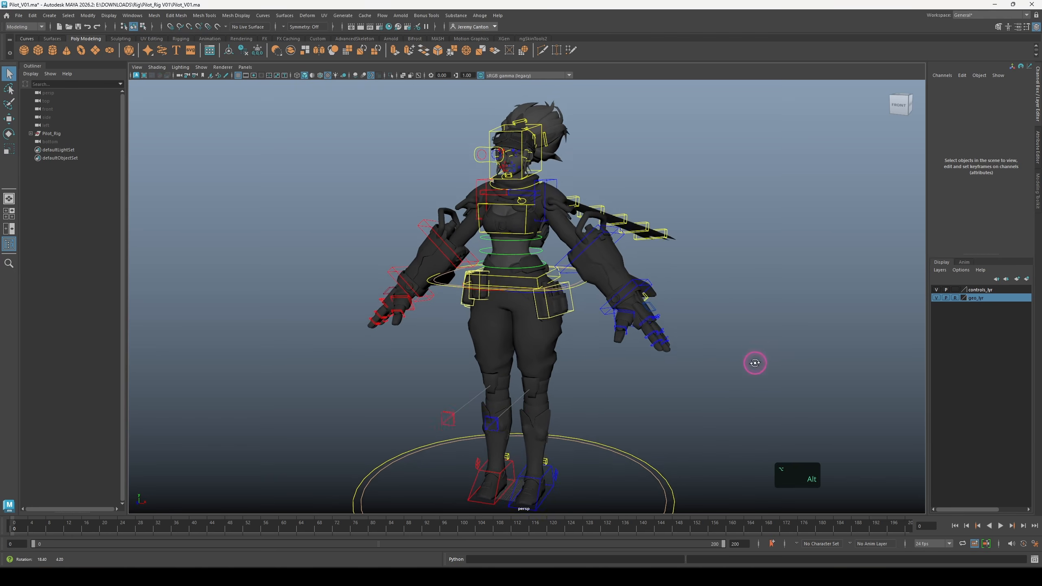
alt+right_drag(755, 364, 802, 411)
alt+middle_drag(764, 327, 777, 406)
alt+right_drag(777, 405, 803, 456)
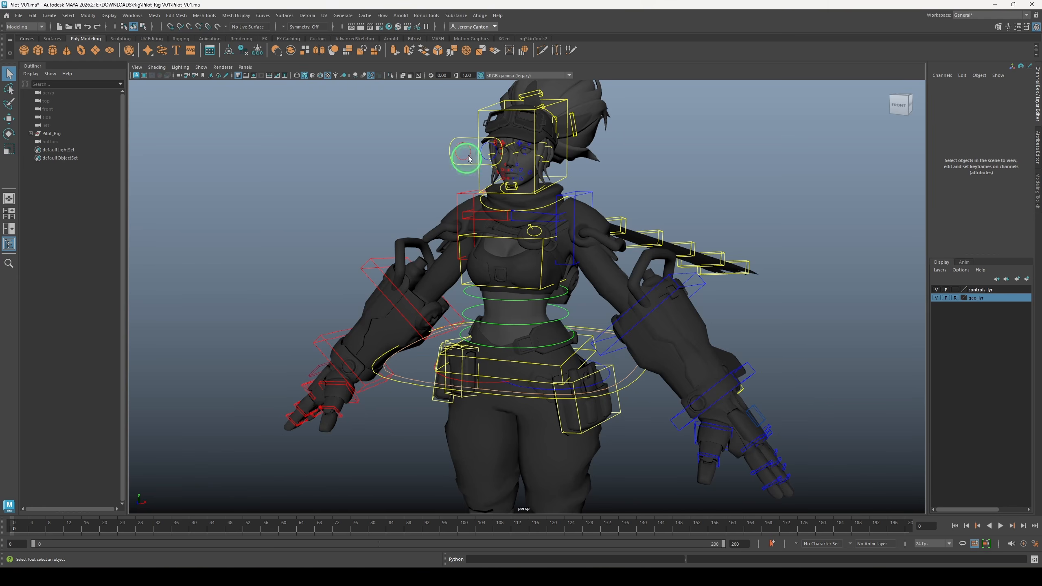
alt+drag(598, 375, 589, 424)
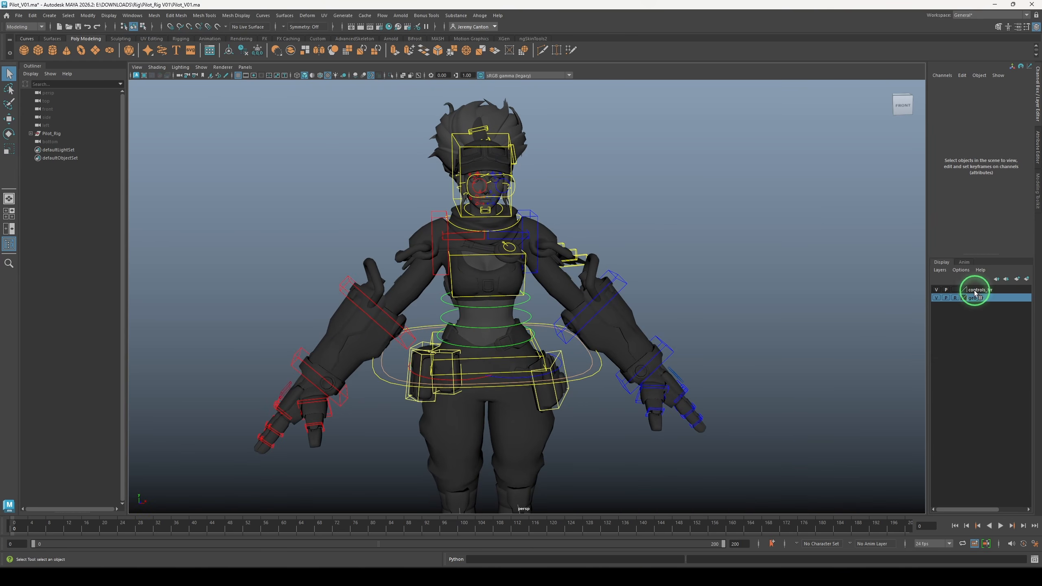
click(936, 289)
click(936, 291)
click(936, 291)
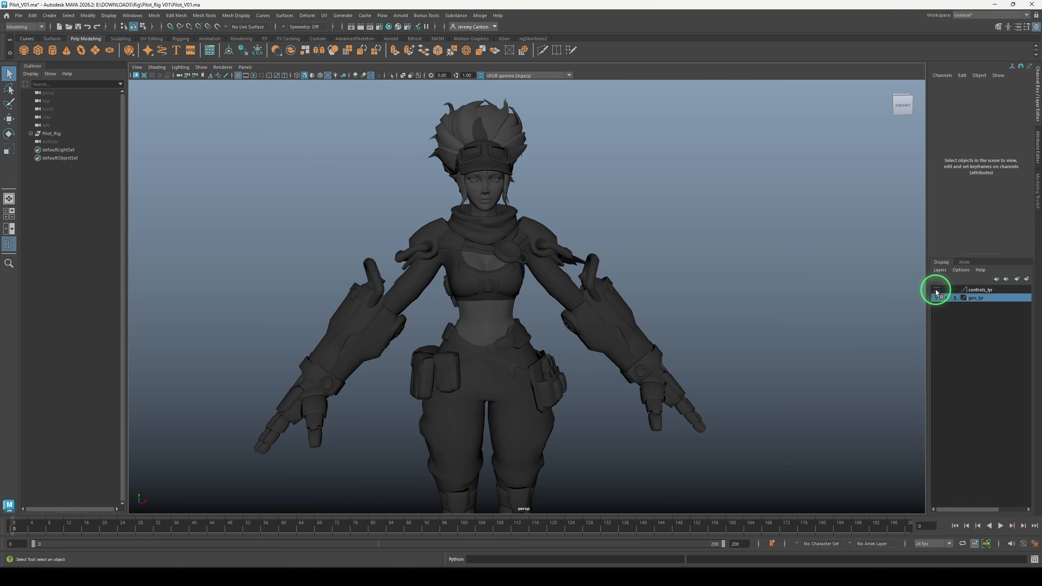
Show the pilot rig's controls again by turning on the visibility of the controls_lyr display layer
alt+drag(698, 281, 715, 303)
alt+middle_drag(716, 304, 728, 375)
scroll(728, 375, up, 3)
alt+drag(728, 375, 732, 364)
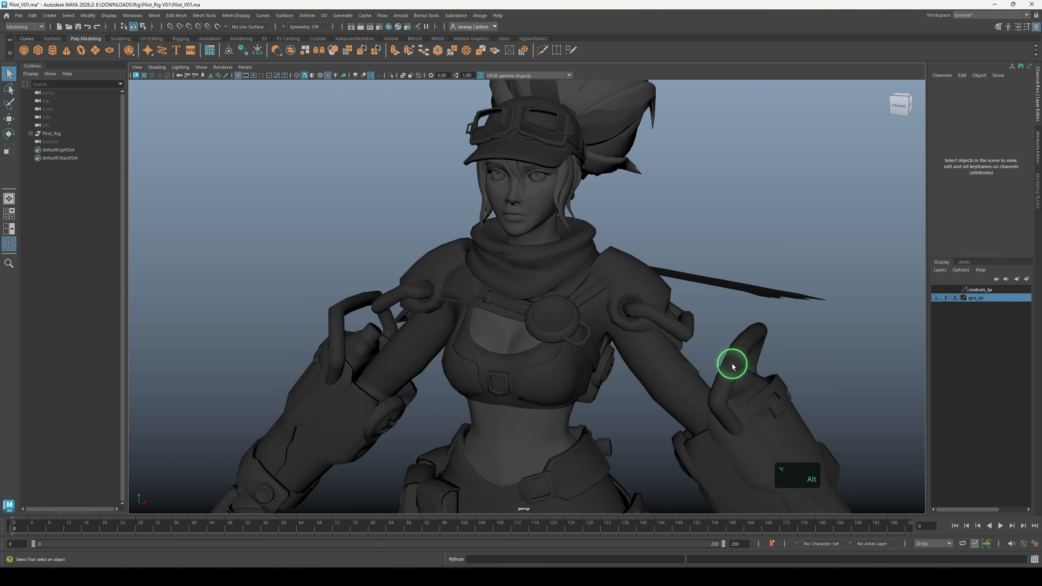
alt+middle_drag(732, 364, 745, 404)
click(936, 290)
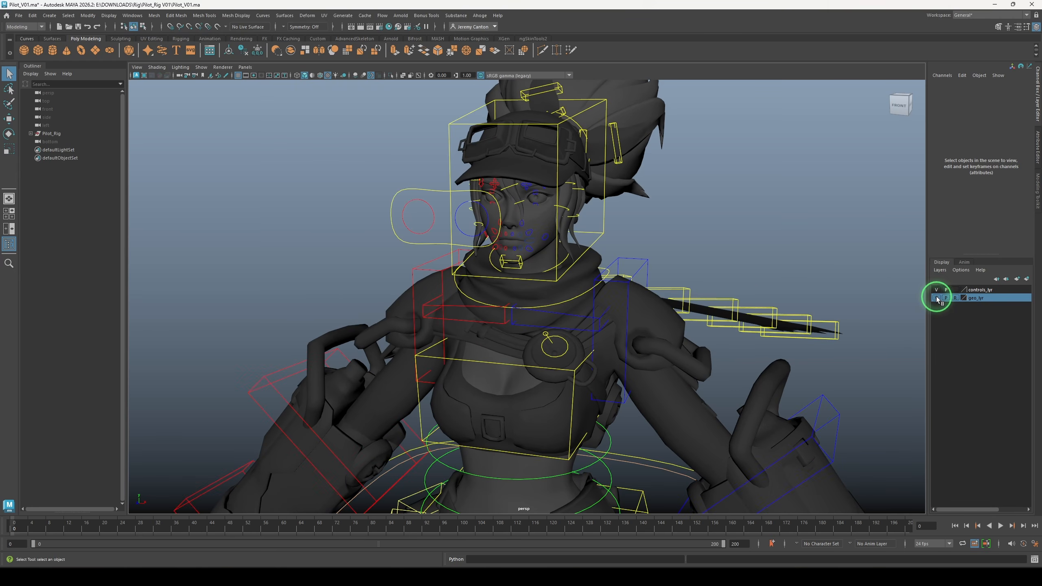
Toggle the visibility of the geo_lyr display layer off and back on to compare the controls with the character mesh
click(936, 298)
click(936, 298)
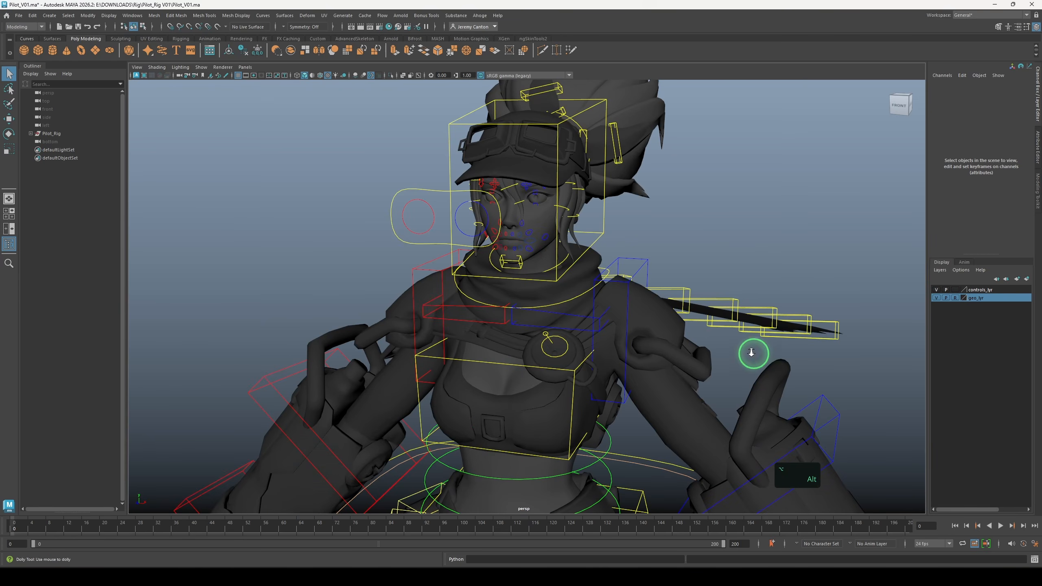
alt+drag(753, 354, 681, 298)
click(678, 294)
drag(657, 353, 653, 360)
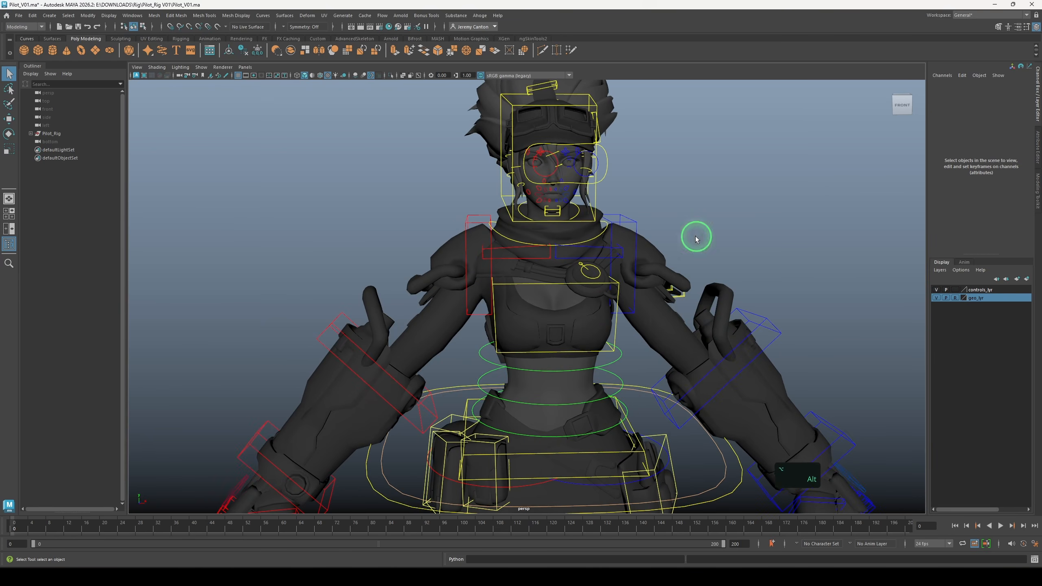
alt+drag(696, 237, 662, 252)
alt+drag(421, 310, 424, 250)
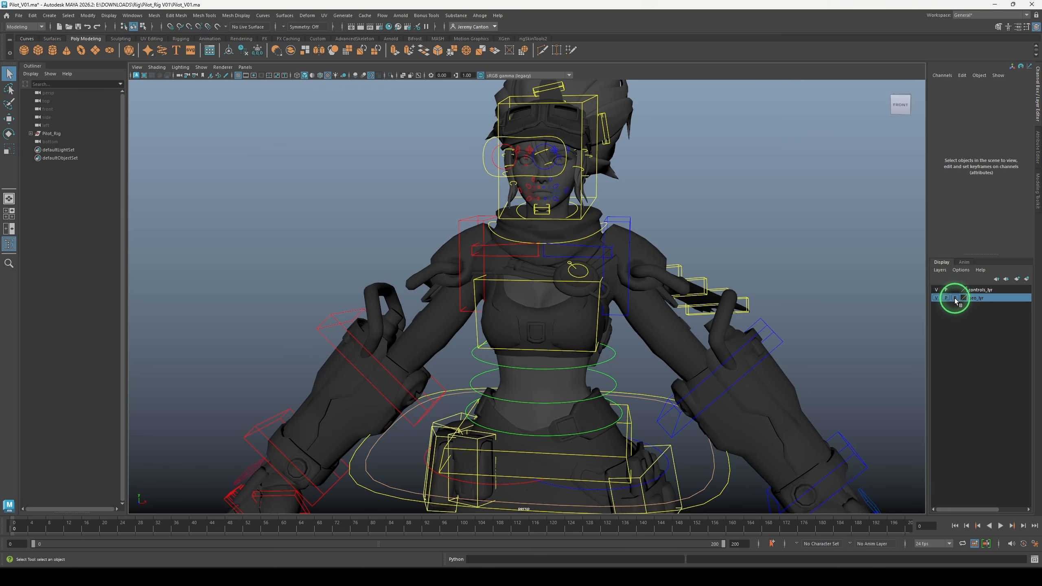
Clear the Reference display type of geo_lyr and select the arm meshes r_arm_cover_sides_geo and r_arm_cover_geo
click(766, 411)
alt+right_drag(767, 411, 753, 366)
alt+drag(757, 349, 674, 344)
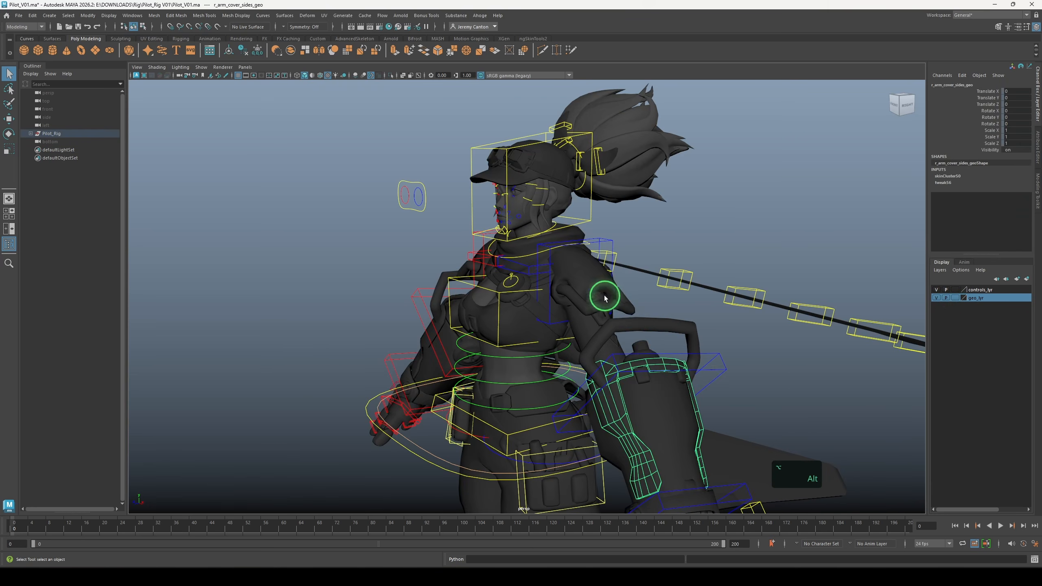
click(604, 296)
alt+right_drag(604, 296, 570, 302)
alt+drag(570, 302, 598, 303)
click(659, 380)
alt+right_drag(679, 350, 681, 380)
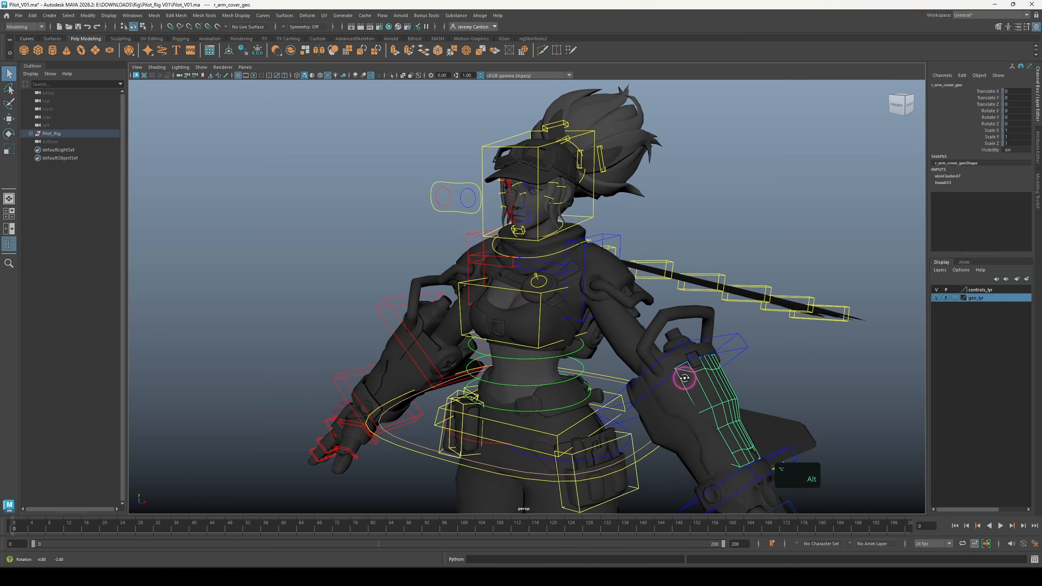
alt+middle_drag(681, 379, 703, 402)
Cycle the display type of geo_lyr through Template back to Reference, and toggle the layer's visibility off and on
click(954, 299)
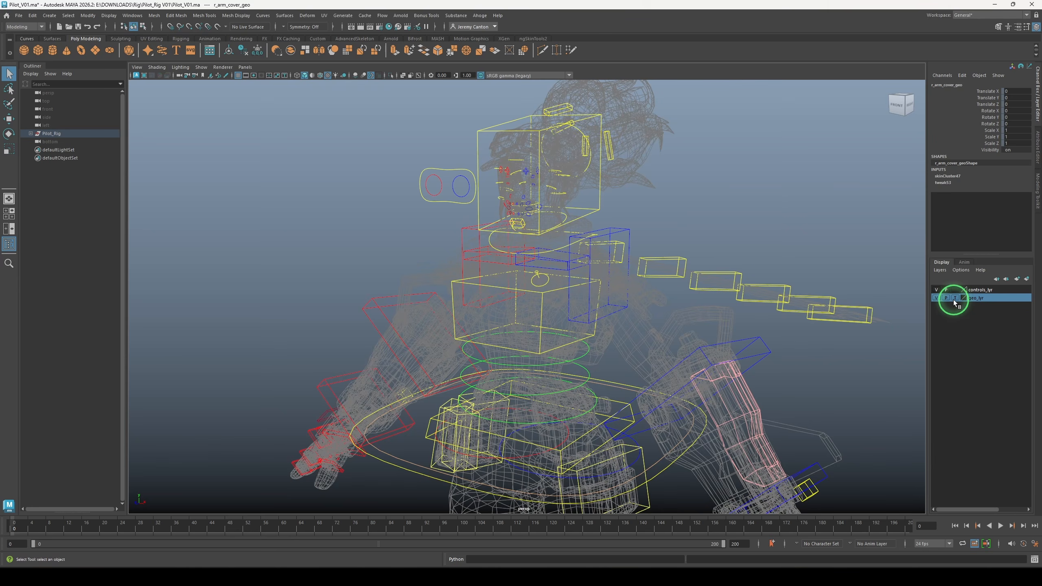
click(954, 298)
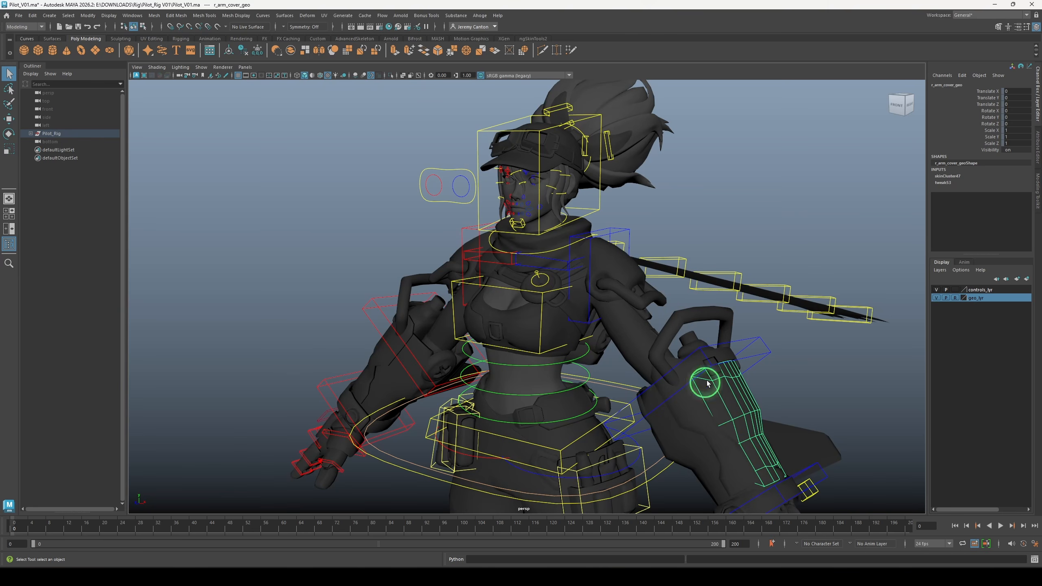
alt+drag(659, 380, 682, 372)
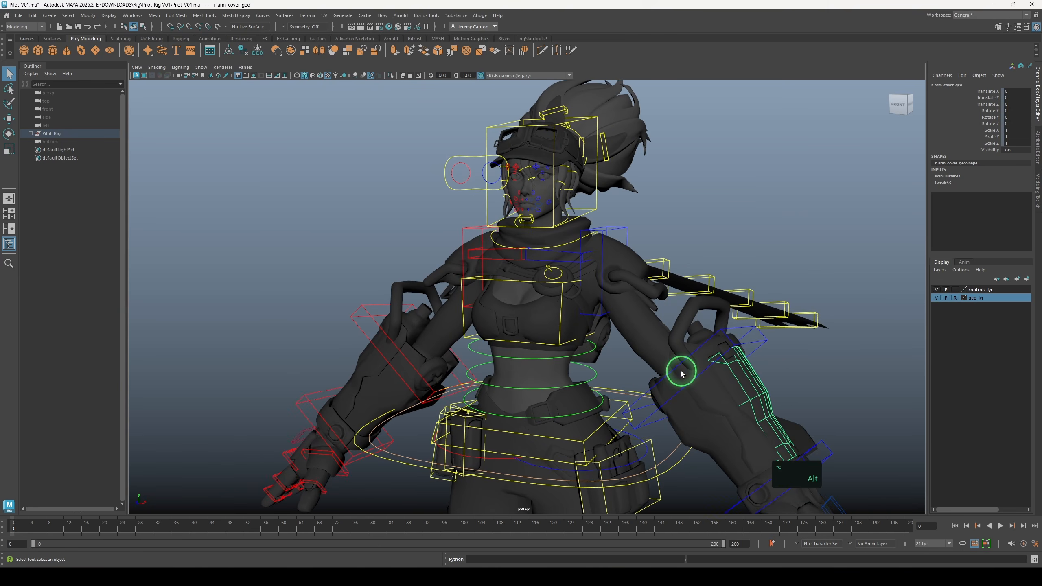
click(936, 298)
click(936, 298)
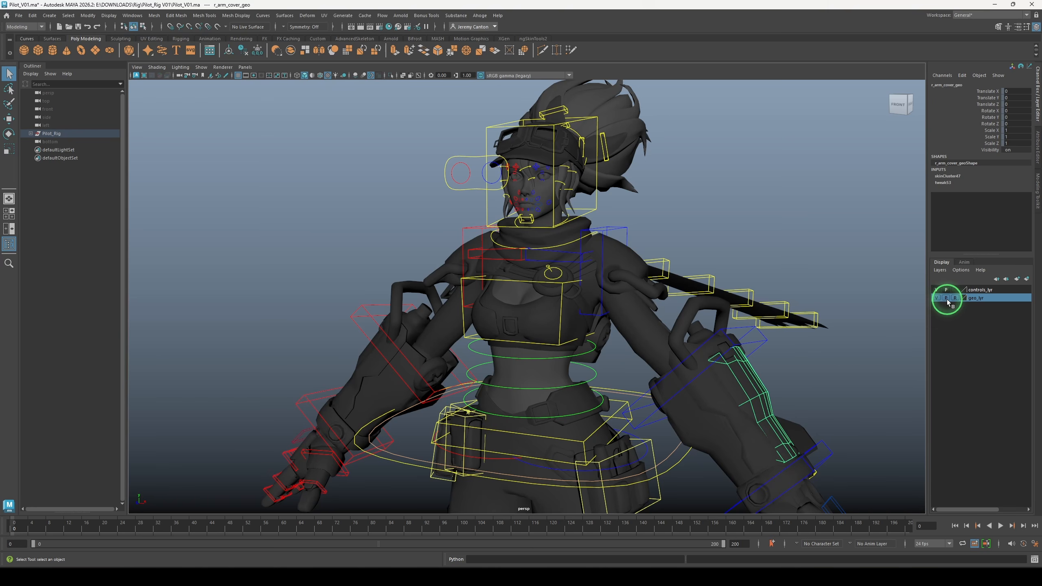
Try moving the R_Wrist_FK_Ctl control away from the forearm, undo the move, and try rotating the wrist instead
alt+drag(843, 387, 628, 281)
alt+middle_drag(629, 280, 626, 373)
alt+right_drag(625, 374, 623, 439)
alt+drag(623, 439, 458, 331)
click(420, 349)
key(w)
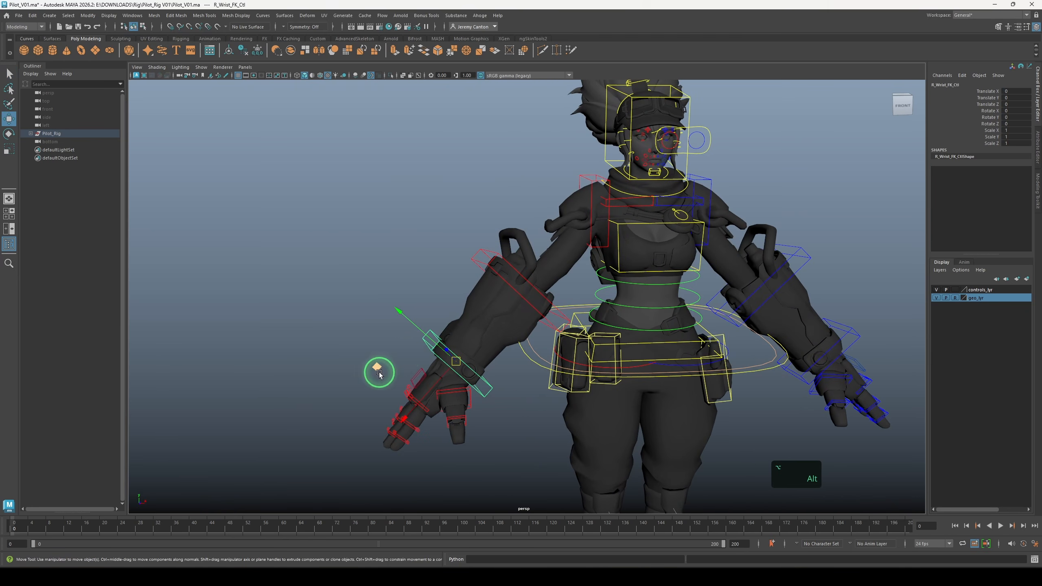
drag(378, 371, 349, 396)
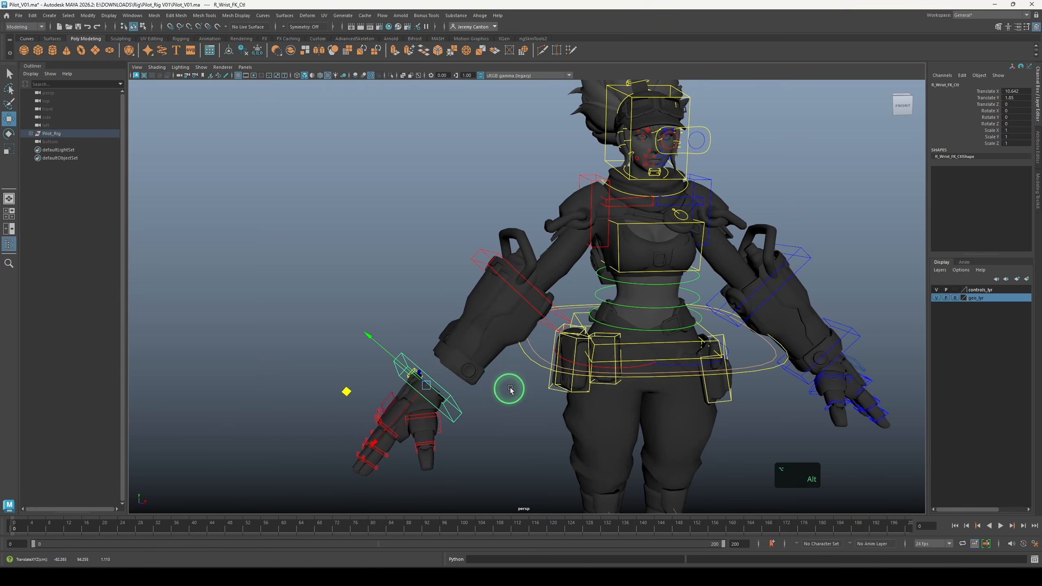
alt+drag(507, 386, 472, 312)
key(ctrl+z)
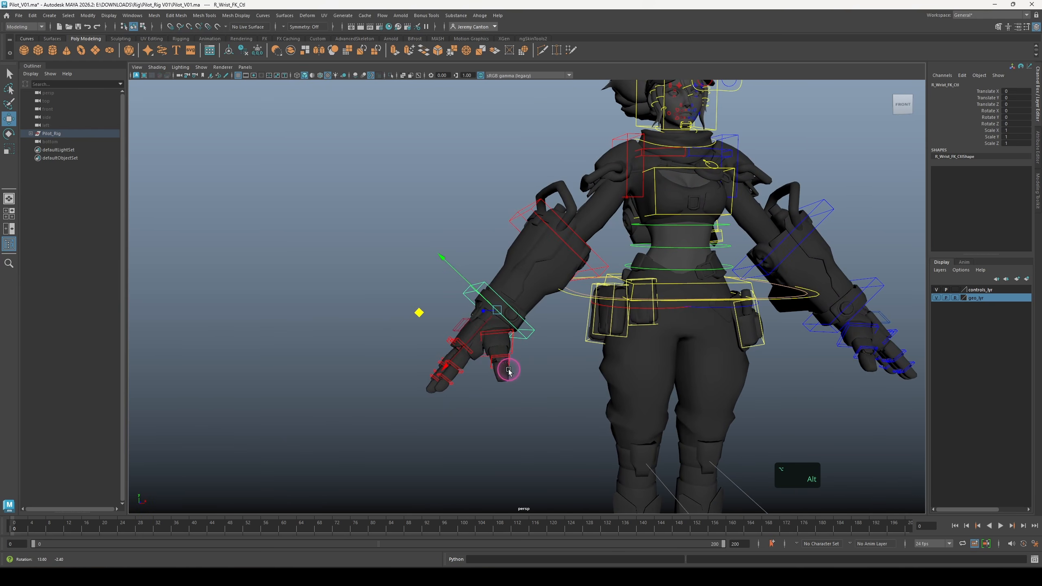
key(e)
mouse_move(431, 282)
mouse_down()
mouse_move(468, 360)
mouse_move(450, 265)
mouse_move(461, 336)
mouse_move(435, 278)
mouse_up()
Switch the right arm from FK to IK by setting the IKFK Blend of R_Arm_Attr_Ctl to 0
alt+middle_drag(497, 331, 594, 342)
alt+drag(594, 341, 436, 233)
key(q)
click(509, 292)
alt+drag(540, 356, 695, 368)
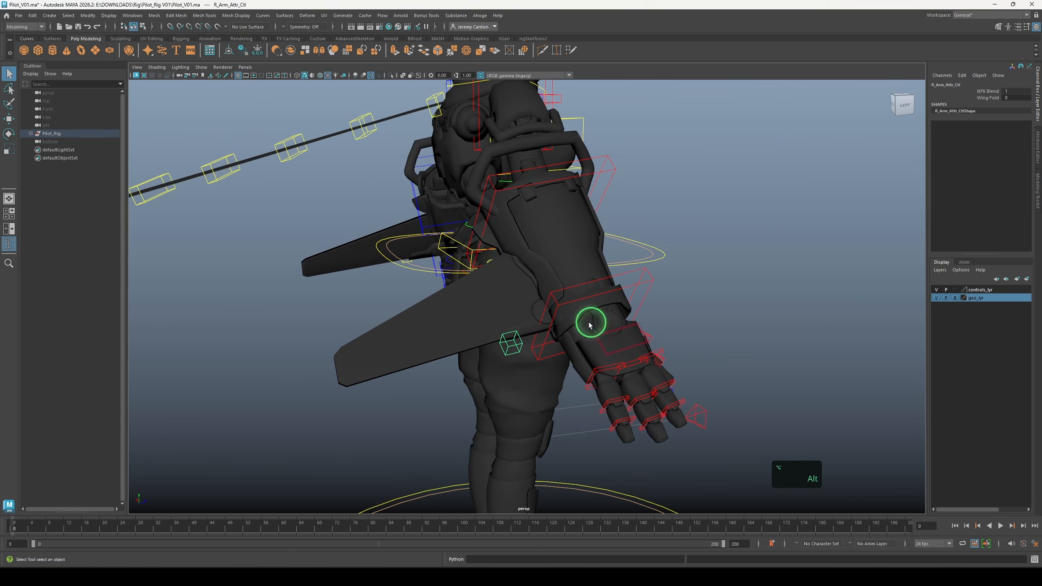
alt+drag(550, 332, 557, 372)
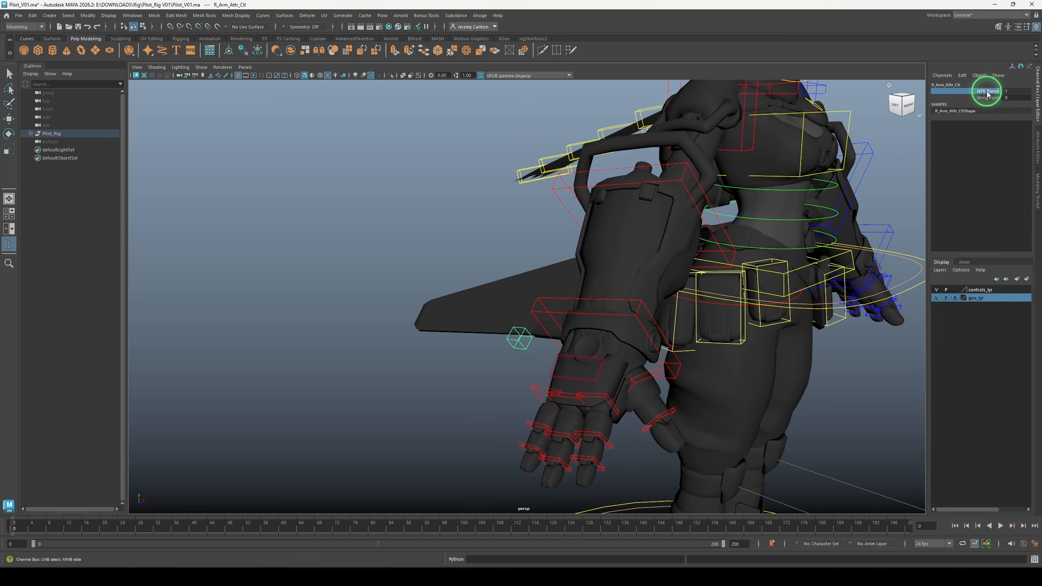
alt+right_drag(789, 306, 764, 311)
alt+middle_drag(764, 311, 734, 301)
middle_drag(807, 287, 624, 298)
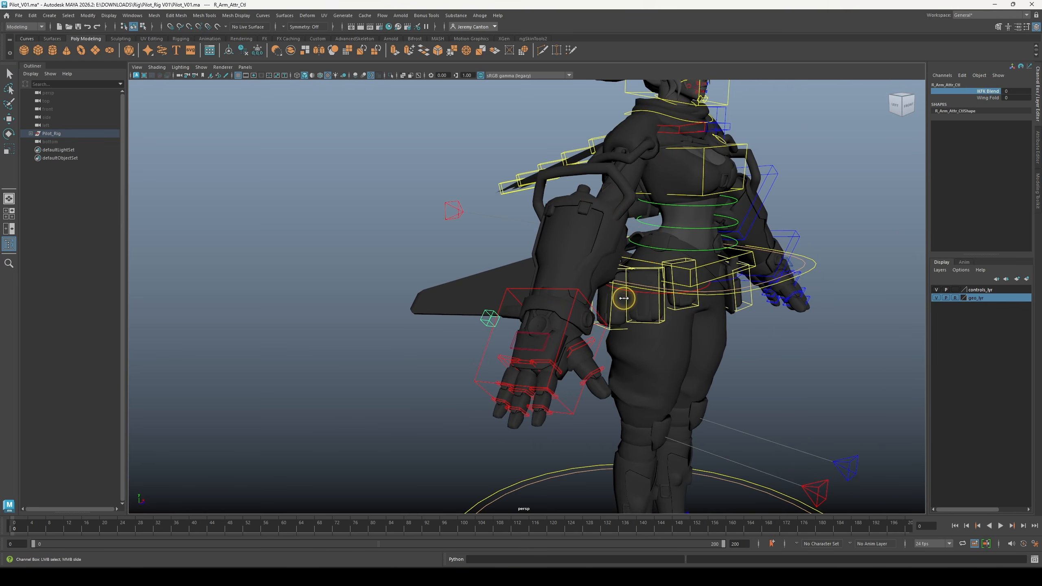
Set the right arm's IKFK Blend to 1 to show the FK controls, and return it to 0 for IK
alt+drag(623, 298, 545, 324)
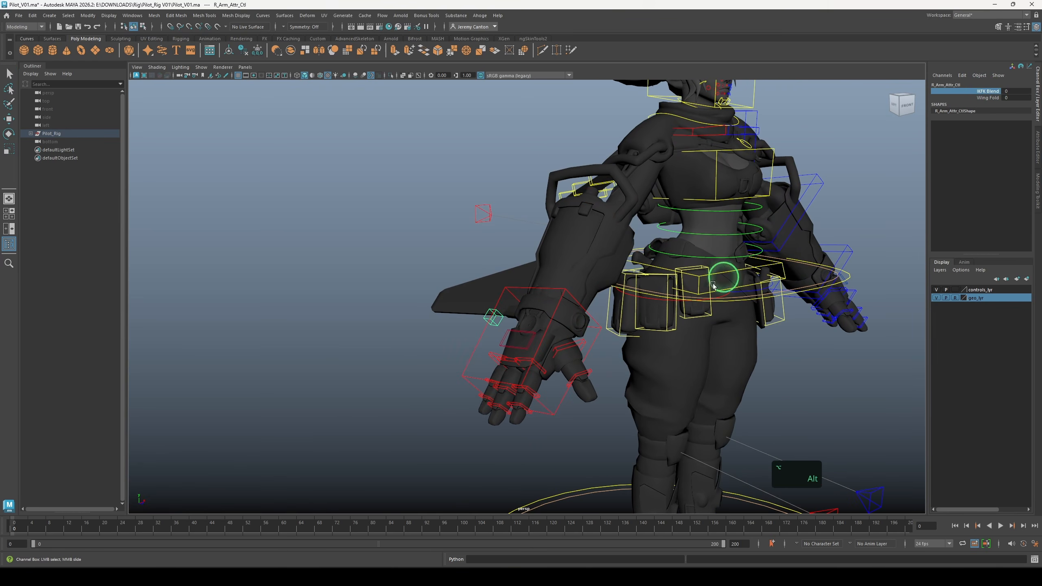
middle_drag(723, 279, 782, 302)
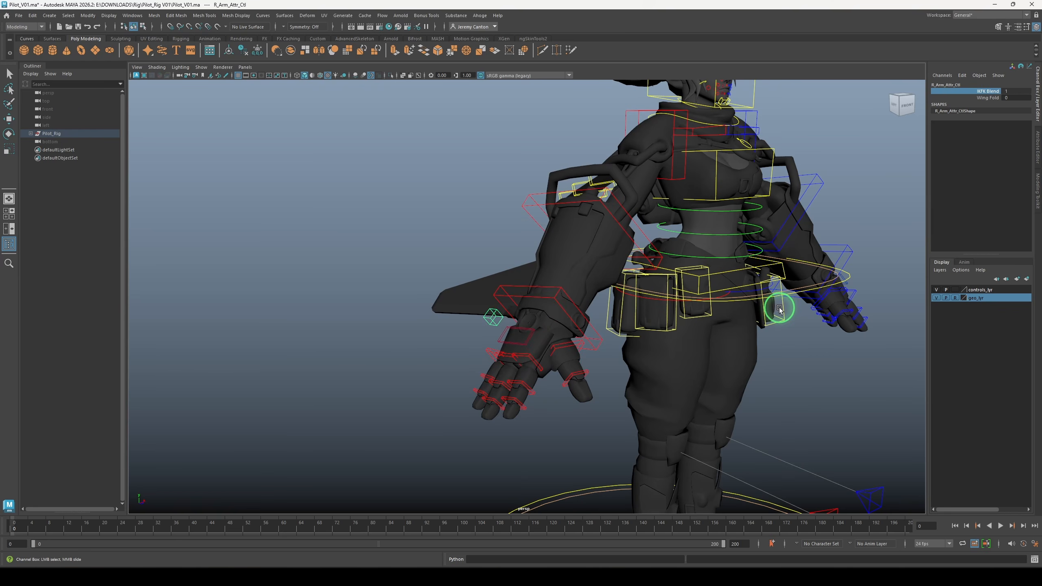
middle_drag(779, 307, 628, 319)
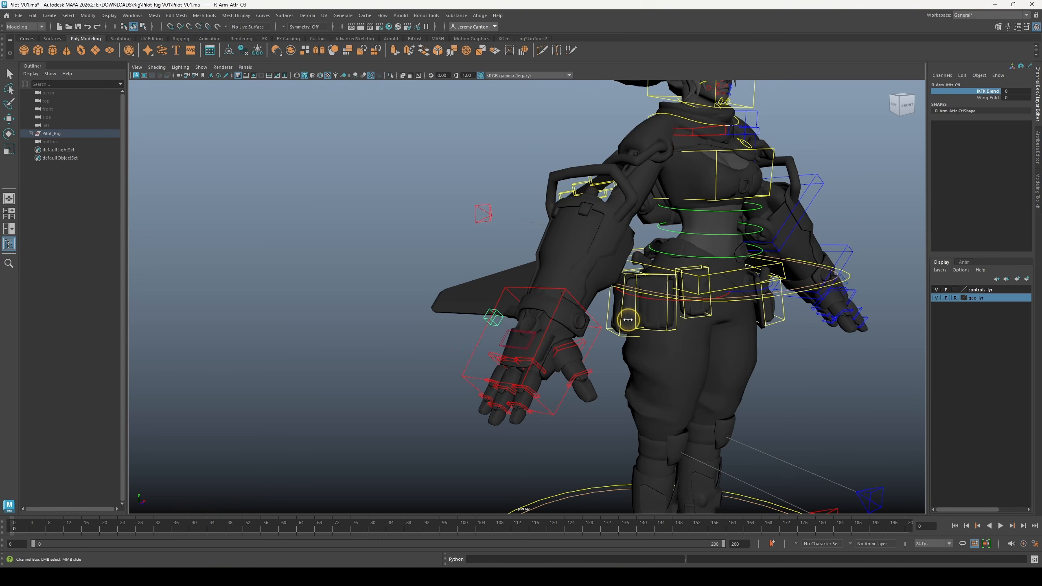
Pose the right arm beside the body by moving R_Wrist_IK_Ctl inward and down and rotating it about -36.8 degrees in Z
alt+drag(613, 336, 503, 365)
click(586, 349)
key(w)
drag(421, 333, 640, 342)
key(e)
key(w)
Select the L_Arm_Attr_Ctl control and set its IKFK Blend to 0 to switch the left arm to IK
drag(695, 306, 676, 335)
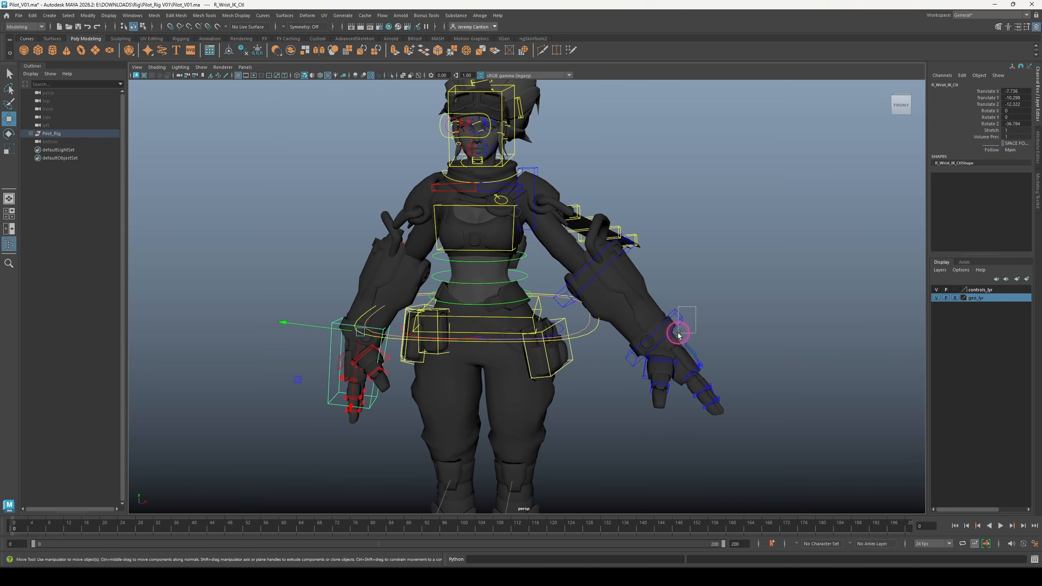
alt+drag(716, 337, 746, 376)
key(e)
key(ctrl+z)
key(w)
key(ctrl+z)
key(q)
drag(673, 343, 661, 356)
alt+drag(729, 358, 666, 348)
click(987, 92)
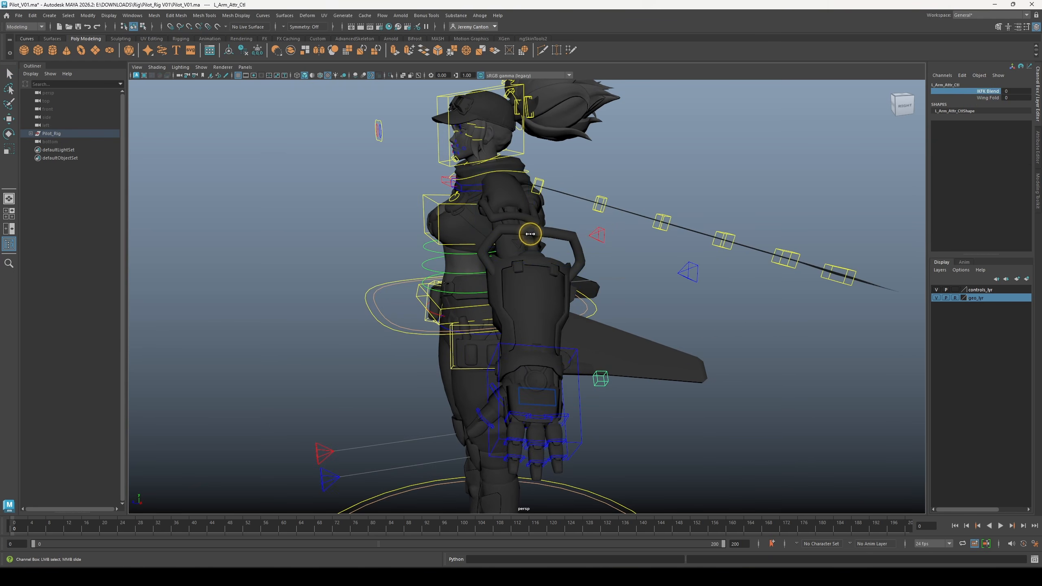
Lower the left arm toward the body by moving its wrist IK control, and clear the selection
alt+drag(555, 327, 610, 329)
drag(728, 376, 686, 418)
alt+right_drag(686, 418, 660, 382)
key(w)
alt+drag(661, 381, 697, 316)
click(697, 314)
mouse_move(697, 314)
alt+right_down()
mouse_move(692, 299)
mouse_move(683, 325)
alt+right_up()
alt+middle_drag(683, 324, 693, 380)
alt+drag(699, 362, 688, 358)
alt+right_drag(688, 358, 707, 373)
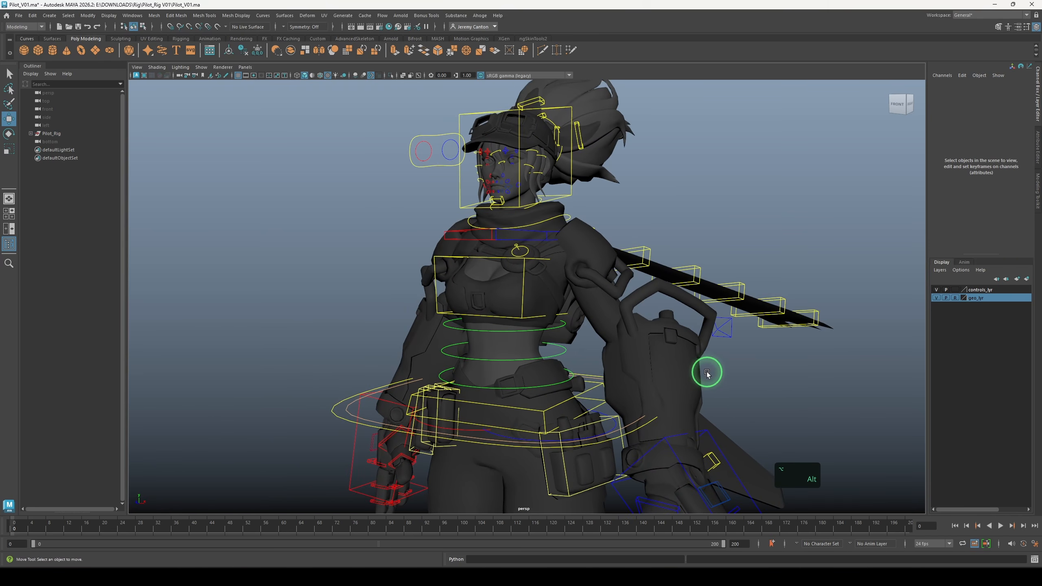
Toggle the display of NURBS curves in the viewport off and back on
key(alt+1)
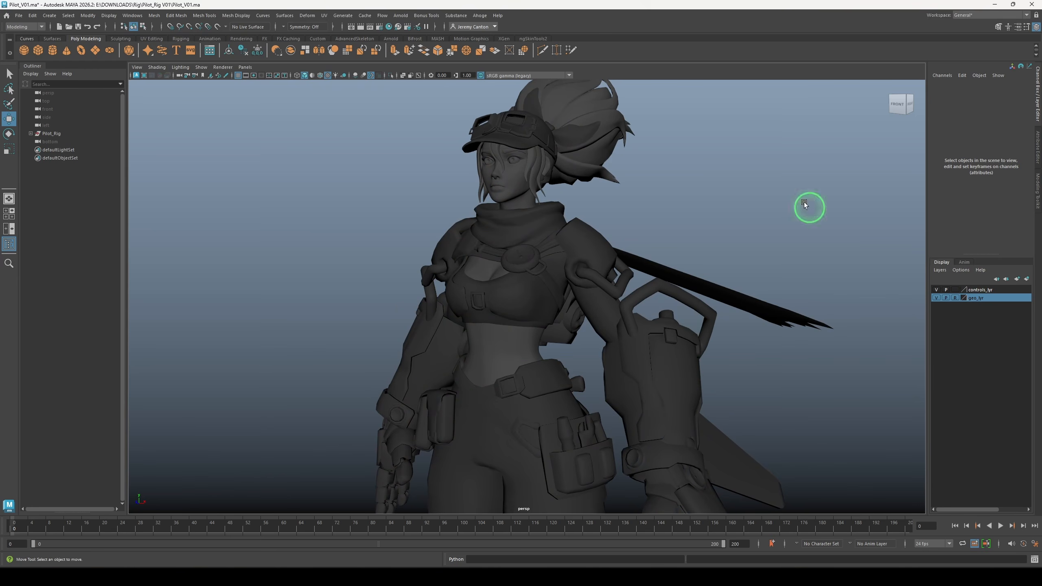
key(alt)
key(alt+1)
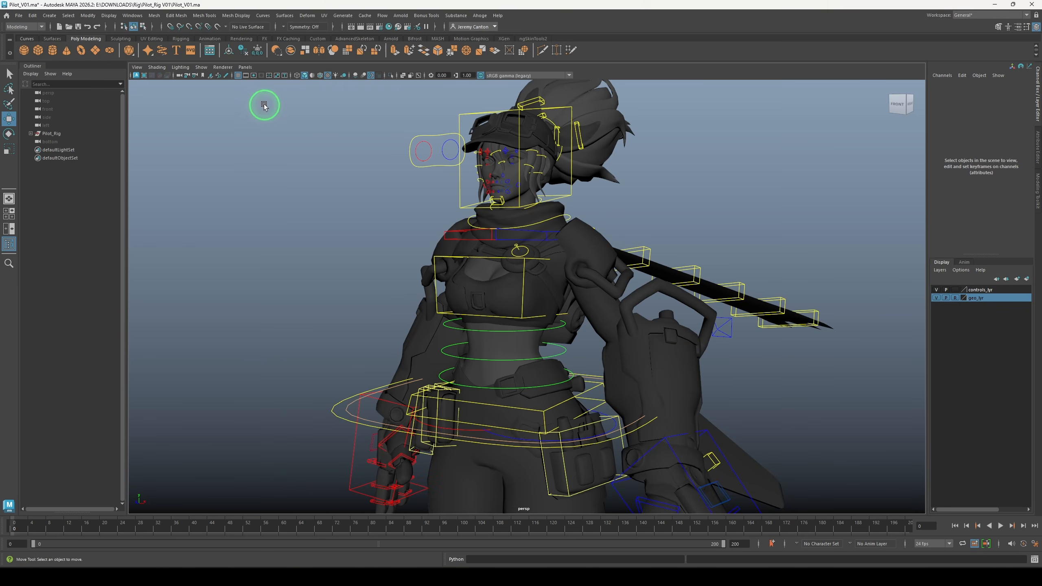
Hide the rig's control curves by disabling NURBS Curves in the viewport's object display options
click(201, 67)
mouse_move(222, 103)
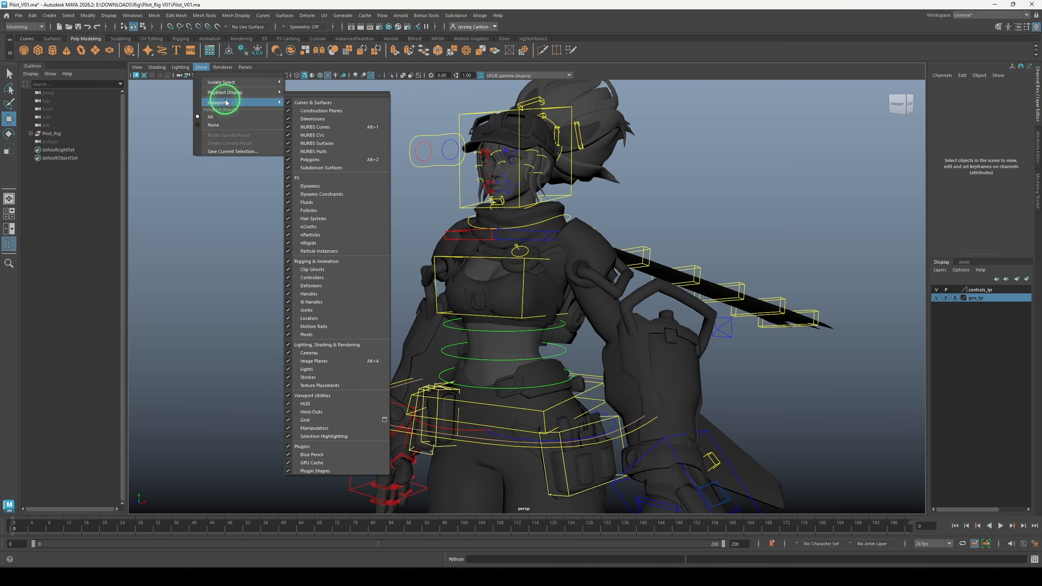
click(335, 128)
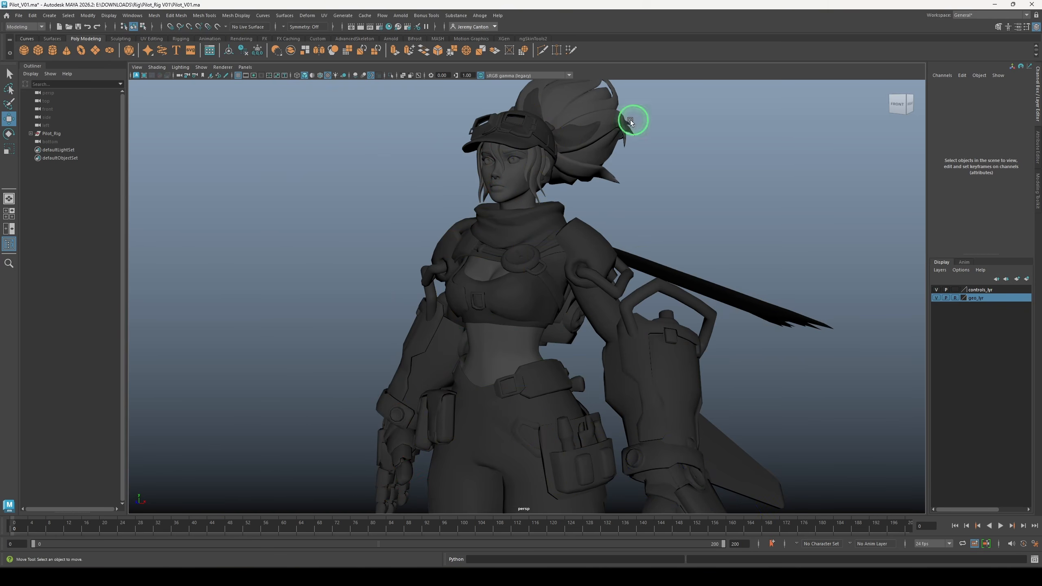
Show the rig's NURBS control curves in the viewport and hide them again
alt+drag(807, 427, 699, 418)
key(1)
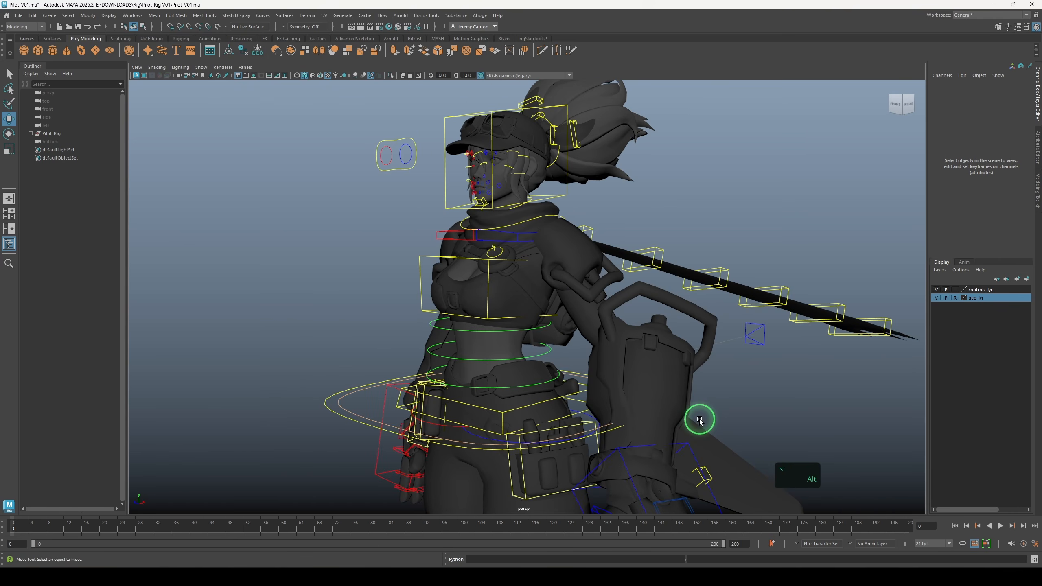
key(alt+1)
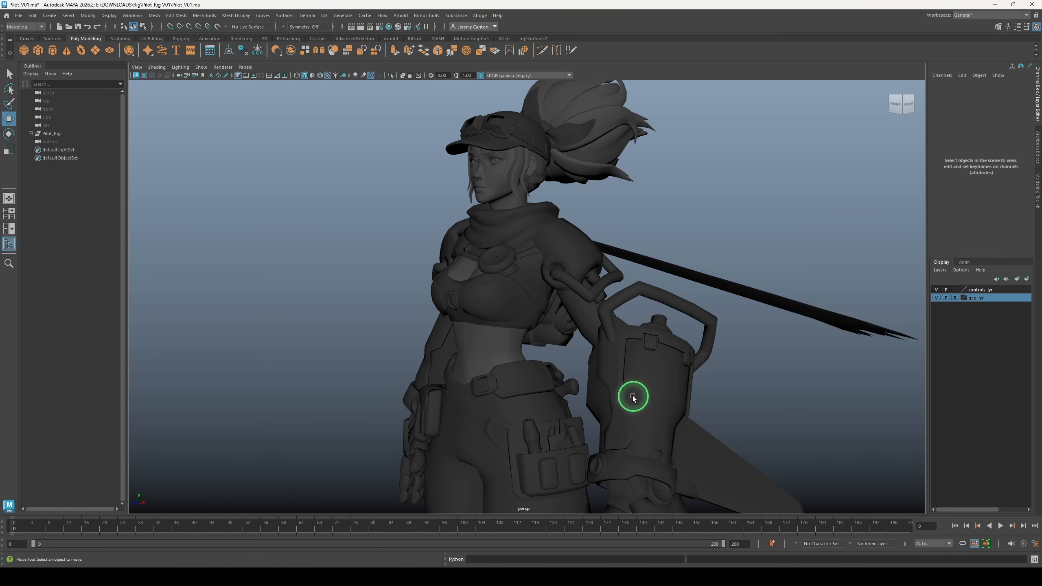
Frame the character's head and torso closely and display the model with the default material
alt+drag(632, 396, 673, 397)
alt+right_drag(673, 398, 702, 433)
alt+middle_drag(663, 361, 671, 425)
alt+drag(671, 426, 657, 395)
alt+middle_drag(656, 395, 616, 371)
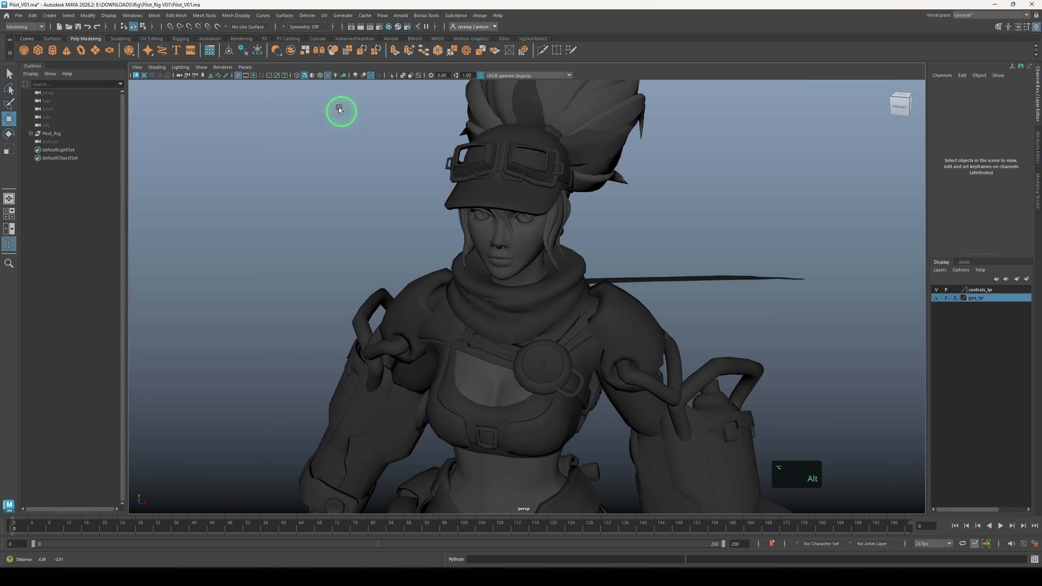
click(312, 75)
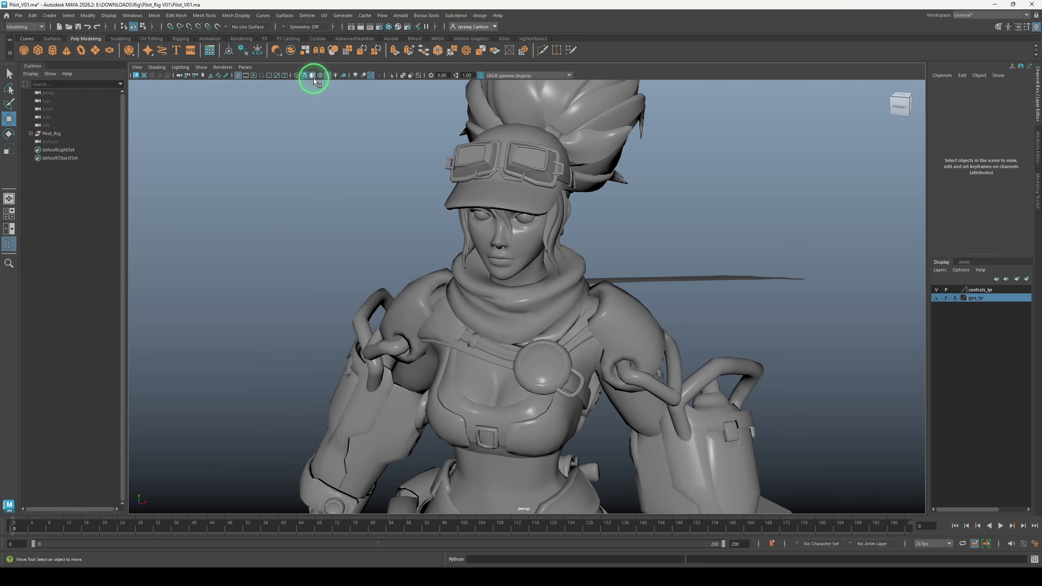
Show the rig's control curves again and view the grey-shaded character from the front around to the side
alt+right_drag(467, 320, 449, 306)
alt+middle_drag(568, 375, 580, 256)
alt+right_drag(579, 256, 521, 255)
alt+drag(521, 256, 581, 361)
alt+middle_drag(580, 361, 599, 315)
alt+drag(599, 315, 623, 292)
alt+middle_drag(665, 318, 626, 379)
alt+right_drag(626, 380, 689, 390)
mouse_move(690, 390)
alt+mouse_down()
mouse_move(621, 396)
mouse_move(697, 394)
alt+mouse_up()
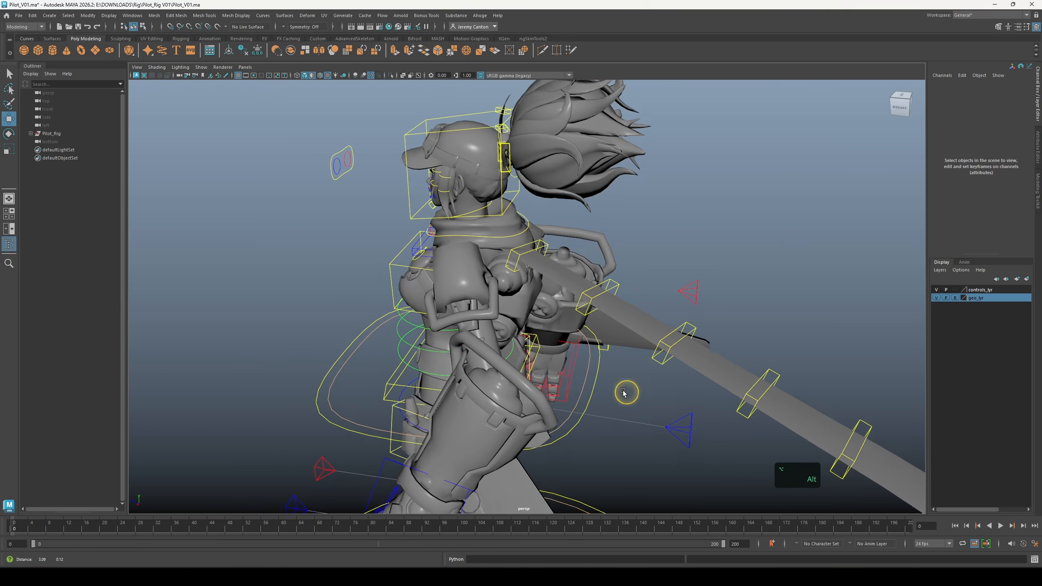
Examine the chain of yellow controls along the long tail piece extending behind the character's back
alt+right_drag(625, 393, 698, 417)
alt+middle_drag(697, 417, 647, 400)
alt+drag(647, 400, 656, 397)
alt+right_drag(656, 397, 493, 322)
alt+right_drag(587, 322, 516, 309)
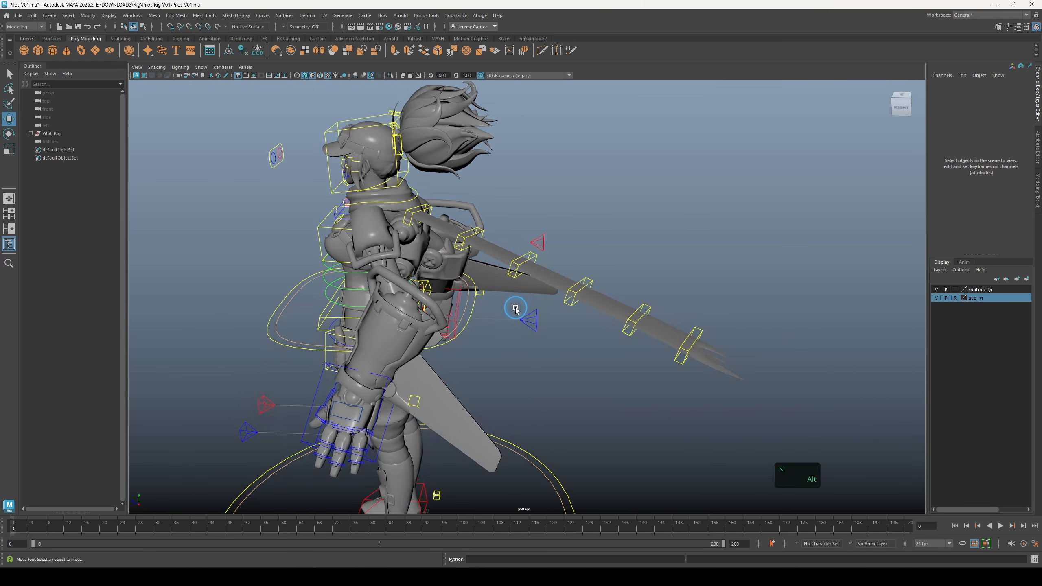
alt+middle_drag(517, 310, 509, 283)
alt+drag(523, 303, 539, 321)
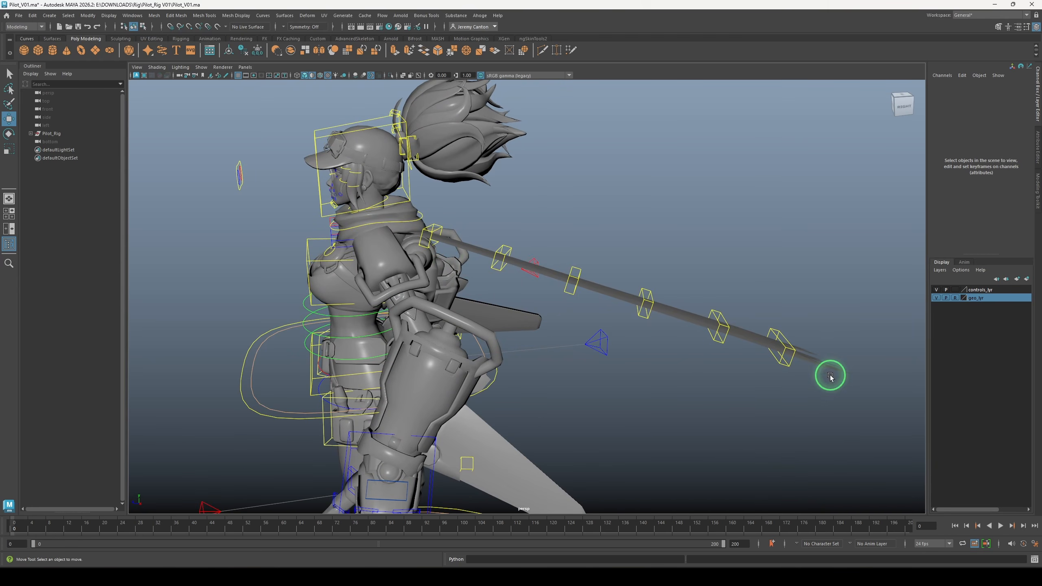
alt+drag(470, 251, 516, 274)
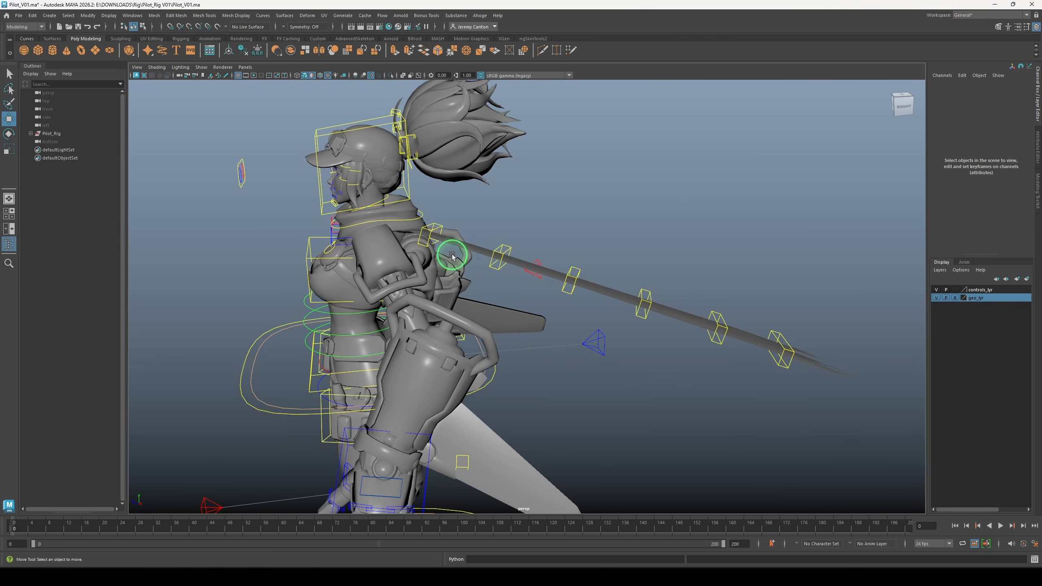
Rotate the scarf's first control about -20.6 degrees in Z so the whole chain swings downward behind the back
click(442, 230)
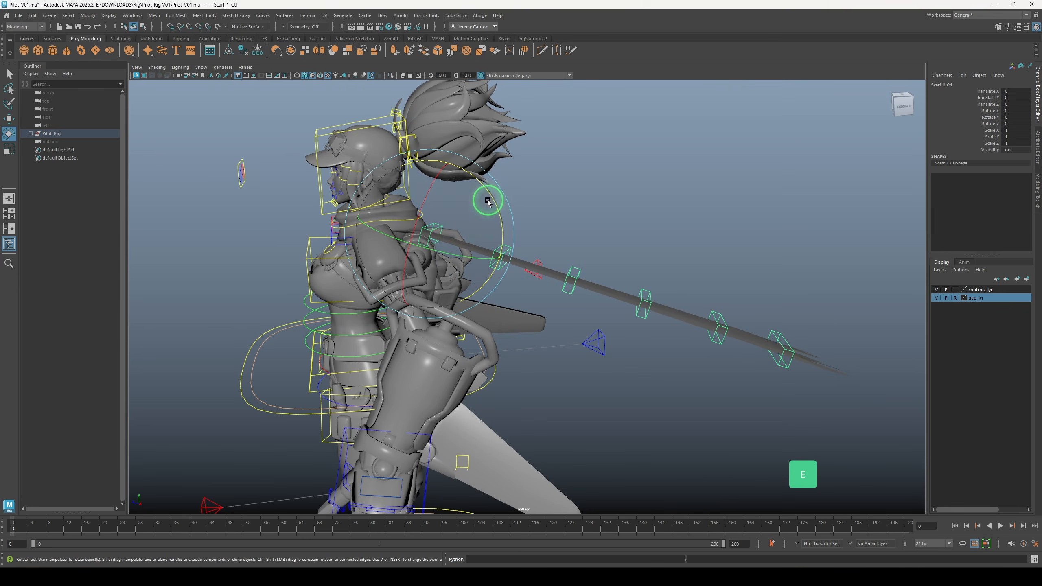
drag(497, 198, 512, 278)
key(q)
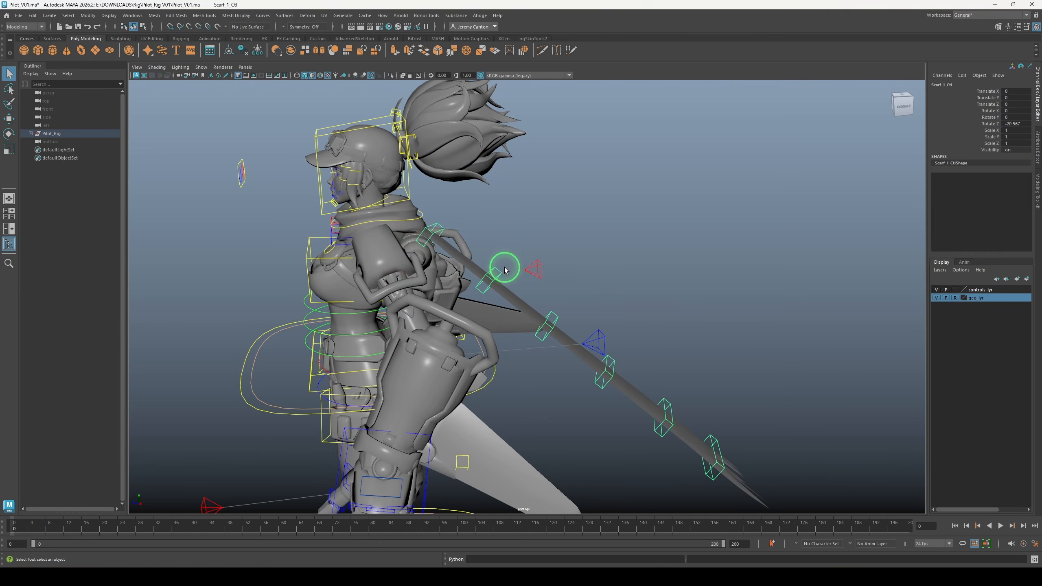
Rotate the next controls along the scarf chain downward so the scarf hangs along the character's back
click(505, 267)
key(e)
drag(548, 236, 546, 339)
key(w)
alt+middle_drag(568, 390, 569, 377)
alt+drag(704, 302, 673, 293)
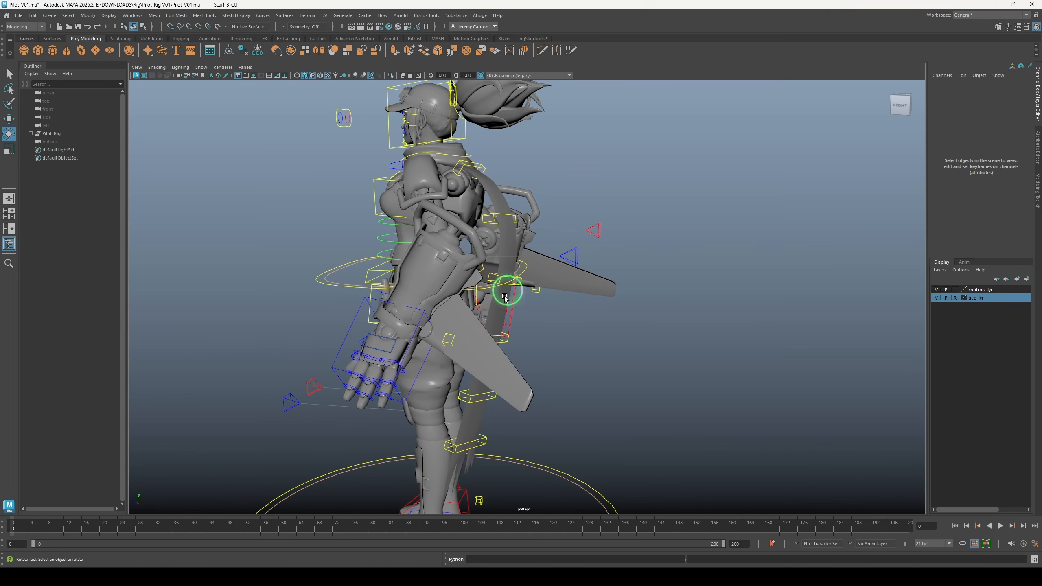
Test the right leg's IK foot control by moving the foot, and undo the movement
alt+drag(504, 298, 681, 311)
alt+middle_drag(575, 391, 640, 333)
alt+drag(505, 427, 581, 419)
click(580, 419)
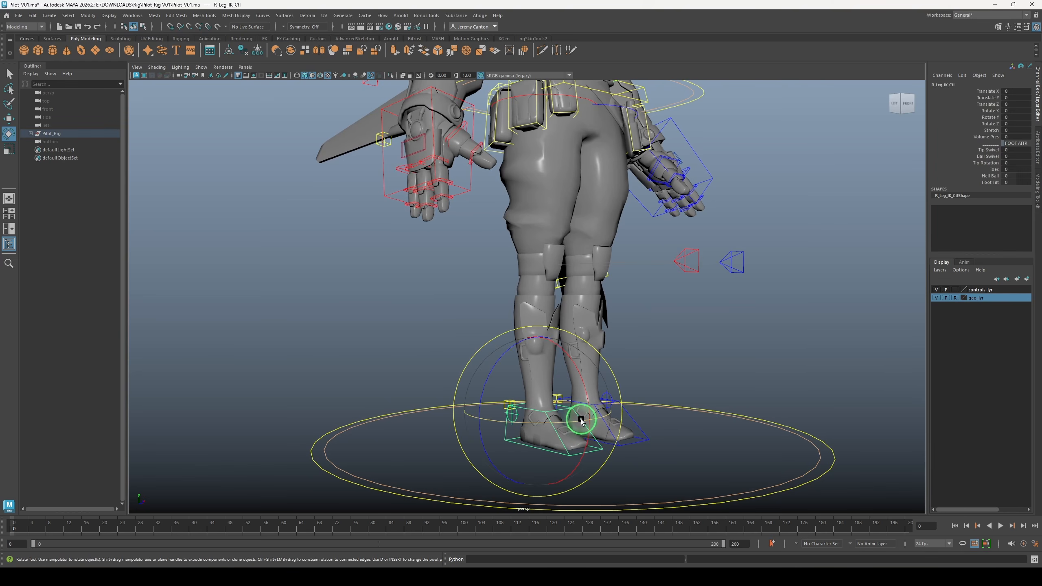
key(w)
alt+drag(517, 409, 540, 413)
drag(477, 361, 541, 365)
key(ctrl+z)
key(ctrl+z)
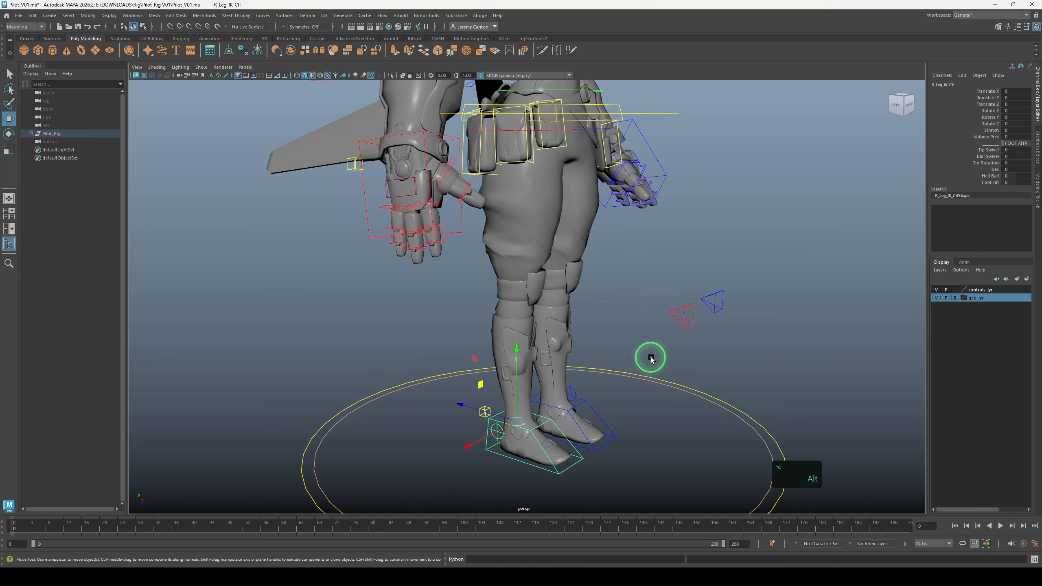
Select the right leg's pole vector control and examine its position in front of the knee
click(683, 321)
alt+middle_drag(684, 321, 666, 375)
alt+right_drag(667, 374, 557, 339)
alt+drag(557, 339, 581, 372)
alt+right_drag(581, 372, 579, 401)
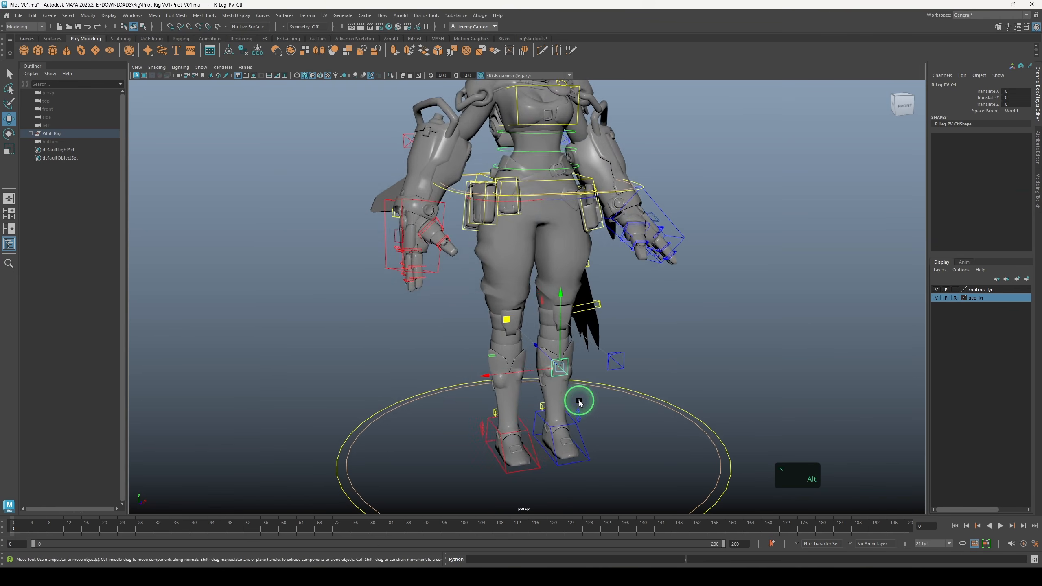
Test the right foot roll by varying the Rotate X value of the foot roll control at the ankle
alt+middle_drag(579, 402, 580, 377)
alt+drag(580, 377, 289, 372)
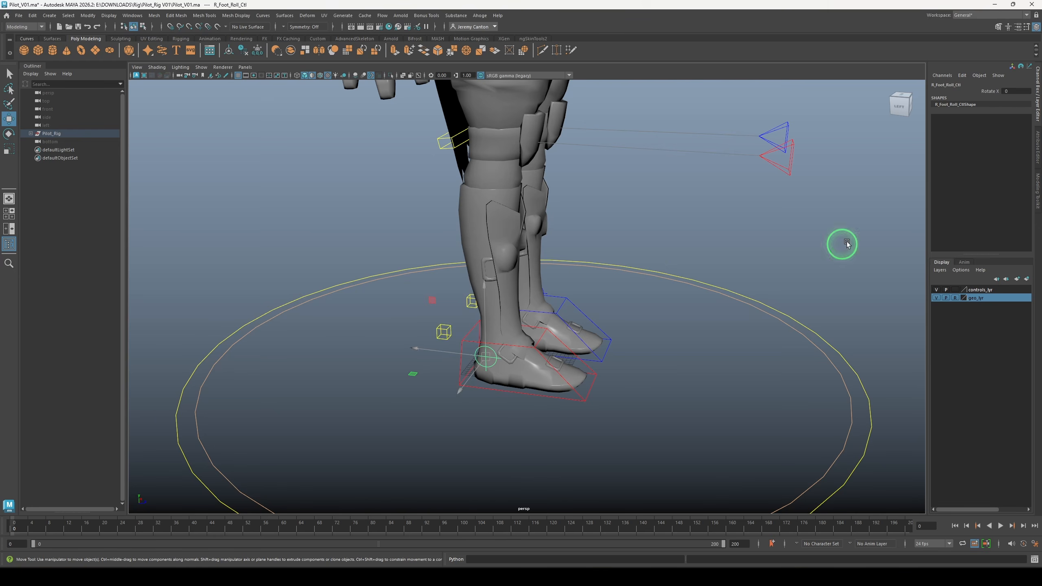
click(974, 92)
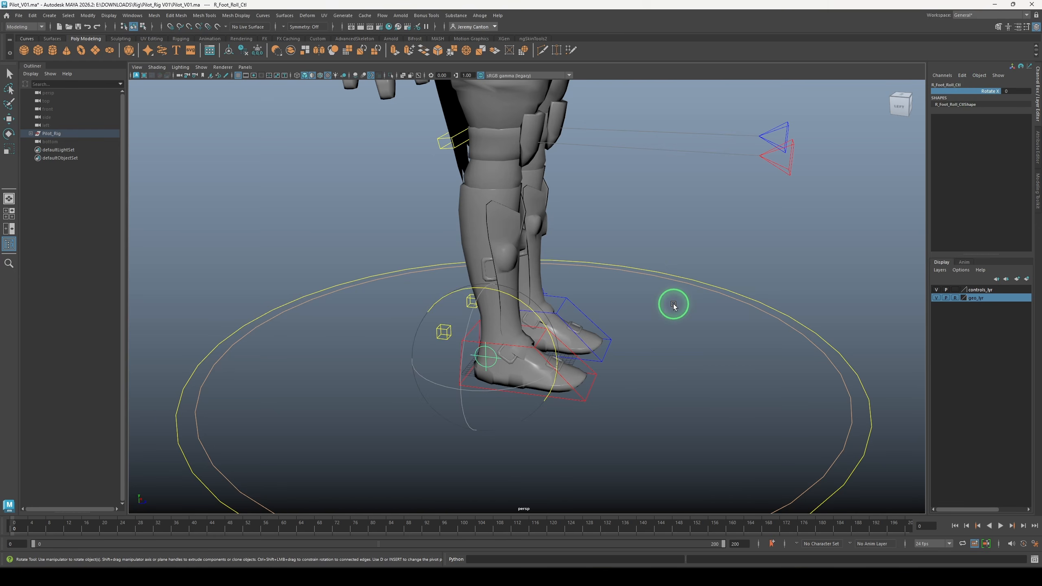
middle_drag(667, 306, 617, 300)
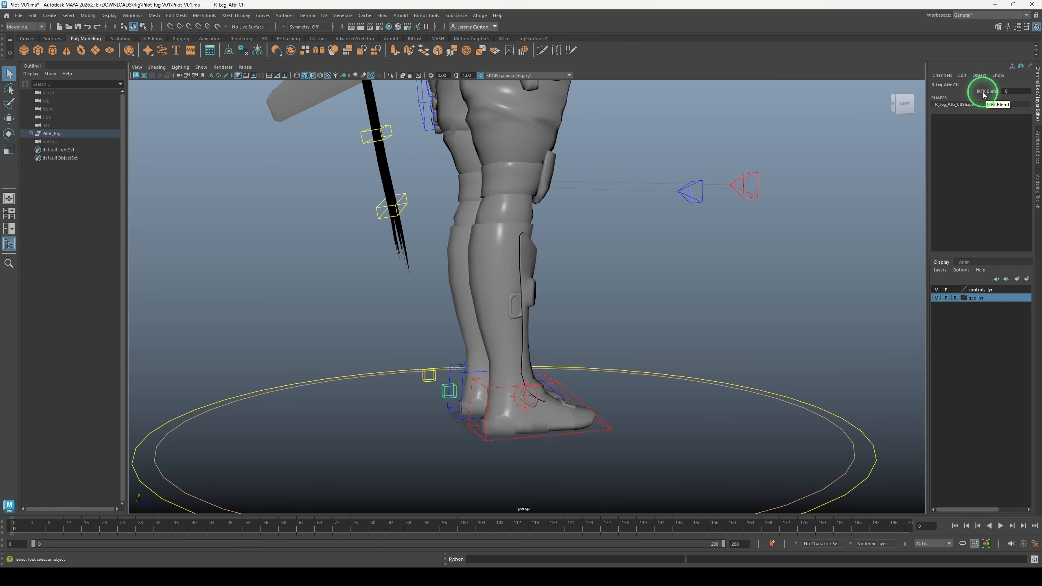
Move the right arm's pole vector control behind the character to test the elbow's direction
alt+drag(616, 311, 681, 354)
click(608, 317)
key(w)
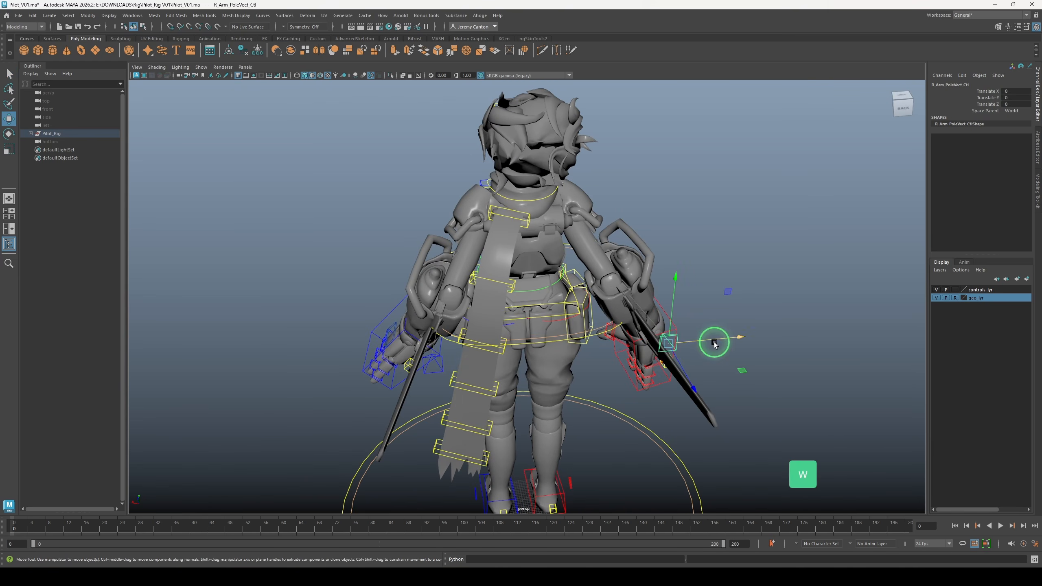
drag(738, 338, 622, 384)
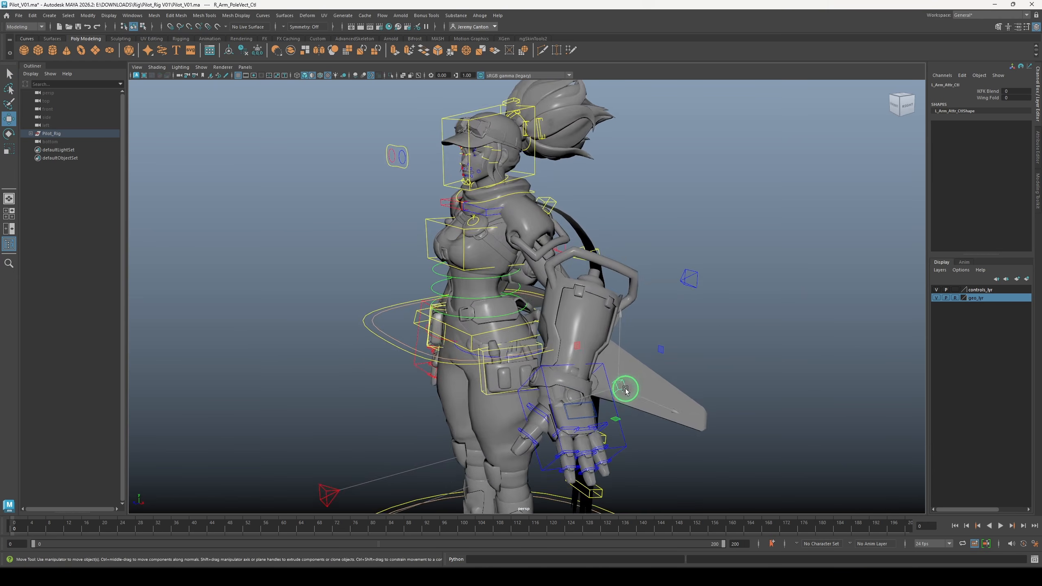
Test the Wing Fold attribute on the left arm's attribute control and return it to 0
alt+drag(625, 391, 618, 382)
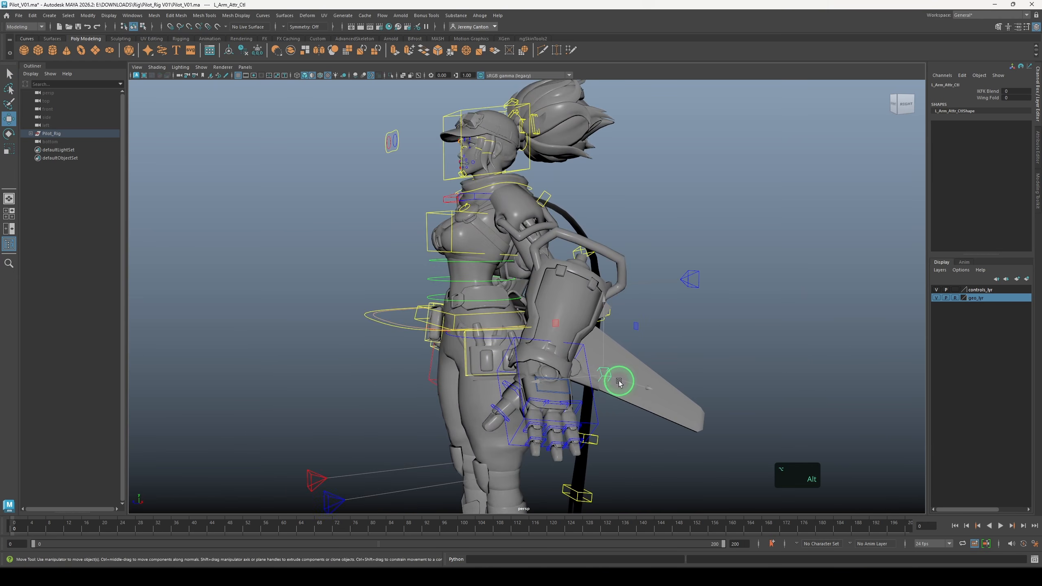
alt+right_drag(619, 382, 625, 399)
alt+drag(625, 399, 616, 402)
alt+right_drag(616, 402, 653, 427)
alt+middle_drag(652, 427, 635, 357)
alt+drag(635, 357, 642, 337)
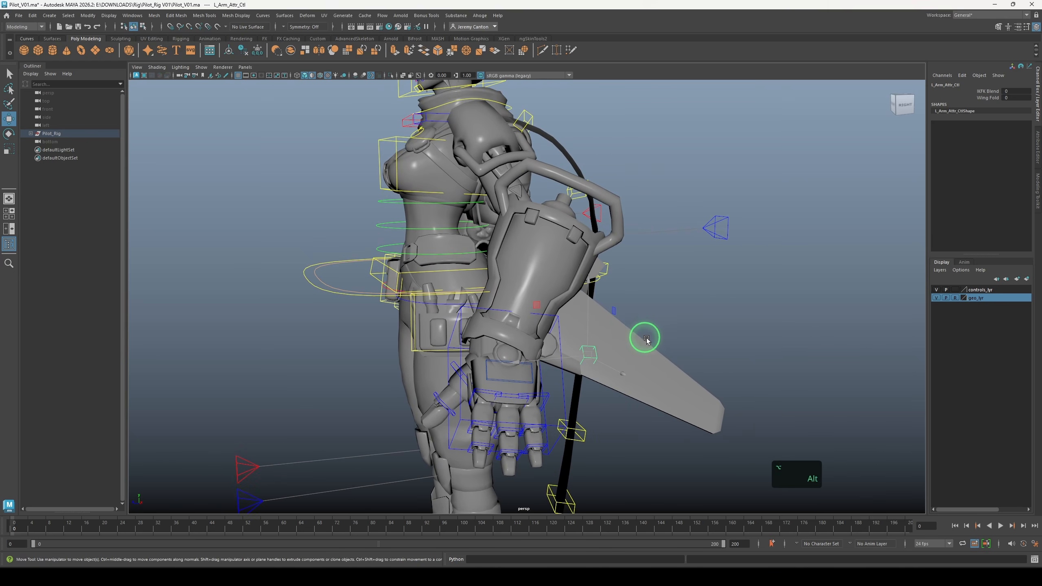
click(986, 97)
middle_drag(735, 391, 759, 356)
alt+drag(758, 356, 658, 368)
middle_drag(658, 368, 605, 365)
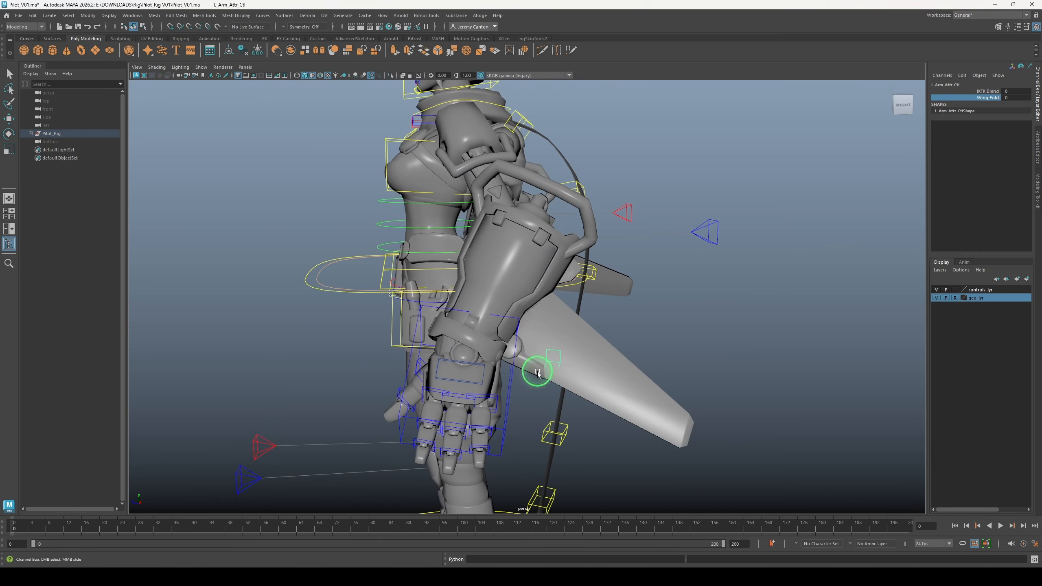
Set Index, Middle, Pinky and Thumb to 0.9 on the left master hand control
alt+drag(609, 452, 612, 382)
click(598, 356)
key(w)
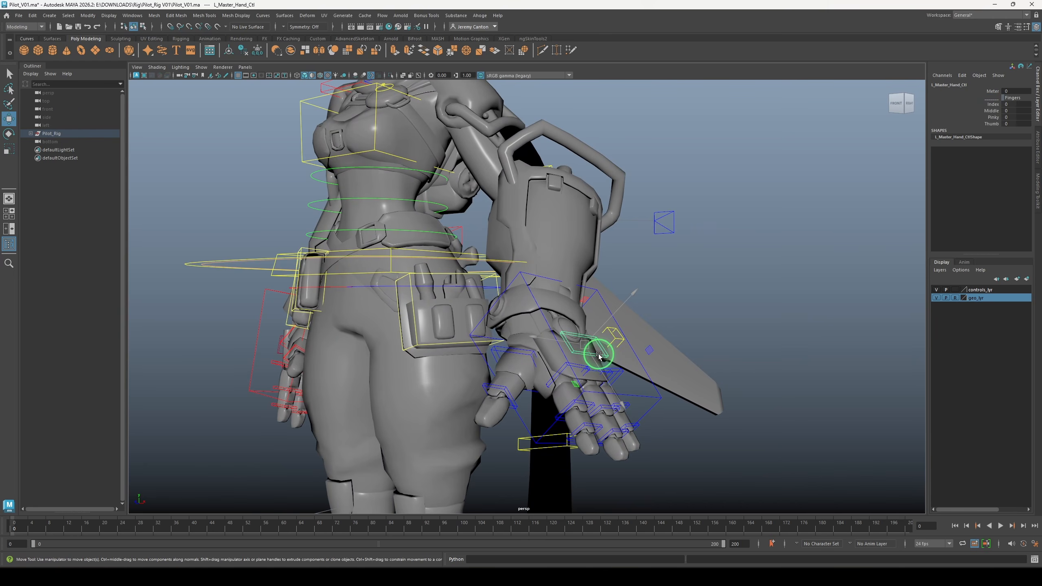
click(993, 105)
shift+click(990, 124)
alt+right_drag(752, 356, 788, 358)
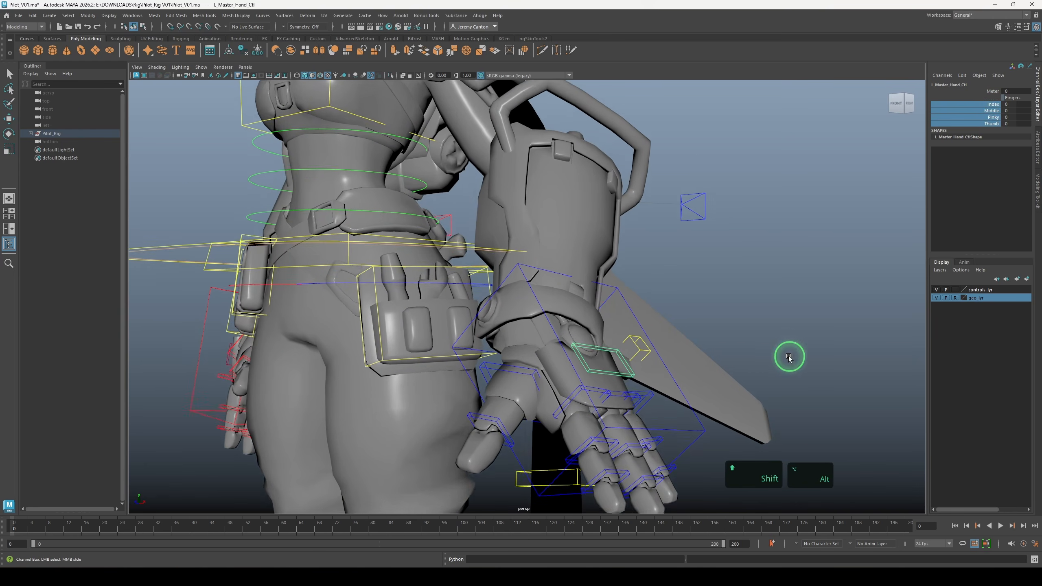
alt+middle_drag(788, 358, 742, 301)
Frame the character's face closely and turn off the default-material display
alt+middle_drag(574, 226, 665, 477)
alt+drag(545, 372, 607, 368)
alt+middle_drag(607, 368, 568, 448)
alt+right_drag(541, 328, 665, 473)
alt+drag(582, 367, 602, 382)
alt+middle_drag(578, 391, 554, 382)
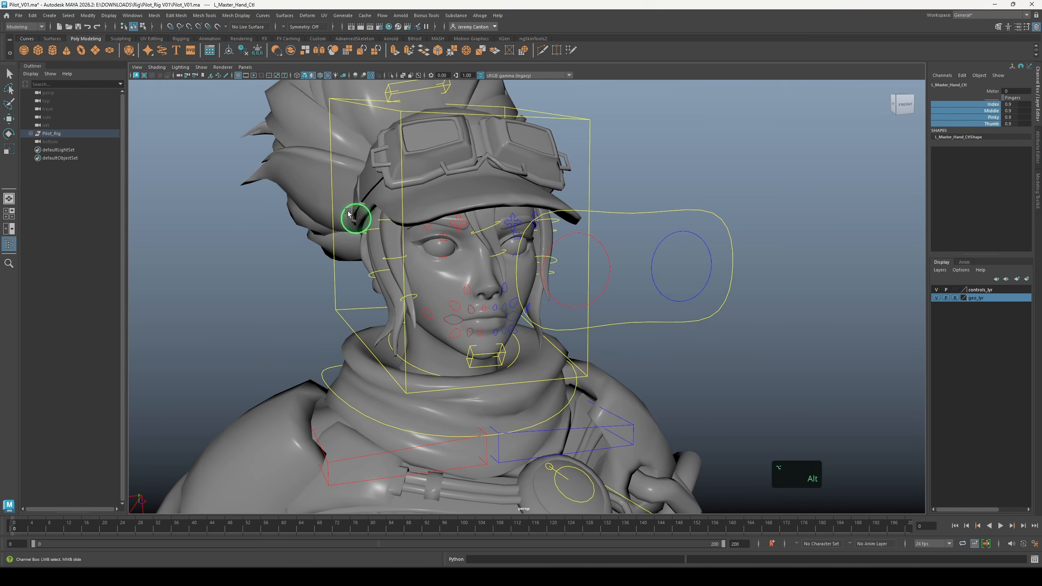
click(312, 76)
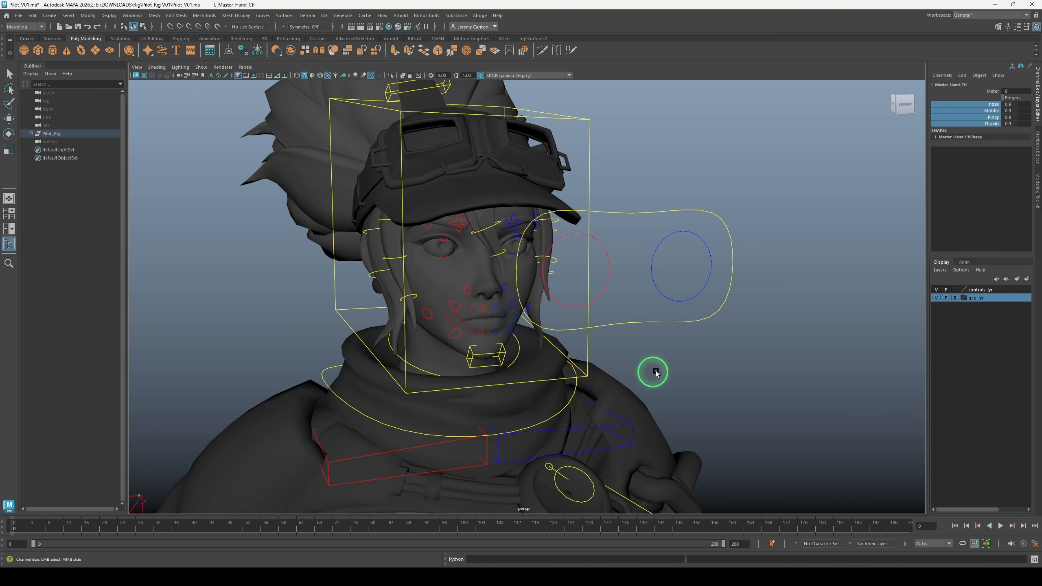
Move the master eyes control sideways away from the head, and undo the last move of the right eye control
alt+right_drag(652, 372, 688, 384)
alt+middle_drag(688, 383, 744, 360)
alt+right_drag(745, 360, 681, 328)
click(681, 230)
key(w)
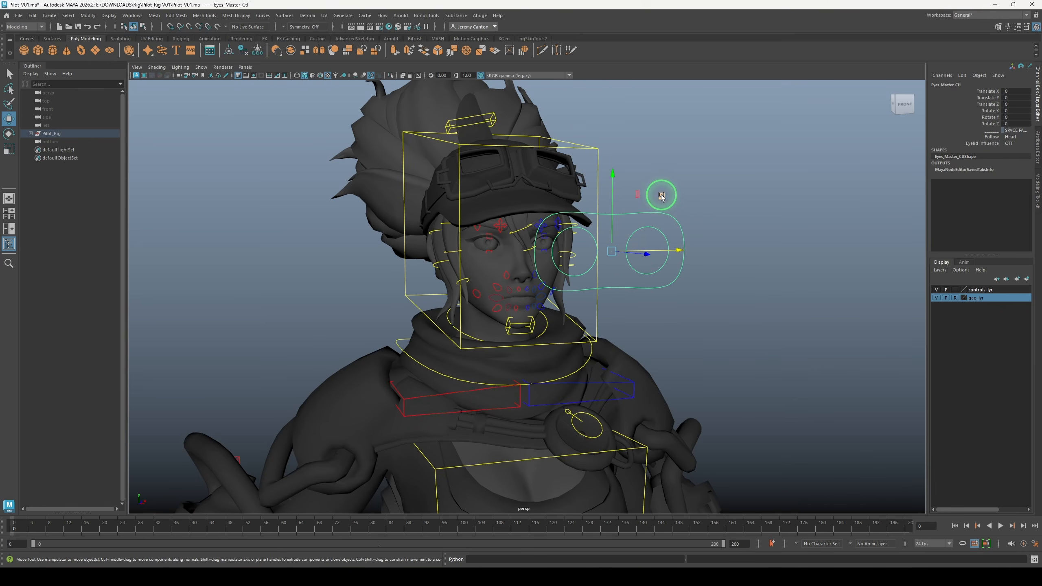
drag(661, 196, 726, 275)
key(ctrl+z)
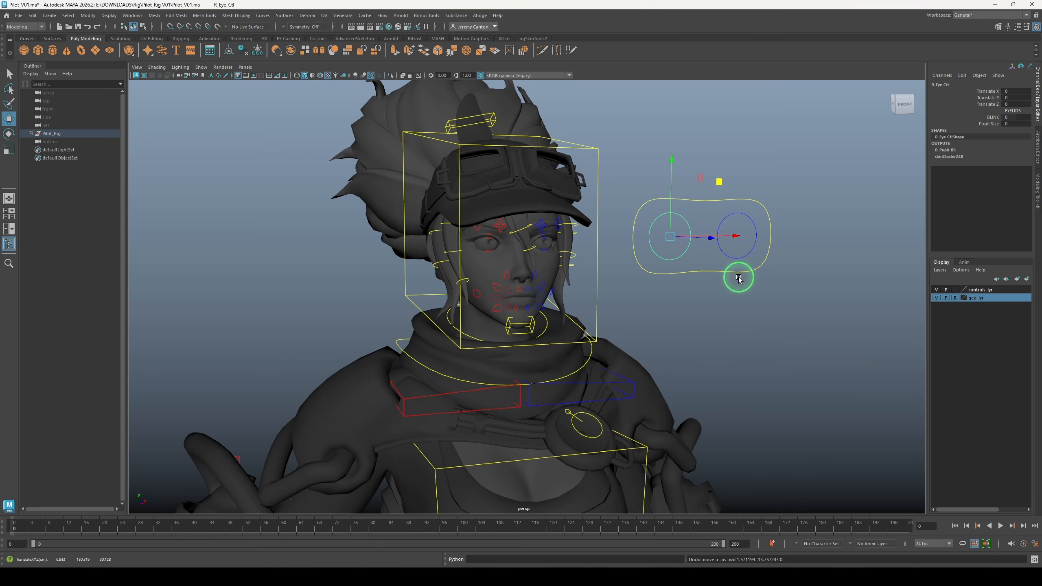
Test the Blink attribute on the right and left eye controls and leave both at -1
click(987, 118)
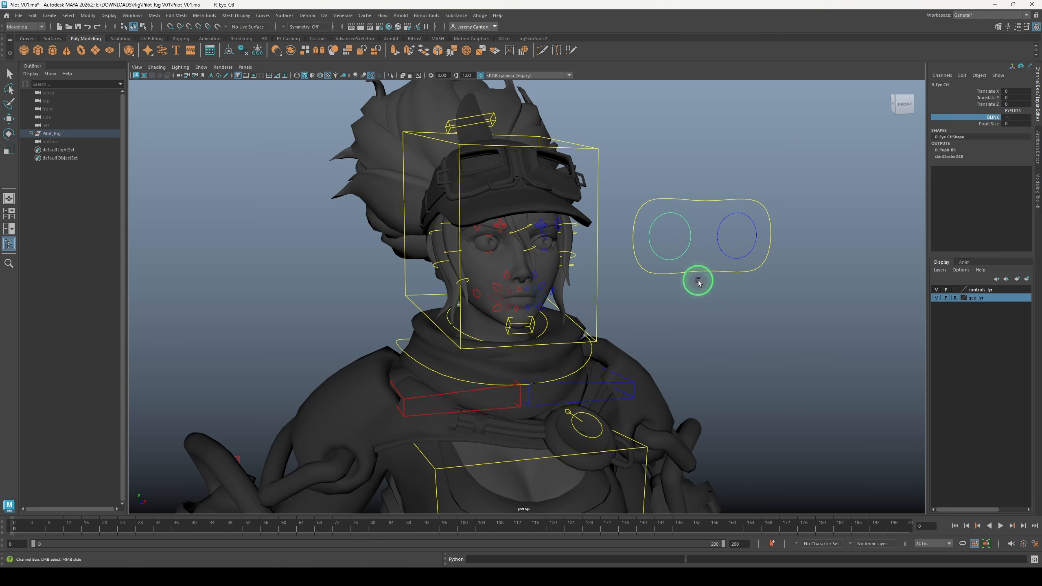
click(723, 259)
click(990, 117)
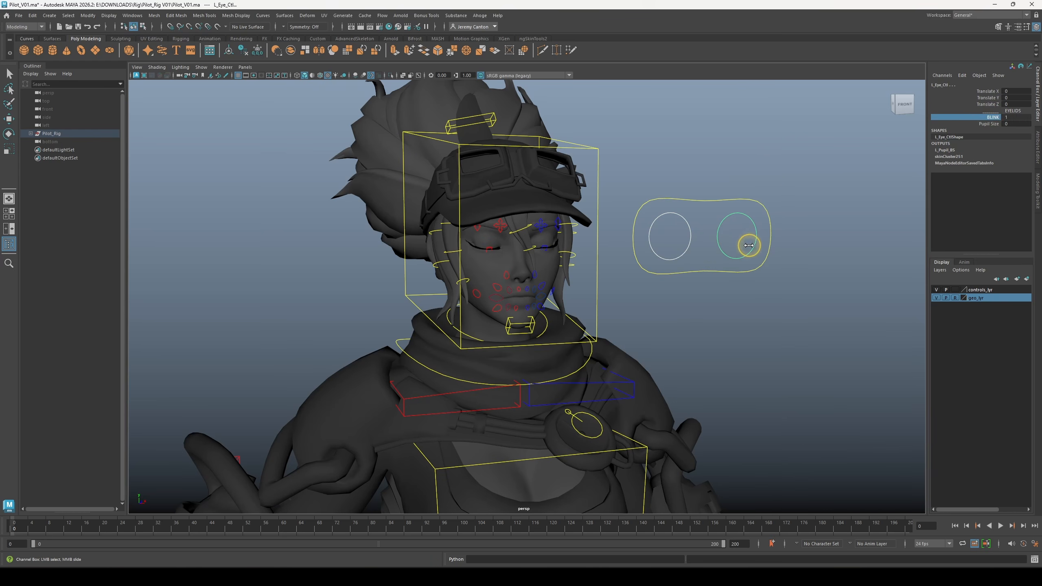
middle_drag(775, 250, 742, 337)
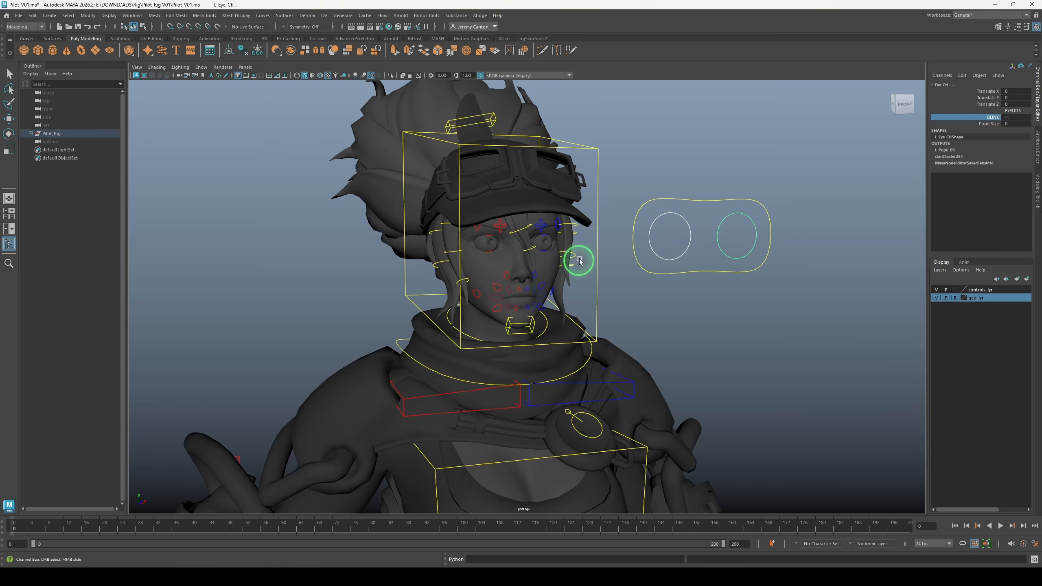
Move both inner brow controls up and down together to pose the eyebrows
alt+right_drag(578, 261, 628, 291)
alt+middle_drag(622, 164, 623, 274)
key(w)
click(579, 242)
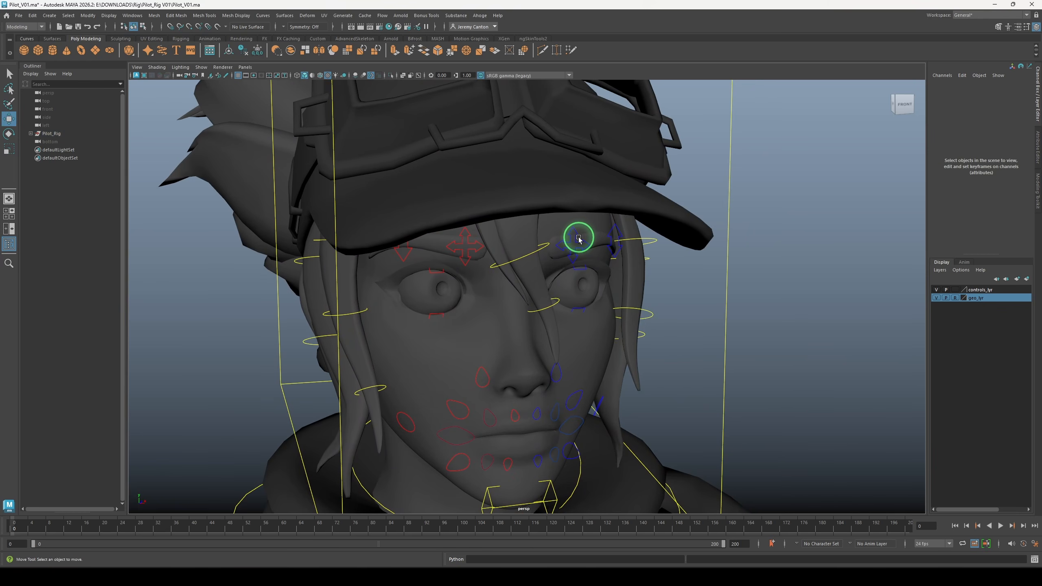
click(575, 237)
shift+click(465, 243)
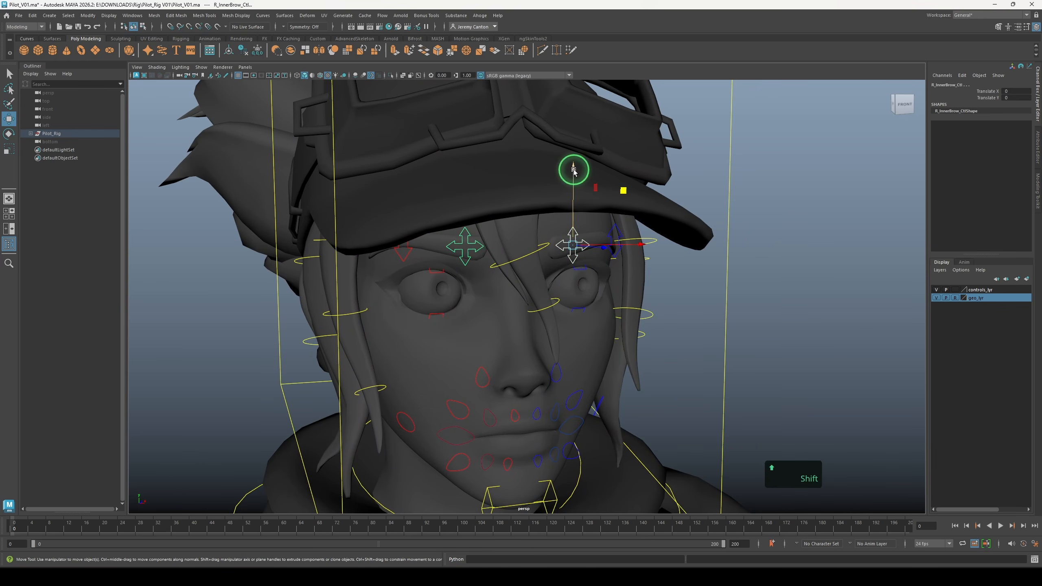
drag(570, 167, 574, 200)
drag(574, 200, 574, 179)
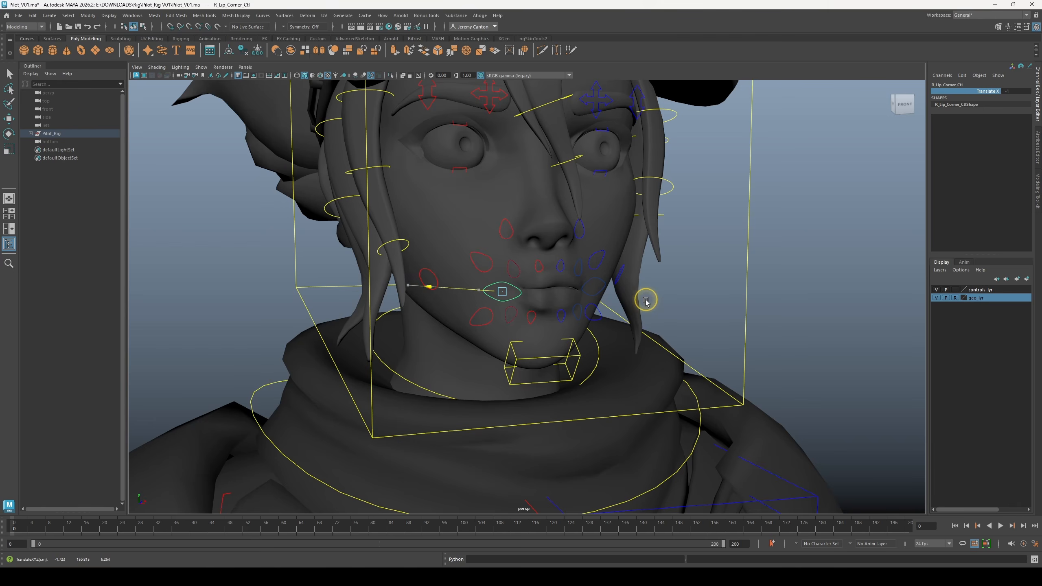
Test the right lip corner control by varying Translate X between -1 and 1, undo the moves and deselect it
middle_drag(646, 300, 431, 344)
alt+right_drag(546, 364, 515, 359)
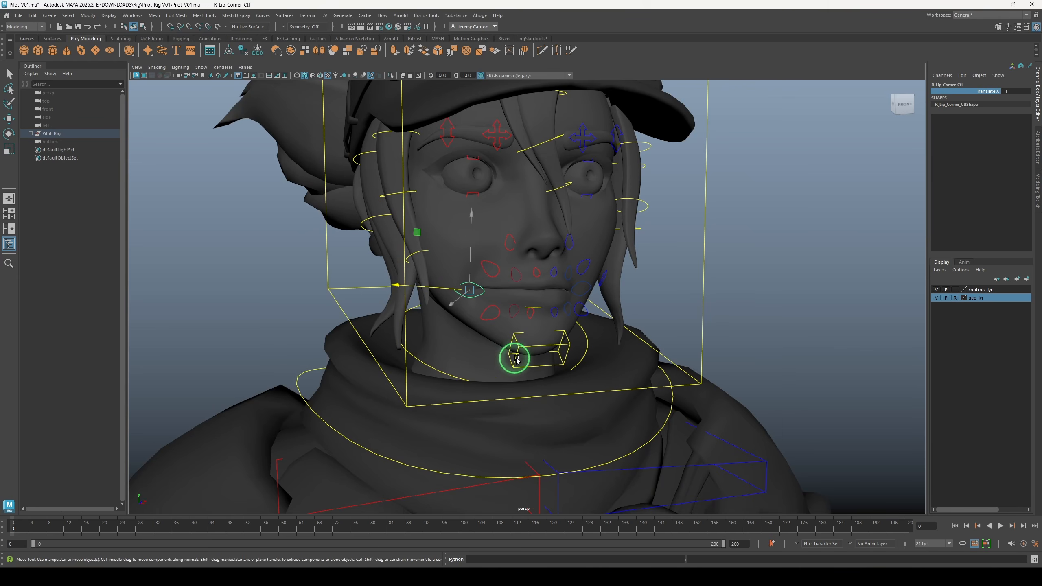
key(ctrl+z)
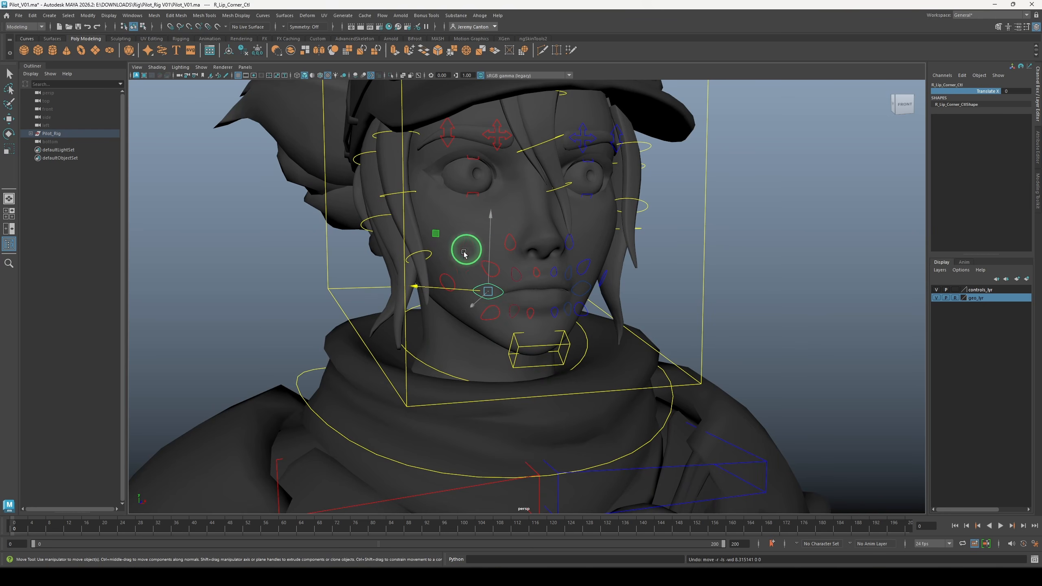
mouse_move(419, 288)
mouse_down()
mouse_move(391, 291)
mouse_move(420, 287)
mouse_up()
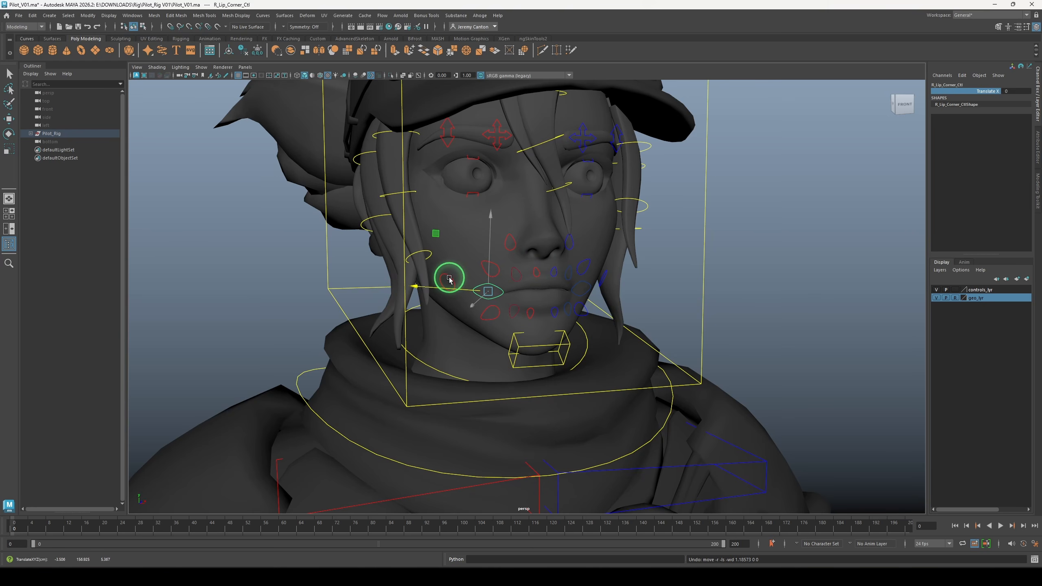
alt+drag(723, 359, 518, 339)
click(332, 426)
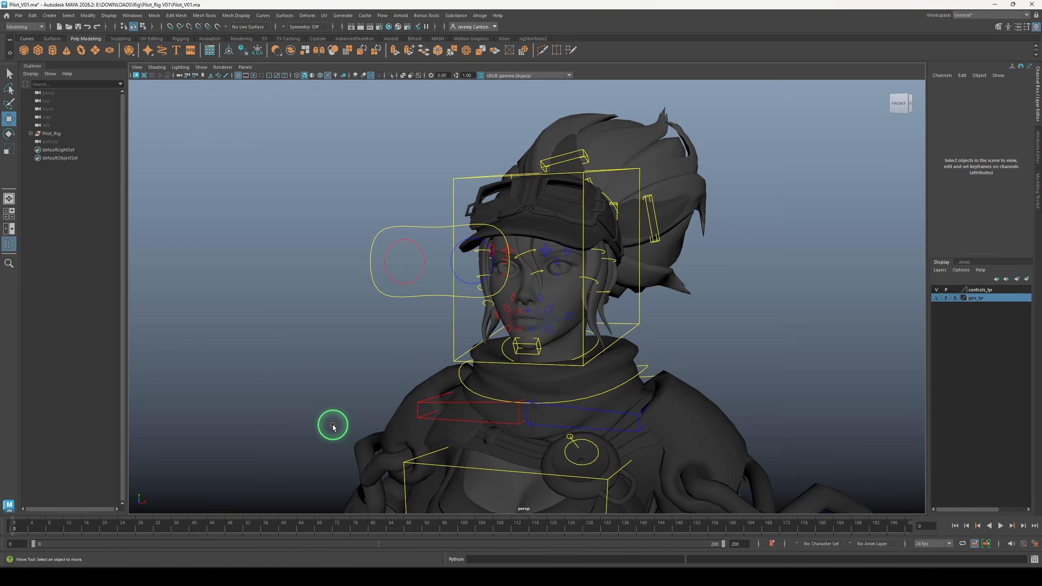
Open the File Path Editor and expand the textures folder to list its individual file paths
alt+drag(332, 426, 307, 416)
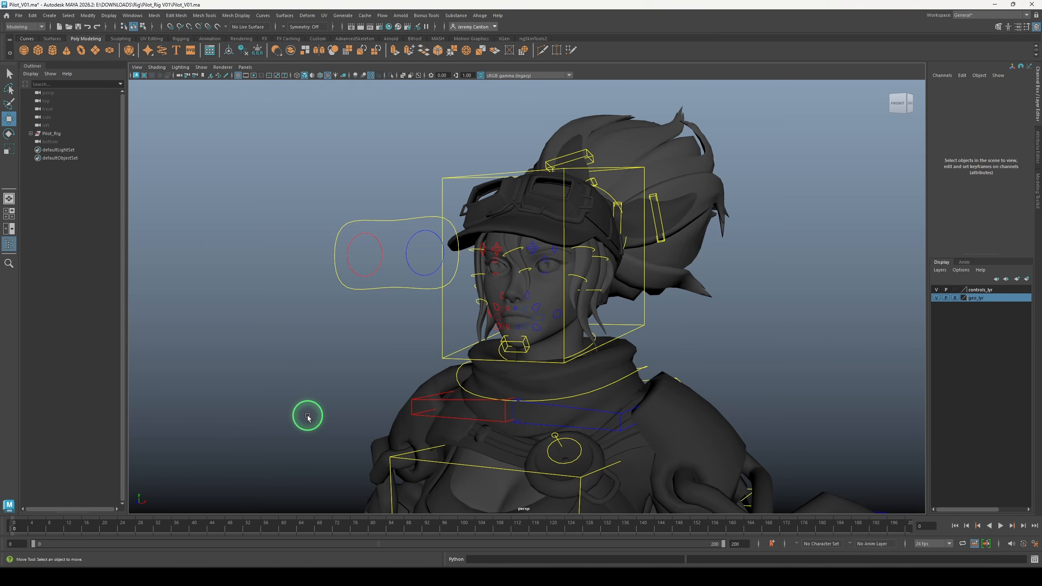
click(139, 16)
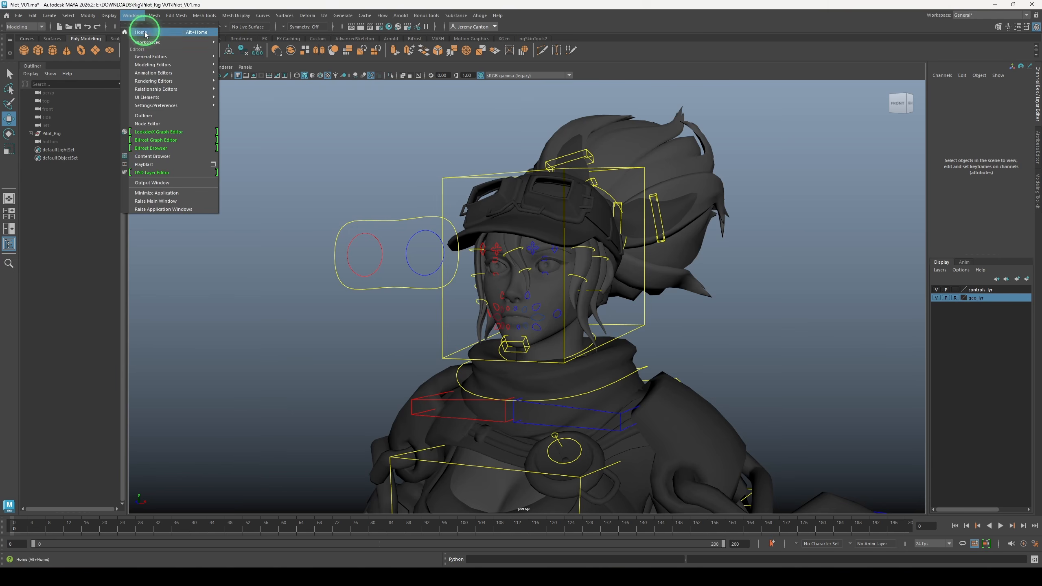
mouse_move(151, 56)
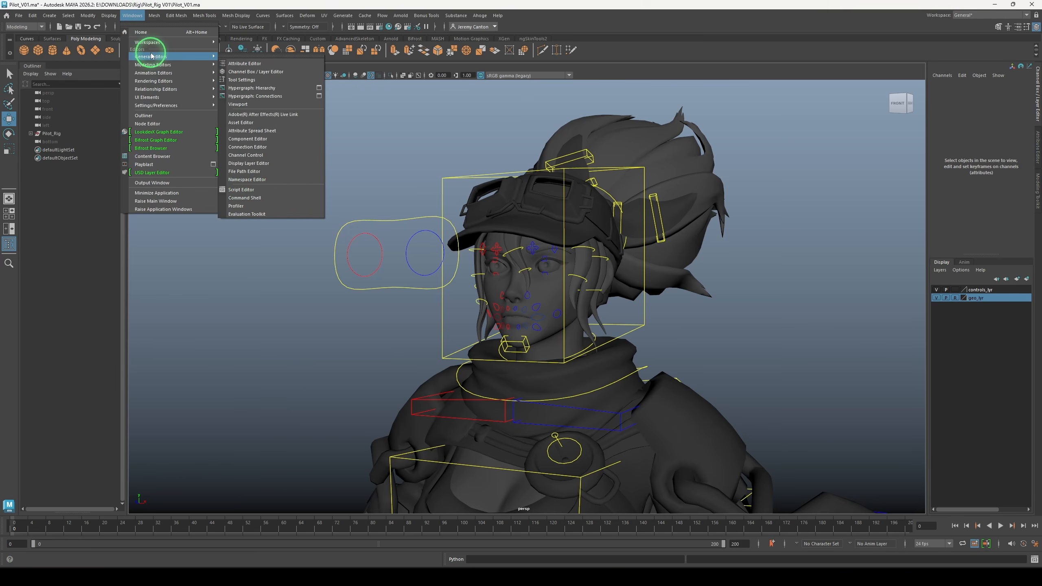
click(265, 171)
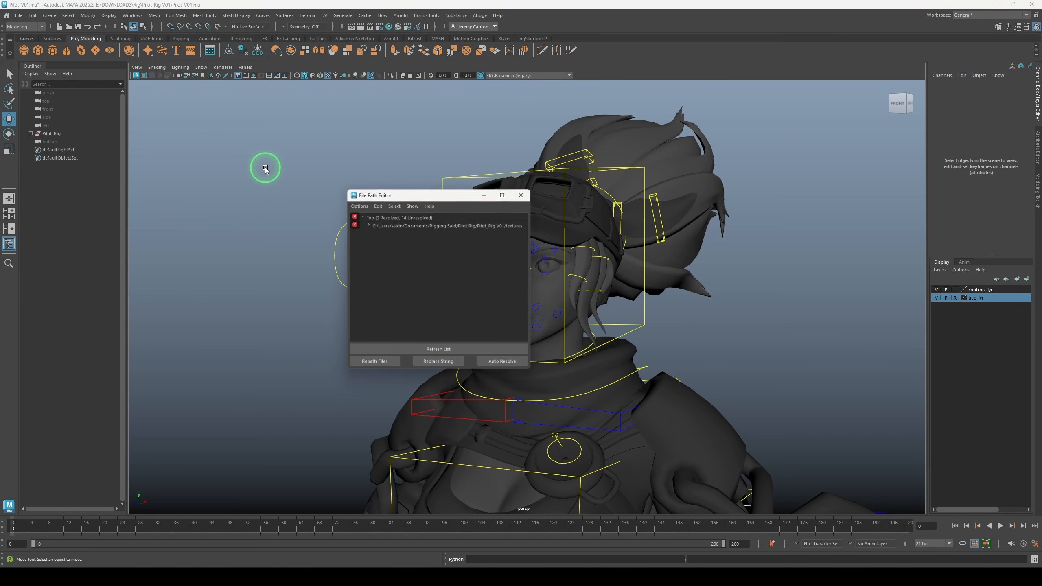
click(368, 225)
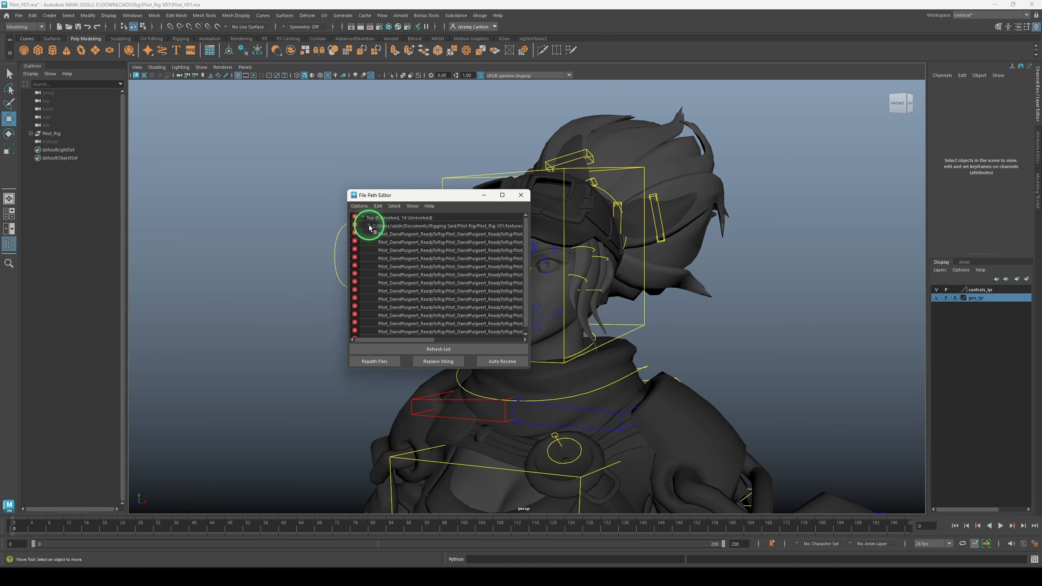
Repath all listed texture files to E:/DOWNLOADS/Rig/Pilot_Rig V01 with subdirectories searched, and close the File Path Editor
click(390, 217)
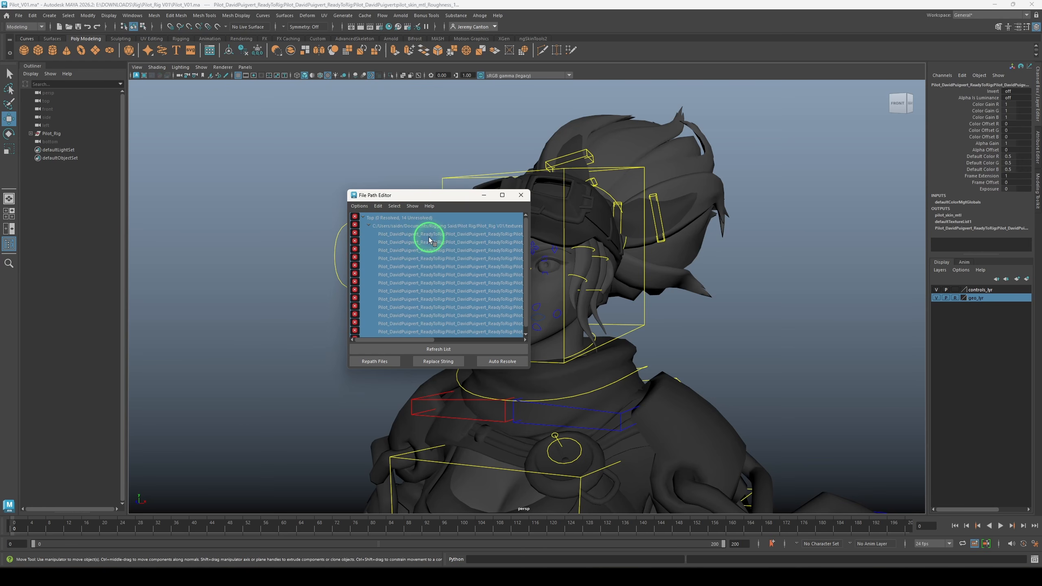
click(387, 363)
click(488, 222)
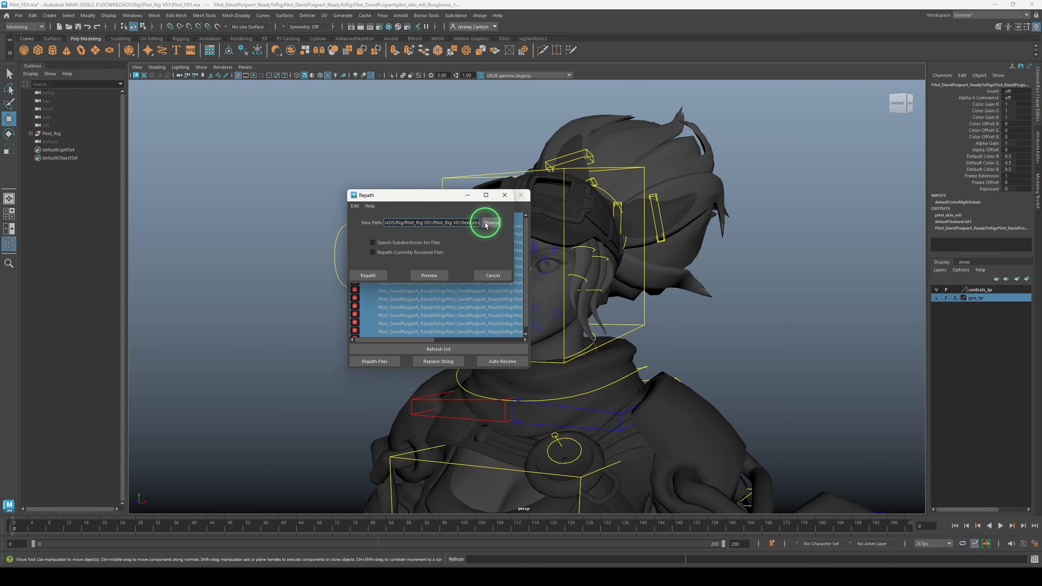
click(158, 187)
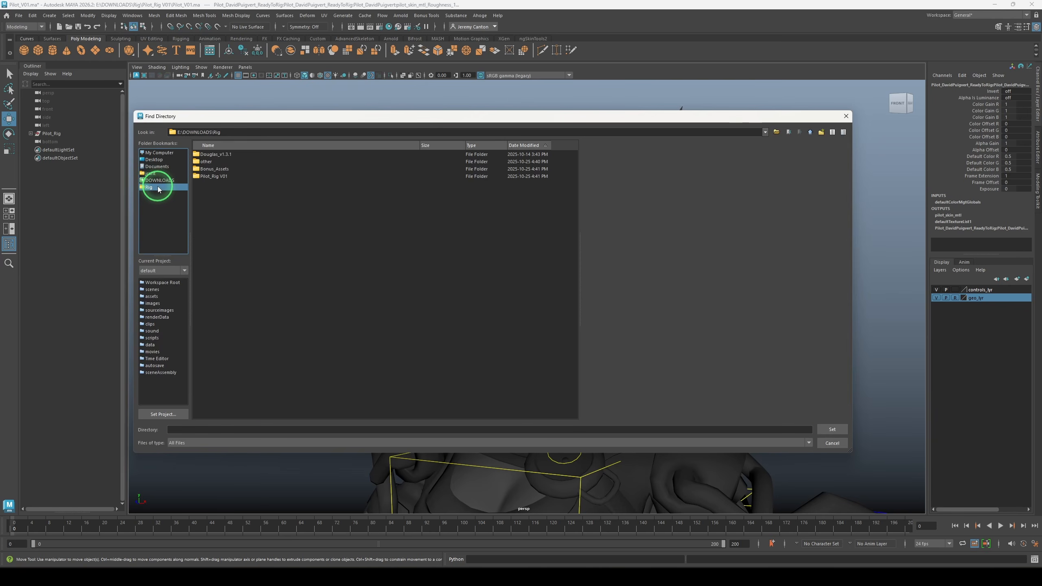
double_click(232, 178)
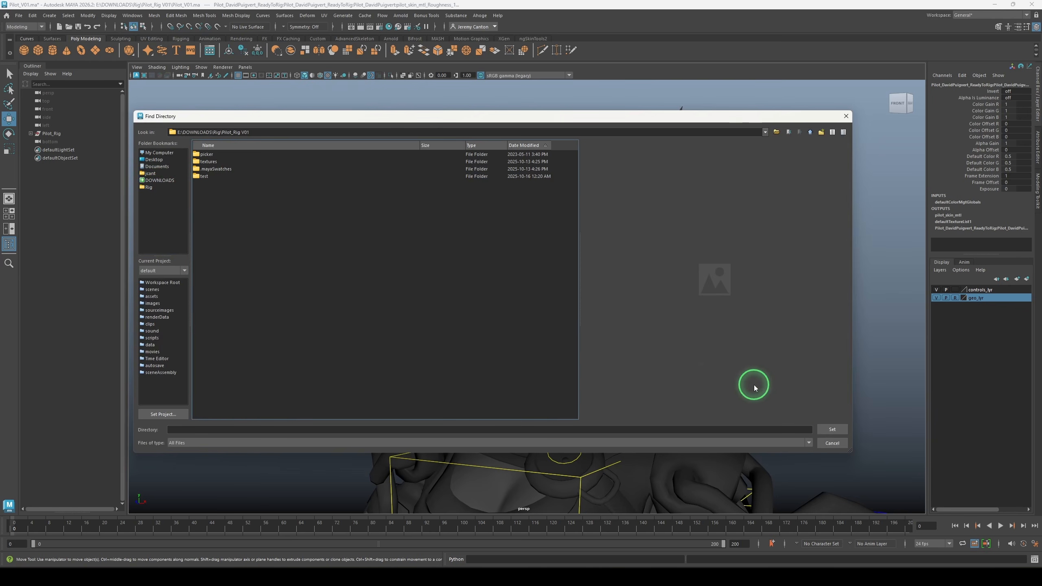
click(832, 429)
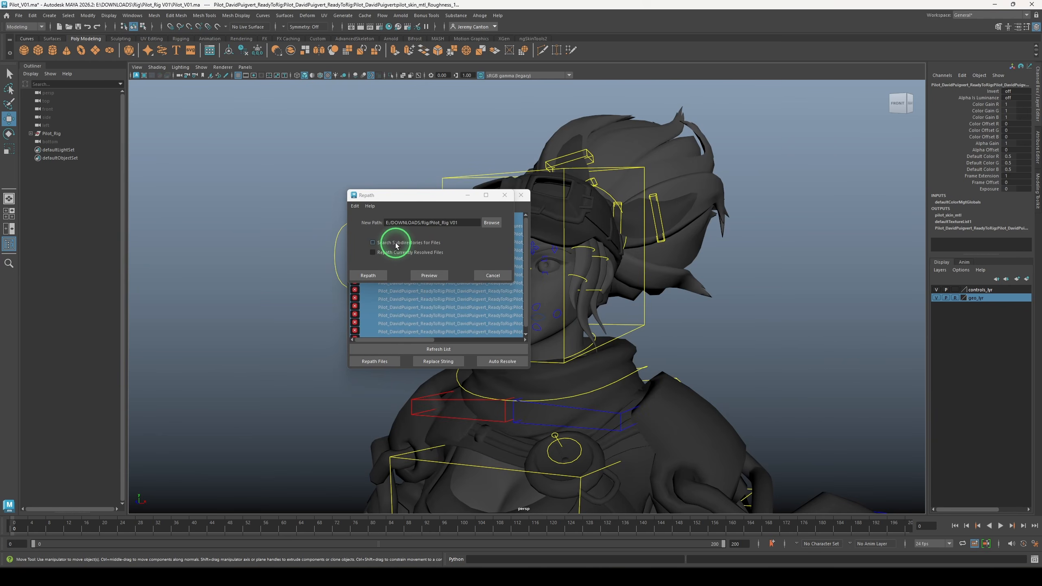
click(375, 246)
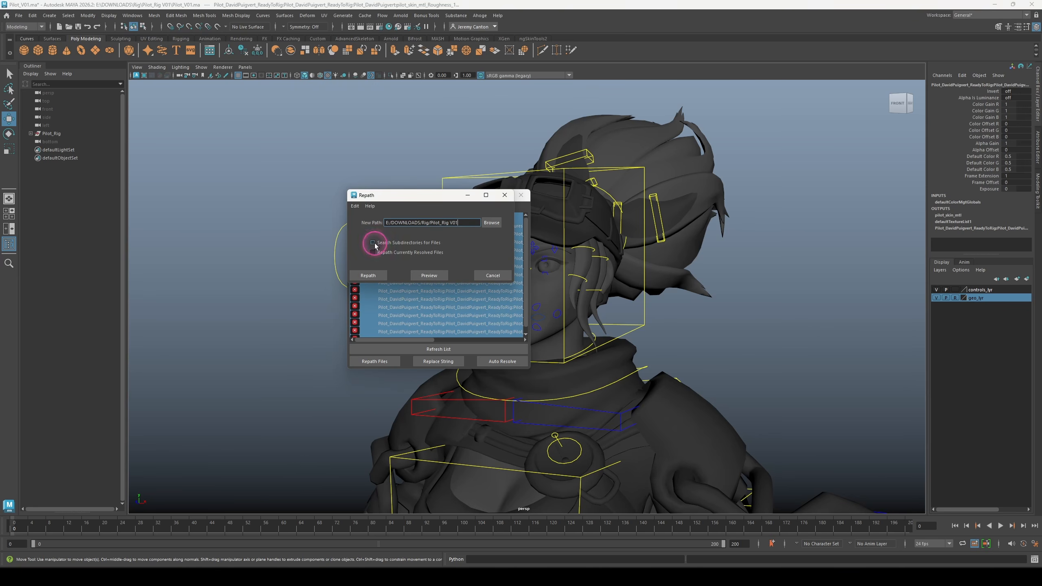
click(377, 277)
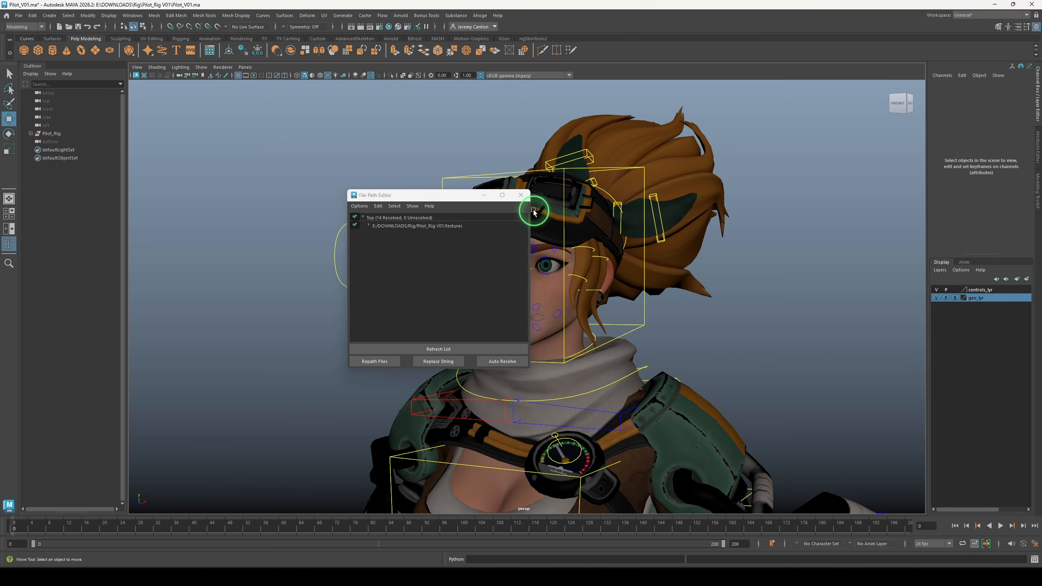
click(521, 195)
Select the eyes master control and move it sideways at frame 0 to a Translate X of about -16.15
alt+drag(740, 343, 740, 516)
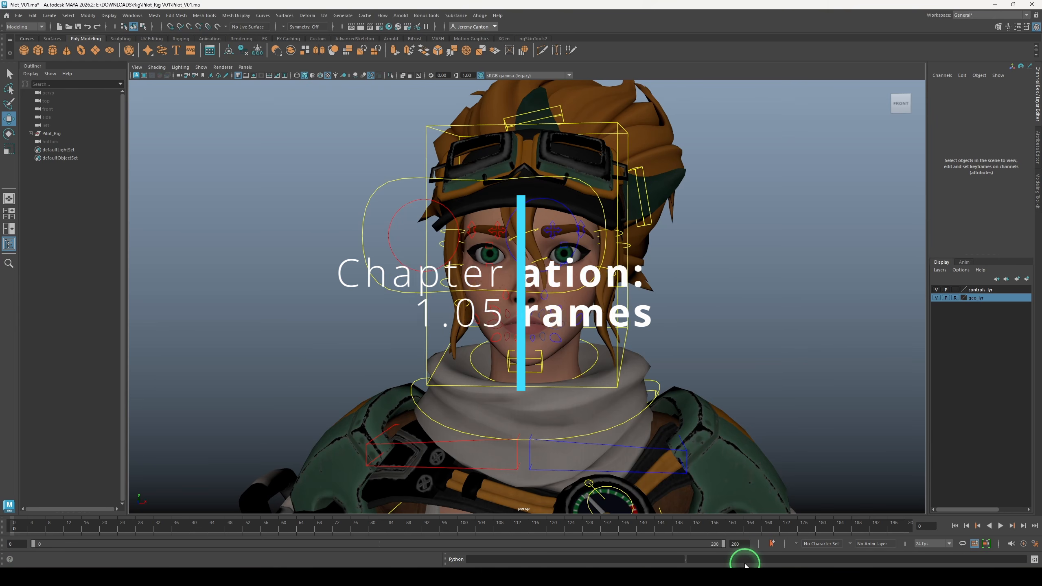
click(374, 280)
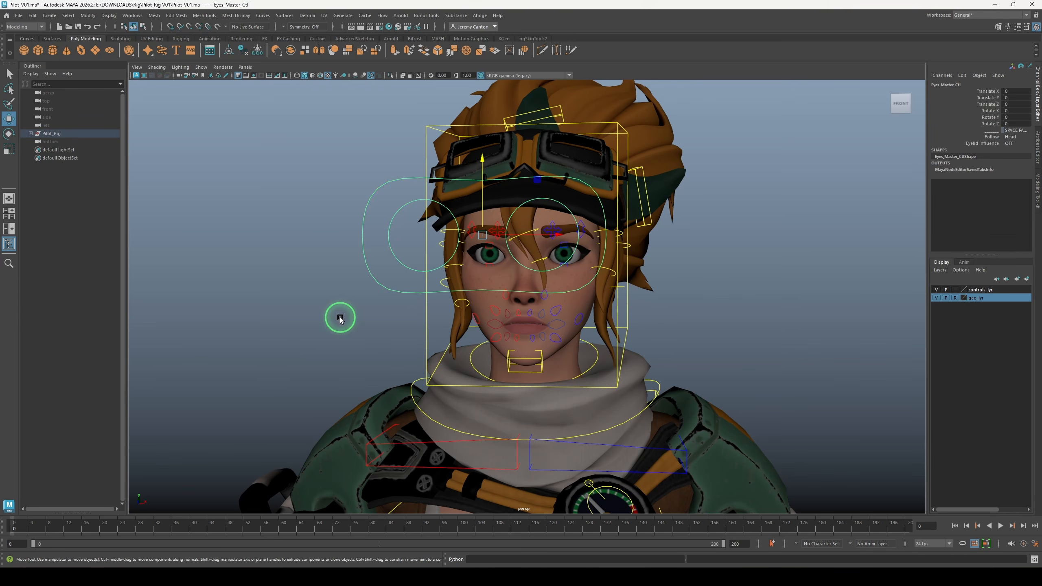
alt+right_drag(425, 340, 393, 333)
alt+middle_drag(393, 334, 429, 367)
click(23, 523)
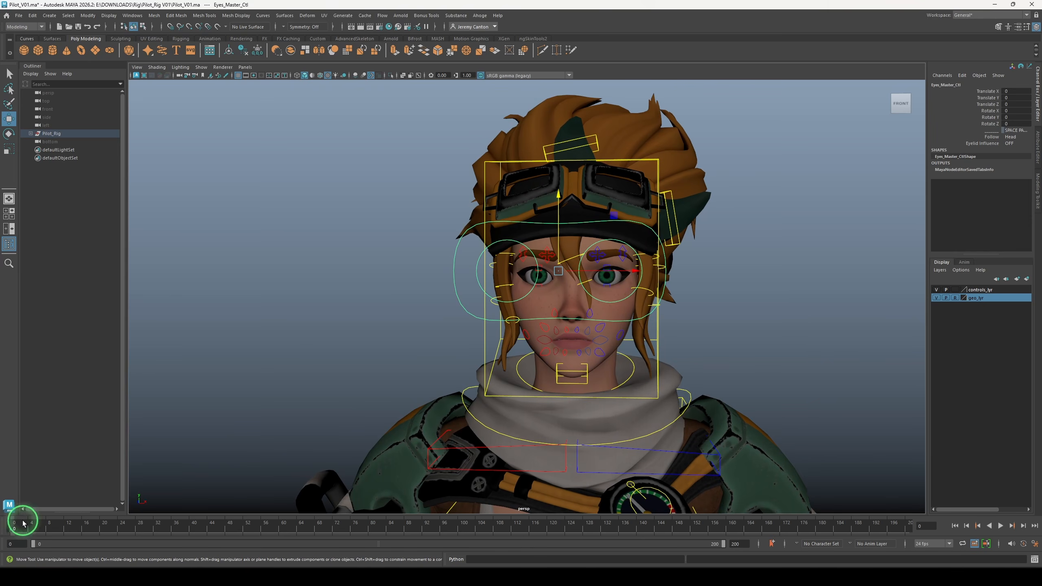
drag(633, 272, 378, 290)
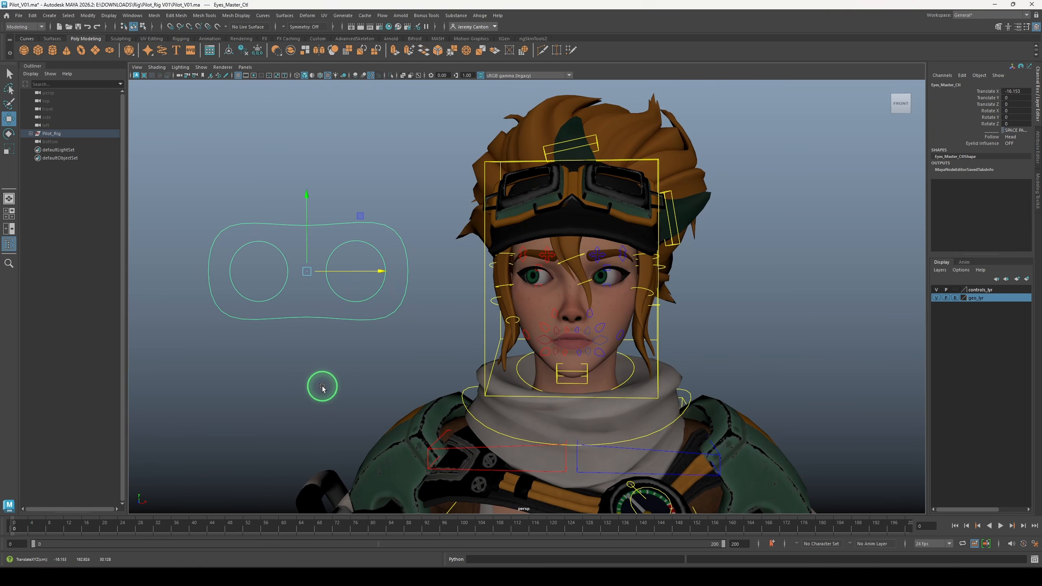
Try keying only the Translate X channel of the eyes master control, undo it, and key all its channels at frame 0
click(979, 84)
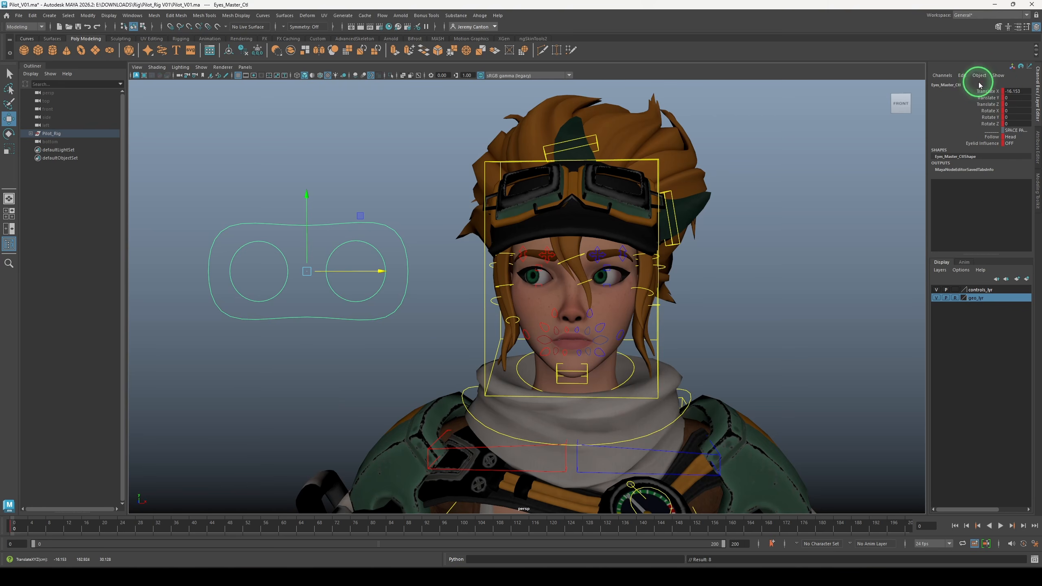
click(996, 172)
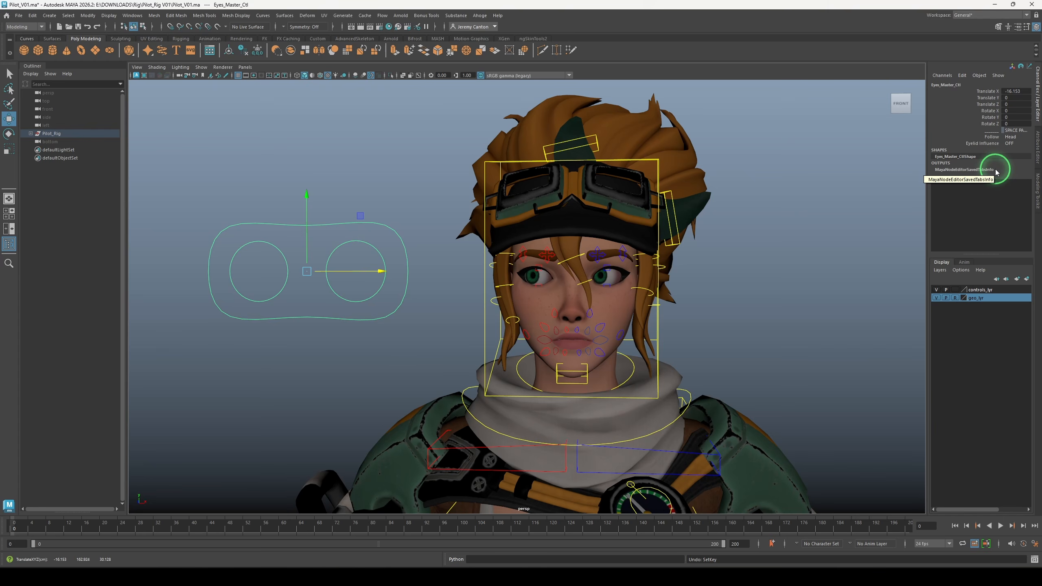
click(987, 87)
click(990, 92)
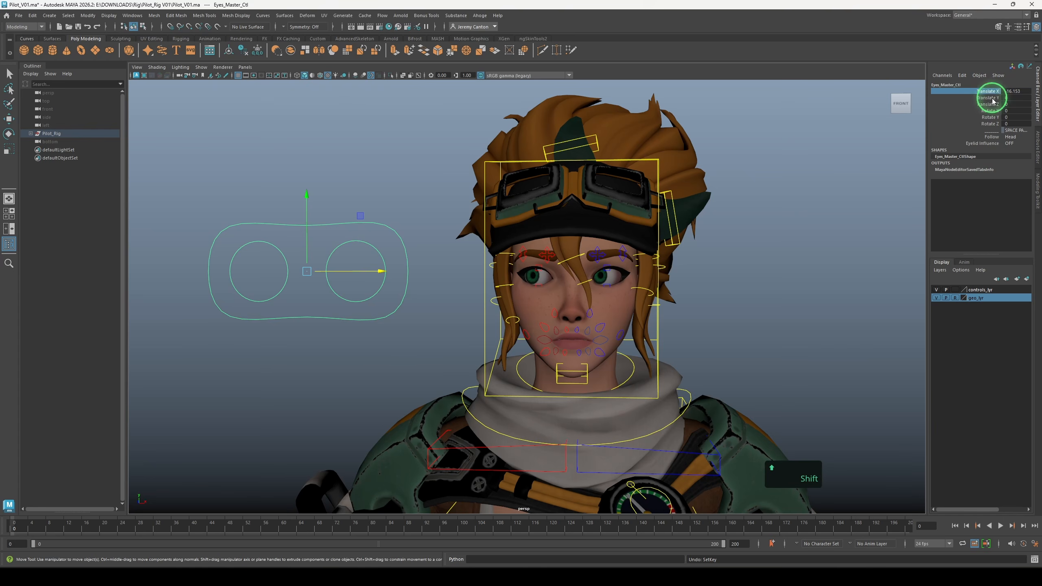
right_click(989, 96)
click(982, 103)
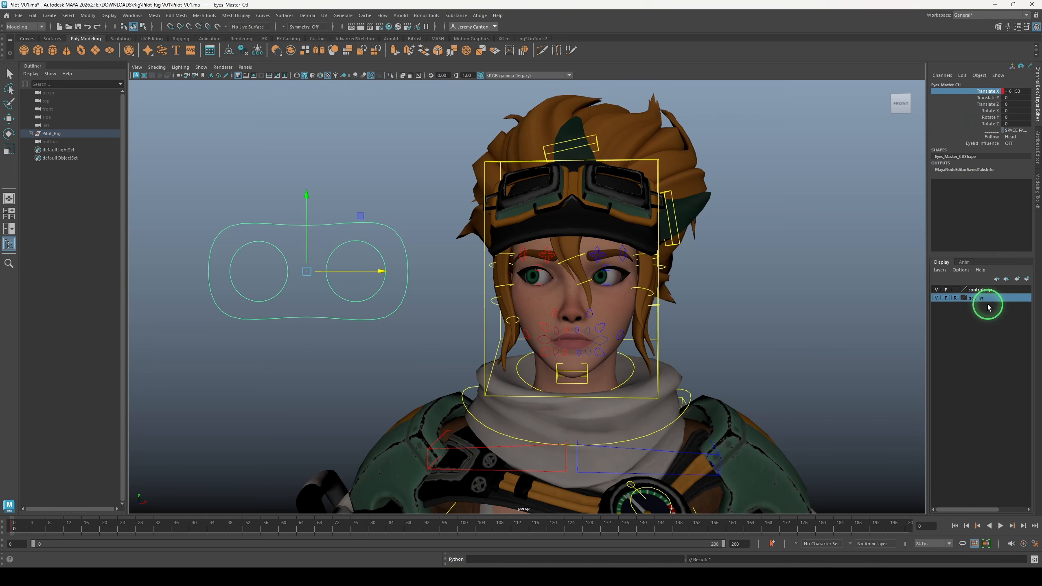
key(ctrl+z)
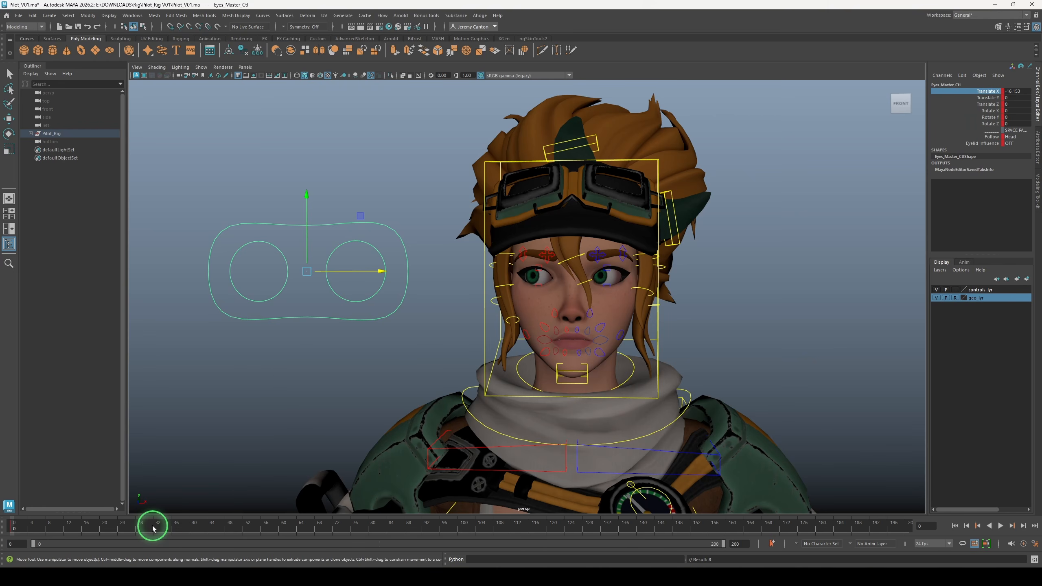
At frame 36, move the eyes master control to a Translate X of about 18.57 and key it
drag(153, 528, 174, 529)
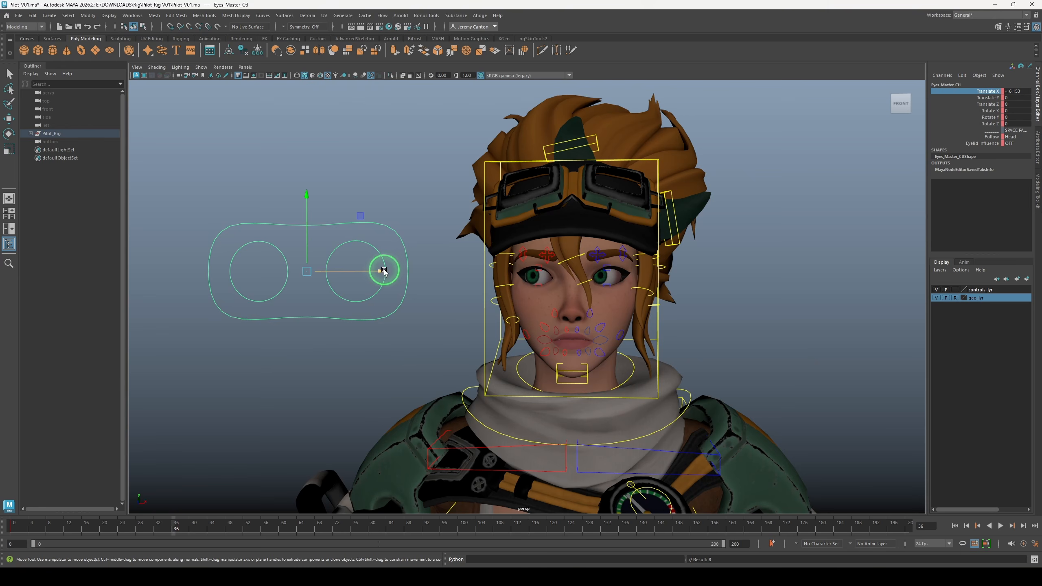
drag(384, 270, 951, 296)
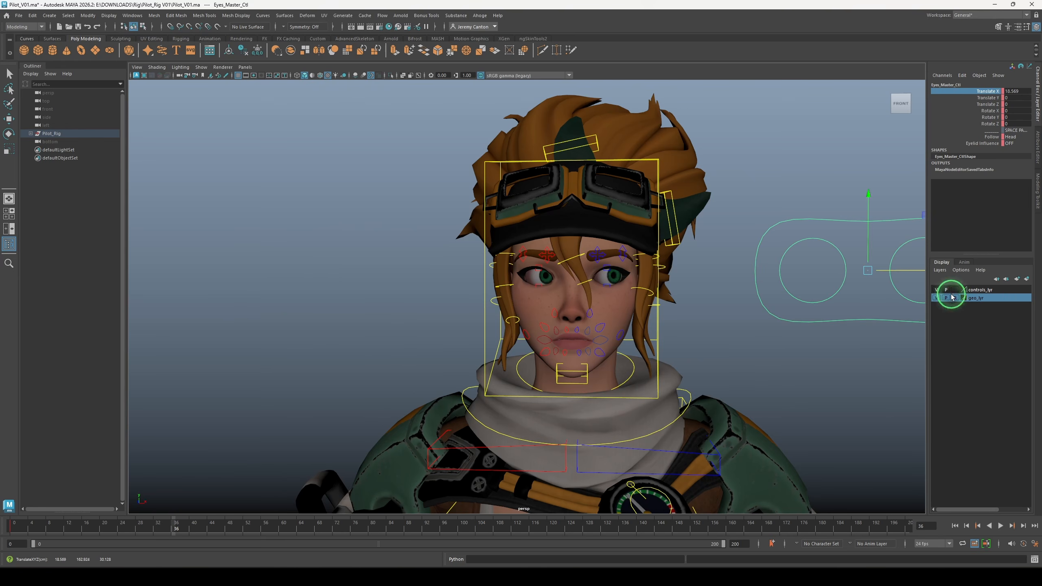
key(s)
Play the eye movement from frame 0 to check how the character's gaze shifts across
drag(174, 528, 4, 526)
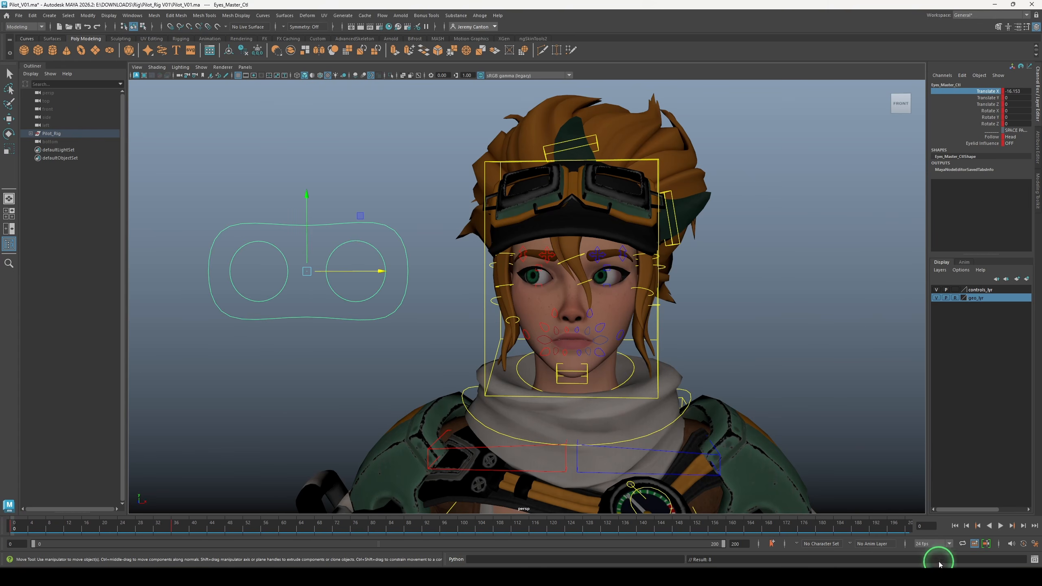
click(1001, 526)
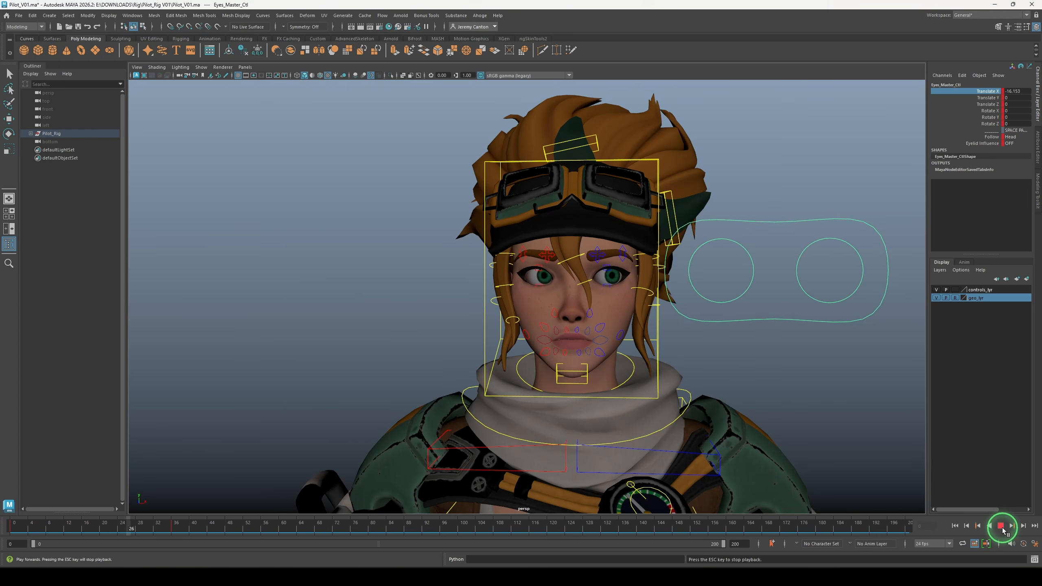
click(6, 529)
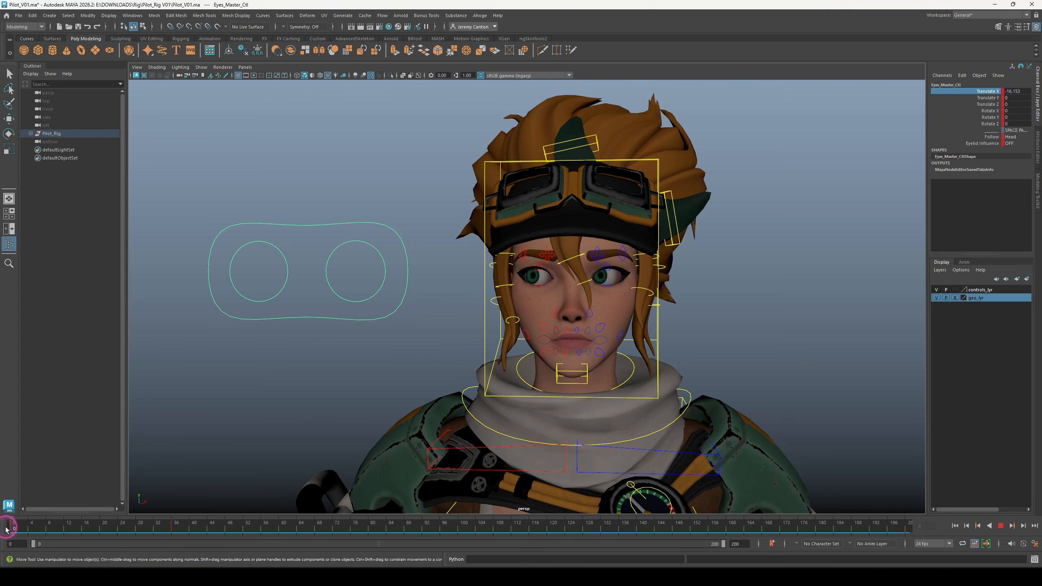
Key both individual eye controls at frame 14, and set and key their Blink at 1 at frame 16
drag(6, 528, 72, 535)
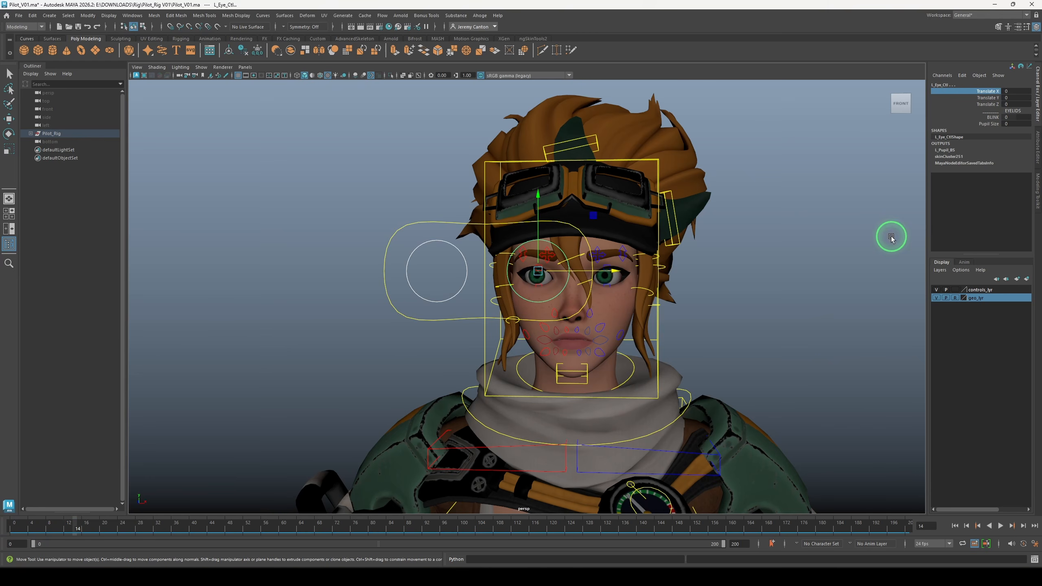
key(s)
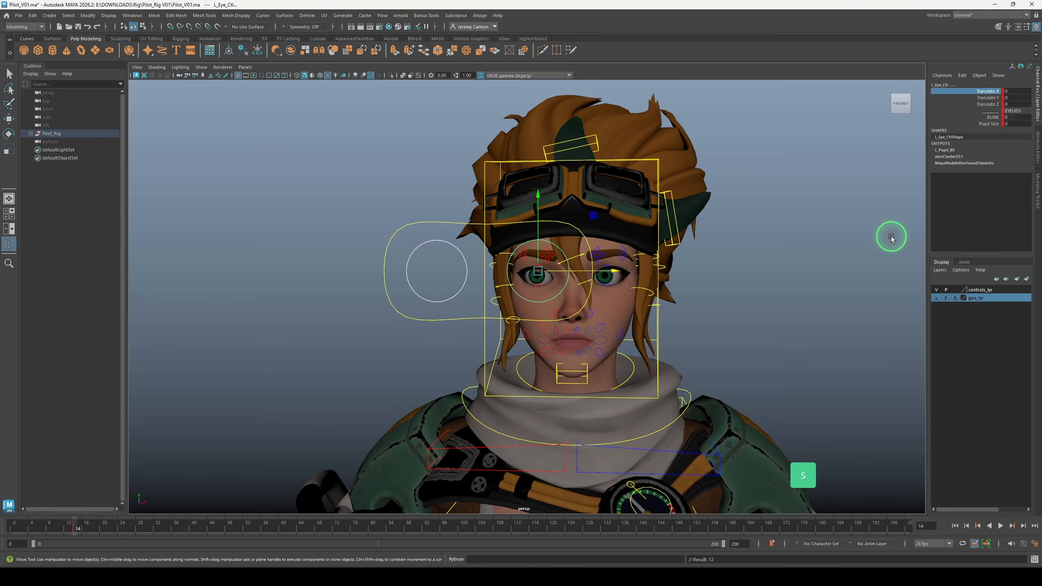
drag(79, 526, 86, 526)
click(992, 117)
middle_drag(832, 269, 845, 270)
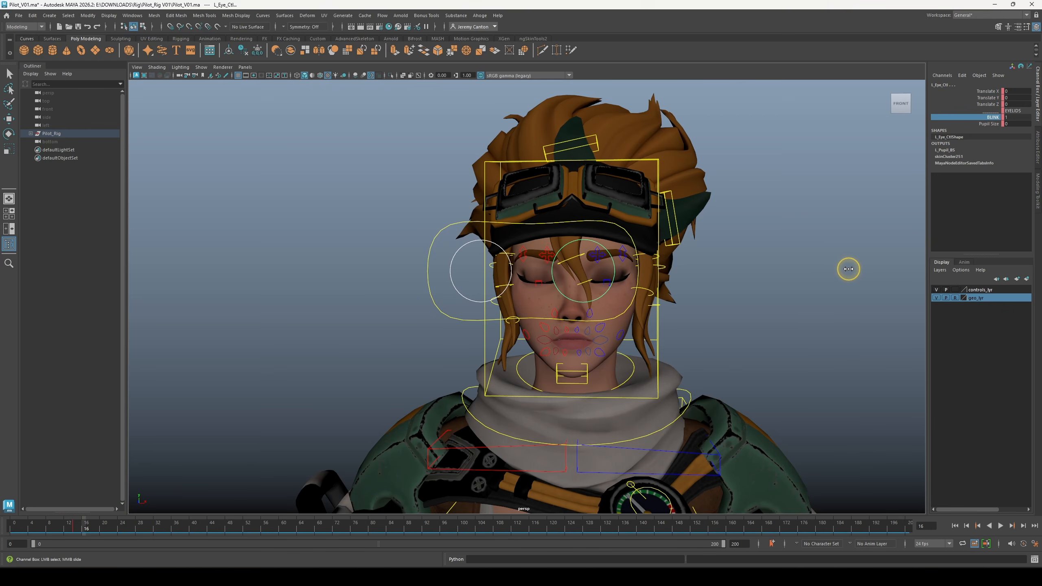
key(s)
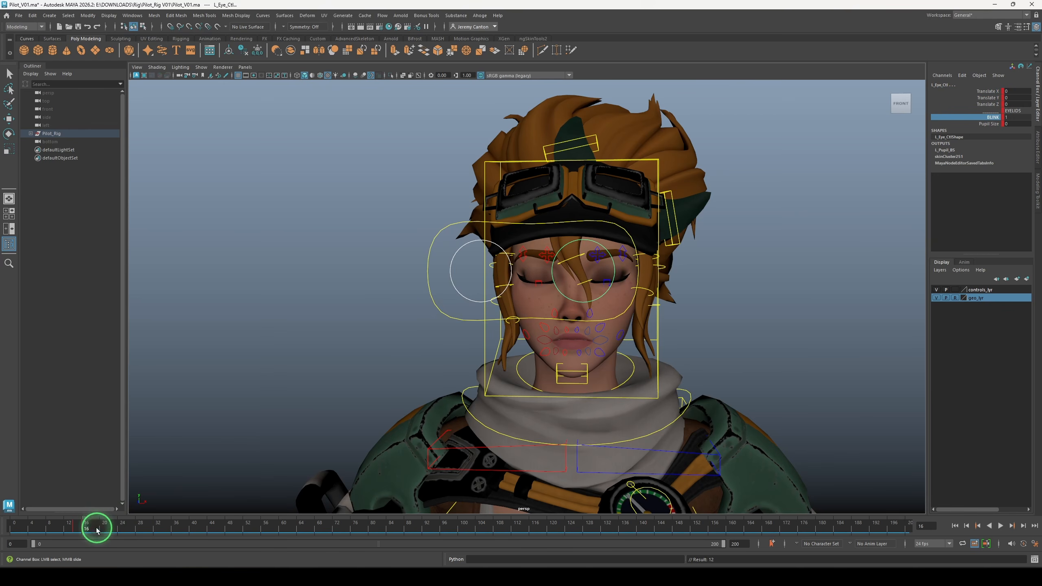
Set both eye controls' Blink to about -0.69, key it at frame 19, and play the blink back
drag(88, 528, 104, 528)
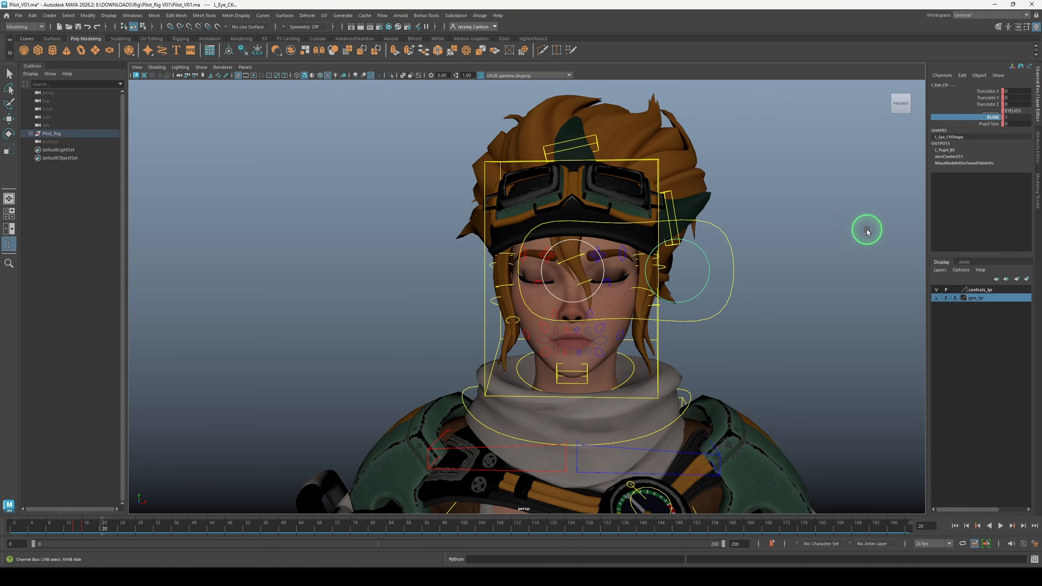
middle_drag(867, 230, 825, 242)
mouse_move(71, 528)
mouse_down()
mouse_move(98, 529)
mouse_move(88, 530)
mouse_up()
click(1011, 526)
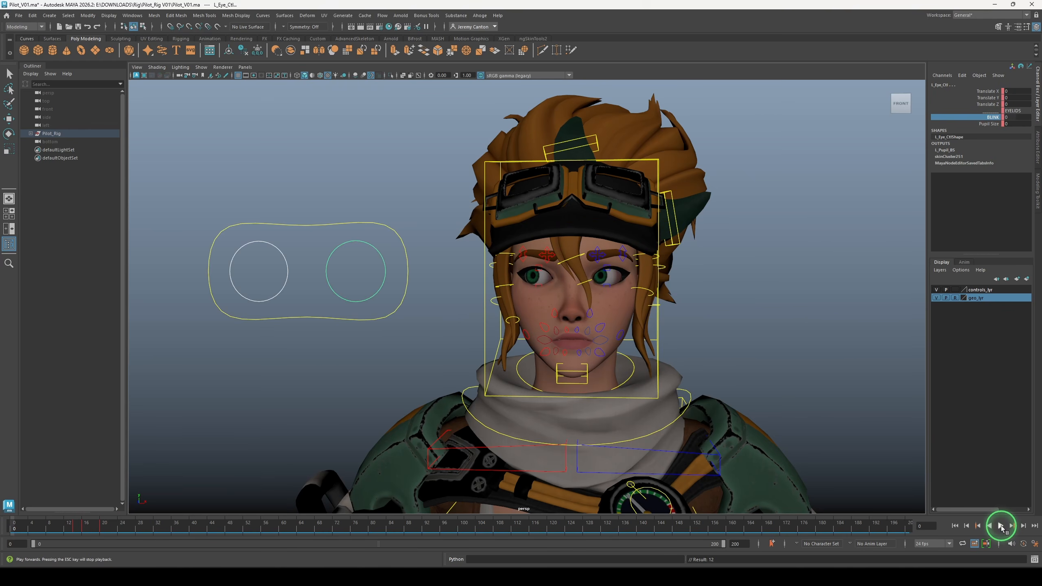
click(1001, 526)
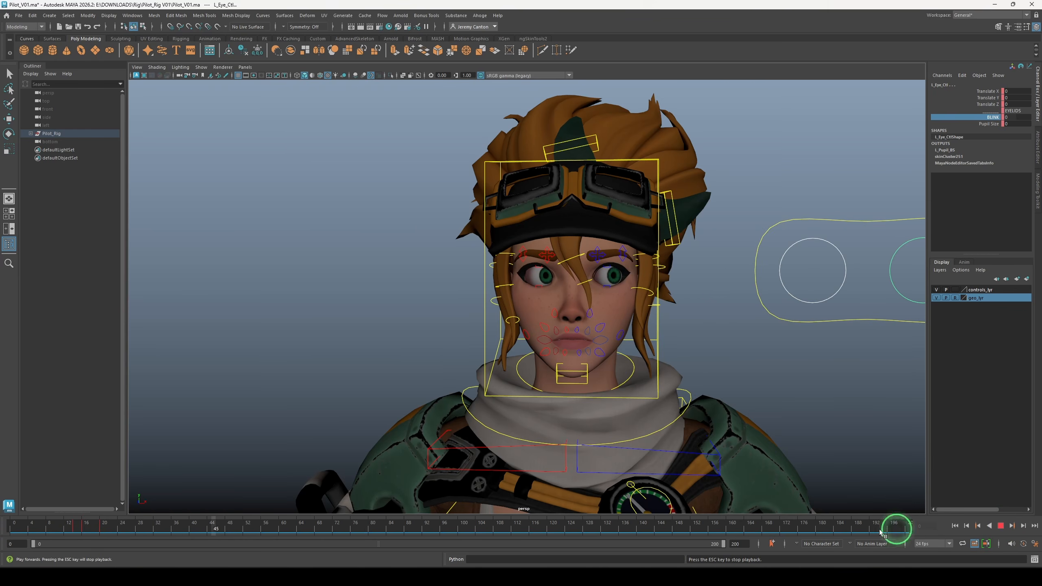
Shift the first blink key of both eye controls from frame 14 to an earlier frame and replay the animation
click(60, 531)
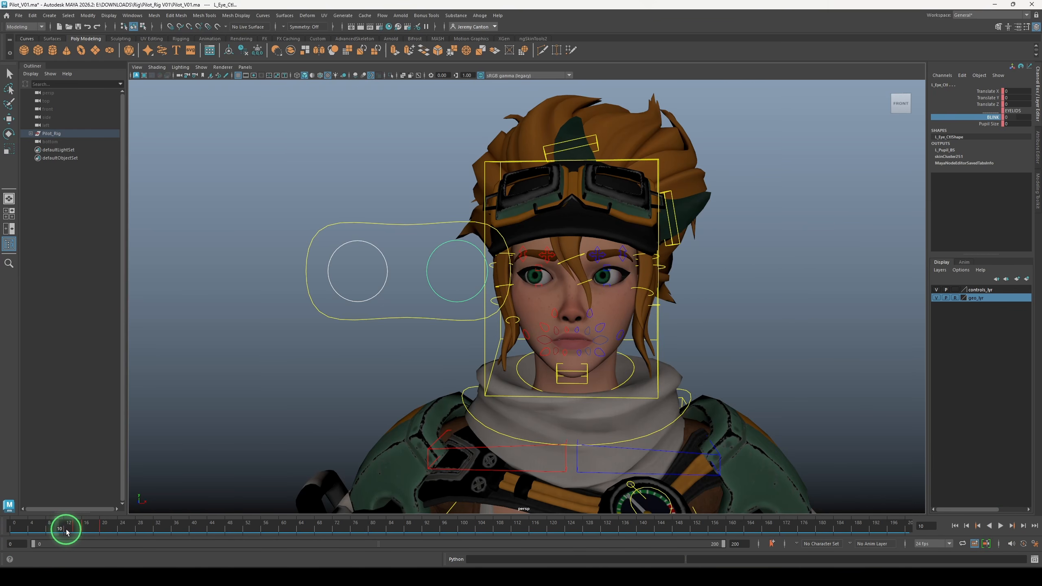
shift+drag(67, 531, 31, 545)
click(104, 532)
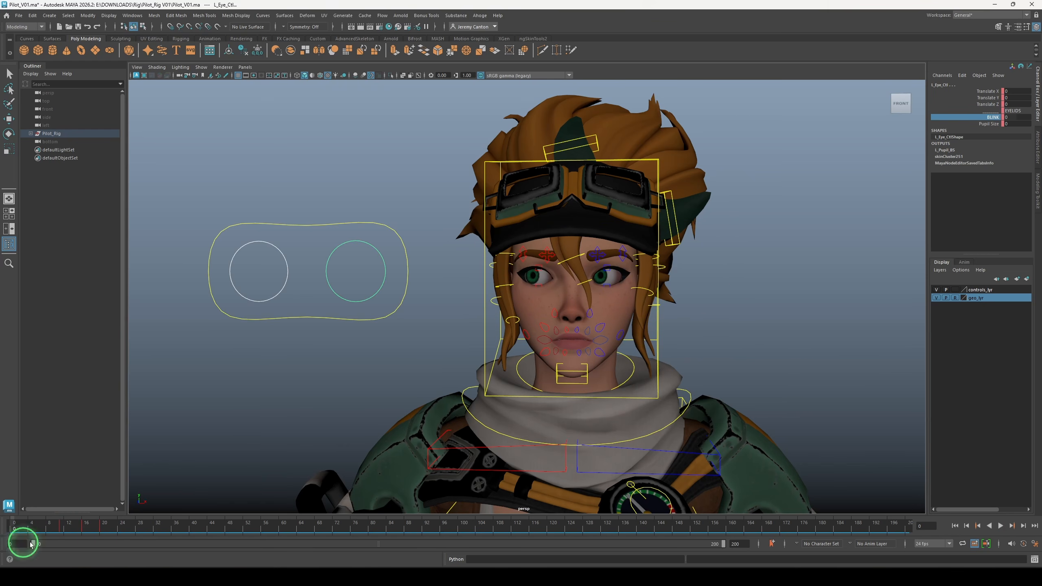
click(1000, 526)
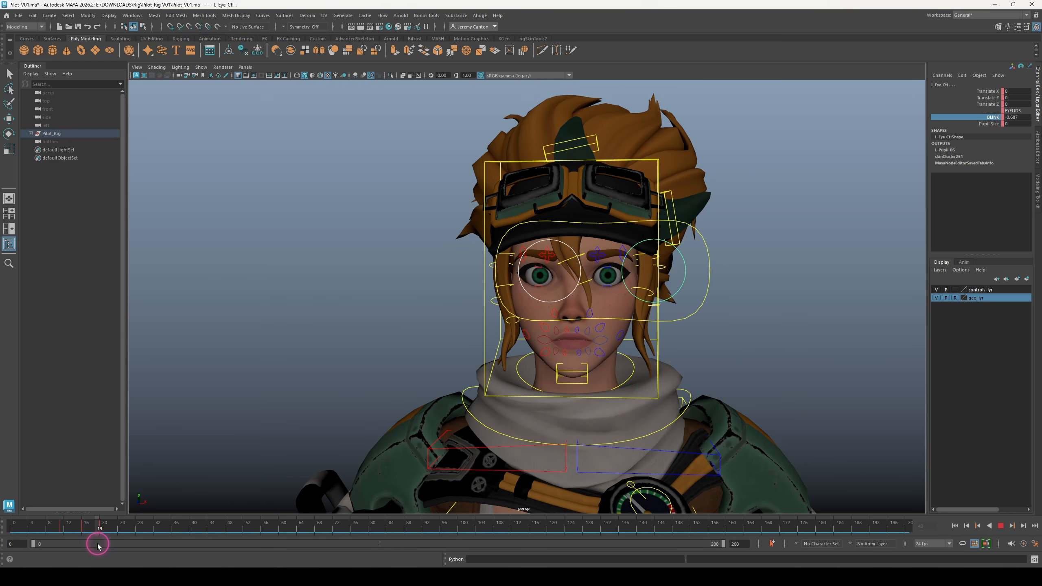
drag(98, 544, 98, 543)
Review the blink from a closer three-quarter view of the face and key both eye controls at frame 11
alt+drag(571, 390, 623, 396)
alt+right_drag(624, 396, 688, 438)
alt+middle_drag(688, 437, 578, 451)
alt+right_drag(579, 451, 593, 457)
alt+drag(593, 457, 554, 429)
alt+middle_drag(554, 429, 551, 425)
alt+drag(266, 492, 293, 503)
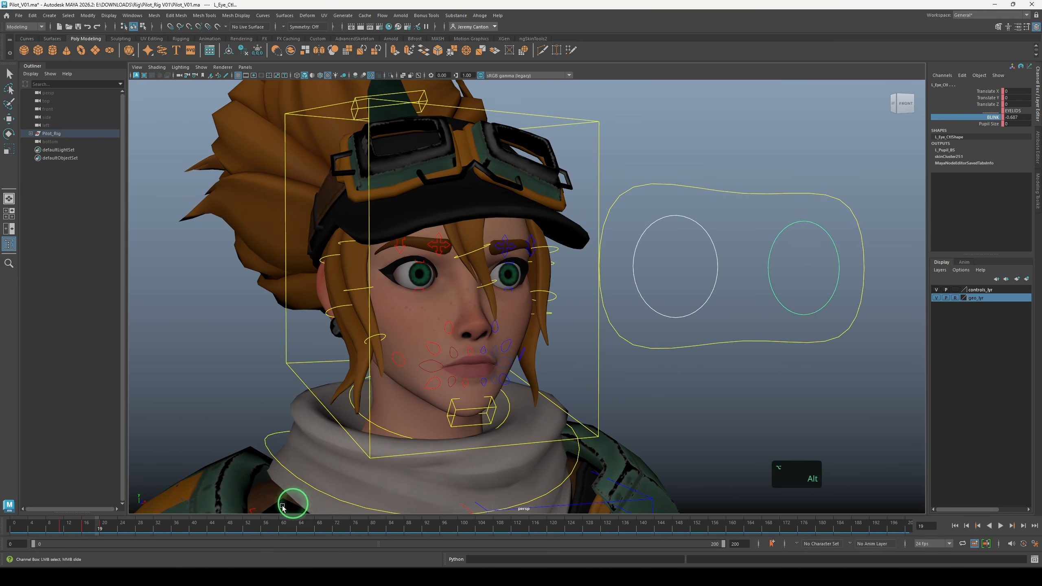
key(alt+v)
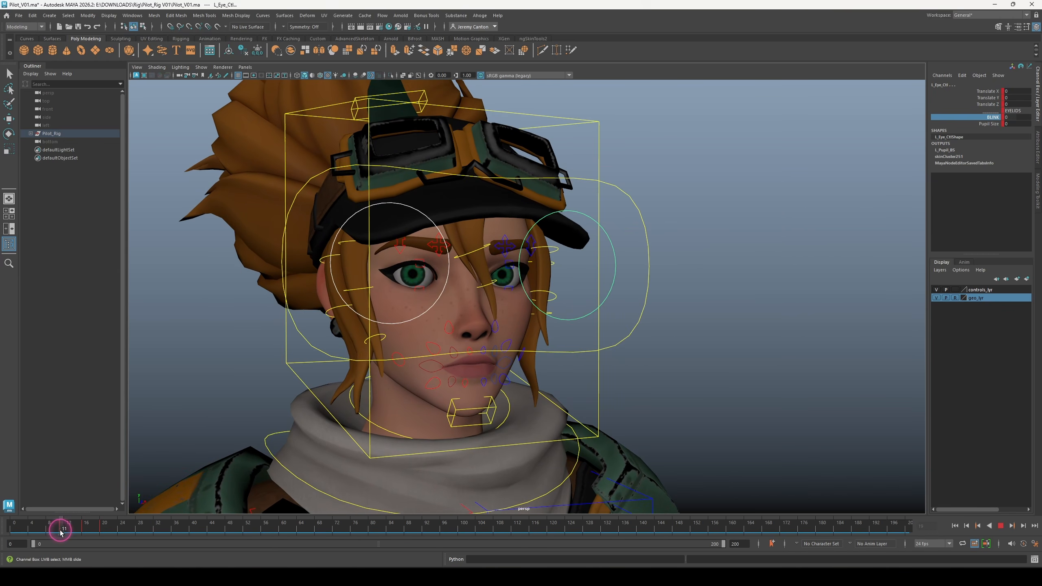
mouse_move(61, 532)
mouse_down()
mouse_move(51, 529)
mouse_move(62, 529)
mouse_up()
key(s)
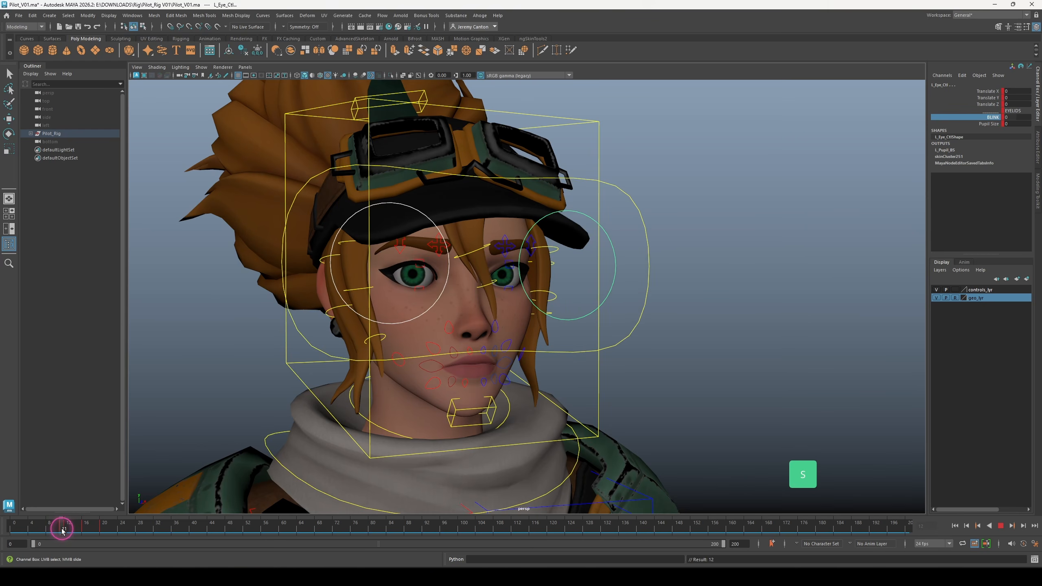
key(alt+v)
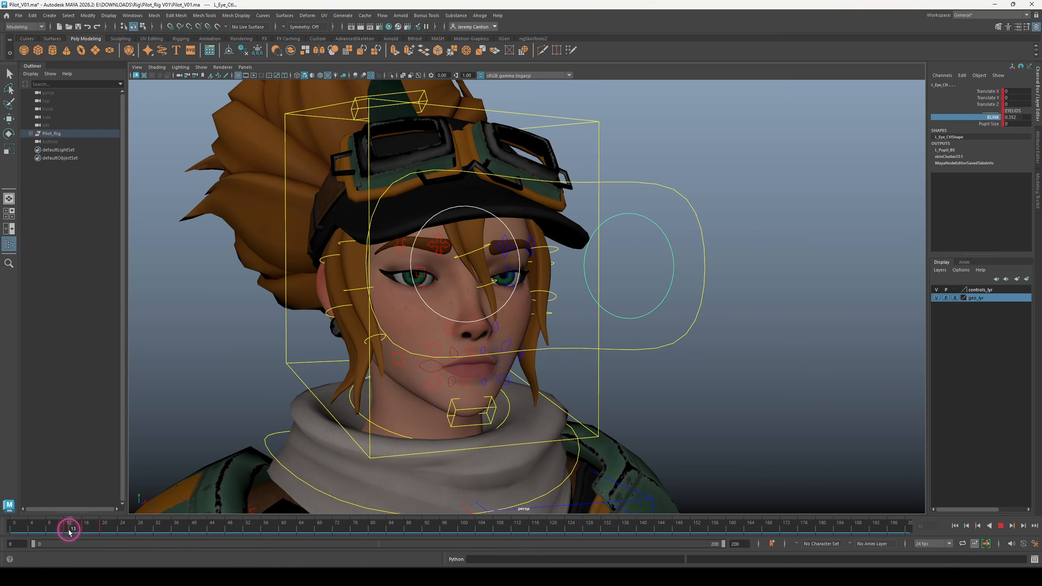
Shift the selected blink keys of the eye controls slightly later on the timeline and play the animation back
drag(710, 301, 689, 336)
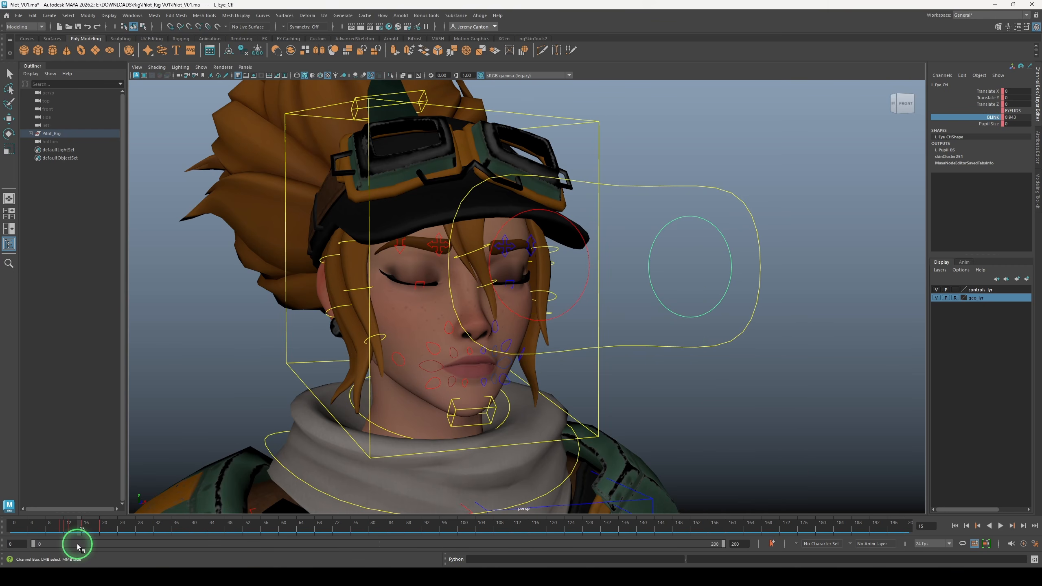
shift+drag(48, 527, 97, 533)
click(1001, 526)
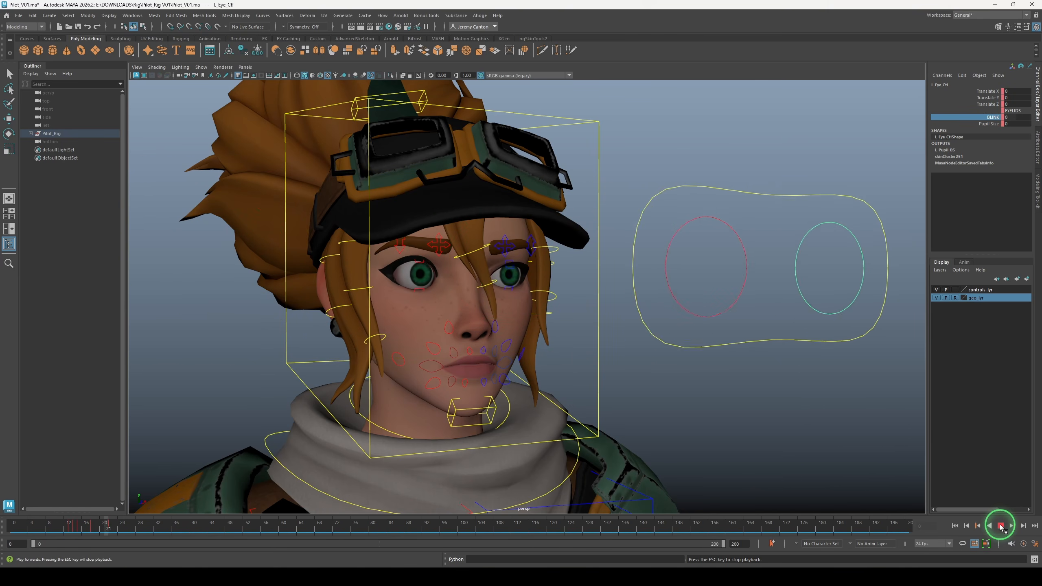
click(1001, 527)
click(978, 527)
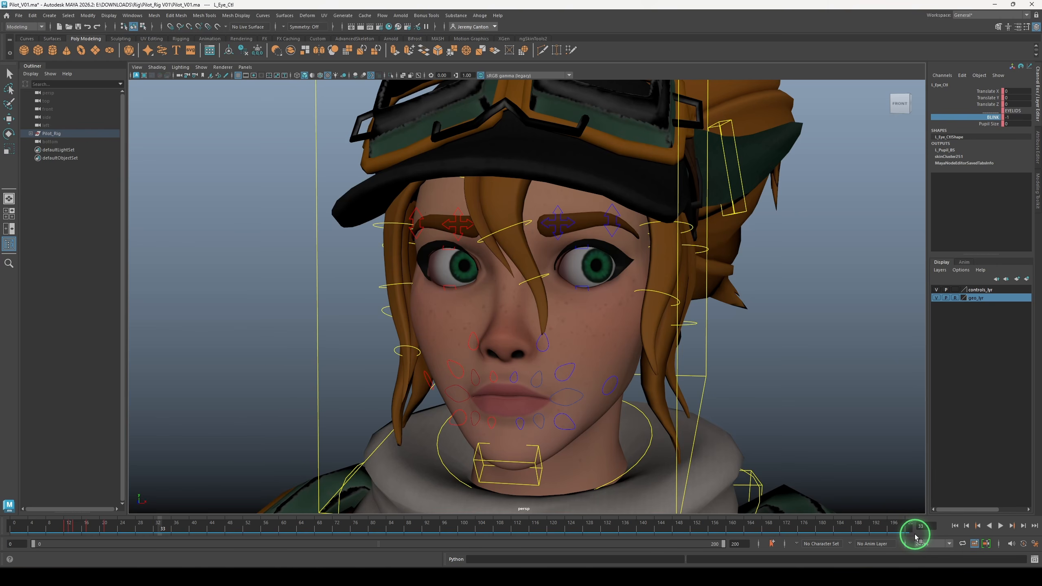
mouse_move(94, 539)
mouse_down()
mouse_move(35, 534)
mouse_move(111, 539)
mouse_up()
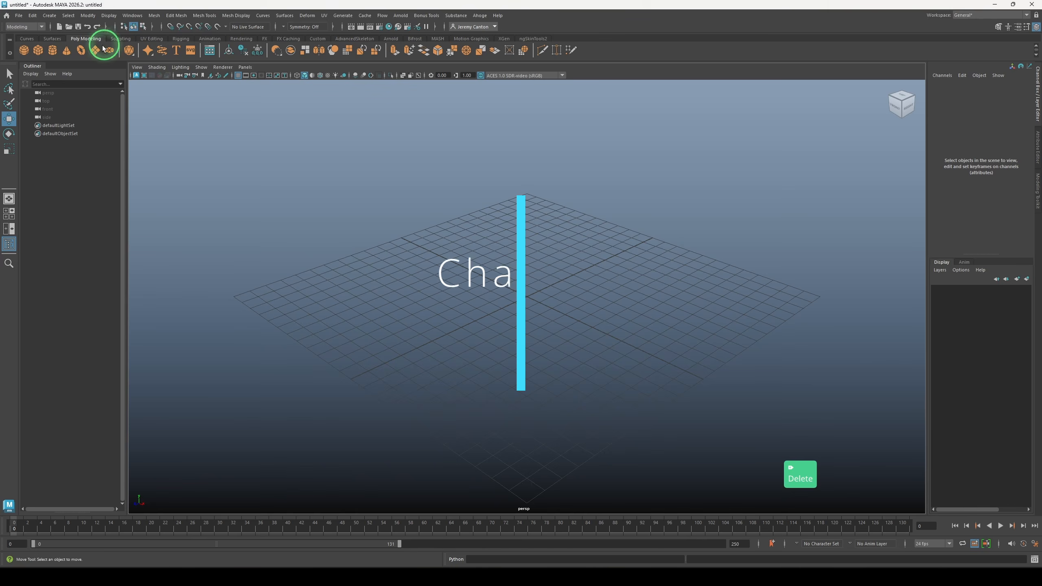
Create a polygon cube in the empty scene, duplicate it, and move the copy about 8.9 units along Z
click(38, 50)
key(ctrl+d)
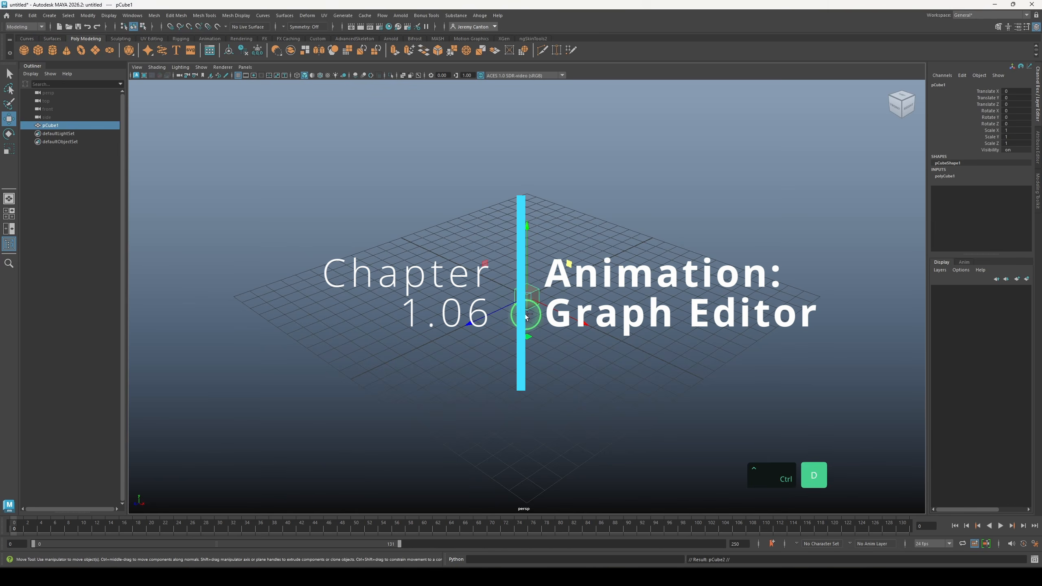
drag(481, 319, 352, 377)
Select both cubes and scale them uniformly to about 3
drag(636, 254, 258, 460)
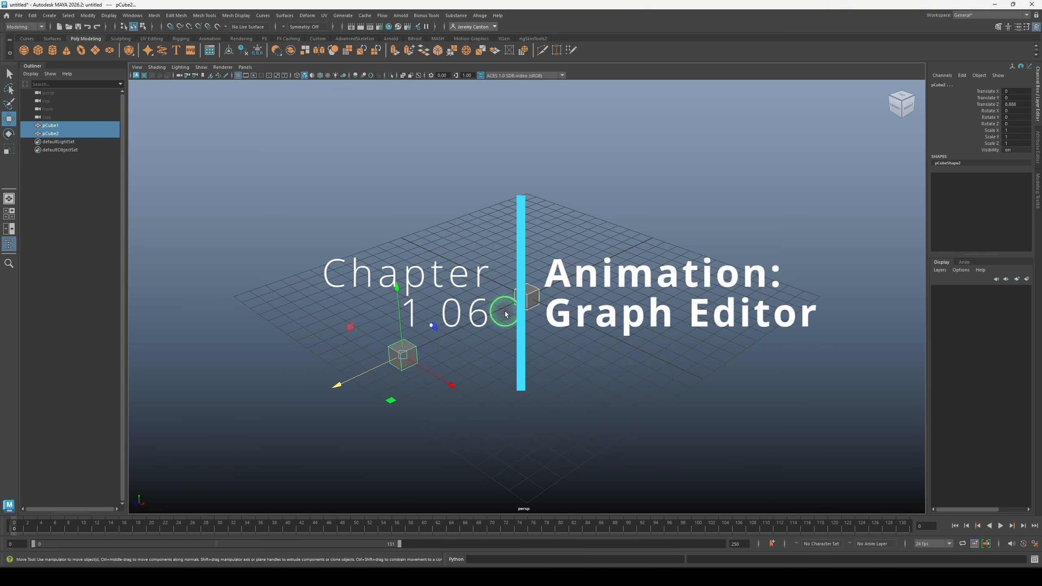
key(r)
drag(402, 355, 431, 365)
Move both cubes to about X -18.5 and Y 6.1, and key them at frame 0
key(w)
alt+right_drag(528, 304, 506, 300)
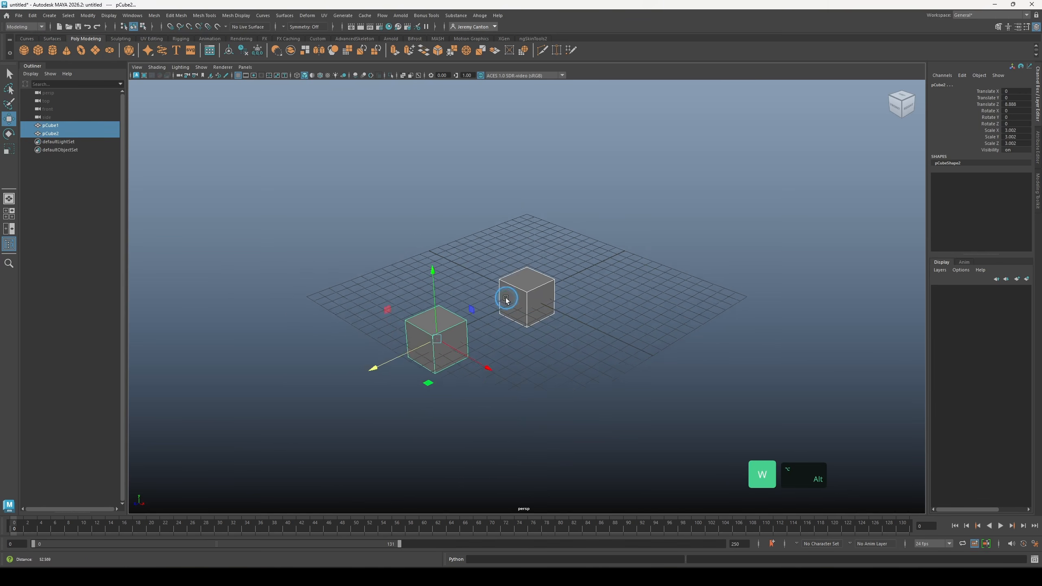
key(w)
alt+drag(506, 298, 290, 208)
alt+middle_drag(506, 230, 570, 253)
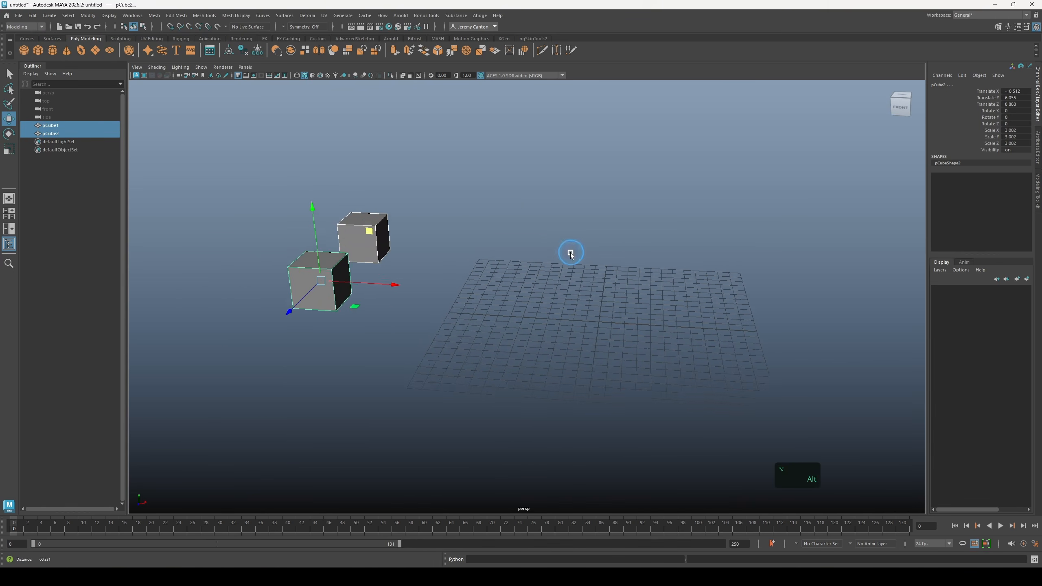
alt+drag(570, 253, 493, 247)
click(515, 276)
click(384, 253)
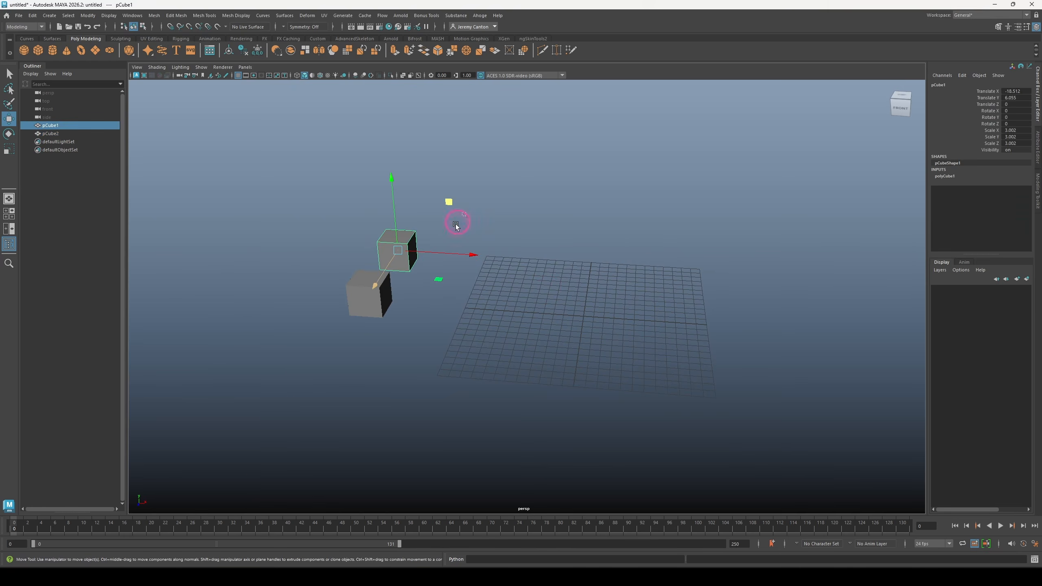
shift+click(368, 297)
key(s)
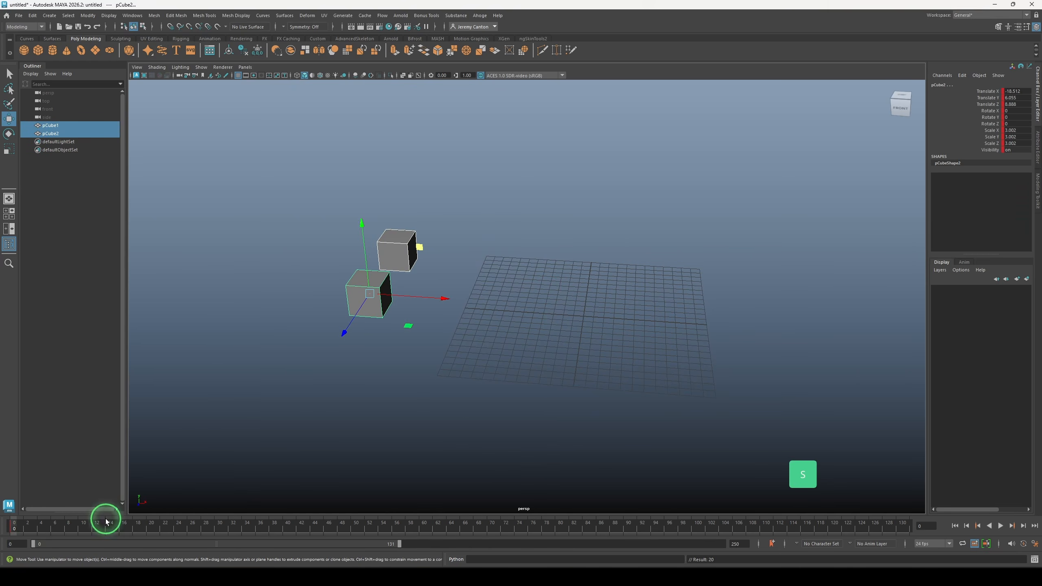
Move both cubes to about X 18.4 at frame 30, key them, and scrub through the motion
click(219, 527)
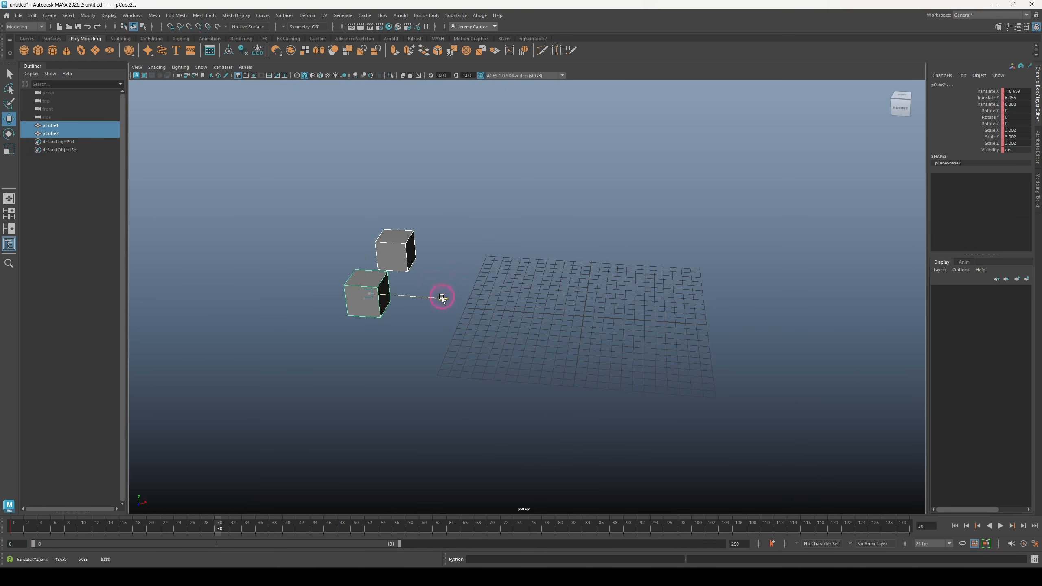
drag(443, 298, 884, 326)
key(s)
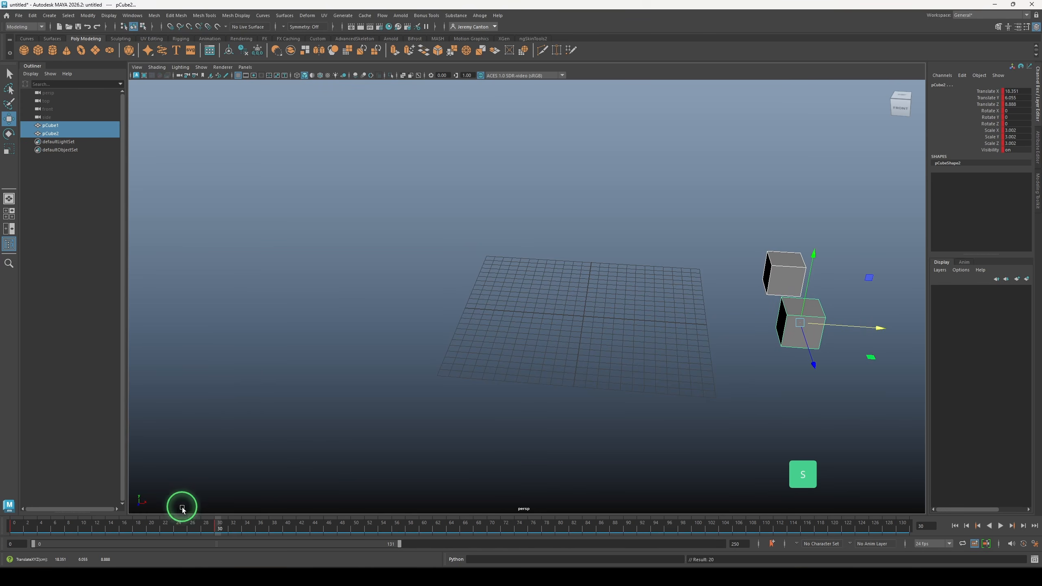
drag(204, 527, 356, 534)
drag(174, 535, 15, 533)
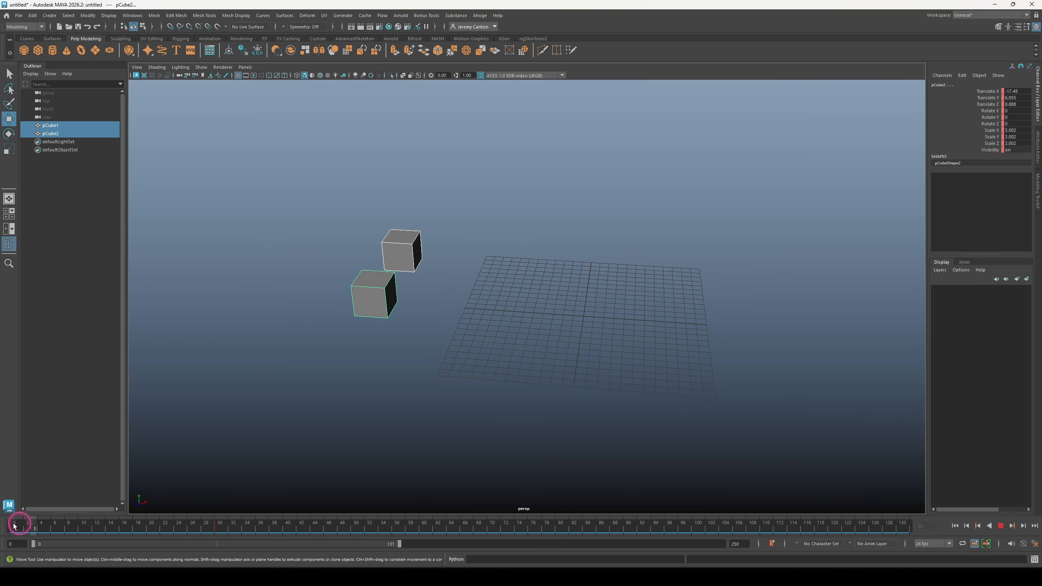
Select only the front cube, open the Graph Editor, and dock it below the viewport
click(374, 411)
click(365, 298)
alt+drag(488, 354, 456, 349)
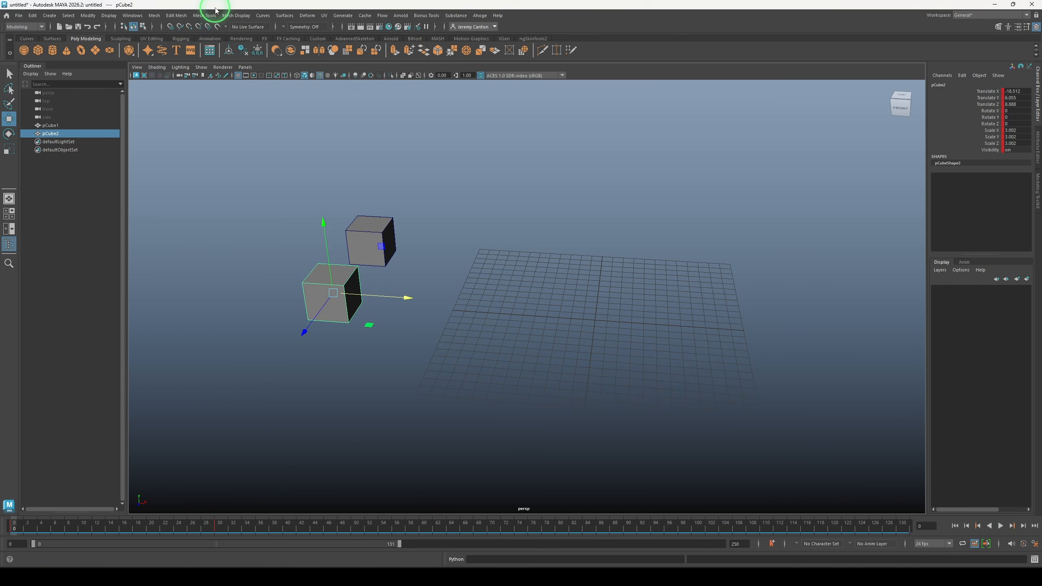
click(131, 16)
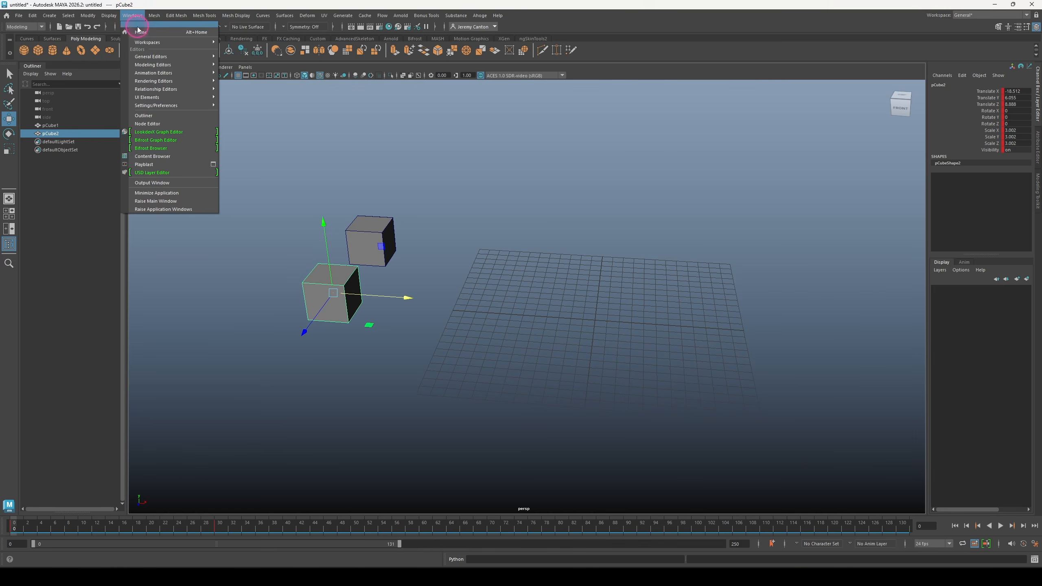
mouse_move(164, 75)
click(243, 74)
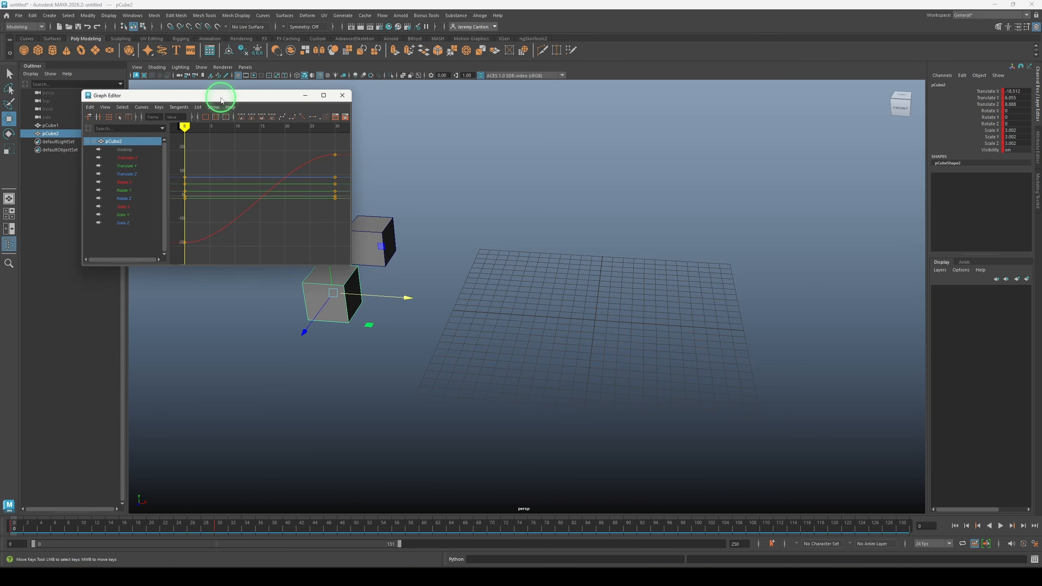
drag(221, 100, 475, 512)
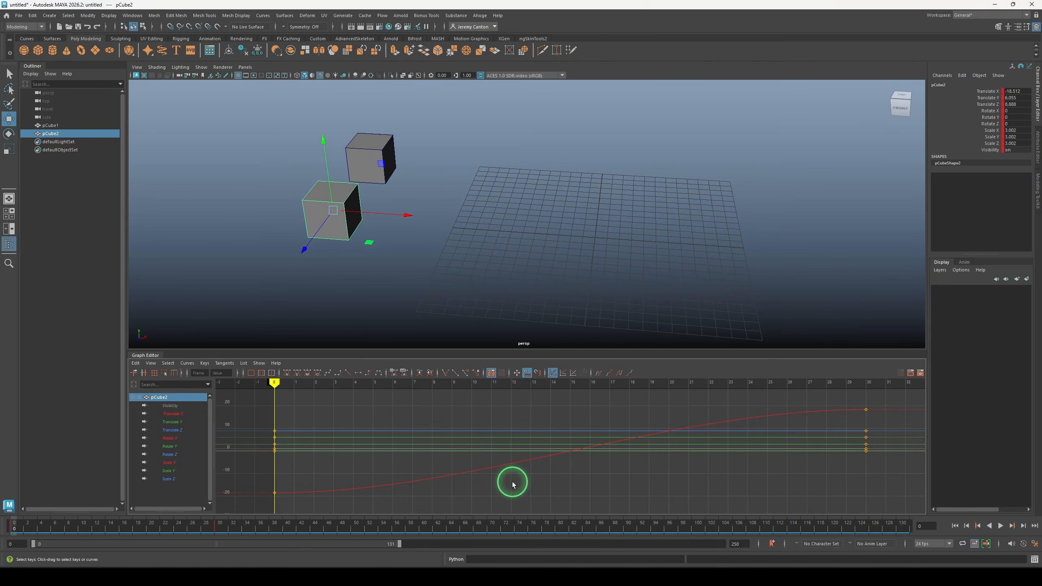
Isolate the front cube's Translate X curve and scrub the timeline to examine how the curve relates to its motion
mouse_move(16, 528)
mouse_down()
mouse_move(153, 526)
mouse_move(165, 531)
mouse_move(16, 528)
mouse_move(174, 550)
mouse_move(11, 545)
mouse_up()
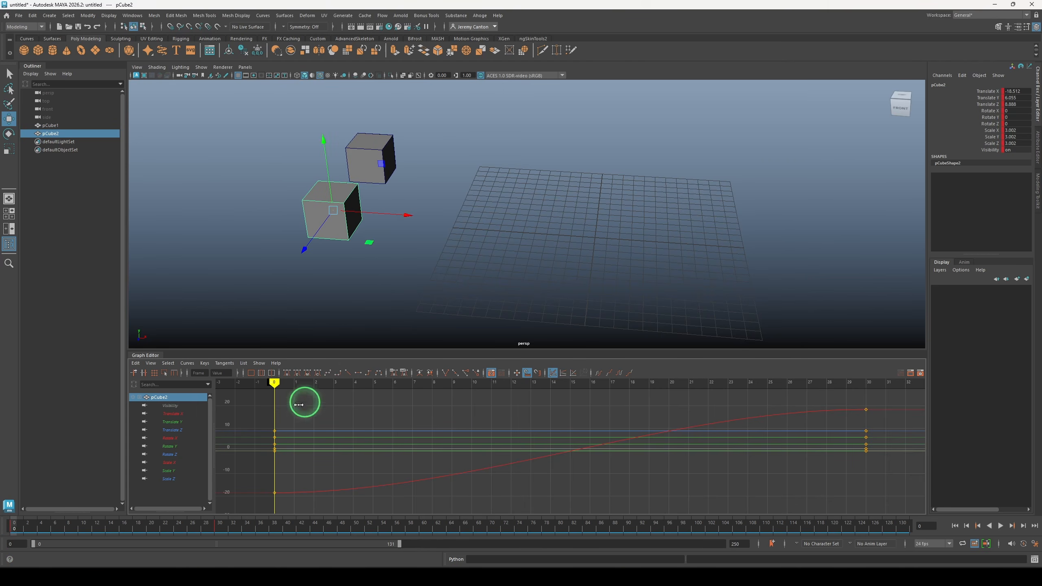
click(172, 414)
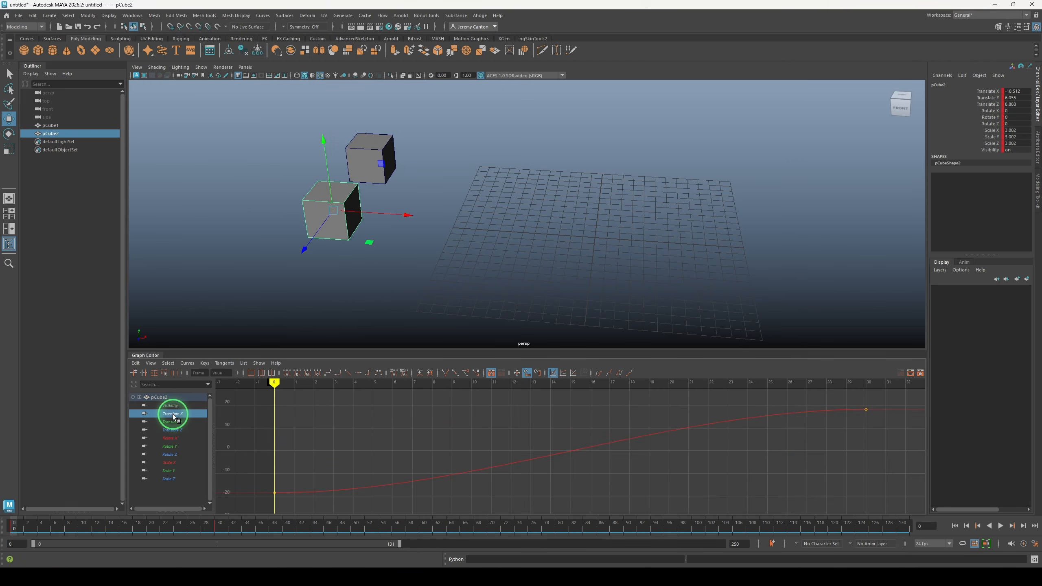
mouse_move(28, 529)
mouse_down()
mouse_move(214, 531)
mouse_move(1, 548)
mouse_move(20, 540)
mouse_move(9, 538)
mouse_move(210, 549)
mouse_up()
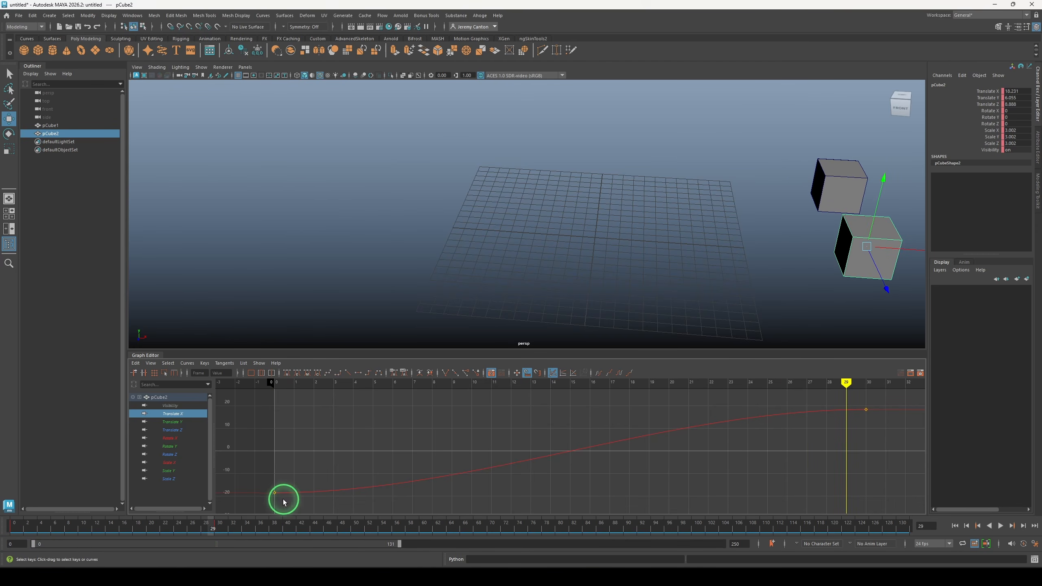
click(5, 530)
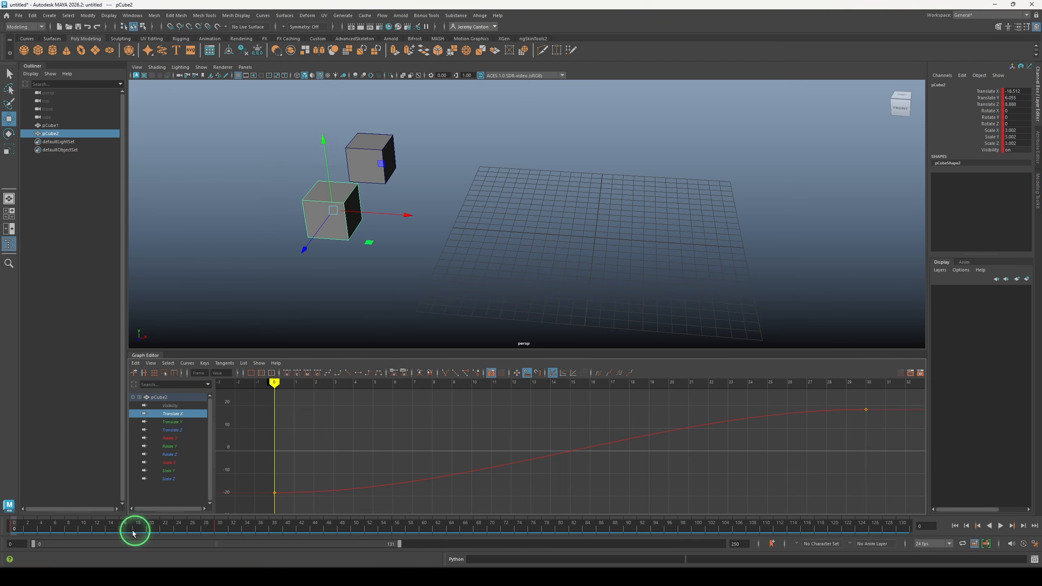
drag(16, 529, 1, 551)
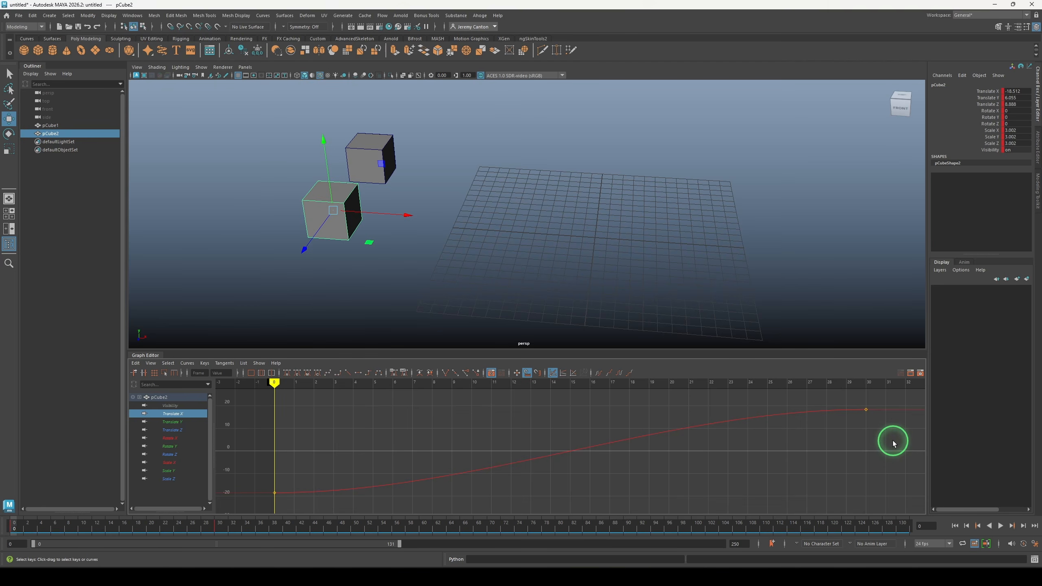
Set the tangents of the front cube's Translate X curve to linear and scrub through the motion
drag(894, 443, 314, 515)
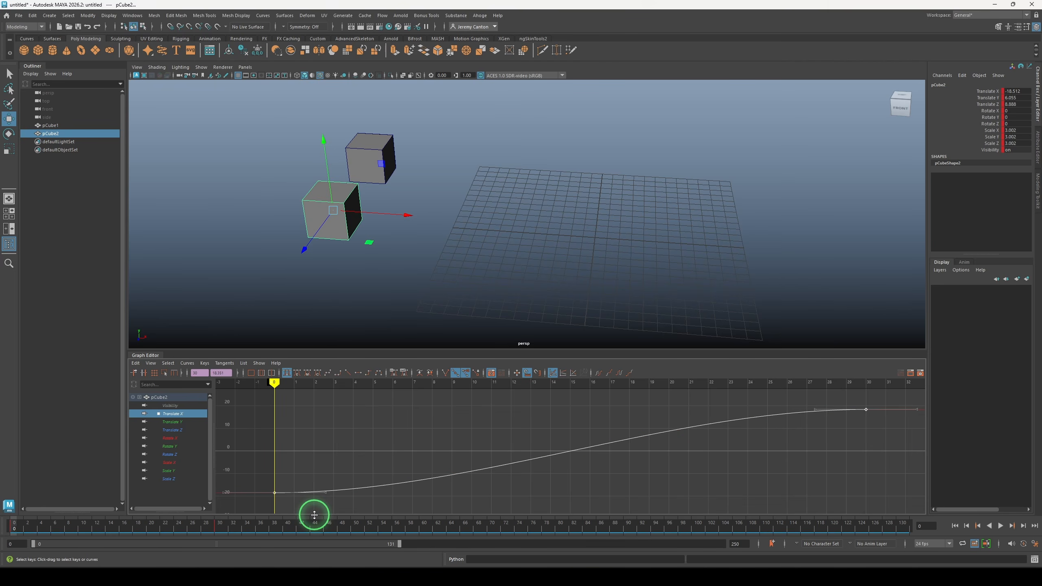
click(347, 374)
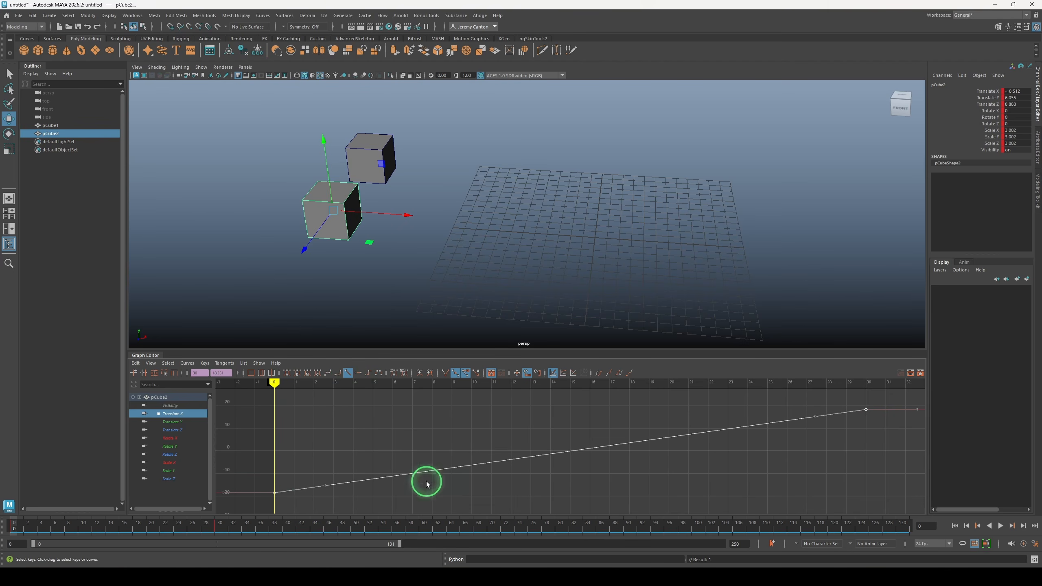
drag(33, 526, 64, 543)
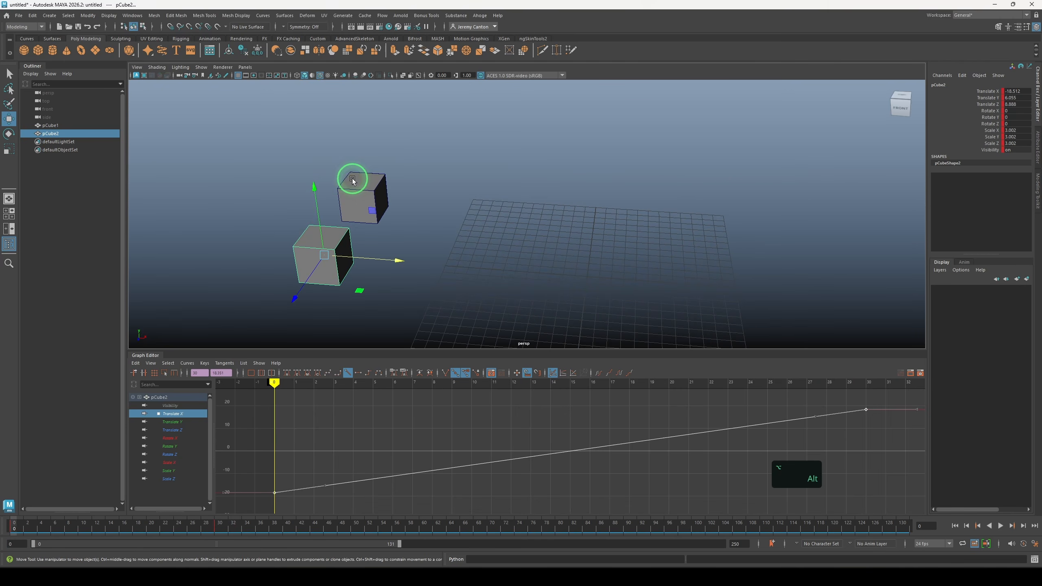
Compare the two cubes' animation curves and play the animation to examine eased against linear motion
click(349, 179)
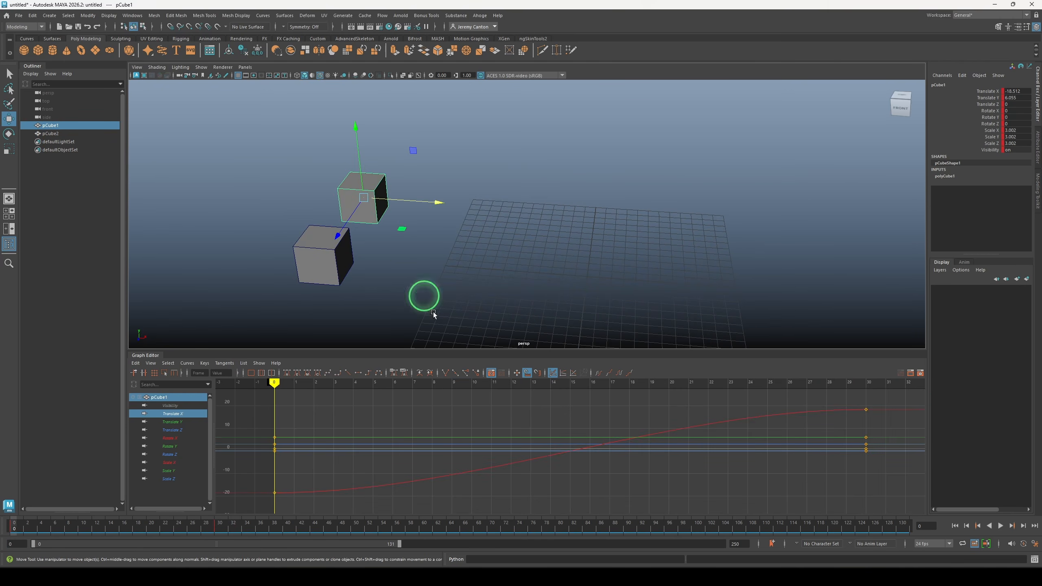
click(326, 289)
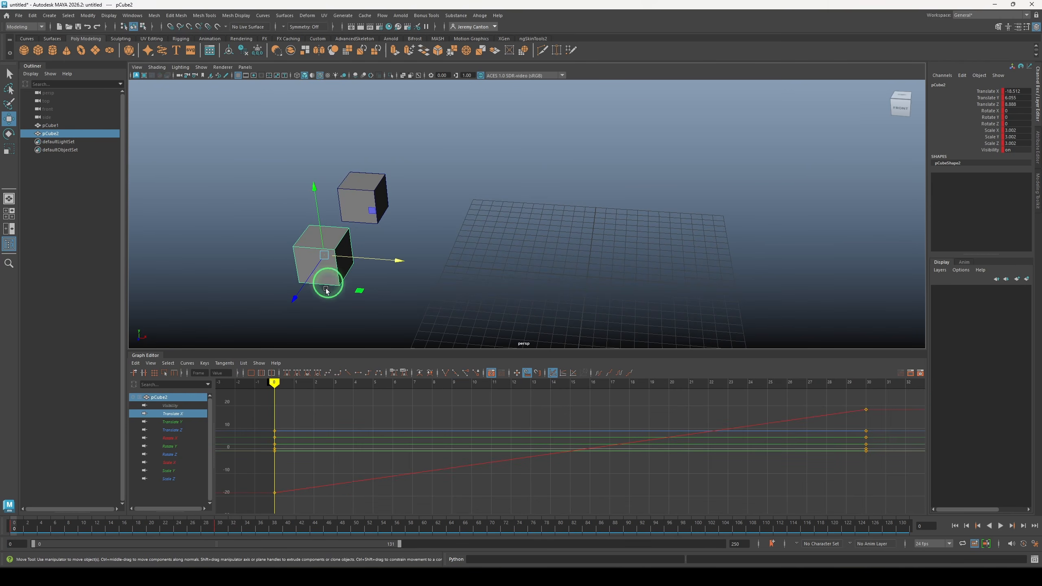
click(16, 535)
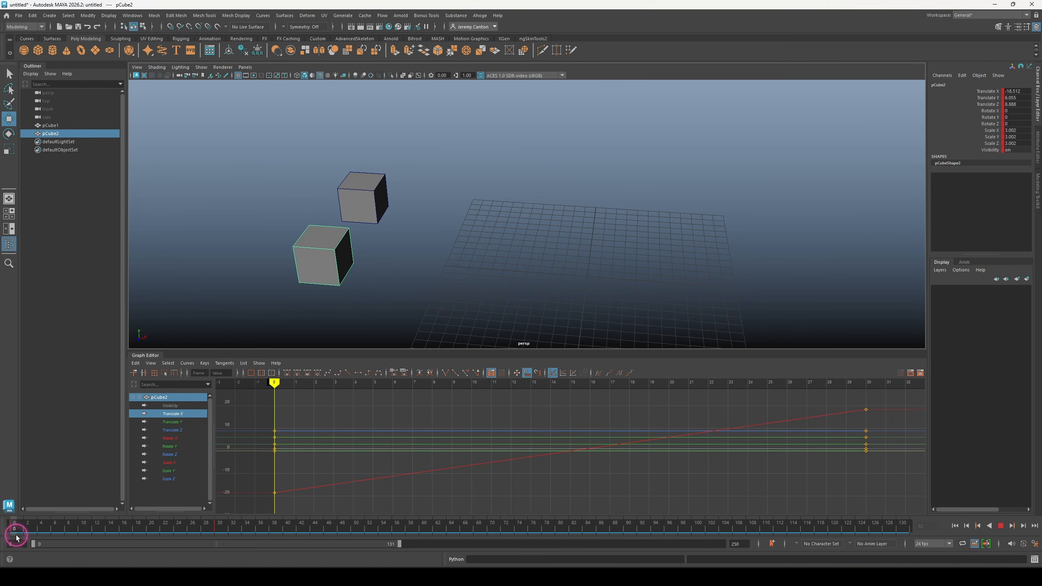
drag(17, 538, 1, 567)
click(1001, 526)
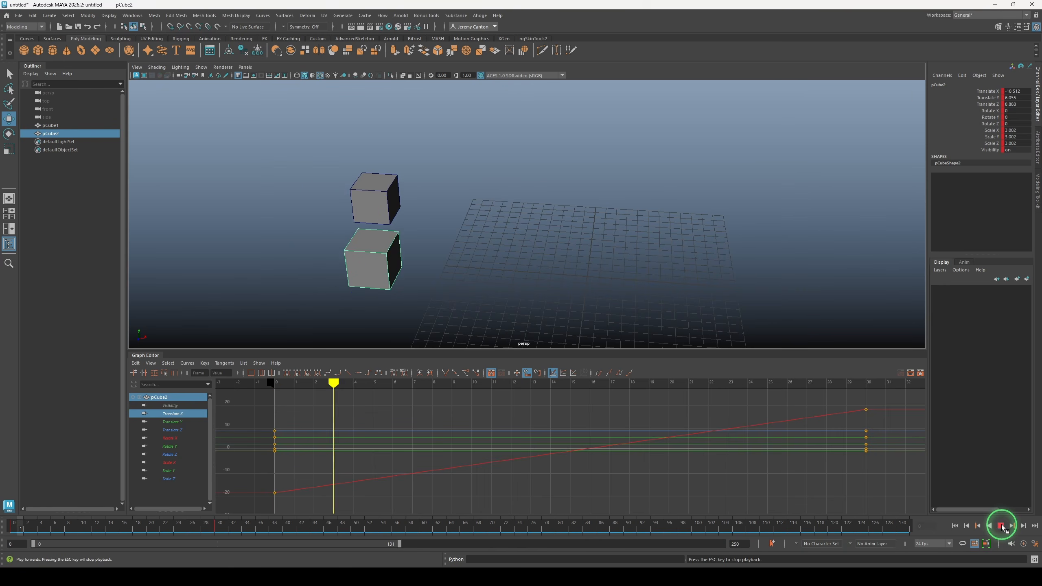
click(1000, 526)
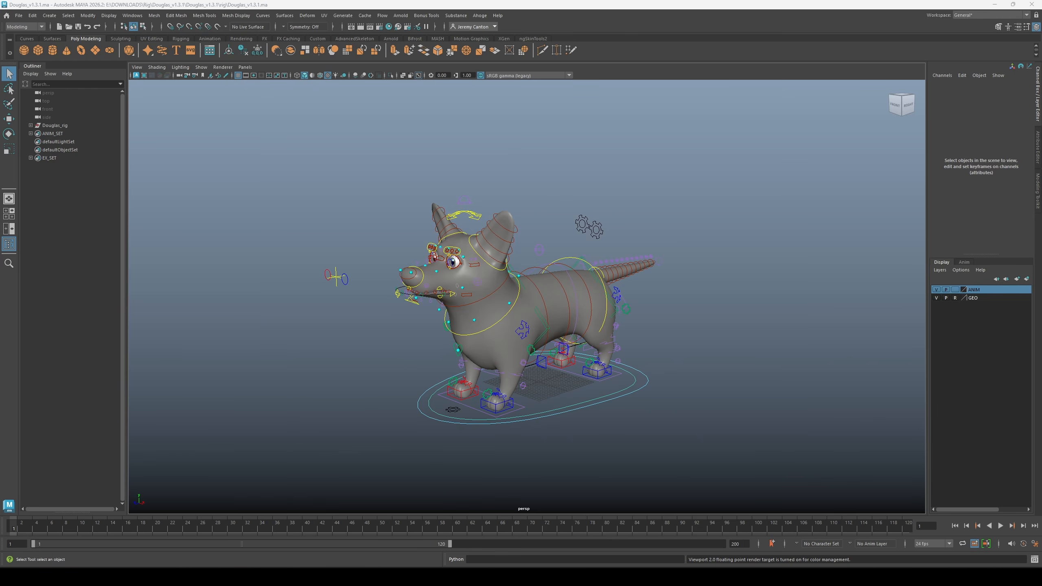
Inspect the Douglas dog rig from the front, select its head control, and try rotating the head
alt+drag(591, 472, 749, 454)
alt+right_drag(749, 454, 878, 527)
alt+middle_drag(726, 416, 623, 429)
click(746, 241)
key(w)
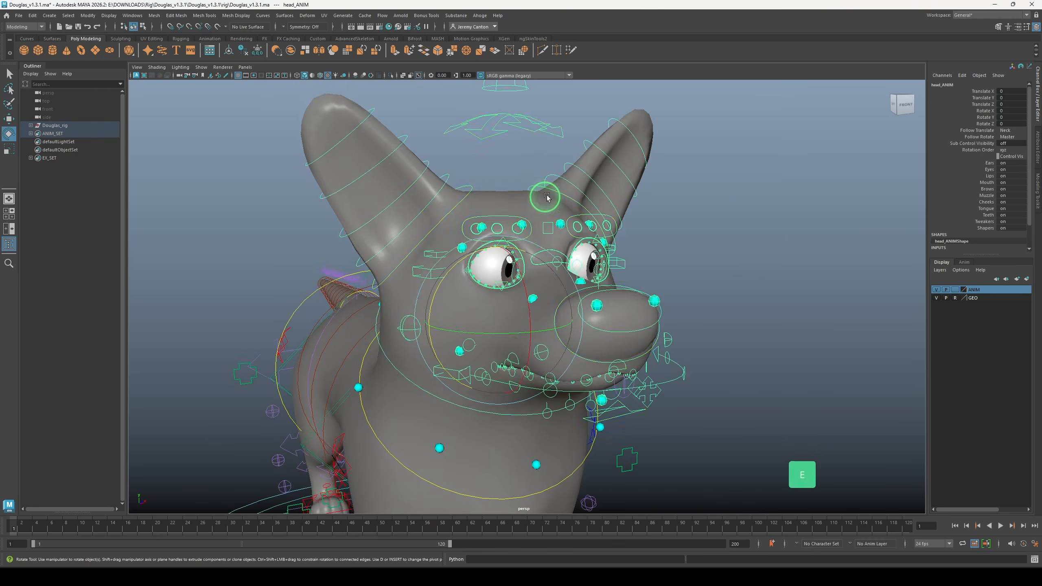
drag(492, 310, 405, 320)
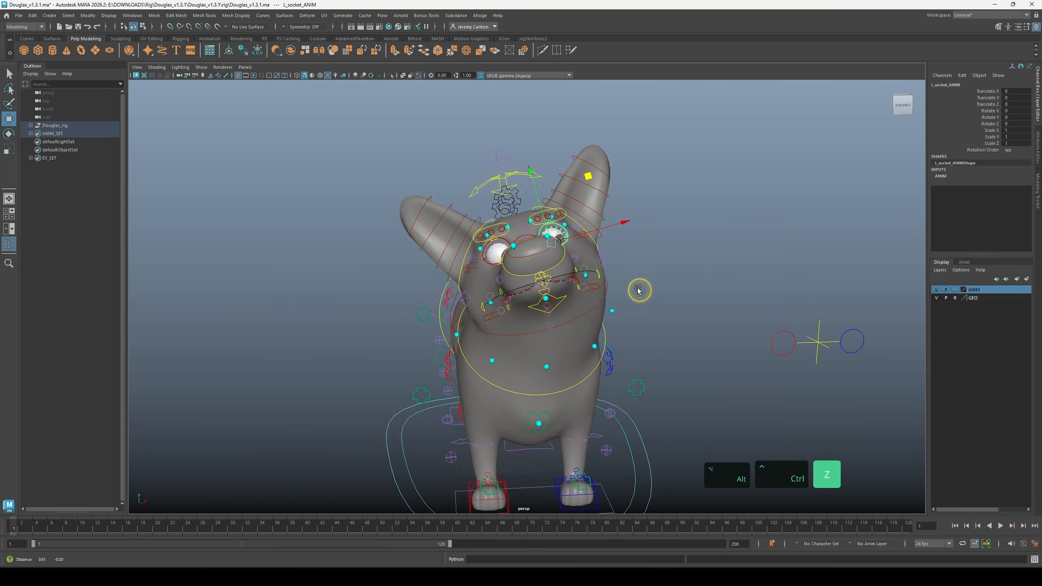
alt+drag(640, 291, 623, 344)
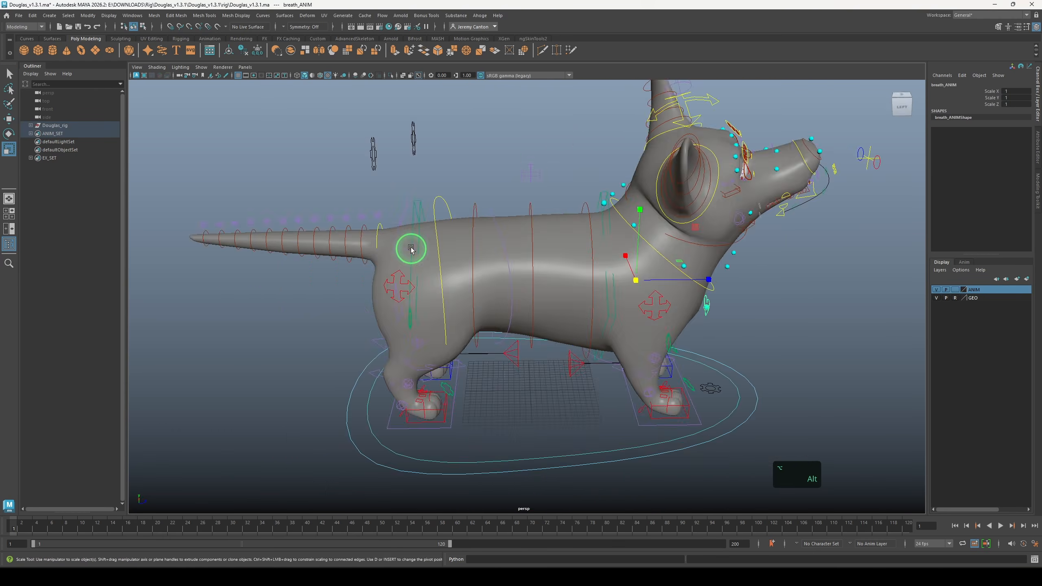
Try the Wag attribute on the dog's tail settings control and undo the change
alt+drag(414, 249, 679, 243)
alt+middle_drag(609, 268, 679, 260)
alt+right_drag(612, 272, 618, 314)
alt+middle_drag(618, 314, 561, 303)
alt+drag(537, 302, 548, 287)
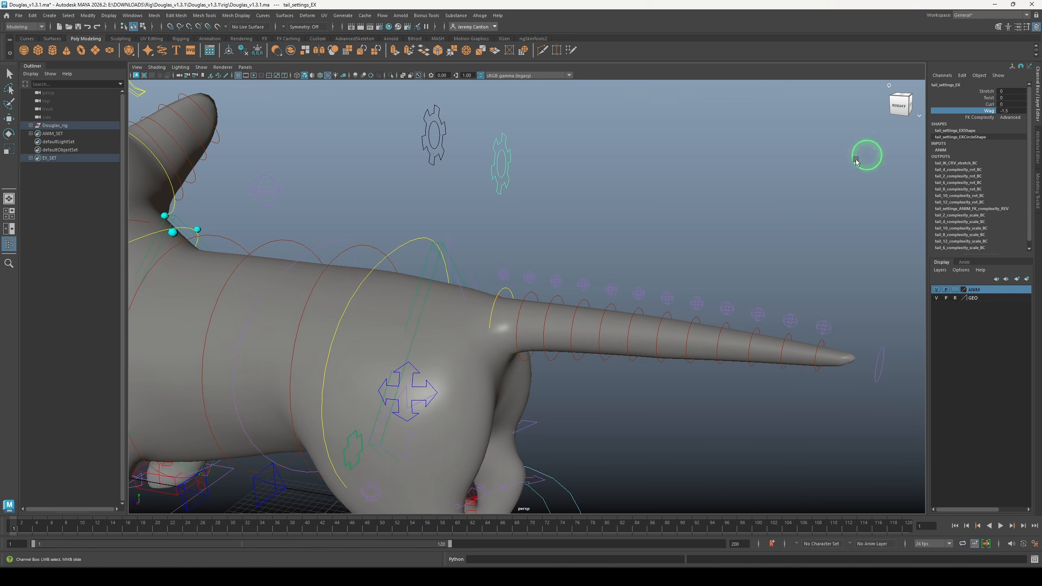
middle_drag(856, 161, 607, 251)
key(ctrl+z)
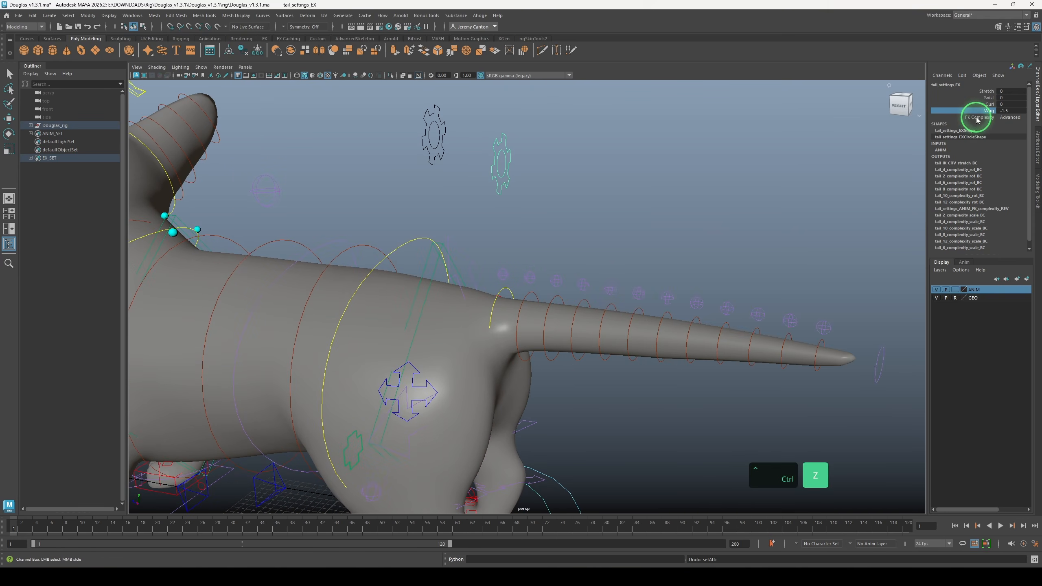
Set the dog's tail settings to a Curl of about 4.6 and a Wag of about 3.1
click(986, 104)
middle_drag(977, 104, 896, 154)
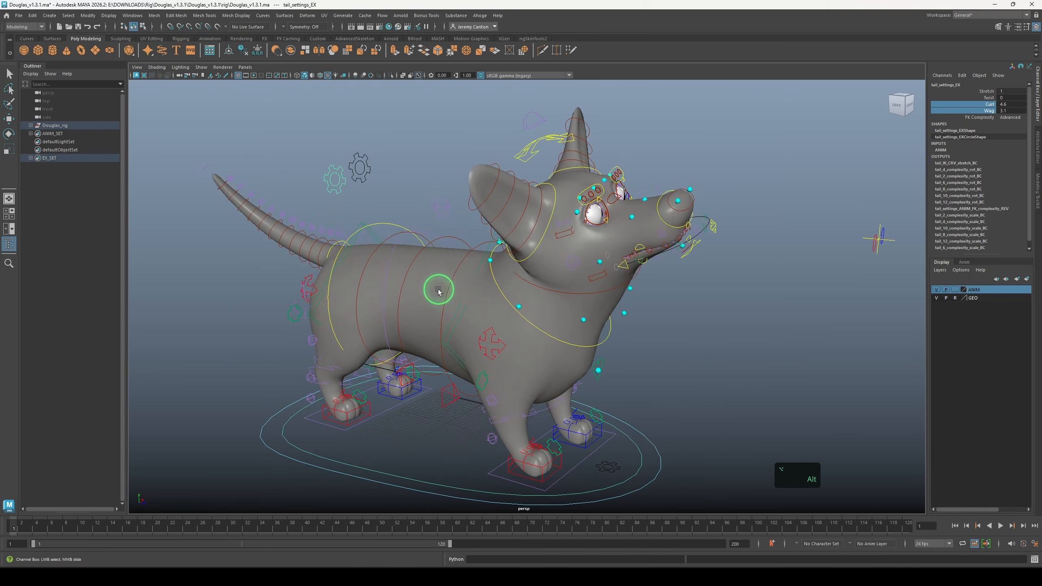
alt+drag(410, 287, 410, 237)
Repath the rig's unresolved texture files to E:\DOWNLOADS\Rig\Douglas_v1.3.1\Douglas_v1.3.1 using the File Path Editor
click(135, 17)
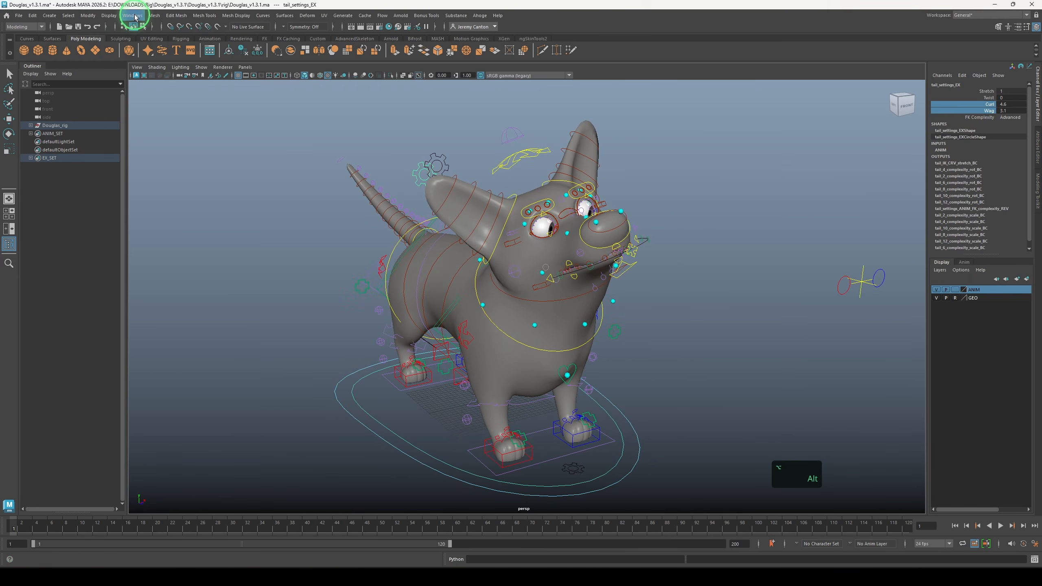
mouse_move(164, 56)
click(276, 175)
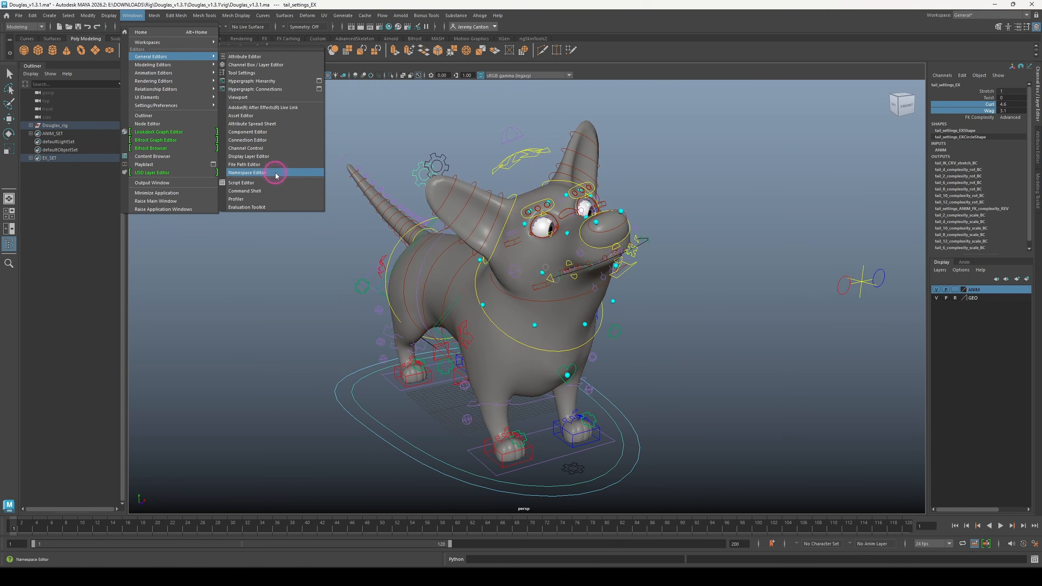
click(250, 164)
click(400, 218)
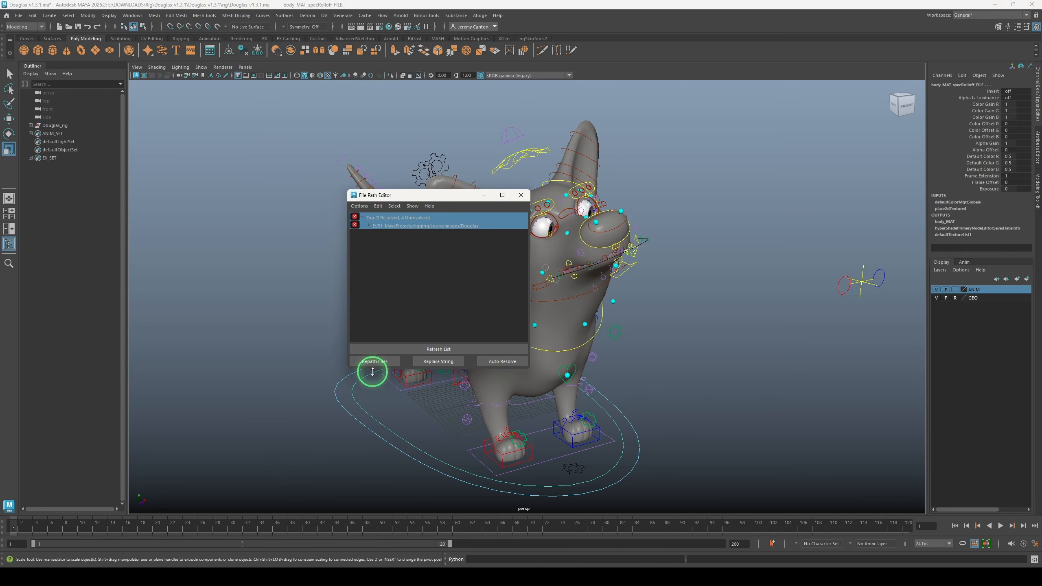
click(374, 362)
click(490, 223)
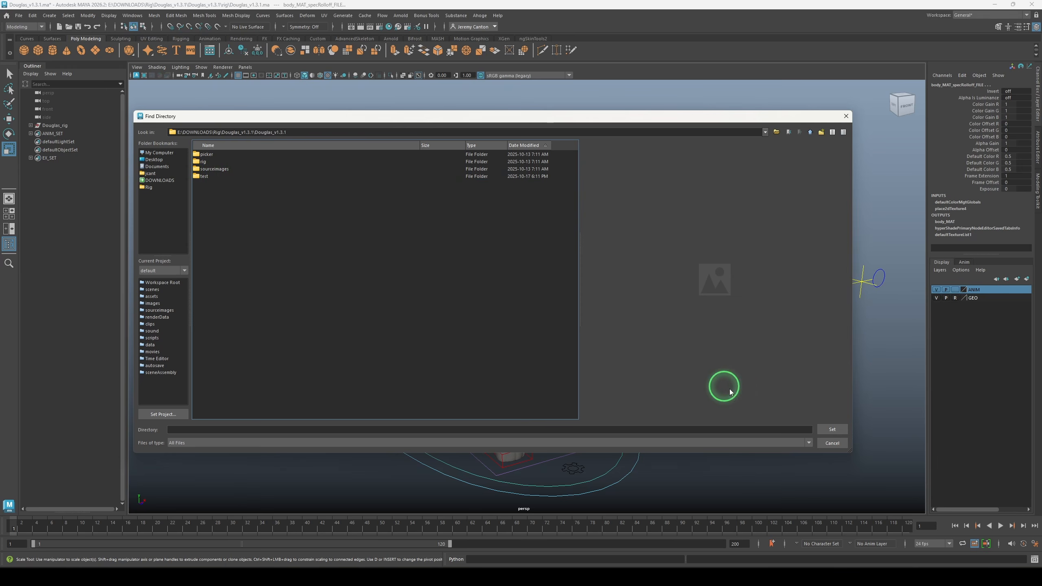
click(834, 428)
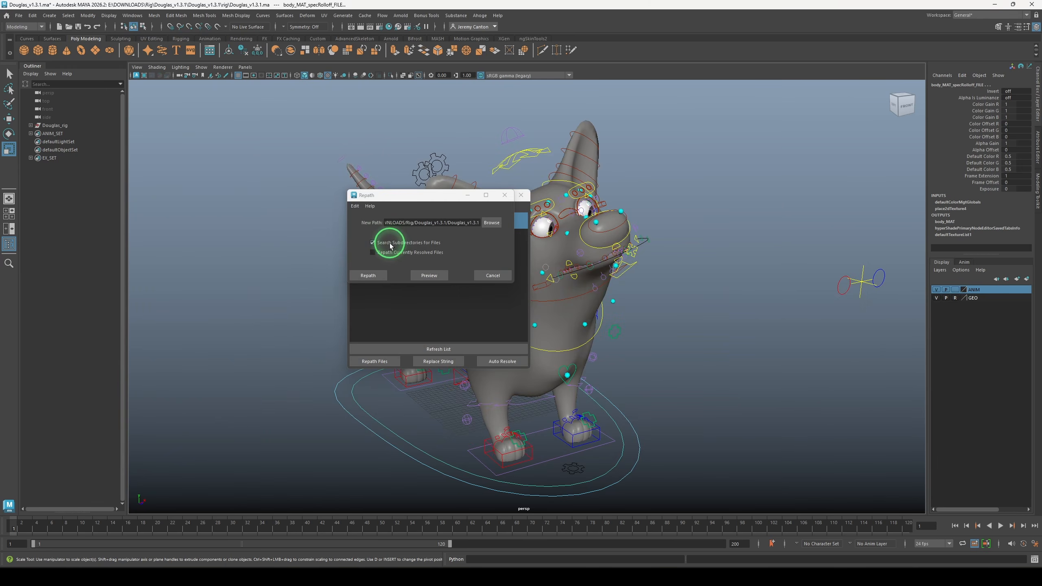
click(368, 275)
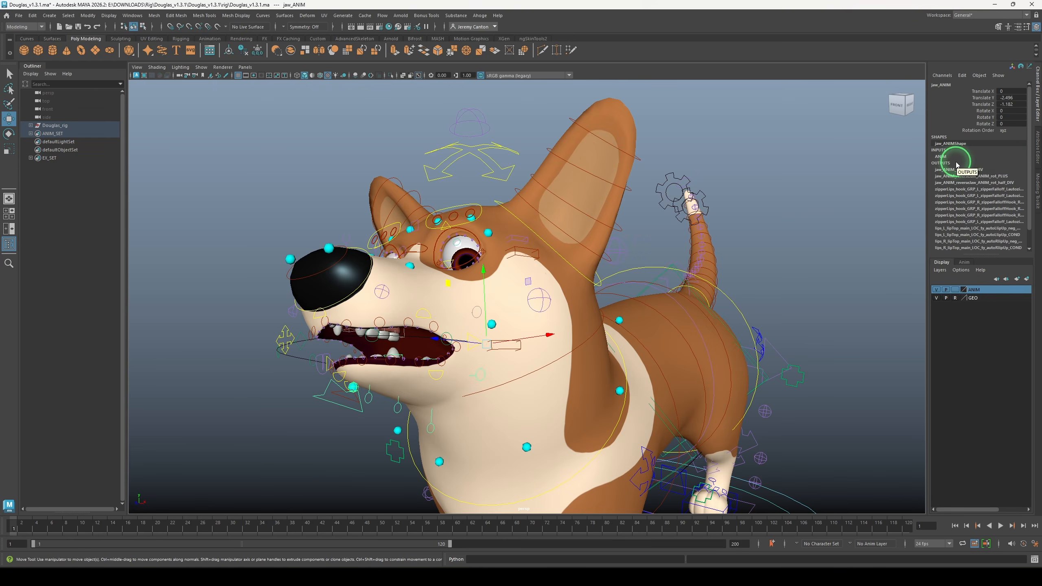
Try moving the dog's jaw control and undo the move
scroll(997, 164, down, 1)
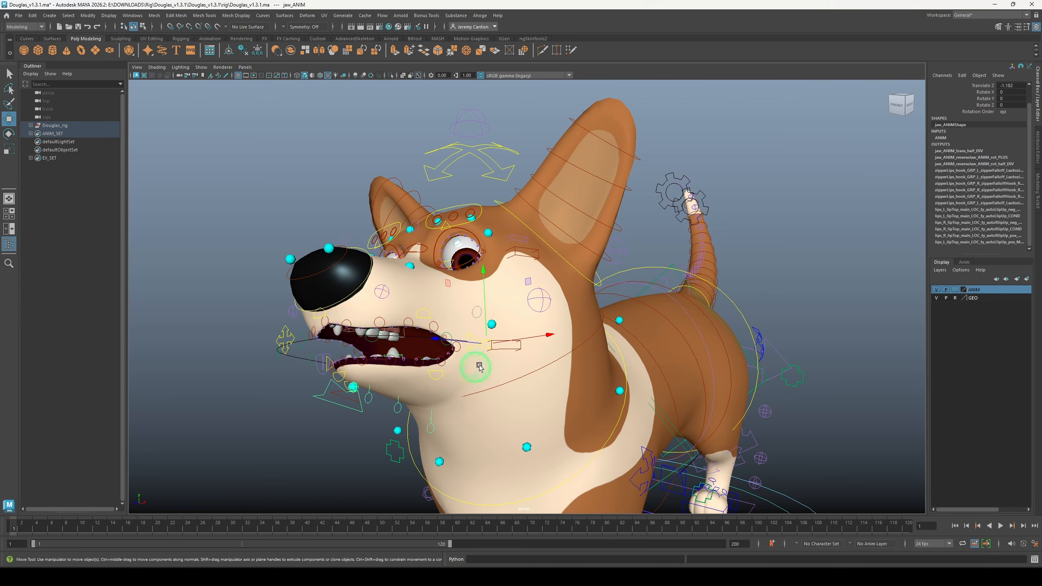
middle_drag(528, 286, 507, 298)
key(ctrl+z)
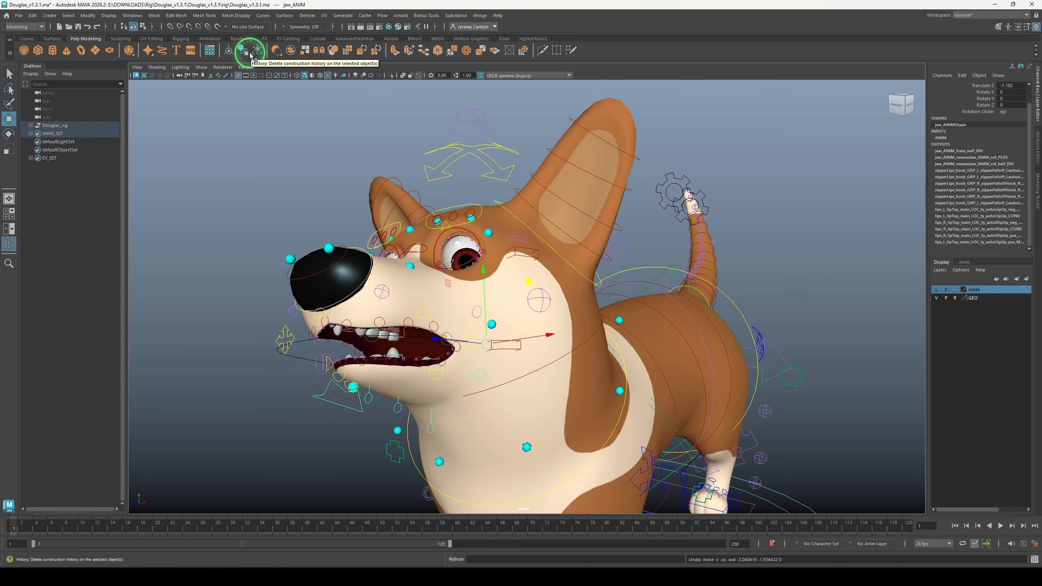
Try moving the front body control around the front feet and undo the move
alt+drag(755, 351, 629, 292)
alt+middle_drag(562, 358, 693, 332)
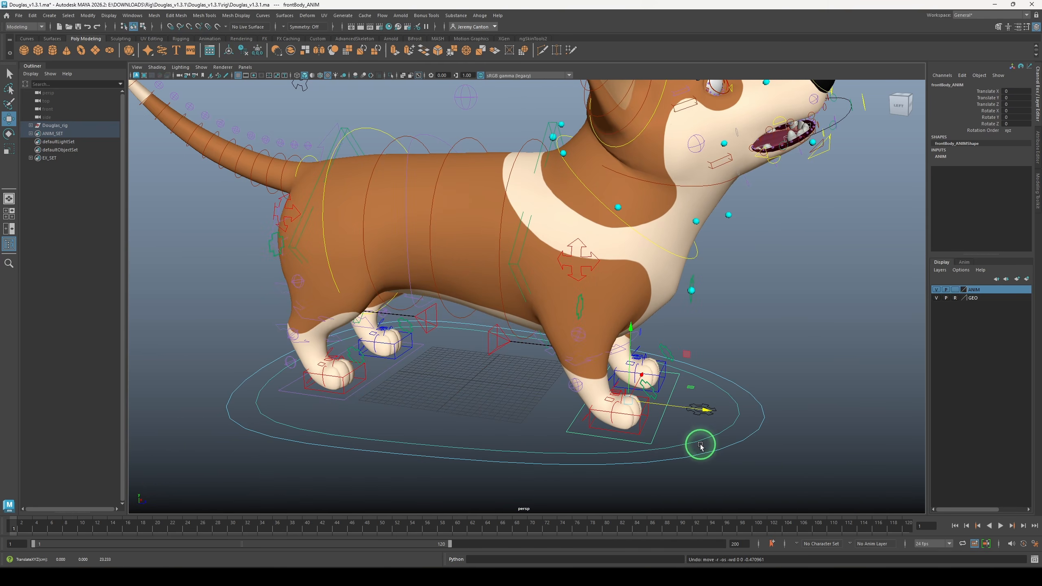
drag(681, 428, 639, 430)
key(ctrl+z)
Select the inner master control ring on the ground around the dog
key(q)
click(639, 425)
click(638, 429)
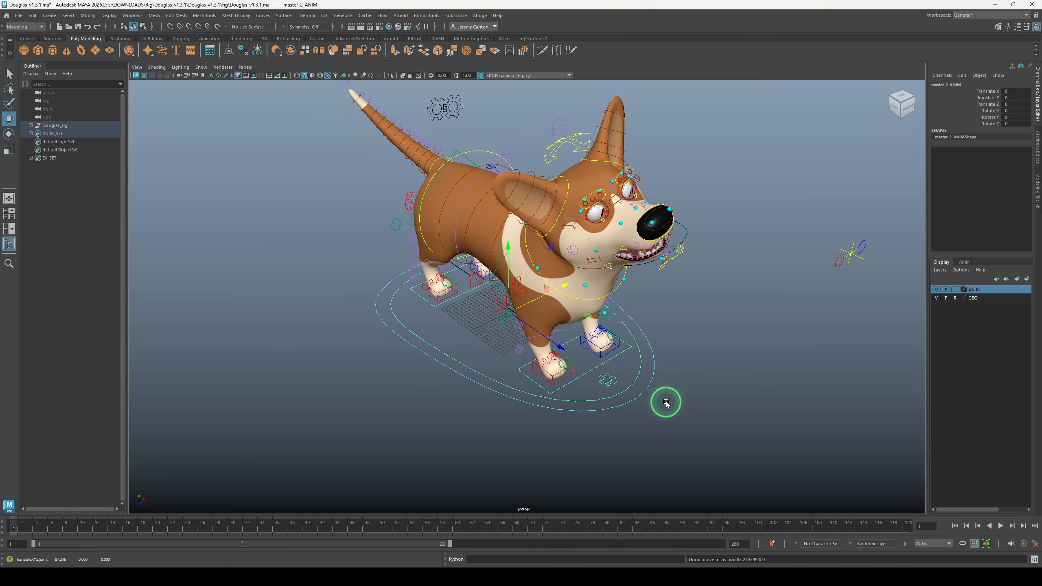
click(653, 375)
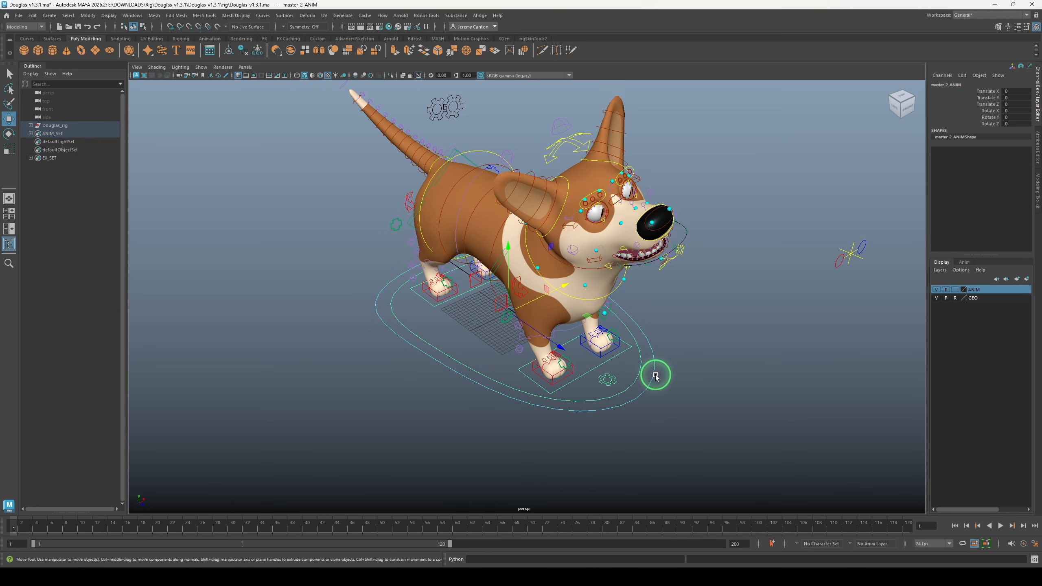
click(655, 376)
Select the outer master control and move the whole dog along X to about 195
alt+right_drag(675, 392, 622, 384)
alt+middle_drag(622, 383, 582, 380)
click(608, 405)
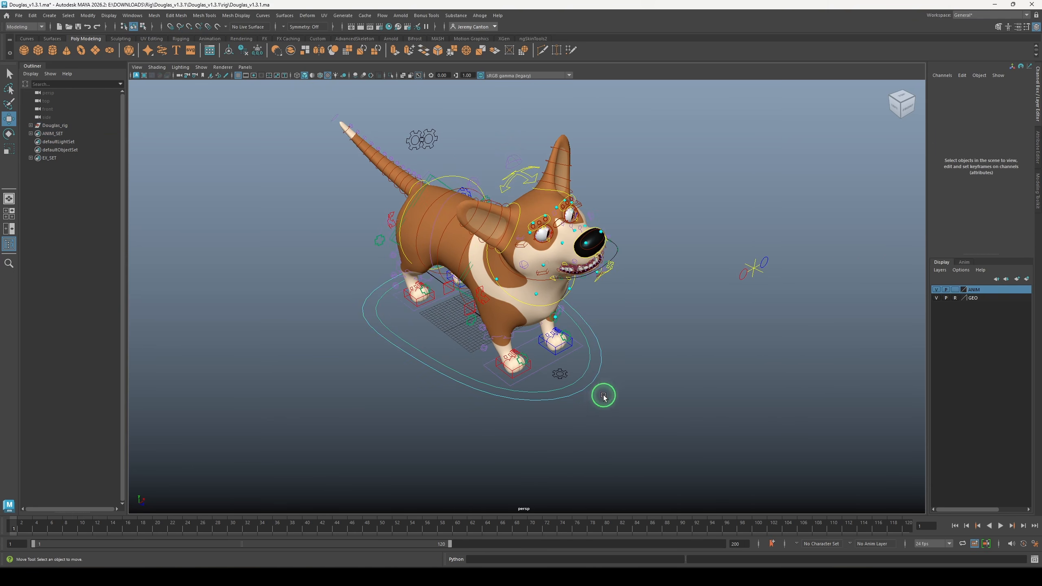
click(587, 395)
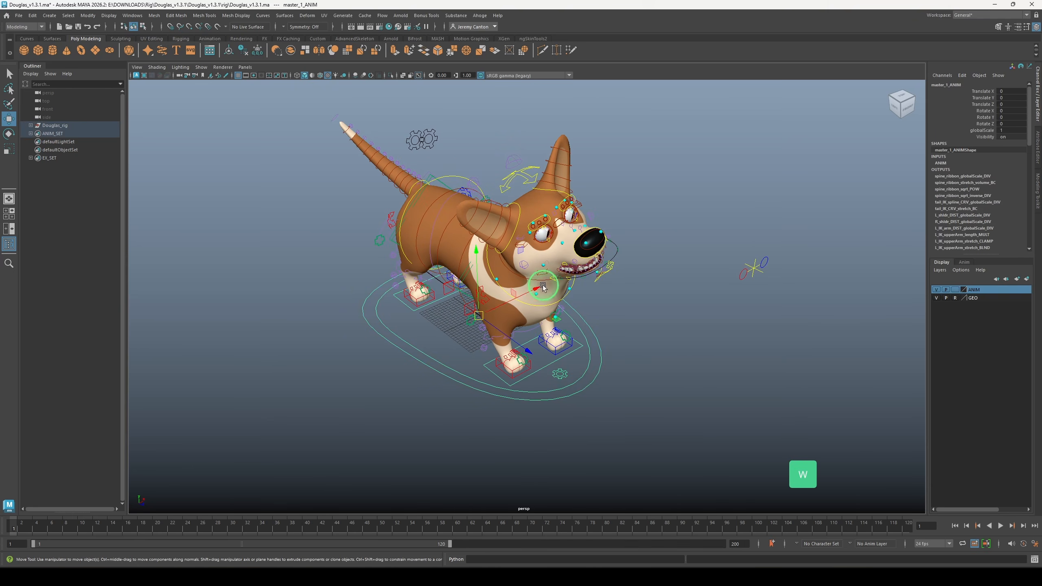
drag(610, 248, 872, 140)
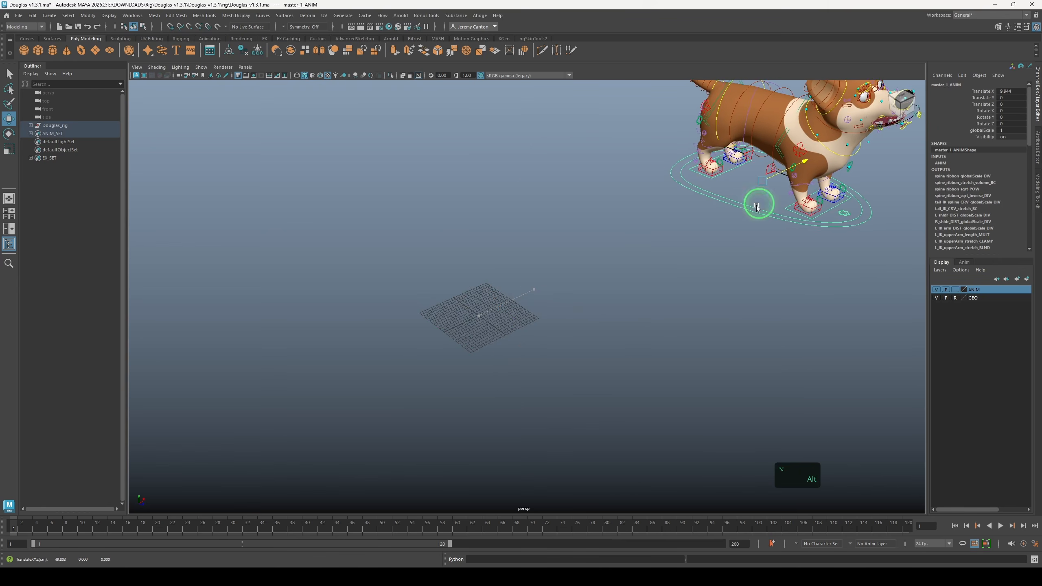
alt+middle_drag(758, 202, 615, 318)
alt+middle_drag(700, 251, 665, 253)
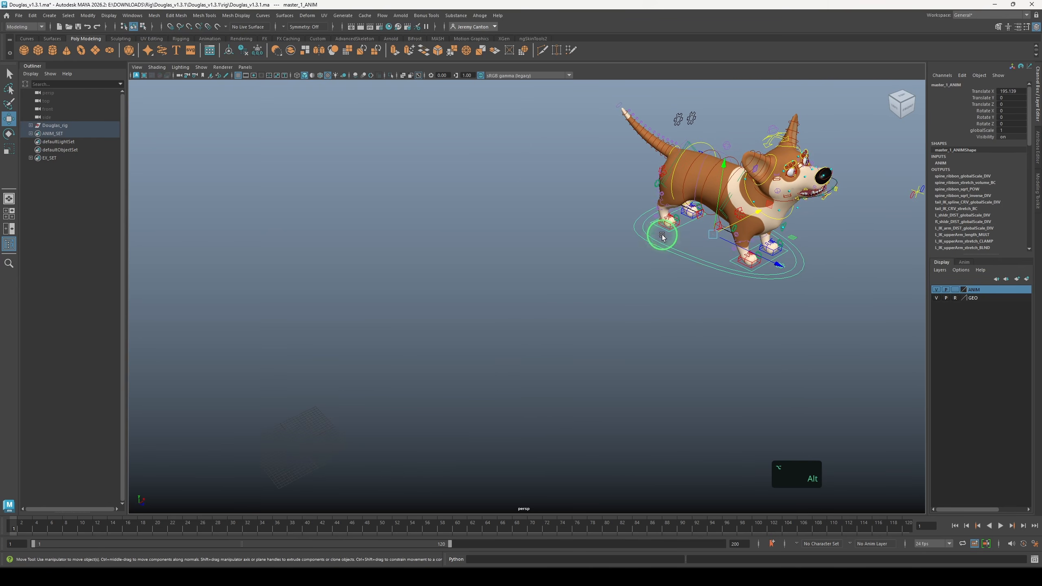
Move the inner master control along Z to about -62, away from the outer ring, and reselect the outer master control
click(699, 230)
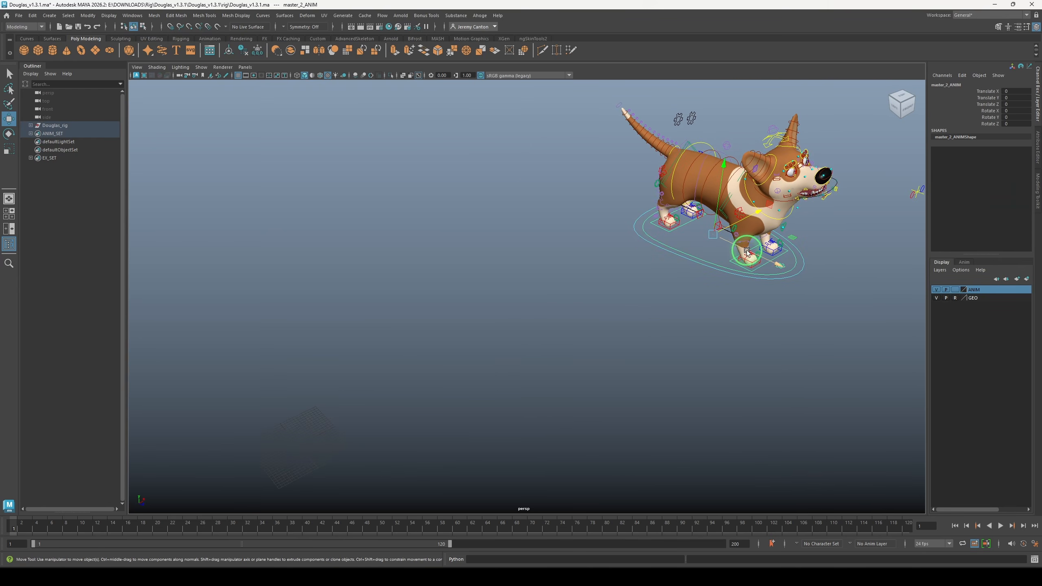
drag(747, 252, 872, 310)
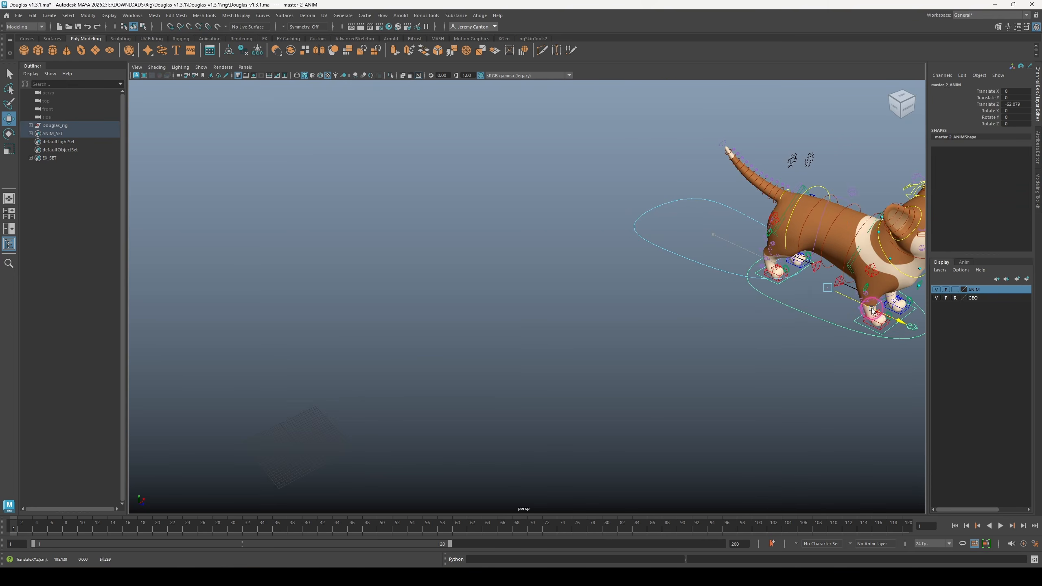
click(694, 262)
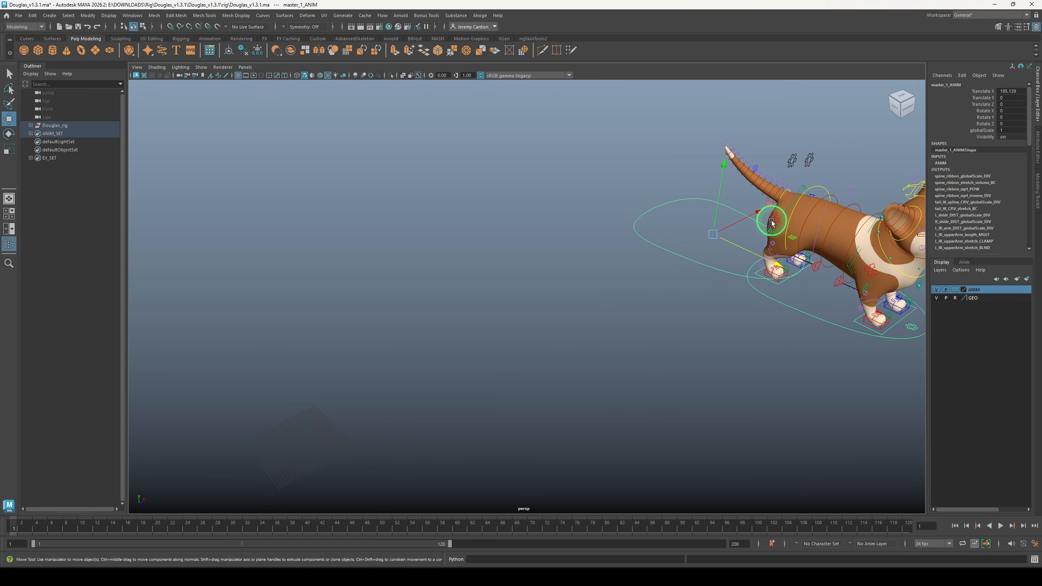
Inspect the dog's body controls from the front and side, selecting the neck base control
alt+right_drag(768, 271, 711, 299)
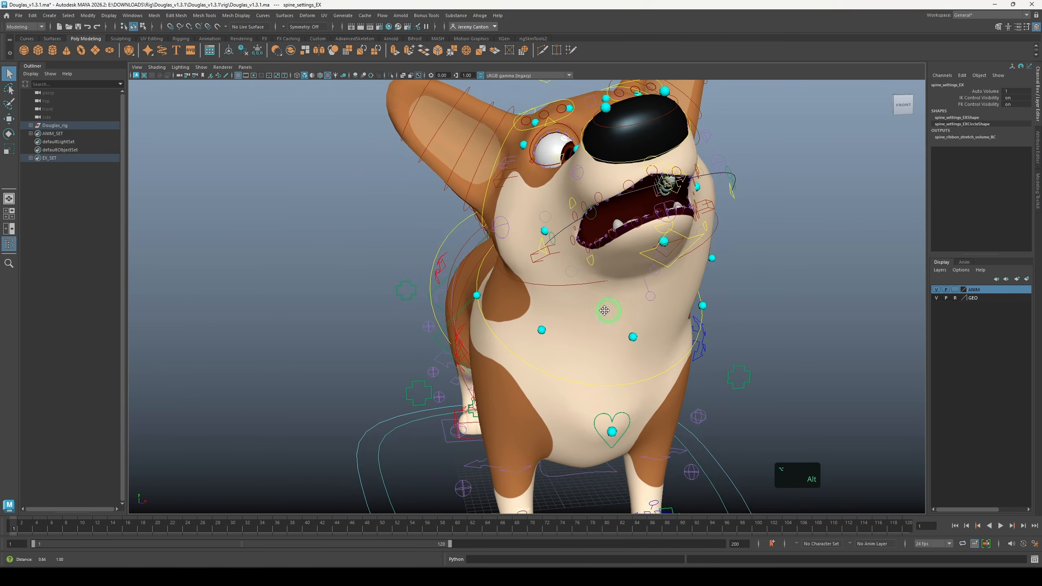
alt+drag(605, 309, 623, 293)
click(595, 247)
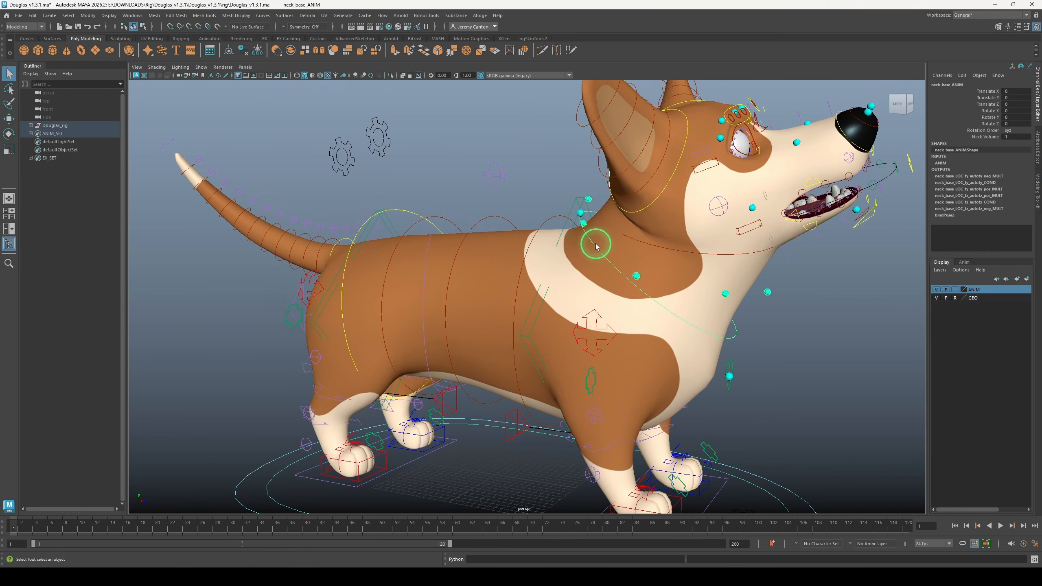
Try reshaping the dog's nose by moving the left nostril shaper control and undo the move
click(376, 218)
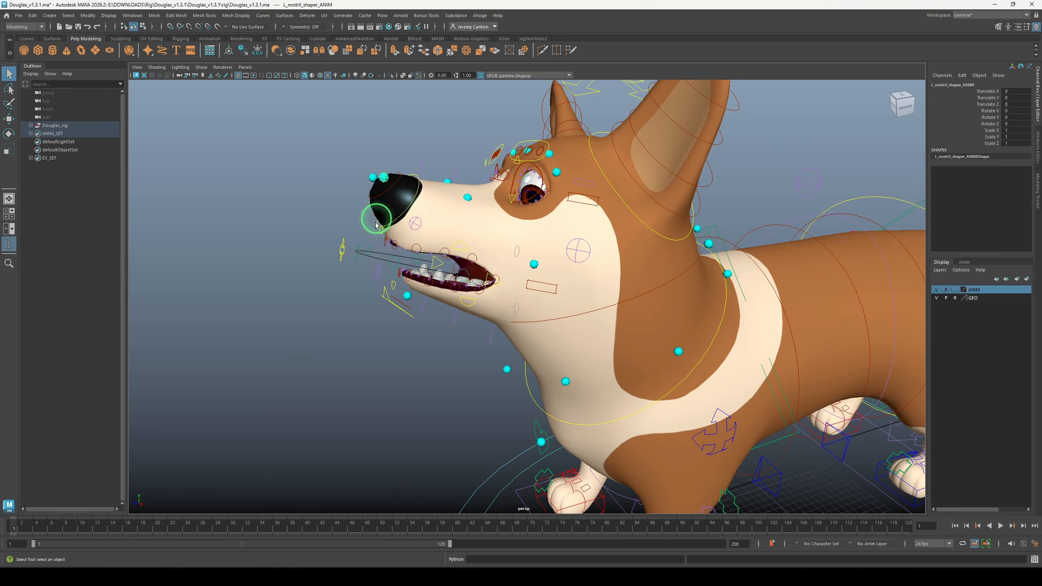
alt+drag(334, 292, 474, 235)
key(w)
drag(412, 216, 365, 147)
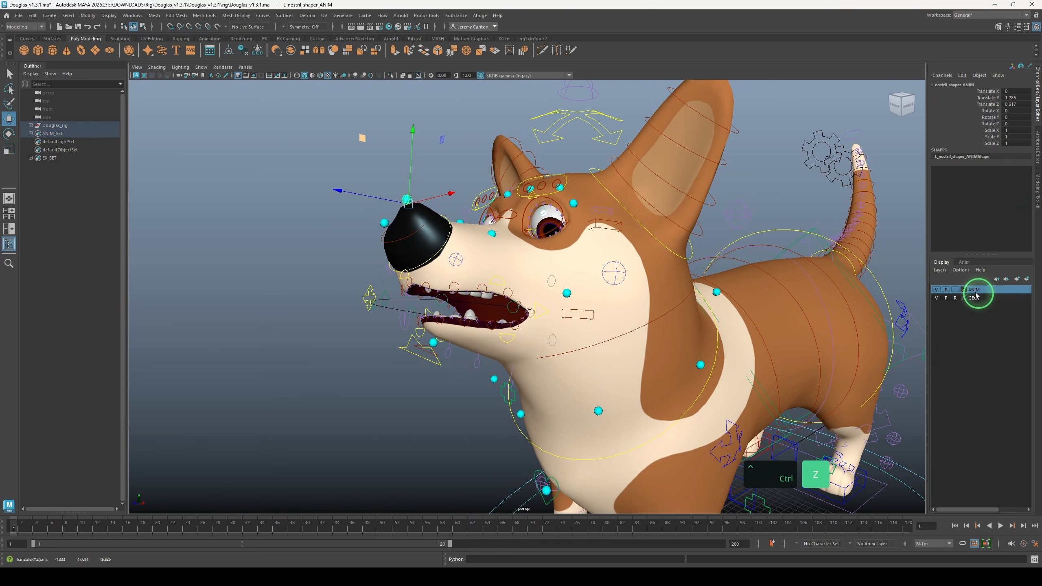
key(ctrl+z)
Toggle the ANIM layer's visibility off and on to compare the dog with and without its controls
click(937, 290)
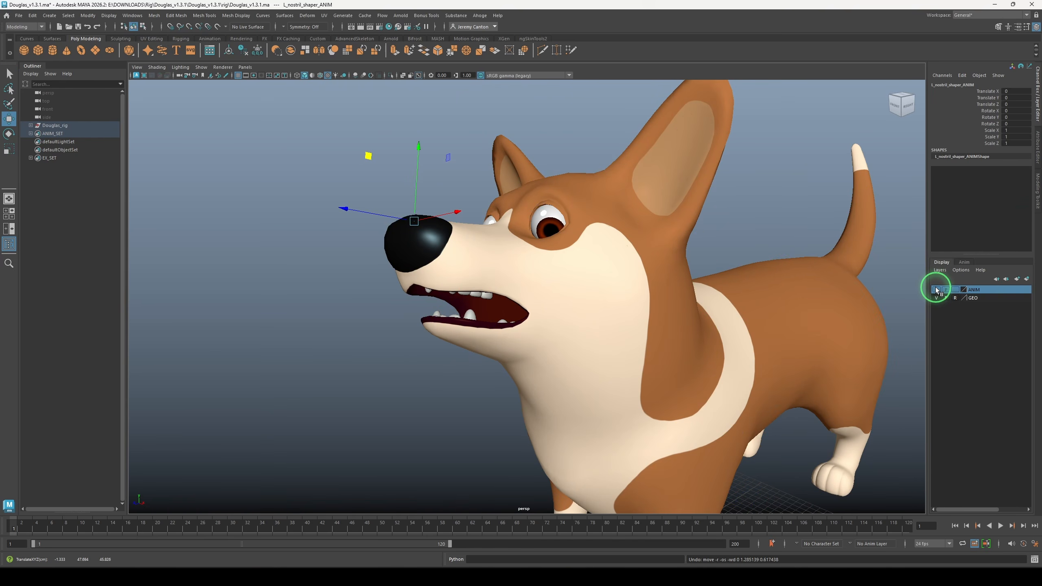
click(936, 289)
click(937, 290)
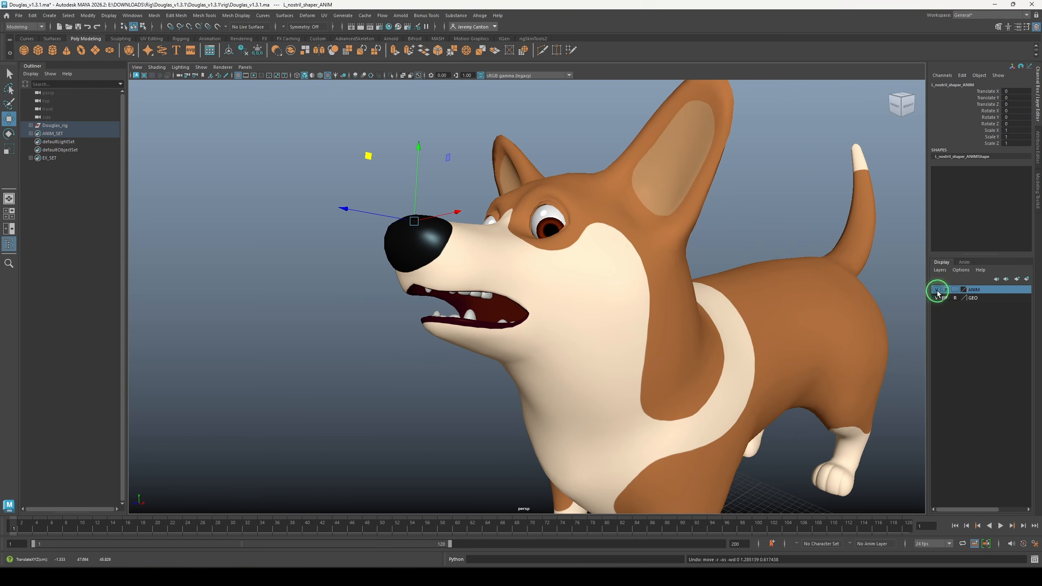
click(937, 290)
Examine the transform channels of the left nostril and left muzzle shaper controls, then clear the selection
click(326, 332)
click(412, 216)
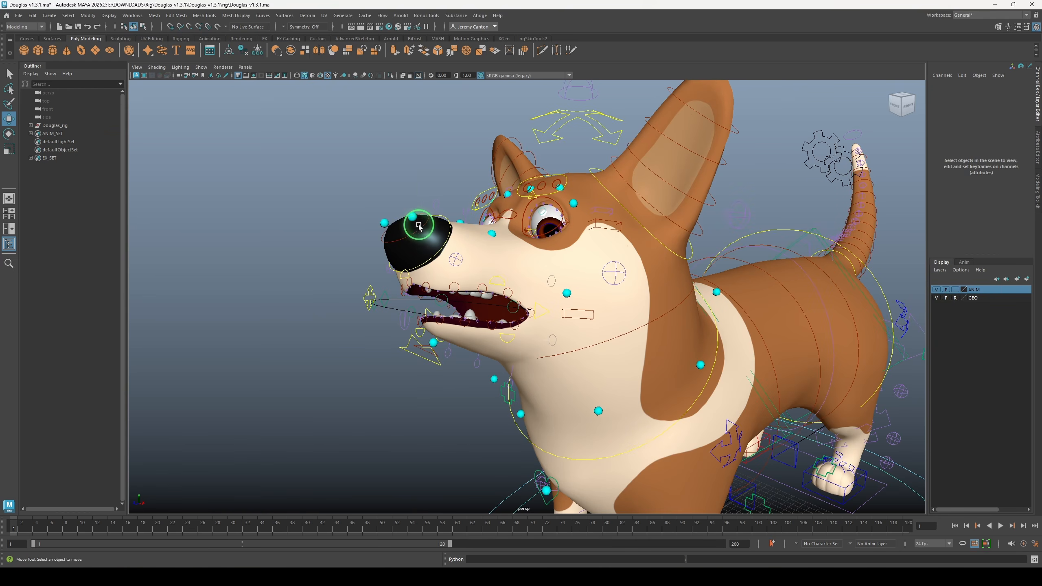
click(1003, 108)
click(503, 252)
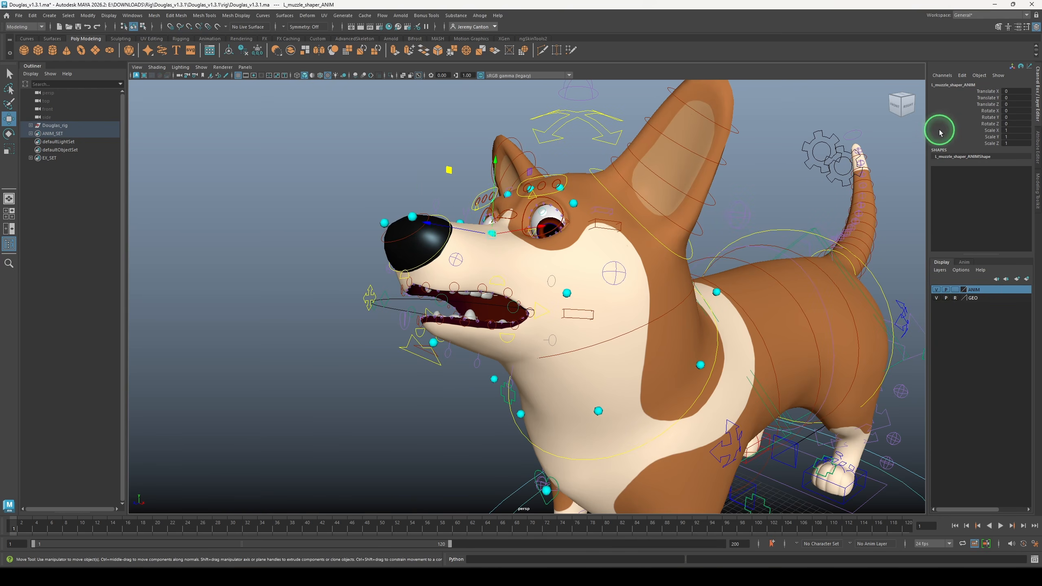
click(289, 323)
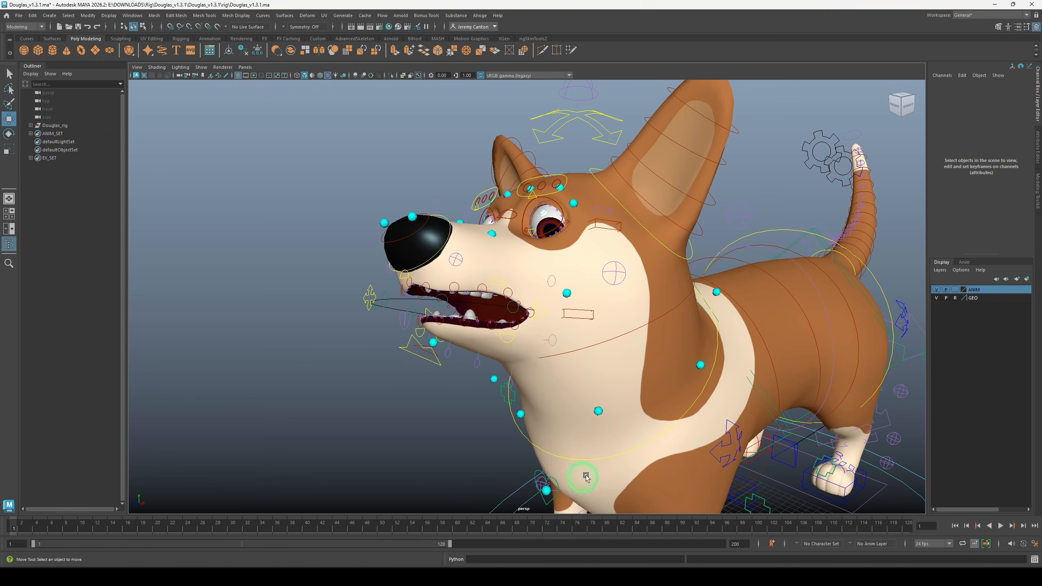
Filter the Outliner by "shaper", expand the whole Douglas_rig hierarchy, and widen the Outliner
click(67, 84)
text(shaper)
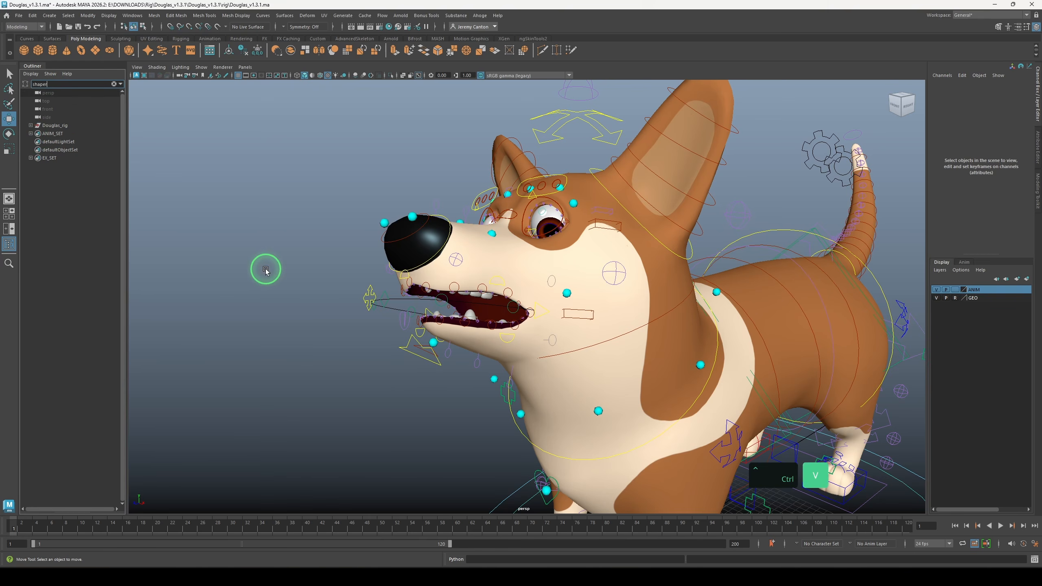
key(Return)
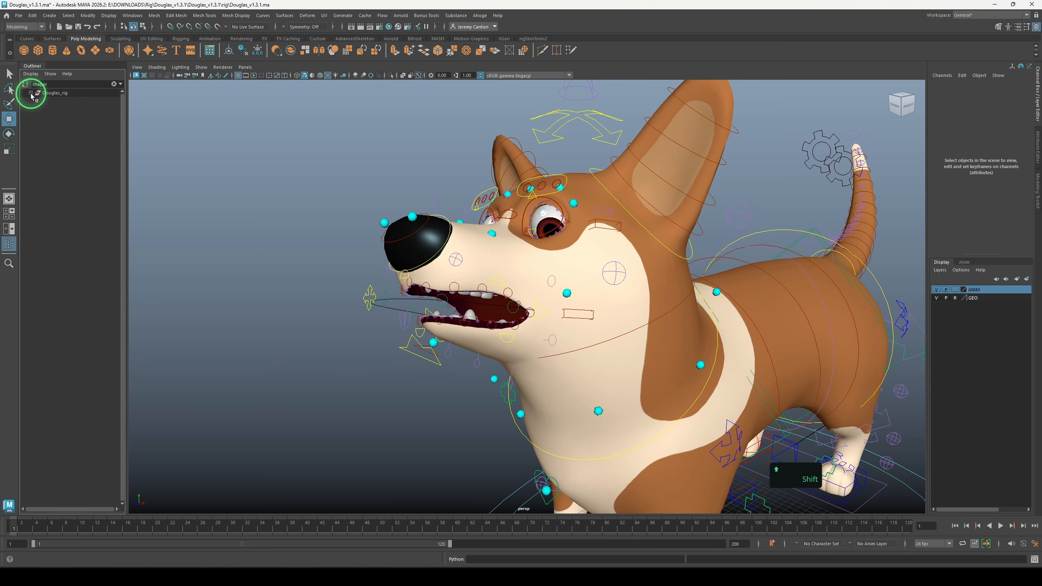
shift+click(31, 93)
drag(131, 164, 198, 163)
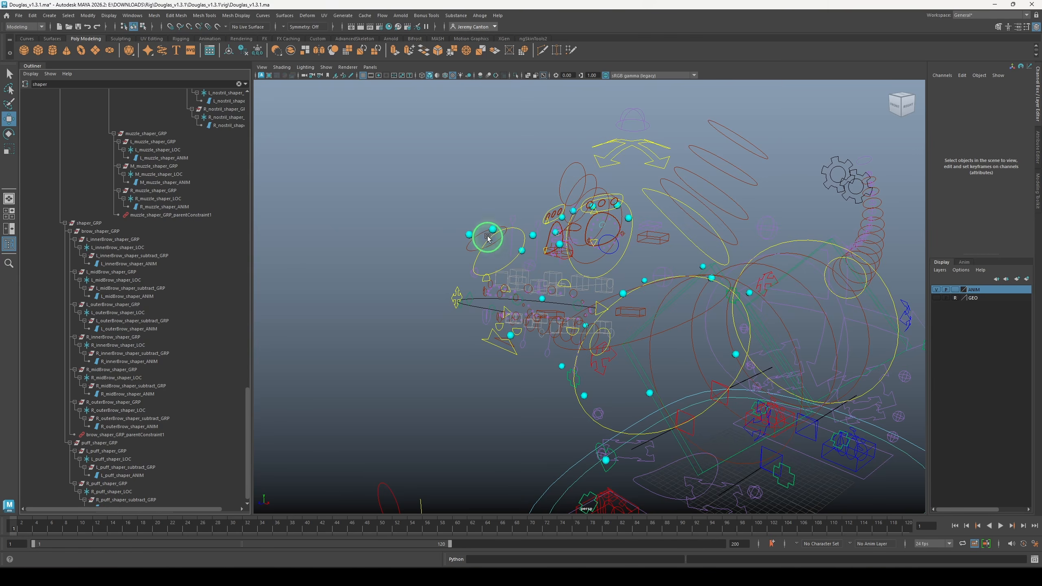
Select the right nostril shaper together with M_muzzle_shaper_ANIM to identify them in the hierarchy, then clear the selection
click(487, 237)
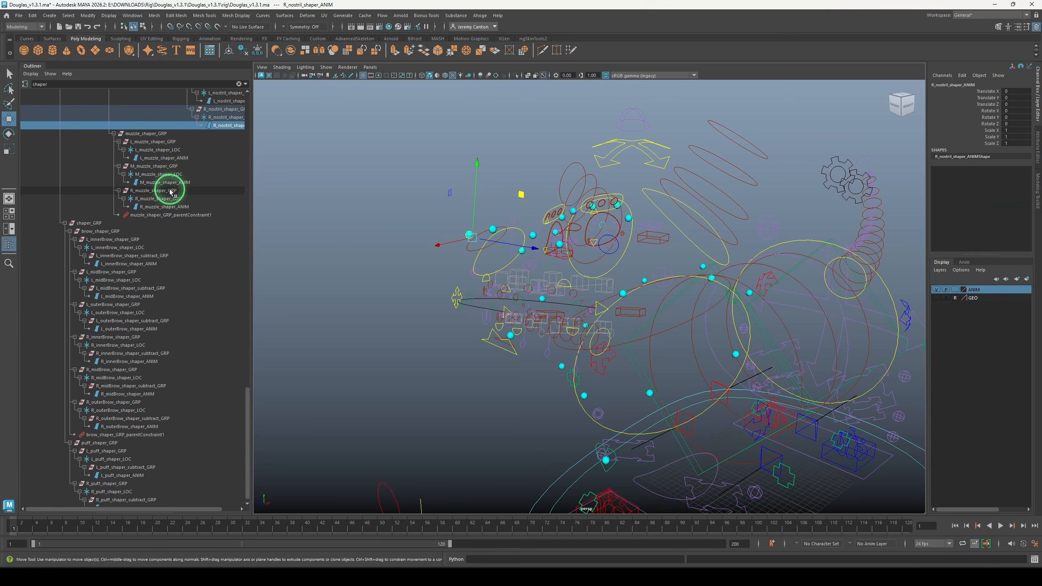
ctrl+click(165, 183)
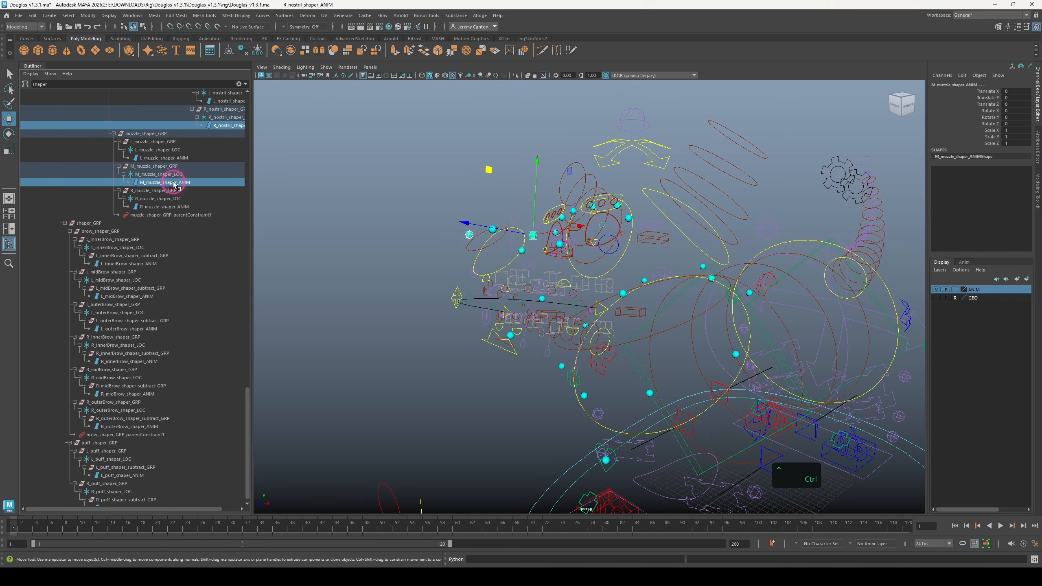
click(367, 248)
Select all controls across the dog's head, neck and front body together in the side view
alt+drag(400, 275, 498, 248)
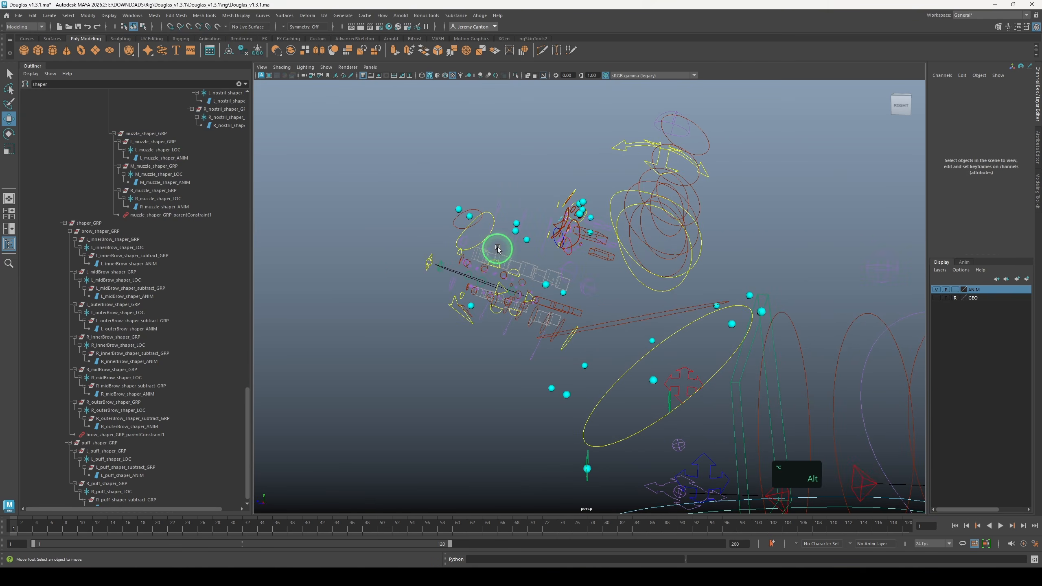
alt+right_drag(697, 176, 662, 212)
drag(363, 159, 801, 440)
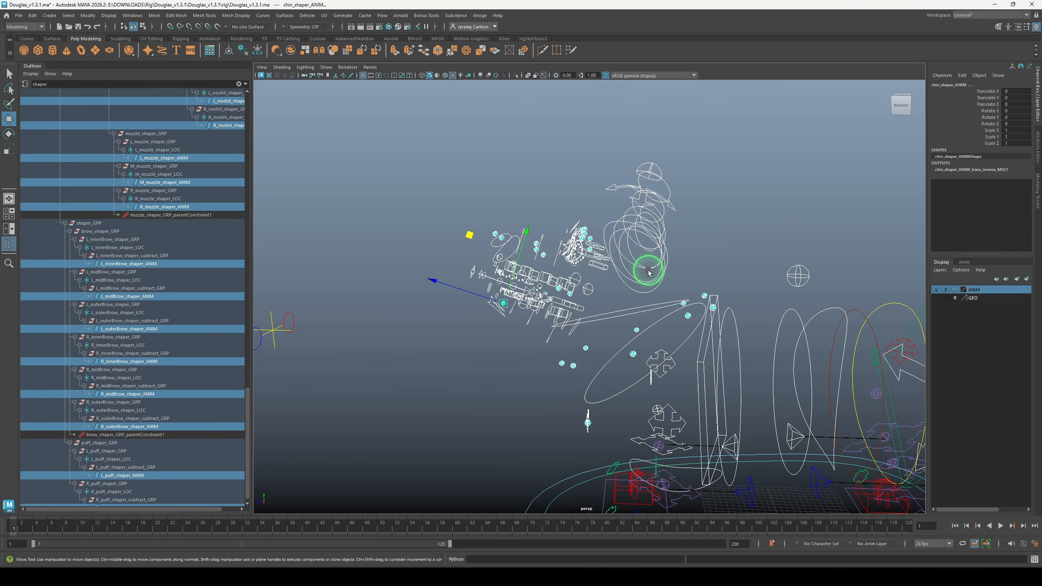
Hide the NURBS curves in the viewport and select all of the remaining shaper controls
click(424, 153)
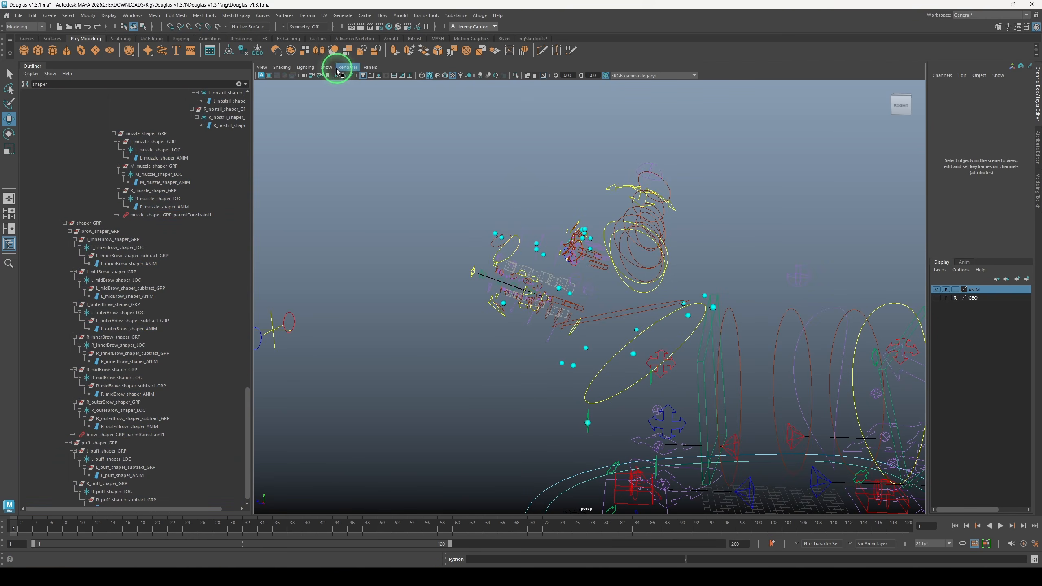
click(326, 67)
mouse_move(337, 102)
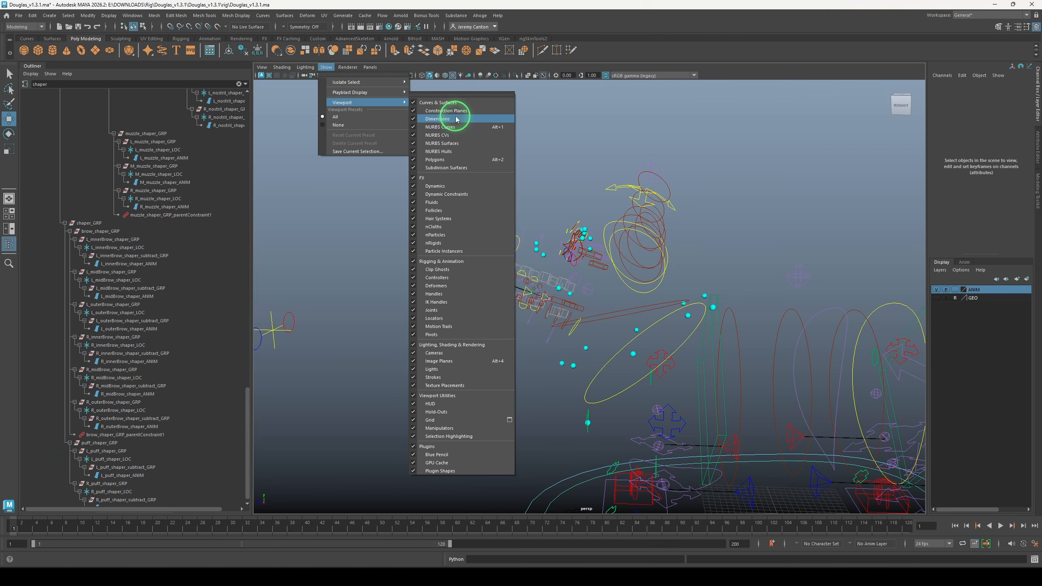
click(456, 121)
drag(424, 137, 810, 483)
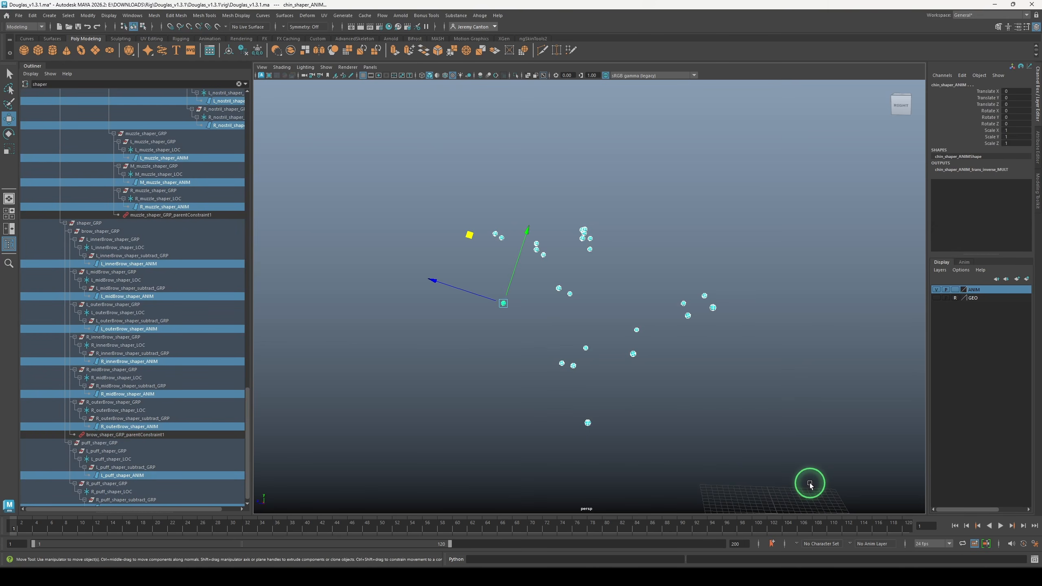
Create a new display layer from the selected shaper controls, make the GEO layer visible, and hide the new layer
click(1026, 280)
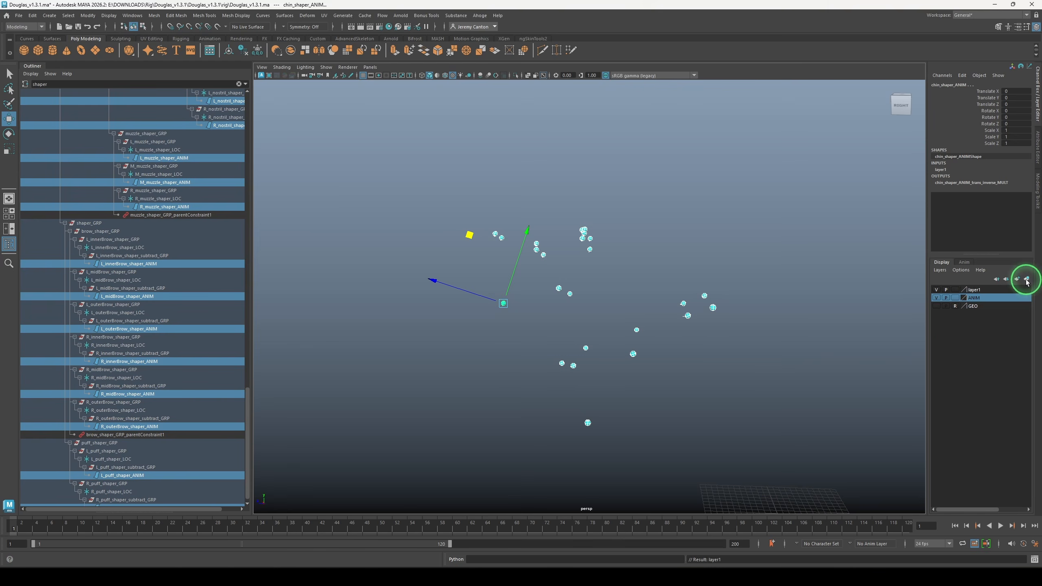
click(937, 306)
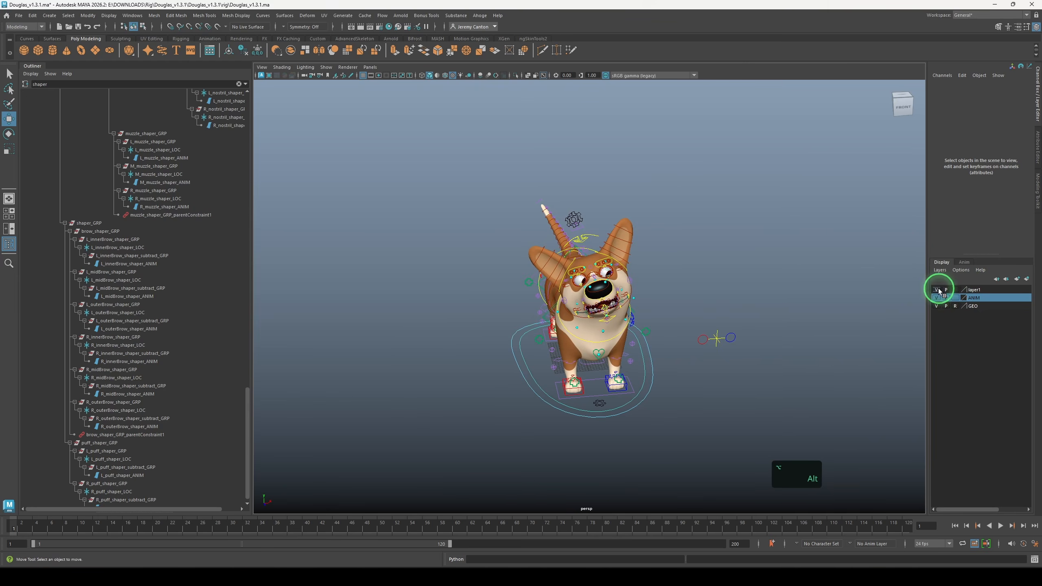
click(938, 290)
alt+right_drag(764, 329, 812, 375)
alt+drag(719, 312, 759, 304)
alt+right_drag(714, 328, 729, 350)
alt+drag(729, 352, 733, 326)
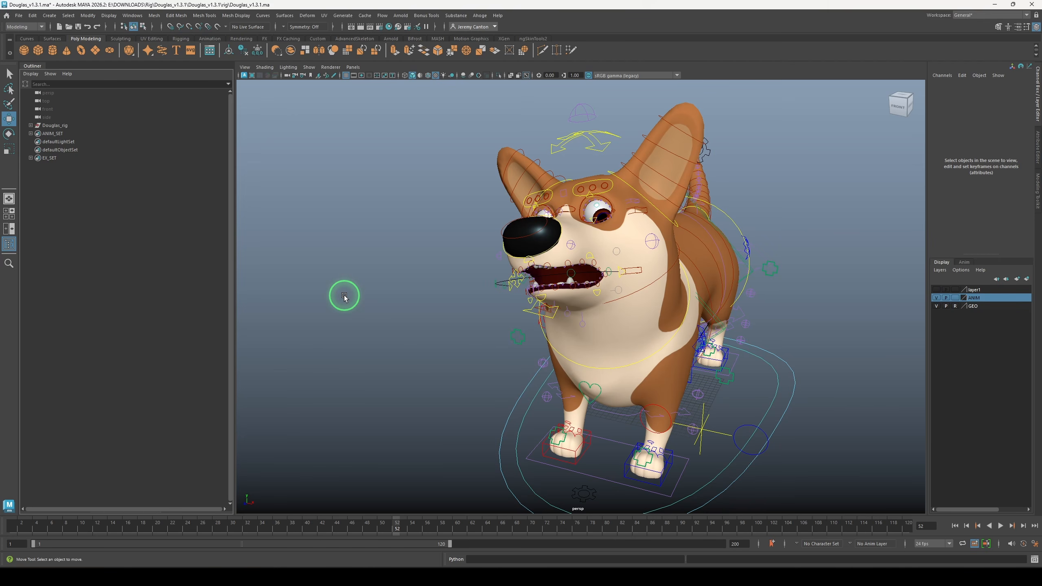
Expand the Douglas_rig group in the Outliner by one level and through its whole hierarchy, collapsing it again each time
click(31, 126)
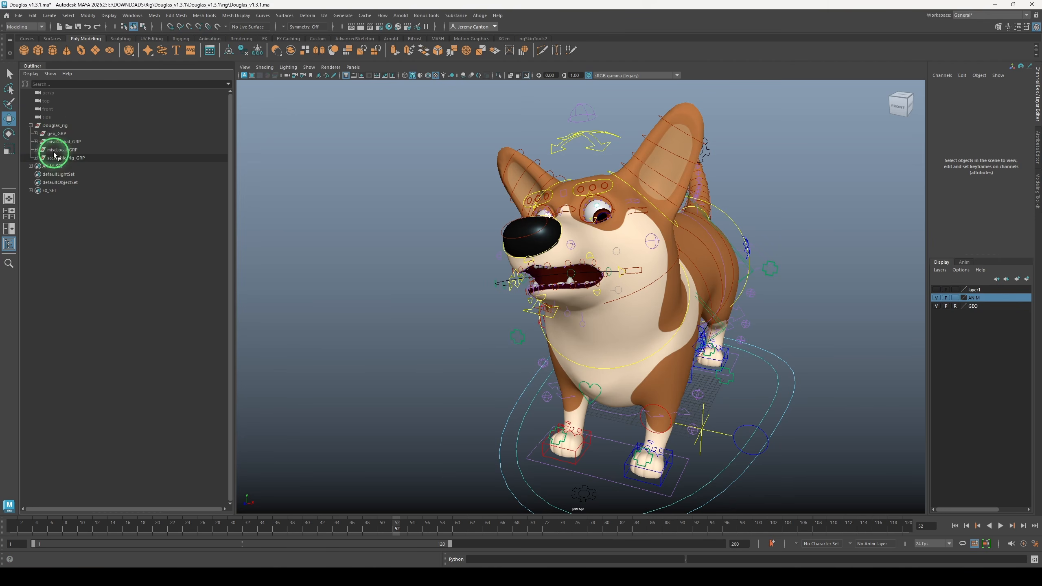
shift+click(31, 125)
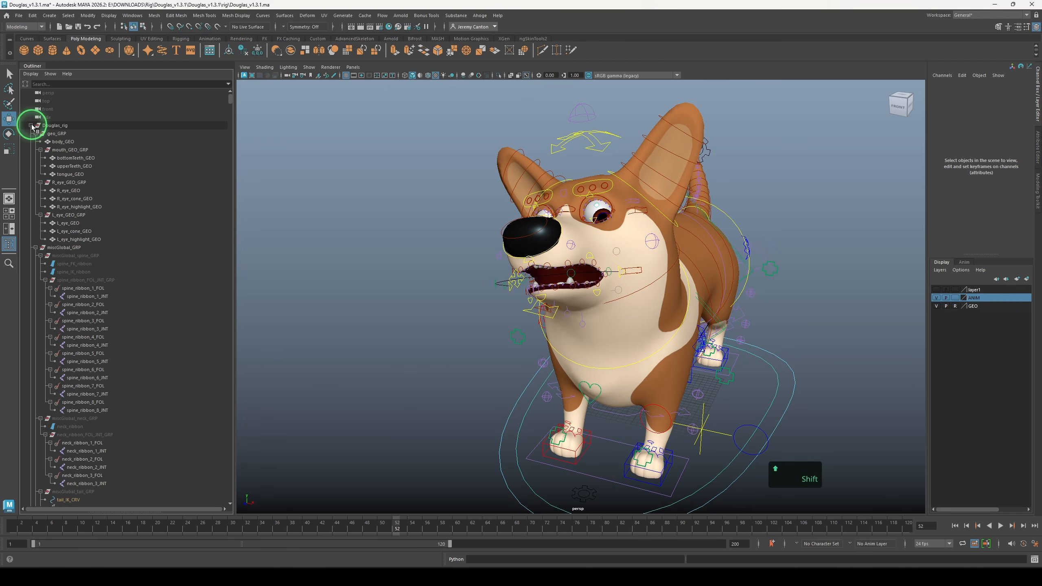
mouse_move(230, 95)
mouse_down()
mouse_move(237, 273)
mouse_move(230, 98)
mouse_up()
click(30, 126)
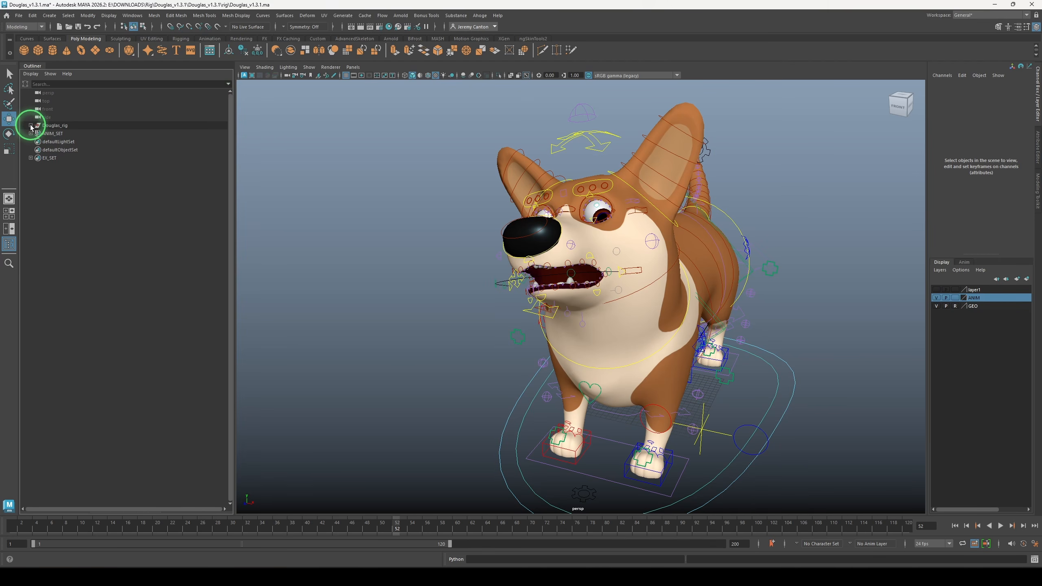
click(31, 126)
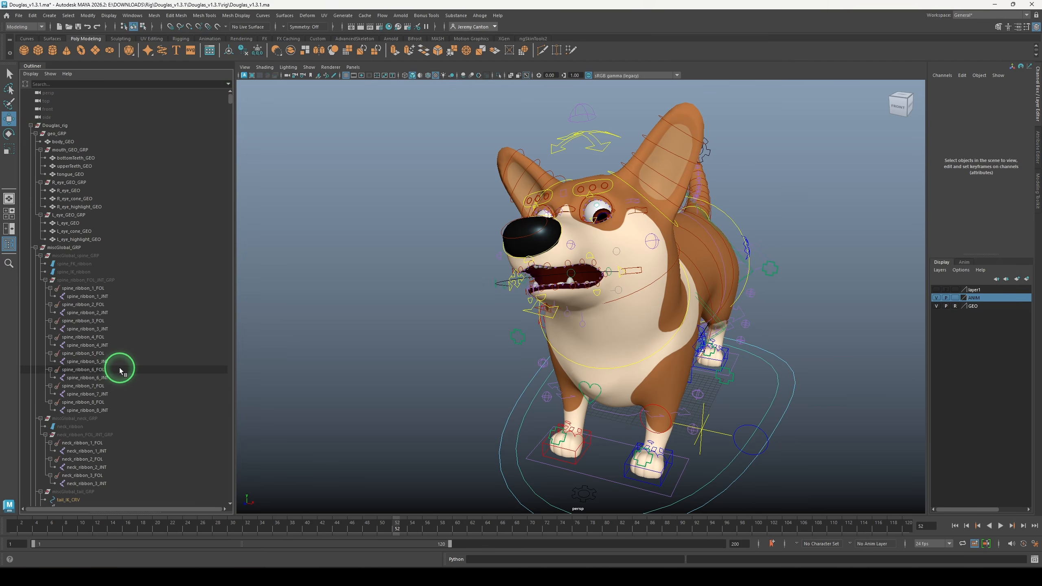
click(31, 126)
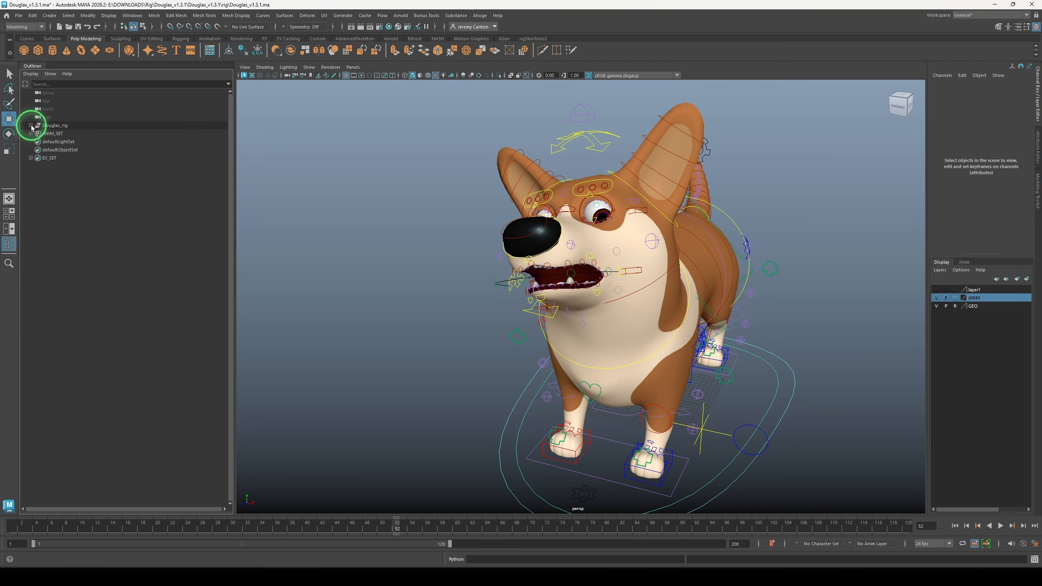
ctrl+shift+click(31, 126)
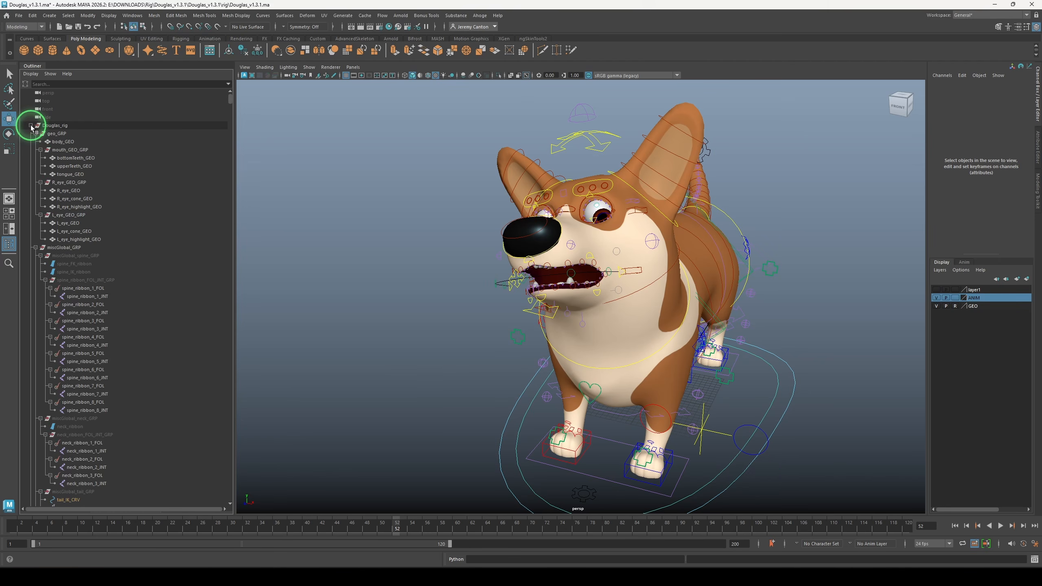
ctrl+shift+click(31, 126)
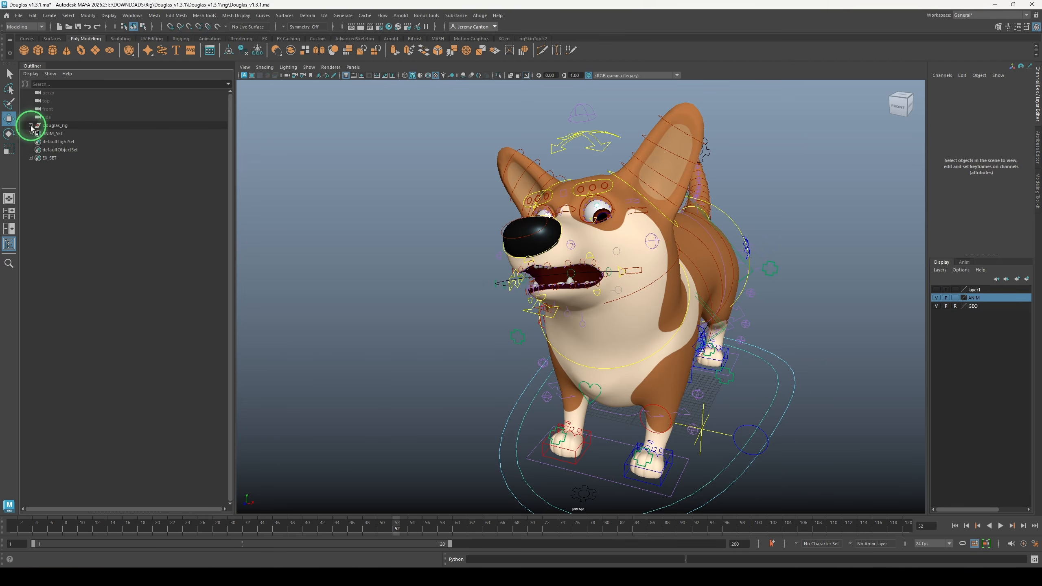
Expand Douglas_rig one level, compare geo_GRP expanded one level and fully, and leave geo_GRP open one level
click(31, 126)
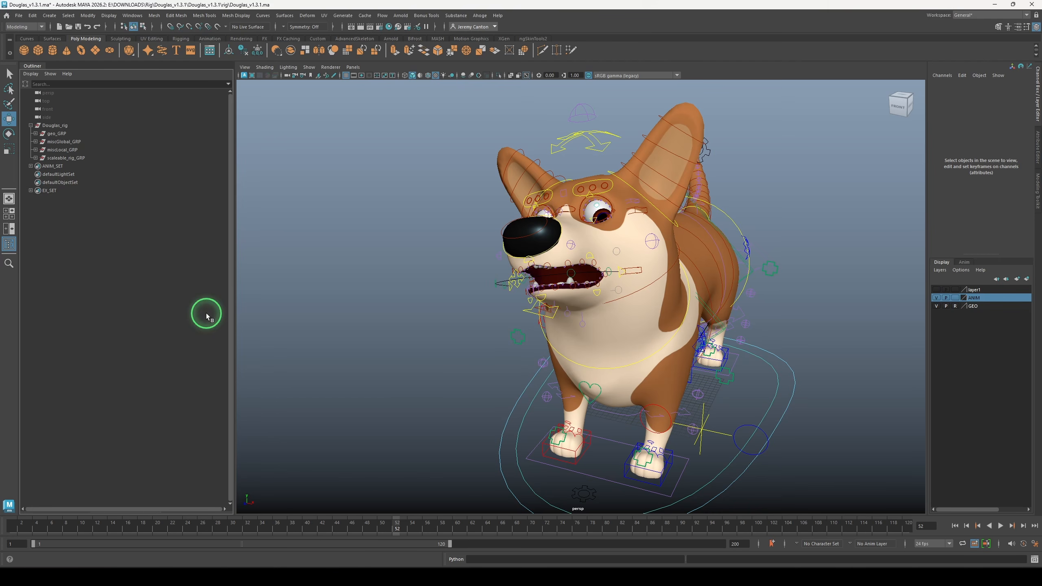
click(36, 133)
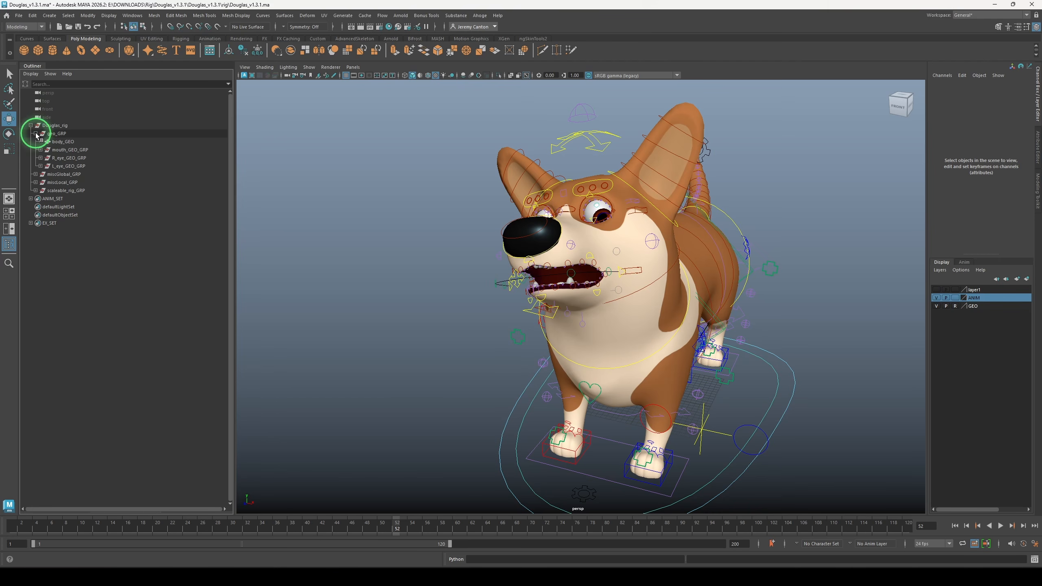
click(36, 134)
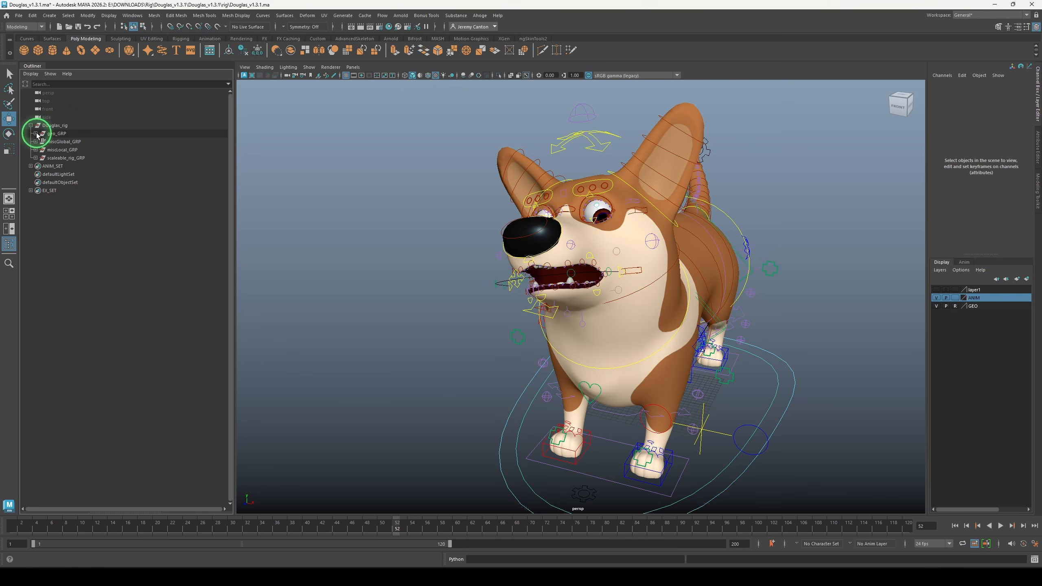
shift+click(36, 134)
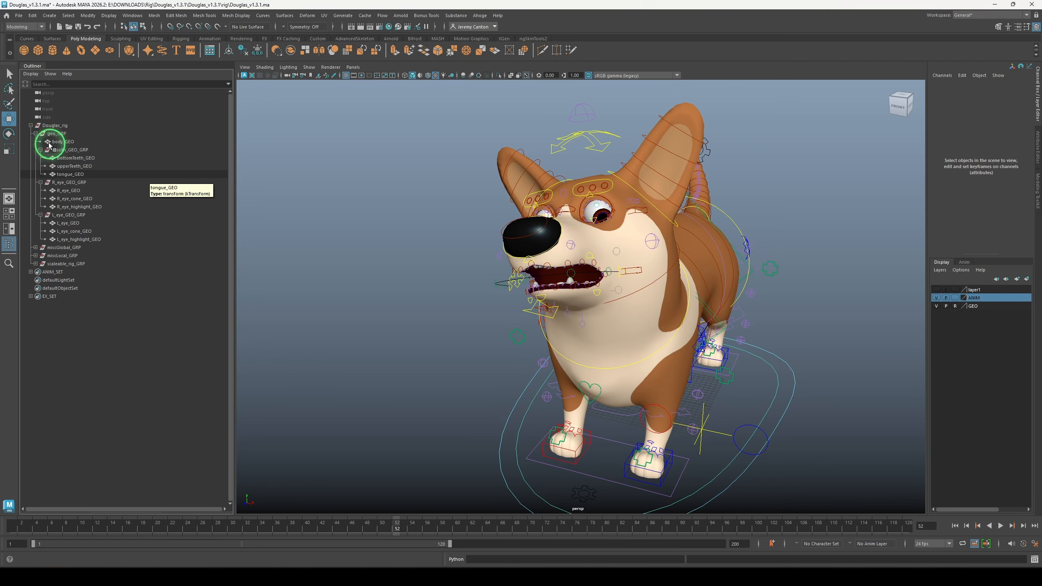
ctrl+shift+click(36, 134)
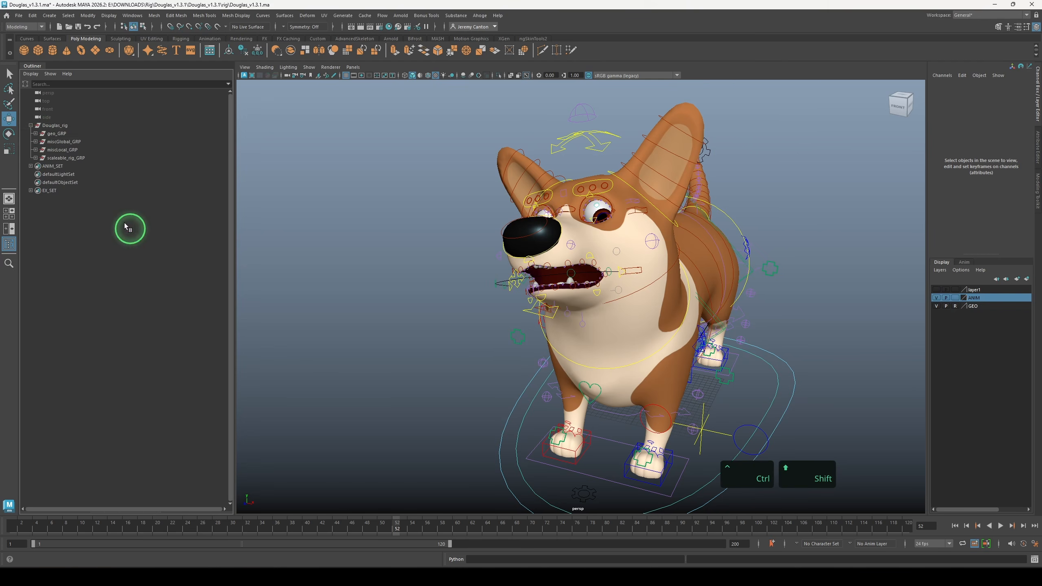
click(36, 133)
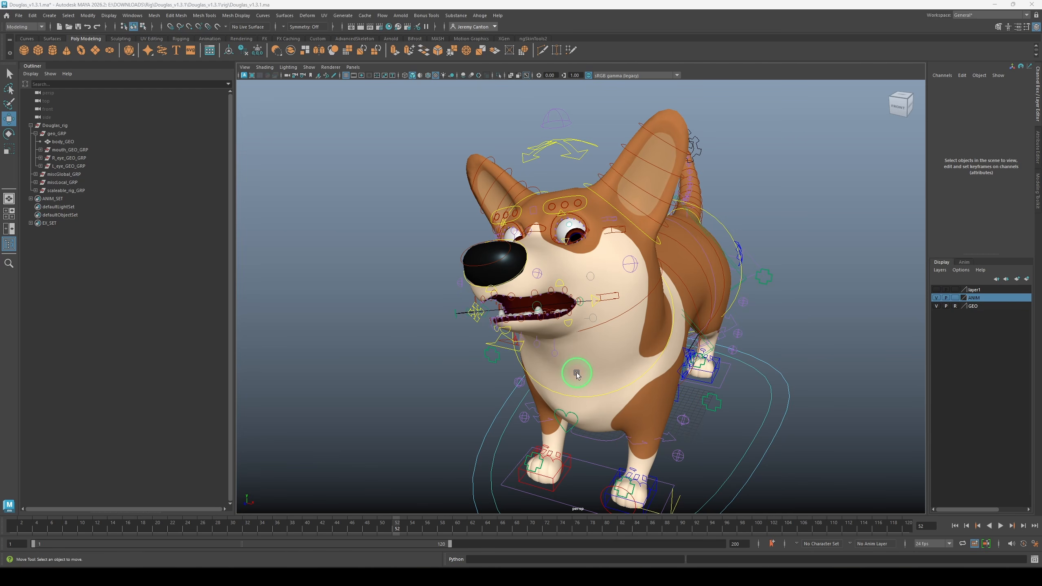
alt+drag(539, 340, 615, 337)
alt+right_drag(615, 337, 599, 309)
alt+middle_drag(599, 309, 590, 295)
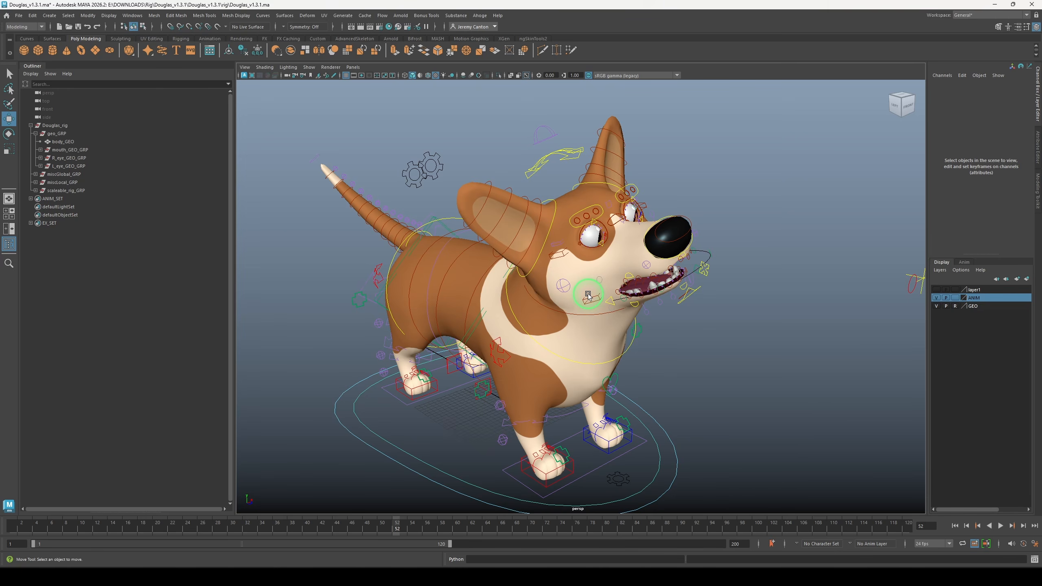
alt+drag(587, 295, 565, 289)
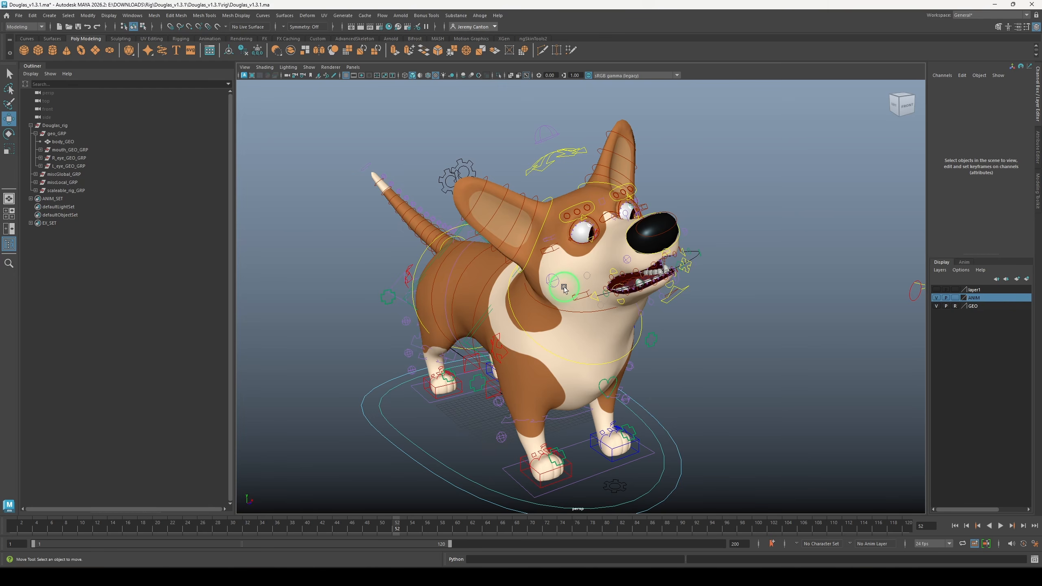
Start a new scene and import Pilot_V01.ma from the Pilot_Rig V01 folder
click(18, 15)
click(33, 25)
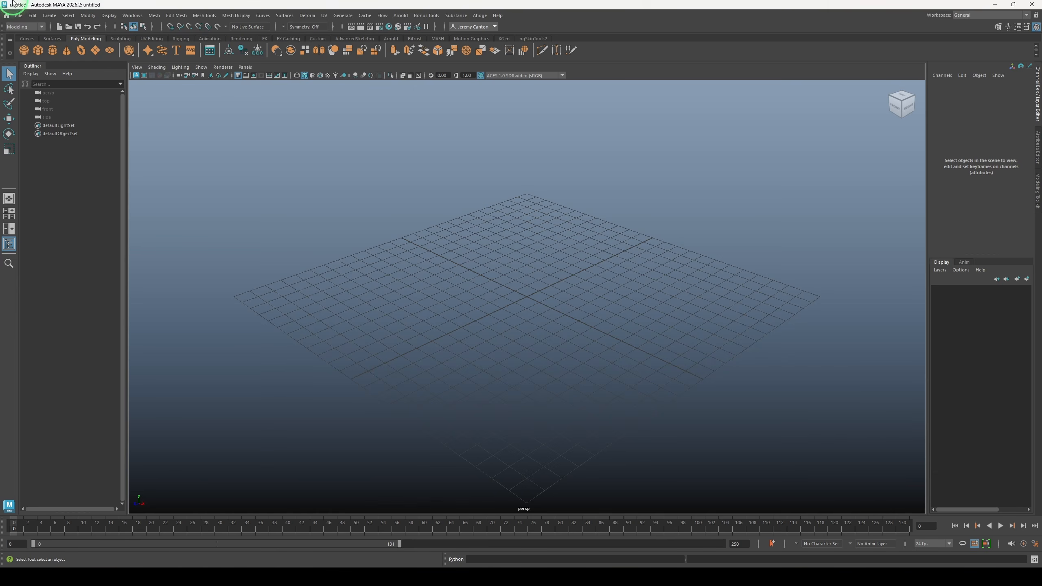
click(19, 15)
click(36, 107)
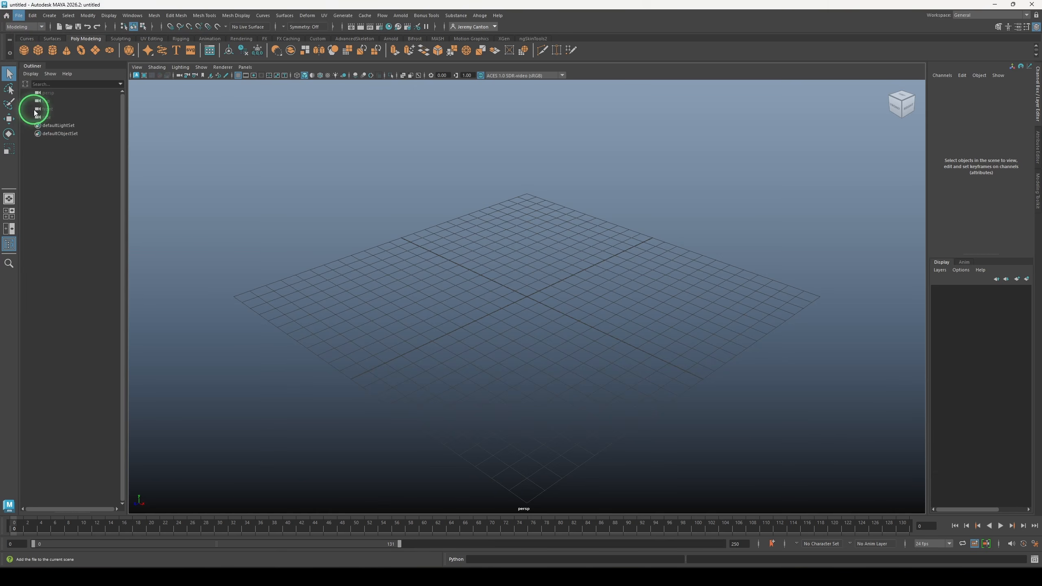
click(213, 191)
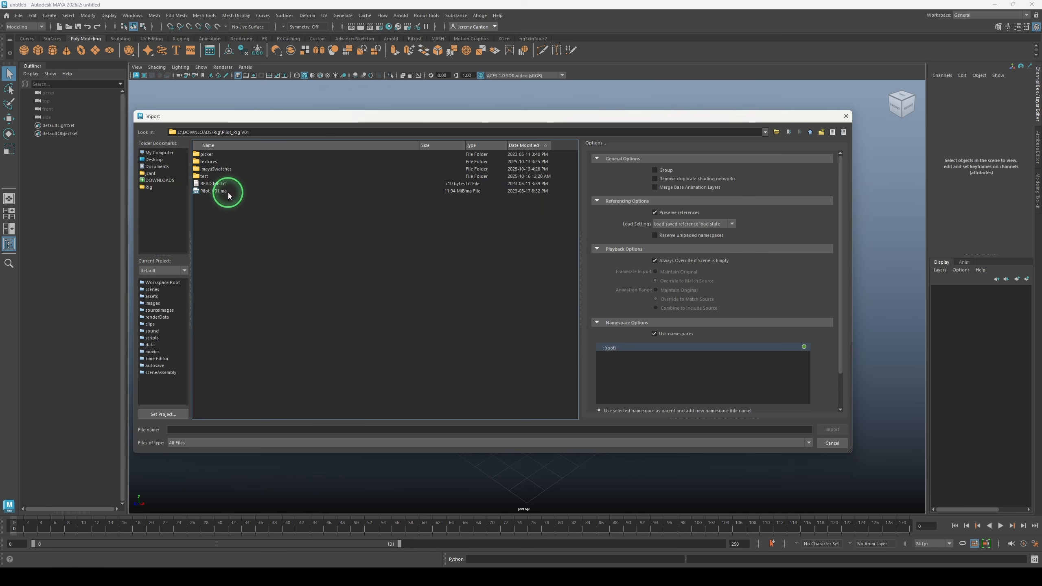
click(225, 192)
click(839, 425)
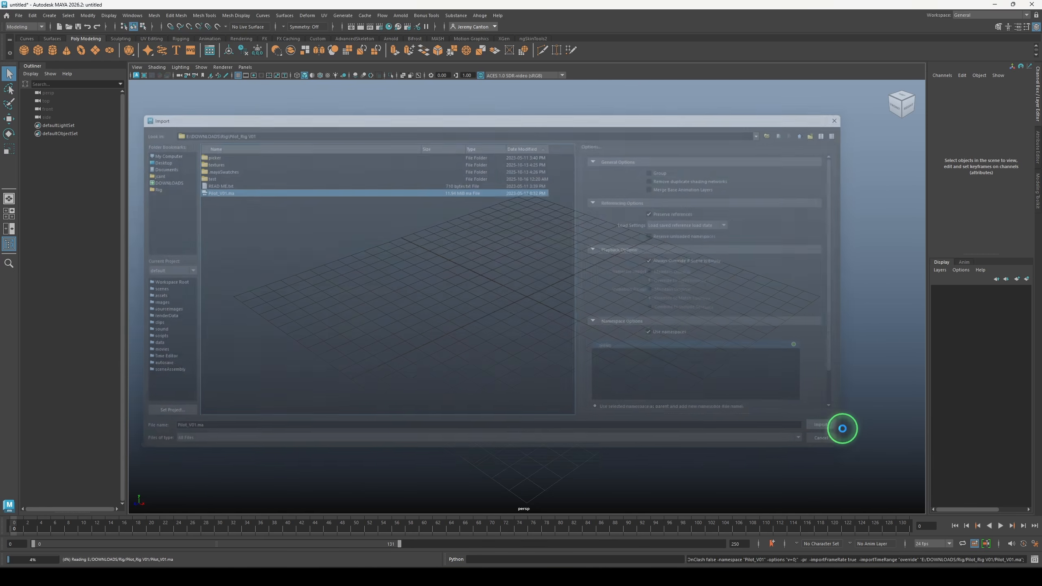
Repath the Pilot rig's unresolved texture files to their new folder with the File Path Editor
click(132, 15)
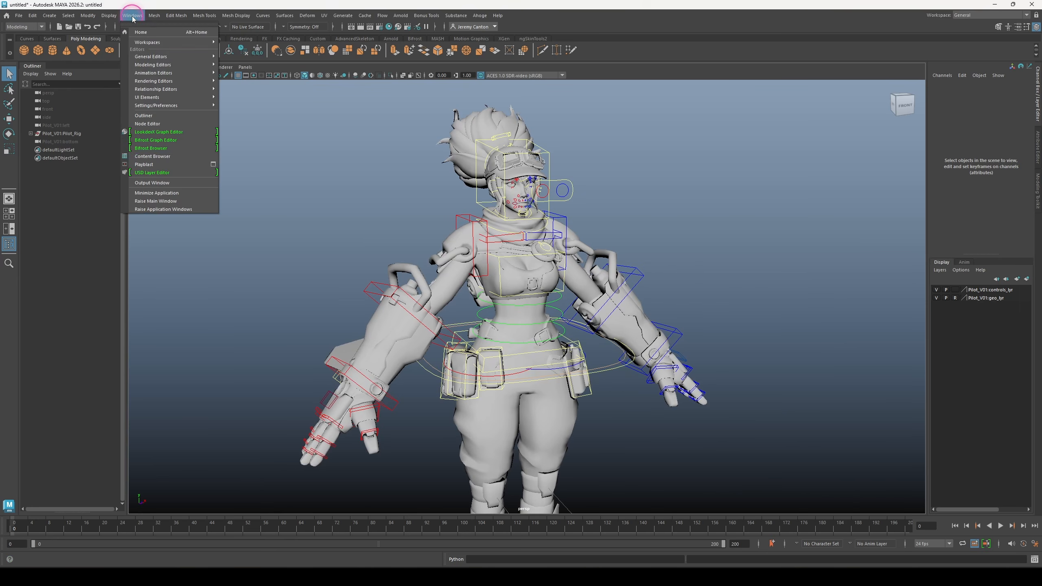
click(150, 57)
click(247, 164)
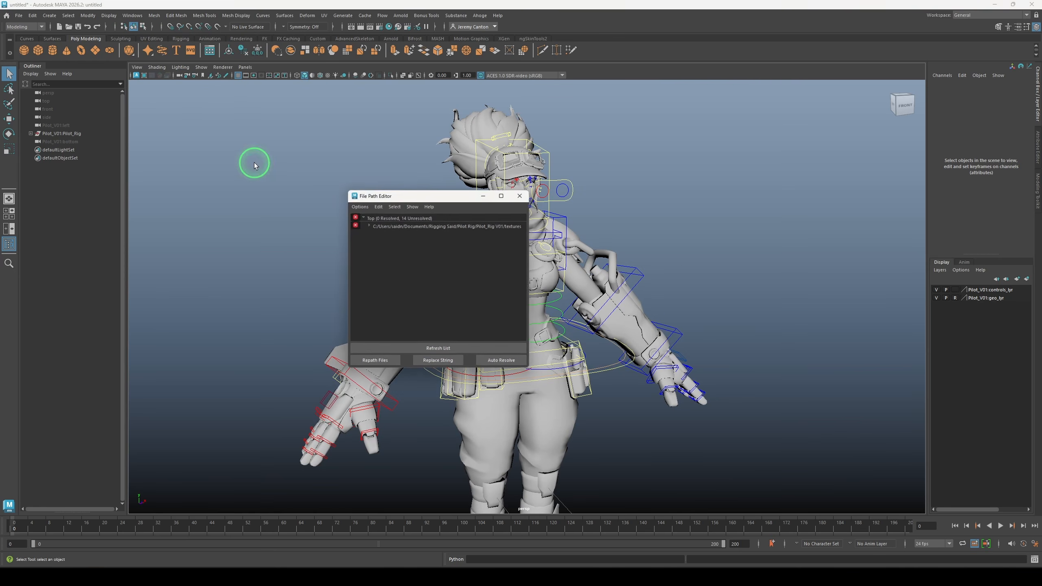
click(401, 223)
click(393, 335)
click(375, 361)
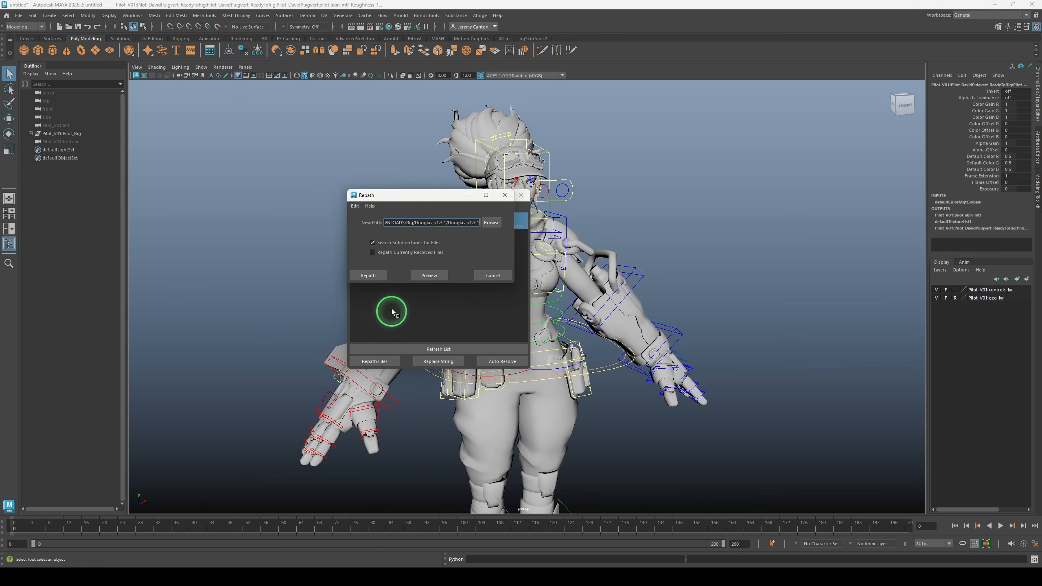
click(486, 224)
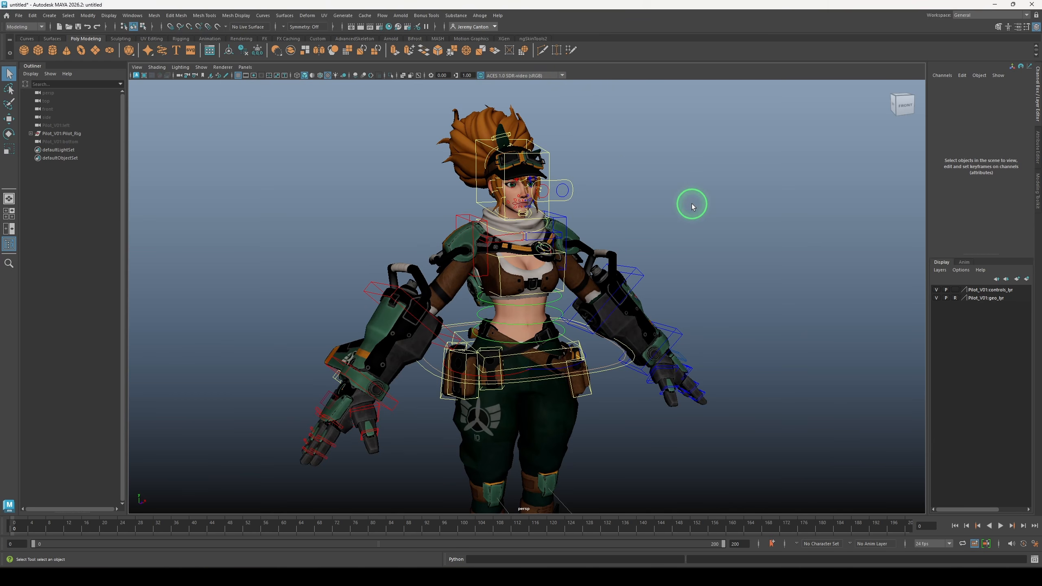
Save the Pilot scene as Pilot_v01_MASTER in Maya ASCII format in the Pilot_Rig V01 folder
click(19, 15)
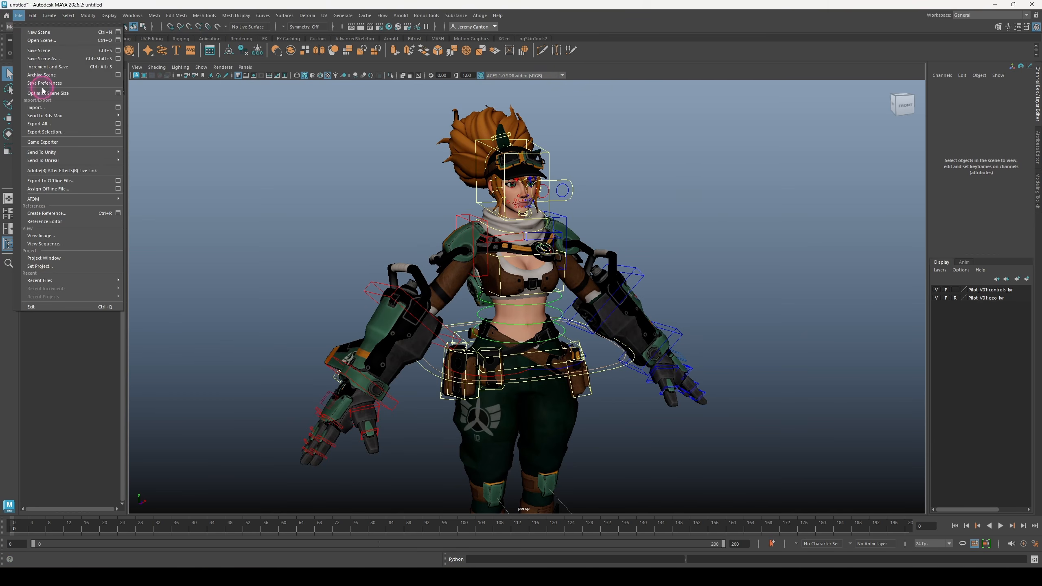
click(41, 63)
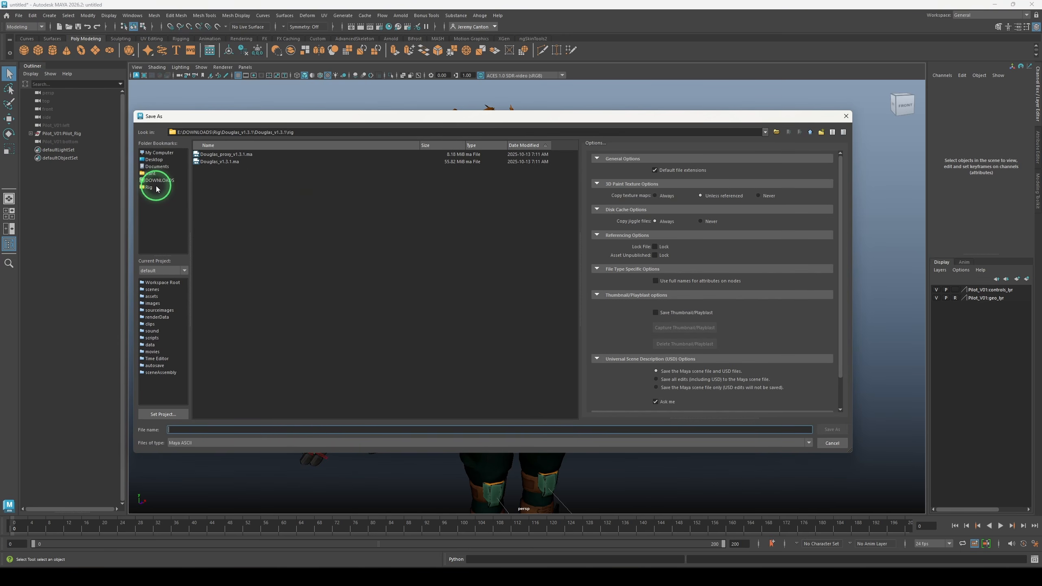
click(158, 186)
double_click(228, 176)
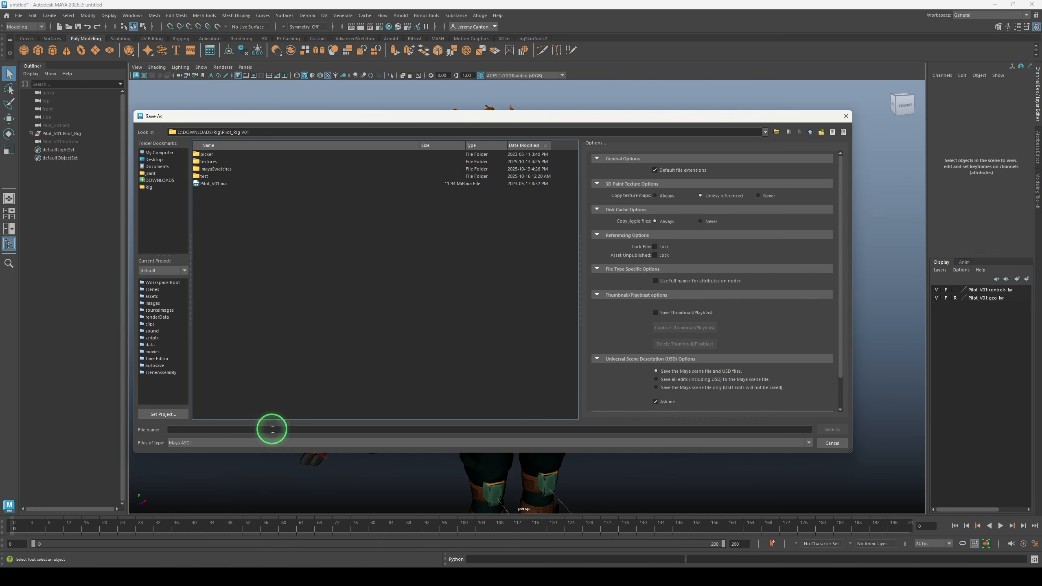
click(223, 431)
text(Pi)
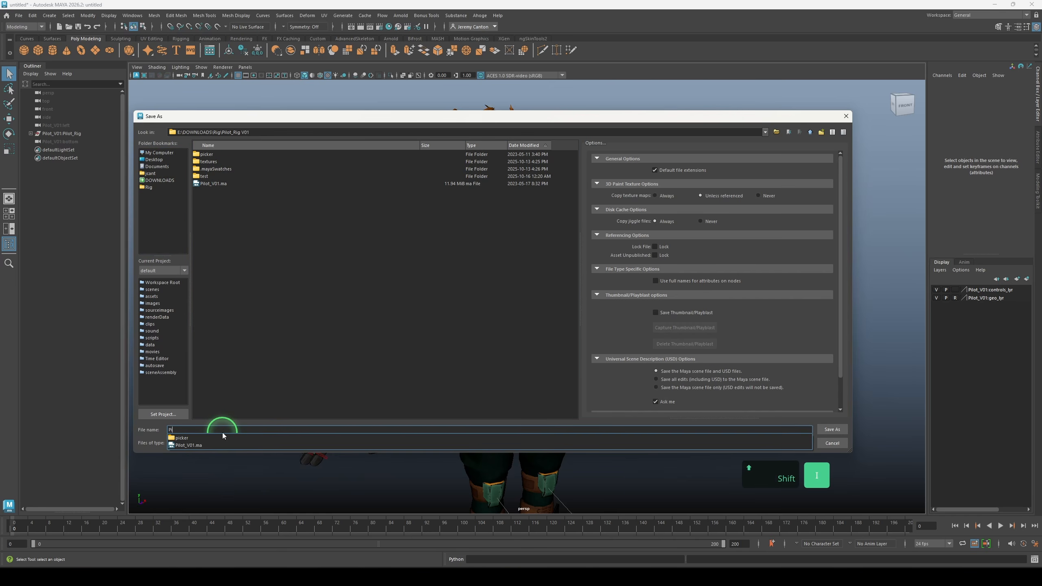
text(lot_v01_MASTER)
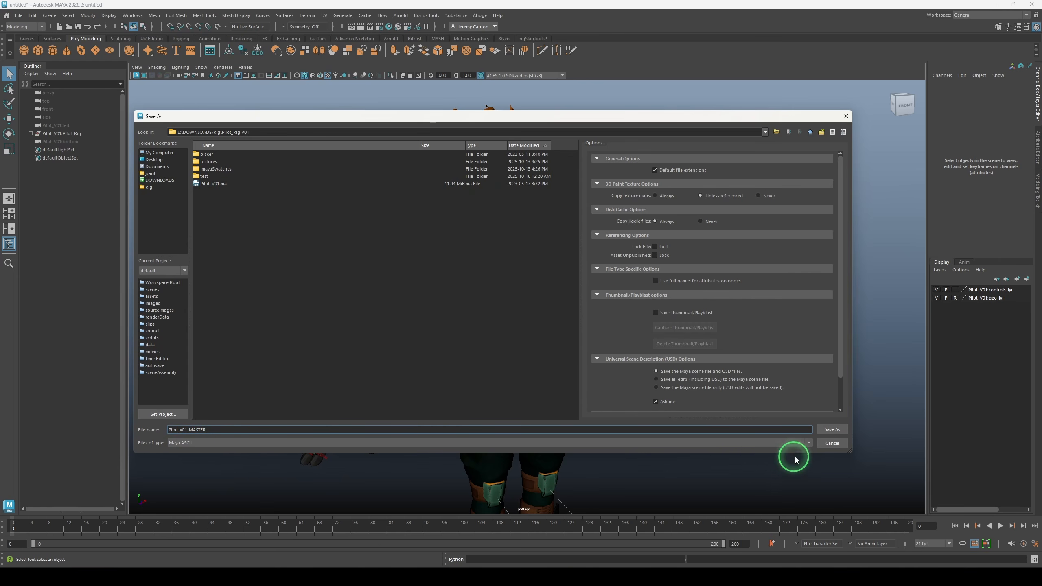
click(809, 445)
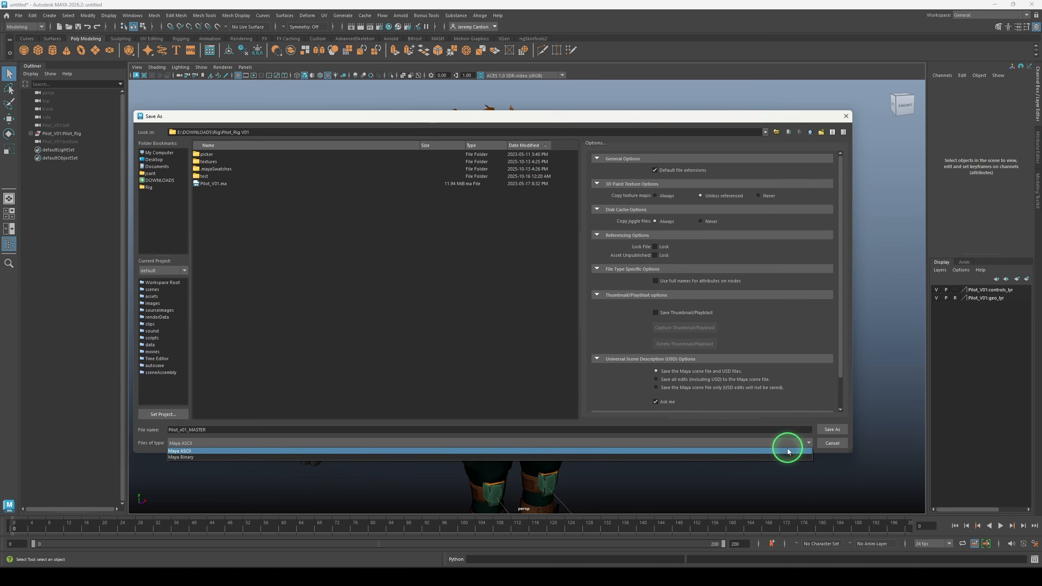
click(763, 450)
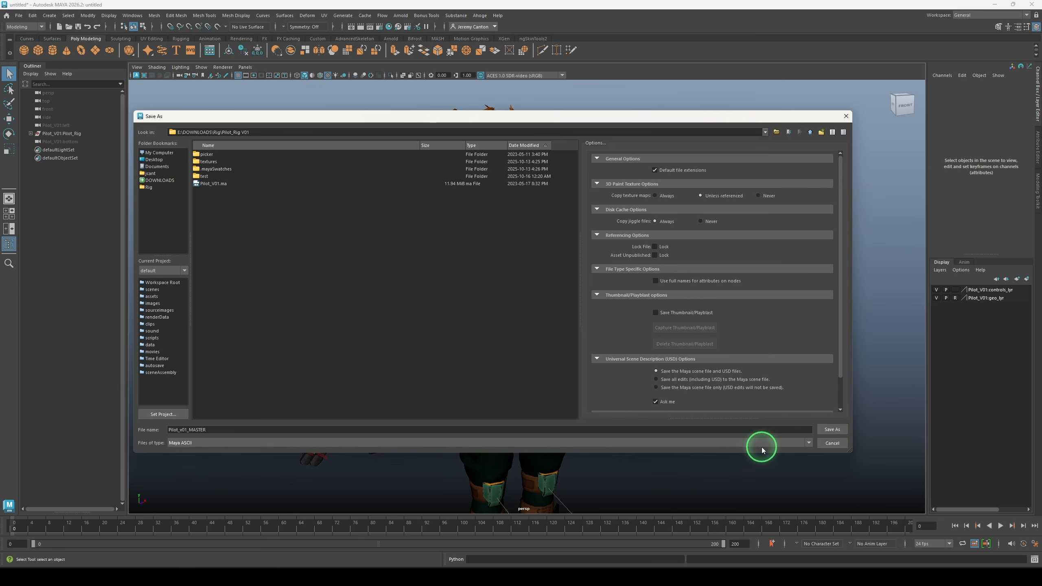
click(832, 429)
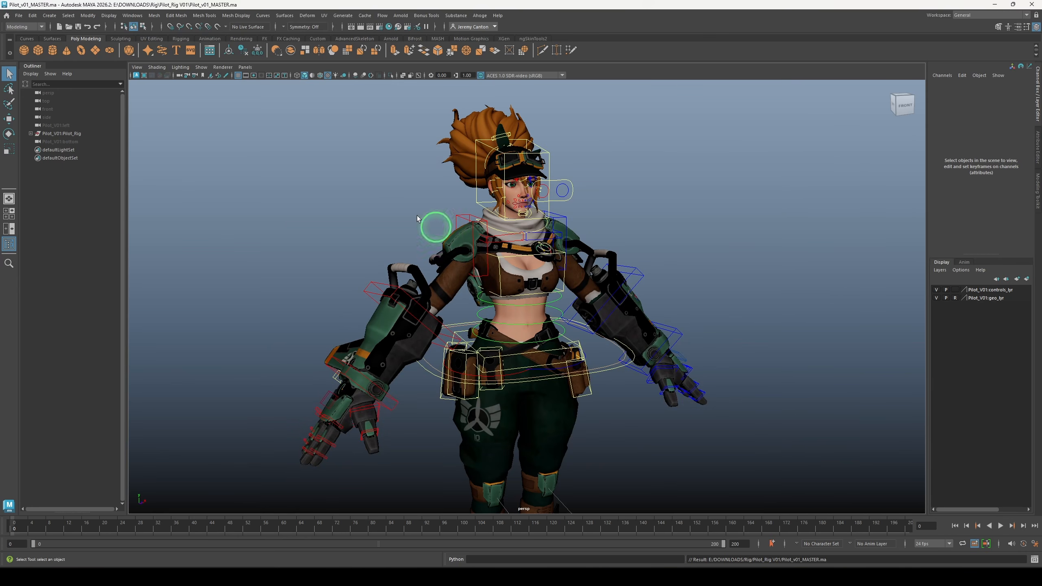
click(18, 15)
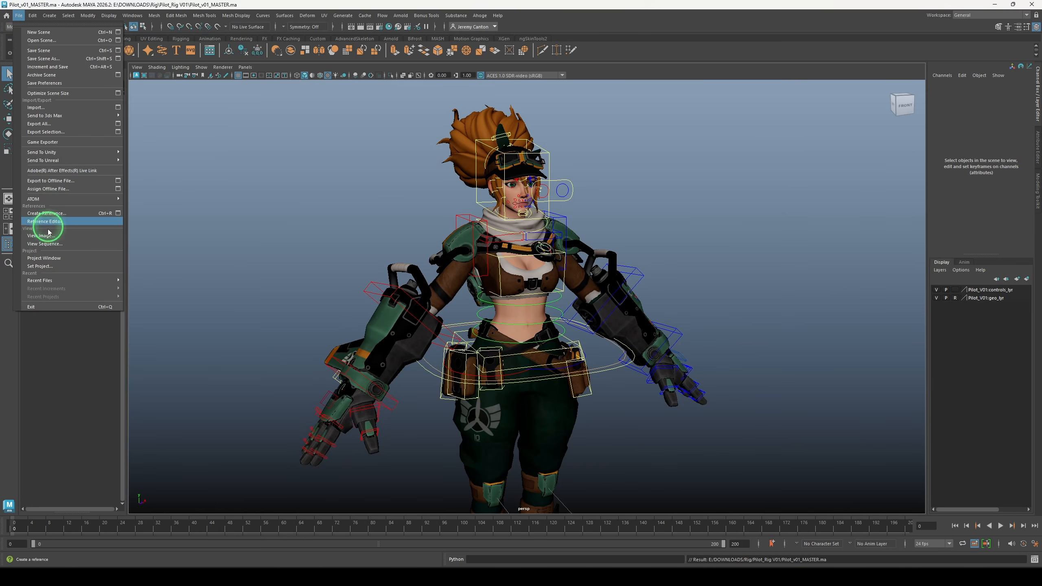
click(41, 266)
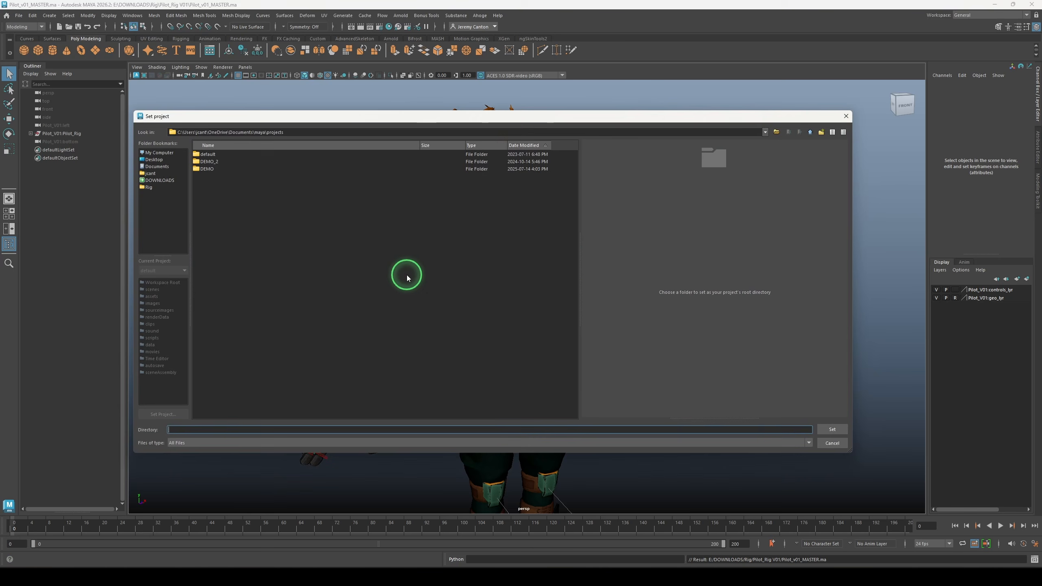
click(152, 188)
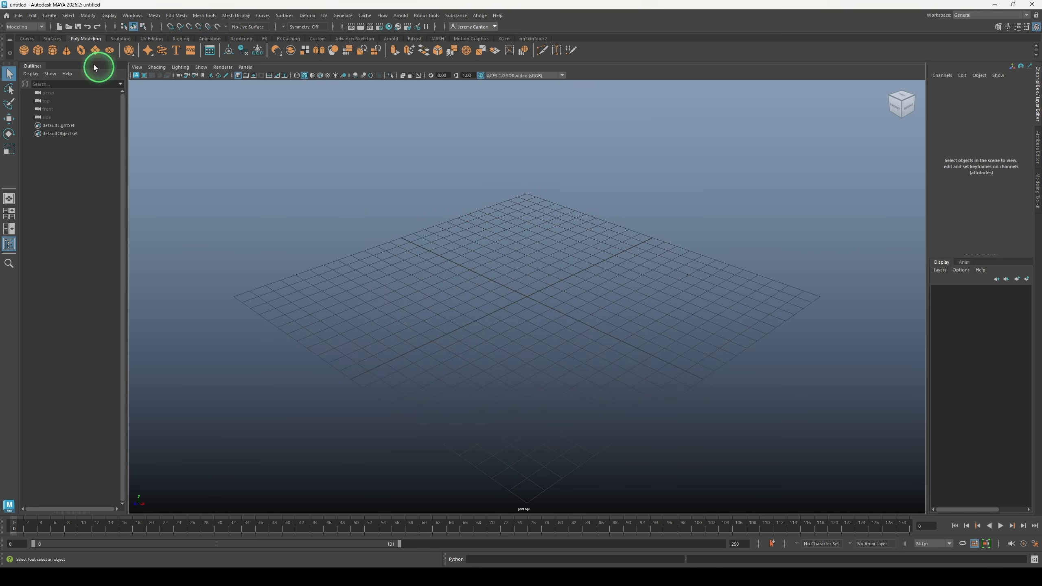
Import Douglas_v1.3.1.ma from the Douglas rig folder into the empty scene
click(19, 15)
click(55, 108)
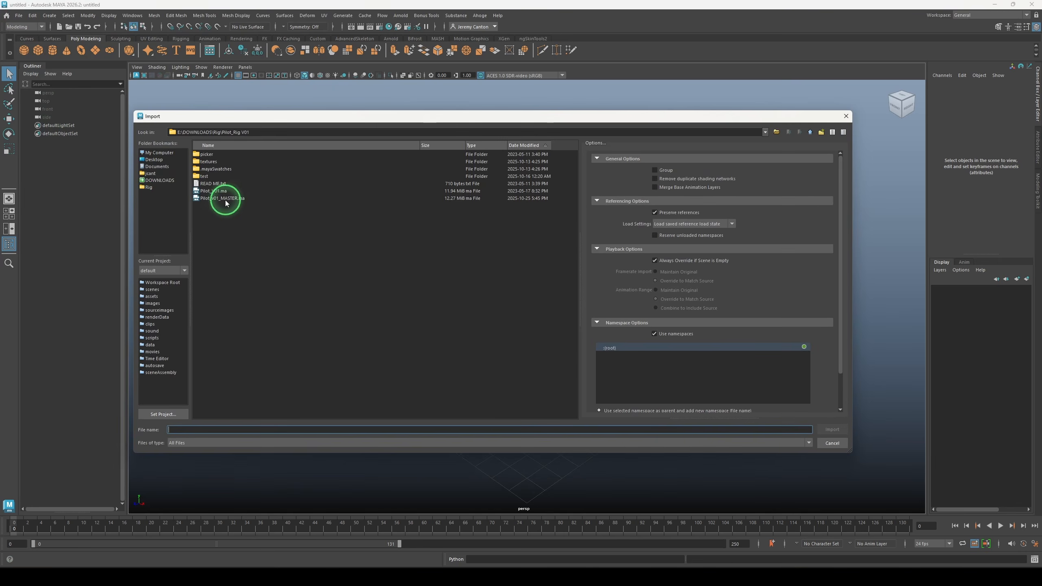
click(149, 187)
click(219, 162)
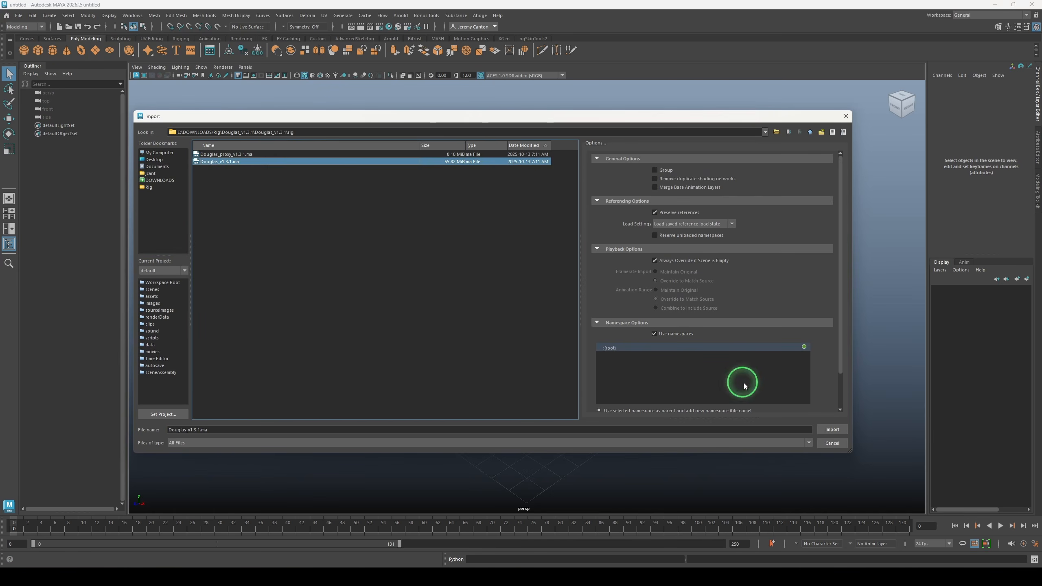
click(832, 429)
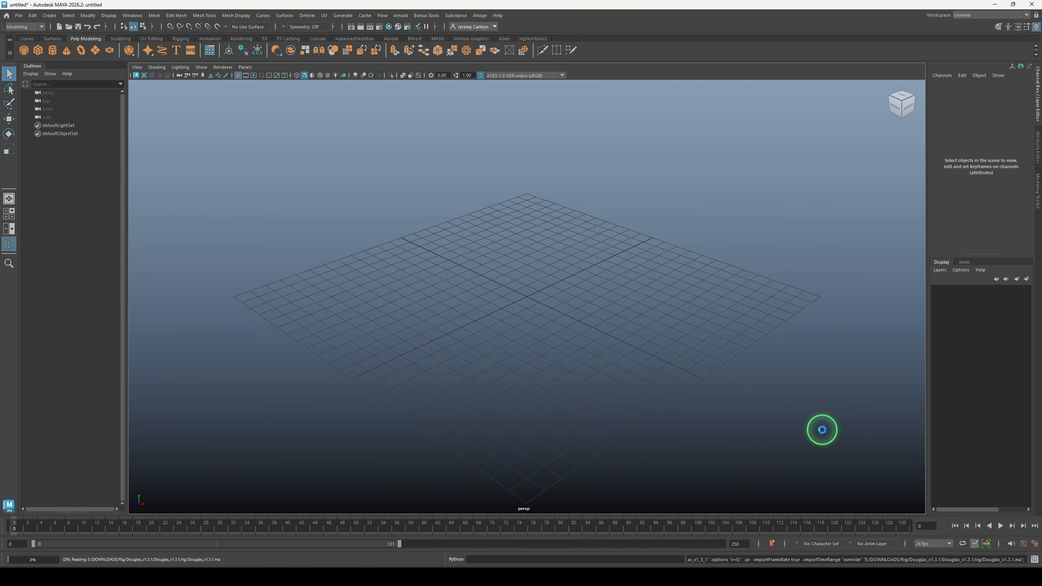
Repath the Douglas rig's unresolved texture files to the Douglas_v1.3.1 folder with the File Path Editor and turn on textured display
click(133, 15)
click(152, 57)
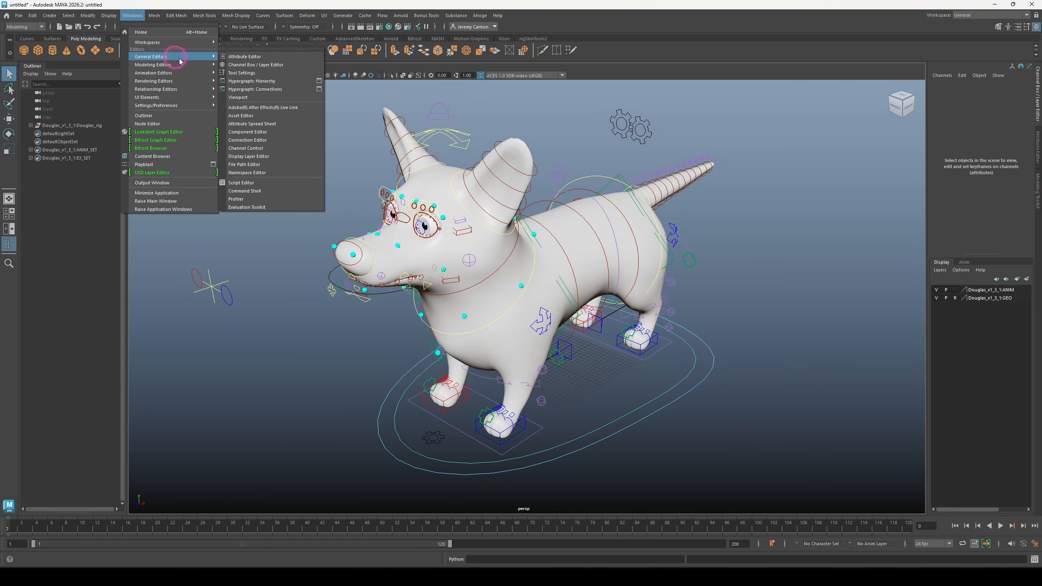
click(244, 164)
click(393, 249)
click(404, 357)
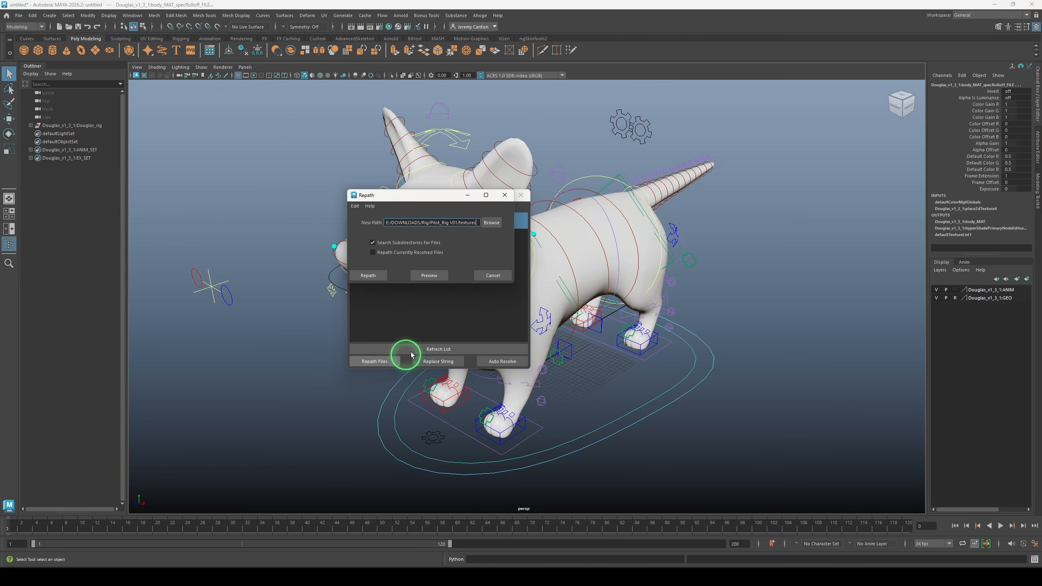
click(490, 223)
click(260, 180)
click(228, 163)
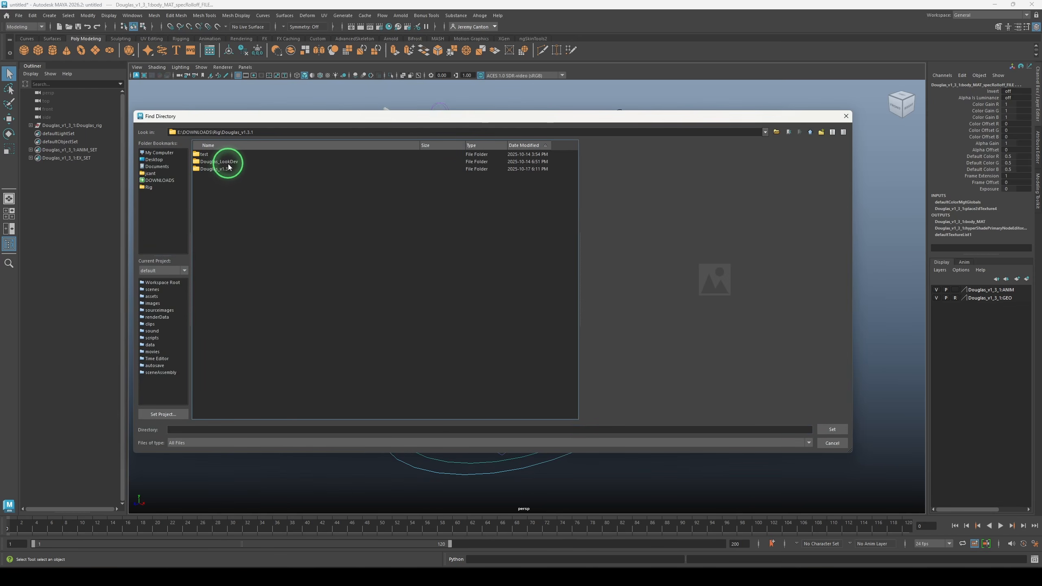
click(832, 429)
click(379, 242)
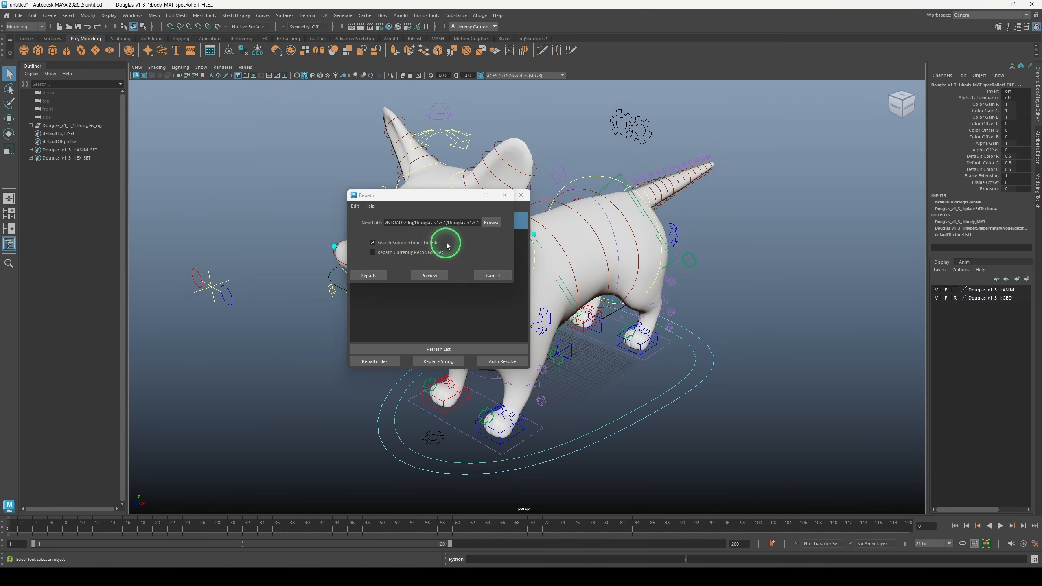
click(368, 275)
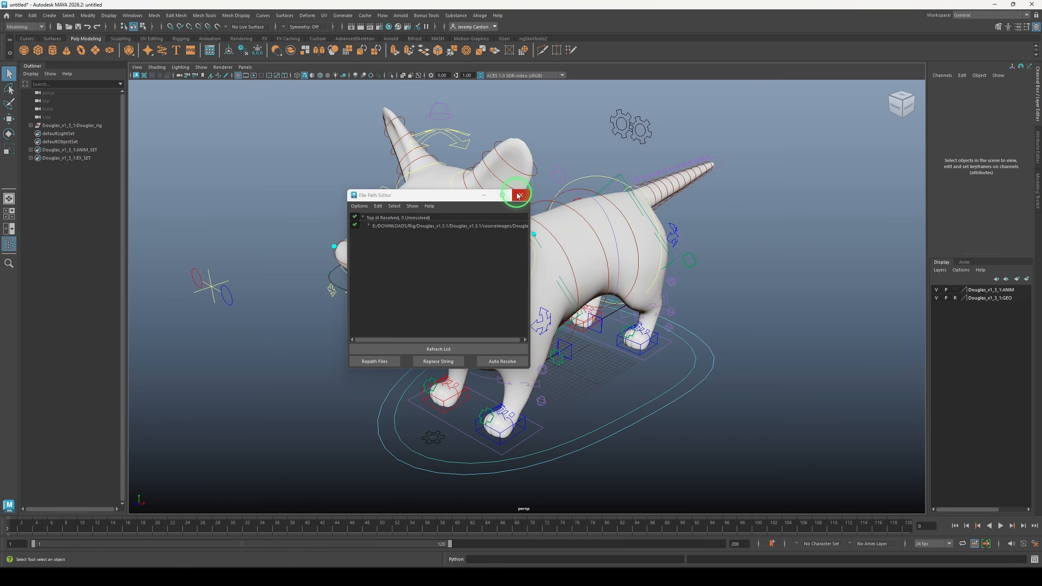
click(519, 196)
click(328, 76)
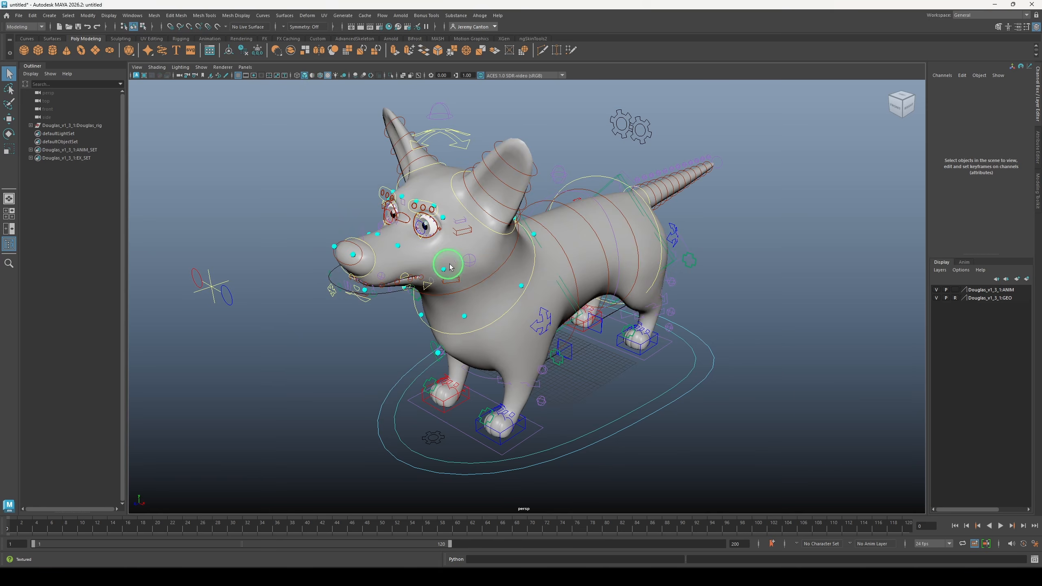
Save the scene as Douglas_MASTER.ma in the Douglas rig folder
click(18, 15)
click(29, 51)
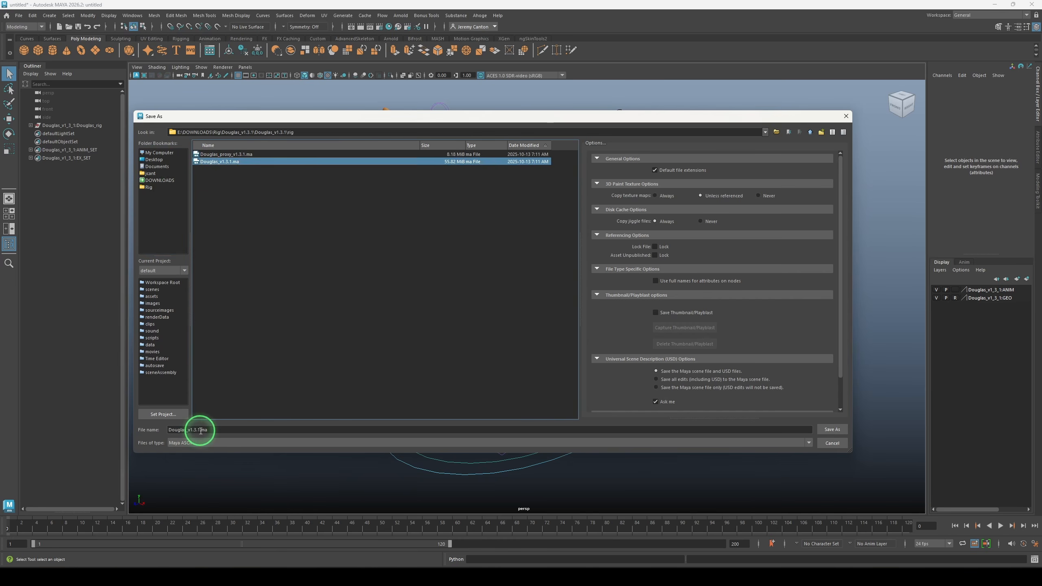
drag(201, 430, 189, 430)
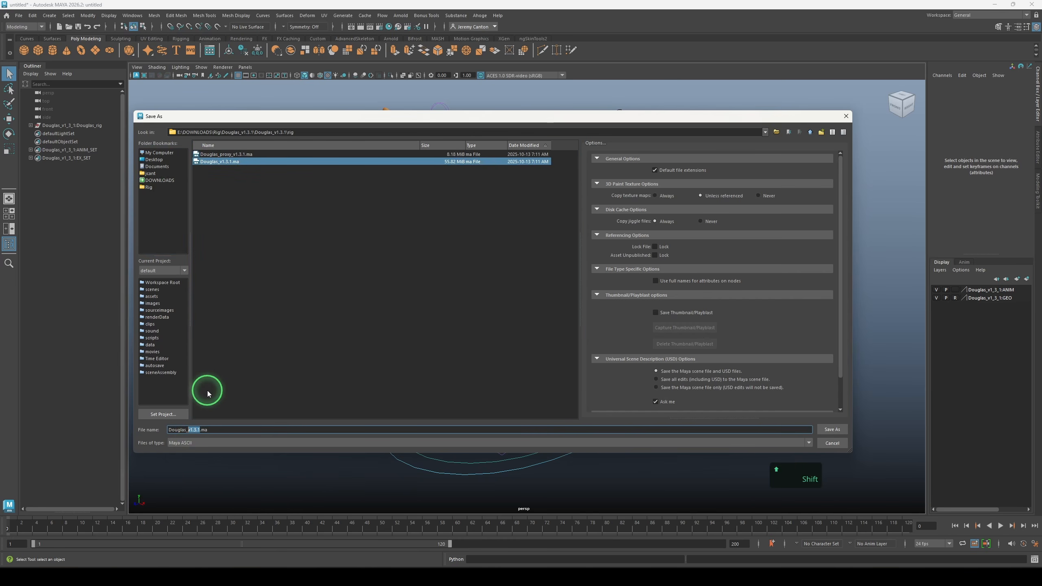
text(MASTER)
key(Return)
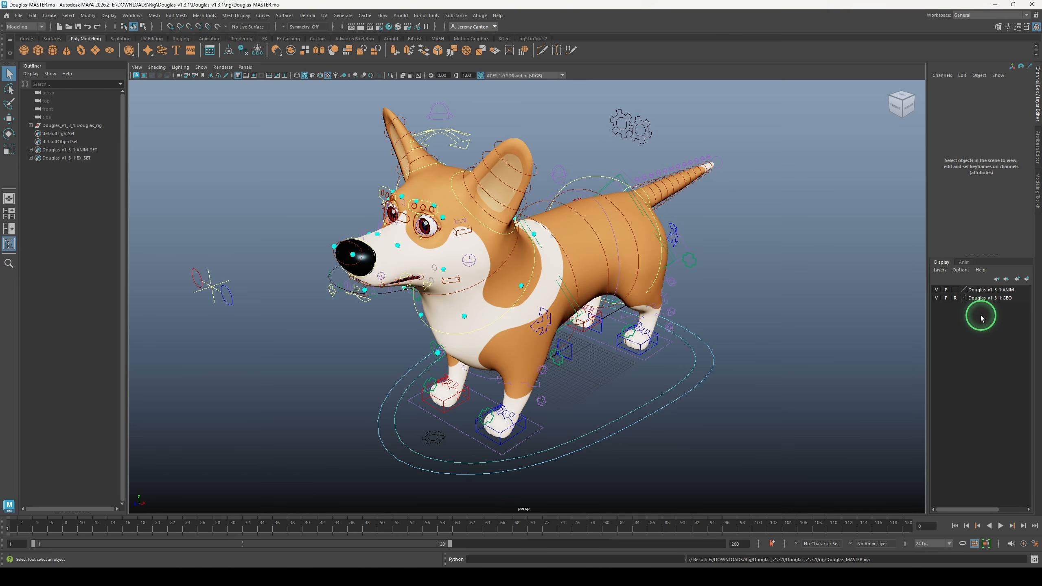
Create an empty display layer, then hide the GEO layer and the curve controls so only the shaper controls are displayed
click(1027, 279)
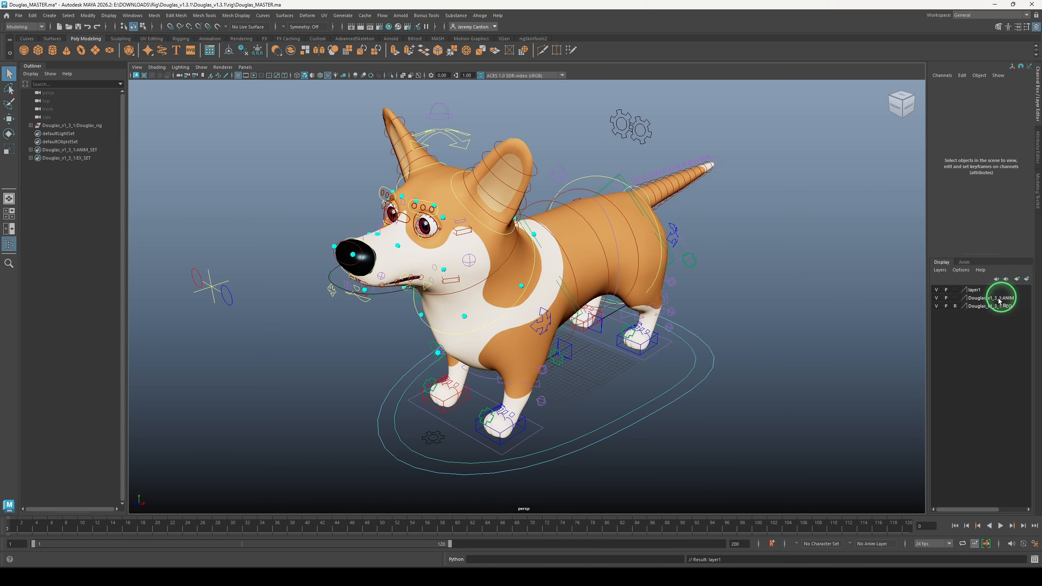
alt+drag(456, 290, 480, 287)
alt+right_drag(480, 287, 537, 328)
alt+middle_drag(537, 328, 723, 405)
alt+right_drag(724, 405, 767, 394)
click(936, 306)
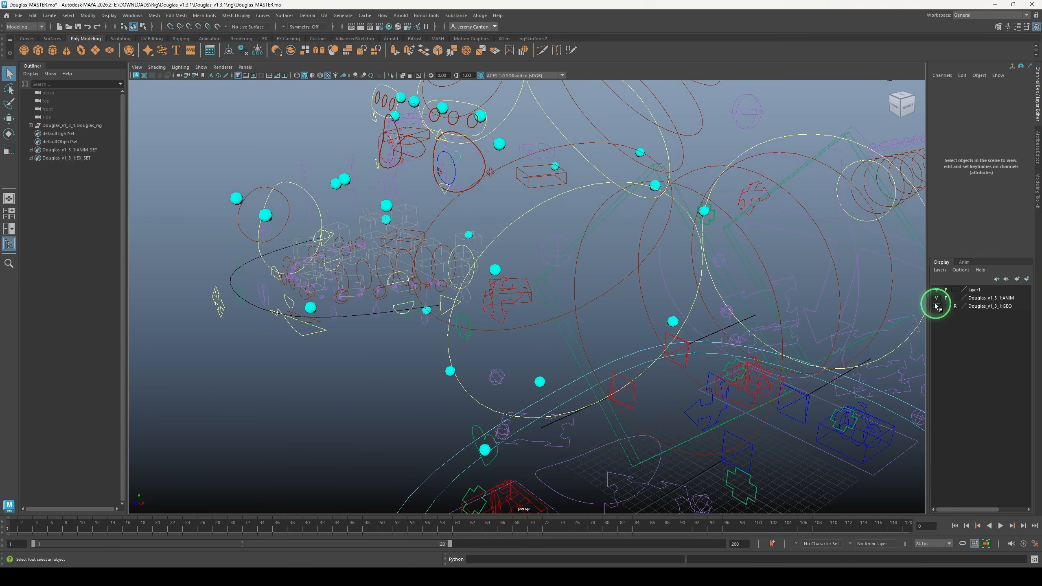
alt+middle_drag(590, 303, 670, 343)
alt+right_drag(669, 340, 527, 329)
key(alt+1)
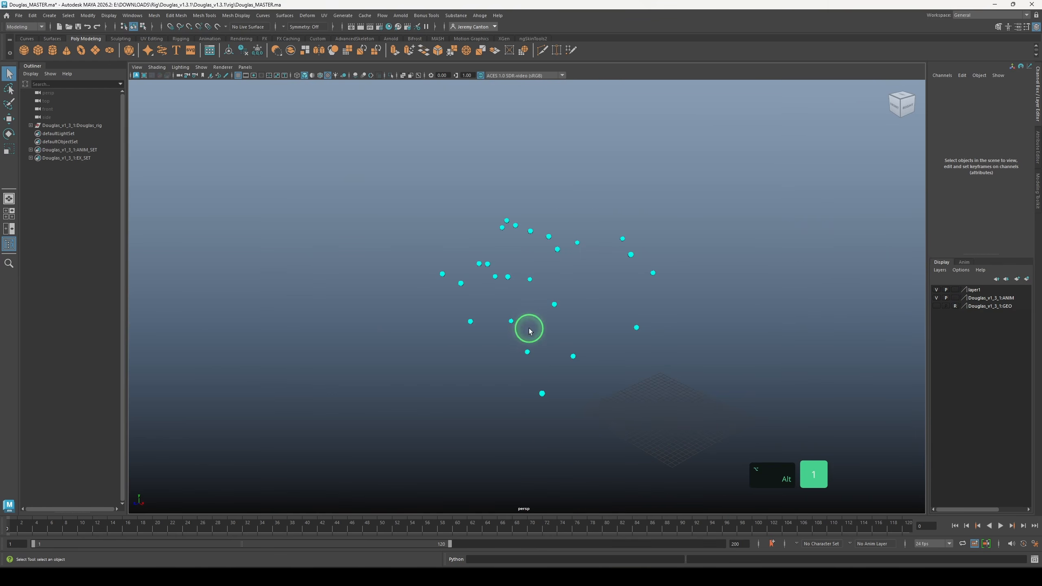
Add all the shaper controls to layer1 and test the layer by switching its visibility off and on
drag(336, 144, 750, 454)
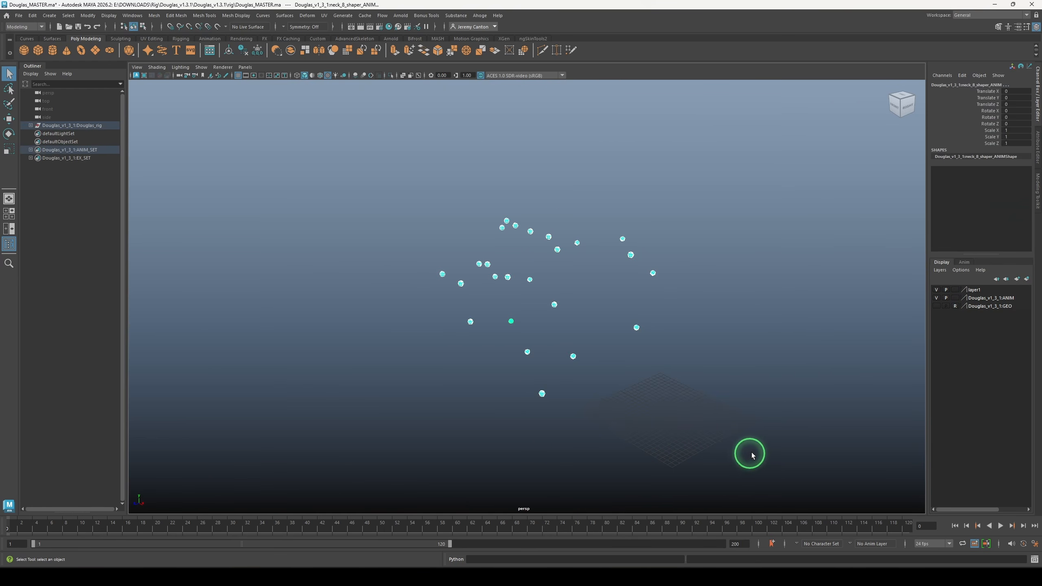
right_click(979, 294)
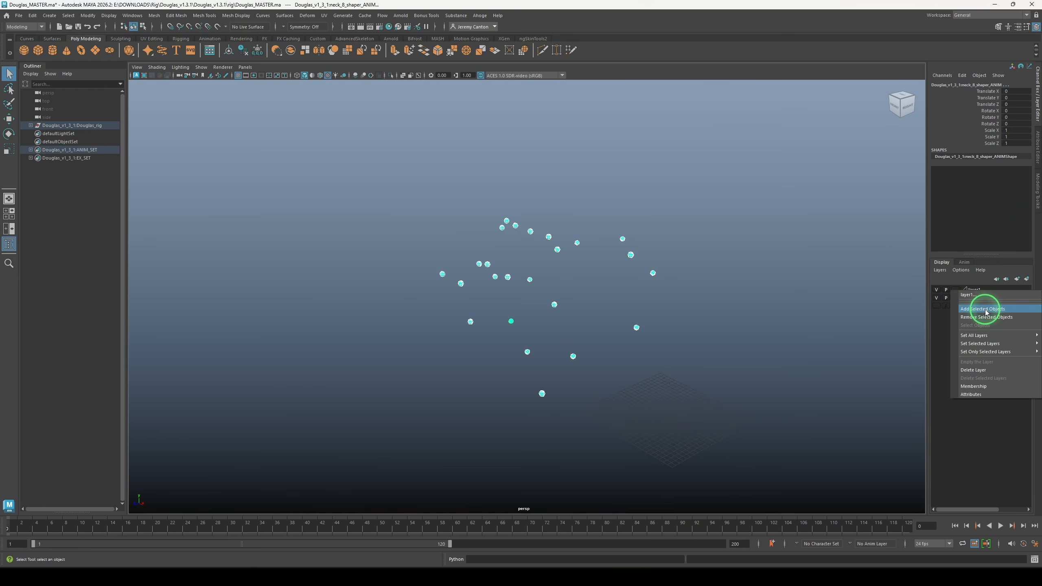
click(986, 311)
click(978, 290)
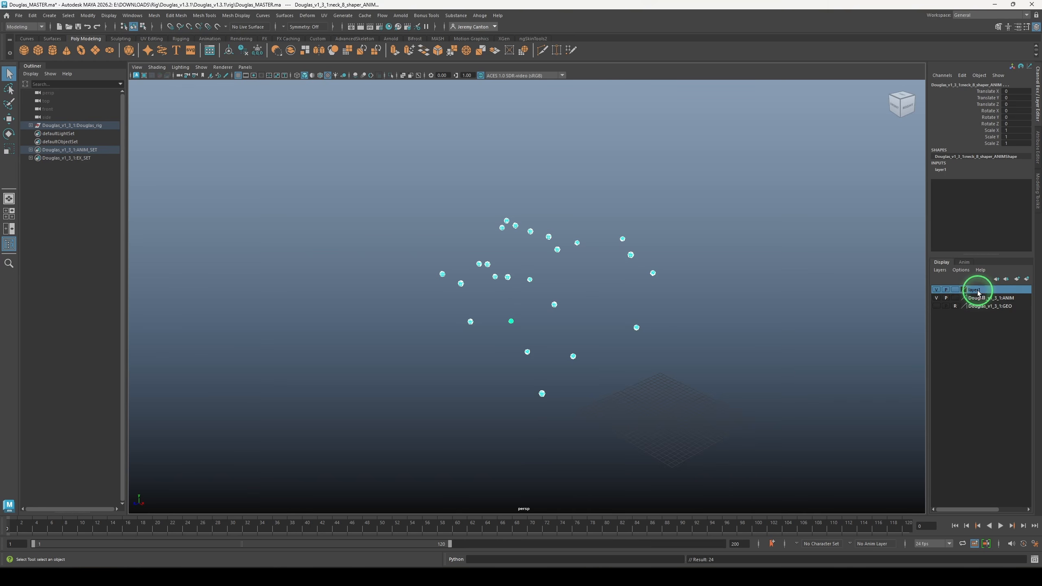
click(937, 290)
click(937, 290)
Show the GEO layer again and rename the shaper controls' display layer to hide
click(937, 306)
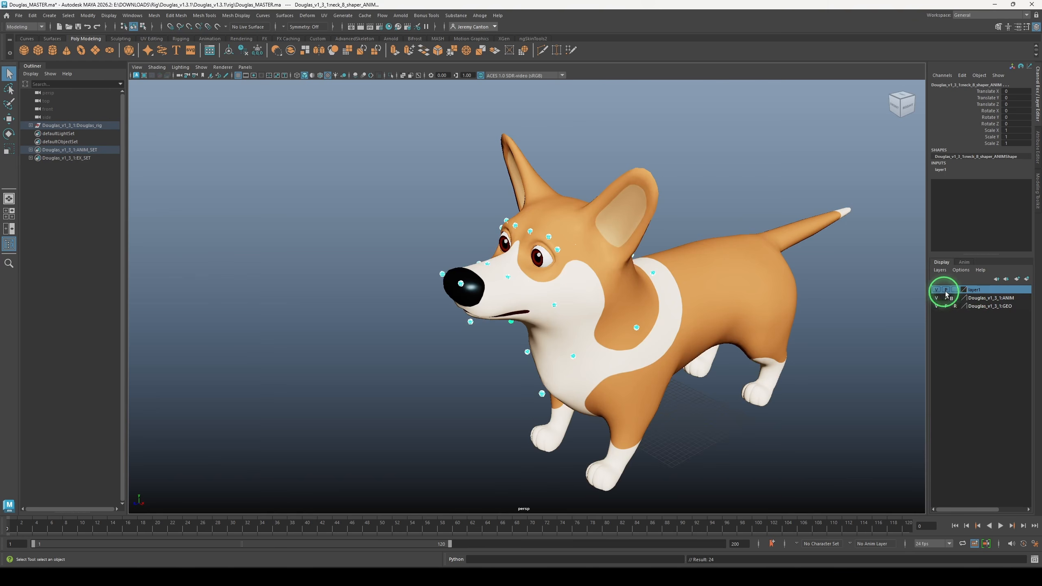
double_click(973, 292)
text(hide)
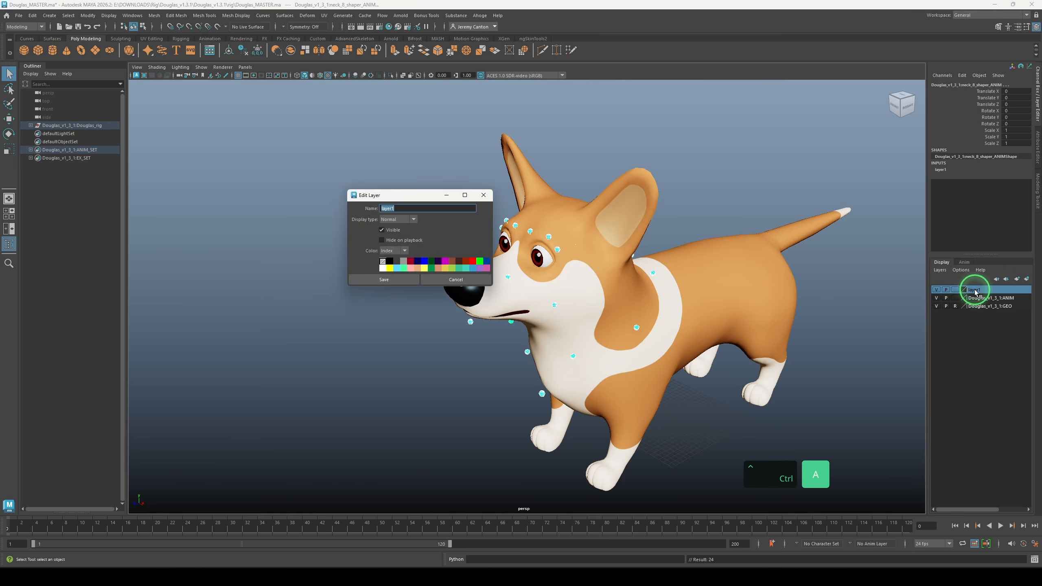
key(Return)
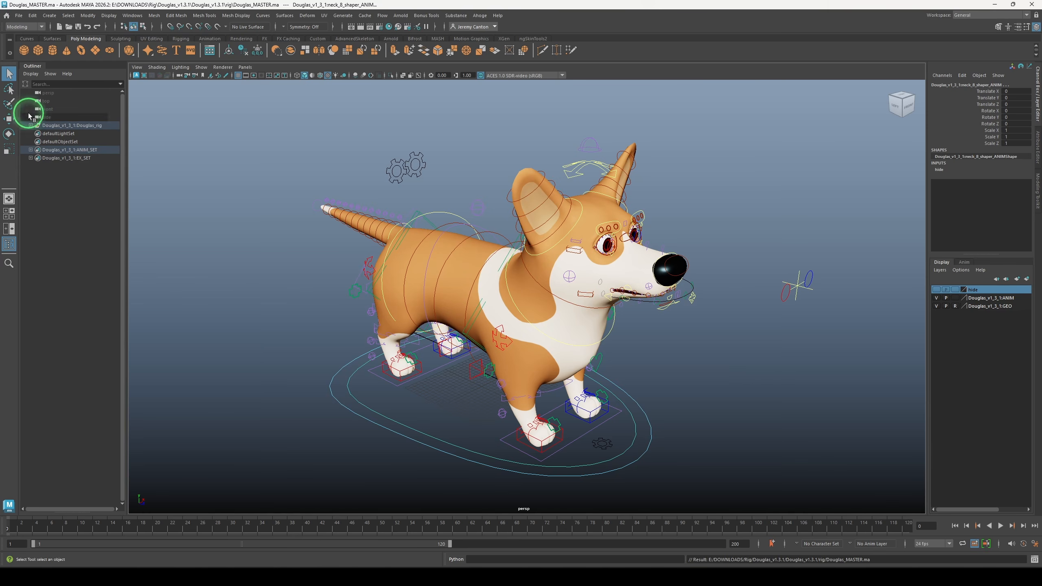
Delete the Douglas_v1_3_1 namespace in the Namespace Editor, merging its contents with the root
click(31, 125)
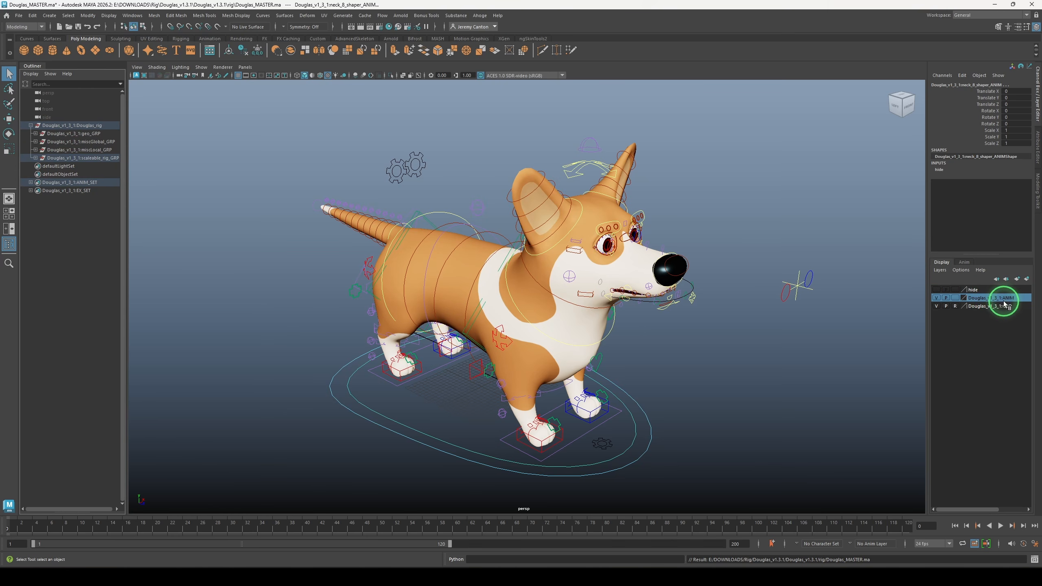
click(991, 303)
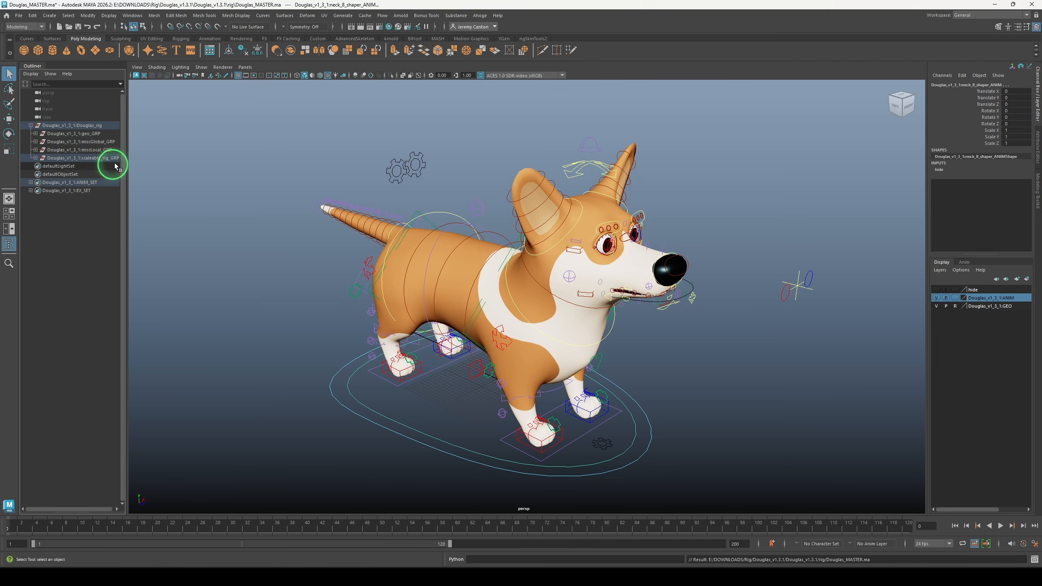
click(133, 15)
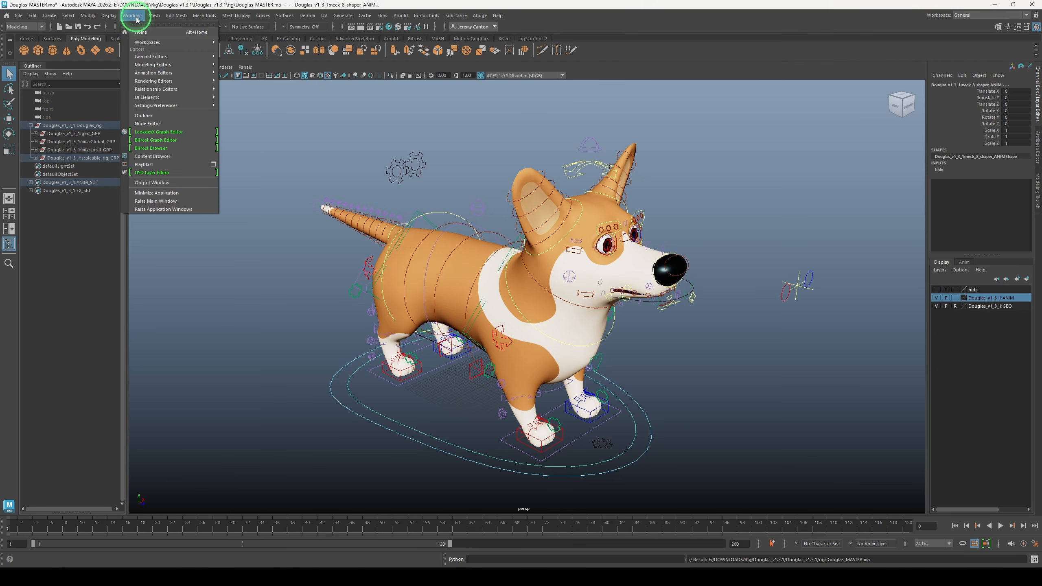
mouse_move(162, 60)
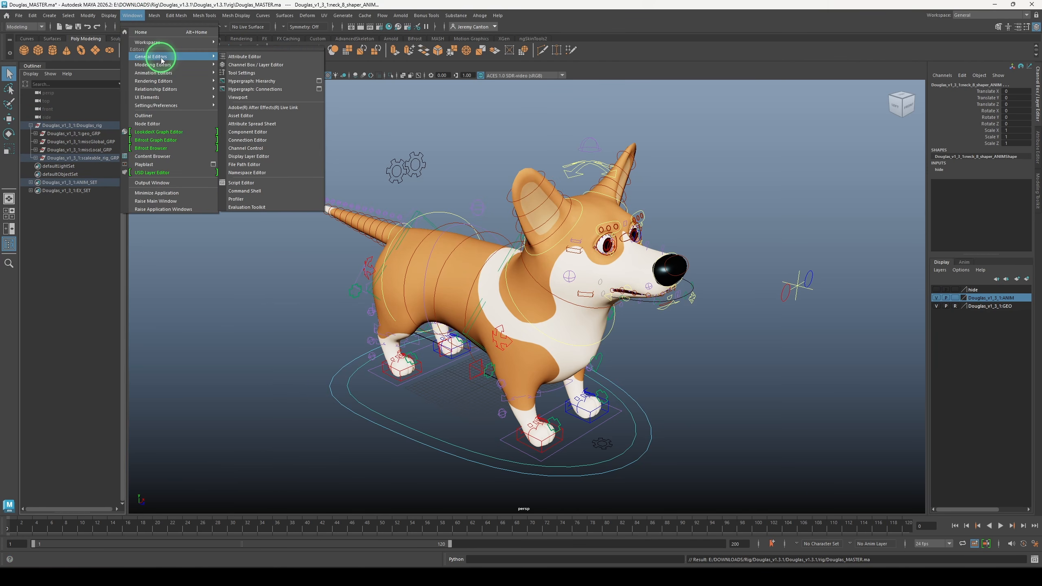
click(267, 172)
click(382, 226)
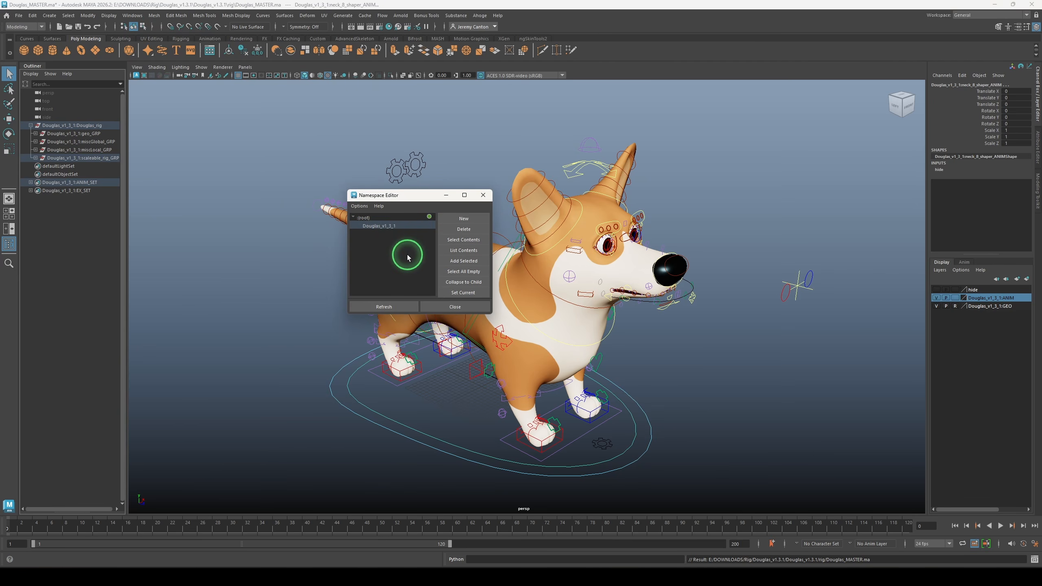
click(463, 229)
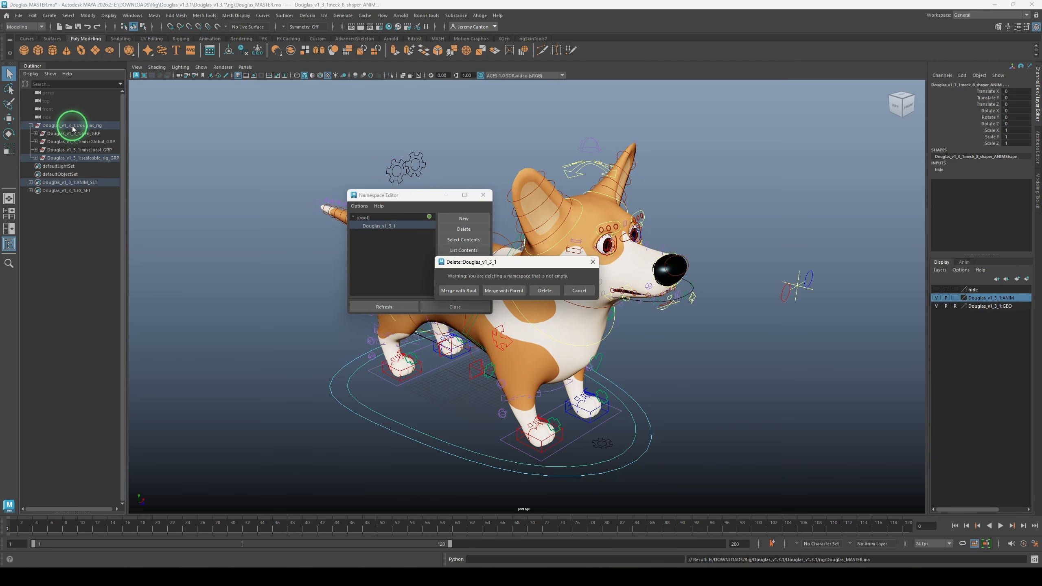
click(456, 290)
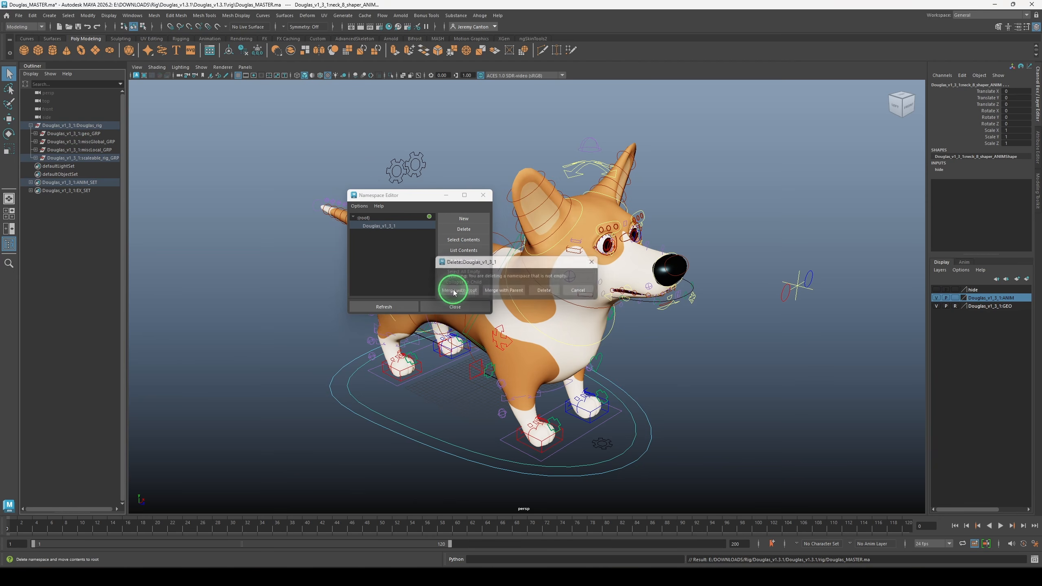
click(427, 305)
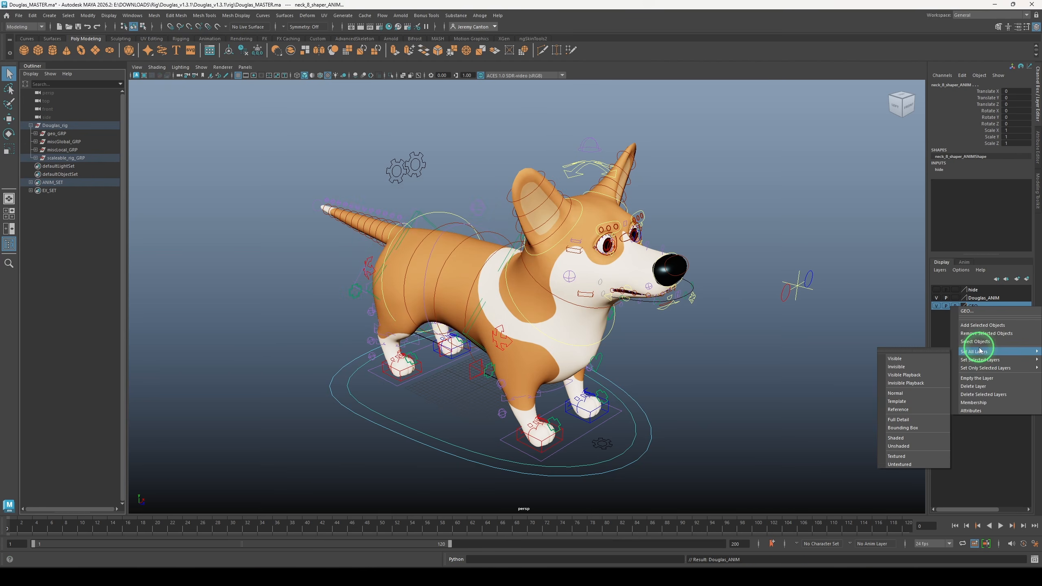
Rename the GEO display layer to Douglas_GEO and the hide layer to Douglas_hide
click(940, 336)
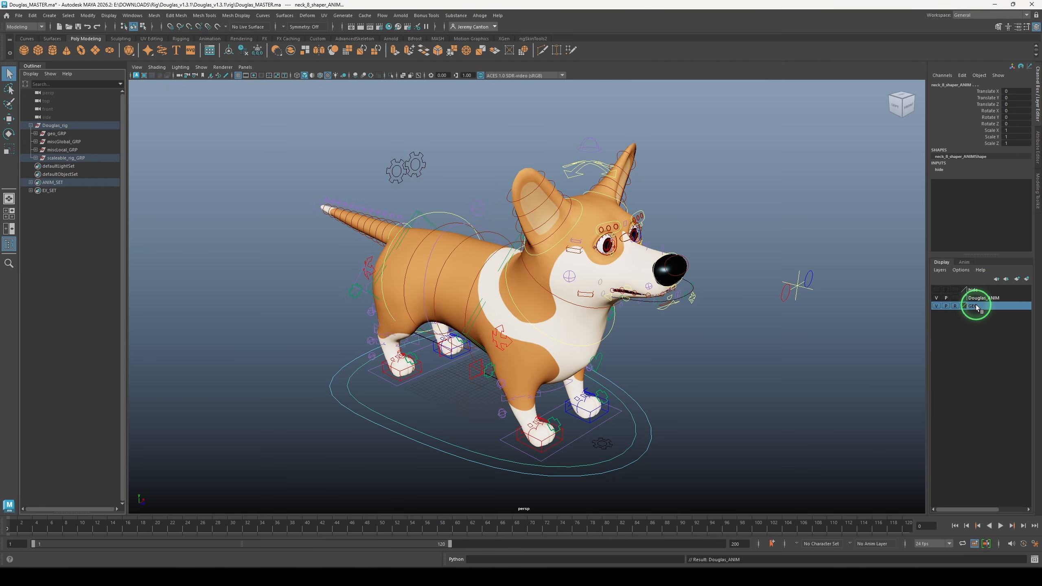
double_click(977, 305)
click(382, 210)
text(Douglas_)
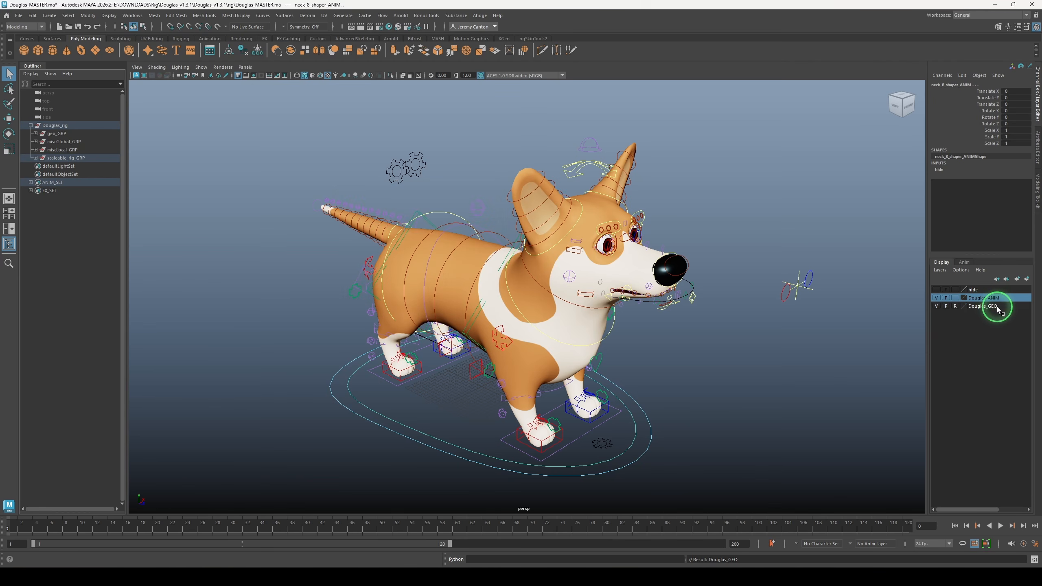
click(998, 308)
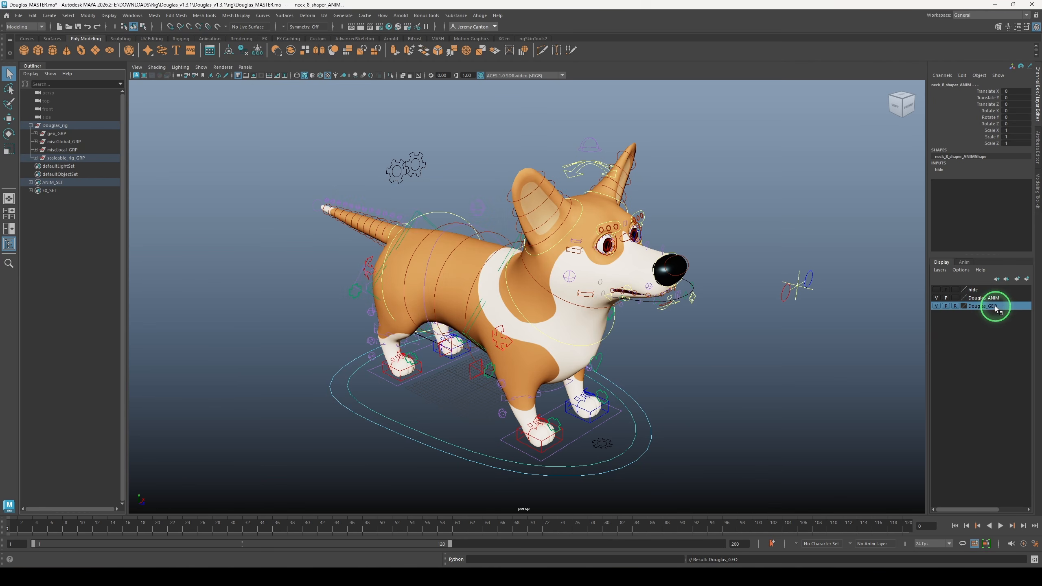
click(975, 291)
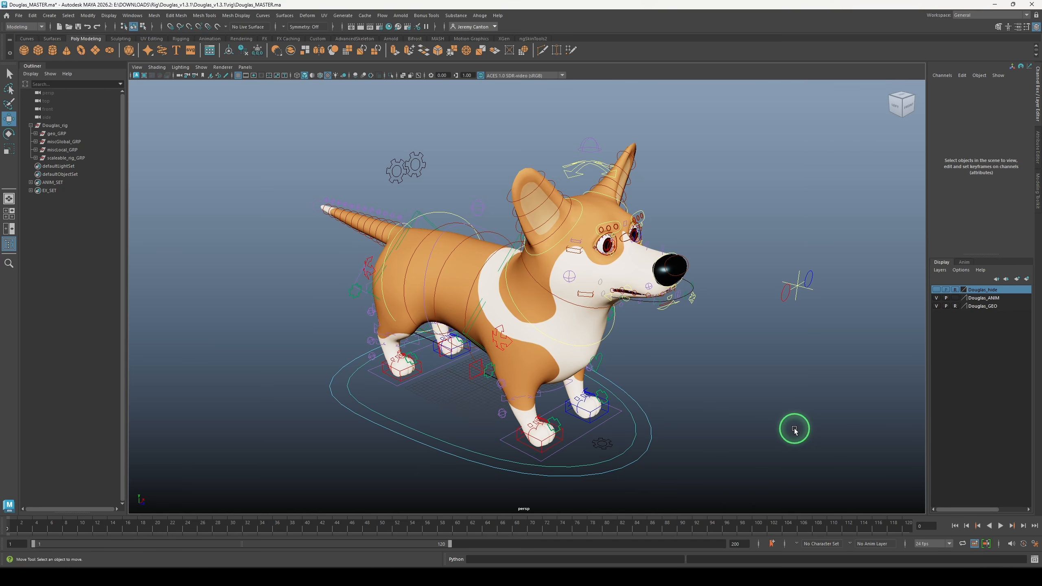
Turn off the Douglas_GEO layer's reference mode, then select the body mesh and inspect its material attributes
click(570, 326)
click(956, 307)
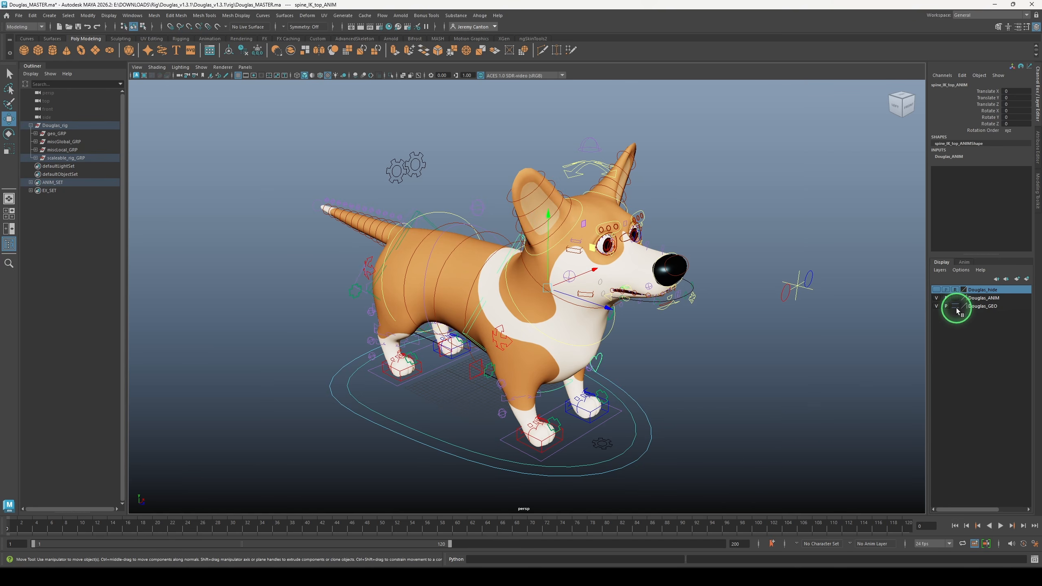
click(642, 354)
click(555, 322)
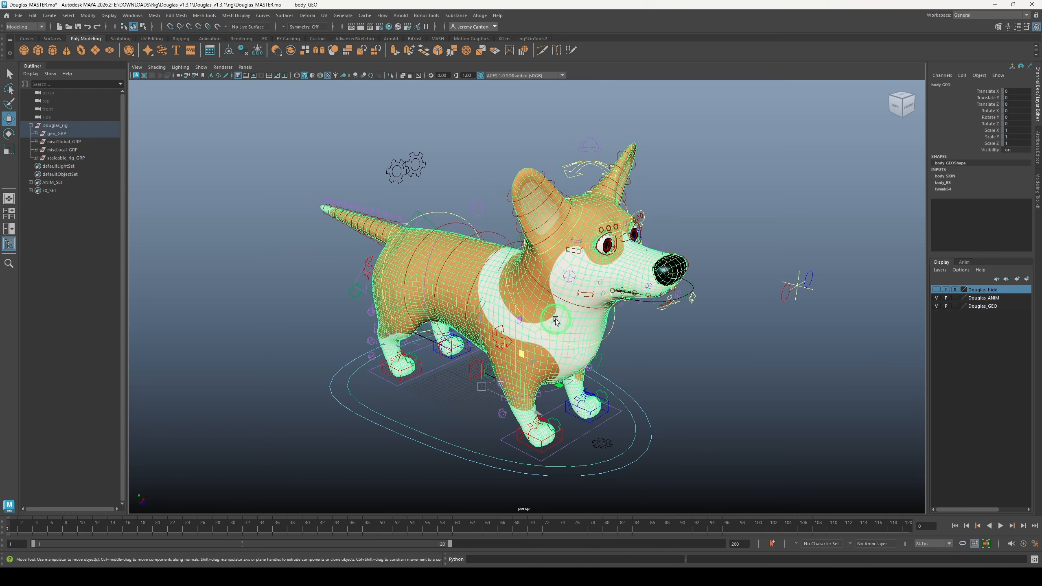
alt+drag(693, 359, 516, 333)
right_click(508, 328)
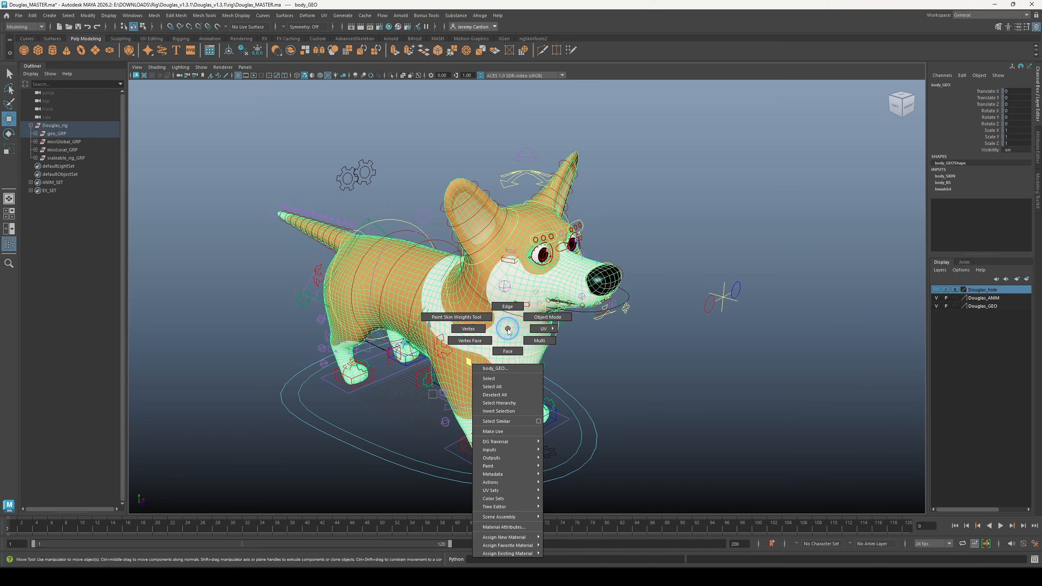
click(505, 527)
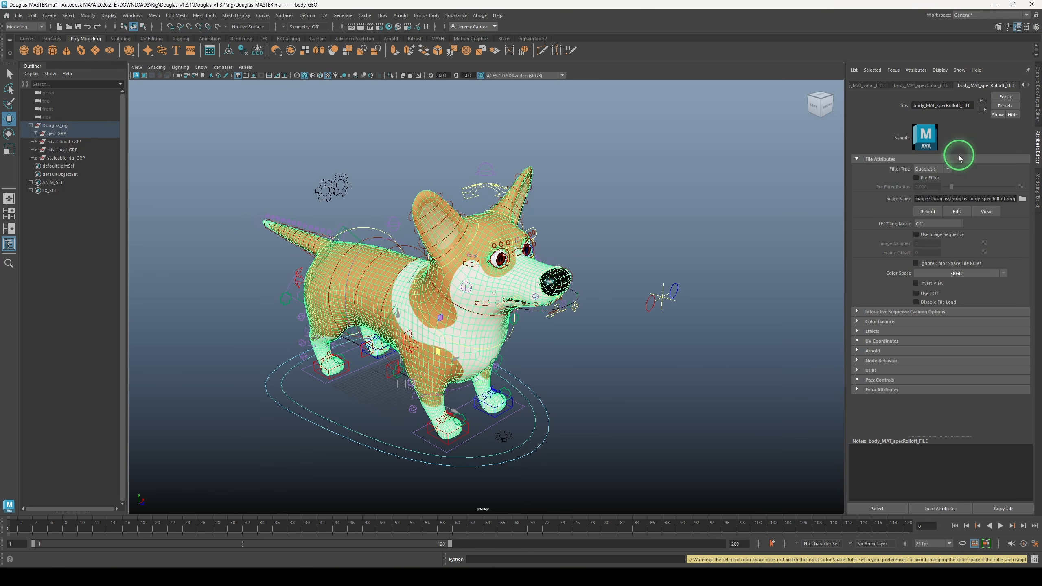
click(728, 191)
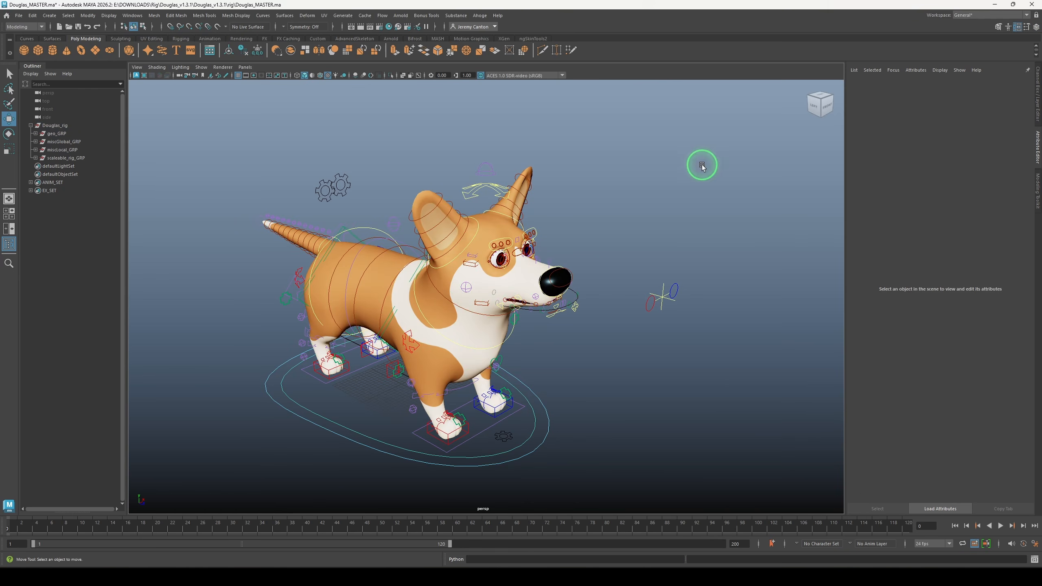
Open the Hypershade beside the dog and add an Arnold Physical Sky to the scene
click(387, 27)
drag(618, 399, 414, 453)
drag(170, 144, 158, 275)
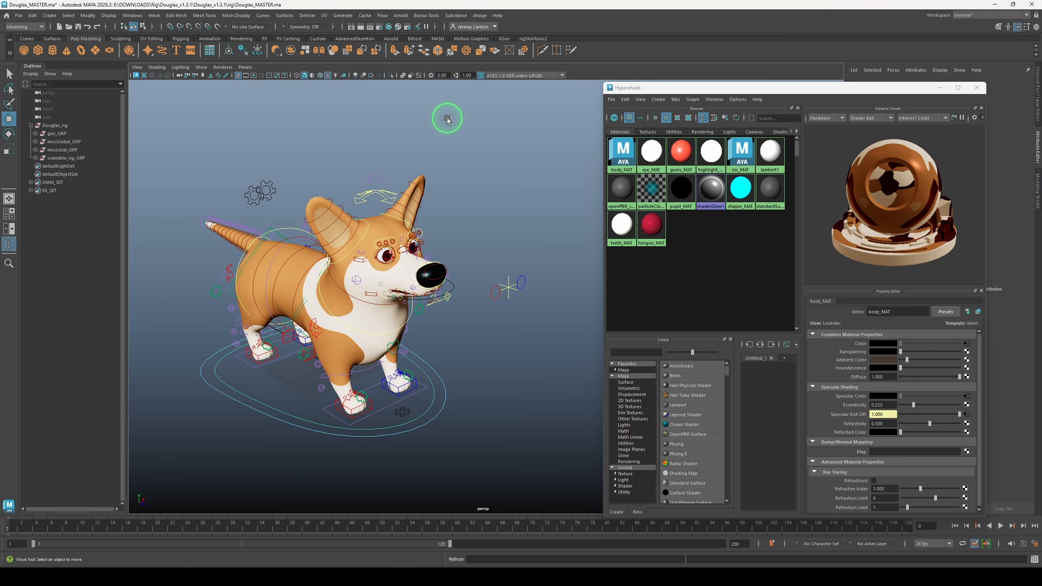
click(401, 15)
mouse_move(439, 66)
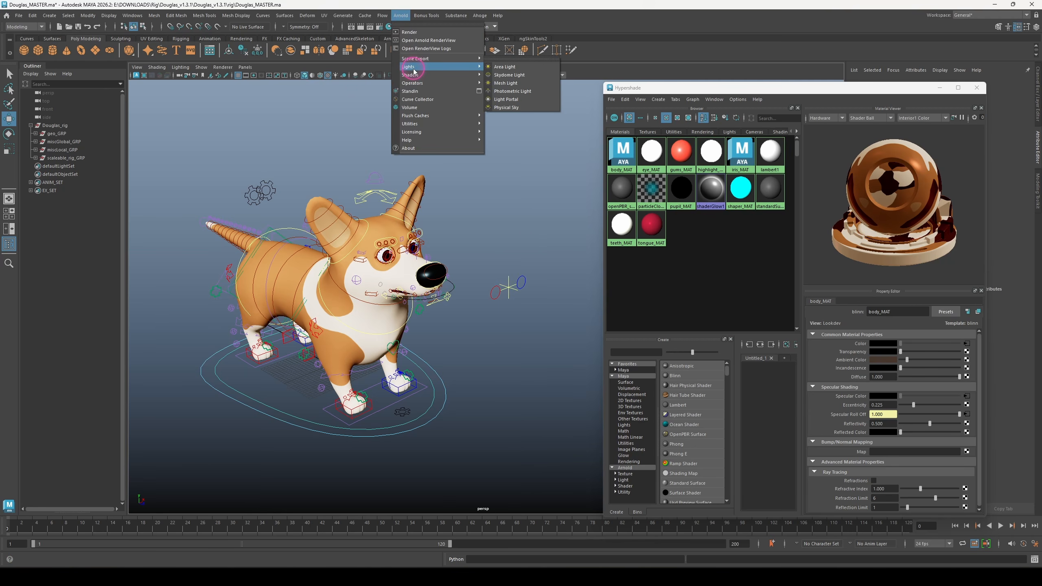
click(532, 108)
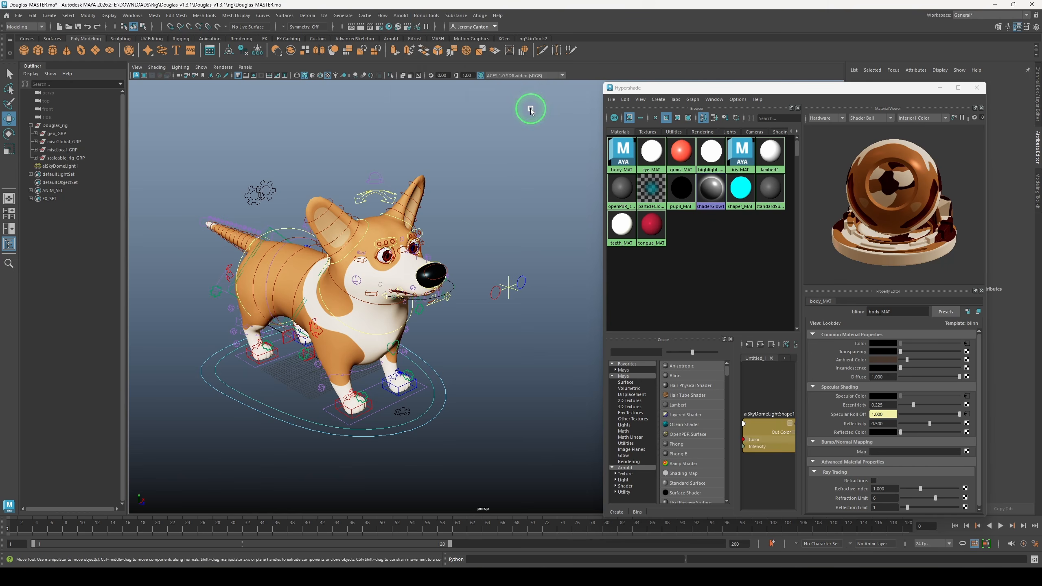
Set the Arnold render device to GPU in the system render settings
click(381, 29)
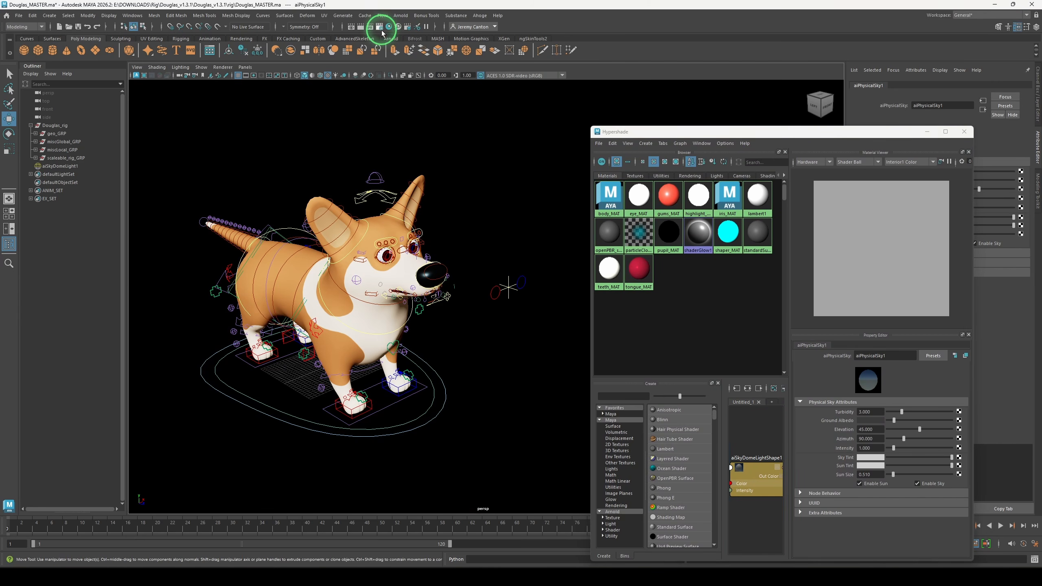
click(188, 121)
click(190, 139)
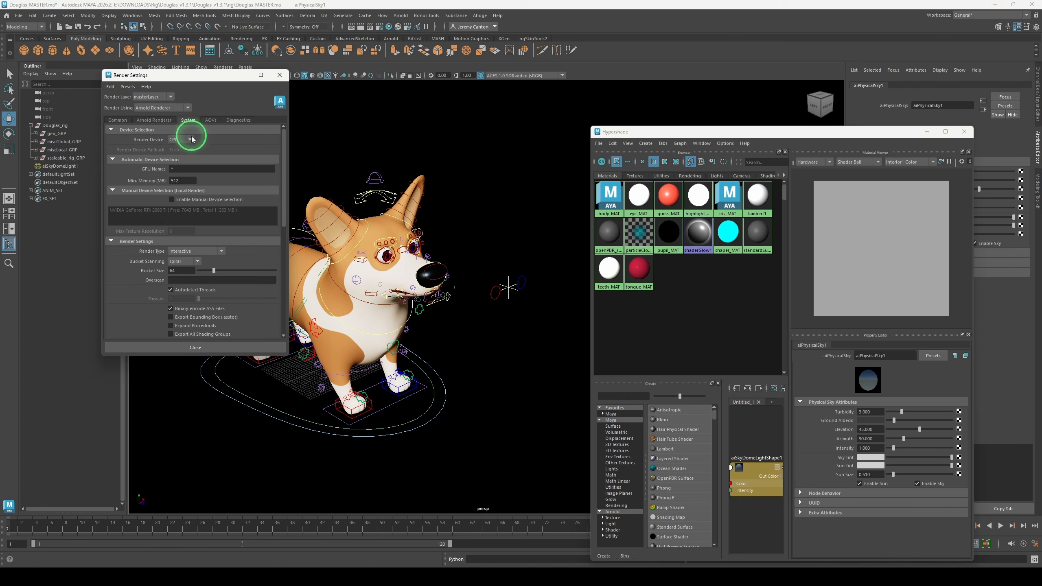
click(183, 149)
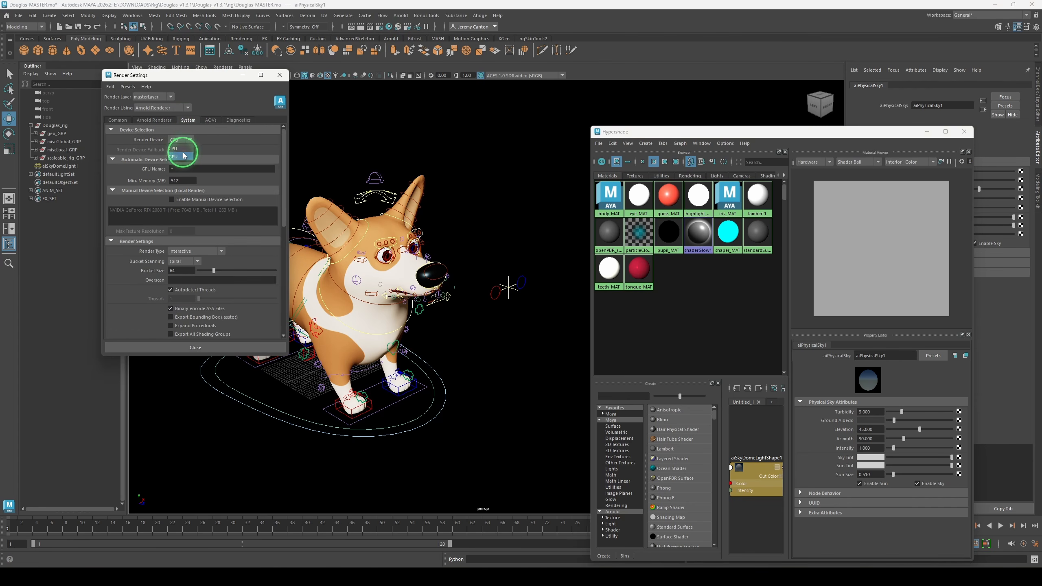
click(279, 75)
Render the perspective view with Arnold and set the sky dome light's exposure to 2
alt+drag(384, 193, 412, 180)
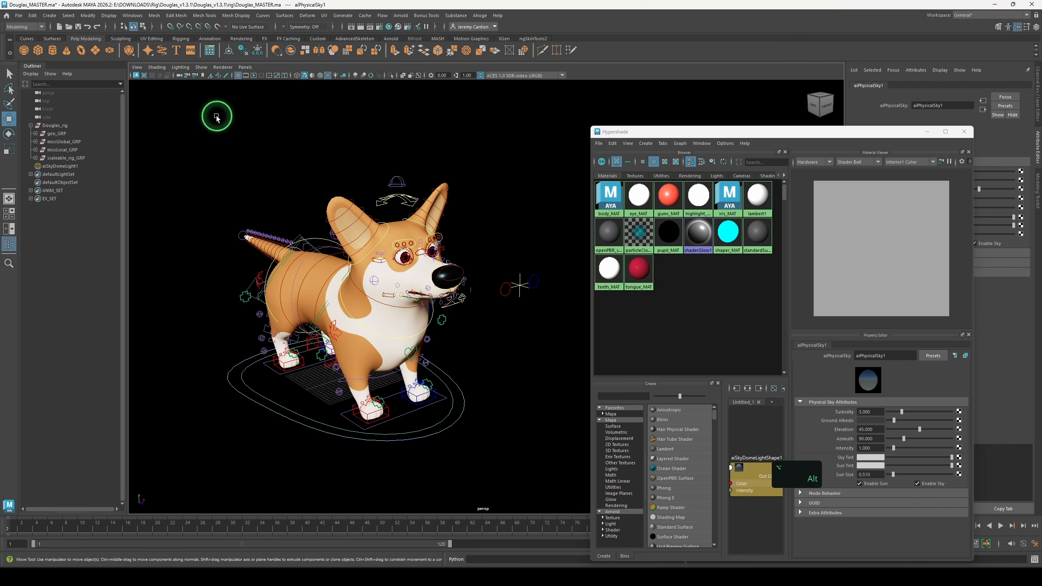
click(137, 77)
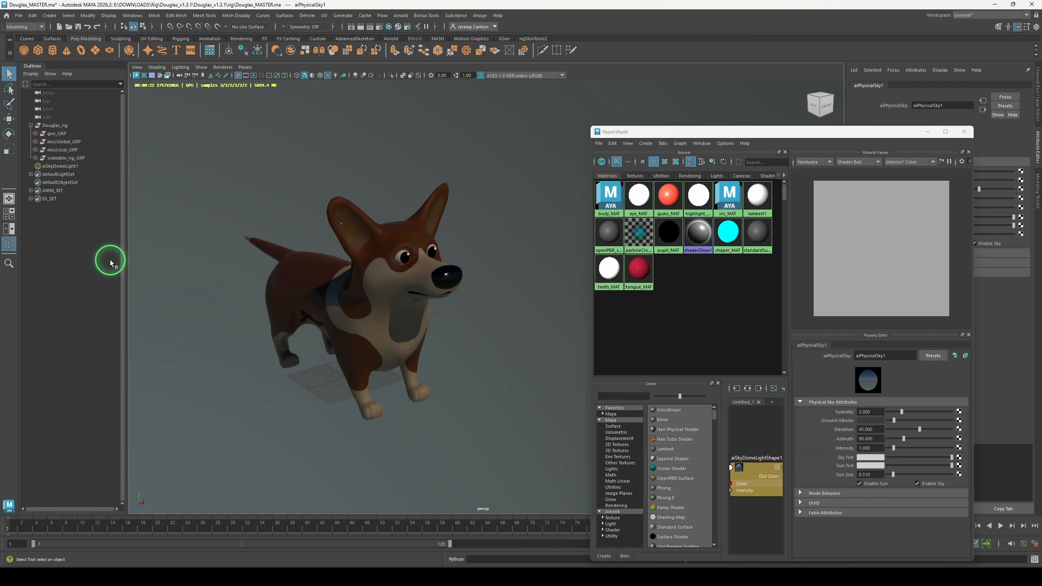
click(76, 166)
drag(831, 132, 707, 136)
click(926, 240)
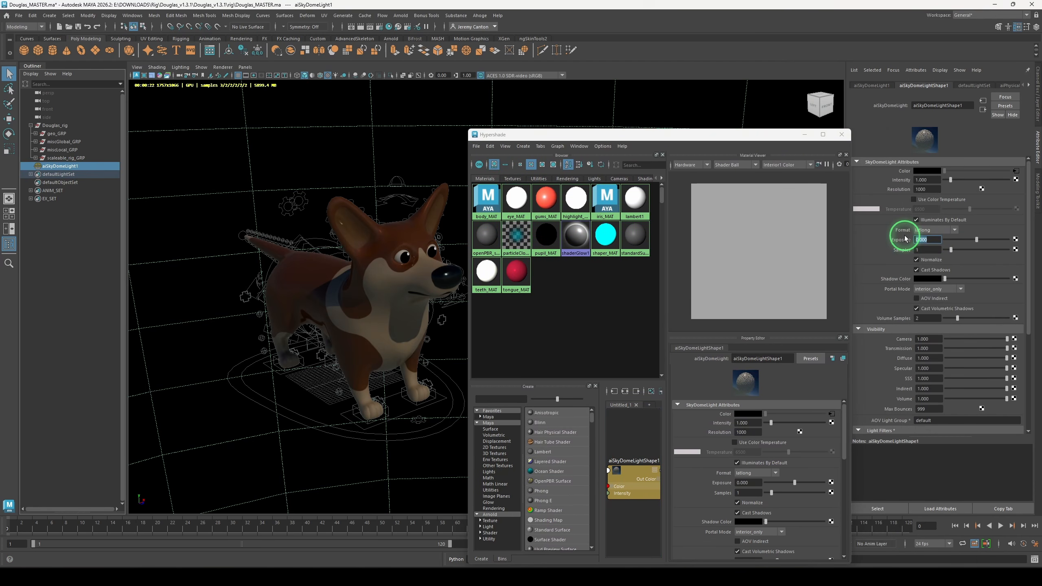
text(2)
key(Return)
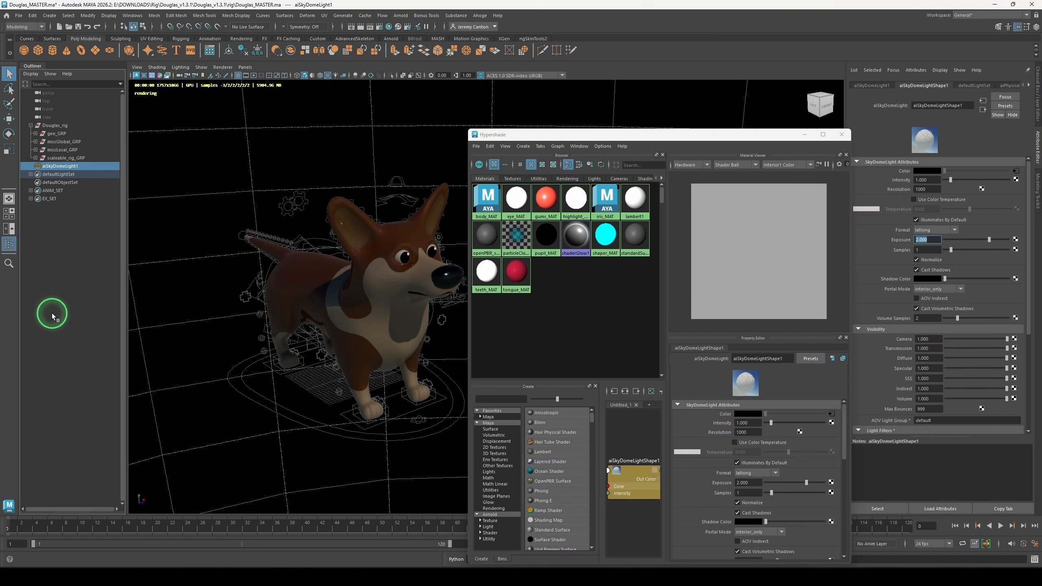
click(58, 288)
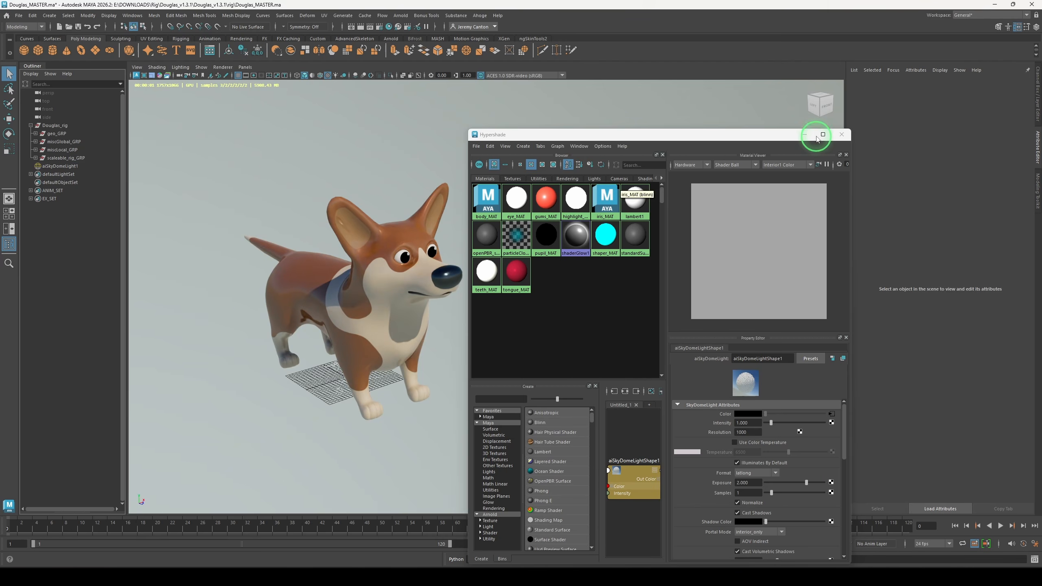
Convert all shaders in the scene to Arnold shaders and render the dog again from closer up
drag(814, 133, 978, 120)
alt+drag(535, 226, 588, 384)
alt+middle_drag(588, 384, 584, 341)
alt+right_drag(586, 342, 582, 331)
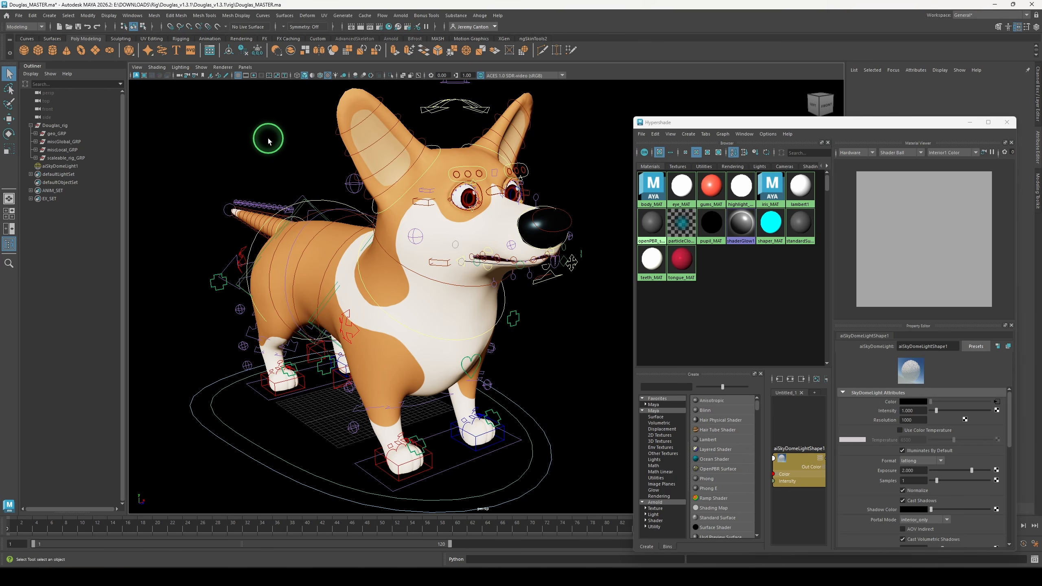
click(400, 15)
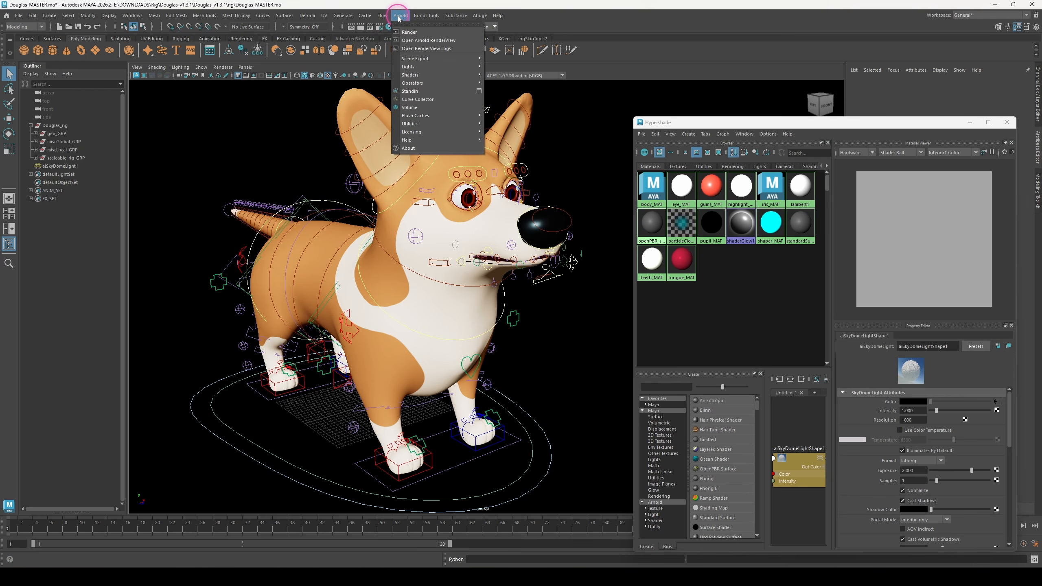
click(413, 75)
click(565, 102)
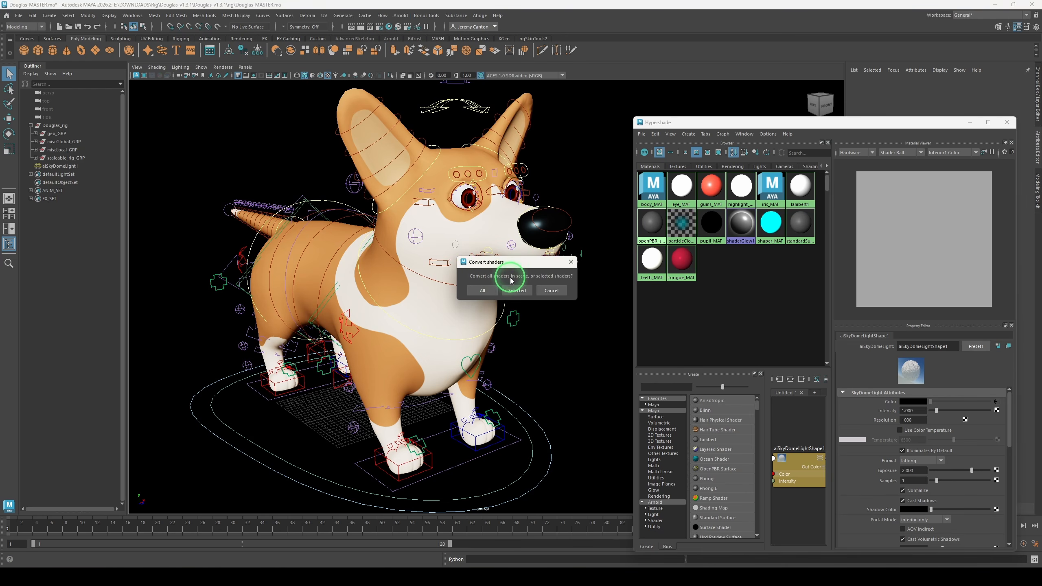
click(485, 292)
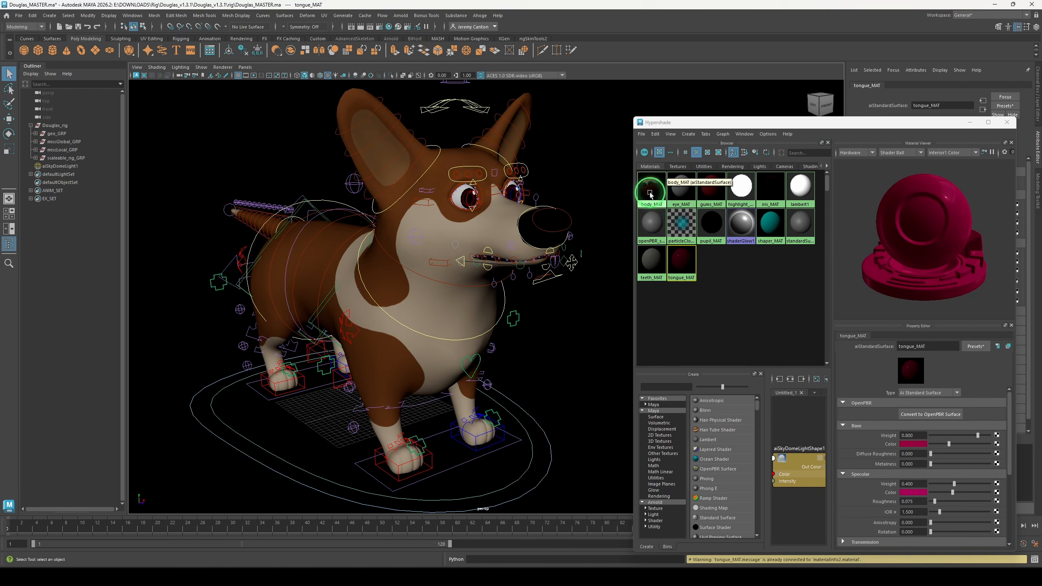
click(54, 316)
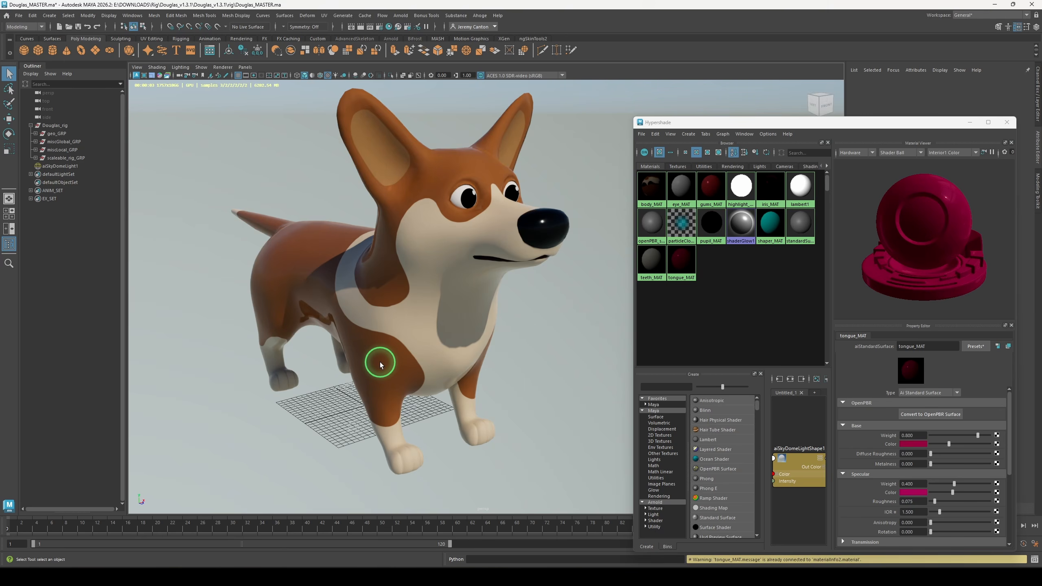
Set the coat weight of the body_MAT shader to 0
right_click(654, 182)
click(630, 220)
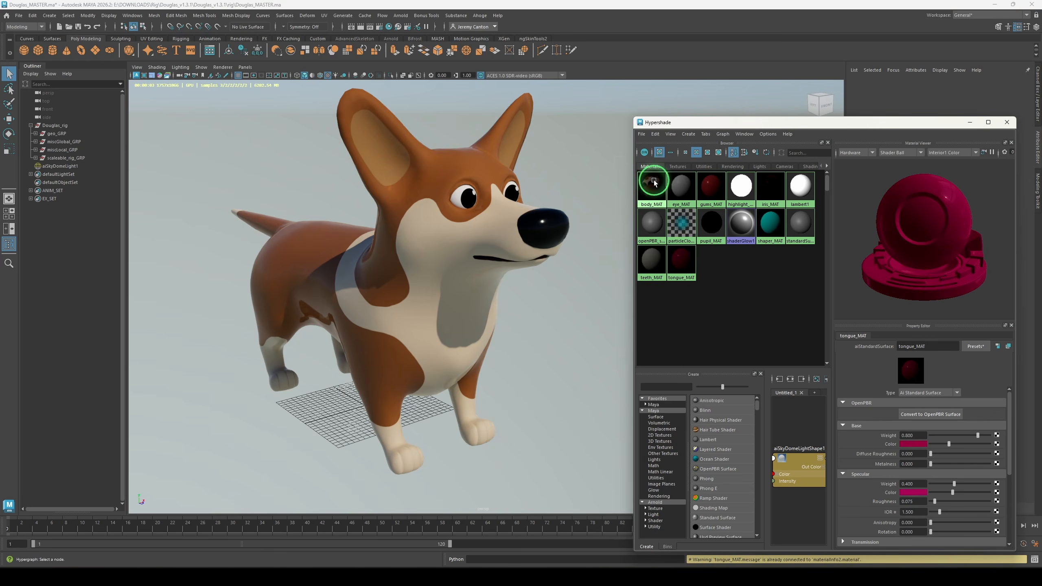
scroll(965, 419, down, 5)
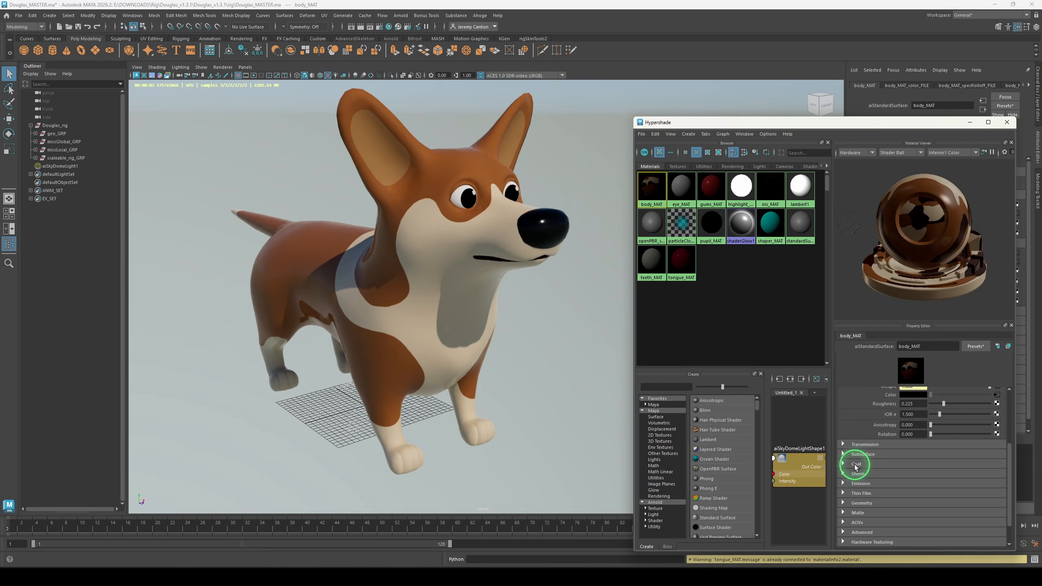
click(855, 465)
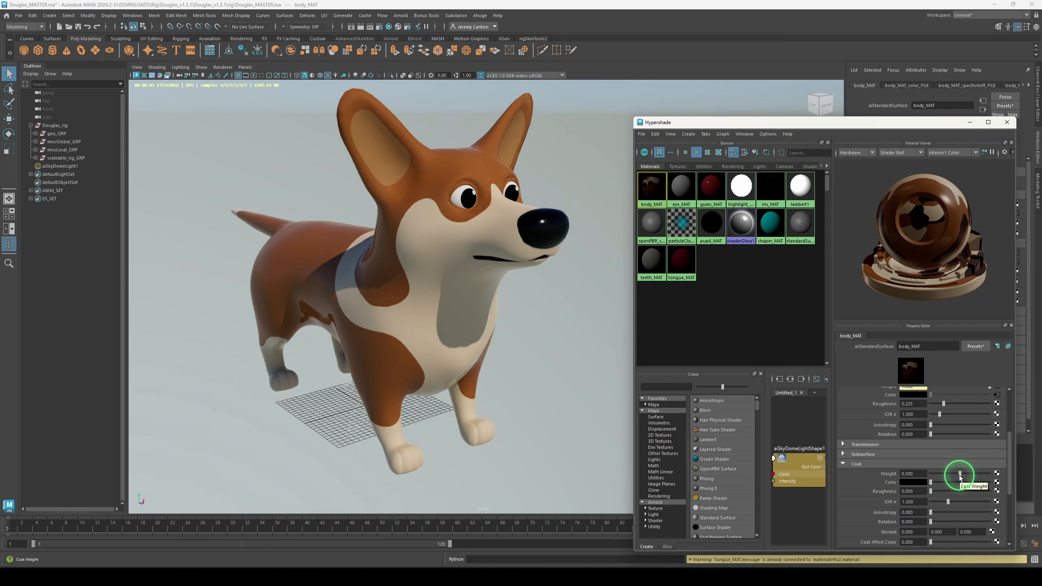
drag(961, 476, 871, 478)
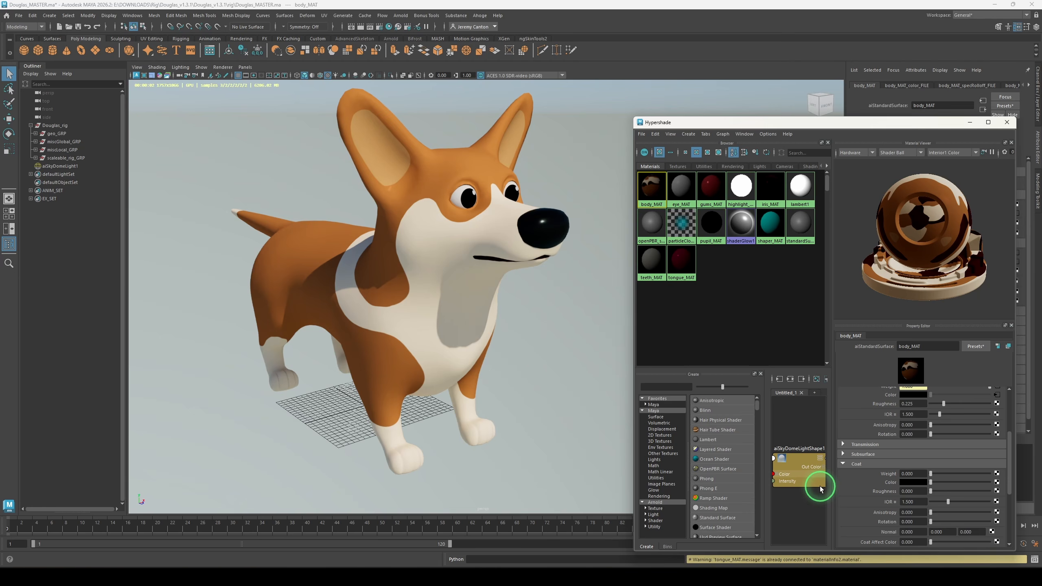
Set the coat weight of the eye_MAT shader to 0.1
right_drag(681, 198, 692, 222)
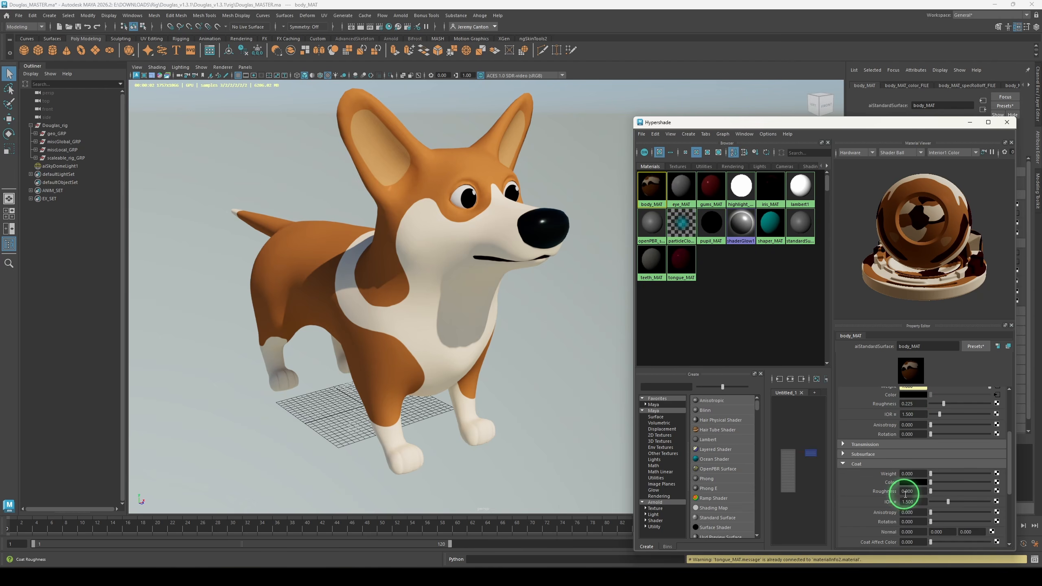
drag(930, 475, 937, 474)
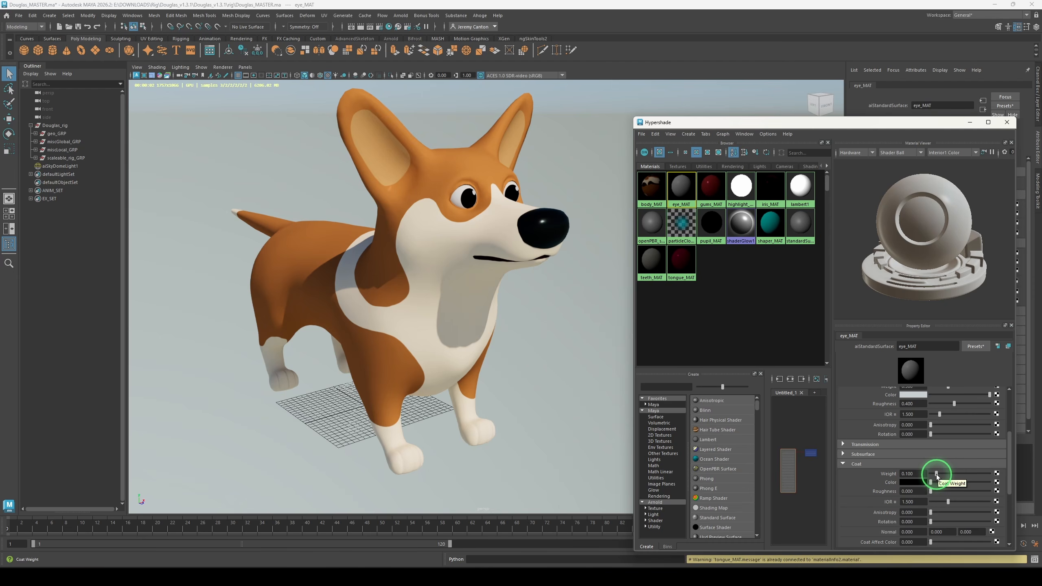
click(926, 477)
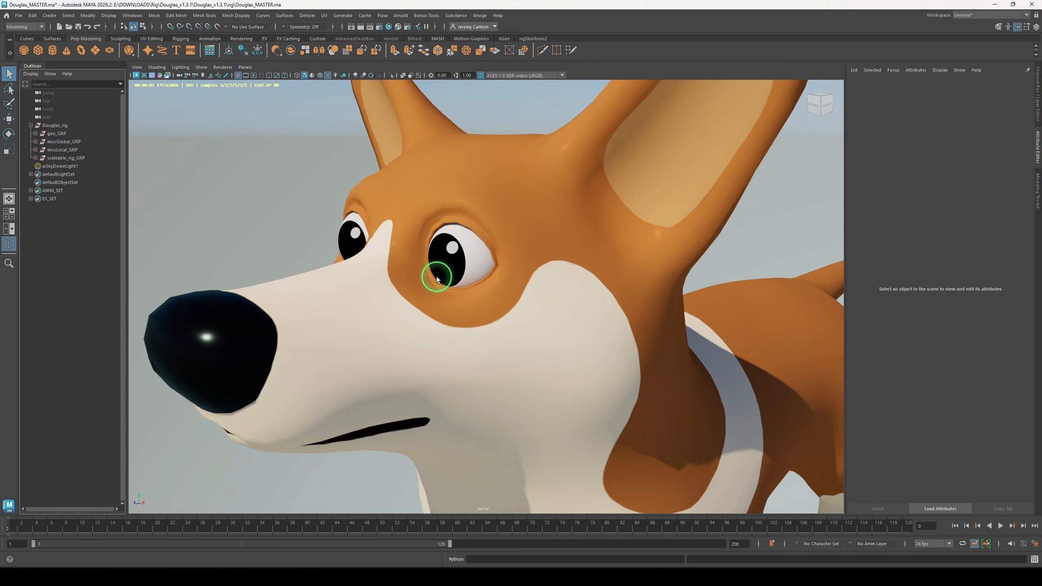
Stop the viewport render and set the body mesh's Arnold subdivision type to catclark with 3 iterations
click(135, 75)
click(505, 208)
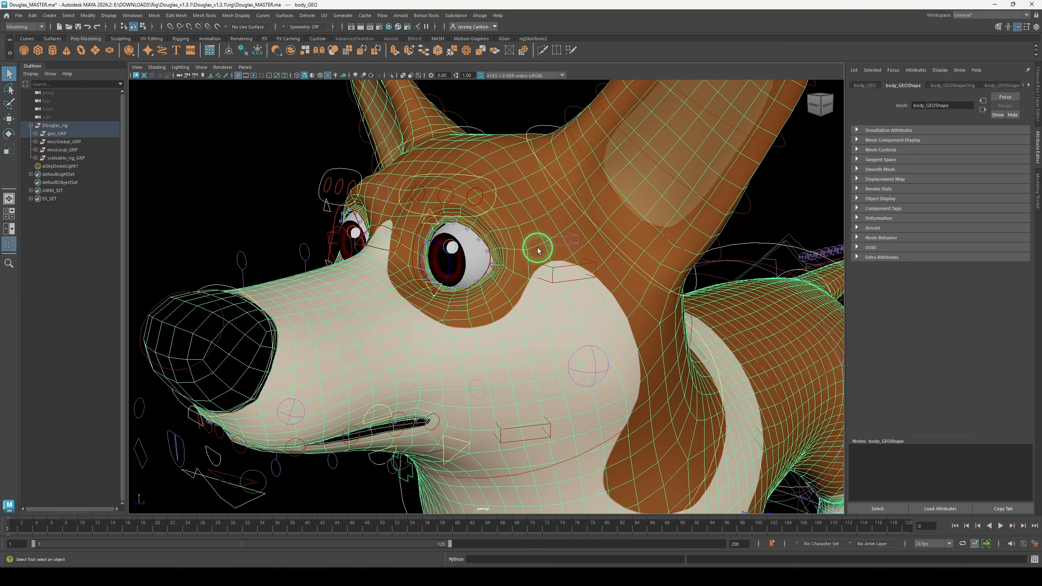
click(868, 86)
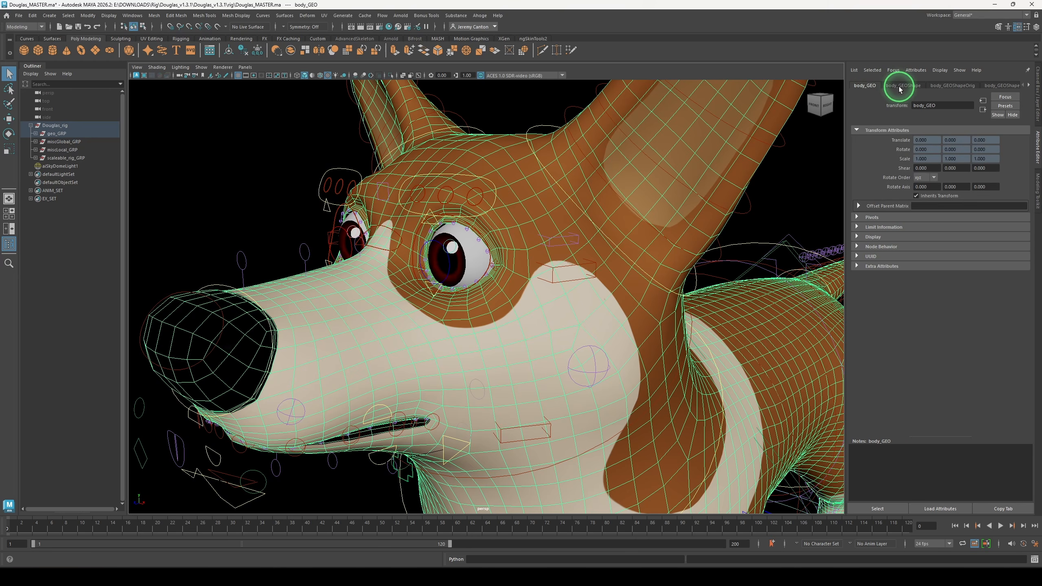
click(898, 87)
click(856, 228)
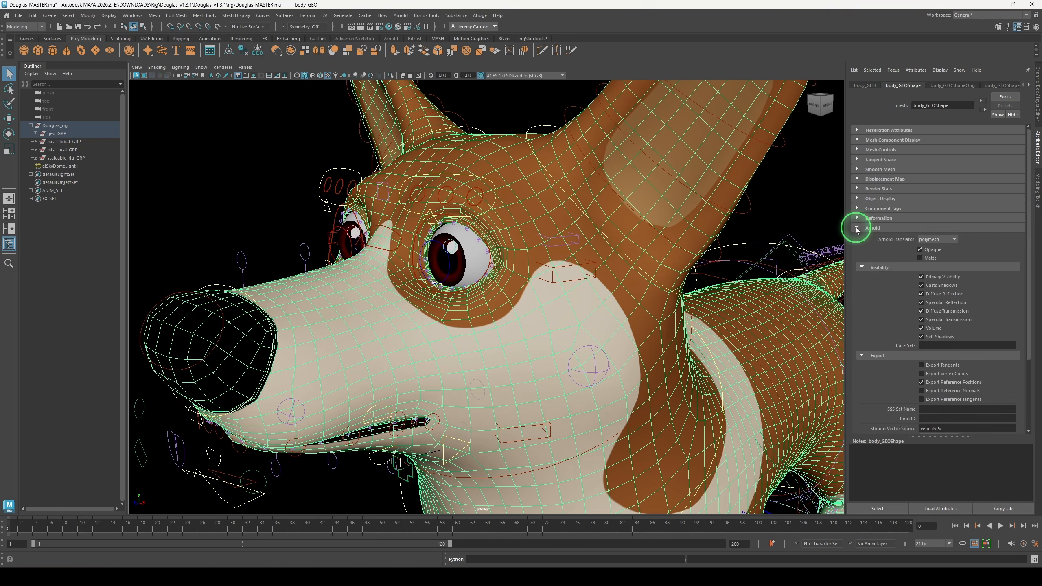
scroll(866, 324, down, 3)
click(875, 378)
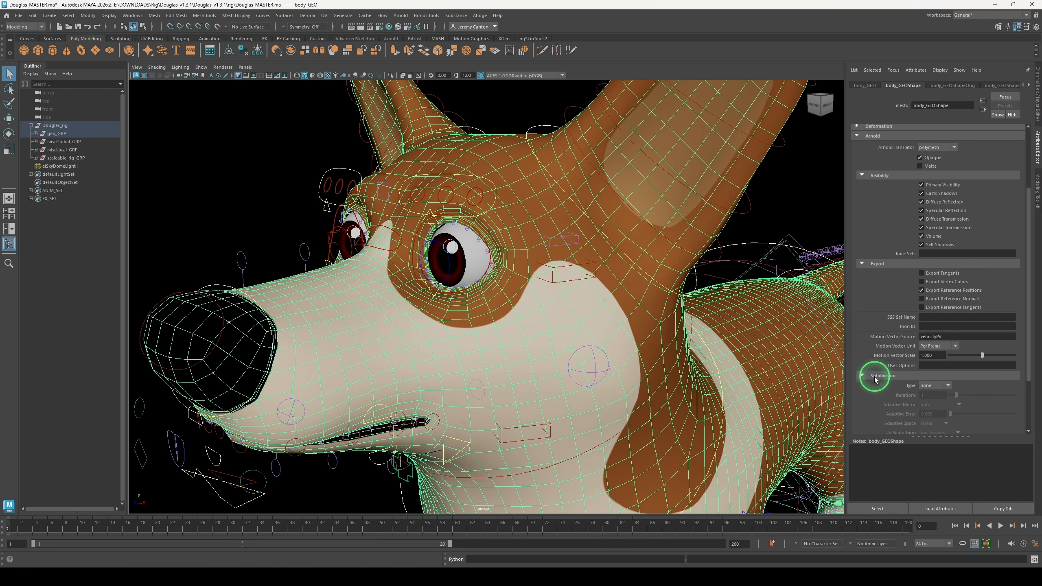
scroll(877, 377, down, 2)
click(934, 338)
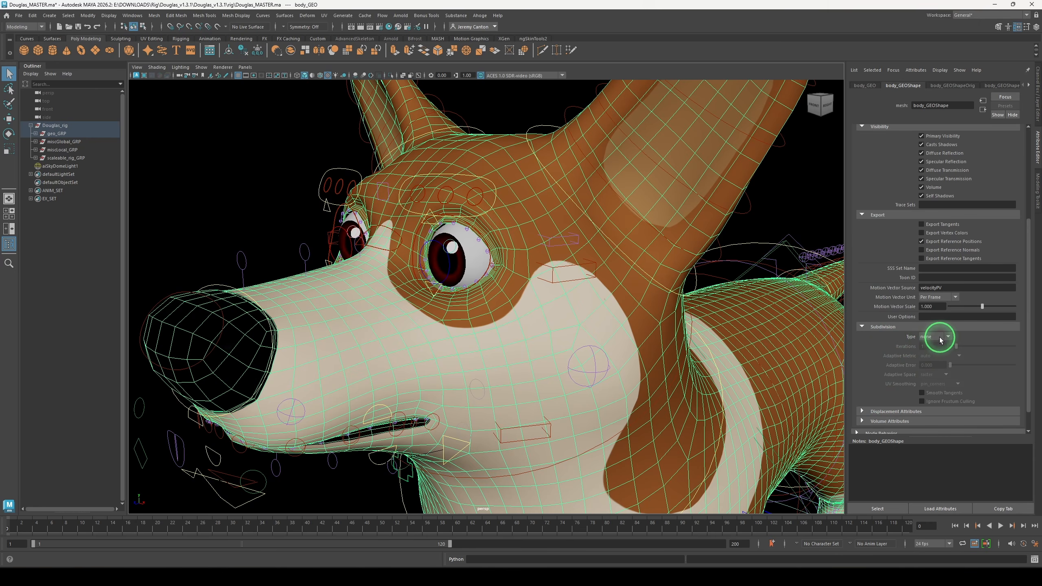
click(937, 346)
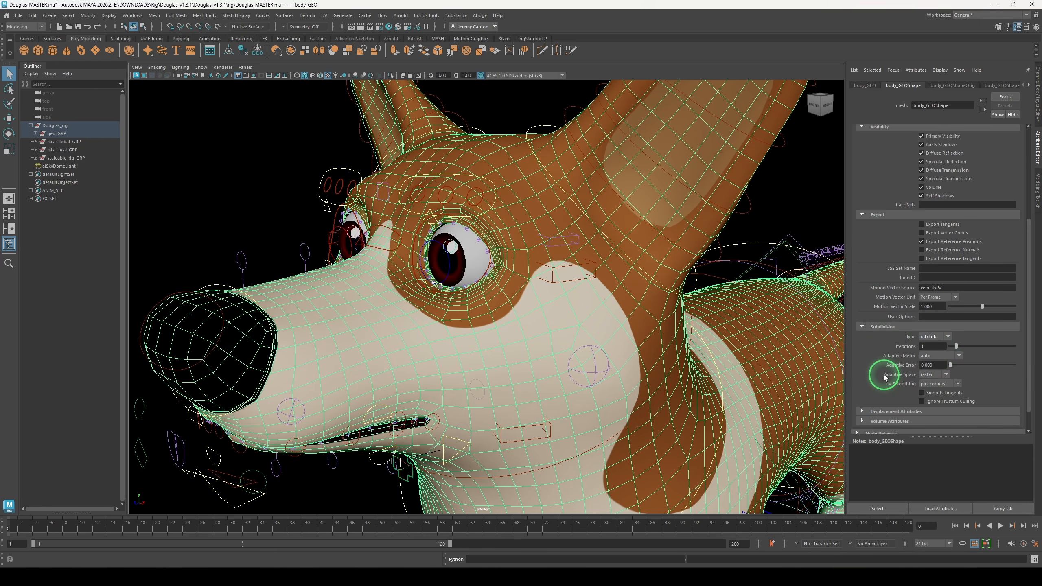
click(922, 346)
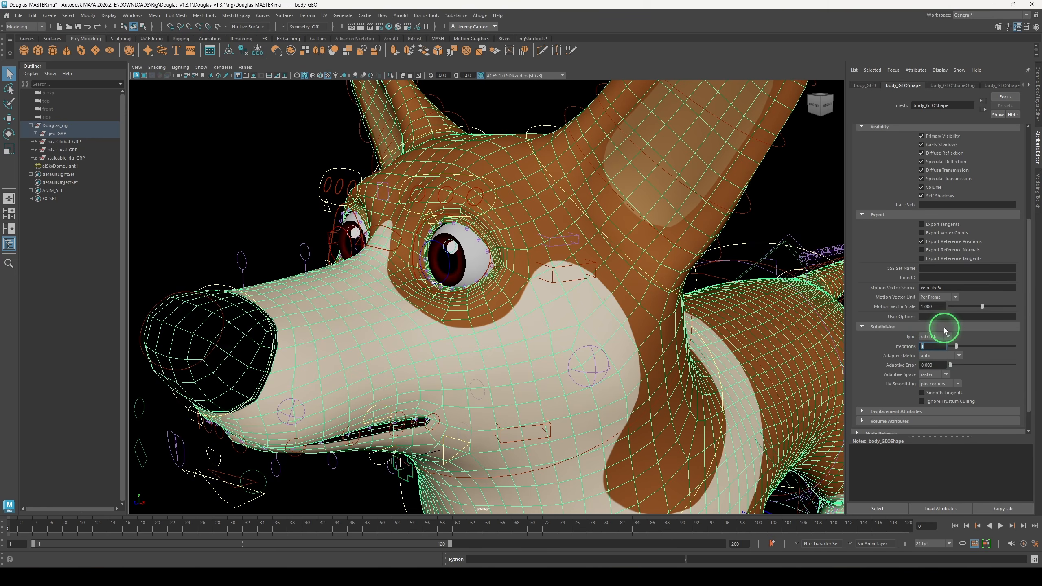
text(3)
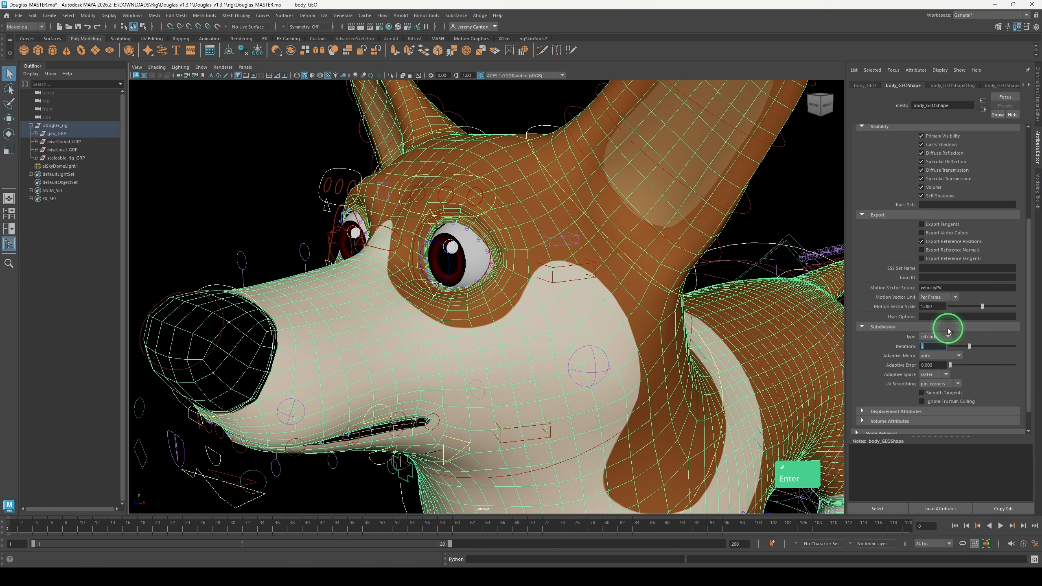
Set the Arnold subdivision type of the left eye mesh to catclark
click(489, 267)
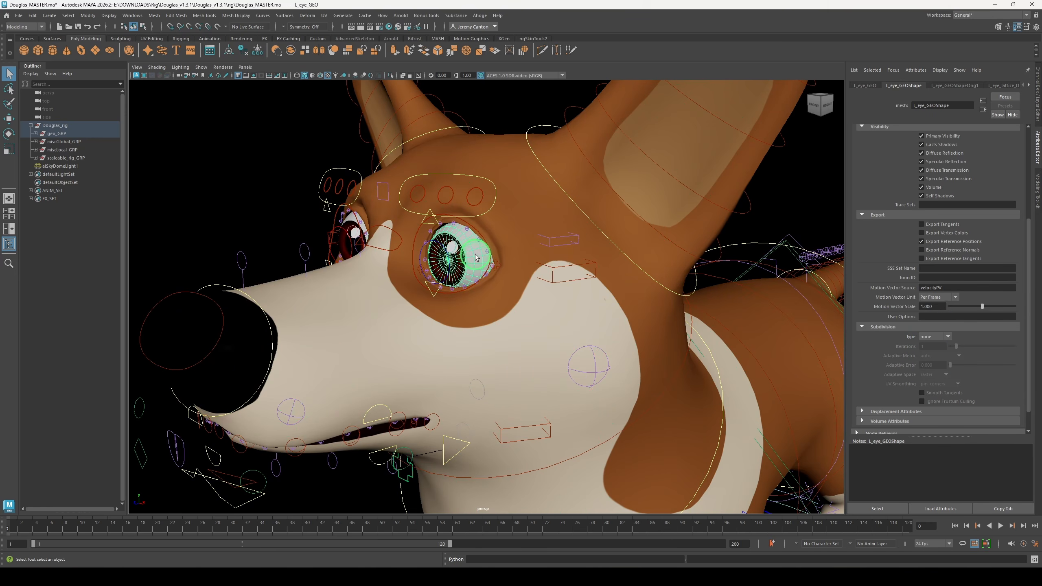
click(908, 335)
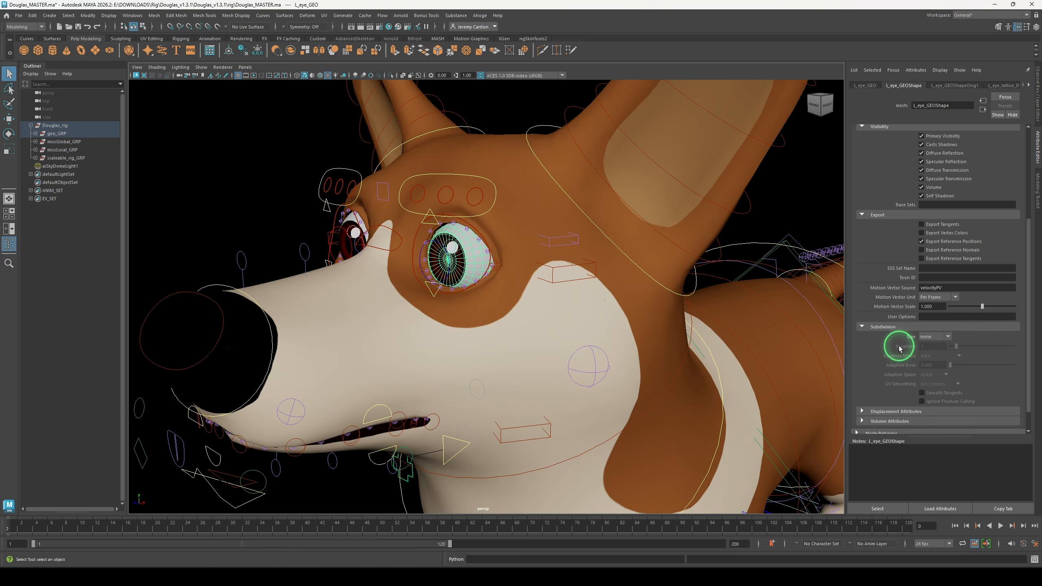
click(934, 336)
click(932, 353)
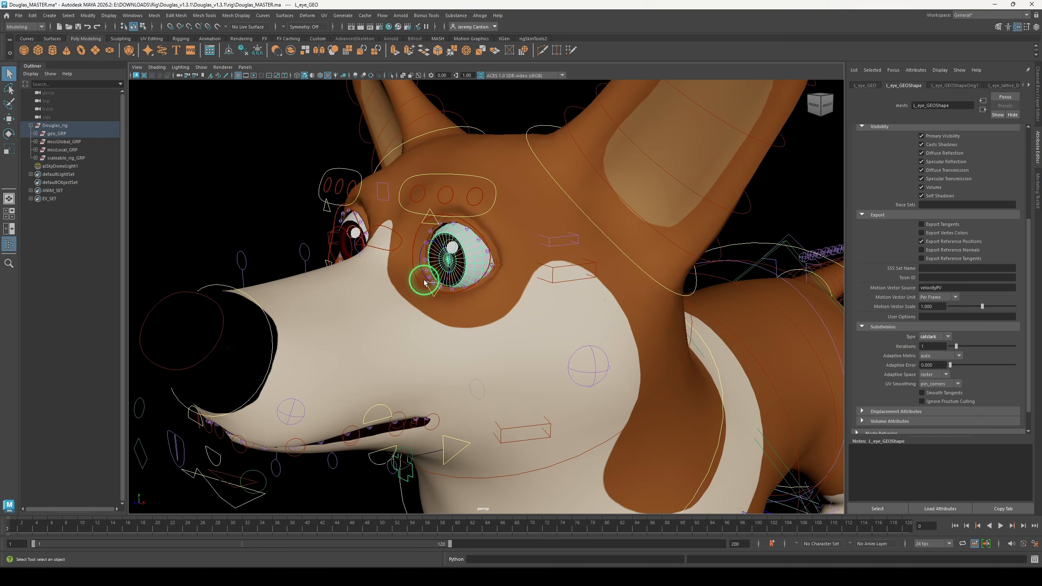
click(131, 17)
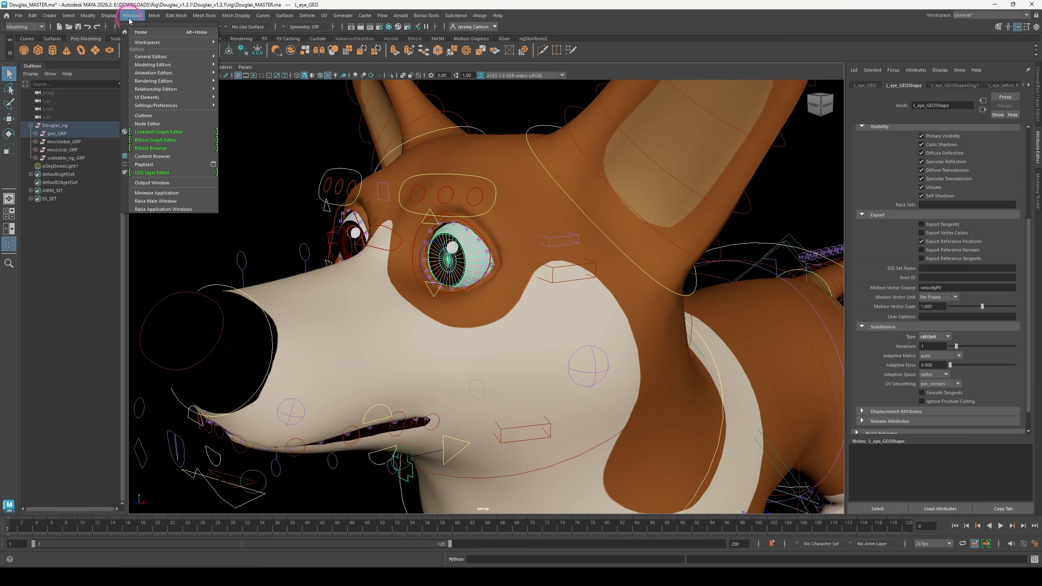
click(146, 57)
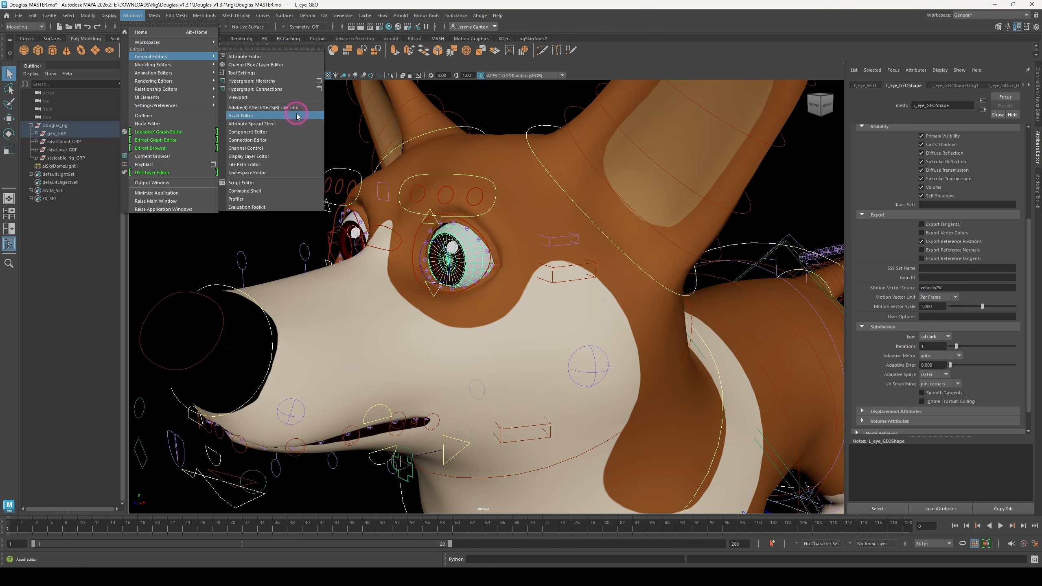
click(295, 123)
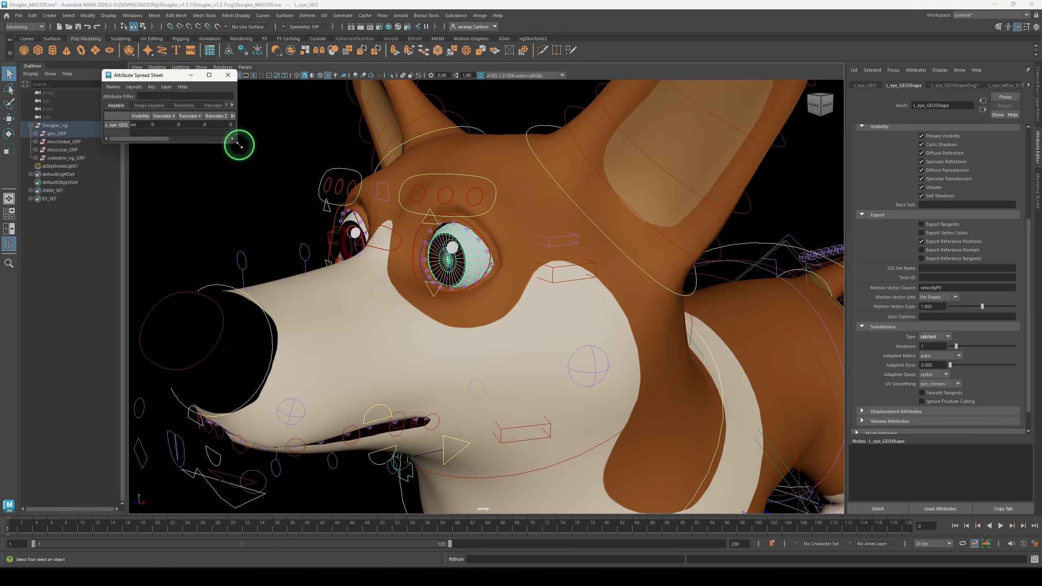
drag(237, 142, 696, 337)
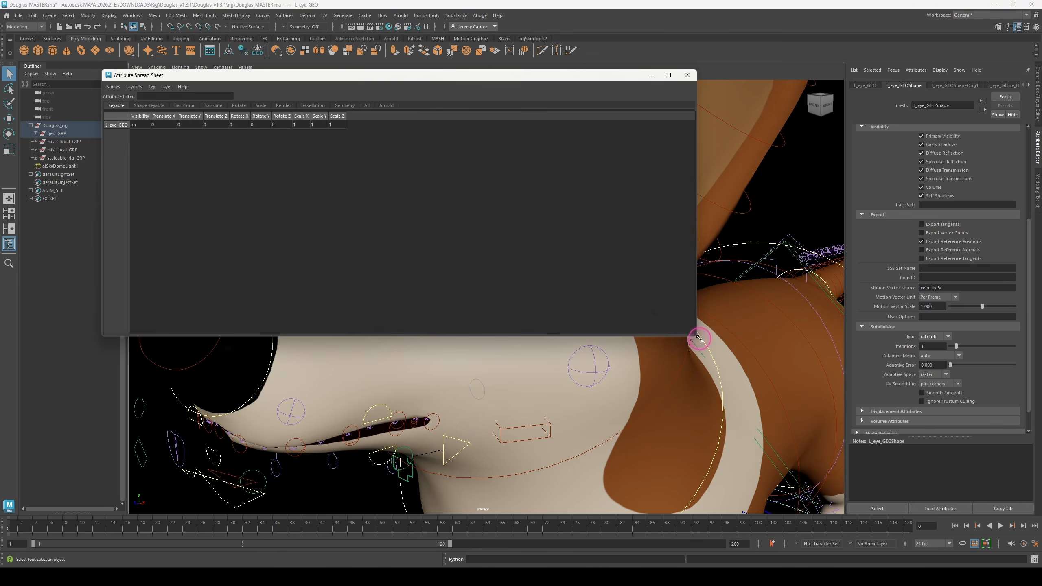
click(693, 77)
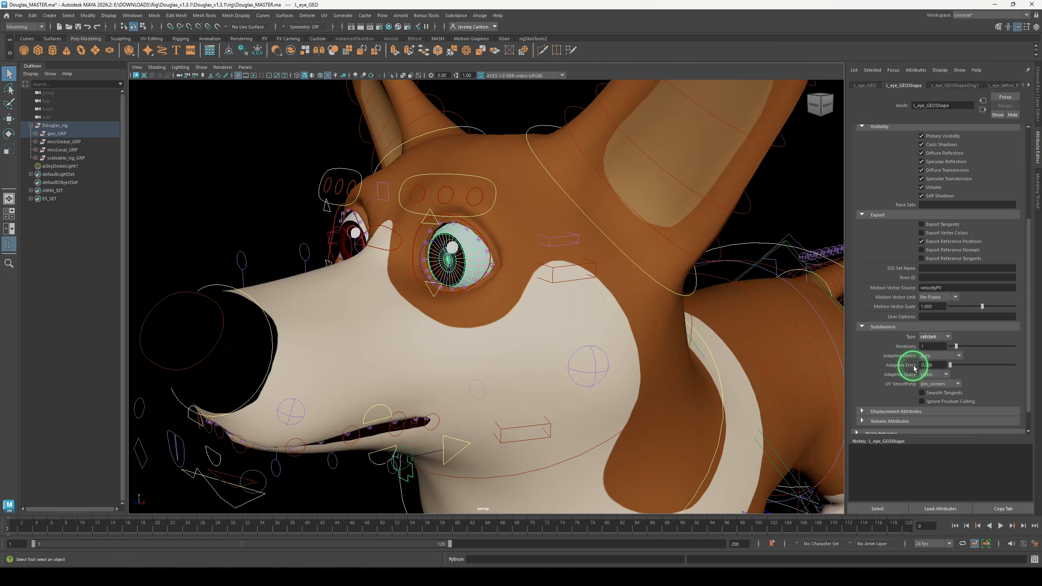
Set the left eye mesh's subdivision iterations to 3 and give the right eye mesh catclark subdivision with 3 iterations
click(919, 347)
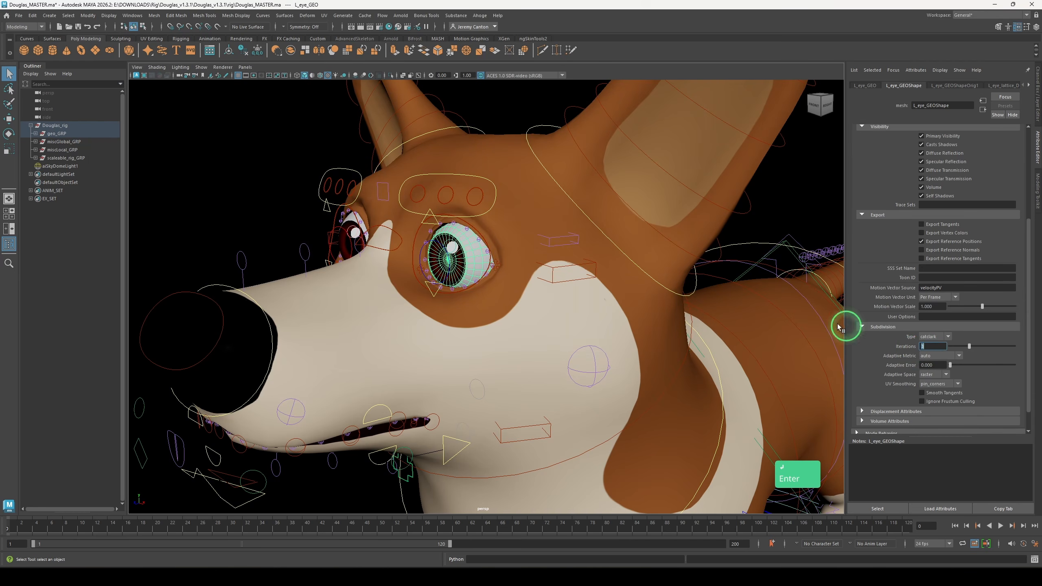
click(347, 230)
text(3)
key(Return)
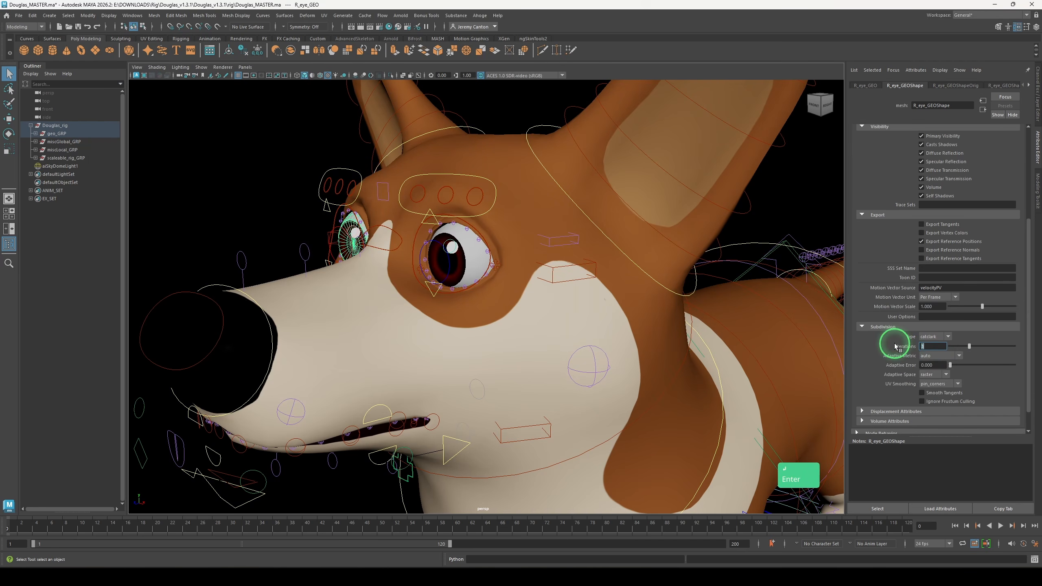
Render the dog's face in the viewport with Arnold to check the smoothed meshes, and stop the render
click(137, 75)
click(269, 296)
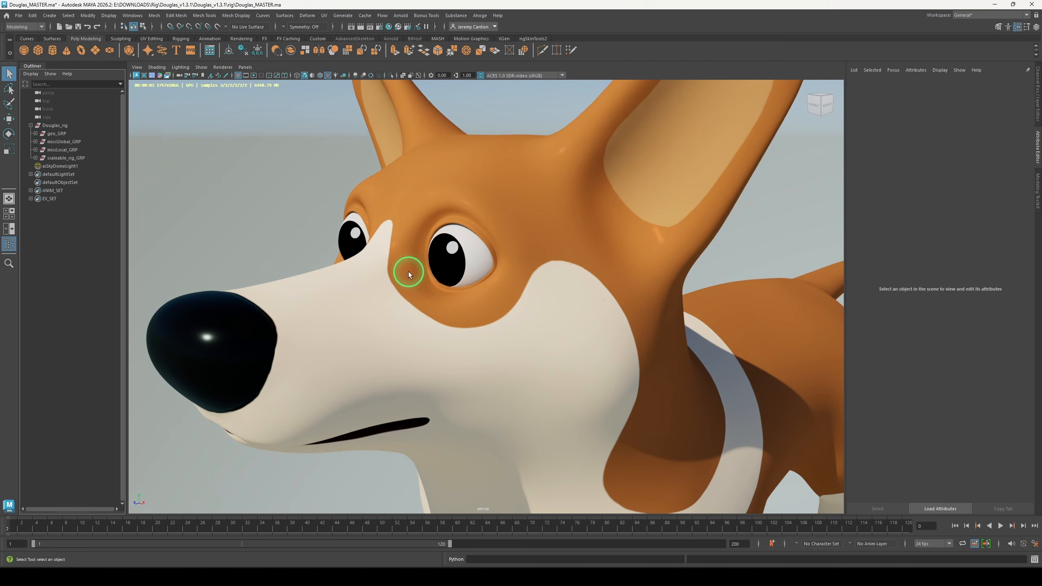
click(136, 76)
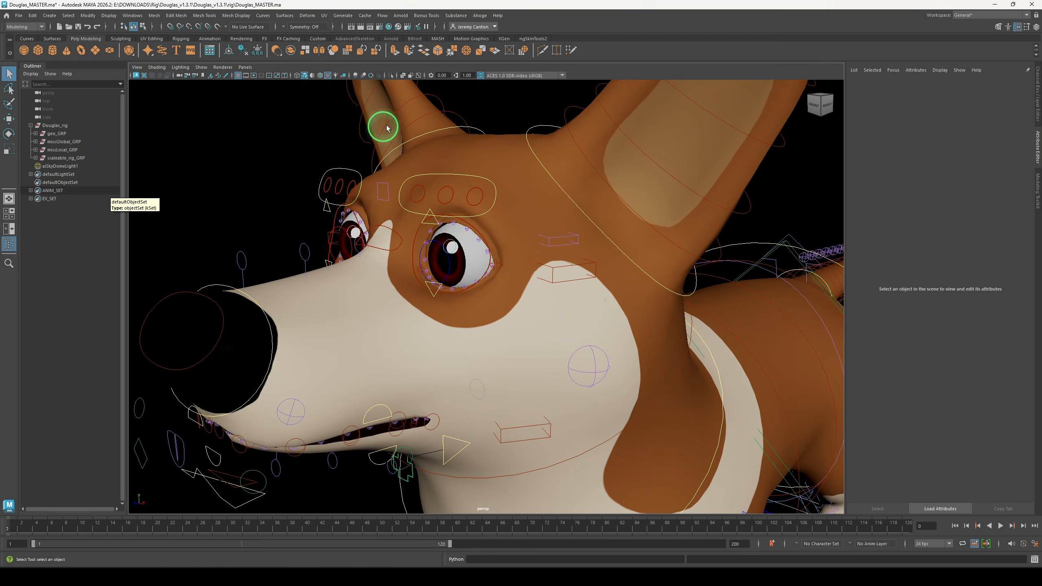
Render the dog in an enlarged Arnold RenderView, examine it from another angle, and close the render window
scroll(396, 114, down, 5)
click(401, 15)
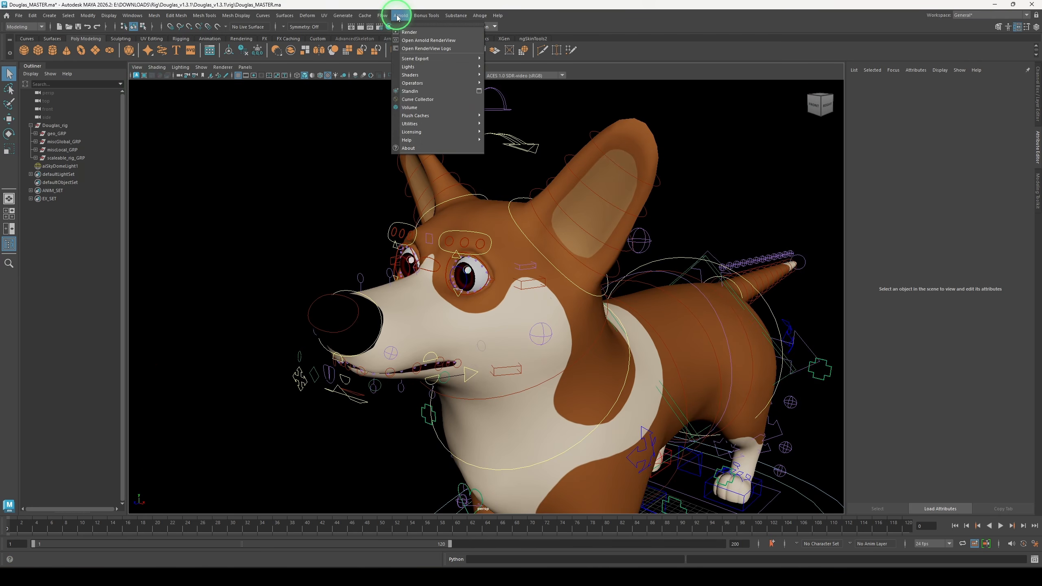
click(436, 41)
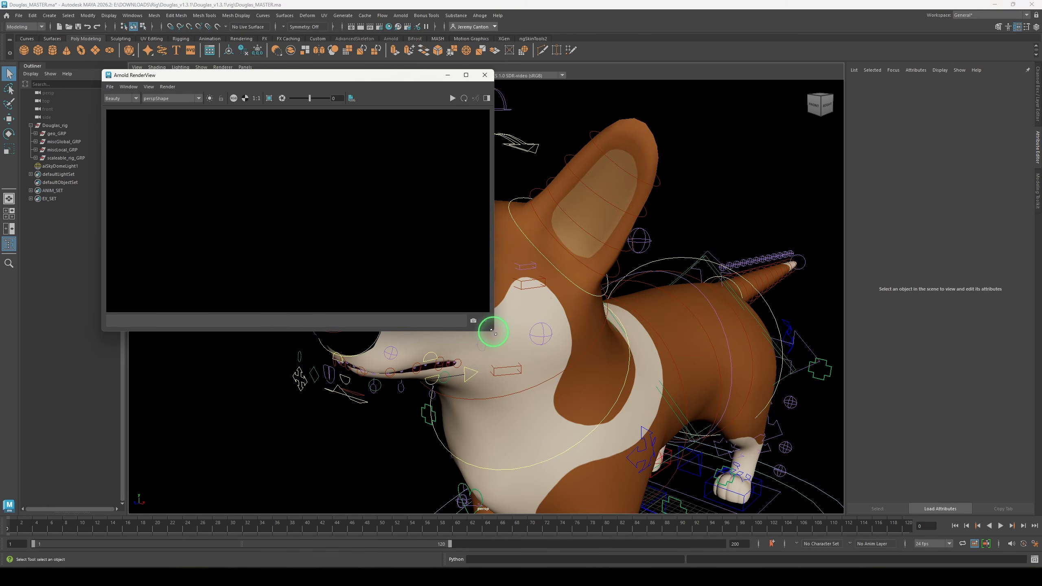
drag(493, 332, 658, 433)
click(617, 98)
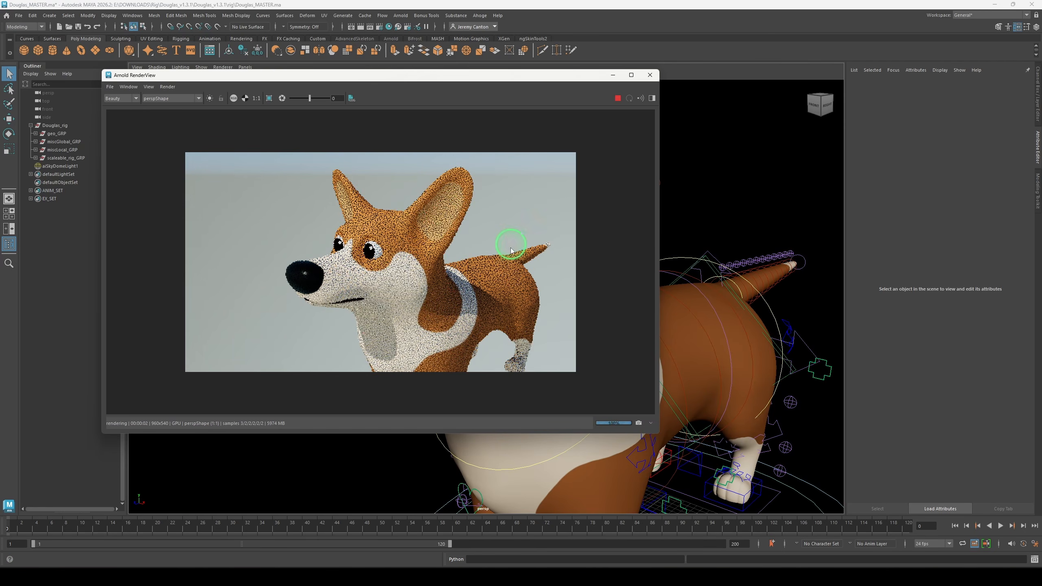
scroll(412, 255, up, 1)
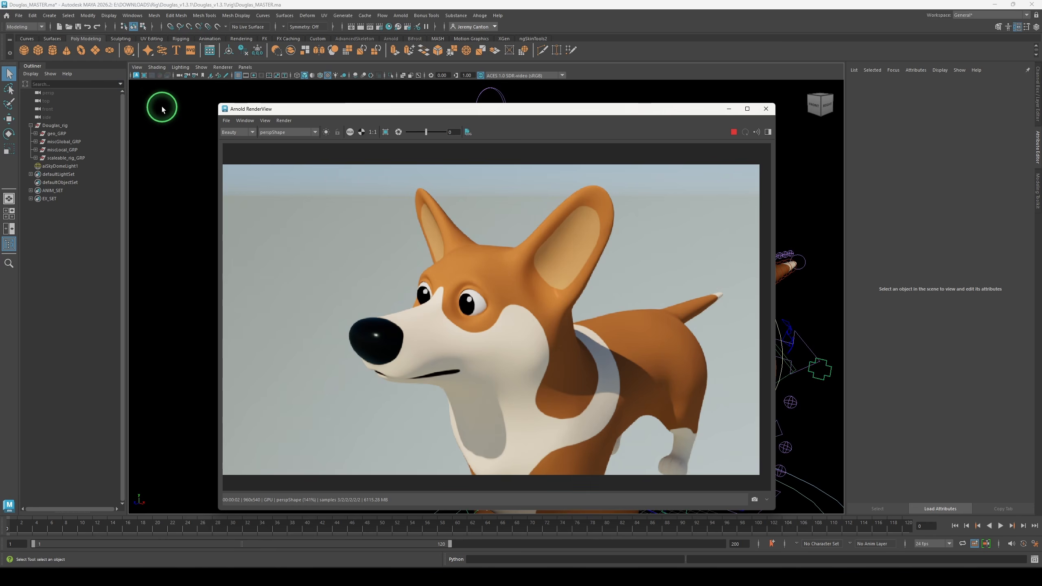
drag(548, 103, 402, 84)
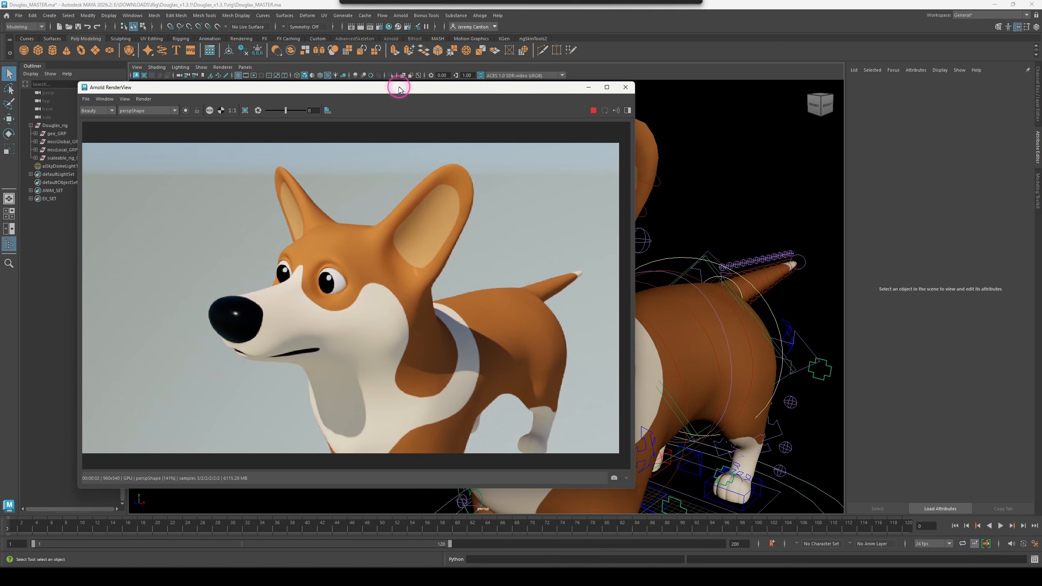
alt+drag(718, 262, 694, 208)
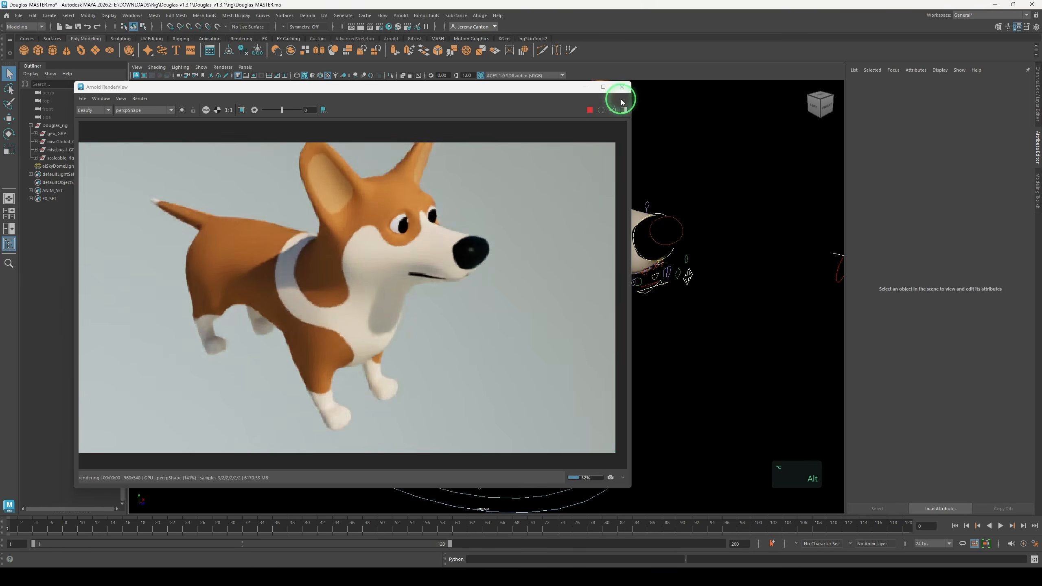
click(622, 86)
Delete the aiSkyDomeLight1 sky dome light from the scene
click(70, 168)
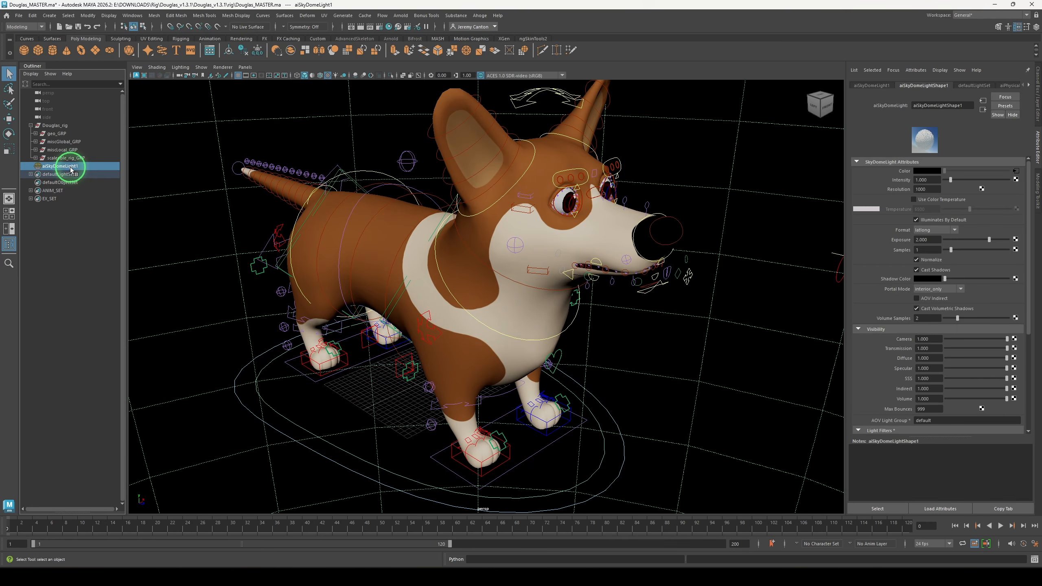
key(Delete)
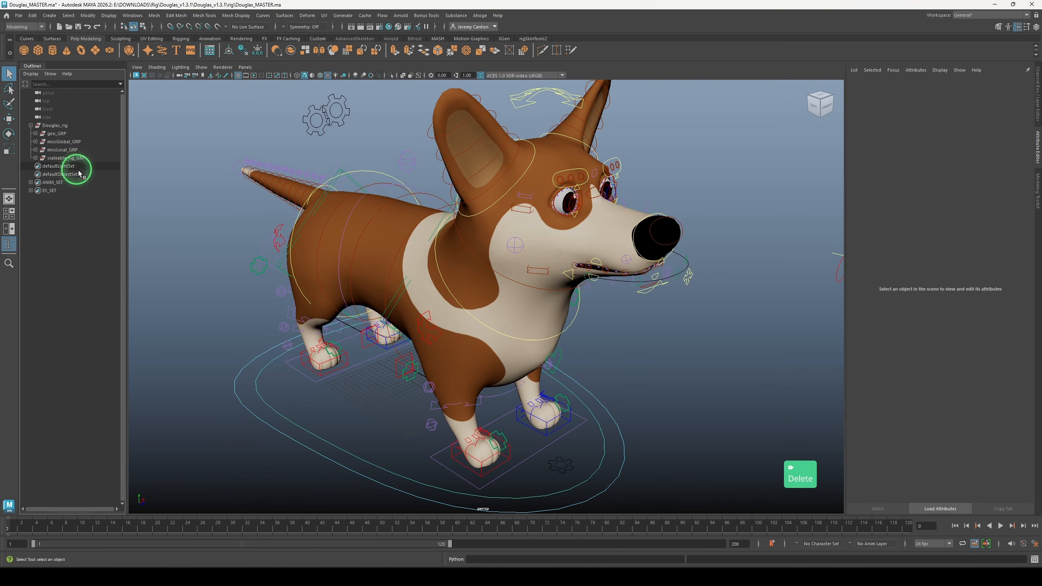
alt+drag(360, 358, 268, 324)
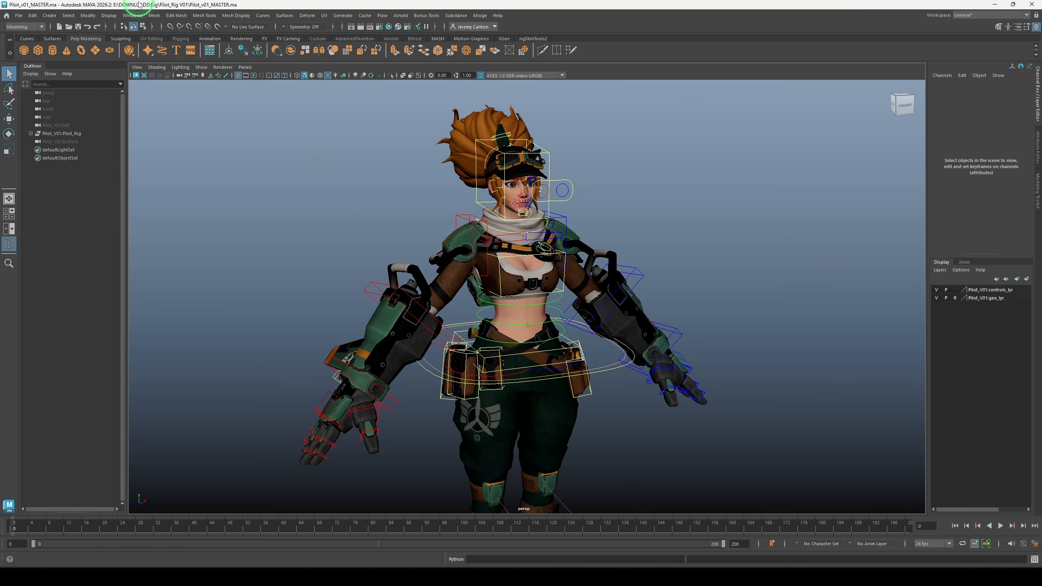
In the Pilot_v01_MASTER scene, delete the Pilot_V01 namespace with the Namespace Editor, merging its contents with the root
click(132, 15)
mouse_move(155, 57)
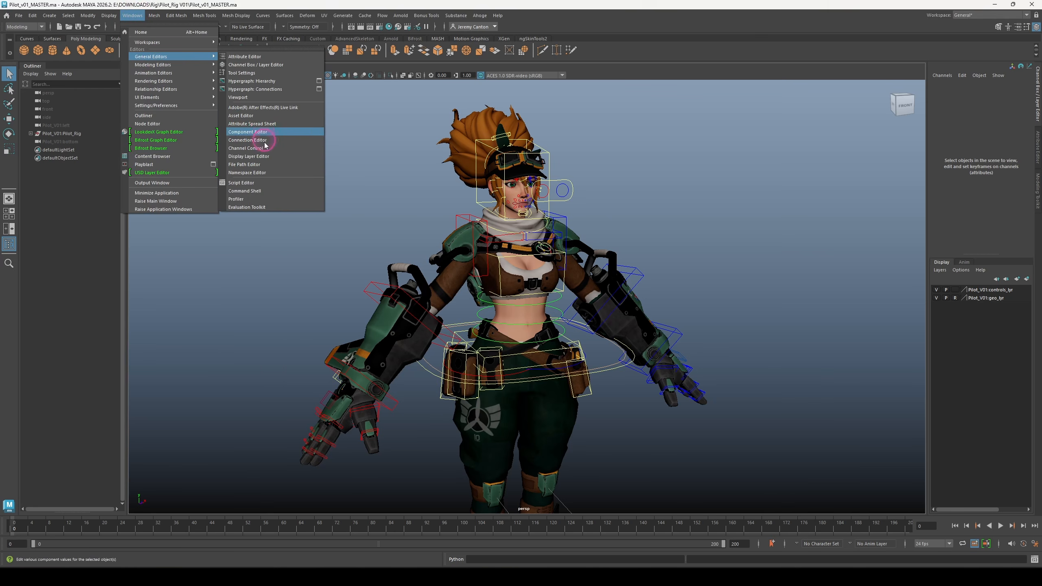
click(258, 176)
click(378, 226)
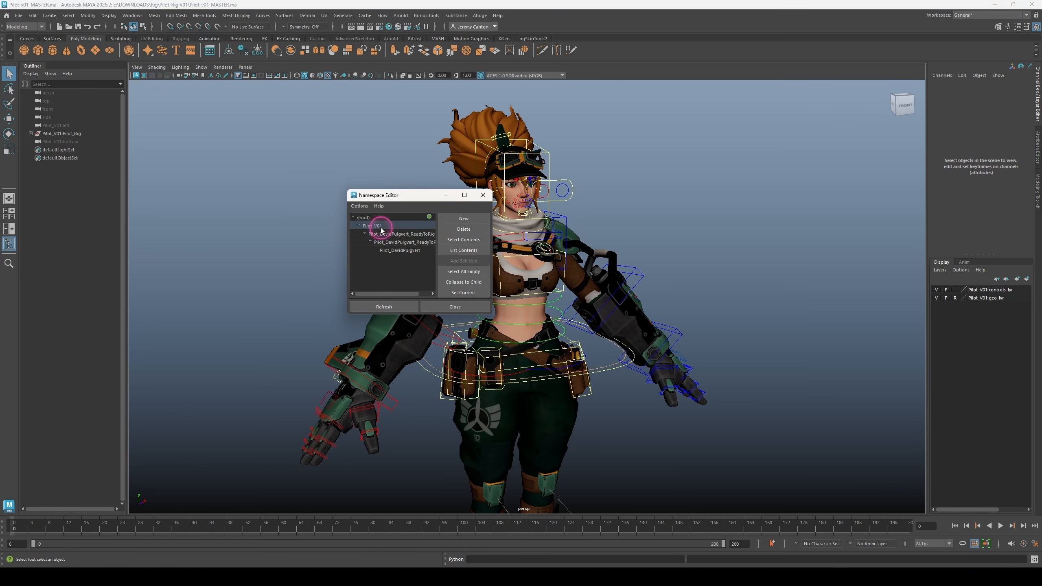
click(465, 233)
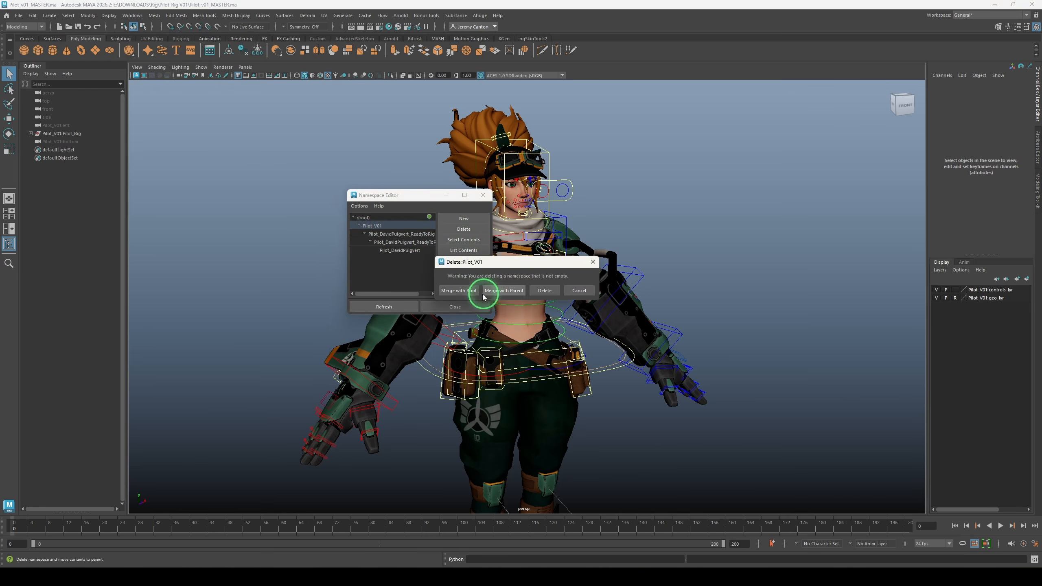
click(453, 291)
Delete the remaining nested Pilot namespaces one after another, merging the contents of each with the root
click(457, 234)
click(457, 288)
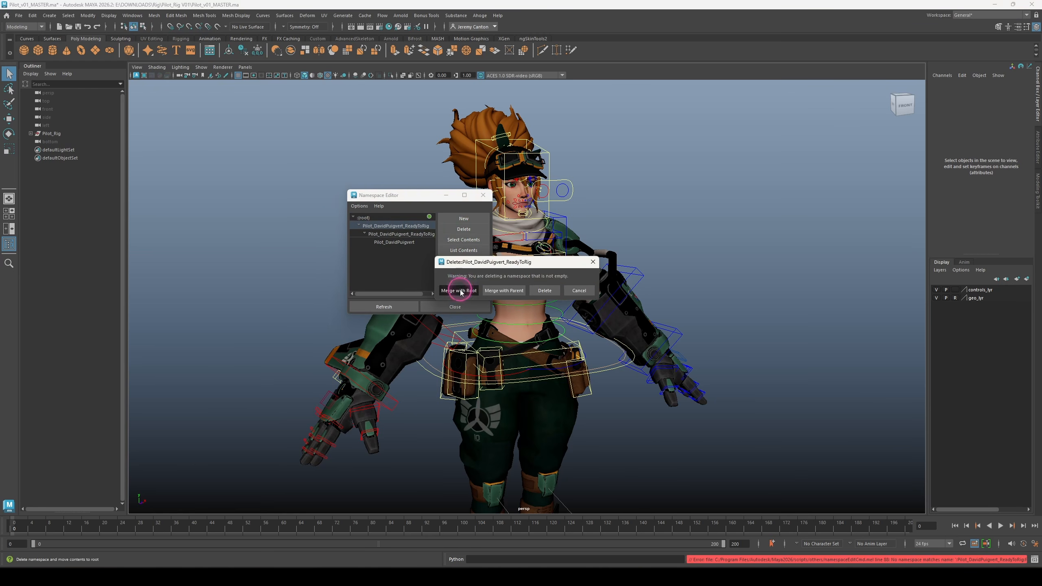
click(395, 227)
click(456, 229)
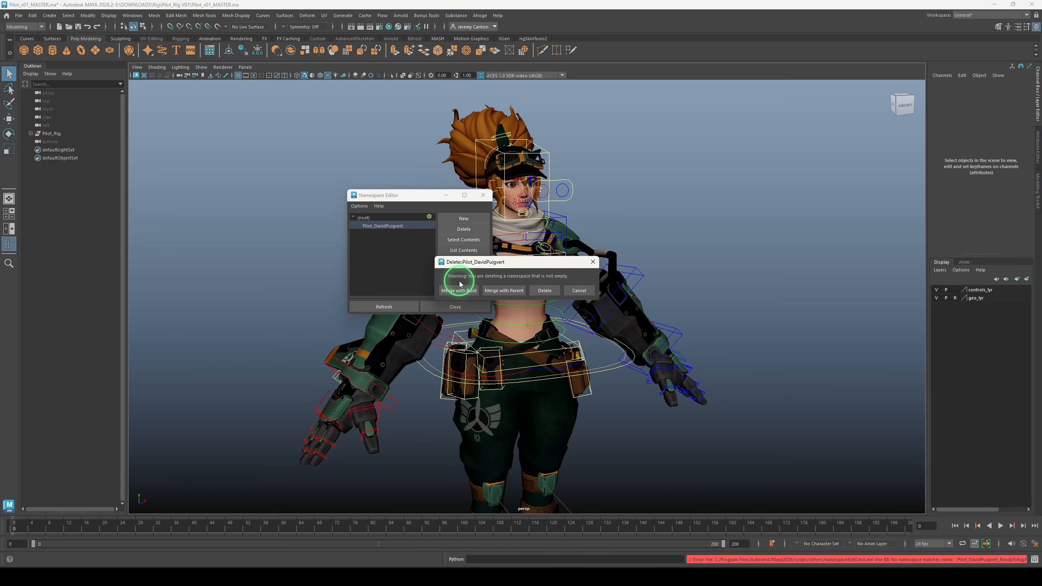
click(458, 291)
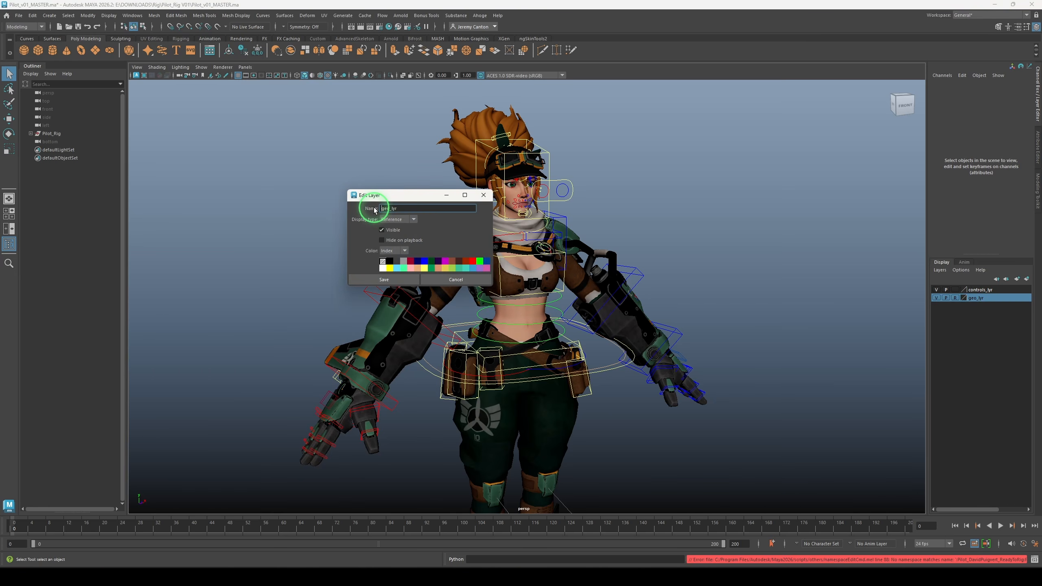
Add a capital P in front of the geo_lyr display layer's name
text(Pgeo_lyr)
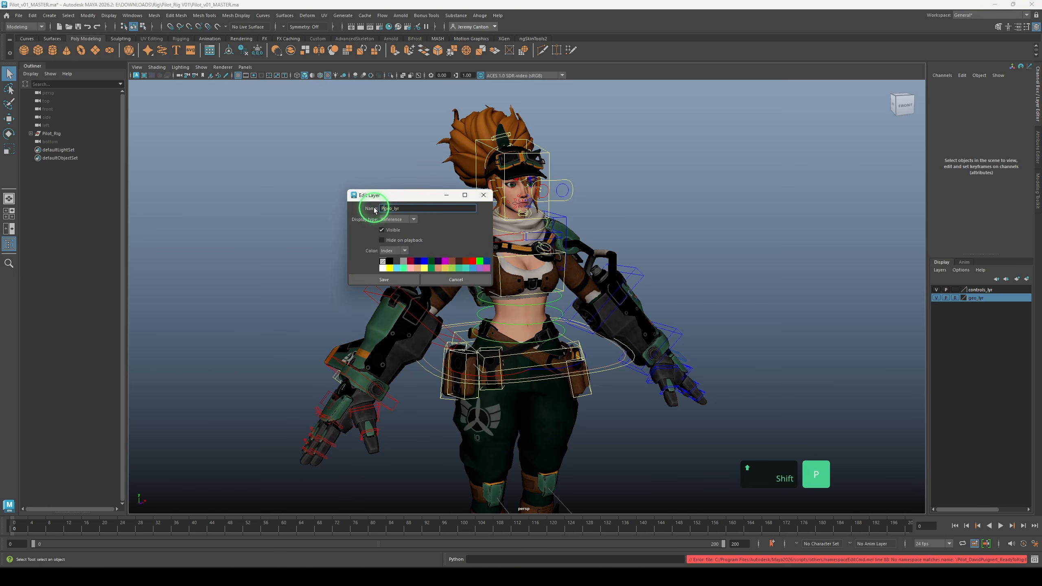
Rename the display layers to Pilot_Geo and Pilot_CTRLs, and open the Hypershade to check the scene's materials
text(ilot_)
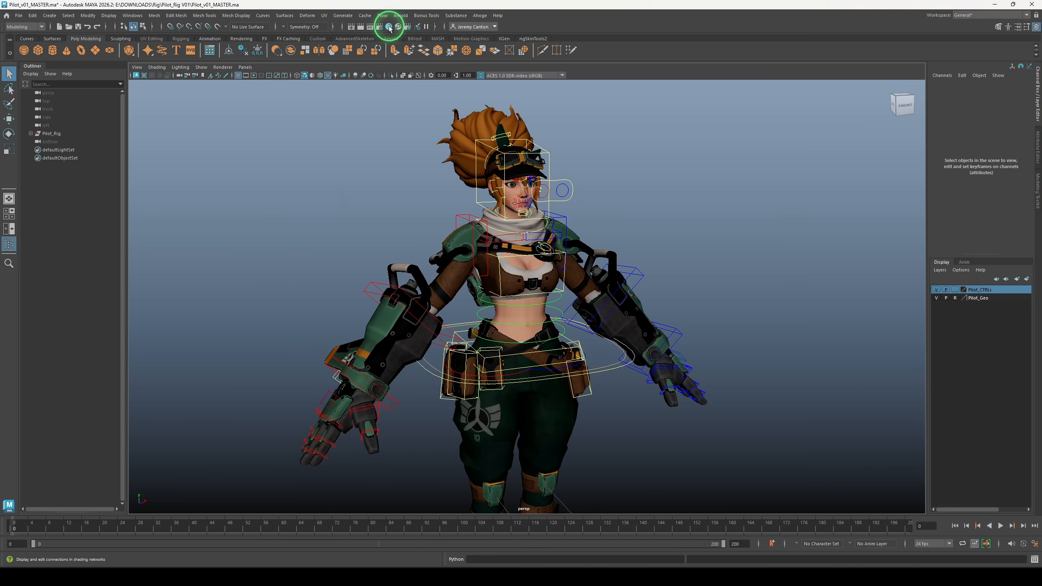
click(389, 27)
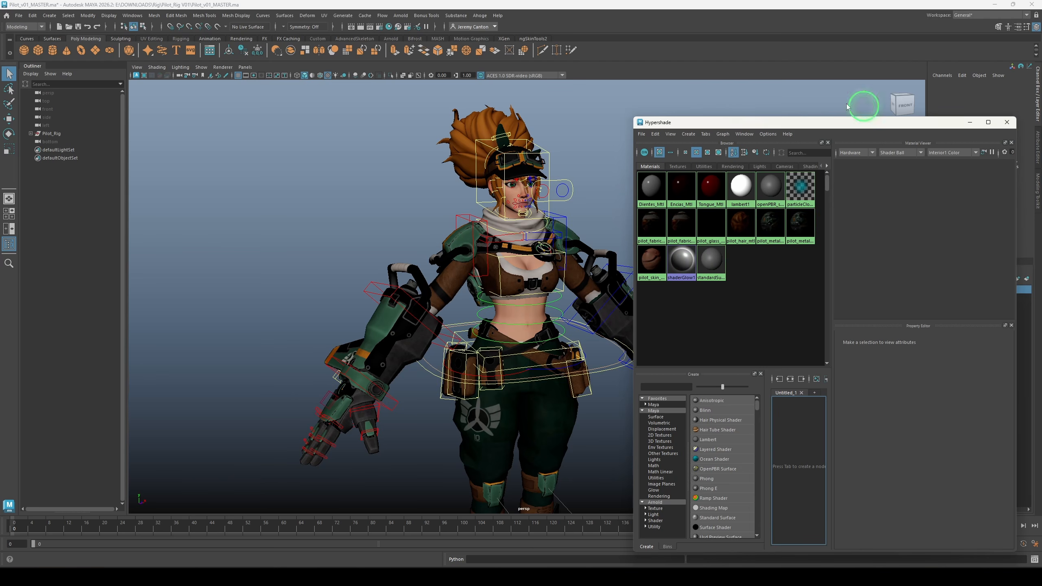
Add an Arnold Physical Sky light to the scene and set its exposure to 2
click(401, 15)
mouse_move(426, 68)
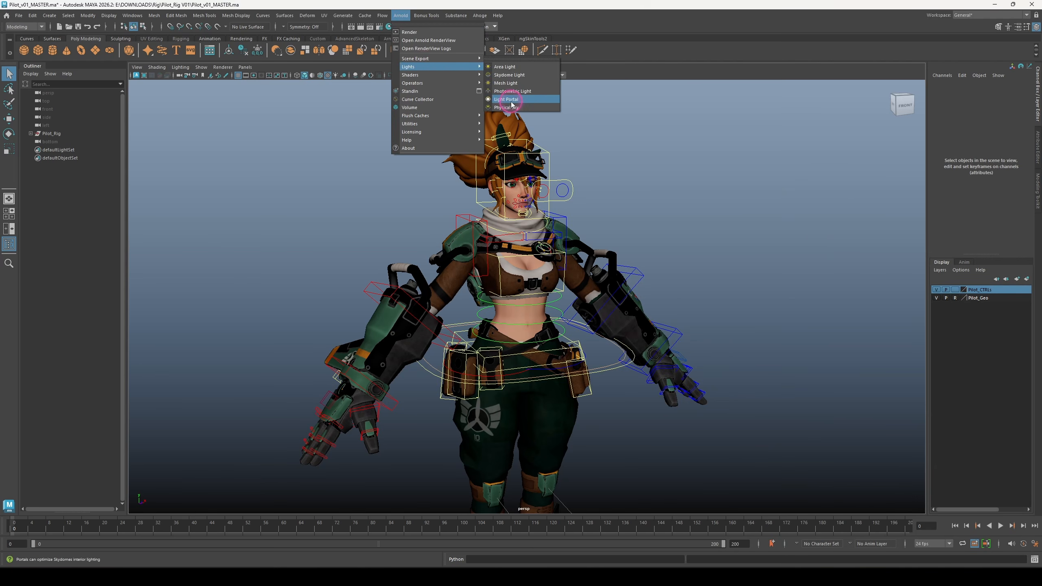
click(509, 75)
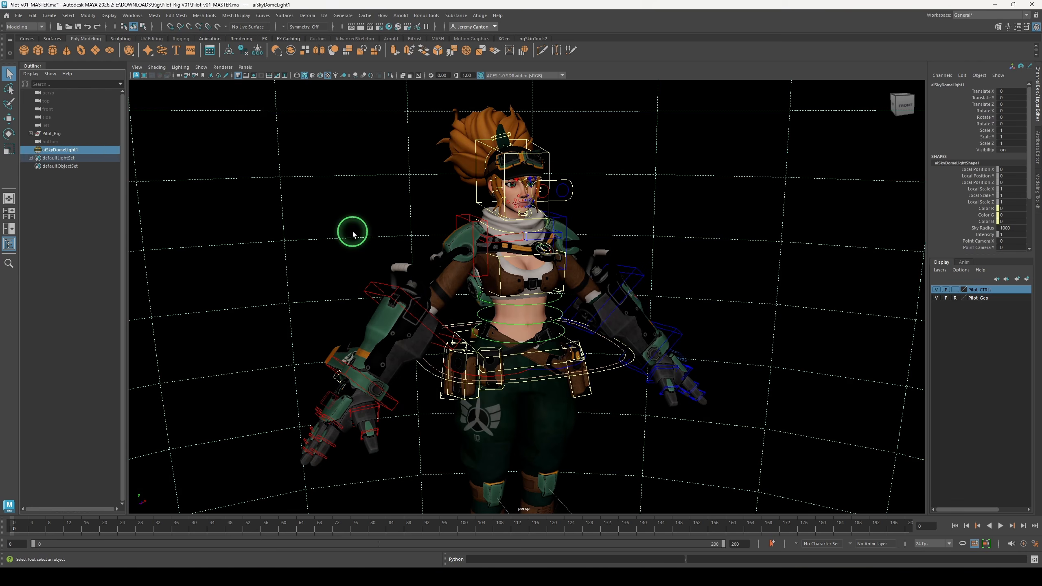
key(ctrl+a)
click(911, 240)
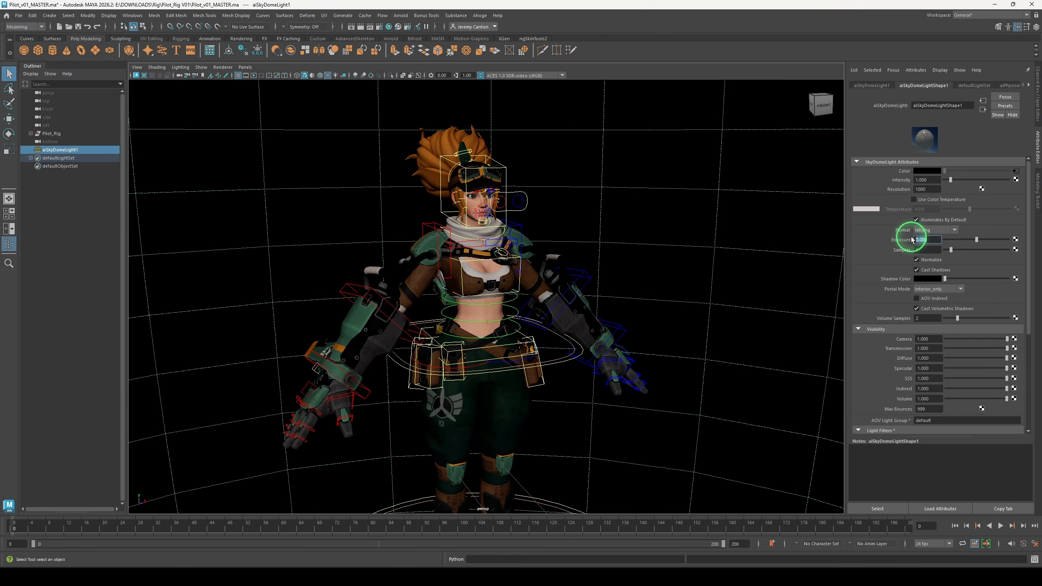
text(2)
click(477, 344)
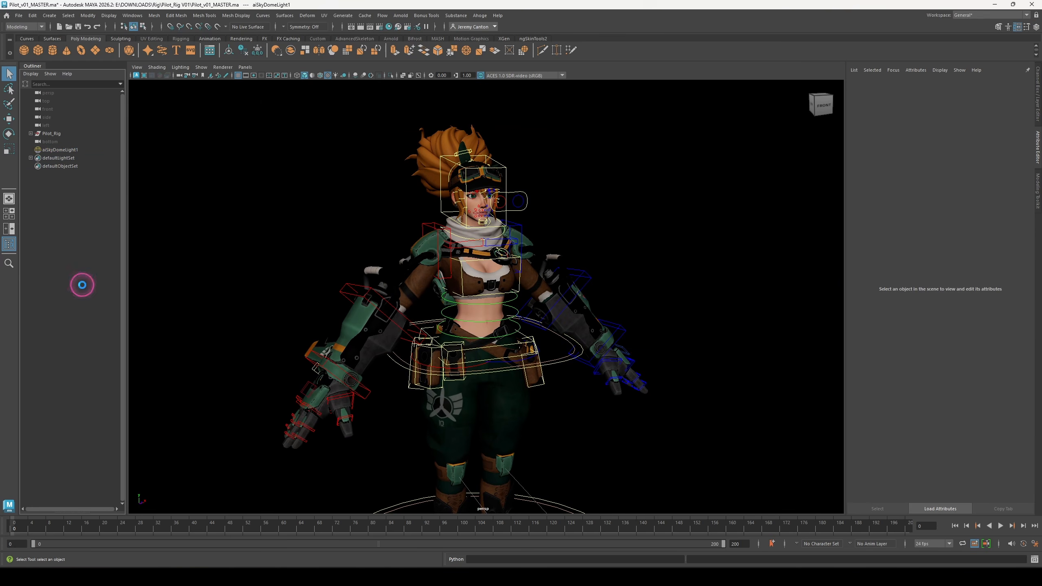
Set the skydome light's viewport Sky Radius to 0 to hide the dome around the character
click(332, 278)
alt+drag(333, 277, 361, 271)
alt+right_drag(361, 271, 307, 208)
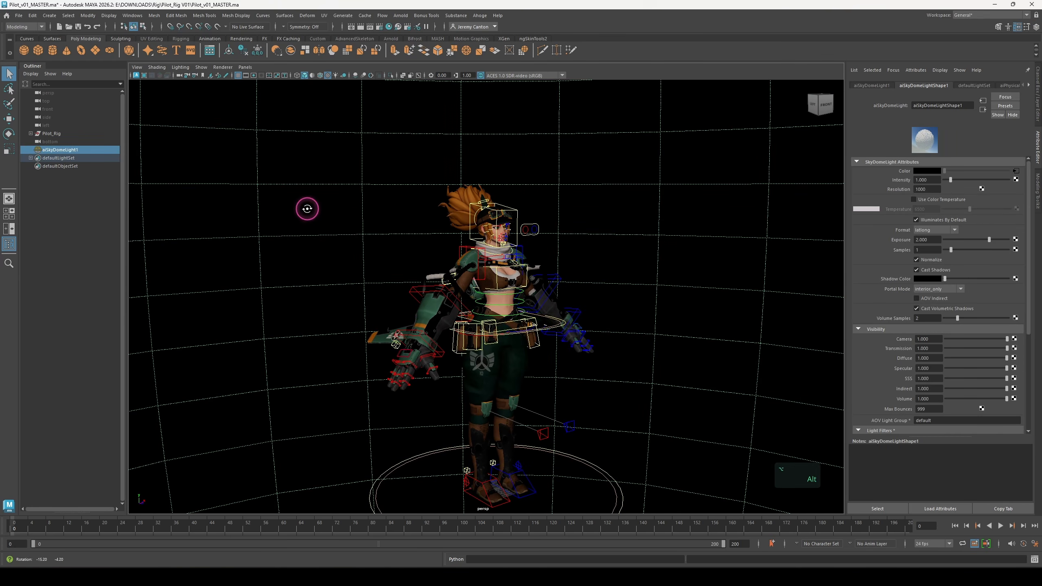
click(69, 302)
click(267, 236)
mouse_move(360, 341)
alt+middle_down()
mouse_move(305, 344)
mouse_move(372, 344)
alt+middle_up()
scroll(361, 351, up, 4)
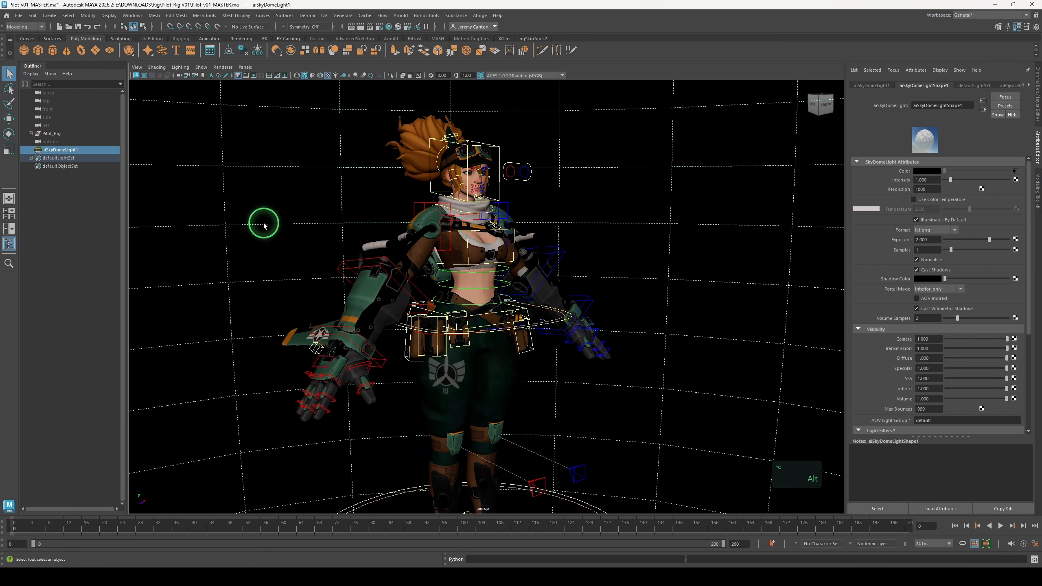
scroll(898, 300, down, 5)
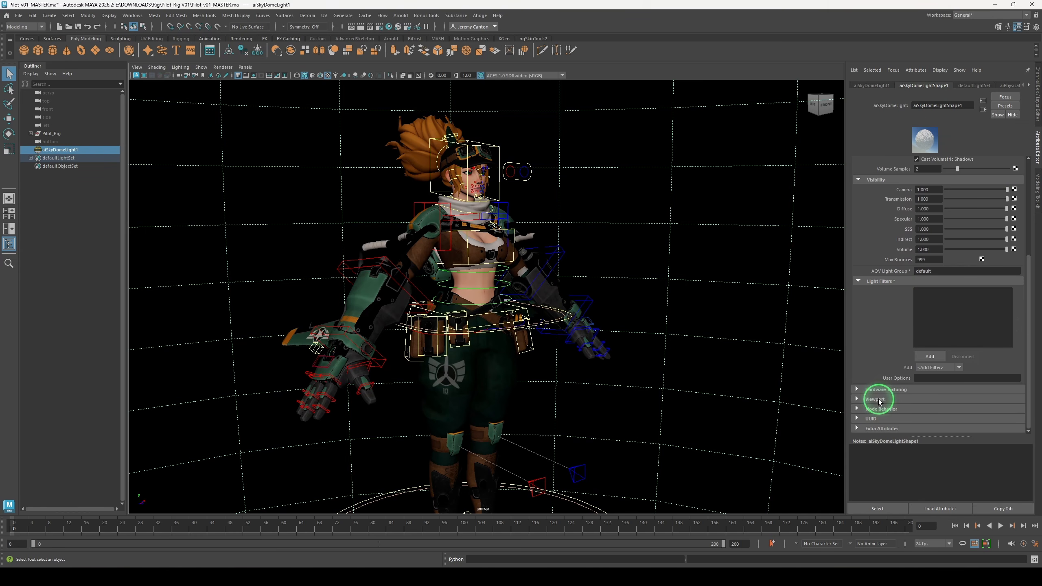
click(878, 399)
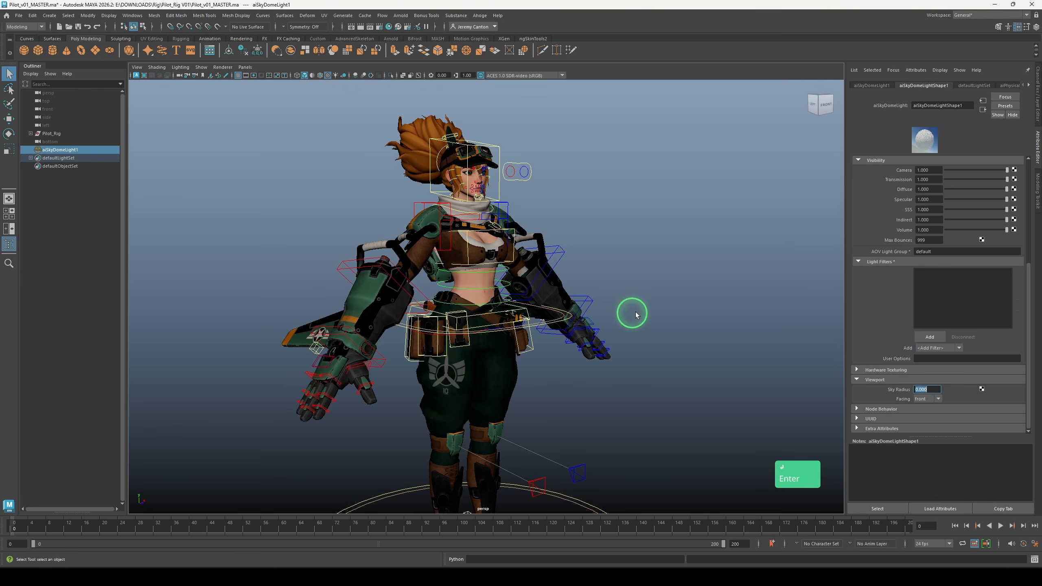
click(663, 135)
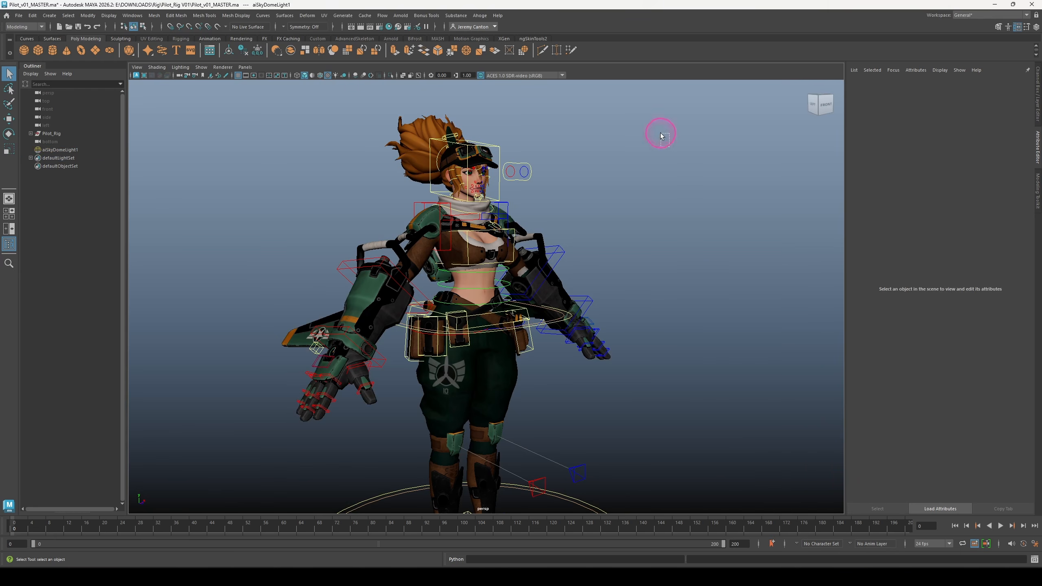
Set the Arnold system render device to GPU in the render settings
alt+drag(664, 135, 673, 168)
alt+drag(702, 309, 663, 251)
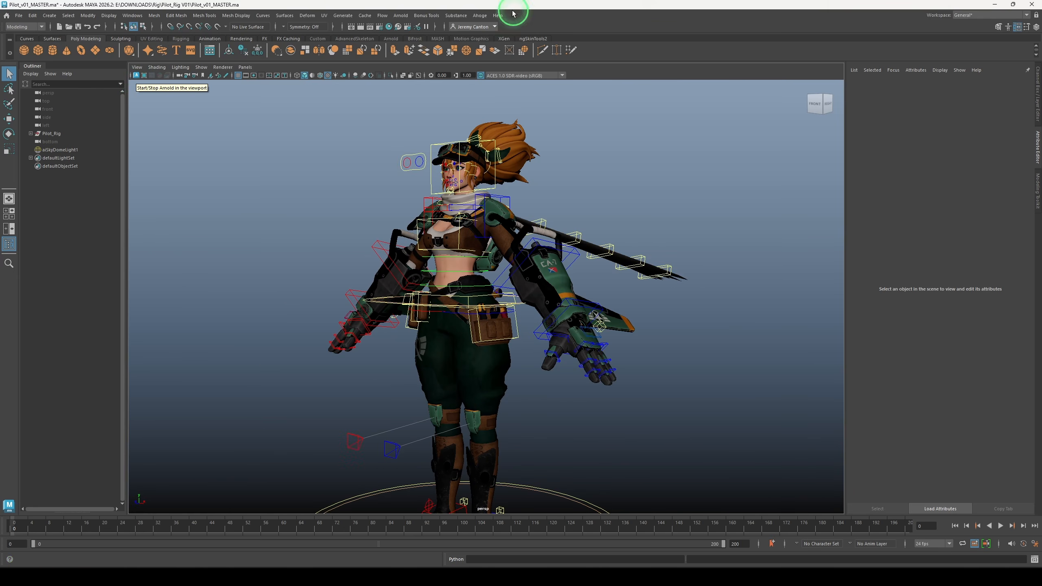
click(379, 26)
click(188, 120)
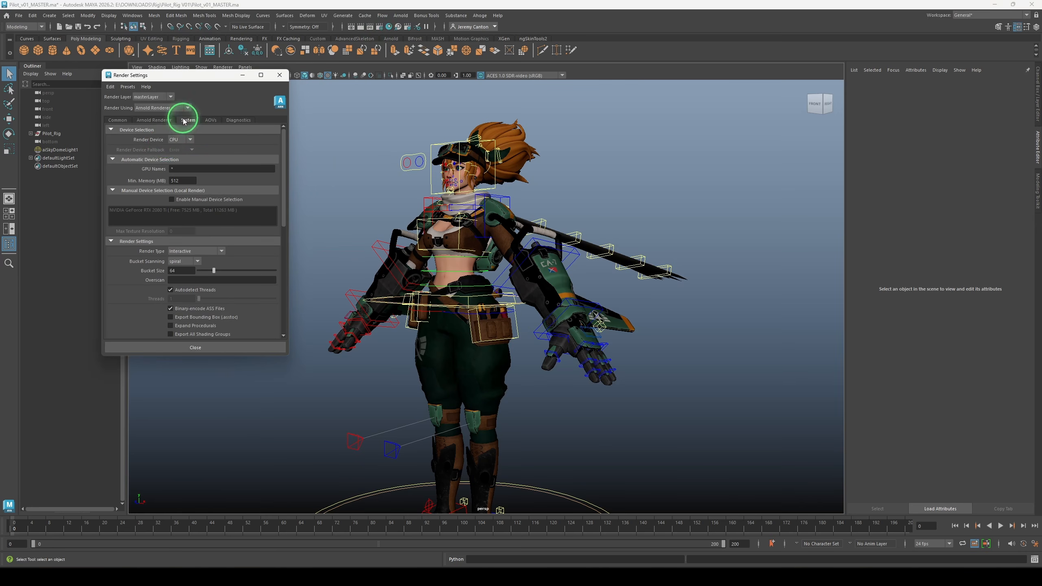
click(185, 157)
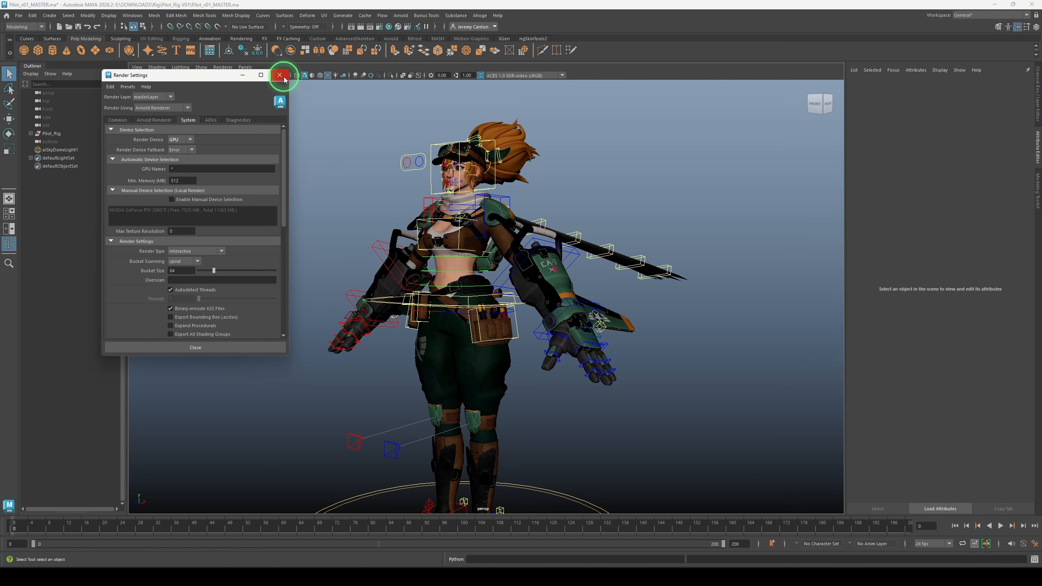
click(281, 75)
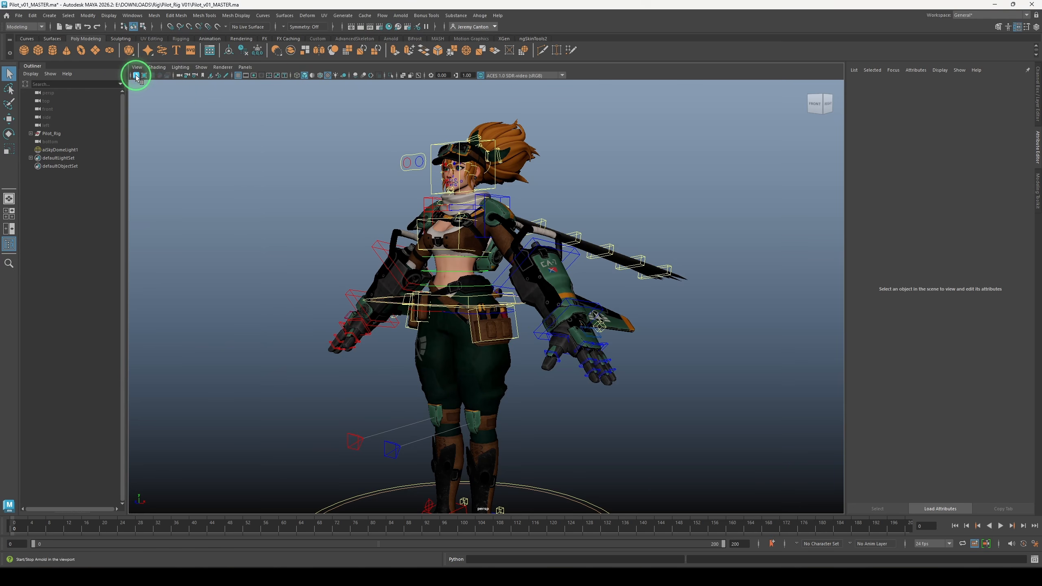
Start the Arnold render in the viewport and examine the pilot's head and upper body from several angles
click(137, 77)
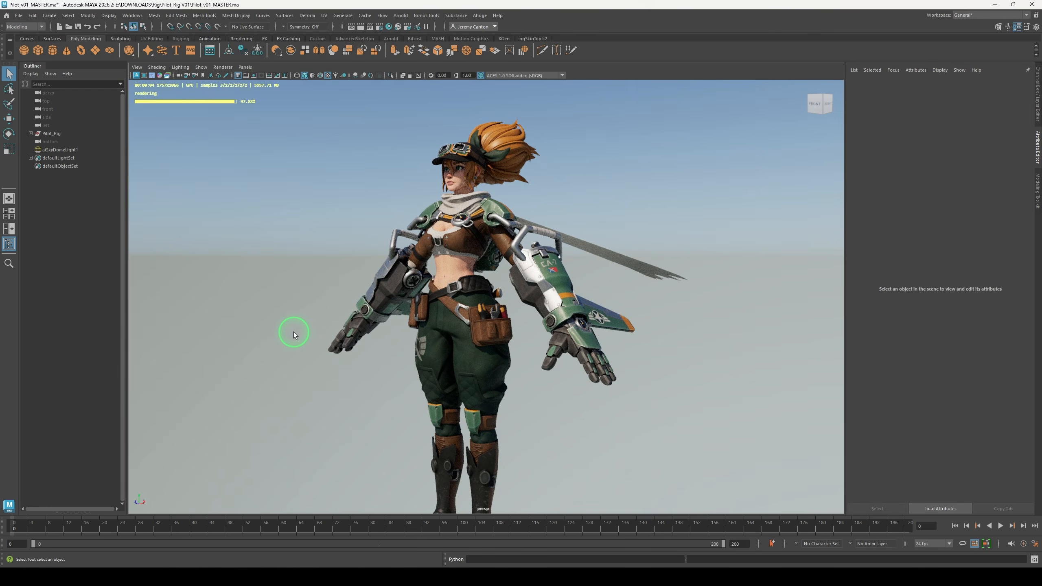
alt+drag(314, 373, 381, 376)
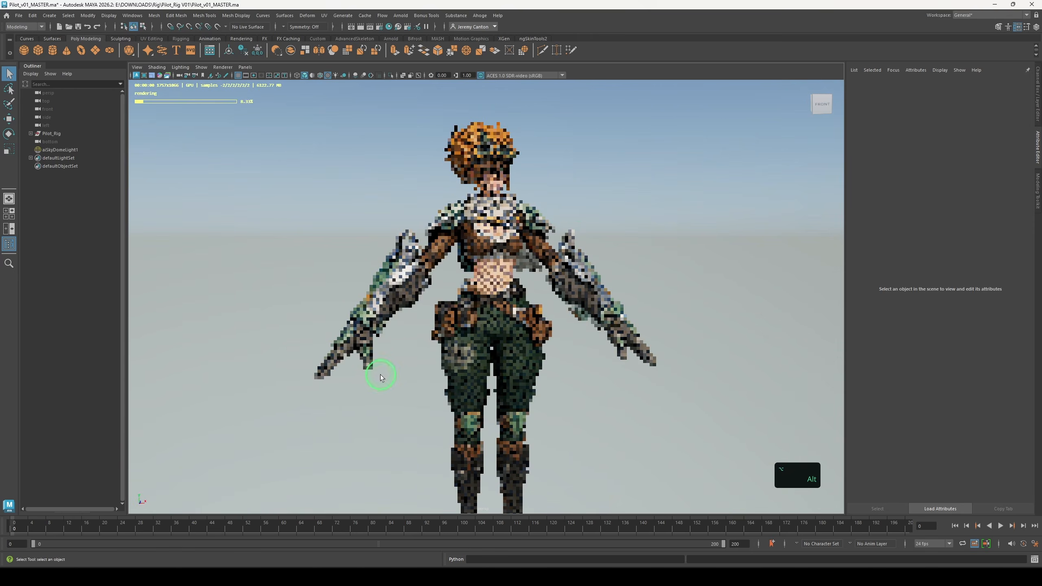
alt+right_drag(656, 236, 714, 295)
alt+middle_drag(574, 164, 602, 407)
alt+drag(602, 407, 689, 407)
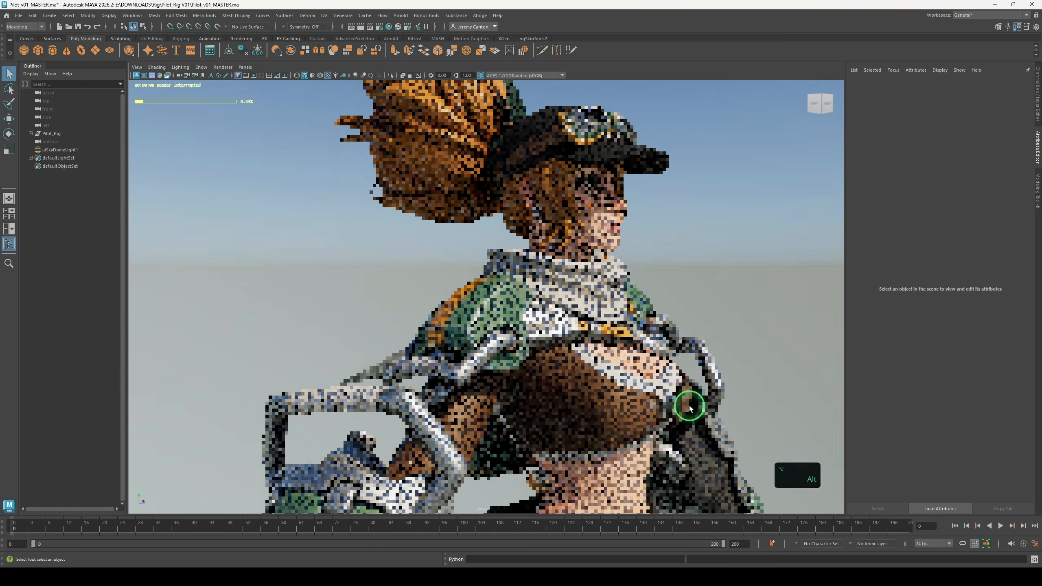
alt+middle_drag(690, 406, 660, 454)
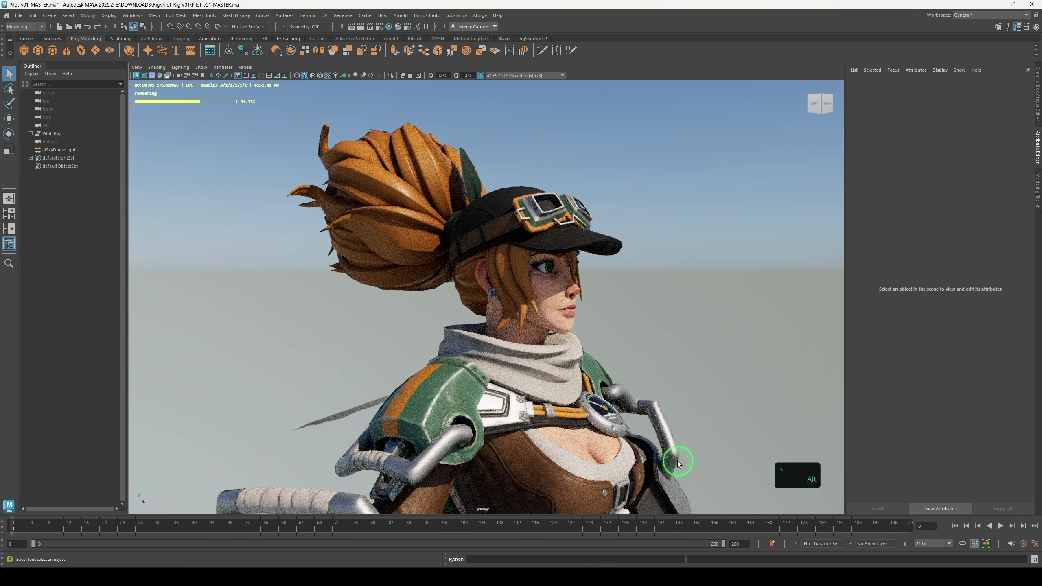
alt+drag(677, 464, 556, 454)
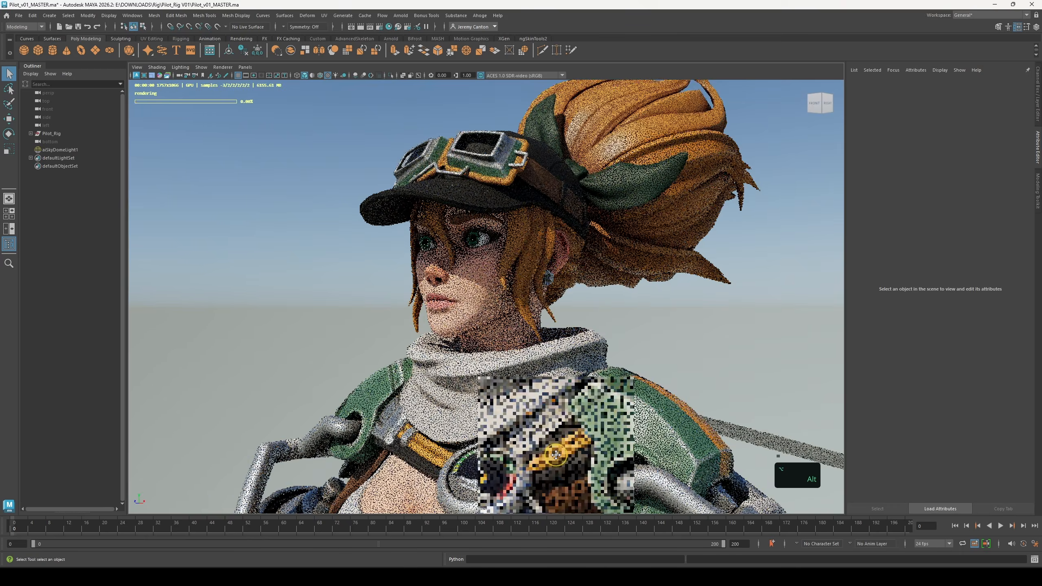
Delete the skydome light and the extra bottom camera from the scene
click(48, 149)
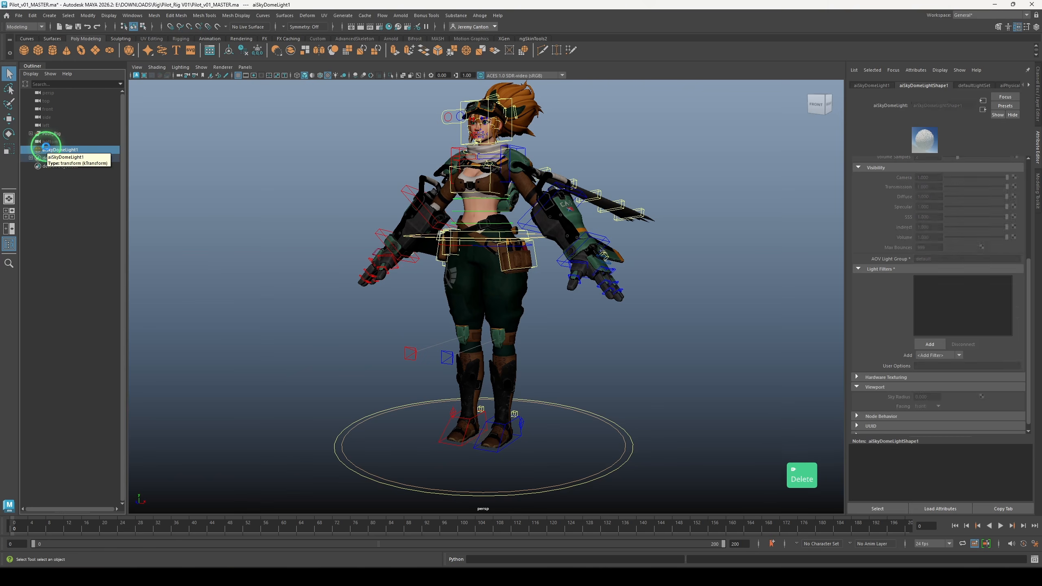
key(Delete)
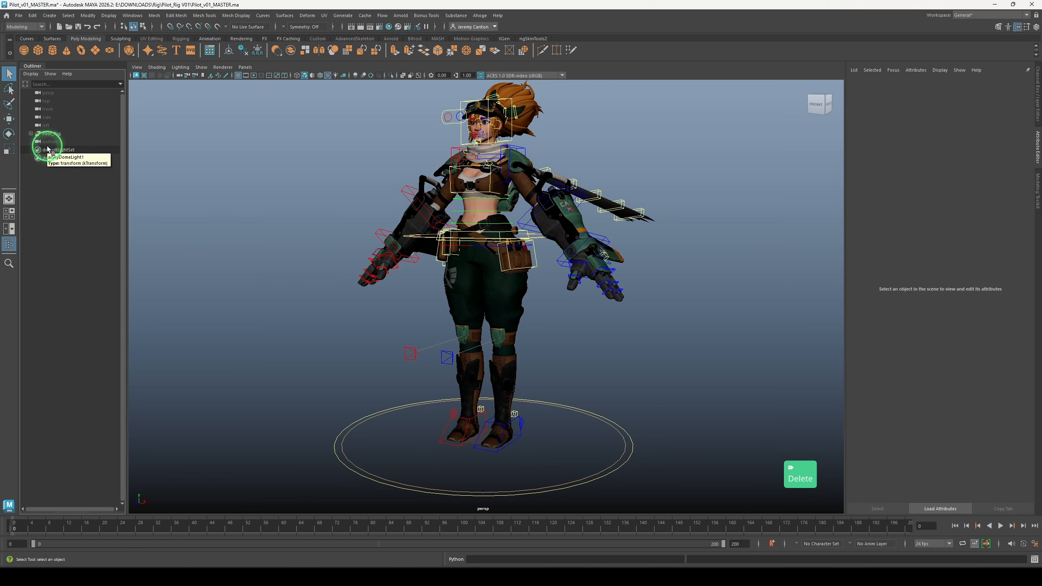
click(56, 142)
key(Delete)
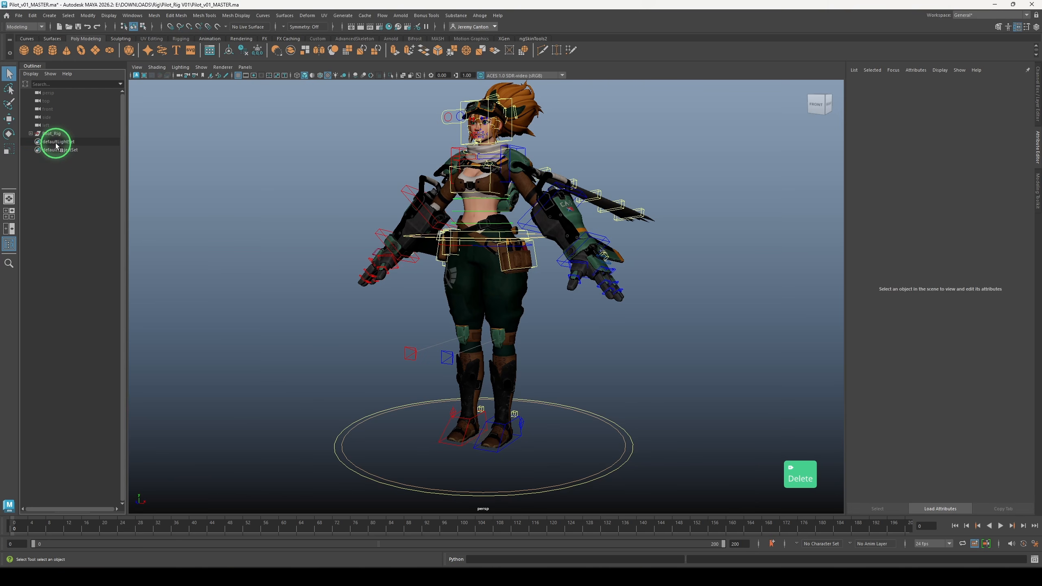
Clear the selection, frame the full character and save the master rig scene
click(77, 126)
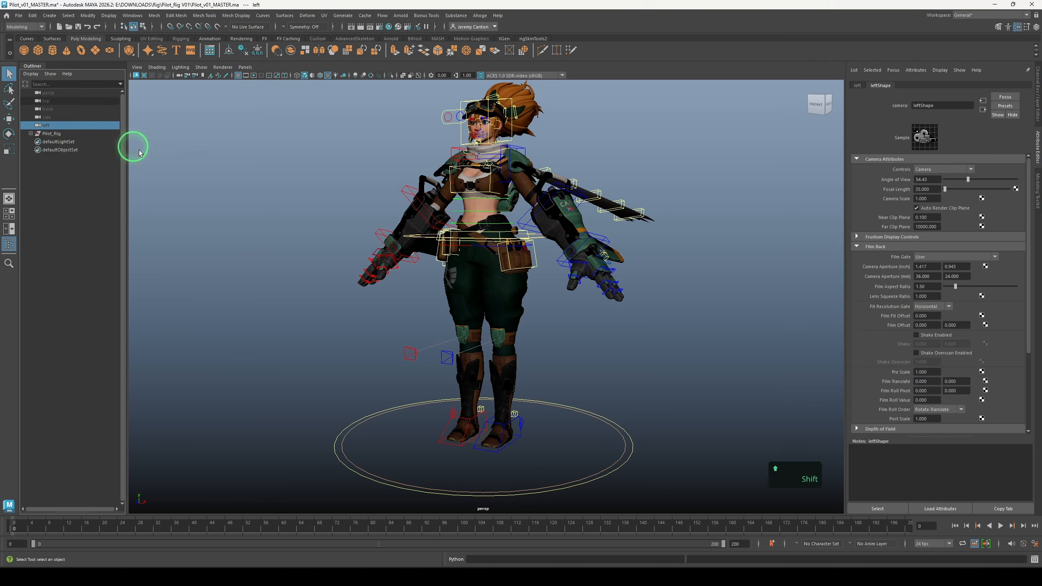
click(309, 325)
alt+middle_drag(310, 326, 313, 339)
alt+right_drag(313, 339, 304, 327)
key(ctrl+s)
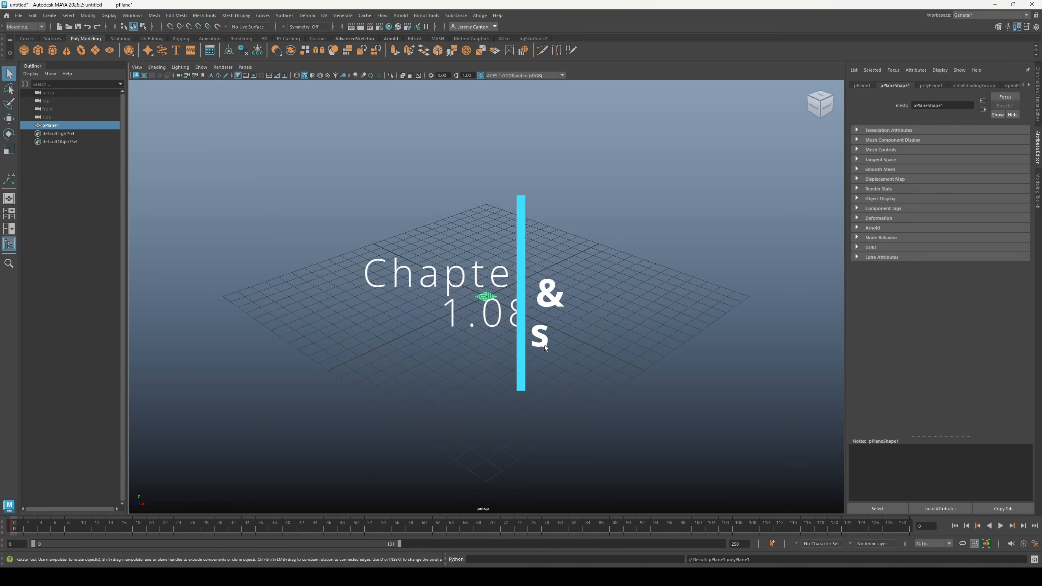
Enlarge the plane beyond the grid and create a scaled-up polygon sphere at its centre
alt+drag(543, 280, 571, 285)
click(555, 169)
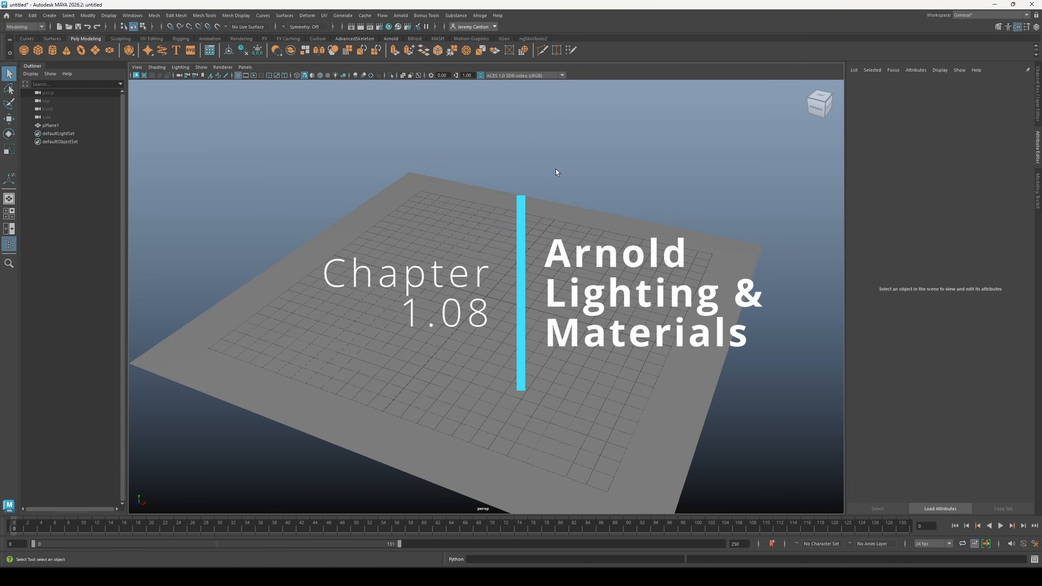
shift+right_drag(536, 222, 629, 239)
key(w)
key(r)
drag(486, 298, 533, 318)
alt+middle_drag(543, 312, 593, 356)
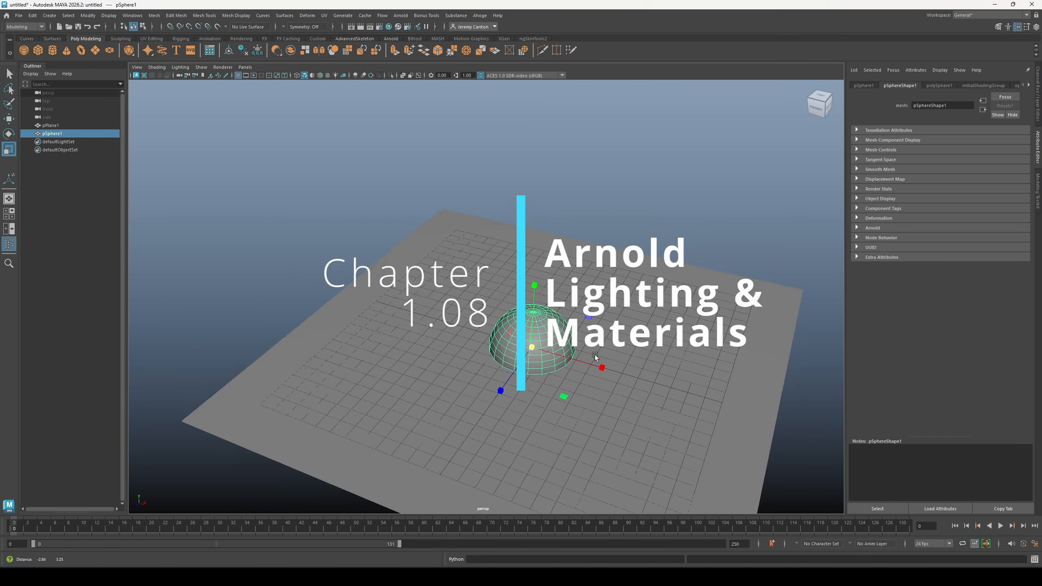
Move the sphere above the plane to its back-left corner
alt+drag(594, 356, 630, 349)
key(w)
drag(604, 281, 419, 164)
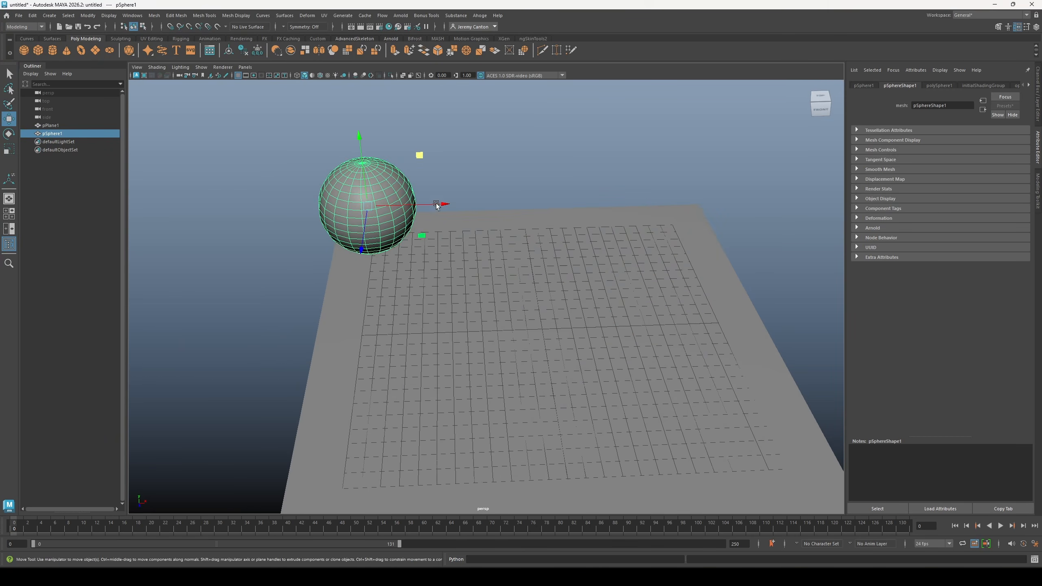
drag(422, 235, 419, 201)
Duplicate the sphere sideways at even spacing to make a row of four along the back of the plane
alt+drag(451, 201, 555, 173)
key(ctrl+d)
key(shift+d)
key(shift+d)
alt+right_drag(665, 217, 566, 181)
alt+drag(566, 181, 560, 150)
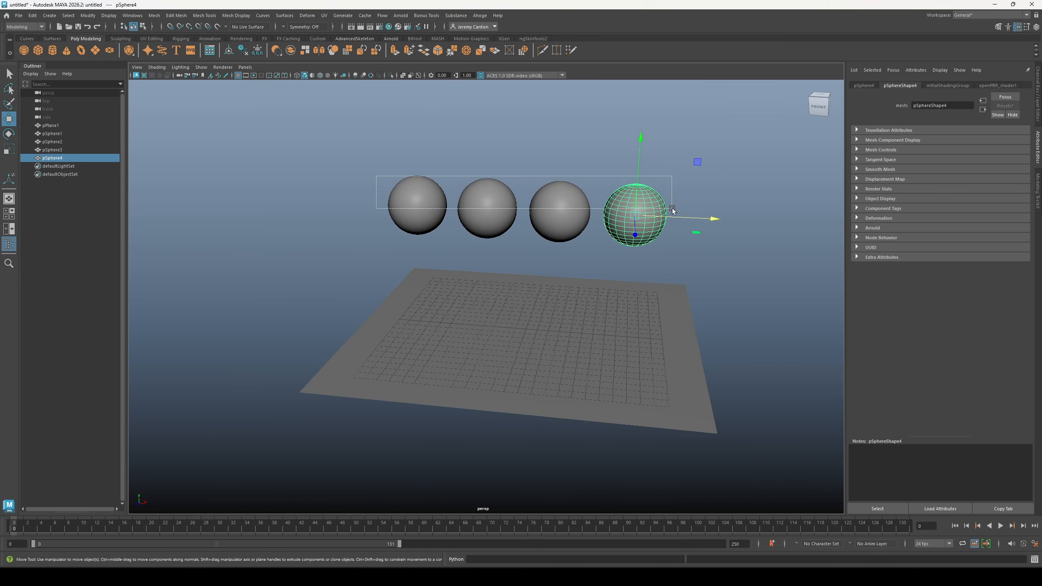
Duplicate the row of four spheres upward twice at even spacing to form three rows
drag(672, 209, 673, 209)
key(ctrl+d)
drag(418, 128, 420, 36)
alt+middle_drag(529, 154, 551, 311)
alt+drag(550, 311, 551, 284)
key(shift+d)
alt+middle_drag(529, 345, 501, 300)
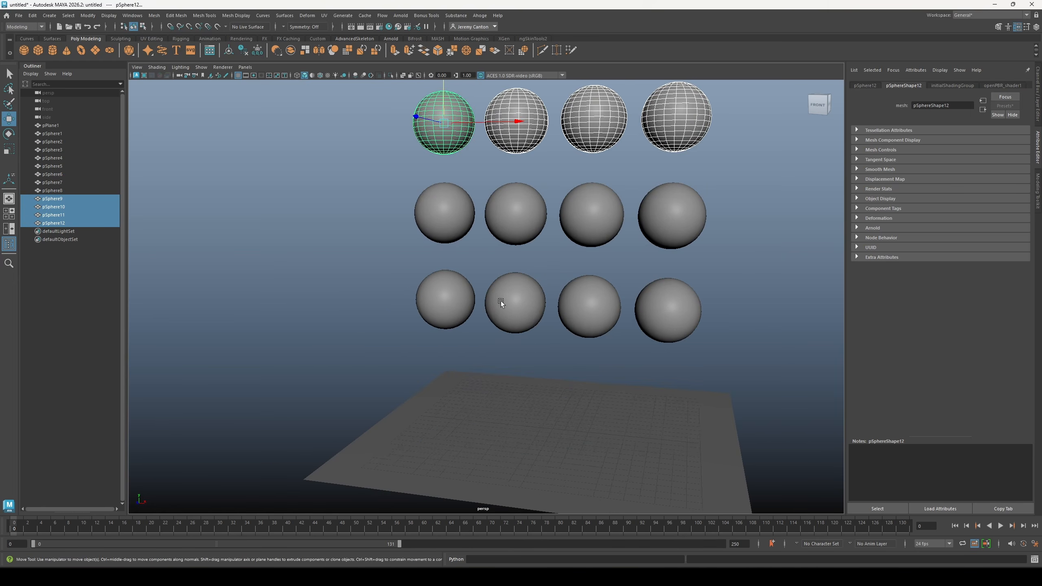
Assign a new Arnold aiStandardSurface material to the ground plane
alt+drag(500, 300, 488, 372)
alt+middle_drag(489, 373, 472, 342)
click(472, 341)
right_click(461, 317)
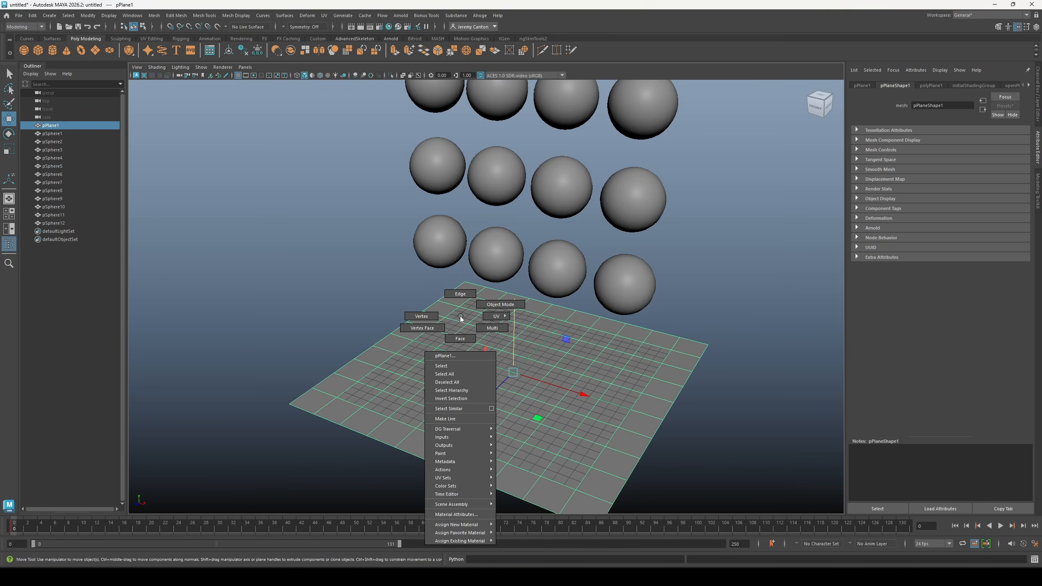
mouse_move(470, 532)
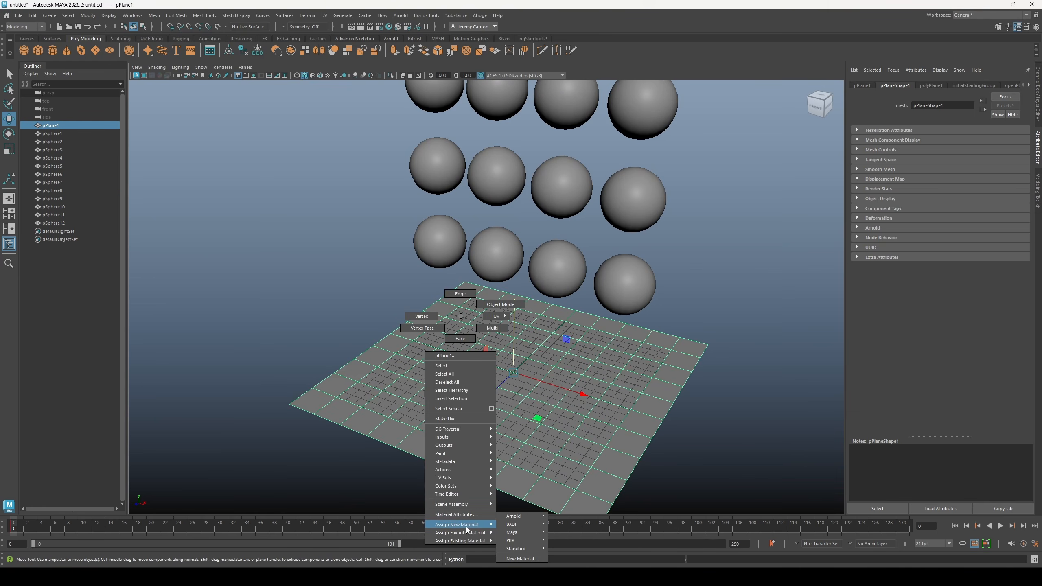
click(522, 559)
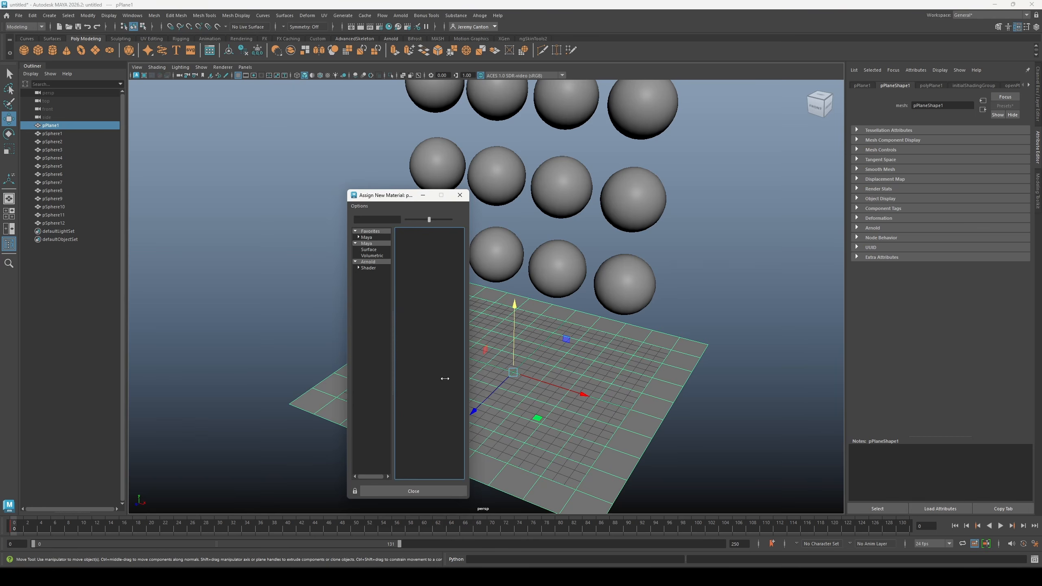
click(378, 263)
click(431, 369)
Assign a new Arnold aiStandardSurface material to the first sphere of the bottom row
click(444, 233)
alt+right_drag(463, 254, 554, 324)
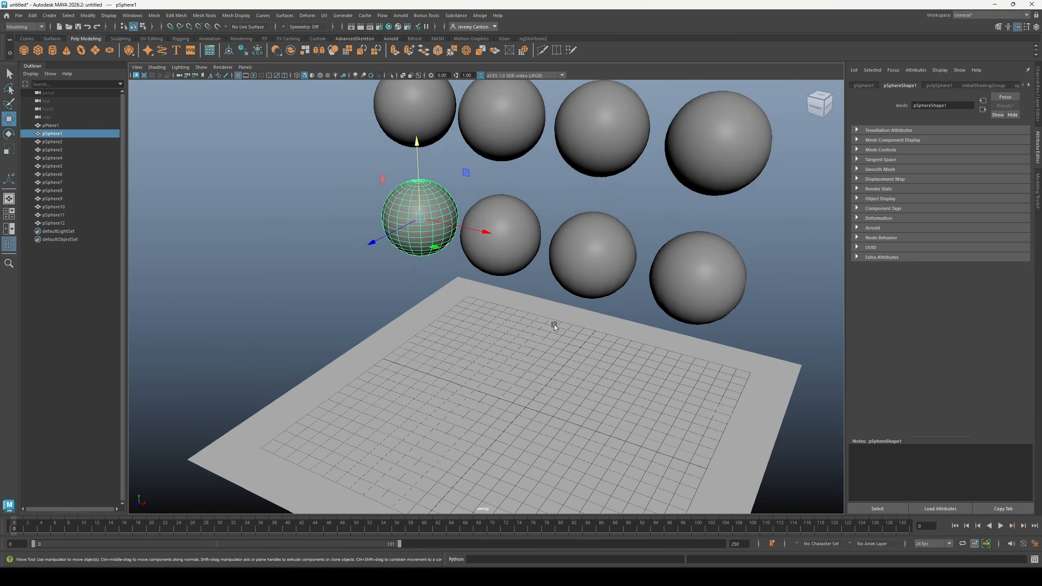
alt+drag(553, 324, 556, 288)
alt+middle_drag(555, 288, 558, 356)
key(g)
click(381, 260)
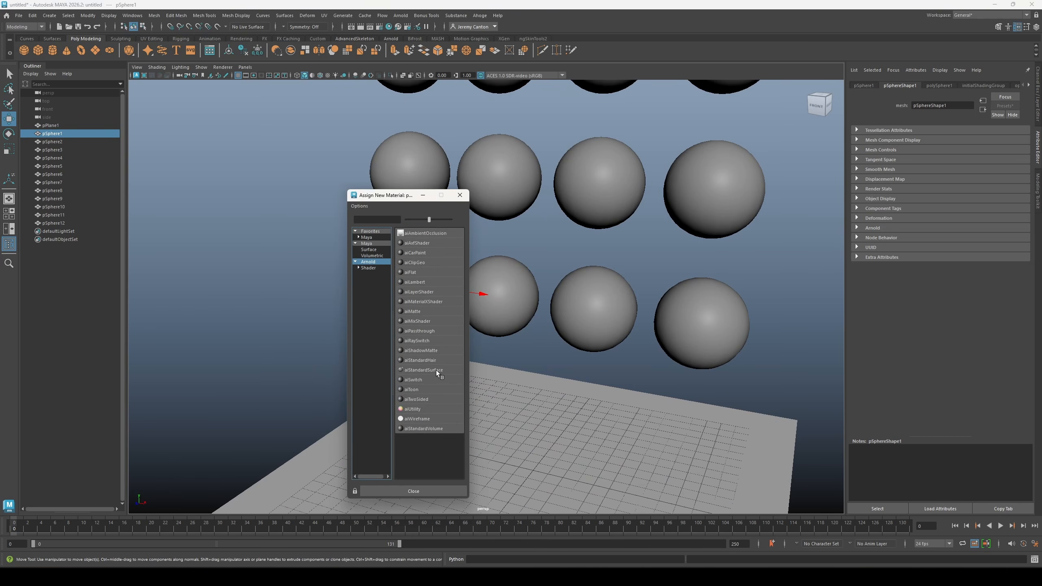
click(436, 370)
Give each of the other three bottom-row spheres its own new aiStandardSurface material
click(521, 284)
key(g)
click(389, 260)
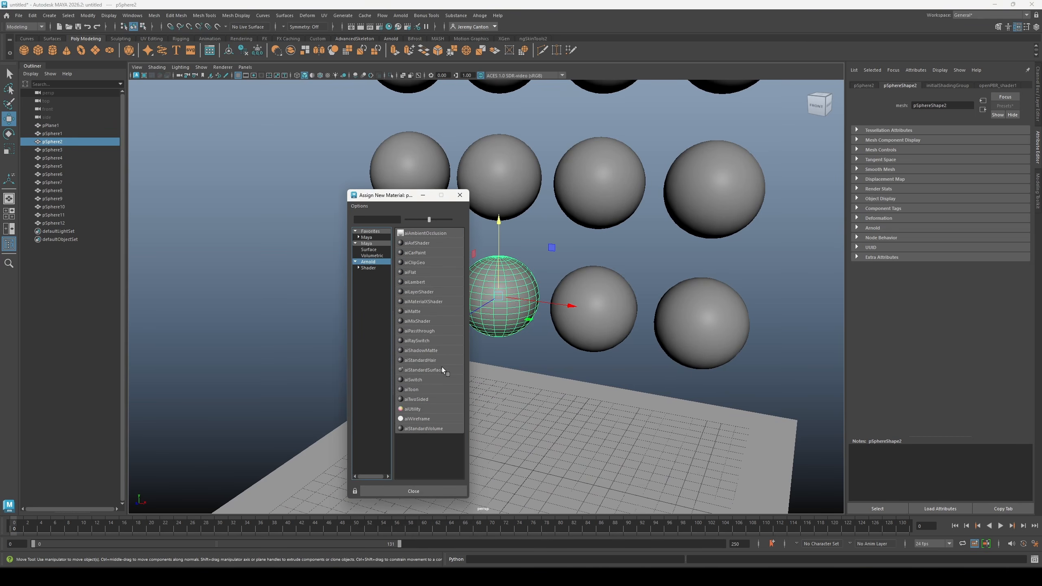
click(435, 369)
click(597, 318)
key(g)
click(381, 261)
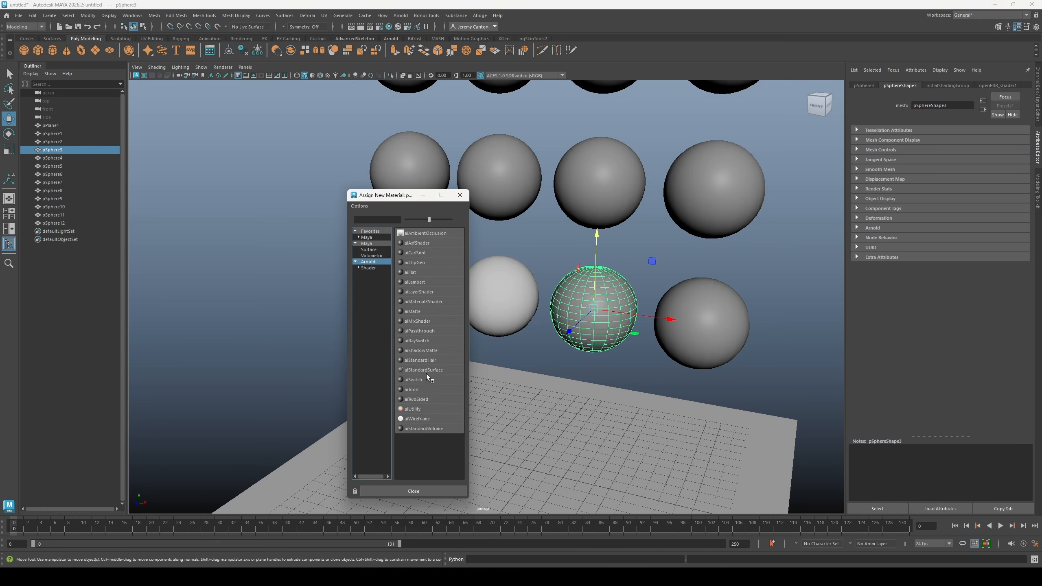
click(427, 372)
click(688, 346)
key(g)
click(379, 260)
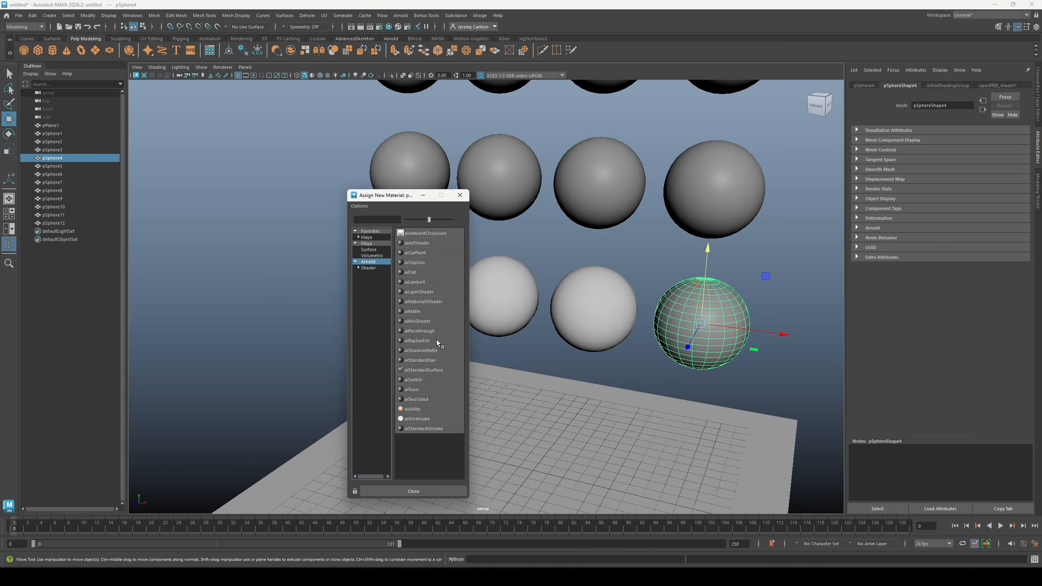
click(423, 370)
Assign a separate new aiStandardSurface material to each of the four middle-row spheres
click(410, 168)
key(g)
click(423, 370)
click(499, 177)
key(g)
click(423, 370)
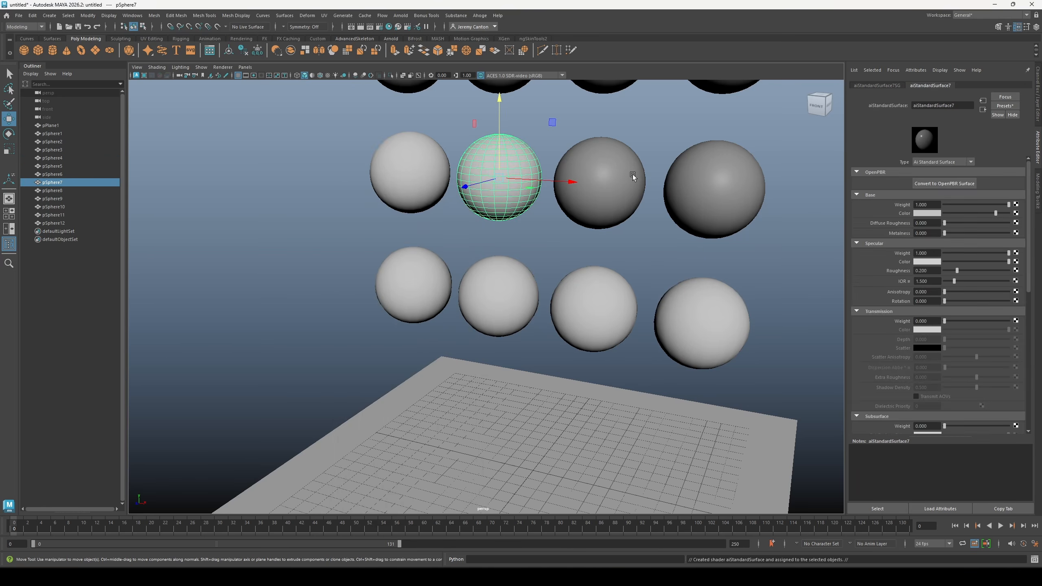
click(632, 176)
key(g)
click(379, 261)
click(455, 368)
alt+middle_drag(693, 193, 626, 327)
click(636, 336)
key(g)
click(379, 262)
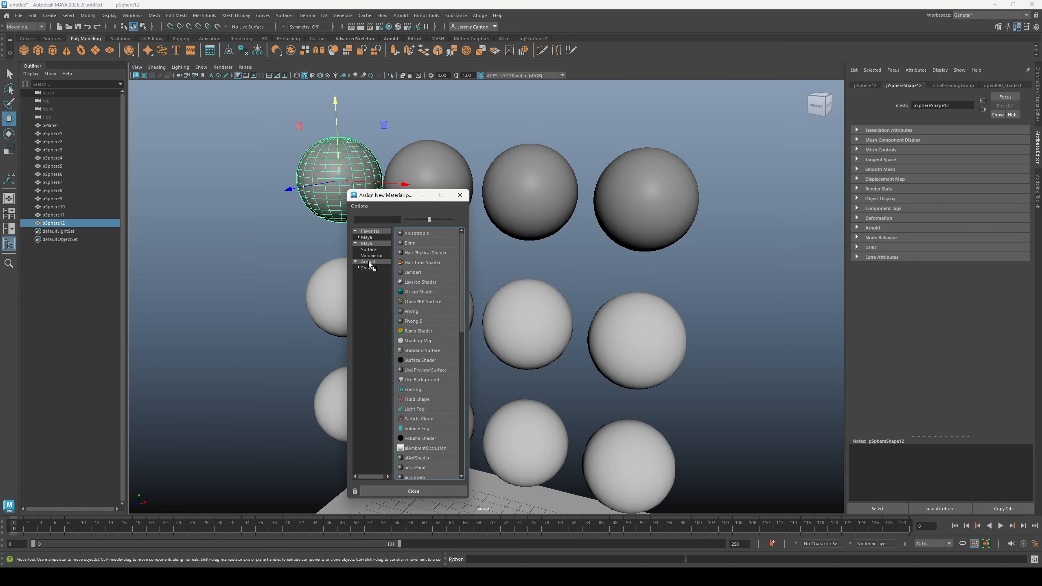
Assign a separate new aiStandardSurface material to each of the four top-row spheres
click(368, 262)
click(438, 370)
click(441, 162)
key(g)
click(371, 262)
click(438, 370)
click(533, 177)
key(g)
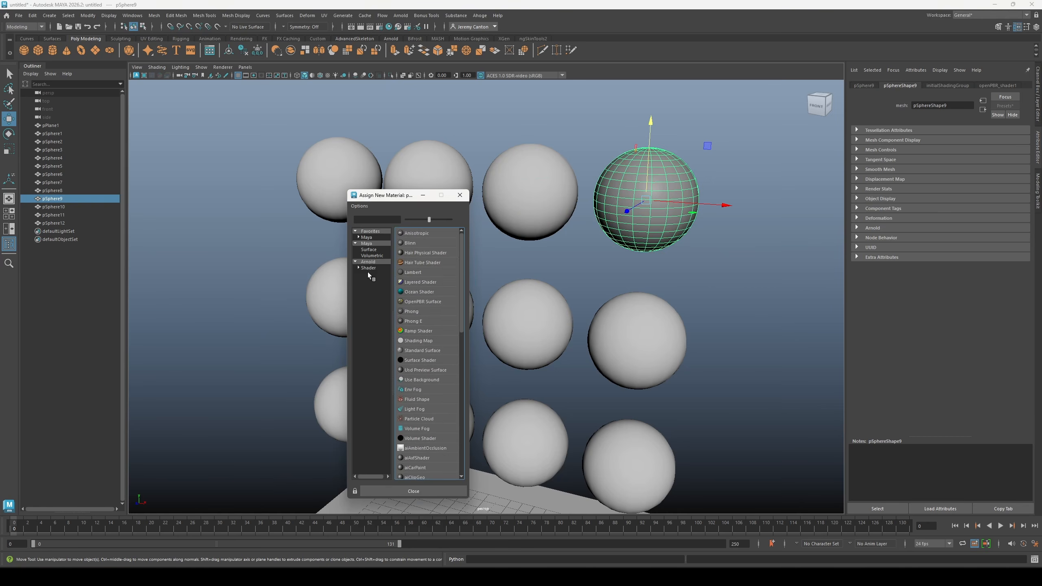
click(368, 269)
click(438, 370)
Add an Arnold Physical Sky light to the scene and set its exposure to 2
alt+drag(438, 370, 460, 388)
scroll(461, 388, up, 2)
click(318, 287)
click(401, 16)
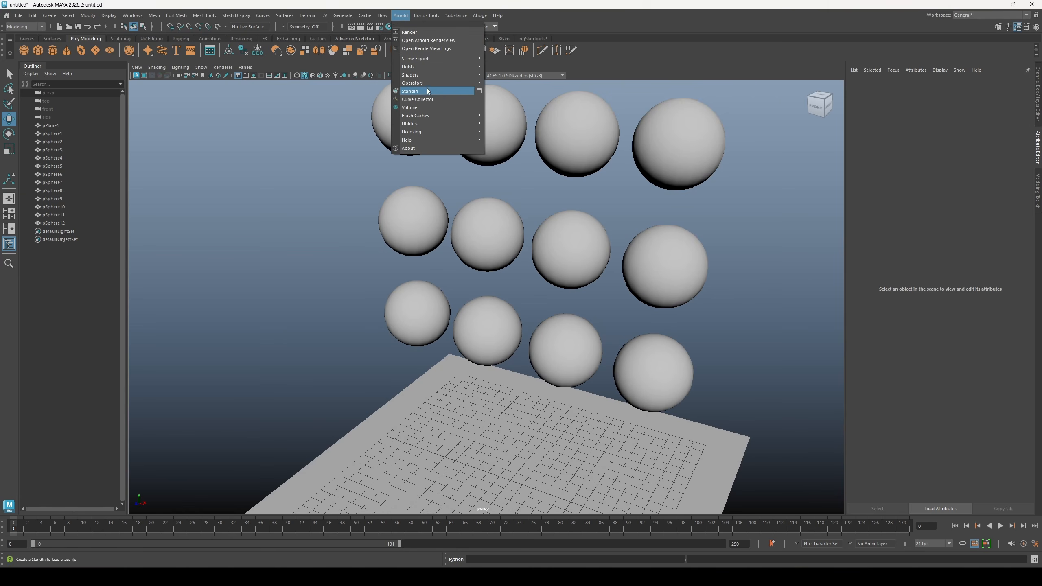
mouse_move(419, 69)
click(507, 106)
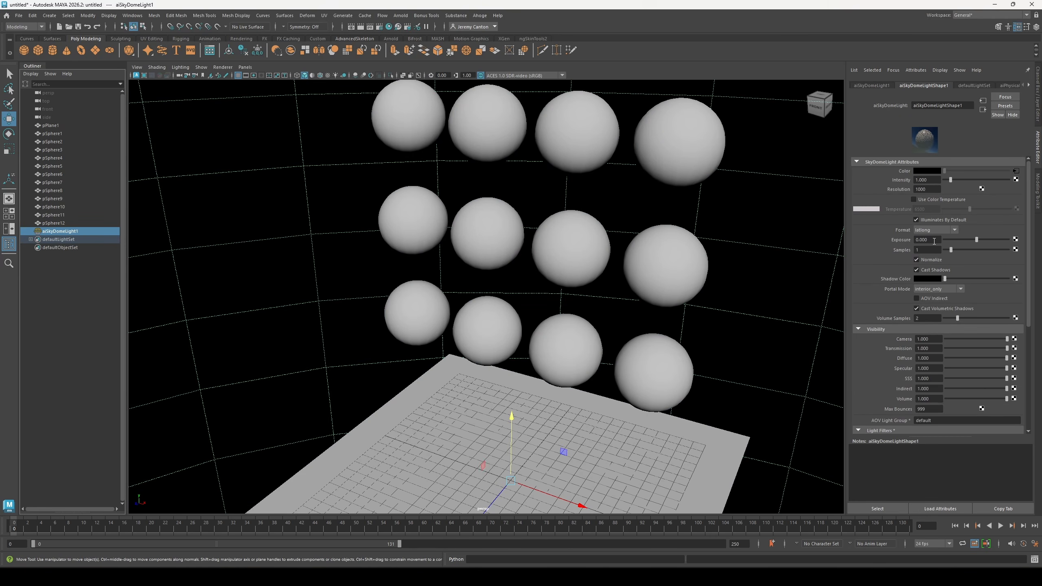
text(2)
key(Return)
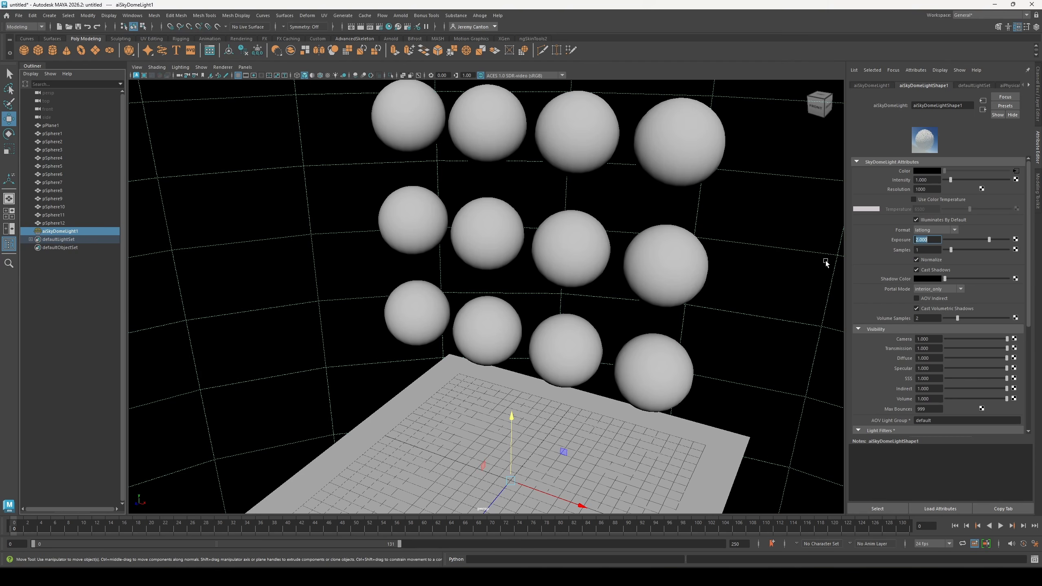
Set the sky dome light's viewport sky radius to 0 and deselect the light
scroll(927, 381, down, 5)
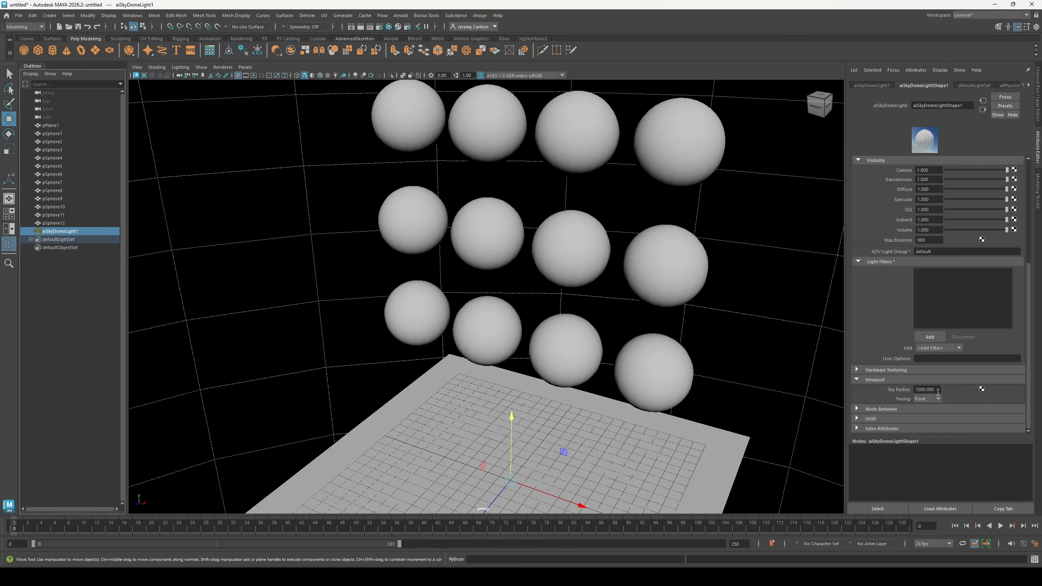
text(0)
key(Return)
click(345, 268)
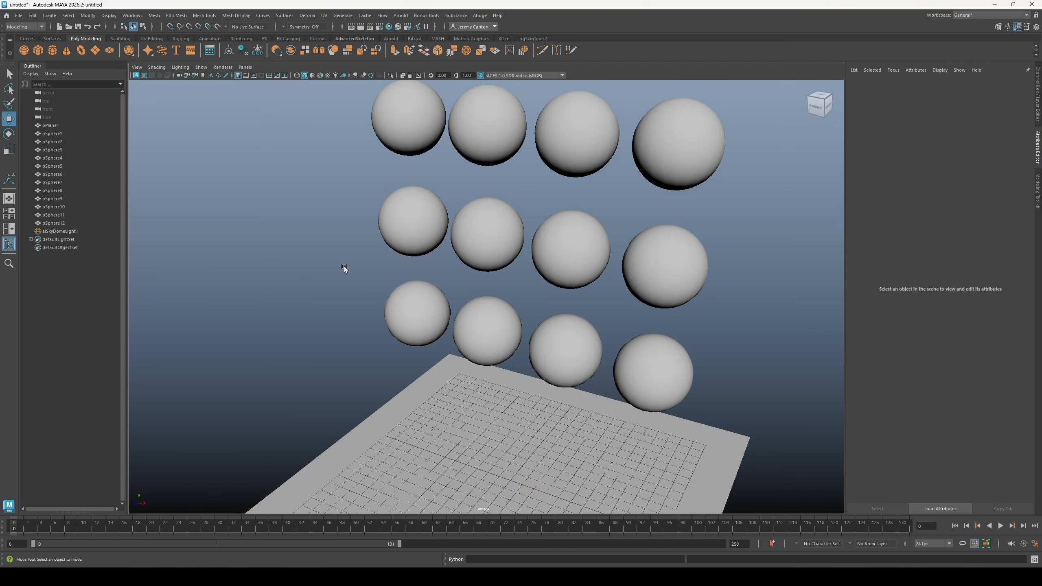
Set Arnold to render on the GPU in the render settings' system options
scroll(345, 260, up, 1)
click(379, 27)
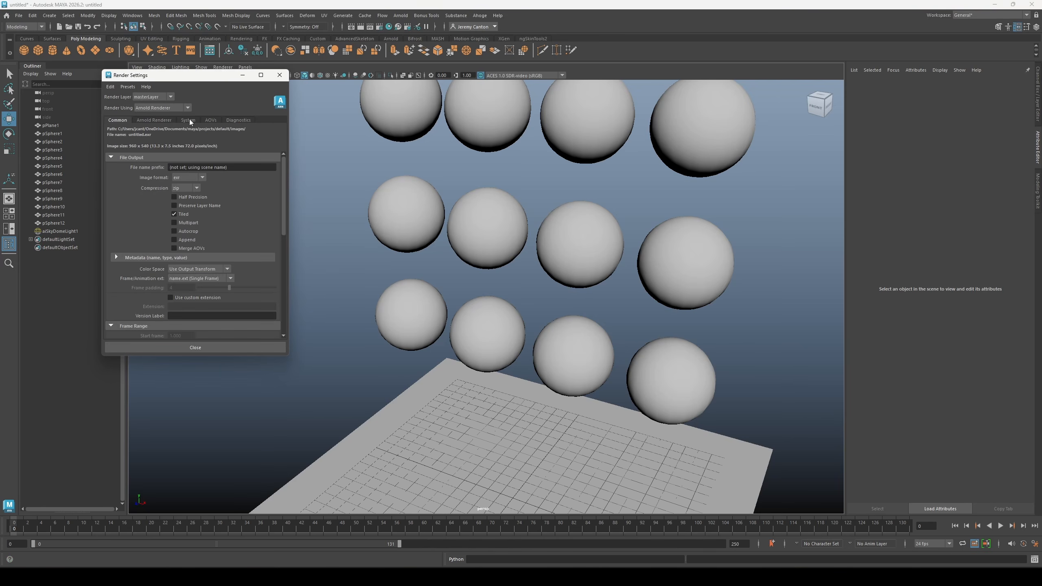
click(189, 120)
click(286, 76)
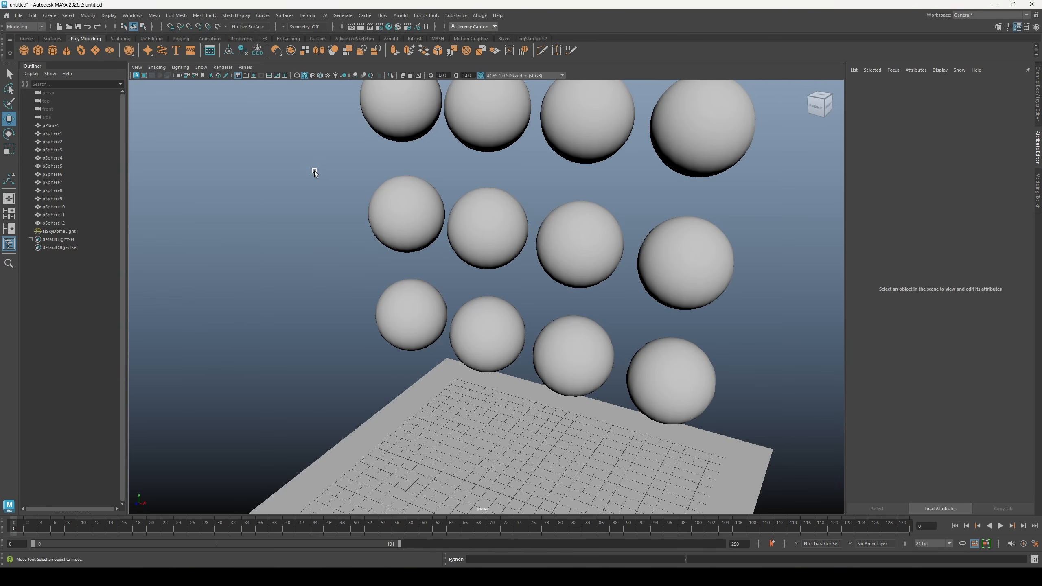
Start a live Arnold render in the perspective viewport, hide the grid and frame all three rows of spheres
scroll(327, 190, up, 2)
click(136, 78)
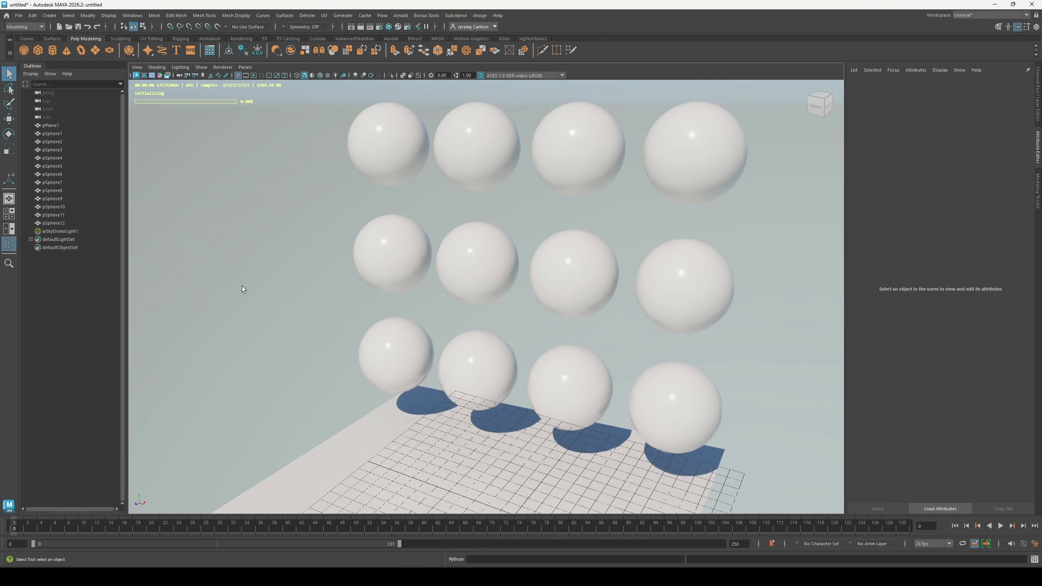
scroll(385, 263, down, 2)
alt+drag(390, 256, 422, 288)
scroll(421, 288, up, 1)
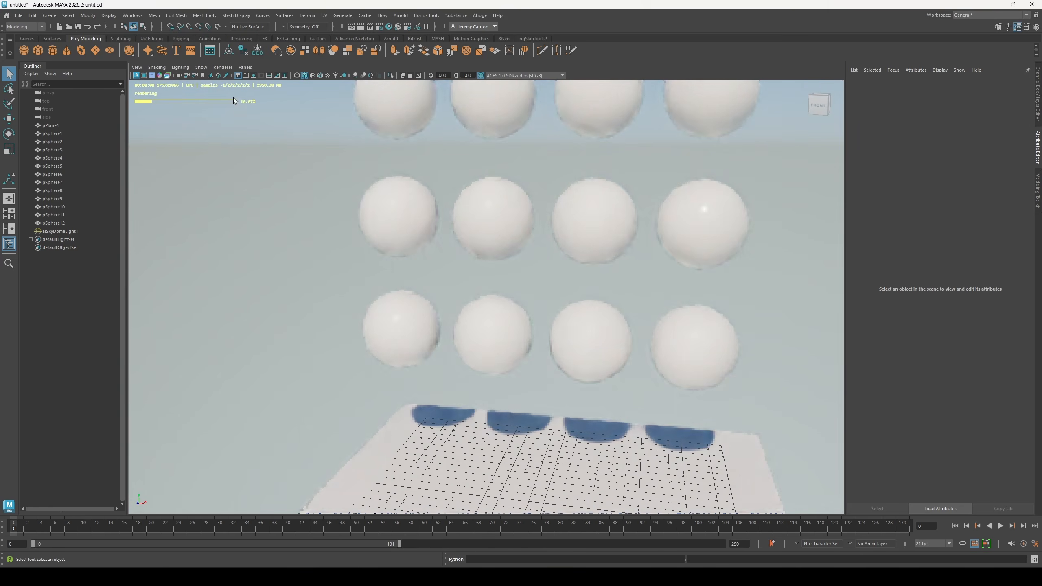
click(236, 76)
scroll(371, 195, down, 1)
alt+middle_drag(372, 195, 397, 277)
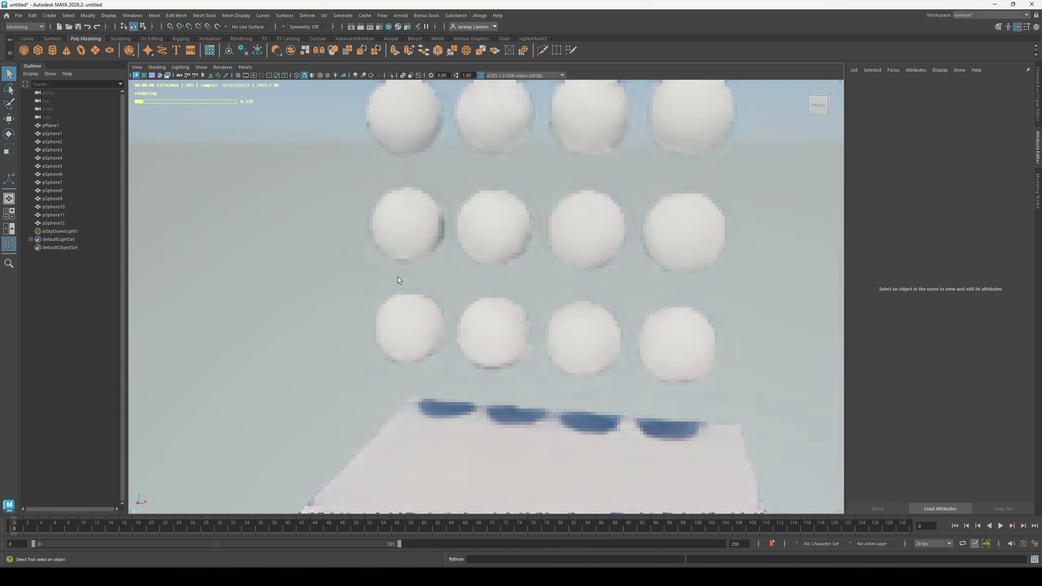
alt+drag(397, 277, 368, 290)
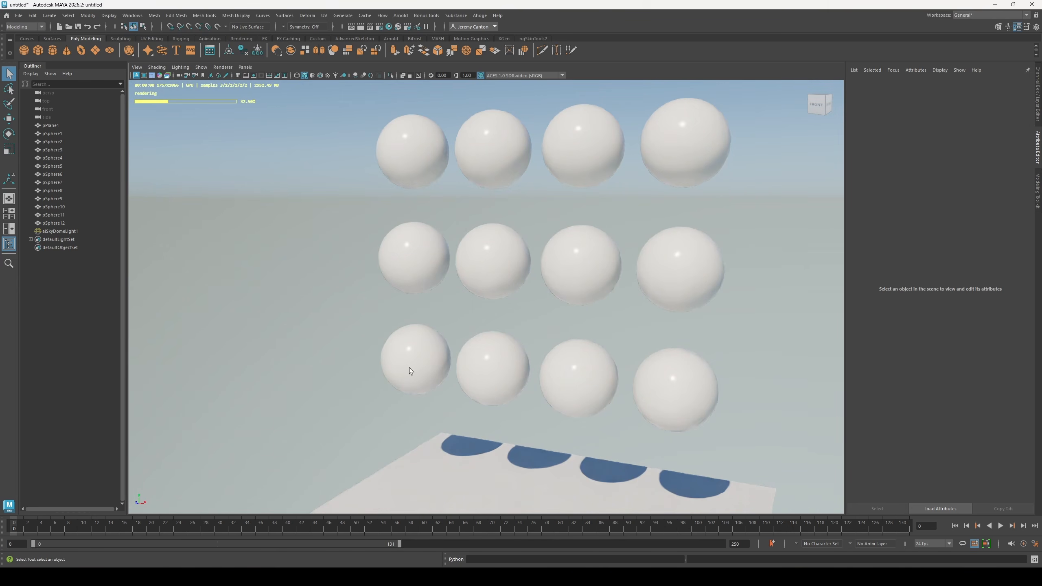
Set the specular roughness to 1 on the material of the bottom row's second sphere
click(420, 352)
right_drag(421, 334, 425, 533)
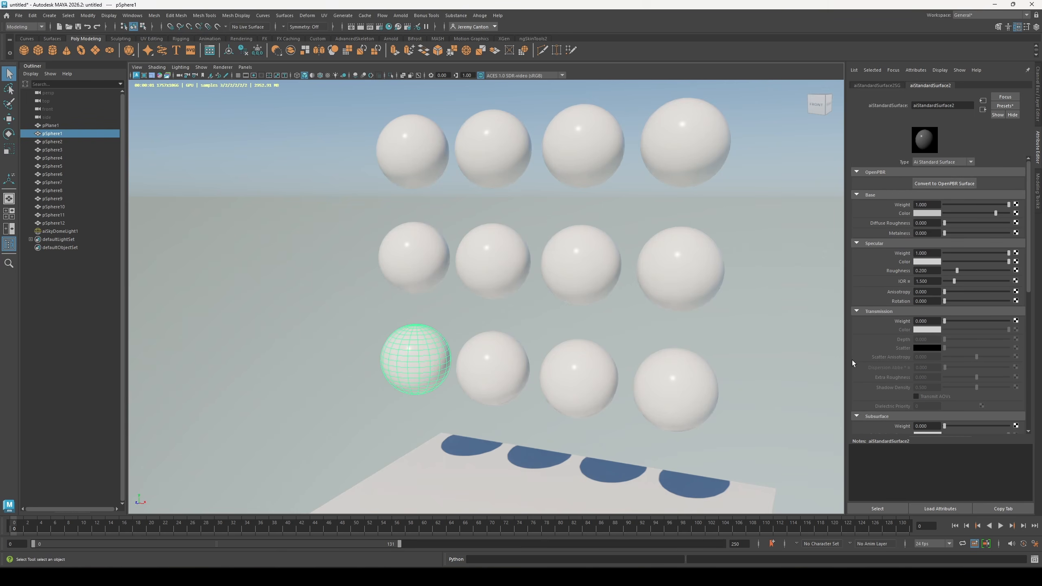
click(484, 360)
right_drag(500, 357, 501, 534)
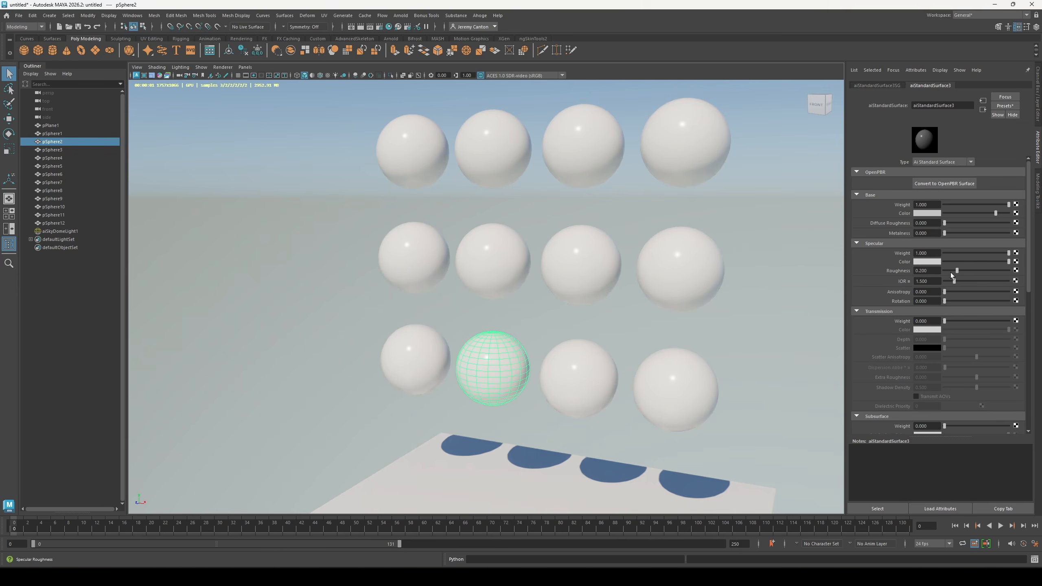
drag(960, 273, 1004, 275)
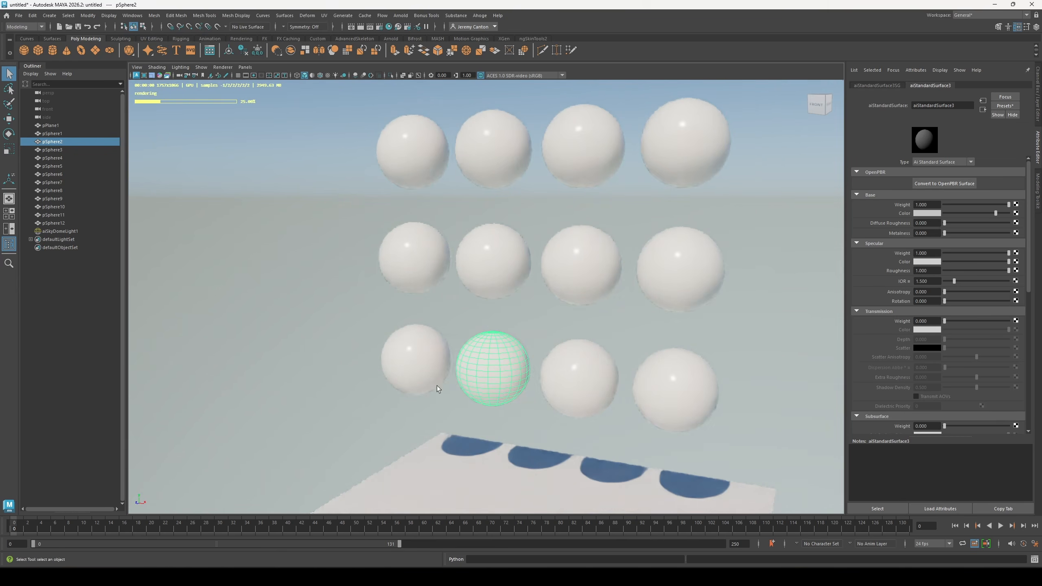
Set the metalness to 1 on the material of the bottom row's third sphere
click(594, 374)
right_drag(591, 335, 592, 513)
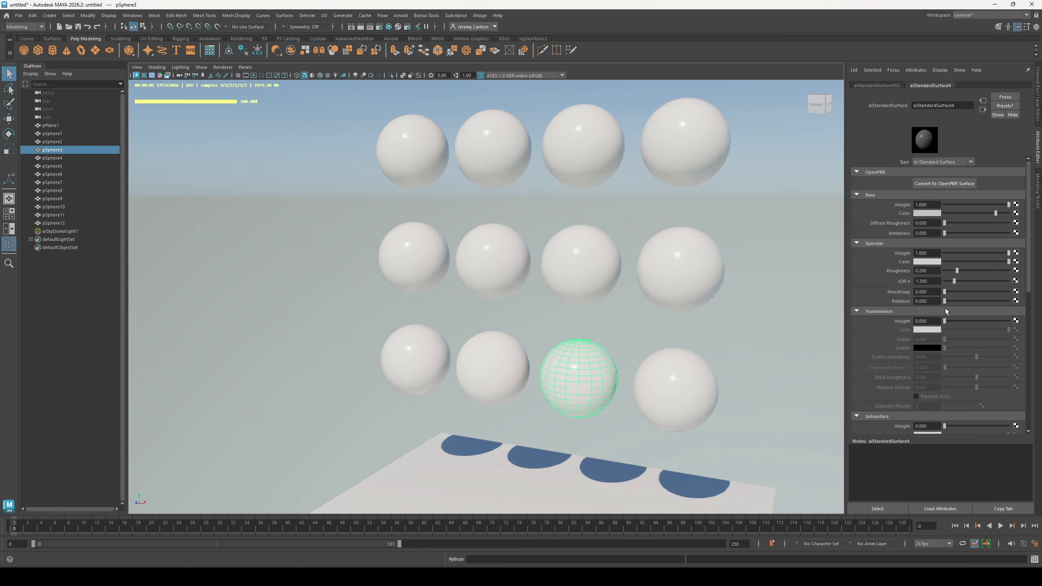
drag(947, 233, 1011, 233)
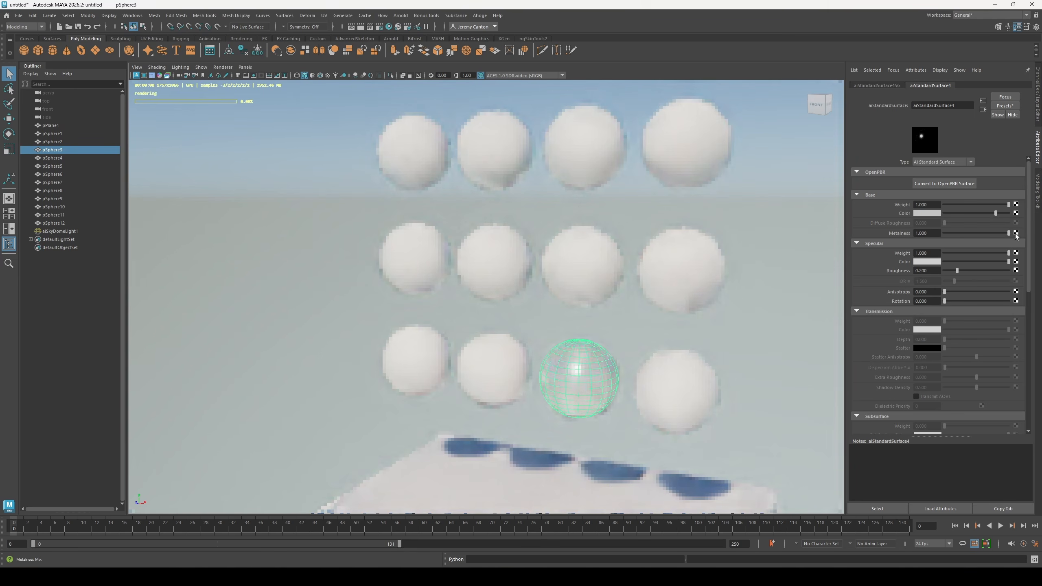
Set the transmission weight to 1 on the material of the bottom row's fourth sphere
click(705, 375)
right_drag(705, 375, 706, 533)
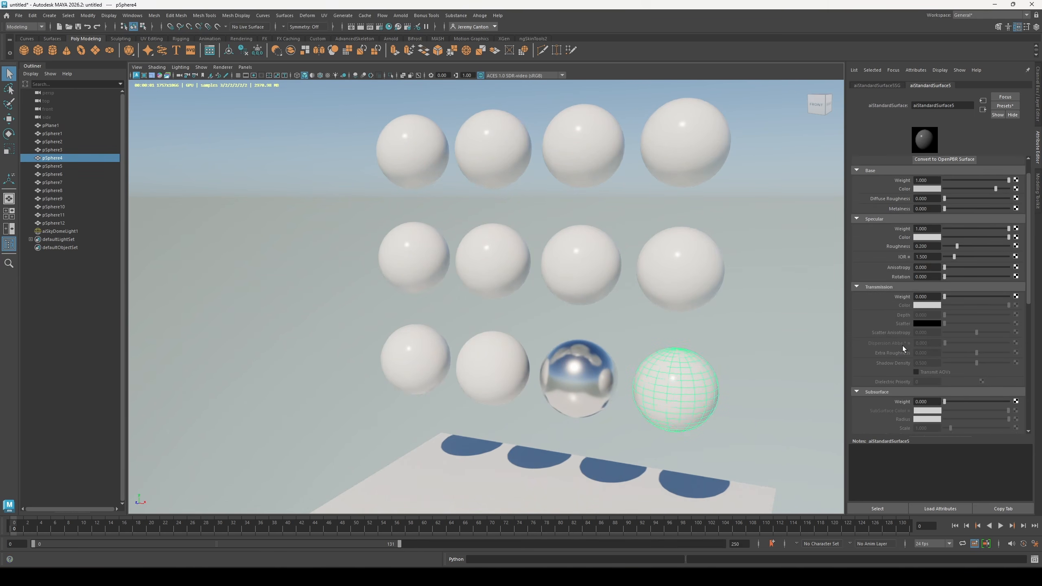
scroll(902, 345, down, 2)
drag(949, 272, 1012, 277)
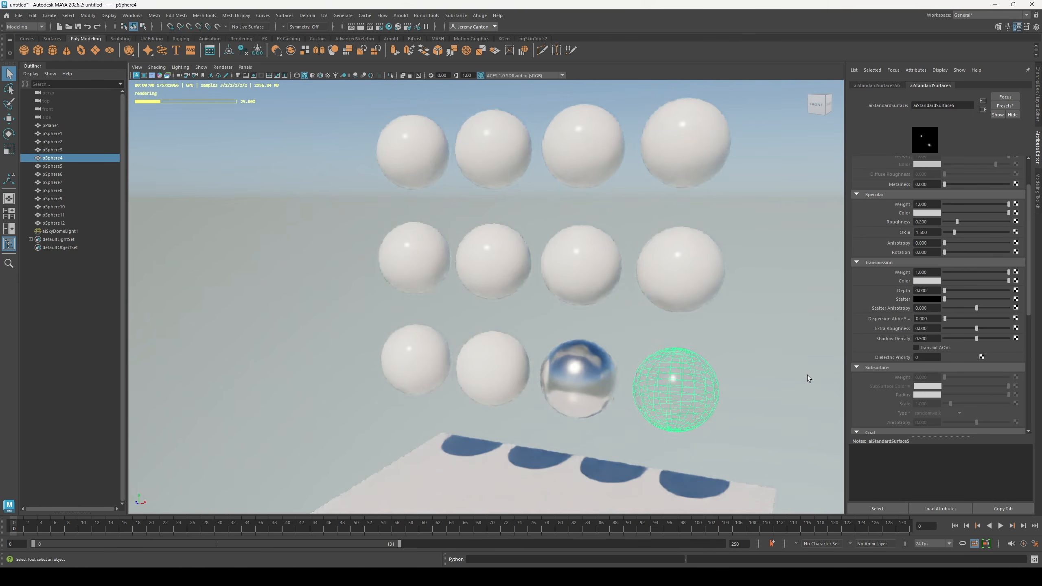
Change the base color of the middle-row spheres' materials to black
click(697, 267)
click(405, 245)
right_drag(405, 245, 411, 444)
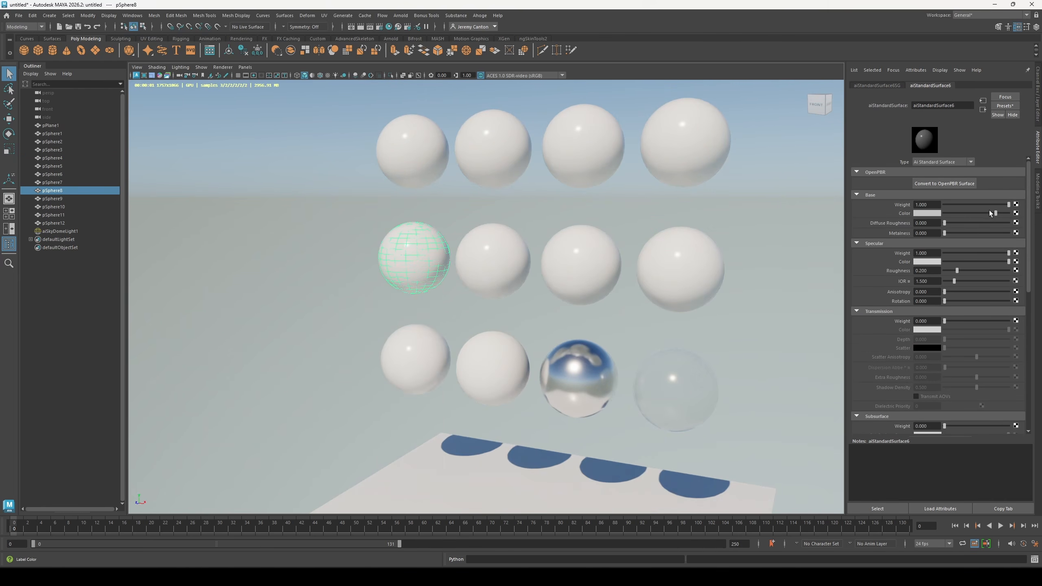
drag(989, 210, 947, 212)
click(459, 254)
right_drag(480, 254, 481, 257)
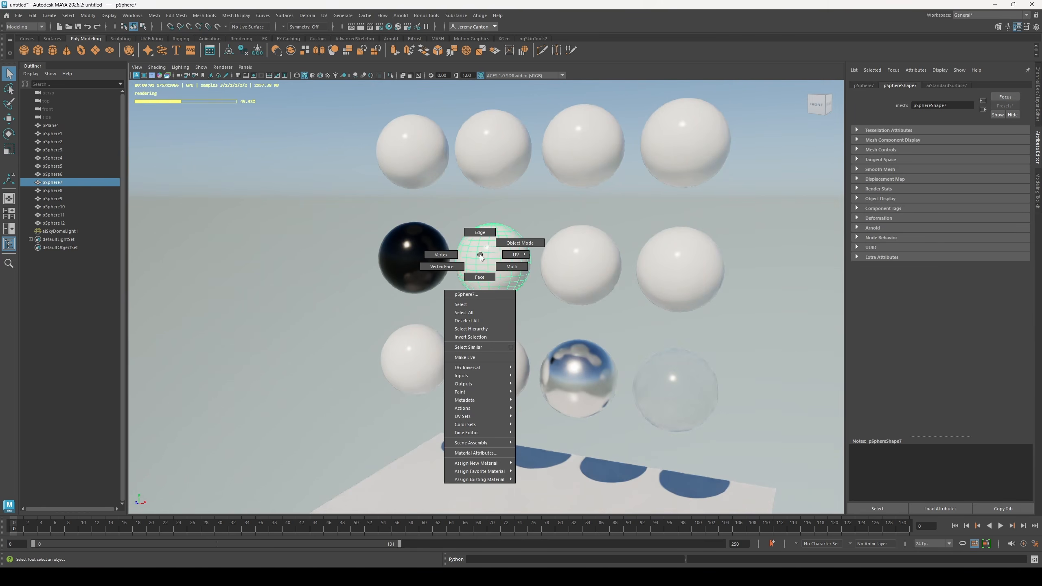
right_drag(491, 455, 491, 455)
drag(995, 213, 943, 214)
click(584, 257)
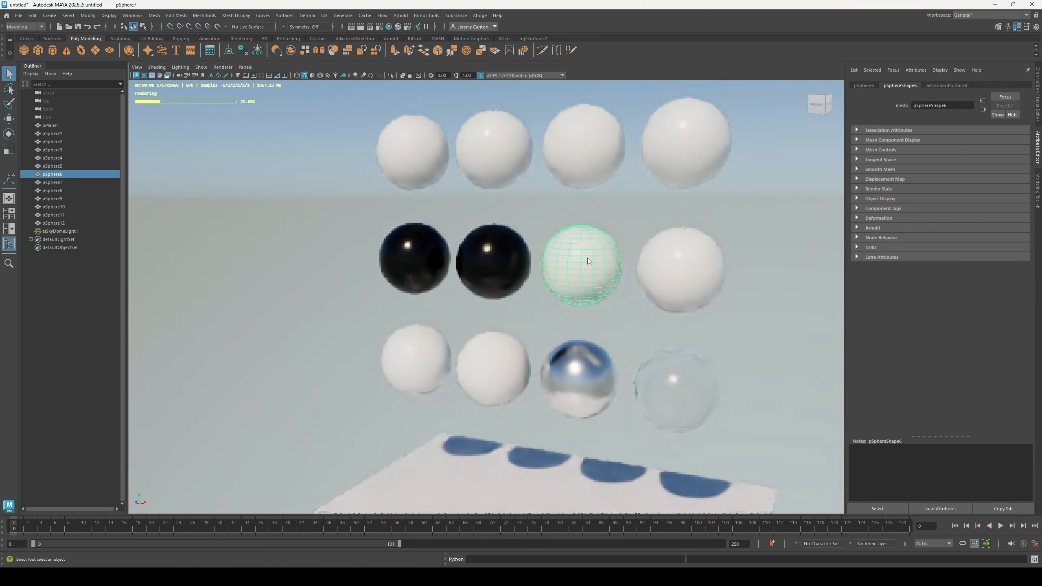
right_drag(586, 258, 595, 457)
Set the specular roughness to 0.84 on the black material of the middle row's second sphere
right_drag(492, 261, 499, 471)
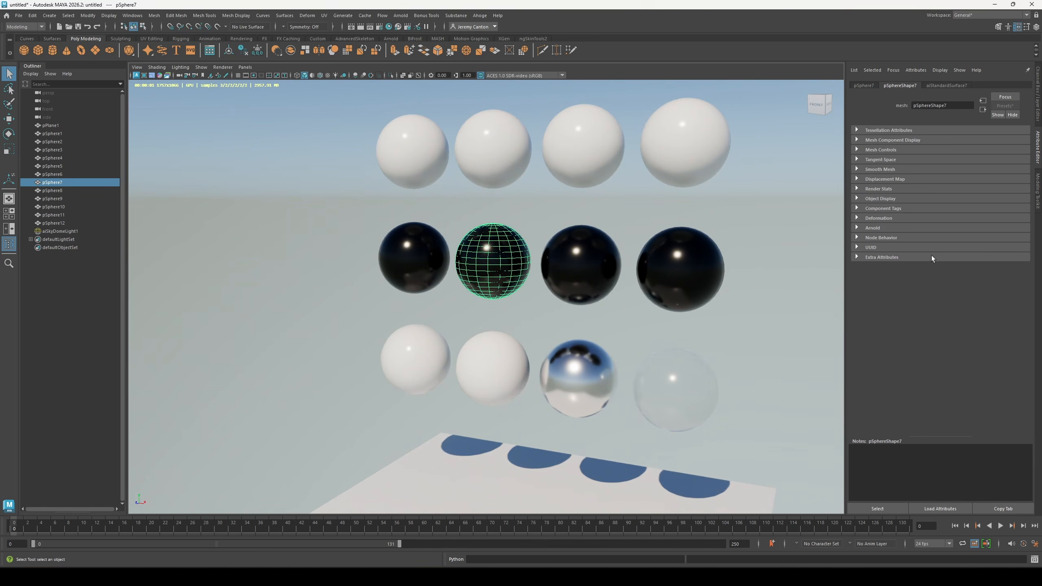
click(950, 85)
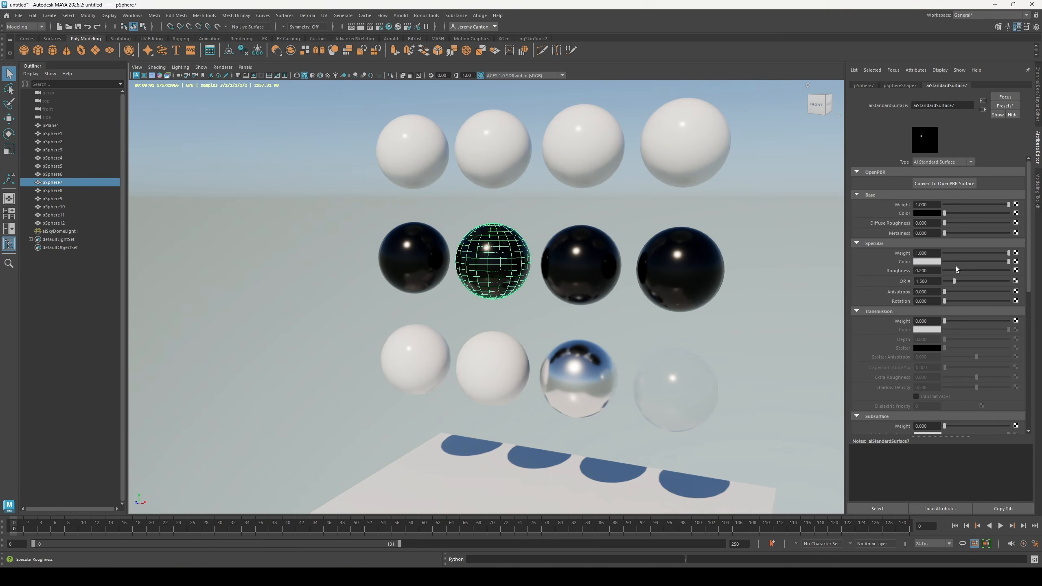
drag(980, 272, 1000, 272)
Set the metalness to 1 on the black material of the middle row's third sphere
click(589, 367)
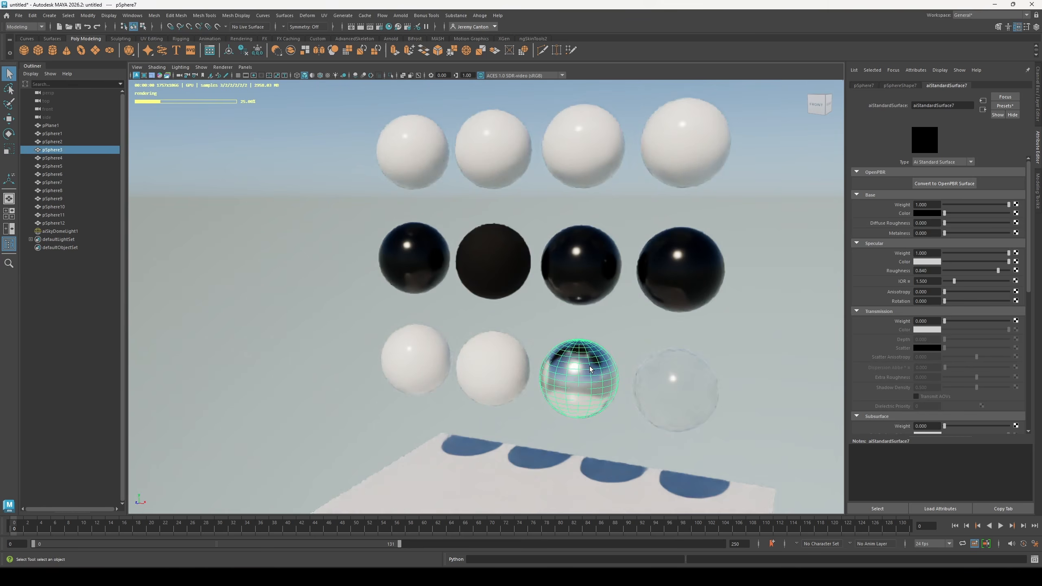
scroll(527, 258, up, 3)
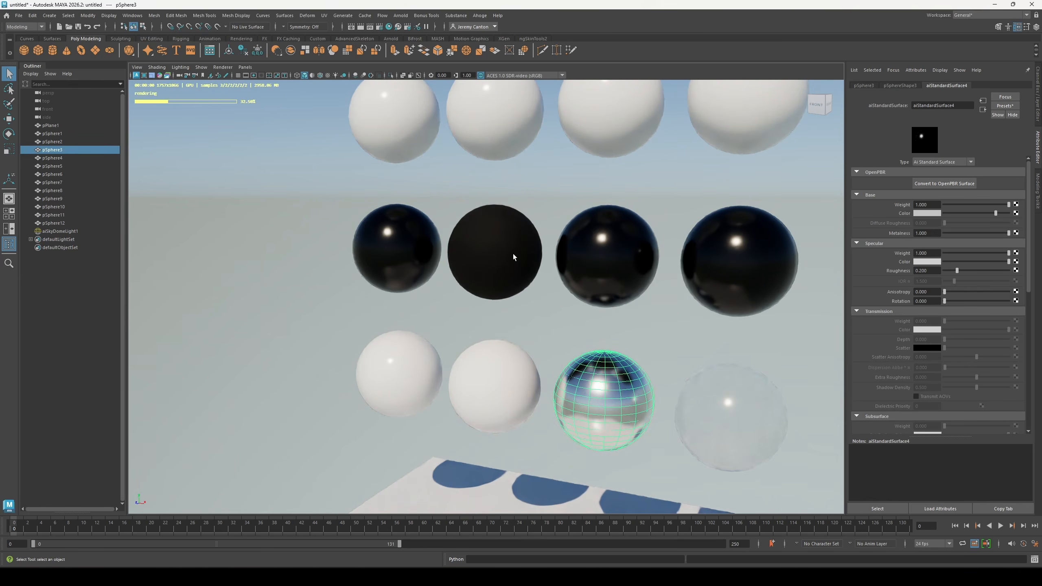
click(619, 265)
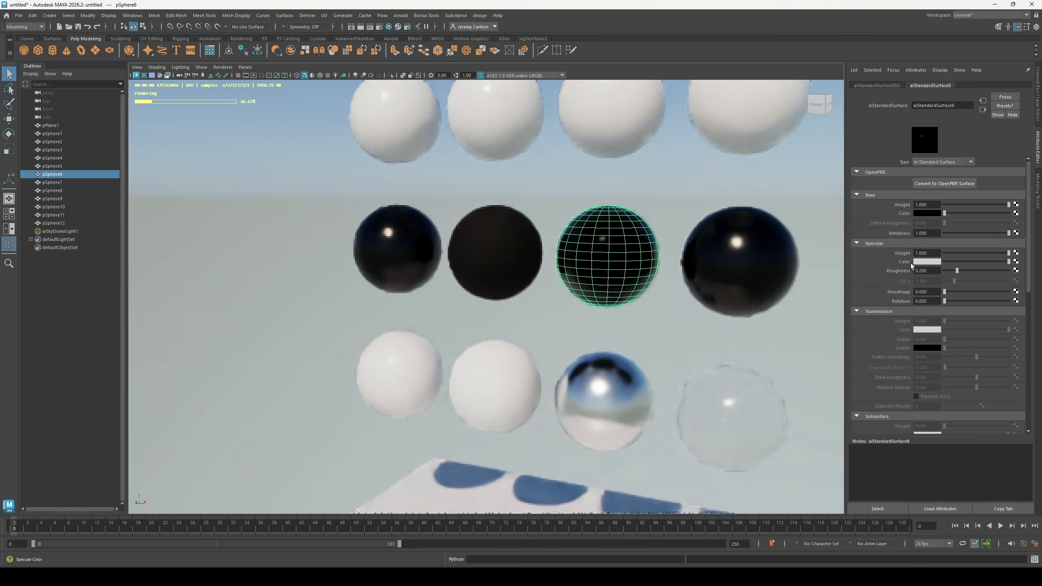
Set the transmission weight to 1 on the black material of the middle row's fourth sphere
click(755, 277)
drag(755, 278, 679, 303)
alt+right_drag(679, 302, 661, 275)
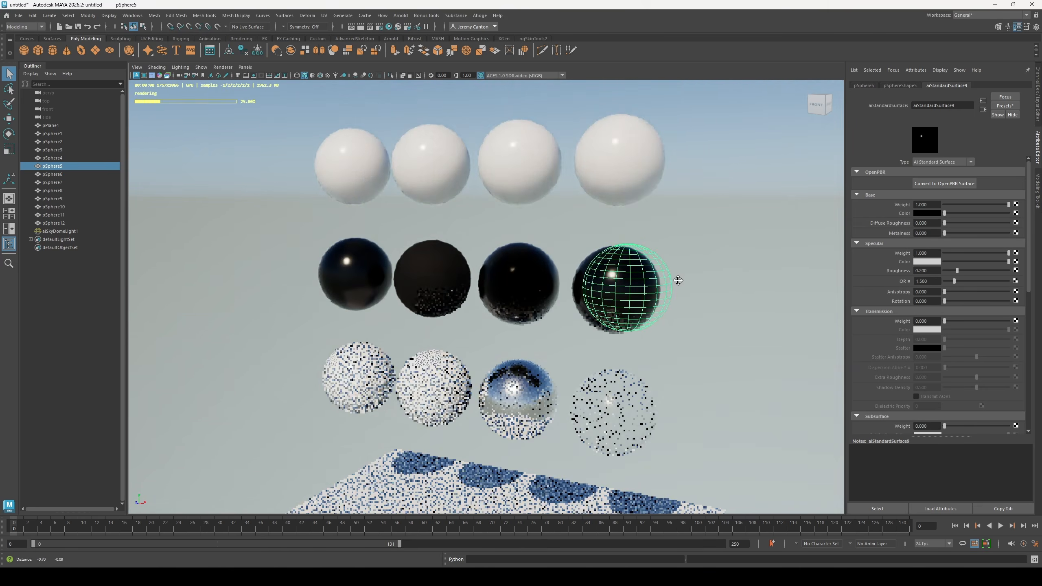
alt+middle_drag(677, 282, 688, 283)
right_drag(641, 276, 637, 475)
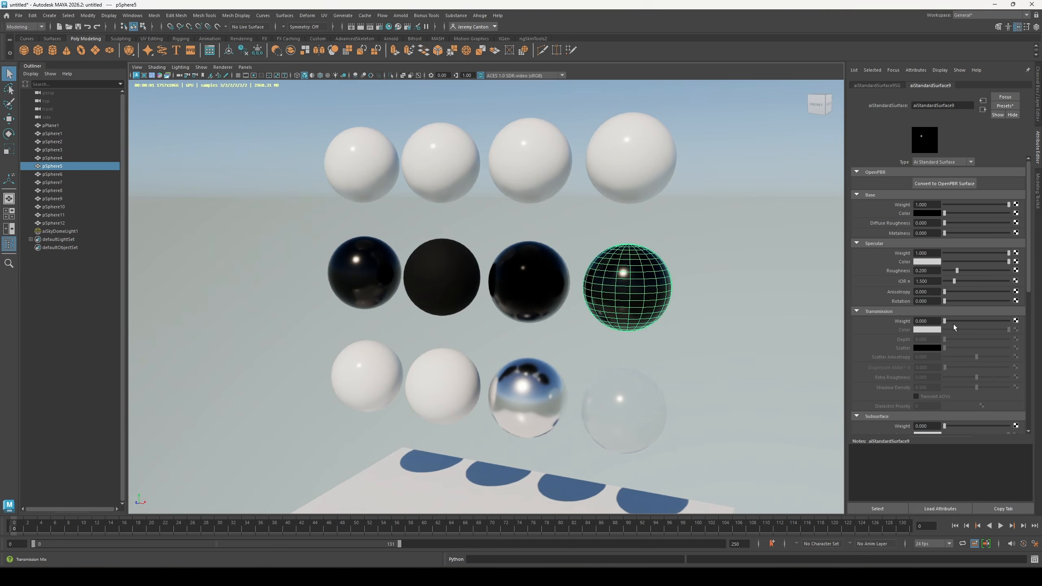
drag(948, 326, 1009, 328)
click(607, 412)
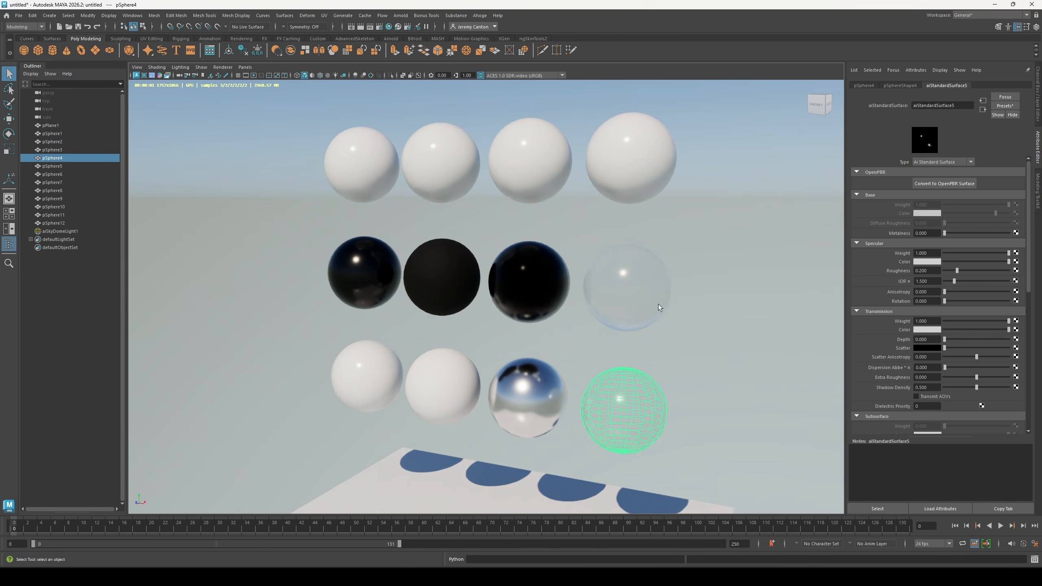
Change the transmission color of the middle row's fourth sphere to teal green
click(632, 284)
right_drag(632, 284, 642, 483)
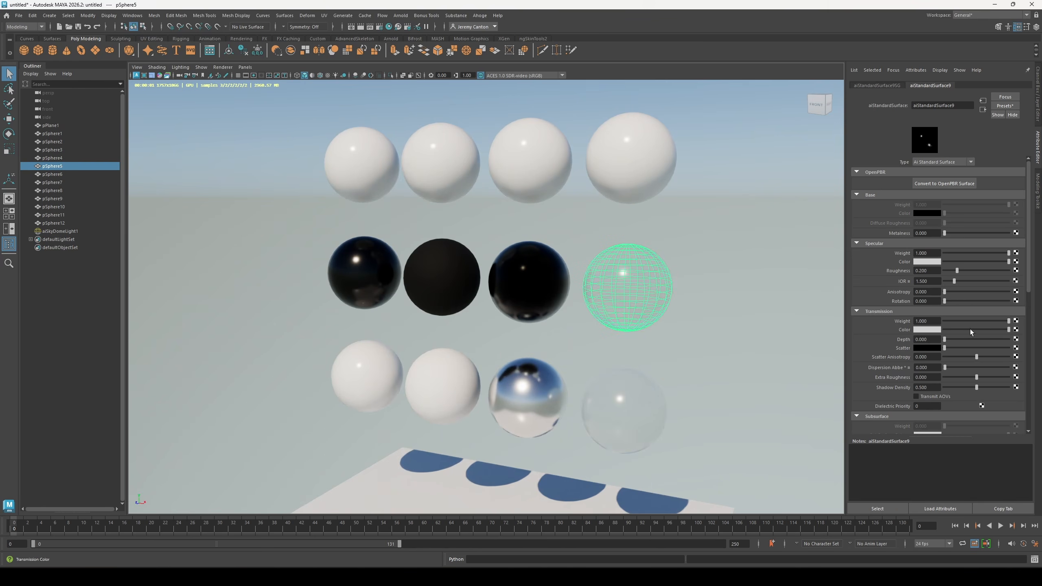
click(927, 329)
drag(477, 393, 444, 371)
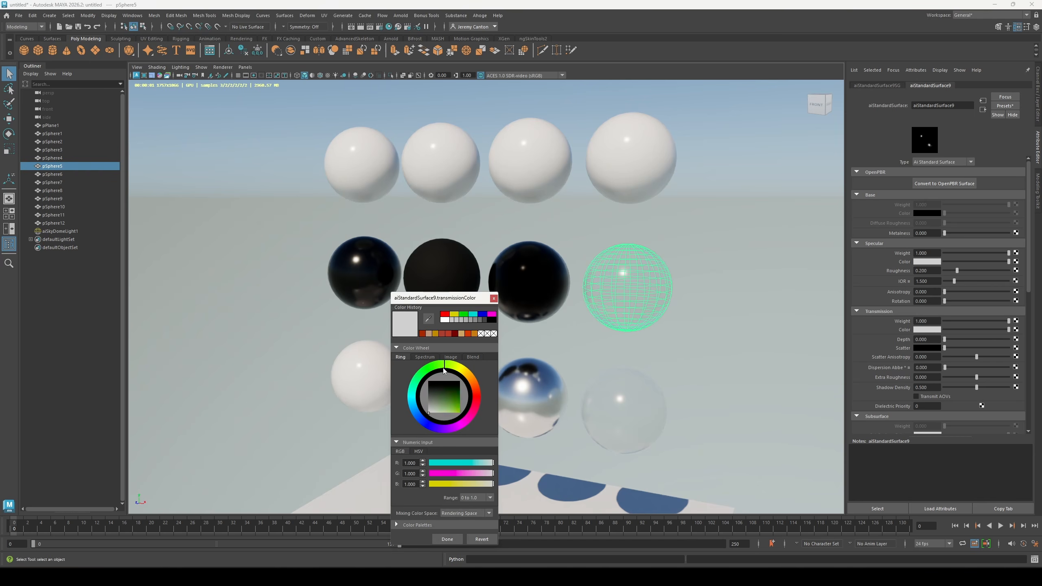
drag(453, 406, 450, 406)
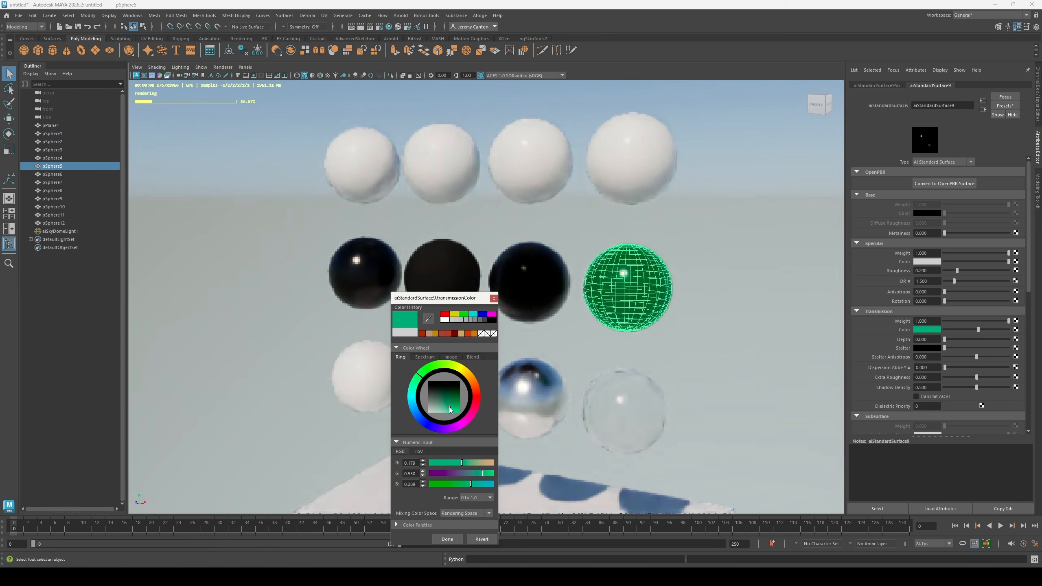
click(447, 539)
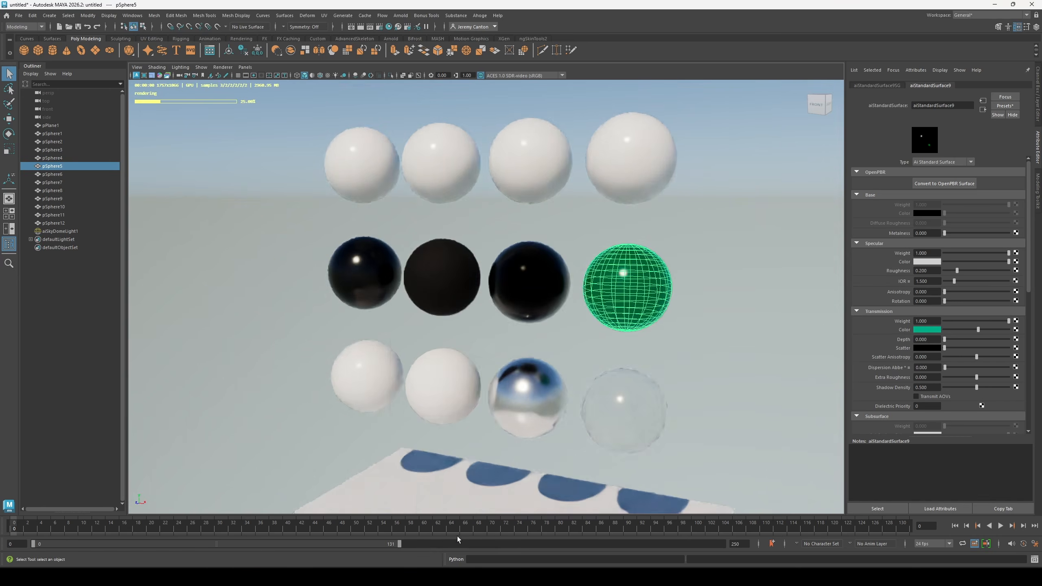
Set the emission weight to 1 on the material of the top row's third sphere
click(558, 295)
click(549, 149)
right_click(549, 150)
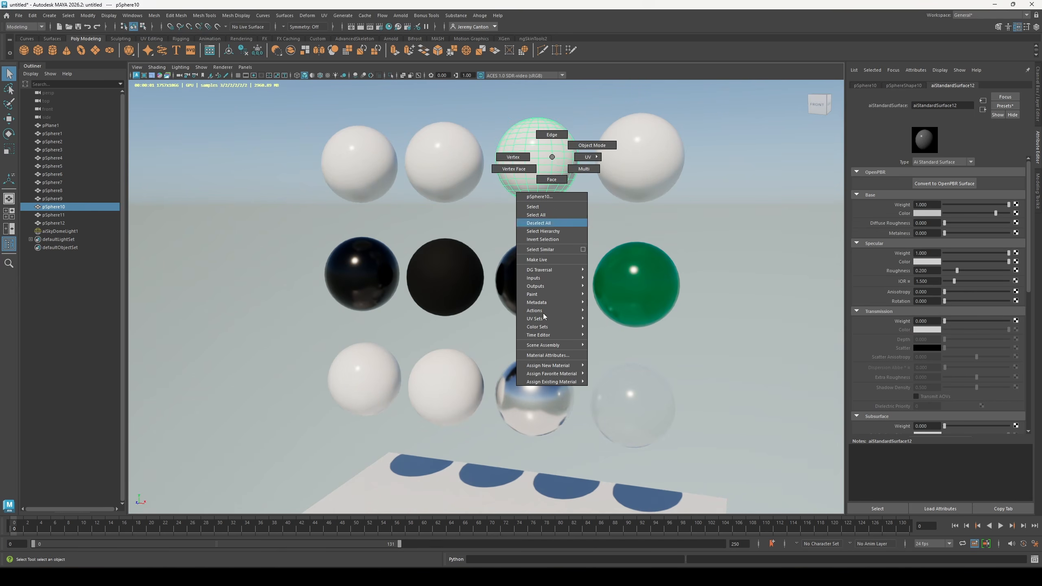
click(550, 354)
scroll(975, 349, down, 10)
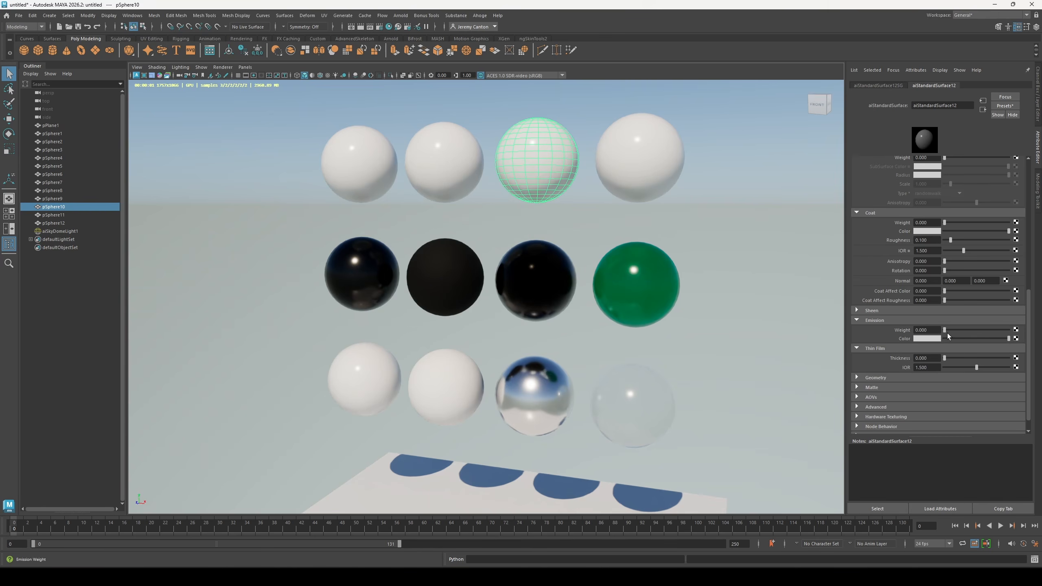
drag(945, 330, 1009, 330)
Change the emission color of the top row's third sphere to orange
click(933, 339)
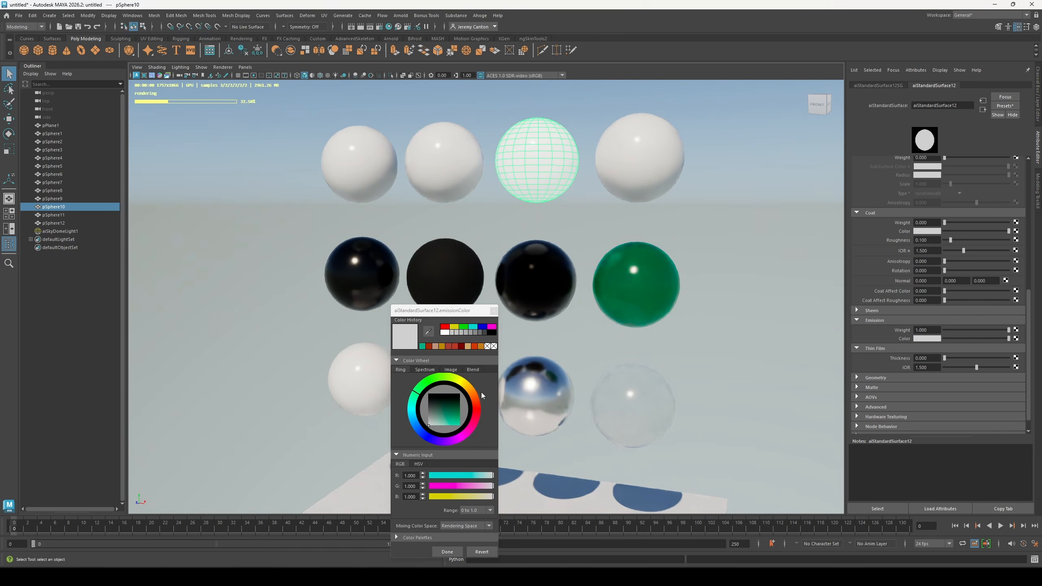
click(475, 398)
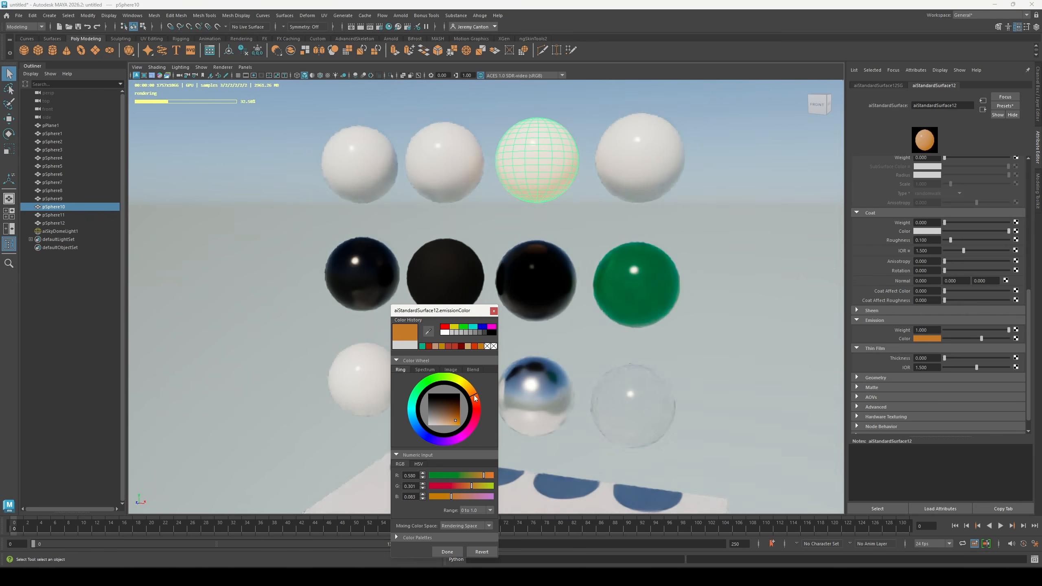
click(456, 422)
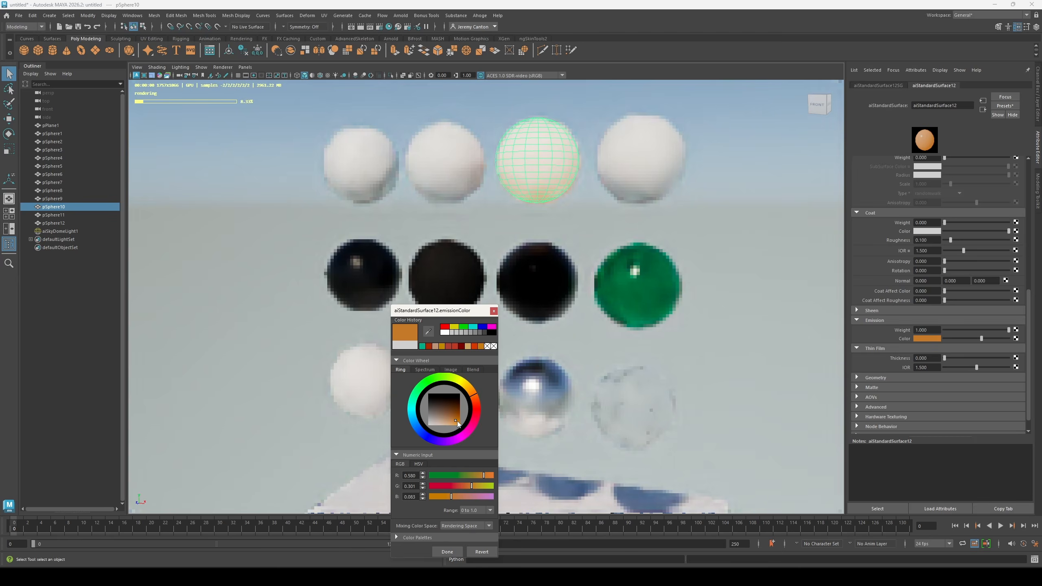
click(447, 552)
click(438, 282)
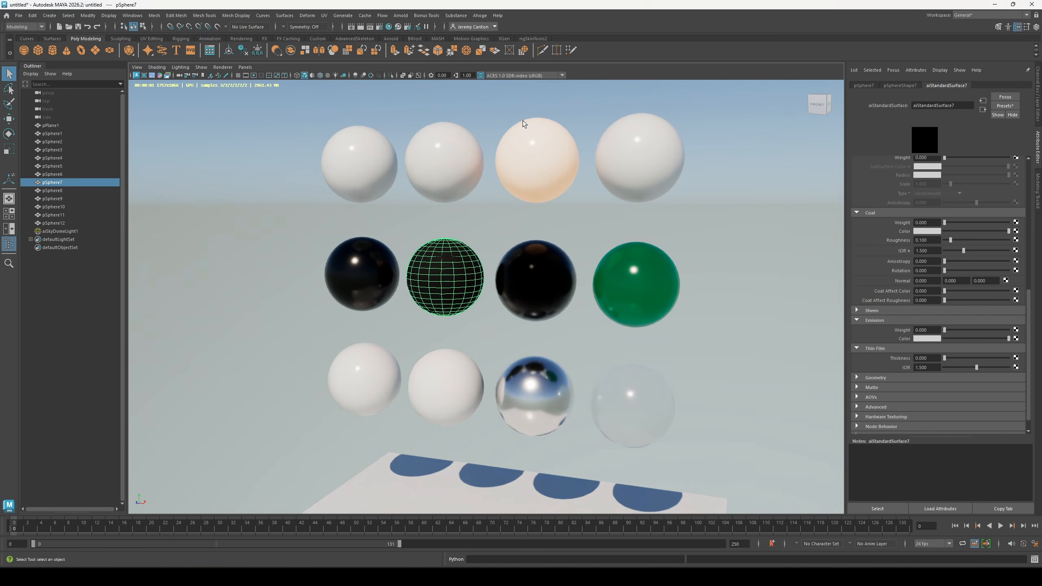
Temporarily hide the sky dome light to examine the emissive sphere's glow on its neighbours
click(65, 230)
key(h)
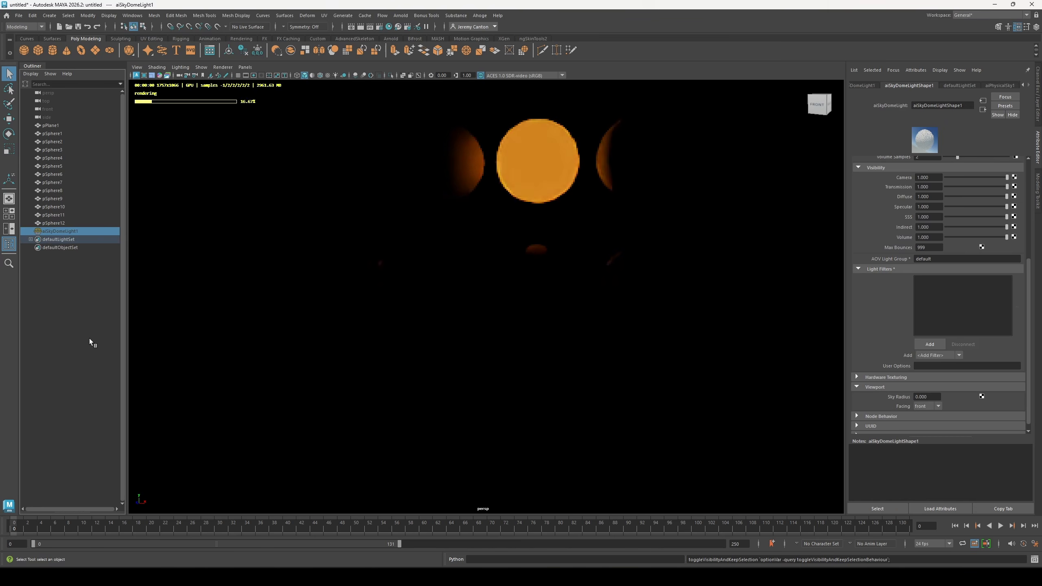
key(h)
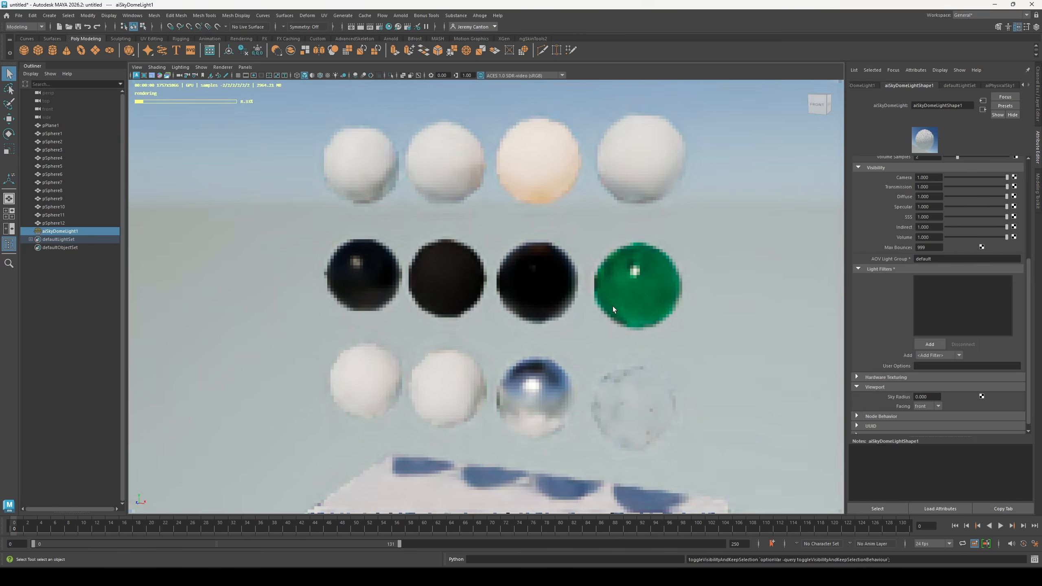
Raise the emission weight of the top row's third sphere to 5
click(558, 193)
click(953, 85)
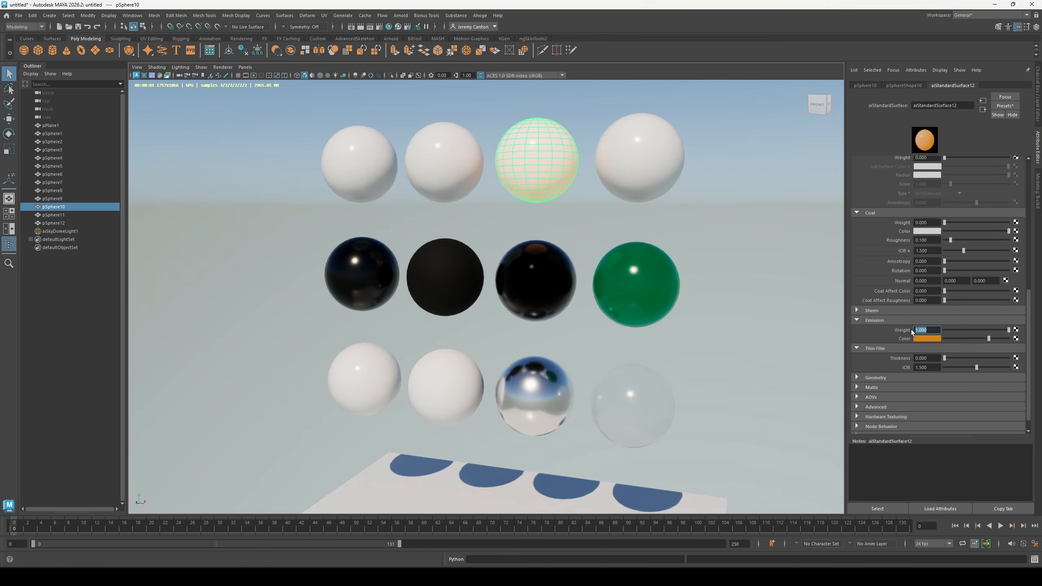
key(Return)
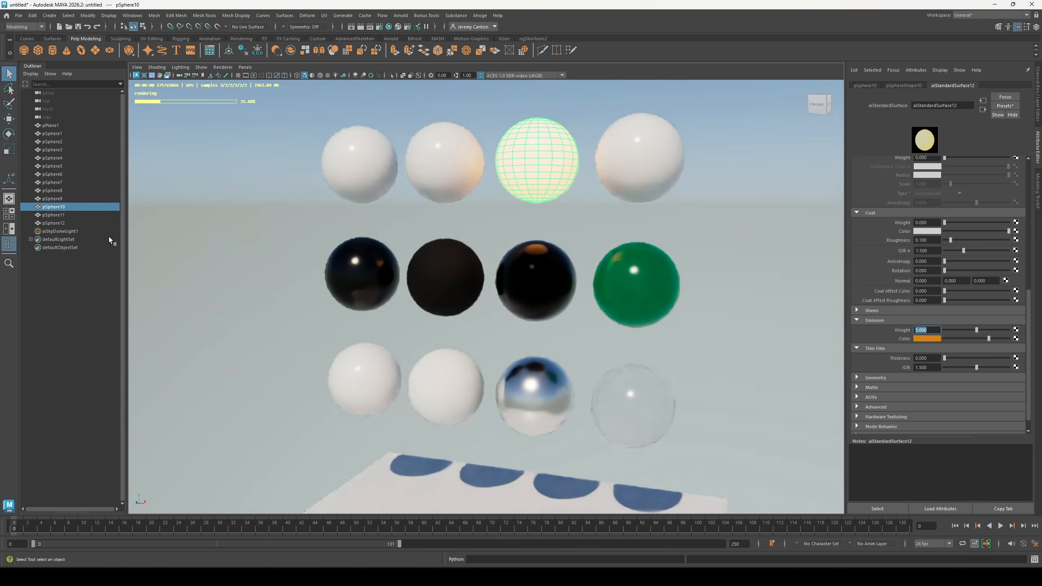
Hide the sky dome light again to examine the stronger emission, and restore the light
click(85, 231)
key(h)
click(74, 388)
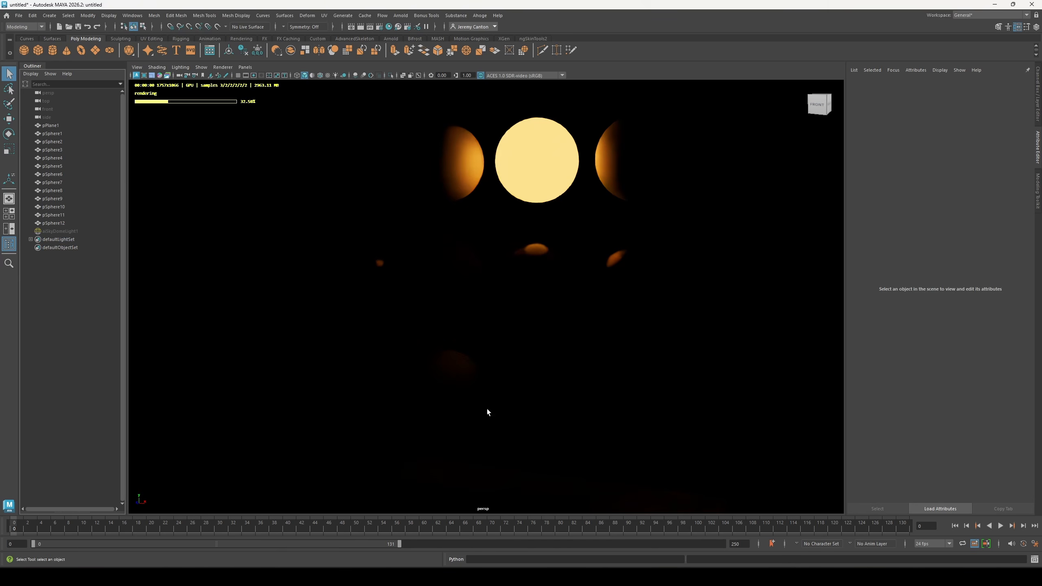
click(66, 232)
key(shift+h)
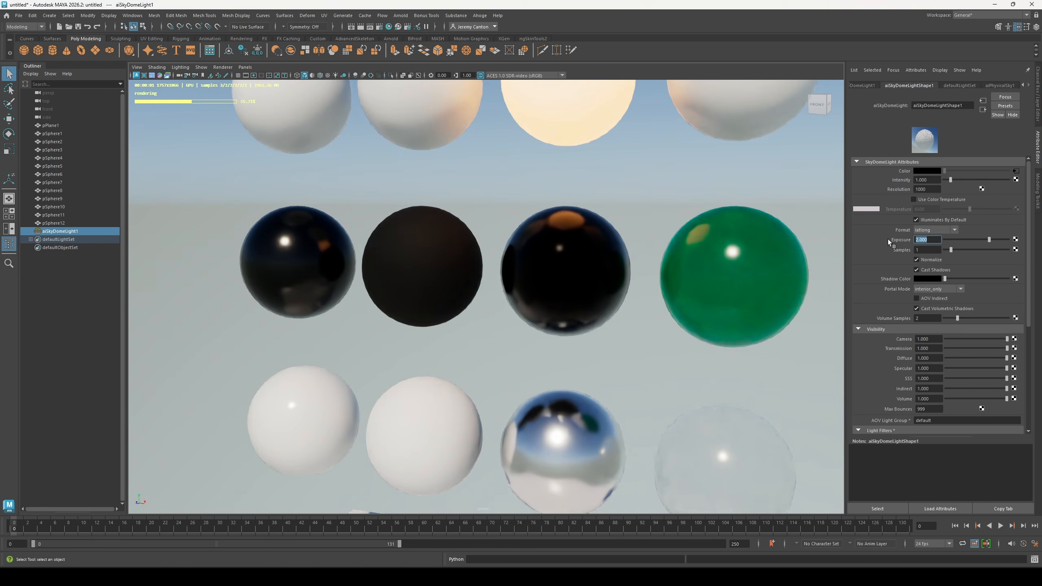
Try lowering the sky dome light's exposure to -2
text(-)
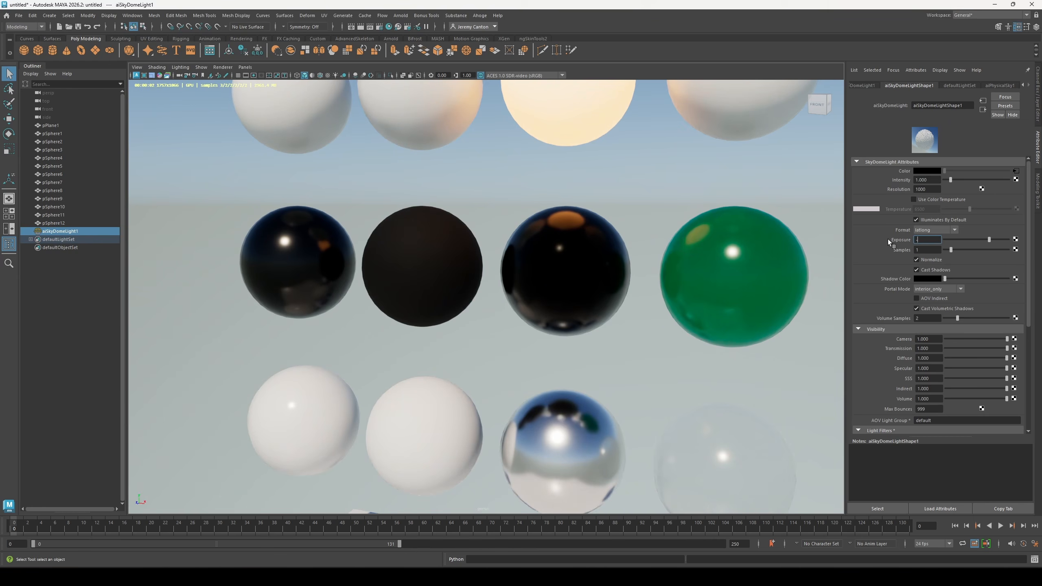
text(2)
key(Return)
Set the subsurface weight to 1 on the material of the top row's fourth sphere
alt+drag(349, 216, 500, 279)
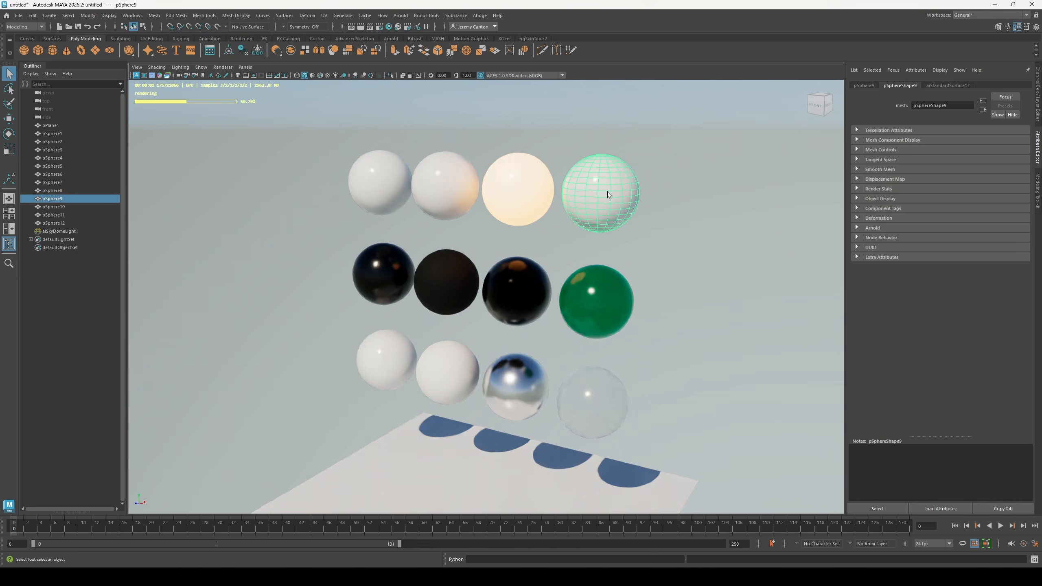
right_drag(607, 192, 604, 390)
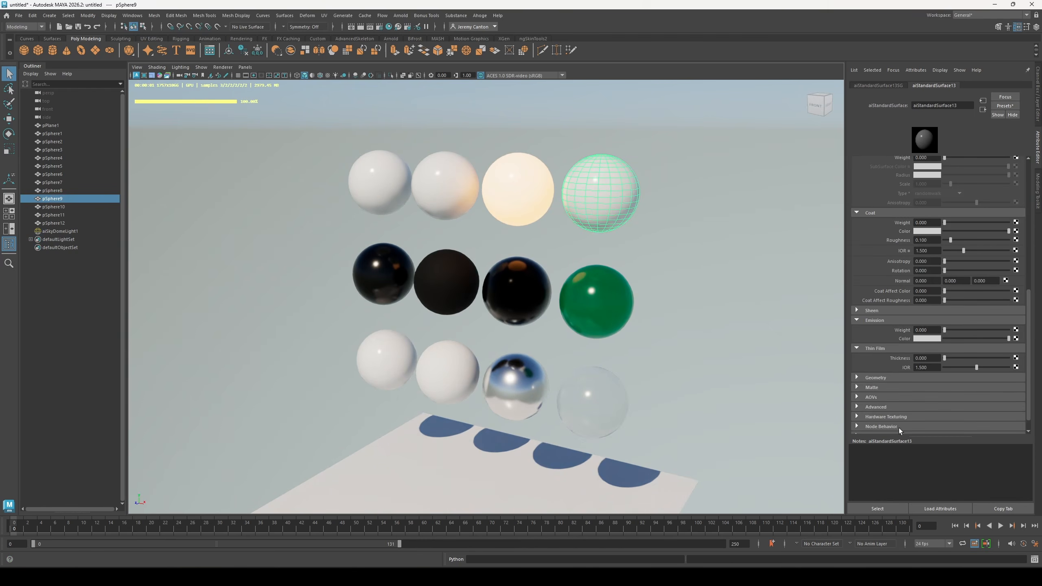
scroll(908, 370, up, 5)
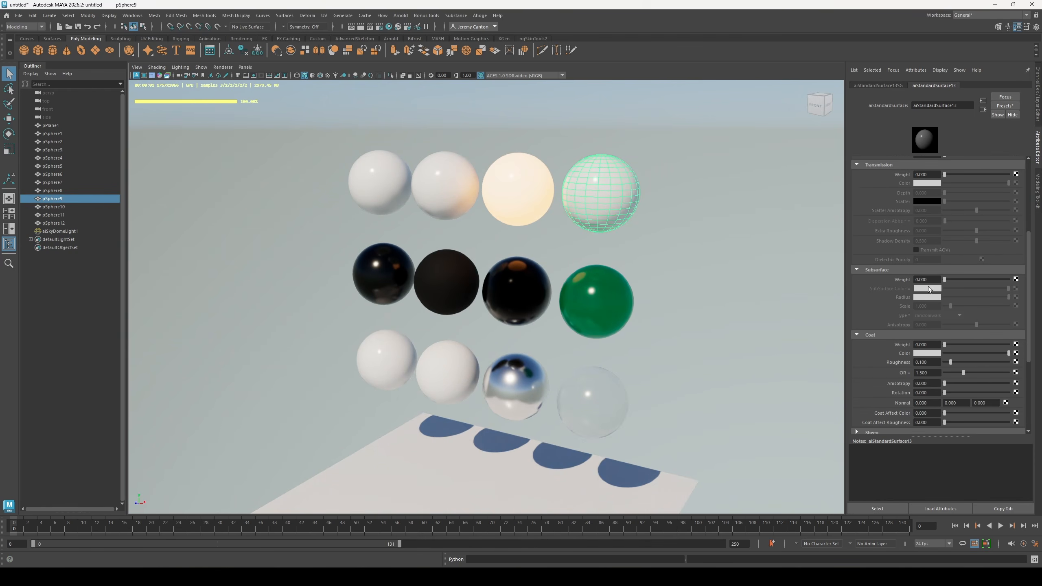
drag(945, 279, 1009, 279)
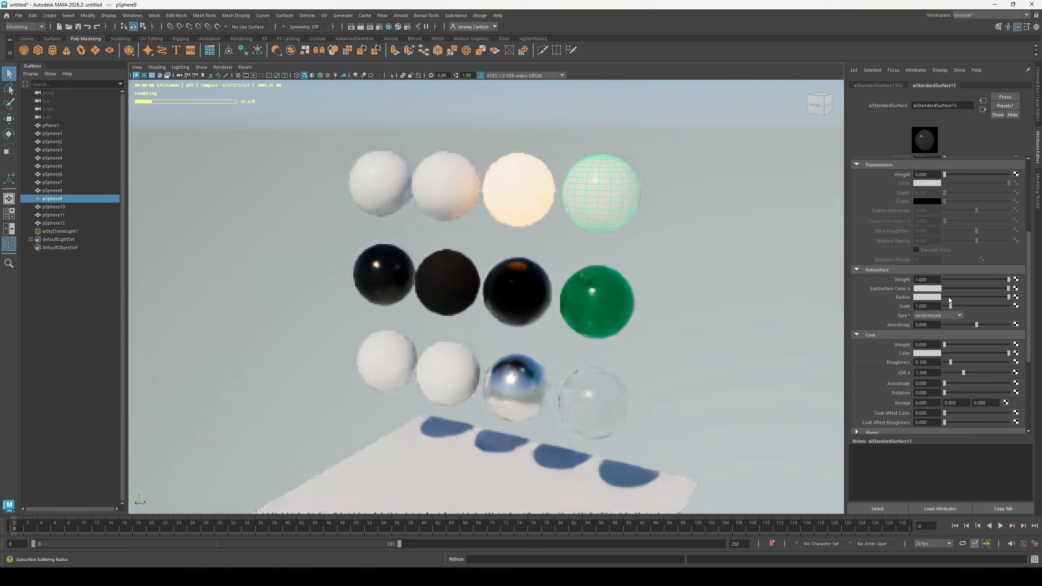
Change the subsurface color of the top row's fourth sphere to a peach skin tone
click(935, 289)
drag(470, 426, 471, 404)
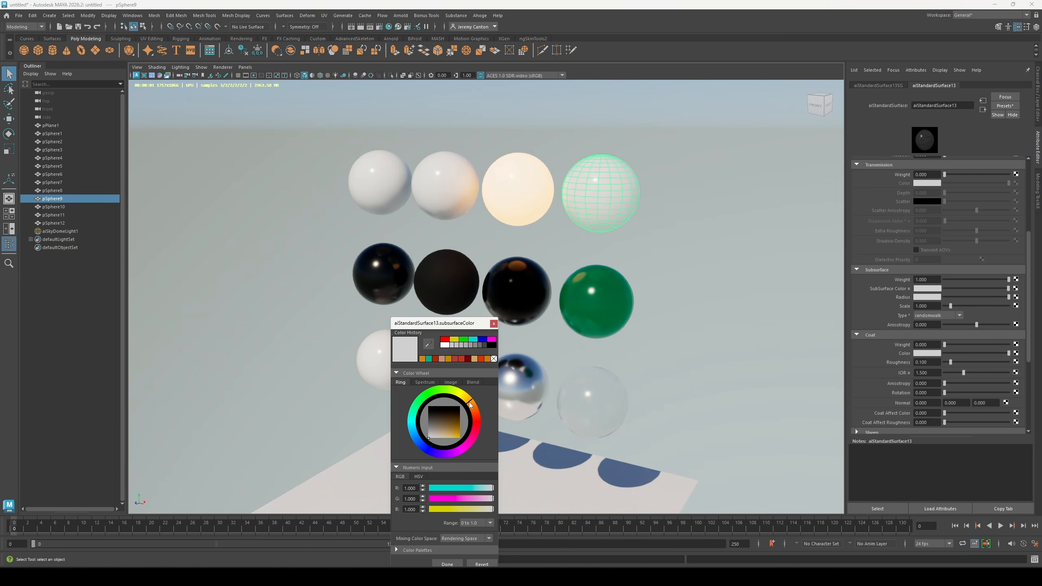
click(445, 434)
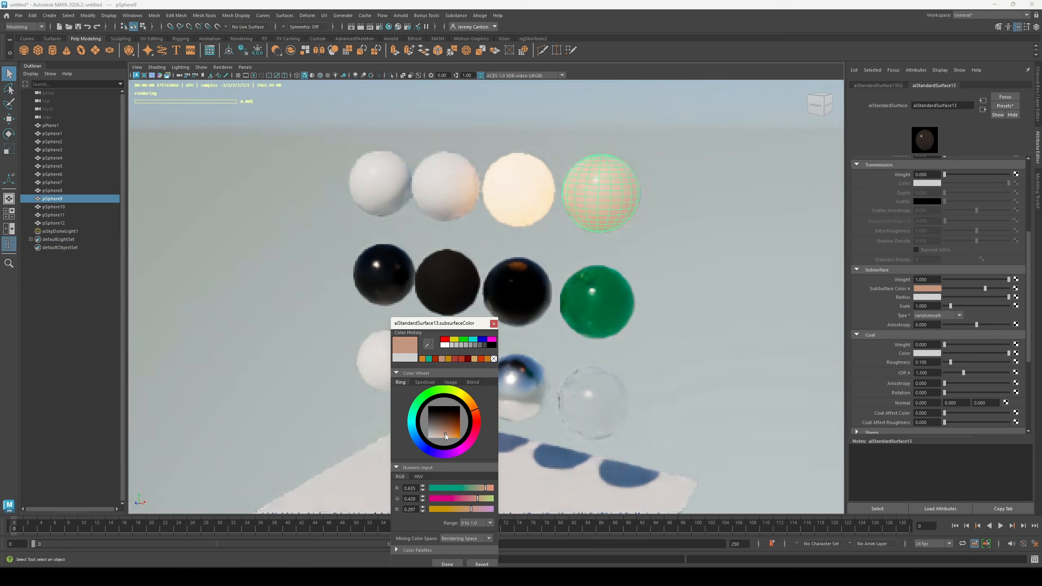
click(447, 564)
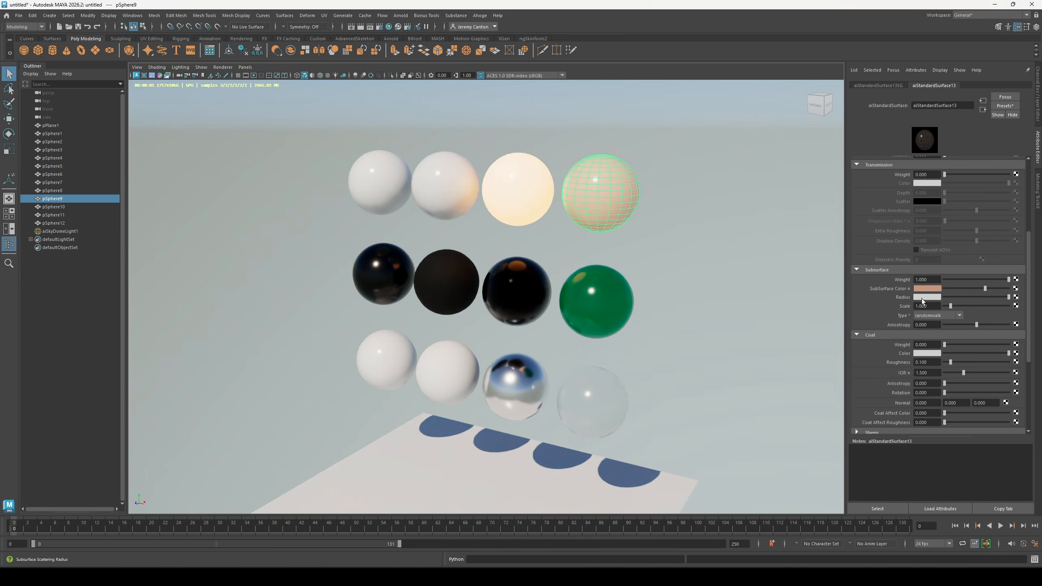
Set the subsurface radius color of the top row's fourth sphere to dark red
click(927, 297)
click(472, 432)
click(460, 439)
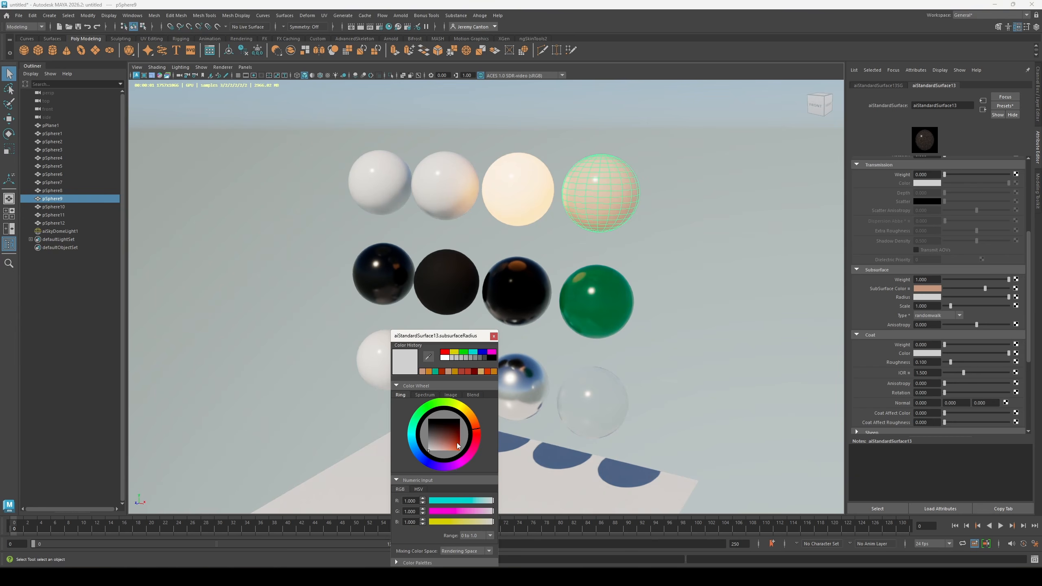
click(458, 441)
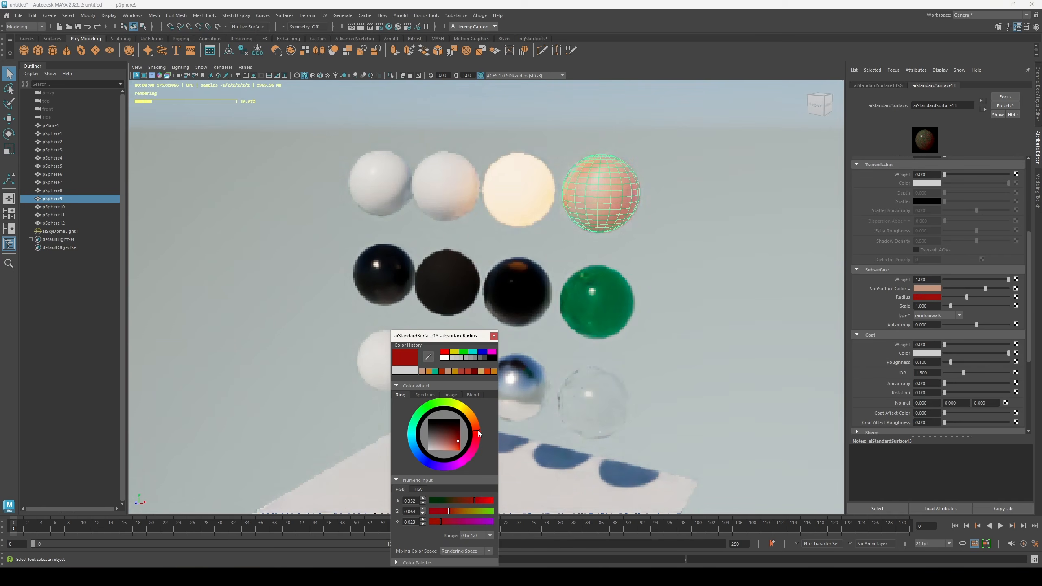
drag(438, 336, 412, 270)
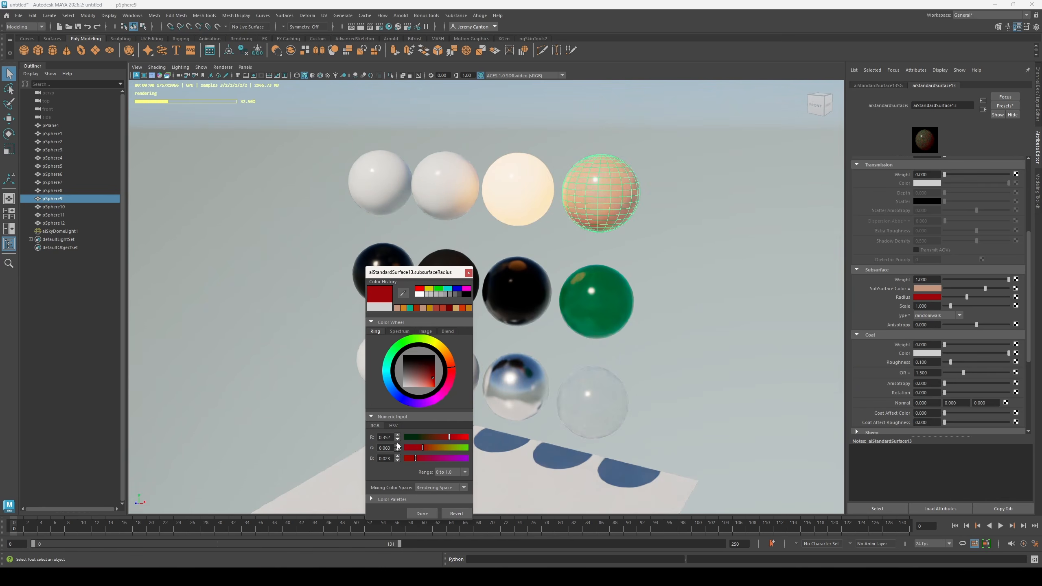
click(422, 512)
click(600, 323)
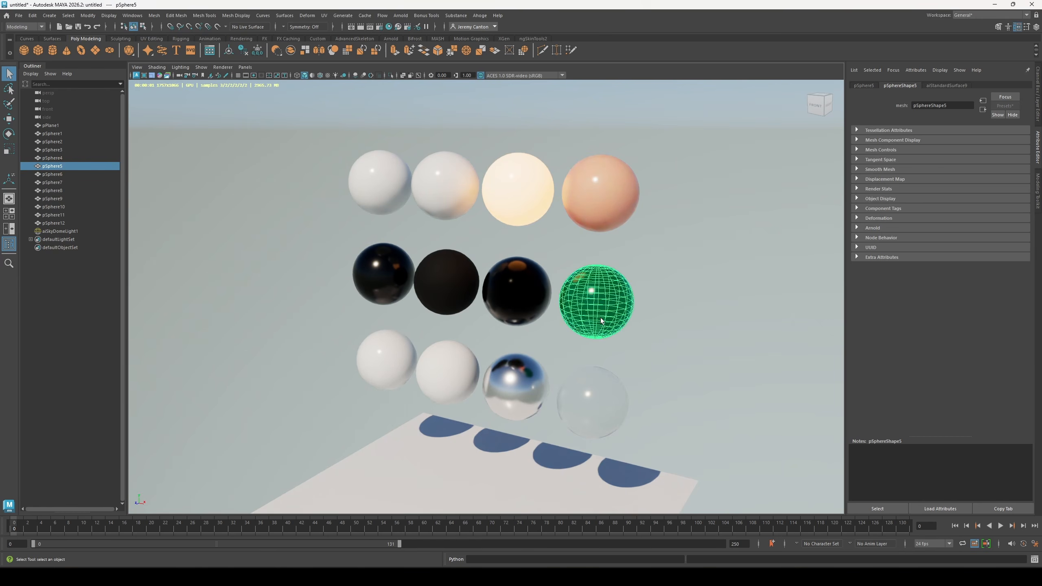
Review the material attributes of the top row's fourth sphere and the middle row's third sphere
click(586, 211)
right_click(586, 212)
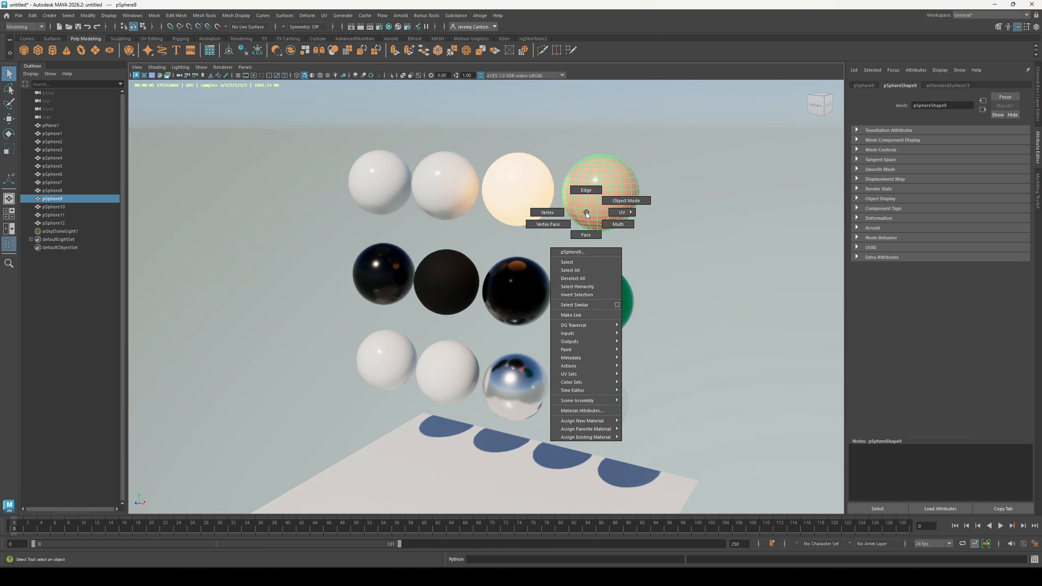
click(578, 410)
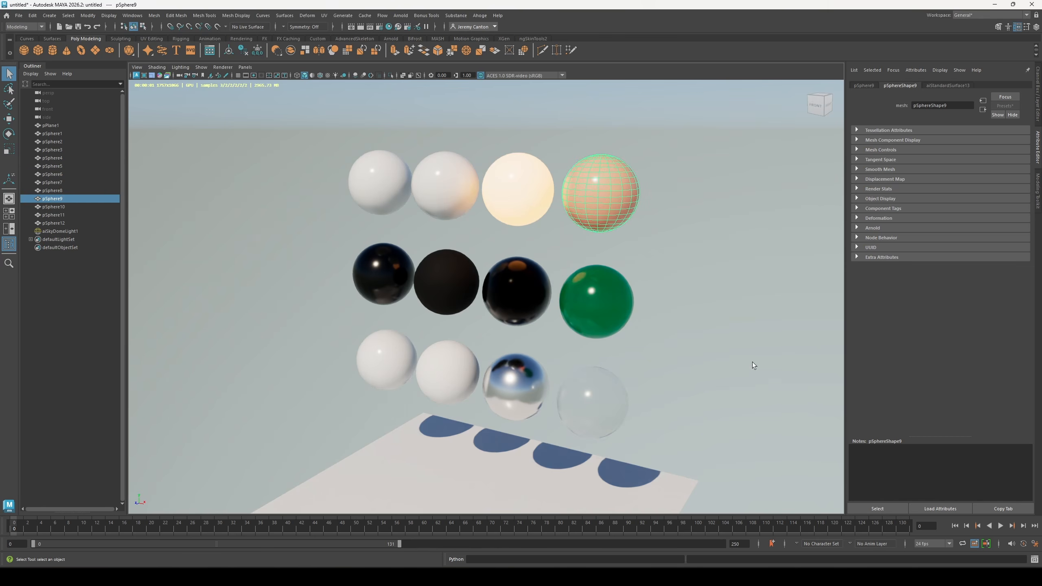
click(945, 86)
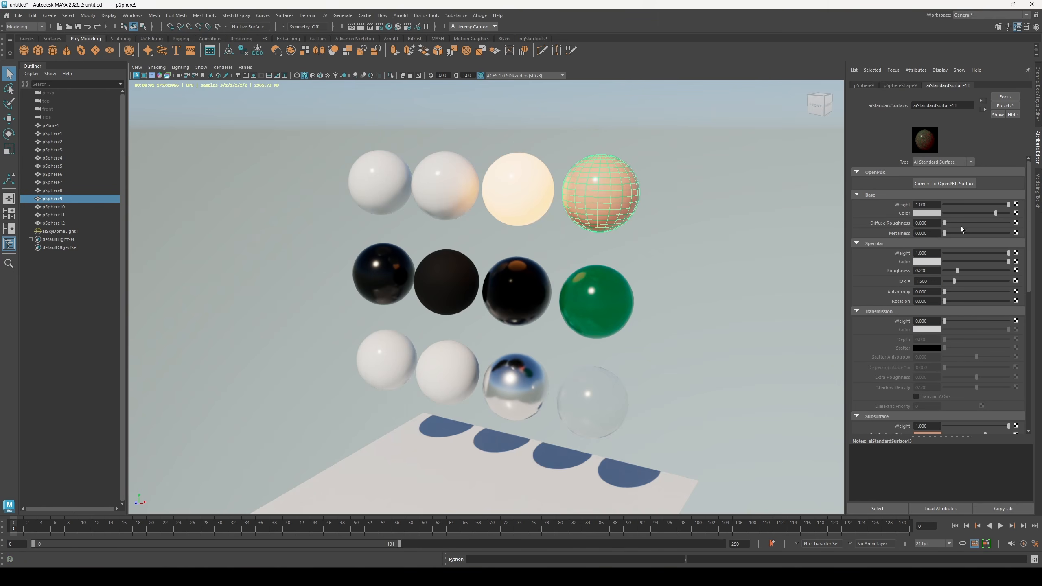
click(516, 291)
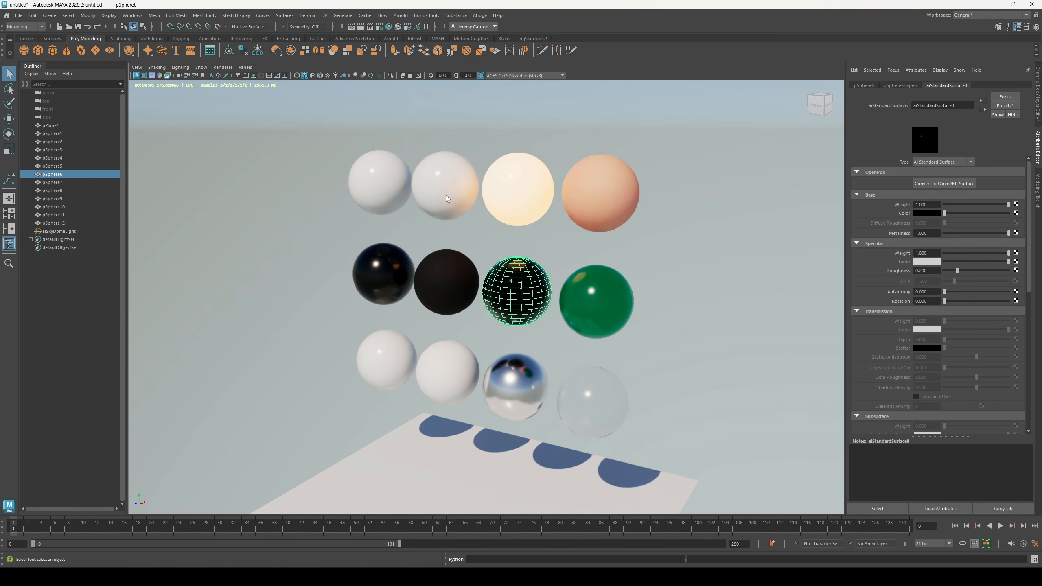
Apply the Gold preset to the material of the top row's second sphere, replacing its current settings
click(448, 206)
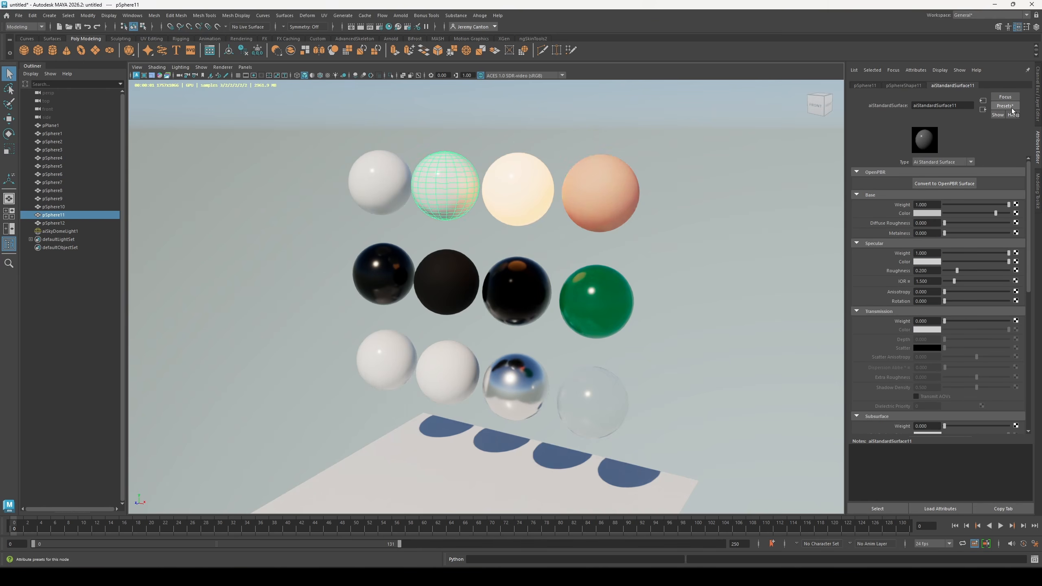
scroll(630, 235, up, 2)
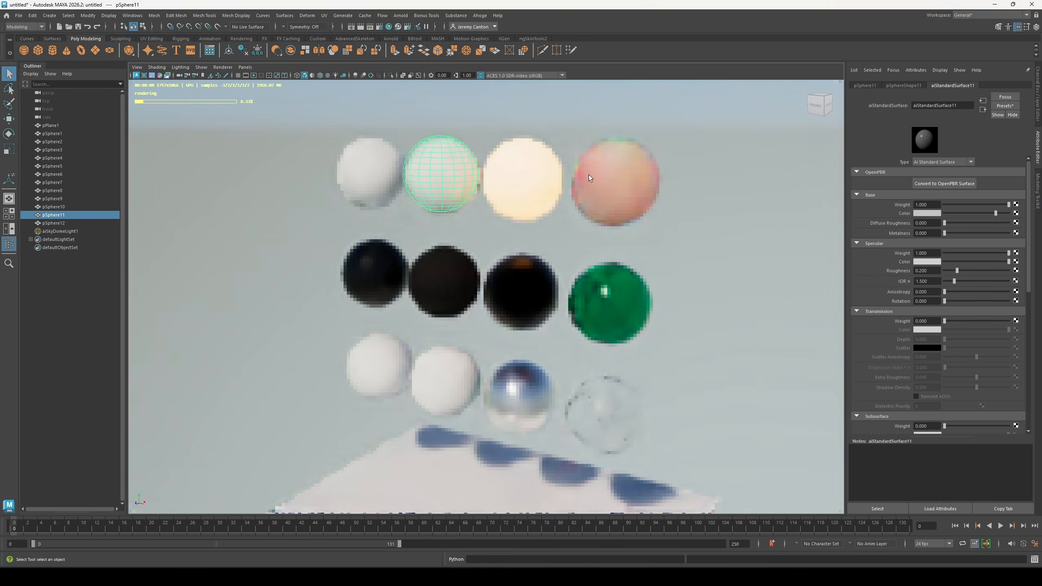
click(1006, 108)
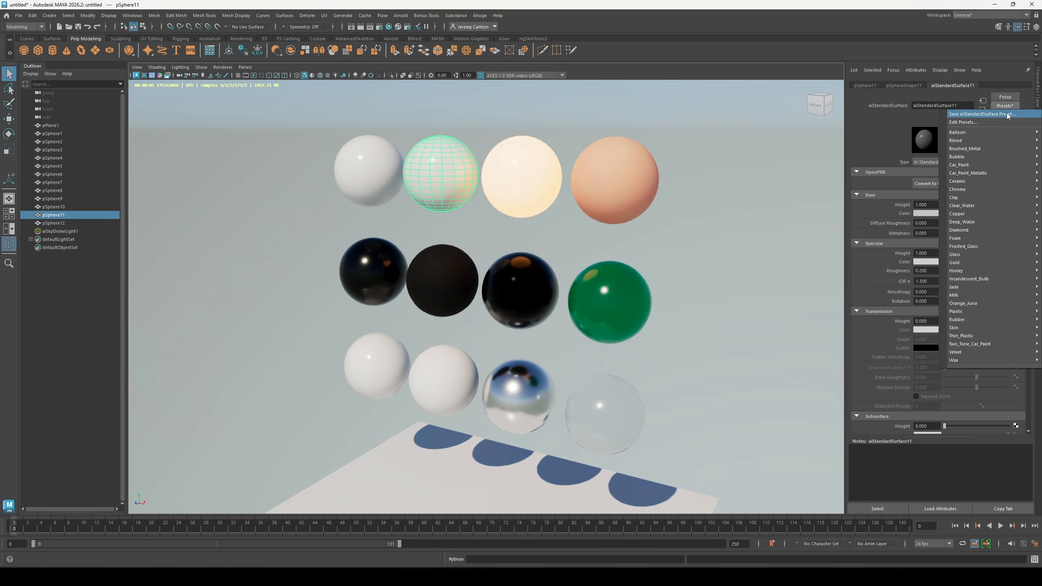
mouse_move(975, 267)
click(879, 262)
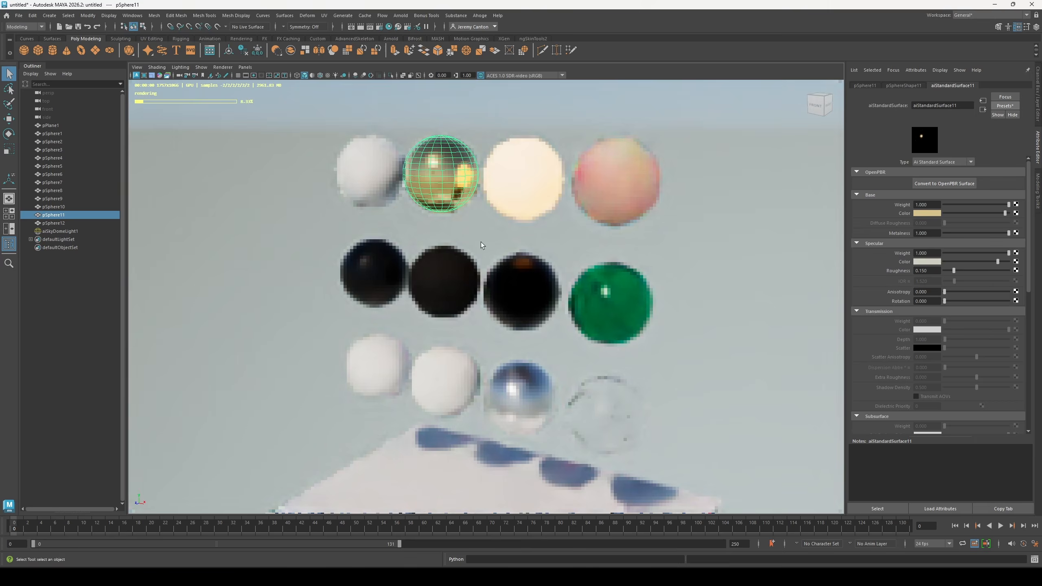
Replace the material settings of the top row's first sphere with the Orange_Juice preset
click(369, 170)
click(1014, 104)
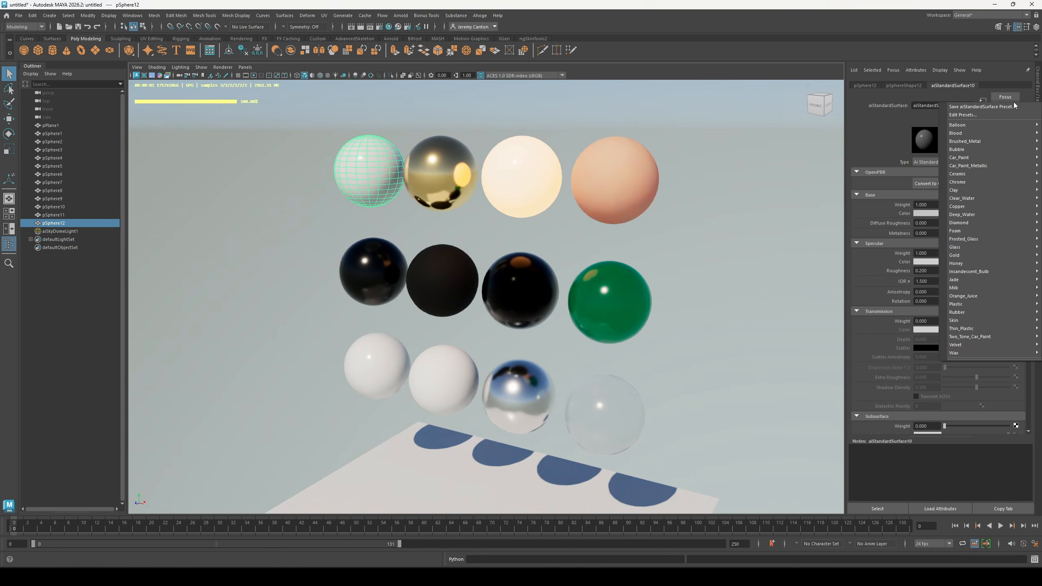
mouse_move(984, 291)
click(879, 295)
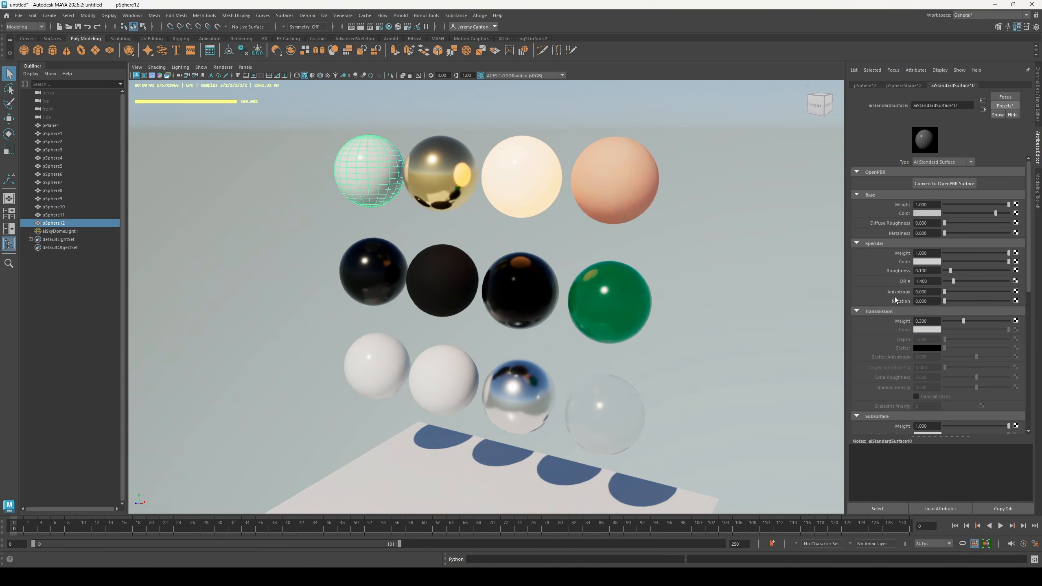
Replace the material settings of the top row's fourth sphere with the Skin preset
click(615, 180)
click(1011, 105)
click(896, 325)
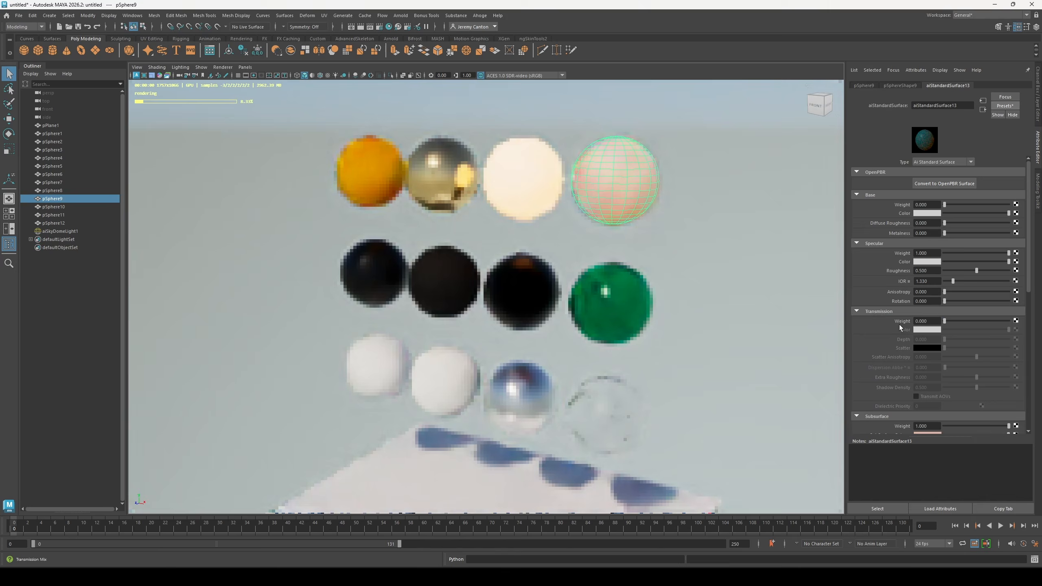
Replace the material settings of the middle row's second sphere with the Velvet preset
click(596, 311)
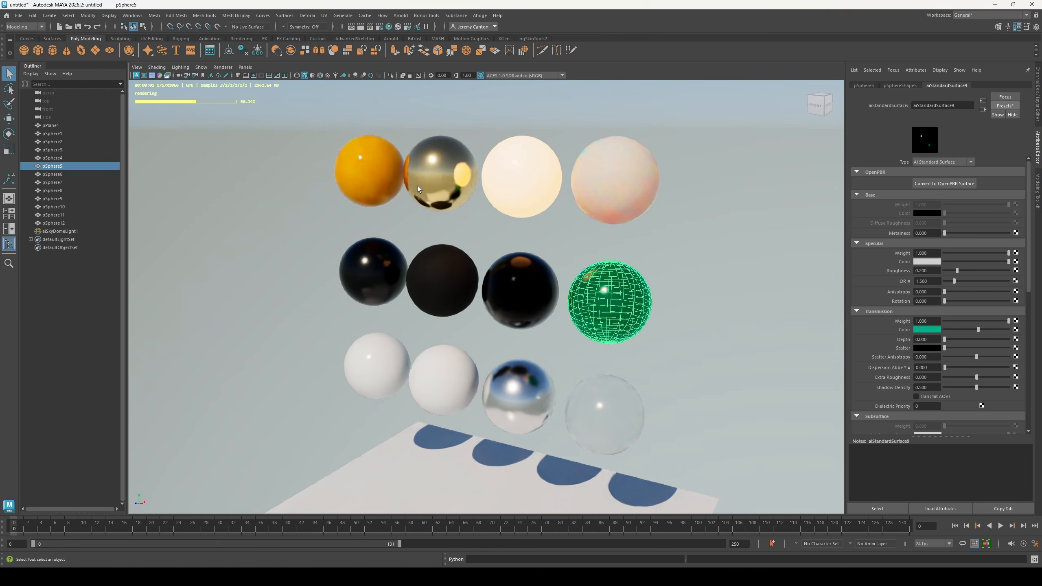
click(442, 281)
click(1005, 106)
mouse_move(985, 350)
click(903, 352)
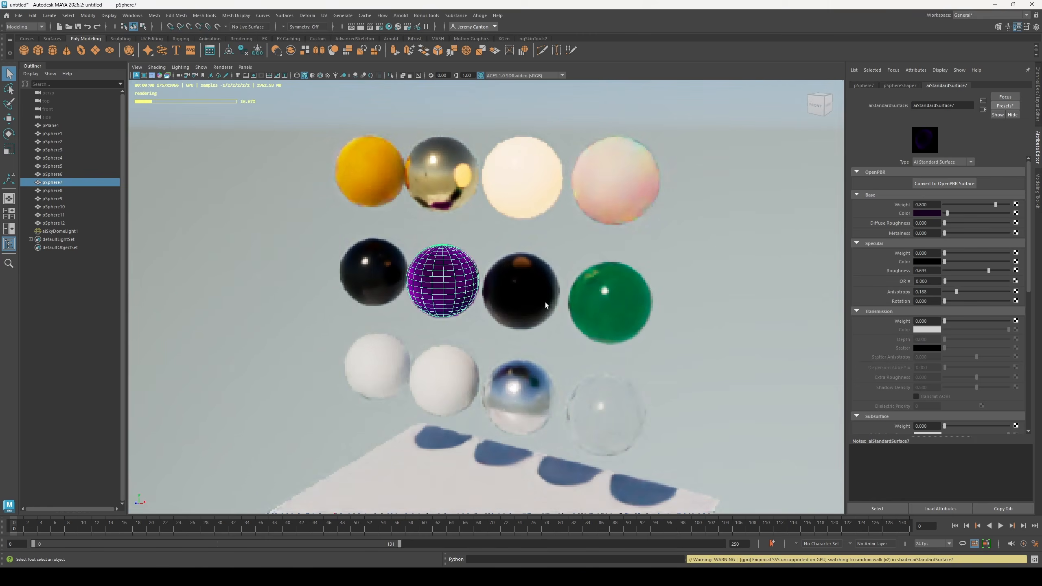
Replace the material settings of the middle row's third sphere with the Diamond preset
click(520, 291)
click(1005, 105)
mouse_move(974, 239)
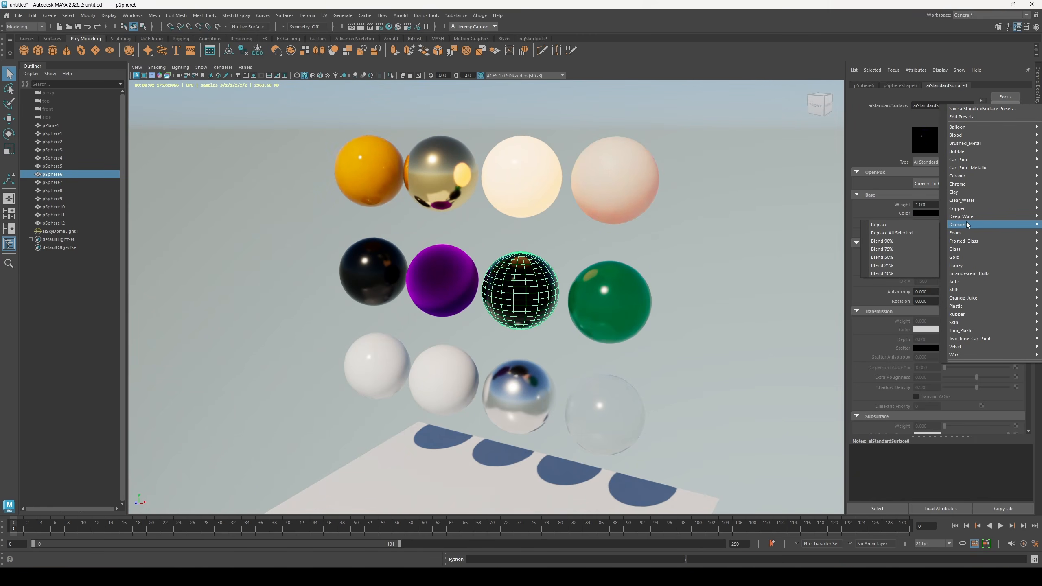
click(927, 224)
Apply a blue water preset to the material of the middle row's fourth sphere and clear the selection
click(624, 304)
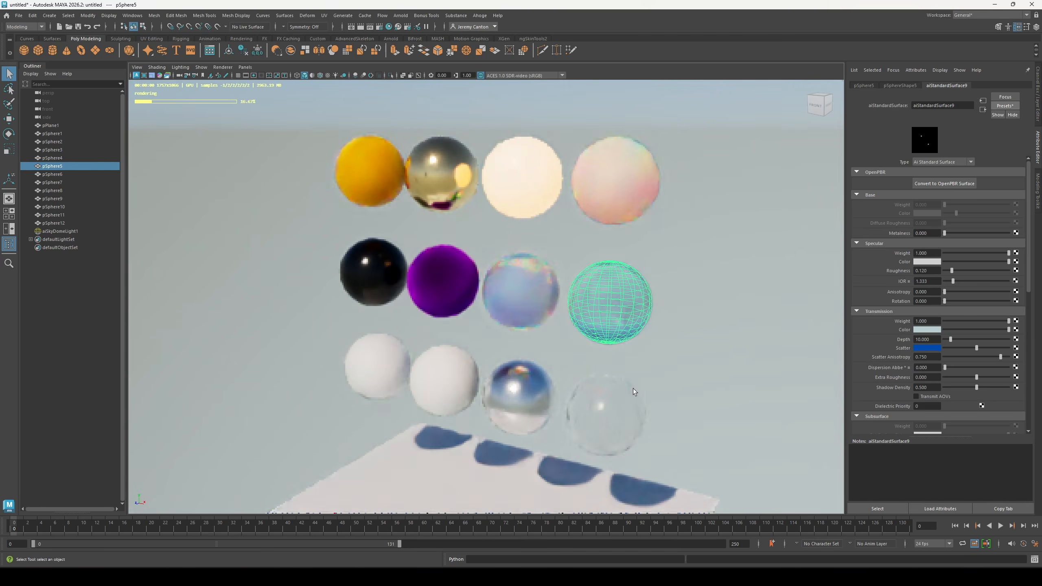
click(274, 357)
alt+drag(274, 357, 288, 348)
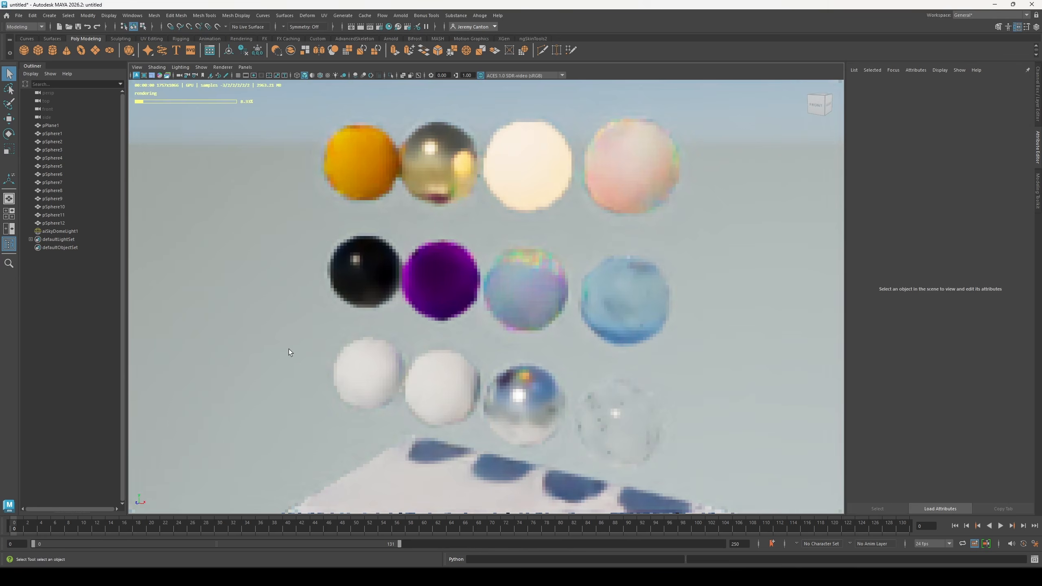
alt+right_drag(289, 349, 306, 375)
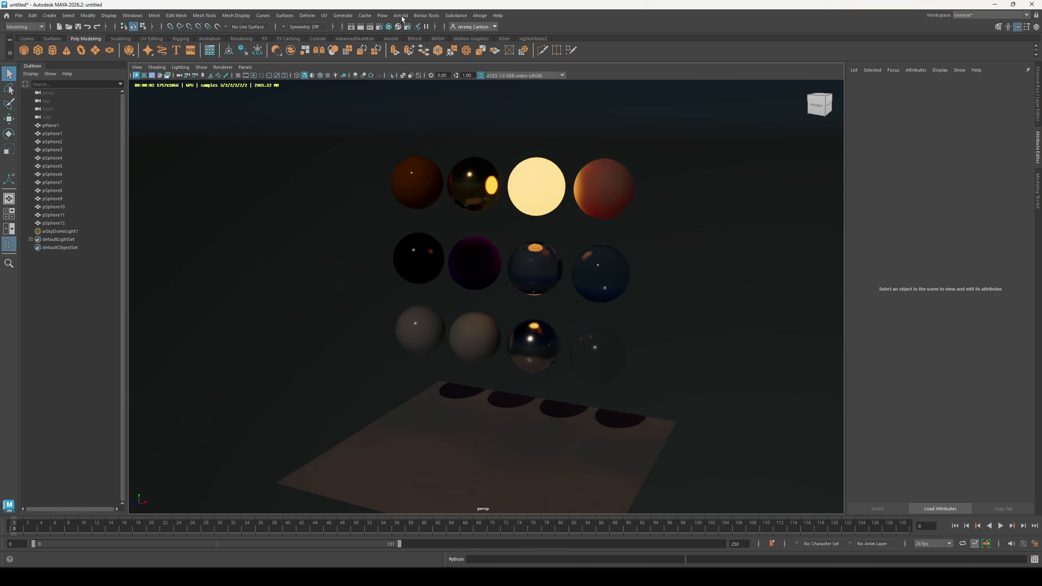
Create an Arnold area light in the scene and scale it up to many times its original size
click(401, 16)
mouse_move(412, 67)
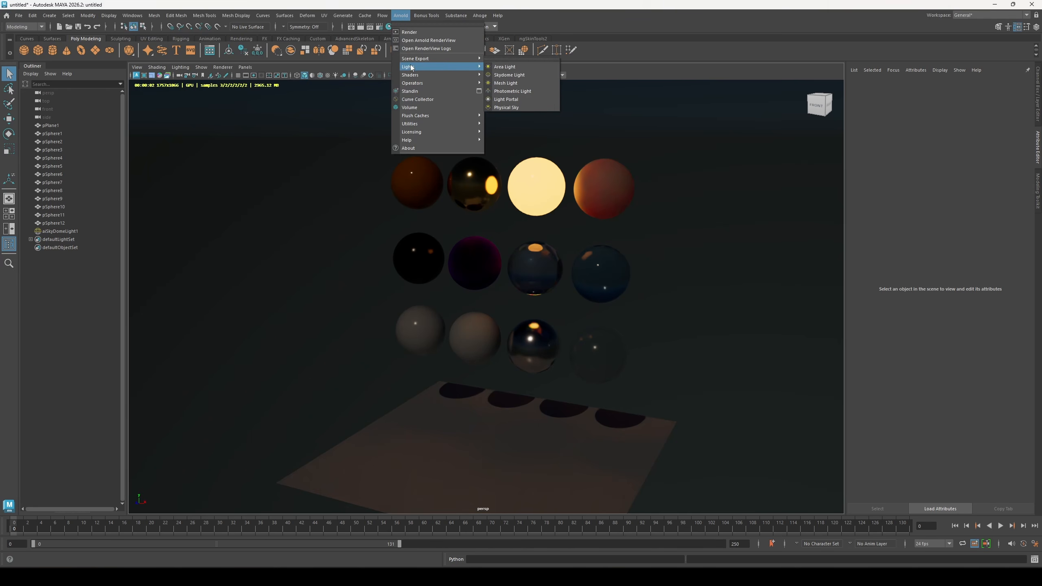
click(504, 67)
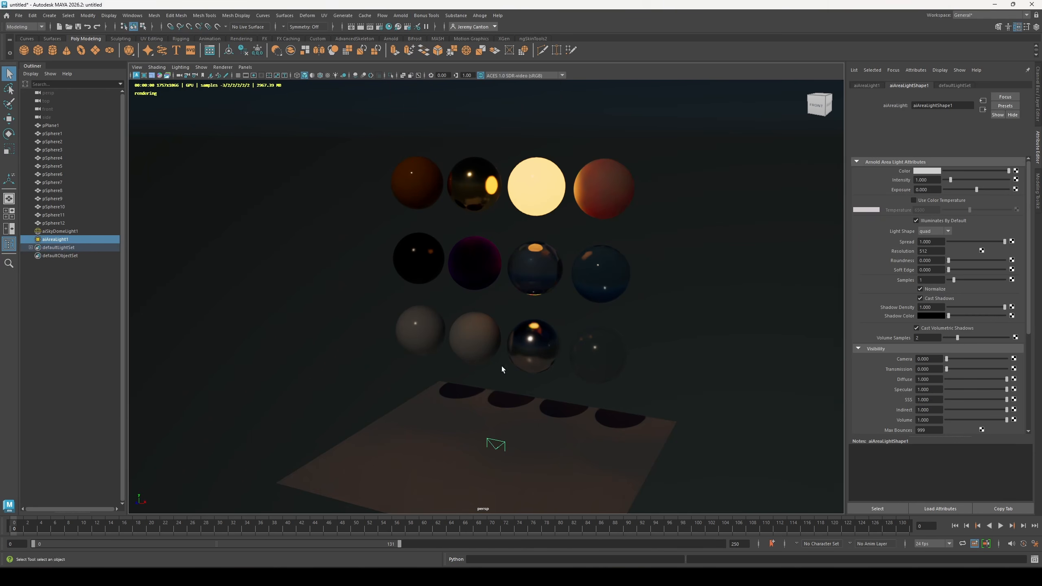
key(r)
drag(496, 449, 666, 463)
Move the area light up beside the sphere grid and rotate it to aim down at the spheres
key(w)
alt+drag(582, 427, 246, 141)
key(e)
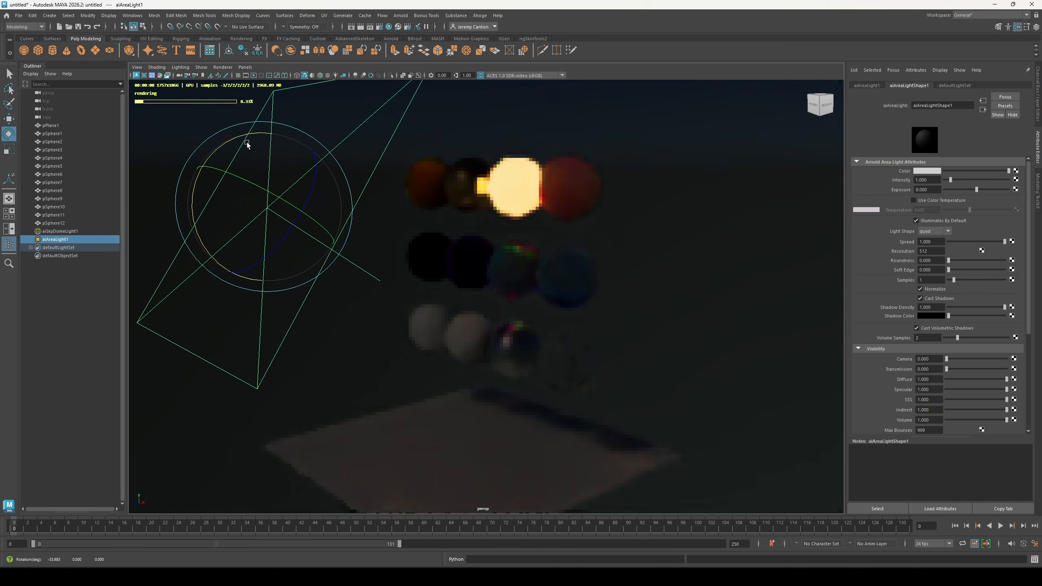
key(w)
alt+middle_drag(311, 178, 370, 204)
drag(317, 158, 346, 104)
scroll(434, 177, up, 2)
alt+middle_drag(435, 187, 437, 213)
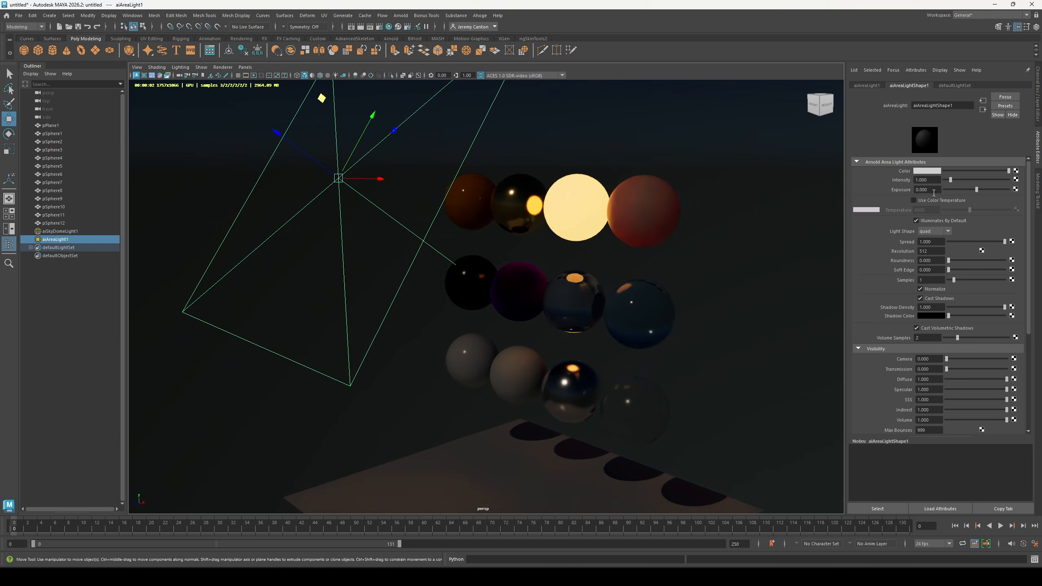
Try exposure values of 5 and 10 on the area light
text(5)
key(Return)
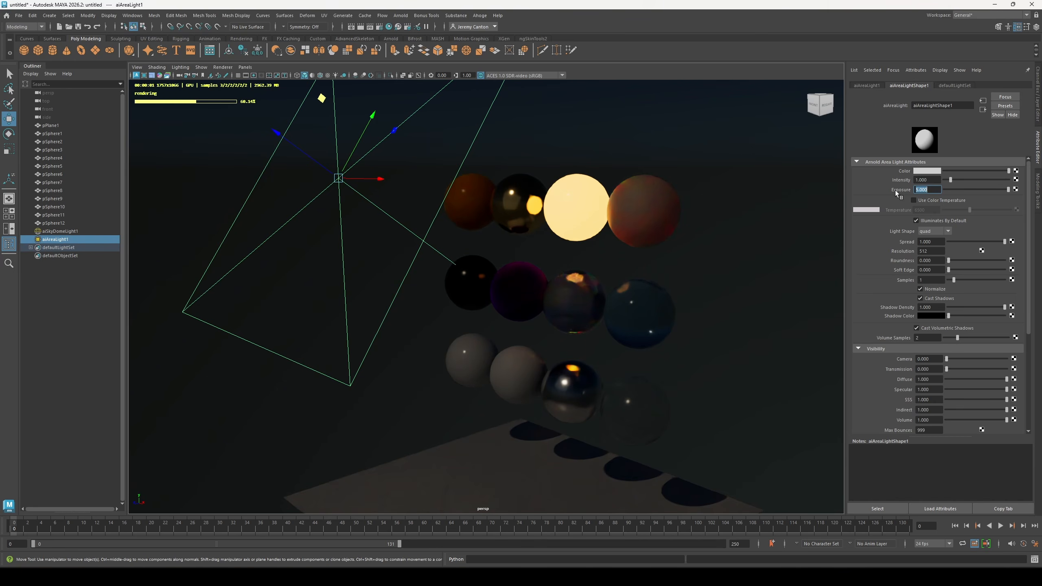
text(10)
key(Return)
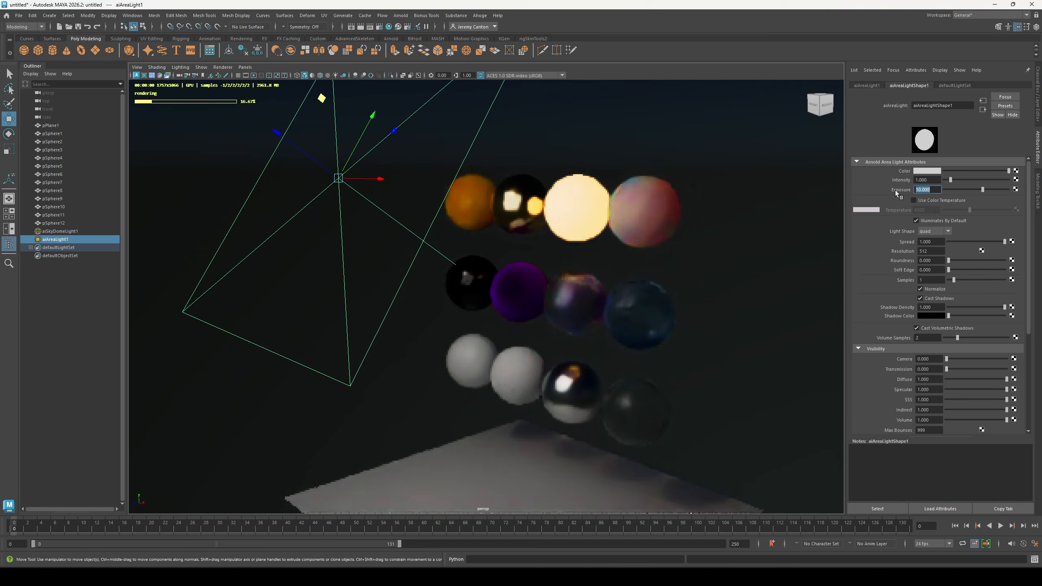
Hide the sky dome light so that only the area light and the emissive sphere light the scene
click(83, 232)
key(ctrl+h)
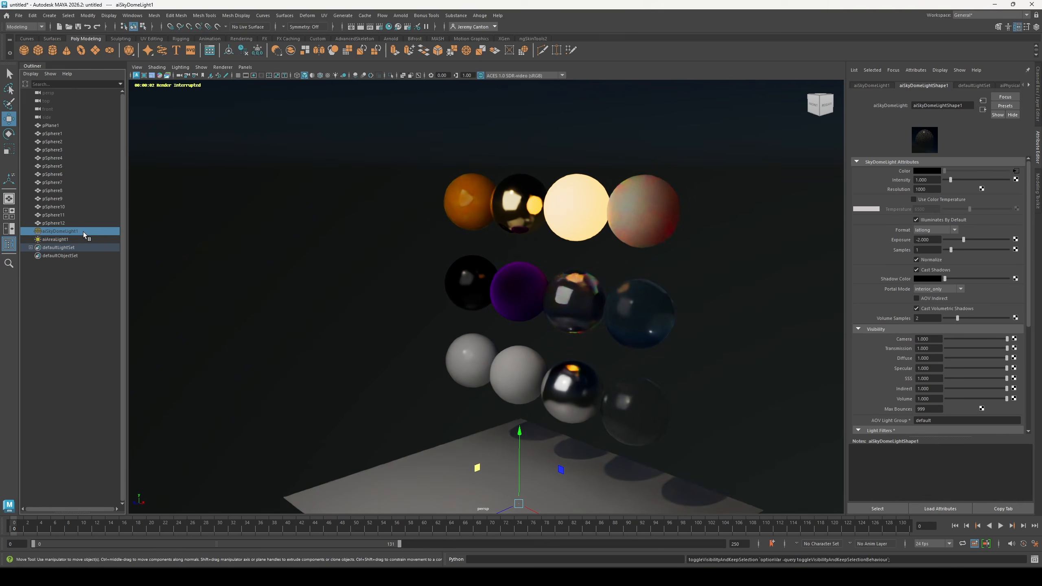
click(75, 287)
Try exposures of 11 and 15 on the area light, settle on 13, and move the light farther from the spheres
click(74, 240)
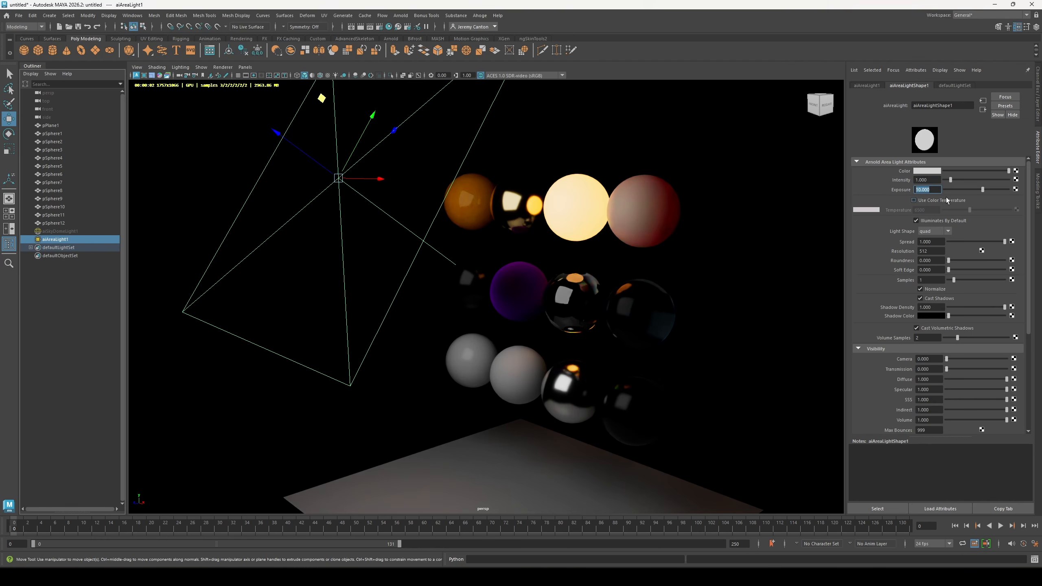
text(11)
key(Return)
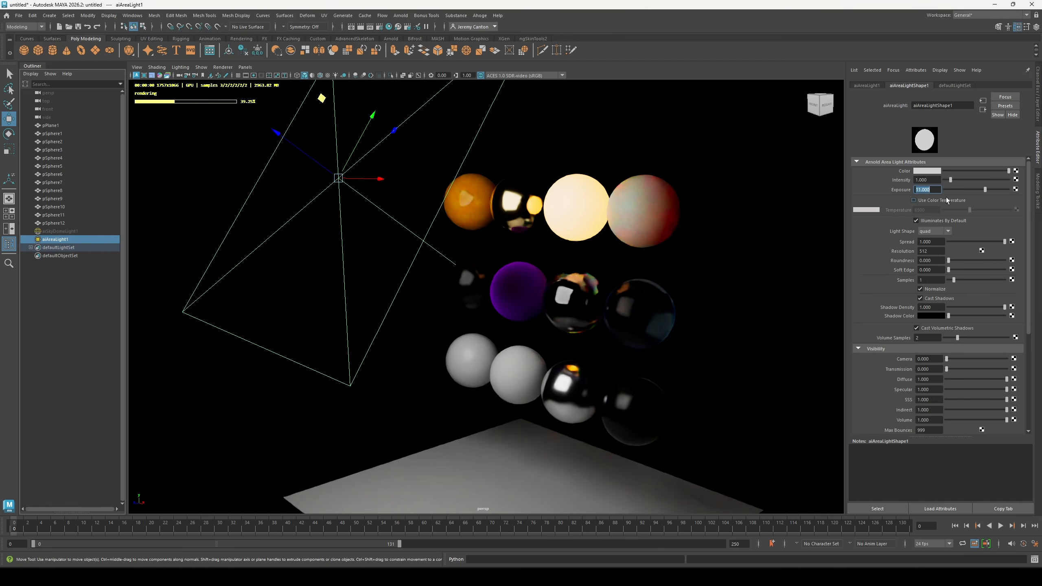
key(Return)
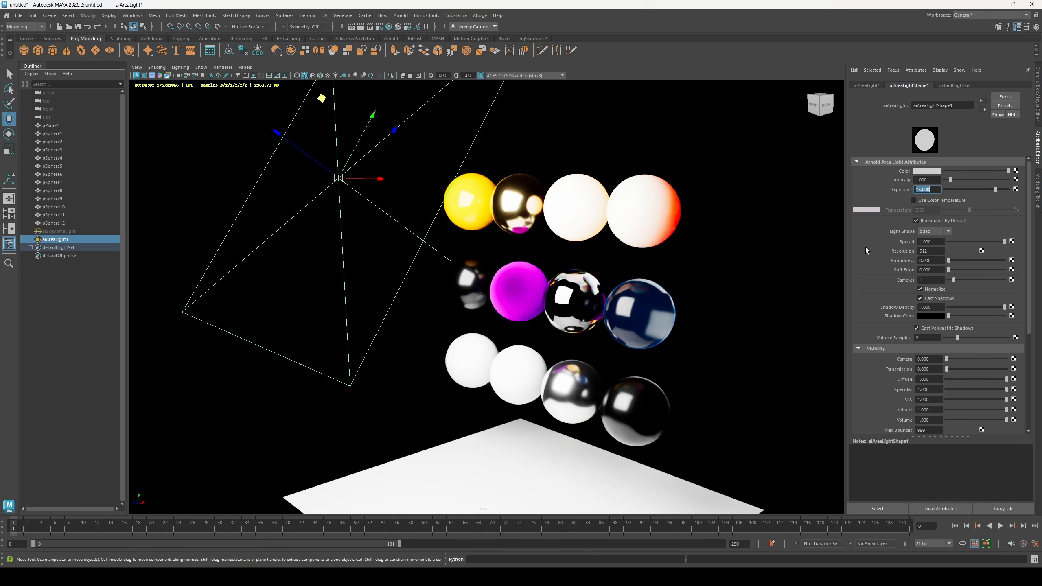
text(13)
key(Return)
drag(315, 100, 150, 153)
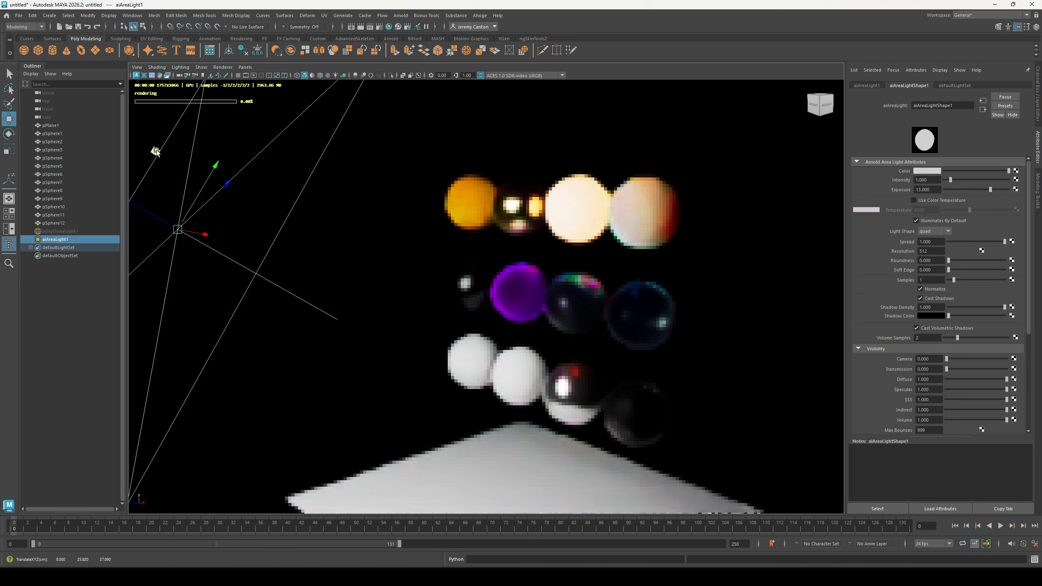
alt+right_drag(470, 384, 525, 342)
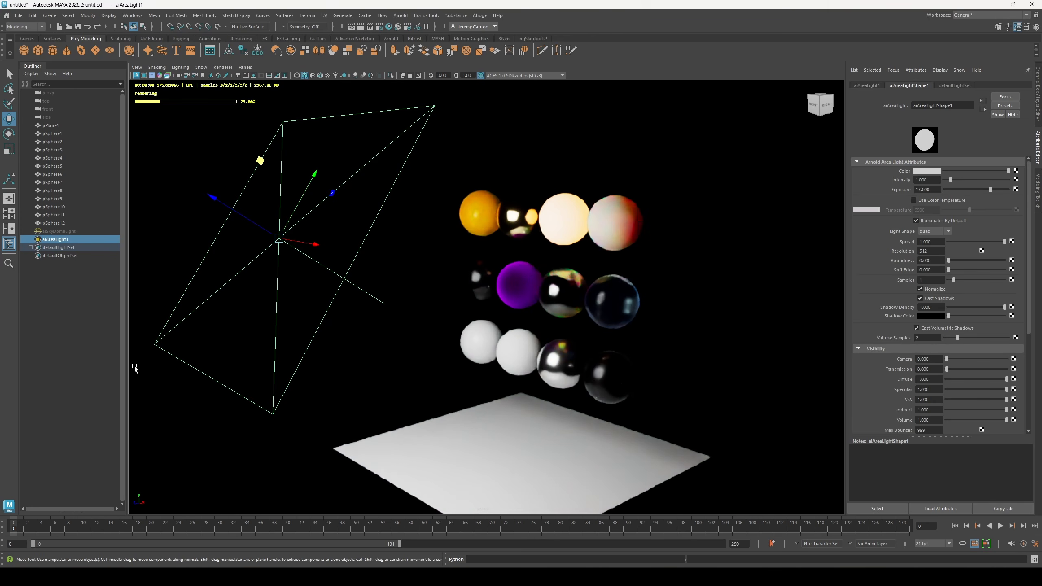
Hide the area light and show the sky dome light, keeping the sphere grid in view
click(74, 375)
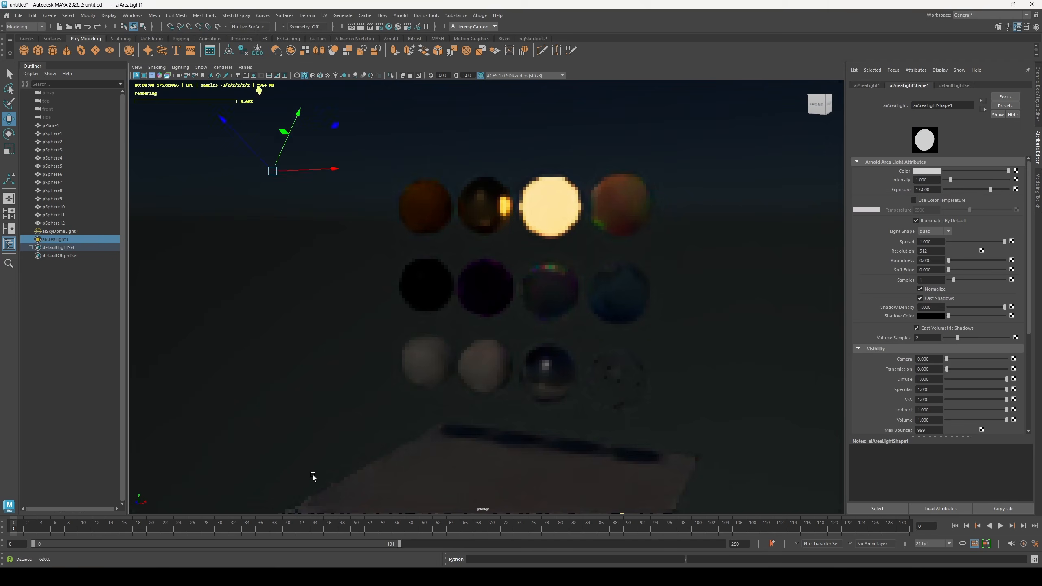
alt+right_drag(313, 477, 317, 417)
alt+middle_drag(317, 417, 306, 414)
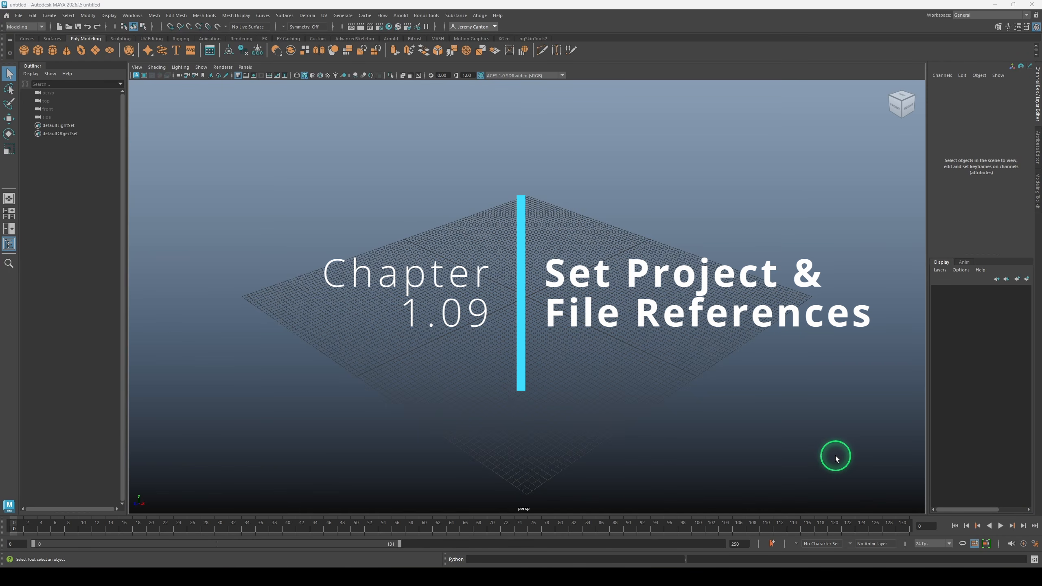
Start setting the project and create a folder named DinnerForTwo_Project inside the bookmarked Rig folder
click(18, 16)
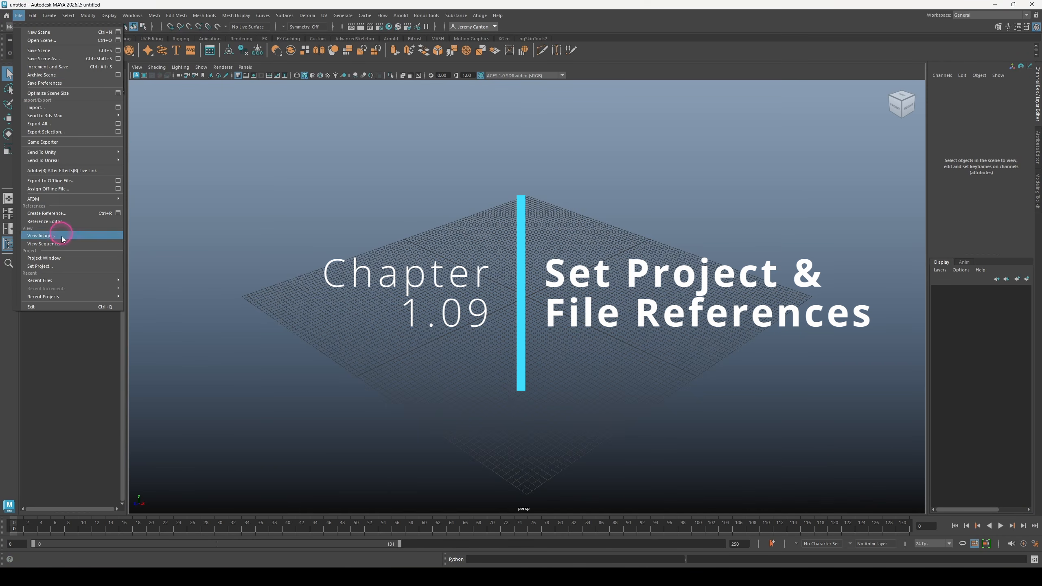
click(66, 270)
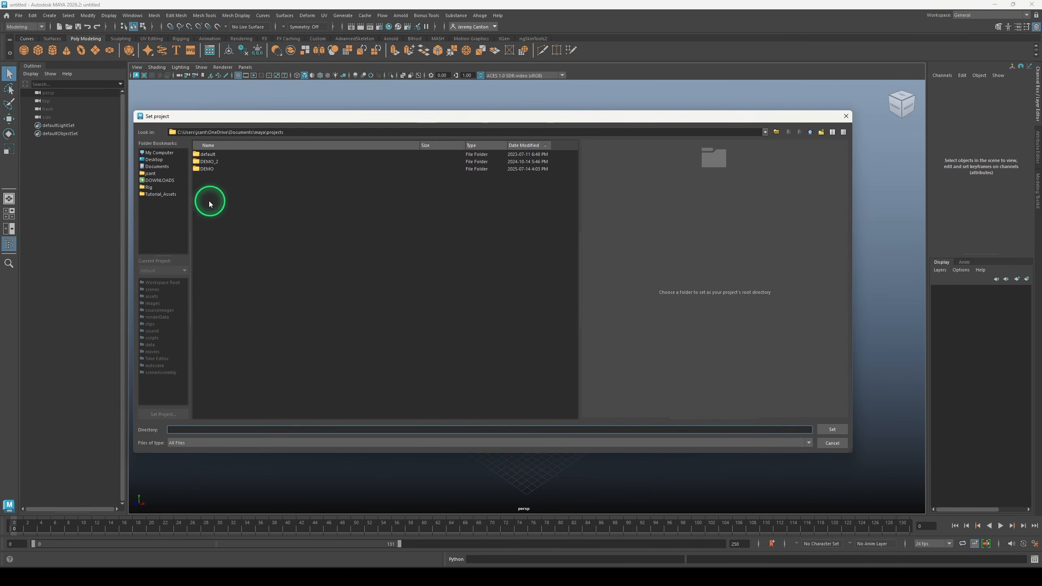
click(158, 190)
right_click(243, 215)
click(272, 225)
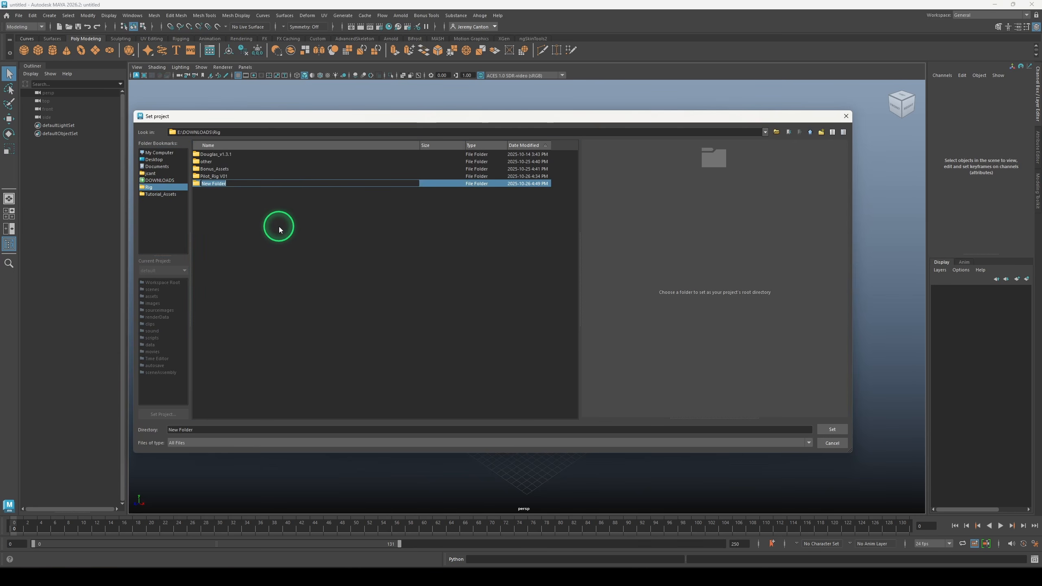
text(Din)
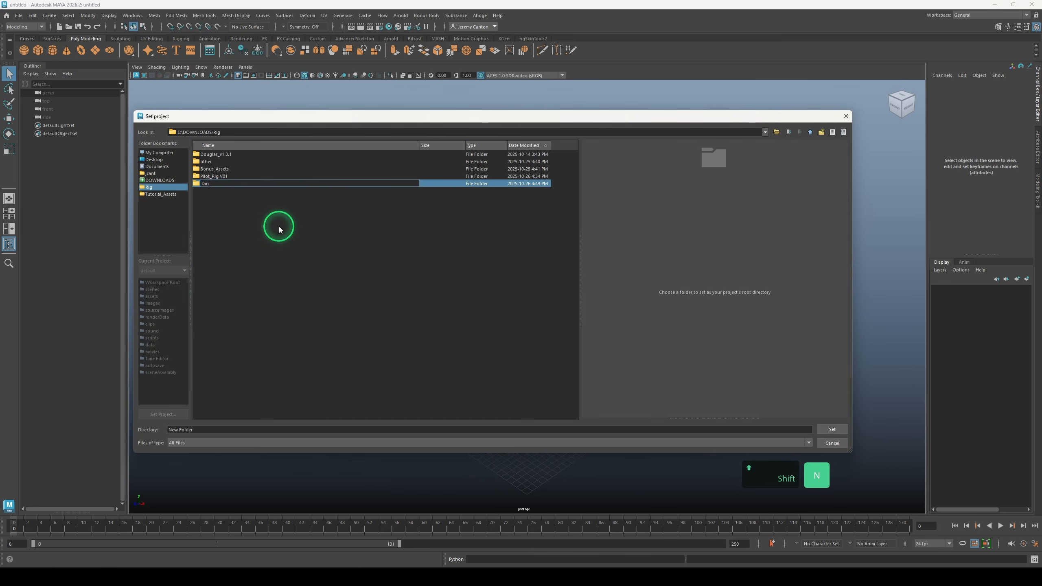
text(nerForTwo_Project)
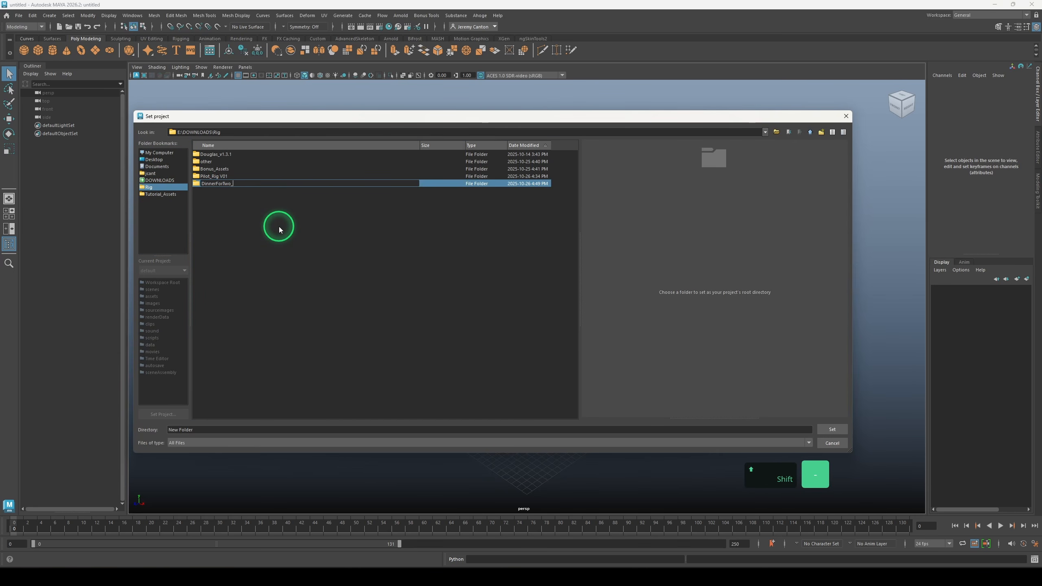
key(Return)
Set DinnerForTwo_Project as the current project and create a default workspace in it
double_click(324, 184)
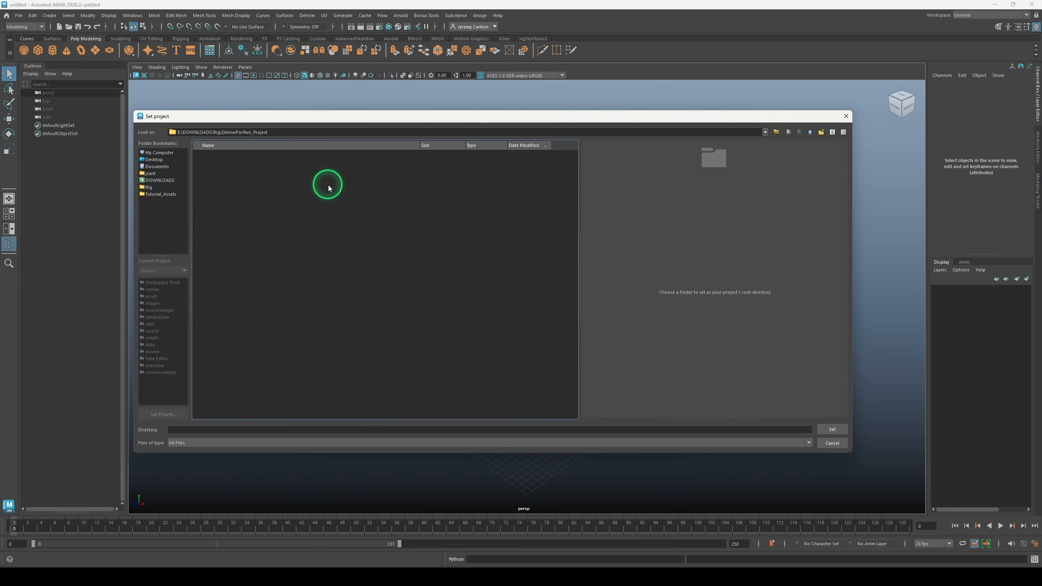
click(833, 430)
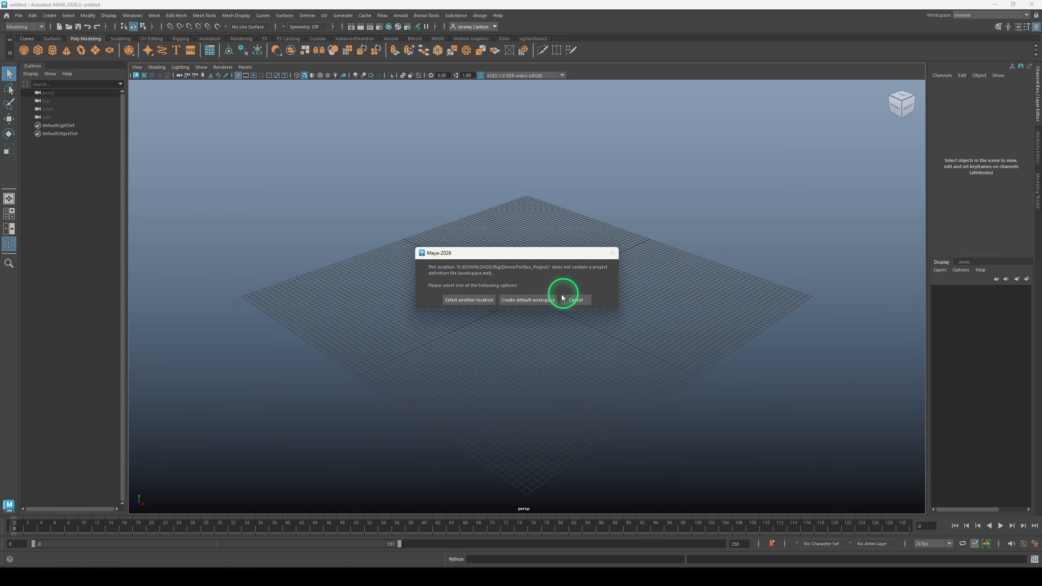
click(538, 300)
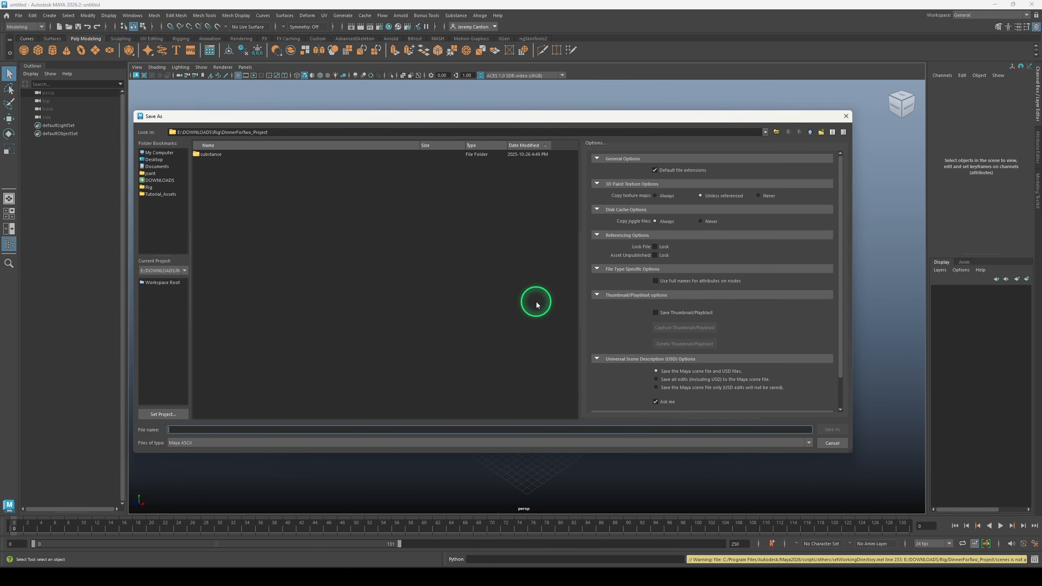
Save the scene in the DinnerForTwo_Project folder as DinnerForTwo_v01 in Maya ASCII format
text(DinnerForTwo)
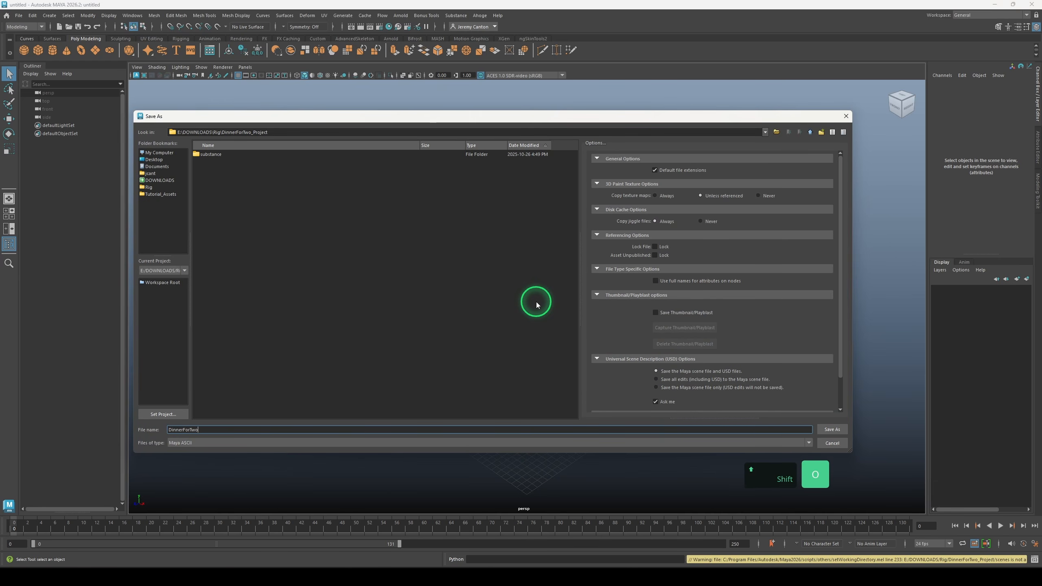
text(_v01)
key(Return)
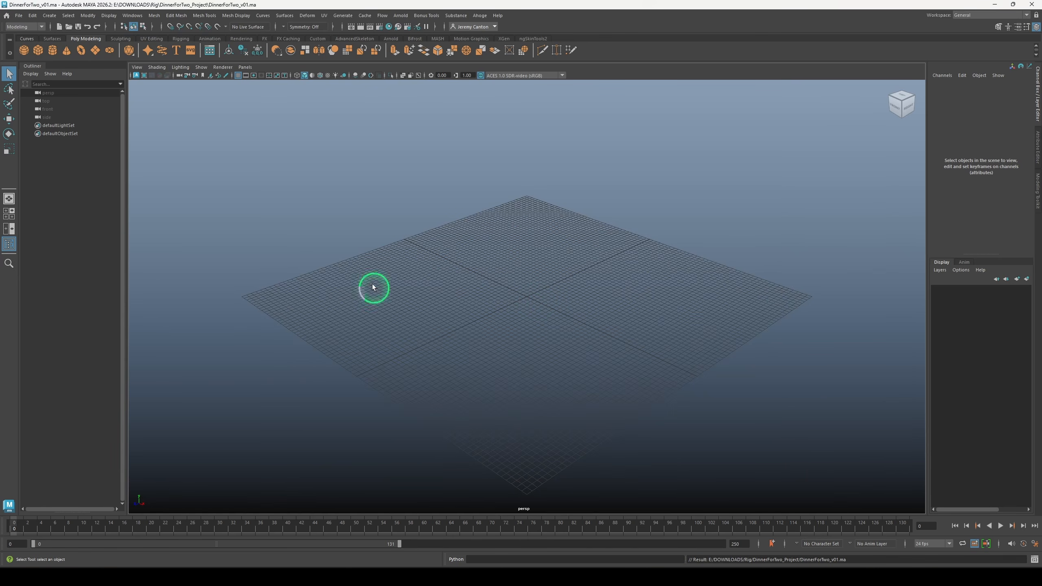
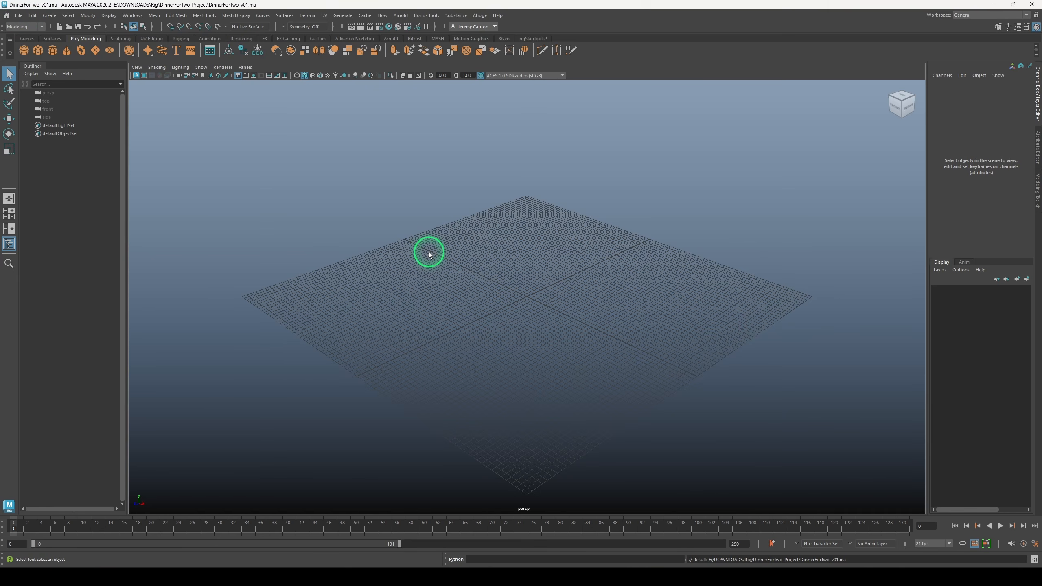
Reference Pilot_v01_MASTER.ma from the Pilot_Rig V01 folder in the bookmarked Rig folder, without using namespaces
click(18, 16)
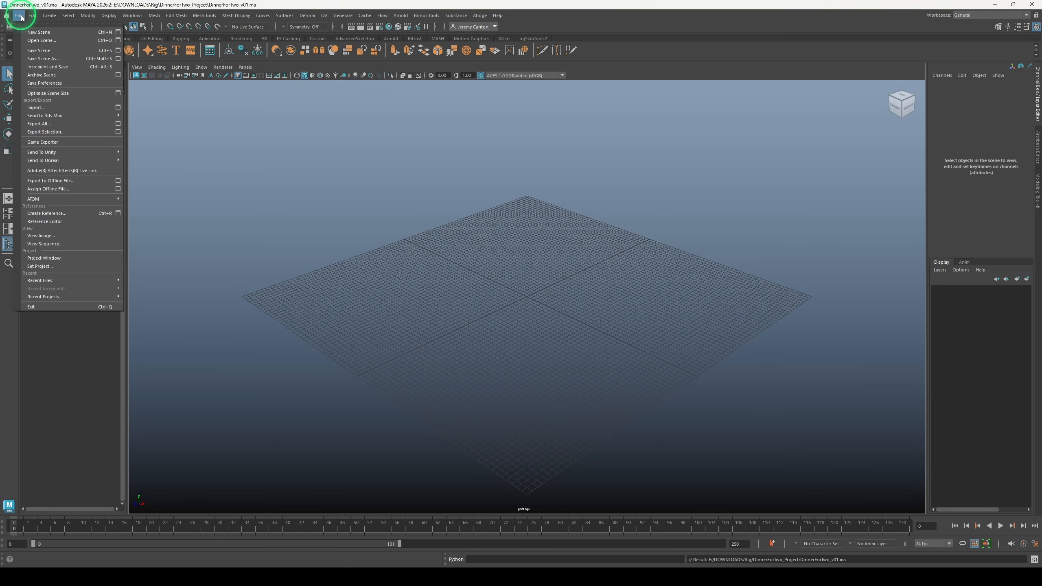
click(82, 215)
click(153, 187)
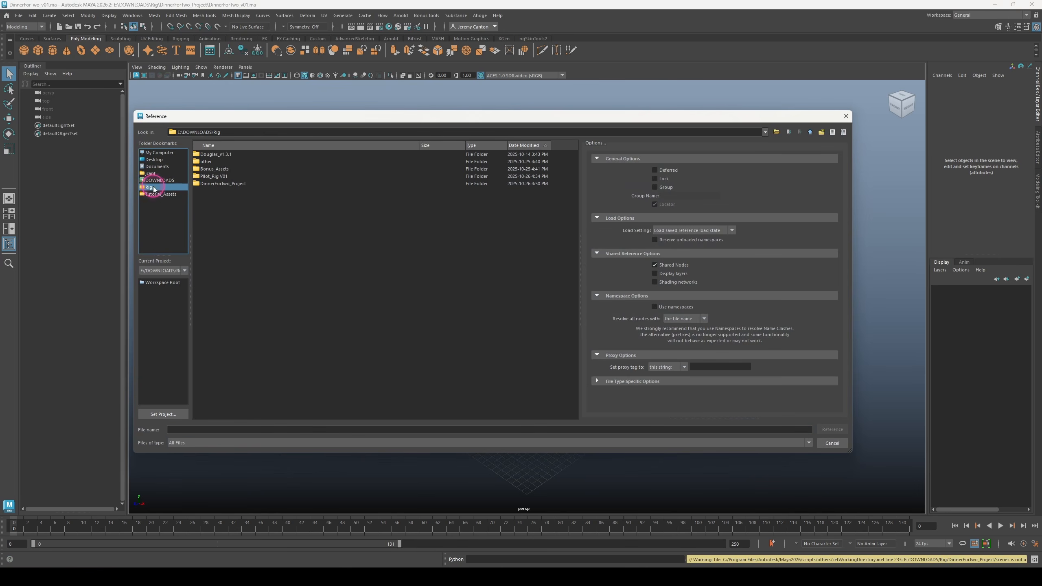
double_click(218, 181)
click(225, 198)
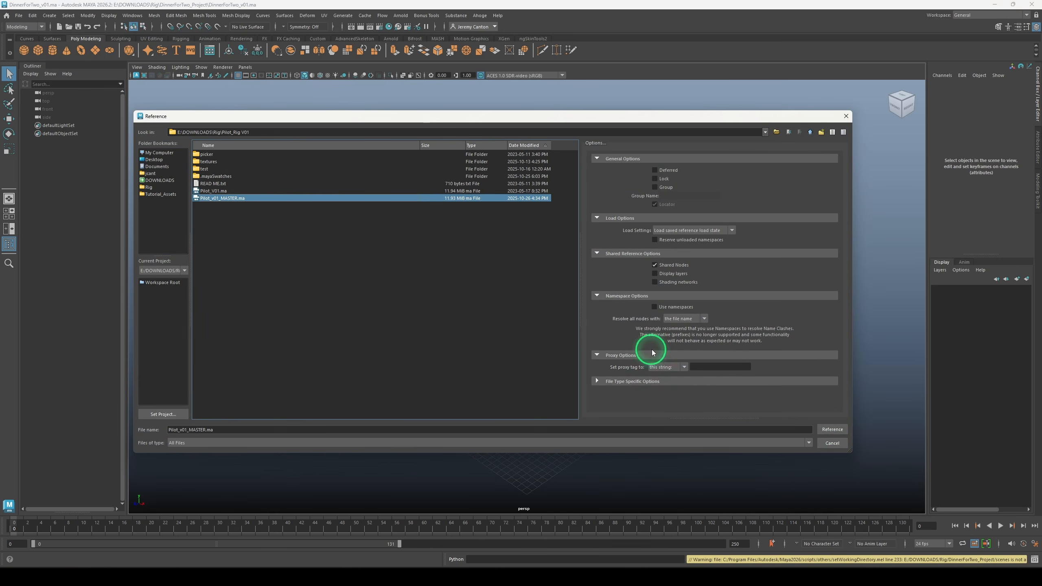
click(675, 309)
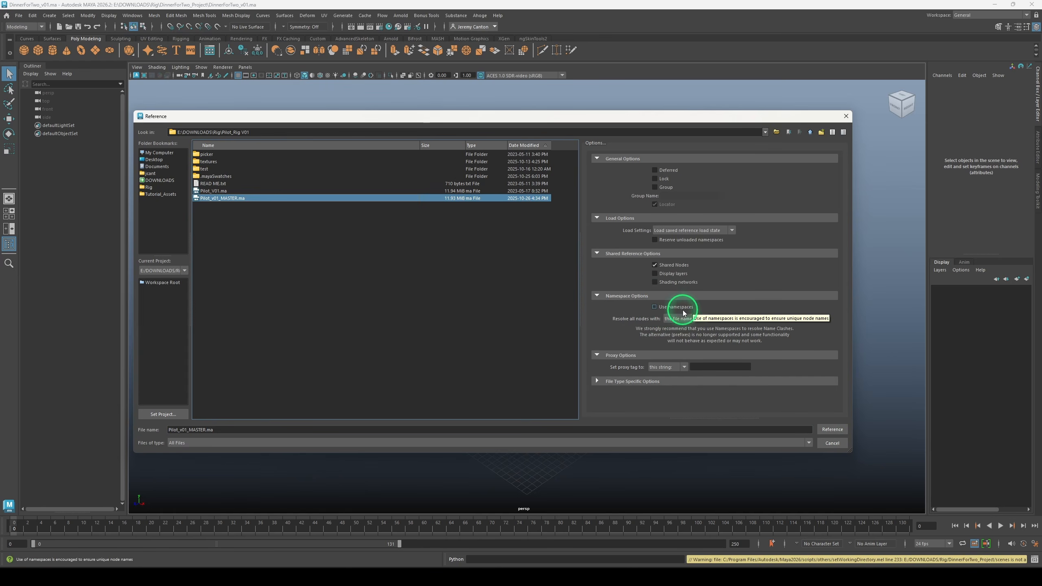
click(834, 432)
click(331, 285)
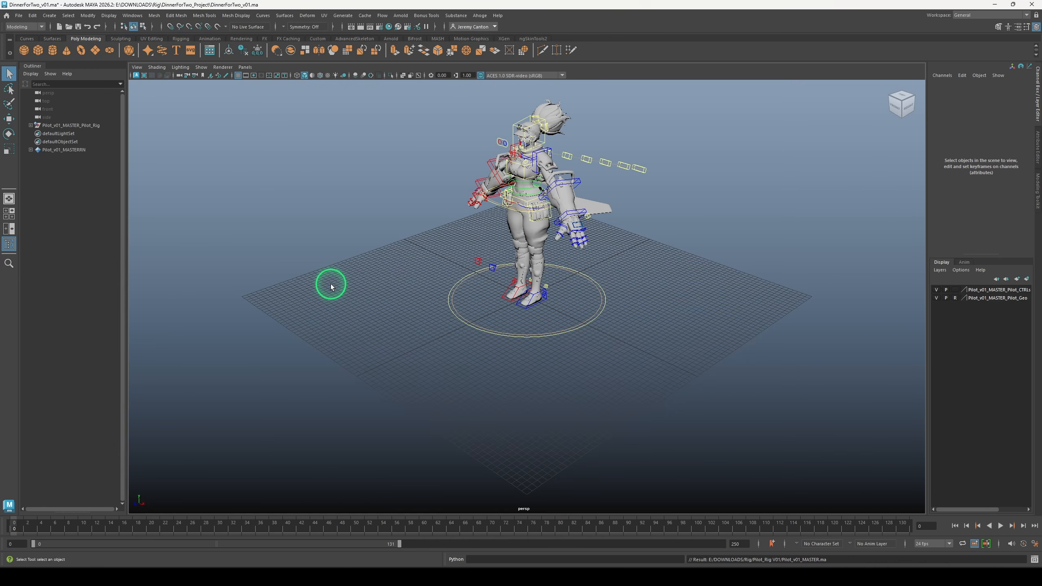
click(357, 164)
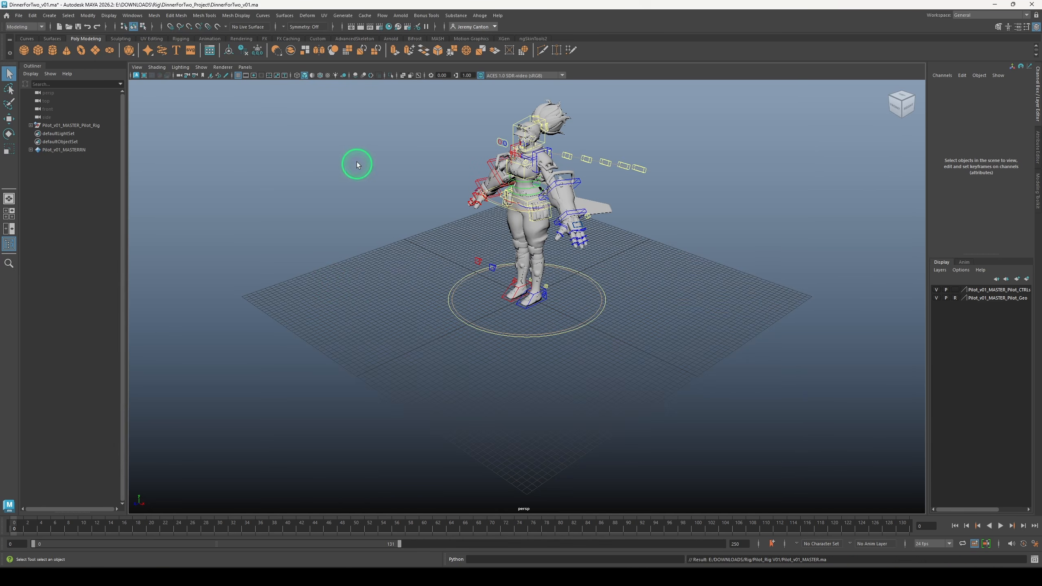
Show textures in the perspective view and expand the pilot rig's group in the Outliner
click(329, 77)
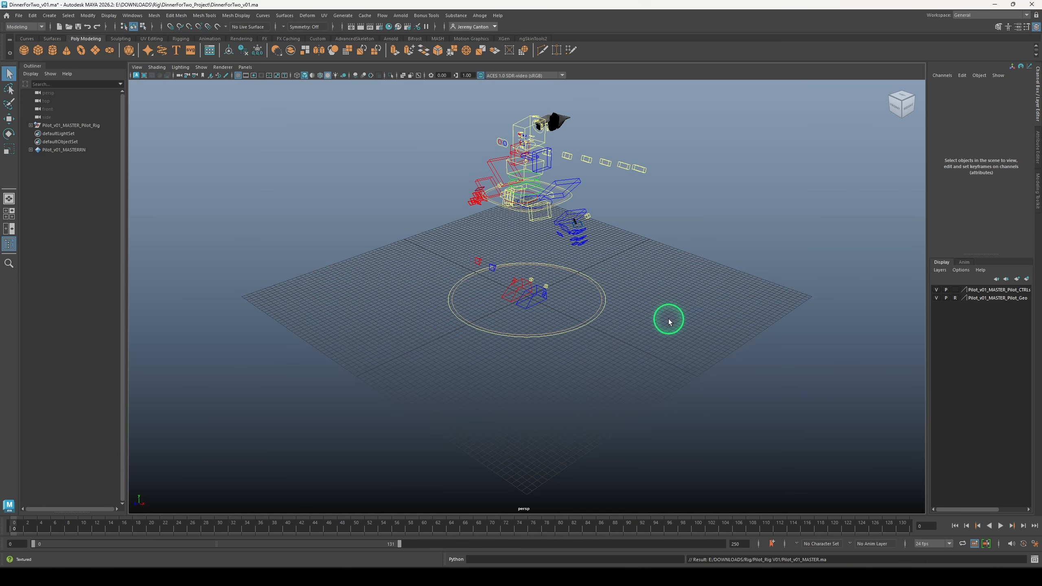
scroll(607, 309, up, 4)
alt+drag(518, 364, 529, 361)
click(30, 126)
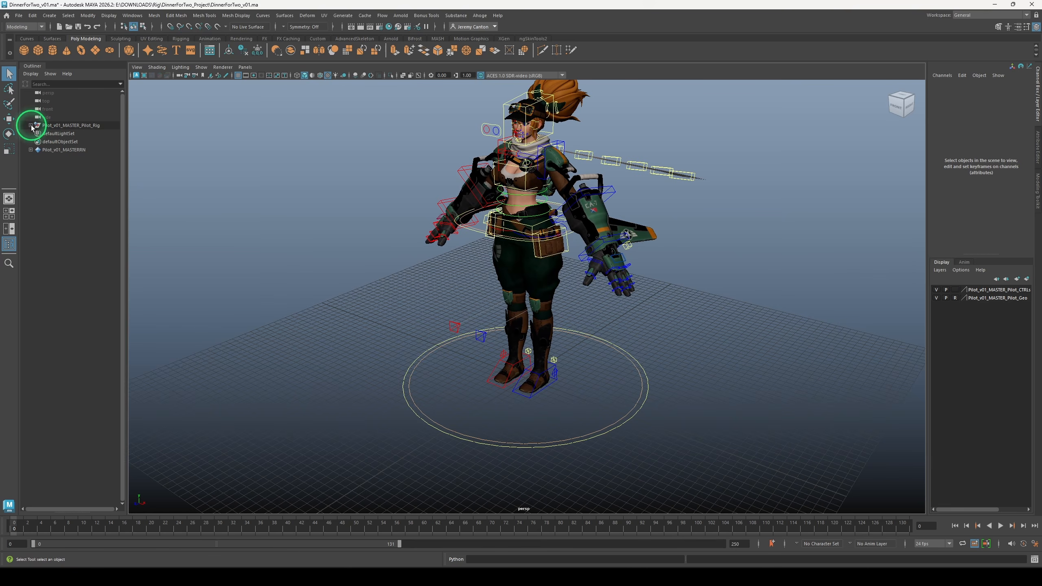
drag(52, 136, 39, 129)
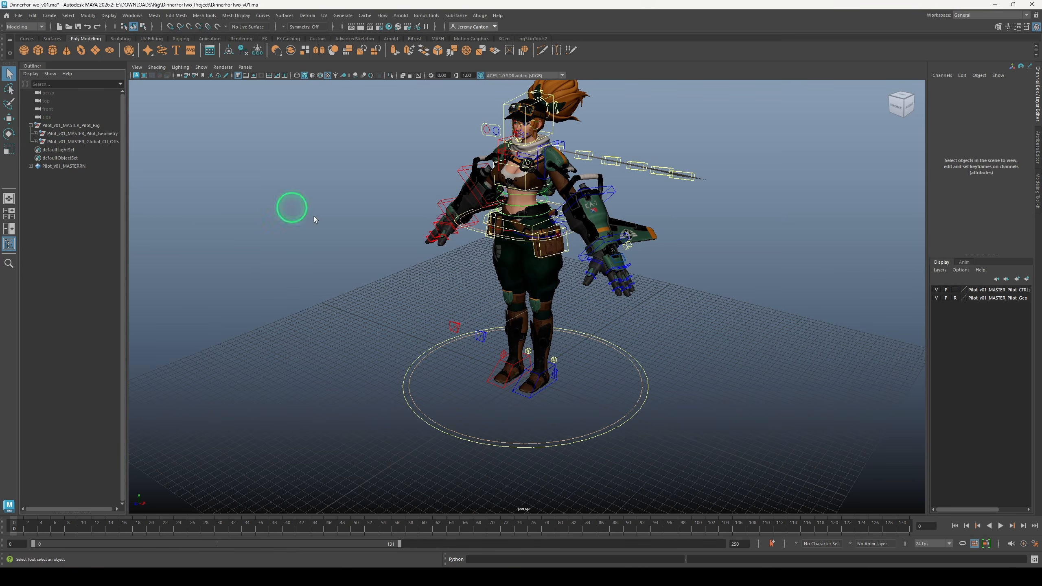
Examine the textured pilot rig from several angles, both up close and at full length
alt+middle_drag(597, 319, 591, 353)
alt+right_drag(591, 352, 599, 384)
alt+drag(600, 386, 642, 340)
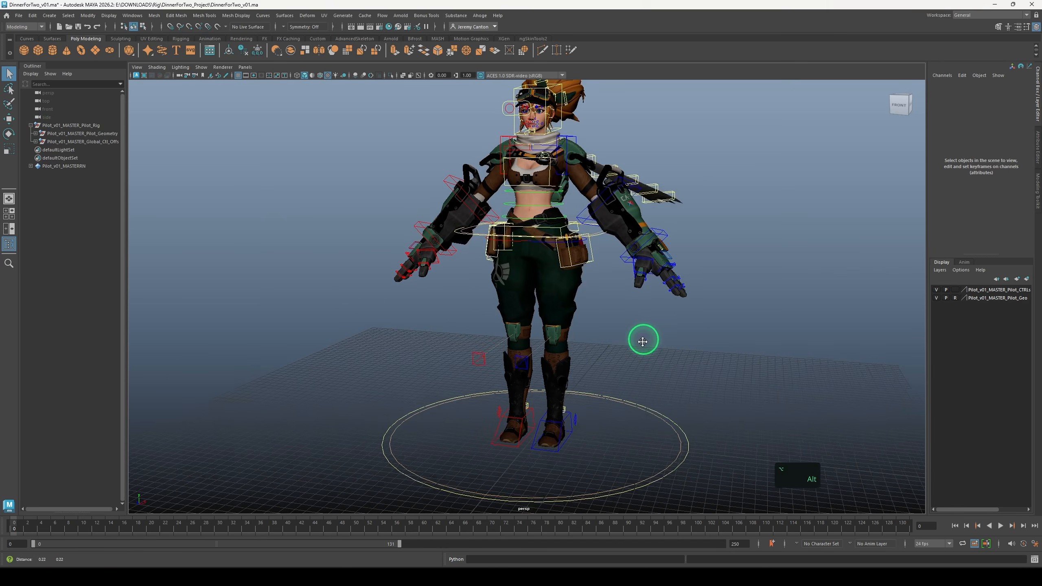
alt+middle_drag(642, 340, 617, 357)
alt+right_drag(617, 357, 624, 368)
alt+drag(568, 321, 577, 342)
alt+middle_drag(577, 341, 586, 363)
alt+drag(587, 363, 578, 361)
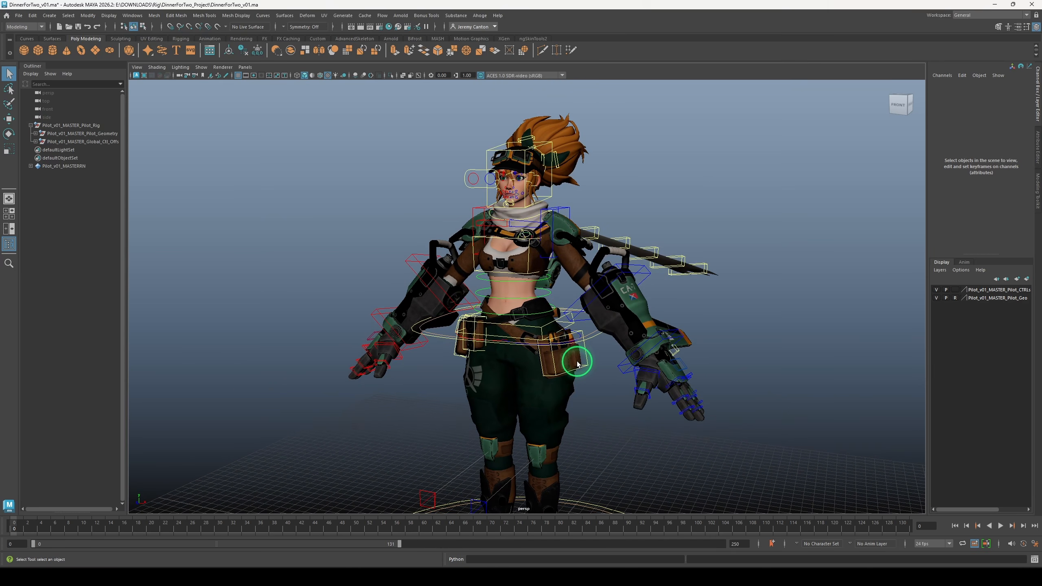
alt+right_drag(568, 349, 439, 356)
mouse_move(439, 355)
alt+mouse_down()
mouse_move(447, 339)
mouse_move(432, 347)
alt+mouse_up()
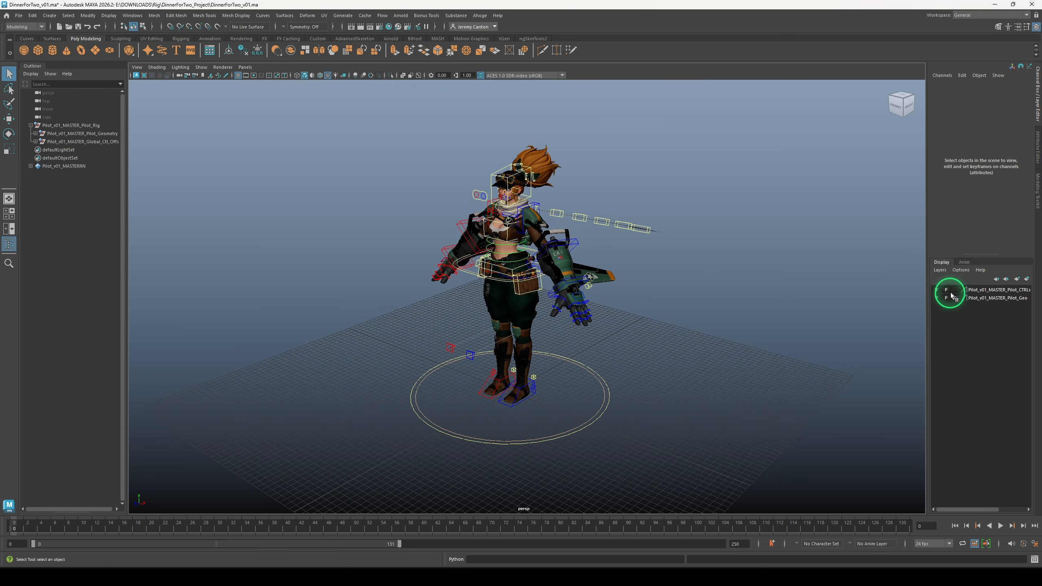
Reference Douglas_MASTER.ma from the rig folder inside Douglas_v1.3.1
click(18, 15)
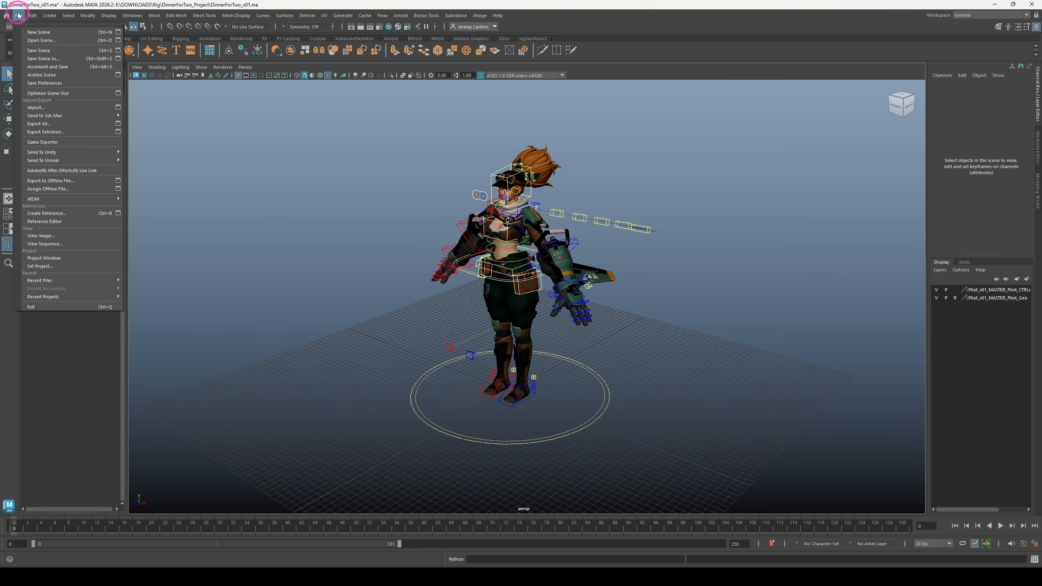
click(47, 213)
double_click(229, 168)
double_click(230, 168)
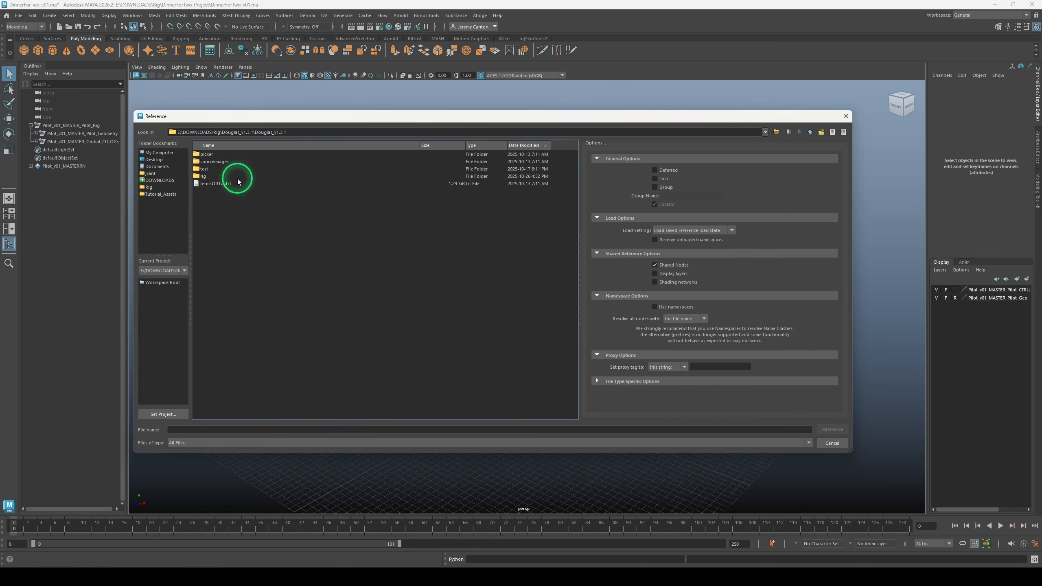
double_click(237, 178)
click(236, 177)
click(832, 430)
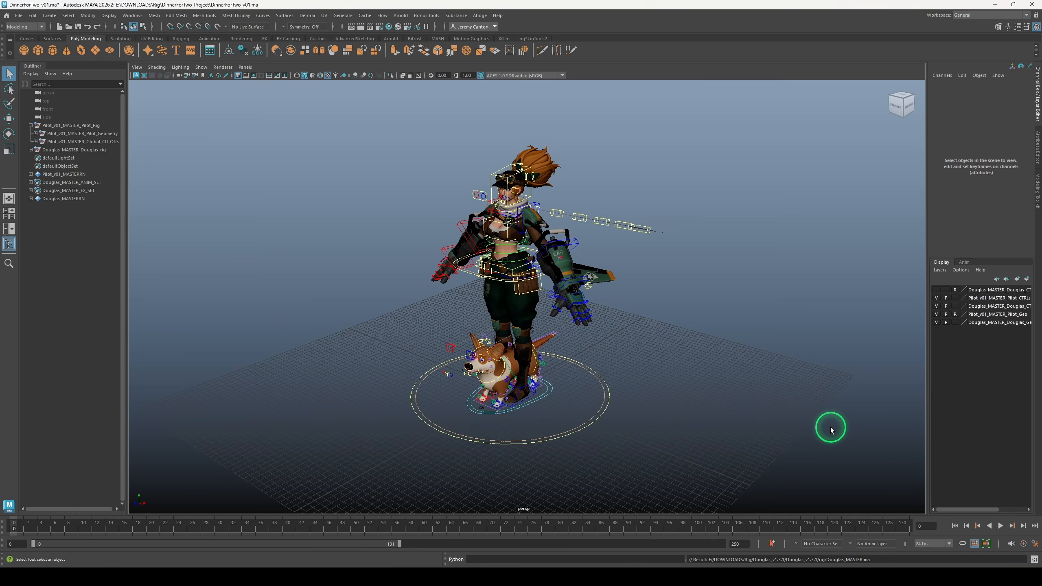
Move the dog's master control to about -149 in Translate X so it stands beside the pilot
click(550, 395)
key(w)
drag(559, 412, 396, 366)
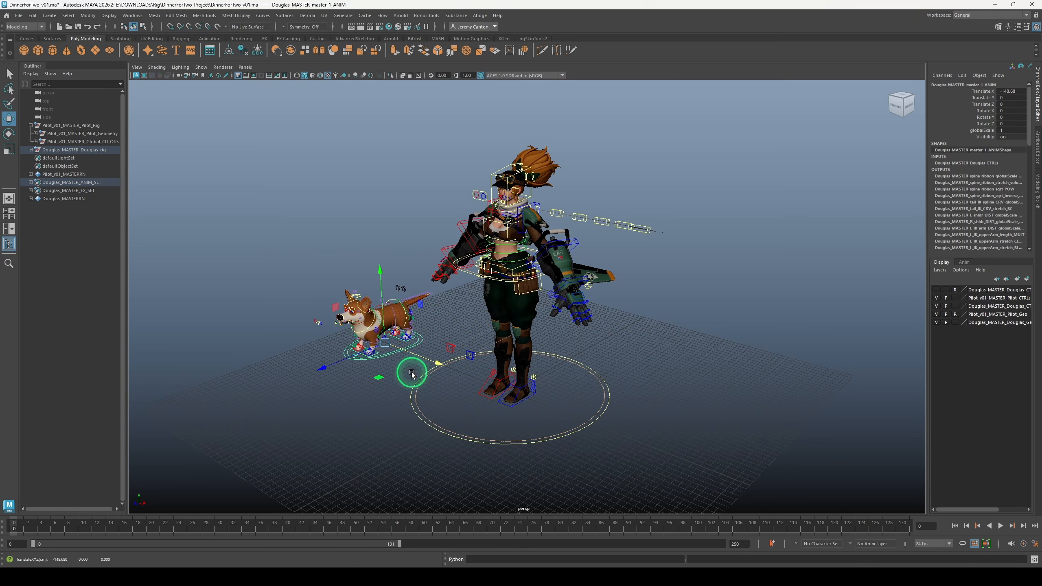
click(698, 377)
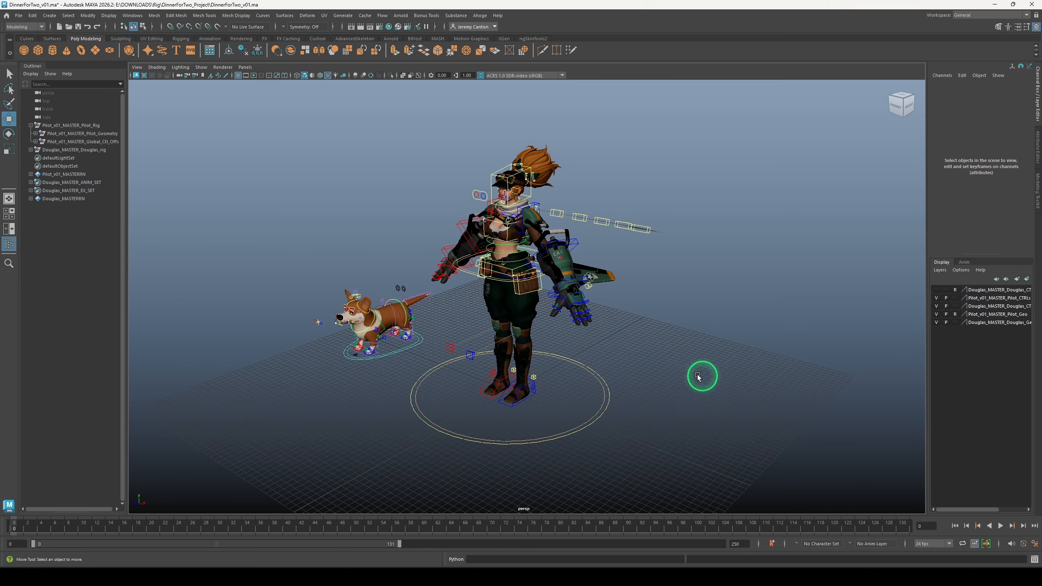
alt+drag(698, 377, 641, 347)
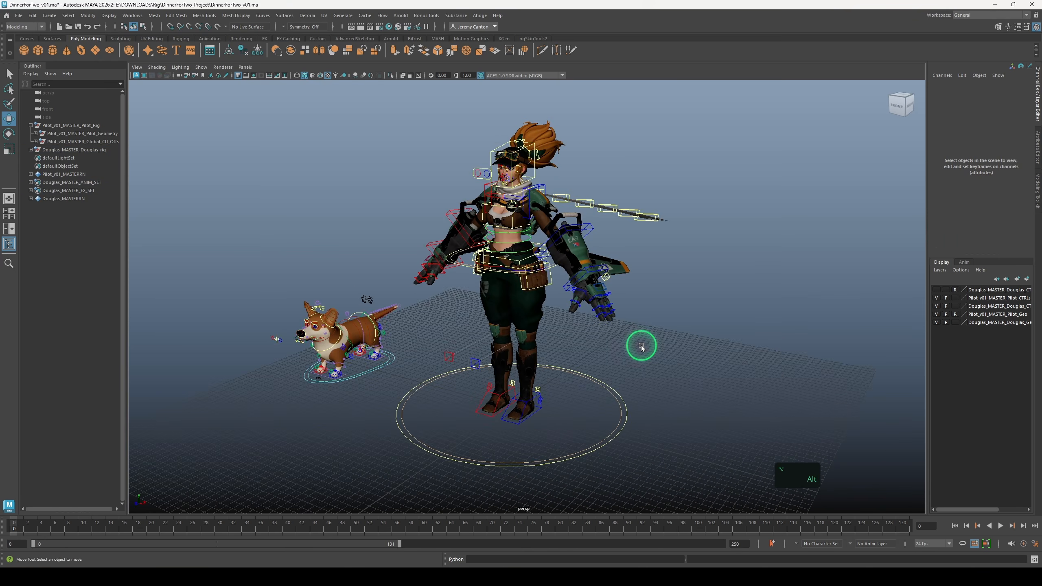
alt+middle_drag(641, 346, 716, 314)
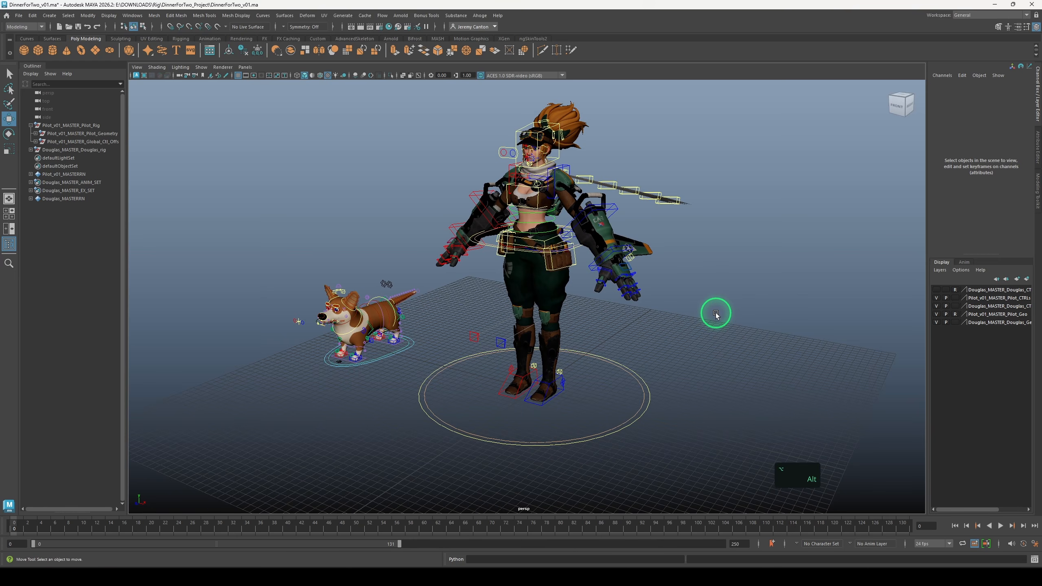
Measure the pilot's height in the front view with the Distance Tool, grid-snapped from the upper head to the ground between the feet
key(space)
key(space)
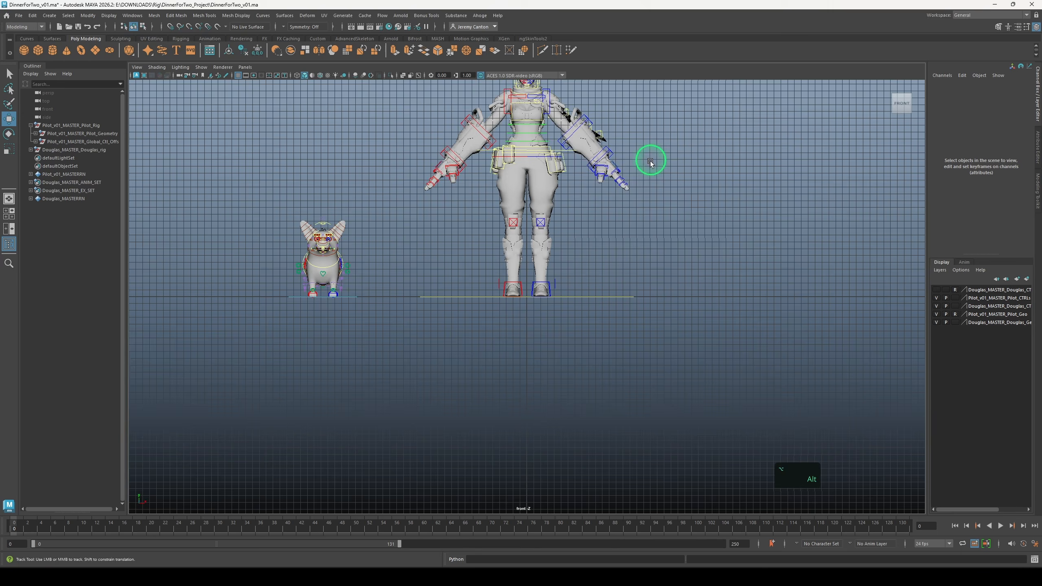
alt+middle_drag(650, 161, 635, 289)
alt+right_drag(634, 288, 632, 253)
alt+middle_drag(632, 252, 627, 258)
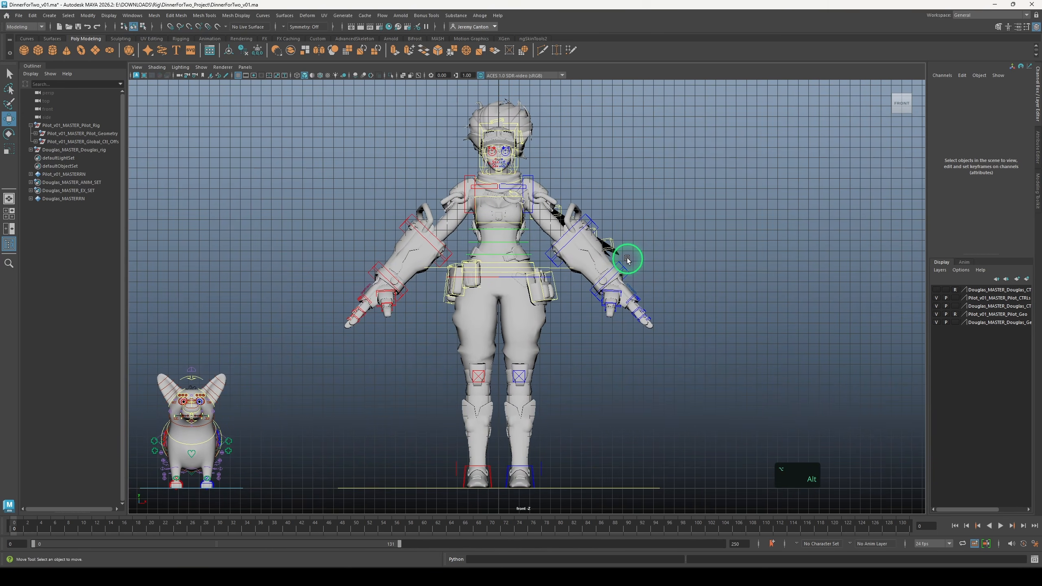
click(49, 15)
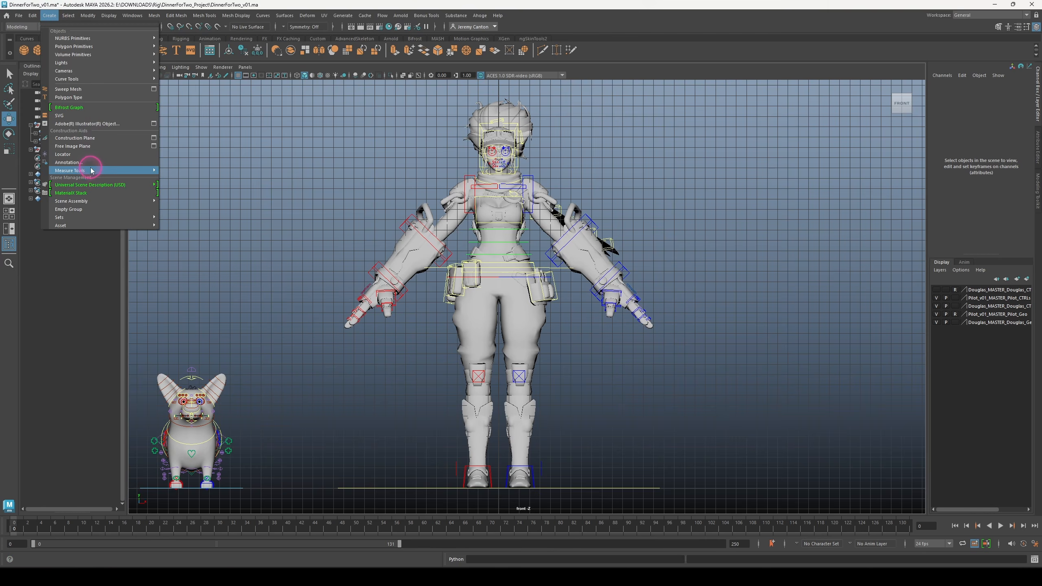
mouse_move(91, 170)
click(185, 171)
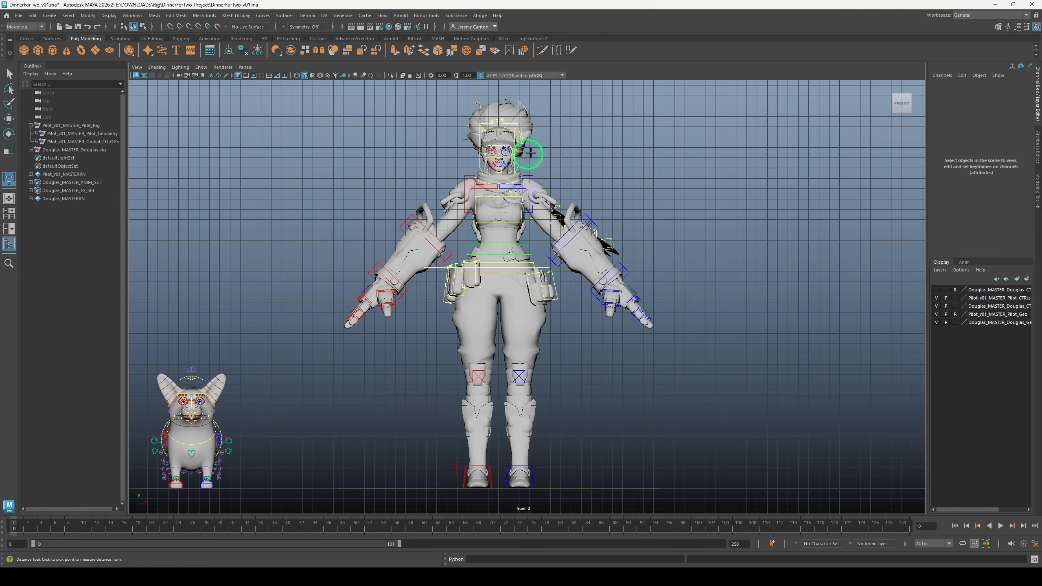
click(498, 126)
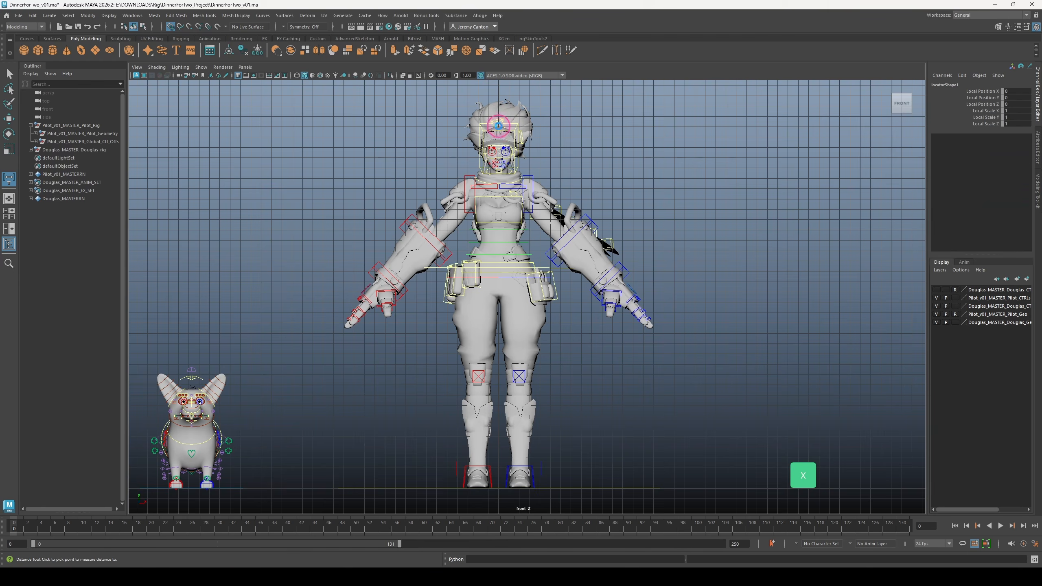
click(498, 487)
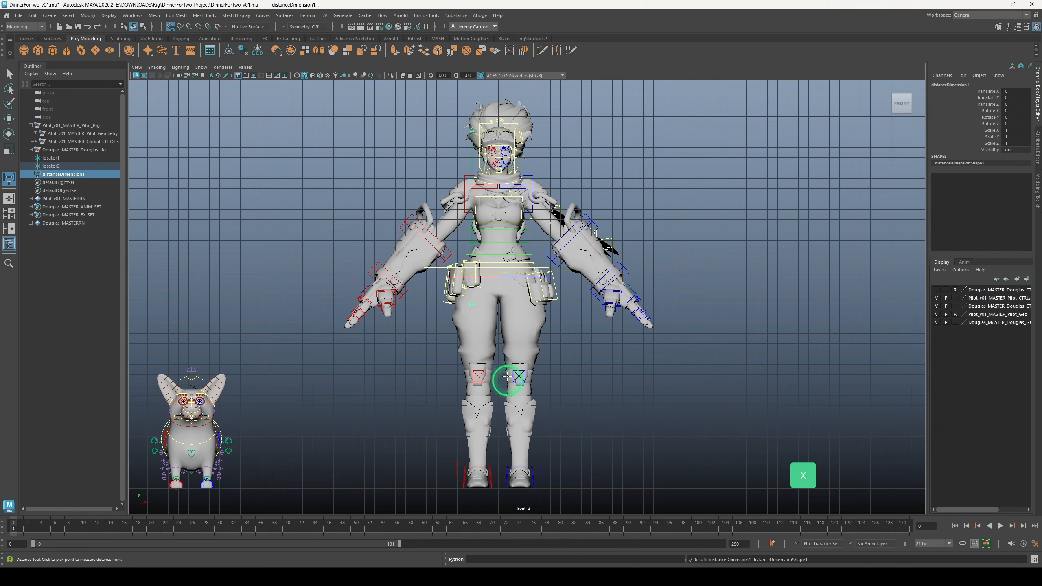
key(Return)
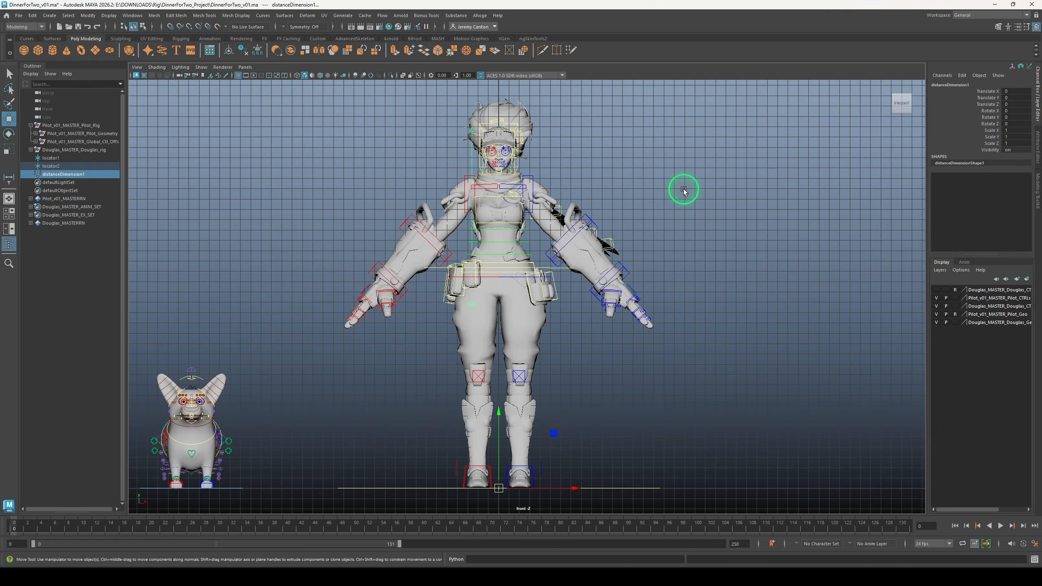
Examine the height dimension and the relative scale of the pilot and dog in the perspective view
key(space)
alt+drag(770, 204, 784, 203)
key(space)
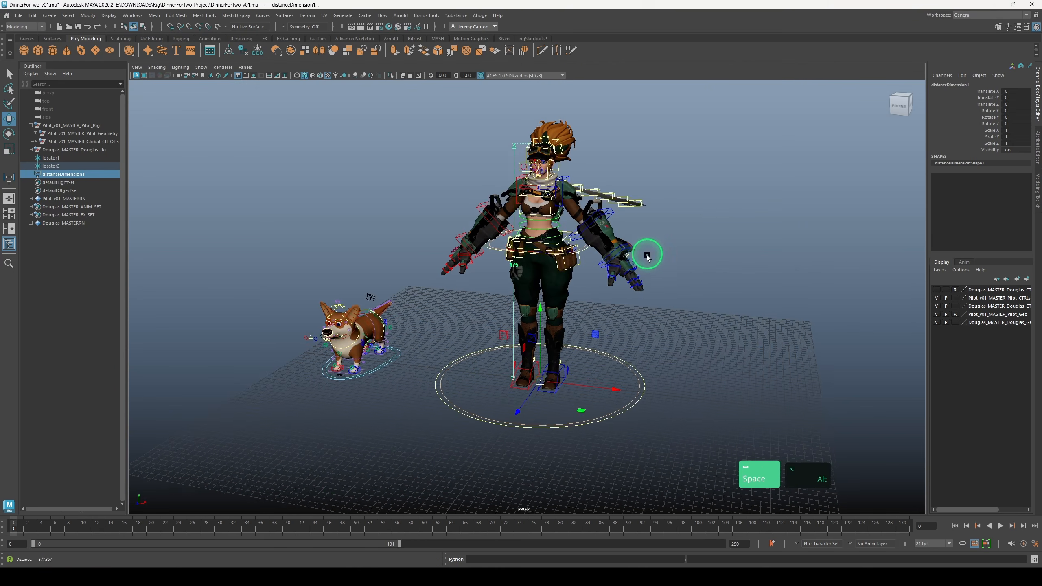
alt+right_drag(647, 255, 472, 164)
alt+drag(659, 276, 624, 280)
alt+right_drag(624, 282, 710, 451)
alt+drag(539, 294, 518, 289)
alt+right_drag(519, 291, 665, 448)
alt+drag(574, 331, 611, 334)
alt+middle_drag(595, 337, 609, 354)
alt+right_drag(610, 357, 554, 286)
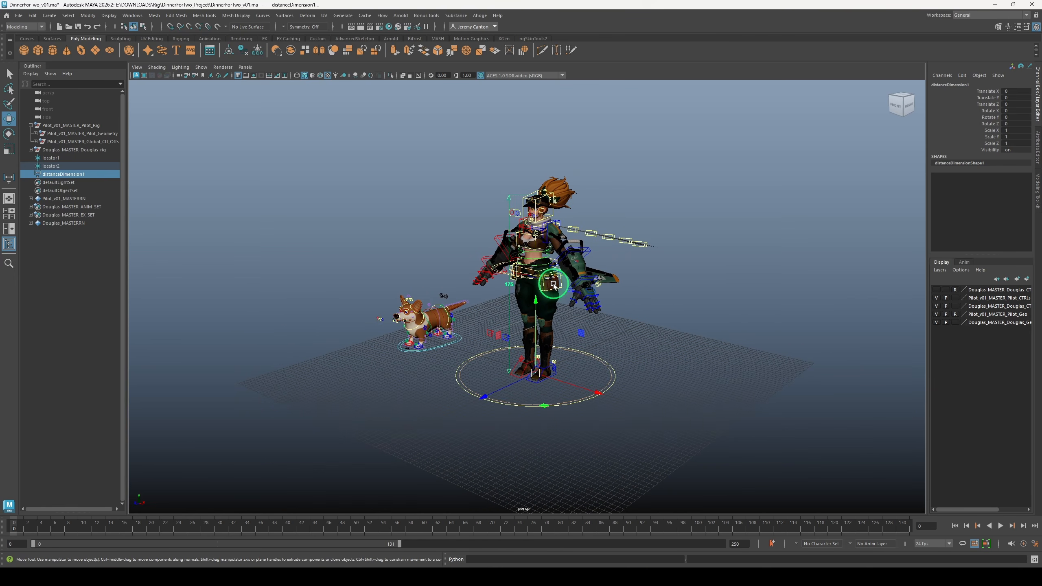
alt+drag(554, 286, 425, 351)
alt+right_drag(316, 425, 357, 412)
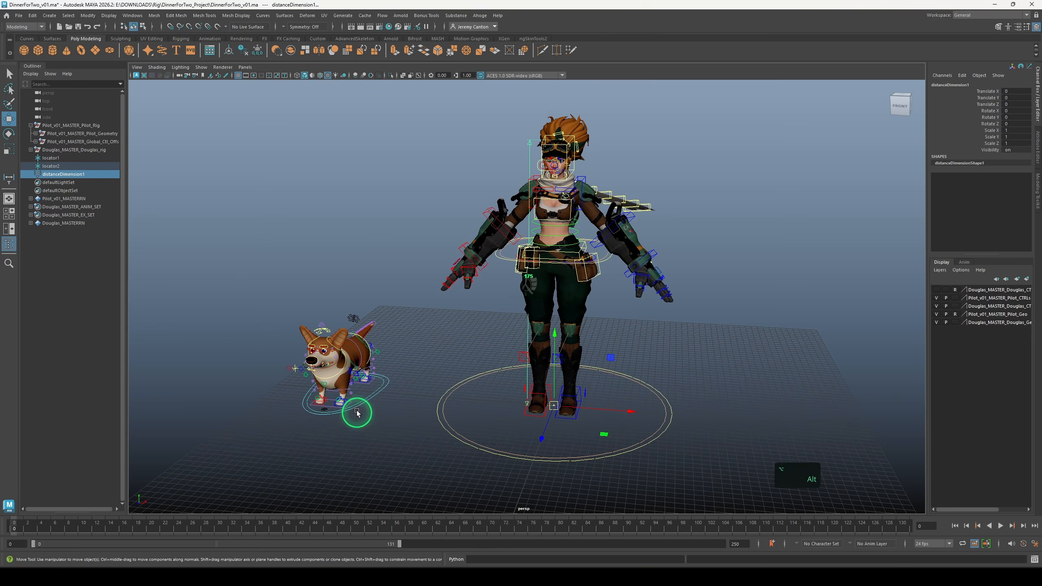
alt+drag(496, 356, 472, 370)
Move the dog's rig farther forward so it stands in front and to the side of the pilot
key(w)
click(442, 335)
click(436, 341)
drag(355, 369, 284, 408)
click(746, 322)
alt+drag(744, 322, 676, 344)
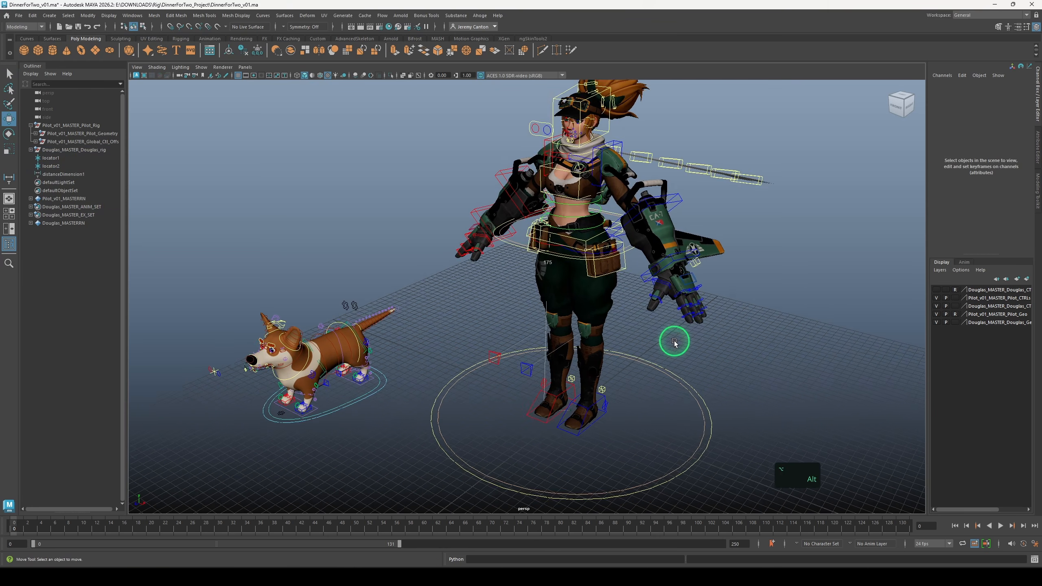
alt+right_drag(677, 344, 635, 310)
Check the render device in the Arnold system render settings and save the scene
click(388, 27)
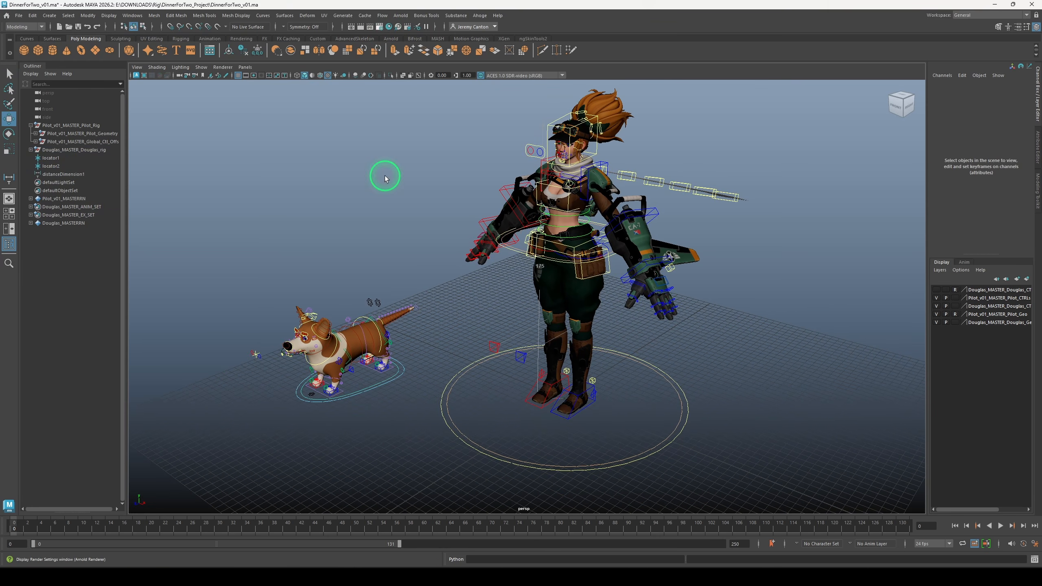
click(188, 119)
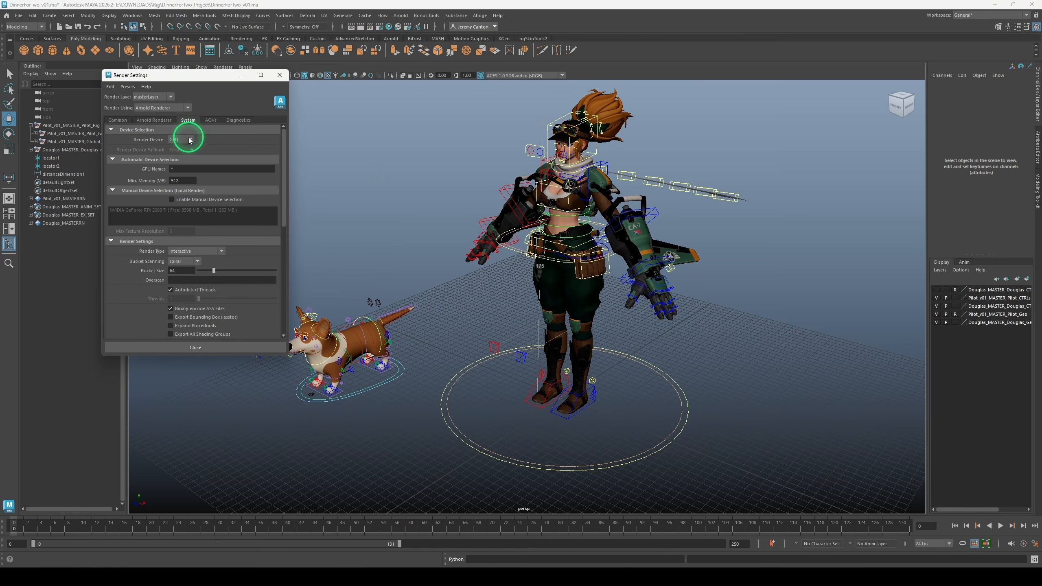
click(279, 75)
key(ctrl+s)
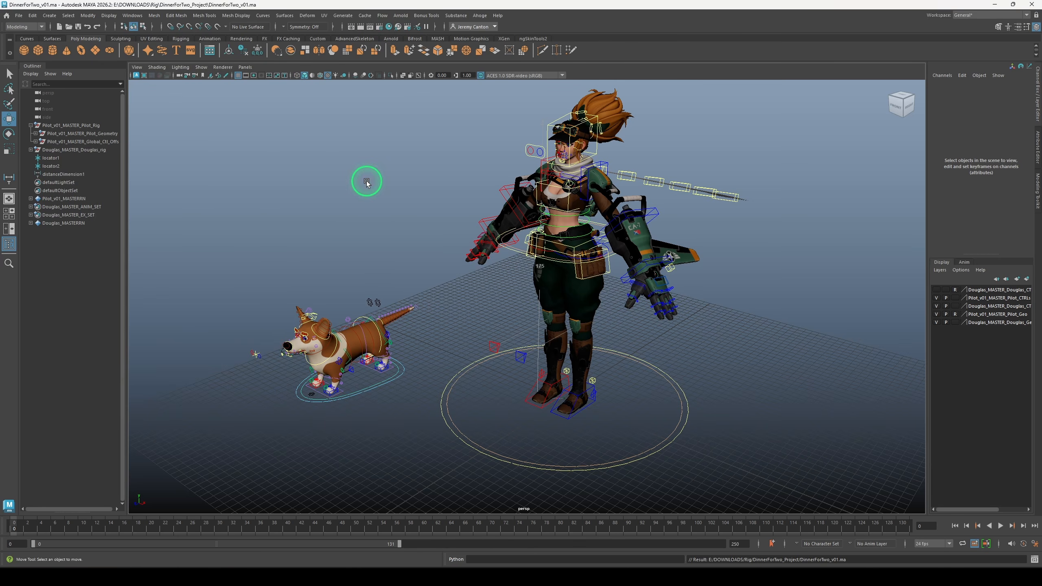
Create an Arnold Skydome Light and open its shape attributes
click(400, 16)
mouse_move(414, 67)
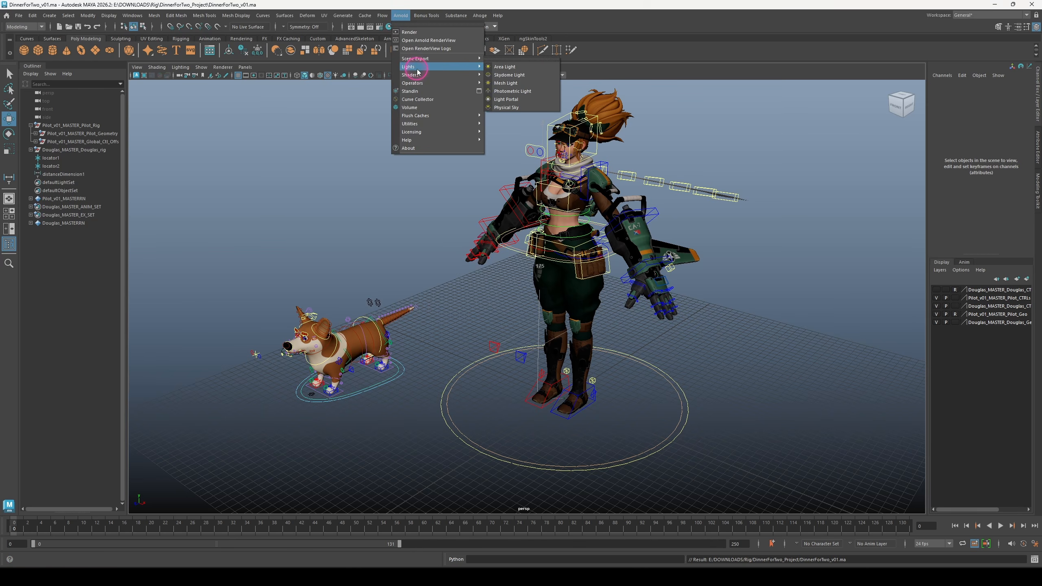
click(516, 76)
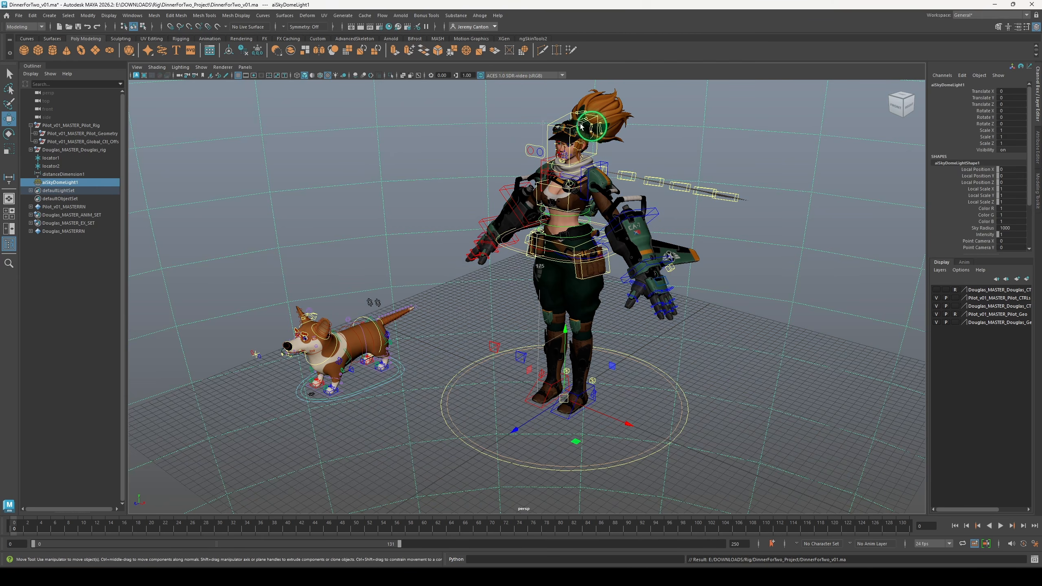
key(ctrl+a)
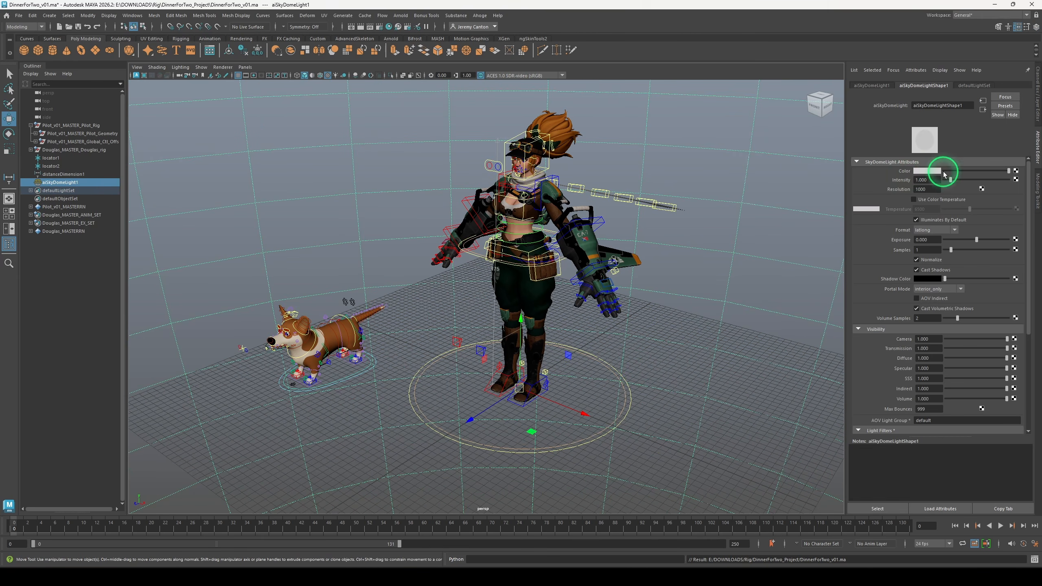
Connect a File texture to the skydome light's color and load warm_restaurant_night_8k.hdr from the Tutorial_Assets HDRI folder
click(1017, 172)
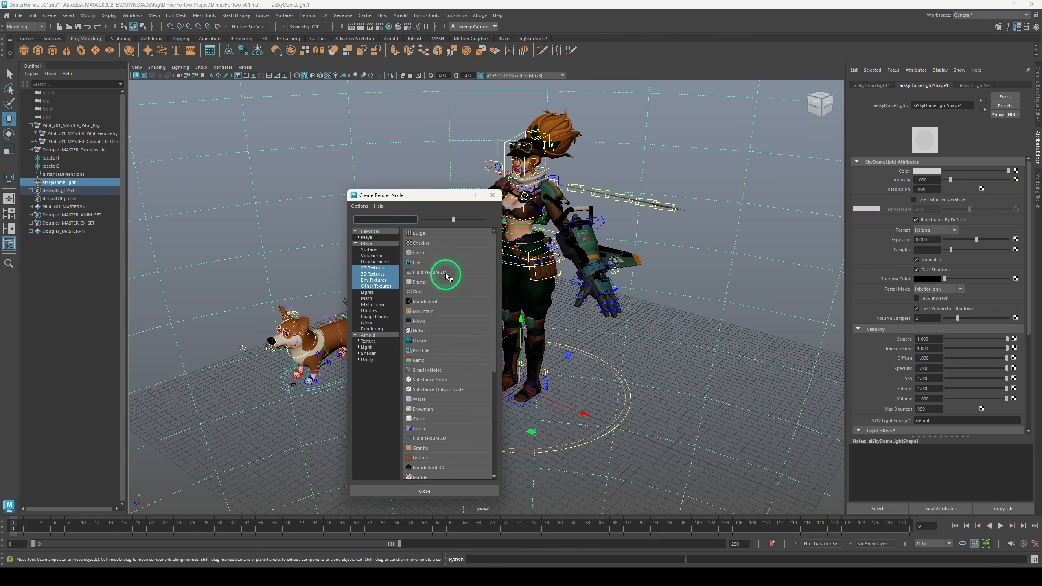
click(431, 263)
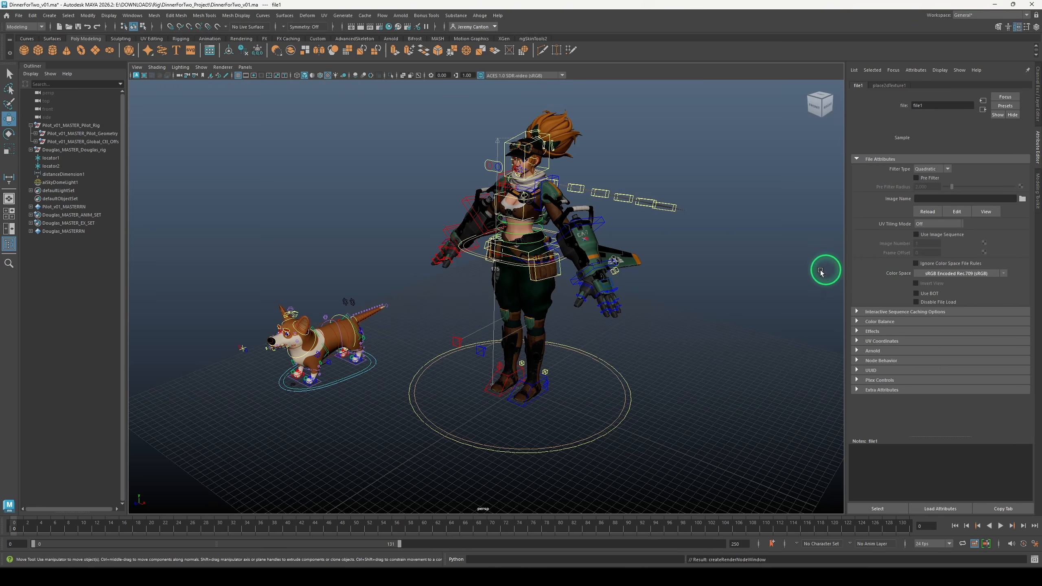
click(1023, 199)
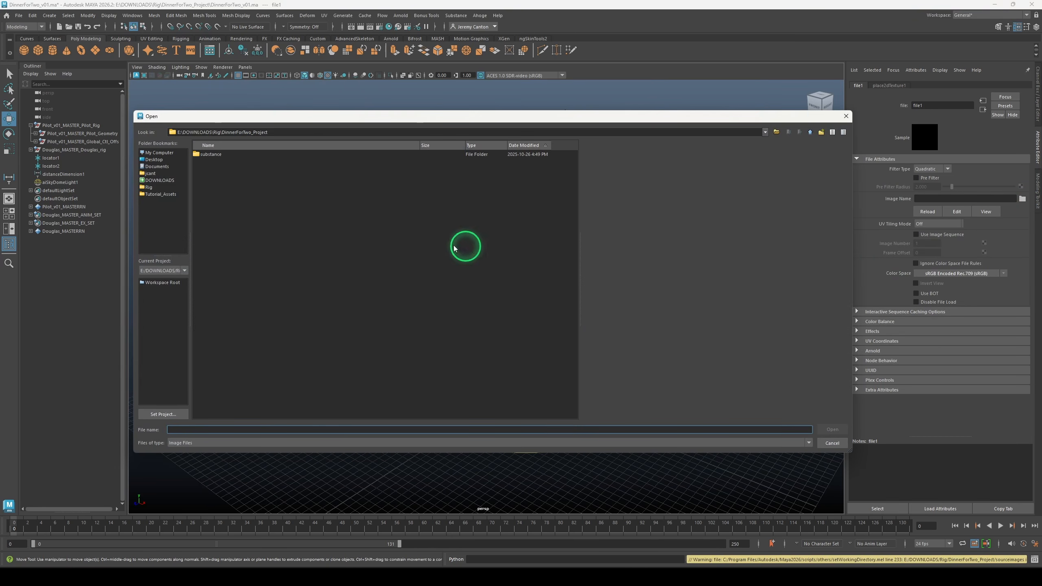
click(161, 194)
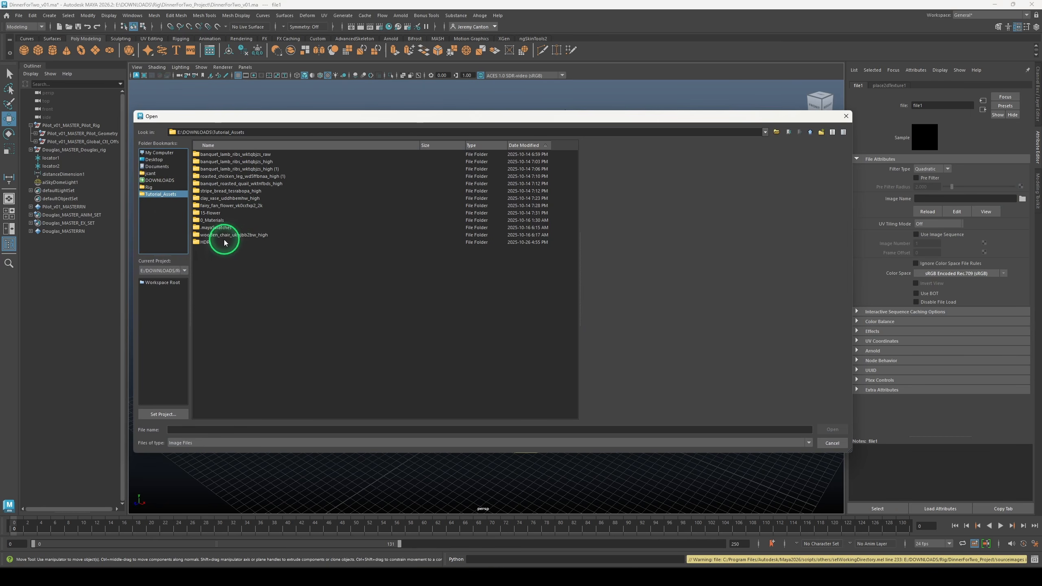
double_click(207, 242)
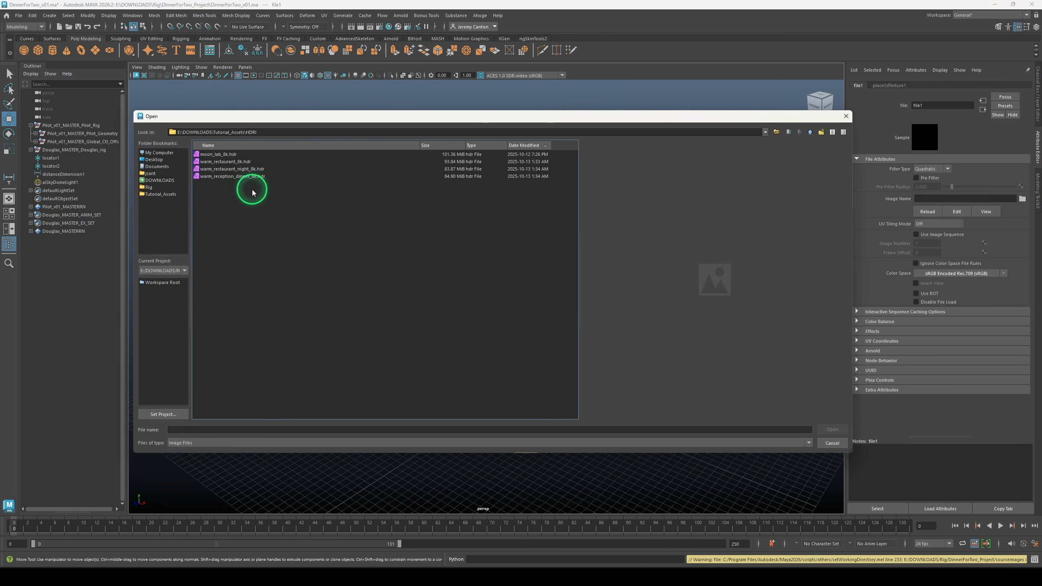
click(243, 168)
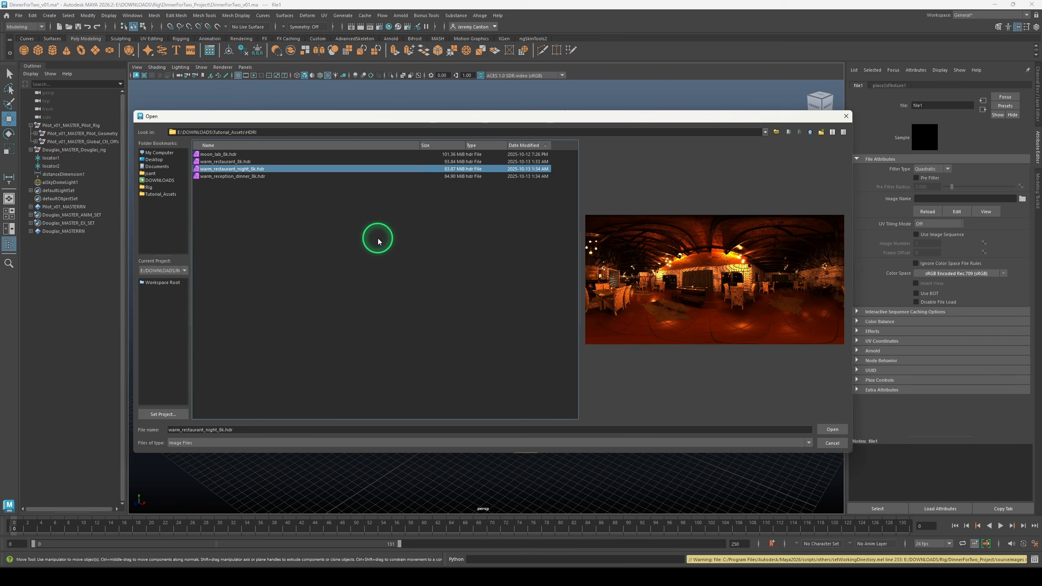
click(832, 429)
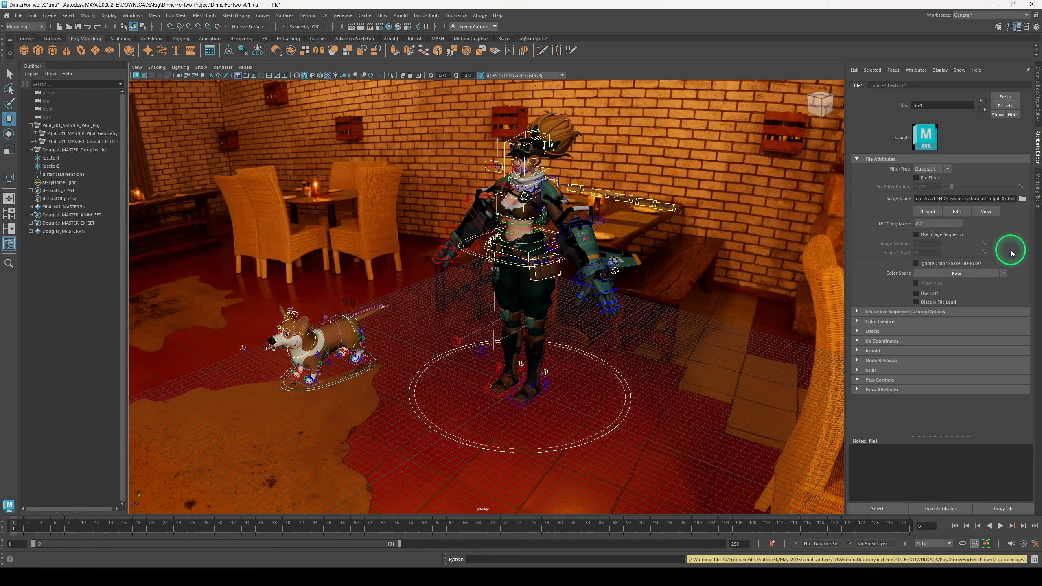
Set the HDRI file texture's color space to scene-linear Rec.709-sRGB
click(1004, 273)
mouse_move(1010, 290)
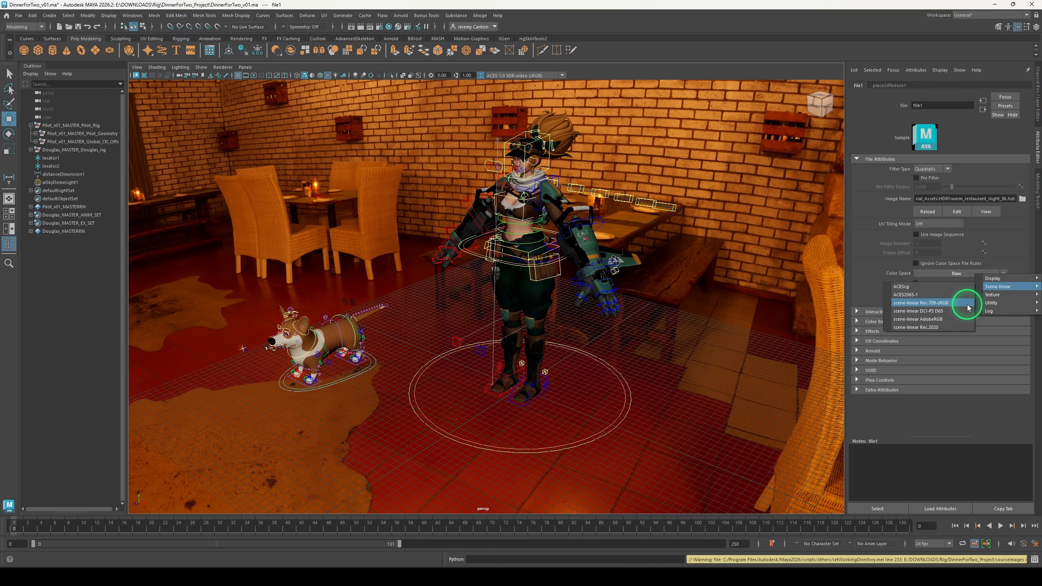
click(921, 303)
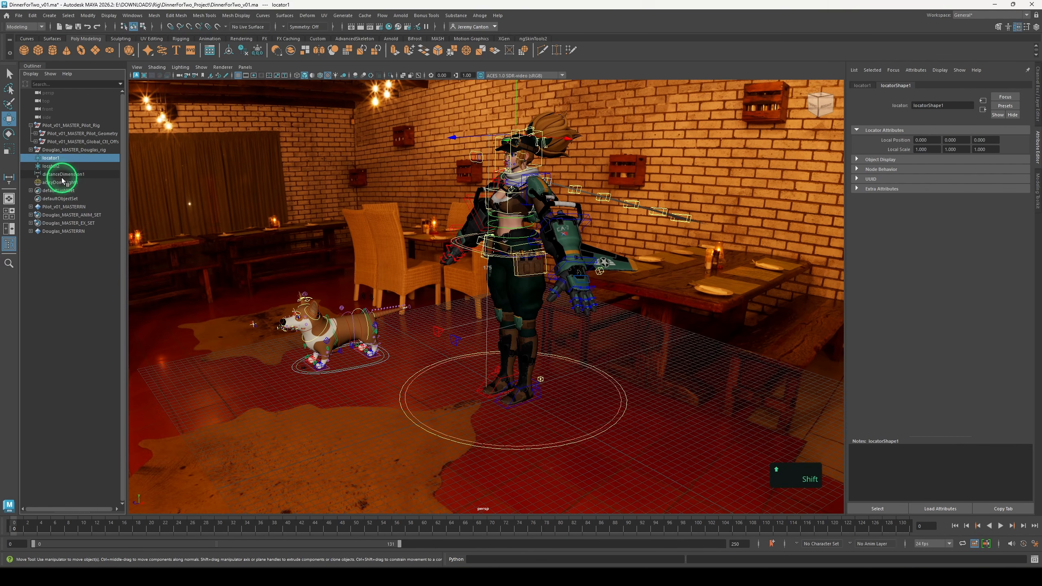
Delete the two locators and the distance dimension from the scene
shift+click(66, 174)
key(Delete)
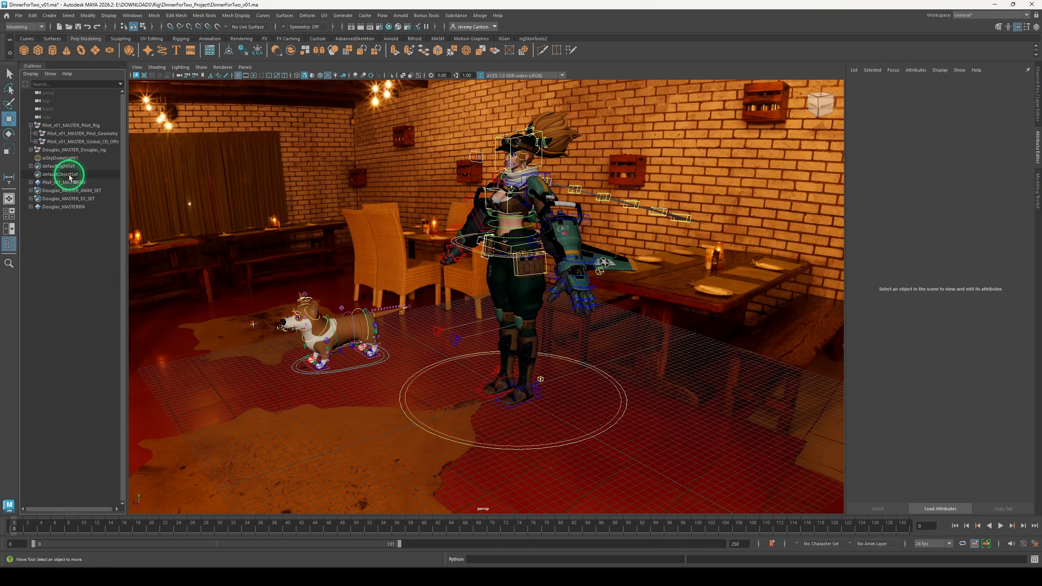
Preview the Arnold render in the viewport and examine how the HDRI lights the pilot and the dog
alt+middle_drag(302, 221, 348, 323)
alt+right_drag(349, 322, 429, 325)
alt+drag(428, 325, 446, 329)
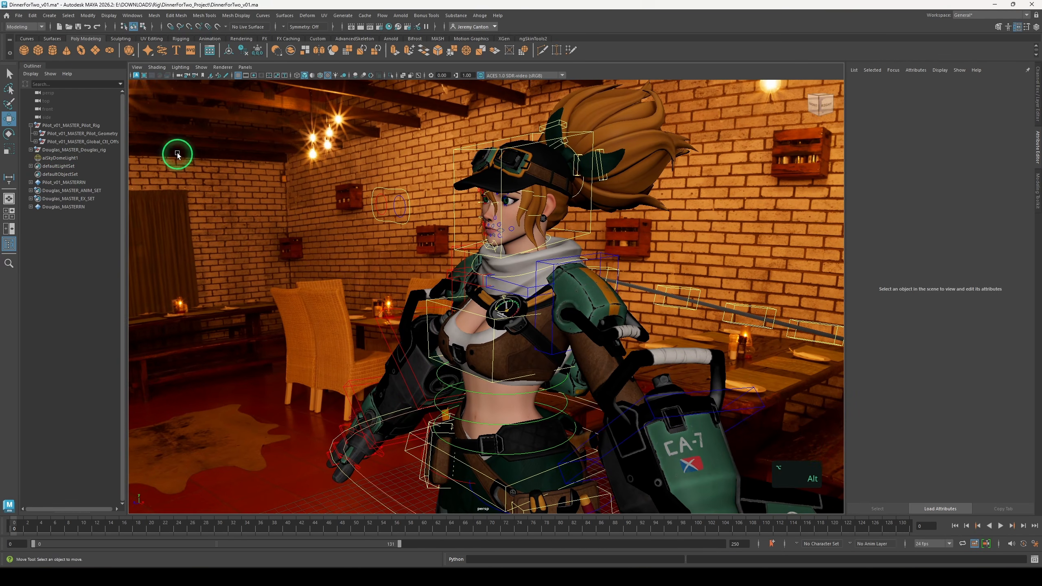
click(136, 77)
key(q)
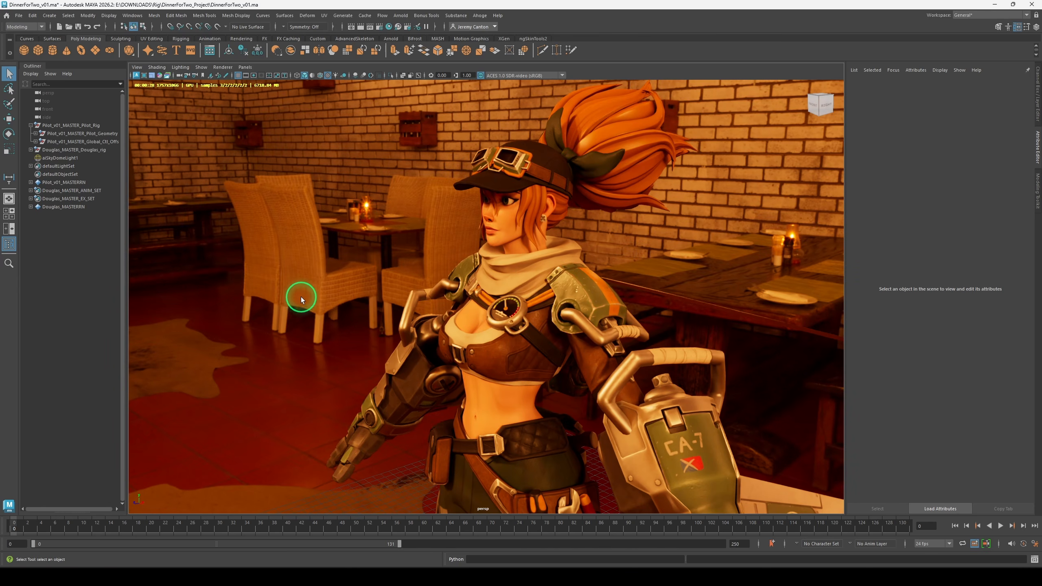
alt+drag(297, 289, 490, 395)
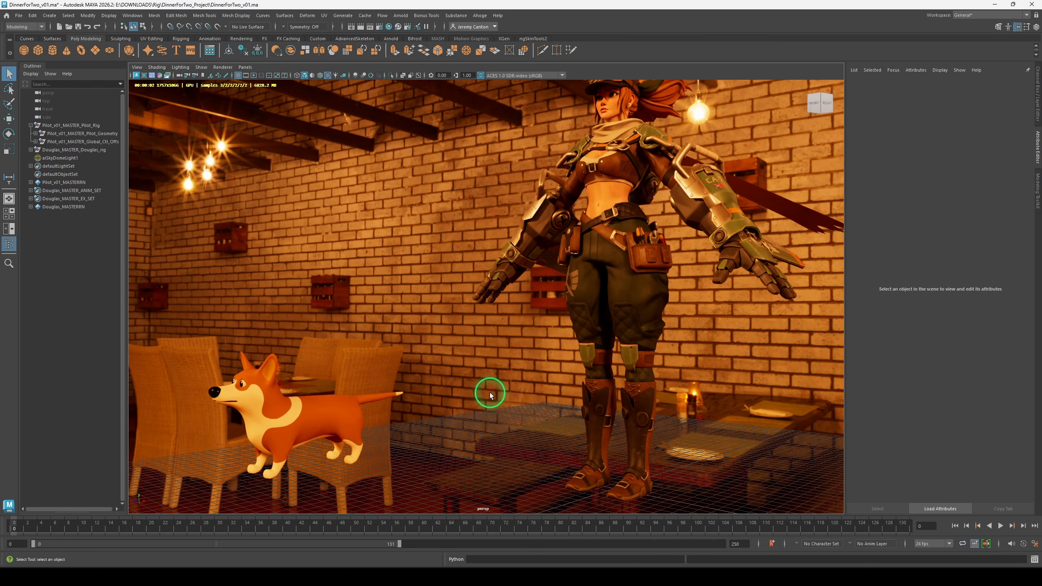
click(403, 16)
mouse_move(427, 68)
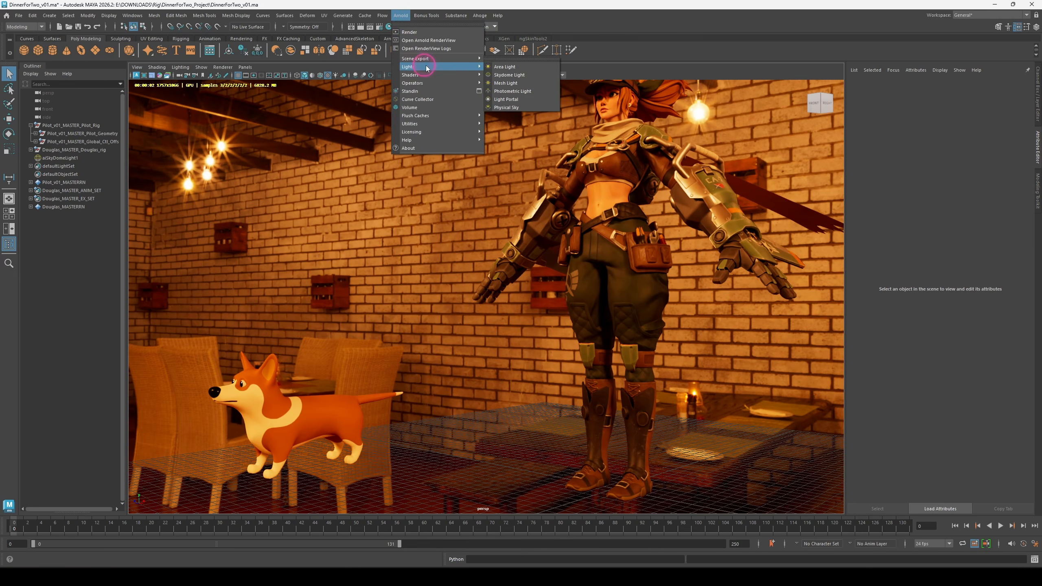
click(532, 68)
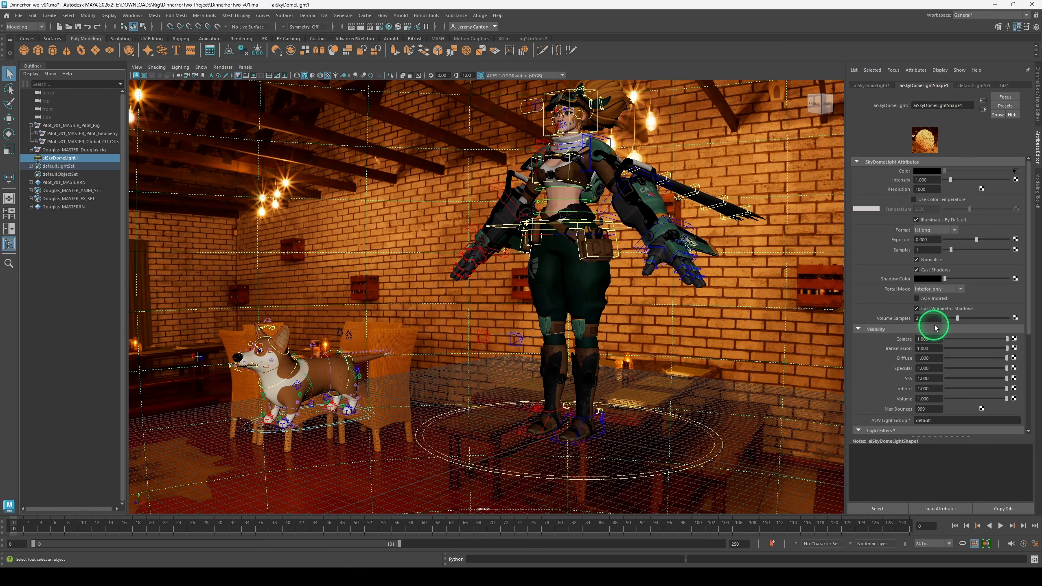
Set the skydome light's viewport Sky Radius to 0
scroll(930, 326, down, 5)
click(883, 399)
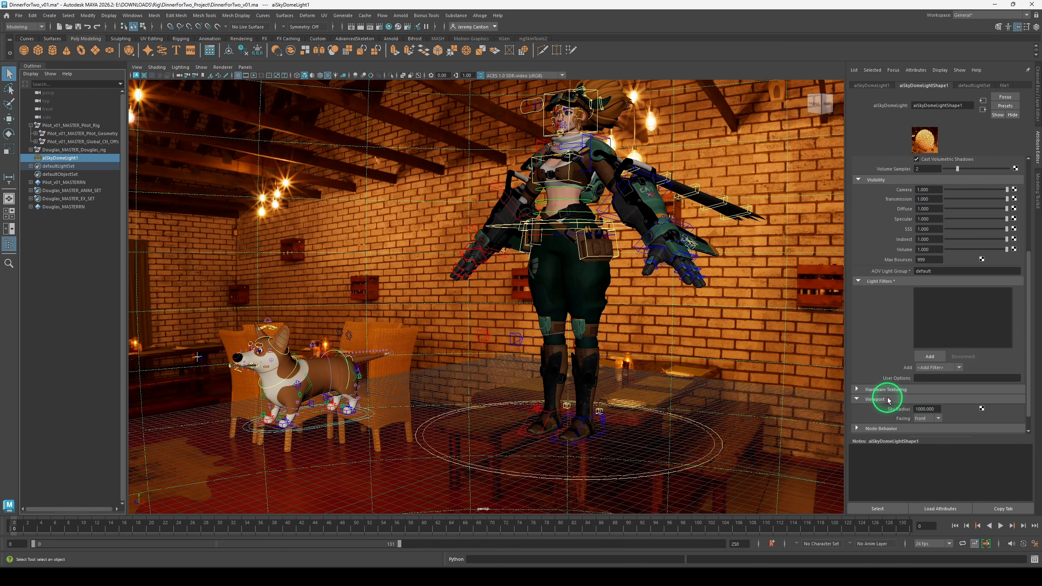
drag(929, 390, 896, 388)
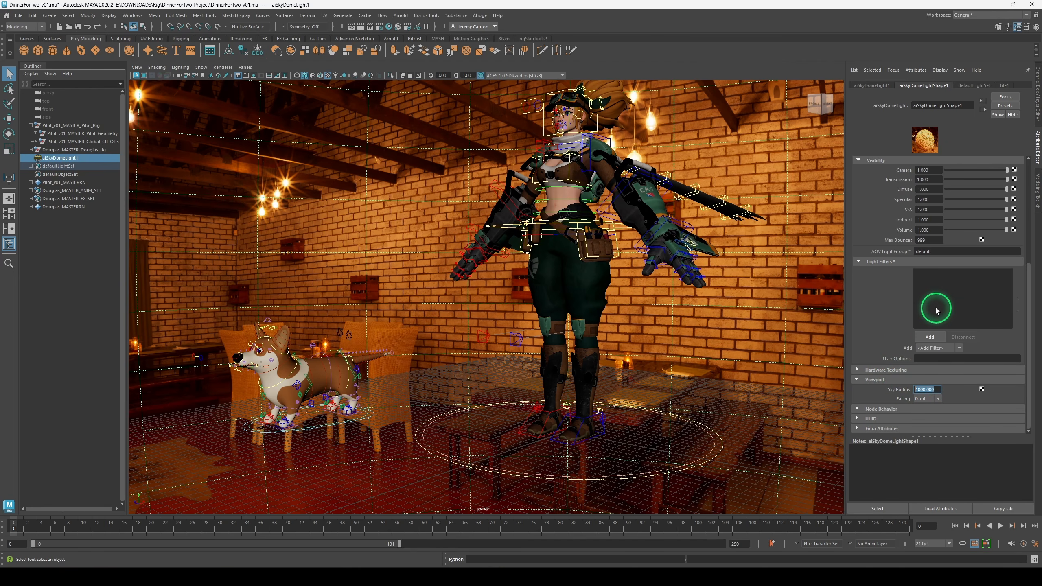
text(0)
key(Return)
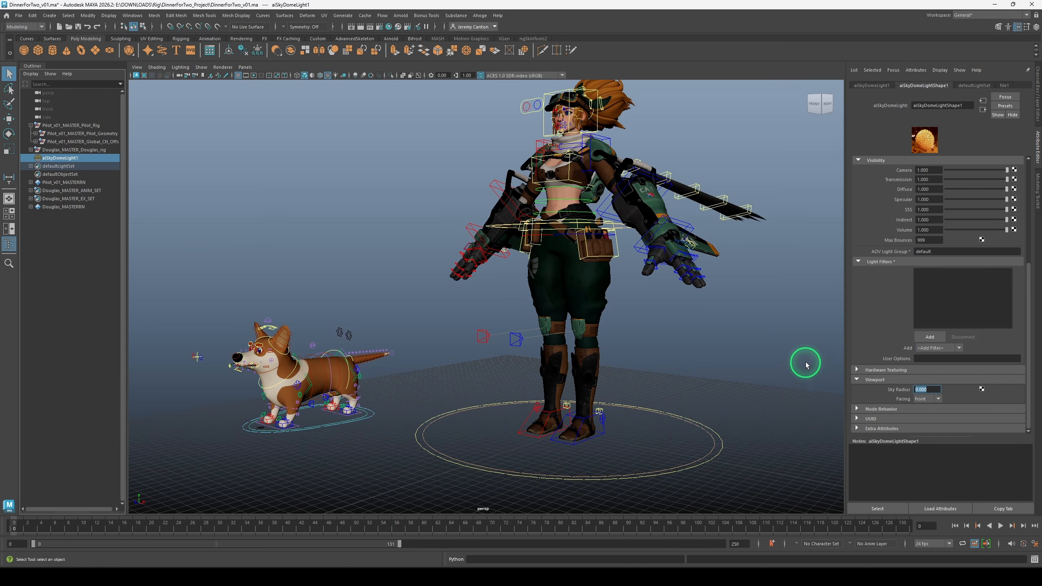
Examine the dog under the skydome lighting in the rendered viewport preview
scroll(907, 365, up, 3)
scroll(884, 385, up, 3)
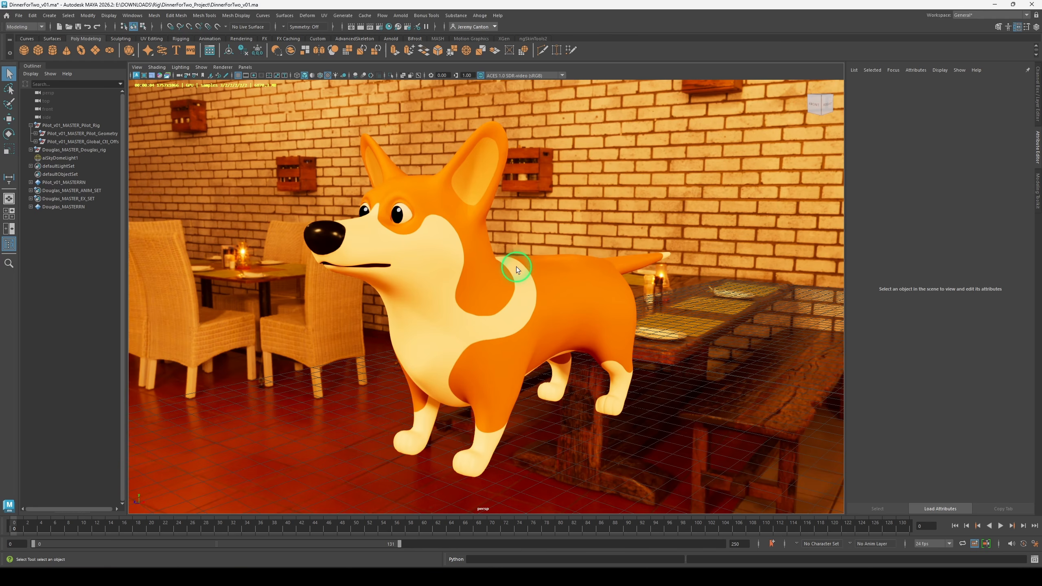
alt+drag(534, 275, 652, 320)
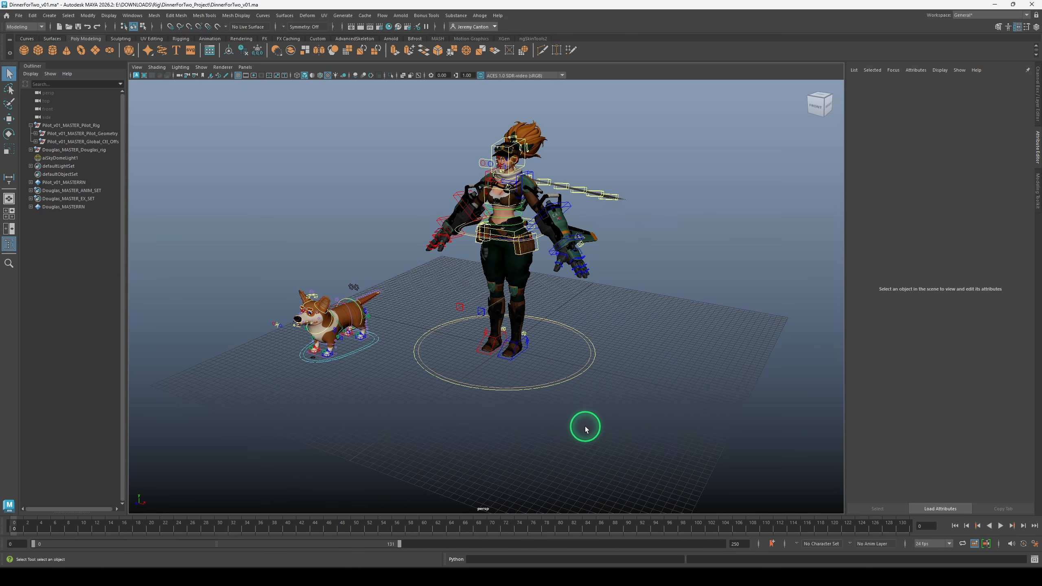
Reset the grid options to their default settings and apply them
right_click(238, 76)
click(249, 88)
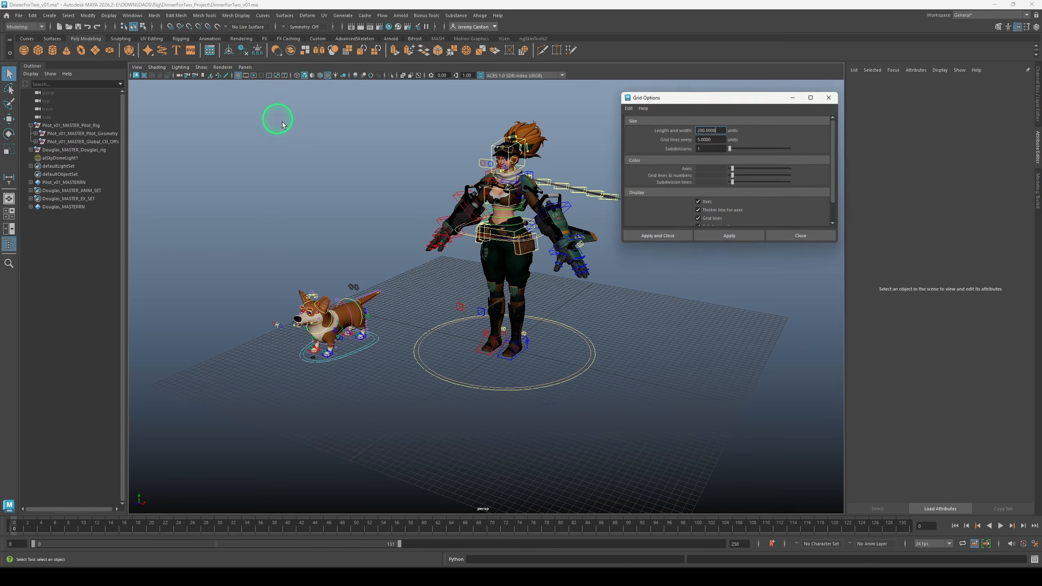
drag(620, 98, 624, 99)
click(631, 107)
click(649, 123)
click(736, 237)
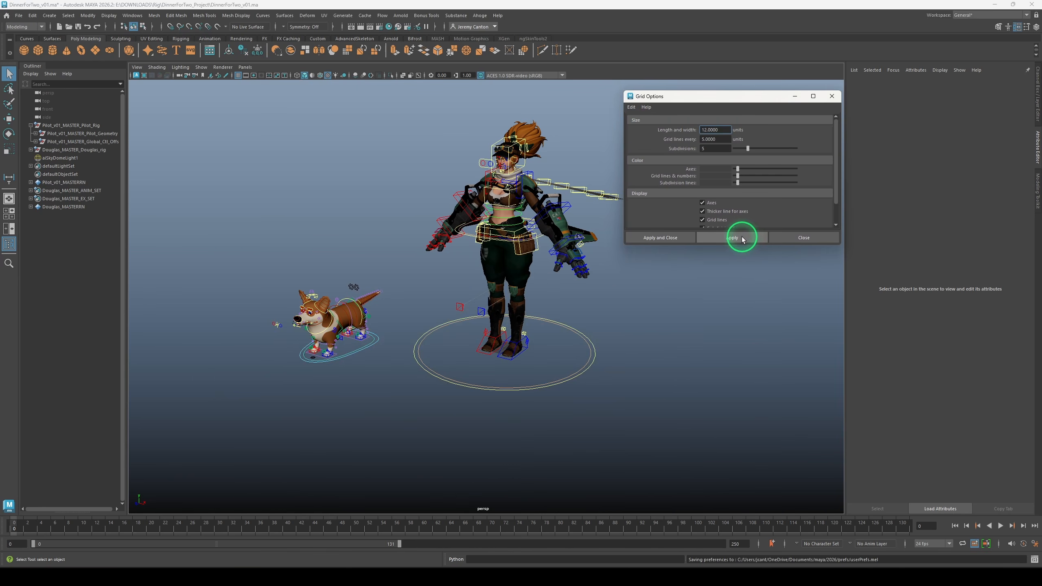
Set the grid's length and width to 200 units and apply it
mouse_move(552, 347)
alt+right_down()
mouse_move(586, 411)
mouse_move(677, 438)
mouse_move(583, 361)
mouse_move(516, 344)
mouse_move(534, 338)
alt+right_up()
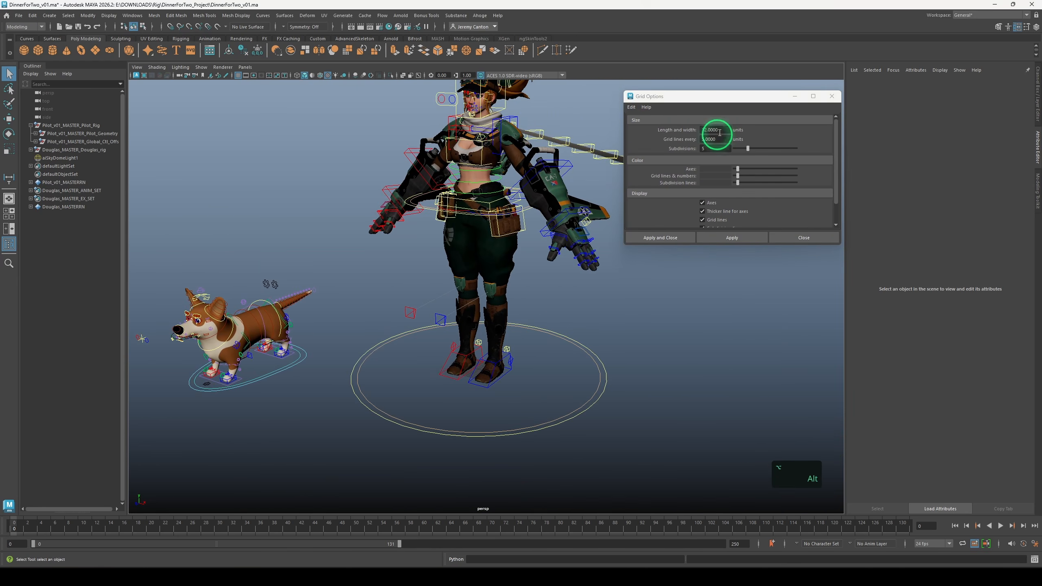
drag(723, 129, 693, 131)
text(2)
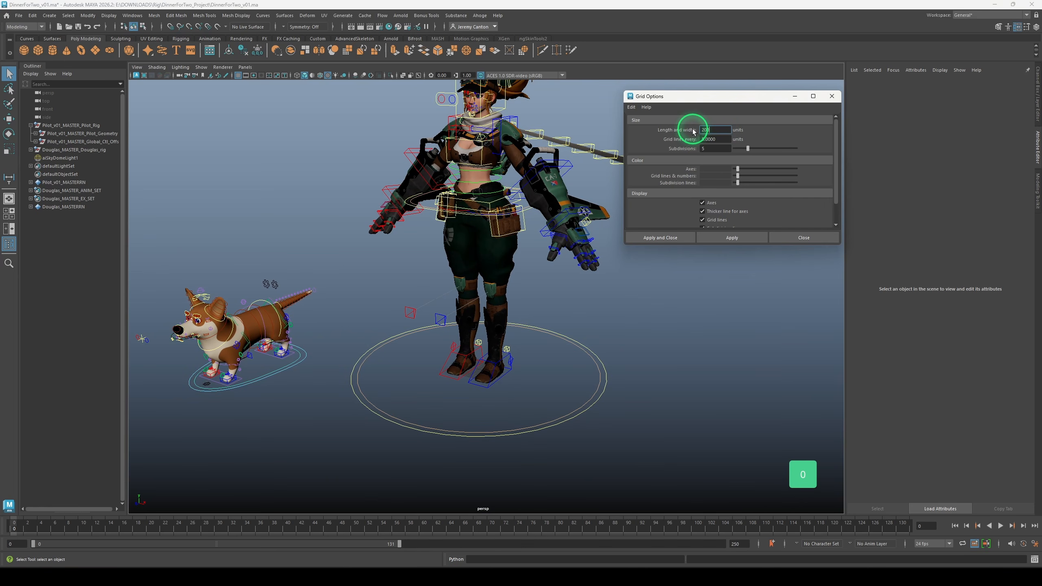
click(726, 238)
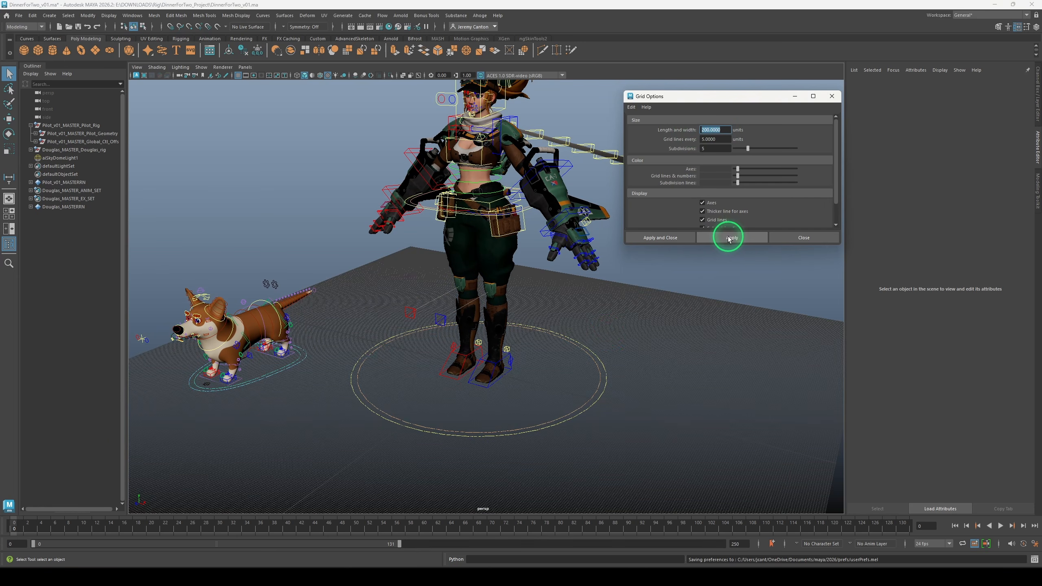
Set the grid's subdivisions to 1 and apply it
alt+right_drag(562, 318, 600, 329)
alt+middle_drag(600, 329, 631, 318)
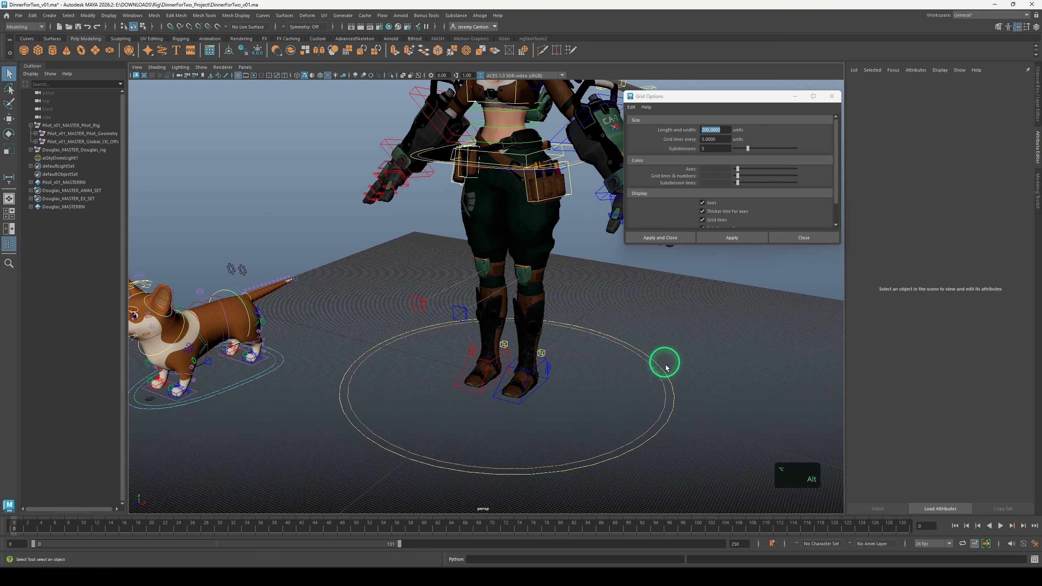
alt+middle_drag(665, 366, 643, 296)
alt+drag(643, 296, 624, 412)
alt+right_drag(624, 412, 590, 305)
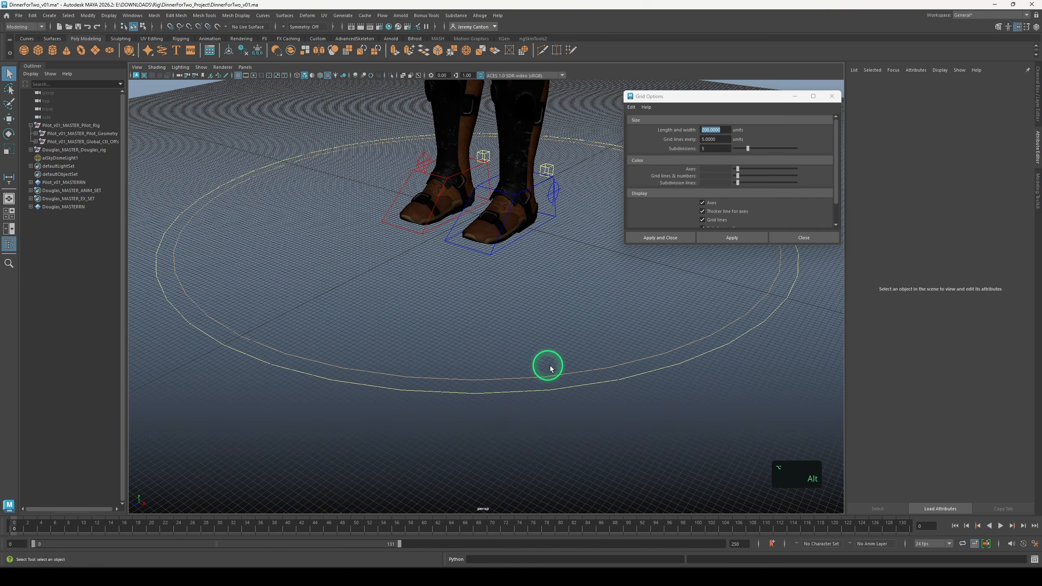
alt+right_drag(621, 370, 533, 304)
alt+middle_drag(532, 305, 555, 350)
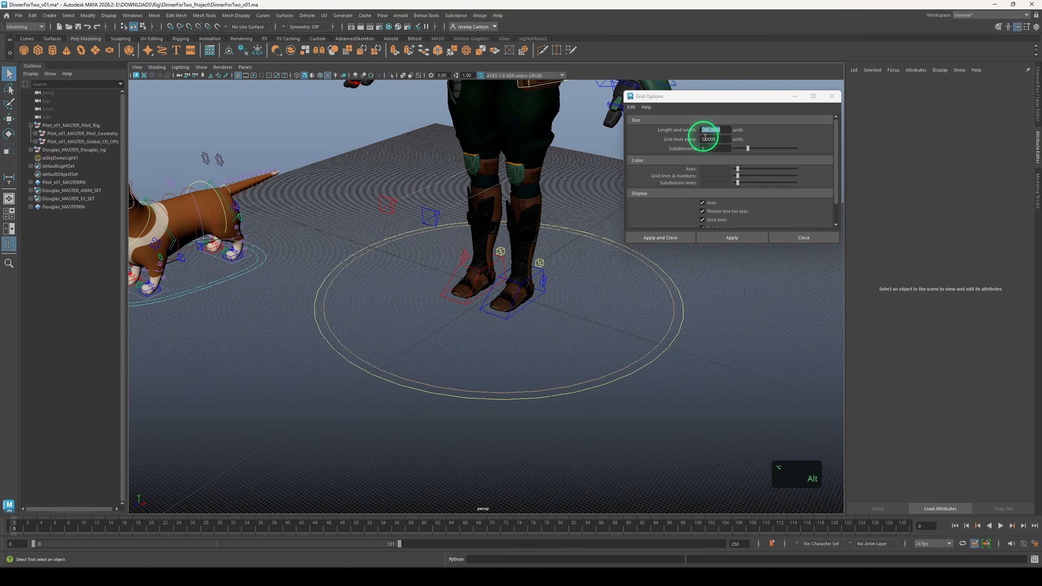
drag(714, 149, 700, 153)
text(1)
click(732, 237)
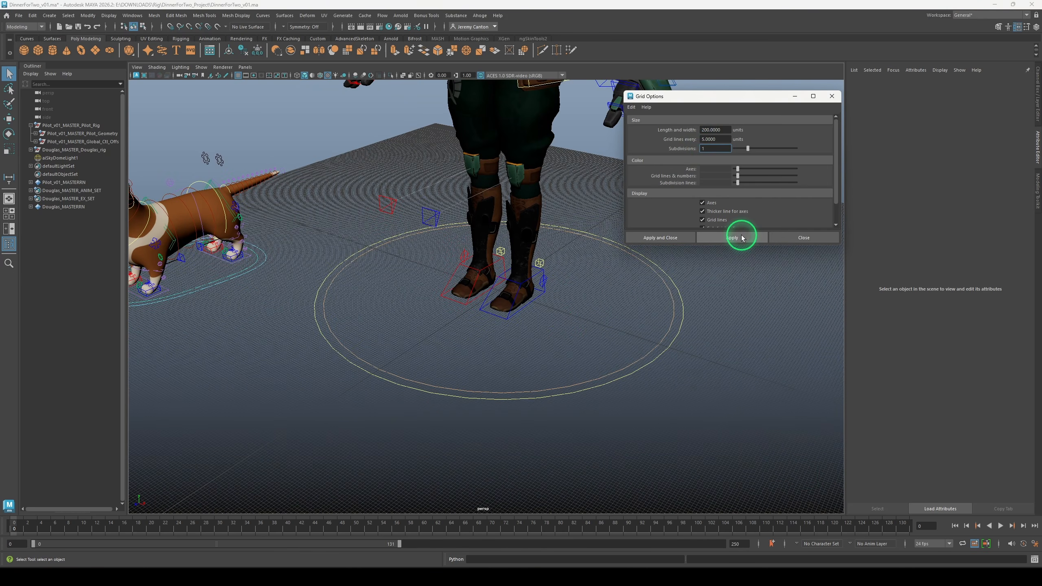
Close the grid options and move the Pilot rig by its global control toward the back corner of the grid
alt+right_drag(659, 347, 544, 336)
alt+middle_drag(622, 310, 646, 343)
alt+drag(645, 342, 599, 345)
click(794, 237)
alt+middle_drag(566, 361, 604, 359)
click(604, 358)
key(w)
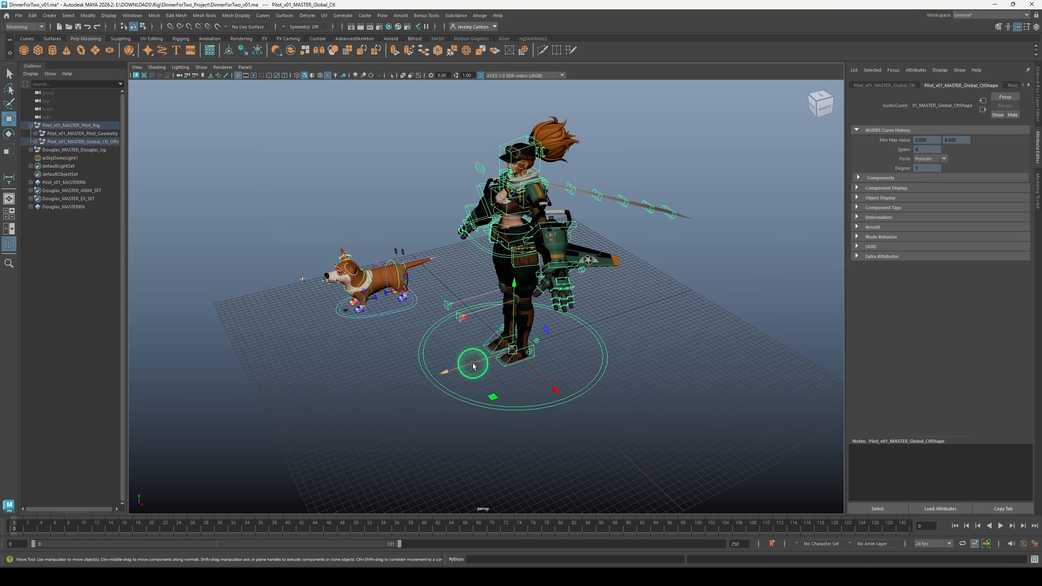
drag(488, 359, 590, 313)
Move the Douglas rig by its master control toward the front of the grid and rotate it to face the Pilot
click(406, 312)
middle_drag(350, 347, 361, 431)
key(e)
drag(381, 450, 423, 443)
key(w)
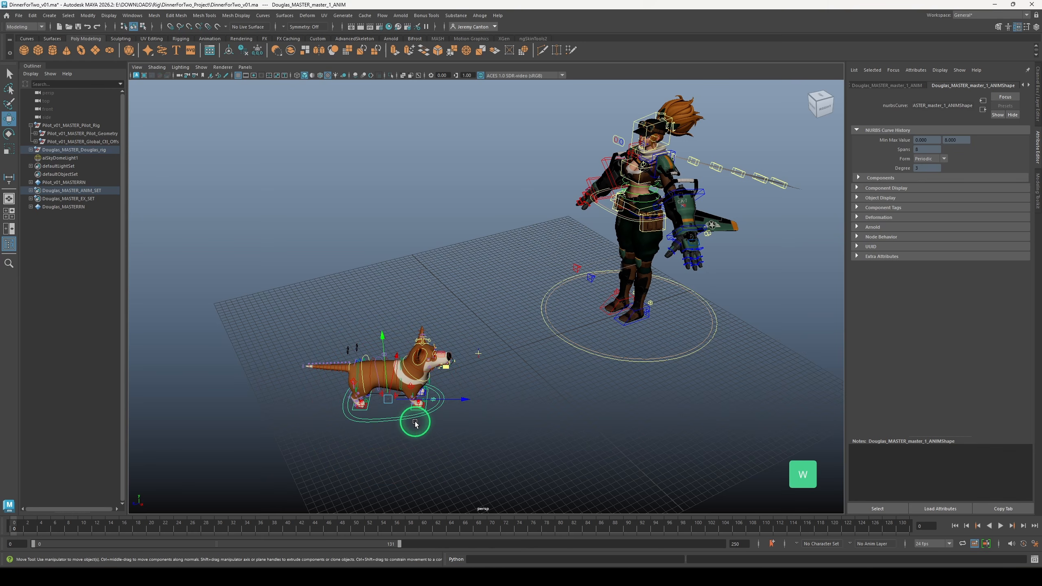
Reposition the Douglas rig on the grid so it stands across from the Pilot, and deselect it
alt+drag(435, 391, 422, 323)
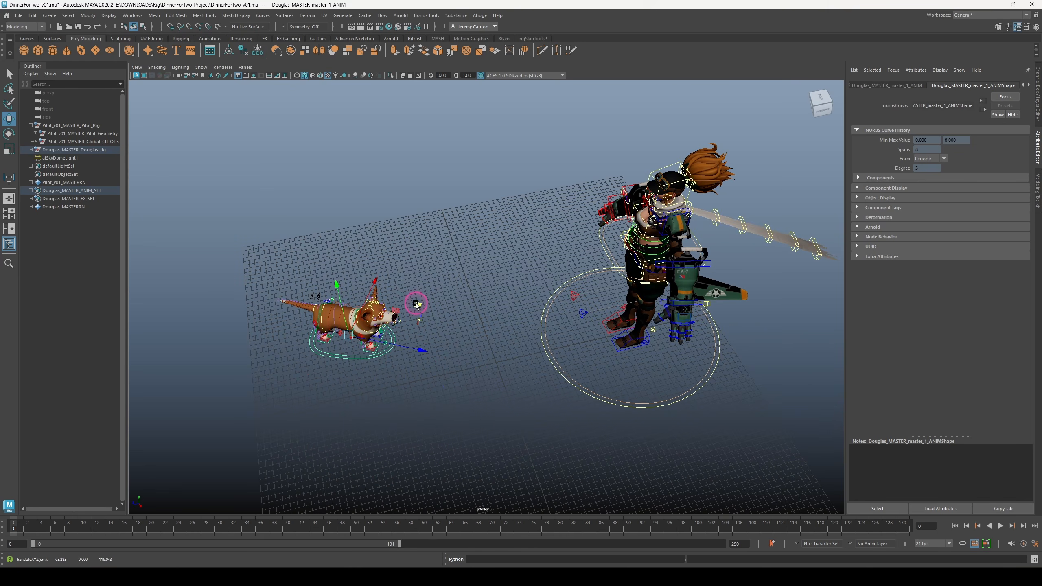
alt+drag(454, 421, 424, 407)
key(w)
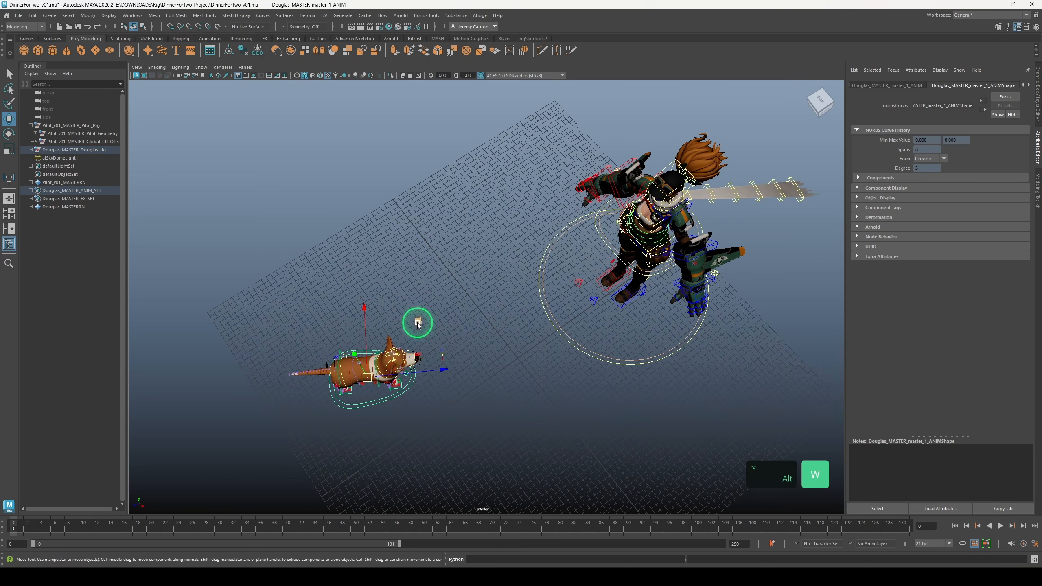
drag(419, 322, 396, 300)
click(608, 370)
alt+drag(591, 419, 534, 365)
alt+right_drag(523, 406, 538, 432)
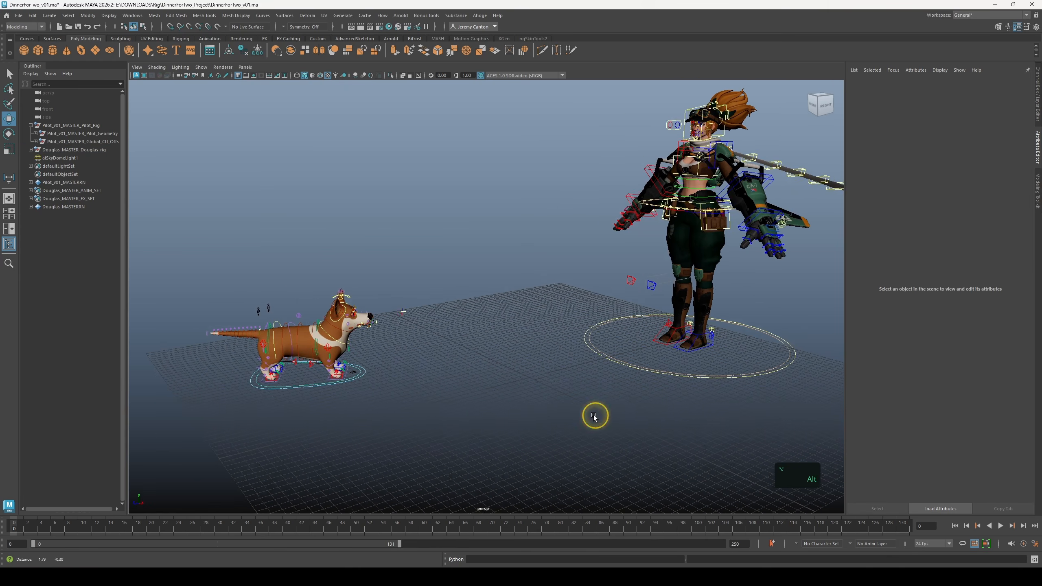
alt+middle_drag(593, 414, 557, 409)
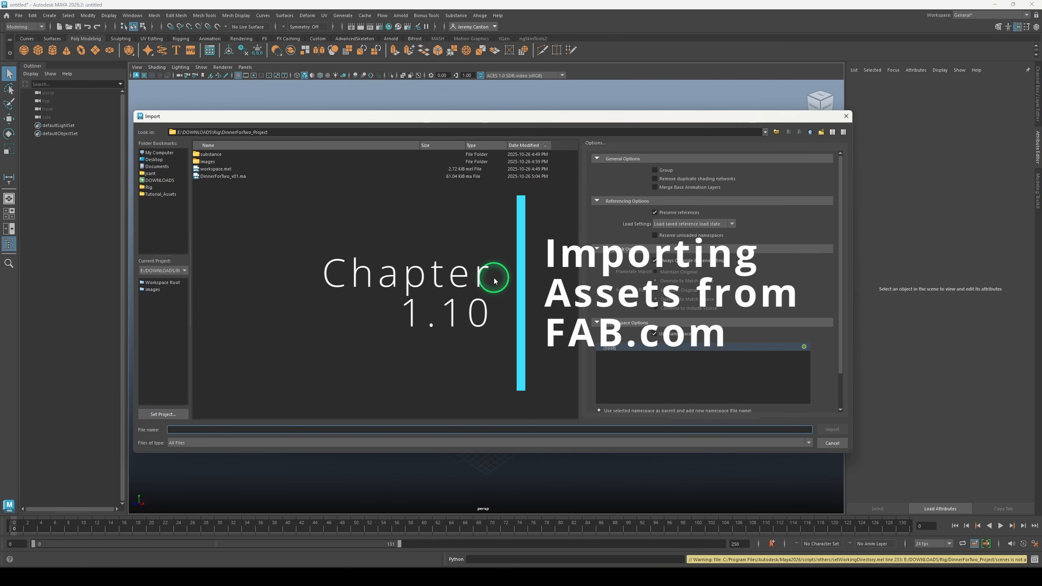
Import Wooden_Chair_uknjbb2bw_High.fbx from the wooden_chair_uknjbb2bw_high folder in Tutorial_Assets
click(160, 194)
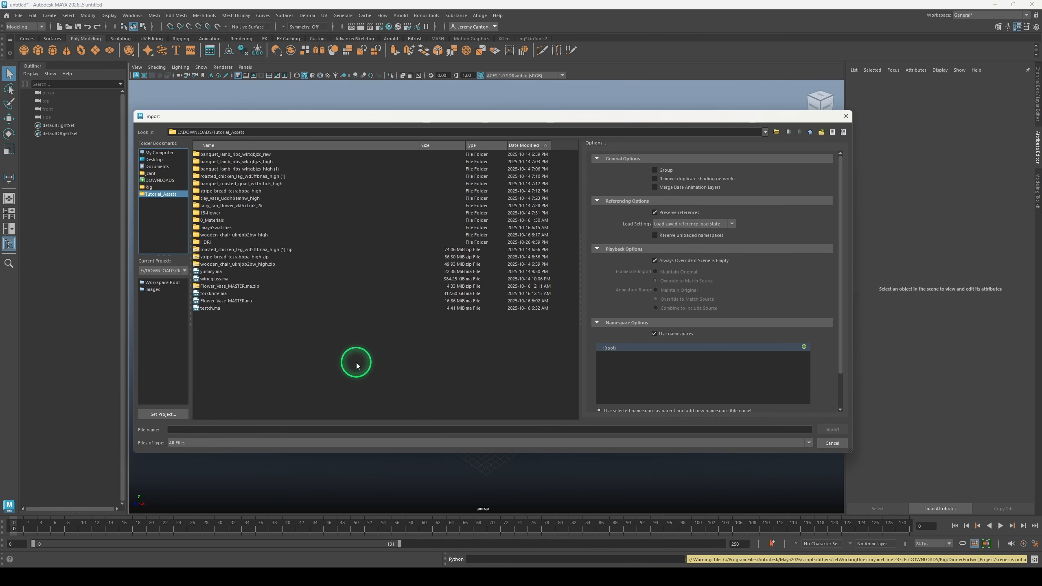
click(232, 236)
double_click(232, 236)
click(270, 155)
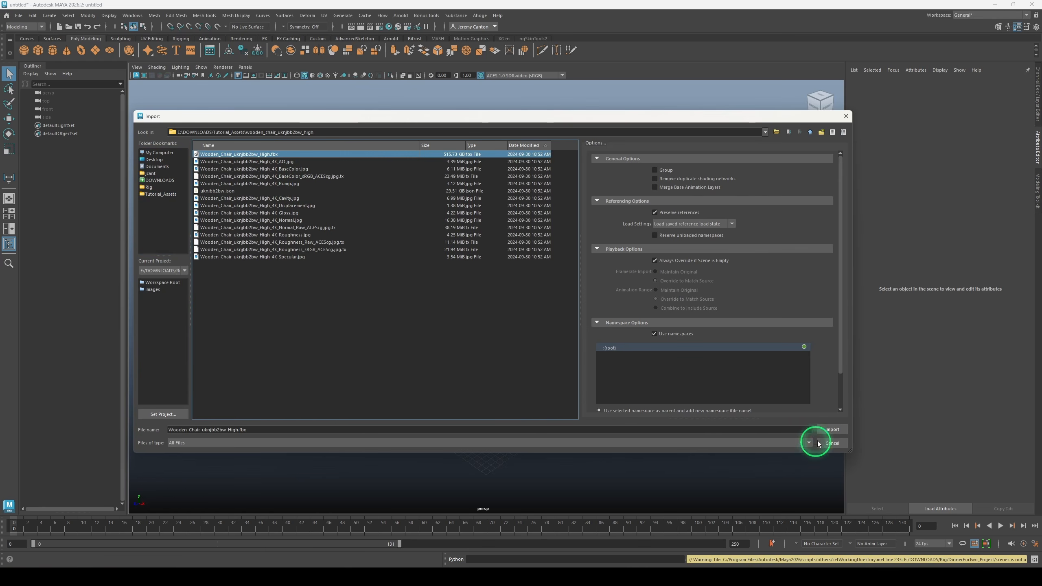
click(831, 430)
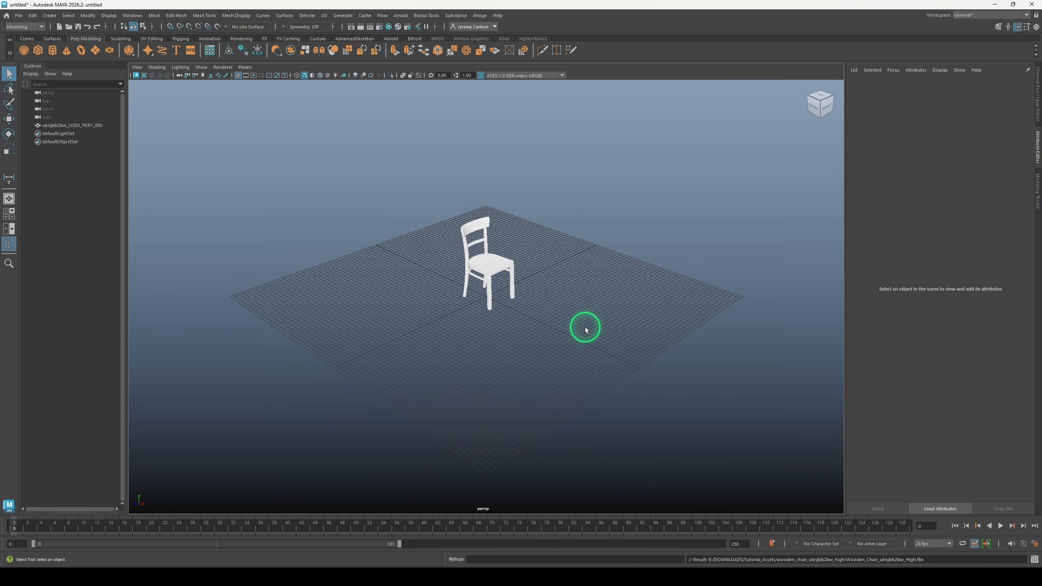
Rename the imported chair mesh to Chair_geo and look the model over
double_click(83, 126)
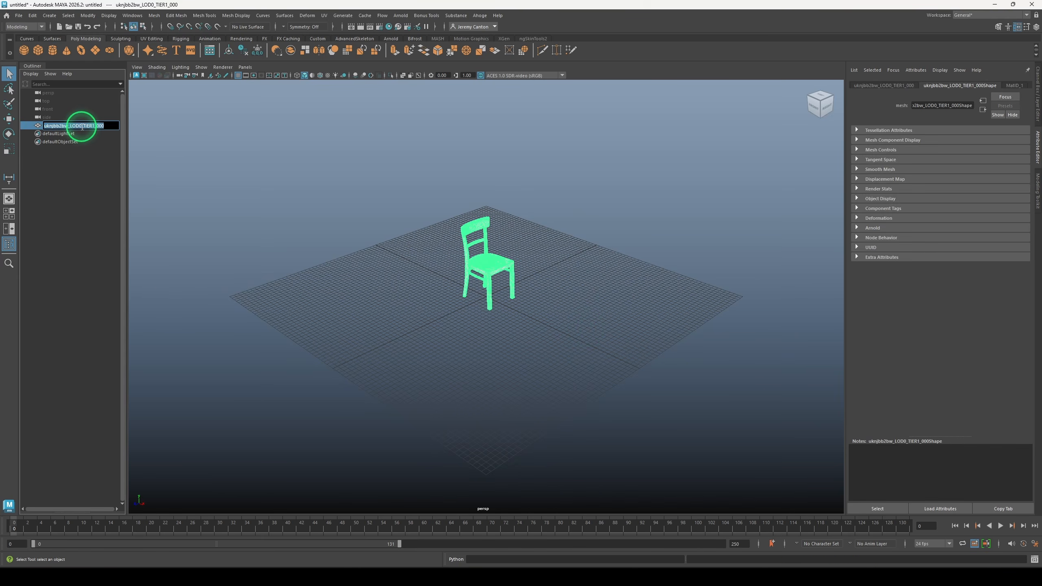
text(Chair_geo)
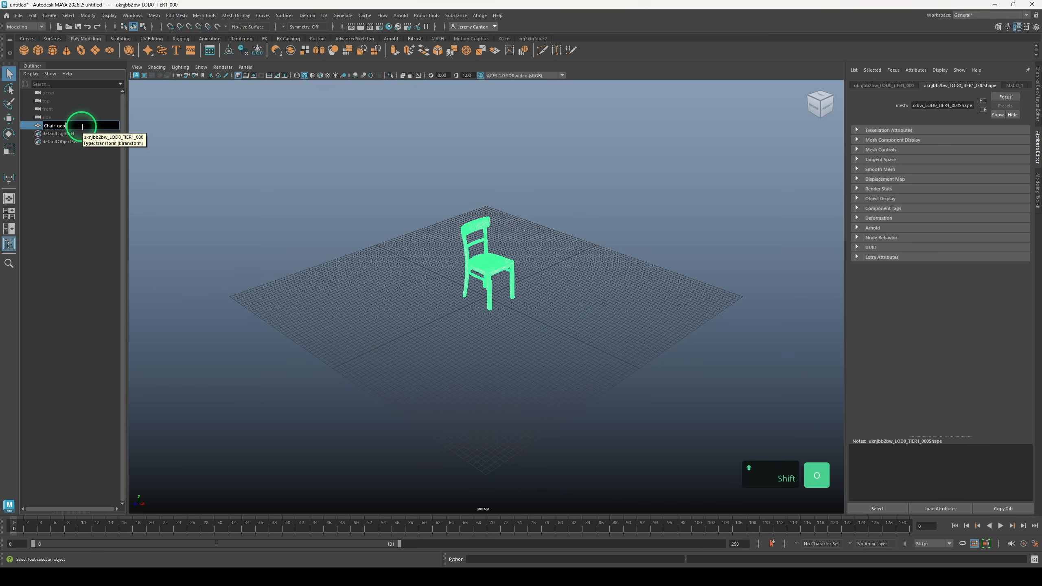
key(Return)
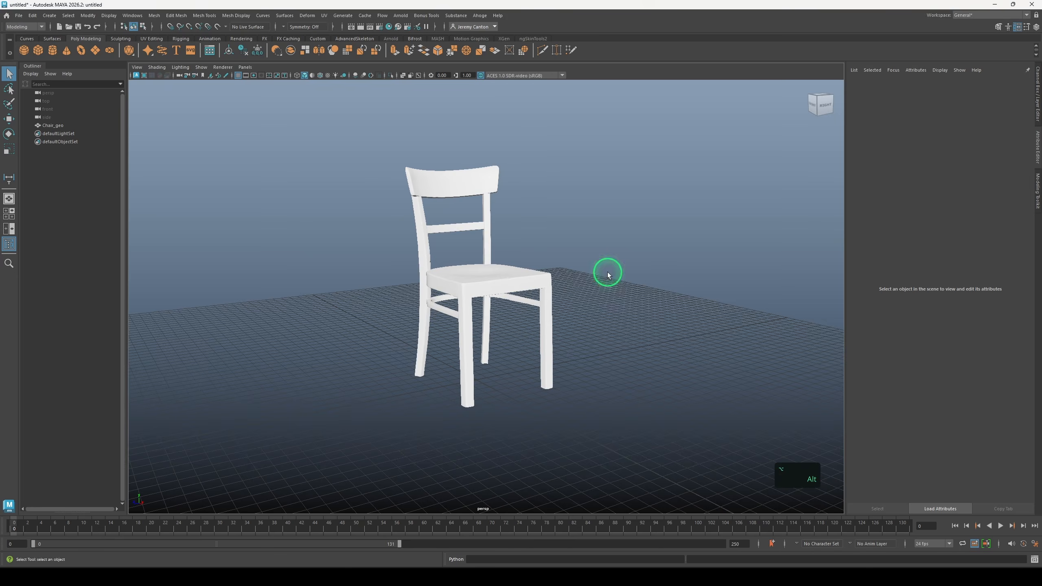
alt+right_drag(608, 273, 626, 320)
alt+drag(626, 321, 625, 341)
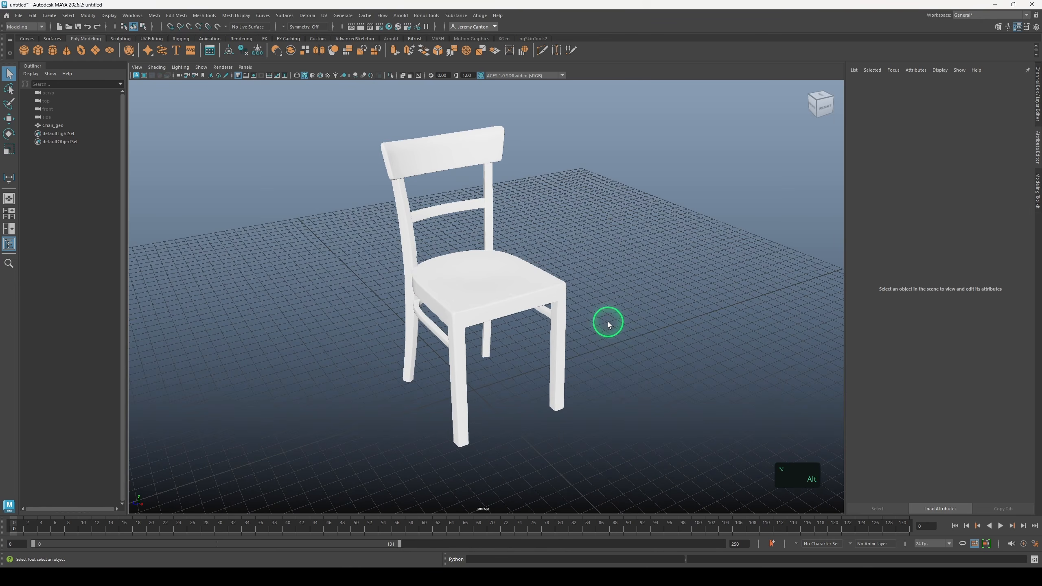
alt+right_drag(609, 323, 507, 248)
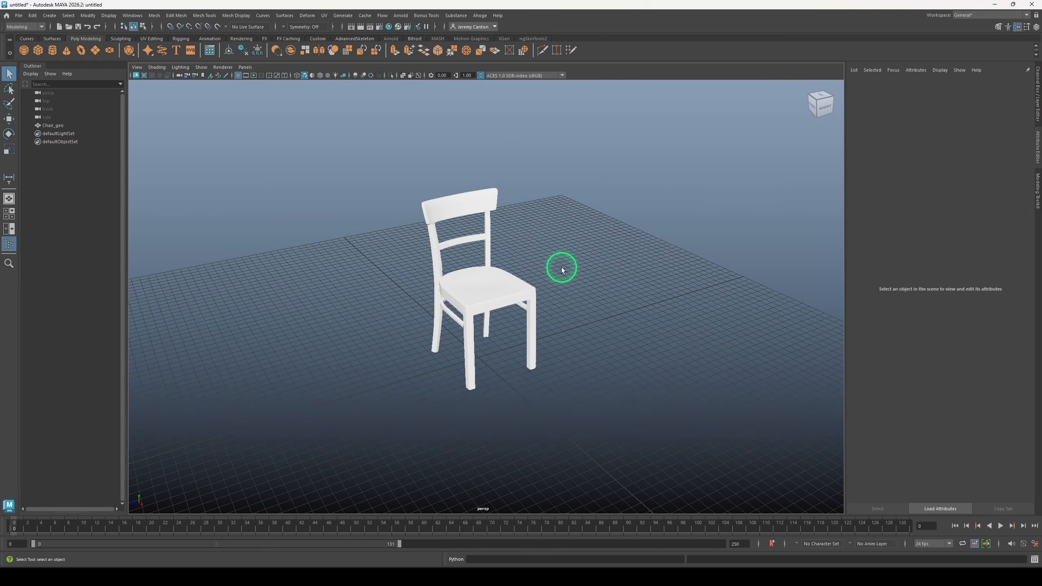
Search the Plug-in Manager for "substance" to check whether the Substance plug-ins are loaded
click(133, 15)
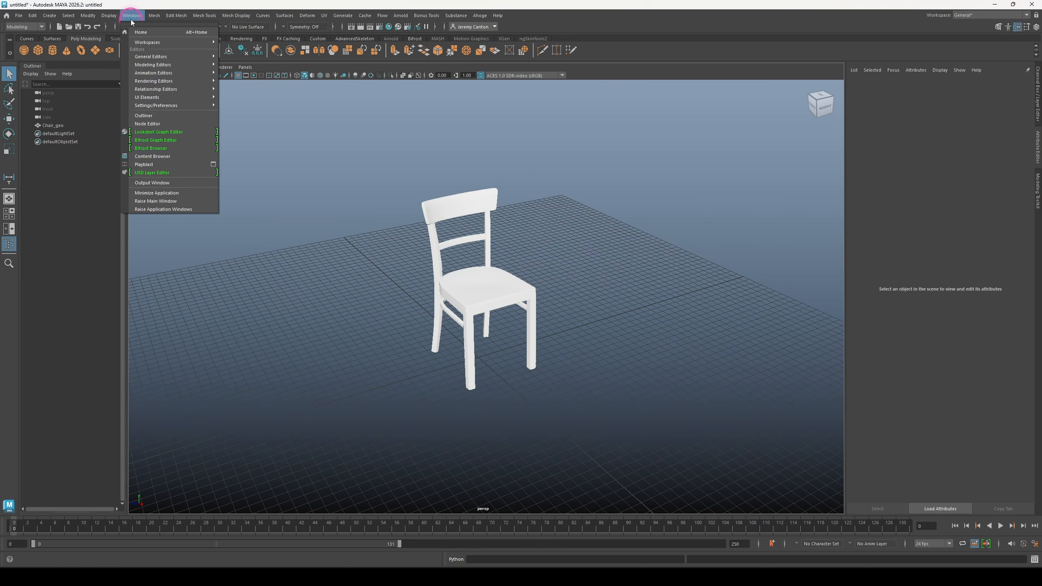
click(160, 106)
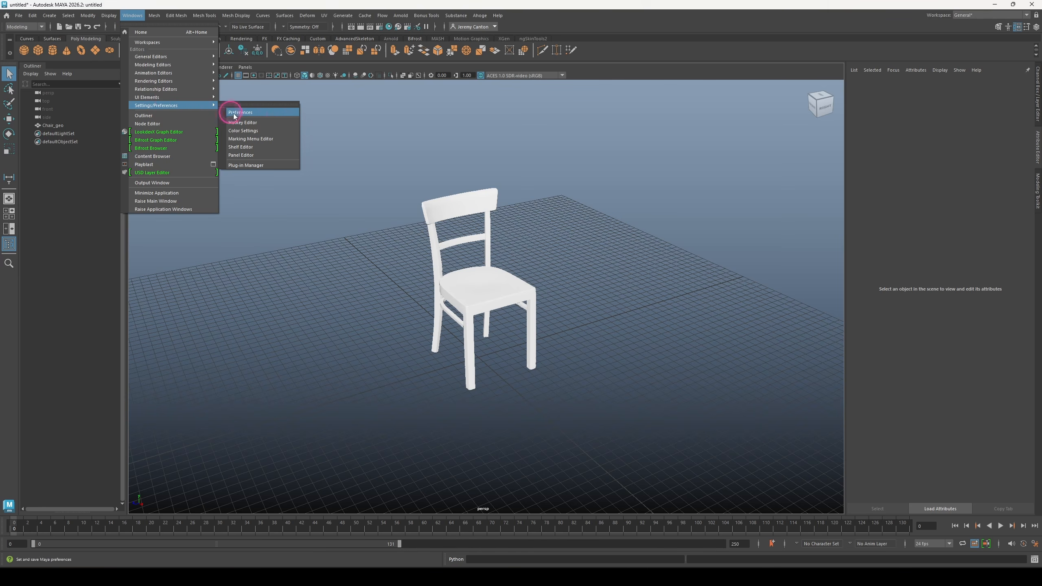
click(255, 164)
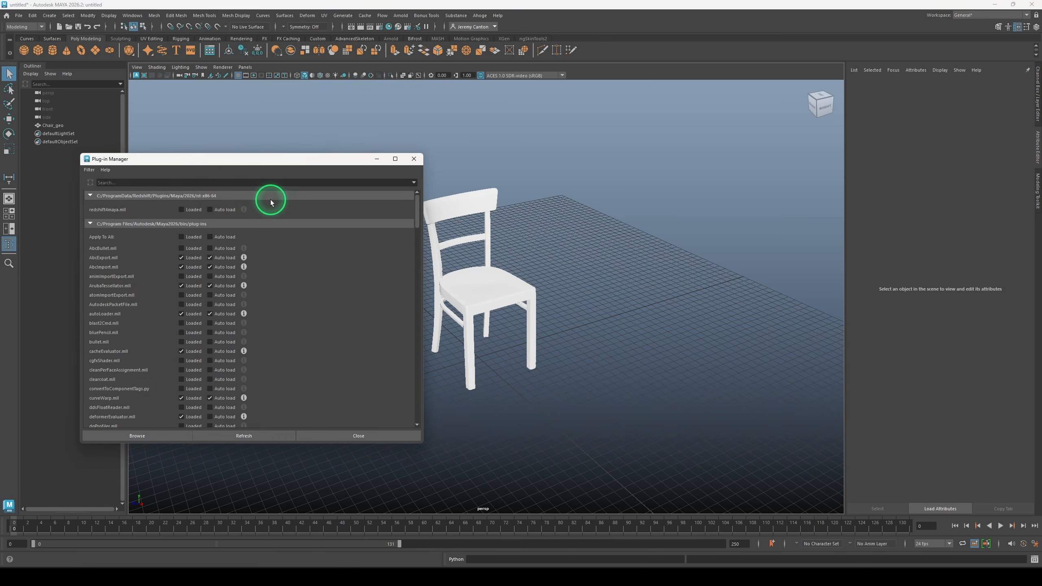
click(214, 184)
text(substa)
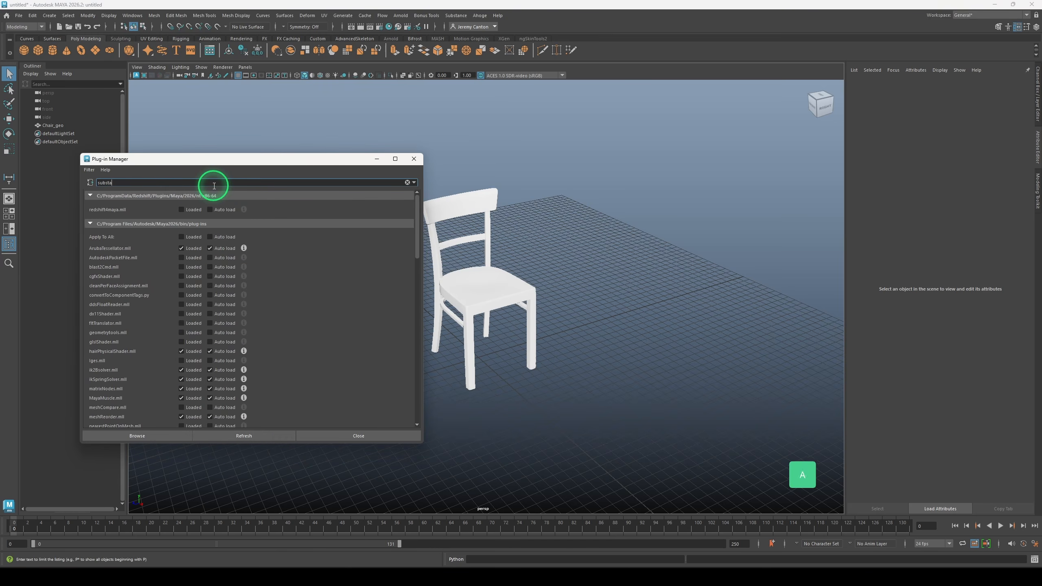
text(nce)
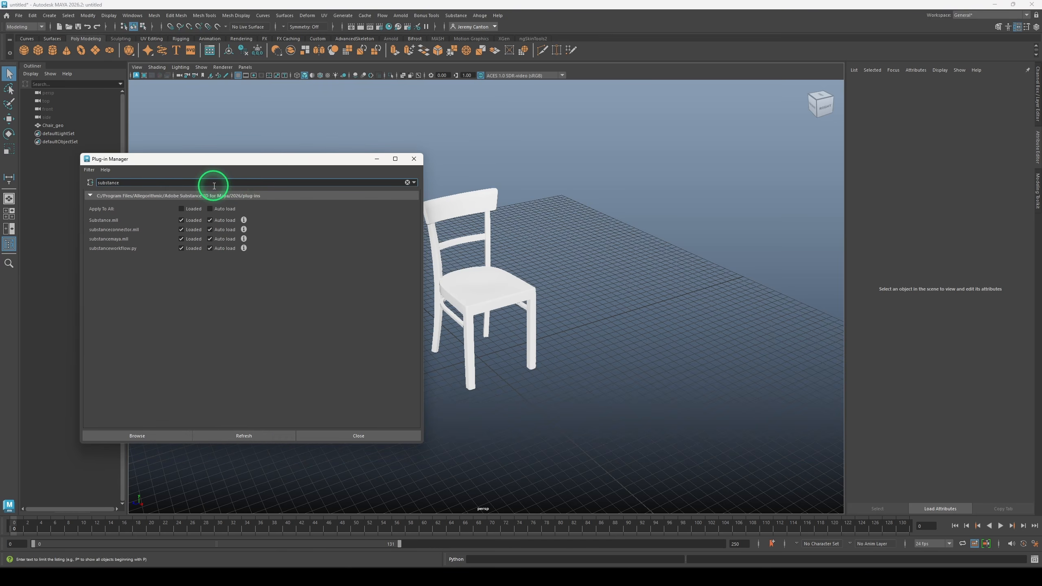
click(413, 160)
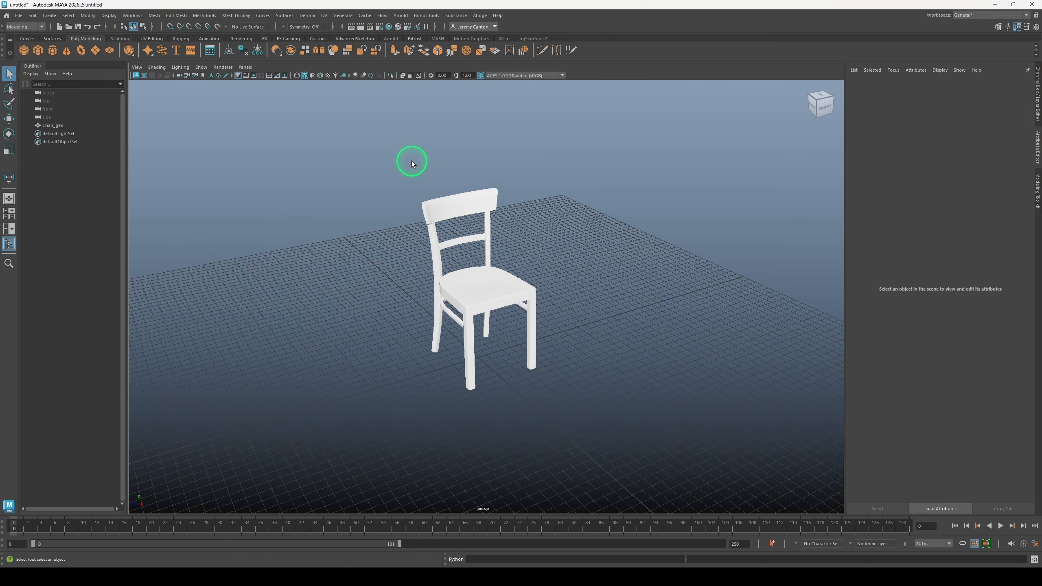
Open Substance's Apply Workflow to Maps settings and keep Arnold as the workflow
click(461, 19)
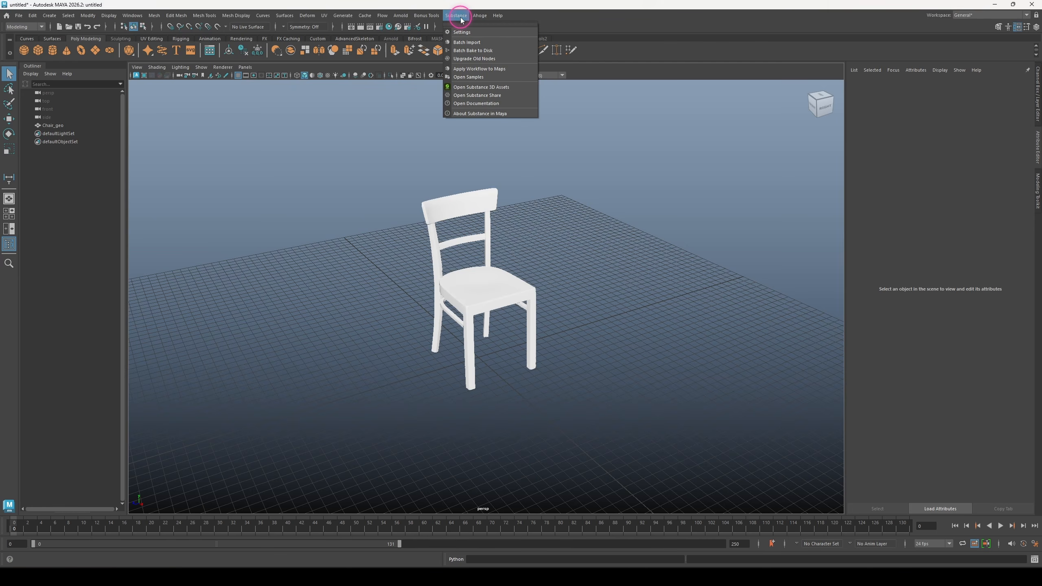
click(479, 69)
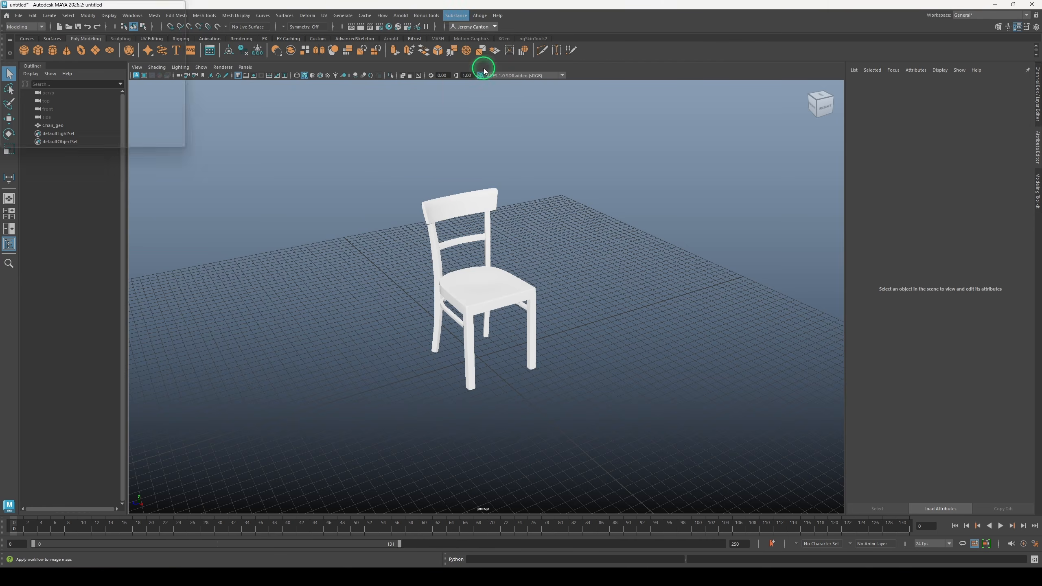
drag(475, 190, 290, 188)
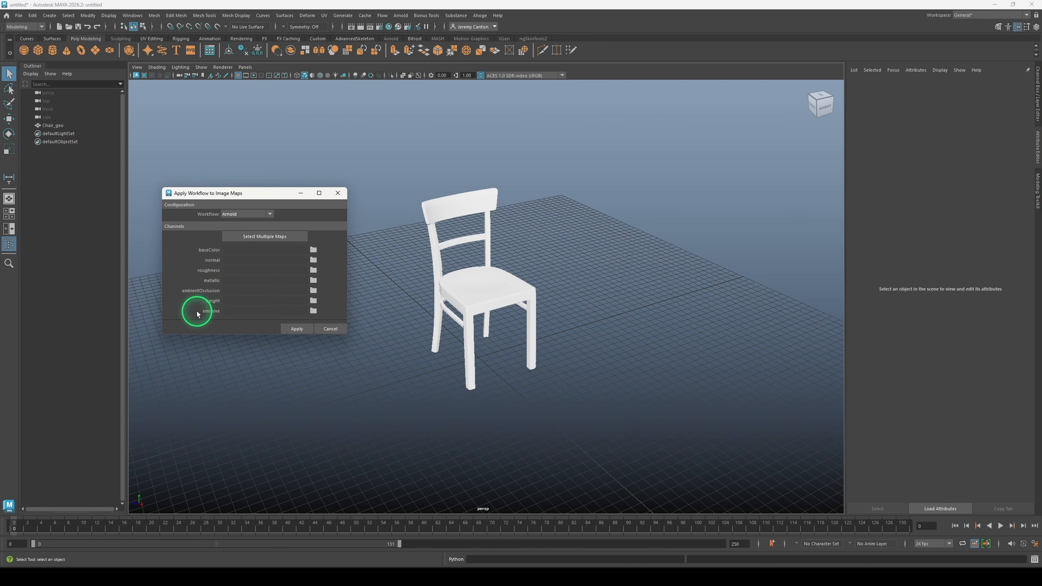
click(271, 215)
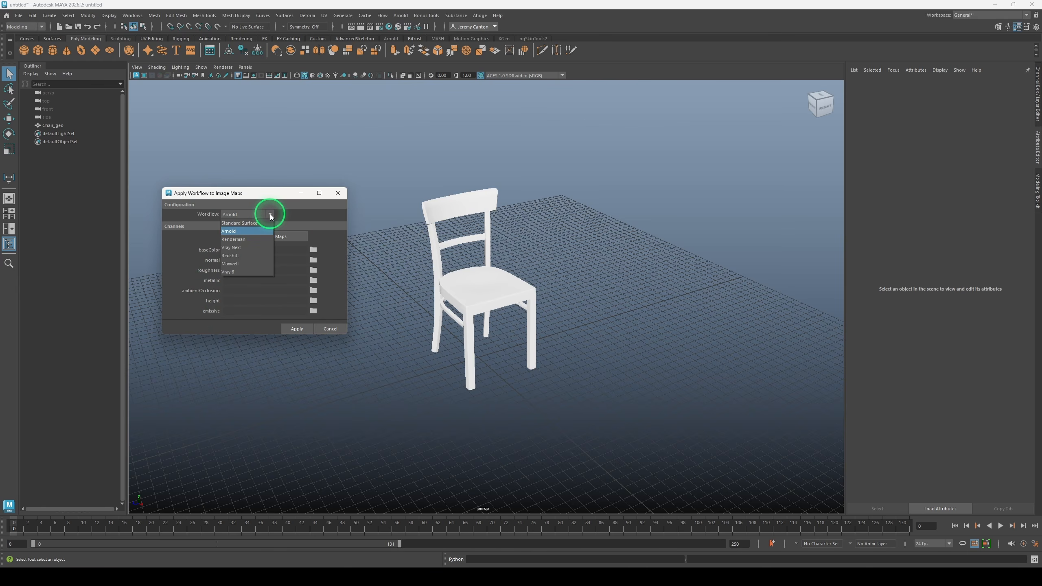
click(270, 215)
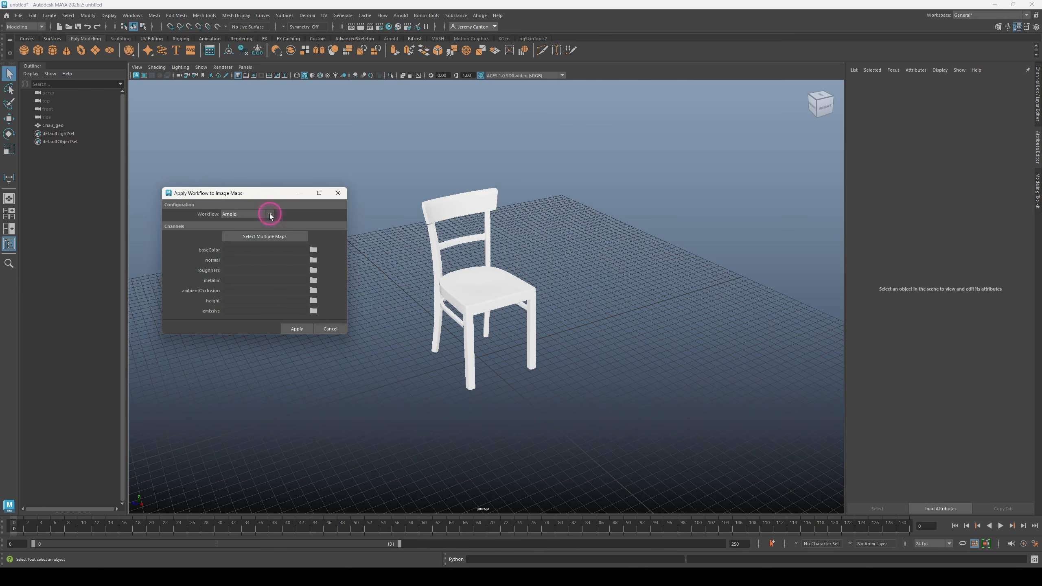
Load the chair's nine 4K JPG maps together: Cavity, Displacement, Gloss, Normal, Roughness, Specular, AO, BaseColor and Bump
click(272, 237)
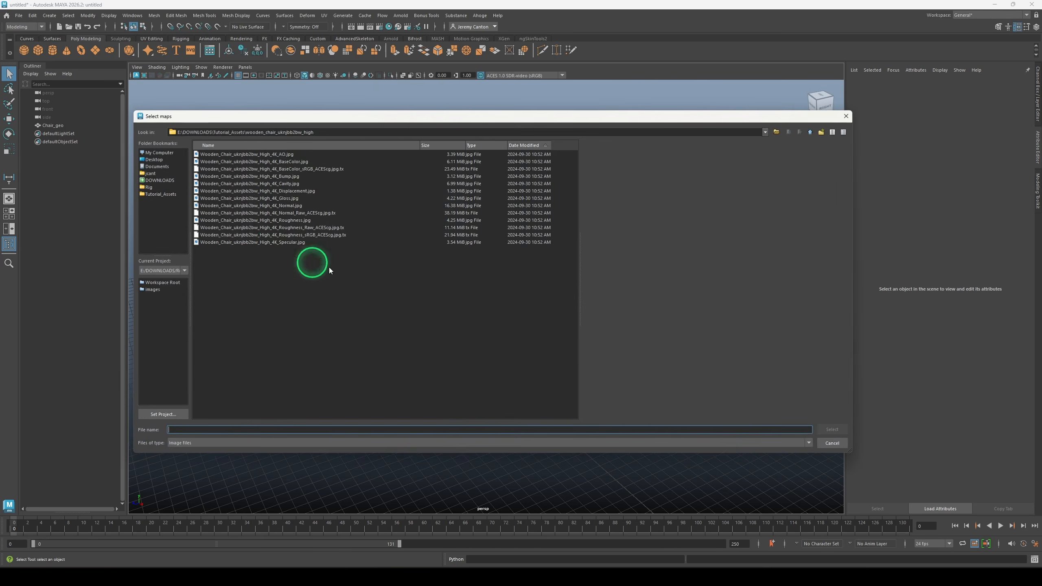
click(525, 146)
ctrl+click(299, 176)
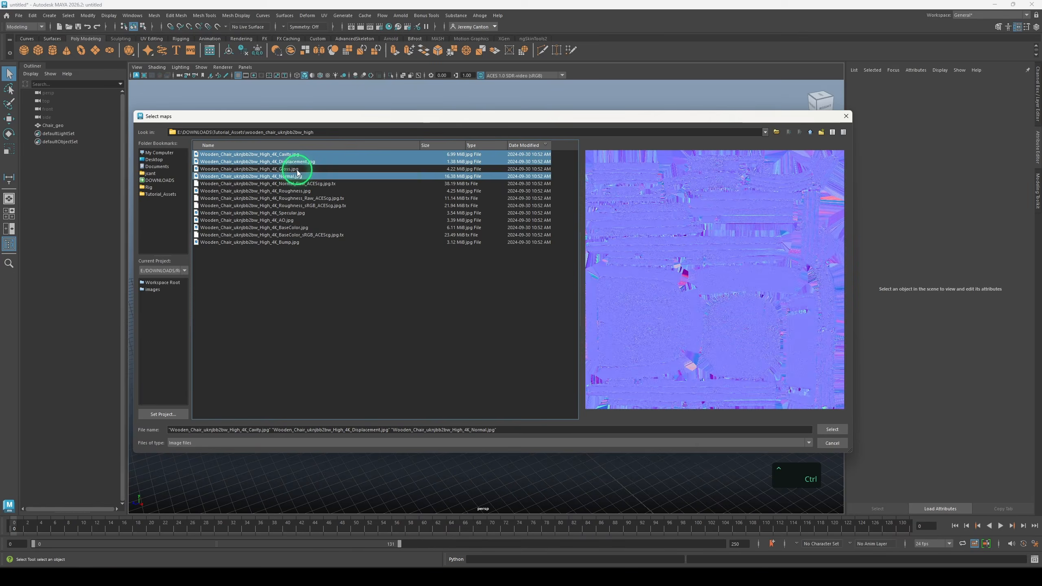
ctrl+click(298, 170)
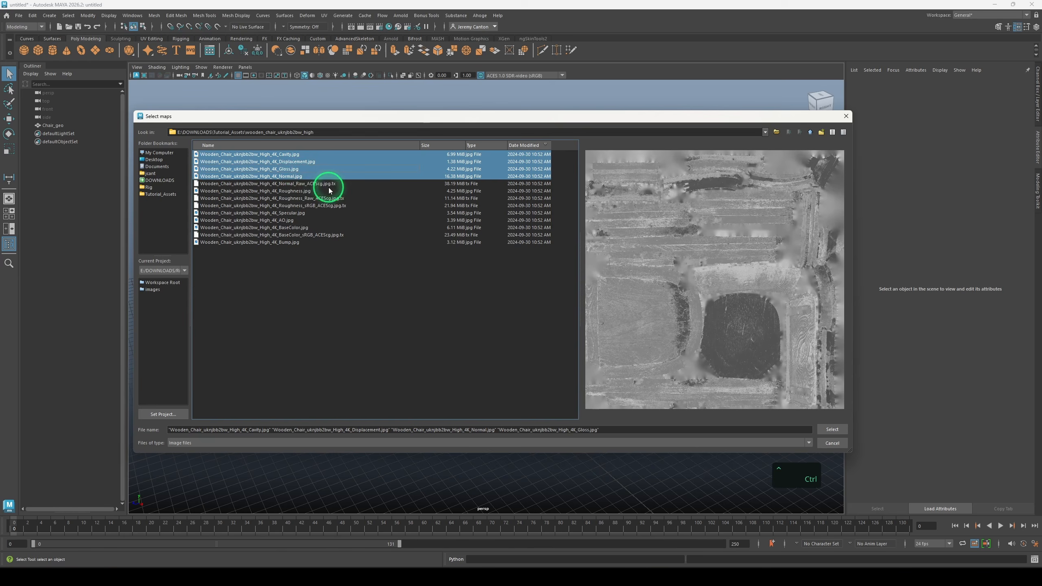
ctrl+click(303, 192)
ctrl+click(299, 212)
ctrl+click(294, 220)
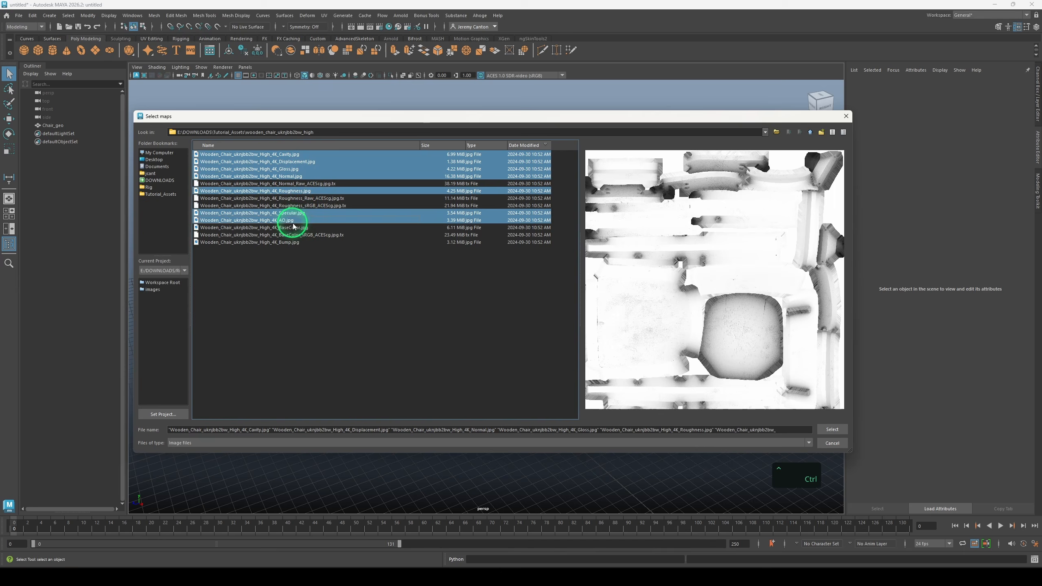
ctrl+click(301, 228)
ctrl+click(297, 242)
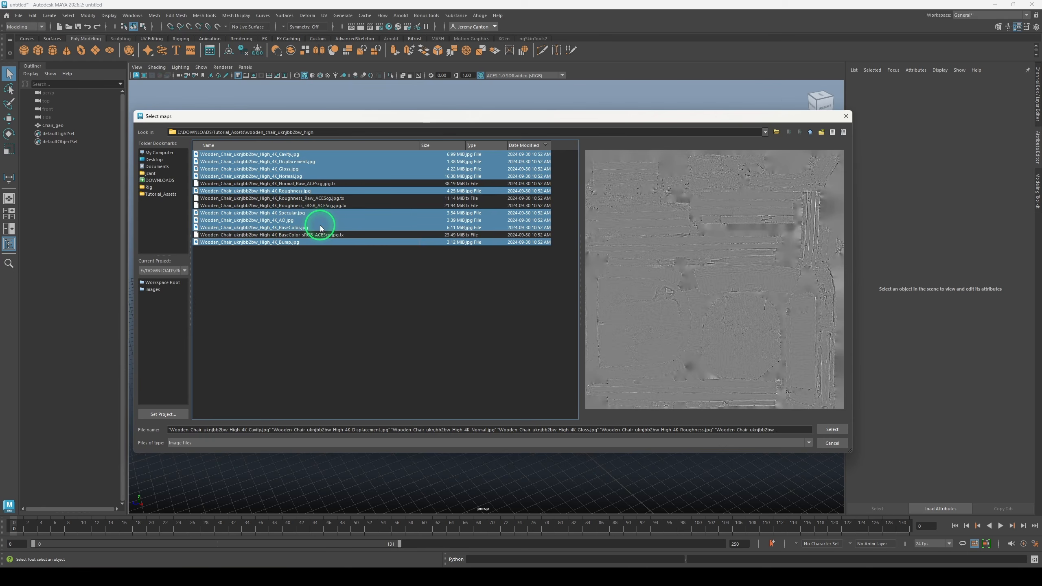
click(832, 429)
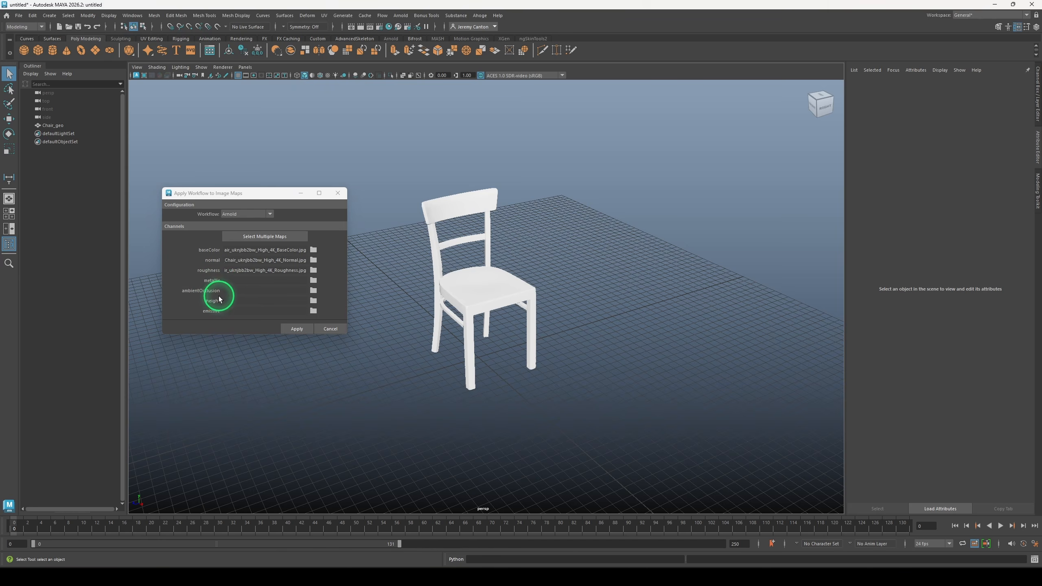
Assign Wooden_Chair_uknjbb2bw_High_4K_AO.jpg to the ambientOcclusion channel and apply the Arnold workflow to the maps
click(313, 290)
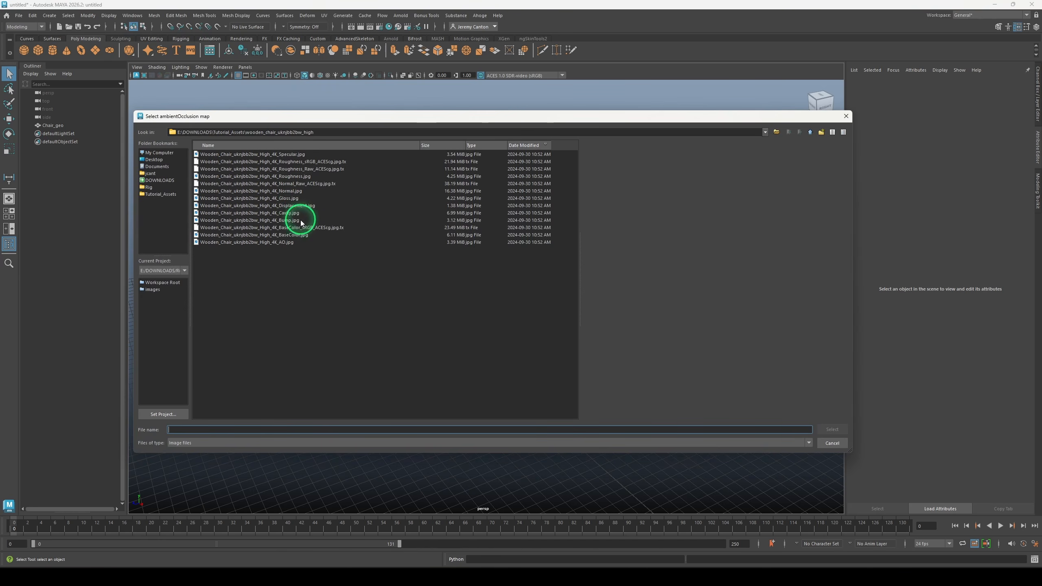
click(282, 242)
click(832, 429)
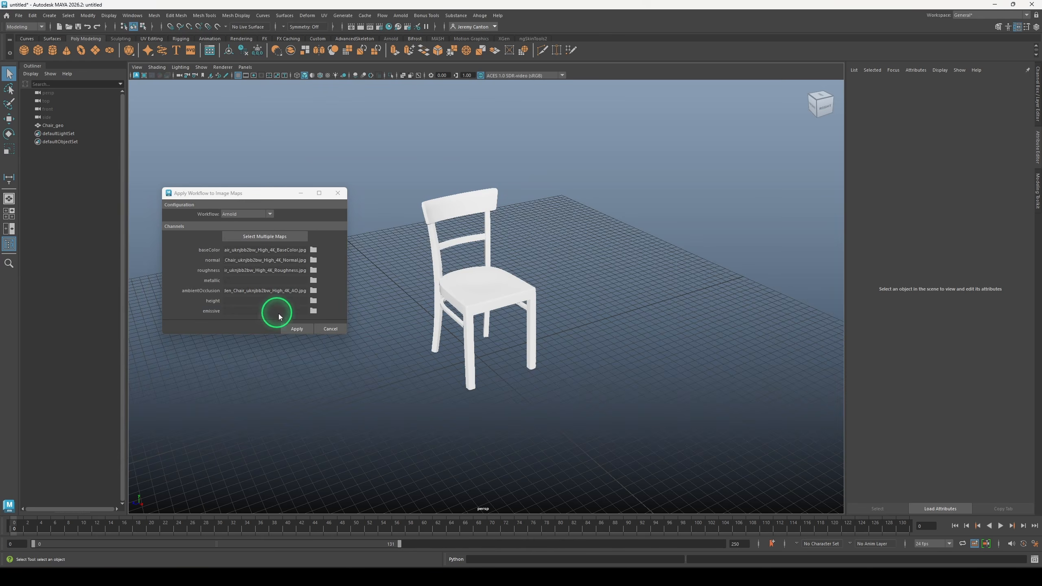
click(304, 329)
click(328, 323)
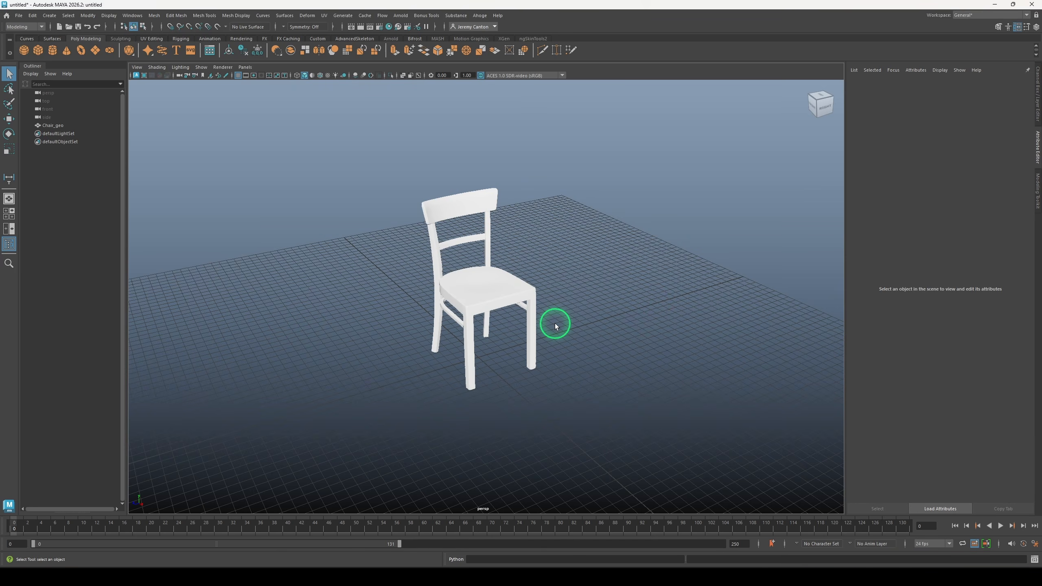
Rename the new aiStandardSurface1 material as mtl_Wood_Chair in the Hypershade
click(388, 27)
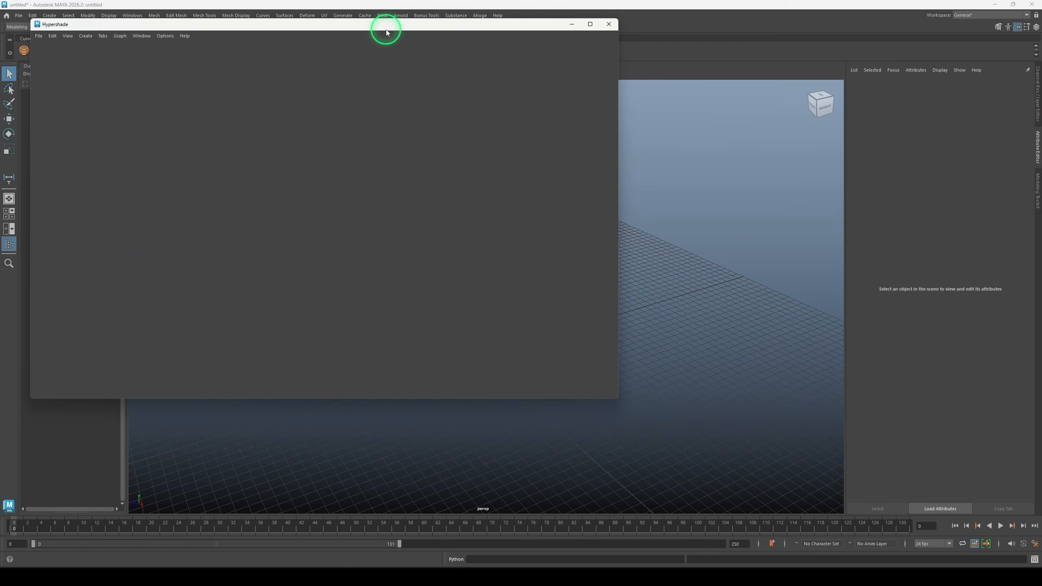
click(85, 107)
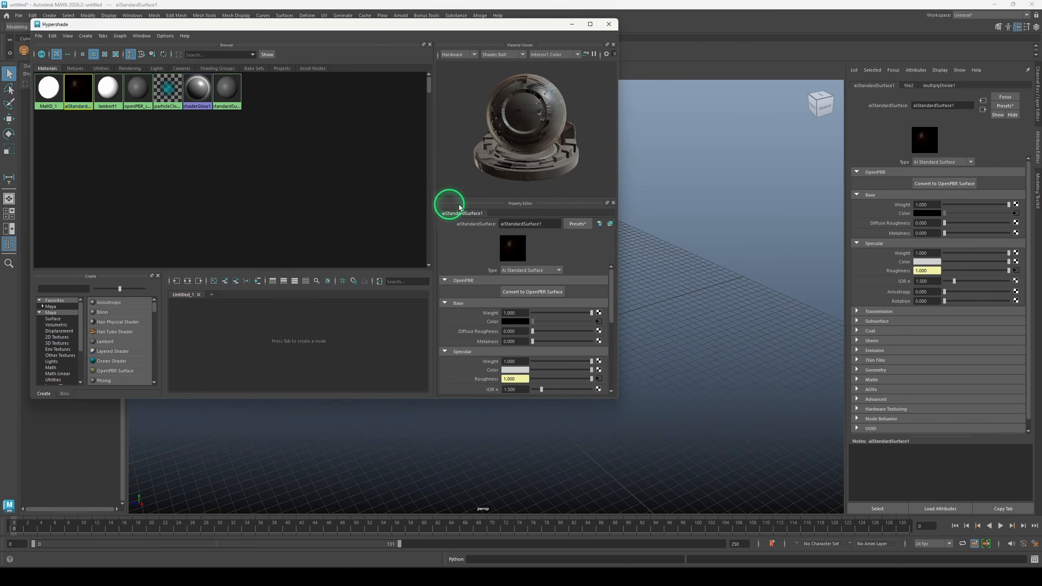
double_click(544, 222)
text(Wood_Chair)
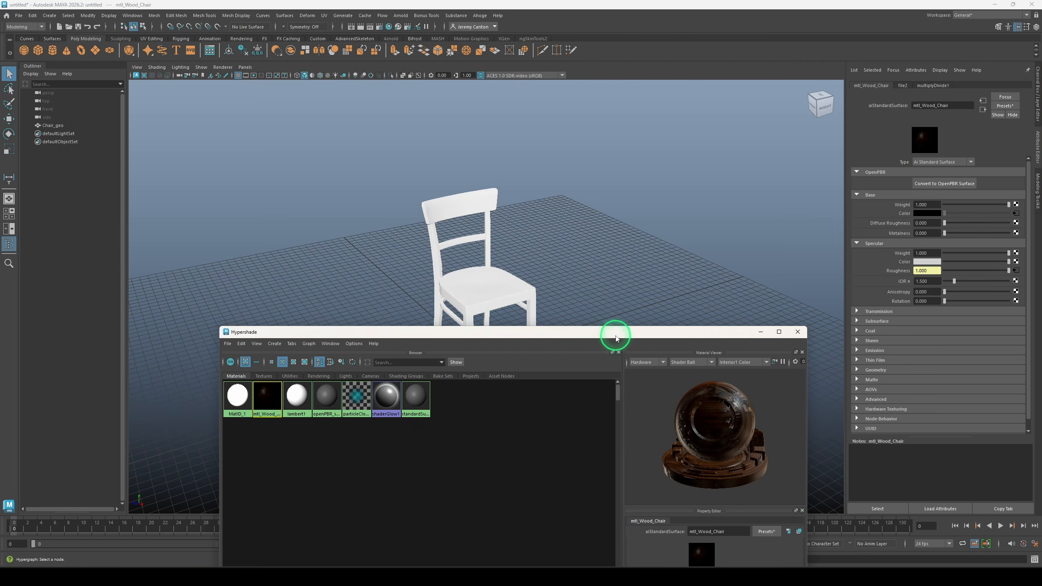
Select the chair mesh and graph the mtl_Wood_Chair network in a maximized Hypershade
drag(604, 340, 560, 295)
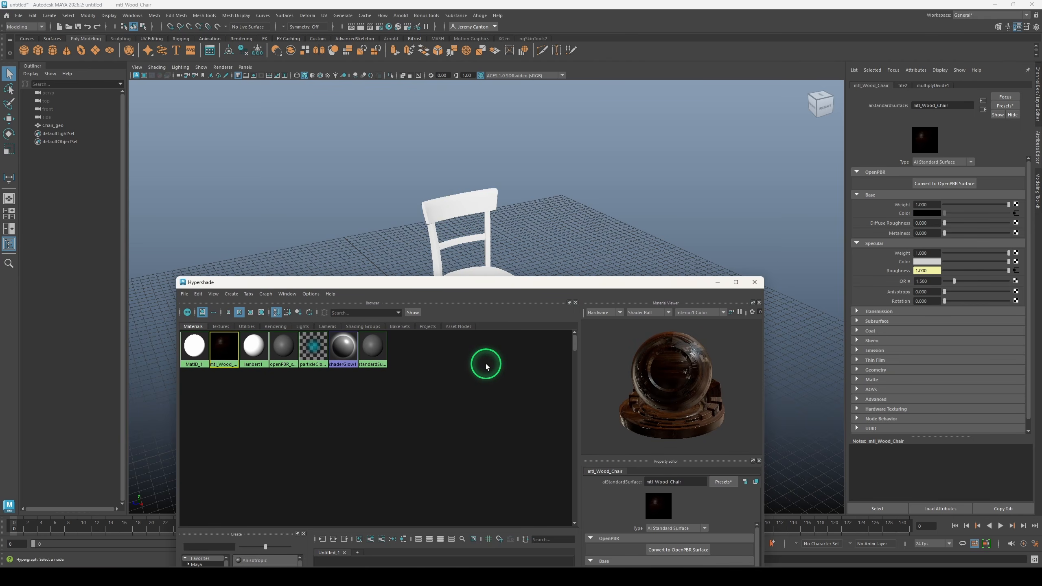
click(478, 269)
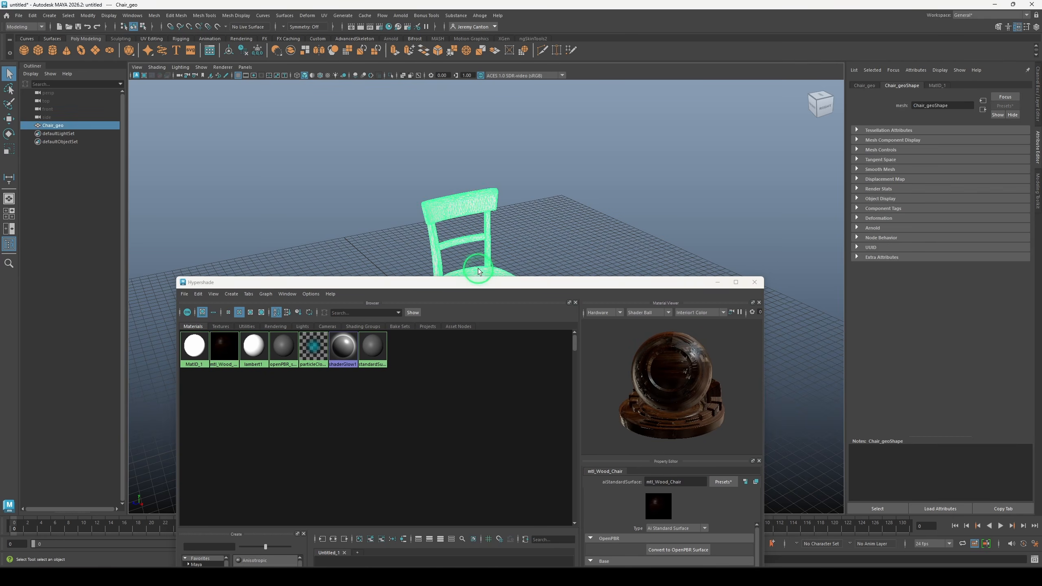
mouse_move(410, 281)
mouse_down()
mouse_move(470, 270)
mouse_move(646, 104)
mouse_up()
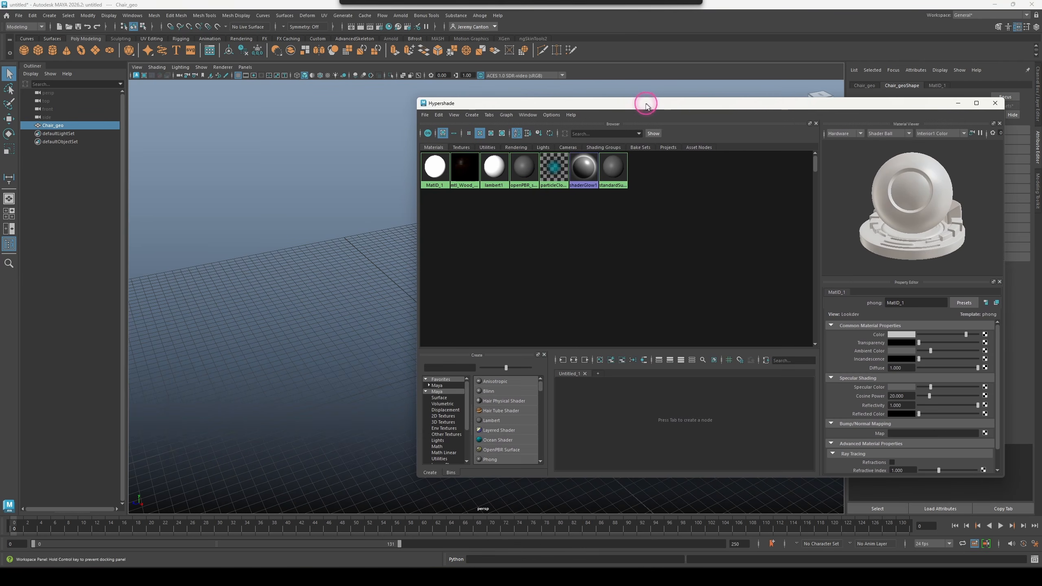
right_drag(466, 166, 471, 199)
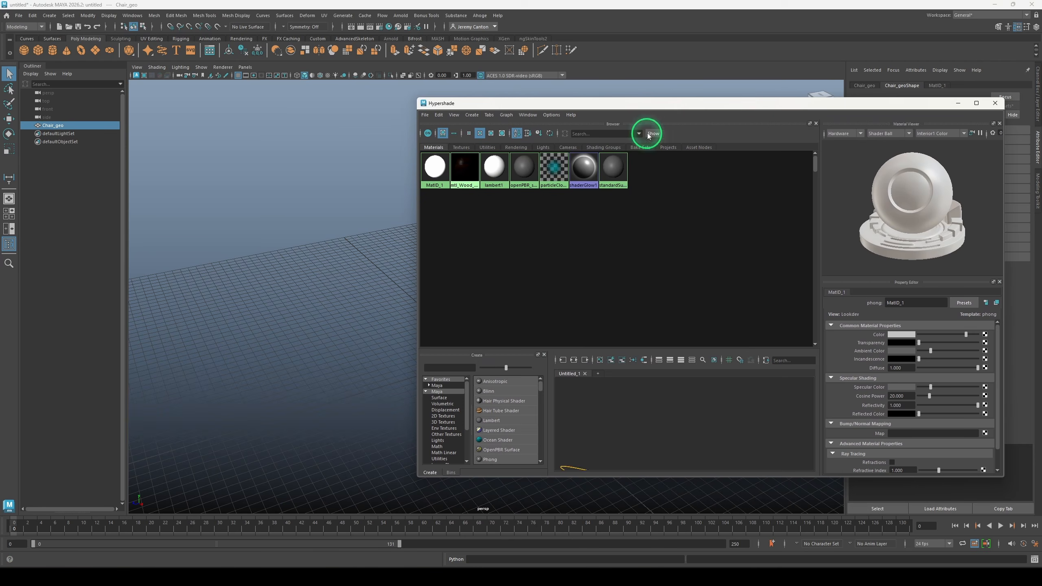
double_click(658, 103)
click(706, 365)
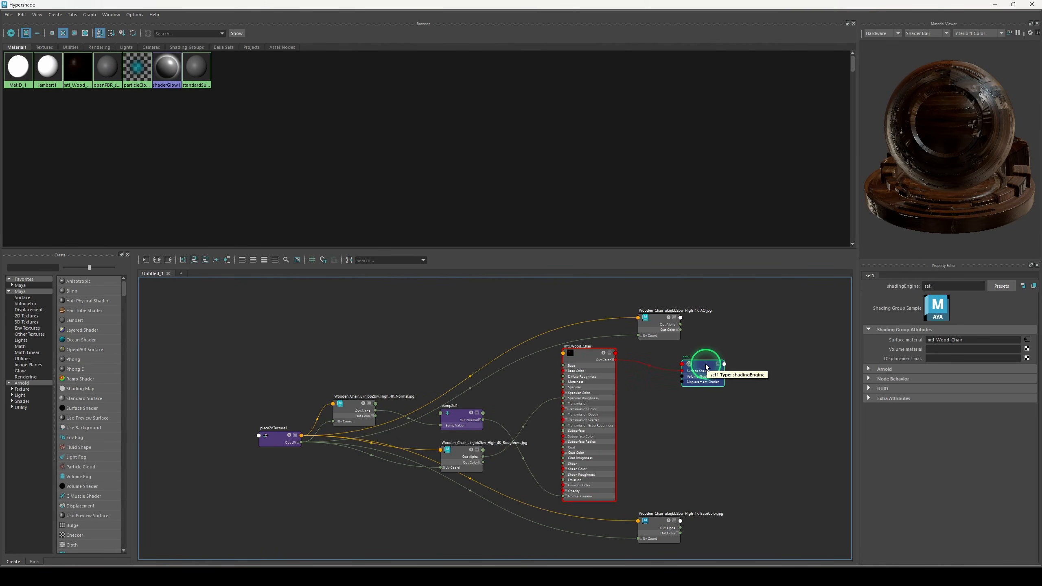
Rearrange the graph so the BaseColor, AO, Roughness, Normal, bump and place2dTexture nodes are spread out before the mtl_Wood_Chair shader
mouse_move(456, 457)
mouse_down()
mouse_move(438, 462)
mouse_move(447, 457)
mouse_up()
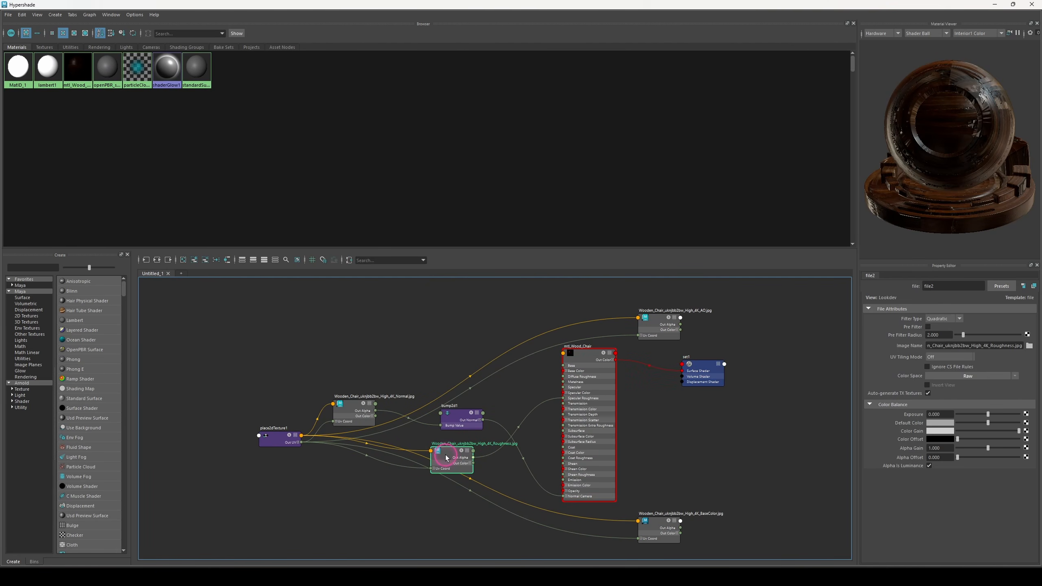
drag(657, 520, 365, 326)
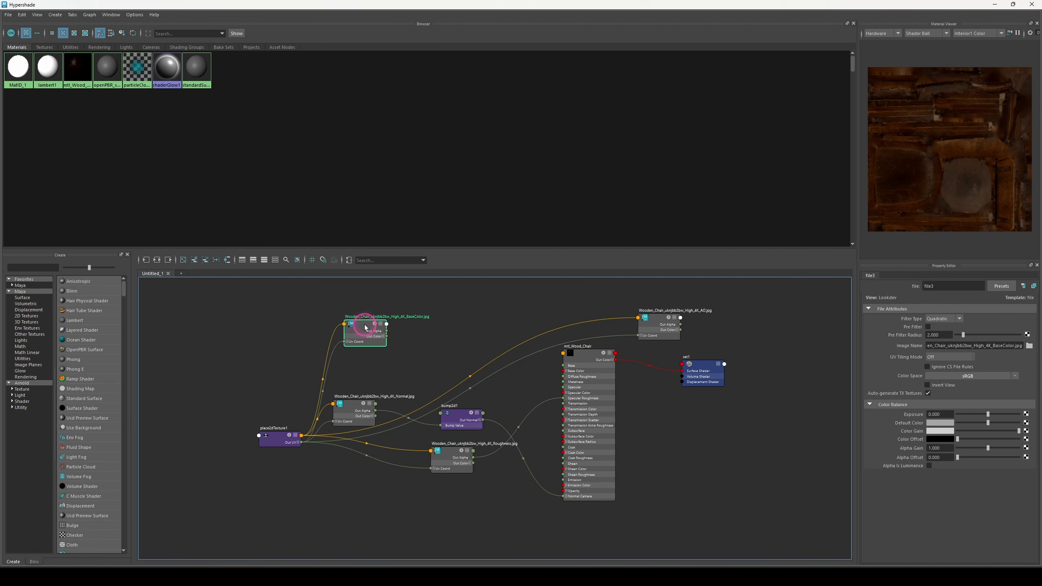
drag(667, 322, 469, 353)
drag(345, 402, 346, 502)
drag(455, 428, 448, 516)
drag(279, 438, 229, 490)
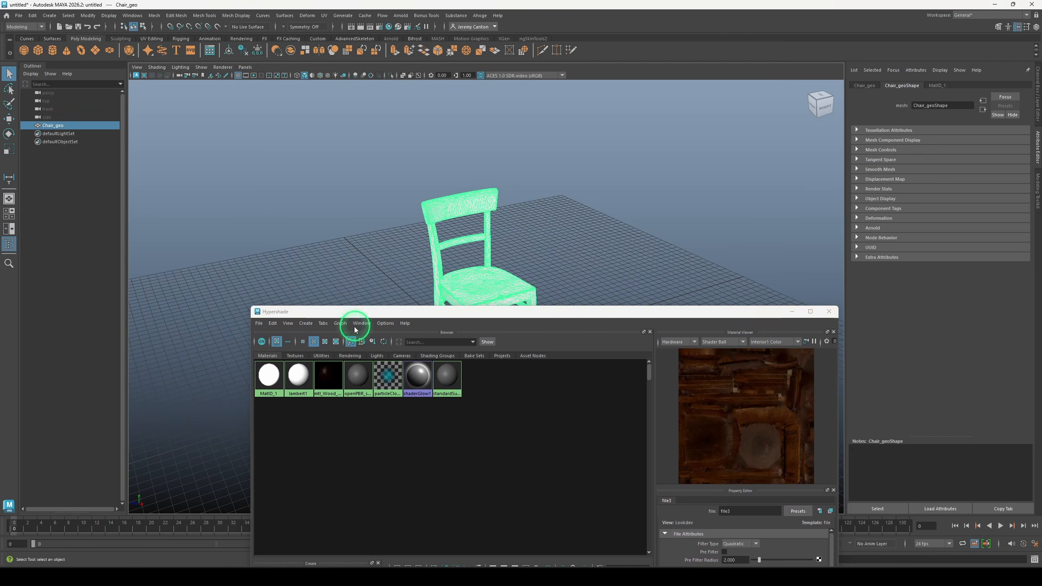
Assign mtl_Wood_Chair to the selected chair and turn on textured shading in the viewport
click(342, 372)
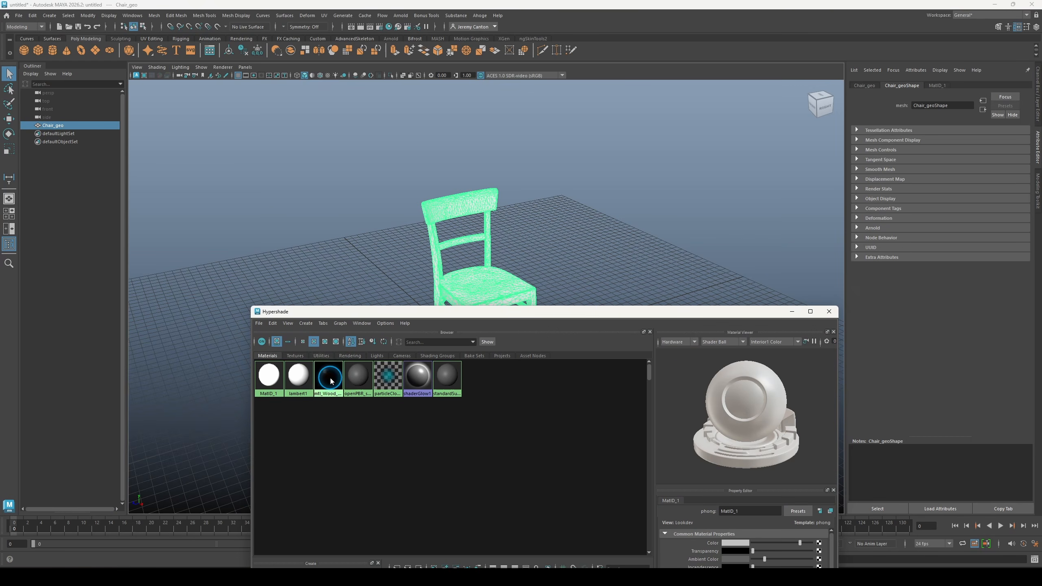
right_click(284, 412)
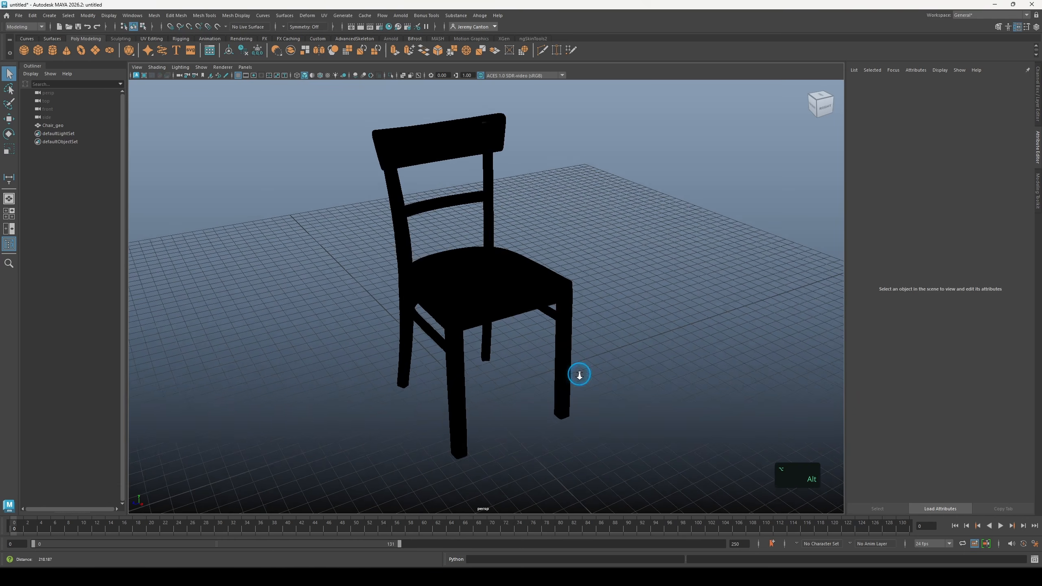
alt+drag(579, 374, 481, 302)
key(6)
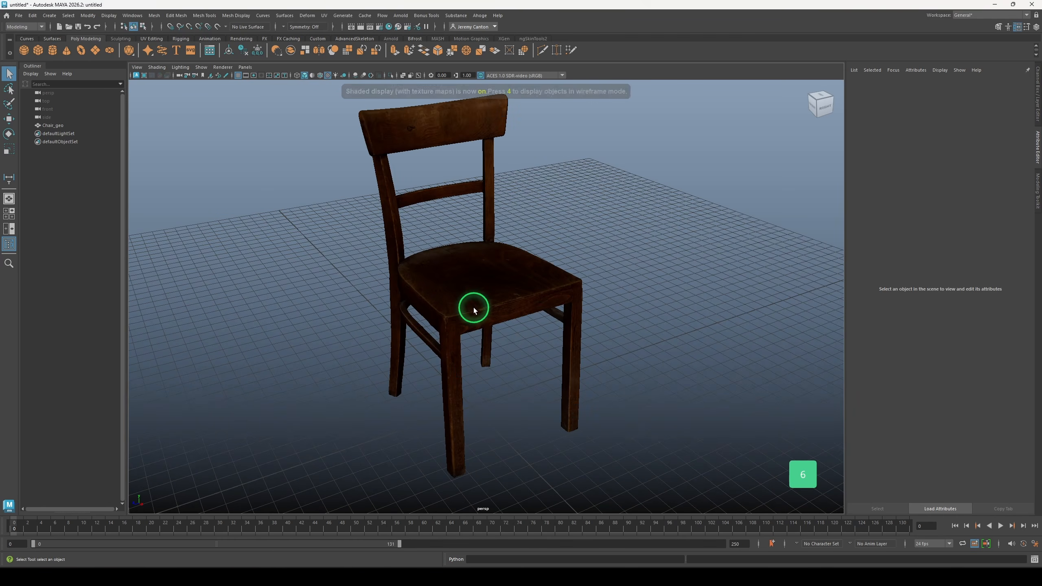
alt+drag(553, 257, 395, 117)
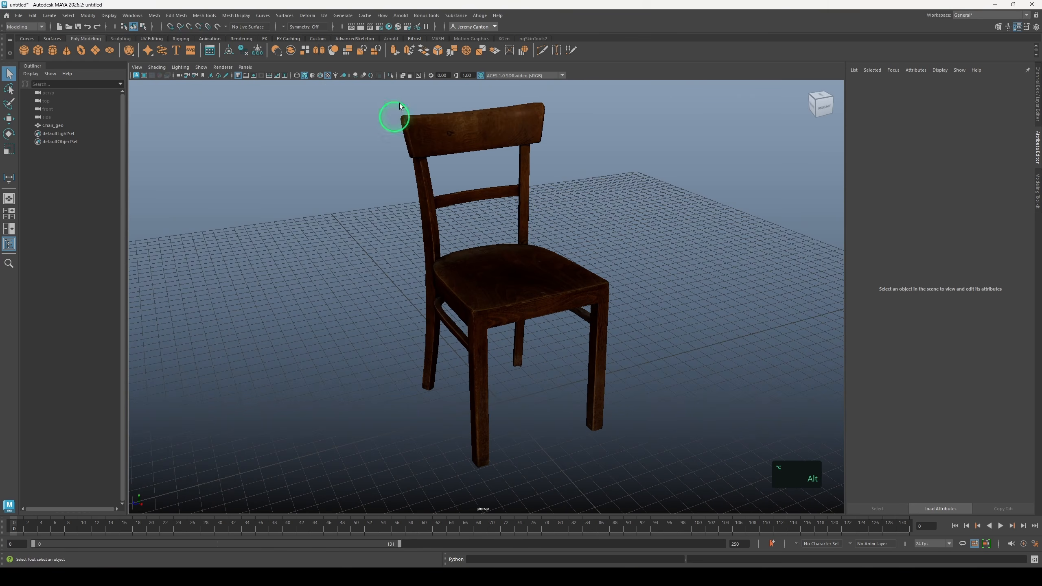
Add an Arnold skydome light, adjust its exposure and preview the chair with the Arnold renderer in the viewport
click(394, 15)
mouse_move(451, 65)
click(512, 112)
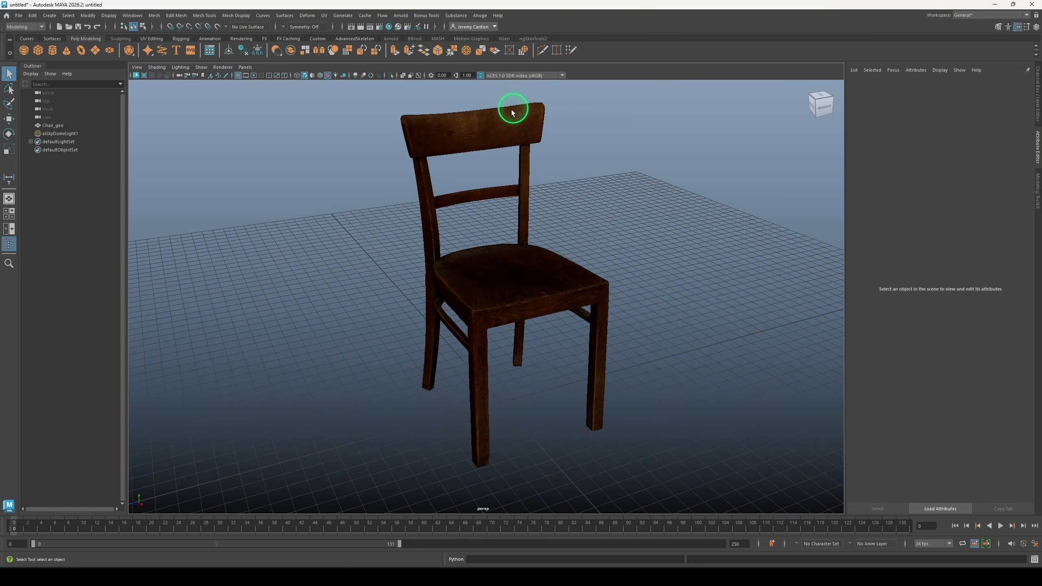
click(136, 75)
click(62, 133)
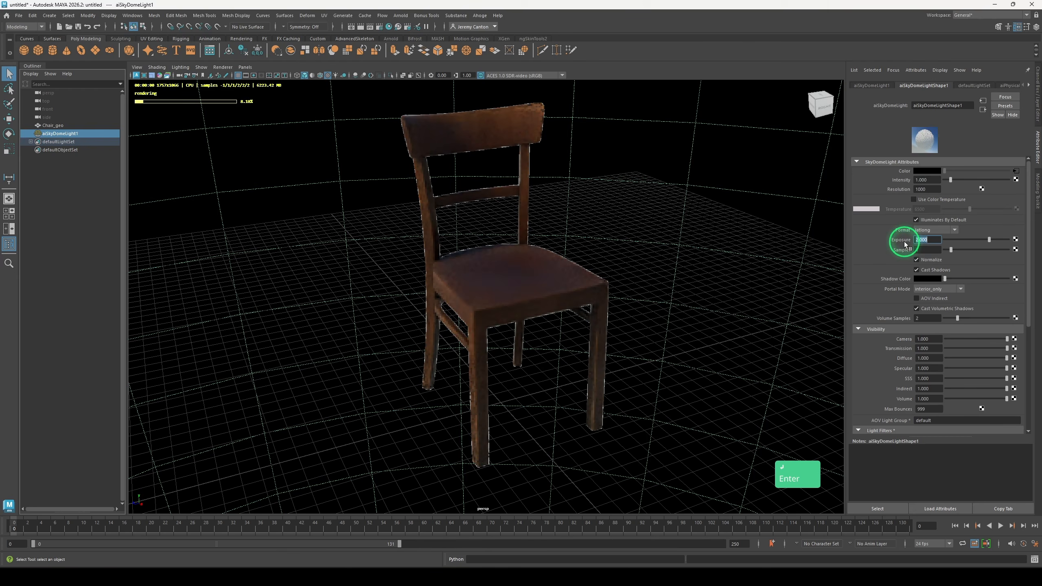
click(424, 314)
alt+right_drag(384, 319, 458, 337)
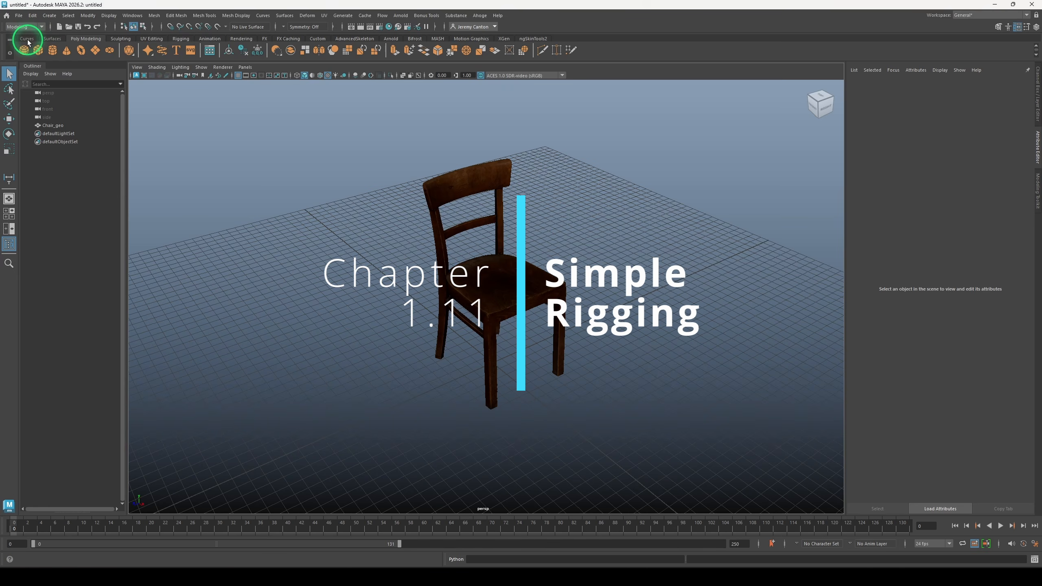
Try moving the chair mesh along the Z axis, and undo the move
click(28, 40)
drag(426, 390, 401, 394)
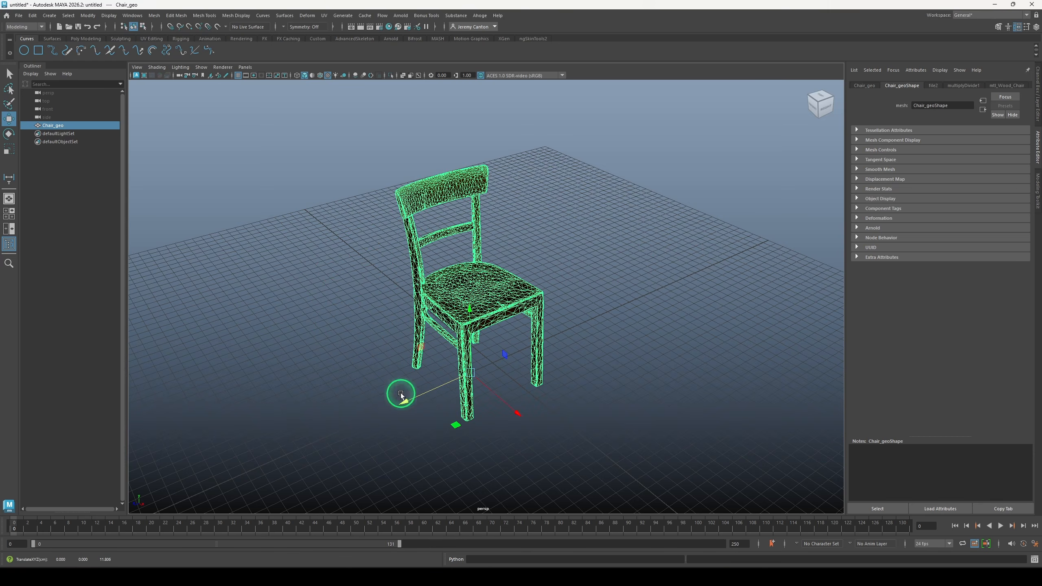
key(ctrl+z)
click(654, 367)
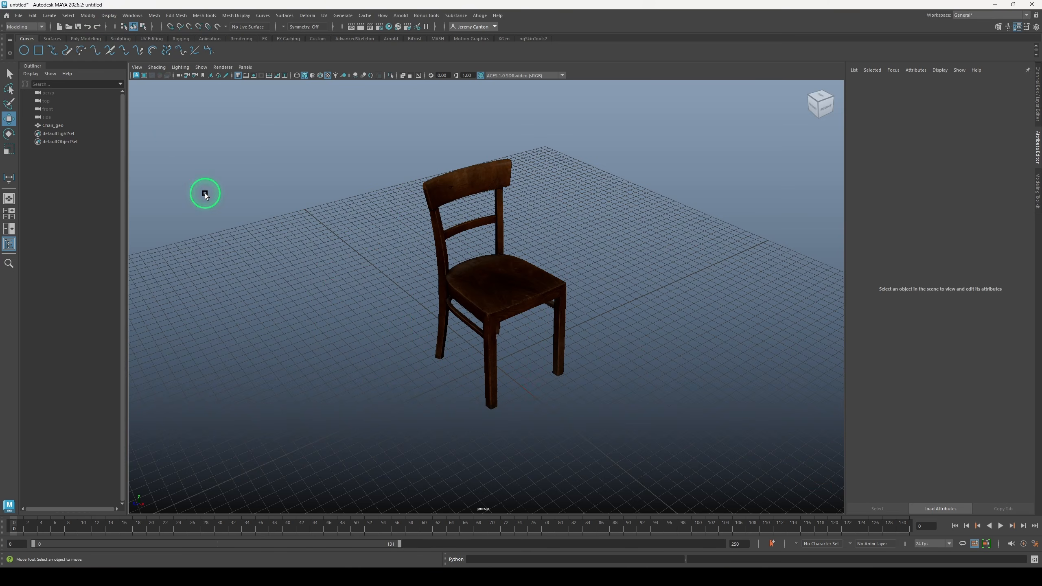
Create two NURBS circles at the origin and scale both together to about 51.11 around the chair's base
click(24, 51)
click(25, 52)
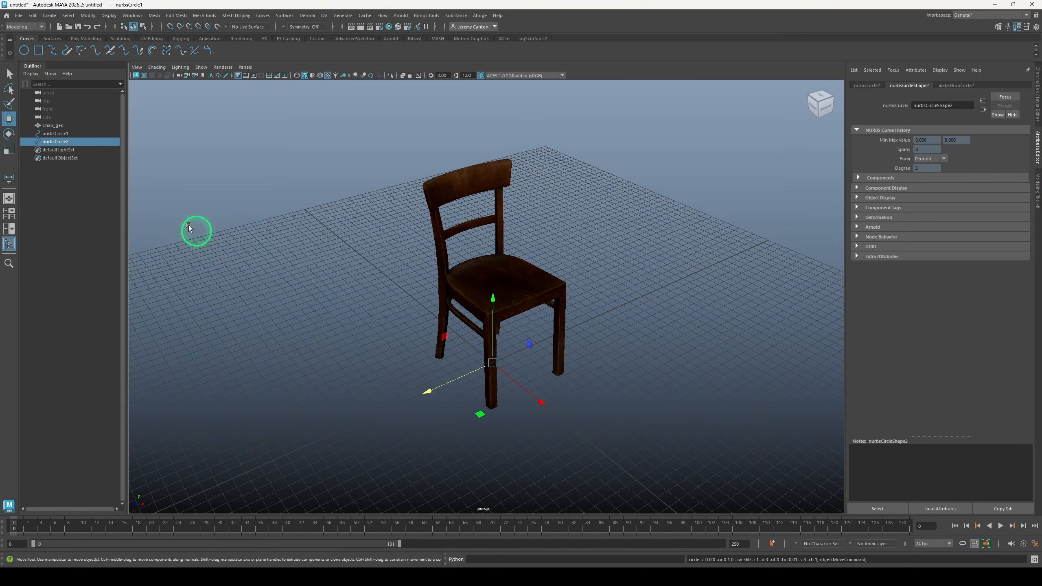
shift+click(55, 133)
key(e)
key(r)
drag(492, 363, 676, 435)
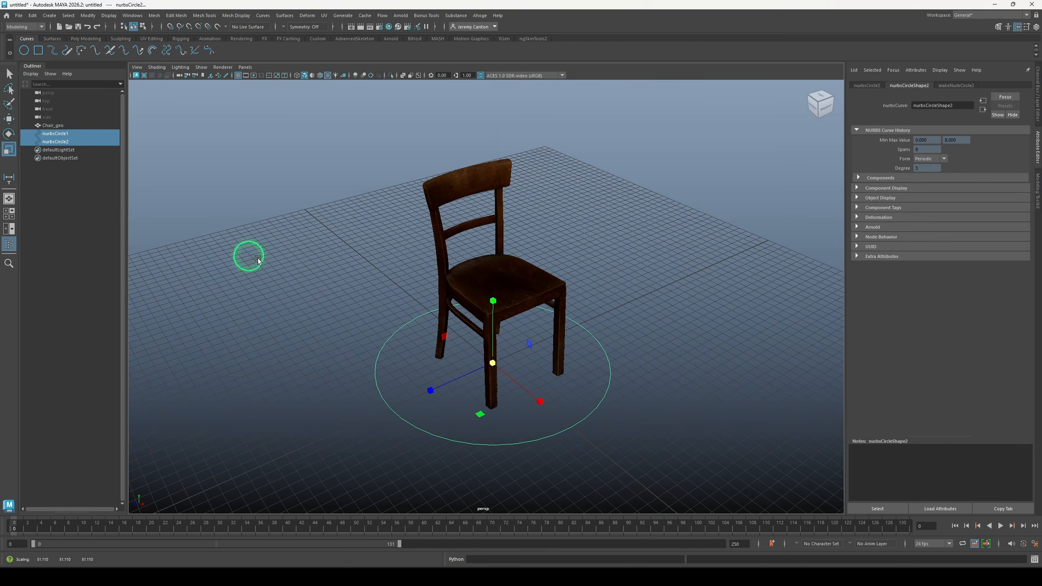
click(1038, 81)
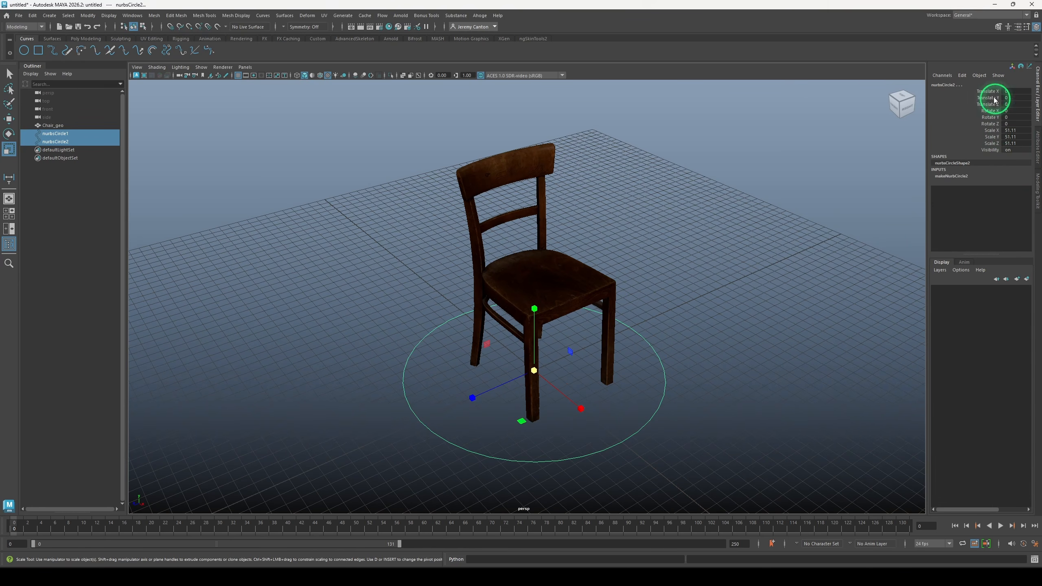
Scale nurbsCircle2 uniformly to about 32.5 so it sits inside the other circle
click(71, 142)
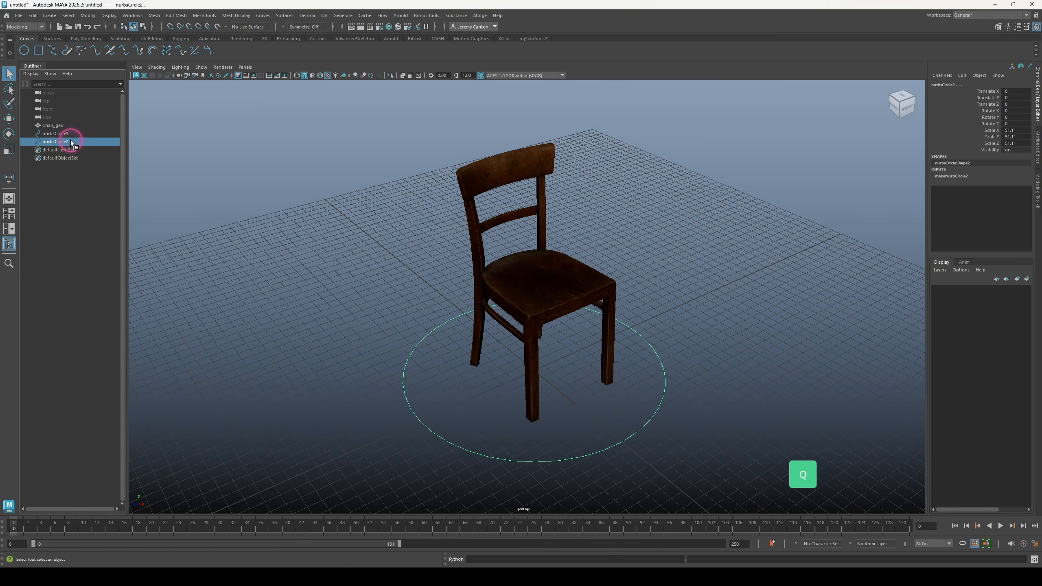
key(r)
drag(526, 375, 499, 362)
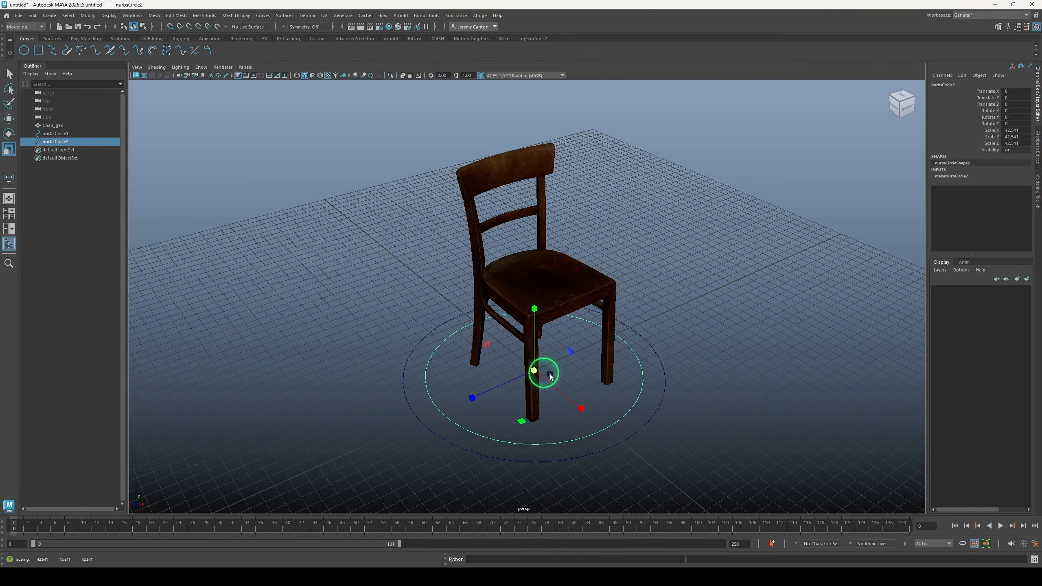
drag(666, 371, 484, 345)
Delete the construction history and freeze the transformations of both the outer and inner circles
click(633, 403)
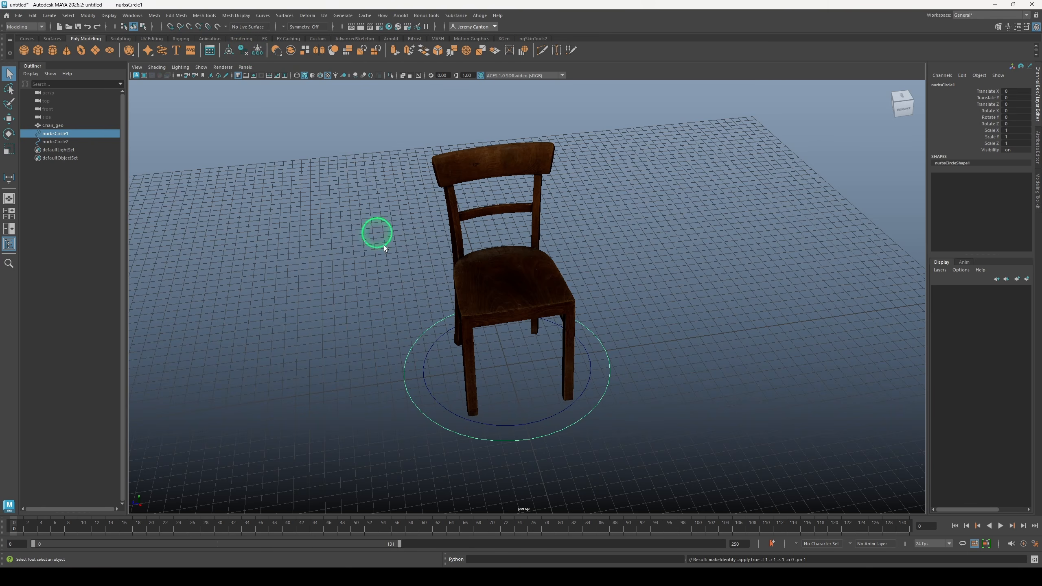
click(523, 389)
click(527, 432)
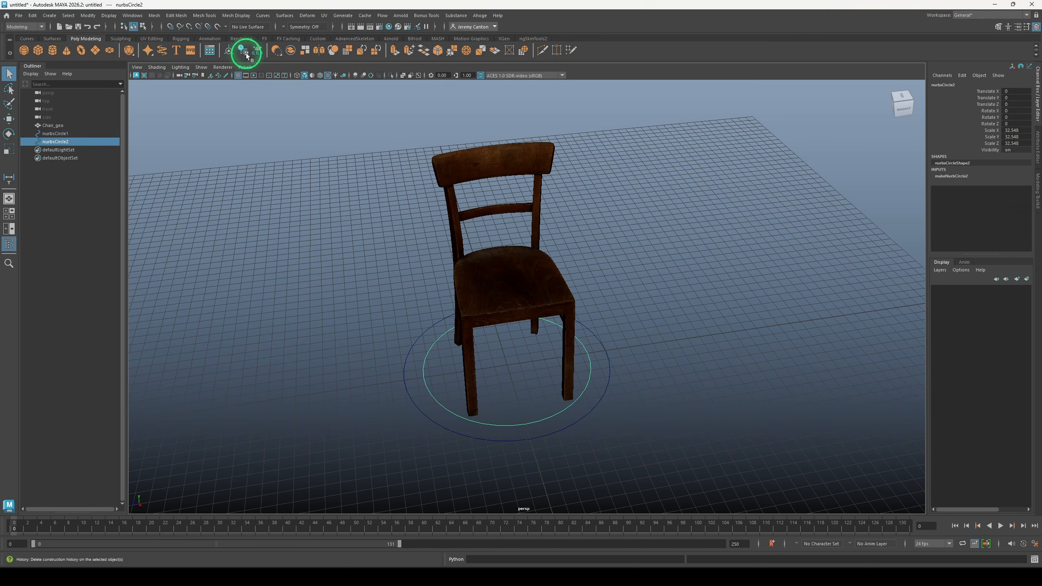
click(258, 50)
Enable drawing overrides on the outer circle's shape and set the override color mode to RGB
click(601, 410)
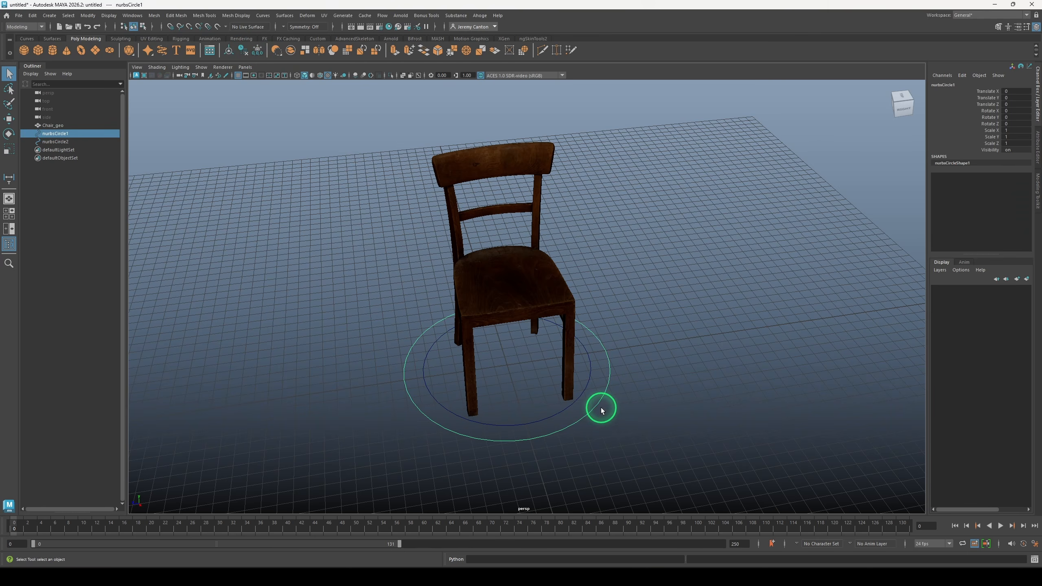
key(ctrl+a)
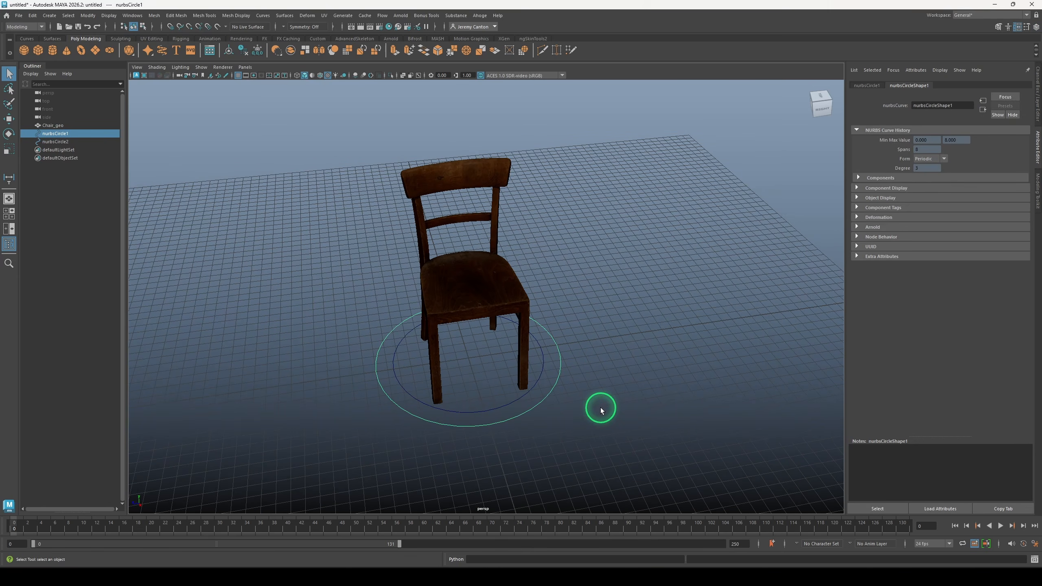
click(886, 198)
click(893, 280)
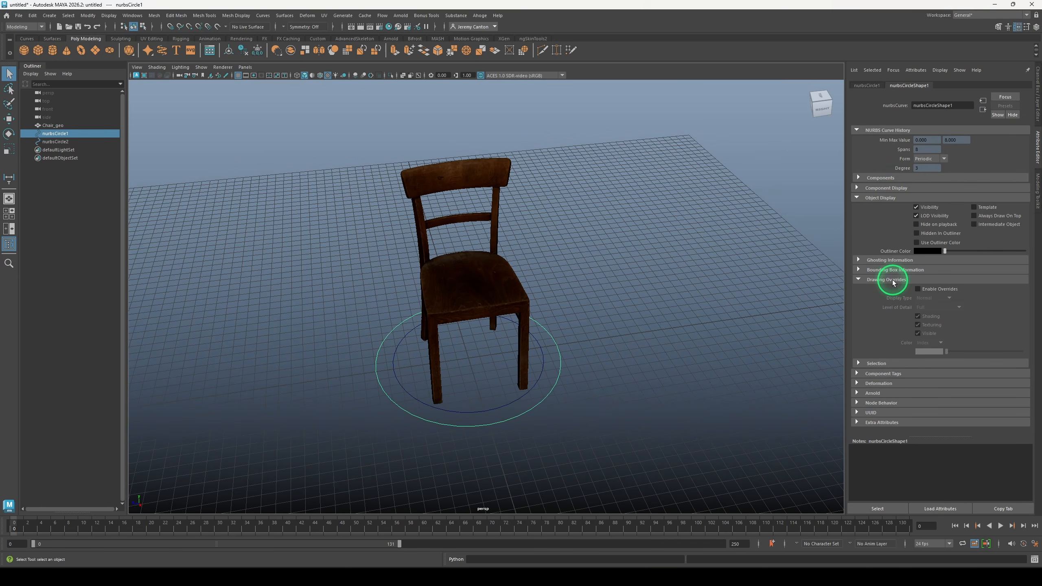
click(929, 291)
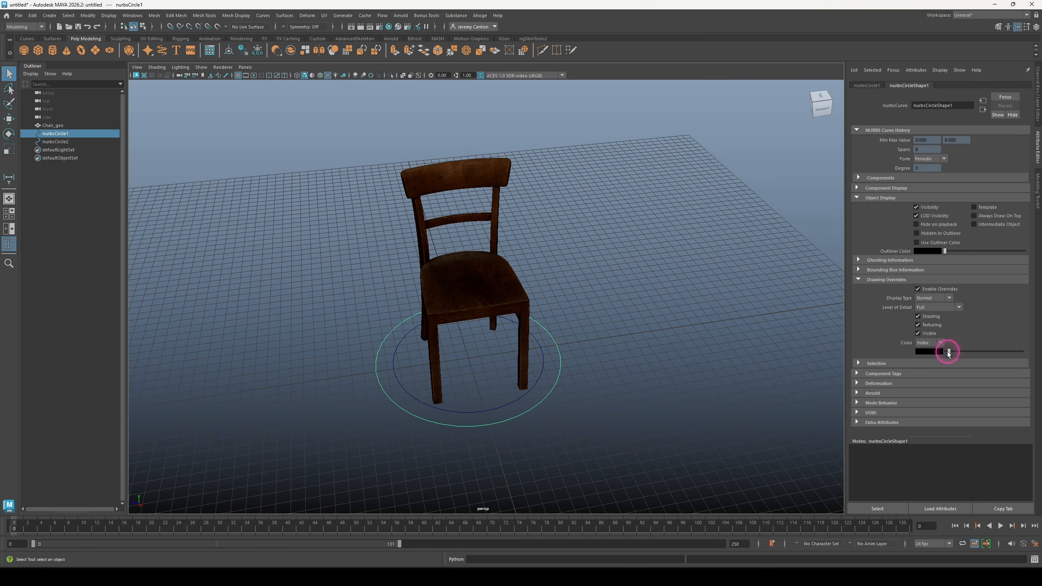
click(937, 344)
click(935, 360)
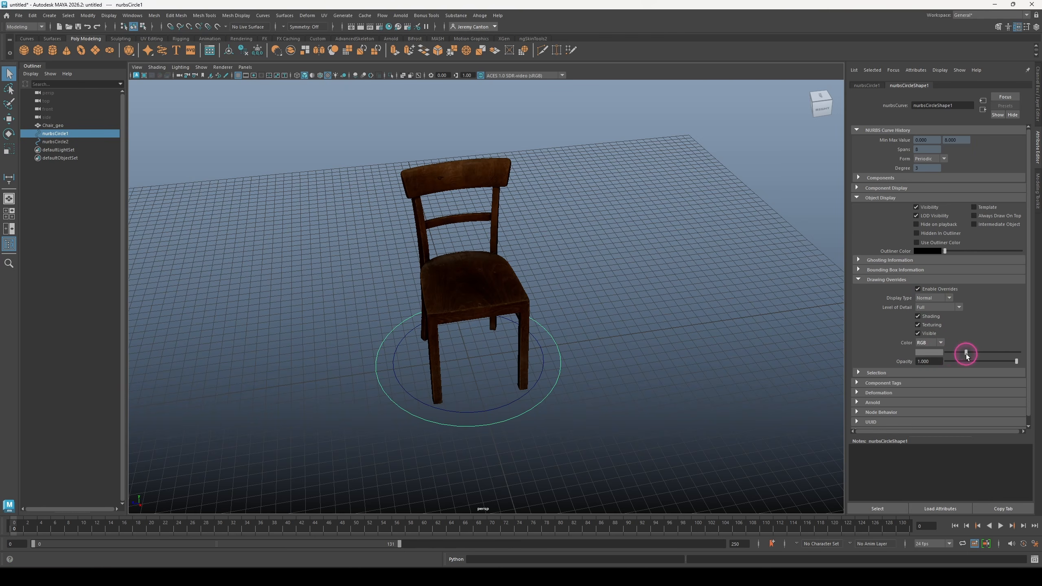
Give the outer circle a blue override color
click(931, 354)
click(475, 276)
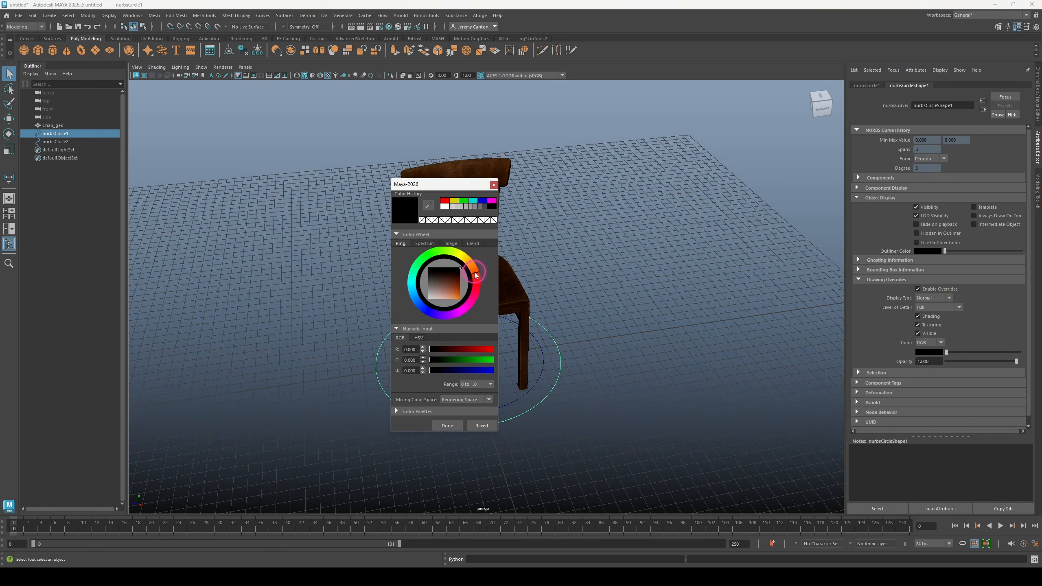
drag(418, 274, 414, 295)
click(447, 426)
Enable drawing overrides on the inner circle's shape and set an orange RGB override color of about 0.580, 0.239, 0.060
click(496, 407)
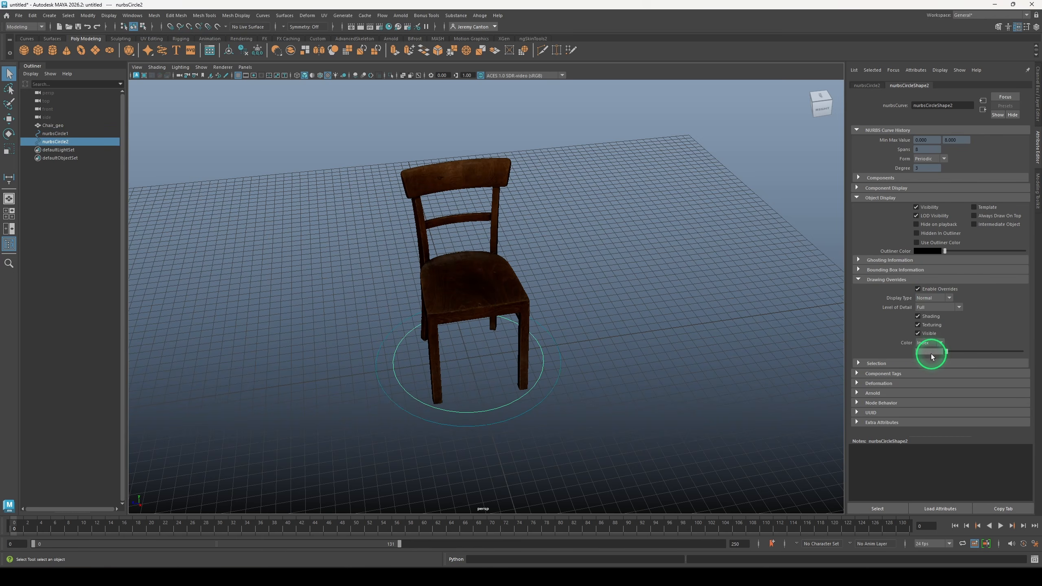
click(933, 360)
click(929, 352)
drag(475, 274, 476, 288)
click(456, 306)
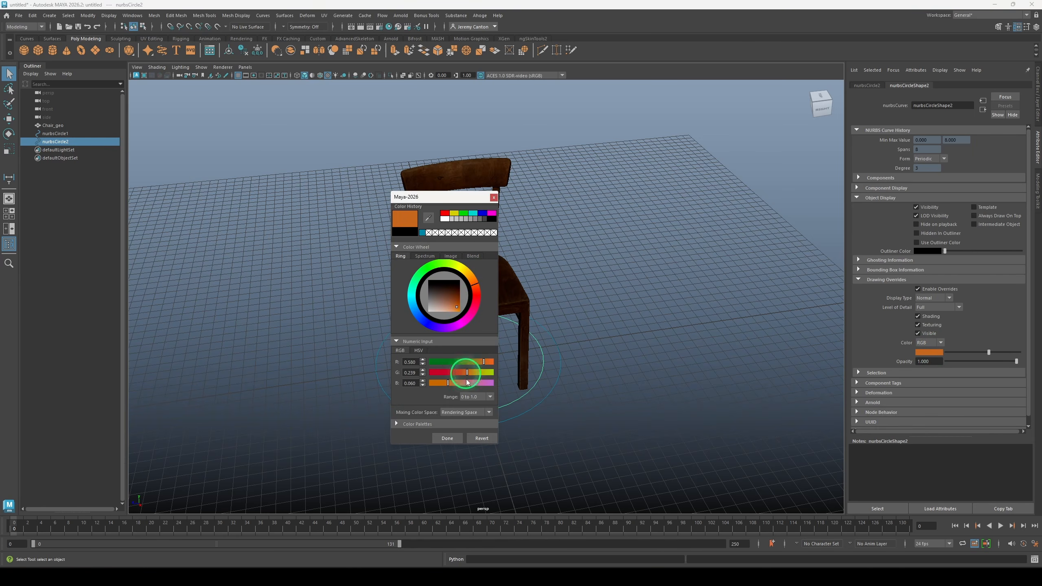
click(451, 439)
click(573, 426)
click(652, 446)
Rename the outer circle Chair_Global_CTRL and the inner circle Chair_World_CTRL
click(58, 135)
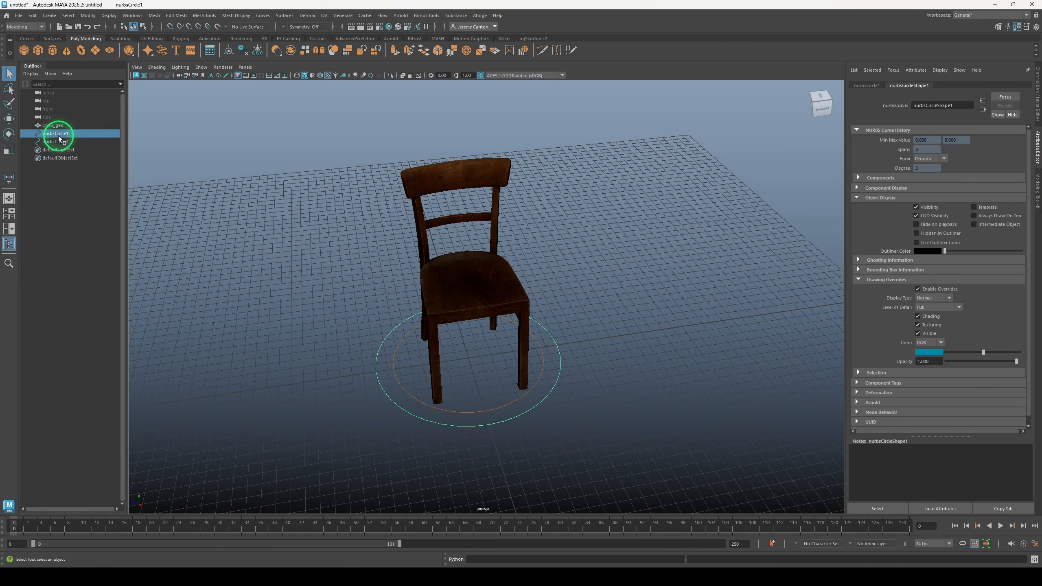
double_click(64, 133)
text(Chair_G)
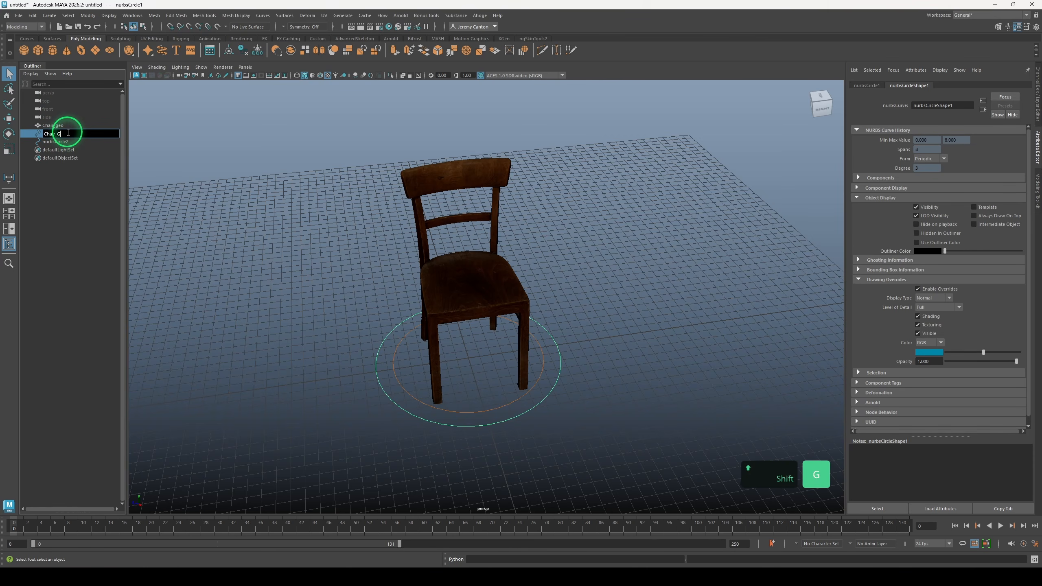
text(lobal_CTRL)
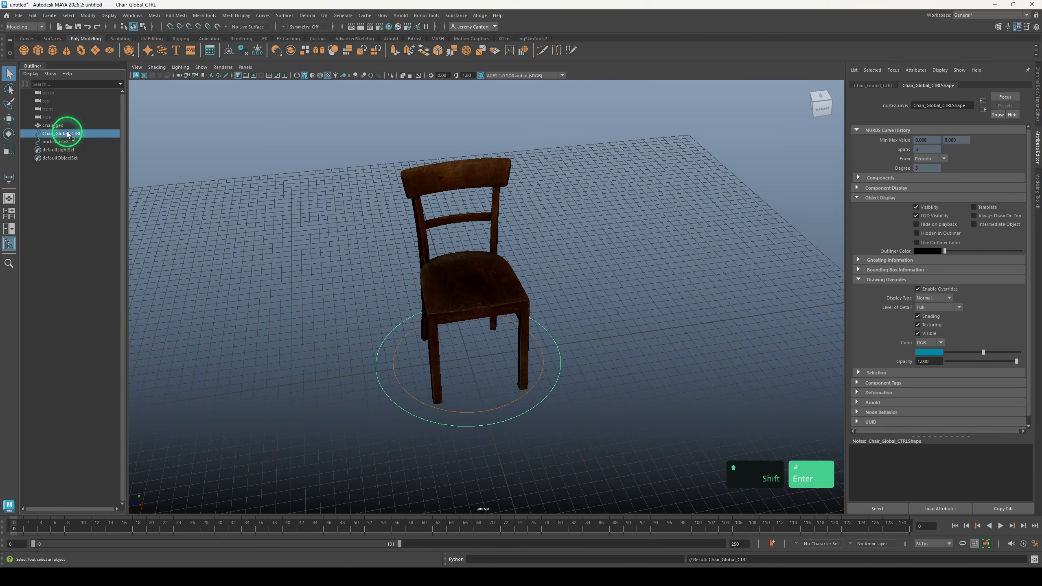
key(Return)
double_click(61, 140)
text(Chair_W)
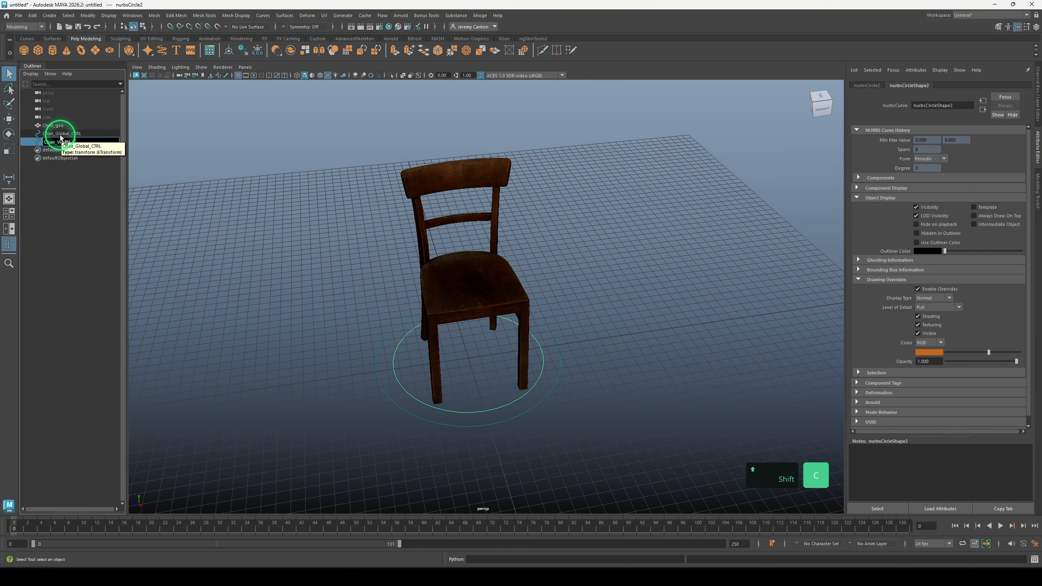
Put Chair_Global_CTRL and Chair_World_CTRL each into its own separate group and expand both groups
click(67, 134)
key(ctrl+g)
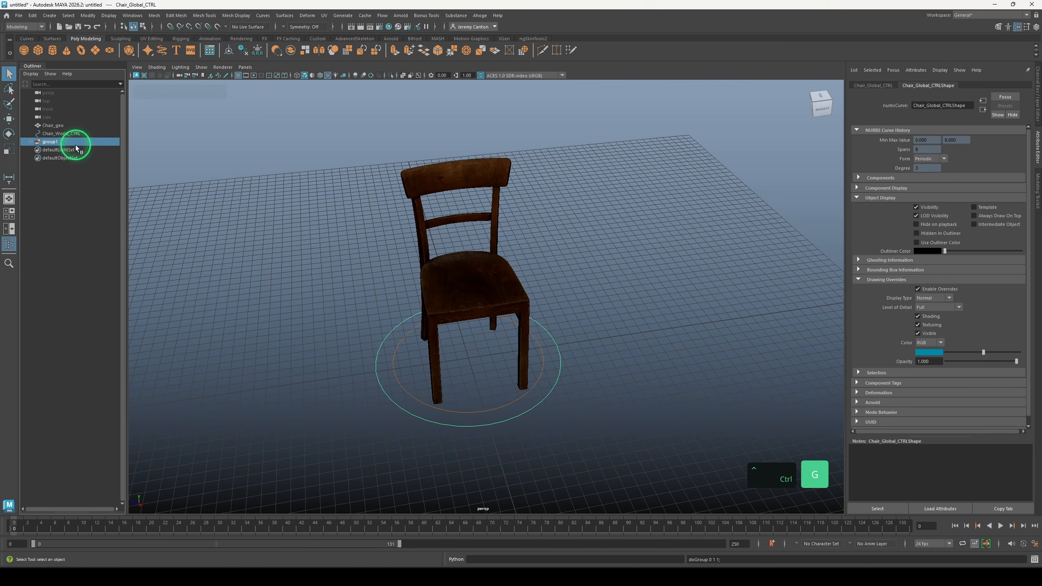
click(46, 141)
key(ctrl+g)
click(31, 134)
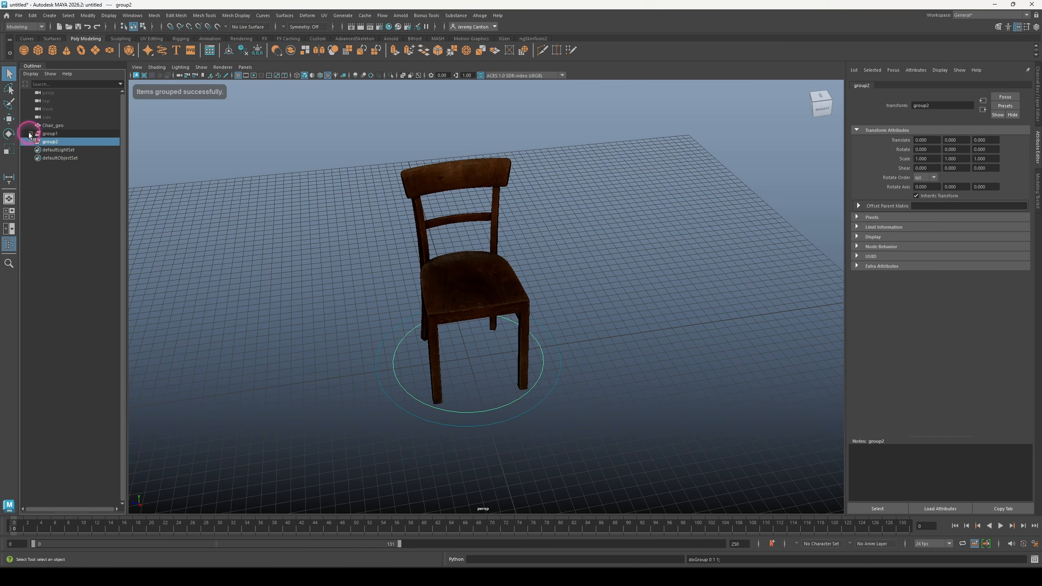
click(31, 150)
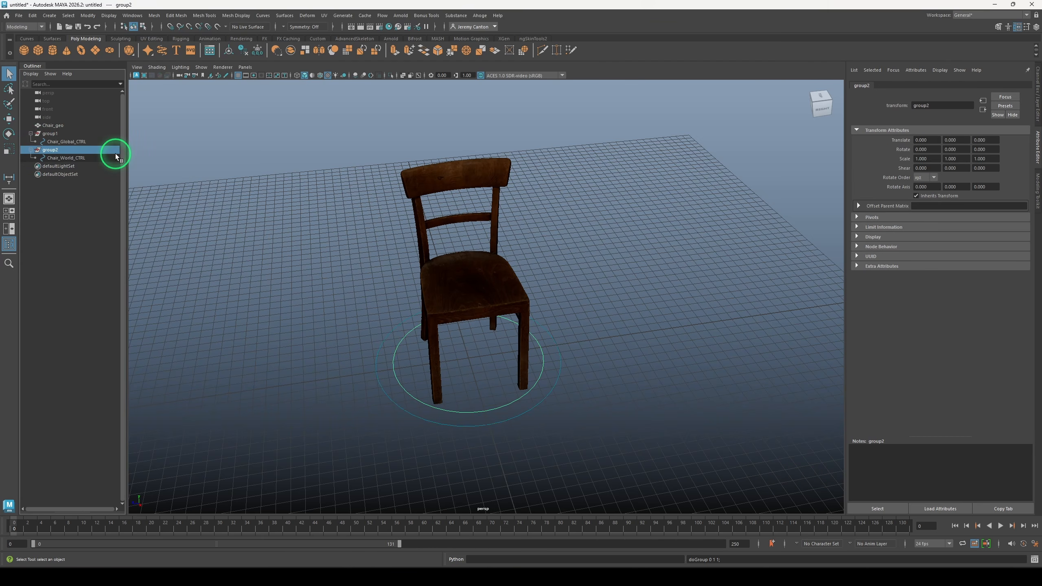
Rename the group containing the outer control Chair_Global_CTRL_GRP
click(78, 133)
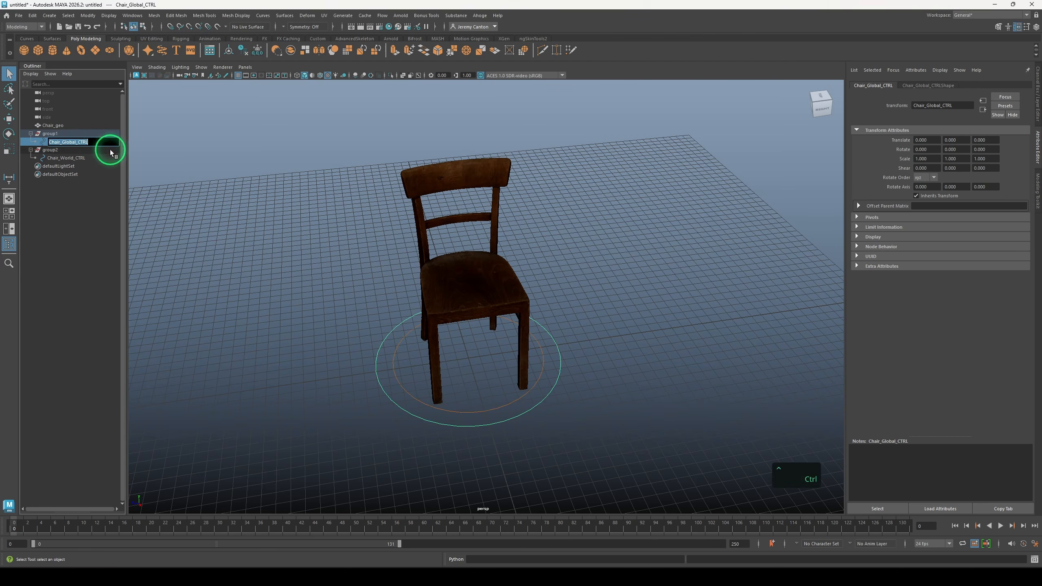
key(ctrl+c)
double_click(65, 134)
key(ctrl+v)
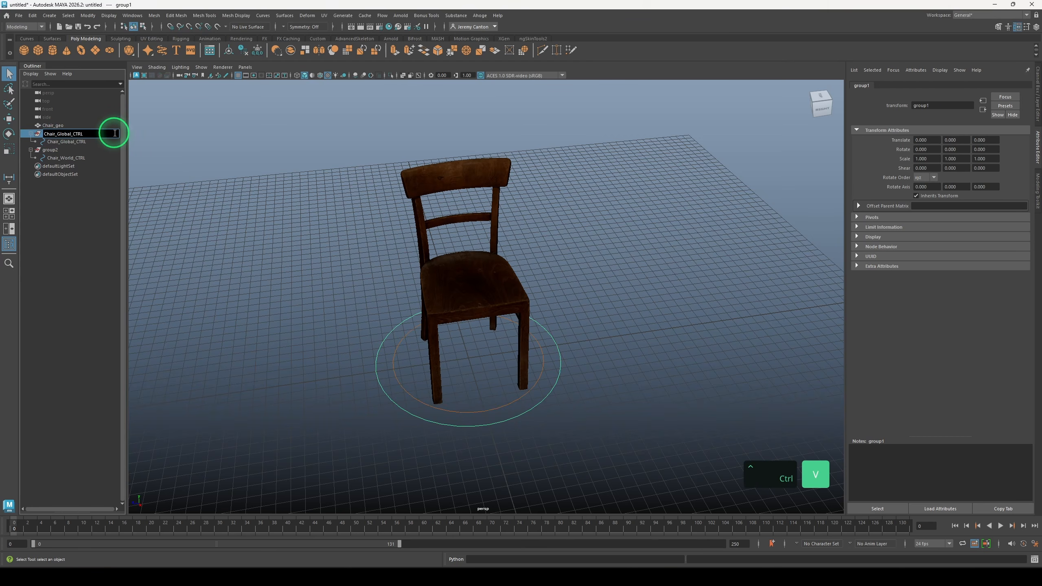
text(_GRP)
key(Return)
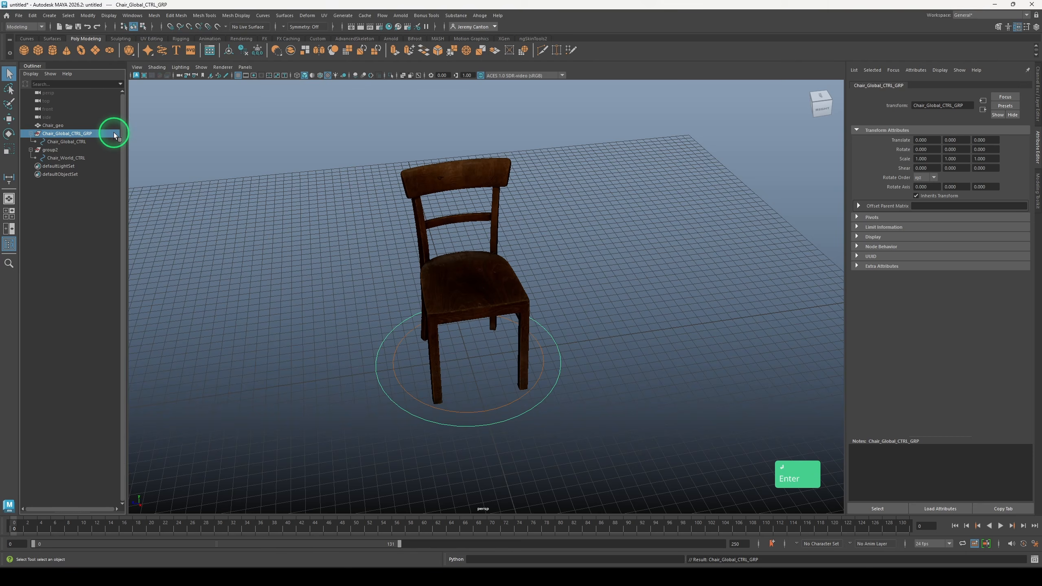
Rename the group containing the inner control Chair_World_CTRL_GRP
double_click(81, 157)
key(ctrl+c)
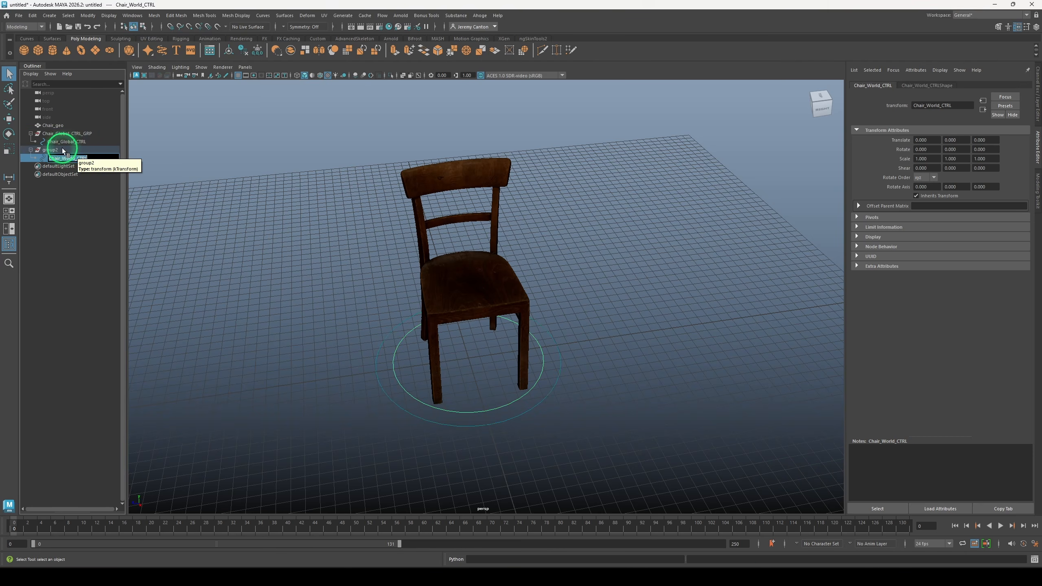
double_click(99, 150)
key(ctrl+v)
text(_GRP)
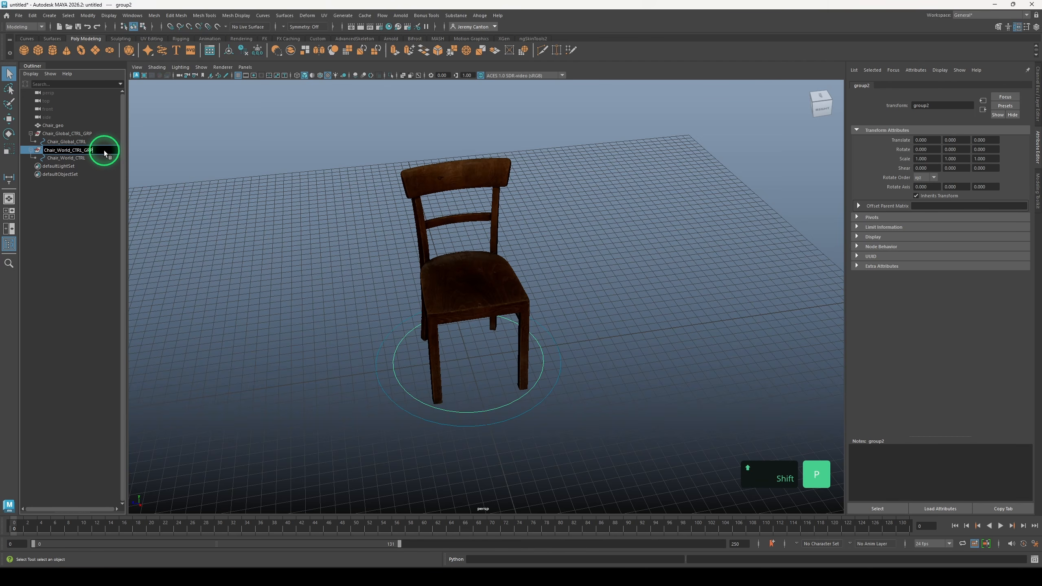
key(Return)
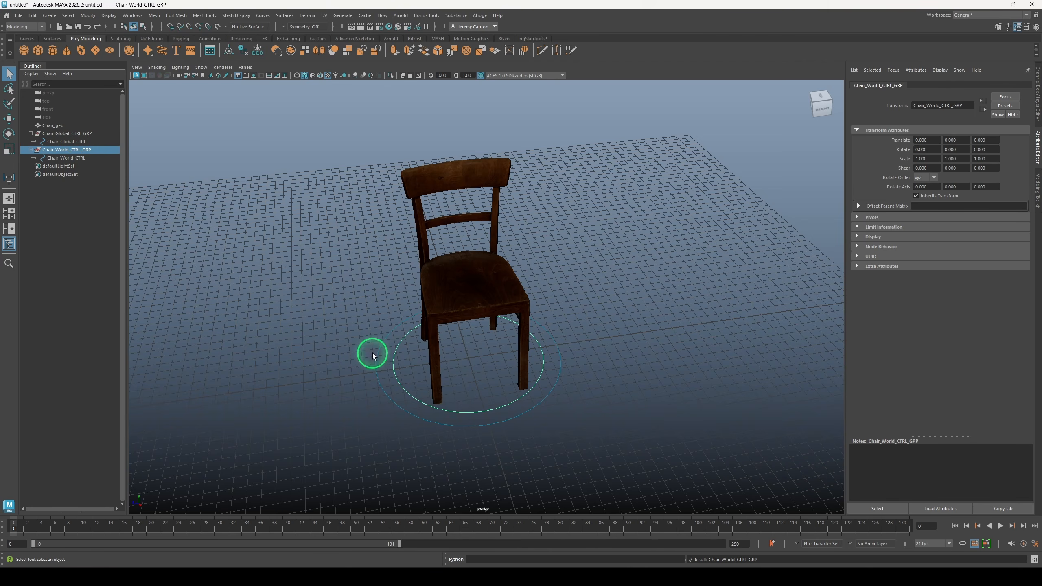
Parent Chair_World_CTRL_GRP under Chair_Global_CTRL so the inner control follows the outer one
click(407, 395)
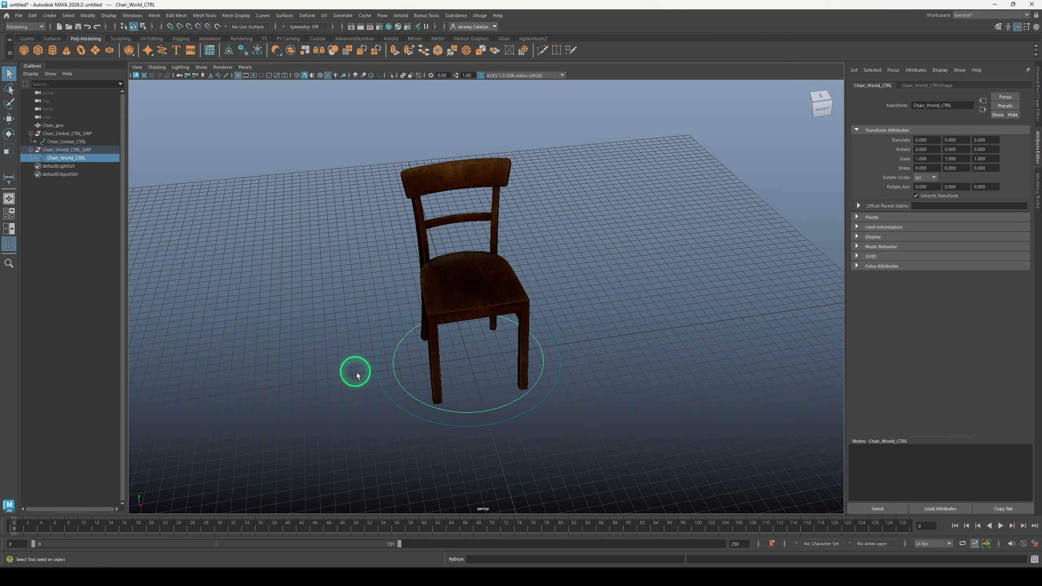
click(397, 379)
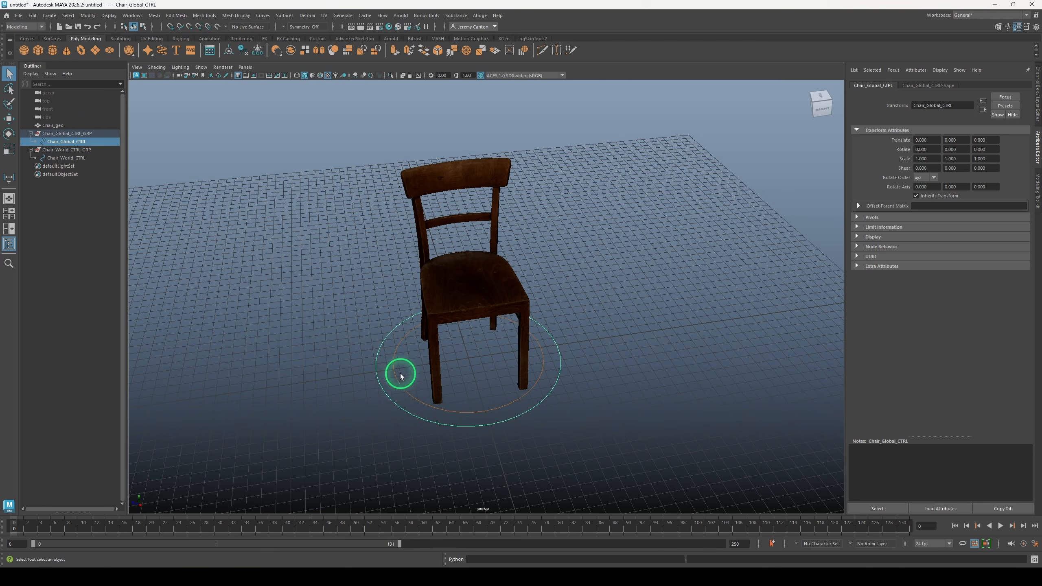
click(52, 151)
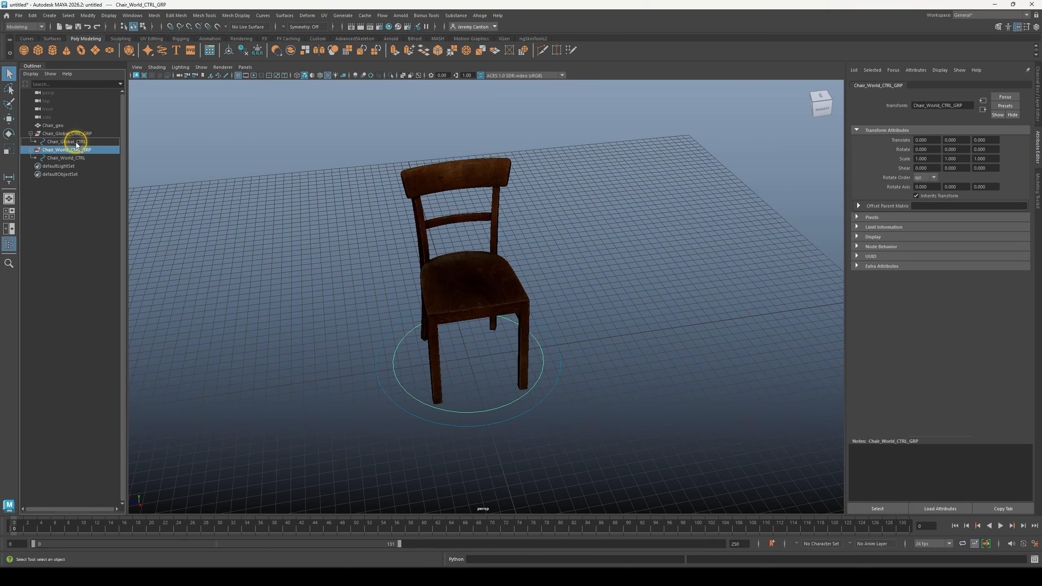
drag(77, 144, 75, 145)
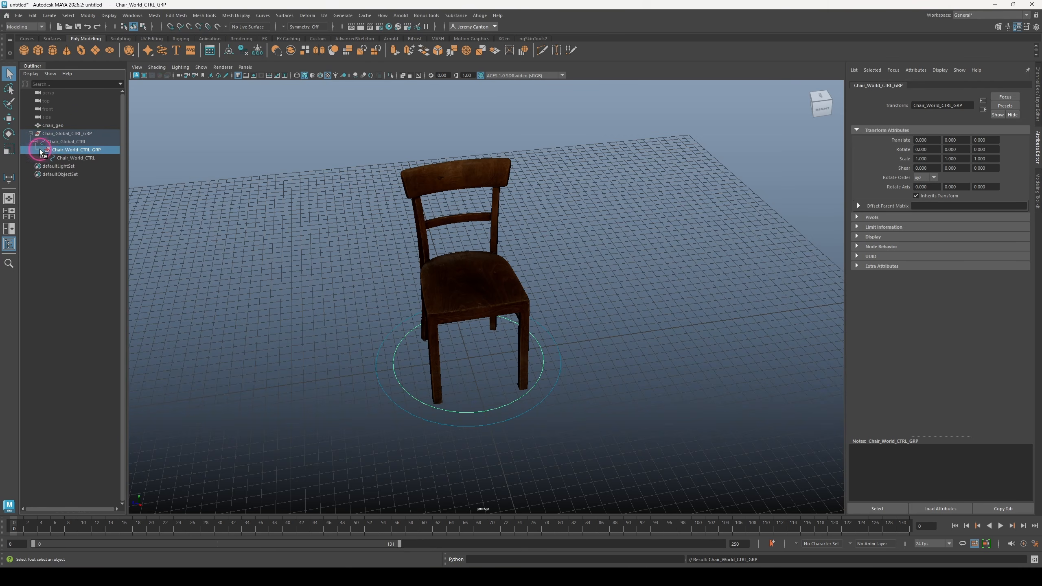
Test the control hierarchy by moving the outer and inner circles across the grid, then undo the moves
drag(369, 411, 315, 385)
click(404, 425)
key(w)
key(ctrl+z)
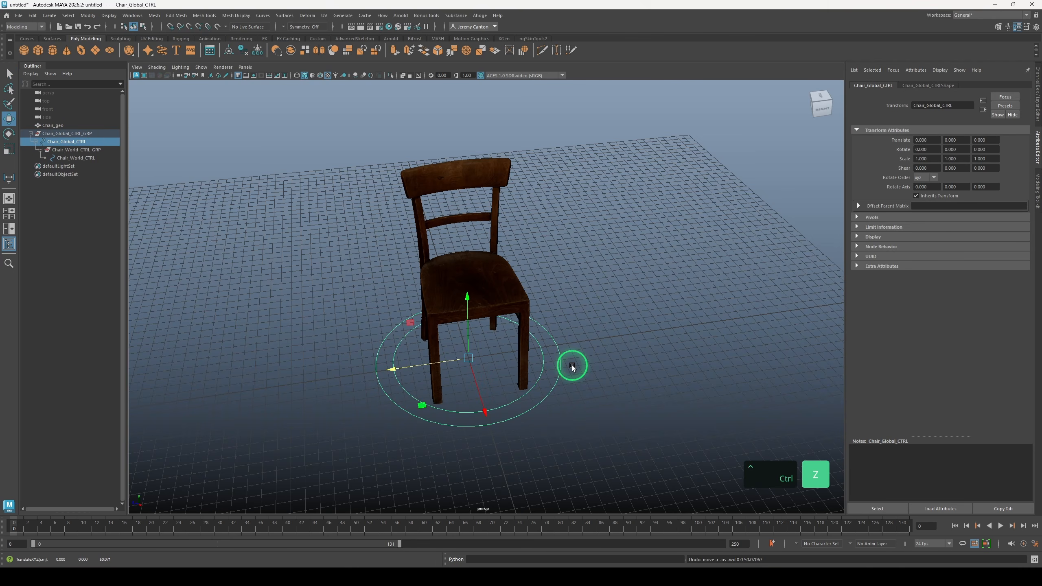
click(421, 408)
drag(420, 408, 714, 417)
click(467, 408)
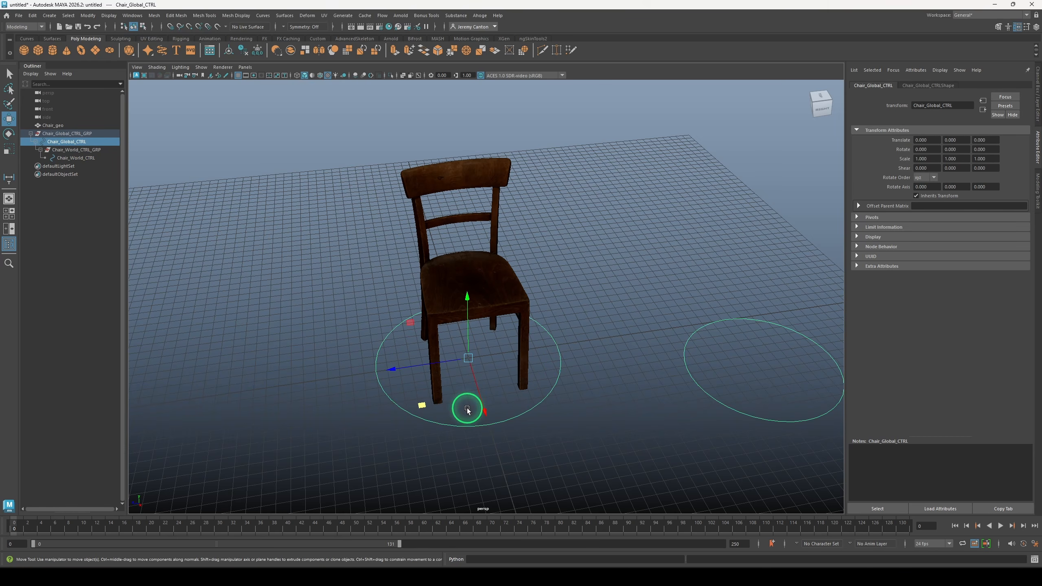
drag(454, 361, 457, 387)
key(ctrl+z)
key(ctrl+z)
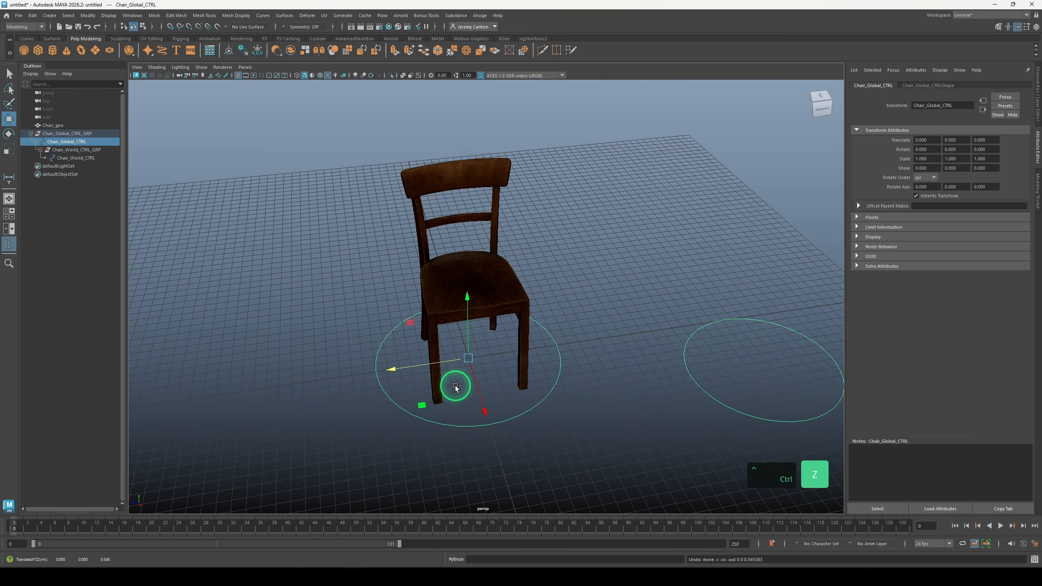
key(ctrl+z)
Group the chair mesh into a group named Chair_Geo_GRP and rename the mesh Chair_Geo
click(58, 125)
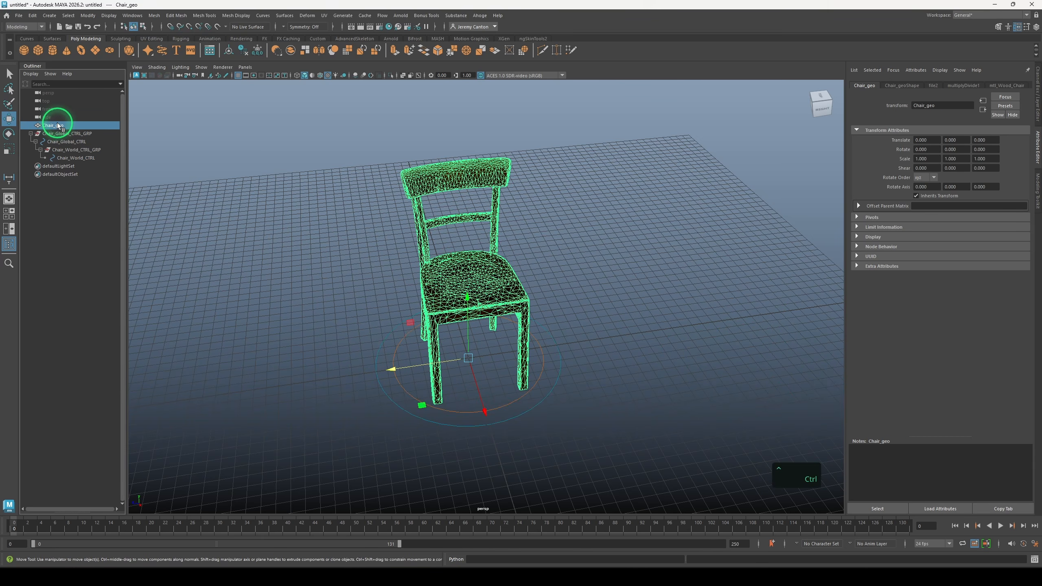
key(ctrl+g)
click(30, 158)
double_click(67, 158)
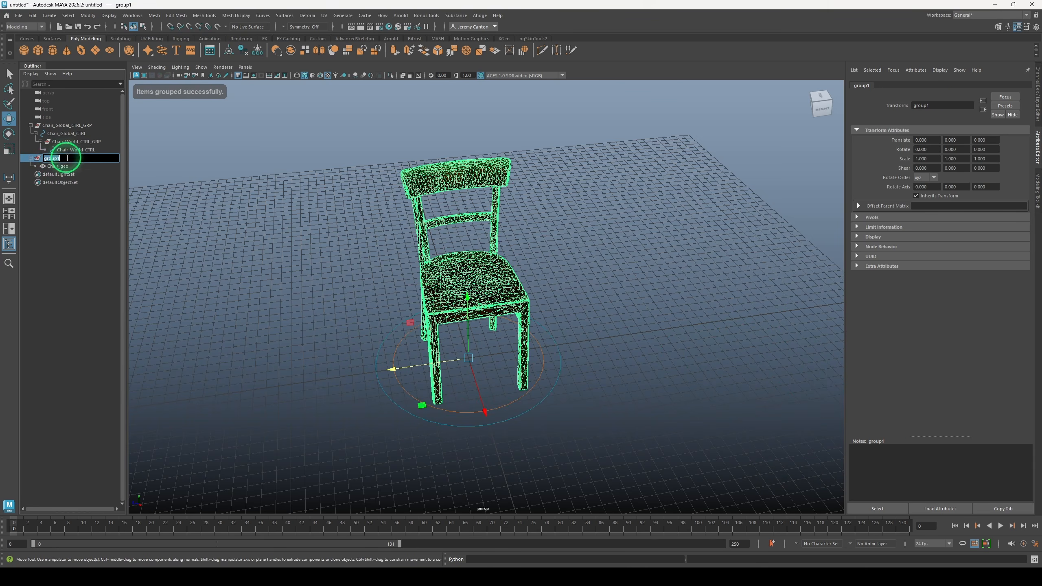
text(Chair_Geo_GRP)
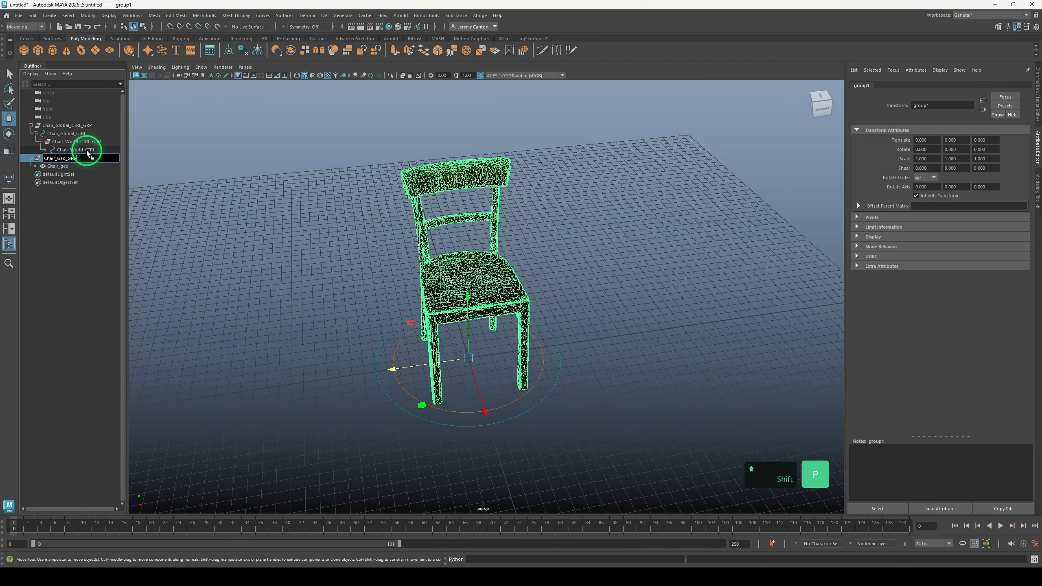
key(Return)
Parent-constrain Chair_Geo_GRP to Chair_World_CTRL
click(511, 406)
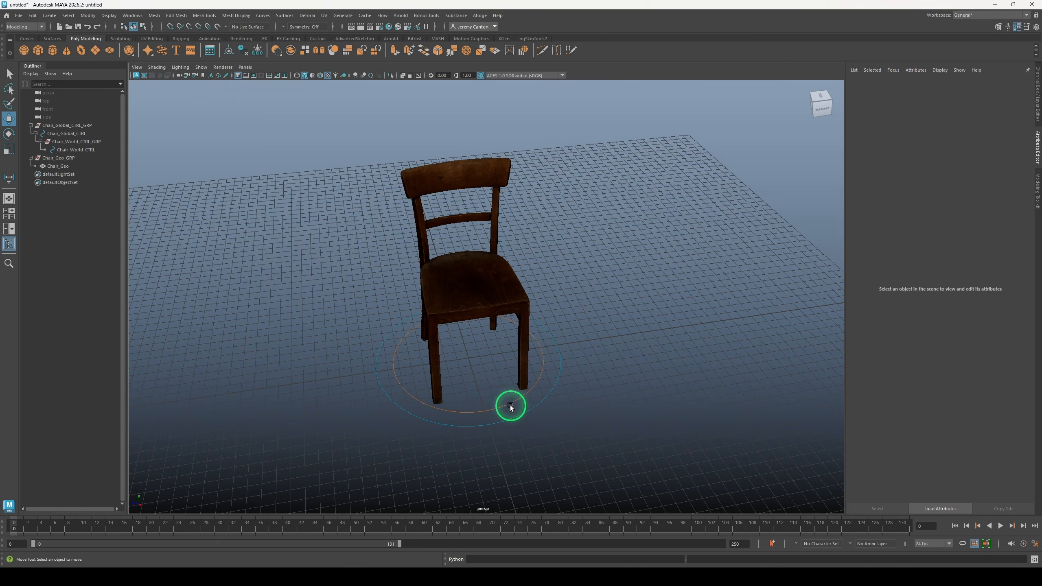
click(497, 417)
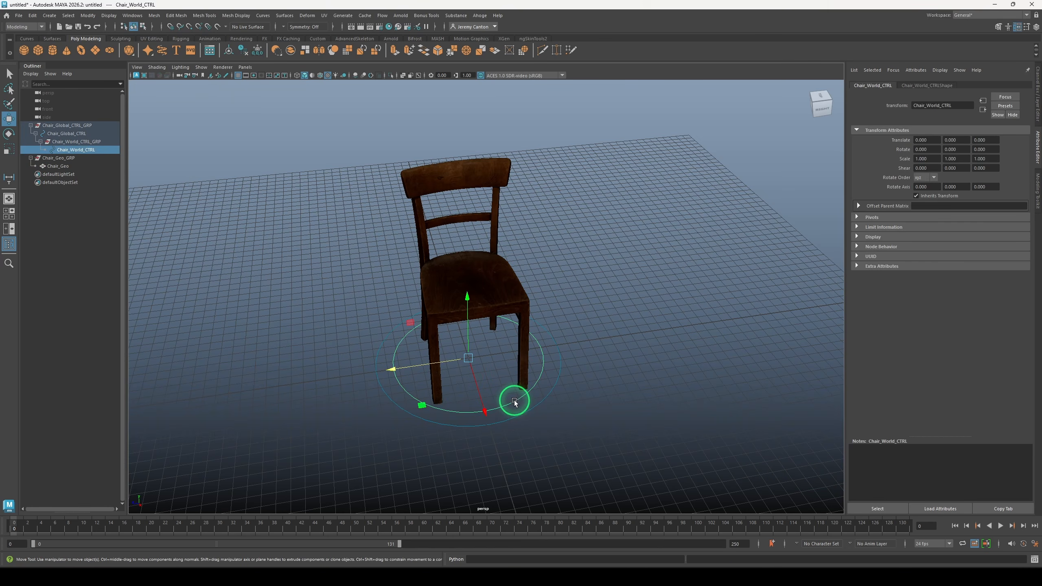
ctrl+click(62, 159)
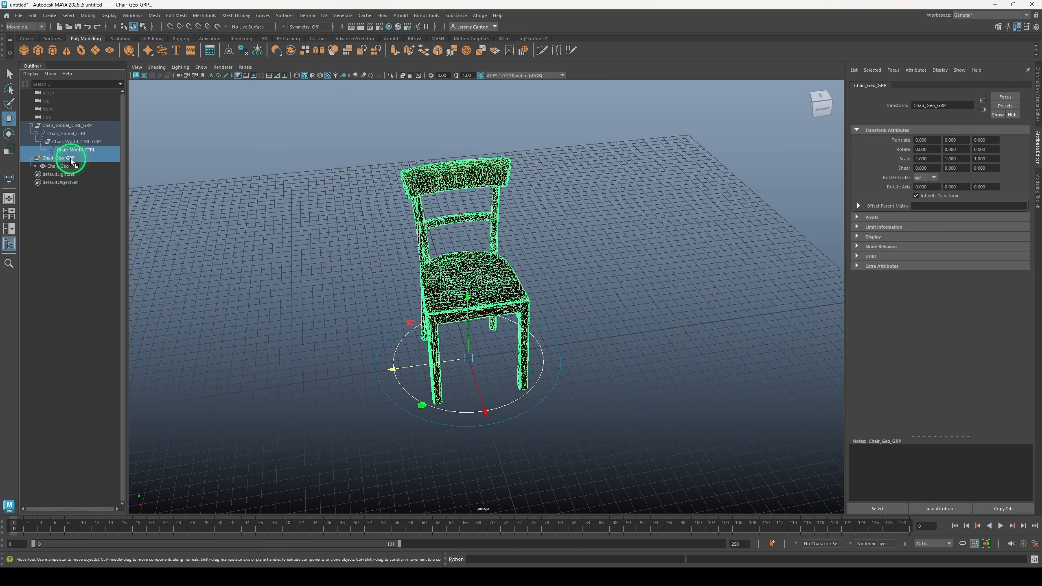
click(29, 26)
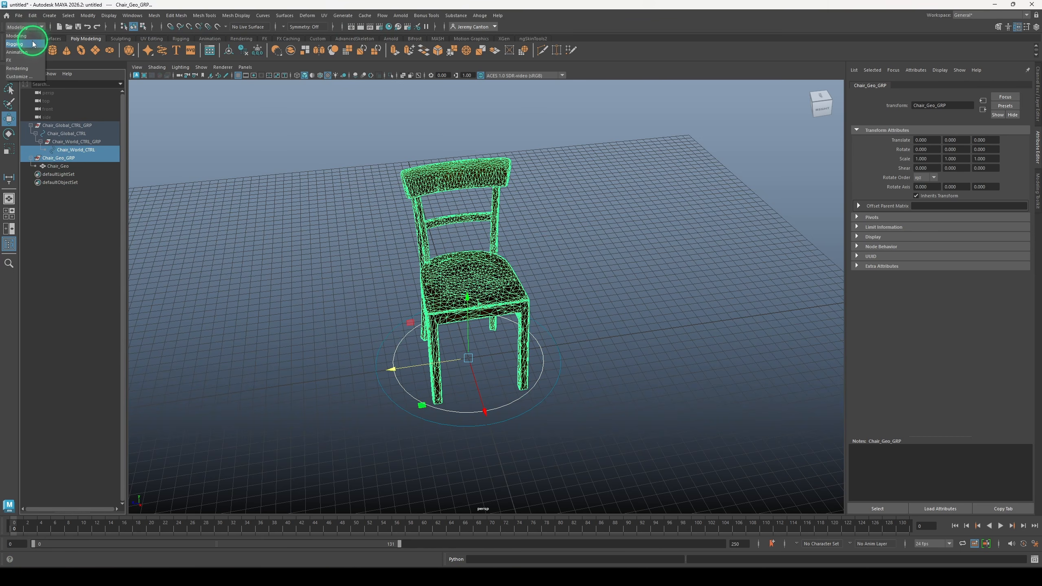
click(33, 45)
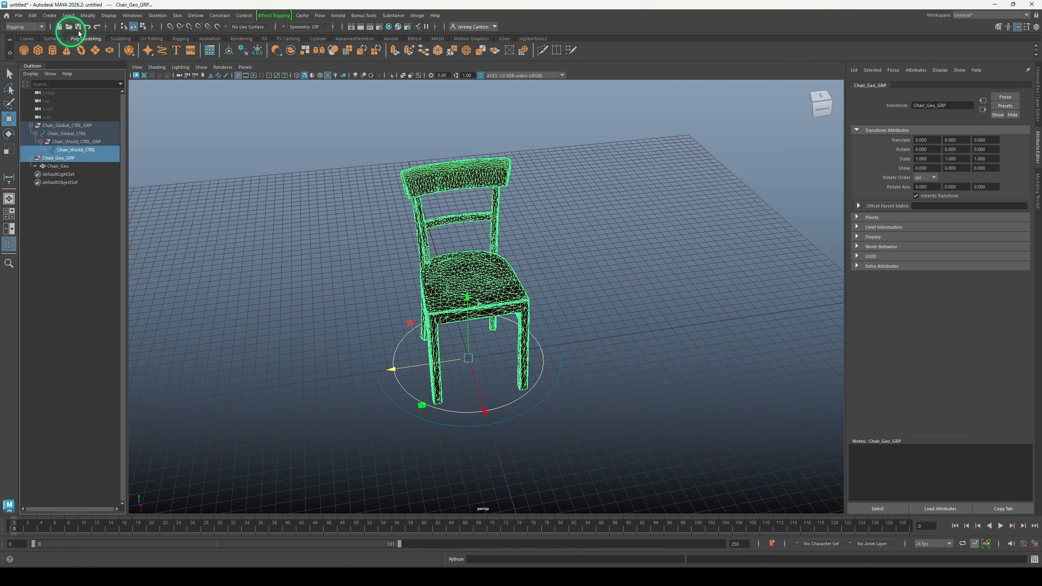
click(223, 17)
click(232, 32)
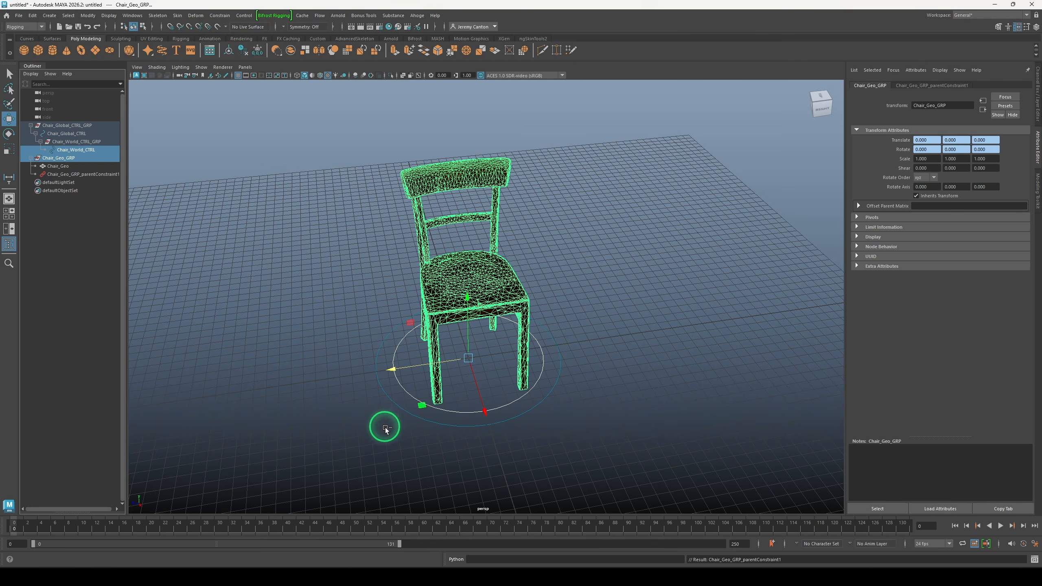
Test the constraint by moving the inner control together with the chair, then undo the move
click(492, 403)
click(499, 413)
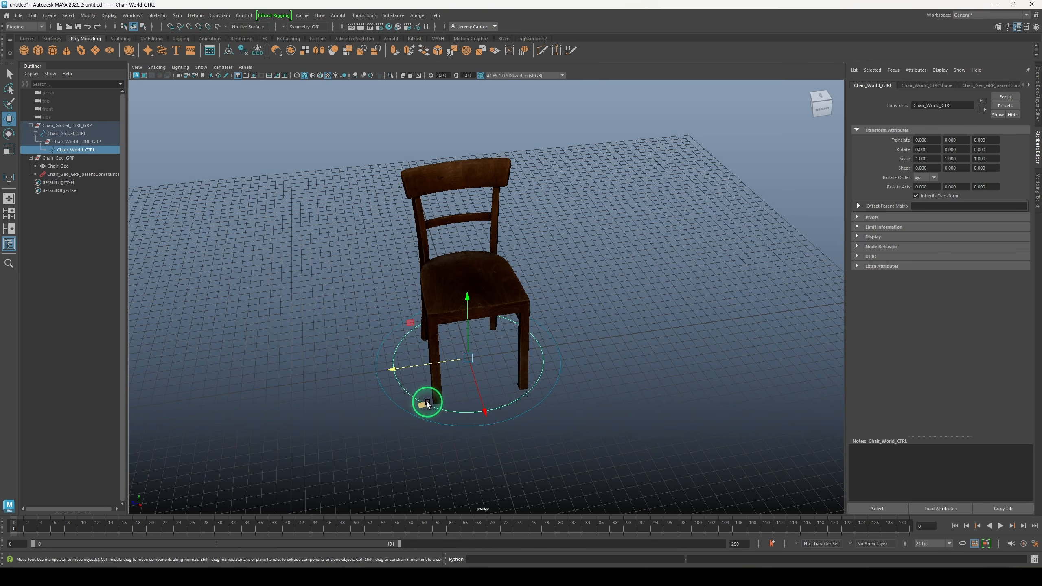
drag(423, 405, 359, 399)
key(ctrl+z)
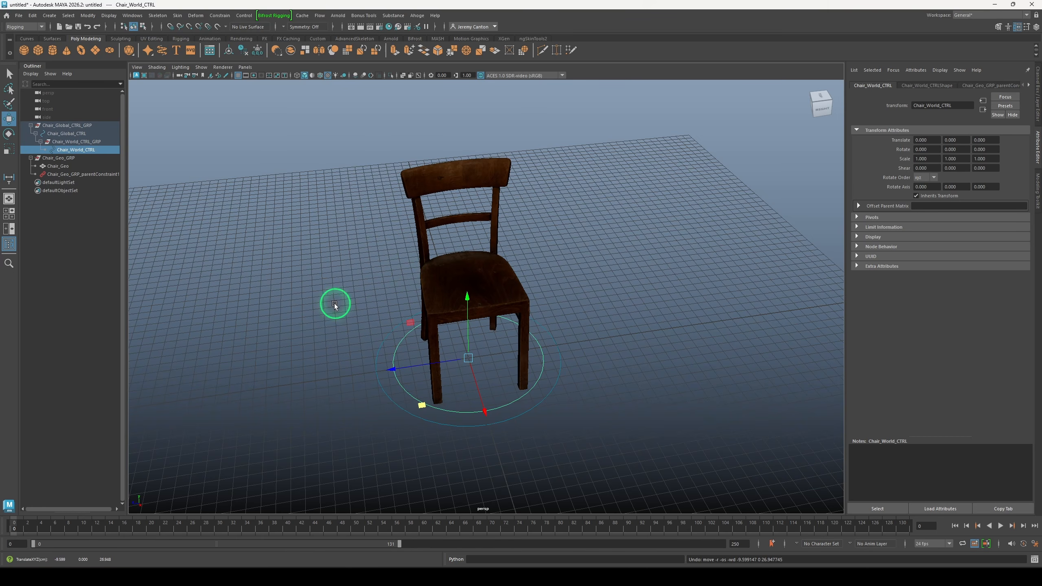
Scale-constrain Chair_Geo_GRP to Chair_World_CTRL
click(292, 302)
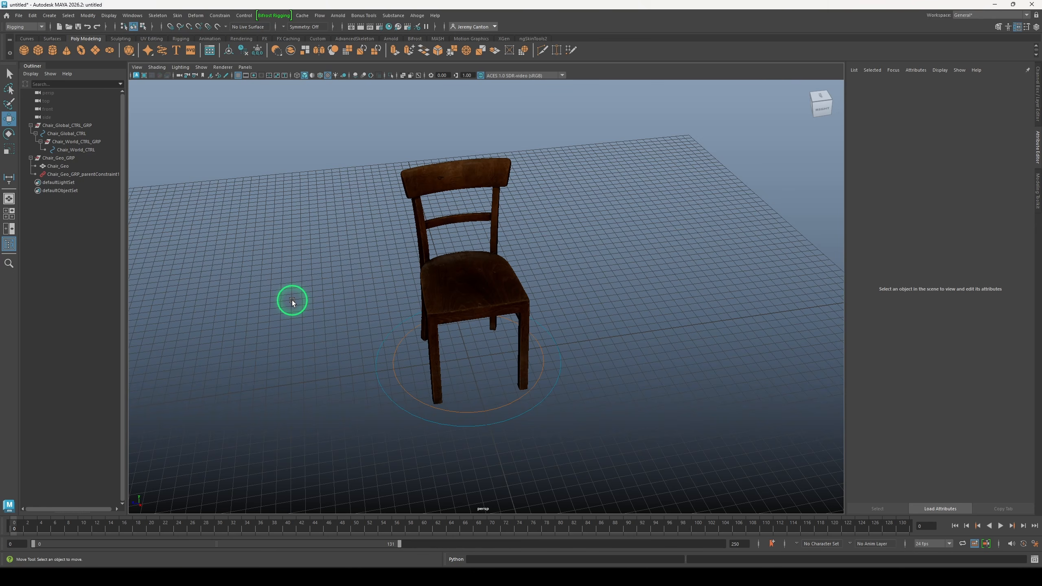
click(84, 151)
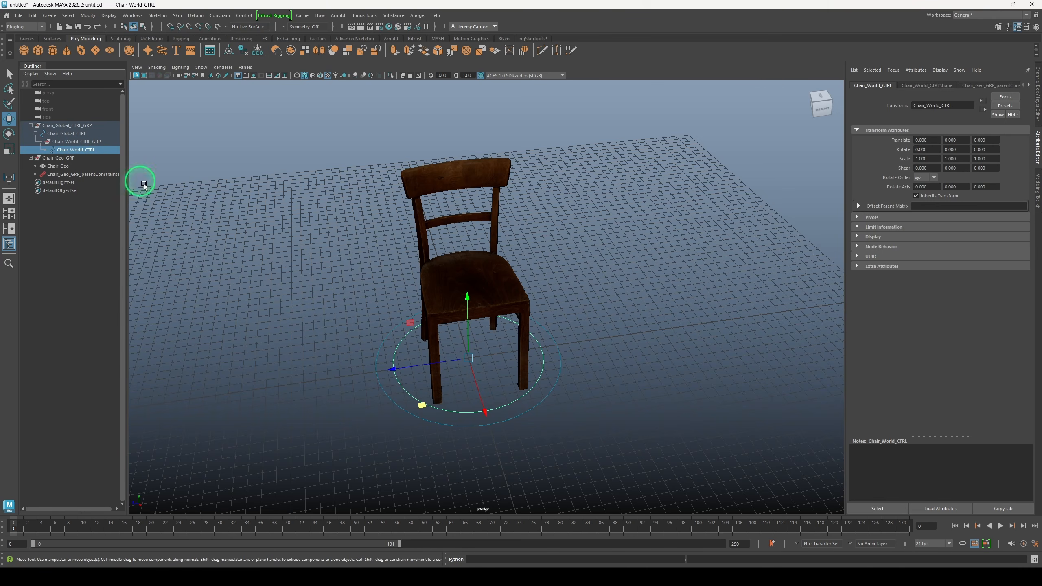
click(553, 407)
click(517, 400)
key(r)
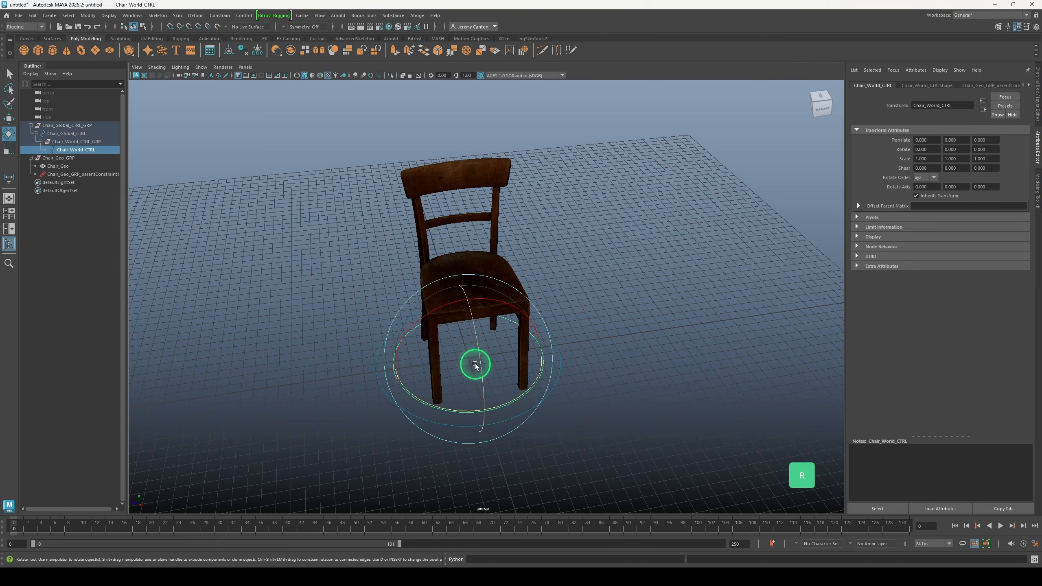
key(w)
key(q)
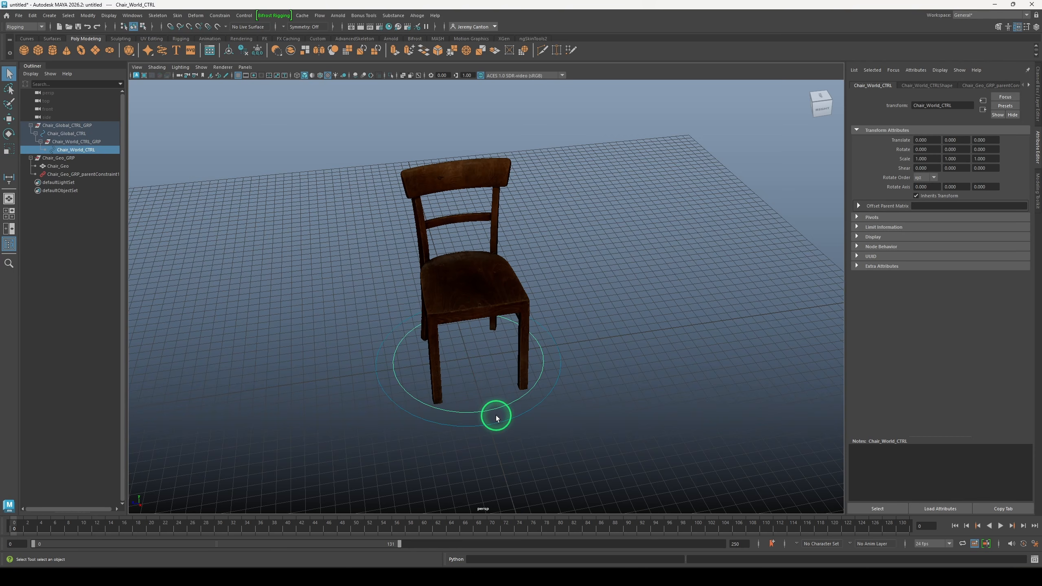
ctrl+click(54, 161)
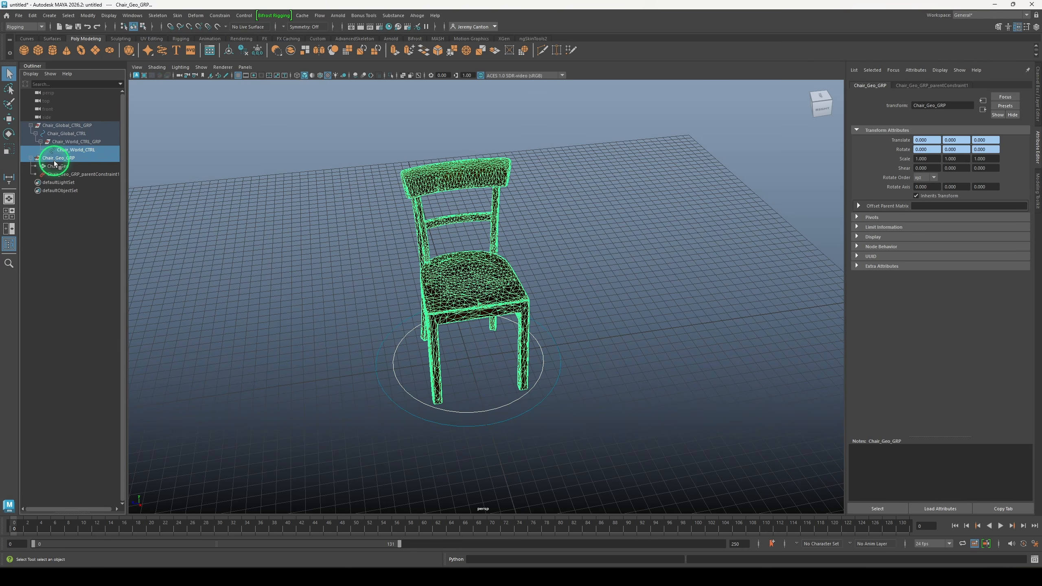
click(228, 16)
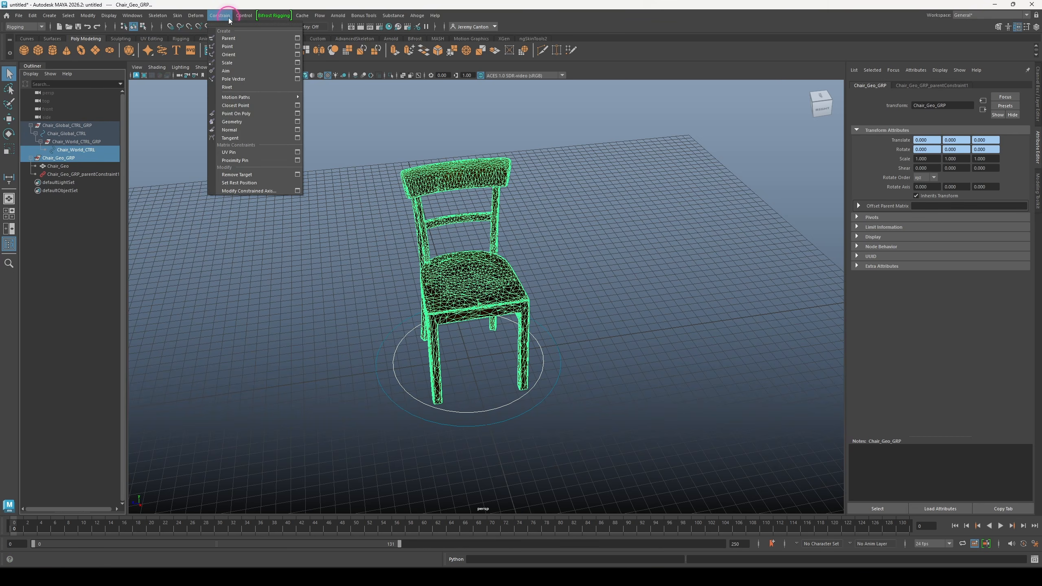
click(227, 63)
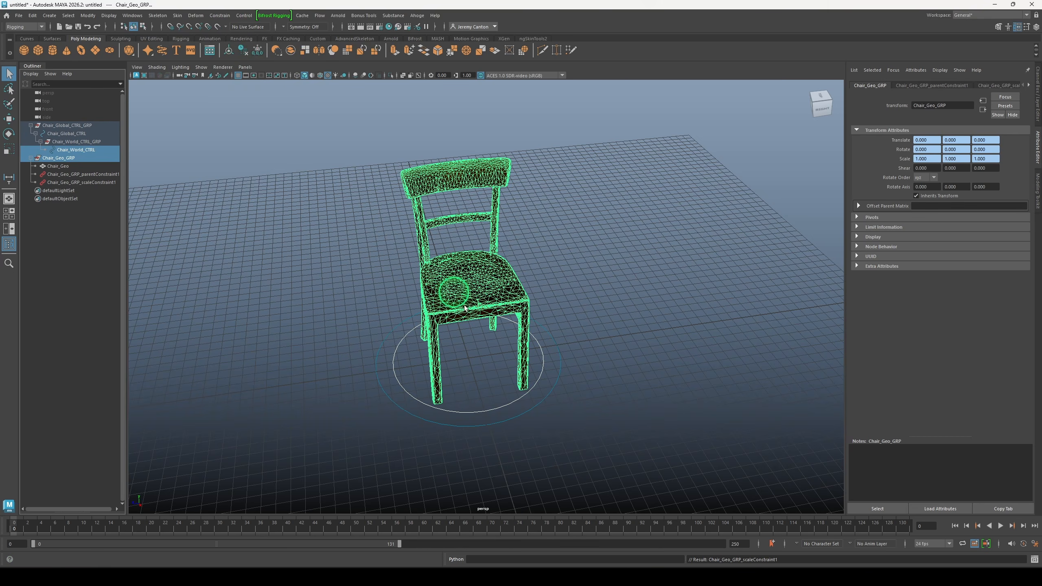
Test the scale constraint by scaling the inner circle control together with the chair, then undo the scaling
click(500, 411)
key(r)
mouse_move(471, 361)
mouse_down()
mouse_move(432, 363)
mouse_move(473, 370)
mouse_up()
key(ctrl+z)
click(616, 402)
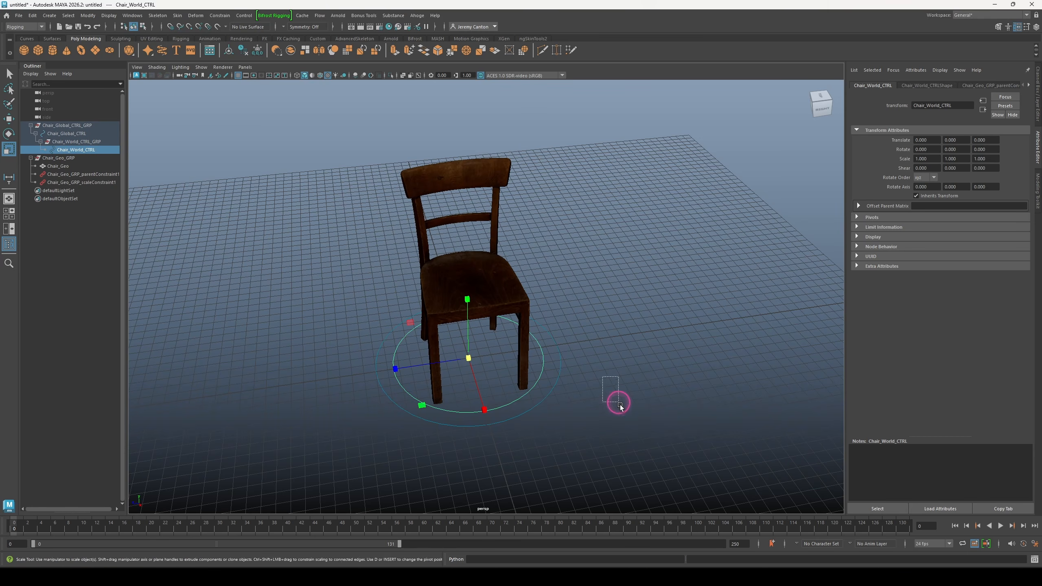
Collapse the Chair_Global_CTRL_GRP and Chair_Geo_GRP hierarchies and check what each group contains
click(31, 126)
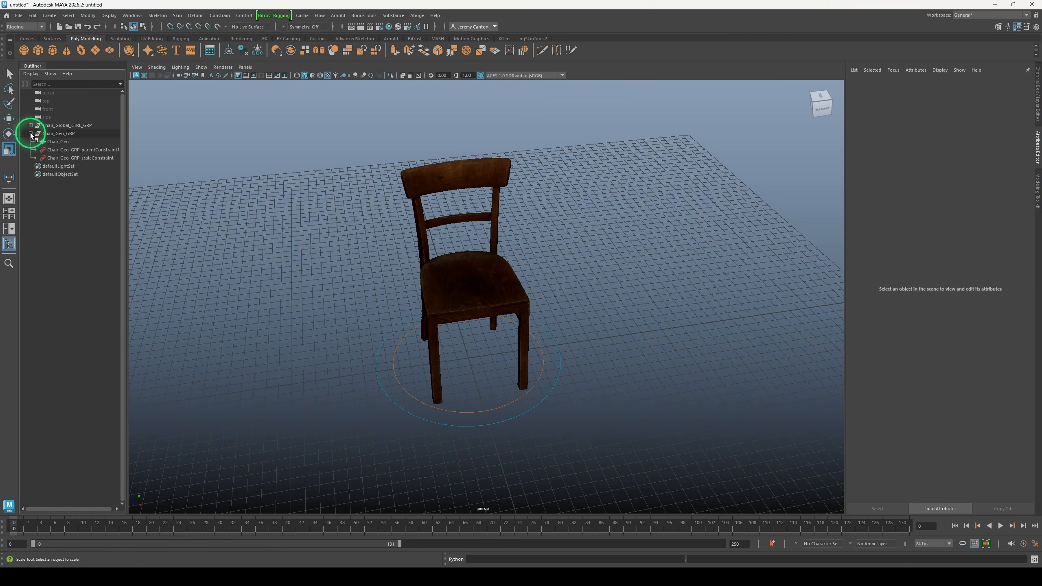
click(31, 134)
click(68, 126)
click(69, 135)
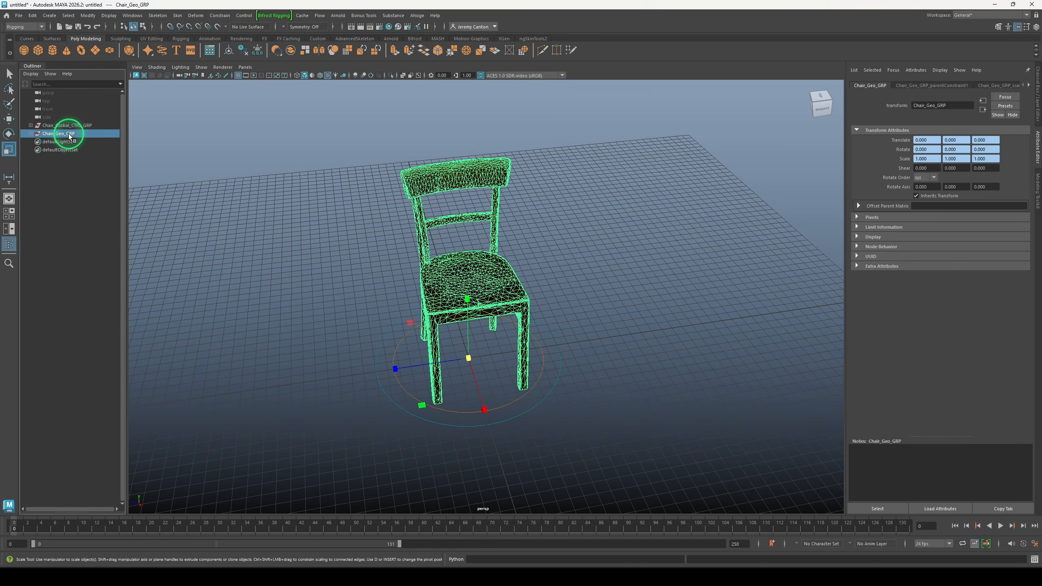
key(q)
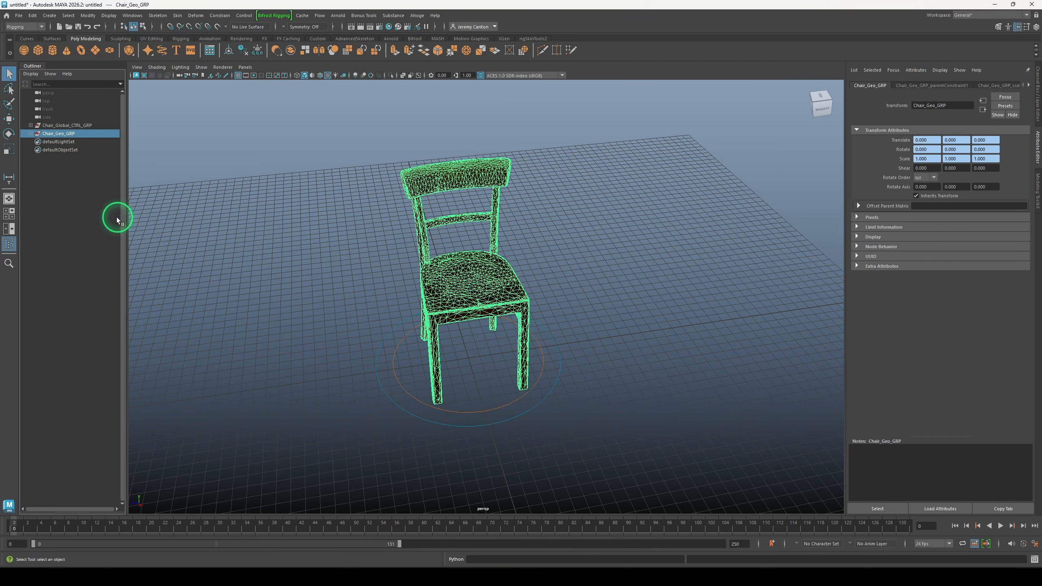
alt+drag(369, 364, 415, 399)
click(251, 332)
click(72, 126)
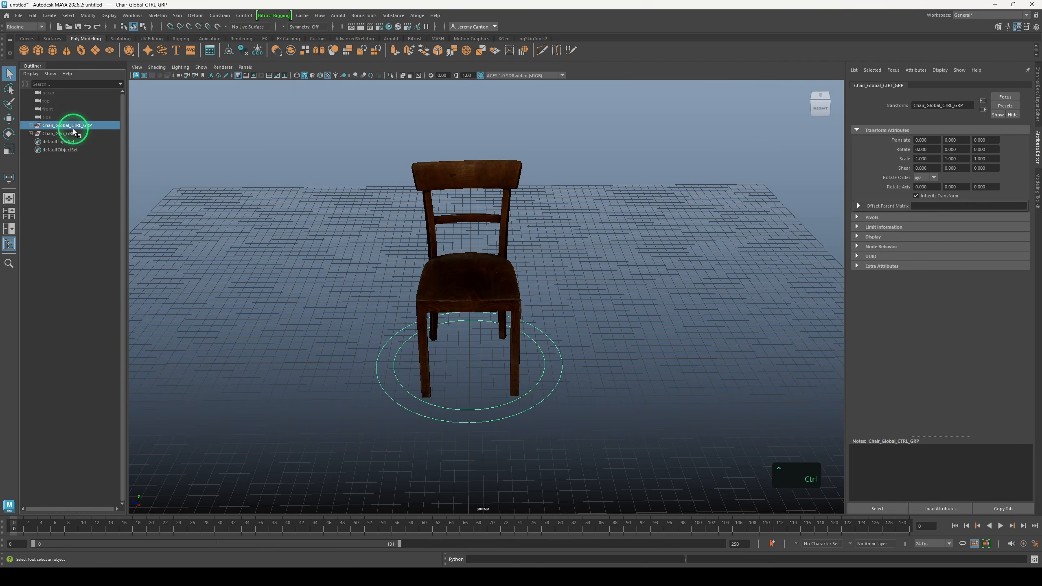
ctrl+click(70, 134)
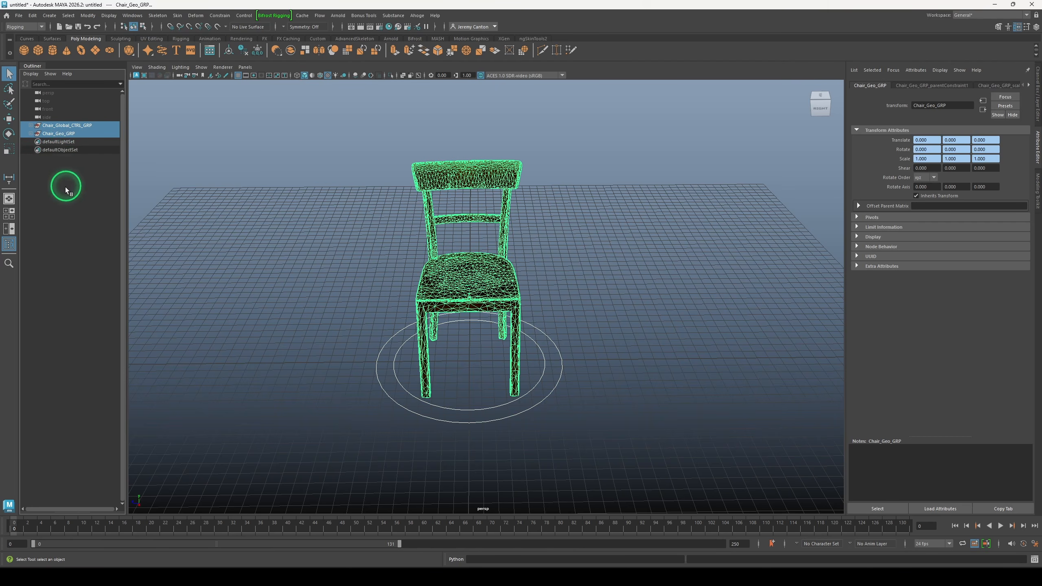
click(67, 190)
click(69, 132)
click(64, 125)
click(65, 133)
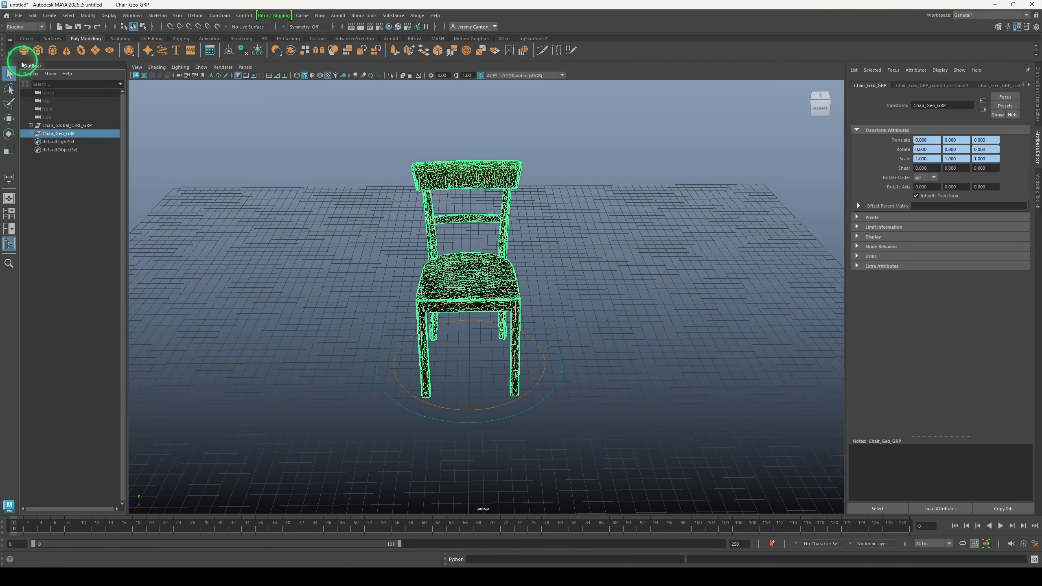
Group Chair_Global_CTRL_GRP and Chair_Geo_GRP together and name the new group Chair_Rig
click(78, 127)
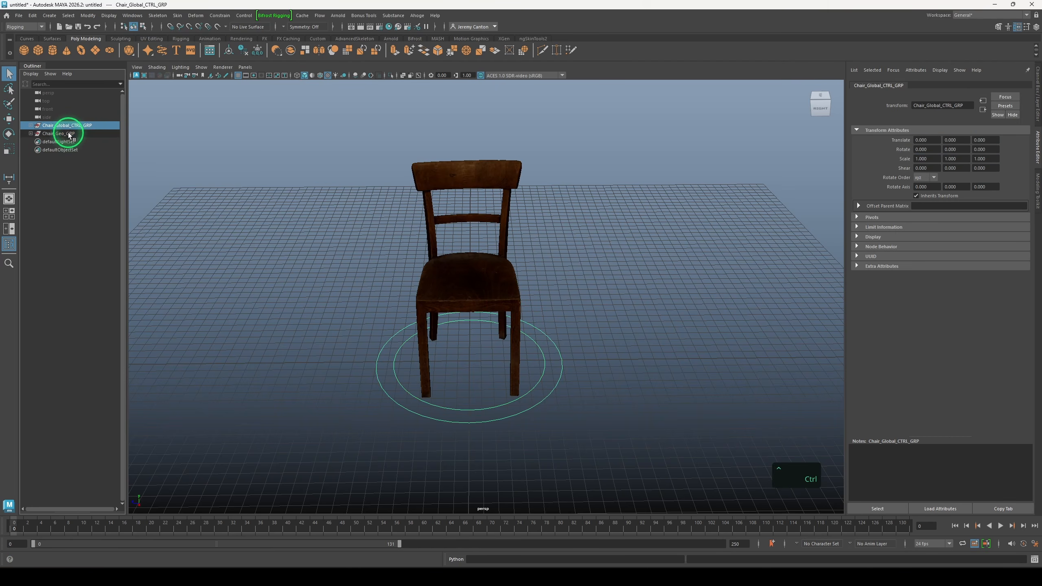
shift+click(66, 132)
key(ctrl+g)
double_click(54, 126)
text(C)
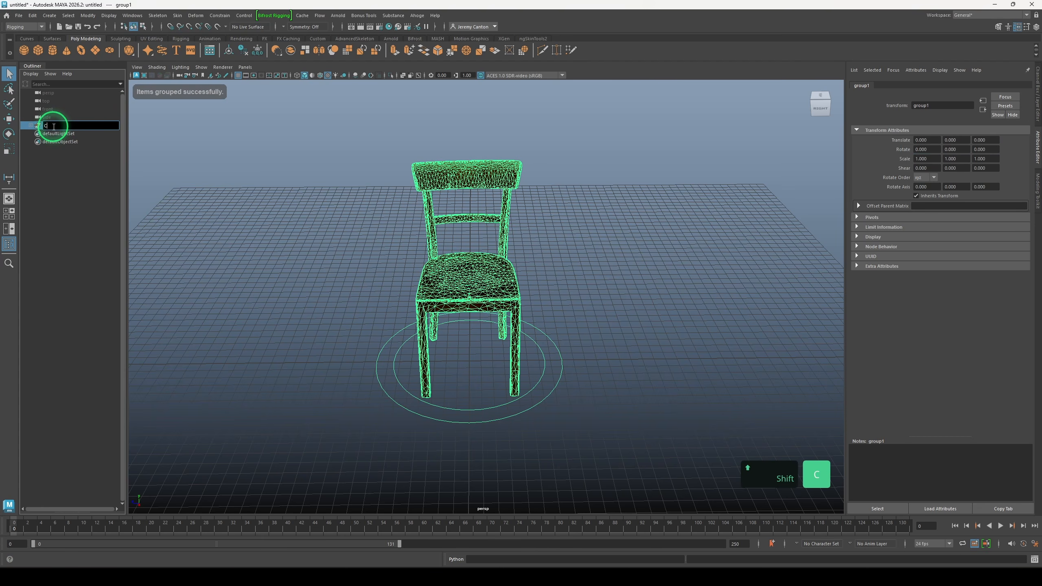
text(hair_Rig)
key(Return)
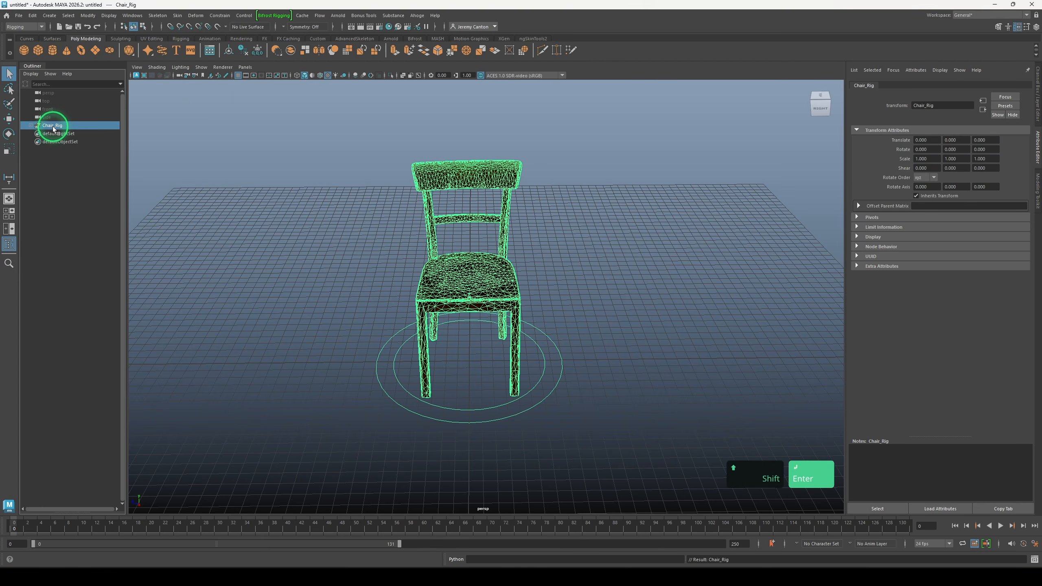
Test the finished rig by moving the chair across the grid with the outer global control and the inner world control
click(285, 320)
alt+drag(640, 406, 582, 395)
key(ctrl+a)
click(581, 395)
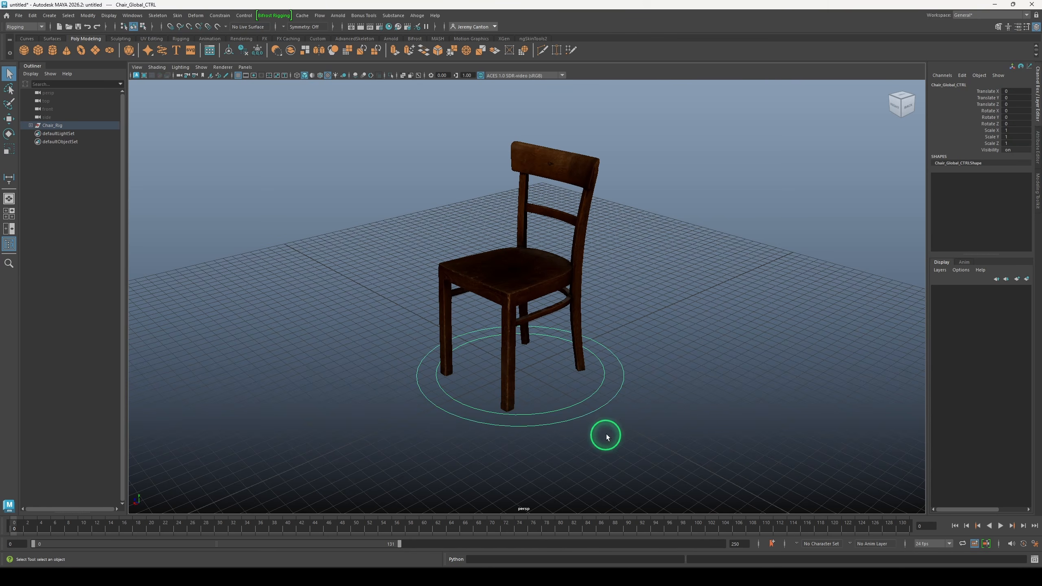
click(587, 392)
key(w)
alt+drag(591, 409, 475, 347)
click(519, 398)
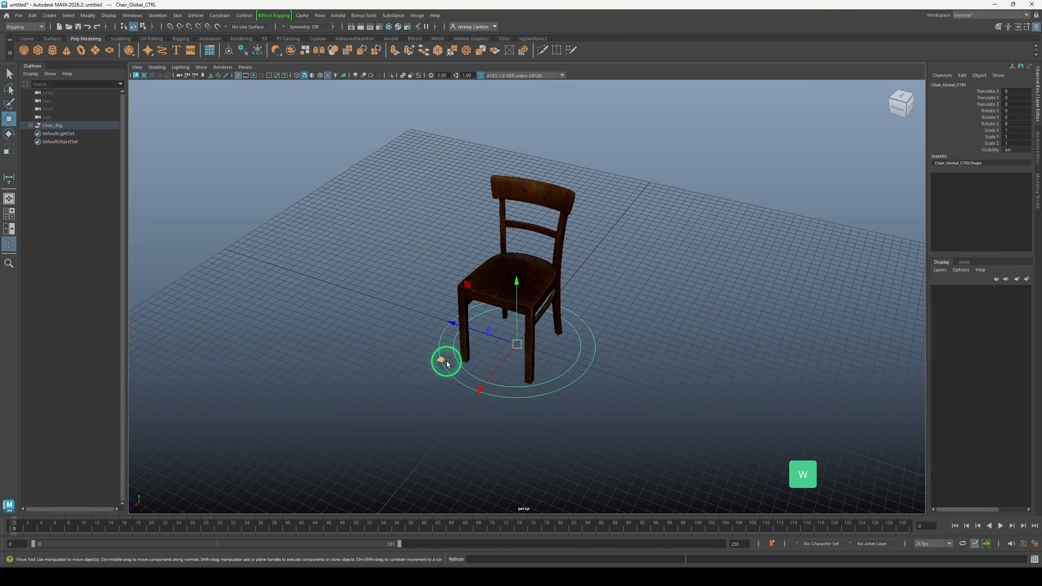
middle_drag(443, 361, 376, 219)
drag(377, 219, 361, 223)
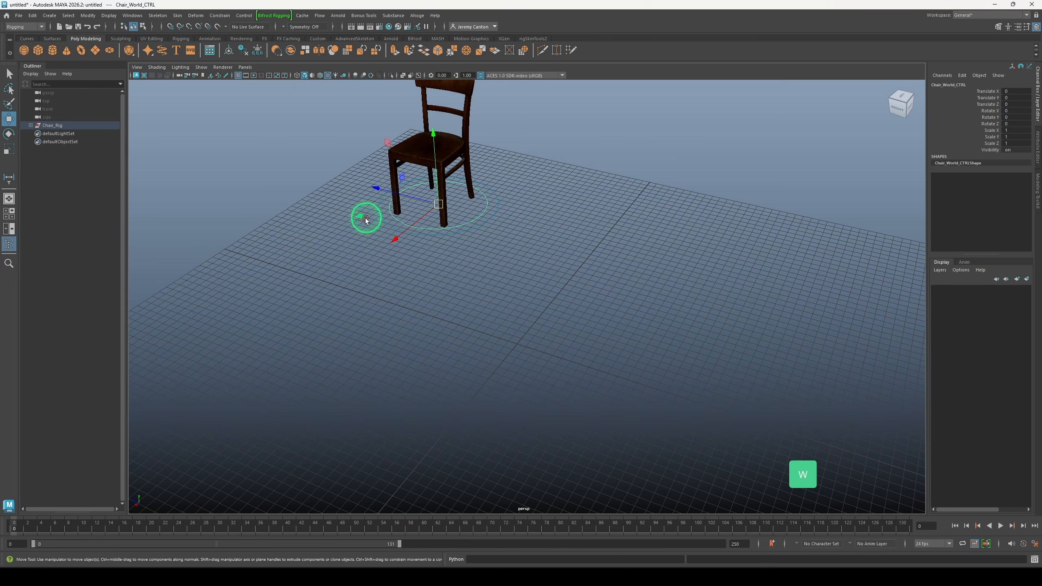
middle_drag(365, 216, 326, 189)
click(588, 325)
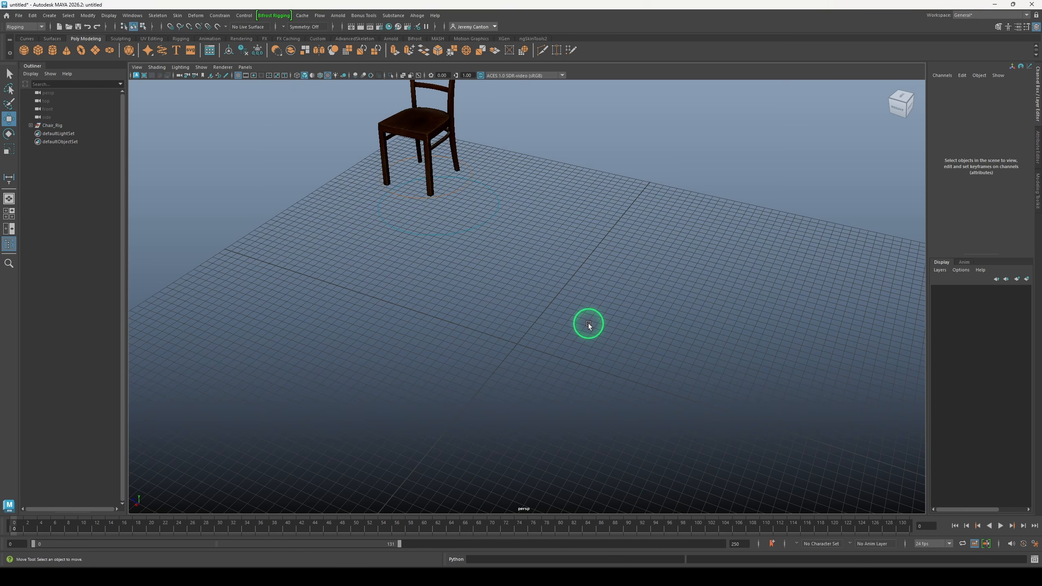
Undo the test moves of the chair controls and cycle through the viewport background colours
key(ctrl+z)
key(ctrl+z)
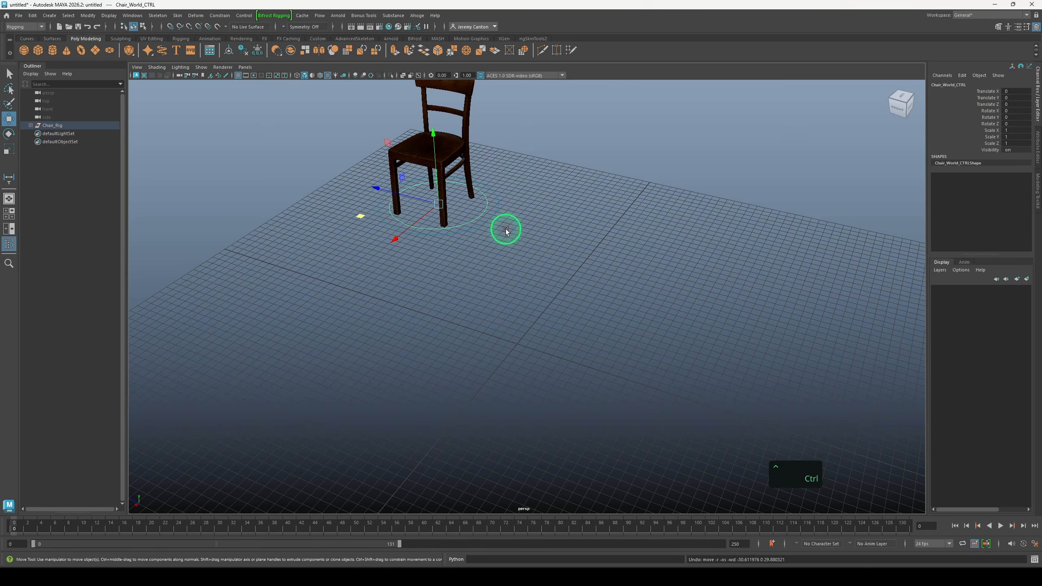
click(508, 251)
click(494, 215)
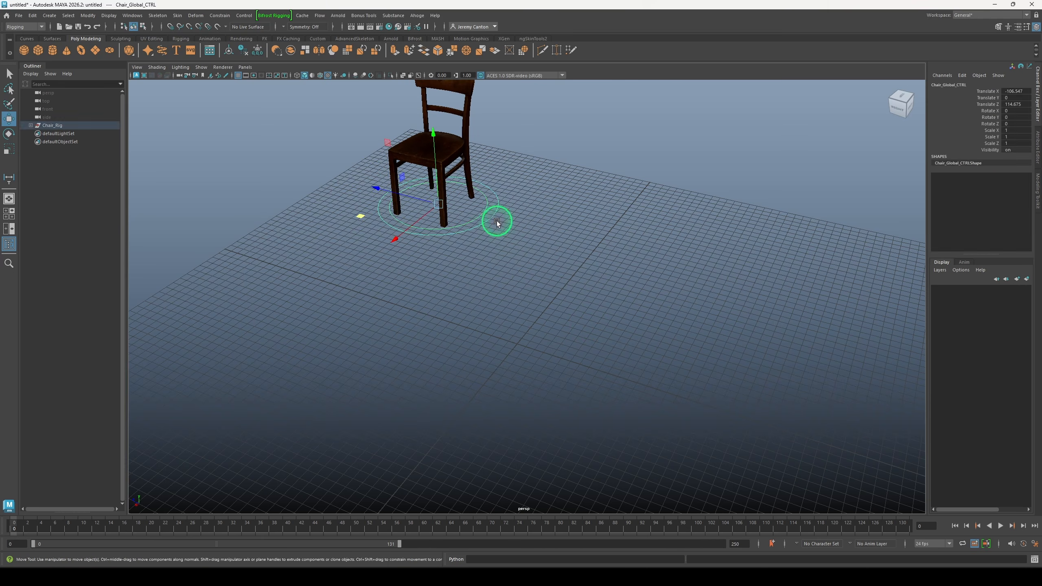
click(594, 267)
key(alt+b)
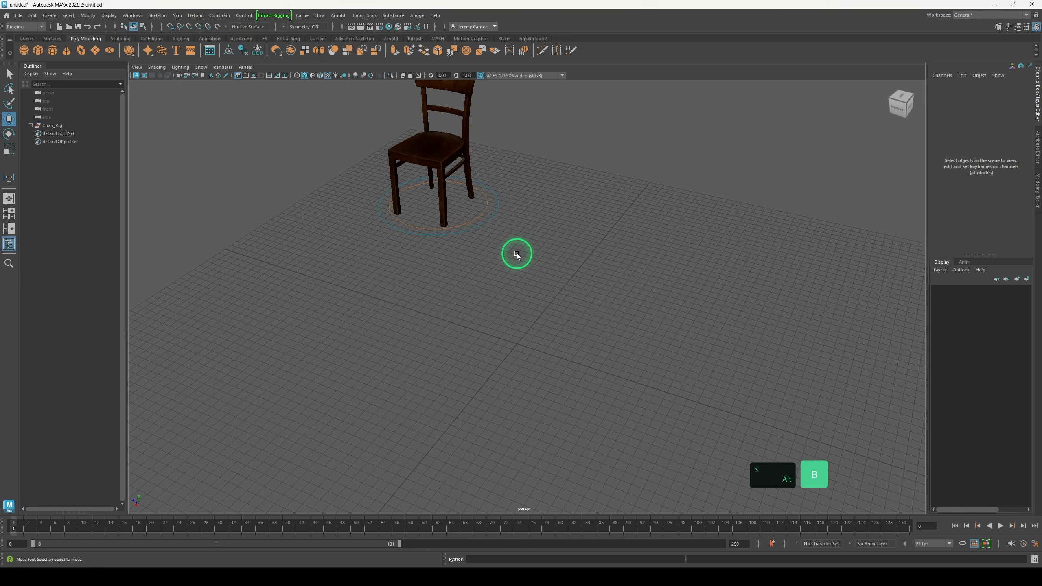
key(alt+b)
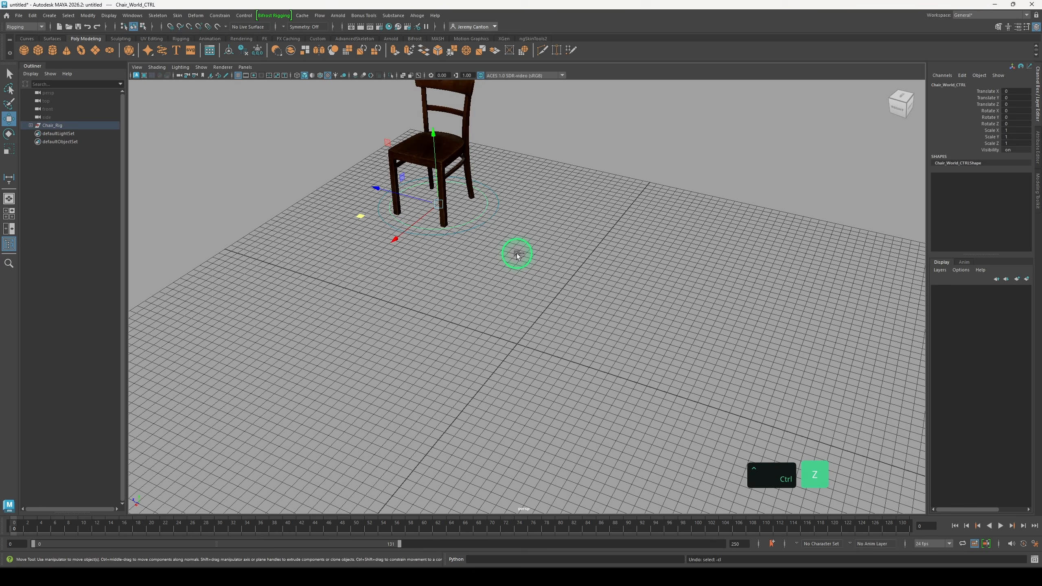
Set the project to the wooden chair folder inside Tutorial_Assets and create a default workspace there
click(19, 16)
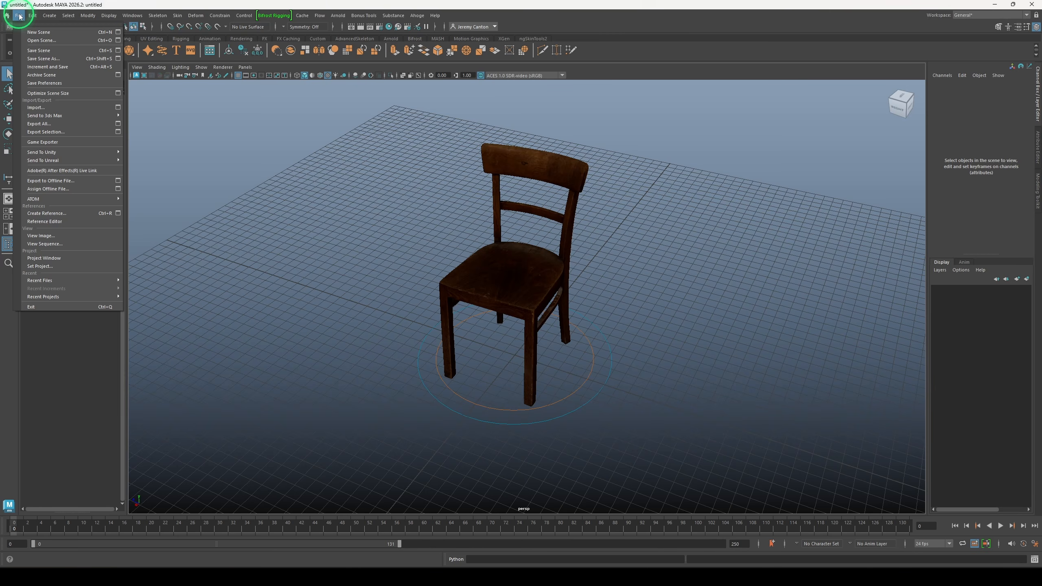
click(41, 266)
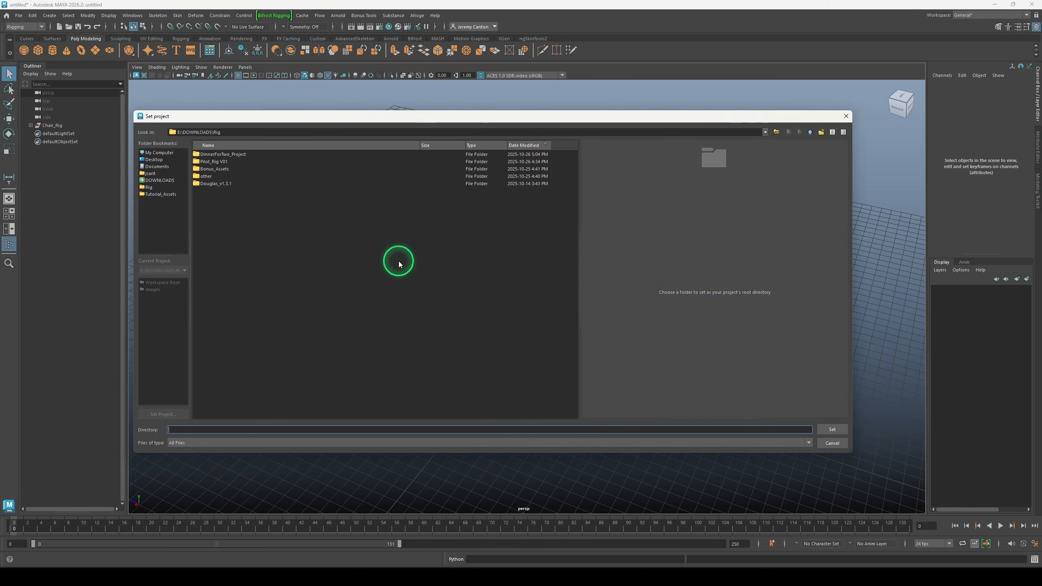
double_click(239, 155)
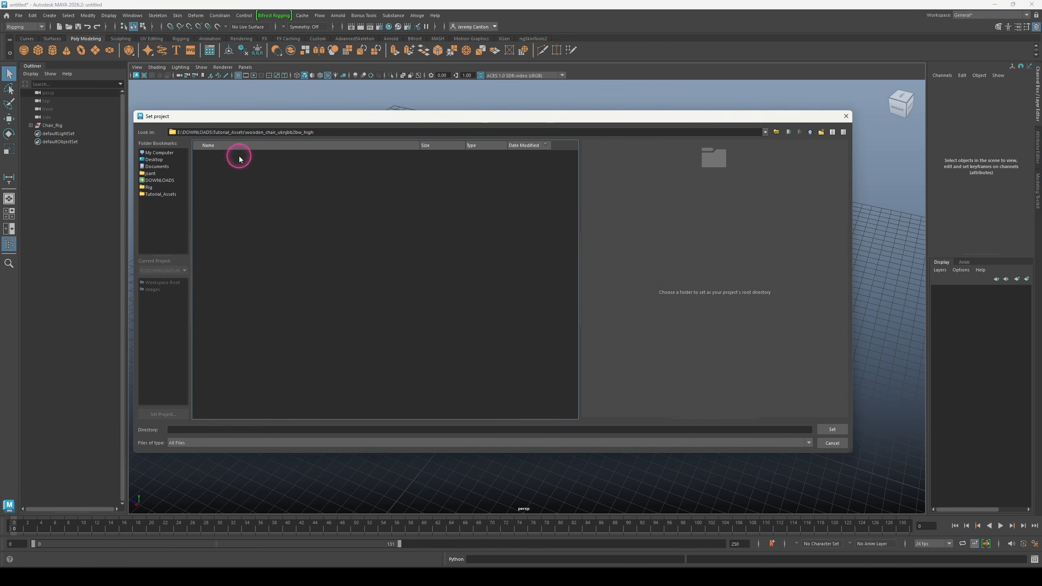
click(831, 429)
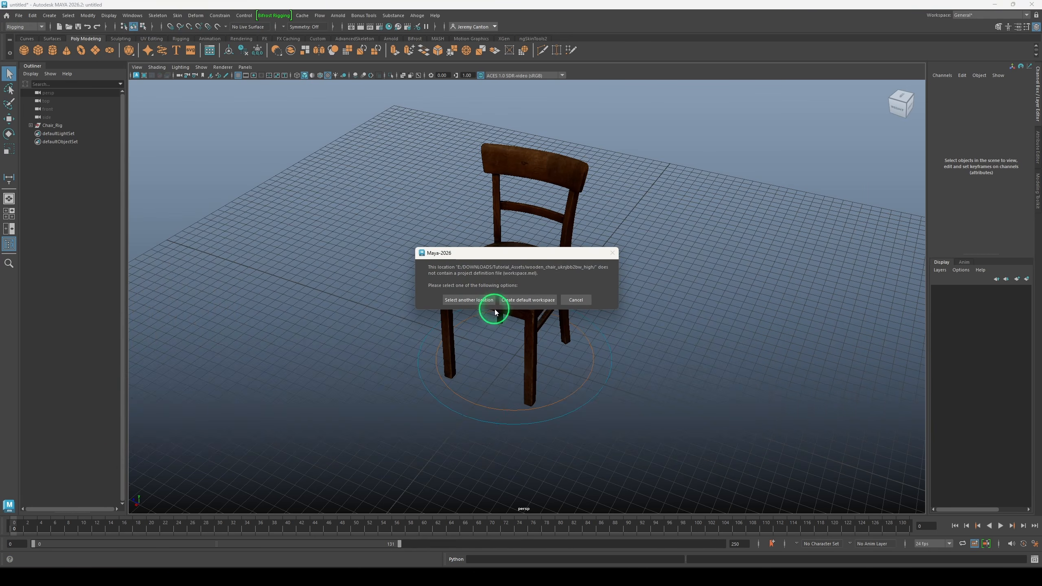
click(525, 298)
Save the chair rig scene as Chair_Master in Maya ASCII format in the wooden chair asset folder
click(18, 15)
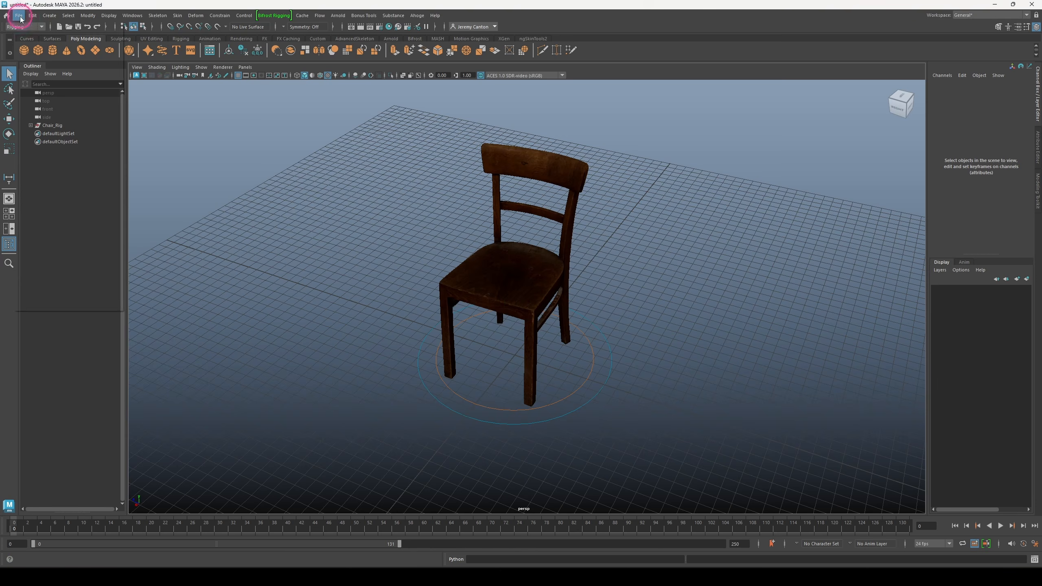
click(340, 215)
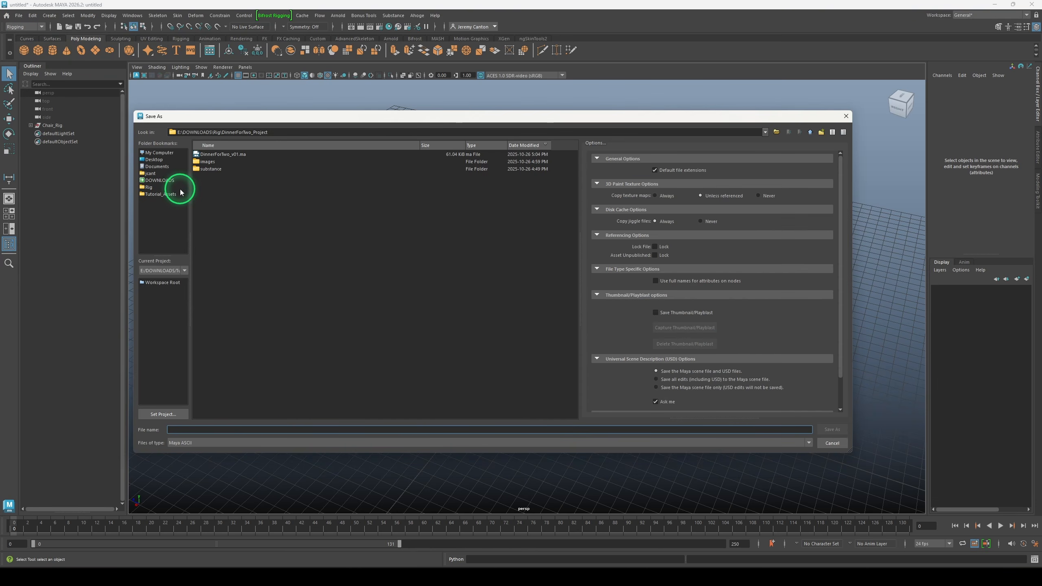
click(169, 194)
text(Chair_MASTER)
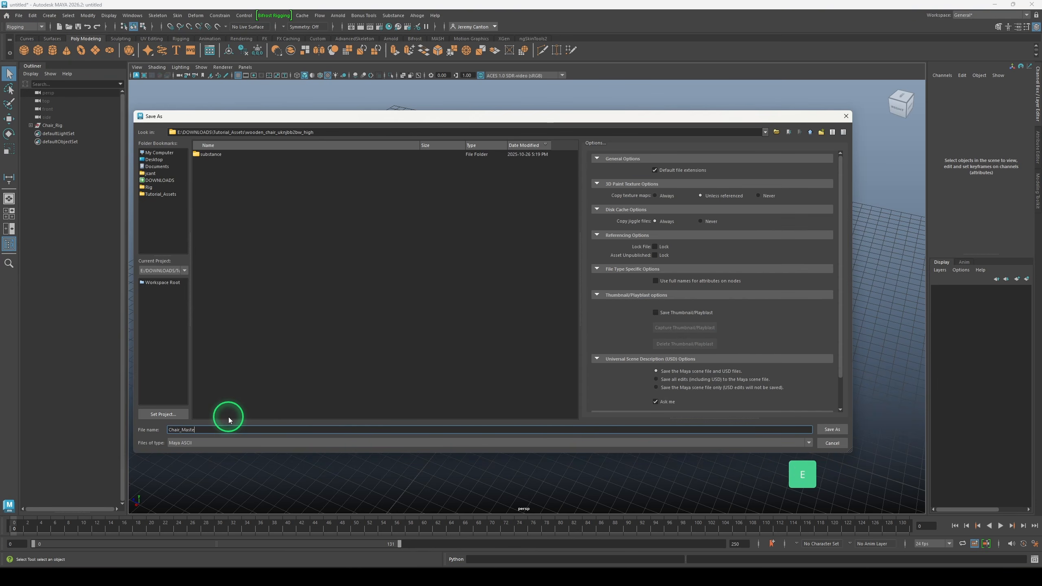
key(Return)
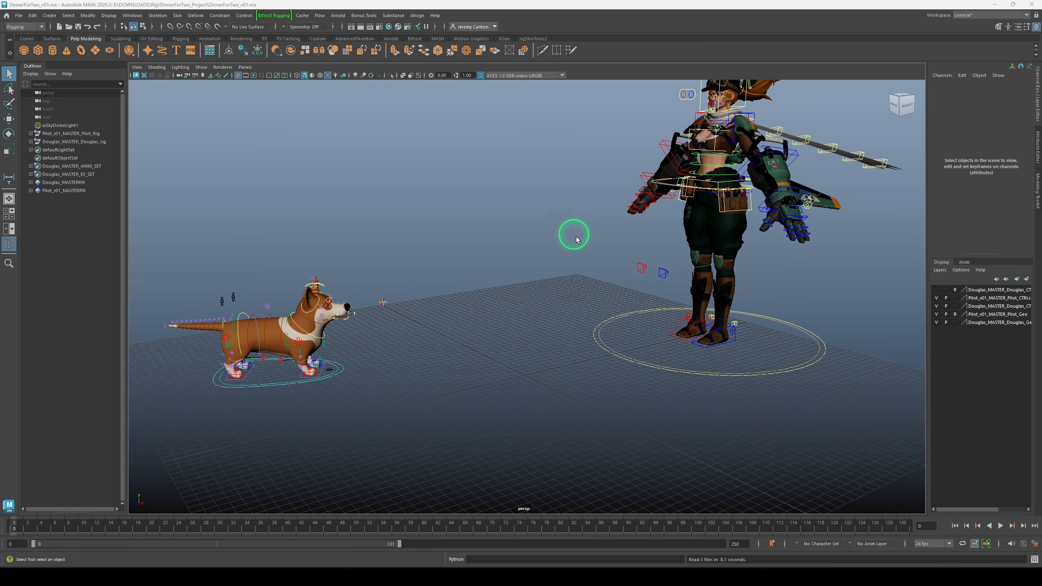
Reference Chair_MASTER.ma from the wooden chair asset folder into the scene with the pilot and dog rigs
alt+drag(572, 233, 208, 133)
click(18, 16)
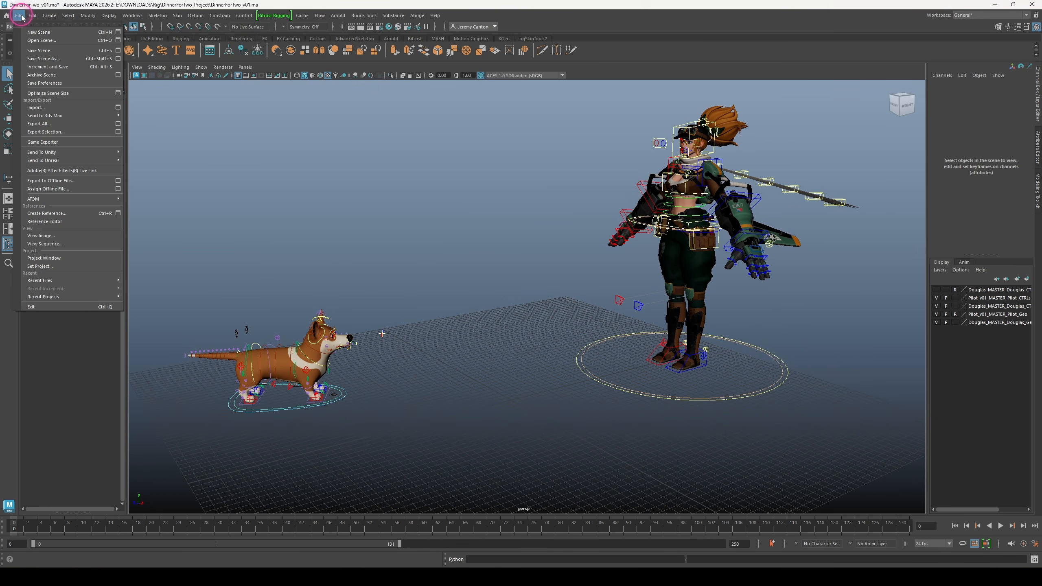
click(49, 212)
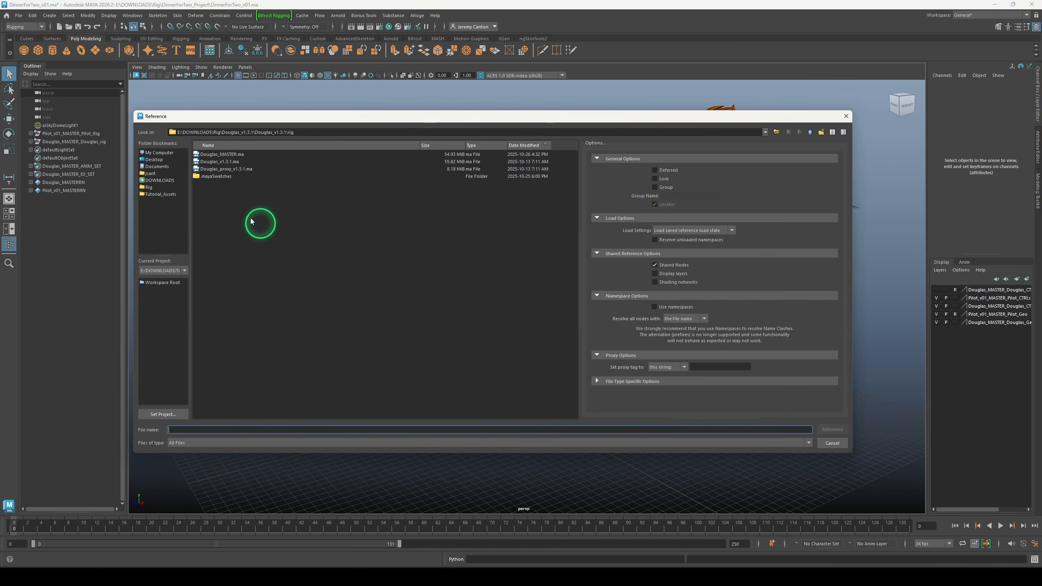
double_click(223, 198)
click(224, 154)
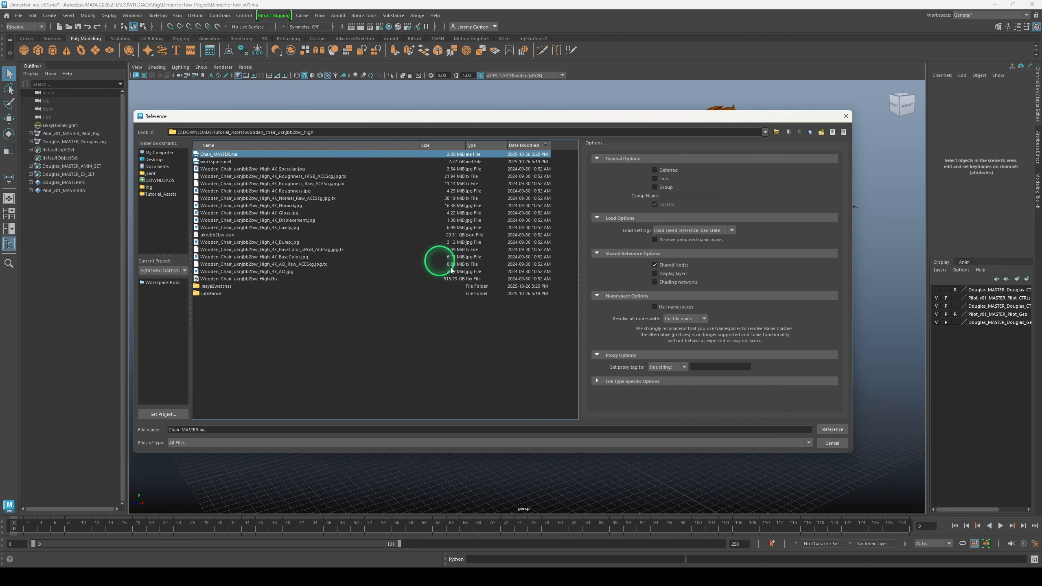
click(832, 429)
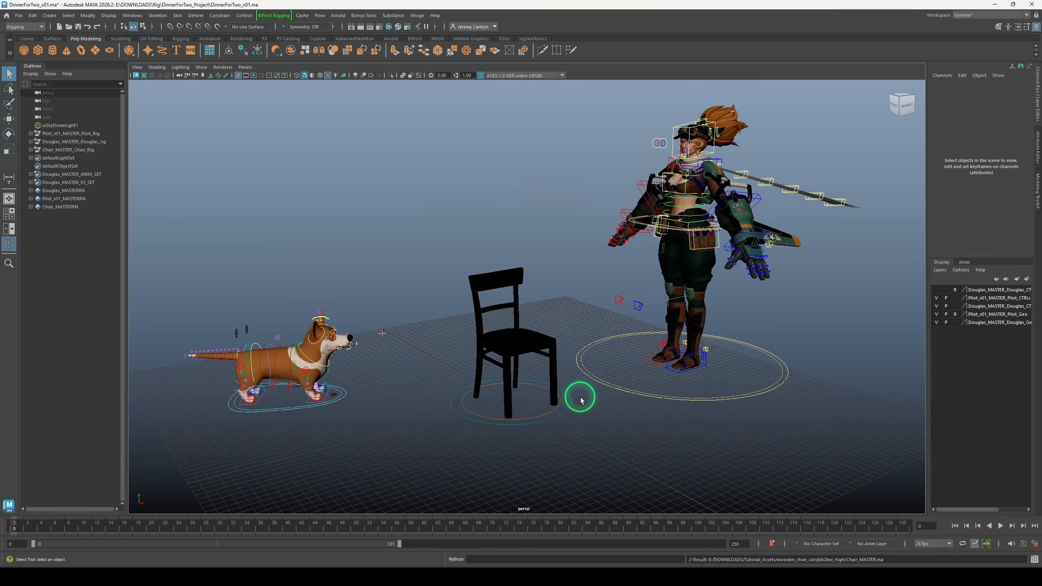
Rotate the chair's outer global control to -90 degrees around Y and move it along Z to behind the pilot
scroll(579, 396, up, 3)
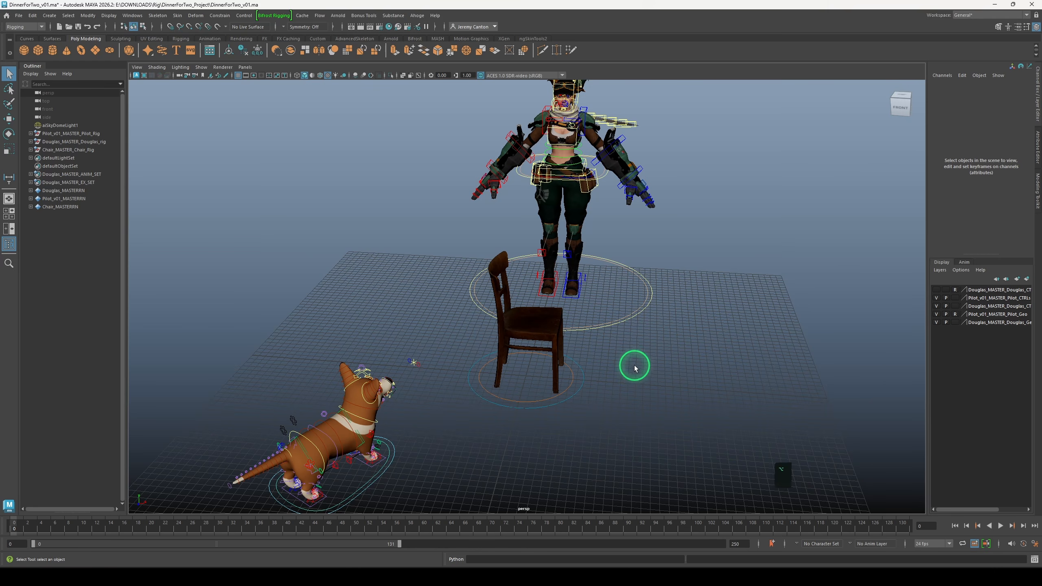
alt+drag(631, 365, 727, 260)
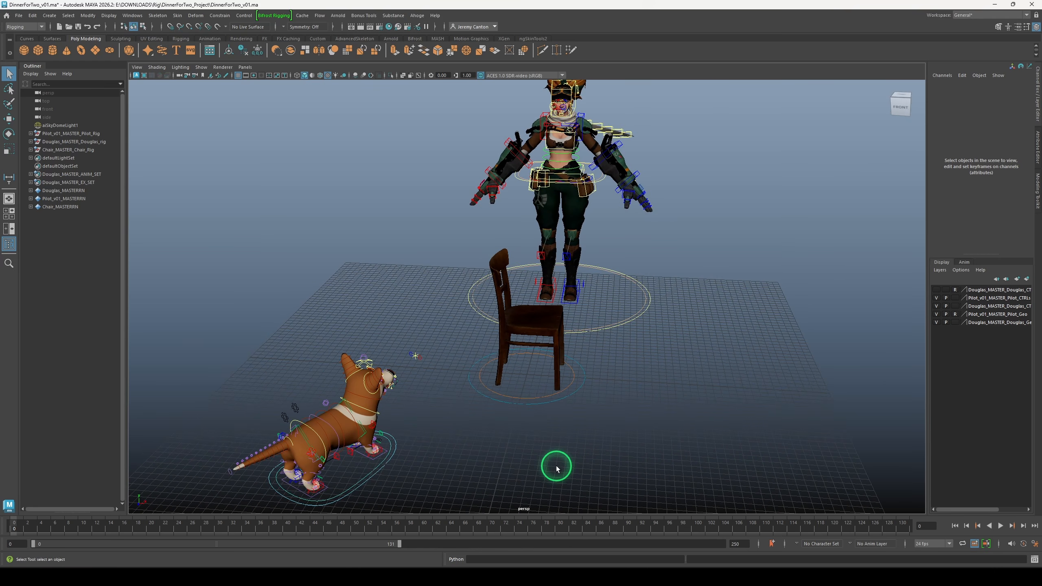
click(578, 390)
key(e)
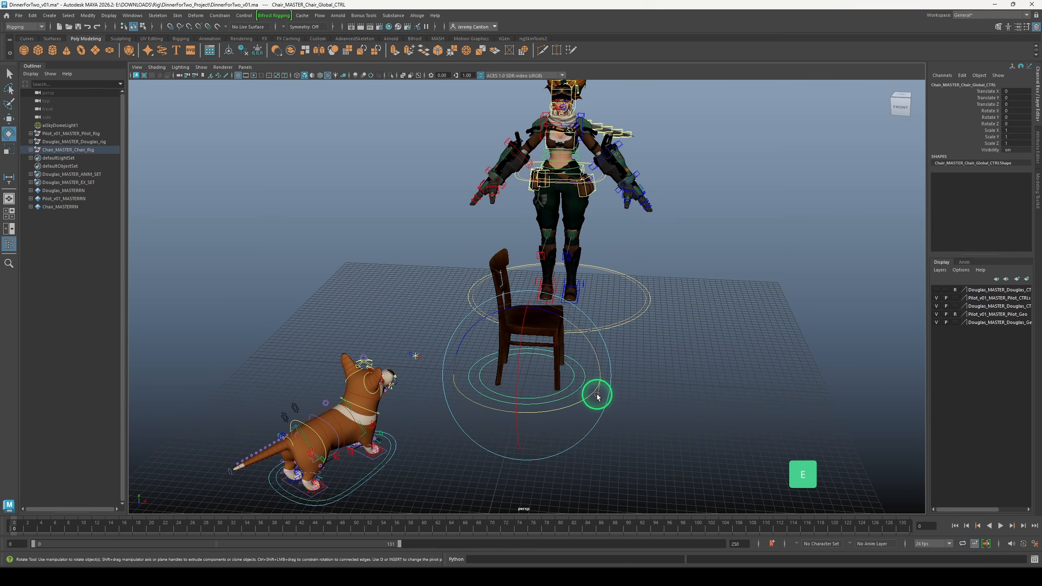
drag(585, 400, 526, 407)
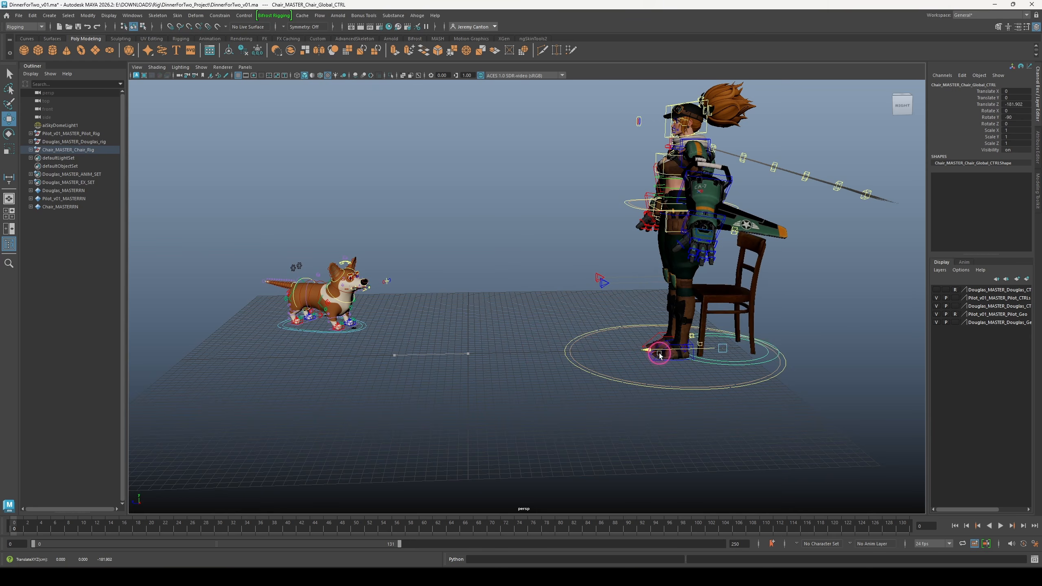
Move the chair into place behind the pilot and scale it up uniformly with its global control to about 1.15
drag(659, 355, 726, 374)
key(r)
drag(659, 372, 682, 374)
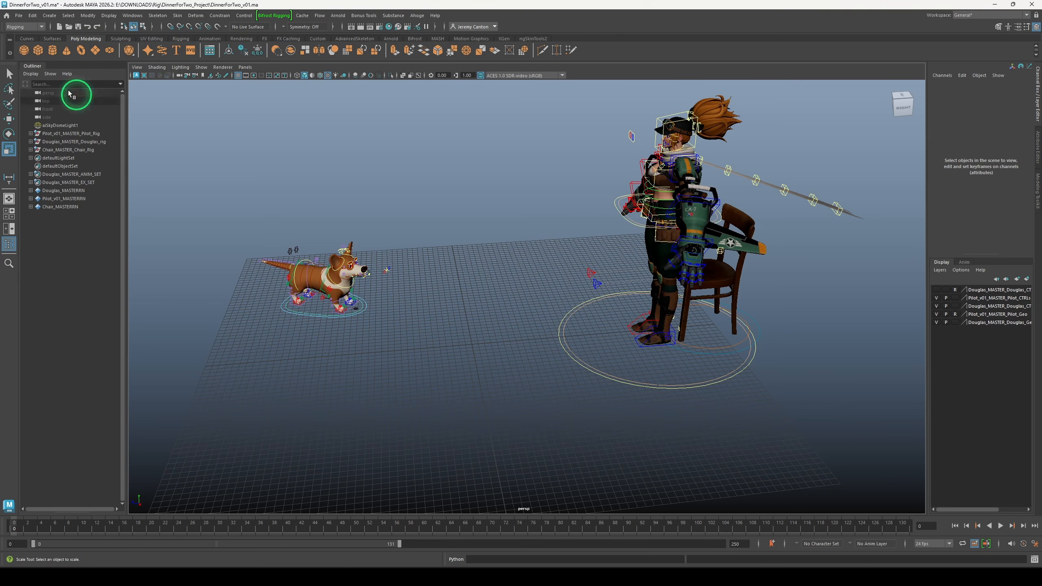
Reference a second copy of Chair_MASTER.ma into the scene
click(19, 15)
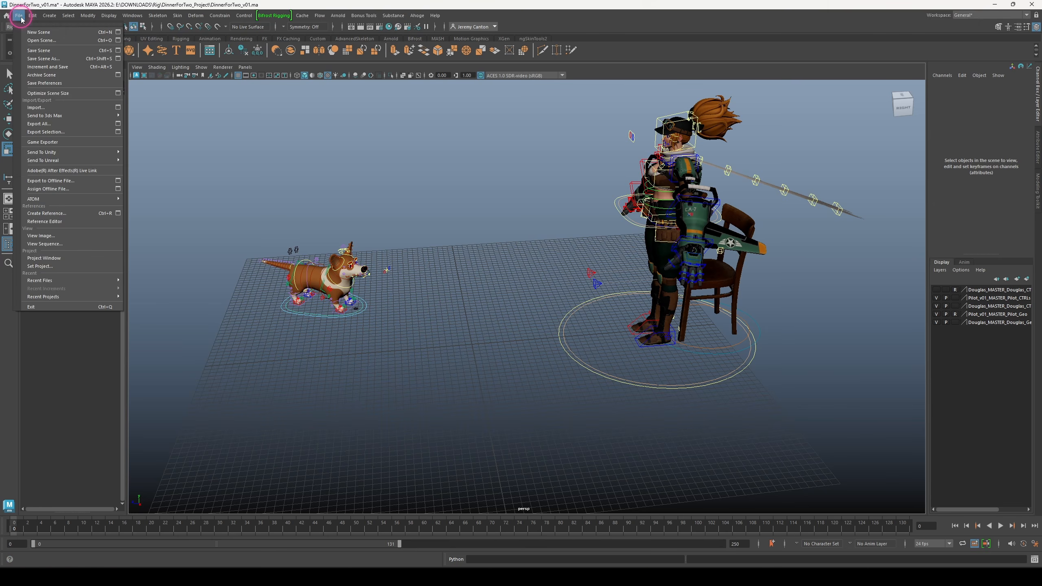
click(54, 213)
click(225, 154)
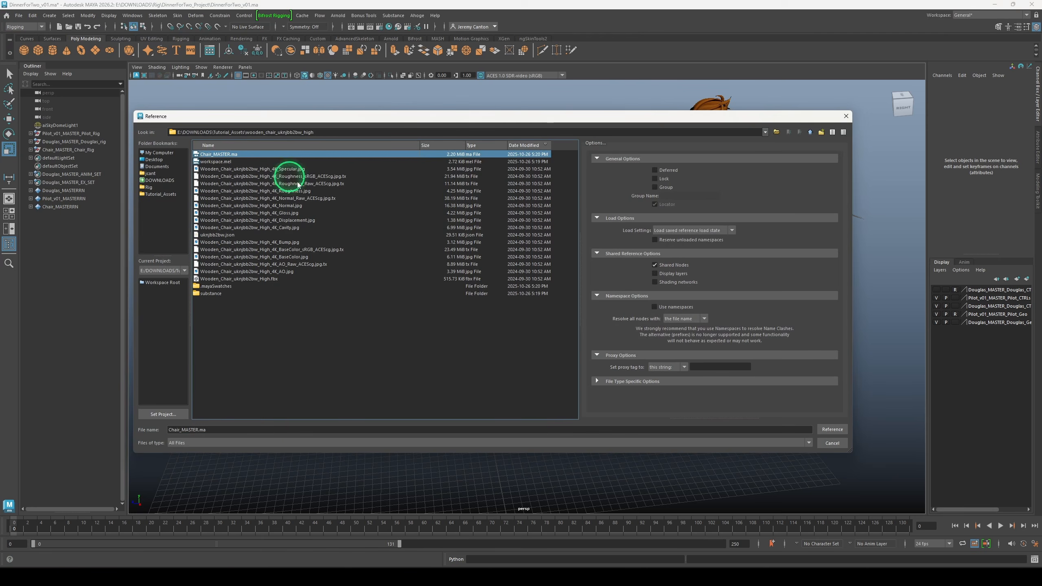
click(833, 429)
Set the second chair's global control scale to 1.15 on X, Y and Z
click(34, 151)
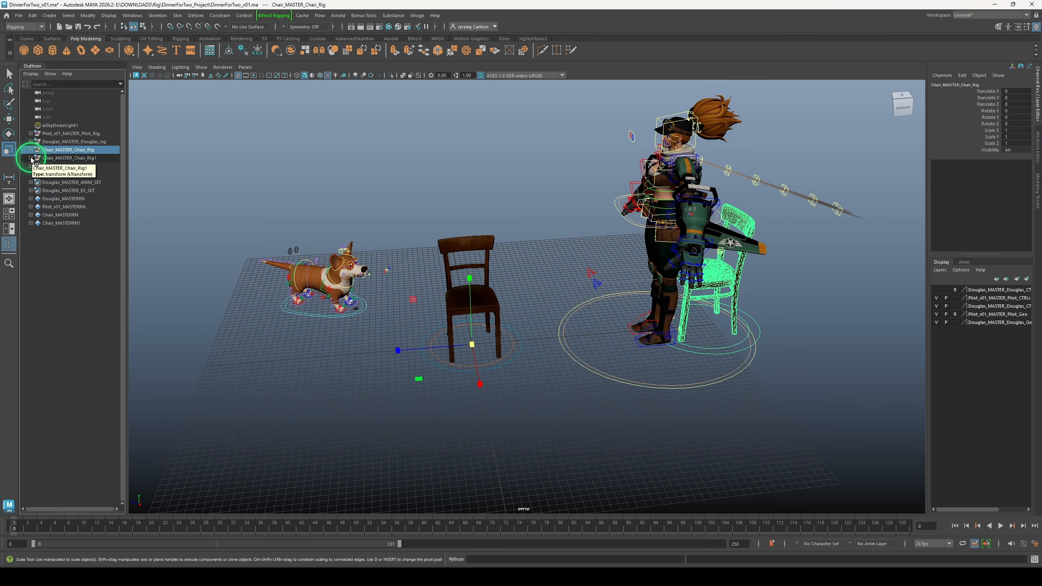
key(q)
click(520, 352)
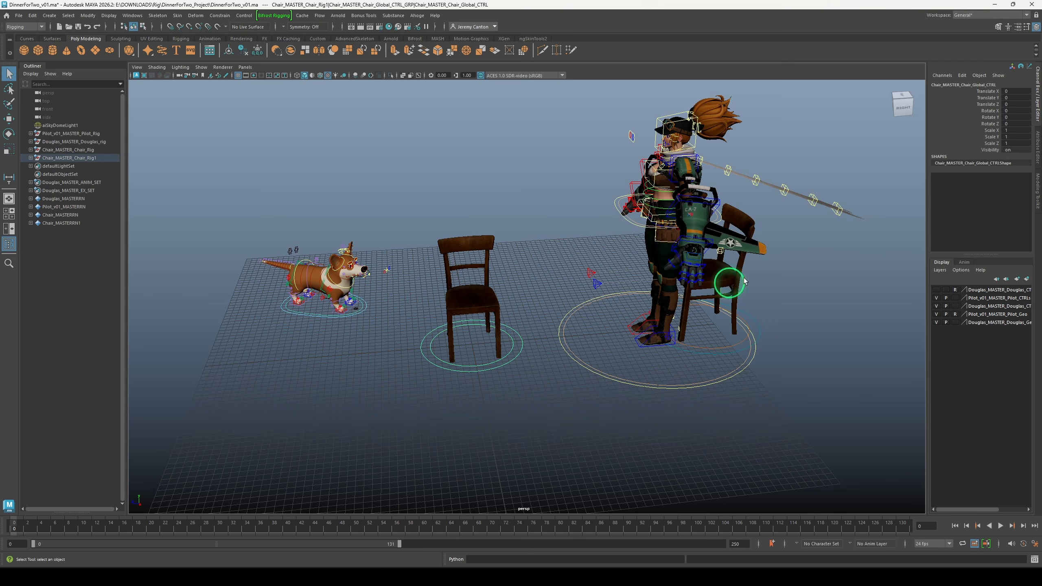
drag(1016, 132, 1017, 143)
text(1.15)
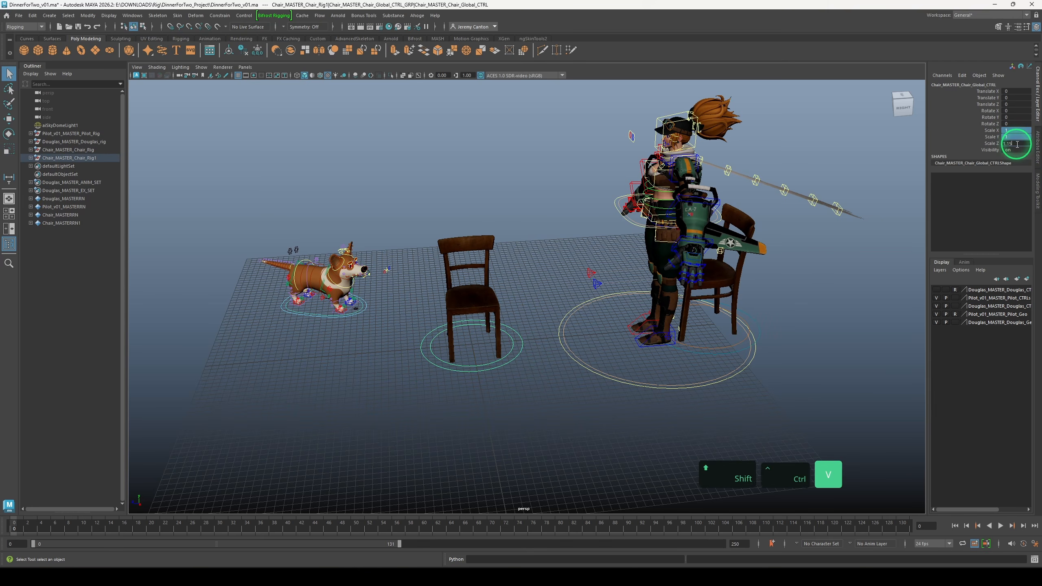
key(Return)
Place the second chair beside the dog, rotated 90 degrees in Y to face the pilot, and save the scene
drag(435, 390, 442, 393)
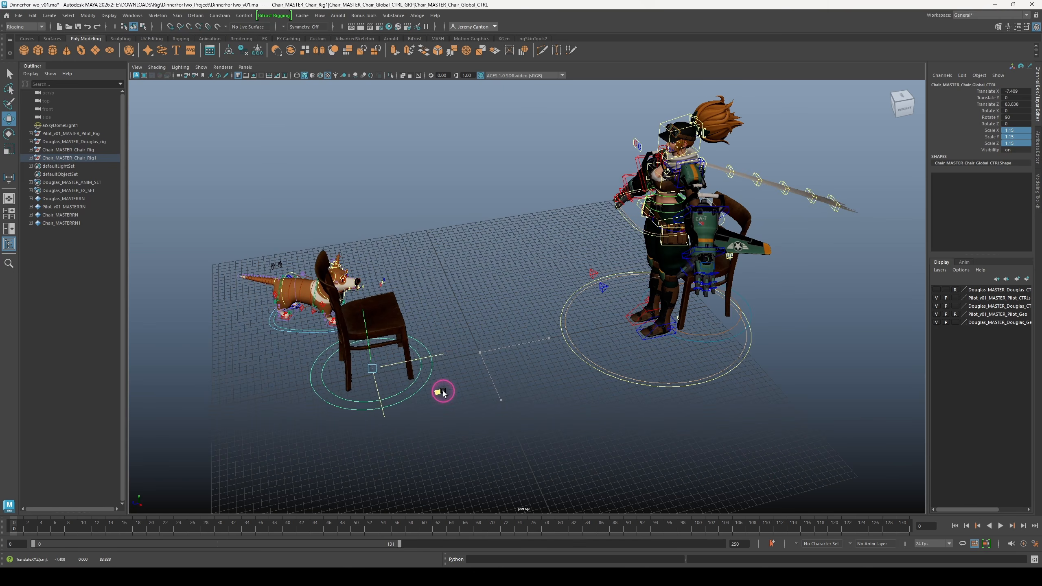
click(634, 420)
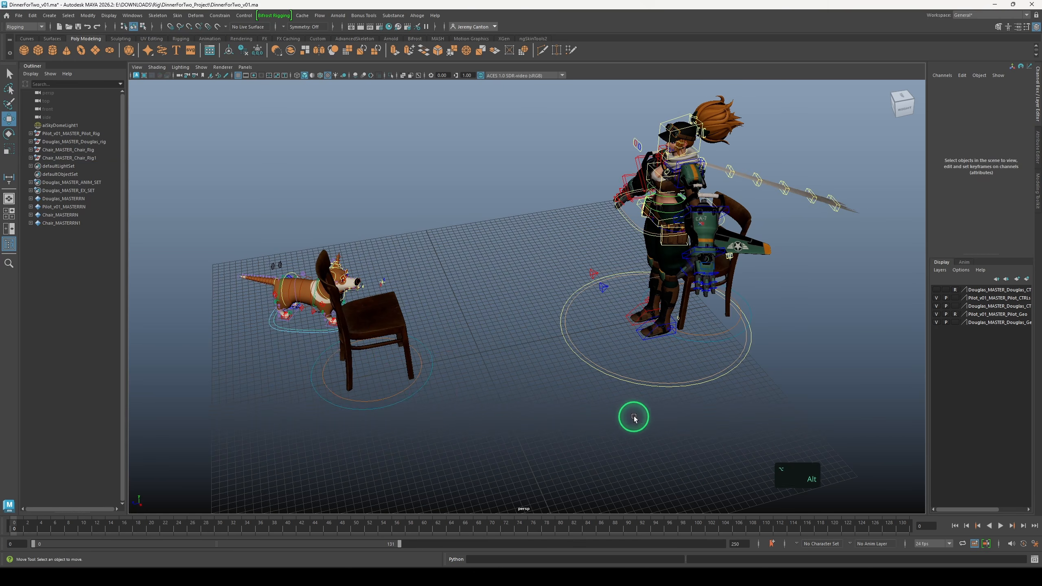
alt+drag(635, 419, 502, 335)
key(ctrl+s)
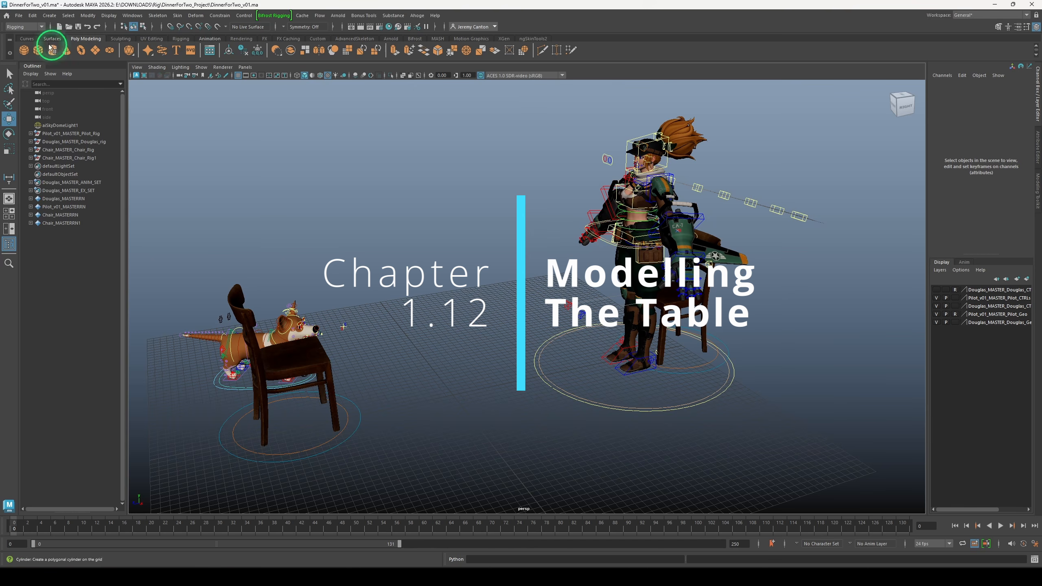
Create a polygon cylinder at the origin with the Modeling tools and raise it to about 94.6 in Y for the tabletop
click(25, 27)
click(22, 16)
click(52, 50)
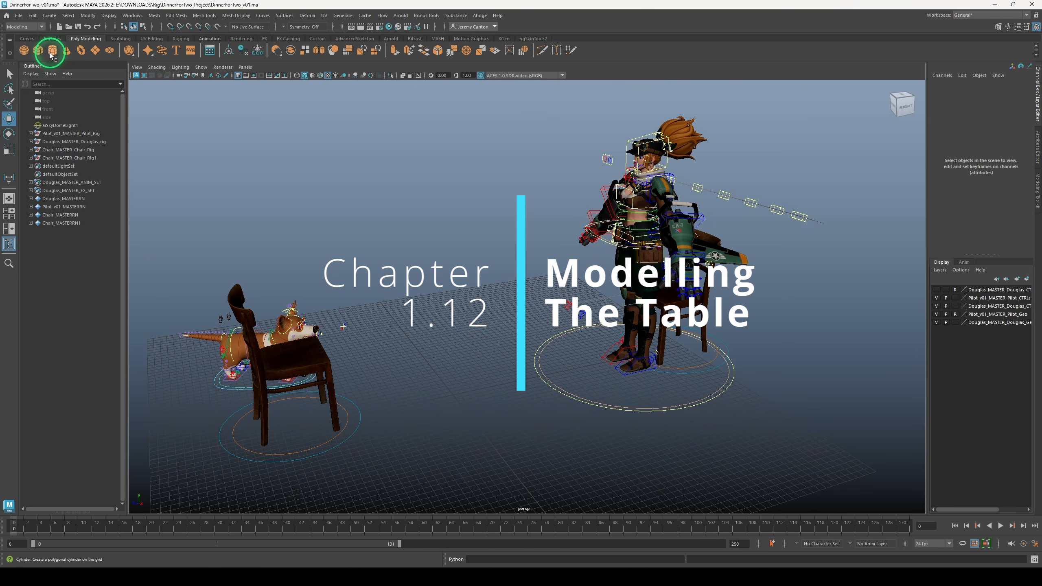
click(947, 176)
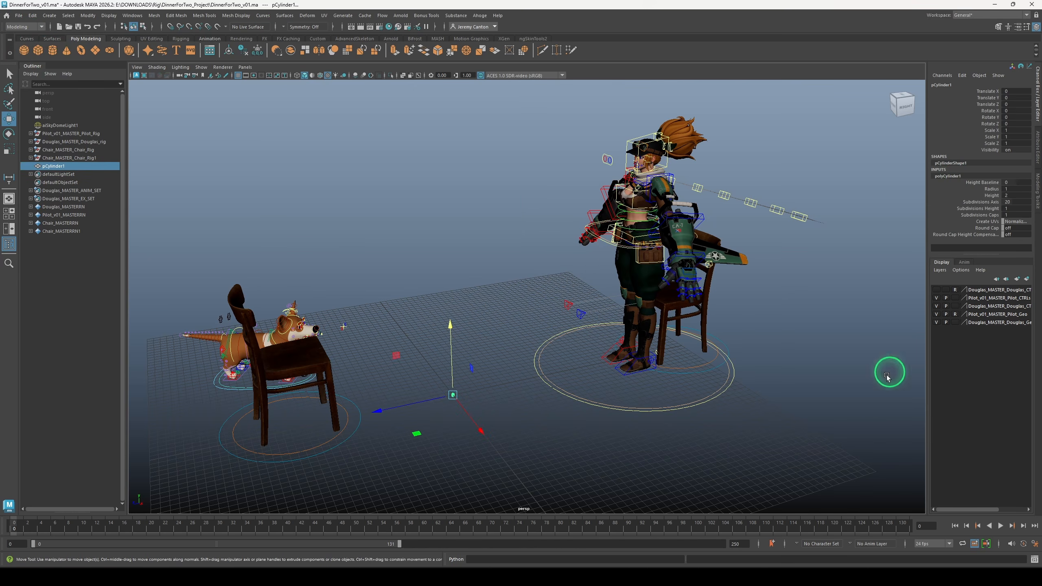
drag(449, 326, 438, 193)
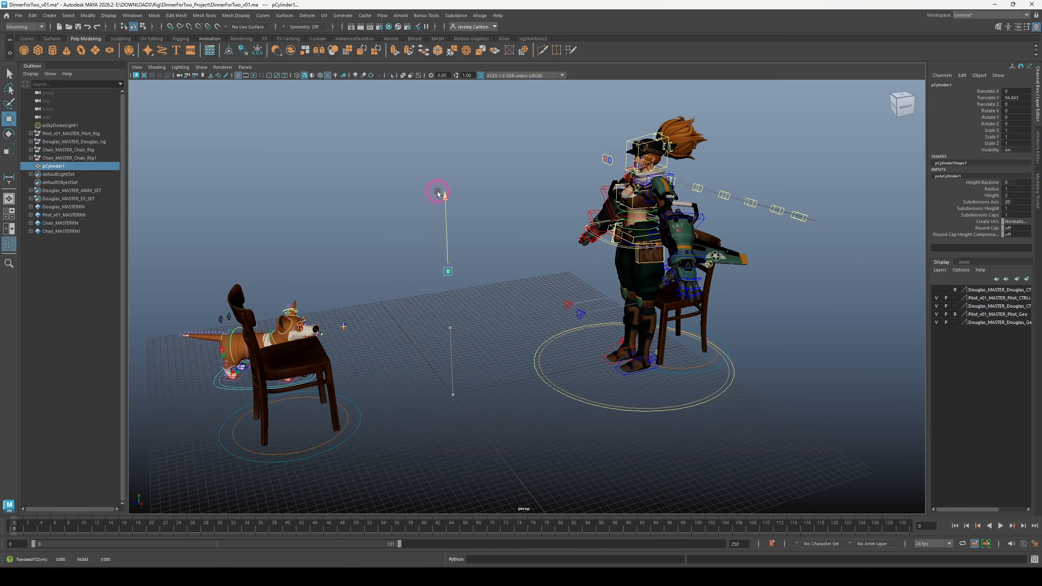
Try radii of 30 and 100 for the tabletop cylinder and compare its size with the characters
double_click(1011, 189)
text(30)
key(Return)
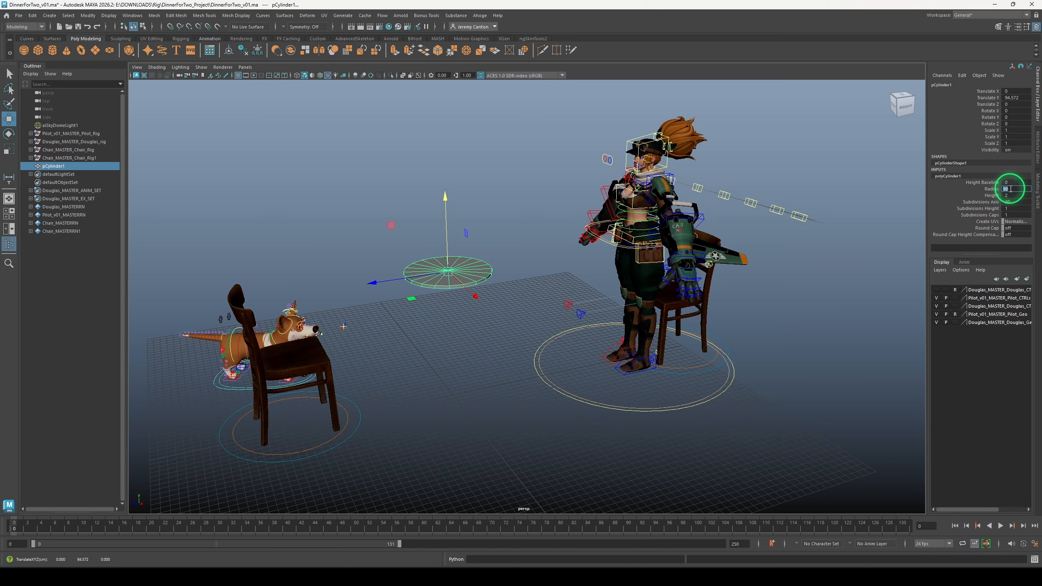
text(100)
key(Return)
alt+right_drag(566, 410, 714, 349)
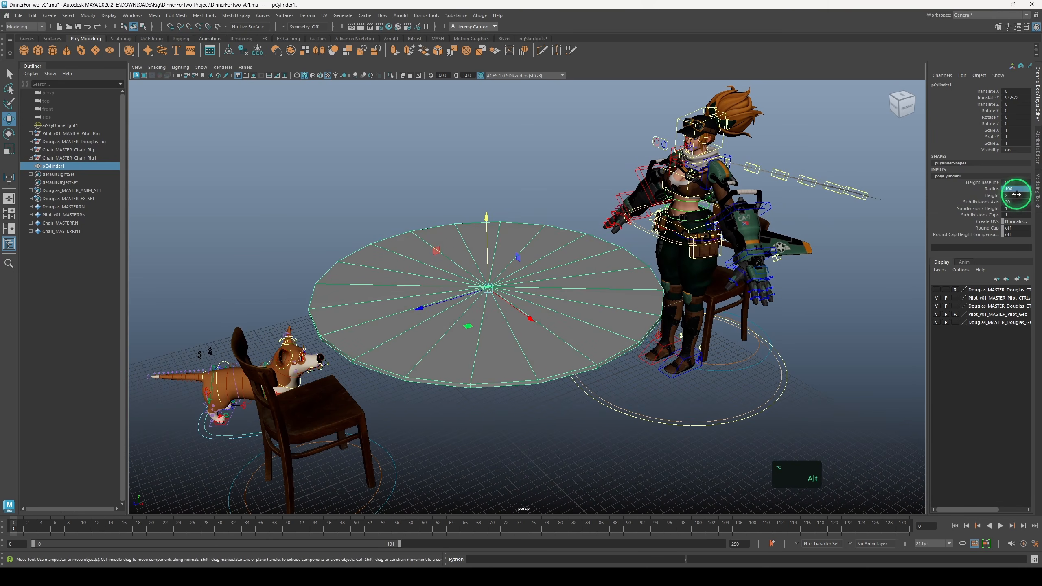
Try tabletop radii of 80 and 90 and check the fit between the two chairs
text(80)
key(Return)
alt+drag(862, 287, 565, 398)
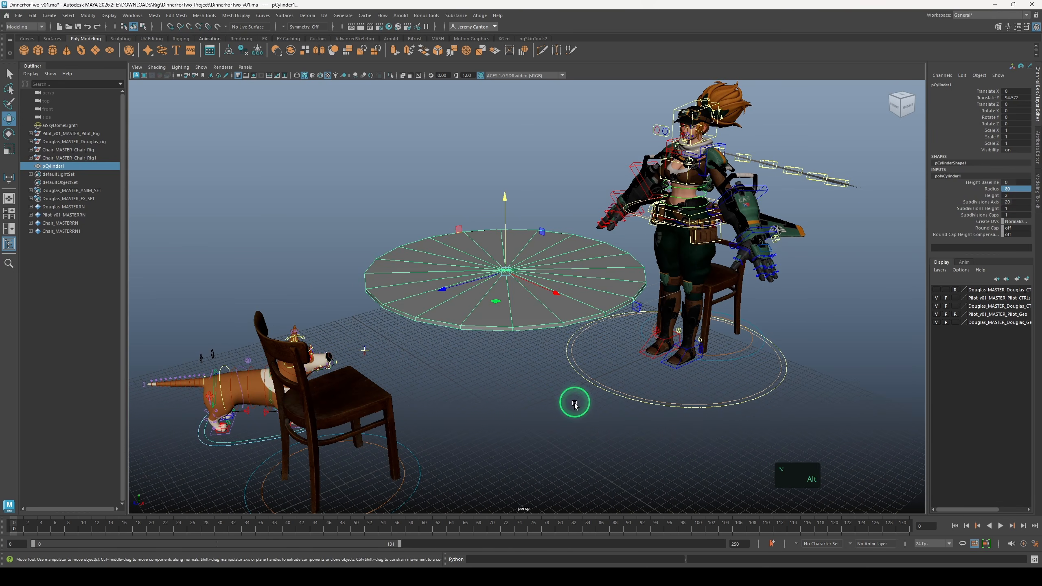
alt+middle_drag(575, 404, 598, 421)
mouse_move(597, 421)
alt+mouse_down()
mouse_move(586, 437)
mouse_move(604, 415)
alt+mouse_up()
double_click(1010, 190)
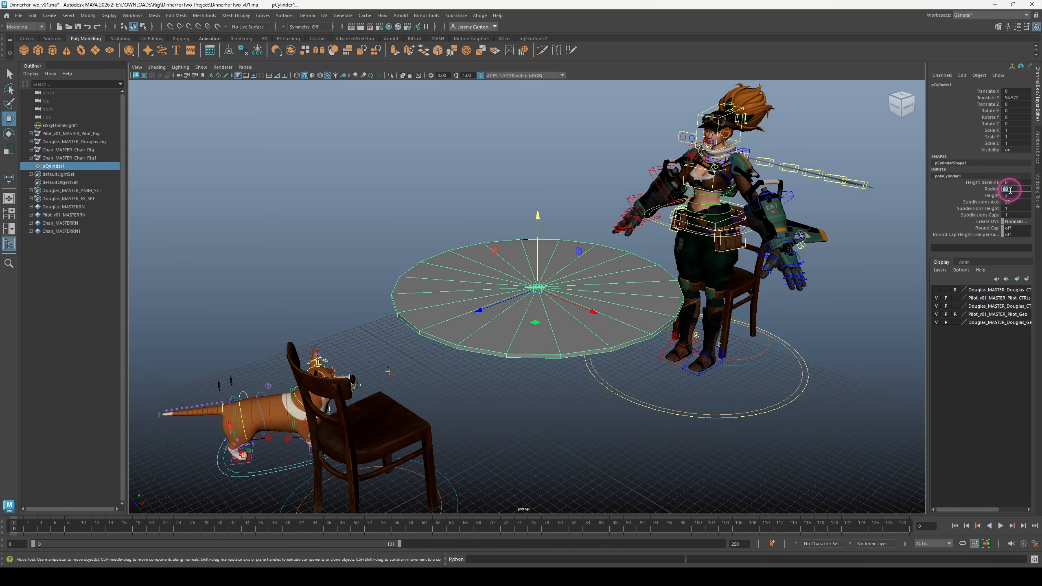
text(90)
key(Return)
alt+drag(613, 321, 545, 351)
Set the tabletop cylinder's radius to 85 and its axis subdivisions to 40
click(1015, 190)
text(85)
key(Return)
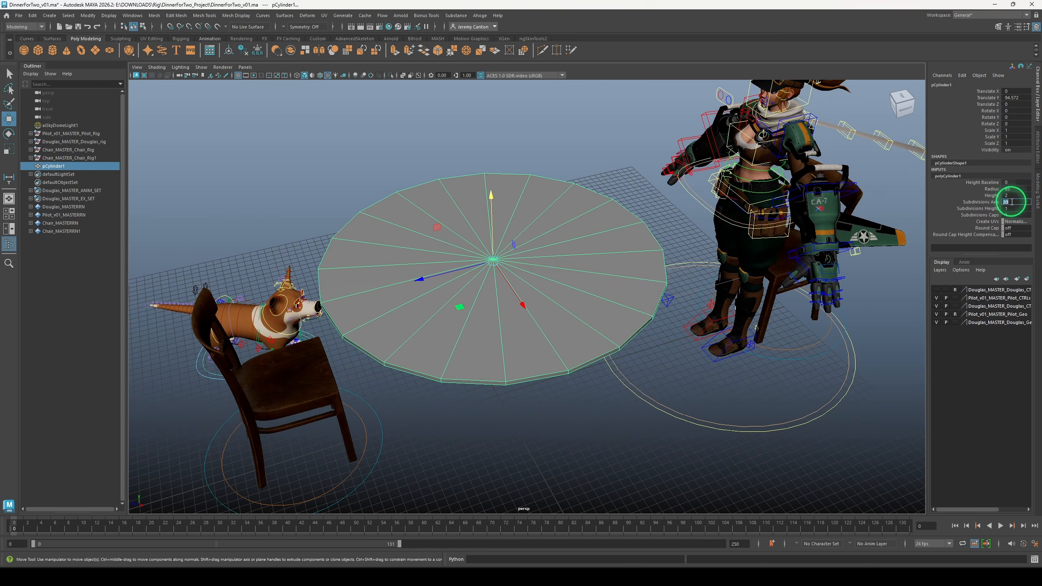
key(Return)
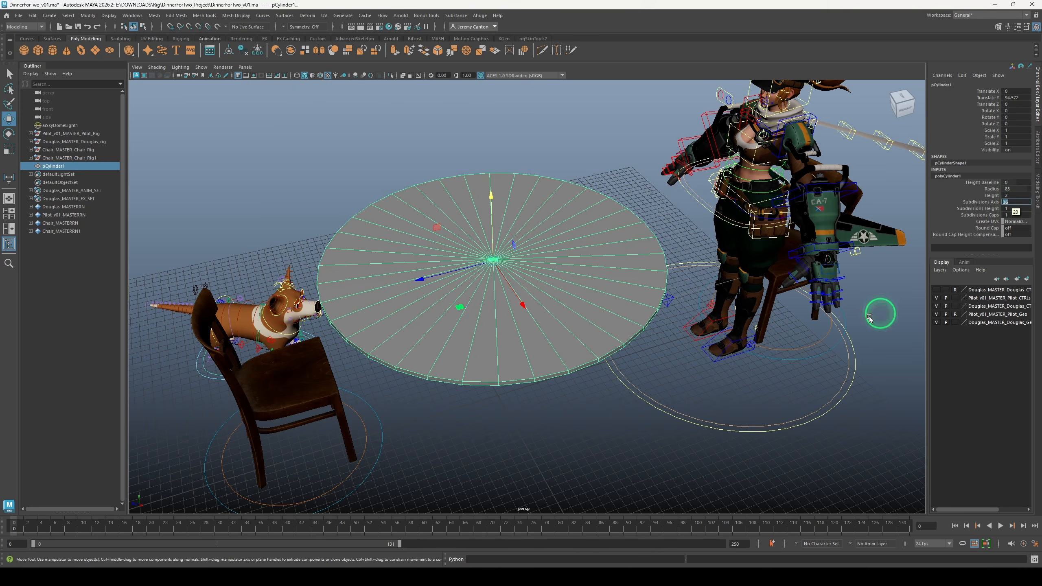
alt+drag(880, 310, 679, 358)
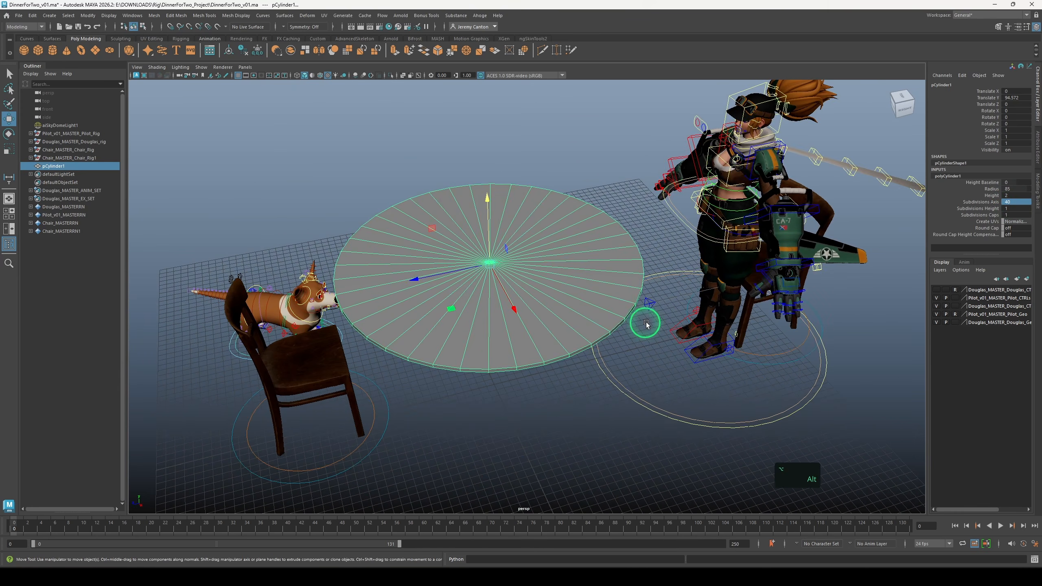
alt+middle_drag(646, 324, 670, 330)
Set the tabletop's height to 5 and lower it to about 92.7 in Y
click(1013, 195)
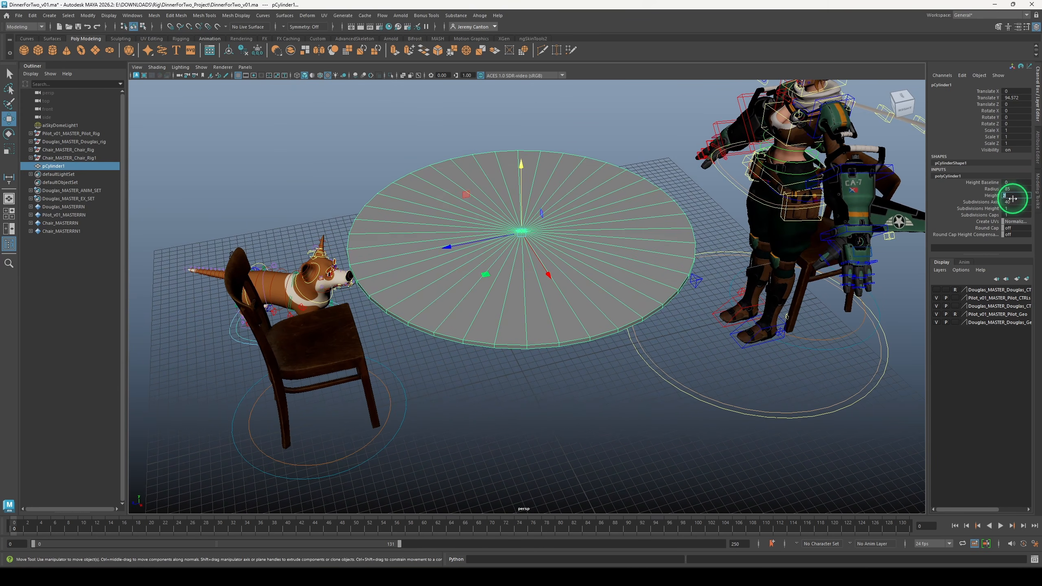
text(8)
key(Return)
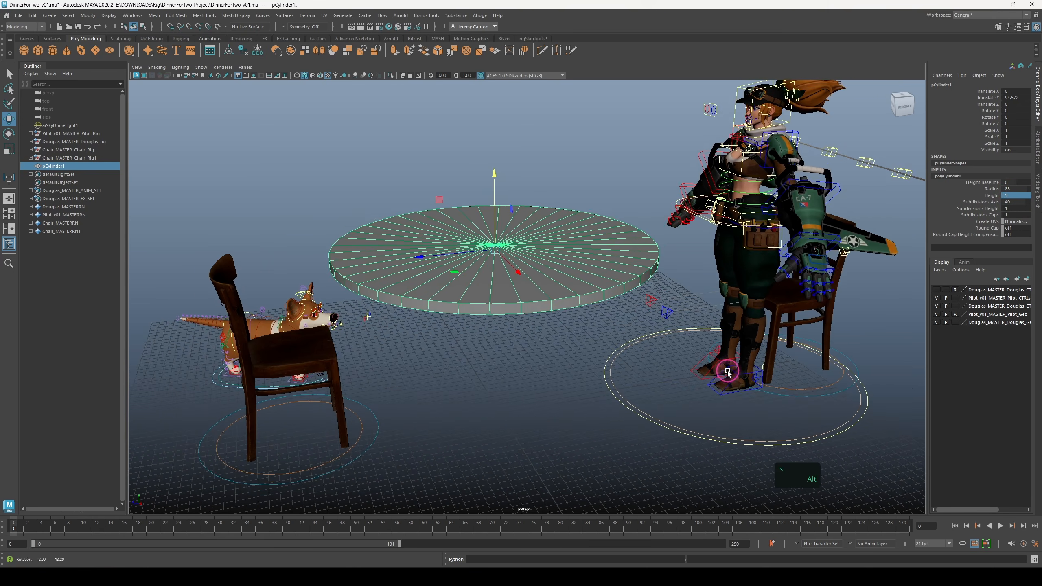
alt+drag(728, 373, 526, 298)
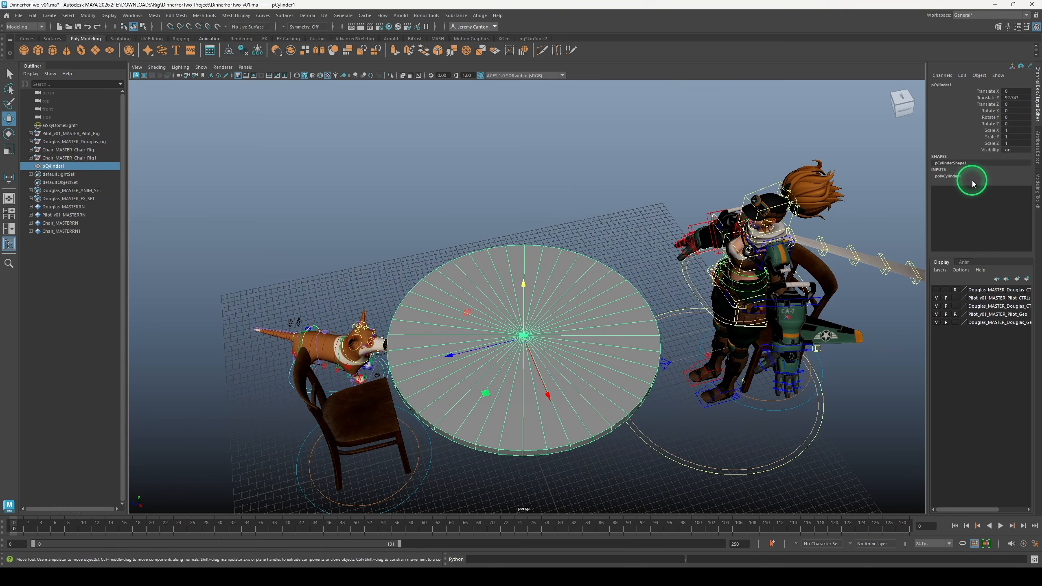
Raise the tabletop's cap subdivisions, first to 4 and finally to a denser set of concentric rings
click(973, 180)
click(940, 215)
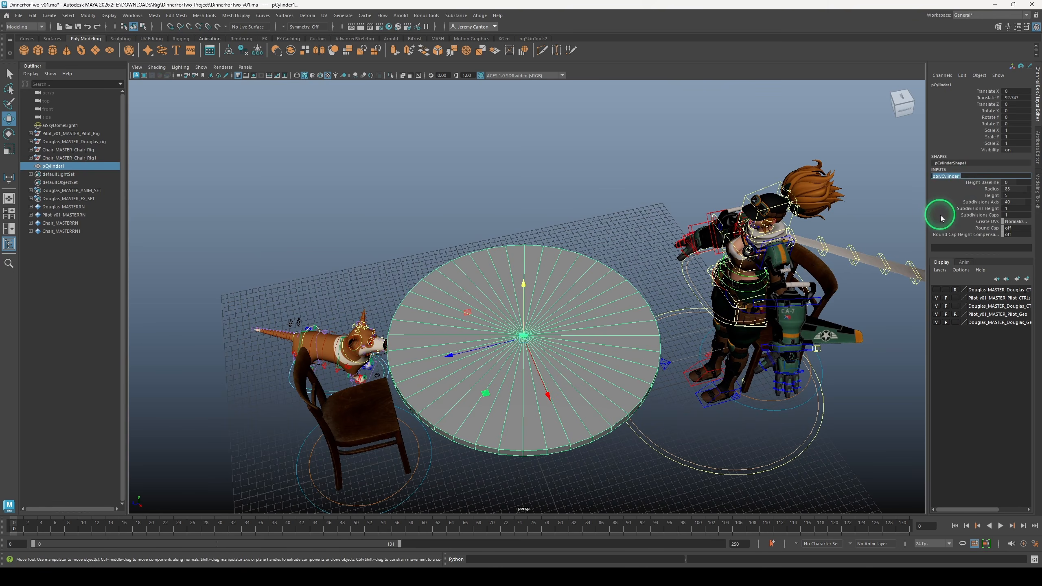
click(1016, 215)
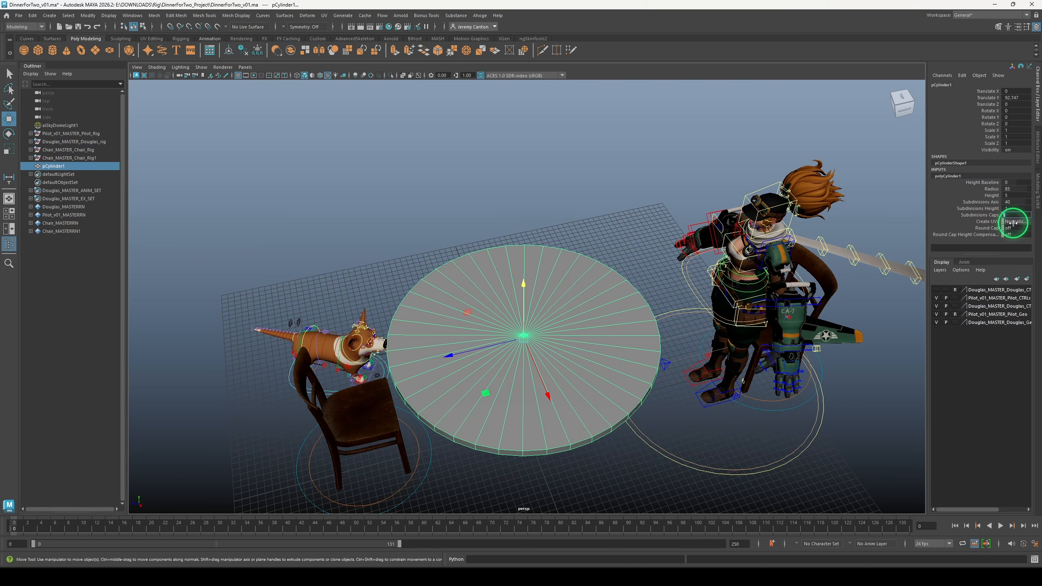
text(4)
key(Return)
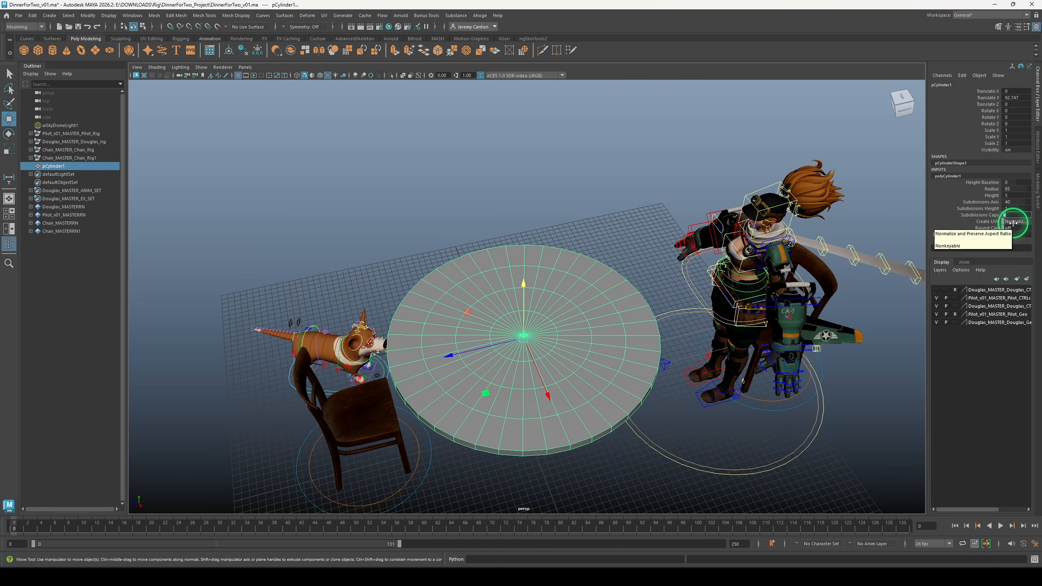
click(1012, 214)
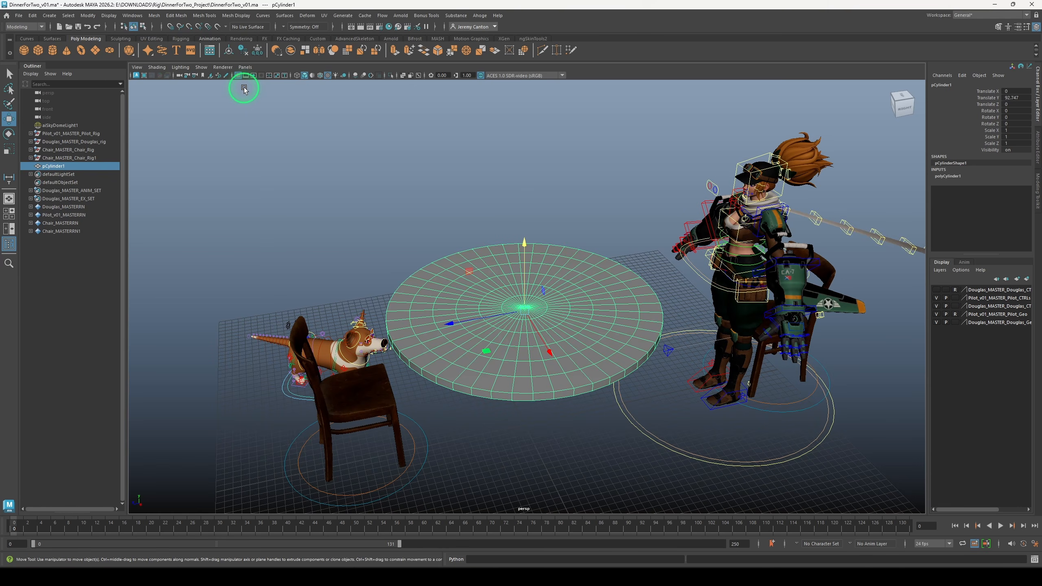
Delete the tabletop's construction history and freeze its transformations
click(244, 51)
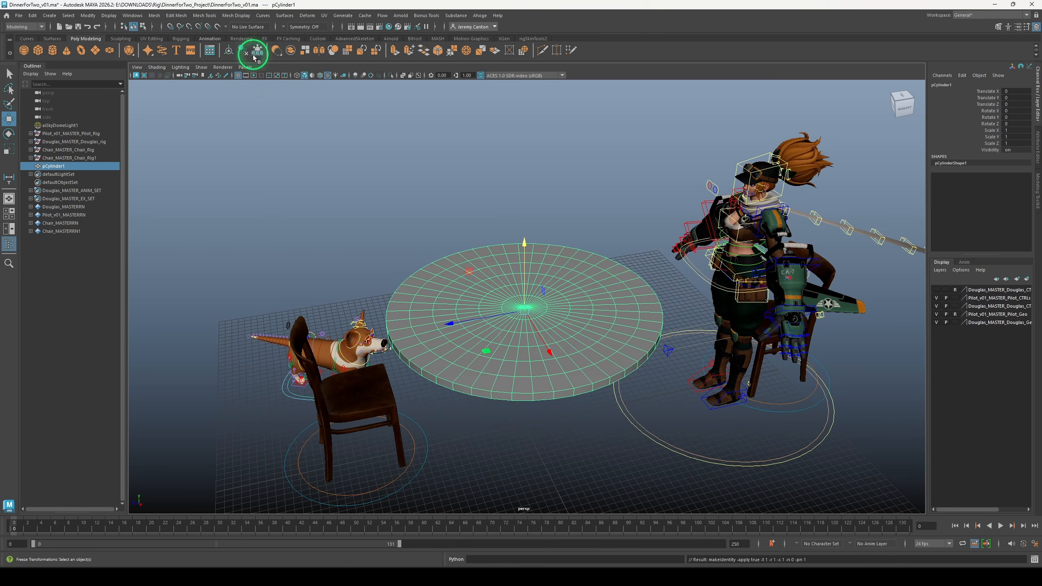
click(521, 383)
alt+drag(496, 361, 525, 408)
click(422, 260)
key(f)
alt+drag(423, 264, 447, 240)
click(541, 419)
alt+drag(540, 418, 508, 396)
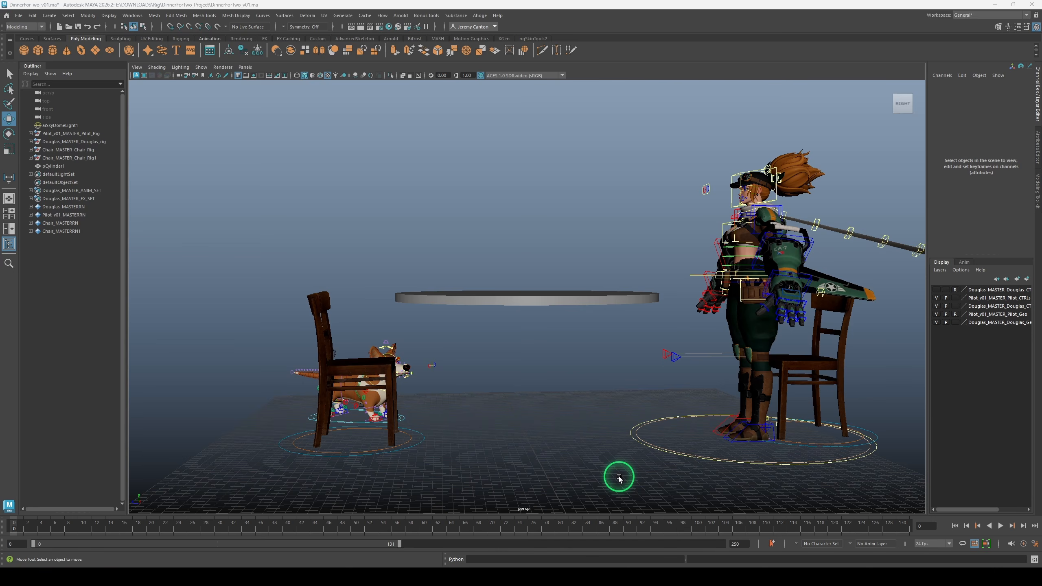
Seat the pilot on her chair by moving her root control to about -40.2 in Y and -23.5 in Z
alt+drag(642, 433, 538, 398)
click(581, 400)
drag(539, 396, 577, 413)
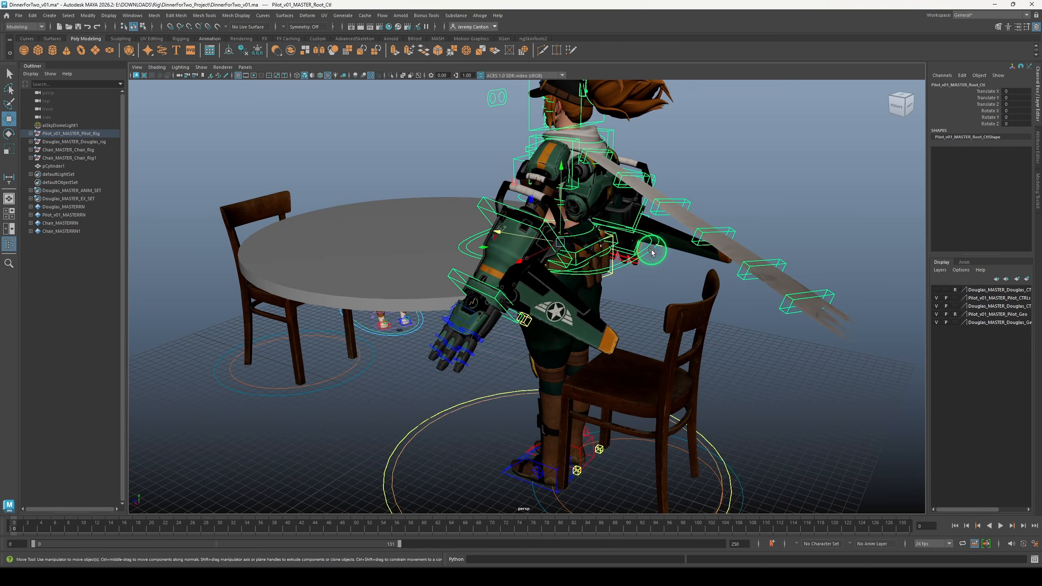
drag(571, 164, 572, 269)
alt+drag(572, 269, 579, 262)
drag(578, 264, 798, 265)
drag(442, 254, 448, 271)
alt+drag(510, 238, 301, 234)
drag(631, 254, 633, 247)
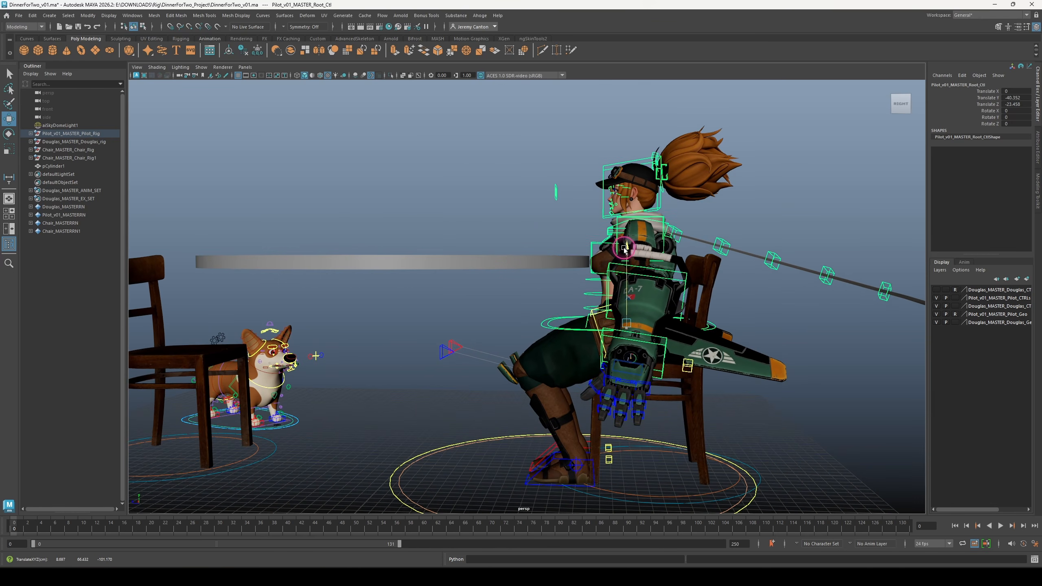
drag(632, 248, 632, 245)
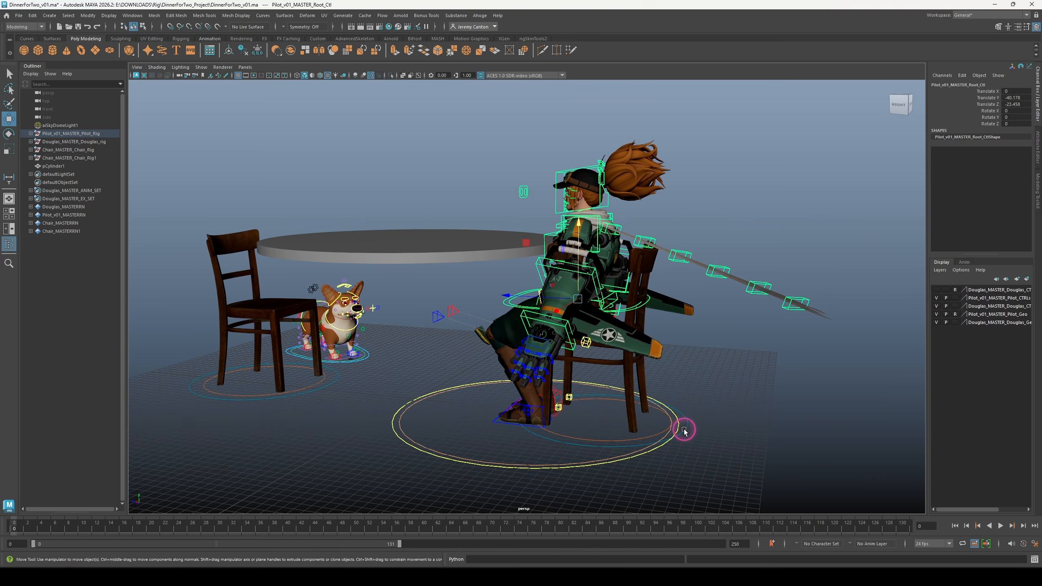
Set the global control scale of the pilot's chair to 1 on all three axes
click(684, 430)
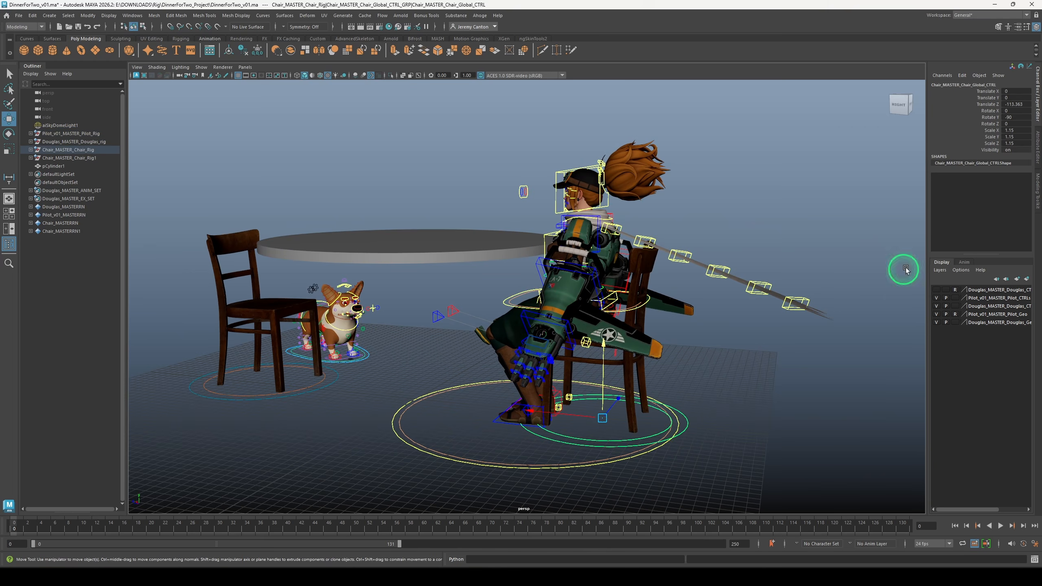
shift+click(1020, 143)
text(1)
key(Return)
alt+drag(674, 321, 653, 324)
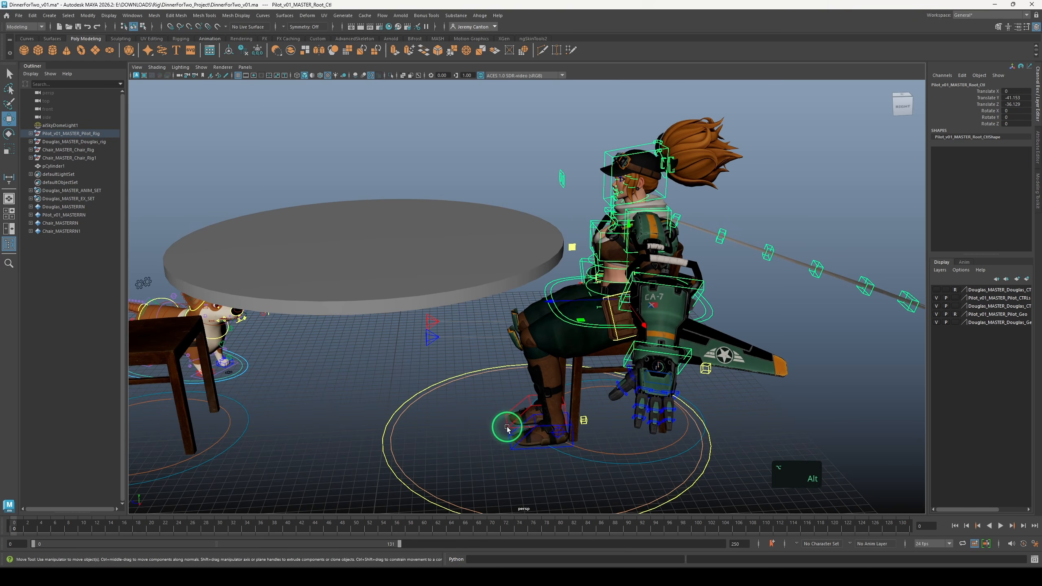
Move both of the pilot's foot controls forward toward the table and show the viewport shaded without textures
click(508, 428)
shift+click(511, 451)
drag(486, 428, 456, 428)
alt+drag(501, 435, 508, 402)
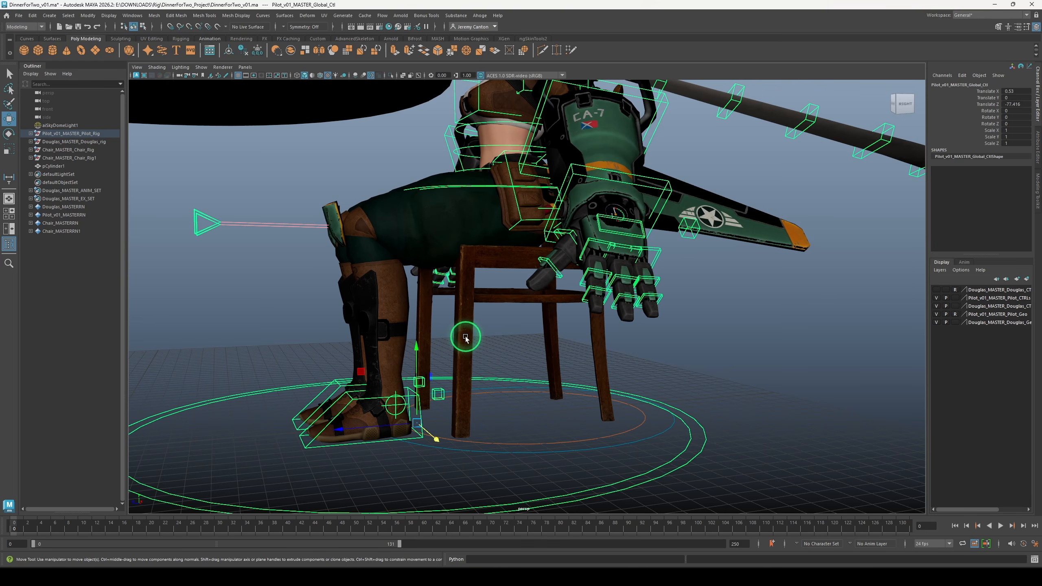
key(5)
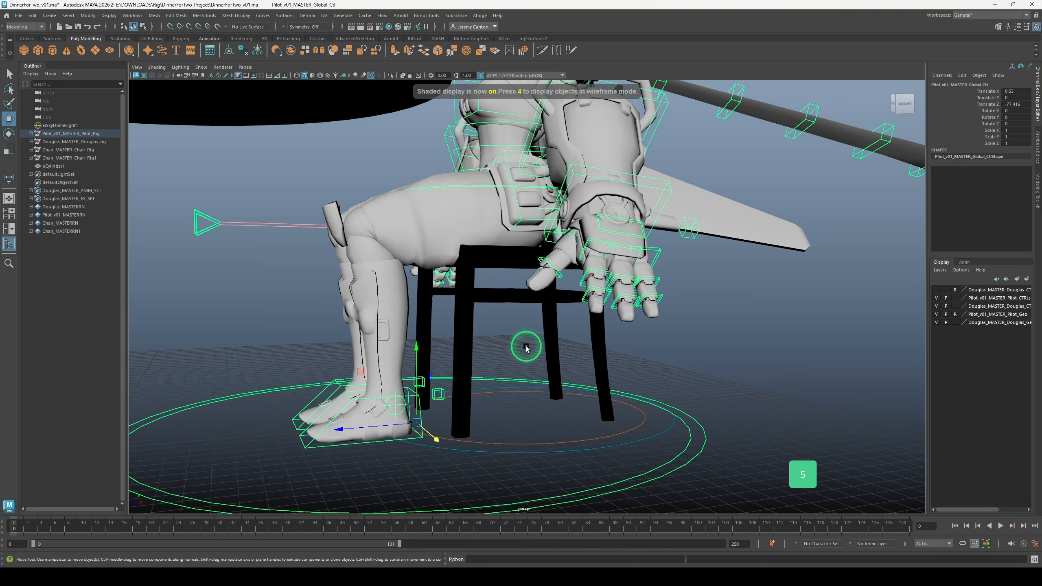
Examine from the side how the pilot's legs and feet sit relative to her chair and the floor
mouse_move(508, 349)
alt+middle_down()
mouse_move(578, 386)
mouse_move(567, 364)
alt+middle_up()
scroll(578, 387, up, 3)
alt+right_drag(567, 364, 611, 410)
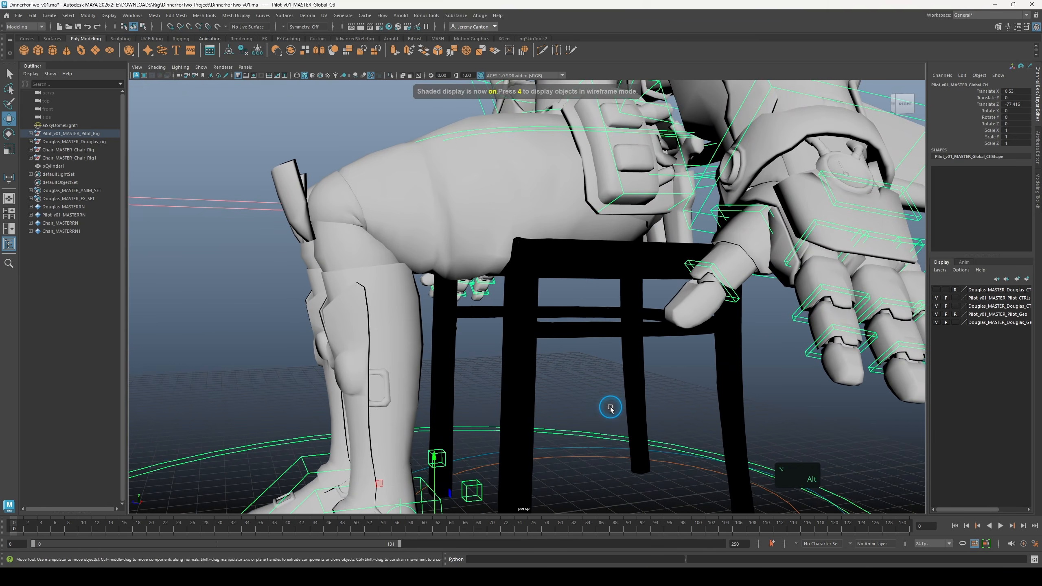
alt+drag(593, 396, 590, 400)
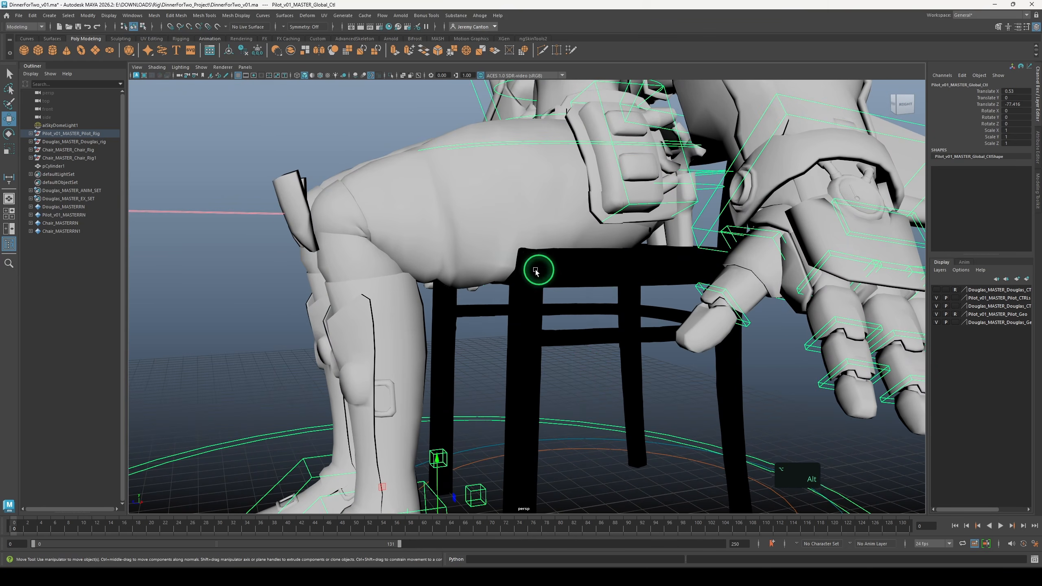
scroll(538, 271, down, 4)
alt+drag(570, 275, 556, 273)
alt+right_drag(515, 270, 430, 264)
alt+middle_drag(504, 283, 514, 337)
alt+drag(514, 338, 537, 349)
alt+drag(622, 430, 656, 455)
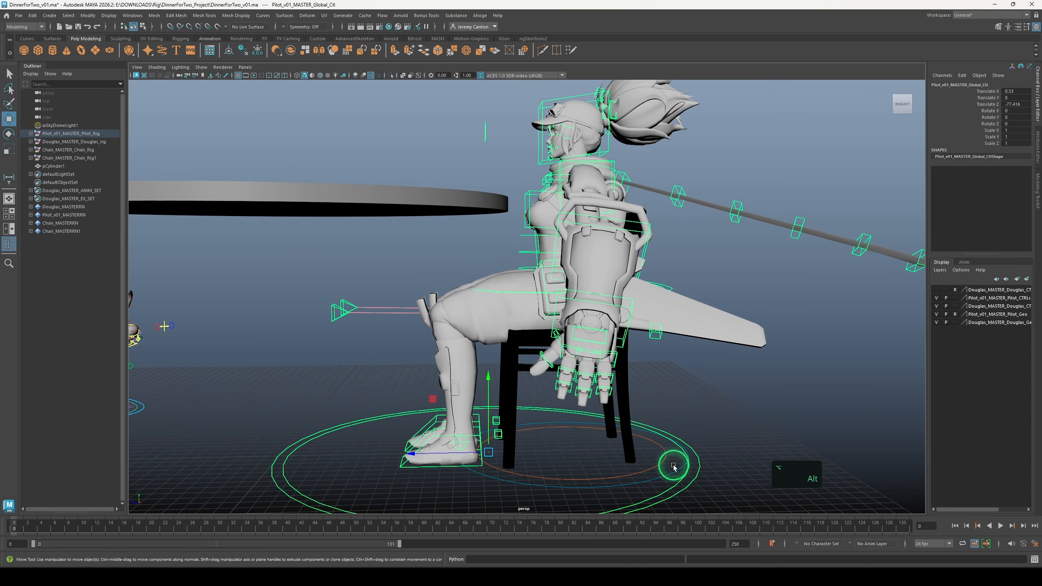
Set the scale of the pilot's chair to 1 on all three axes through its global control
click(672, 477)
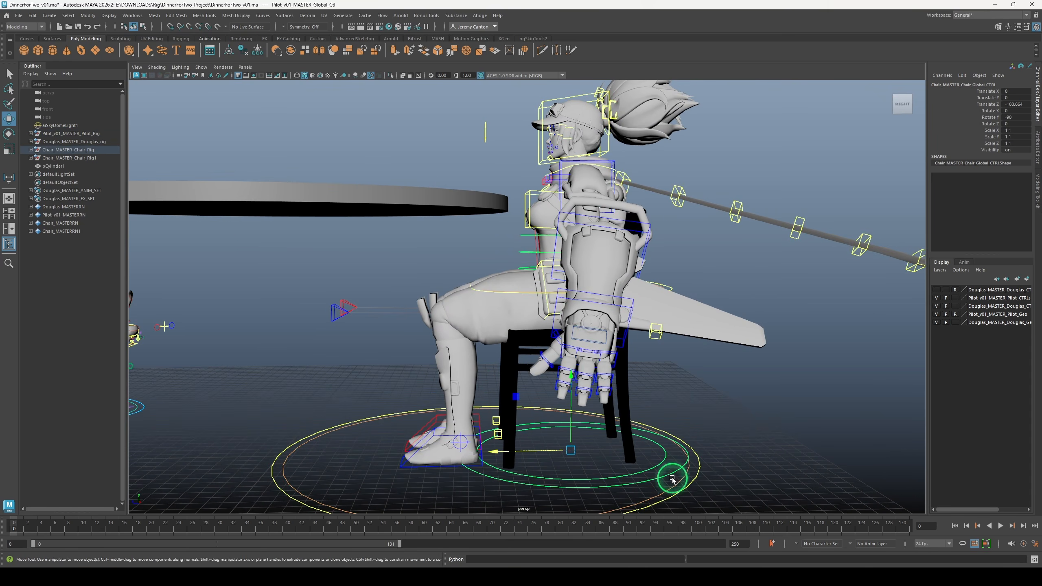
shift+click(1015, 138)
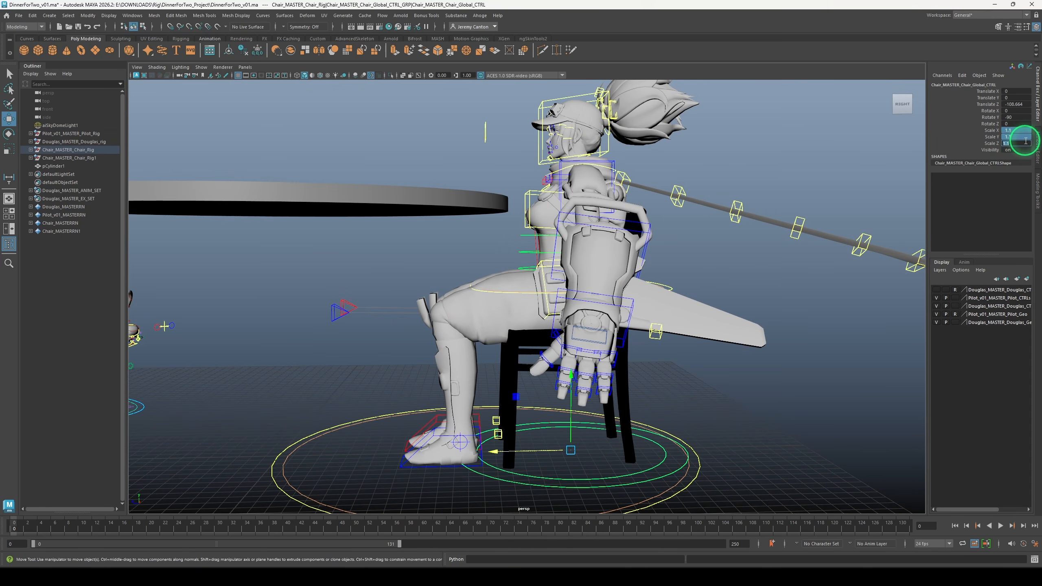
text(1)
key(Return)
Set the global control scale of the empty chair on the dog's side to 1 on all three axes
alt+drag(904, 312, 737, 324)
alt+right_drag(737, 324, 564, 326)
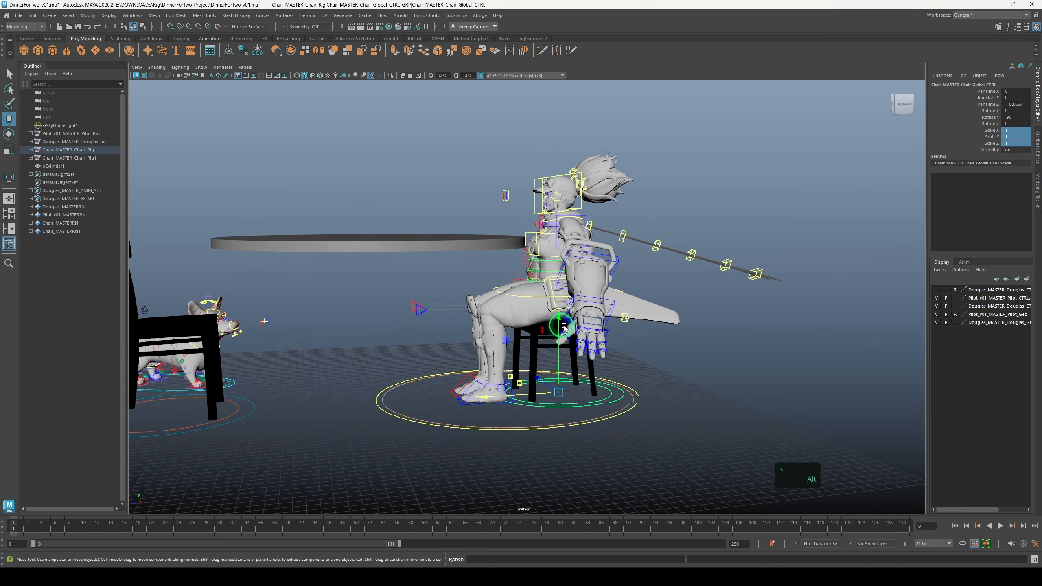
alt+middle_drag(564, 326, 615, 337)
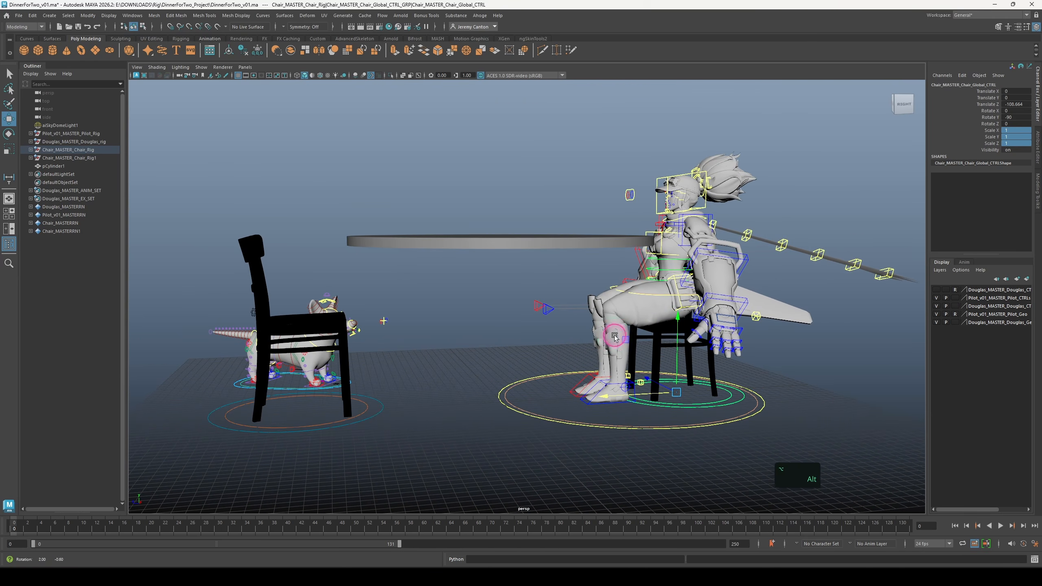
click(382, 417)
shift+click(1023, 143)
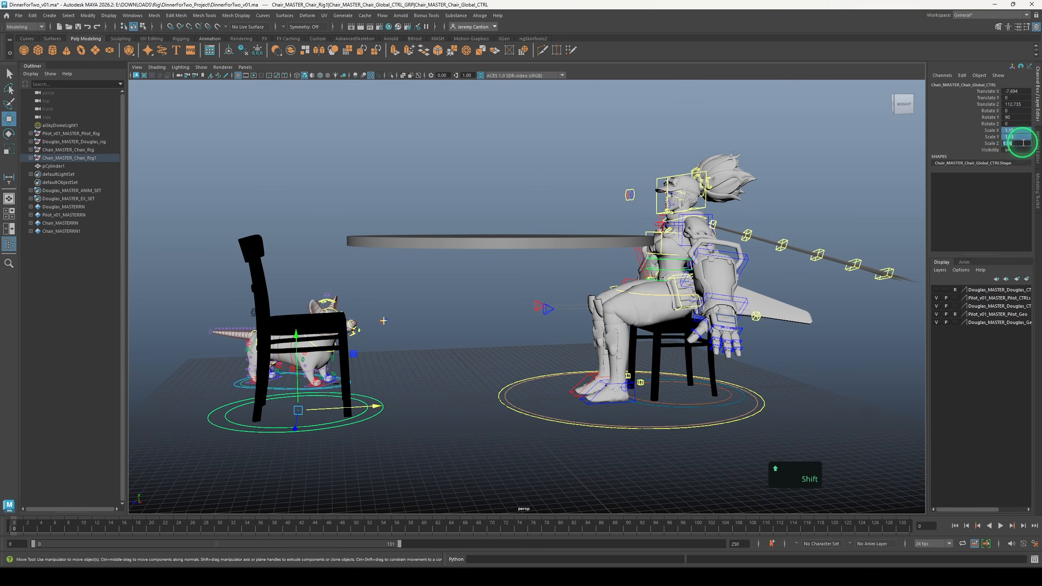
text(1)
key(Return)
Lower the round tabletop to about -19.8 in Y to suit the resized chairs
click(468, 235)
click(469, 239)
alt+drag(507, 257, 554, 229)
click(554, 194)
alt+drag(554, 228, 509, 373)
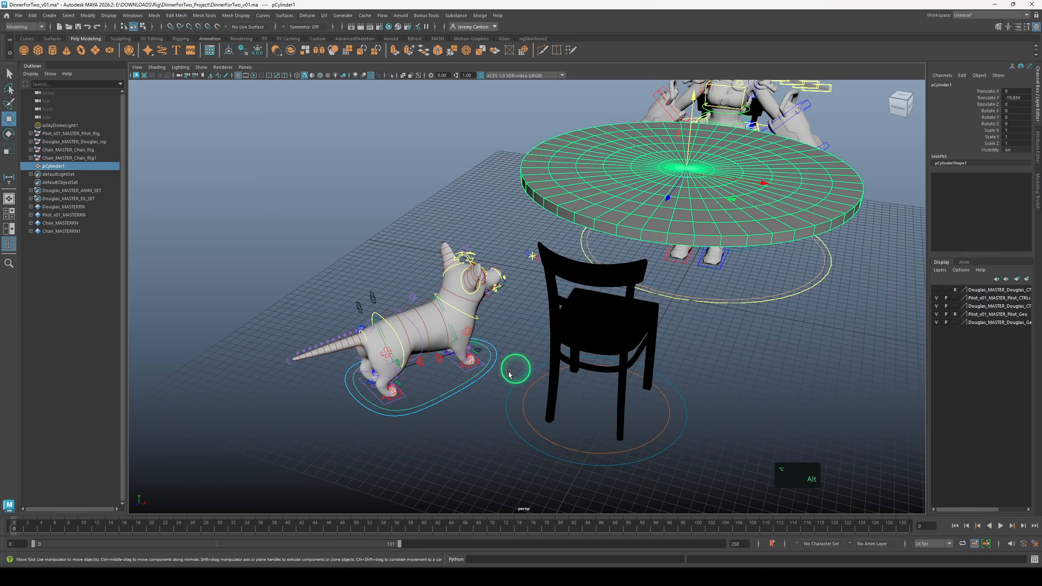
Stand Douglas the dog on the tabletop using his master control and move the empty chair in to about 84.7 in Z
click(360, 412)
key(w)
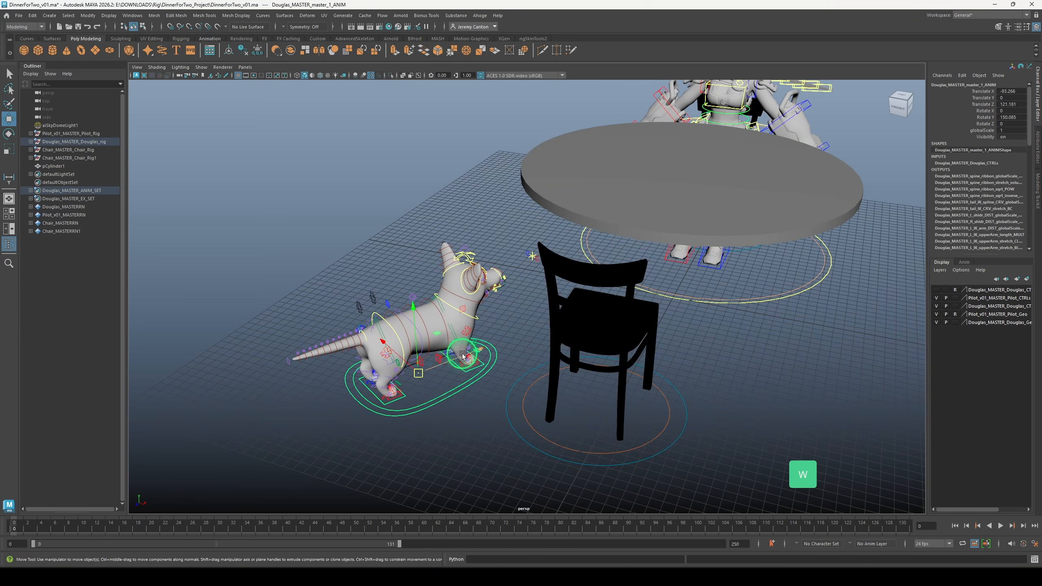
alt+drag(415, 370, 438, 397)
drag(430, 337, 484, 302)
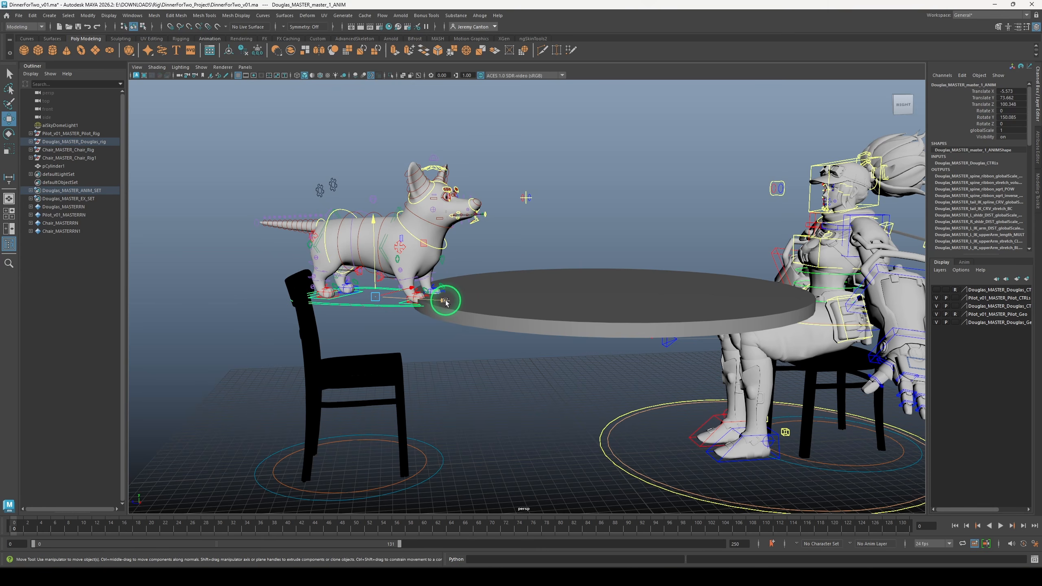
drag(446, 303, 568, 349)
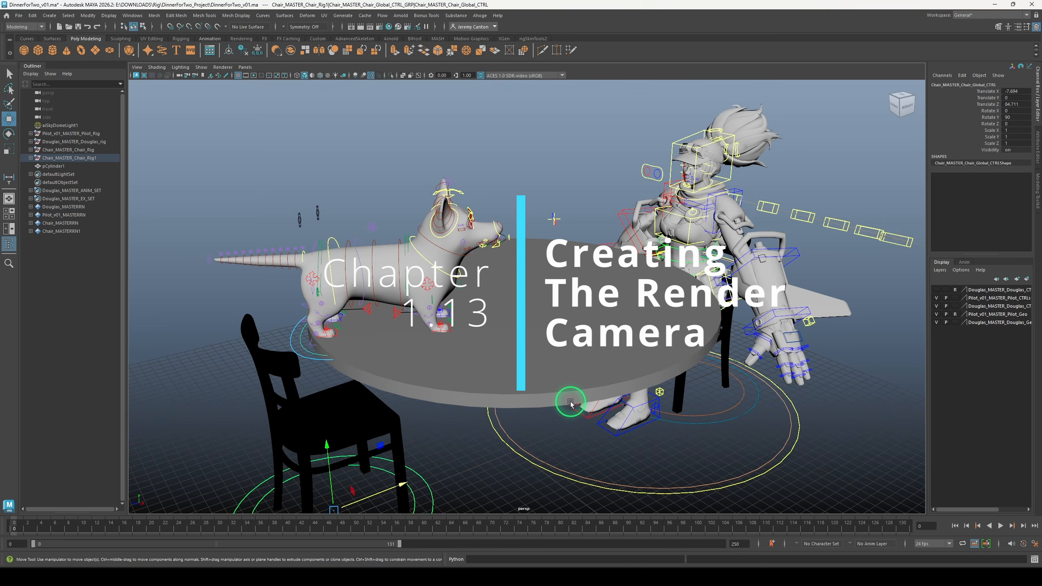
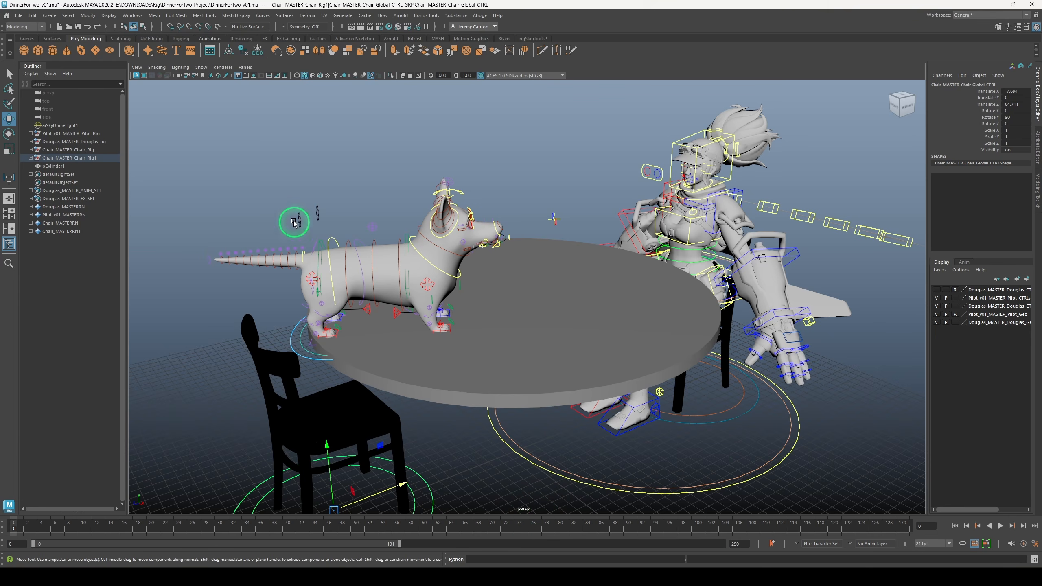
Create a new perspective camera and frame the table, both chairs and both characters through it
click(246, 67)
mouse_move(251, 78)
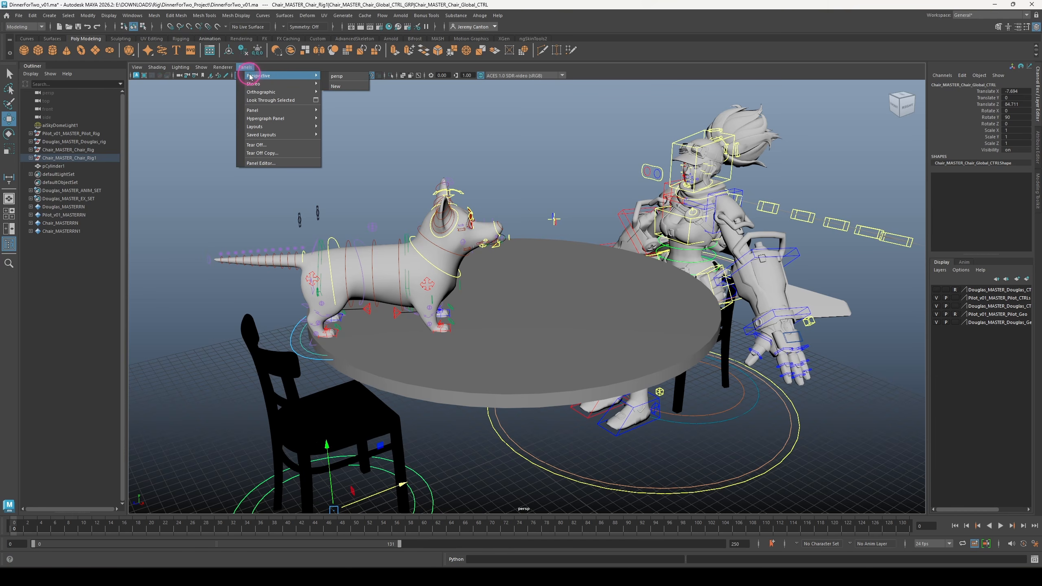
click(348, 88)
alt+drag(589, 289, 540, 442)
alt+drag(618, 396, 562, 367)
alt+middle_drag(588, 321, 573, 391)
alt+scroll(572, 391, down, 3)
alt+scroll(572, 393, up, 5)
alt+drag(570, 396, 565, 380)
alt+scroll(579, 423, up, 3)
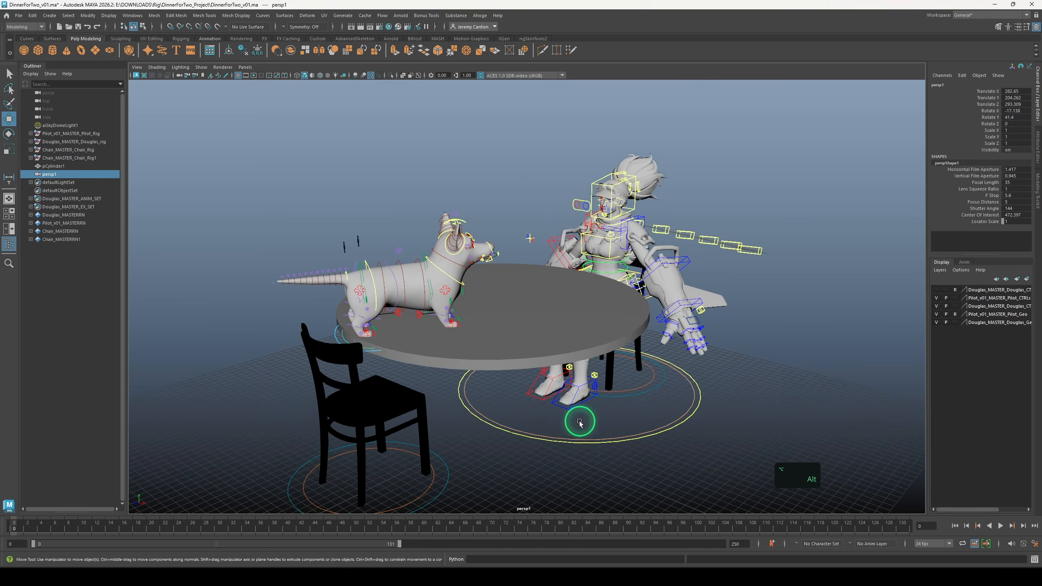
alt+scroll(579, 423, up, 2)
Rename the new camera as RENDER_CAM
double_click(56, 174)
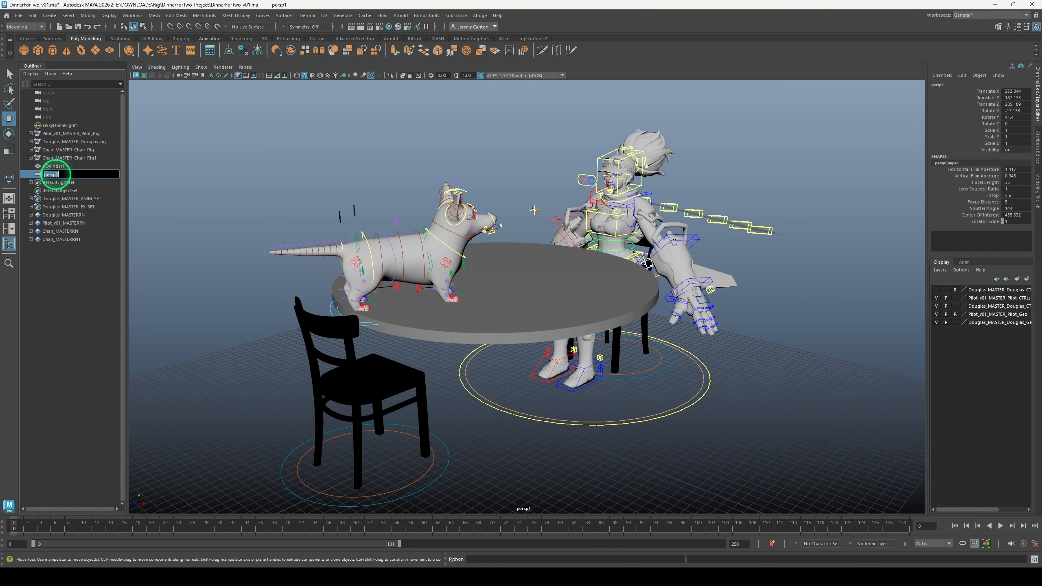
text(RE)
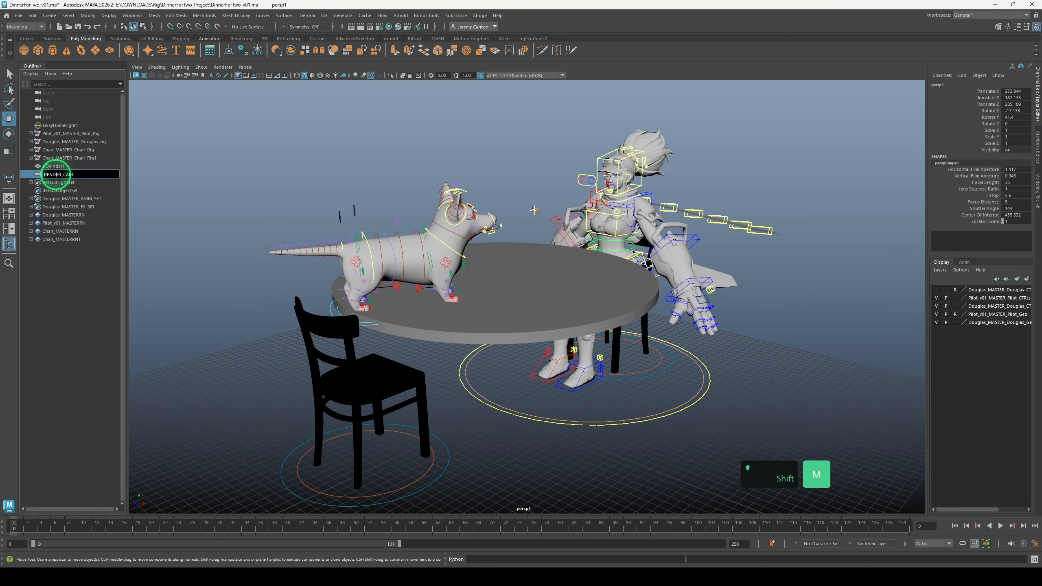
text(NDER_CAM)
key(Return)
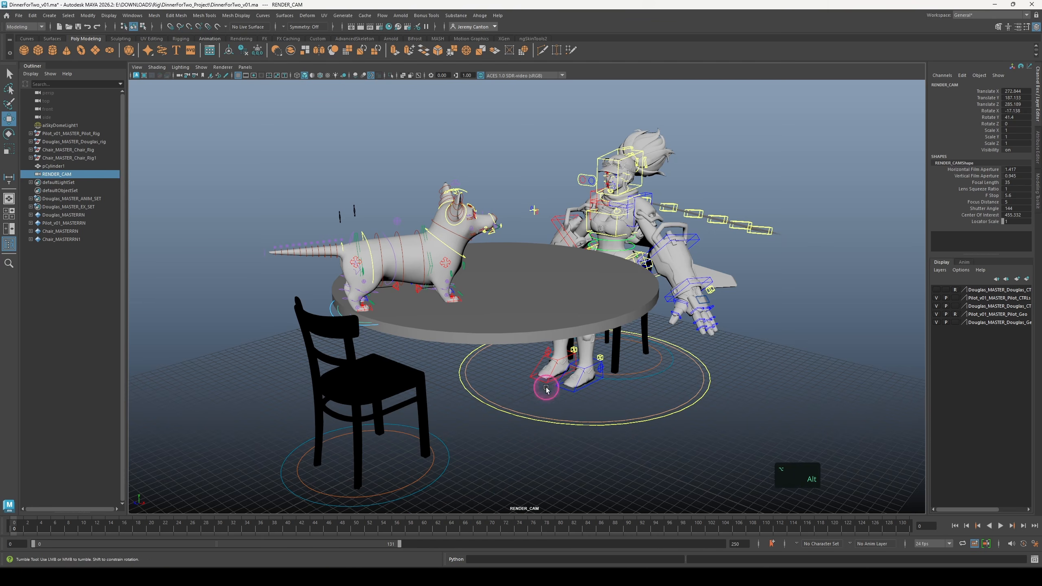
Tighten RENDER_CAM's framing around the table and characters and display its resolution gate
alt+drag(546, 388, 544, 412)
alt+right_drag(544, 411, 554, 404)
alt+middle_drag(548, 401, 530, 411)
alt+right_drag(519, 396, 493, 380)
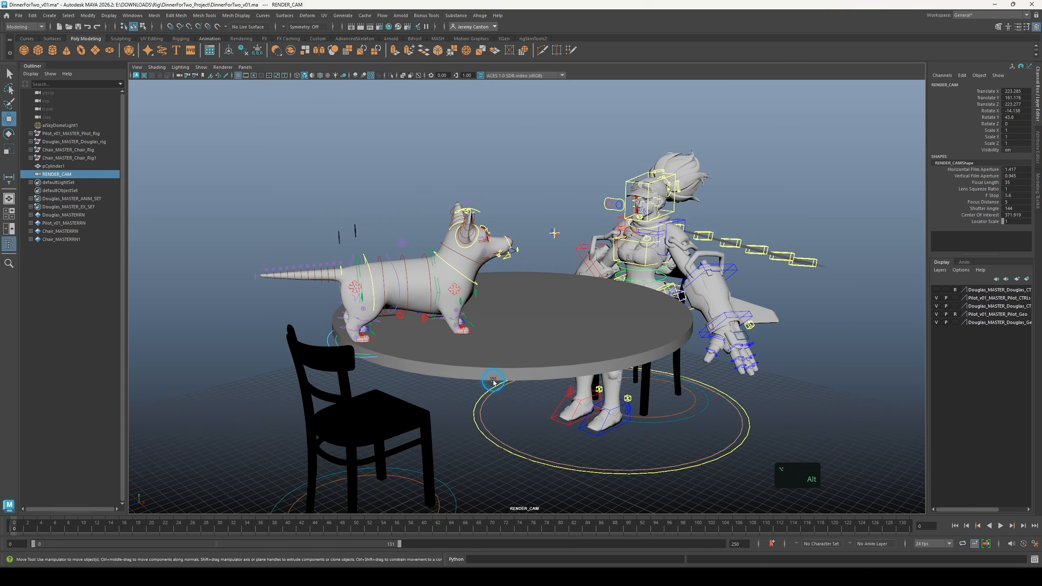
scroll(506, 381, down, 2)
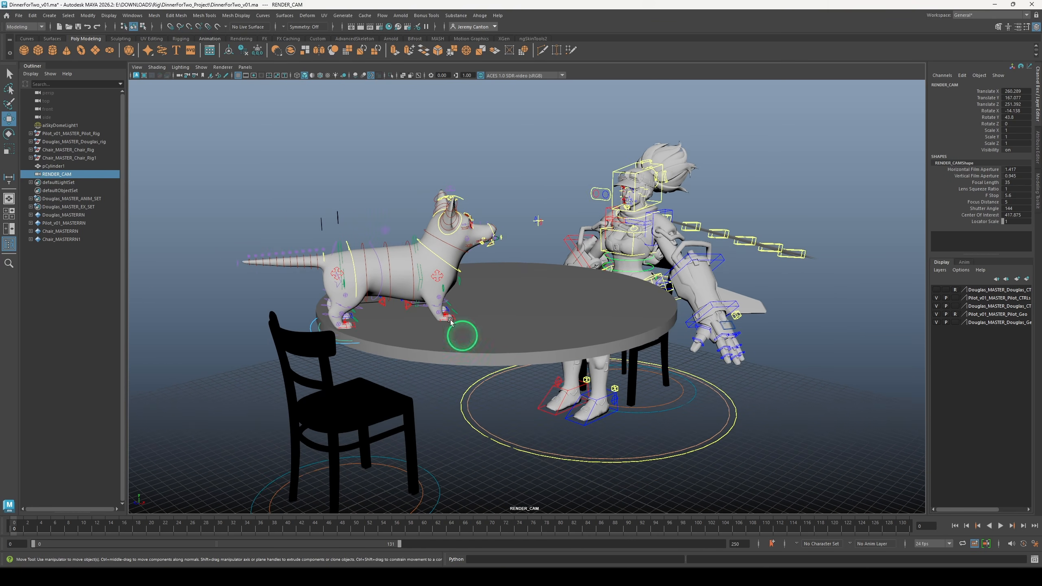
click(254, 77)
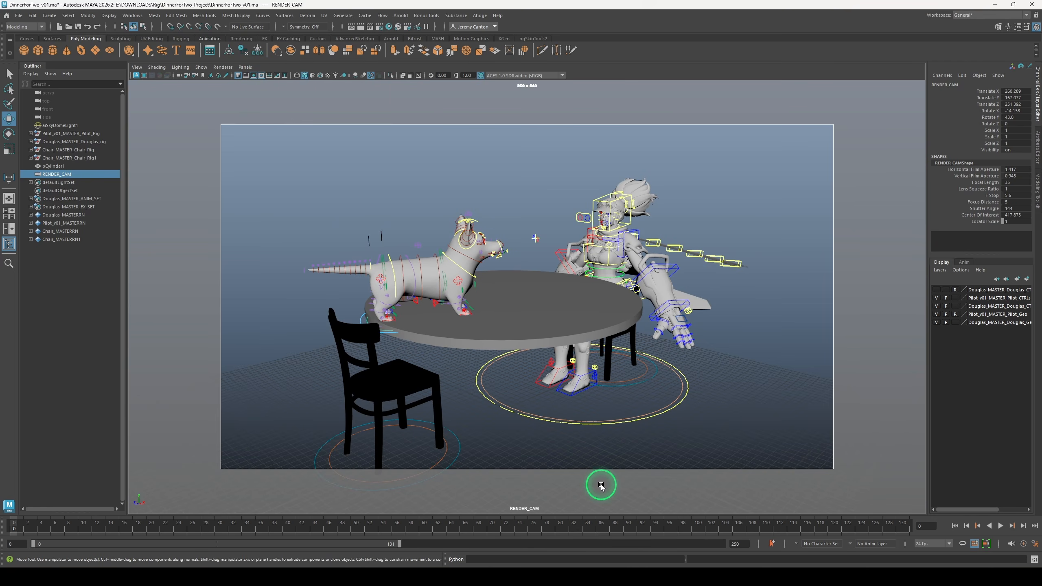
Examine the image size and its available presets in the Render Settings
click(379, 28)
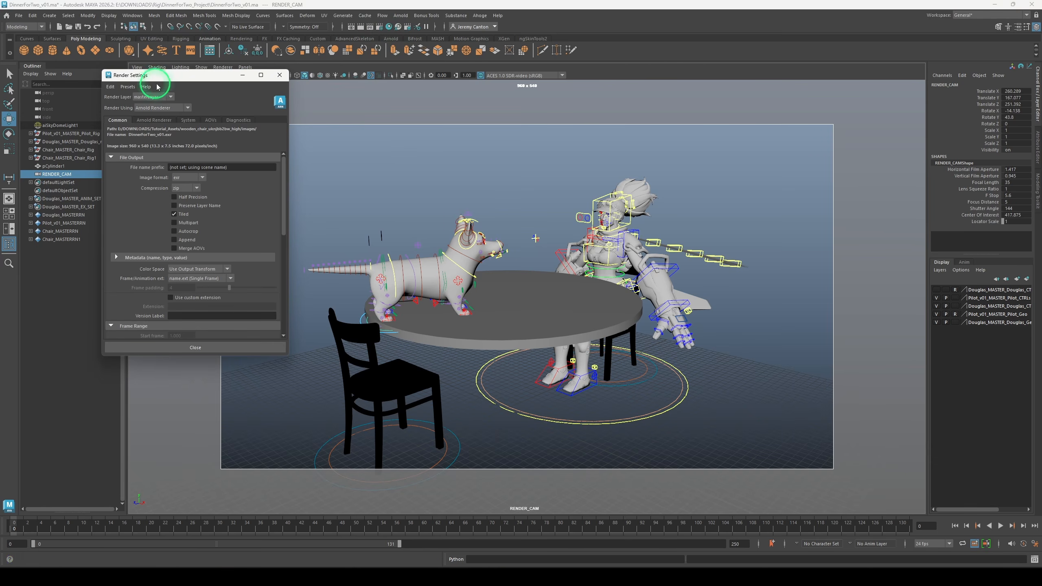
drag(285, 170, 283, 264)
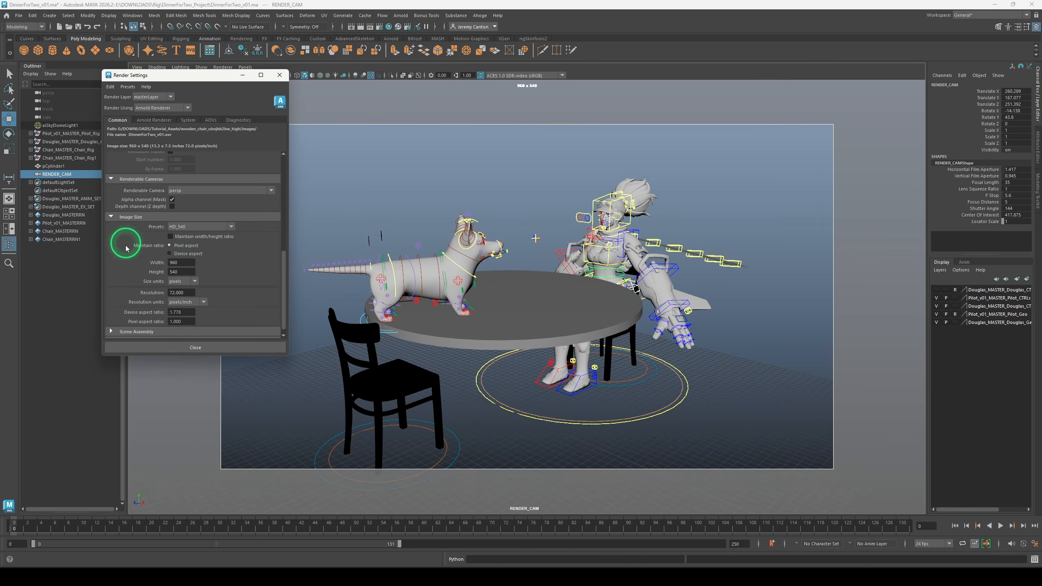
click(219, 227)
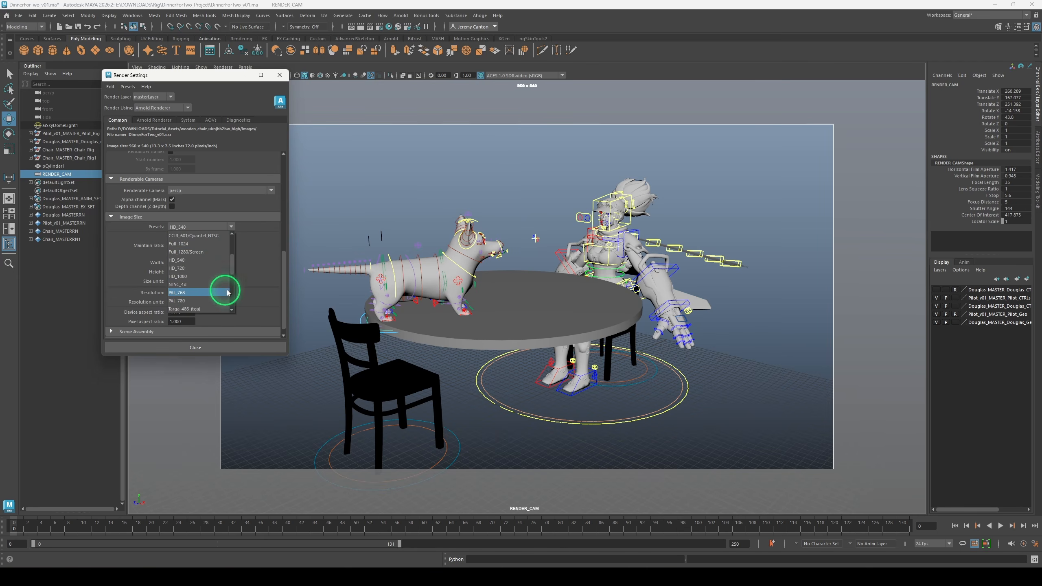
click(281, 259)
click(280, 76)
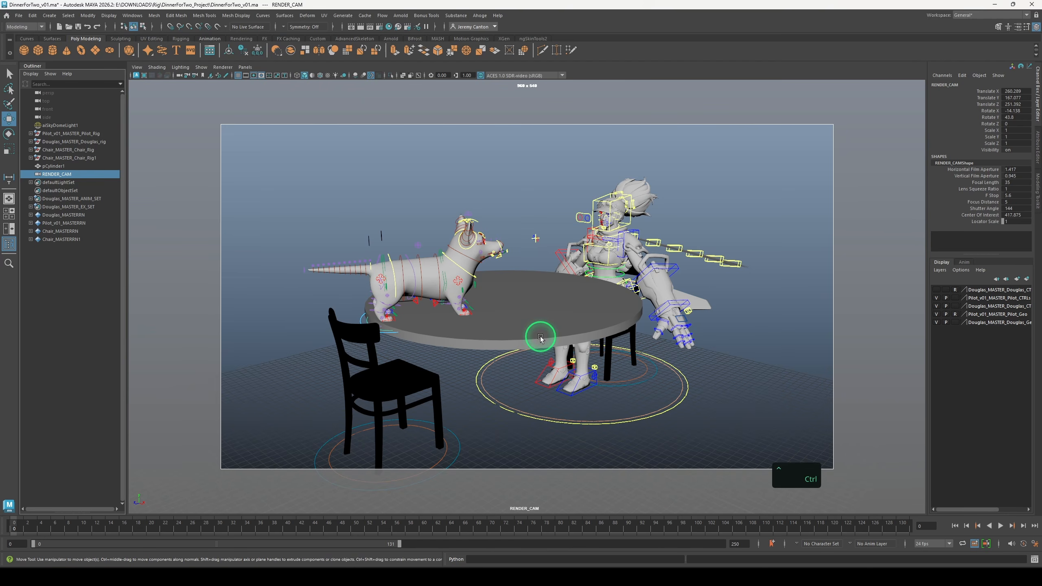
Set RENDER_CAM's gate mask colour to black and its gate mask opacity to 0.954
key(ctrl+a)
scroll(910, 338, down, 3)
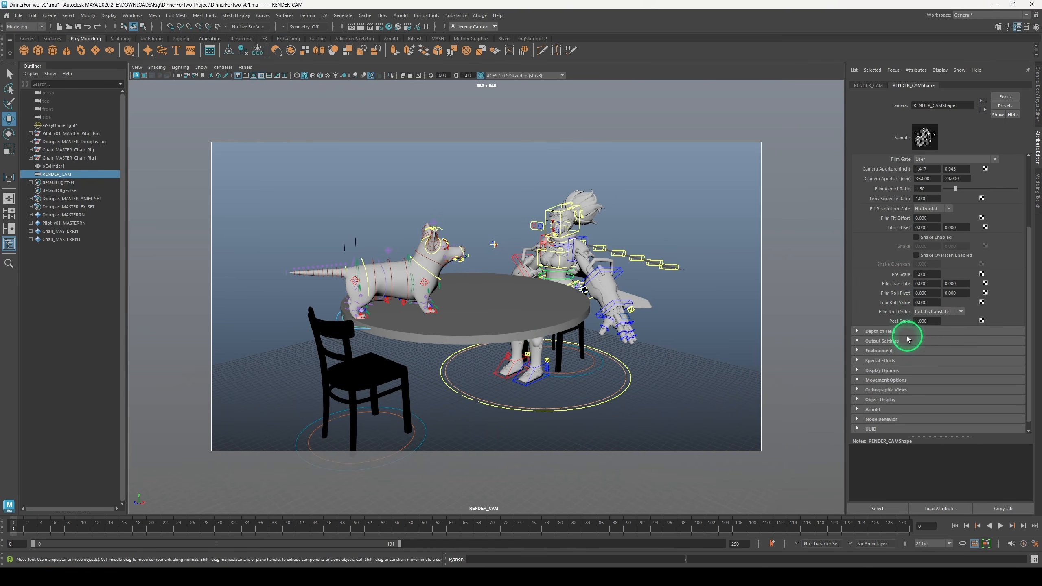
scroll(904, 340, up, 2)
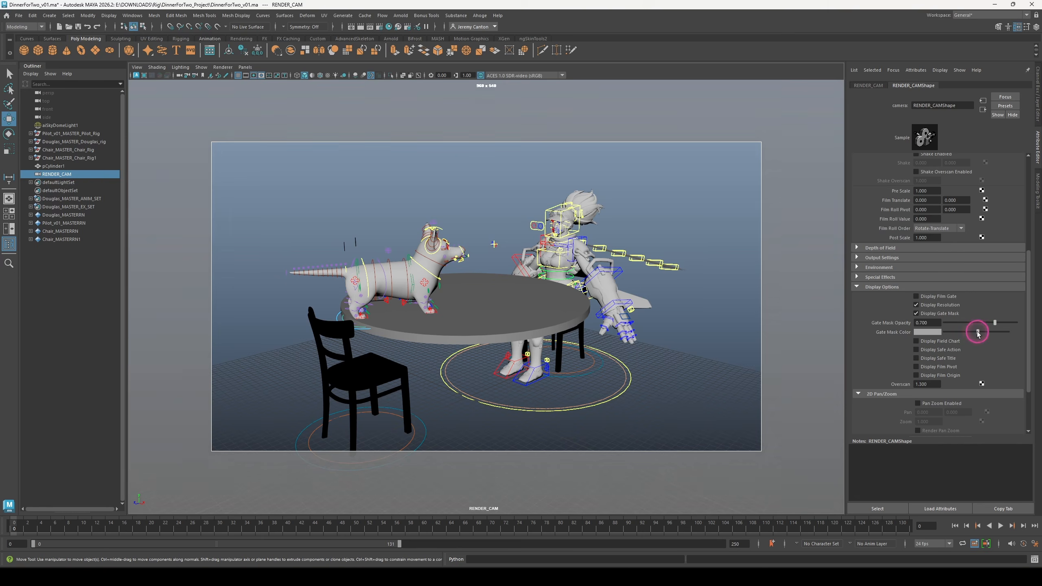
drag(977, 332, 935, 335)
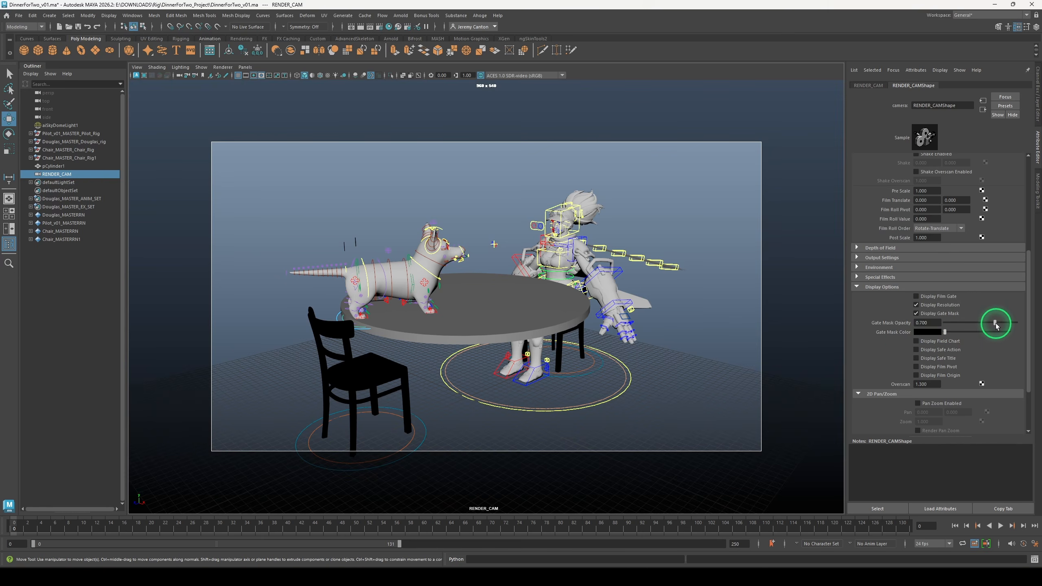
drag(1006, 324, 1018, 326)
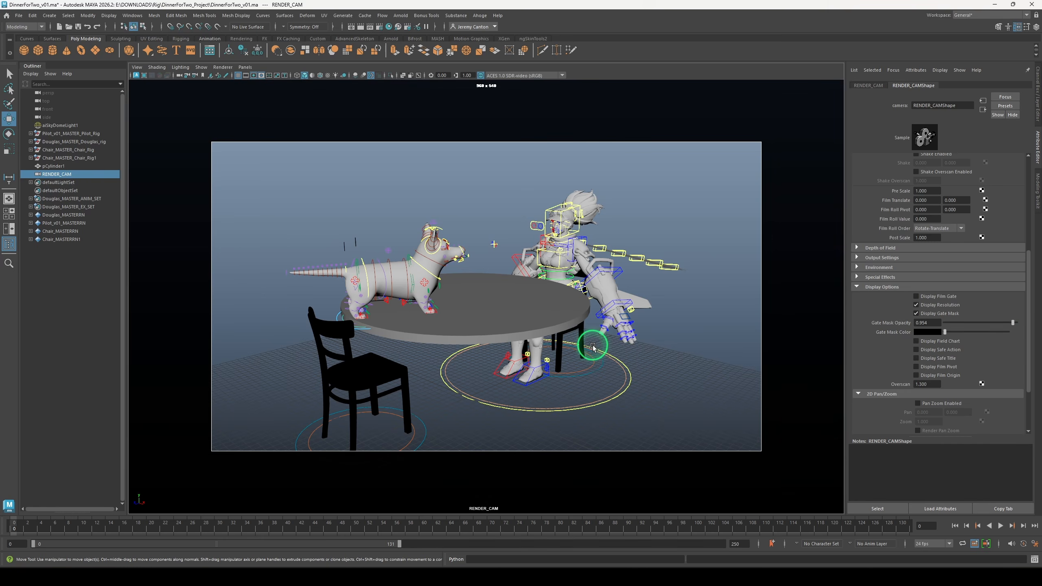
Reframe RENDER_CAM so the dog, table and seated pilot fill the resolution gate with the empty chair in the foreground
alt+middle_drag(623, 366, 623, 352)
alt+right_drag(624, 352, 631, 356)
alt+middle_drag(632, 357, 631, 364)
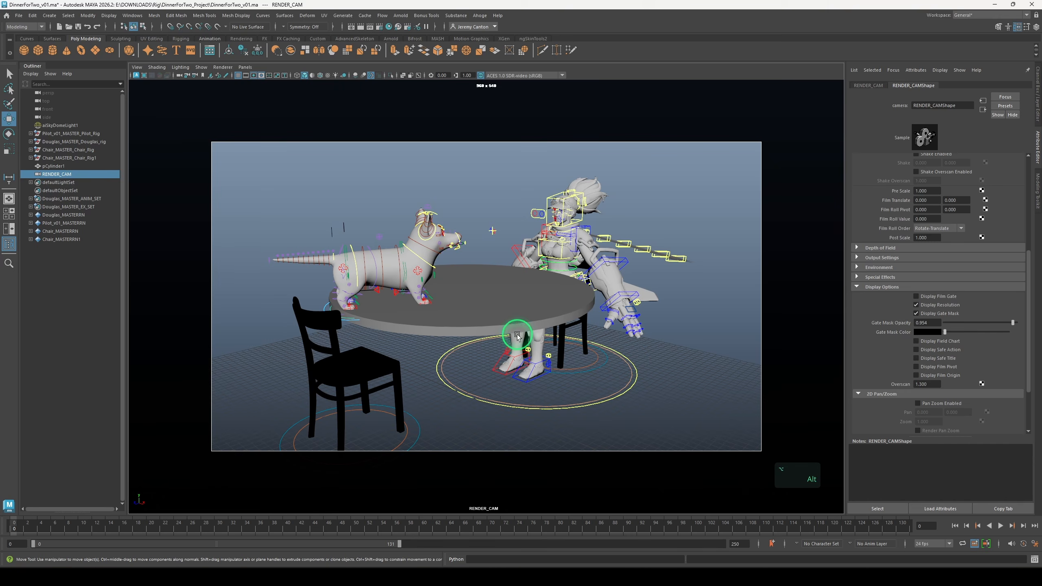
scroll(914, 297, up, 5)
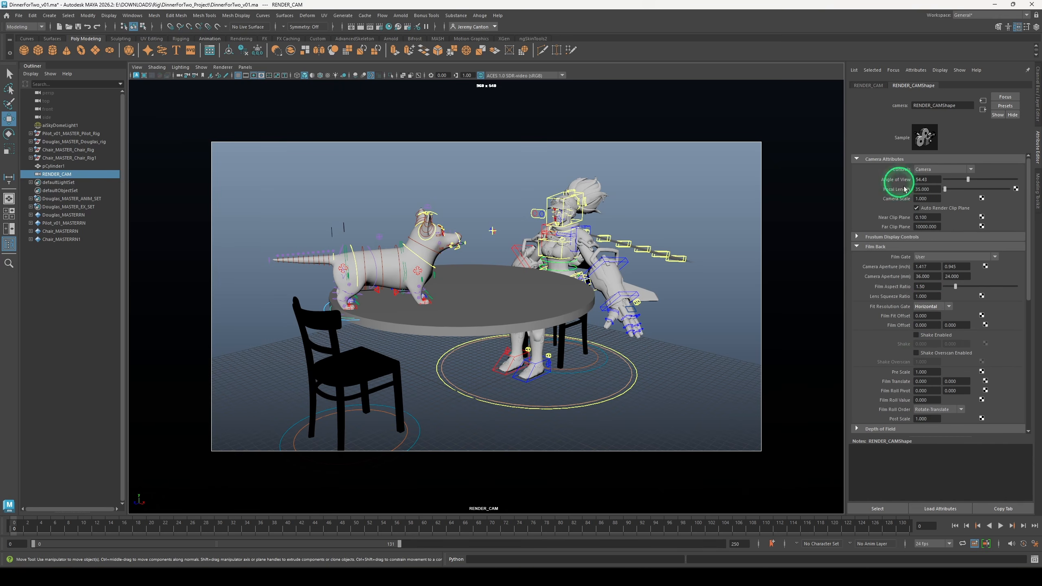
alt+drag(532, 295, 534, 296)
alt+right_drag(534, 295, 582, 349)
alt+drag(582, 349, 573, 373)
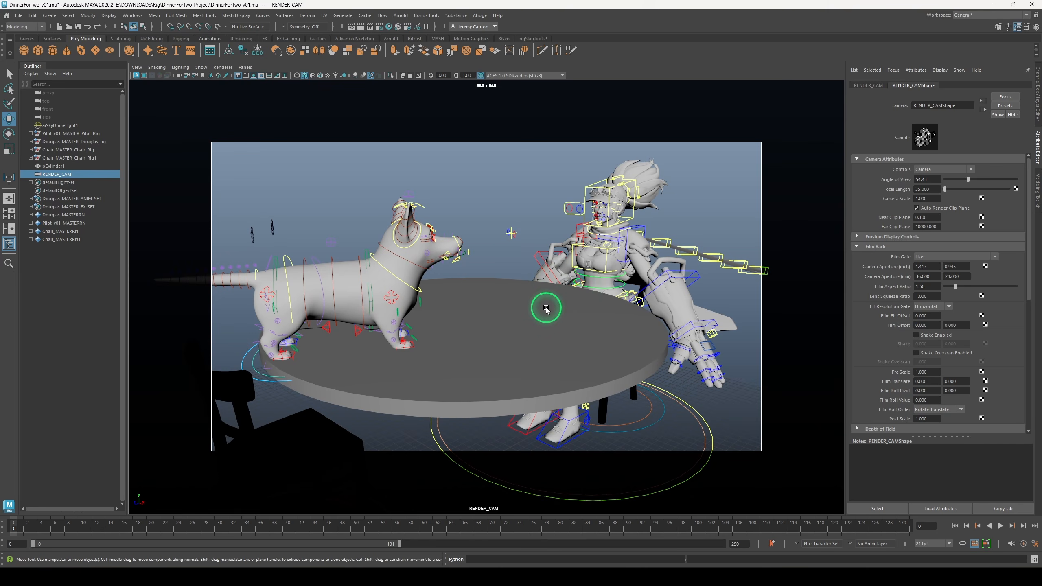
mouse_move(546, 309)
alt+mouse_down()
mouse_move(484, 321)
mouse_move(545, 309)
alt+mouse_up()
alt+middle_drag(546, 309, 552, 302)
alt+right_drag(552, 302, 540, 314)
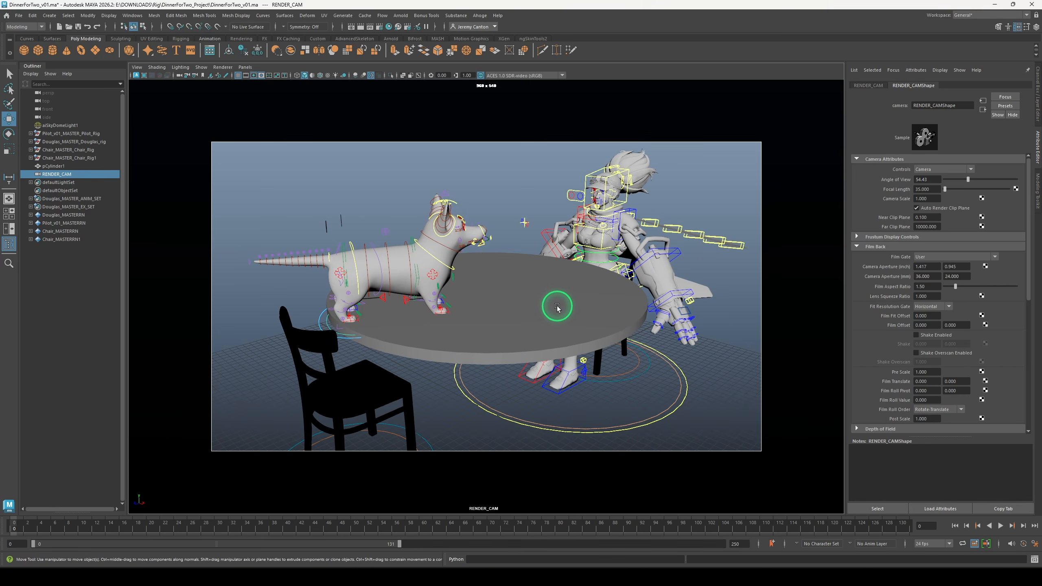
Move RENDER_CAM into a close-up of the pilot's face and undo the camera moves
alt+drag(570, 286, 565, 283)
alt+middle_drag(564, 283, 464, 353)
alt+right_drag(463, 353, 575, 305)
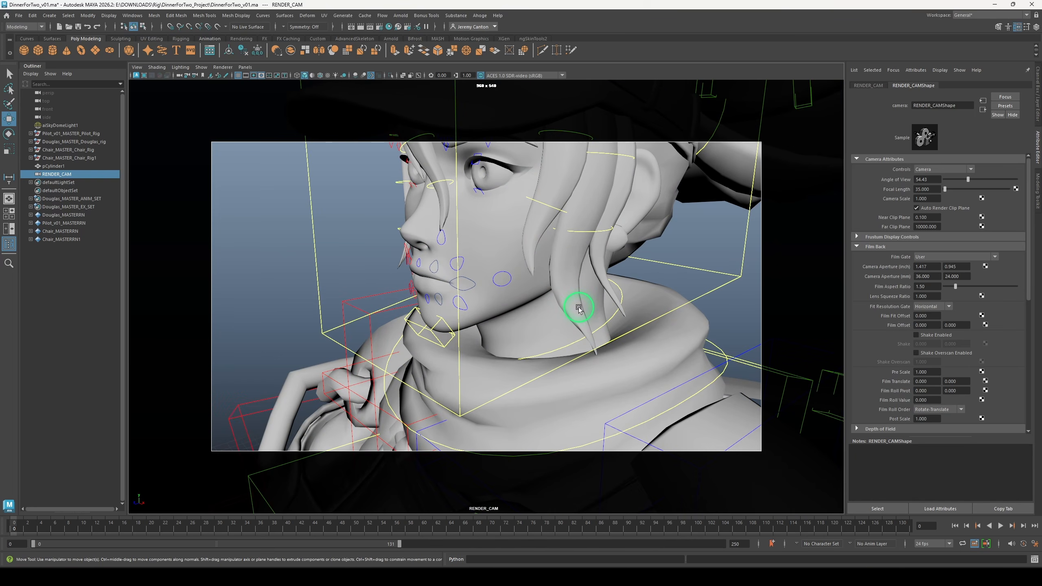
key(alt+z)
key(alt+z)
key(alt+z)
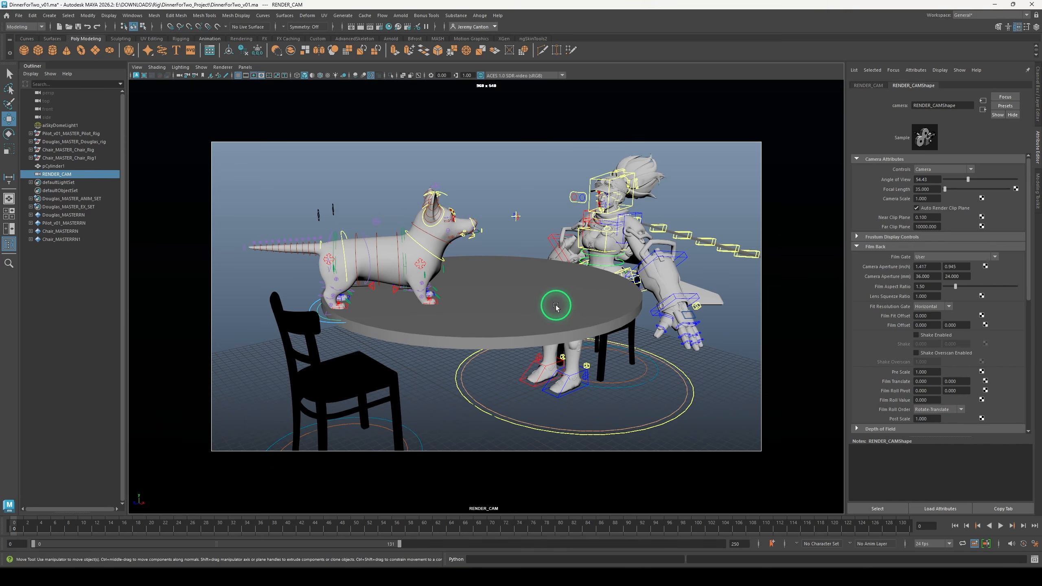
Bookmark RENDER_CAM's wide view, then move the camera into a close-up of the dog's eye and recall the bookmark
key(alt+z)
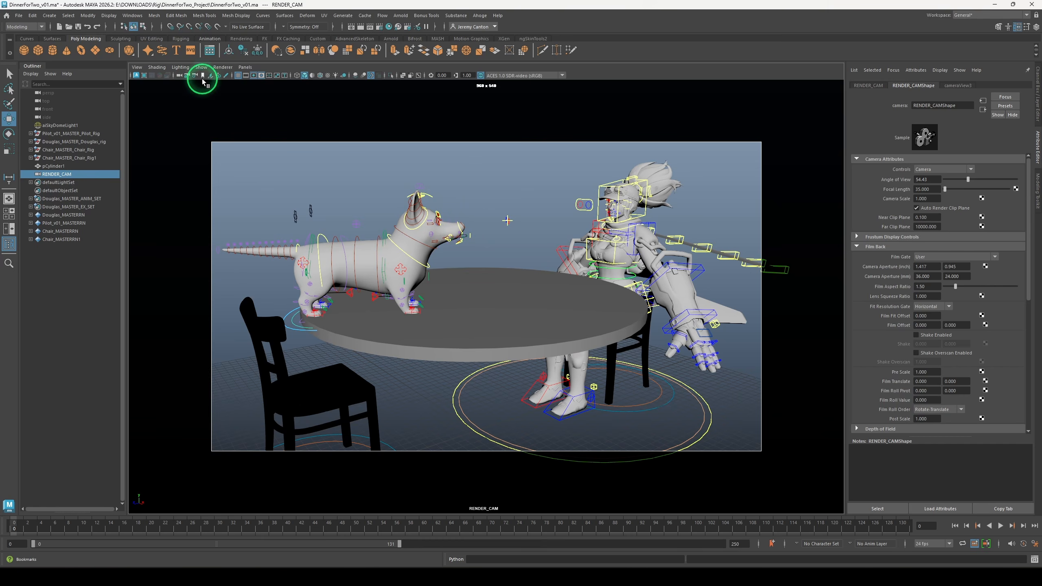
alt+drag(498, 258, 464, 262)
alt+right_drag(464, 263, 588, 313)
alt+middle_drag(588, 314, 462, 364)
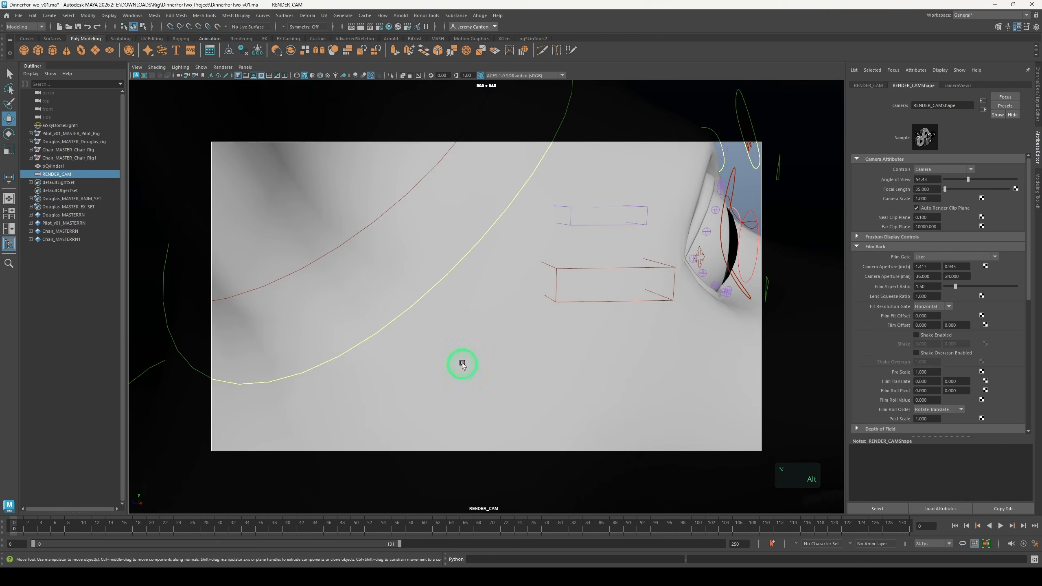
alt+drag(462, 363, 438, 320)
alt+right_drag(437, 320, 450, 334)
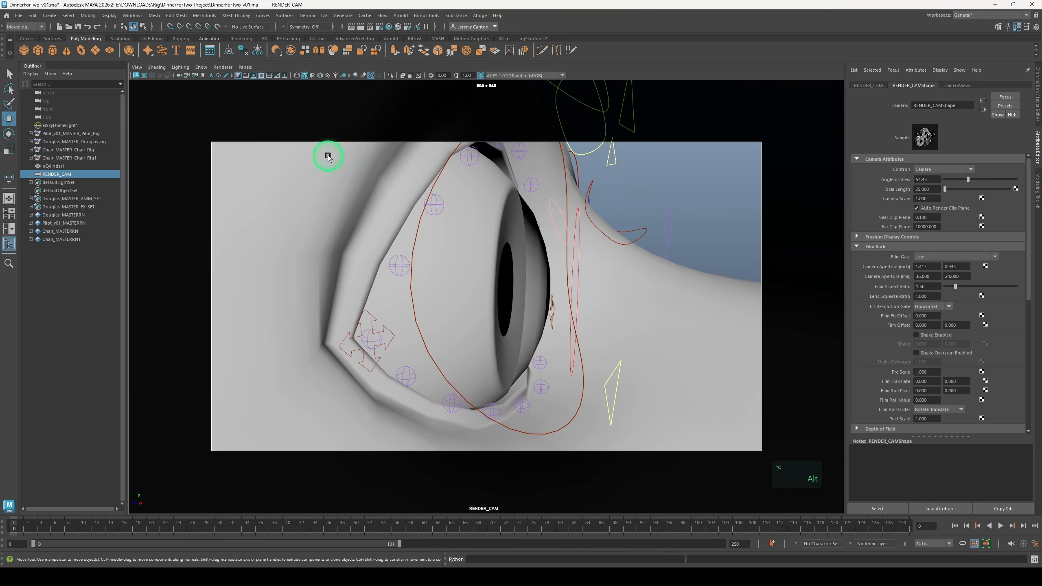
right_click(211, 76)
click(223, 81)
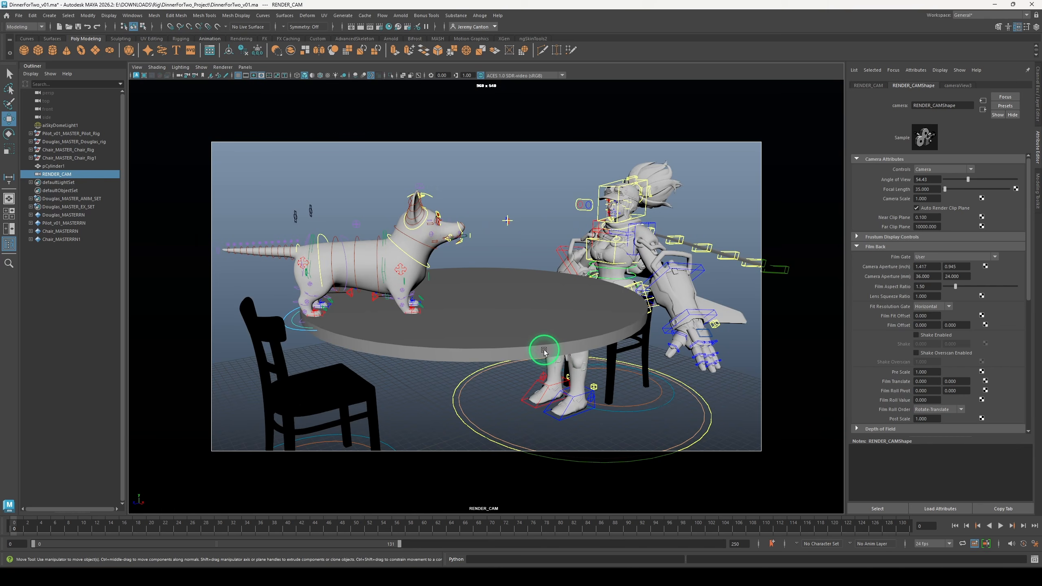
Frame the pilot's head and torso closely through RENDER_CAM and bookmark that view
alt+middle_drag(544, 351, 496, 361)
alt+right_drag(496, 361, 540, 295)
alt+middle_drag(539, 295, 503, 349)
alt+drag(503, 349, 530, 356)
alt+right_drag(530, 356, 522, 342)
alt+middle_drag(521, 342, 493, 333)
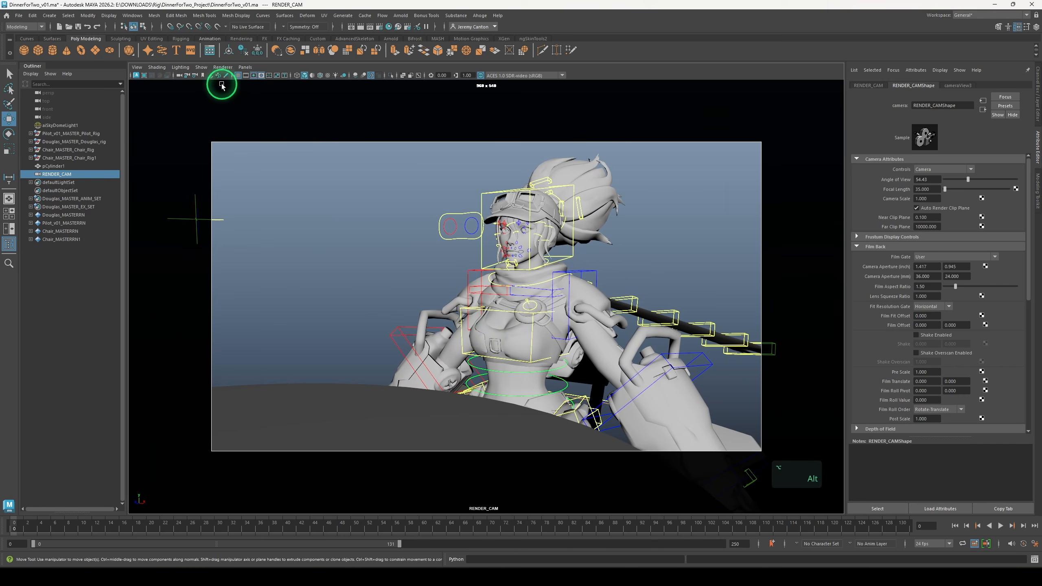
click(203, 75)
Move RENDER_CAM away from the pilot and recall the cameraView3 and cameraView4 bookmarks in turn
alt+right_drag(426, 294, 381, 279)
alt+drag(382, 279, 328, 256)
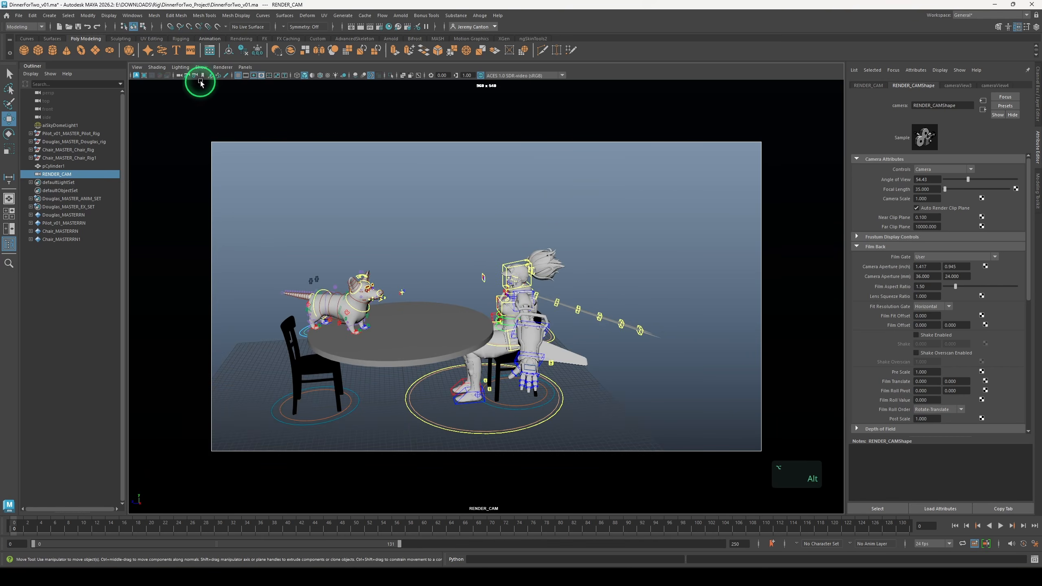
right_click(201, 80)
click(217, 87)
right_click(202, 77)
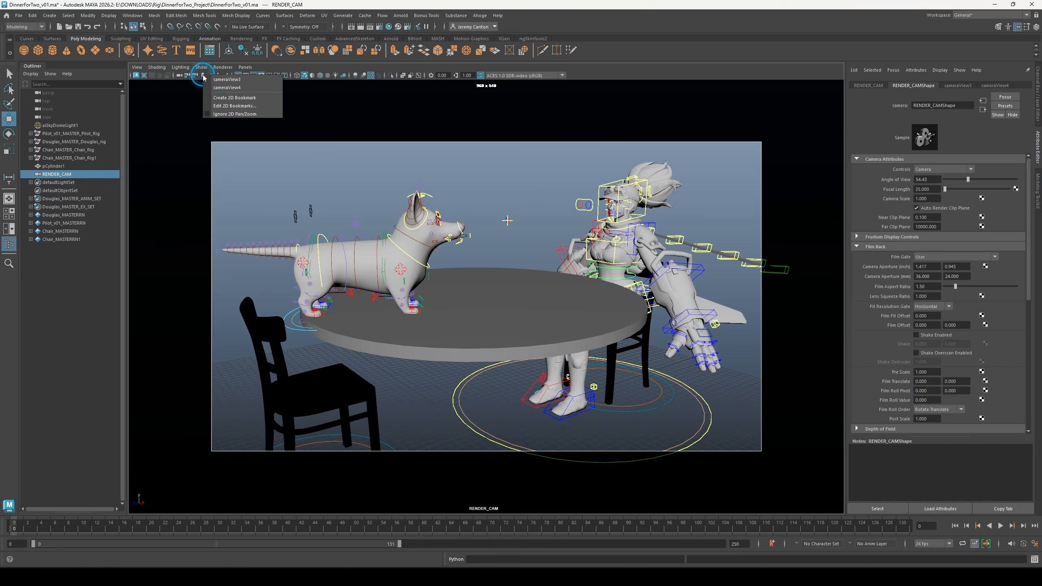
click(218, 88)
Reframe RENDER_CAM on the dog, table and seated pilot with the empty chair in the foreground
alt+right_drag(494, 332, 478, 341)
alt+drag(478, 342, 477, 339)
alt+right_drag(477, 340, 472, 337)
alt+drag(474, 335, 476, 338)
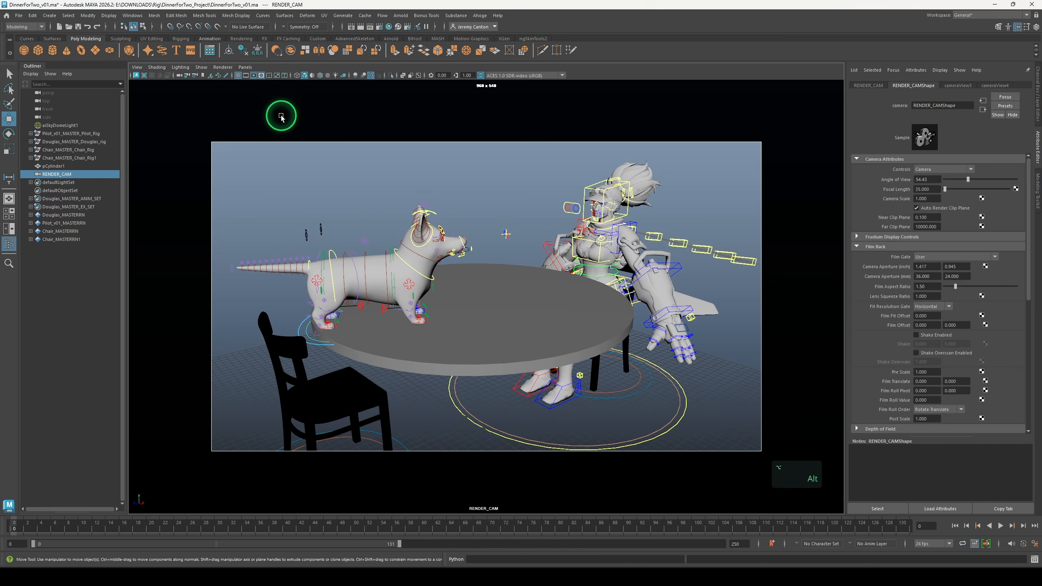
Switch the viewport to the persp camera and pull back to view RENDER_CAM beside the dinner scene
click(245, 67)
mouse_move(255, 75)
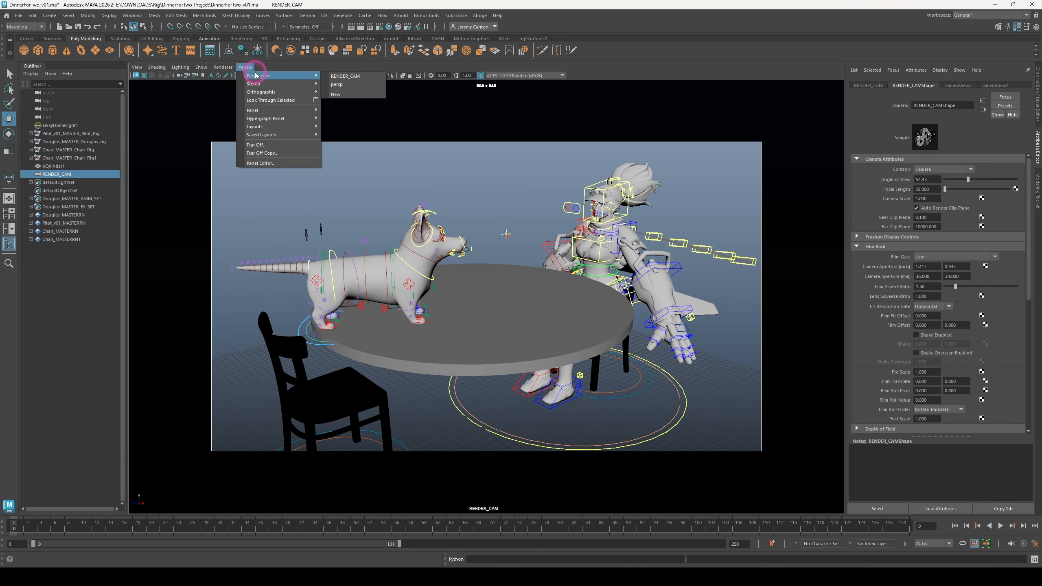
click(356, 86)
alt+right_drag(532, 249, 353, 140)
alt+drag(452, 222, 540, 262)
alt+right_drag(540, 262, 559, 326)
alt+drag(472, 342, 305, 282)
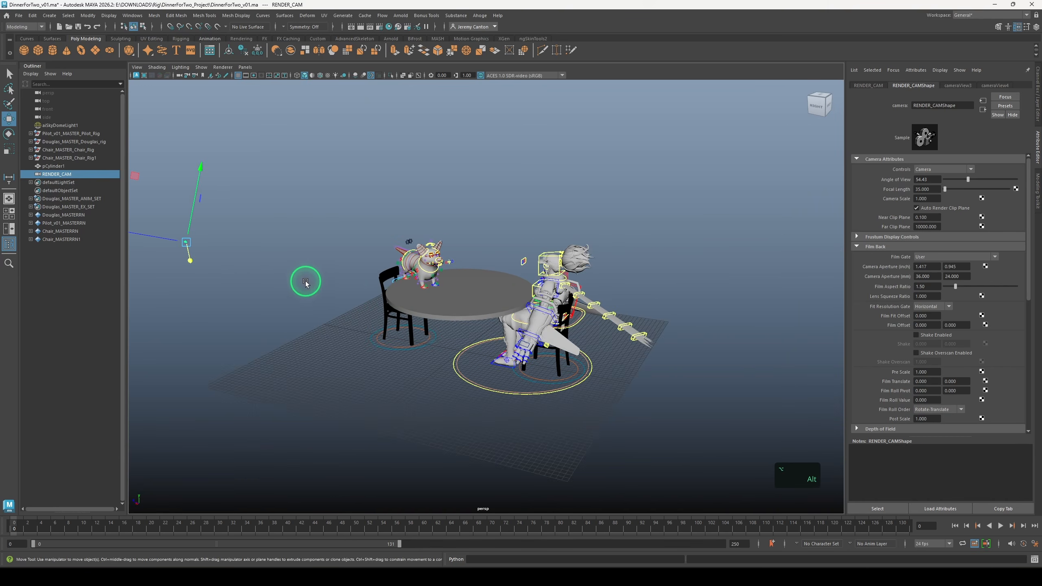
Set RENDER_CAM's locator scale to 50 in its object display attributes
click(259, 327)
drag(270, 193, 124, 318)
drag(293, 177, 115, 343)
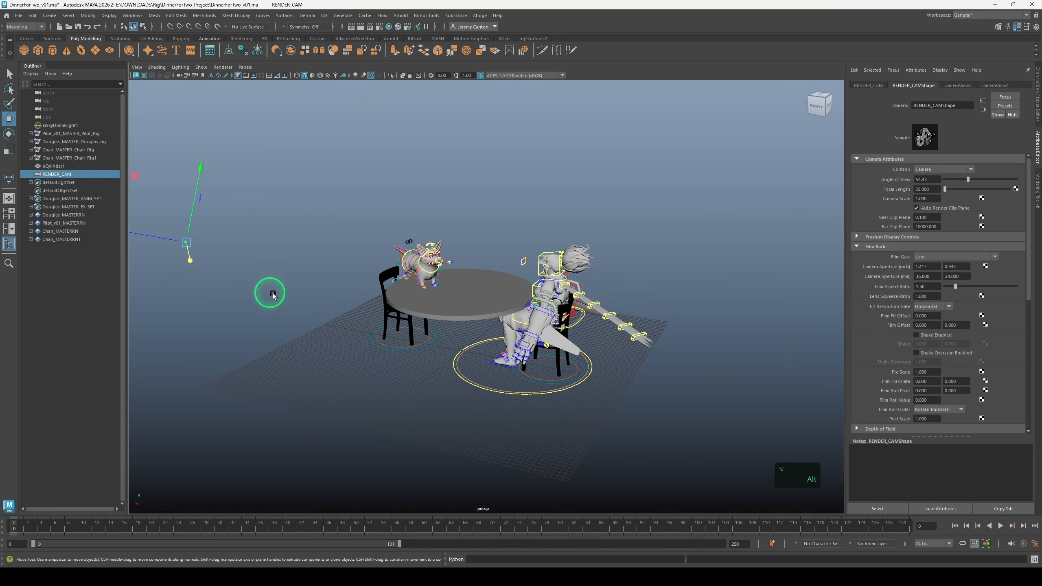
alt+middle_drag(268, 291, 363, 298)
alt+right_drag(363, 298, 367, 382)
alt+middle_drag(366, 382, 428, 407)
alt+drag(428, 407, 385, 357)
alt+middle_drag(385, 356, 349, 370)
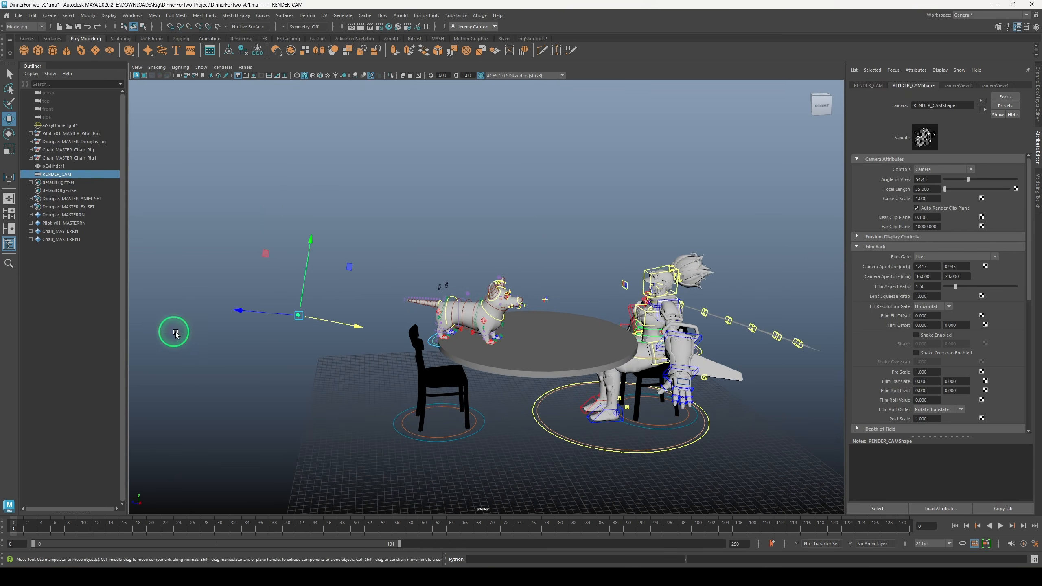
scroll(884, 261, down, 10)
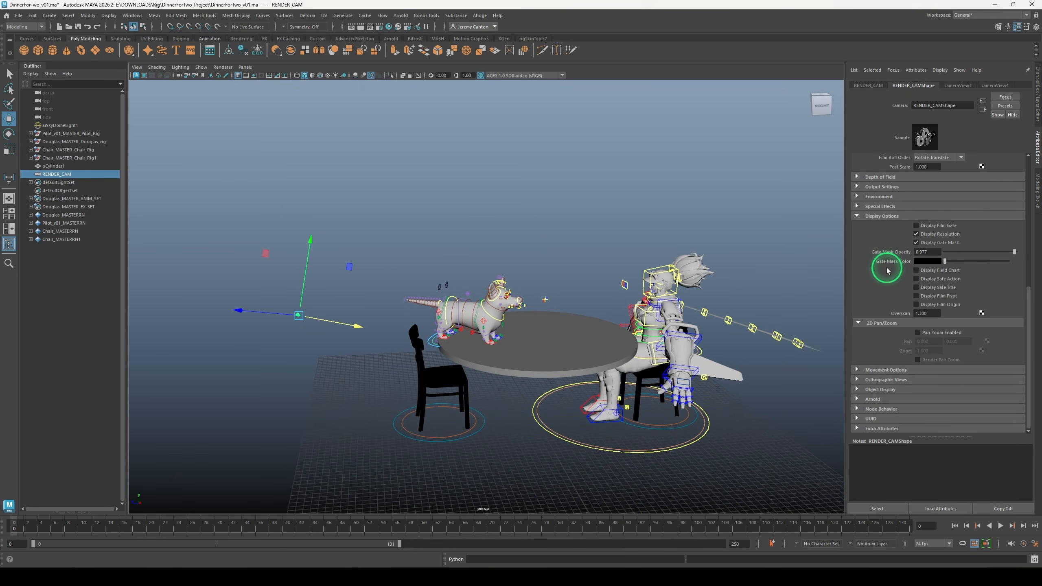
click(899, 390)
scroll(896, 394, down, 4)
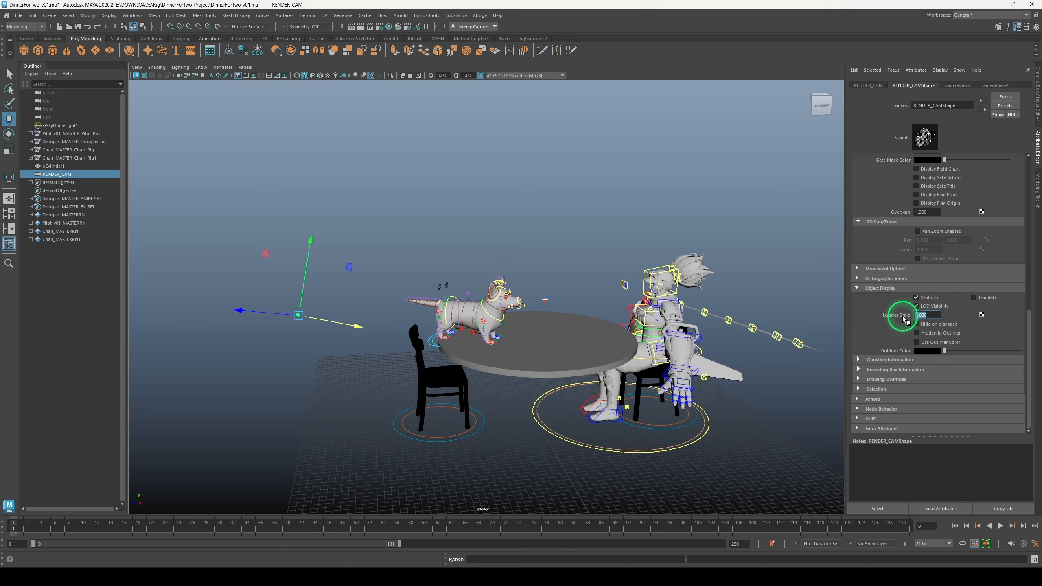
text(50)
key(Return)
Select the round tabletop and scale it down uniformly to about 0.83 times its size
alt+right_drag(394, 243, 351, 242)
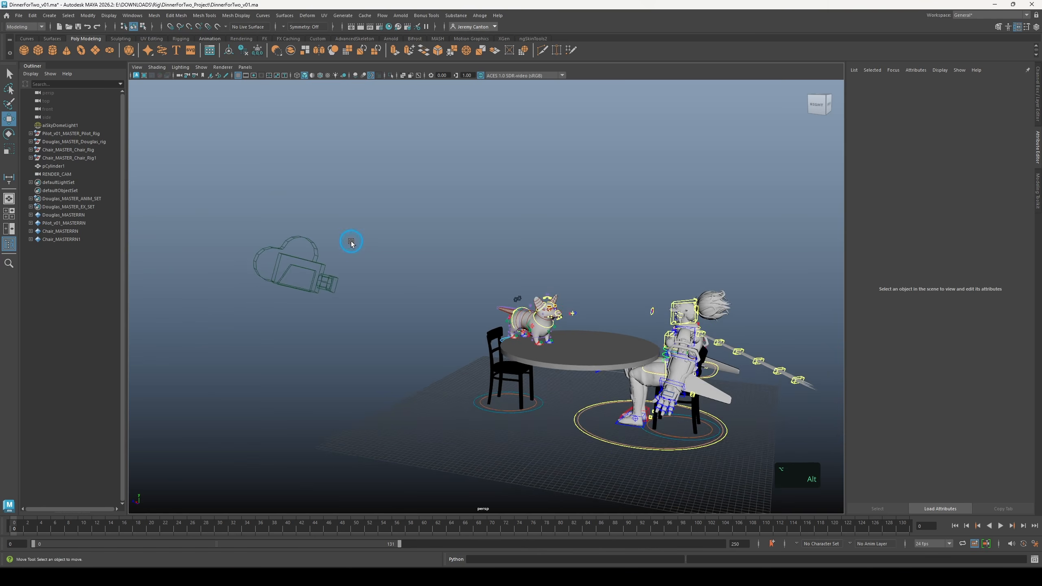
alt+drag(352, 242, 460, 297)
alt+right_drag(460, 297, 512, 341)
click(515, 344)
key(f)
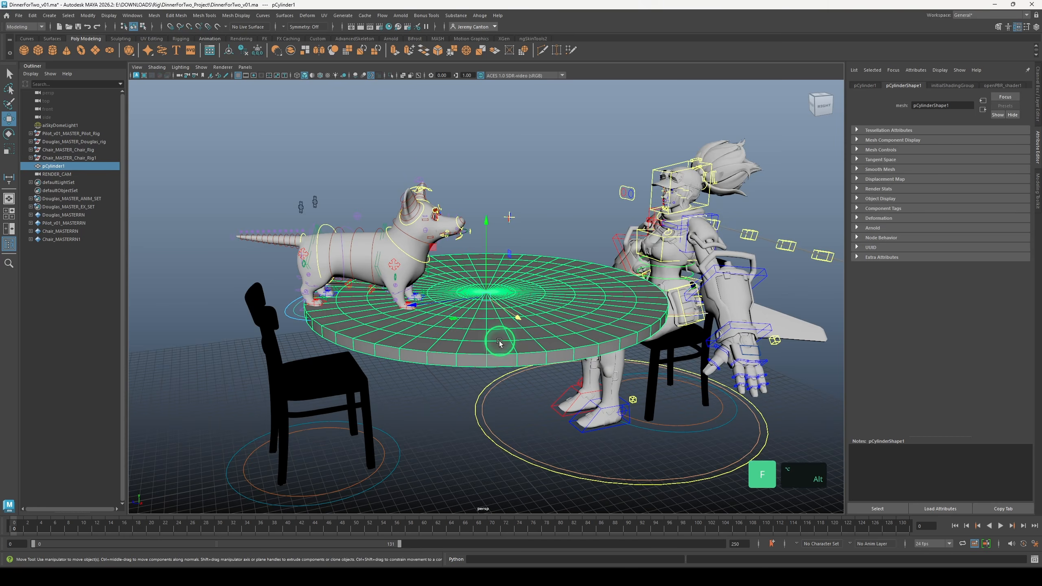
alt+middle_drag(498, 340, 484, 361)
alt+drag(485, 362, 477, 387)
key(ctrl+a)
key(r)
key(ctrl+z)
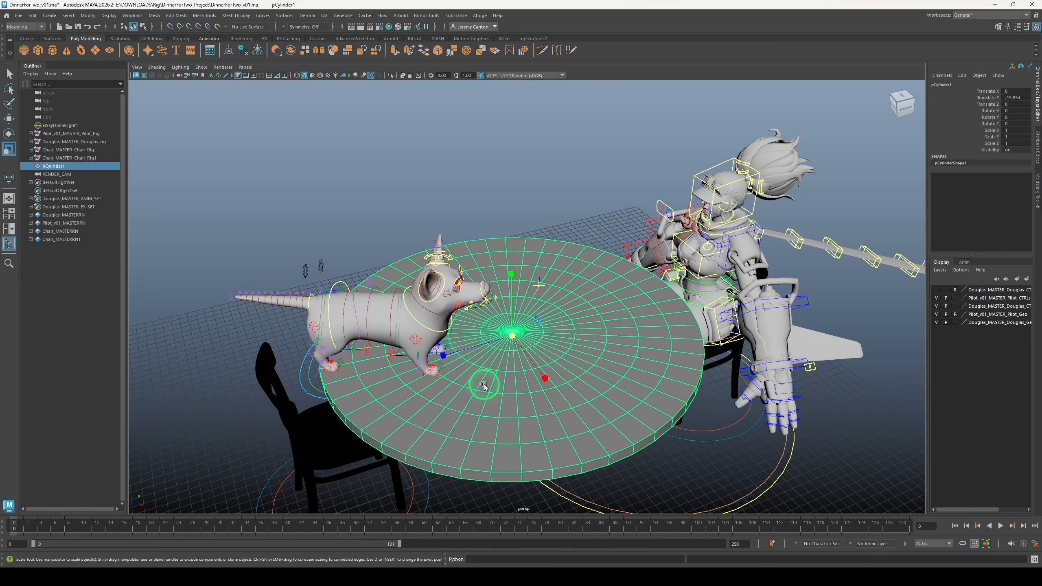
drag(482, 385, 565, 344)
click(498, 379)
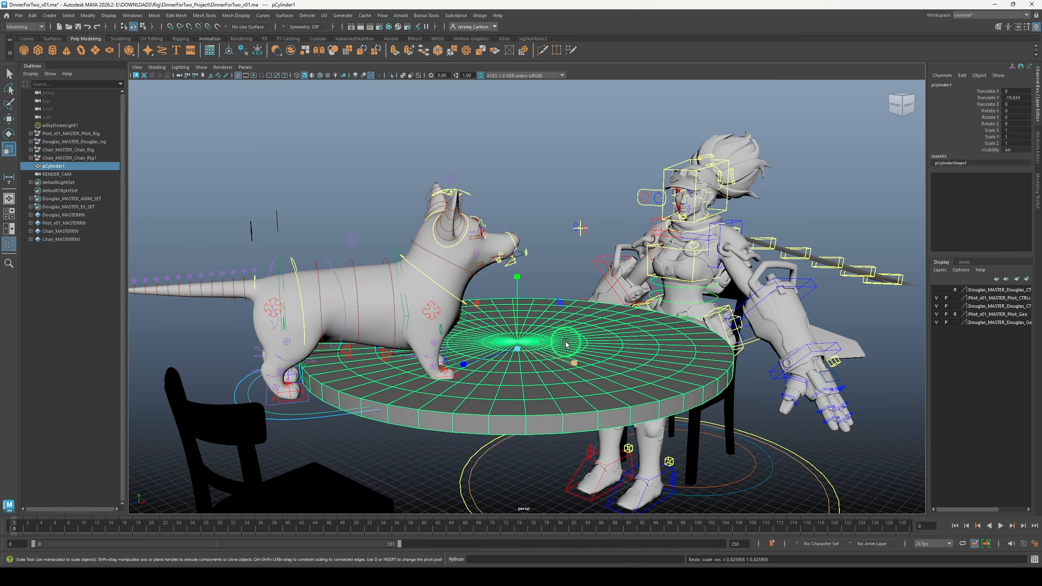
Try to thin the tabletop vertically about its centre pivot and undo the change
alt+drag(565, 344, 515, 343)
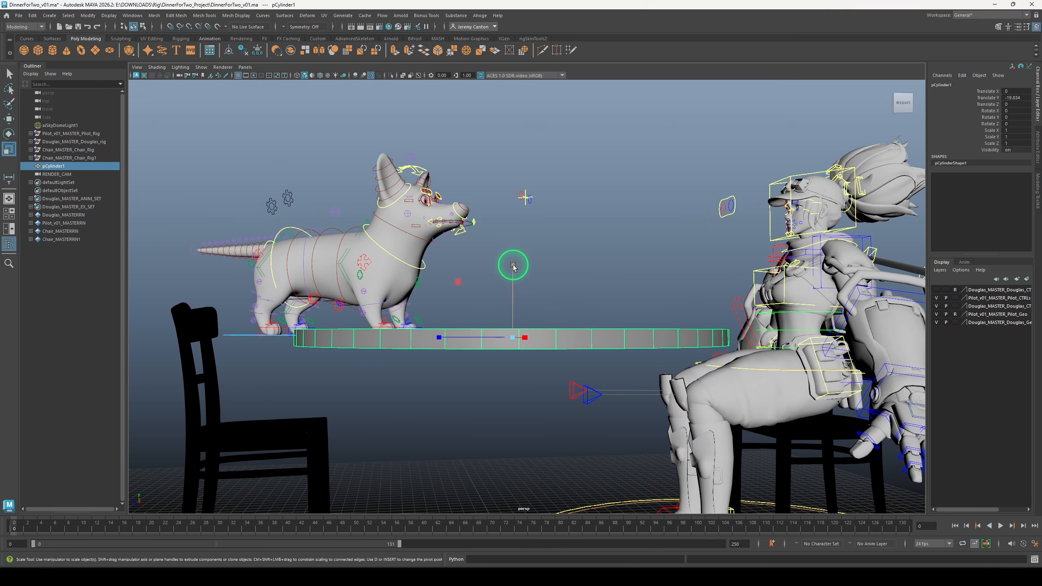
drag(513, 266, 528, 314)
alt+drag(533, 361, 537, 320)
alt+middle_drag(542, 333, 554, 342)
alt+right_drag(554, 342, 593, 385)
key(ctrl+z)
Move the tabletop's pivot point vertically to its top surface
mouse_move(551, 331)
alt+mouse_down()
mouse_move(547, 321)
mouse_move(557, 323)
alt+mouse_up()
key(w)
key(d)
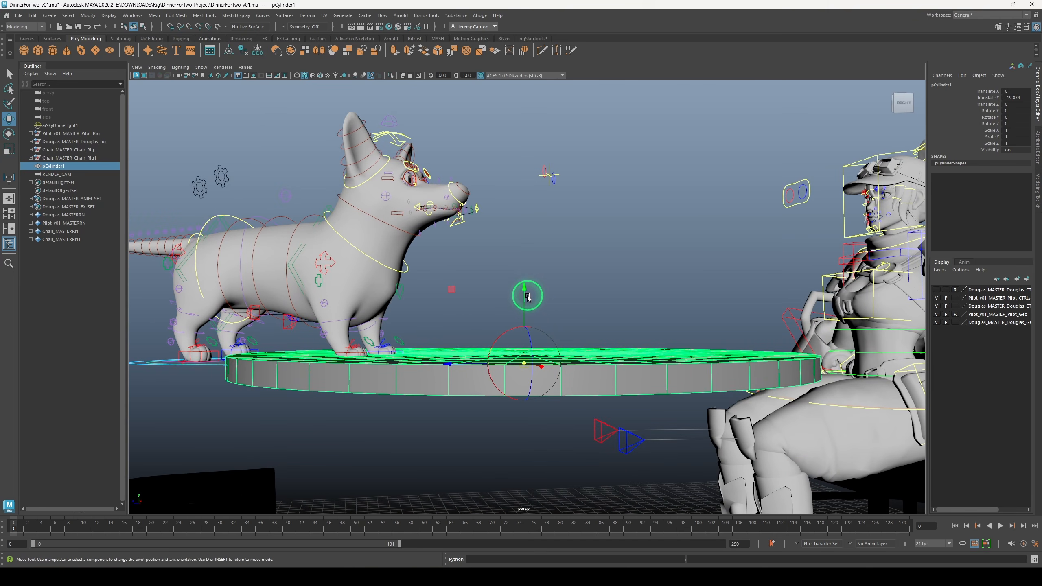
drag(525, 288, 538, 321)
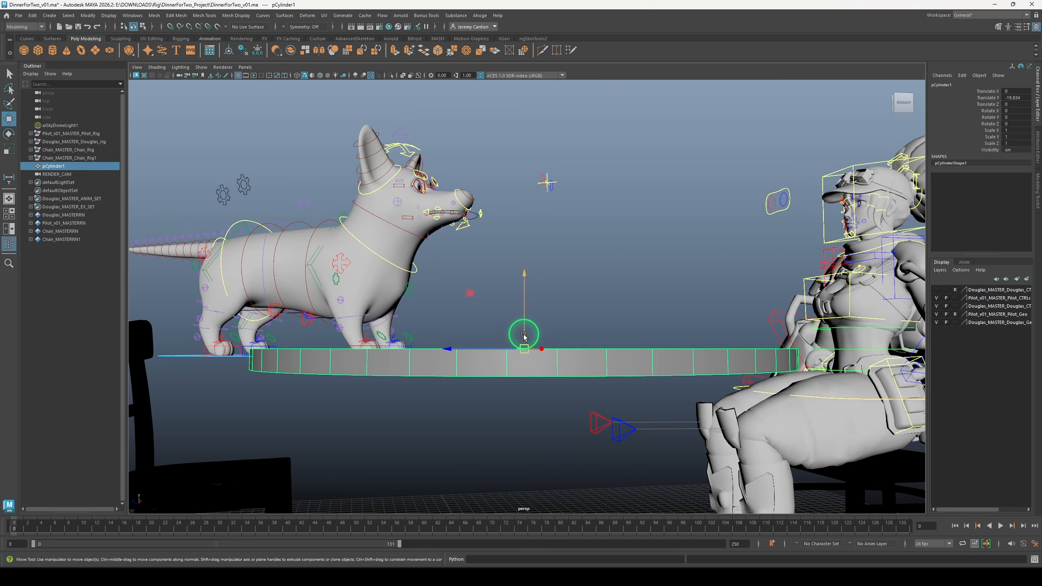
Scale the tabletop thinner vertically from its top-surface pivot, keeping the top under the dog's feet
key(r)
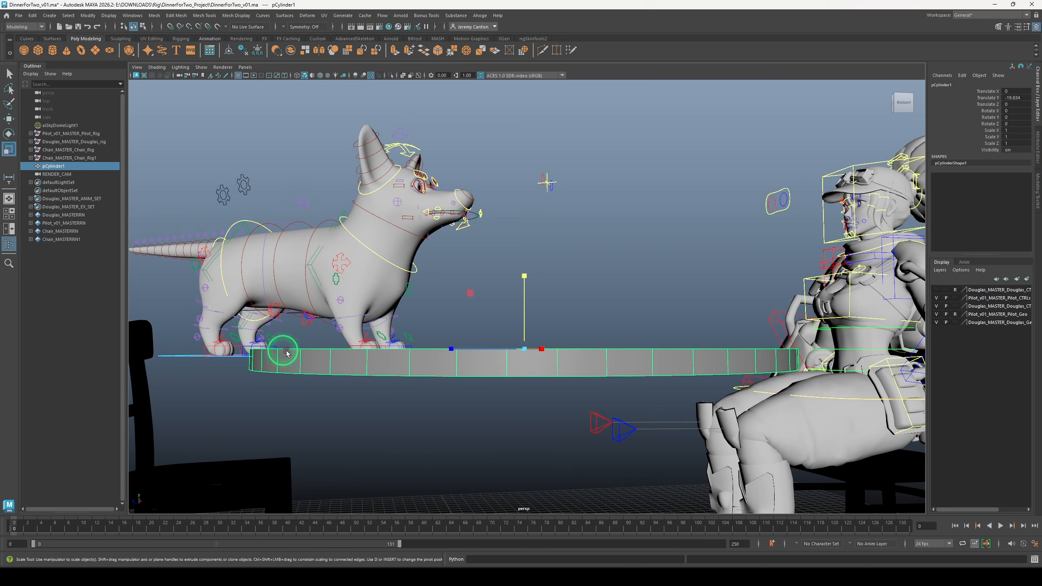
drag(527, 274, 531, 296)
key(w)
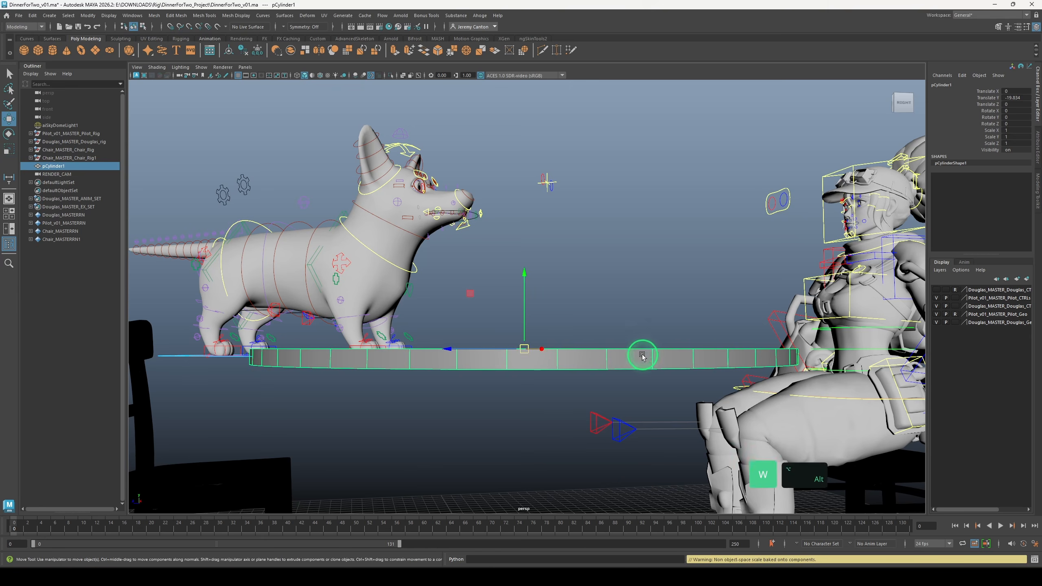
alt+drag(640, 353, 584, 361)
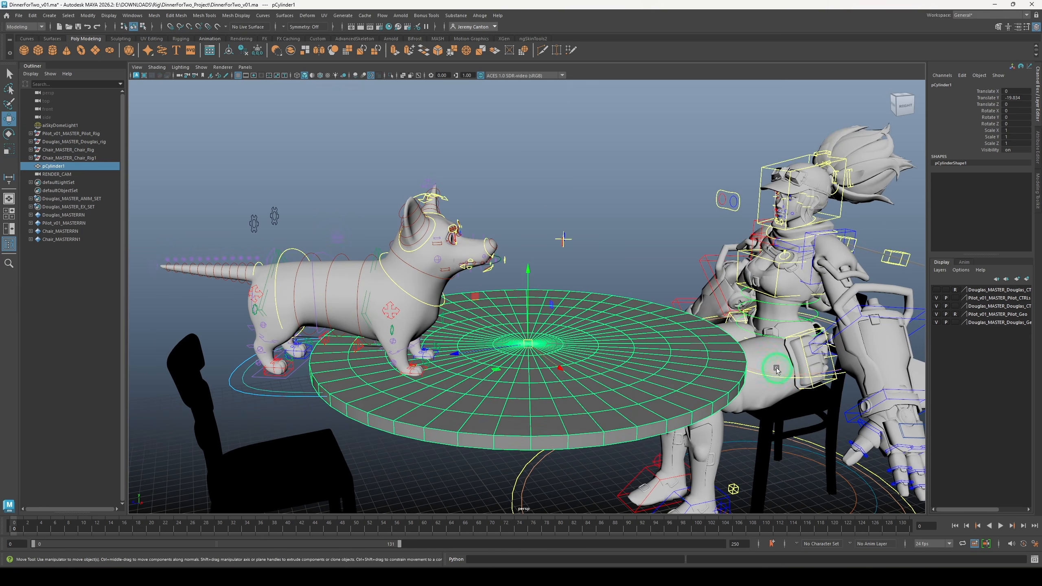
Freeze the tabletop's transformations, delete its construction history and deselect it
click(729, 215)
click(604, 326)
key(w)
alt+drag(612, 325, 526, 330)
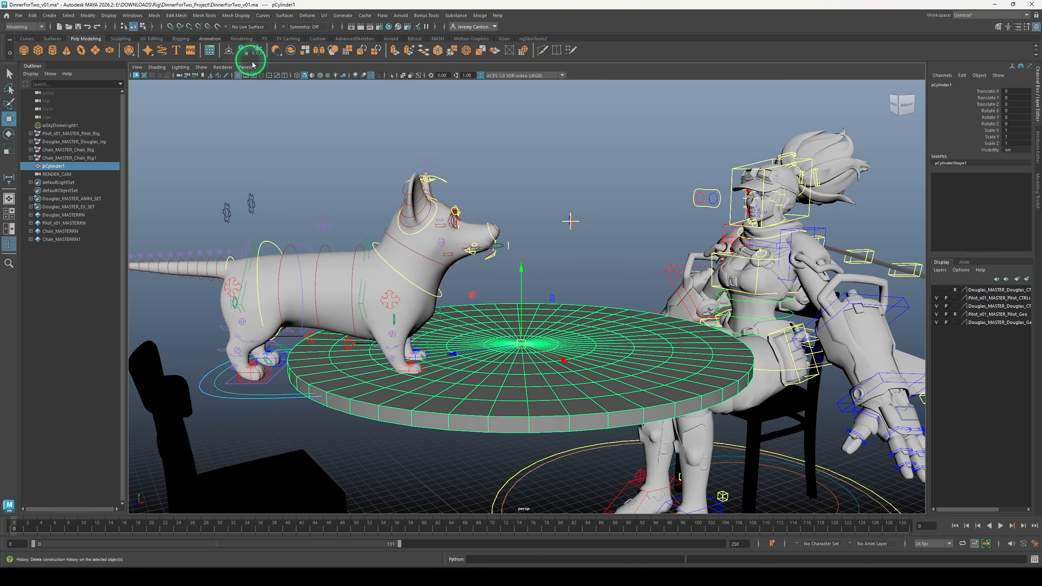
click(612, 241)
click(555, 335)
alt+right_drag(555, 335, 471, 396)
alt+middle_drag(471, 396, 444, 364)
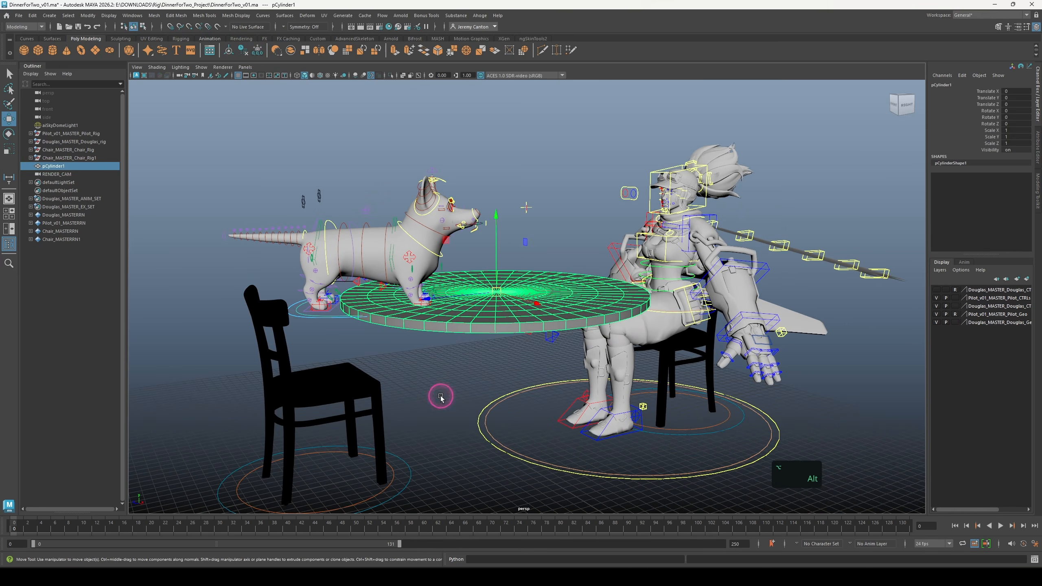
click(441, 397)
alt+drag(534, 360, 492, 351)
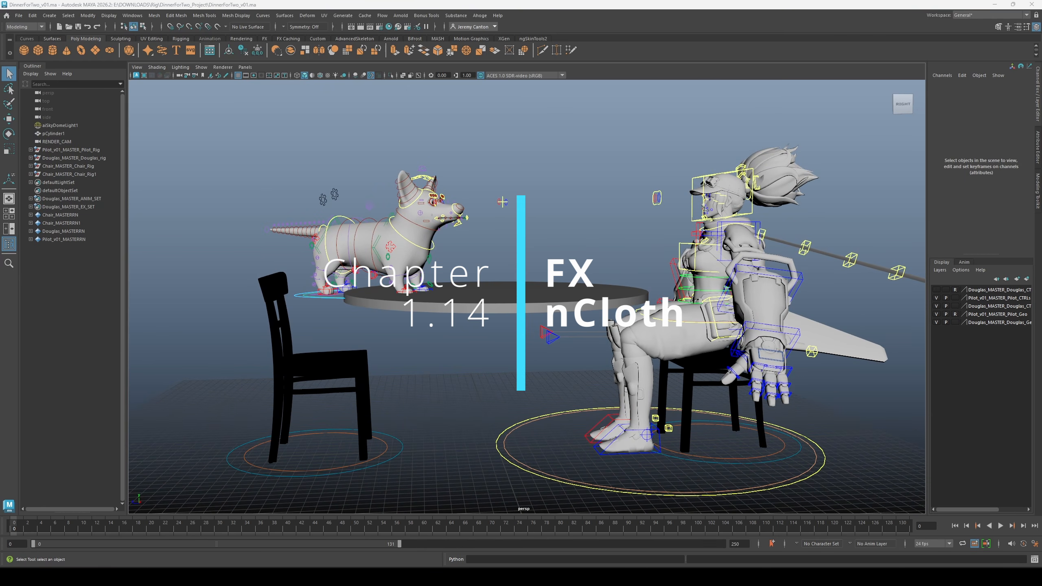
Hide the pilot's and the dog's control and geometry display layers
click(938, 299)
click(937, 305)
click(937, 314)
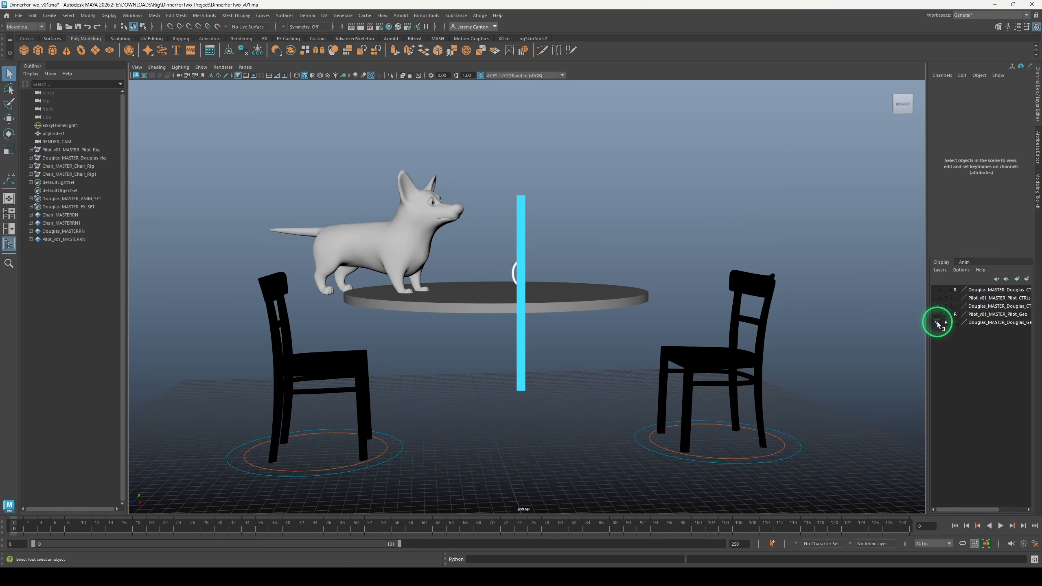
click(937, 322)
alt+drag(484, 251, 494, 264)
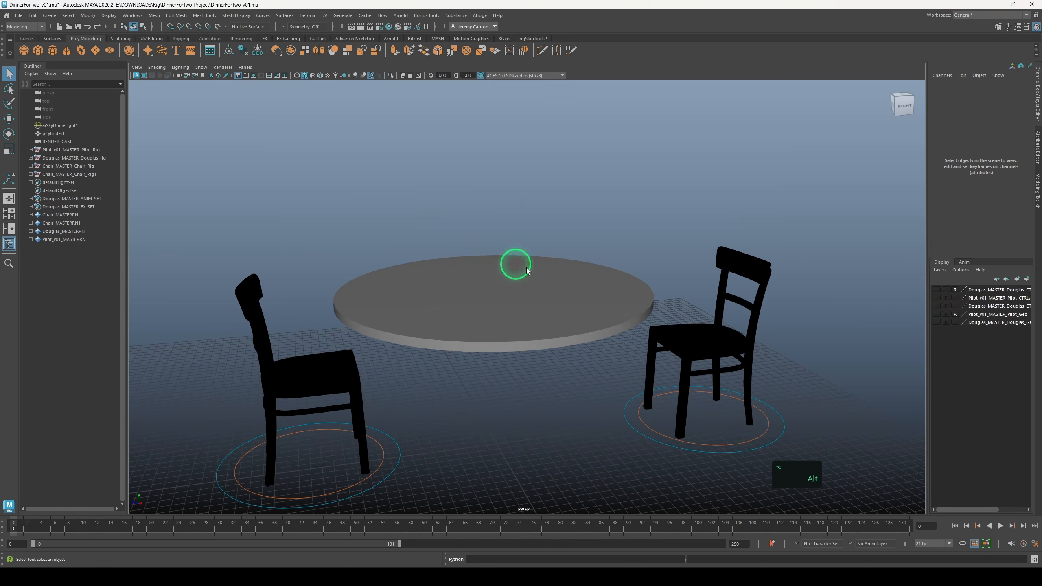
Create a polygon plane and raise it above the round tabletop, to a height of about 84
shift+right_click(603, 372)
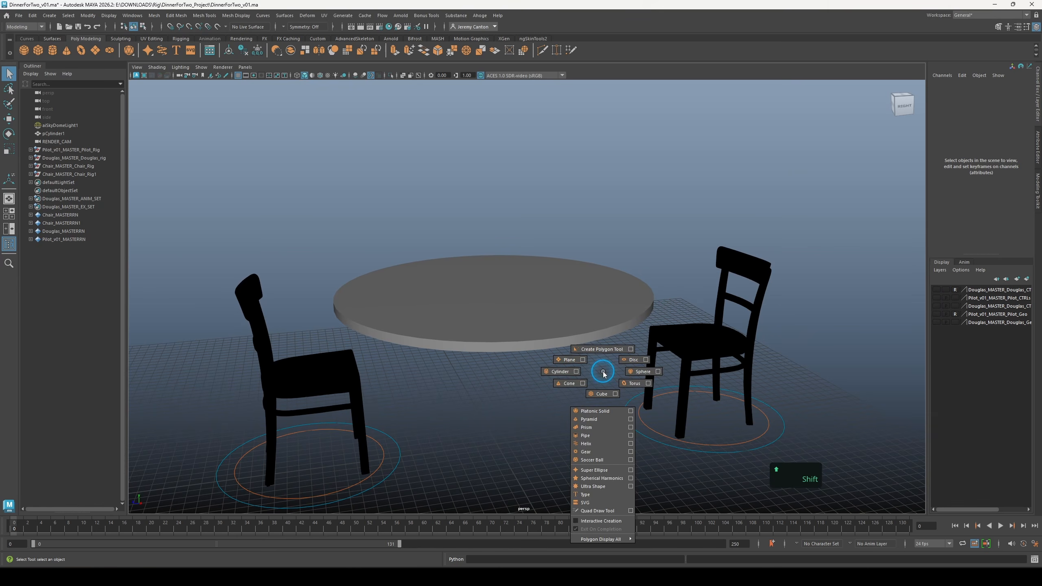
click(570, 361)
drag(494, 444, 690, 486)
key(w)
drag(497, 367, 502, 202)
alt+drag(502, 201, 527, 218)
Scale the plane uniformly to about 154.95 so it extends past the tabletop as a square tablecloth
key(r)
key(r)
drag(498, 290, 501, 293)
mouse_move(506, 293)
alt+mouse_down()
mouse_move(554, 352)
mouse_move(588, 333)
mouse_move(540, 296)
mouse_move(567, 286)
mouse_move(418, 247)
mouse_move(501, 275)
alt+mouse_up()
scroll(554, 352, up, 4)
key(w)
key(q)
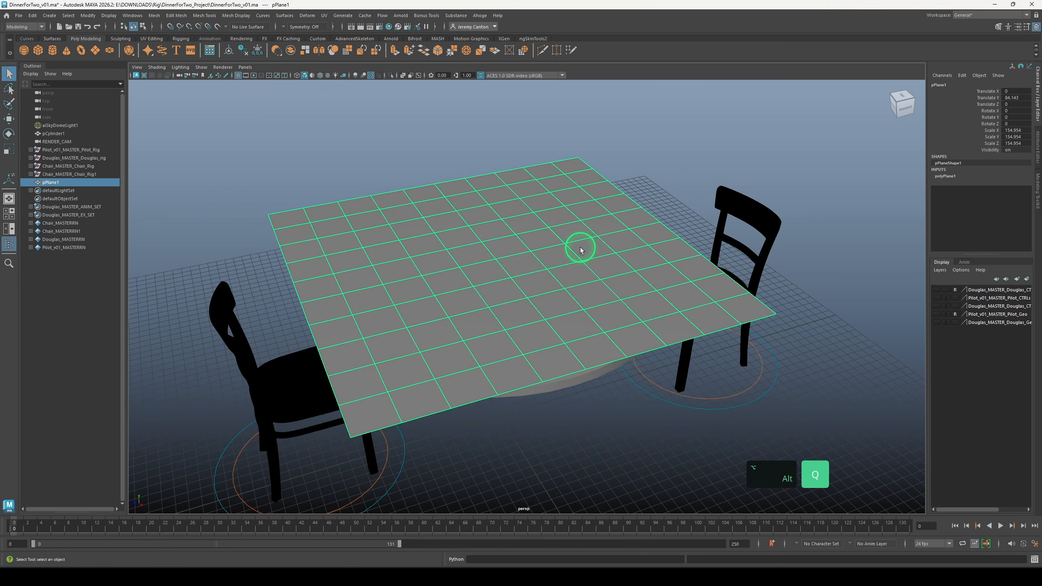
Smooth the tablecloth plane with 3 divisions and reselect it as an object
alt+drag(579, 247, 568, 273)
shift+right_click(551, 233)
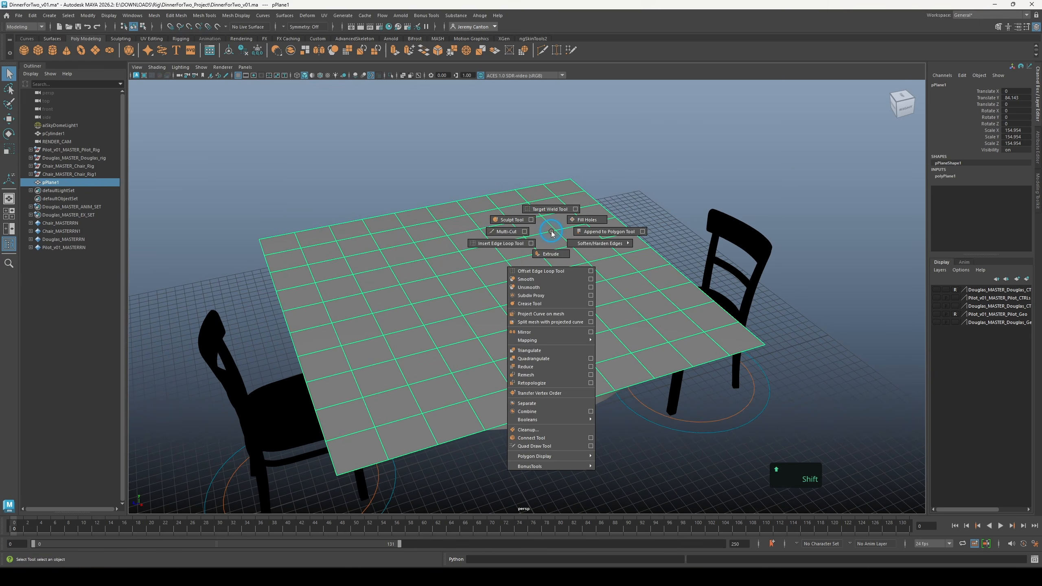
shift+click(537, 281)
click(782, 309)
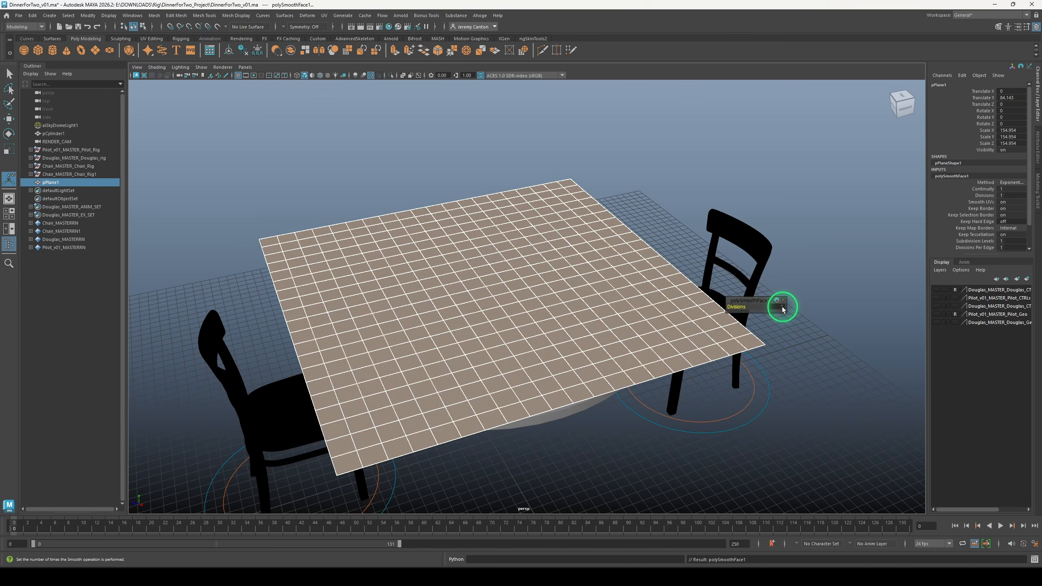
key(Return)
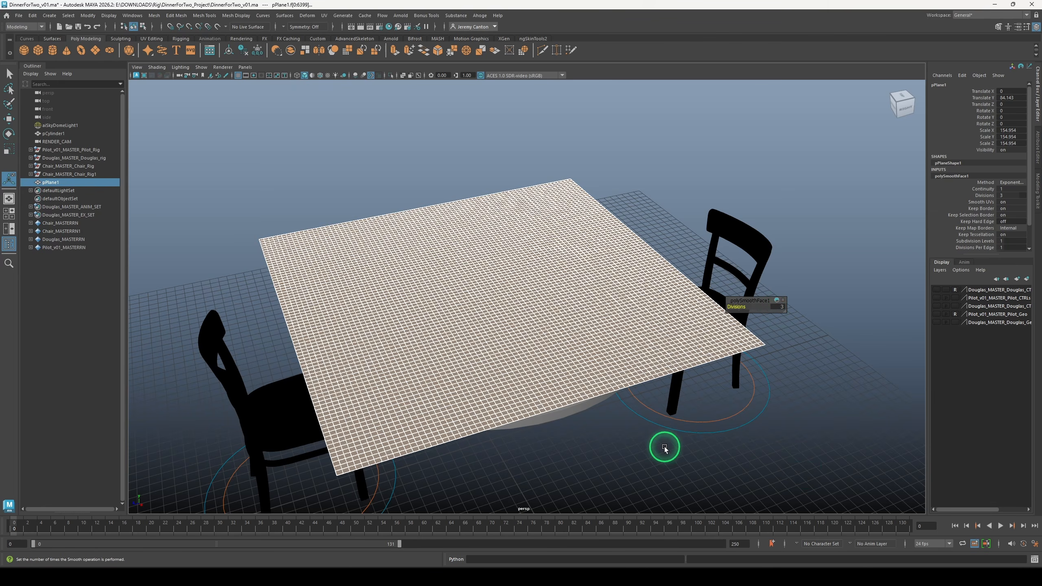
alt+drag(663, 442, 630, 461)
key(q)
click(630, 459)
click(600, 356)
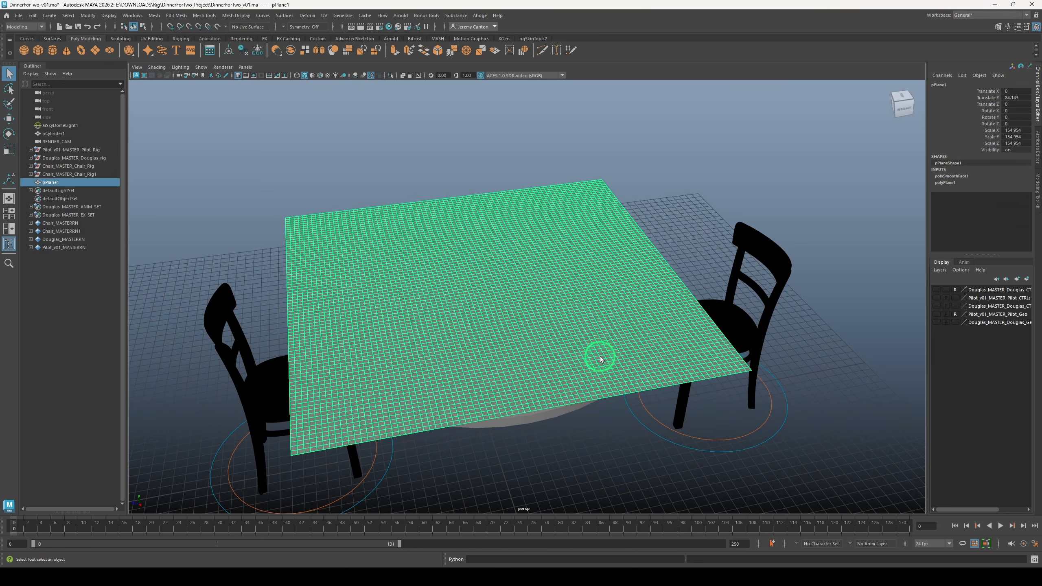
Freeze the tablecloth plane's transformations and delete its construction history
alt+drag(601, 356, 606, 337)
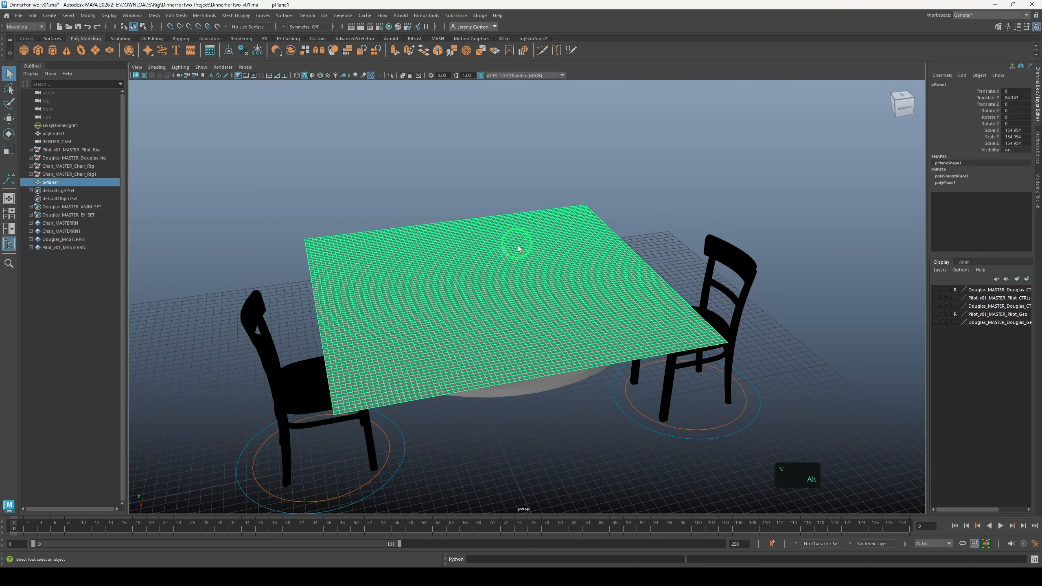
alt+drag(514, 240, 457, 226)
click(259, 51)
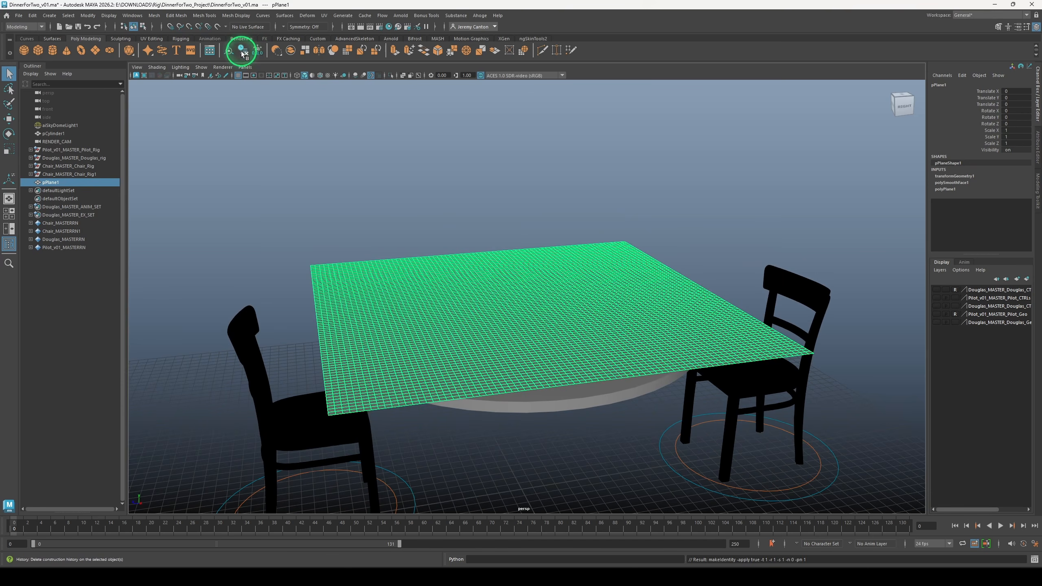
click(243, 51)
Switch to the FX menu set and create an nCloth from the tablecloth plane
alt+drag(497, 276, 309, 203)
click(32, 28)
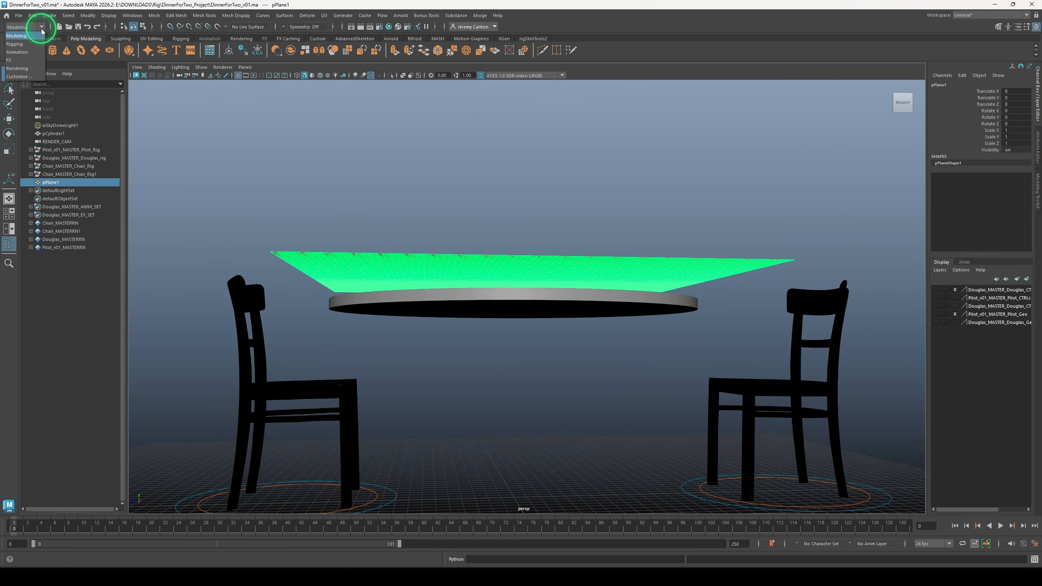
click(29, 61)
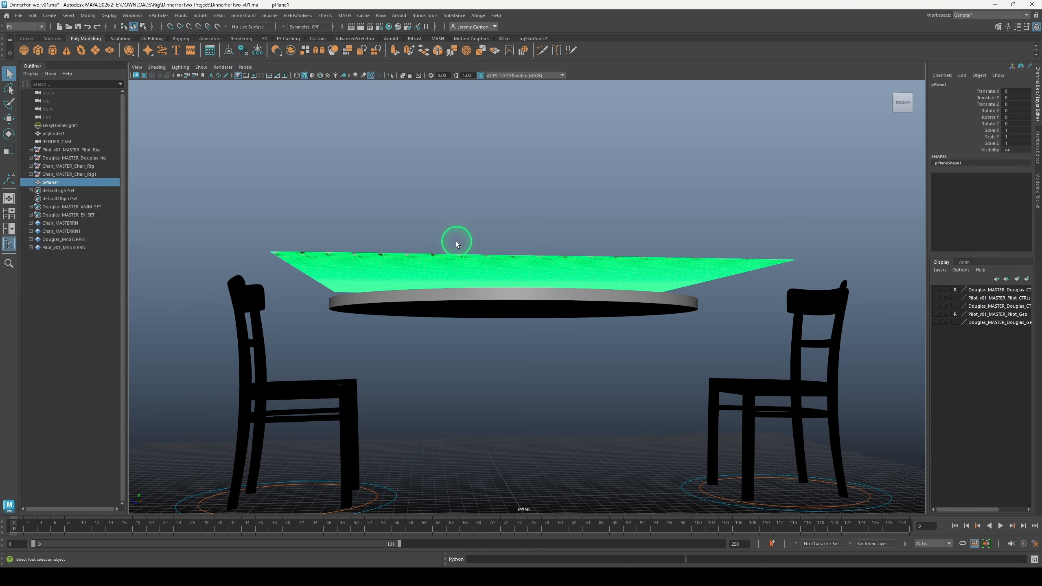
alt+drag(457, 243, 479, 241)
click(200, 15)
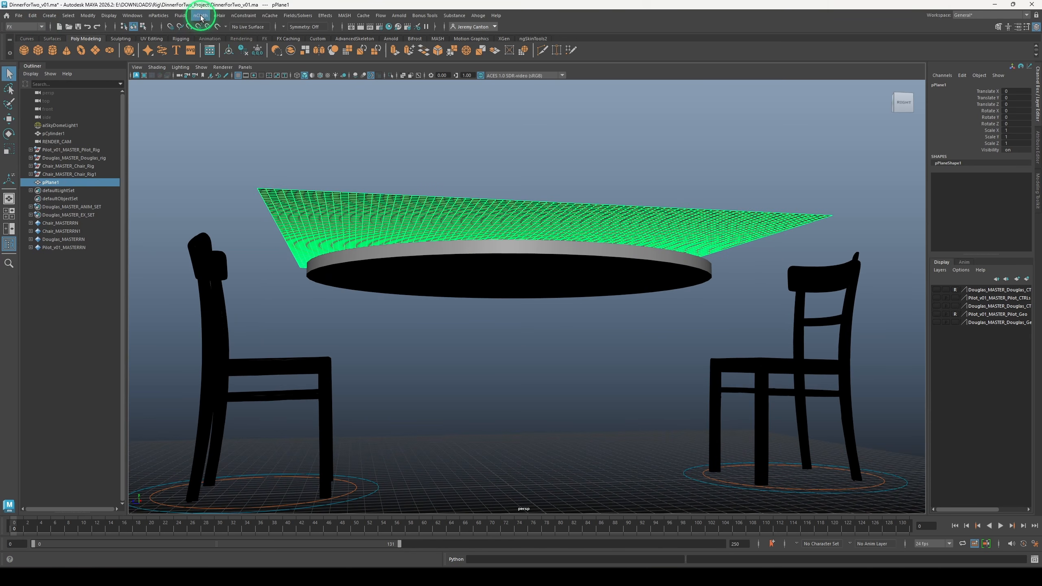
click(226, 49)
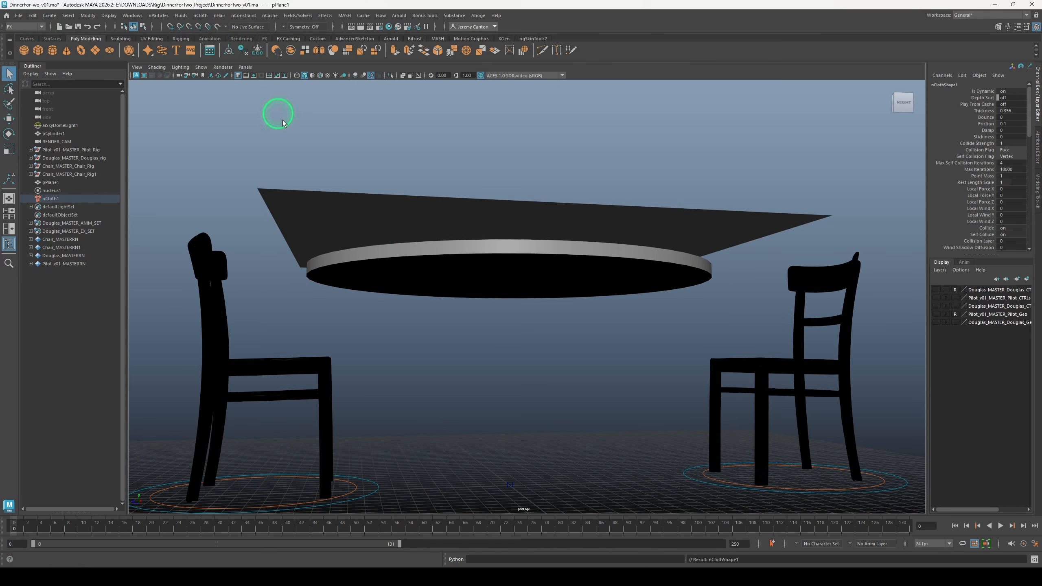
Play the simulation to test how the cloth falls onto the tabletop, stopping near the start of the timeline
mouse_move(503, 286)
alt+mouse_down()
mouse_move(527, 304)
mouse_move(477, 282)
mouse_move(528, 284)
mouse_move(509, 279)
alt+mouse_up()
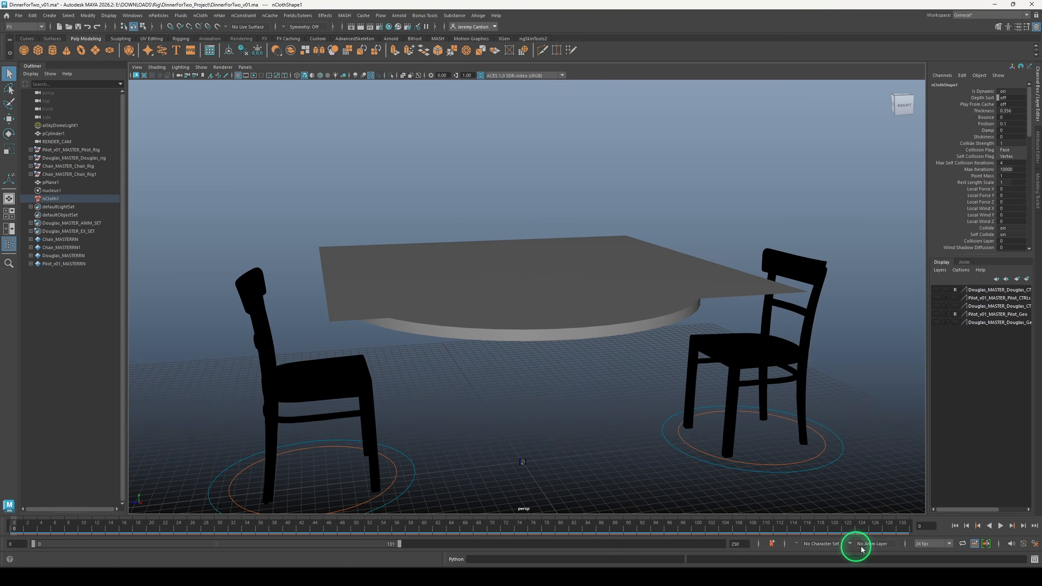
click(1001, 526)
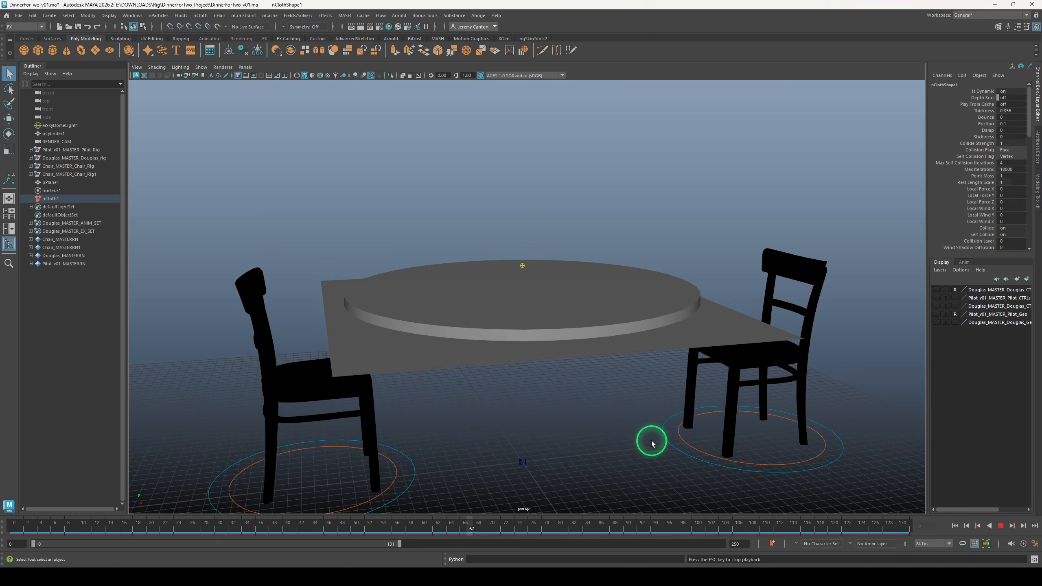
click(1001, 530)
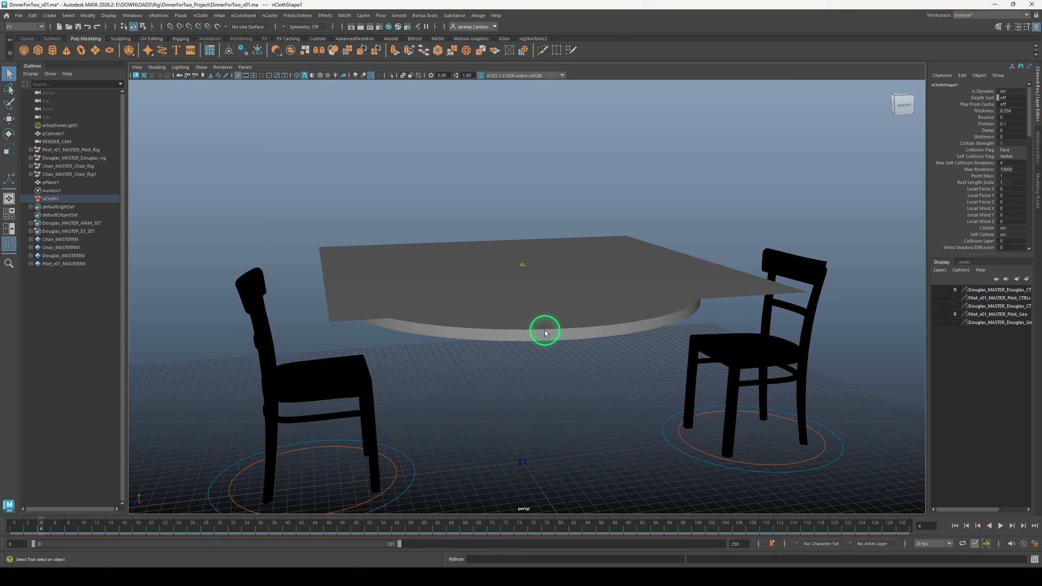
Make the round tabletop a passive collider for the cloth
click(545, 334)
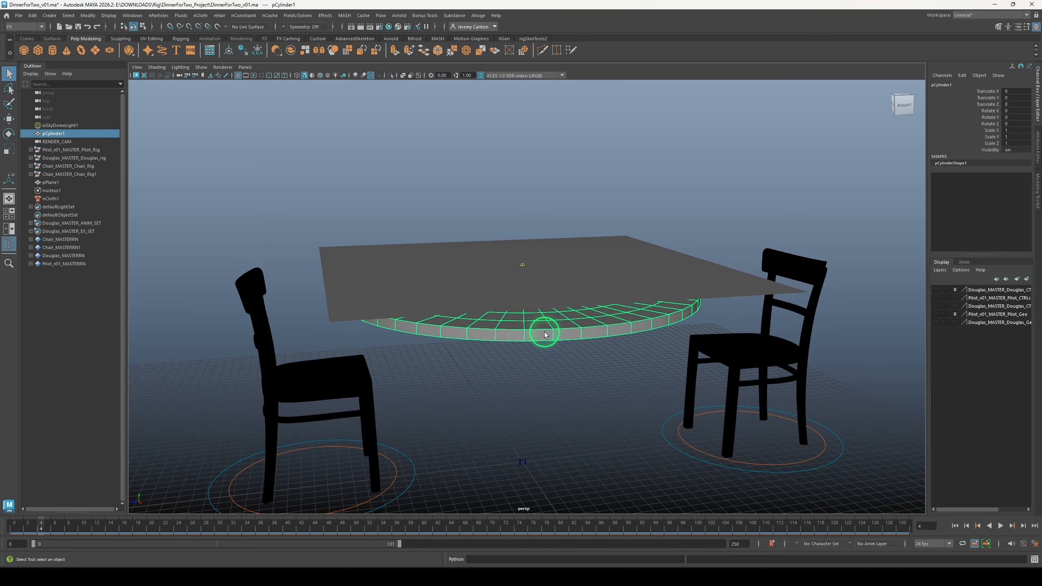
click(209, 15)
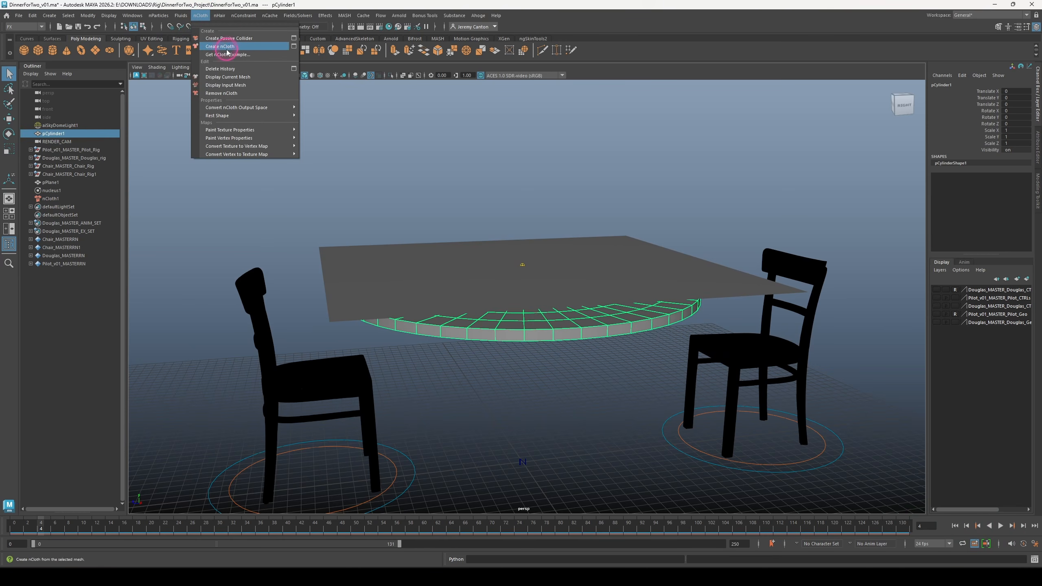
click(253, 40)
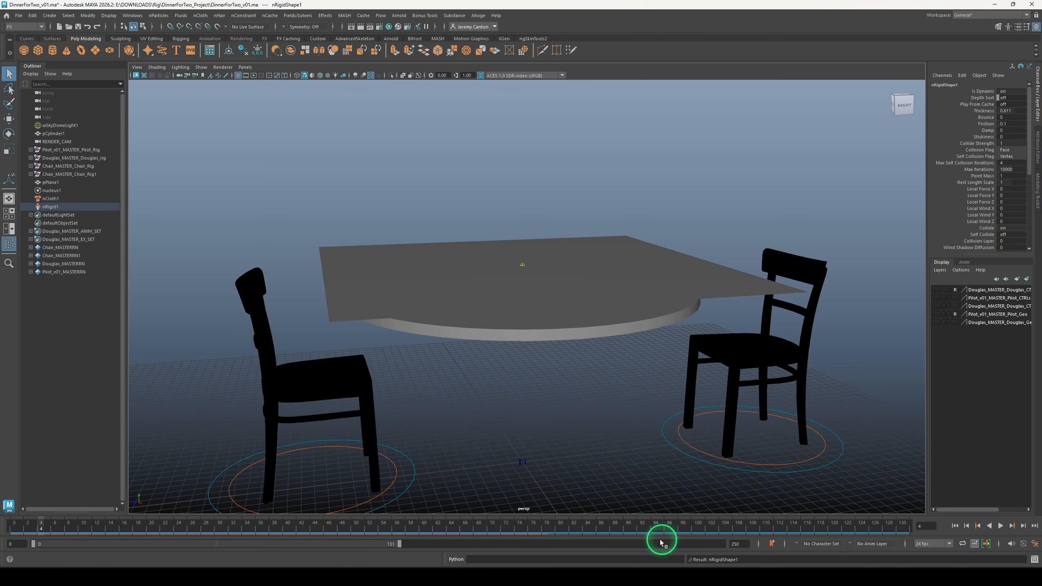
Extend the playback range to frame 250 and simulate the cloth over the tabletop from frame 0, stopping at frame 199
drag(400, 545, 725, 557)
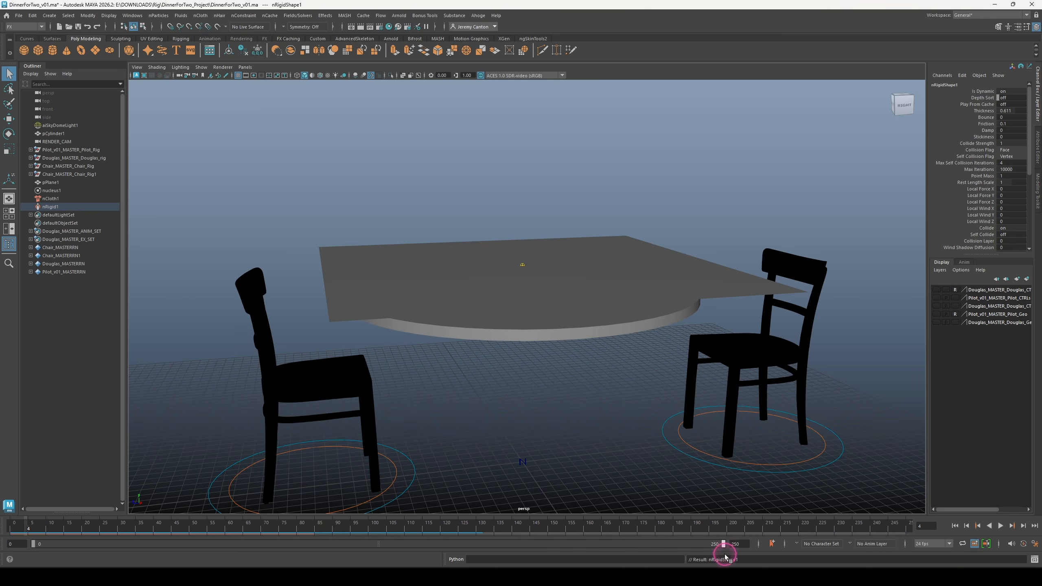
drag(183, 538, 10, 529)
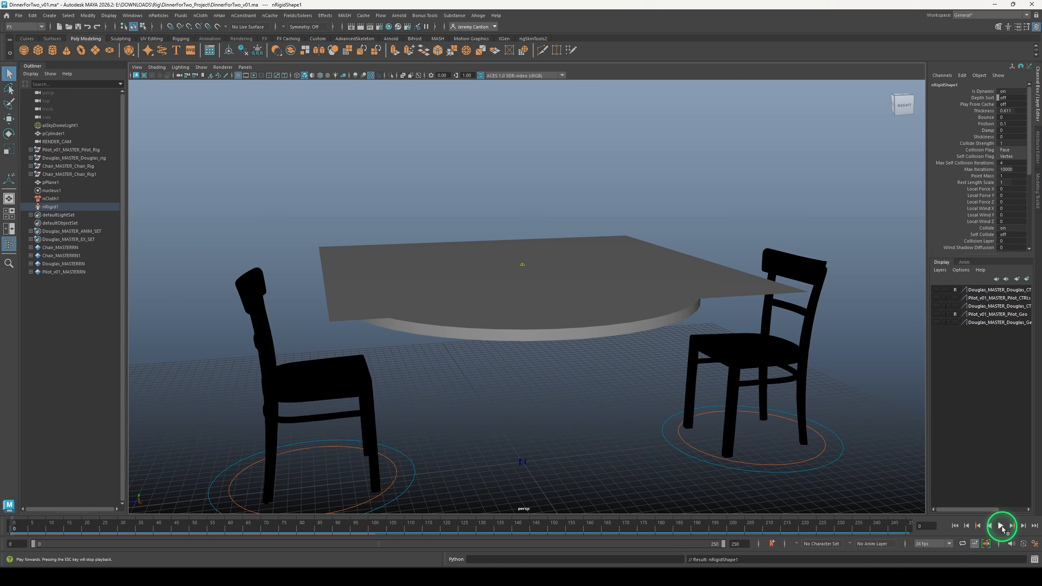
click(1001, 526)
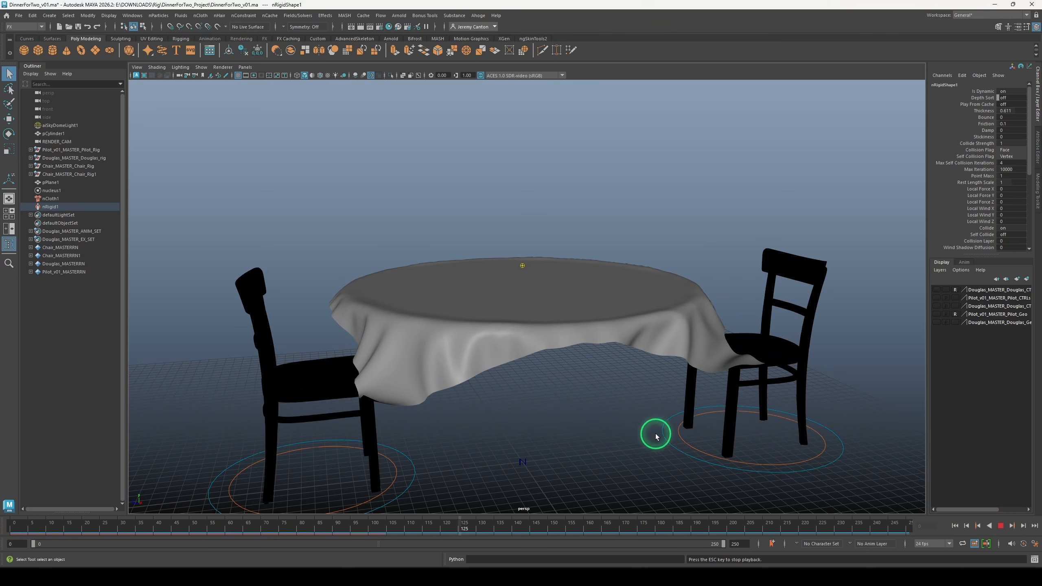
alt+drag(591, 423, 709, 477)
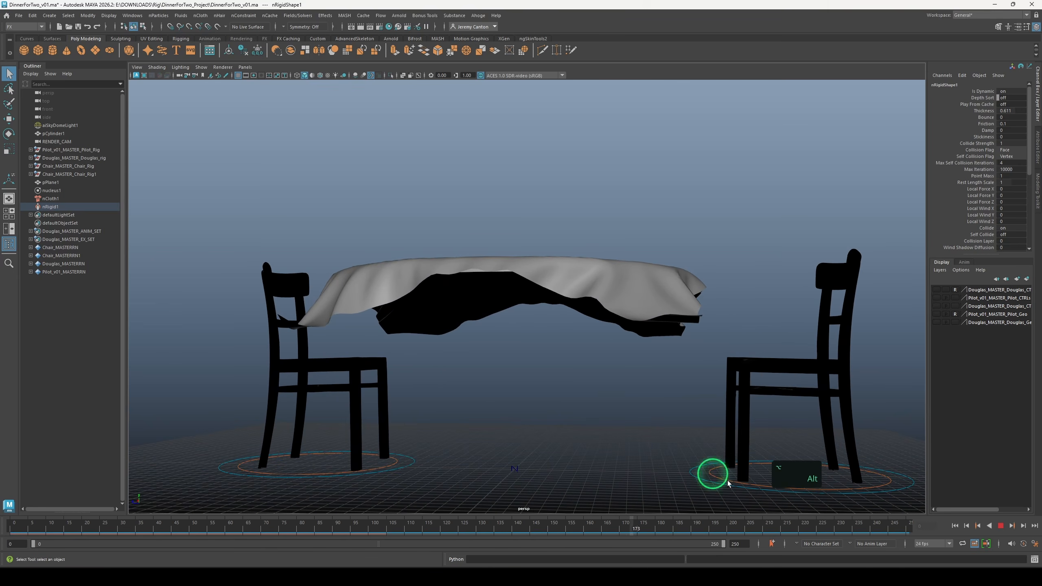
click(1011, 527)
click(1002, 526)
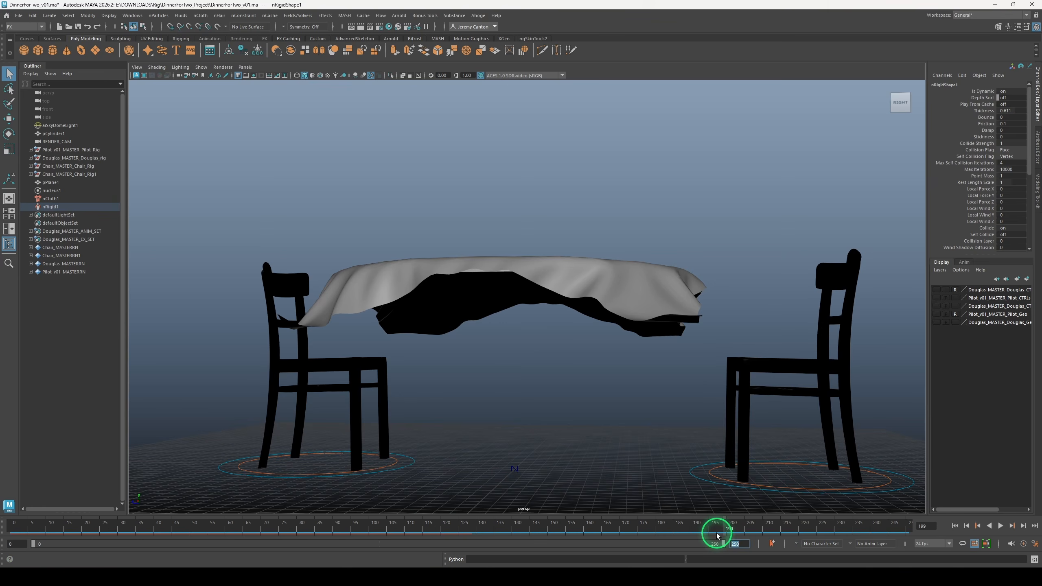
Set the animation end time to 500 and extend the playback range to match
text(0)
key(Return)
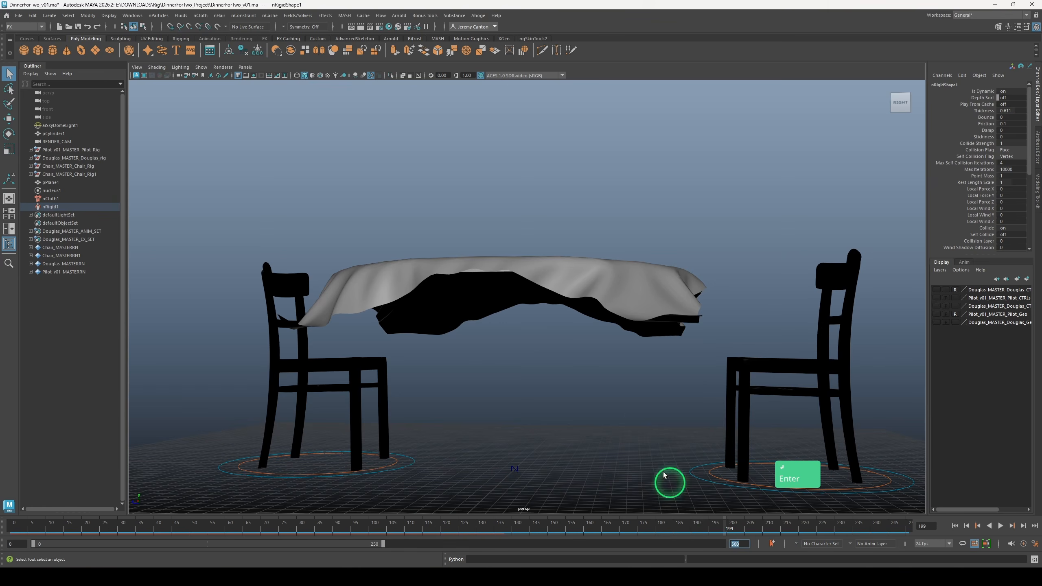
alt+drag(601, 349, 617, 358)
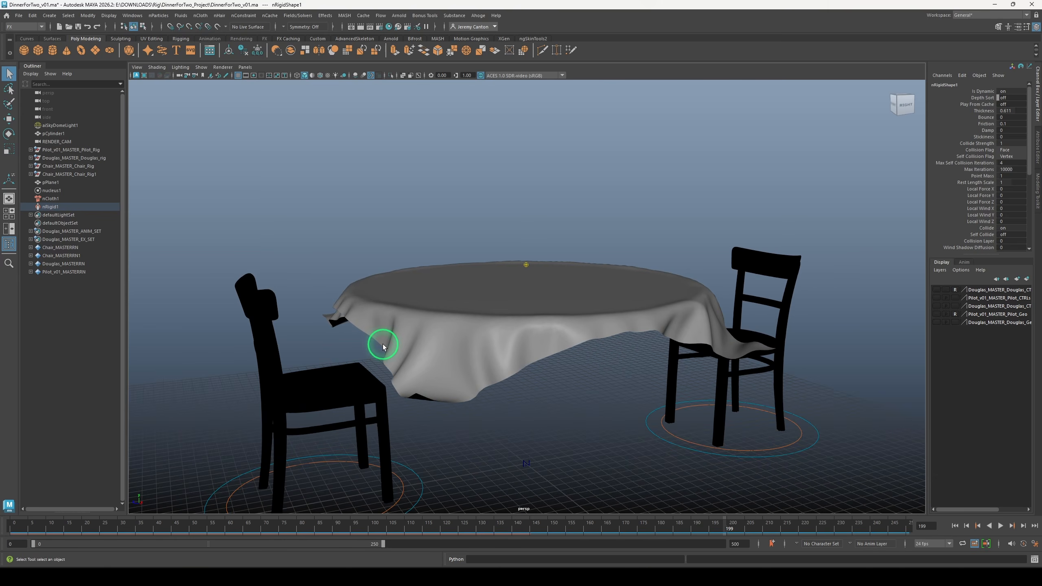
alt+drag(521, 379, 550, 431)
drag(383, 544, 740, 544)
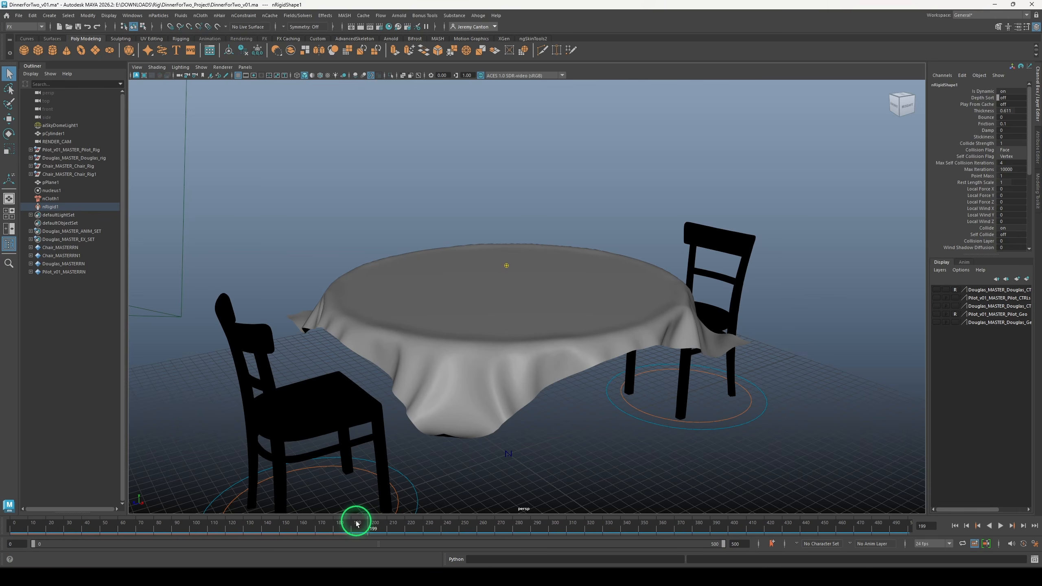
Bring the cloth simulation to frame 189 and select the draped tablecloth
mouse_move(356, 524)
mouse_down()
mouse_move(18, 529)
mouse_move(350, 529)
mouse_up()
key(alt+v)
alt+drag(653, 455, 458, 365)
click(461, 368)
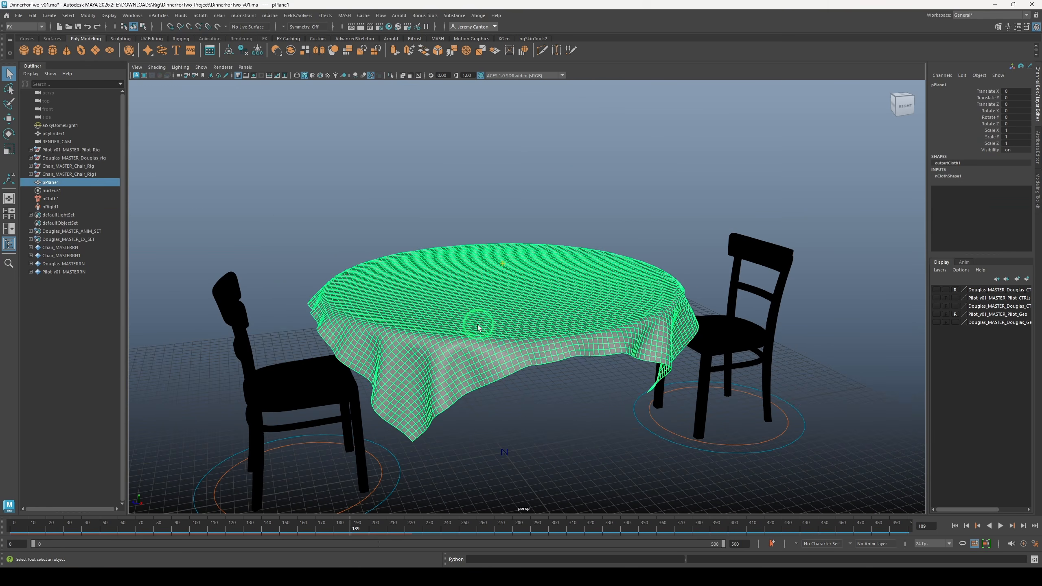
Examine the tablecloth's folds and hanging corners from several angles around the table
alt+drag(556, 356, 580, 407)
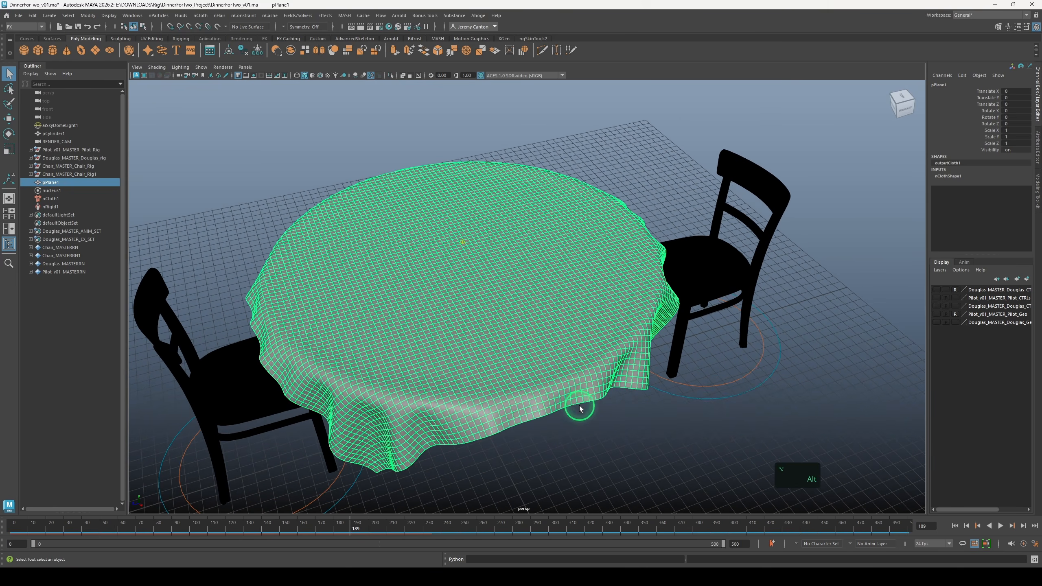
click(618, 459)
alt+drag(588, 430, 420, 353)
alt+right_drag(419, 353, 457, 400)
click(391, 353)
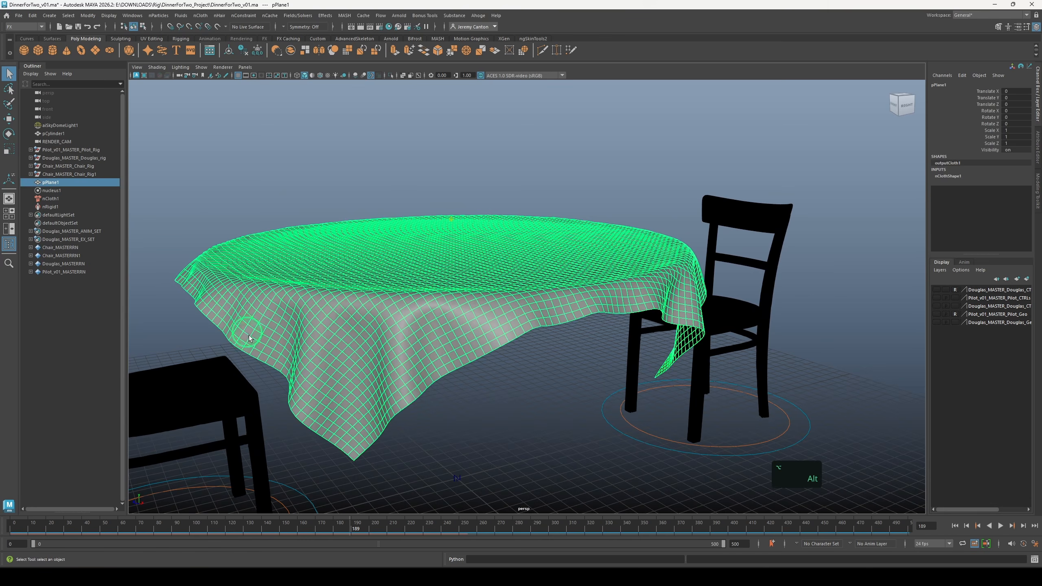
mouse_move(456, 319)
alt+mouse_down()
mouse_move(435, 312)
mouse_move(458, 322)
alt+mouse_up()
click(574, 404)
alt+drag(574, 404, 529, 414)
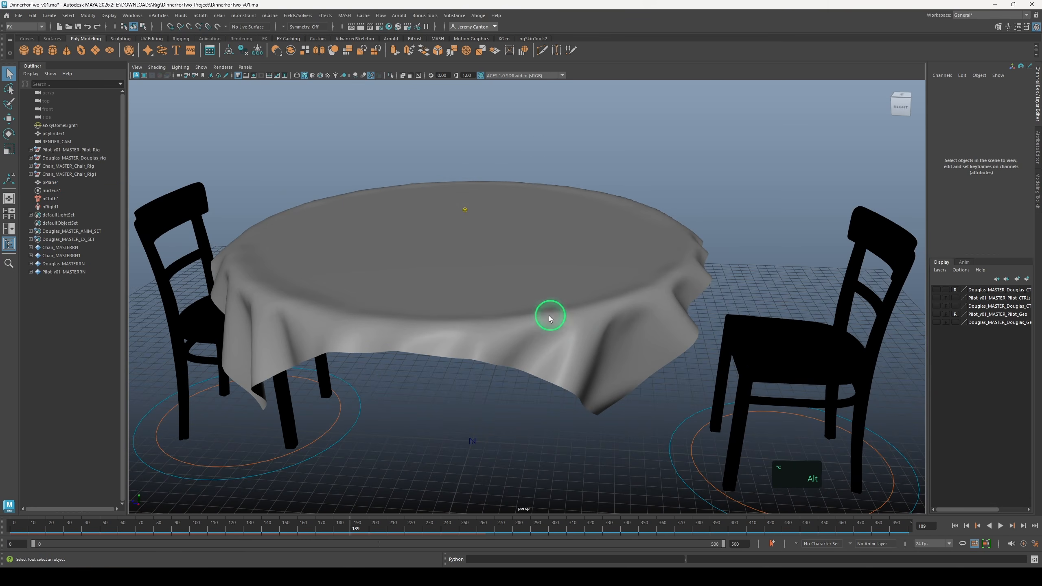
alt+drag(415, 355, 481, 365)
alt+right_drag(512, 363, 501, 363)
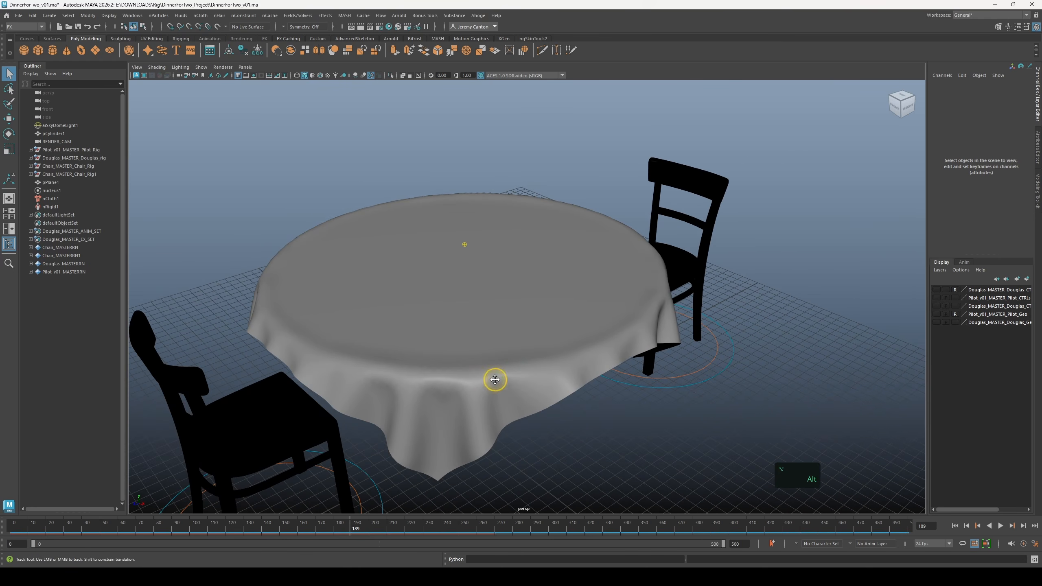
alt+middle_drag(494, 380, 505, 390)
Open the tablecloth's nClothShape1 attributes and look through its material presets, such as silk and heavyDenim, without applying one
click(470, 443)
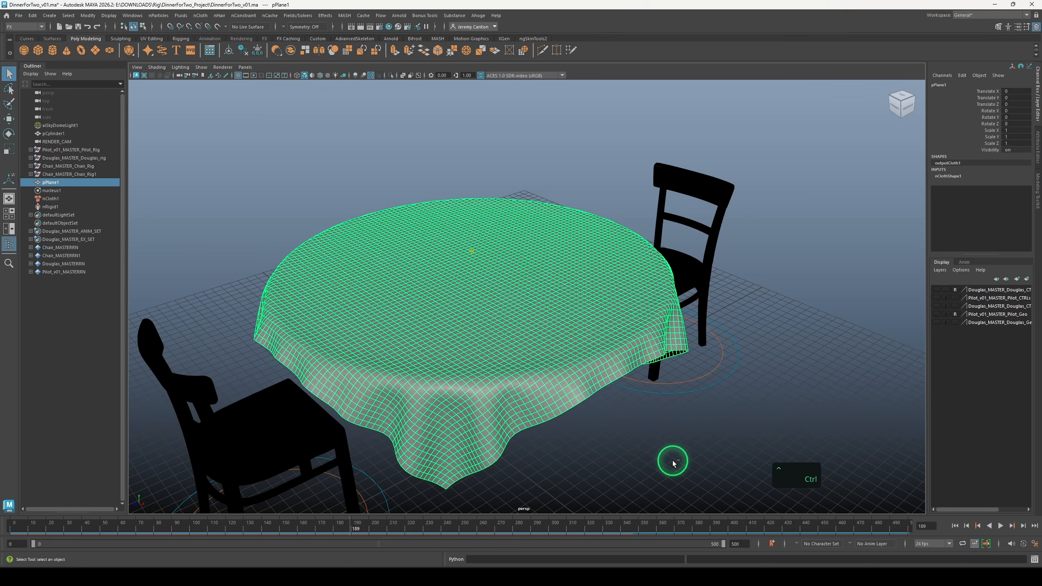
key(ctrl+a)
click(998, 115)
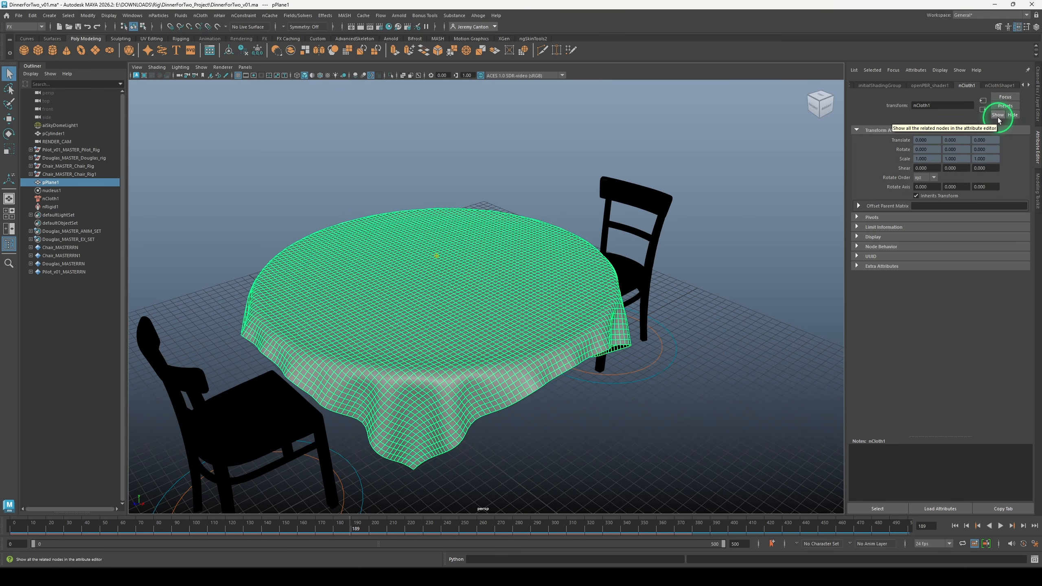
click(999, 85)
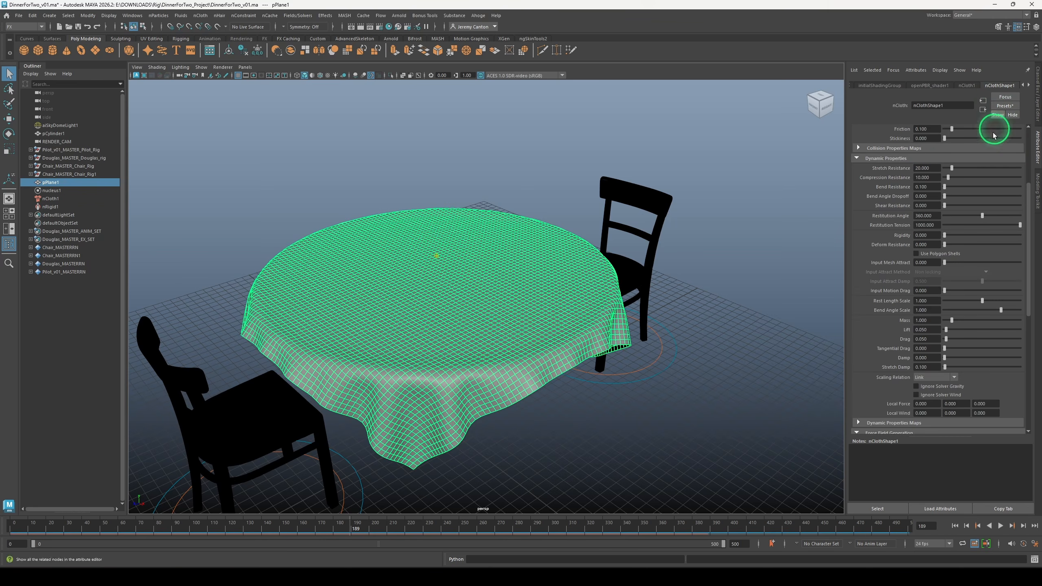
scroll(888, 222, up, 5)
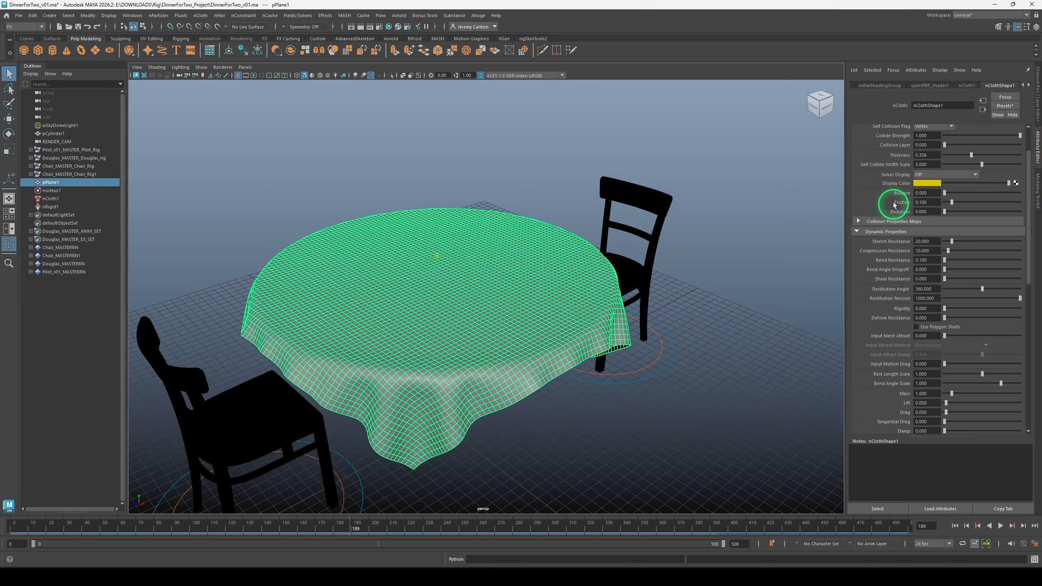
click(1010, 107)
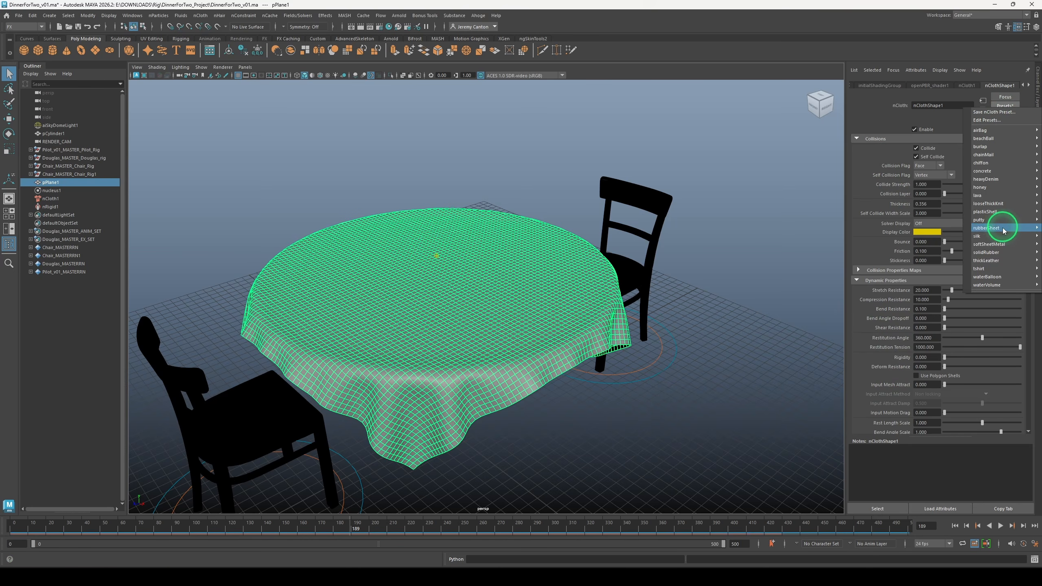
mouse_move(1001, 246)
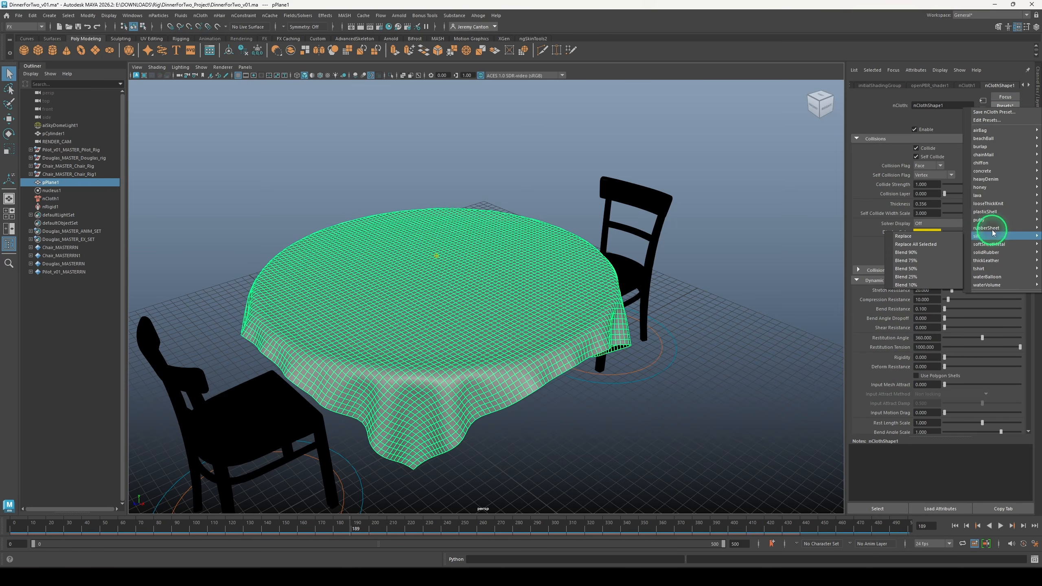
mouse_move(994, 176)
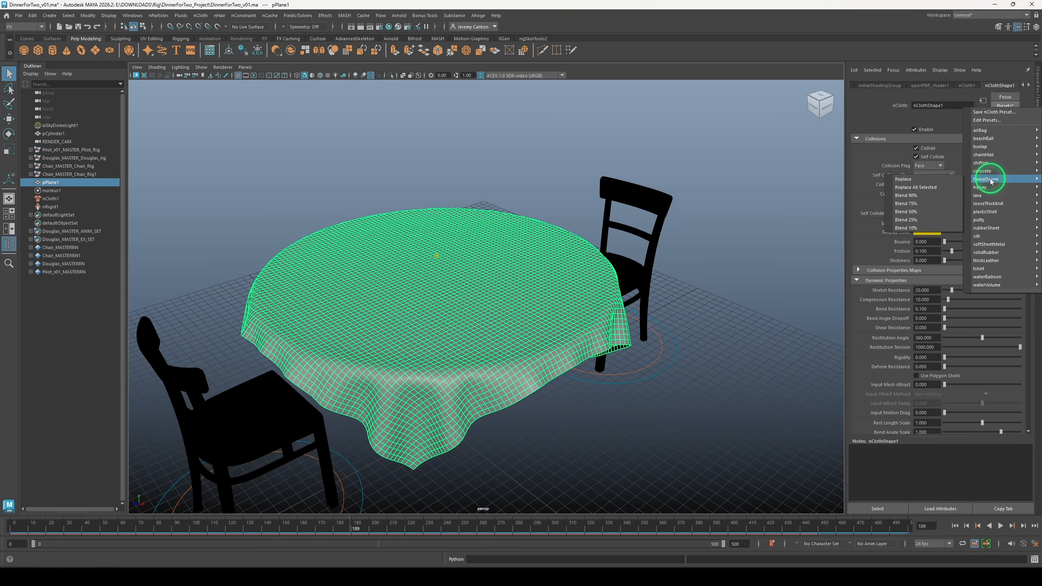
click(999, 72)
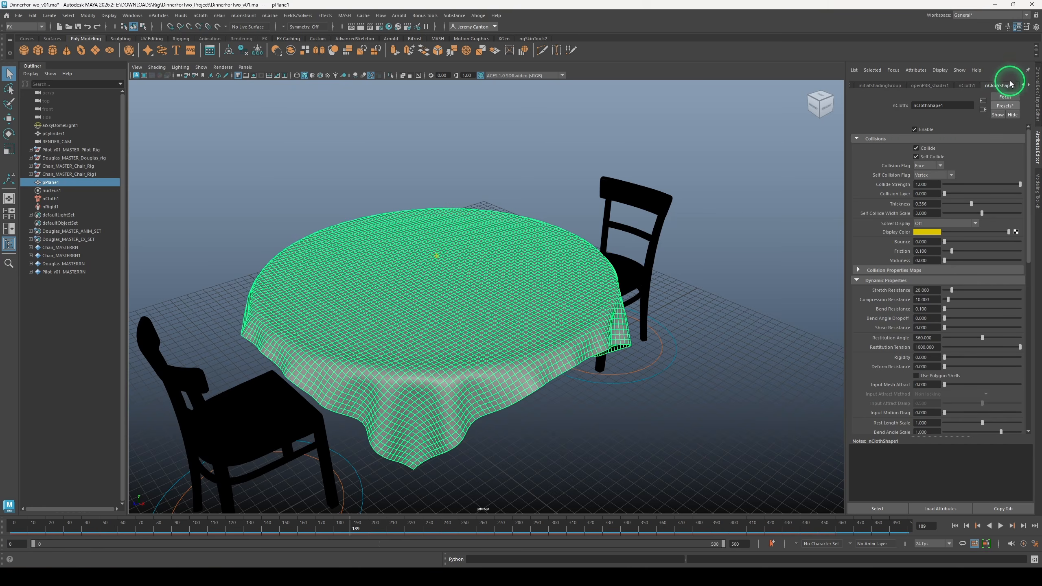
Look through the nucleus1 solver's gravity, wind, ground plane and time attributes, and return to nClothShape1
scroll(1008, 84, down, 2)
scroll(1003, 87, up, 2)
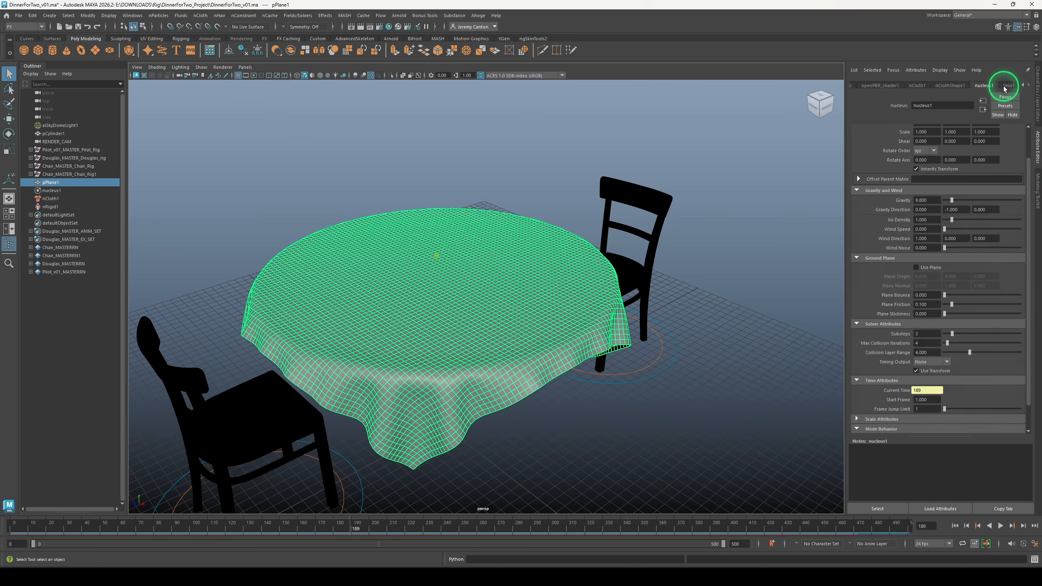
scroll(1002, 87, down, 1)
scroll(931, 184, down, 3)
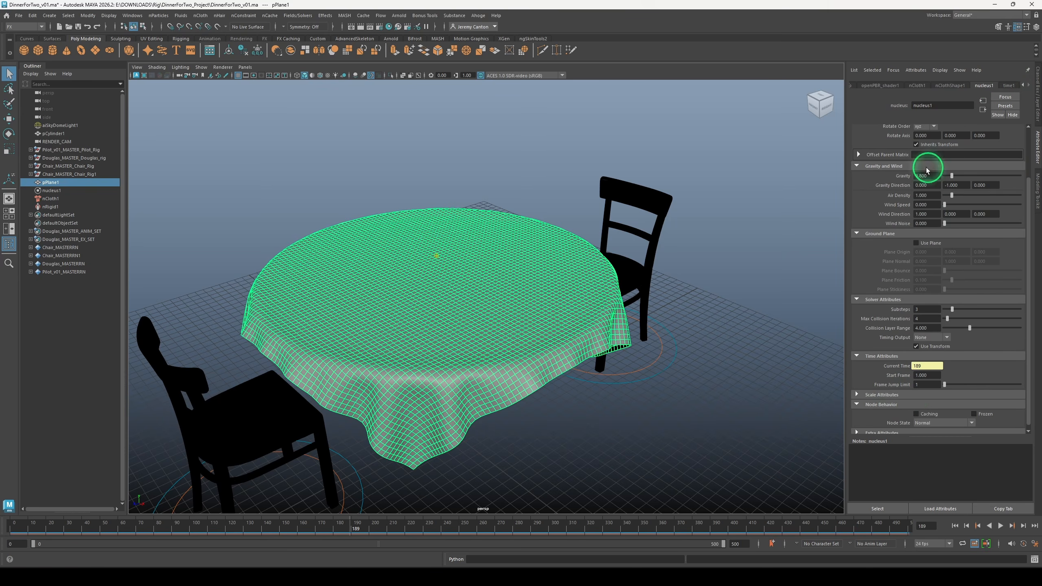
scroll(886, 374, down, 1)
scroll(863, 366, up, 3)
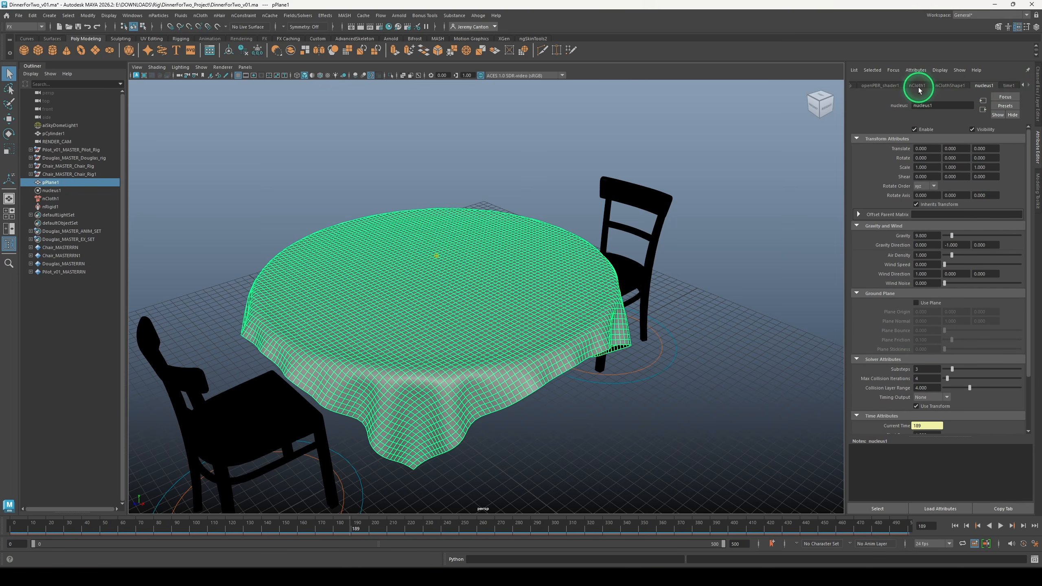
click(948, 88)
Run the cloth simulation again from the early frames up to frame 300
alt+drag(200, 508, 522, 392)
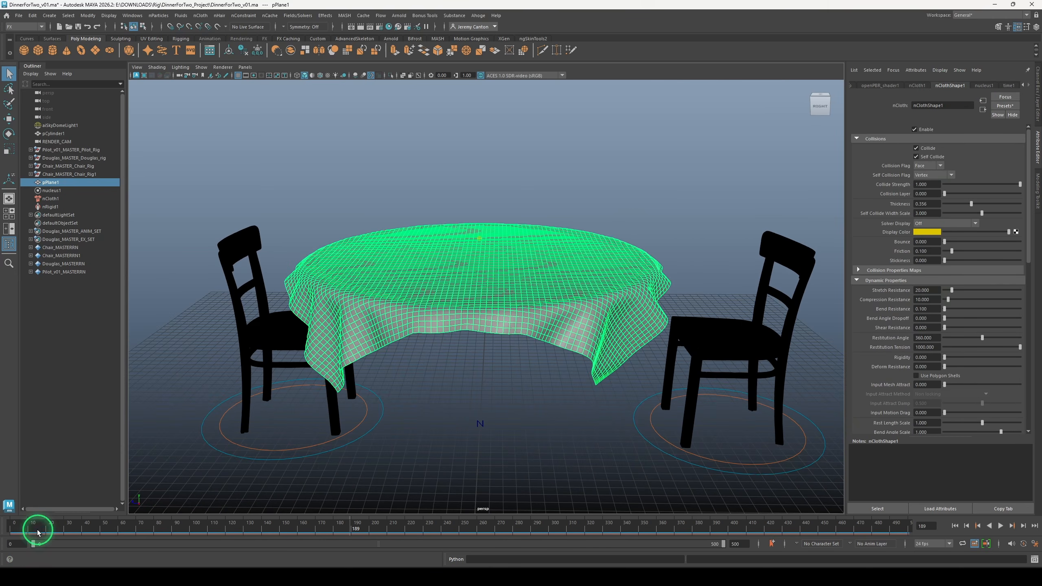
drag(37, 530, 378, 480)
drag(578, 530, 568, 530)
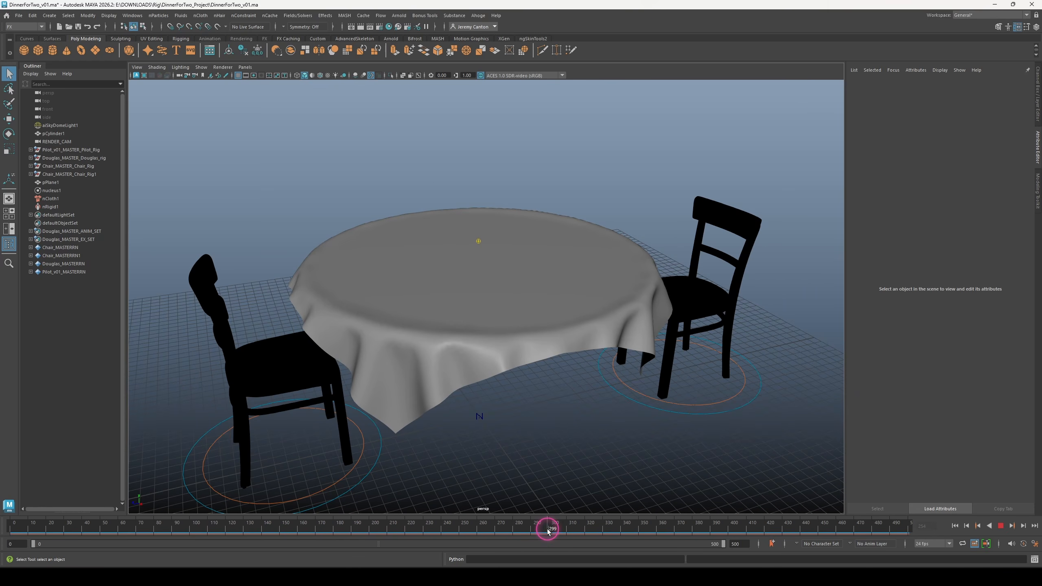
Examine the tablecloth's drape and corner overhang at frame 300 from several sides and distances
alt+drag(568, 472, 535, 439)
alt+right_drag(541, 437, 526, 433)
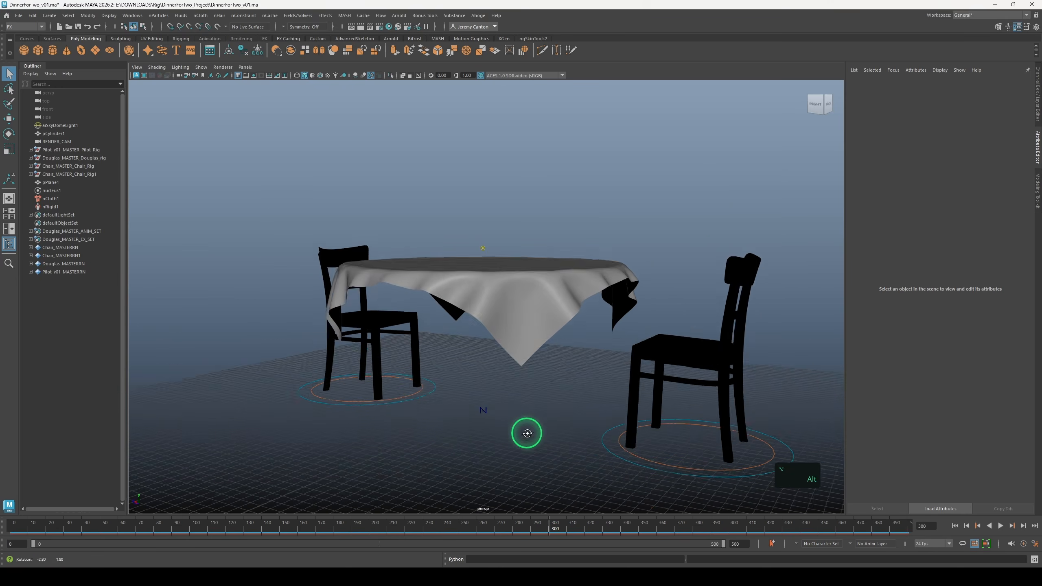
alt+drag(529, 419, 583, 411)
click(591, 340)
click(648, 421)
alt+drag(648, 421, 714, 415)
alt+right_drag(615, 410, 500, 400)
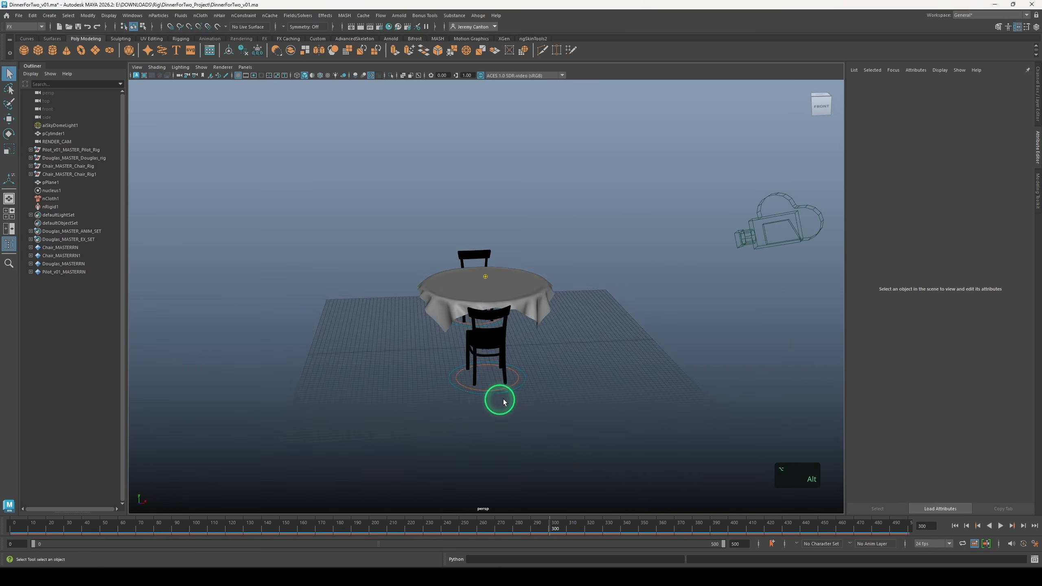
alt+drag(611, 405, 337, 427)
alt+right_drag(534, 411, 640, 480)
alt+drag(492, 472, 560, 480)
Select the tablecloth, return to frame 0 and remove its nCloth
click(508, 349)
drag(102, 524, 6, 526)
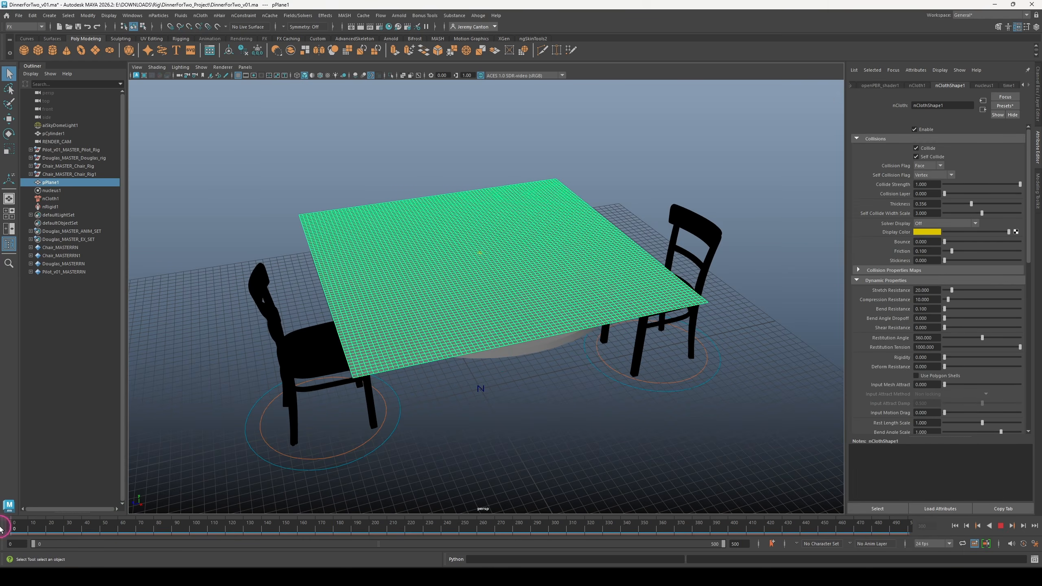
click(201, 16)
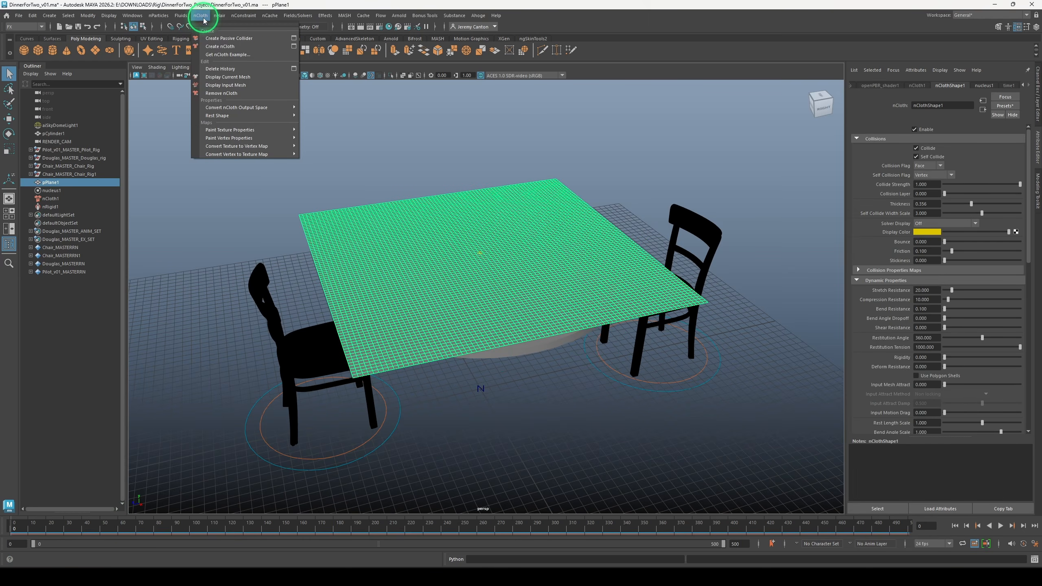
click(228, 94)
key(alt+v)
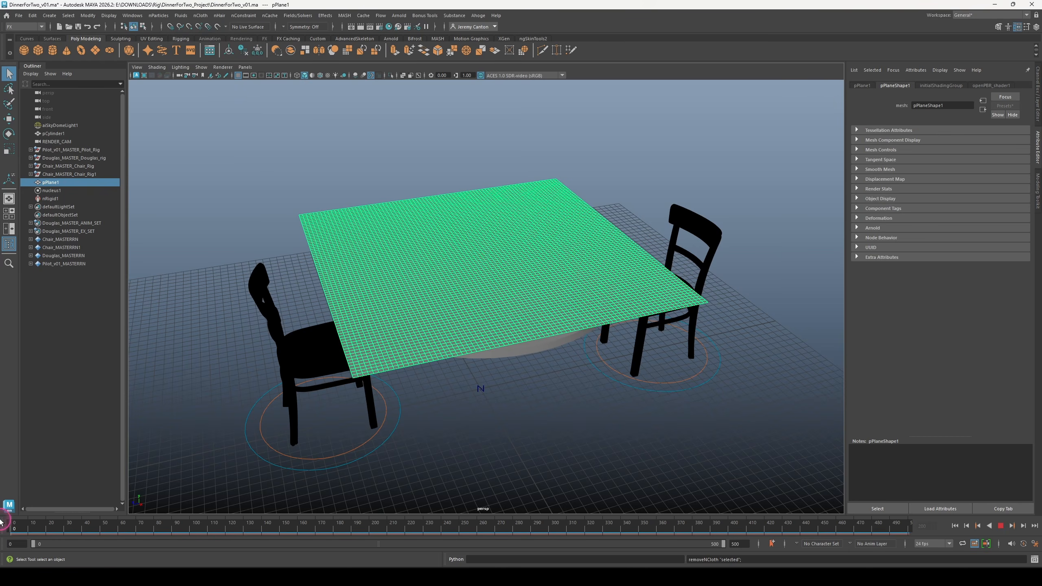
Scale the flat tablecloth plane up uniformly to about 1.046
click(491, 351)
click(463, 309)
key(e)
key(r)
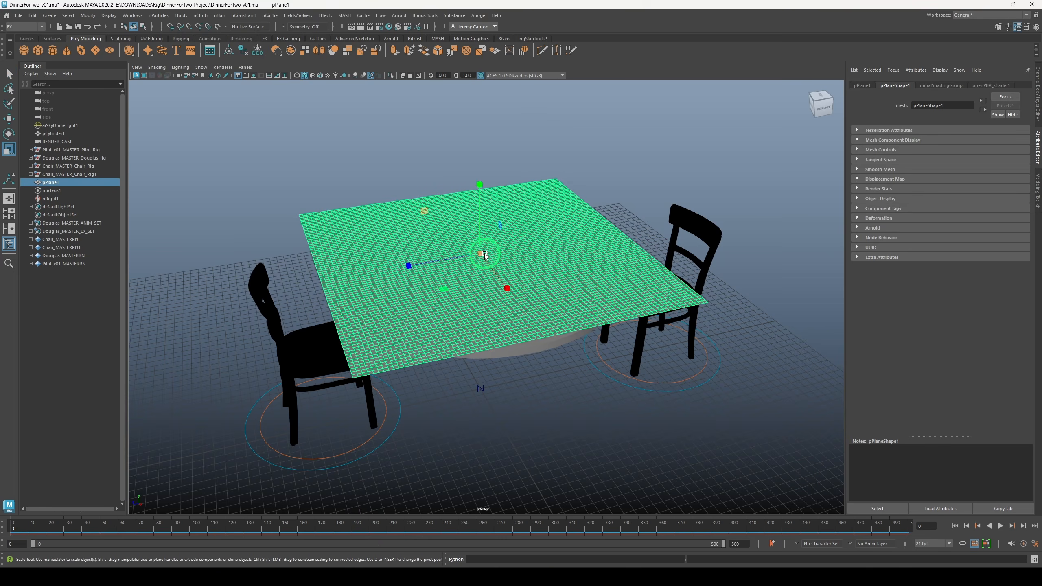
drag(485, 255, 482, 256)
alt+drag(516, 373, 515, 338)
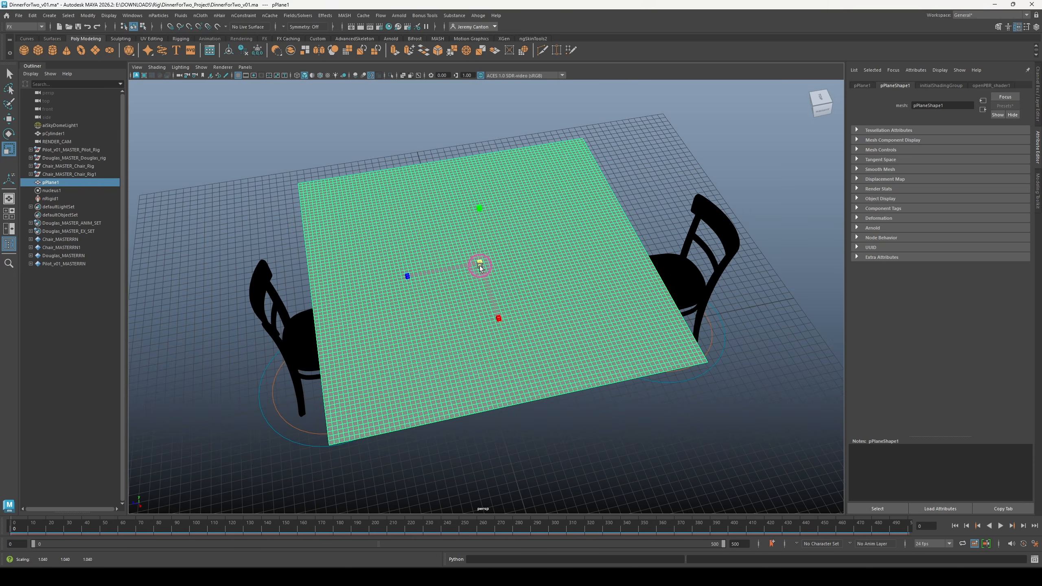
drag(479, 263, 488, 280)
key(w)
key(ctrl+a)
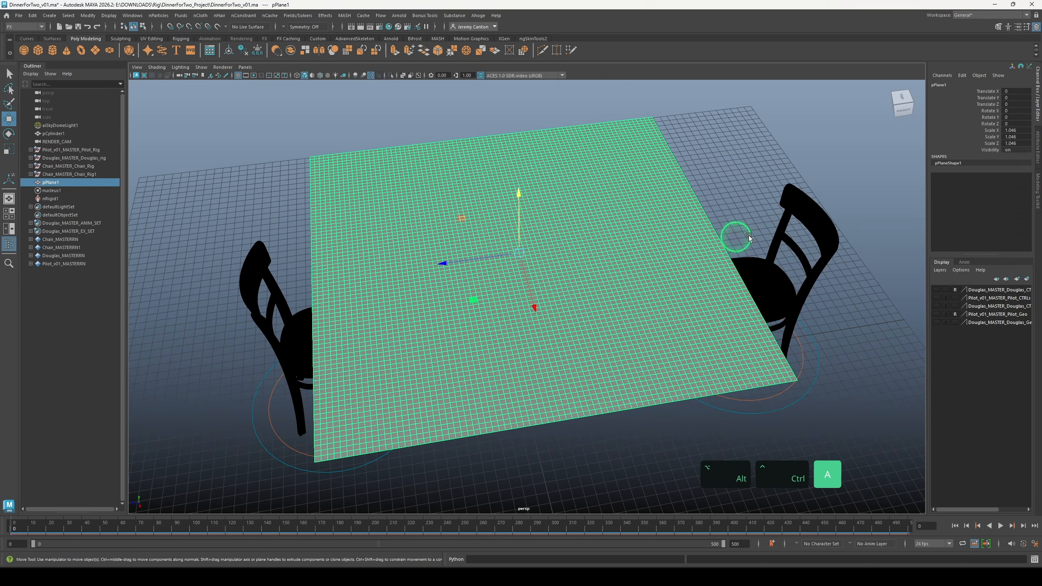
alt+drag(553, 291, 562, 282)
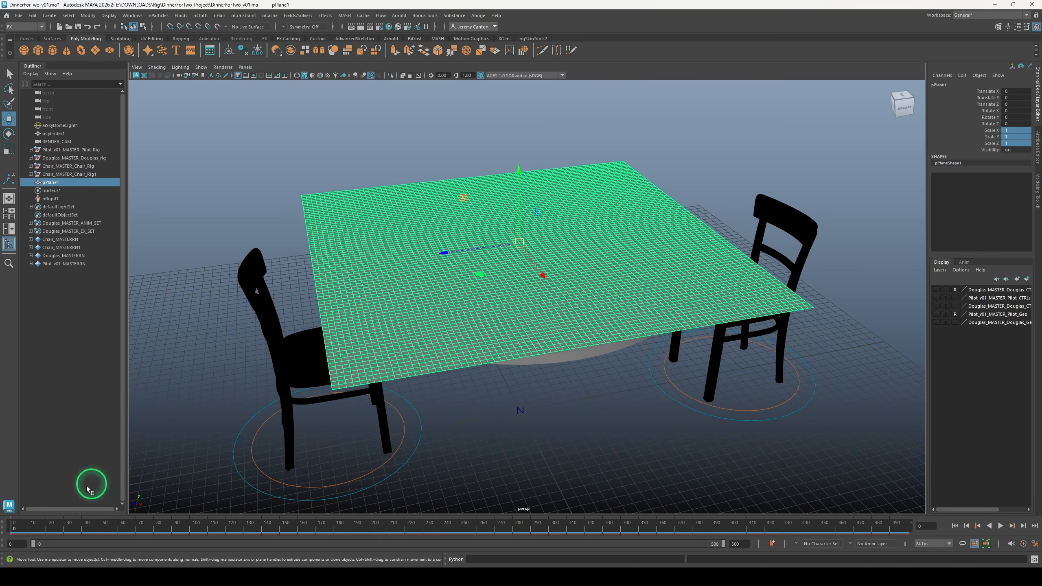
Make the plane an nCloth again and simulate its drape over the table to frame 300
click(200, 16)
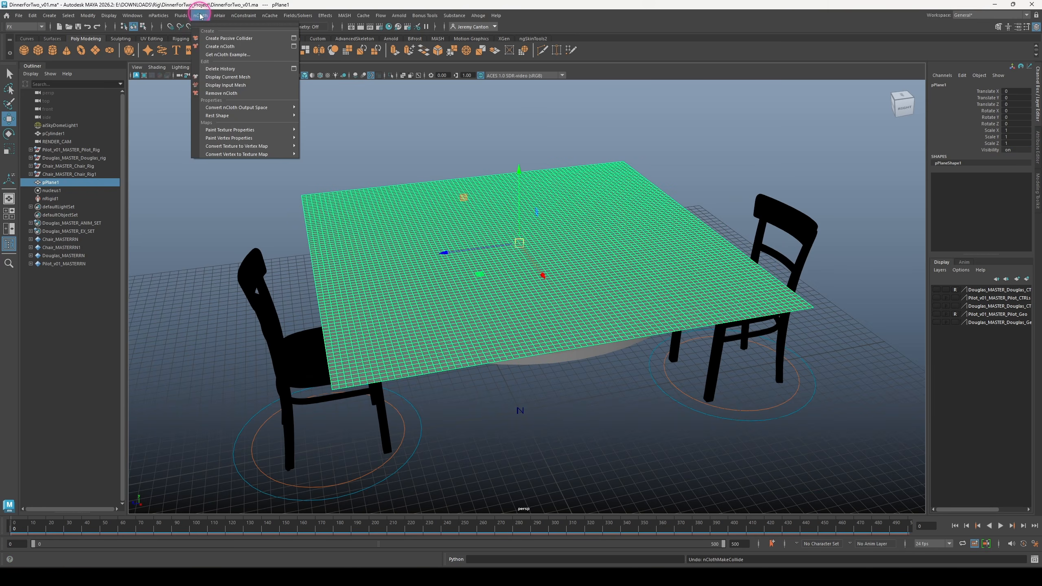
click(222, 48)
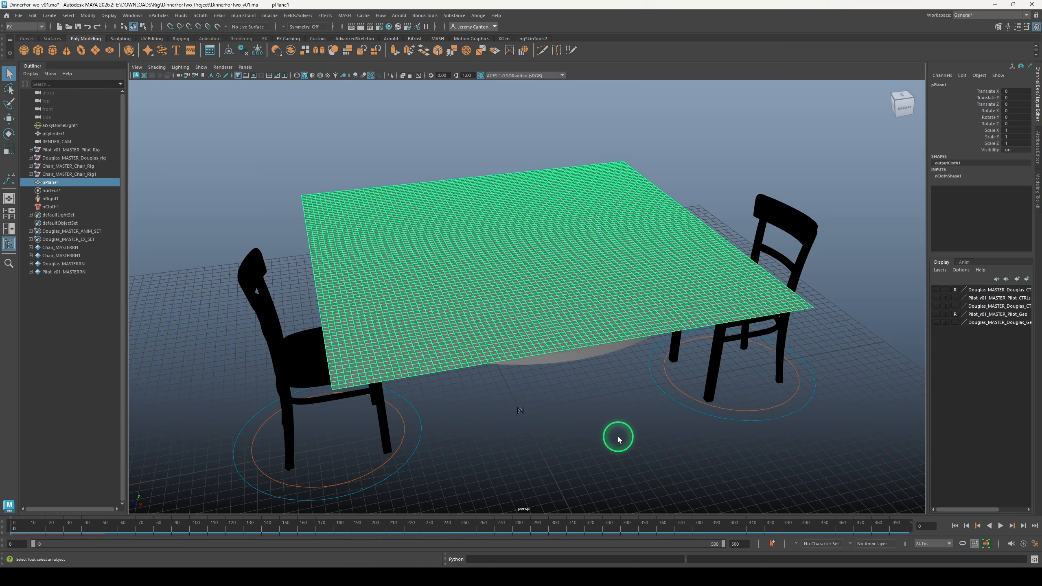
click(549, 530)
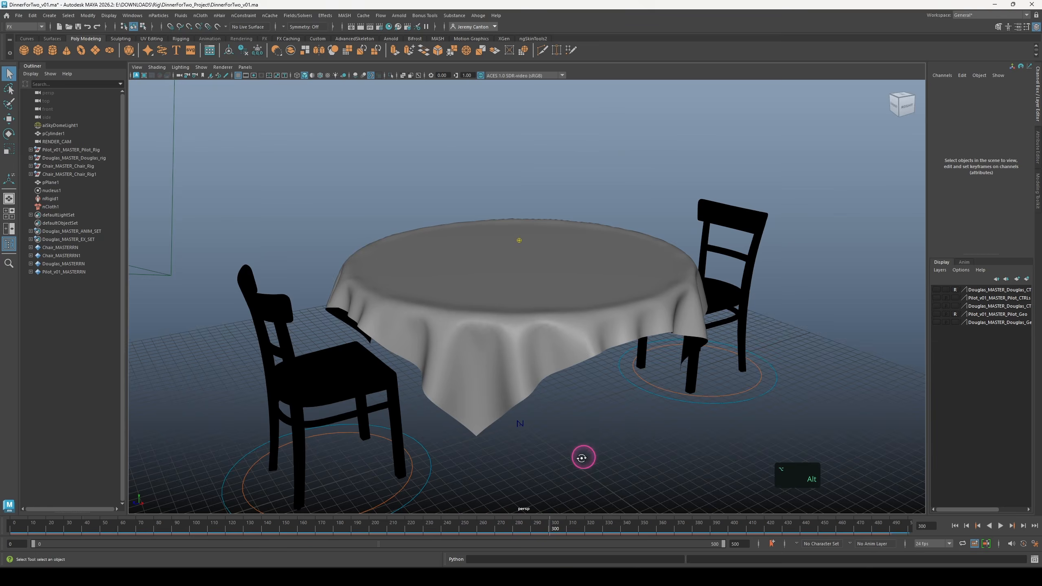
alt+drag(583, 459, 600, 441)
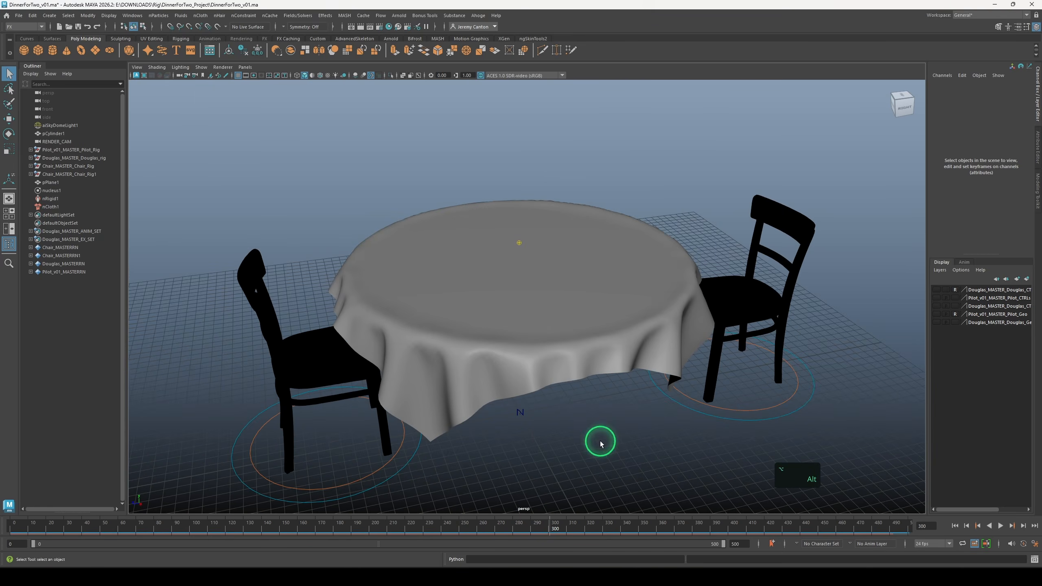
alt+middle_drag(600, 442, 474, 388)
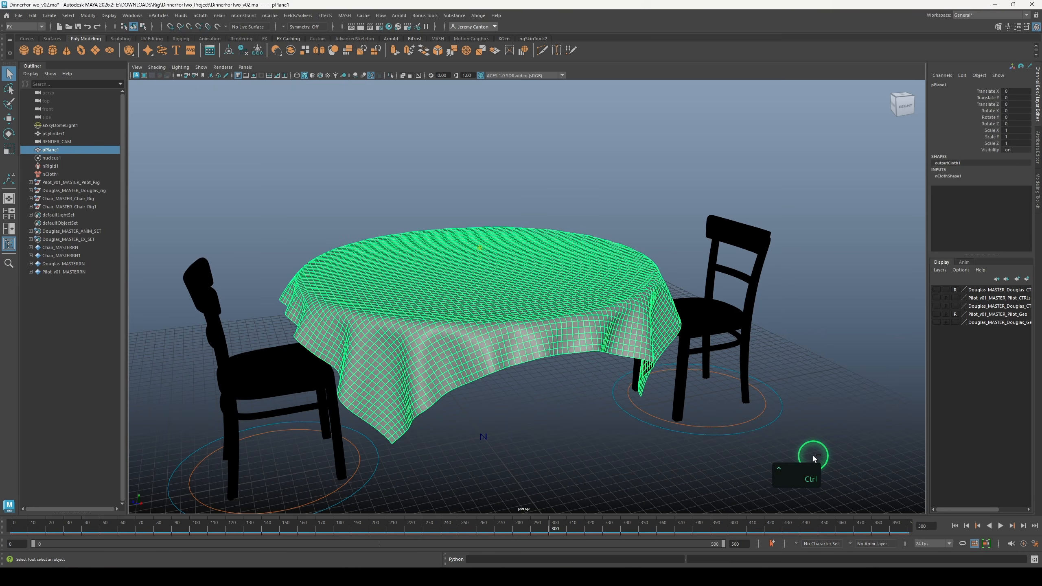
Check the draped tablecloth's nCloth and time attributes, and duplicate the mesh in its frame 300 shape
key(ctrl+a)
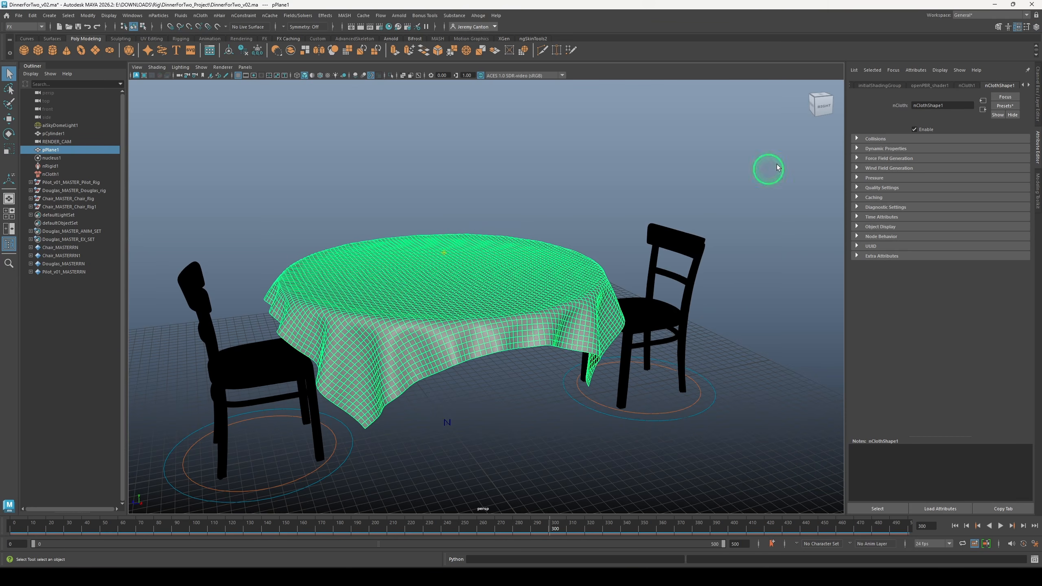
scroll(946, 87, up, 5)
scroll(947, 87, down, 4)
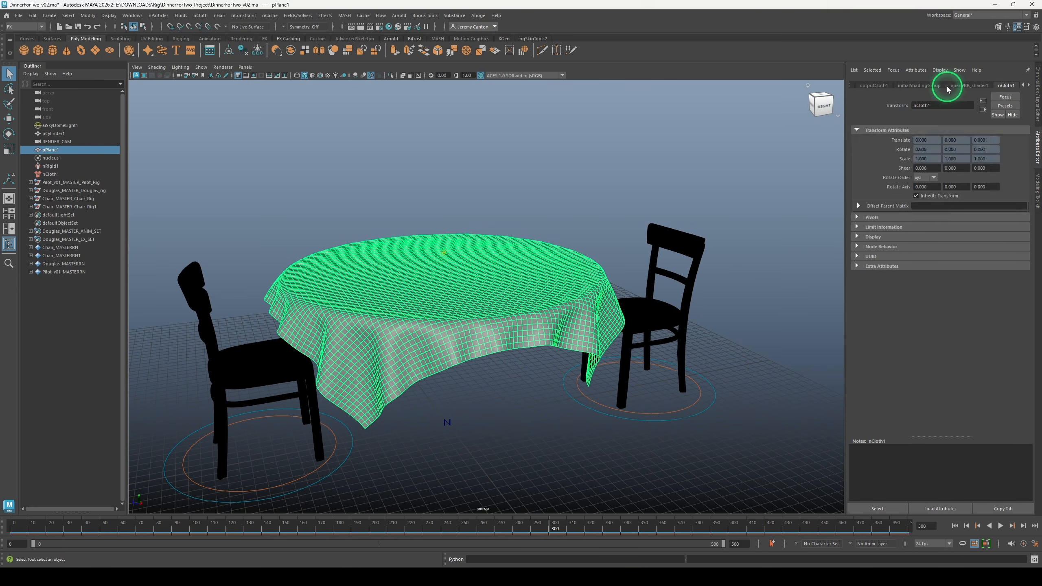
scroll(947, 89, down, 3)
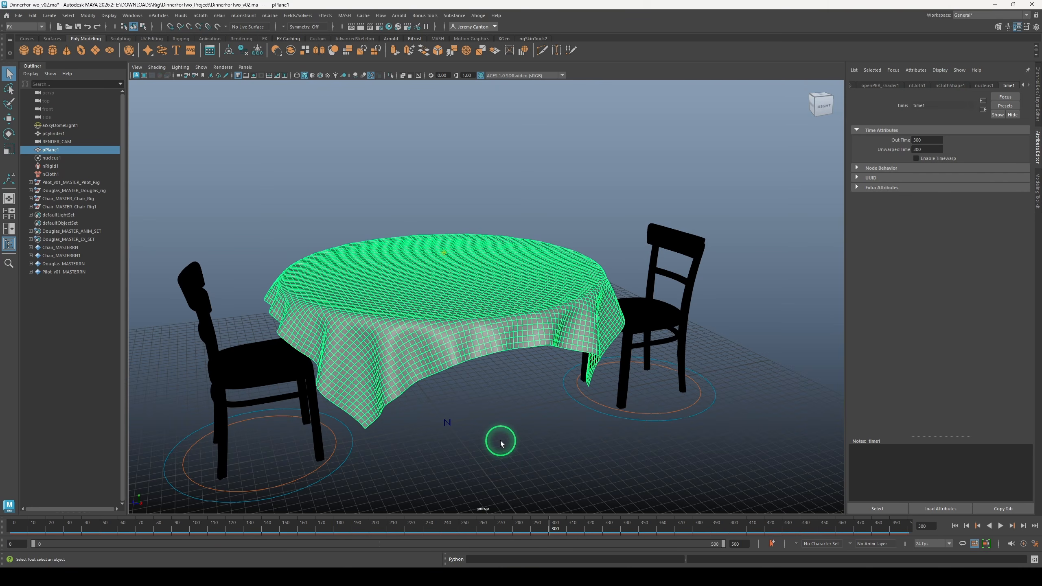
key(ctrl+d)
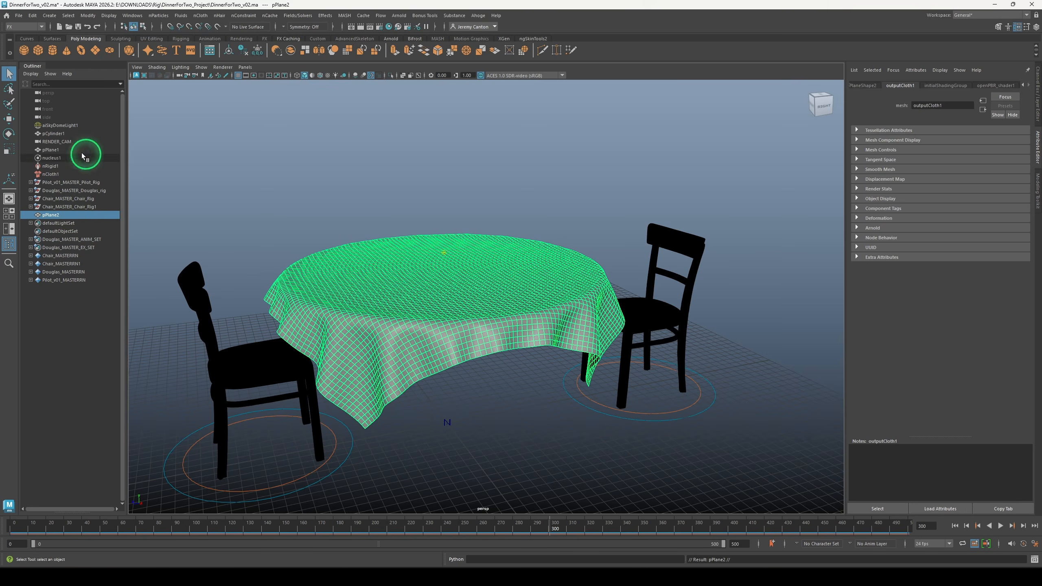
Delete the original pPlane1 with nucleus1, nRigid1 and nCloth1, and select the duplicate to check its attributes
click(51, 150)
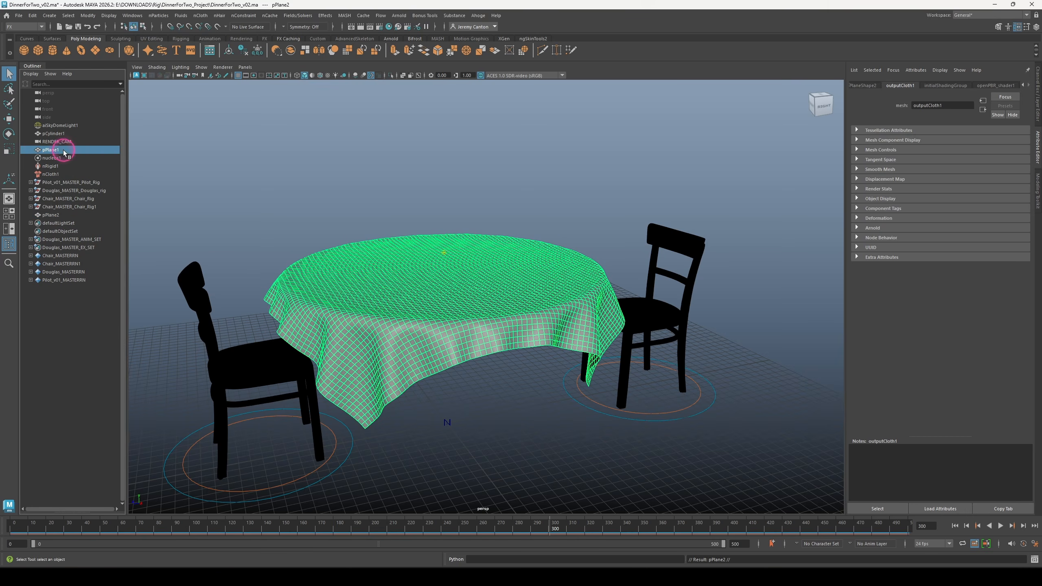
shift+click(59, 175)
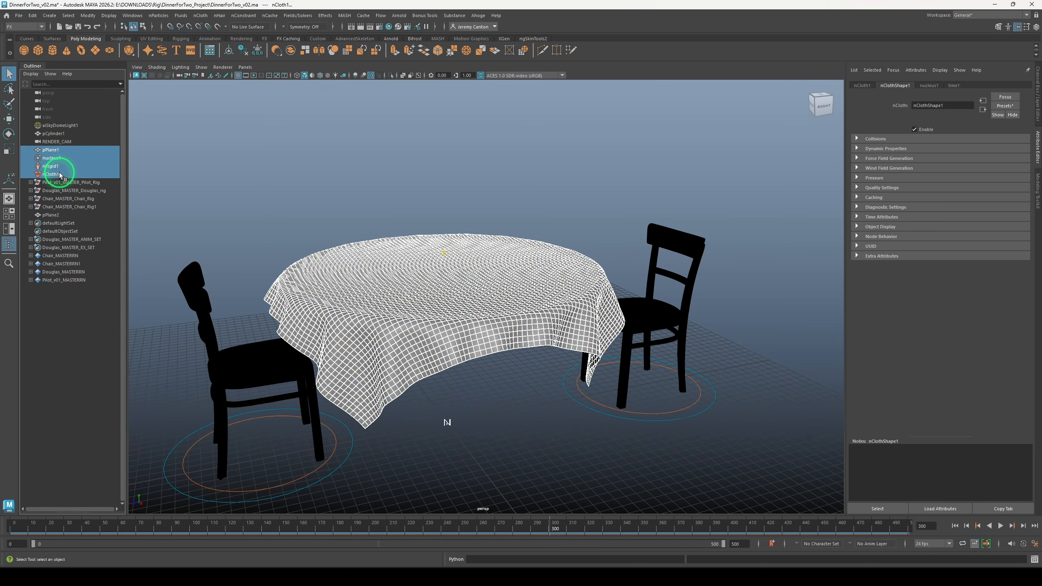
key(Delete)
click(529, 325)
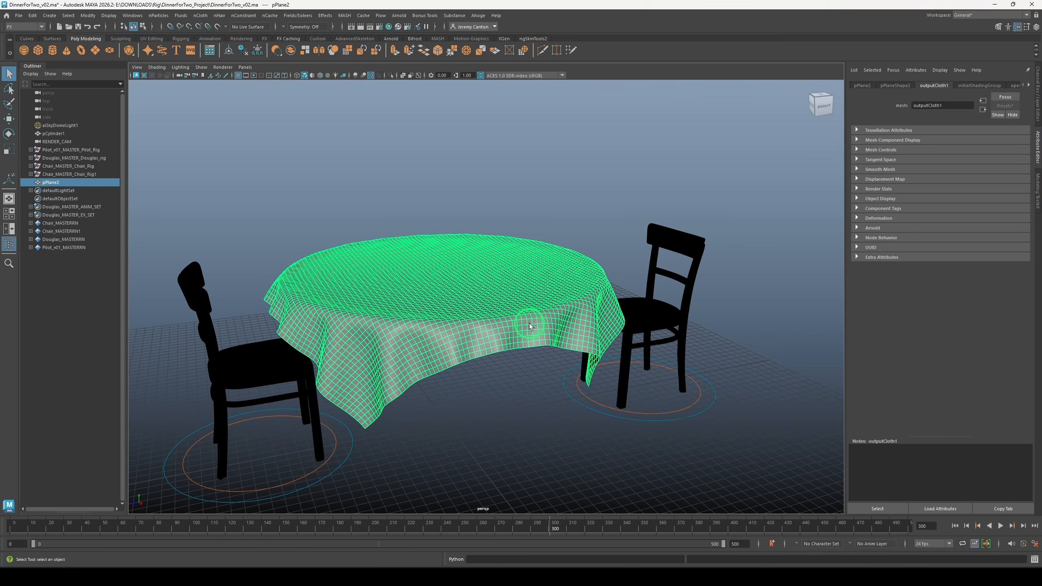
scroll(939, 90, down, 2)
scroll(940, 89, up, 2)
click(928, 86)
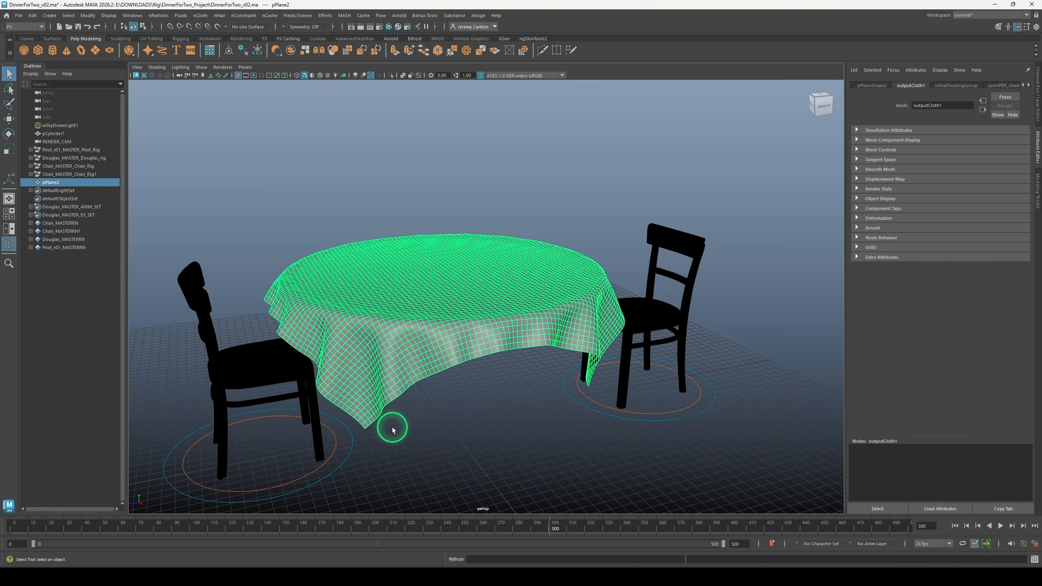
Start an OBJ export of the selected tablecloth and create a "models" folder inside DinnerForTwo_Project for it
click(20, 16)
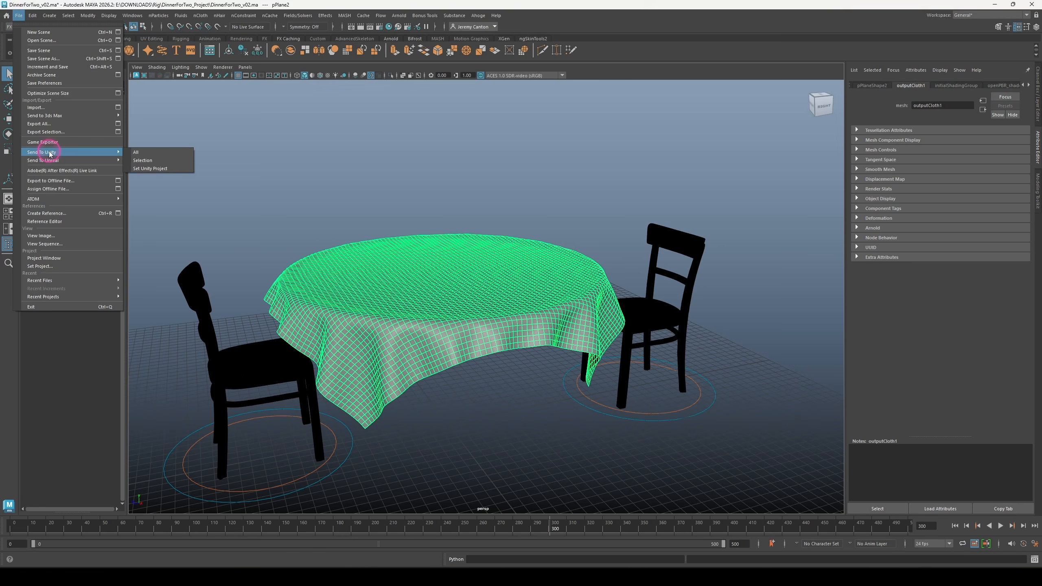
click(45, 132)
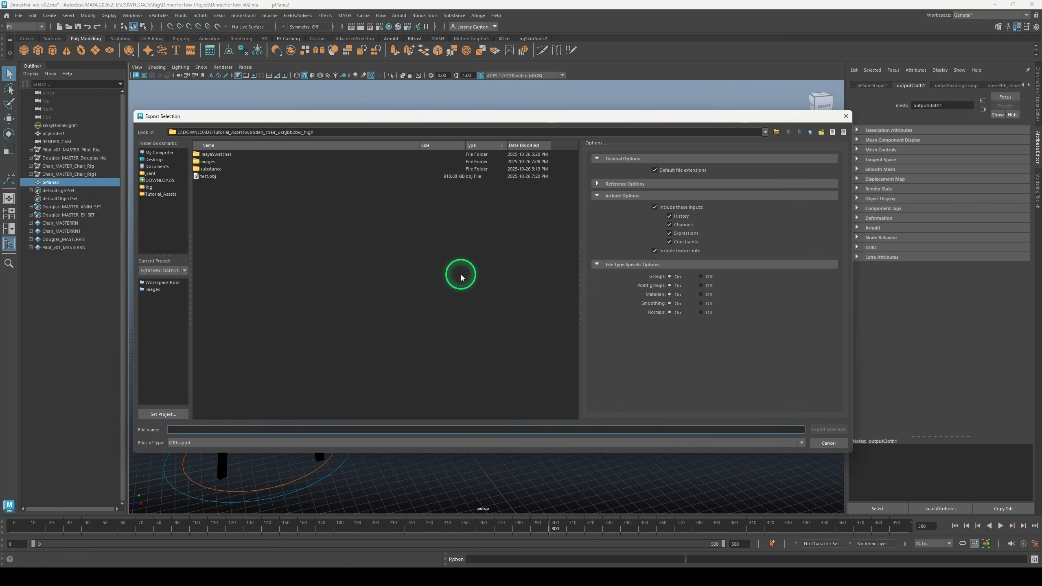
click(149, 188)
double_click(237, 161)
right_click(237, 198)
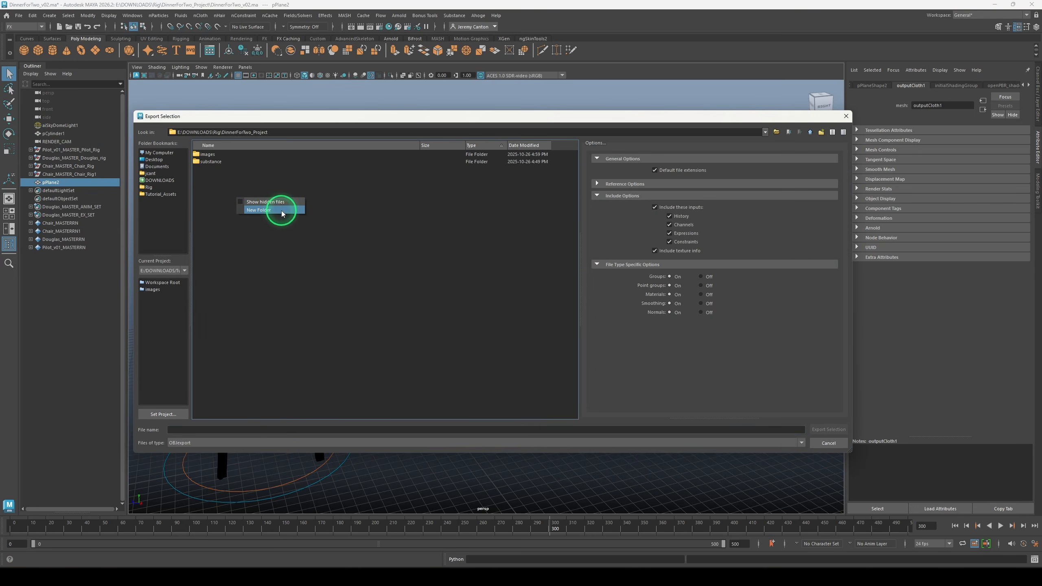
click(281, 210)
text(models)
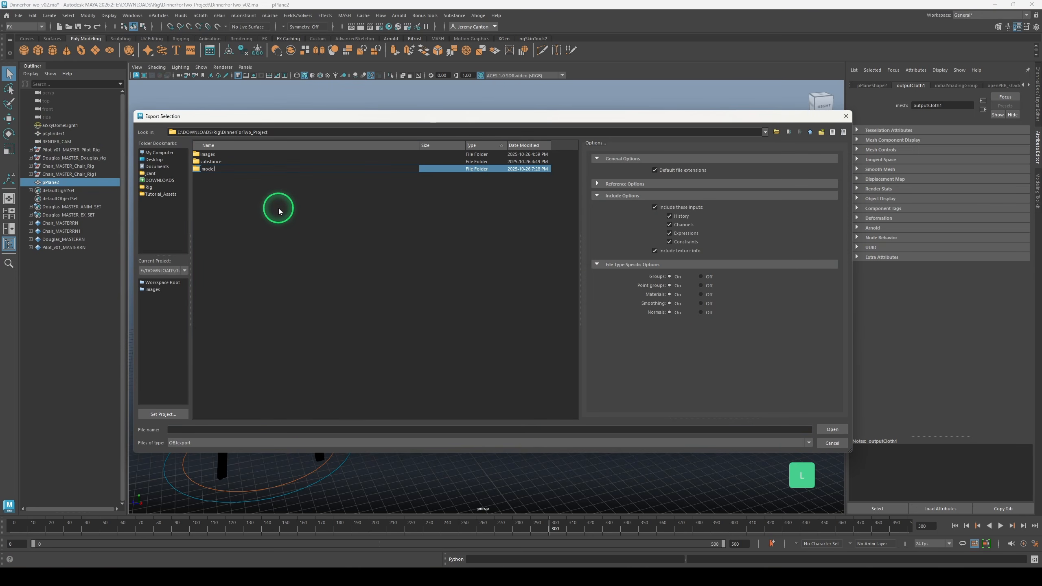
key(Return)
key(Return)
Export the tablecloth into the models folder as table_Cloth
click(197, 429)
text(table)
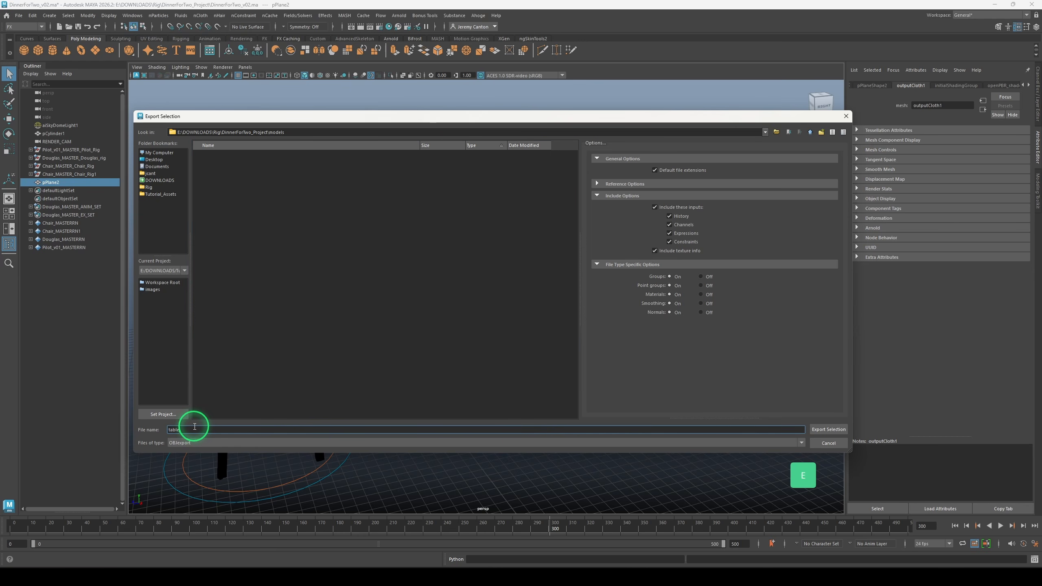
text(_Cloth)
key(Return)
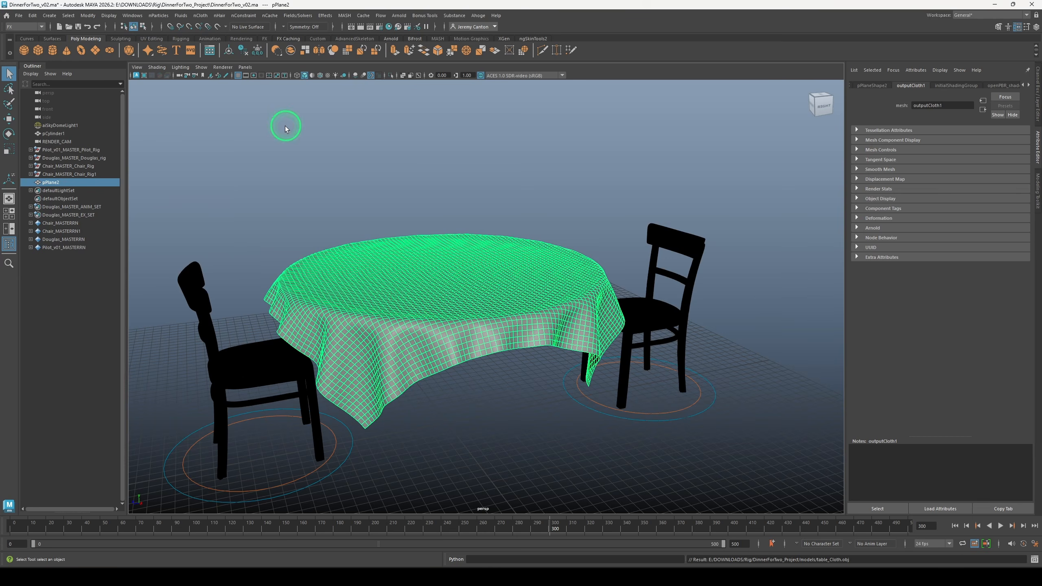
Delete the duplicated tablecloth pPlane2 from the scene, leaving the bare tabletop and chairs
click(19, 15)
click(244, 216)
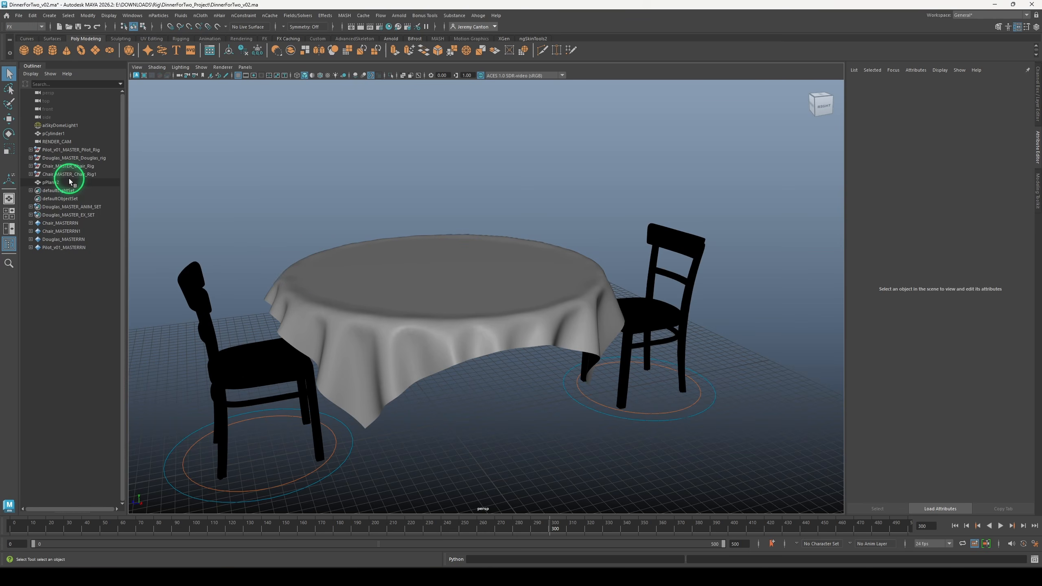
click(70, 182)
key(Delete)
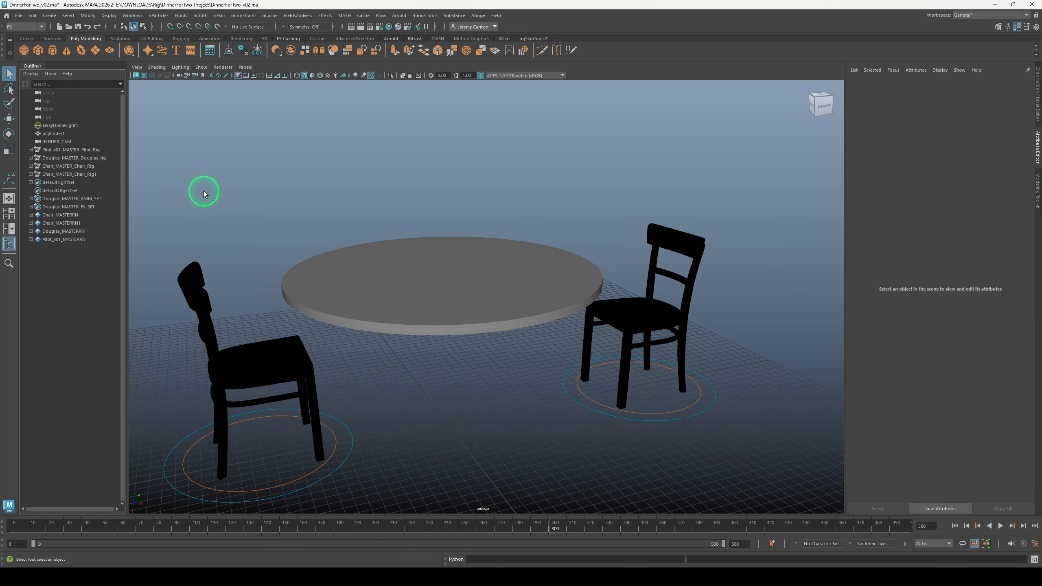
Import table_Cloth.obj from the project's models folder with namespaces turned off
click(24, 18)
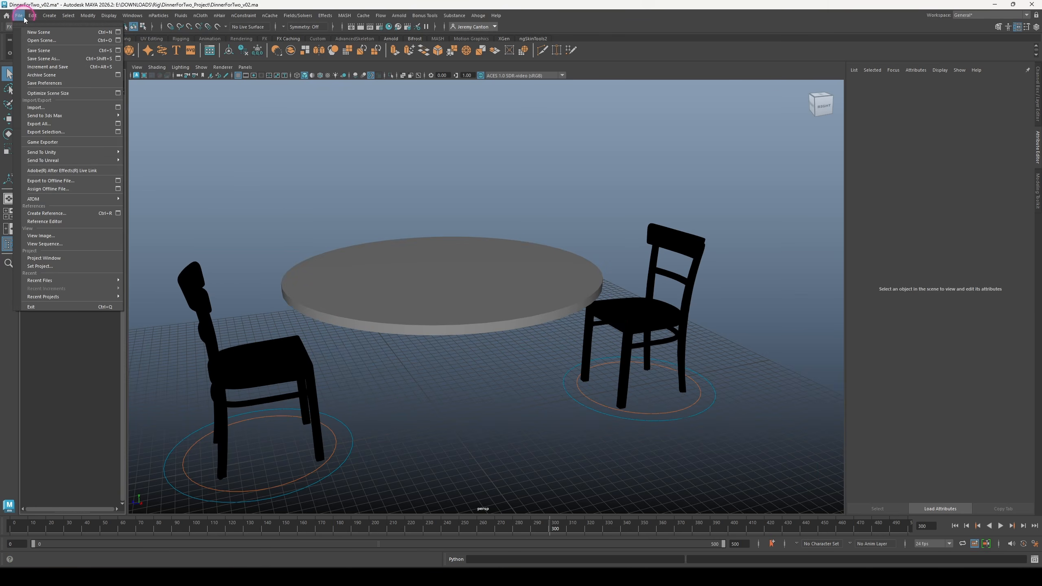
click(56, 107)
click(221, 162)
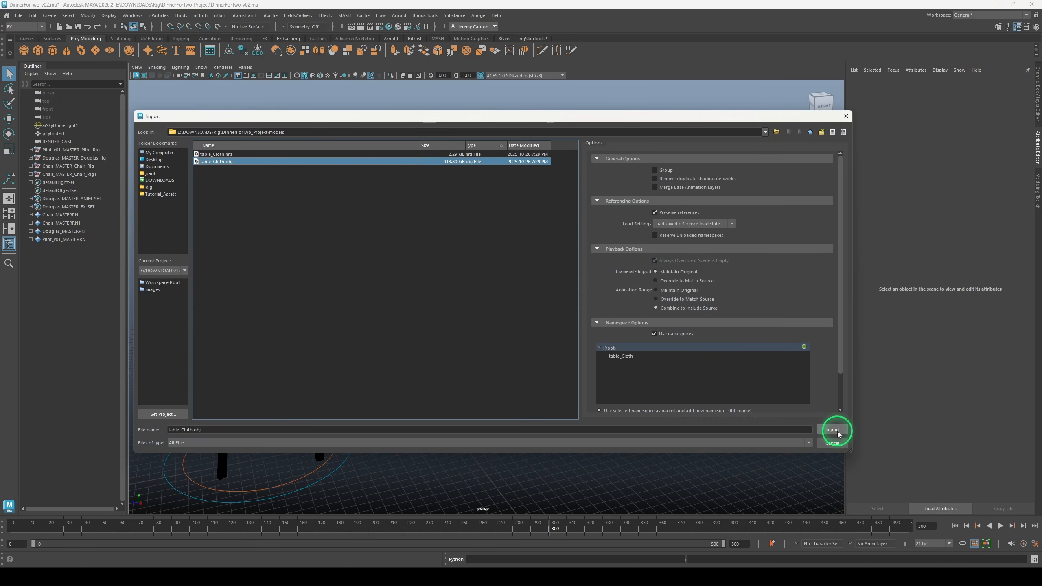
click(655, 334)
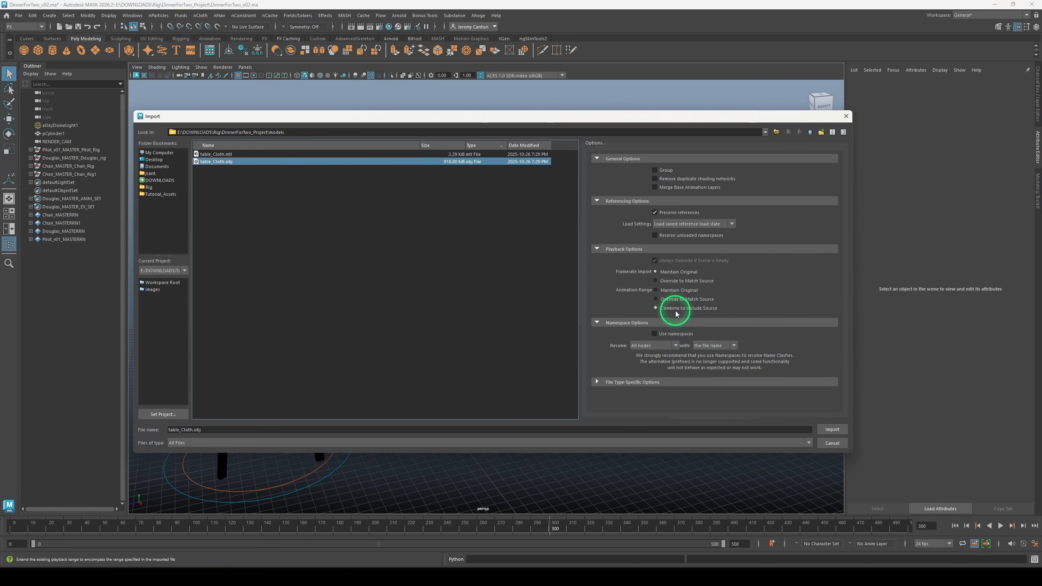
click(830, 430)
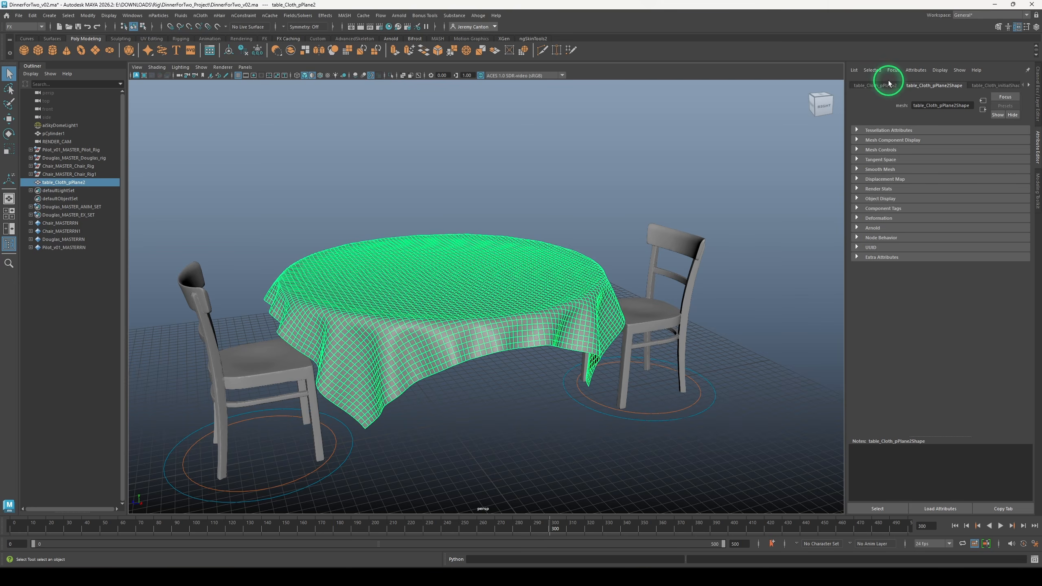
Check the imported tablecloth's transform, shape and Lambert material attributes
click(898, 89)
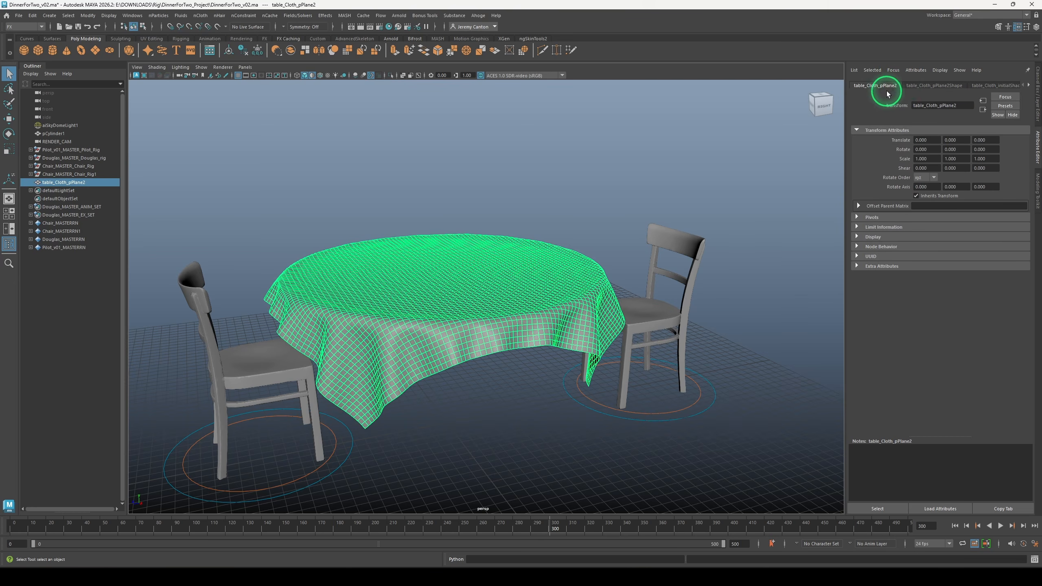
click(934, 92)
click(989, 87)
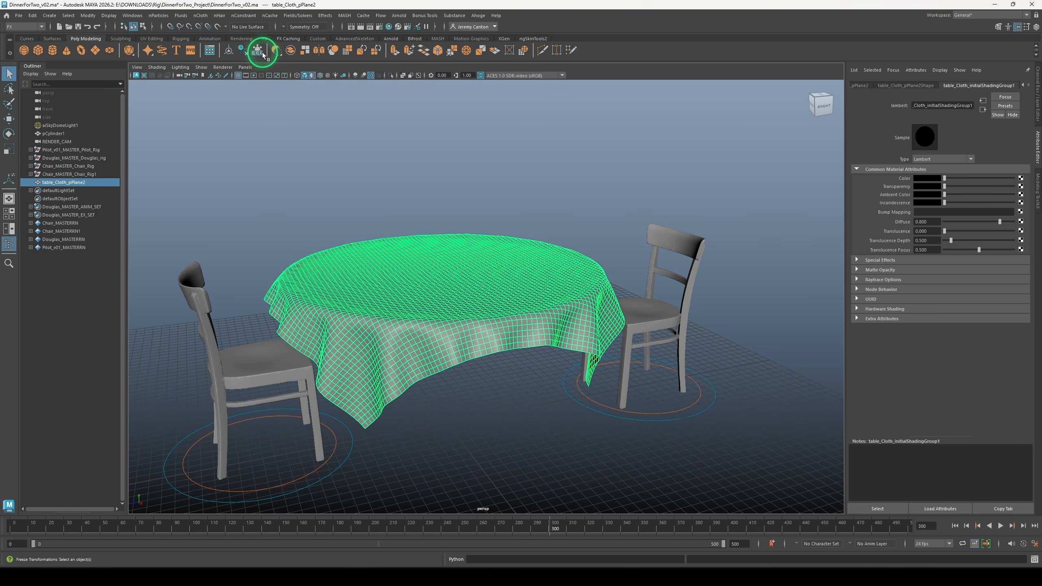
click(535, 201)
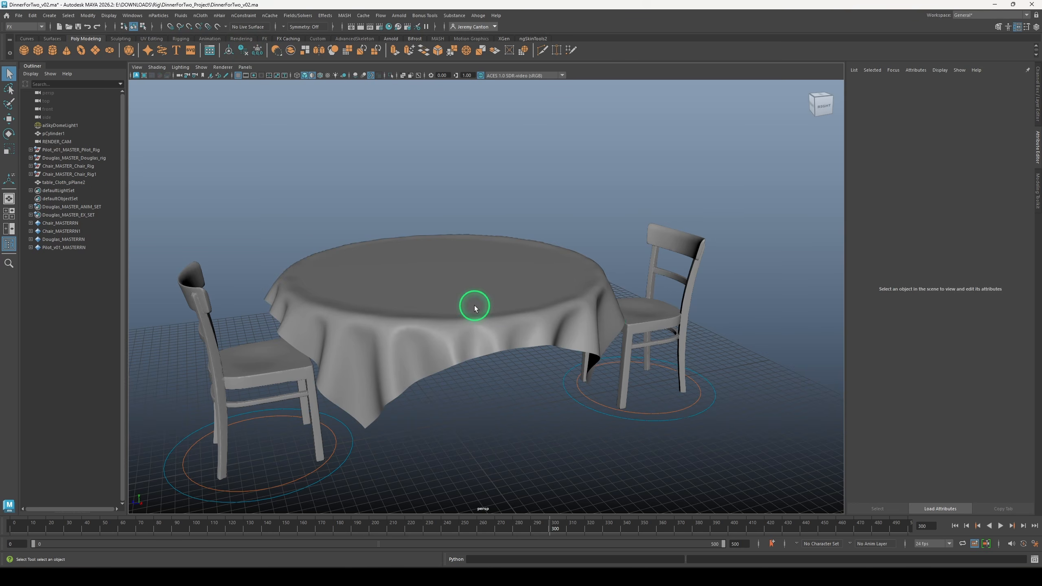
Show textures in the viewport and turn on the Pilot and Douglas display layers to view them with the tablecloth
click(319, 78)
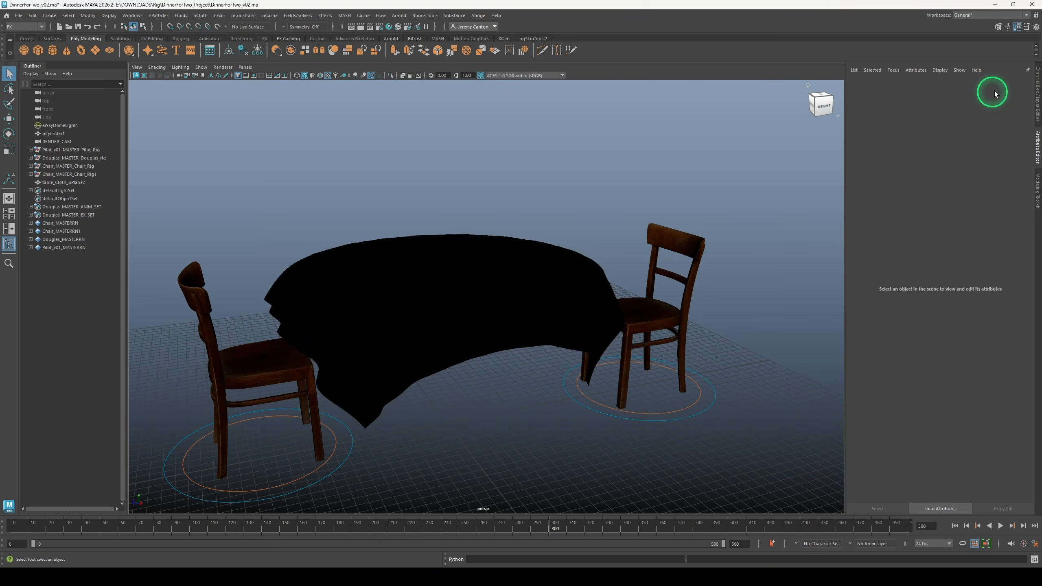
click(1037, 92)
drag(936, 322, 936, 298)
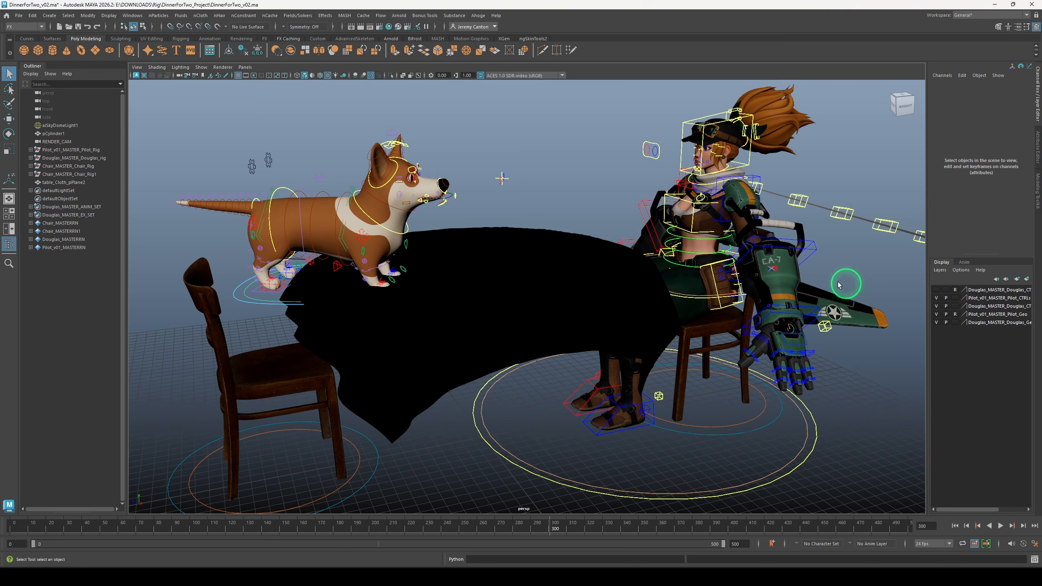
click(480, 290)
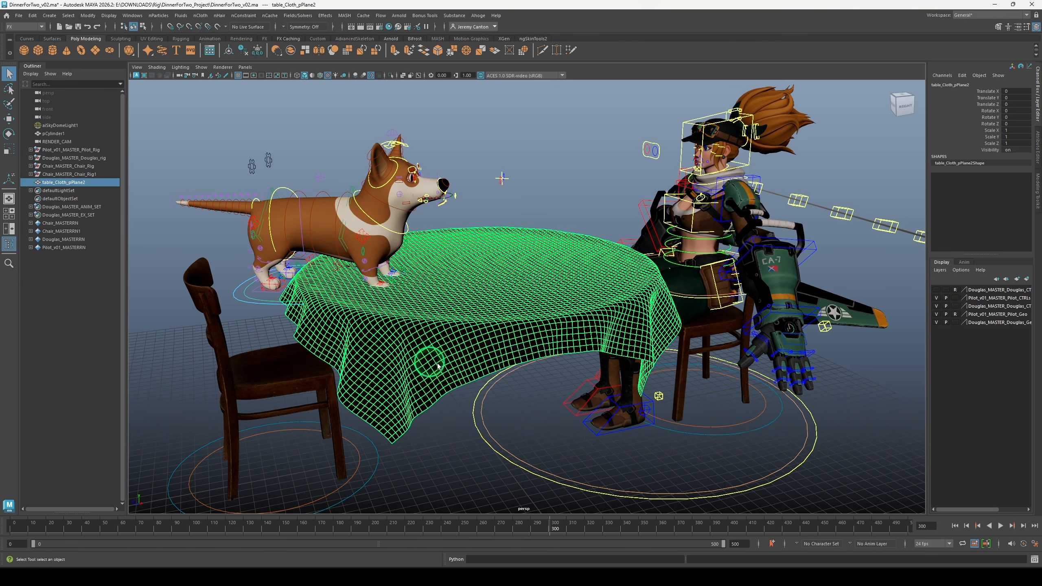
click(584, 193)
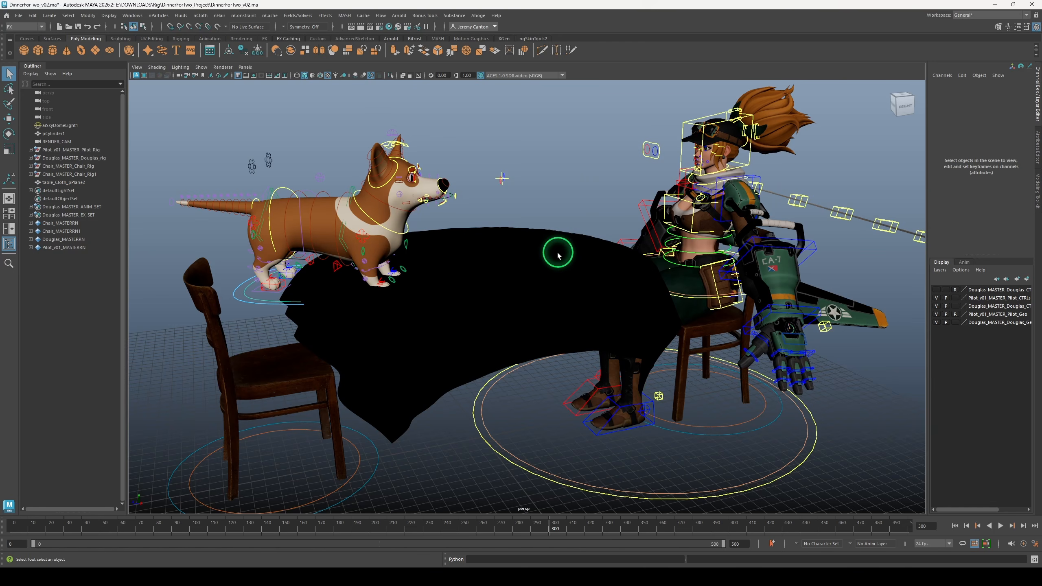
Build an Arnold material with Substance's Apply Workflow to Maps, using all image maps in the furniture fabric folder of 0_Materials
click(454, 15)
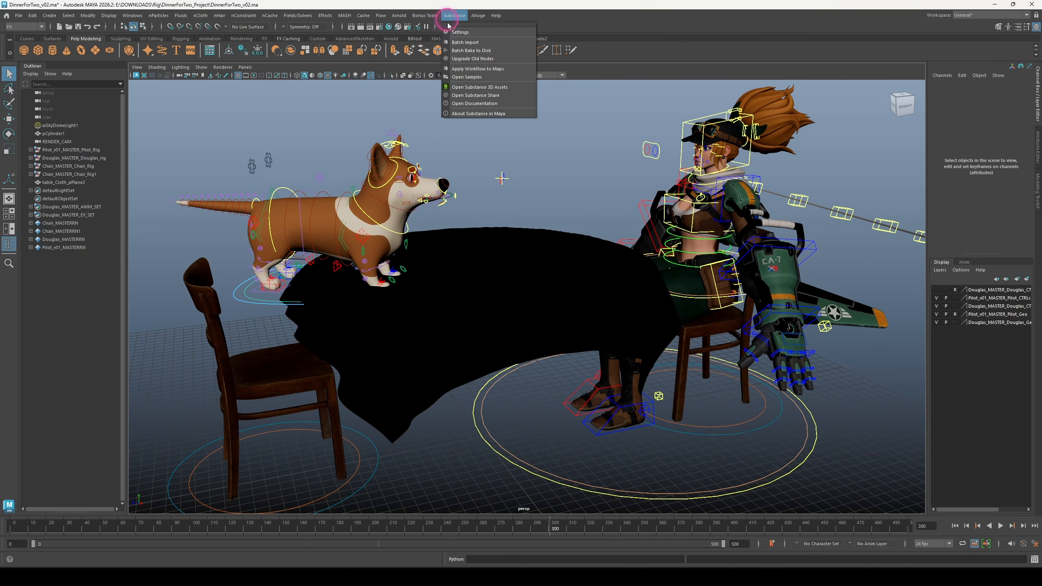
click(480, 68)
click(449, 236)
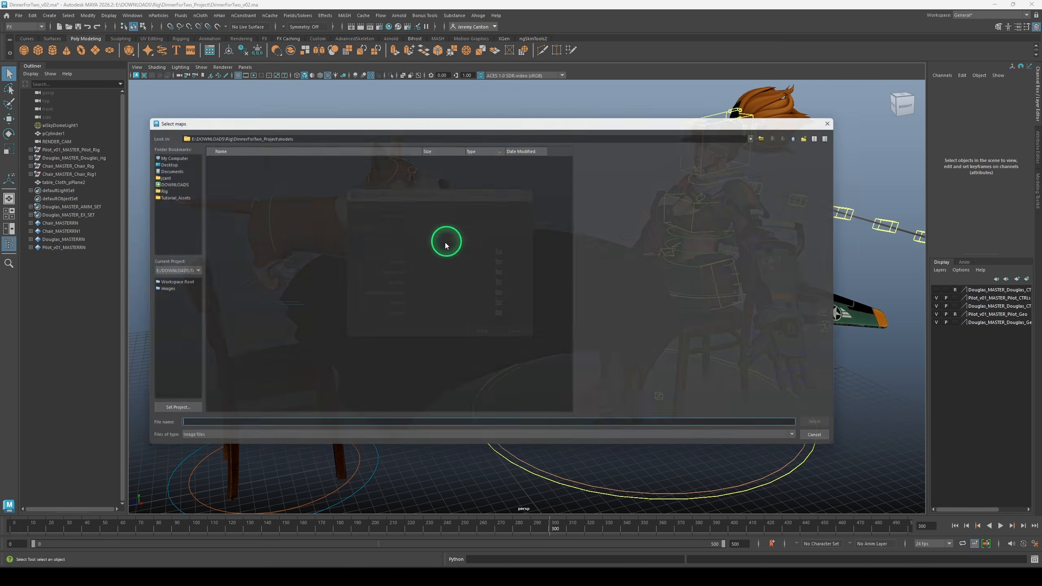
click(169, 195)
double_click(226, 158)
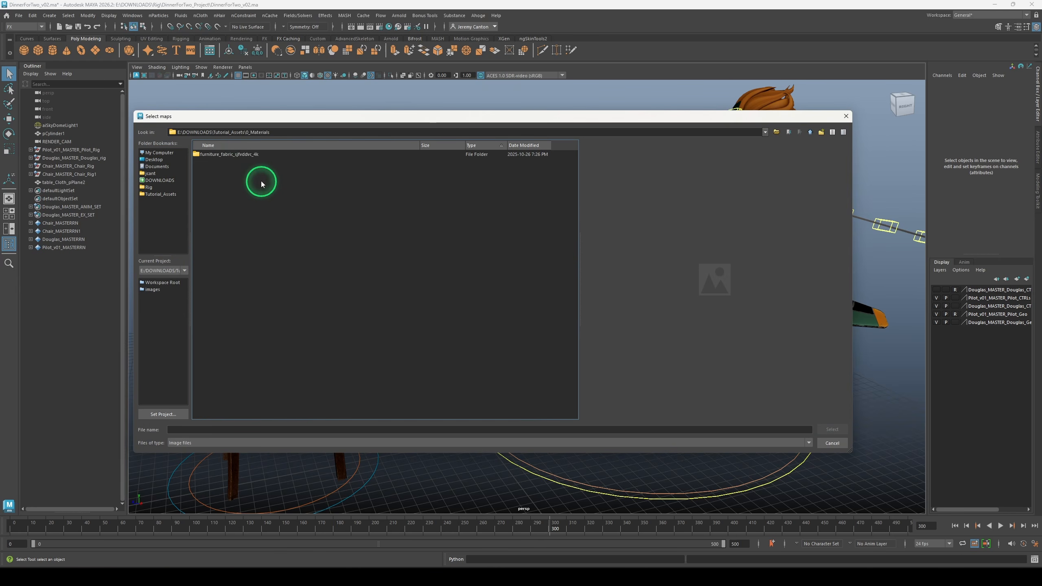
double_click(247, 158)
drag(319, 220, 207, 158)
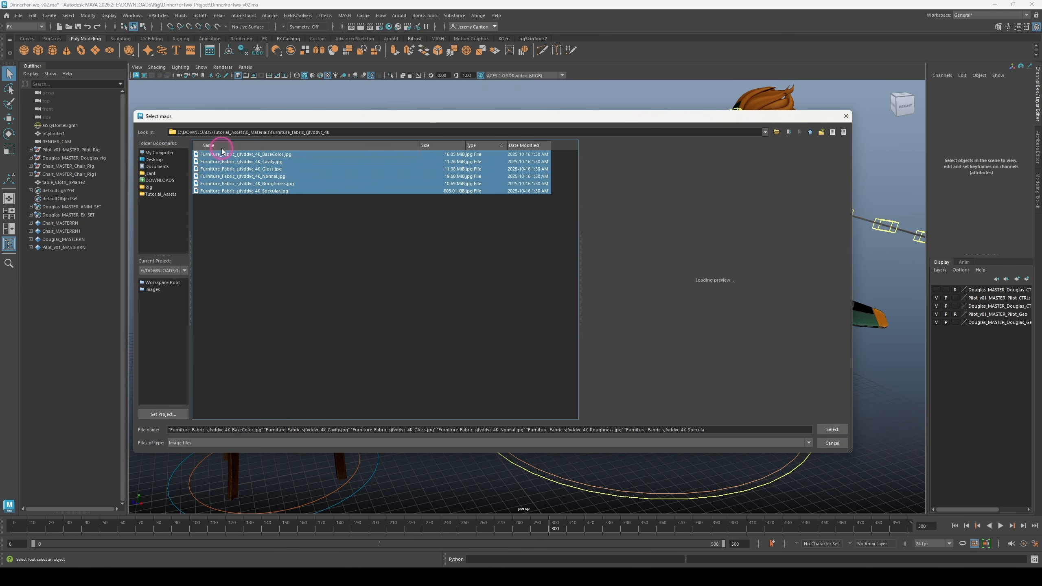
click(833, 429)
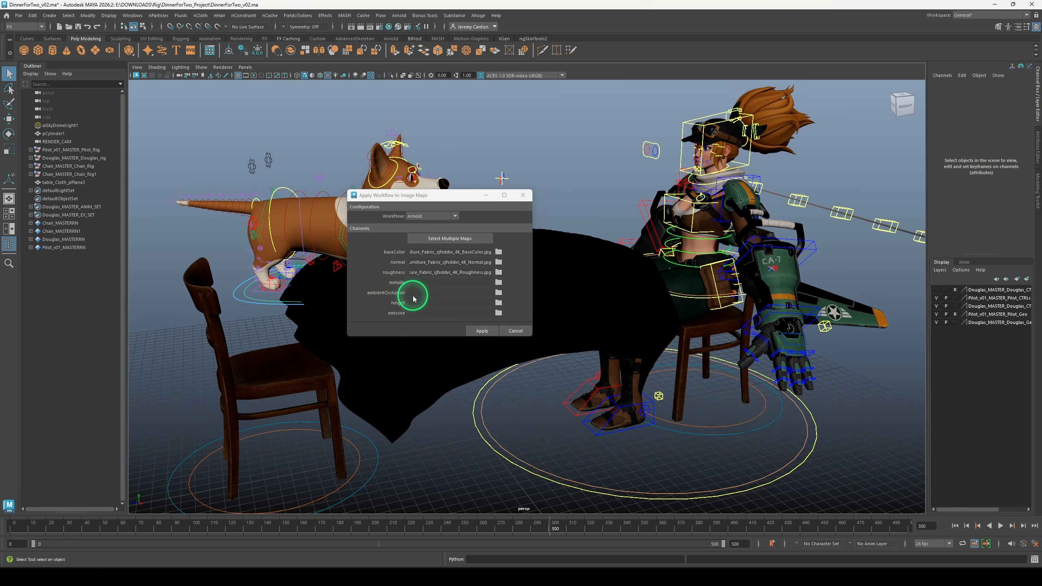
click(484, 331)
Rename the new aiStandardSurface1 fabric material in Hypershade as mtl_TableCloth
click(389, 27)
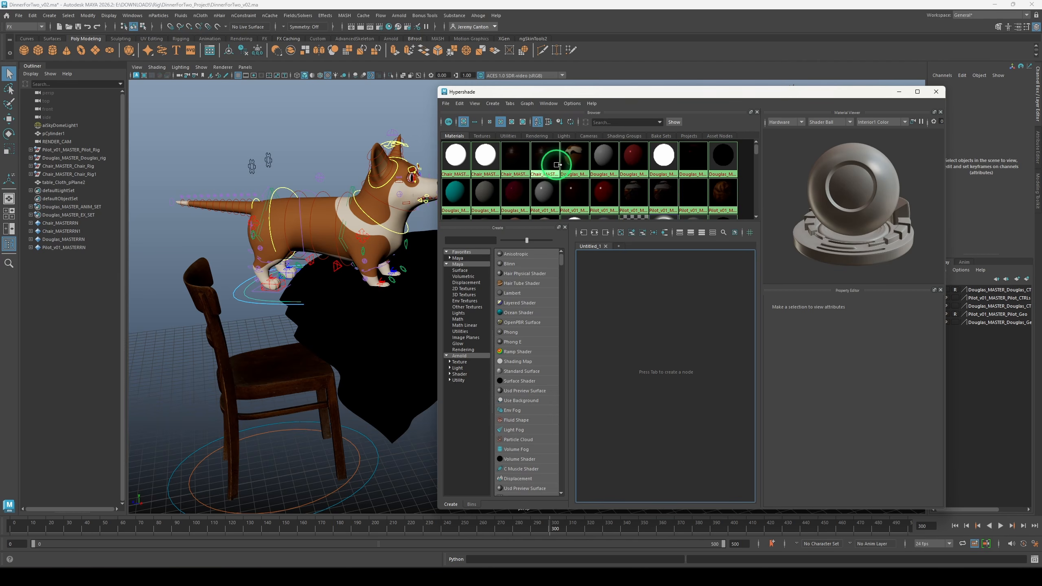
scroll(557, 165, down, 3)
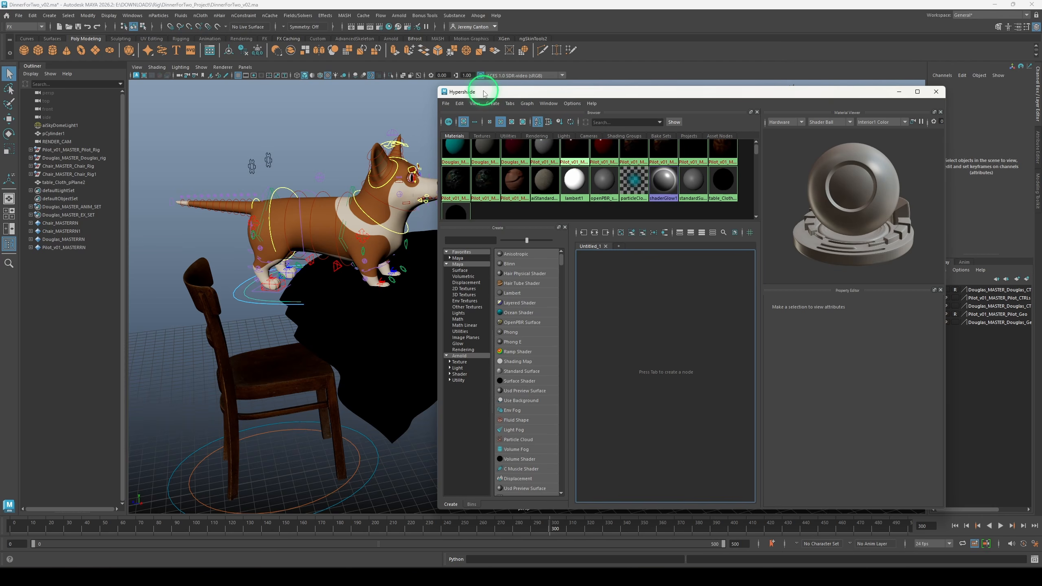
drag(472, 94, 496, 99)
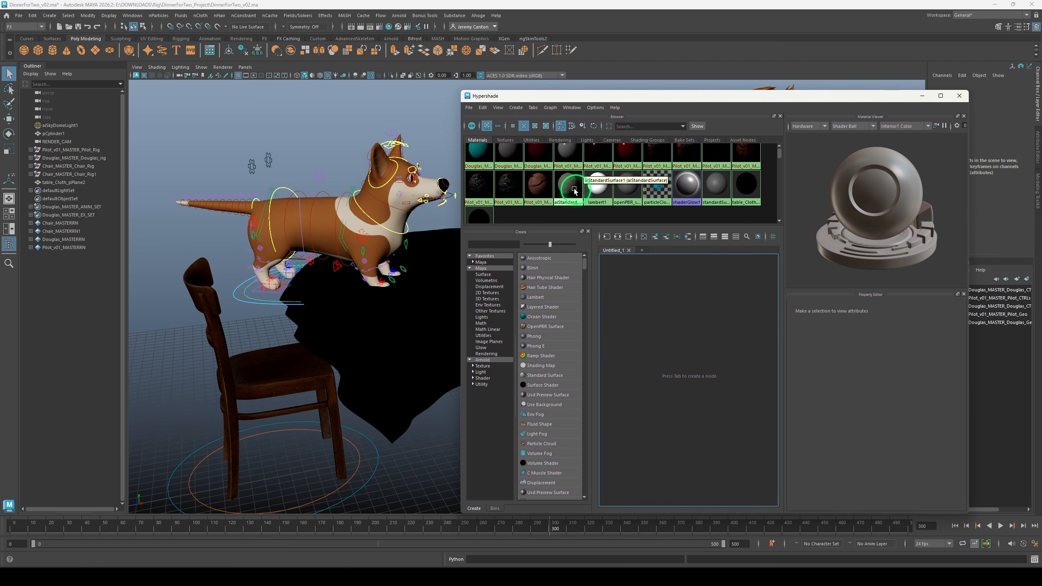
click(568, 203)
click(569, 197)
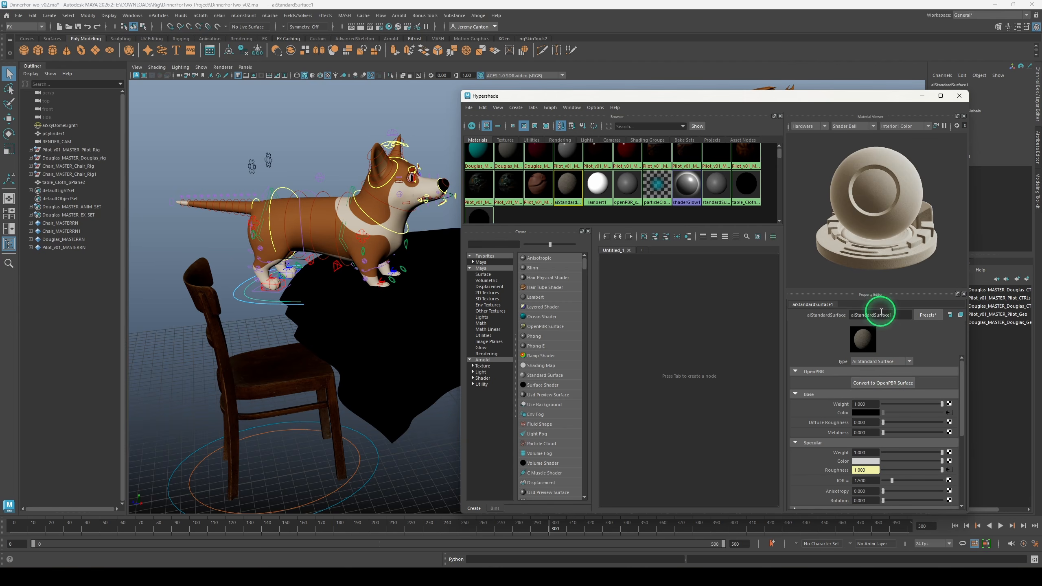
double_click(888, 315)
text(mtl_T)
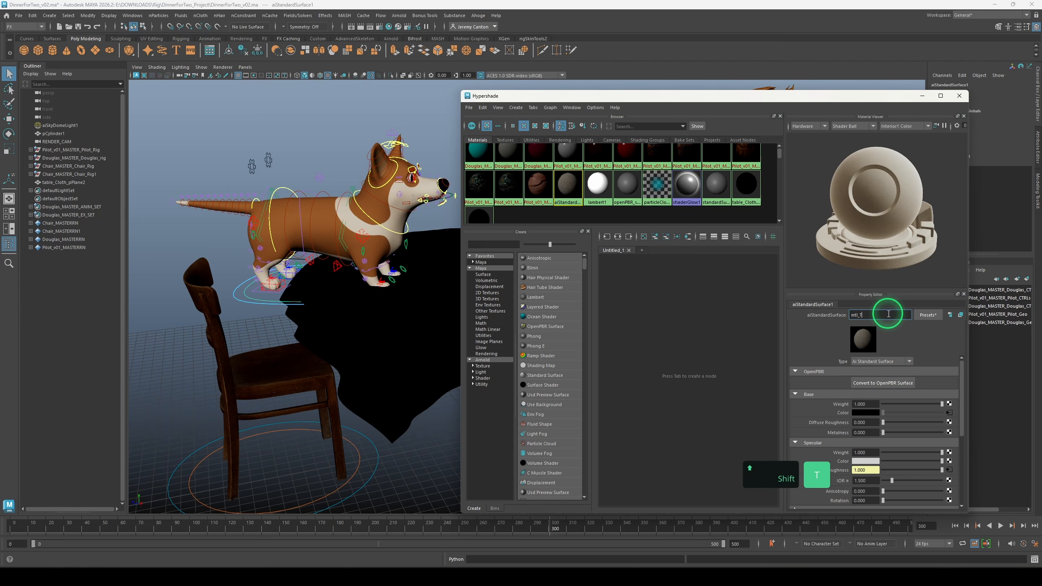
text(ableCloth)
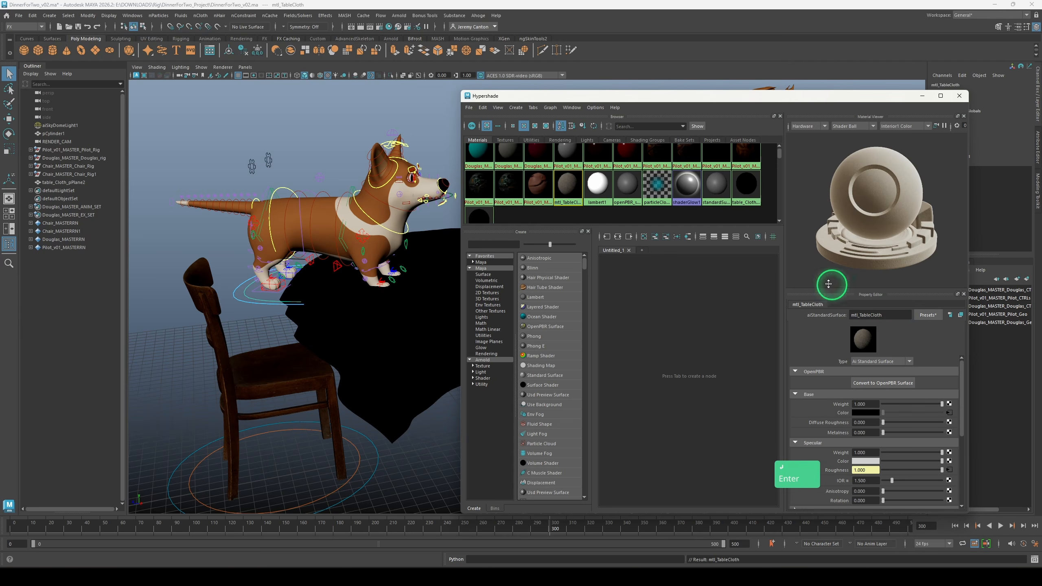
Assign mtl_TableCloth to the draped tablecloth and close Hypershade
click(427, 347)
right_click(558, 193)
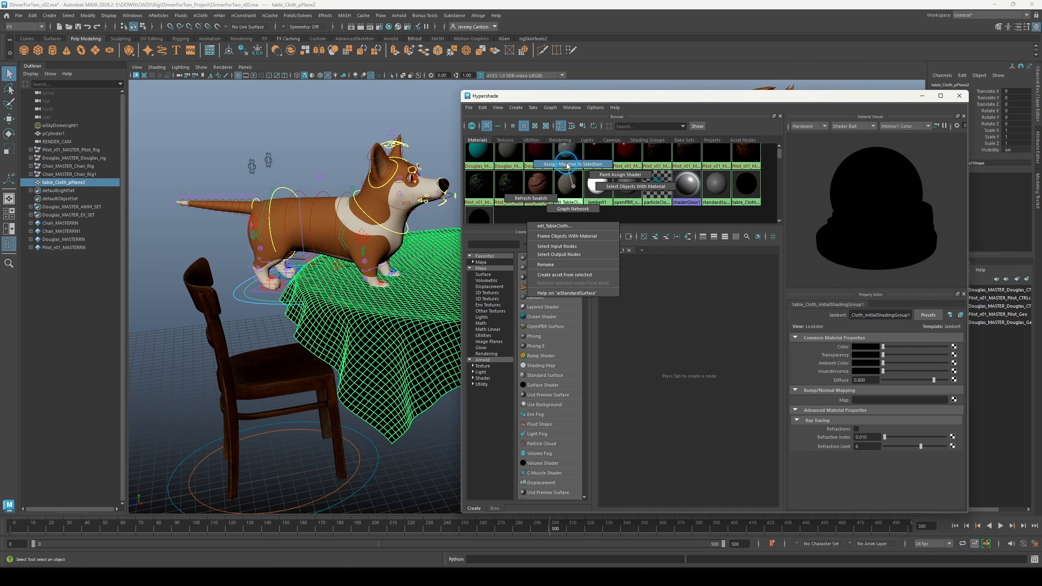
click(574, 229)
click(282, 138)
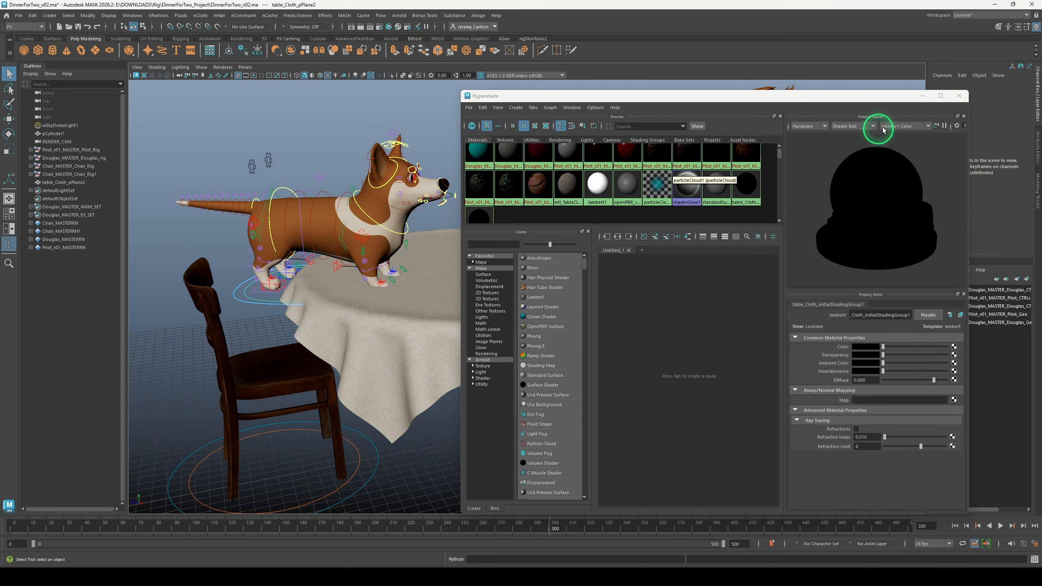
click(959, 96)
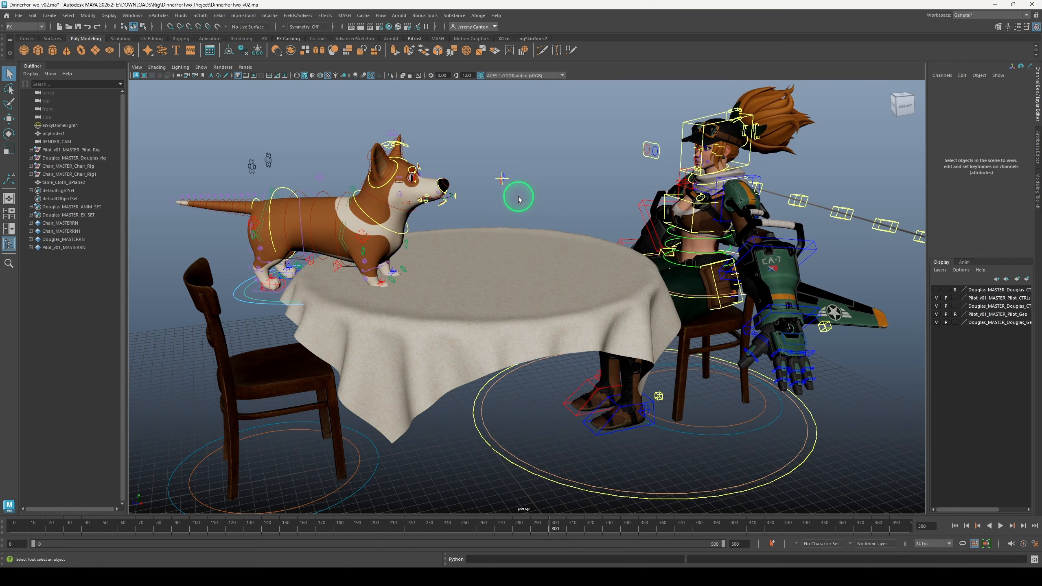
Look through RENDER_CAM to preview the textured tablecloth in the Arnold render
click(245, 67)
mouse_move(259, 77)
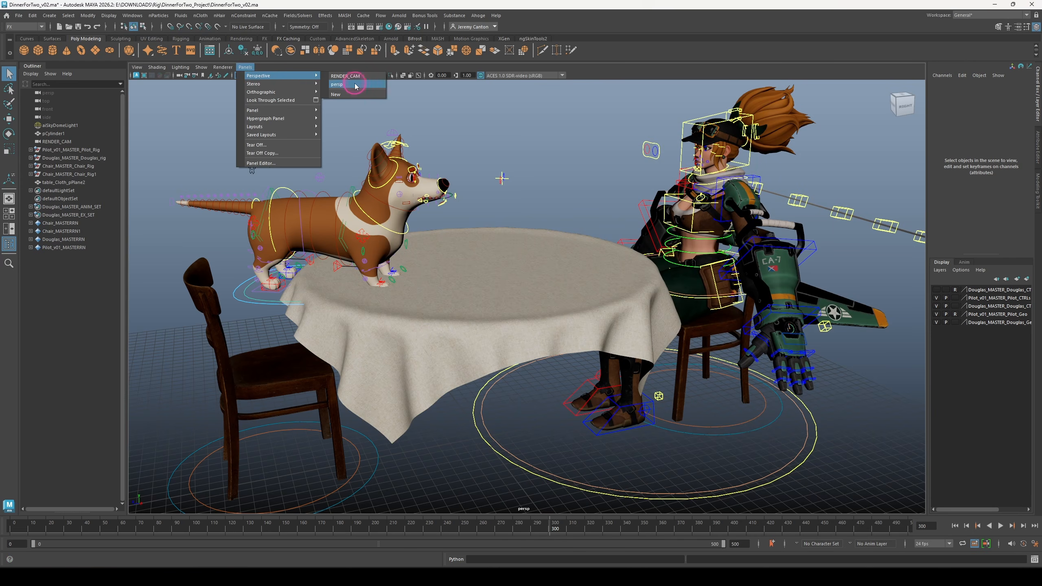
click(358, 79)
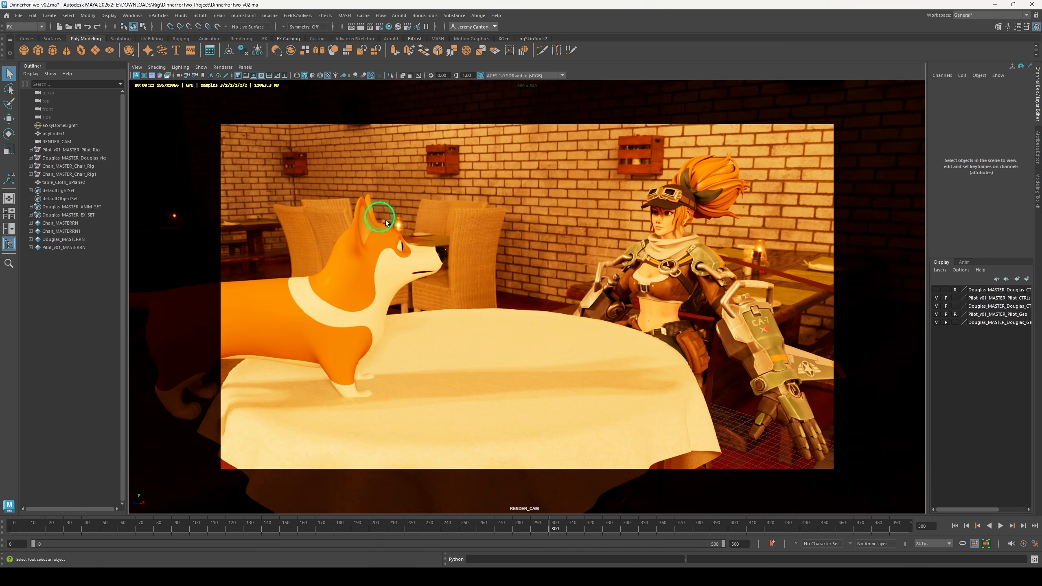
alt+right_drag(490, 389, 467, 362)
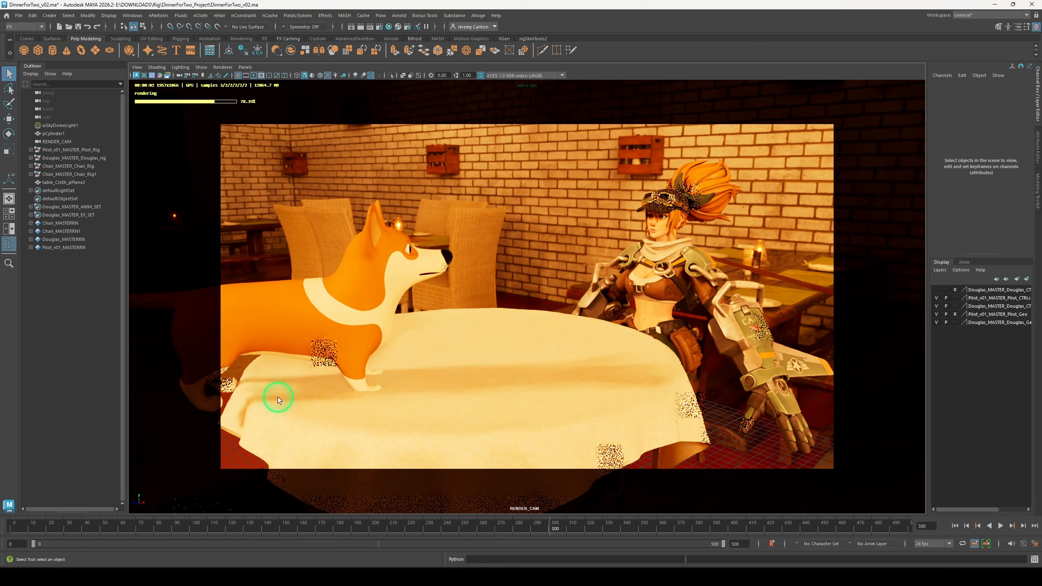
Set the tablecloth's Arnold subdivision type to catclark with 3 iterations
click(281, 394)
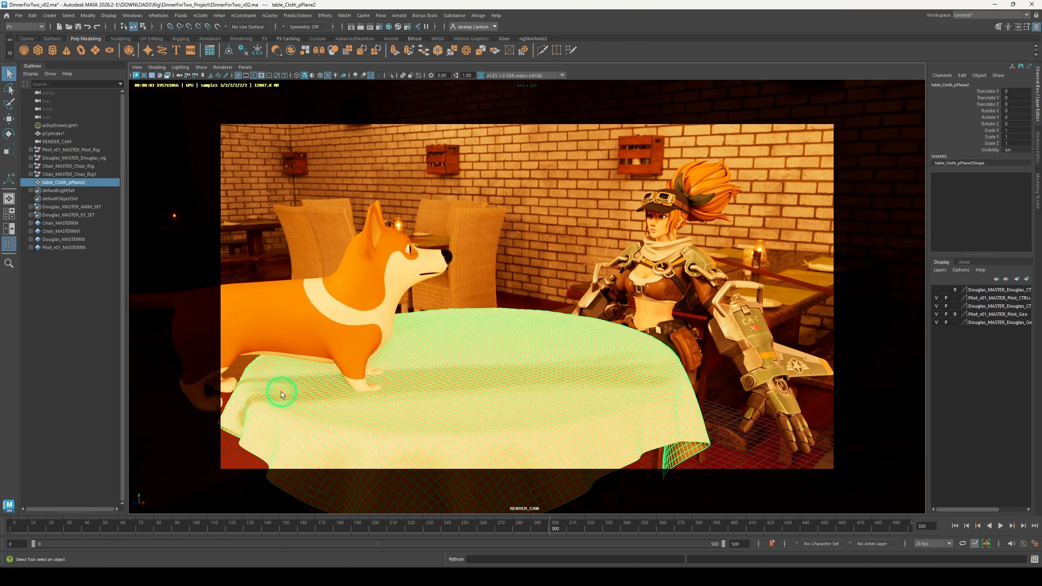
key(ctrl+a)
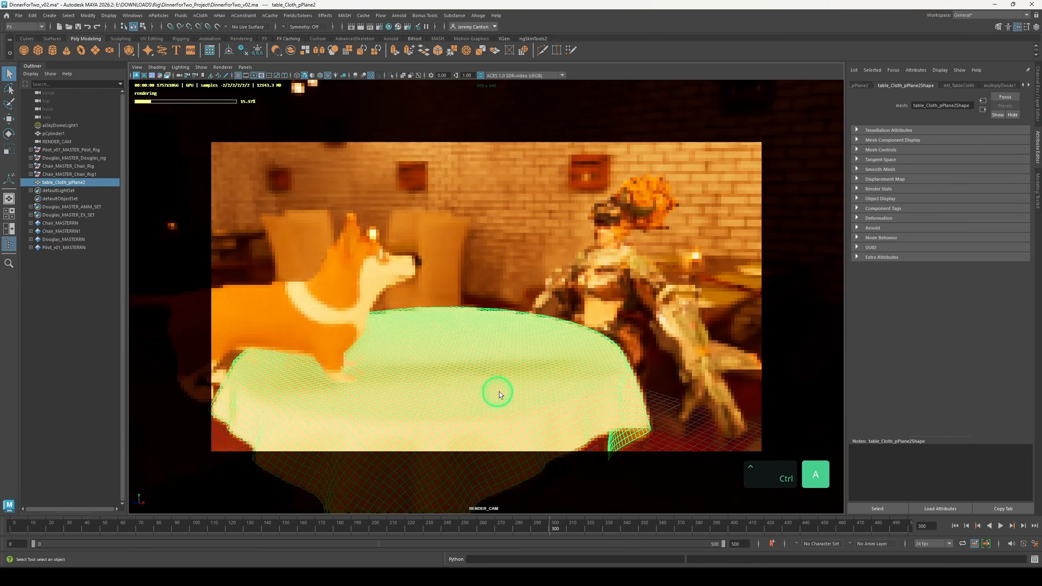
click(856, 229)
click(937, 386)
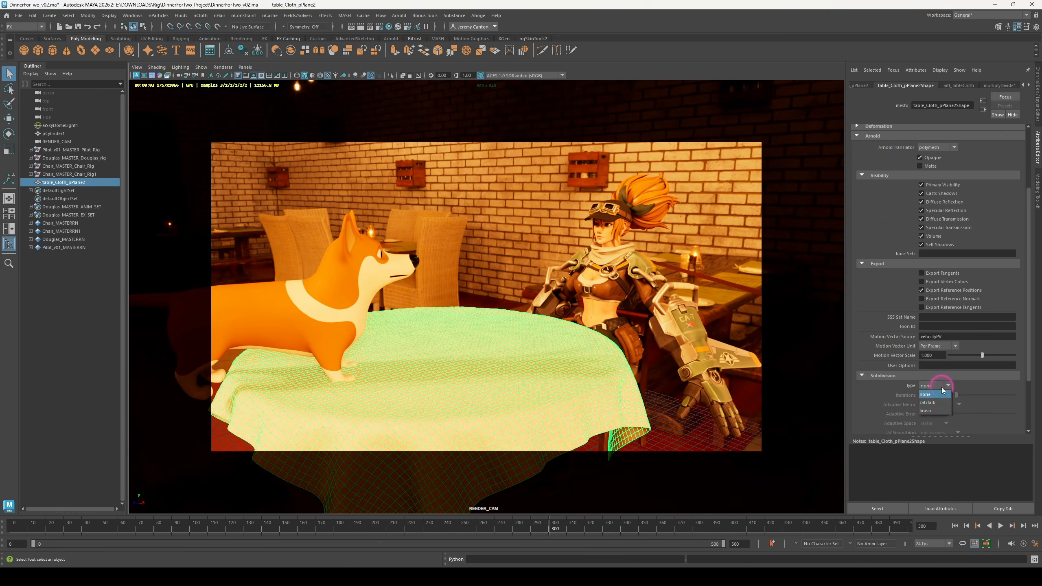
click(943, 403)
drag(941, 395, 915, 392)
text(3)
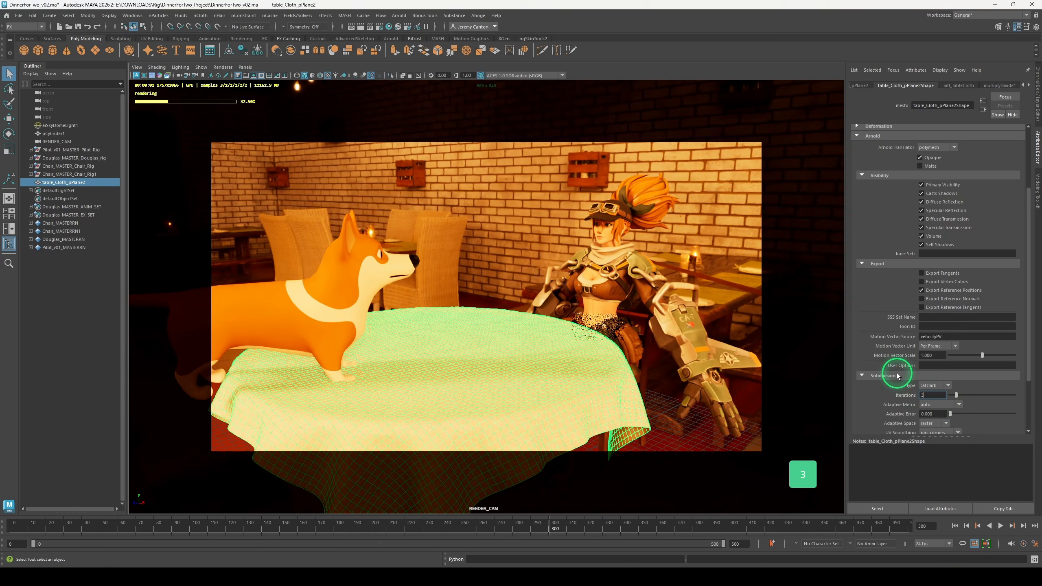
key(Return)
click(160, 400)
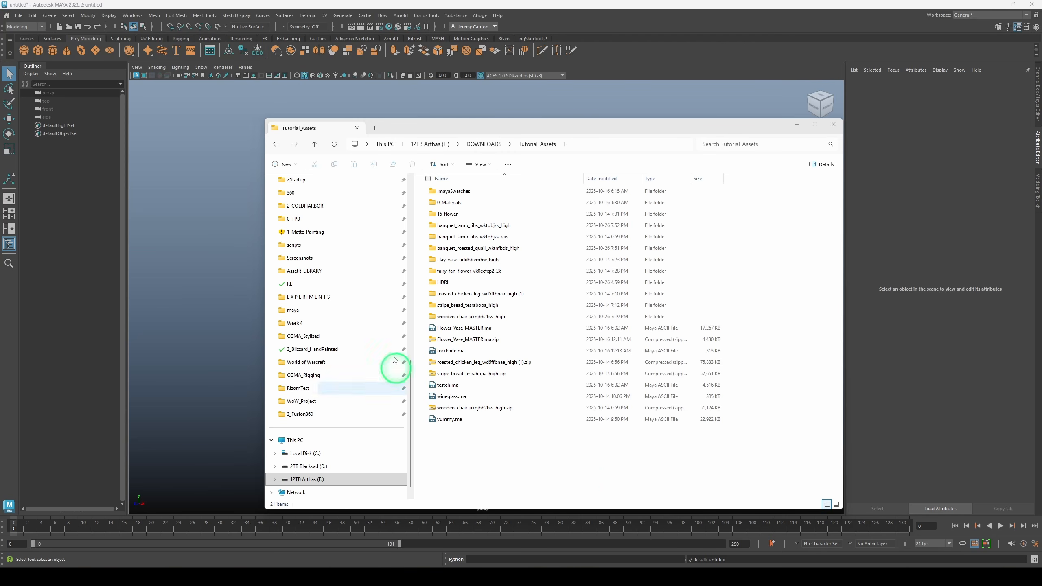
Rename the banquet_lamb_ribs_wktqbjzs_high folder in Tutorial_Assets as food_lamb_ribs
right_click(481, 230)
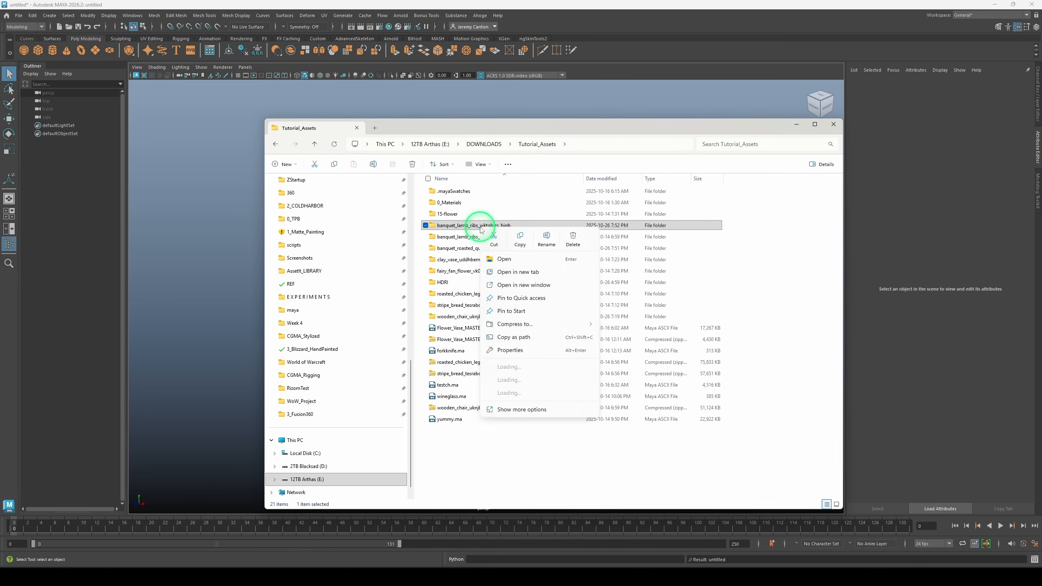
click(541, 240)
double_click(457, 227)
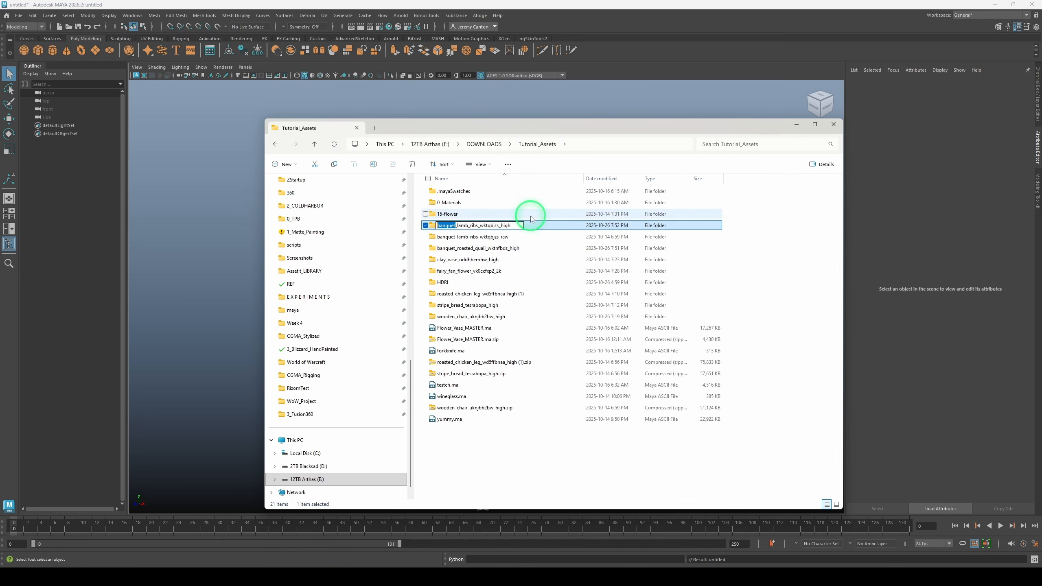
text(food)
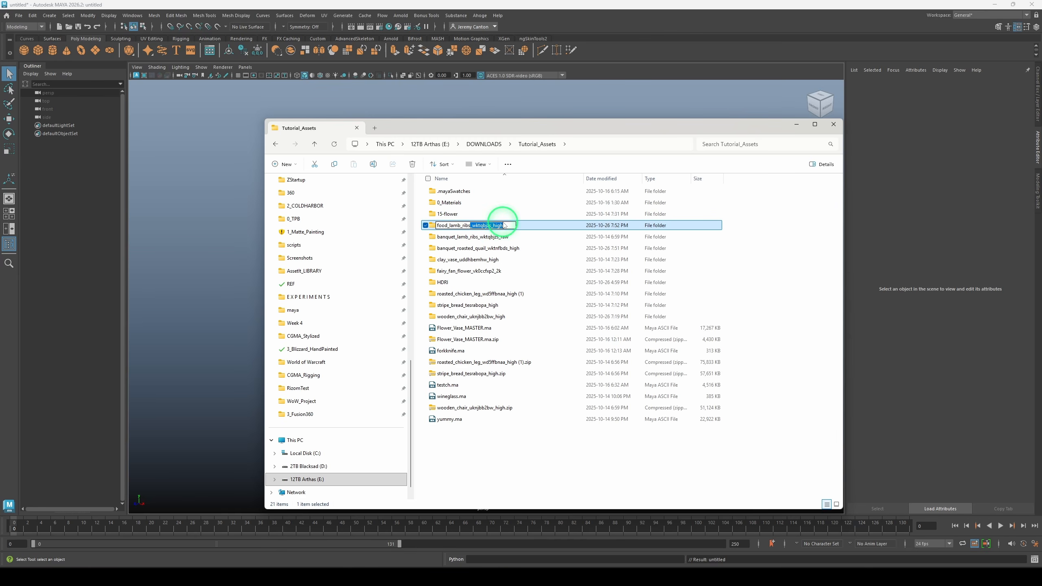
key(BackSpace)
key(Escape)
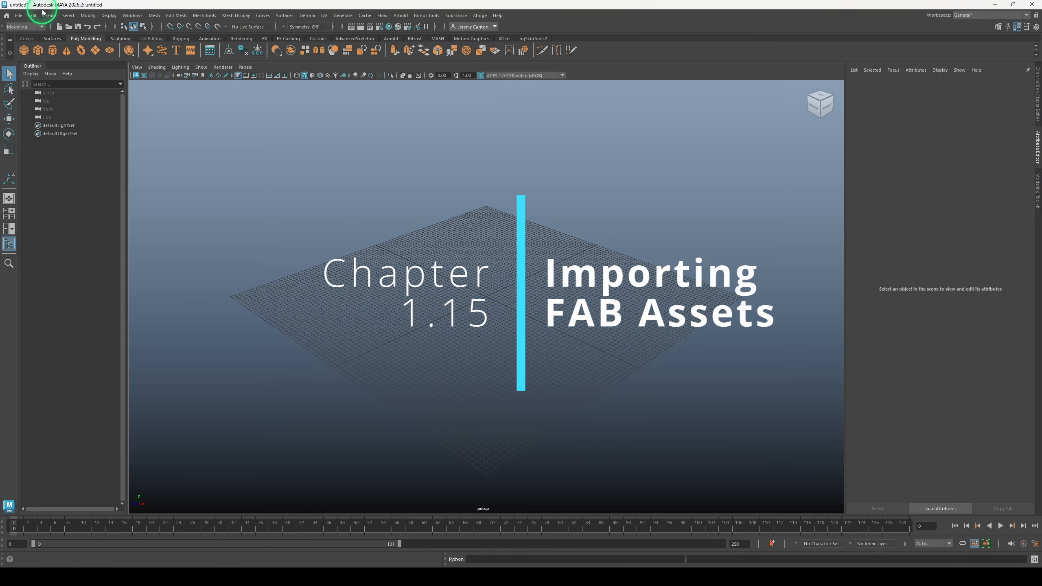
Import Banquet_Lamb_Ribs_wktqbjzs_High.fbx from the food_lamb_ribs folder into the empty Maya scene
click(19, 15)
click(49, 108)
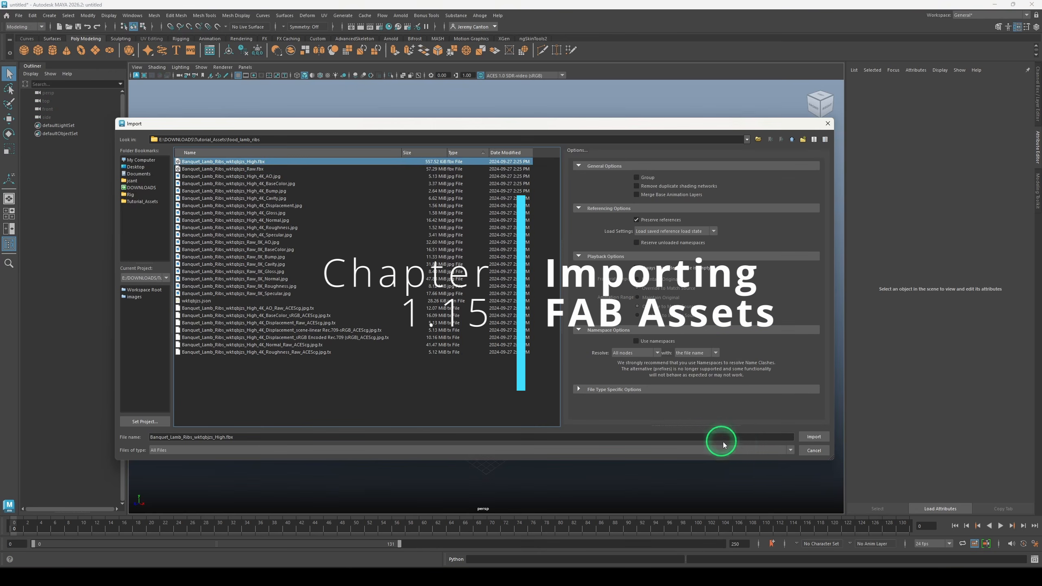
click(819, 437)
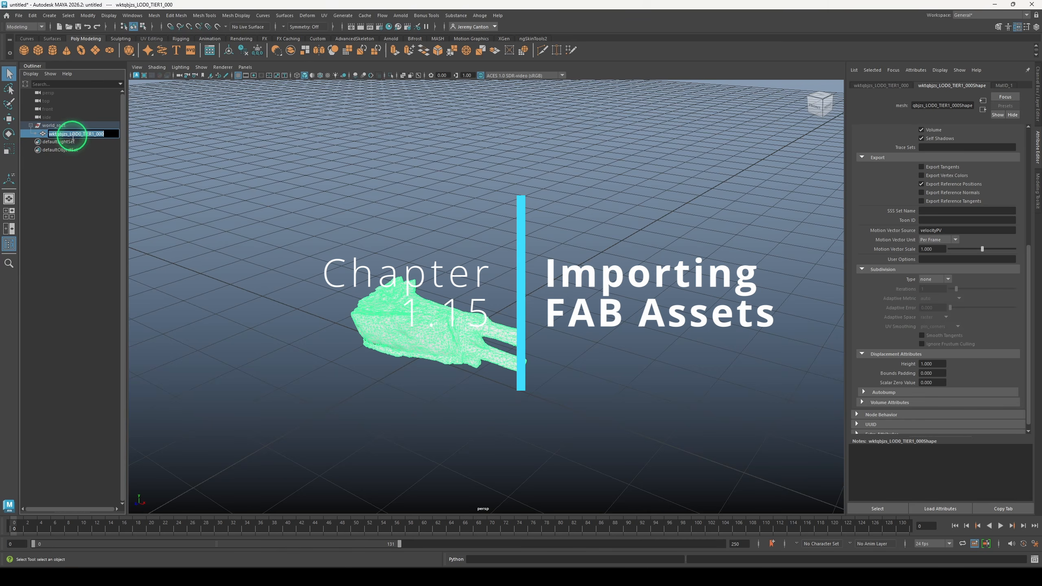
Rename the imported ribs mesh as Lamb_Ribs_Geo and its parent group as Lamb_Ribs_GRP
double_click(70, 133)
text(Lamb_Rig)
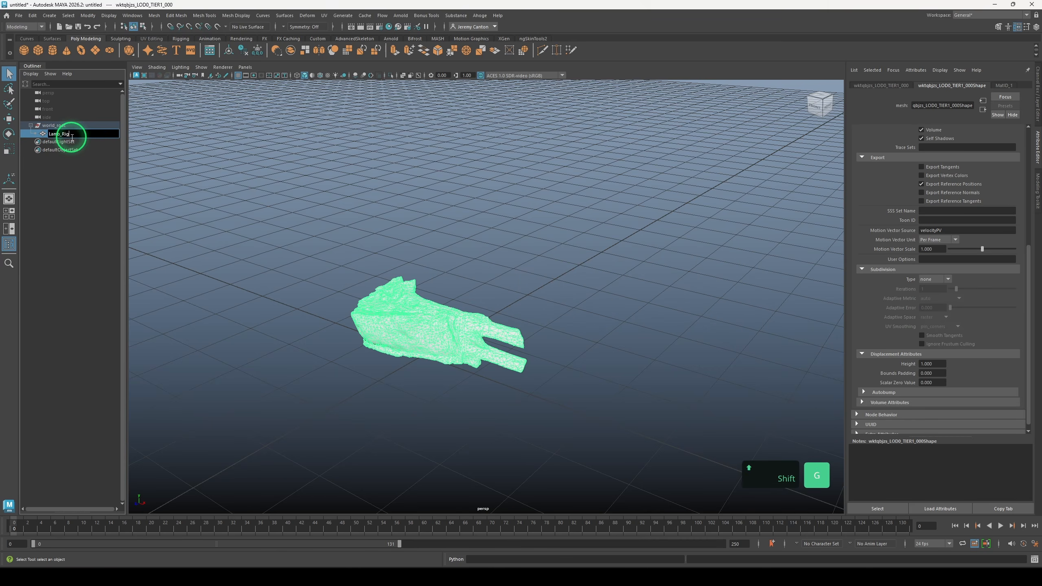
text(bs)
text(s_)
text(geo)
key(BackSpace)
key(BackSpace)
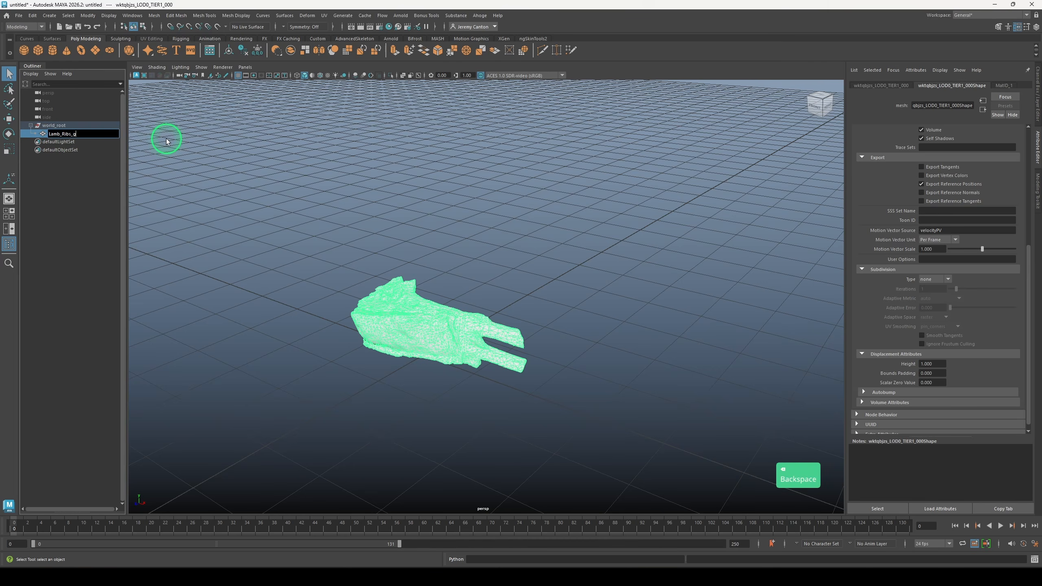
text(msh)
key(BackSpace)
key(BackSpace)
key(BackSpace)
text(Geo)
key(Return)
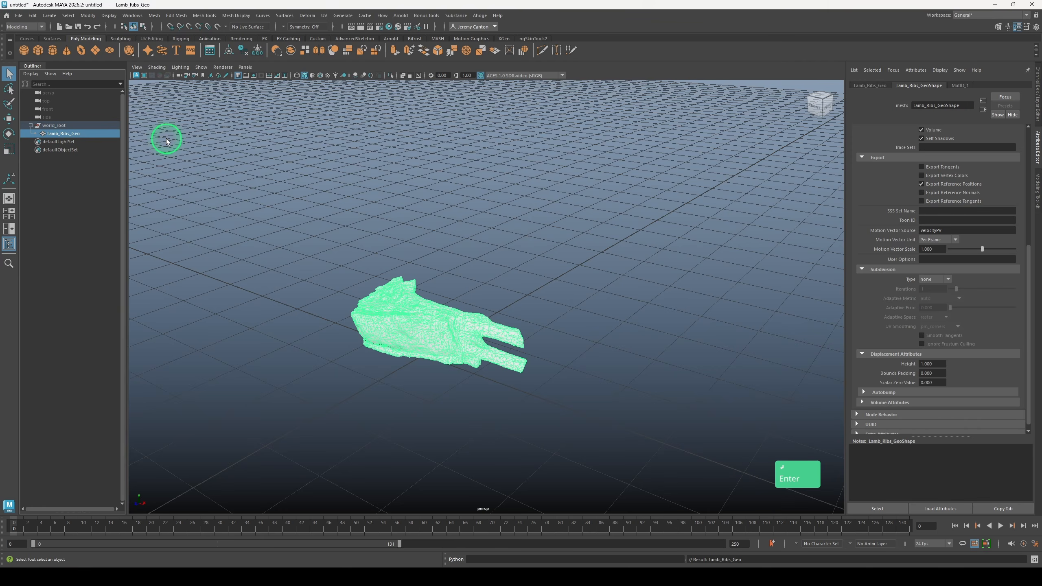
Start Substance's Apply Workflow to Maps for Arnold and load the lamb ribs' High_4K image maps, from AO through Specular
click(463, 15)
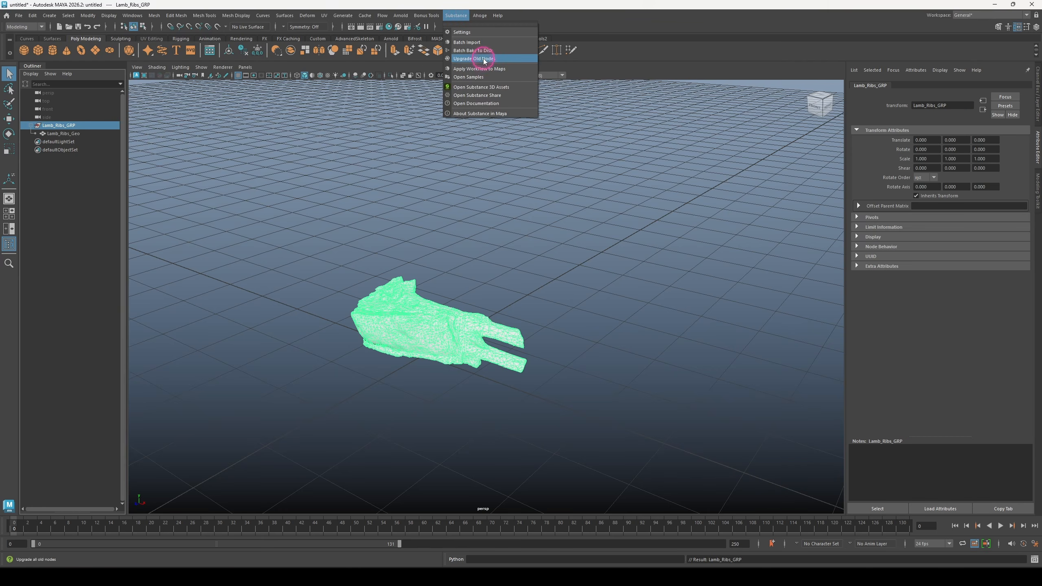
click(482, 70)
click(515, 246)
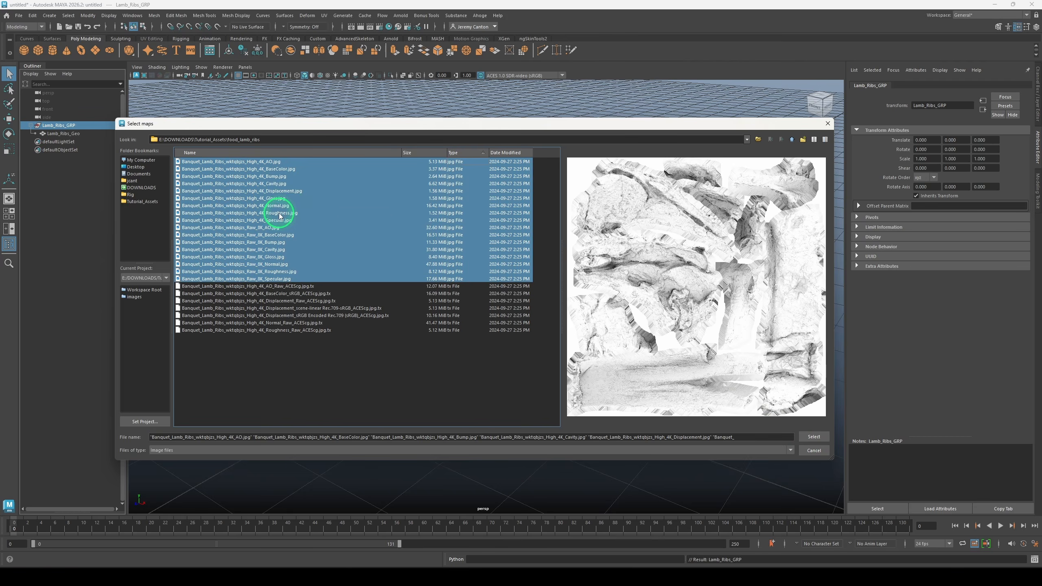
click(276, 213)
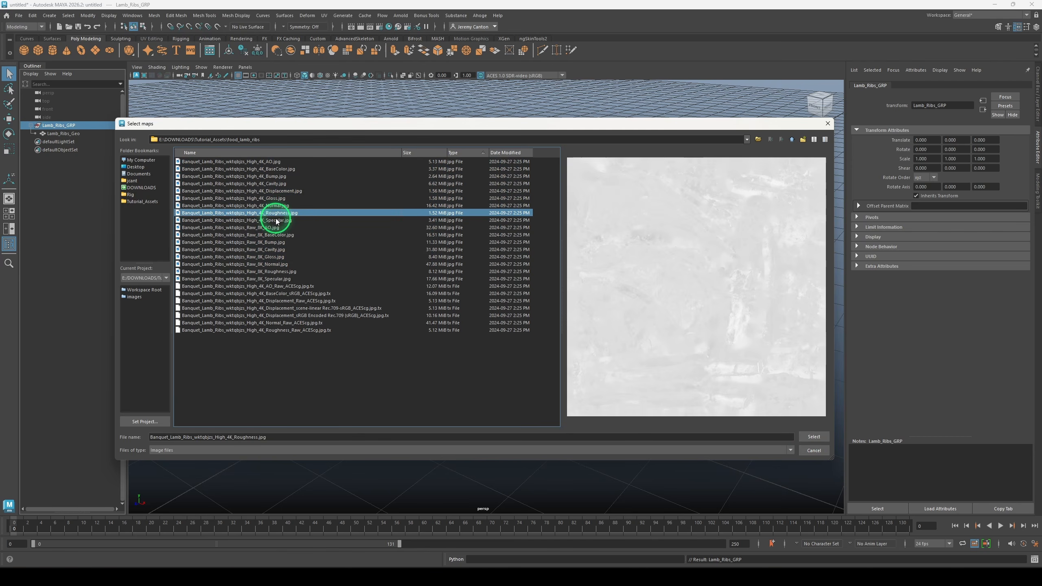
click(275, 220)
shift+click(269, 162)
click(812, 437)
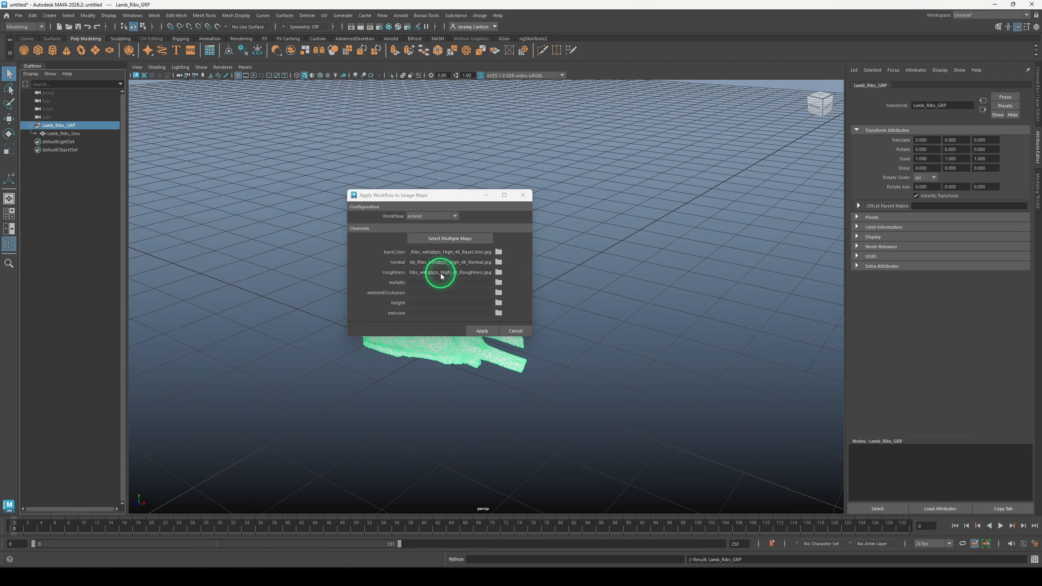
Assign Banquet_Lamb_Ribs_wktqbjzs_High_4K_AO.jpg to the workflow's ambientOcclusion channel
click(498, 292)
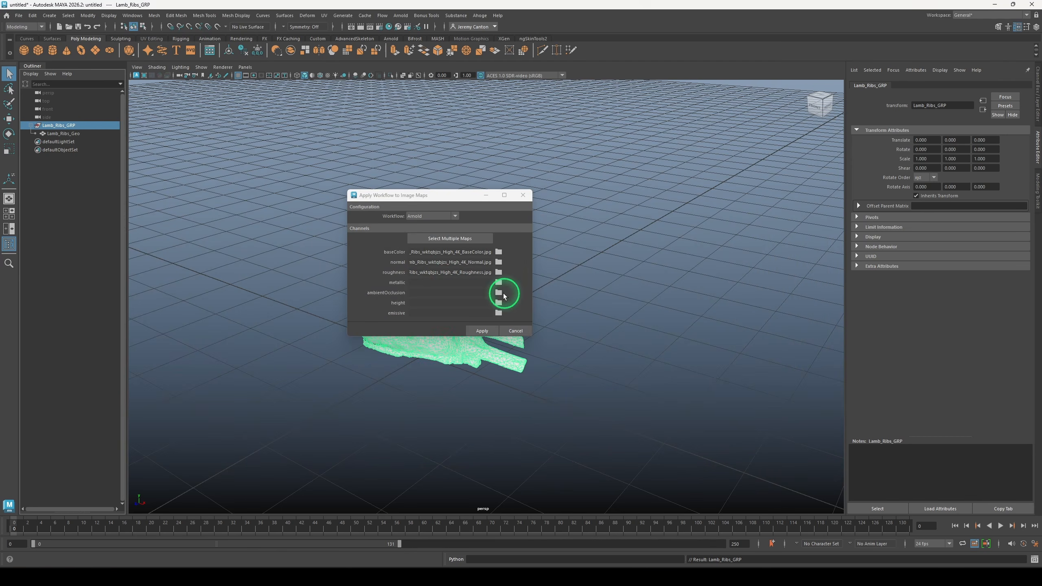
click(275, 162)
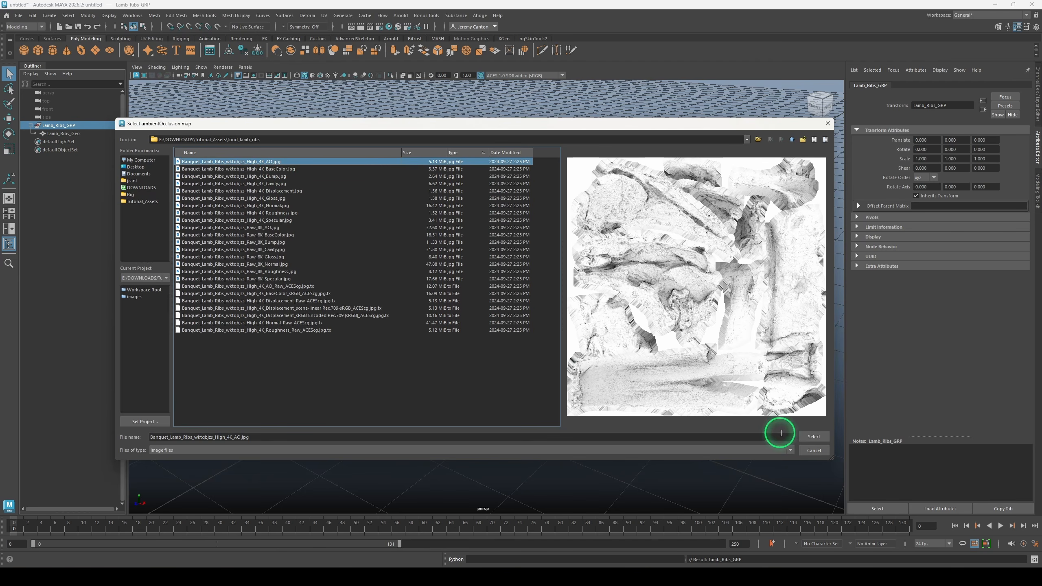
click(814, 436)
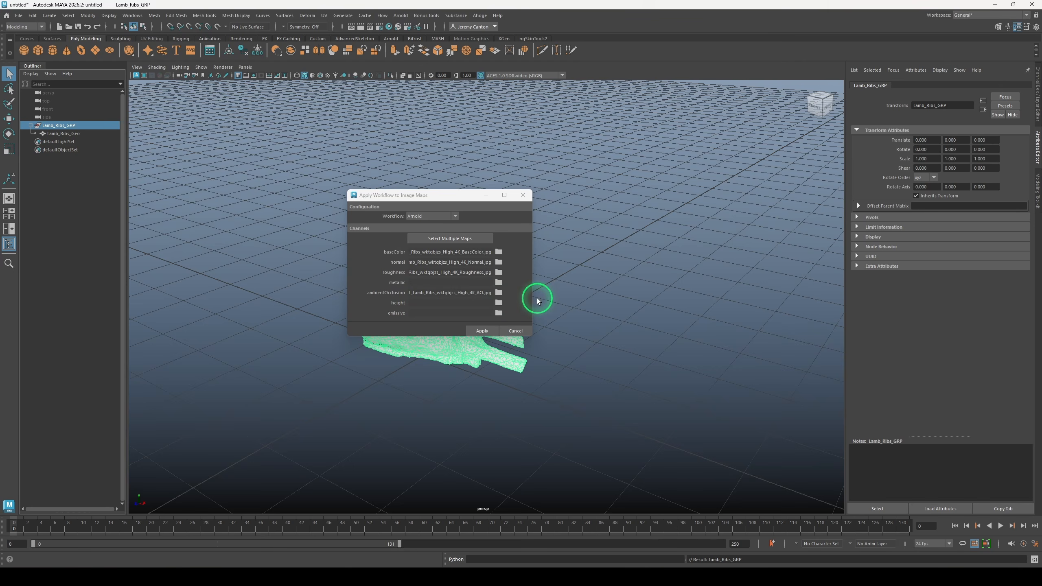
click(499, 303)
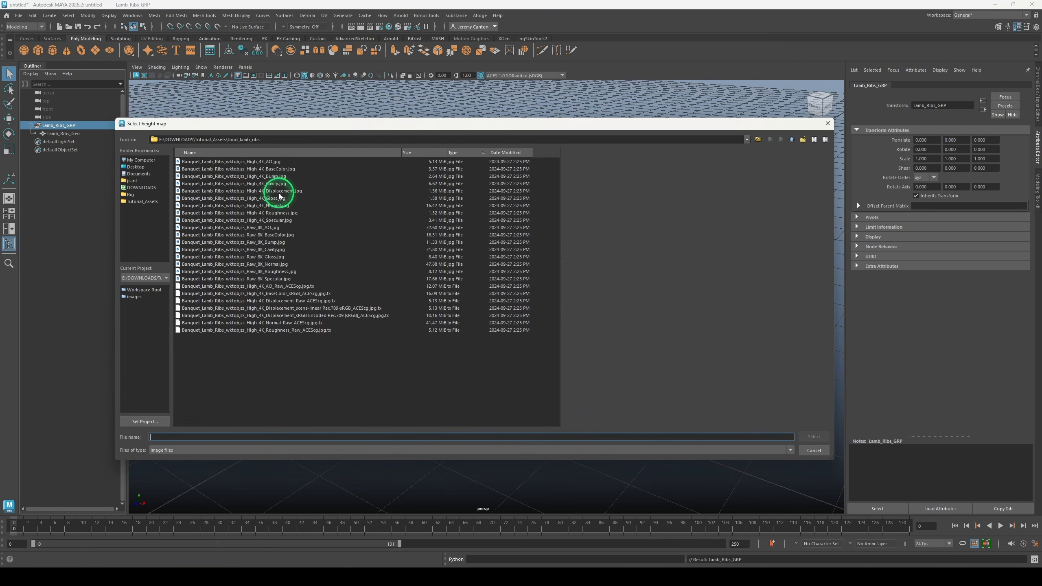
click(279, 192)
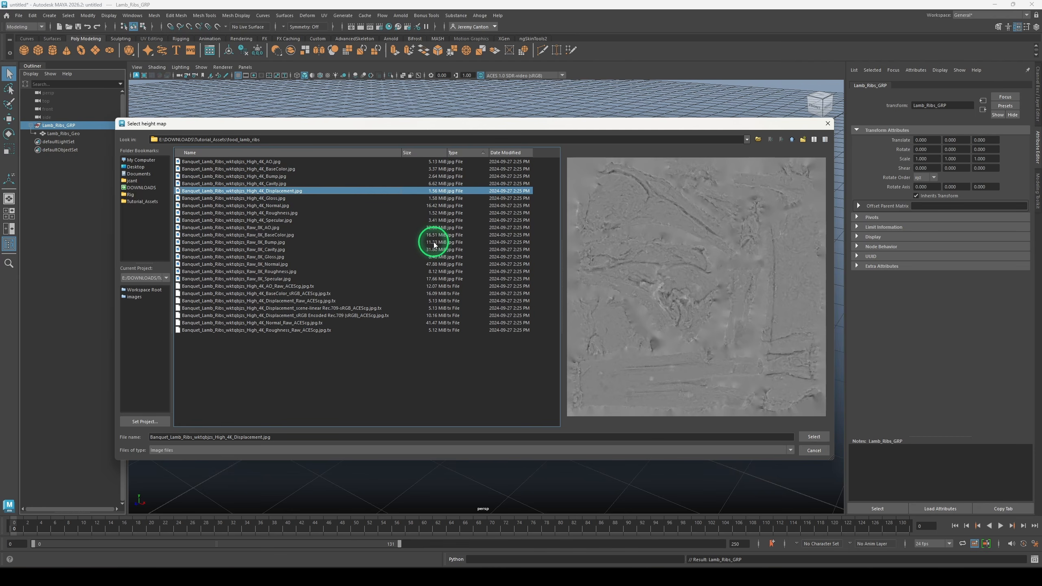
click(820, 451)
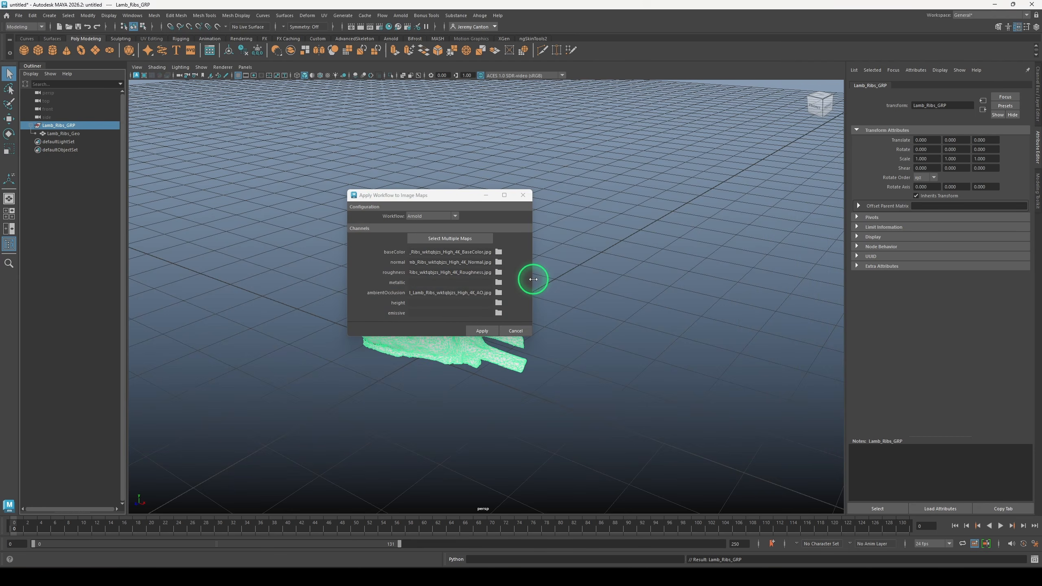
Apply the Arnold workflow to the loaded maps and assign the resulting aiStandardSurface1 material to Lamb_Ribs_Geo
click(482, 330)
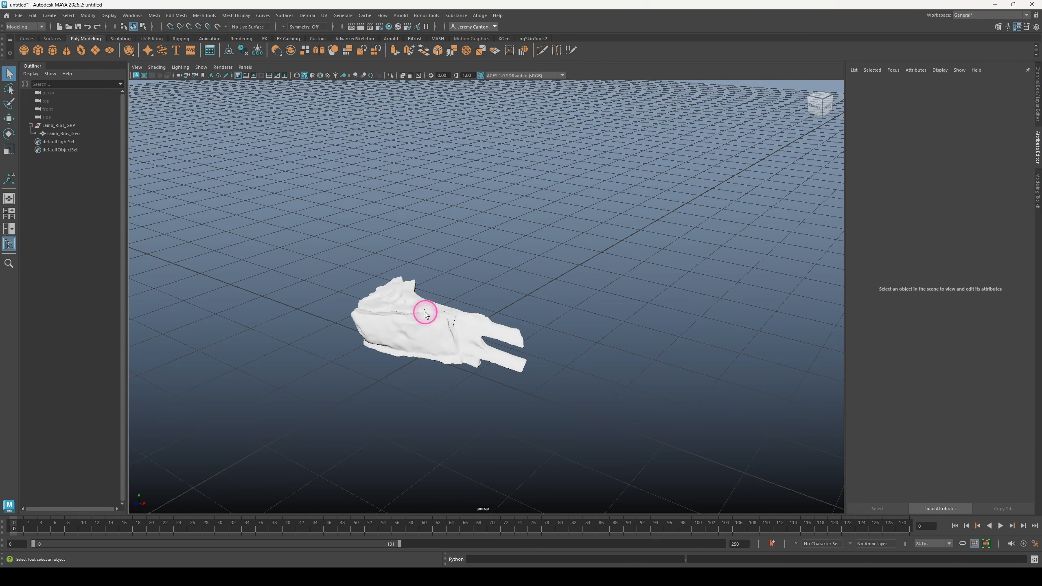
click(425, 314)
right_click(429, 312)
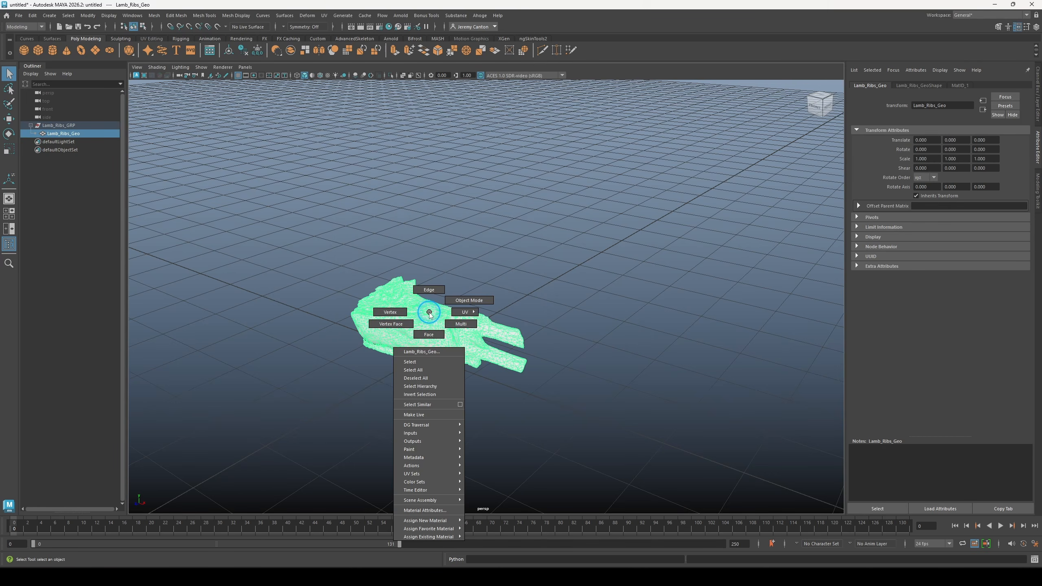
right_drag(429, 313, 494, 516)
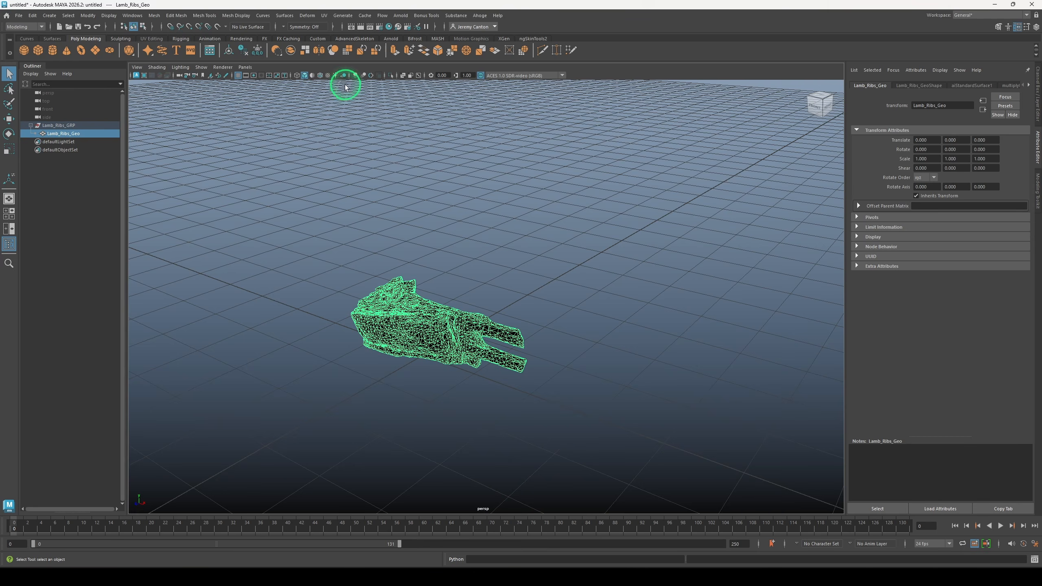
Show texture maps in the viewport and deselect the ribs for a closer view of them
key(6)
click(512, 314)
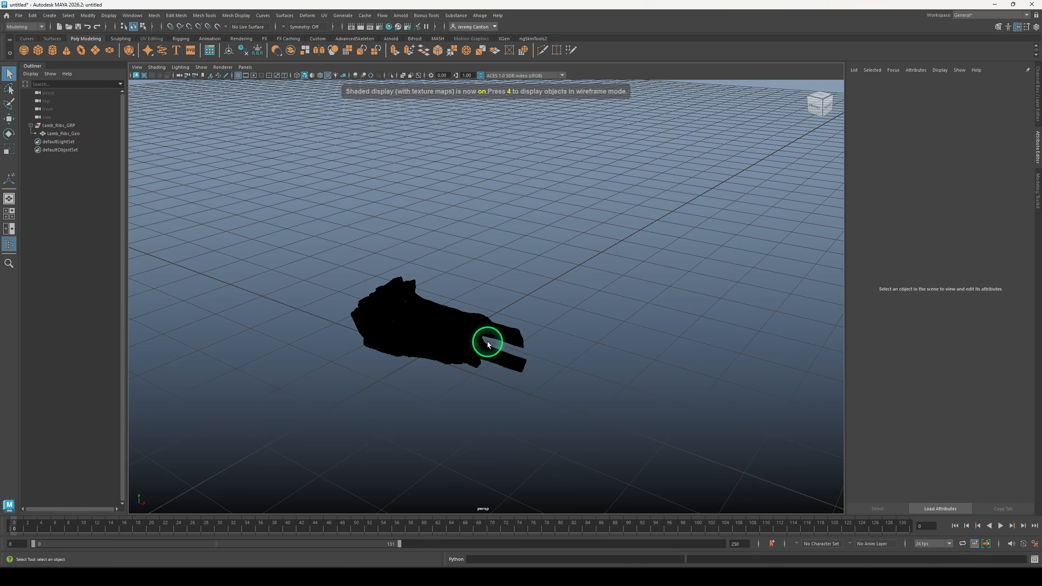
alt+right_drag(483, 342, 535, 333)
Rename the aiStandardSurface1 material on the lamb ribs as mtl_ribs
click(463, 311)
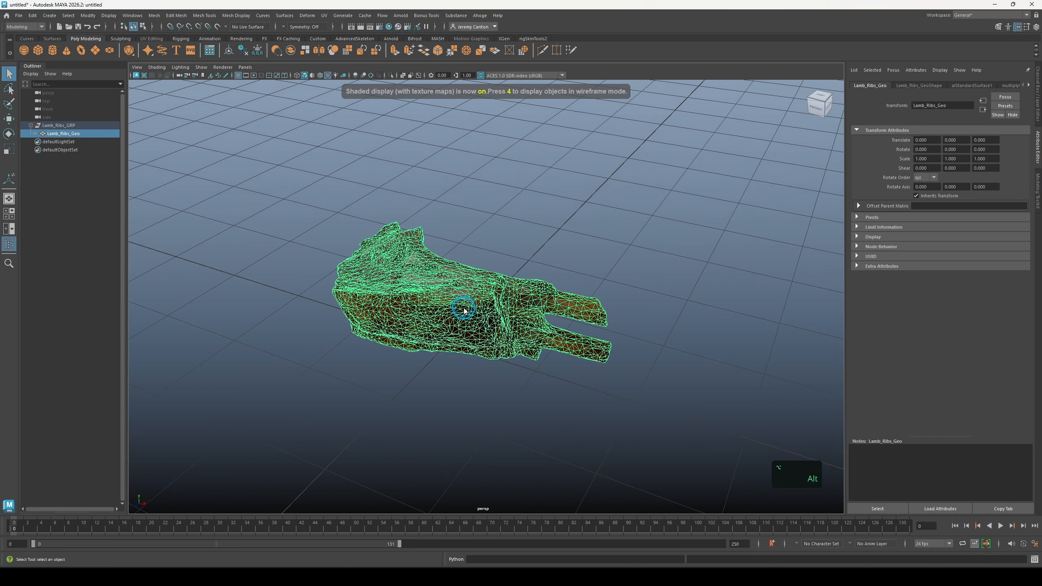
right_drag(463, 313, 460, 506)
drag(953, 107, 881, 105)
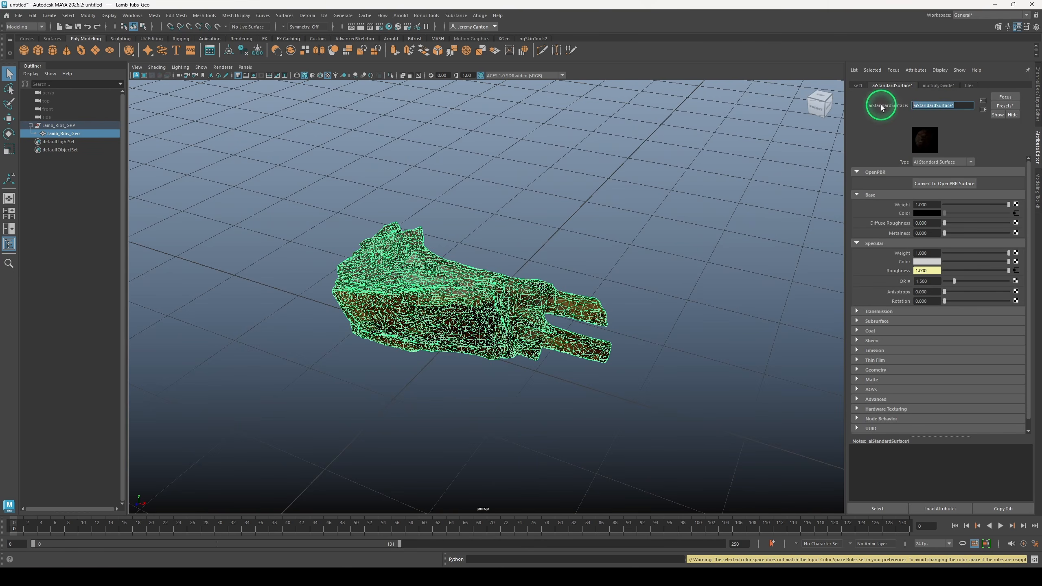
text(mtl_ribs)
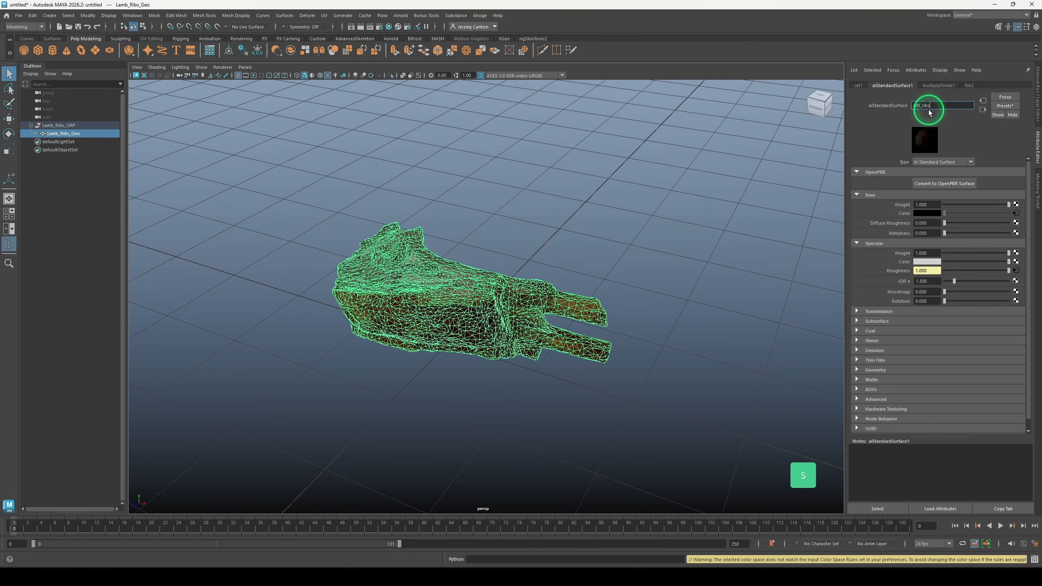
key(Return)
Set the Arnold render device to GPU in the render settings and close them
click(378, 26)
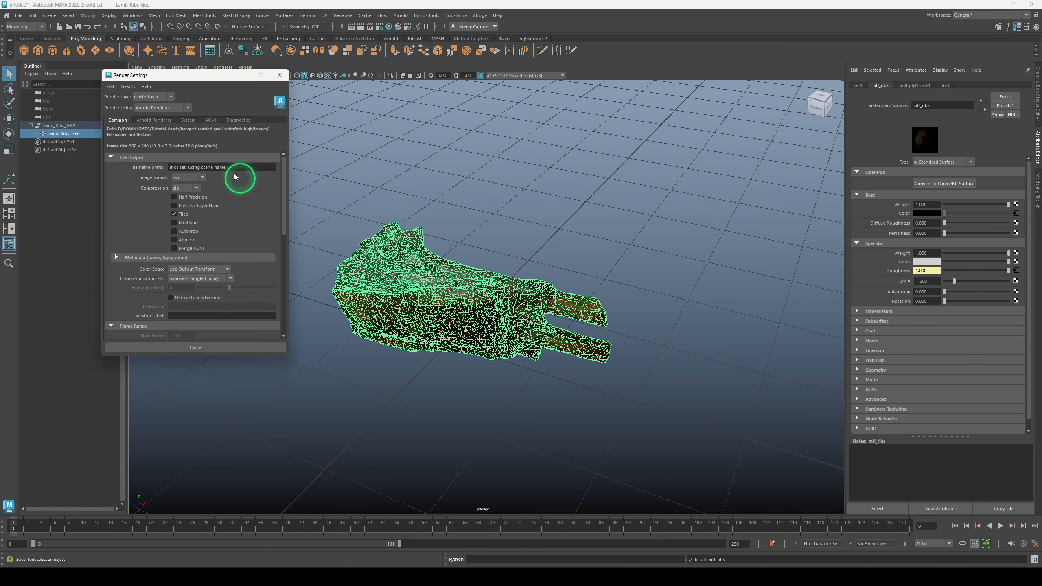
click(188, 120)
click(187, 139)
click(183, 157)
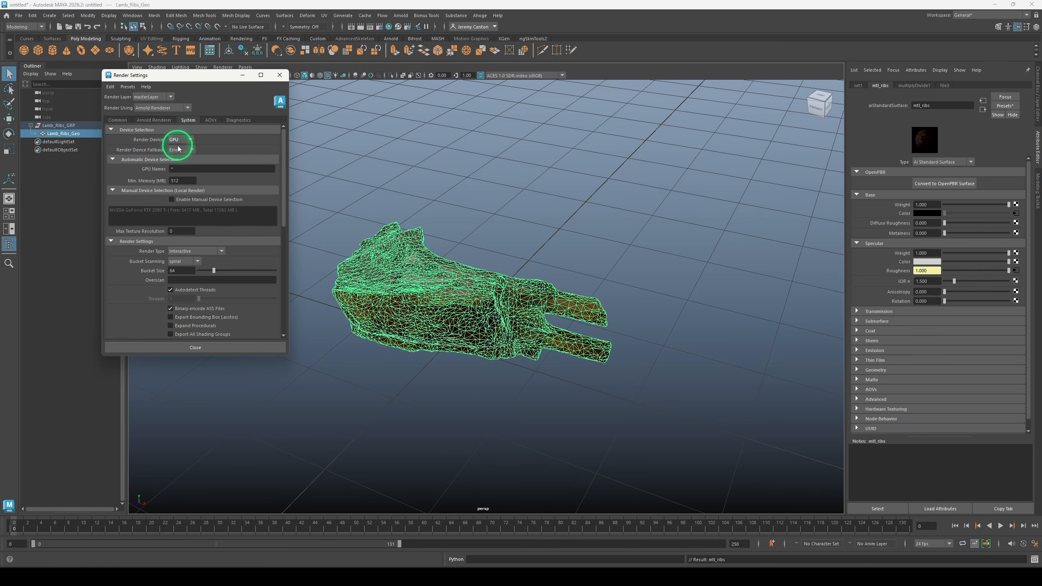
click(279, 75)
Create an Arnold Physical Sky light and set the exposure of its skydome shape to 2
click(401, 15)
click(508, 75)
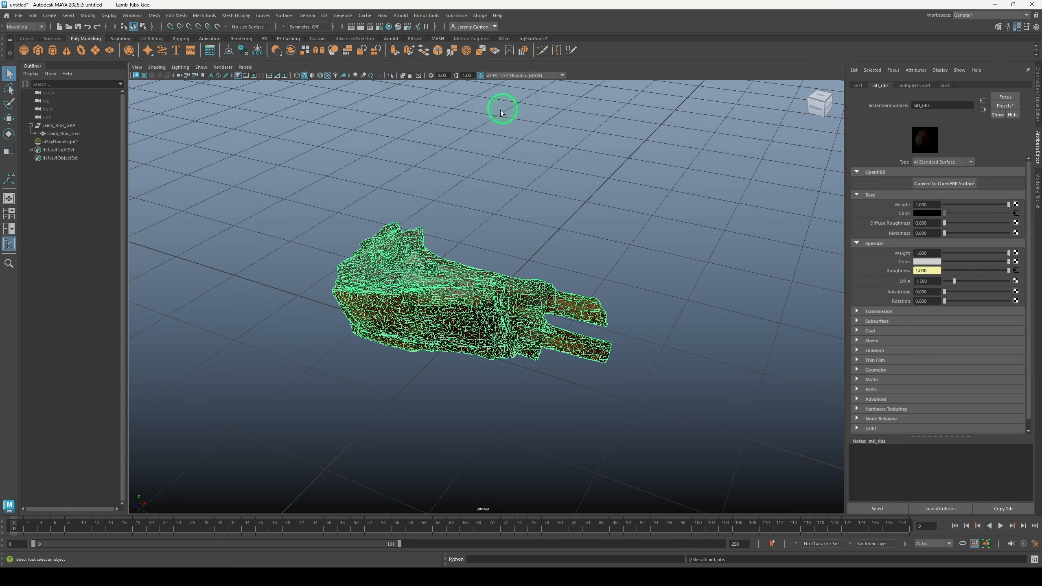
key(ctrl+a)
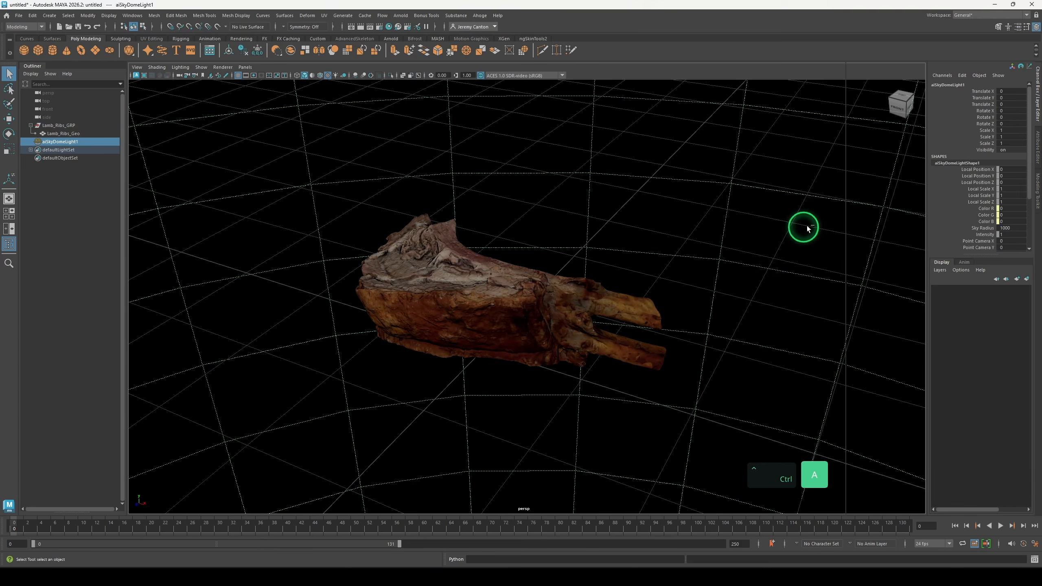
key(ctrl+a)
click(925, 85)
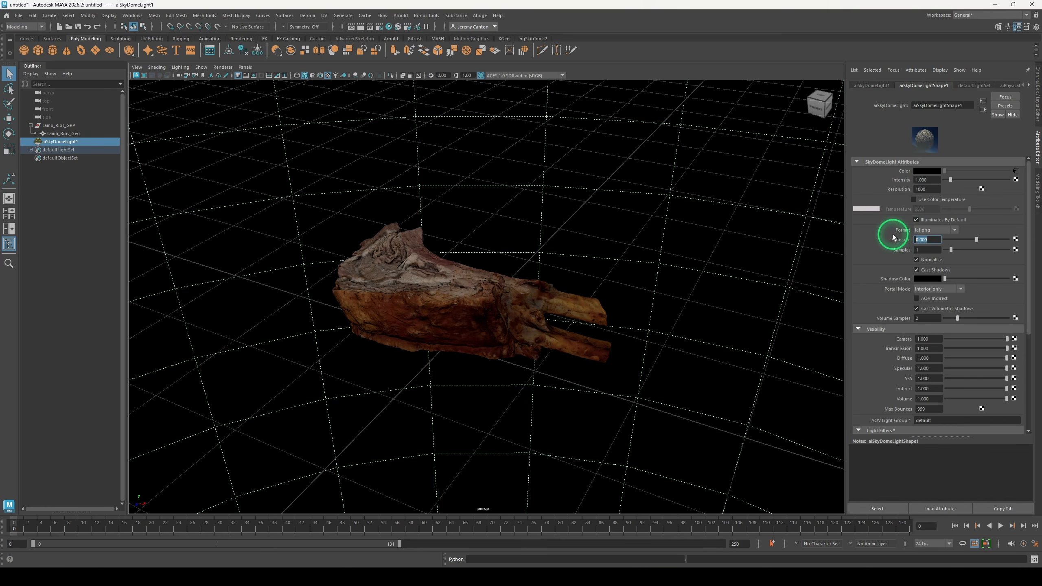
text(2)
key(Return)
Set the skydome light's viewport sky radius to 0
drag(934, 409, 905, 407)
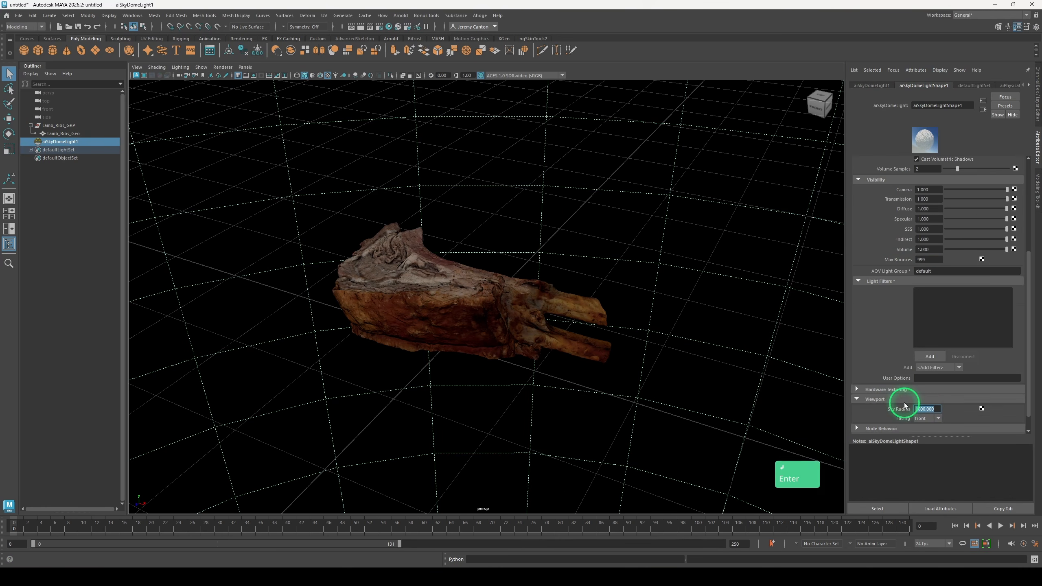
text(0)
key(Return)
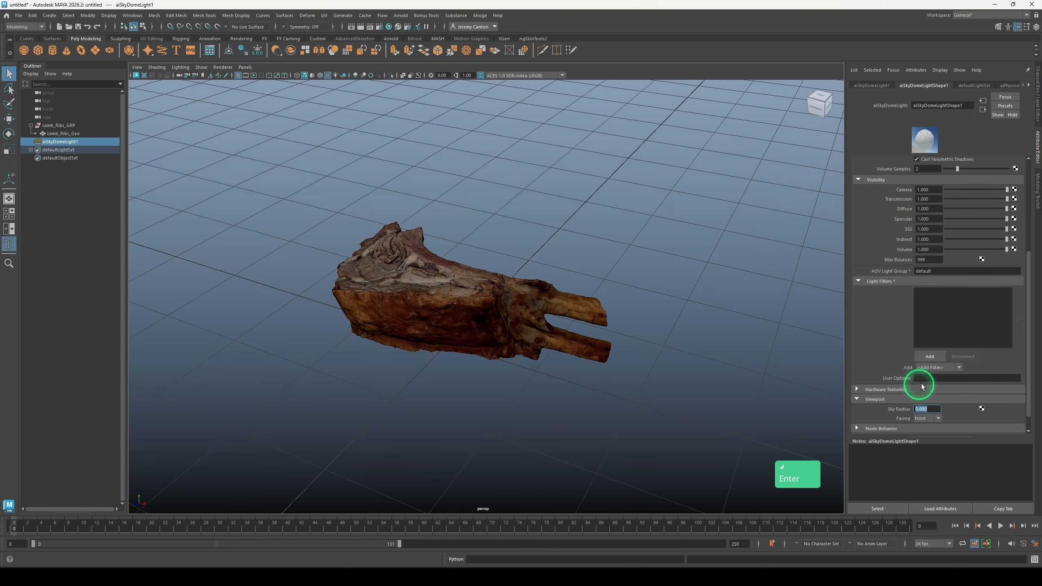
Preview the textured lamb ribs up close in the viewport's Arnold render
click(700, 256)
alt+right_drag(700, 256, 532, 236)
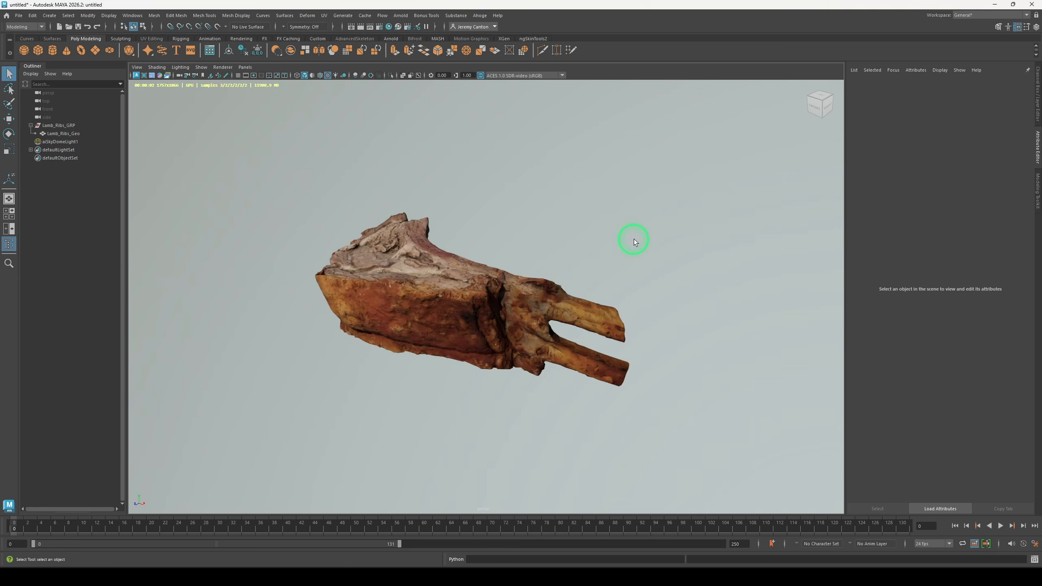
alt+right_drag(635, 239, 649, 263)
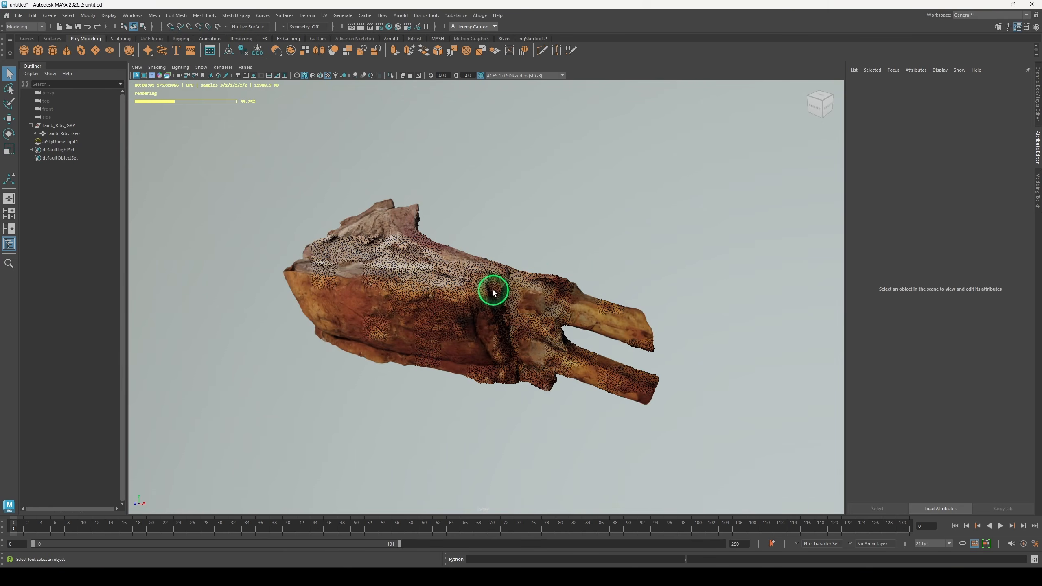
Open the mtl_ribs material in Hypershade and break the texture connection on its specular roughness
click(389, 26)
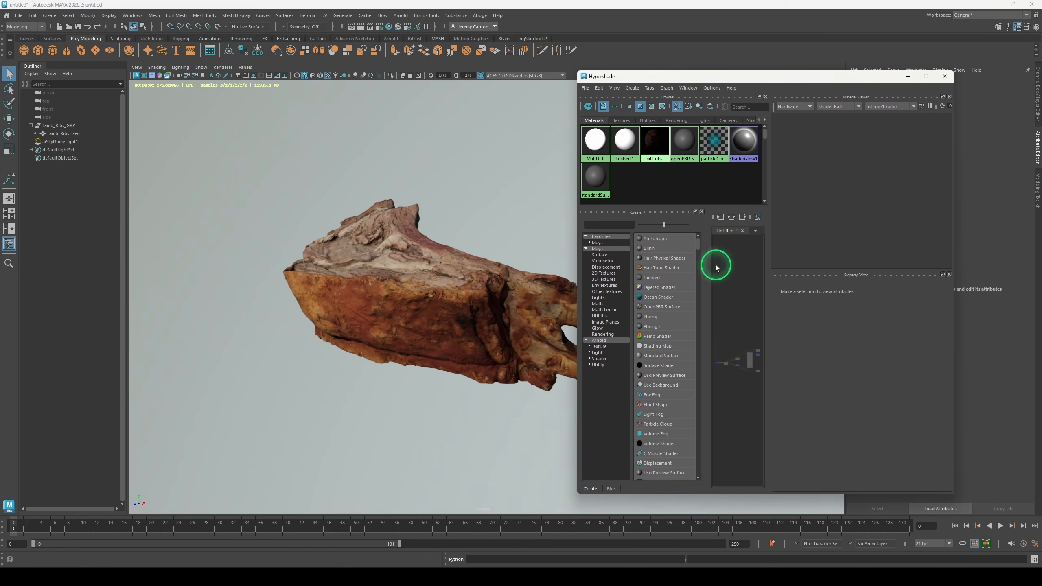
click(662, 144)
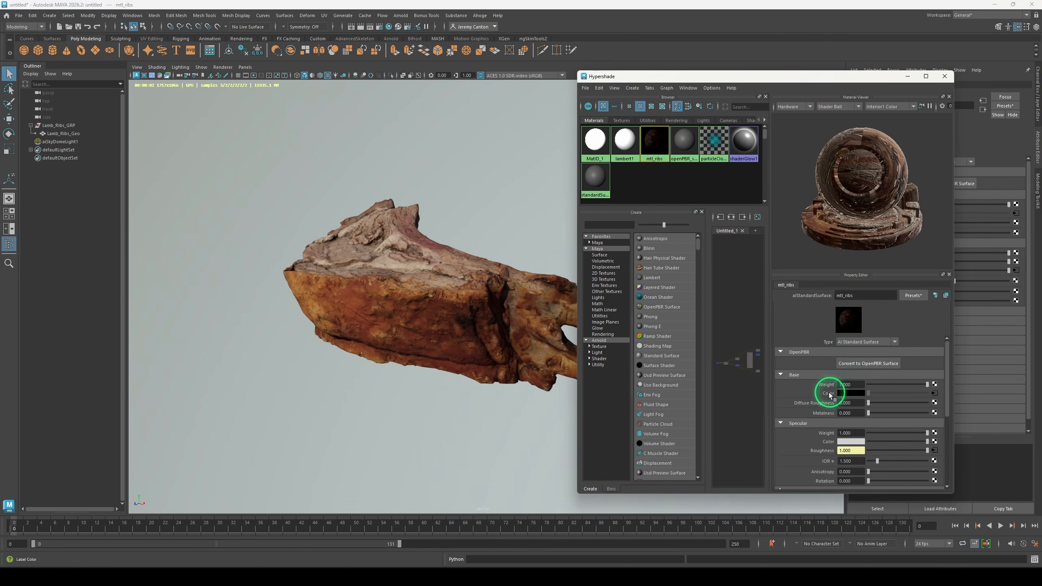
scroll(830, 395, down, 1)
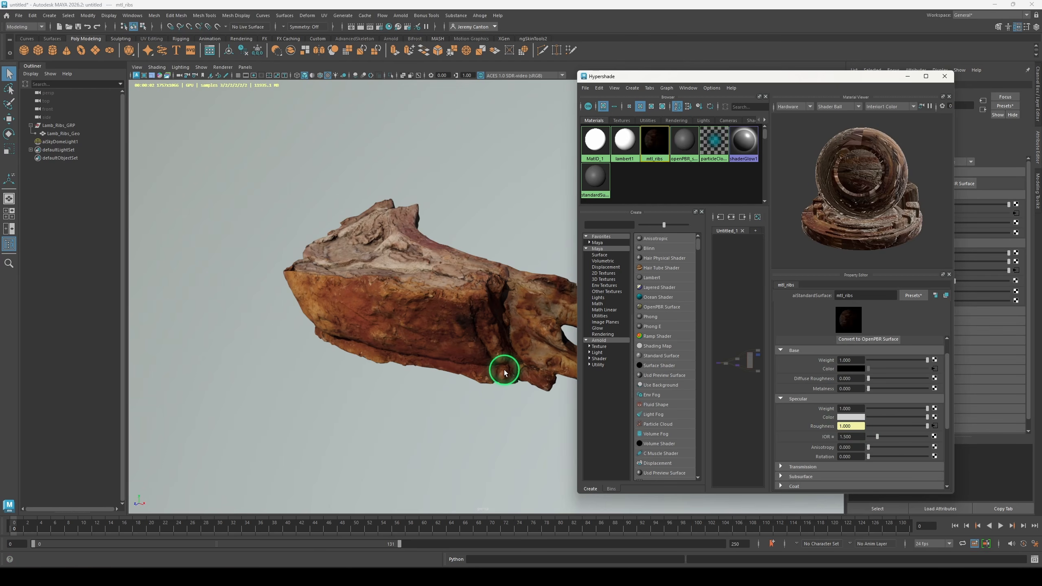
alt+drag(497, 372, 446, 390)
alt+middle_drag(492, 374, 455, 388)
alt+drag(455, 388, 460, 330)
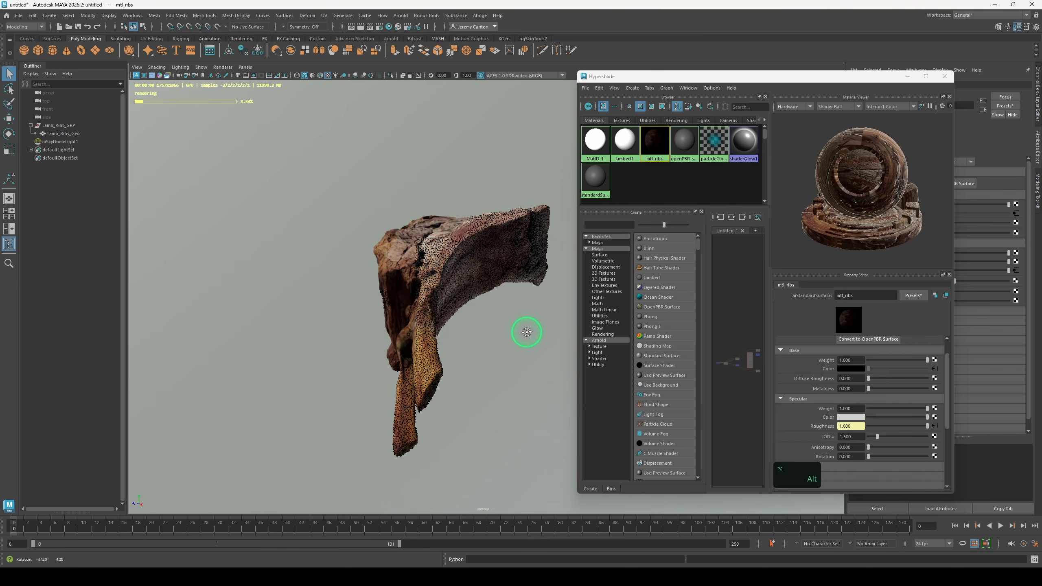
alt+drag(526, 331, 449, 298)
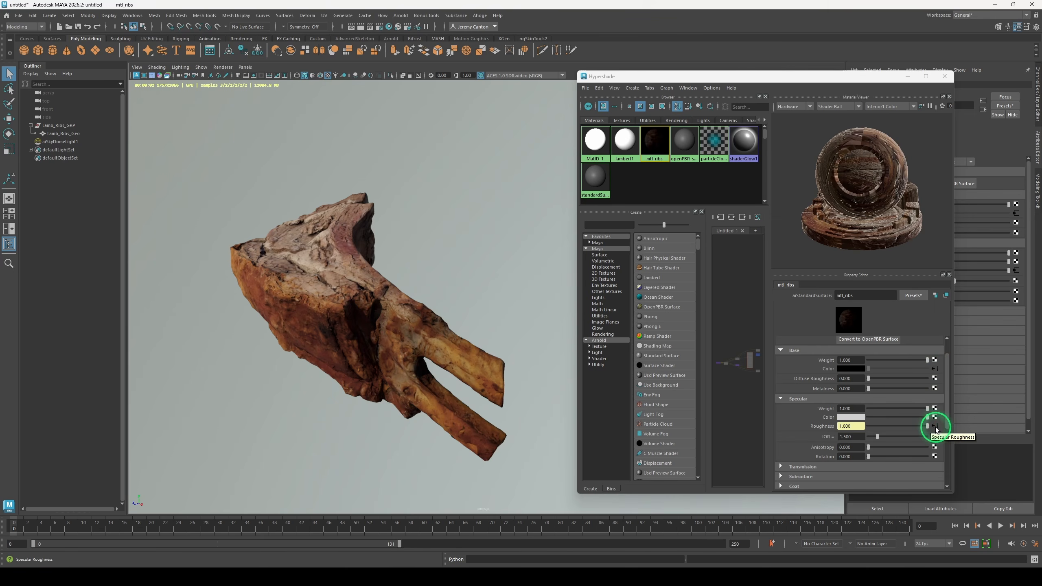
right_click(819, 429)
click(846, 448)
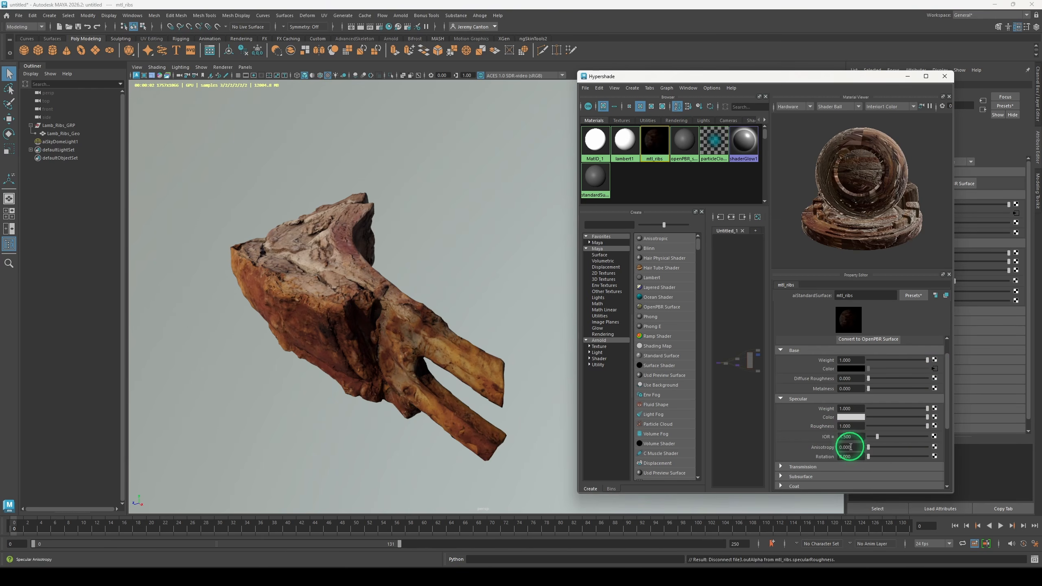
scroll(746, 393, up, 3)
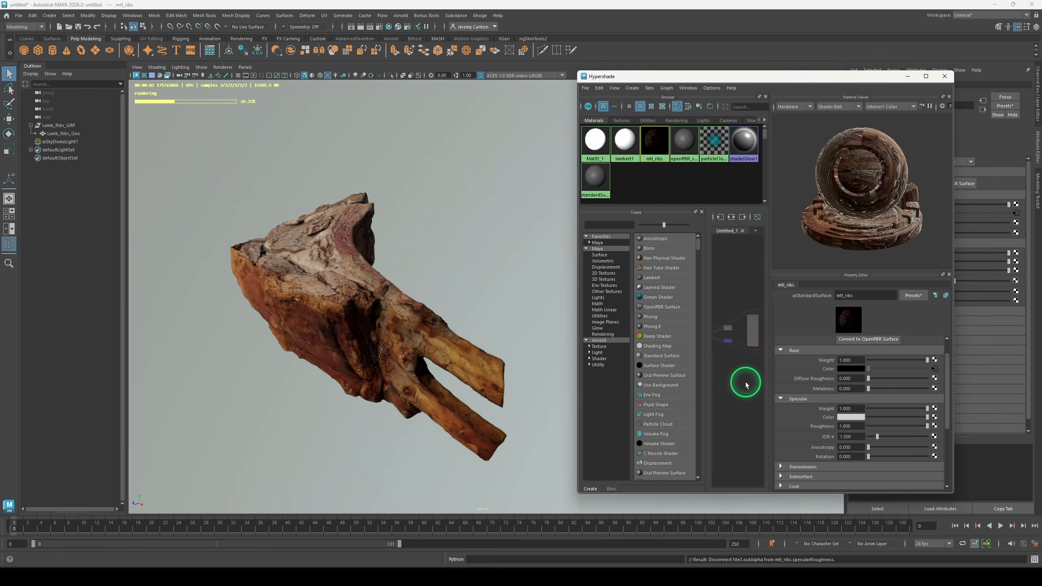
middle_drag(746, 385, 744, 408)
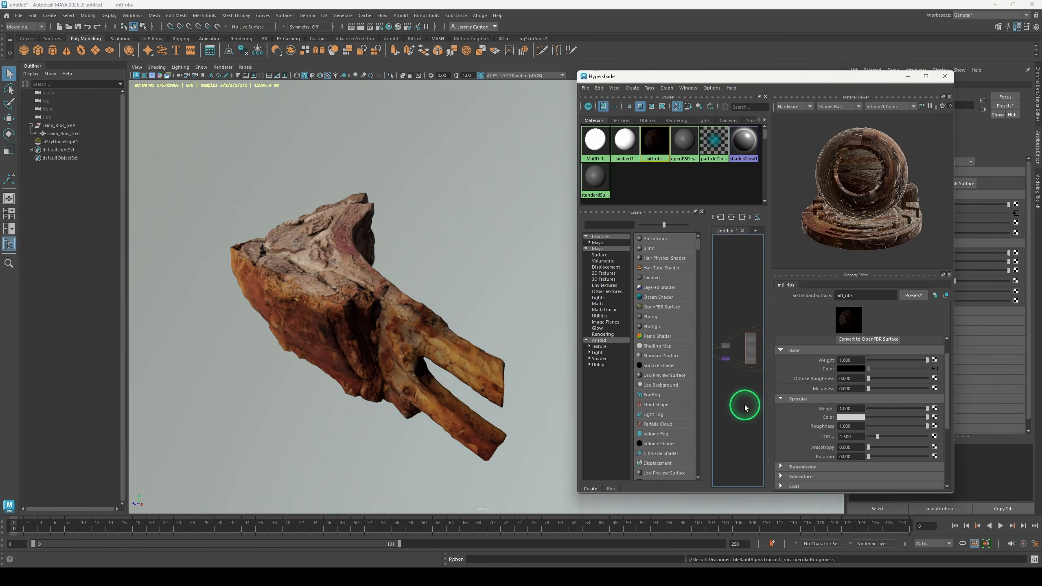
Try a specular roughness of about 0.427 on mtl_ribs and check the ribs' shine from several angles in the render
click(903, 427)
drag(893, 427, 893, 427)
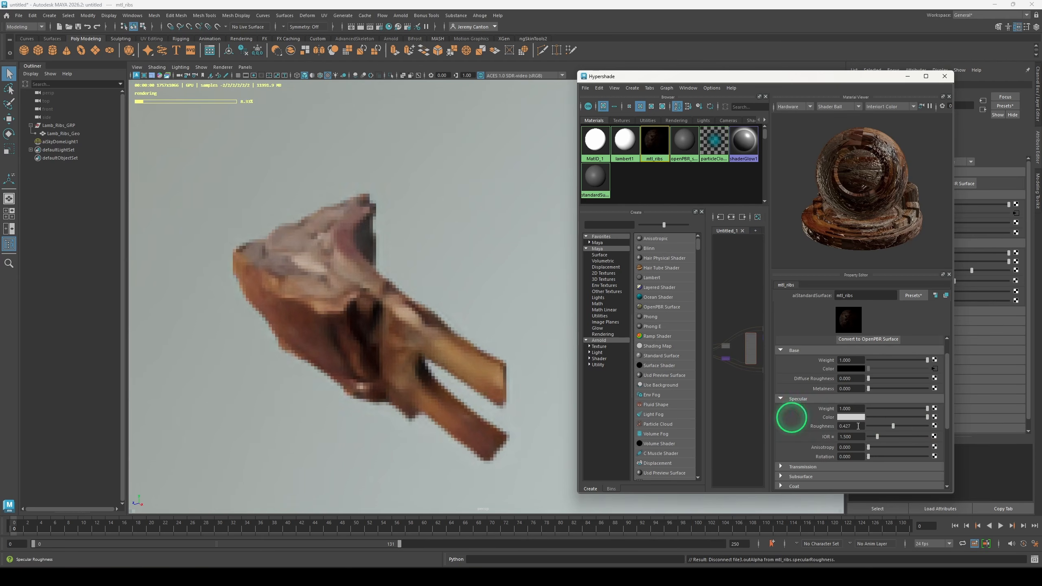
alt+drag(499, 314, 482, 305)
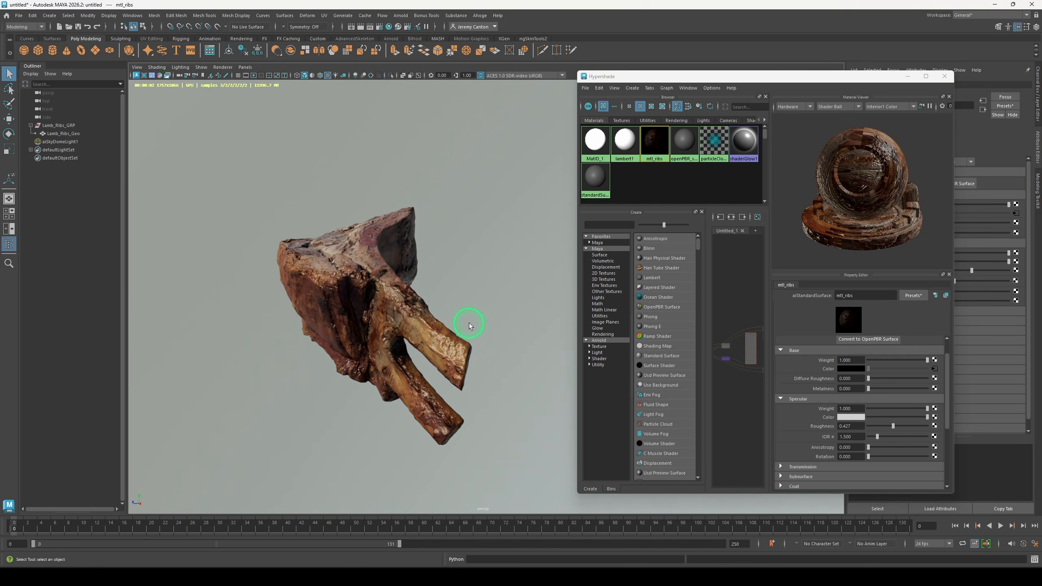
alt+drag(472, 291, 498, 289)
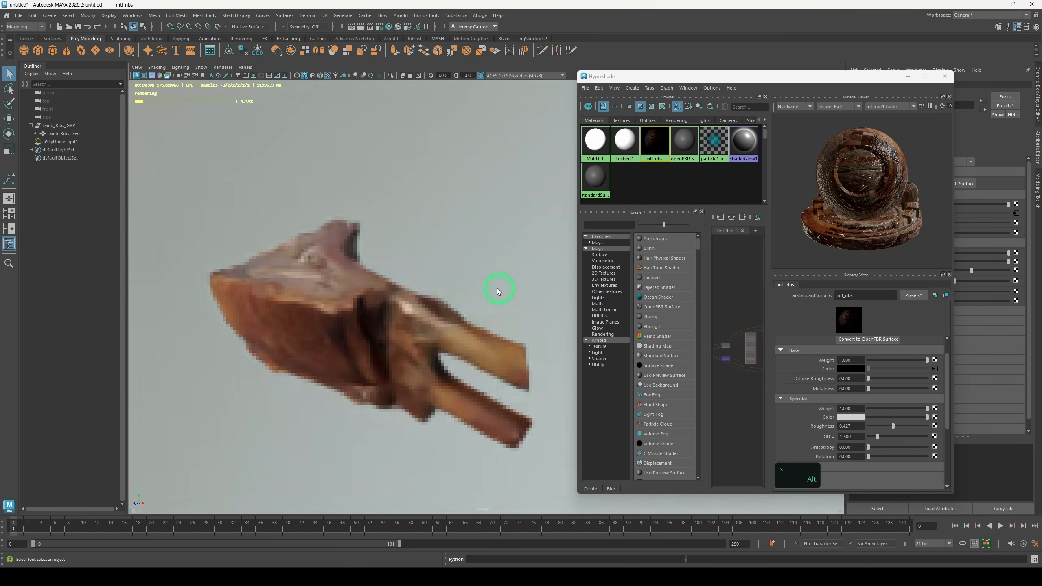
alt+right_drag(498, 289, 585, 278)
alt+drag(568, 280, 533, 285)
alt+right_drag(533, 286, 468, 271)
alt+drag(467, 270, 475, 249)
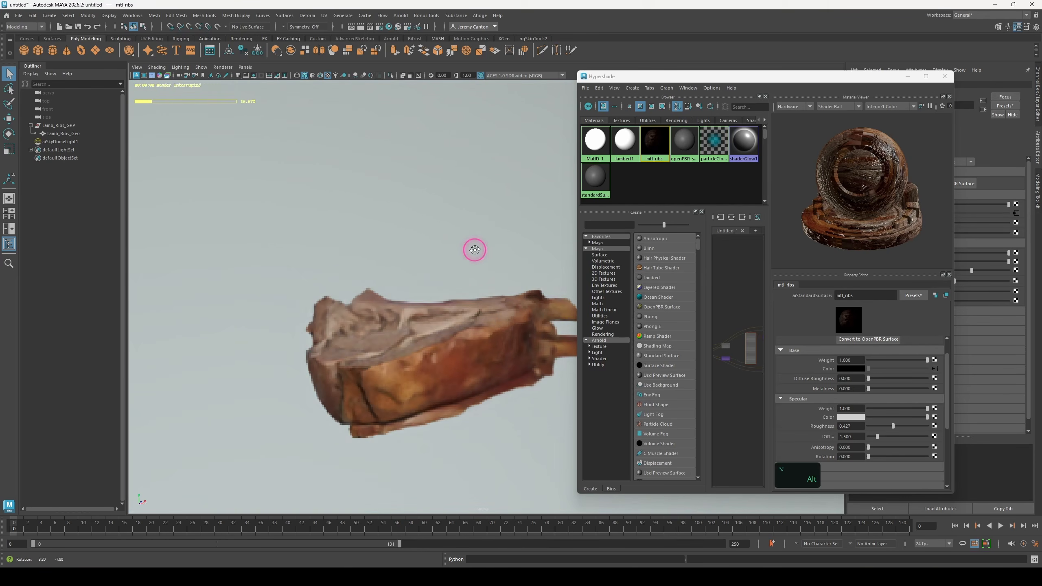
Try a glossier specular roughness of about 0.294 on mtl_ribs and check the ribs in the render
drag(886, 429, 885, 427)
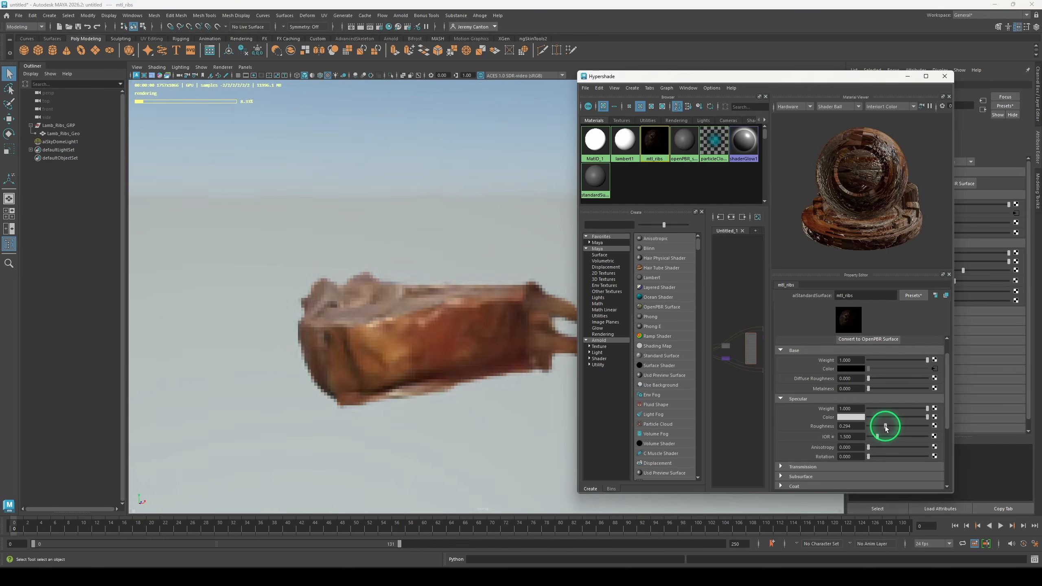
click(544, 442)
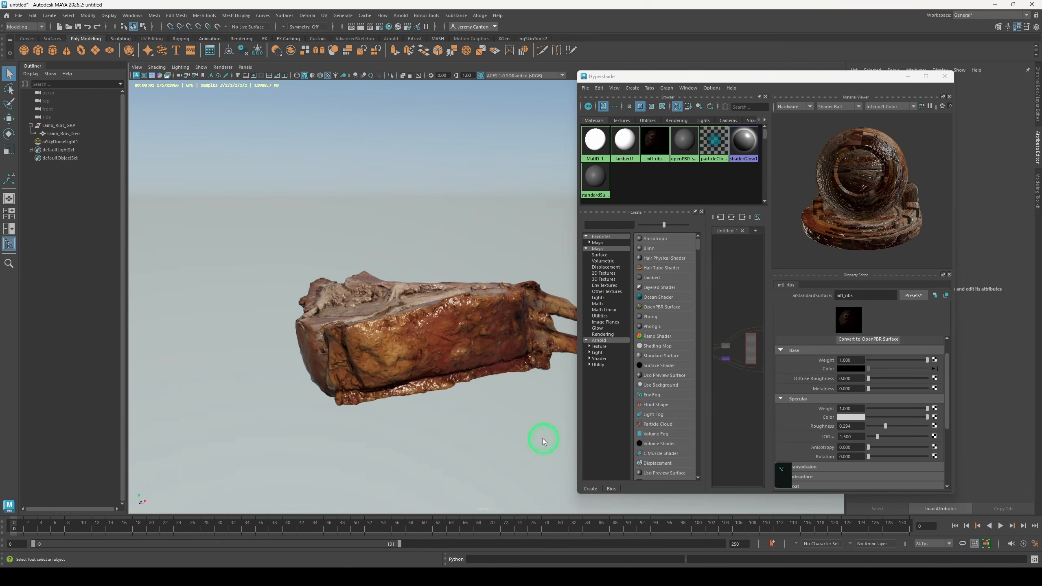
alt+drag(441, 455, 407, 426)
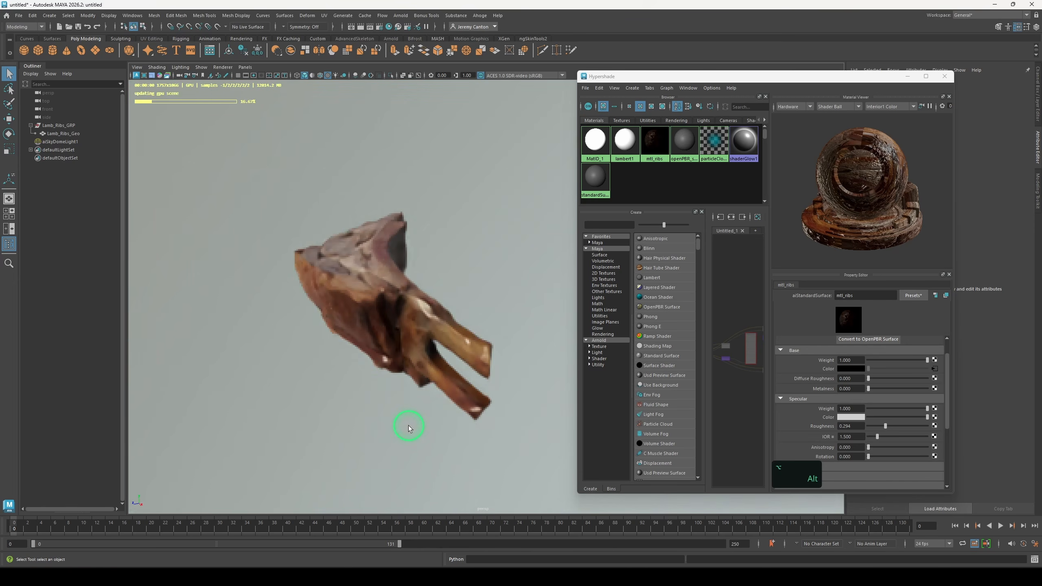
Set the specular roughness of mtl_ribs to 0.35, check the rendered ribs, and close Hypershade
click(845, 426)
text(0.35)
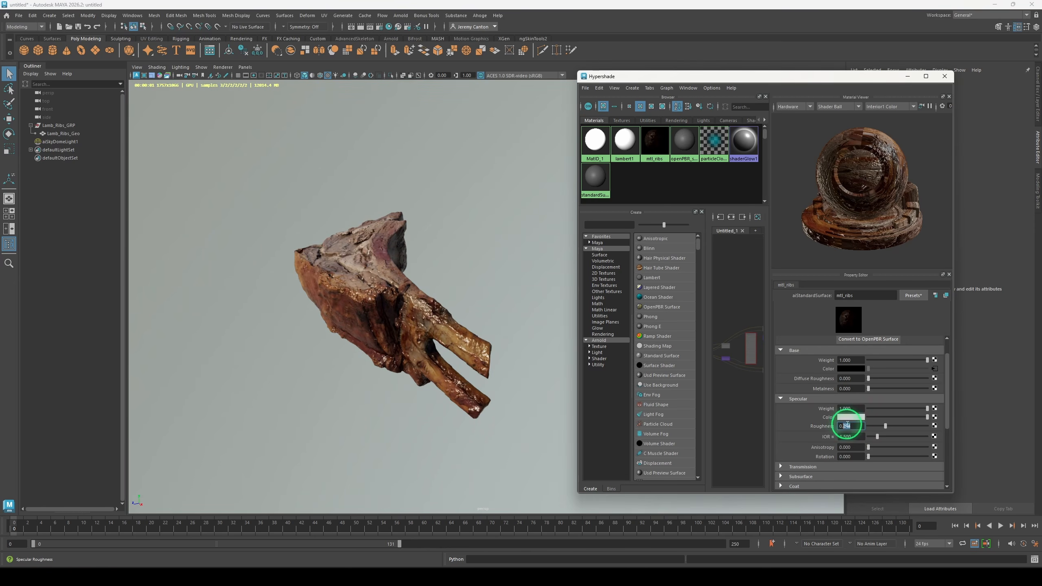
key(Return)
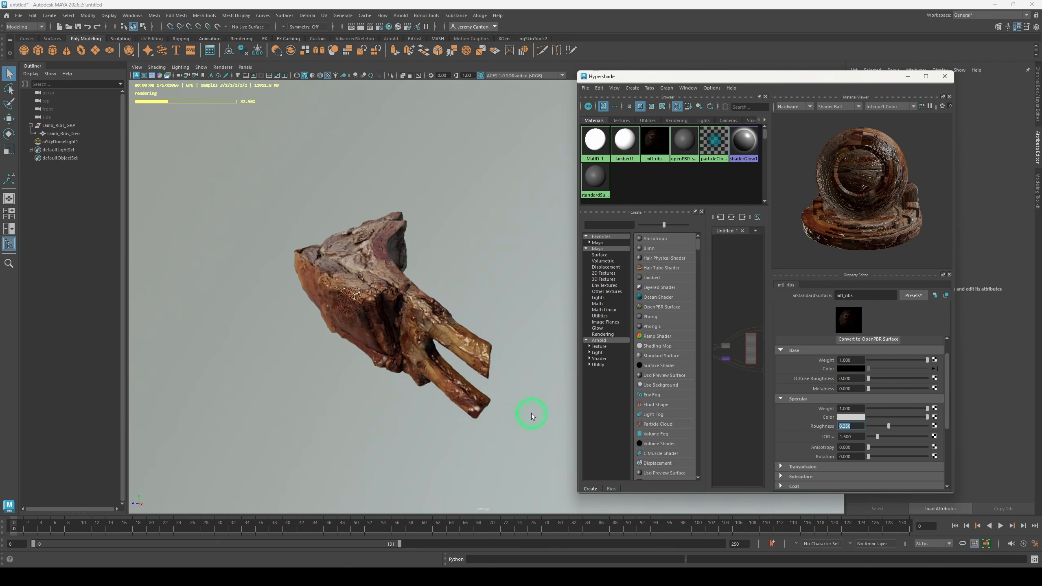
alt+drag(538, 414, 535, 273)
click(944, 78)
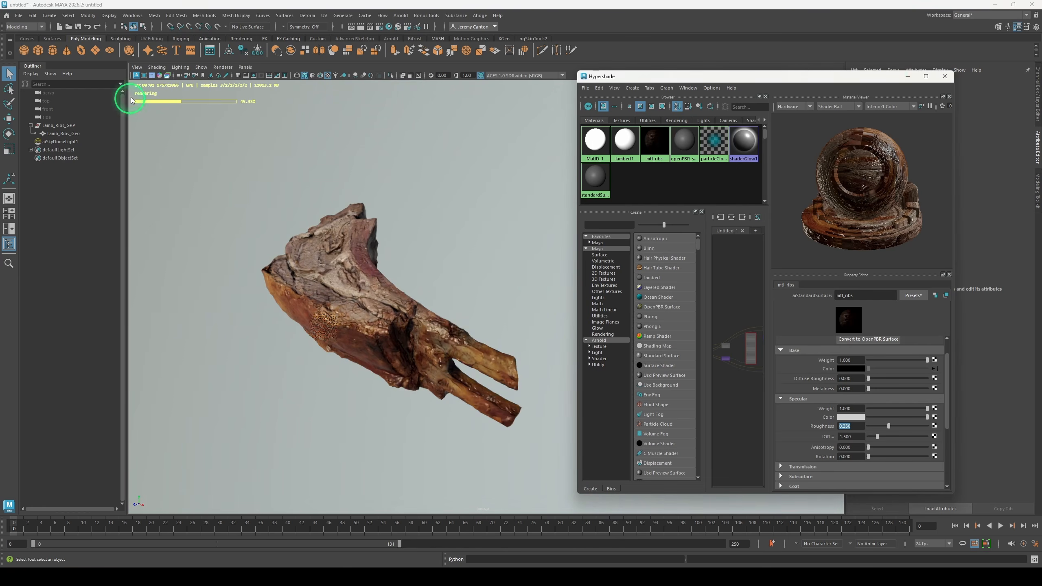
Switch the viewport from the Arnold render back to the regular display and show the grid
click(137, 76)
alt+drag(342, 249, 275, 199)
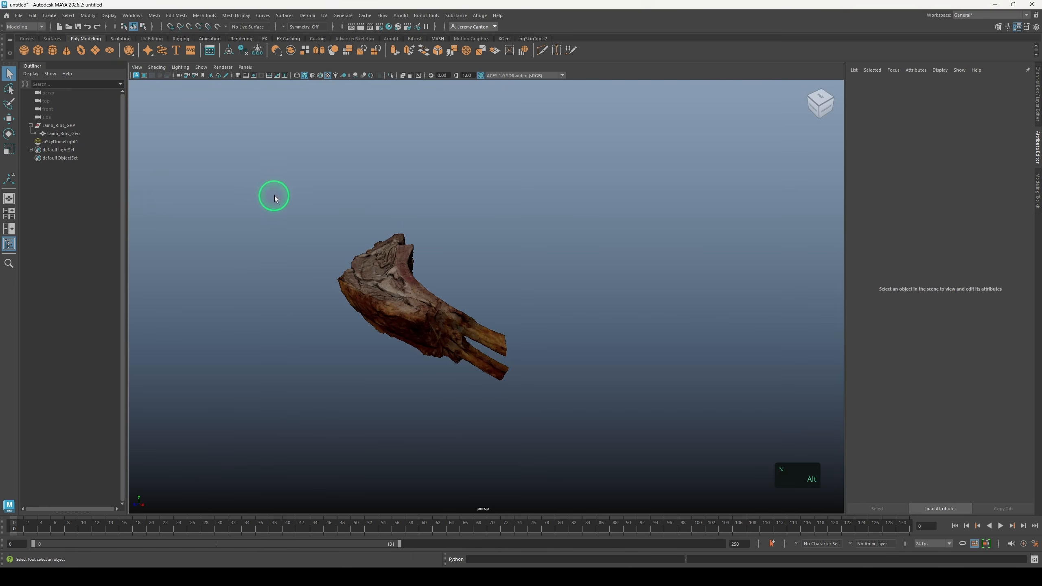
click(238, 76)
alt+drag(369, 156, 472, 247)
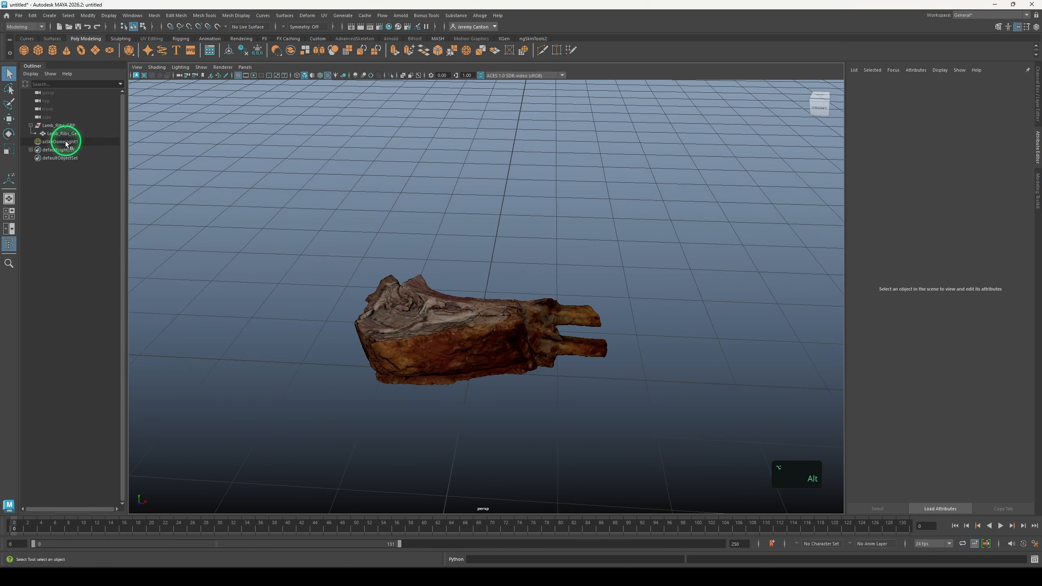
Delete the aiSkyDomeLight1 test light from the lamb ribs scene
click(66, 143)
click(205, 146)
click(95, 141)
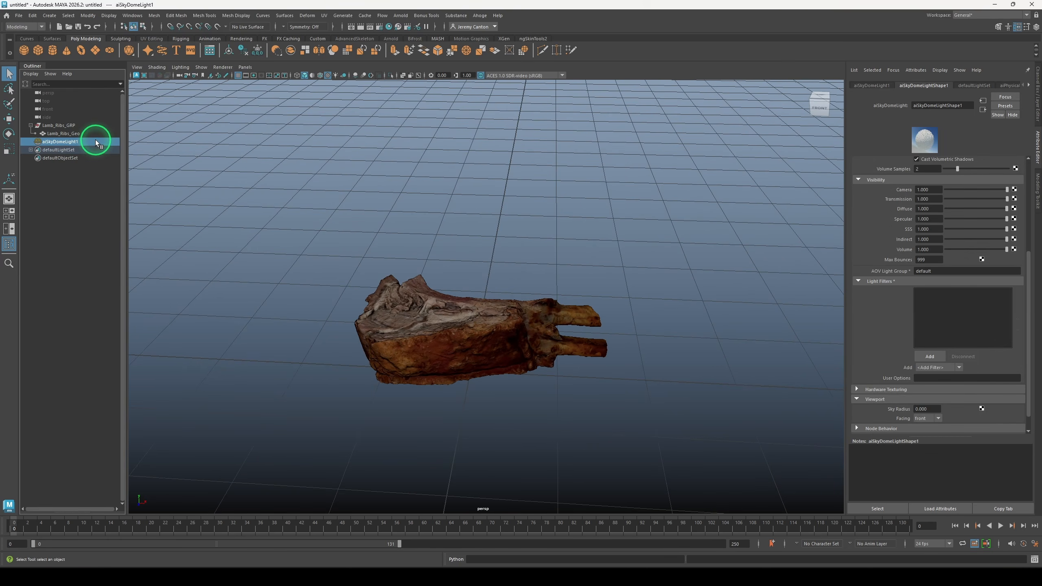
key(Delete)
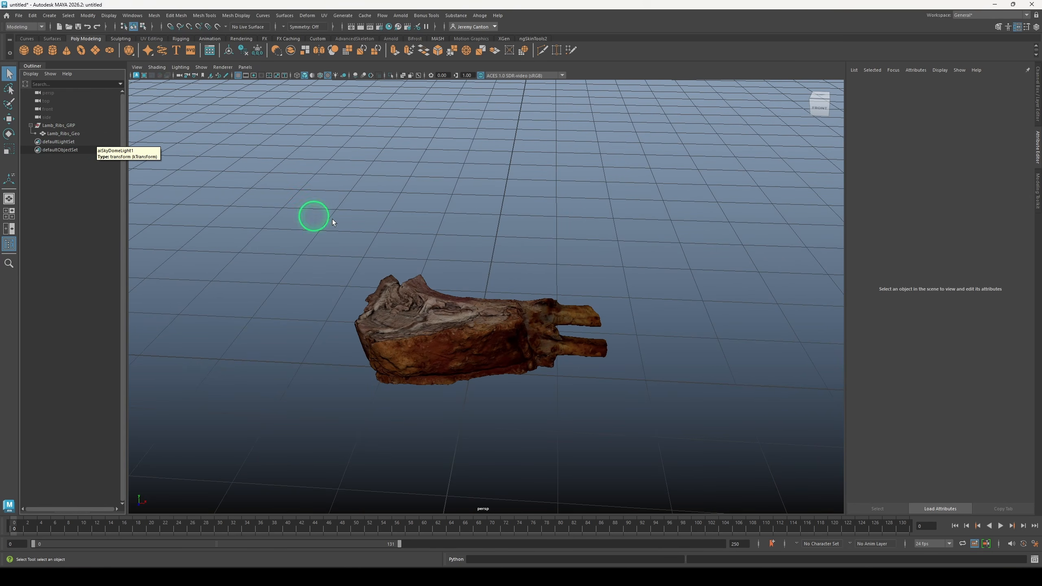
alt+drag(523, 244, 507, 248)
alt+right_drag(507, 249, 508, 251)
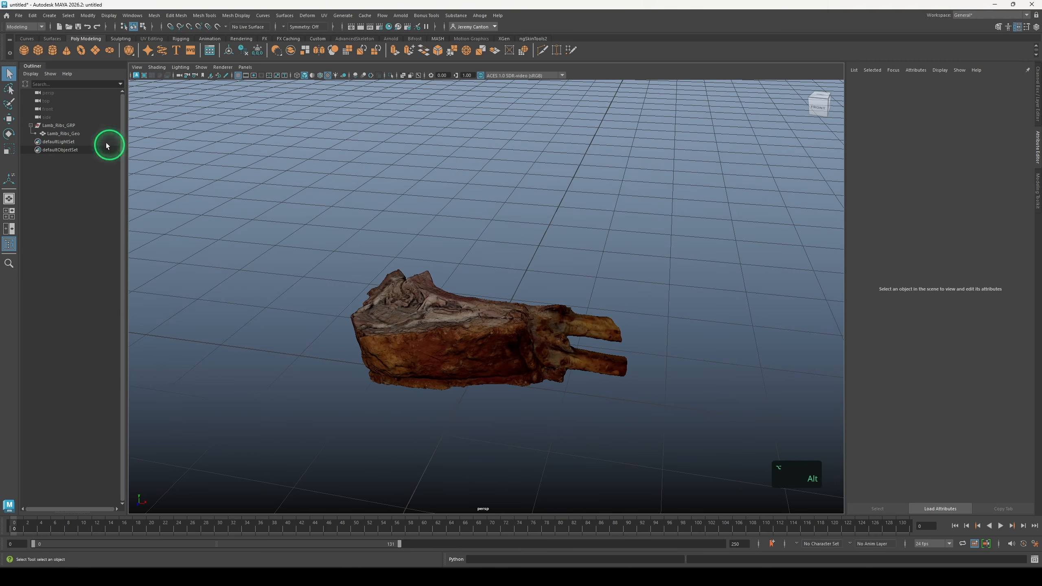
Set the project to the food_lamb_ribs folder in Tutorial_Assets
click(18, 15)
click(74, 244)
double_click(209, 212)
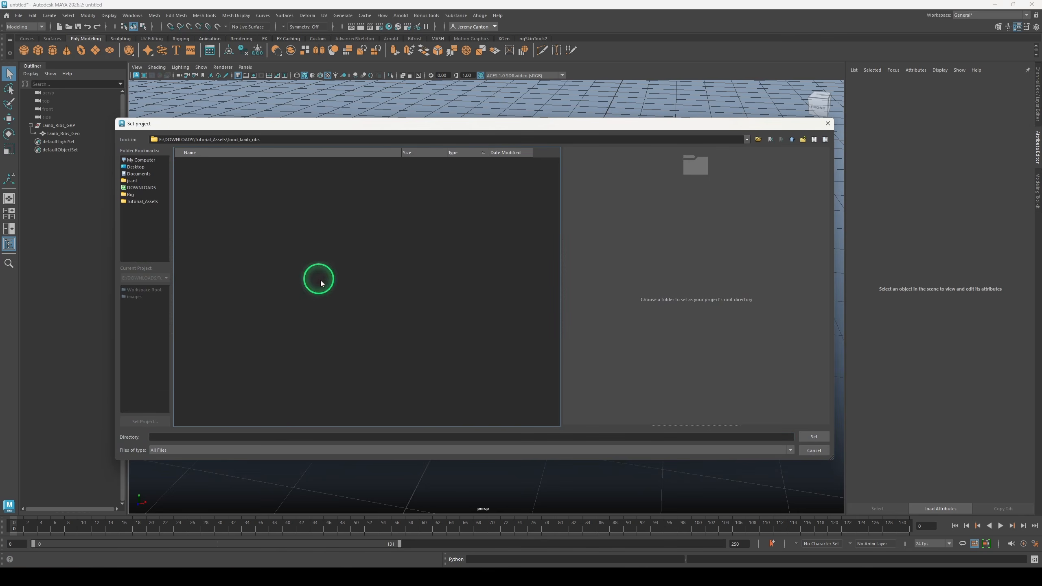
click(819, 436)
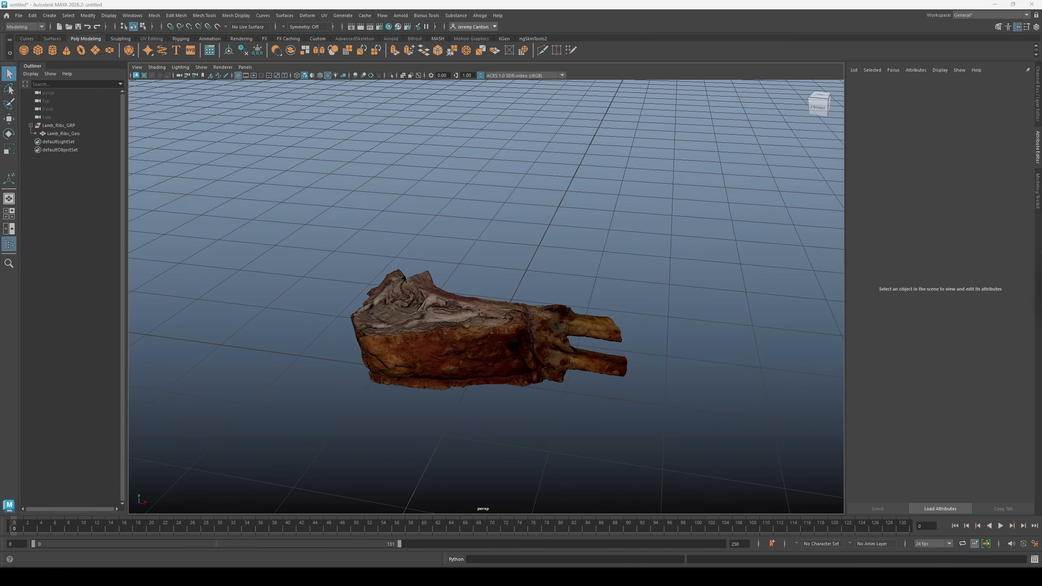
click(538, 245)
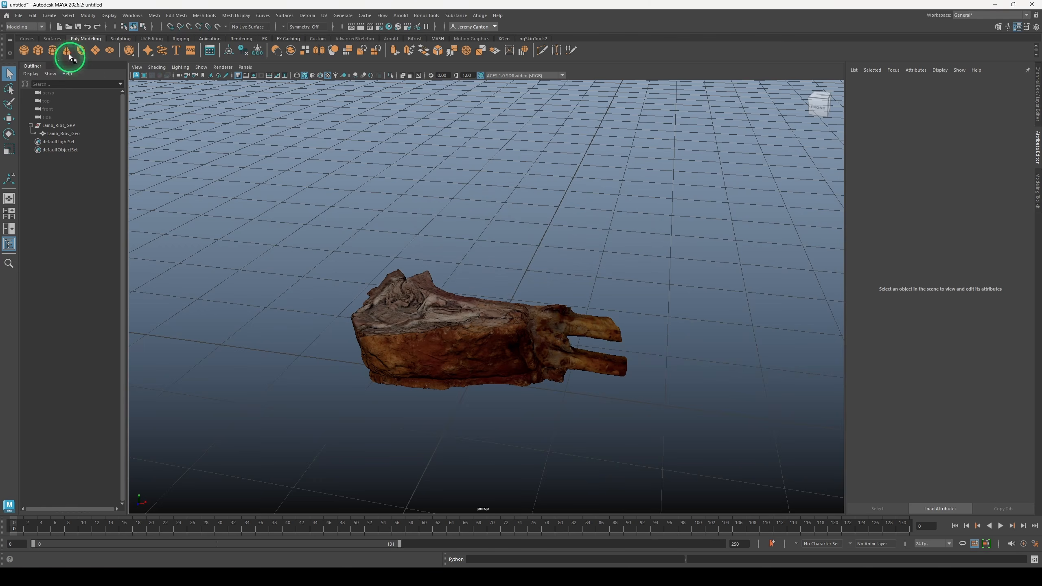
Save the scene as the Maya ASCII file Food_LambRibs_MASTER in the food_lamb_ribs folder
click(17, 16)
click(43, 50)
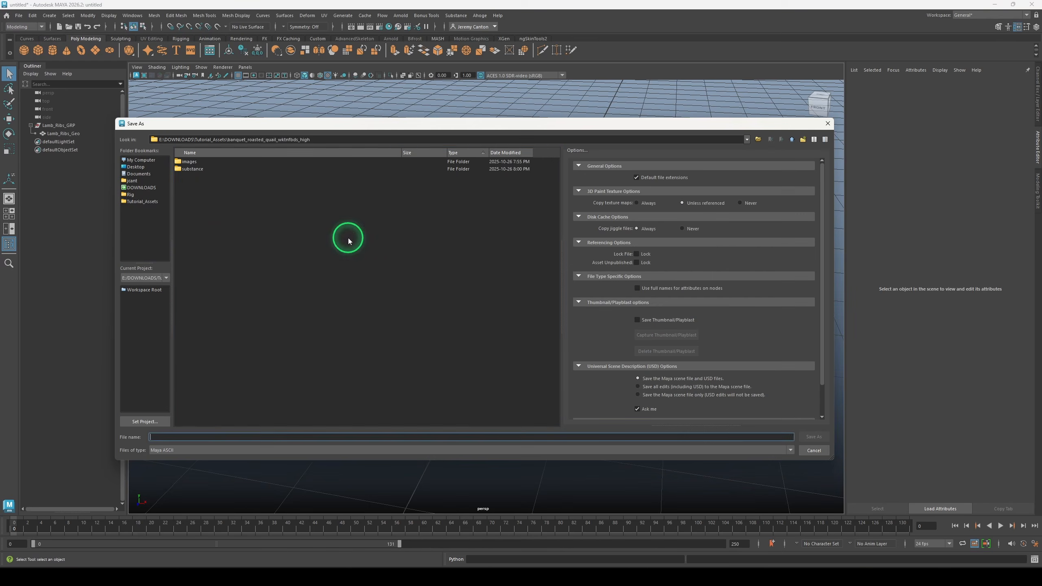
click(197, 435)
text(Food_Lamb)
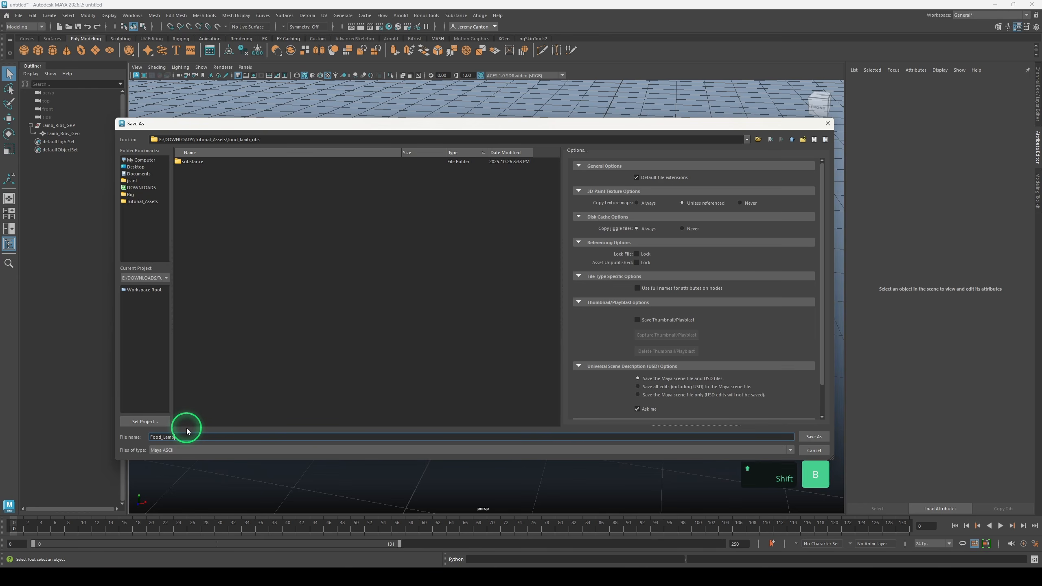
text(Ribs_MASTER)
key(Return)
Create a new scene and import Banquet_Roasted_Quail_wktnfbds_High.fbx from the food_roasted_quail folder in Tutorial_Assets
click(19, 15)
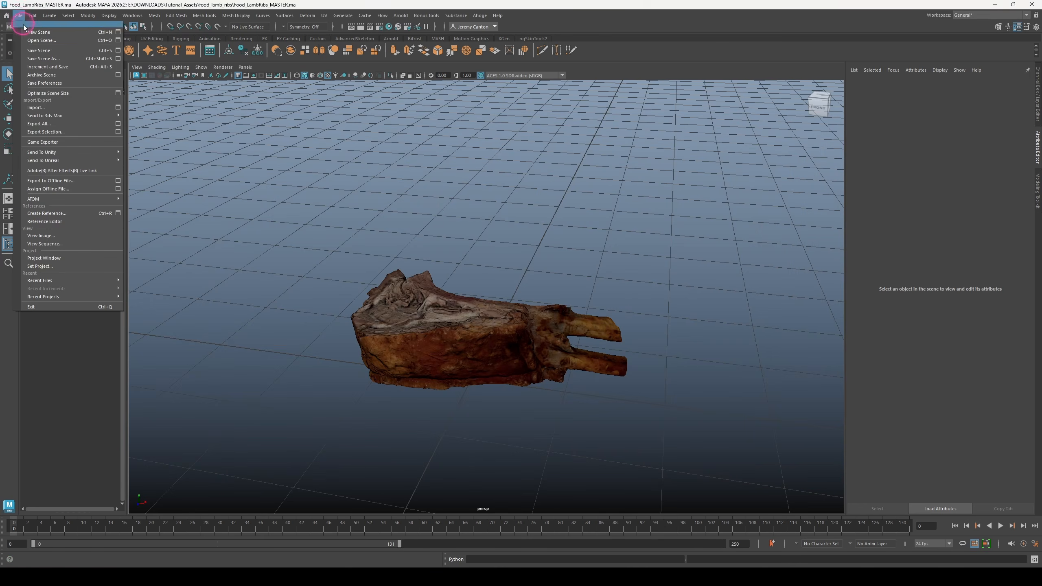
click(38, 32)
click(19, 15)
click(42, 107)
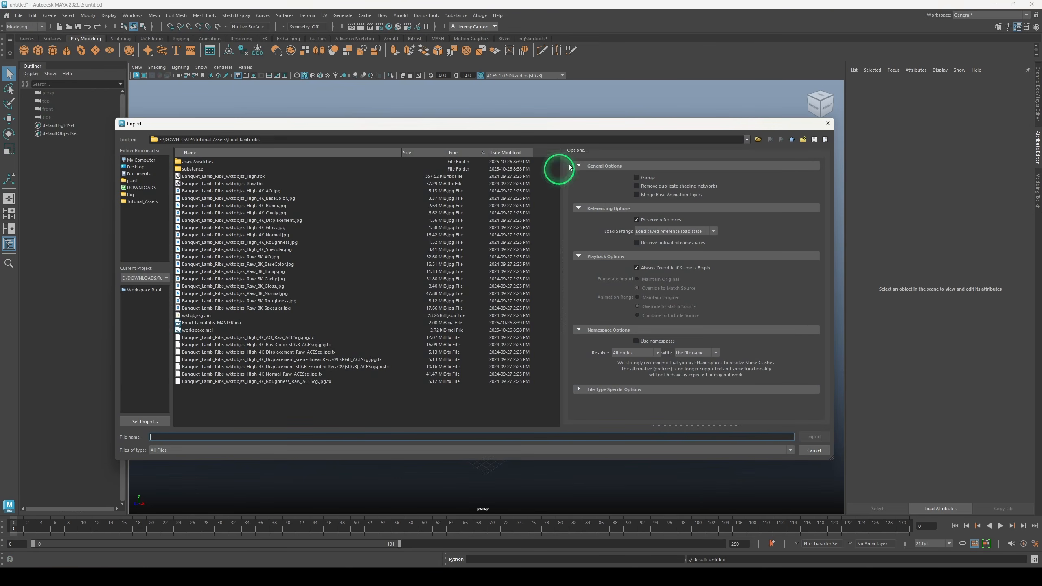
click(792, 140)
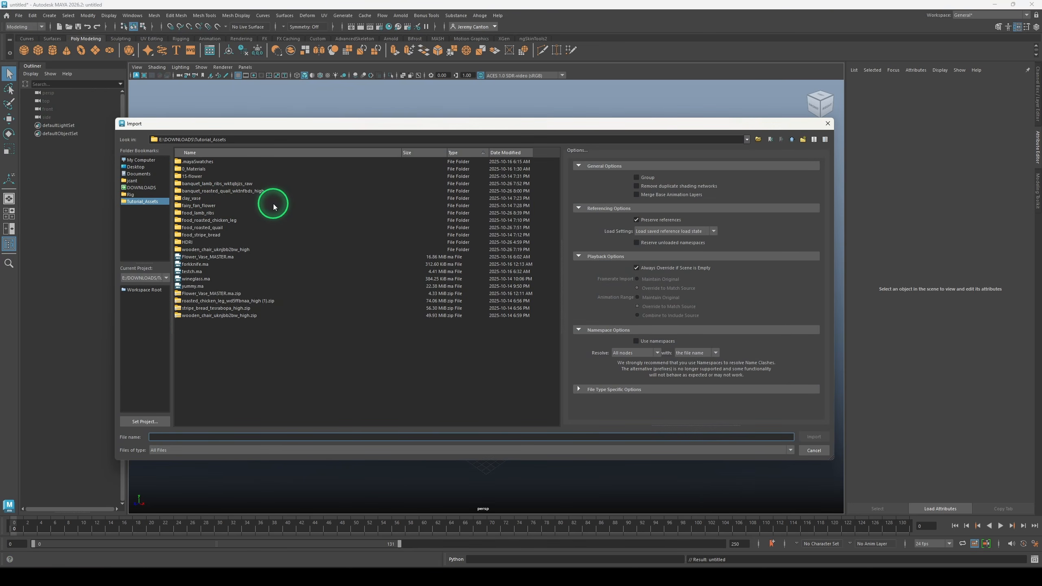
double_click(307, 227)
click(237, 177)
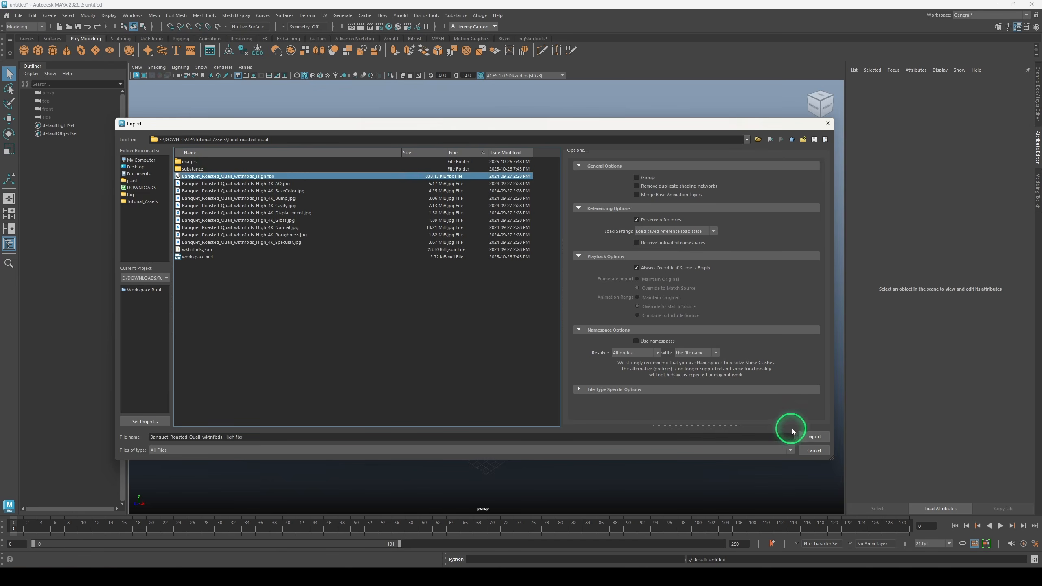
click(797, 435)
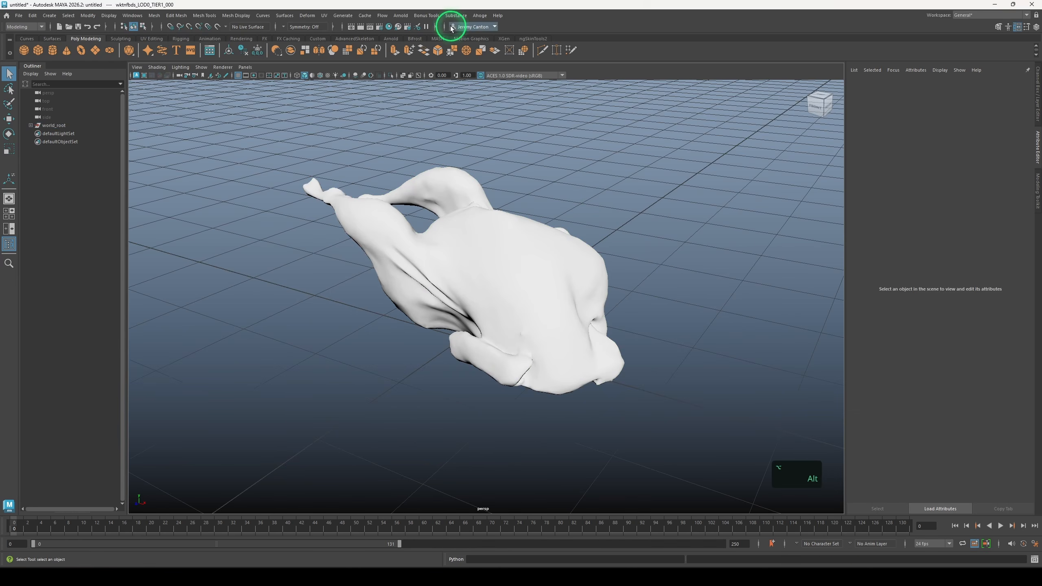
Create an Arnold material from the roasted quail's BaseColor, Normal, Roughness and AO image maps
click(456, 15)
click(478, 73)
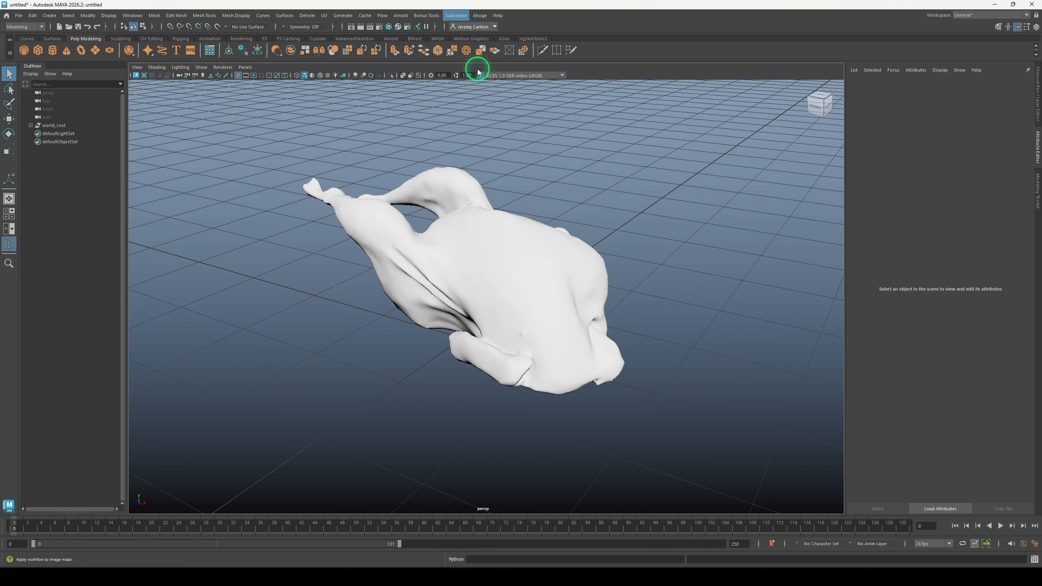
click(463, 233)
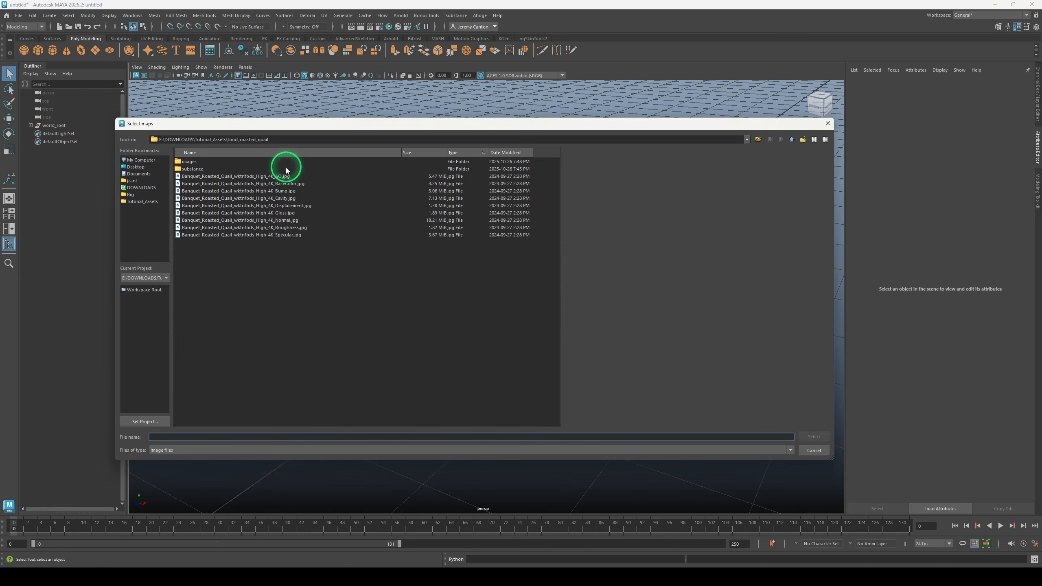
drag(285, 171, 333, 220)
click(815, 437)
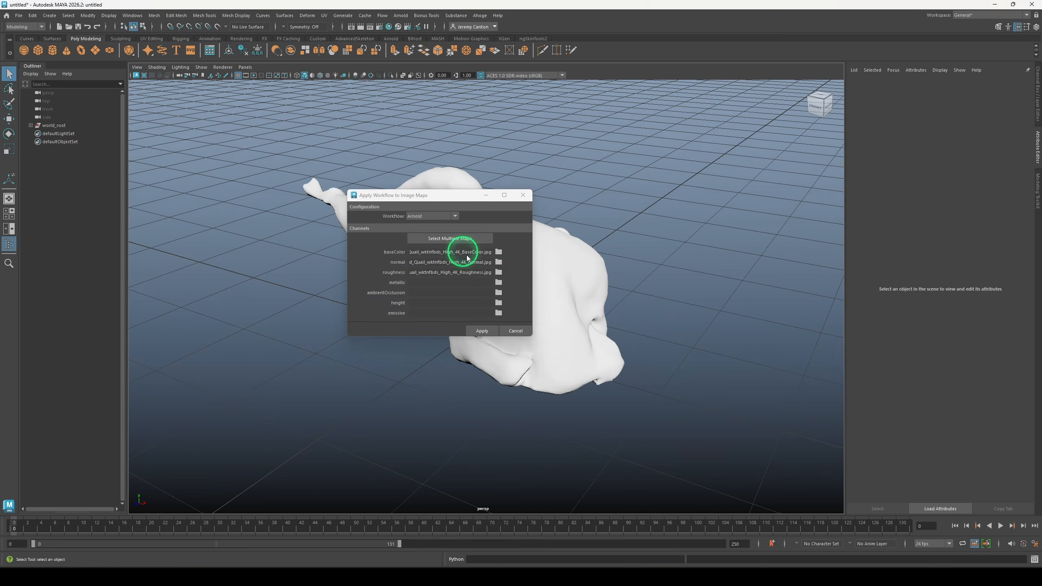
click(465, 251)
click(816, 435)
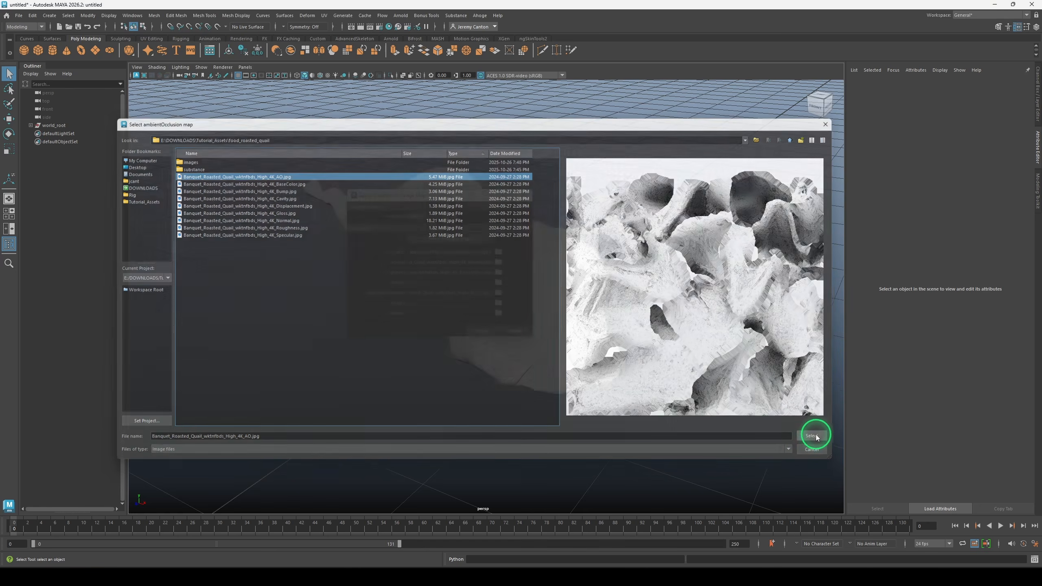
click(480, 329)
Assign the new aiStandardSurface material to the quail mesh, opening its attributes and displaying the model with textures
click(665, 209)
right_click(430, 242)
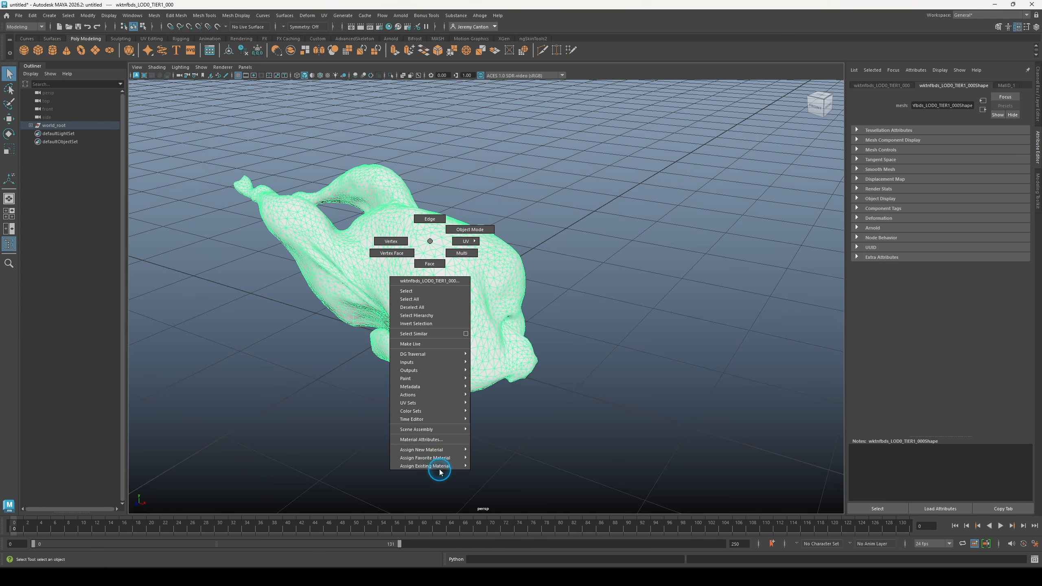
mouse_move(434, 466)
click(509, 461)
right_click(438, 262)
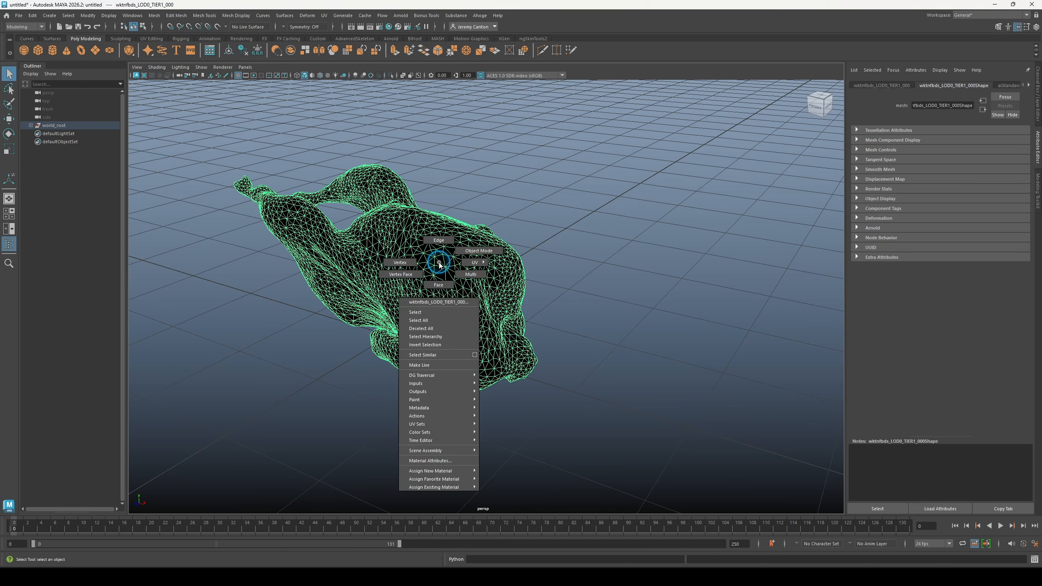
click(441, 464)
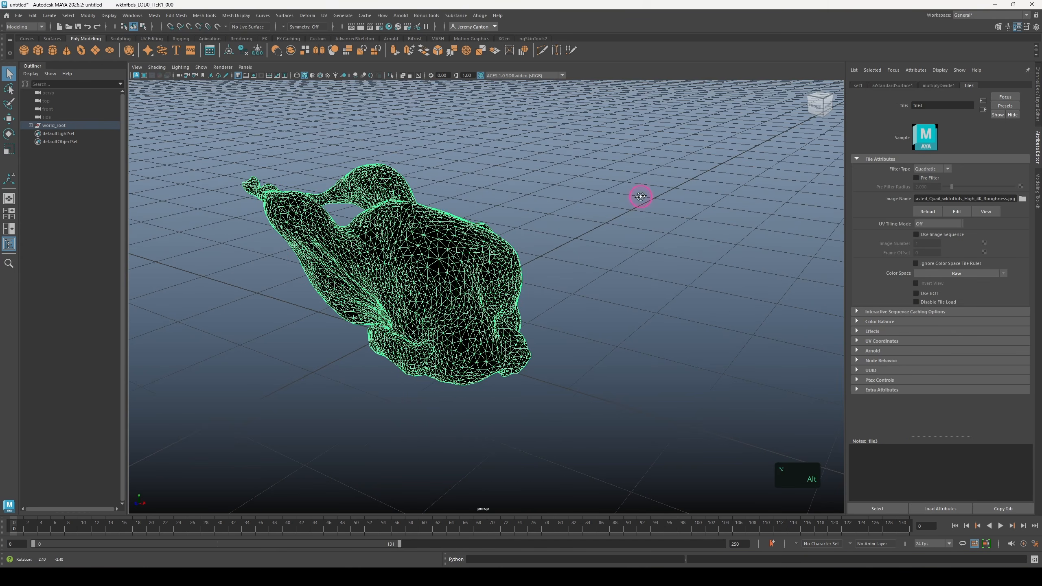
key(6)
alt+middle_drag(593, 181, 689, 221)
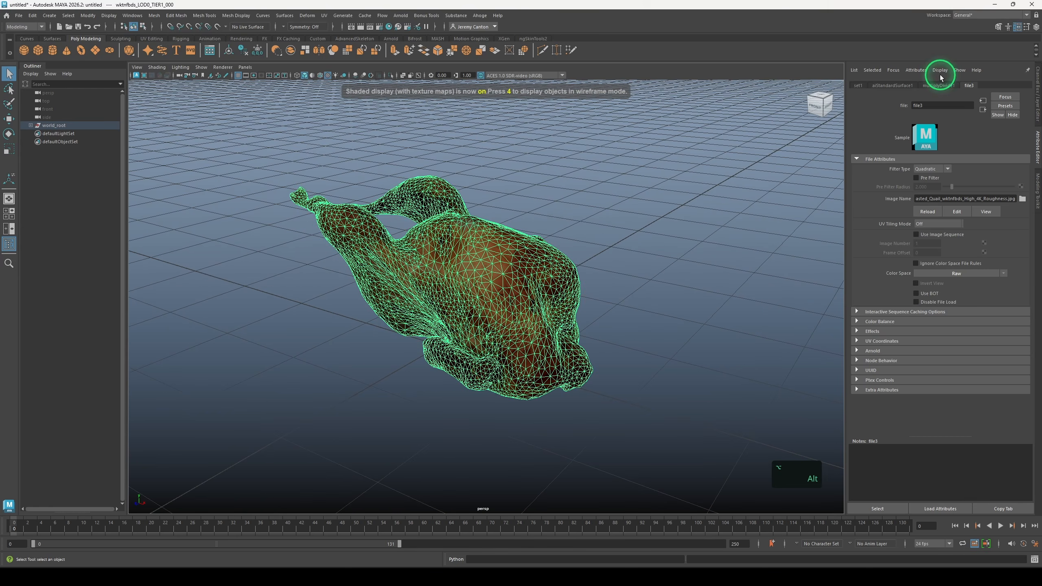
Rename the quail's aiStandardSurface material as mtl_Chicken
click(892, 85)
double_click(952, 103)
text(mtl_Chi)
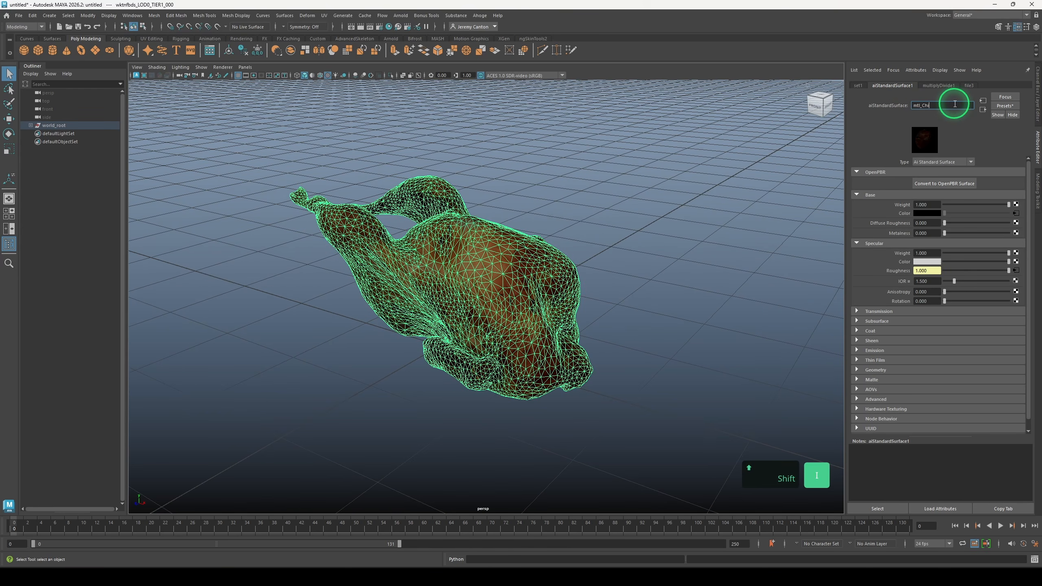
text(cken)
key(Return)
Break the texture connection on mtl_Chicken's specular roughness and enter a fixed roughness value instead
right_click(898, 272)
click(926, 292)
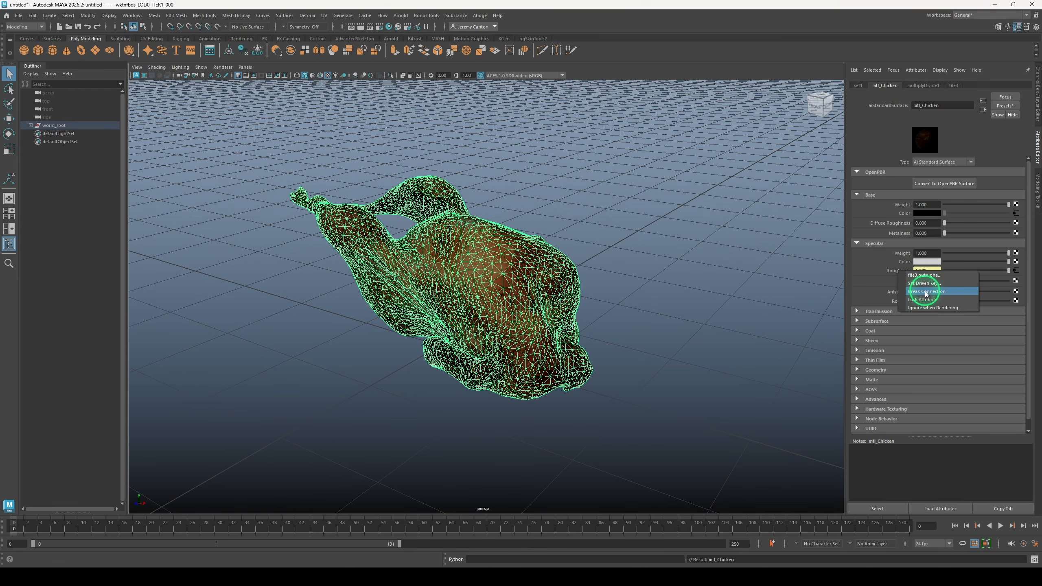
click(385, 251)
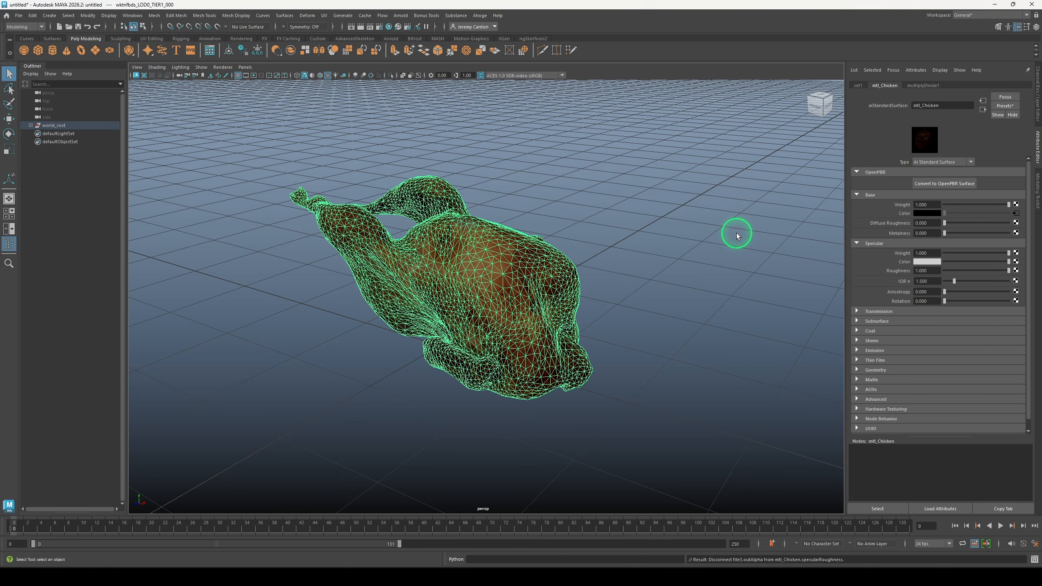
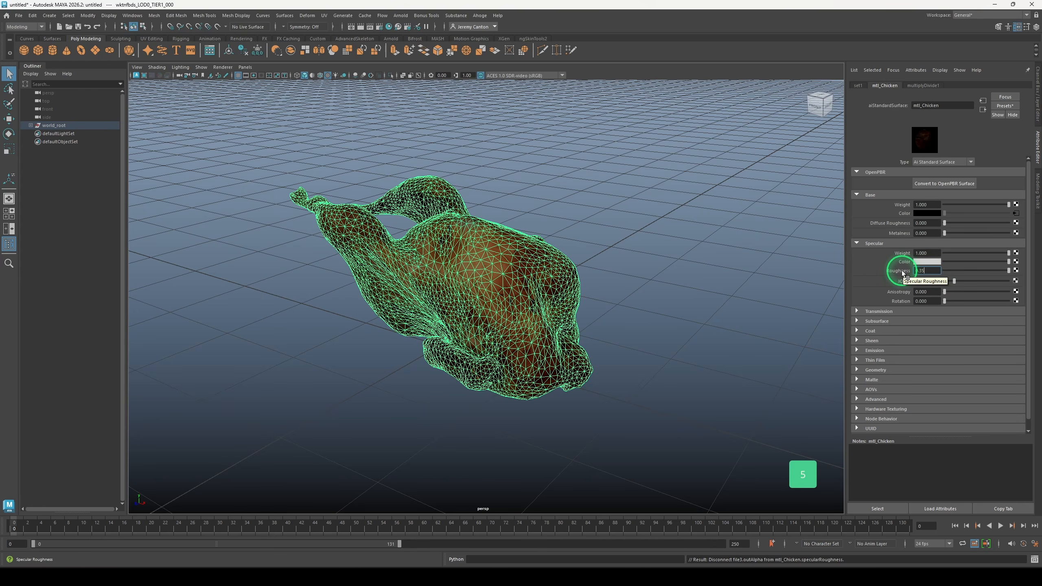
click(670, 268)
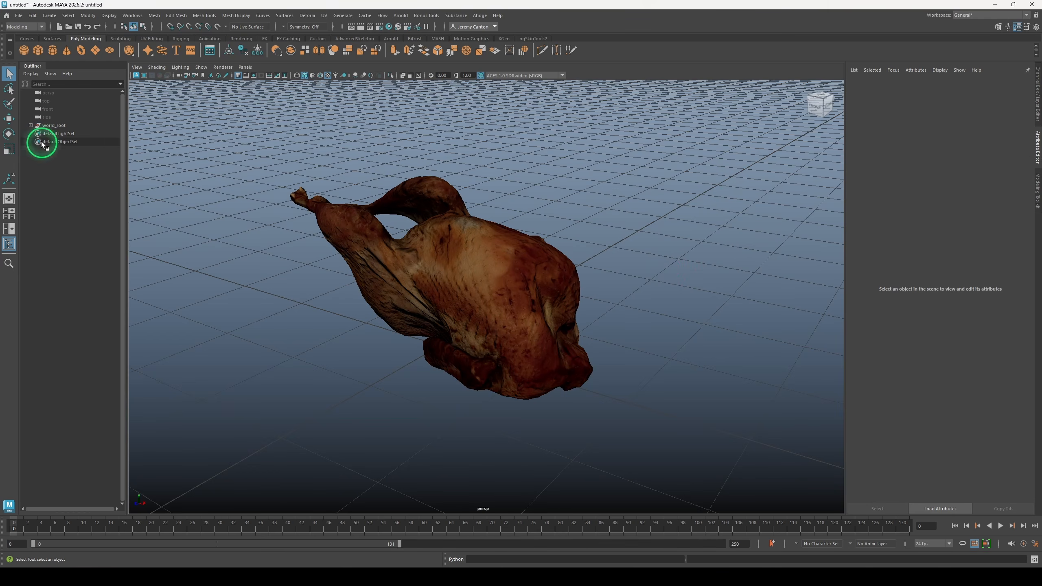
Rename the quail mesh as Chicken_msh and its parent group world_root as Chicken_GRP
click(31, 125)
click(82, 135)
double_click(83, 135)
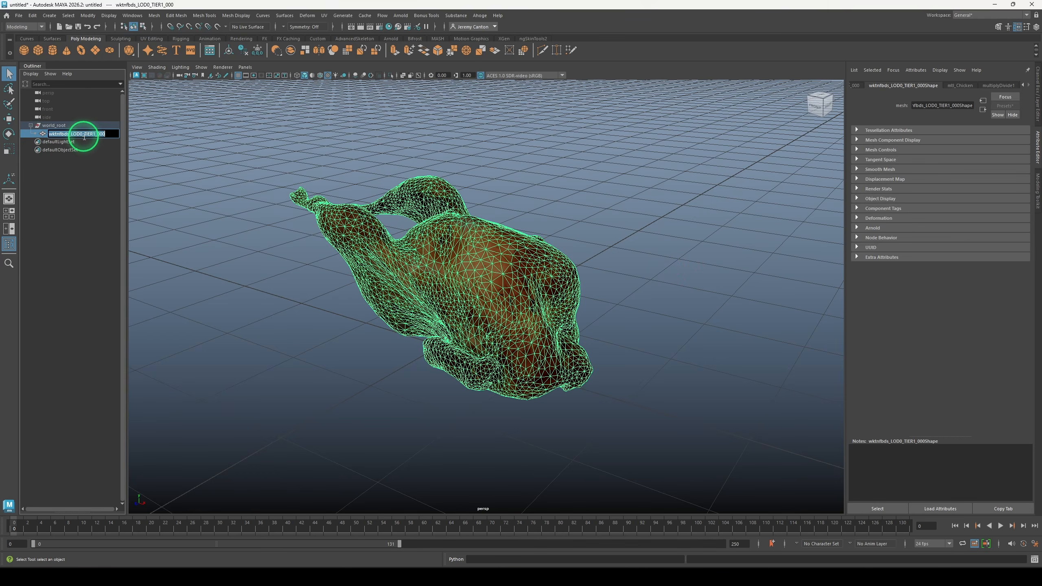
text(Chicken_msh)
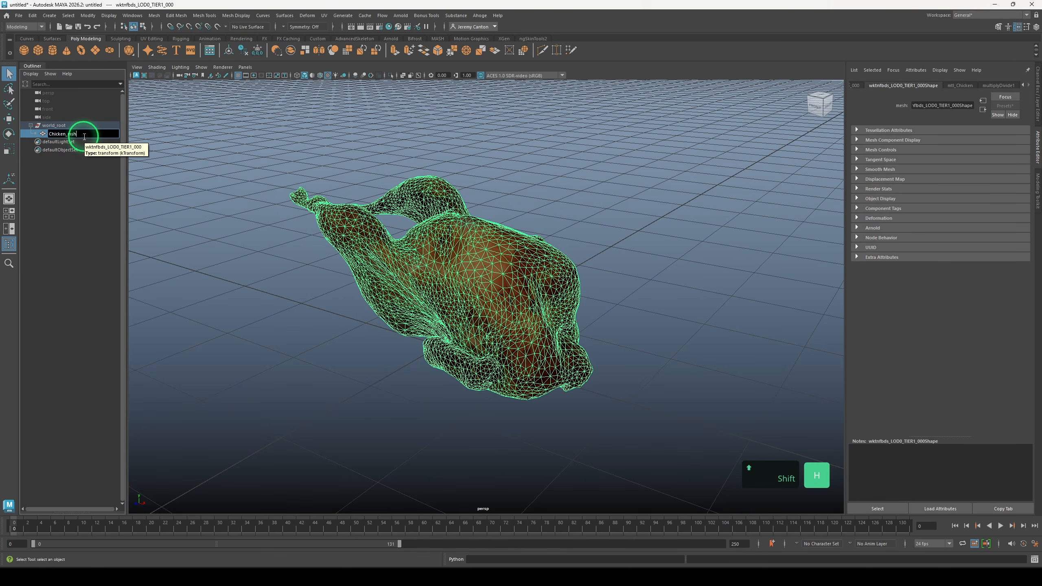
key(Return)
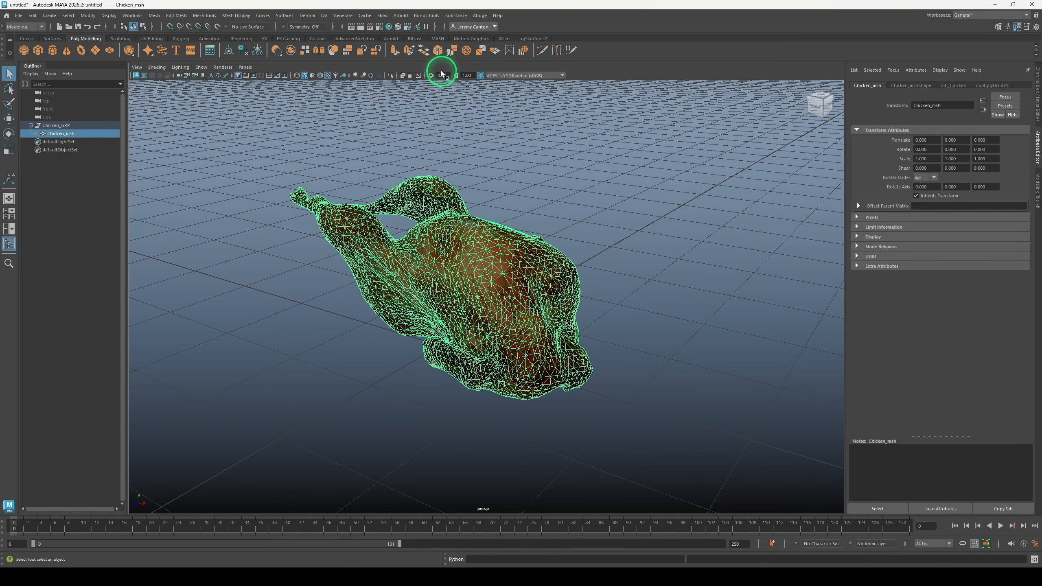
click(496, 142)
Light-test the quail with an Arnold sky dome light in the rendered viewport, with the grid hidden
click(405, 17)
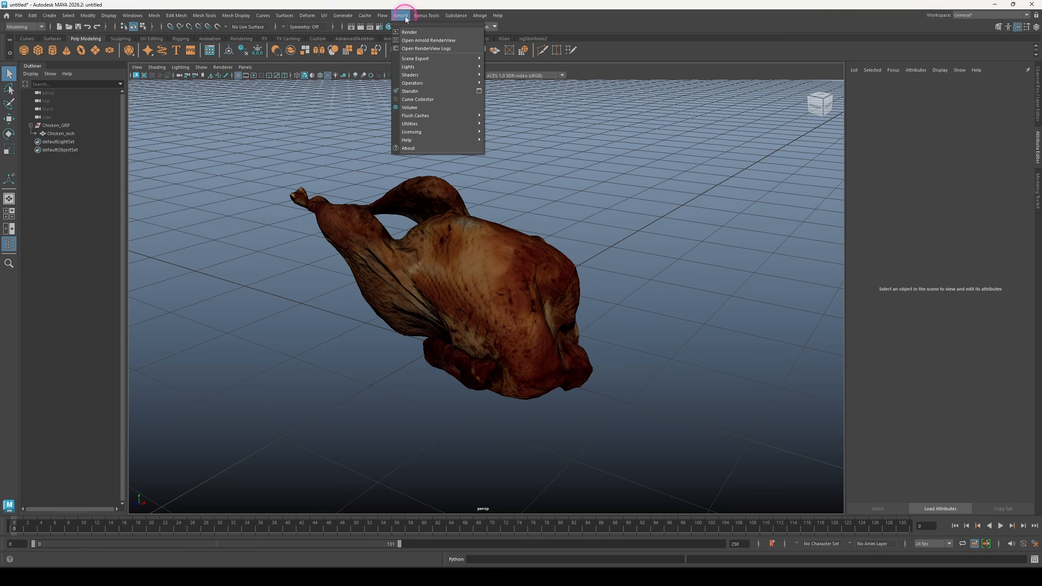
mouse_move(432, 66)
click(531, 103)
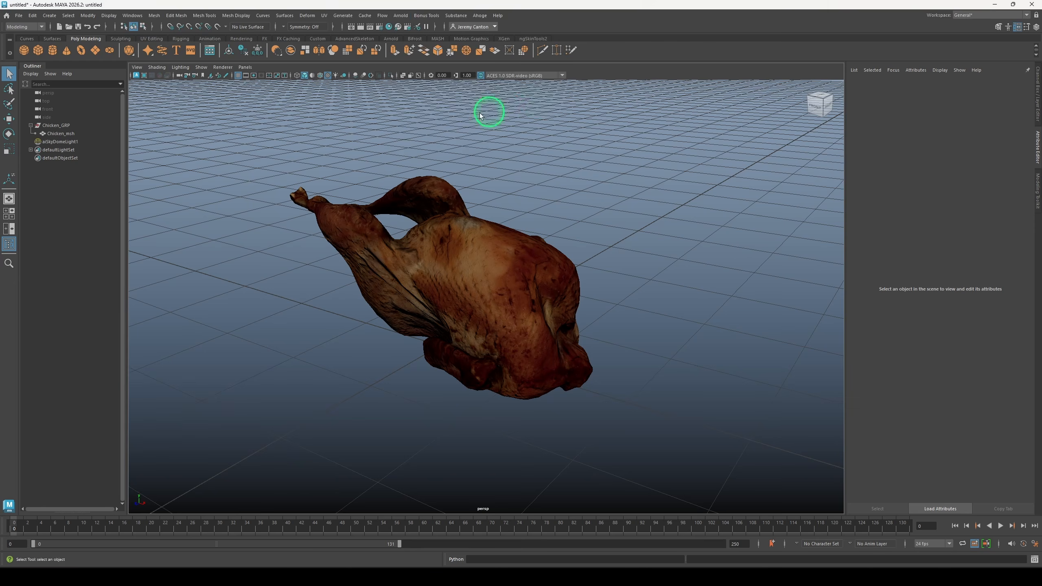
click(658, 200)
click(240, 76)
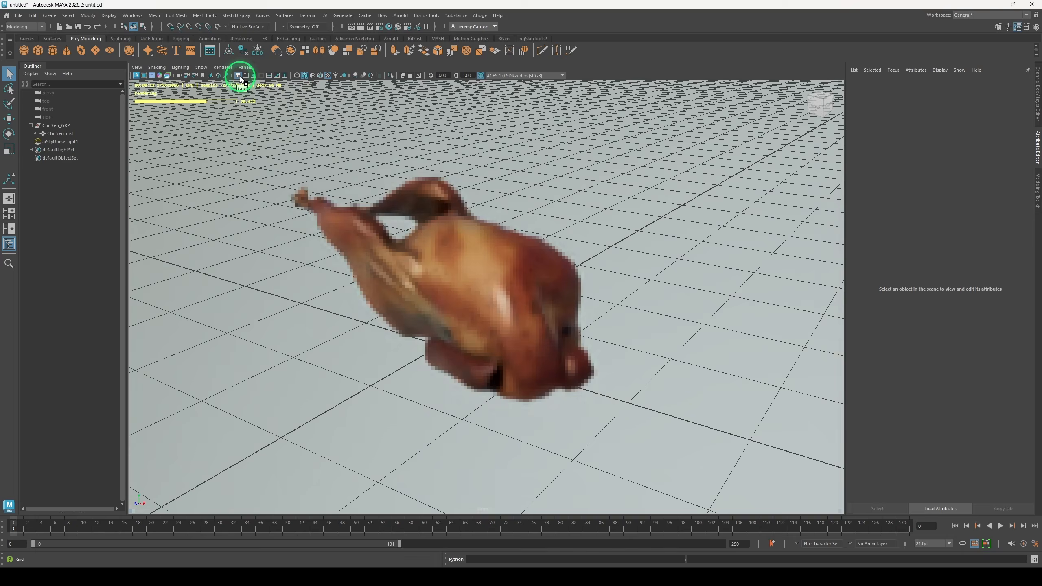
click(240, 77)
alt+drag(216, 180, 265, 292)
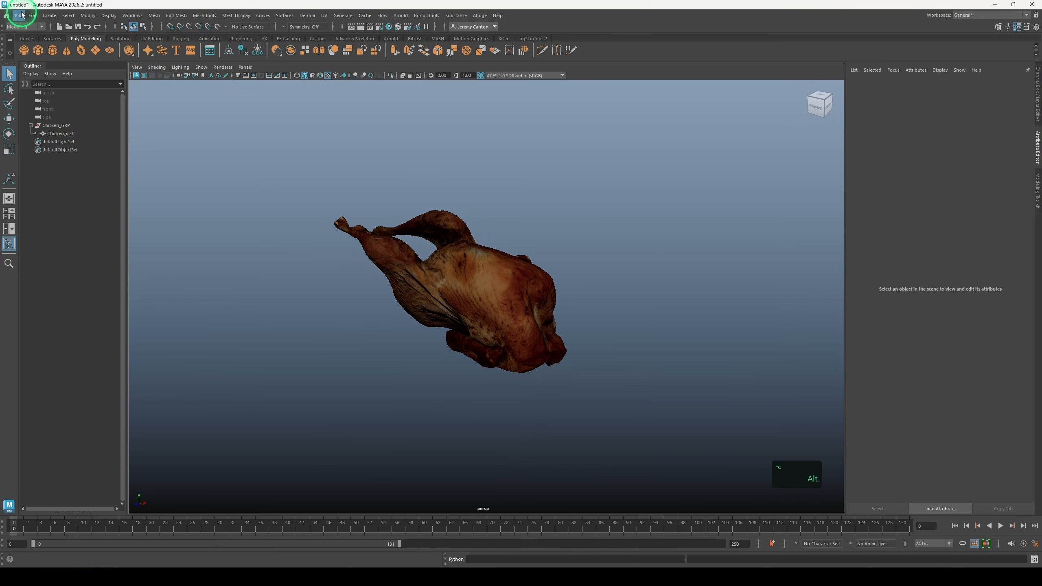
Open the project setup for the quail scene
click(18, 15)
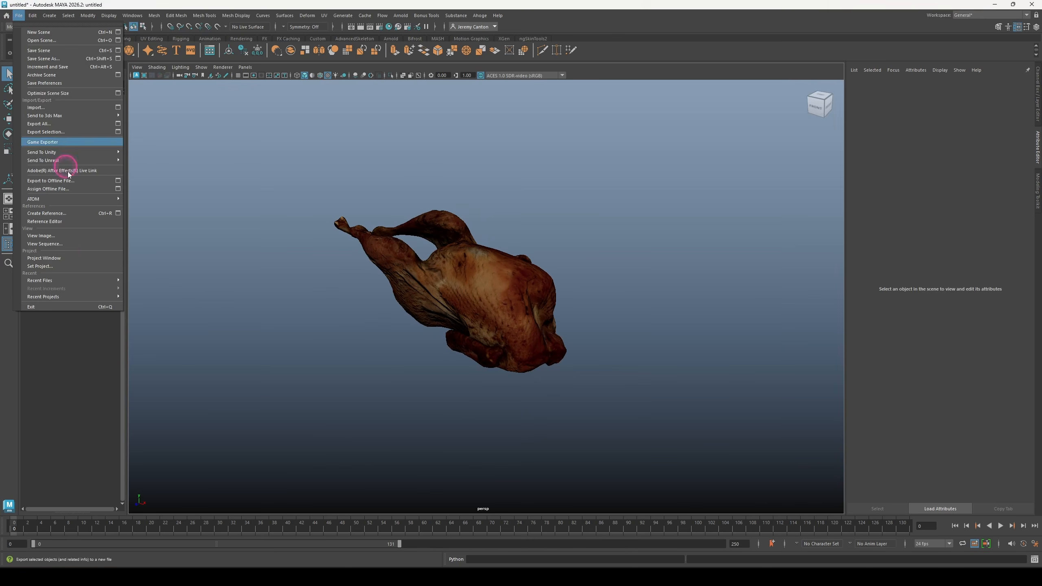
click(61, 255)
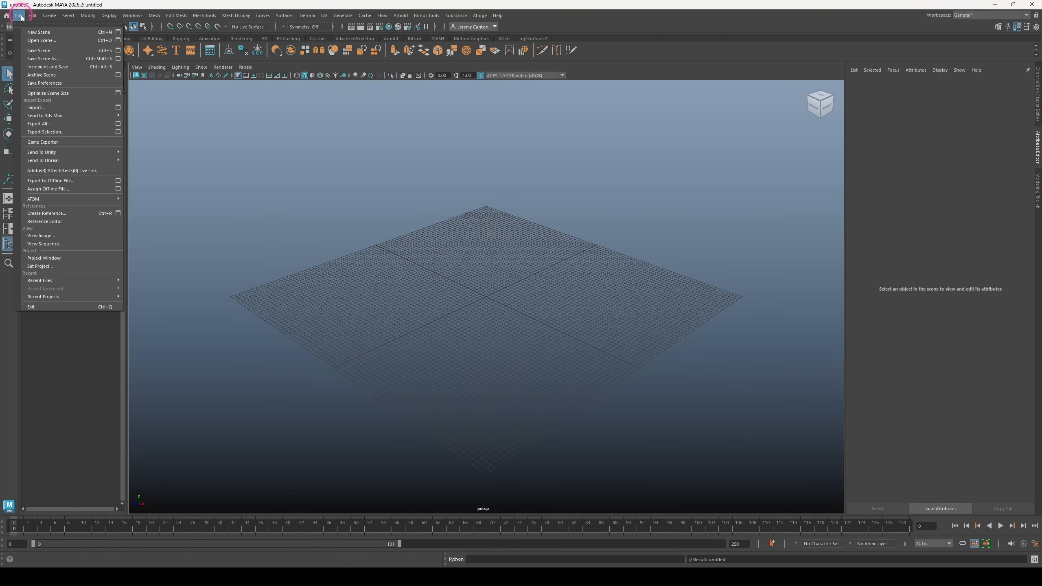
Import the downloaded bread model into the new scene
click(36, 107)
double_click(252, 166)
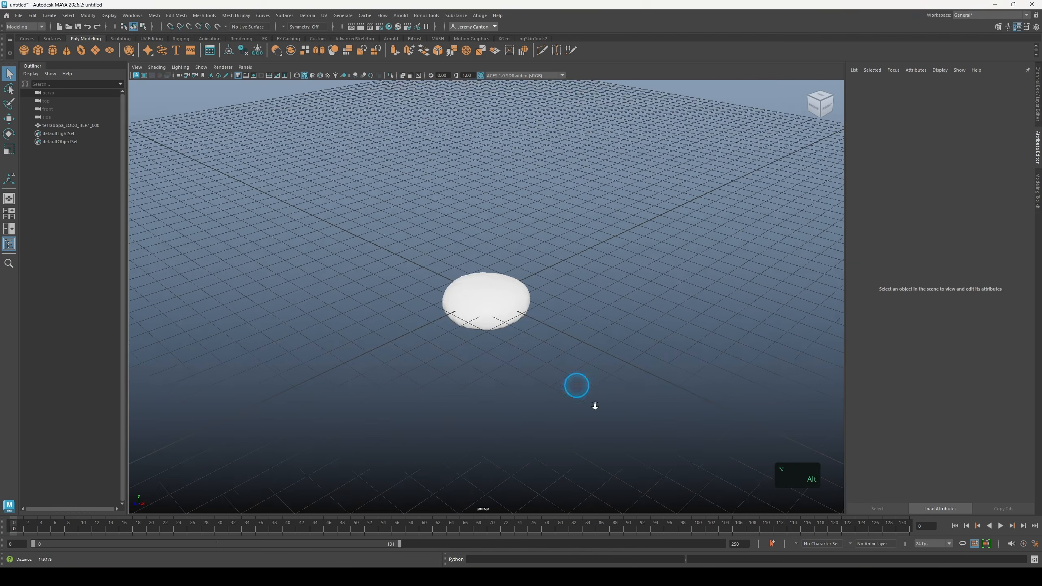
alt+drag(593, 405, 482, 296)
Raise the bread mesh so that it rests on the grid, and freeze its transformations
click(487, 295)
key(w)
mouse_move(486, 233)
mouse_down()
mouse_move(483, 179)
mouse_move(498, 223)
mouse_up()
alt+right_drag(499, 225, 534, 268)
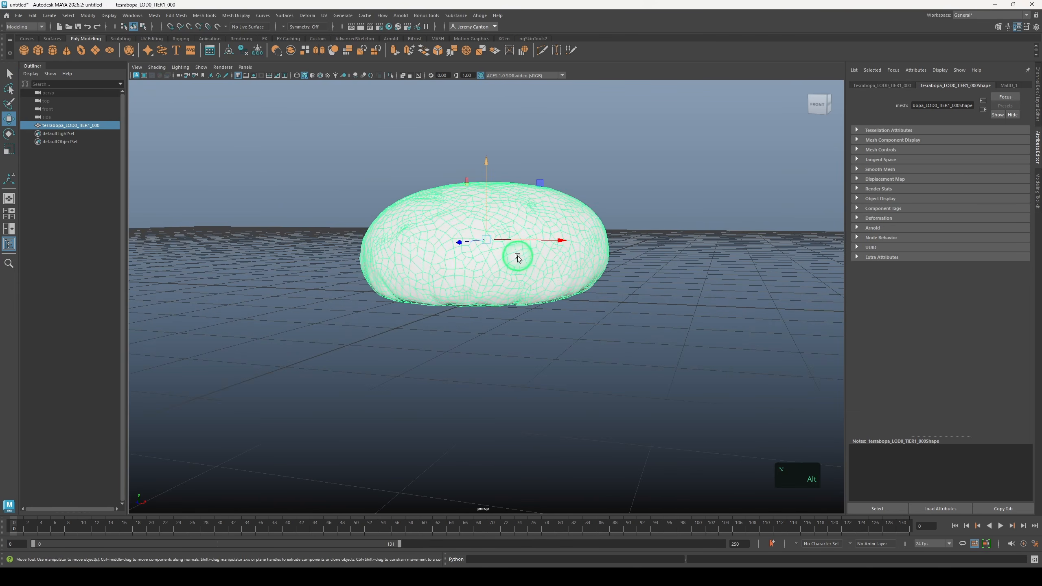
alt+middle_drag(516, 256, 463, 295)
click(87, 16)
click(106, 79)
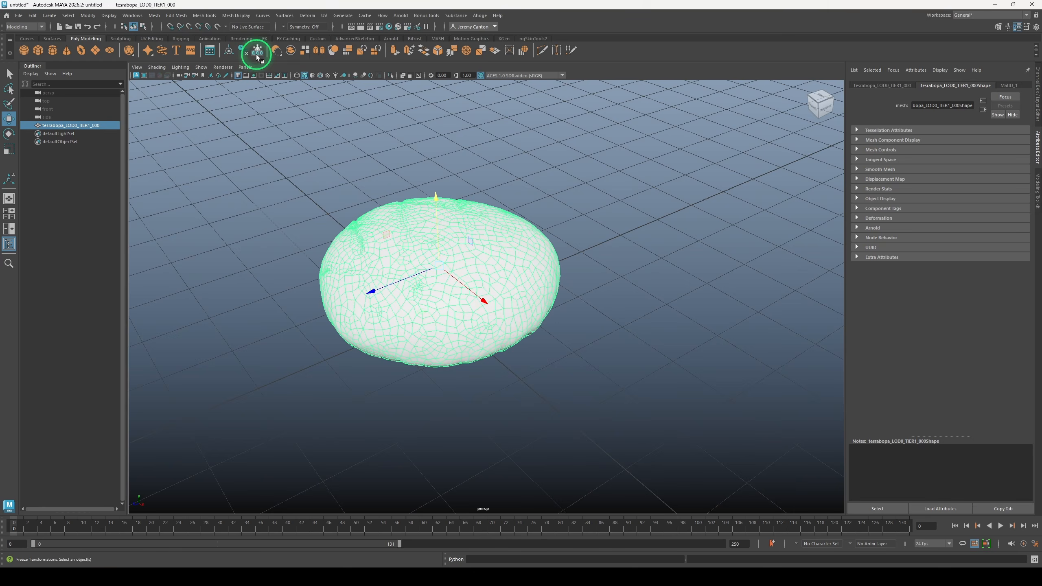
click(245, 53)
Rename the bread mesh as Bread_geo and place it in a group named Bread_GRP
double_click(90, 125)
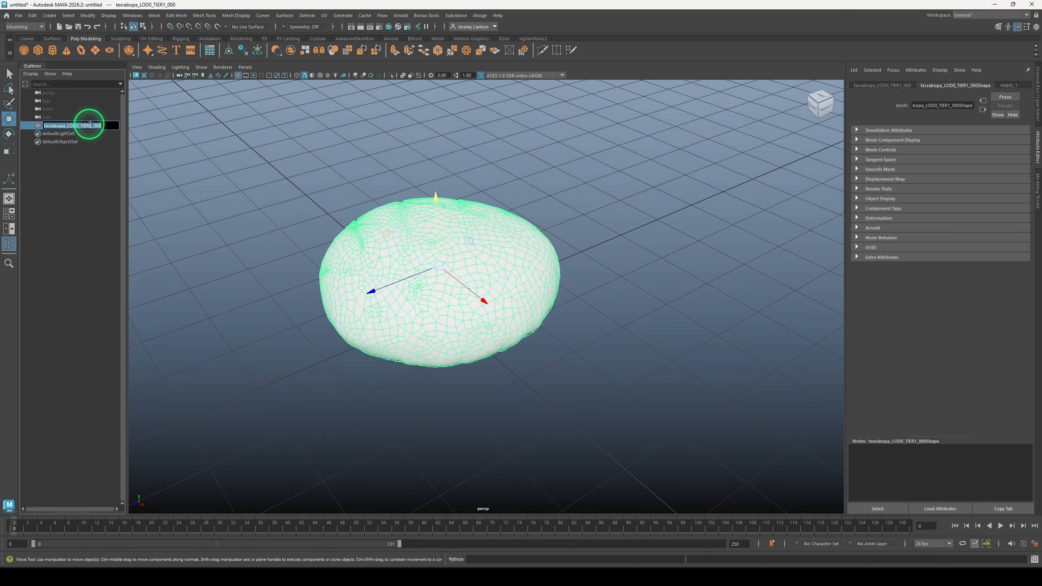
text(Bread_geo)
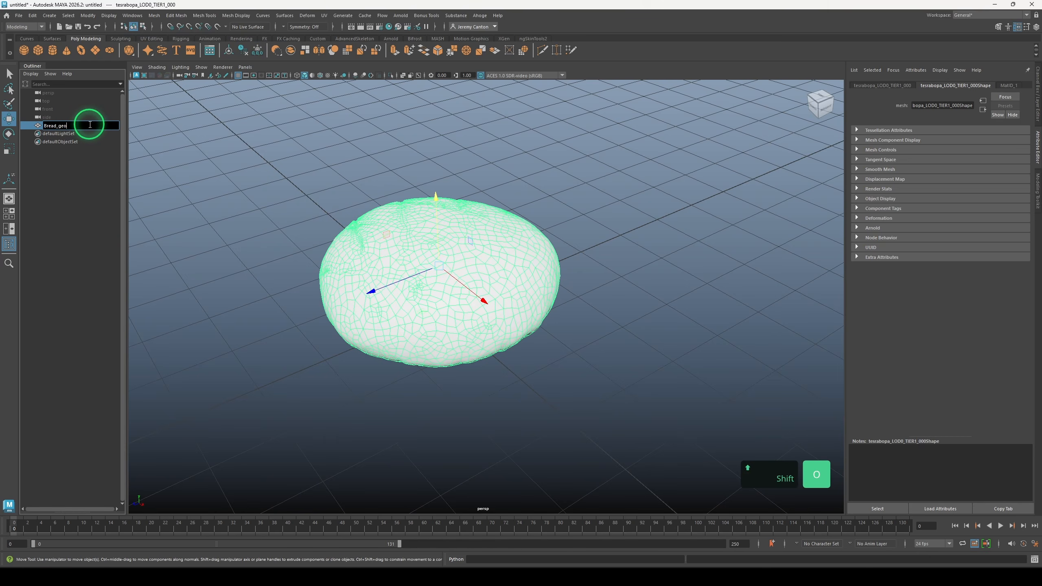
key(Return)
key(ctrl+g)
double_click(90, 124)
text(Brea)
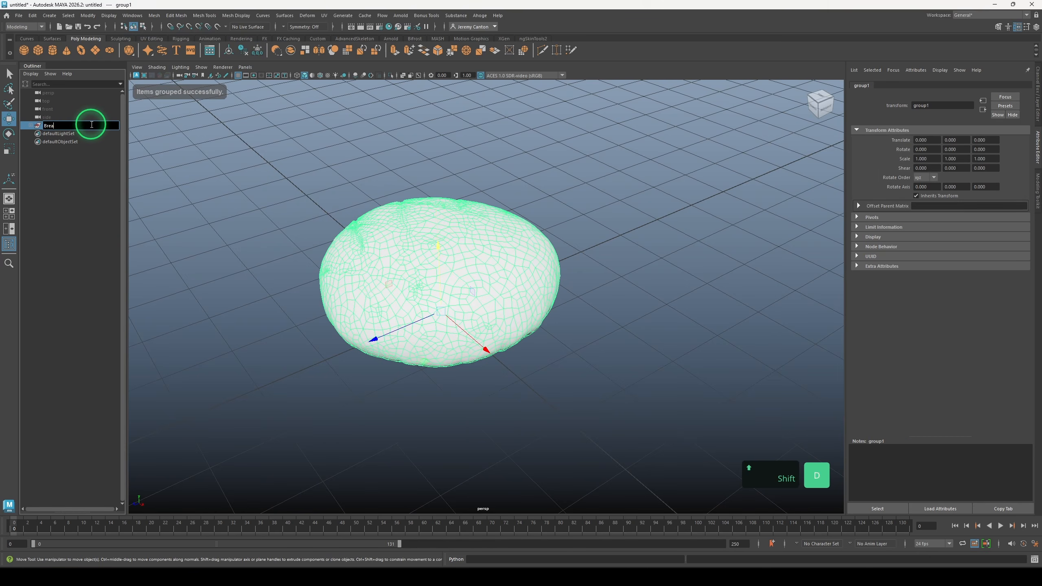
text(d_P)
Create an Arnold material from the bread's texture maps with the Substance workflow for image maps
click(455, 15)
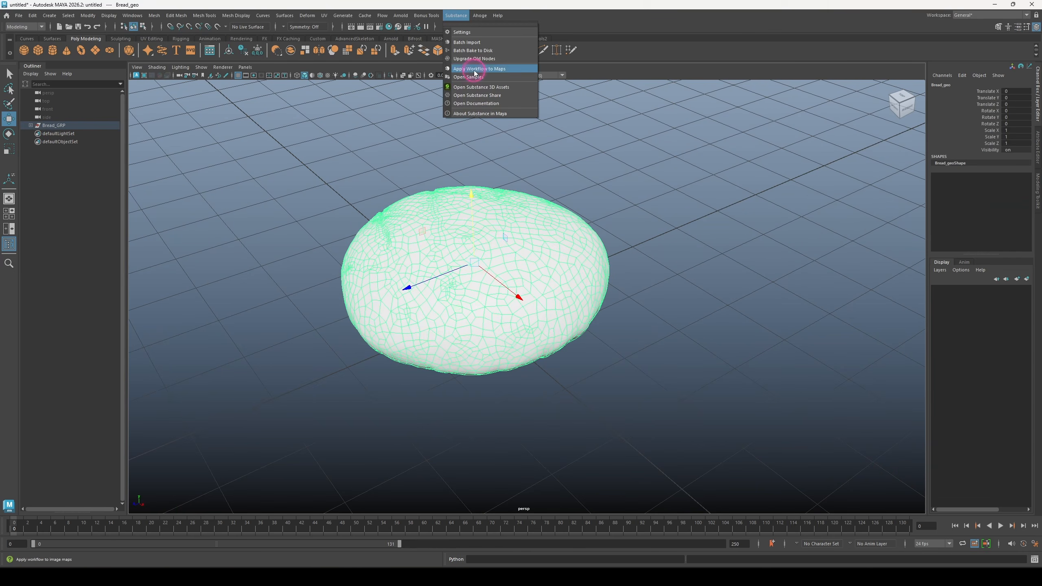
click(472, 71)
click(432, 243)
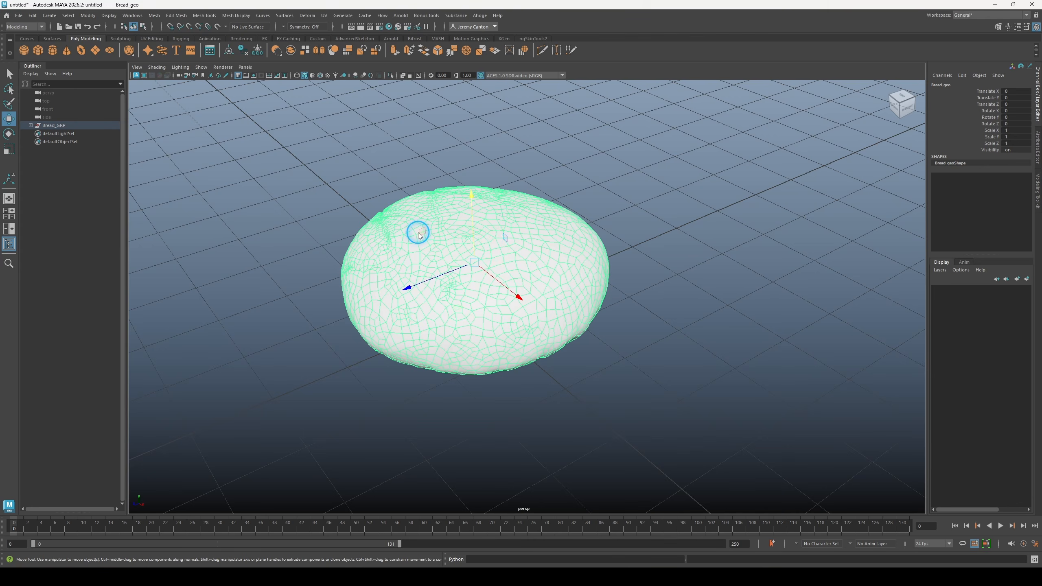
Assign the new aiStandardSurface material to Bread_geo and display the bread with its textures
right_drag(419, 233, 485, 459)
right_drag(508, 253, 510, 255)
right_drag(519, 455, 519, 456)
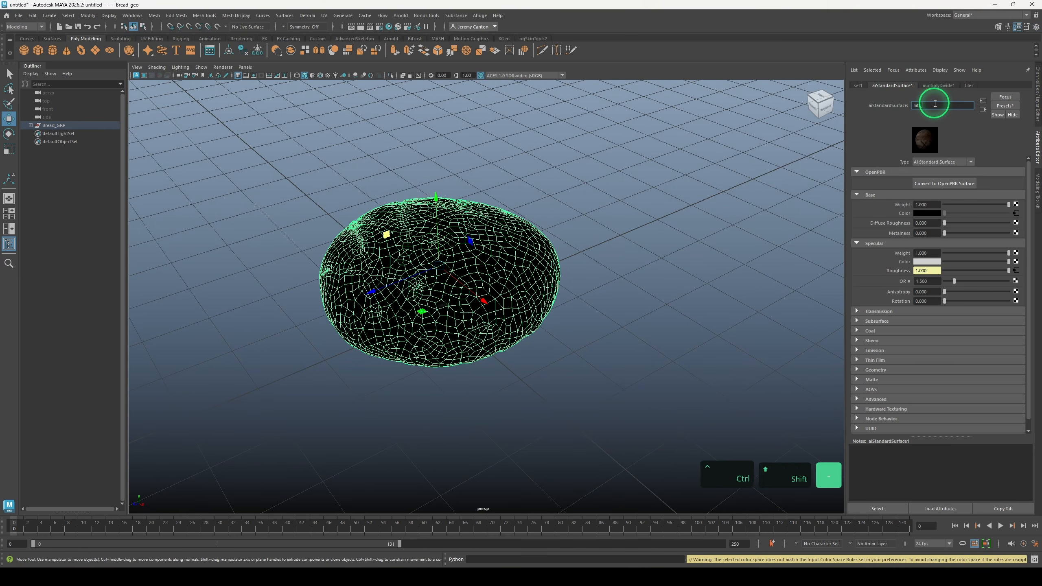
click(545, 222)
key(6)
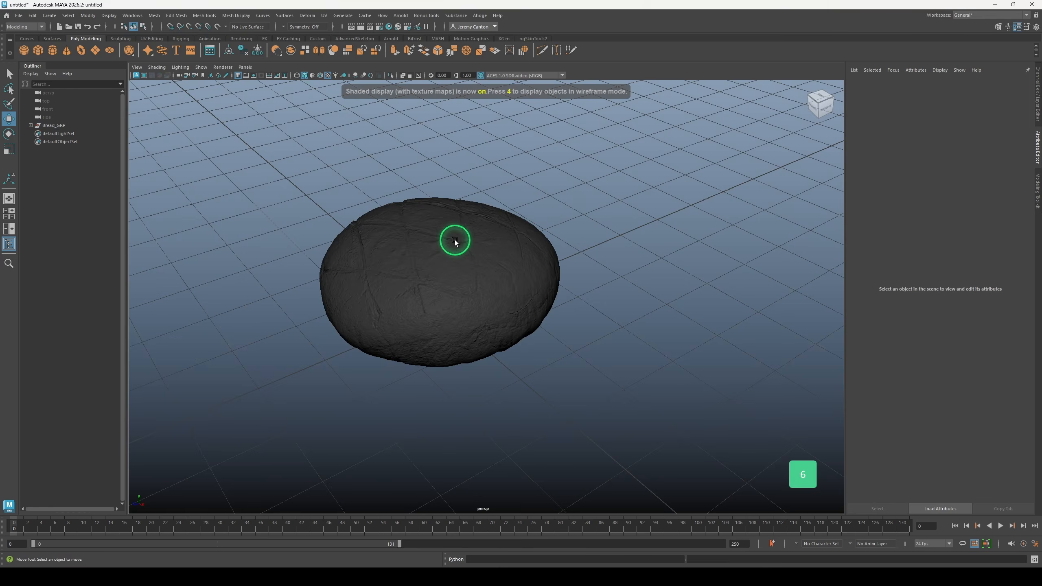
alt+drag(456, 238, 478, 108)
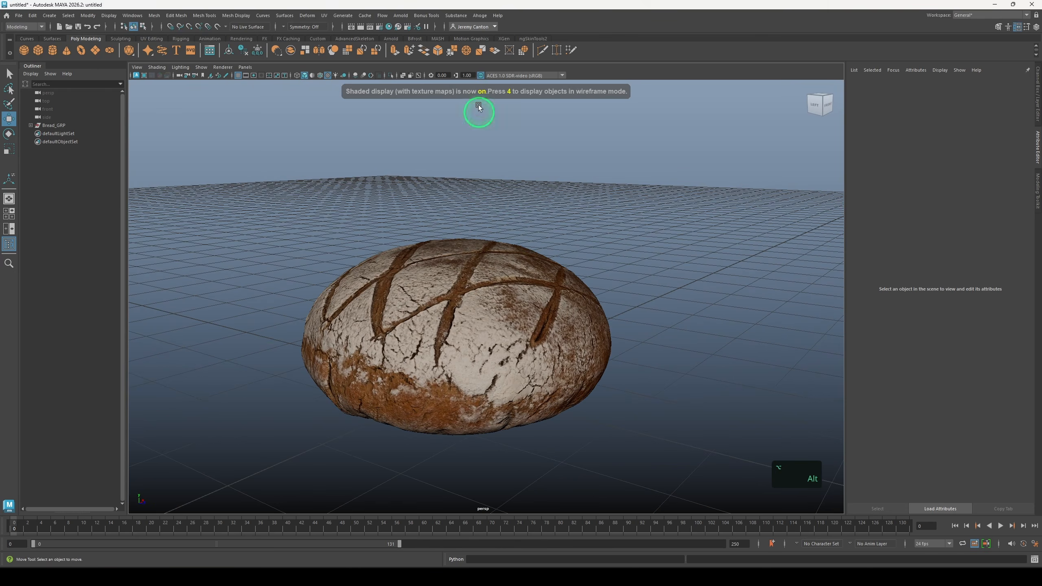
Add an Arnold Physical Sky light to the bread scene for a light test
click(477, 16)
click(402, 16)
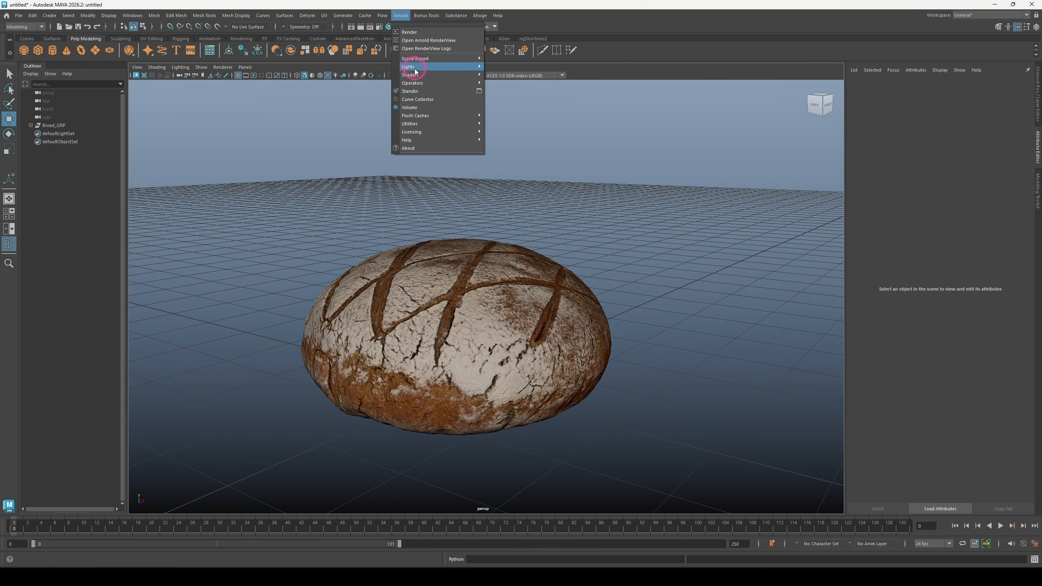
mouse_move(415, 71)
click(516, 104)
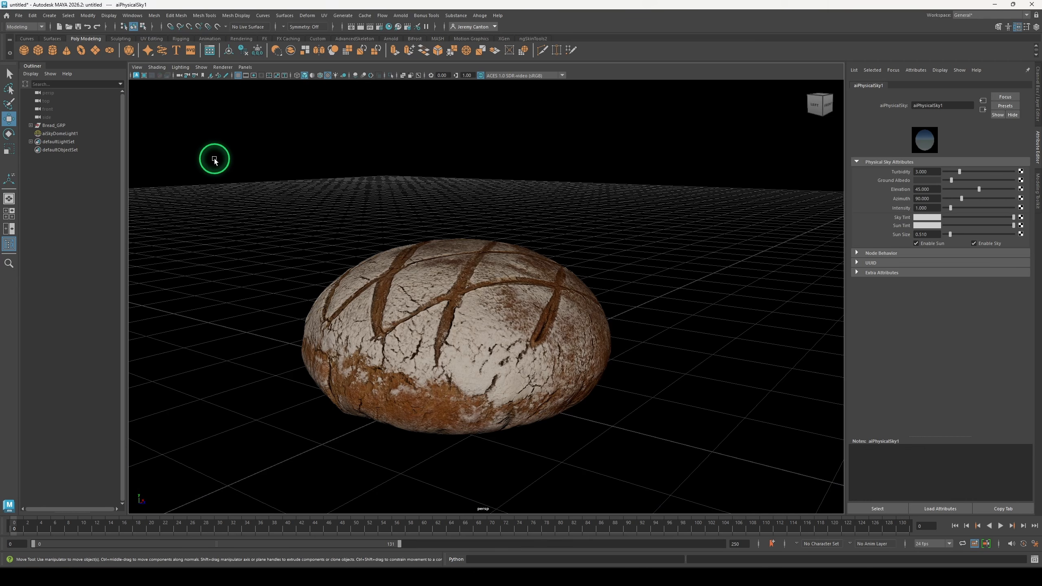
Set the sky dome light's exposure to 2 and check the bread in the Arnold viewport render from several angles
key(Return)
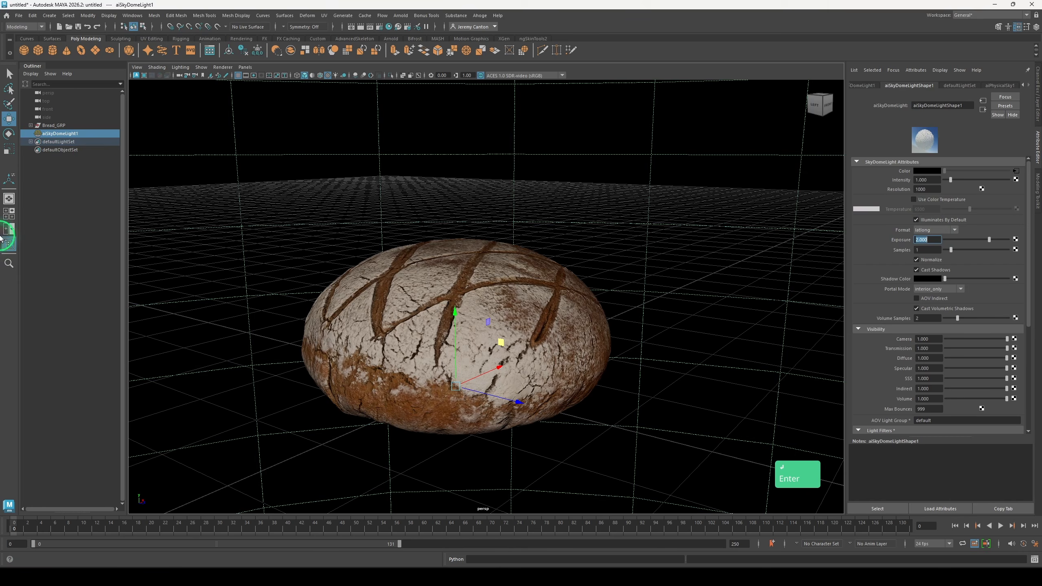
click(50, 232)
click(136, 76)
alt+drag(183, 193, 391, 174)
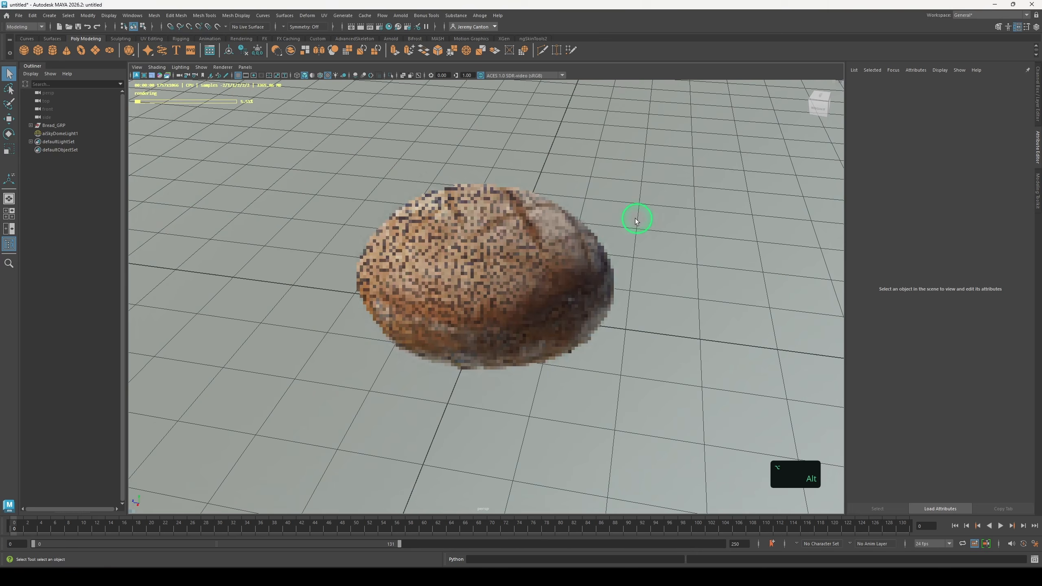
alt+drag(683, 227, 369, 173)
alt+middle_drag(370, 173, 411, 175)
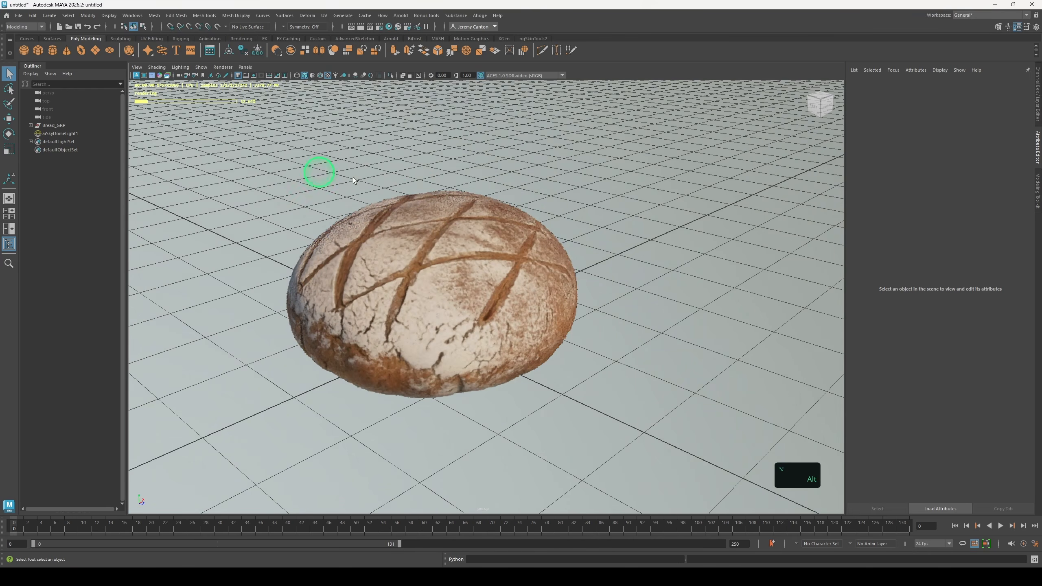
alt+drag(318, 172, 184, 174)
alt+middle_drag(184, 174, 375, 194)
alt+drag(375, 194, 340, 170)
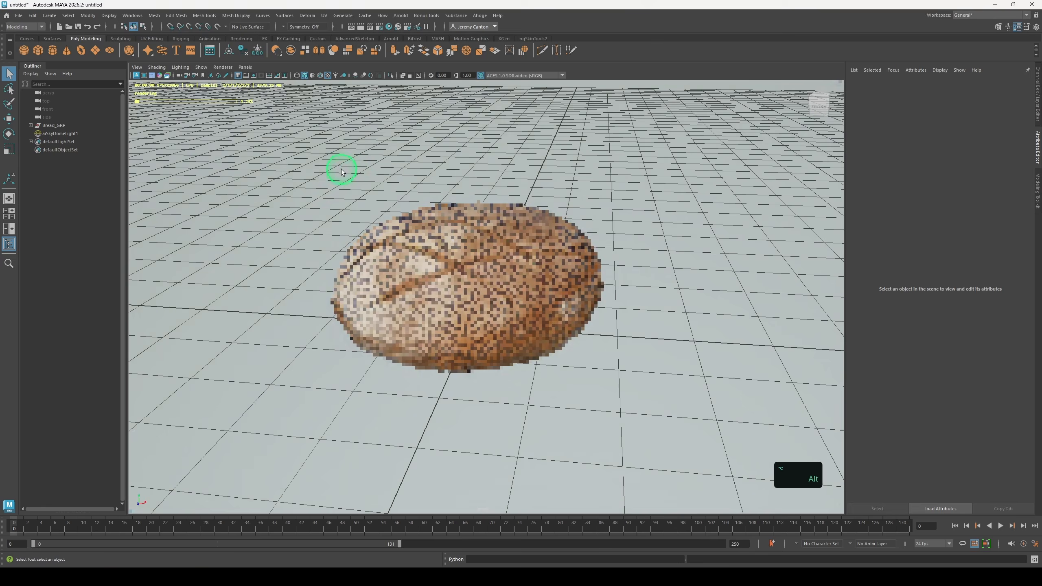
Delete the test sky dome light and save the bread scene as Food_Bread_MASTER
click(70, 133)
key(Delete)
click(19, 15)
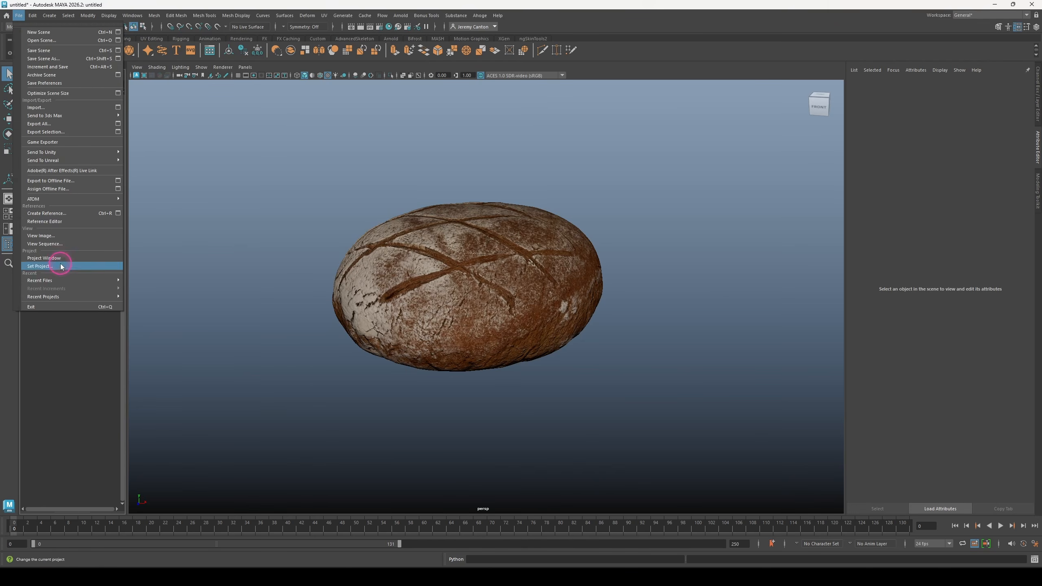
click(65, 263)
click(175, 437)
text(Food_Bread_MAST)
key(Return)
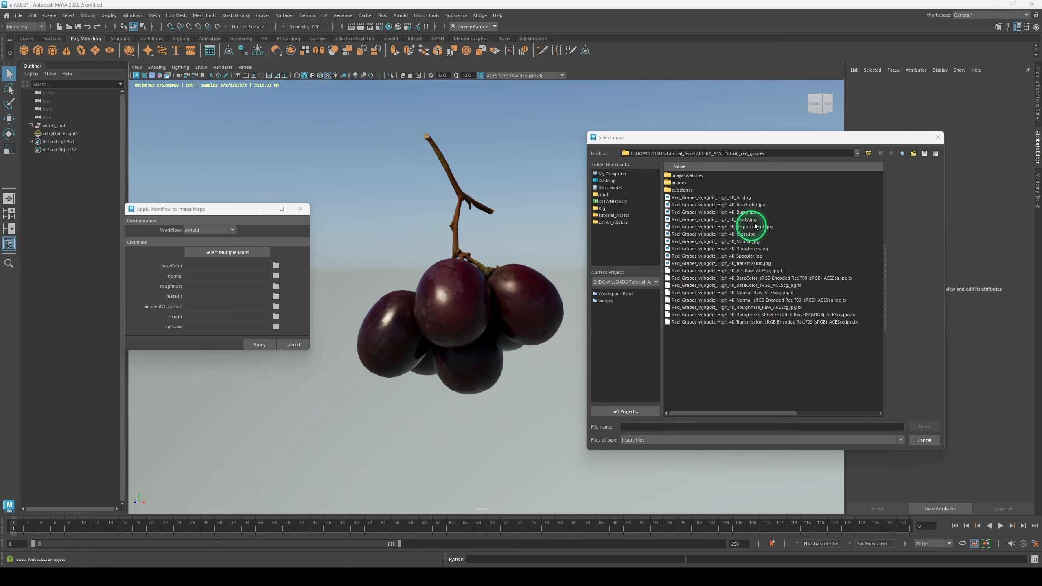
Open the grapes' aiStandardSurface material in the Hypershade and raise its transmission weight to 1
click(752, 264)
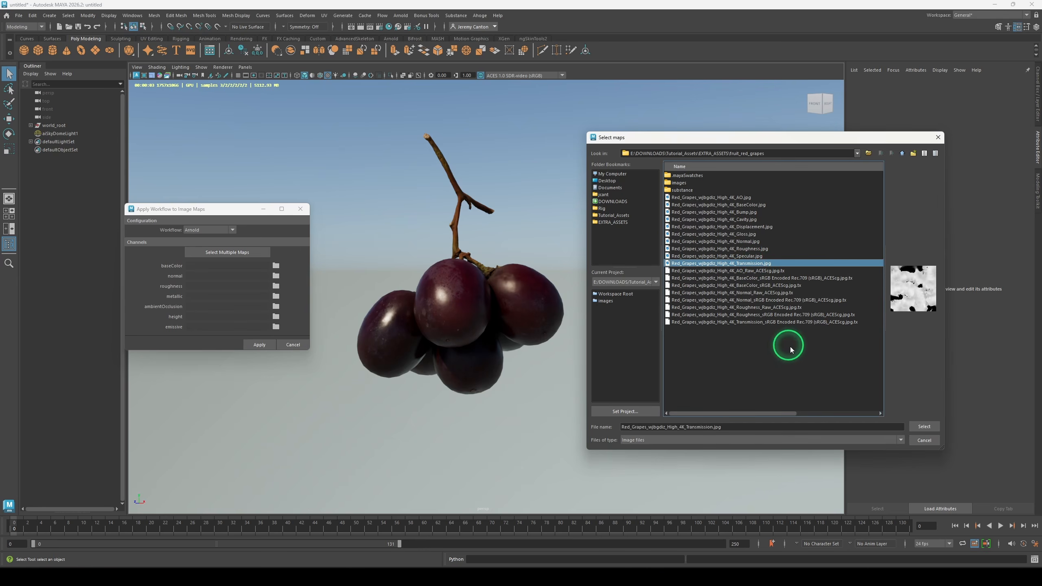
click(932, 443)
right_drag(571, 147, 572, 168)
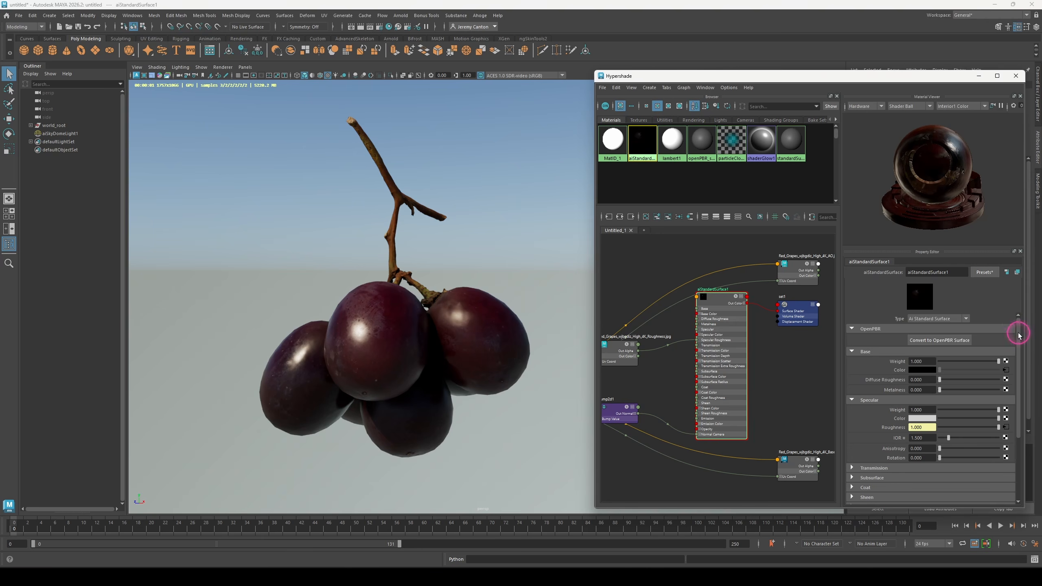
drag(1017, 333, 1028, 391)
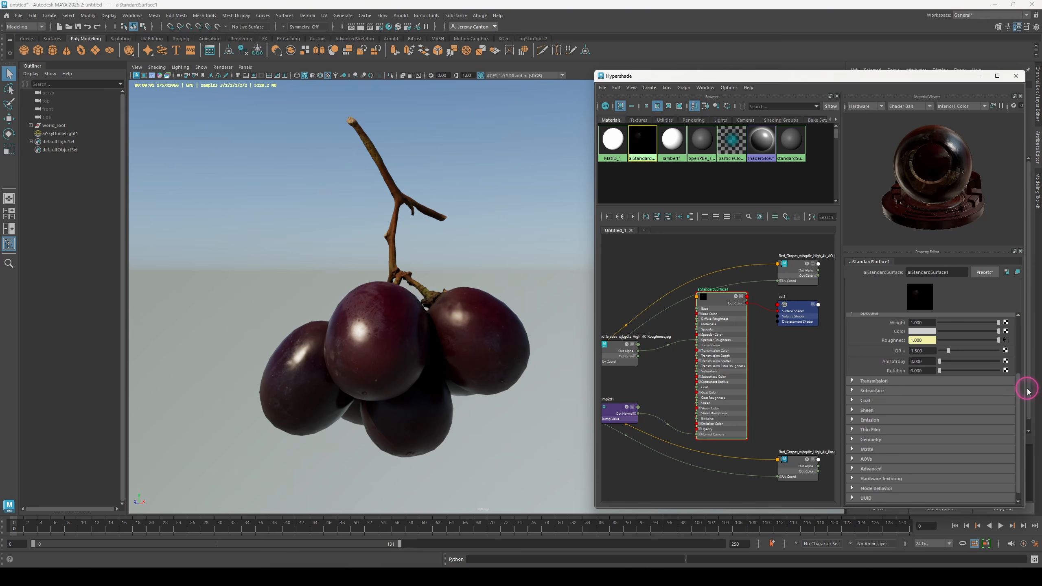
click(875, 381)
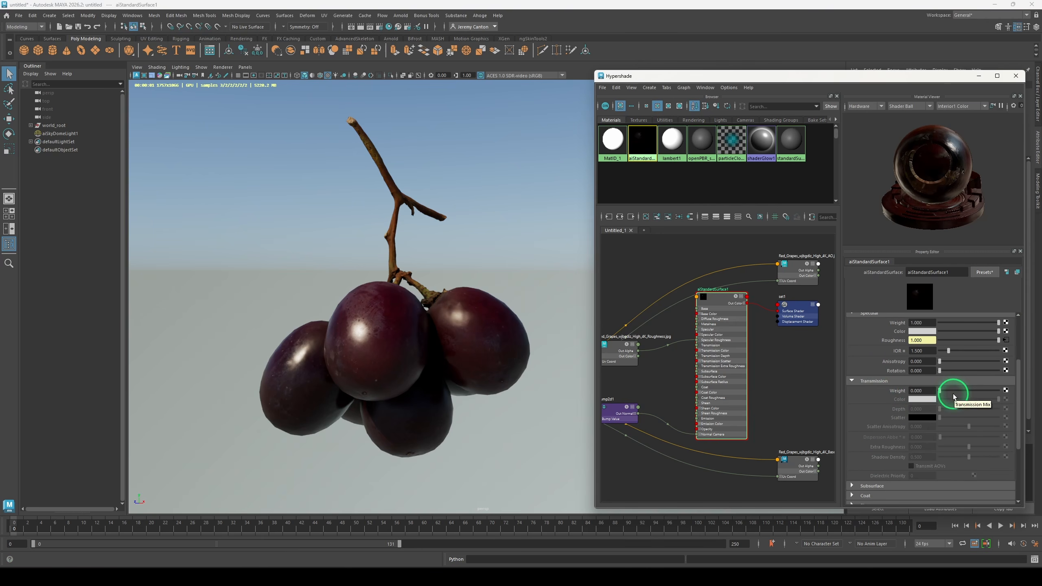
drag(953, 397, 975, 391)
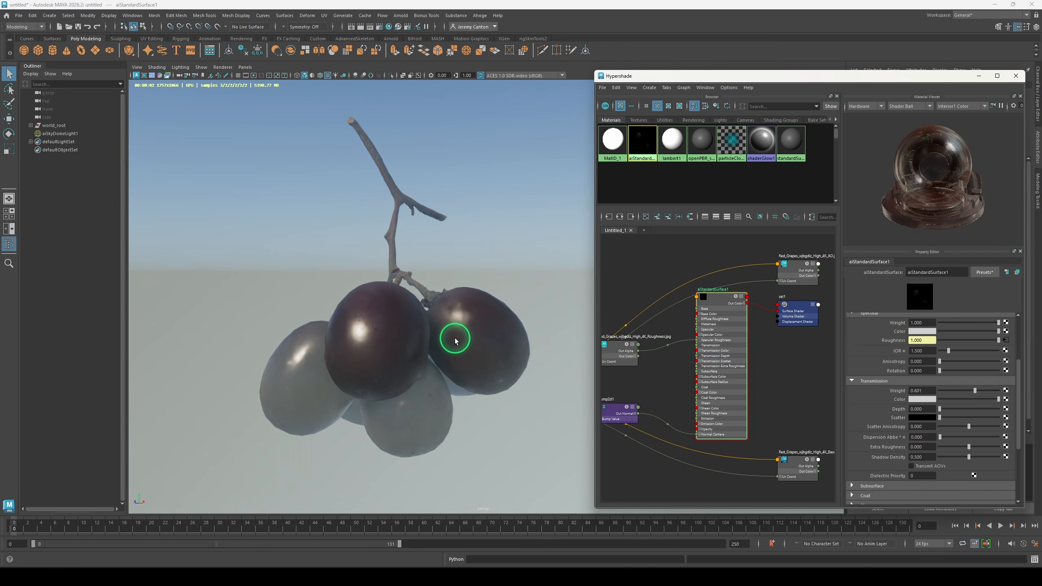
drag(974, 390, 1005, 391)
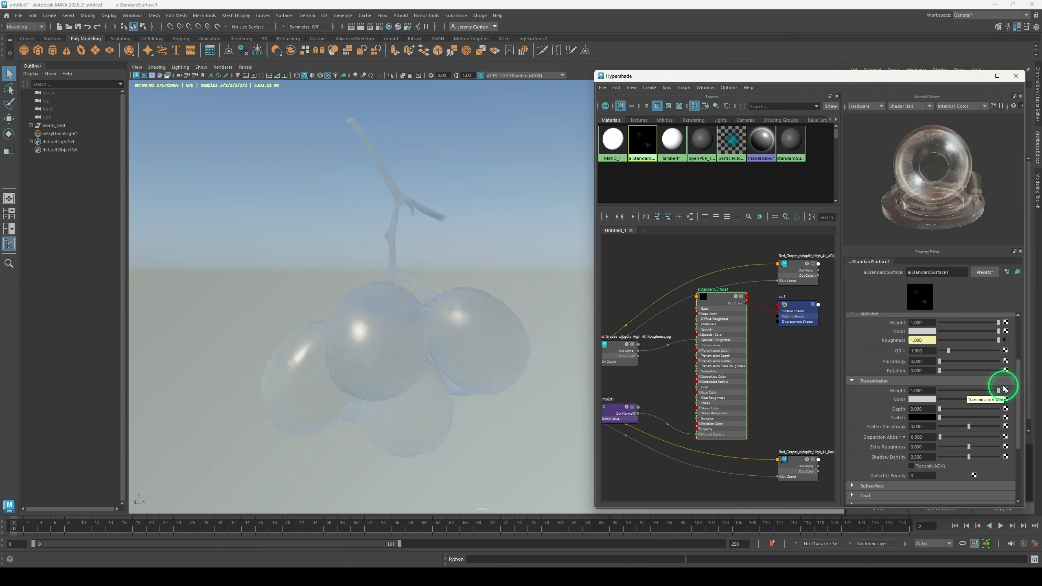
Map the transmission weight with a file texture loaded from Red_Grapes_wjbgdiz_High_4K_Transmission.jpg in the fruit_red_grapes folder
click(1005, 392)
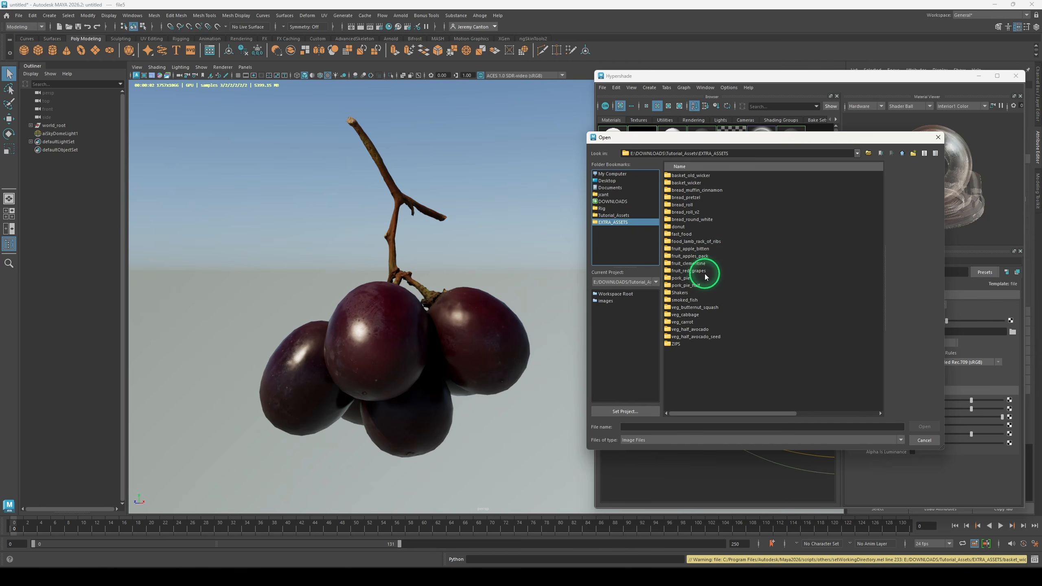
double_click(693, 271)
click(698, 272)
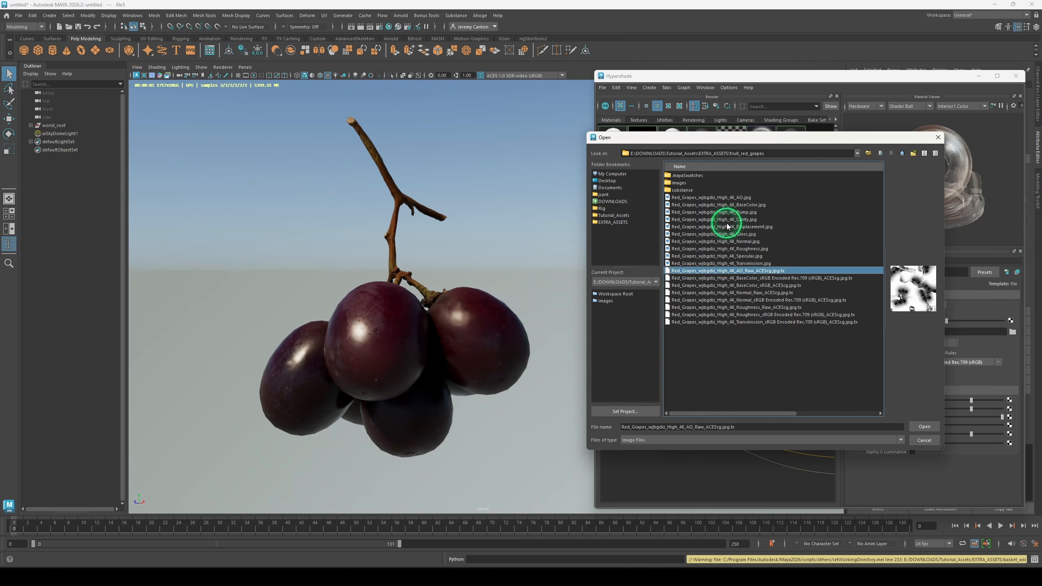
click(753, 264)
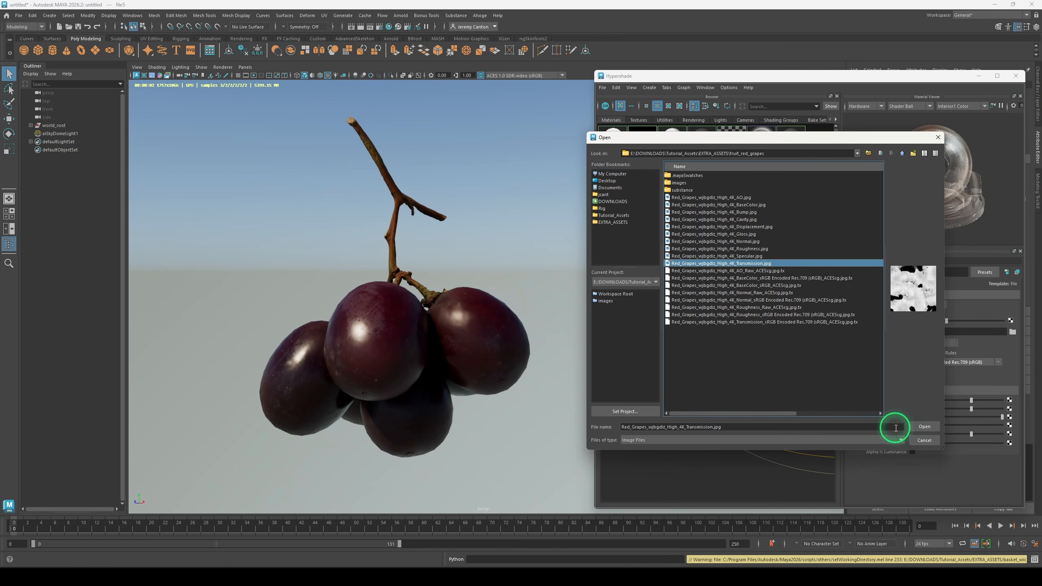
click(925, 427)
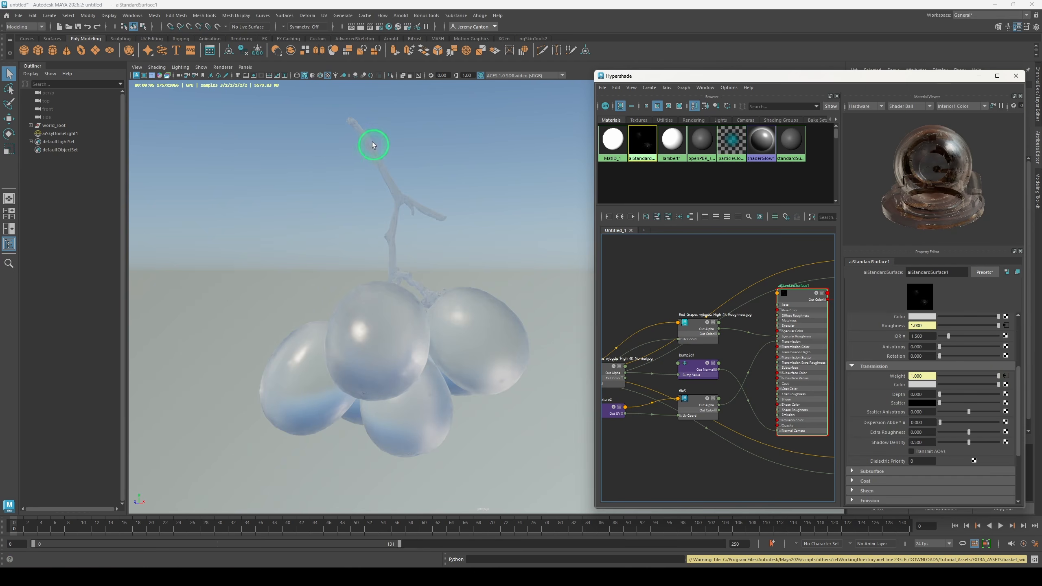
Enable Alpha Is Luminance on the grapes' transmission file texture and check the rendered grapes
click(700, 402)
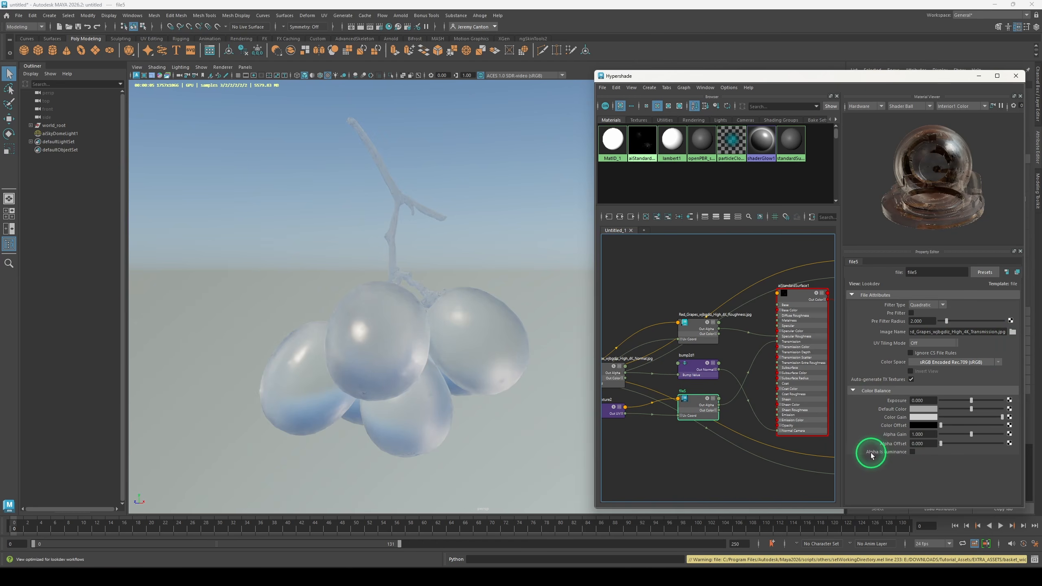
click(912, 453)
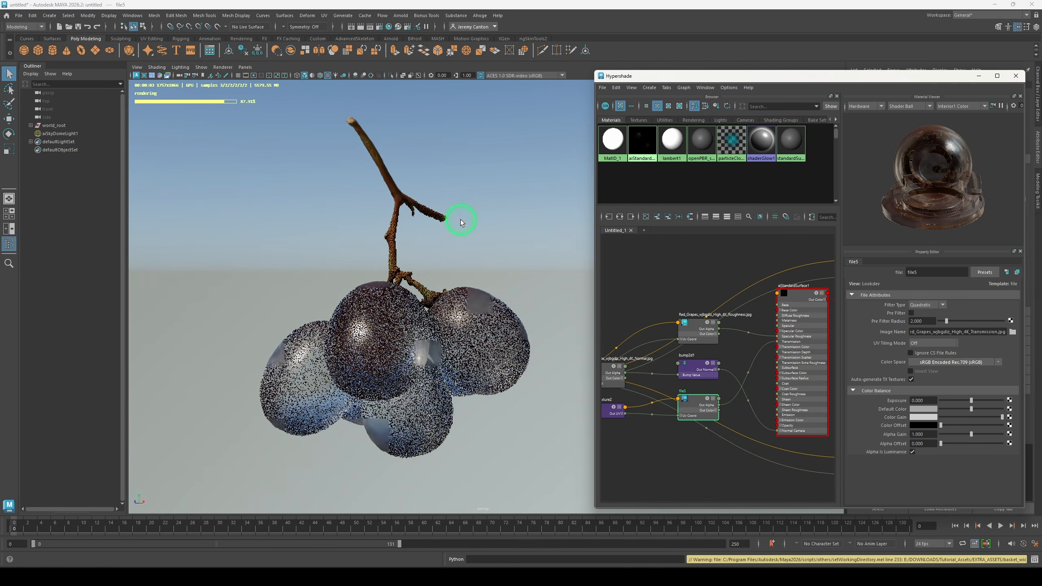
mouse_move(458, 354)
alt+mouse_down()
mouse_move(414, 346)
mouse_move(453, 373)
alt+mouse_up()
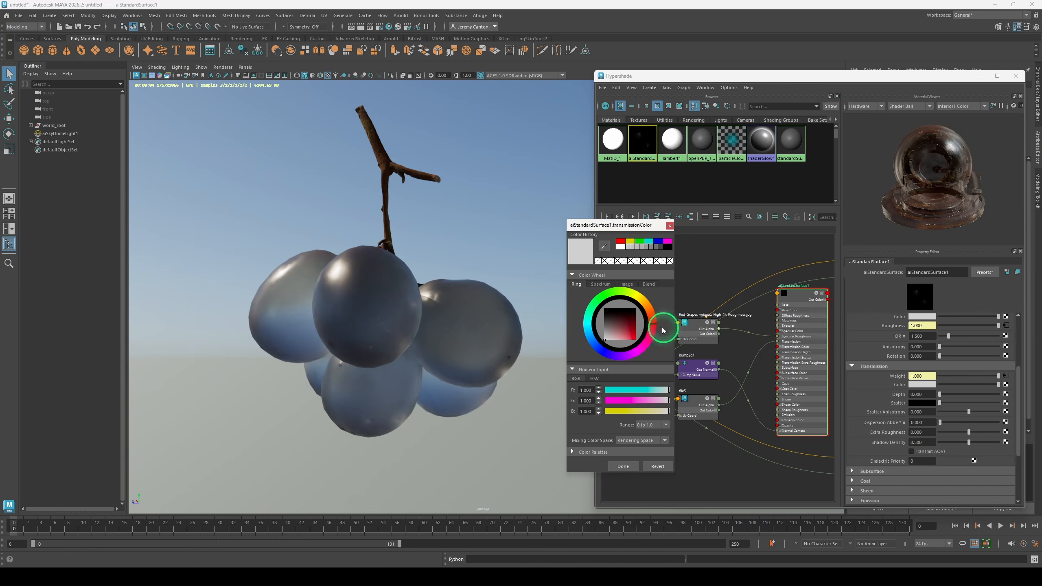
Try a yellow transmission color on the grape material, then tint it a pinkish red
click(629, 336)
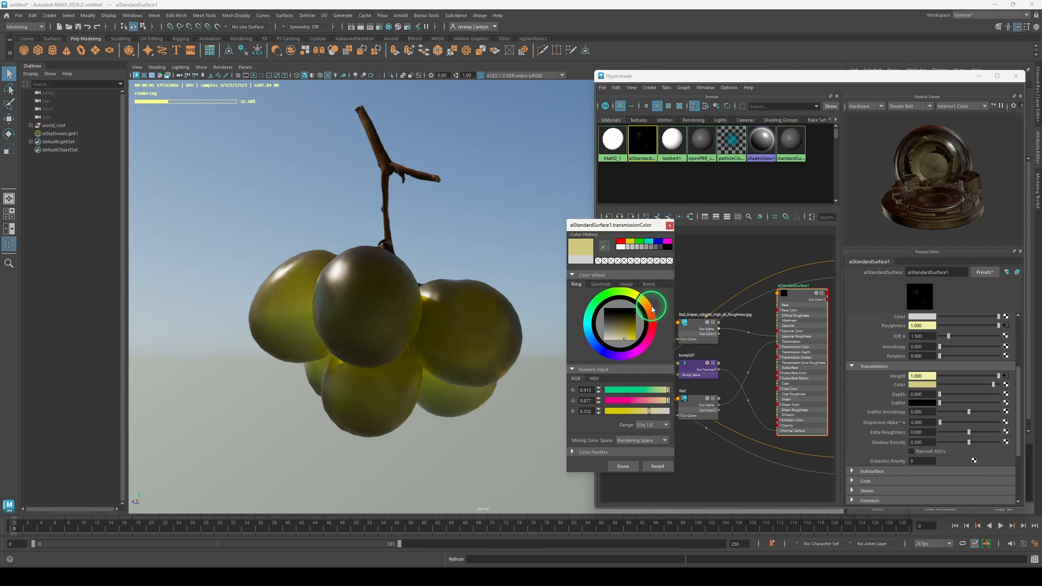
drag(653, 309, 630, 334)
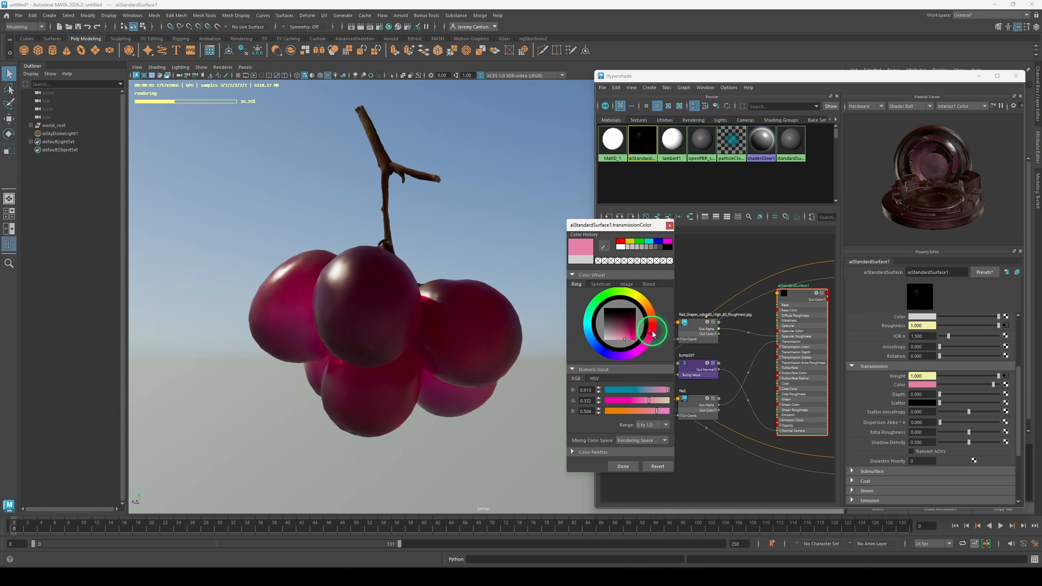
click(626, 331)
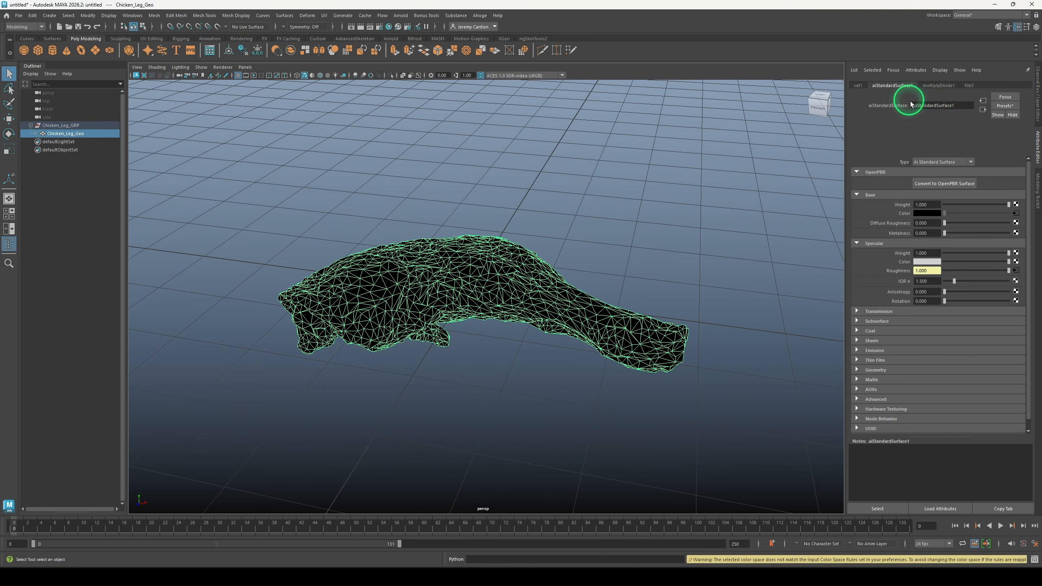
Deselect the chicken leg and display it with its textures
click(705, 244)
key(6)
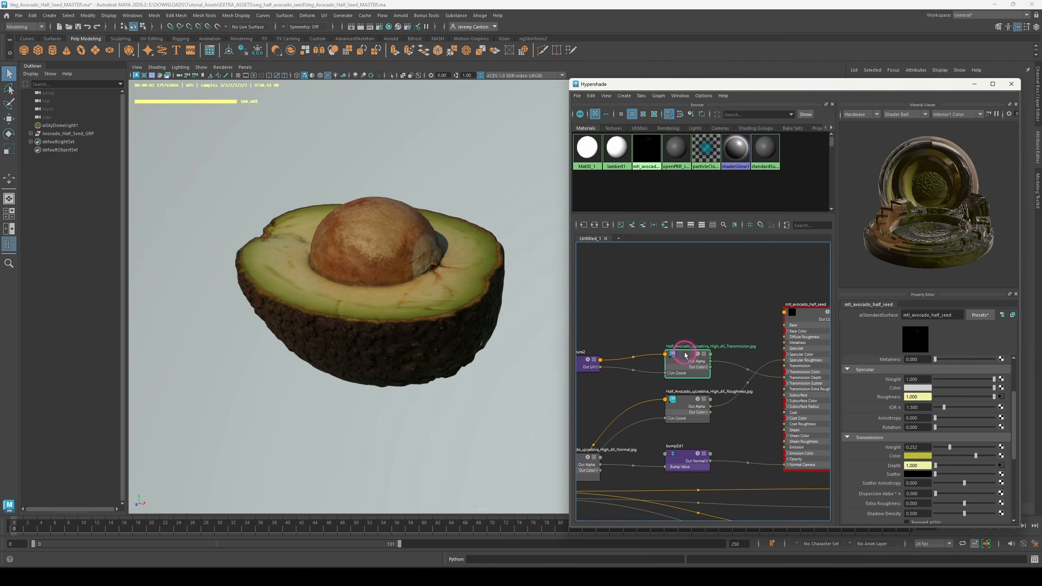
Check the avocado material's texture connections and view the rendered lamb rack of ribs from another angle
click(767, 391)
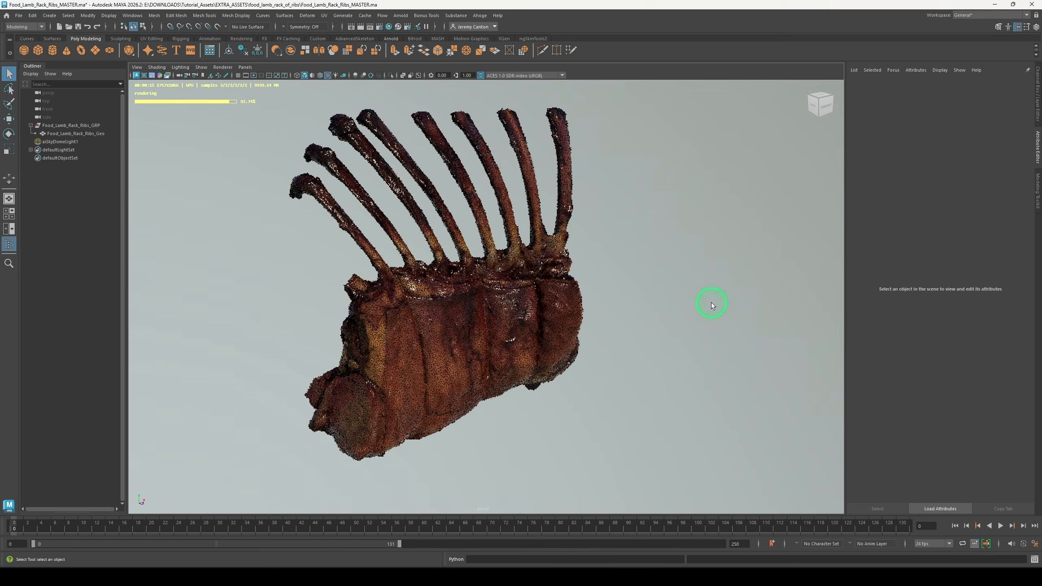
alt+drag(709, 303, 462, 318)
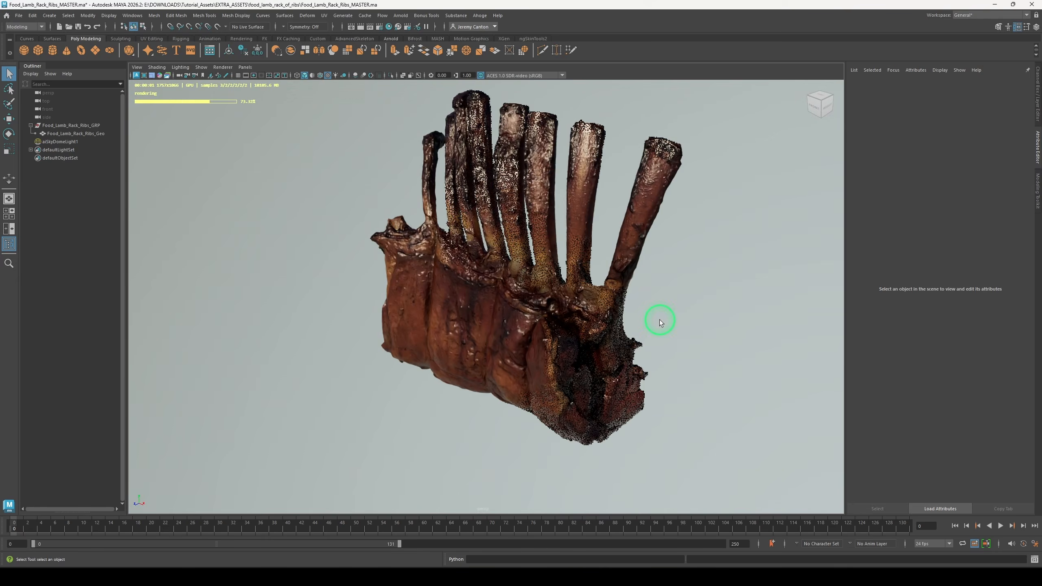
click(601, 320)
click(638, 322)
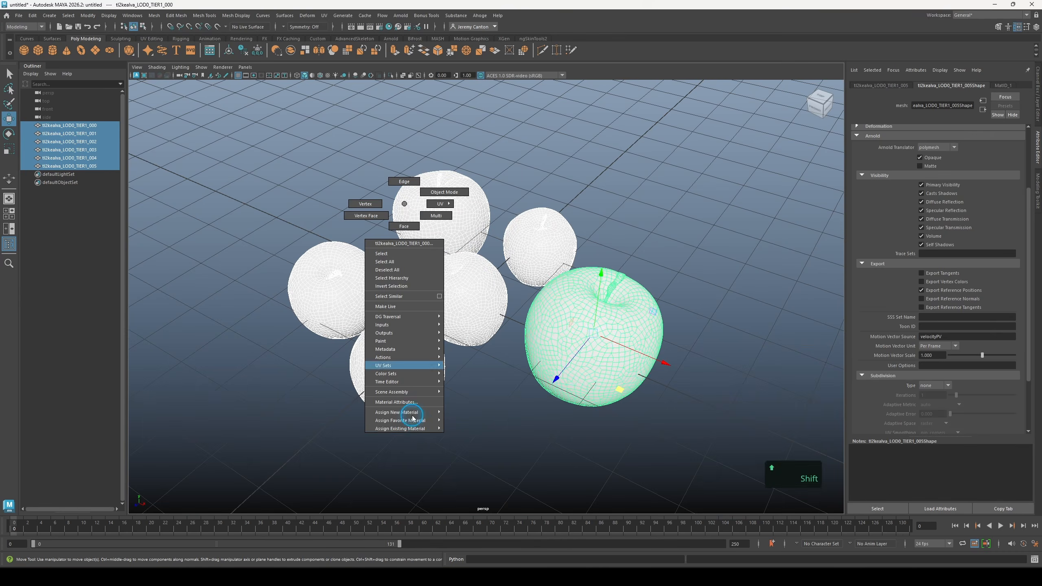
Assign the textured Arnold material to all six apples and rename it mtl_apple_pack
click(503, 325)
double_click(940, 106)
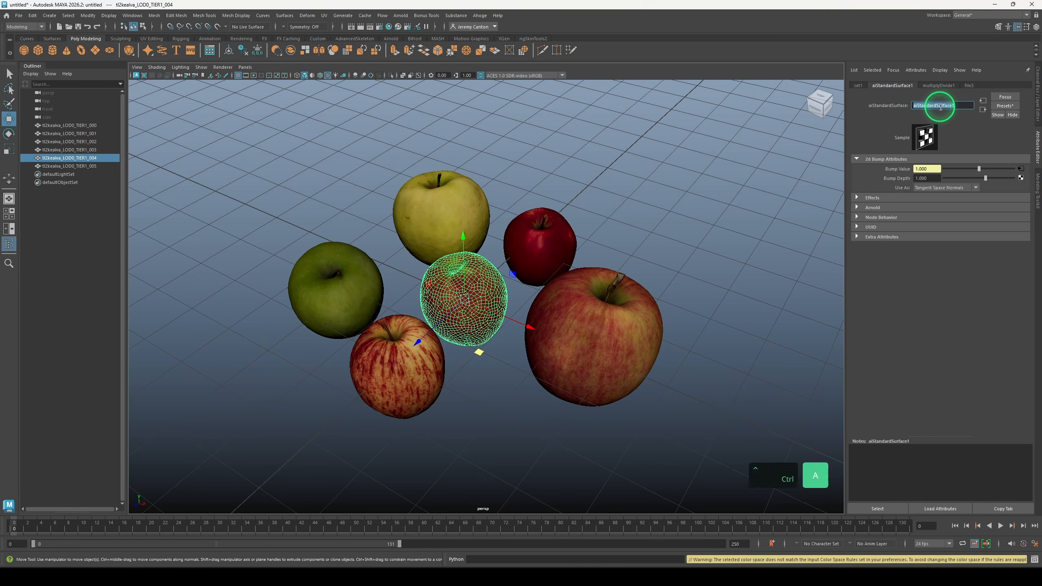
text(mtl_apple_pac)
click(597, 226)
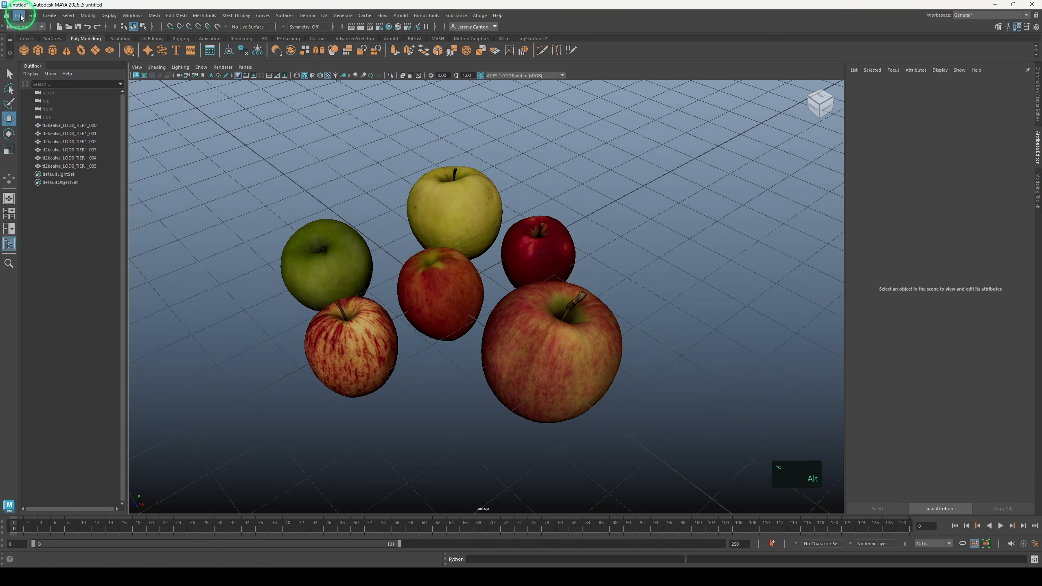
Bring up Fruit_Apple_Pack_MASTER.ma and inspect the large apple in the rendered view
key(ctrl+o)
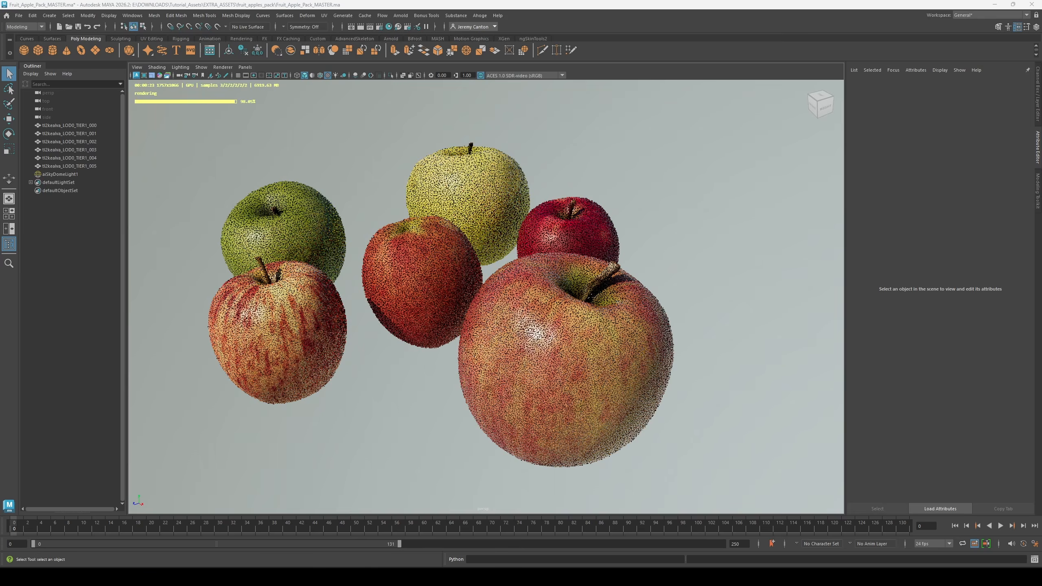
click(517, 320)
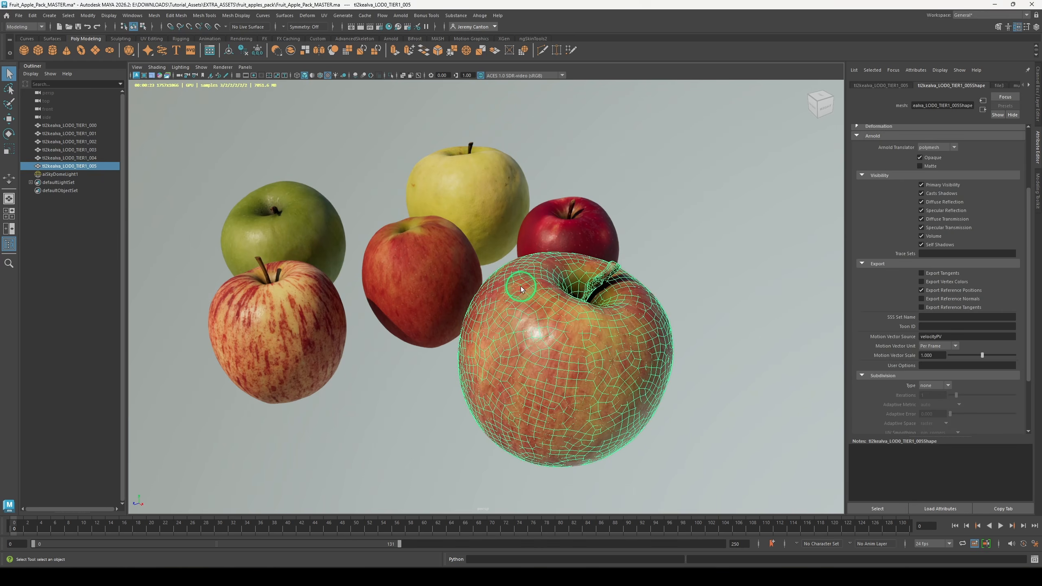
right_click(525, 295)
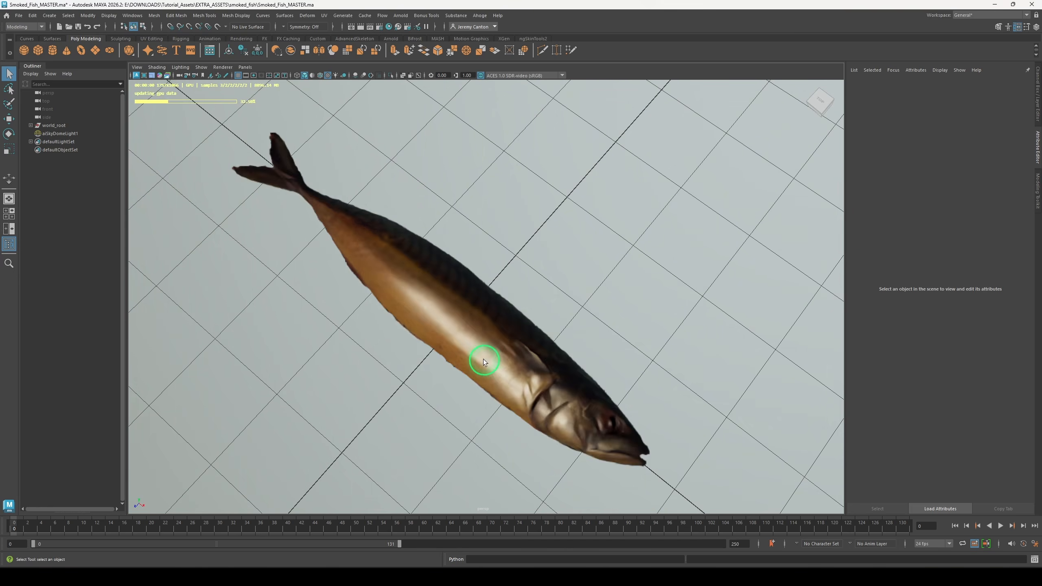
Examine the smoked fish's material attributes and its sky dome light in the Smoked_Fish_MASTER scene
click(434, 295)
right_click(434, 294)
click(427, 492)
click(249, 214)
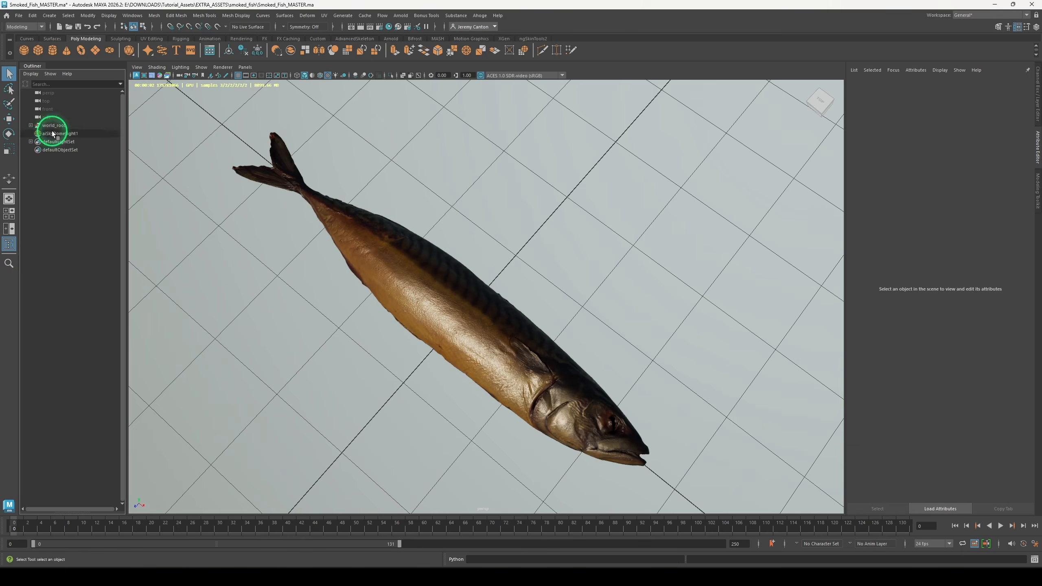
click(52, 134)
click(935, 401)
click(344, 134)
alt+drag(345, 134, 598, 267)
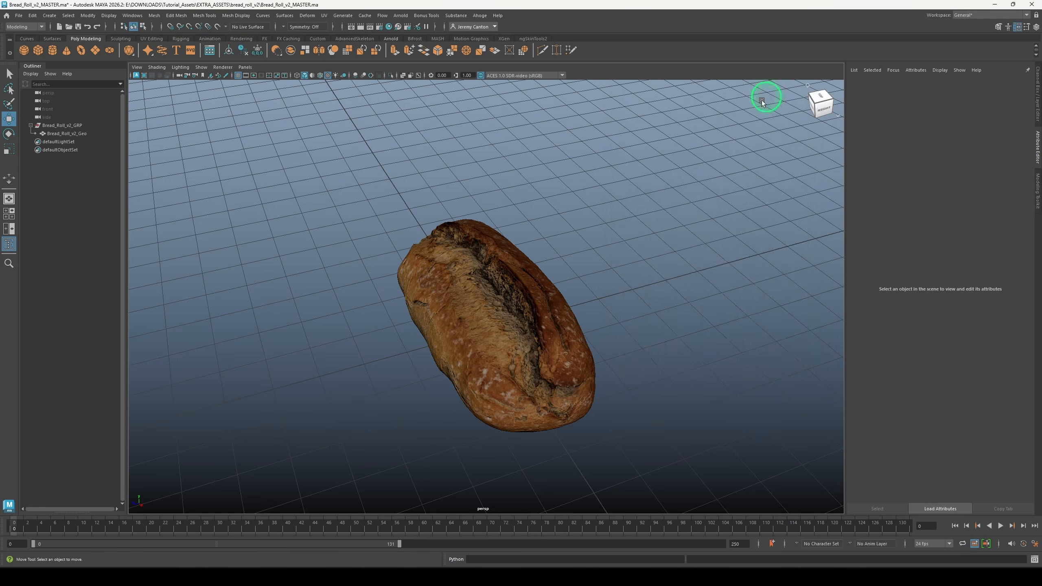
Inspect the bread roll, flower vase, wine glass and candle master scenes from different angles
alt+drag(533, 267, 490, 311)
alt+right_drag(490, 311, 423, 307)
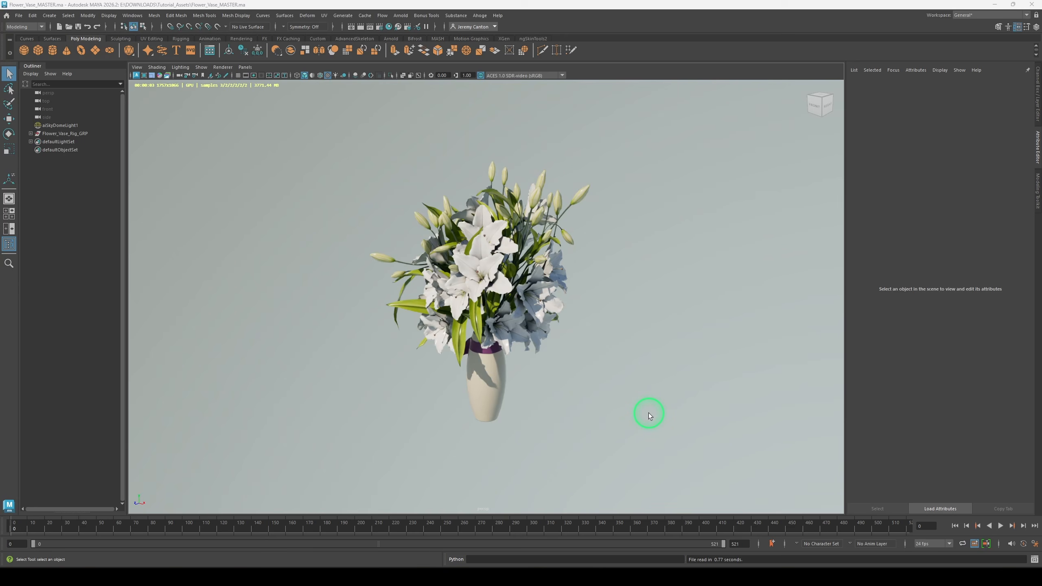
alt+drag(643, 418, 561, 397)
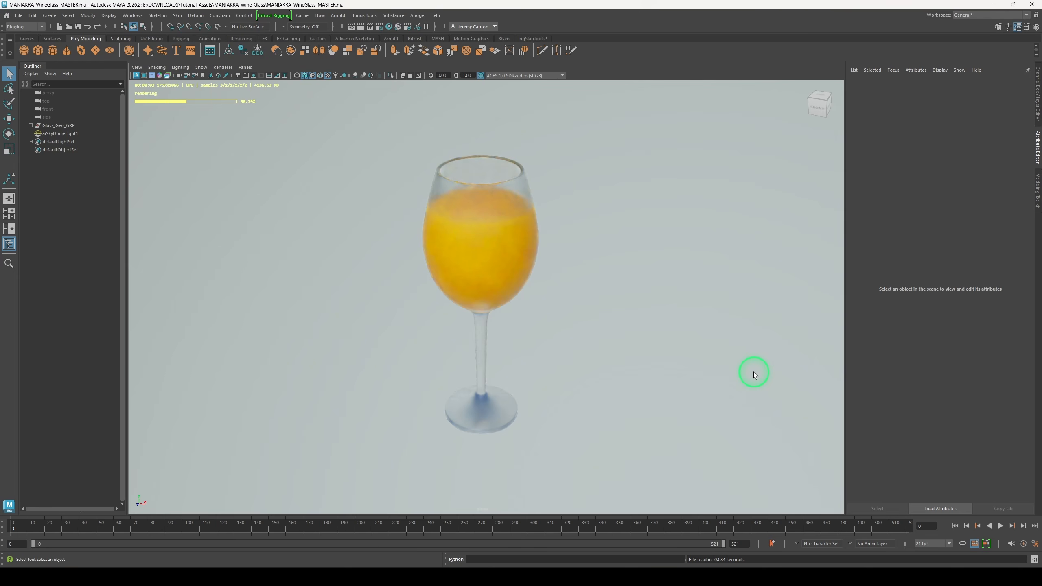
alt+drag(754, 375, 657, 377)
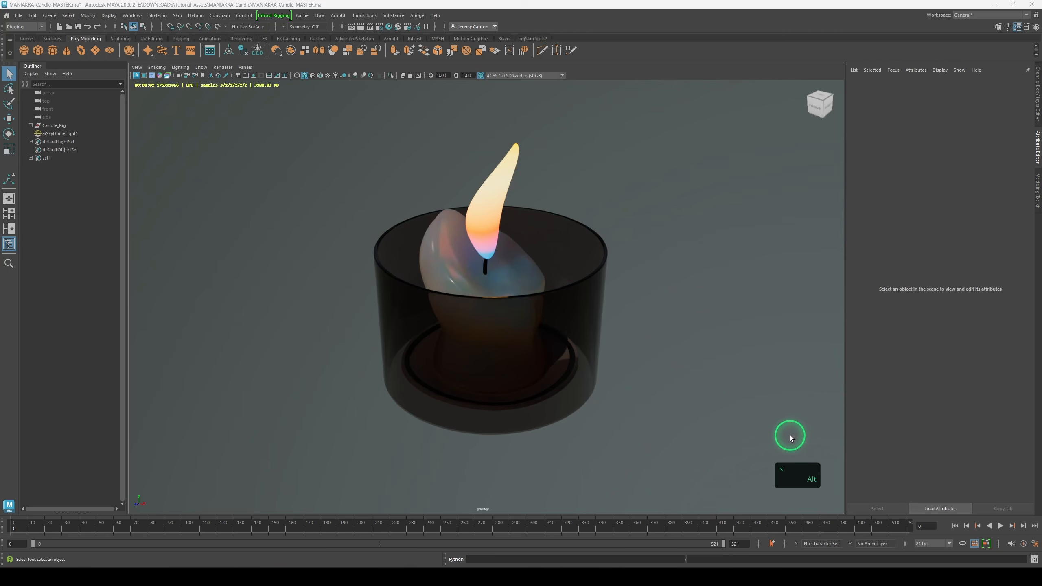
alt+drag(791, 435, 769, 432)
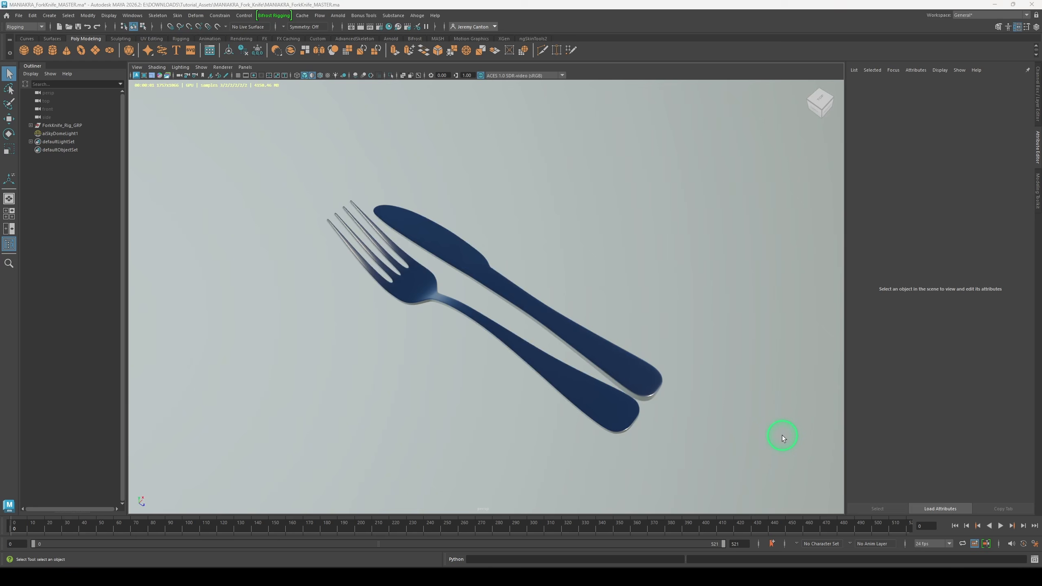
alt+right_drag(776, 433, 702, 449)
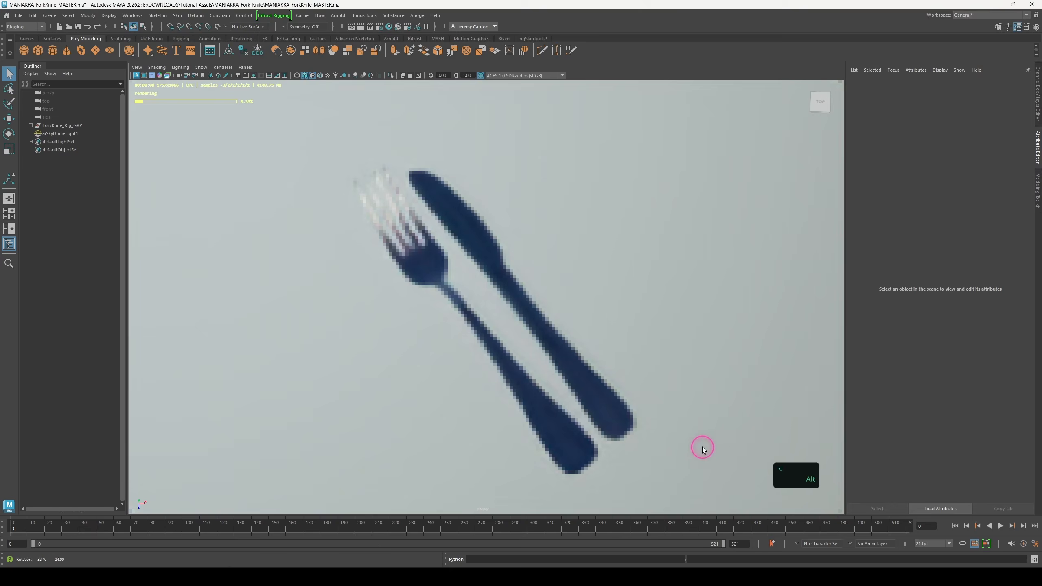
alt+drag(702, 450, 782, 458)
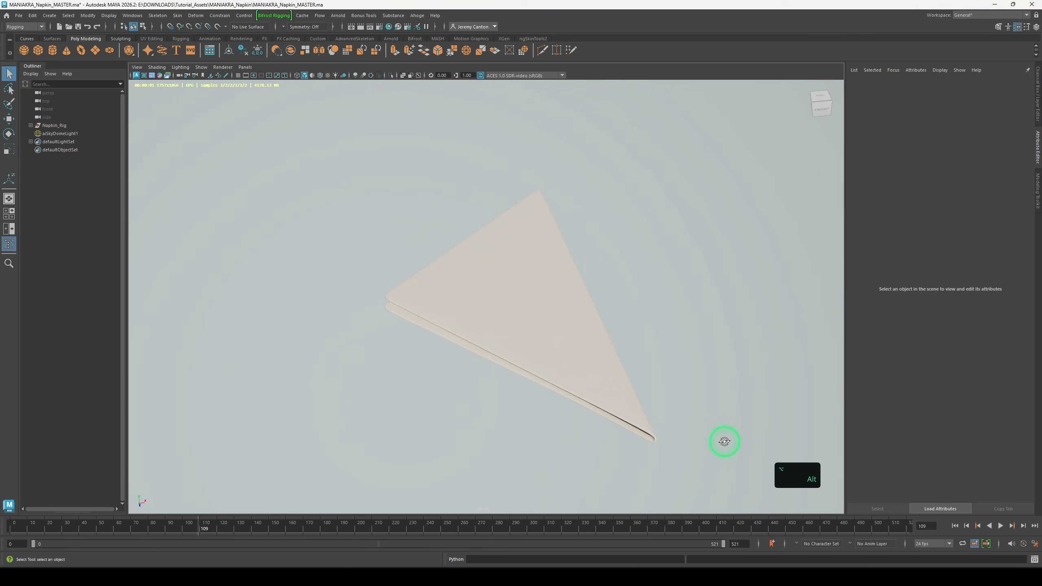
mouse_move(724, 441)
alt+mouse_down()
mouse_move(772, 437)
mouse_move(726, 444)
alt+mouse_up()
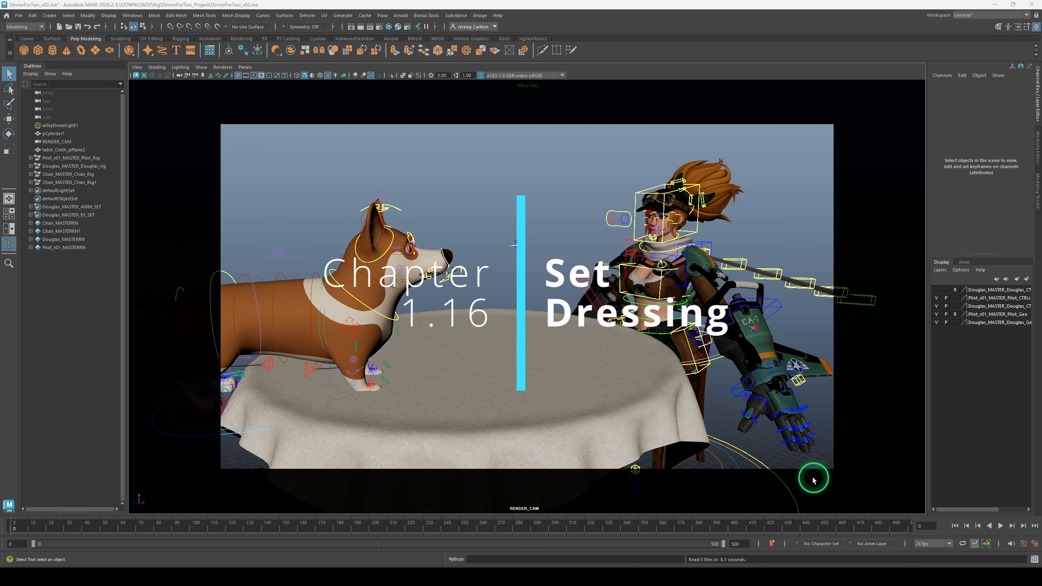
Set up two side-by-side viewports, with one looking through RENDER_CAM and that camera locked
click(11, 229)
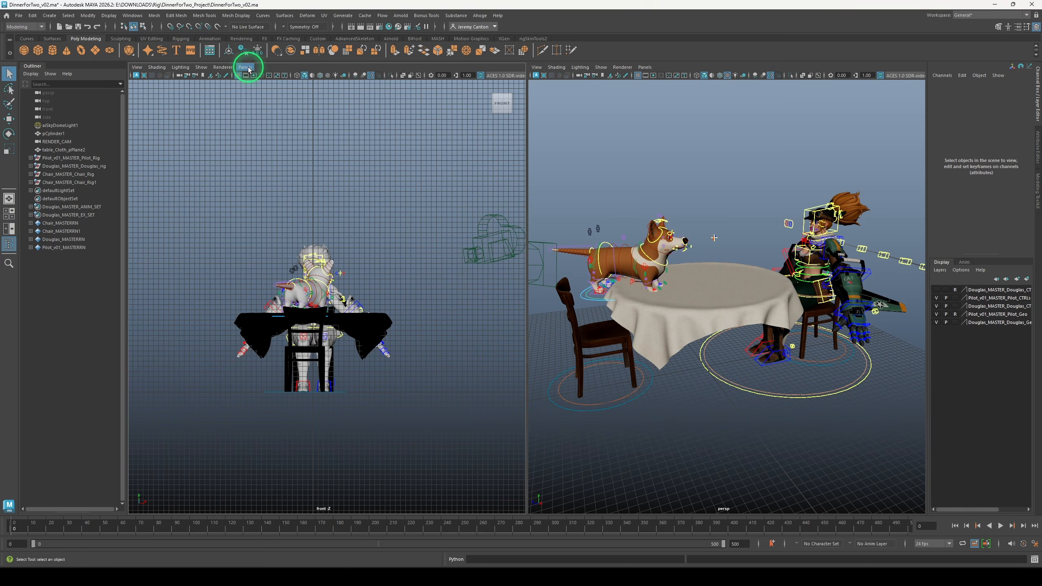
click(246, 66)
click(262, 77)
click(345, 76)
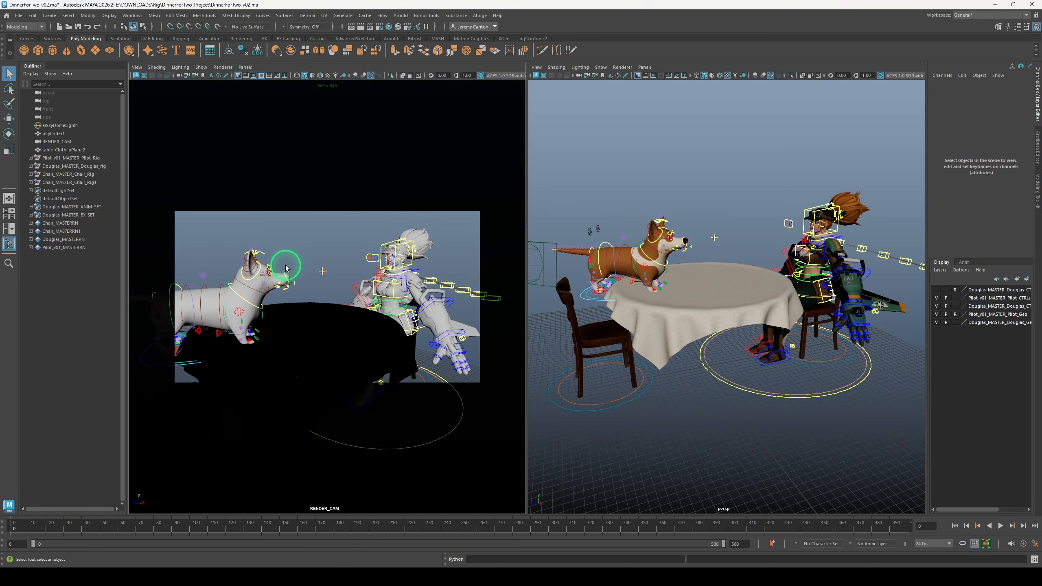
mouse_move(309, 347)
alt+mouse_down()
mouse_move(318, 356)
mouse_move(324, 346)
mouse_move(311, 349)
alt+mouse_up()
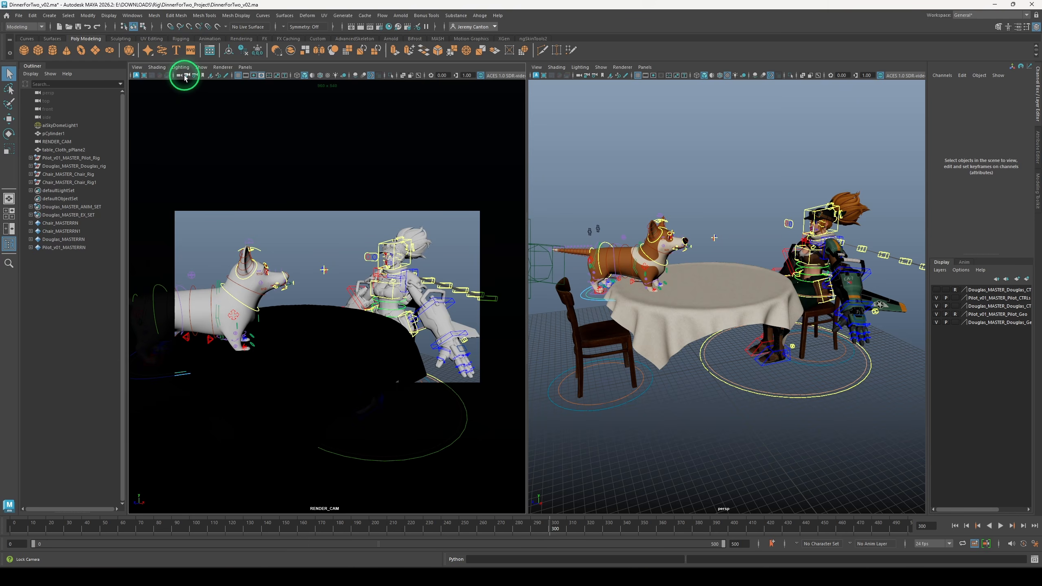
alt+drag(344, 281, 318, 258)
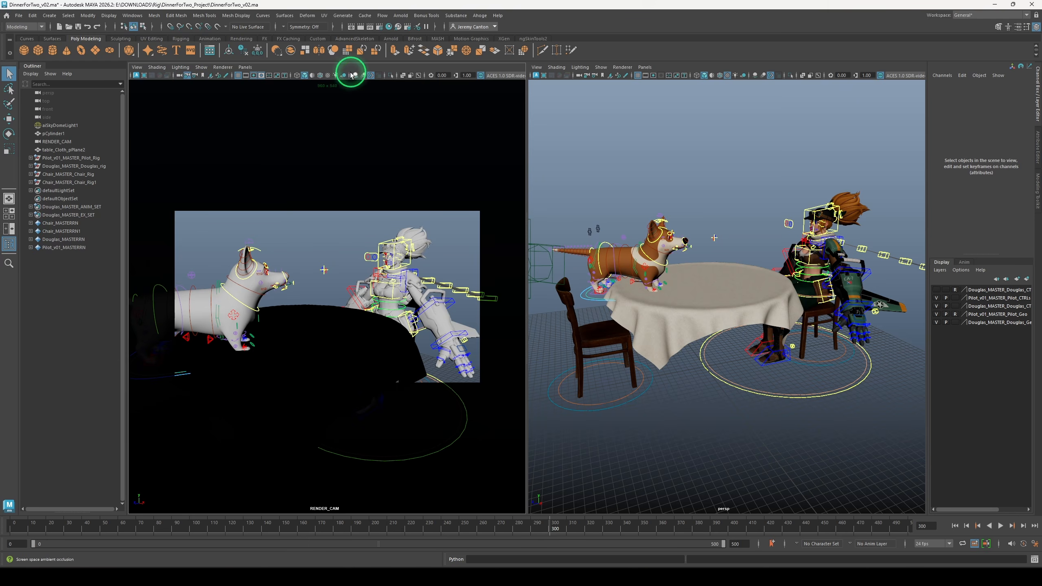
Turn on textured, lit display in the RENDER_CAM view and hide the rig controls there
click(327, 76)
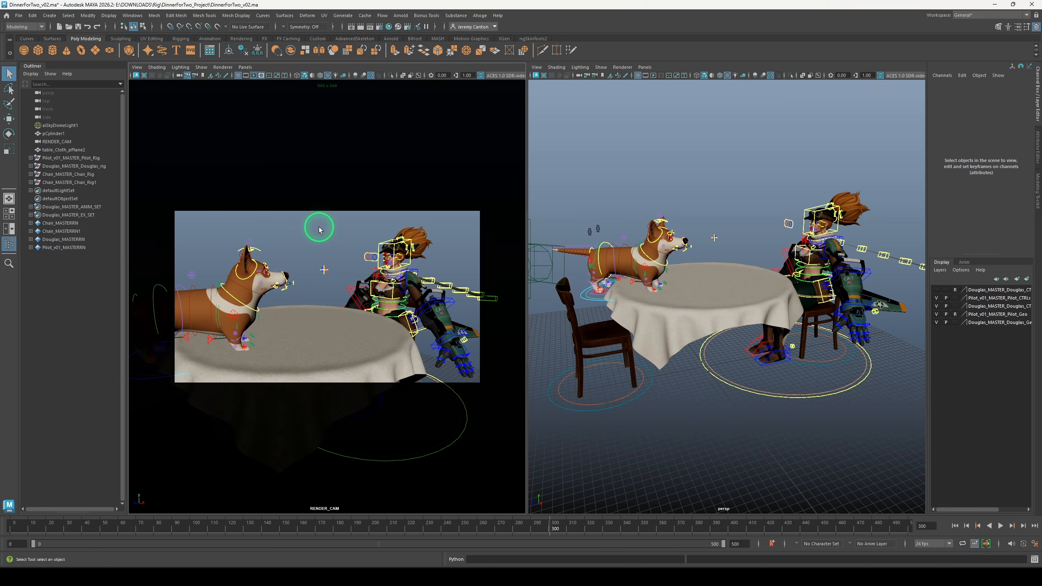
key(alt+1)
key(alt+1)
key(alt+1)
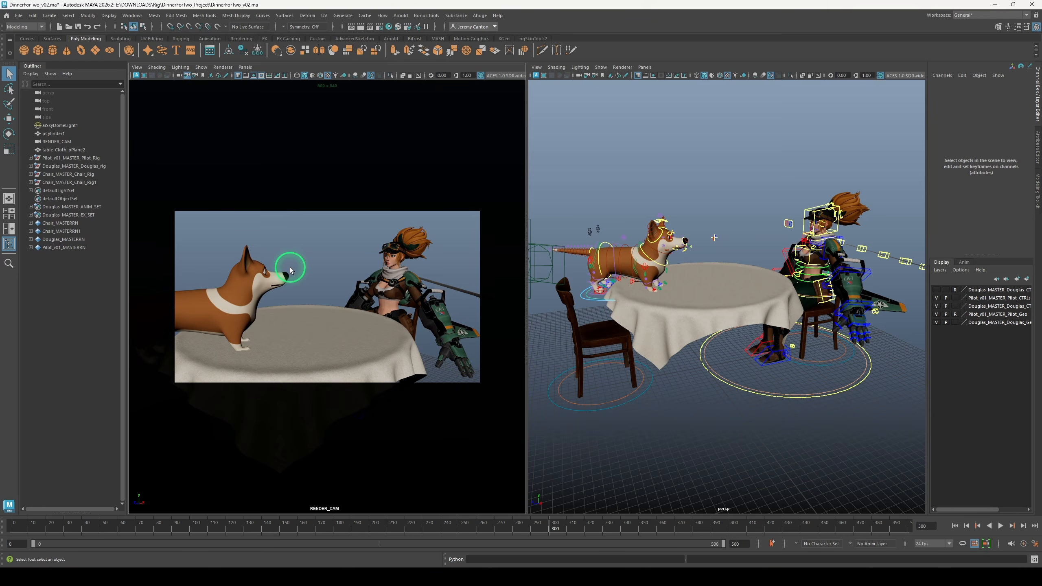
Create a reference to the Flower_Vase_MASTER file in the dinner scene
alt+drag(780, 269, 721, 275)
alt+right_drag(721, 275, 608, 228)
alt+drag(607, 228, 632, 236)
alt+middle_drag(632, 237, 612, 253)
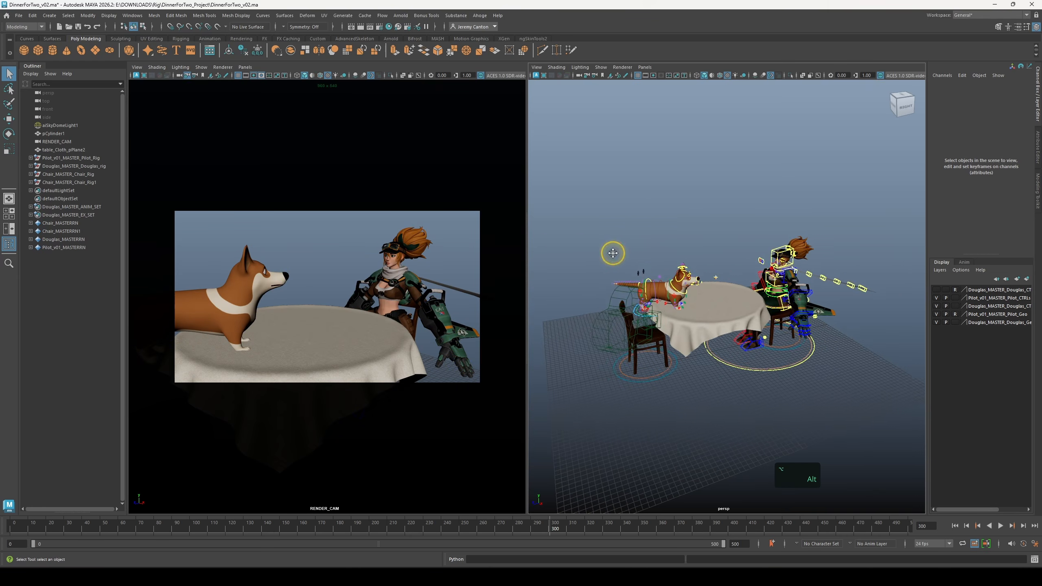
alt+right_drag(612, 253, 655, 301)
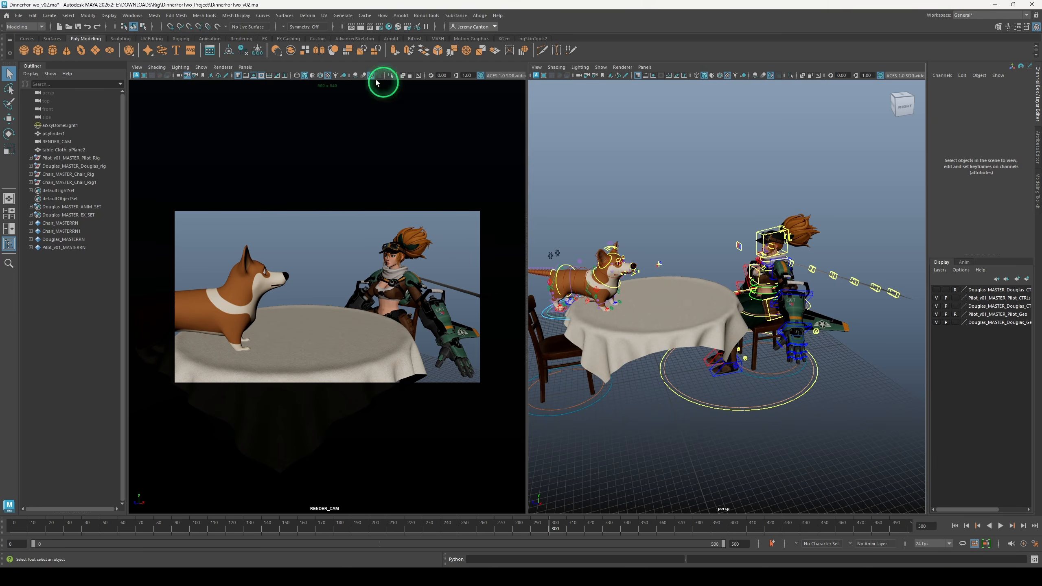
click(18, 16)
click(49, 209)
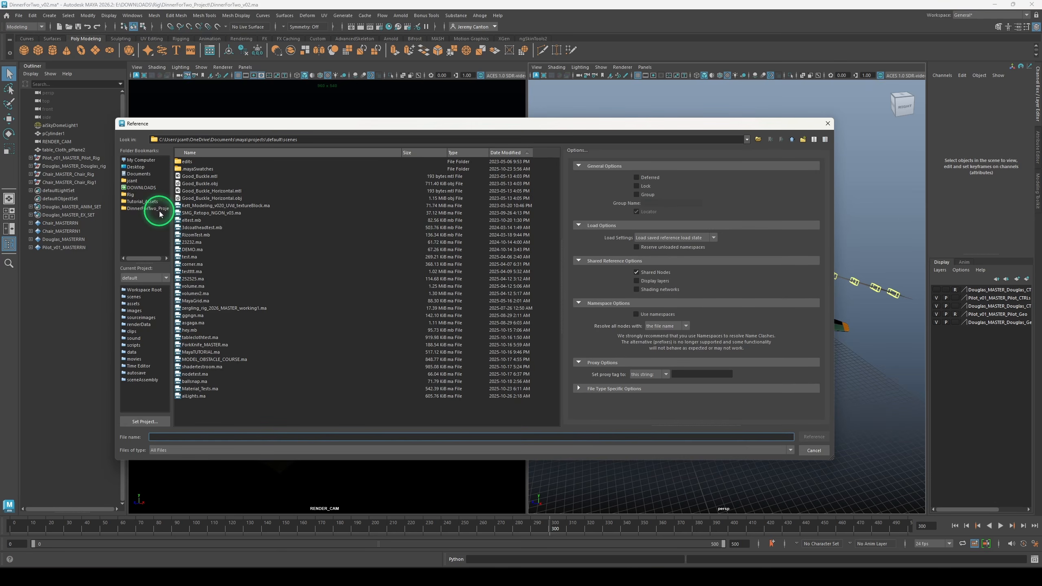
click(160, 213)
click(227, 214)
click(814, 438)
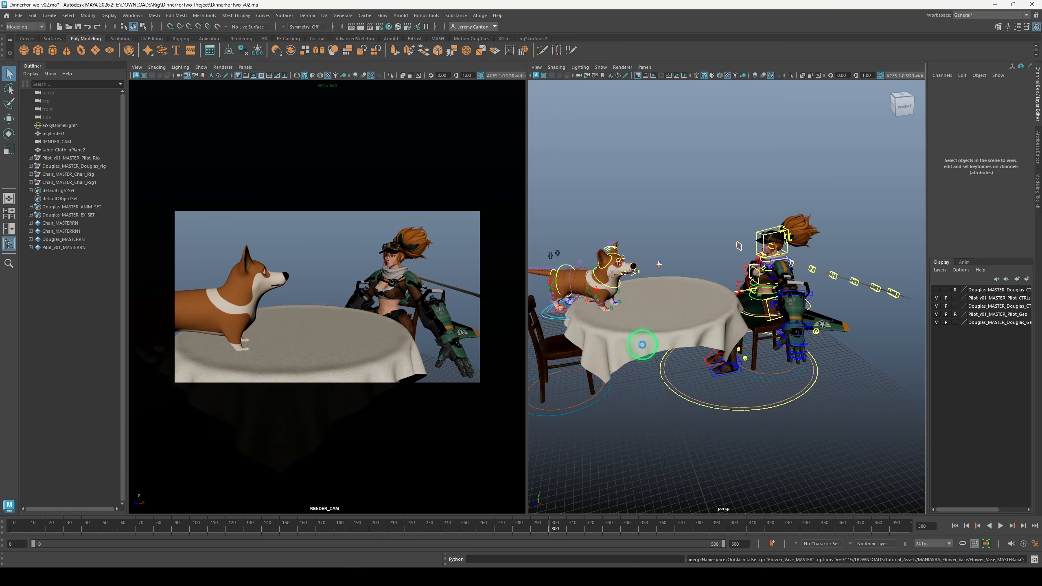
Raise the flower vase by its global control to tabletop height, about 82.5 in Y
click(668, 374)
key(w)
drag(659, 315, 645, 229)
key(f)
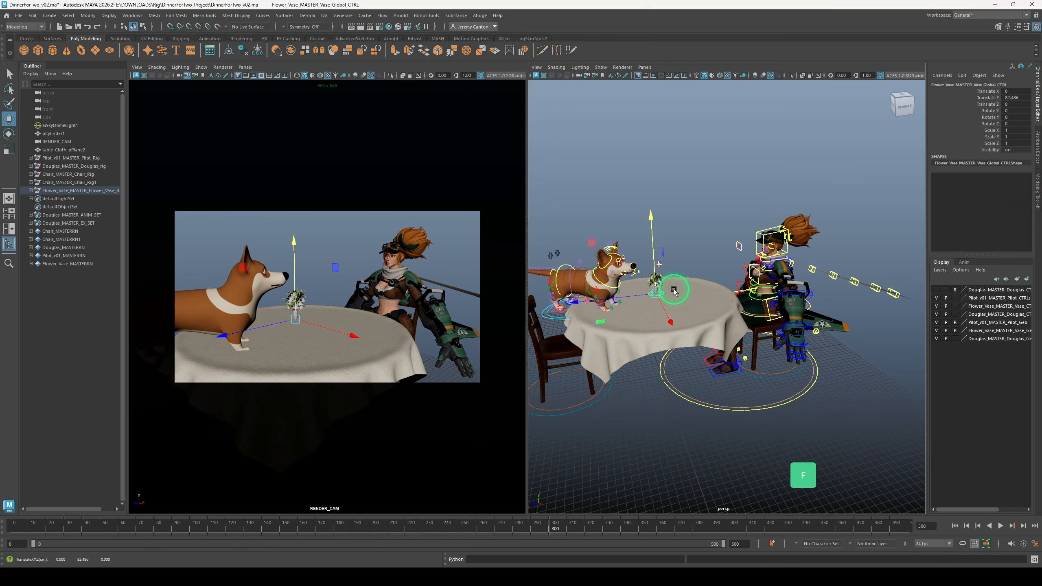
Scale the flower vase uniformly to about 2.79 and seat it on the tabletop behind the dog at about Y 76.9
alt+right_drag(672, 291, 536, 272)
alt+drag(575, 269, 739, 239)
middle_drag(740, 240, 748, 336)
alt+drag(748, 336, 803, 477)
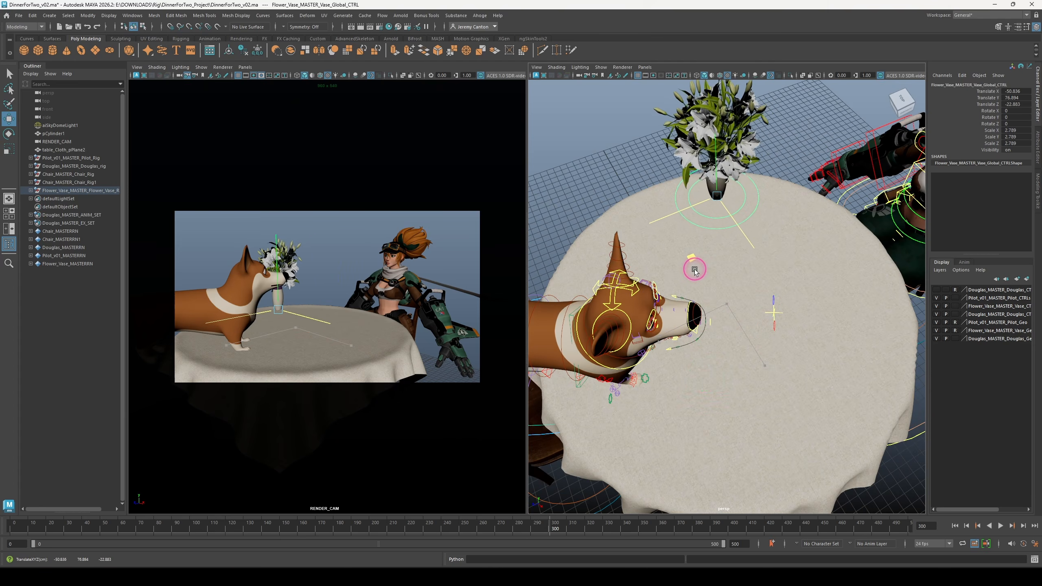
Slide the flower vase inward from the far table edge to about X -41.9 and Z -22.5
middle_drag(694, 269, 695, 270)
alt+right_drag(722, 267, 696, 271)
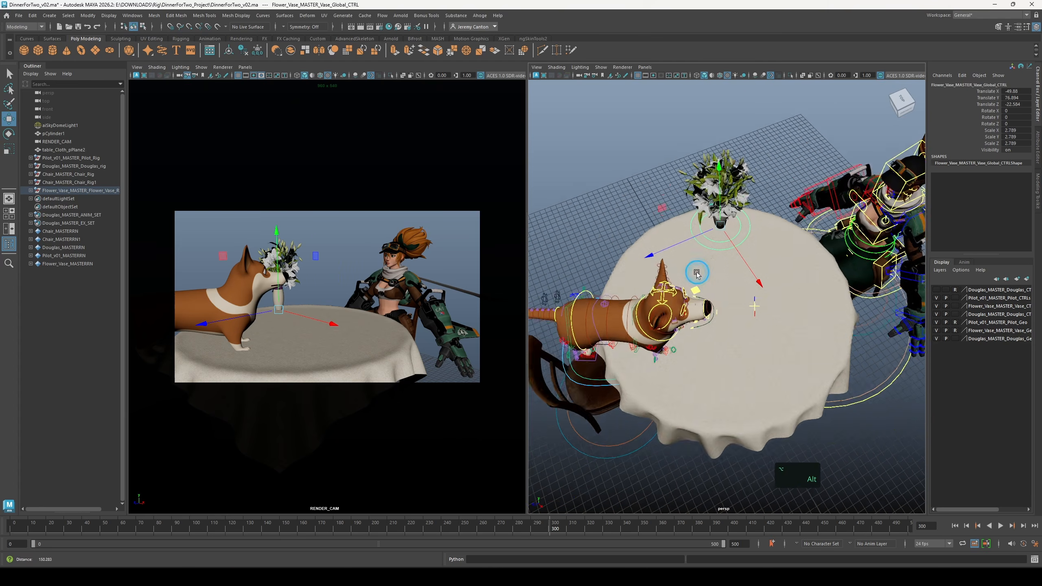
mouse_move(697, 283)
alt+mouse_down()
mouse_move(718, 264)
mouse_move(705, 294)
alt+mouse_up()
key(w)
middle_drag(700, 294, 706, 304)
click(637, 189)
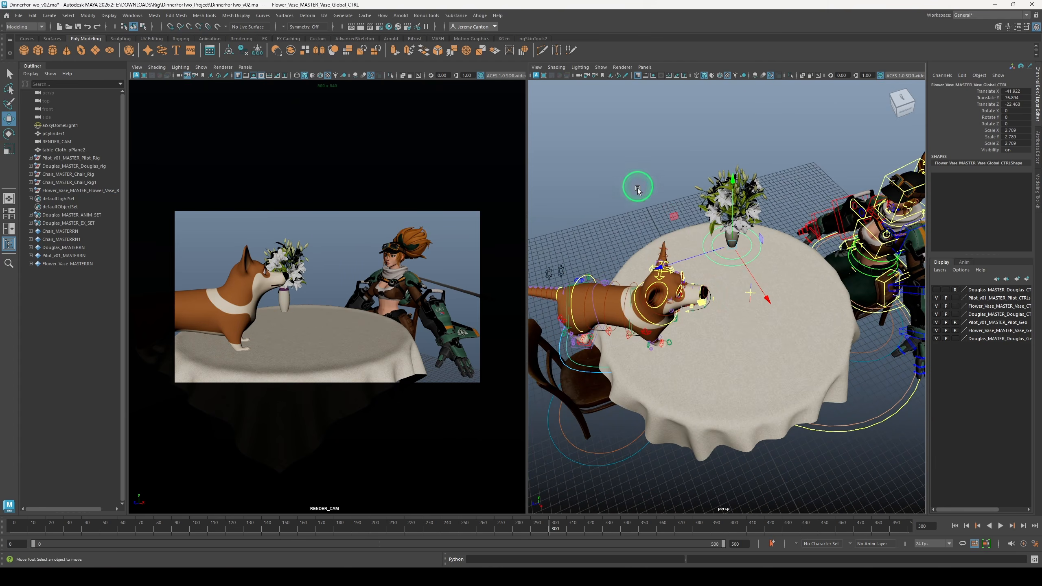
Create a reference to the MANIAKRA_ForkKnife_MASTER file in the scene
alt+drag(712, 341, 542, 275)
click(18, 15)
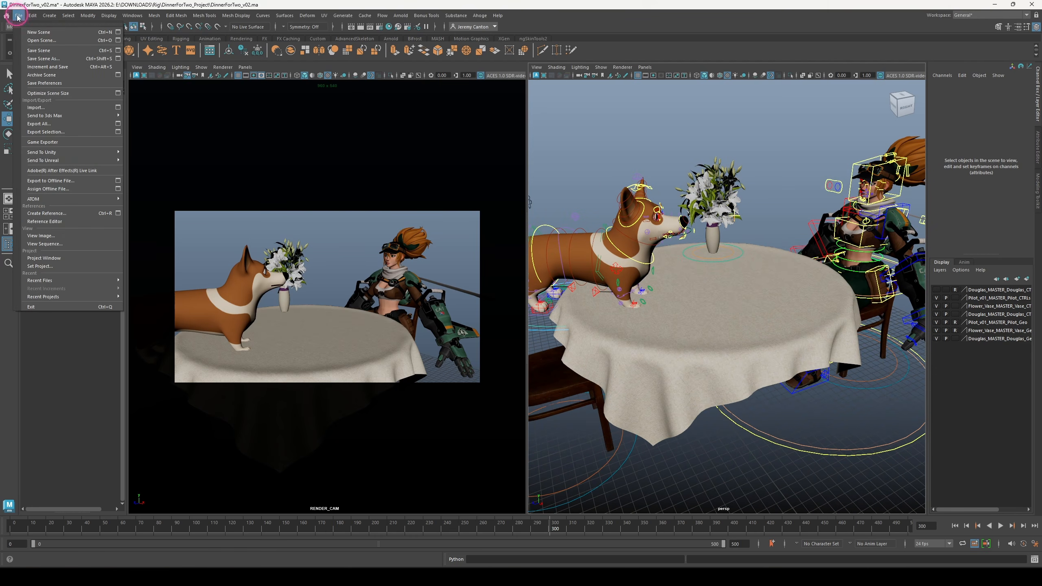
click(60, 214)
Move the fork and knife by their global control onto the tabletop, to about Y 76.6 and Z 23.3
alt+drag(712, 419, 717, 398)
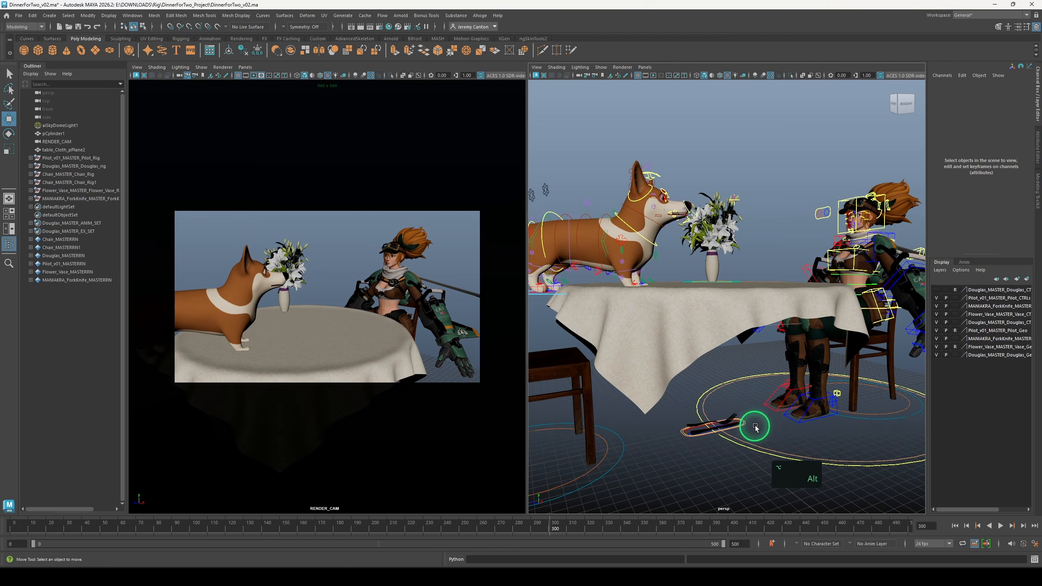
alt+middle_drag(755, 426, 726, 360)
alt+right_drag(725, 360, 739, 395)
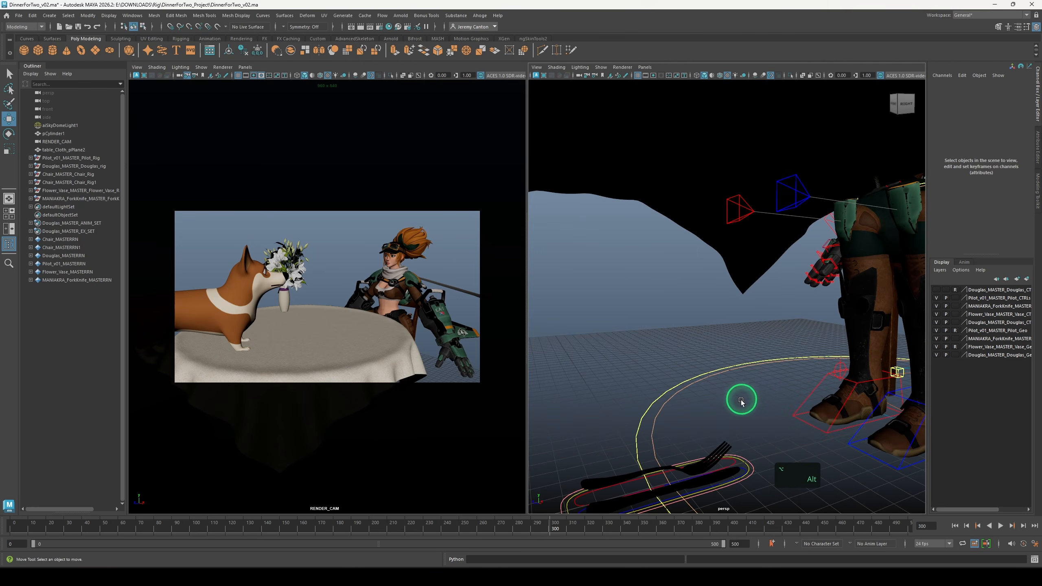
mouse_move(740, 395)
alt+mouse_down()
mouse_move(749, 403)
mouse_move(751, 380)
alt+mouse_up()
click(750, 381)
drag(733, 243, 733, 255)
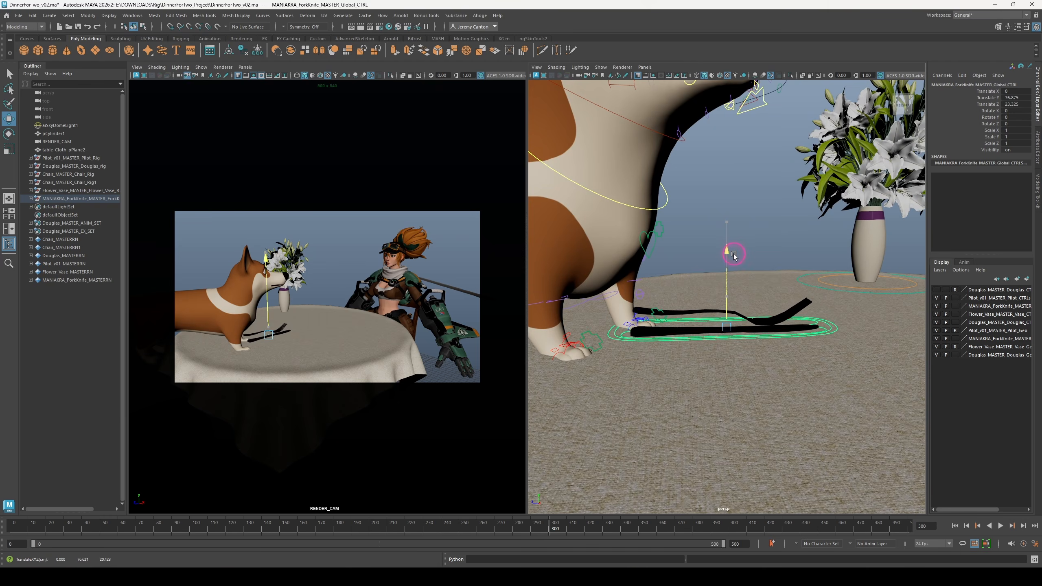
Slide the fork and knife along the tabletop away from the dog's paws, toward the near edge of the table
alt+right_drag(733, 253, 693, 244)
alt+drag(693, 244, 707, 309)
alt+right_drag(707, 309, 684, 304)
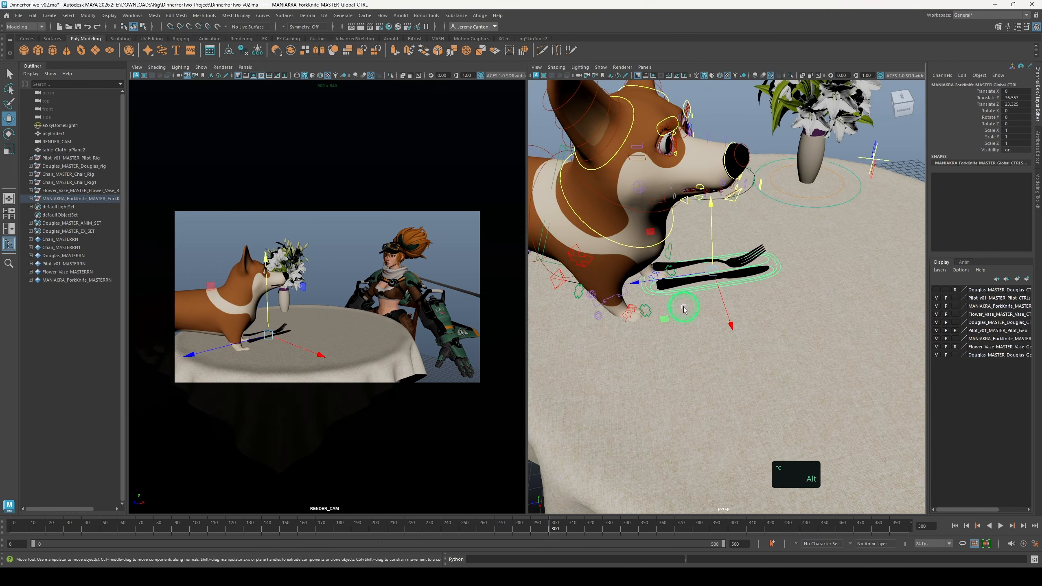
drag(665, 314, 638, 405)
Reference a second copy of the fork and knife file into the scene
alt+right_drag(638, 406, 635, 349)
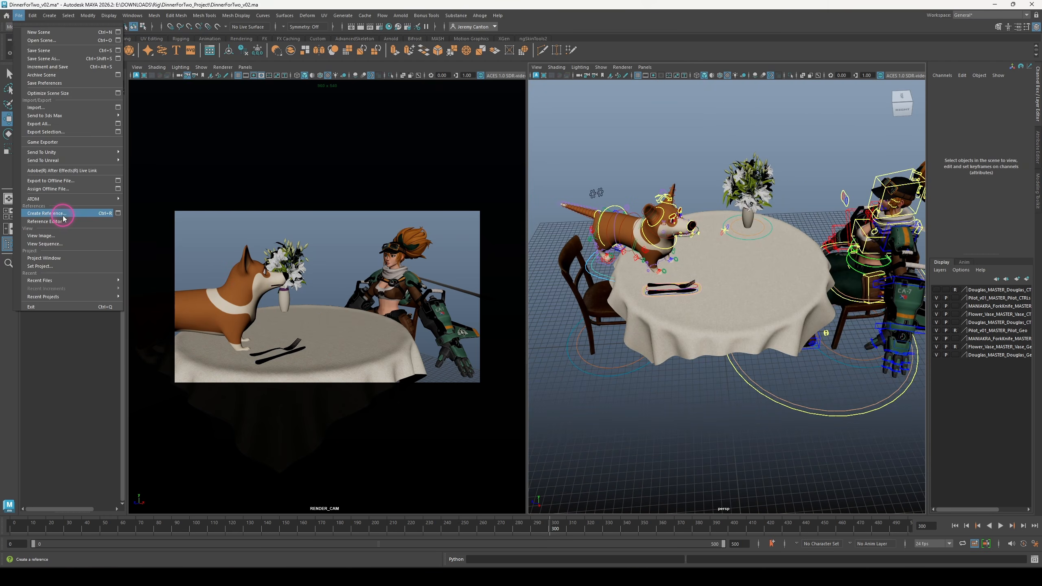
click(63, 214)
click(217, 169)
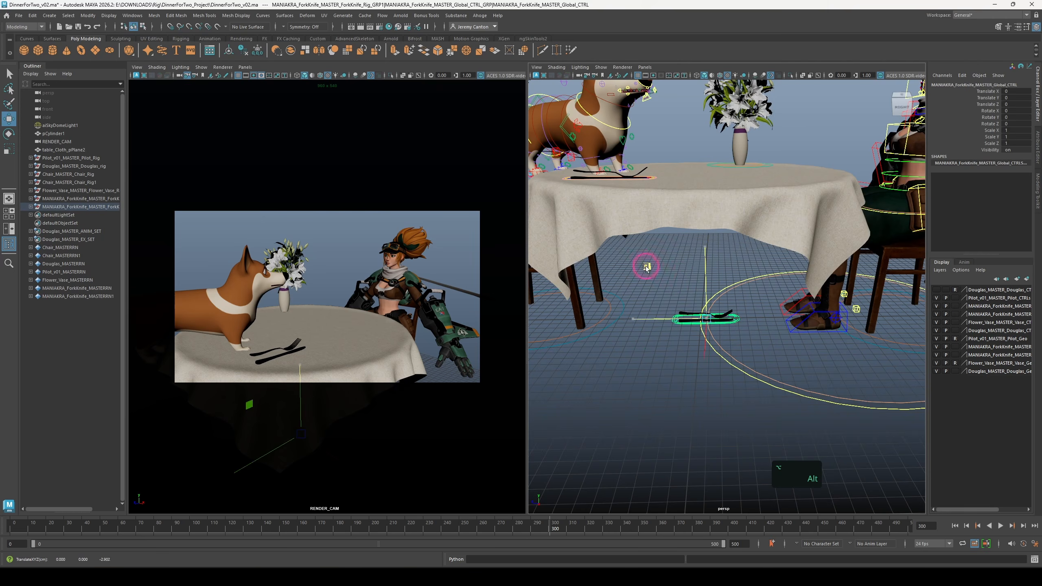
Raise the second fork and knife set onto the tabletop, to about Y 77.1 and Z -18.9
drag(647, 263, 683, 118)
alt+right_drag(741, 183, 698, 192)
alt+drag(714, 246, 779, 377)
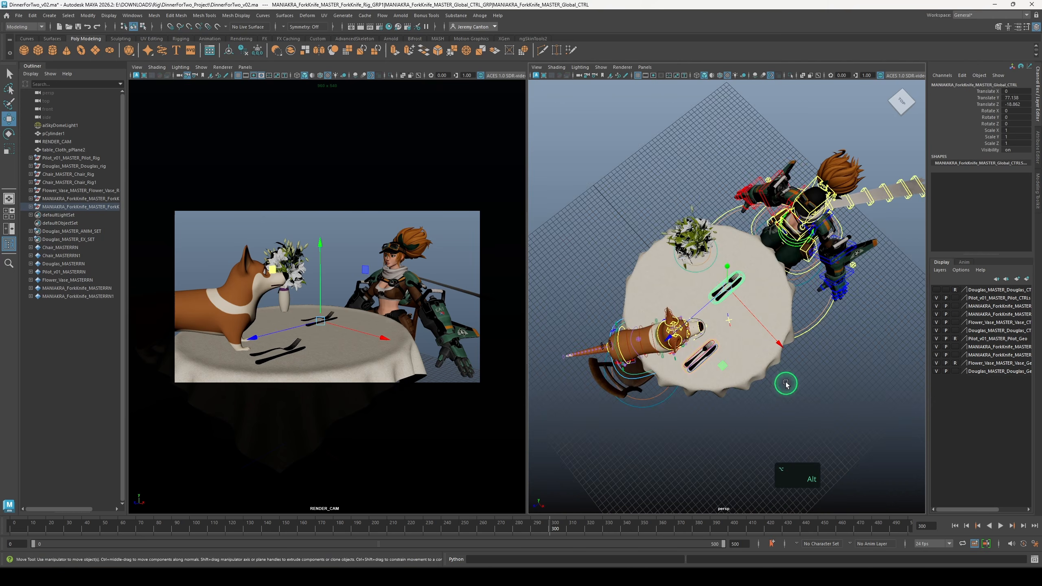
Rotate the second fork and knife set 180 degrees around Y
alt+right_drag(786, 384, 799, 387)
alt+drag(775, 385, 759, 234)
key(e)
key(j)
alt+right_drag(759, 234, 714, 248)
Move the second fork and knife set across the table to the woman's side, at about X -15.1
key(w)
alt+right_drag(744, 291, 809, 352)
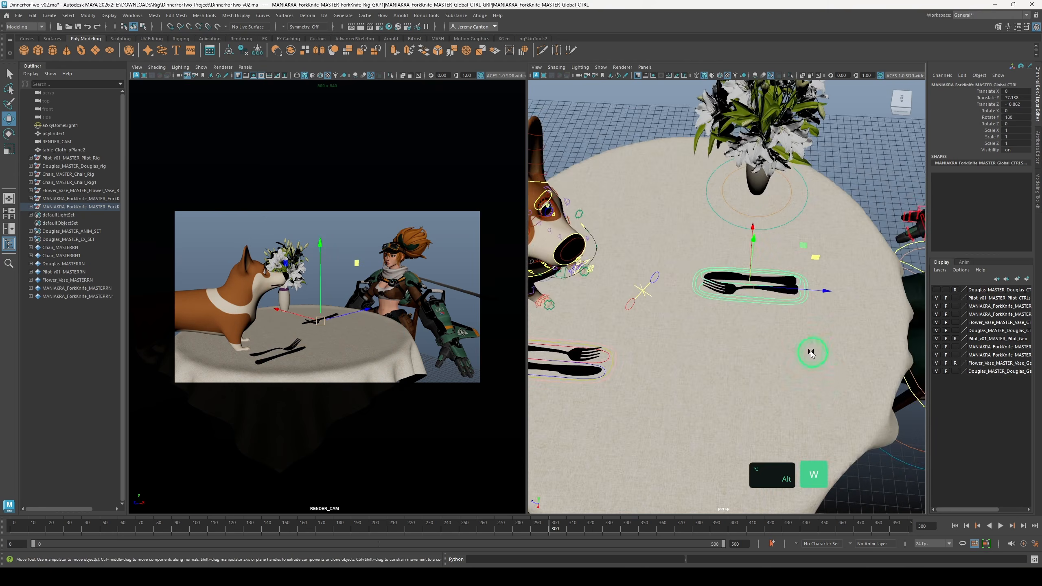
alt+drag(809, 351, 909, 263)
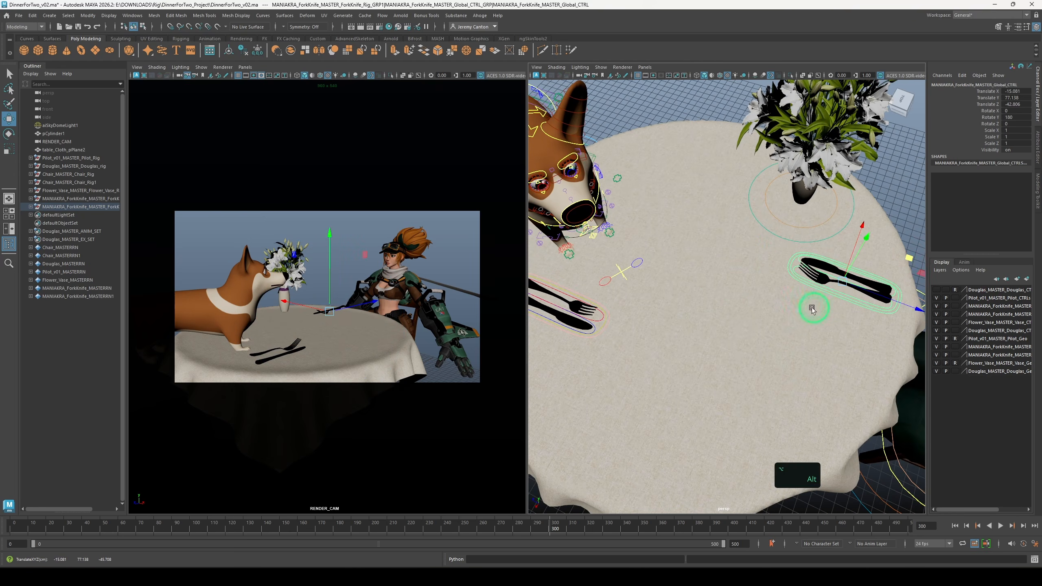
click(706, 390)
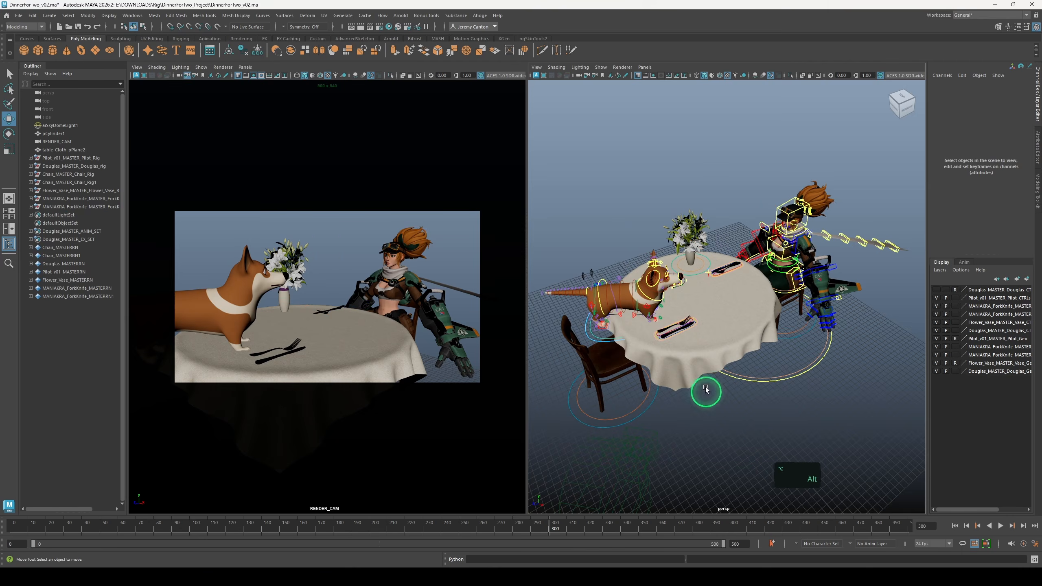
Create a reference to the MANIAKRA_Napkin_MASTER file in the scene
alt+drag(706, 390, 699, 382)
mouse_move(699, 382)
alt+right_down()
mouse_move(728, 389)
mouse_move(697, 376)
alt+right_up()
alt+drag(697, 376, 677, 353)
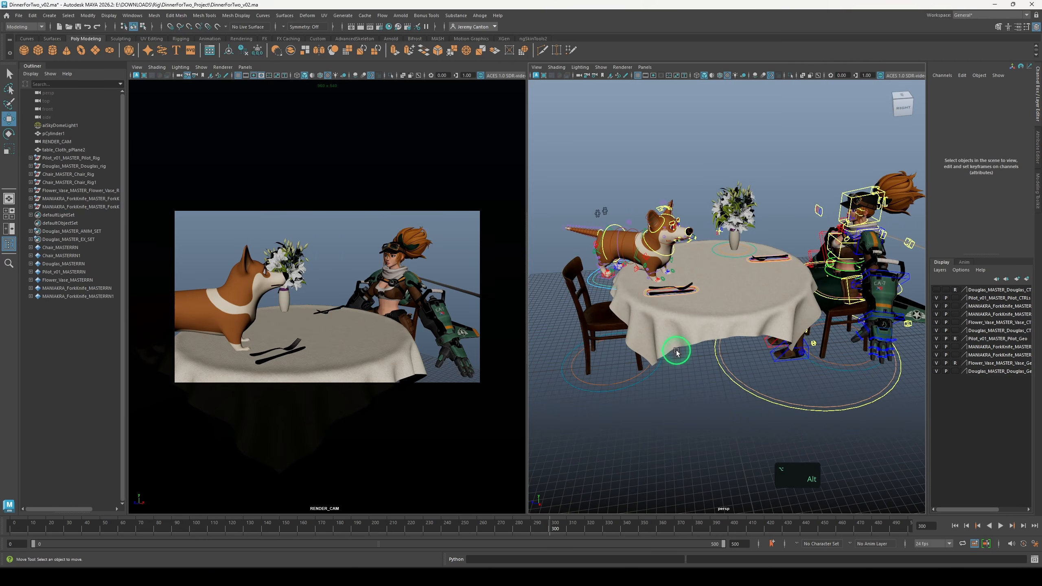
click(19, 15)
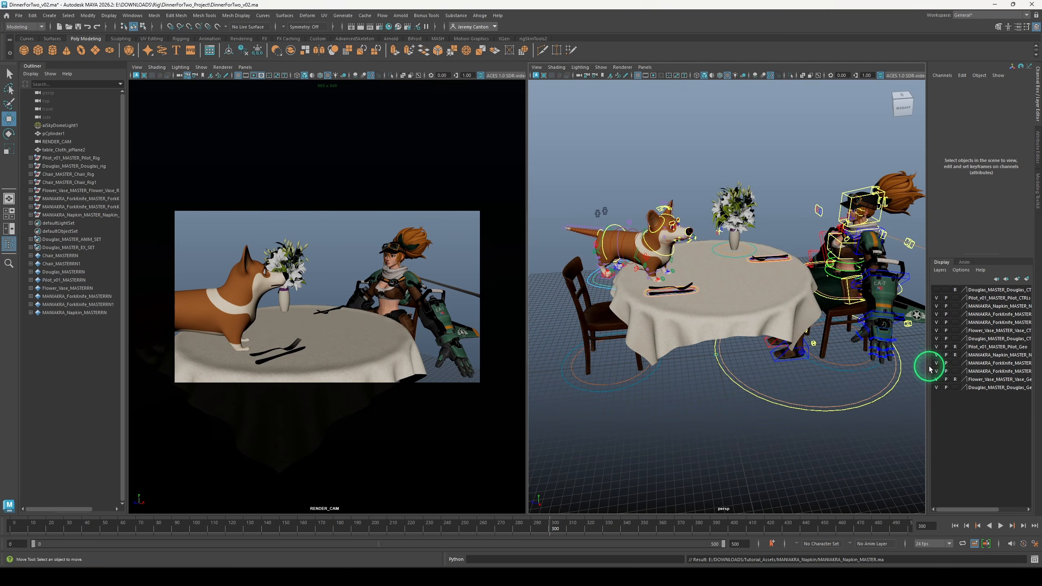
Set the color of the Douglas_MASTER_Douglas_Geo display layer to red
double_click(961, 388)
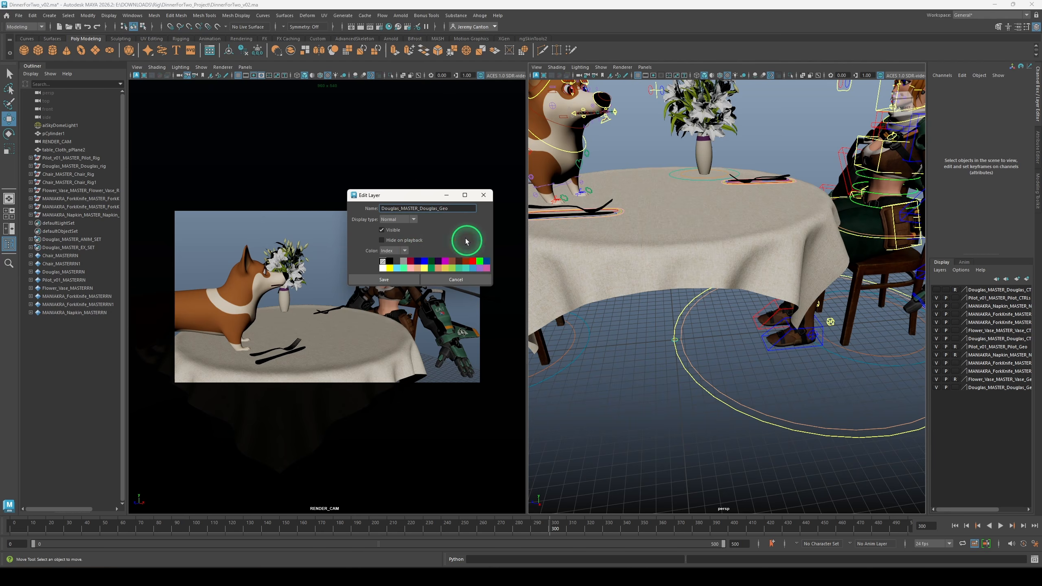
drag(419, 196, 798, 330)
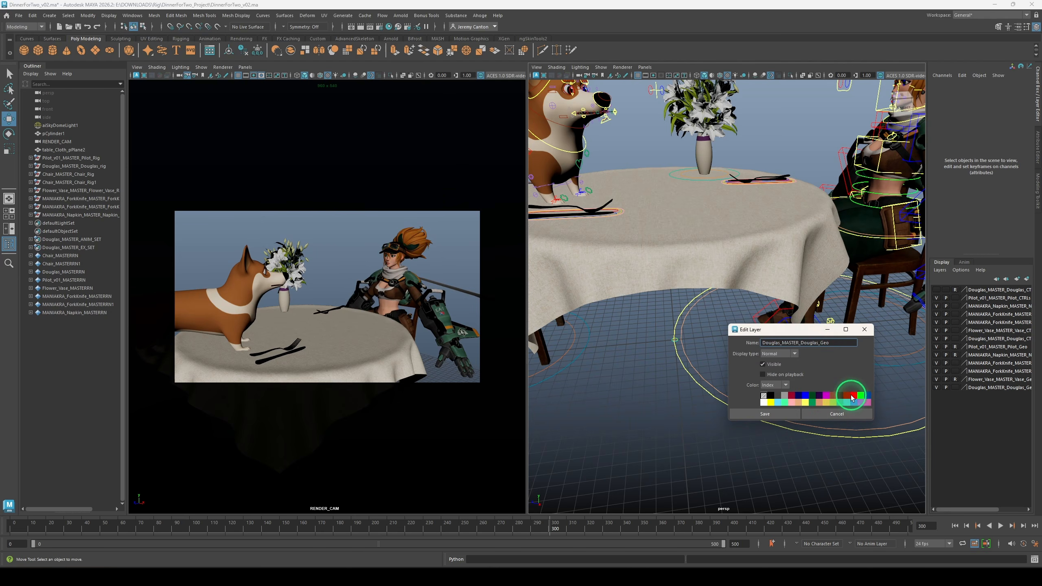
click(771, 414)
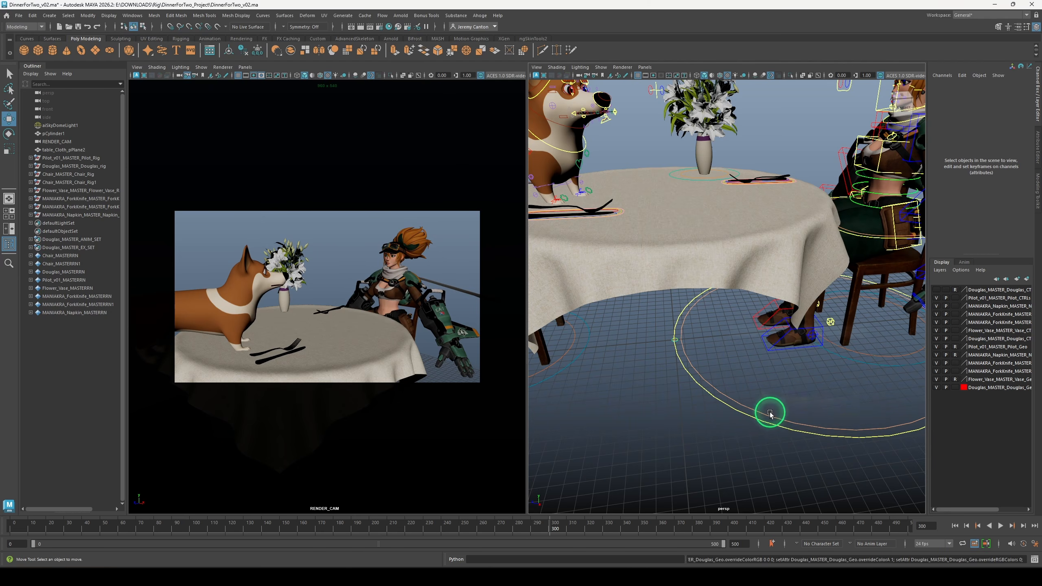
Hide the dog's geometry display layer and show it again
alt+right_drag(768, 447, 747, 386)
click(946, 400)
click(937, 387)
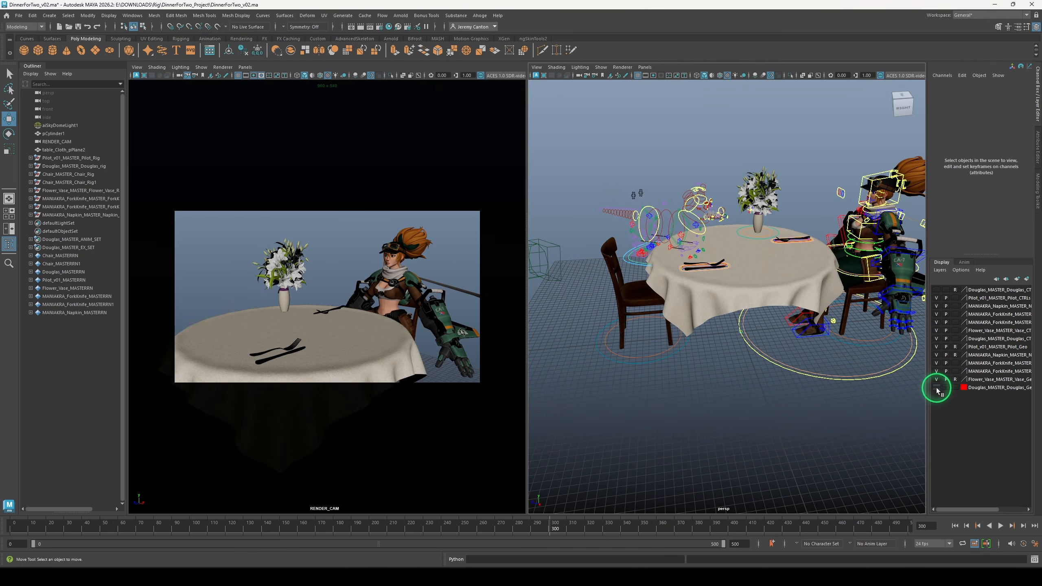
click(936, 388)
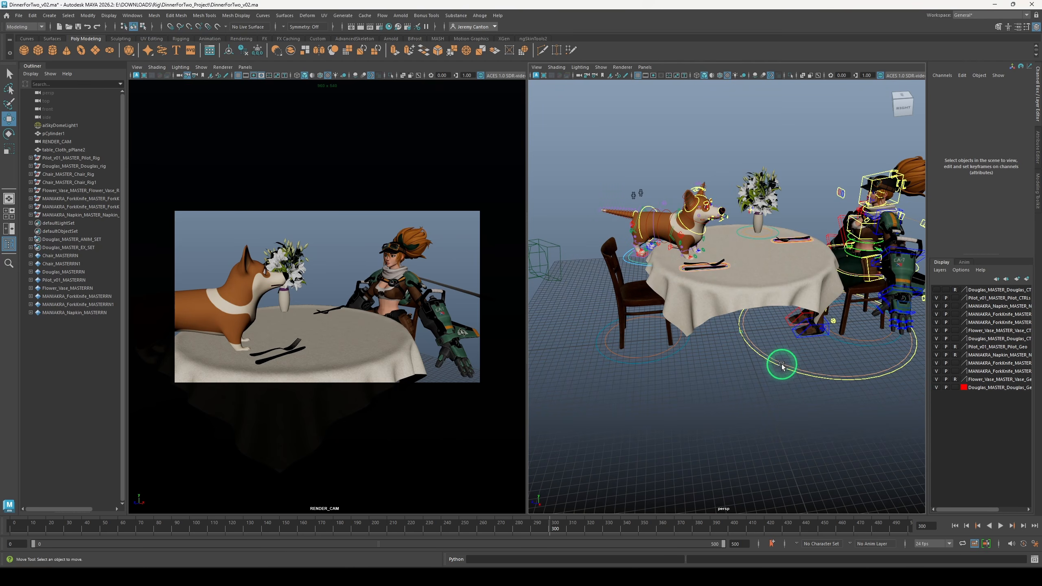
Set the color of the Douglas_MASTER_Douglas_CTRLs display layer to red and of the Pilot_v01_MASTER_Pilot control and geometry layers to yellow
click(936, 339)
double_click(966, 340)
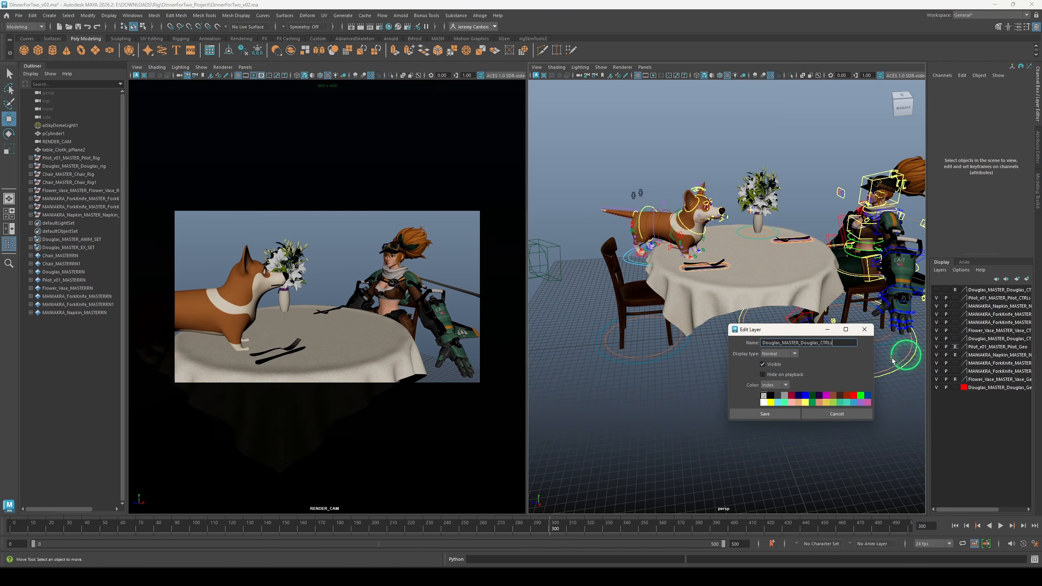
click(781, 414)
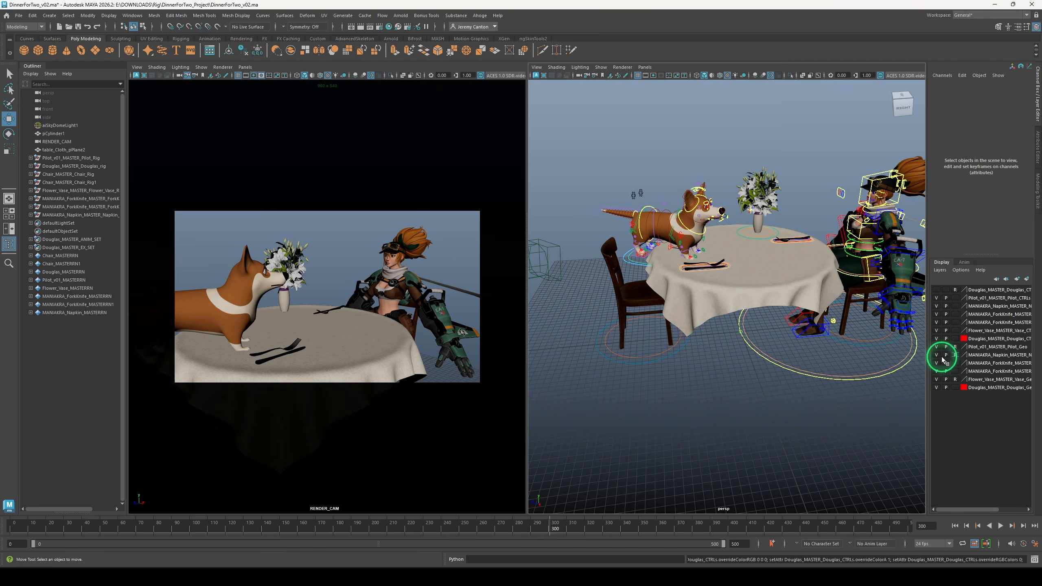
alt+middle_drag(858, 380, 811, 399)
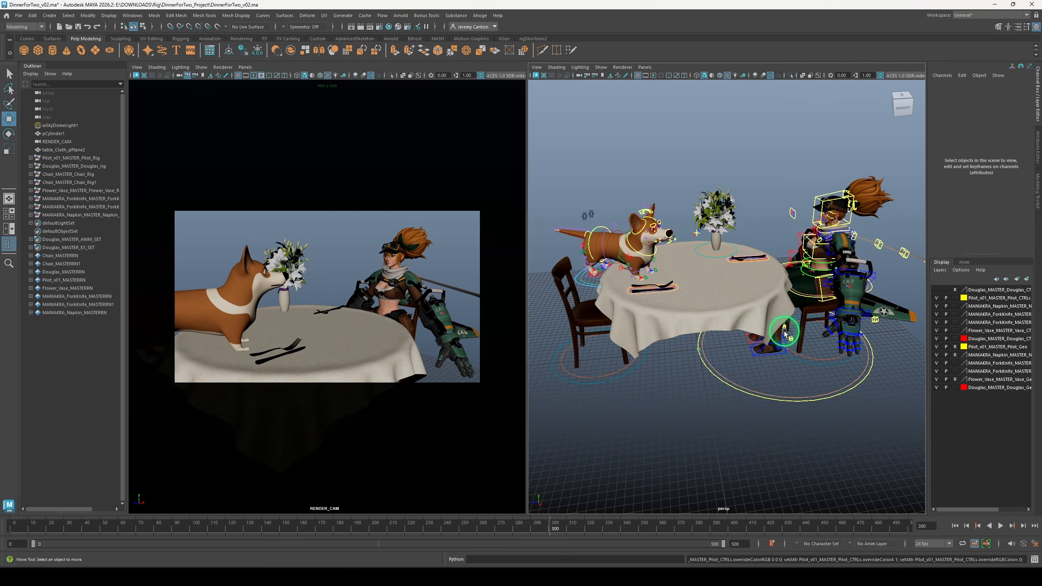
double_click(989, 298)
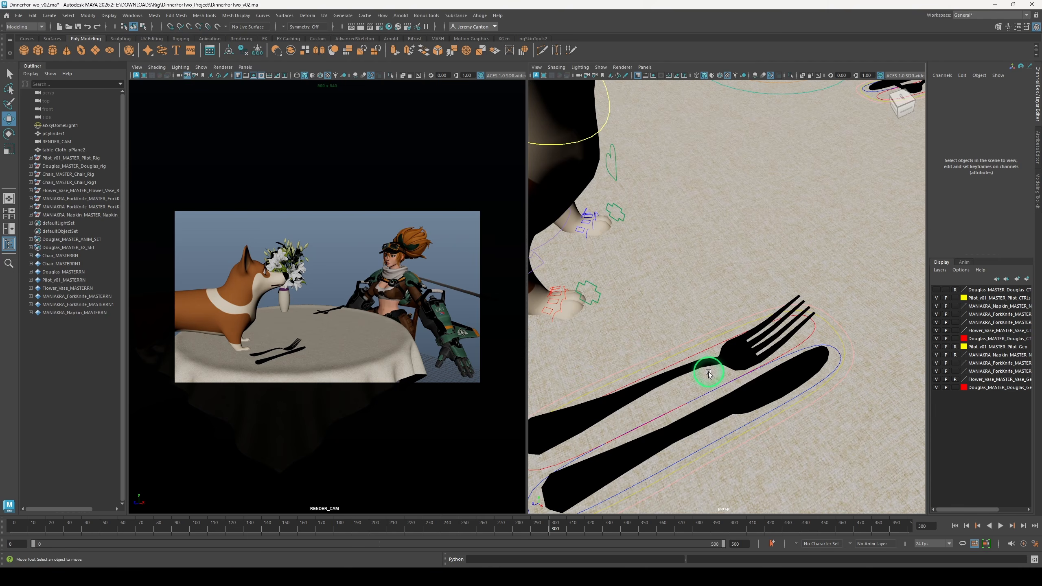
Create a reference to MANIAKRA_WineGlass_MASTER.ma in the scene
alt+right_drag(708, 373, 693, 354)
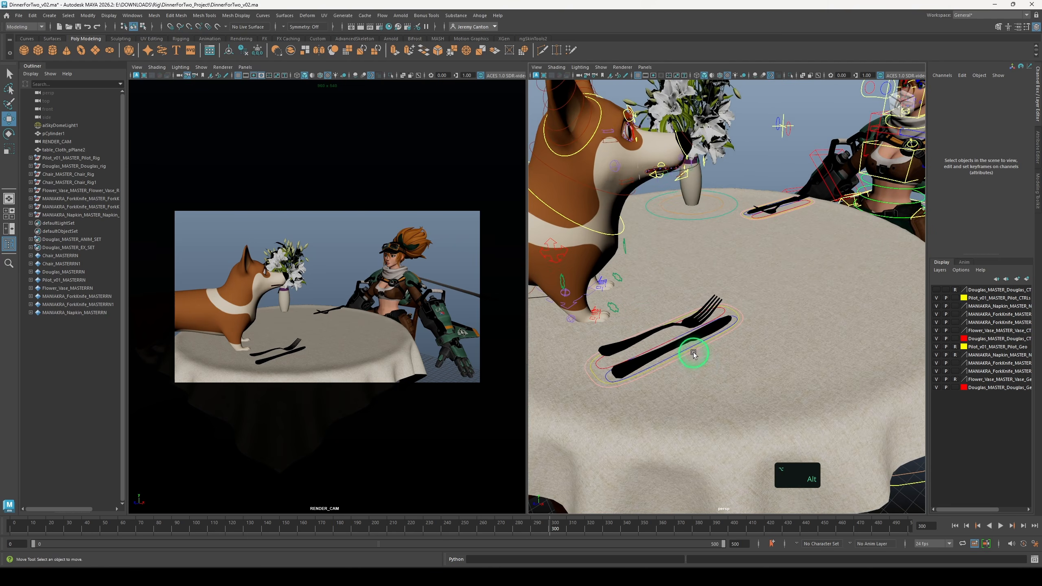
alt+drag(694, 354, 765, 257)
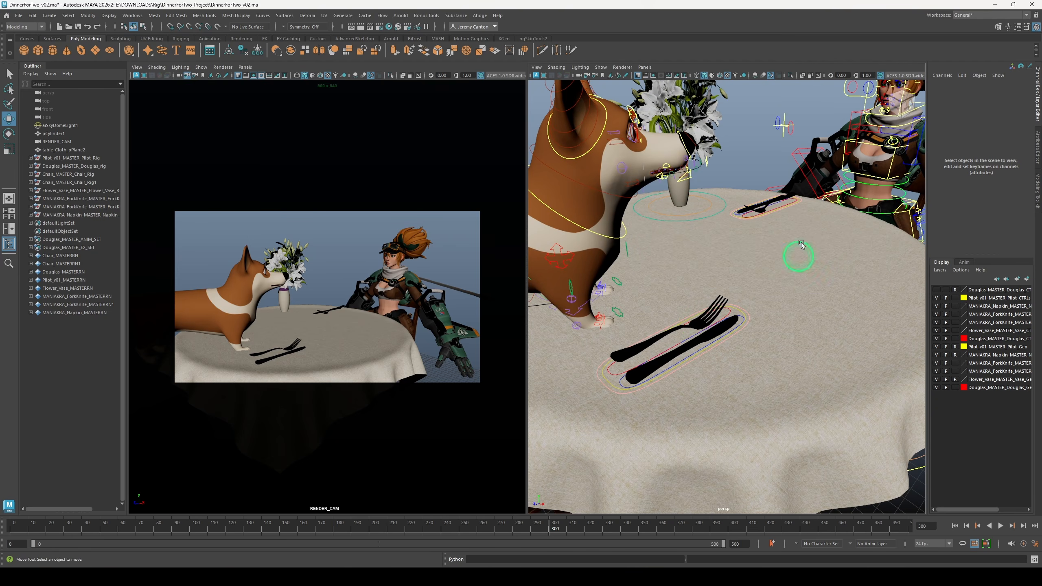
alt+right_drag(782, 354, 772, 379)
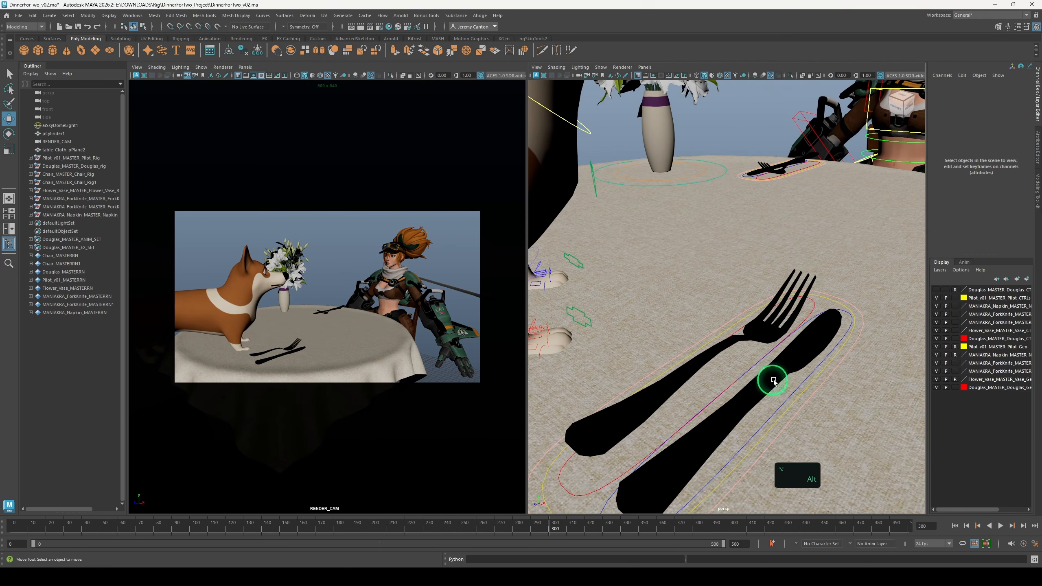
alt+right_drag(714, 400, 646, 333)
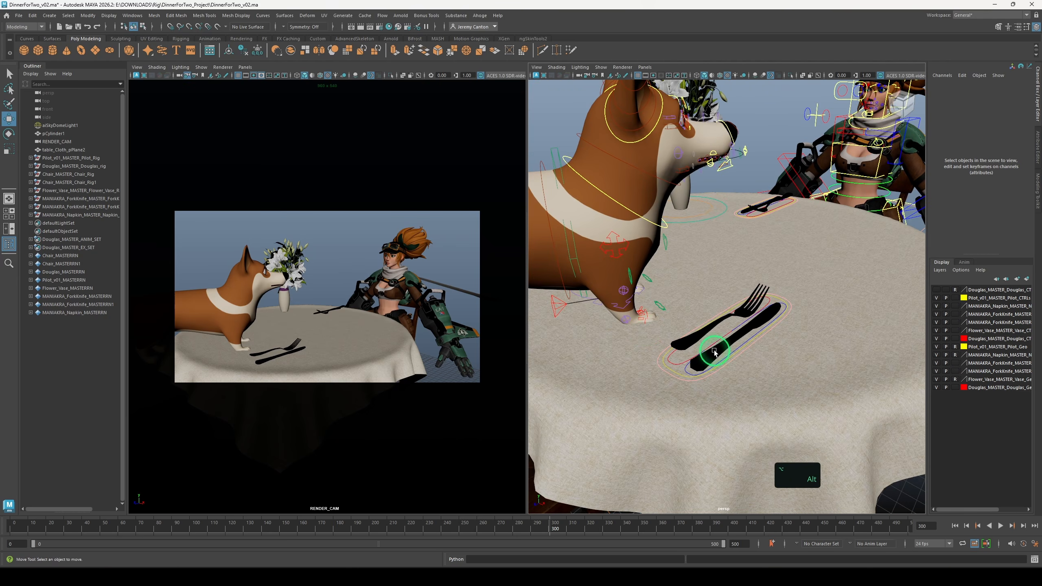
alt+right_drag(715, 351, 659, 321)
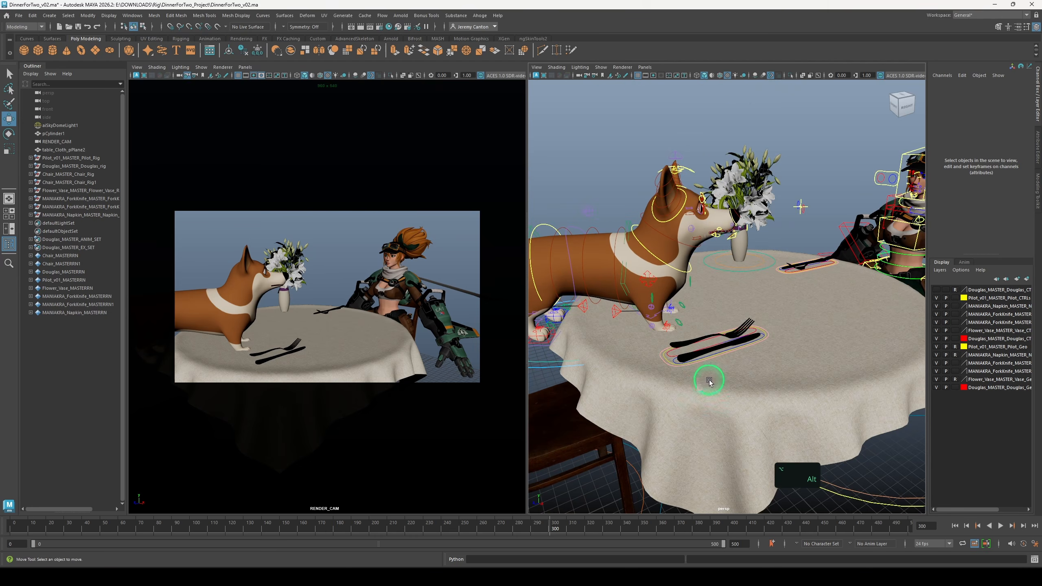
alt+drag(712, 379, 560, 351)
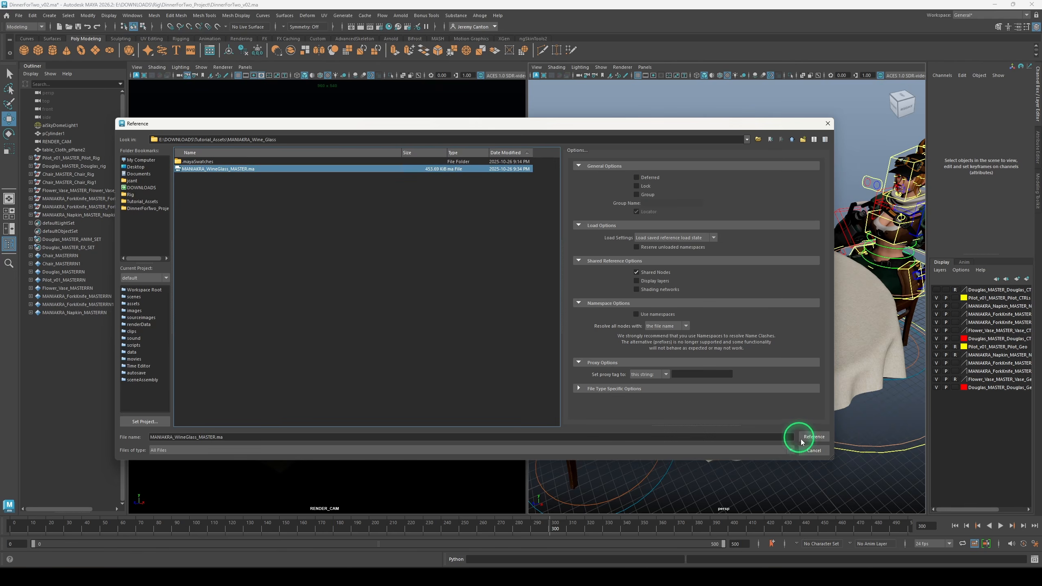
click(812, 437)
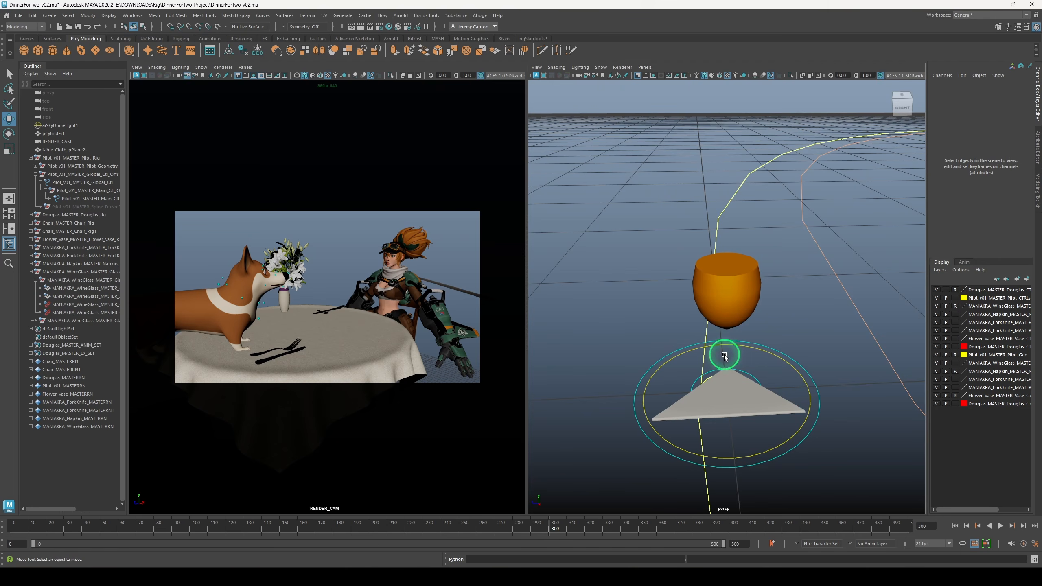
Turn on wireframe on shaded and place the napkin beside the dog's fork and knife, at about X 30.1, Y 76.5, Z 26.3
alt+drag(733, 370, 709, 343)
drag(772, 354, 675, 372)
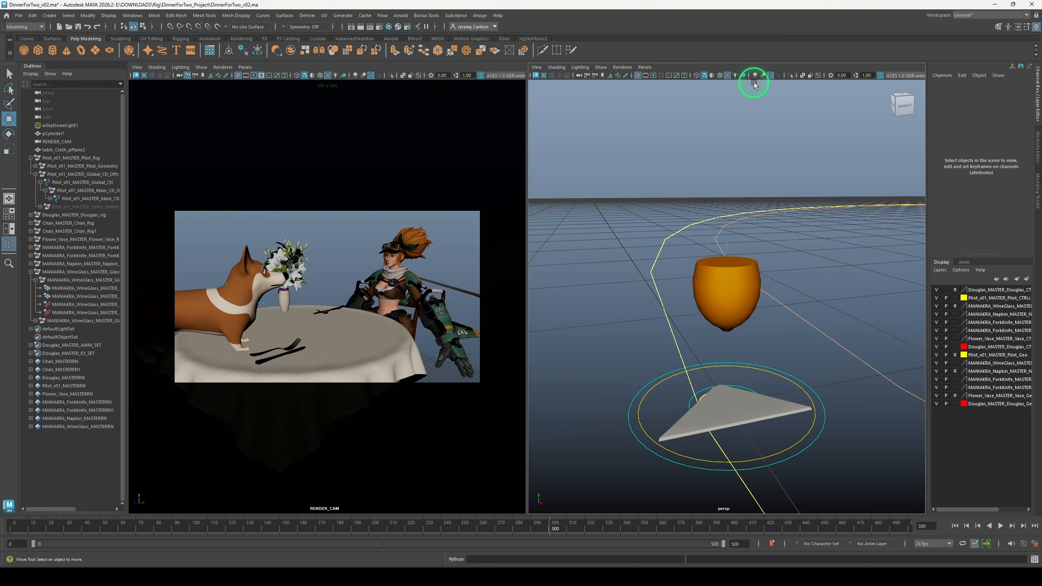
click(719, 77)
mouse_move(648, 250)
alt+right_down()
mouse_move(624, 271)
mouse_move(826, 414)
alt+right_up()
alt+drag(826, 414, 749, 368)
click(665, 259)
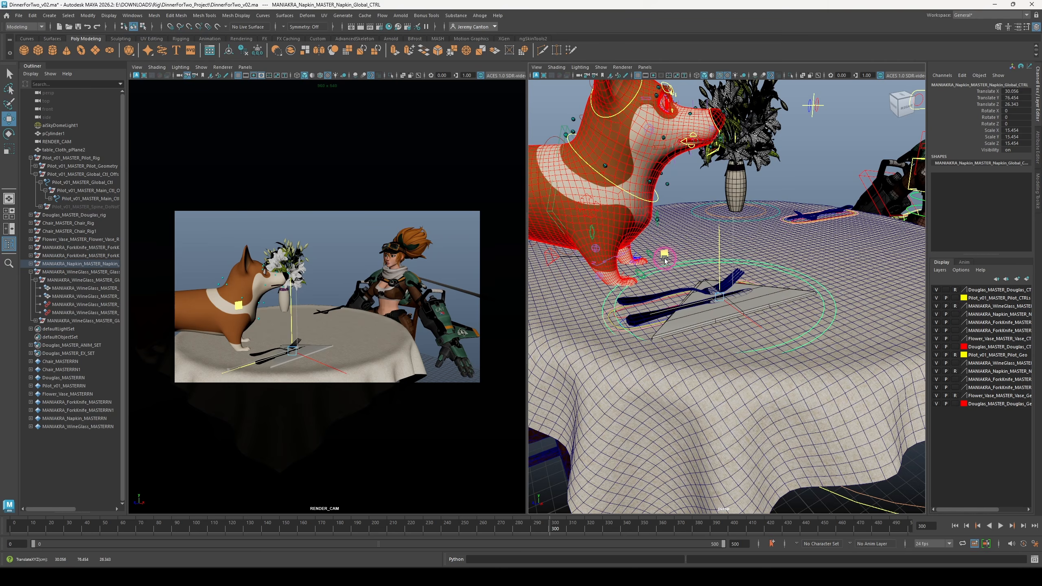
alt+drag(665, 259, 722, 324)
alt+right_drag(804, 410, 835, 443)
click(856, 431)
alt+drag(857, 431, 721, 423)
alt+right_drag(721, 424, 730, 414)
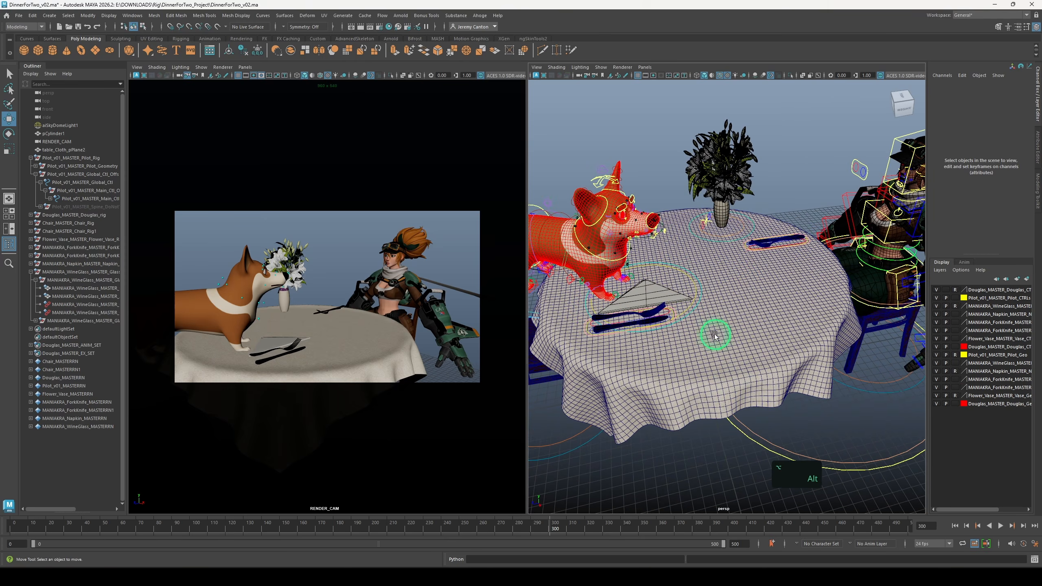
alt+drag(712, 372, 770, 300)
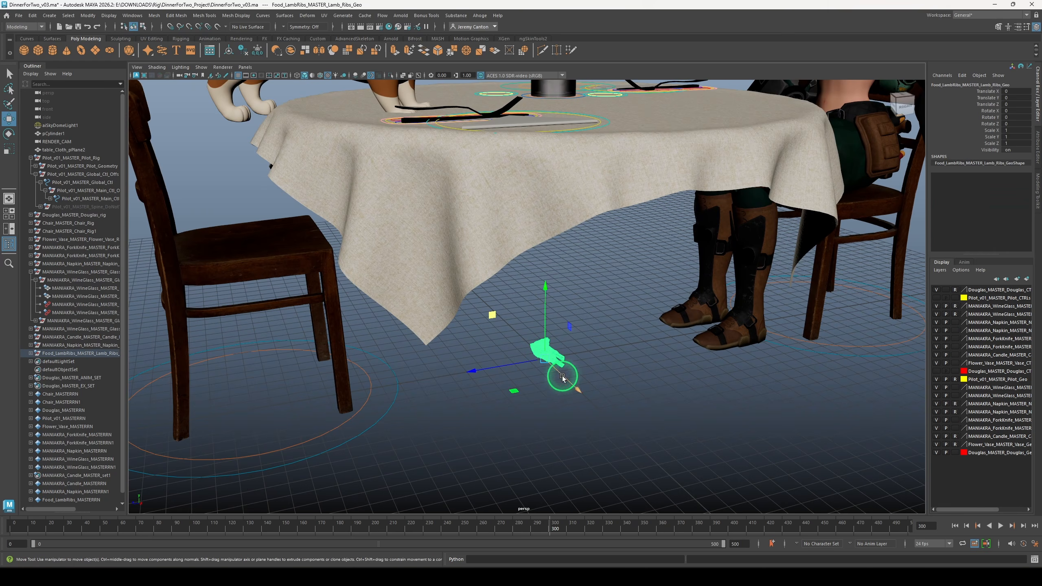
Raise the lamb ribs from the floor onto the tabletop, to about Y 78.3, Z 1.1
alt+right_drag(629, 370, 579, 321)
alt+middle_drag(579, 321, 551, 360)
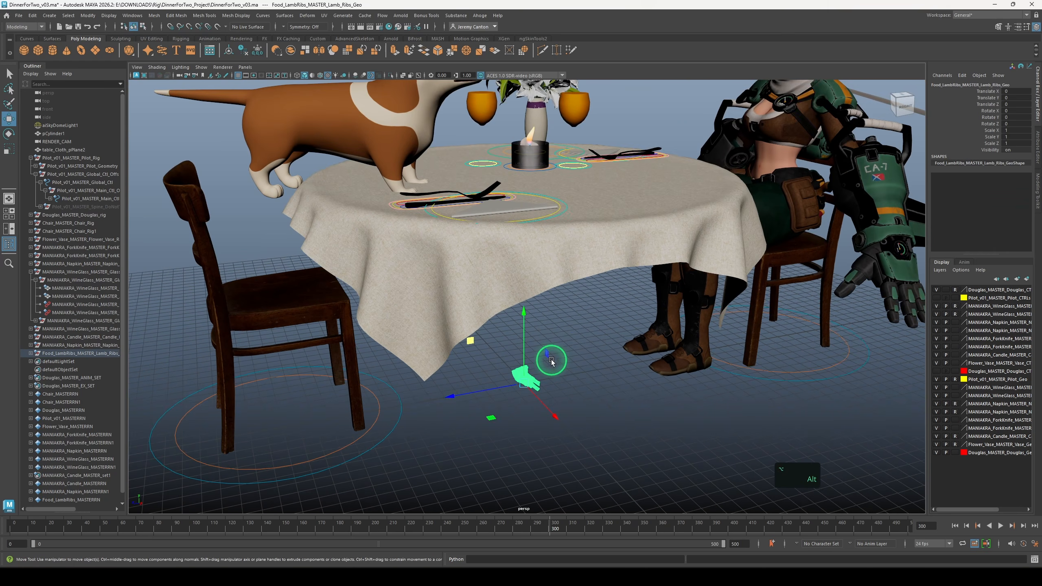
alt+drag(552, 360, 547, 347)
drag(463, 345, 517, 231)
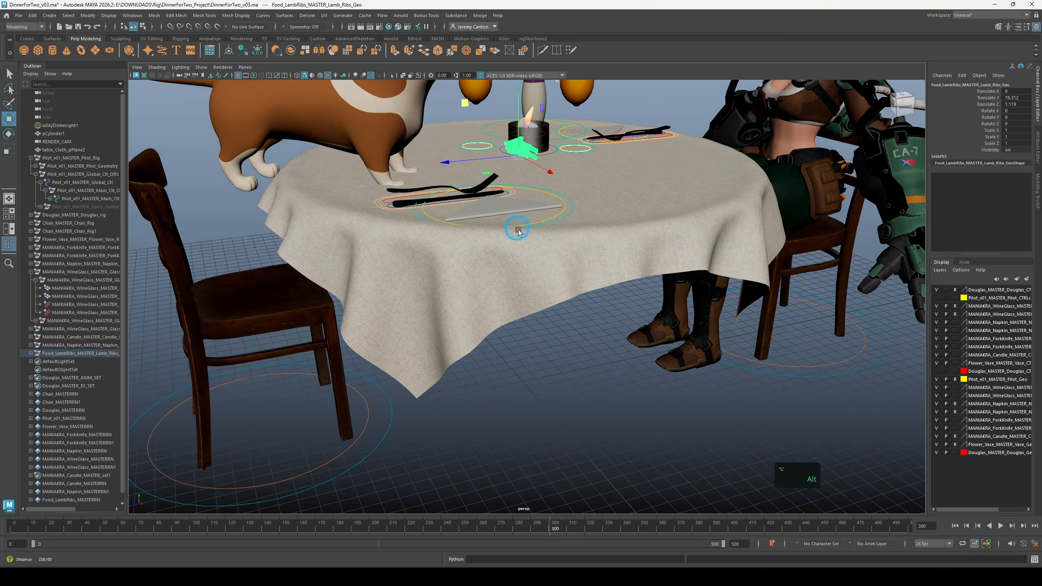
Scale up the lamb ribs and shift them across the tabletop toward the dog
alt+middle_drag(517, 231, 509, 321)
alt+right_drag(509, 320, 539, 313)
key(e)
key(r)
drag(502, 235, 504, 263)
key(w)
drag(457, 194, 393, 205)
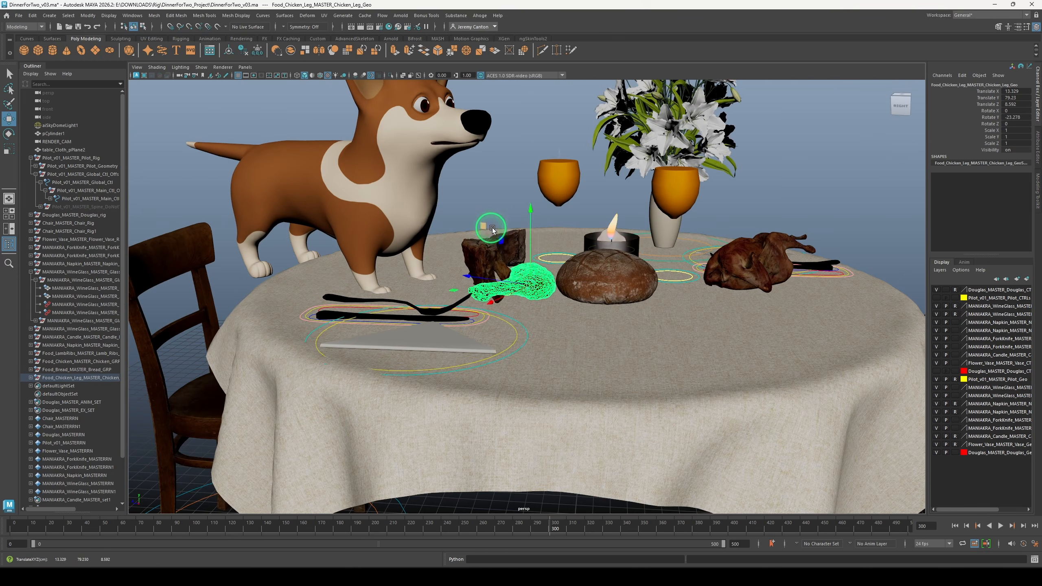
Finish placing the chicken leg in front of the bread and collapse the expanded pilot rig and wine glass groups
key(w)
click(477, 352)
click(31, 158)
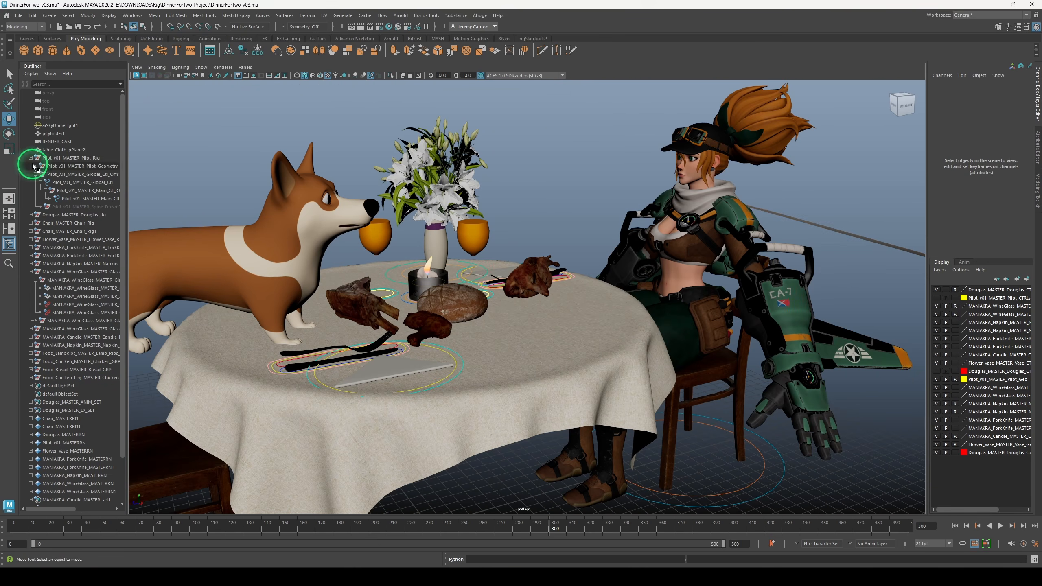
click(31, 230)
Create a reference to Clay_Vase_MASTER.ma from the clay_vase asset folder in the scene
click(18, 15)
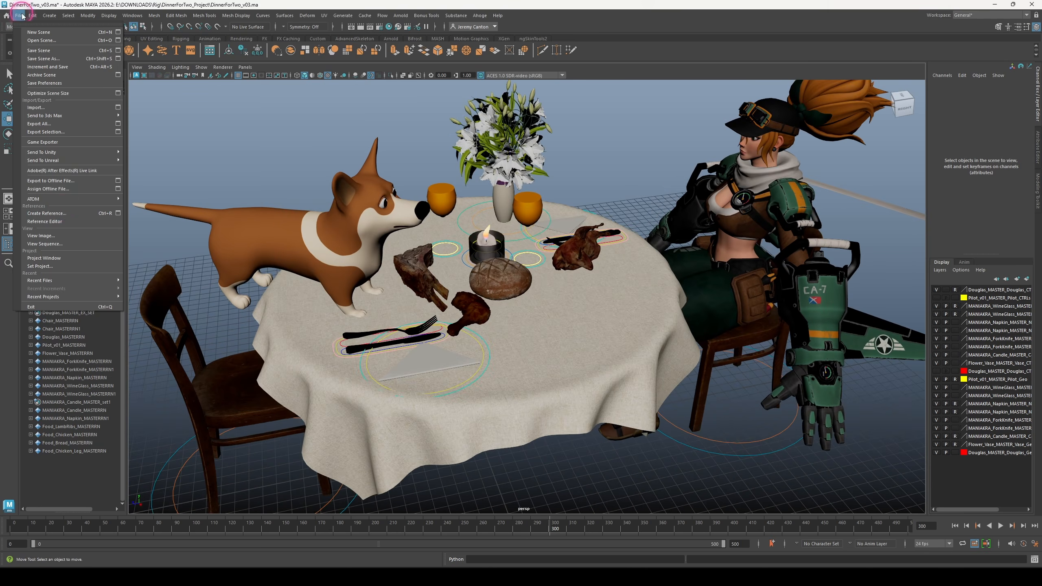
click(53, 160)
double_click(212, 281)
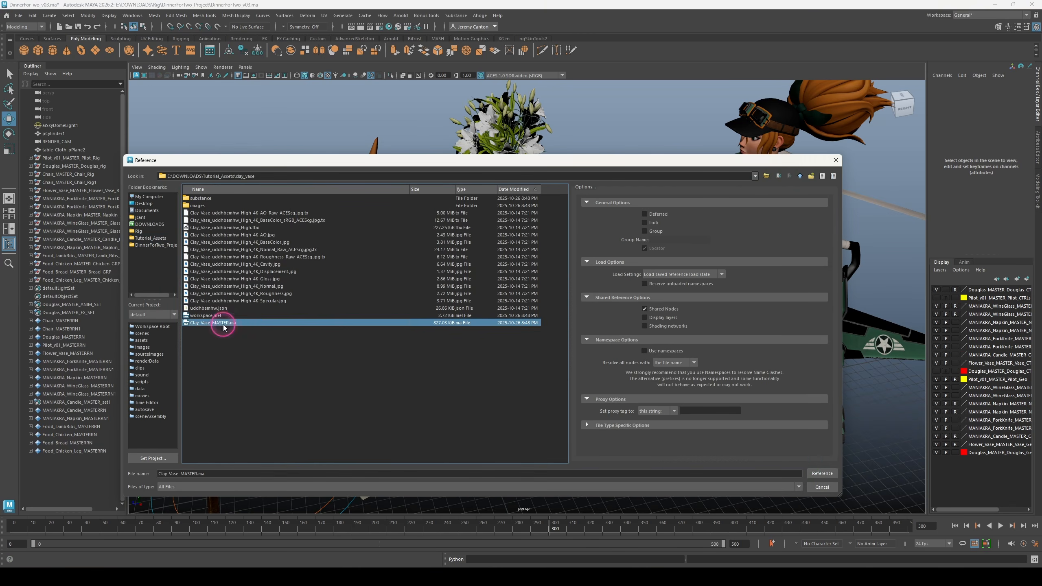
double_click(221, 324)
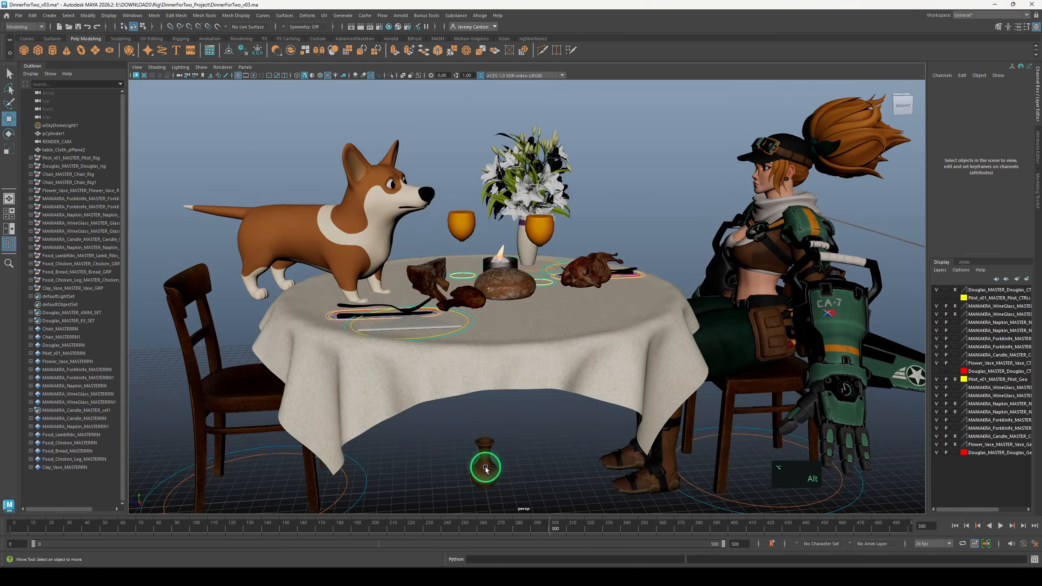
Place the clay vase on the table beside the dog, near the wine glass, at about Y 80.6, Z 12.5
alt+drag(486, 467, 614, 283)
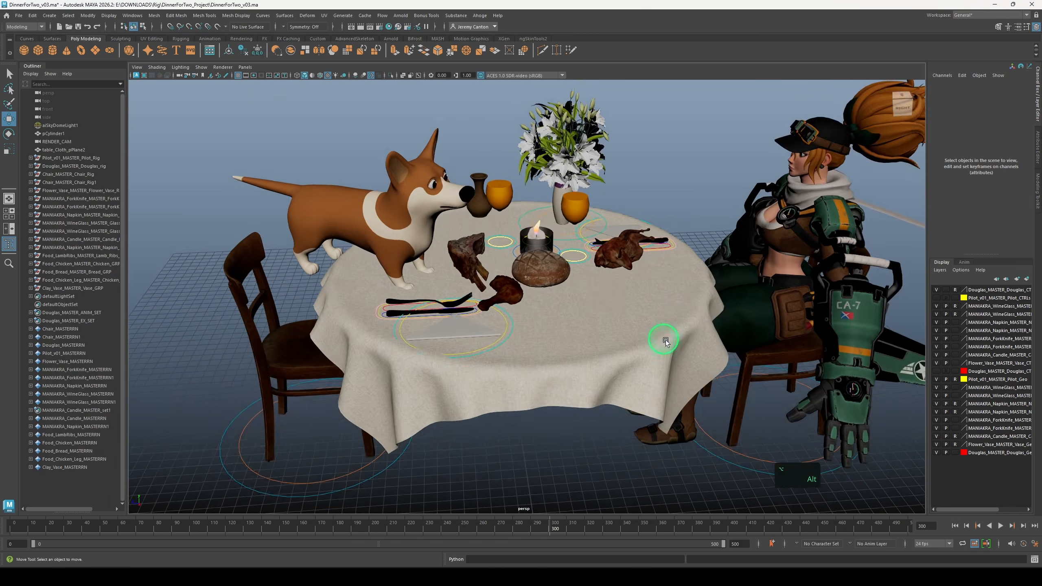
click(19, 15)
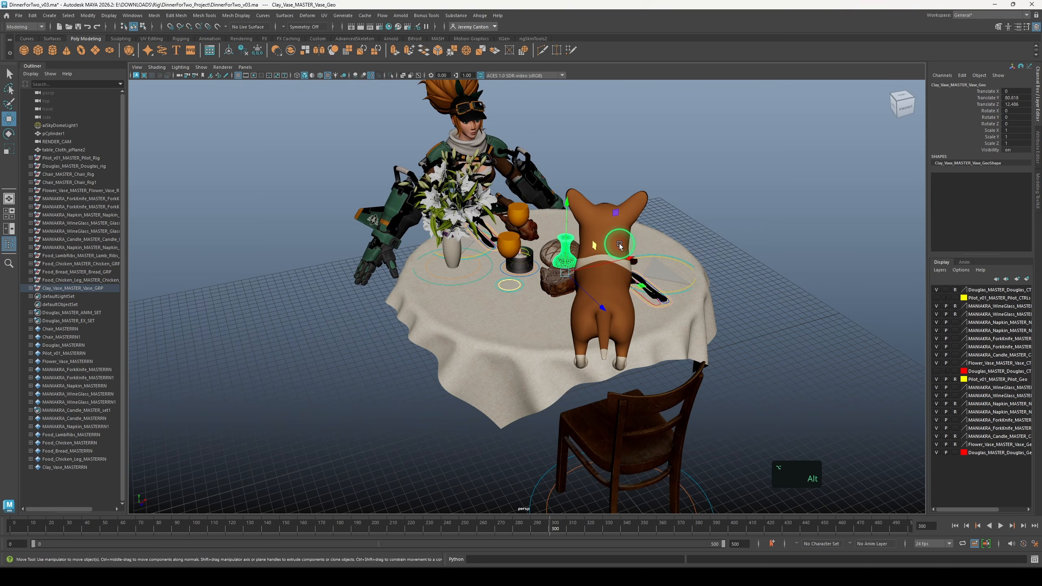
alt+drag(619, 244, 508, 241)
click(786, 284)
Examine the arrangement of the food, cutlery, vases and glasses on the table from several angles
alt+drag(785, 284, 682, 314)
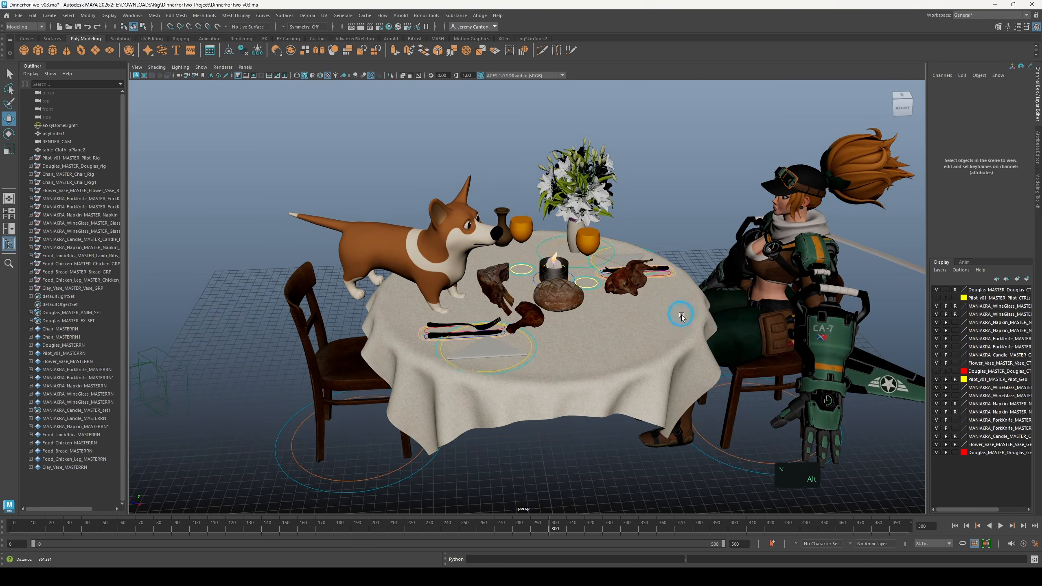
alt+right_drag(681, 314, 630, 319)
alt+drag(630, 319, 634, 330)
alt+right_drag(635, 330, 565, 352)
alt+drag(565, 351, 603, 365)
alt+right_drag(603, 365, 580, 349)
alt+drag(580, 349, 621, 373)
alt+middle_drag(620, 373, 566, 381)
alt+drag(566, 382, 579, 342)
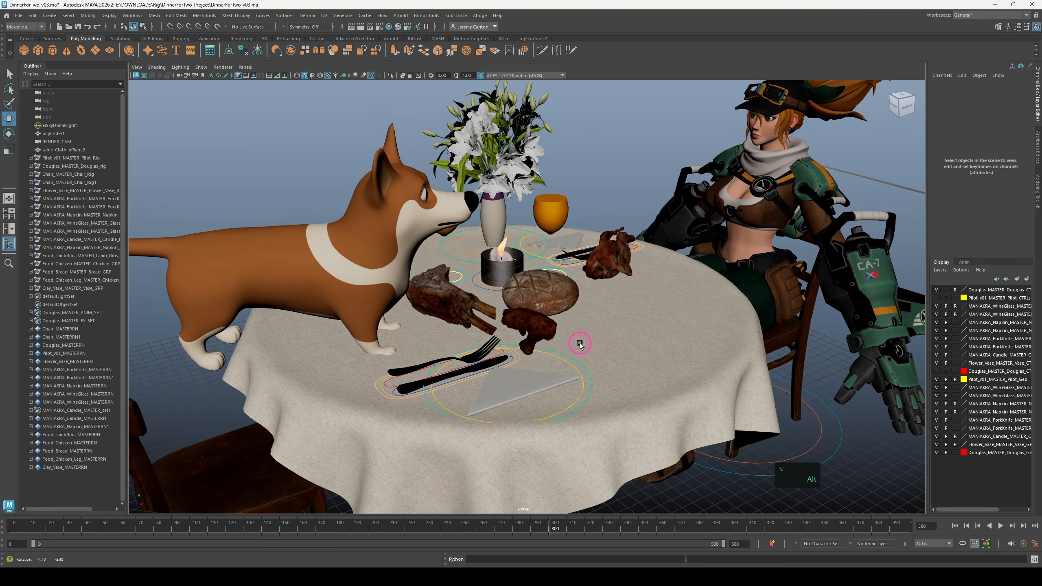
alt+right_drag(580, 342, 582, 343)
alt+drag(587, 341, 584, 323)
alt+right_drag(584, 324, 550, 320)
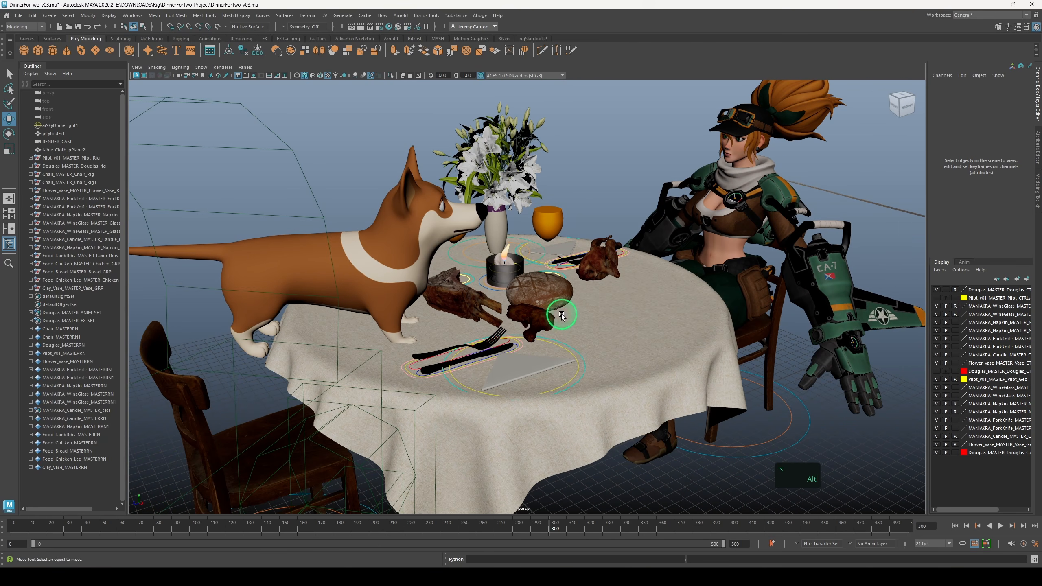
alt+drag(562, 316, 567, 321)
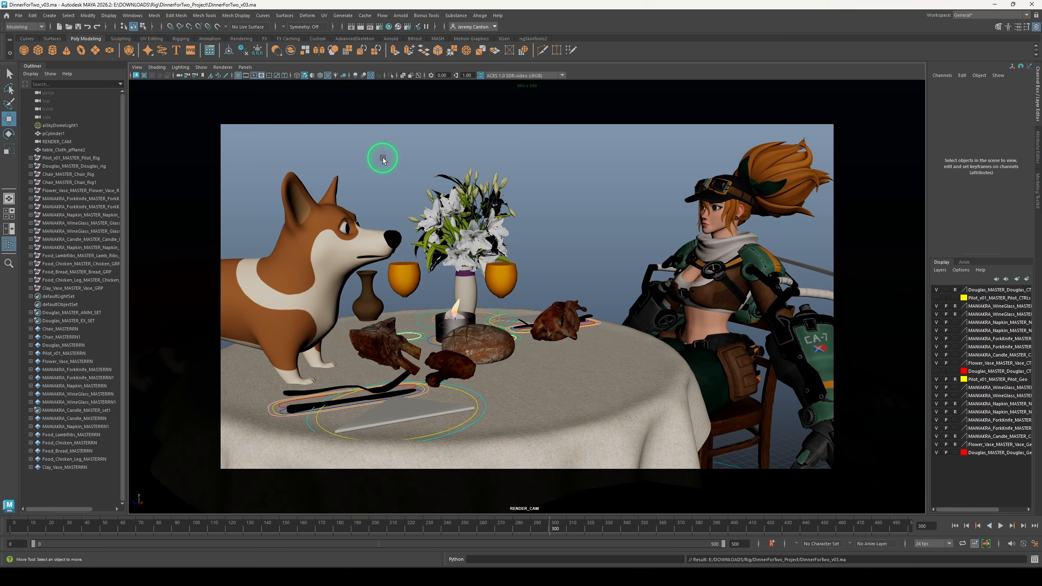
Preview the RENDER_CAM view with Arnold in the viewport, and return to the shaded display
click(137, 78)
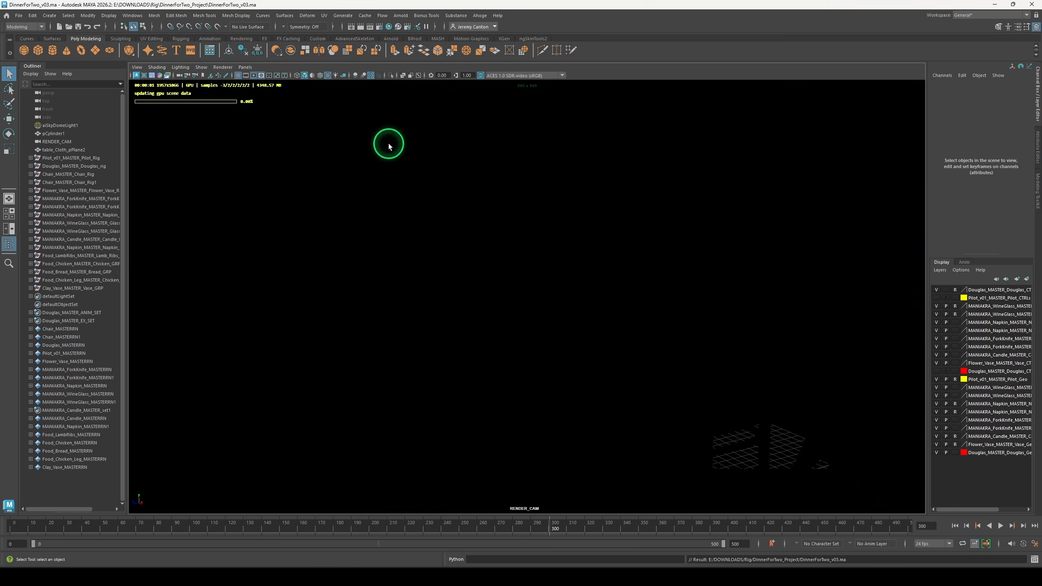
key(q)
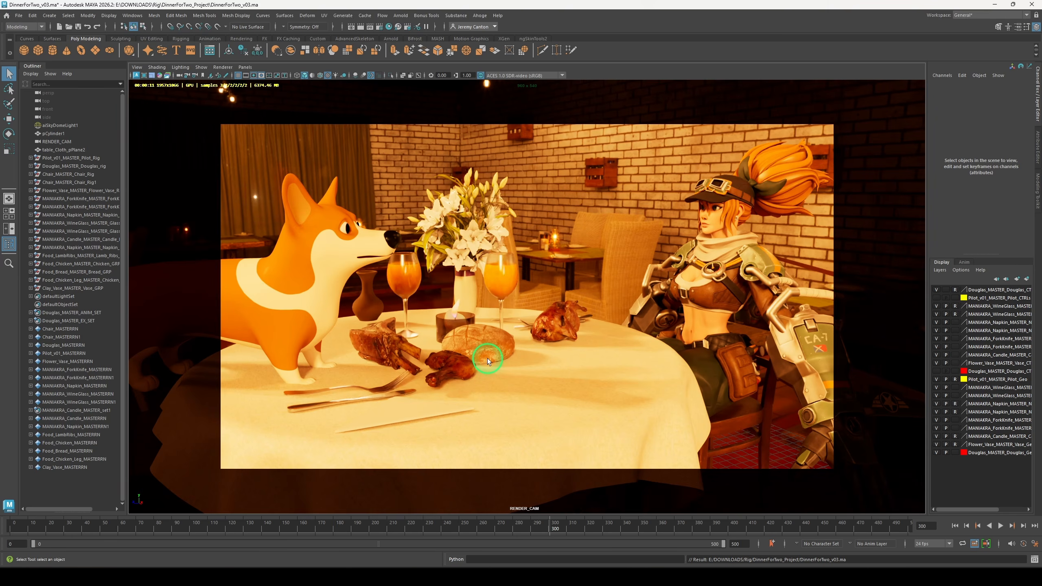
click(139, 77)
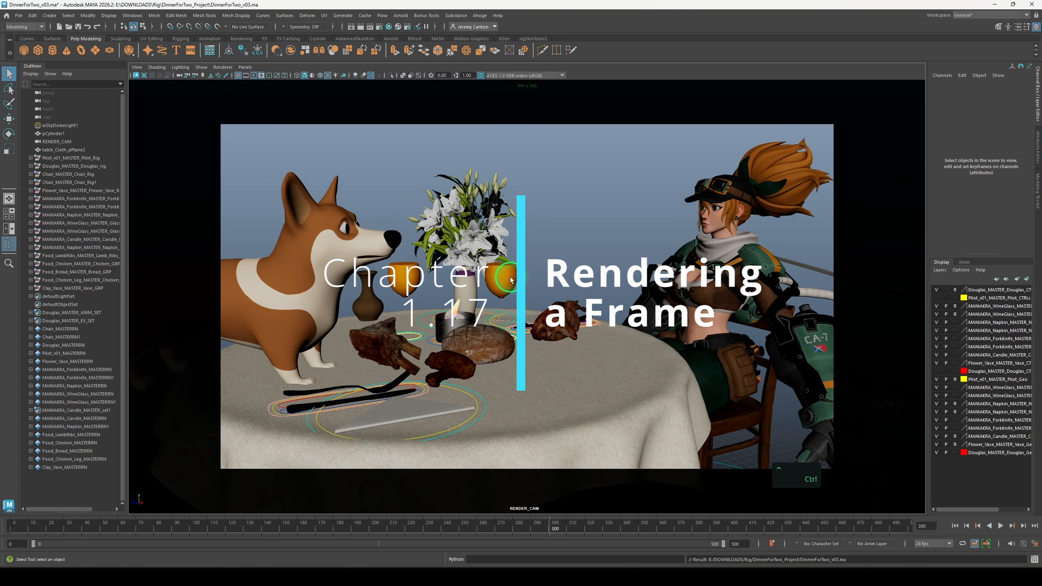
Save the scene and check the available image formats in the Arnold render settings
key(ctrl+s)
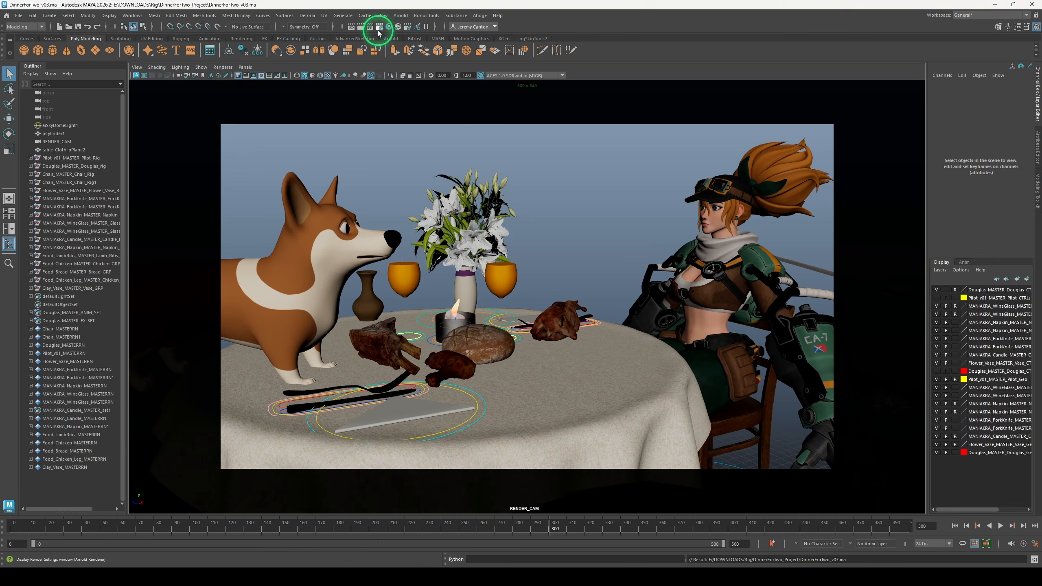
click(378, 28)
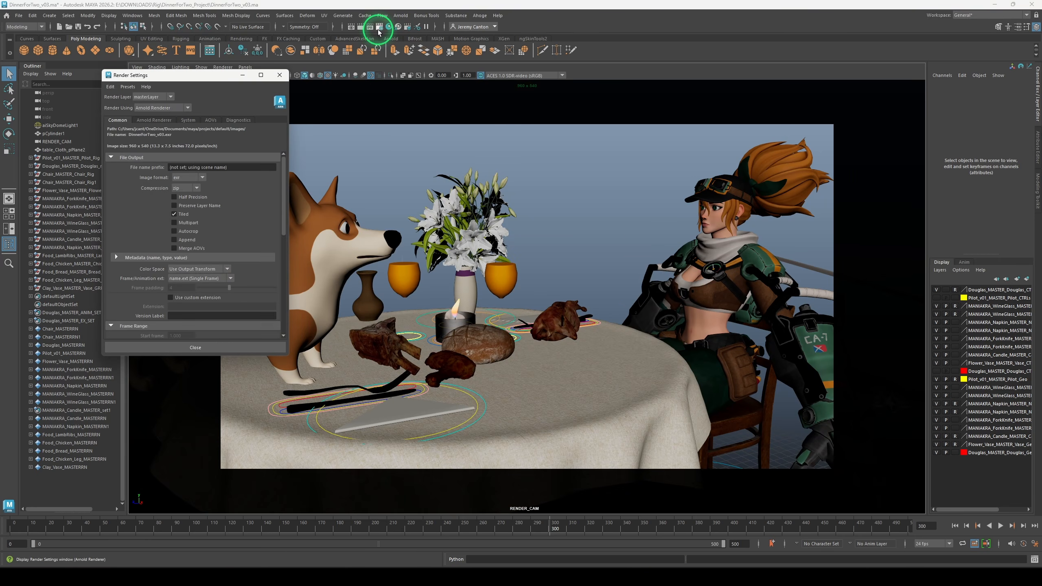
click(201, 179)
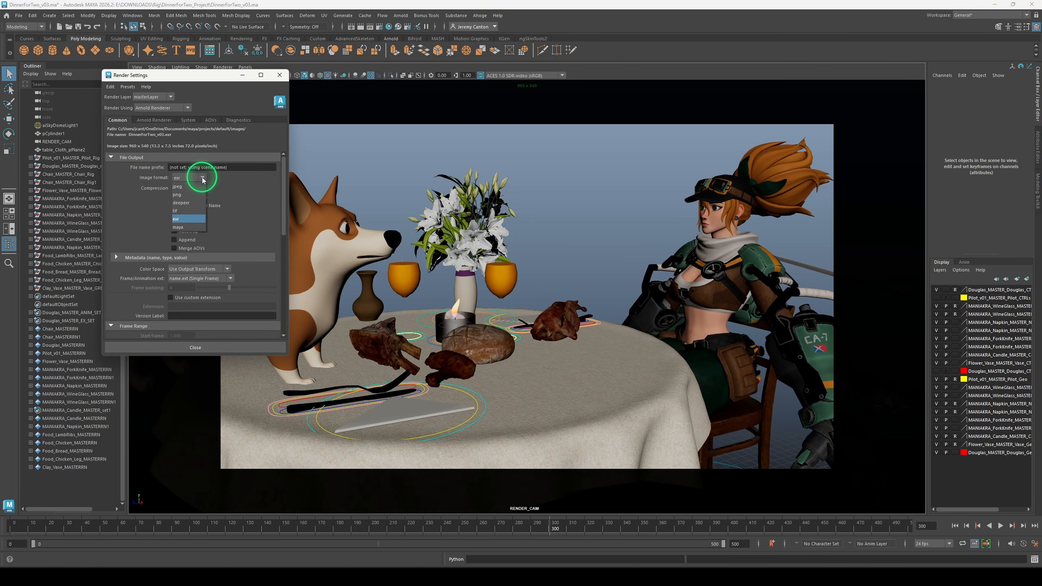
drag(216, 74, 733, 80)
click(714, 194)
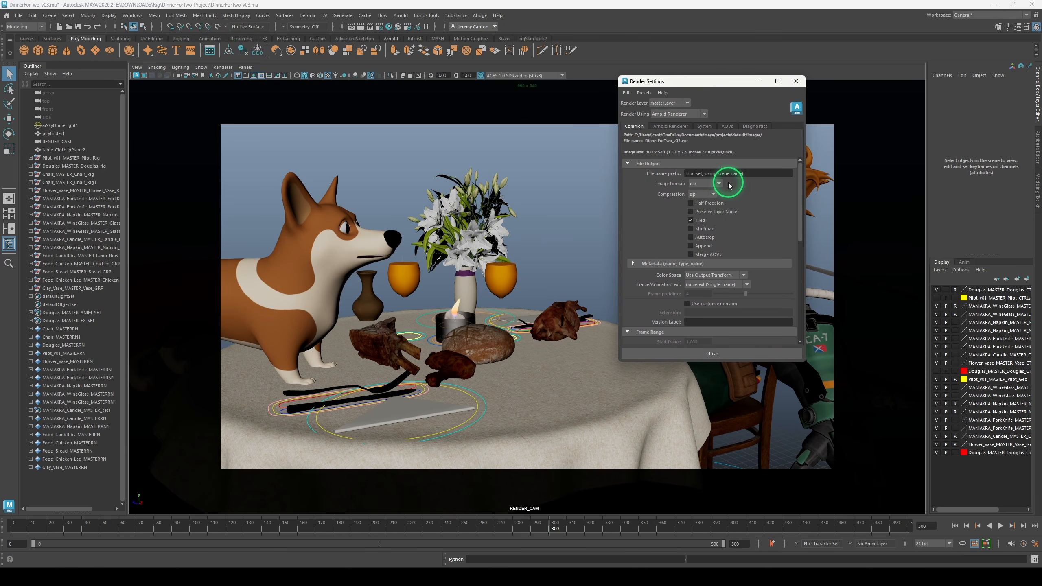
scroll(745, 257, down, 3)
scroll(745, 256, up, 3)
click(717, 184)
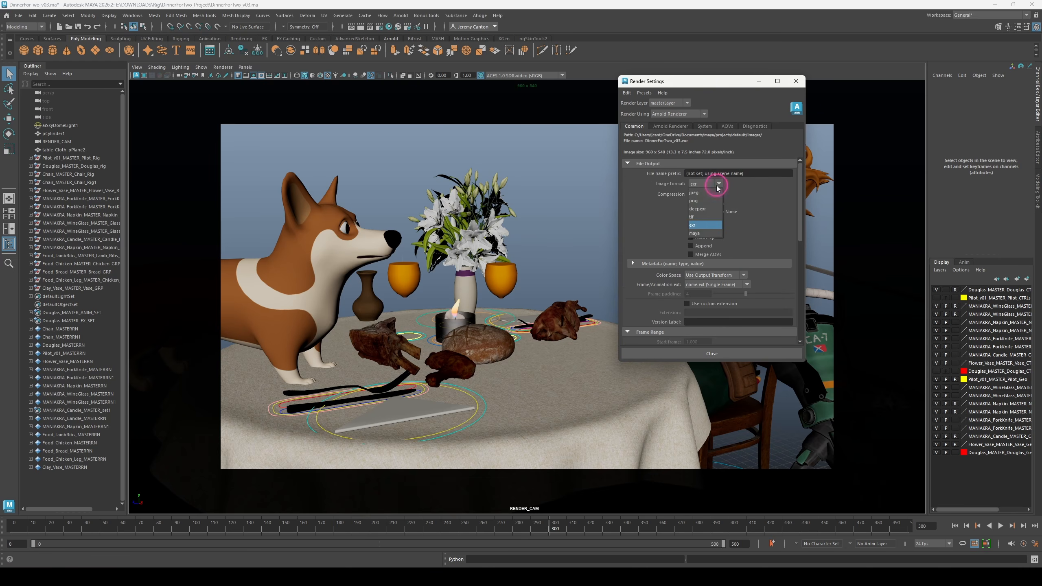
click(756, 197)
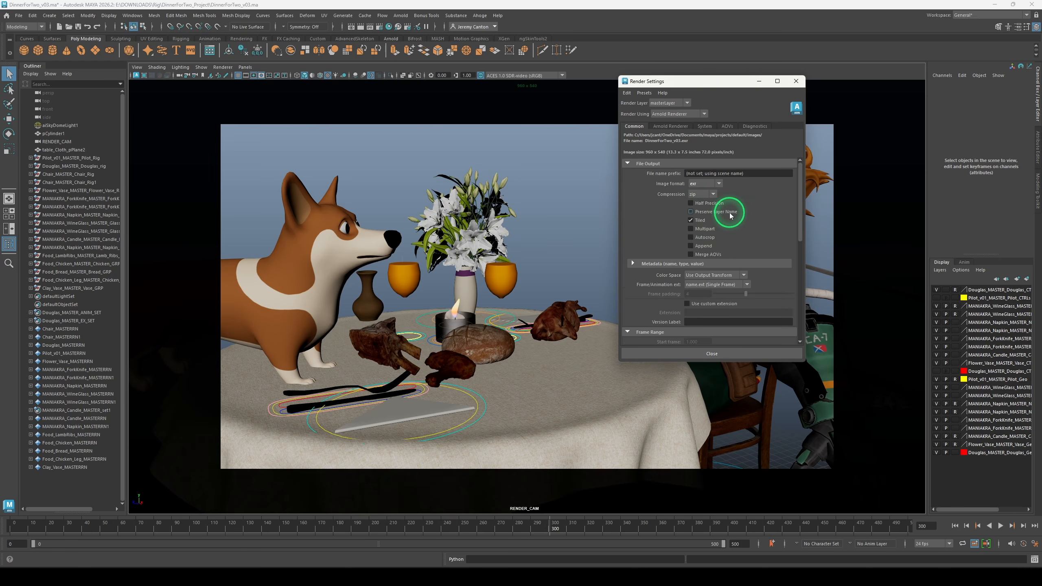
scroll(734, 222, down, 3)
Set the render image size to a width of 1920 and a height of 1080 pixels, and close the render settings
click(747, 283)
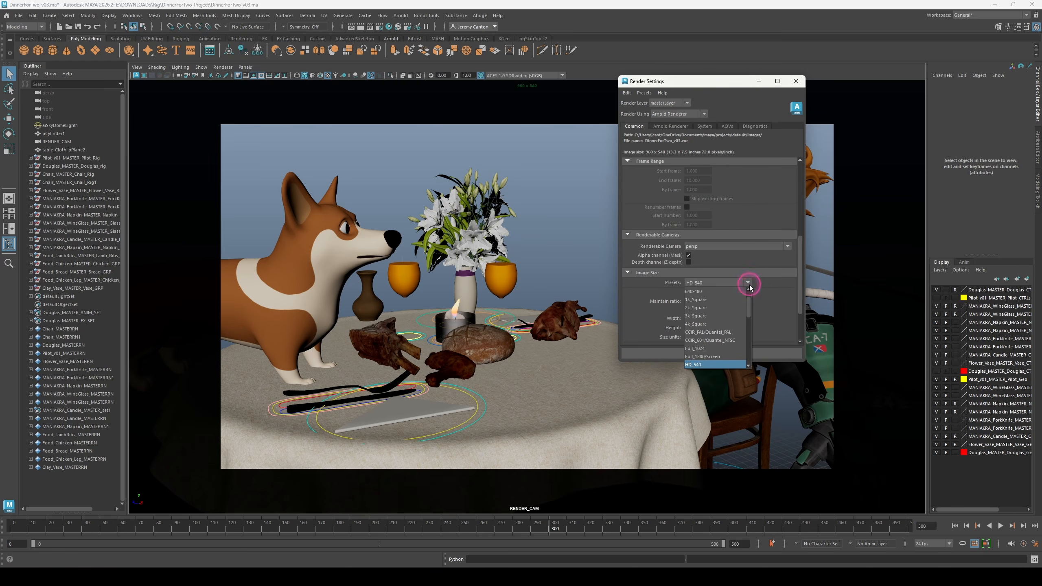
click(784, 296)
scroll(757, 316, down, 3)
double_click(698, 260)
text(19)
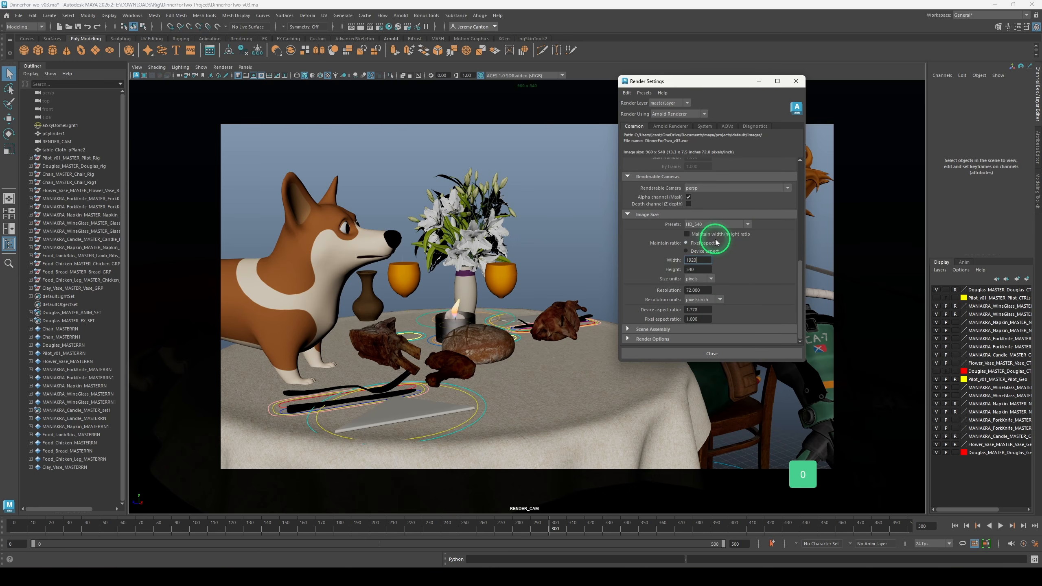
text(20)
key(Return)
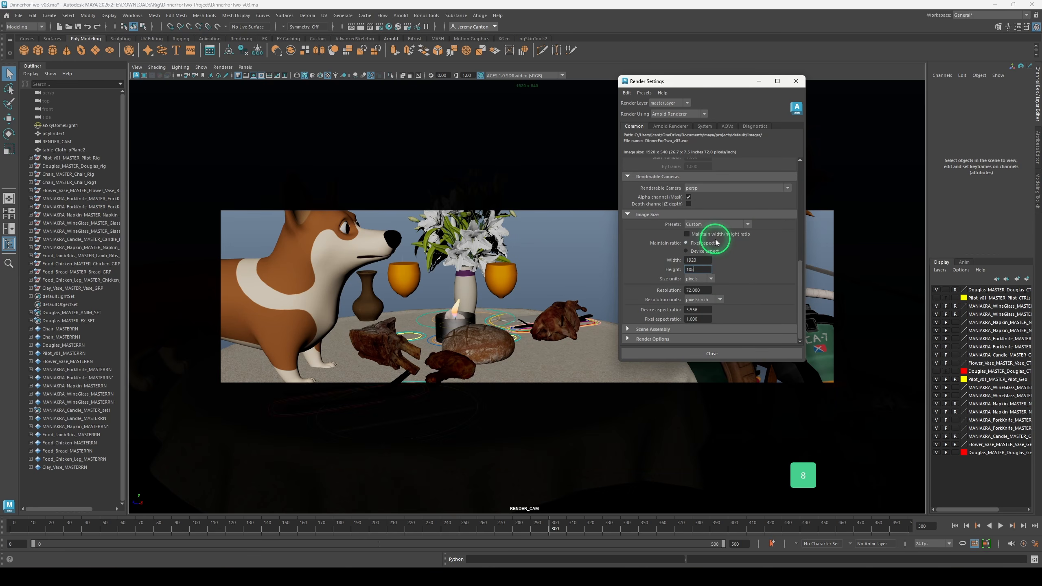
click(796, 81)
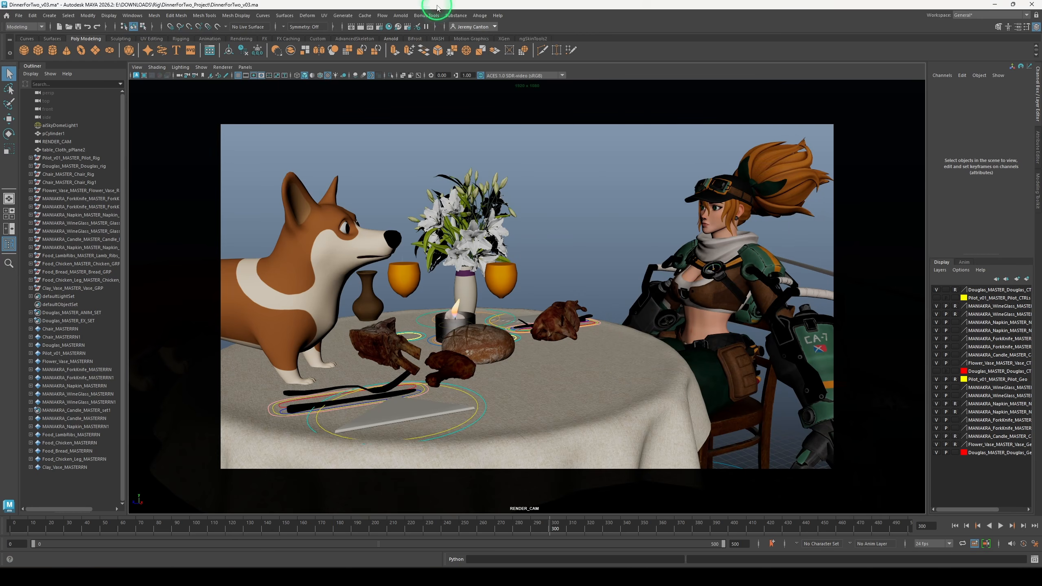
Render the RENDER_CAM view in the Arnold RenderView and enlarge its window to full screen
click(401, 16)
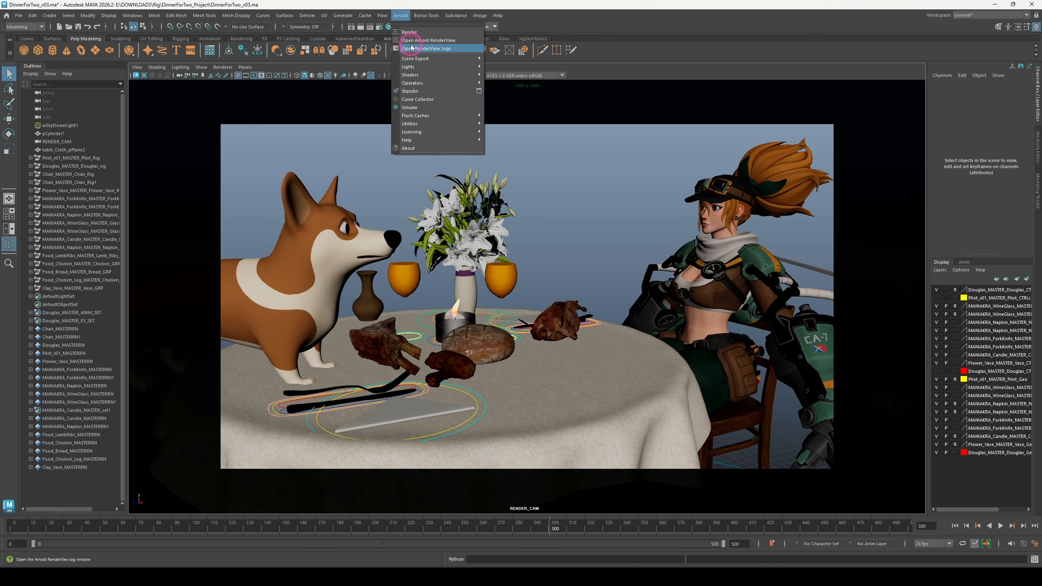
click(397, 16)
click(362, 29)
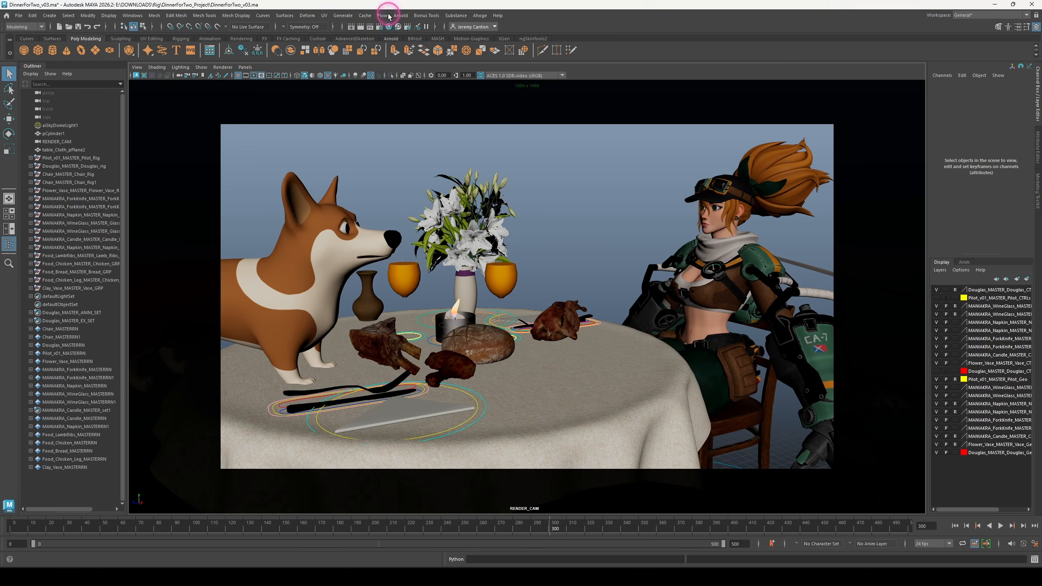
click(401, 16)
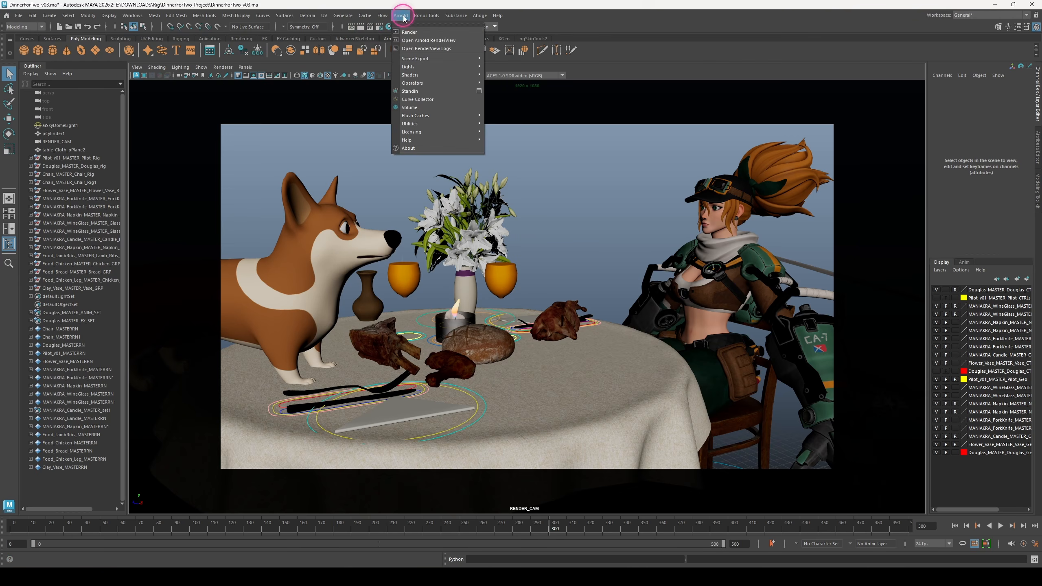
click(414, 39)
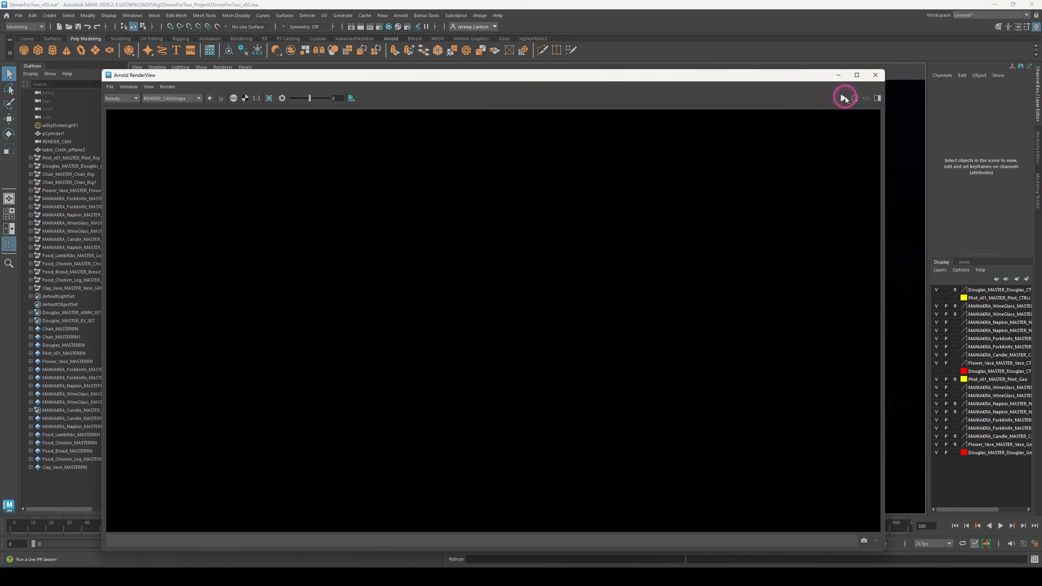
click(844, 99)
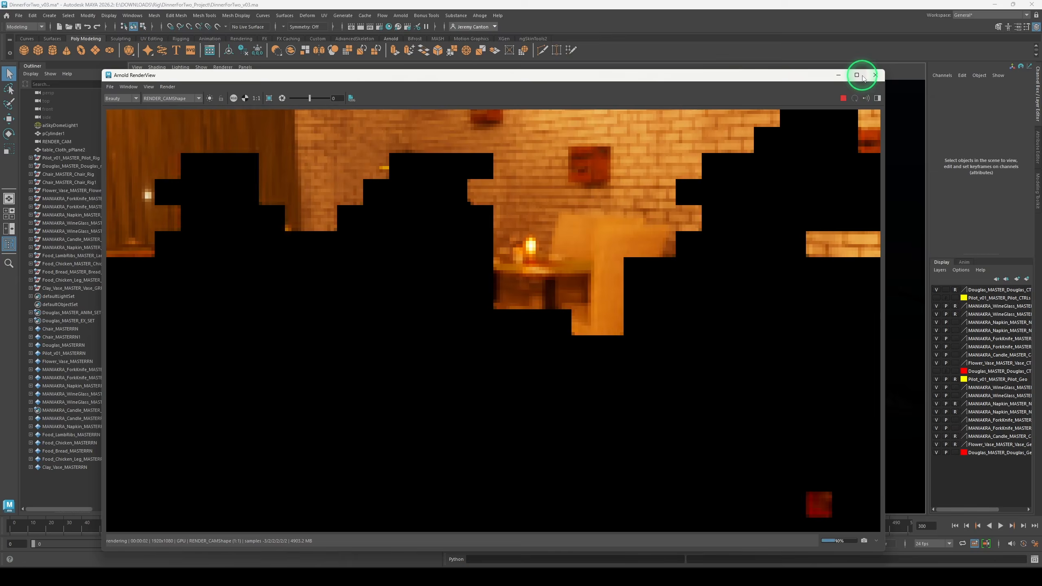
mouse_move(863, 77)
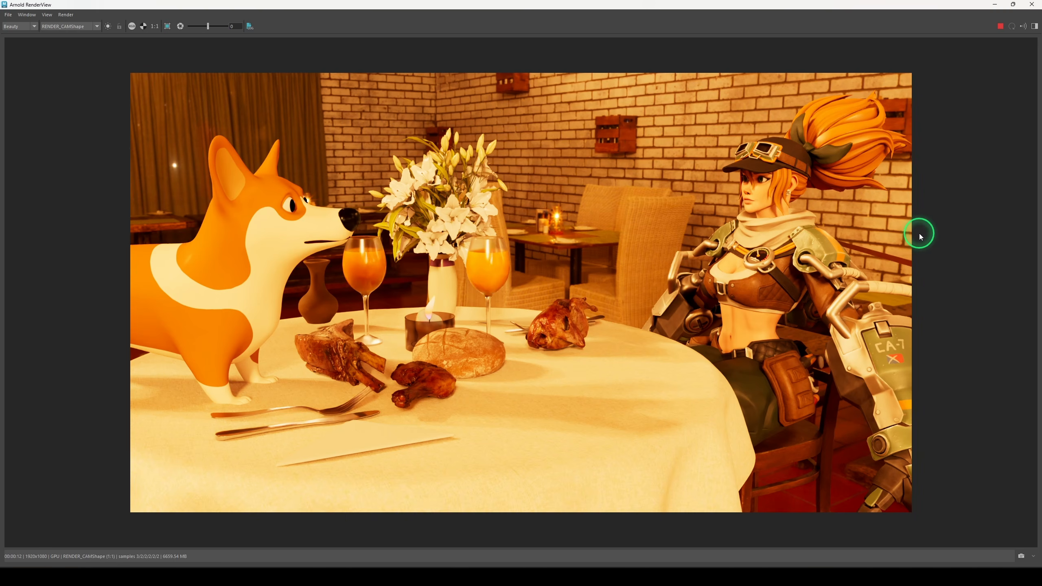
Save the rendered image as rendertest1.png in the images folder of DinnerForTwo_Project
click(8, 14)
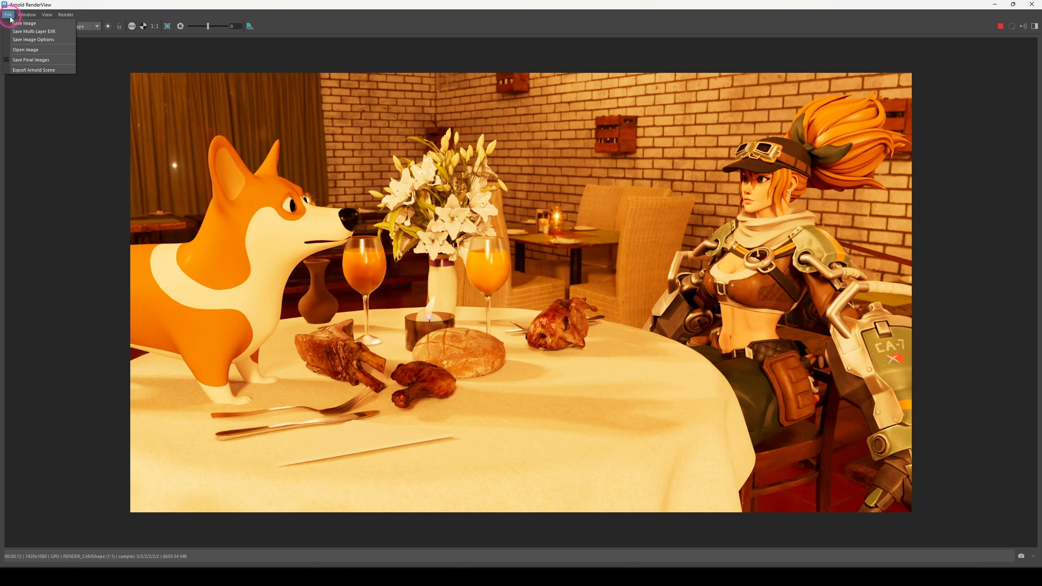
click(24, 32)
click(42, 180)
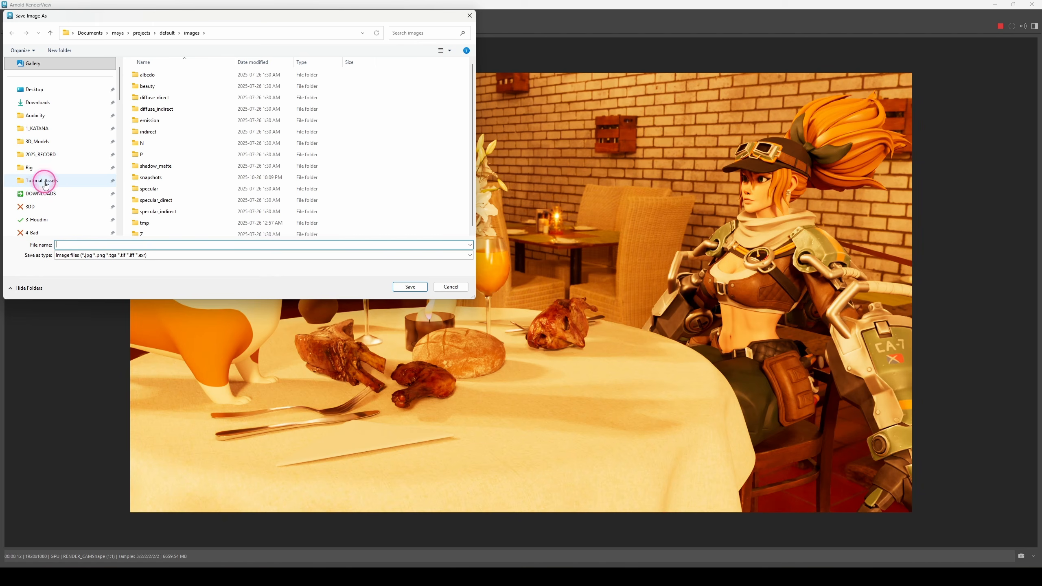
click(33, 167)
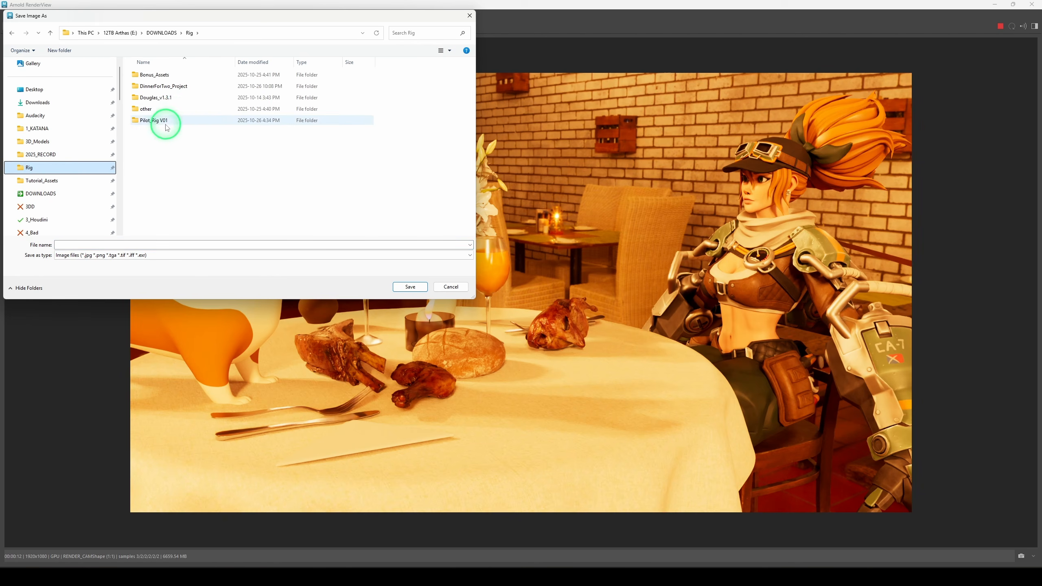
double_click(177, 90)
double_click(152, 87)
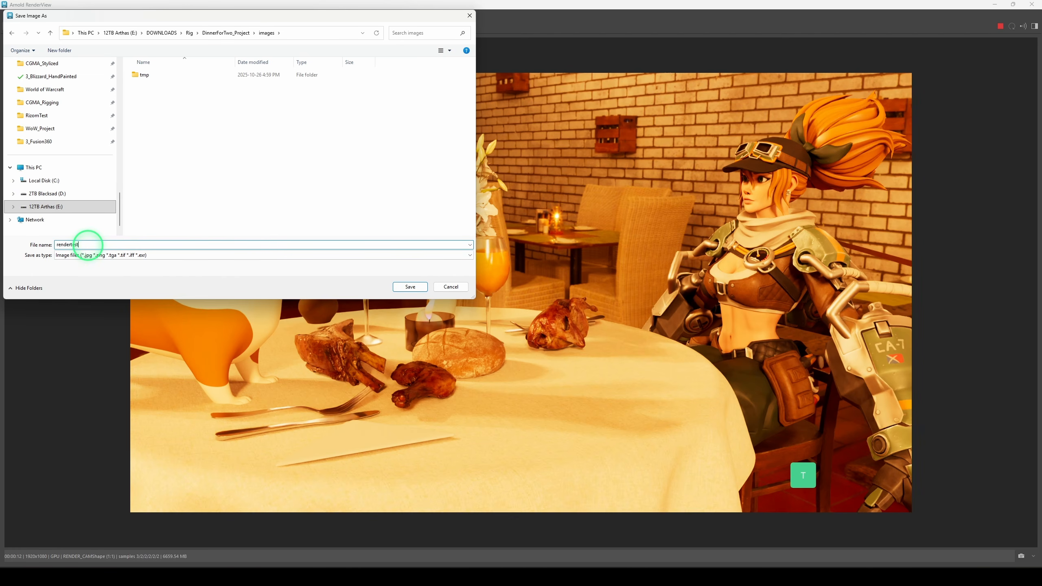
text(.png)
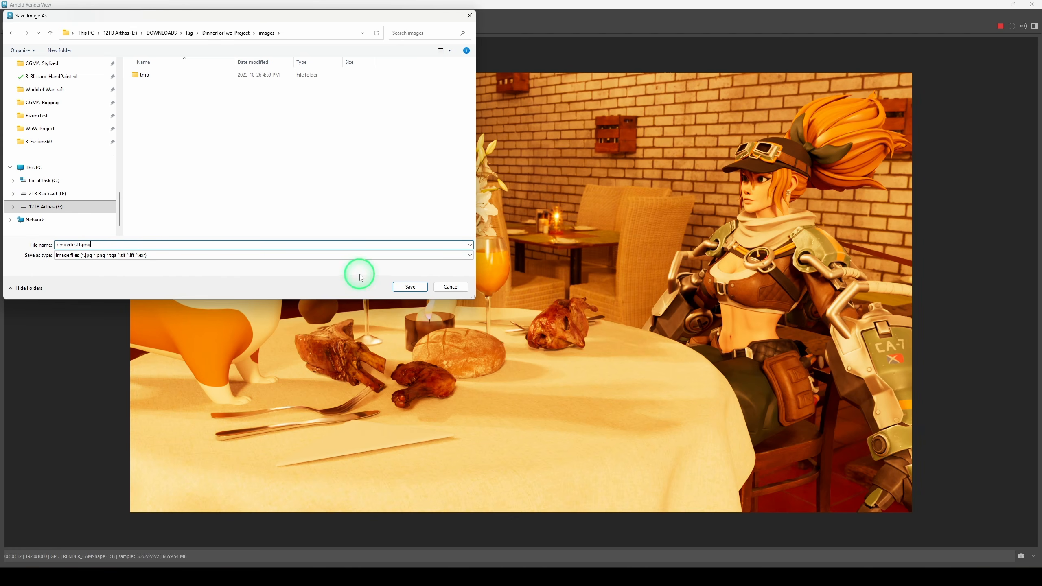
click(411, 286)
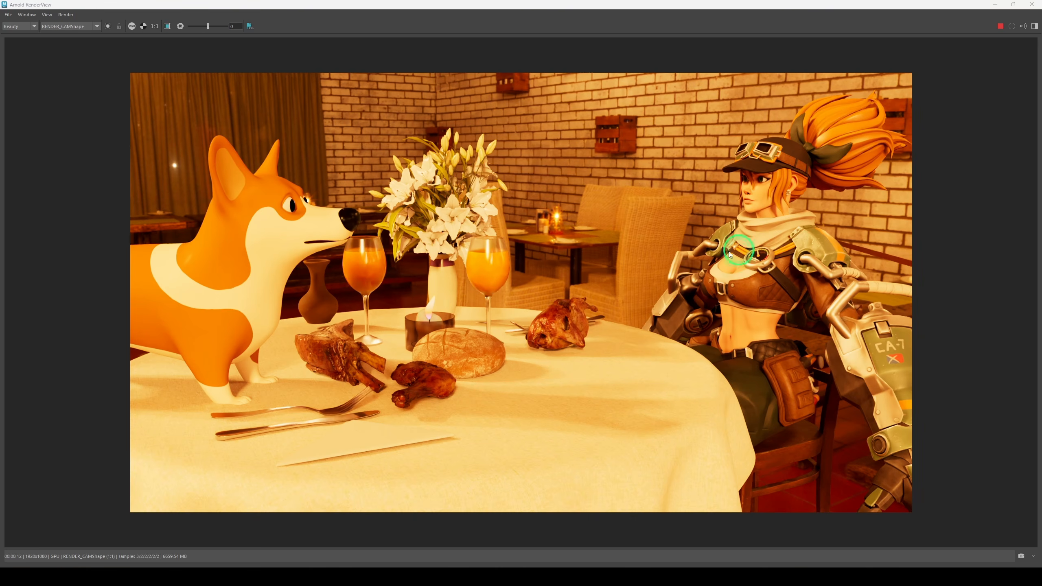
Switch to File Explorer to view the saved rendertest1.png enlarged, and close the image and the Arnold RenderView
click(61, 575)
double_click(449, 200)
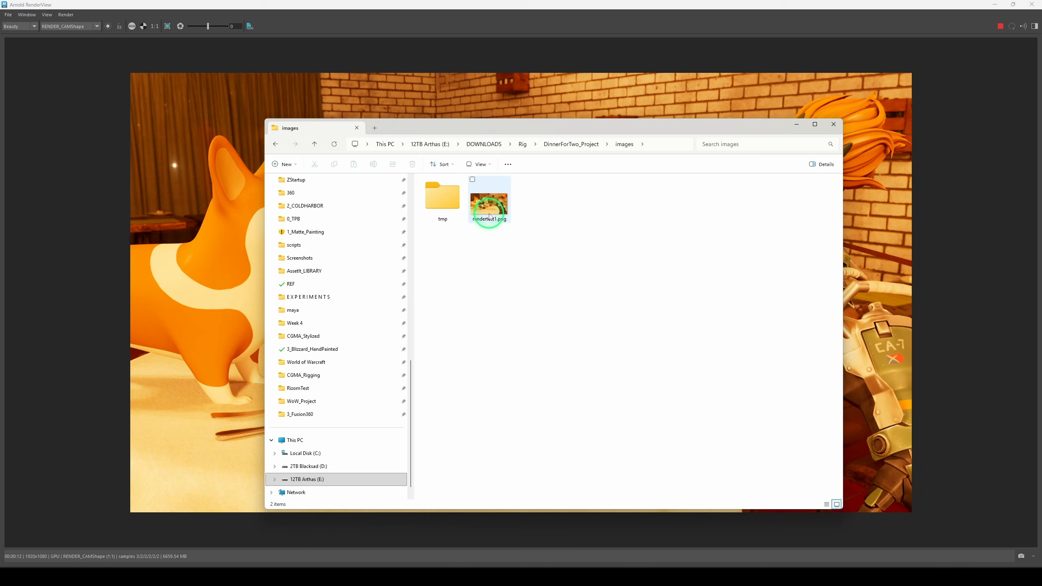
double_click(488, 213)
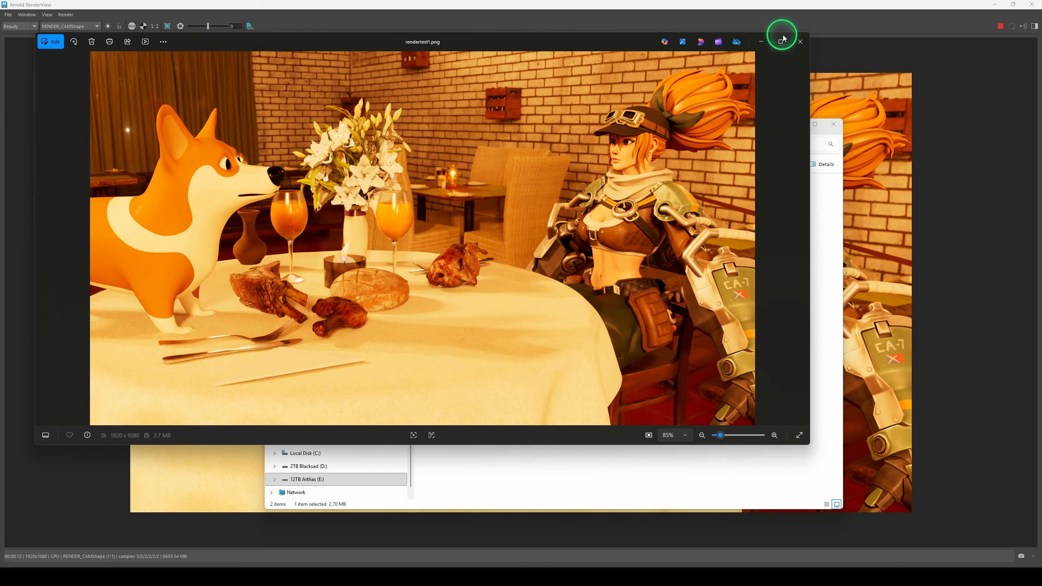
click(783, 40)
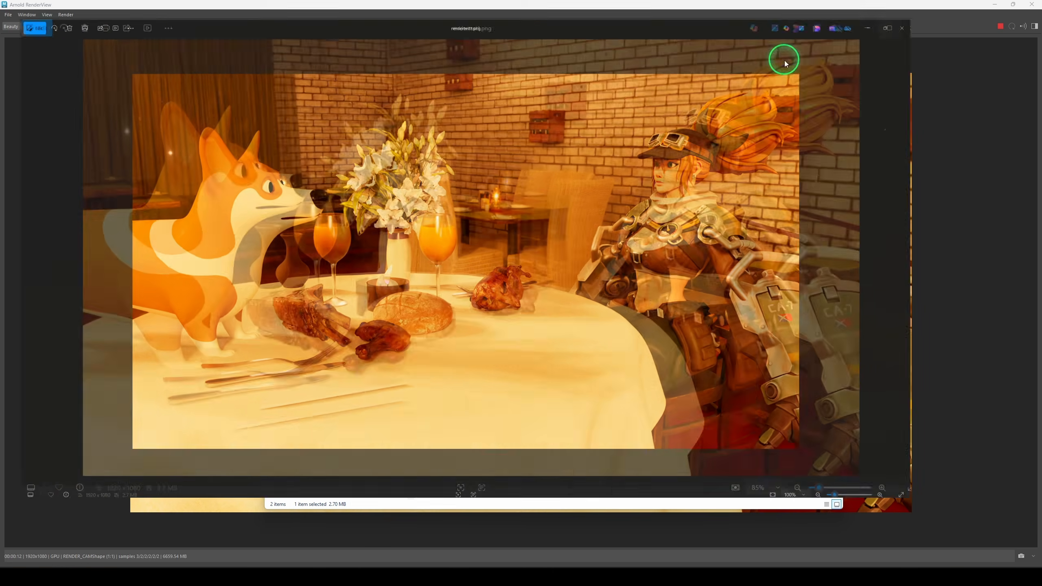
click(993, 10)
drag(968, 7, 825, 72)
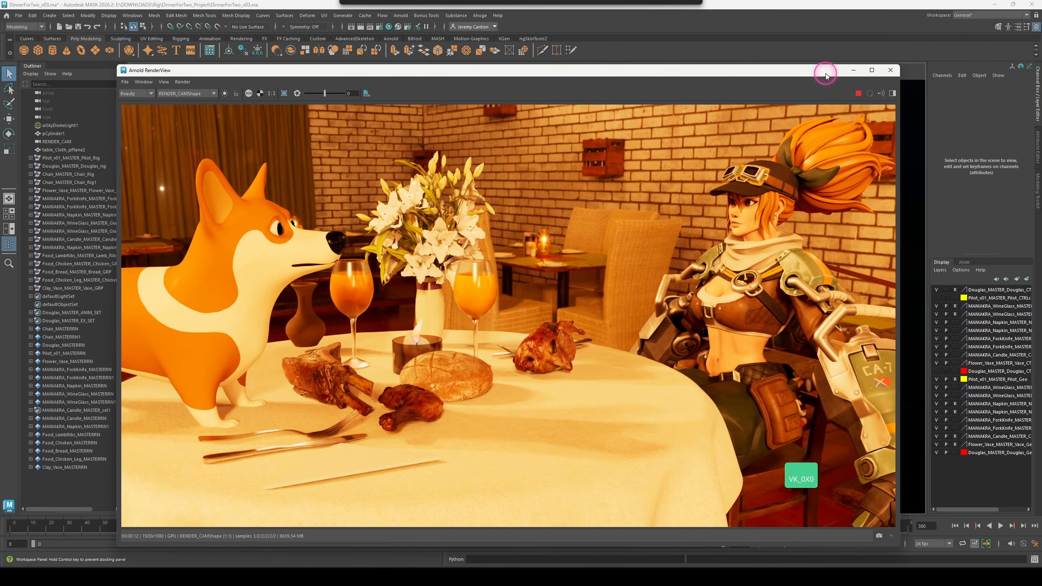
click(890, 70)
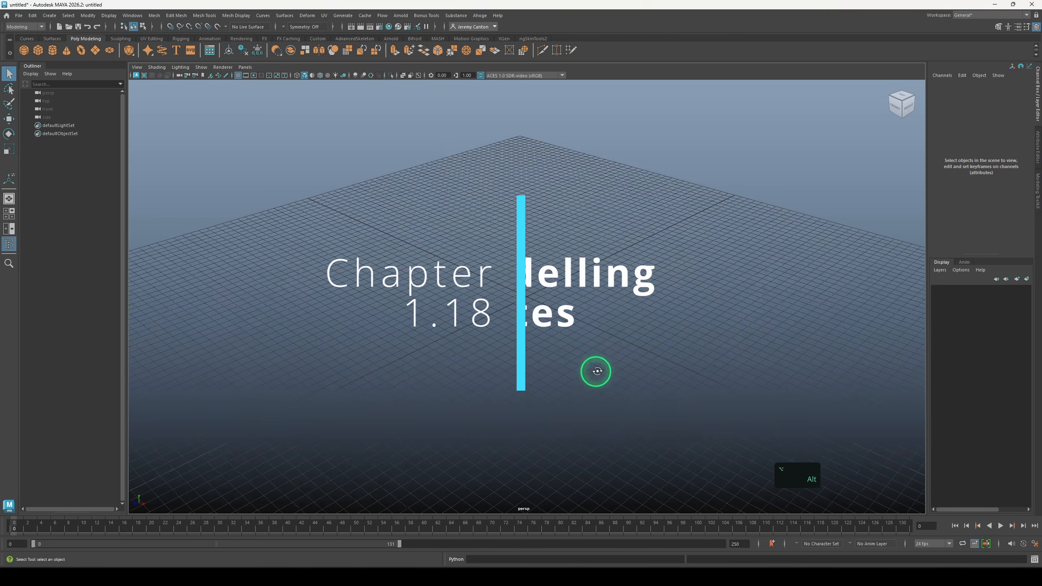
Create a polygon cylinder in the empty scene, scale it uniformly to about 18.6 and raise it to about Y 26.8
alt+middle_drag(593, 371, 624, 409)
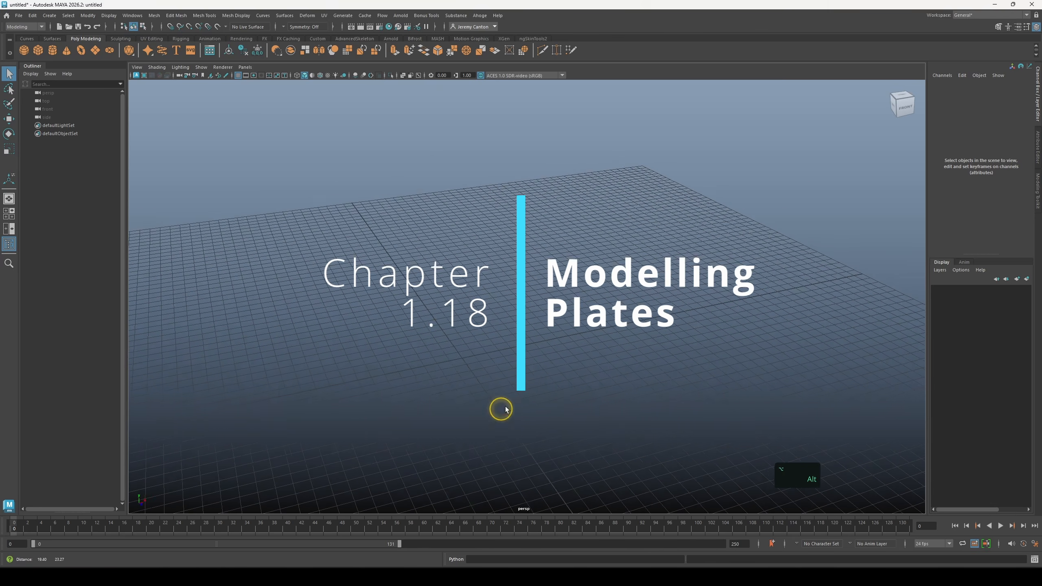
alt+middle_drag(557, 381, 565, 361)
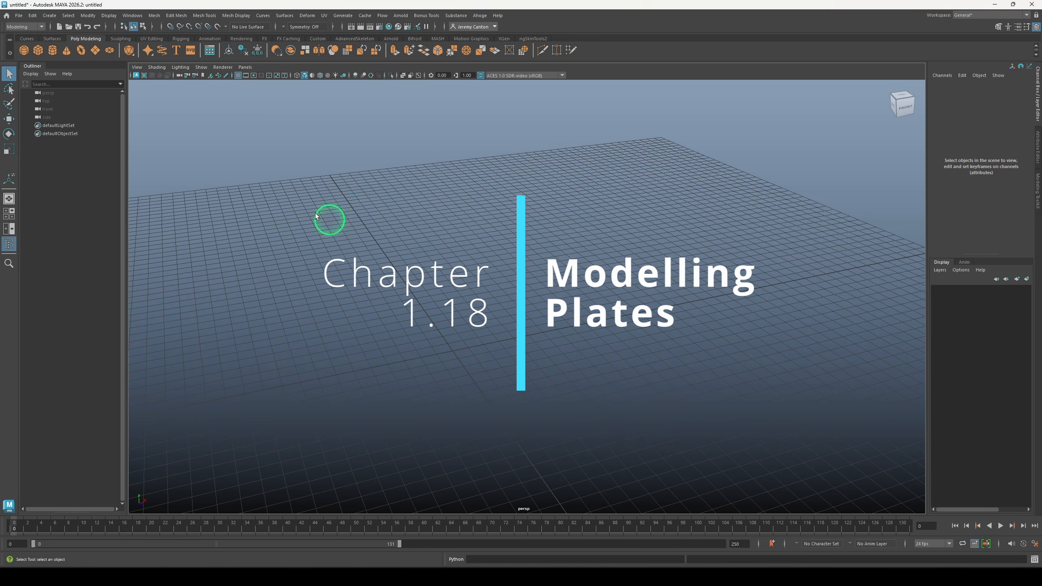
click(56, 51)
key(r)
drag(453, 351, 553, 399)
key(w)
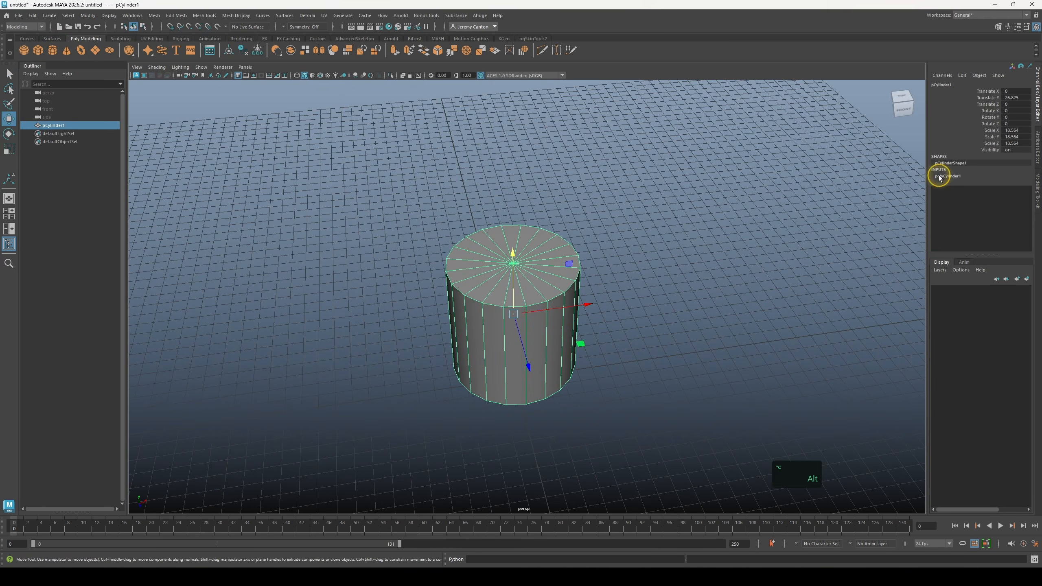
Set the cylinder's axis subdivisions to 48 and its cap subdivisions to 6
click(948, 176)
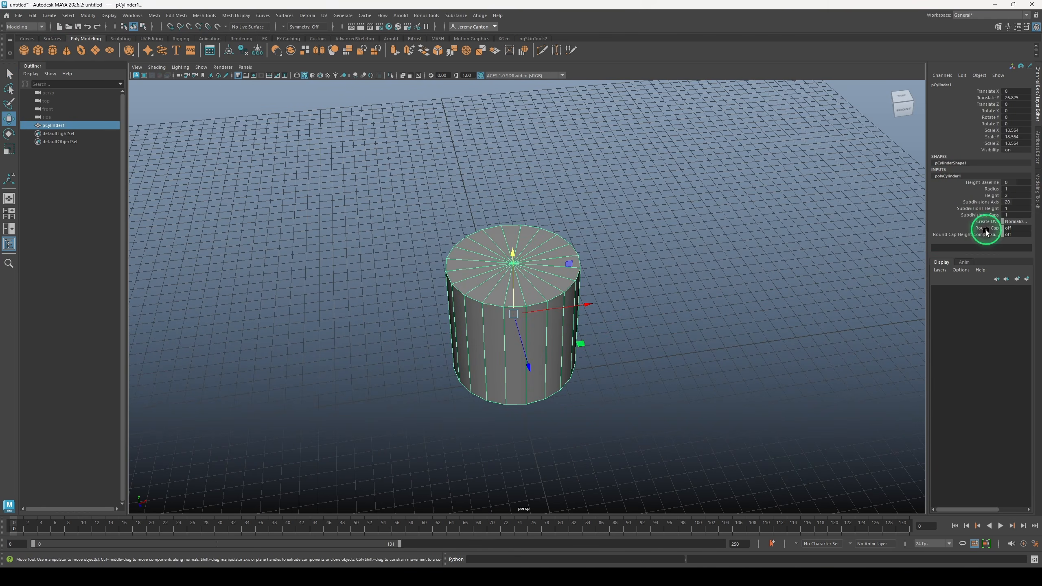
click(1014, 201)
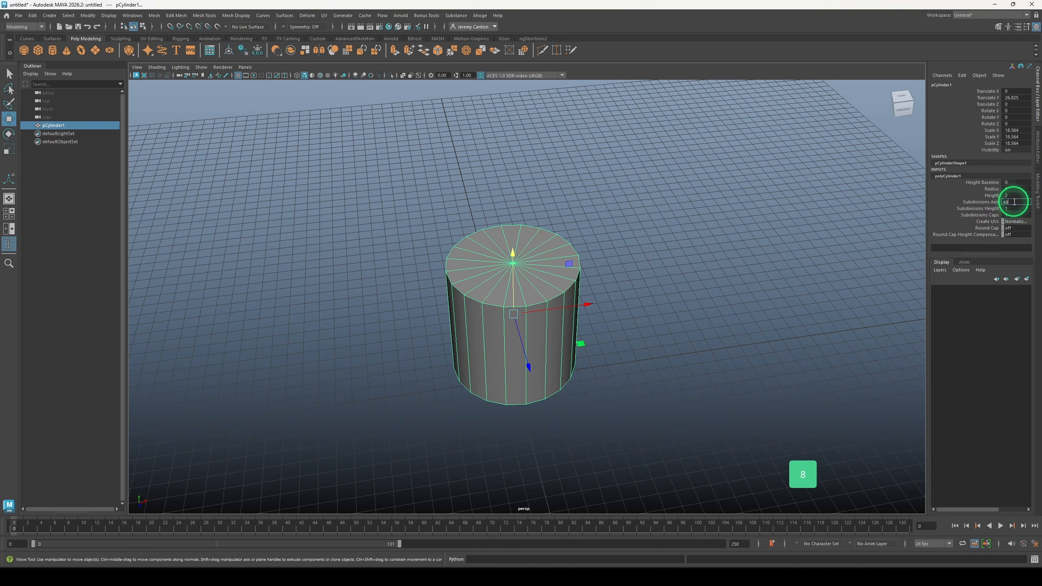
key(Return)
alt+right_drag(443, 340, 656, 489)
alt+right_drag(357, 305, 598, 385)
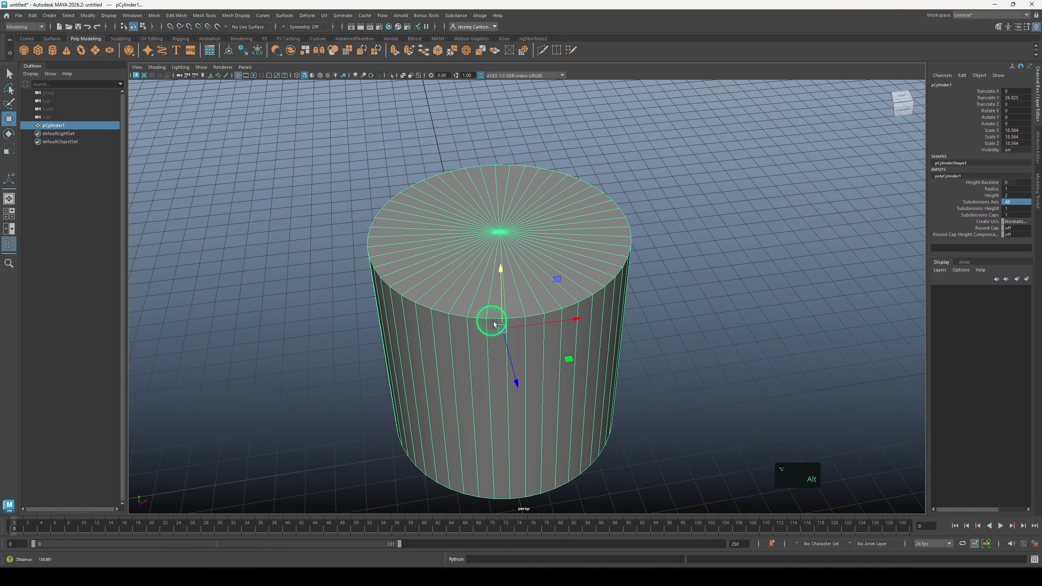
alt+right_drag(494, 324, 817, 288)
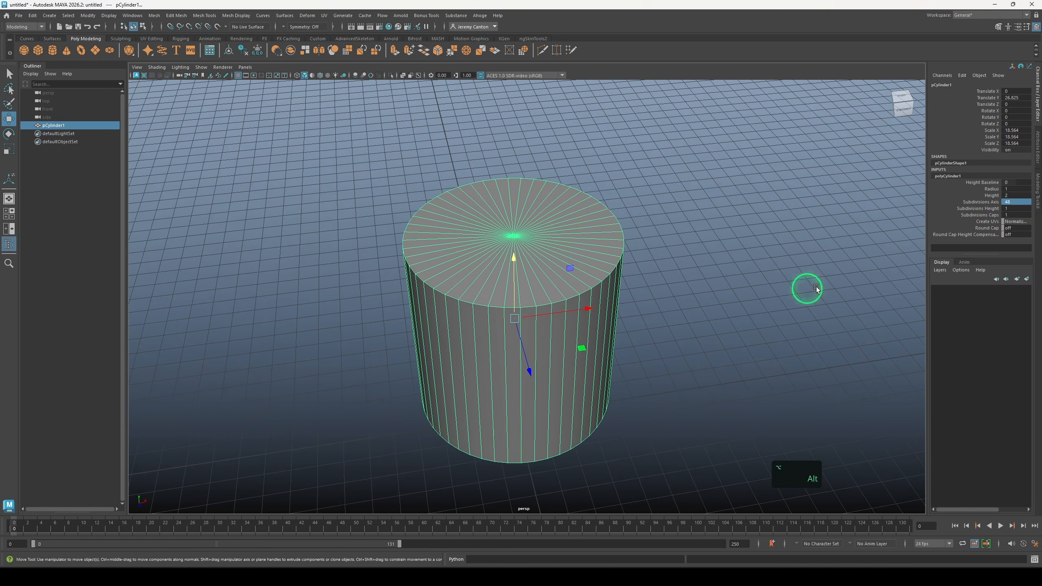
text(6)
key(Return)
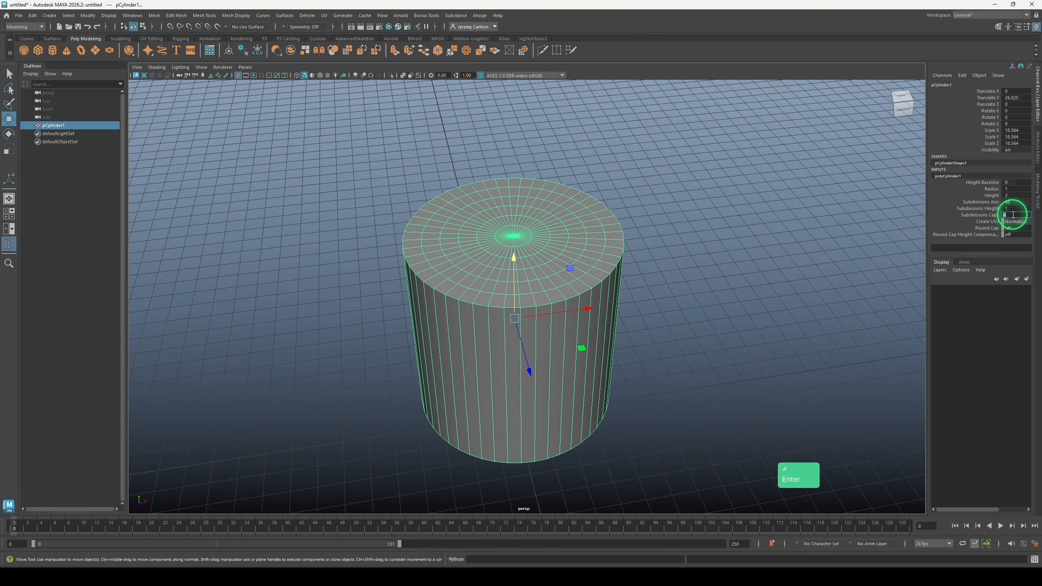
Delete the cylinder's side and bottom faces so only the top cap disc is left, and return to object mode
alt+drag(599, 283, 589, 292)
alt+drag(486, 300, 556, 260)
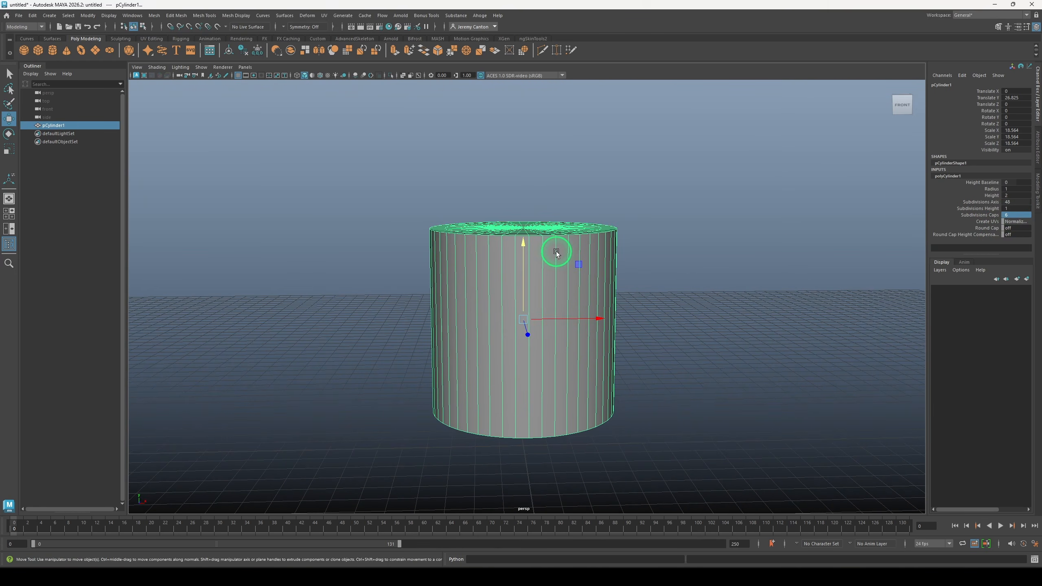
right_drag(557, 252, 559, 276)
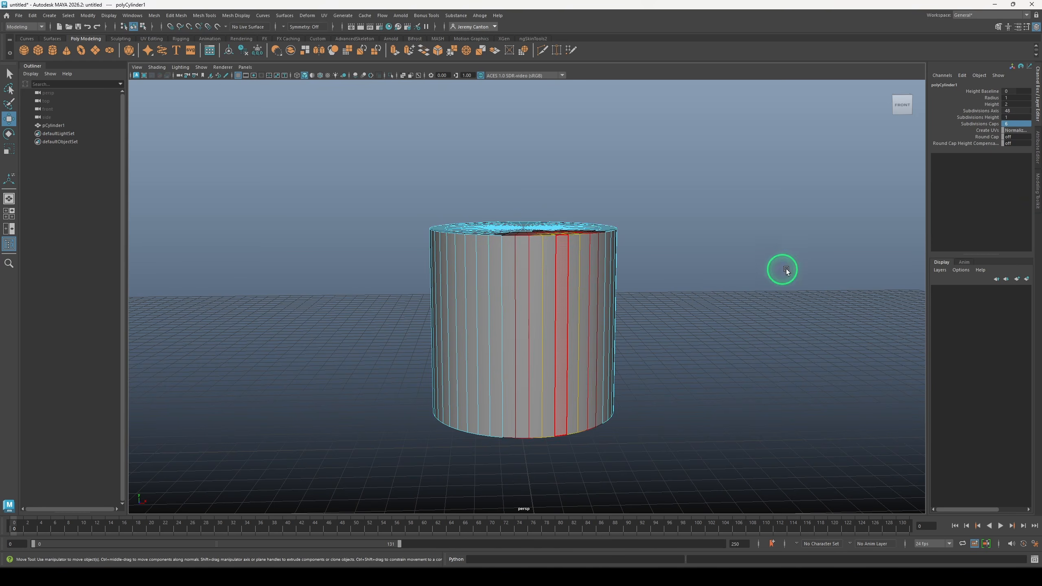
key(b)
double_click(592, 348)
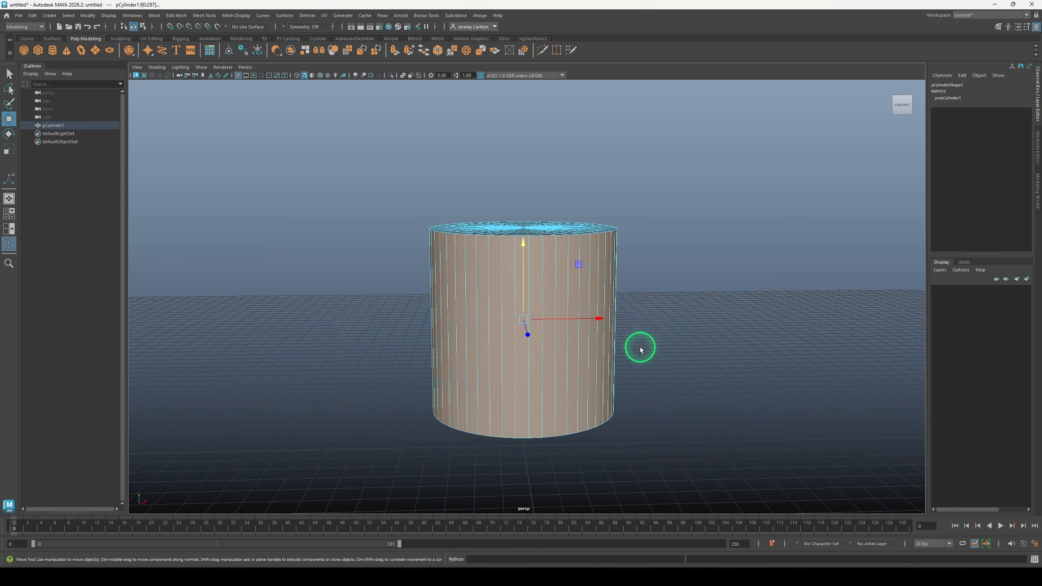
key(Delete)
alt+drag(640, 347, 588, 368)
alt+middle_drag(589, 357, 624, 419)
right_drag(575, 308, 593, 296)
alt+middle_drag(661, 386, 634, 356)
alt+drag(634, 356, 610, 378)
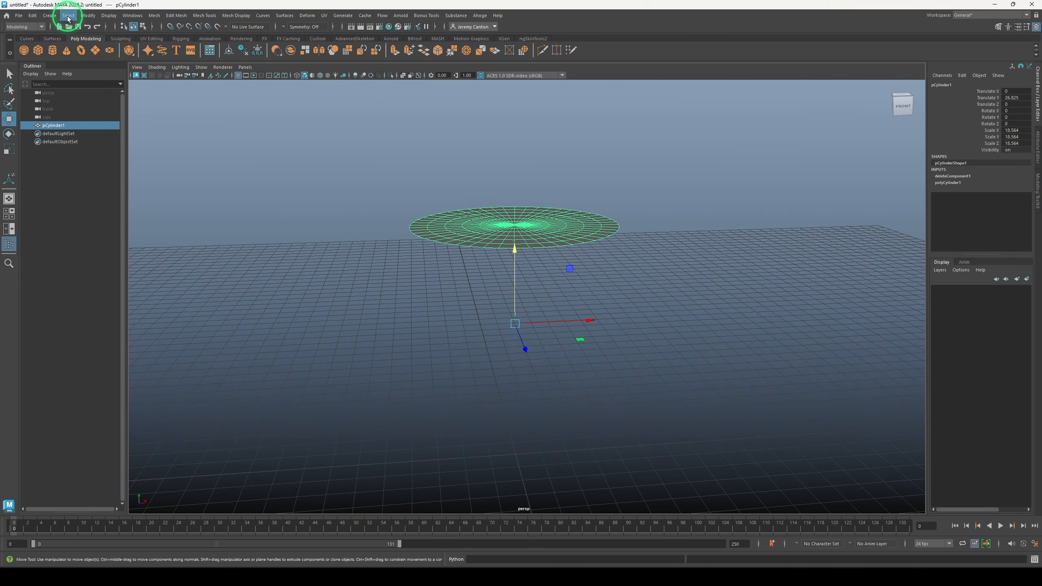
Center the disc's pivot using a new Center Pivot shortcut on the Poly Modeling shelf, and lower the disc to about Y -13.7
click(88, 16)
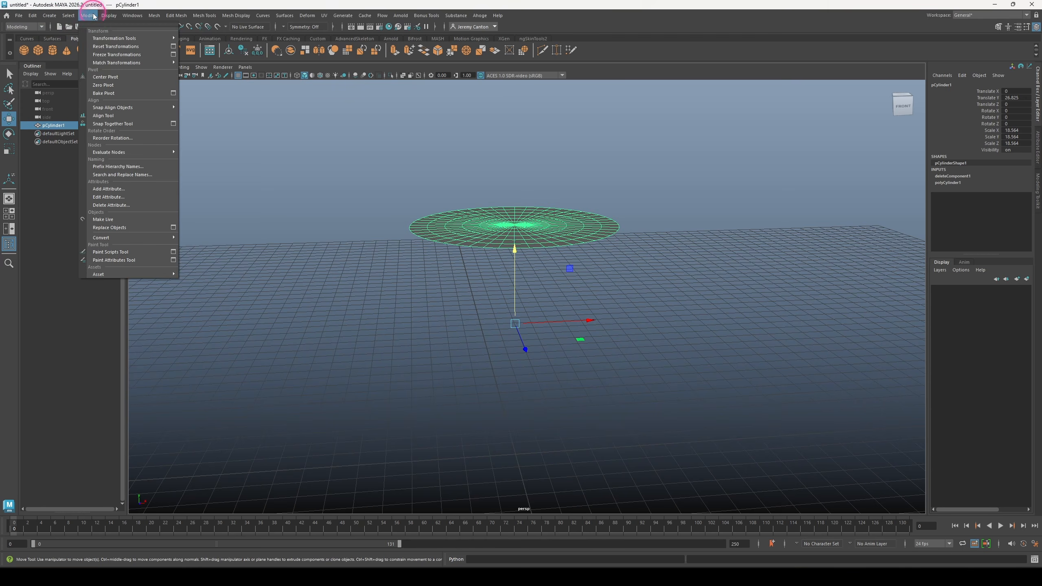
ctrl+shift+click(106, 77)
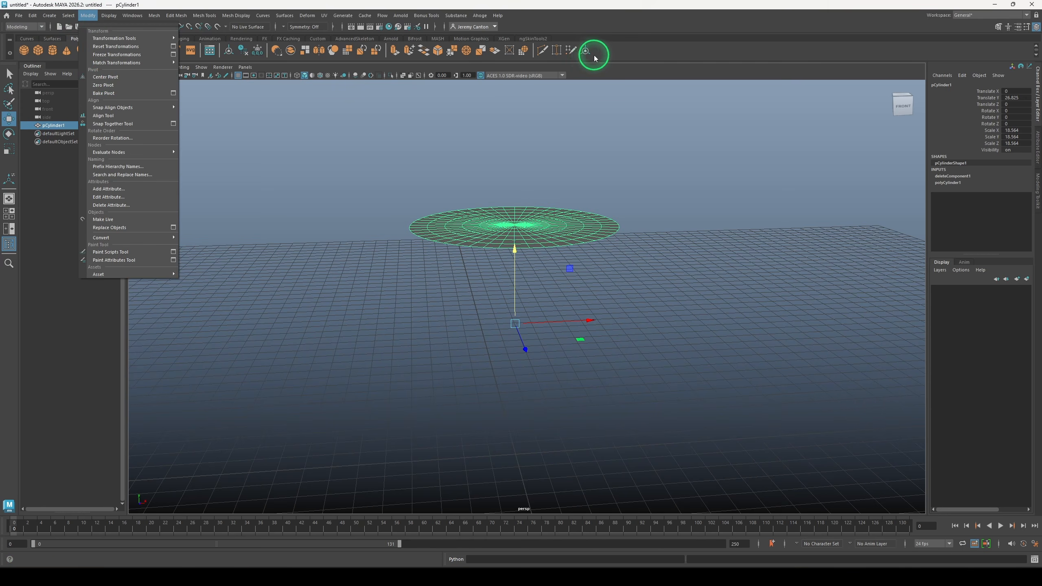
click(677, 183)
click(535, 233)
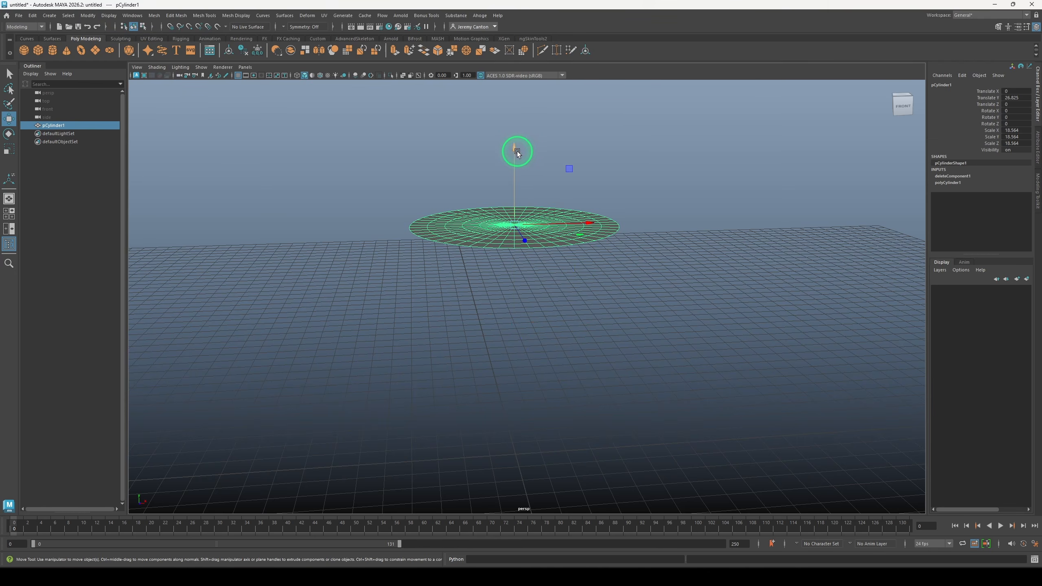
drag(517, 151, 514, 349)
Raise the disc's outer edge loop with an adjusted soft selection to shape a shallow dished plate
alt+drag(609, 360, 593, 332)
right_click(586, 311)
click(585, 288)
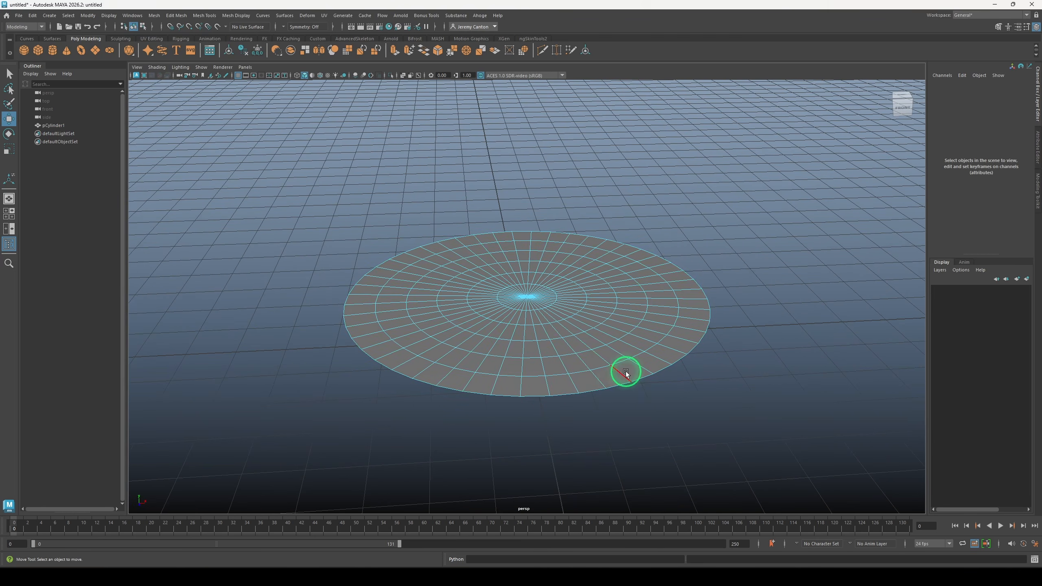
double_click(611, 383)
alt+drag(616, 369, 557, 339)
key(b)
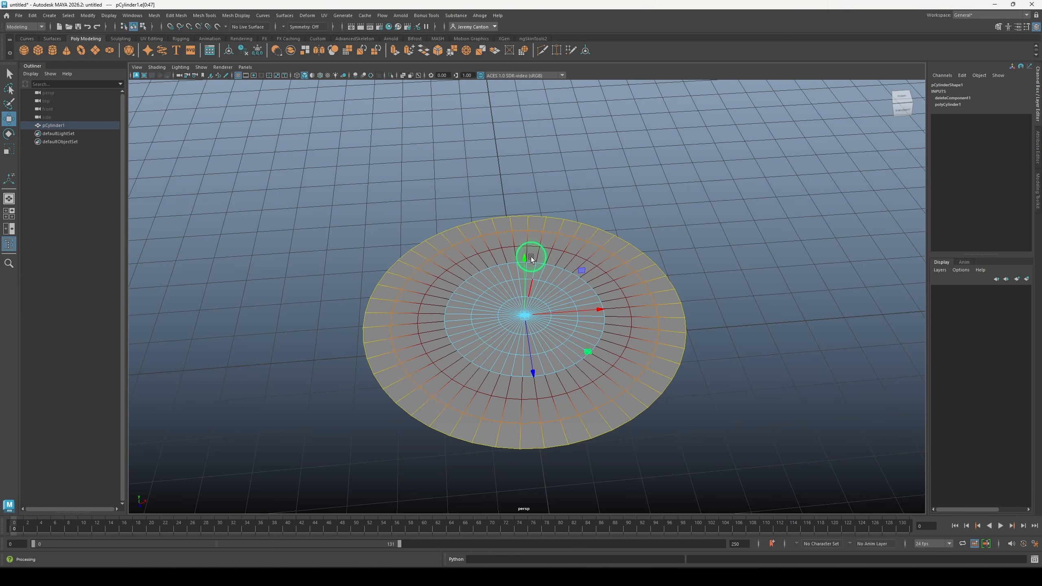
drag(524, 257, 513, 236)
key(ctrl+z)
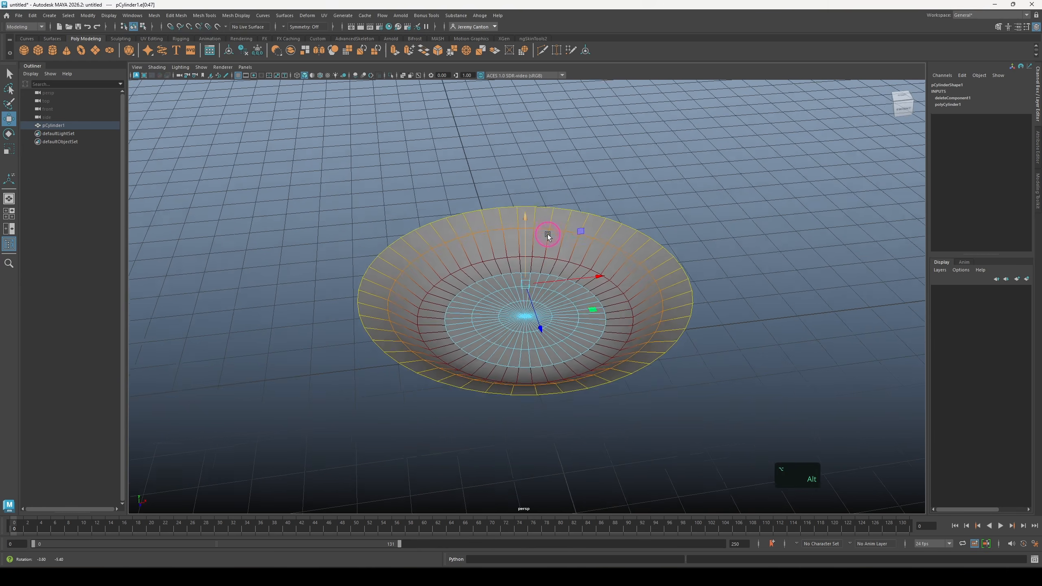
key(ctrl+z)
drag(551, 310, 587, 304)
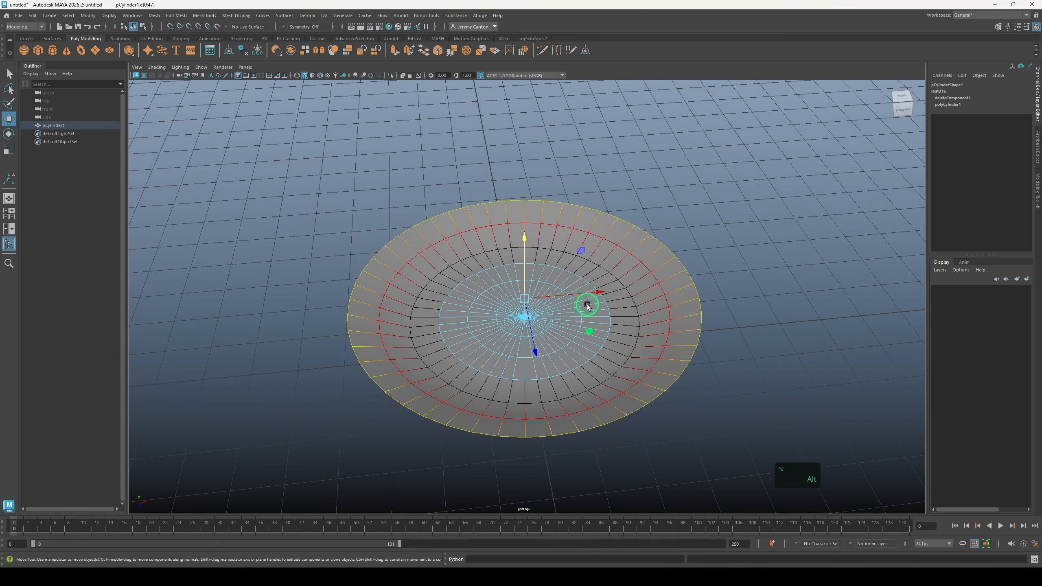
key(b)
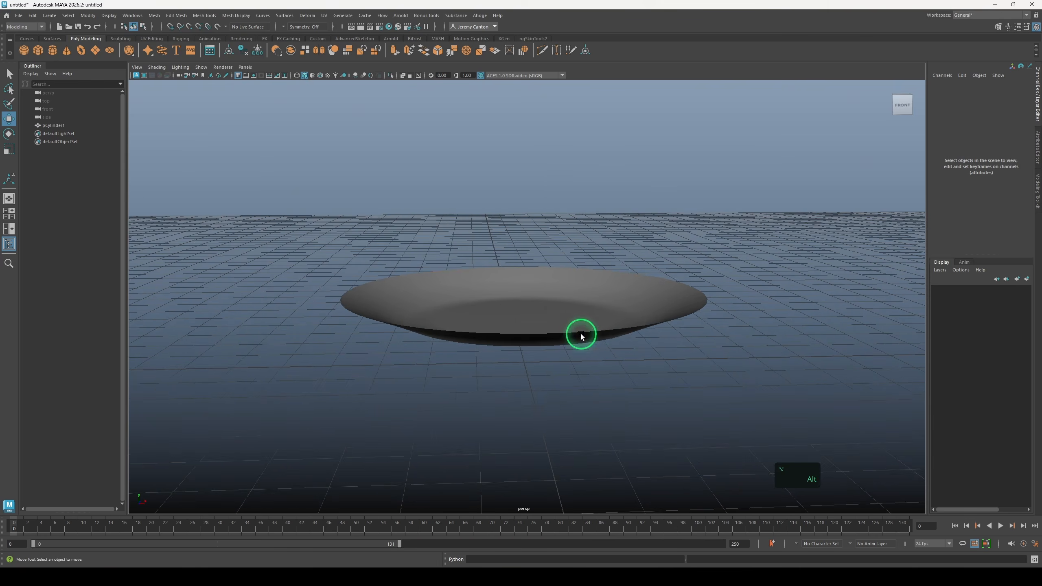
Insert a single edge loop close to the plate's outer rim, keeping its position by relative distance from edge
alt+middle_drag(581, 335, 564, 365)
click(543, 359)
alt+drag(526, 326, 611, 305)
shift+right_click(612, 307)
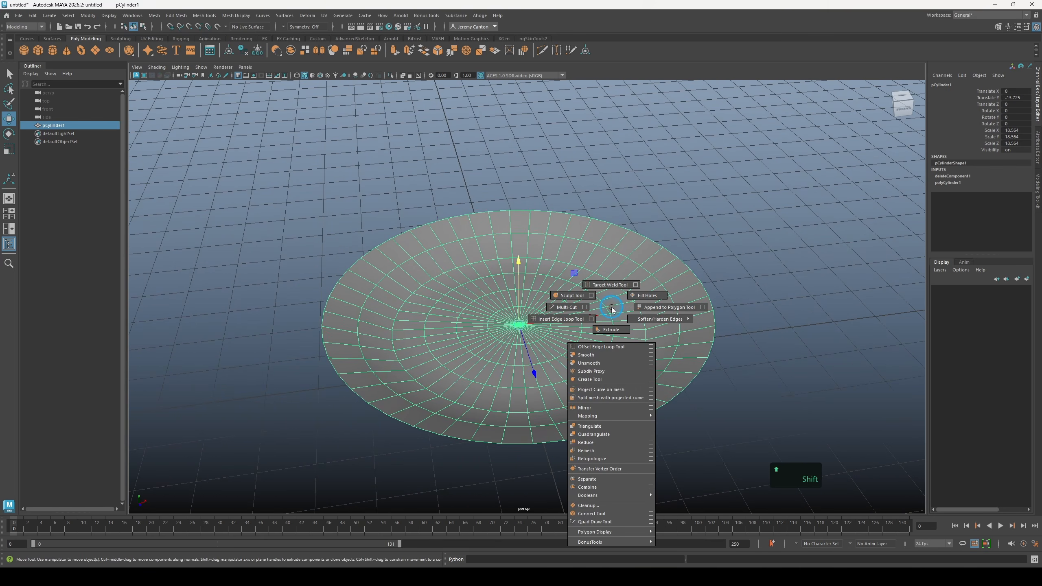
click(548, 320)
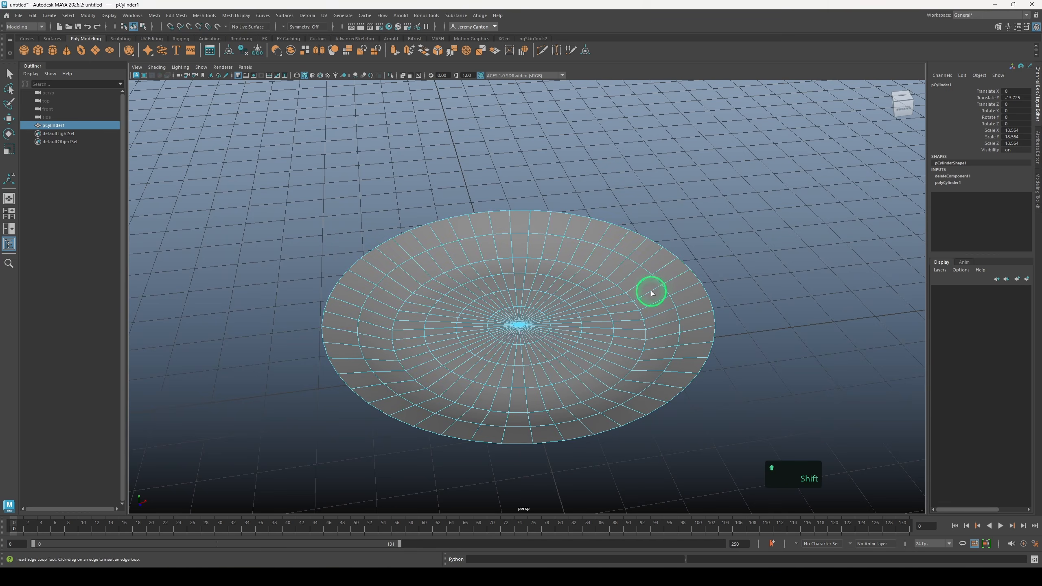
click(678, 277)
key(ctrl+z)
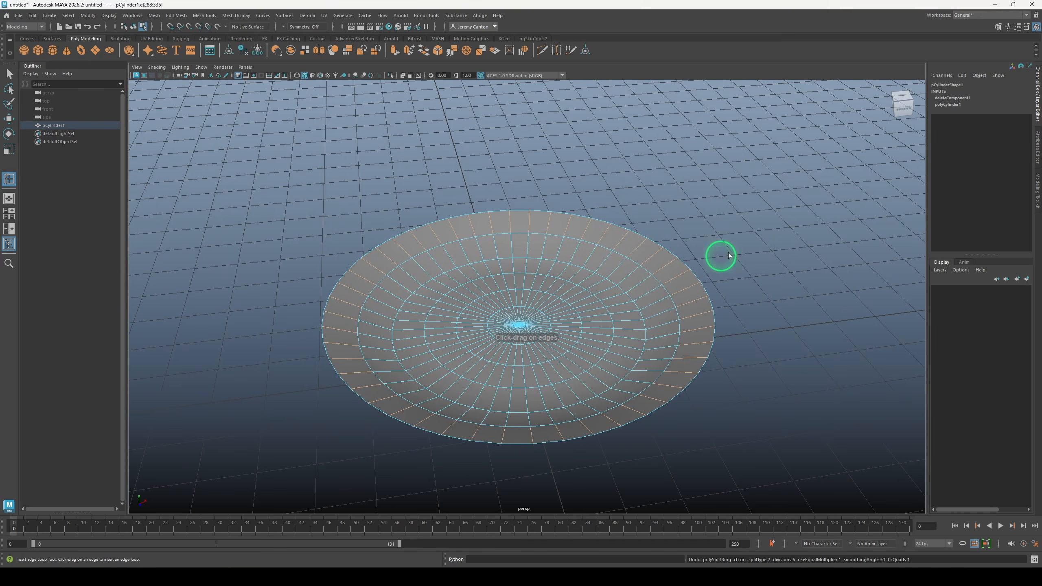
click(1026, 29)
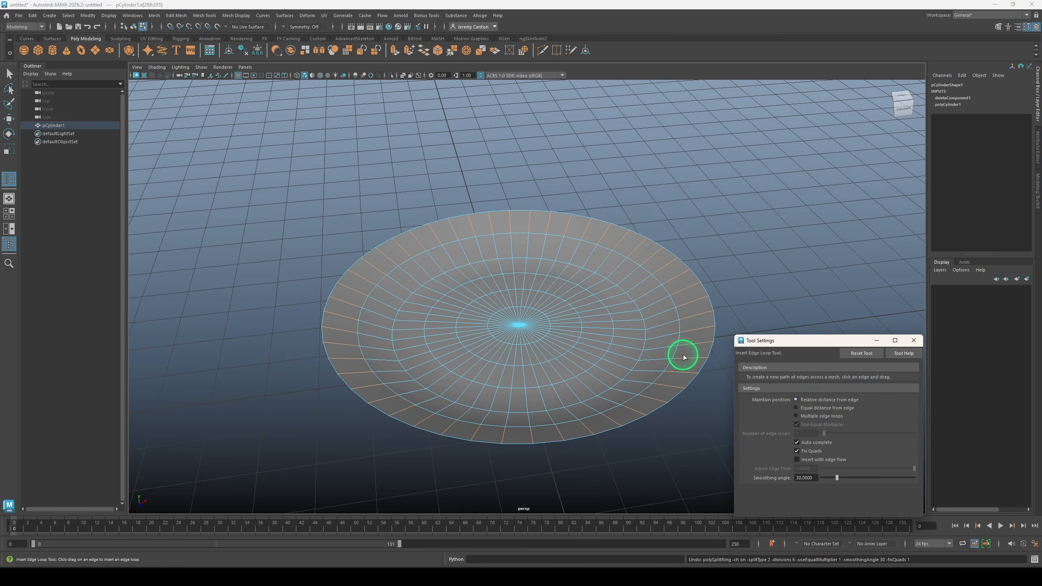
mouse_move(683, 357)
mouse_down()
mouse_move(711, 358)
mouse_move(683, 357)
mouse_move(697, 357)
mouse_up()
key(ctrl+z)
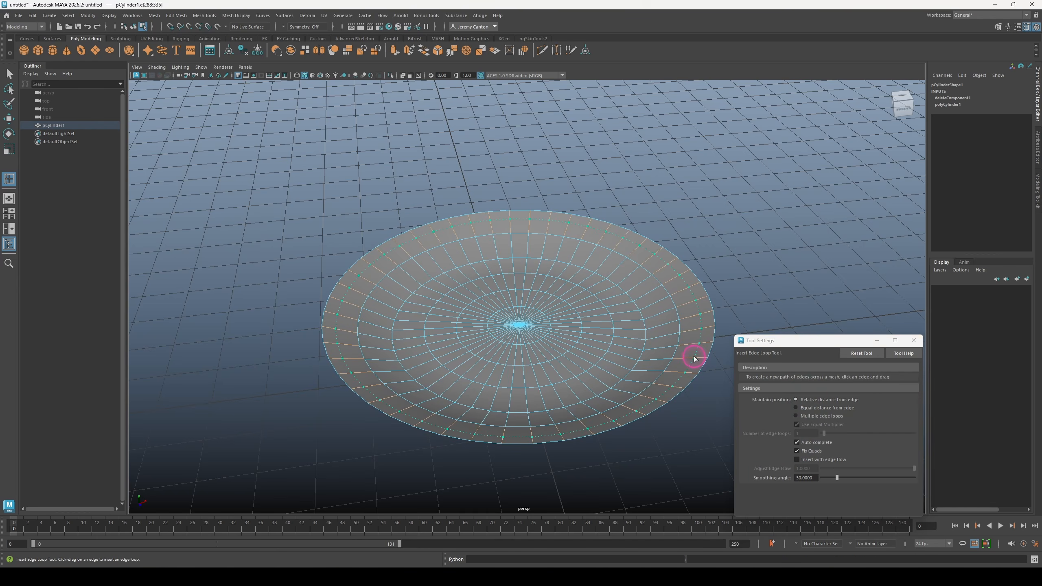
drag(694, 356, 694, 356)
click(914, 344)
key(q)
Adjust the height of the plate's outermost edge loop without soft selection and return to object mode
alt+drag(727, 325, 716, 310)
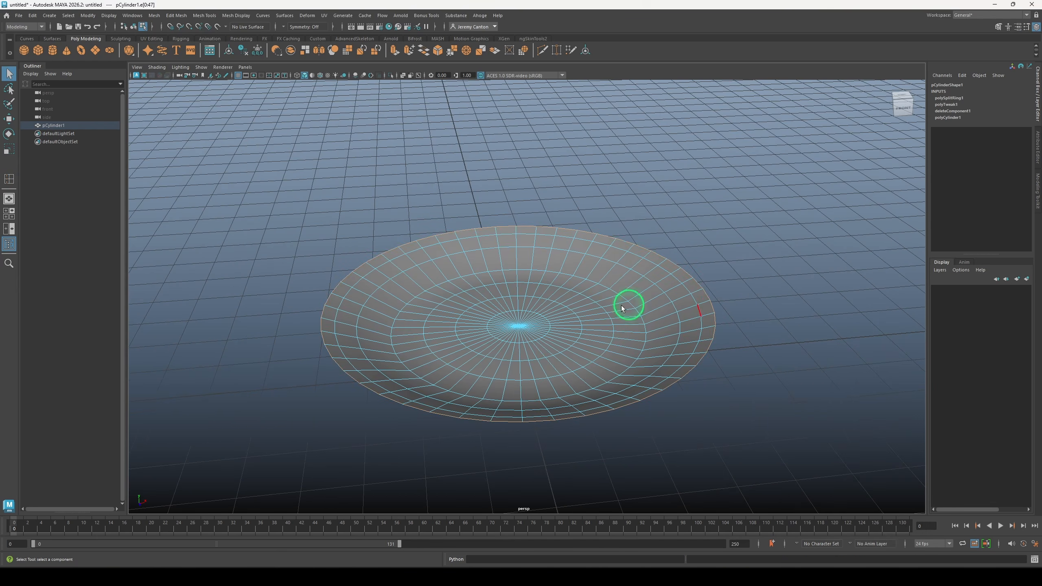
key(w)
alt+drag(541, 299, 519, 238)
key(b)
alt+drag(727, 304, 738, 331)
click(681, 277)
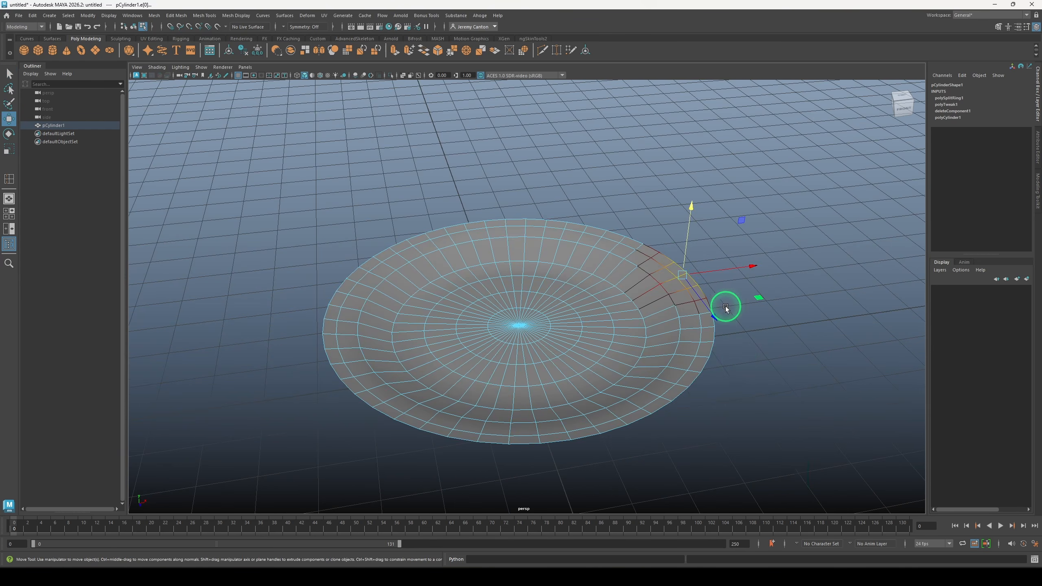
key(b)
click(760, 374)
alt+drag(731, 369, 560, 357)
key(F8)
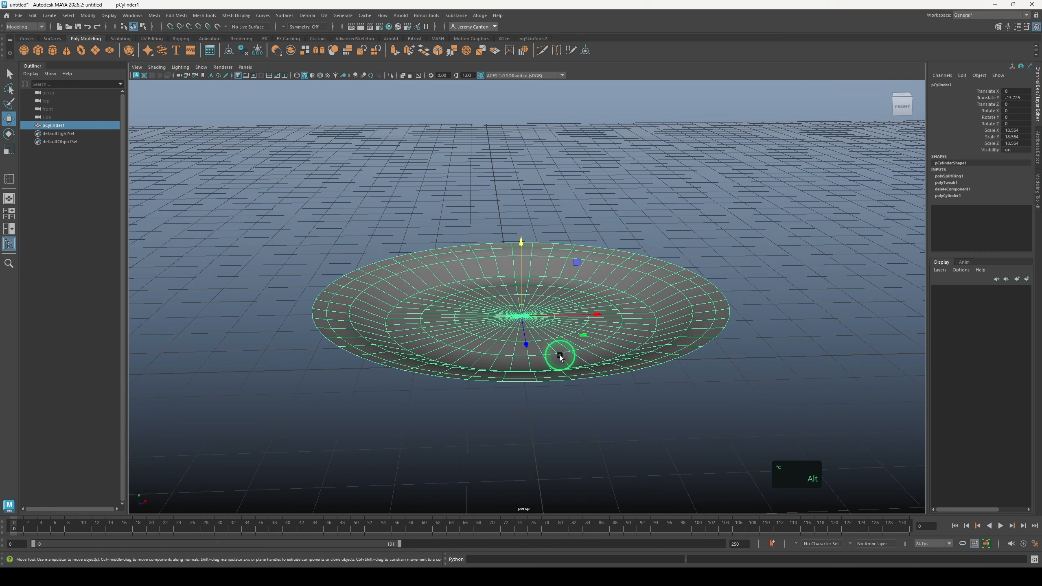
Move a duplicate of the plate to about X -38 and select all of the duplicate's faces
right_click(624, 295)
alt+right_drag(625, 295, 607, 308)
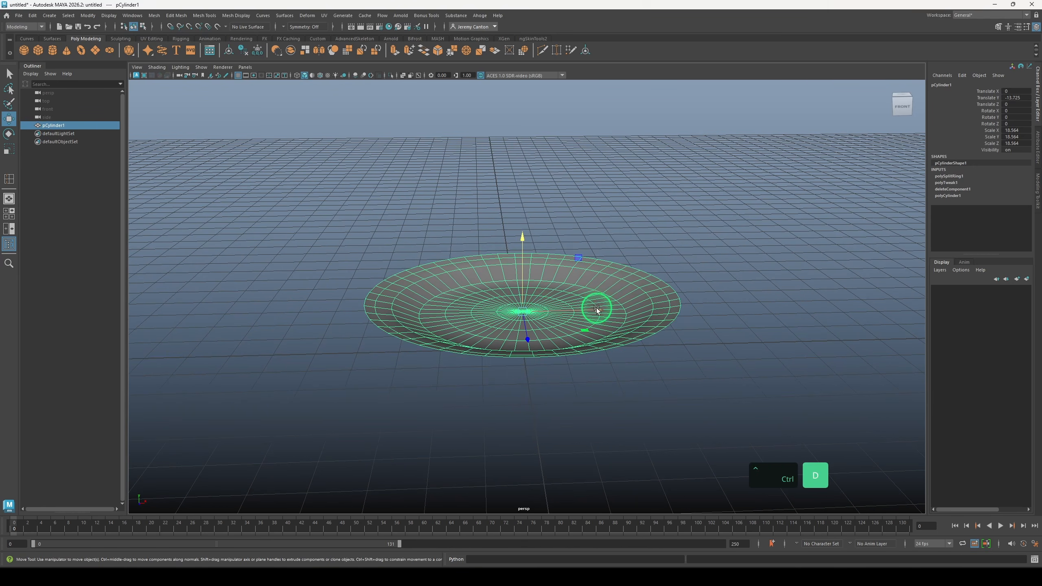
shift+drag(595, 305, 274, 333)
alt+middle_drag(372, 333, 671, 320)
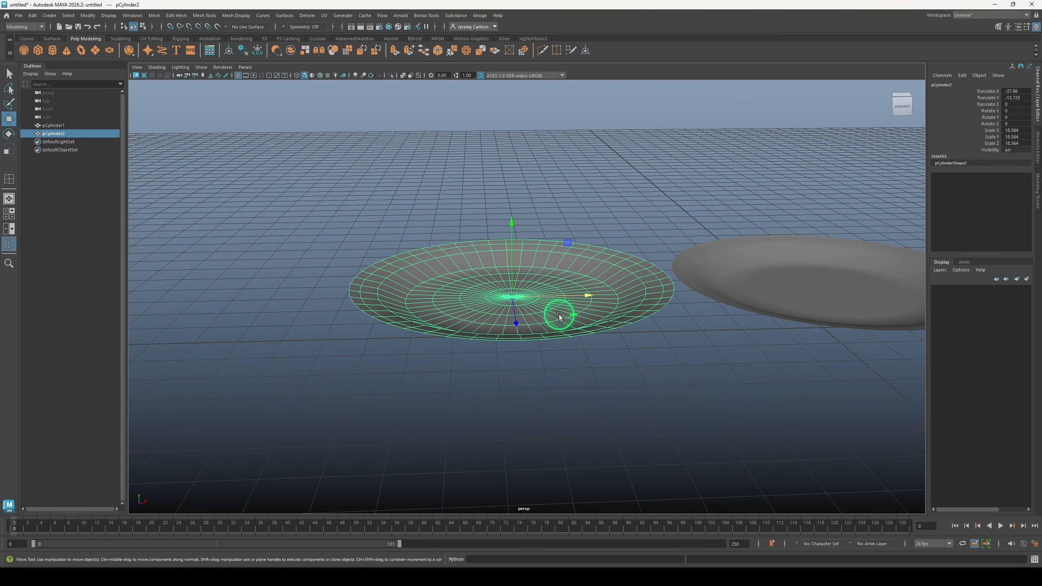
right_drag(539, 286, 544, 303)
shift+double_click(537, 284)
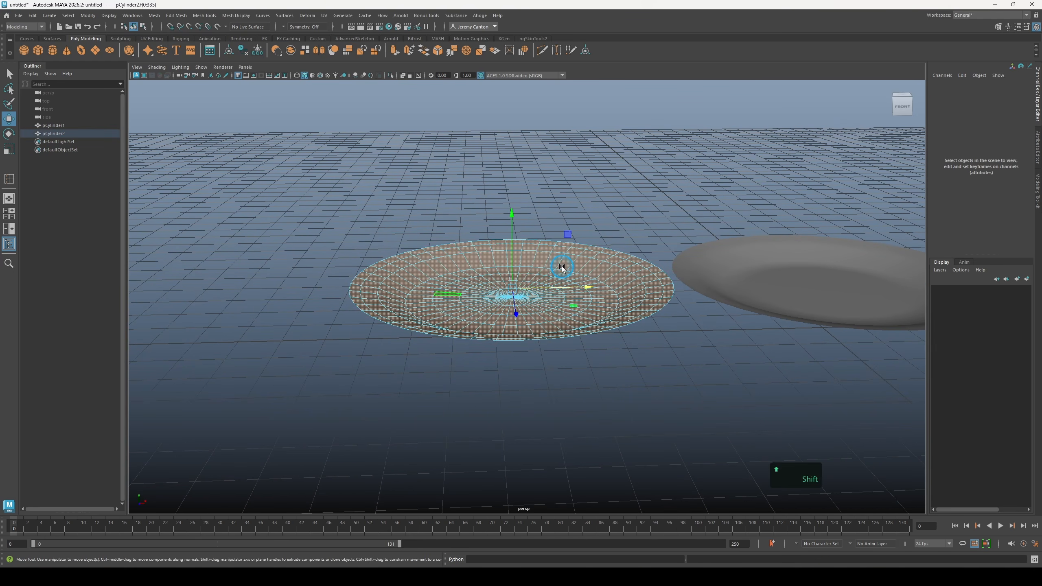
shift+right_drag(562, 268, 558, 285)
drag(736, 304, 742, 304)
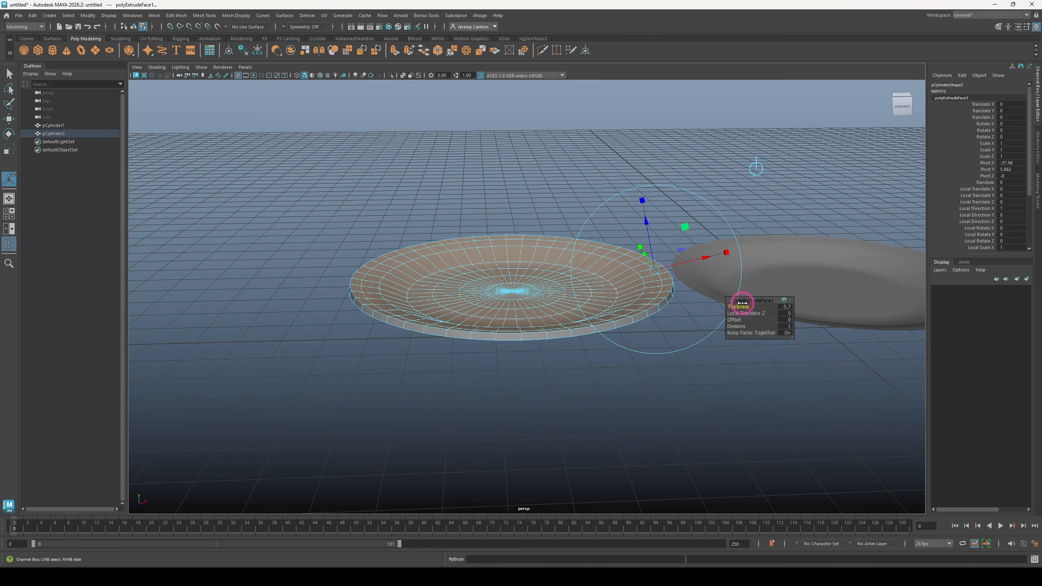
click(604, 398)
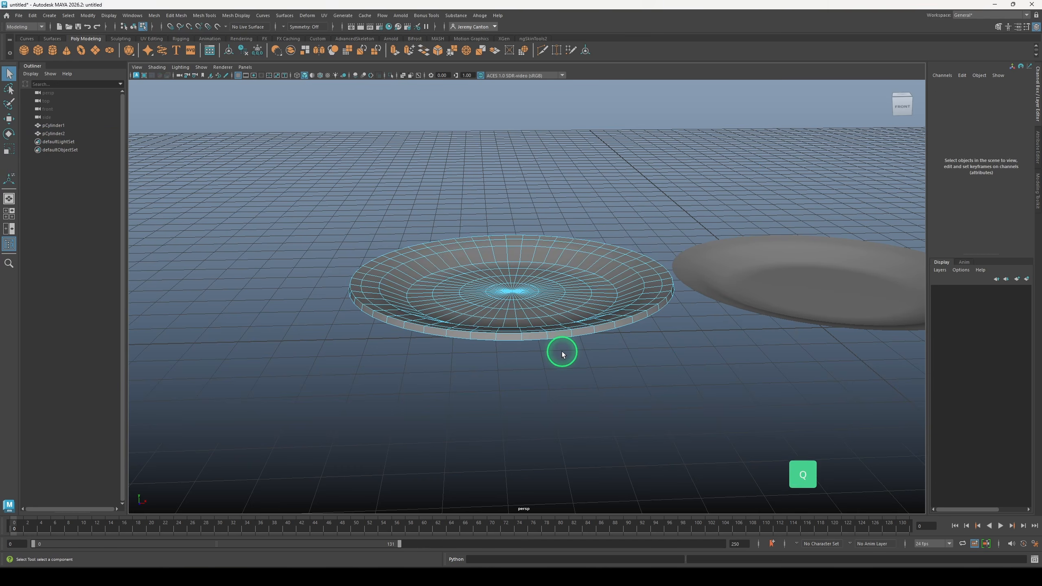
alt+drag(562, 354, 546, 314)
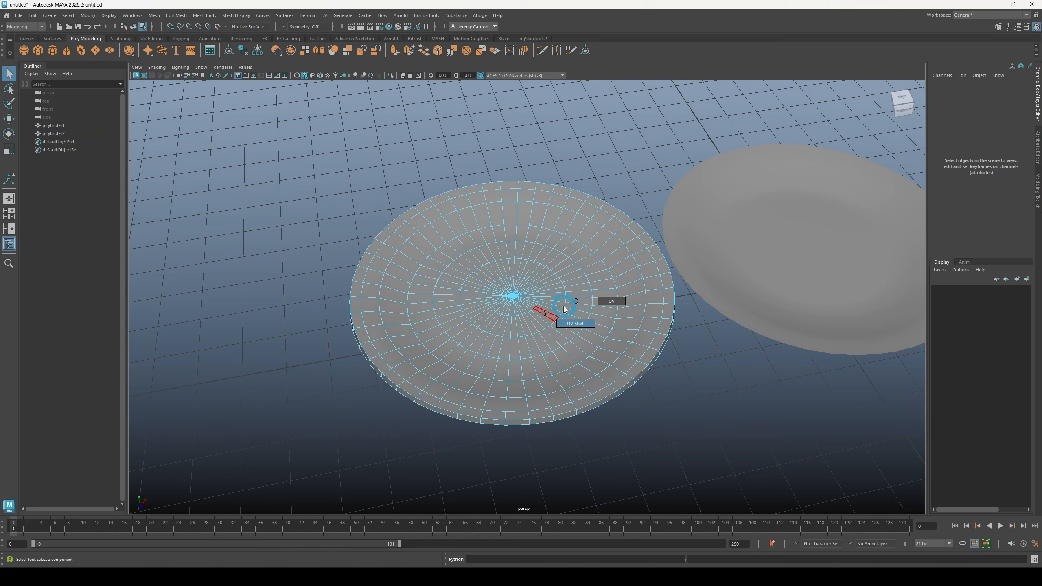
key(ctrl+z)
key(ctrl+z)
key(ctrl+z)
key(ctrl+z)
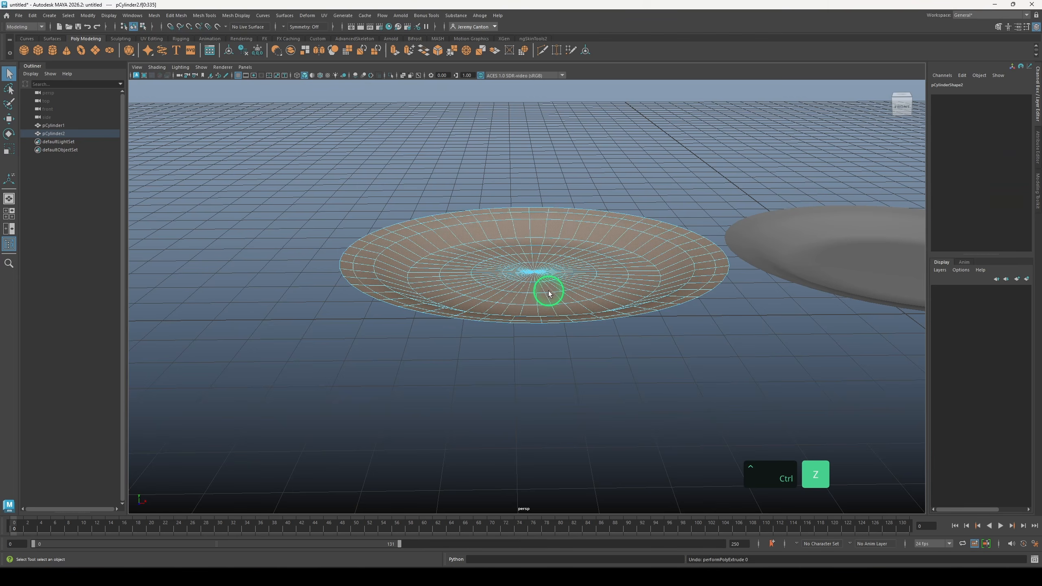
Extrude all faces of the duplicated plate with a small thickness to give it solid walls
alt+right_drag(602, 249, 611, 298)
alt+drag(612, 298, 590, 287)
shift+right_click(584, 286)
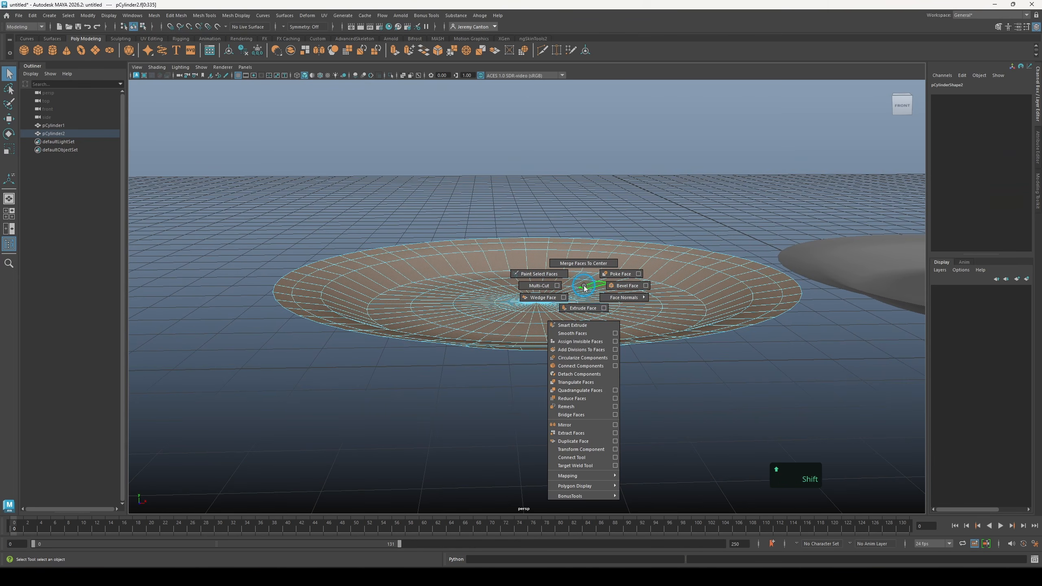
click(584, 308)
drag(744, 305, 747, 306)
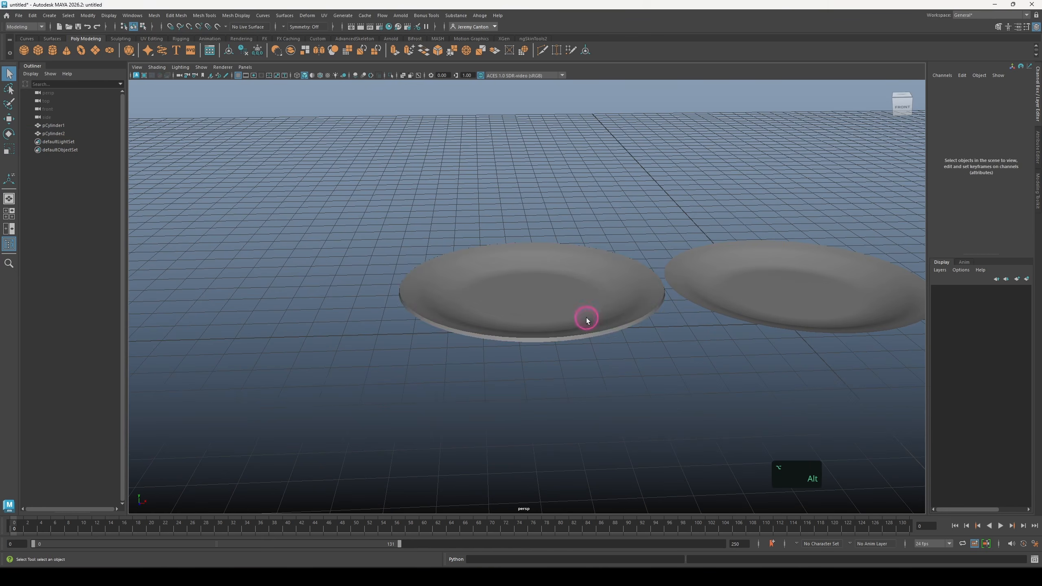
Show the thickened plate in smooth preview and examine its rim and underside up close
click(587, 321)
key(3)
click(619, 407)
alt+drag(575, 339, 572, 391)
alt+right_drag(575, 396, 637, 457)
alt+drag(637, 458, 595, 364)
alt+right_drag(580, 384, 584, 405)
alt+drag(584, 405, 581, 394)
alt+middle_drag(513, 382, 616, 375)
alt+right_drag(568, 382, 602, 368)
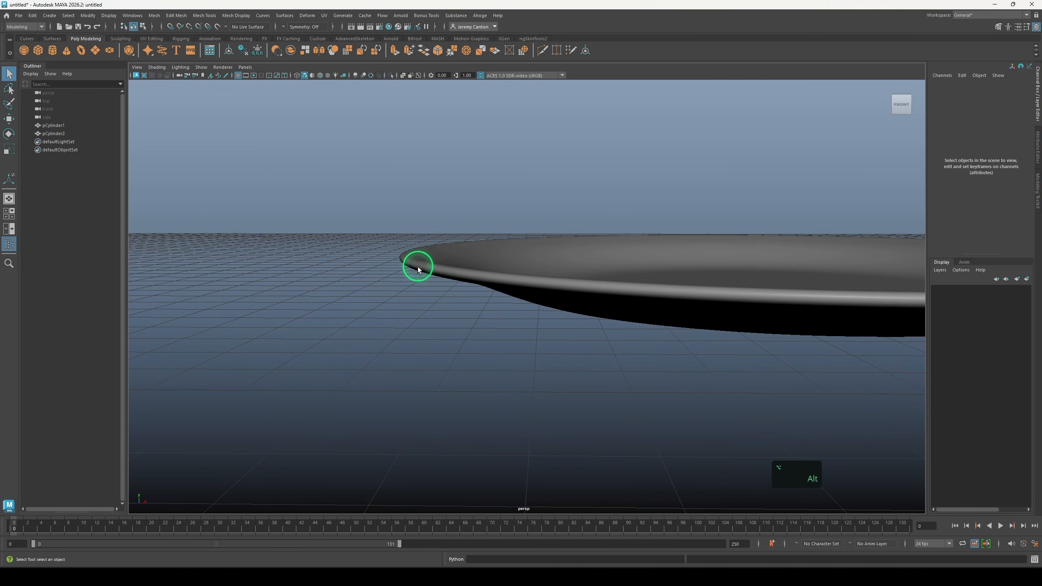
Insert two edge loops on the thickened plate, one on each side of the bend between its flat base and sloped wall
click(654, 280)
alt+drag(654, 277, 507, 289)
shift+right_click(504, 257)
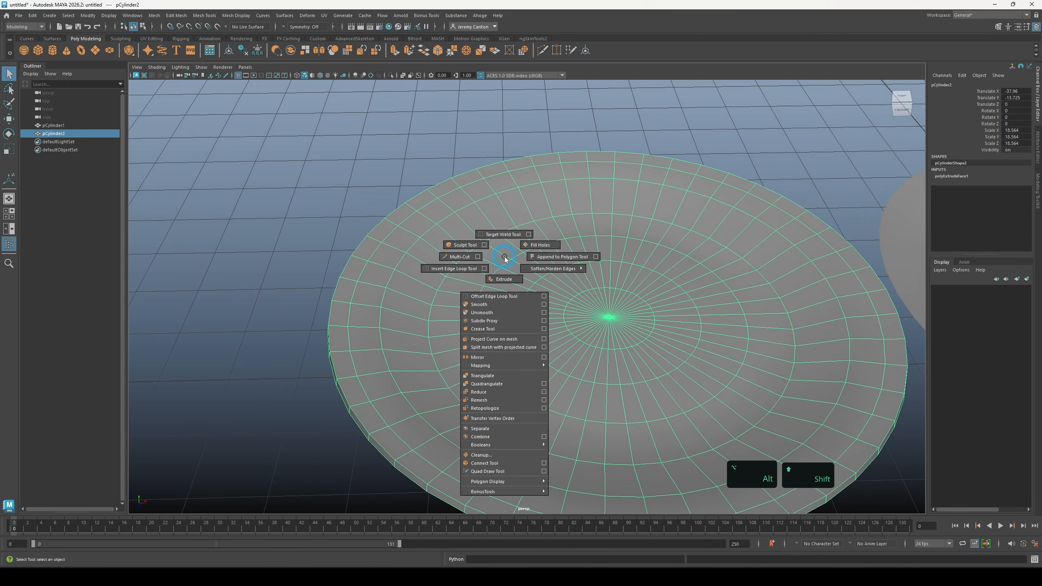
click(464, 268)
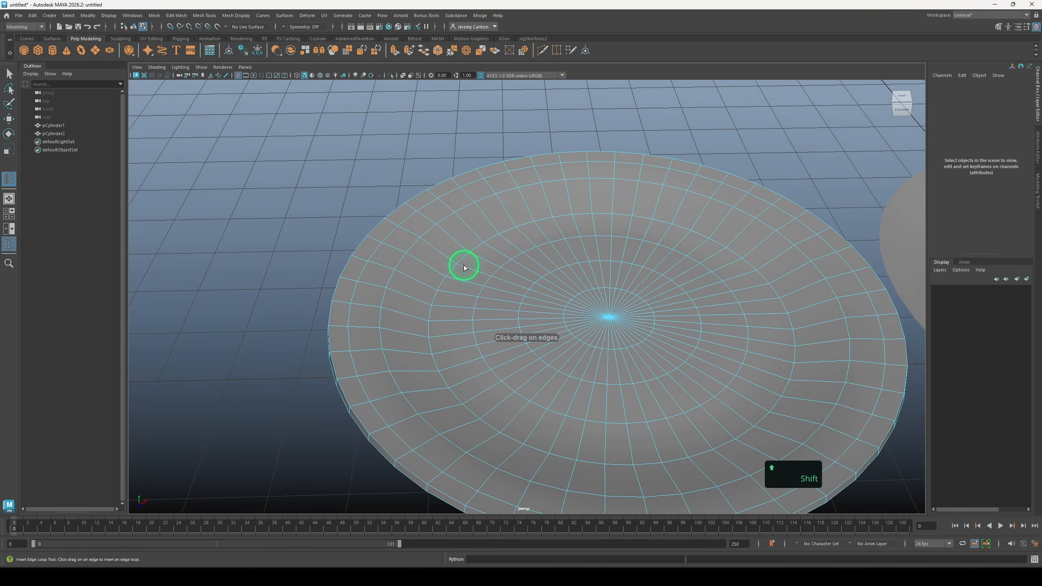
drag(462, 267, 456, 262)
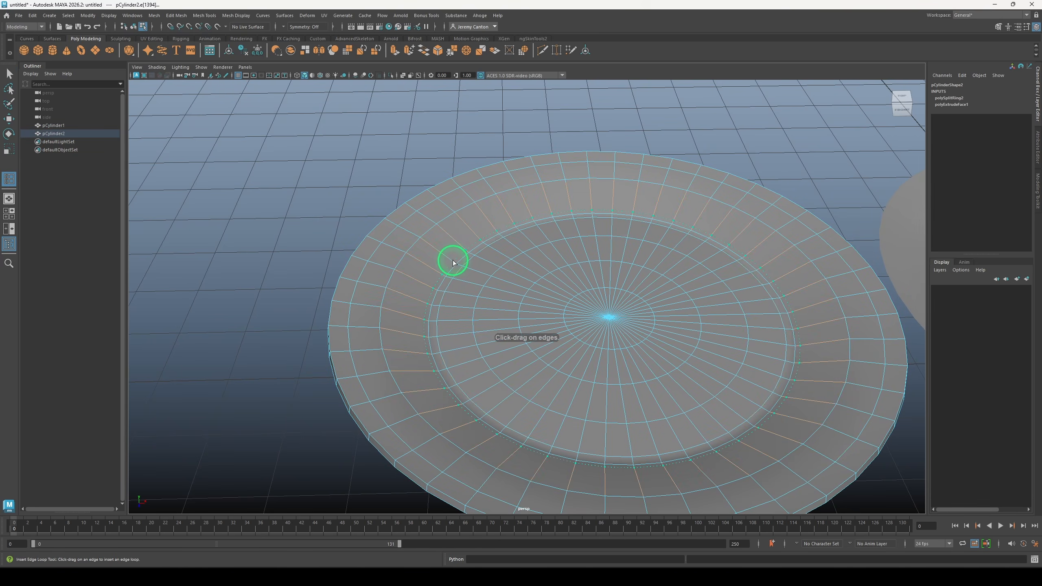
click(452, 260)
right_click(504, 248)
right_drag(534, 242, 537, 239)
Compare the plate in cage-plus-smooth and full smooth preview to check the sharpened bend around its base
scroll(517, 259, down, 4)
alt+drag(484, 267, 574, 401)
alt+middle_drag(623, 439, 579, 380)
alt+drag(579, 379, 569, 333)
click(569, 331)
key(2)
alt+drag(657, 392, 658, 368)
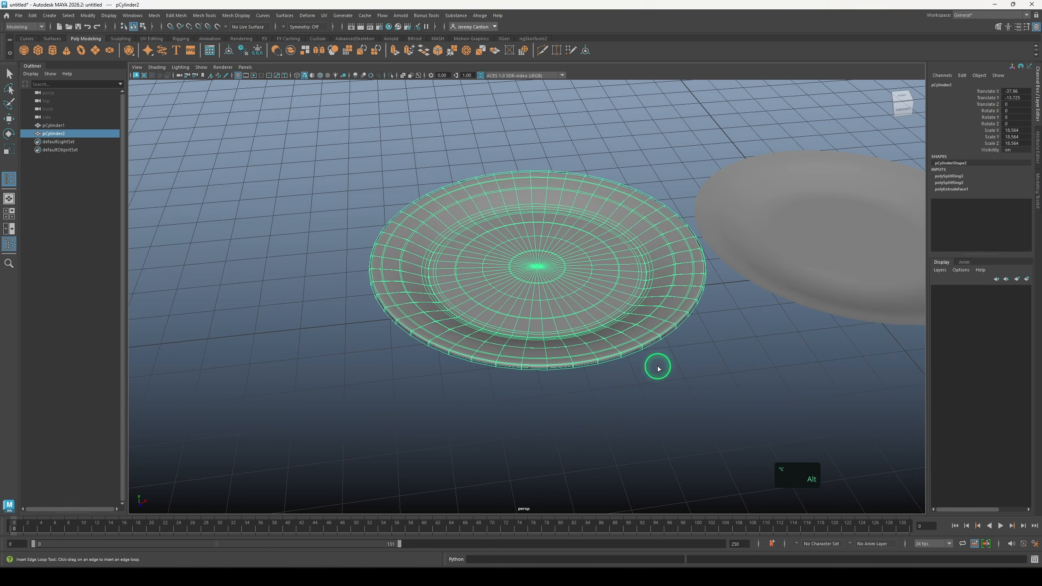
right_drag(627, 336, 666, 324)
key(3)
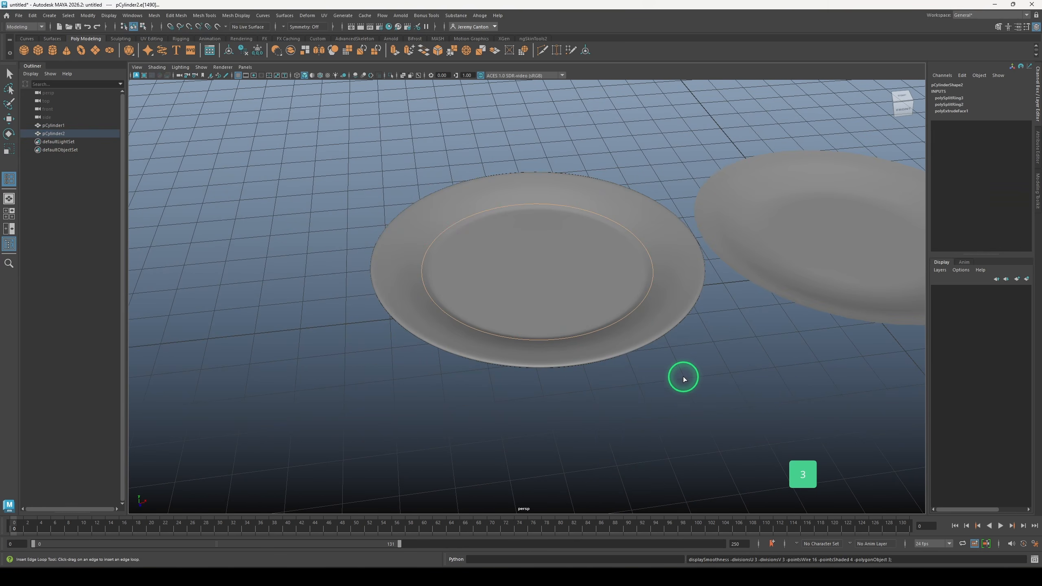
Return to the unsmoothed cage display and duplicate the original single-surface plate in place
click(682, 371)
alt+drag(682, 372, 612, 302)
click(612, 303)
key(1)
alt+middle_drag(845, 349, 597, 392)
click(577, 345)
mouse_move(576, 345)
alt+mouse_down()
mouse_move(599, 377)
mouse_move(614, 361)
mouse_move(588, 335)
alt+mouse_up()
key(w)
alt+right_drag(588, 336, 623, 396)
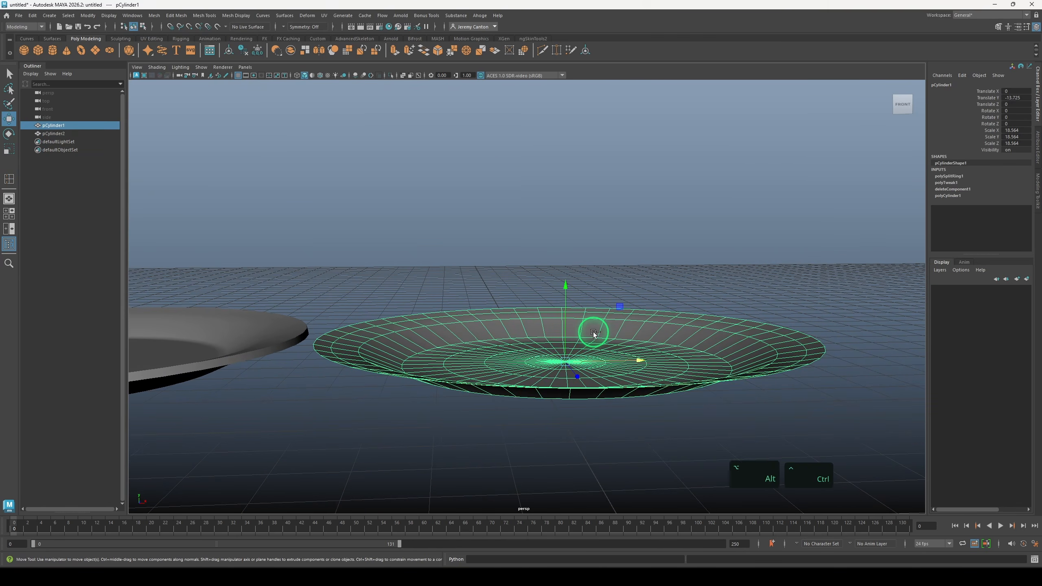
key(ctrl+d)
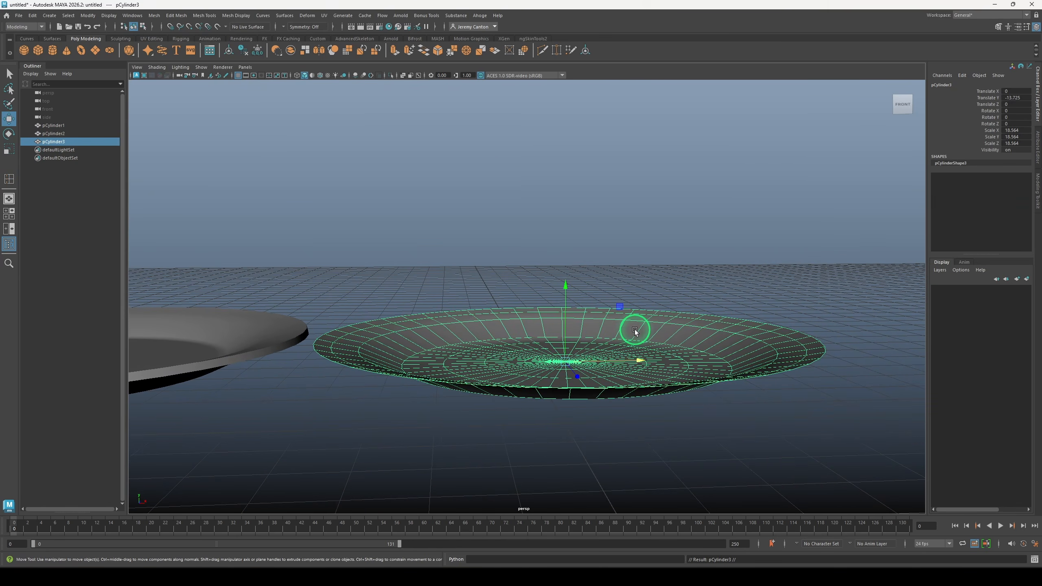
Move all vertices of the duplicated plate along their normals to offset it slightly from the original surface
right_drag(638, 333, 608, 331)
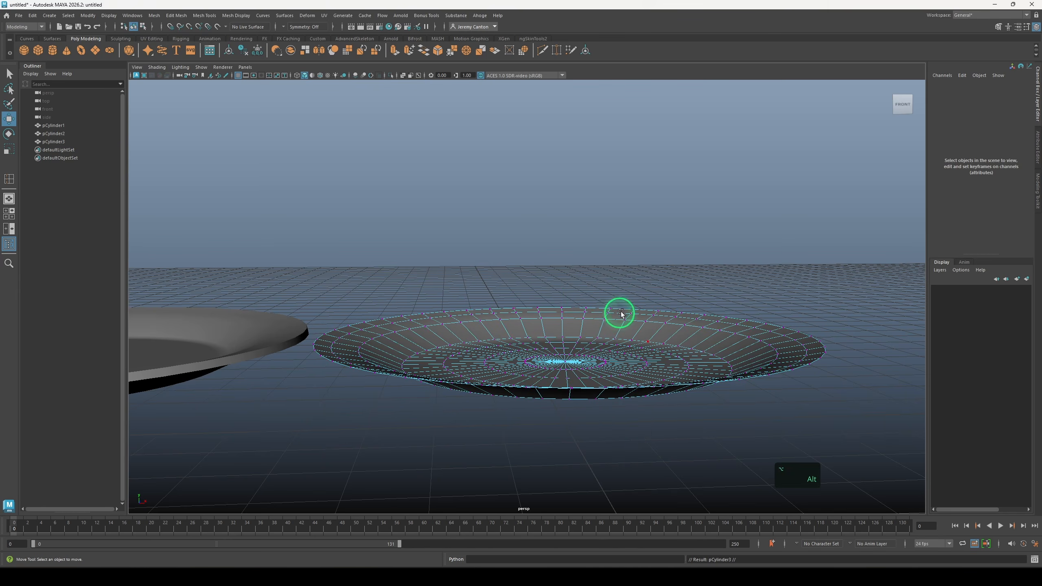
scroll(735, 299, down, 3)
mouse_move(849, 222)
mouse_down()
mouse_move(411, 420)
mouse_move(304, 425)
mouse_up()
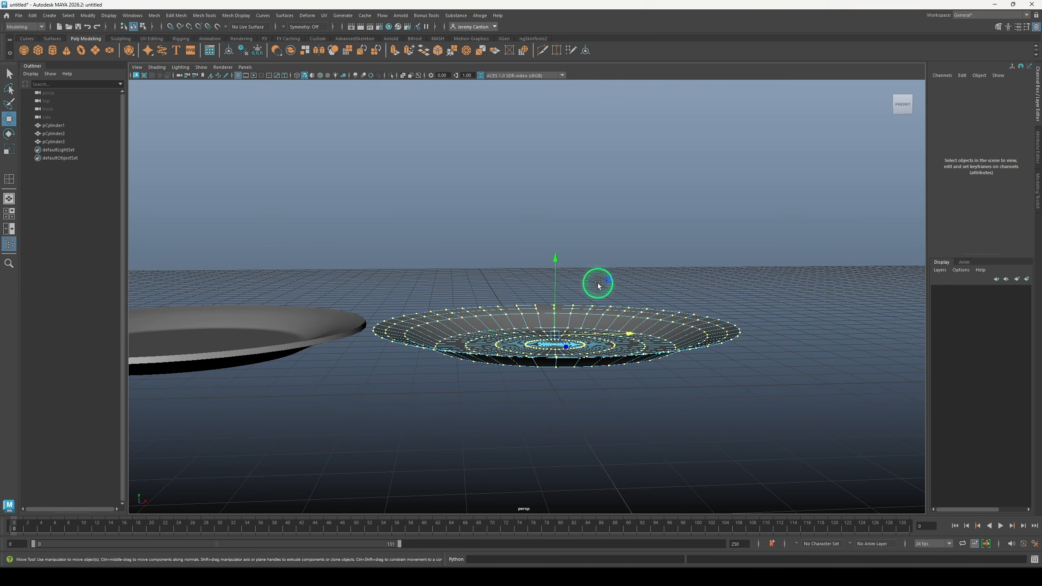
scroll(609, 335, up, 5)
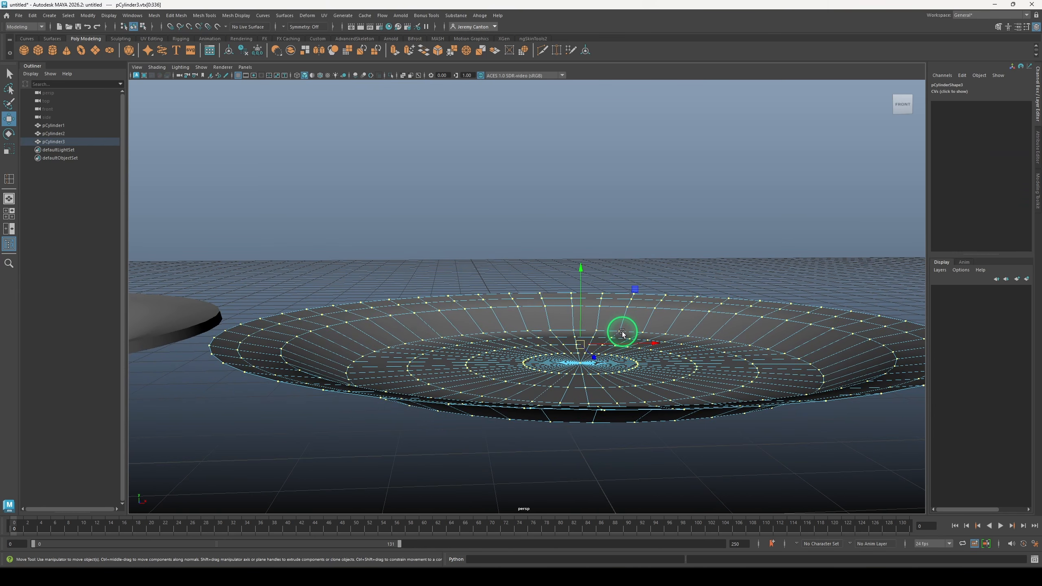
click(622, 333)
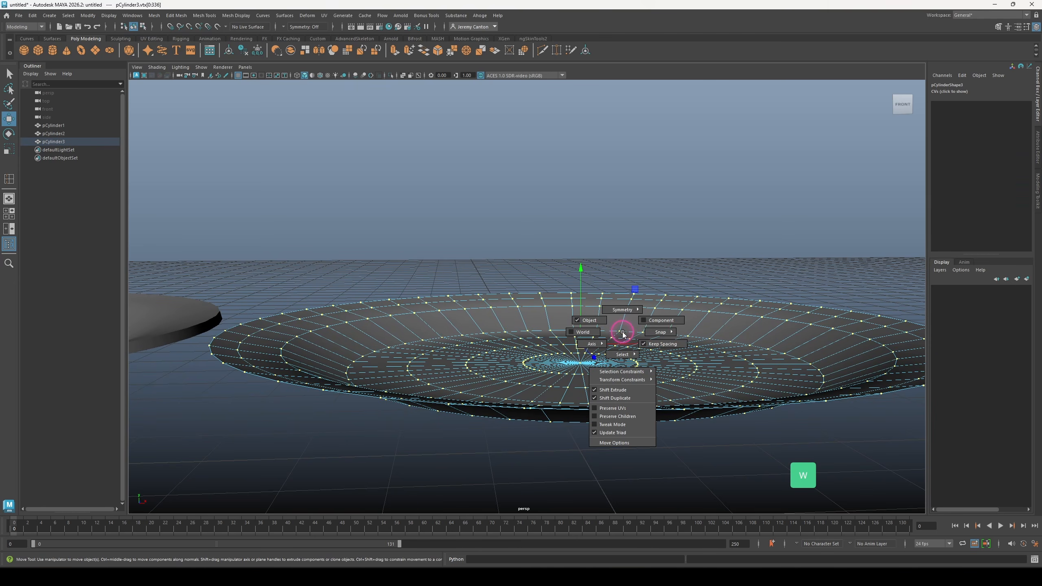
drag(598, 343, 553, 334)
mouse_move(609, 314)
alt+mouse_down()
mouse_move(600, 310)
mouse_move(613, 323)
alt+mouse_up()
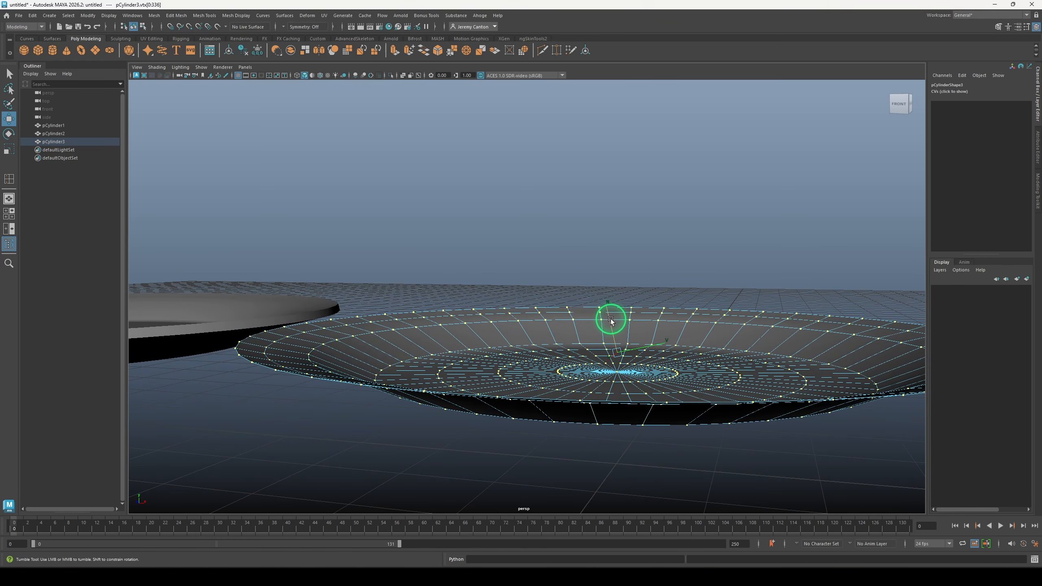
alt+right_drag(611, 320, 669, 340)
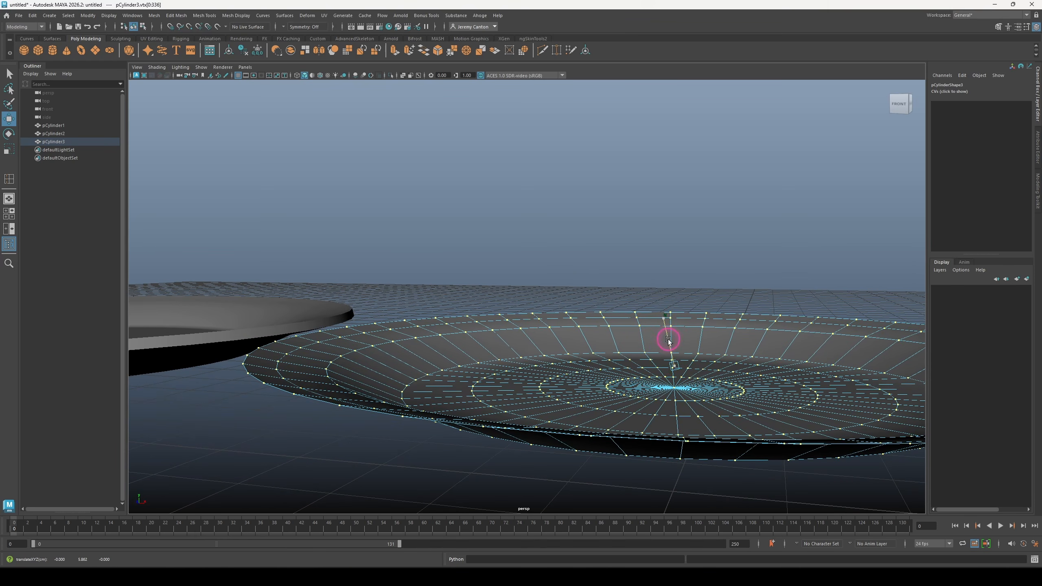
drag(668, 340, 642, 346)
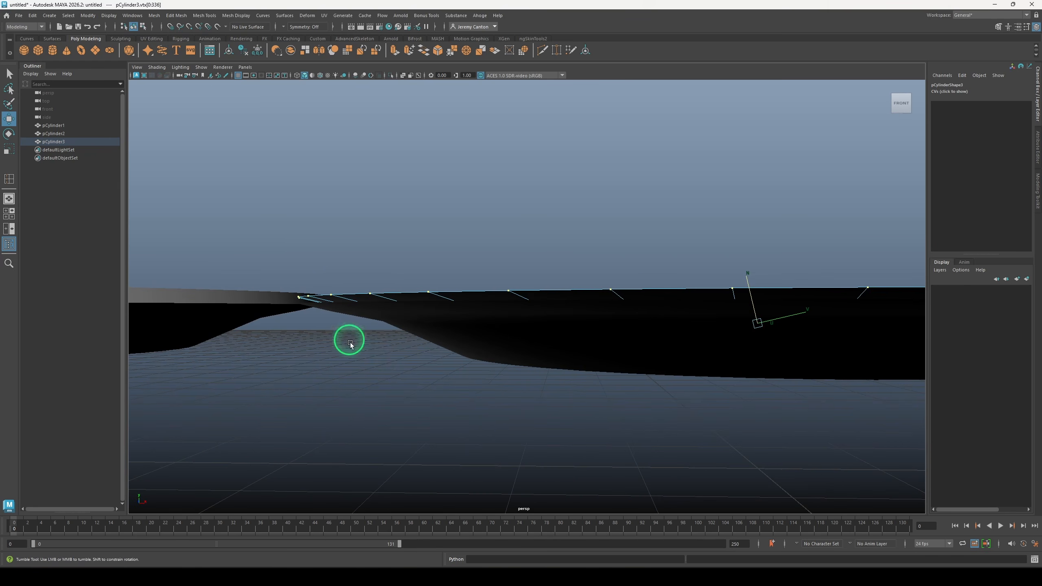
Fine-tune the duplicate's offset along its normals while checking the gap between both shells at the rim
alt+drag(433, 348, 429, 348)
mouse_move(629, 311)
alt+mouse_down()
mouse_move(593, 341)
mouse_move(581, 316)
mouse_move(655, 335)
mouse_move(643, 321)
alt+mouse_up()
alt+right_drag(563, 328, 612, 343)
alt+drag(611, 344, 630, 305)
alt+right_drag(629, 304, 633, 301)
drag(633, 301, 632, 300)
shift+right_click(601, 307)
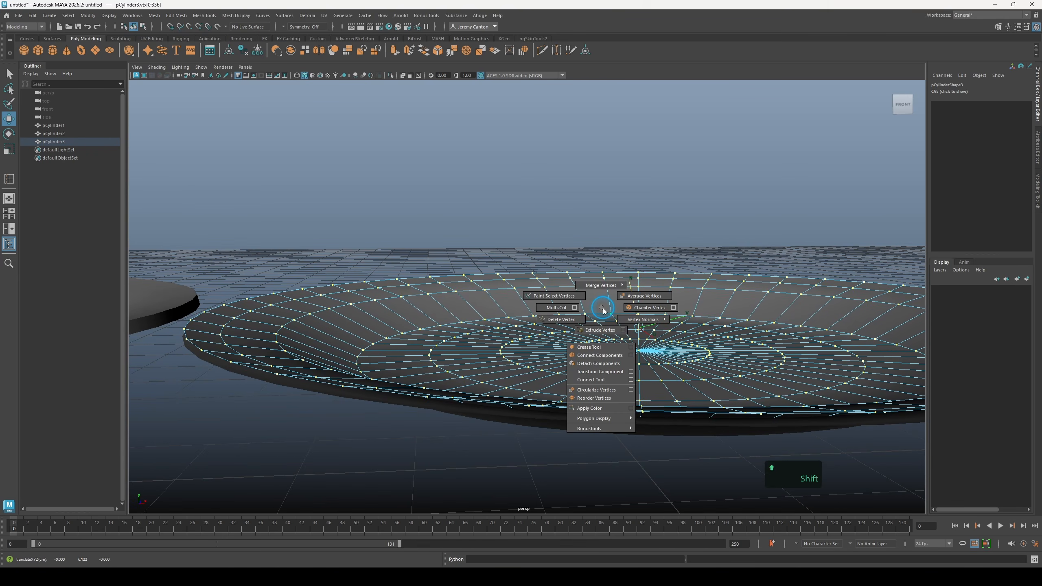
right_drag(602, 308, 636, 301)
Return to object selection and toggle the visibility of the original and offset shells
alt+drag(524, 337, 529, 288)
right_drag(492, 312, 518, 299)
alt+drag(518, 294, 428, 305)
click(514, 322)
key(alt+h)
shift+click(500, 296)
key(h)
key(h)
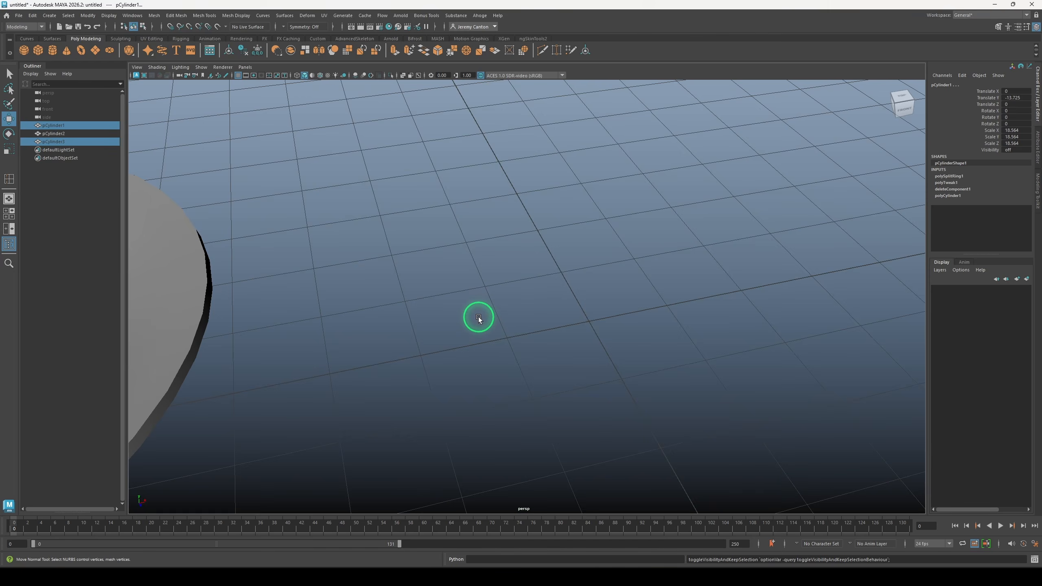
Reverse the normals of the original plate shell so its faces point away from the offset copy
alt+drag(333, 443, 333, 407)
click(333, 407)
click(335, 364)
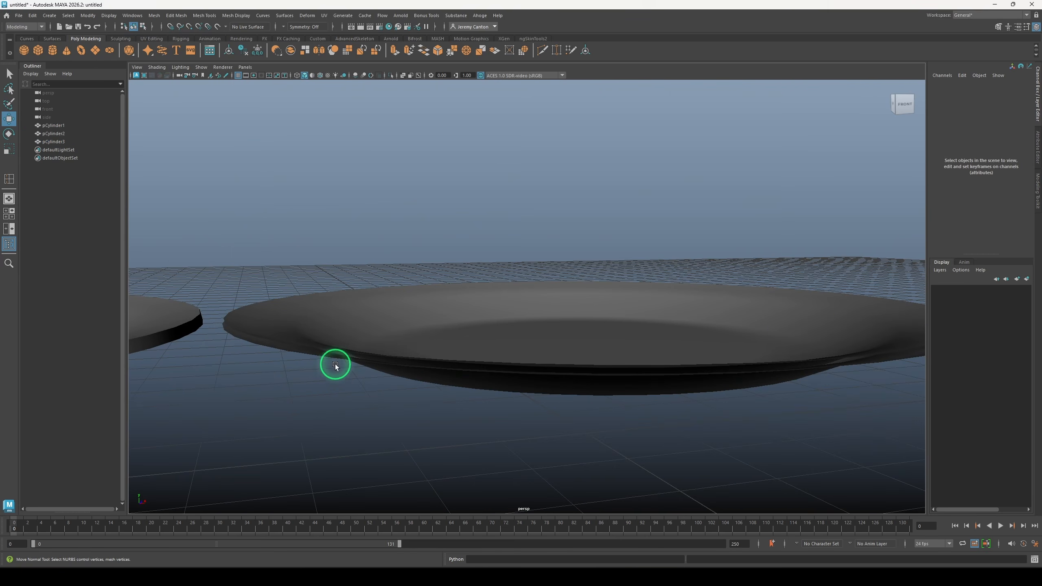
click(370, 356)
click(370, 364)
alt+drag(524, 360, 471, 306)
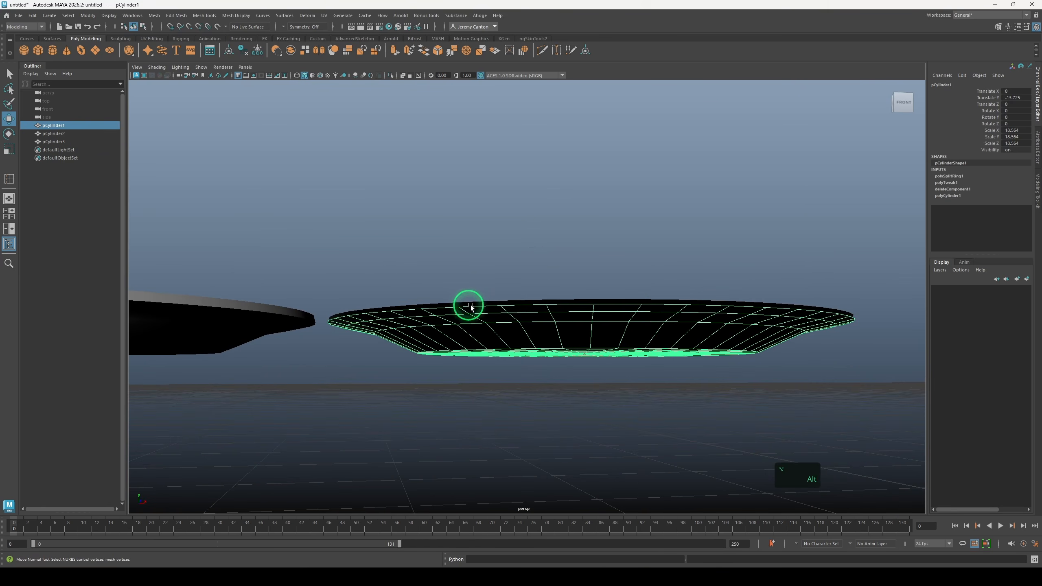
right_drag(530, 326, 531, 344)
double_click(551, 335)
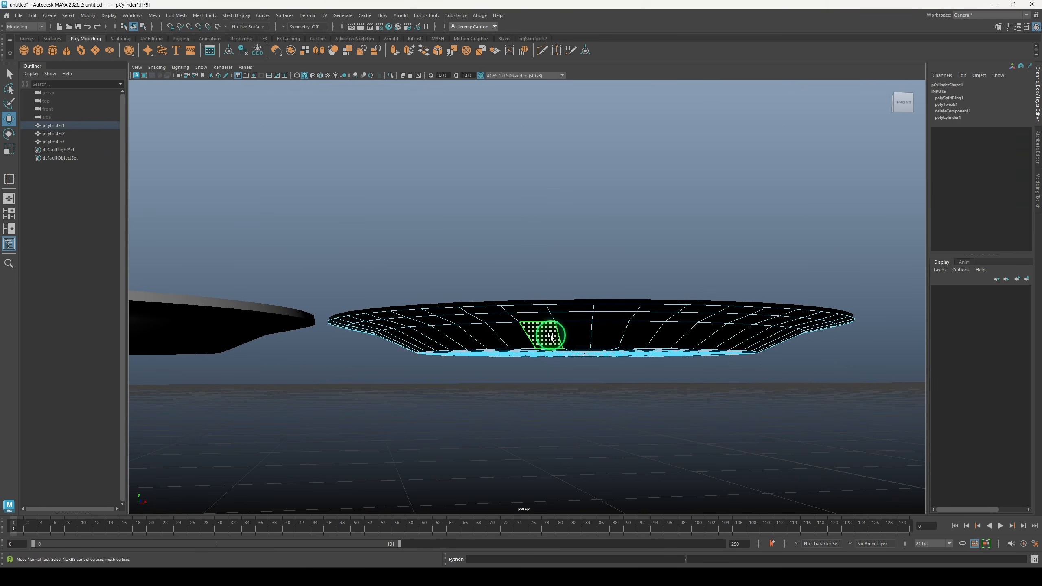
shift+right_click(558, 313)
mouse_move(596, 329)
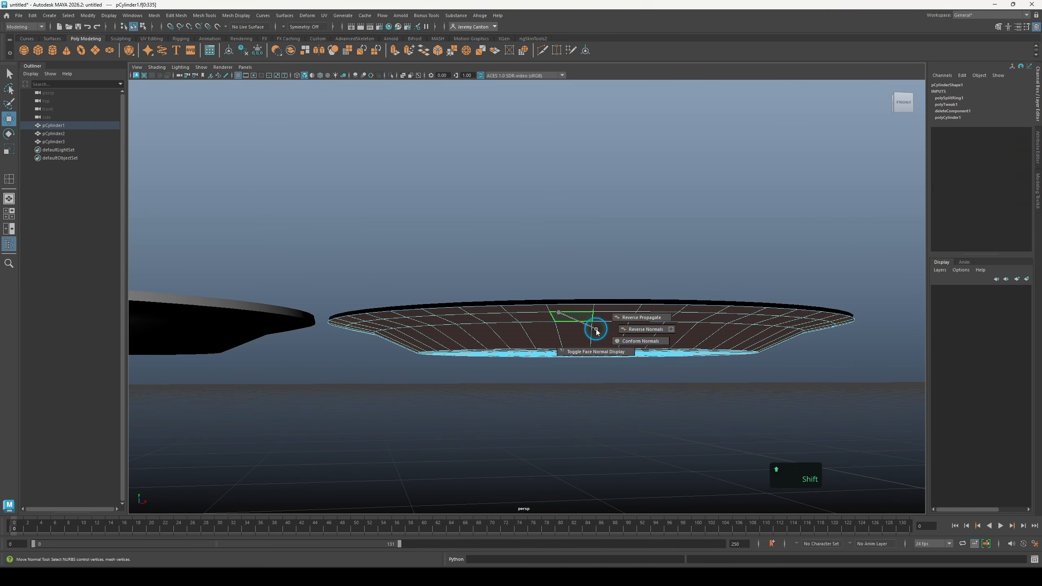
shift+right_drag(642, 330, 644, 307)
click(671, 397)
Combine the original and offset plate shells into one mesh
mouse_move(668, 357)
alt+mouse_down()
mouse_move(654, 328)
mouse_move(660, 368)
mouse_move(660, 330)
mouse_move(665, 348)
mouse_move(659, 375)
alt+mouse_up()
click(612, 323)
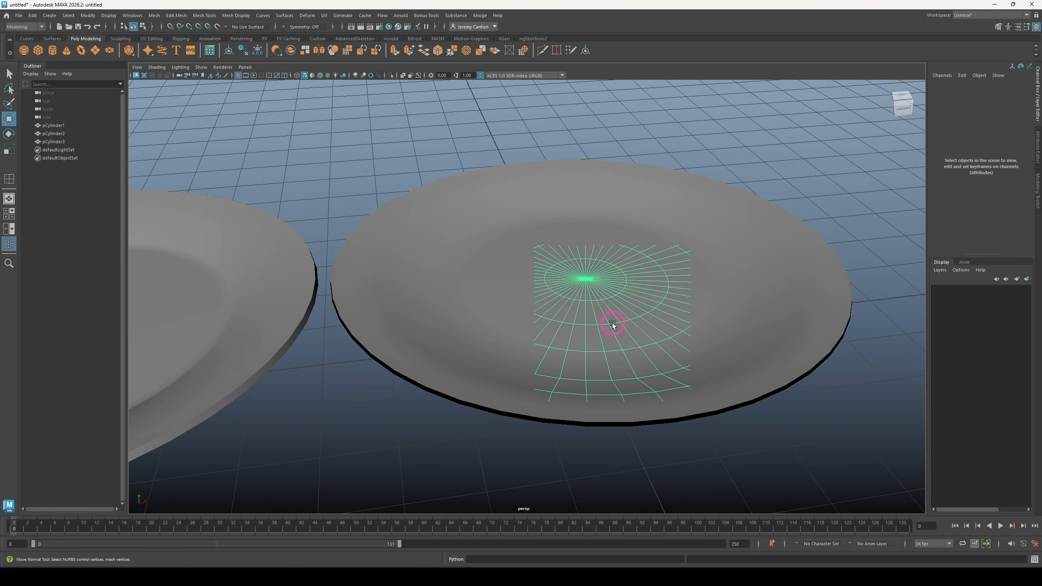
alt+drag(594, 356, 577, 324)
shift+click(577, 324)
shift+right_drag(596, 294, 596, 294)
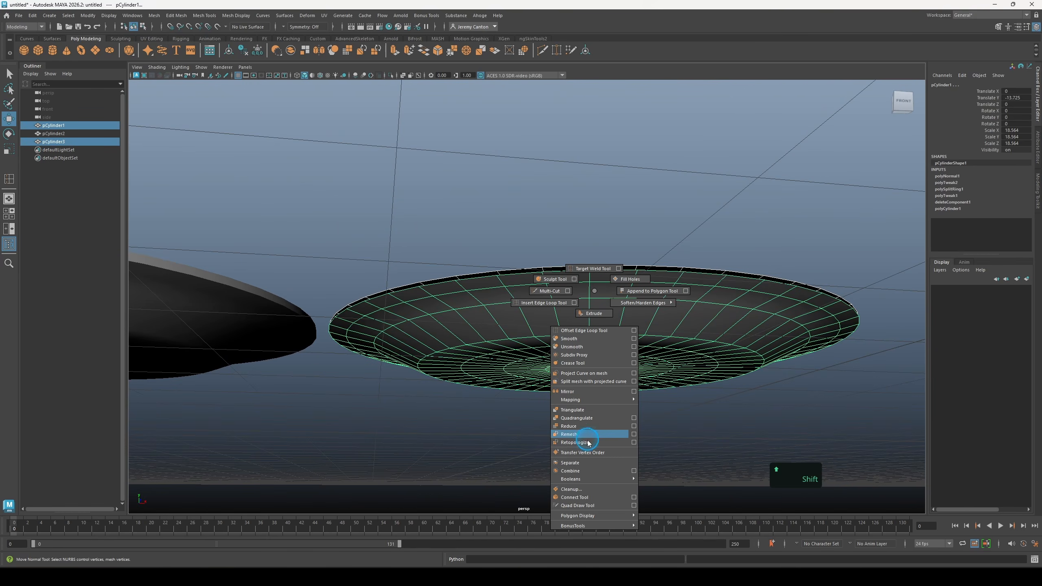
shift+right_drag(587, 442, 575, 471)
alt+right_drag(602, 451, 642, 477)
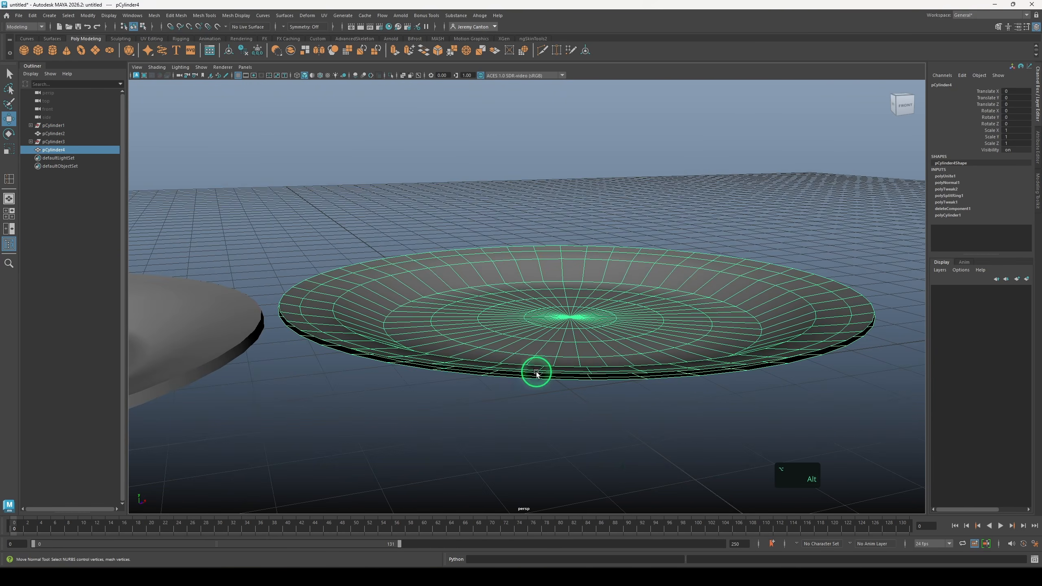
Bridge the open border edges of the two combined shells to close the plate's rim
alt+middle_drag(536, 372, 486, 339)
right_drag(640, 285, 642, 271)
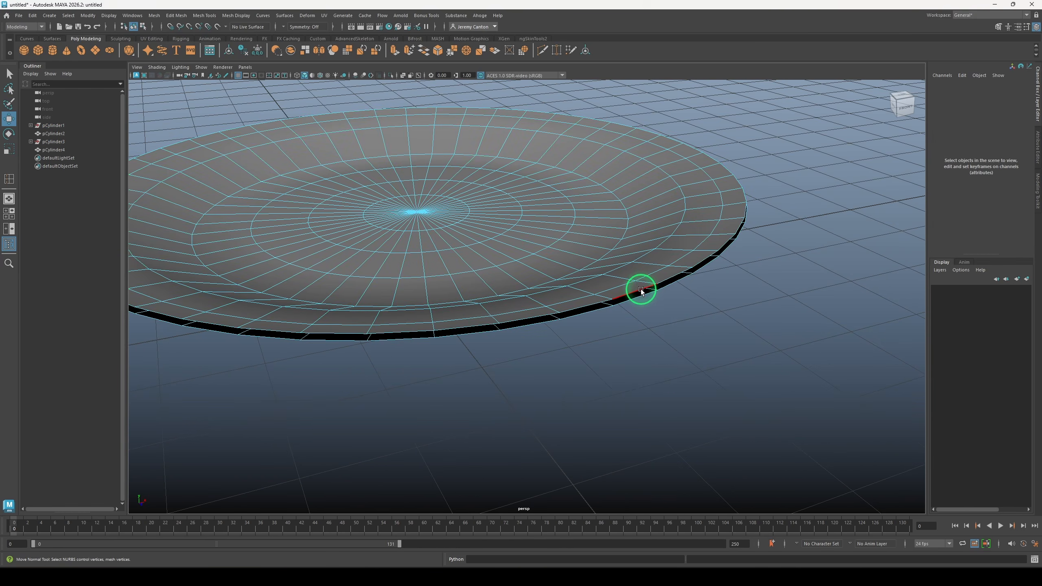
double_click(641, 291)
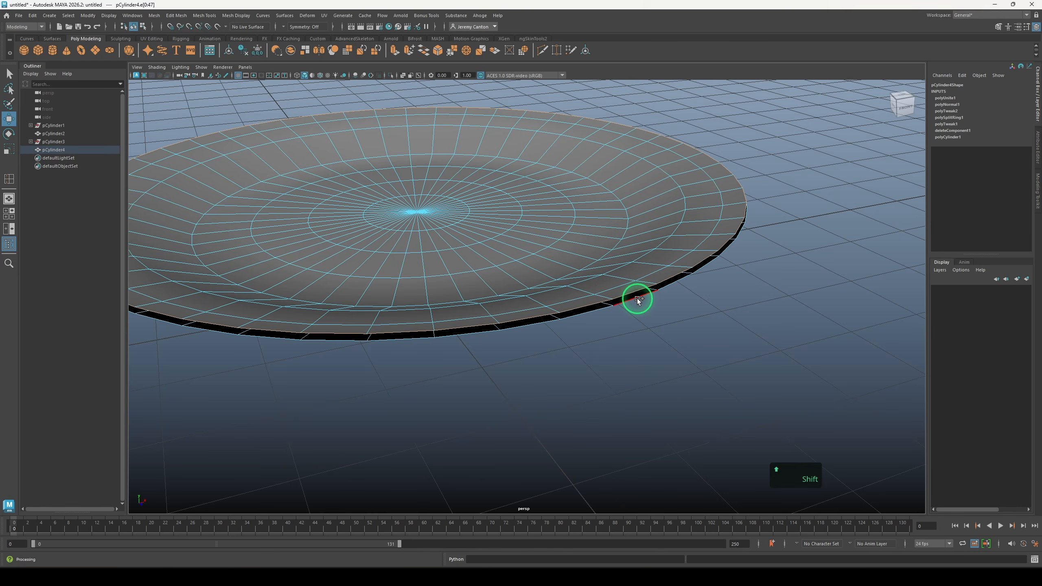
shift+right_drag(637, 299, 636, 397)
right_drag(602, 300, 626, 293)
click(652, 349)
alt+right_drag(652, 348, 461, 312)
alt+middle_drag(461, 311, 602, 319)
alt+right_drag(602, 319, 668, 305)
alt+drag(668, 304, 685, 260)
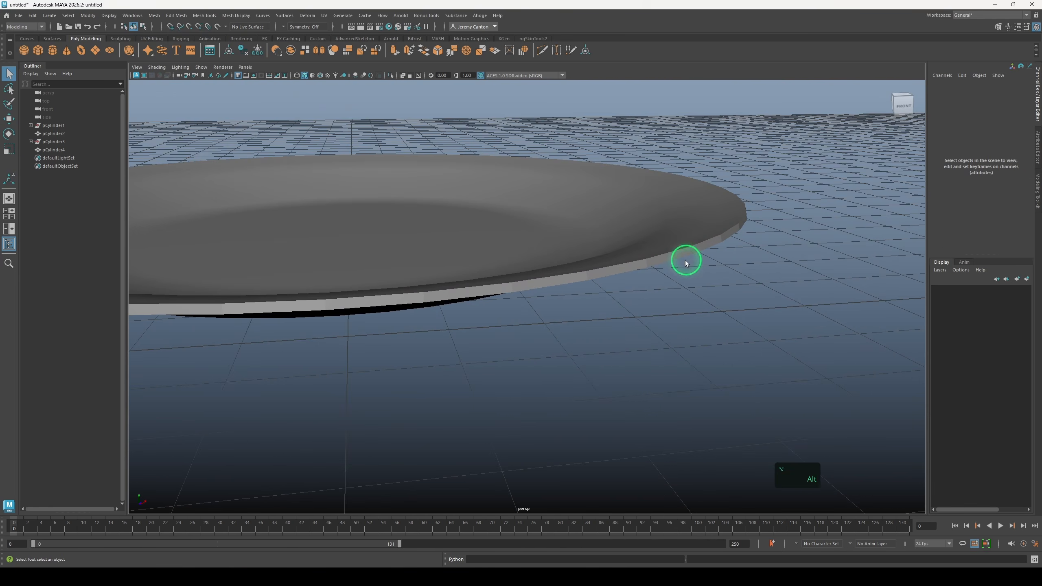
alt+middle_drag(686, 262, 633, 379)
alt+right_drag(633, 380, 563, 289)
Soften the short cross edges around the bridged rim band
click(594, 289)
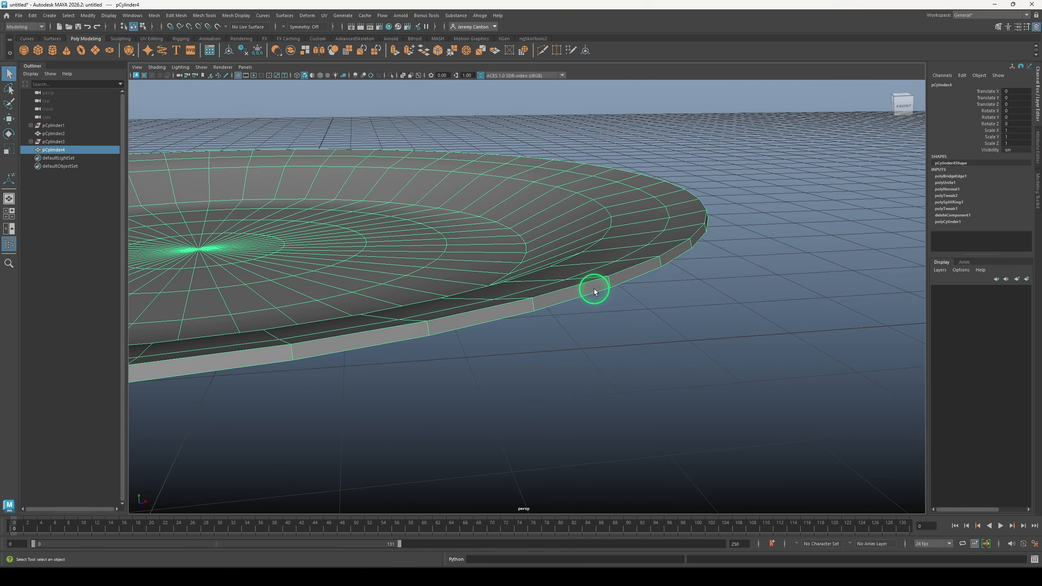
right_drag(591, 288, 617, 285)
click(611, 283)
shift+click(537, 308)
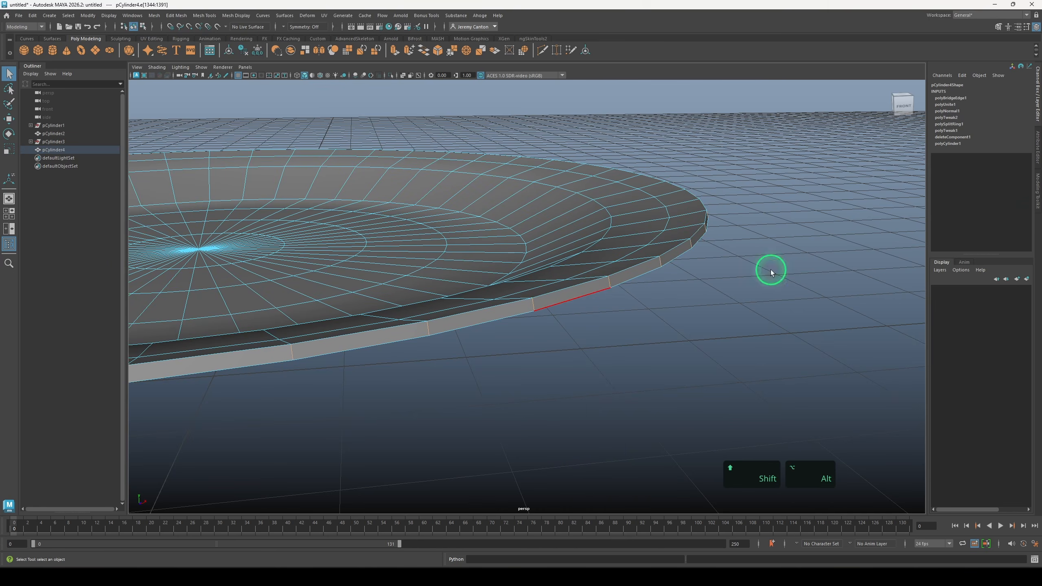
alt+right_drag(594, 283, 300, 349)
alt+middle_drag(299, 349, 510, 314)
alt+drag(543, 302, 577, 296)
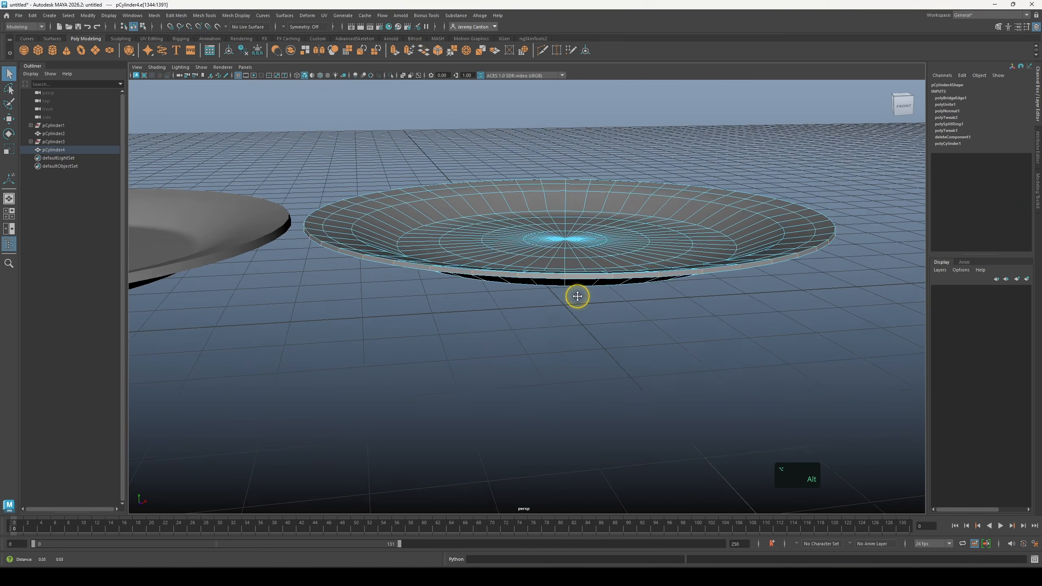
alt+right_drag(577, 296, 704, 295)
alt+middle_drag(704, 295, 668, 326)
shift+right_drag(668, 325, 509, 329)
click(723, 361)
Insert two edge loops around the bend between the bridged plate's base and wall, after checking it in smooth preview
mouse_move(510, 329)
alt+mouse_down()
mouse_move(468, 375)
mouse_move(504, 329)
alt+mouse_up()
click(509, 321)
key(3)
click(537, 384)
alt+drag(537, 384, 517, 419)
alt+right_drag(518, 419, 290, 339)
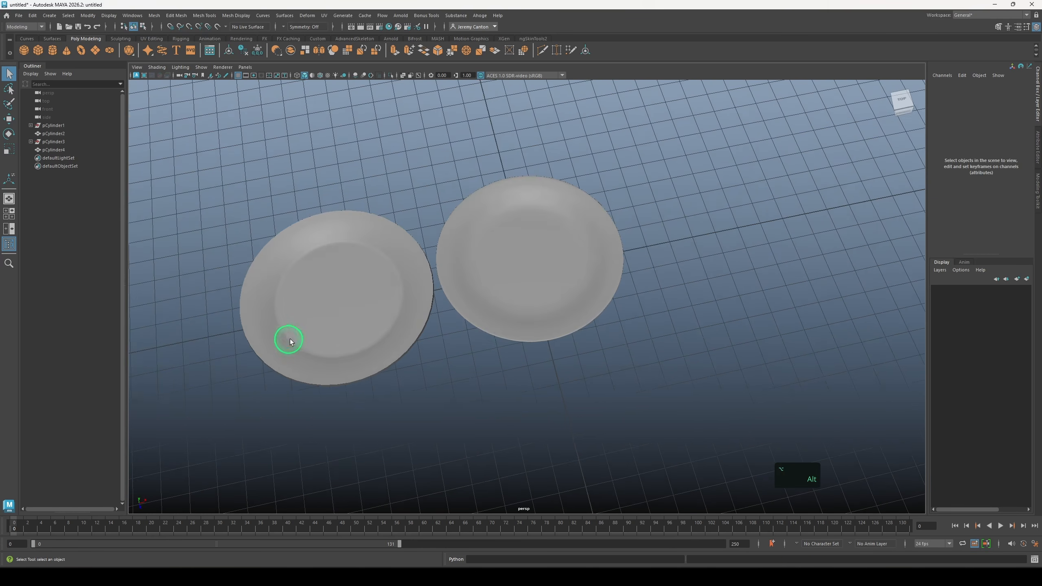
alt+drag(290, 341, 461, 326)
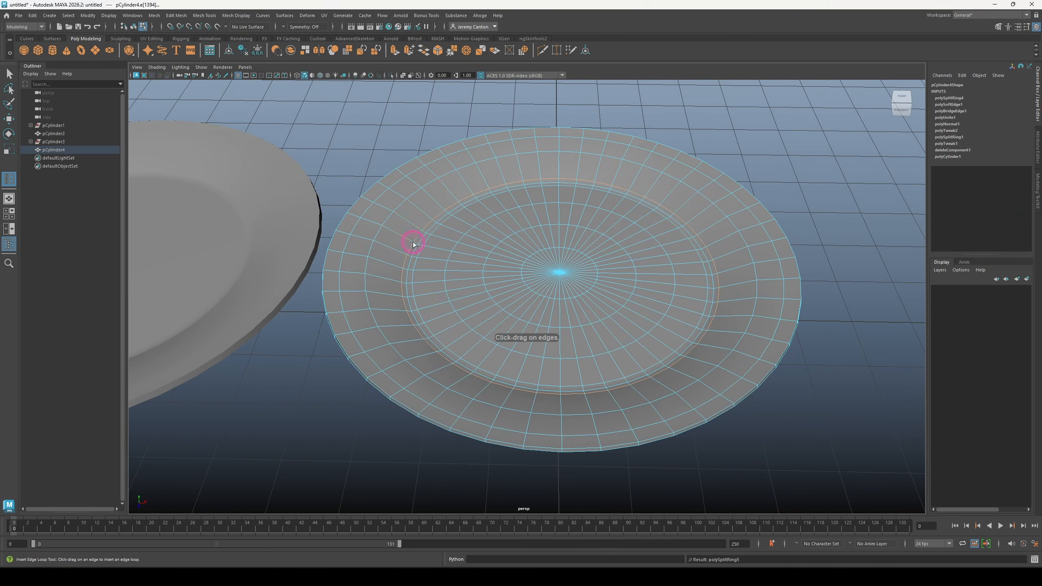
click(414, 244)
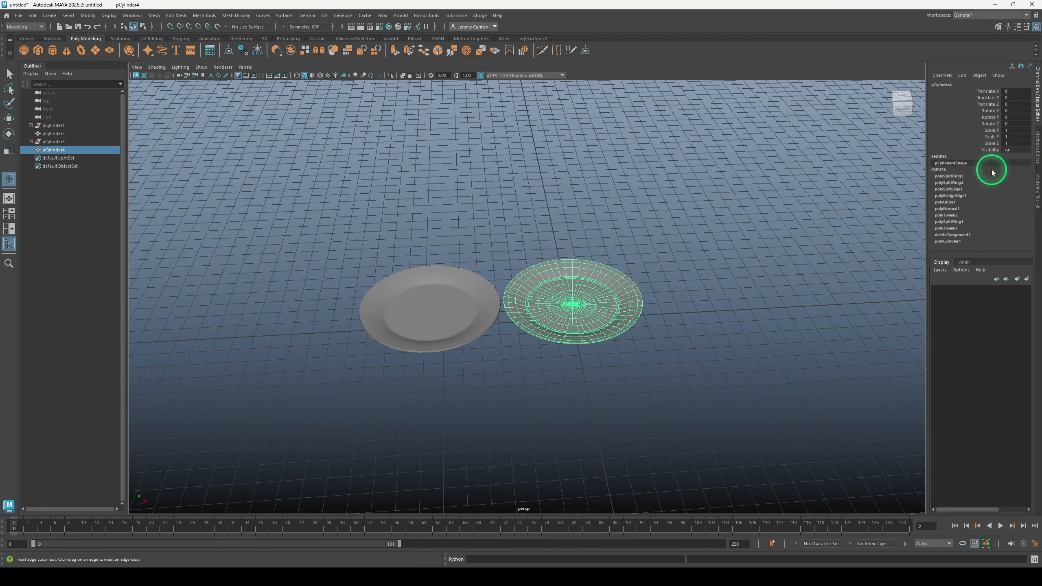
Delete the construction history of both plates and freeze the extruded plate's transformations
click(445, 334)
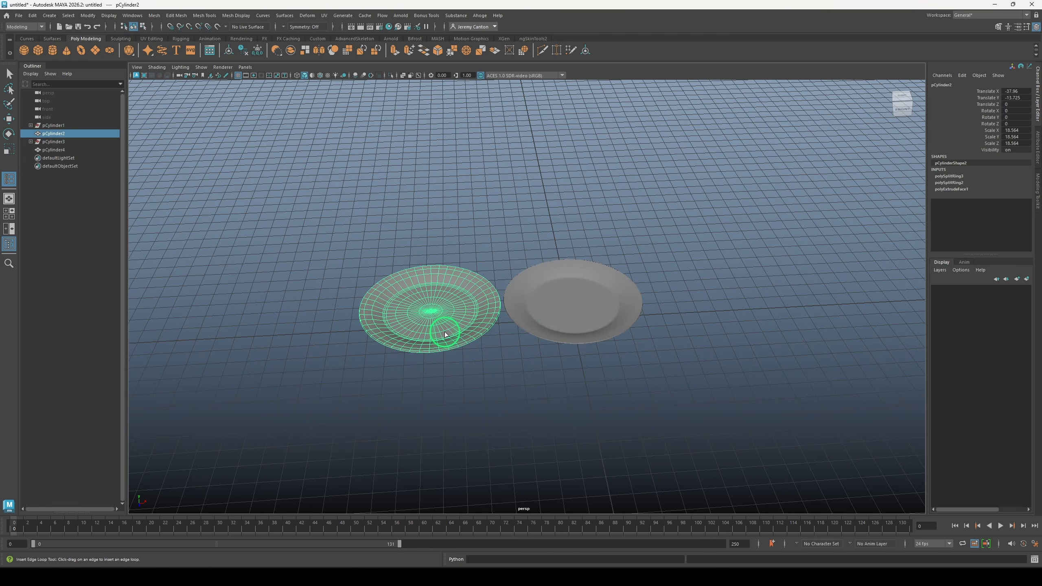
click(592, 313)
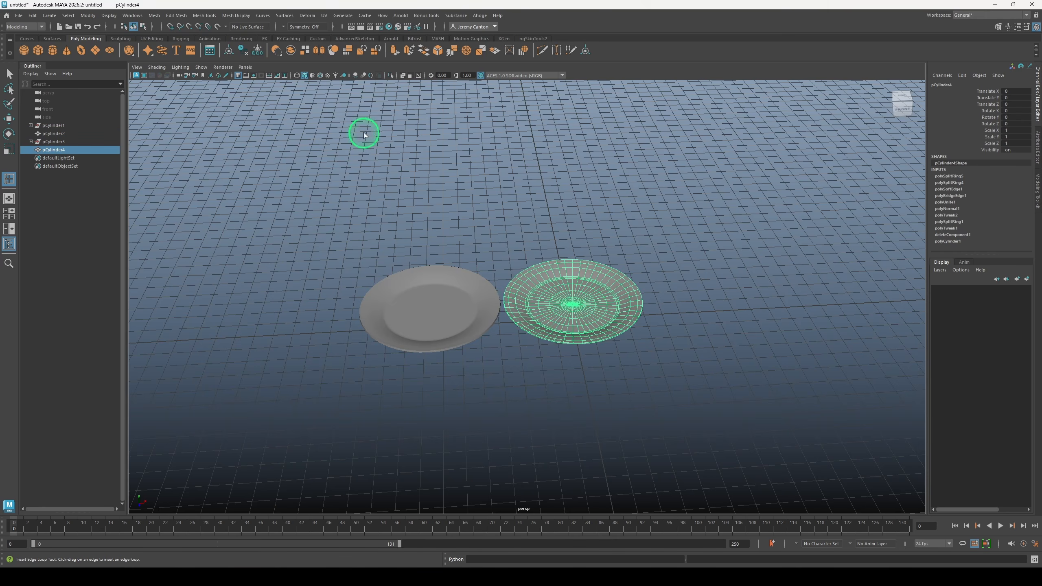
click(243, 50)
click(421, 320)
click(257, 50)
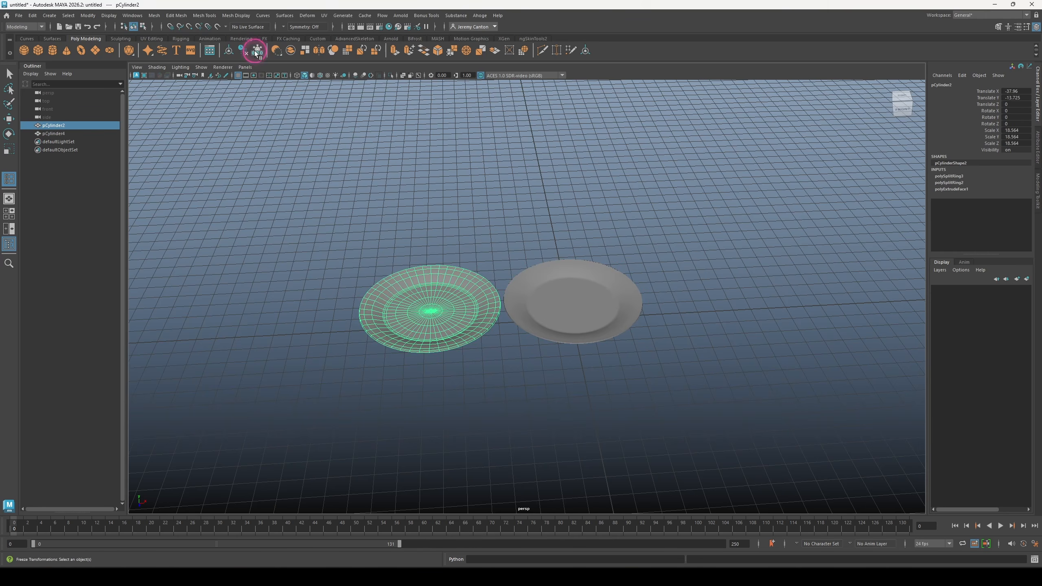
click(243, 50)
Move the extruded plate sideways along the X axis, keeping it beside the bridged plate
key(w)
alt+drag(404, 234, 497, 283)
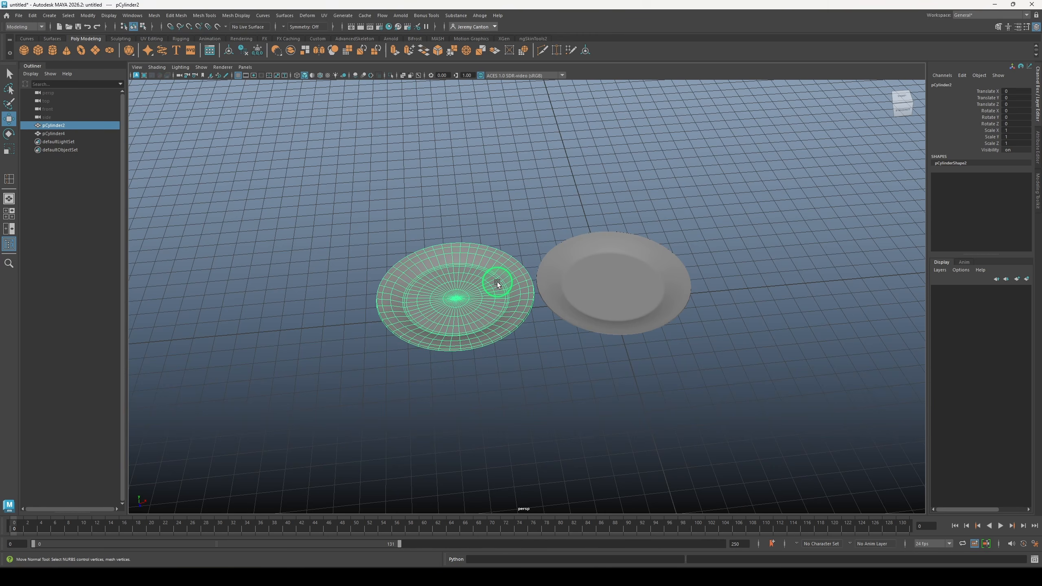
drag(497, 282, 464, 284)
click(575, 305)
key(ctrl+z)
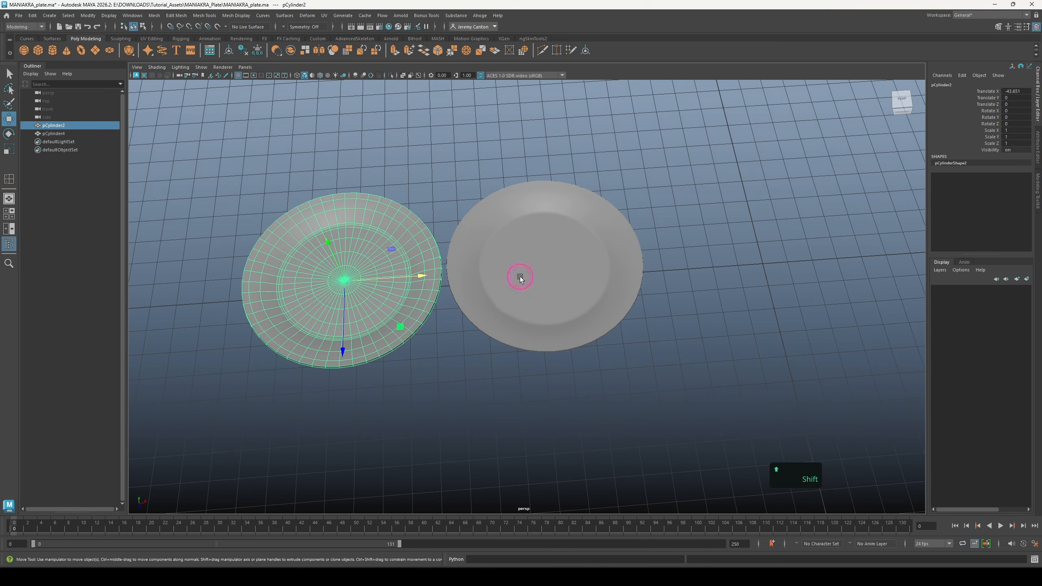
Duplicate both plates together and place the copies beside the originals along the X axis
ctrl+shift+click(521, 276)
drag(571, 271, 842, 252)
key(ctrl+d)
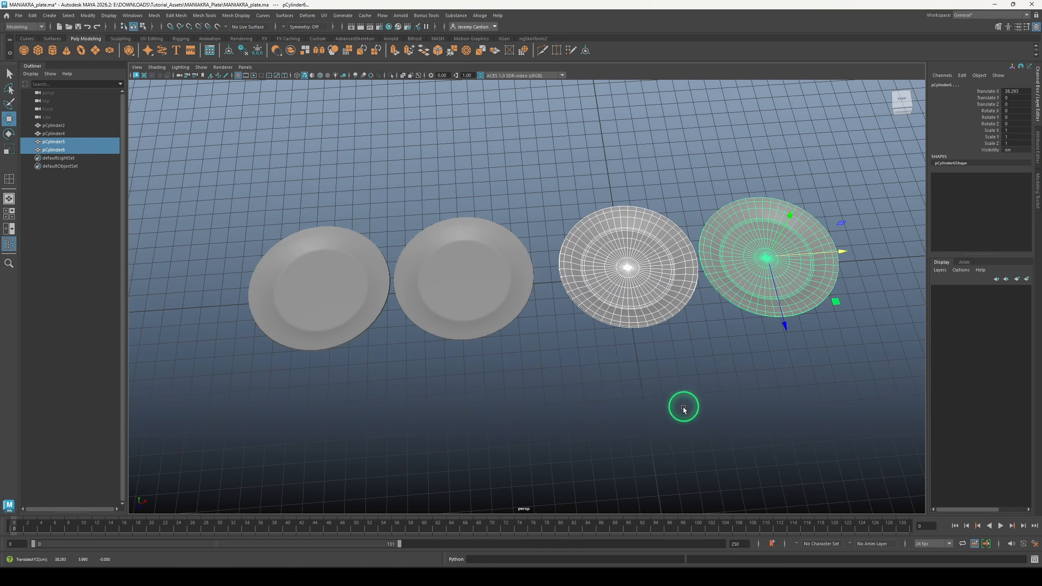
click(683, 407)
Bevel the edge loop just inside the rim of the third plate in the row with a fraction of 0.3
alt+middle_drag(632, 343, 486, 356)
alt+drag(486, 356, 494, 318)
alt+right_drag(494, 318, 525, 327)
click(535, 325)
alt+middle_drag(536, 326, 618, 325)
alt+right_drag(618, 325, 635, 338)
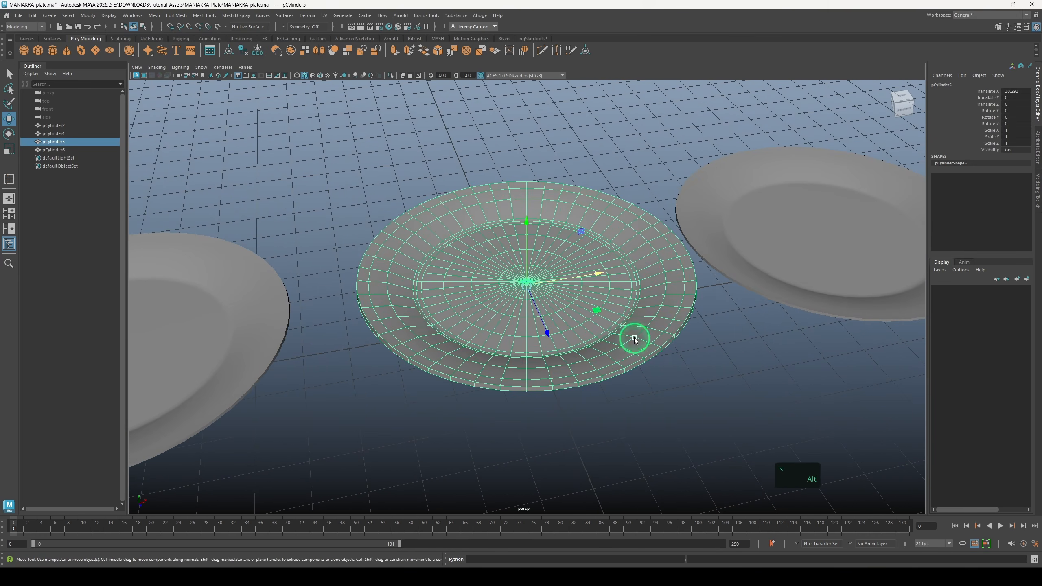
alt+middle_drag(598, 324, 522, 313)
alt+right_drag(522, 313, 617, 271)
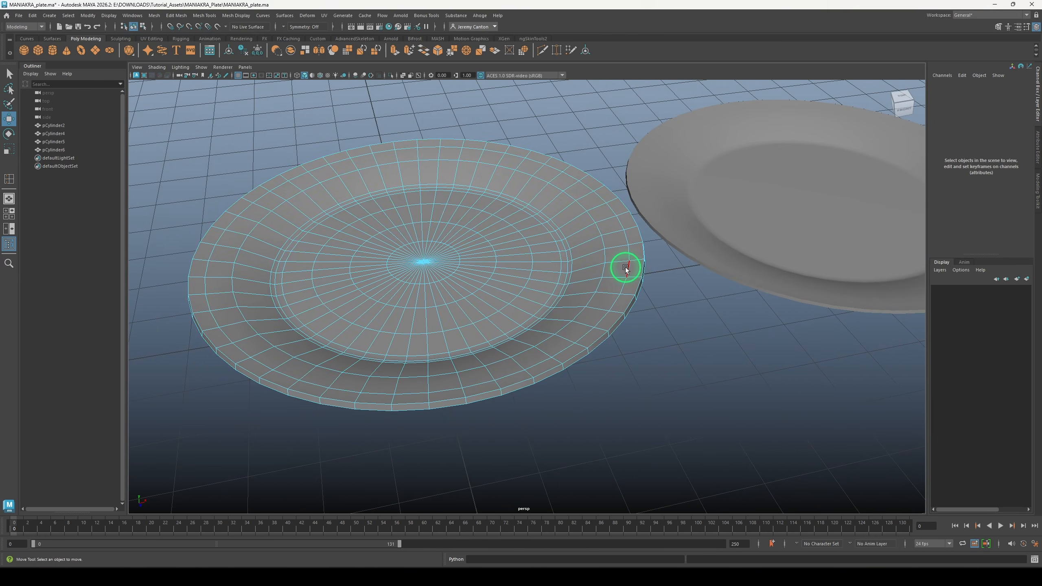
double_click(625, 267)
mouse_move(619, 254)
alt+mouse_down()
mouse_move(619, 233)
mouse_move(621, 256)
alt+mouse_up()
shift+right_click(622, 257)
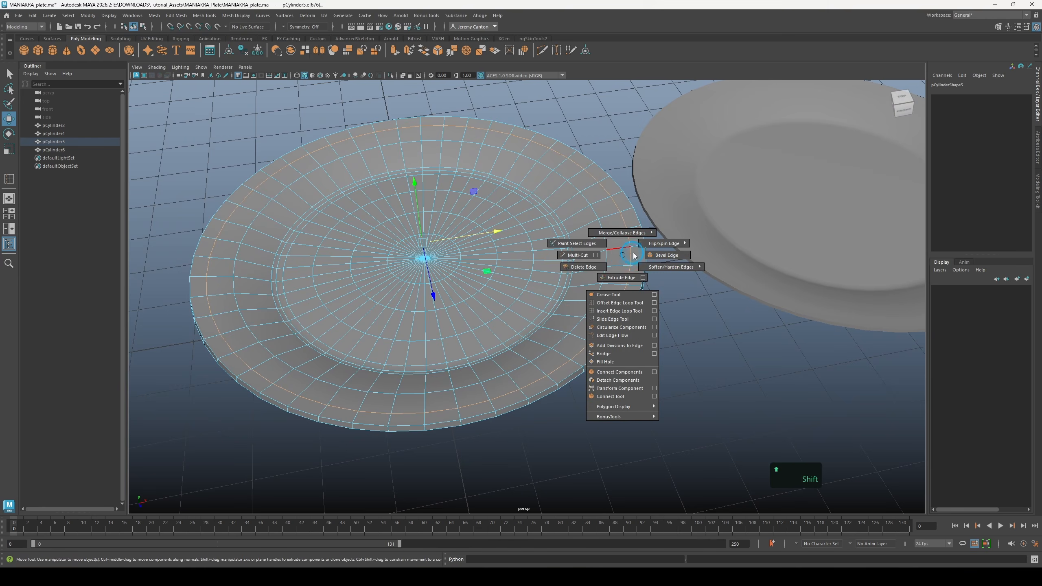
click(666, 255)
ctrl+middle_drag(739, 307, 729, 306)
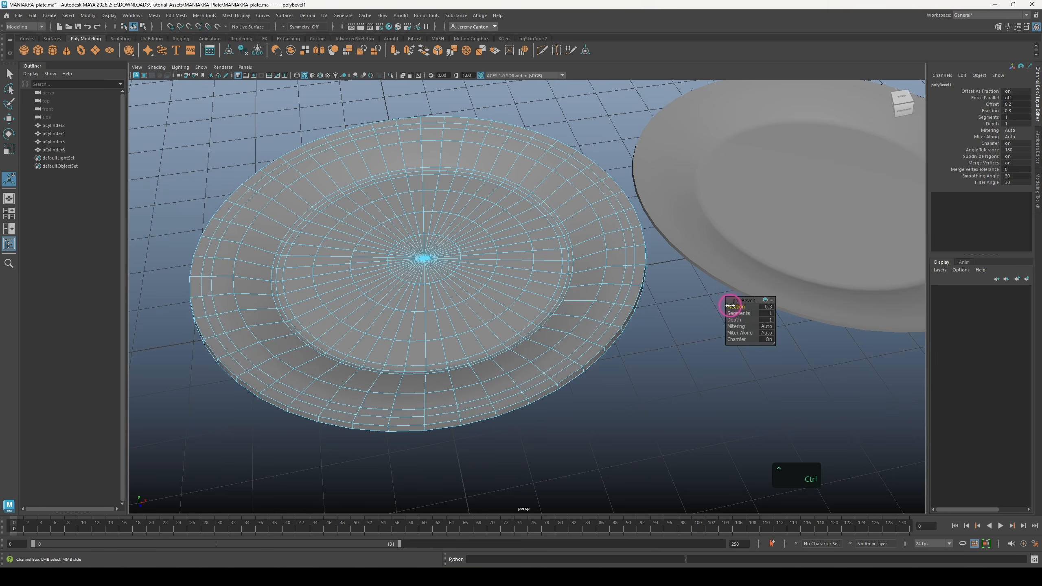
Select the full ring of faces between the two bevelled edge loops near the rim and extrude it
right_drag(631, 229, 633, 251)
click(629, 241)
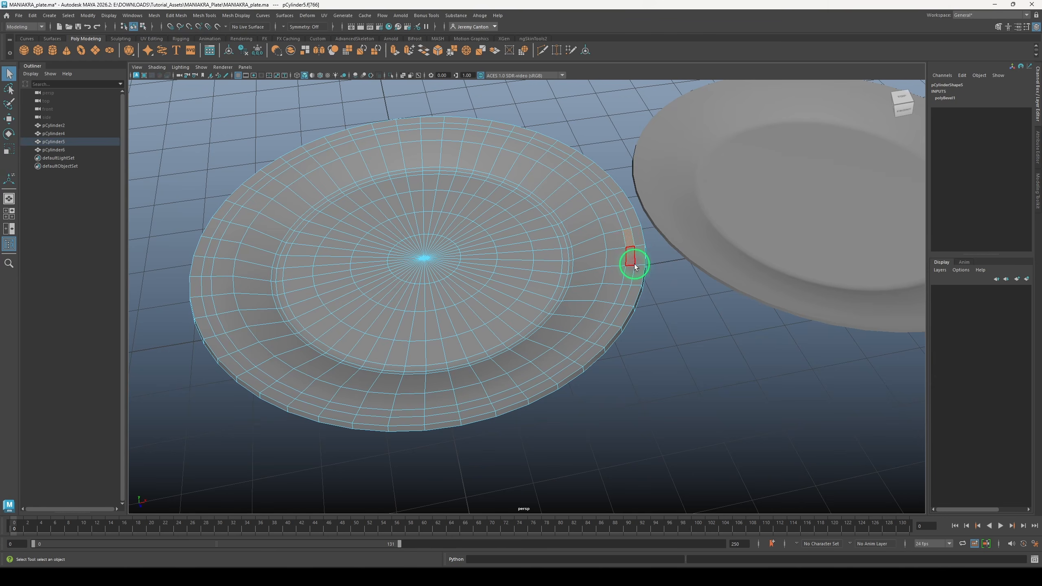
shift+double_click(631, 255)
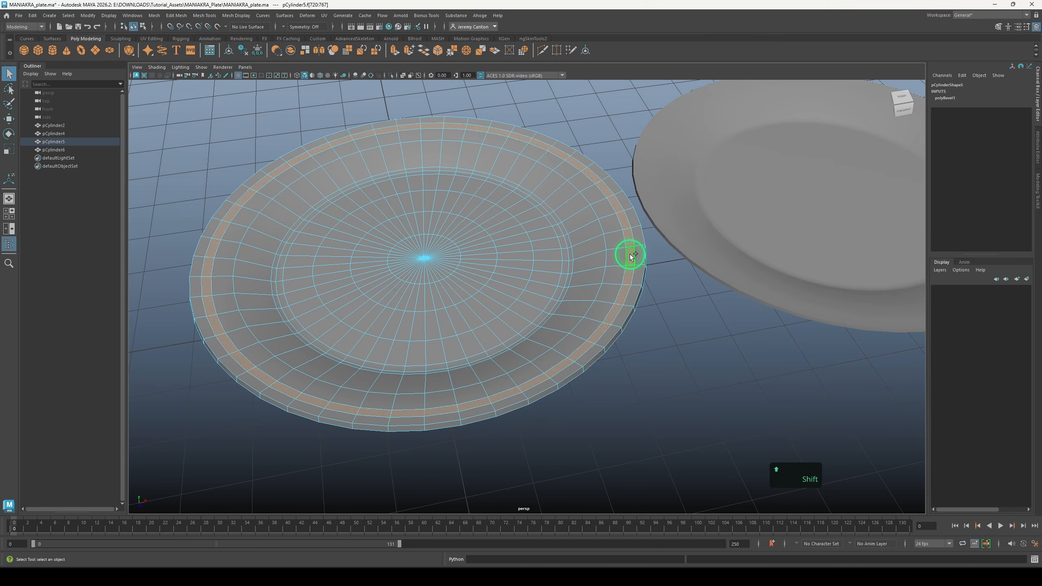
alt+shift+drag(628, 251, 679, 249)
shift+right_click(679, 250)
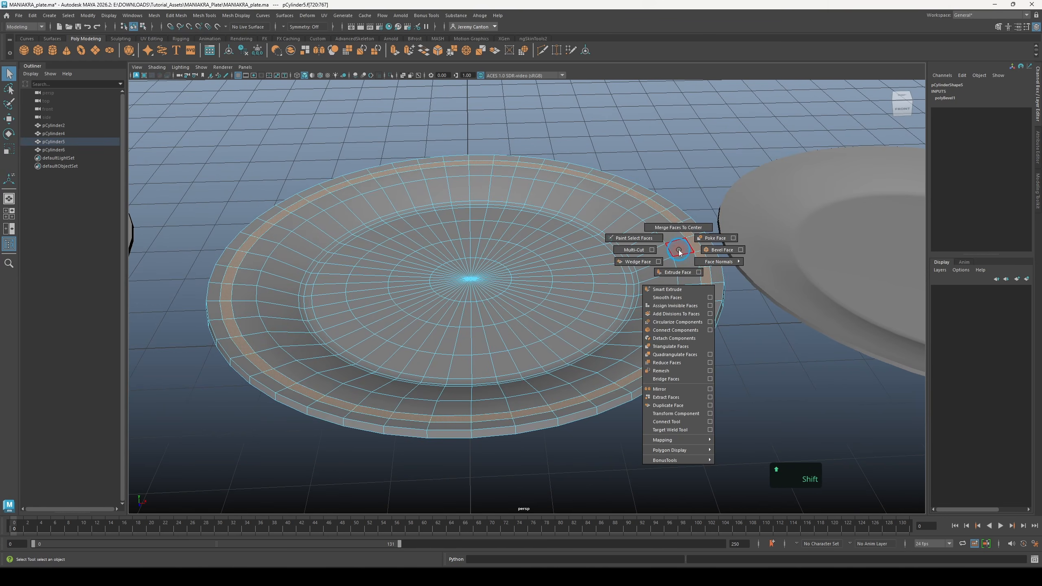
shift+click(677, 273)
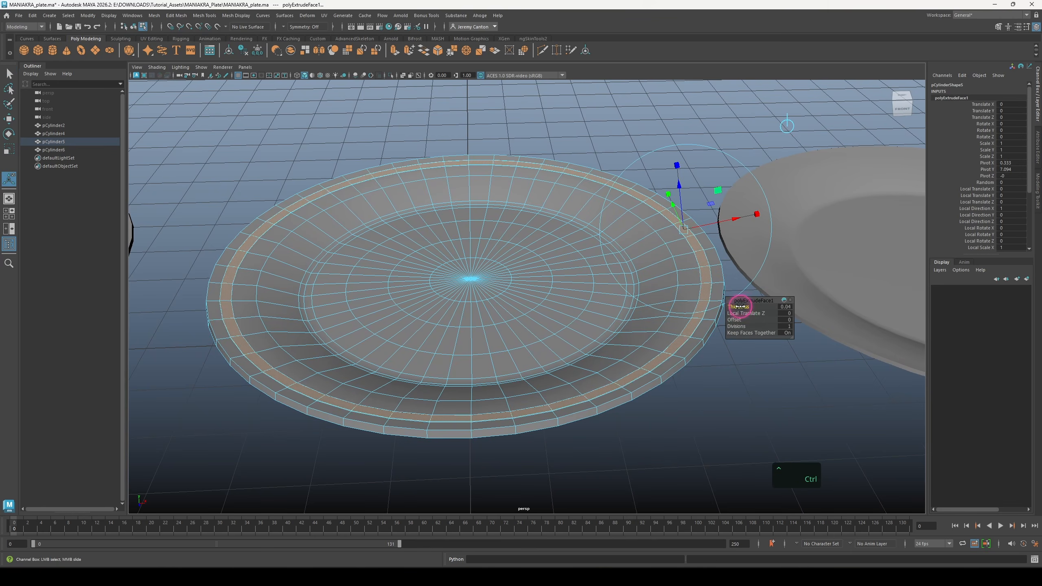
Set the extruded face ring's thickness to 0.12 and its offset to 0.2
ctrl+middle_drag(739, 307, 751, 304)
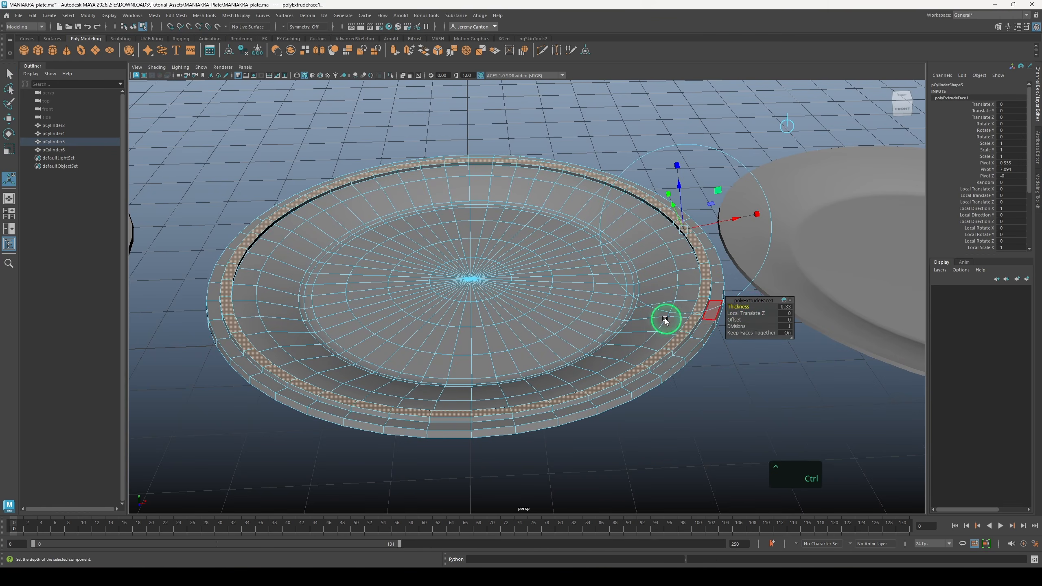
alt+drag(665, 320, 638, 358)
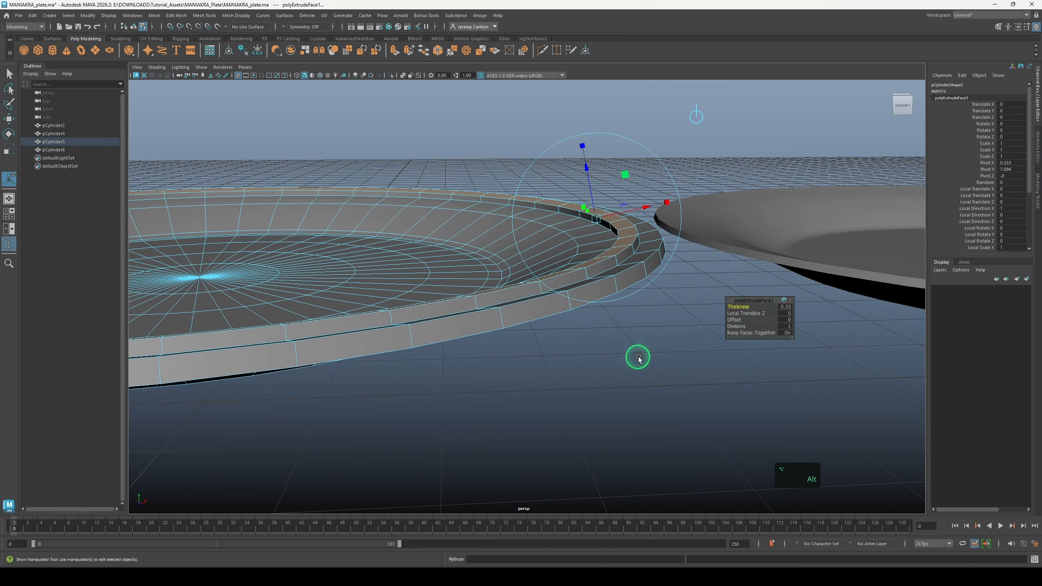
mouse_move(739, 307)
ctrl+middle_down()
mouse_move(744, 322)
mouse_move(734, 310)
ctrl+middle_up()
click(733, 320)
click(739, 306)
alt+drag(653, 377, 649, 440)
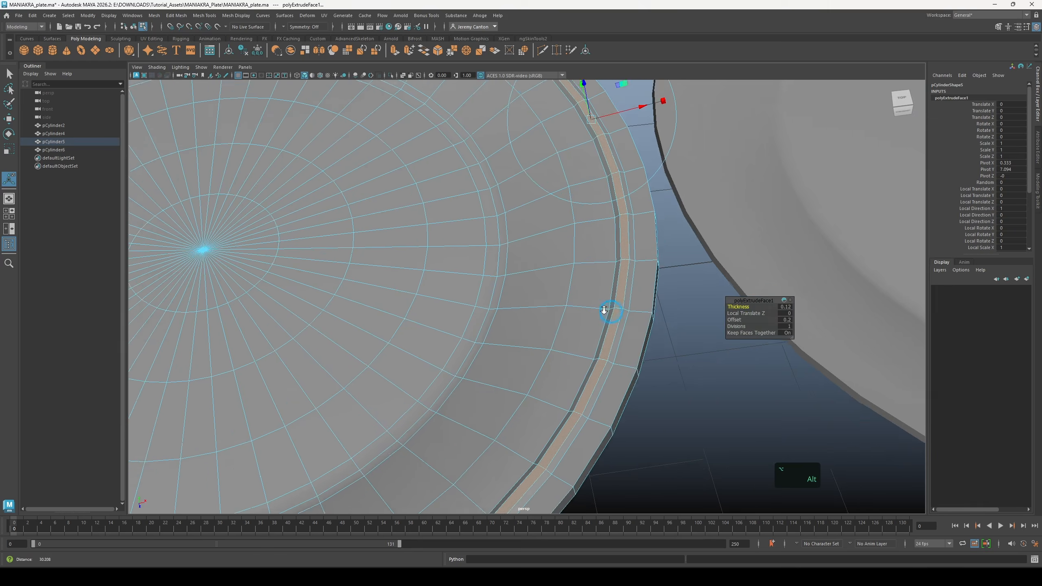
Insert supporting edge loops beside and along the extruded ring on the plate's rim
alt+right_drag(620, 319, 600, 312)
alt+middle_drag(562, 280, 584, 286)
right_drag(587, 285, 611, 272)
click(719, 444)
shift+right_click(494, 253)
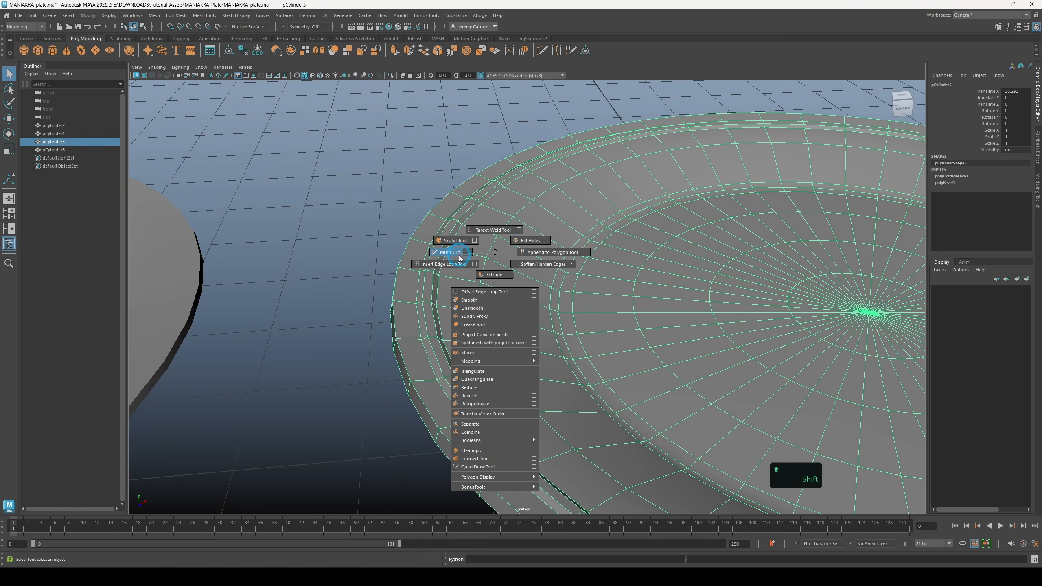
click(455, 264)
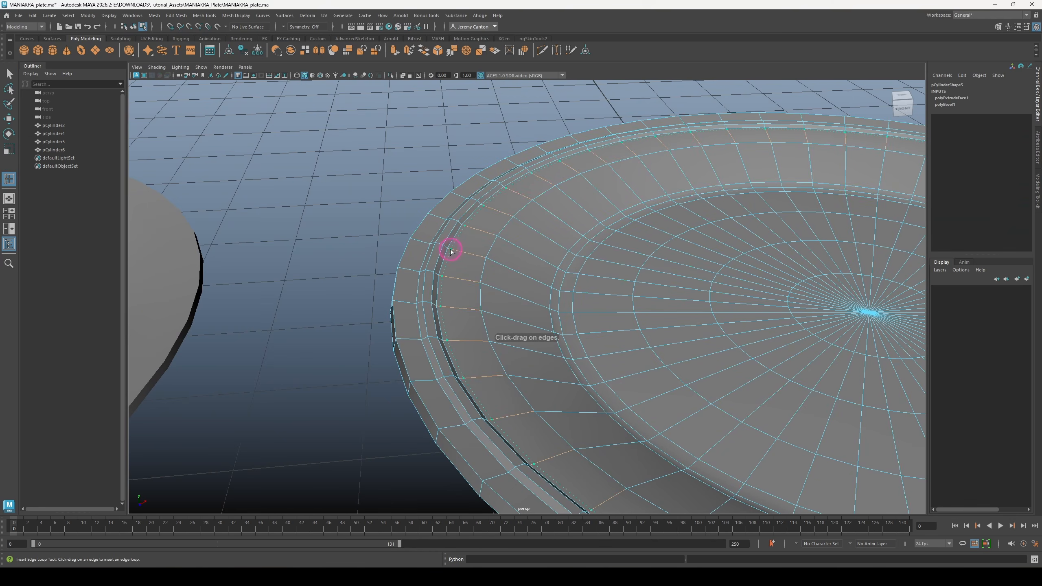
drag(450, 251, 498, 286)
alt+right_drag(498, 286, 542, 320)
alt+middle_drag(495, 237, 489, 242)
click(488, 240)
alt+drag(488, 242, 510, 271)
alt+right_drag(511, 271, 465, 258)
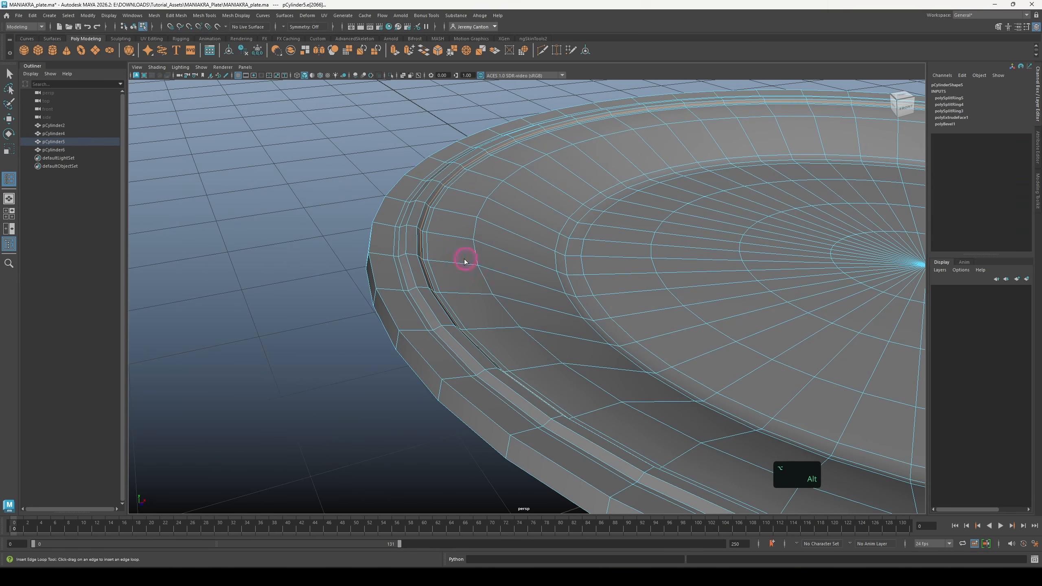
drag(411, 292, 412, 288)
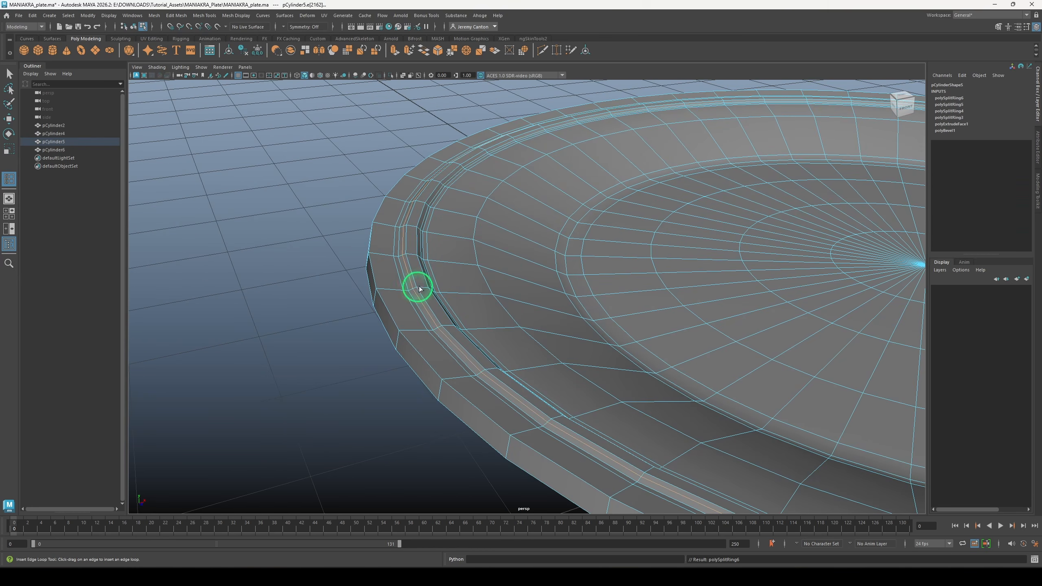
Return to object mode and examine the shape of the raised ring alongside the other plates in the row
alt+right_drag(418, 288, 500, 215)
alt+middle_drag(466, 222, 455, 223)
alt+right_drag(455, 222, 418, 311)
alt+drag(422, 321, 470, 428)
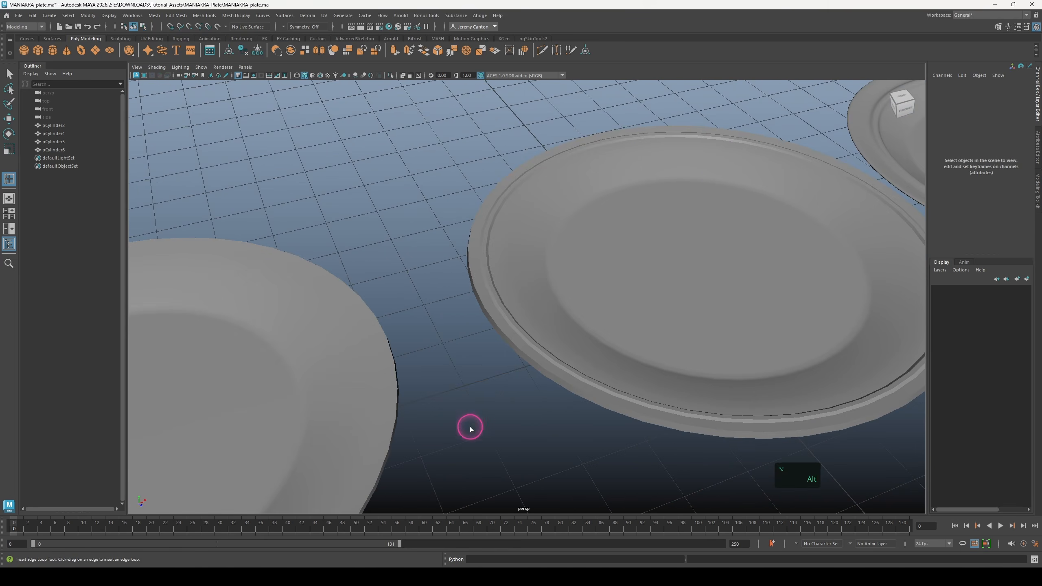
key(ctrl+z)
key(ctrl+z)
alt+right_drag(610, 372, 296, 332)
alt+drag(452, 328, 474, 378)
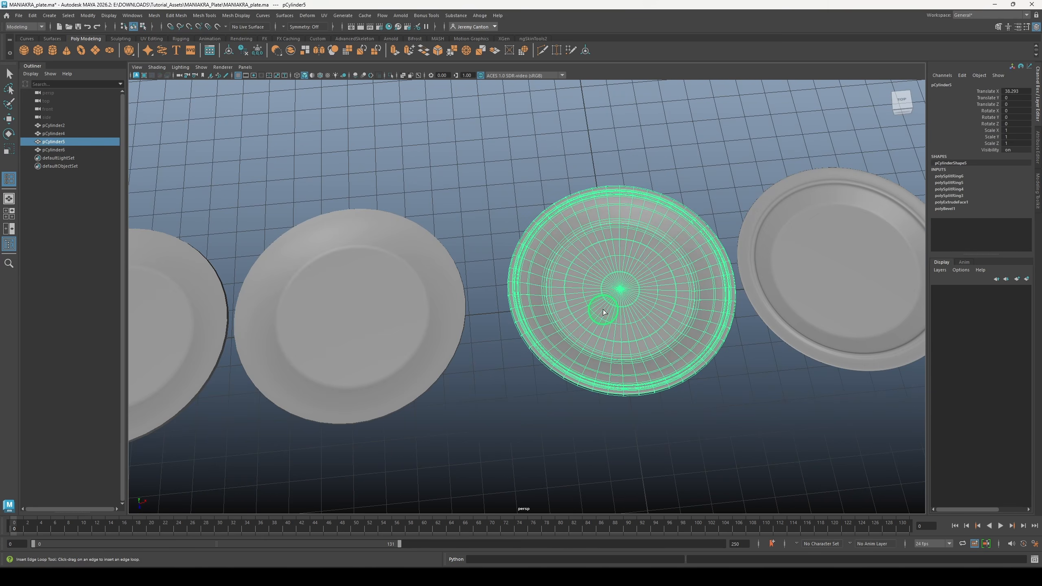
right_drag(603, 309, 631, 304)
click(568, 449)
alt+right_drag(568, 448, 511, 372)
mouse_move(511, 371)
alt+mouse_down()
mouse_move(513, 387)
mouse_move(505, 377)
alt+mouse_up()
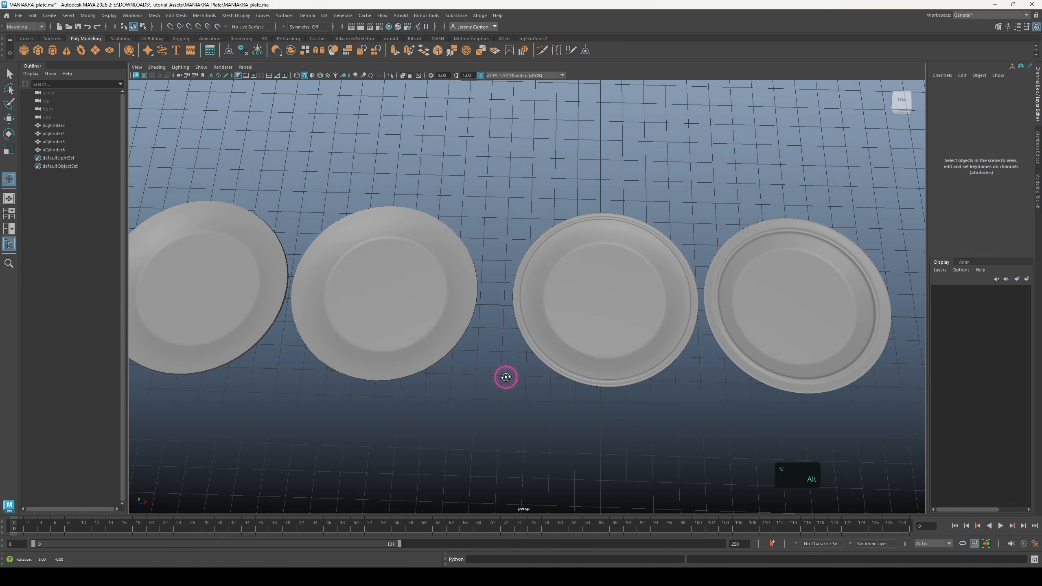
alt+right_drag(505, 377, 286, 330)
alt+middle_drag(285, 330, 256, 322)
Shift the grooved plate at the end of the row along X, and move all four plates together along the X axis
click(644, 299)
key(w)
drag(688, 301, 697, 294)
click(707, 349)
drag(706, 349, 283, 236)
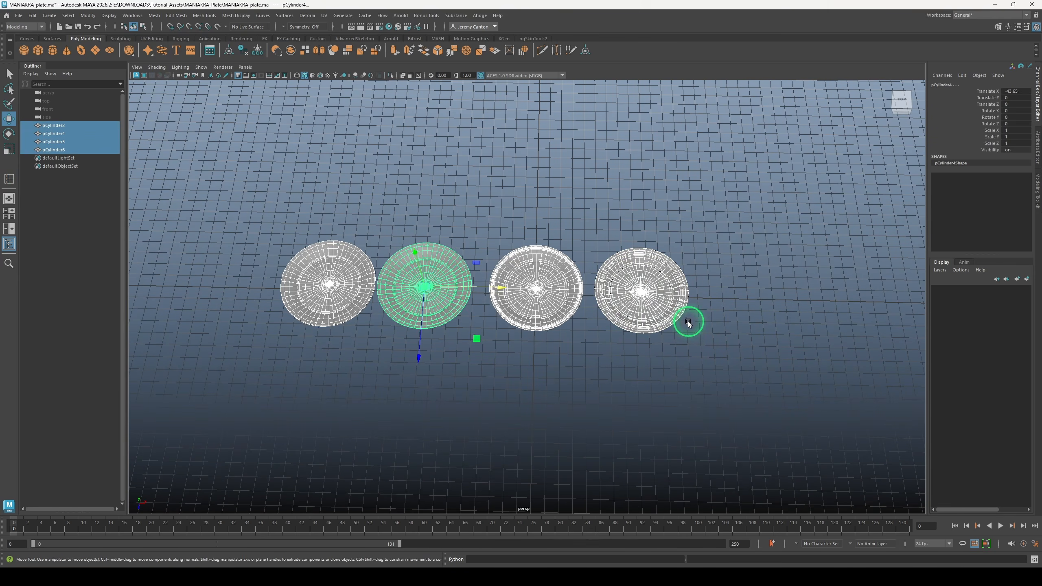
drag(500, 286, 555, 287)
click(443, 185)
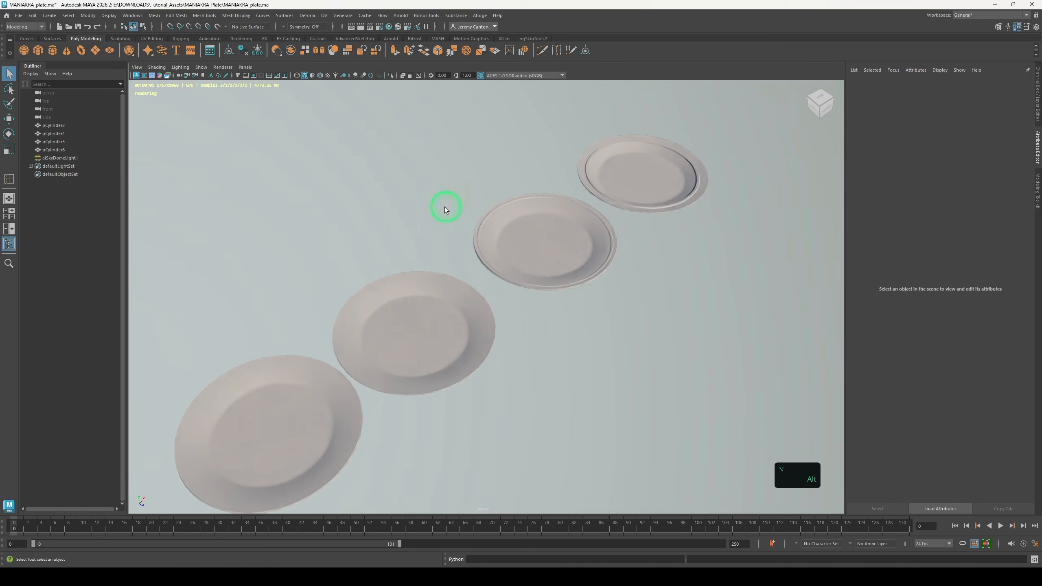
Set the first plate's Arnold subdivision type to catclark with 3 iterations
alt+drag(445, 207, 416, 221)
alt+middle_drag(416, 220, 446, 209)
click(363, 379)
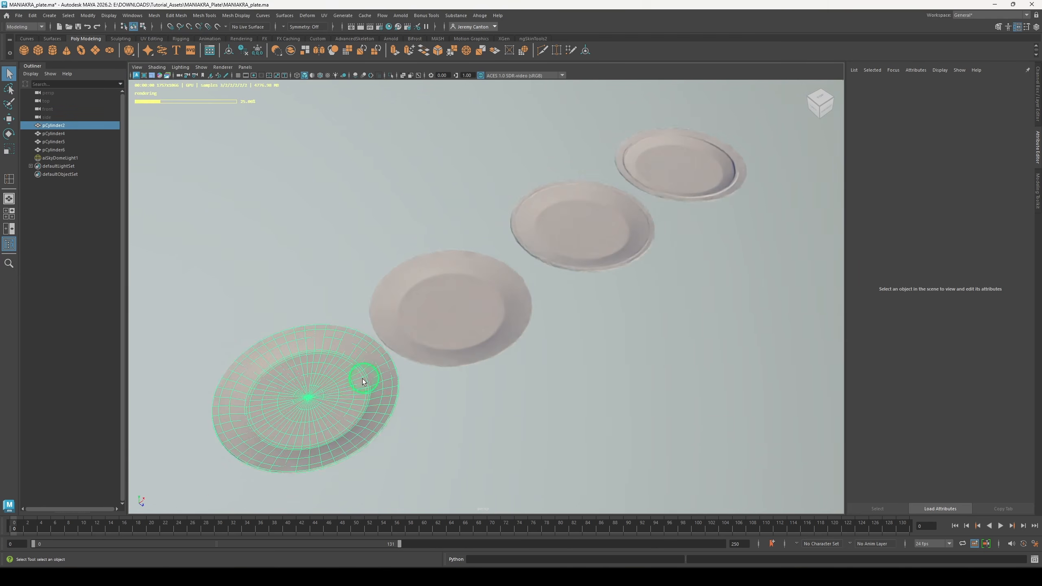
right_click(345, 364)
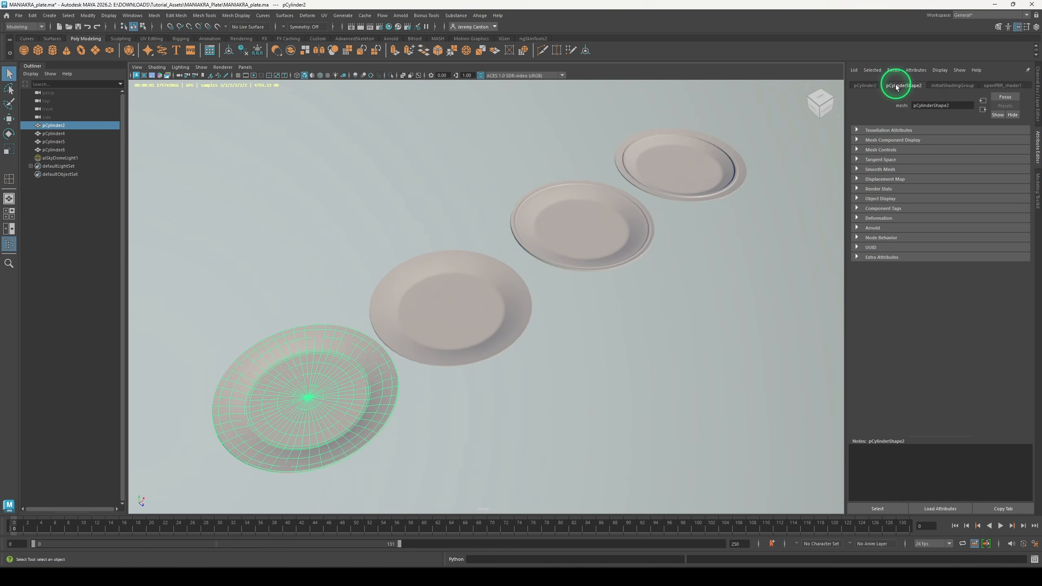
click(873, 228)
scroll(874, 288, down, 3)
click(883, 375)
click(930, 386)
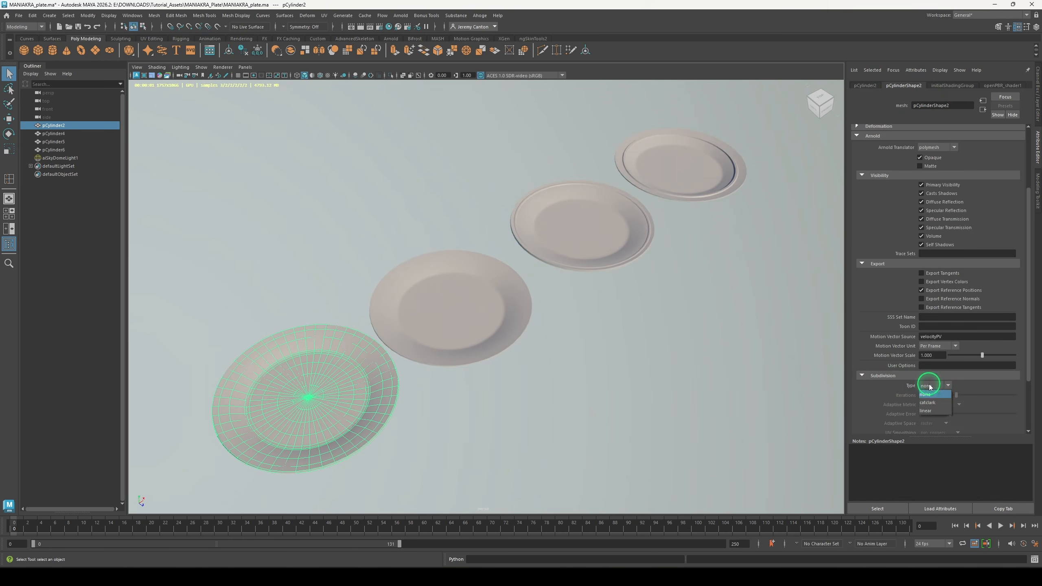
click(933, 395)
text(3)
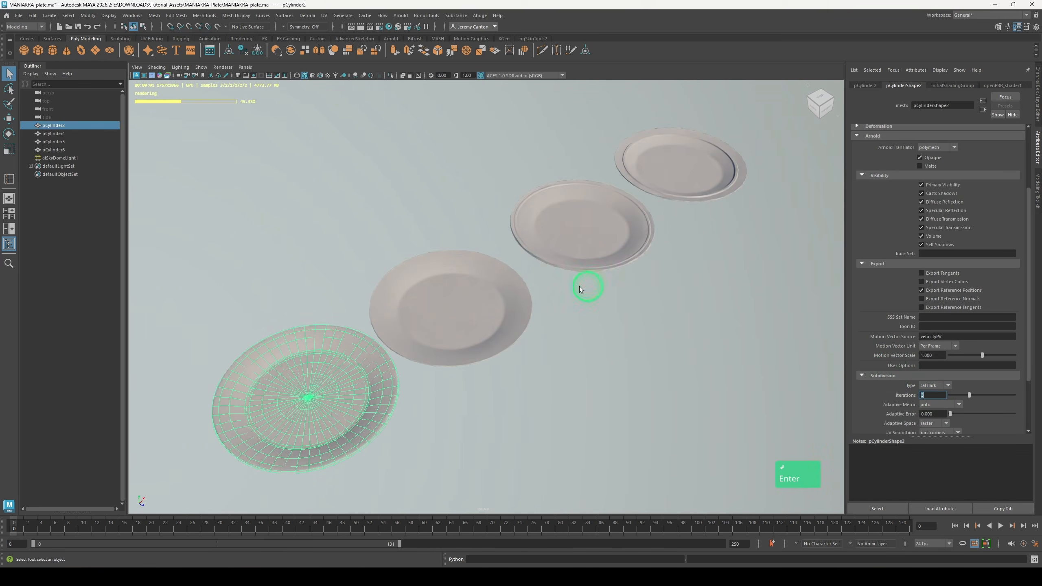
Set the second plate's Arnold subdivision type to catclark with 3 iterations
click(452, 289)
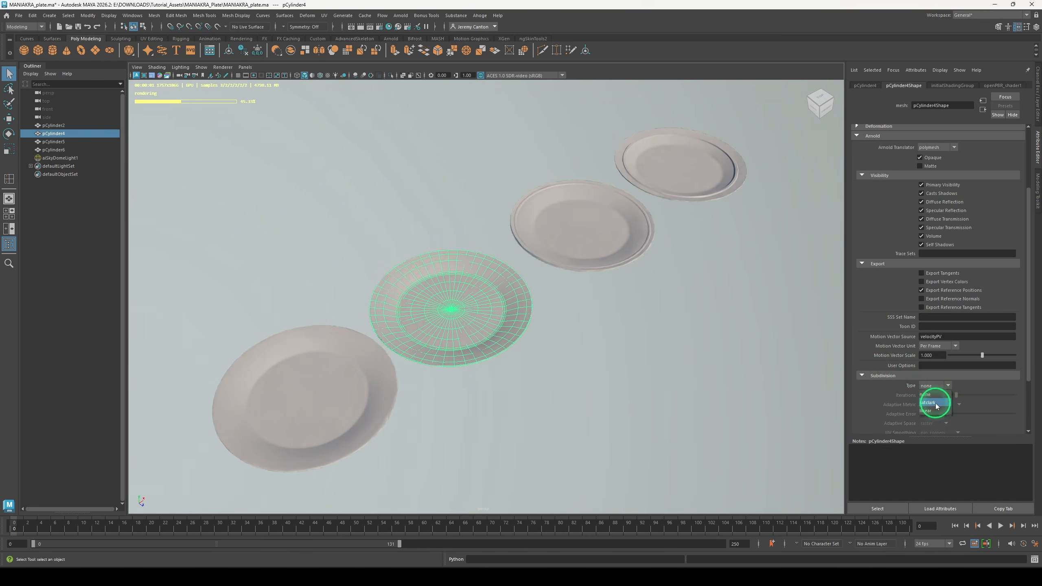
click(936, 404)
drag(935, 396, 902, 396)
text(3)
Assign a new Arnold Standard Surface material named mtl_plate to all four plates and apply the Ceramic preset to it
alt+drag(572, 266, 533, 268)
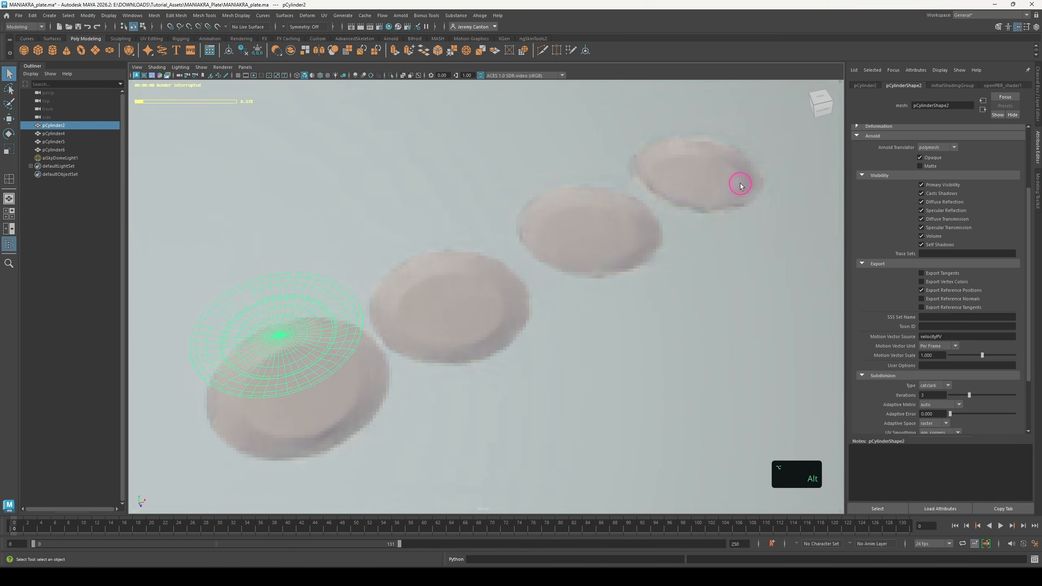
click(753, 227)
shift+click(587, 246)
shift+click(418, 306)
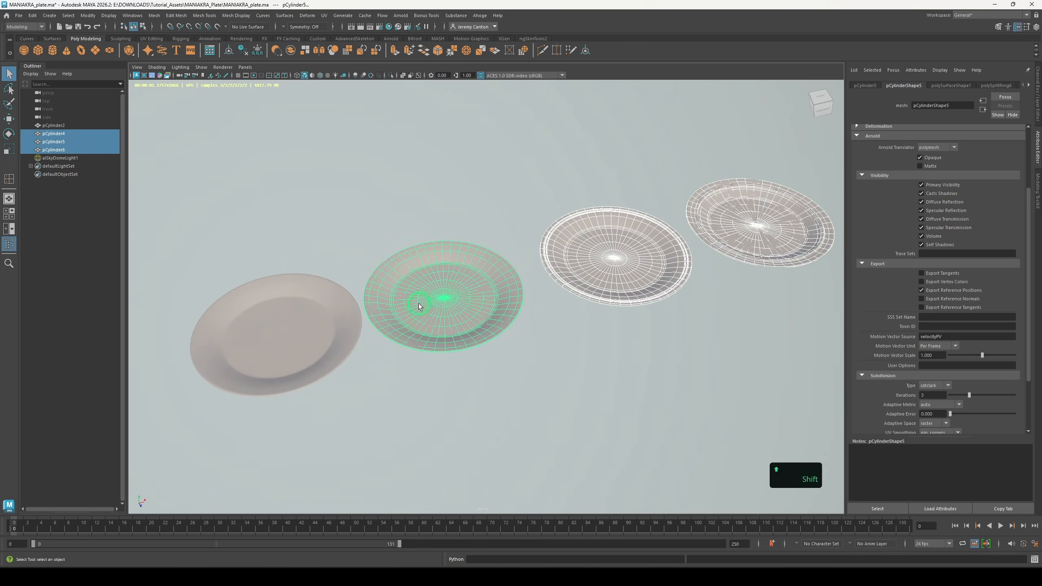
shift+click(283, 325)
right_click(467, 266)
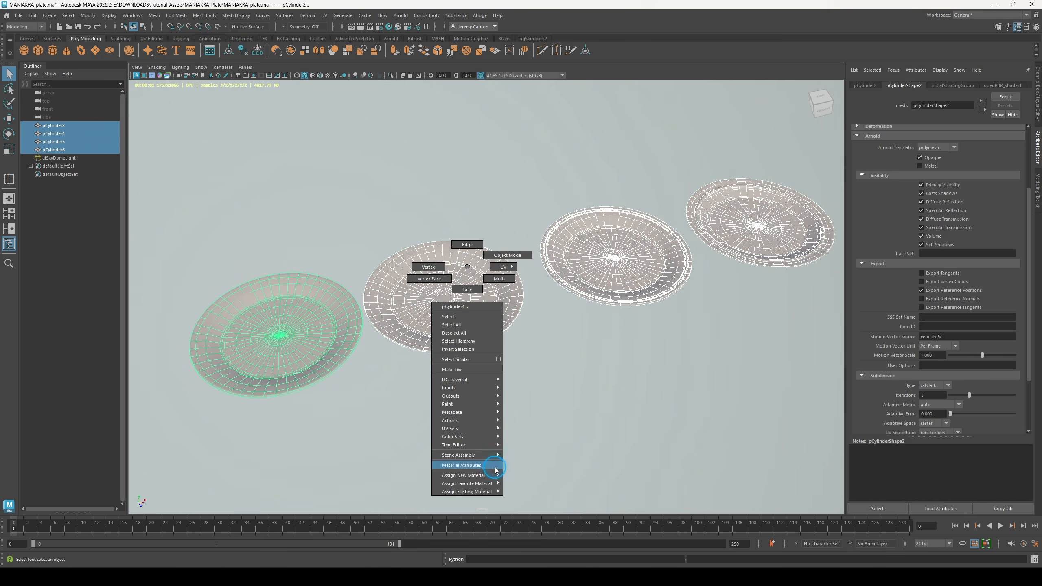
mouse_move(485, 478)
click(544, 518)
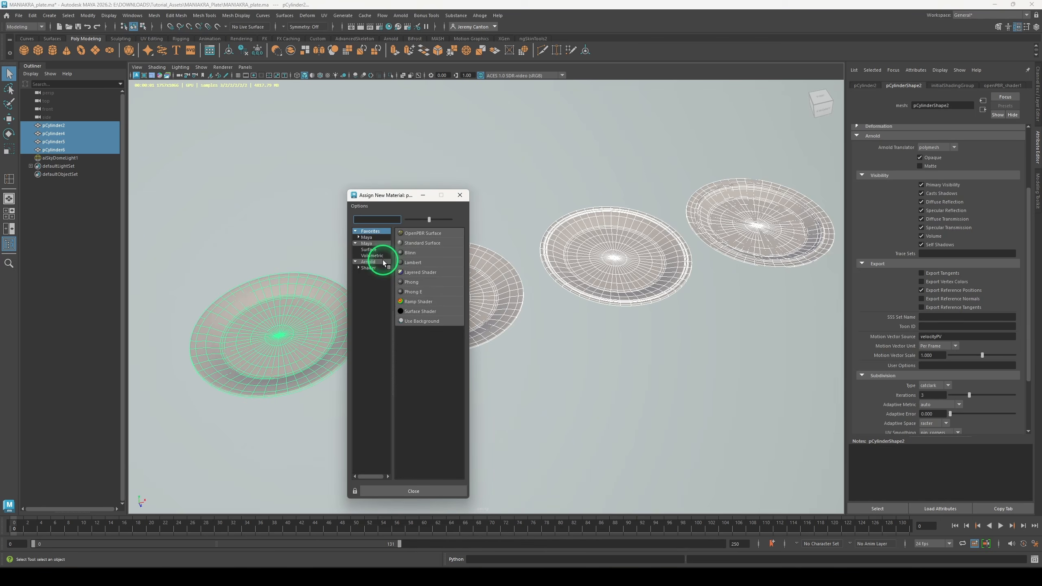
click(368, 262)
click(427, 370)
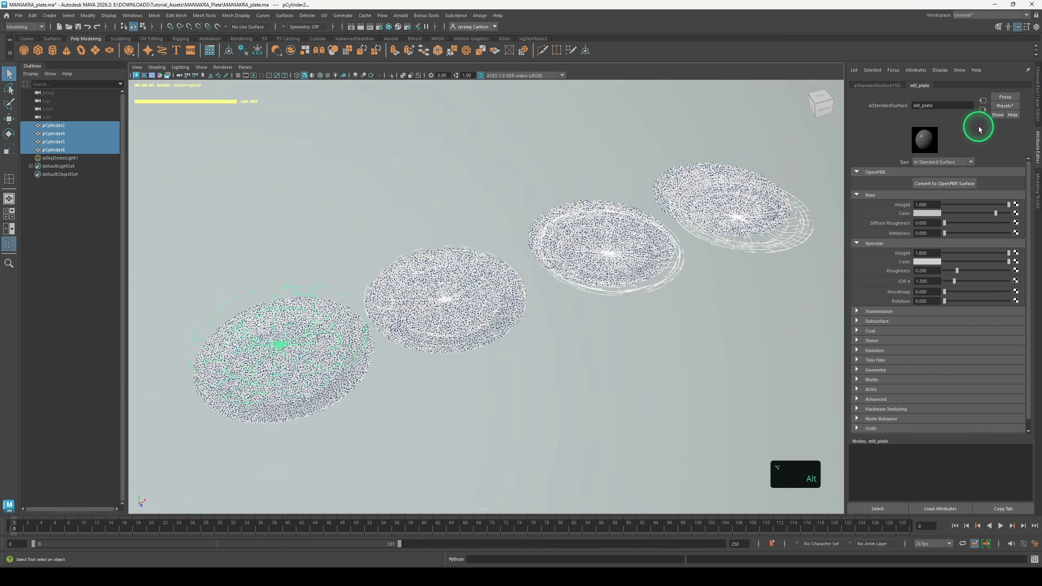
click(1005, 107)
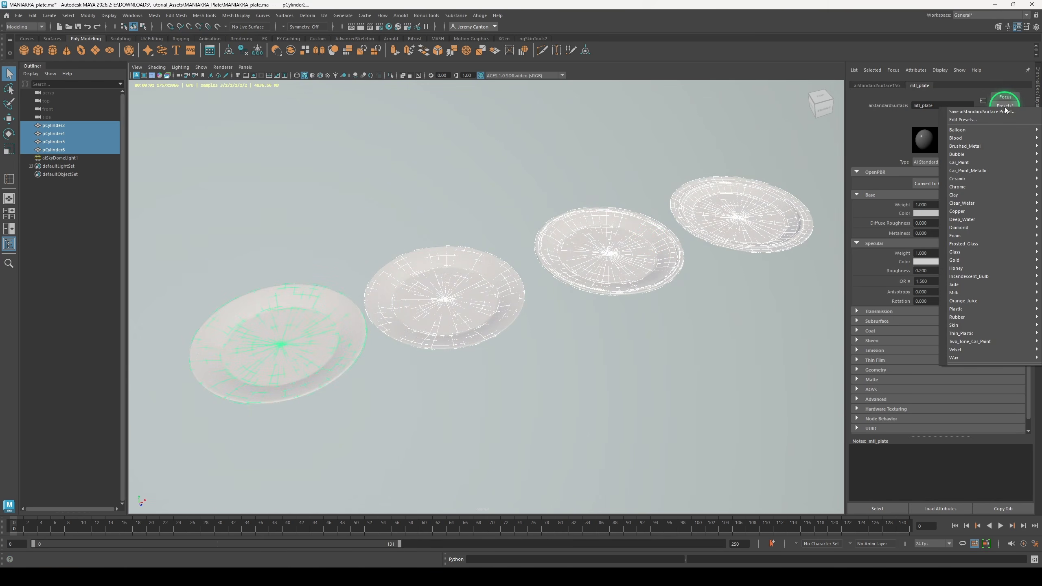
click(896, 183)
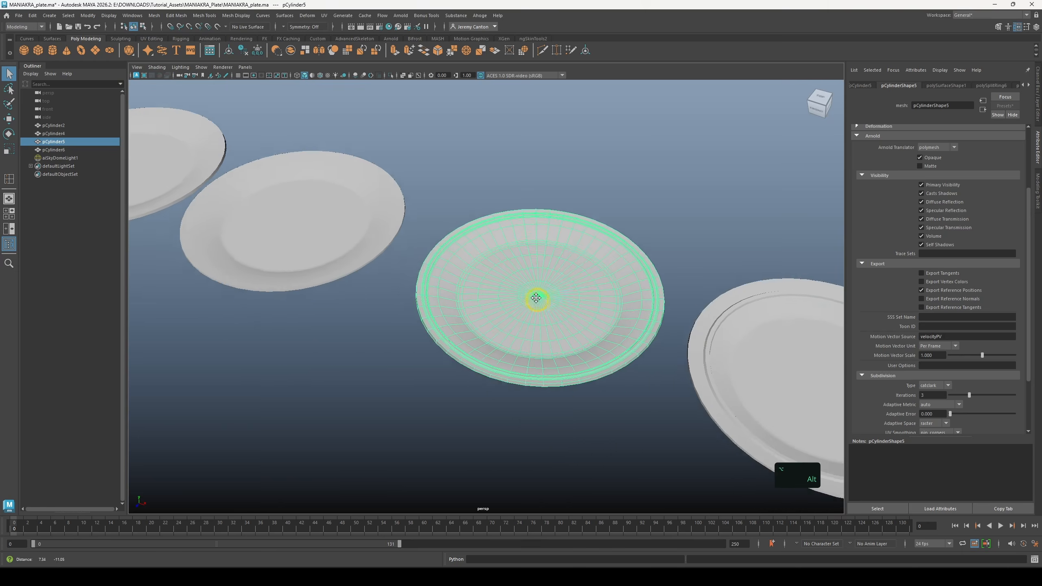
Select the adjacent face loops that form the narrow ring near the third plate's rim
alt+scroll(427, 312, up, 10)
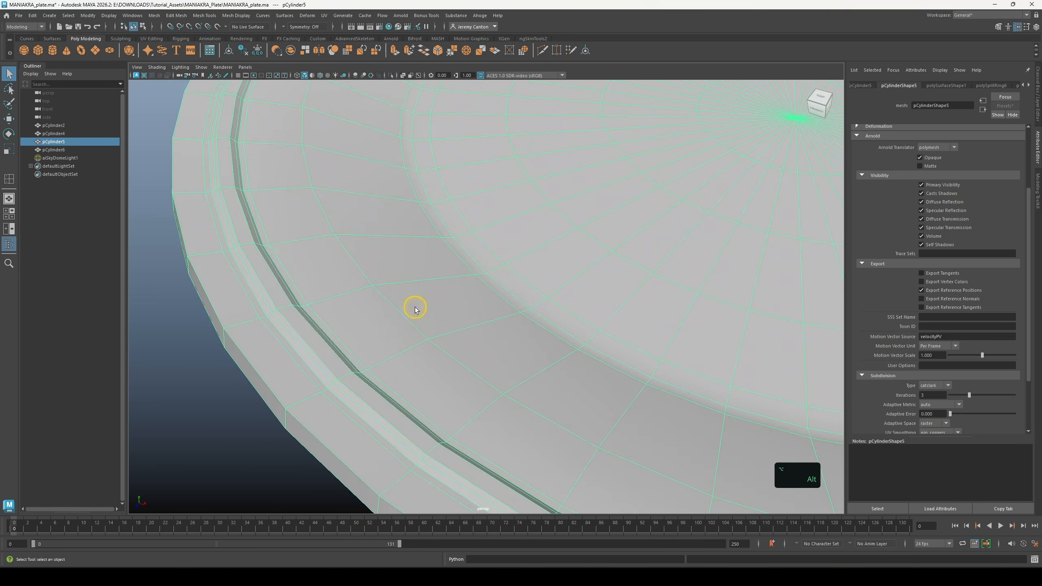
alt+drag(415, 308, 440, 261)
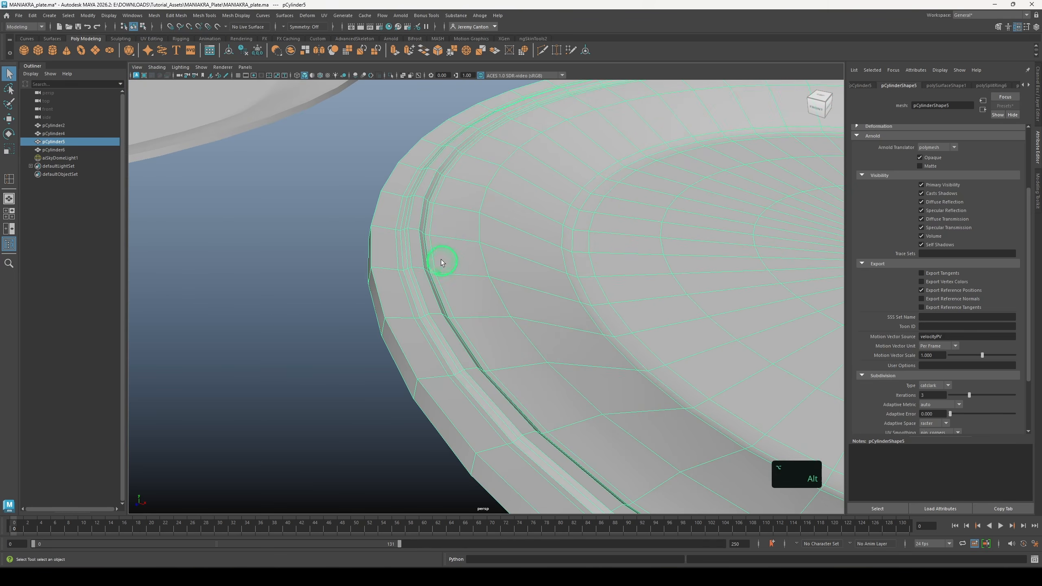
right_click(450, 230)
click(414, 284)
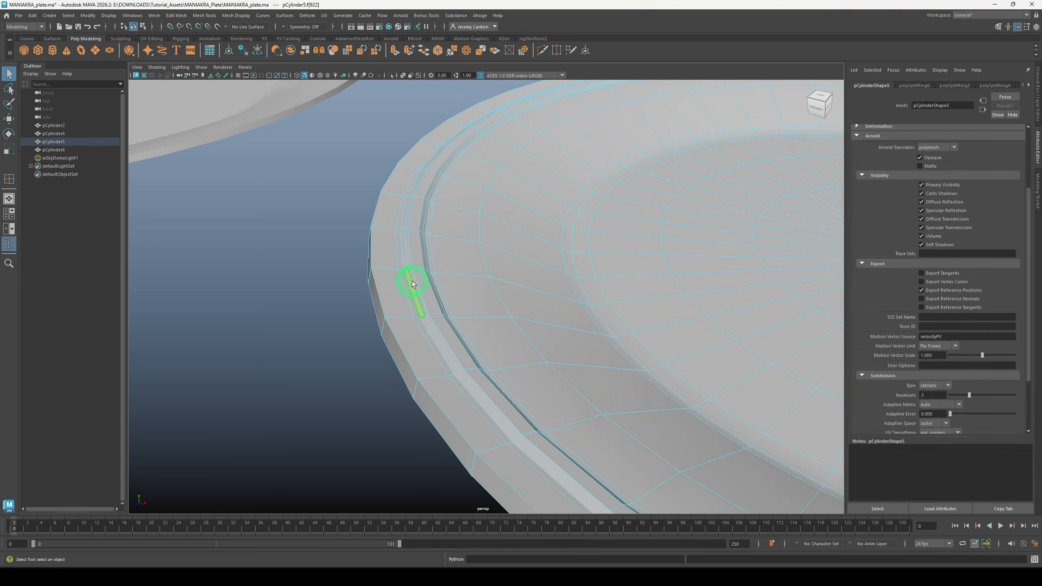
key(f)
alt+drag(418, 233, 453, 221)
shift+click(465, 227)
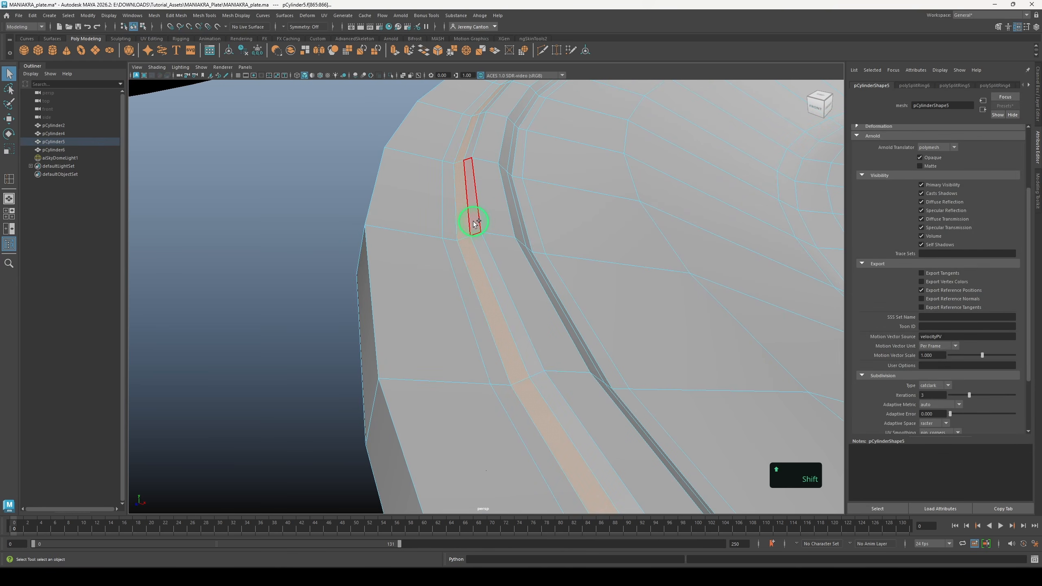
shift+double_click(492, 234)
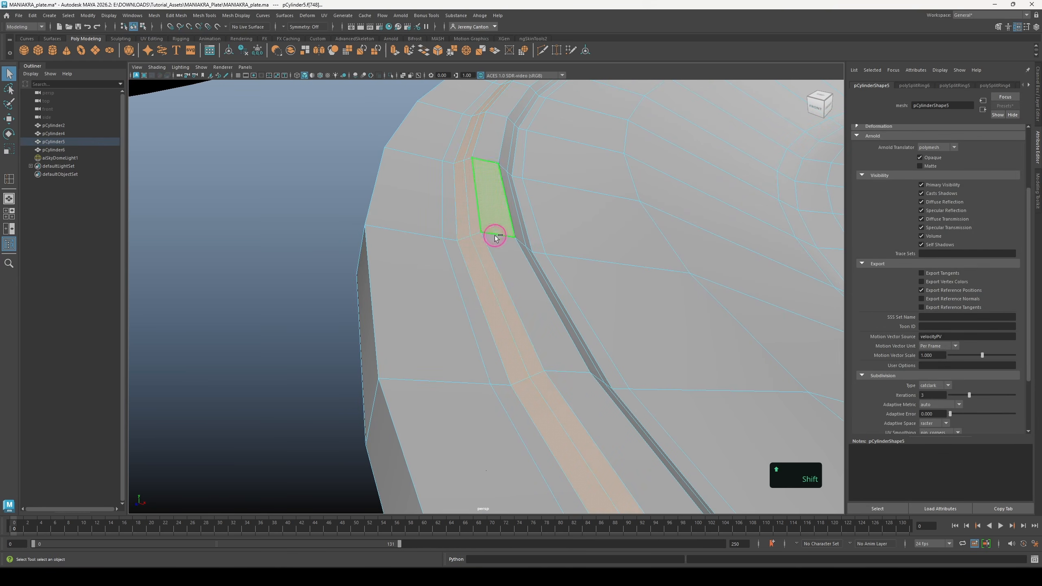
alt+drag(523, 233, 548, 232)
Assign a new Arnold Standard Surface material named mtl_gold to the selected ring faces and apply a gold preset to it
right_click(548, 232)
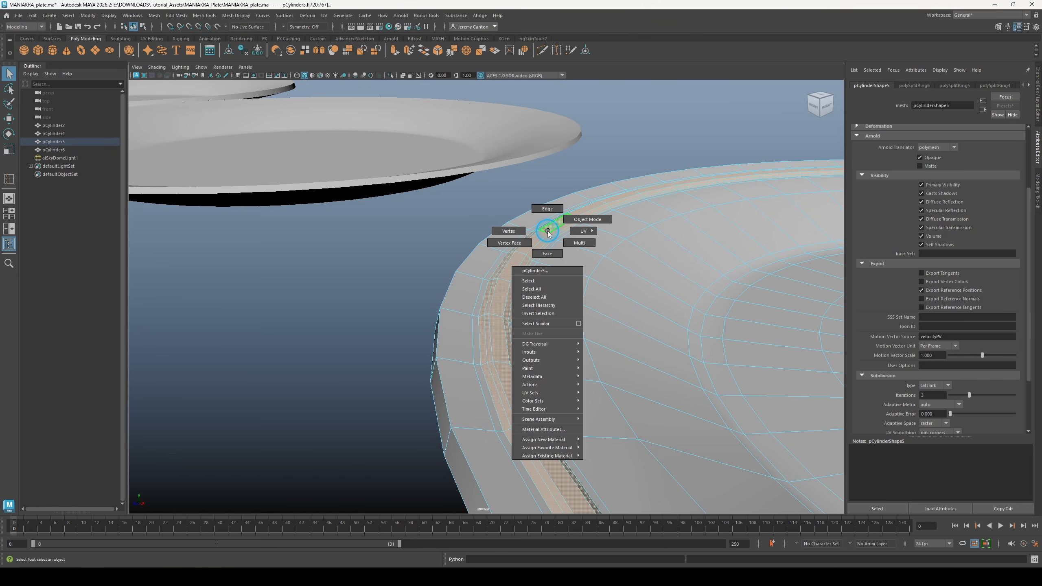
mouse_move(547, 440)
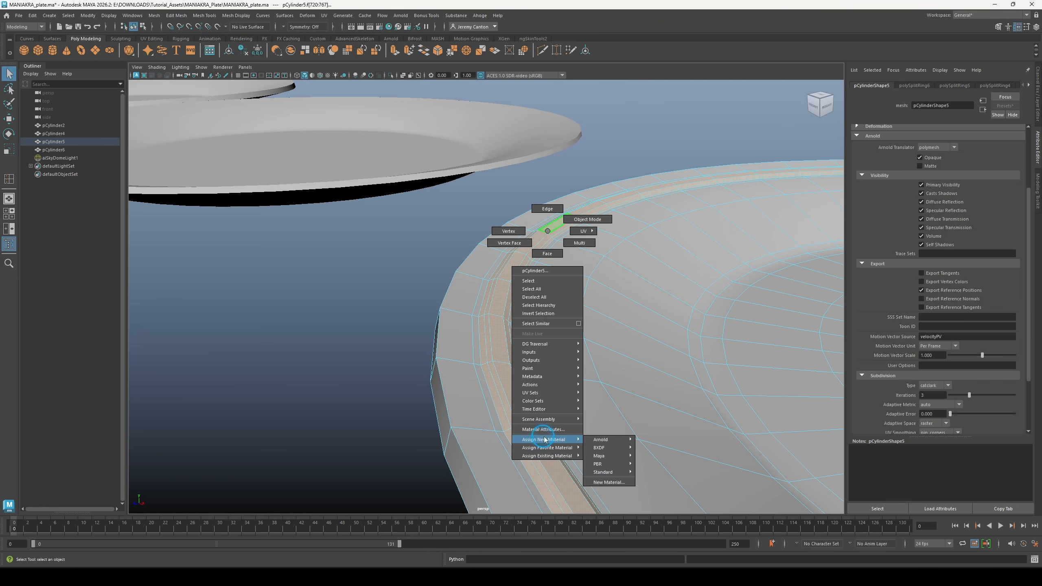
click(612, 485)
click(368, 262)
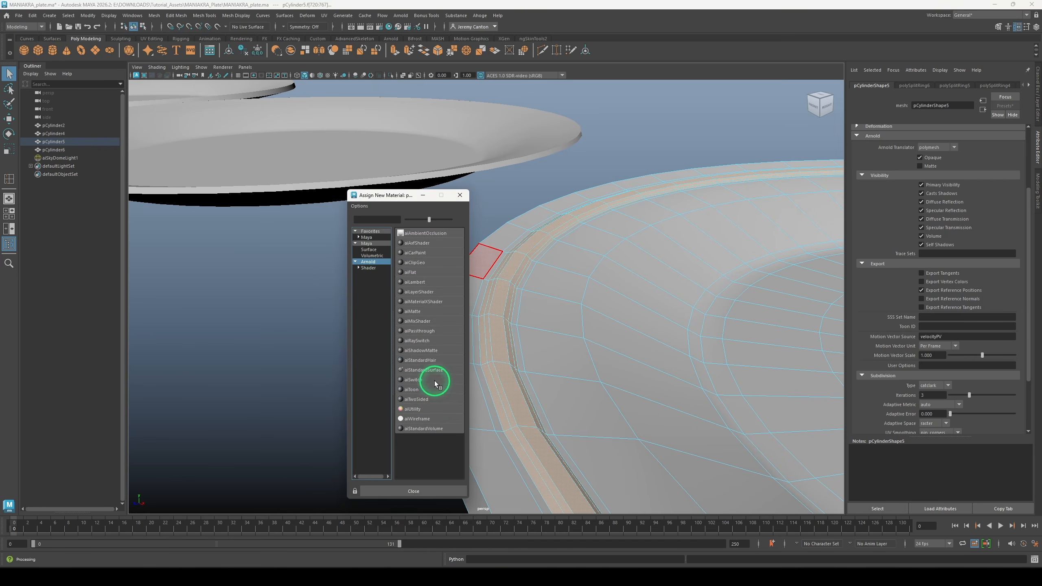
click(432, 371)
drag(958, 106, 908, 105)
text(mtl_)
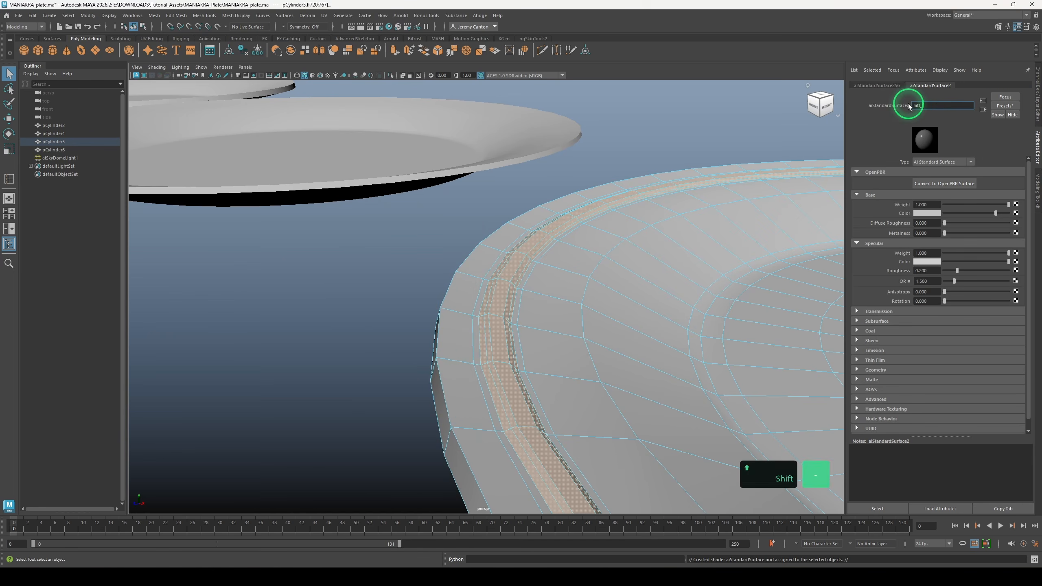
text(gold)
key(Return)
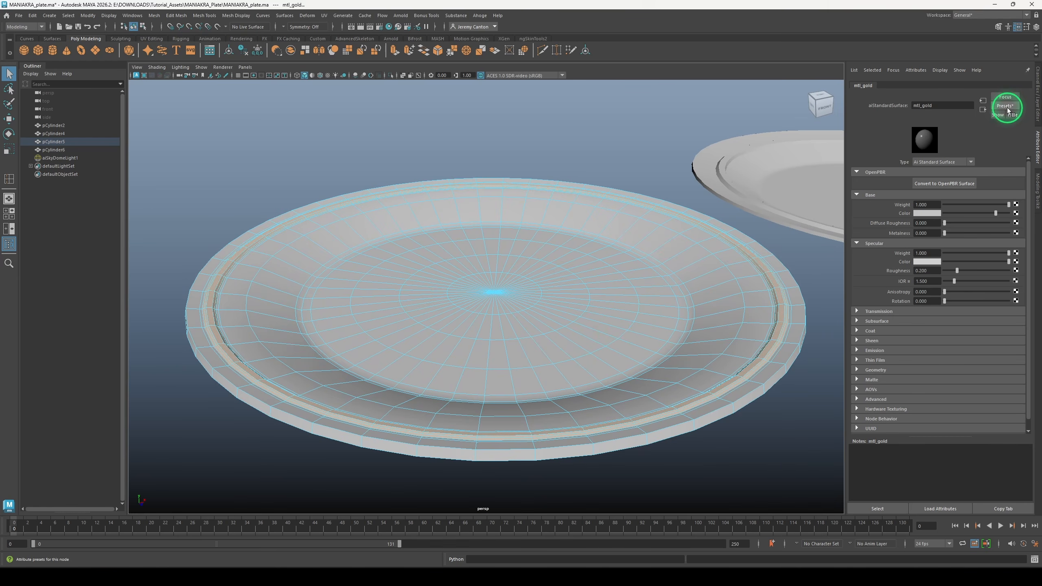
mouse_move(1008, 109)
mouse_down()
mouse_move(993, 264)
mouse_move(896, 263)
mouse_up()
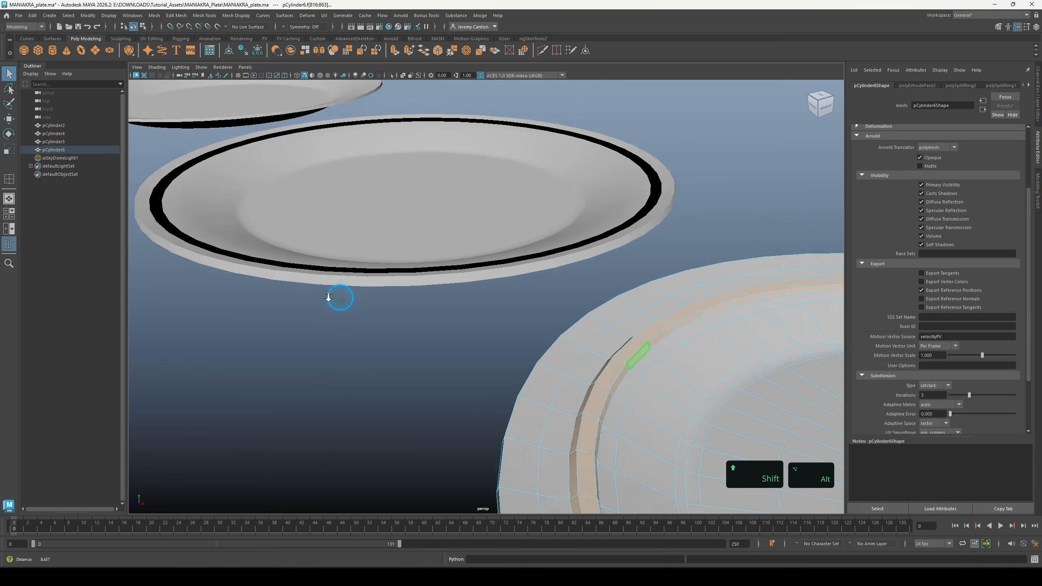
Assign the existing mtl_gold material to the last plate's selected groove faces and check all four plates in the Arnold render
alt+drag(337, 298, 418, 284)
right_click(435, 283)
right_drag(459, 508, 496, 511)
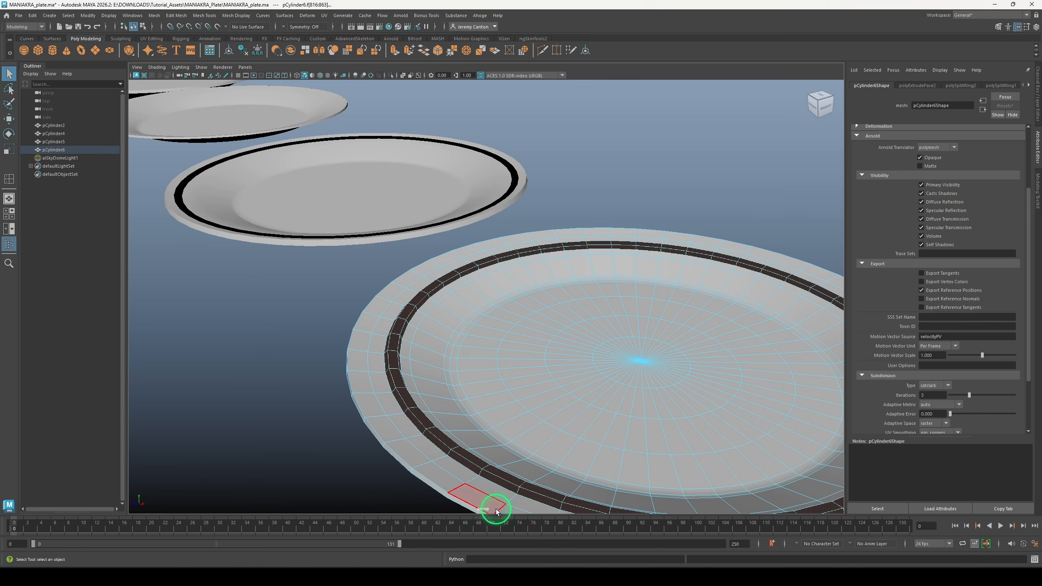
right_click(490, 316)
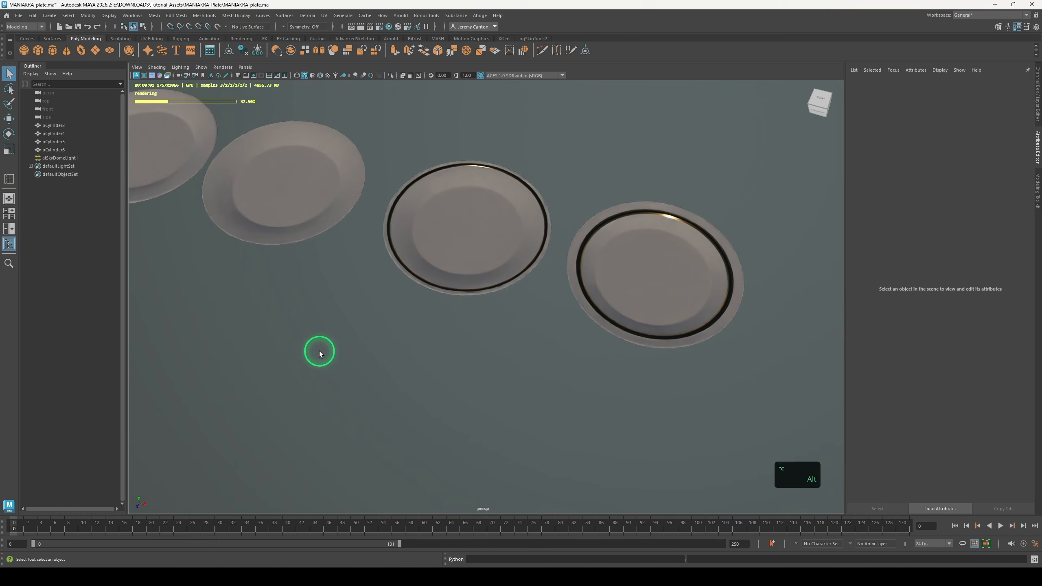
alt+middle_drag(503, 389, 510, 393)
alt+drag(437, 375, 474, 378)
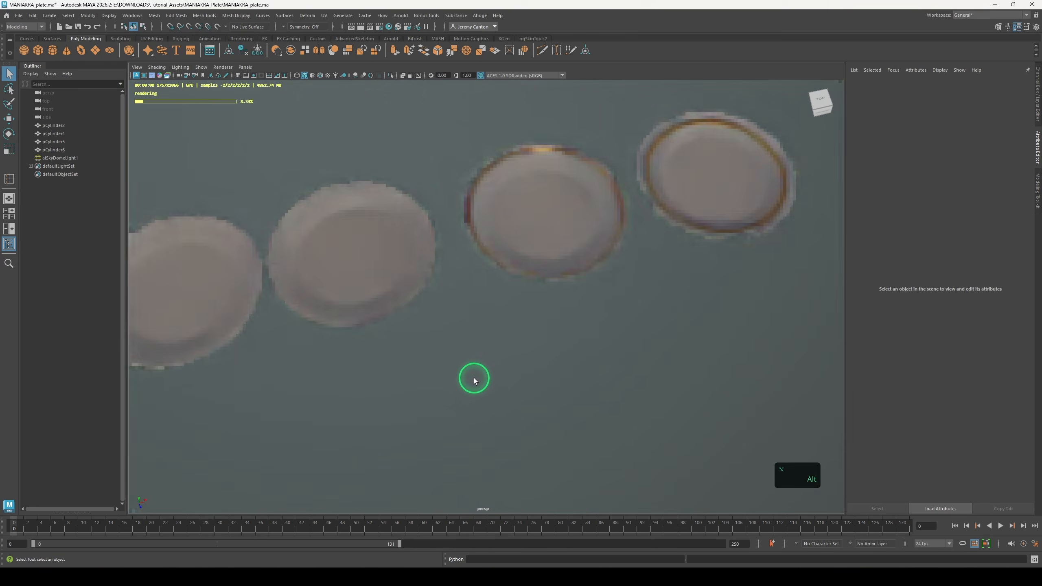
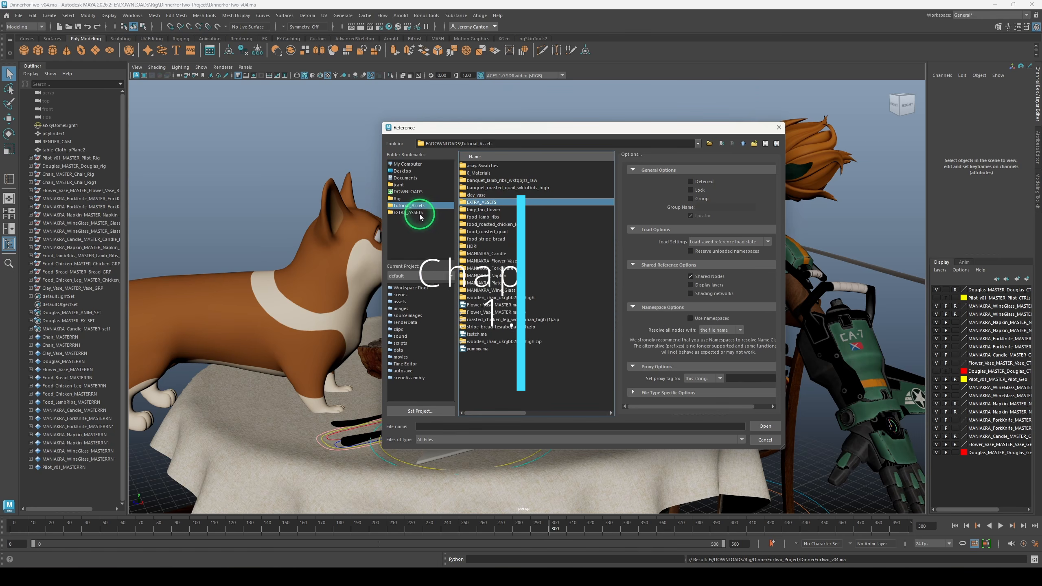
Reference the plate master file from the MANIAKRA_Plate asset folder into the DinnerForTwo_v04 scene
click(419, 213)
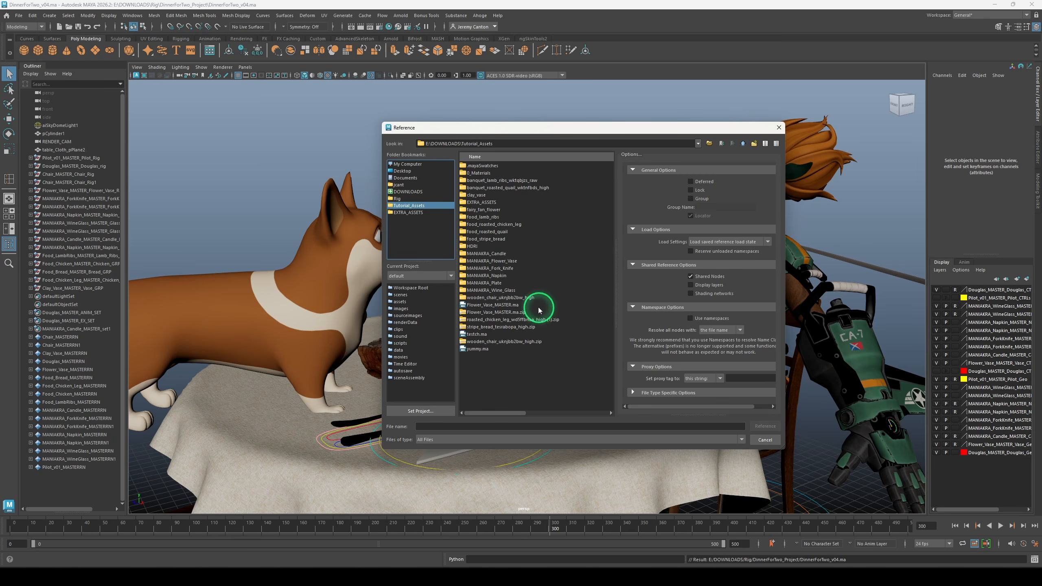
double_click(508, 285)
double_click(496, 169)
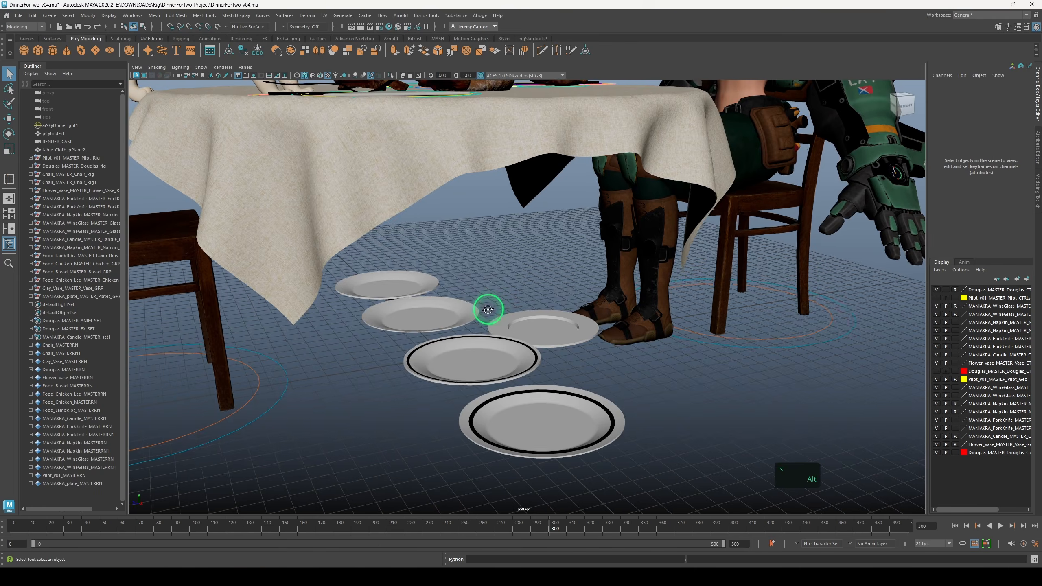
Arrange the referenced plates on the tabletop and scale the wide-rimmed trimmed plate down, placing it at about X 43.6, Z -7.3
alt+right_drag(488, 305, 471, 308)
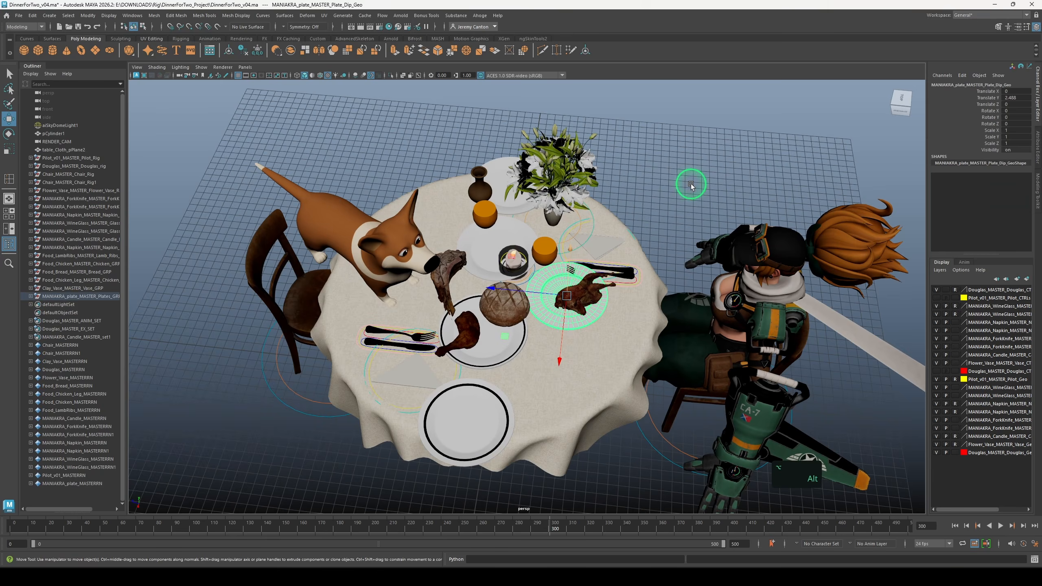
alt+drag(688, 181, 663, 236)
alt+right_drag(663, 235, 651, 264)
alt+drag(651, 265, 614, 240)
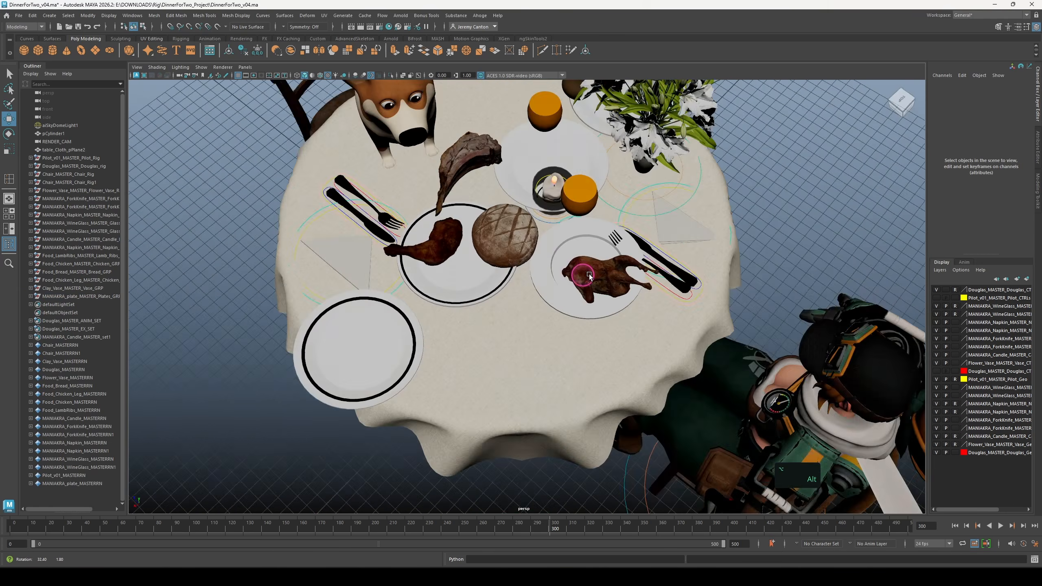
drag(471, 343, 409, 326)
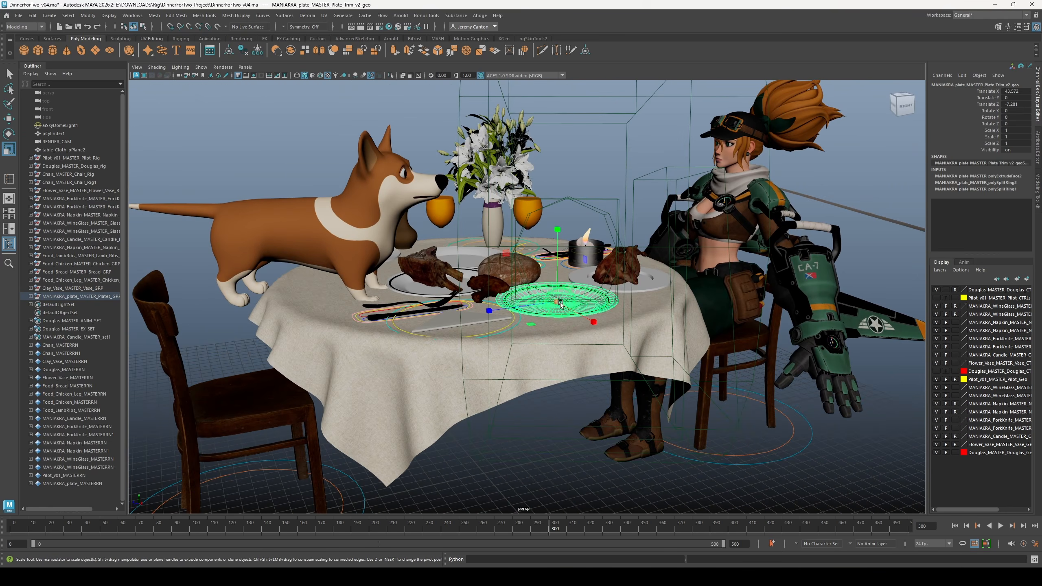
drag(561, 303, 568, 361)
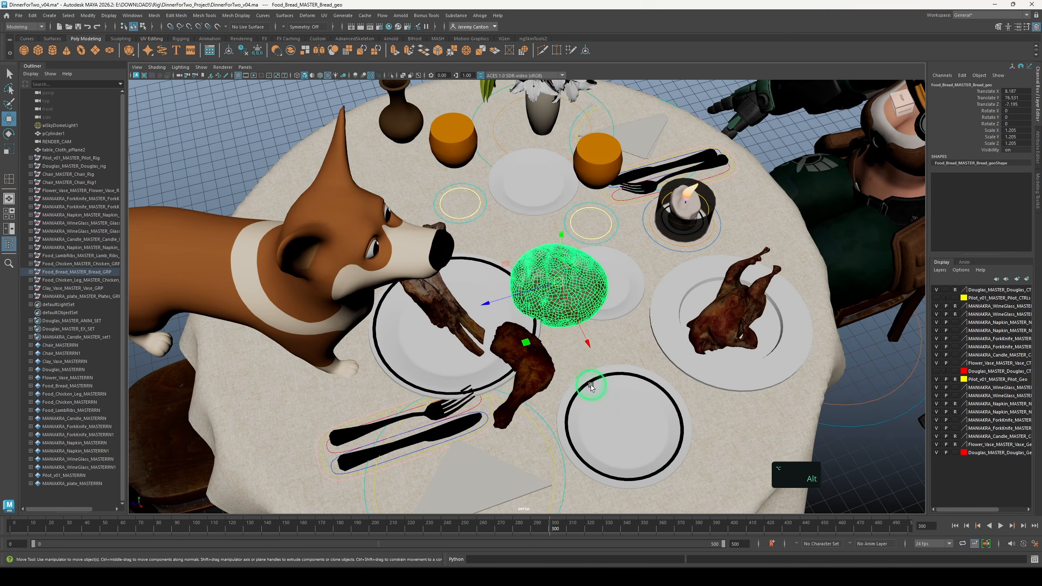
Move the bread loaf onto the small trimmed plate, at about X 43.7, Y 78.3, Z -6.9
alt+middle_drag(593, 386, 540, 289)
key(w)
alt+drag(540, 289, 628, 362)
alt+drag(632, 364, 590, 290)
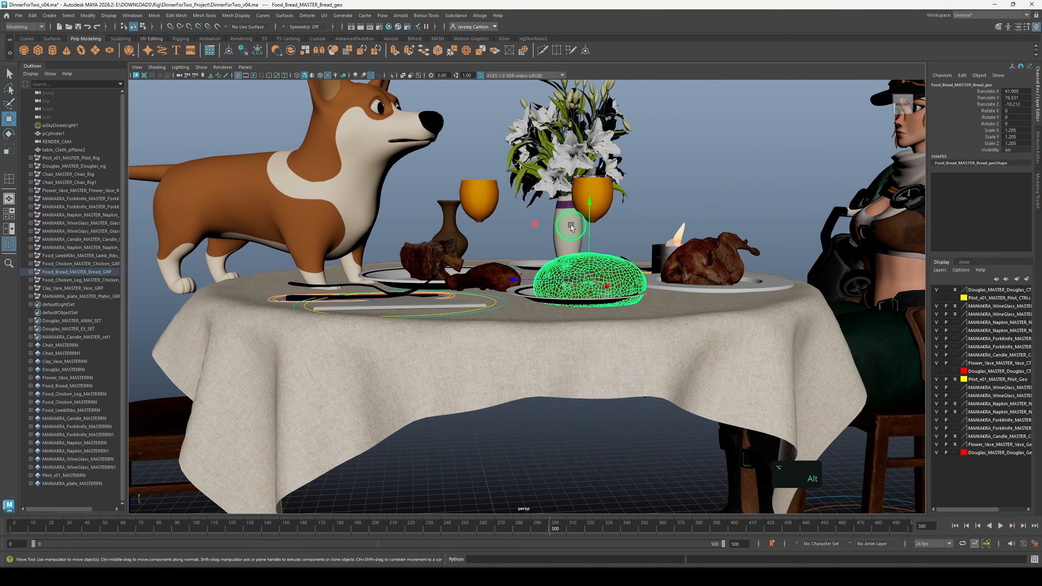
drag(588, 210, 588, 203)
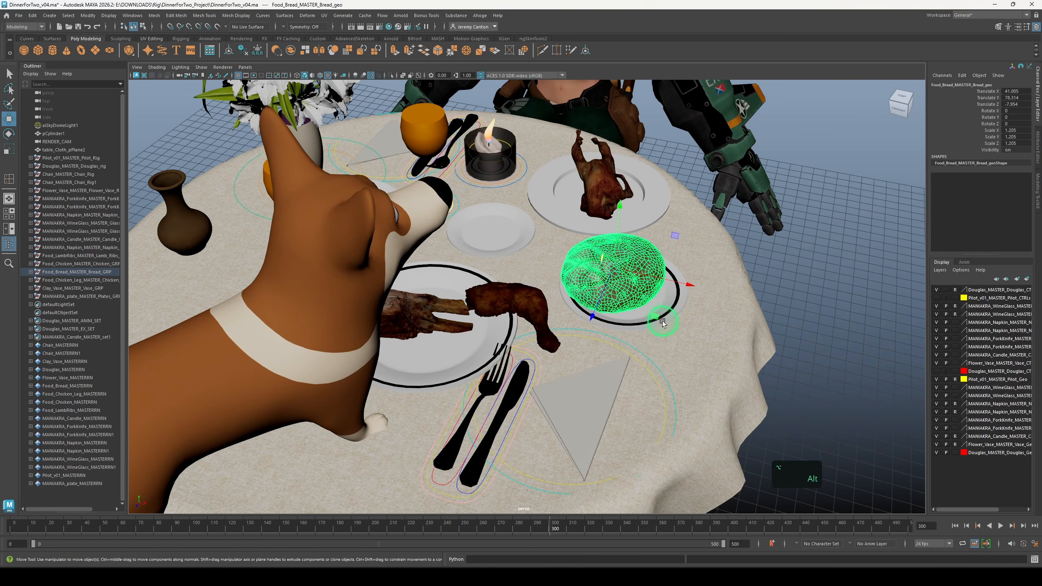
drag(662, 321, 670, 322)
Examine from close up how the bread loaf sits on the small trimmed plate
alt+drag(670, 322, 617, 287)
alt+right_drag(617, 287, 635, 322)
alt+drag(635, 323, 633, 308)
key(f)
key(e)
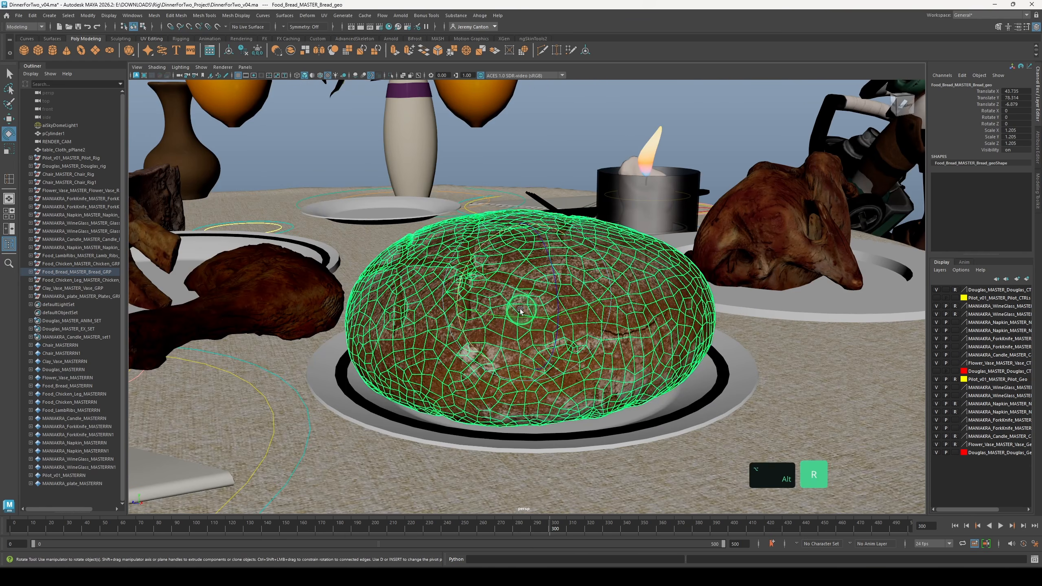
key(r)
alt+drag(518, 305, 521, 297)
key(w)
alt+drag(523, 295, 529, 266)
alt+right_drag(529, 267, 426, 269)
alt+drag(416, 275, 452, 322)
Try placing the chicken leg on the small plain plate at the table's center
click(524, 364)
alt+drag(529, 349, 554, 392)
drag(534, 425, 578, 339)
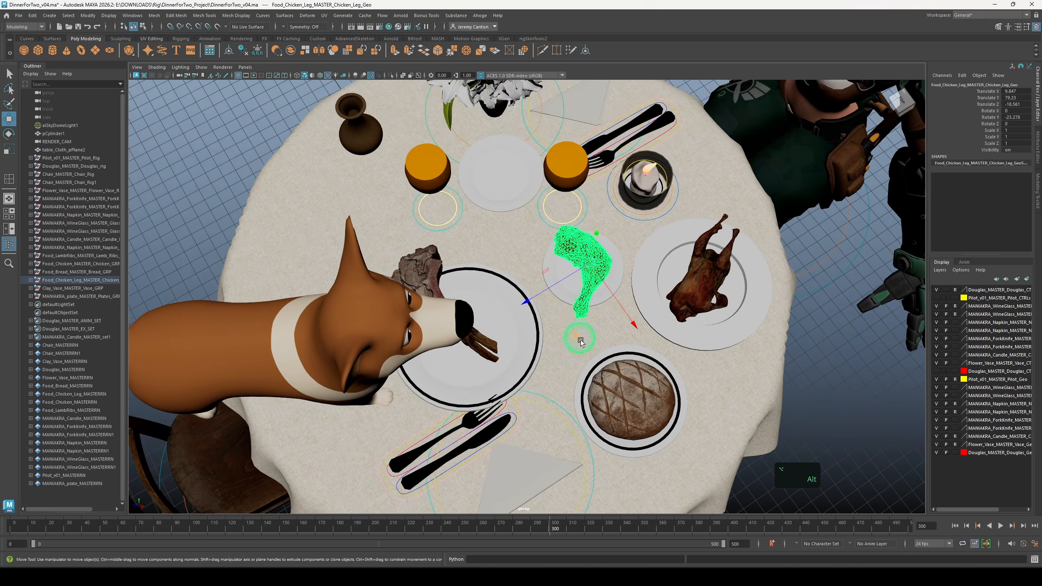
key(e)
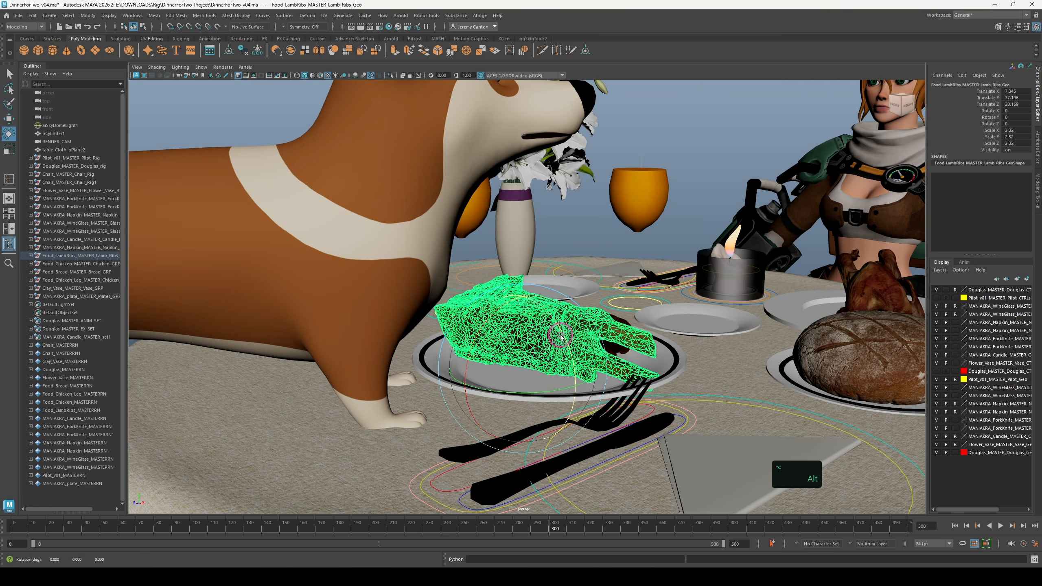
Flip the lamb ribs to about 180° in Z and place them on the dog's plate at about Y 86.3, Z 24.2
drag(560, 335, 560, 295)
alt+right_drag(560, 295, 519, 307)
key(w)
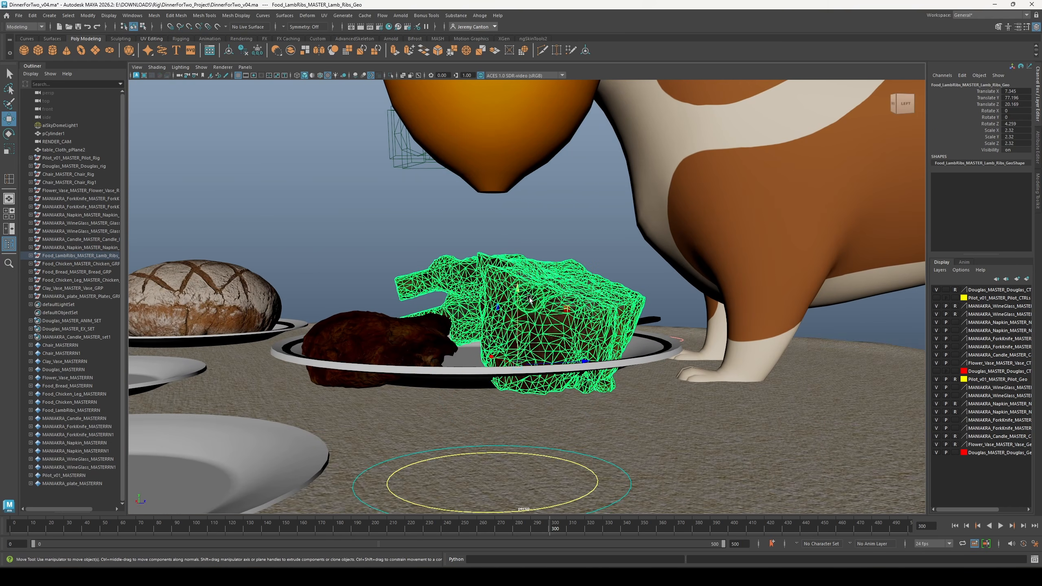
alt+drag(520, 291, 597, 255)
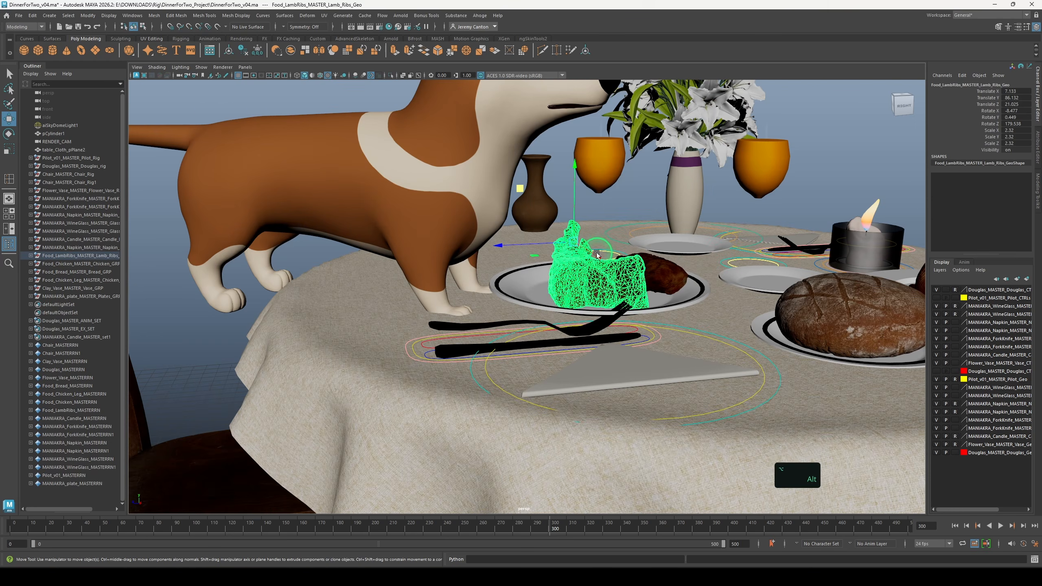
click(518, 198)
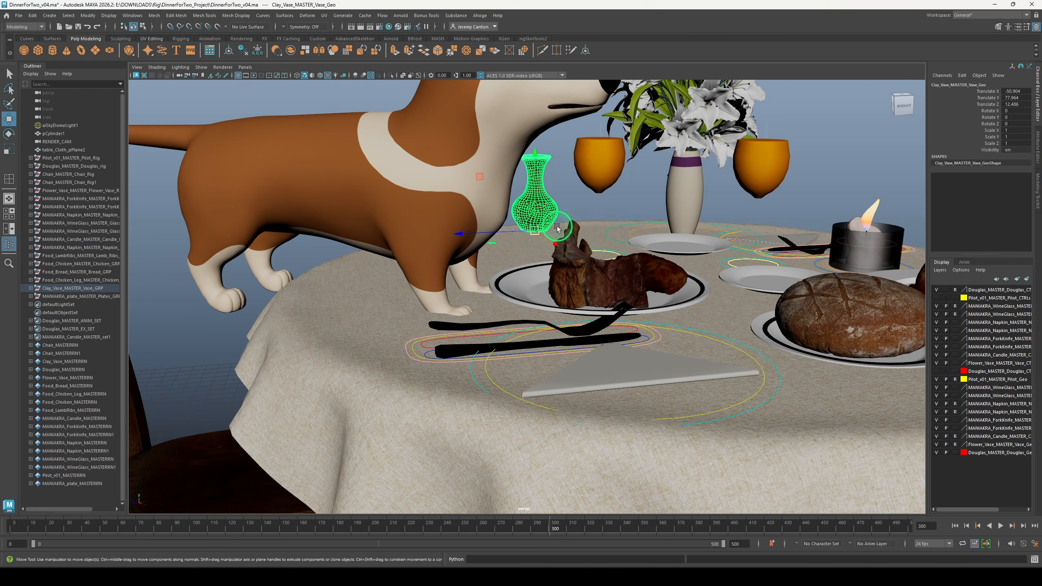
click(572, 241)
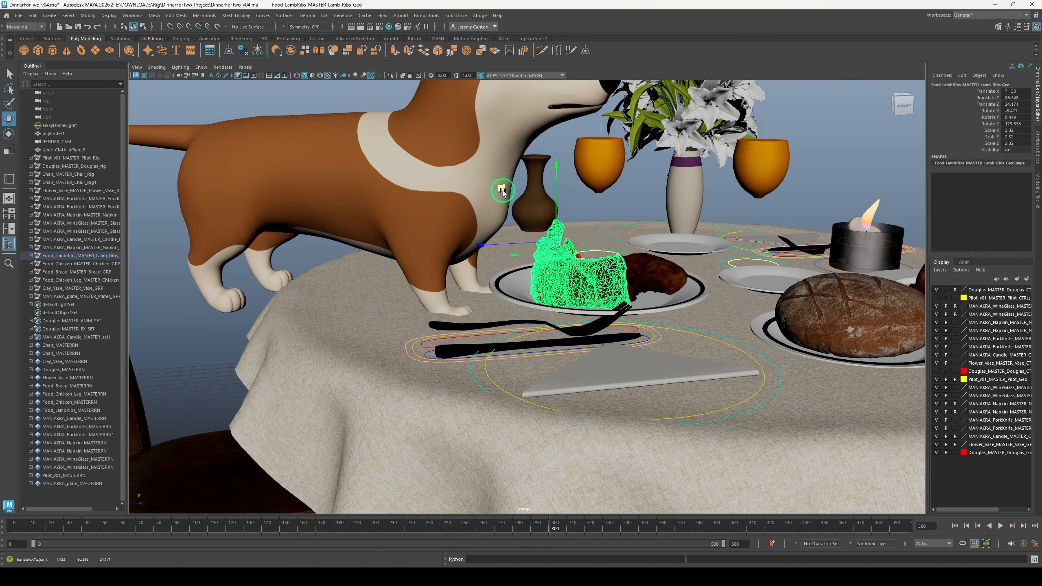
Tilt the chicken leg beside the lamb ribs on the dog's plate to about -6° in Z
click(645, 278)
alt+drag(645, 278, 607, 303)
key(e)
alt+drag(607, 303, 584, 250)
drag(580, 219, 579, 219)
alt+drag(578, 219, 579, 181)
alt+right_drag(579, 181, 609, 265)
key(w)
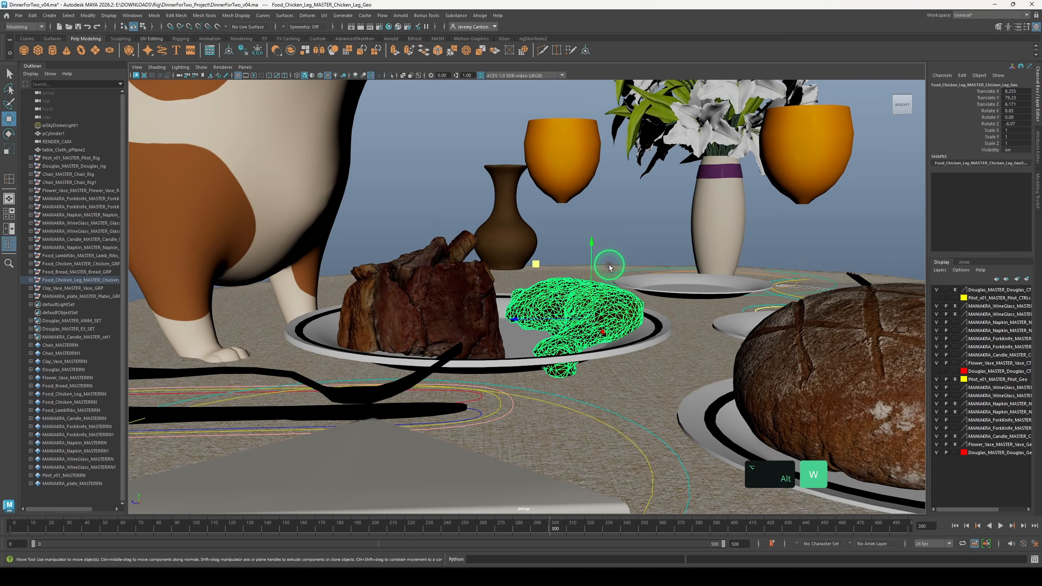
Move the chicken leg closer to the lamb ribs and adjust its rotation to rest on the dog's plate
drag(523, 255, 510, 262)
key(e)
alt+drag(714, 271, 699, 298)
alt+drag(724, 288, 640, 324)
key(w)
drag(579, 276, 566, 288)
key(e)
alt+drag(566, 288, 559, 249)
key(w)
key(e)
Adjust the whole roast chicken's placement on the recessed plate in front of the pilot
click(575, 205)
click(513, 320)
alt+drag(513, 321, 539, 379)
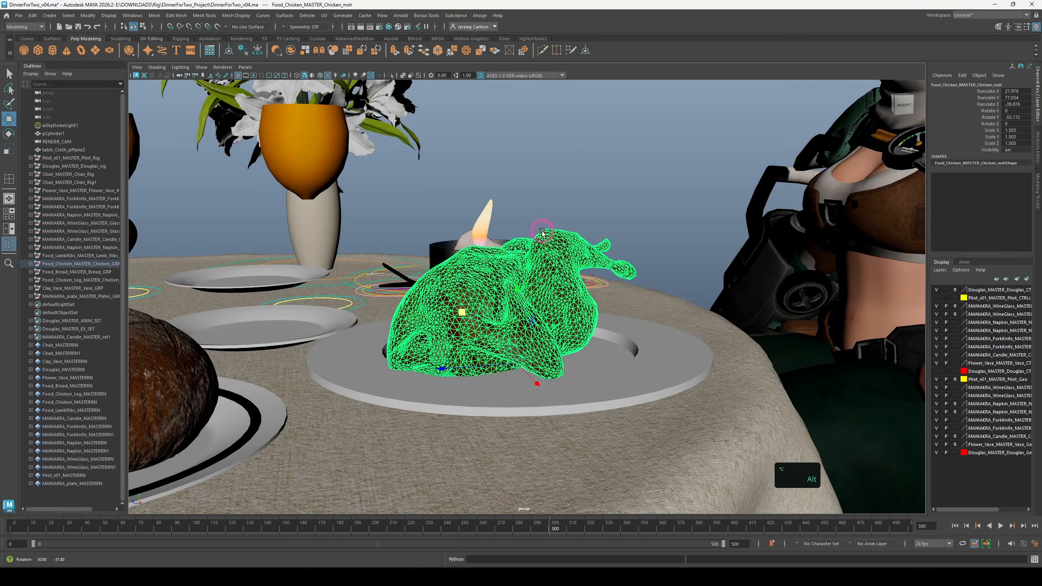
click(615, 205)
alt+drag(615, 205, 533, 312)
click(448, 320)
Scale up the plain plate near the flower vase and position it behind the dog's plate
key(q)
alt+drag(521, 263, 414, 289)
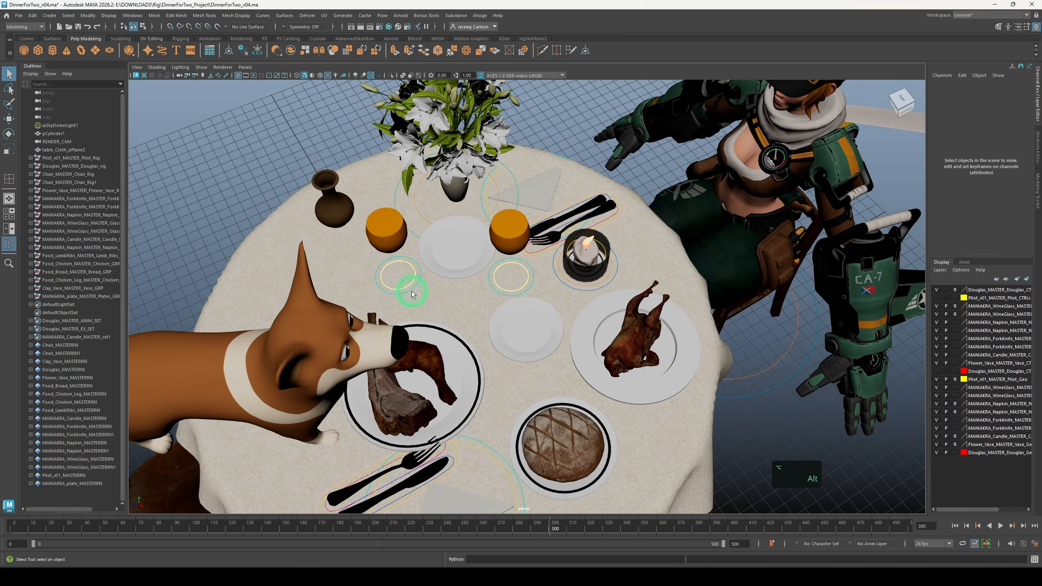
click(463, 250)
key(r)
drag(457, 248, 479, 256)
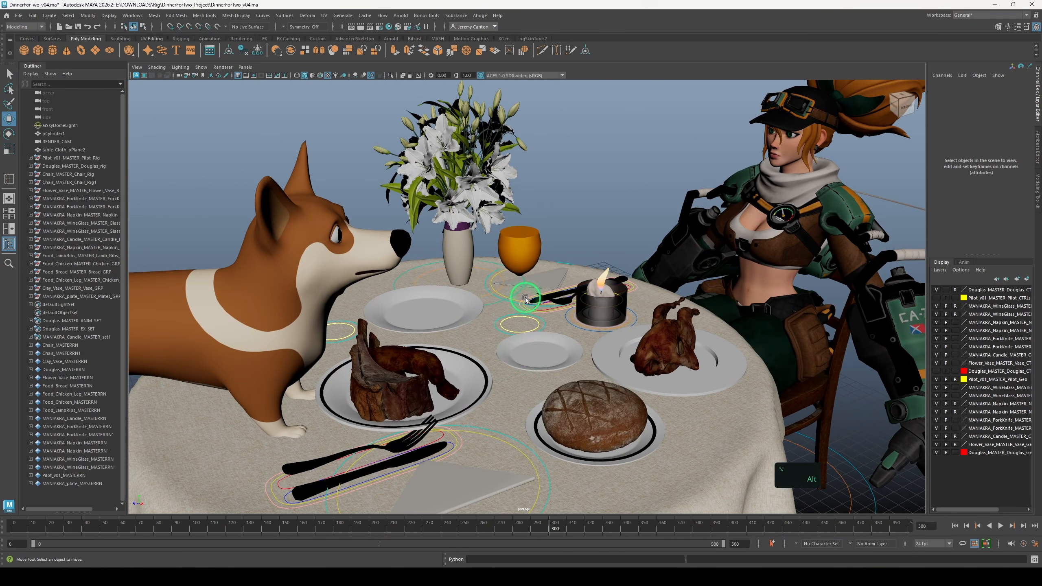
alt+drag(513, 288, 533, 267)
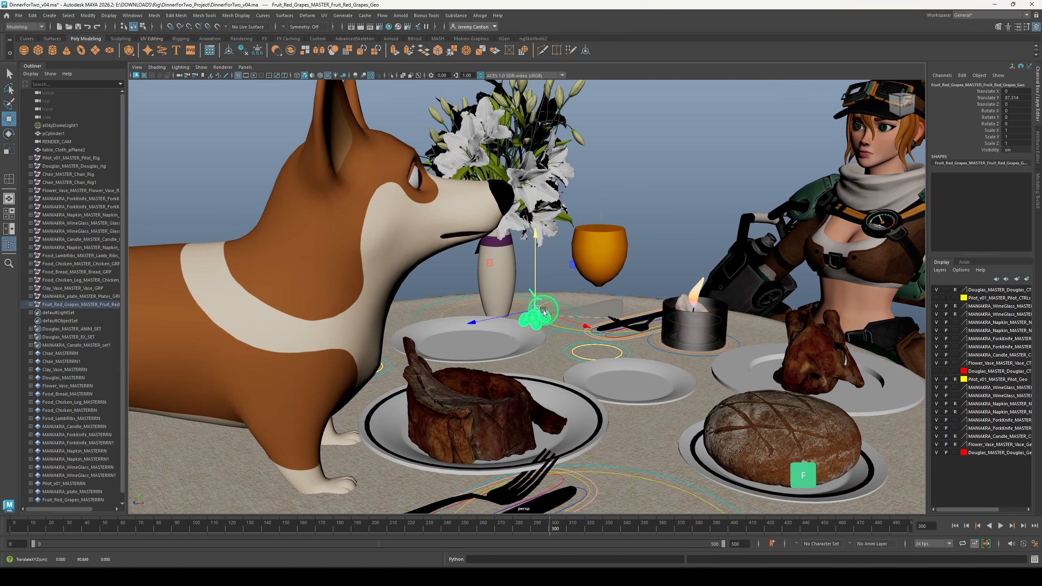
Move the red grapes down from above the table onto the plain plate behind the dog's plate
alt+right_drag(533, 267, 621, 332)
alt+drag(482, 315, 261, 210)
alt+drag(383, 204, 365, 166)
alt+middle_drag(369, 181, 477, 205)
drag(449, 170, 449, 255)
alt+drag(411, 213, 409, 269)
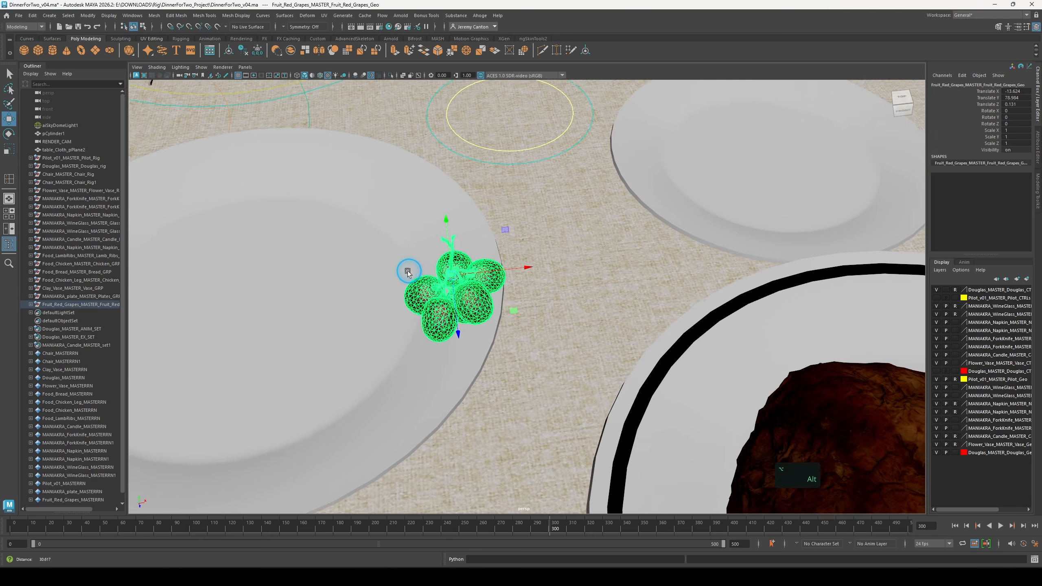
alt+middle_drag(409, 269, 574, 275)
alt+drag(574, 275, 613, 243)
drag(730, 286, 534, 298)
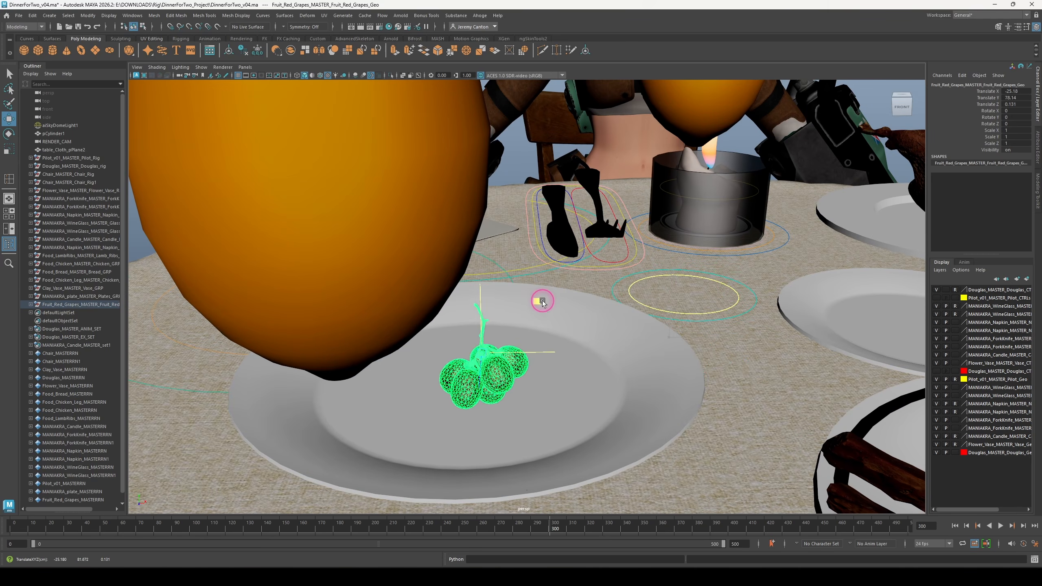
Duplicate the red grapes group and move the copy to about -7.8 in Z on the same plate
click(77, 306)
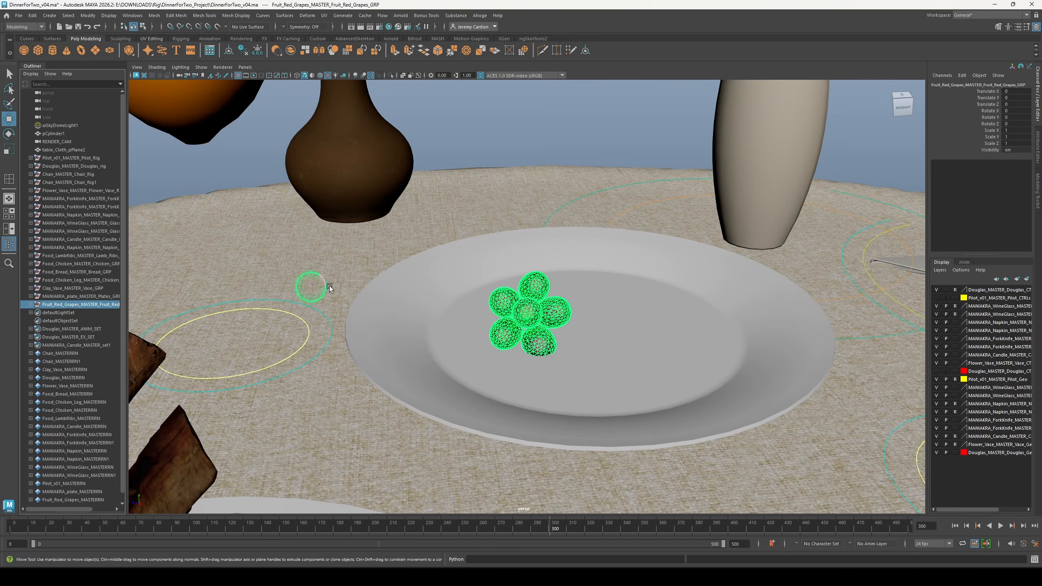
scroll(425, 249, down, 3)
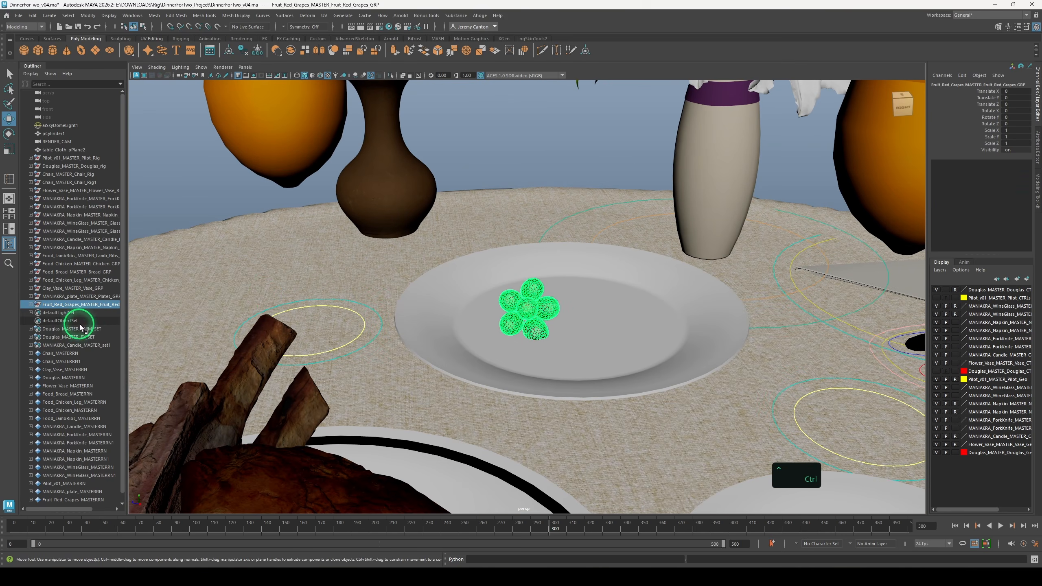
key(ctrl+d)
click(31, 313)
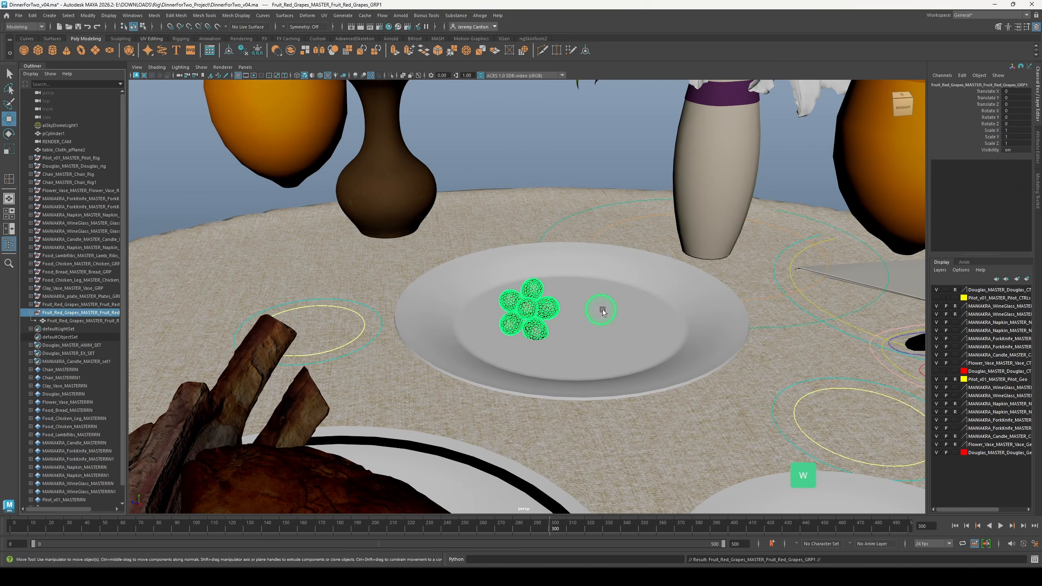
alt+right_drag(570, 317, 530, 284)
drag(449, 311, 519, 307)
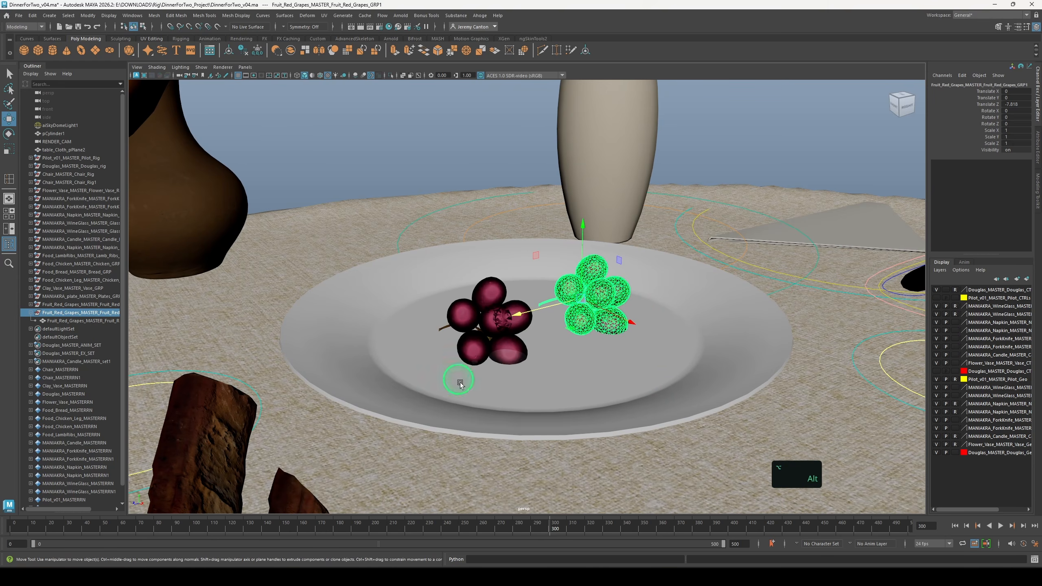
key(q)
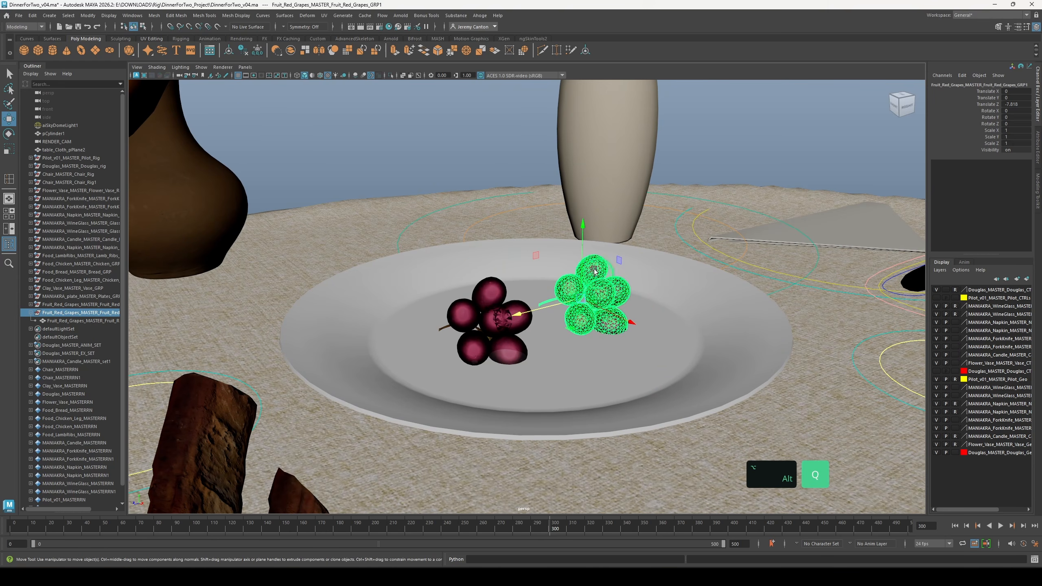
click(77, 304)
click(80, 312)
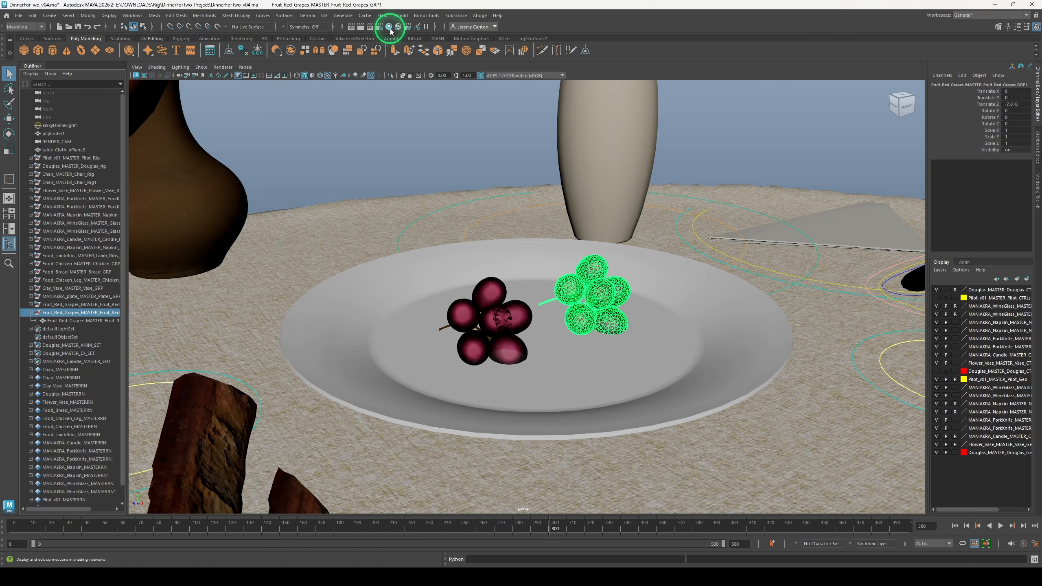
key(ctrl+a)
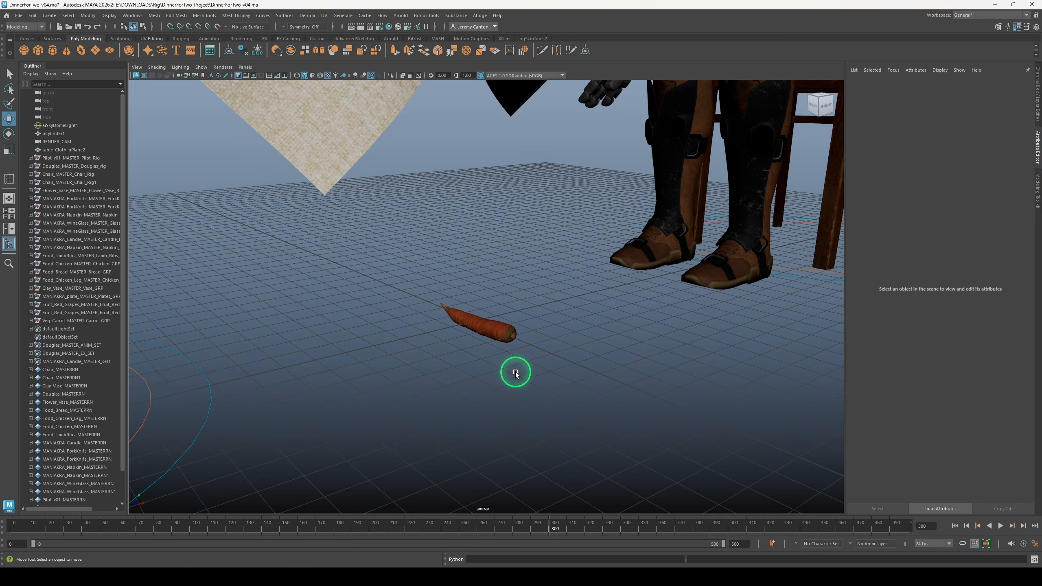
Try moving the carrot mesh inside its group to about 8.5 in Y and -25.6 in Z
click(31, 321)
click(31, 321)
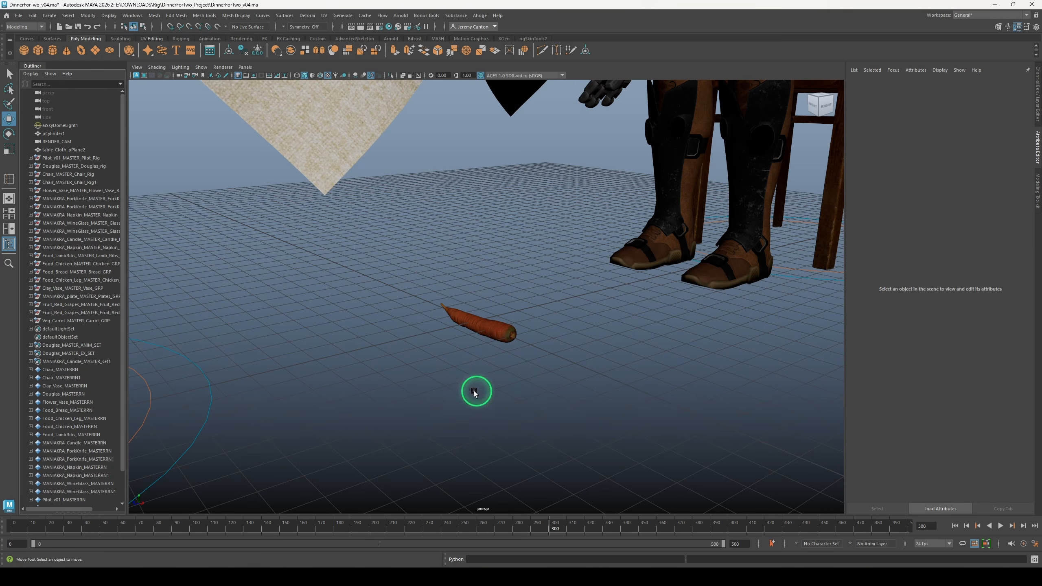
click(59, 321)
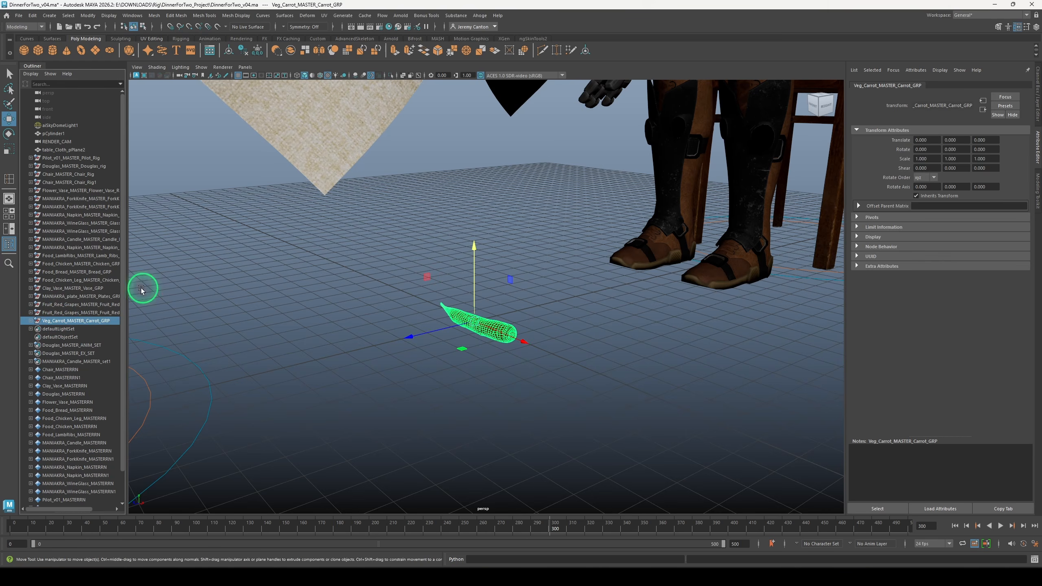
click(31, 321)
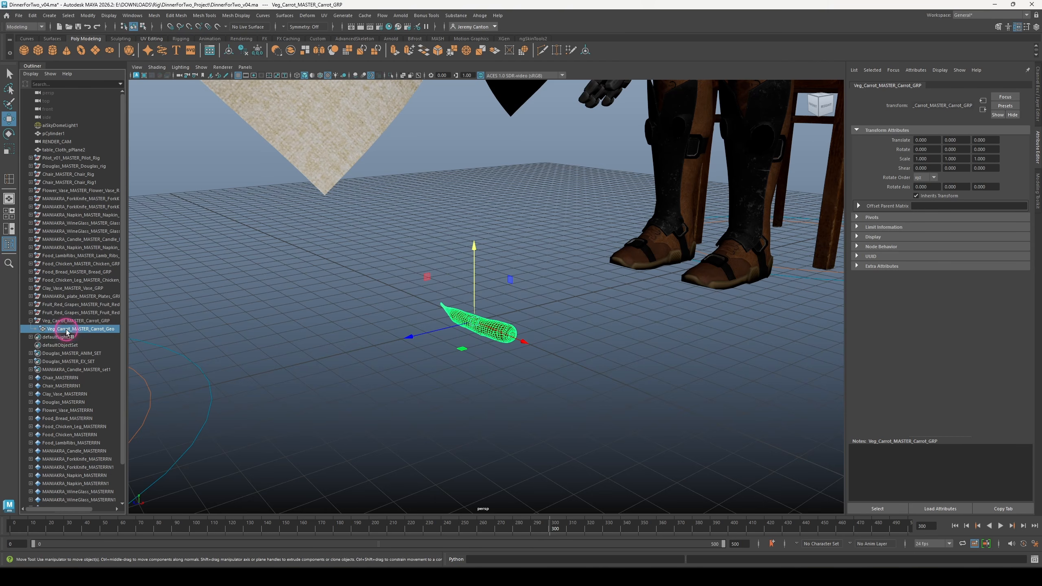
click(493, 359)
click(494, 333)
alt+drag(494, 334, 489, 301)
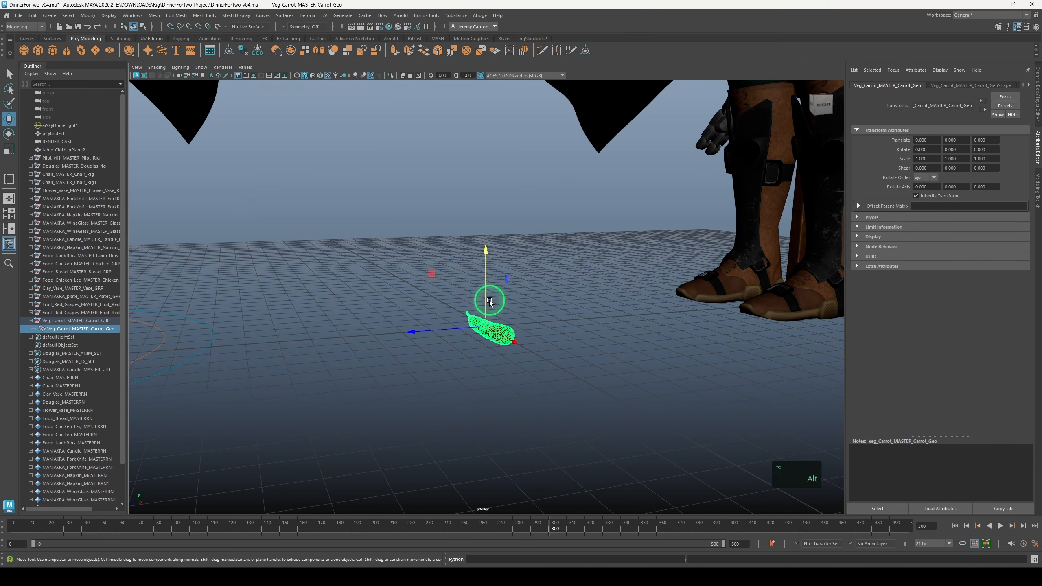
drag(432, 274, 562, 222)
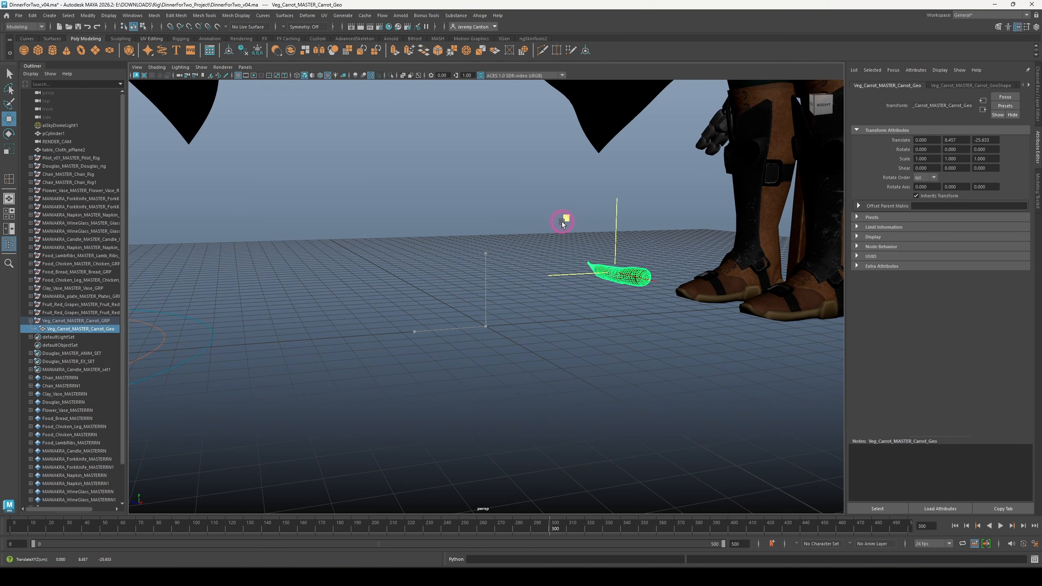
click(100, 321)
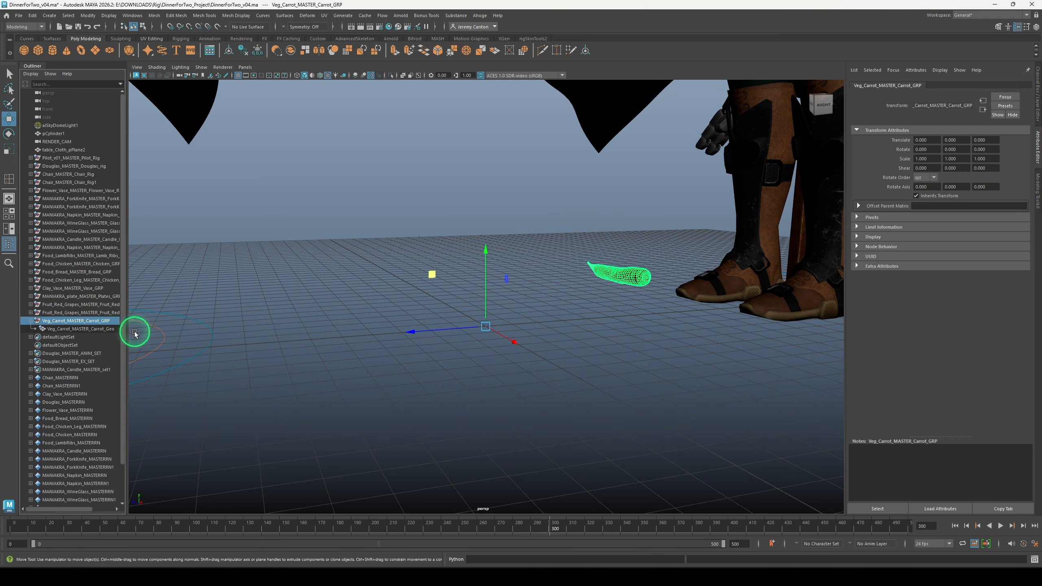
click(104, 329)
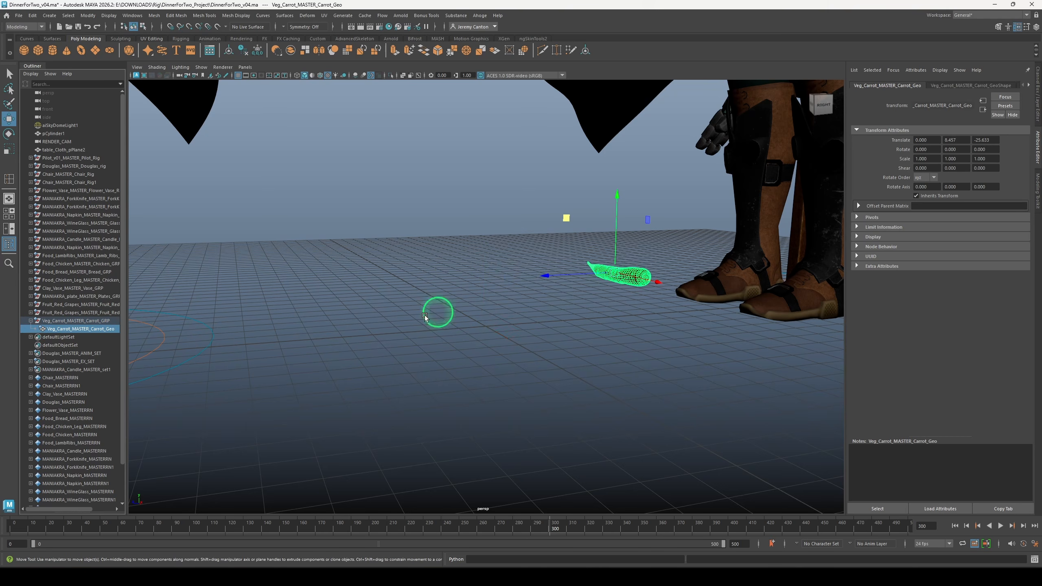
key(ctrl+z)
Place the carrot group on the small plate between the lamb ribs and roast chicken, and add duplicate carrots beside it
alt+right_drag(582, 283, 484, 267)
click(510, 312)
alt+drag(483, 267, 513, 304)
click(531, 382)
click(99, 320)
drag(475, 343, 509, 209)
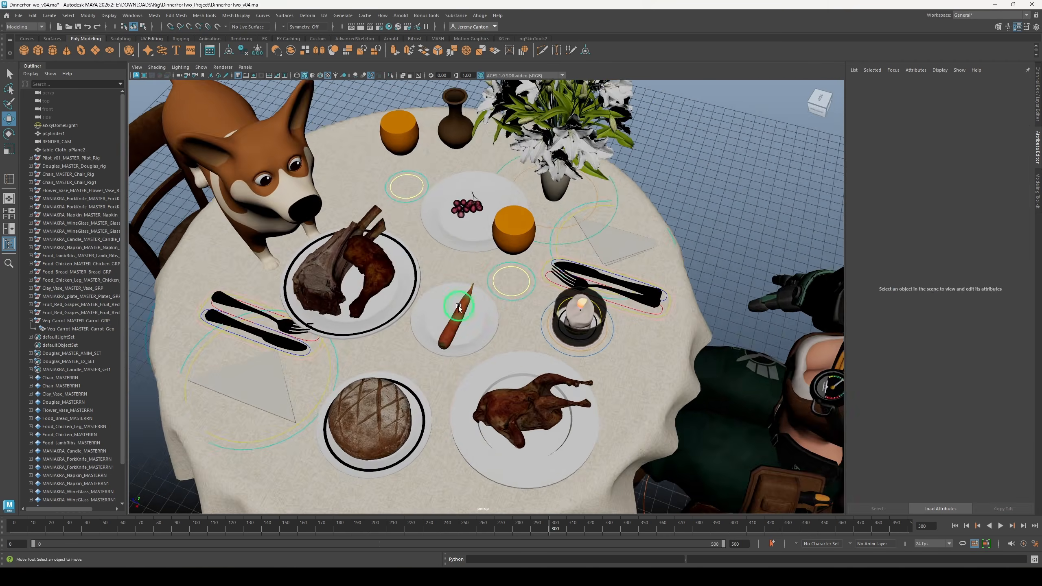
click(499, 320)
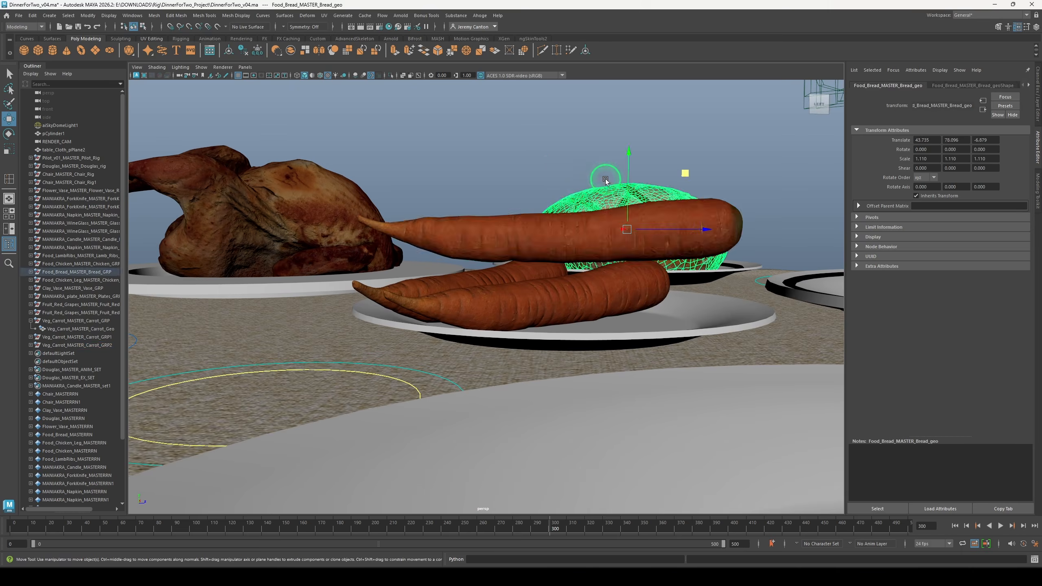
click(581, 187)
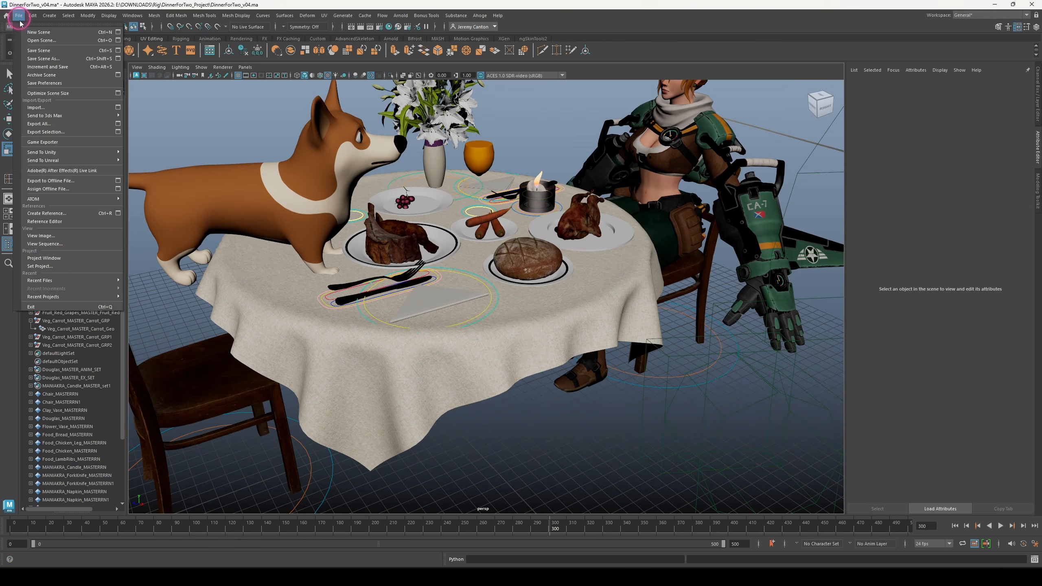
Rotate the cabbage about 26.5° in Z and rest it beside the grapes on the plate near the flower vase
click(470, 233)
key(f)
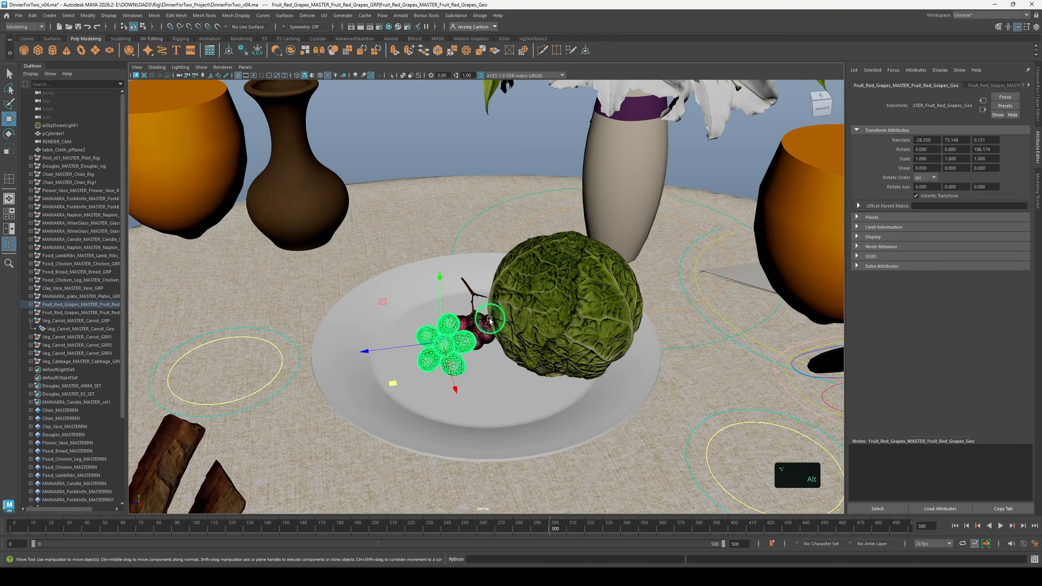
key(f)
alt+drag(441, 424, 444, 328)
key(e)
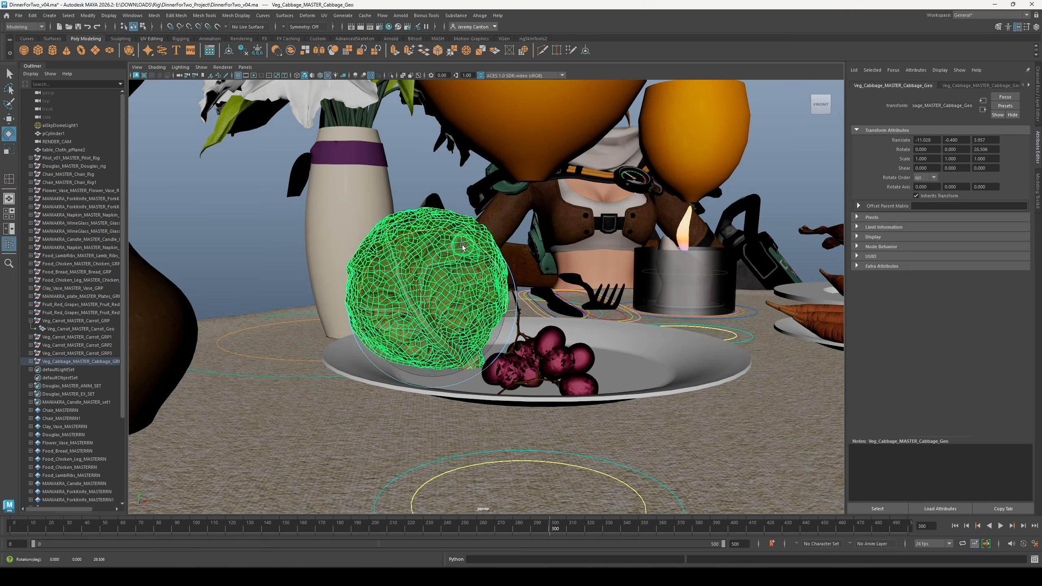
key(w)
alt+drag(465, 247, 459, 269)
scroll(465, 286, down, 5)
scroll(465, 286, up, 3)
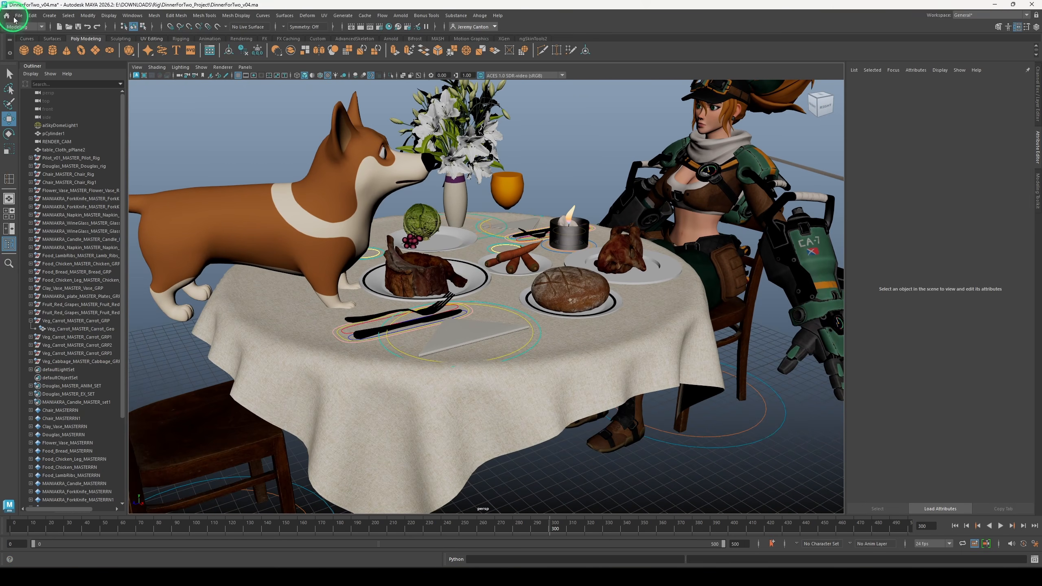
Reference the avocado half with seed into the scene and place it beside the roast chicken on its plate
click(19, 16)
click(45, 197)
click(743, 144)
click(504, 291)
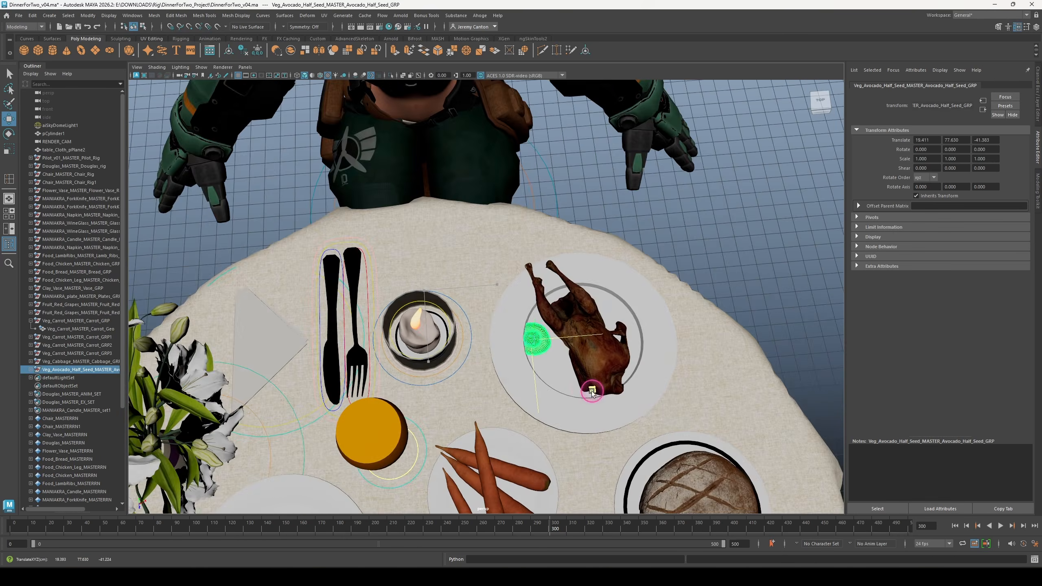
scroll(539, 340, up, 5)
scroll(572, 447, down, 5)
alt+drag(572, 447, 566, 287)
click(739, 330)
Reference the seedless avocado half and position it next to the seeded half on the roast chicken's plate
click(19, 16)
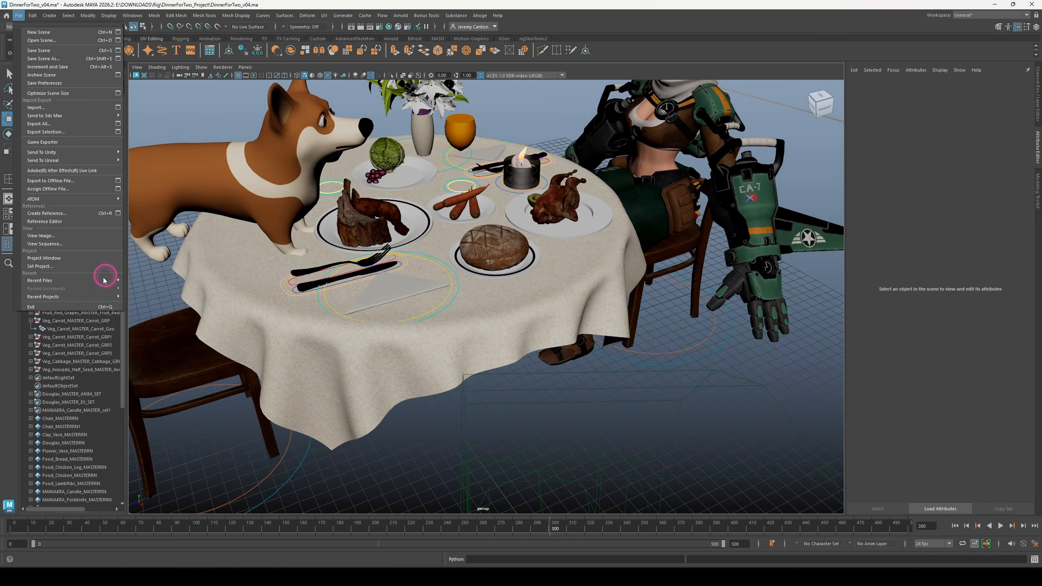
click(50, 213)
click(743, 144)
double_click(501, 291)
double_click(499, 305)
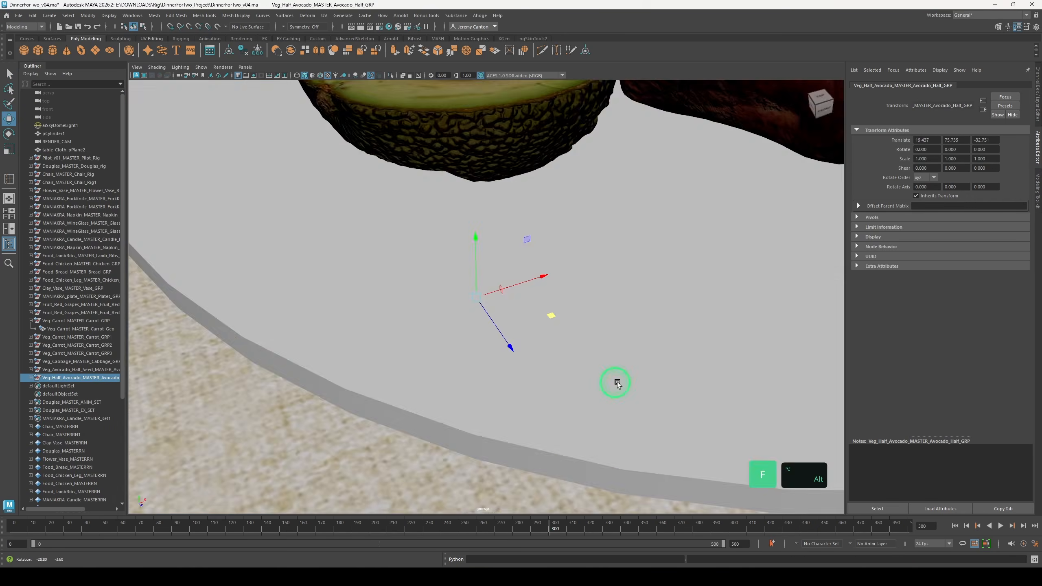
scroll(616, 379, down, 3)
scroll(532, 422, down, 5)
click(547, 267)
alt+drag(532, 422, 474, 321)
click(475, 321)
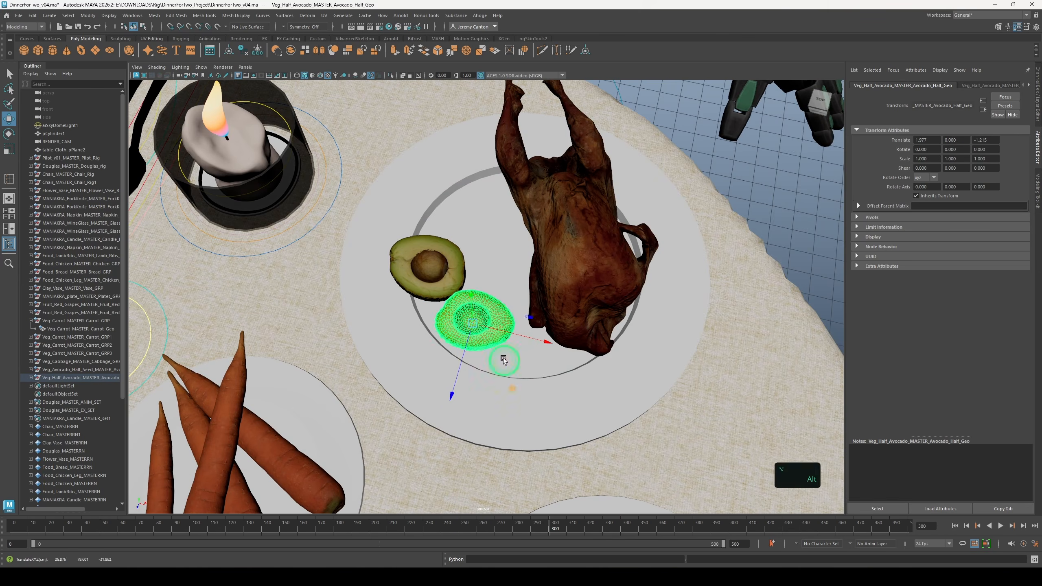
mouse_move(502, 360)
mouse_down()
mouse_move(521, 253)
mouse_move(483, 272)
mouse_move(558, 468)
mouse_move(637, 344)
mouse_move(518, 354)
mouse_up()
Save the scene and start creating another file reference
scroll(483, 271, down, 8)
click(558, 468)
key(ctrl+s)
click(19, 16)
click(49, 213)
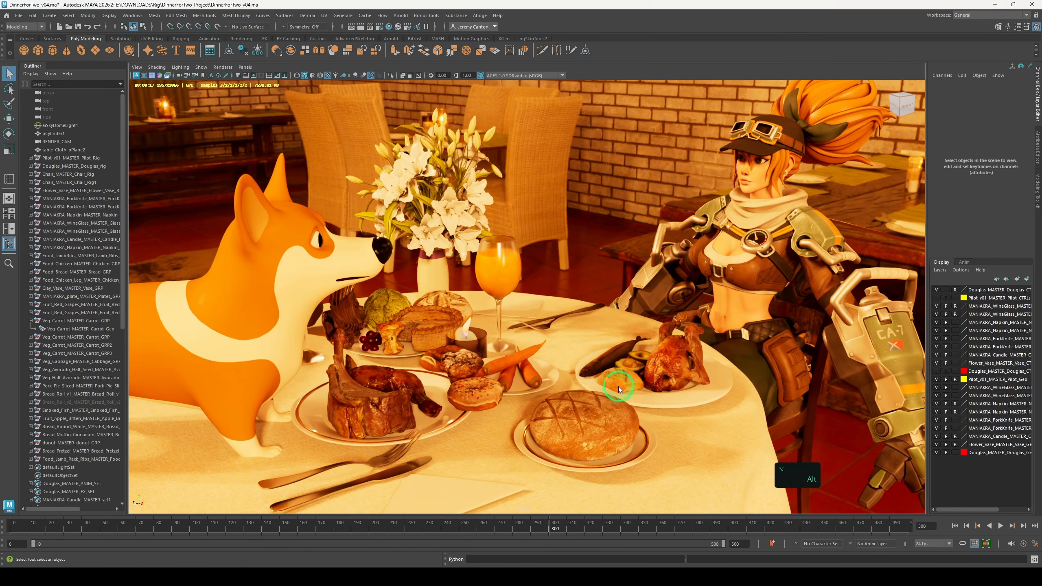
Set the exposure of aiSkyDomeLight1 to -4
alt+drag(533, 370, 512, 384)
alt+middle_drag(462, 365, 500, 391)
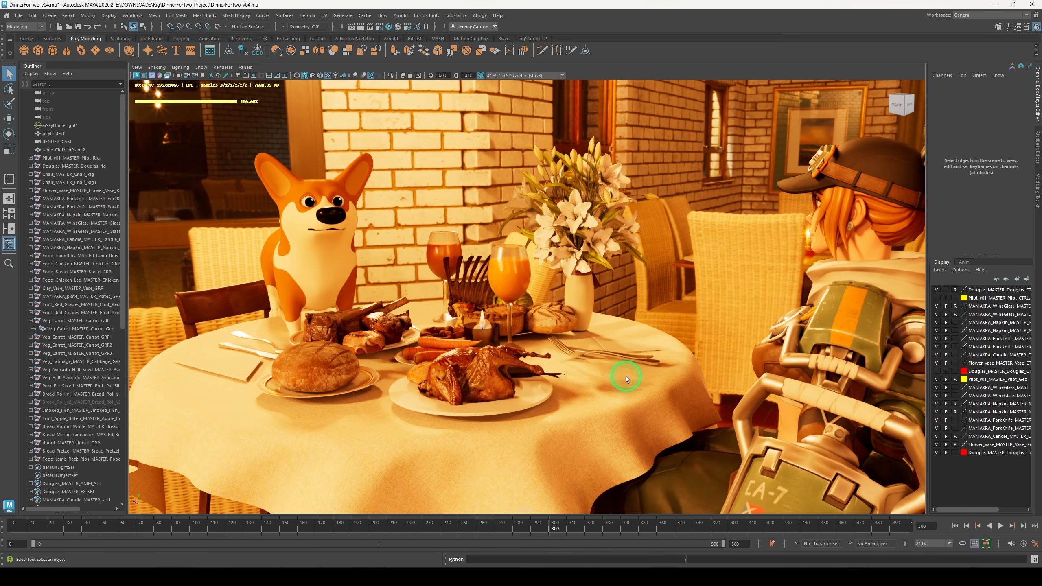
mouse_move(616, 375)
alt+mouse_down()
mouse_move(541, 363)
mouse_move(477, 300)
mouse_move(597, 307)
mouse_move(602, 385)
alt+mouse_up()
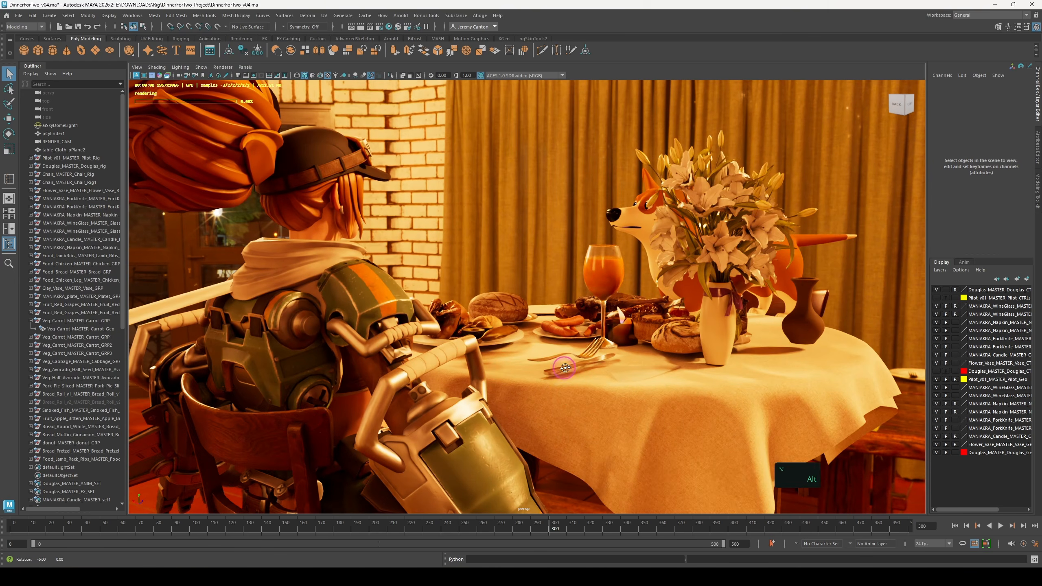
mouse_move(564, 368)
alt+mouse_down()
mouse_move(702, 365)
mouse_move(580, 363)
alt+mouse_up()
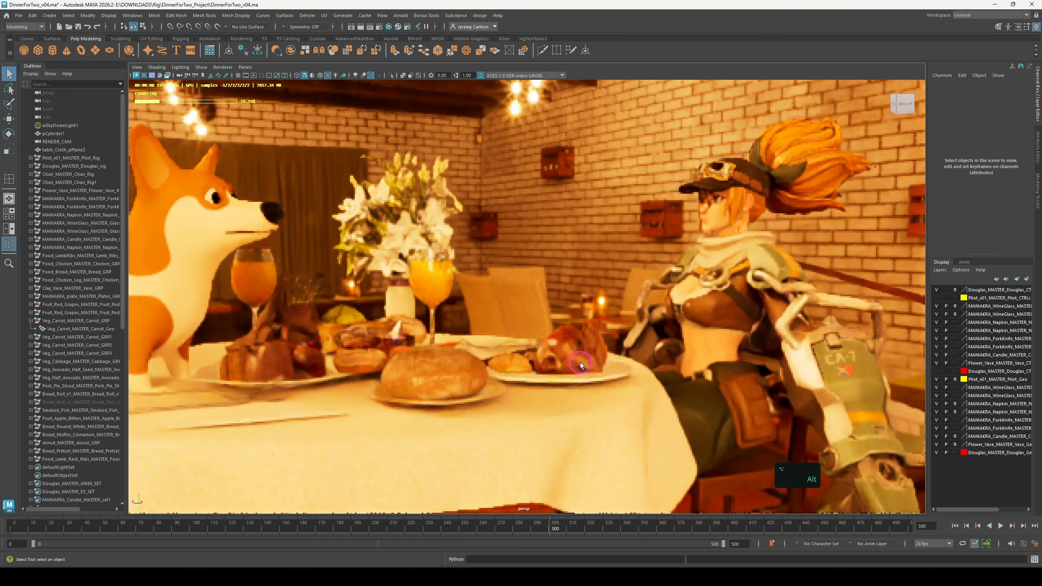
click(79, 128)
key(ctrl+a)
click(930, 87)
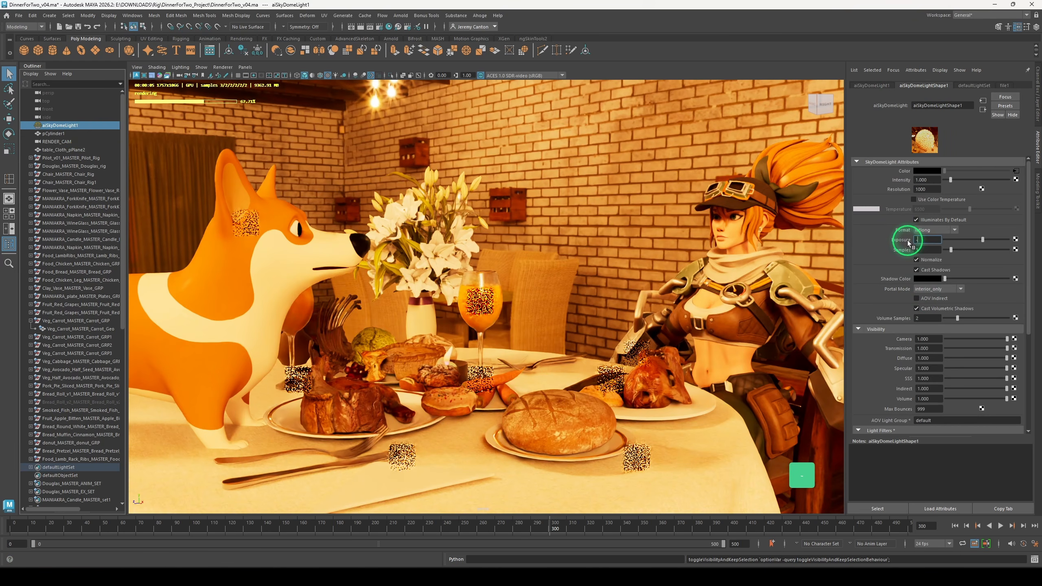
text(-4)
key(Return)
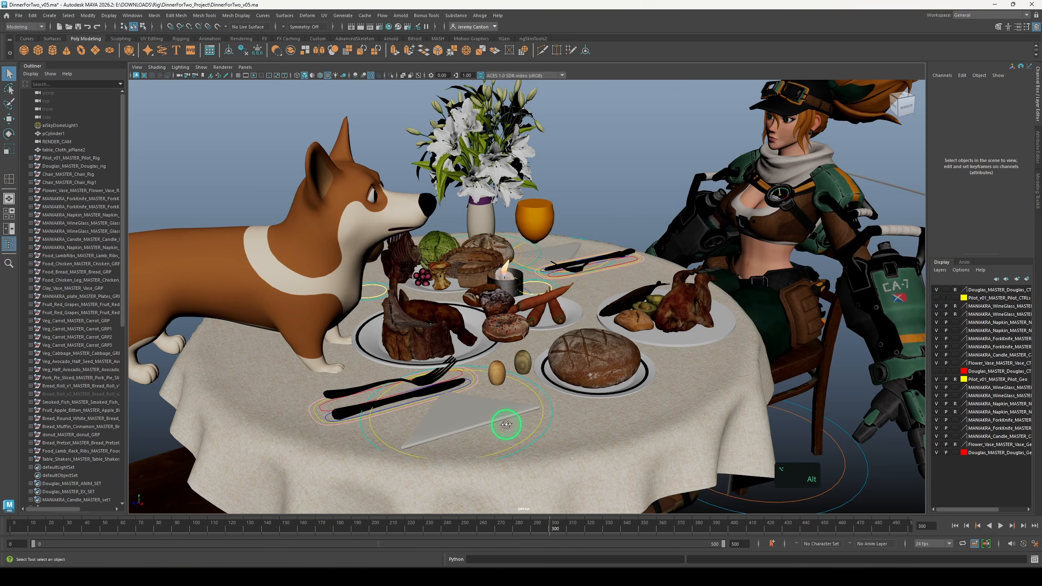
Reposition the napkin under the fork and knife near the dog's plate and rotate it to line up with them
alt+drag(507, 426, 560, 248)
scroll(564, 391, up, 5)
click(494, 412)
key(w)
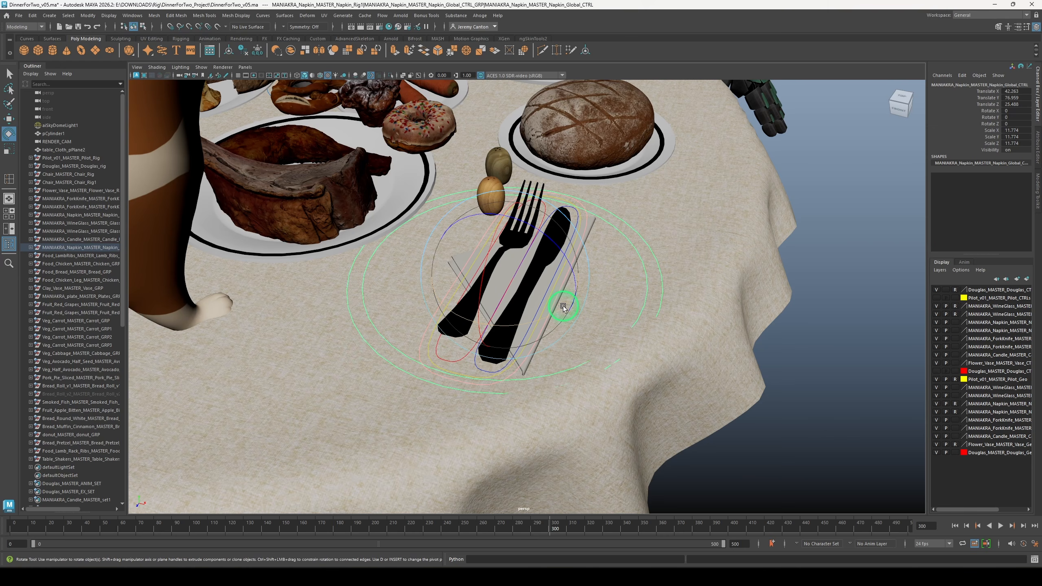
key(j)
drag(563, 306, 558, 284)
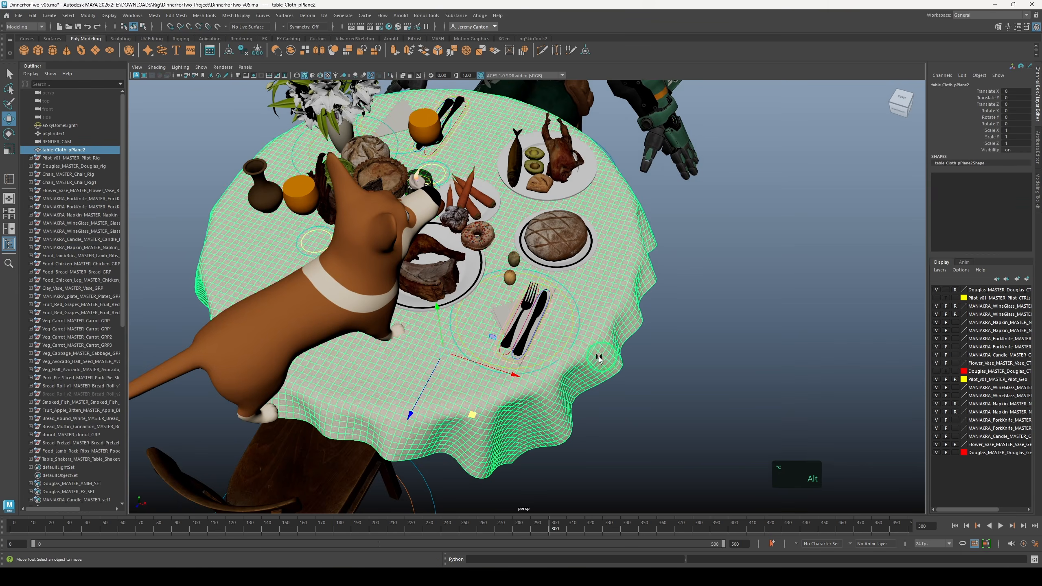
alt+drag(582, 312, 487, 360)
click(583, 360)
click(734, 372)
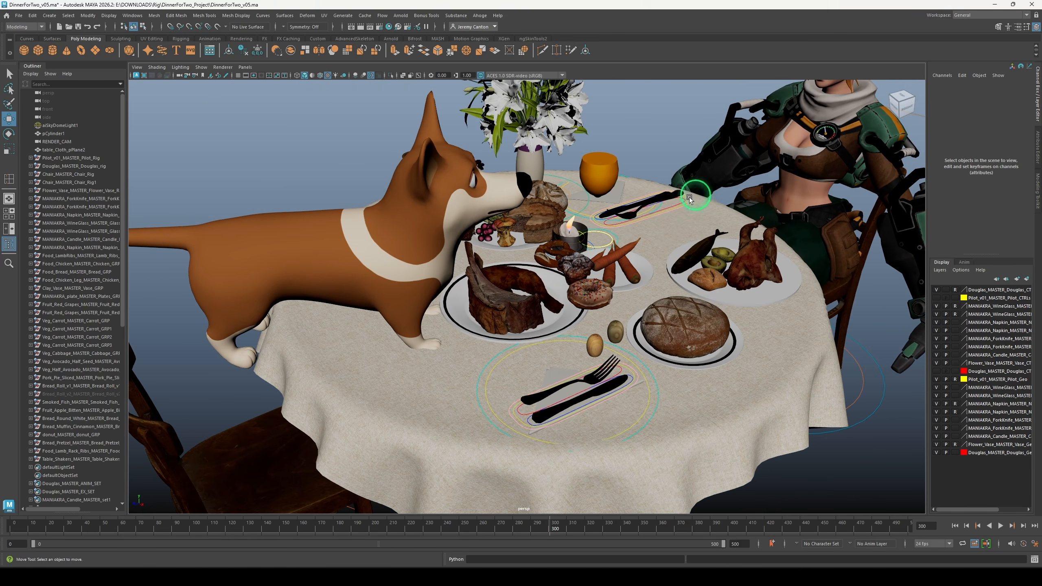
Create a display layer for the tablecloth, name it table_cloth and set it to reference
alt+drag(605, 332, 563, 427)
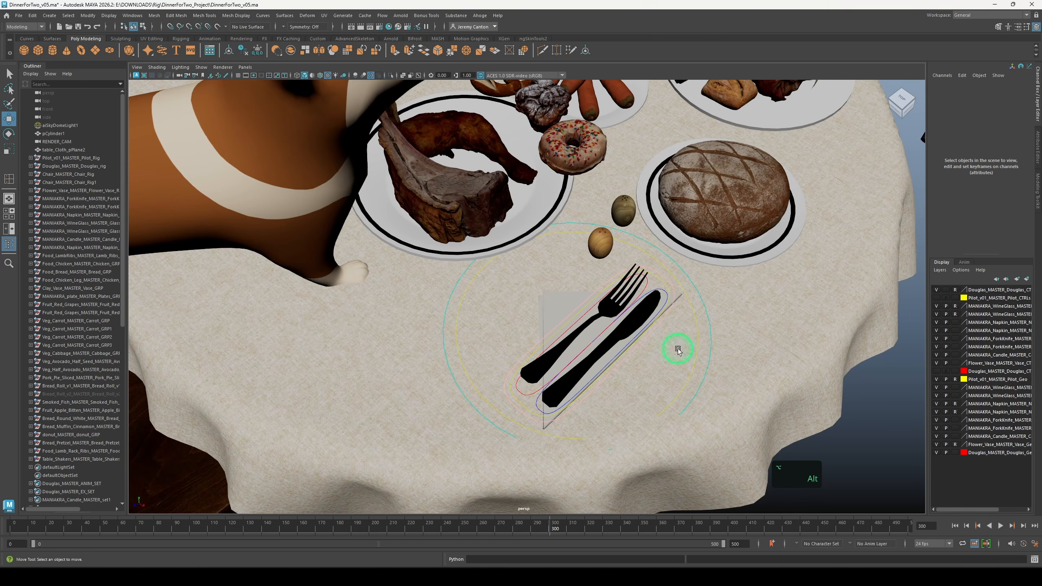
click(685, 370)
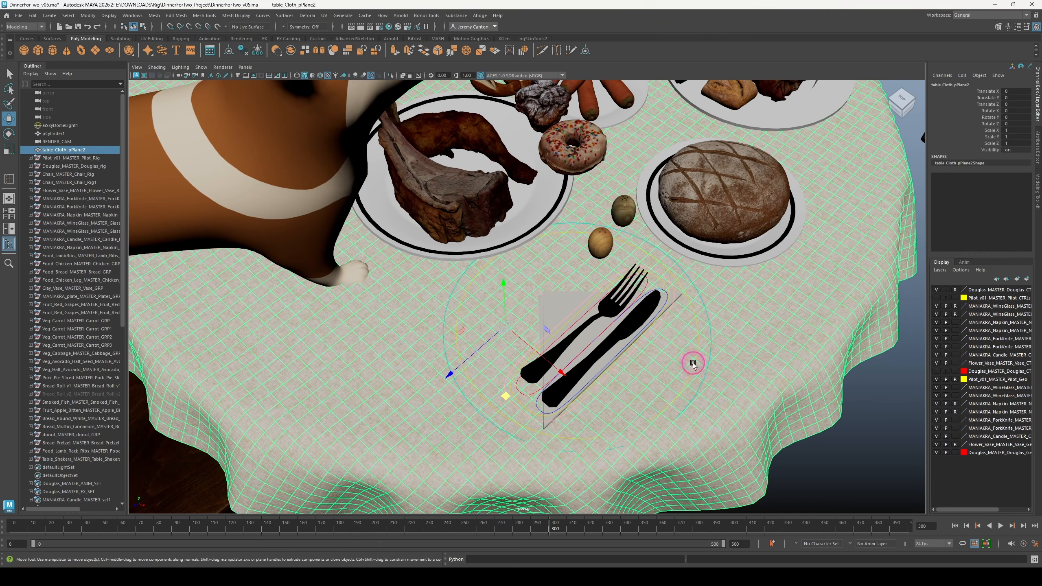
key(q)
click(854, 456)
alt+drag(719, 419, 580, 386)
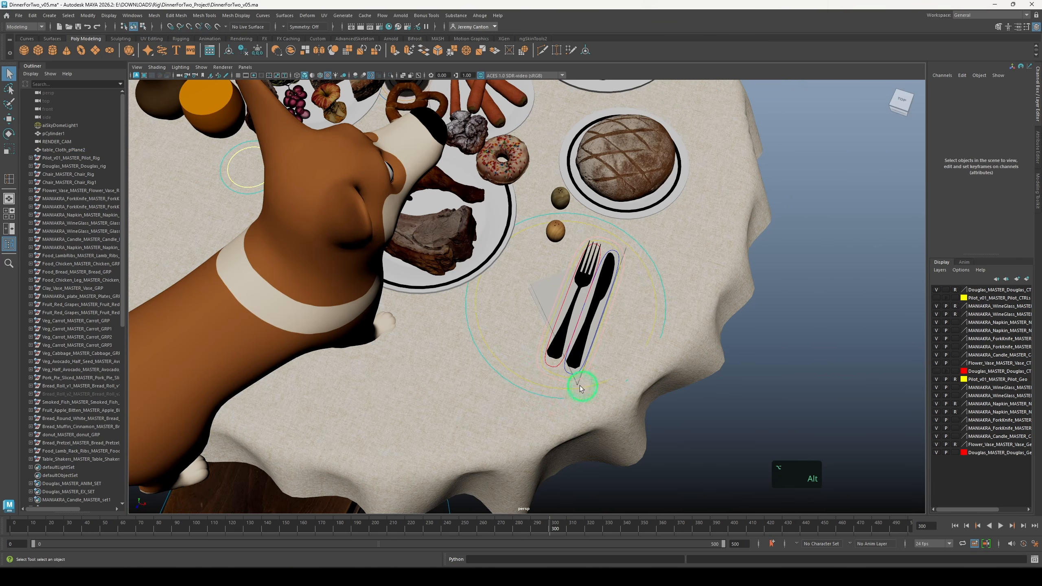
click(539, 388)
alt+drag(730, 400, 411, 251)
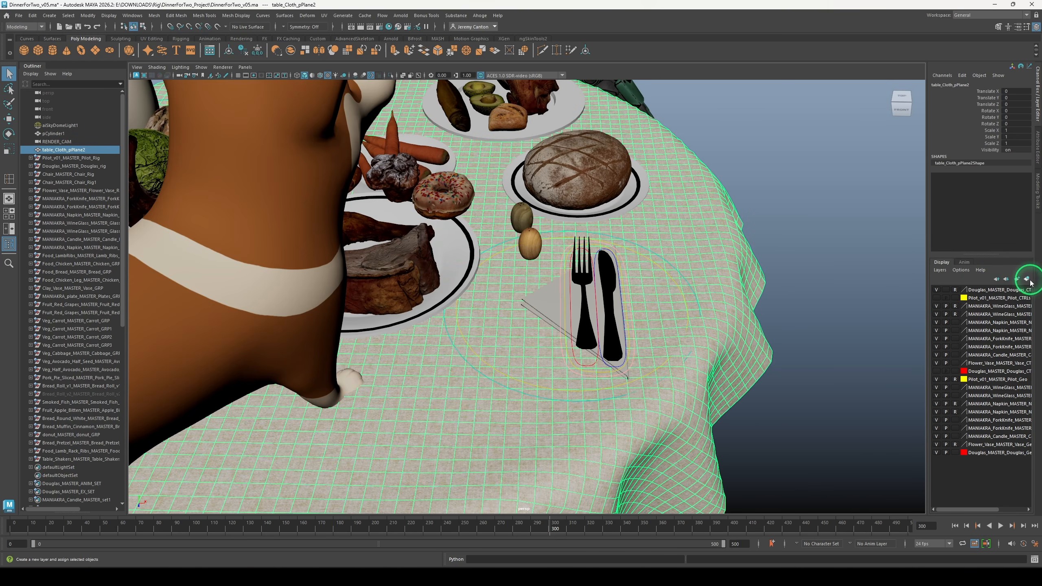
click(1027, 279)
double_click(976, 383)
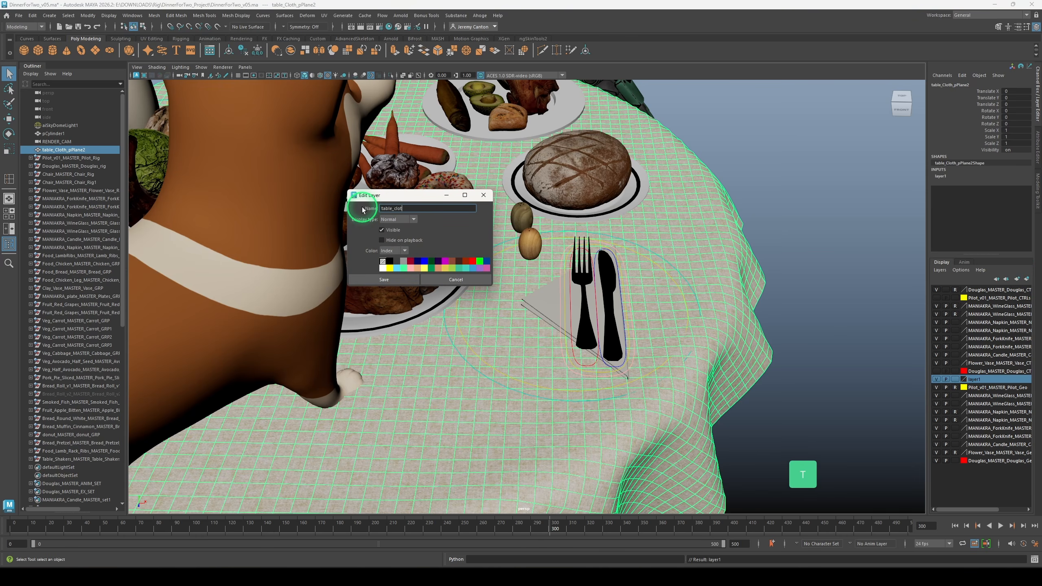
click(445, 279)
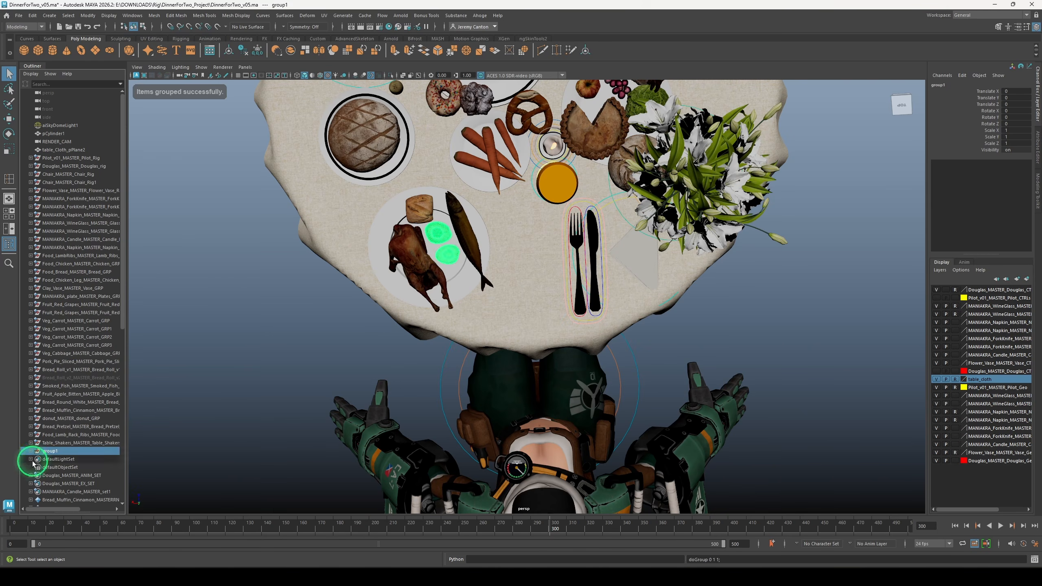
Move the roast chicken off the pilot's plate and set it beside the lamb ribs on the dog's plate
scroll(530, 348, up, 3)
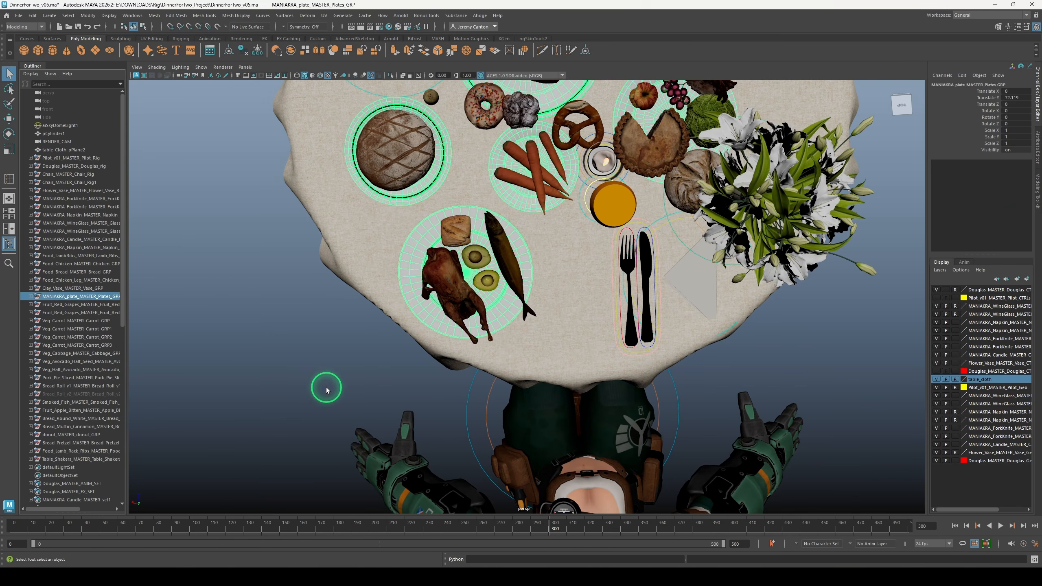
click(326, 387)
click(102, 401)
ctrl+click(91, 362)
ctrl+click(86, 370)
ctrl+click(82, 385)
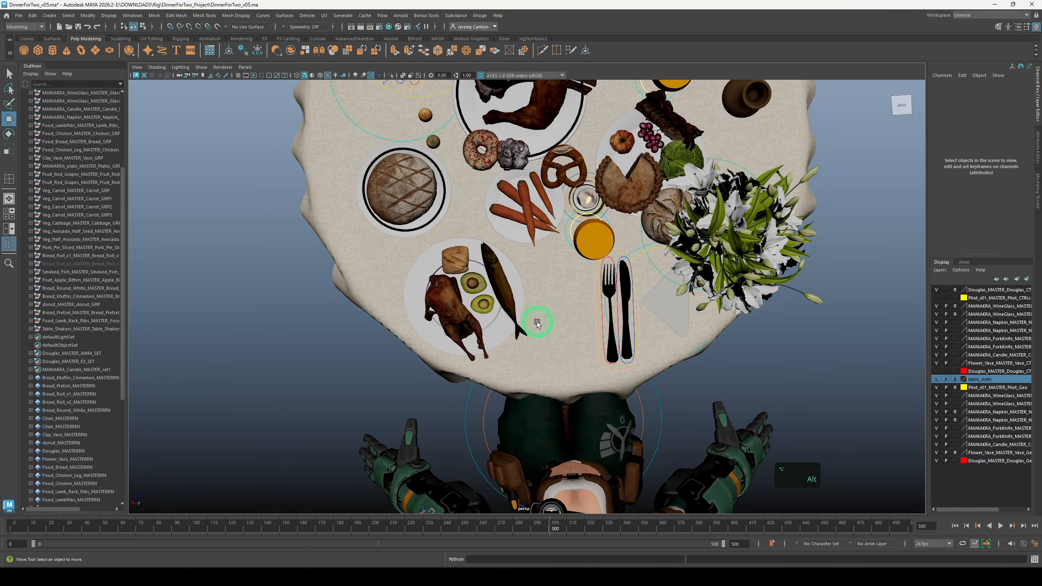
alt+drag(545, 293, 505, 230)
click(617, 350)
alt+drag(616, 349, 586, 345)
click(89, 134)
drag(402, 470, 189, 404)
click(379, 269)
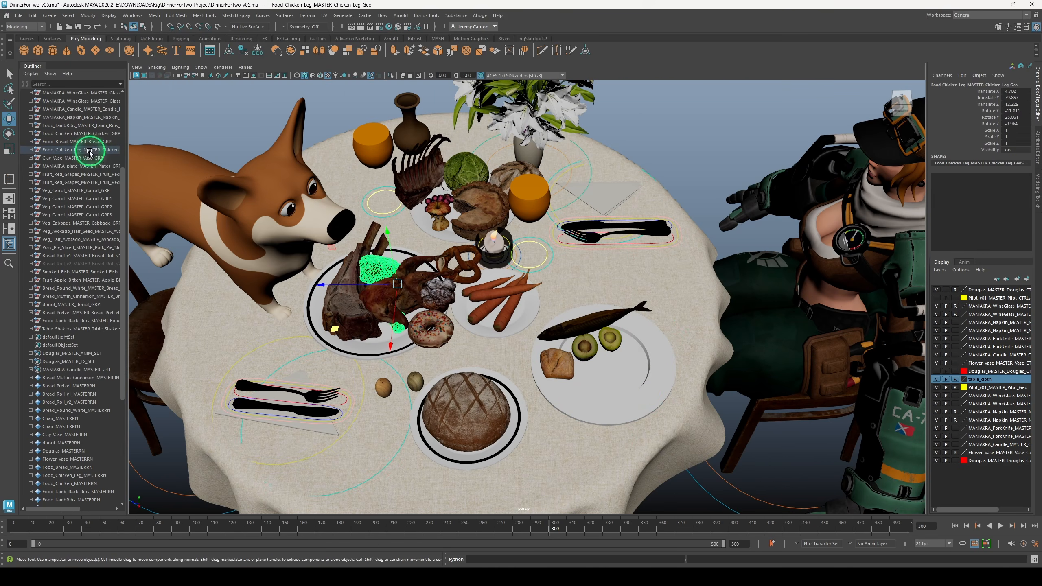
Move the chicken leg onto the pilot's plate next to the avocado halves and rotate it to lie across the plate
click(89, 152)
drag(335, 329, 493, 370)
key(e)
click(488, 303)
key(w)
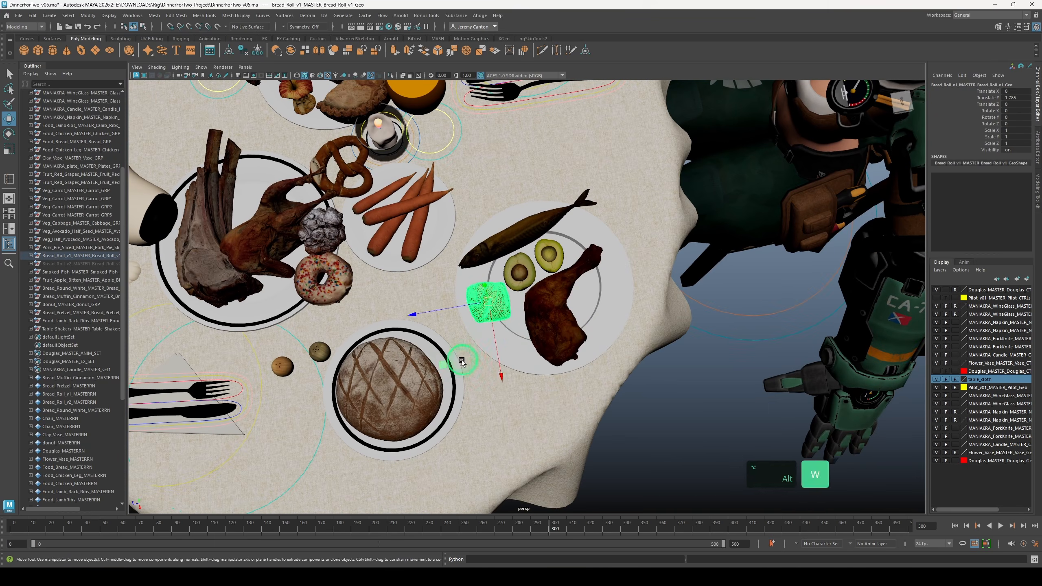
Rotate the smoked fish and move it from the pilot's plate to the dog's plate
click(67, 272)
key(e)
drag(520, 310, 394, 256)
key(w)
alt+drag(394, 257, 533, 328)
Move the pilot's plate and its food into place between her fork and knife
click(566, 353)
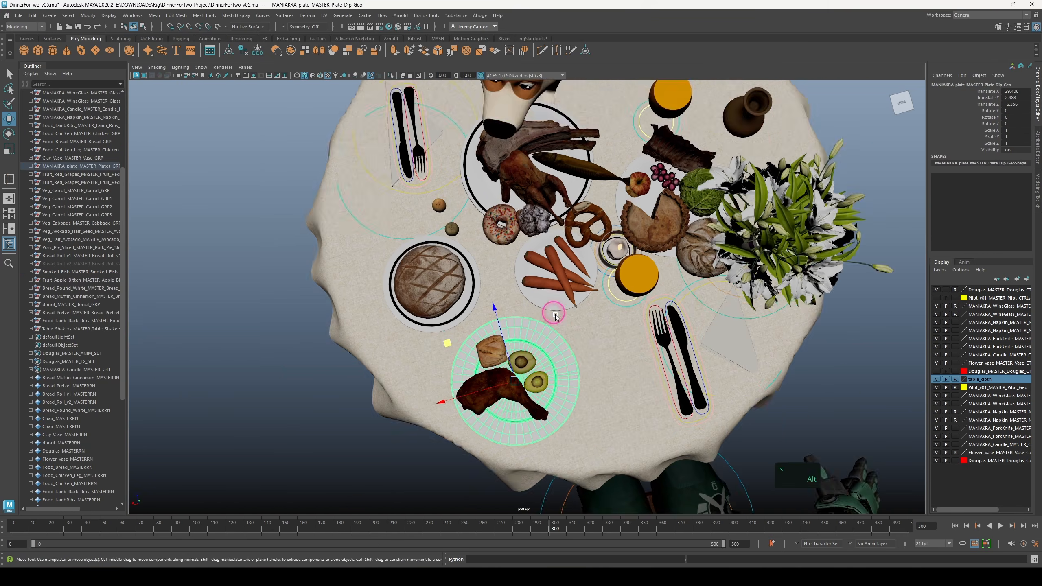
alt+middle_drag(555, 316, 544, 261)
drag(440, 291, 539, 310)
Try rotating the round bread loaf on its plate to about 117 degrees around Y, and undo the rotation
key(e)
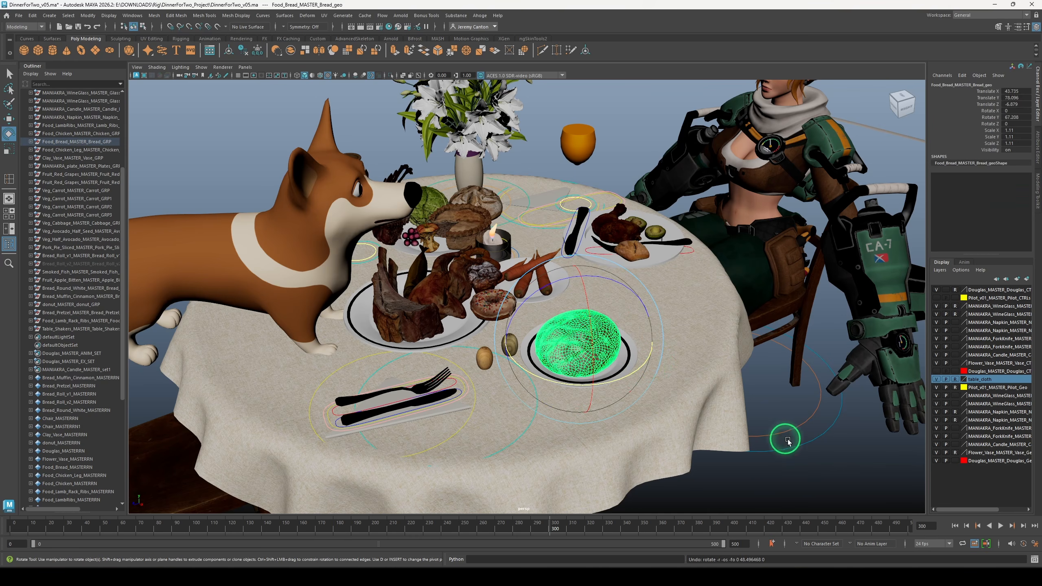
click(837, 454)
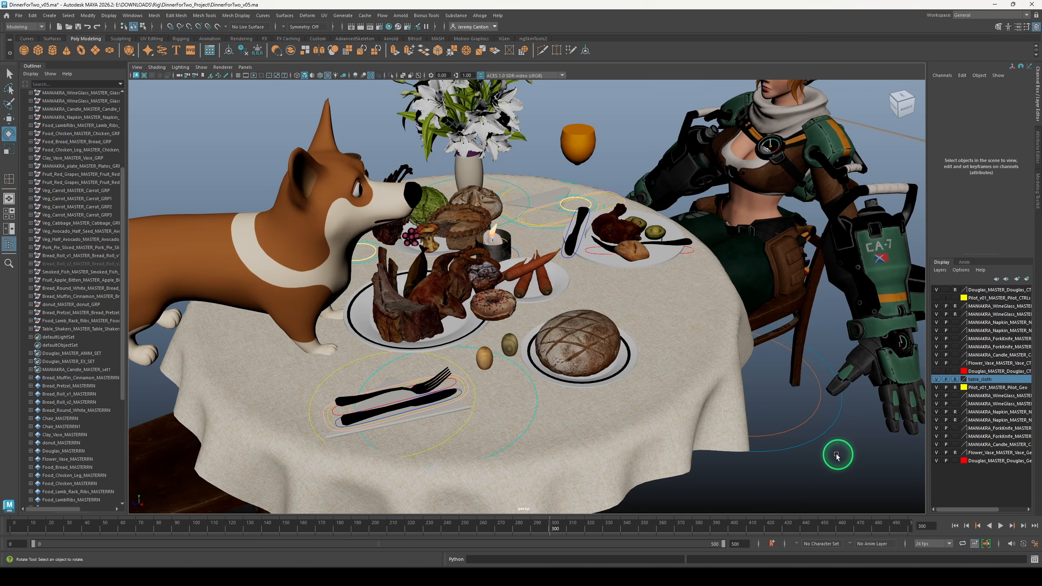
alt+drag(837, 454, 611, 409)
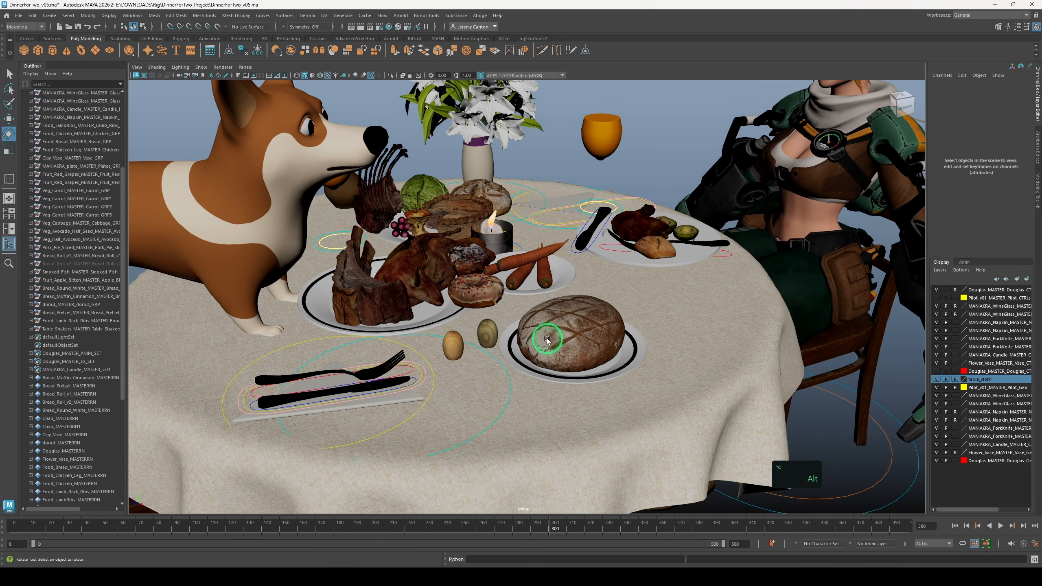
click(595, 354)
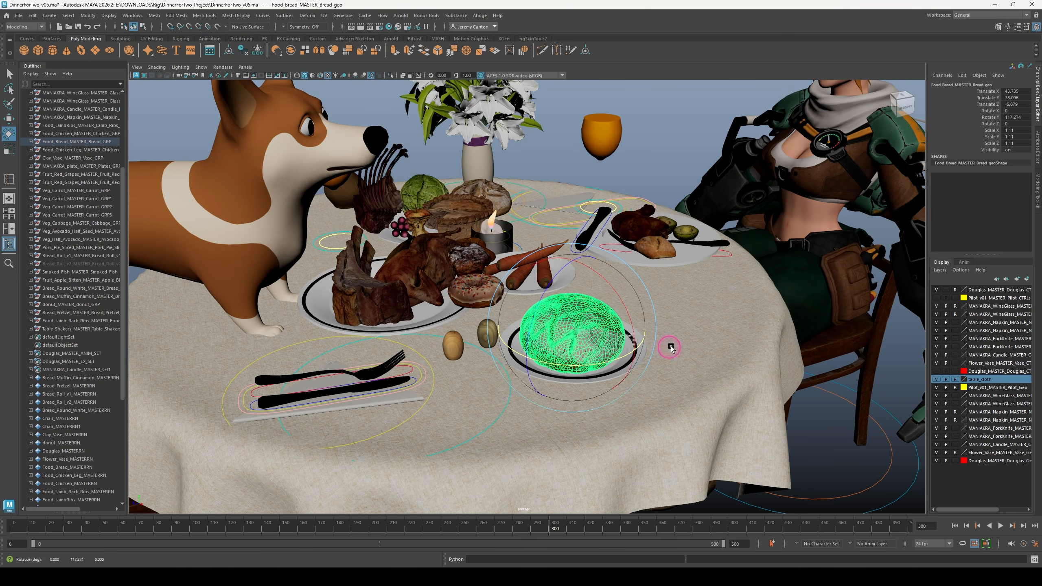
click(806, 460)
click(434, 391)
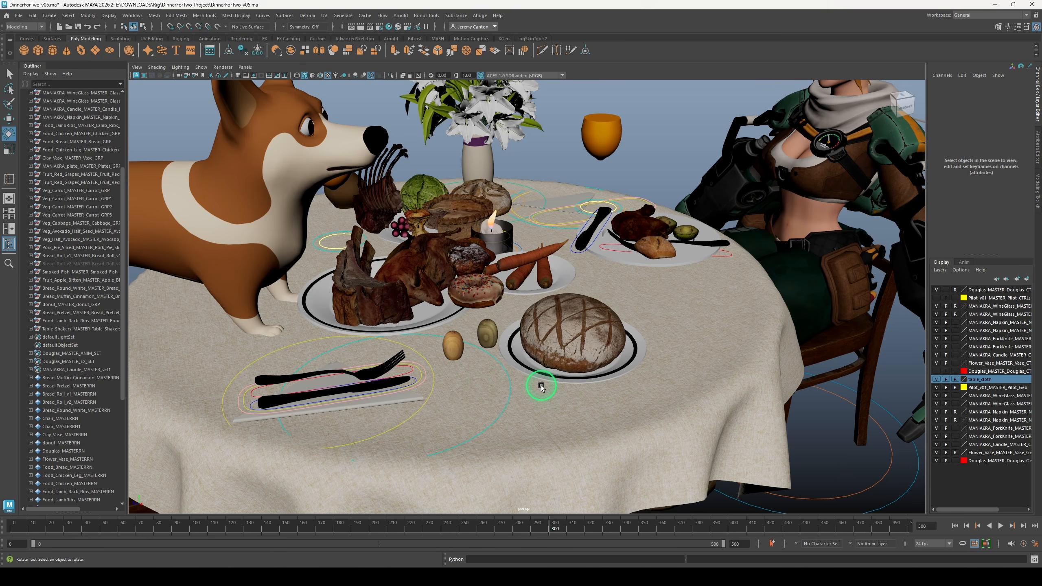
alt+drag(541, 386, 549, 343)
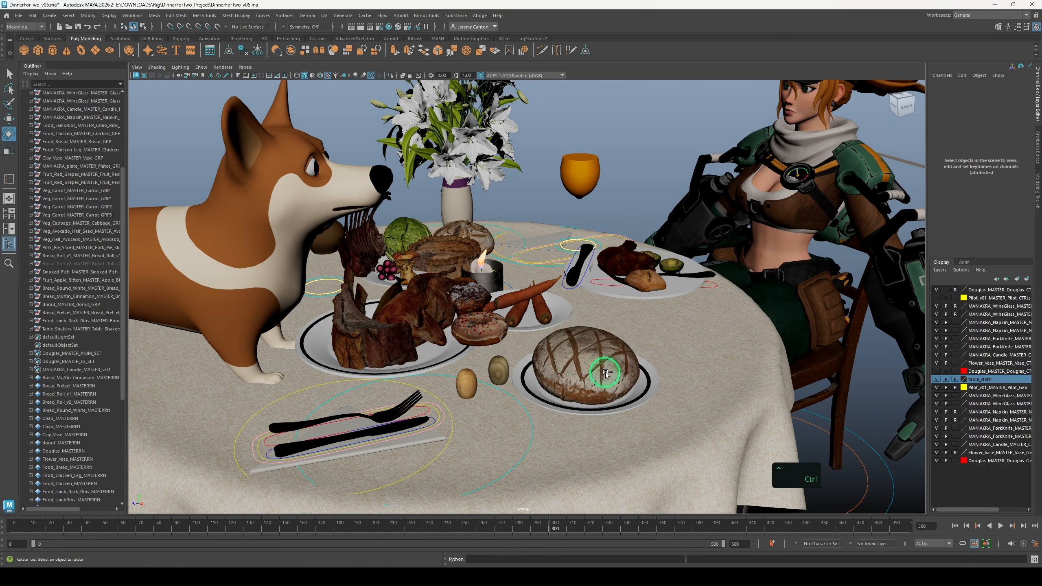
key(ctrl+z)
key(e)
click(623, 335)
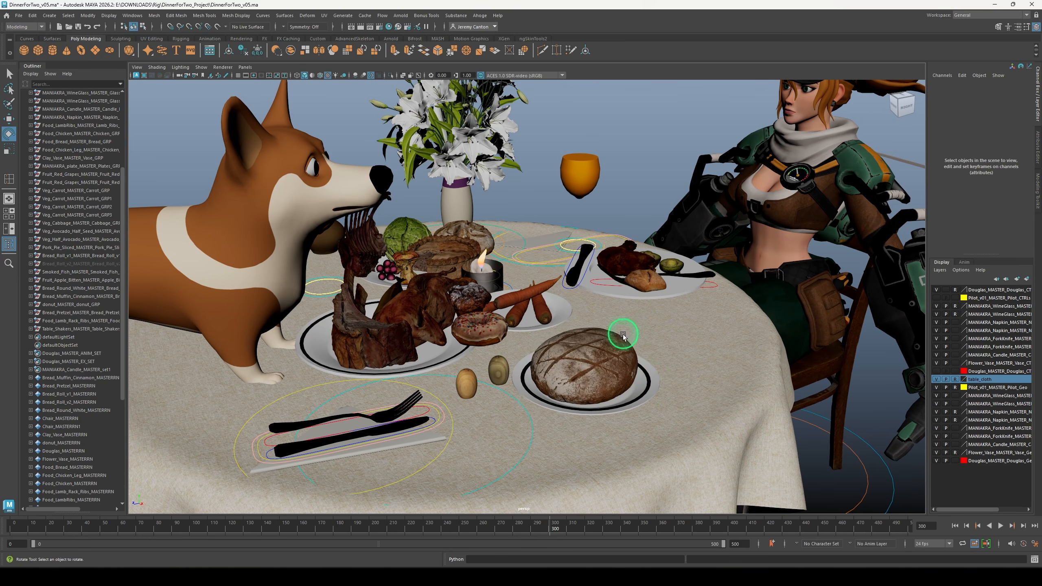
Reposition and scale the plain plate from the second plate set on the vase side of the table
alt+drag(636, 384, 642, 386)
mouse_move(508, 389)
alt+mouse_down()
mouse_move(514, 403)
mouse_move(514, 377)
alt+mouse_up()
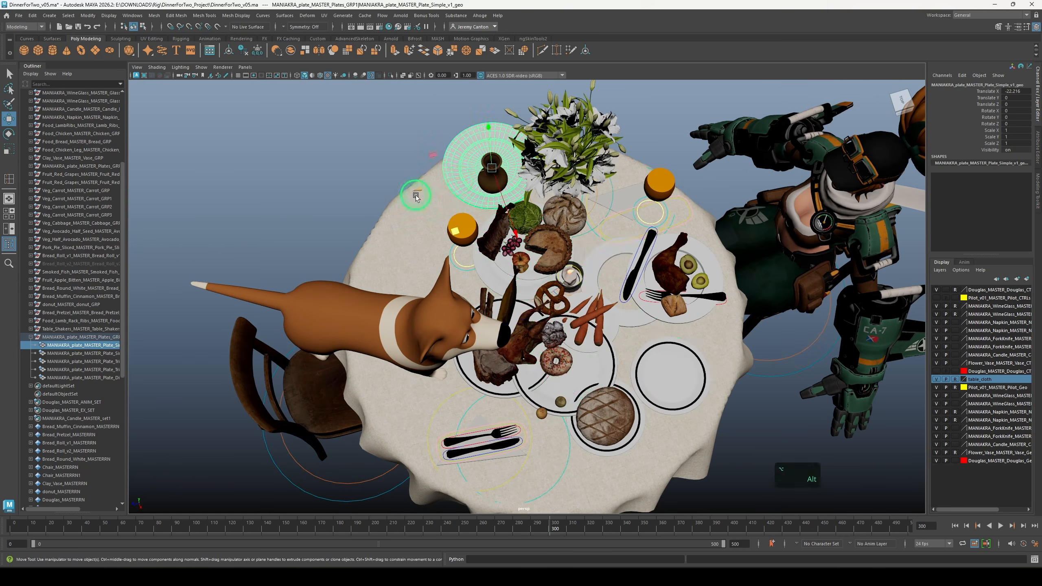
alt+drag(418, 196, 529, 189)
key(r)
drag(472, 252, 509, 213)
click(496, 269)
key(w)
Spread the other plates of the second plate set over the free areas of the table
alt+drag(530, 261, 476, 303)
drag(550, 316, 481, 331)
click(447, 329)
drag(411, 358, 529, 254)
key(r)
key(w)
Hide the bitten apple and the unneeded plate of the second plate set
click(81, 166)
click(503, 304)
click(686, 278)
alt+drag(686, 278, 533, 266)
key(ctrl+h)
Place the cinnamon muffin on the black-rimmed plate beside the dog's fork and knife
click(101, 297)
drag(459, 357, 488, 443)
alt+drag(488, 410, 513, 394)
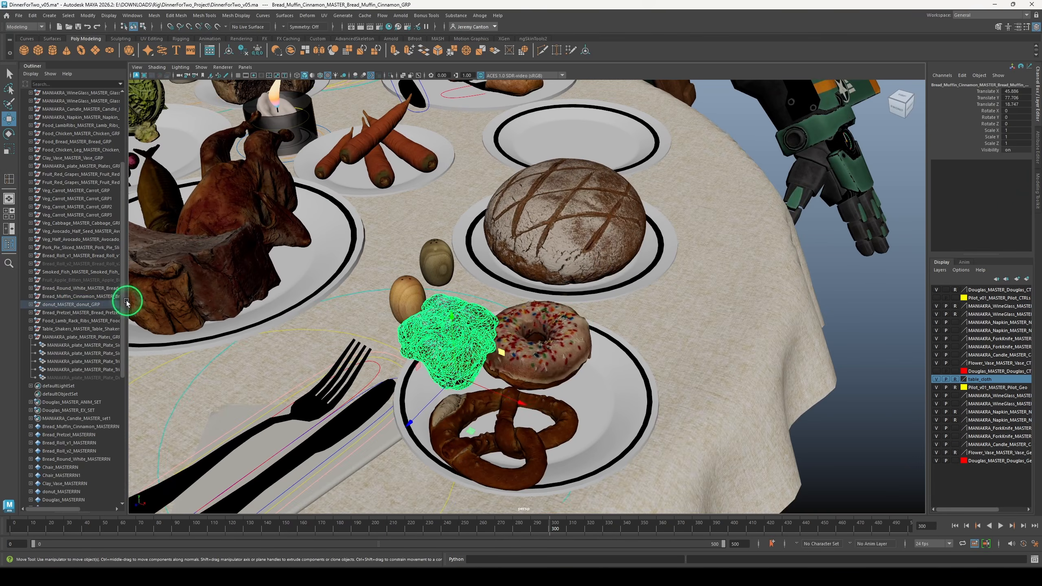
Rotate and adjust the donut and the cinnamon muffin so they sit together with the pretzel on their plate
click(98, 304)
key(e)
alt+drag(492, 349, 492, 246)
key(w)
key(w)
click(1027, 27)
alt+drag(411, 255, 451, 336)
click(81, 297)
click(1027, 27)
click(1027, 27)
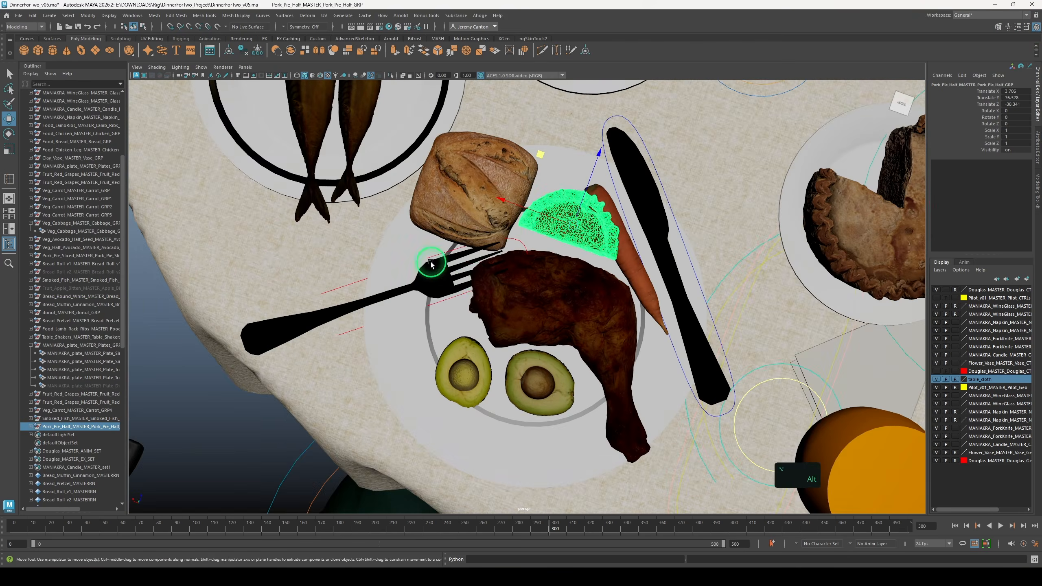
Adjust the bread roll and try rotating the pork pie half on the pilot's plate, undoing the last change
click(472, 197)
alt+drag(431, 263, 533, 247)
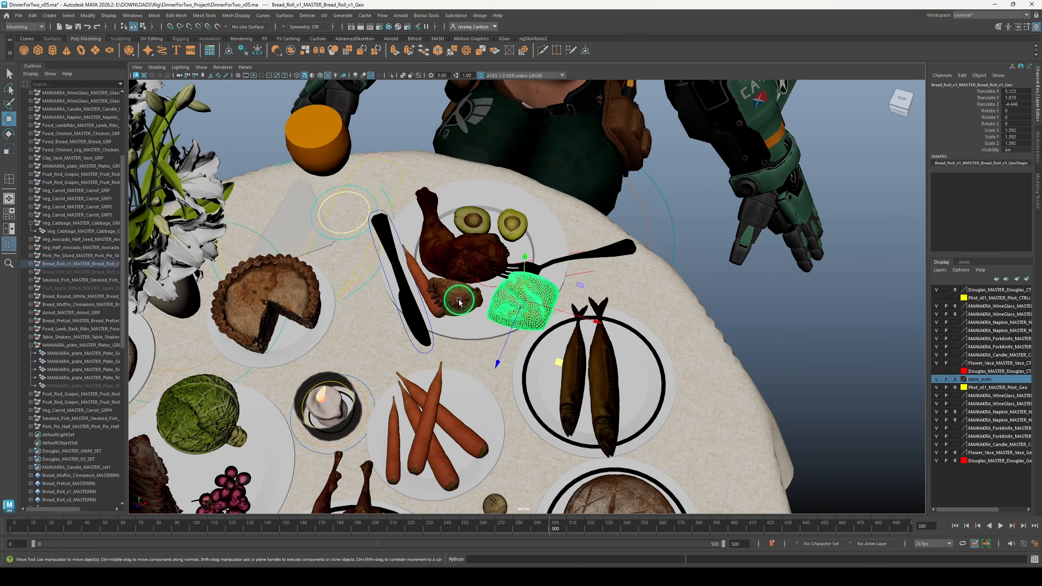
click(461, 299)
drag(463, 299, 469, 309)
key(e)
key(ctrl+z)
Move and rotate the pork pie half and rearrange the avocado halves around the chicken leg on the pilot's plate
alt+drag(501, 365, 539, 306)
key(w)
drag(546, 216, 632, 312)
alt+drag(632, 312, 587, 329)
key(e)
drag(588, 394, 545, 381)
click(601, 373)
click(500, 347)
click(503, 287)
Rotate the chicken leg on the pilot's plate to fit between the carrot and the avocado halves
click(100, 151)
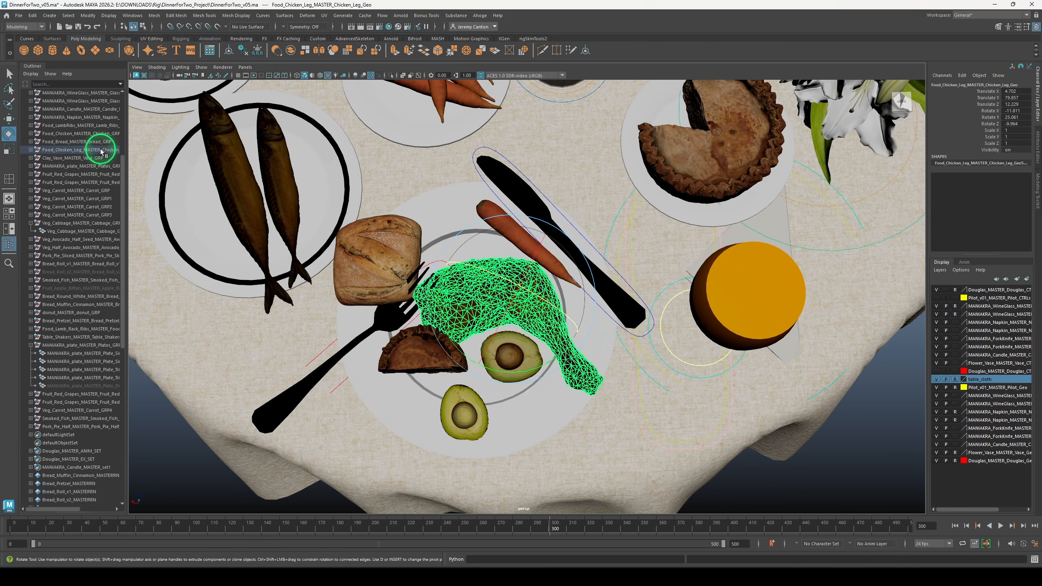
key(e)
drag(574, 345, 554, 390)
key(w)
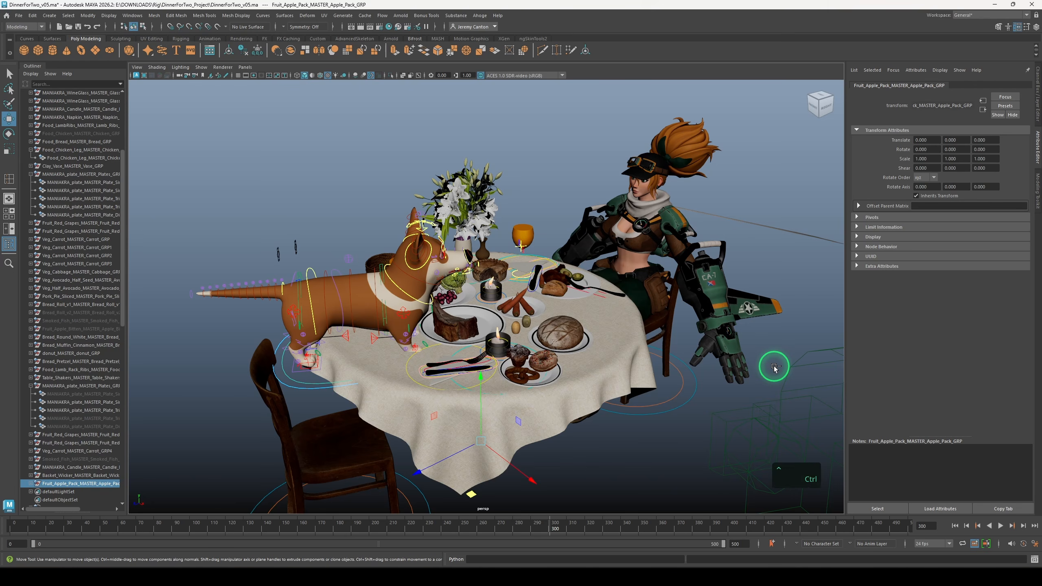
Switch the viewport to full screen and move the referenced apple pack over the wicker basket
key(ctrl+space)
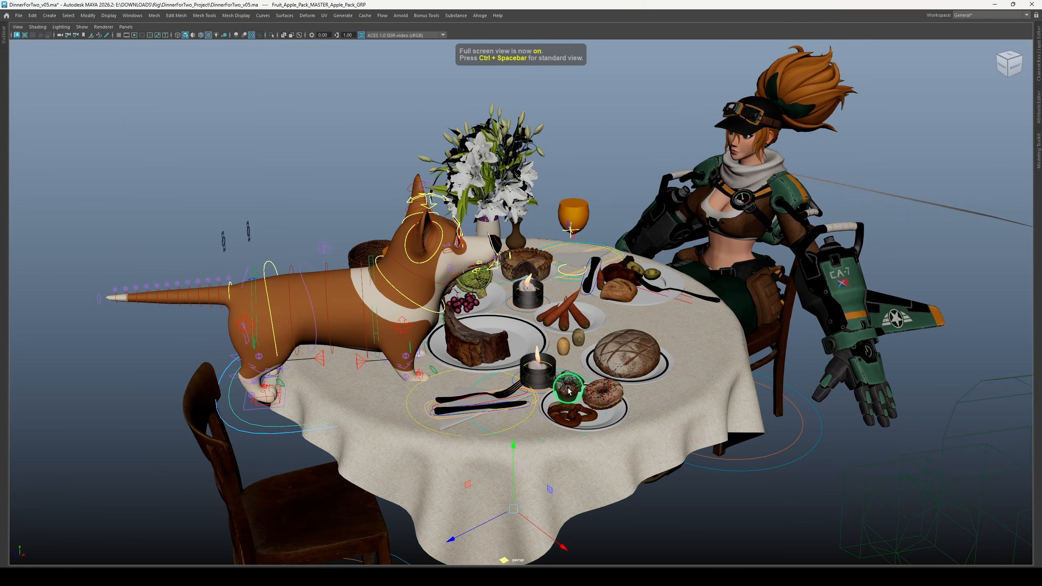
alt+drag(568, 390, 494, 146)
alt+middle_drag(494, 146, 575, 267)
alt+drag(575, 266, 590, 430)
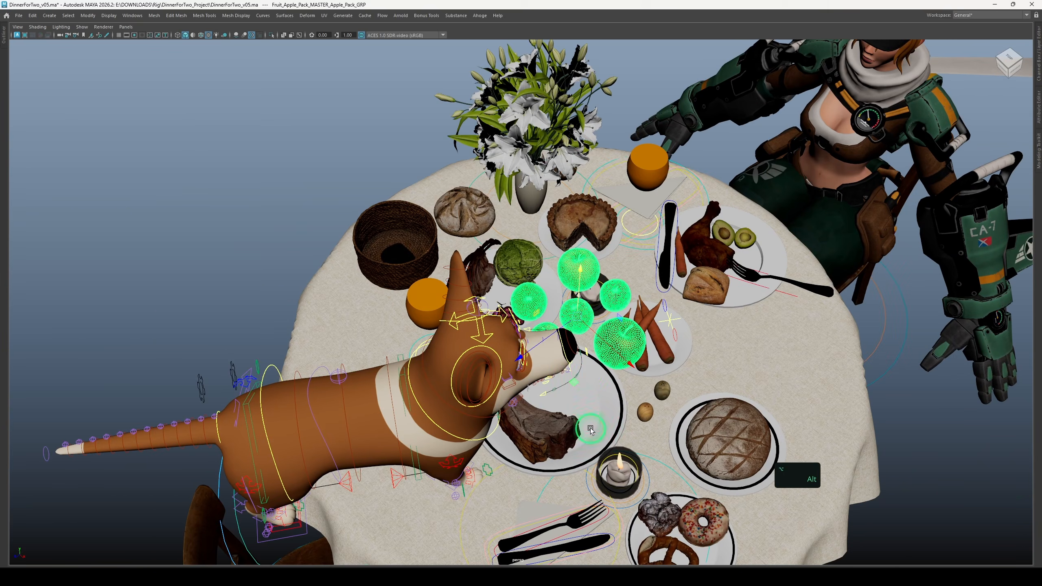
drag(576, 382, 388, 297)
key(f)
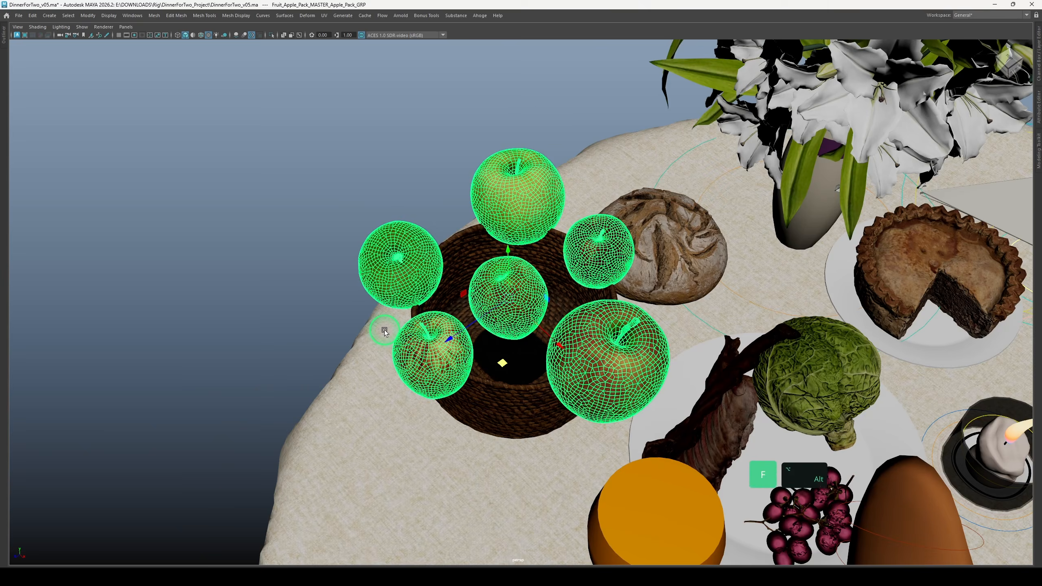
Try adjusting the large red apple at the wicker basket's rim and undo the last changes
alt+right_drag(383, 329, 273, 214)
alt+drag(272, 214, 666, 305)
click(521, 308)
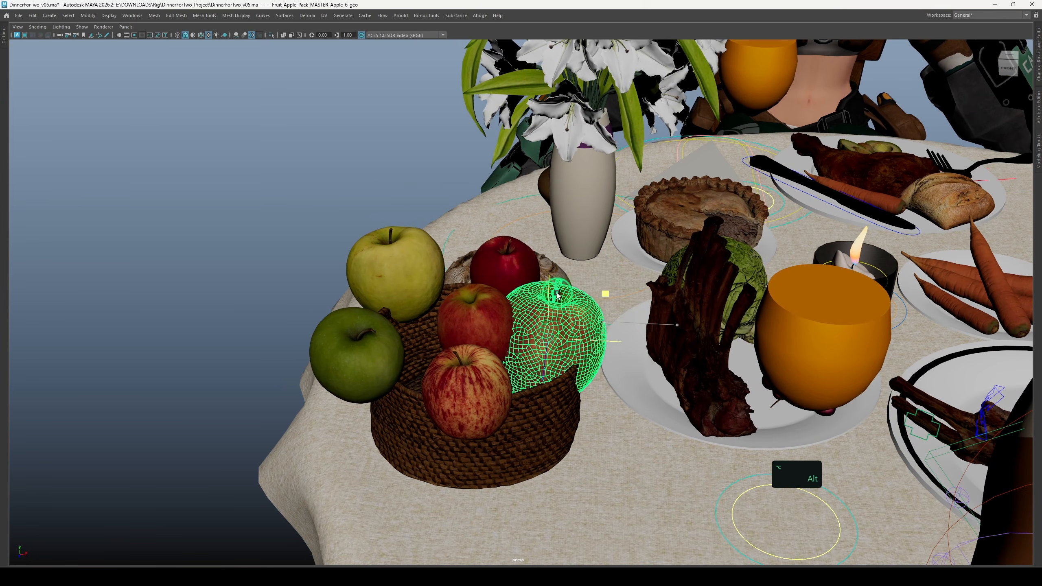
alt+drag(572, 290, 521, 324)
key(ctrl+z)
key(ctrl+z)
key(ctrl+z)
key(ctrl+z)
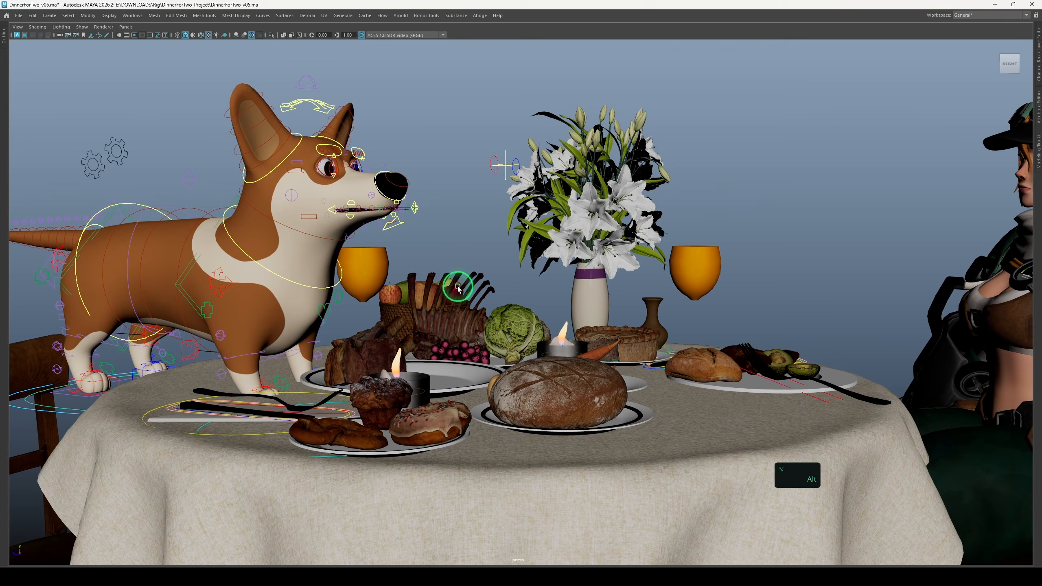
Reposition the large red apple so it fits inside the wicker basket
alt+drag(457, 287, 488, 288)
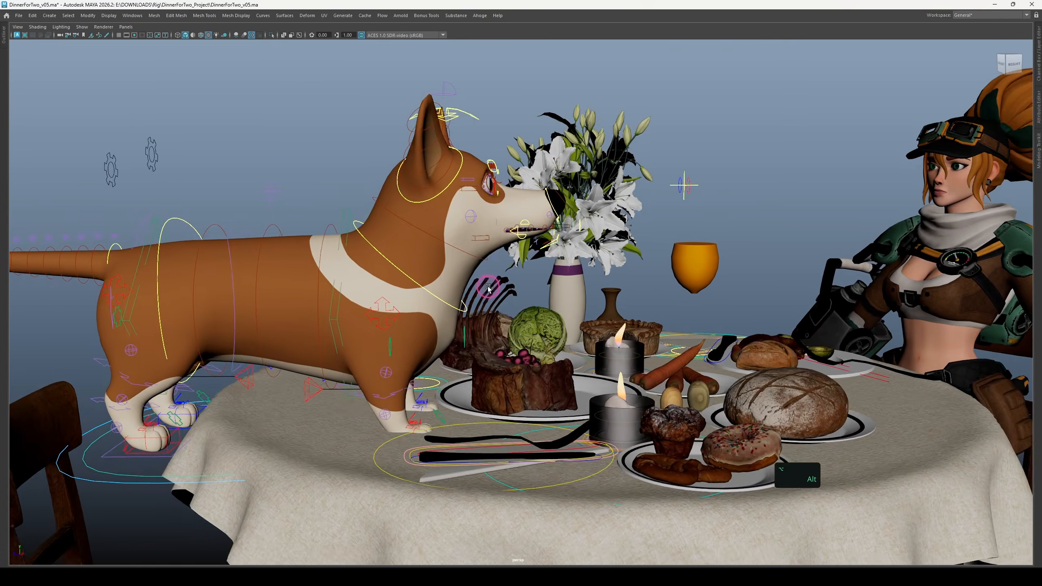
alt+right_drag(488, 288, 572, 400)
alt+drag(572, 401, 546, 414)
click(523, 391)
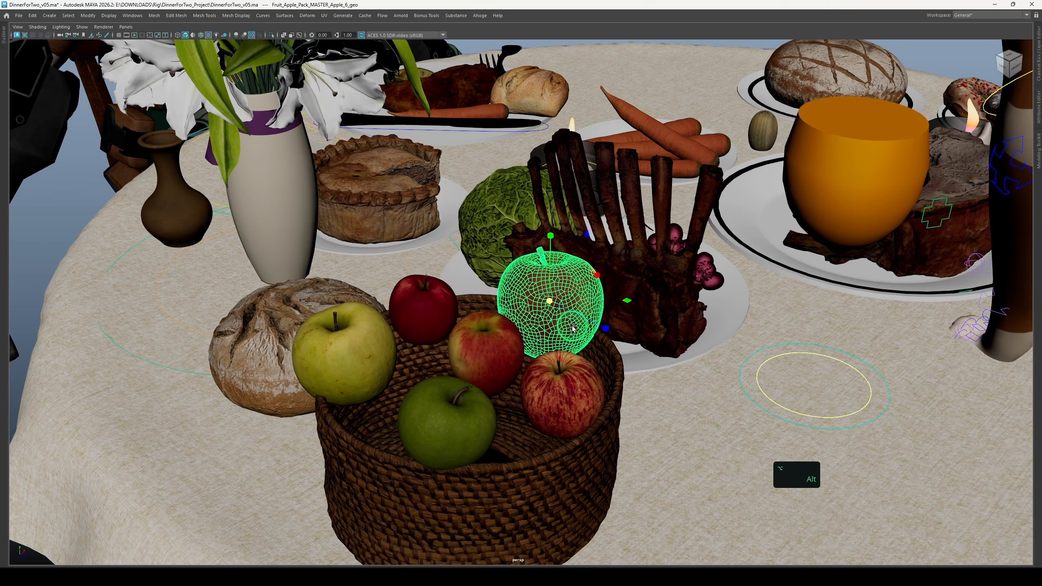
key(space)
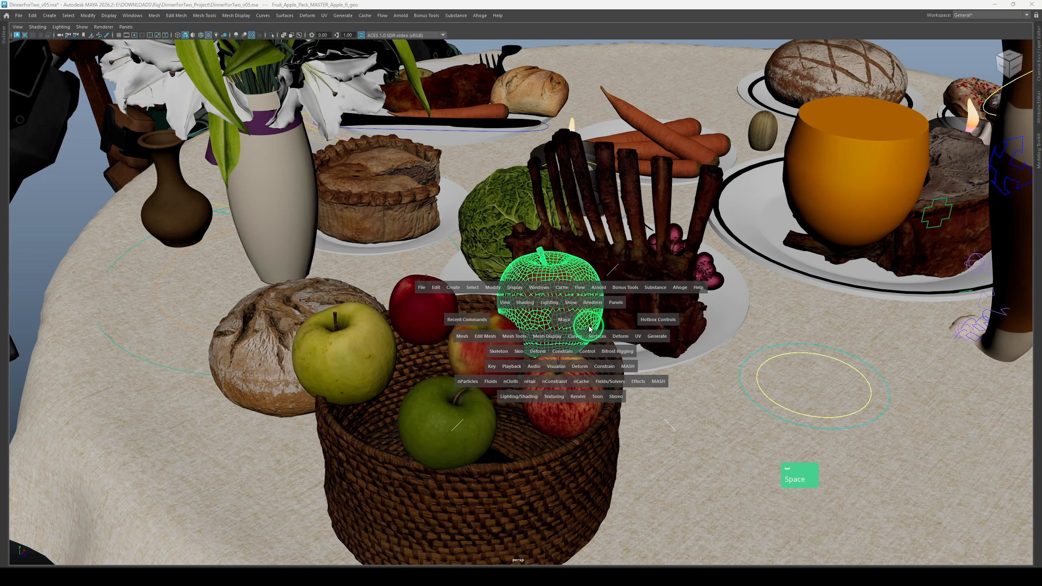
mouse_move(565, 330)
alt+mouse_down()
mouse_move(539, 292)
mouse_move(393, 321)
mouse_move(579, 330)
alt+mouse_up()
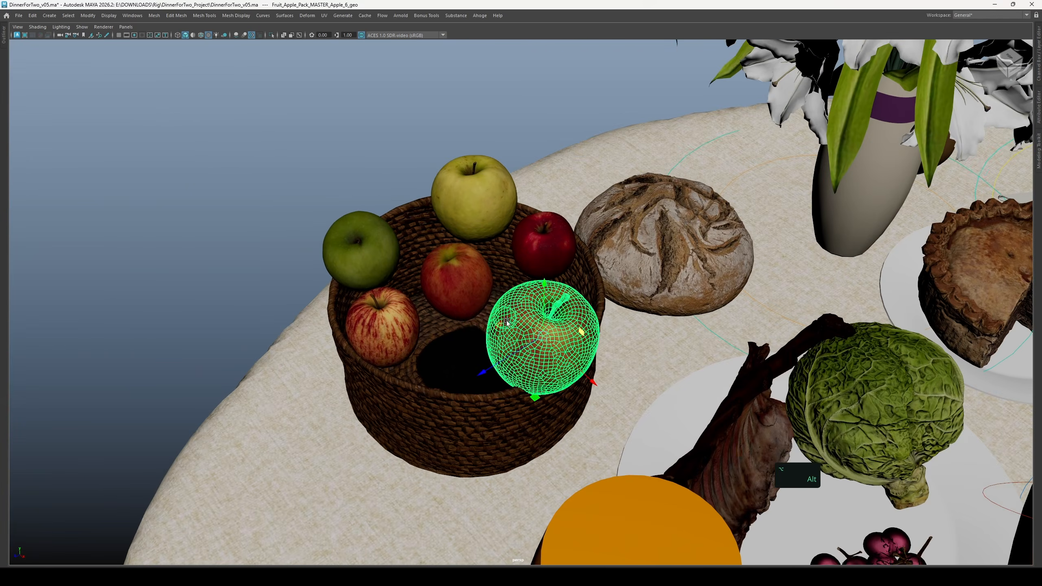
alt+middle_drag(579, 331, 654, 398)
Adjust the remaining apples individually, nestling the yellow apple inside the wicker basket's rim
click(667, 327)
key(w)
alt+drag(654, 398, 551, 431)
alt+scroll(629, 394, up, 3)
click(669, 320)
click(682, 264)
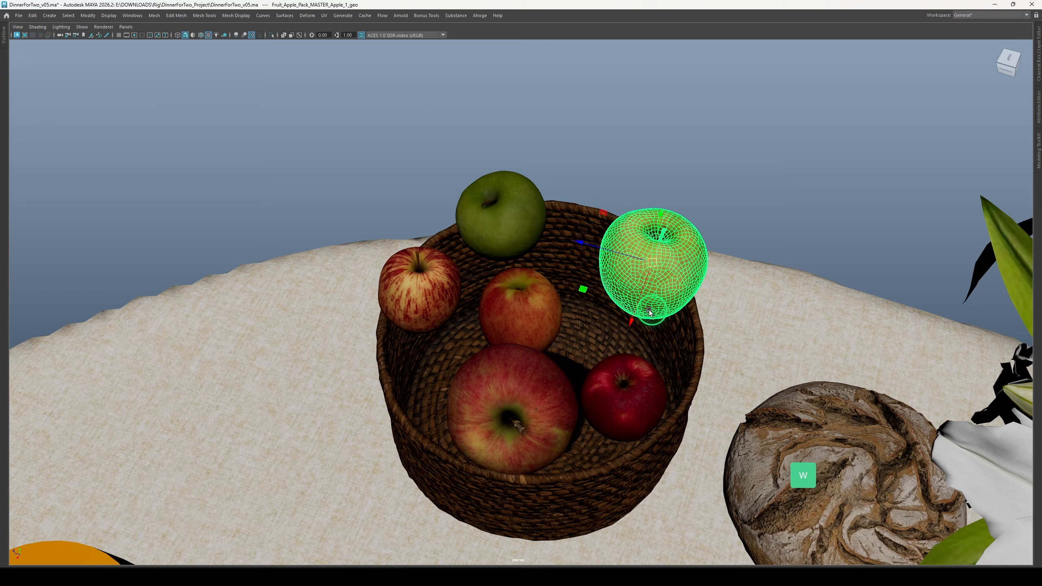
alt+drag(579, 328, 529, 314)
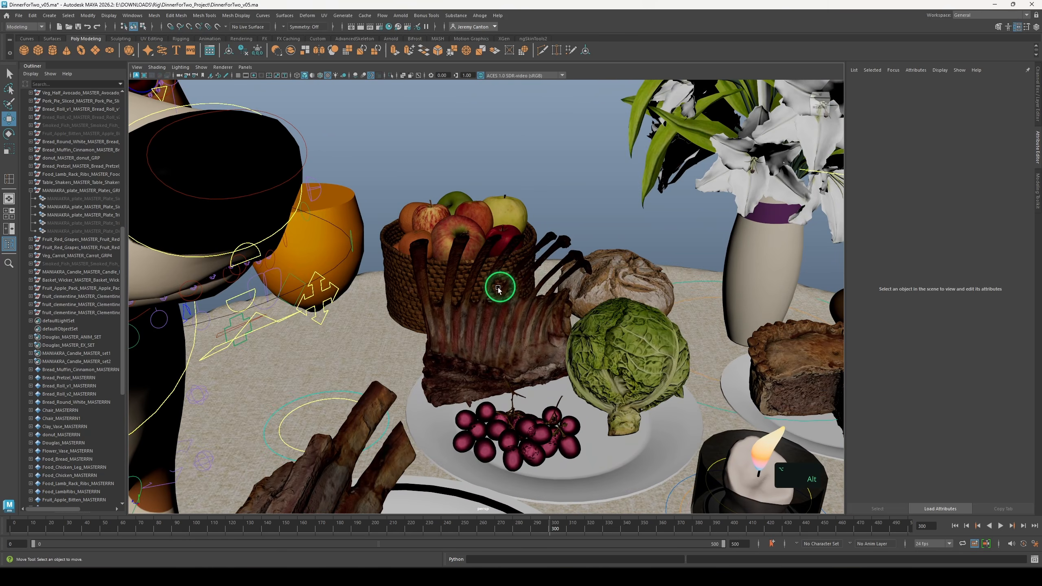
Inspect the fruit basket, round white bread, plates and place settings from several sides of the table
alt+right_drag(496, 288, 530, 239)
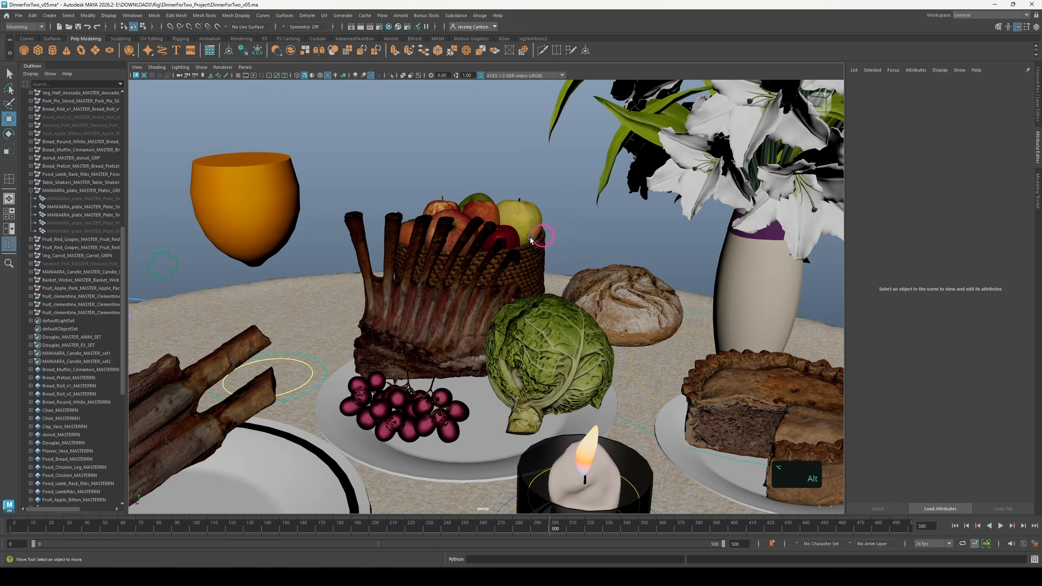
alt+right_drag(673, 358, 498, 295)
alt+drag(497, 296, 525, 332)
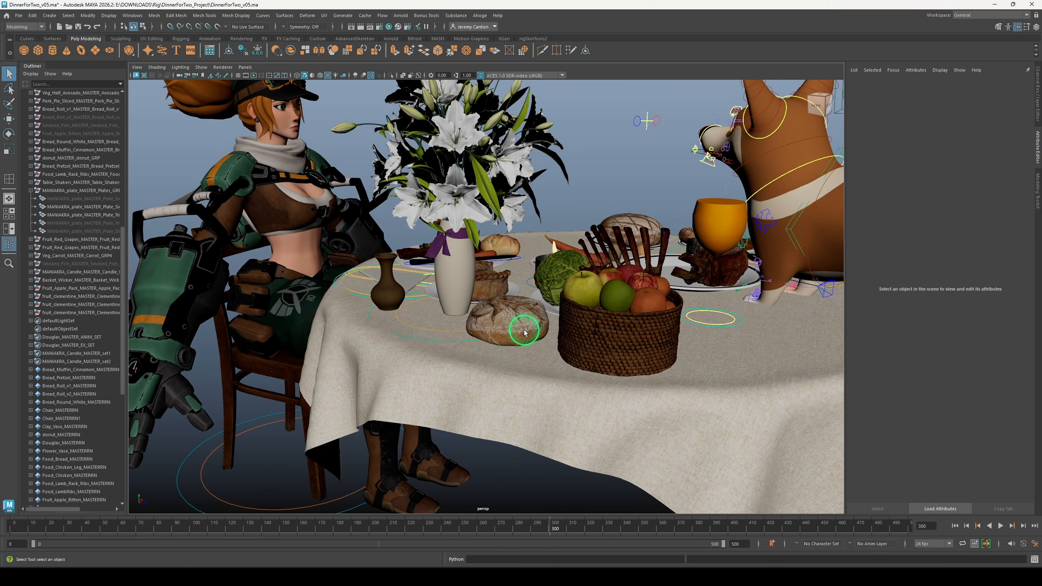
click(512, 329)
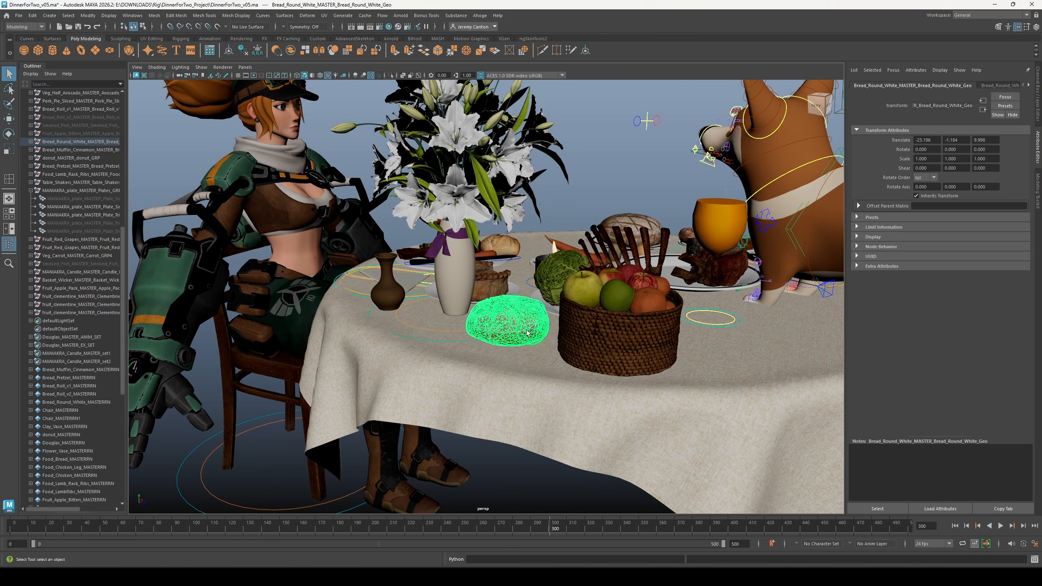
click(559, 312)
click(554, 311)
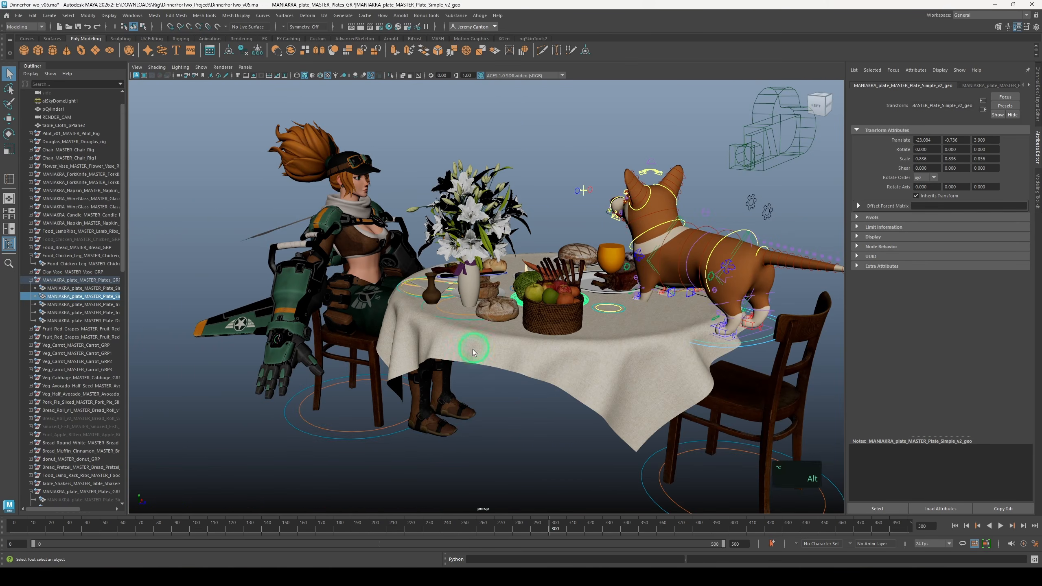
click(498, 432)
alt+drag(521, 437, 558, 271)
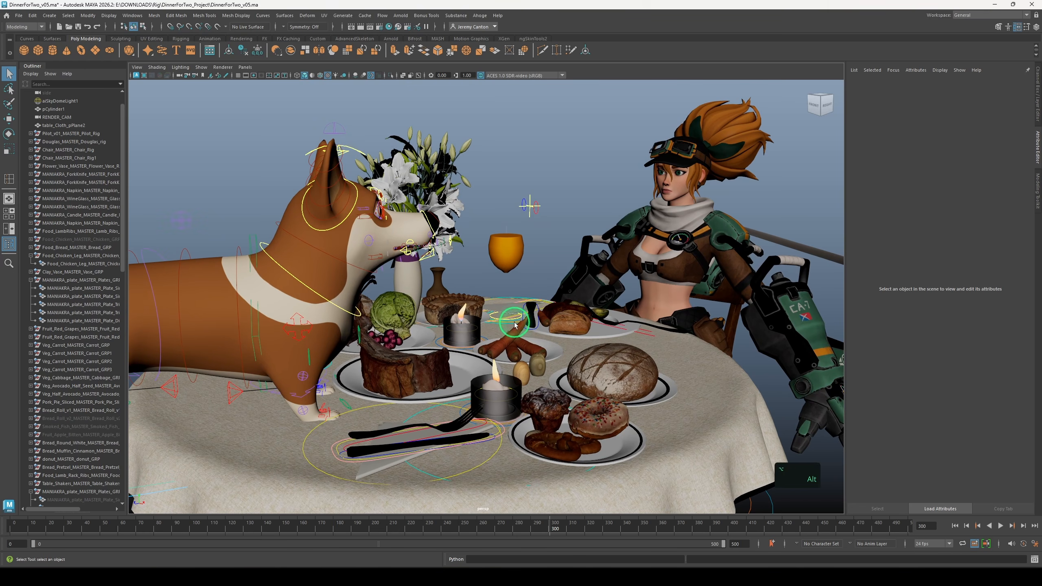
alt+drag(515, 325, 502, 320)
alt+right_drag(511, 326, 389, 315)
alt+drag(418, 315, 445, 384)
alt+right_drag(444, 385, 459, 355)
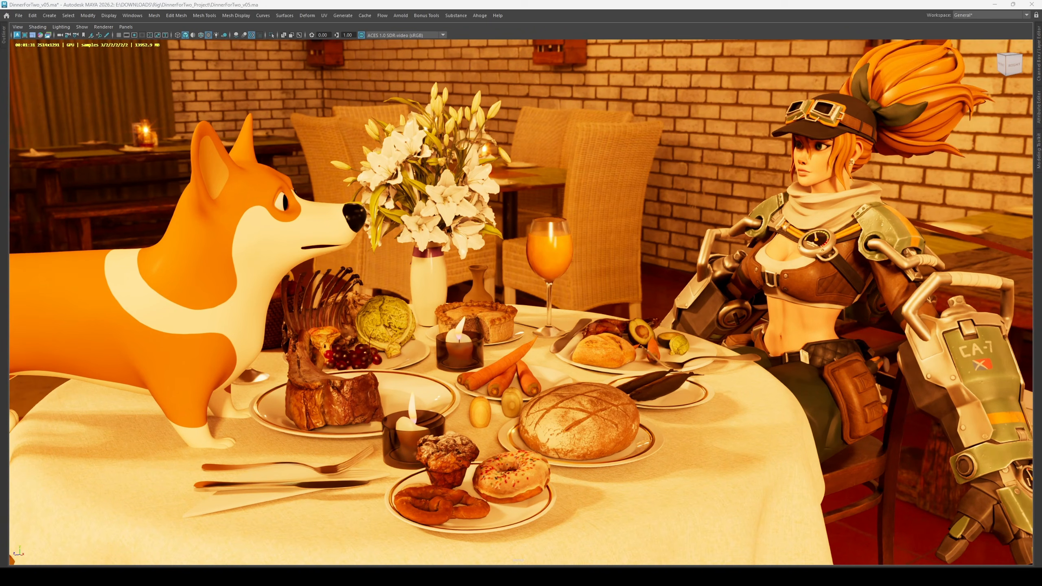
Examine the rendered dinner scene from several angles, checking the dressed table against the different restaurant backgrounds
alt+drag(933, 456, 661, 435)
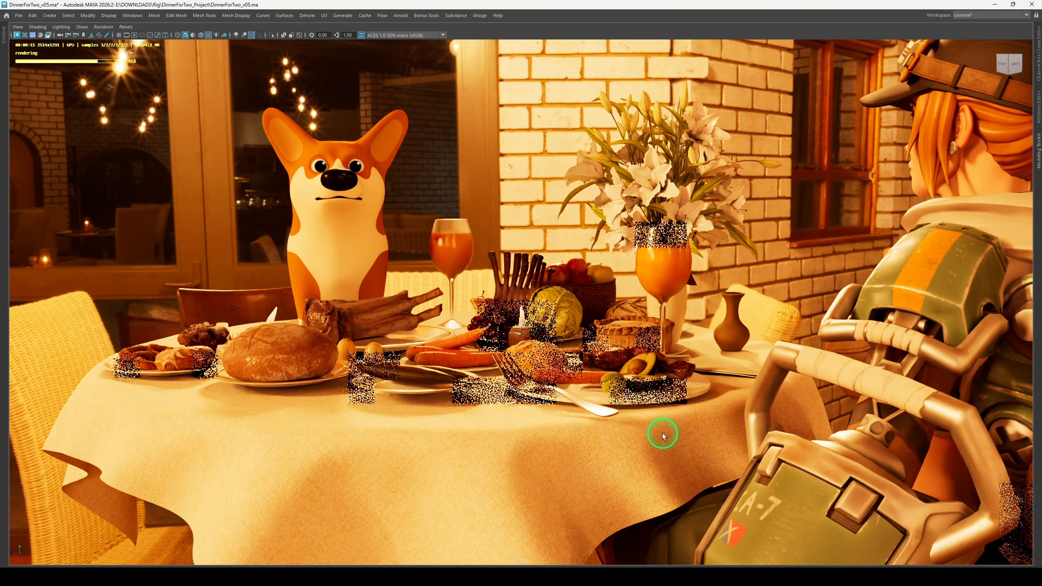
key(ctrl+2)
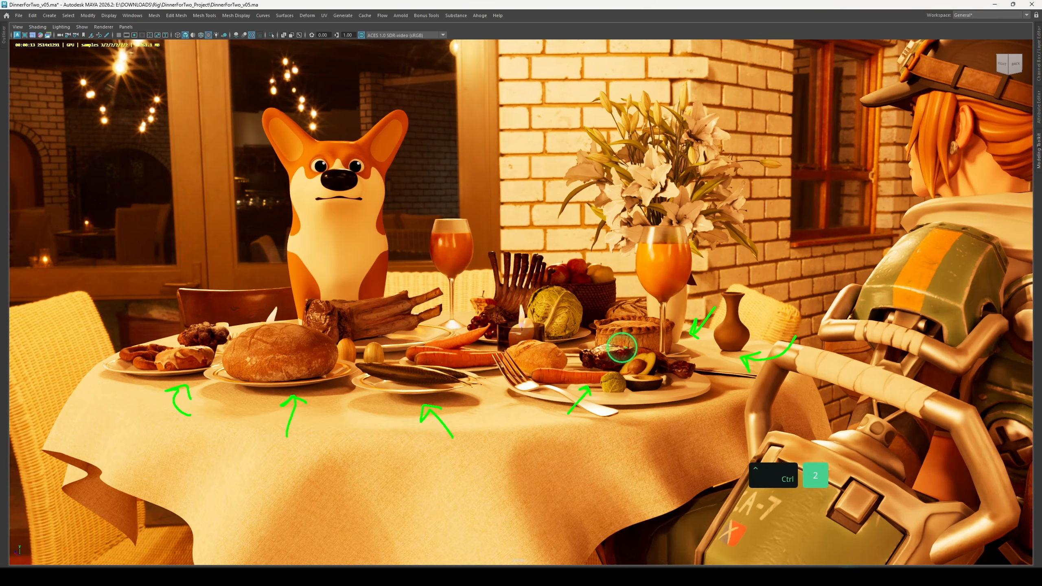
key(Escape)
alt+drag(760, 350, 688, 342)
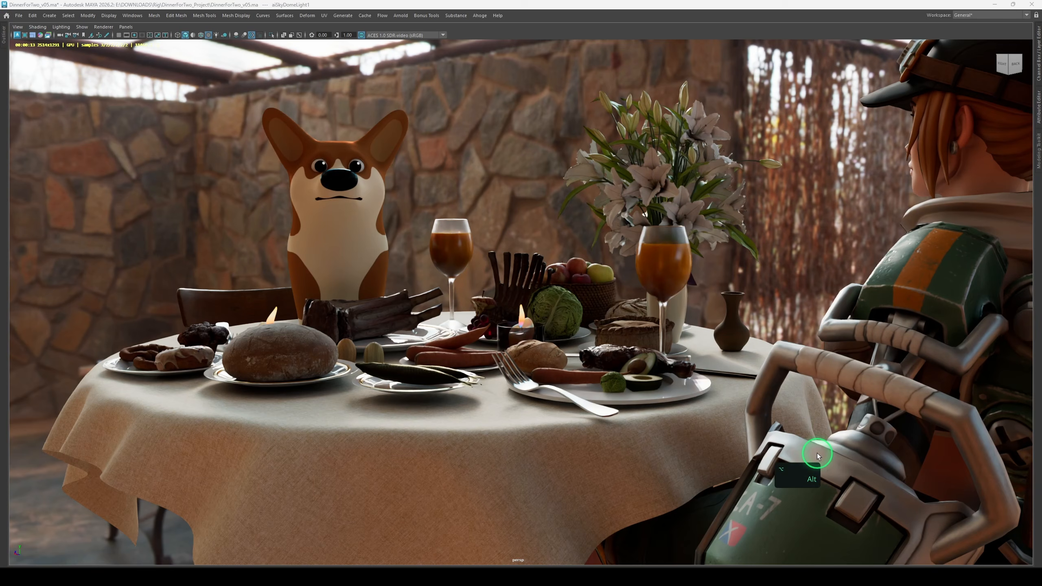
alt+drag(744, 434, 677, 442)
alt+drag(559, 418, 504, 428)
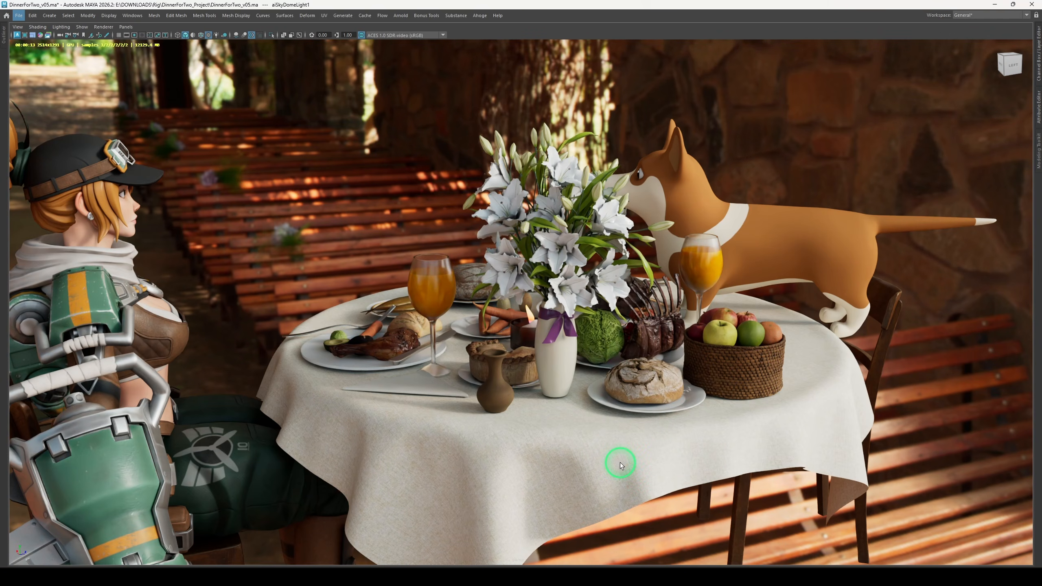
alt+drag(571, 457, 558, 449)
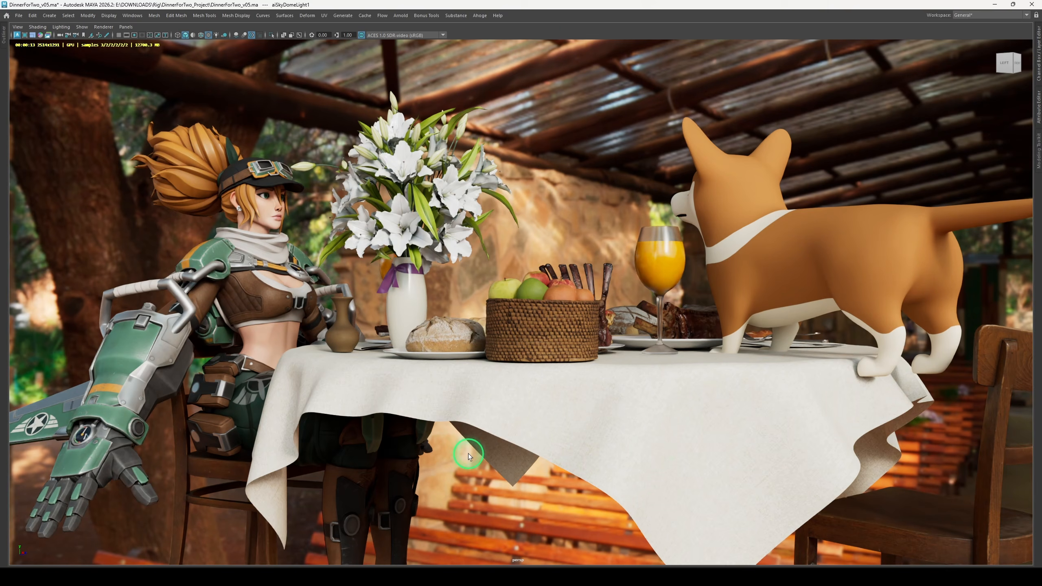
alt+drag(681, 431, 588, 436)
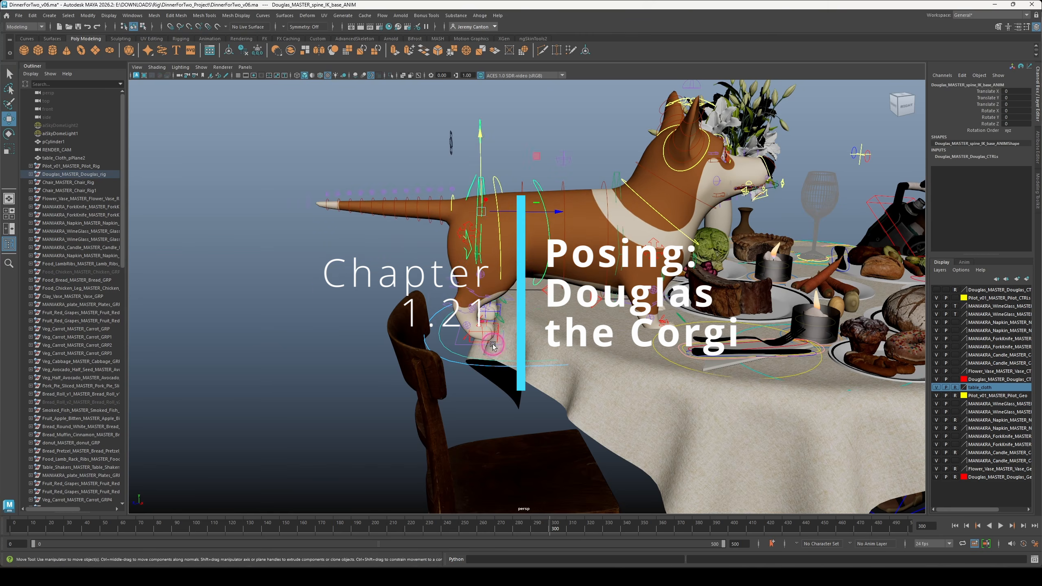
Try adjusting the corgi's rear spine control and undo the changes
alt+drag(492, 347, 613, 267)
key(w)
click(441, 314)
key(e)
key(ctrl+z)
key(ctrl+z)
key(ctrl+z)
drag(612, 267, 498, 261)
key(ctrl+z)
Lower the base of the corgi's spine so its hindquarters drop toward the chair
alt+right_drag(498, 261, 500, 296)
click(500, 296)
drag(500, 296, 574, 349)
alt+right_drag(575, 349, 513, 320)
alt+drag(513, 321, 451, 387)
click(451, 387)
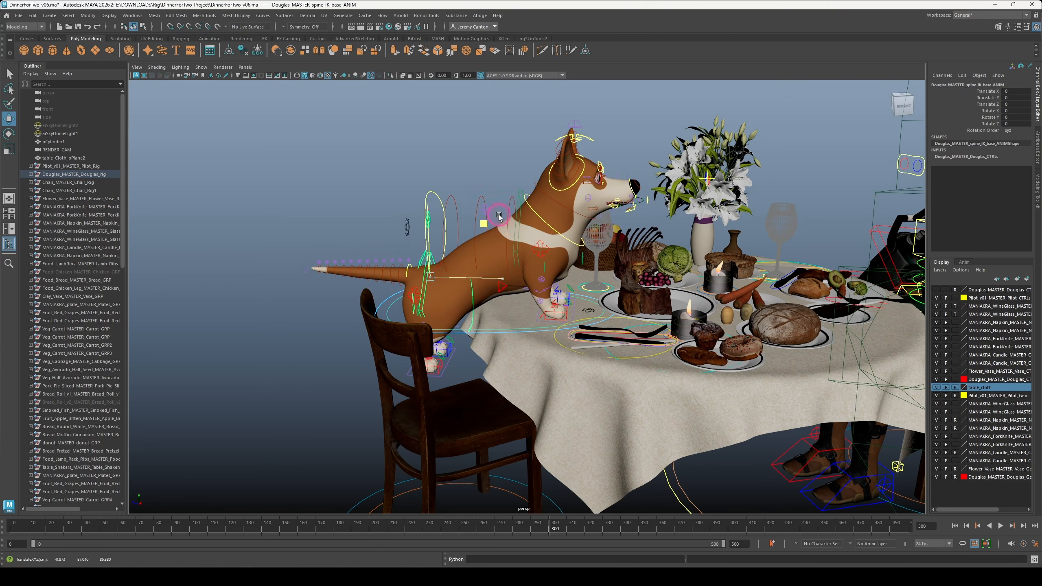
Raise and rotate the corgi's right hind foot near the top of the chair back
alt+drag(499, 216, 672, 238)
click(655, 459)
key(e)
alt+drag(624, 349, 545, 365)
key(w)
drag(467, 431, 581, 233)
click(516, 302)
click(610, 219)
alt+drag(636, 198, 511, 359)
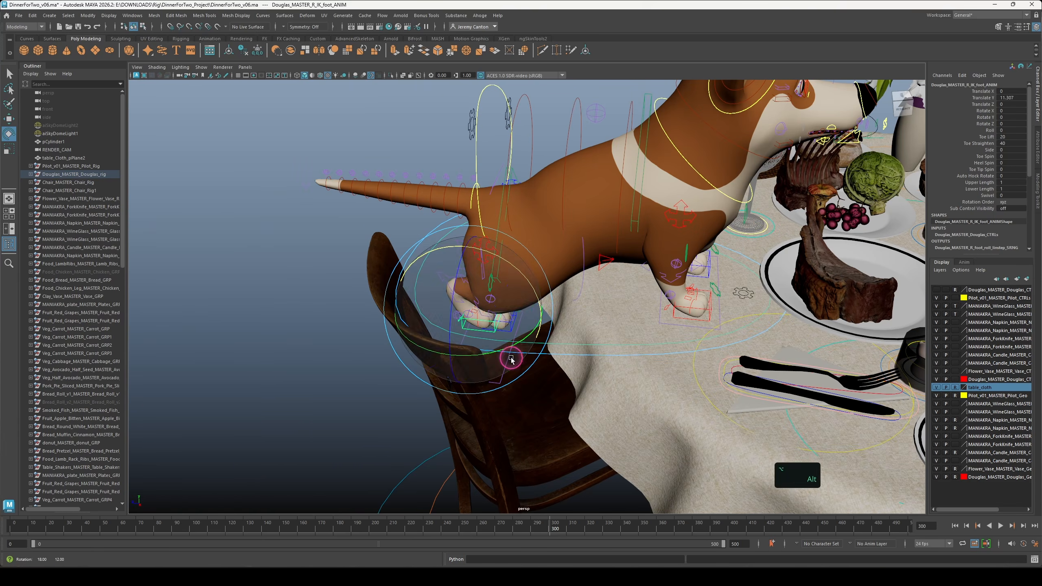
alt+drag(515, 271, 616, 284)
drag(578, 294, 592, 325)
Lift the corgi's left hind foot off the chair and move it up toward the tablecloth's edge
alt+drag(618, 212, 533, 349)
key(w)
alt+drag(533, 348, 533, 380)
alt+right_drag(533, 379, 563, 346)
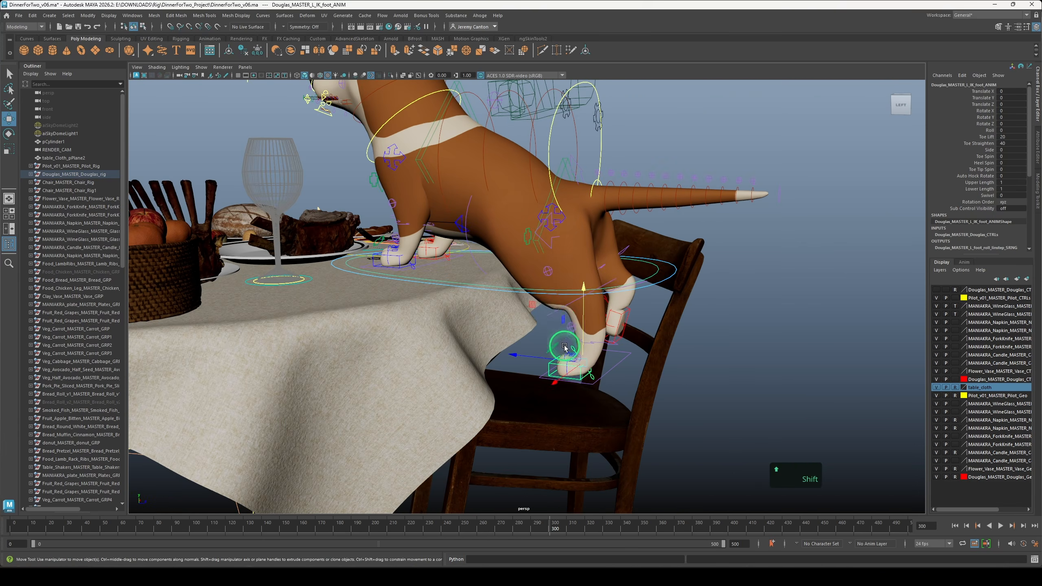
click(563, 349)
alt+drag(563, 346, 471, 267)
drag(442, 254, 427, 244)
alt+drag(488, 255, 476, 258)
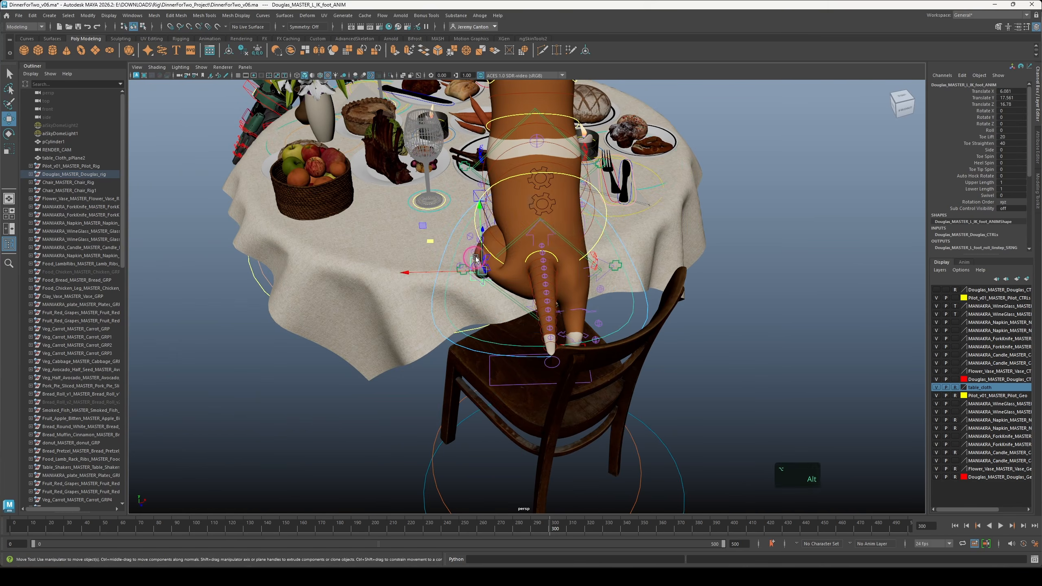
Curl the corgi's tail upward with its tail controls
key(w)
alt+drag(589, 196, 558, 287)
click(543, 369)
click(558, 311)
alt+drag(615, 247, 749, 196)
alt+right_drag(749, 196, 673, 230)
alt+drag(574, 287, 718, 283)
Create a polygon plane beneath the table and scale it up as the floor
click(95, 50)
key(r)
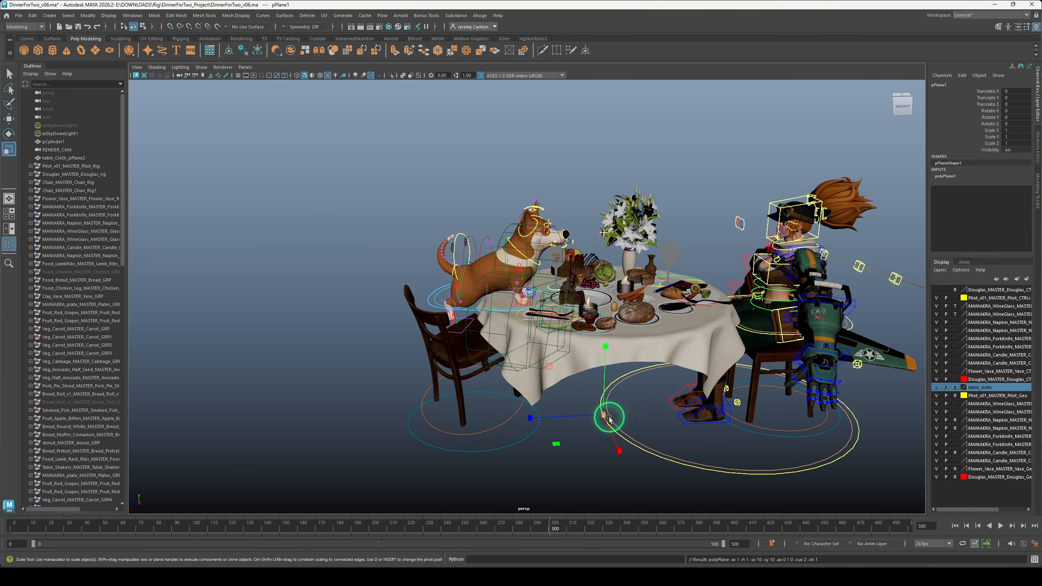
drag(605, 416, 697, 410)
alt+drag(697, 410, 663, 358)
Rotate and move the corgi's upper body controls so it leans forward over the table
click(509, 318)
key(w)
alt+drag(529, 288, 746, 210)
click(484, 177)
key(e)
alt+right_drag(484, 177, 583, 193)
drag(537, 197, 542, 242)
key(w)
drag(465, 197, 484, 205)
Move the corgi's eye-aim control down to the food, about -34 in Translate Y and -10 in Translate Z
alt+drag(484, 205, 615, 263)
alt+drag(509, 246, 545, 272)
key(e)
alt+drag(410, 295, 673, 263)
alt+right_drag(672, 263, 607, 244)
click(640, 210)
key(w)
alt+right_drag(639, 209, 670, 242)
alt+drag(670, 242, 759, 250)
drag(577, 205, 577, 316)
drag(648, 392, 629, 391)
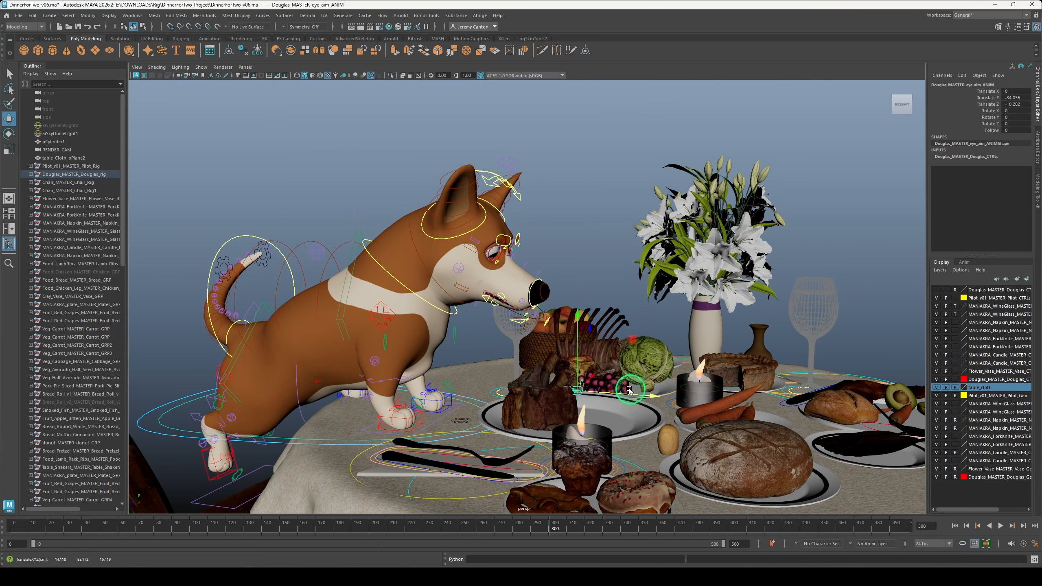
Adjust the corgi's right front paw and shift its right elbow tweak control
alt+right_drag(527, 246, 663, 239)
click(664, 242)
alt+drag(663, 242, 574, 357)
click(513, 328)
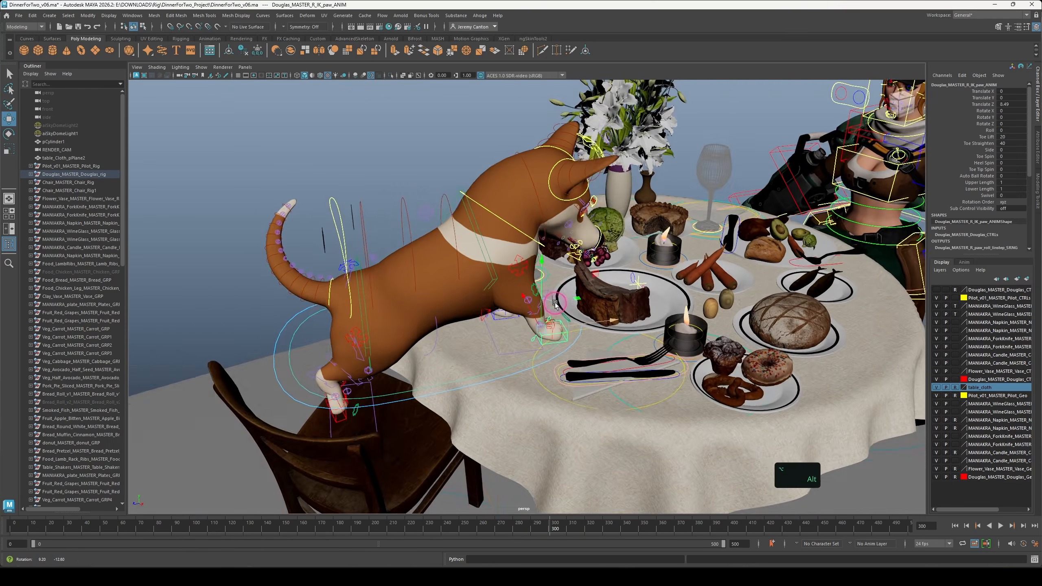
alt+right_drag(574, 356, 608, 349)
key(w)
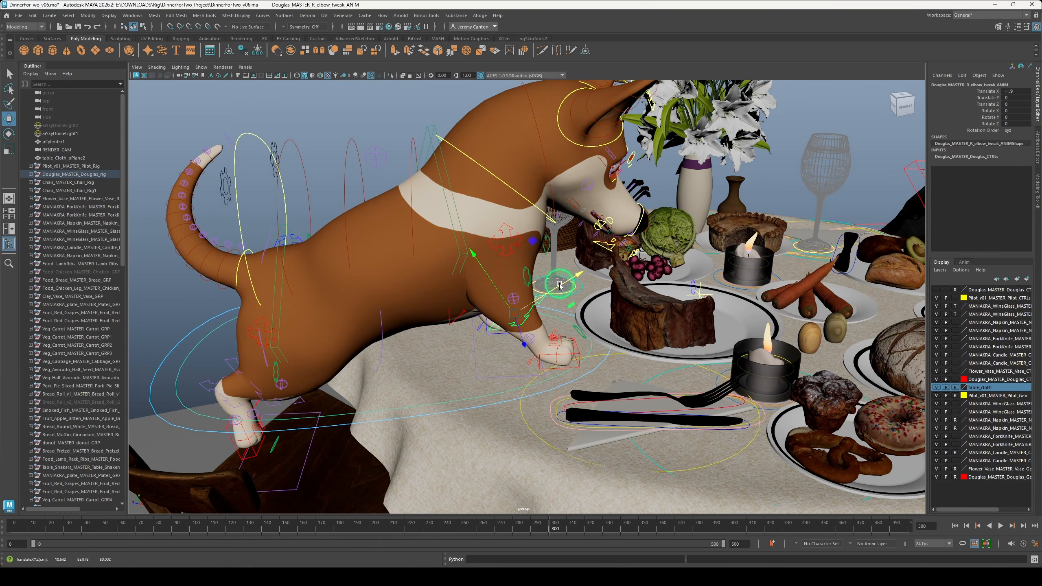
Adjust the Heel Spin of the corgi's right front paw
alt+drag(559, 284, 564, 396)
alt+drag(564, 396, 533, 370)
click(451, 396)
click(984, 163)
middle_drag(492, 391, 466, 391)
alt+drag(465, 391, 564, 332)
Tilt the corgi's head with its head control, rotating it about 48 degrees in X
click(592, 266)
key(e)
drag(591, 306, 590, 329)
click(601, 348)
drag(600, 390, 608, 382)
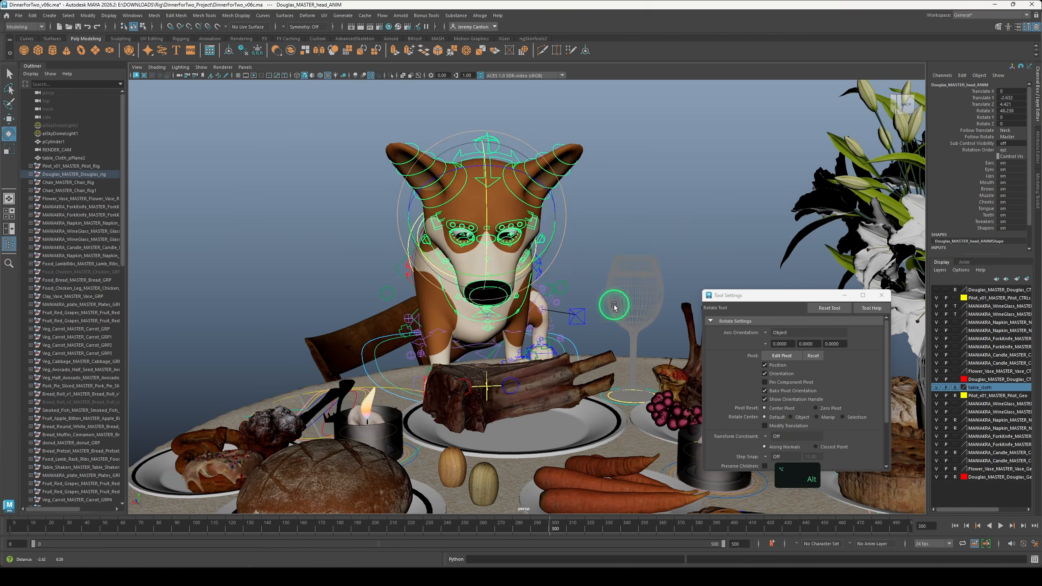
Open the corgi's mouth with its jaw control
alt+drag(616, 302, 406, 257)
click(513, 300)
click(567, 276)
click(994, 156)
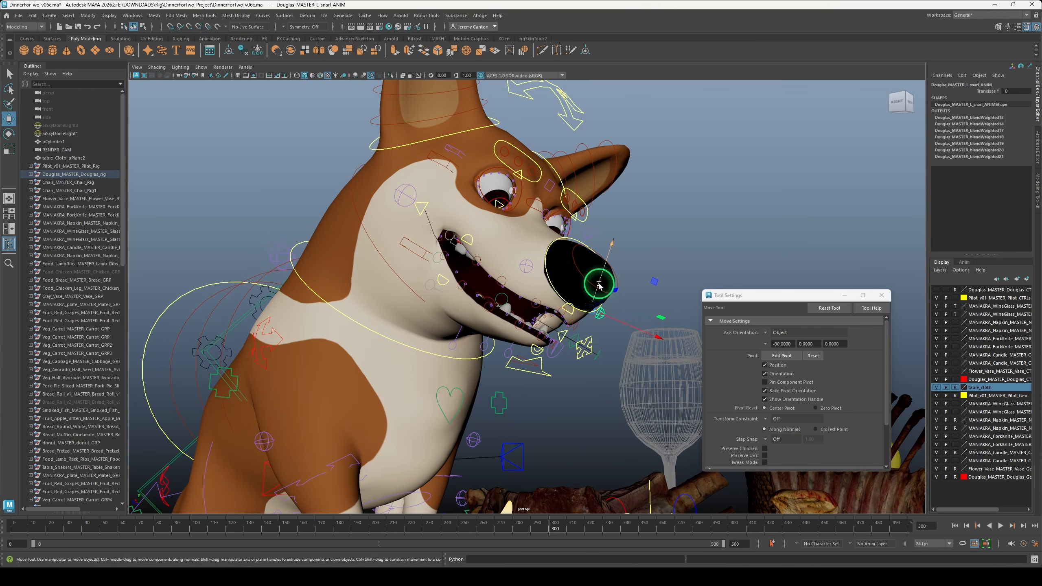
Adjust the corgi's snarl control to shape the muzzle around the open mouth
mouse_move(600, 284)
alt+mouse_down()
mouse_move(591, 311)
mouse_move(617, 288)
mouse_move(505, 289)
mouse_move(587, 289)
alt+mouse_up()
click(620, 356)
mouse_move(586, 289)
mouse_down()
mouse_move(592, 280)
mouse_move(580, 287)
mouse_up()
drag(596, 287, 542, 324)
Raise the corgi's eye-aim control to about -10.8 in Translate Y, redirecting its gaze
click(564, 394)
click(543, 370)
drag(561, 320, 640, 158)
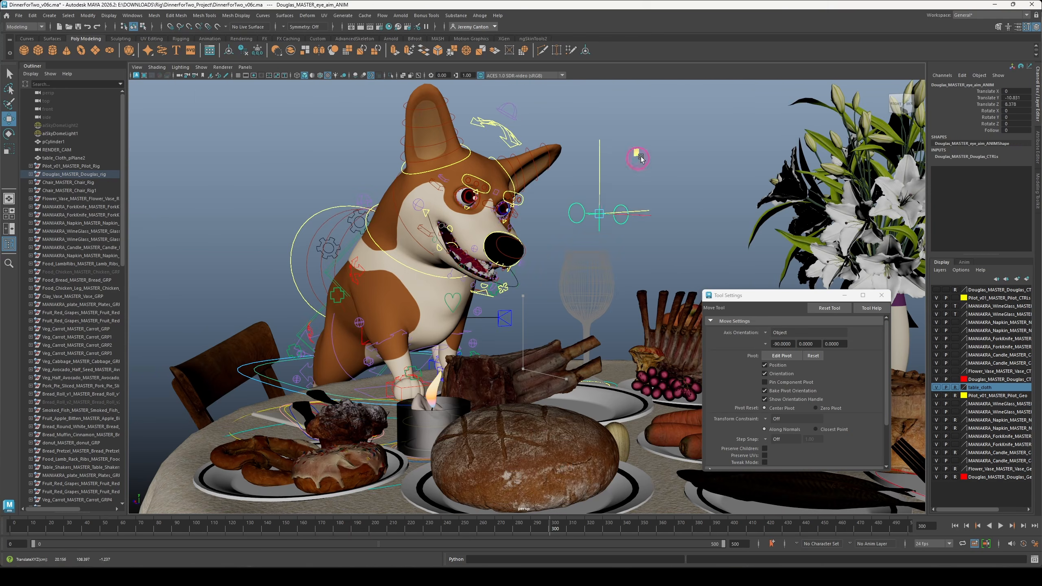
Pose the corgi's tongue so it hangs out of the open mouth and save the scene
alt+right_drag(641, 159, 521, 275)
key(q)
key(e)
alt+drag(521, 274, 370, 251)
click(356, 260)
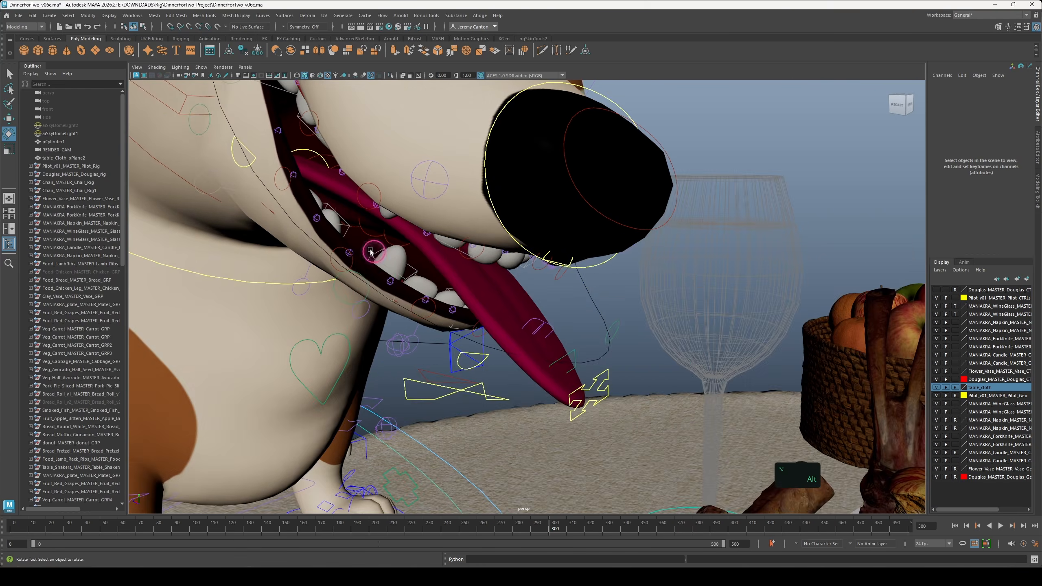
alt+right_drag(370, 251, 493, 244)
key(w)
click(493, 244)
key(ctrl+s)
Try moving the corgi's bottom teeth control and undo the move
alt+drag(493, 245, 686, 322)
click(672, 283)
alt+drag(673, 283, 539, 330)
alt+right_drag(539, 330, 558, 321)
alt+drag(559, 321, 542, 333)
click(473, 404)
key(ctrl+z)
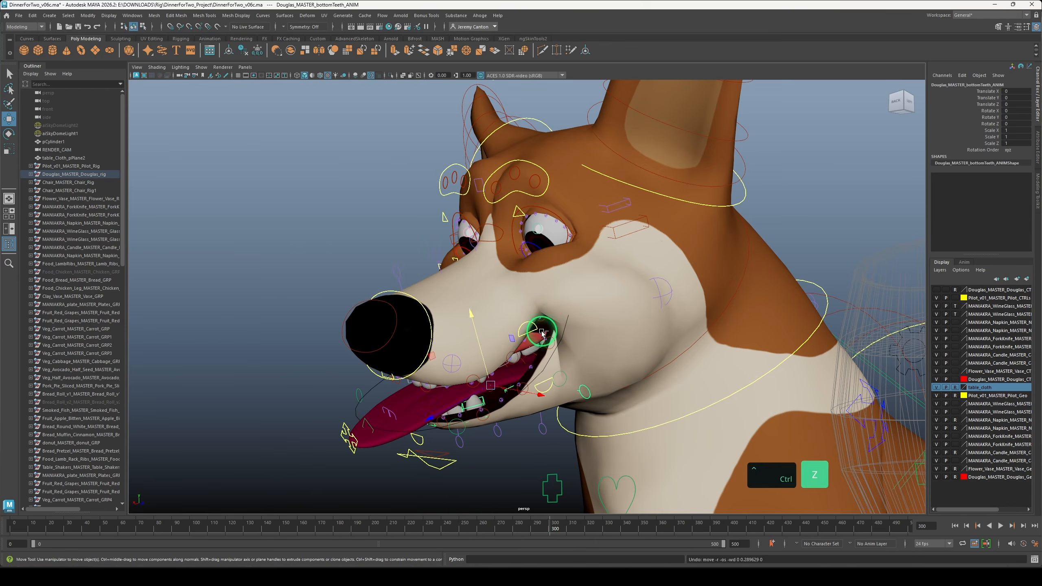
Refine the corgi's face and head pose by rotating its individual controls
alt+right_drag(512, 295, 558, 212)
click(559, 212)
key(e)
alt+drag(558, 211, 671, 278)
key(q)
click(607, 283)
alt+right_drag(670, 278, 607, 263)
click(411, 228)
key(e)
click(465, 300)
key(e)
alt+drag(412, 229, 711, 296)
Rotate the corgi's right front paw about -21 degrees in X on the tabletop
alt+drag(597, 290, 733, 319)
click(475, 217)
key(w)
key(q)
alt+right_drag(732, 319, 558, 287)
alt+drag(558, 287, 545, 324)
click(514, 319)
key(e)
alt+drag(545, 325, 566, 271)
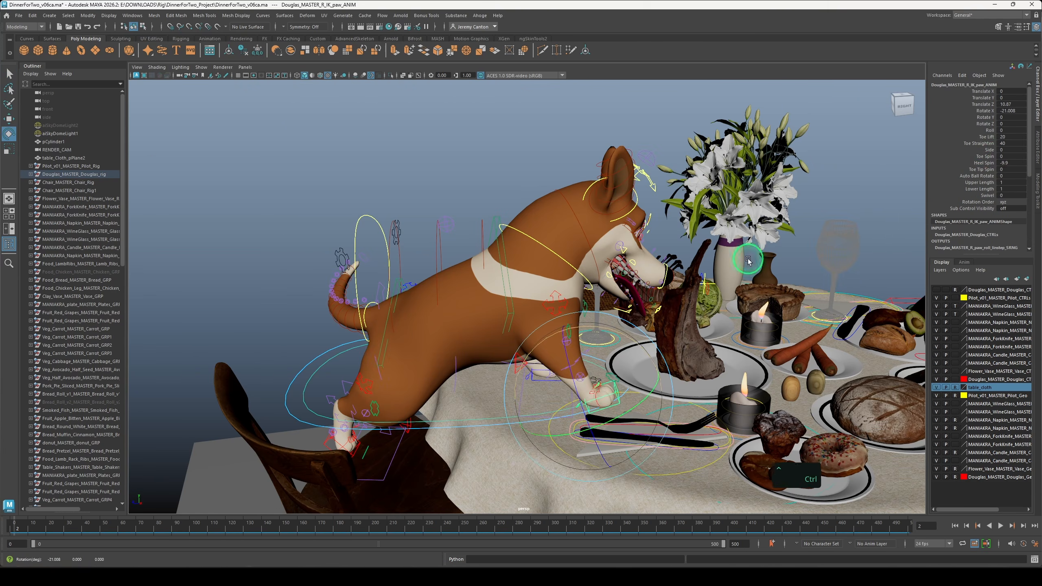
Make further rotation adjustments to the corgi's pose controls and return the timeline to its beginning
middle_drag(546, 362, 582, 361)
alt+drag(583, 361, 577, 419)
click(640, 419)
key(e)
click(610, 431)
key(w)
key(e)
click(503, 298)
click(8, 530)
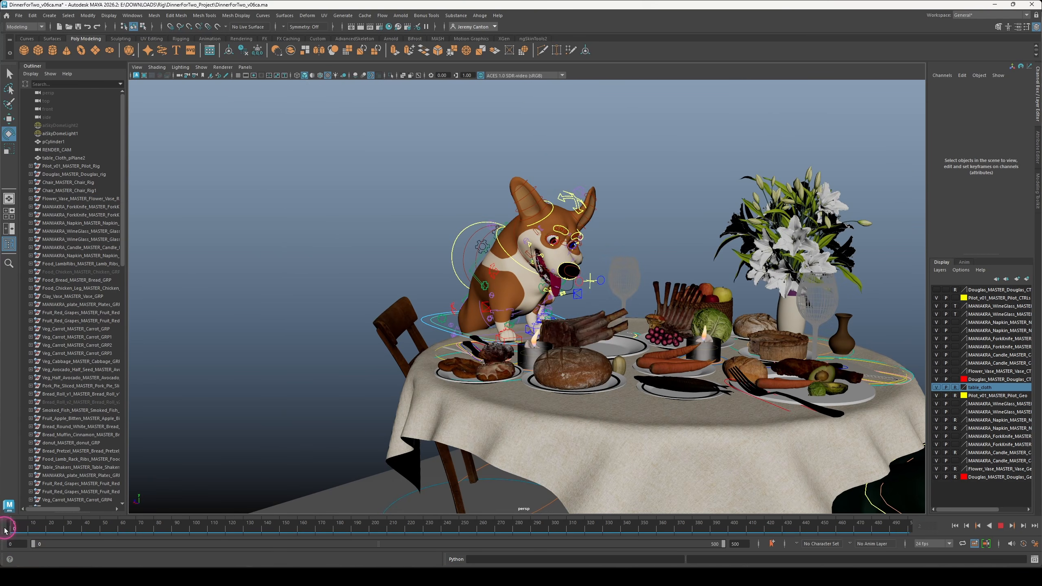
Pull the pilot's right lip corner control to about 0.9 in Translate X to shape a closed-mouth smile
alt+drag(503, 349, 594, 369)
alt+middle_drag(595, 369, 635, 400)
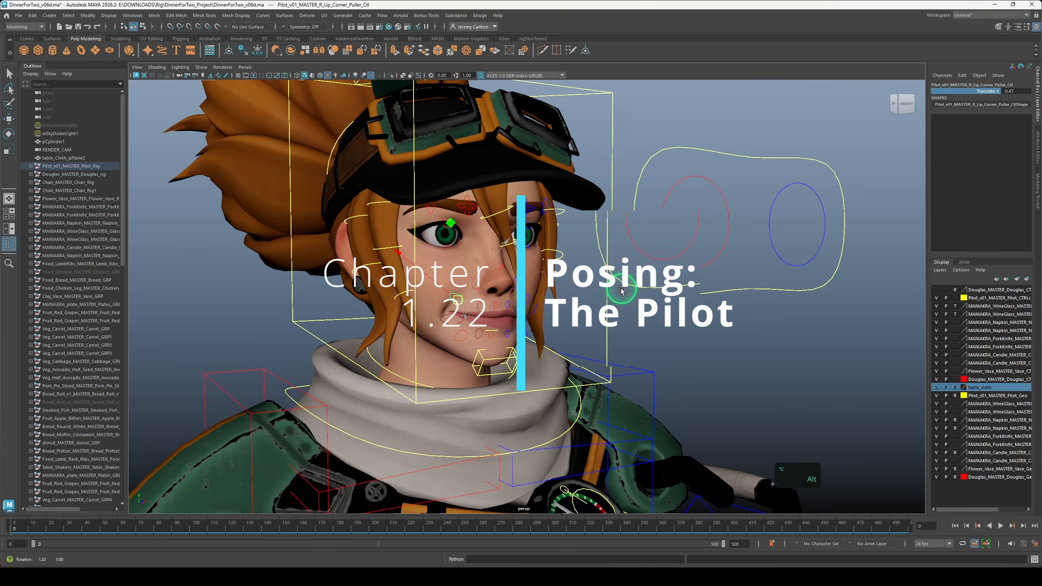
alt+drag(621, 290, 529, 298)
key(ctrl+z)
shift+click(487, 302)
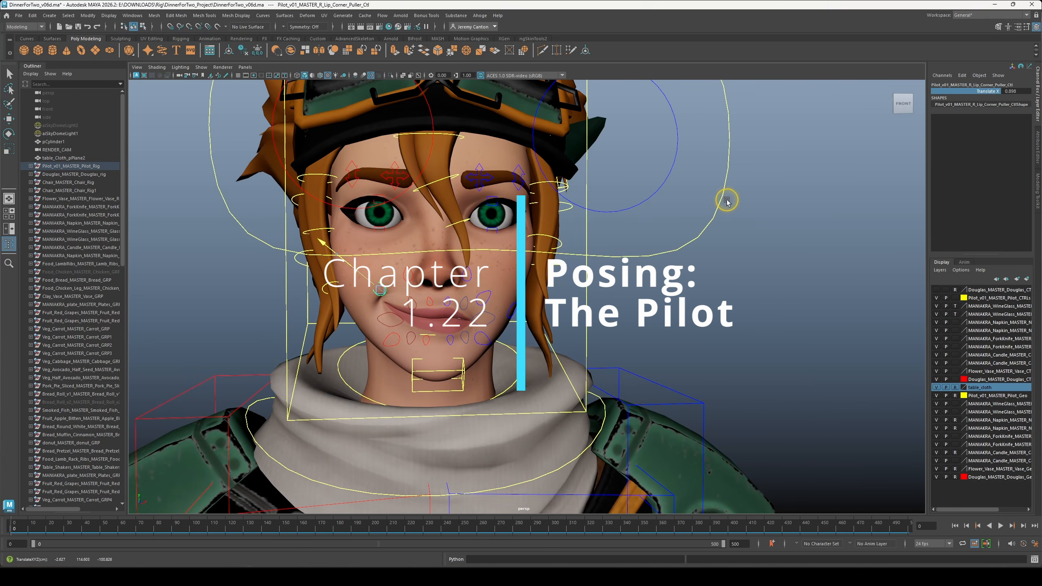
alt+drag(675, 284, 751, 266)
click(485, 289)
alt+drag(533, 262, 476, 279)
alt+middle_drag(410, 410, 492, 288)
Set Wing Fold to 10 and IKFK Blend to 0 on the pilot's right arm attribute control
click(331, 384)
alt+drag(349, 394, 365, 371)
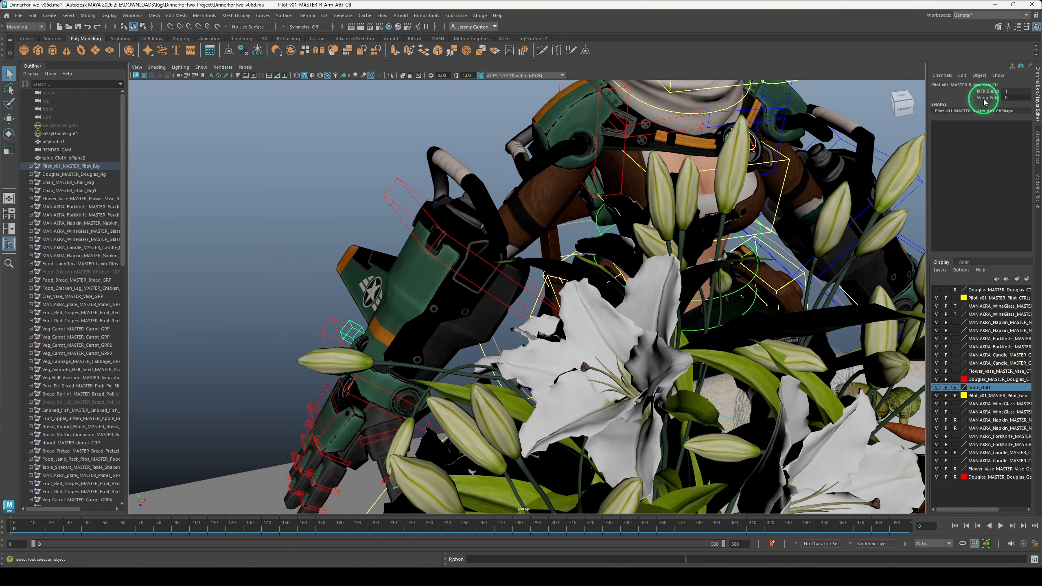
click(986, 98)
alt+right_drag(615, 287, 492, 296)
alt+drag(566, 234, 594, 228)
Reposition the pilot's arm controls to bring her mechanical hands forward over the table
click(616, 262)
key(w)
alt+drag(534, 255, 644, 287)
click(937, 395)
click(936, 396)
alt+right_drag(615, 329, 677, 356)
drag(697, 242, 657, 320)
Rotate and adjust the pilot's hand controls so her right hand reaches toward the wine glass and her left stays beside the plates
key(e)
drag(678, 336, 575, 246)
key(w)
click(541, 316)
key(e)
key(w)
alt+right_drag(533, 288, 594, 296)
key(q)
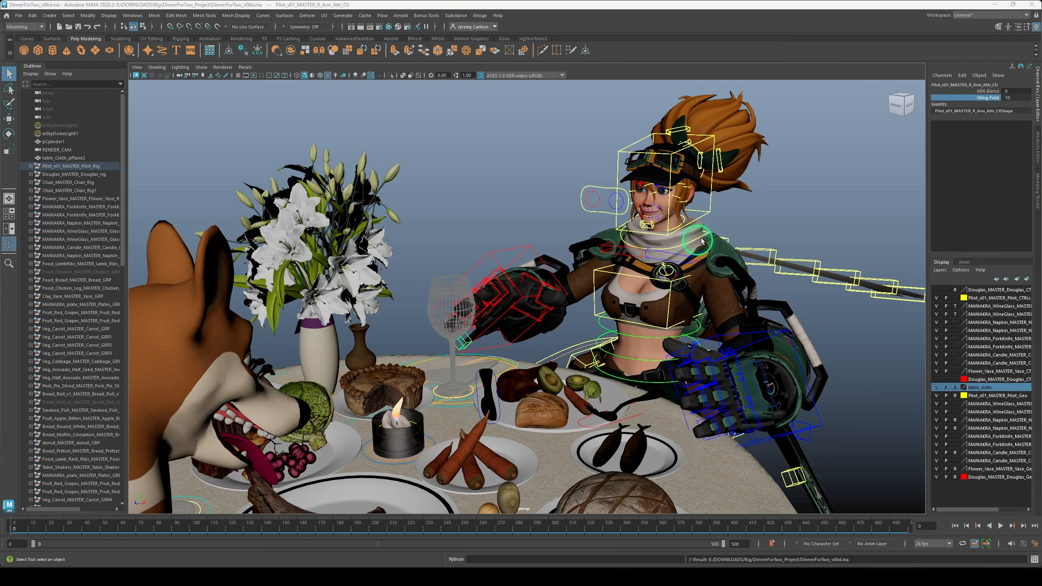
Adjust the pilot's body and leg controls to seat her on the wooden chair with her knees under the table
click(369, 164)
alt+drag(513, 263, 556, 261)
alt+right_drag(555, 261, 493, 246)
click(574, 316)
key(w)
alt+drag(574, 316, 533, 246)
alt+middle_drag(533, 369, 492, 205)
click(398, 382)
alt+drag(398, 382, 533, 336)
click(521, 319)
alt+right_drag(574, 369, 614, 411)
Move and rotate the pilot's right leg IK control to plant her foot under the table, with Rotate Z about -27.7 degrees
click(530, 356)
key(e)
alt+drag(642, 219, 591, 335)
click(545, 361)
click(558, 347)
key(w)
key(e)
key(ctrl+z)
key(w)
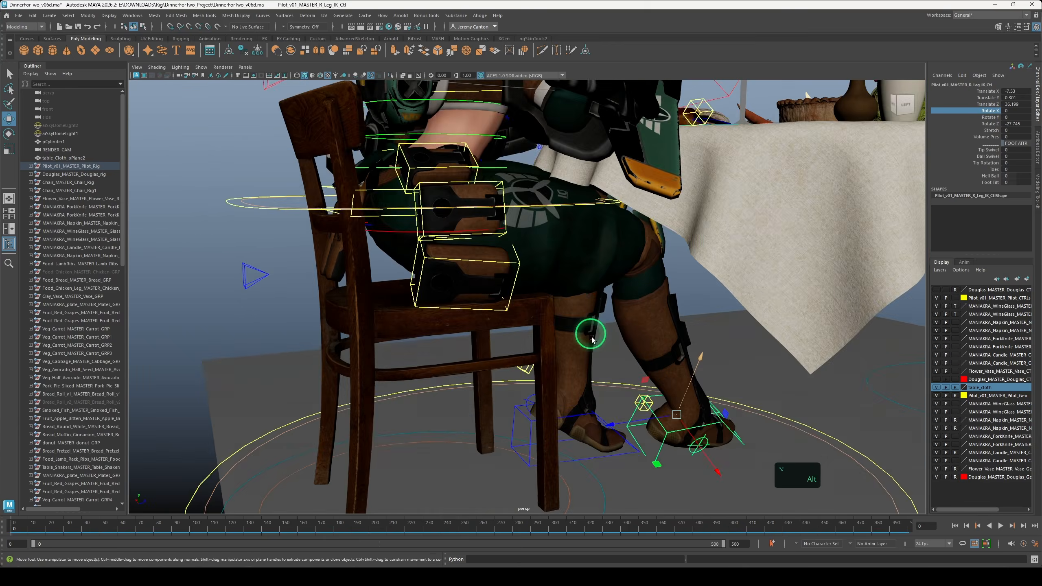
Refine the pilot's tilted head and raise her left eyebrow controls, with the inner brow at about 0.285 in Translate Y
alt+middle_drag(590, 335, 590, 493)
click(544, 214)
drag(541, 251, 601, 297)
click(586, 167)
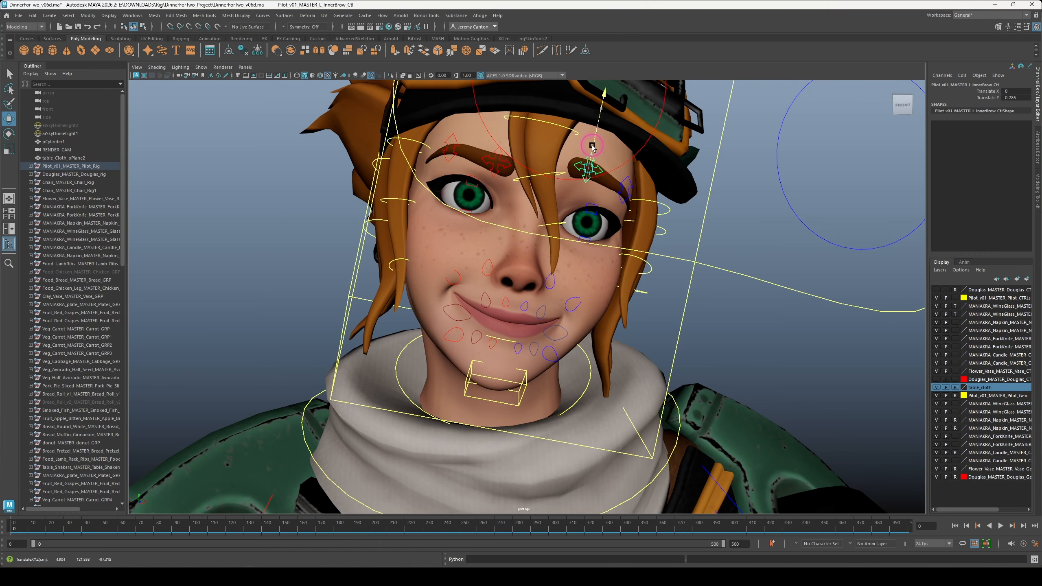
click(634, 184)
drag(640, 123, 642, 110)
Curl the index, middle, pinky and thumb of the pilot's right hand to 5.2 on the master hand control
alt+drag(623, 189, 490, 170)
click(490, 170)
key(e)
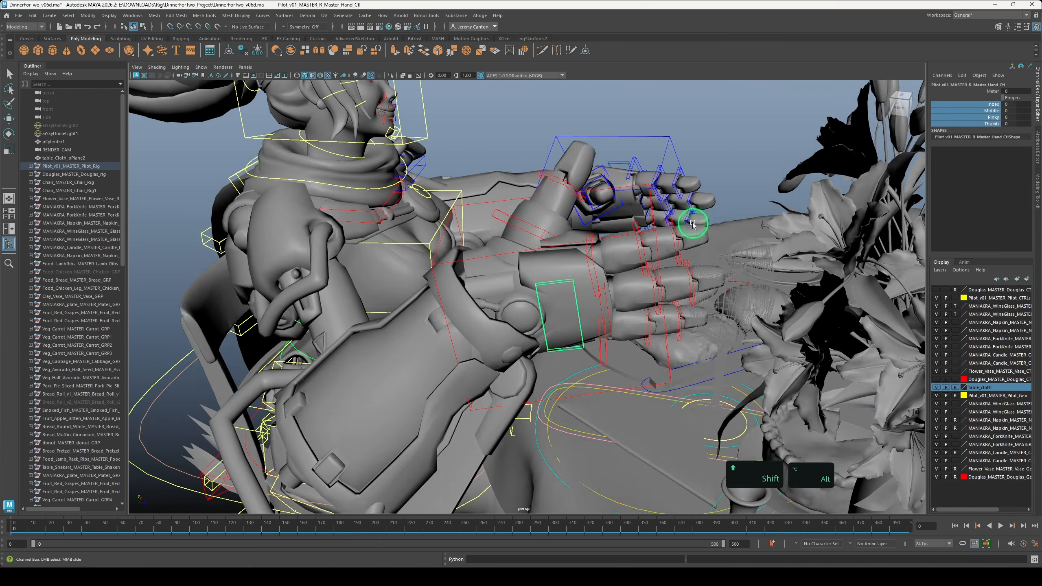
alt+drag(534, 288, 403, 294)
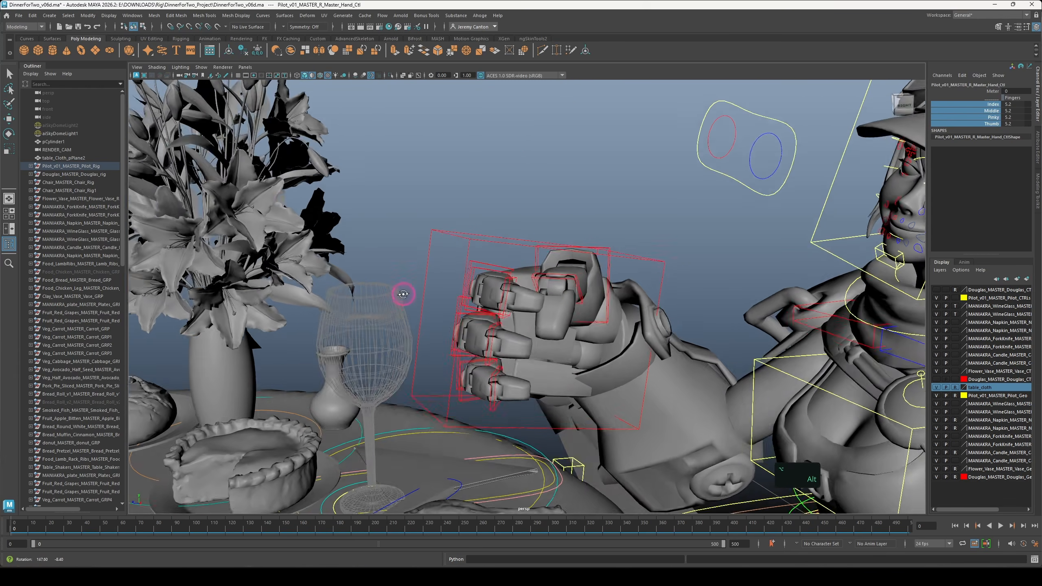
Undo the latest adjustments to the pilot's right hand and wrist pose
key(ctrl+z)
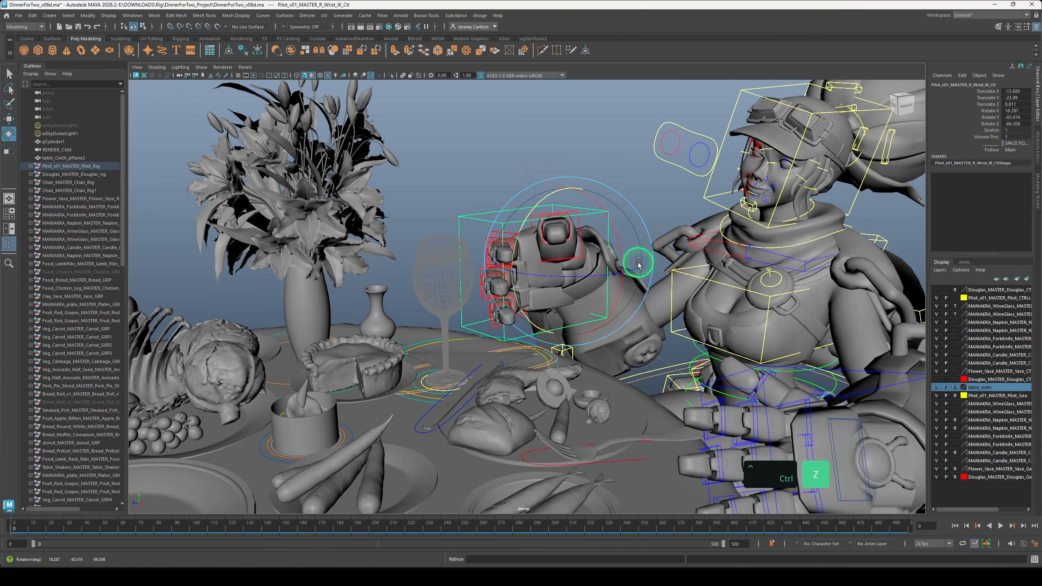
key(ctrl+z)
key(ctrl+z)
key(ctrl+z)
key(ctrl+z)
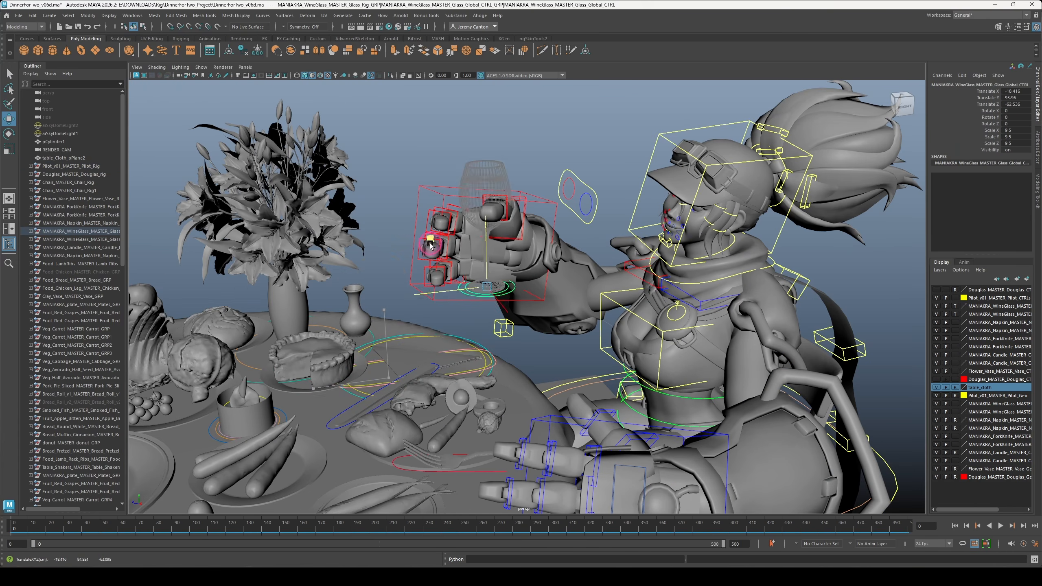
Lift the wine glass into the pilot's right hand and rotate her index and pinky finger joints around it
drag(430, 245, 422, 222)
key(ctrl+space)
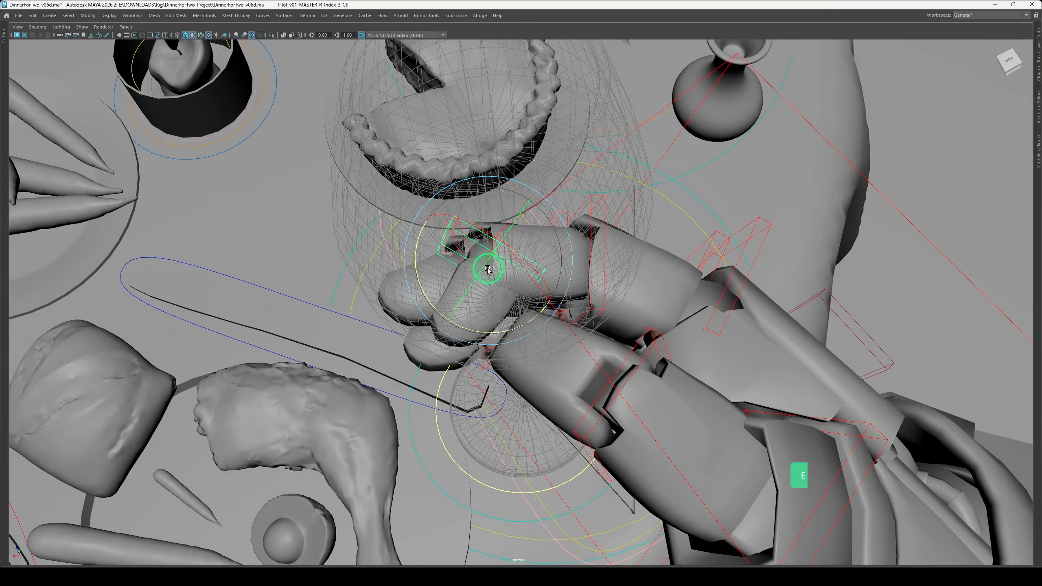
alt+drag(489, 267, 488, 333)
click(652, 445)
click(488, 333)
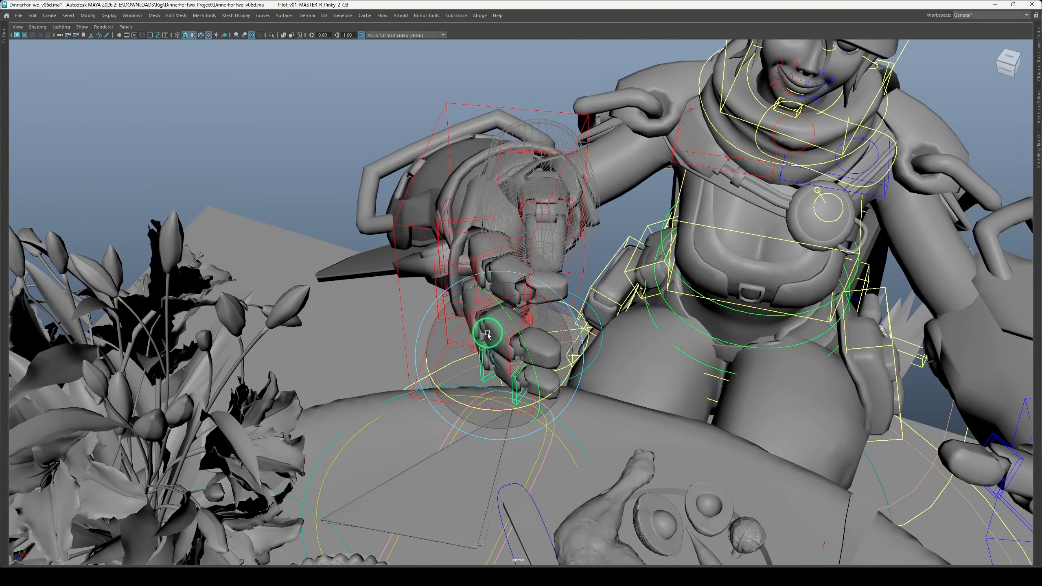
shift+click(498, 400)
alt+drag(498, 400, 474, 387)
Move the pilot's master eye control to direct her gaze across the table toward the corgi
click(351, 349)
key(w)
alt+middle_drag(475, 386, 347, 321)
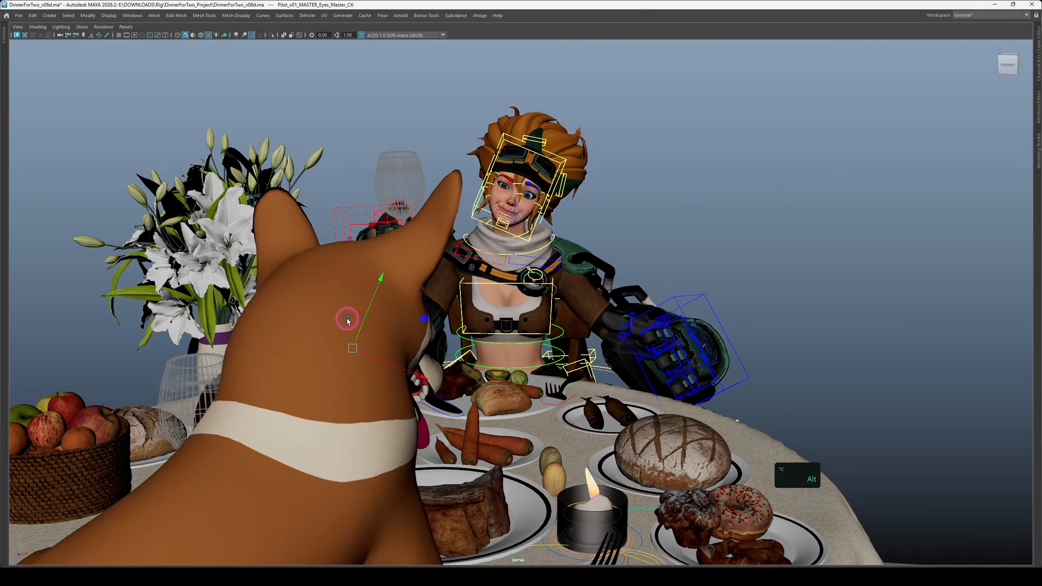
drag(347, 322, 469, 296)
alt+middle_drag(470, 296, 455, 291)
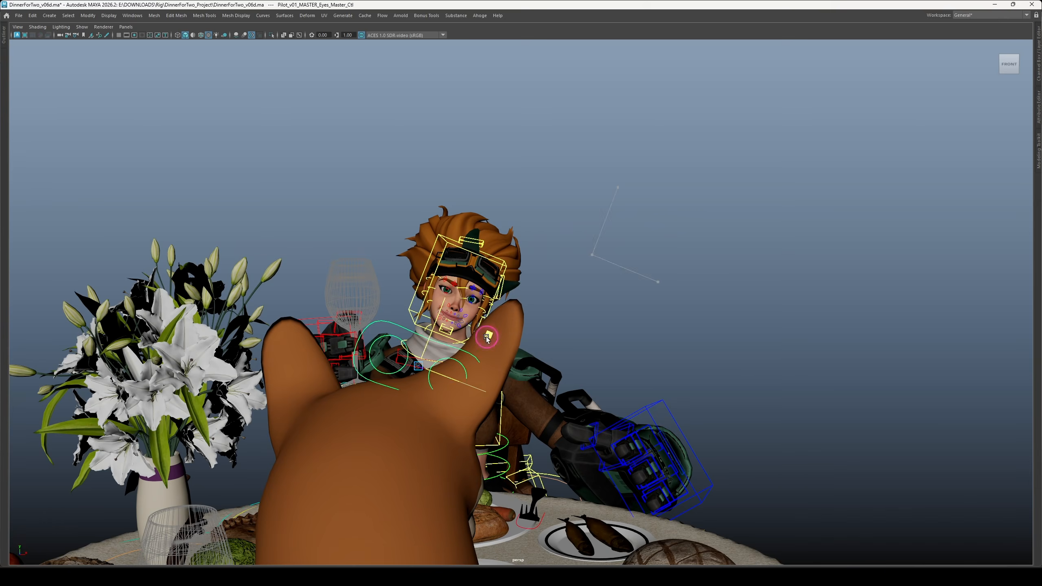
Select the pilot's right lower eyelid control and ready it for rotation
alt+drag(486, 338, 534, 312)
alt+right_drag(533, 312, 538, 306)
alt+drag(538, 307, 546, 301)
click(1038, 54)
click(476, 224)
key(e)
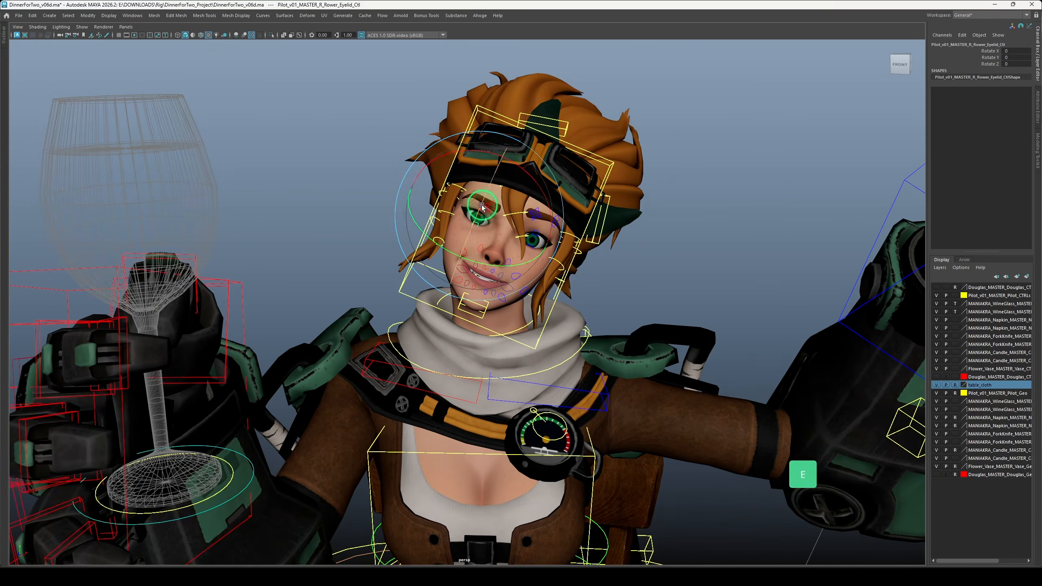
Undo the last several changes made to the pilot rig
key(ctrl+z)
key(ctrl+z)
key(ctrl+z)
key(ctrl+z)
key(ctrl+z)
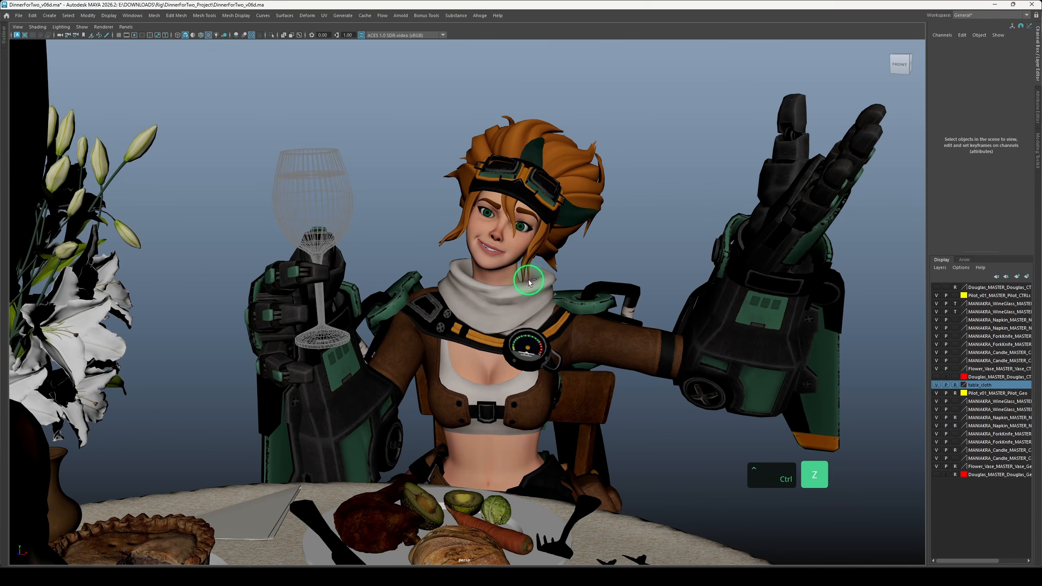
Select the facial control near the pilot's right eye and nudge it slightly
alt+drag(528, 281, 461, 233)
click(461, 233)
alt+right_drag(461, 232, 517, 242)
click(472, 201)
mouse_move(488, 193)
alt+mouse_down()
mouse_move(499, 184)
mouse_move(472, 186)
alt+mouse_up()
middle_drag(471, 186, 473, 181)
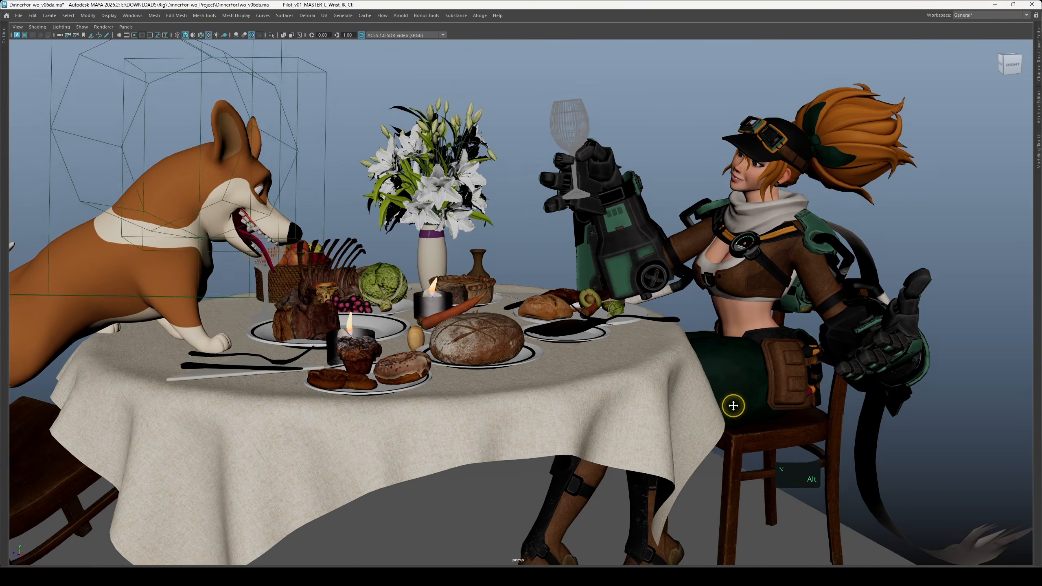
Undo the last change around the pilot's left wrist IK control and check the arm pose from the side and behind
alt+drag(738, 411, 632, 355)
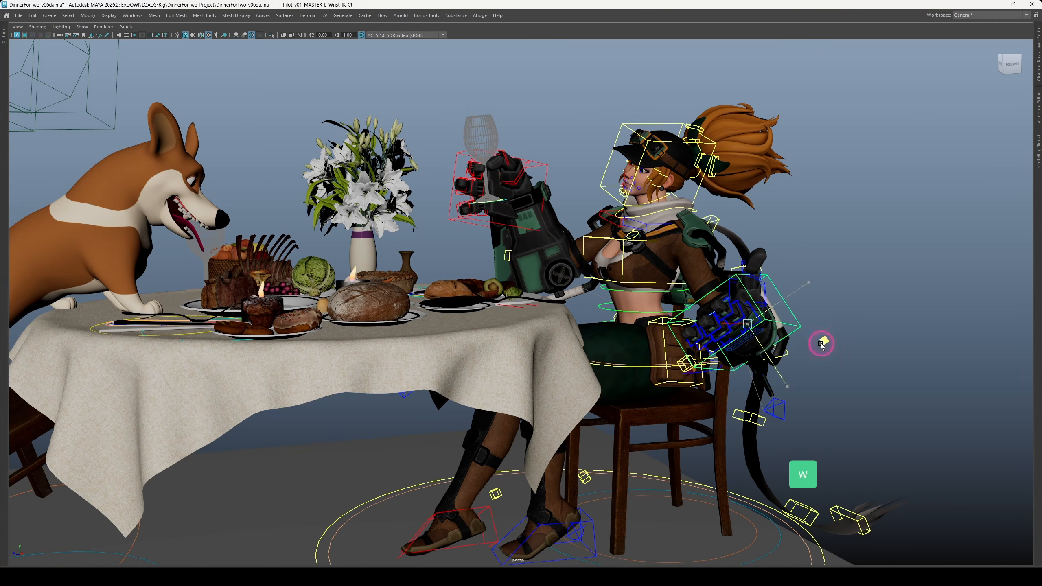
alt+drag(643, 300, 629, 211)
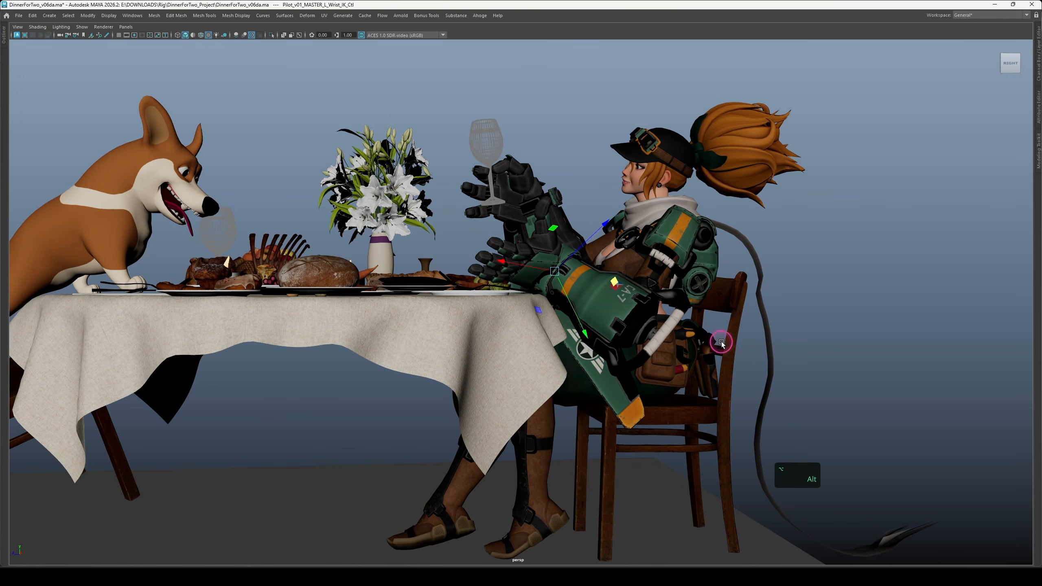
alt+drag(706, 283, 645, 287)
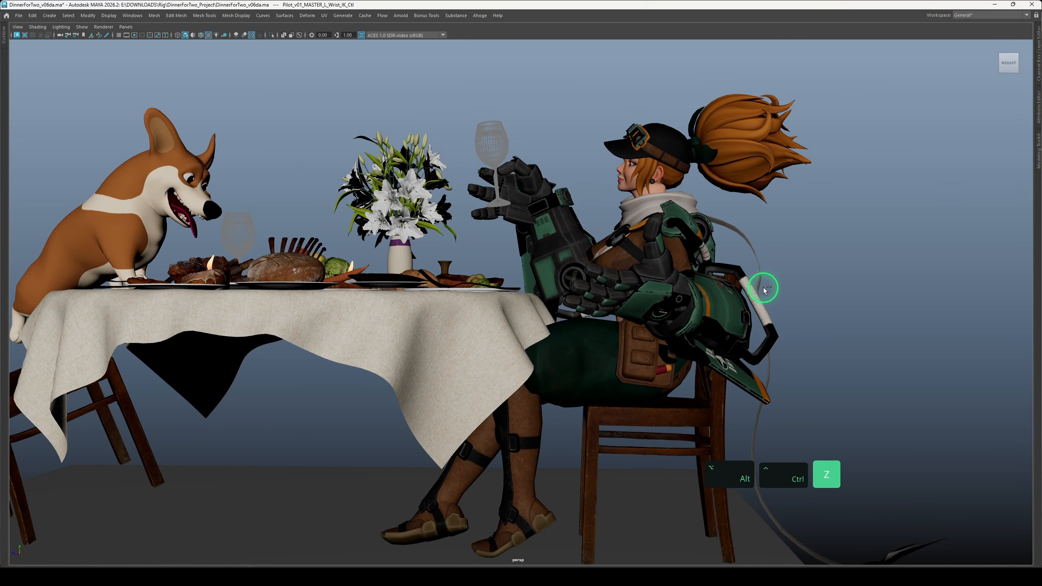
key(ctrl+alt+z)
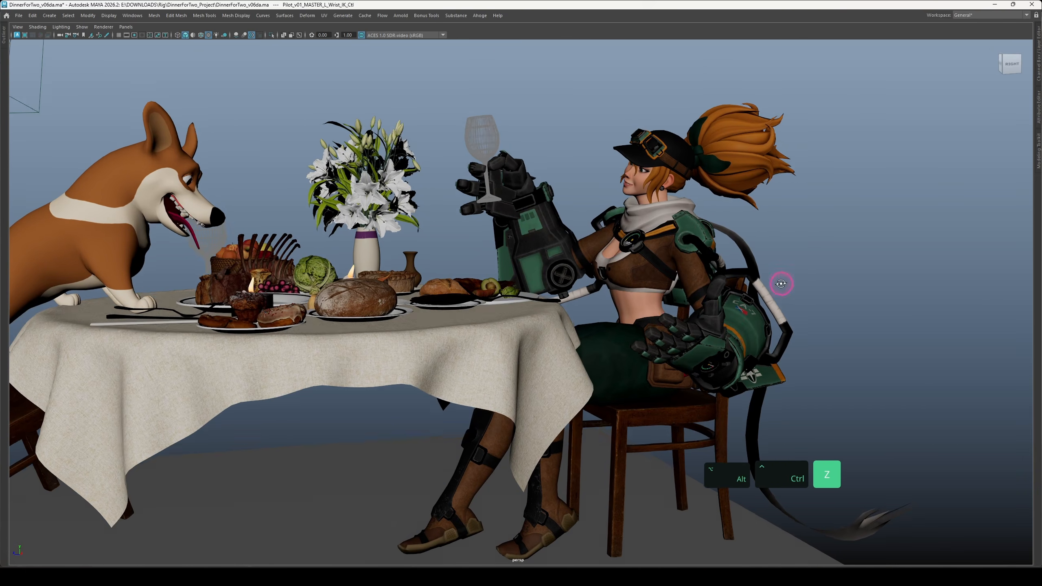
alt+drag(781, 284, 775, 281)
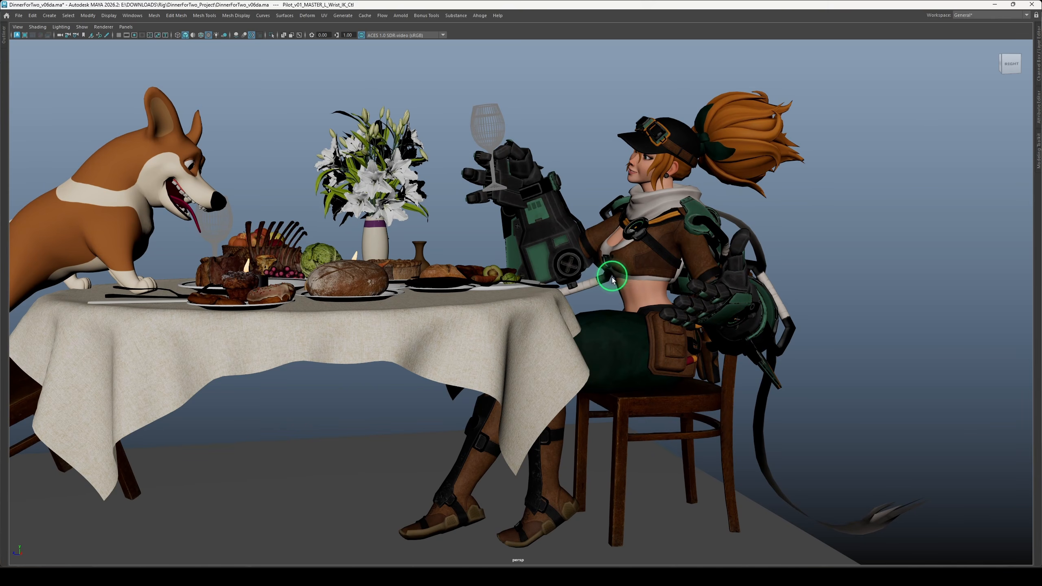
alt+drag(674, 287, 480, 286)
alt+drag(719, 291, 815, 305)
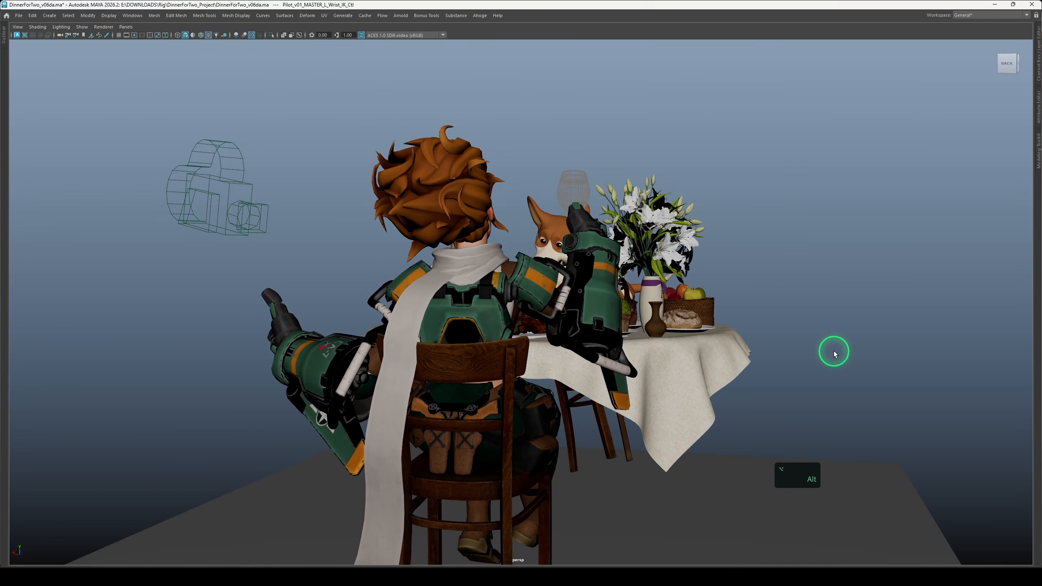
alt+drag(779, 349, 593, 408)
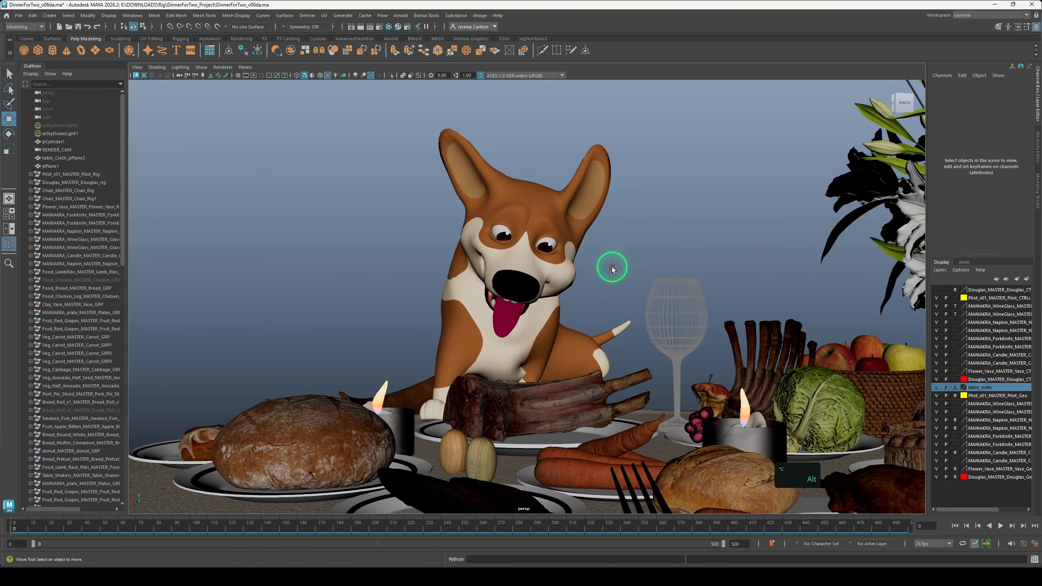
Examine the dog, the pilot and the food layout on the table from several angles and distances
alt+drag(610, 272, 706, 336)
alt+right_drag(705, 336, 751, 345)
alt+drag(588, 361, 644, 342)
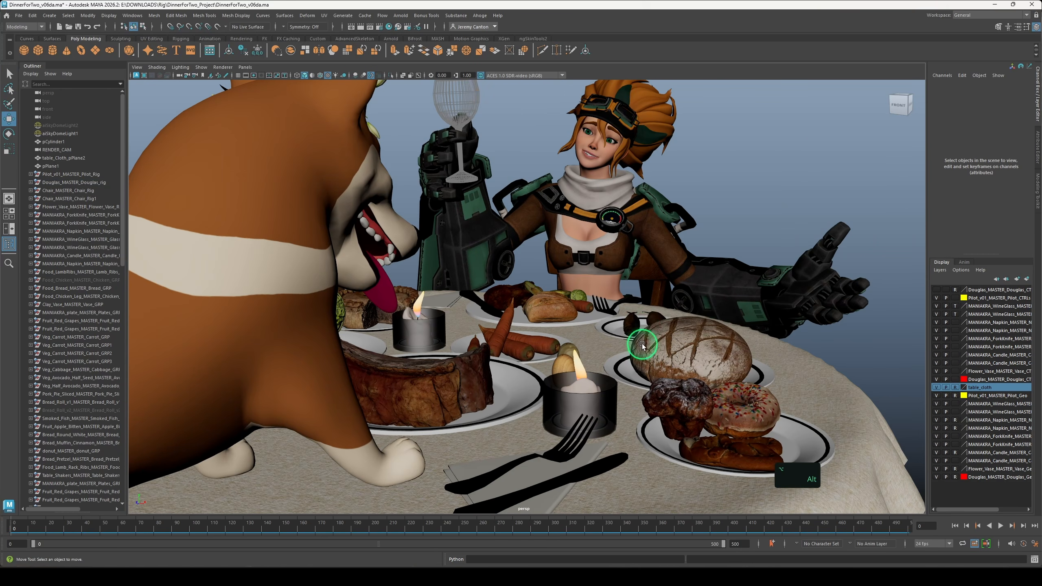
alt+middle_drag(637, 315, 693, 373)
alt+drag(693, 374, 342, 419)
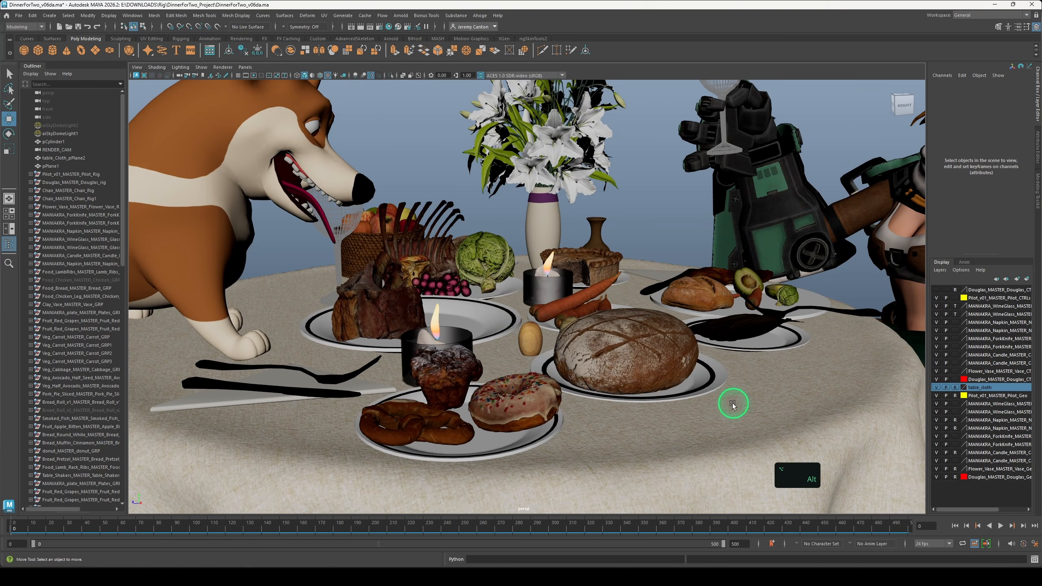
alt+drag(733, 404, 409, 409)
alt+middle_drag(410, 409, 545, 395)
alt+drag(544, 396, 527, 389)
alt+middle_drag(527, 389, 551, 382)
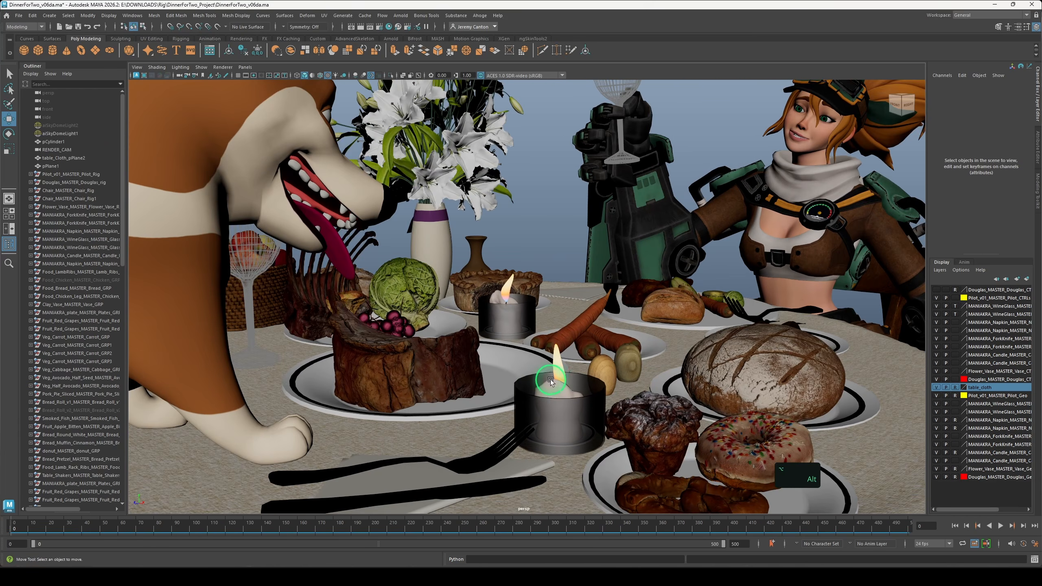
alt+drag(550, 381, 501, 388)
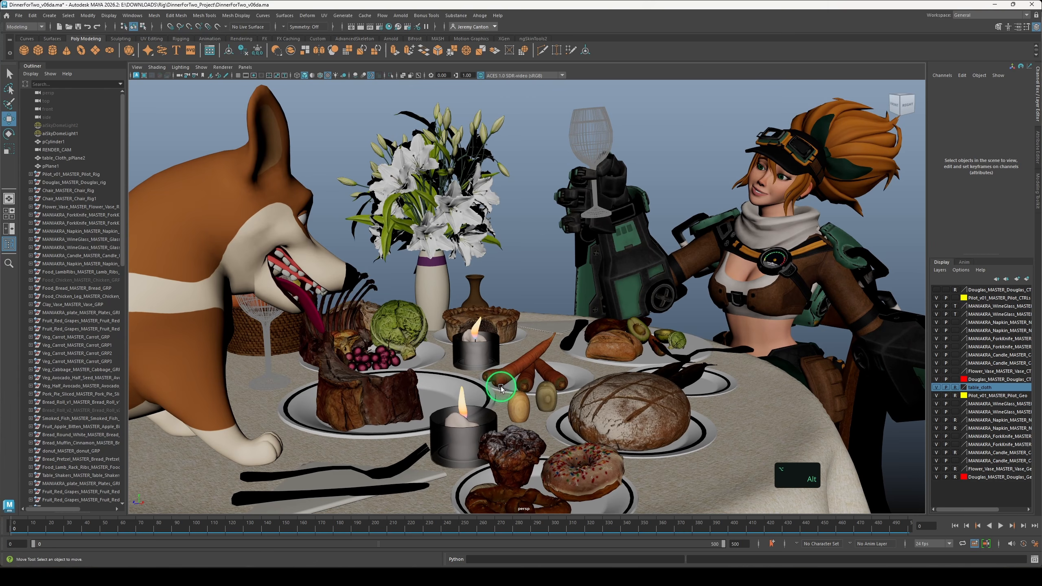
mouse_move(482, 383)
alt+right_down()
mouse_move(516, 414)
mouse_move(472, 382)
alt+right_up()
mouse_move(471, 382)
alt+mouse_down()
mouse_move(414, 397)
mouse_move(480, 397)
alt+mouse_up()
alt+right_drag(480, 397, 503, 411)
alt+drag(504, 411, 481, 389)
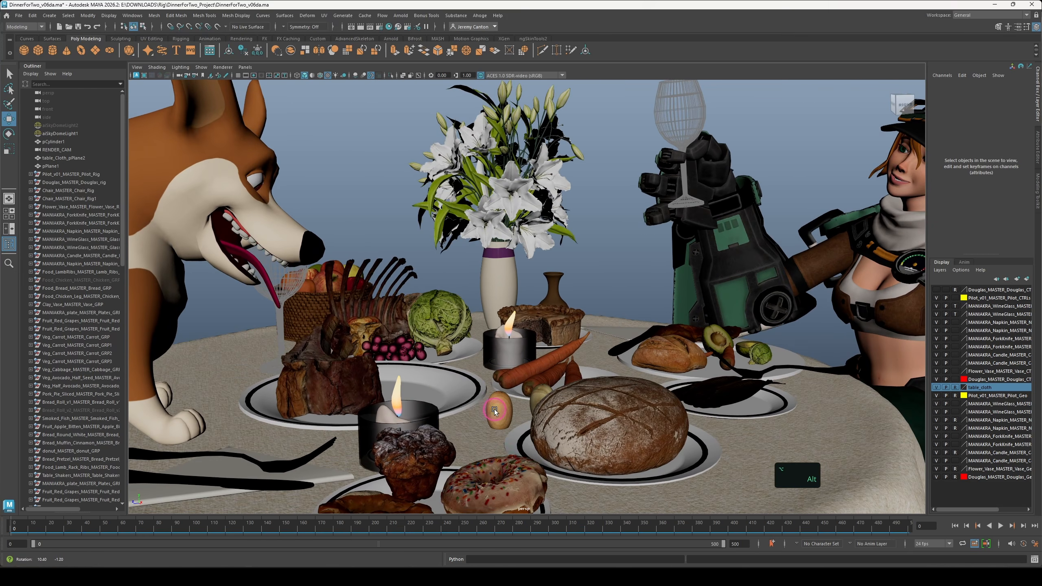
alt+right_drag(480, 389, 493, 398)
alt+drag(493, 398, 568, 392)
mouse_move(504, 395)
alt+right_down()
mouse_move(514, 398)
mouse_move(488, 384)
alt+right_up()
mouse_move(558, 382)
alt+mouse_down()
mouse_move(581, 384)
mouse_move(543, 386)
alt+mouse_up()
alt+right_drag(544, 385, 512, 373)
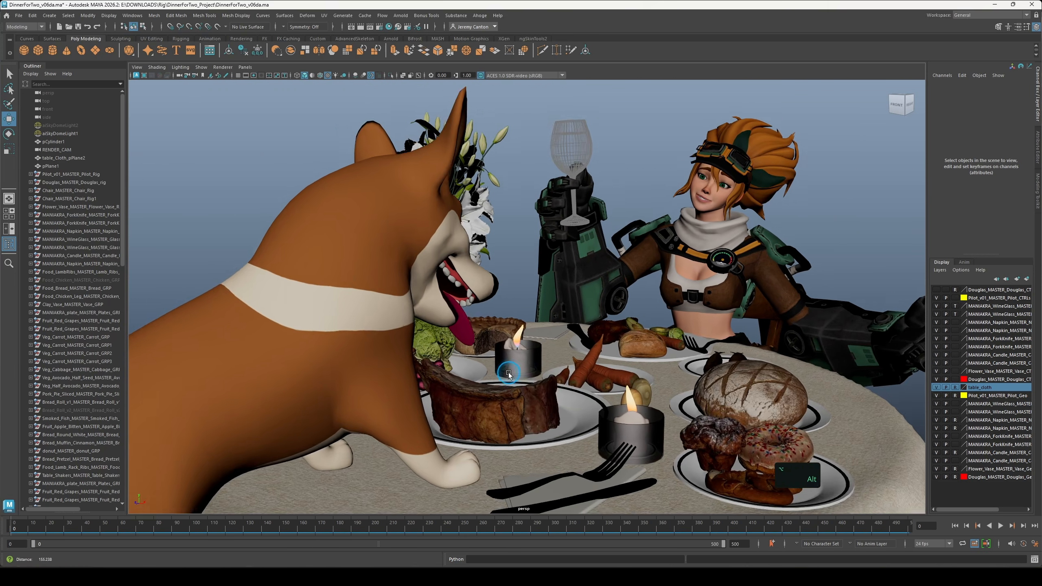
alt+drag(513, 374, 521, 374)
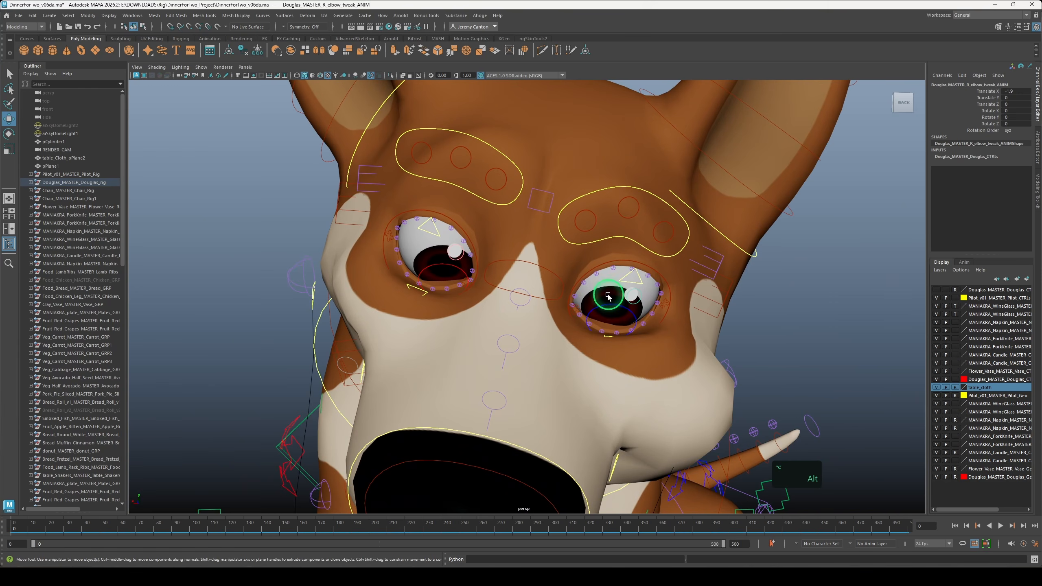
Select the dog's second spine FK control and inspect the face, eyes and open mouth from several angles
click(609, 296)
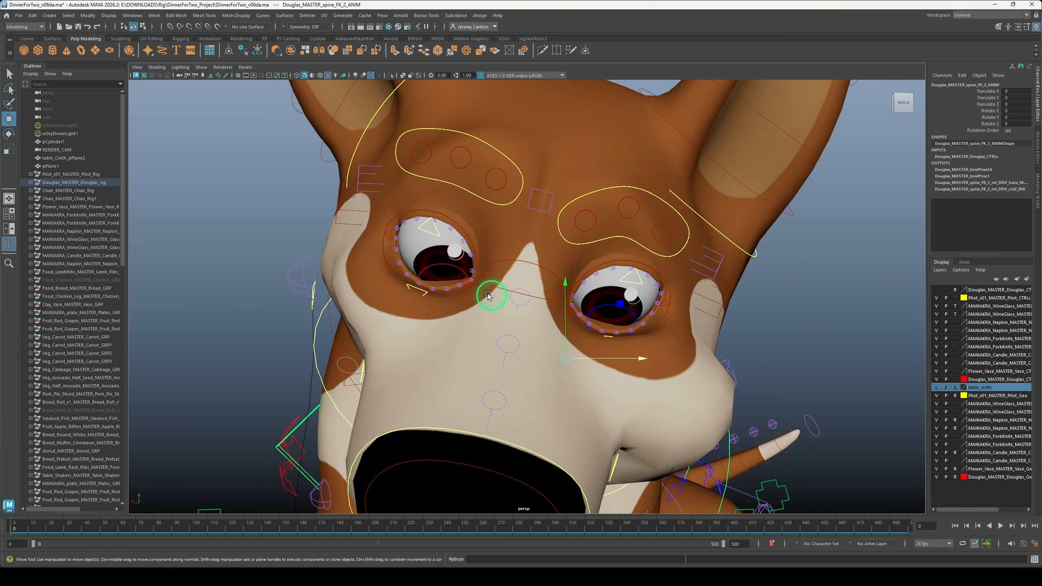
alt+drag(498, 286, 526, 259)
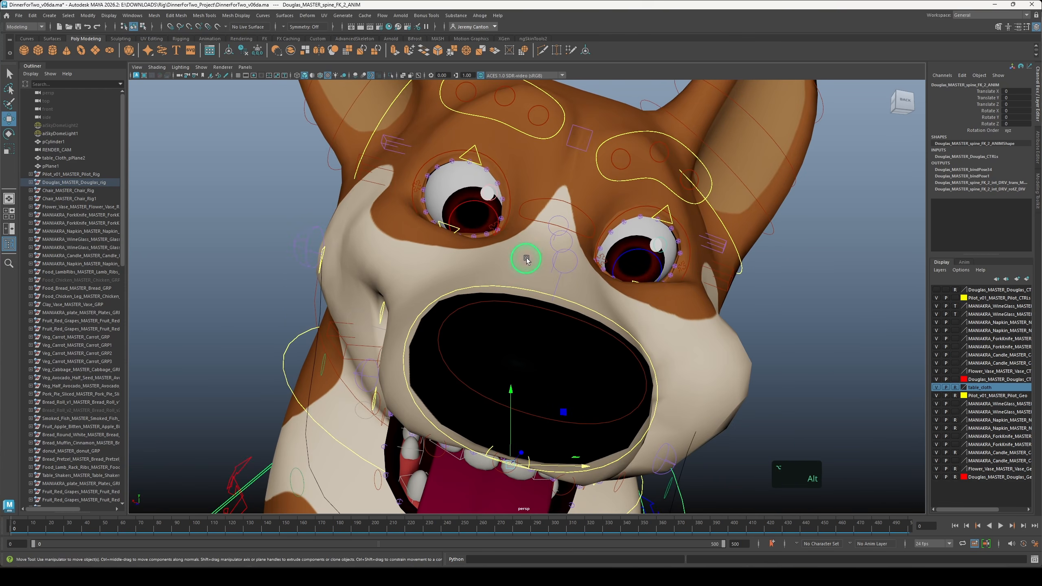
alt+right_drag(495, 216, 493, 183)
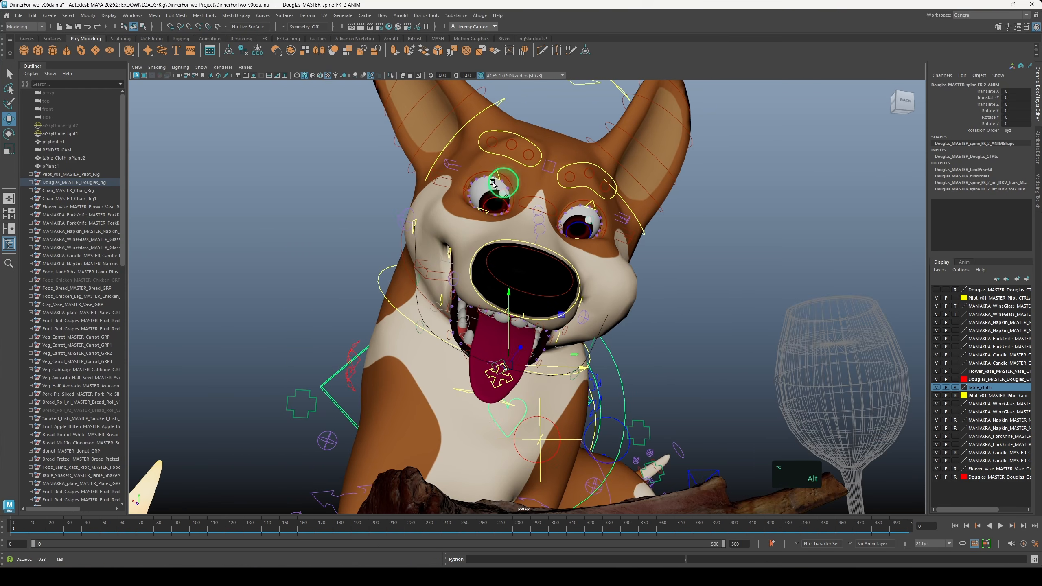
alt+drag(511, 263, 591, 290)
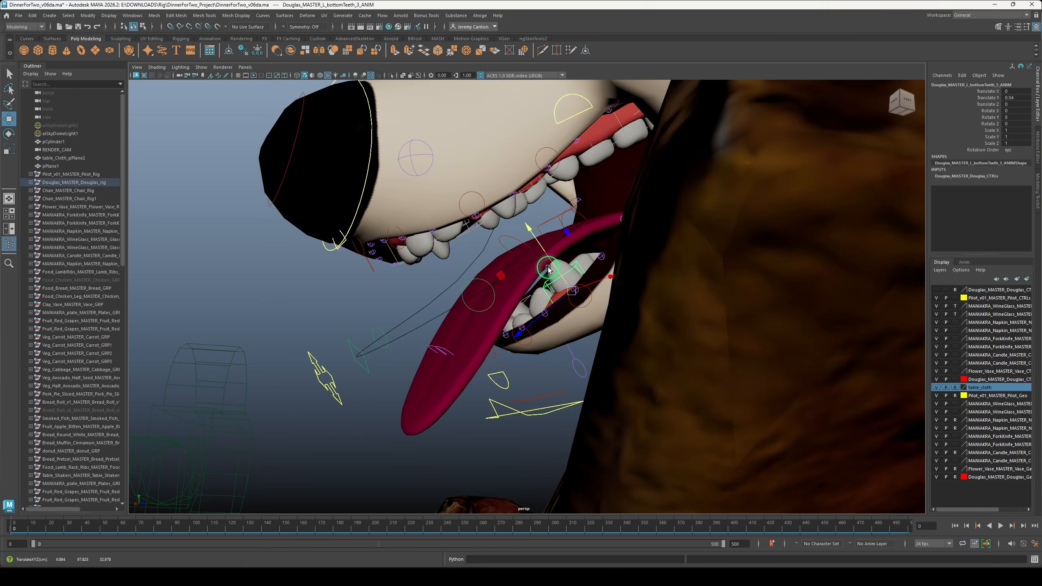
Adjust the dog's left and right bottom-teeth controls and hide the rig controls in the viewport
alt+drag(549, 269, 417, 296)
alt+drag(414, 260, 400, 250)
click(399, 249)
alt+drag(538, 254, 407, 251)
click(448, 321)
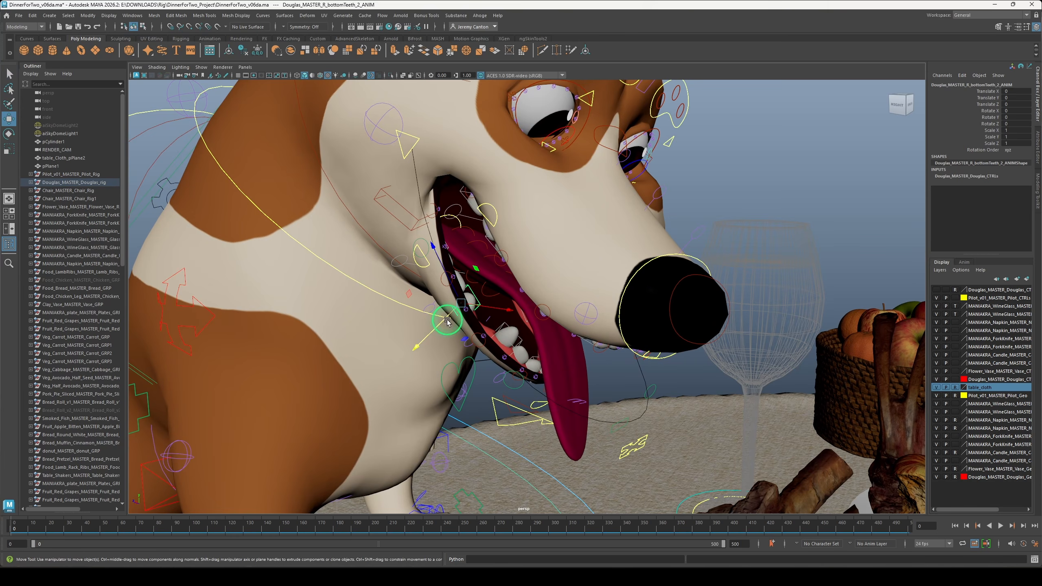
alt+right_drag(488, 307, 316, 290)
key(alt+1)
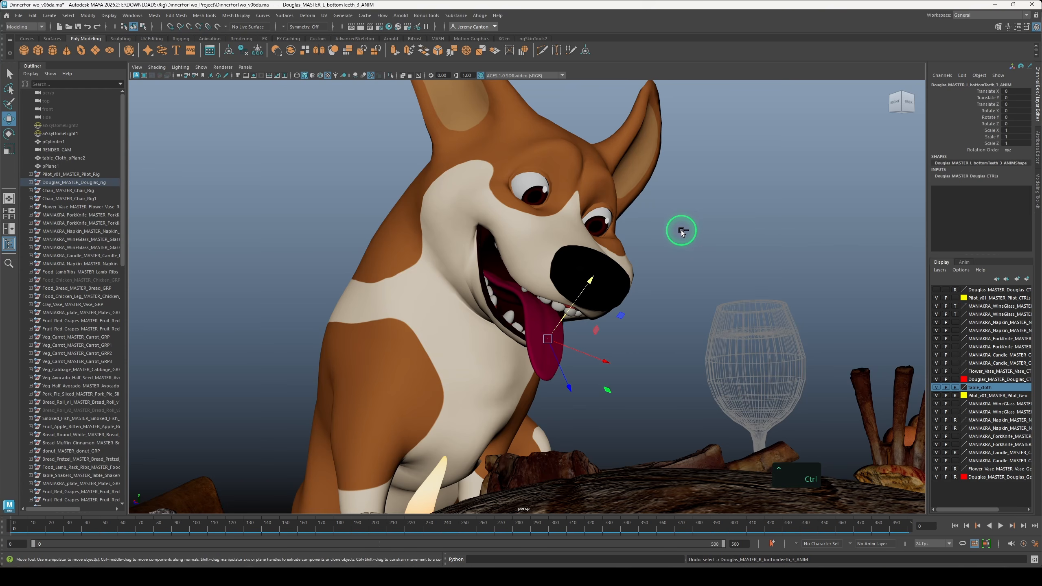
Compare the dog's mouth by redoing and undoing the teeth edits, and toggle the rig controls' display
key(ctrl+y)
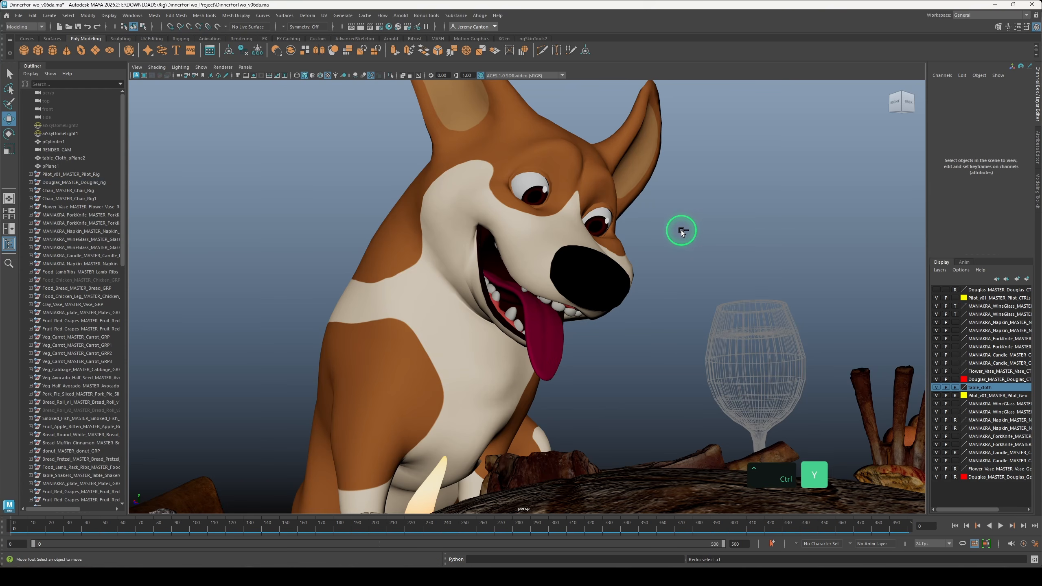
alt+right_drag(679, 232, 478, 245)
alt+drag(484, 242, 617, 262)
key(ctrl+z)
alt+right_drag(576, 296, 603, 340)
alt+drag(603, 340, 614, 315)
key(alt+1)
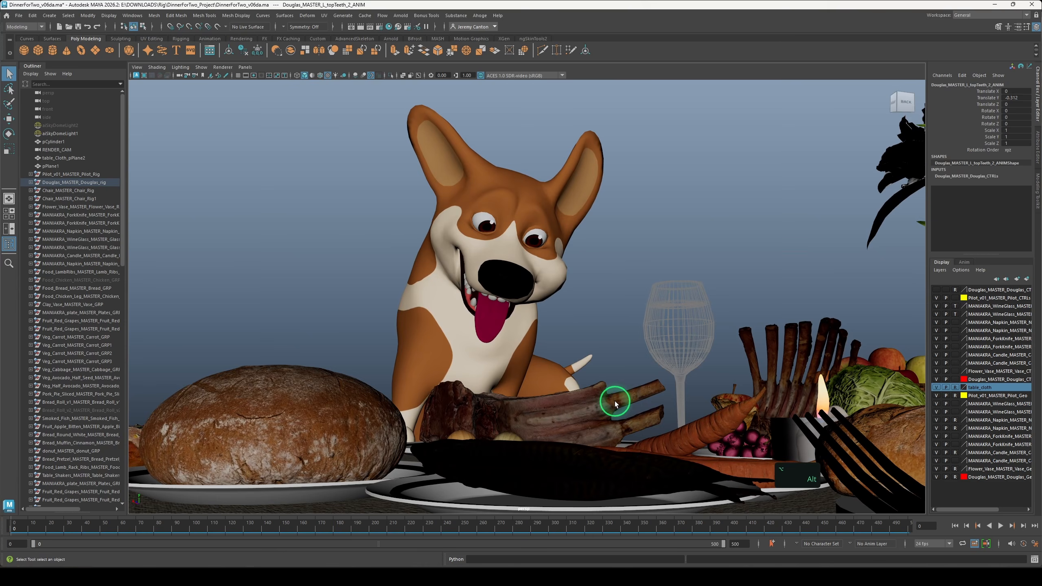
Check the dog's expression and the rendered dinner scene from different camera angles
alt+drag(614, 403, 615, 401)
alt+right_drag(615, 402, 581, 410)
alt+drag(520, 426, 542, 423)
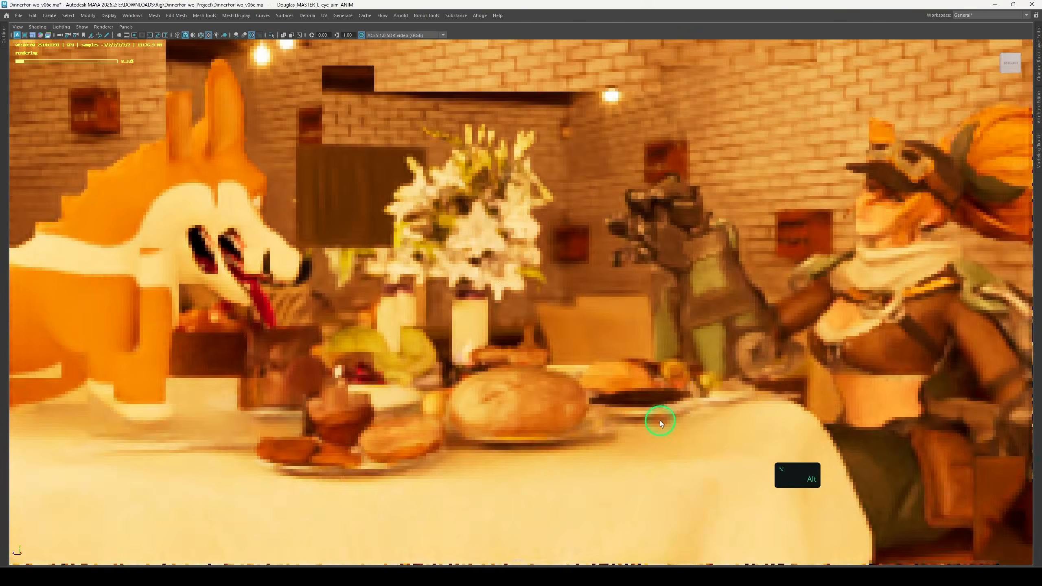
alt+drag(658, 419, 575, 426)
alt+right_drag(574, 426, 492, 428)
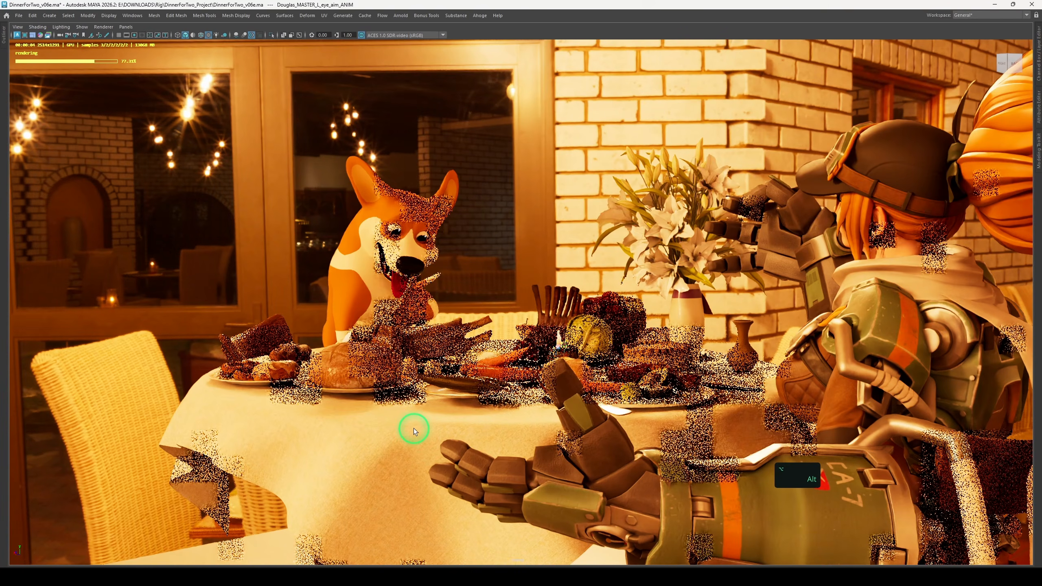
alt+drag(413, 431, 492, 410)
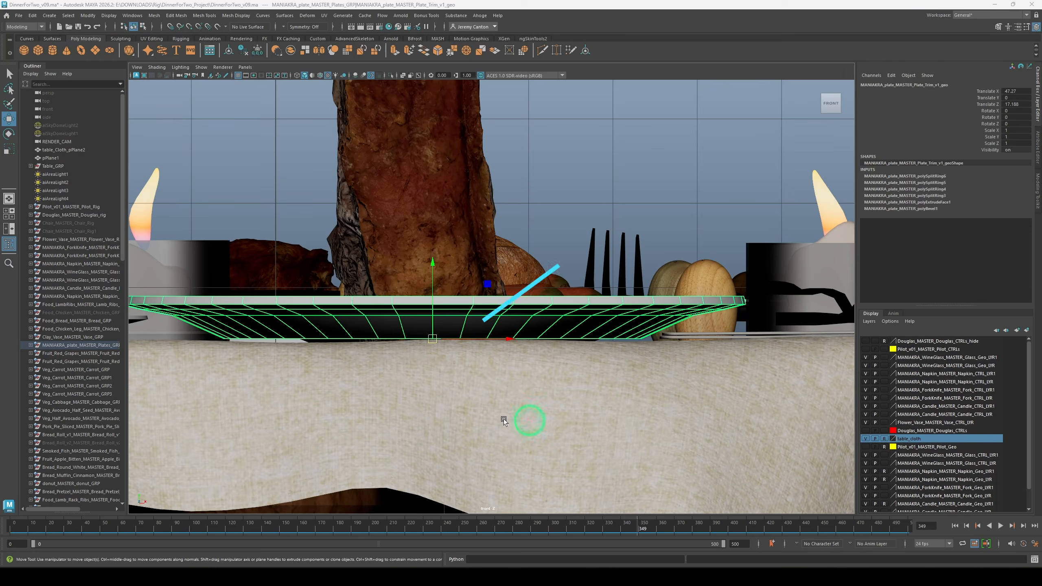
Lower the plate beneath the meat slightly onto the tablecloth in the front view and check the plate beneath the basket
drag(419, 275, 419, 277)
alt+middle_drag(669, 344, 500, 295)
alt+right_drag(500, 295, 554, 294)
alt+middle_drag(332, 217, 799, 302)
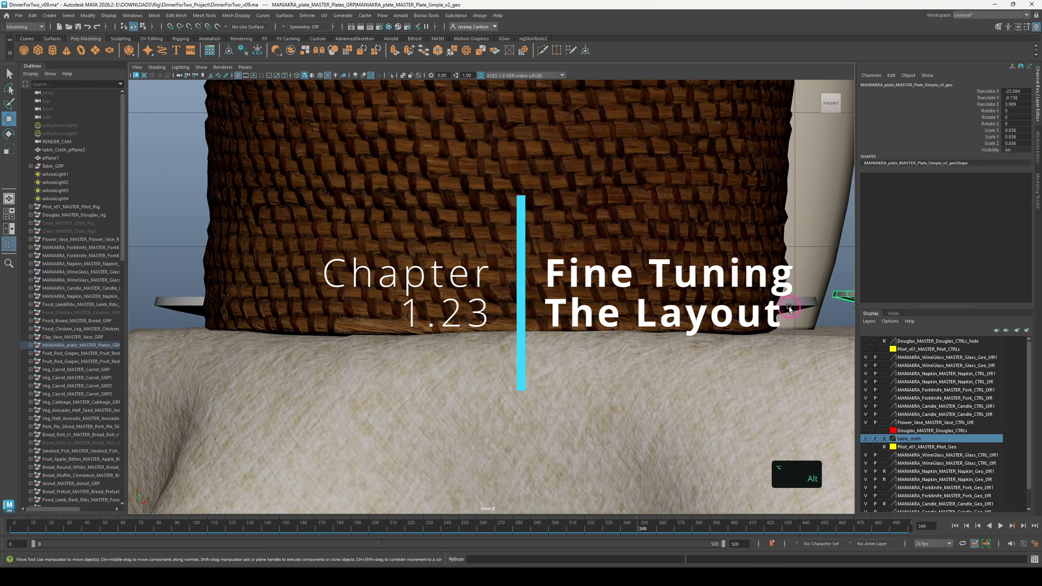
alt+right_drag(790, 308, 757, 300)
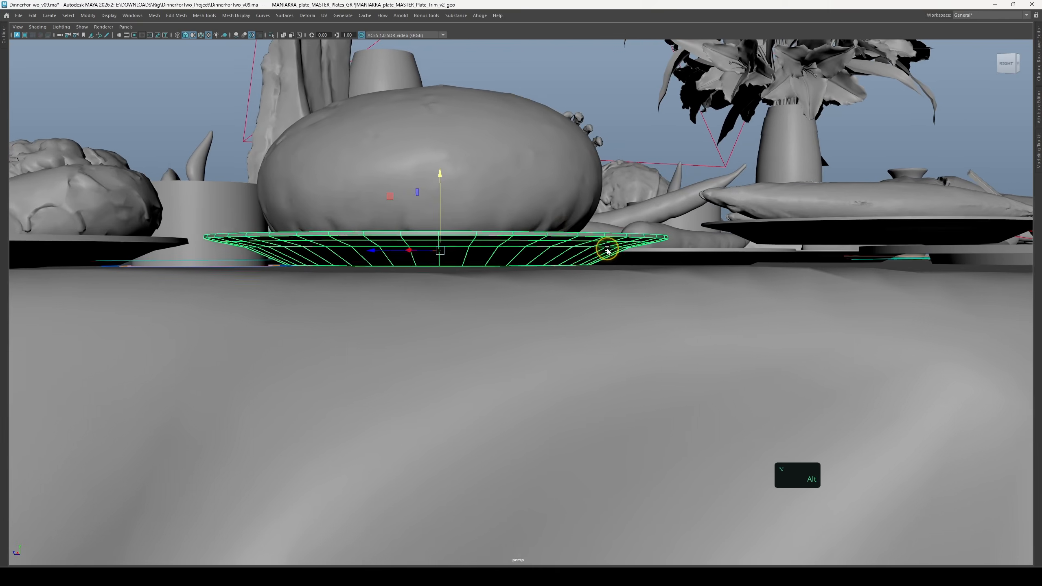
Lower the plate under the round bread slightly toward the tablecloth, toggling textured display to check the contact
alt+middle_drag(605, 247, 547, 246)
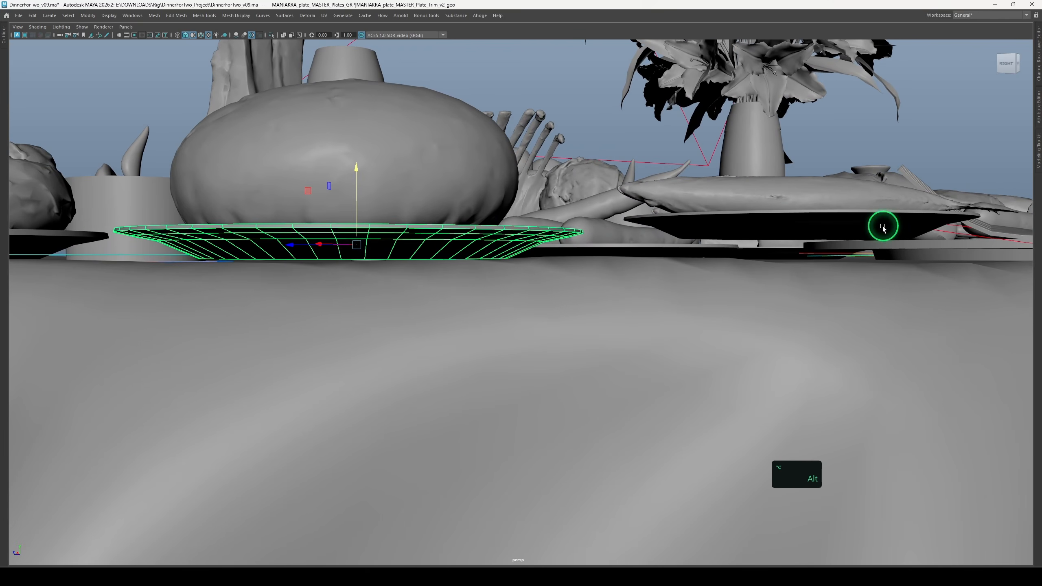
alt+middle_drag(415, 231, 646, 297)
alt+right_drag(646, 297, 657, 356)
alt+middle_drag(591, 258, 536, 246)
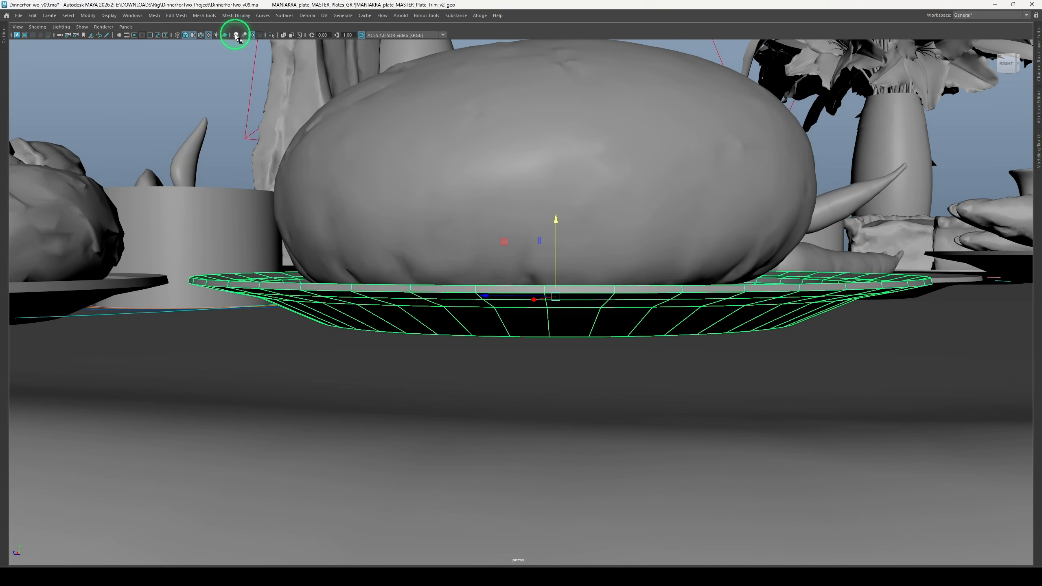
alt+middle_drag(556, 282, 573, 278)
alt+right_drag(573, 277, 575, 312)
alt+middle_drag(574, 312, 567, 332)
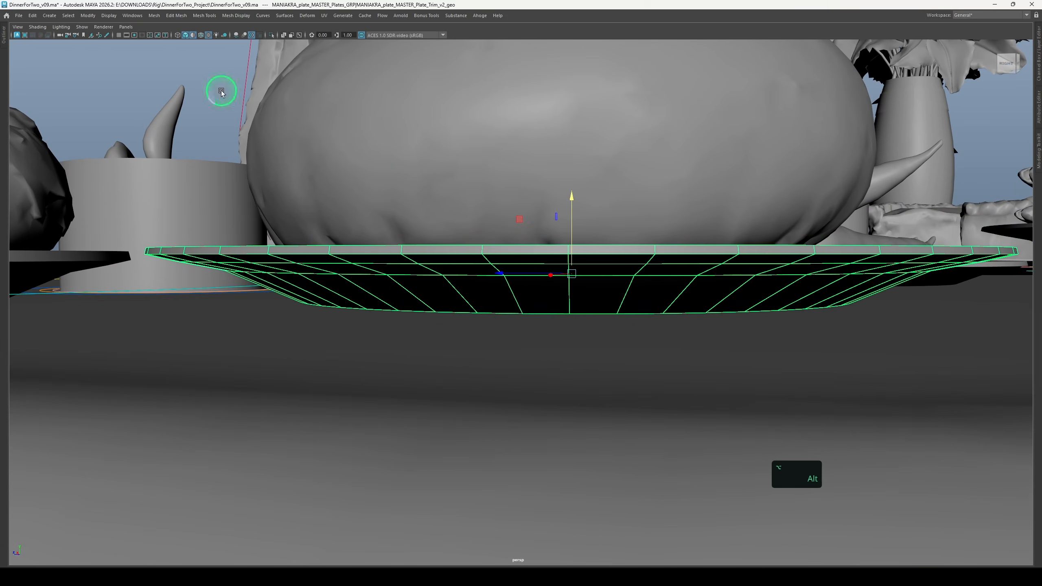
click(193, 35)
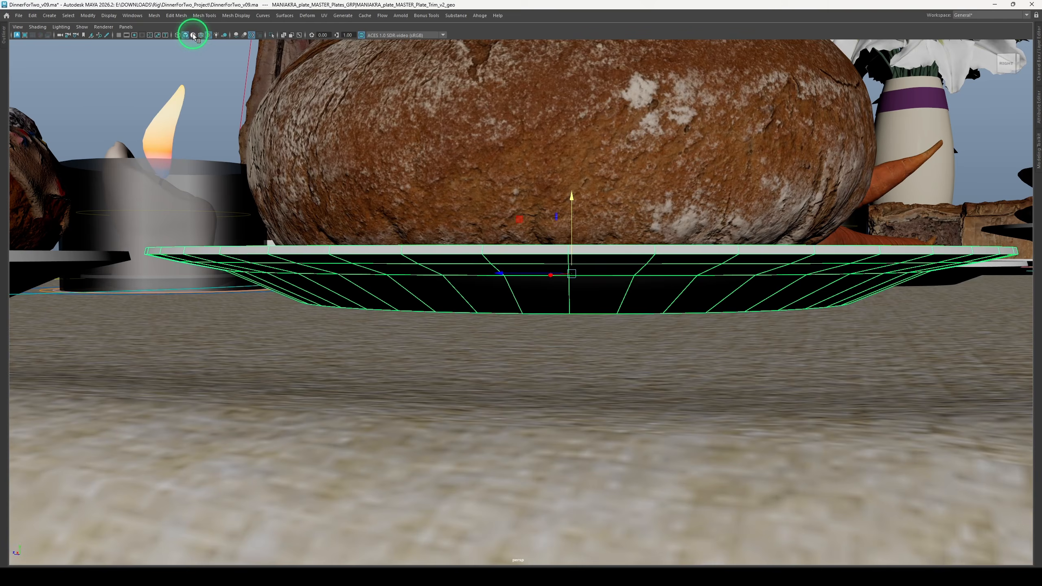
click(194, 35)
alt+middle_drag(527, 274, 543, 276)
alt+middle_drag(584, 303, 578, 304)
drag(577, 197, 577, 205)
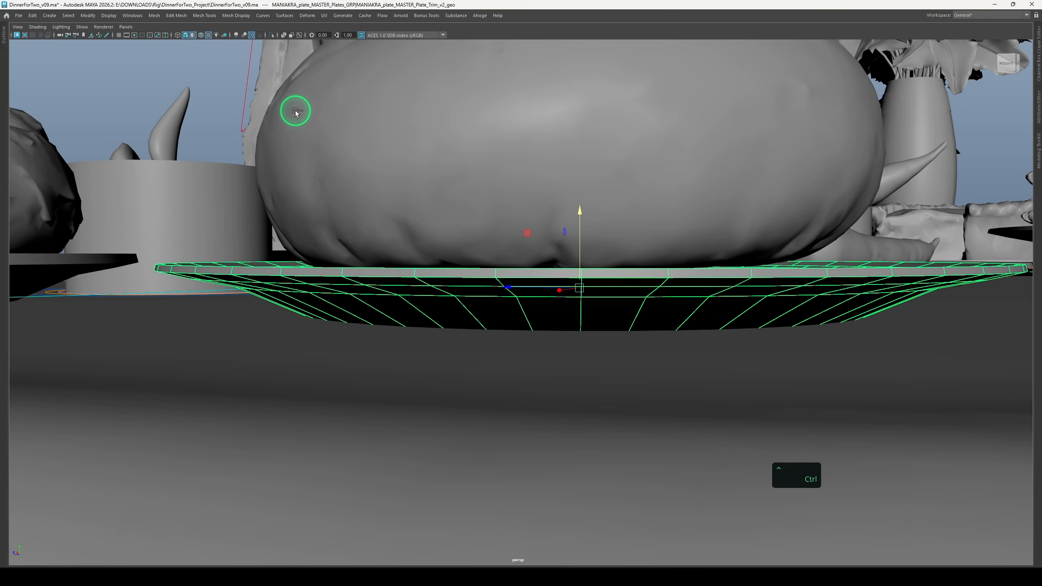
Undo the last move of the plate under the round bread and lower it again slightly onto the tablecloth
key(ctrl+z)
click(236, 36)
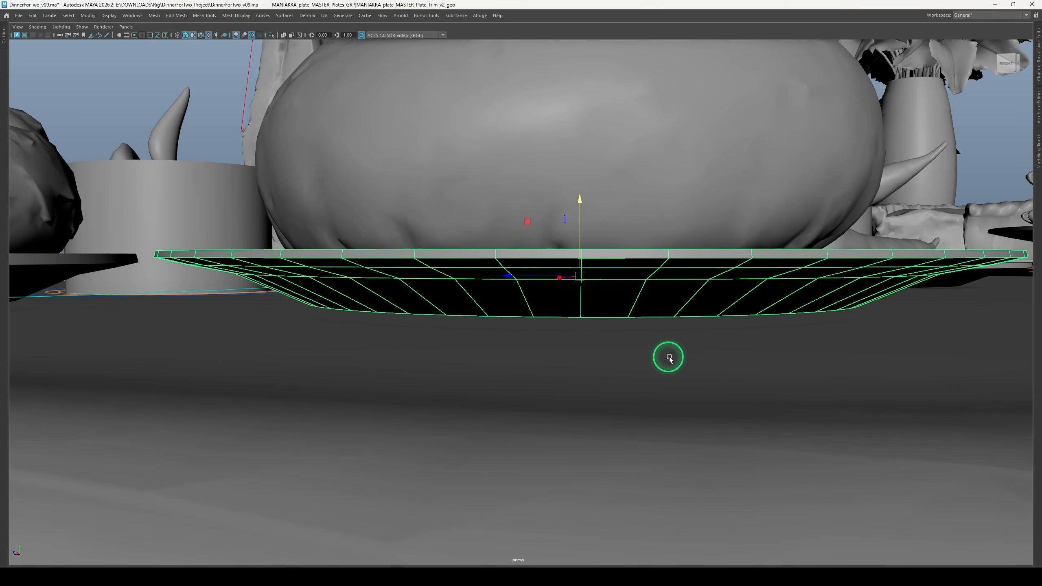
alt+drag(670, 359, 571, 263)
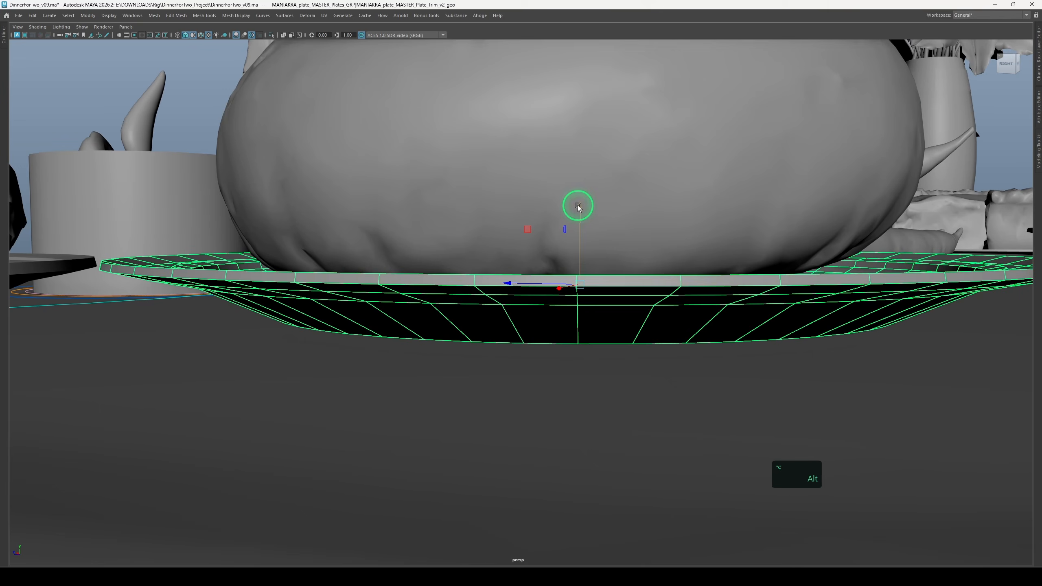
drag(579, 205, 583, 213)
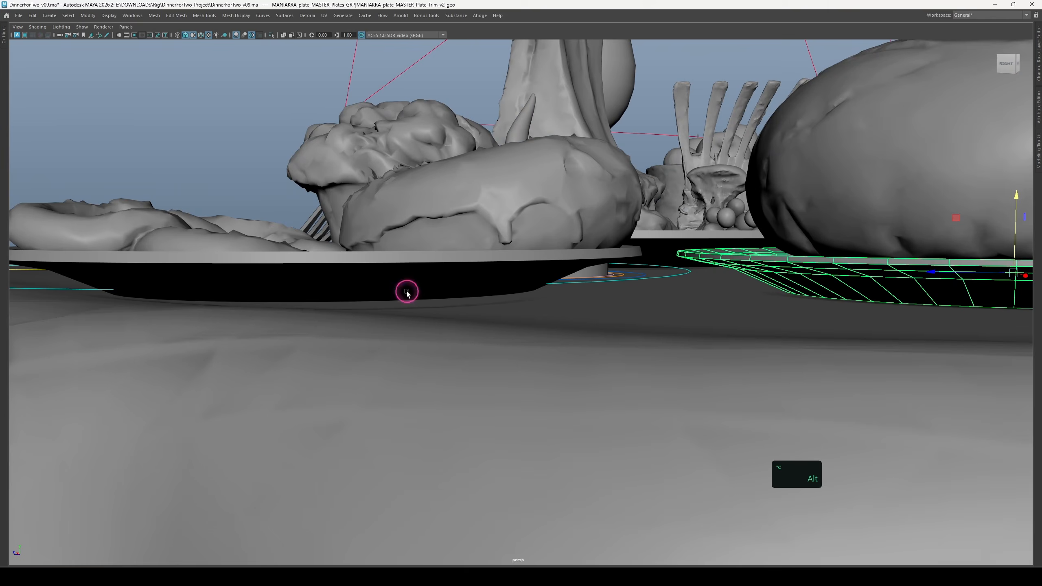
Lower the plate under the donut, pretzel and muffin slightly toward the tablecloth, checking its contact from close up
drag(407, 293, 435, 236)
alt+middle_drag(361, 299, 414, 312)
alt+right_drag(415, 328, 640, 319)
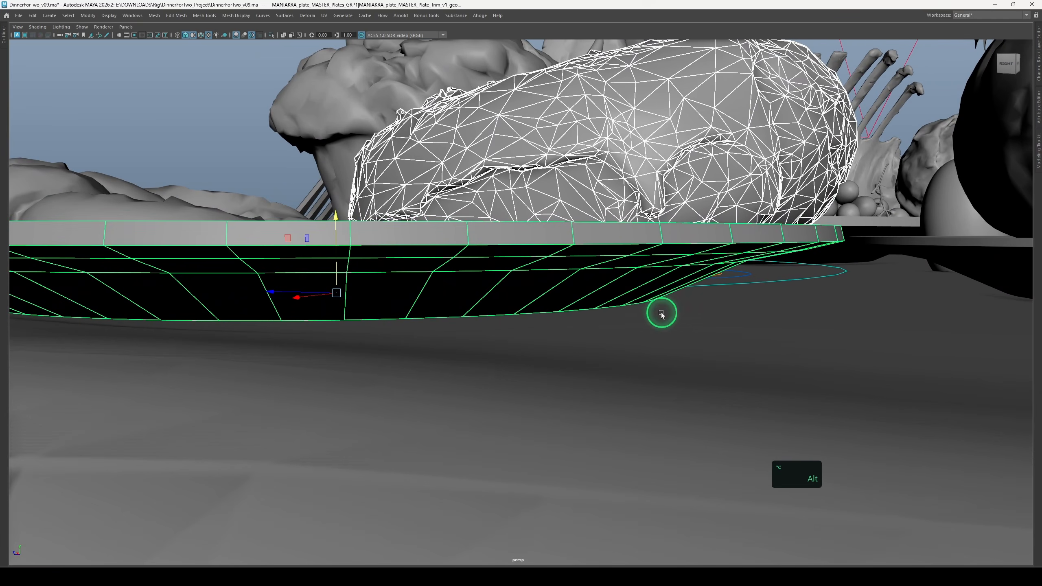
alt+right_drag(547, 302, 534, 305)
alt+drag(535, 305, 530, 309)
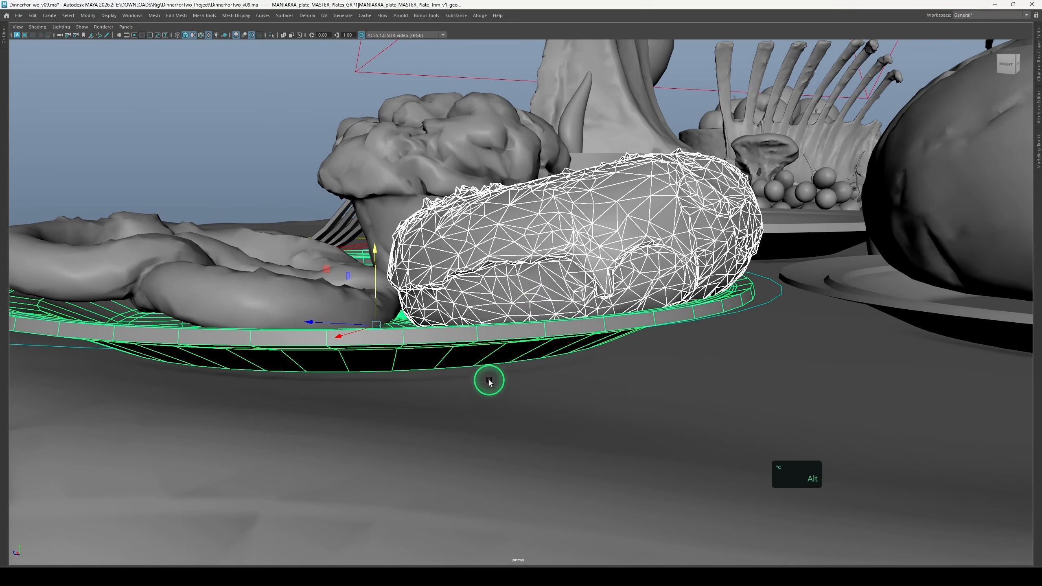
alt+middle_drag(379, 250, 449, 237)
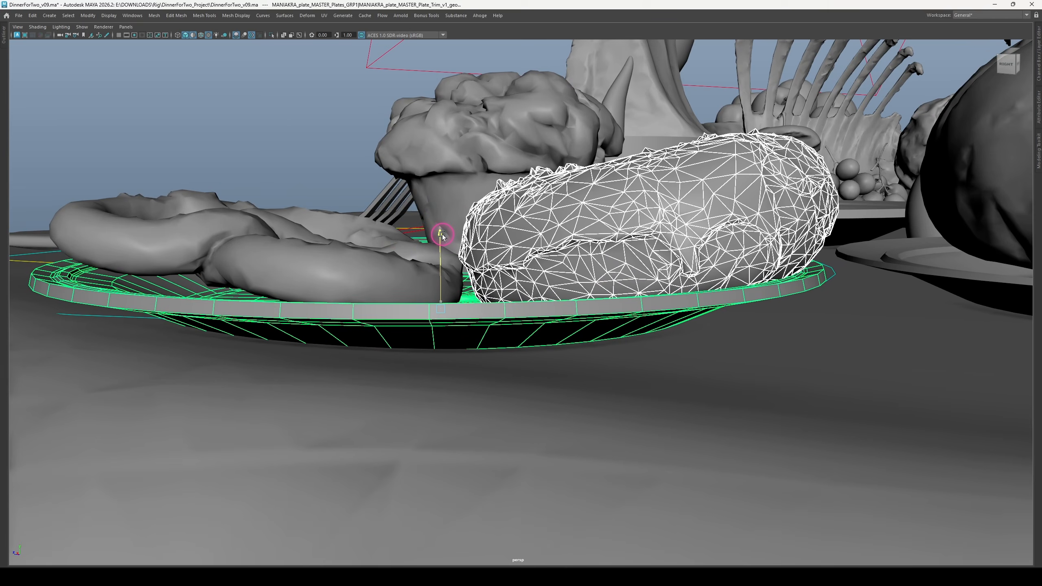
alt+right_drag(505, 246, 481, 242)
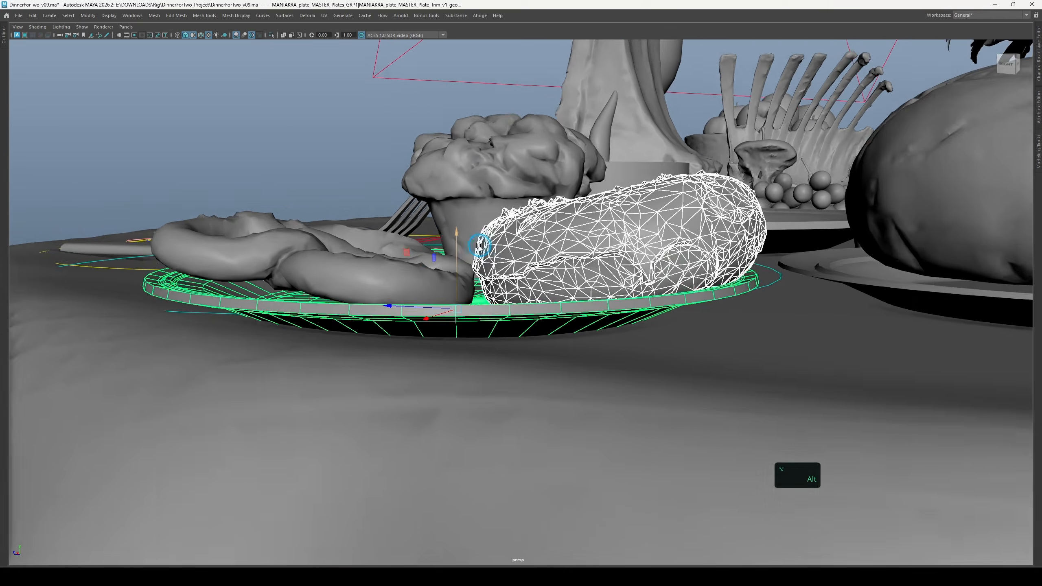
Select the plate beneath the meat and lower it slightly so its base meets the tablecloth
alt+middle_drag(799, 306, 574, 360)
click(579, 281)
key(f)
alt+right_drag(579, 287, 631, 383)
alt+drag(631, 383, 628, 384)
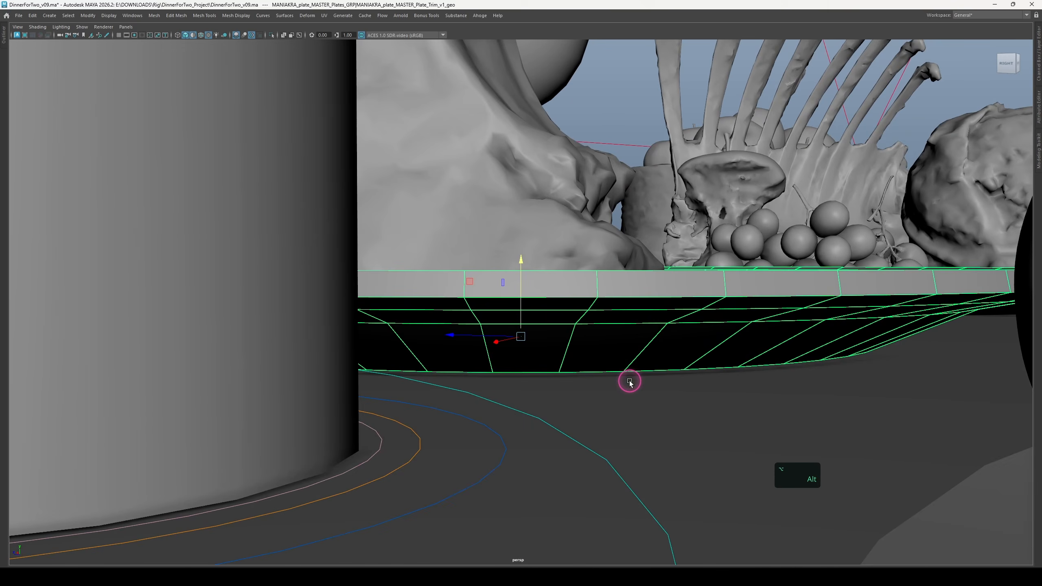
alt+right_drag(628, 383, 632, 423)
alt+drag(562, 324, 554, 347)
drag(525, 259, 548, 286)
alt+right_drag(579, 251, 533, 266)
alt+middle_drag(533, 267, 461, 301)
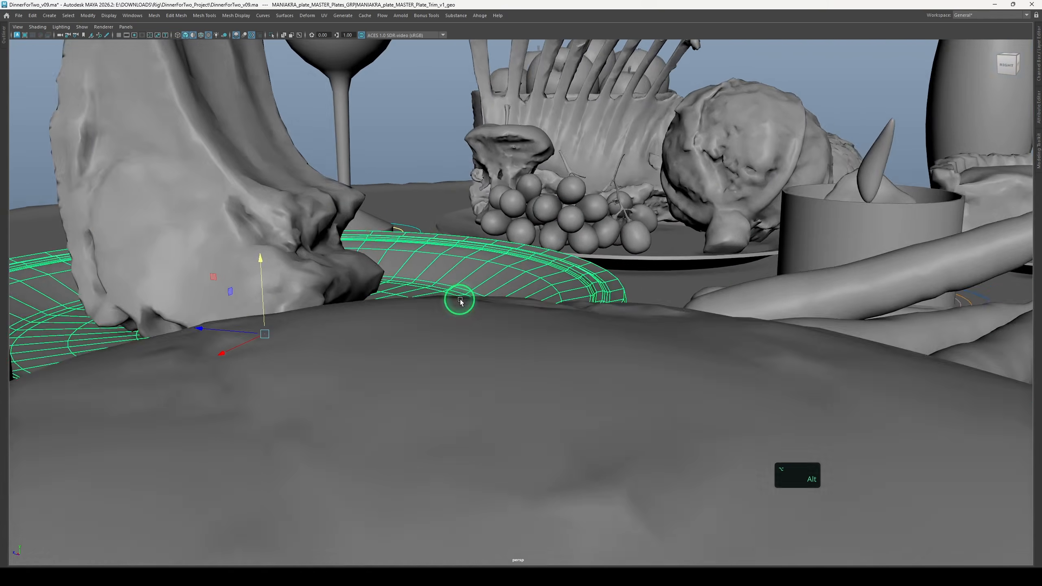
Lower the plate beneath the fish so that its base rests on the tablecloth
alt+right_drag(461, 300, 726, 319)
alt+middle_drag(726, 319, 565, 300)
alt+drag(565, 300, 660, 245)
alt+middle_drag(660, 245, 634, 254)
alt+middle_drag(685, 190, 589, 233)
mouse_move(589, 233)
alt+mouse_down()
mouse_move(583, 249)
mouse_move(595, 234)
alt+mouse_up()
alt+right_drag(595, 233, 632, 230)
alt+middle_drag(633, 230, 590, 279)
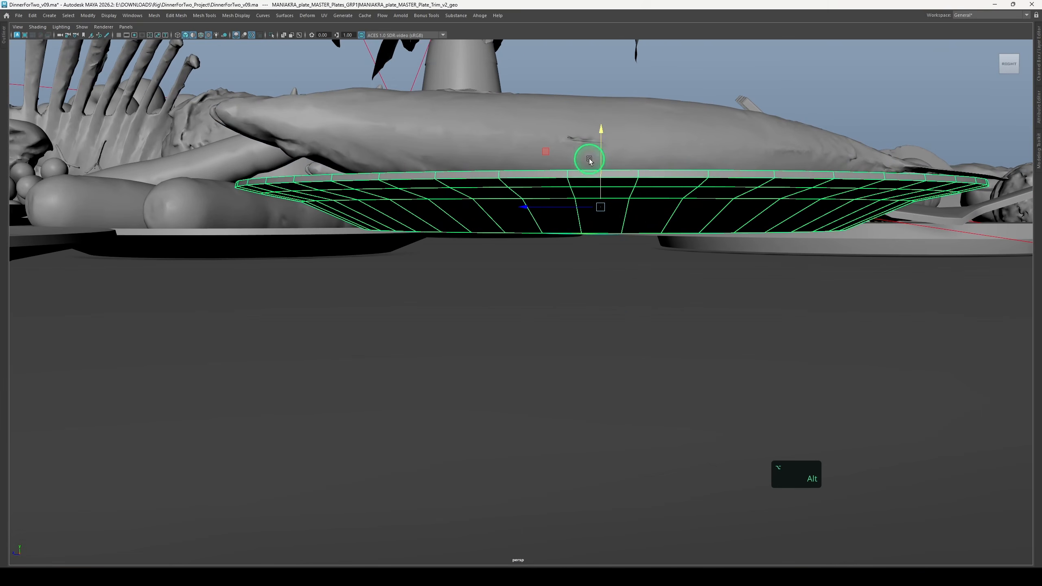
drag(601, 135, 606, 159)
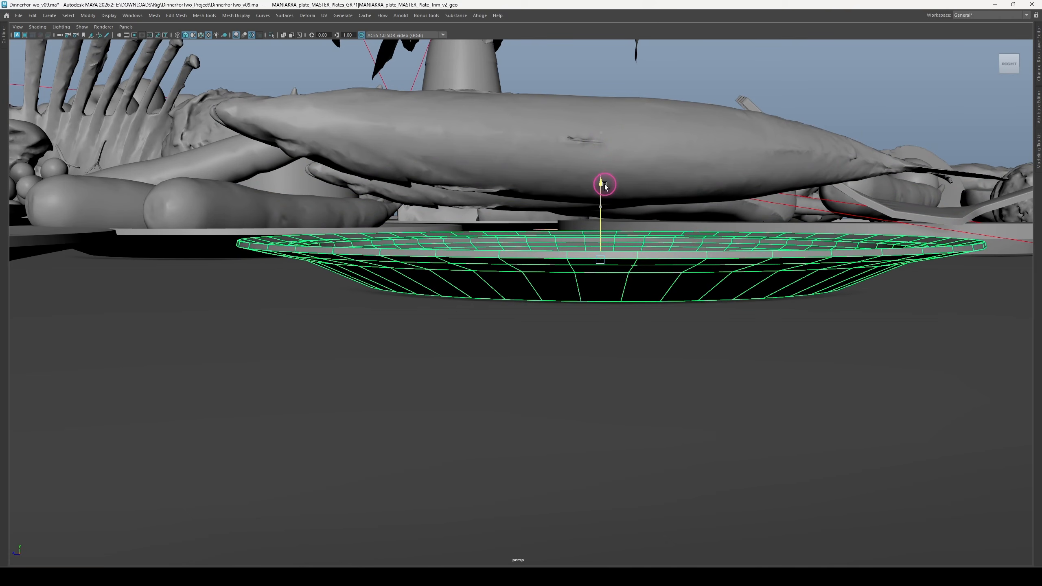
drag(605, 184, 605, 184)
Undo the last change, and move the fish down toward their lowered plate
click(608, 148)
key(ctrl+z)
drag(603, 77, 569, 148)
shift+click(426, 201)
alt+drag(570, 147, 573, 157)
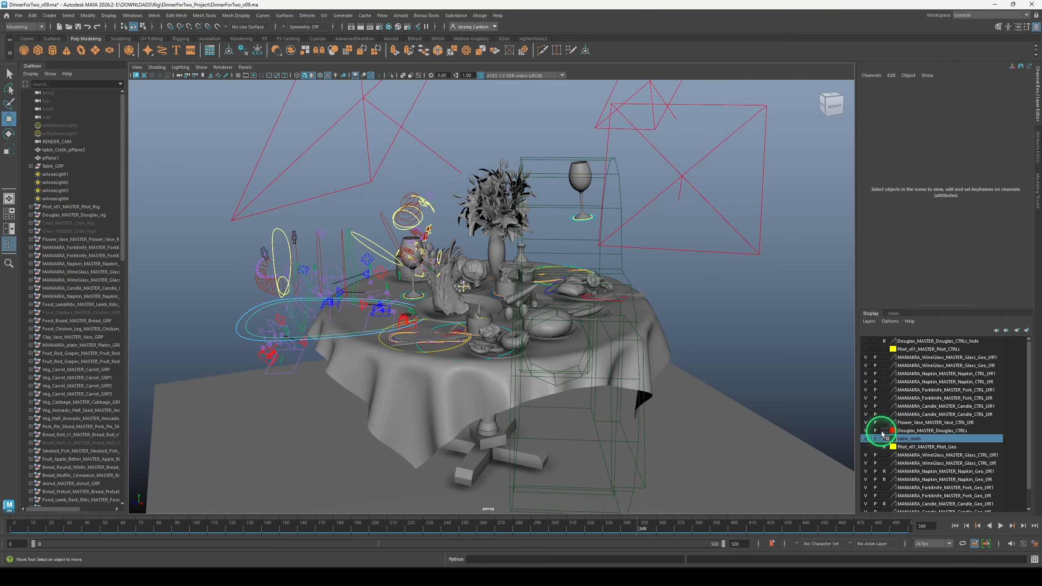
Show the dog's geometry layer and examine how its front paws meet the tablecloth
scroll(887, 432, down, 1)
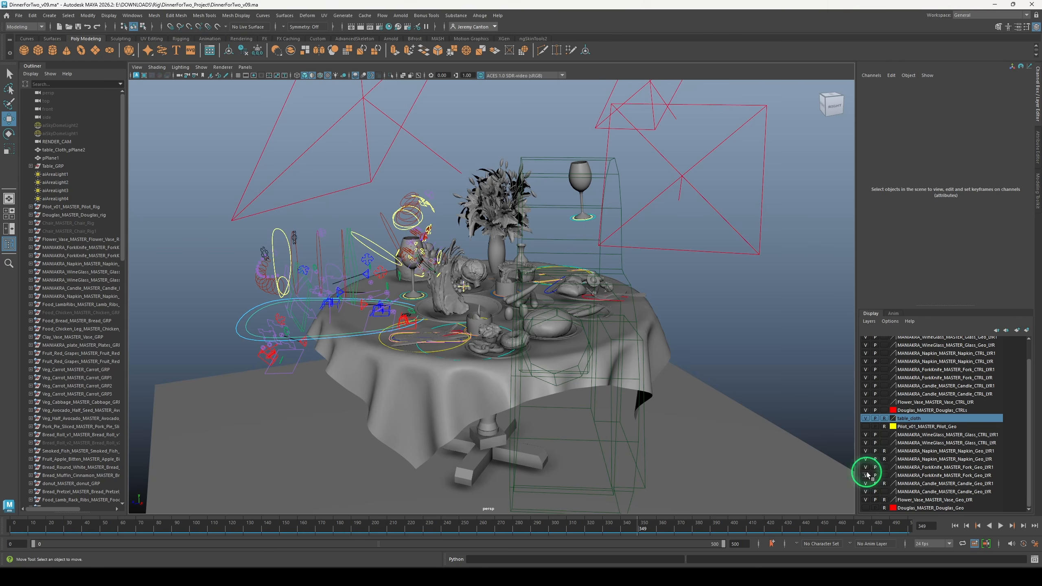
alt+drag(473, 419, 333, 326)
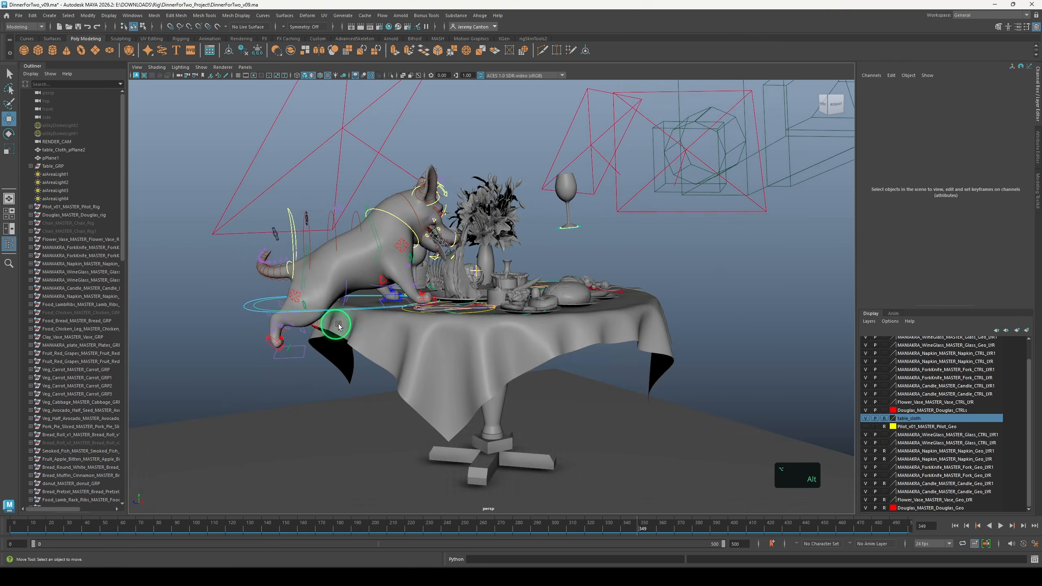
alt+right_drag(488, 427, 673, 473)
alt+drag(590, 353, 579, 314)
alt+right_drag(534, 394, 632, 435)
alt+middle_drag(585, 380, 526, 326)
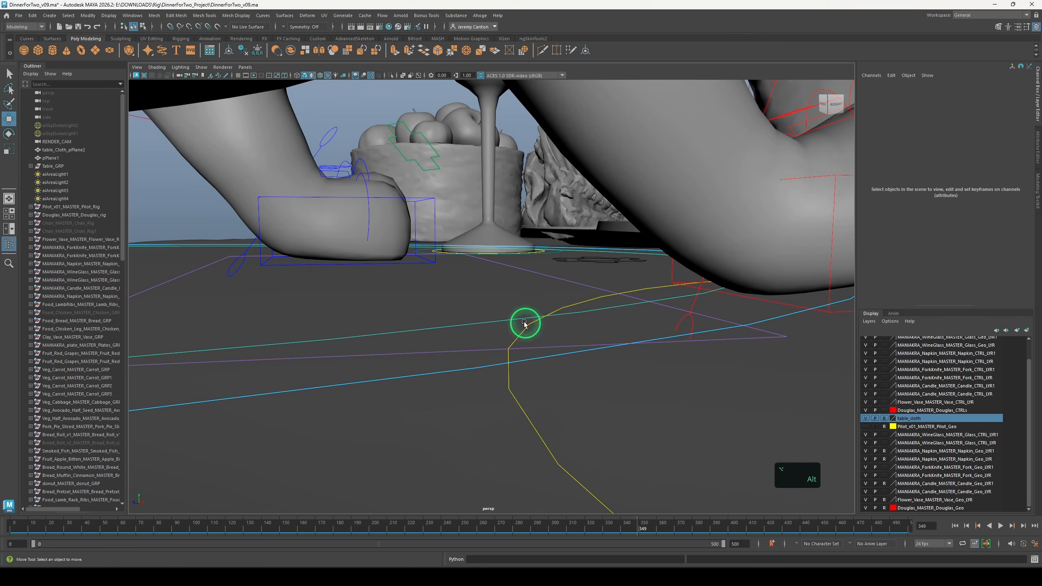
Lower the dog's right front paw control toward the tablecloth and adjust the paw's Roll
alt+drag(526, 326, 516, 319)
alt+right_drag(516, 319, 427, 312)
click(369, 322)
drag(218, 208, 224, 230)
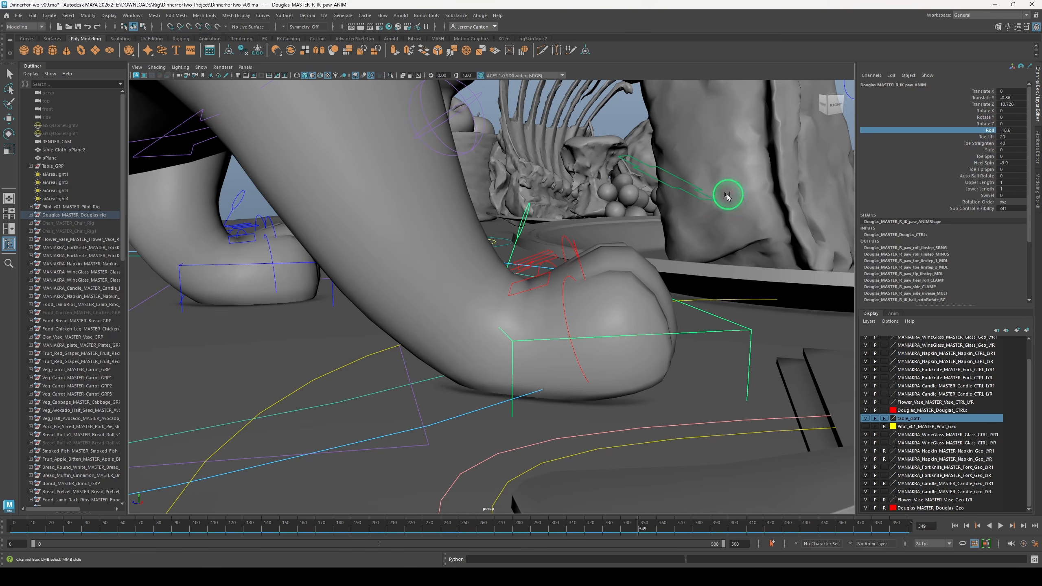
middle_drag(728, 193, 758, 200)
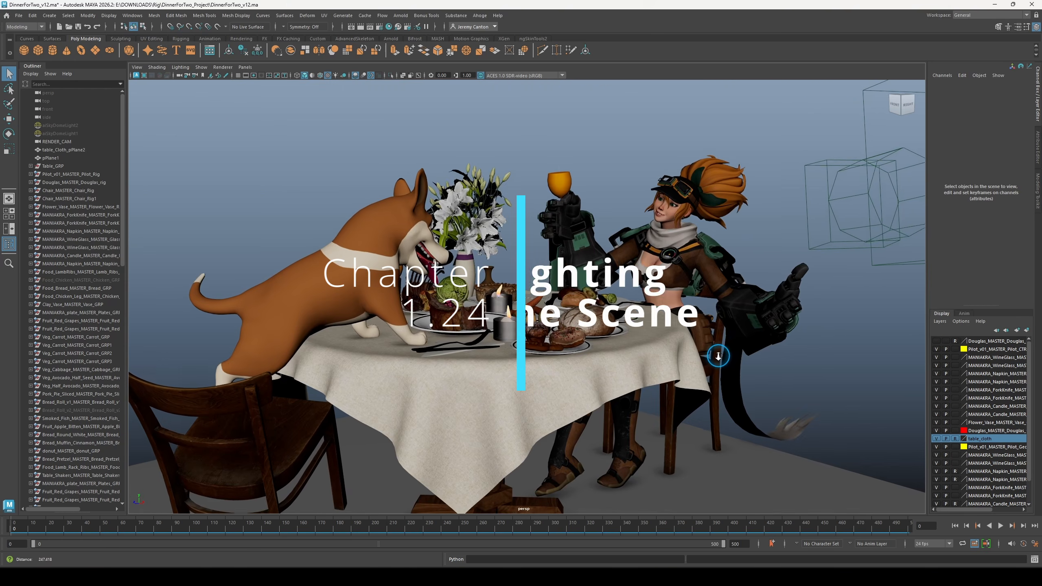
Create an Arnold area light in the DinnerForTwo_v12 scene
alt+right_drag(718, 356, 725, 439)
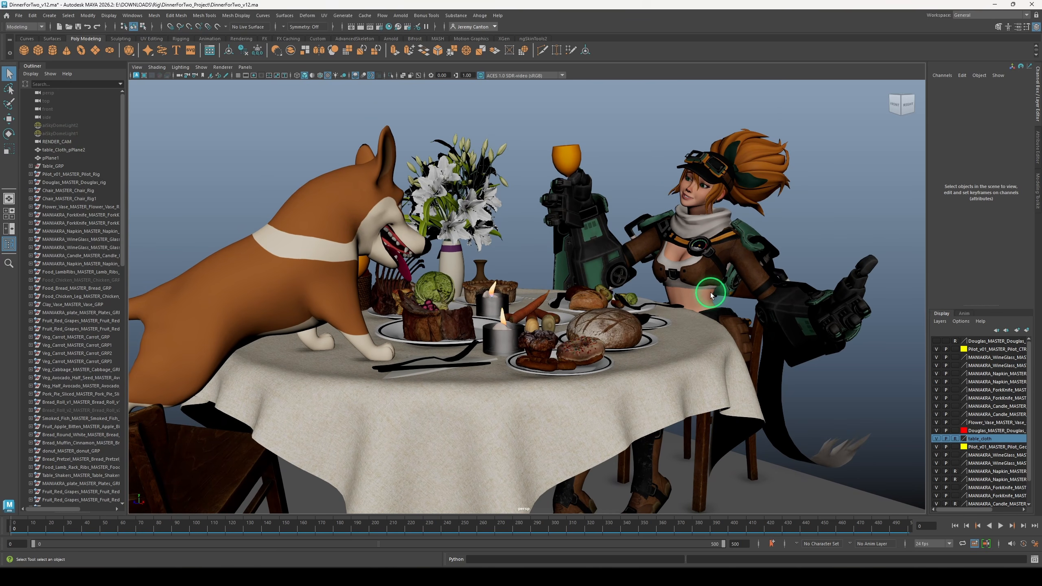
alt+drag(615, 322, 620, 324)
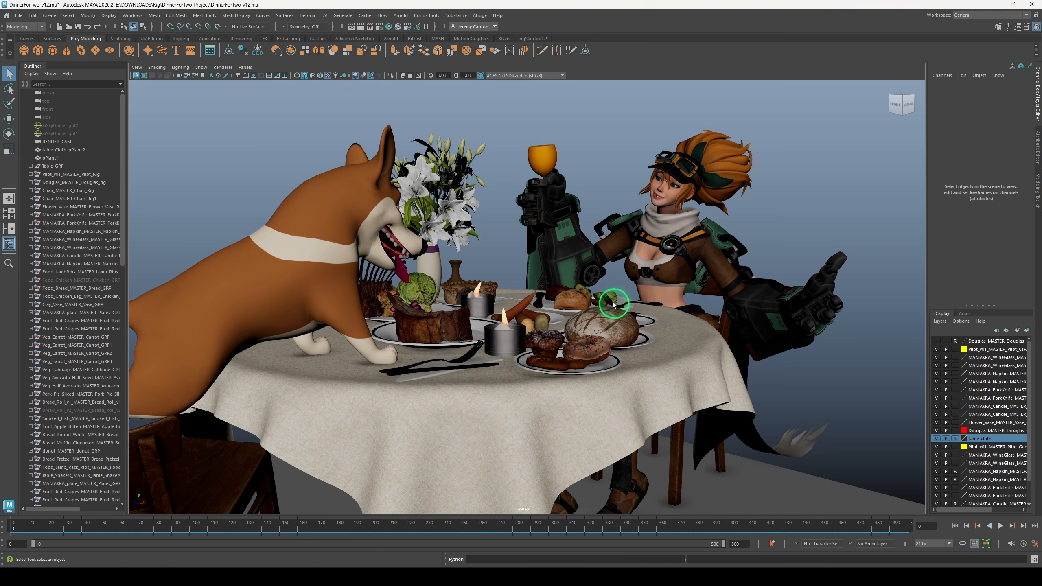
click(401, 16)
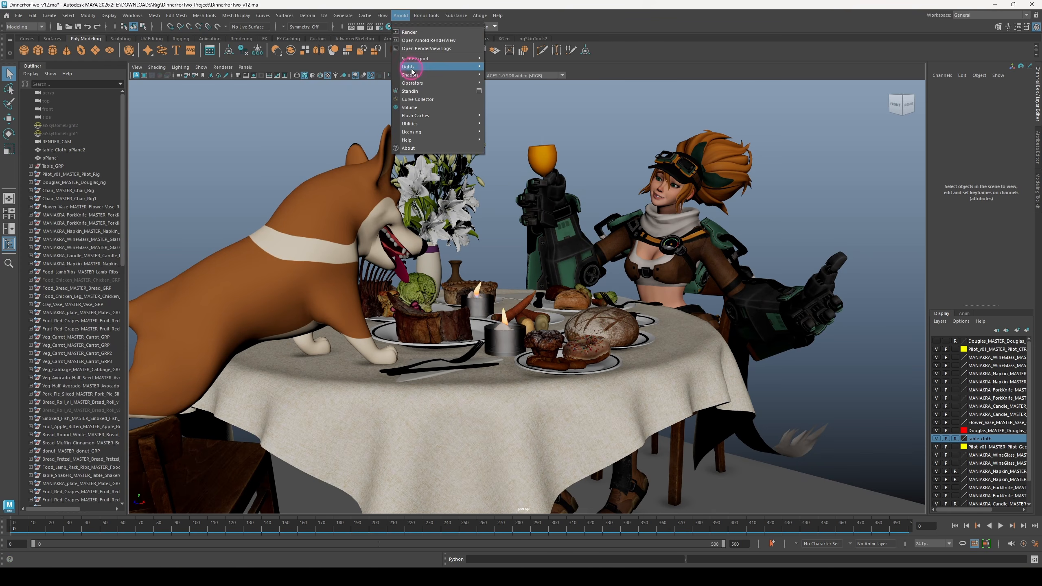
mouse_move(412, 69)
click(494, 67)
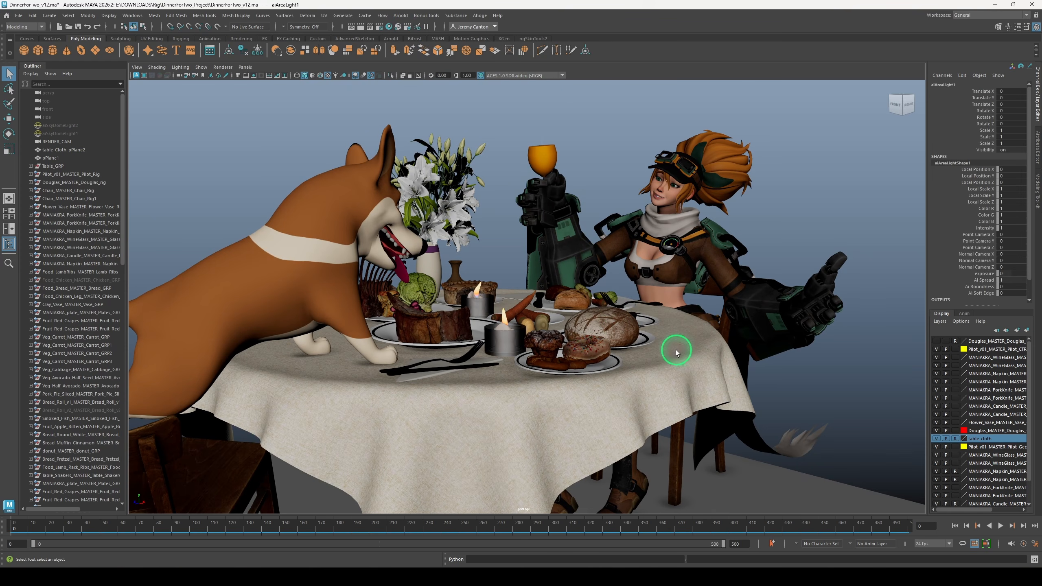
Scale the area light uniformly to about 45.14 and raise it above the dinner table
alt+drag(676, 352, 536, 434)
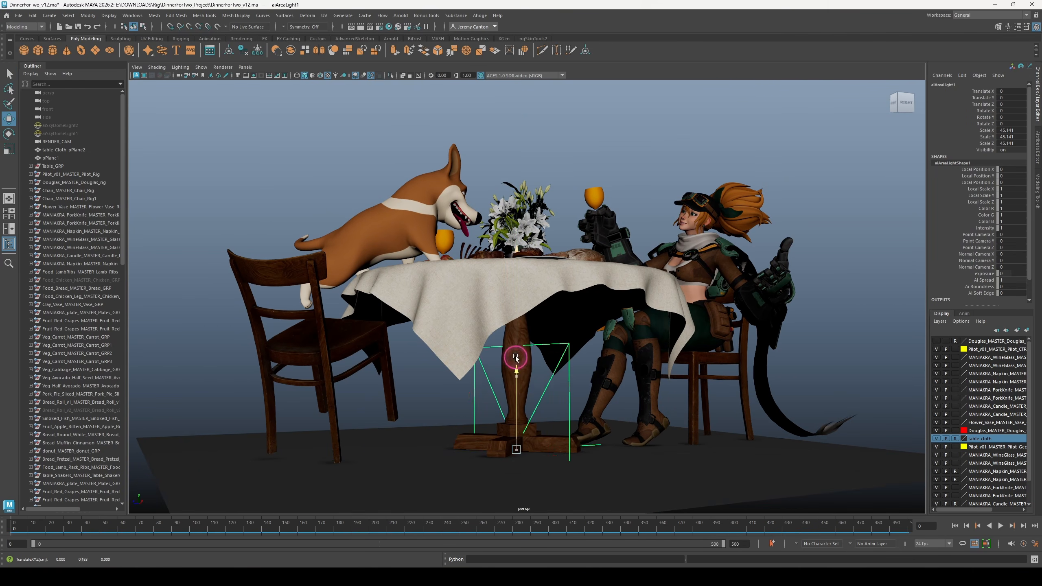
drag(524, 374, 656, 298)
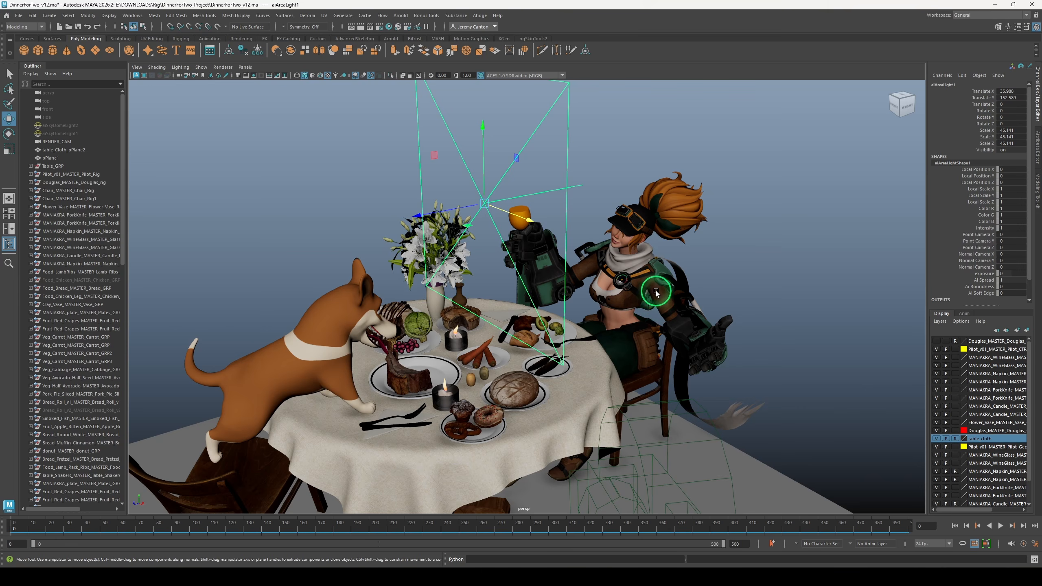
alt+right_drag(656, 293, 697, 366)
alt+middle_drag(697, 365, 595, 428)
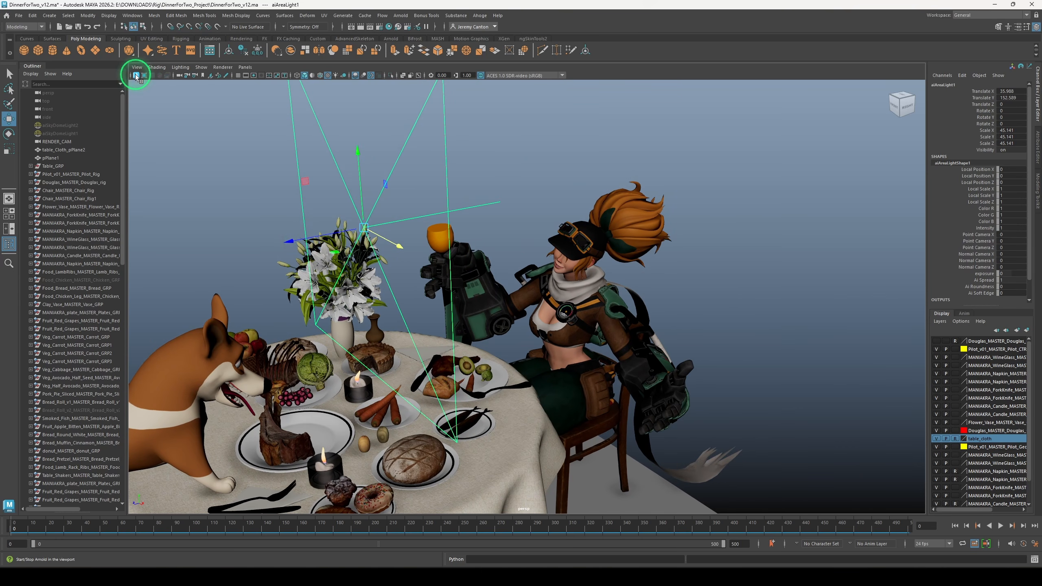
Start the Arnold render in the viewport and set the area light's exposure to 15
click(136, 76)
key(ctrl+a)
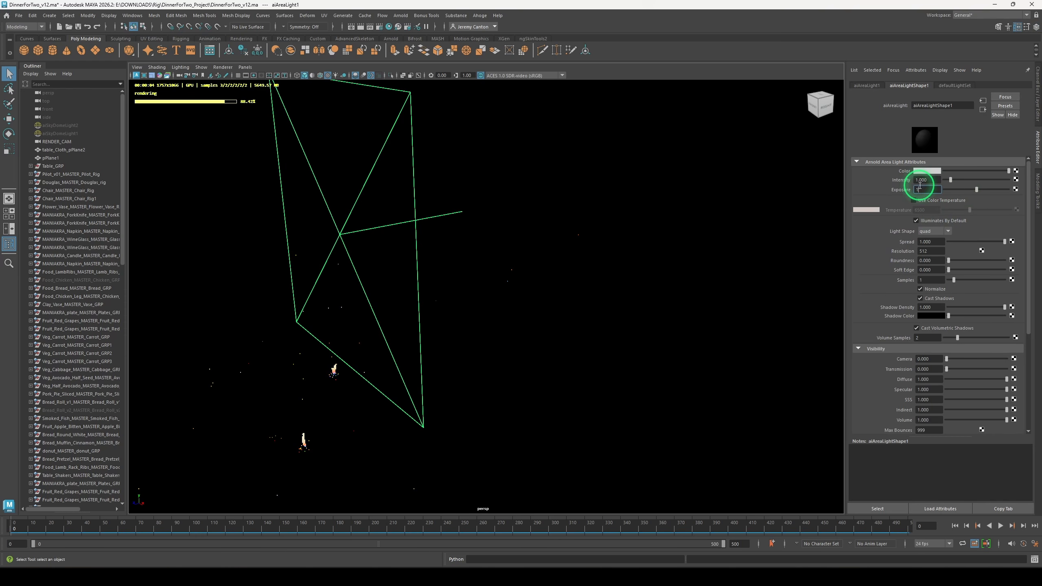
alt+right_drag(575, 303, 505, 357)
alt+middle_drag(505, 357, 525, 324)
Rotate the area light and reposition it in front of the table to light the characters
key(w)
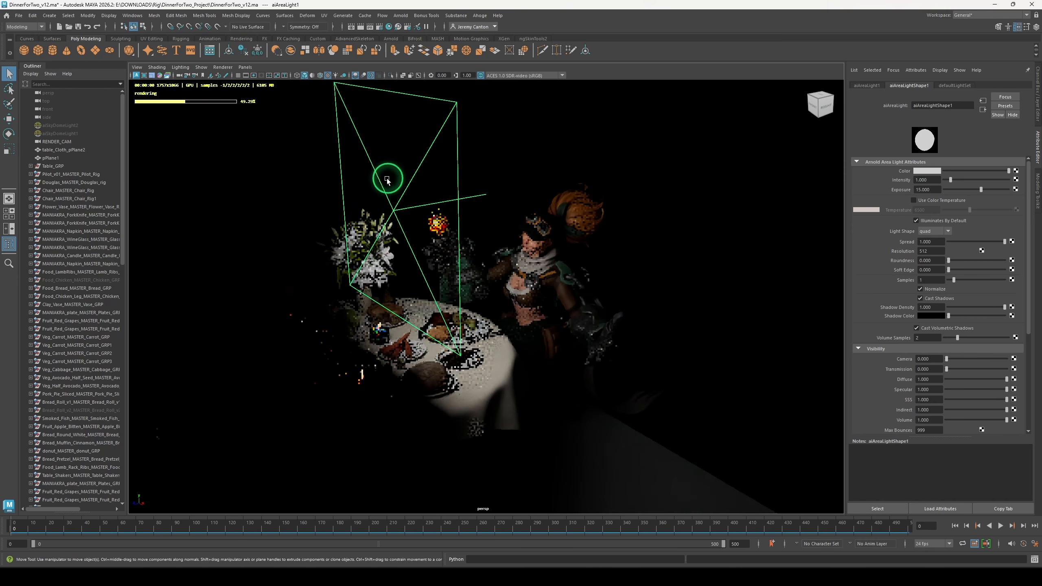
drag(372, 213, 281, 233)
key(e)
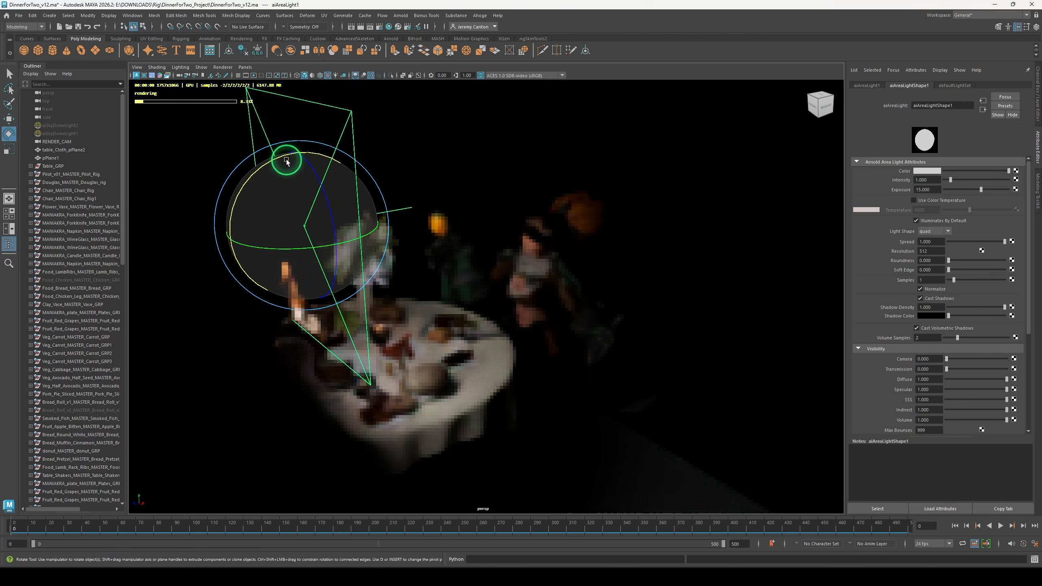
drag(284, 159, 307, 152)
drag(324, 246, 550, 340)
key(w)
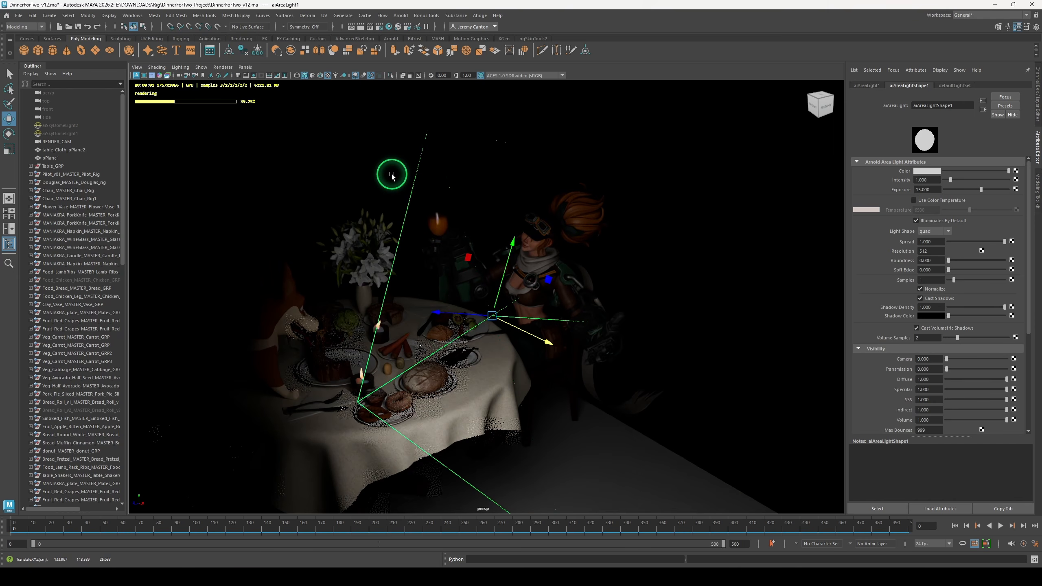
Look through the area light and bring its view closer to the characters and table
click(245, 67)
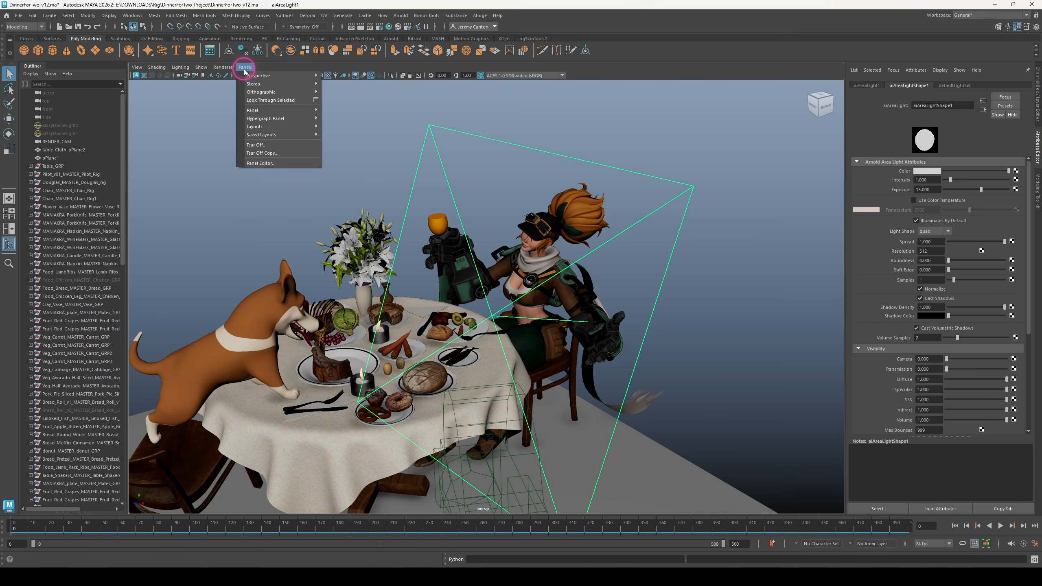
click(260, 100)
alt+drag(572, 366, 530, 363)
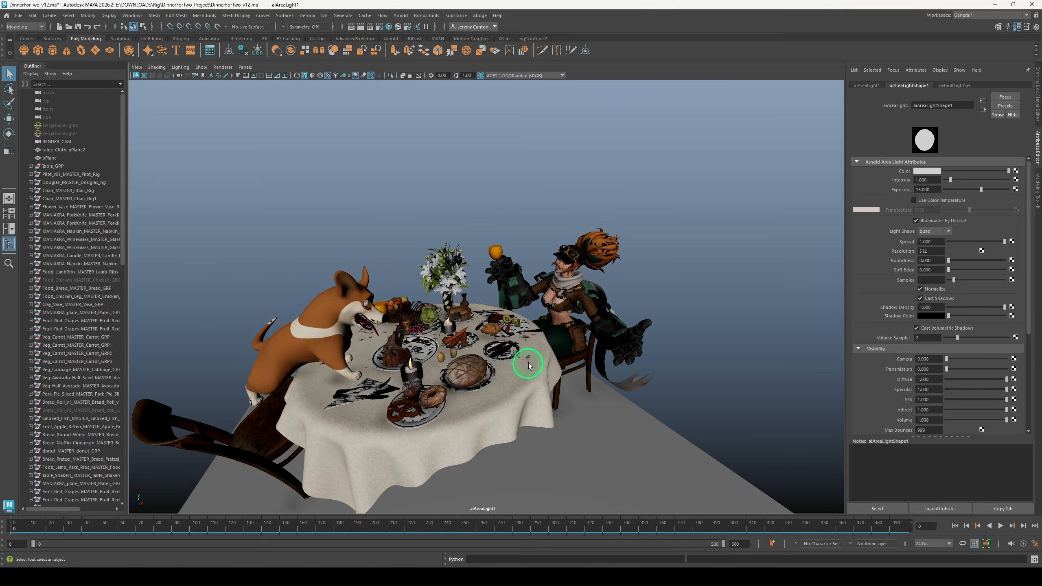
alt+right_drag(530, 363, 434, 263)
alt+drag(435, 263, 539, 288)
alt+right_drag(540, 287, 636, 346)
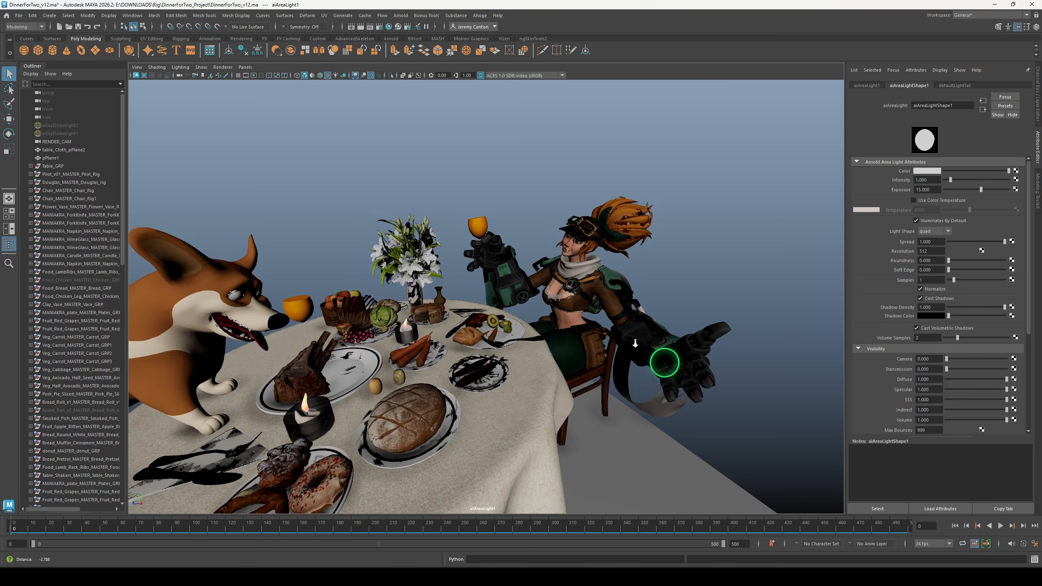
alt+drag(636, 345, 599, 312)
Fine-tune the area light's aim through its own view, directing it across the table toward the seated woman
alt+middle_drag(599, 313, 619, 324)
alt+right_drag(620, 325, 535, 340)
alt+middle_drag(535, 339, 558, 339)
alt+right_drag(558, 339, 548, 338)
alt+middle_drag(548, 338, 553, 344)
alt+right_drag(554, 344, 532, 309)
alt+middle_drag(556, 312, 560, 310)
alt+drag(550, 309, 499, 316)
alt+right_drag(503, 320, 562, 327)
mouse_move(564, 325)
alt+middle_down()
mouse_move(590, 335)
mouse_move(558, 342)
alt+middle_up()
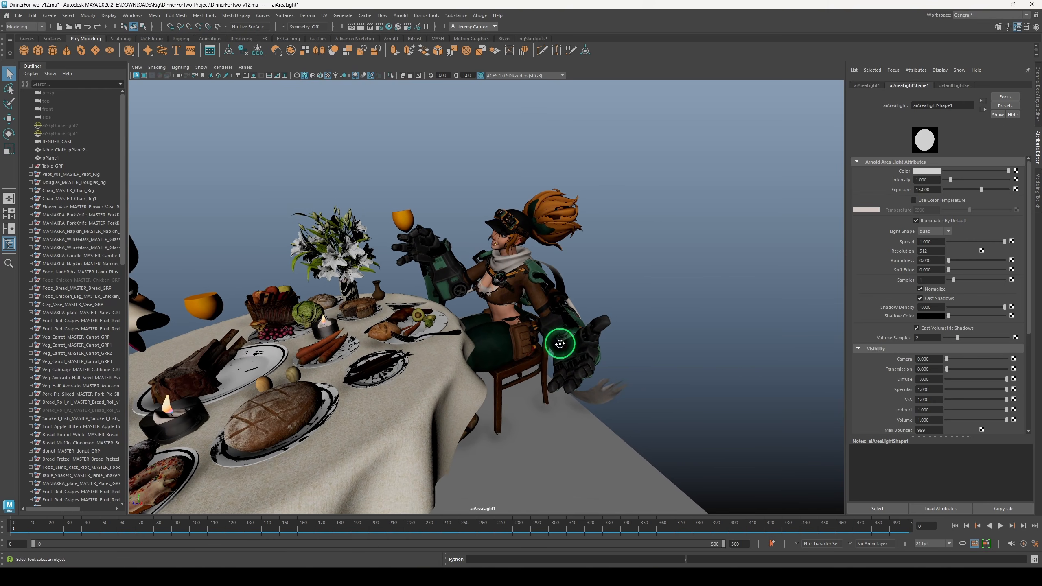
alt+drag(558, 342, 558, 343)
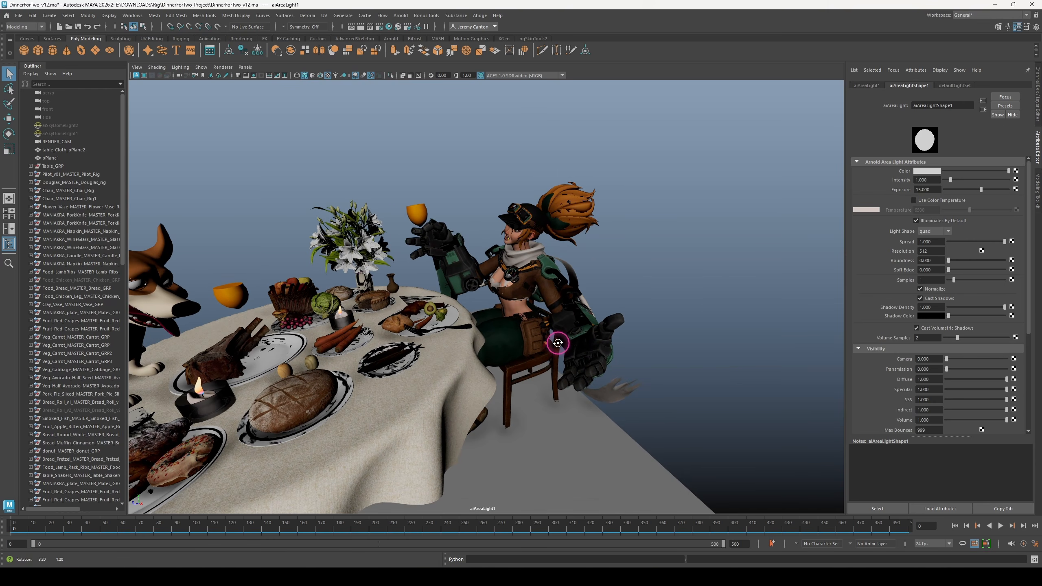
Return to the perspective view and adjust the area light's height beside the dinner table
click(246, 67)
mouse_move(288, 75)
click(371, 93)
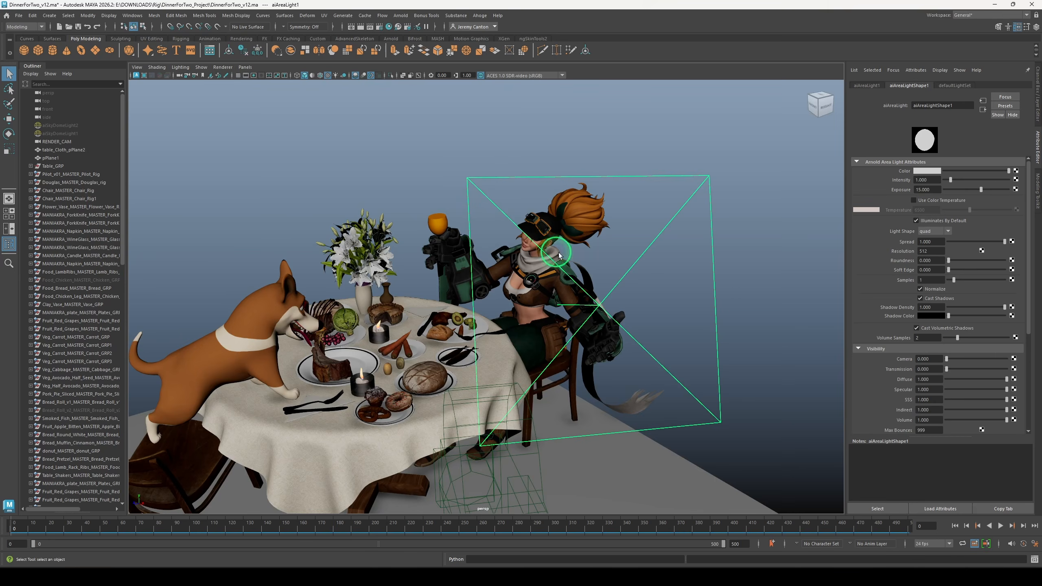
alt+drag(545, 312, 695, 312)
key(w)
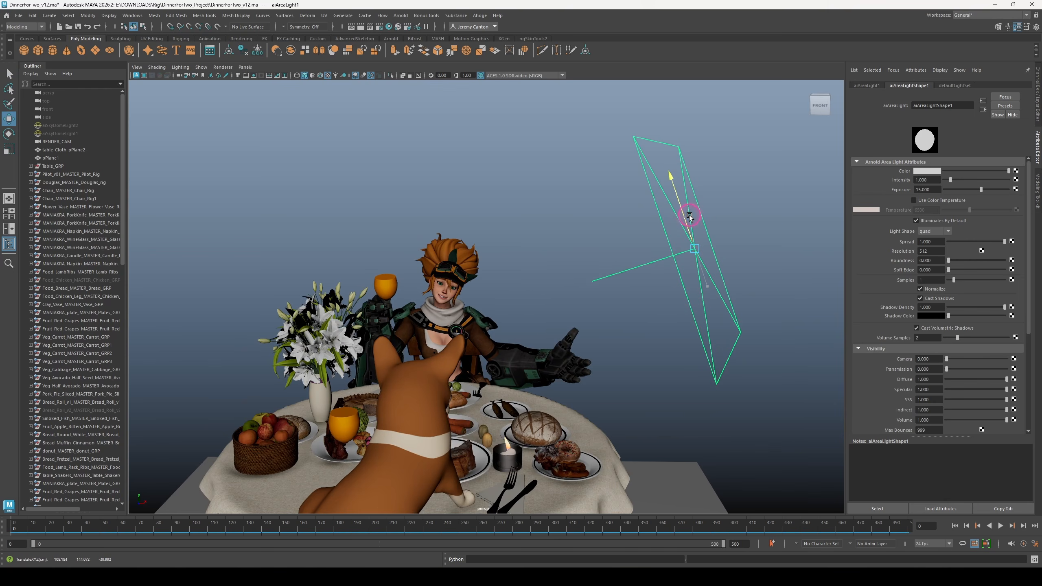
alt+drag(688, 218, 554, 322)
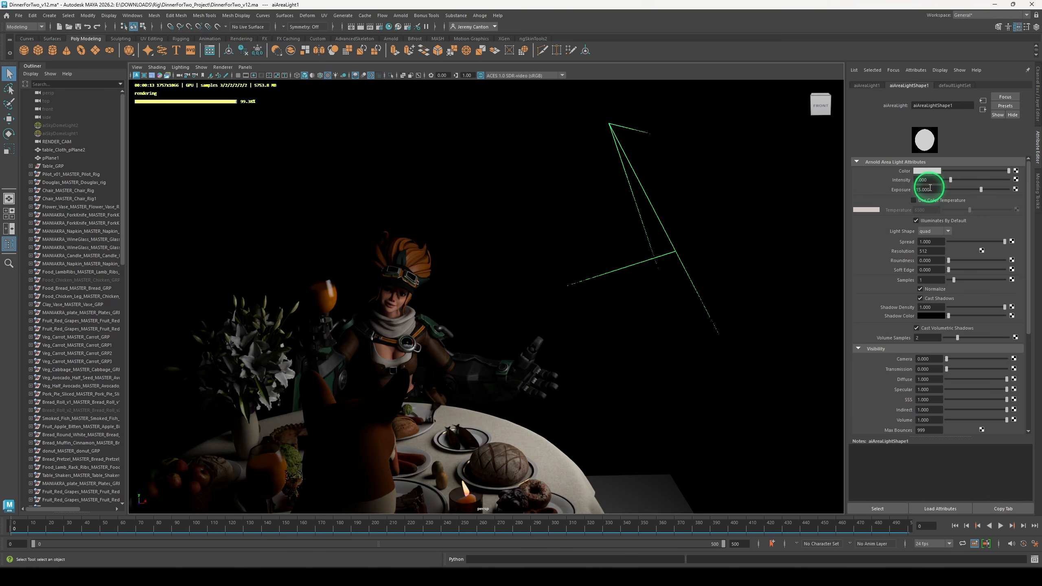
Try an exposure of 18 on the area light and settle on 17
text(18)
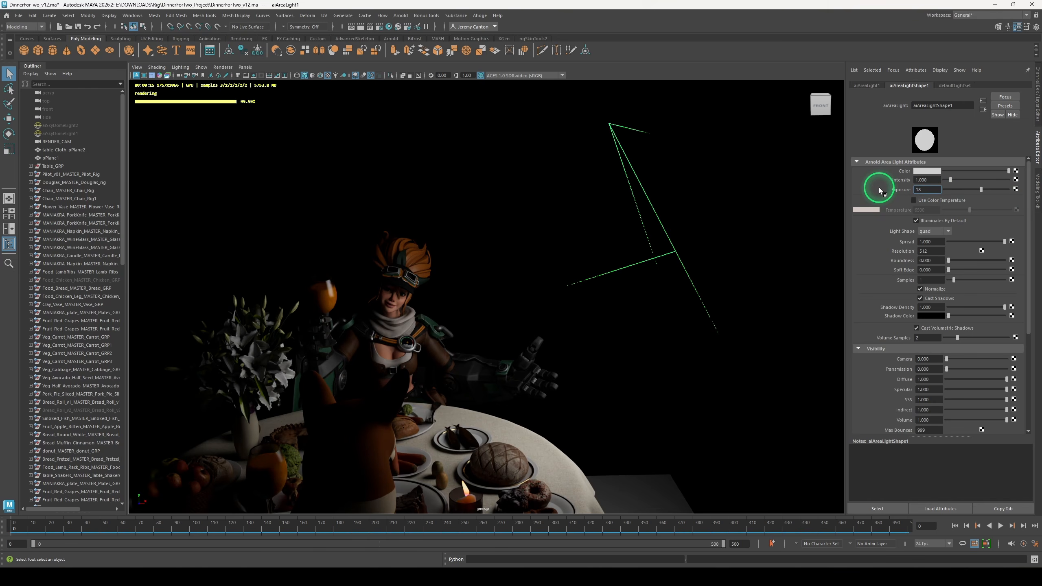
key(Return)
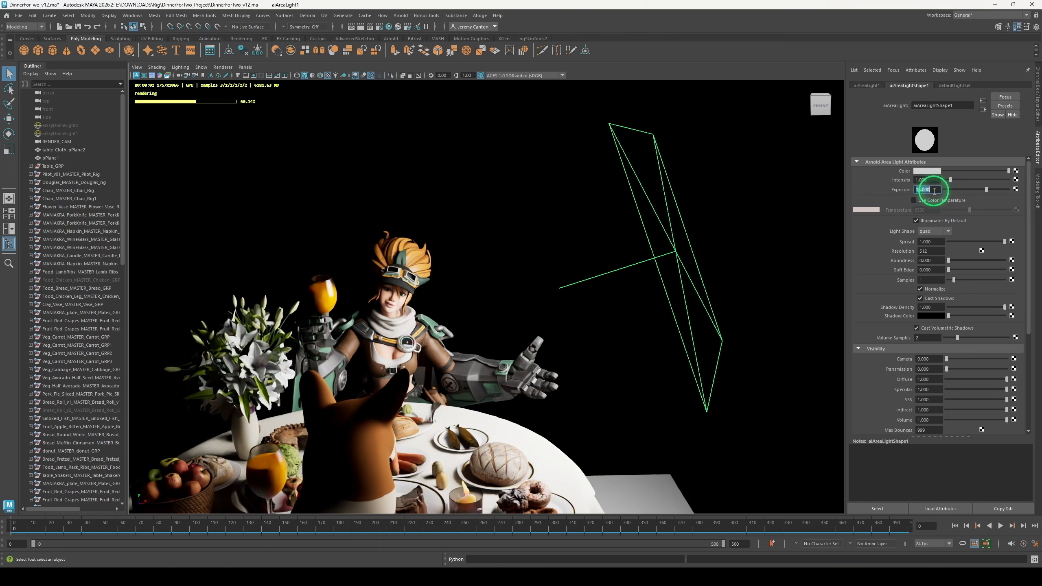
text(17)
key(Return)
Move the area light farther away from the table and characters along its aiming direction
key(w)
drag(751, 228, 906, 189)
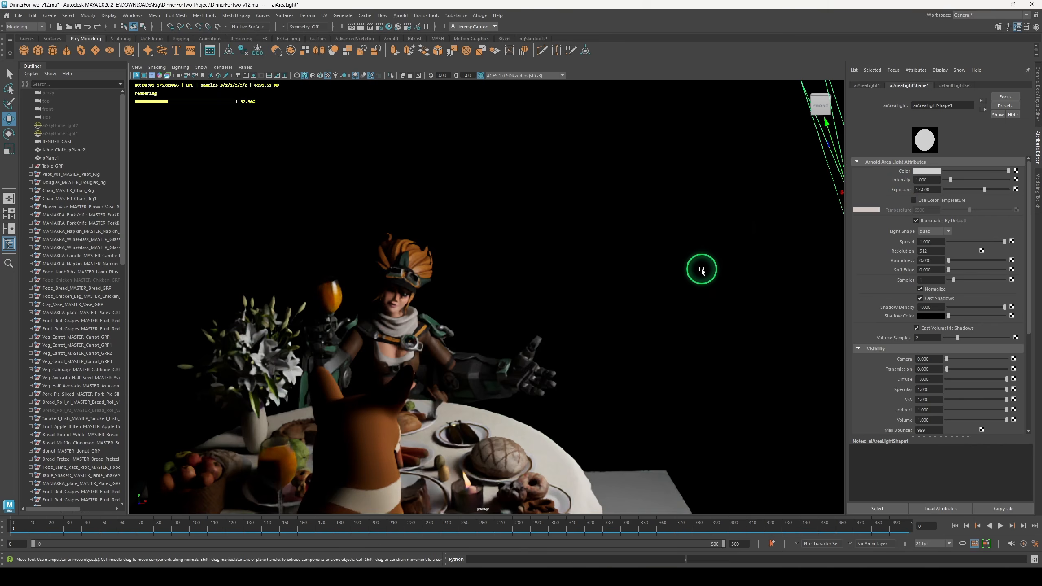
drag(823, 198, 770, 214)
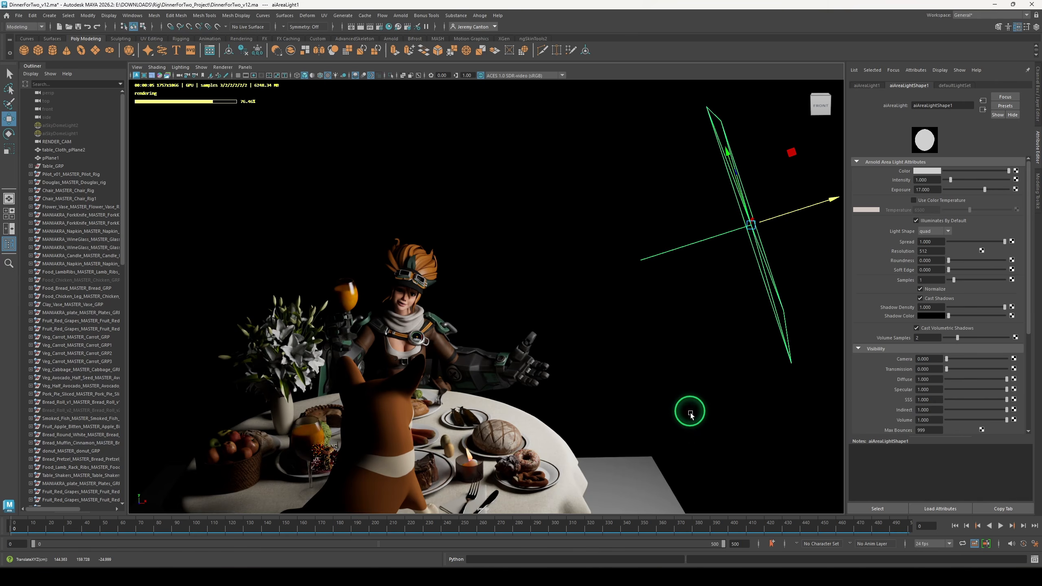
middle_drag(689, 371, 657, 365)
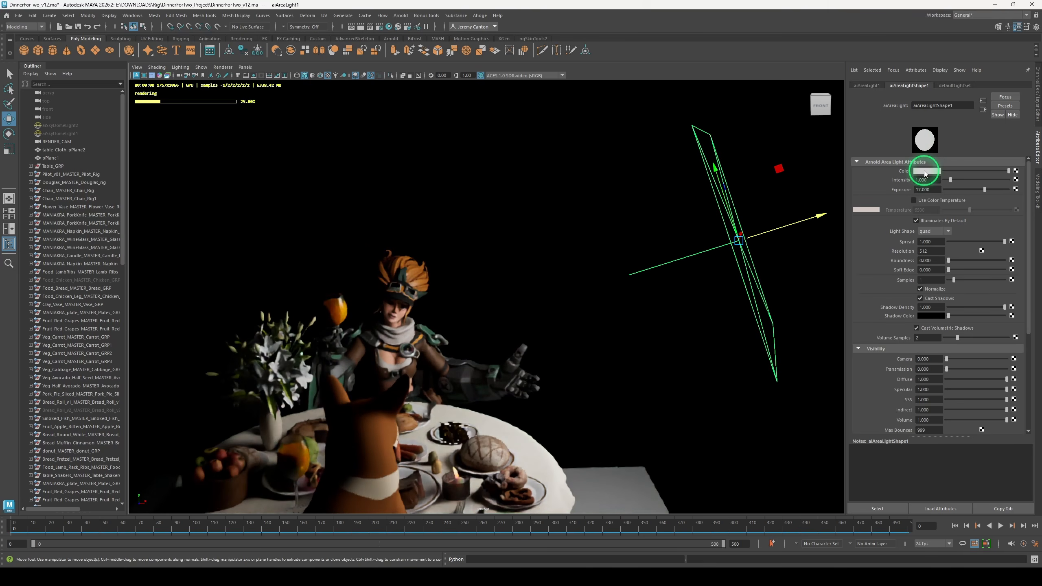
Try a saturated green as the area light's color and revert it
click(926, 171)
click(435, 252)
click(455, 296)
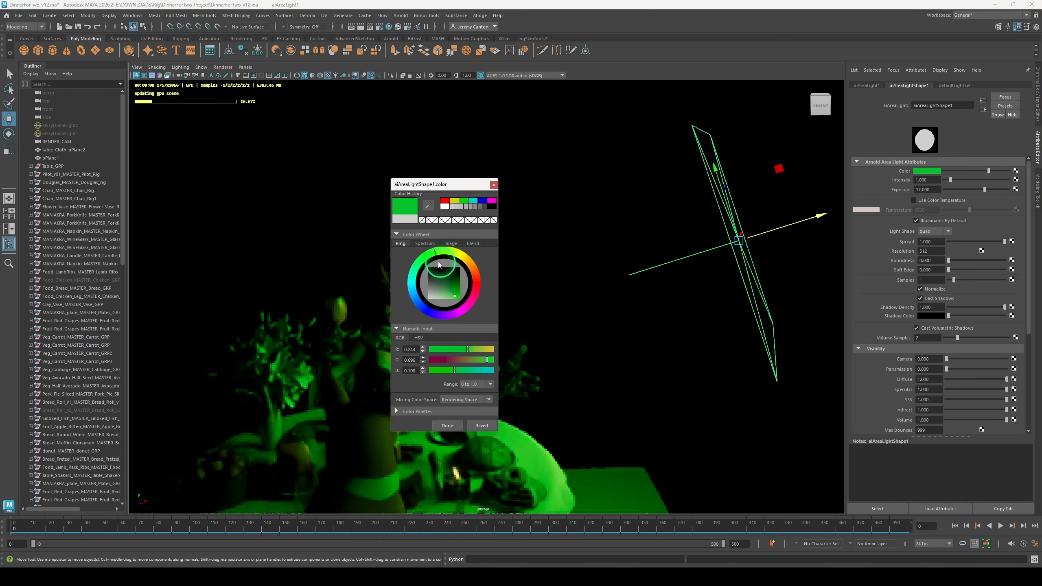
click(482, 427)
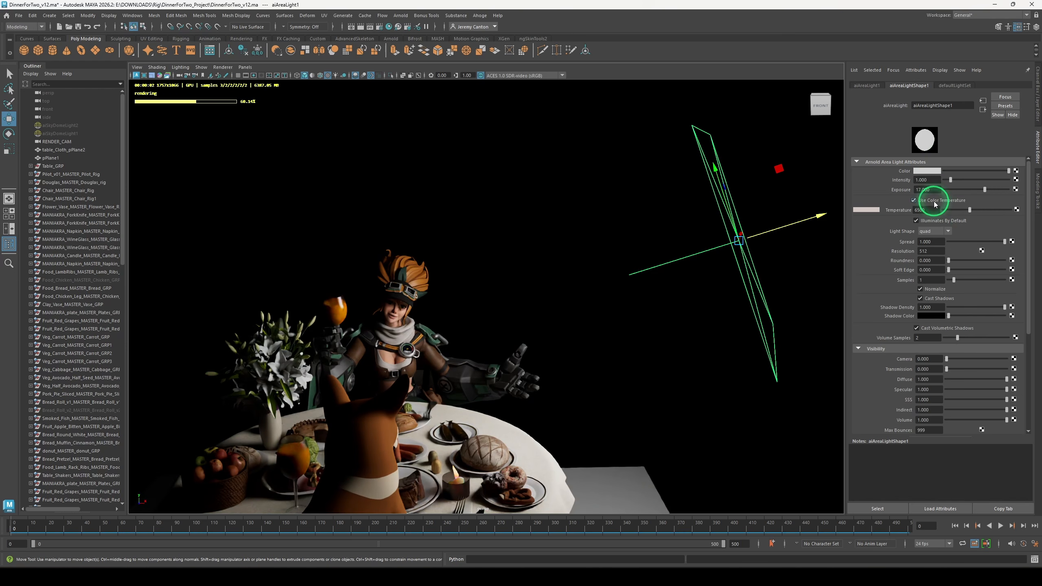
Enable color temperature on the area light and set it to about 6153
mouse_move(970, 209)
mouse_down()
mouse_move(1002, 209)
mouse_move(953, 209)
mouse_move(969, 210)
mouse_up()
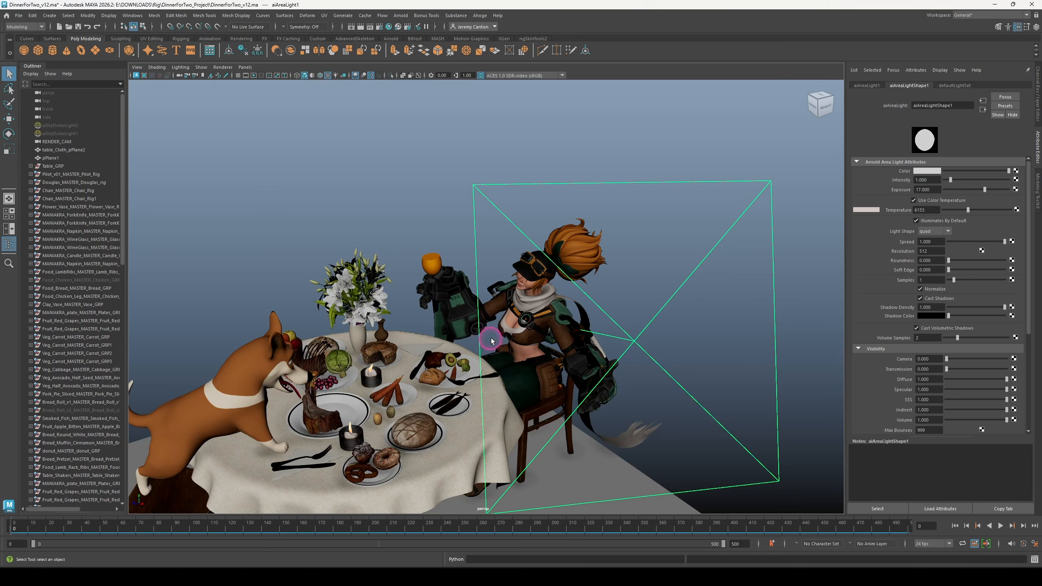
Create a second Arnold area light and raise it above the dinner table
scroll(491, 342, down, 5)
click(400, 15)
mouse_move(439, 66)
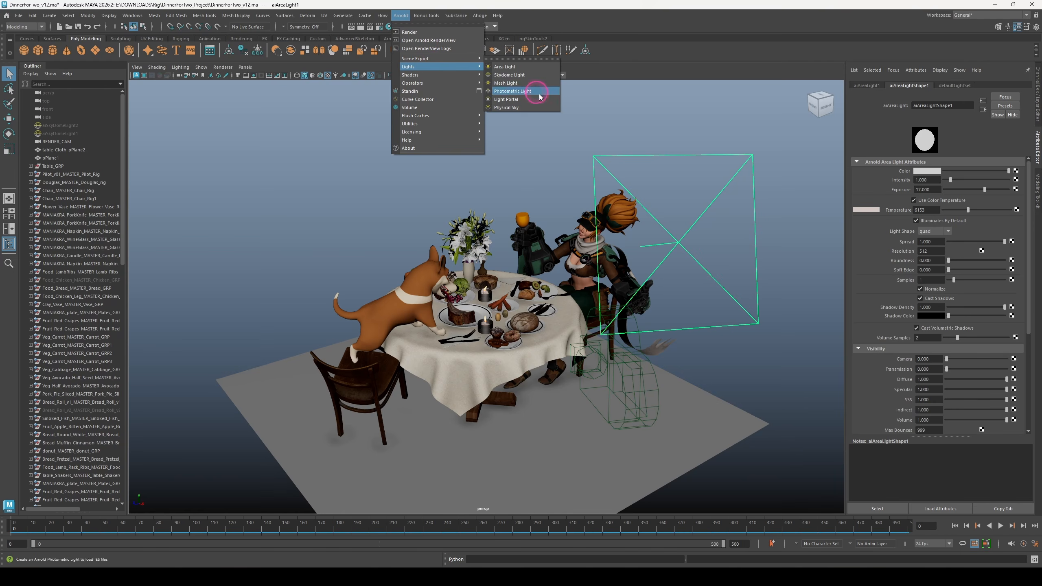
click(516, 67)
key(w)
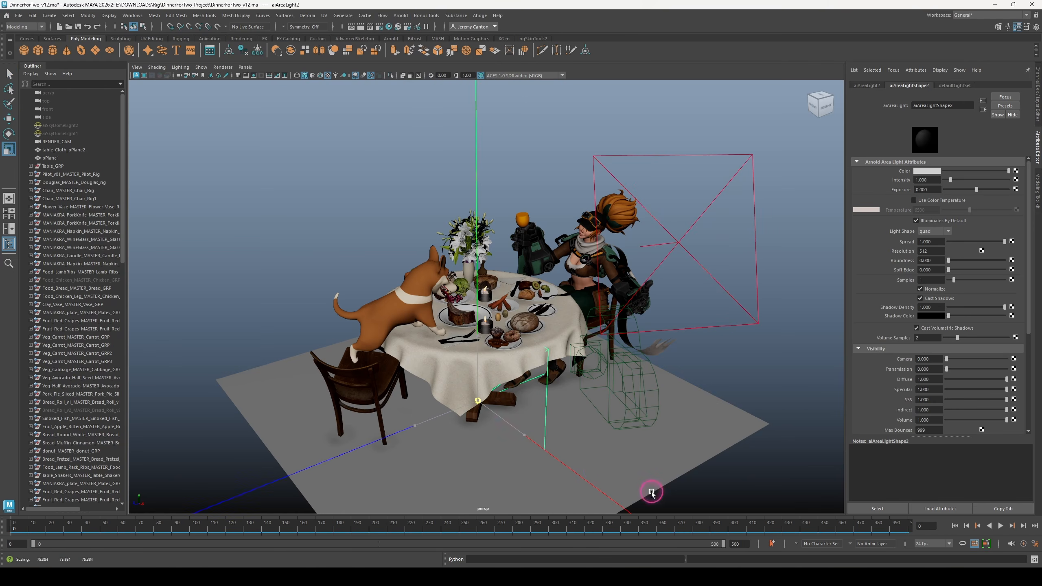
alt+drag(654, 490, 525, 420)
drag(471, 333, 466, 157)
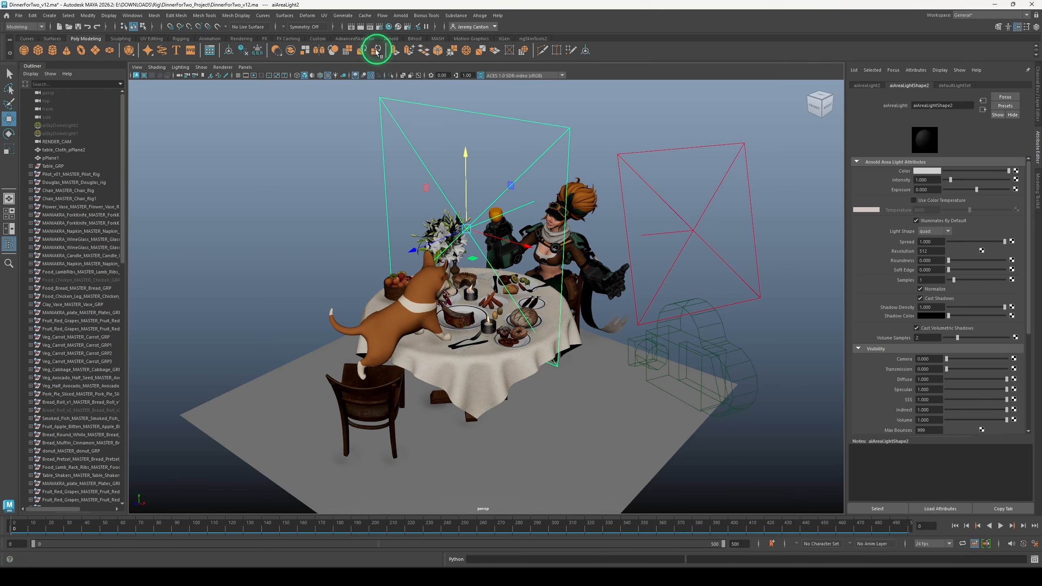
Look through the second area light and aim it from behind the table at the seated woman and the food
click(245, 67)
click(270, 103)
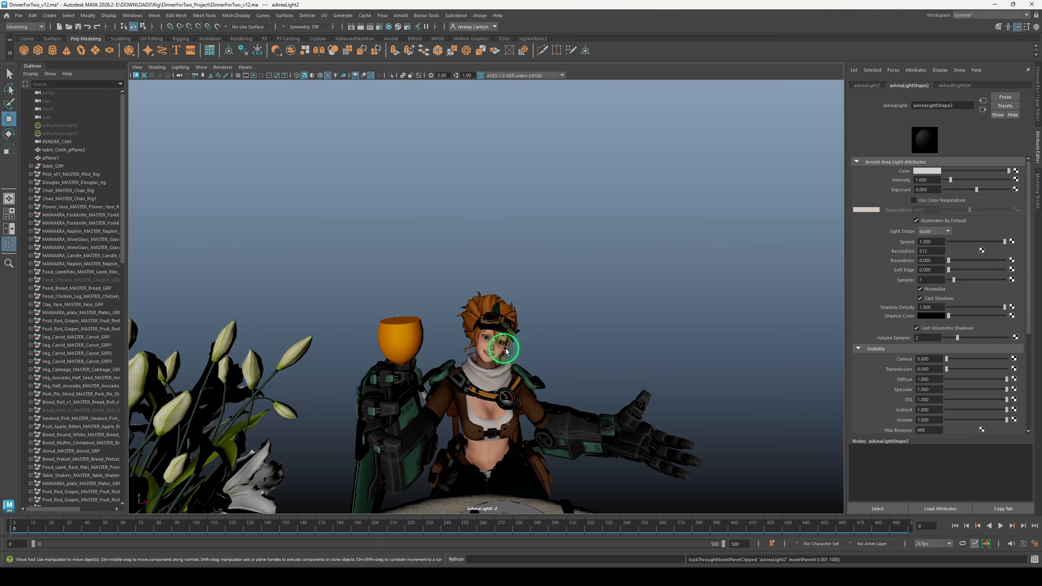
alt+drag(506, 348, 600, 336)
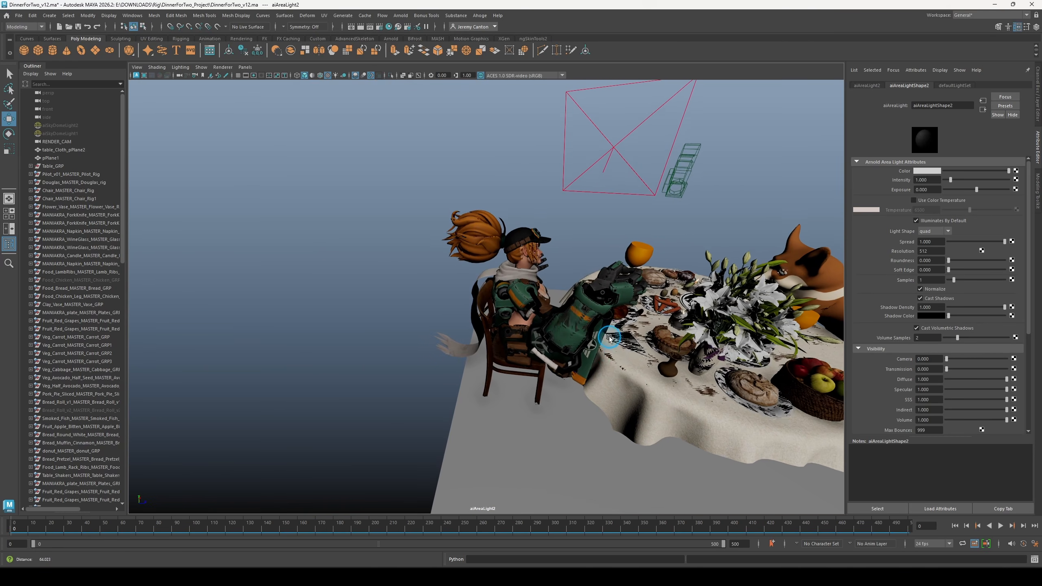
alt+right_drag(600, 336, 615, 354)
alt+middle_drag(596, 352, 594, 342)
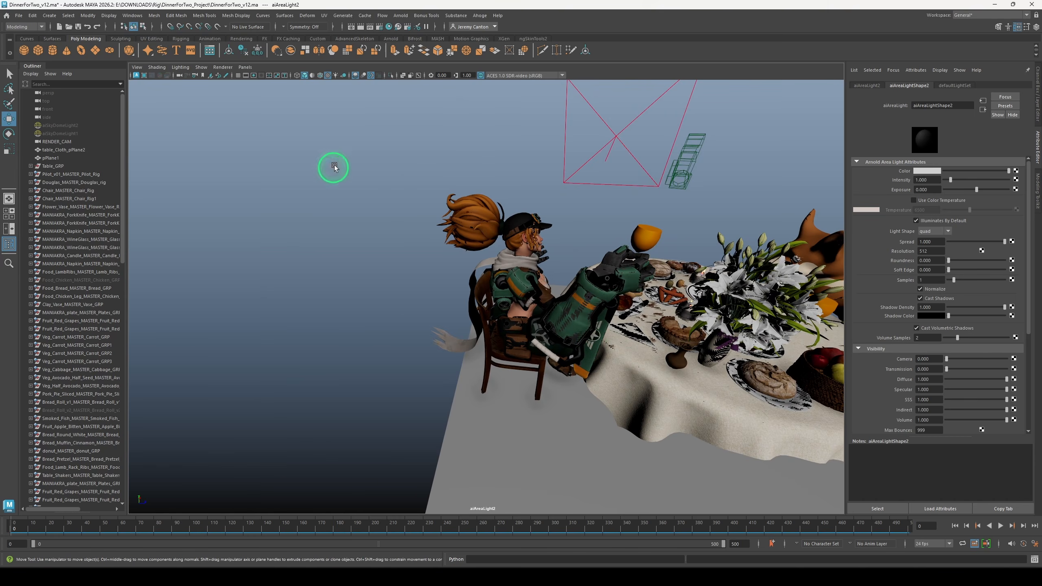
Return to the perspective view, raise the second area light's exposure and give it a cooler color temperature
mouse_move(533, 382)
alt+mouse_down()
mouse_move(565, 394)
mouse_move(545, 378)
alt+mouse_up()
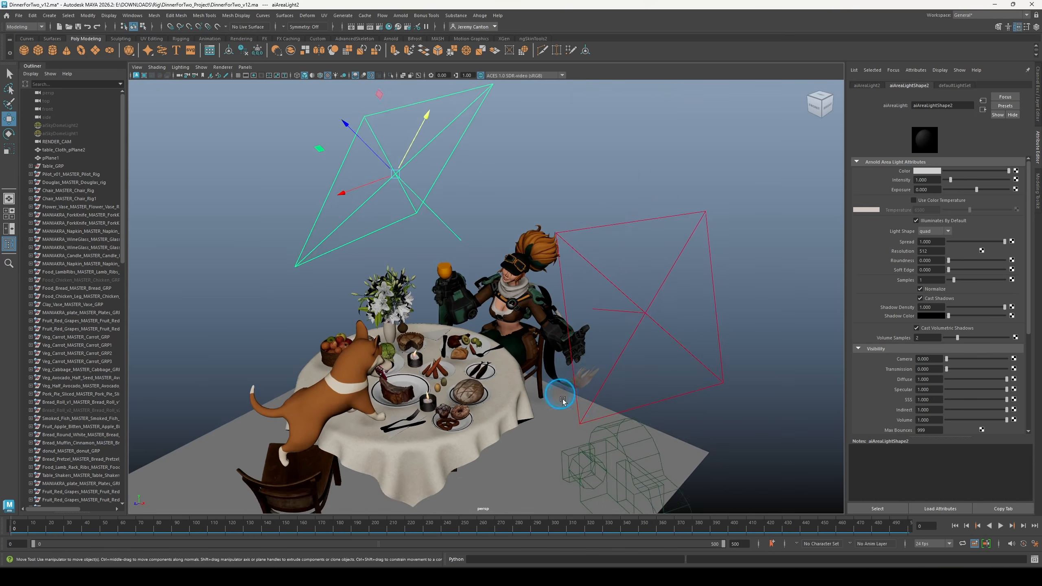
alt+right_drag(546, 378, 589, 427)
alt+middle_drag(588, 427, 590, 331)
alt+drag(591, 331, 591, 373)
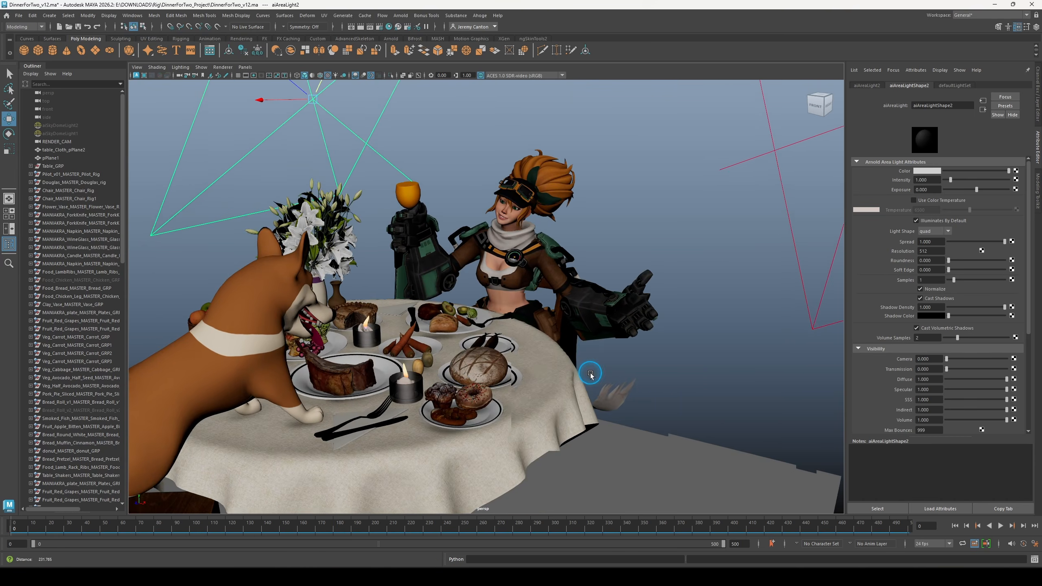
alt+middle_drag(591, 373, 595, 411)
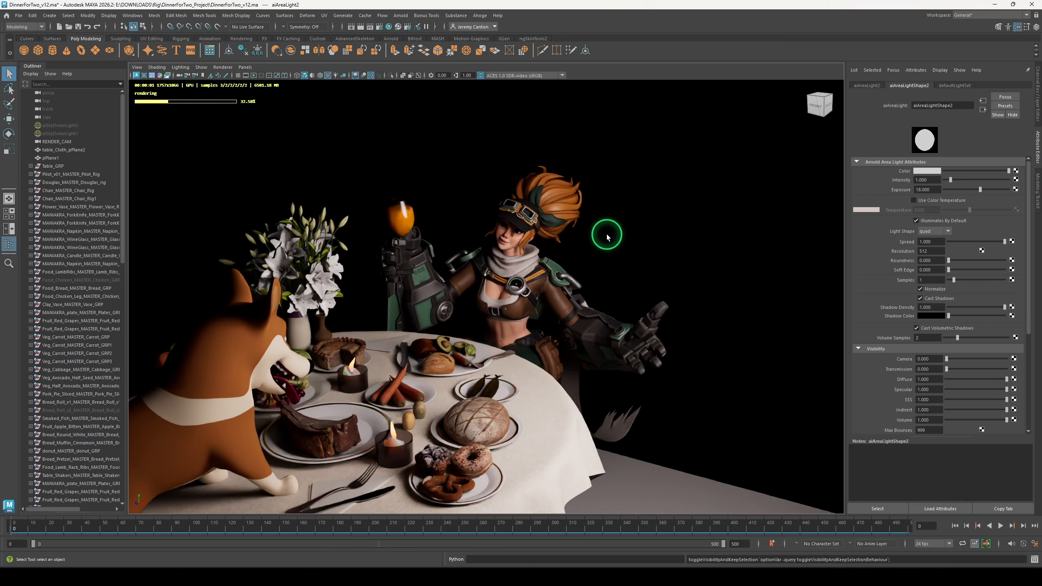
key(h)
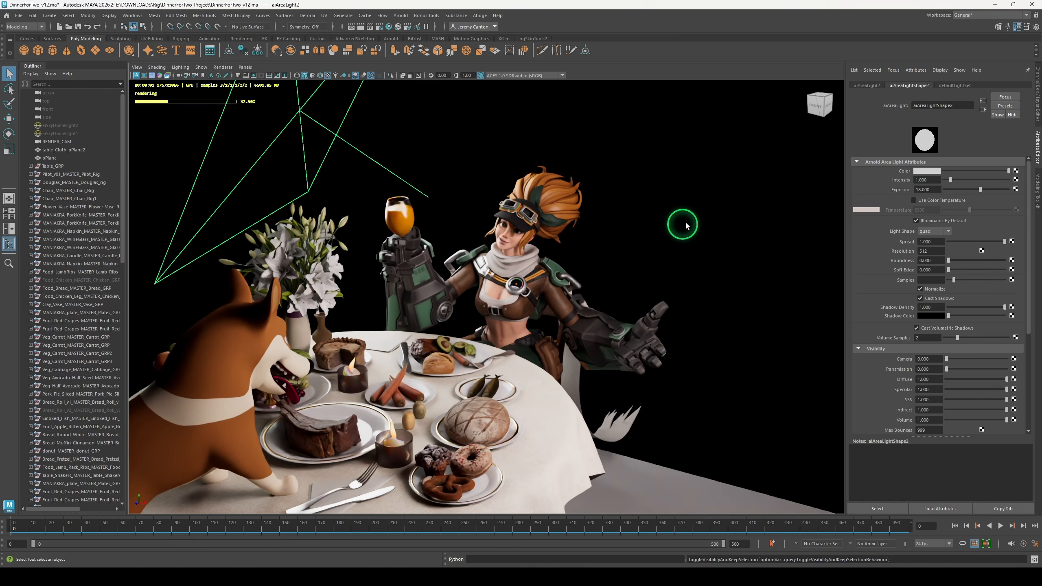
click(993, 210)
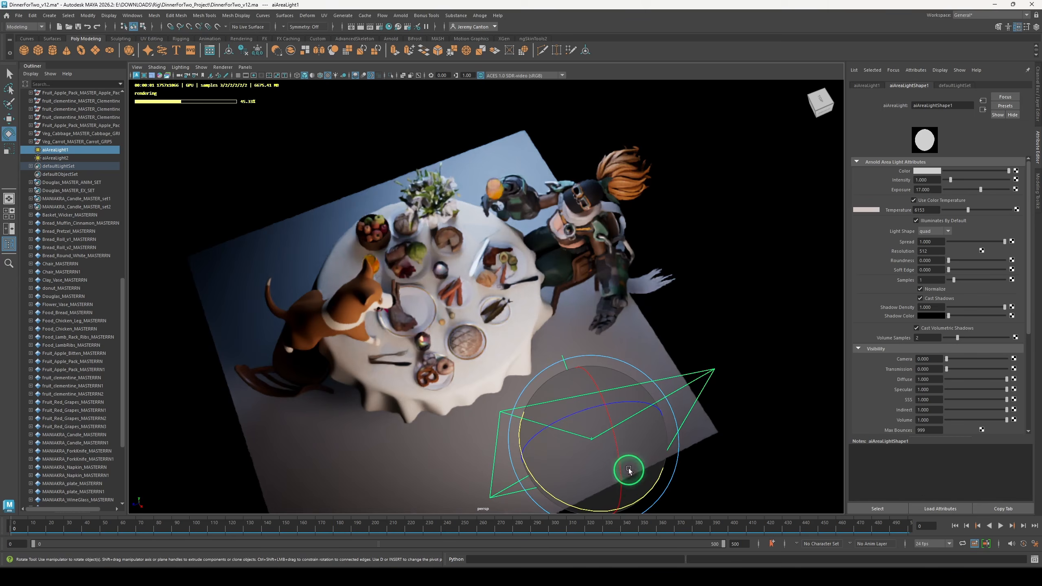
Rotate and reposition the first area light nearer the table, and set its exposure to 15.5
drag(628, 468, 581, 402)
key(w)
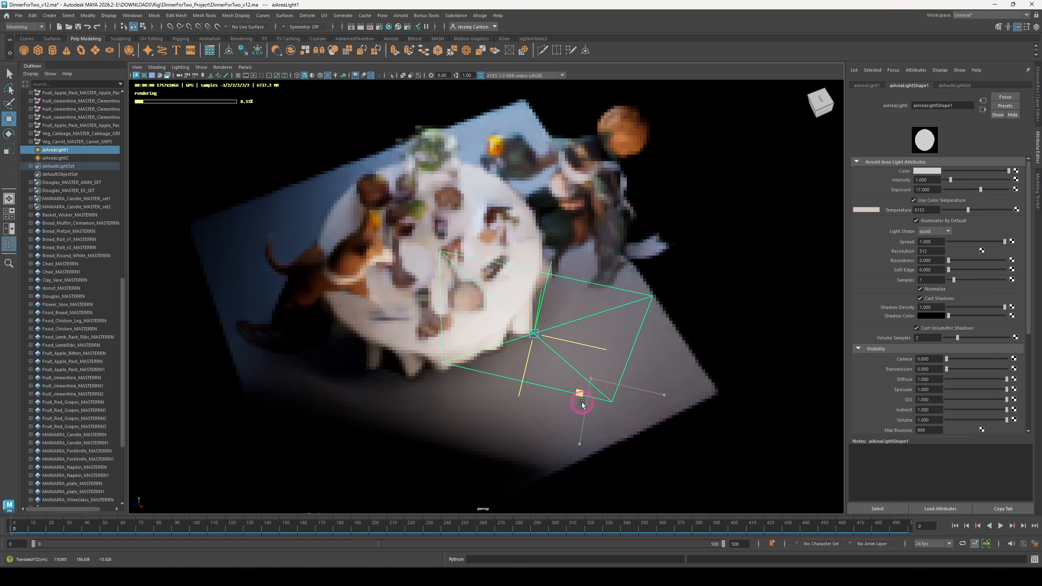
click(932, 190)
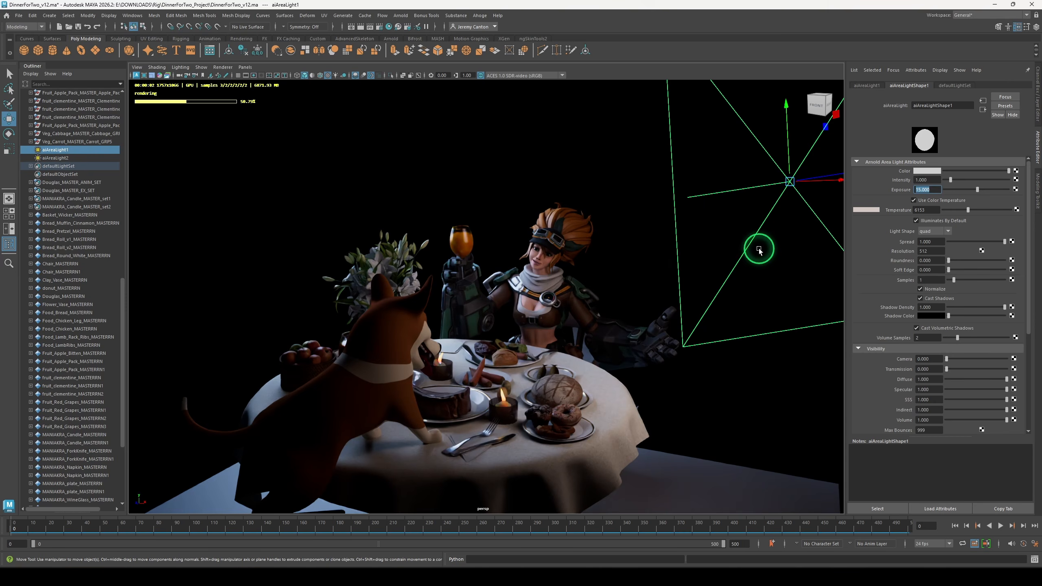
text(15.5)
key(Return)
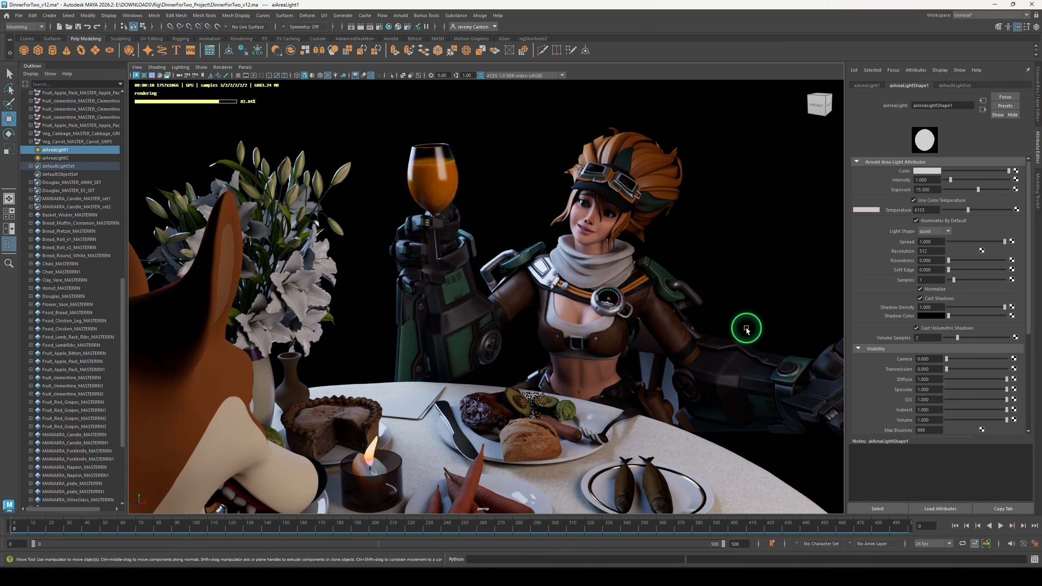
Frame the woman's face in the render and examine her upper teeth and face meshes under the lighting
click(583, 228)
key(f)
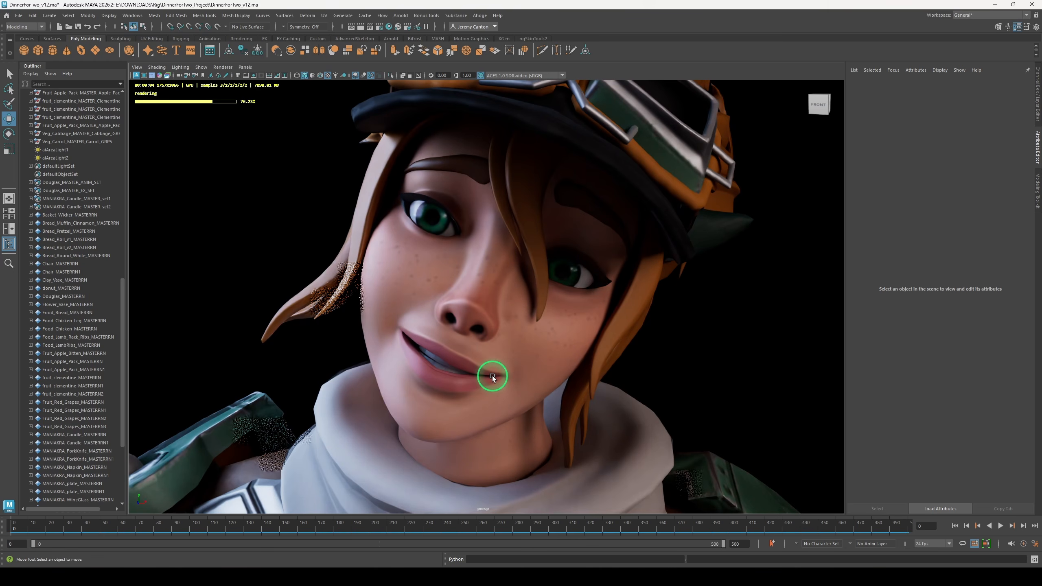
click(433, 356)
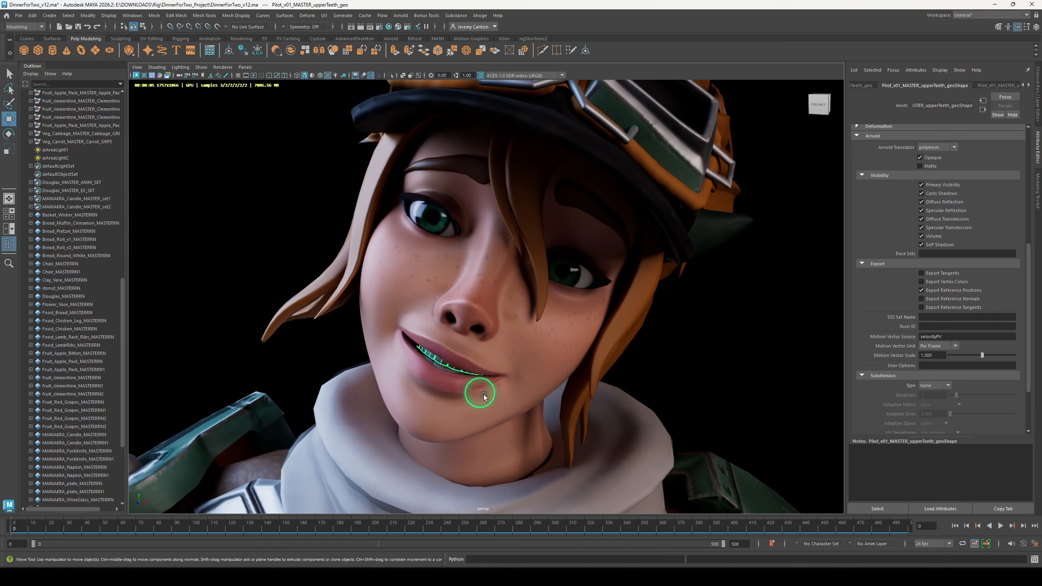
click(385, 255)
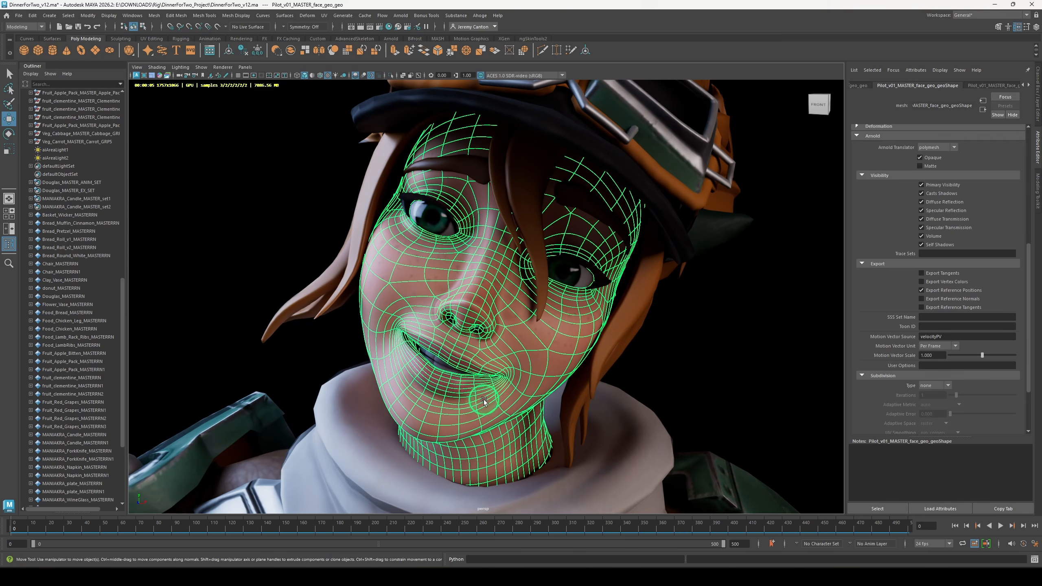
click(650, 374)
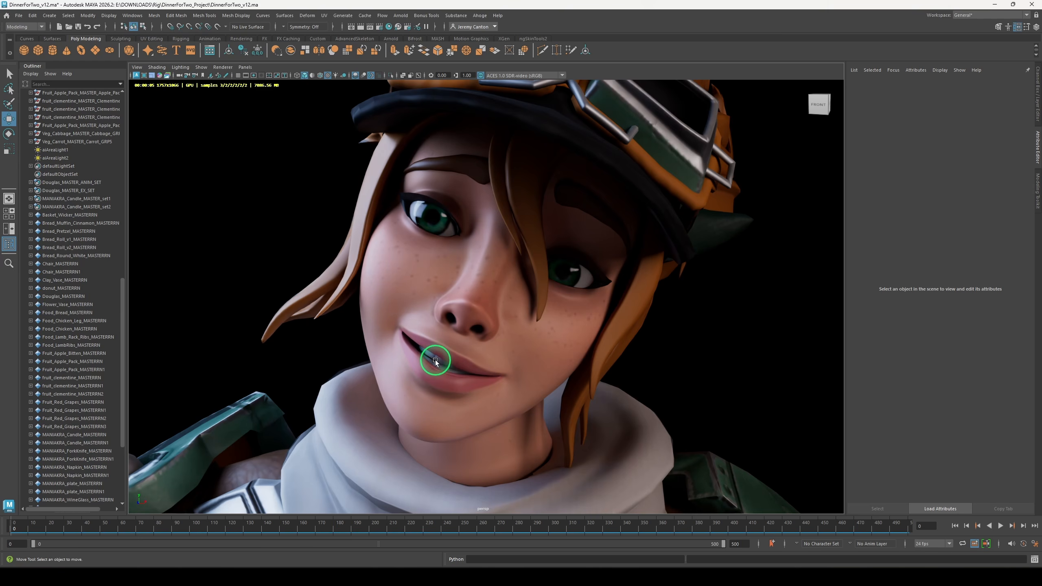
Open the upper teeth's material and set its emission weight to about 0.192
click(433, 356)
right_drag(433, 357, 427, 514)
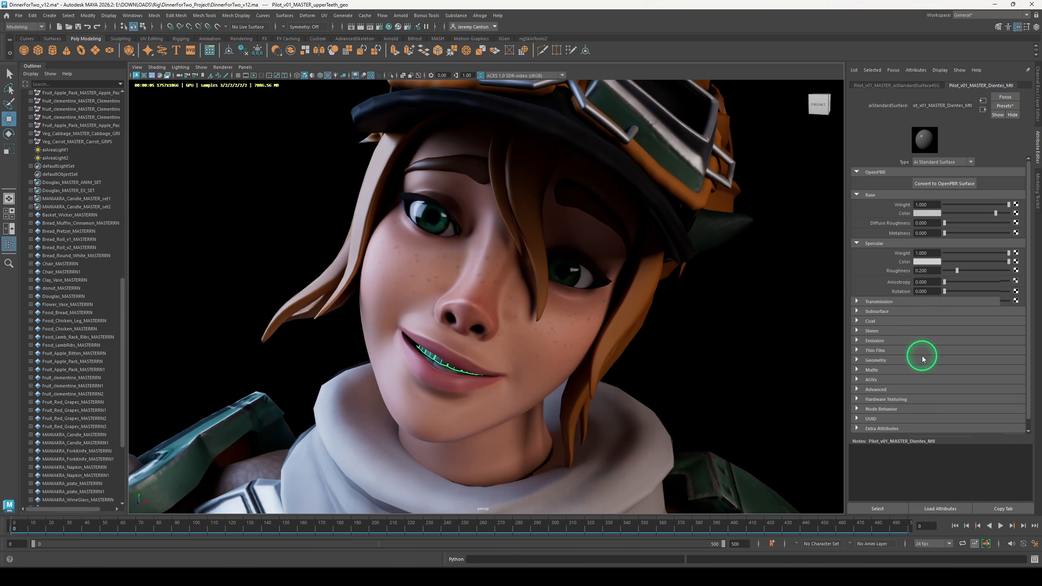
scroll(906, 347, down, 1)
click(876, 341)
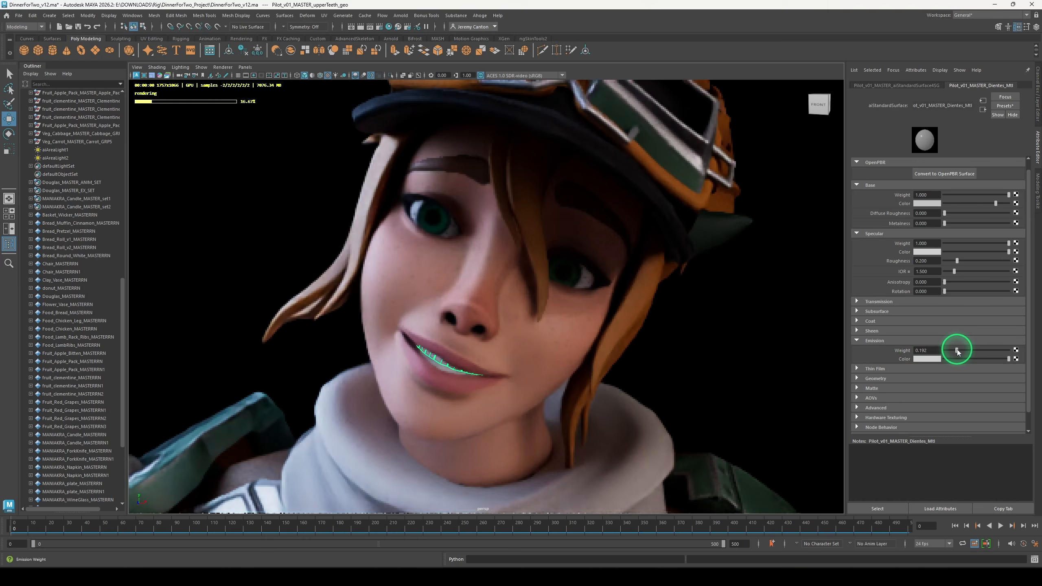
click(558, 310)
click(718, 338)
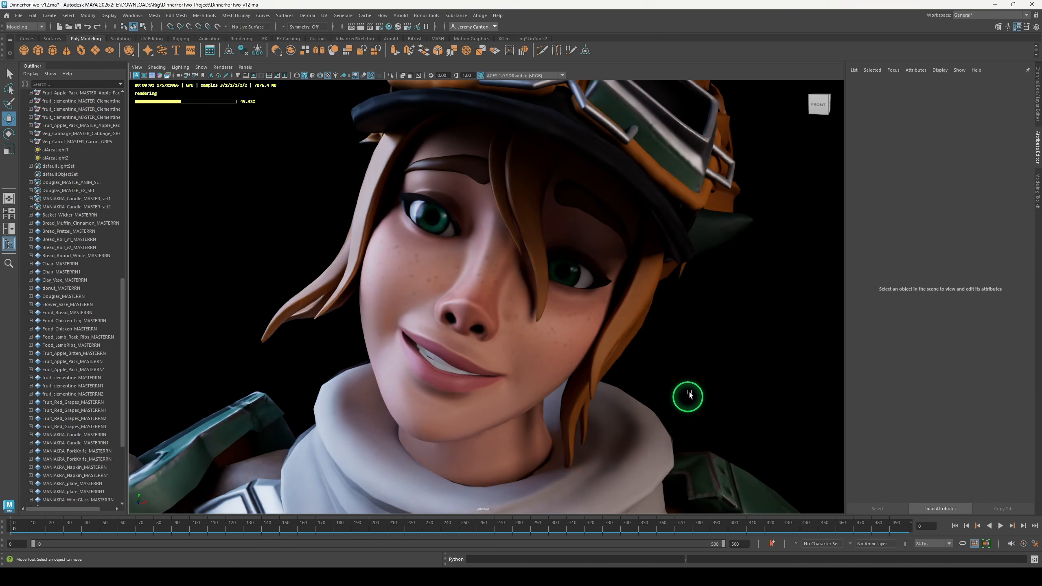
Raise the upper teeth material's emission weight to the maximum and deselect the teeth
click(436, 362)
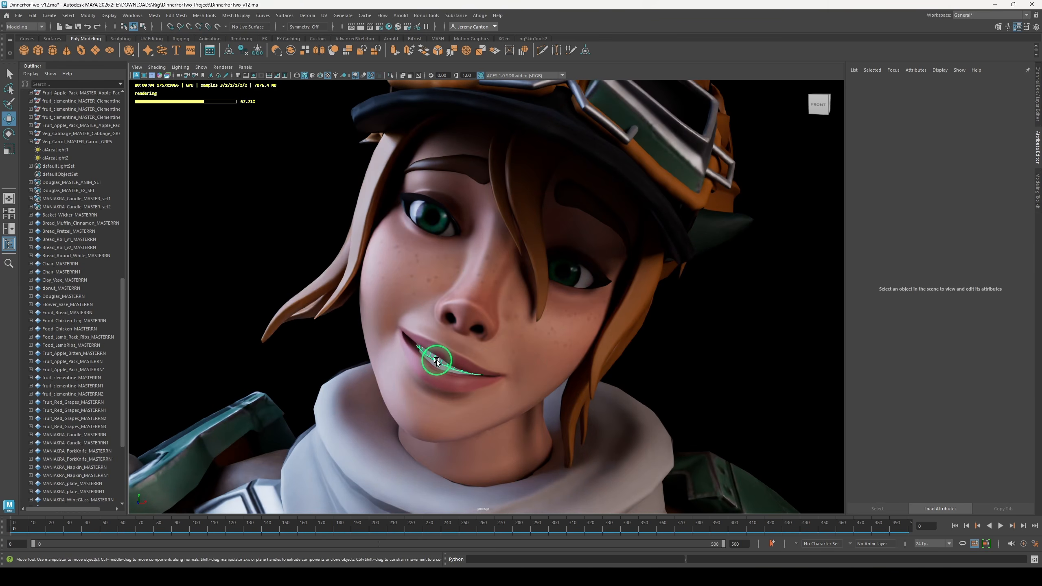
right_drag(437, 360, 425, 516)
click(933, 349)
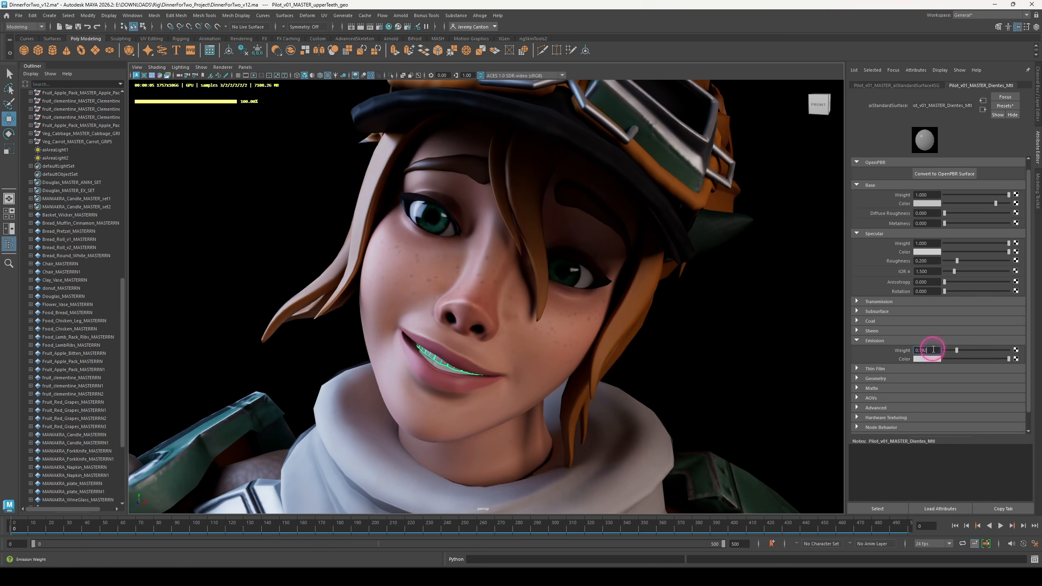
drag(953, 354, 1021, 354)
click(735, 395)
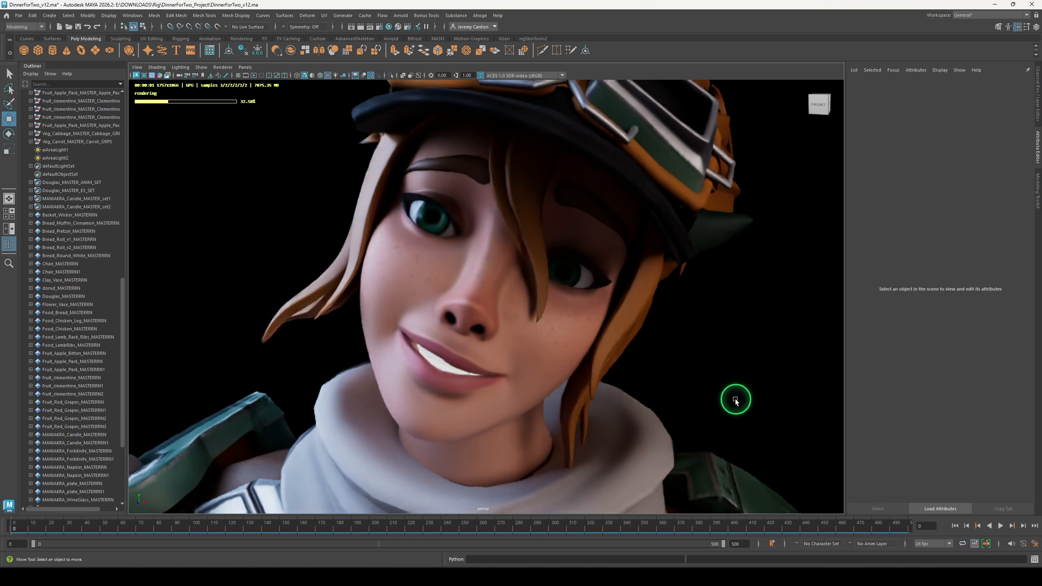
Lower the upper teeth material's emission weight to about 0.205 and deselect the teeth
right_drag(440, 367, 427, 513)
click(964, 351)
mouse_move(963, 352)
mouse_down()
mouse_move(930, 354)
mouse_move(957, 354)
mouse_up()
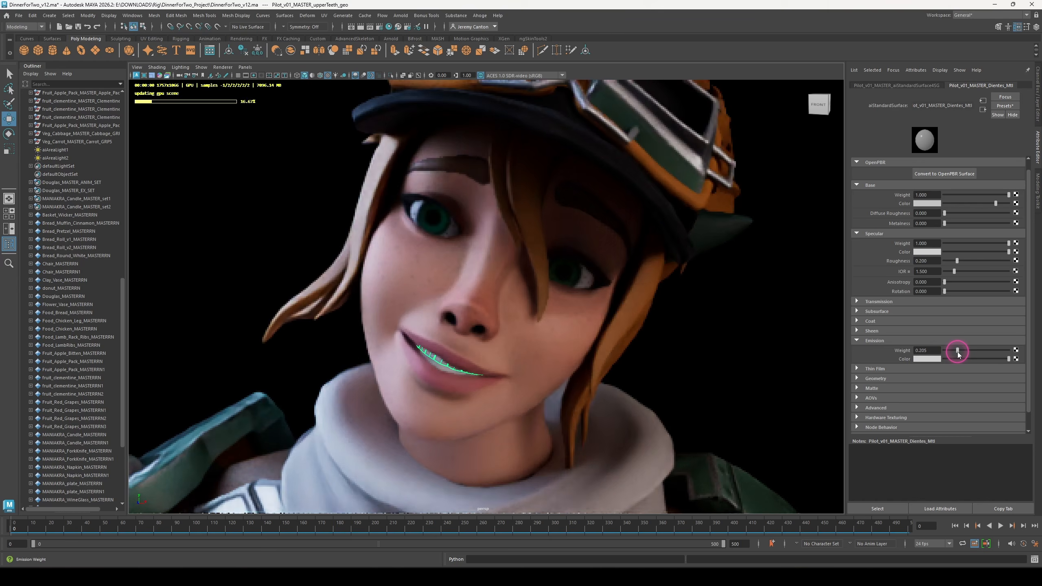
click(593, 390)
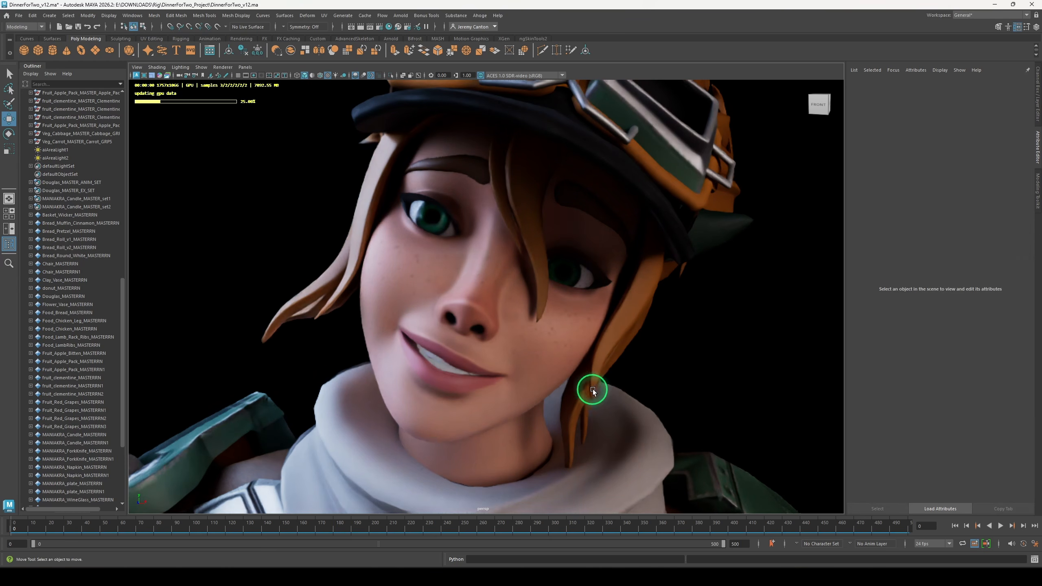
Create a third Arnold area light in the dinner scene and scale it up
scroll(708, 331, down, 10)
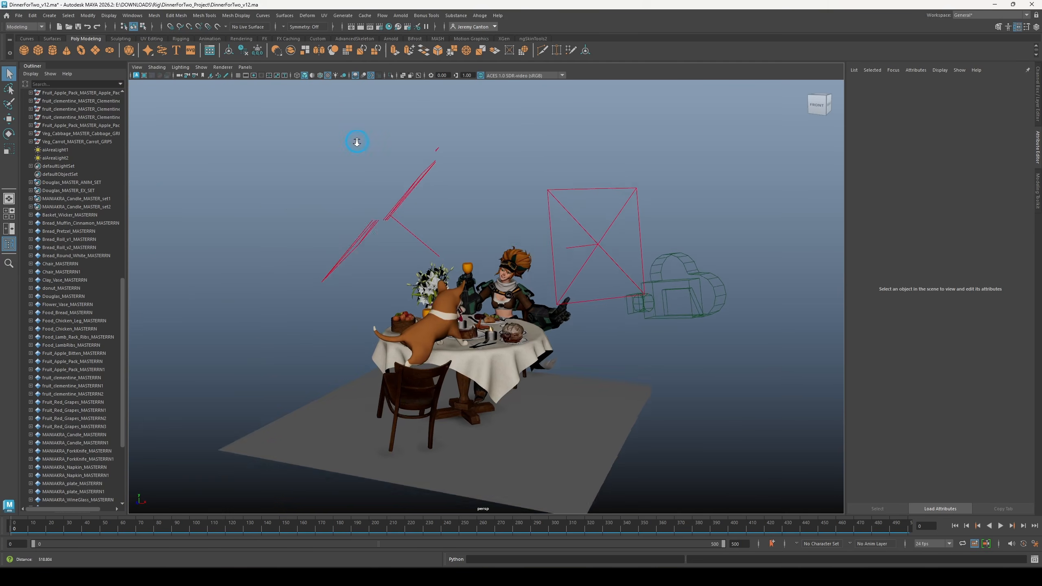
mouse_move(356, 142)
alt+mouse_down()
mouse_move(465, 282)
mouse_move(431, 230)
alt+mouse_up()
click(400, 16)
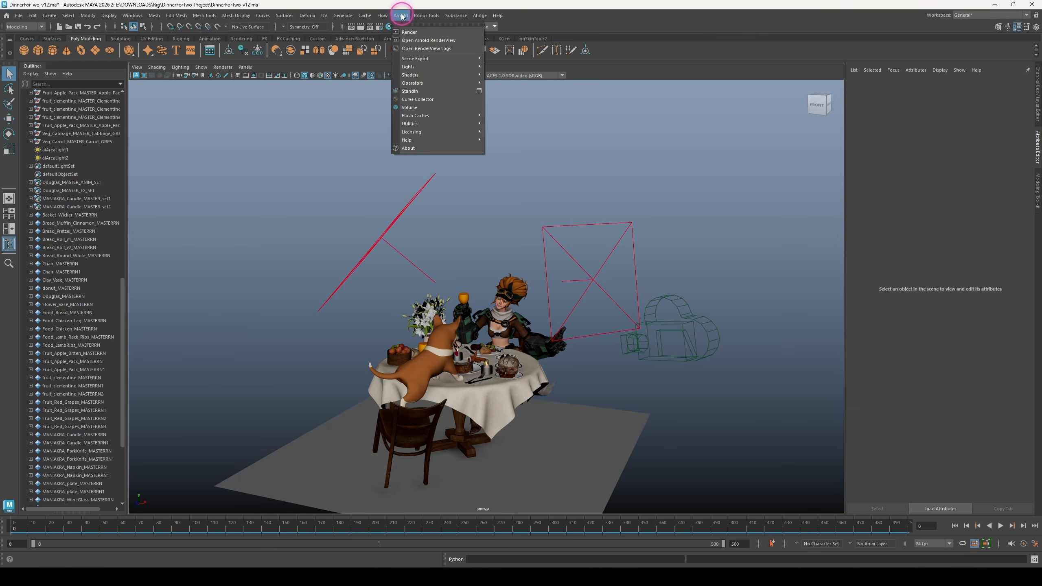
mouse_move(425, 67)
click(498, 68)
key(r)
drag(460, 445, 522, 496)
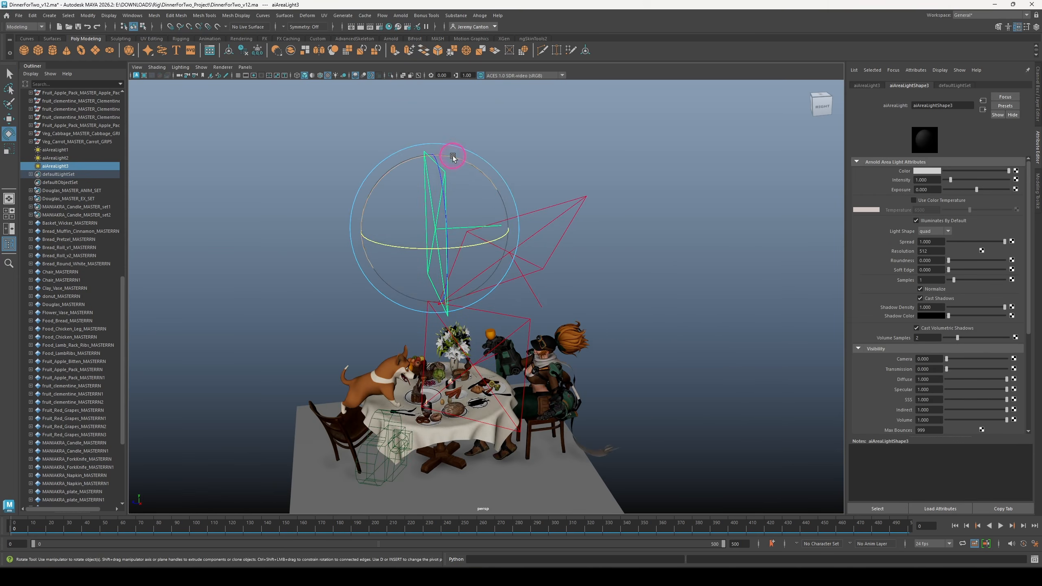
Rotate the third area light down toward the table, refine its aim by looking through it, and return to the perspective view
drag(454, 156, 601, 210)
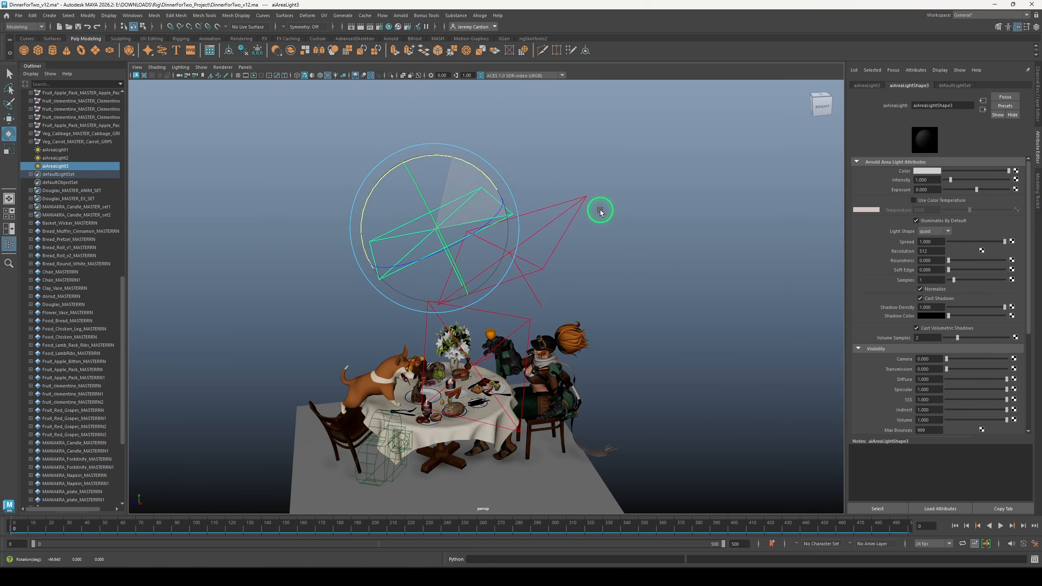
alt+drag(492, 215, 583, 243)
key(w)
click(245, 67)
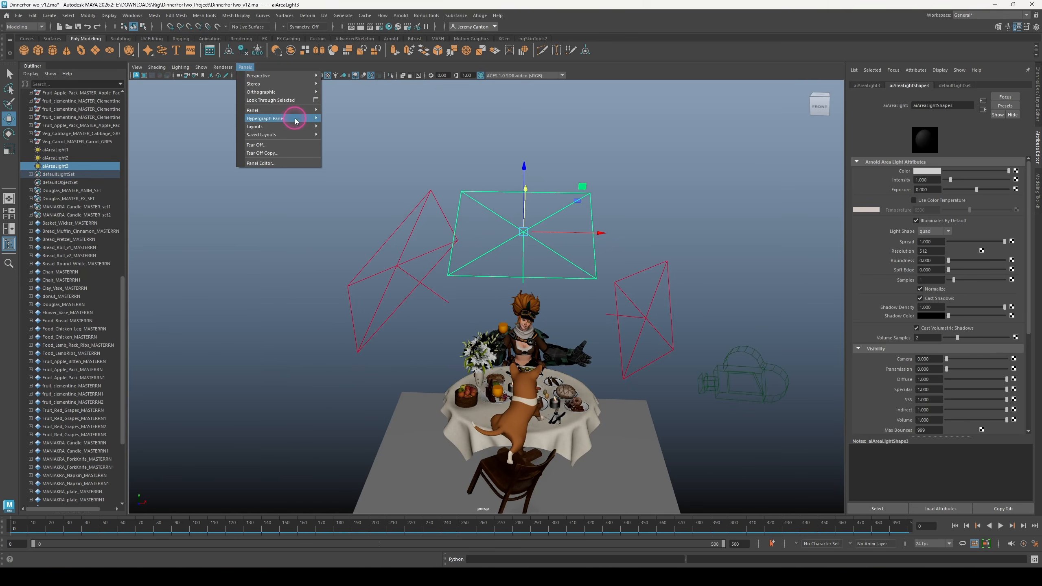
click(286, 101)
alt+drag(345, 158, 394, 262)
click(244, 66)
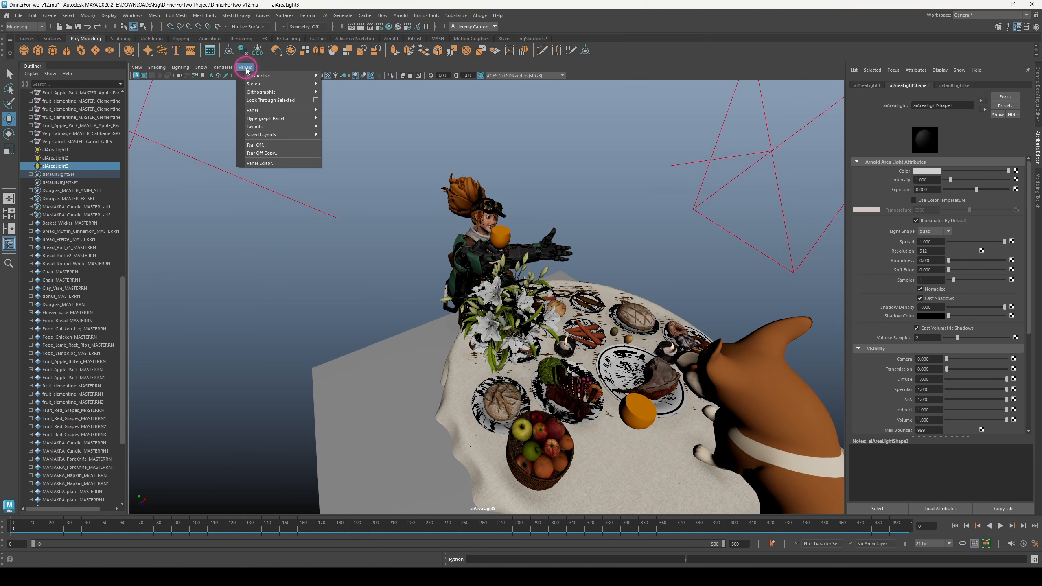
mouse_move(259, 76)
click(363, 93)
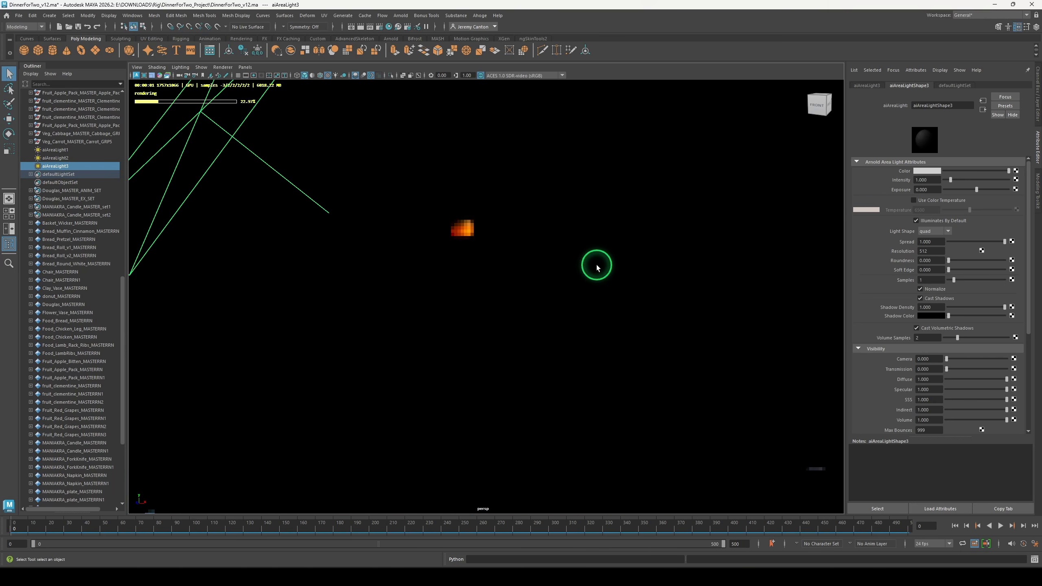
Set the third area light's exposure to 16 and enable color temperature at about 11650
click(927, 189)
text(14)
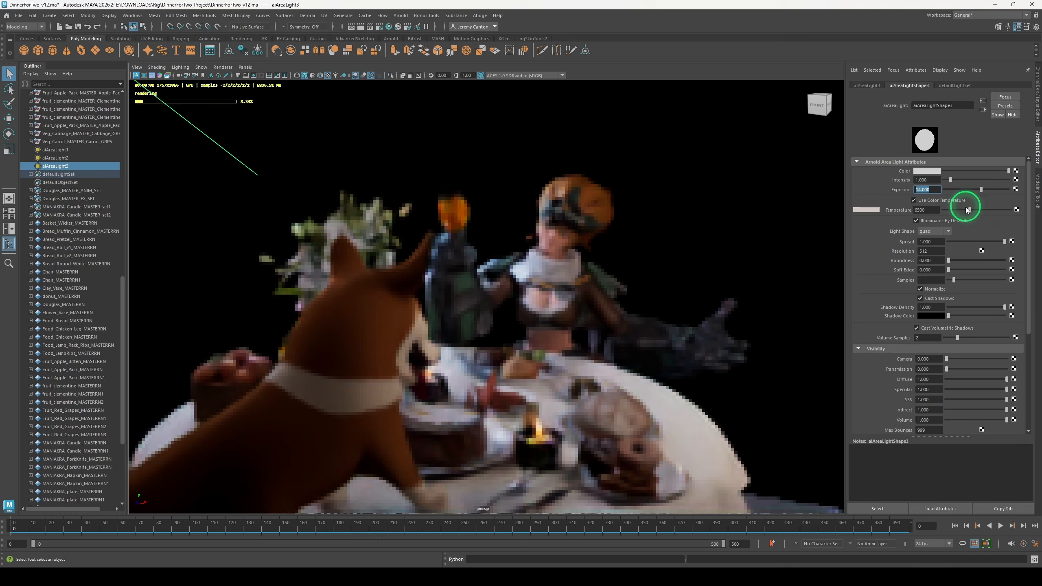
click(953, 202)
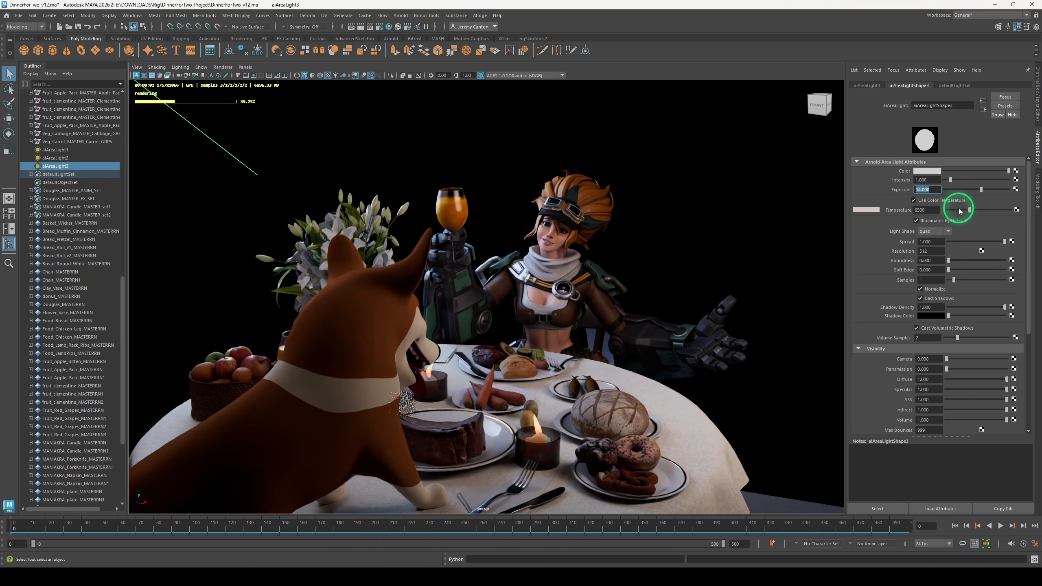
text(11)
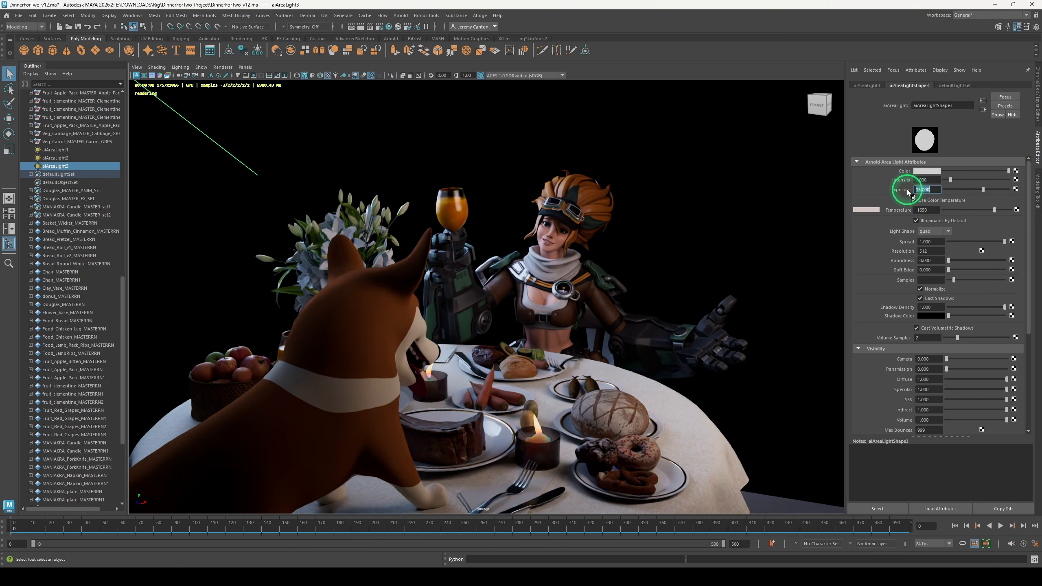
drag(907, 192, 834, 212)
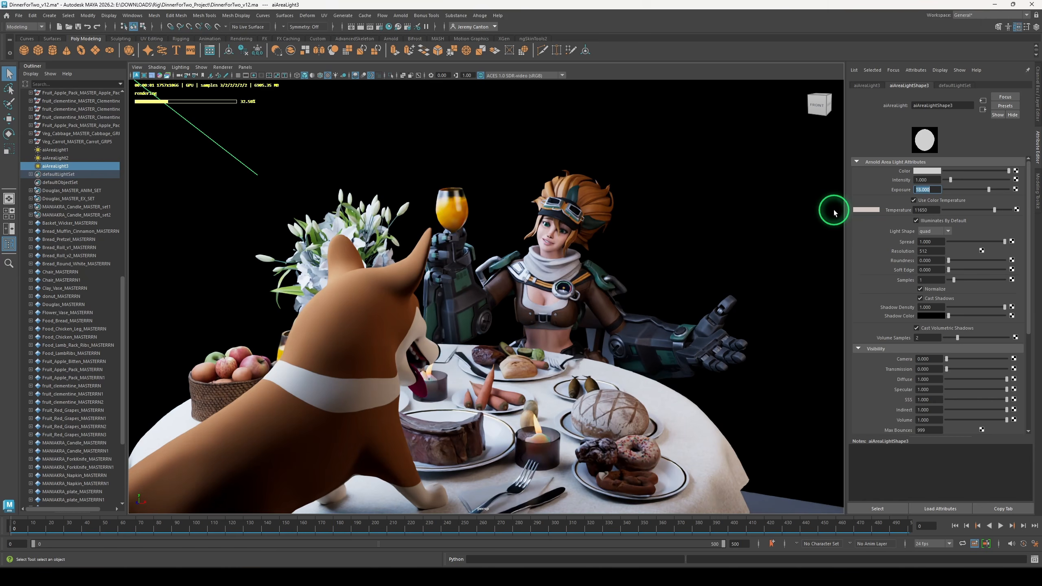
text(6)
key(Return)
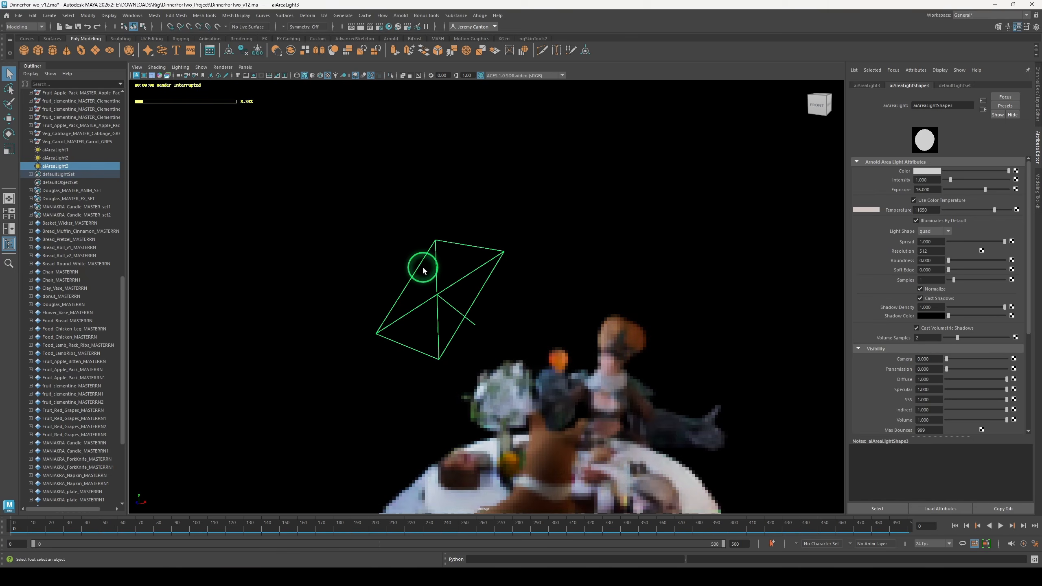
Reposition the third area light above the table and enlarge it
mouse_move(424, 268)
alt+mouse_down()
mouse_move(382, 275)
mouse_move(427, 249)
alt+mouse_up()
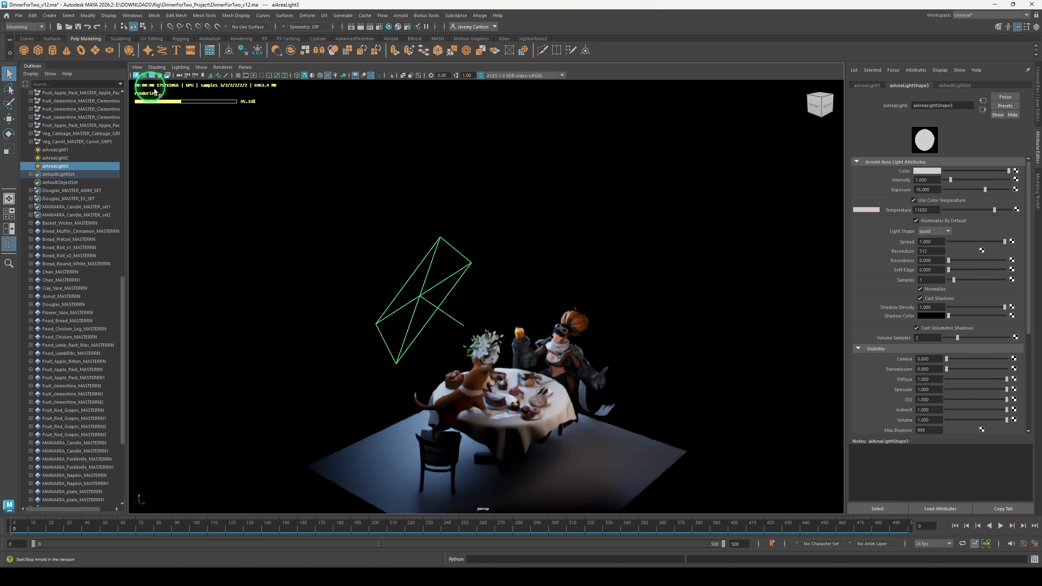
key(e)
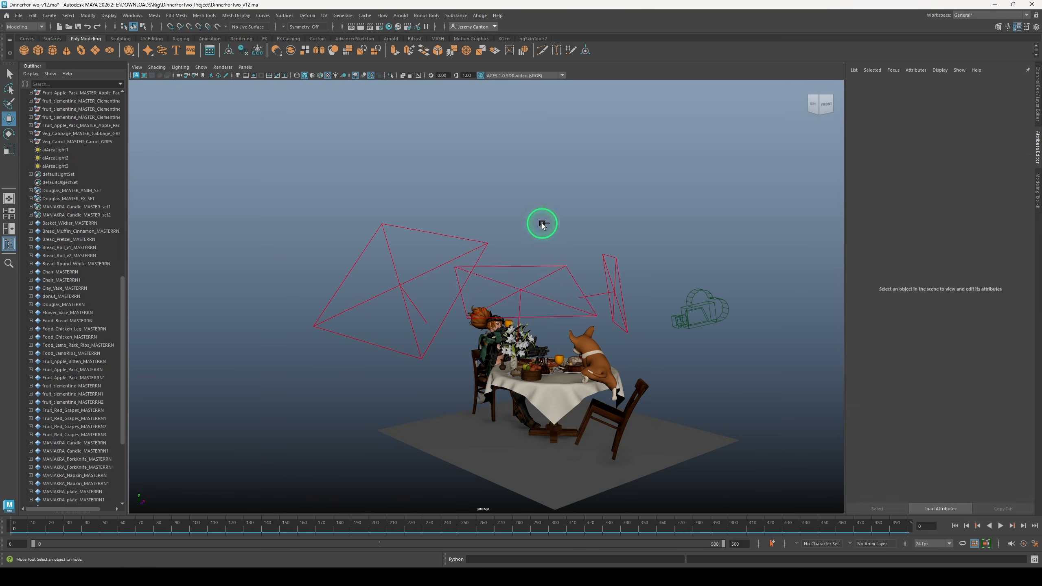
key(w)
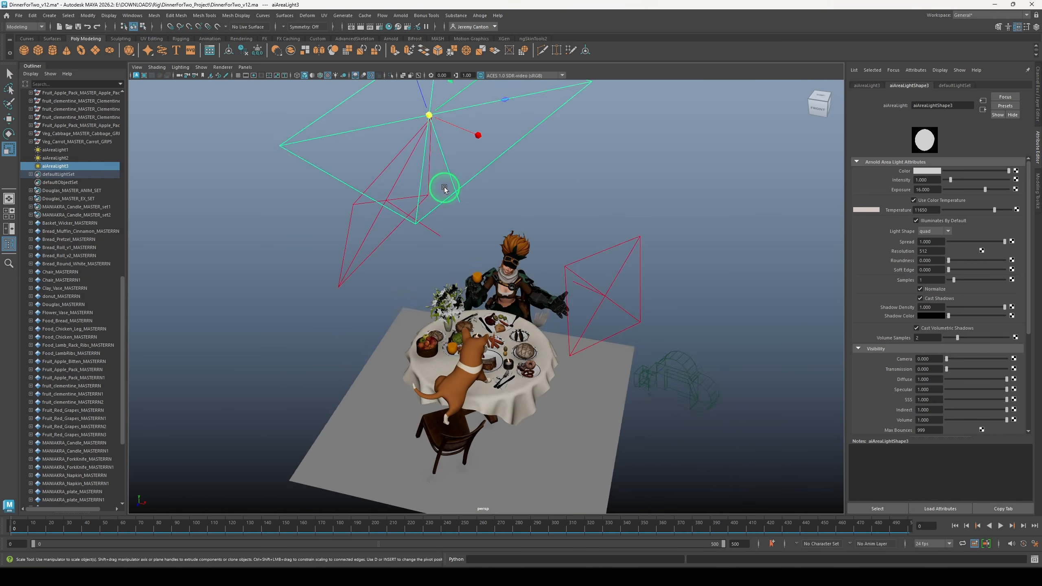
key(e)
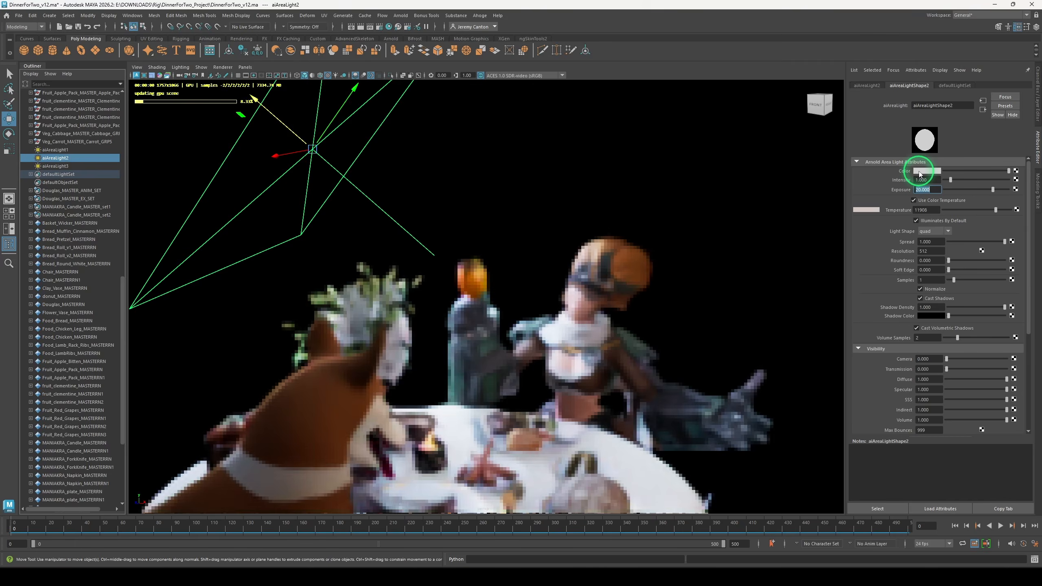
Set the second area light's exposure to 20, and rotate and rescale it beside the table
key(e)
drag(337, 196, 409, 205)
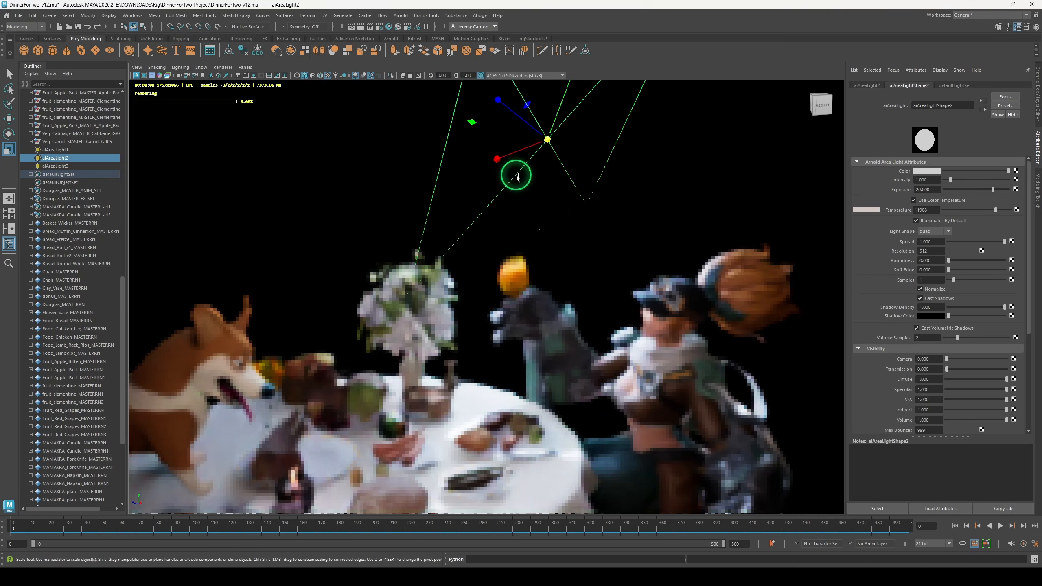
drag(497, 160, 549, 131)
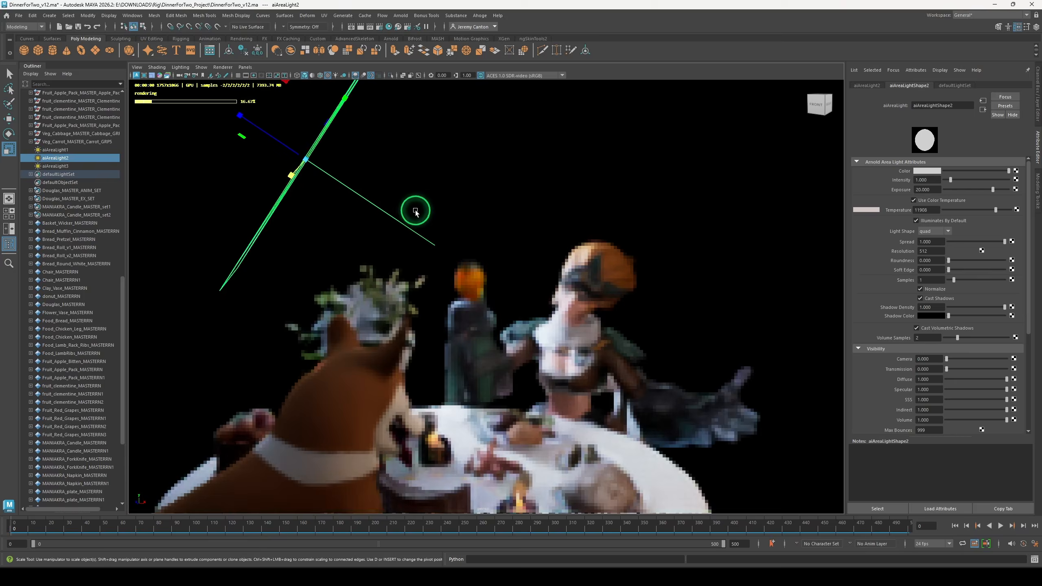
drag(414, 212, 365, 160)
drag(354, 249, 356, 247)
Move the second area light slightly and fine-tune its rotation toward the woman
key(w)
mouse_move(344, 160)
mouse_down()
mouse_move(321, 216)
mouse_move(337, 172)
mouse_up()
key(e)
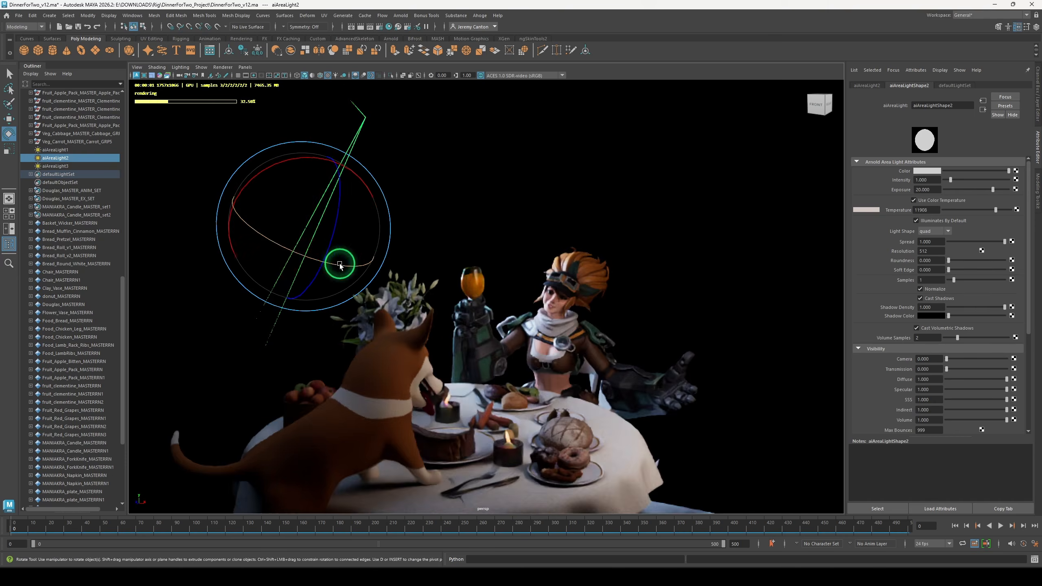
drag(339, 264, 342, 259)
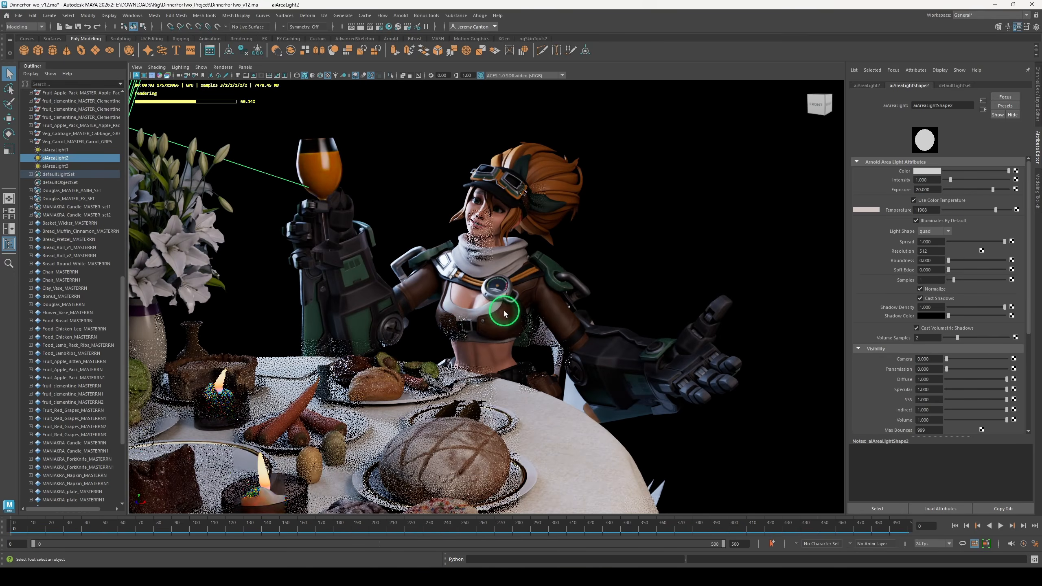
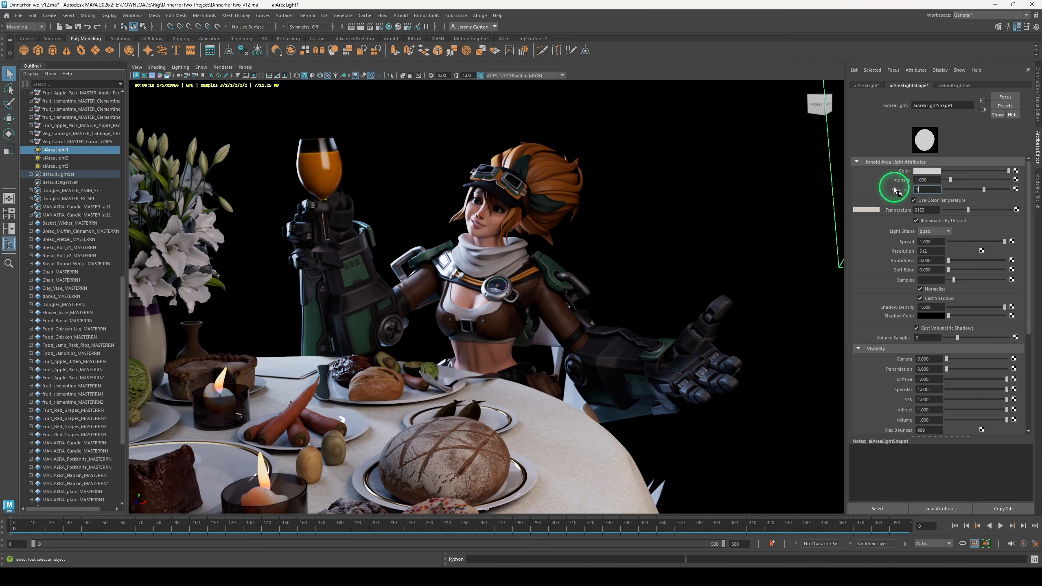
Narrow the first area light, and set its exposure to 15 and its spread to about 0.272
key(Return)
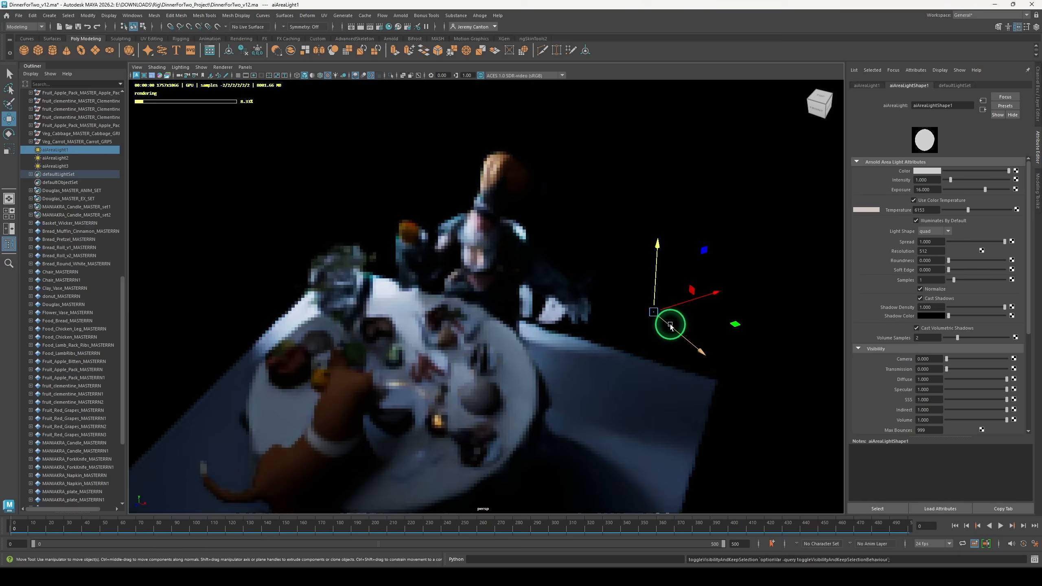
key(e)
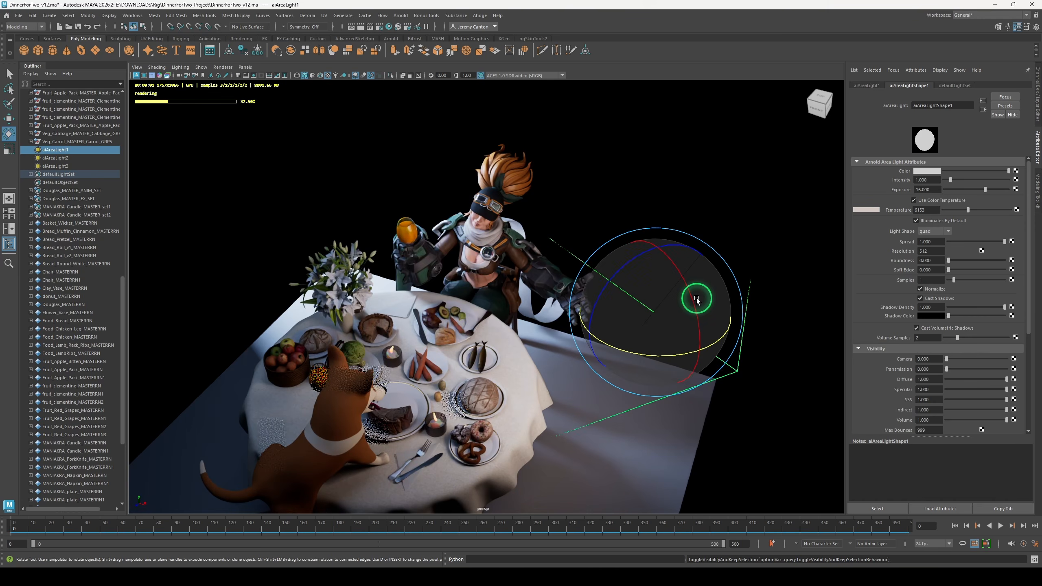
key(r)
mouse_move(700, 296)
mouse_down()
mouse_move(674, 298)
mouse_move(698, 296)
mouse_up()
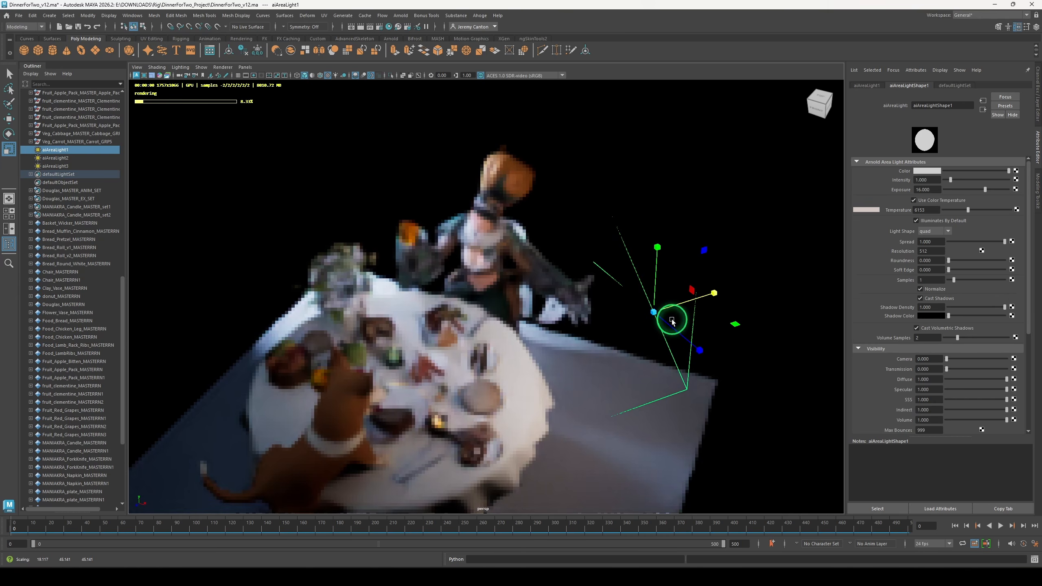
click(957, 241)
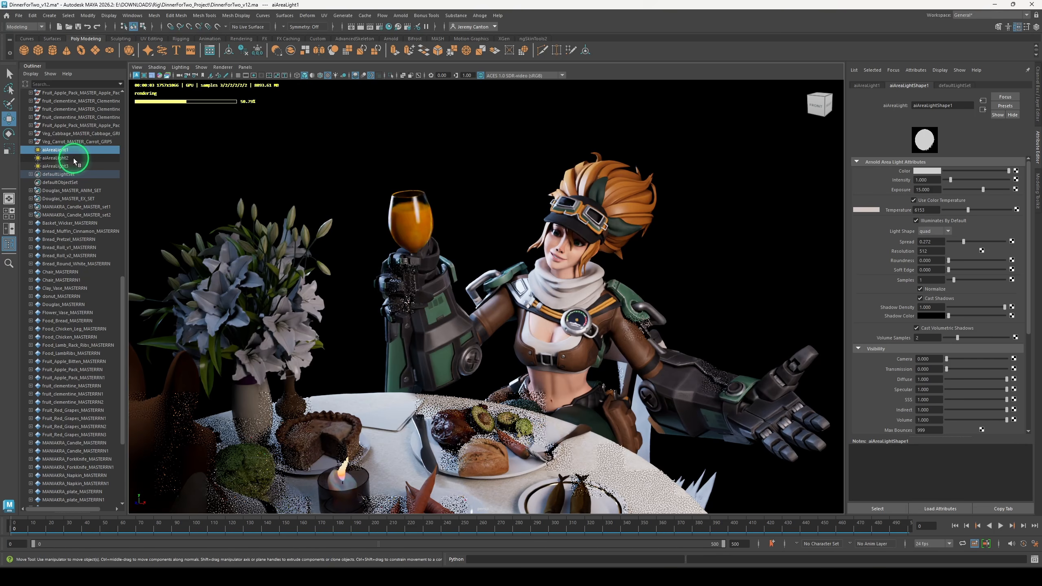
Add a Light Decay filter to the second area light and open the filter's attributes
click(62, 158)
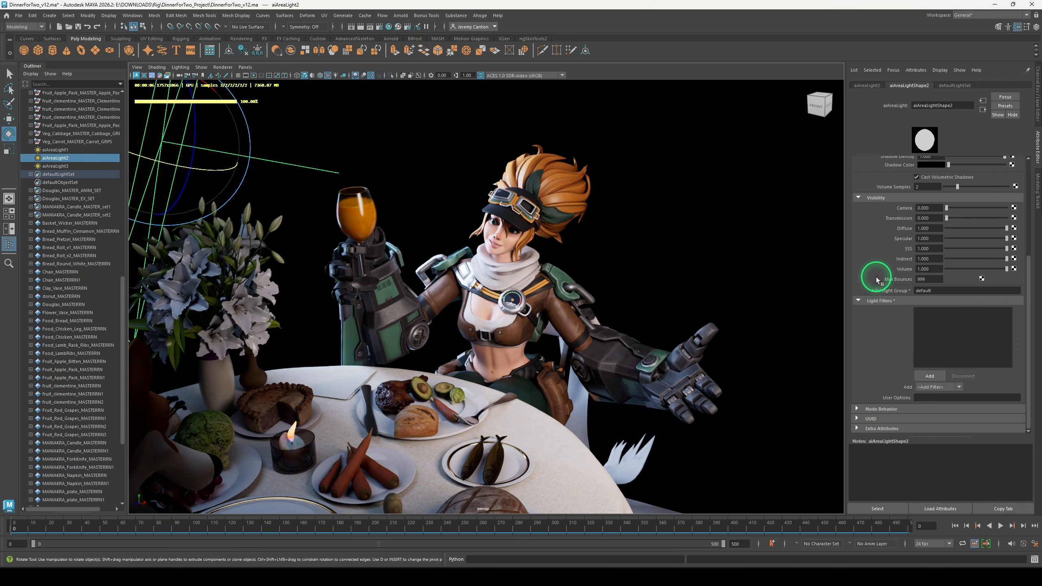
click(936, 376)
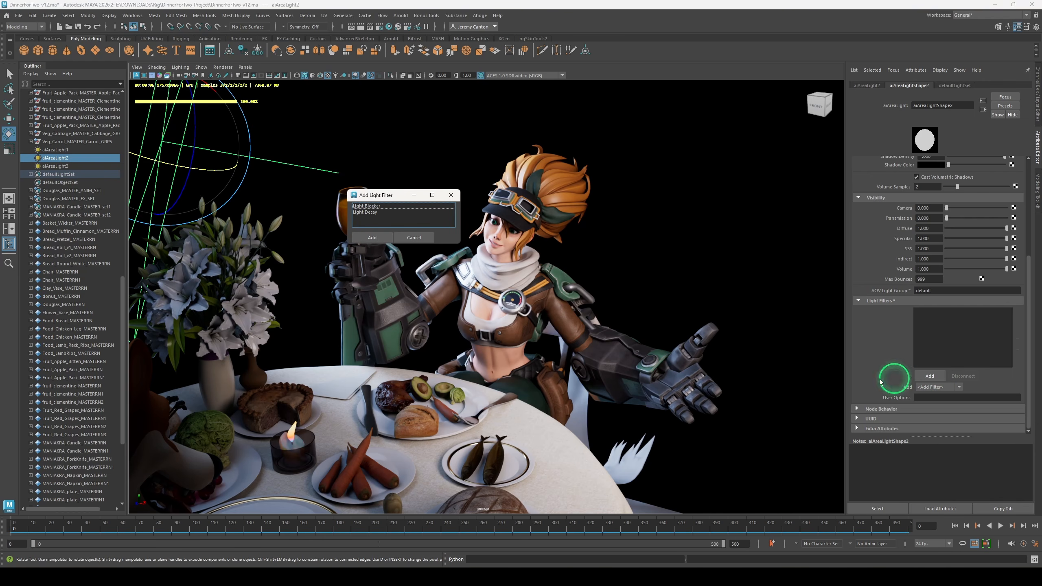
click(372, 238)
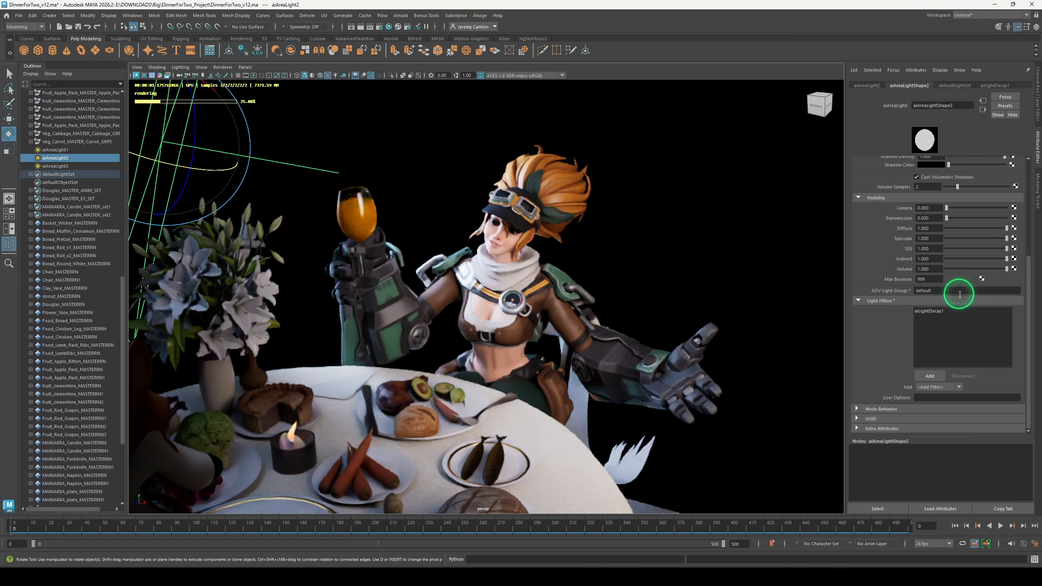
click(963, 319)
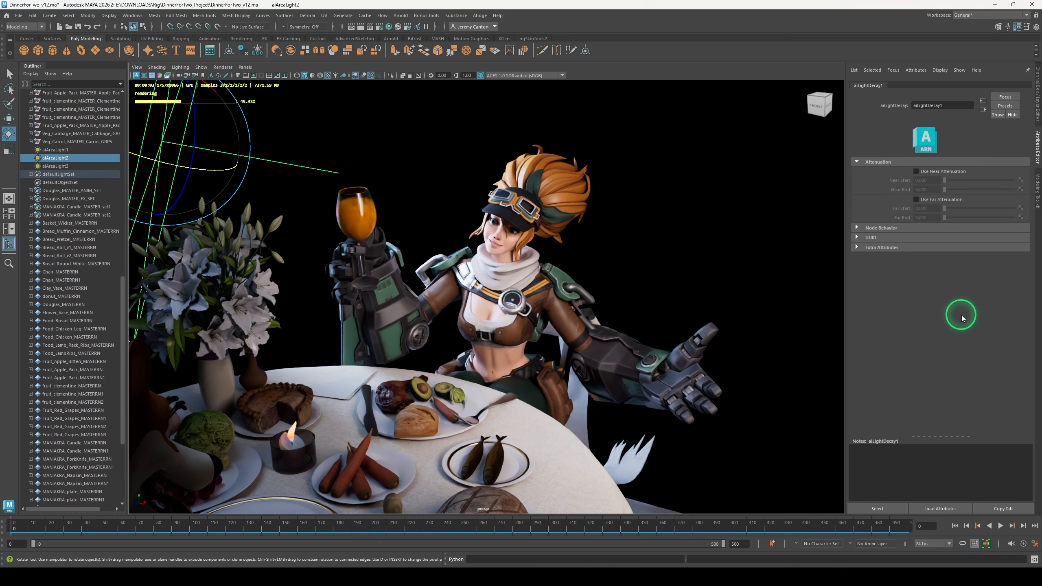
Enable far attenuation on the light decay filter with Far Start about 65.476 and Far End about 244.048, comparing the render without it
click(941, 201)
drag(1004, 216, 961, 217)
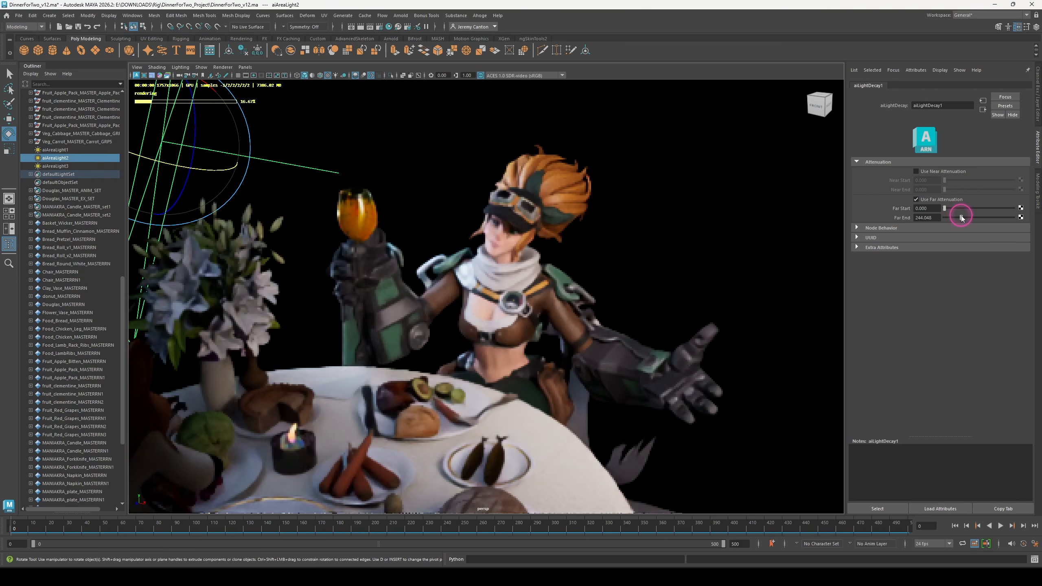
click(918, 200)
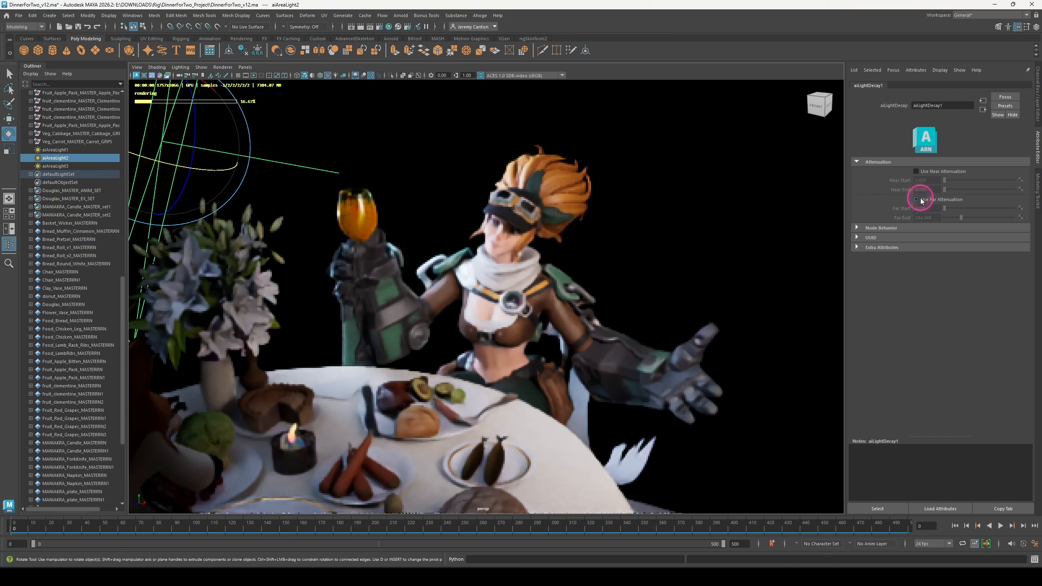
click(921, 199)
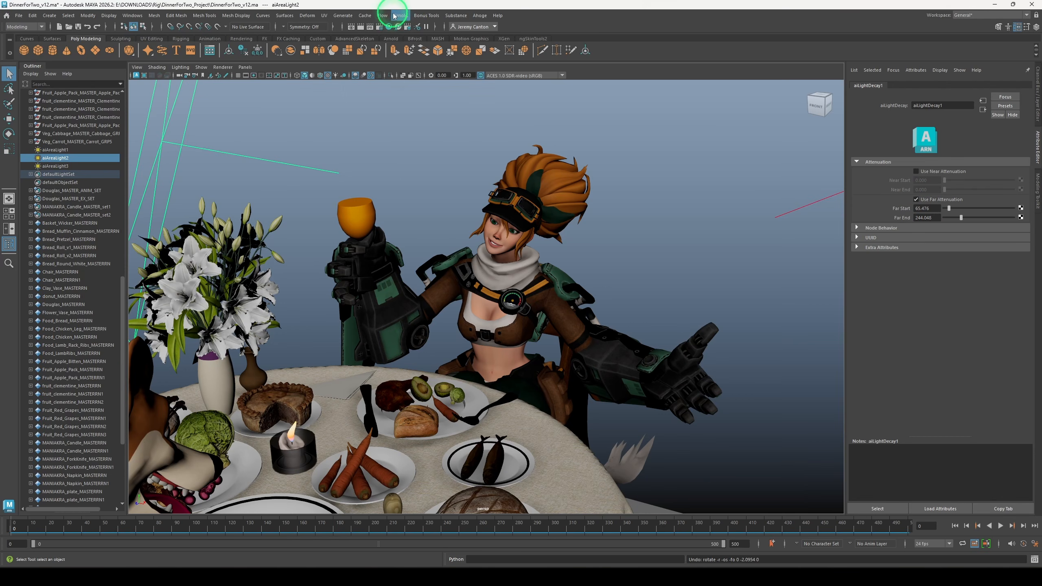
Create a fourth Arnold area light, enlarge it, and position it beside the woman, rotated toward her and the table
click(399, 16)
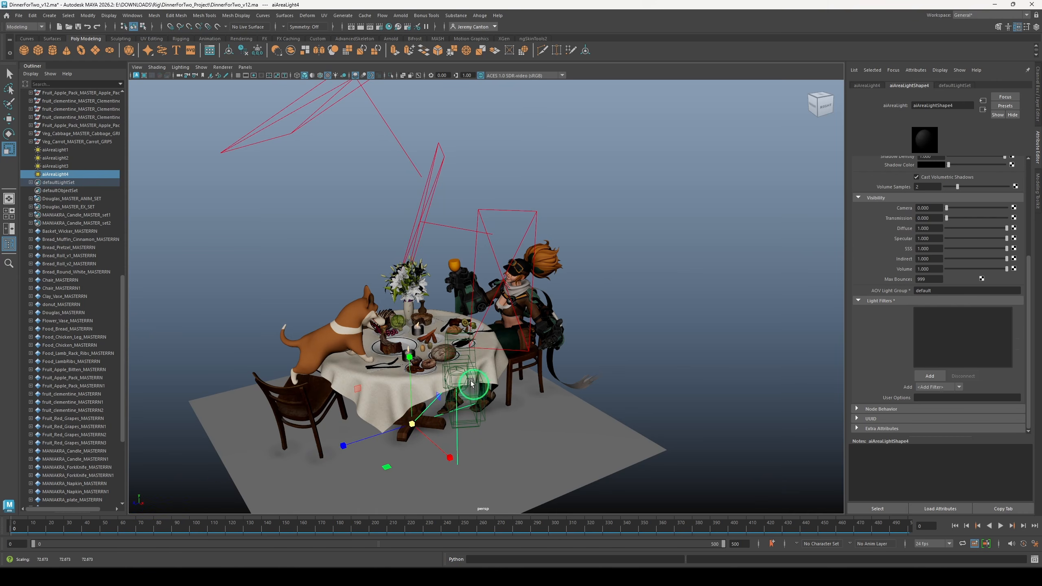
key(e)
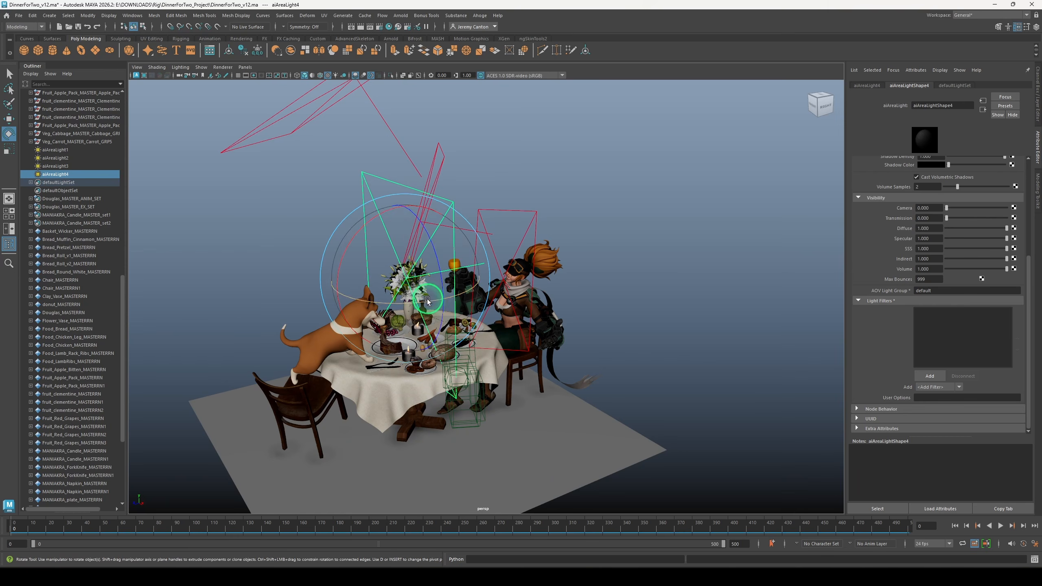
drag(470, 289, 568, 370)
key(w)
alt+drag(569, 370, 591, 290)
key(e)
alt+right_drag(492, 289, 407, 230)
drag(611, 236, 590, 233)
key(w)
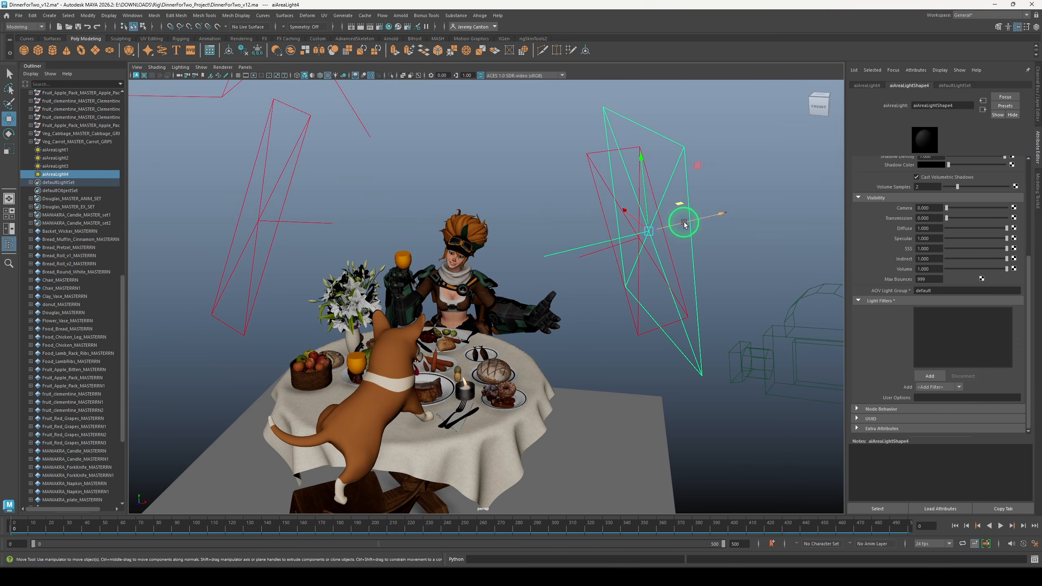
drag(684, 223, 735, 209)
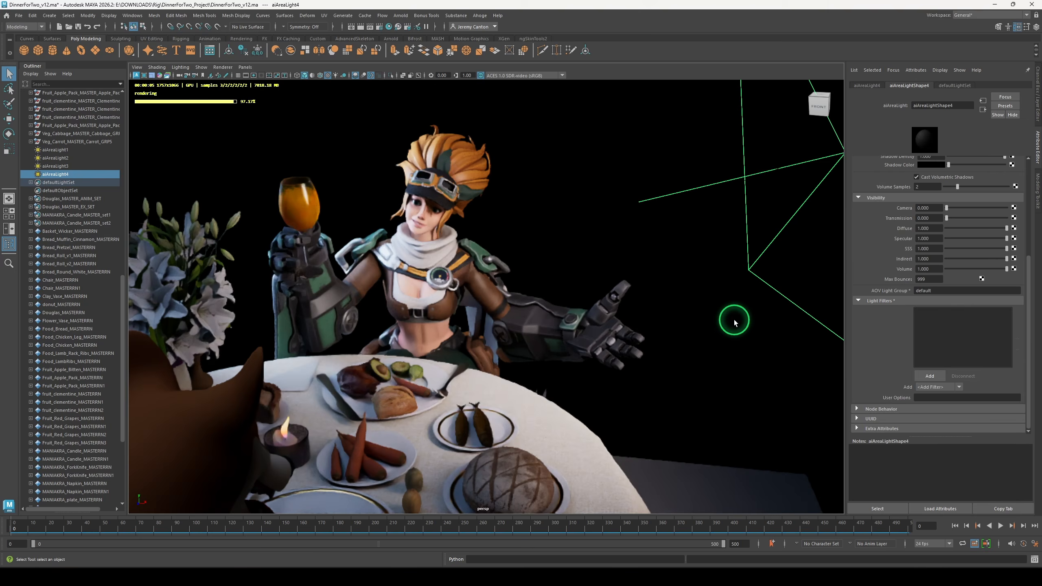
Set the fourth area light's exposure to 12 and enable its color temperature
scroll(924, 187, up, 5)
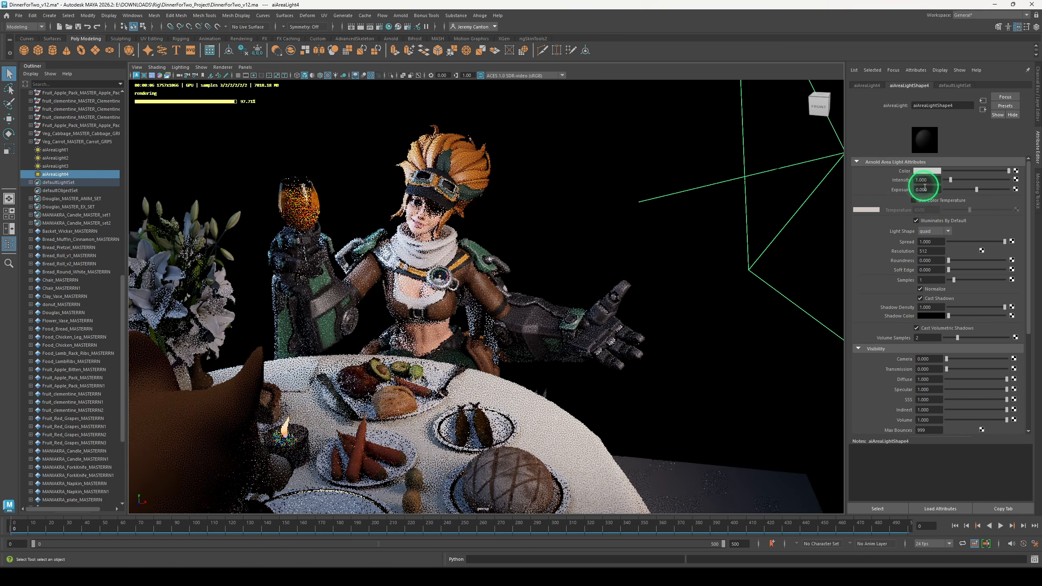
drag(916, 189, 947, 209)
text(12)
key(Return)
click(937, 200)
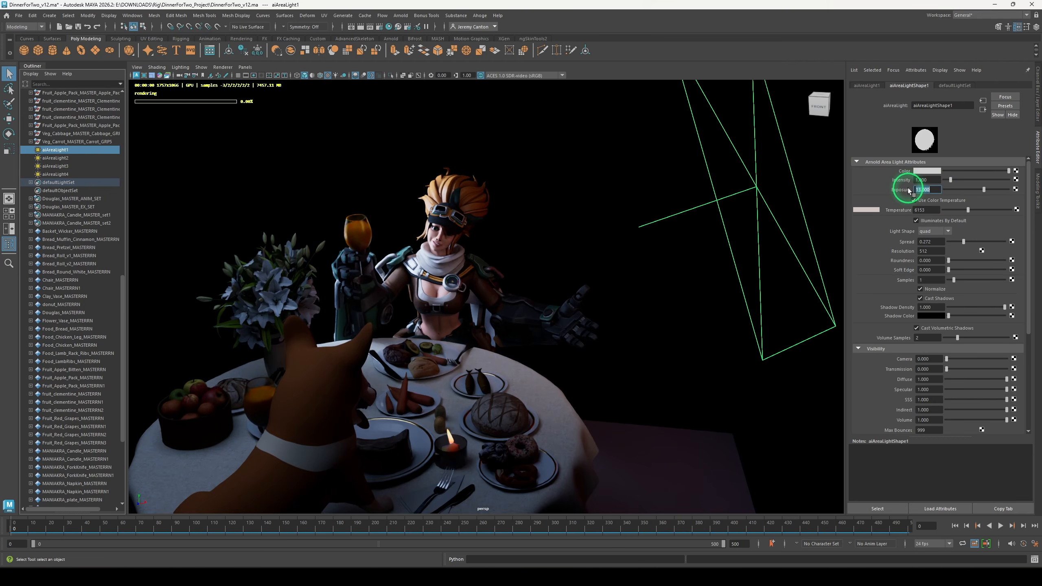
Set the first area light's exposure to 14, comparing the render against an exposure of 15
text(14)
key(Return)
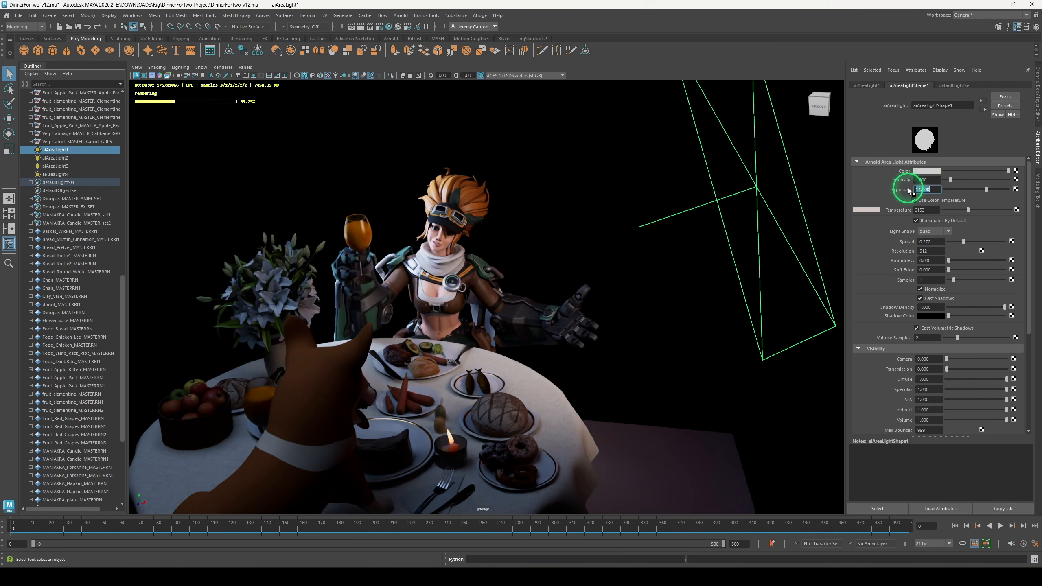
text(15)
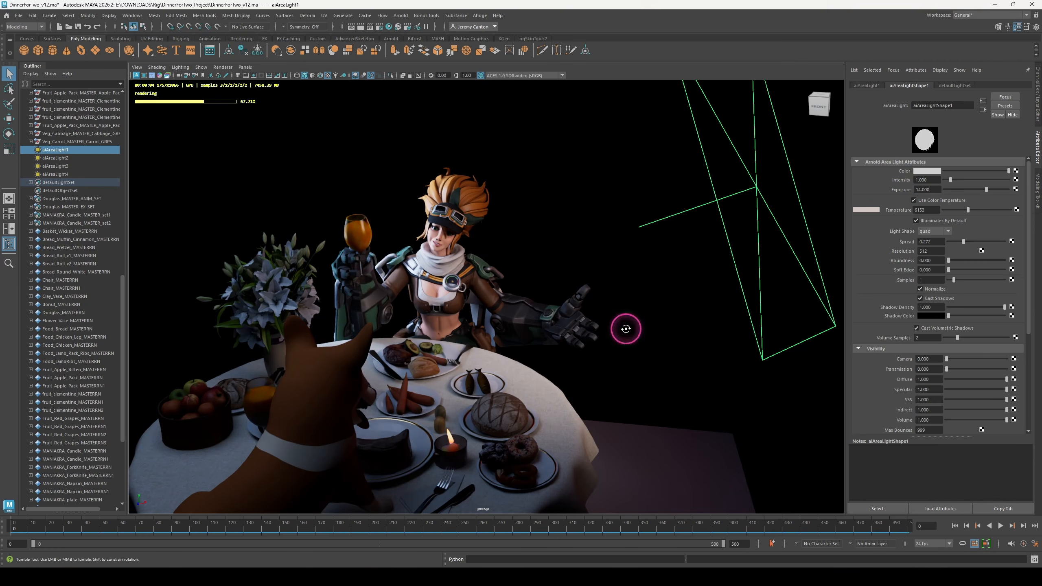
key(Return)
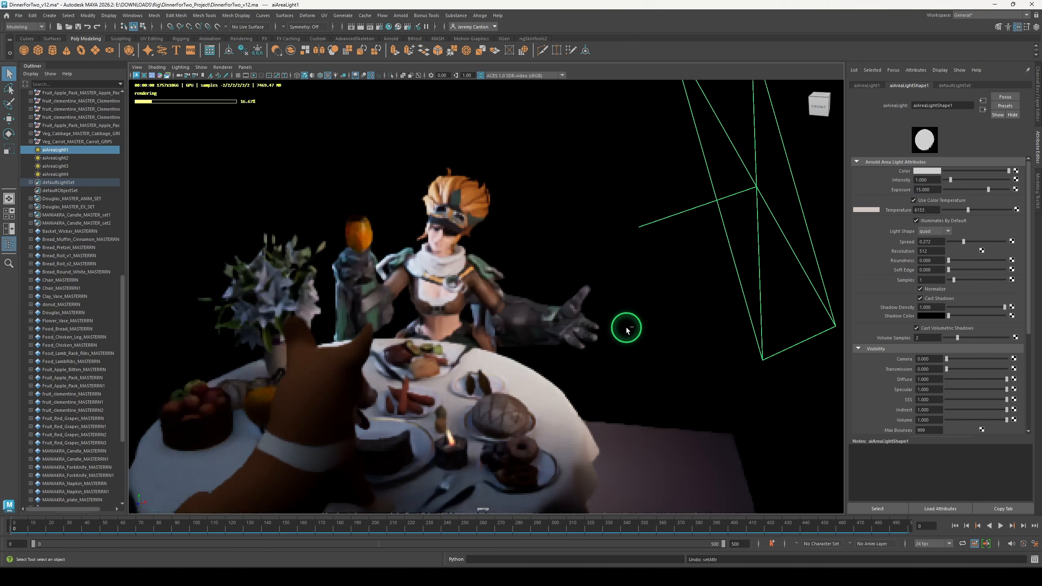
key(ctrl+z)
key(ctrl+z)
key(shift+z)
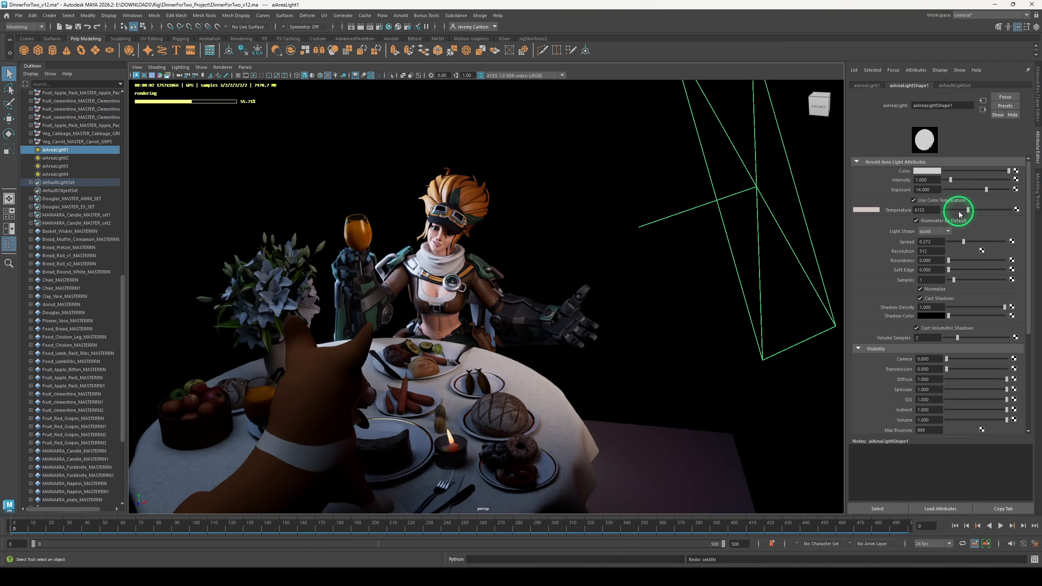
Try a warmer color temperature on the first area light and undo it
click(959, 210)
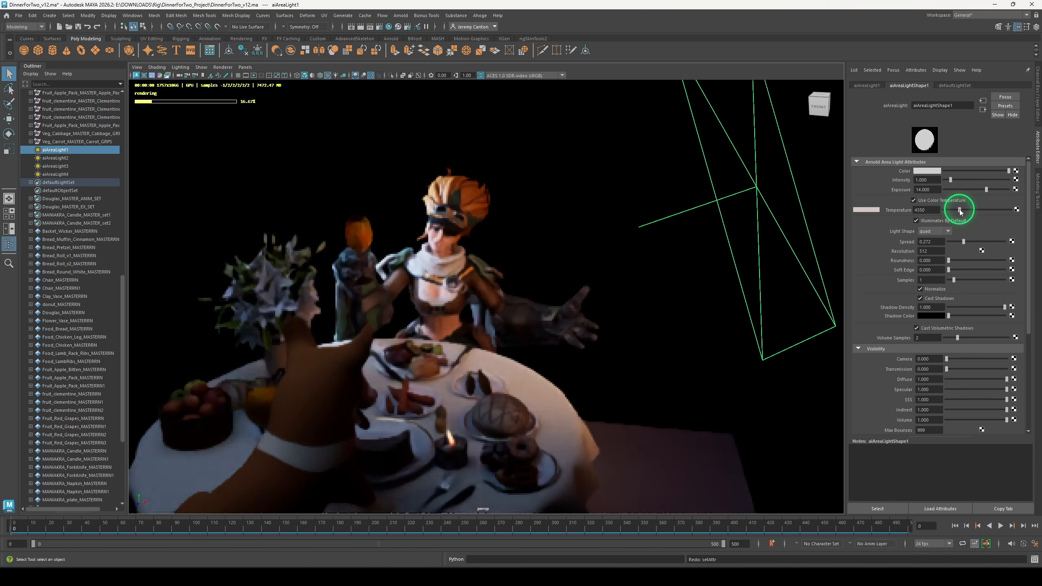
click(763, 291)
key(ctrl+z)
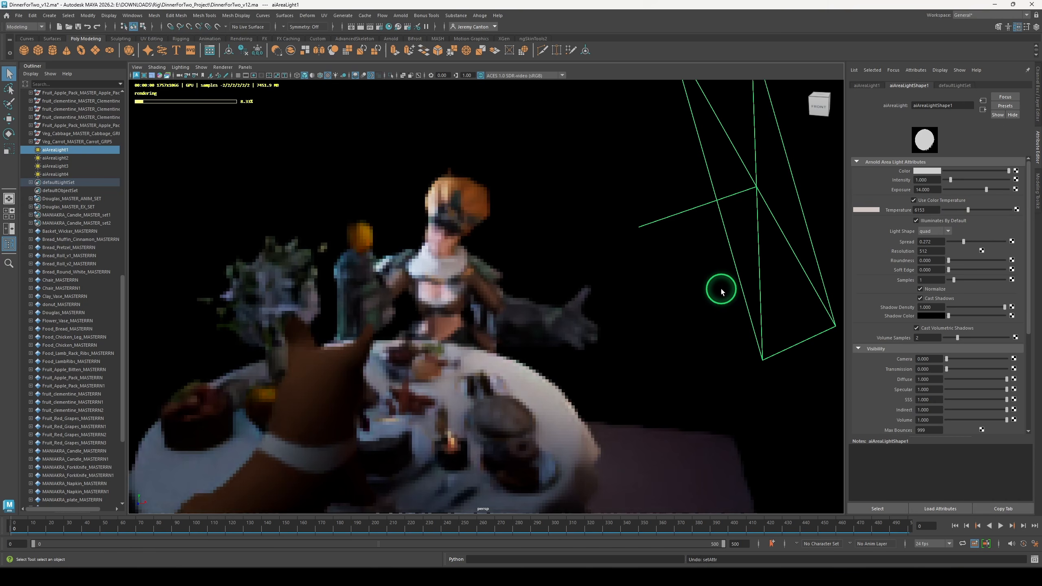
Widen the first area light slightly and set the fourth area light's exposure to 6
key(r)
drag(799, 180, 803, 180)
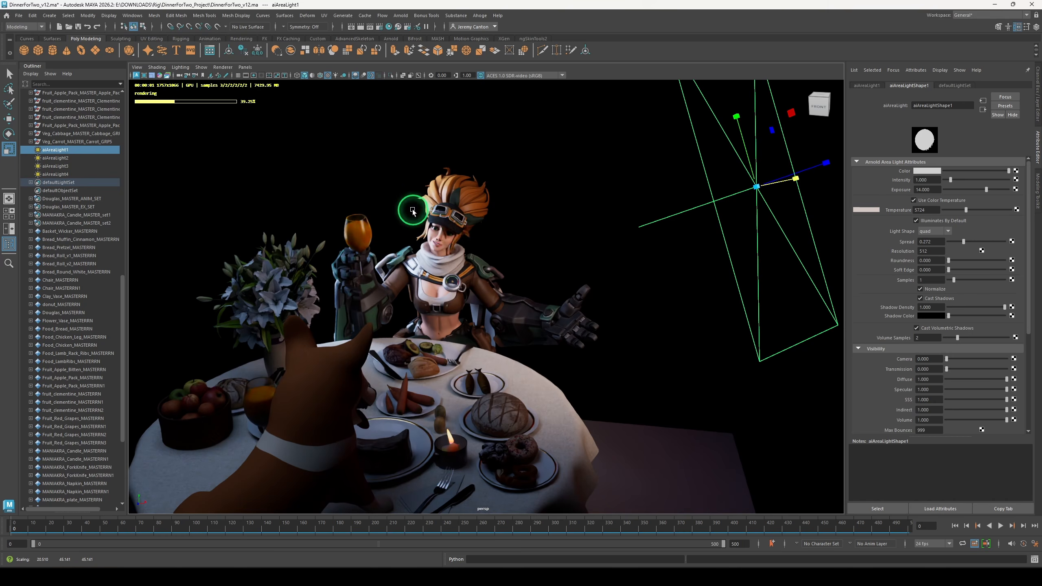
click(481, 257)
click(884, 193)
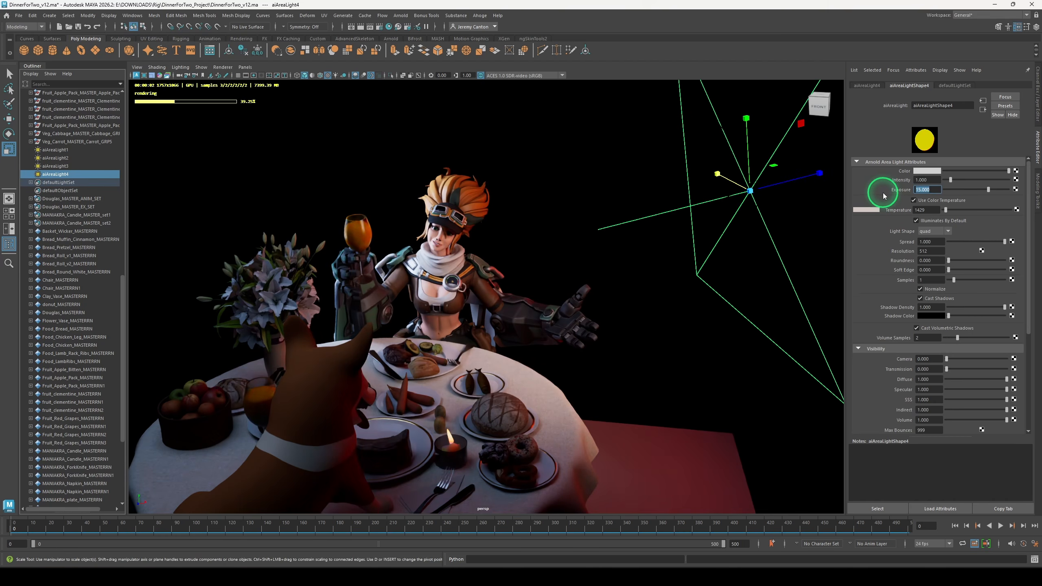
text(6)
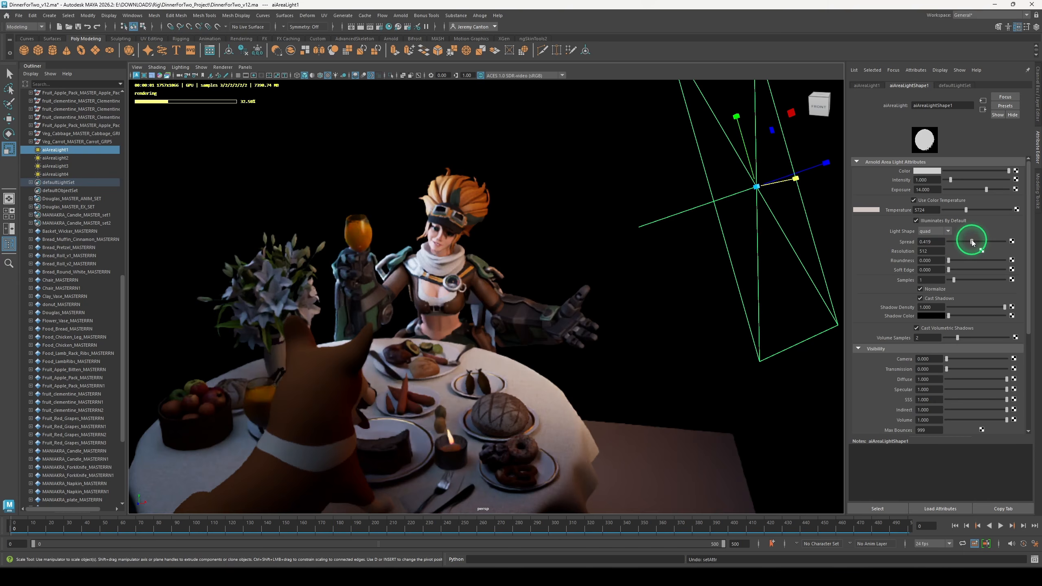
Try a spread of about 0.419 on the first area light and undo it
click(971, 242)
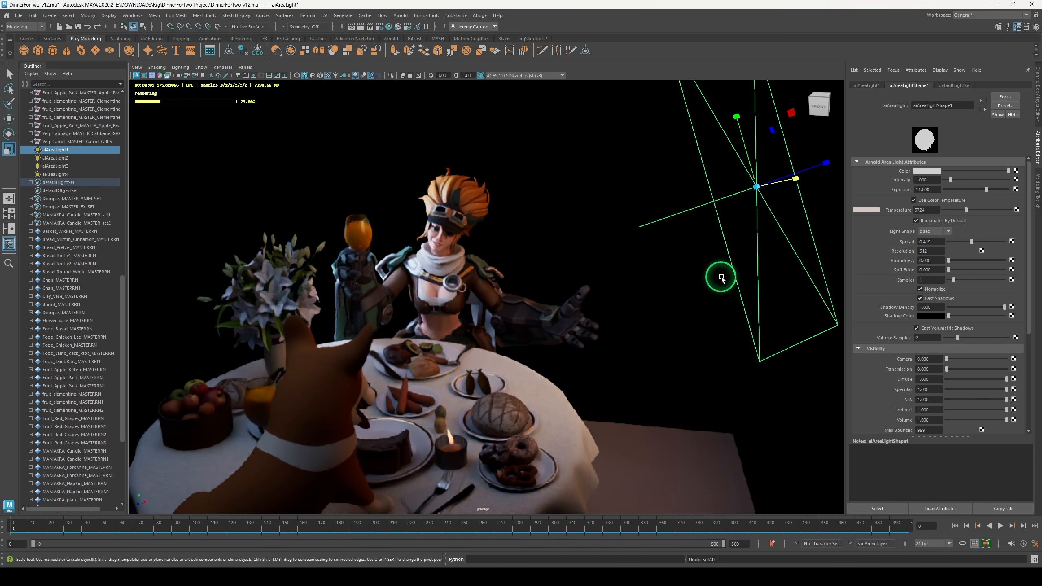
key(ctrl+z)
key(q)
Create a fifth Arnold area light, raise it above the table, and scale it for lighting the dog
alt+drag(616, 262, 506, 263)
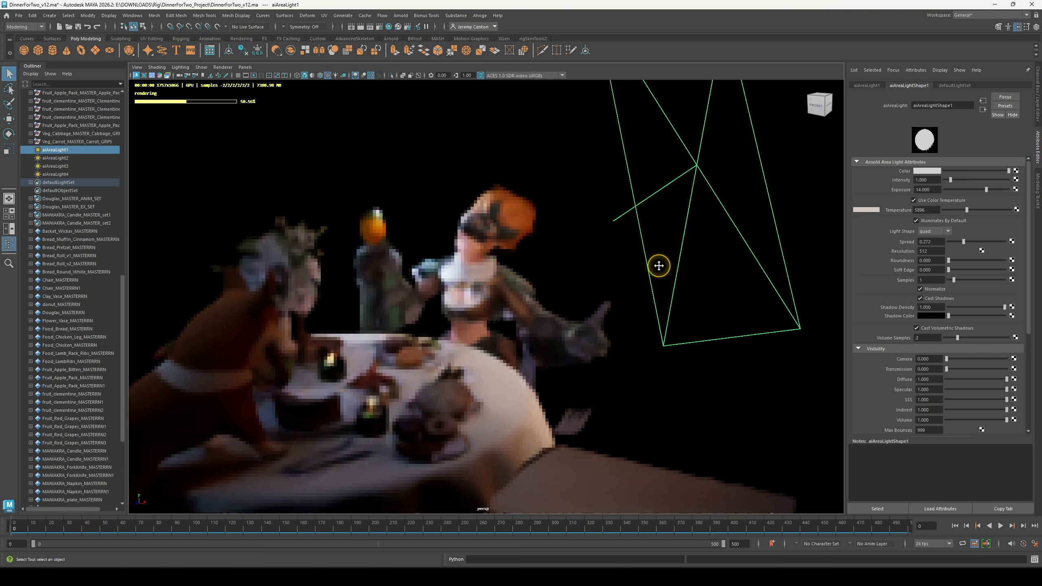
mouse_move(659, 265)
alt+right_down()
mouse_move(659, 361)
mouse_move(623, 321)
alt+right_up()
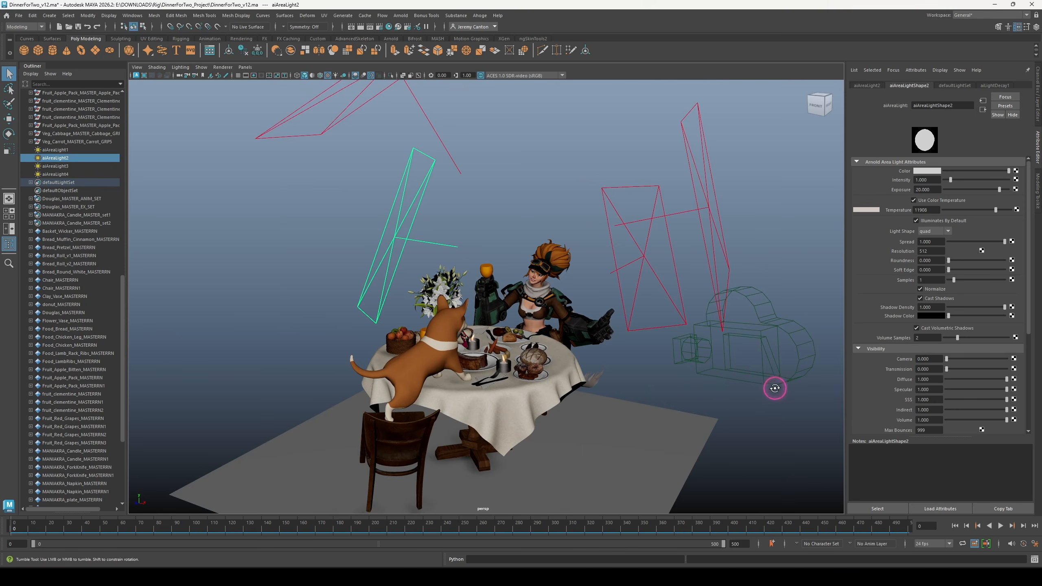
alt+drag(775, 388, 633, 379)
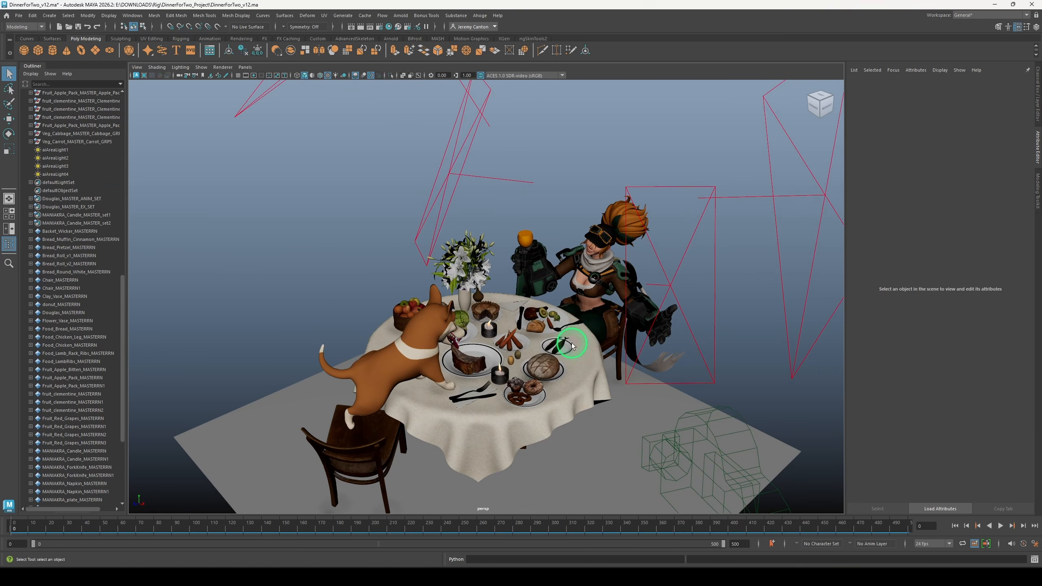
alt+drag(573, 346, 574, 414)
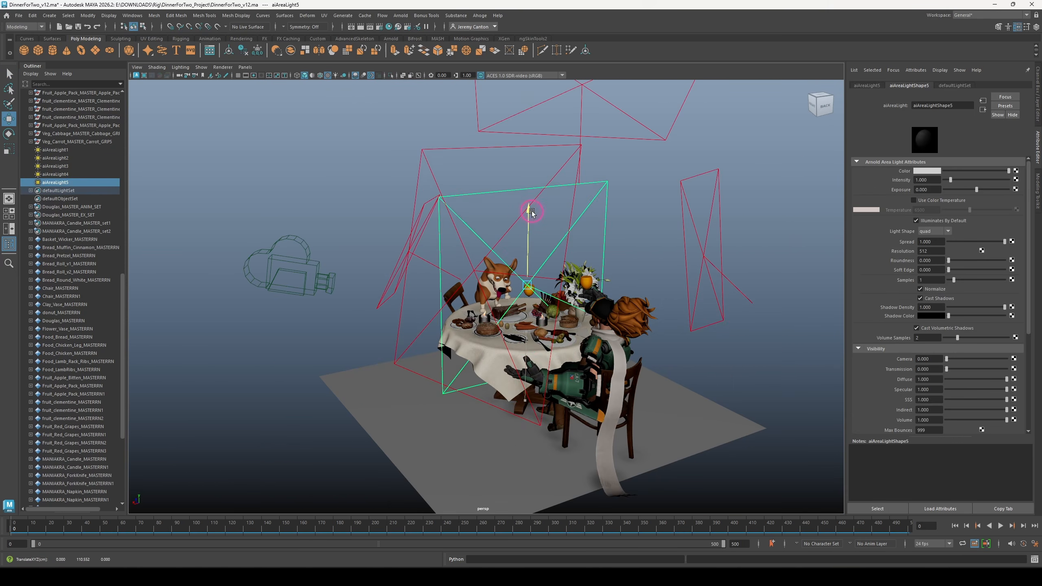
key(e)
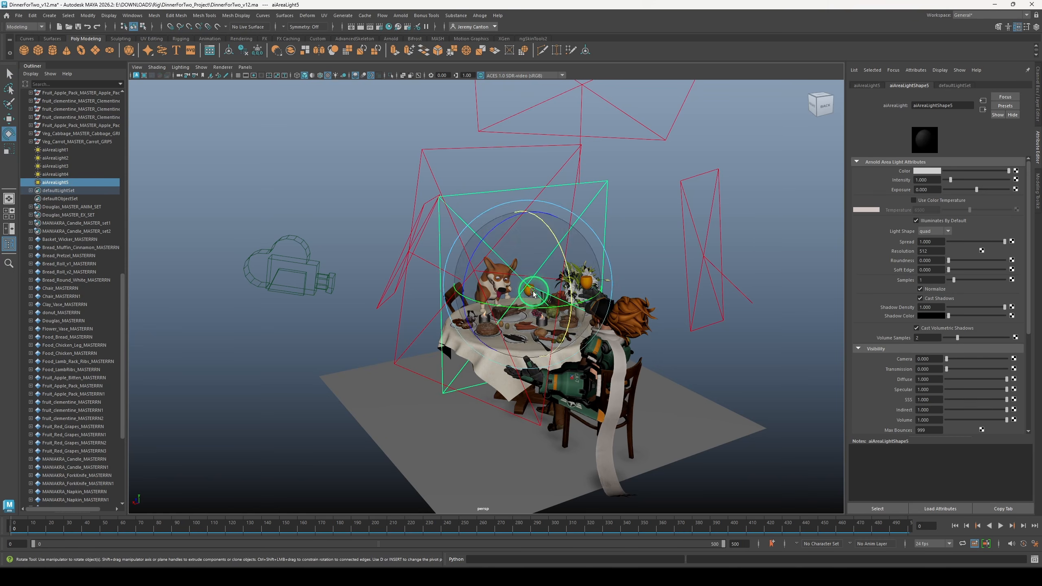
key(r)
drag(532, 292, 483, 262)
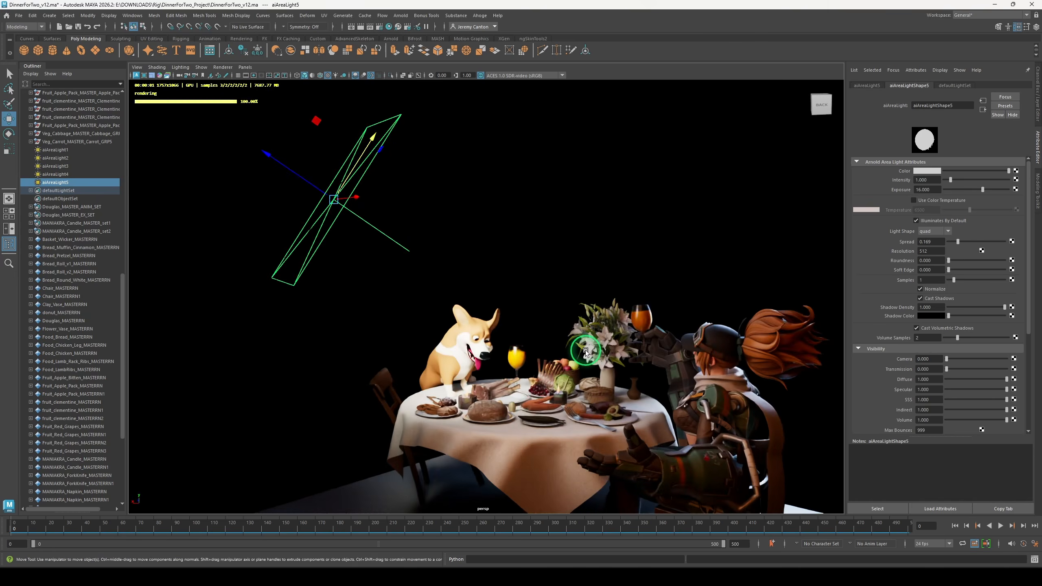
Refine the fifth area light's rotation toward the dog and set its exposure to 15
mouse_move(513, 361)
alt+right_down()
mouse_move(570, 372)
mouse_move(510, 349)
alt+right_up()
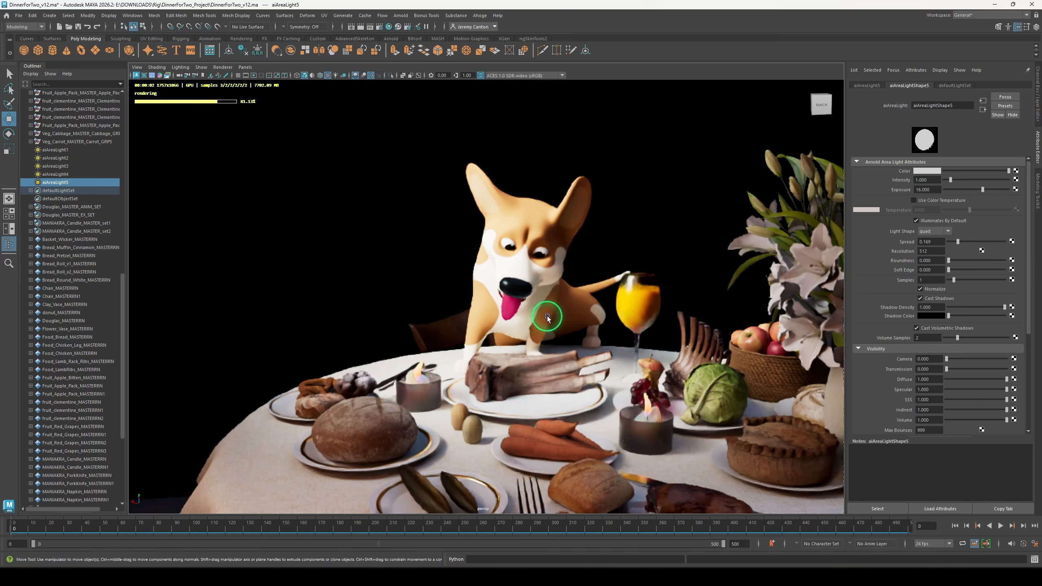
key(e)
alt+right_drag(493, 226, 333, 223)
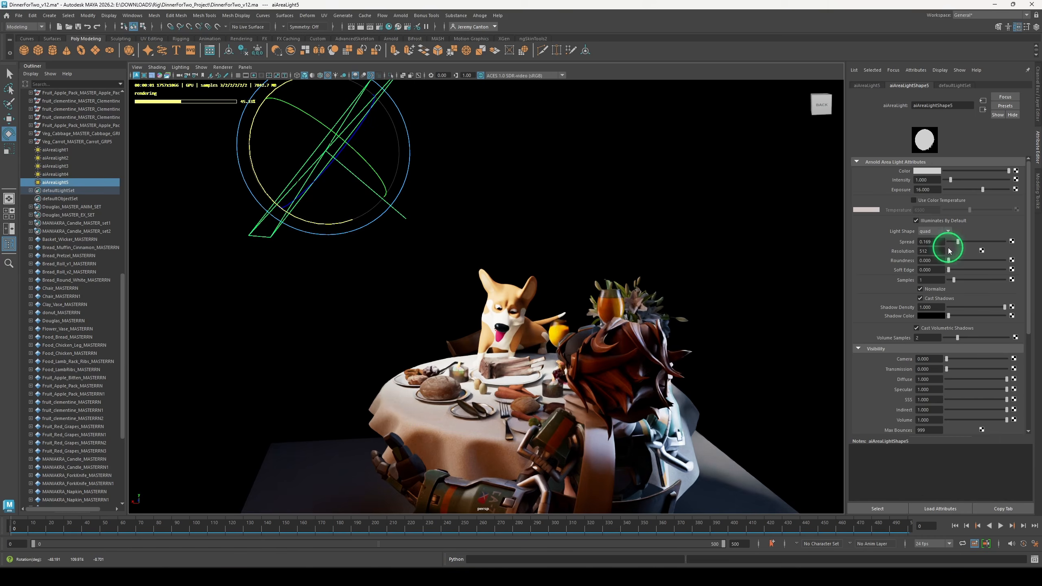
drag(932, 190, 902, 189)
text(15)
key(Return)
click(819, 273)
Move the fifth area light higher by about 34.8 units along its own vertical axis, comparing the render without the move
alt+drag(434, 325, 505, 347)
alt+right_drag(511, 414, 543, 410)
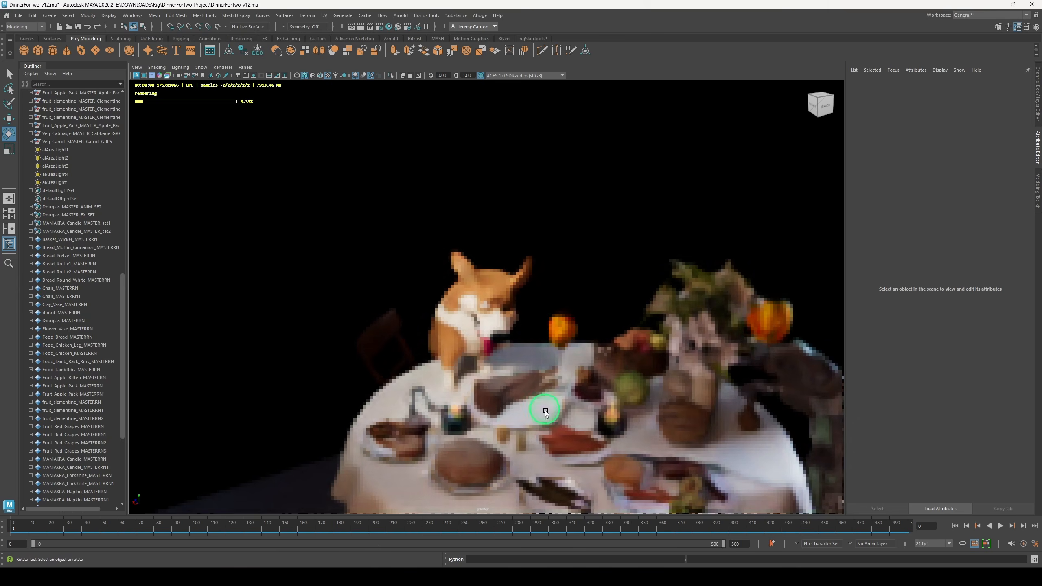
alt+drag(515, 265, 610, 417)
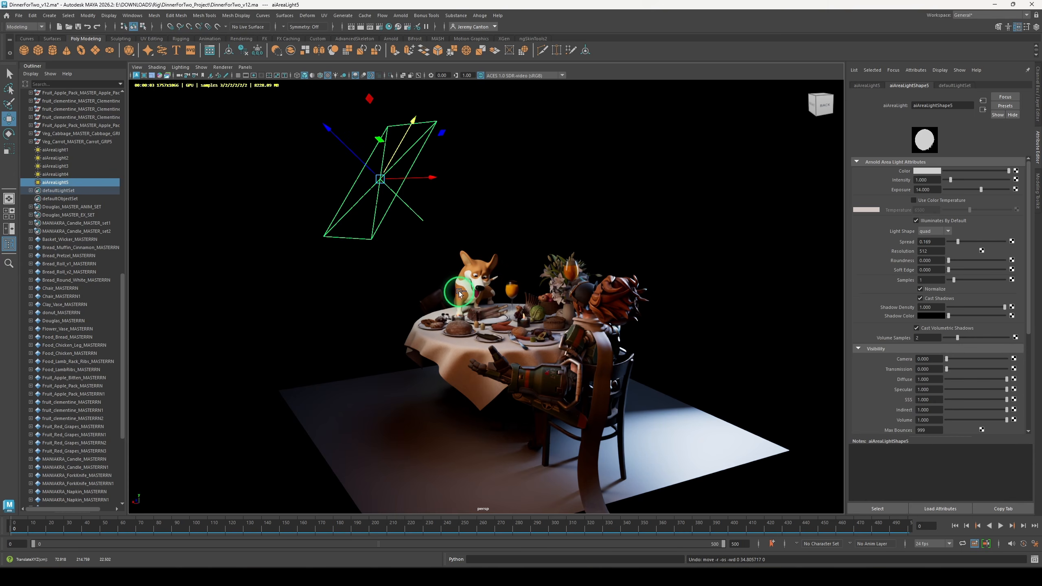
drag(461, 293, 453, 310)
key(ctrl+z)
key(ctrl+y)
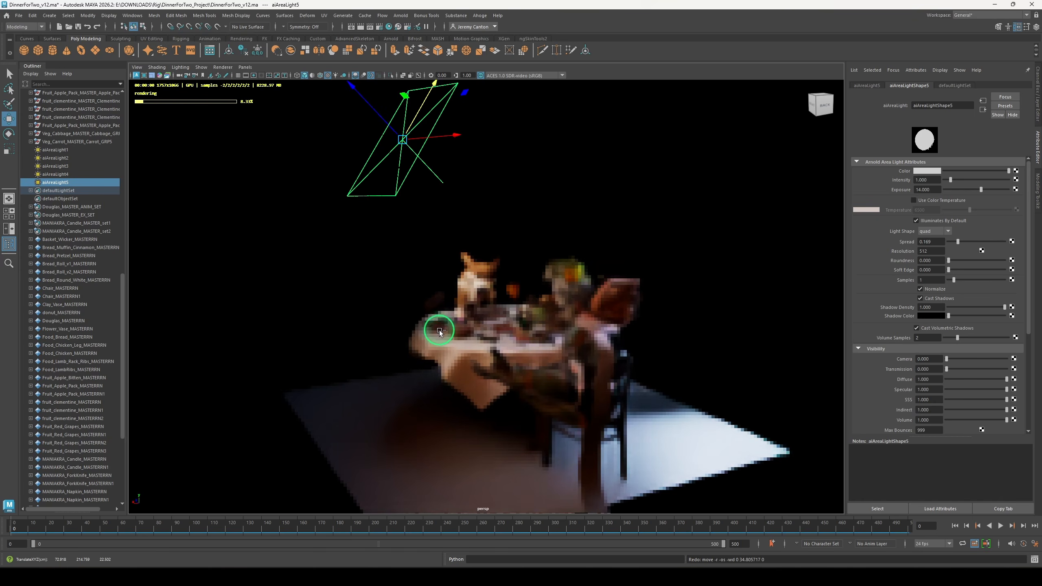
key(e)
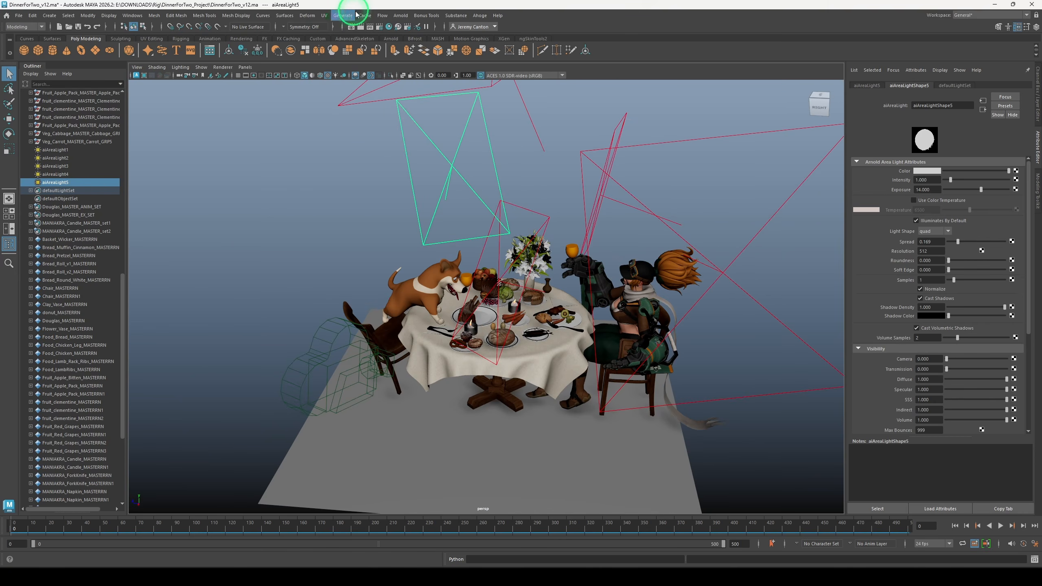
Create a sixth Arnold area light and look through it to aim it at the dog from behind the table
click(401, 15)
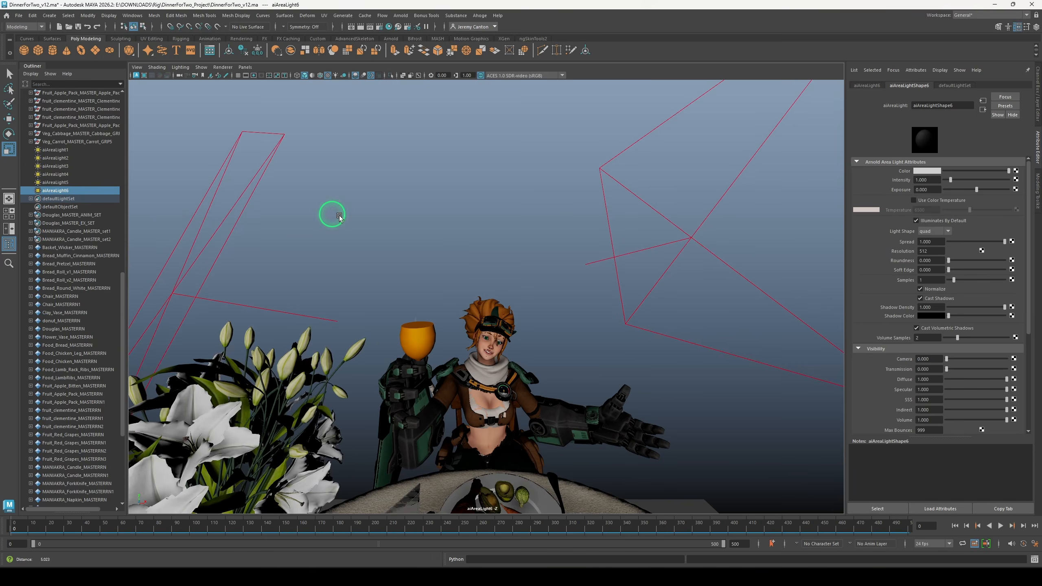
alt+drag(330, 215, 656, 353)
alt+right_drag(657, 353, 488, 230)
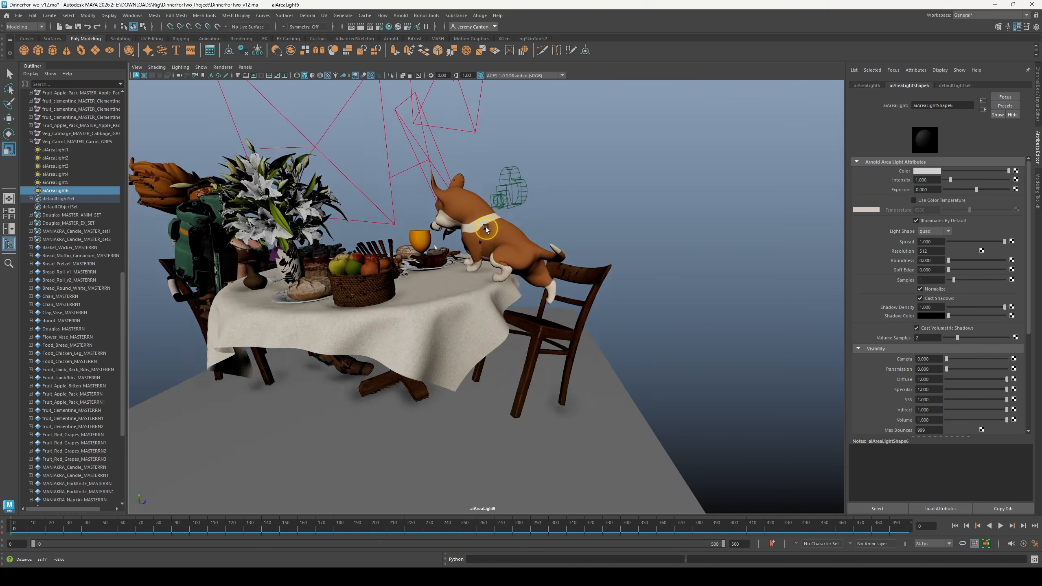
alt+drag(488, 230, 521, 320)
alt+right_drag(521, 320, 547, 323)
Set the sixth area light's exposure to 20 and refine its aim at the dog, returning to the perspective view
click(920, 190)
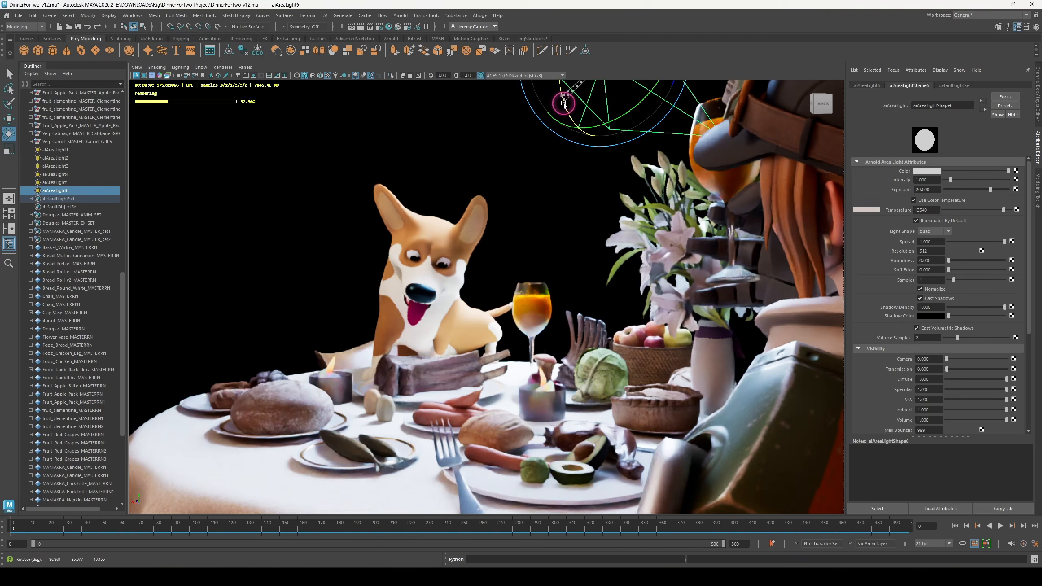
drag(615, 123, 583, 131)
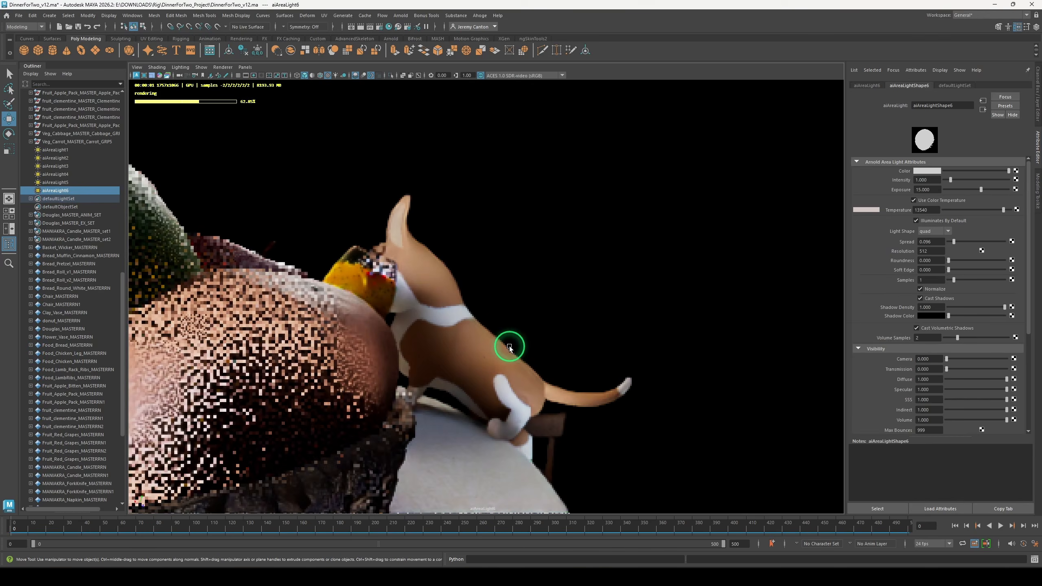
alt+drag(512, 344, 410, 372)
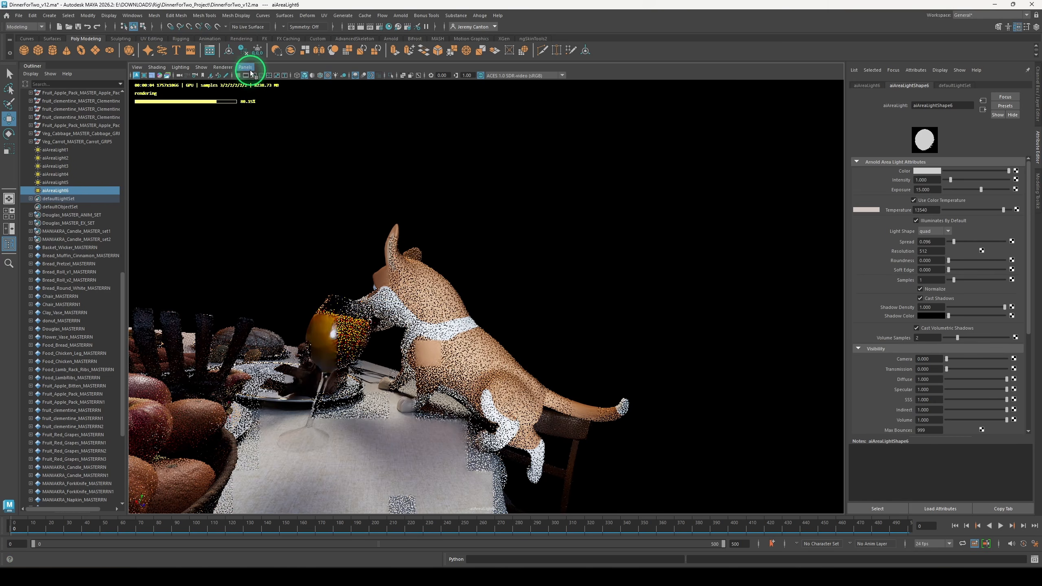
click(247, 68)
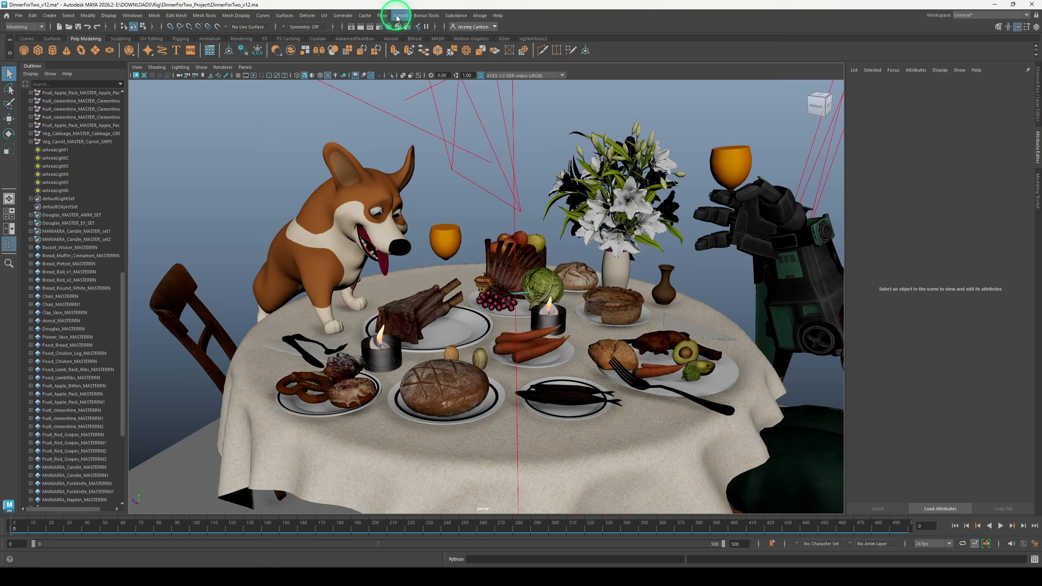
Create a seventh Arnold area light, shrink it and place it over the candle behind the carrots
click(396, 16)
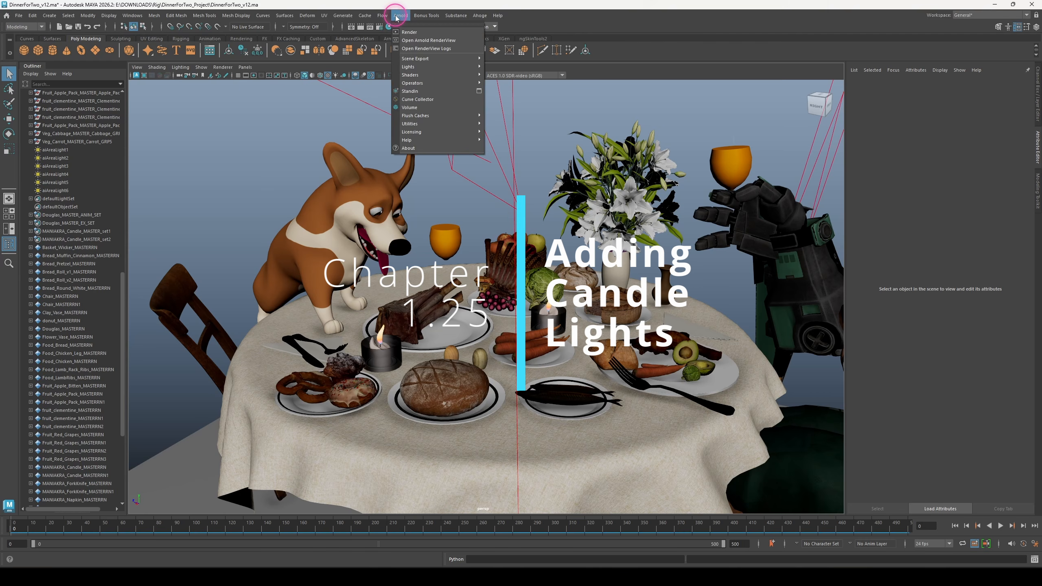
mouse_move(419, 69)
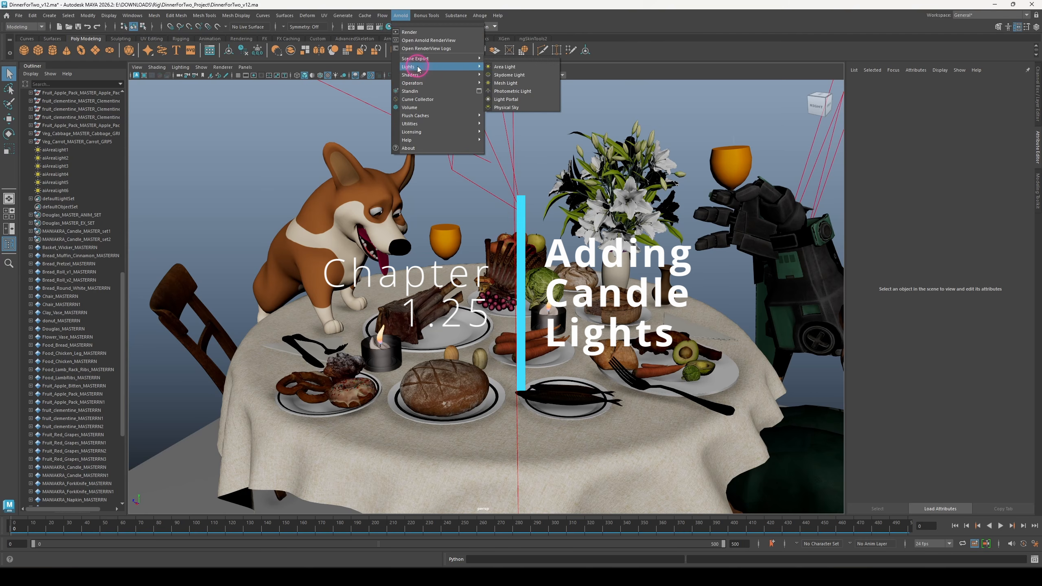
click(539, 70)
alt+right_drag(533, 385, 470, 335)
key(w)
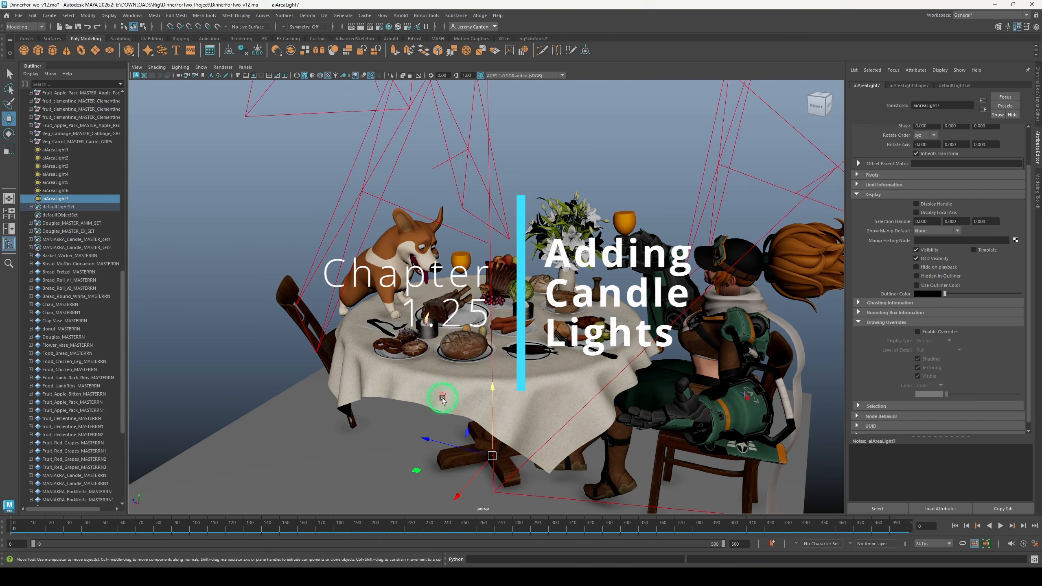
middle_drag(442, 399, 472, 238)
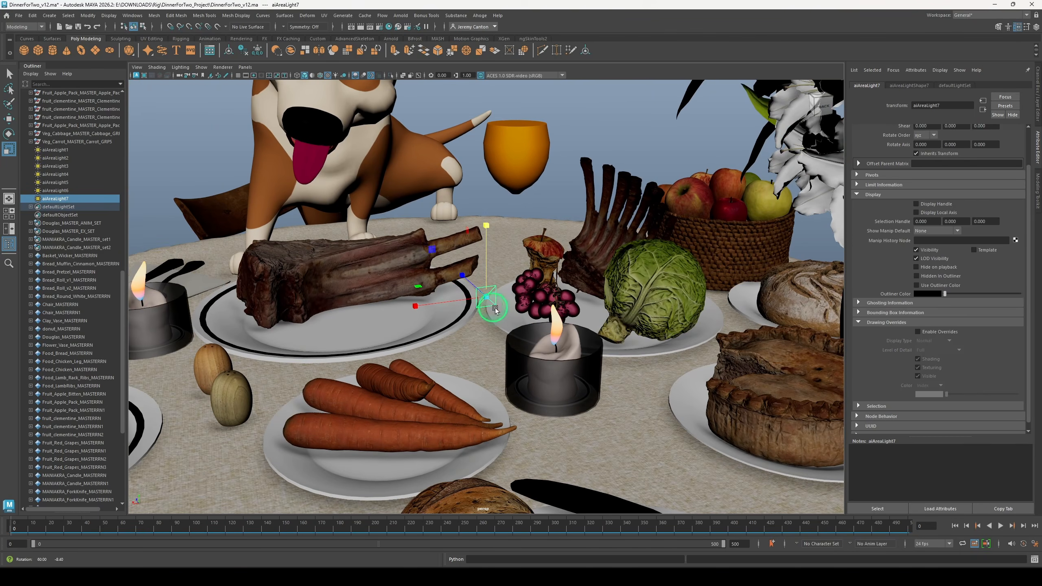
Set the seventh area light's exposure to 18 and its light shape to cylinder
click(906, 190)
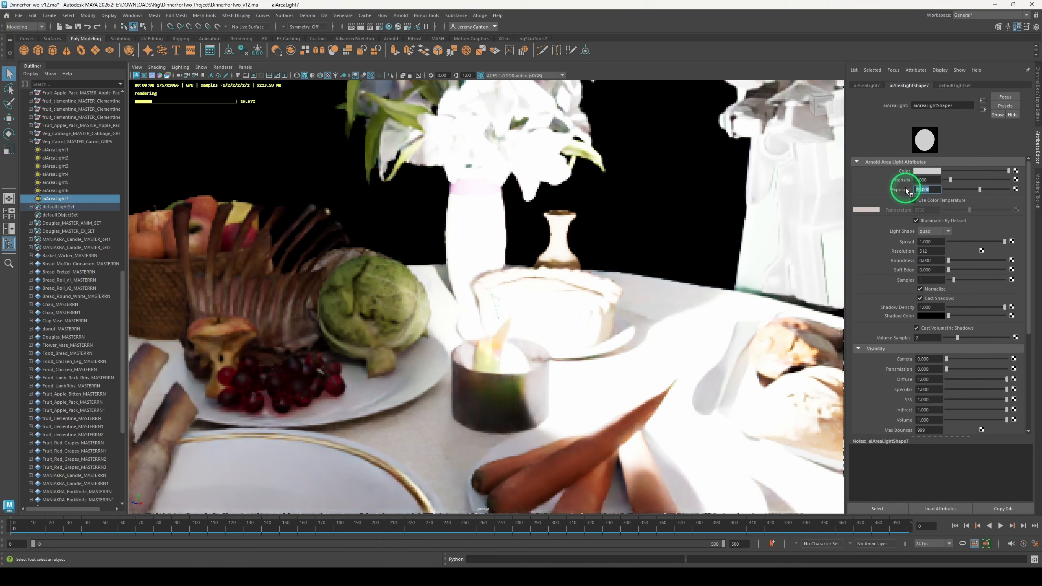
text(18)
key(Return)
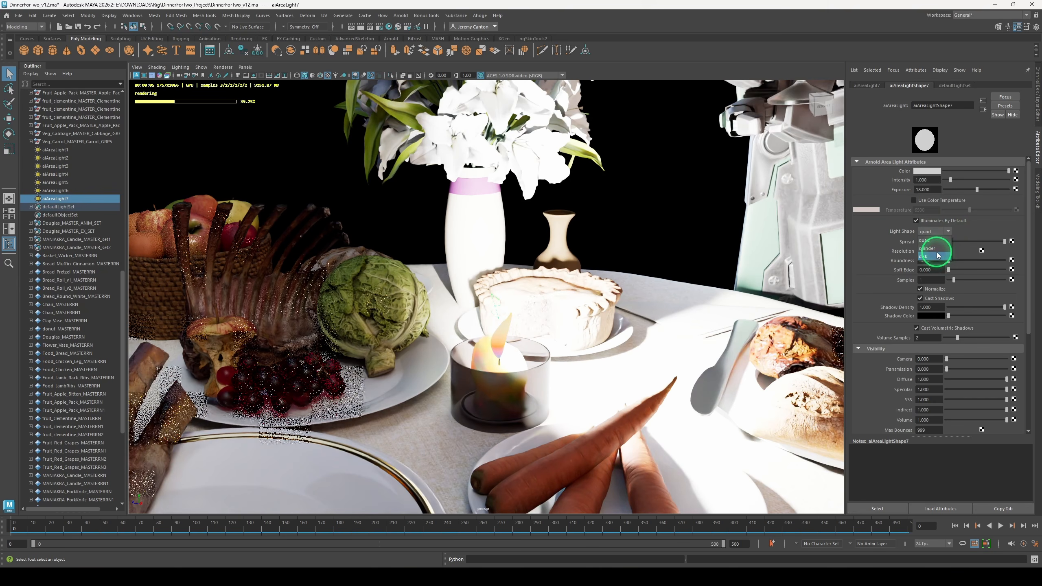
click(518, 299)
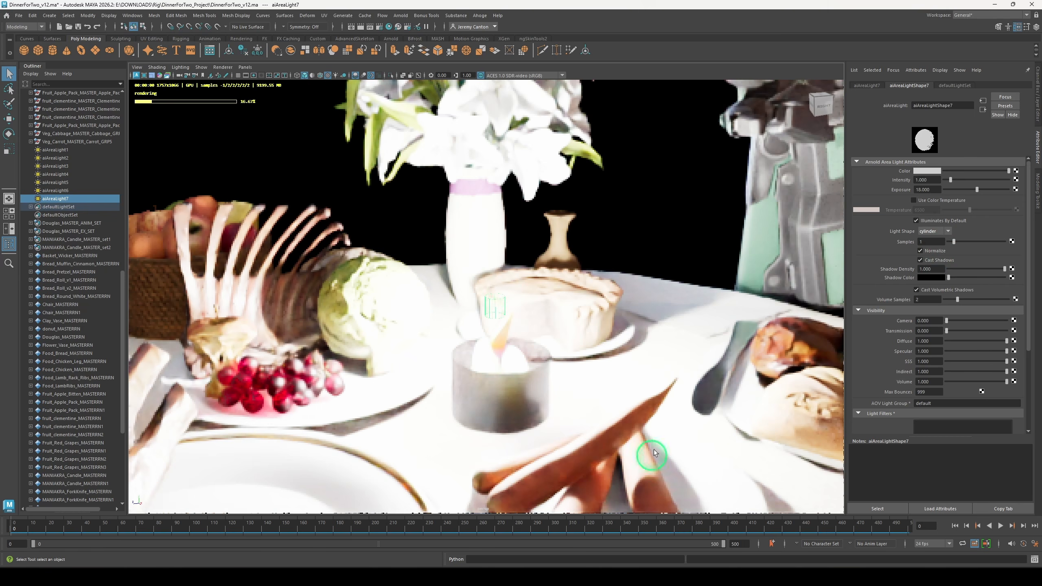
Scale the cylinder light down to the candle flame's size and set its exposure to 15
key(e)
key(r)
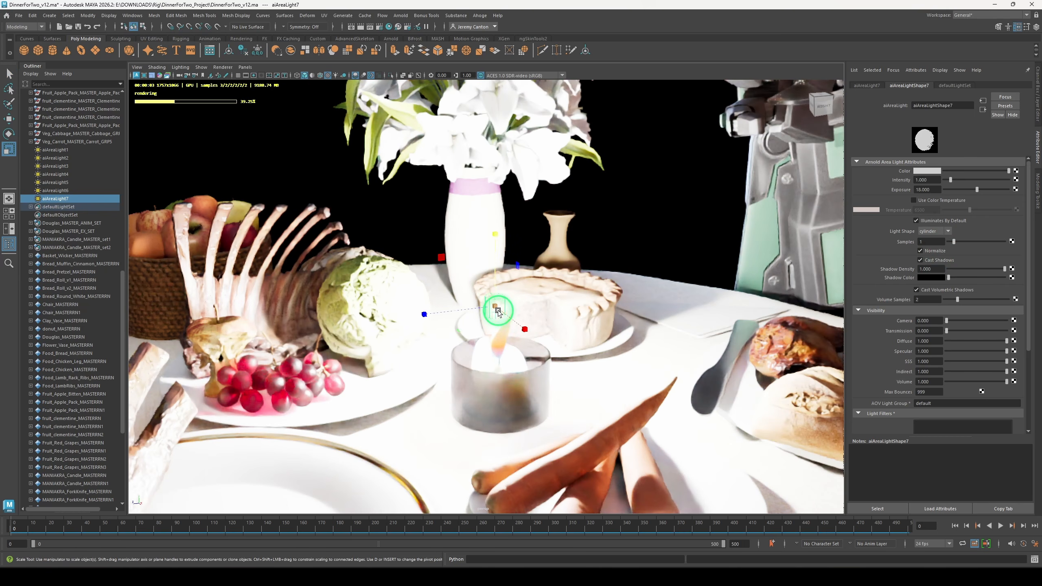
drag(494, 307, 492, 306)
text(15)
key(Return)
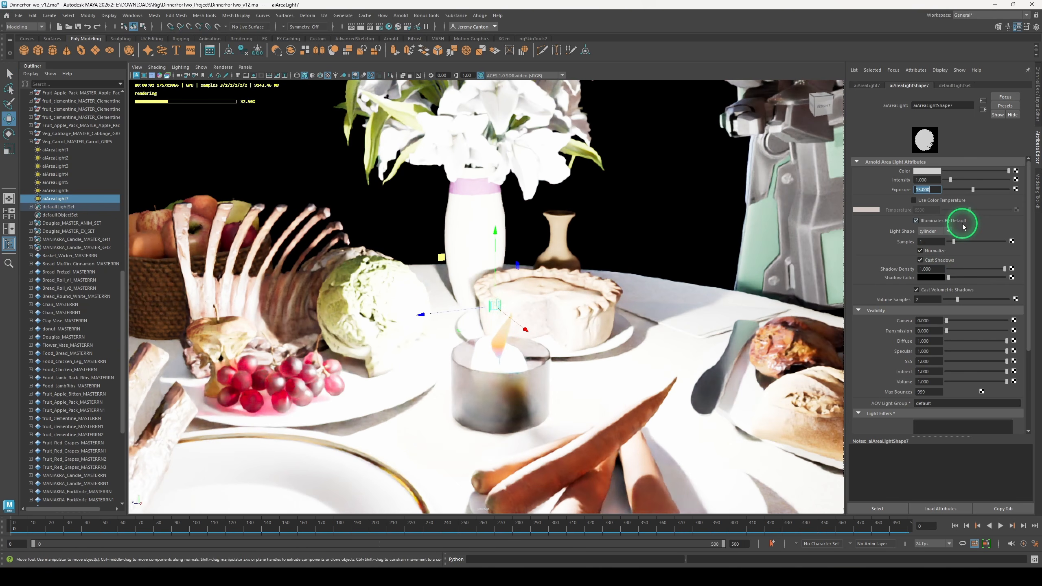
Add a Light Decay filter to the seventh area light
scroll(877, 372, down, 5)
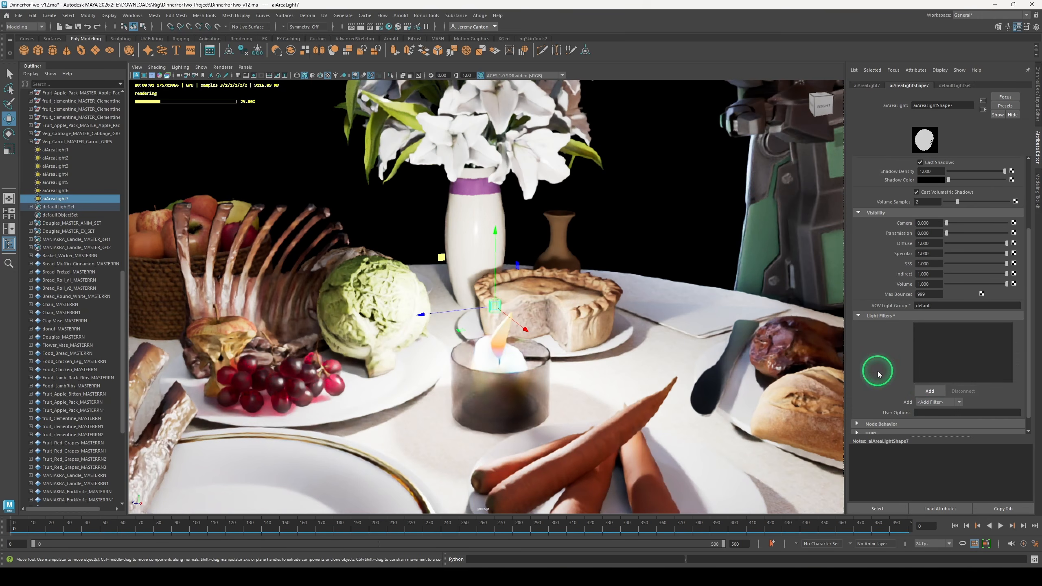
click(930, 390)
click(395, 214)
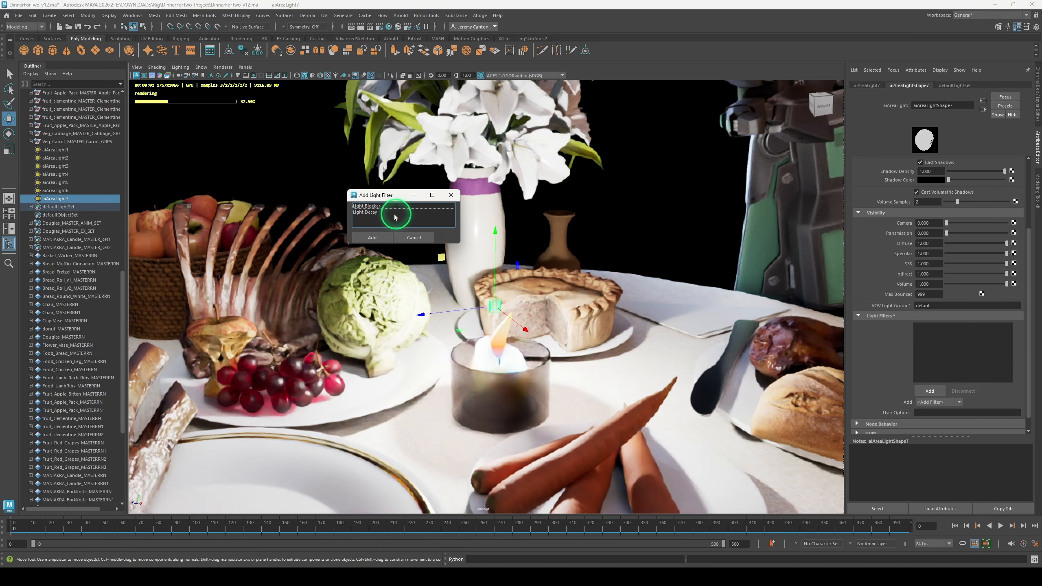
click(385, 238)
Warm the candle light to a color temperature of 2374, enable far attenuation with a short far end, and set its exposure to 13
scroll(958, 326, up, 5)
click(950, 201)
drag(969, 211, 948, 212)
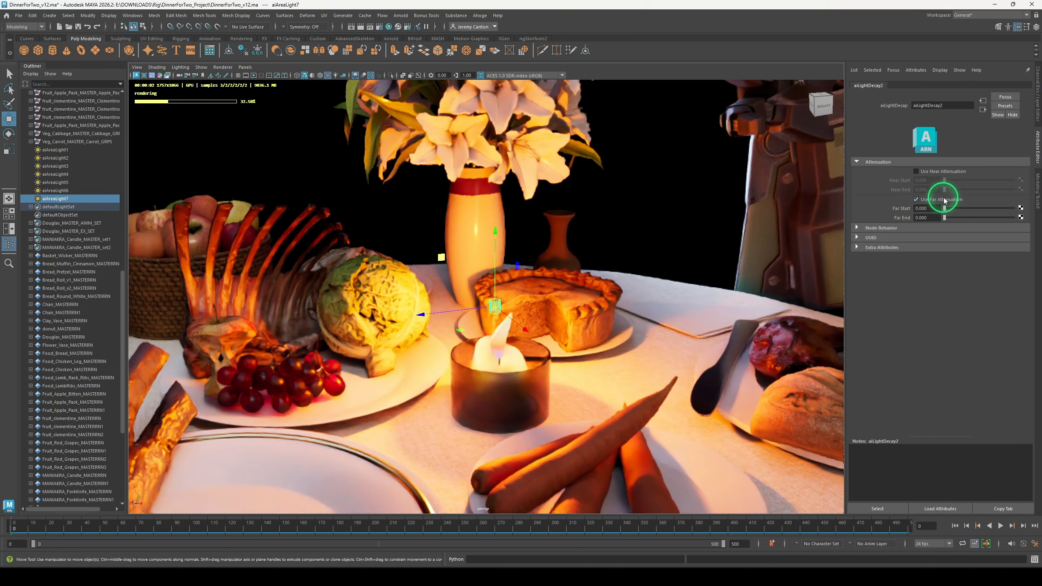
mouse_move(945, 217)
mouse_down()
mouse_move(960, 217)
mouse_move(947, 217)
mouse_up()
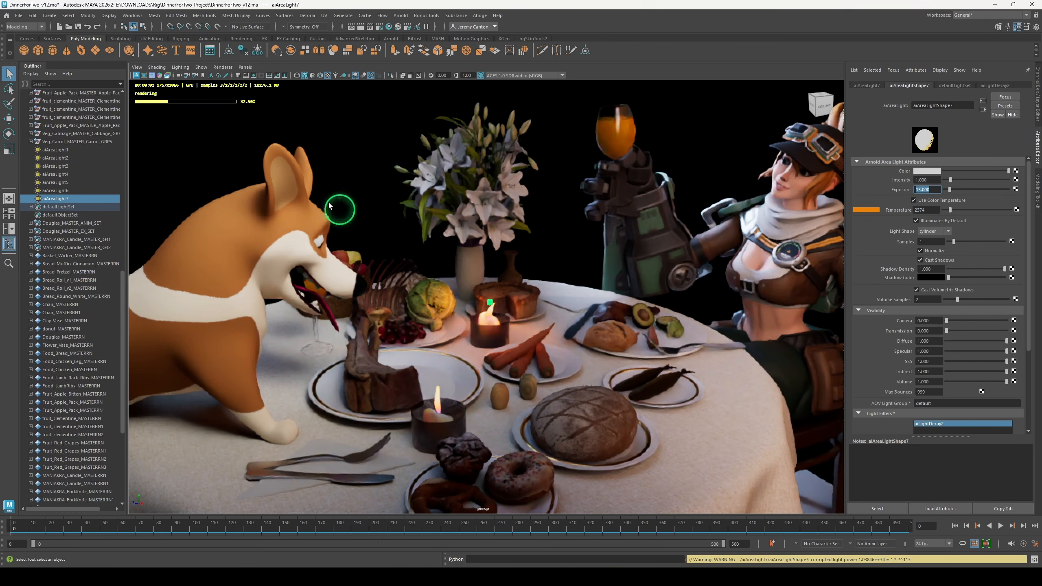
Duplicate the candle light and position the copy over the flame of the second candle near the muffin
click(518, 321)
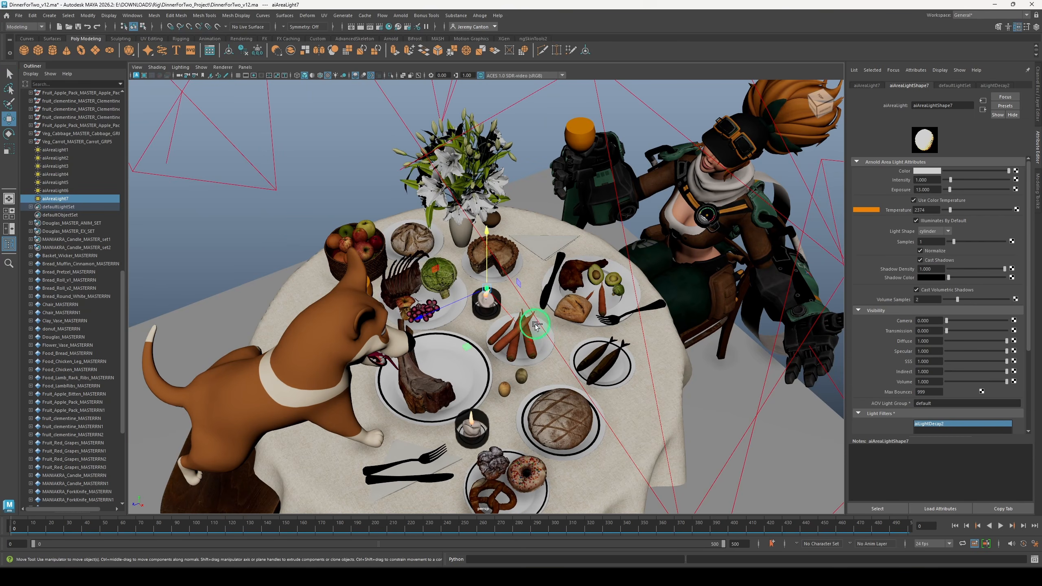
key(ctrl+d)
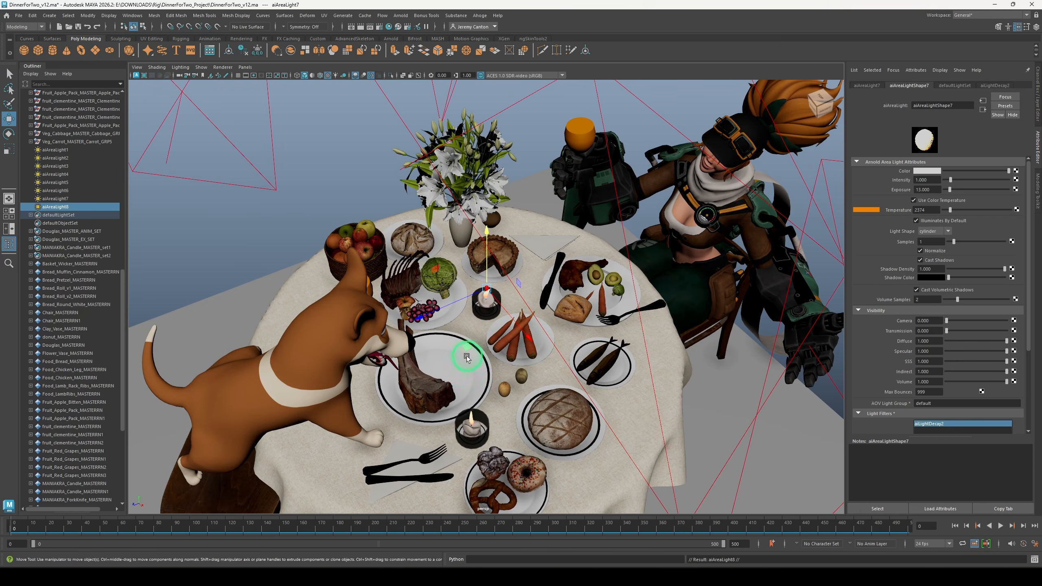
middle_drag(469, 349, 473, 366)
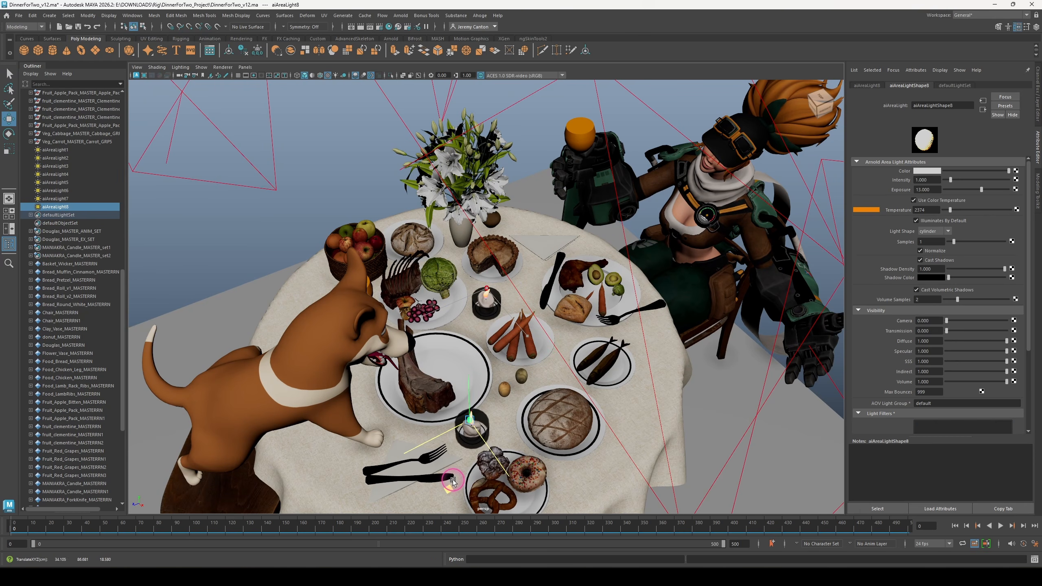
alt+drag(467, 455, 549, 509)
alt+right_drag(549, 509, 488, 423)
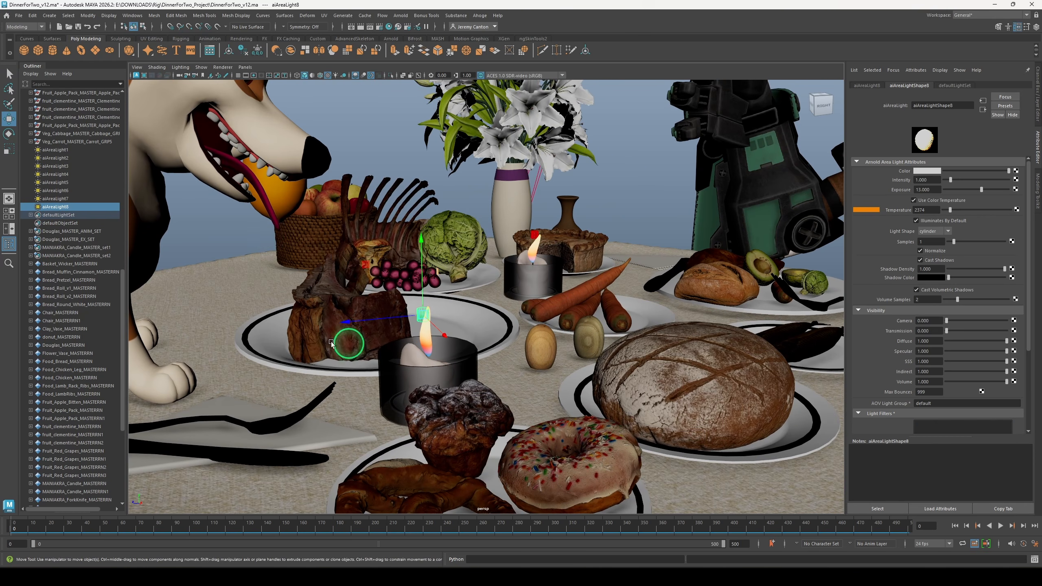
Render the view and give the duplicated candle light its own Light Decay filter, using far attenuation with a far end of 53.571
click(162, 84)
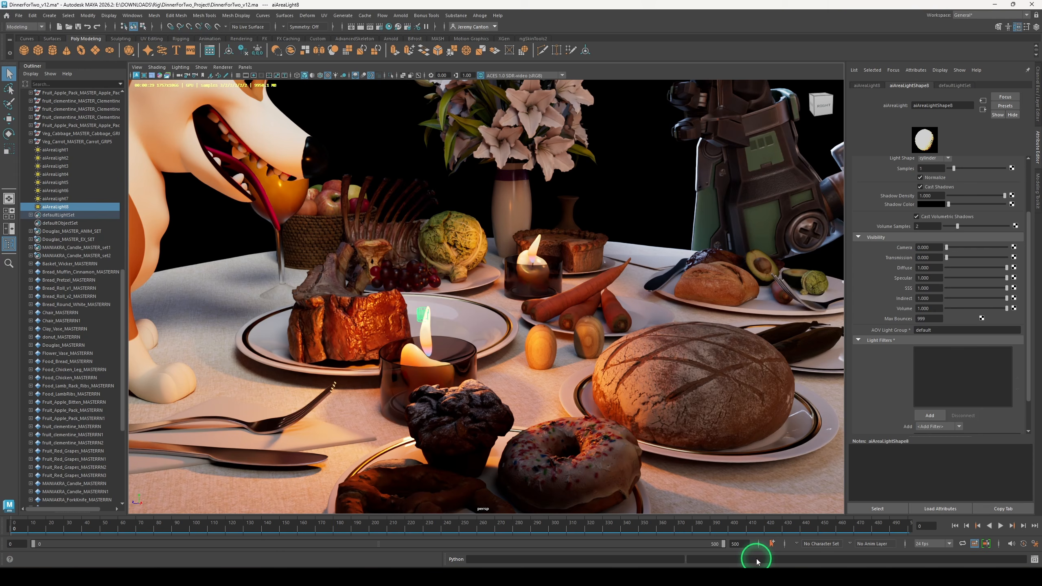
alt+drag(597, 412, 530, 365)
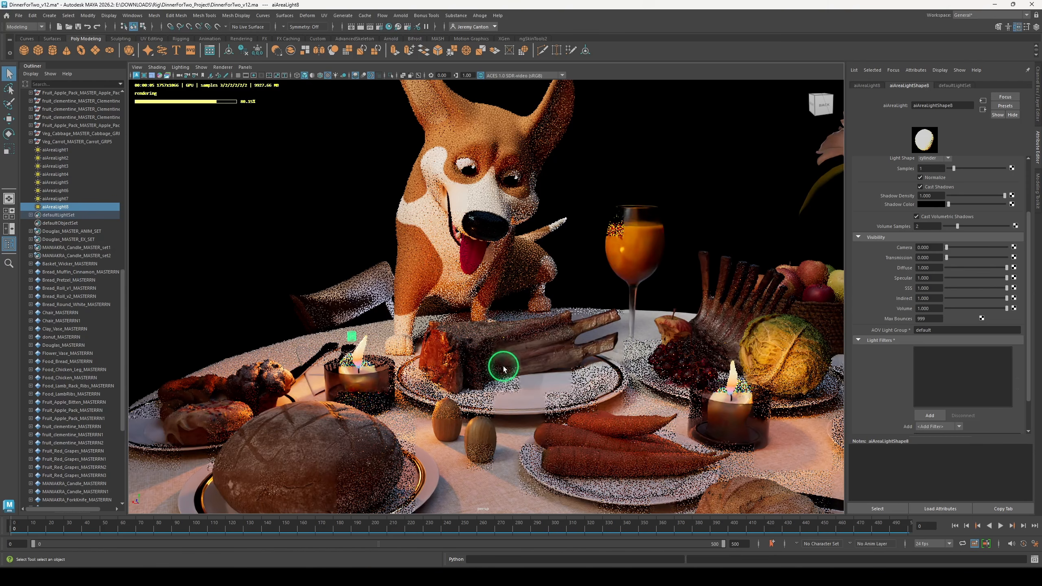
click(932, 418)
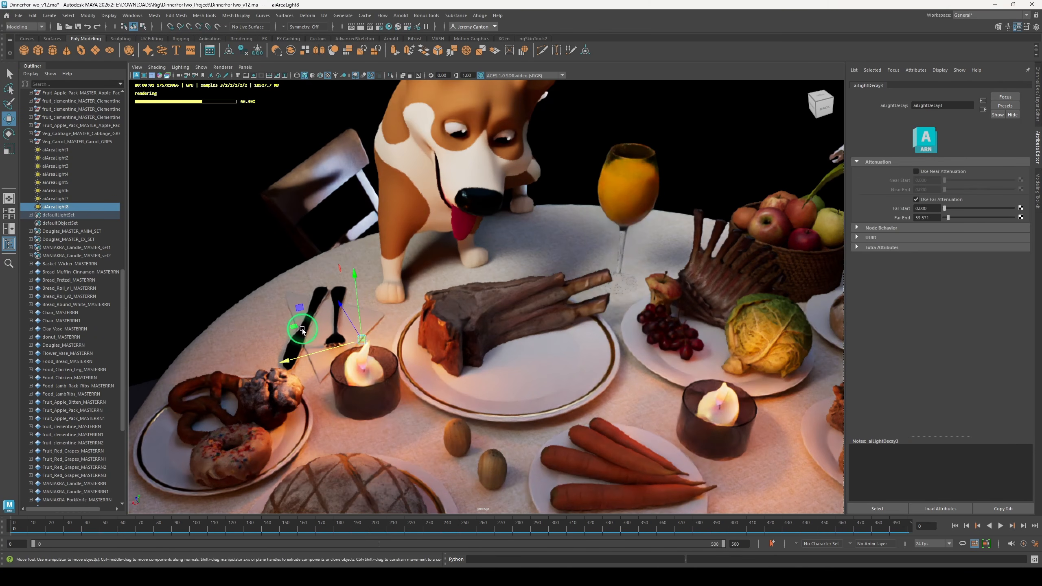
Try moving the duplicated candle light in front of the dog, comparing the render with and without the move
drag(302, 329, 389, 267)
alt+drag(456, 255, 456, 229)
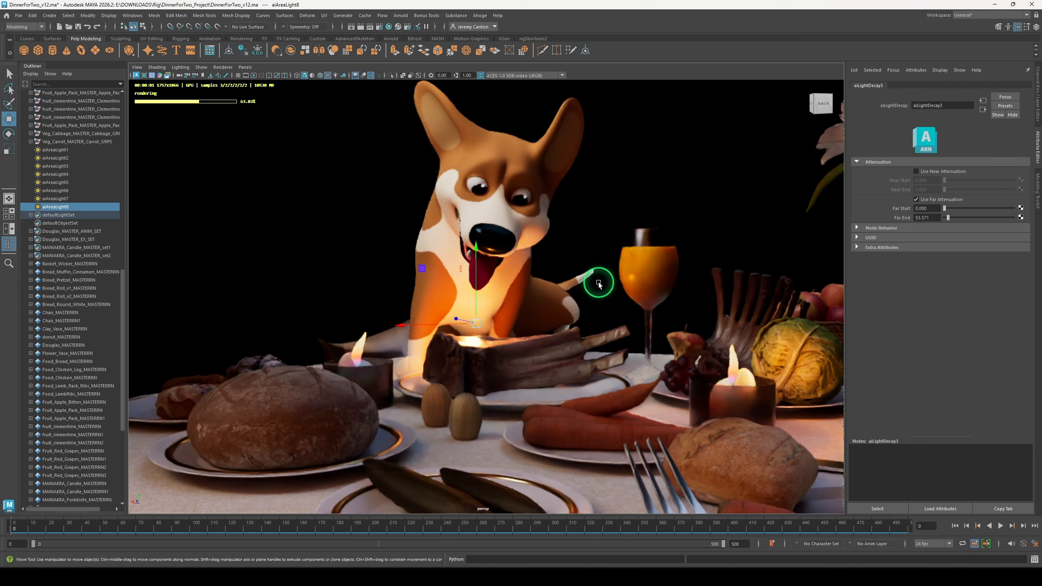
alt+drag(598, 283, 572, 284)
key(ctrl+z)
key(ctrl+y)
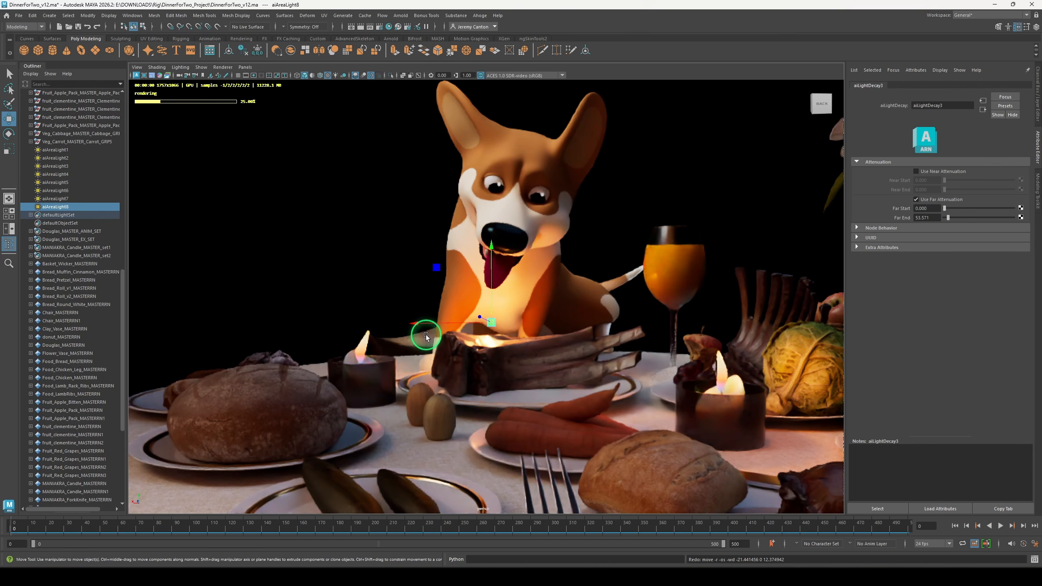
alt+drag(454, 340, 567, 346)
key(ctrl+z)
key(ctrl+y)
drag(454, 267, 419, 272)
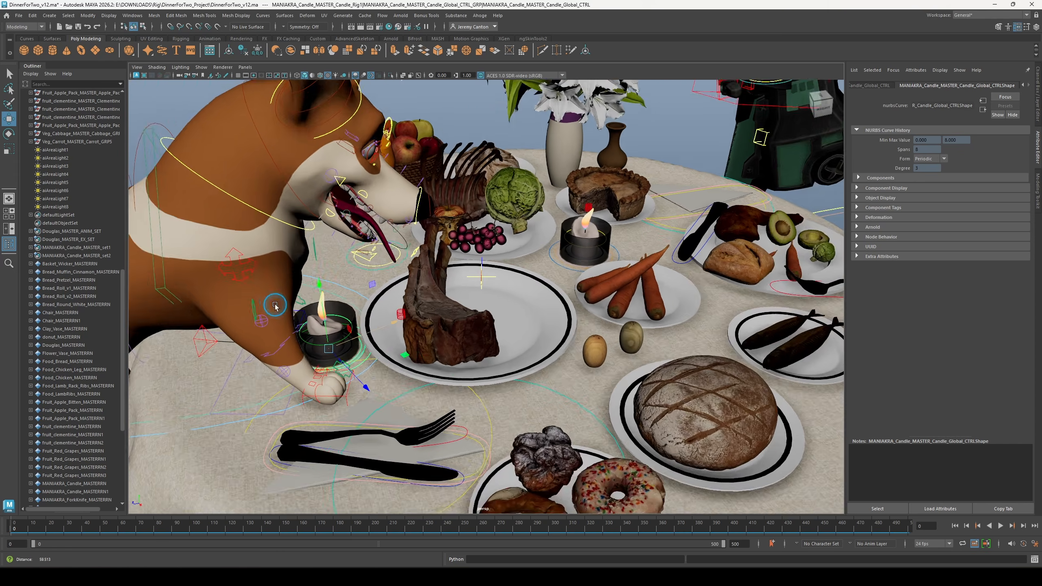
Try placing the second candle beside the dog's paw, and undo the candle and light moves
alt+drag(275, 306, 558, 267)
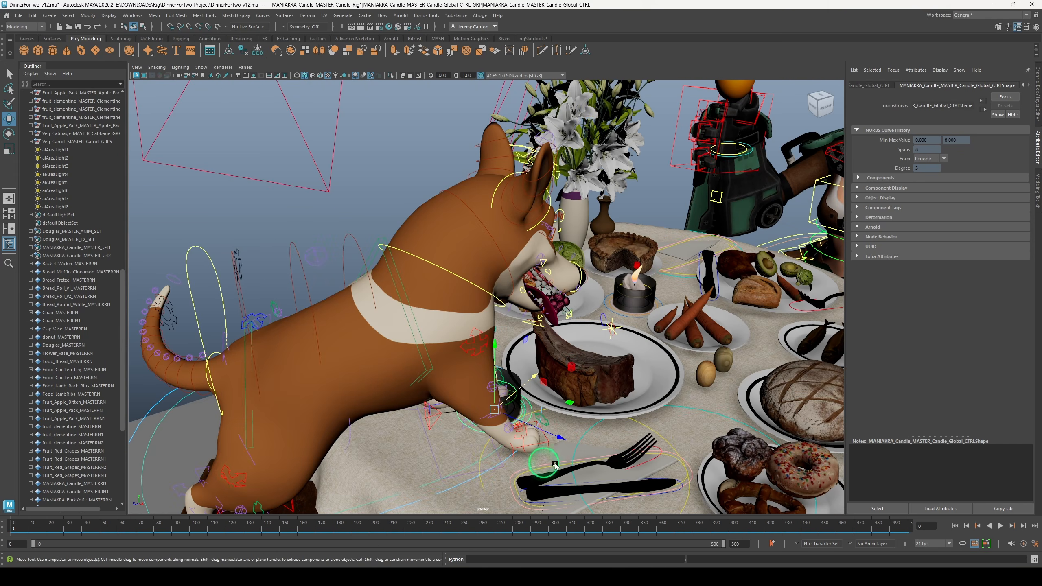
alt+middle_drag(555, 465, 516, 415)
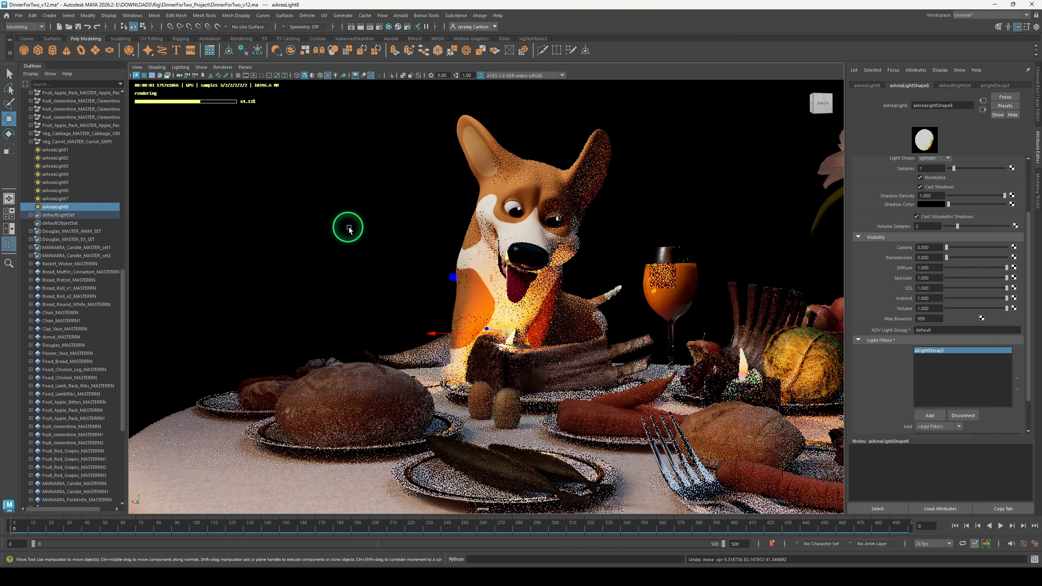
key(q)
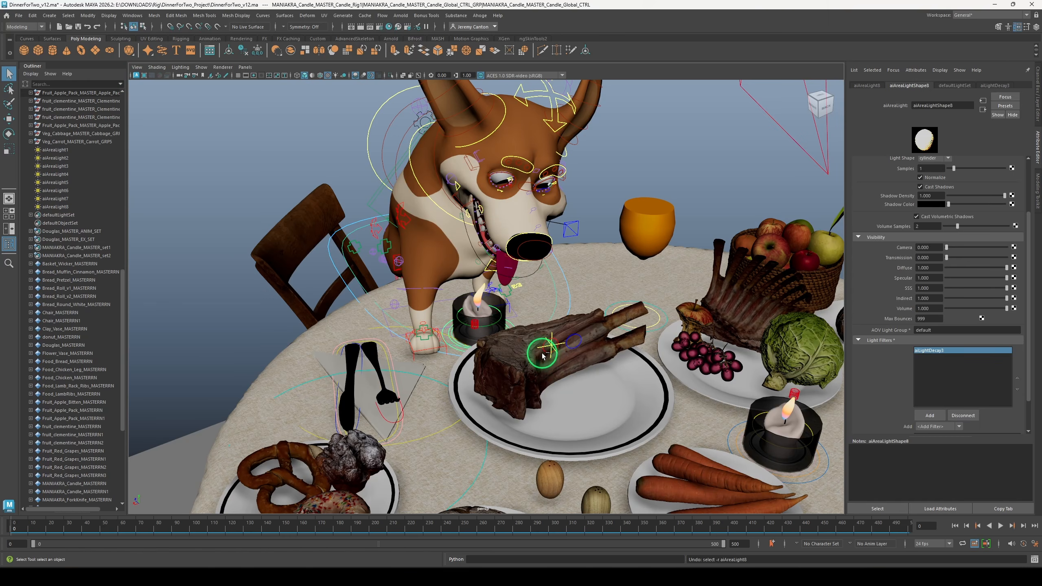
key(h)
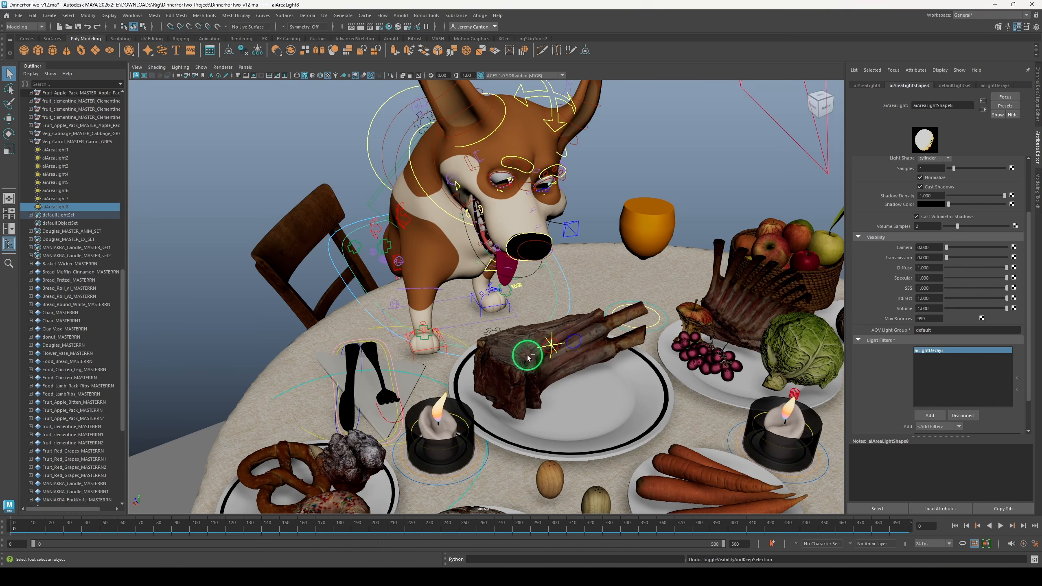
mouse_move(520, 361)
alt+mouse_down()
mouse_move(566, 344)
mouse_move(522, 356)
alt+mouse_up()
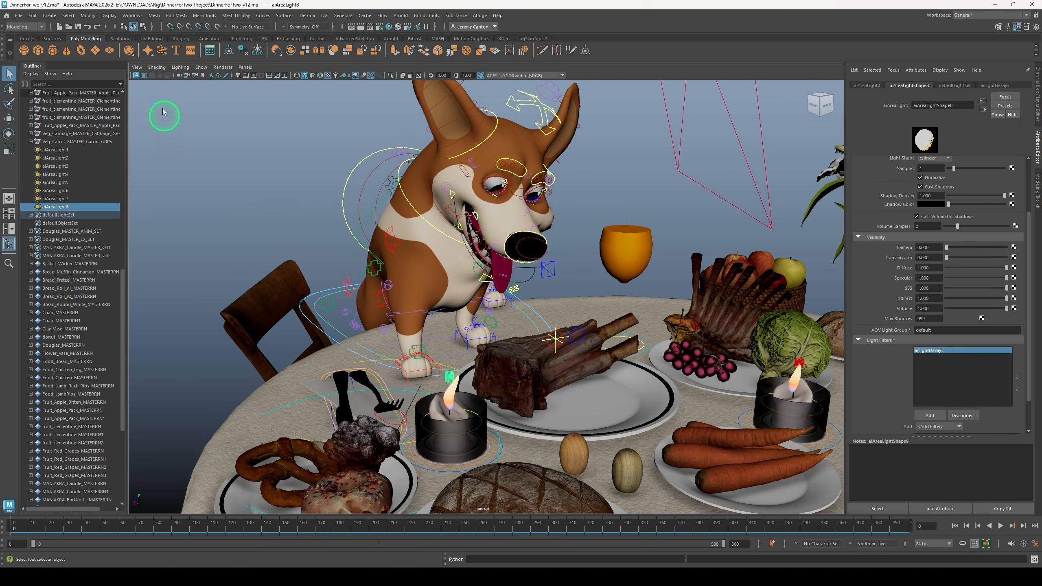
Render the perspective view and refine the fifth area light's rotation, checking the lighting from around the table
click(135, 76)
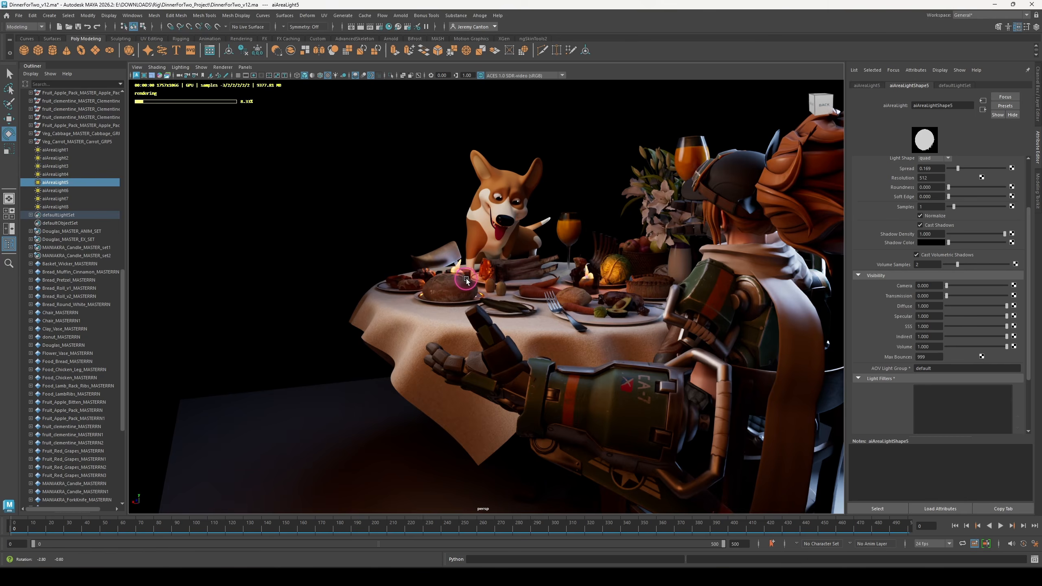
alt+drag(472, 262, 514, 406)
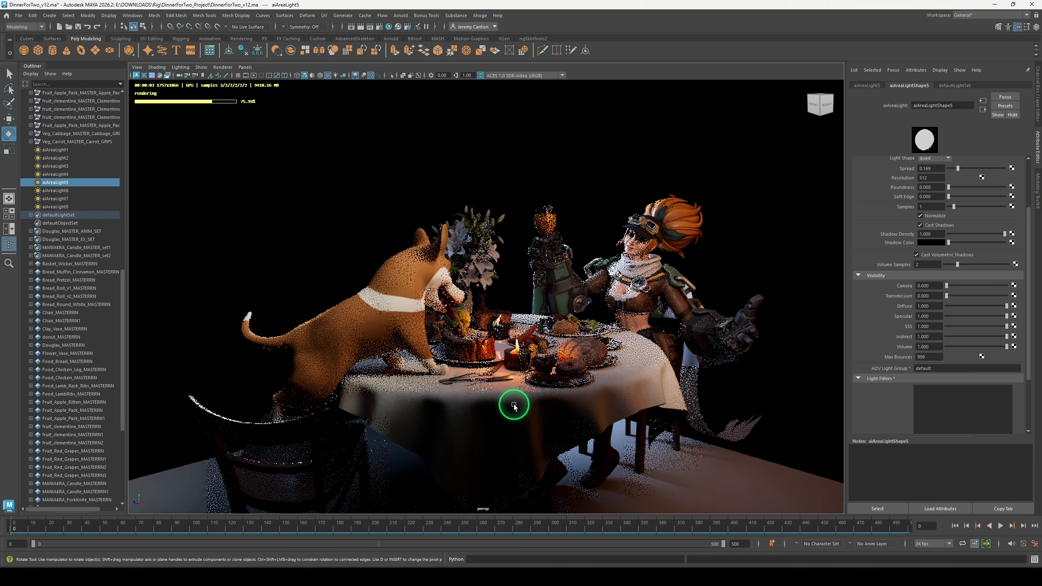
alt+drag(475, 402, 320, 390)
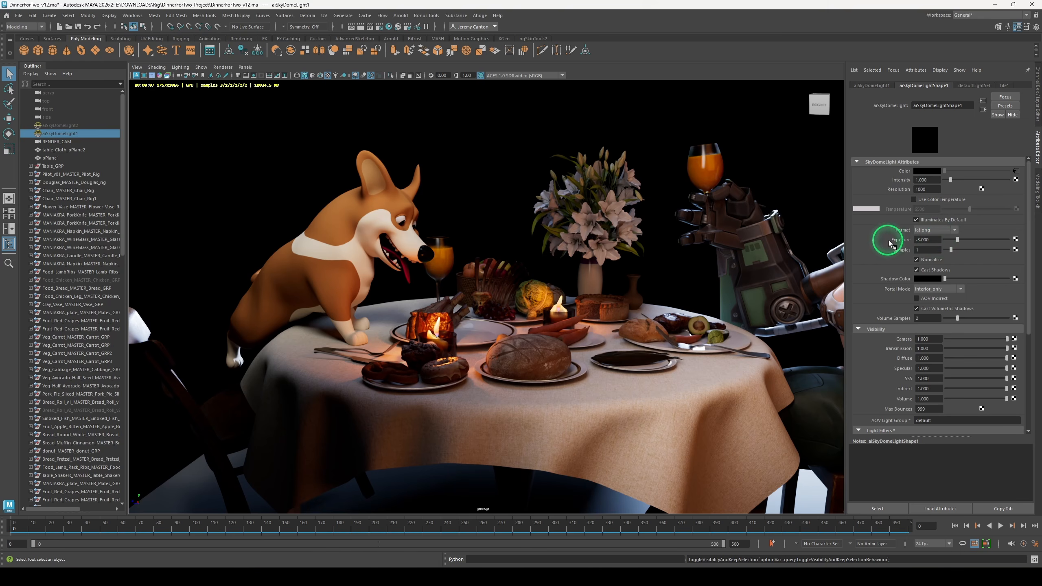
Show aiSkyDomeLight1 again and examine the render of the table and characters against its background
alt+drag(609, 291, 675, 290)
alt+middle_drag(674, 289, 619, 343)
alt+right_drag(619, 343, 644, 375)
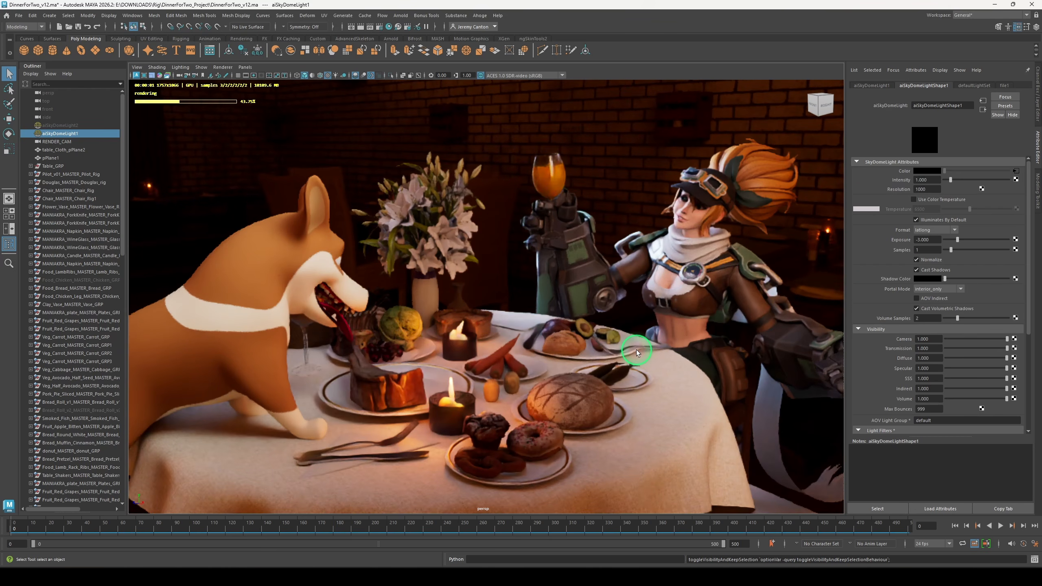
alt+middle_drag(659, 454, 676, 375)
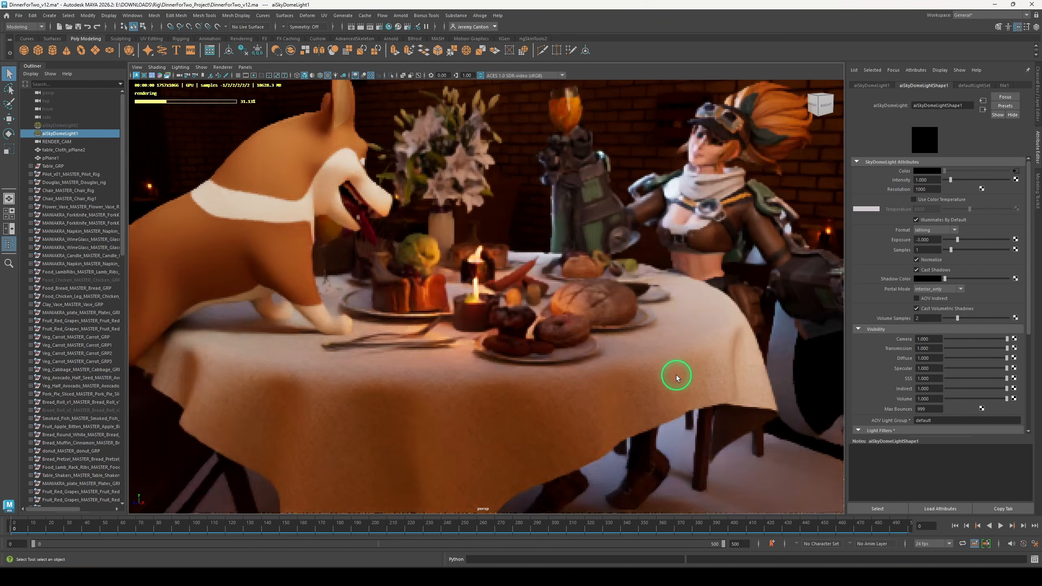
alt+drag(677, 375, 567, 372)
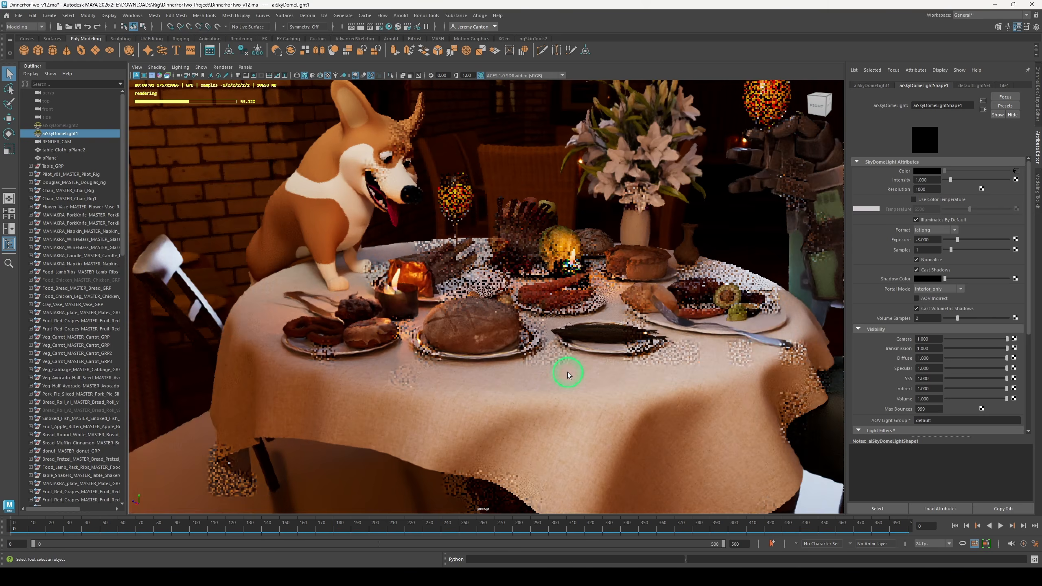
Hide the floor plane pPlane1 and check the render of the table and characters from several angles
click(190, 441)
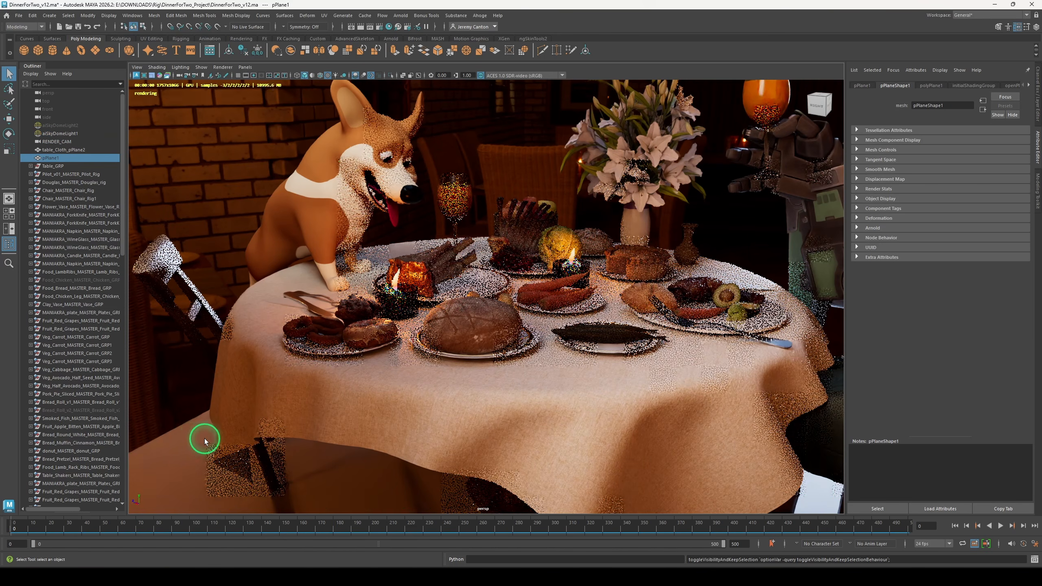
key(h)
alt+drag(383, 395, 658, 354)
alt+drag(553, 361, 571, 345)
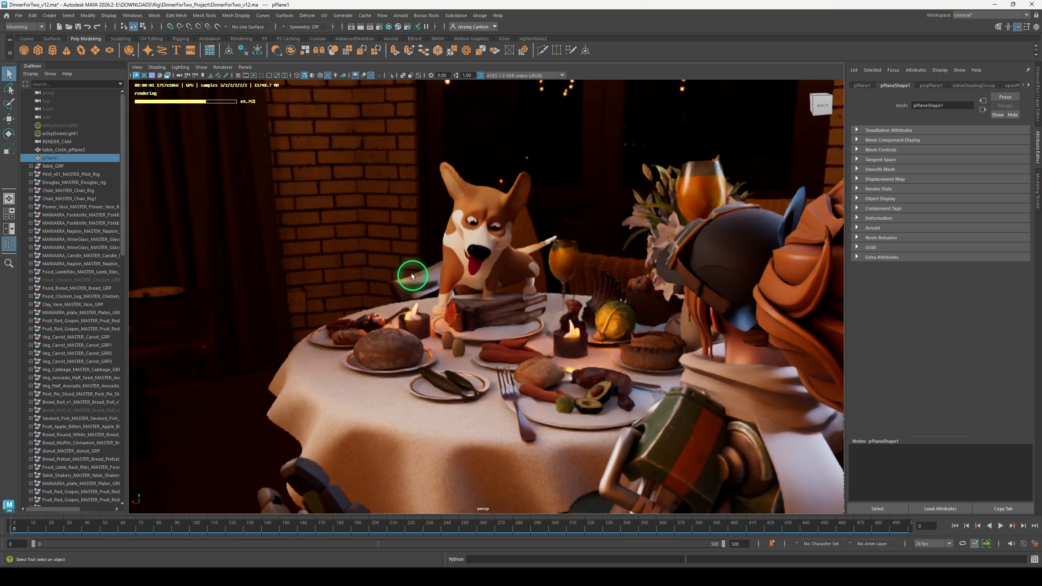
alt+drag(494, 406, 545, 376)
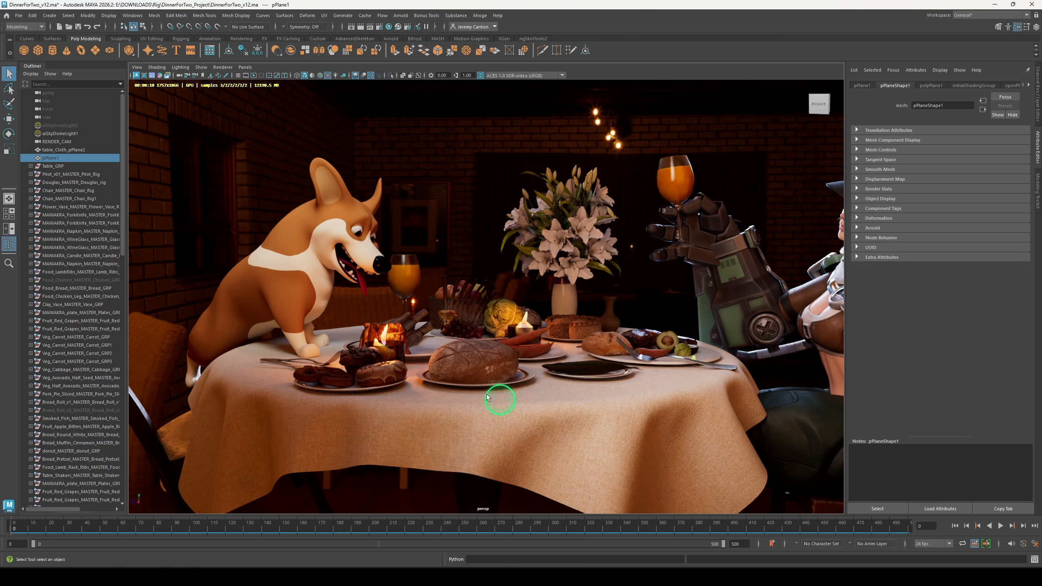
Try an exposure of -1 on aiSkyDomeLight1, and lower it a little to dim the brick-wall background
click(60, 133)
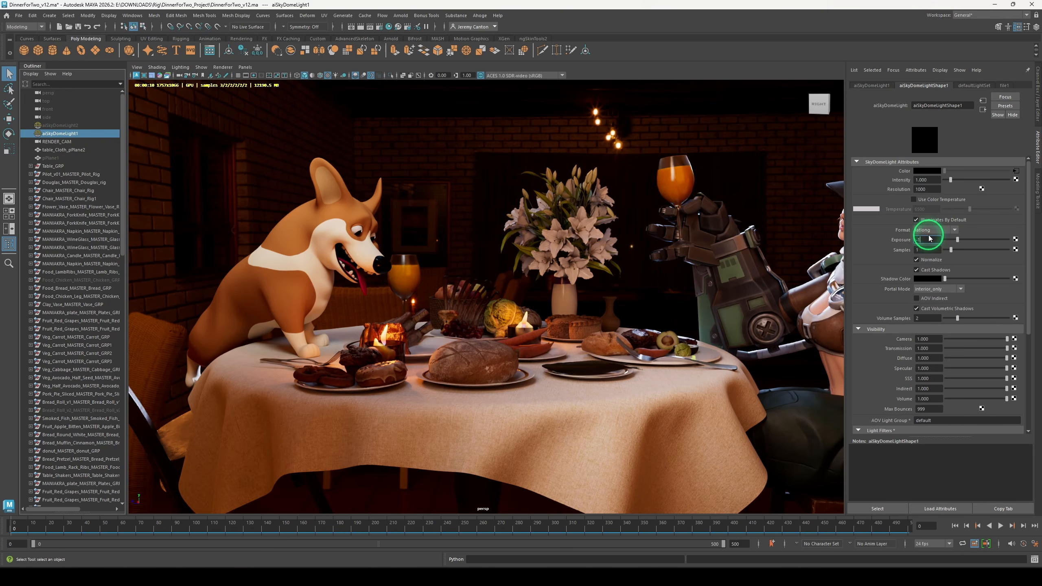
click(930, 238)
text(-1)
key(Return)
drag(923, 240, 919, 242)
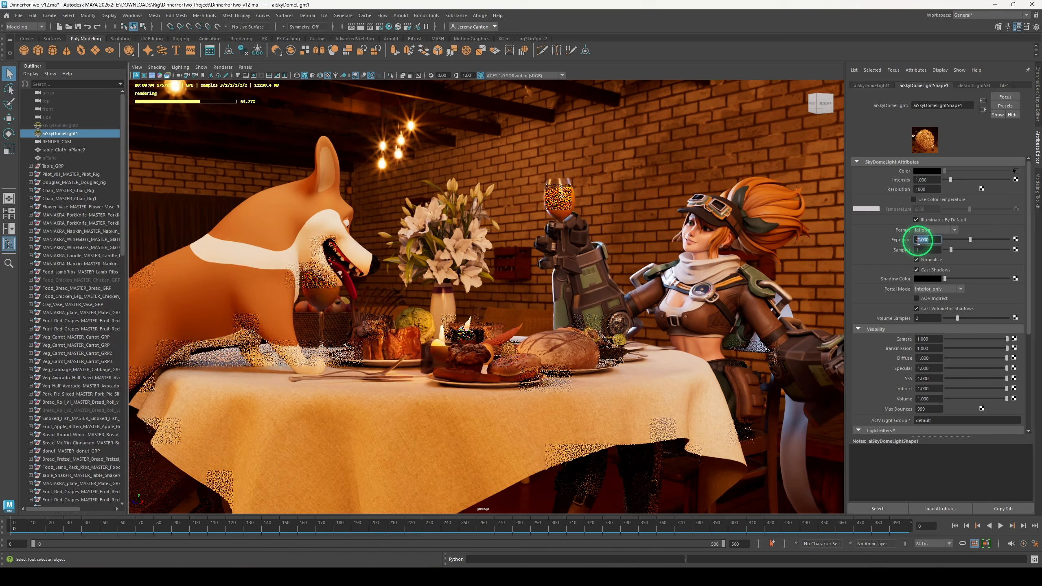
text(2)
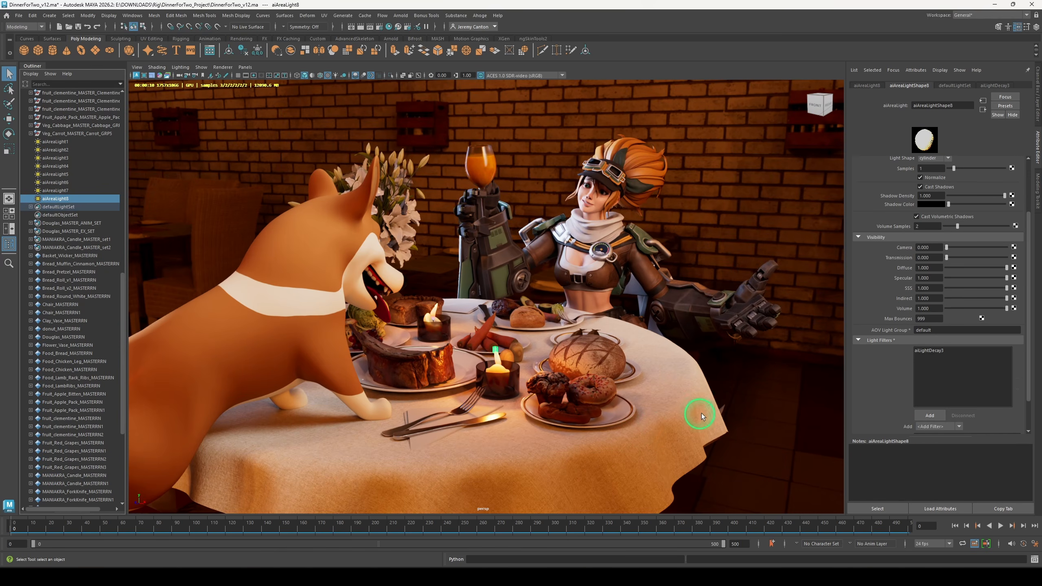
Review the attributes of aiAreaLight2 and open its aiLightDecay1 light filter
scroll(886, 300, down, 2)
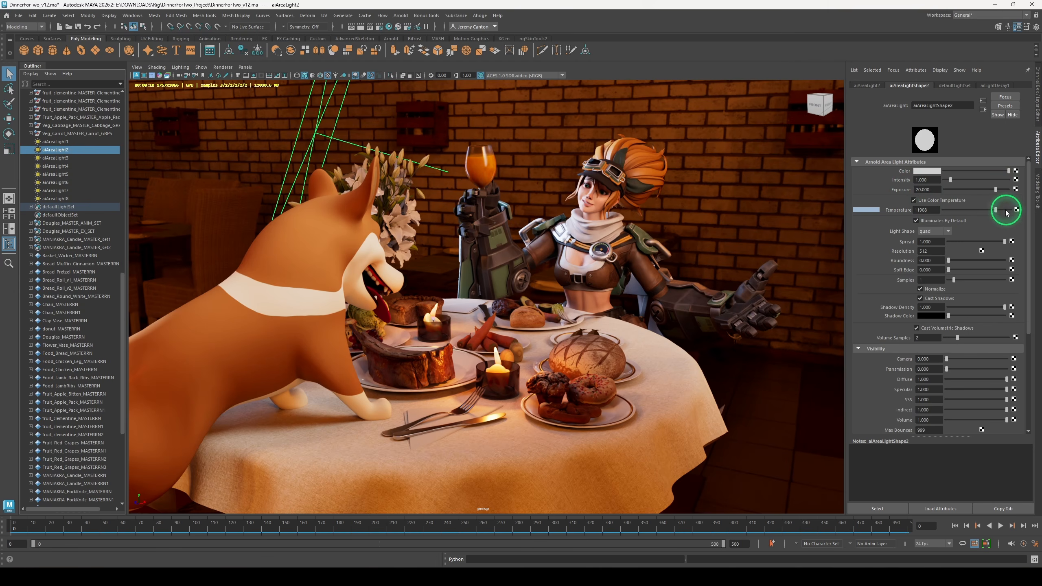
scroll(957, 311, down, 3)
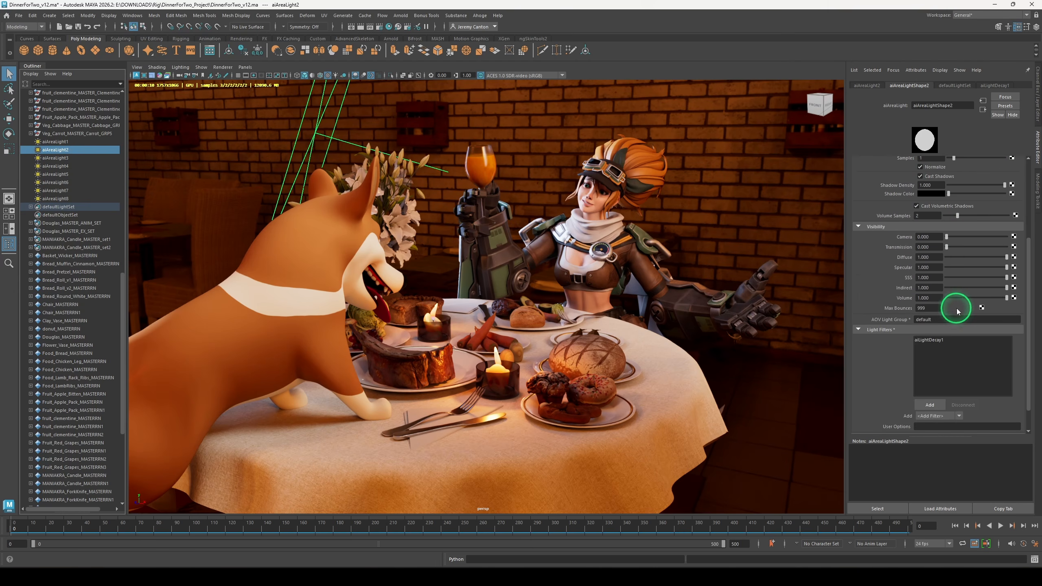
double_click(941, 340)
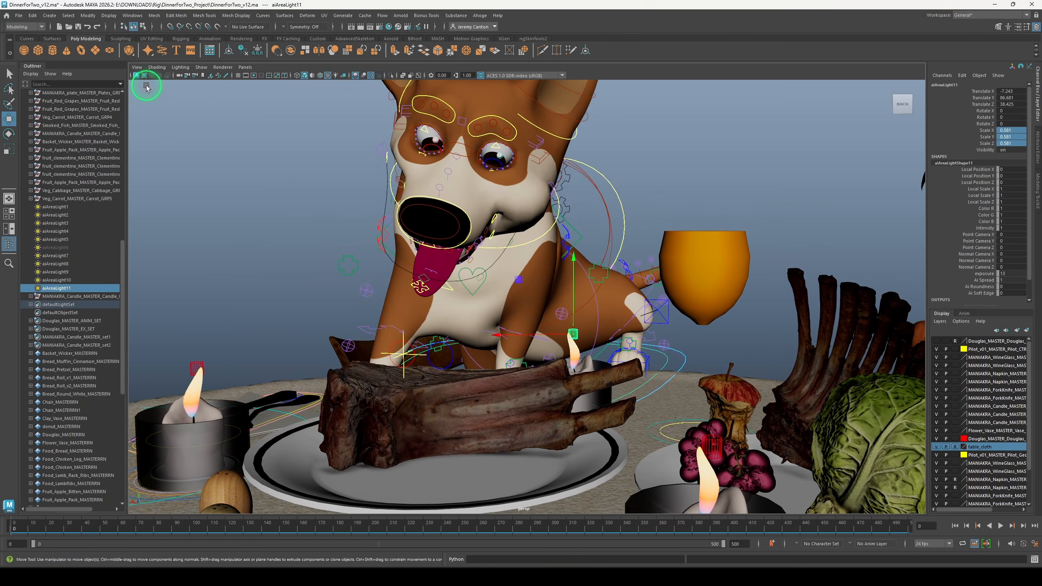
Toggle aiAreaLight11 off and on to compare the candle glow on the dog in the render
scroll(647, 366, down, 5)
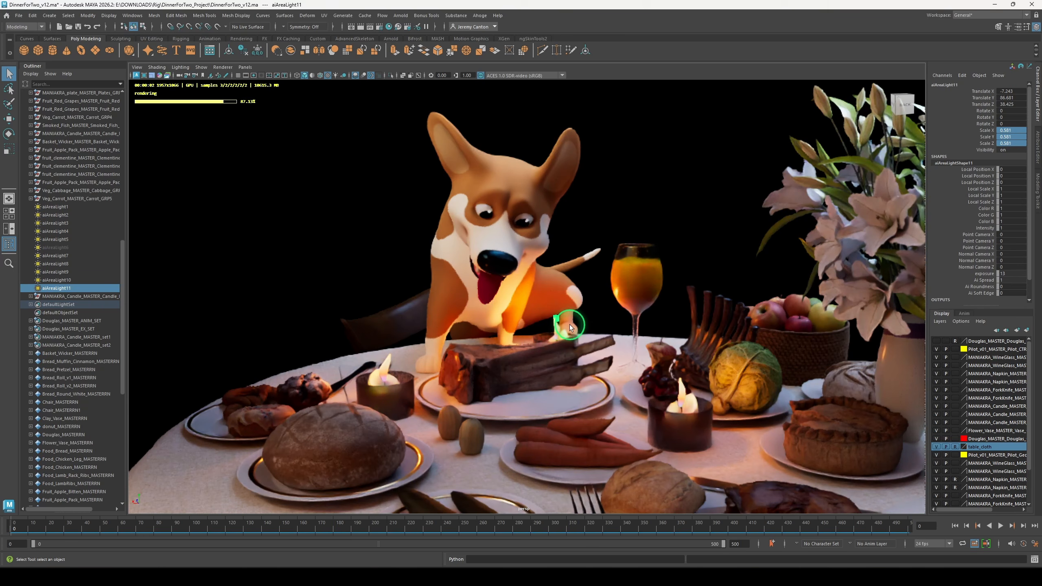
key(h)
key(h)
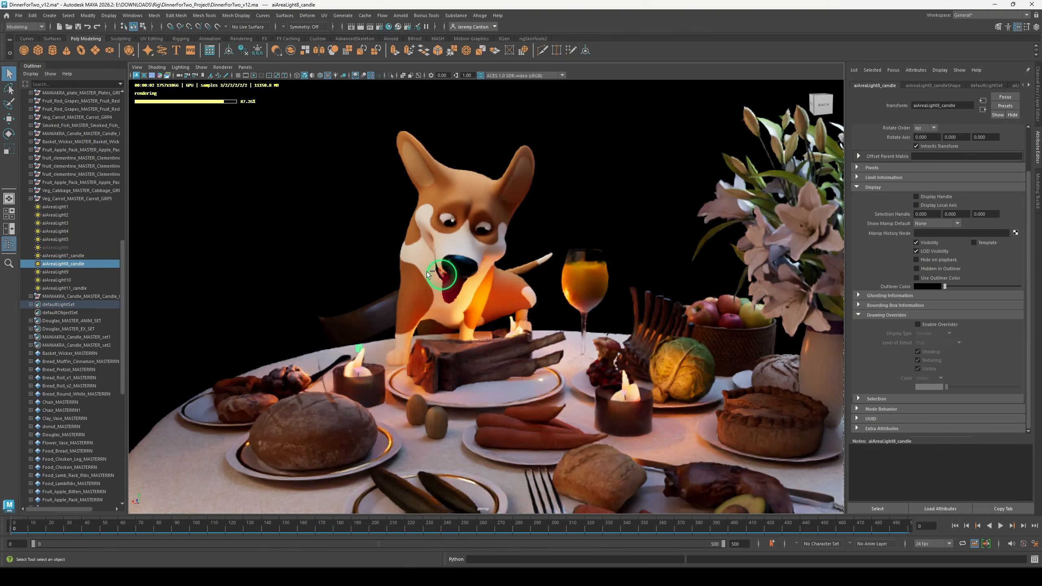
Limit the reach of aiAreaLight11_candle with a light decay filter, using far attenuation with a far end of 29.762
click(938, 310)
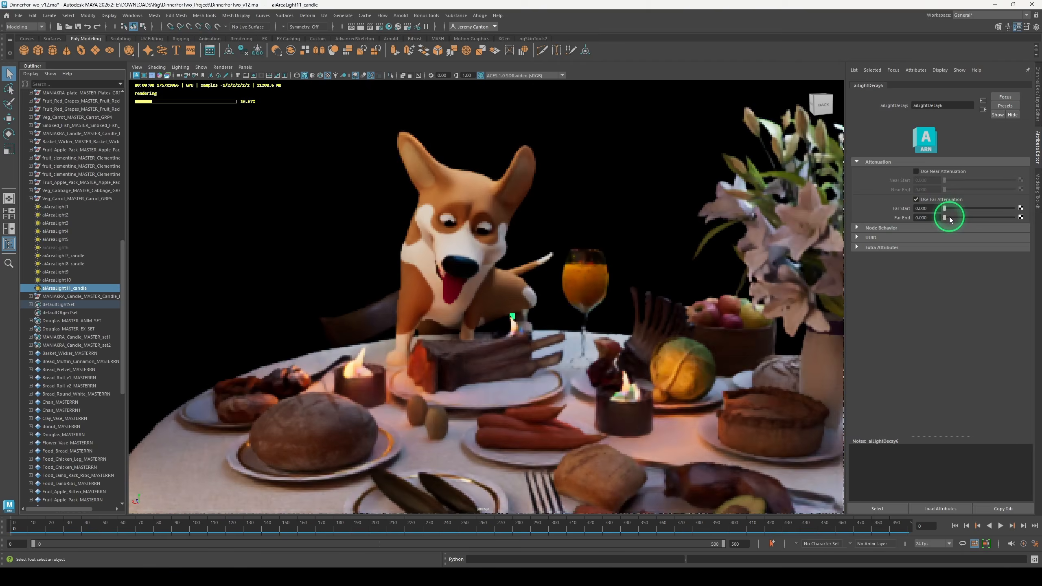
click(947, 218)
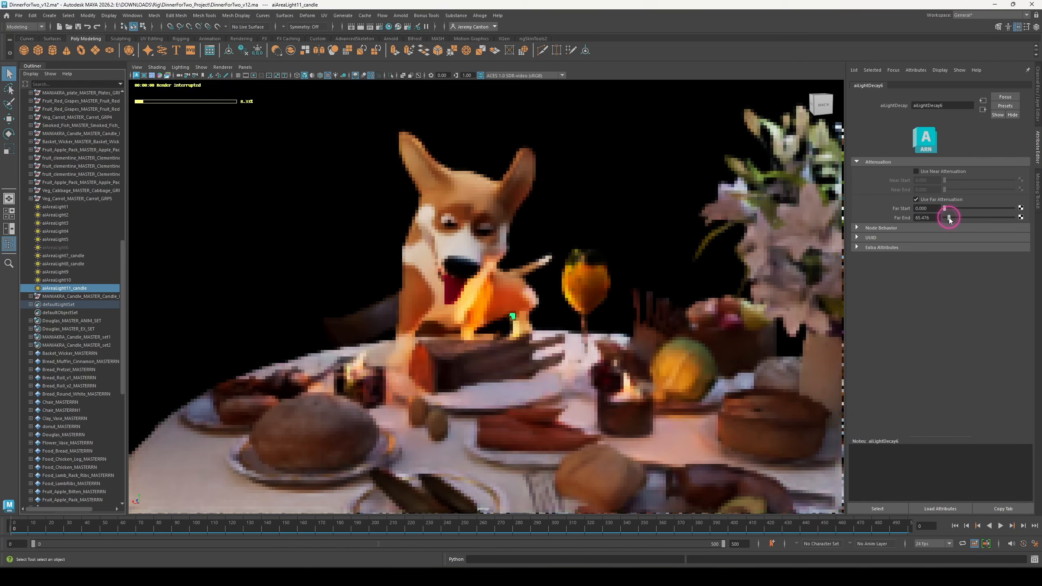
key(f)
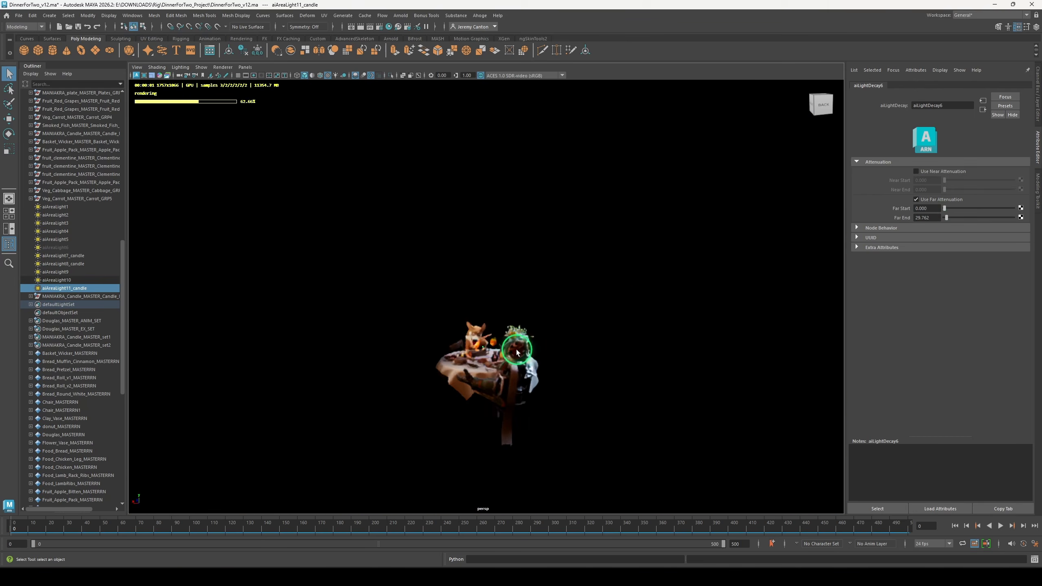
Select aiAreaLight1 beside the woman and narrow its spread to 0.154
scroll(523, 279, down, 5)
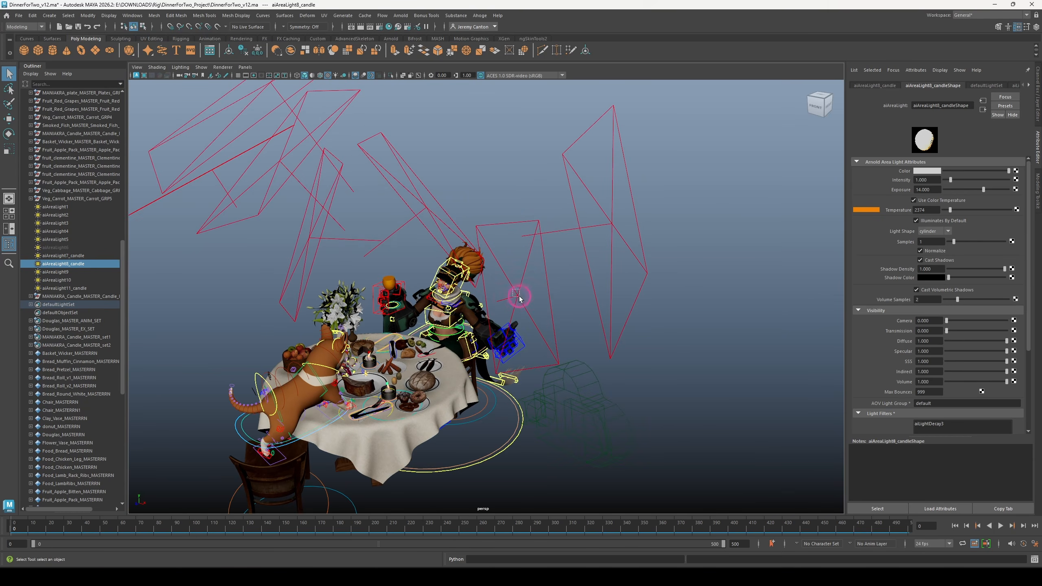
click(517, 297)
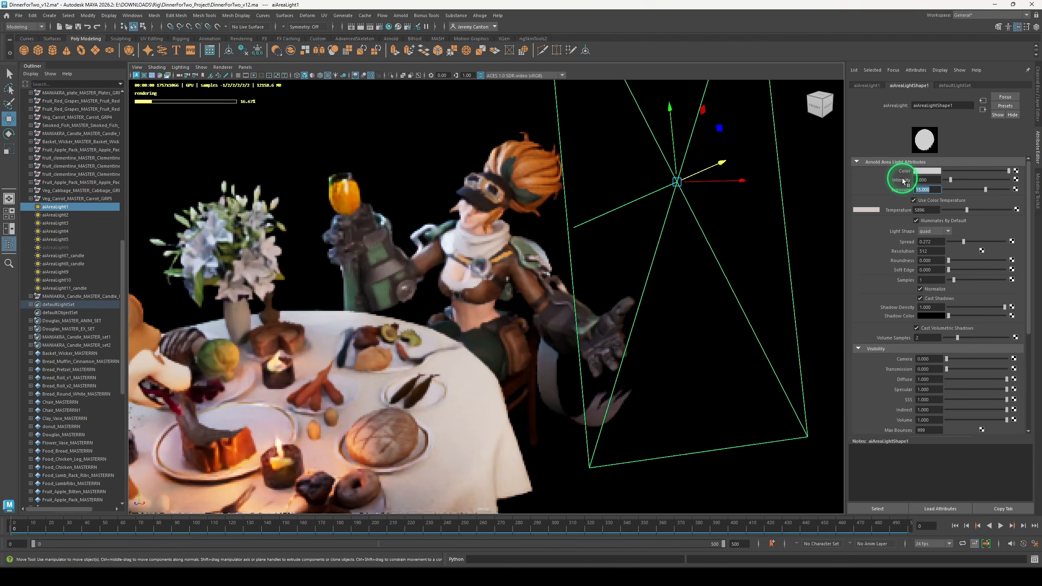
drag(963, 241, 956, 242)
Rotate aiAreaLight1 slightly and scale it wider while watching the light on the woman
text(e)
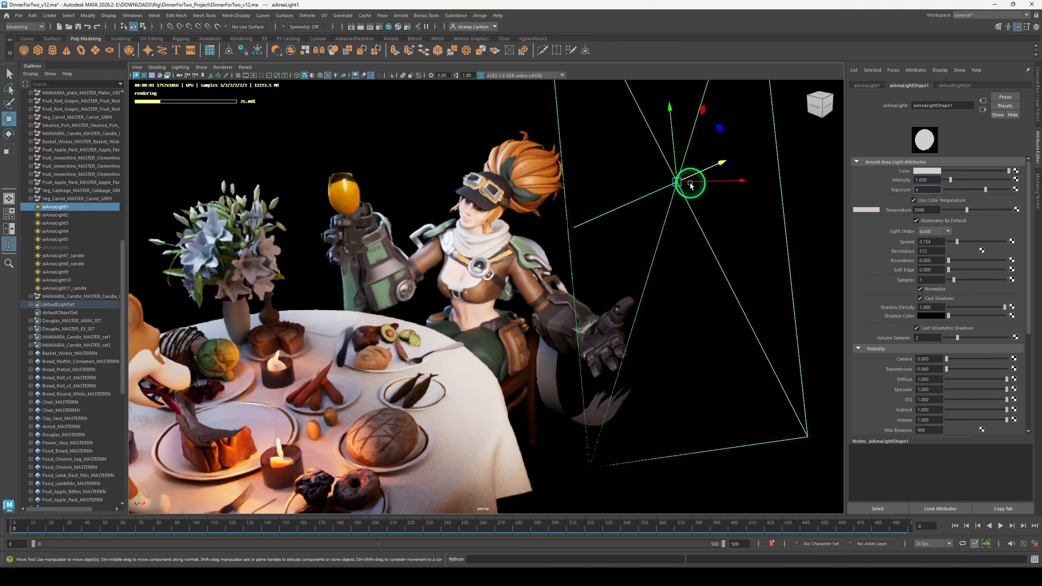
text(e)
drag(712, 149, 717, 134)
key(r)
drag(740, 181, 770, 179)
drag(770, 179, 755, 181)
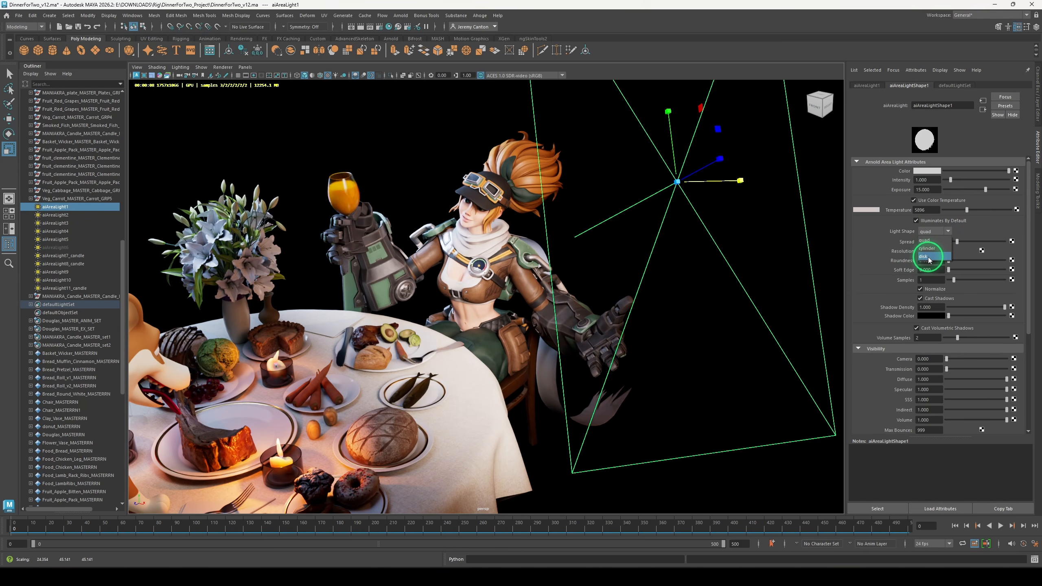
Change the light shape of aiAreaLight1 to disk, comparing it with quad, and set its exposure to 14
click(928, 256)
key(ctrl+z)
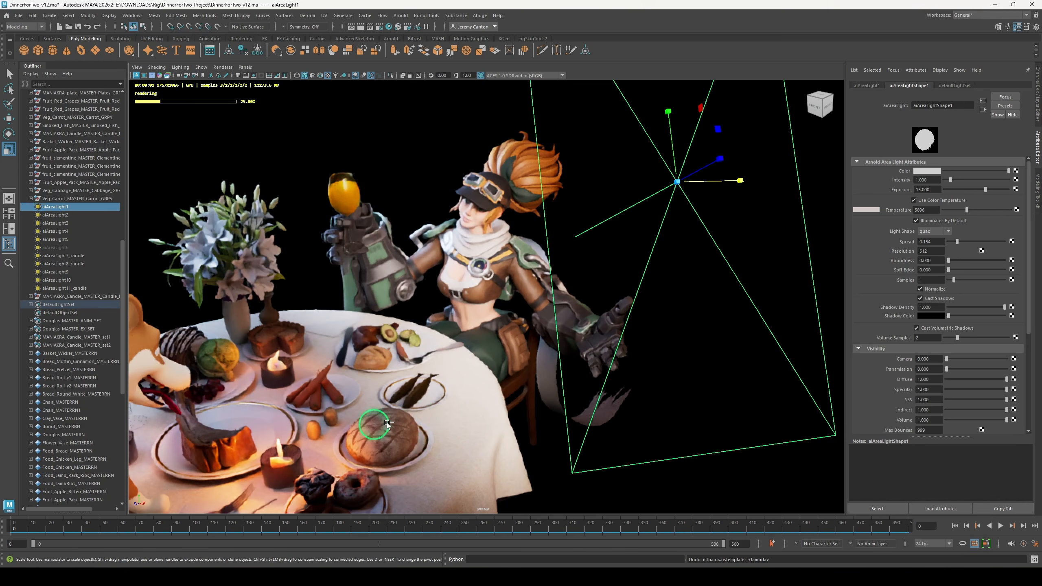
key(shift+z)
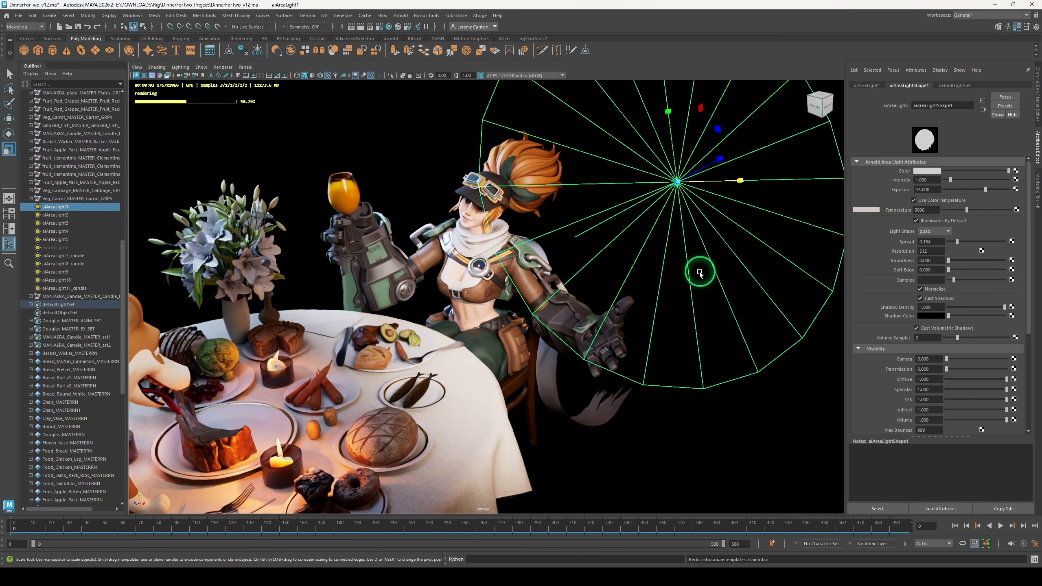
key(w)
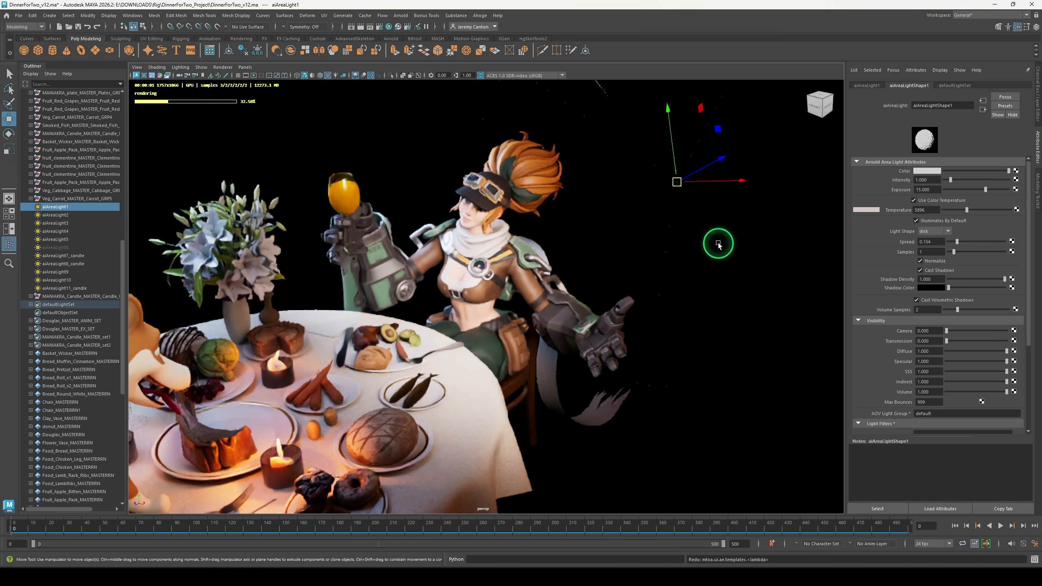
click(930, 189)
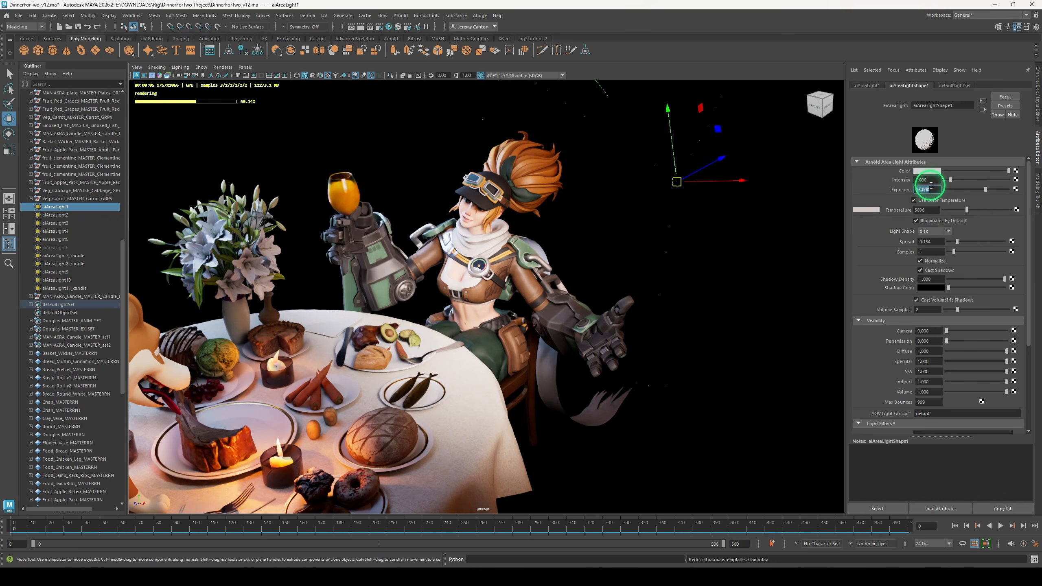
key(Return)
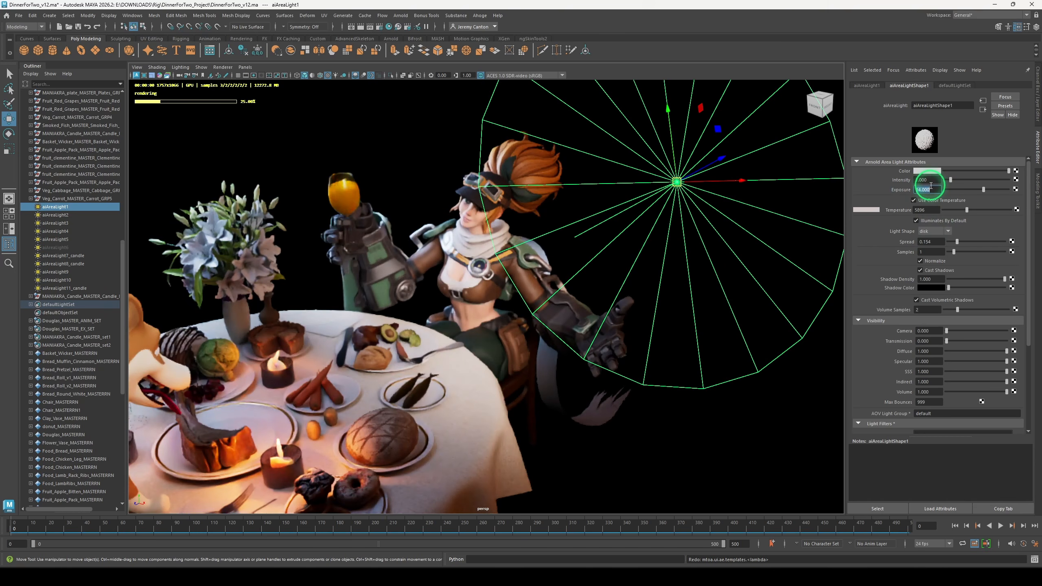
Refine the rotation of aiAreaLight1 and give it a light decay filter with a far end of 279.762
key(e)
mouse_move(706, 177)
mouse_down()
mouse_move(728, 179)
mouse_move(697, 165)
mouse_up()
key(q)
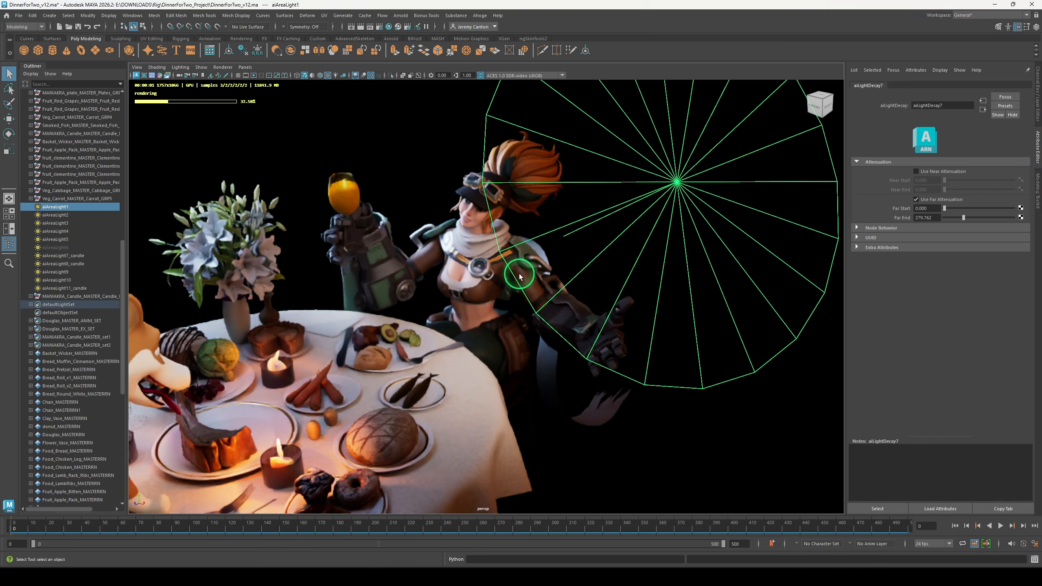
Toggle aiAreaLight1 off and on to compare the woman's lighting, and check the render from other angles
key(h)
key(h)
alt+drag(517, 276, 381, 302)
click(68, 240)
alt+drag(566, 302, 522, 266)
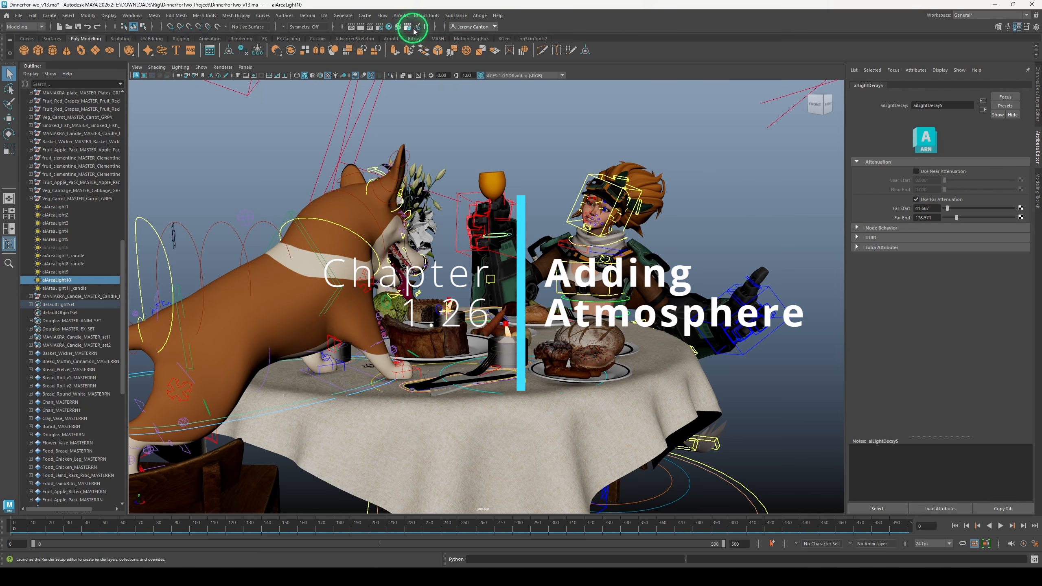
Create an aiAtmosphereVolume as the environment atmosphere in the Arnold render settings and close the settings
click(379, 28)
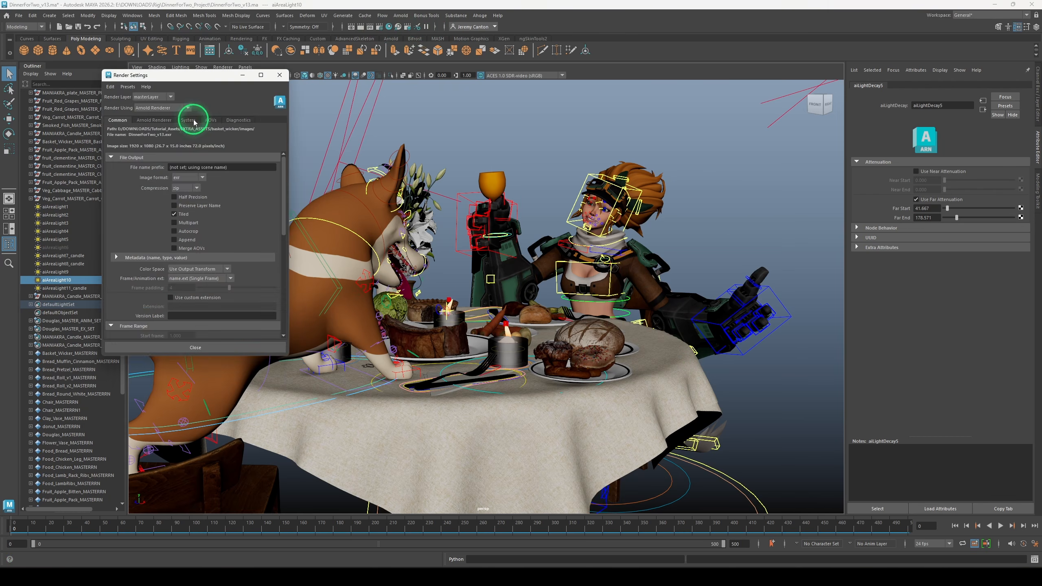
click(170, 121)
scroll(162, 222, down, 5)
click(131, 202)
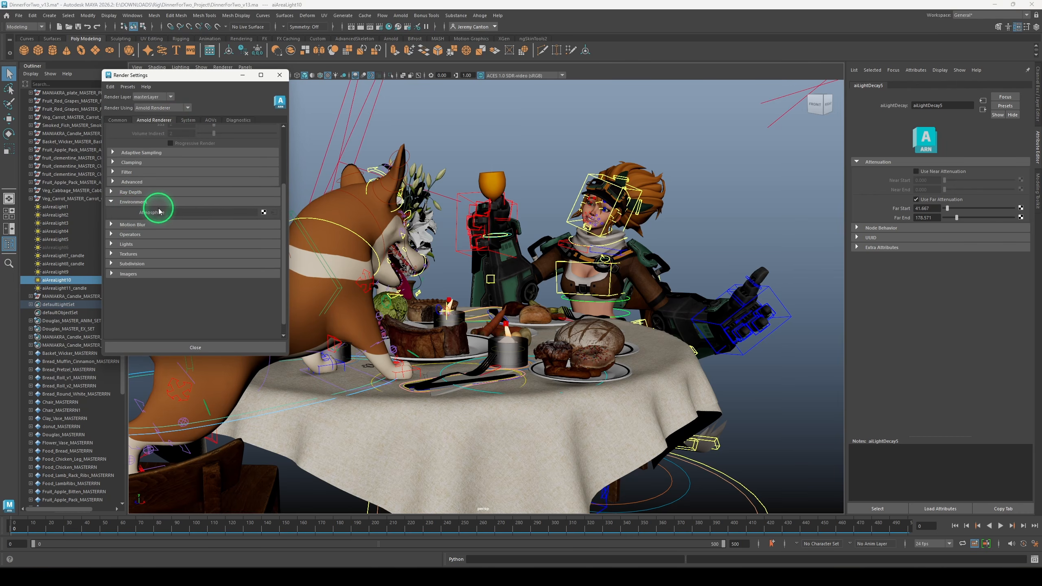
scroll(172, 222, up, 1)
click(264, 237)
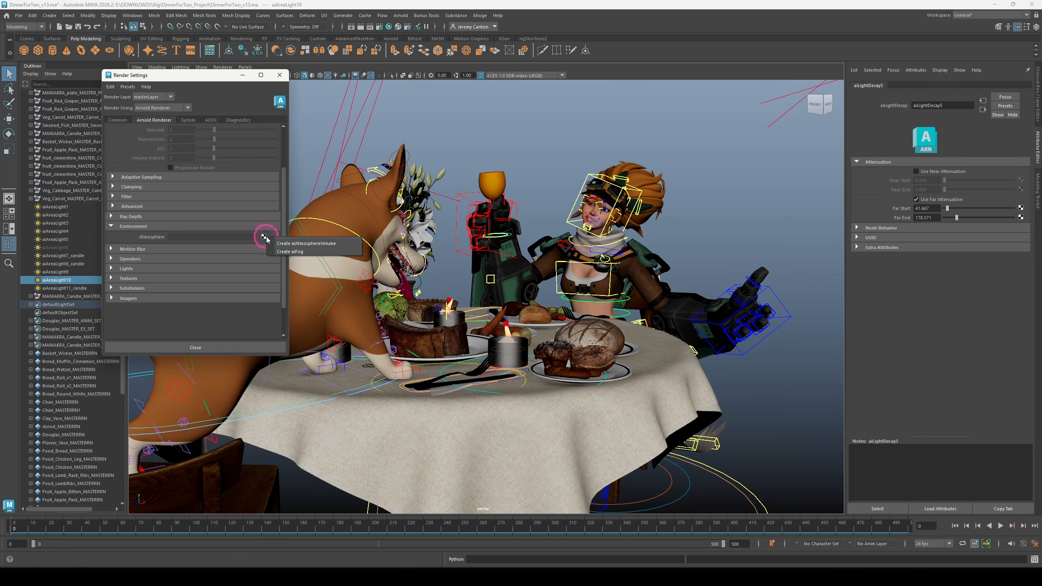
click(343, 244)
click(279, 75)
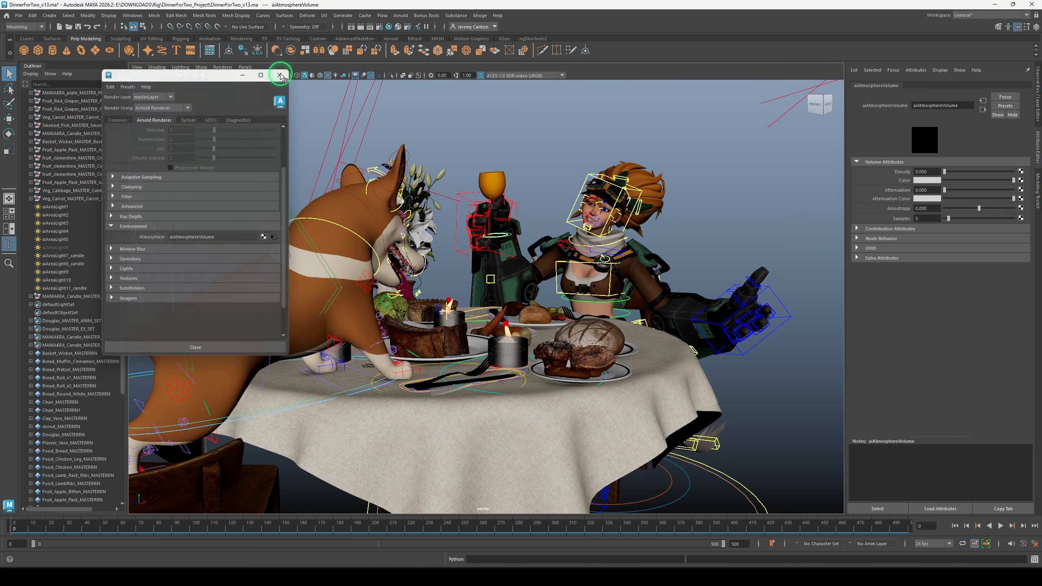
Render the perspective view and set the atmosphere volume's density to 0.001
alt+drag(533, 262, 467, 239)
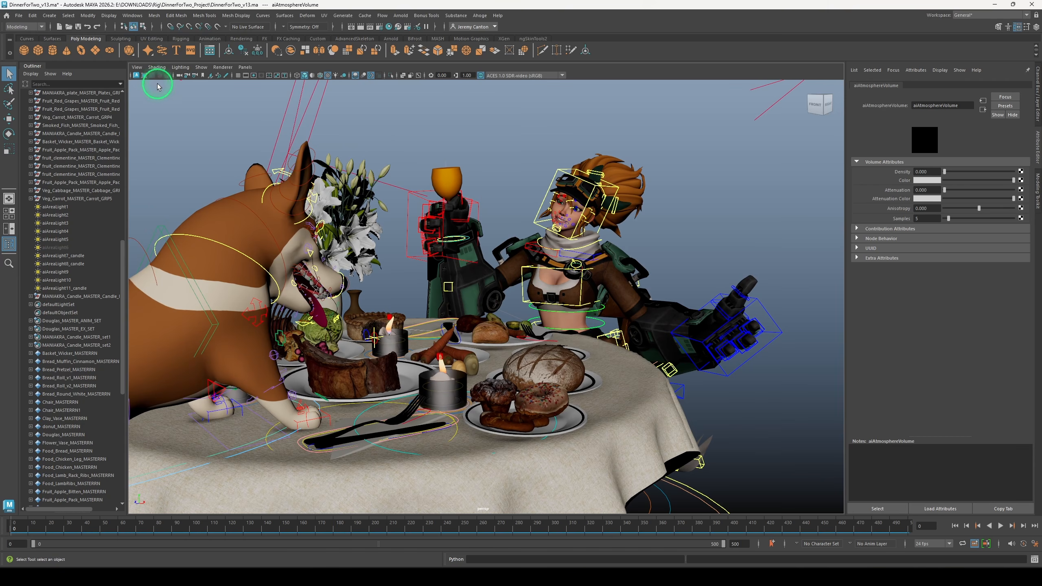
click(135, 76)
click(934, 461)
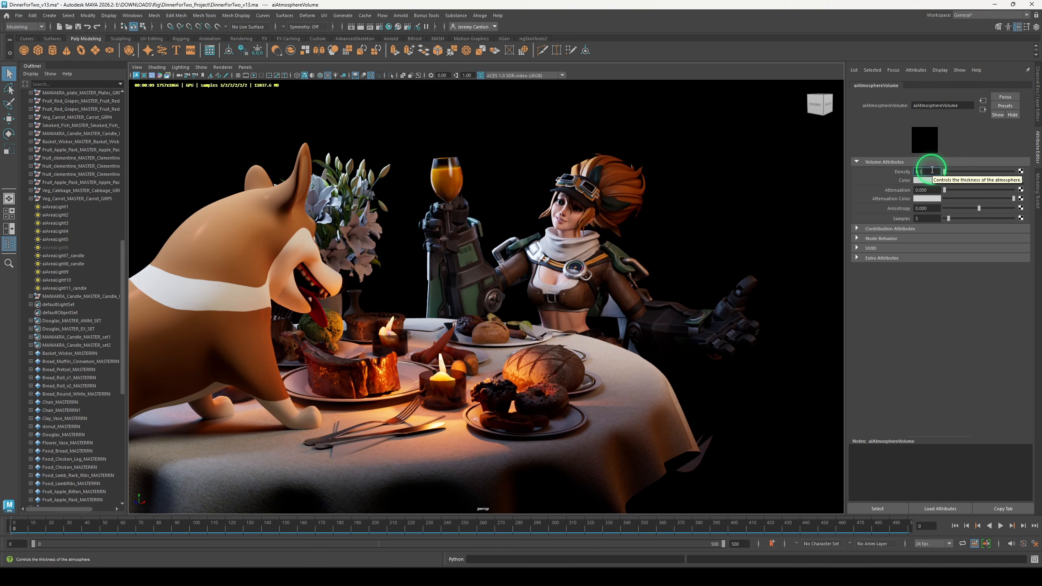
text(0.001)
key(Return)
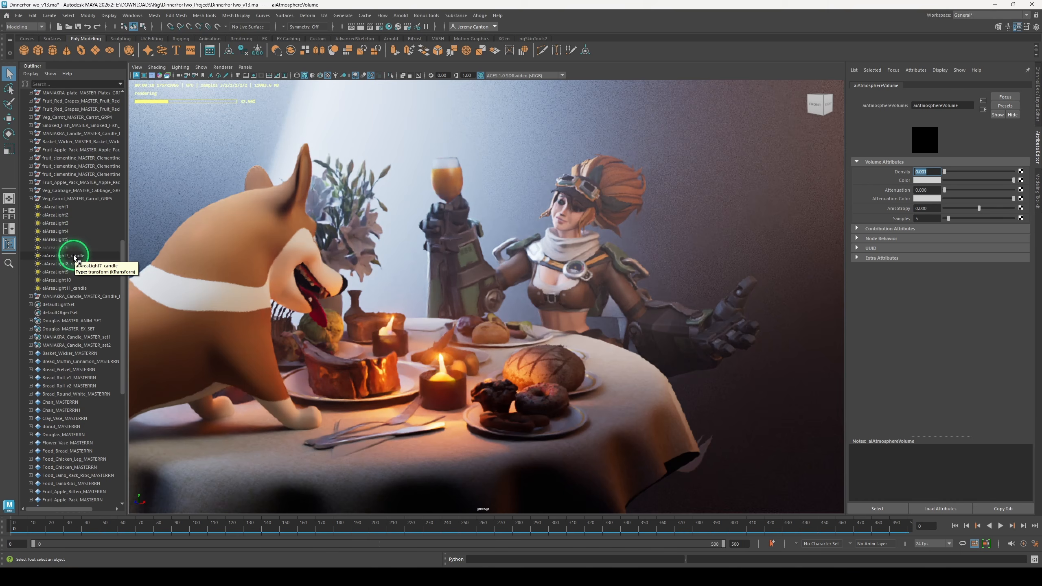
Go through the area lights and toggle the visibility of aiAreaLight2 to check its effect on the atmosphere
click(72, 239)
click(67, 208)
click(68, 215)
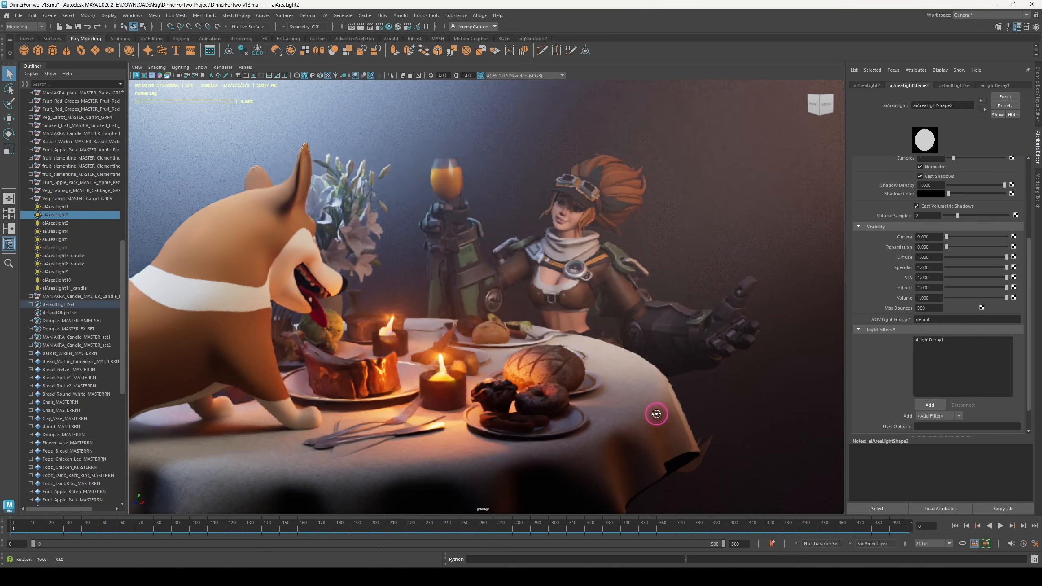
alt+drag(657, 415, 681, 424)
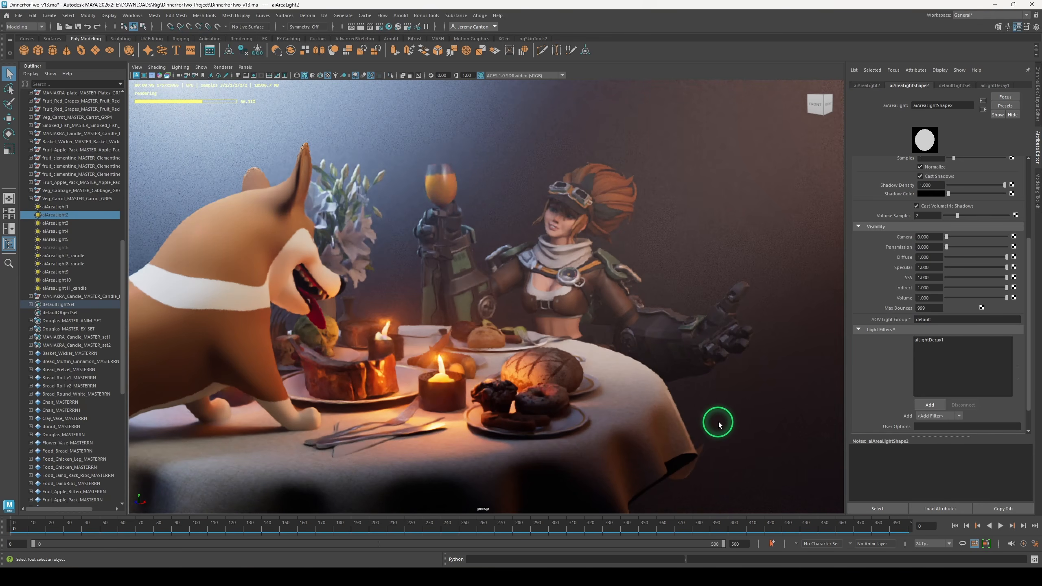
alt+drag(635, 424, 589, 456)
key(h)
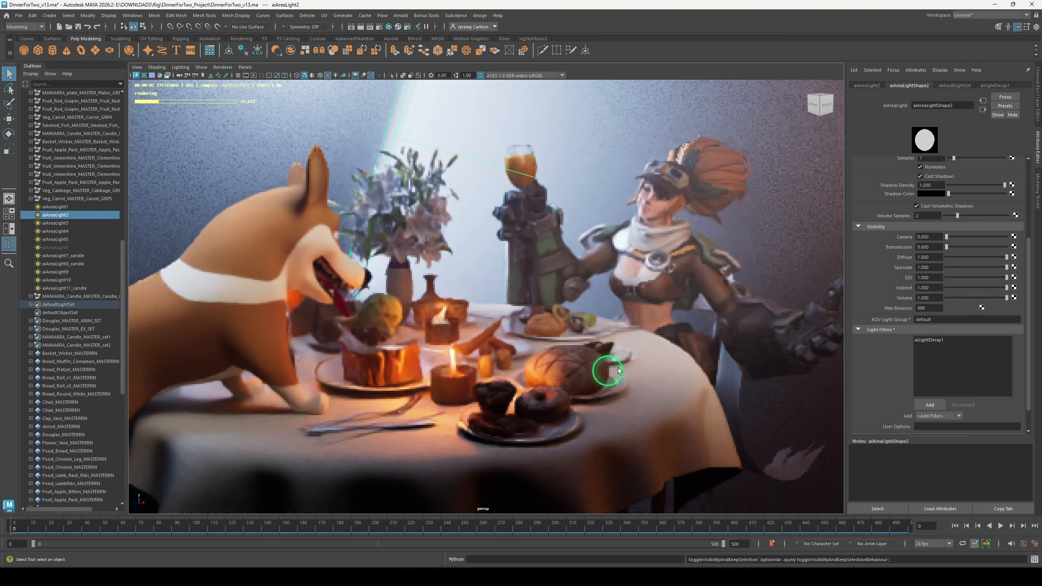
Undo the last exposure edits on aiAreaLight2 and toggle the light's visibility
scroll(908, 318, up, 3)
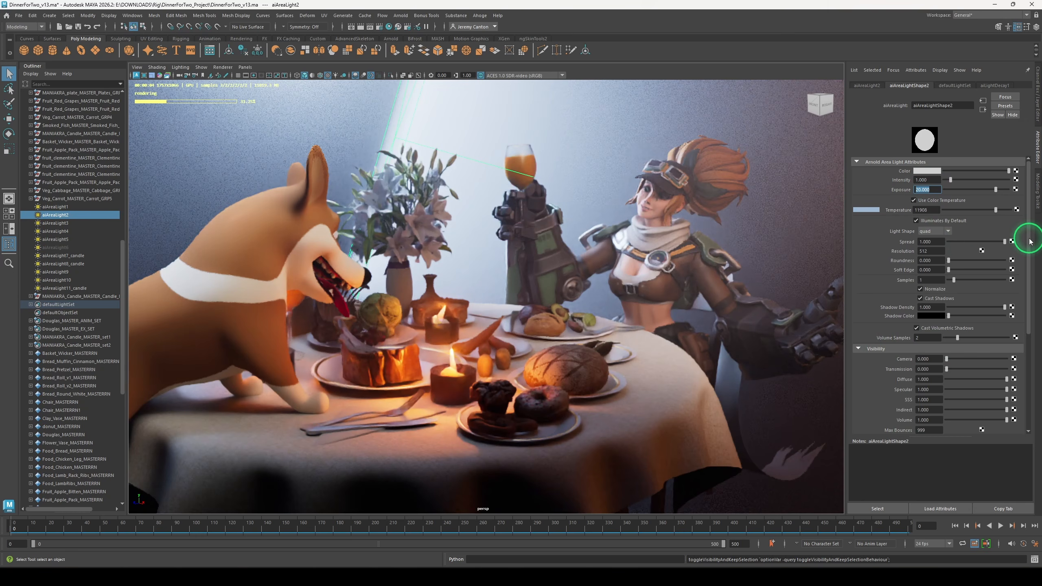
key(ctrl+z)
key(ctrl+z)
key(ctrl+z)
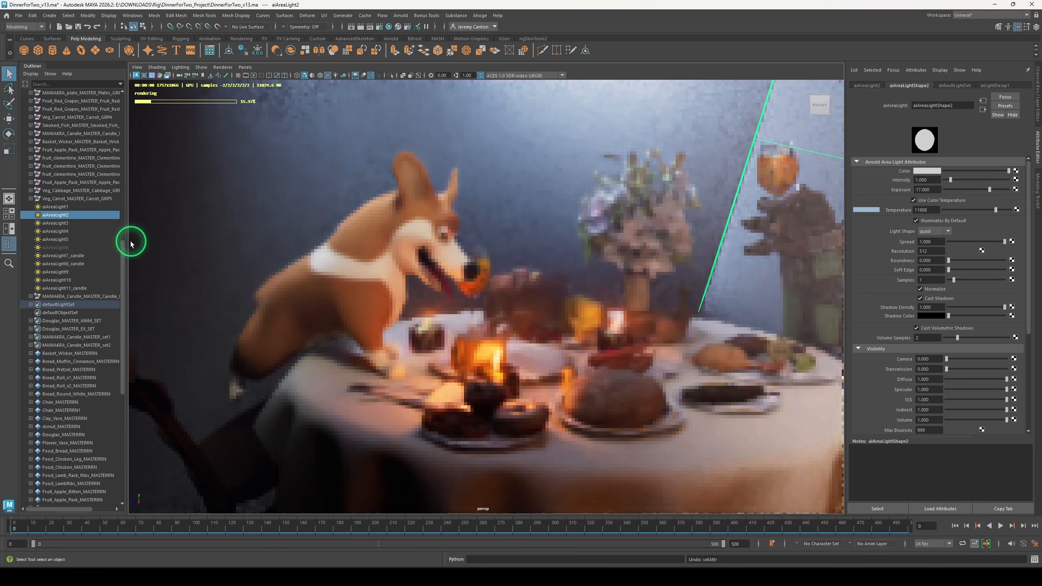
key(h)
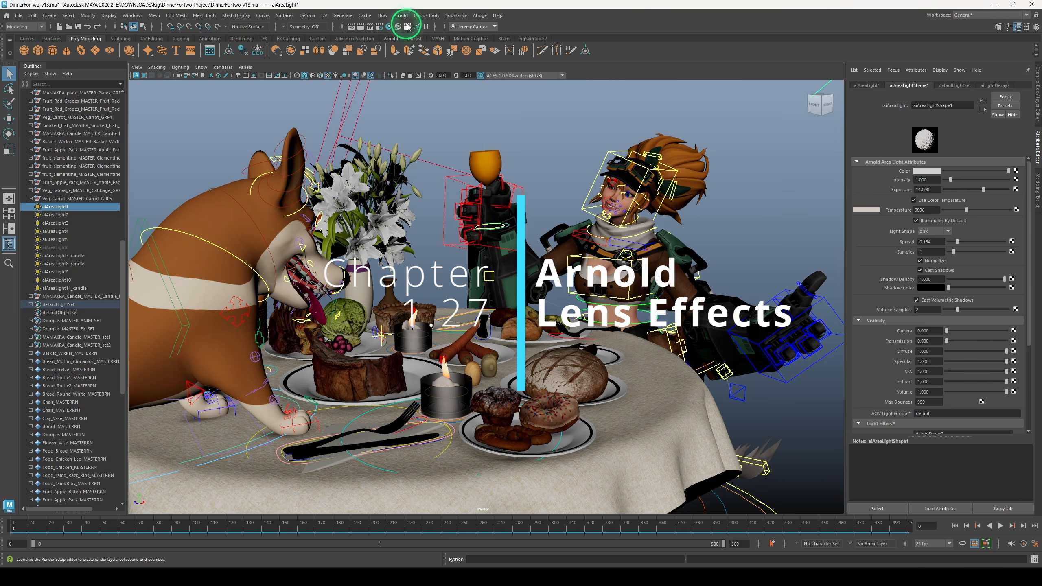
Open the Arnold RenderView, start a live render of the perspective view and show the post-processing imagers
click(408, 16)
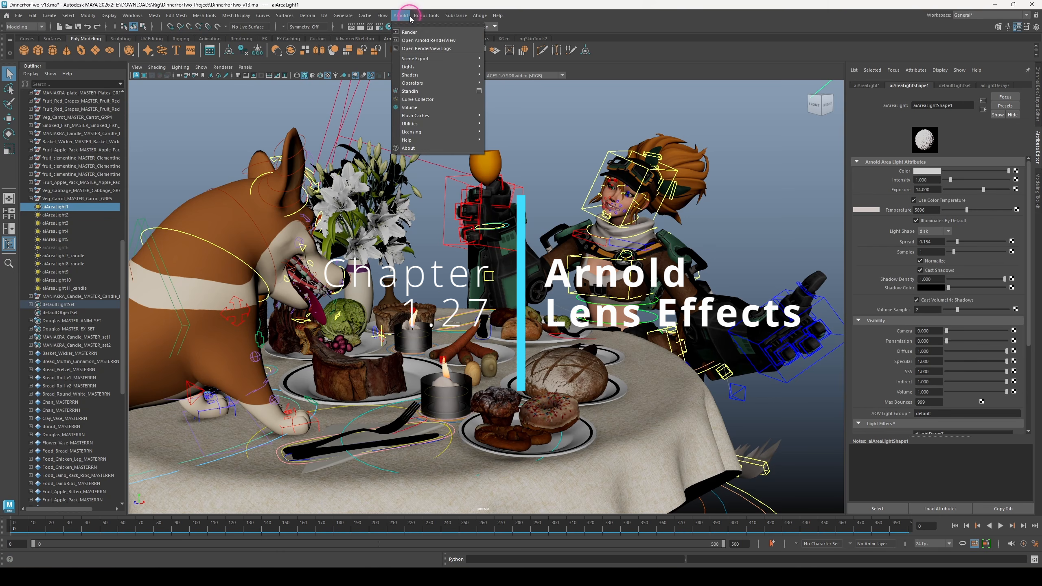
click(443, 41)
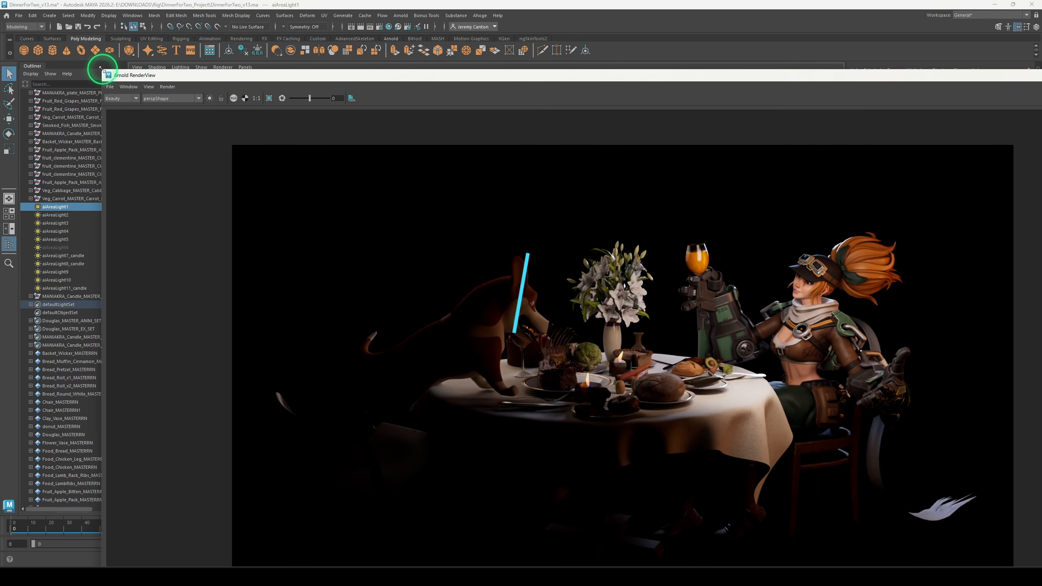
drag(101, 70, 322, 141)
drag(573, 130, 330, 44)
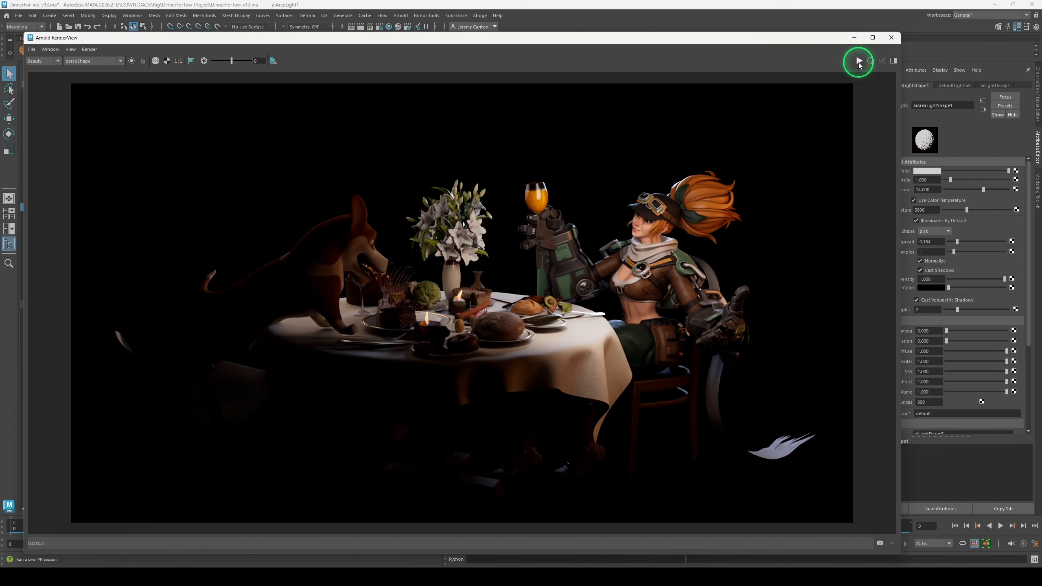
click(893, 61)
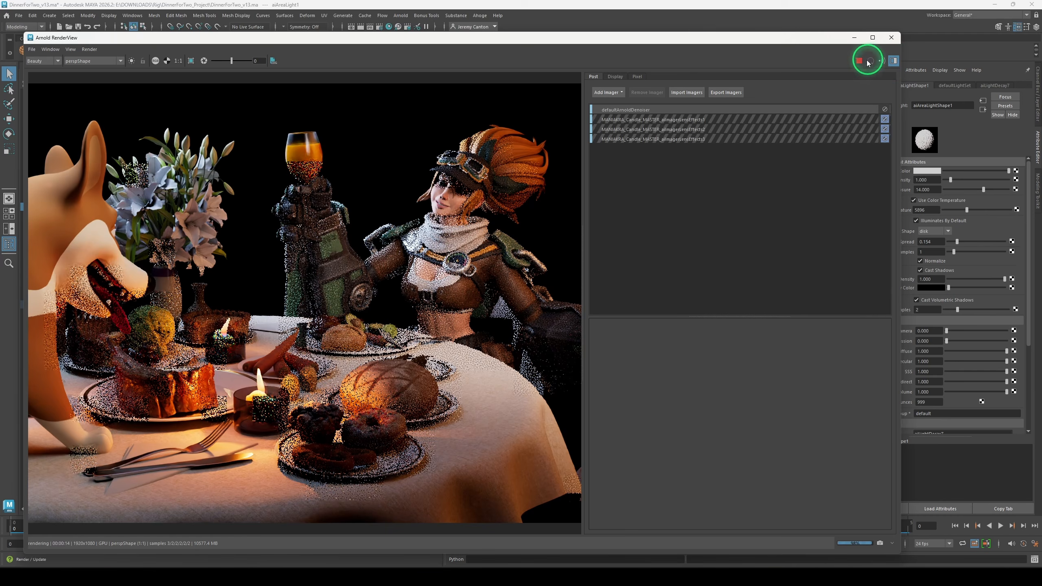
Add a Lens Effects imager and maximize the render window, resizing its settings area so all sliders fit
click(617, 92)
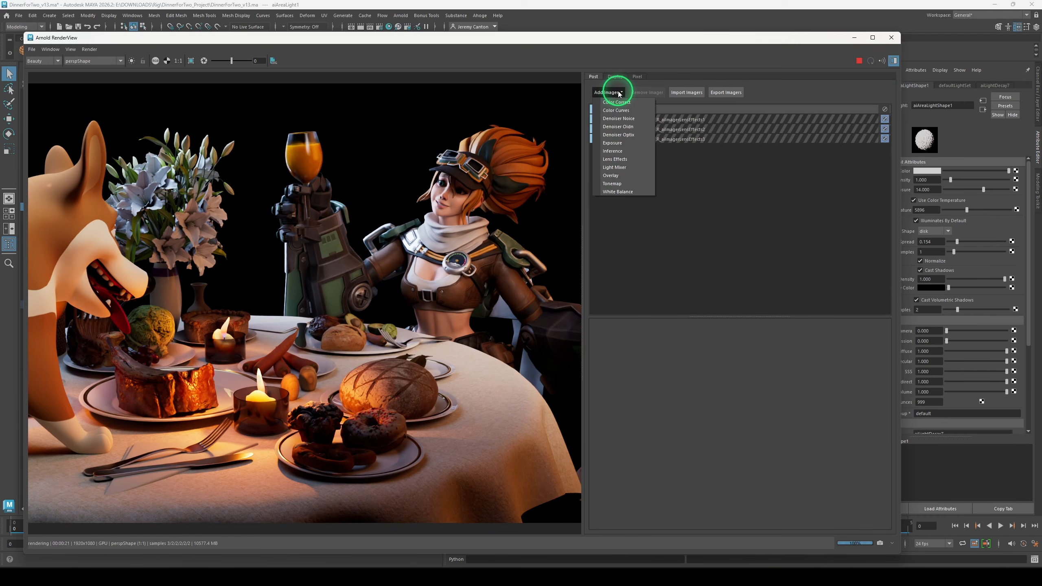
click(623, 159)
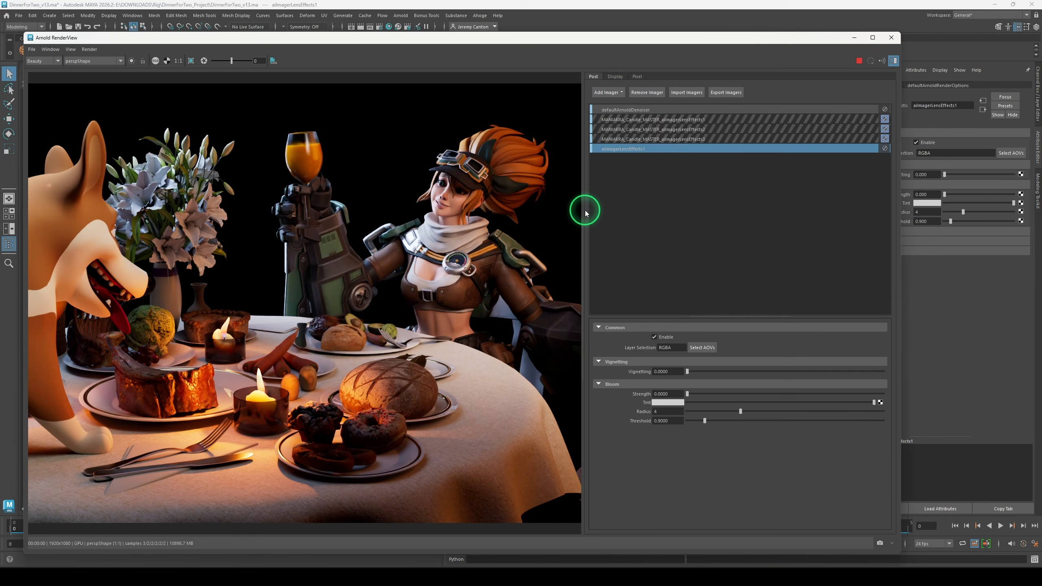
drag(582, 210, 756, 202)
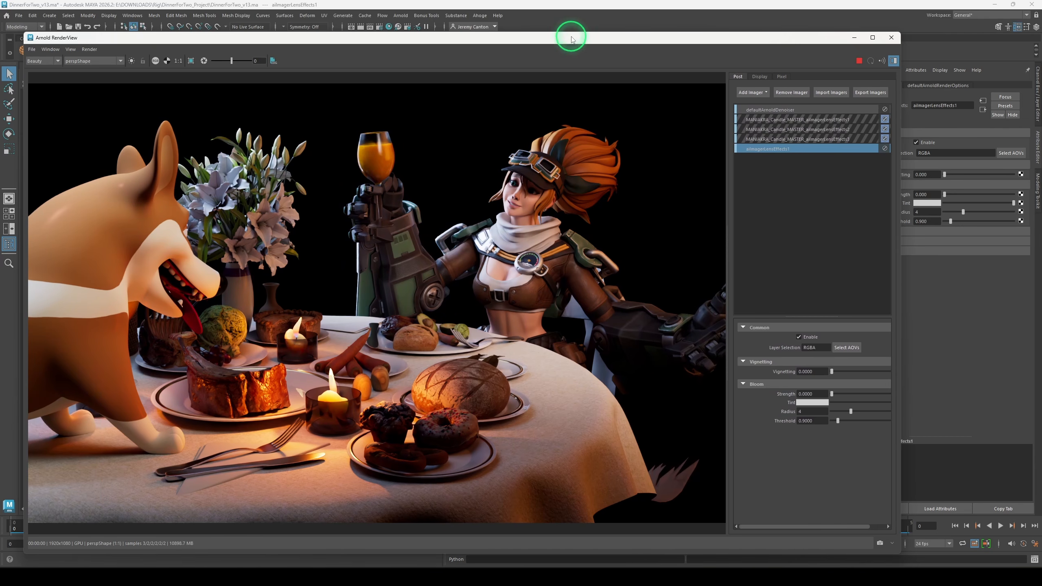
drag(634, 34, 689, 28)
scroll(502, 260, down, 2)
scroll(485, 251, up, 2)
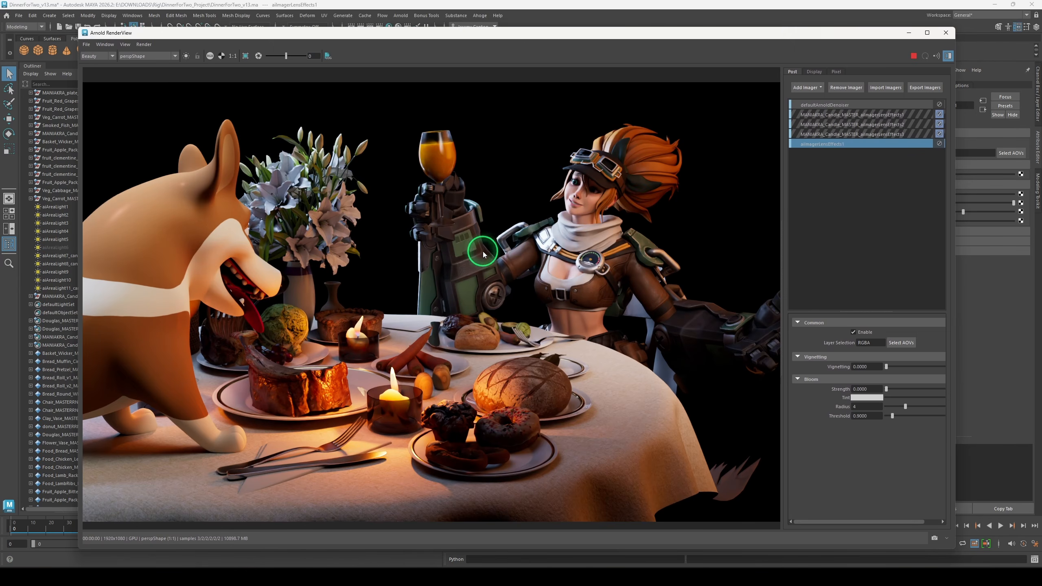
click(924, 35)
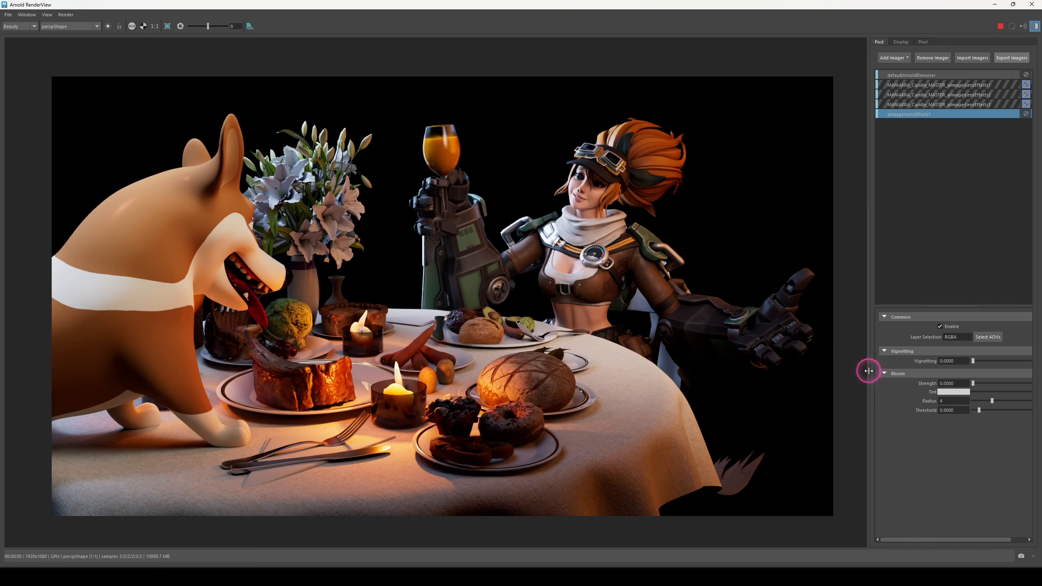
drag(869, 370, 824, 371)
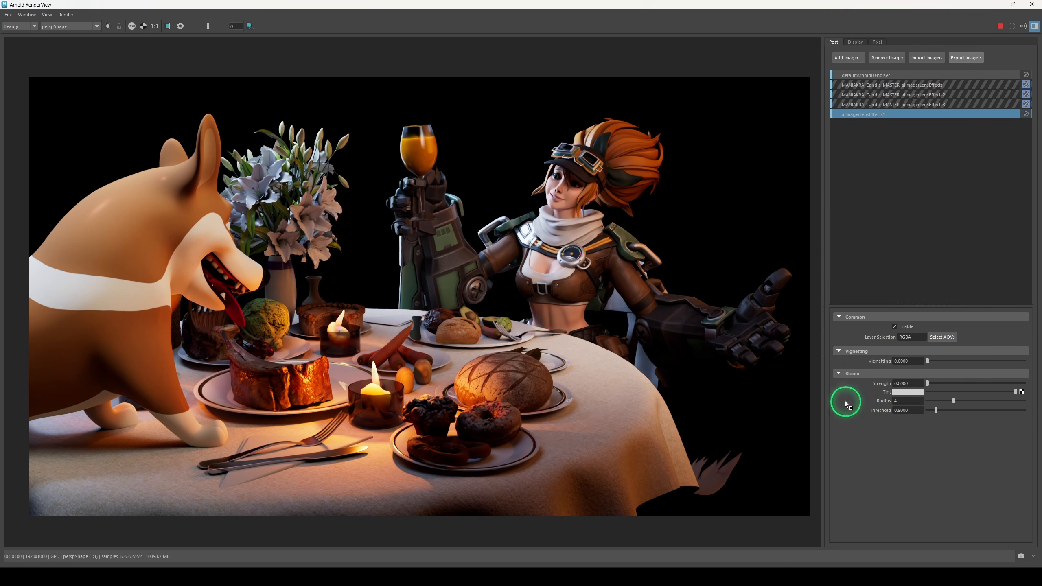
Set the lens effects' bloom strength to about 0.46 and the vignetting to about 2.11
drag(950, 386, 946, 386)
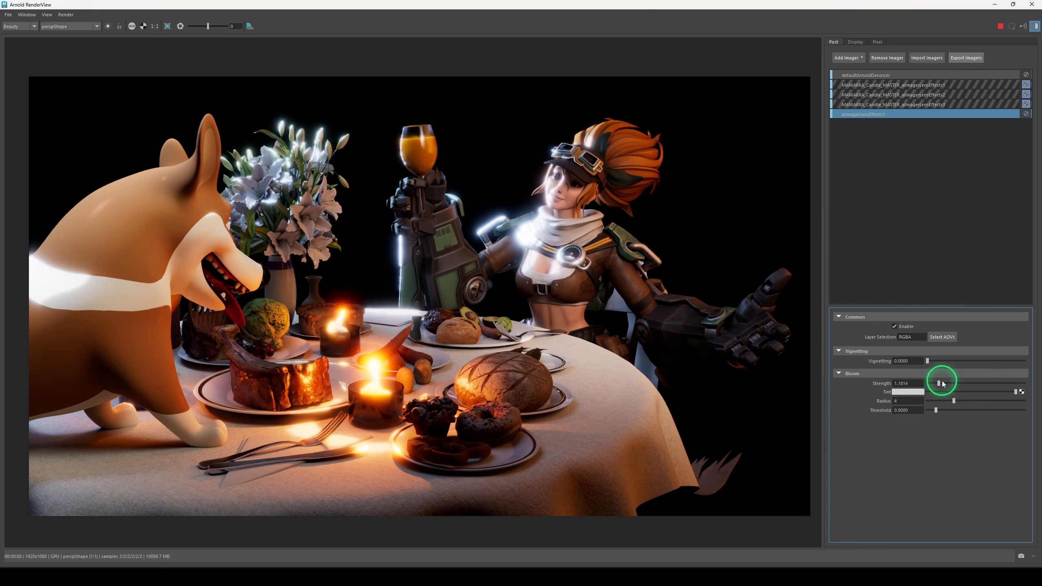
drag(937, 385, 931, 384)
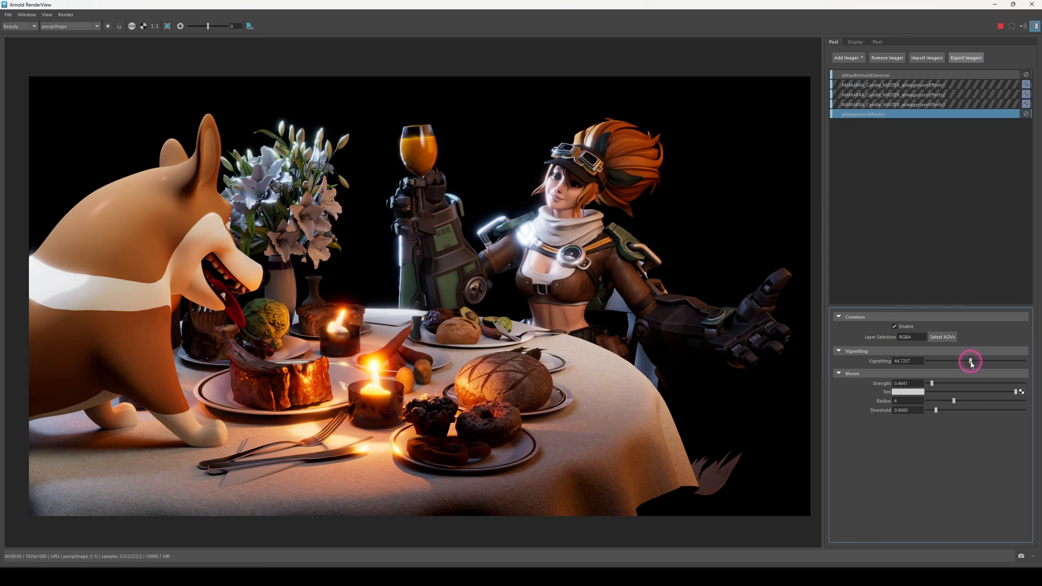
drag(971, 363, 929, 363)
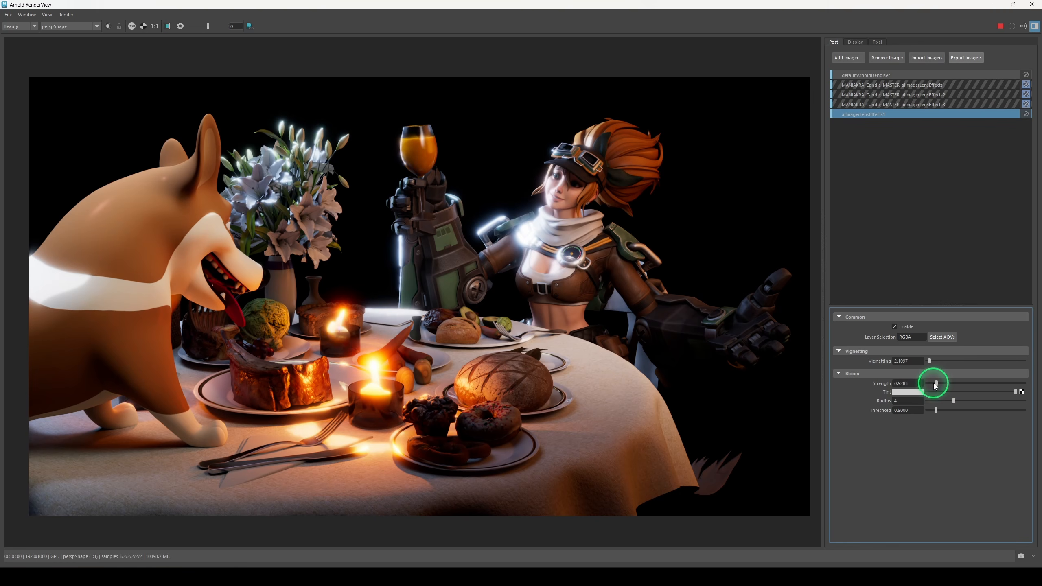
Set the bloom radius to 7 and, after trying weaker glows, the bloom strength to about 0.25
drag(936, 384, 930, 384)
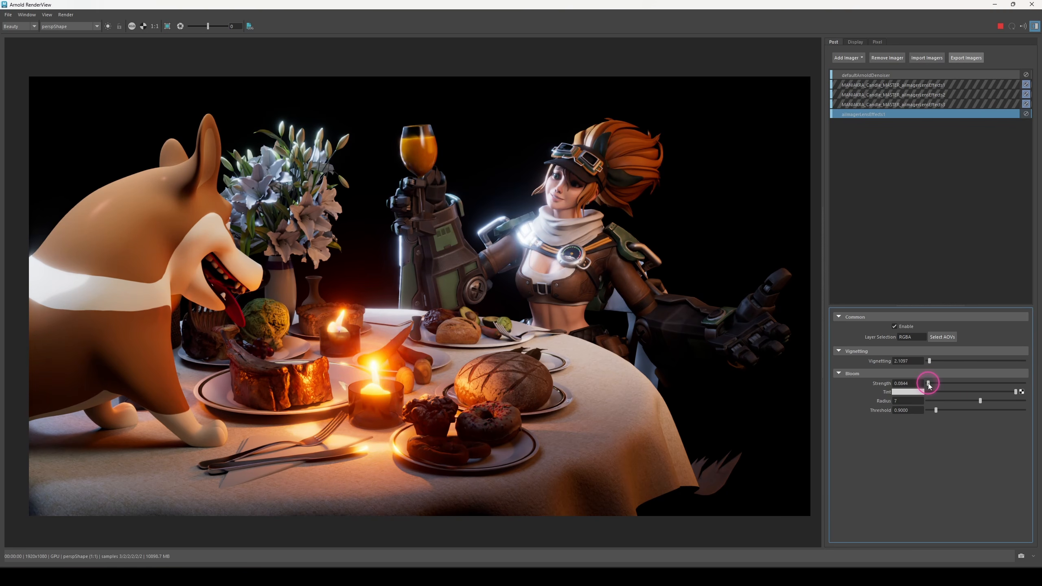
drag(930, 386, 927, 385)
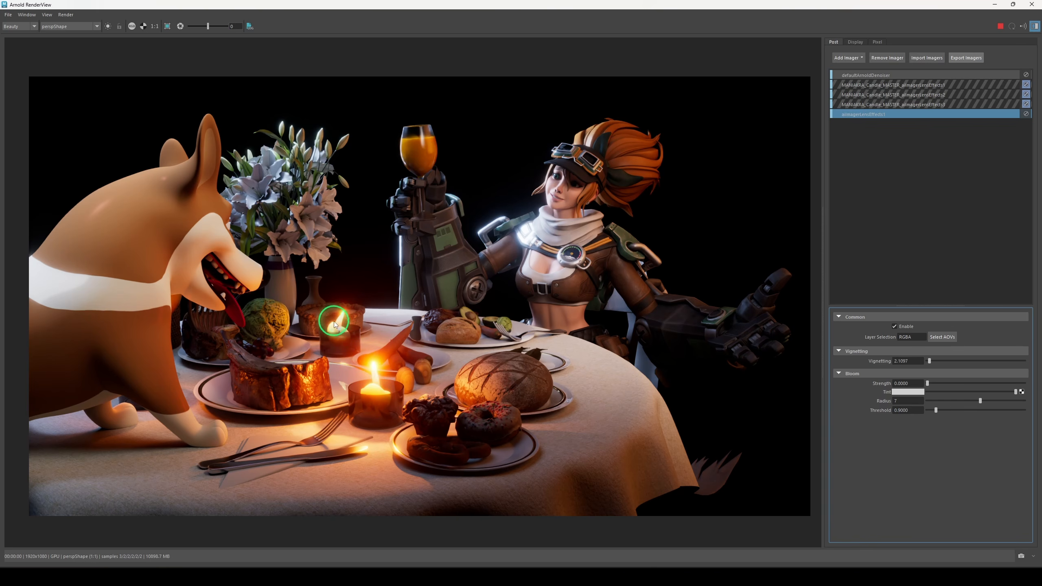
key(ctrl+z)
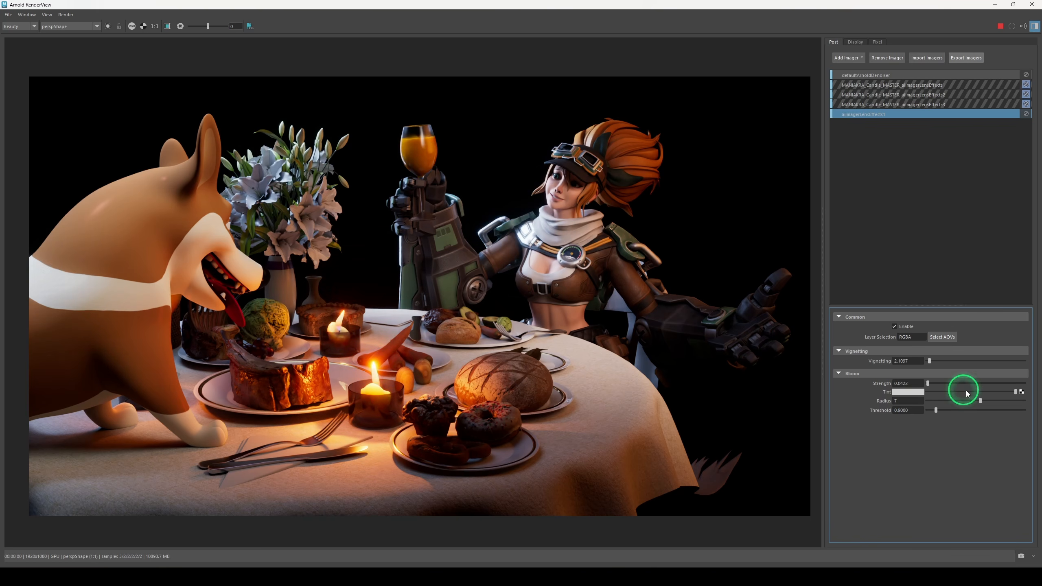
drag(928, 383, 930, 384)
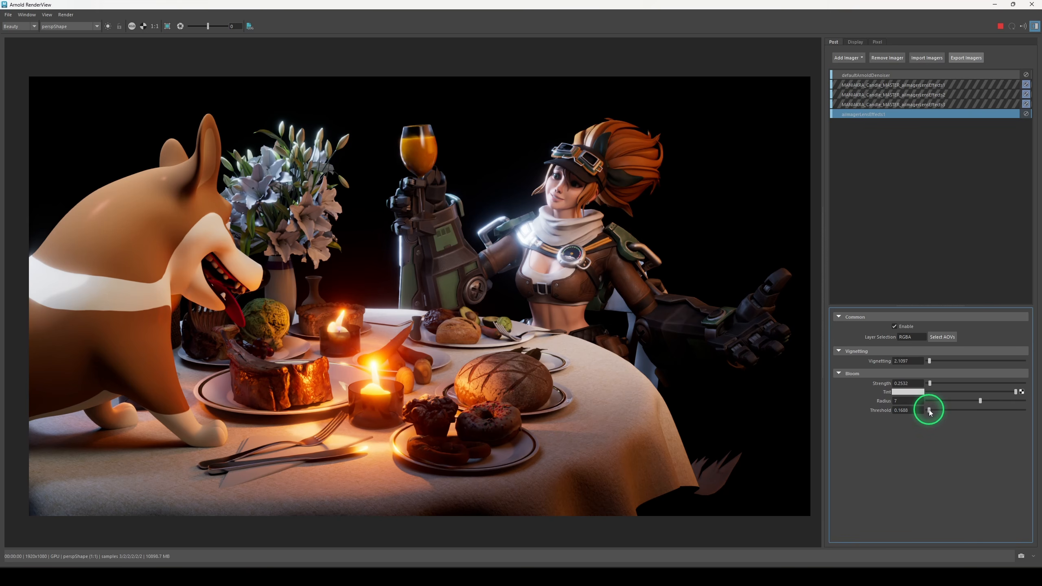
Try different bloom thresholds, settling on a threshold of about 0.99, radius 9 and strength of about 0.117
drag(929, 410, 946, 411)
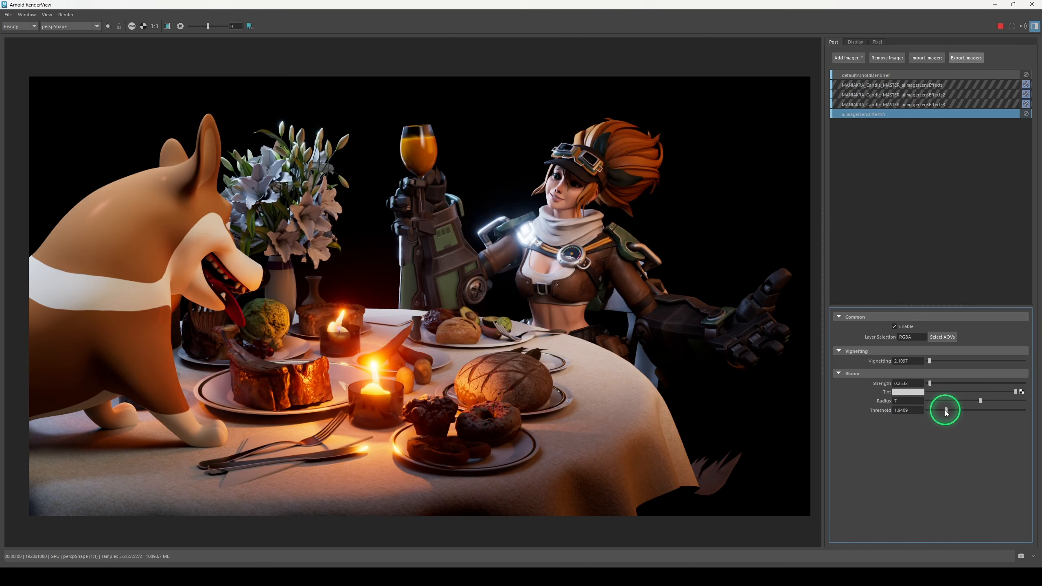
drag(966, 412, 976, 412)
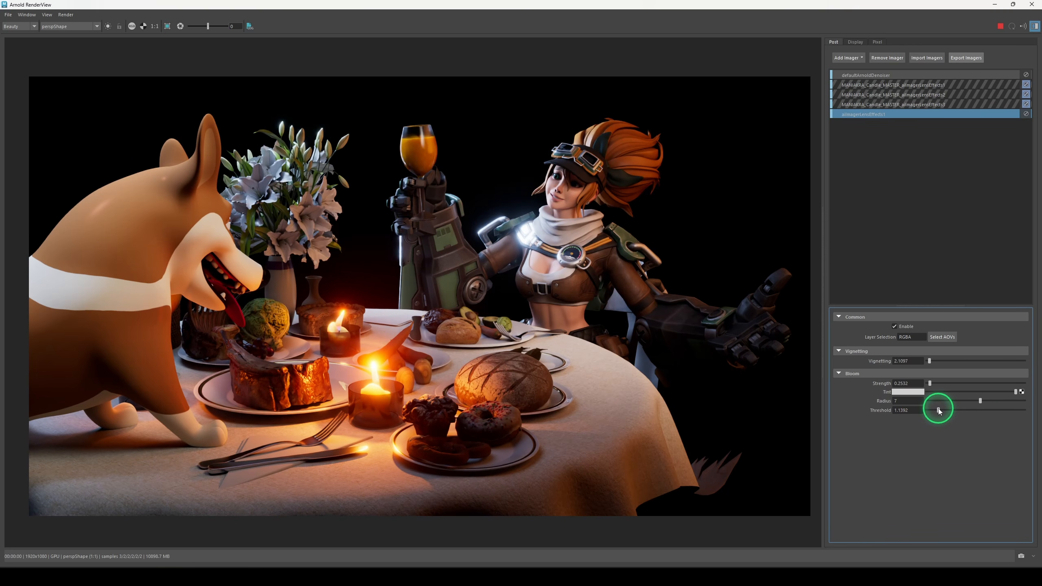
drag(938, 411, 932, 411)
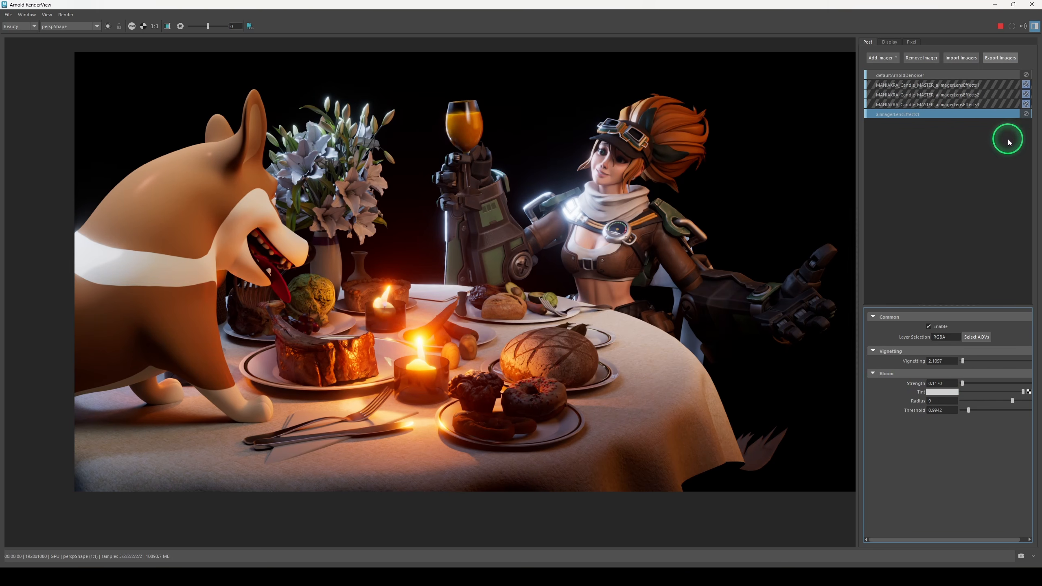
Toggle the new lens effects imager to compare the render, reset its vignetting to 0 and leave the imager disabled
click(1027, 115)
click(1026, 114)
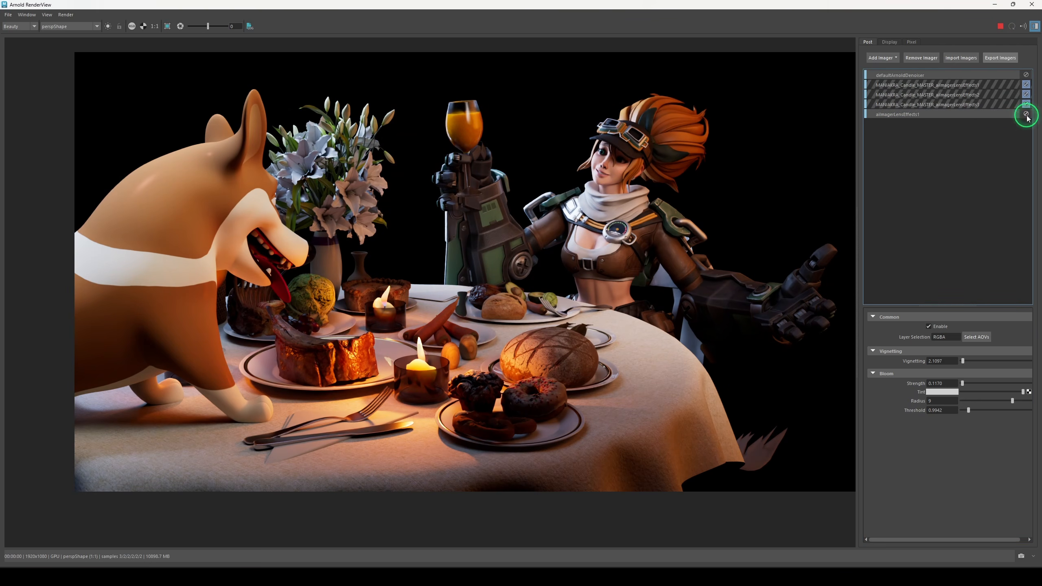
click(1027, 115)
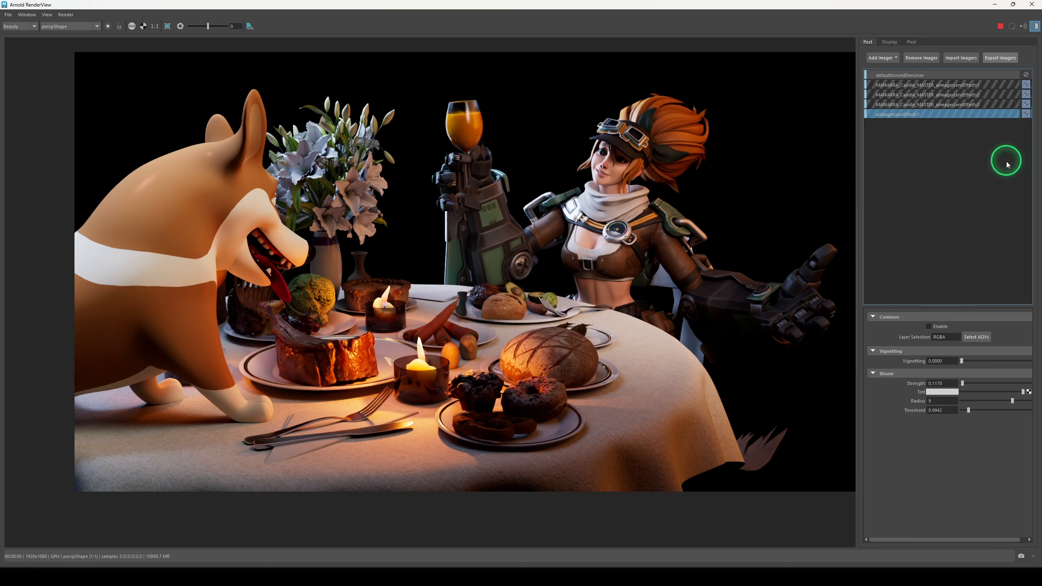
Close the Arnold RenderView and save the scene
drag(746, 5, 659, 62)
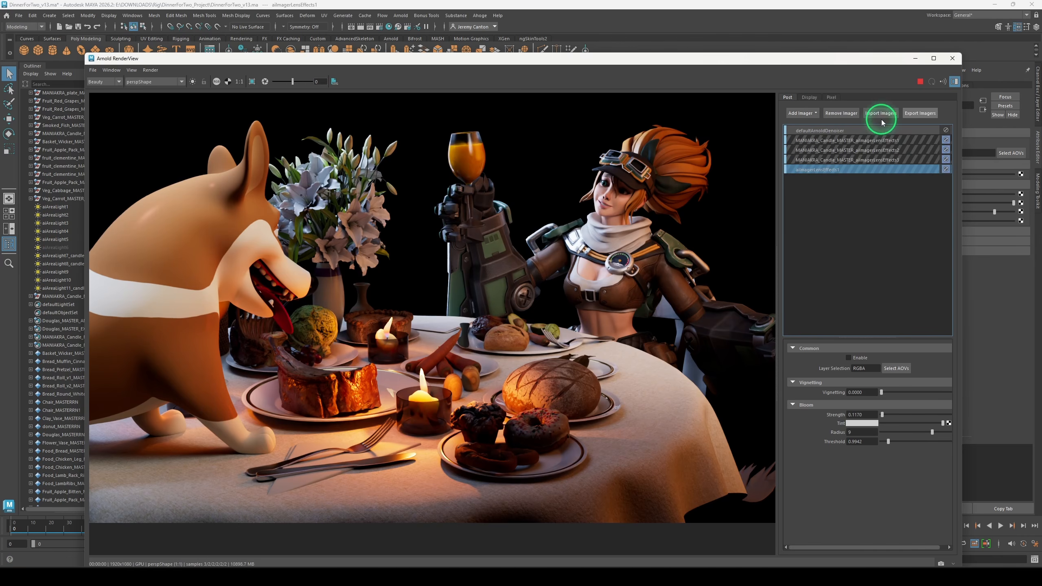
click(953, 59)
key(ctrl+s)
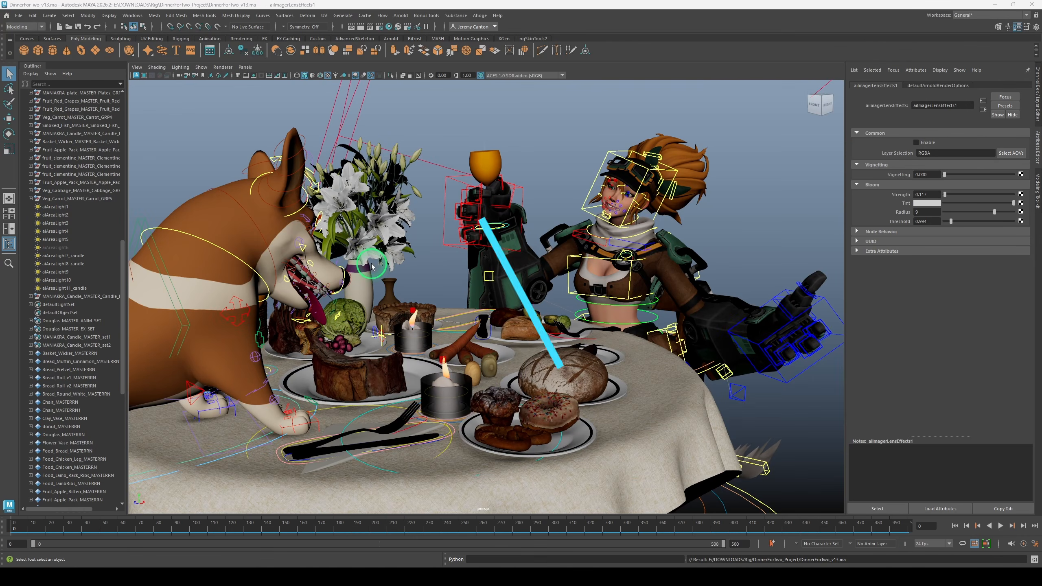
Switch the viewport to look through RENDER_CAM
click(252, 68)
mouse_move(262, 76)
click(349, 78)
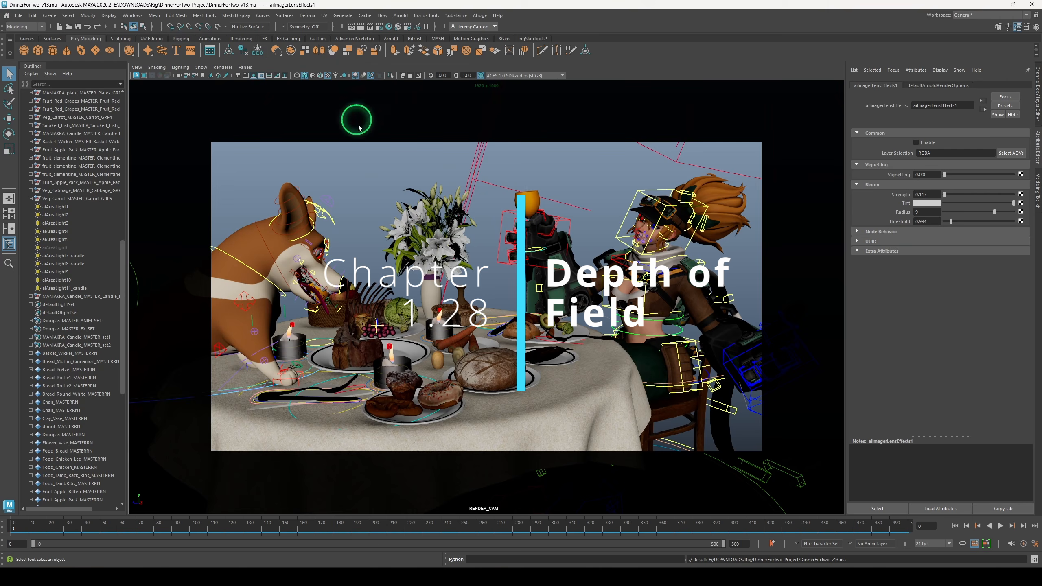
Hide the rig curves and reframe RENDER_CAM as a low close-up across the table, with the dog in the foreground facing the woman
mouse_move(529, 283)
alt+mouse_down()
mouse_move(499, 283)
mouse_move(519, 277)
alt+mouse_up()
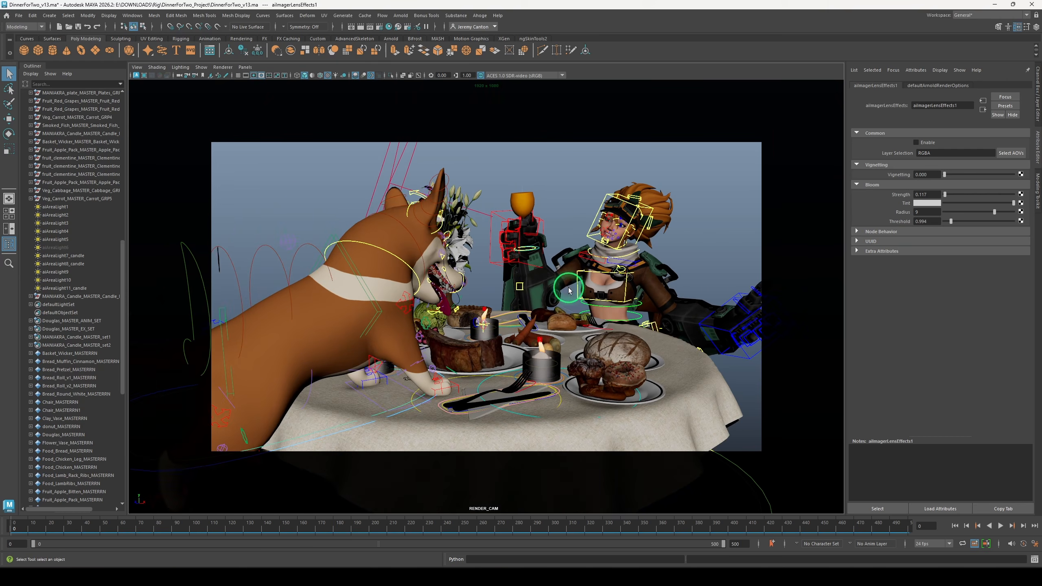
alt+right_drag(519, 277, 545, 284)
alt+drag(546, 284, 562, 275)
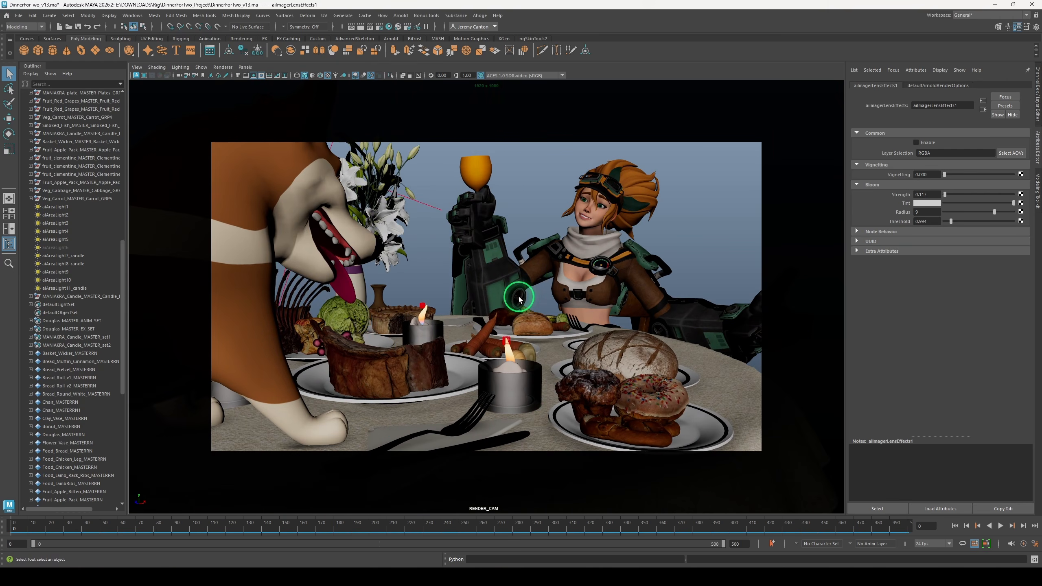
alt+drag(518, 299, 511, 297)
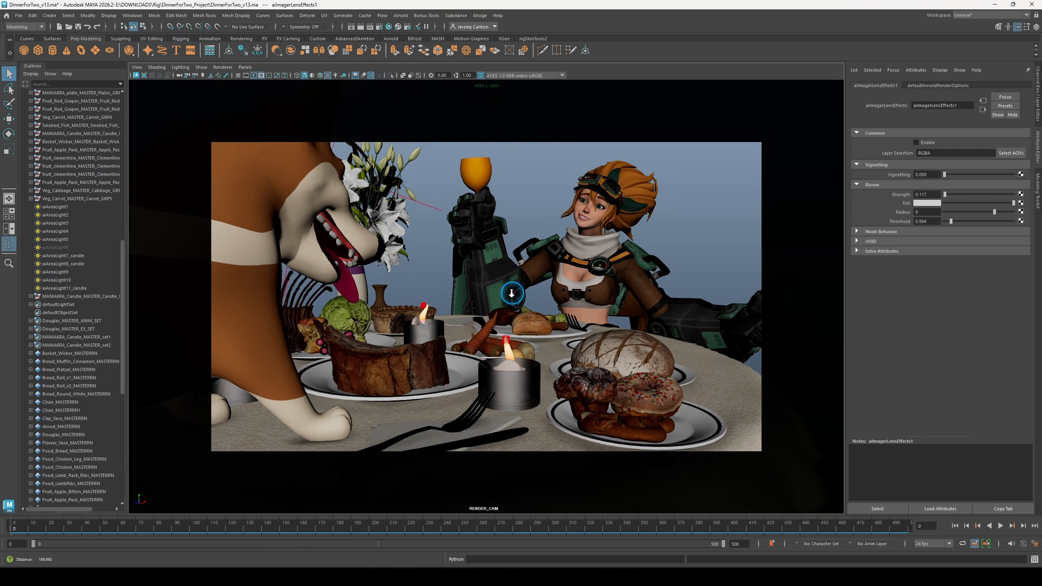
alt+right_drag(512, 297, 504, 287)
alt+drag(504, 287, 514, 286)
key(bracketleft)
key(bracketleft)
key(bracketleft)
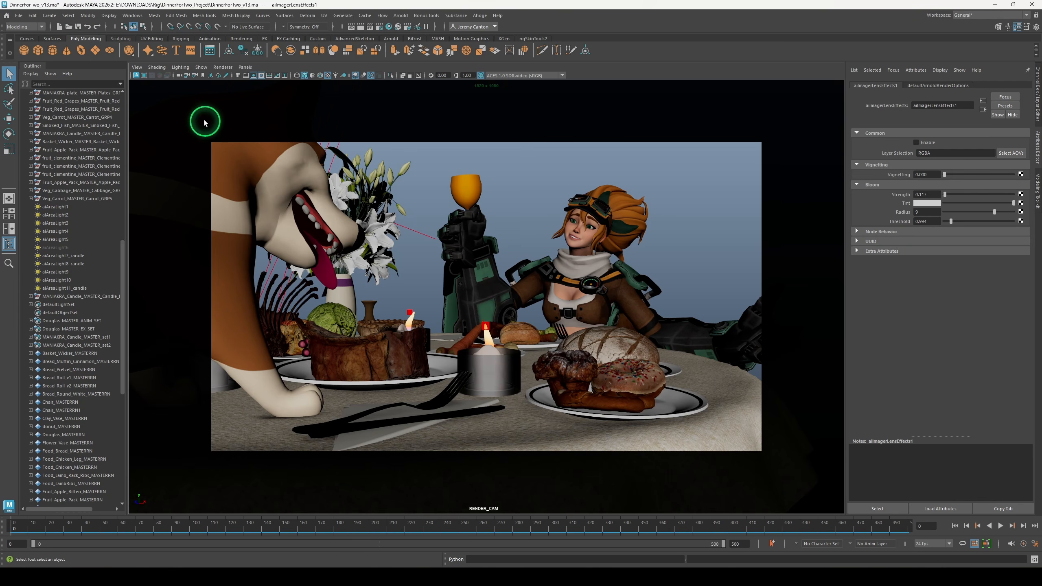
Select RENDER_CAM and enable depth of field in its Arnold camera attributes
scroll(28, 298, up, 9)
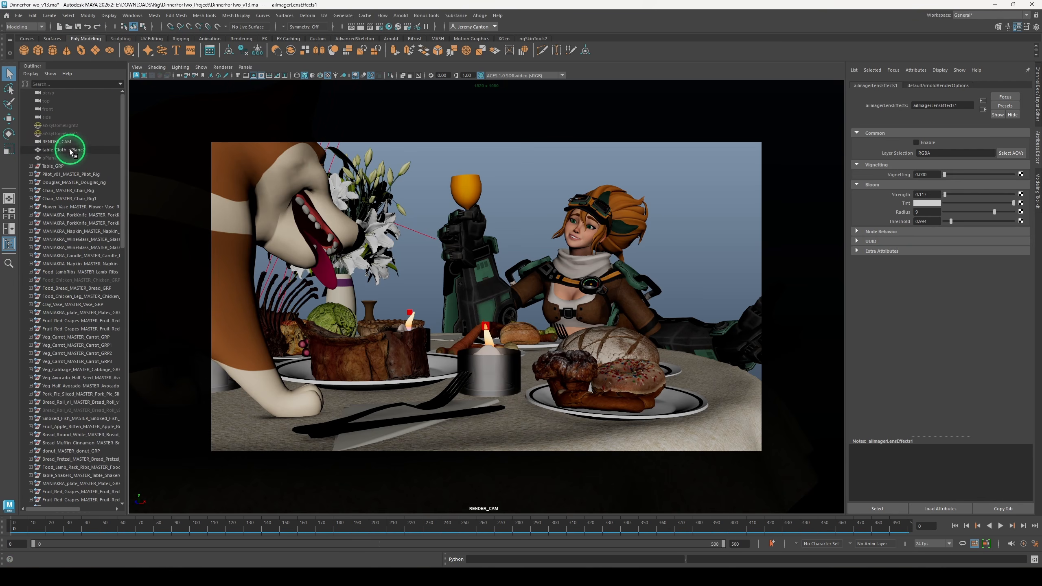
click(62, 142)
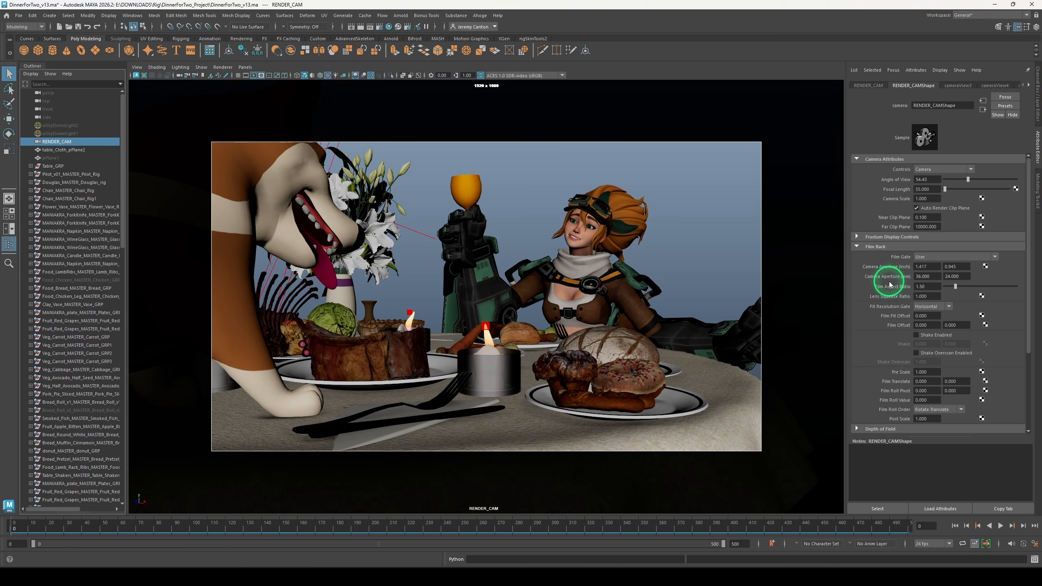
scroll(889, 284, down, 4)
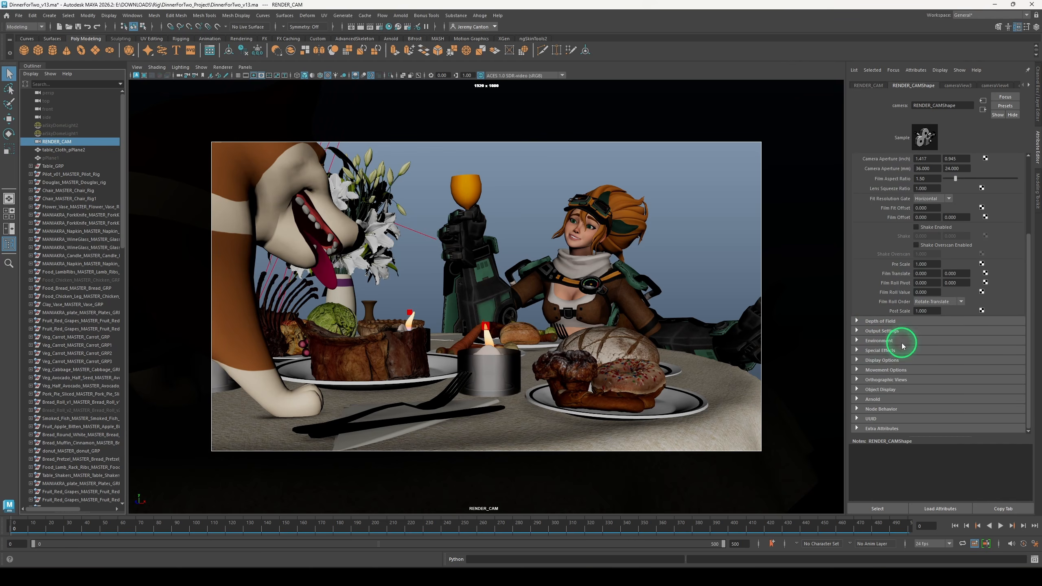
click(874, 401)
scroll(879, 400, down, 3)
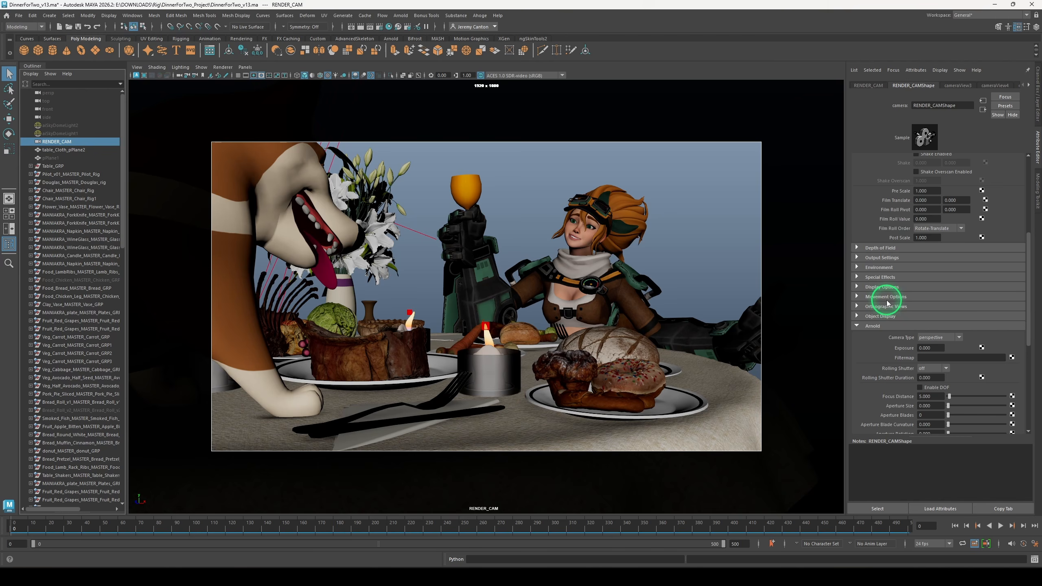
scroll(929, 331, up, 3)
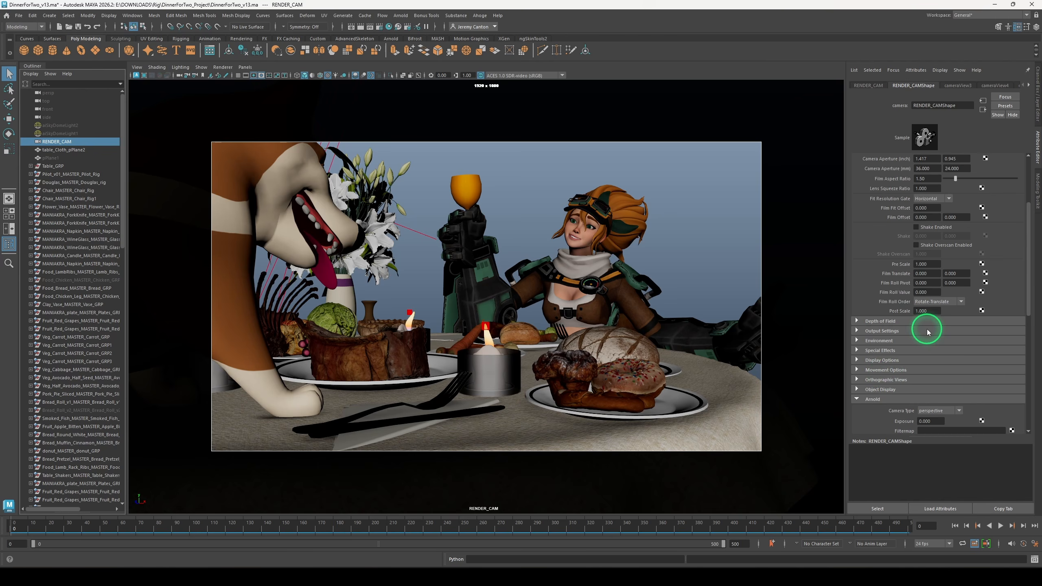
scroll(928, 331, down, 3)
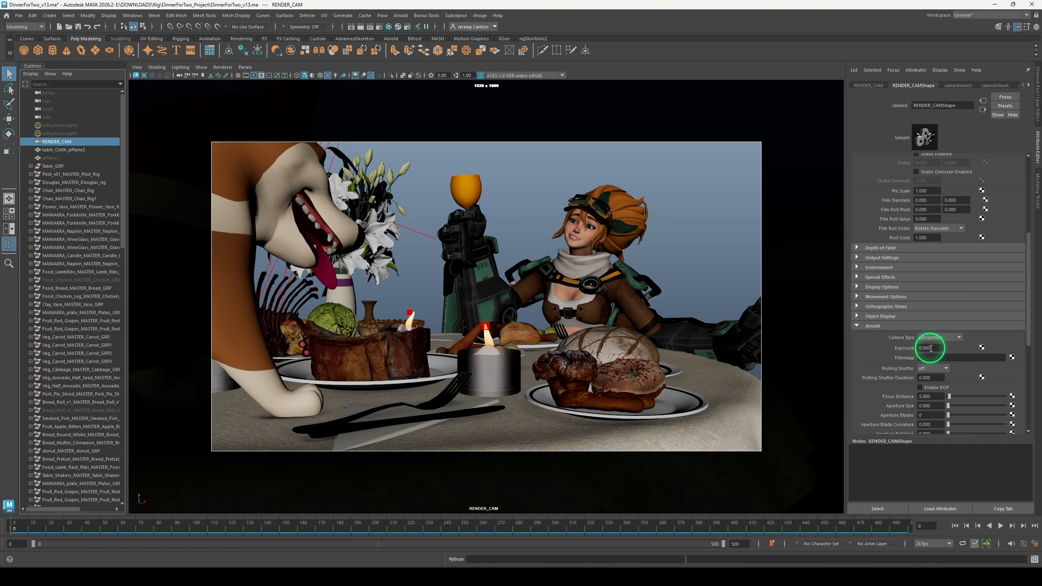
scroll(931, 348, down, 4)
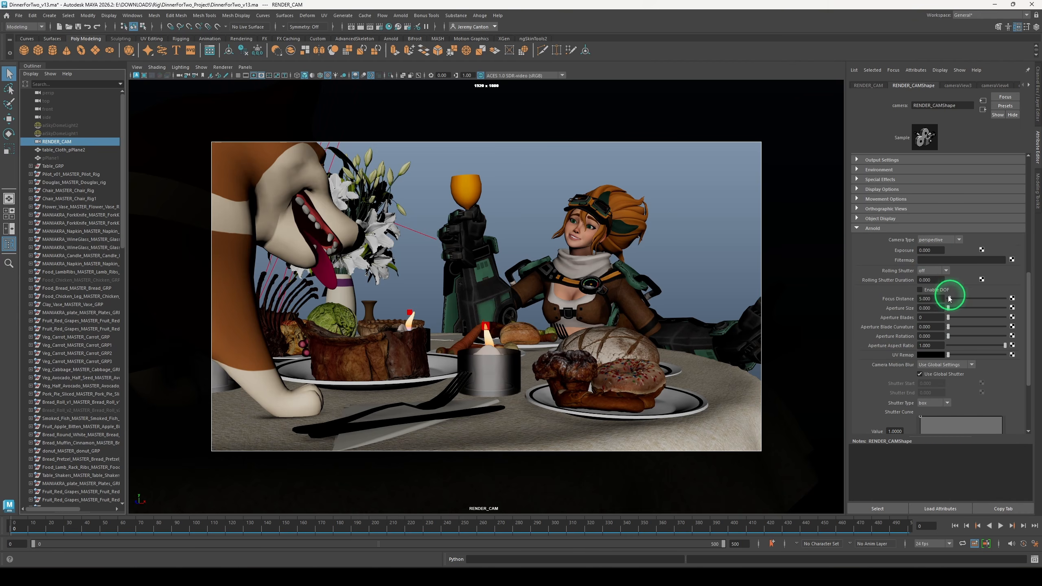
scroll(890, 191, up, 2)
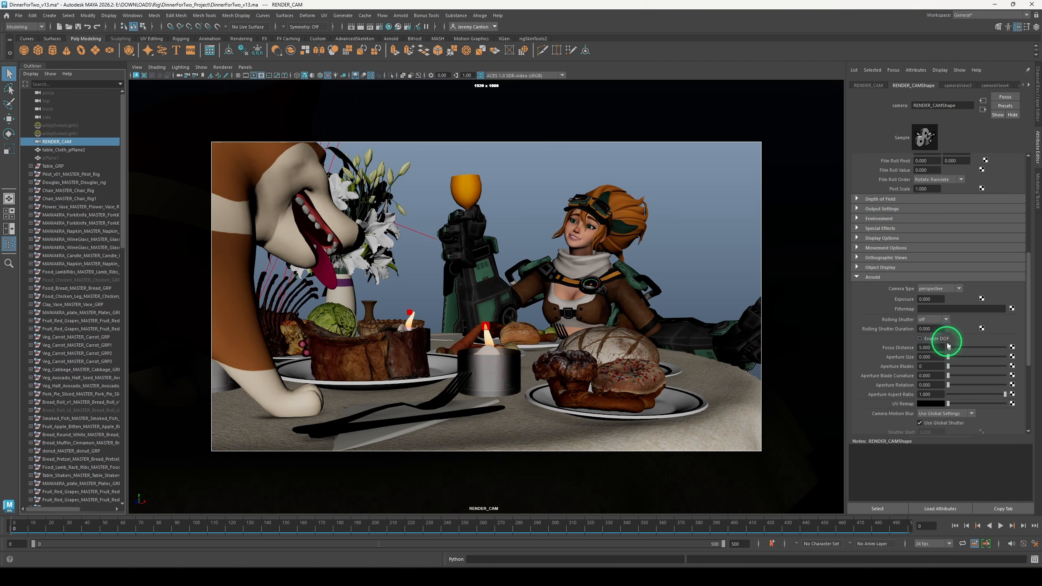
scroll(945, 332, down, 2)
scroll(931, 281, down, 1)
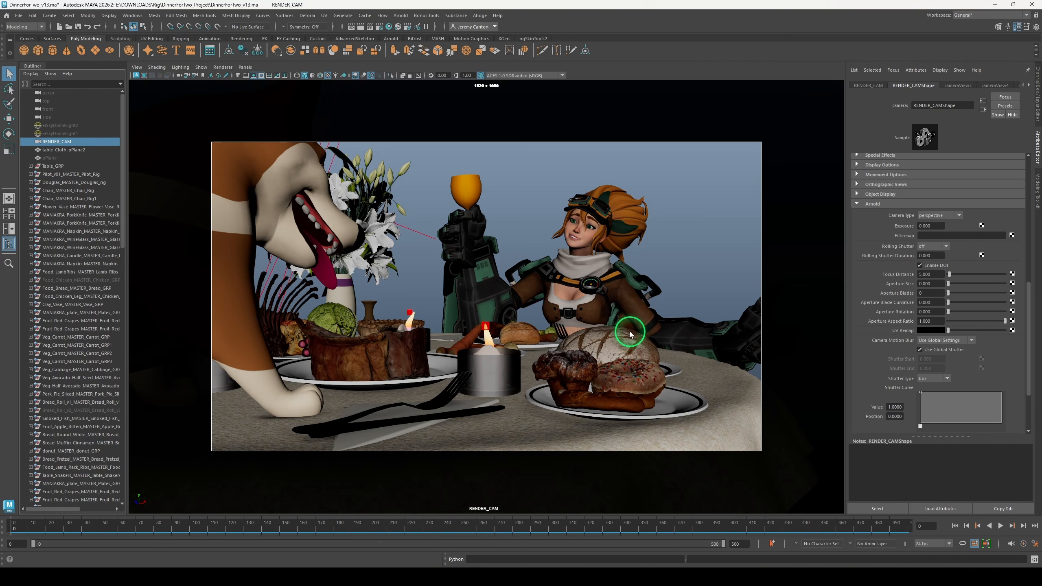
Select the woman's face mesh and turn on the Object Details heads-up display to show its distance from the camera
click(591, 240)
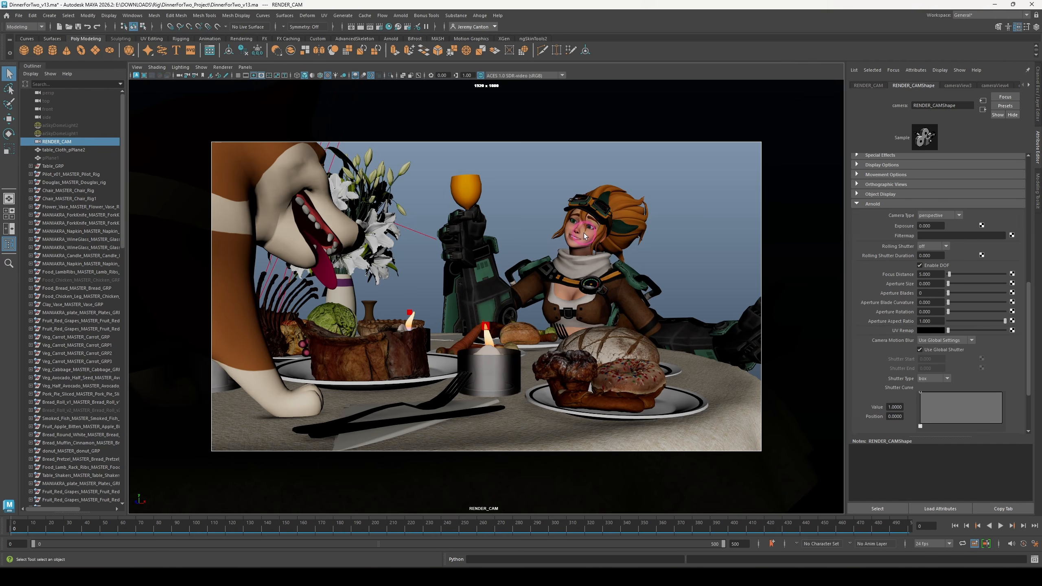
click(585, 237)
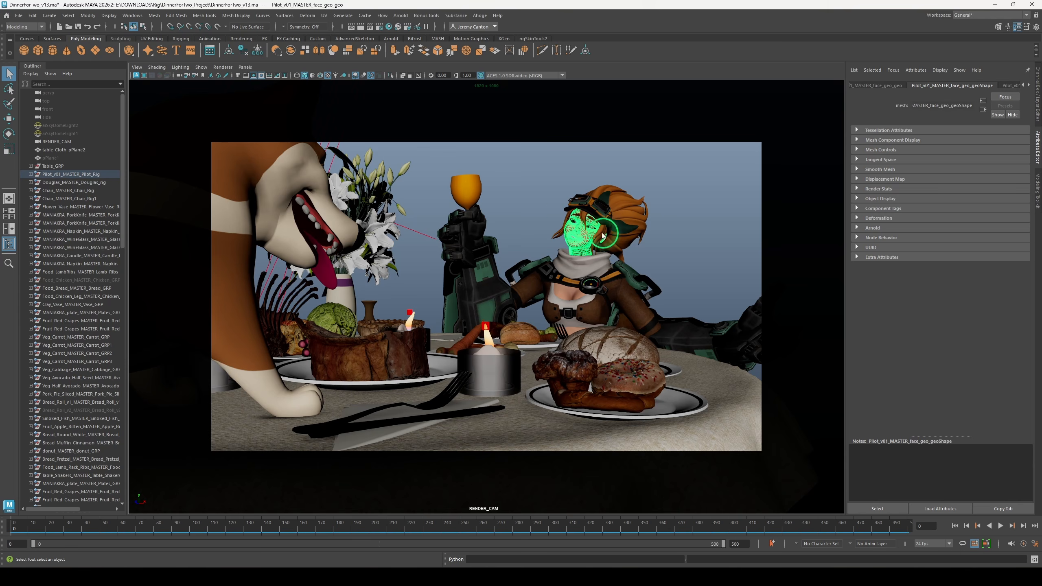
key(ctrl+a)
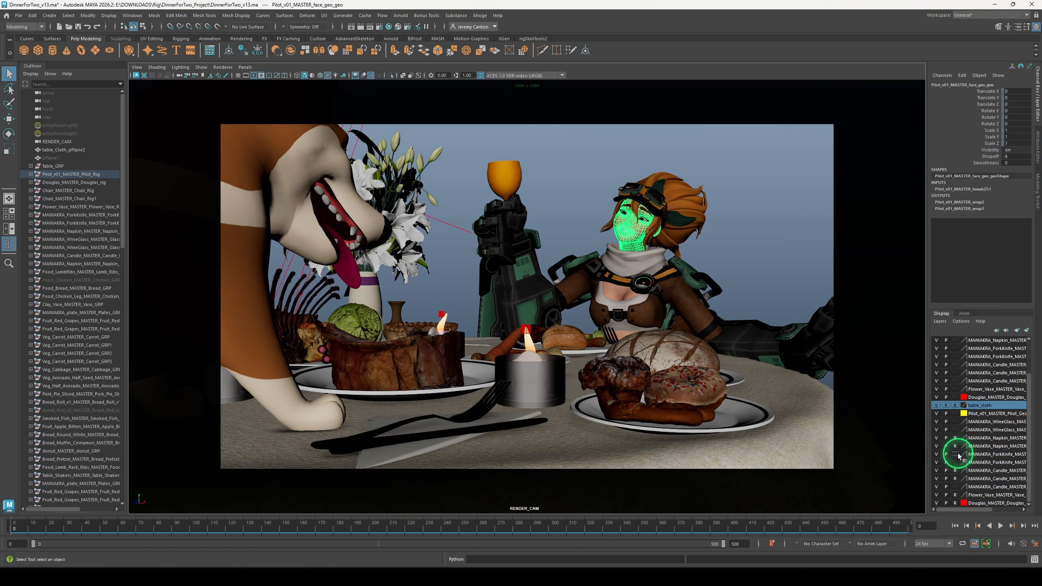
click(632, 257)
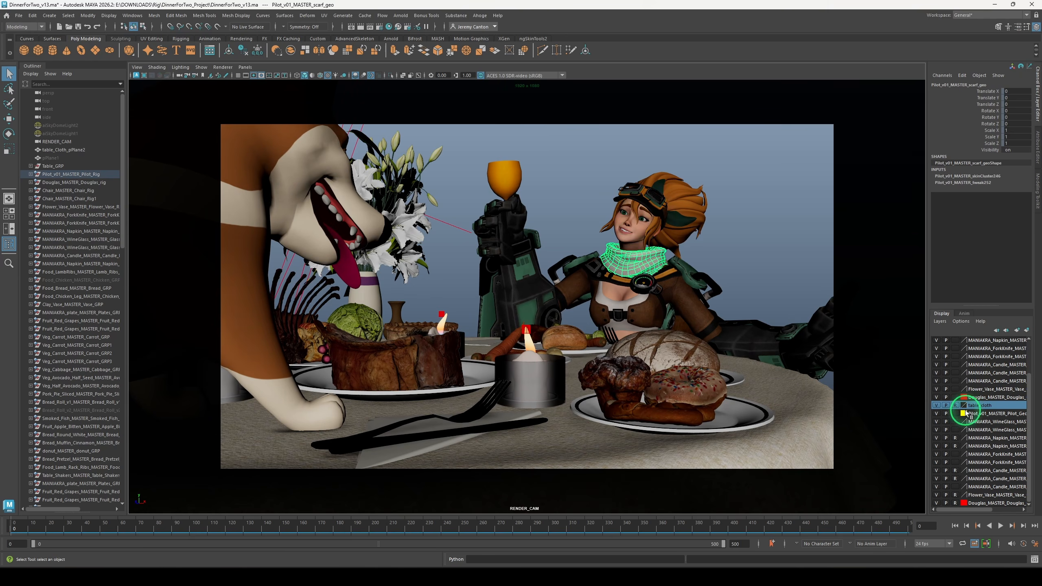
scroll(953, 457, up, 2)
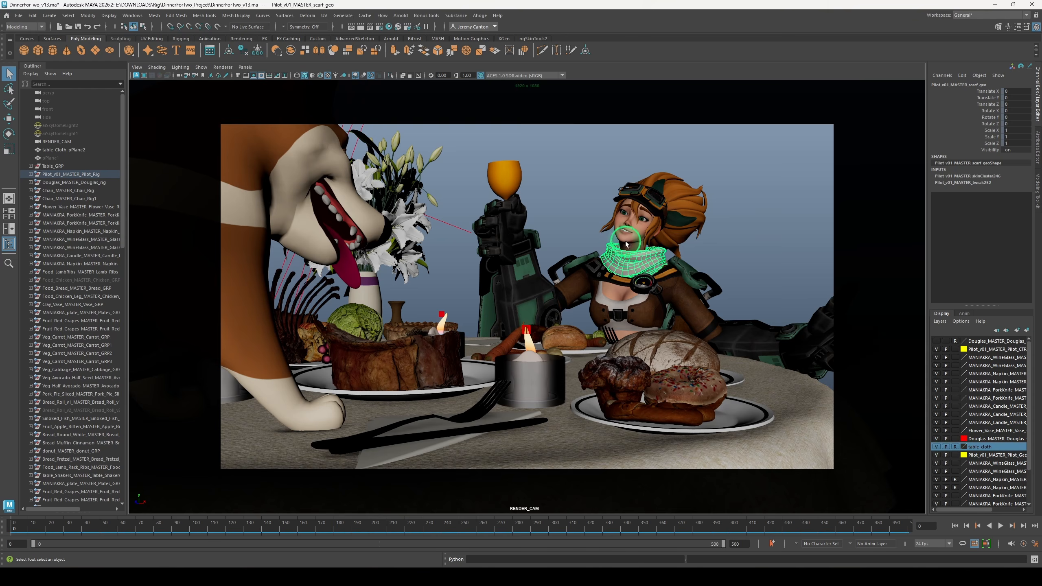
click(633, 233)
click(754, 217)
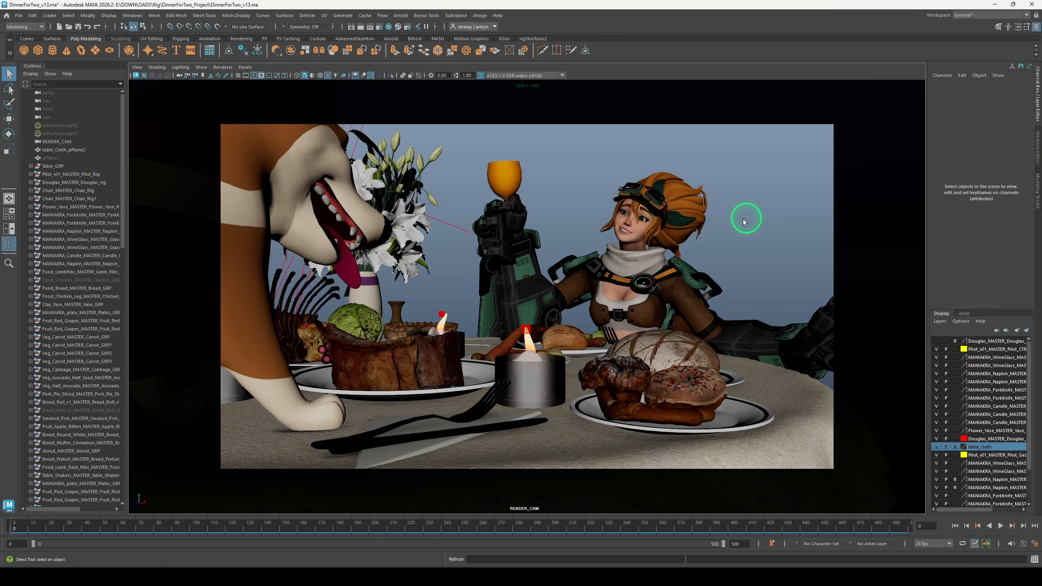
click(639, 228)
click(108, 15)
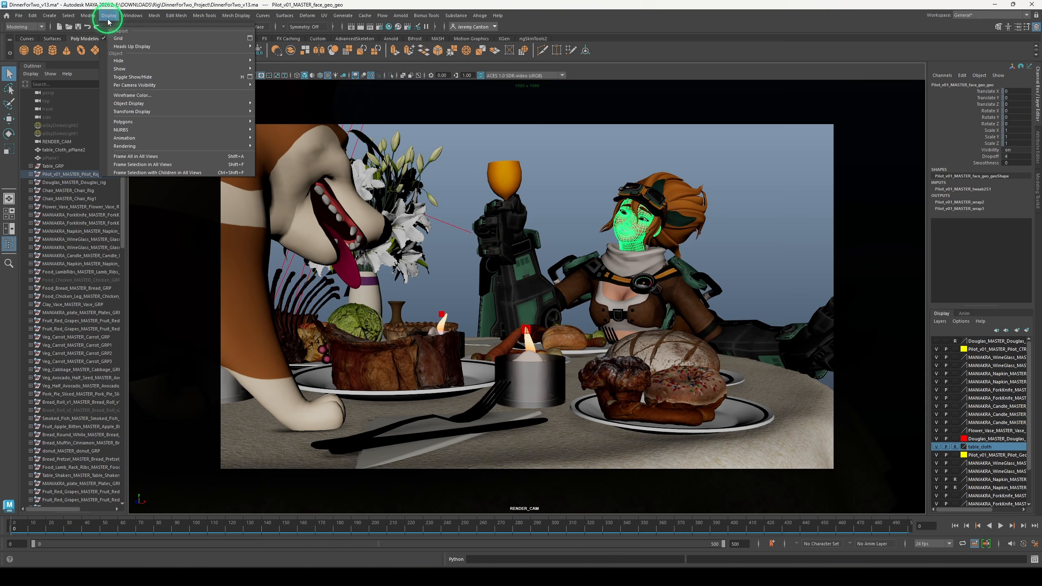
mouse_move(122, 47)
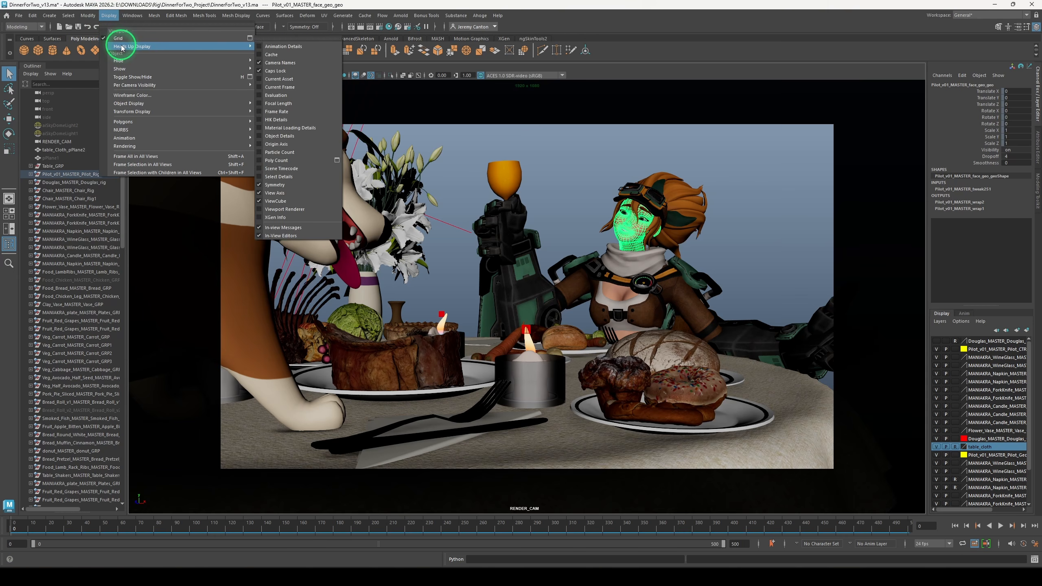
click(291, 136)
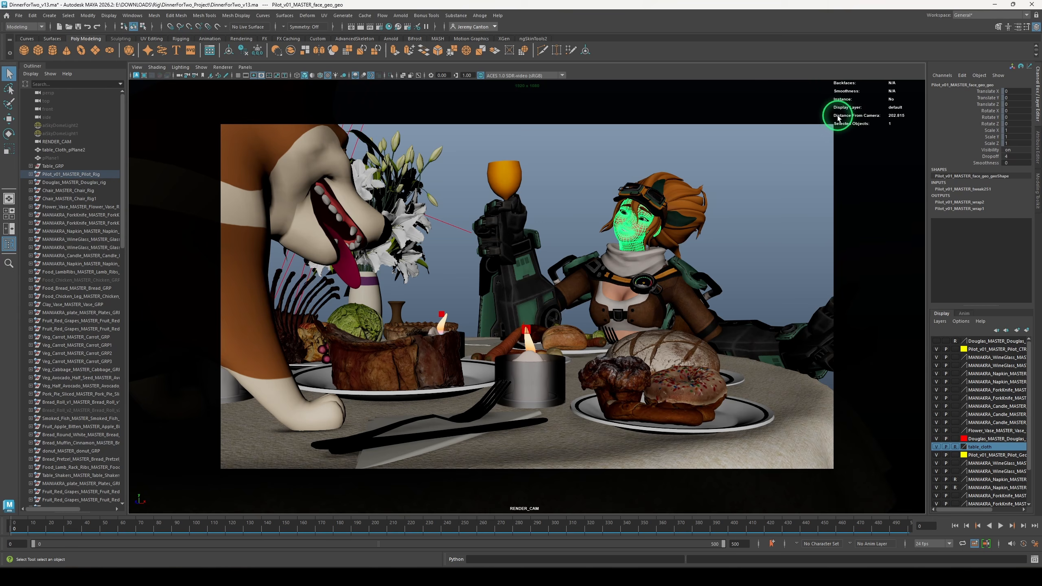
Select the pepper shaker and the cinnamon muffin in turn and compare their distances from the camera with the woman's
click(683, 191)
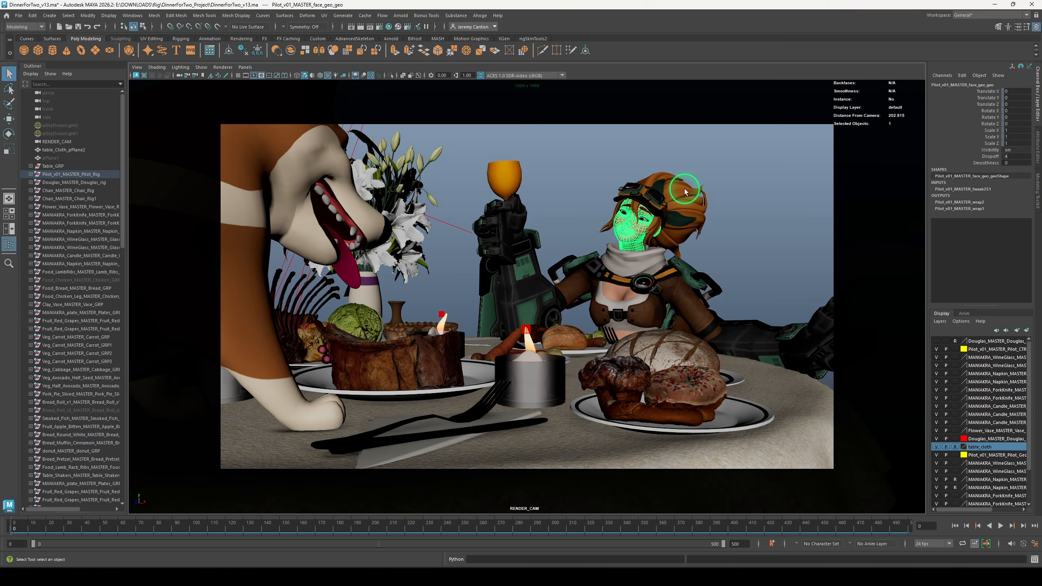
click(533, 372)
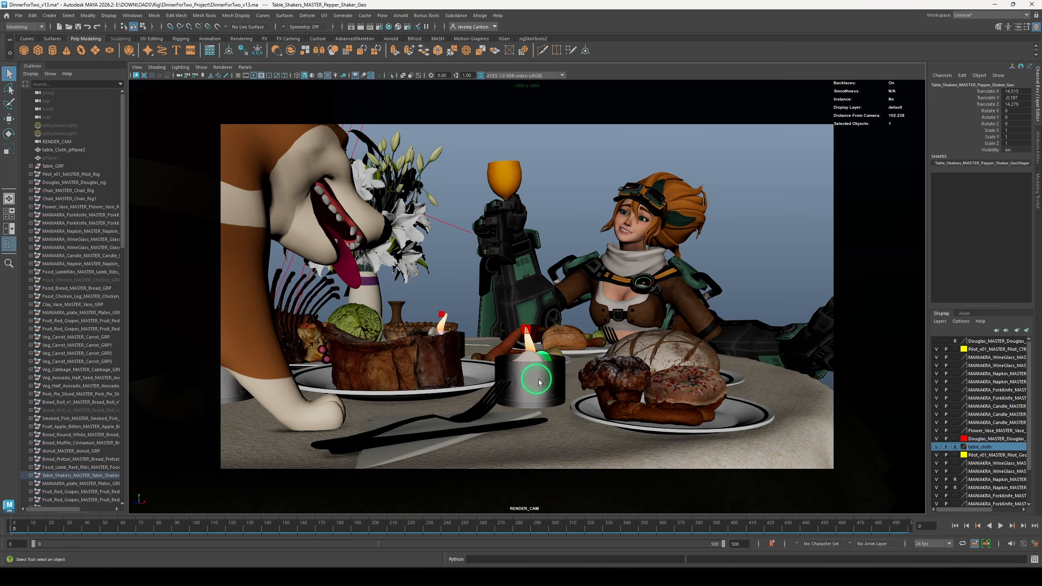
click(608, 407)
click(554, 432)
click(640, 386)
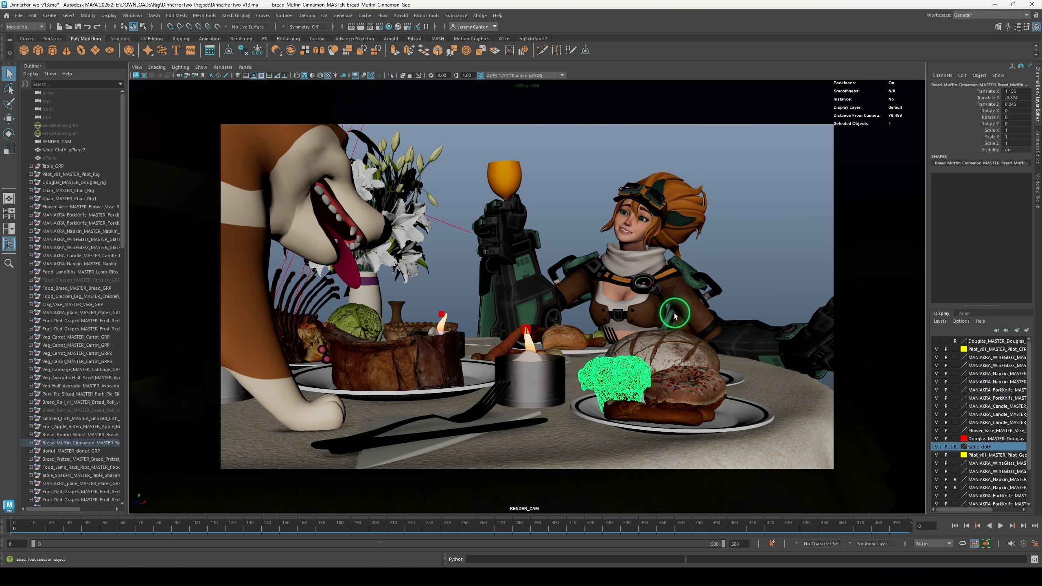
click(663, 248)
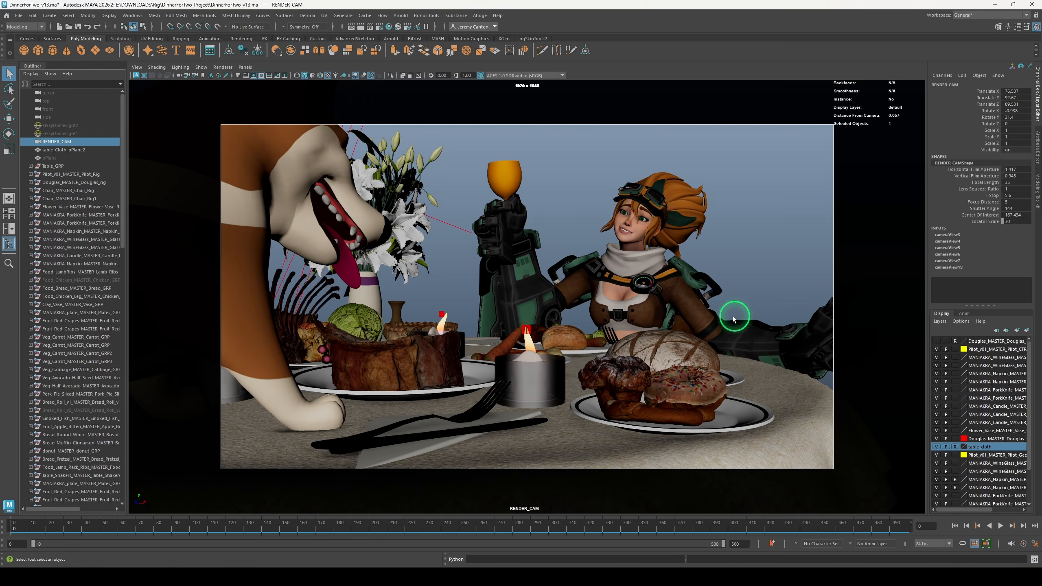
Start the Arnold render in the viewport and set RENDER_CAM's Arnold Focus Distance to 202
click(136, 76)
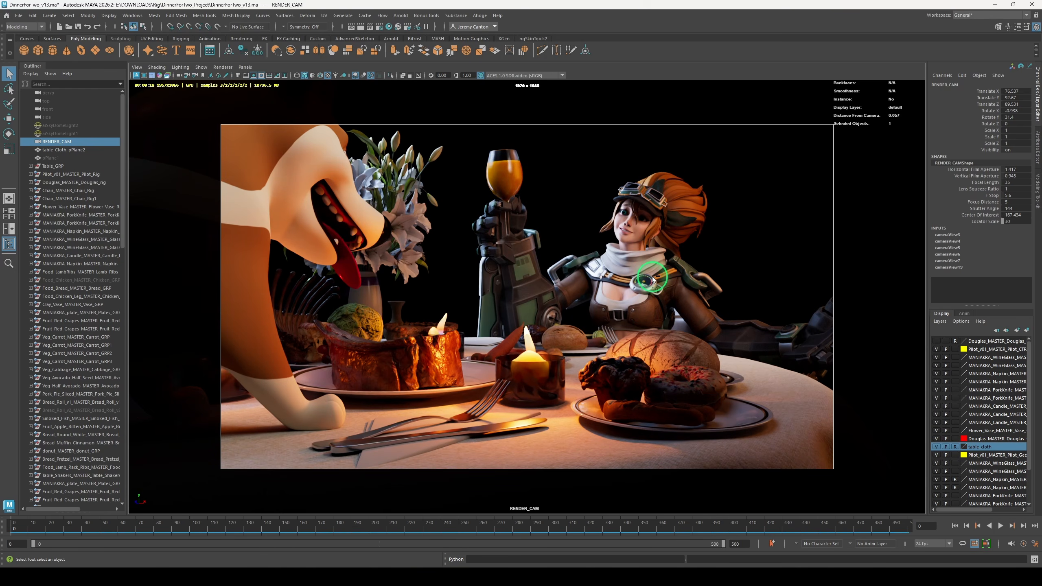
key(ctrl+a)
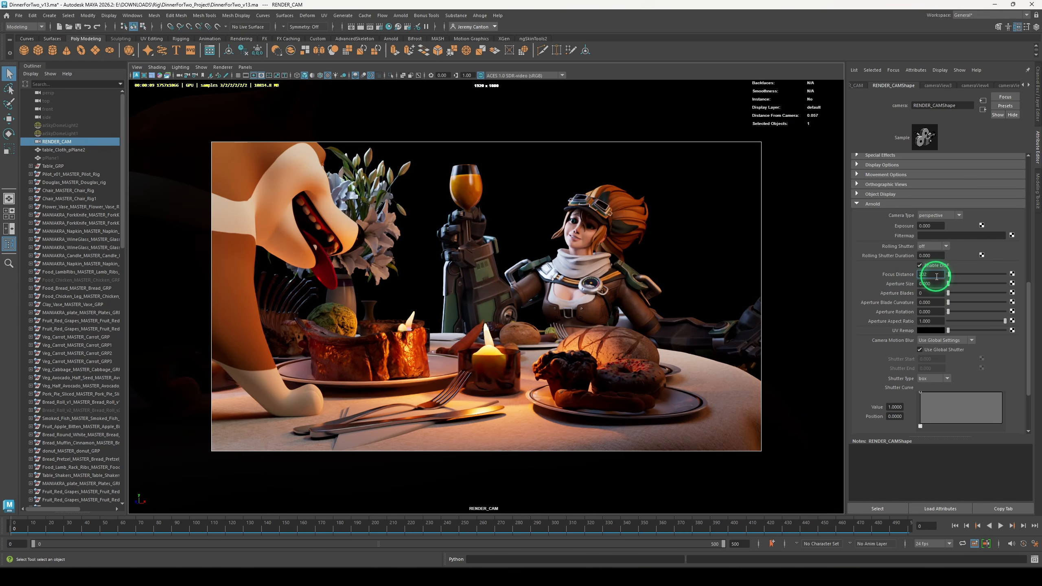
key(Return)
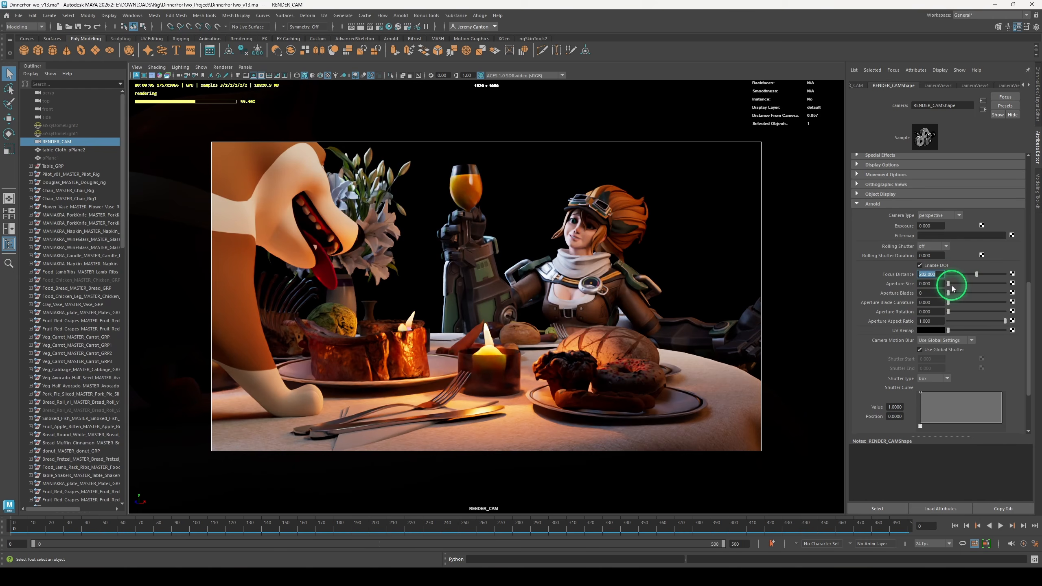
scroll(651, 307, up, 3)
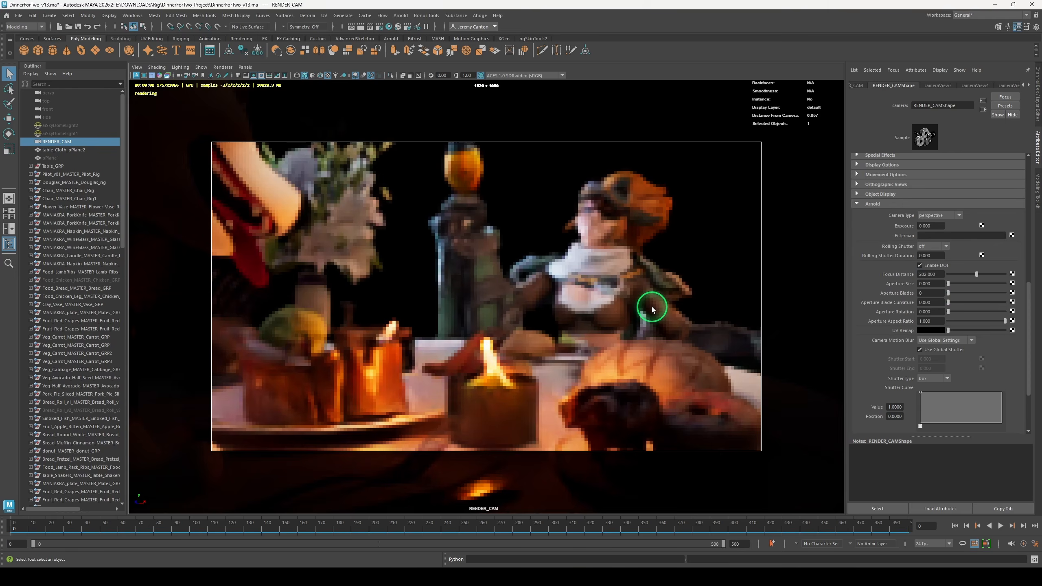
key(ctrl+z)
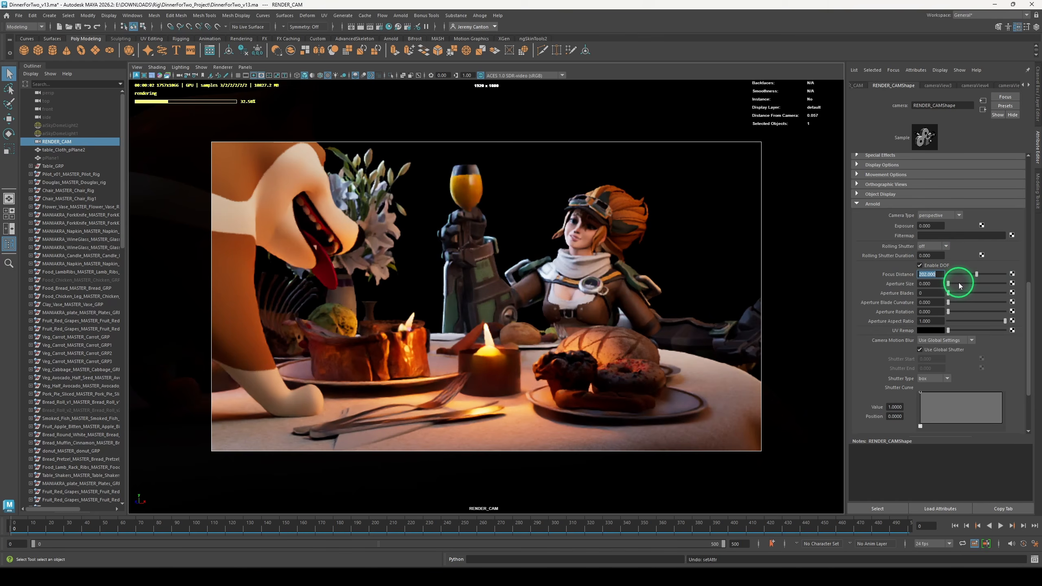
Hide the resolution gate and raise RENDER_CAM's Aperture Size to 0.601 for stronger foreground blur
click(959, 284)
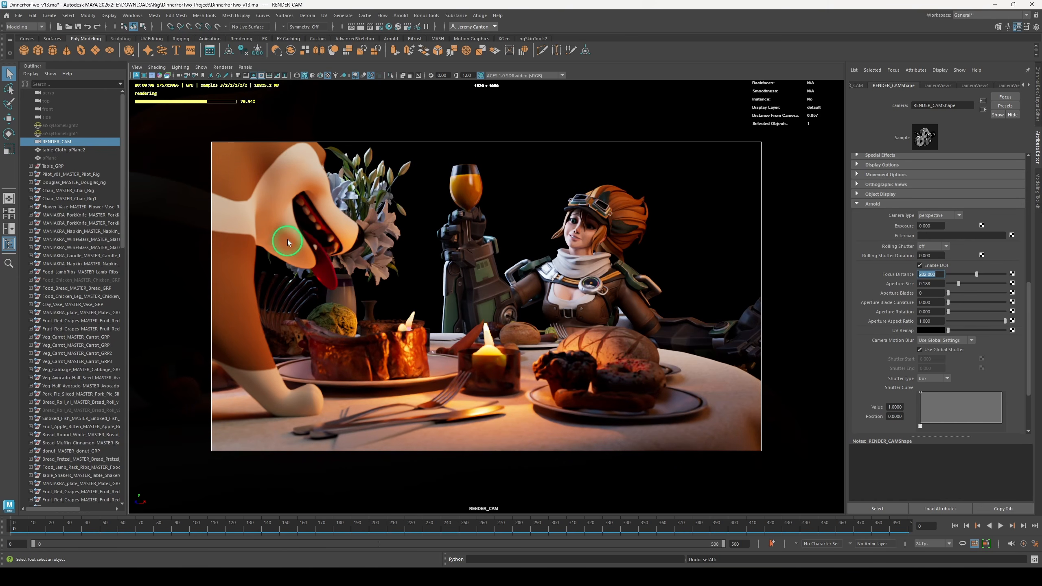
click(261, 75)
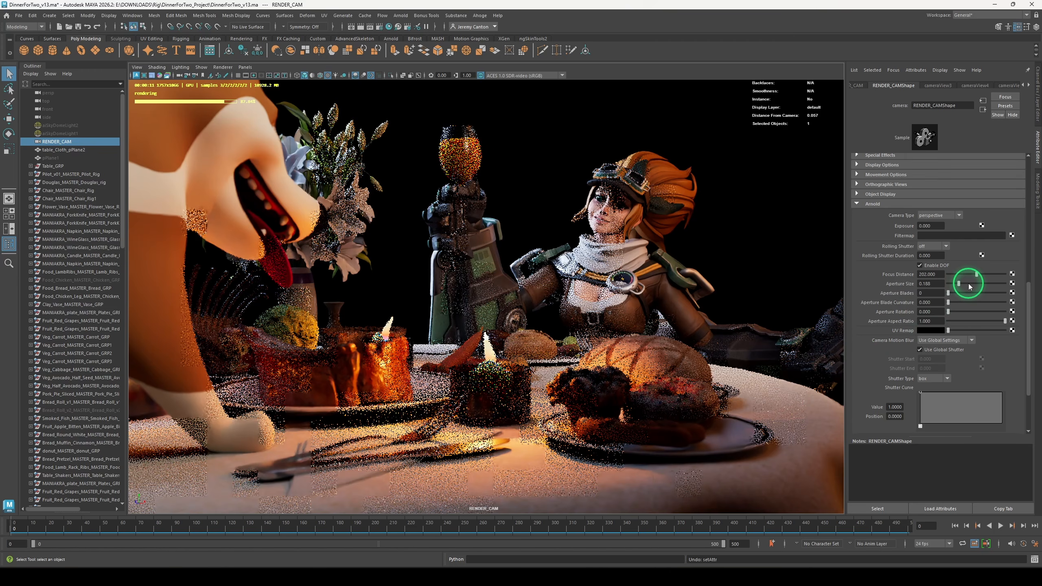
drag(969, 286, 983, 283)
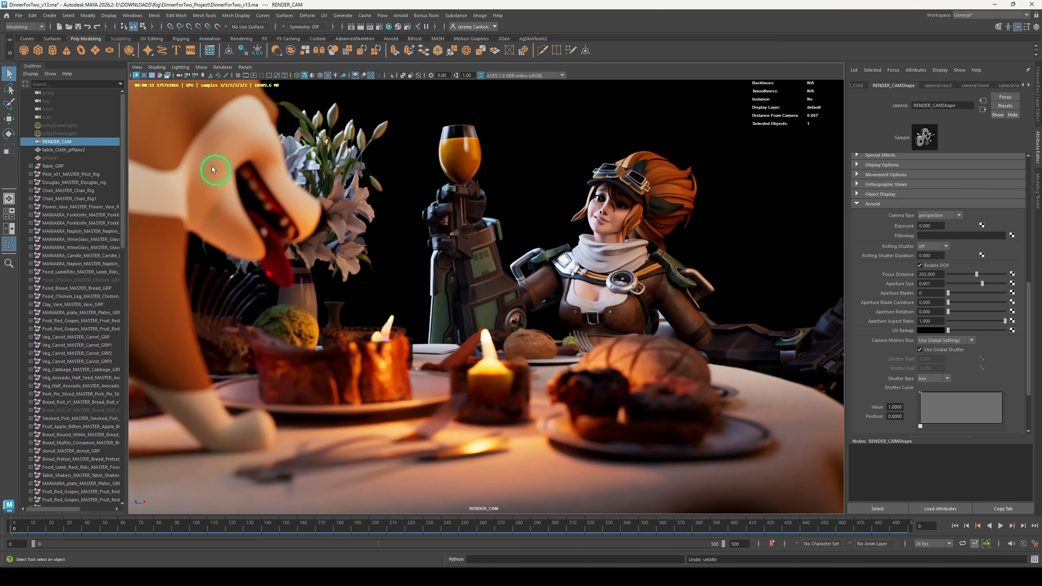
Stop the viewport render, open the Arnold RenderView and render the scene through RENDER_CAM
click(136, 77)
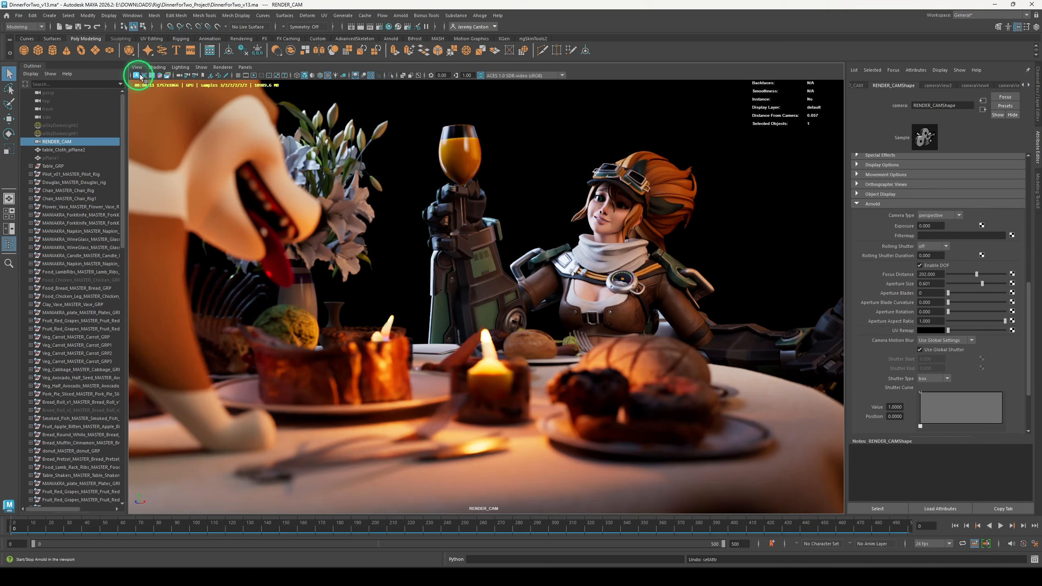
click(401, 15)
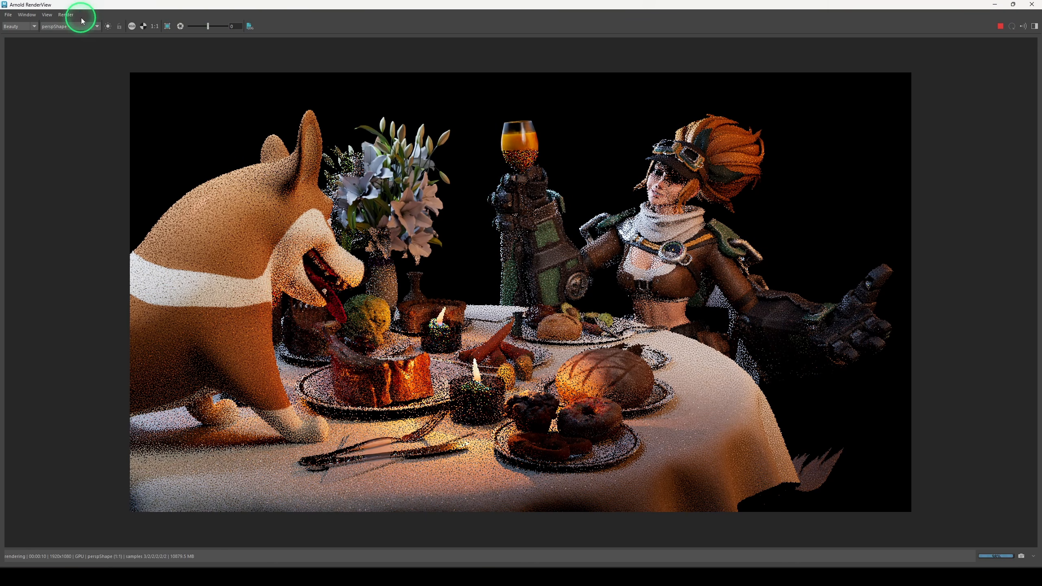
click(91, 27)
click(81, 34)
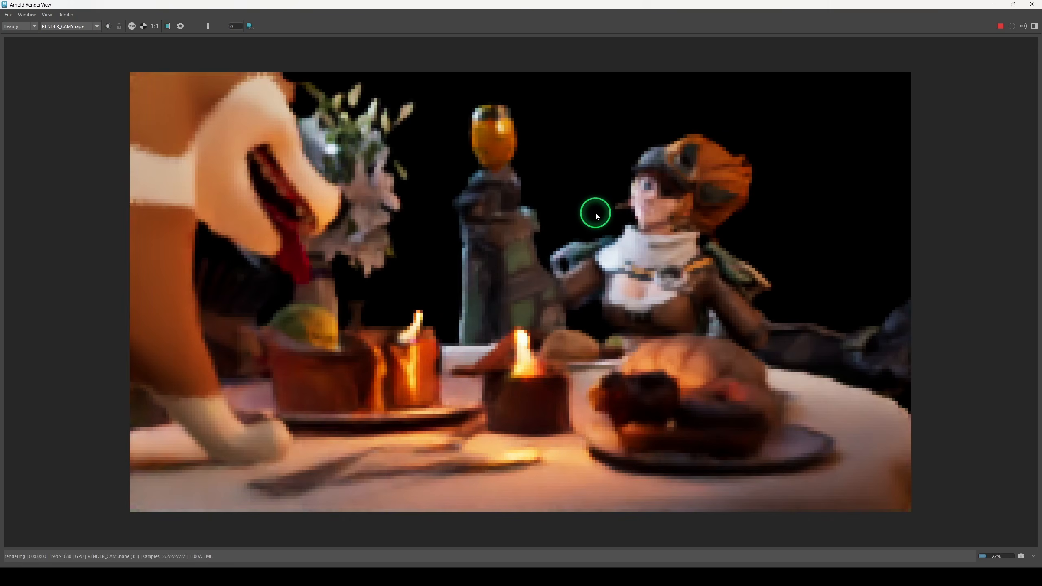
Shrink the Arnold RenderView so the camera attributes are accessible, and set RENDER_CAM's Aperture Size to 5
drag(438, 5, 432, 51)
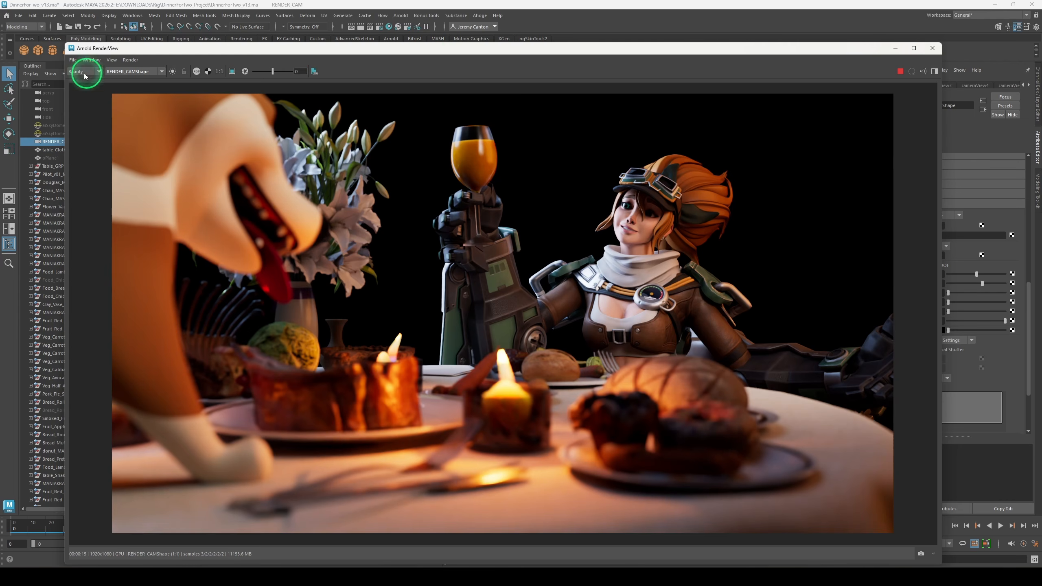
click(401, 16)
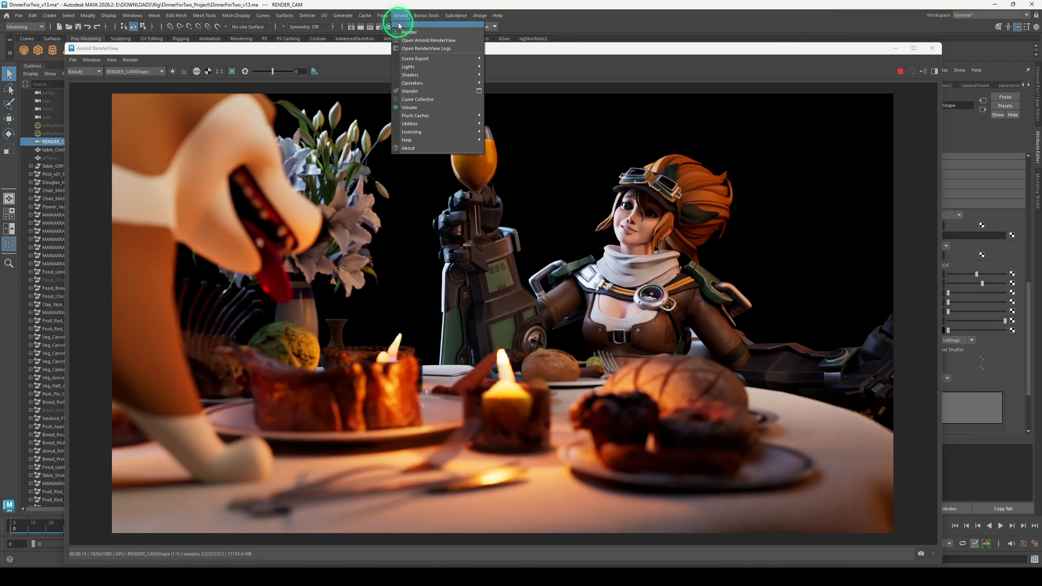
click(586, 51)
click(331, 70)
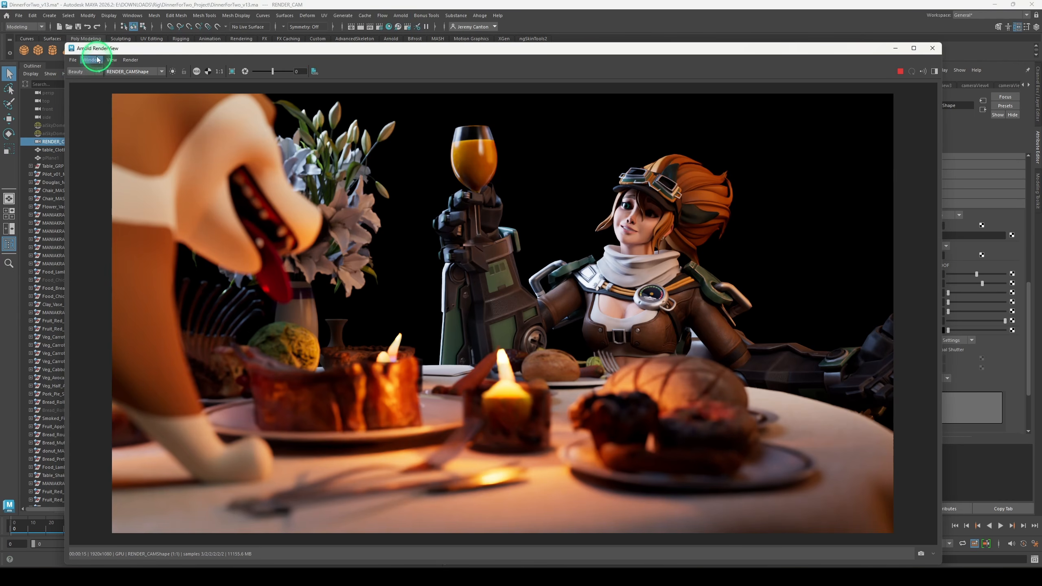
click(76, 61)
click(969, 96)
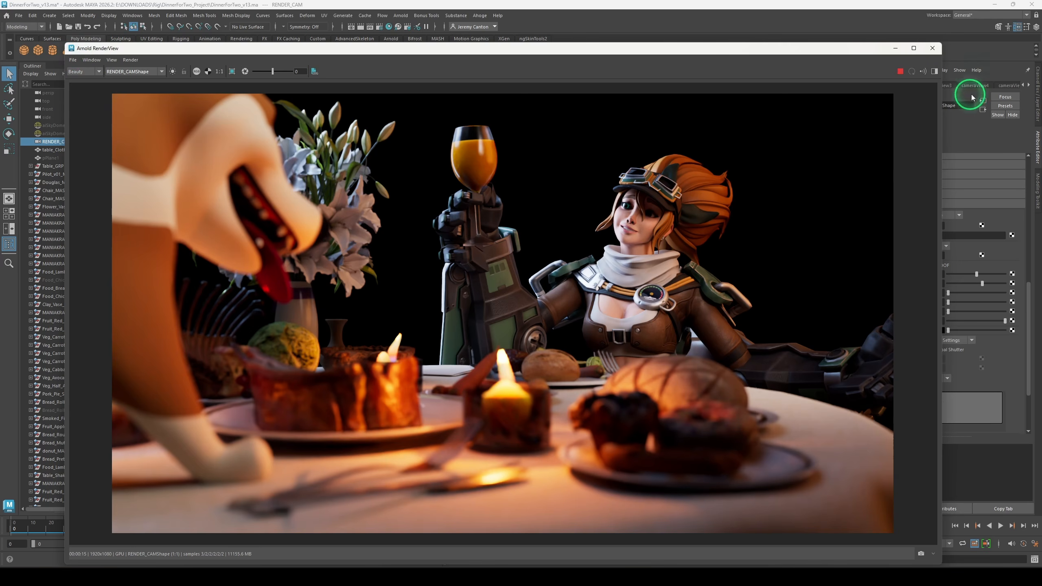
click(933, 48)
double_click(931, 283)
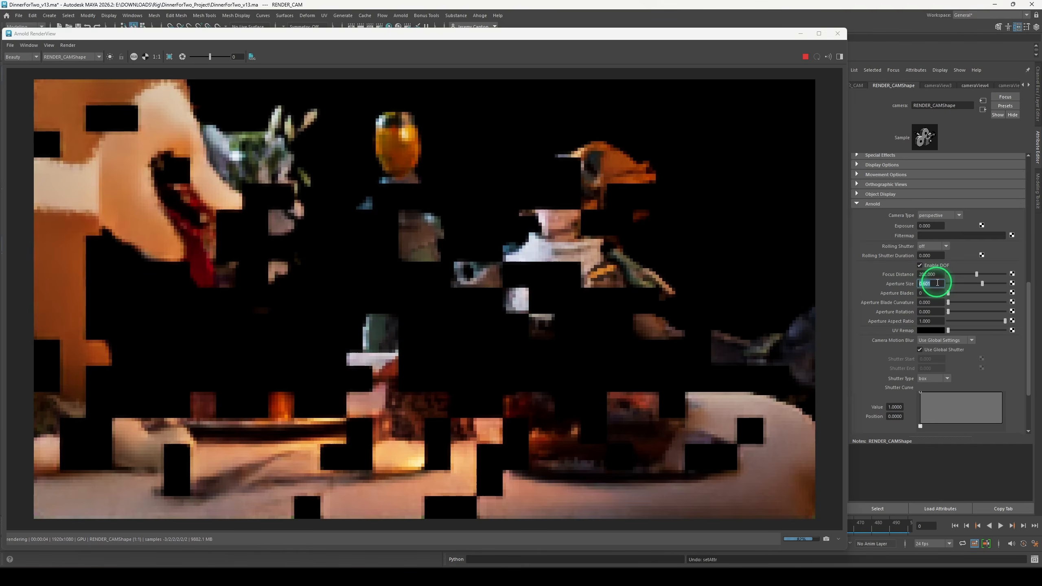
text(1)
key(Return)
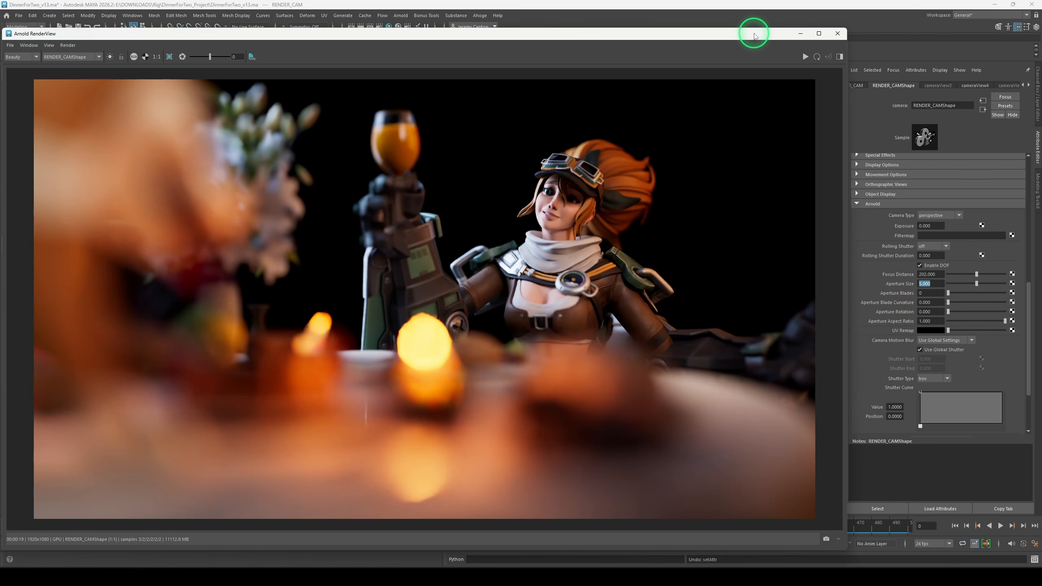
Select the fork on the table in the viewport and check its distance from the camera
drag(751, 33, 256, 101)
click(620, 220)
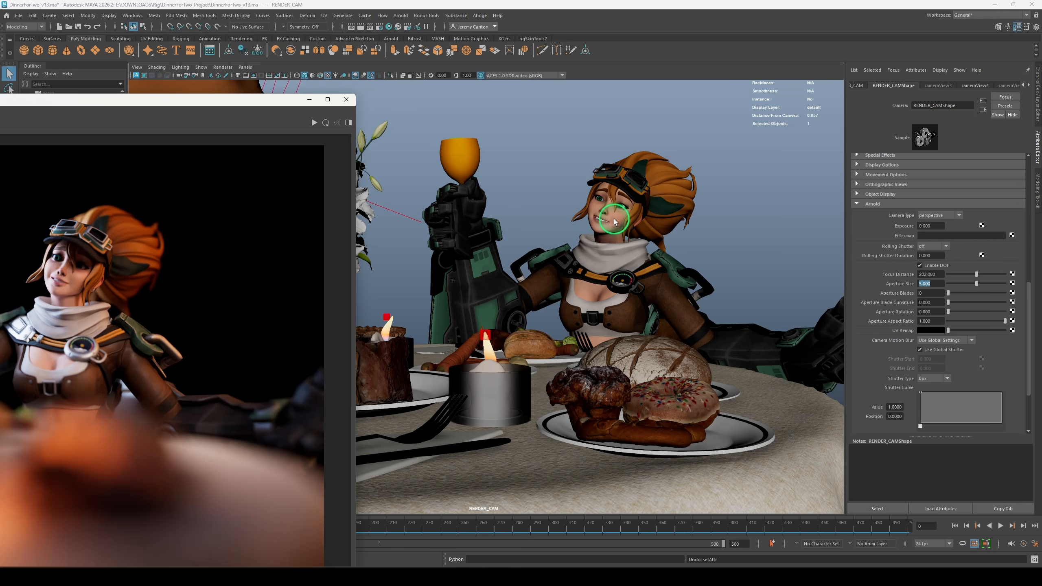
click(461, 401)
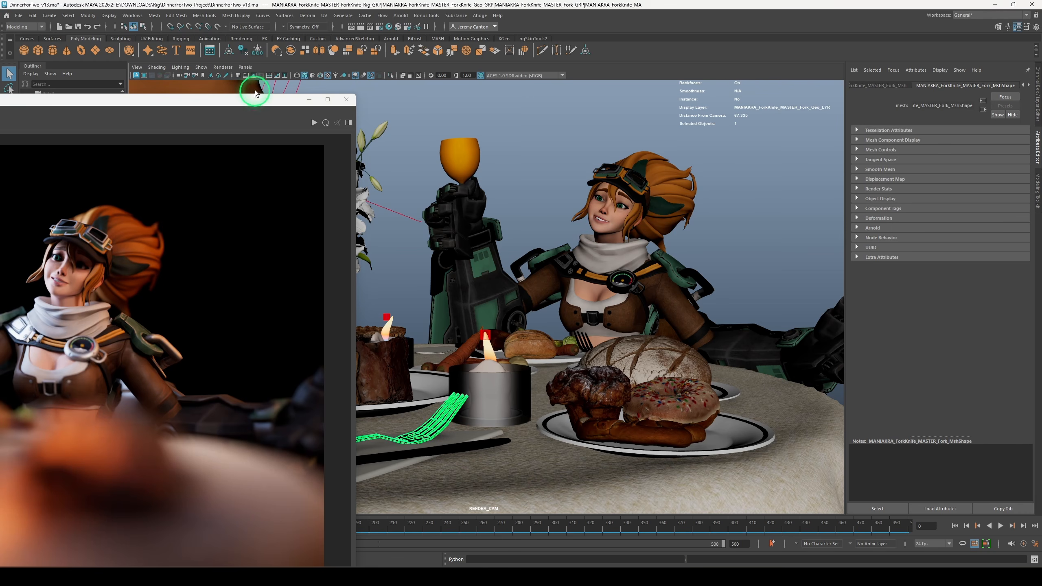
drag(251, 99, 746, 190)
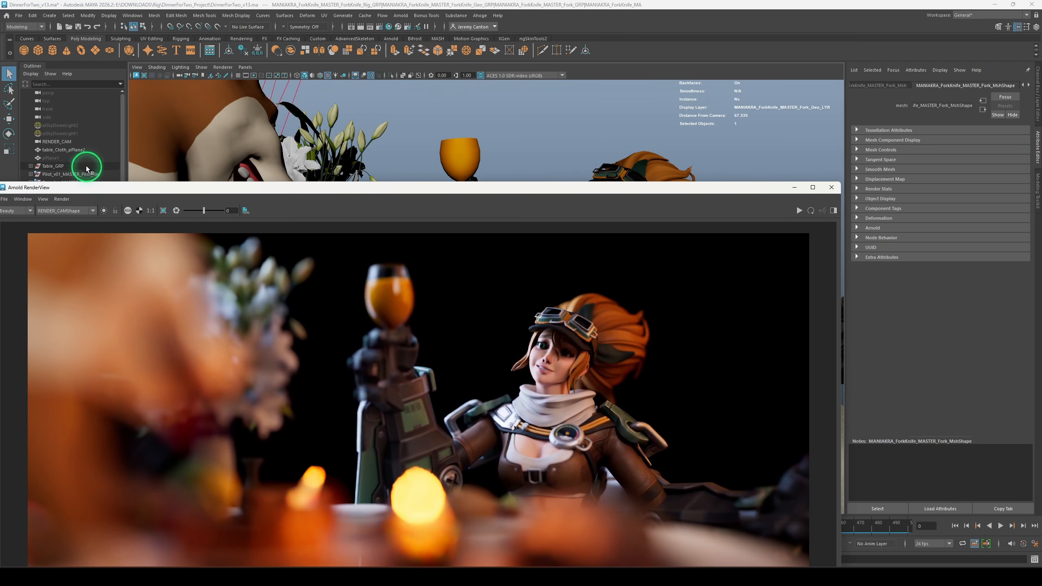
Select RENDER_CAM and set its Arnold Focus Distance to 70 to focus on the fork
click(57, 141)
drag(145, 192, 348, 148)
drag(815, 144, 620, 51)
click(940, 274)
drag(941, 274, 905, 275)
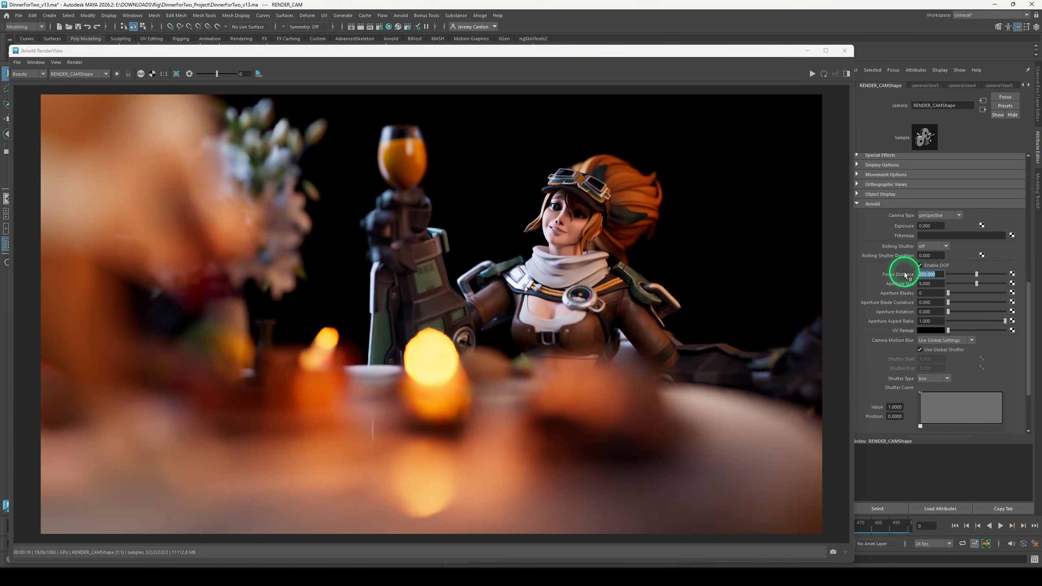
text(70)
key(Return)
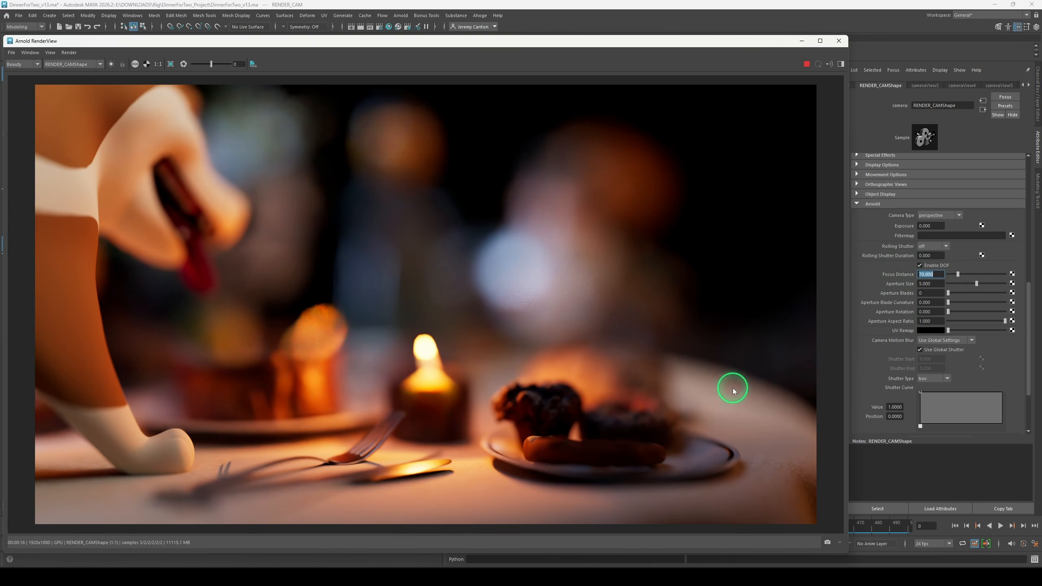
Set RENDER_CAM's Focus Distance to 200 and its Aperture Size to 2
double_click(921, 271)
text(100)
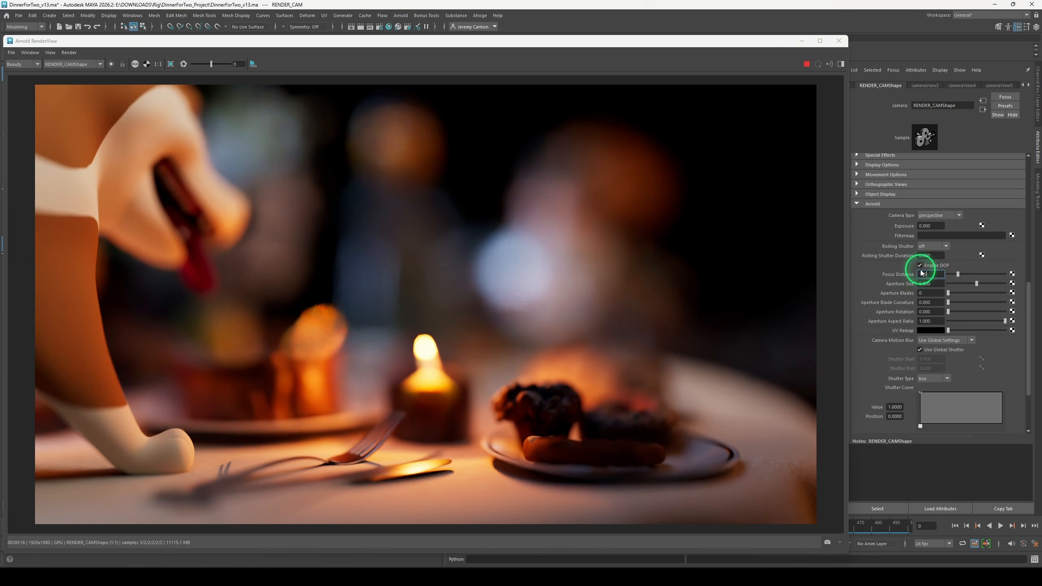
key(Return)
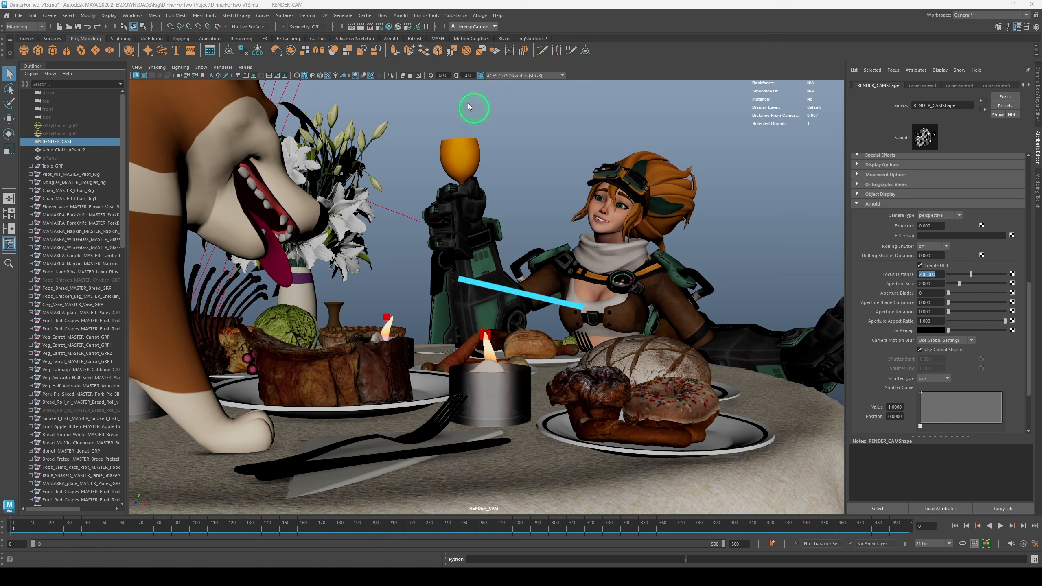
Open the Render Settings and review the image size, Camera (AA) samples and Adaptive Sampling options
click(379, 27)
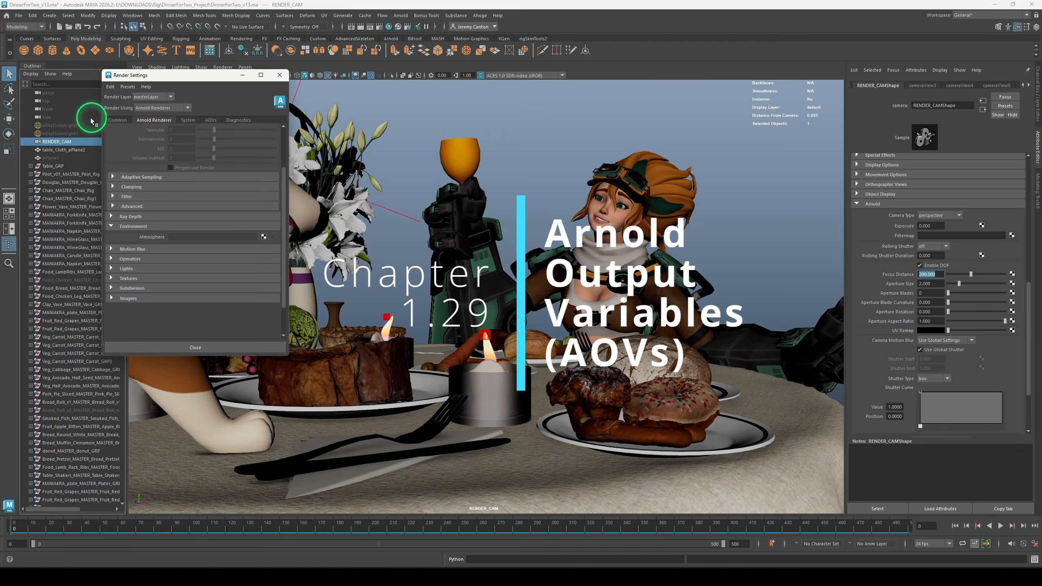
click(117, 120)
drag(286, 181, 282, 258)
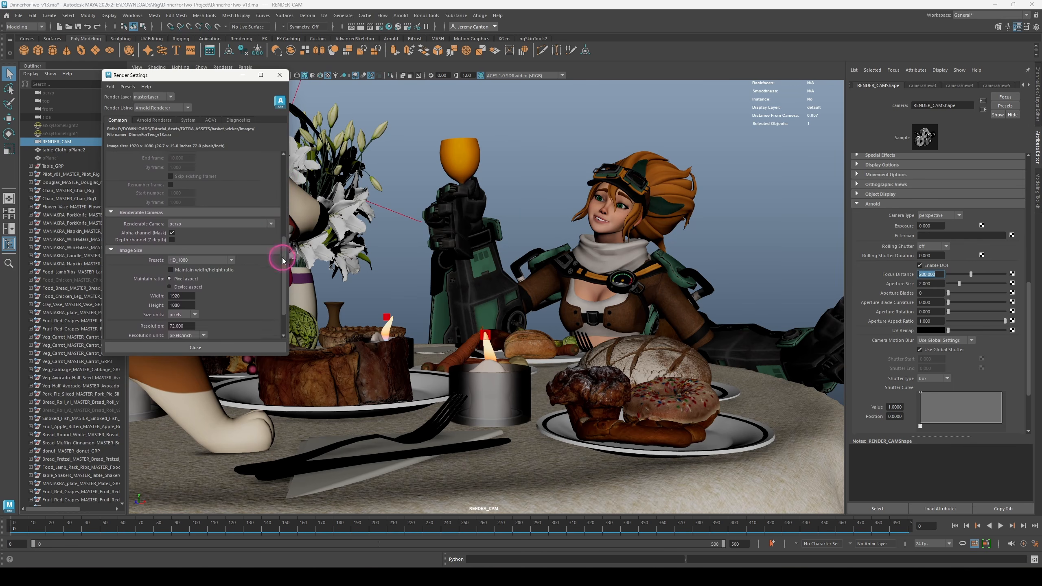
click(153, 119)
scroll(225, 228, up, 3)
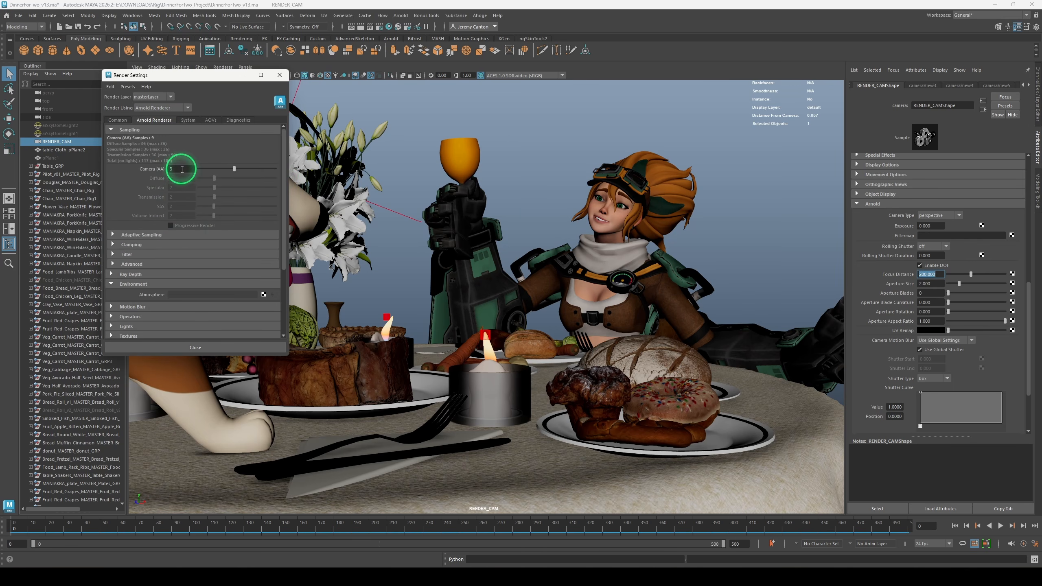
click(140, 235)
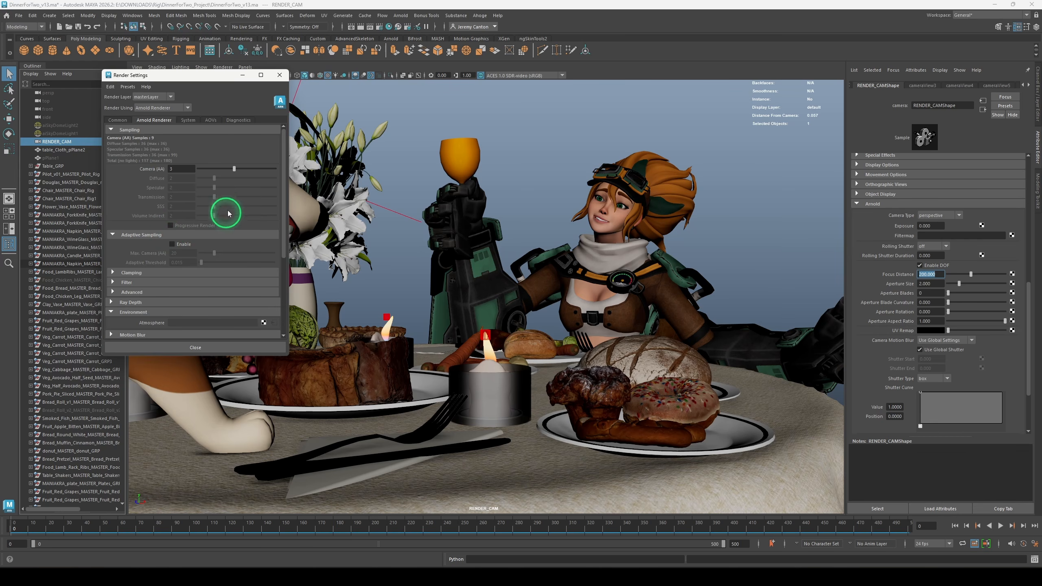
click(182, 172)
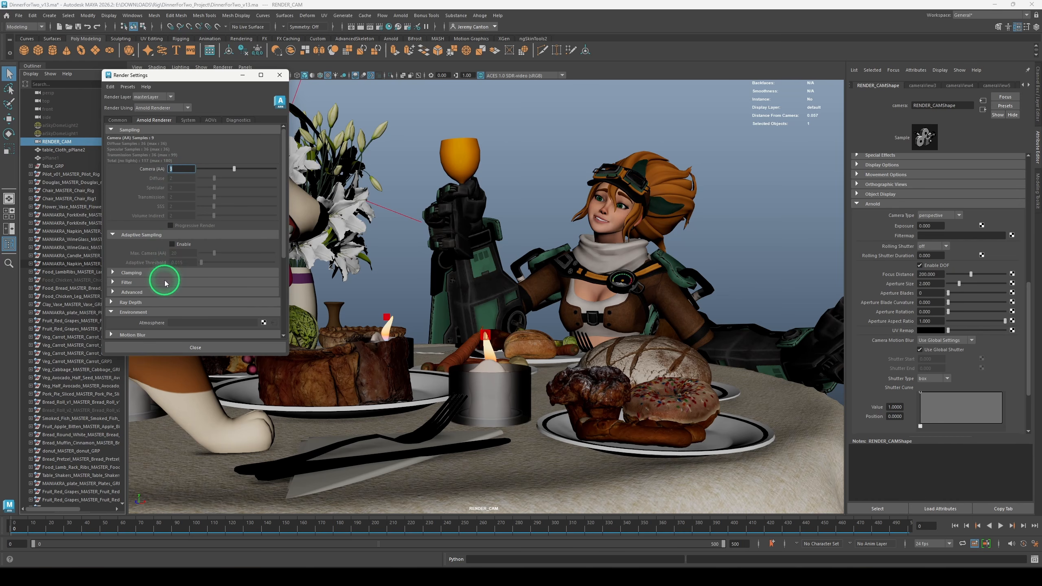
Add the N, Z and albedo AOVs to the active AOVs in the Render Settings
click(210, 120)
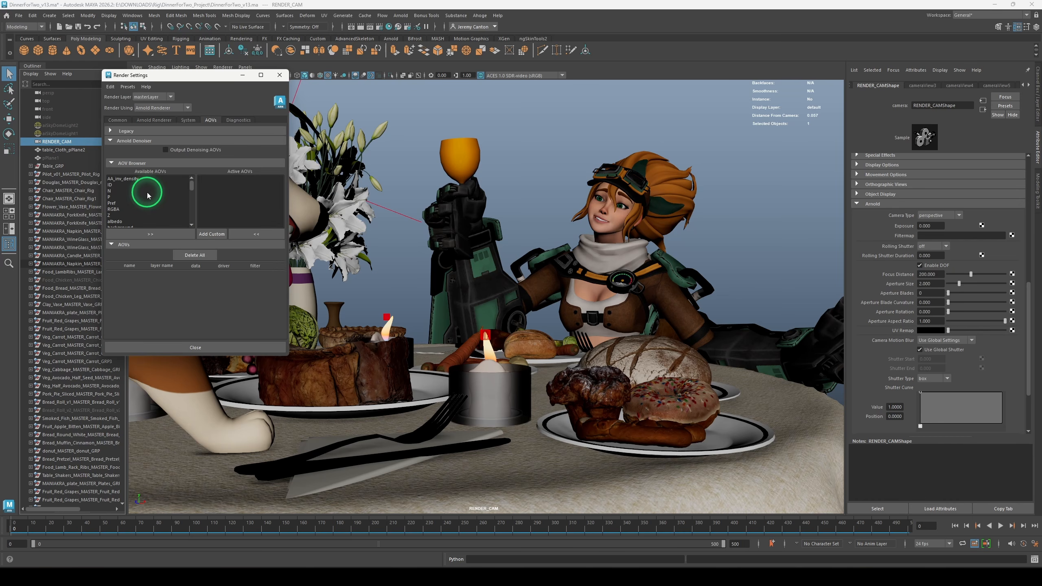
click(122, 191)
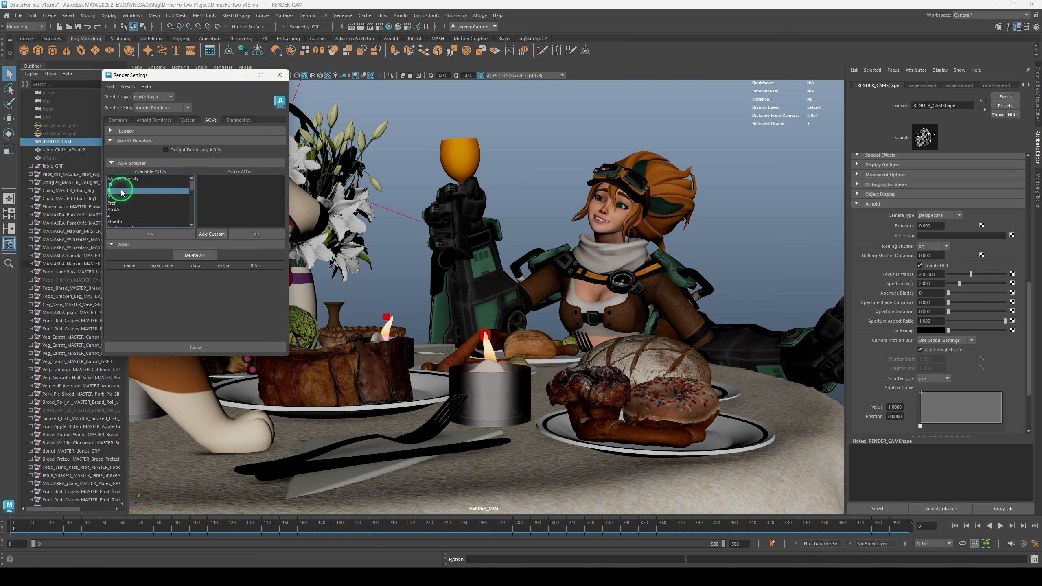
click(152, 234)
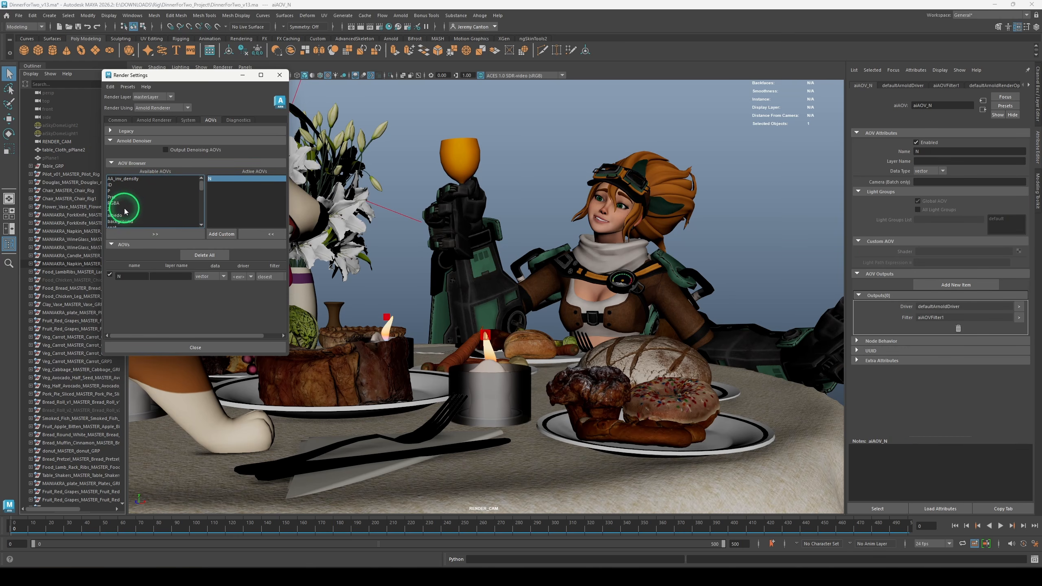
click(144, 232)
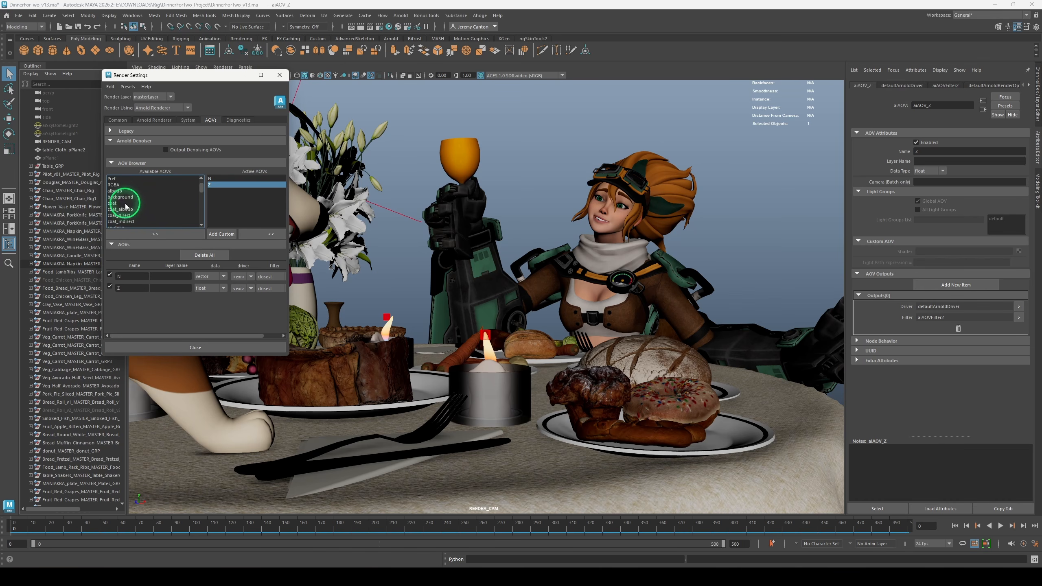
click(119, 192)
click(148, 233)
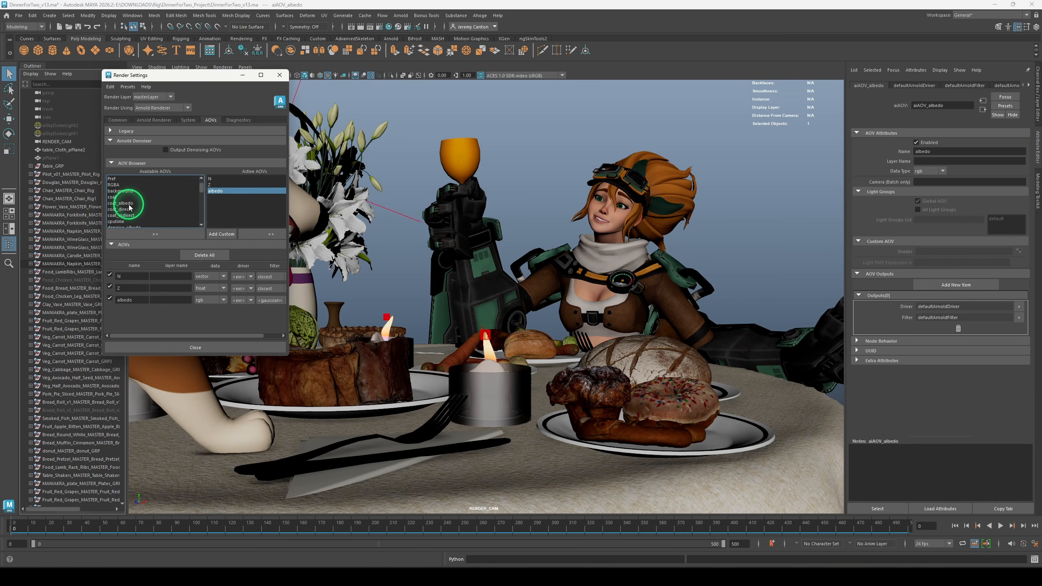
Add the diffuse_direct and diffuse_indirect AOVs to the active AOVs
scroll(127, 202, down, 2)
click(173, 211)
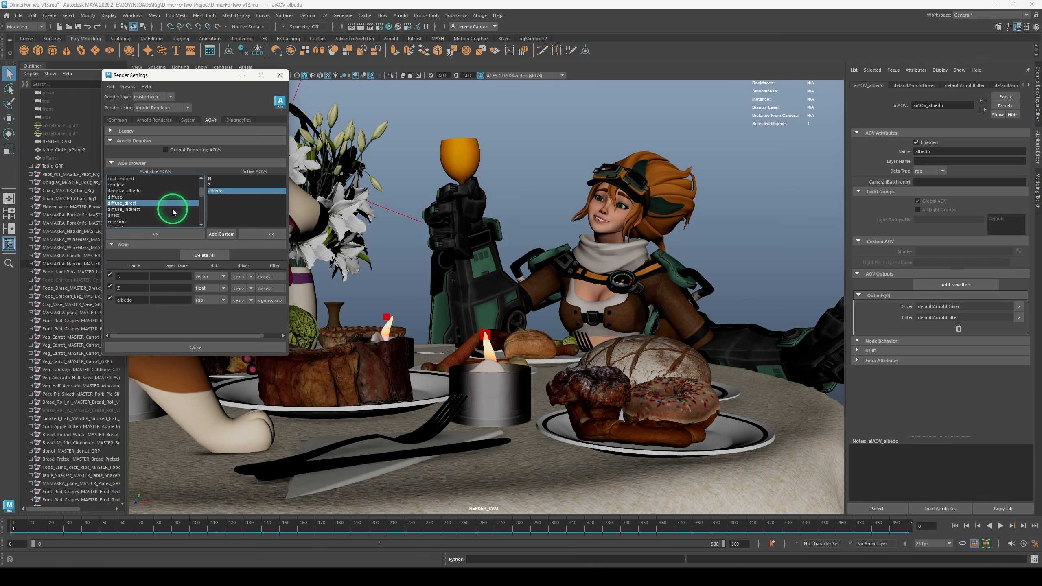
shift+click(144, 210)
click(156, 233)
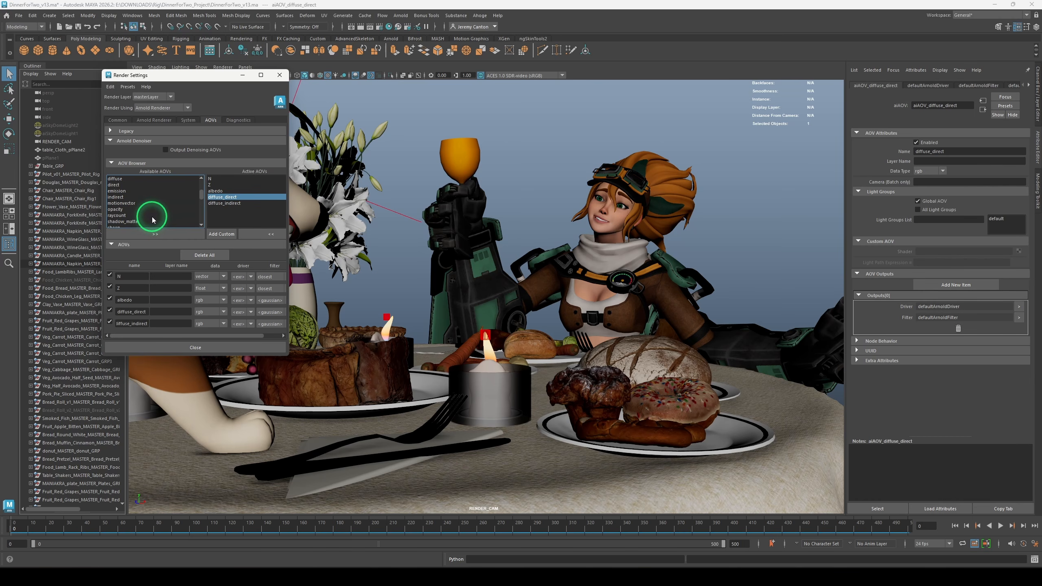
Add the specular_direct, specular_indirect and transmission AOVs to the active AOVs
scroll(153, 216, down, 5)
click(152, 197)
click(137, 209)
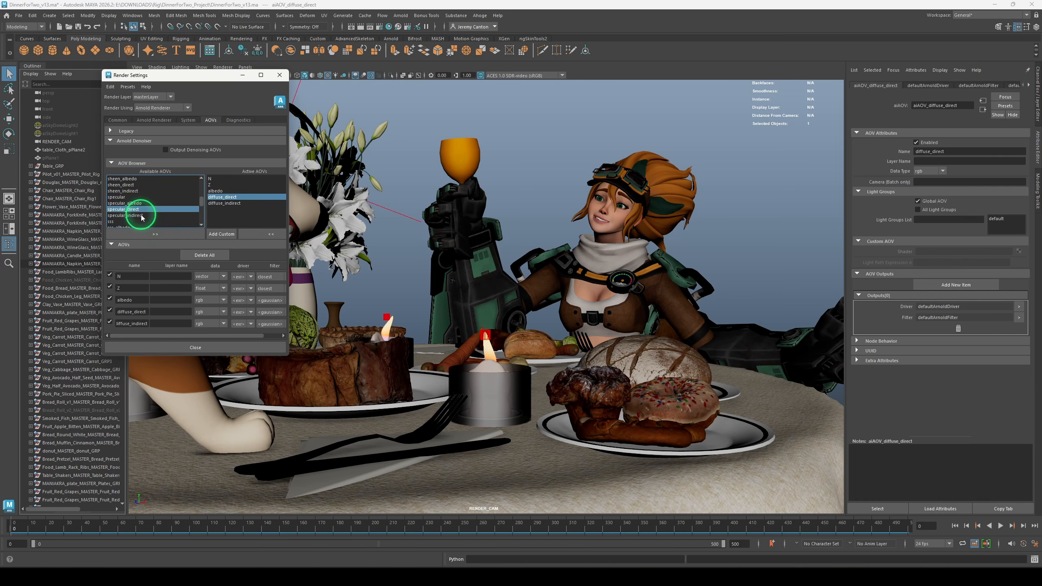
shift+click(142, 215)
scroll(149, 217, down, 1)
click(150, 232)
double_click(141, 204)
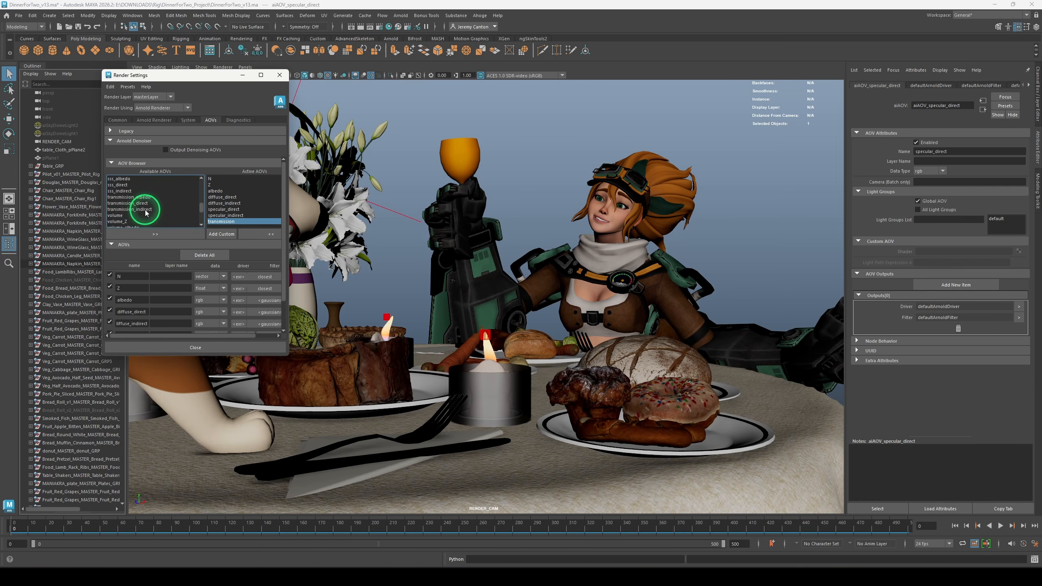
Open the Arnold RenderView and render the scene through RENDER_CAM with the new AOVs
click(404, 16)
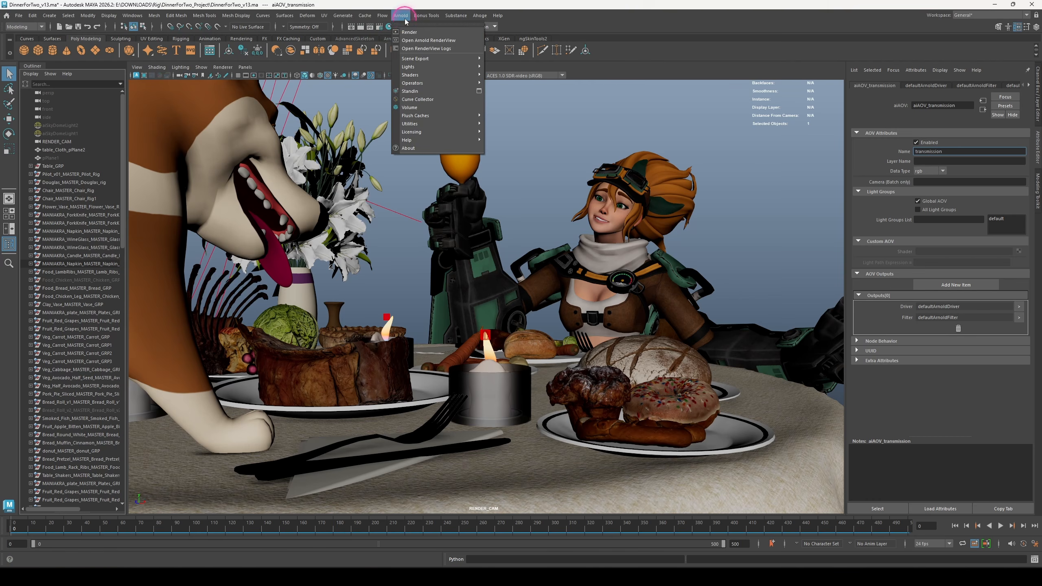
click(416, 39)
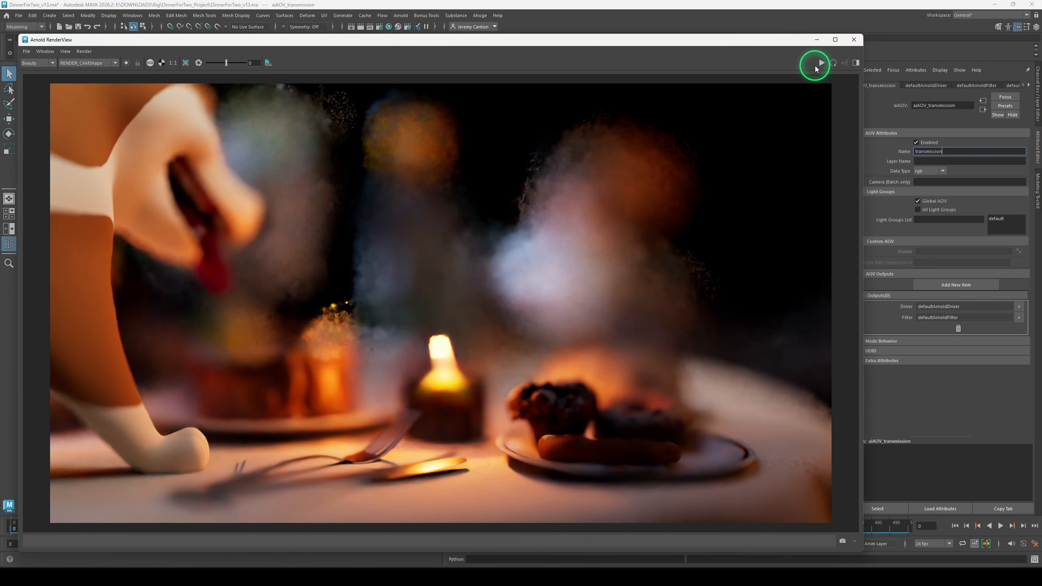
click(822, 63)
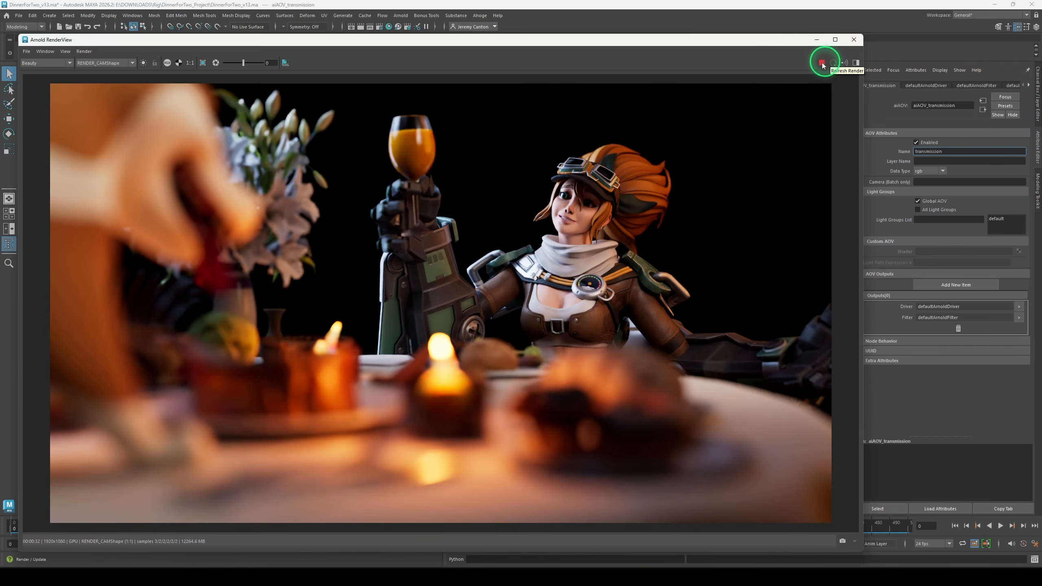
Inspect the N, Z and albedo AOVs of the finished render one after another
click(69, 62)
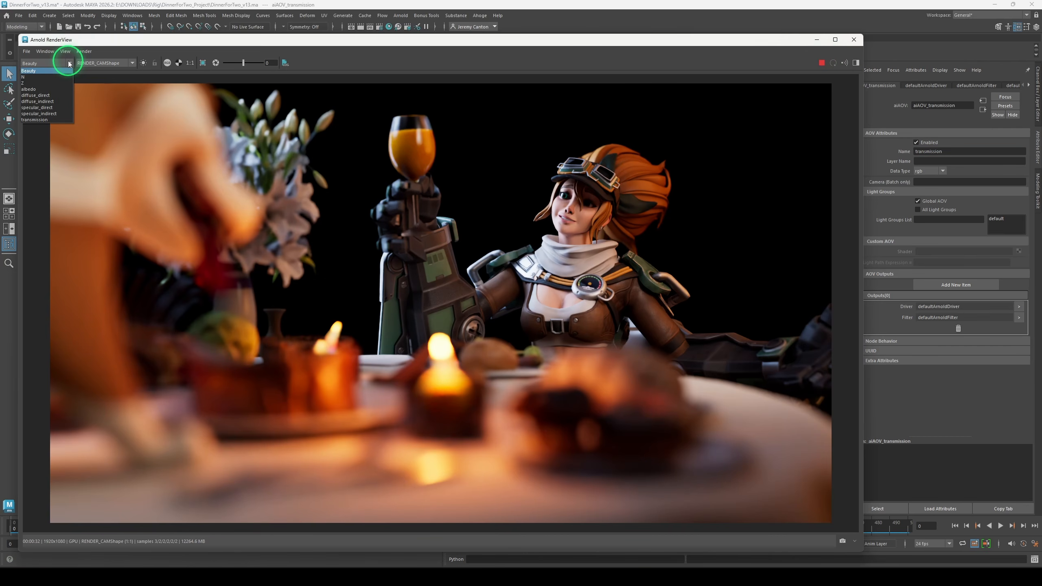
click(45, 81)
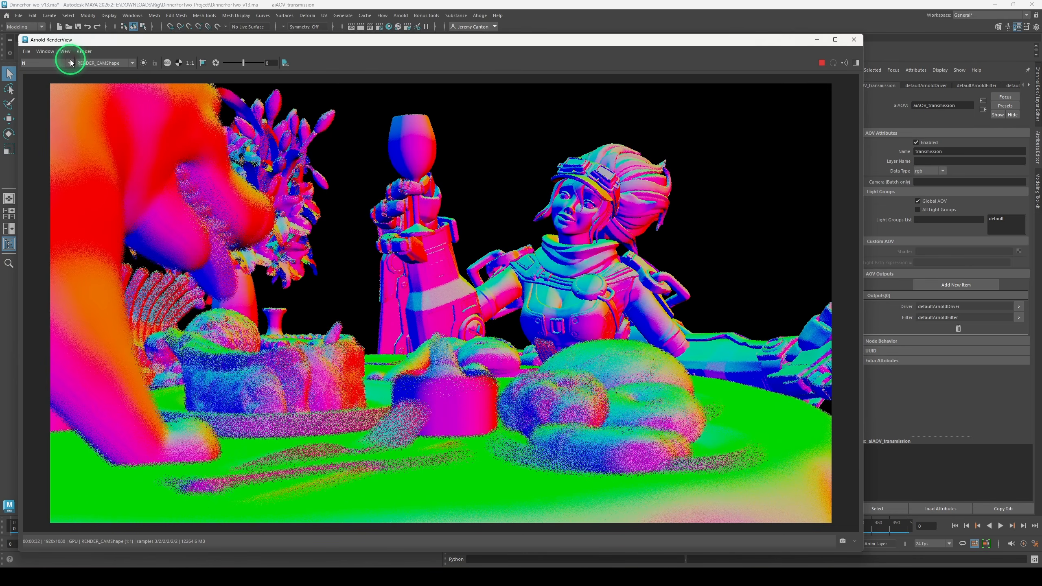
click(69, 62)
click(49, 84)
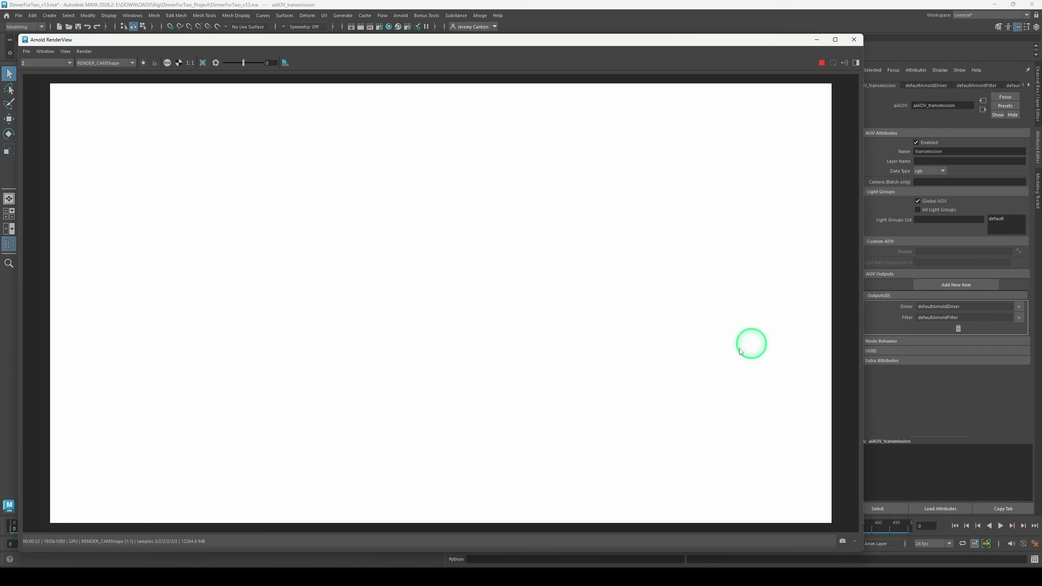
click(66, 65)
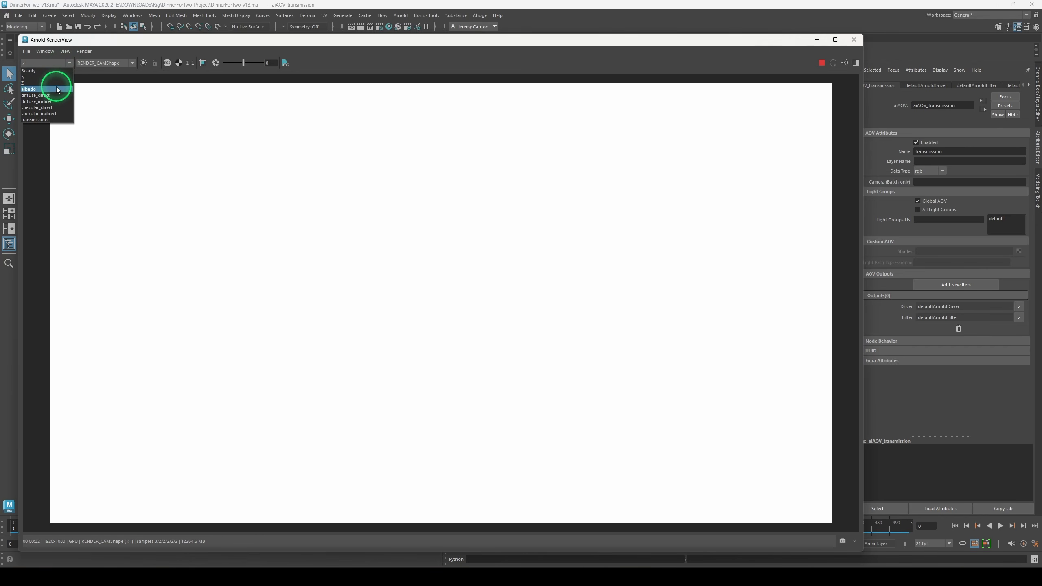
click(56, 88)
Inspect the diffuse_direct and diffuse_indirect AOVs of the render
click(64, 63)
click(55, 95)
click(65, 63)
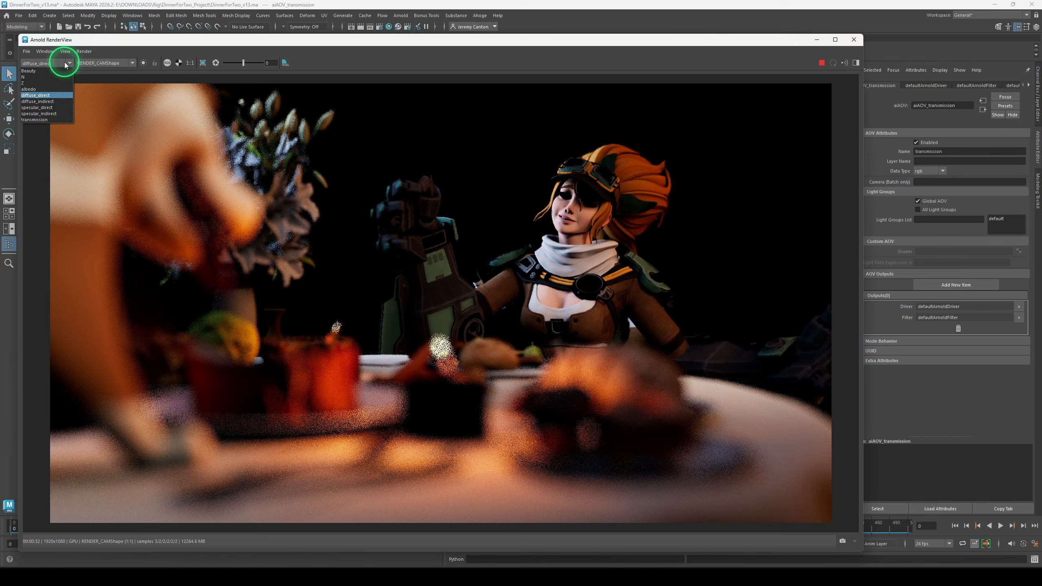
click(50, 101)
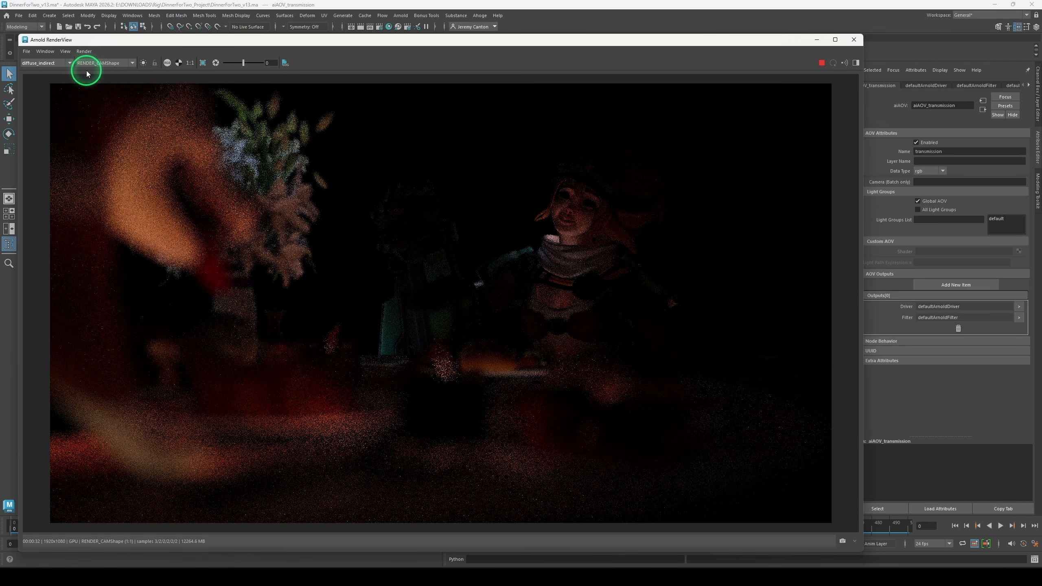
Inspect the specular_direct, specular_indirect and transmission AOVs, finishing back on the Beauty pass
click(64, 63)
click(57, 107)
click(62, 63)
click(61, 112)
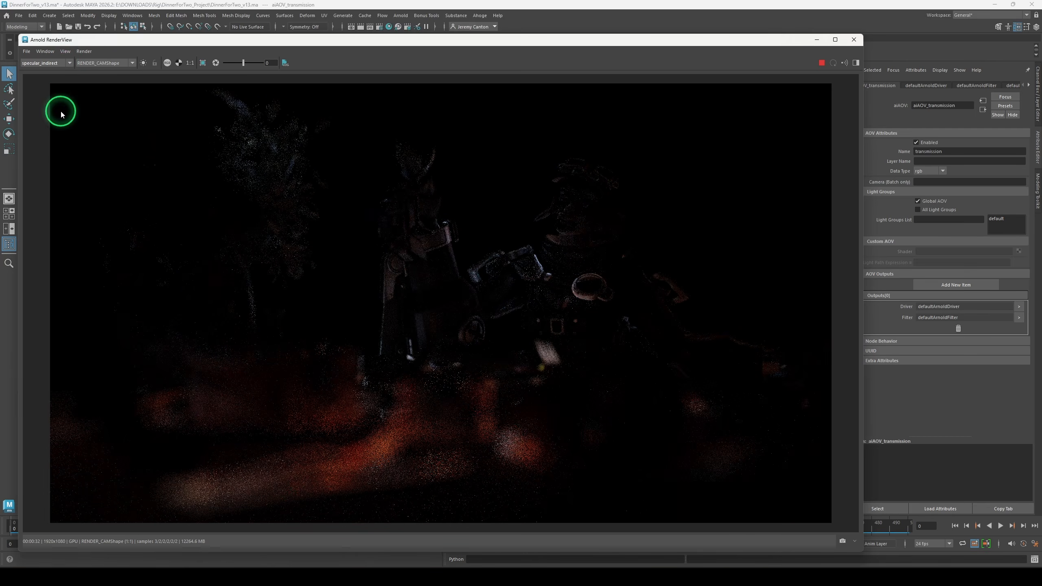
click(62, 63)
click(62, 117)
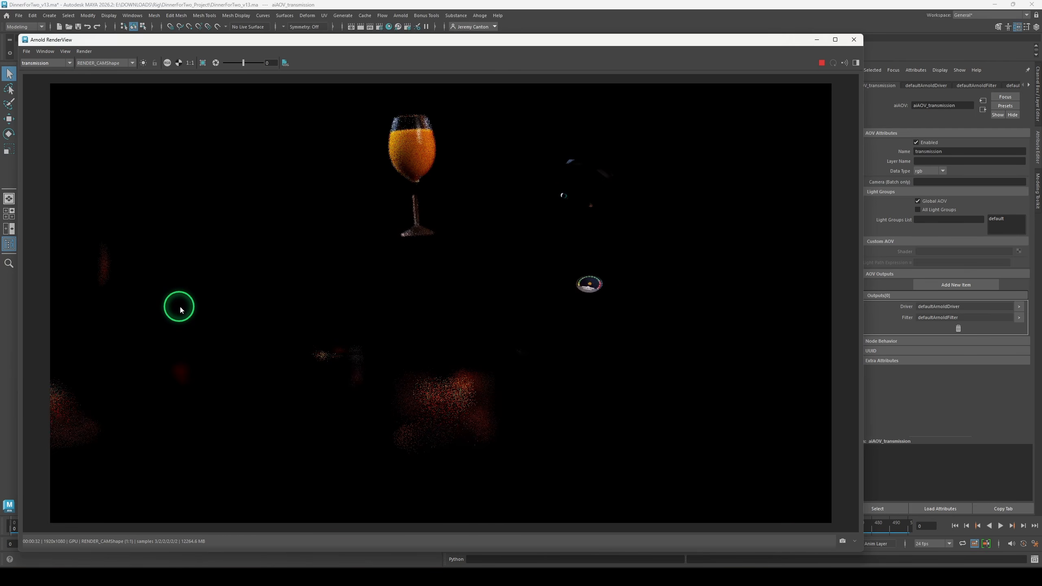
click(47, 65)
click(48, 73)
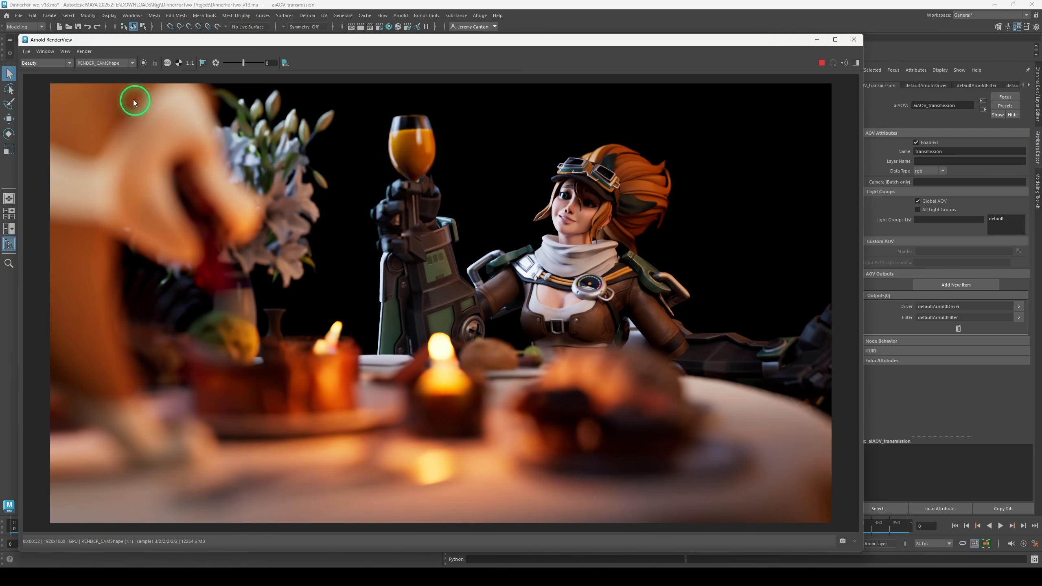
click(26, 53)
click(46, 69)
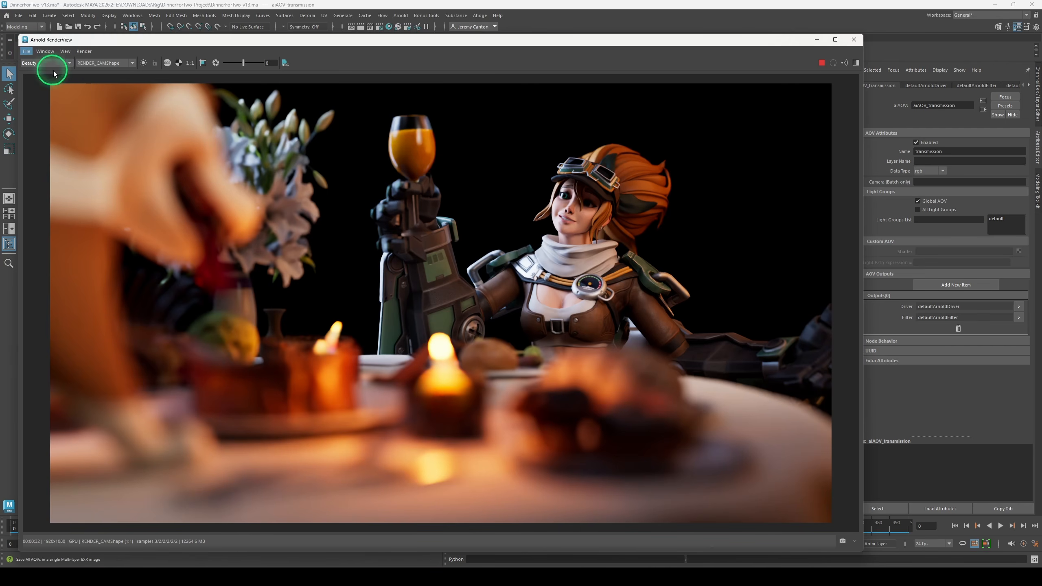
key(Escape)
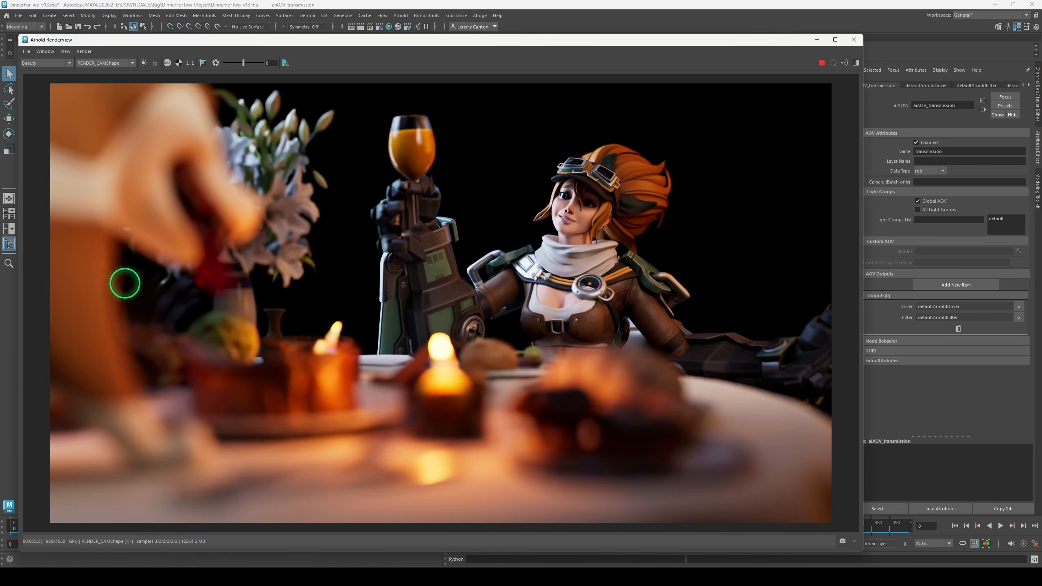